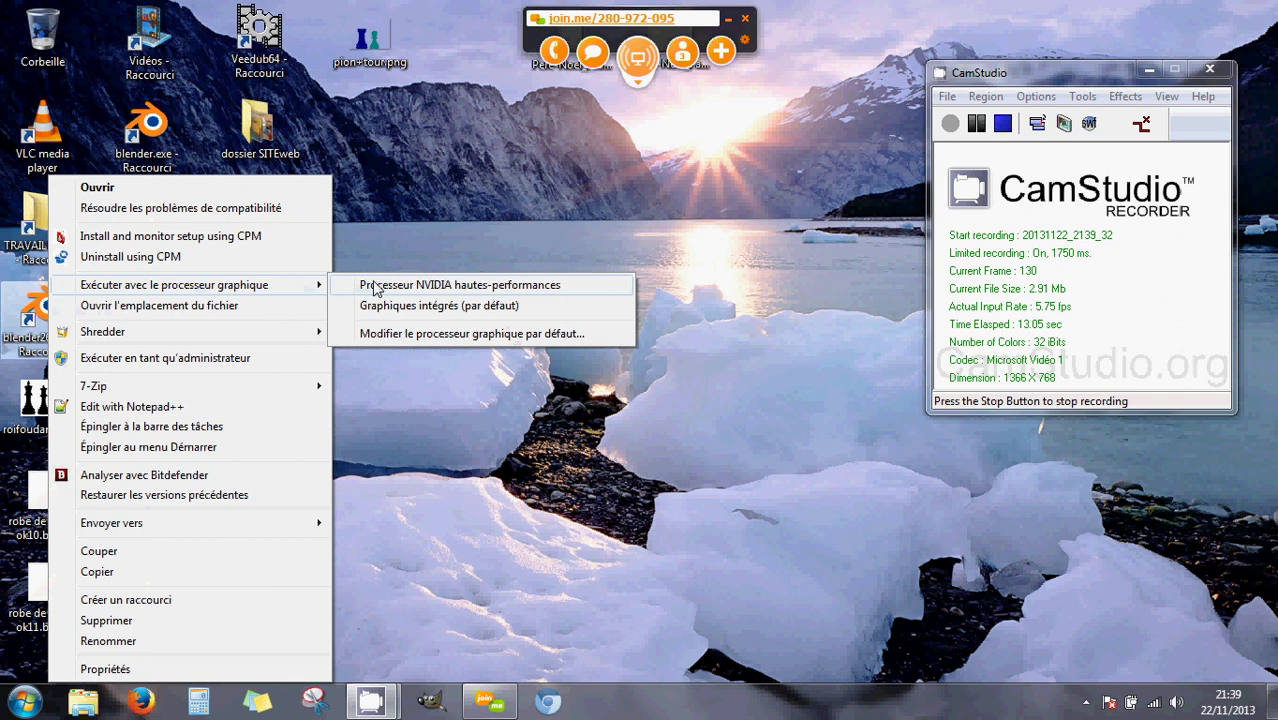
Launch Blender with the high-performance NVIDIA processor, and dismiss the join.me bar and the splash screen.
click(462, 288)
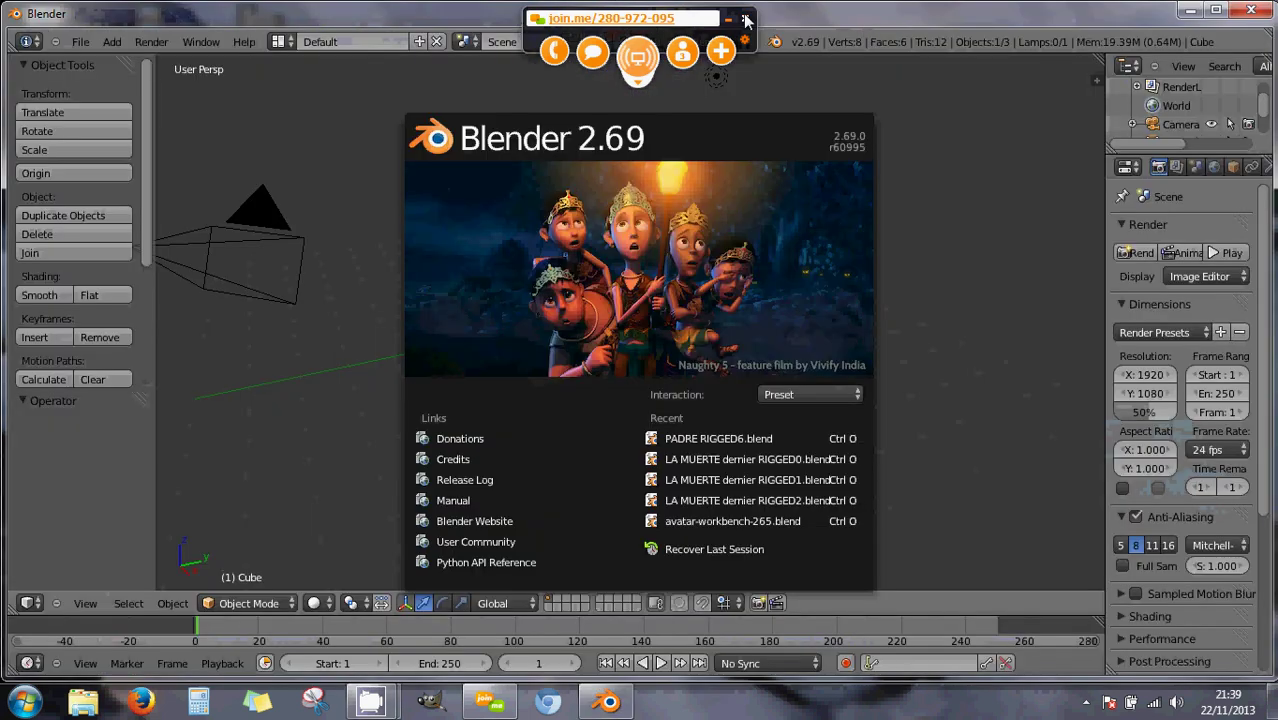
click(746, 20)
click(948, 278)
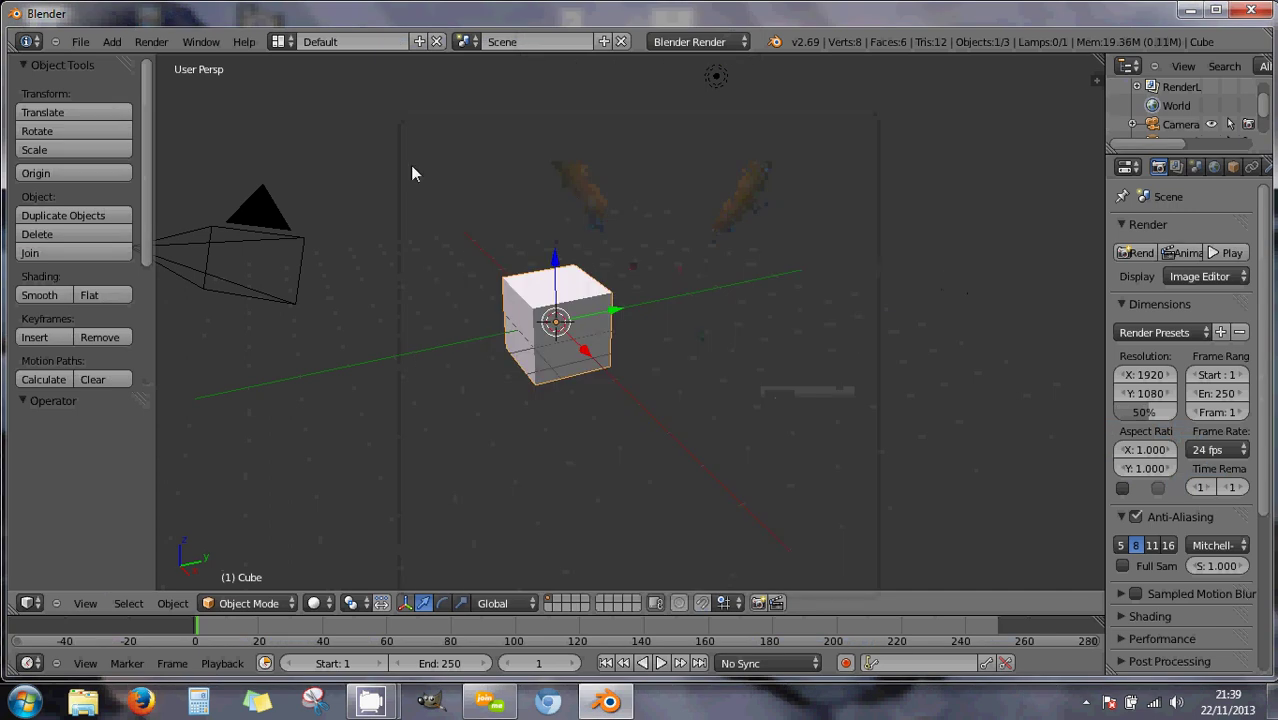
Open the recent file PADRE RIGGED6.blend.
click(80, 41)
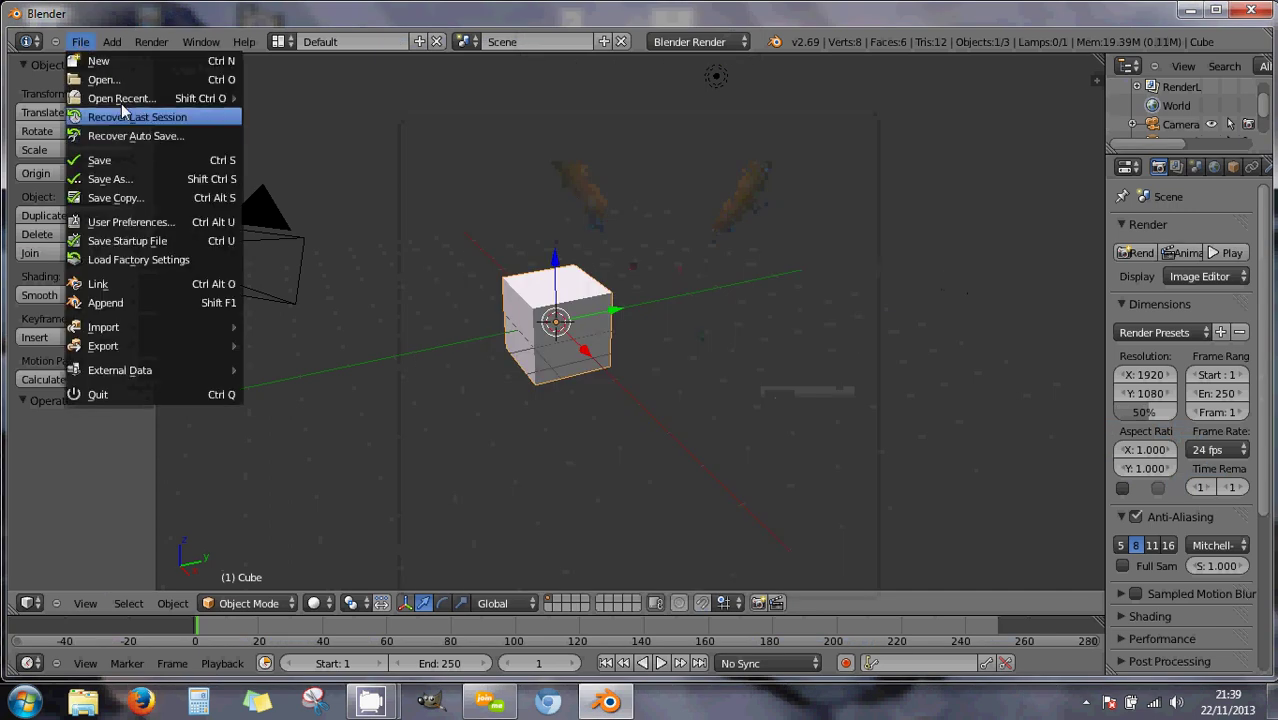
mouse_move(120, 98)
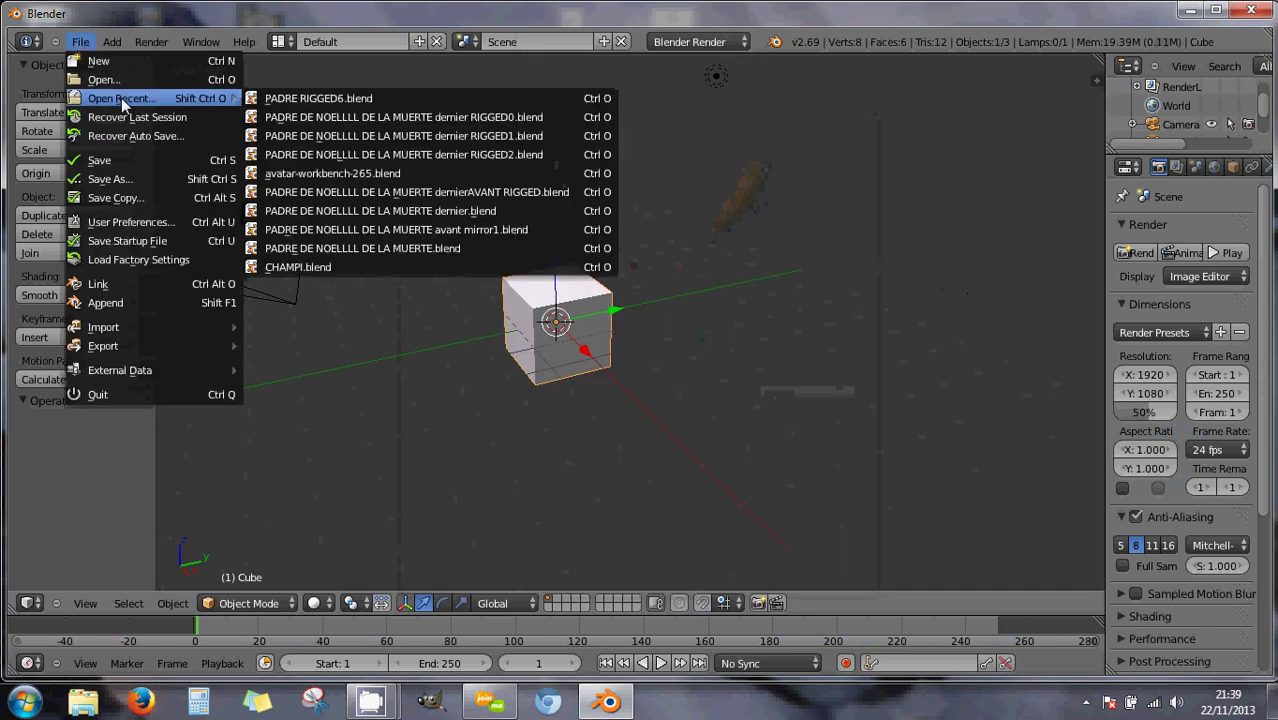
click(310, 99)
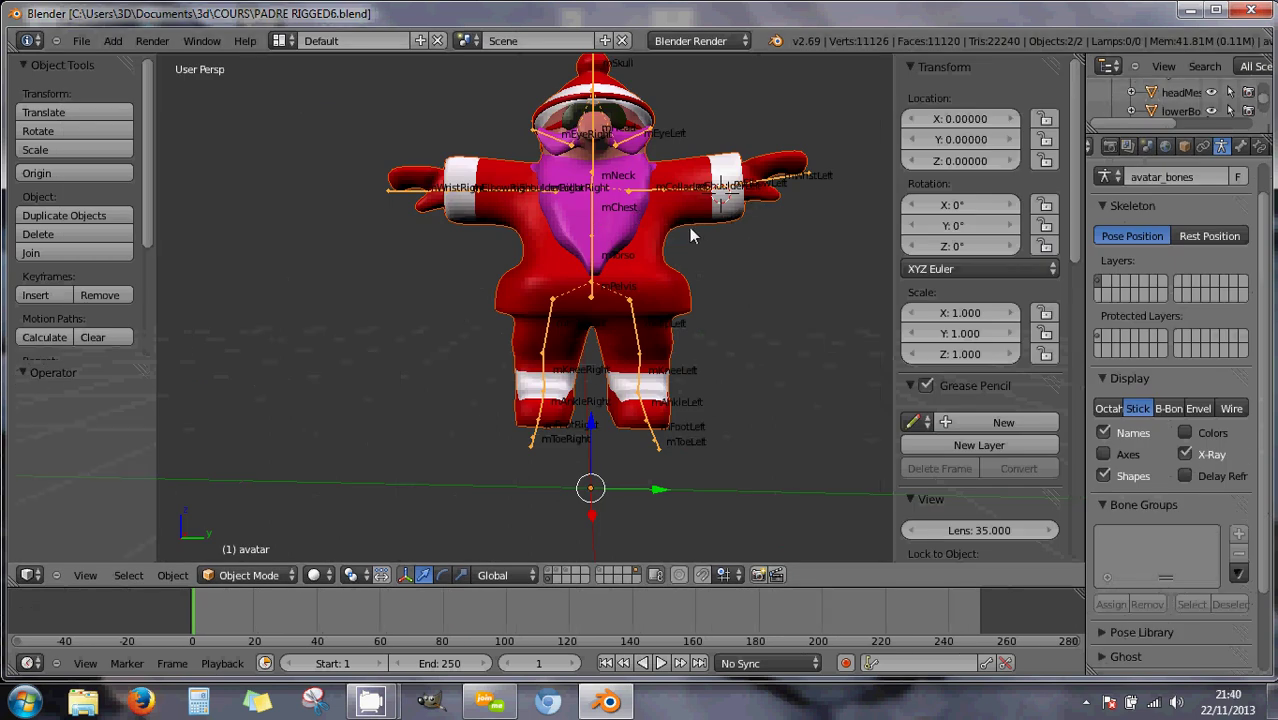
Examine the rigged Santa avatar from several angles and distances.
scroll(672, 209, down, 1)
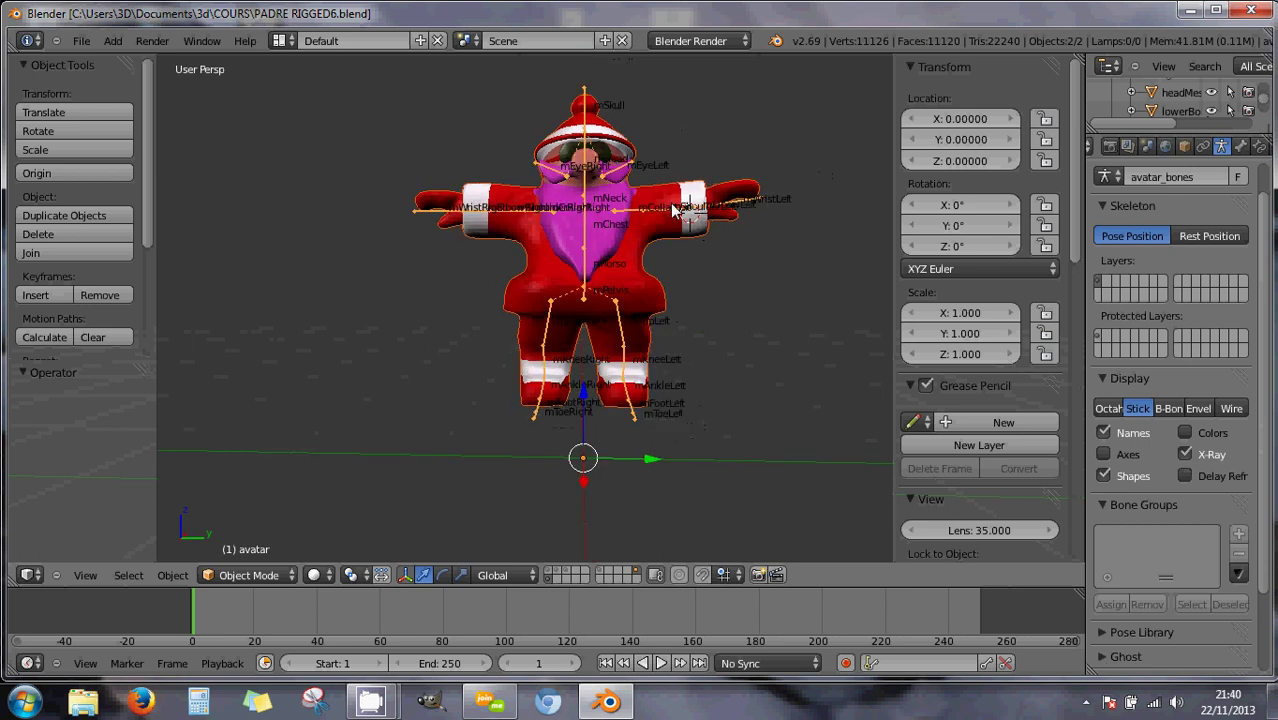
middle_drag(674, 208, 662, 257)
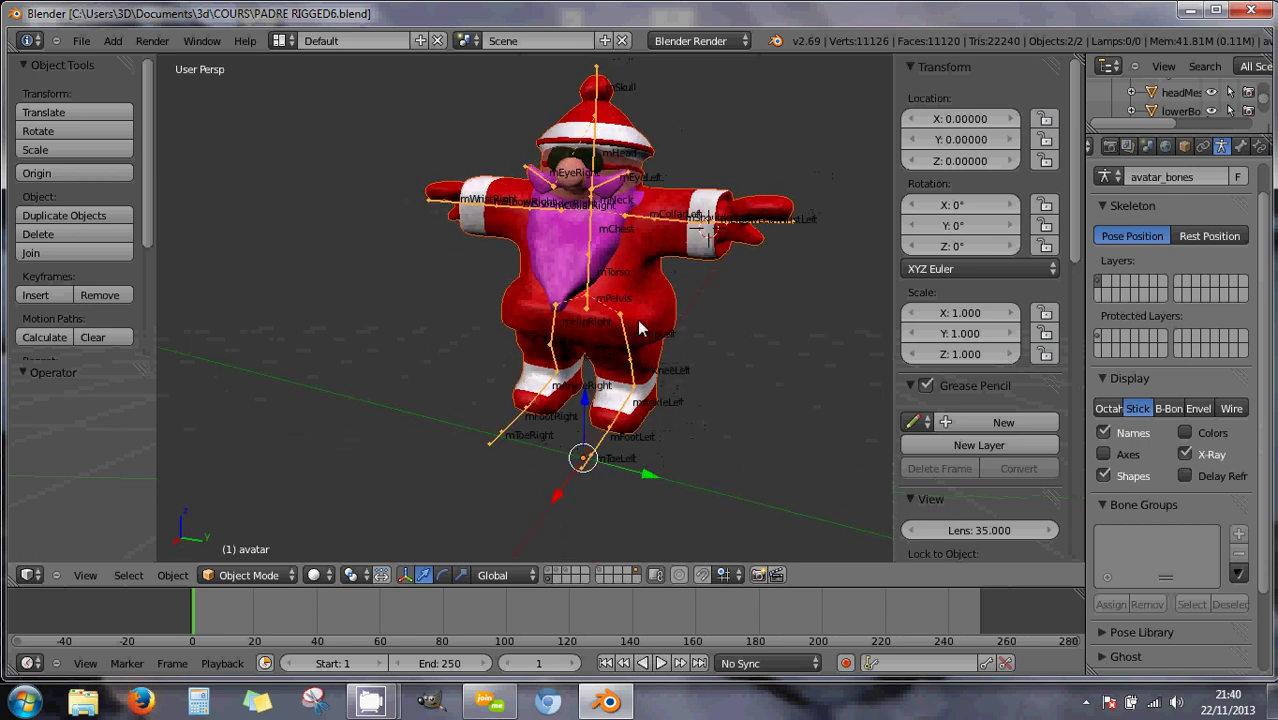
middle_drag(663, 273, 691, 283)
scroll(699, 285, up, 1)
scroll(699, 285, down, 1)
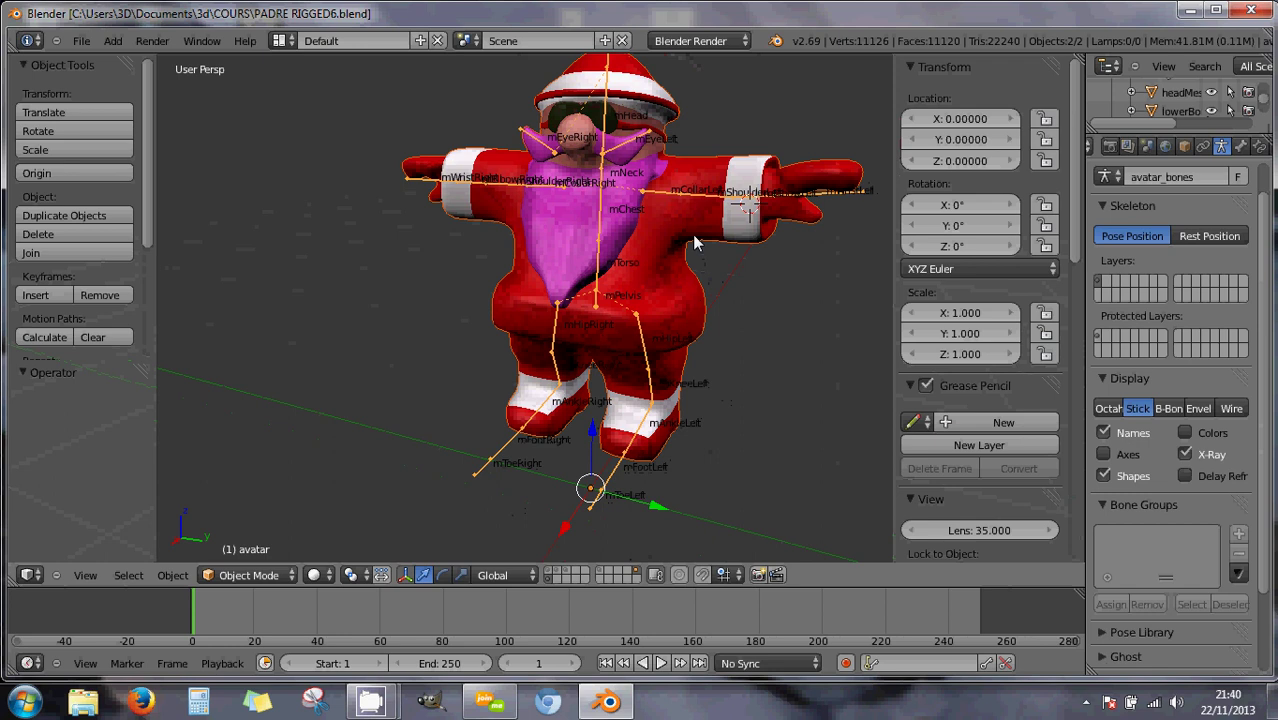
middle_drag(696, 246, 655, 260)
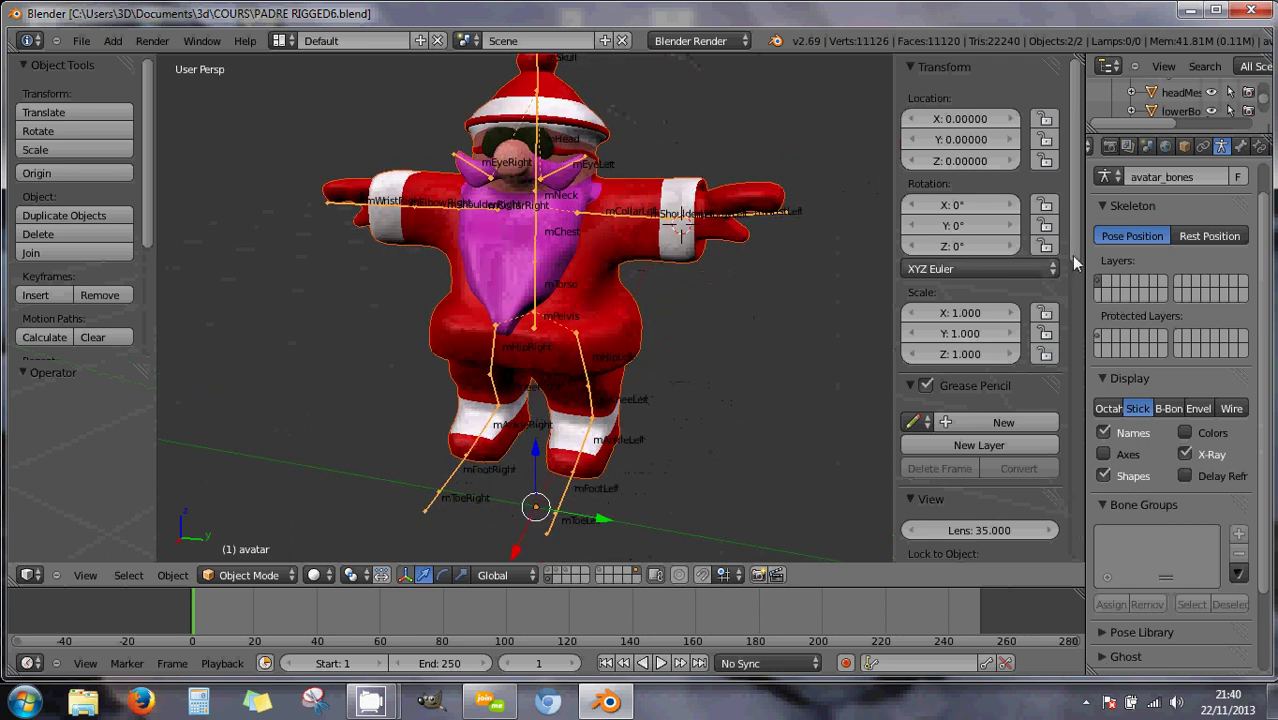
Start the Screencast Keys display and bring its size and position settings into view.
drag(1073, 250, 1070, 568)
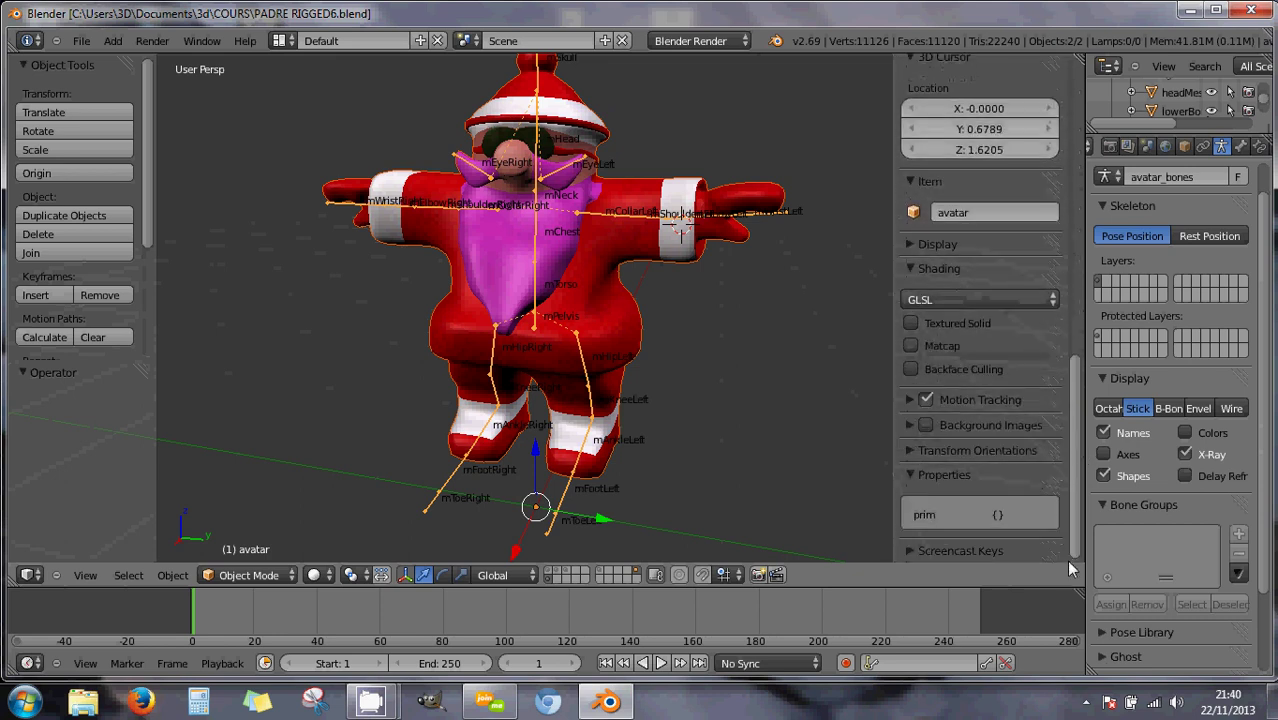
click(909, 550)
scroll(1010, 535, down, 1)
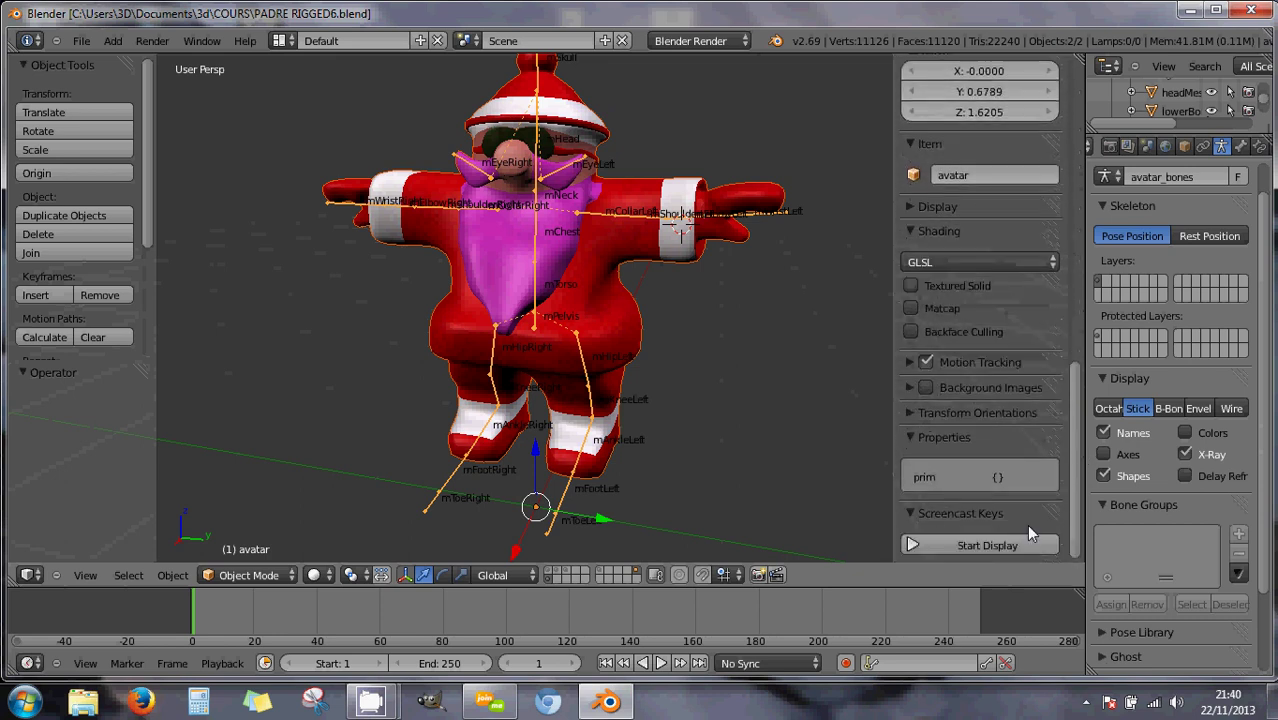
click(973, 546)
scroll(997, 524, down, 3)
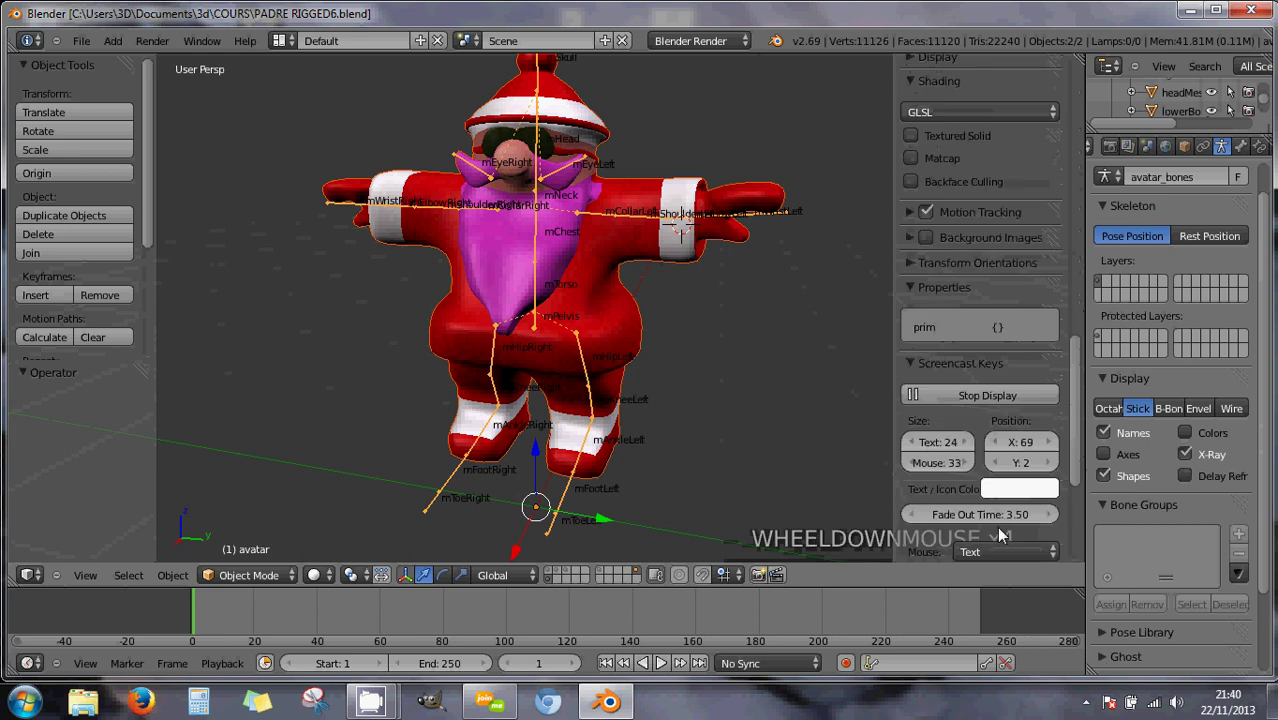
scroll(997, 526, down, 3)
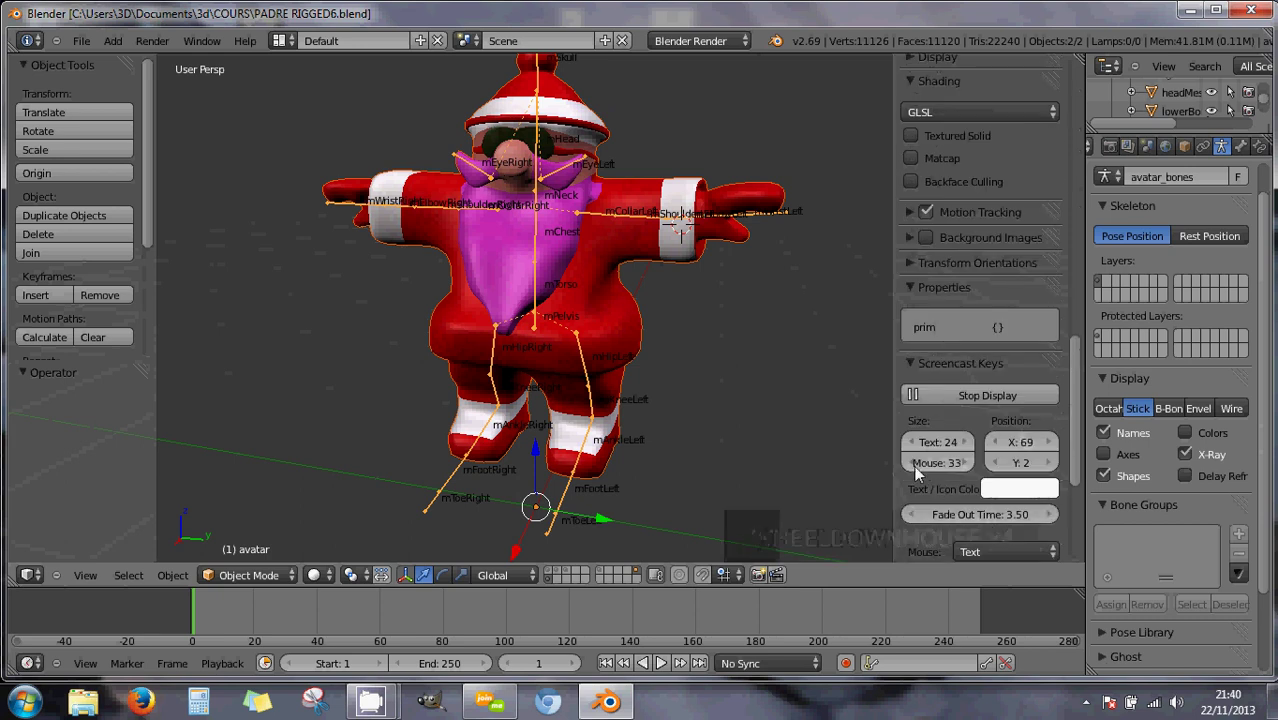
Set the Screencast Keys horizontal position (X) to 59.
click(997, 448)
click(997, 448)
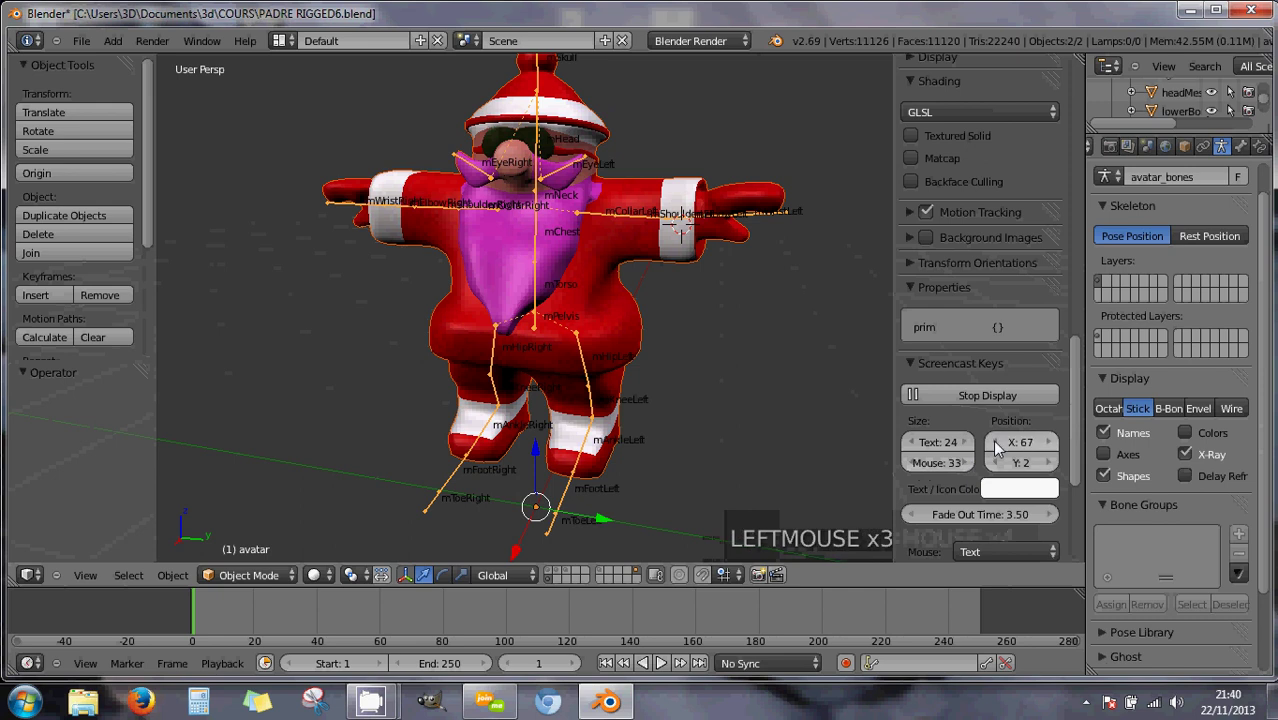
double_click(997, 448)
double_click(997, 448)
double_click(997, 448)
double_click(997, 448)
click(997, 448)
double_click(998, 446)
click(998, 446)
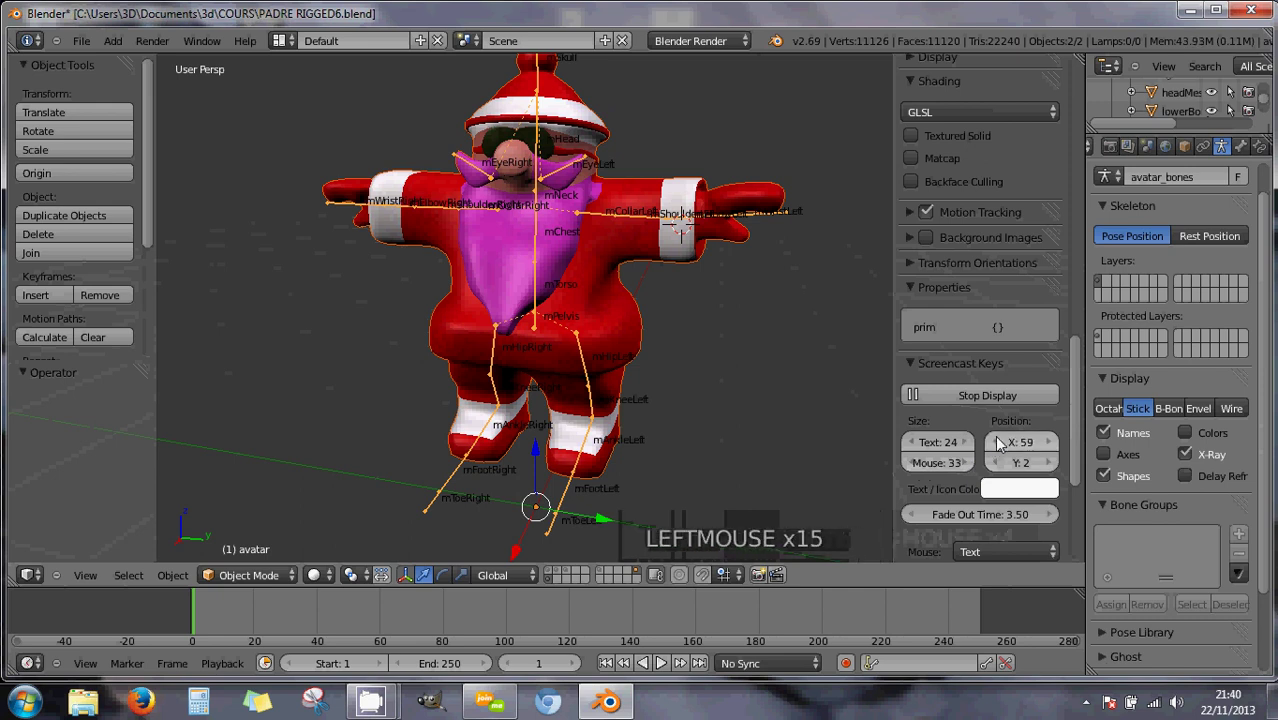
Enable Matcap in the 3D view's Shading settings.
scroll(960, 227, up, 4)
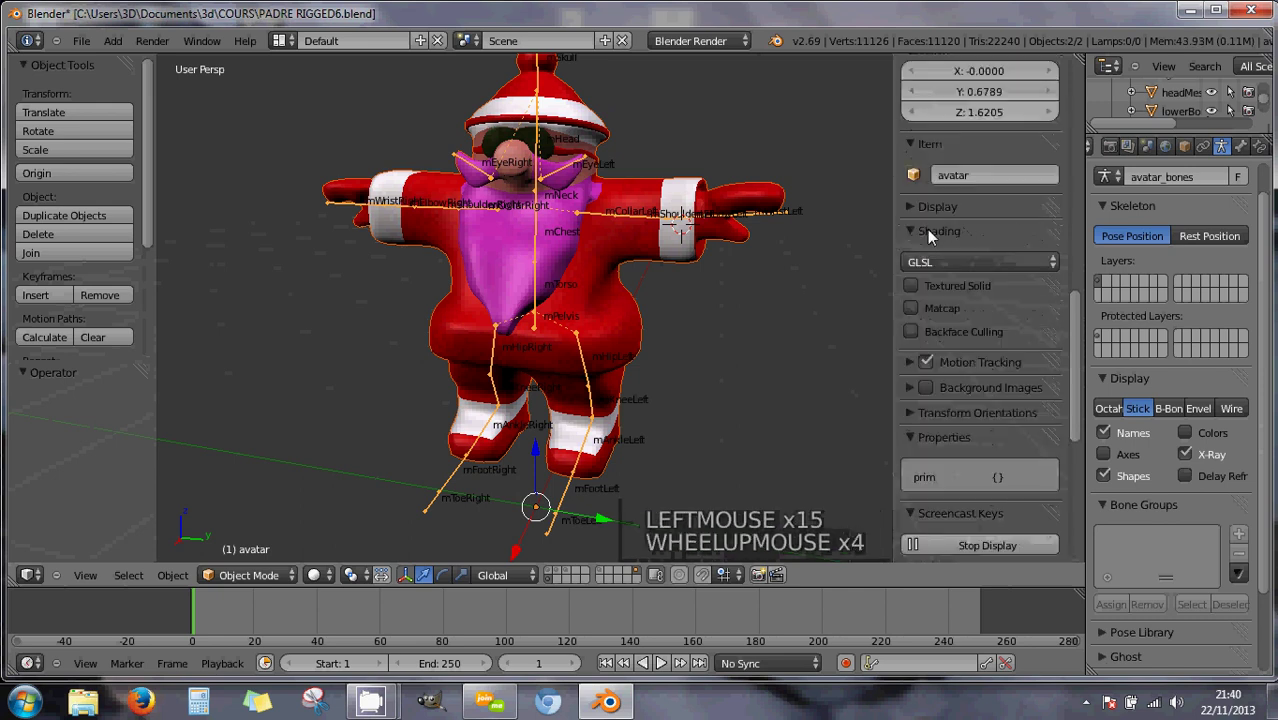
click(911, 231)
click(913, 231)
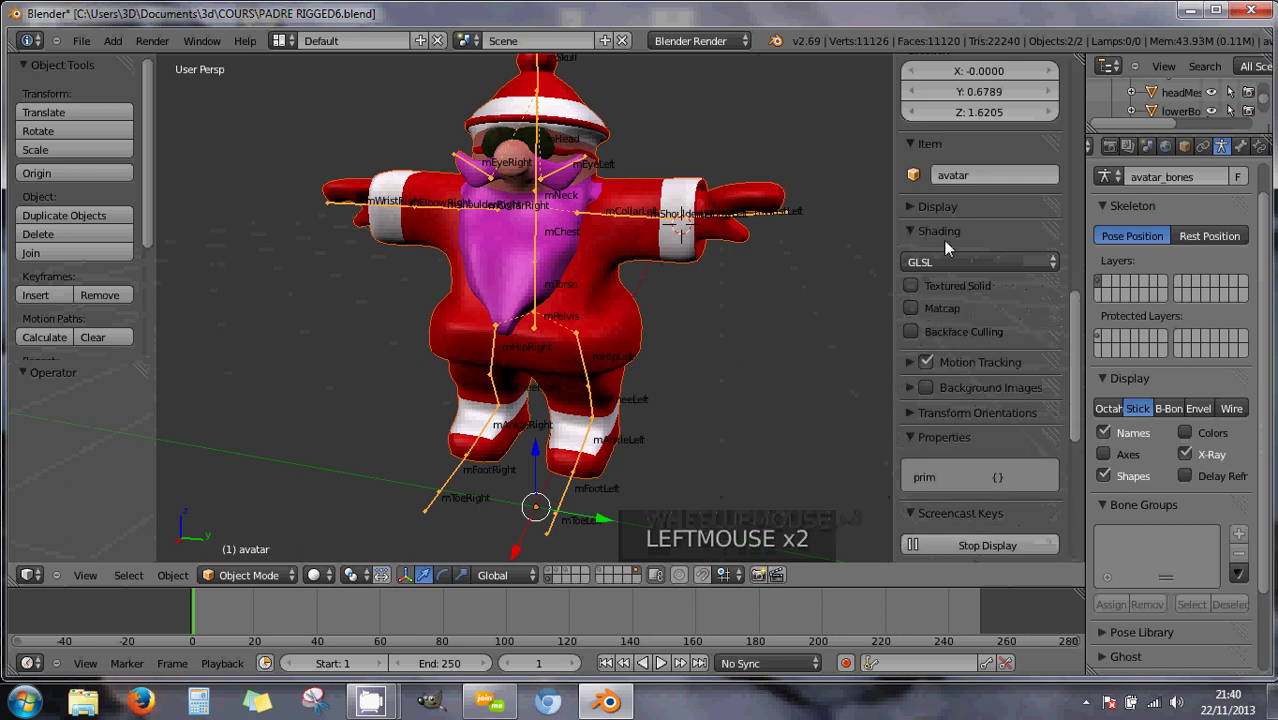
click(912, 308)
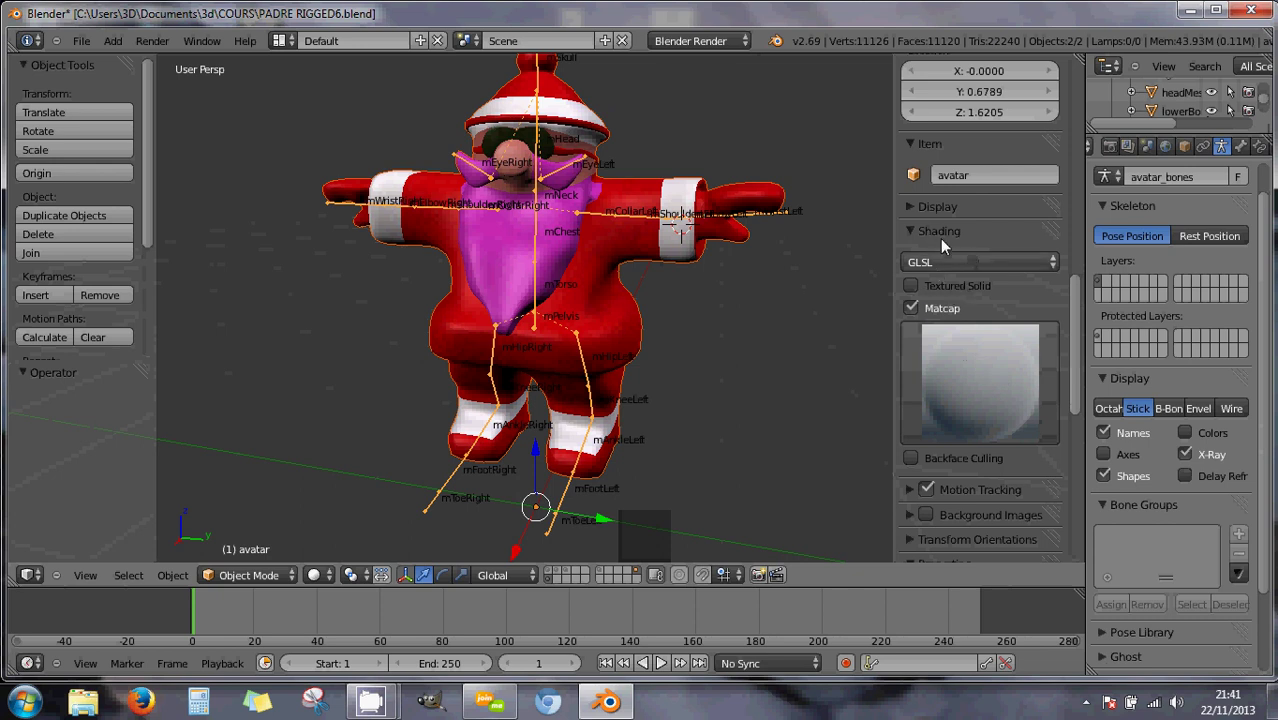
Try Textured Solid shading on the avatar, inspect the body up close, and turn the option off.
click(911, 286)
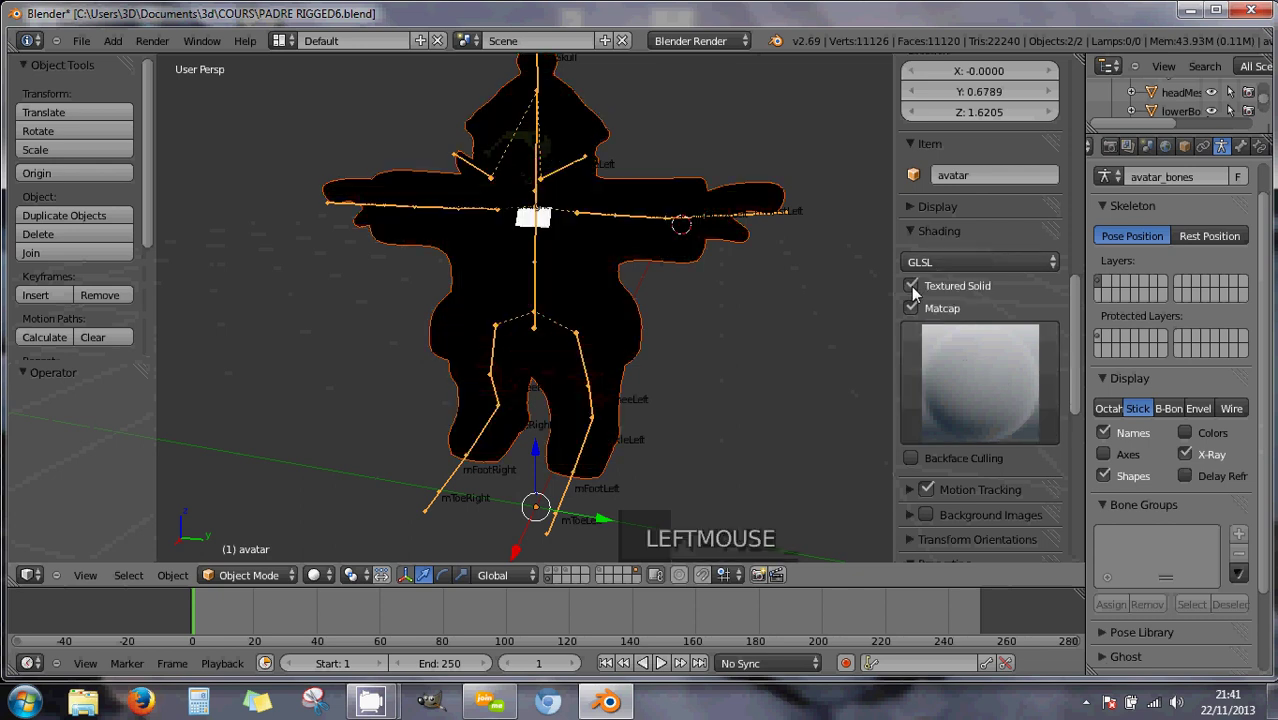
click(911, 286)
click(911, 286)
middle_drag(665, 264, 576, 251)
scroll(638, 254, up, 3)
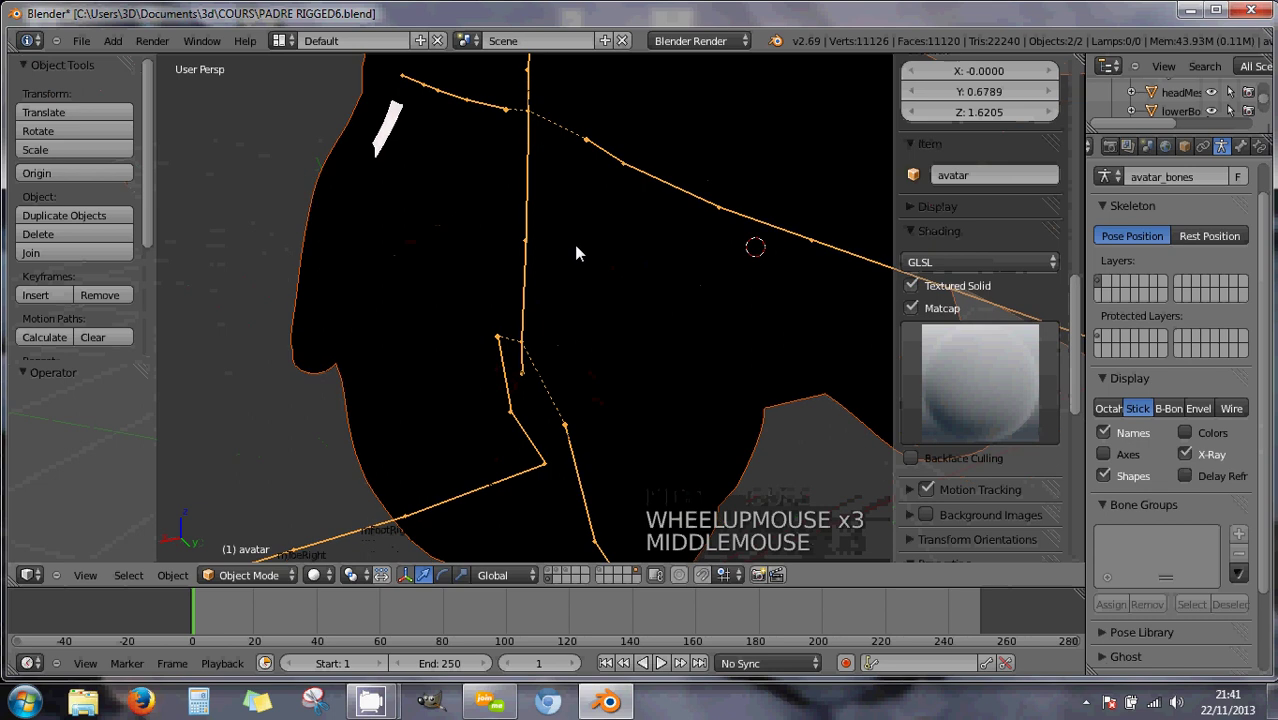
click(911, 286)
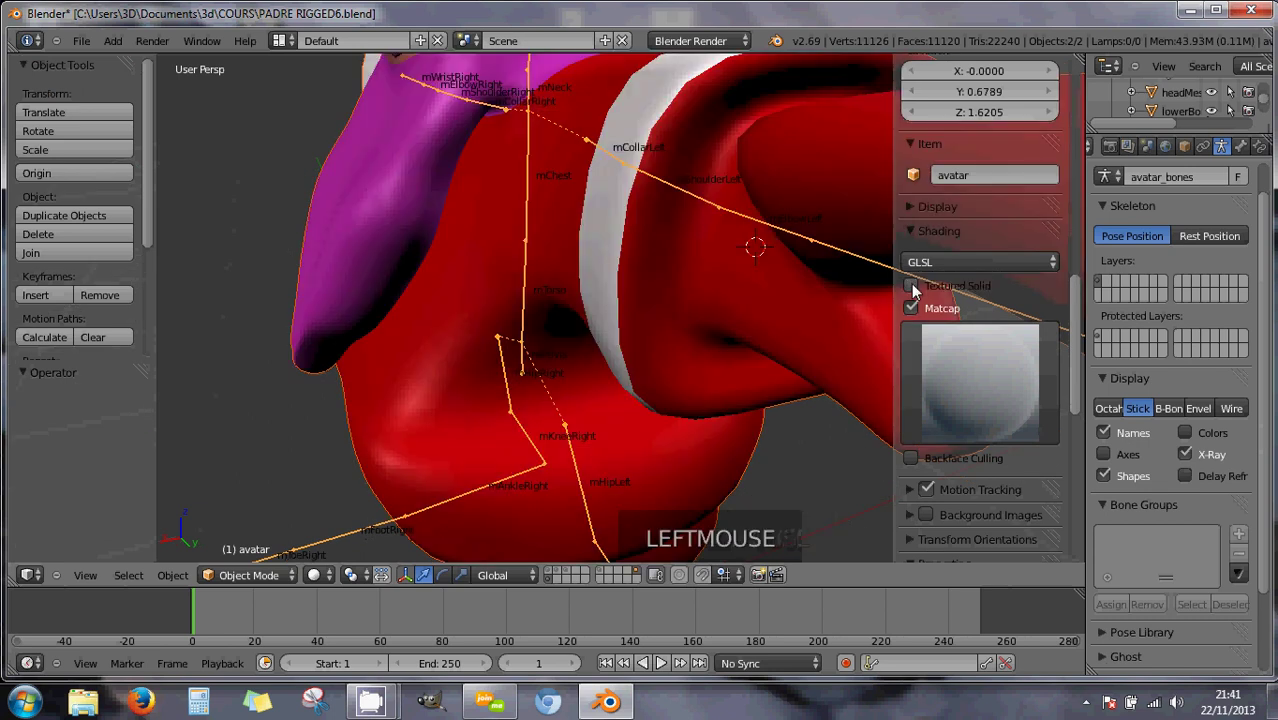
Compare the avatar with Textured Solid on and off from wider angles, leaving the option disabled.
click(911, 286)
click(911, 286)
middle_drag(861, 270, 663, 205)
scroll(663, 205, down, 2)
middle_drag(576, 200, 610, 208)
click(912, 286)
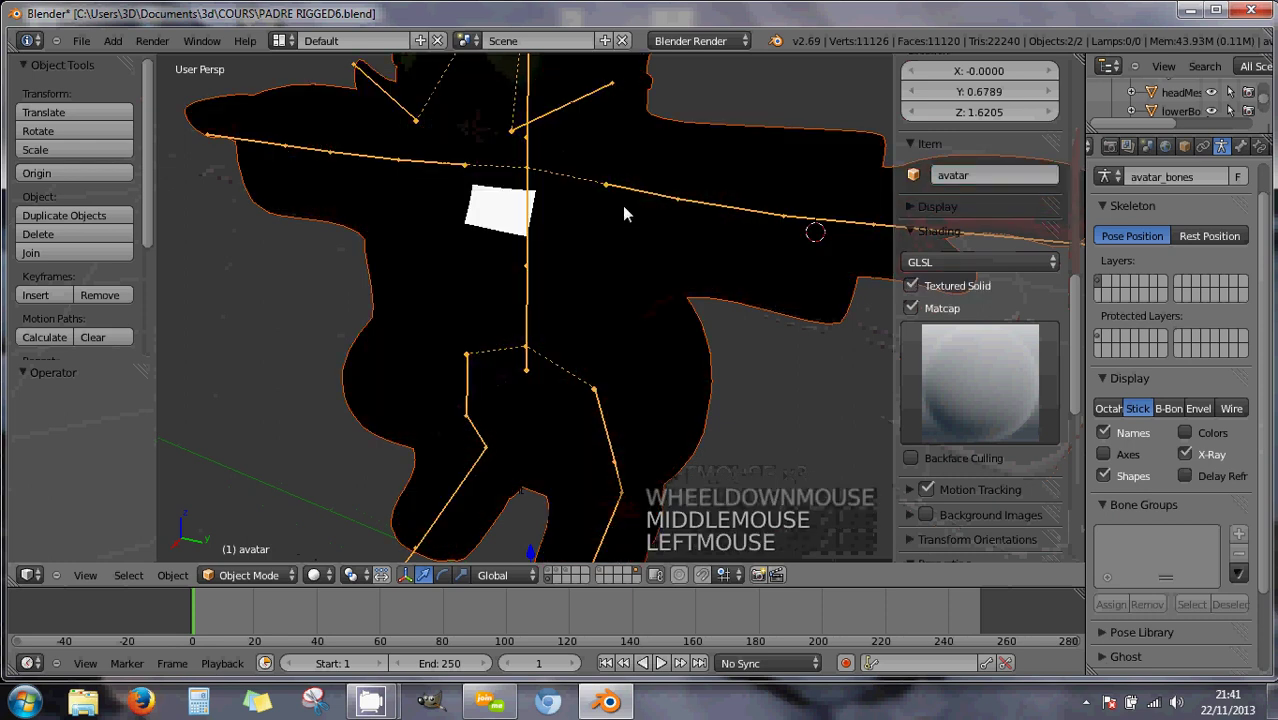
scroll(495, 228, down, 2)
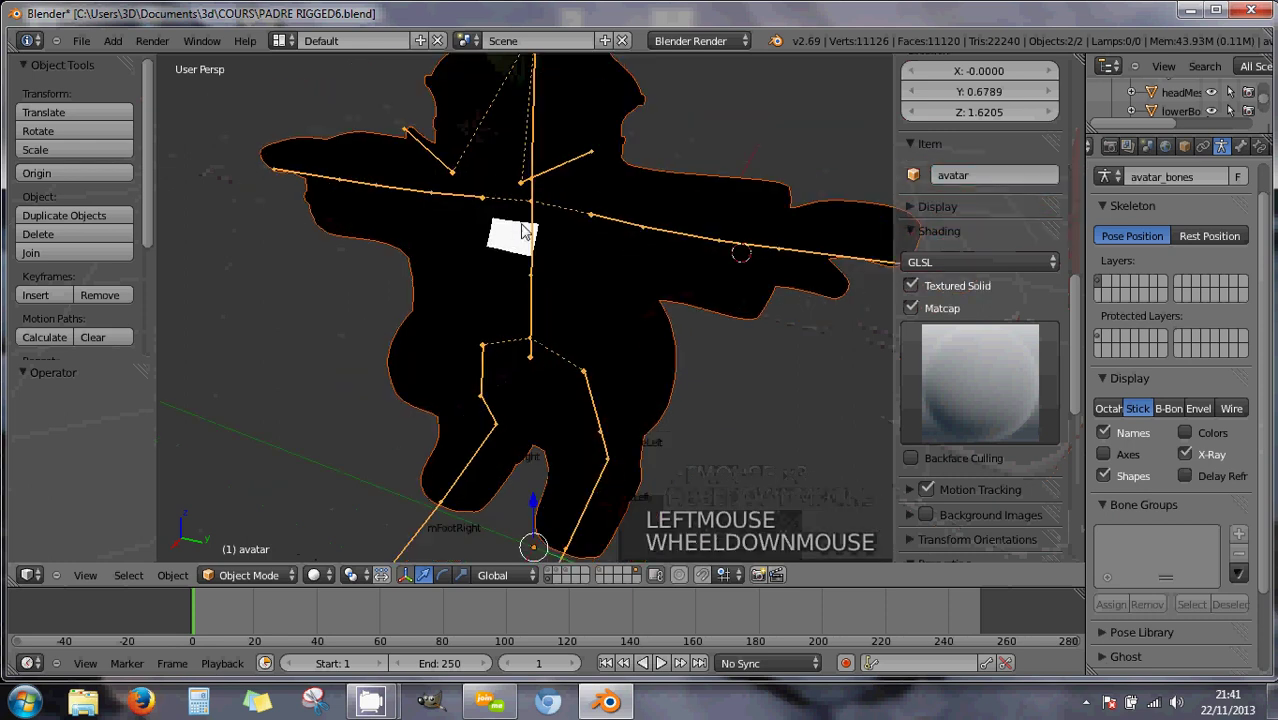
middle_drag(495, 228, 588, 250)
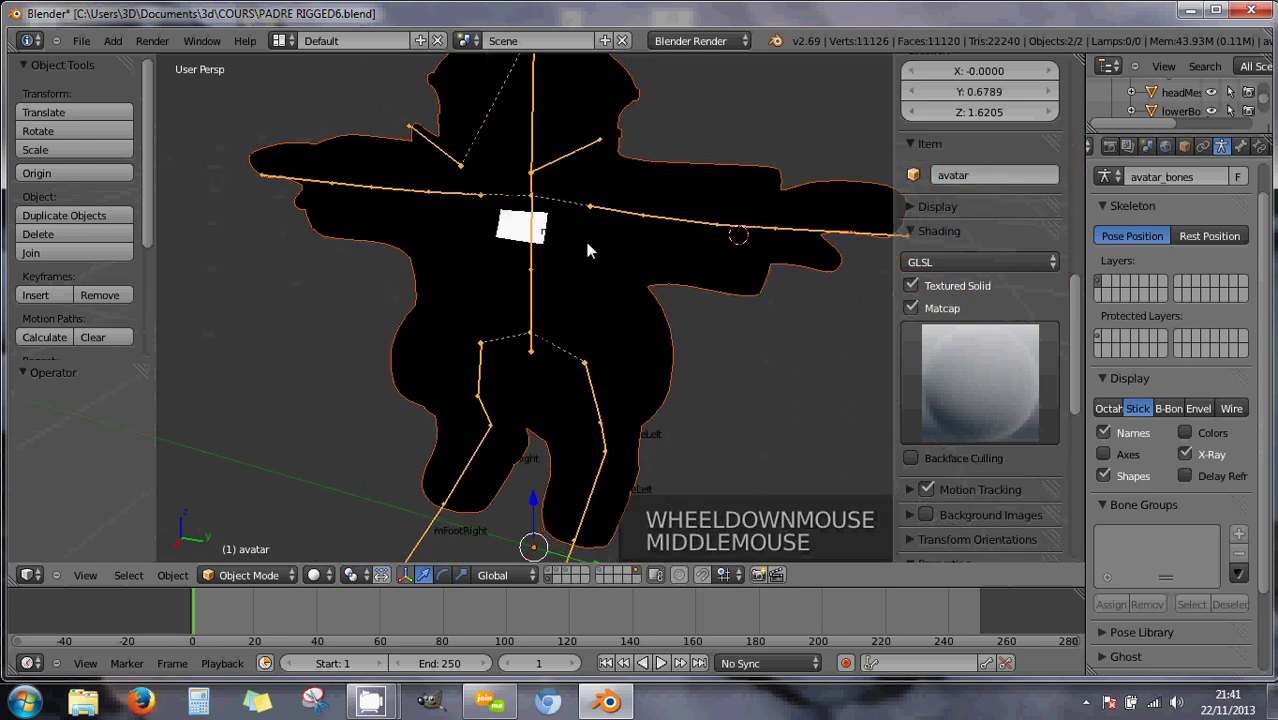
click(911, 287)
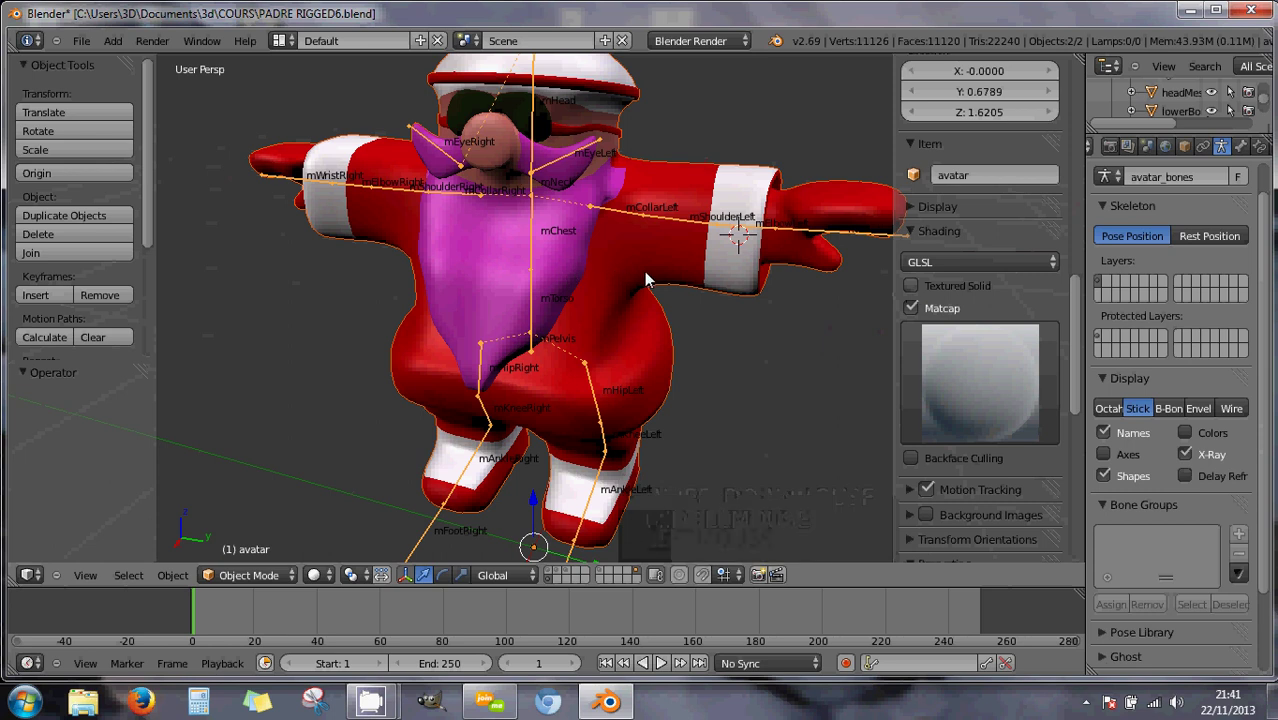
Collapse and reopen the Shading settings, and toggle Matcap off and back on.
click(909, 234)
click(909, 234)
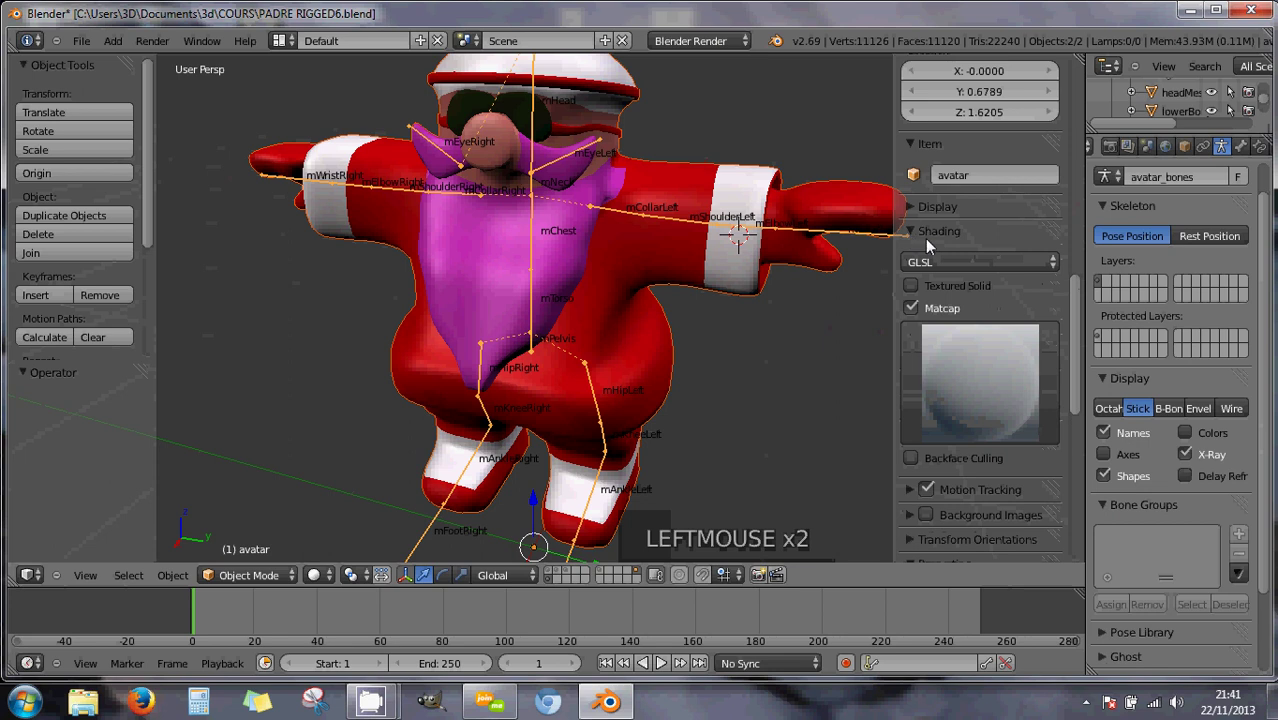
click(913, 234)
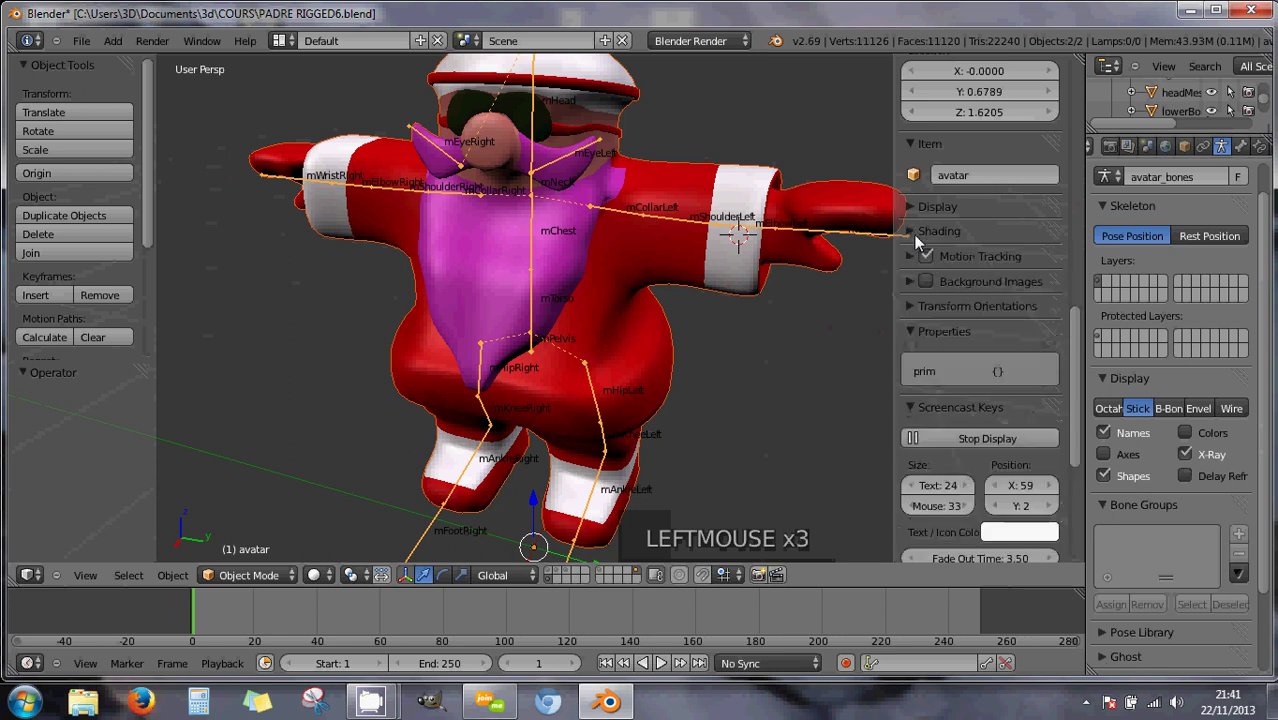
click(913, 234)
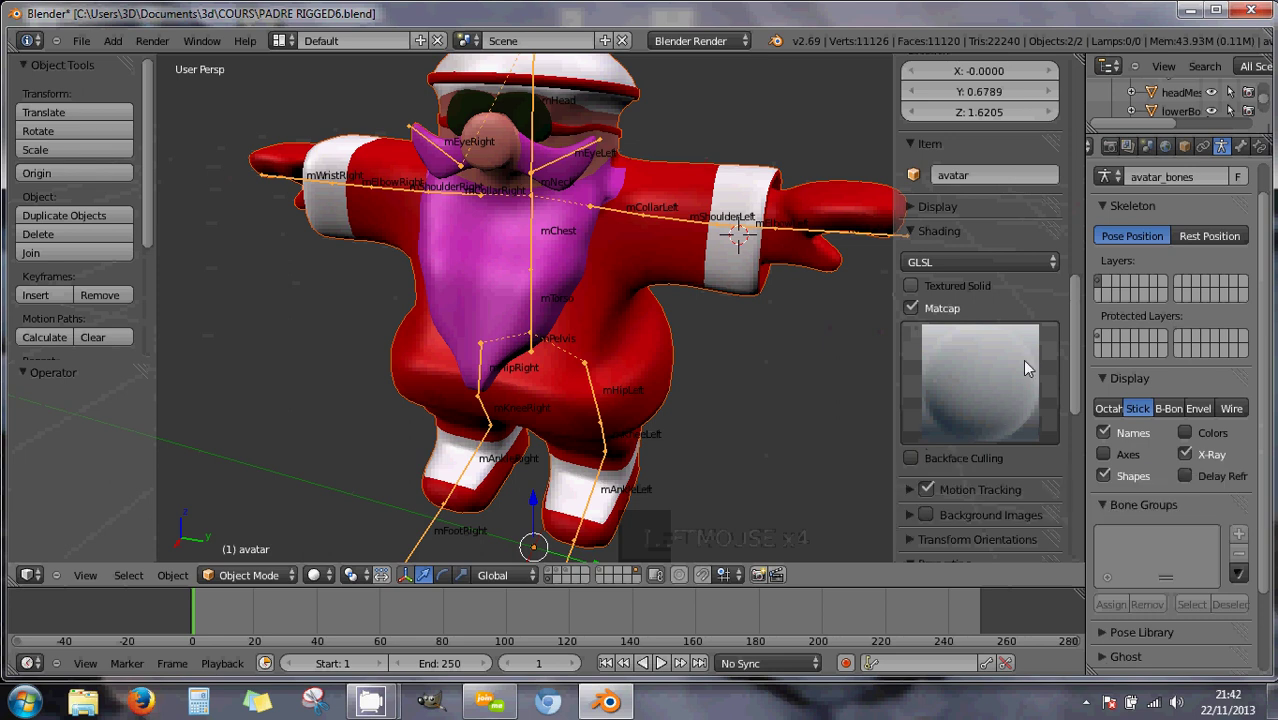
click(912, 307)
click(912, 307)
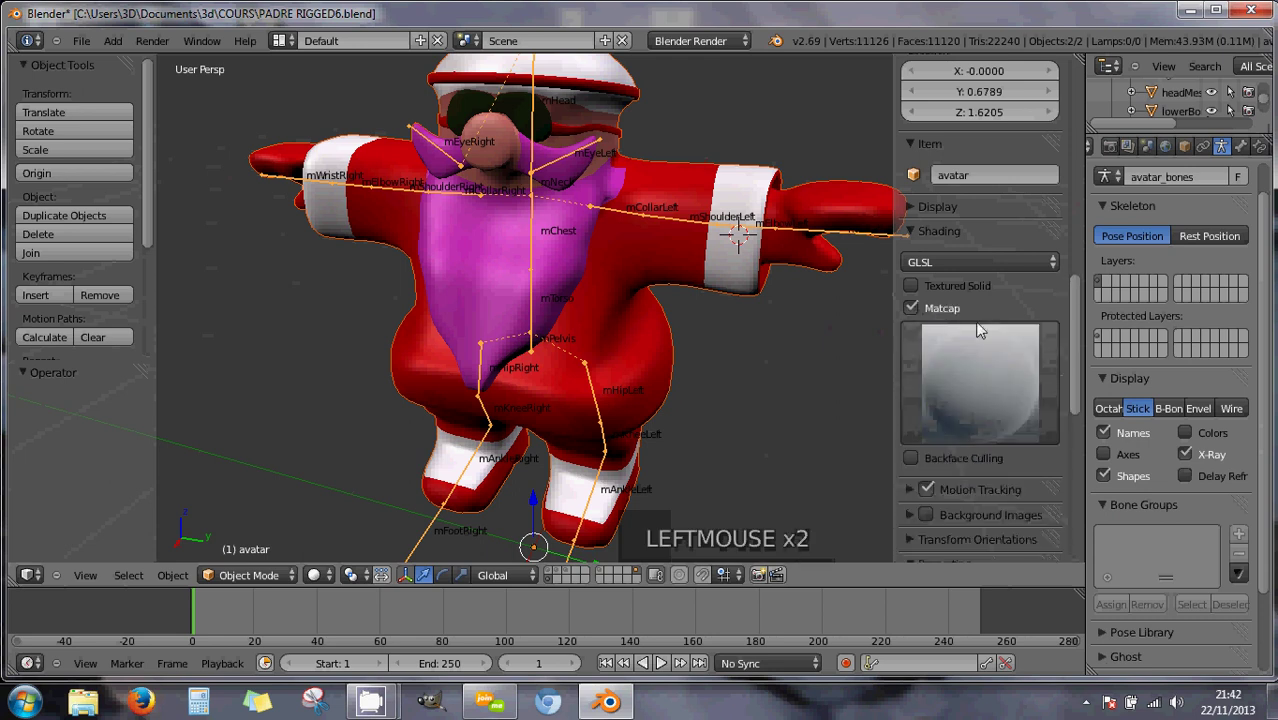
Try the Rendered and Texture viewport shading modes on the avatar and return to Solid.
scroll(1000, 370, down, 3)
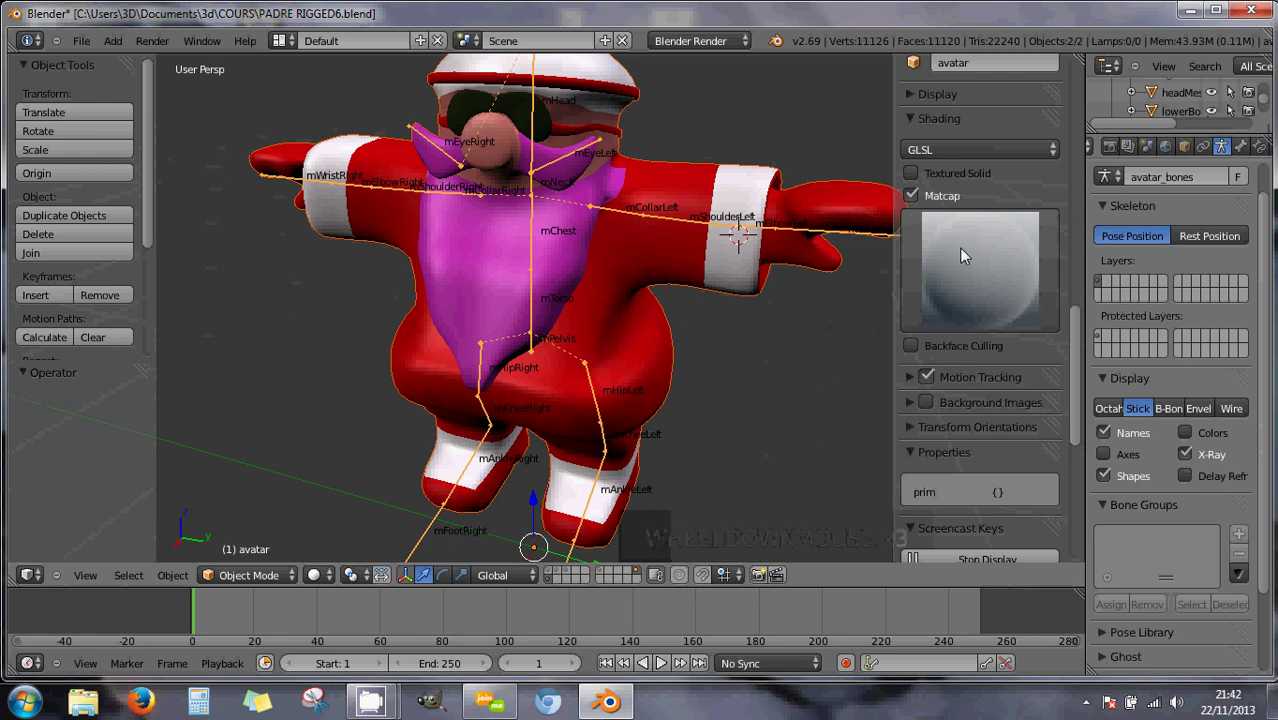
click(314, 575)
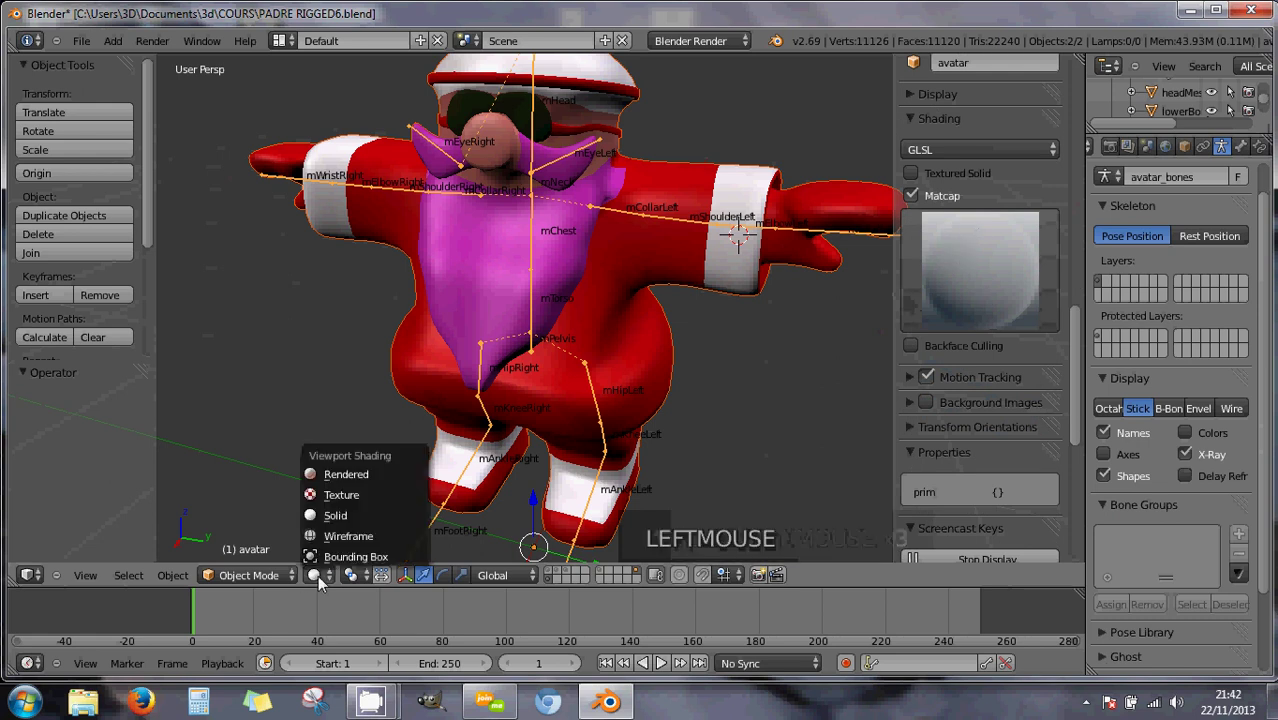
click(325, 474)
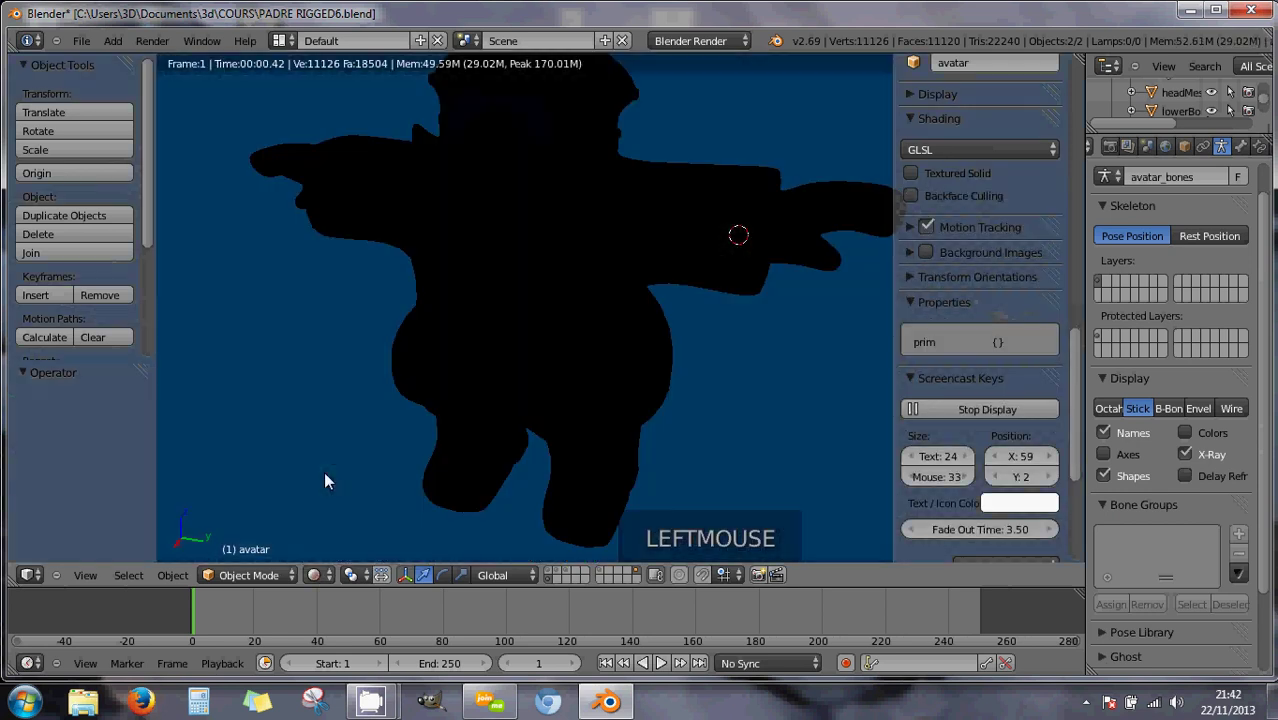
click(314, 578)
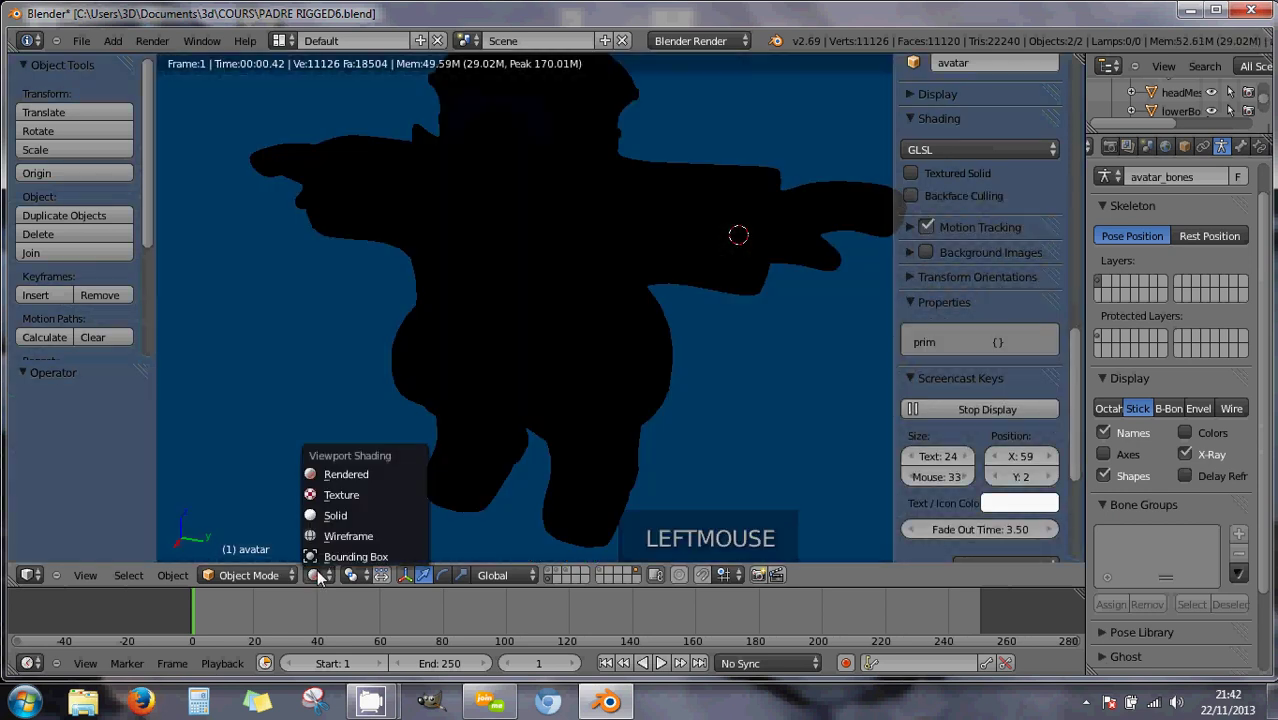
click(326, 496)
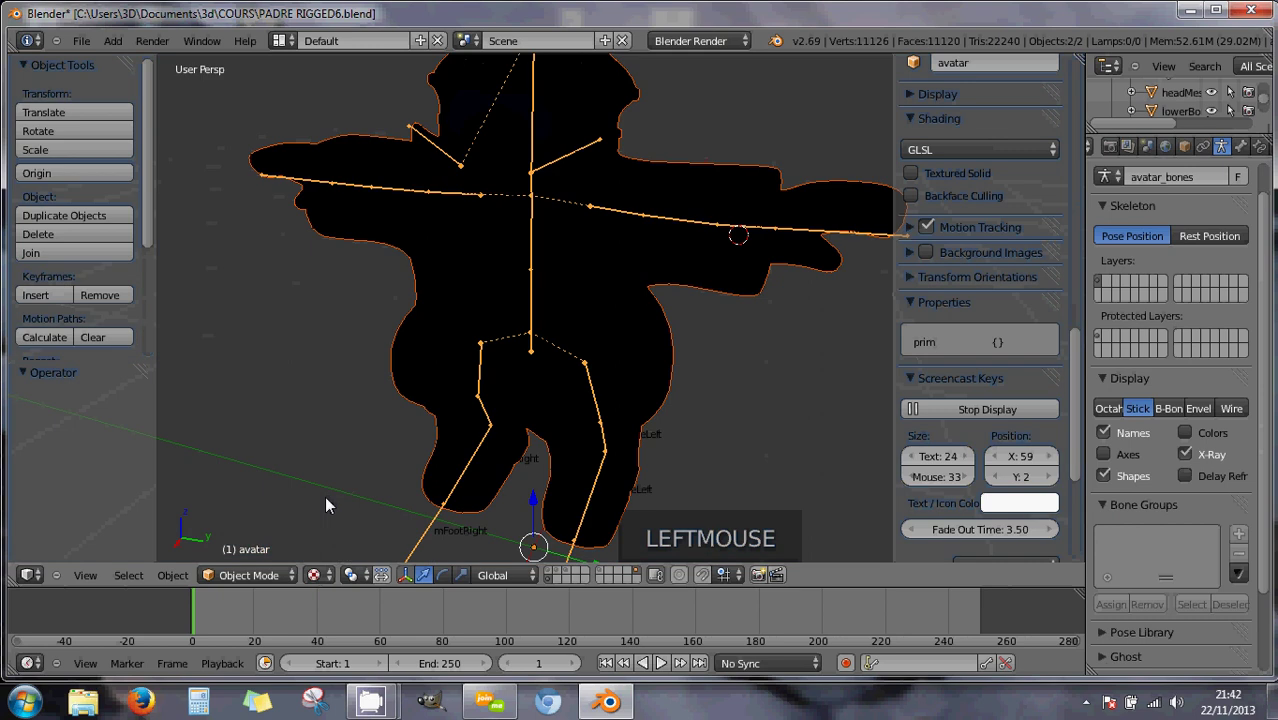
click(314, 575)
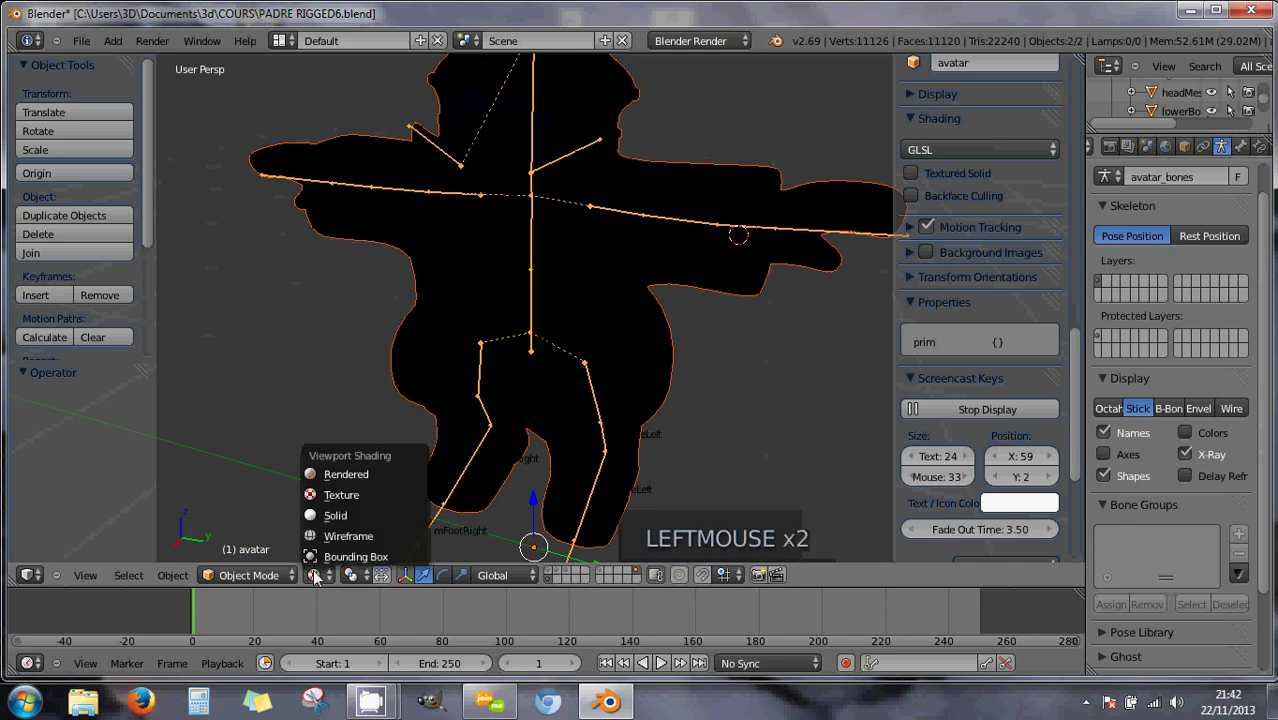
click(320, 515)
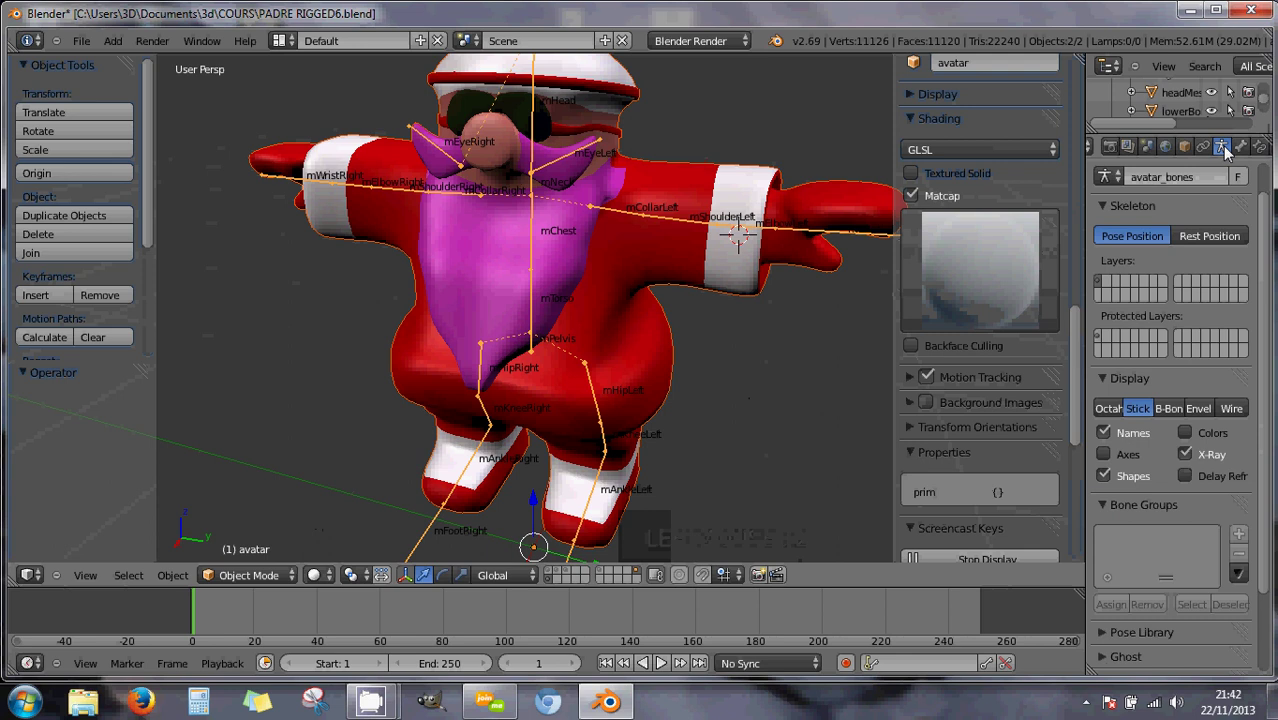
Select the PERE NOEL body mesh instead of the armature and view it from the front.
right_click(640, 280)
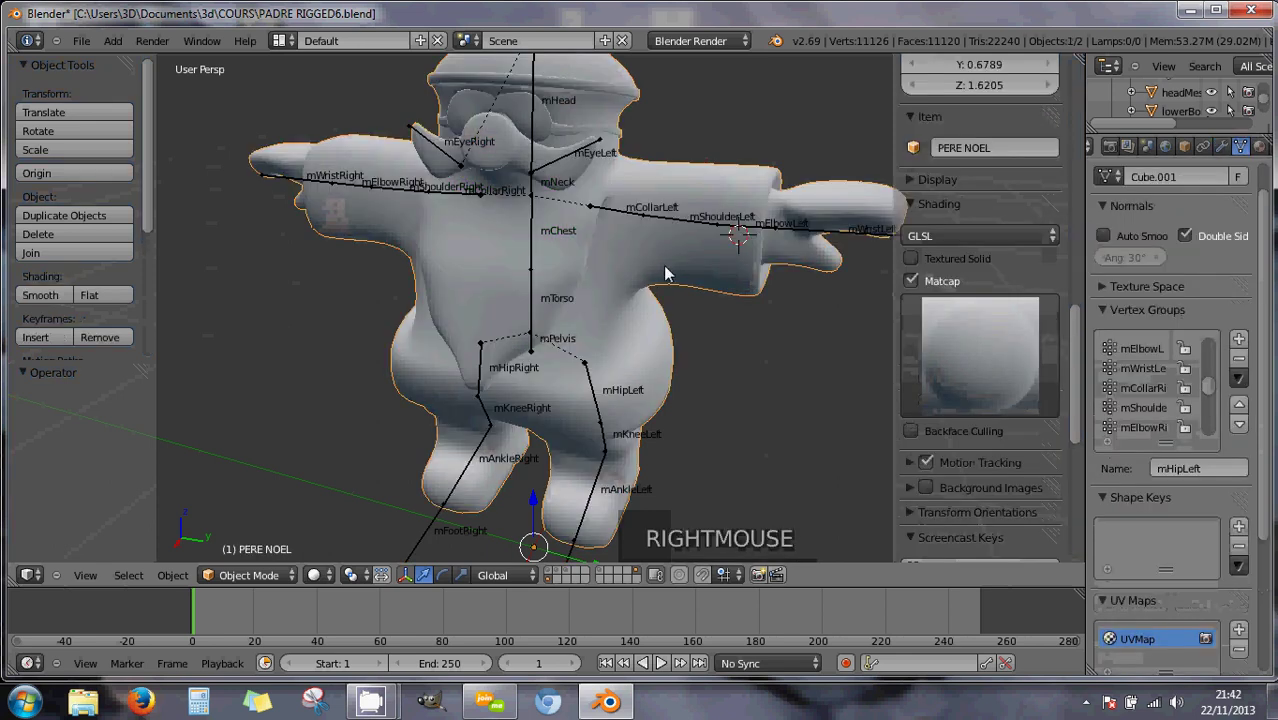
middle_drag(694, 354, 678, 309)
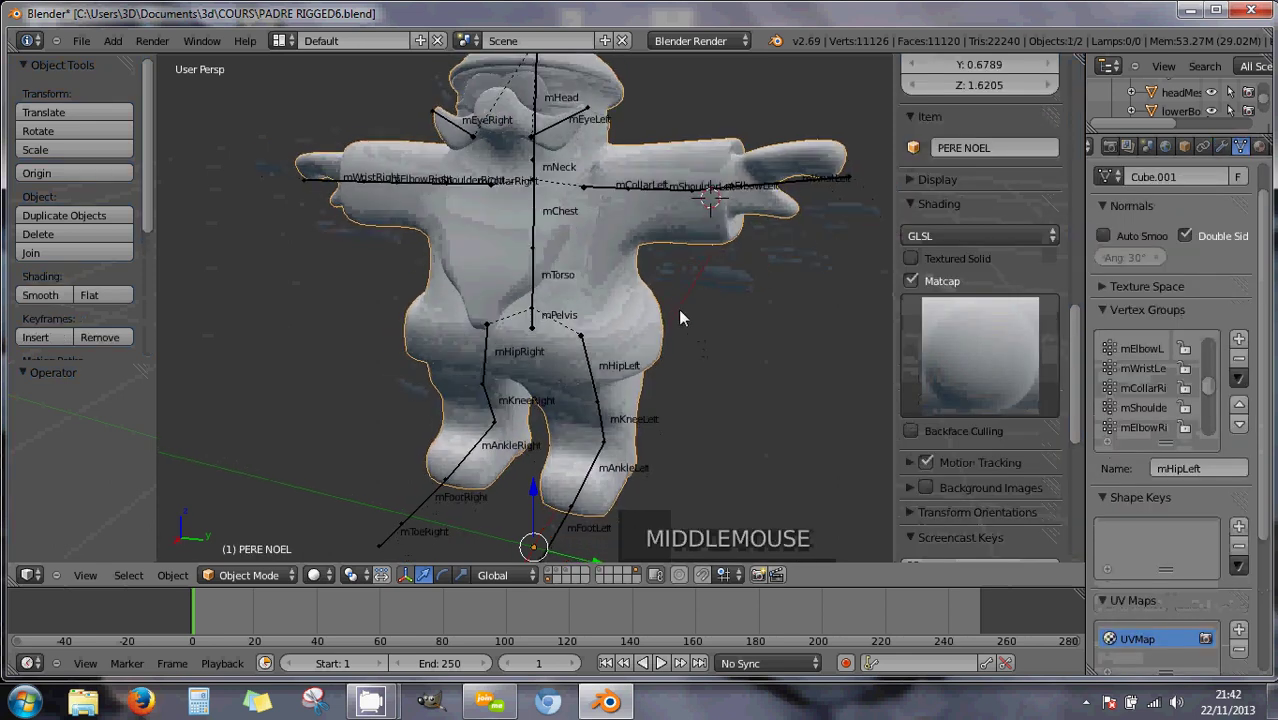
right_click(610, 281)
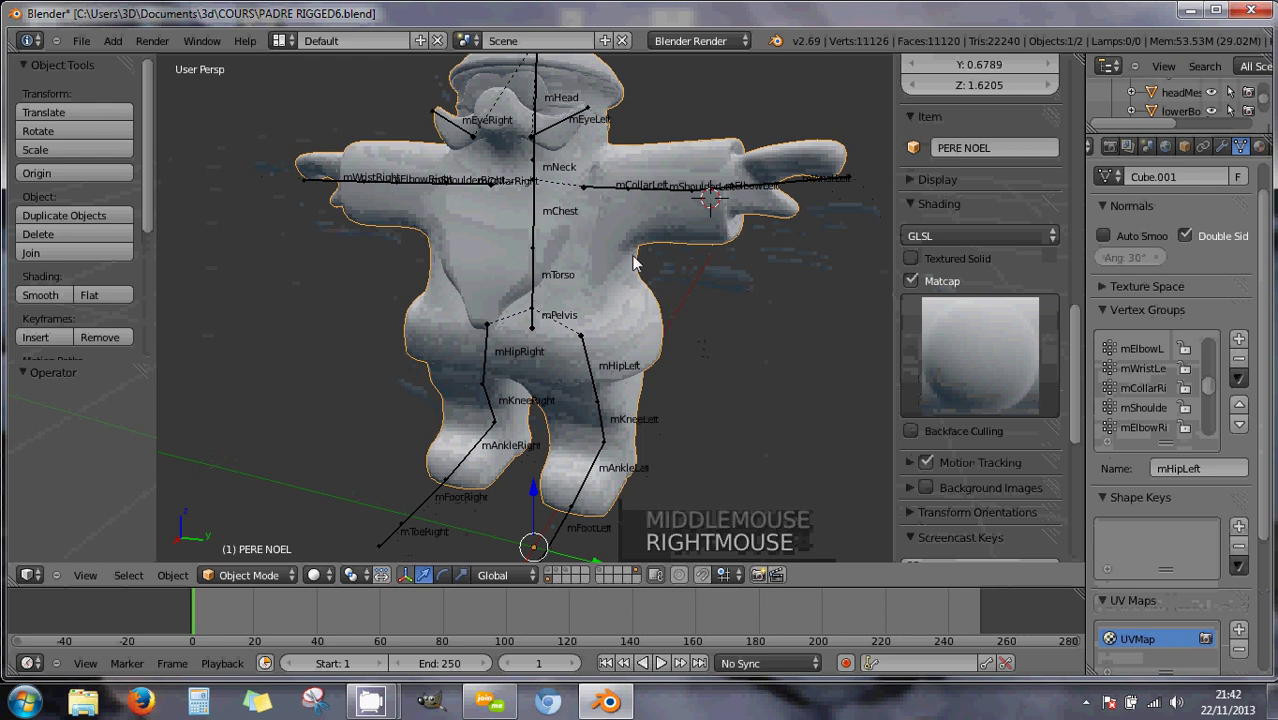
middle_drag(623, 287, 688, 296)
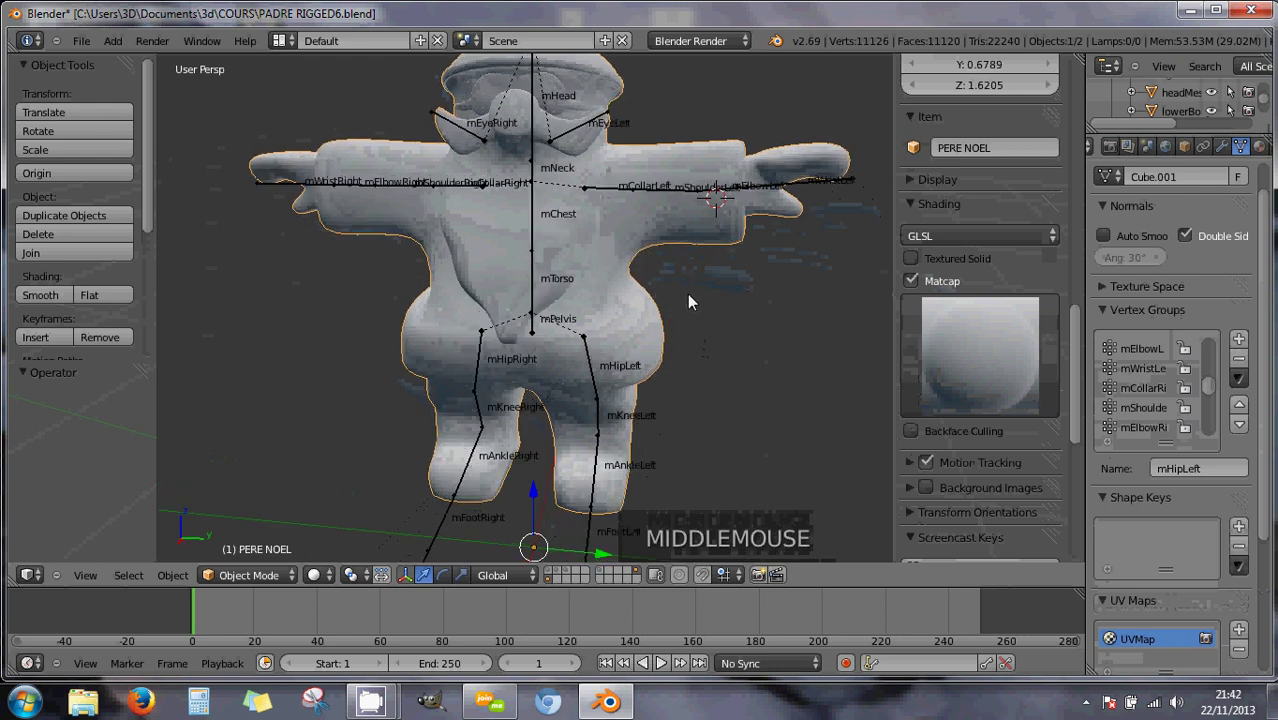
Try the gold metallic matcap on the PERE NOEL mesh in Solid shading and view it from an angle.
click(988, 345)
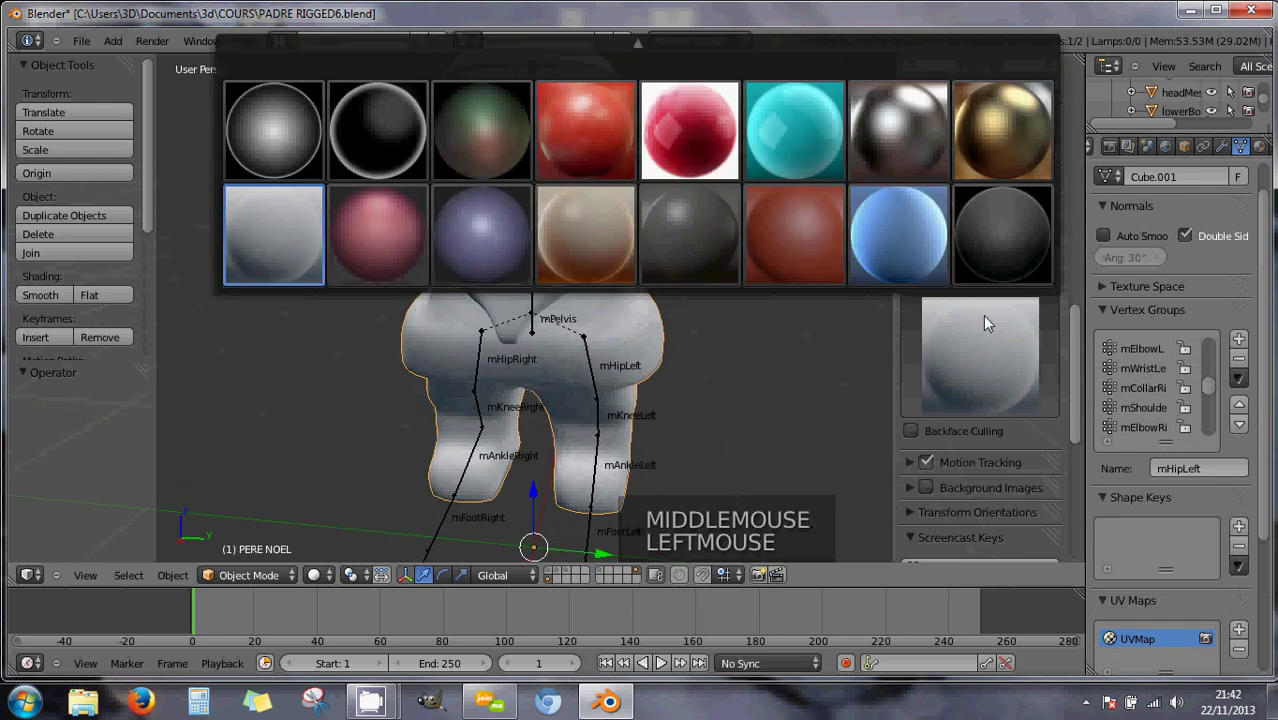
click(994, 150)
middle_drag(790, 328, 660, 291)
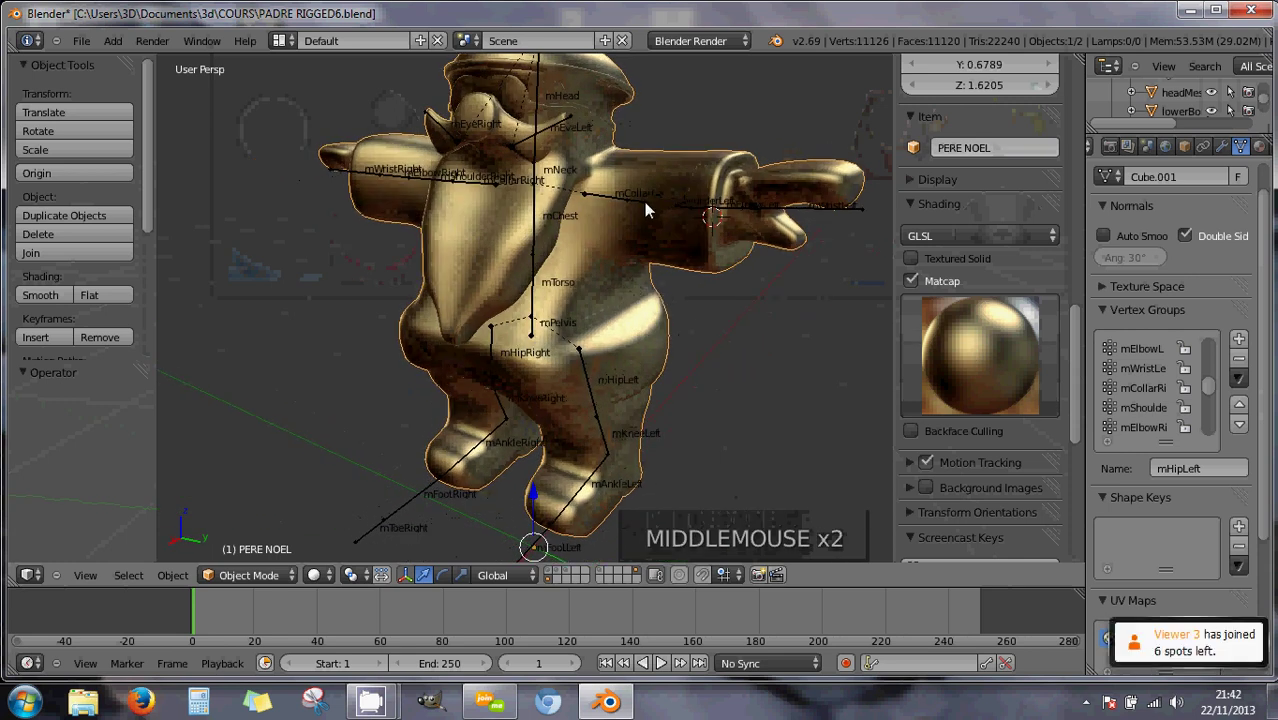
right_click(644, 202)
right_click(626, 254)
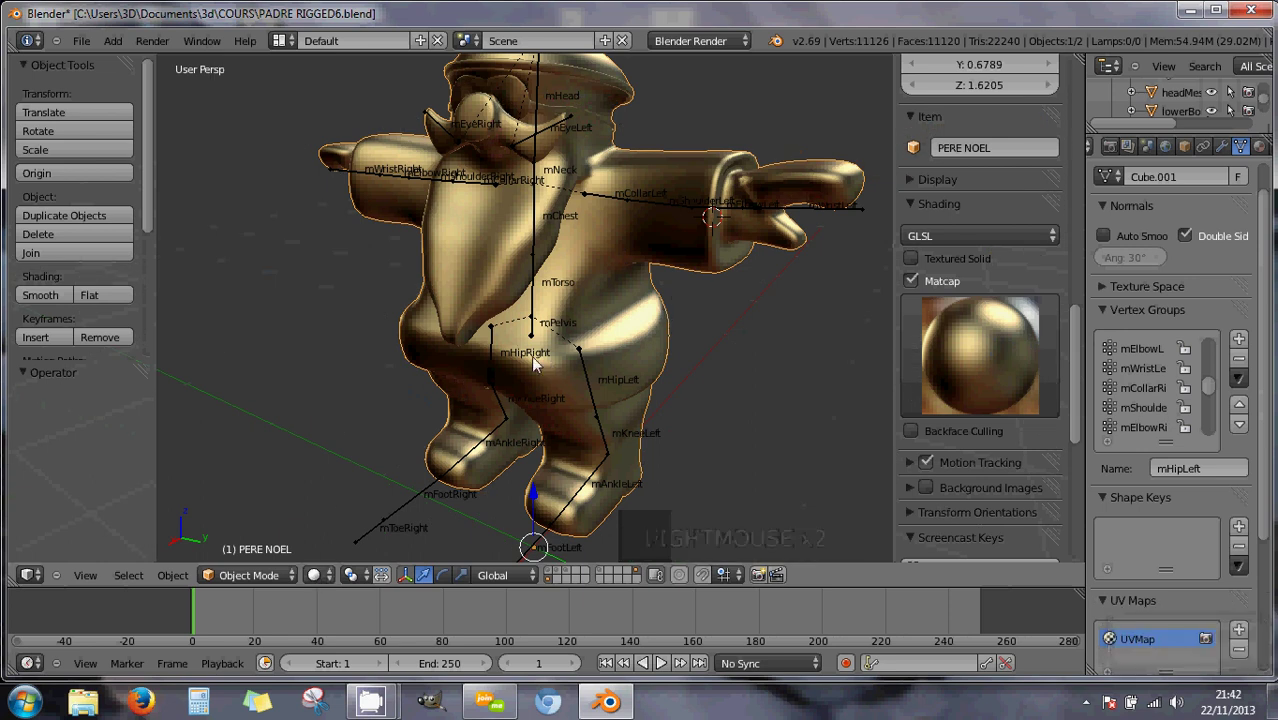
click(314, 575)
click(326, 516)
middle_drag(324, 523, 520, 430)
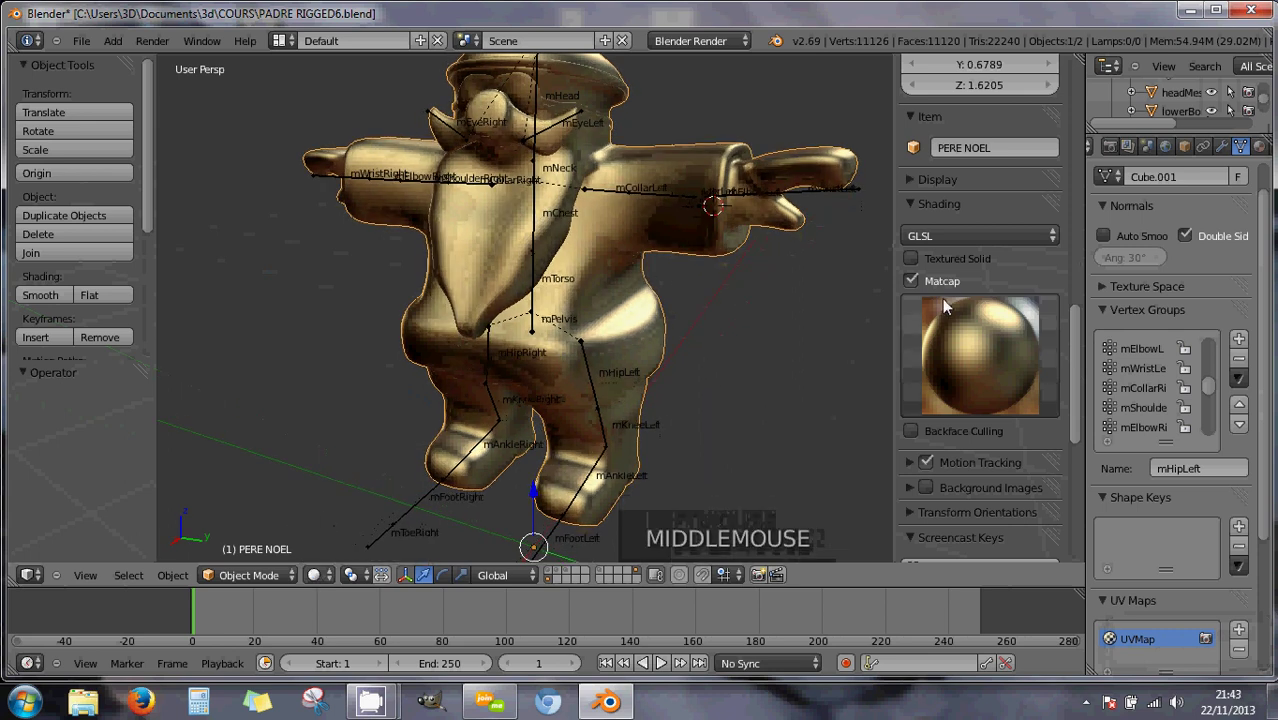
Try the glossy crimson matcap and the dark black matcap on the Santa mesh.
click(968, 347)
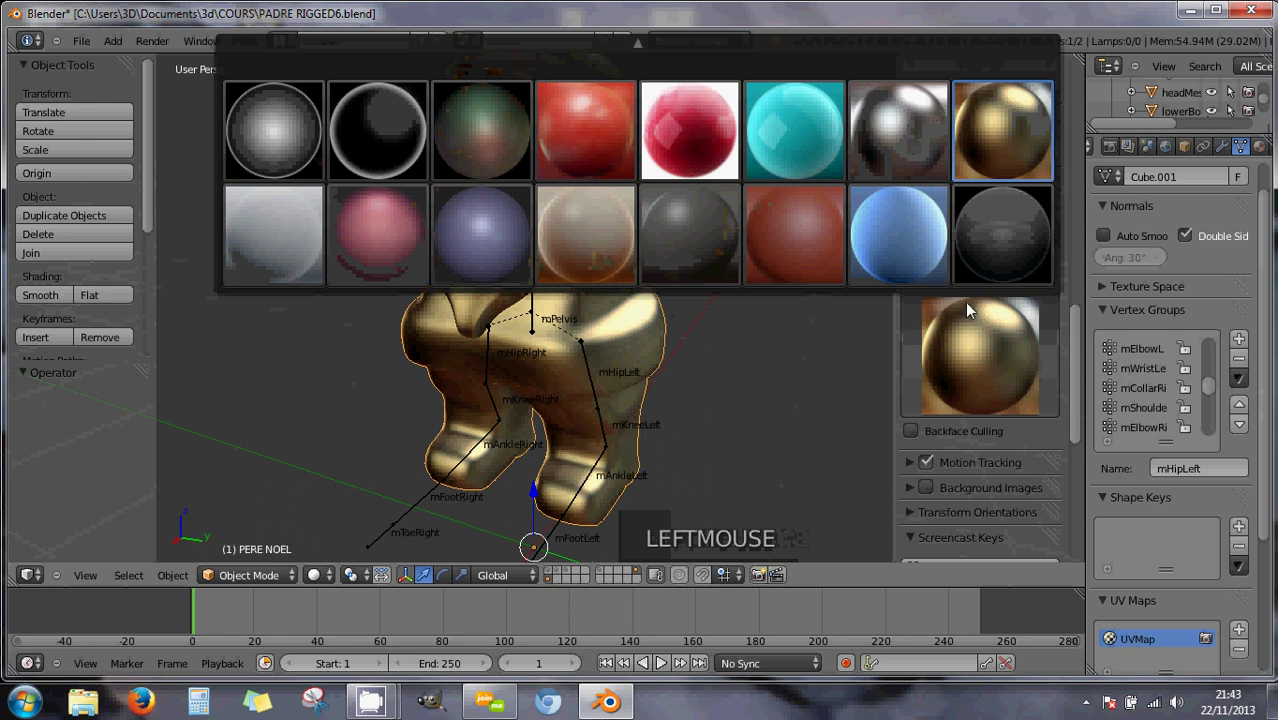
click(692, 140)
middle_drag(601, 232, 790, 262)
click(990, 350)
click(993, 240)
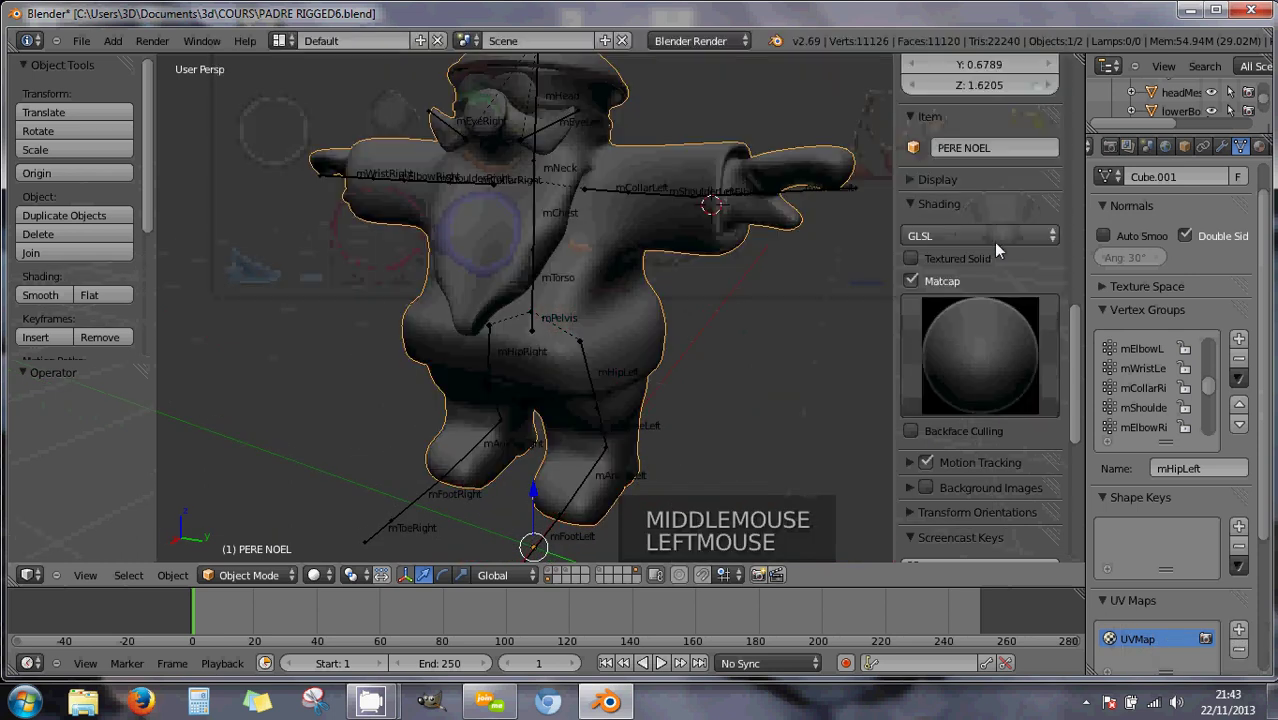
Try the matte red clay matcap and view the whole Santa figure.
click(983, 338)
click(794, 235)
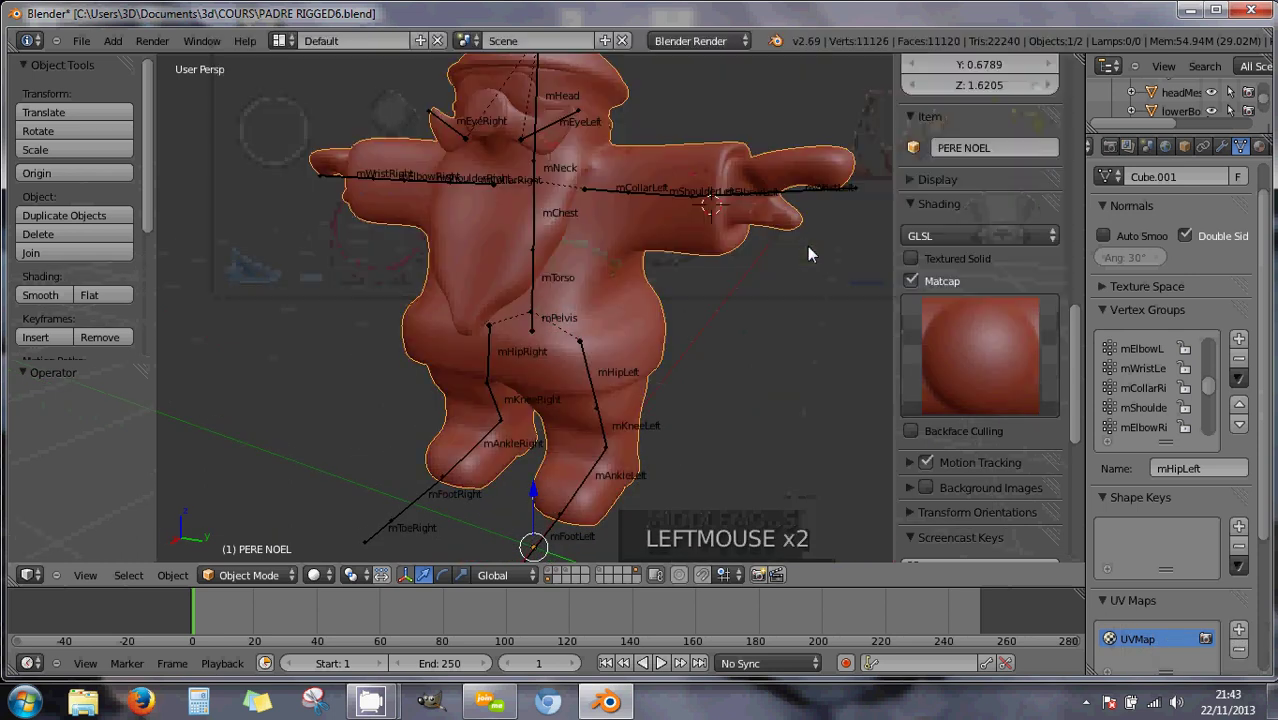
middle_drag(608, 259, 646, 257)
scroll(600, 259, down, 2)
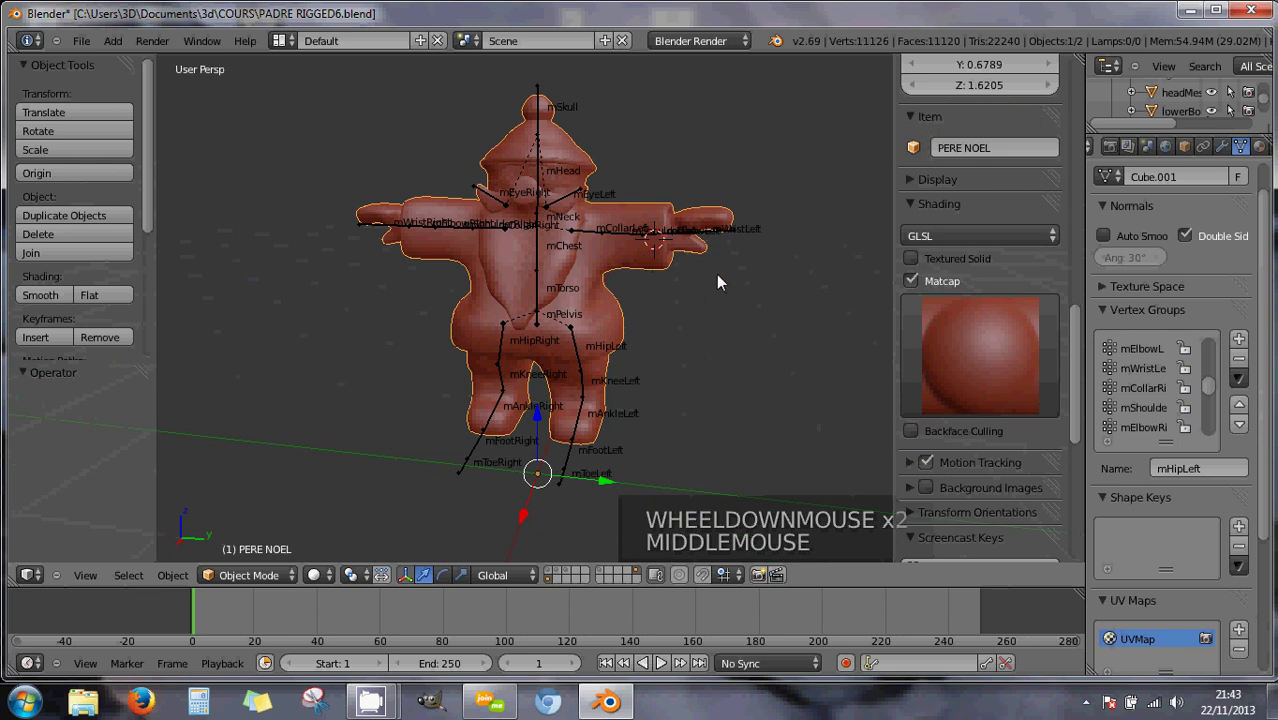
Try the beige matcap with reddish-brown edges and inspect the torso up close from the front.
click(998, 346)
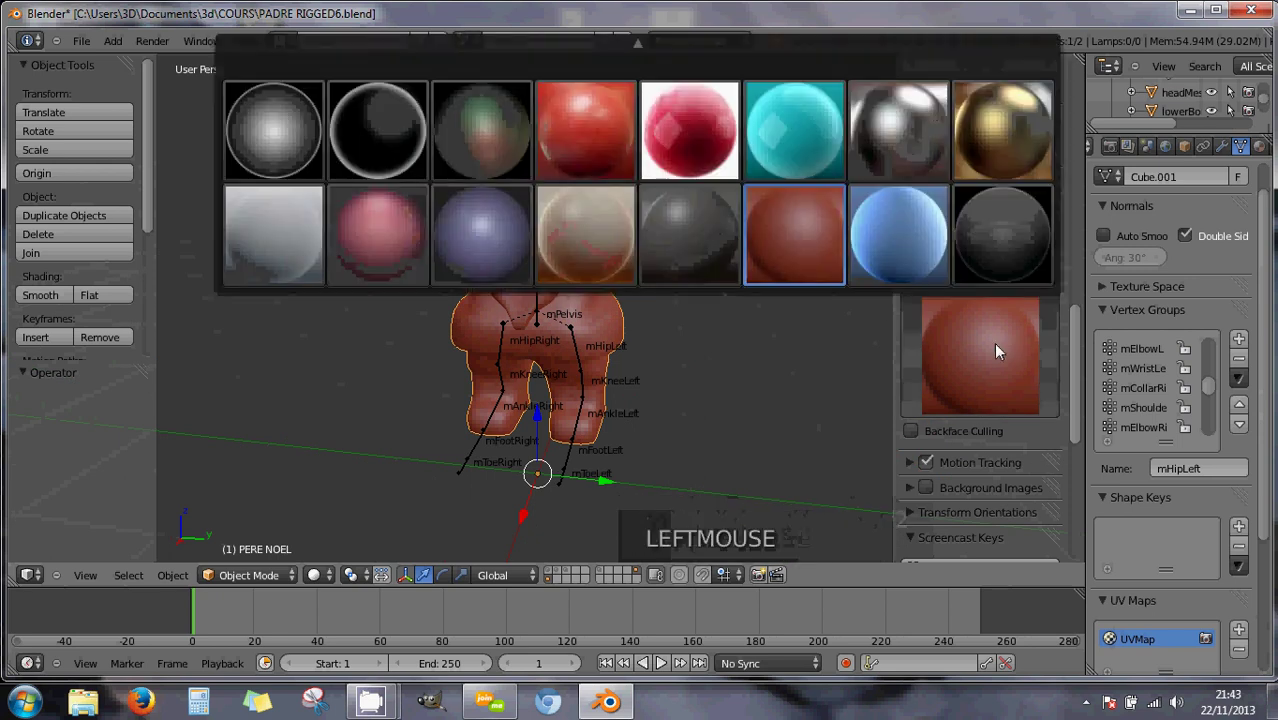
click(596, 232)
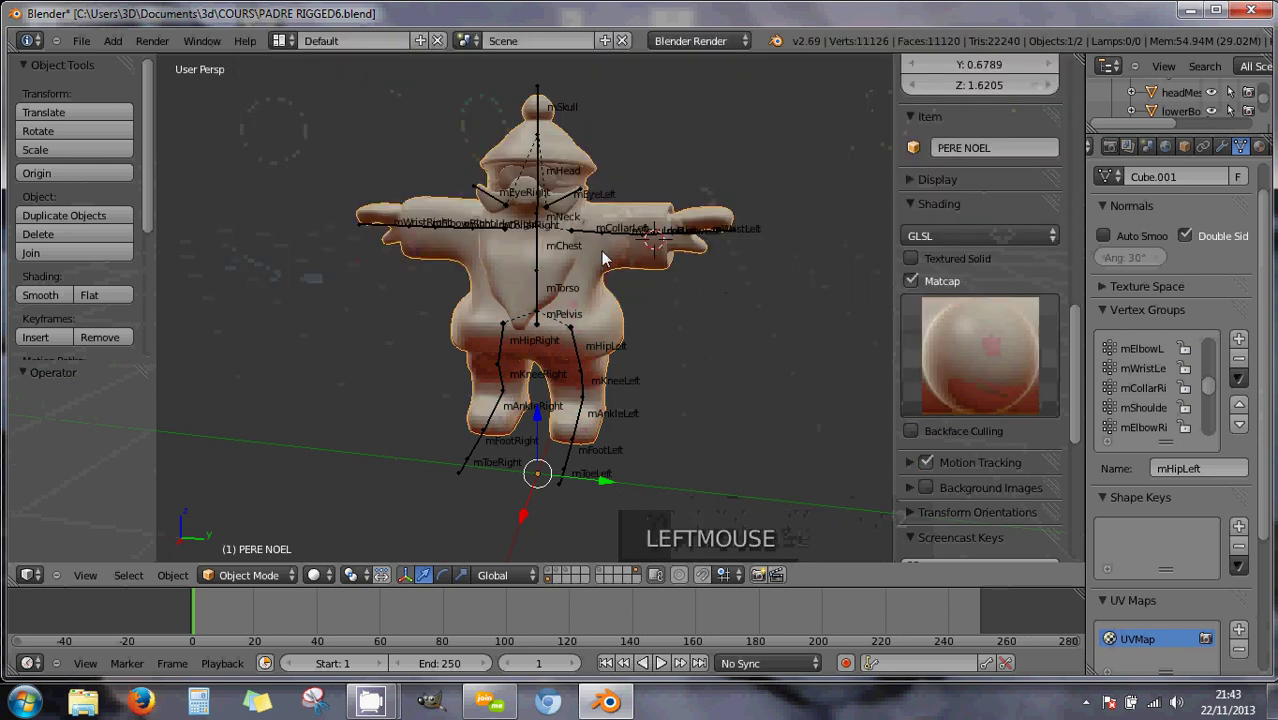
middle_drag(602, 258, 945, 343)
scroll(579, 253, up, 3)
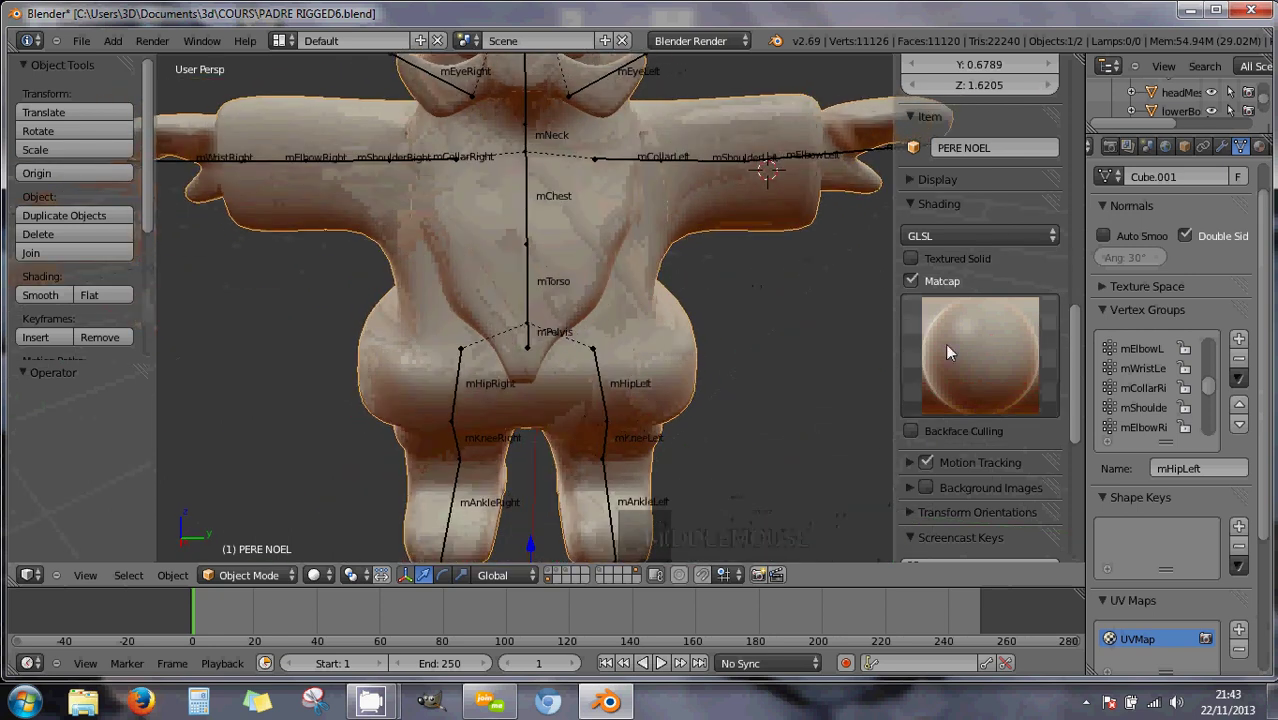
Switch back to the gold metallic matcap and view the full figure from a wider distance.
click(957, 343)
click(990, 150)
middle_drag(913, 191, 724, 241)
scroll(655, 235, down, 3)
Try the dark reflective chrome matcap from the upper rows of the matcap gallery and check its reflections.
click(981, 332)
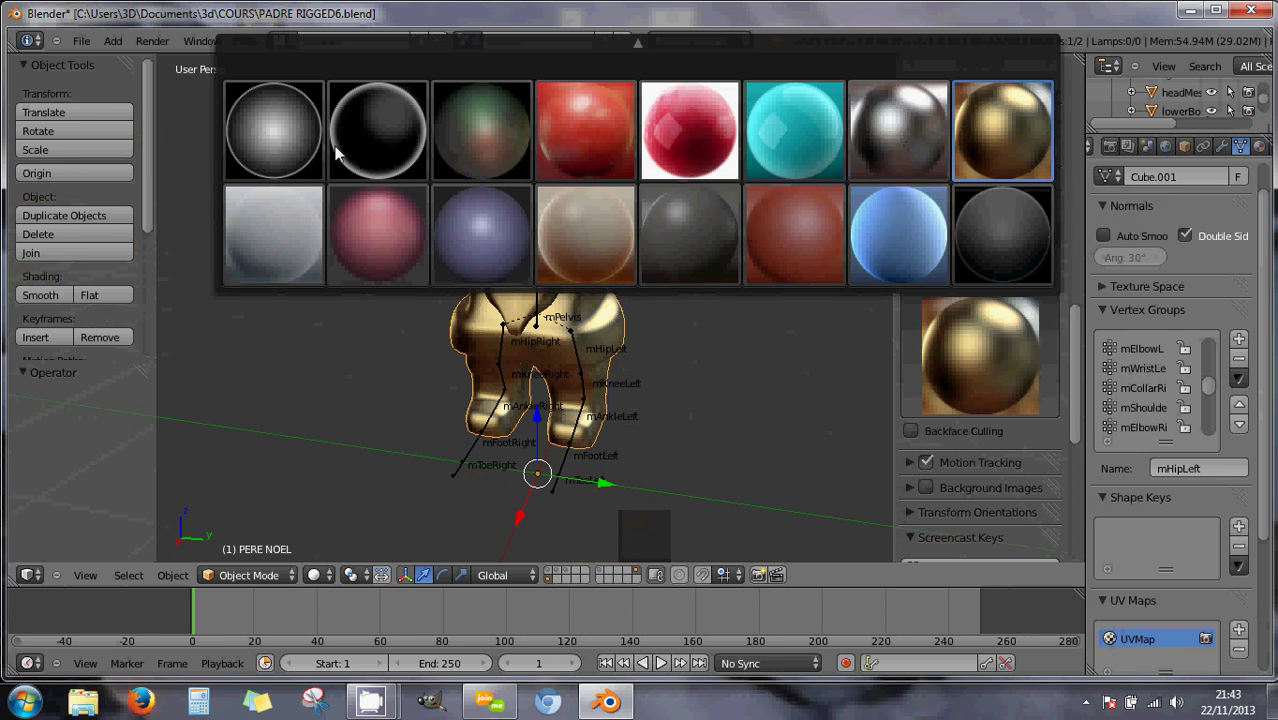
mouse_move(637, 45)
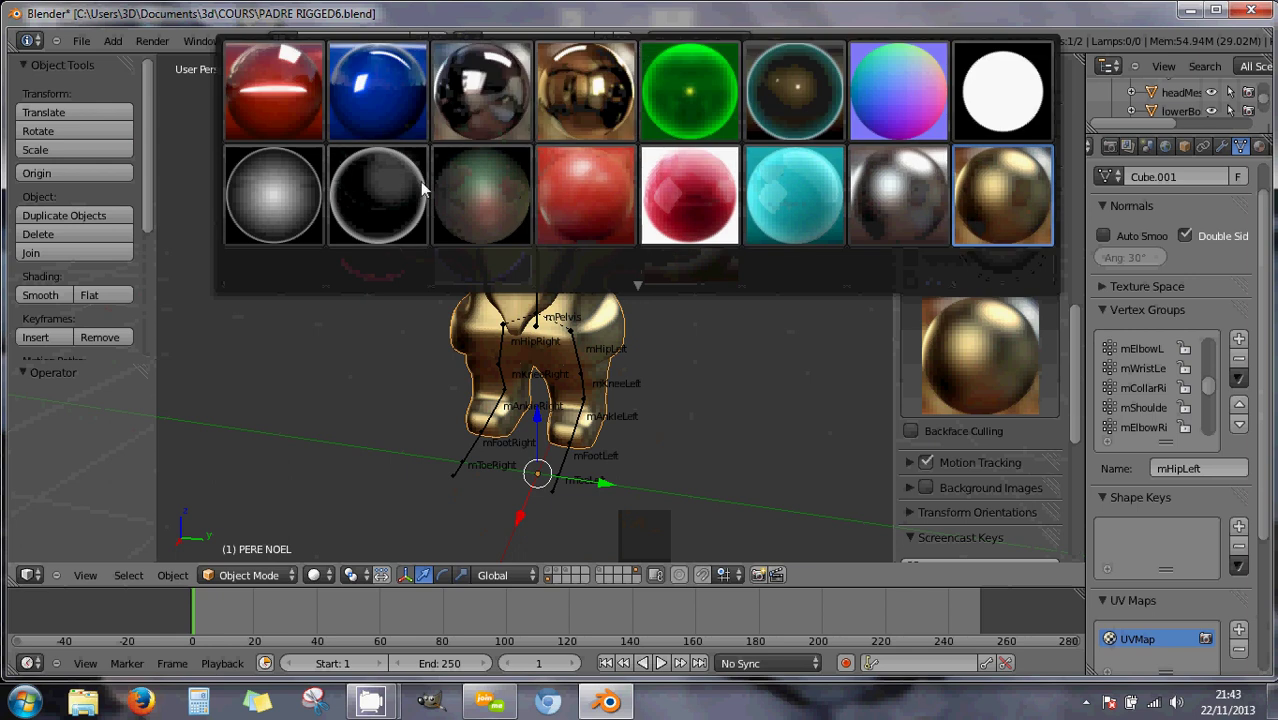
click(486, 97)
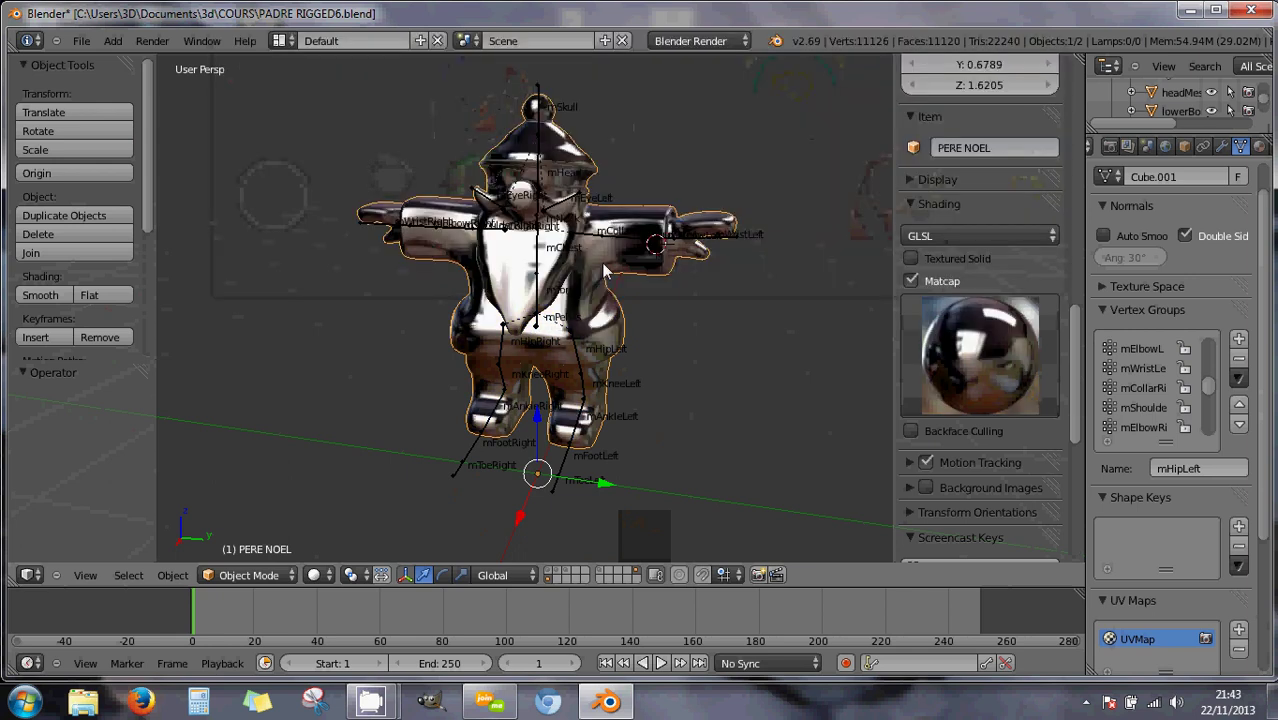
middle_drag(490, 105, 586, 278)
scroll(598, 255, up, 2)
scroll(650, 254, down, 2)
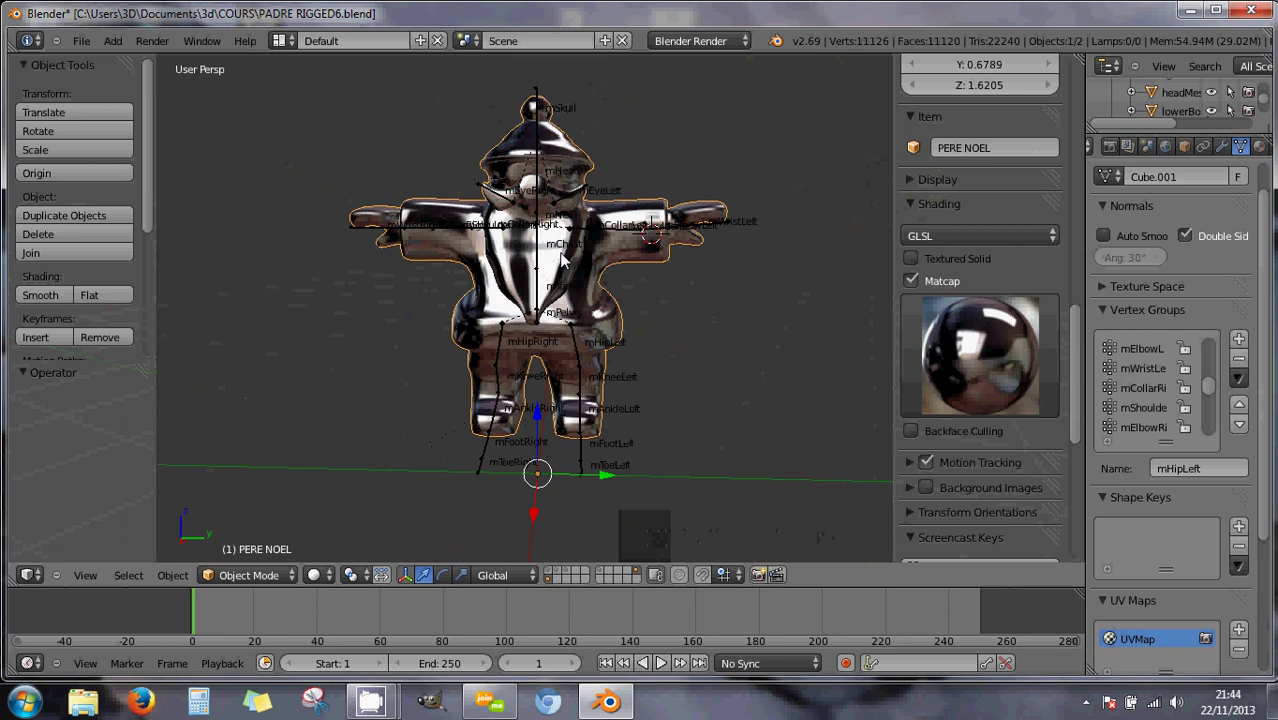
Examine the chrome-shaded Santa in the Front and Right orthographic views, with the full figure in frame.
key(KP_1)
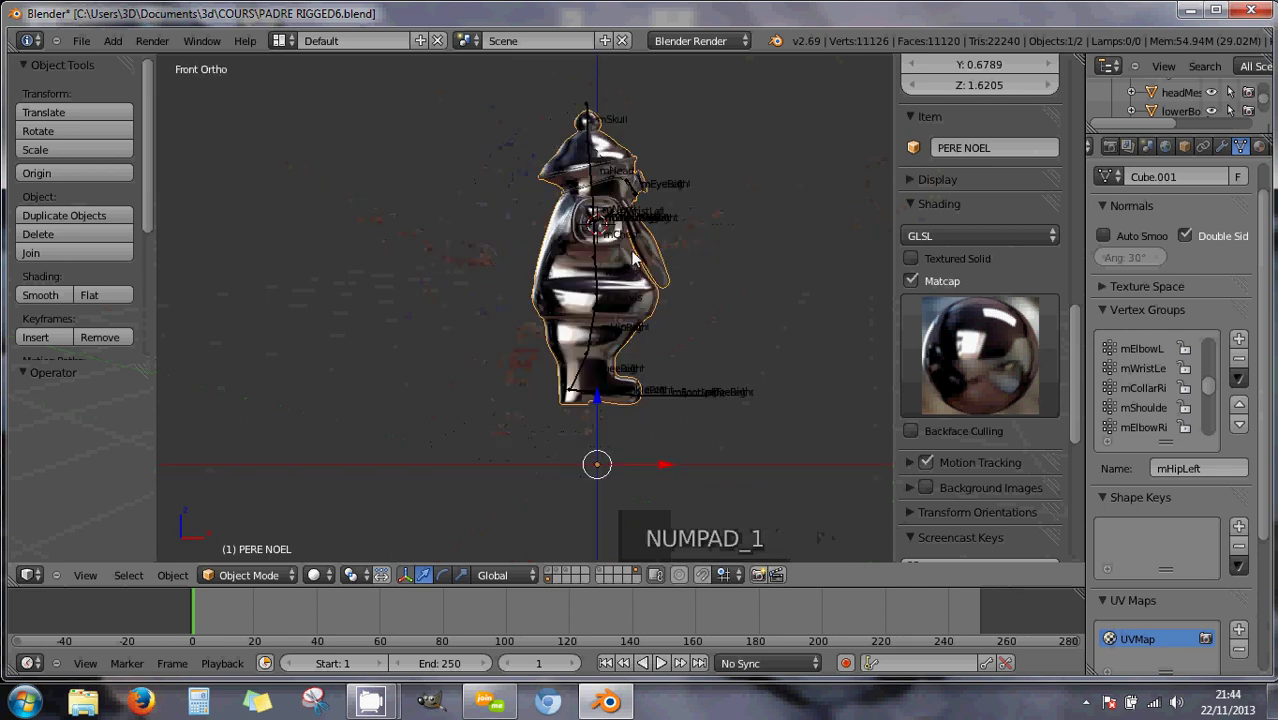
key(KP_3)
scroll(568, 238, up, 2)
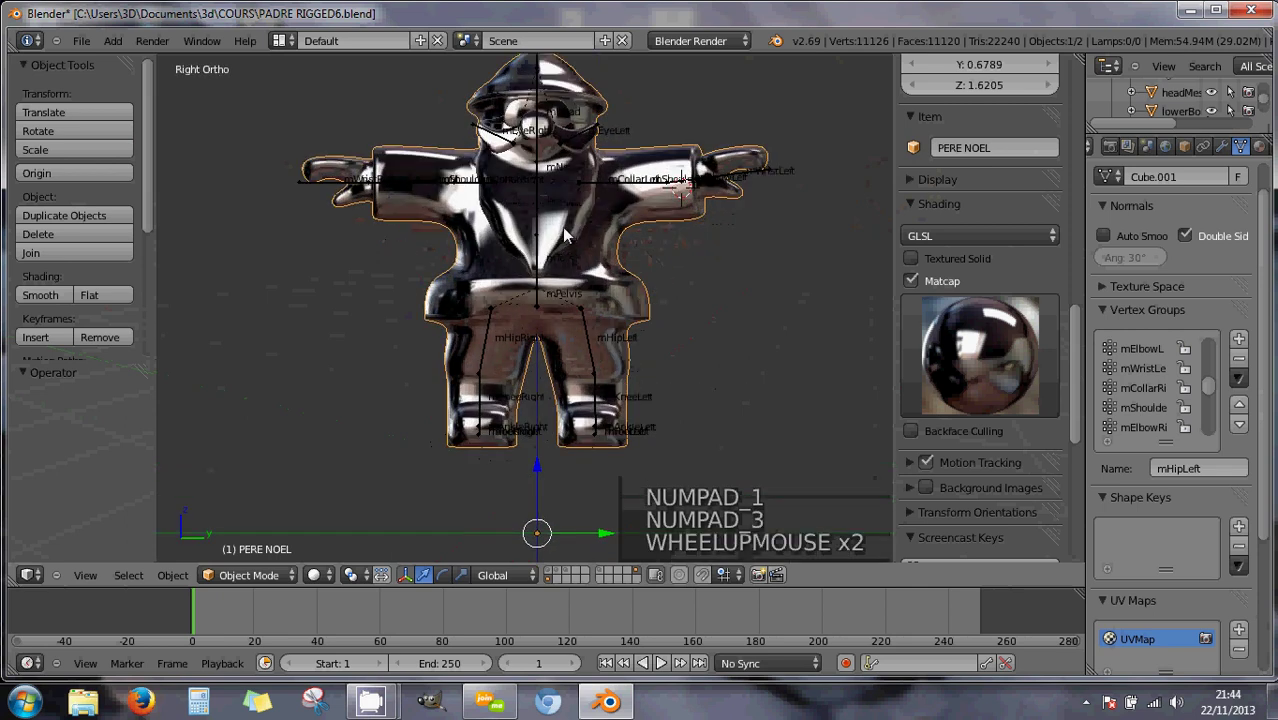
scroll(557, 230, down, 1)
shift+middle_drag(557, 230, 555, 292)
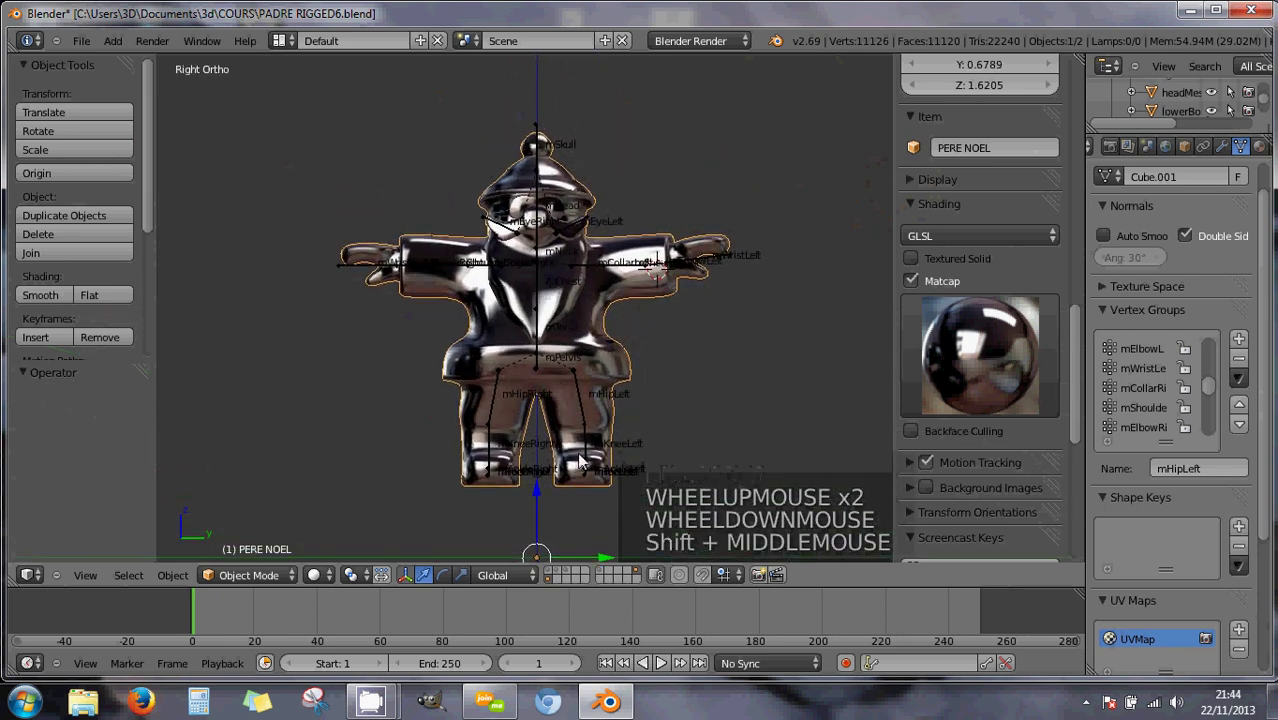
Show only the first scene layer to hide the armature and view the mesh from an angle.
click(547, 575)
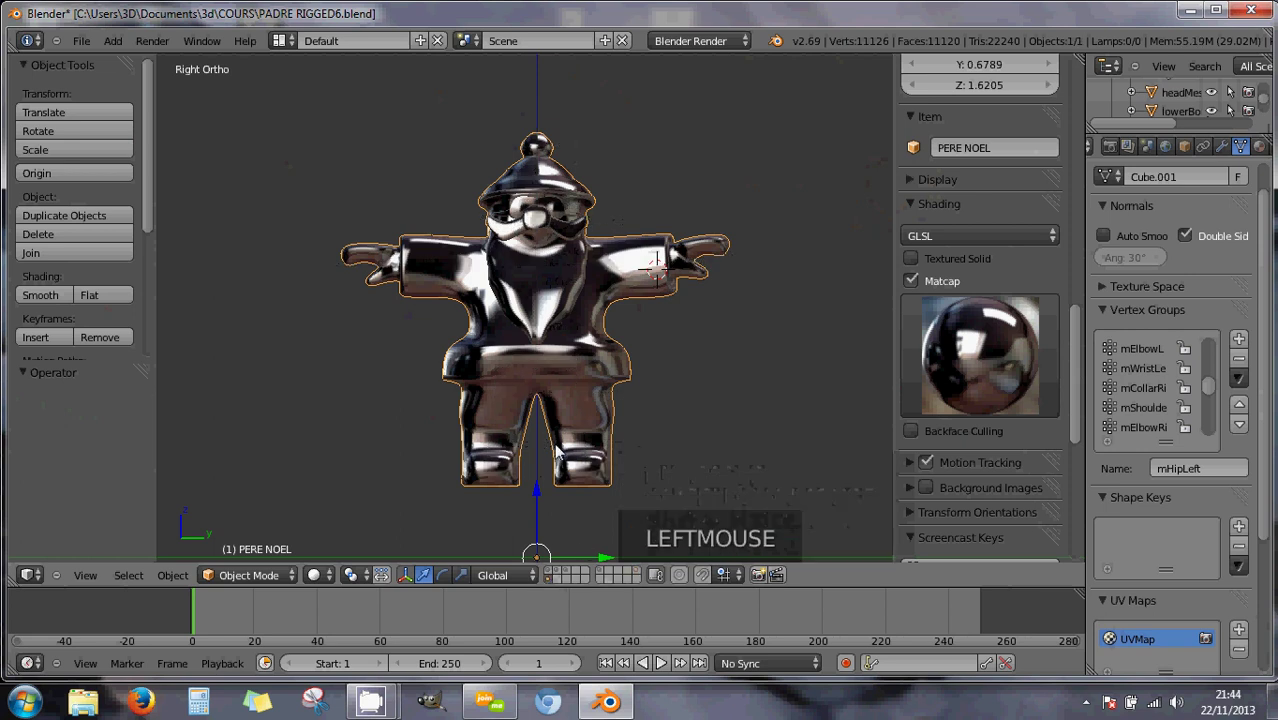
scroll(582, 446, up, 1)
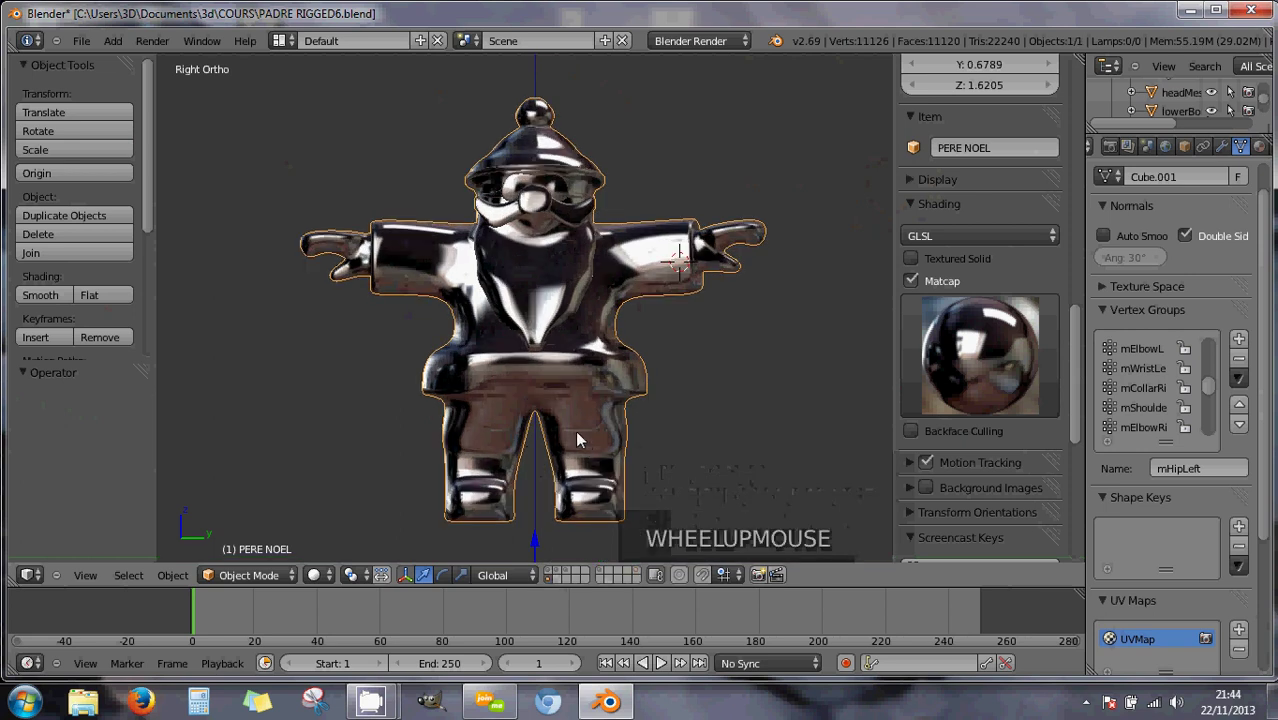
middle_drag(586, 376, 556, 388)
scroll(596, 384, down, 1)
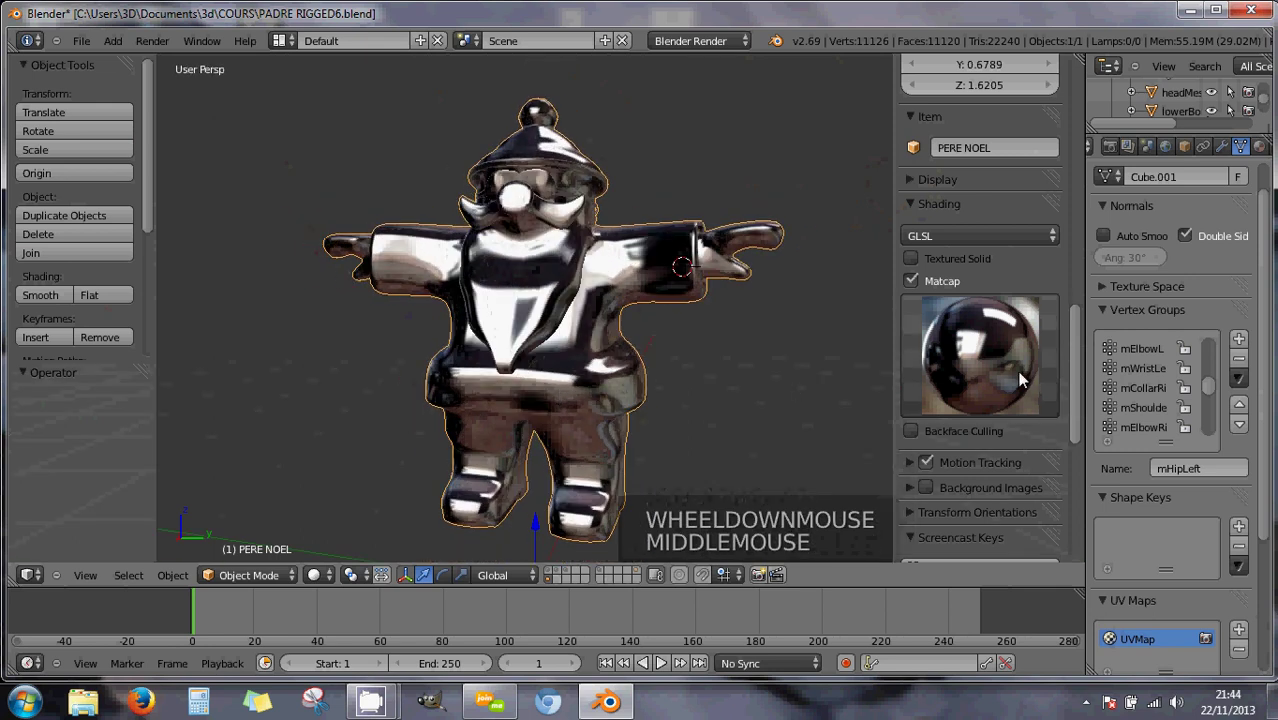
Try the green and red matcap on the mesh and replace it with the glossy crimson one.
click(980, 358)
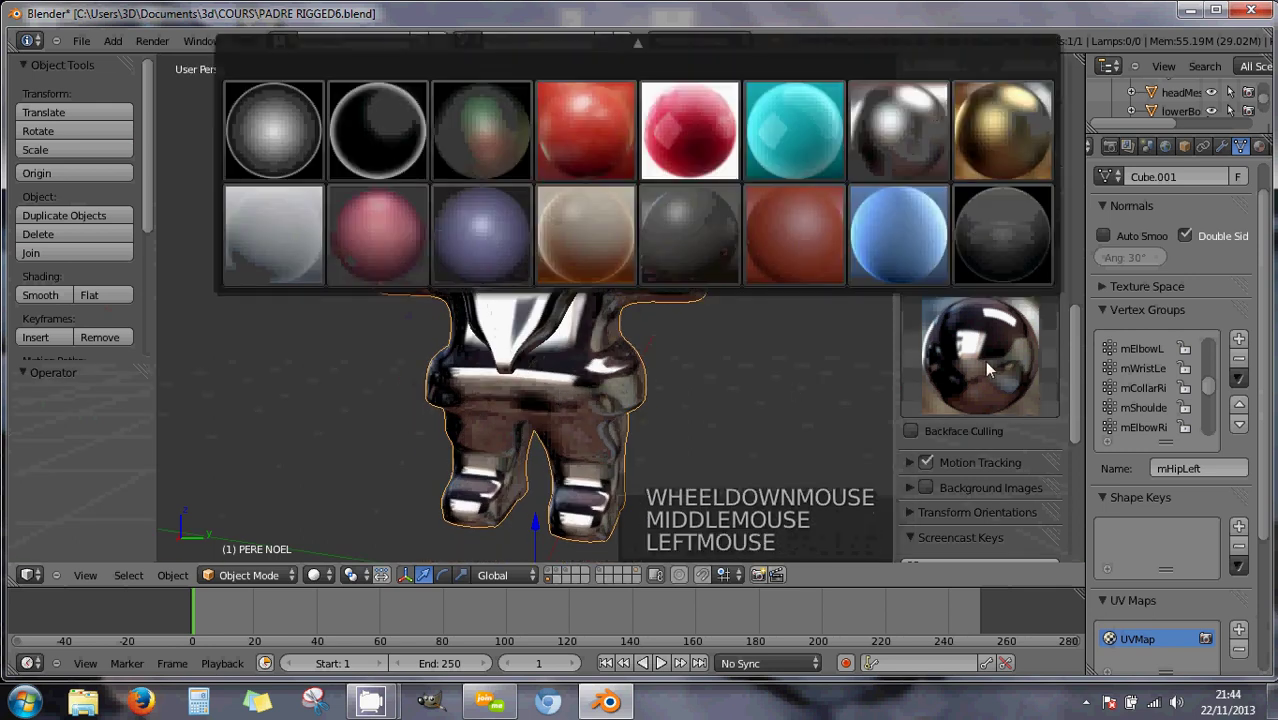
click(477, 132)
middle_drag(515, 247, 567, 249)
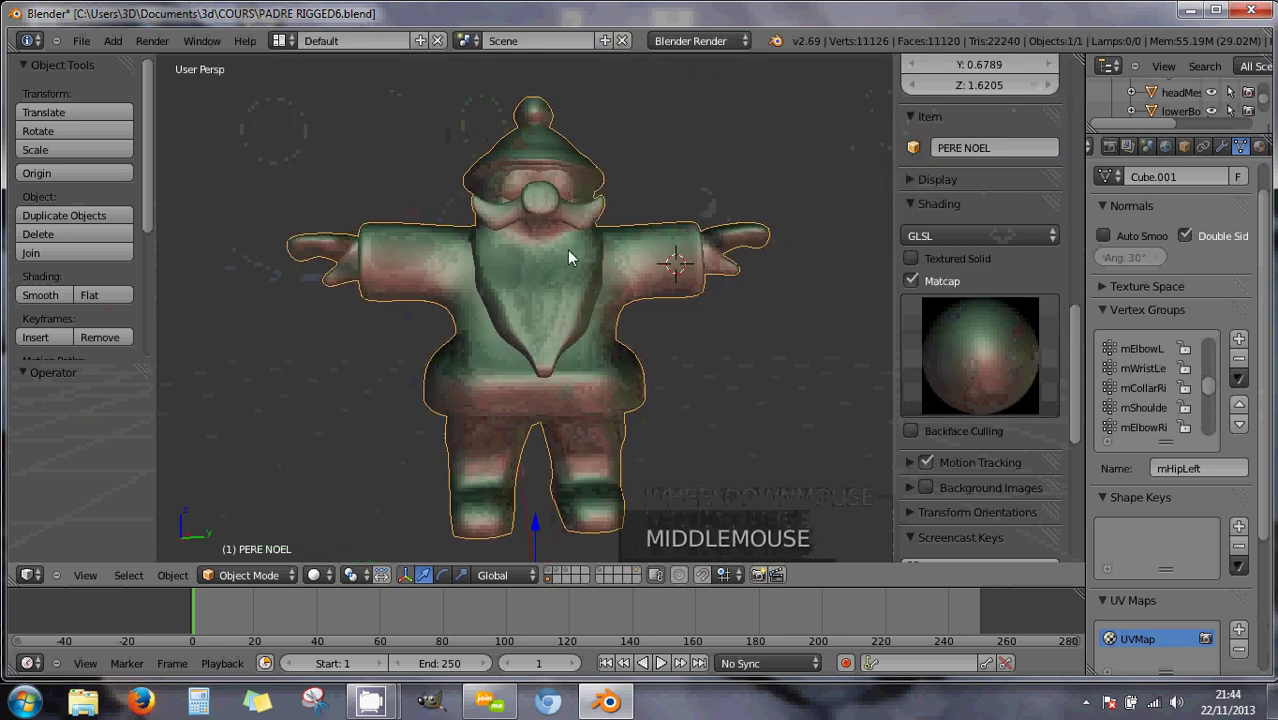
click(953, 332)
click(671, 151)
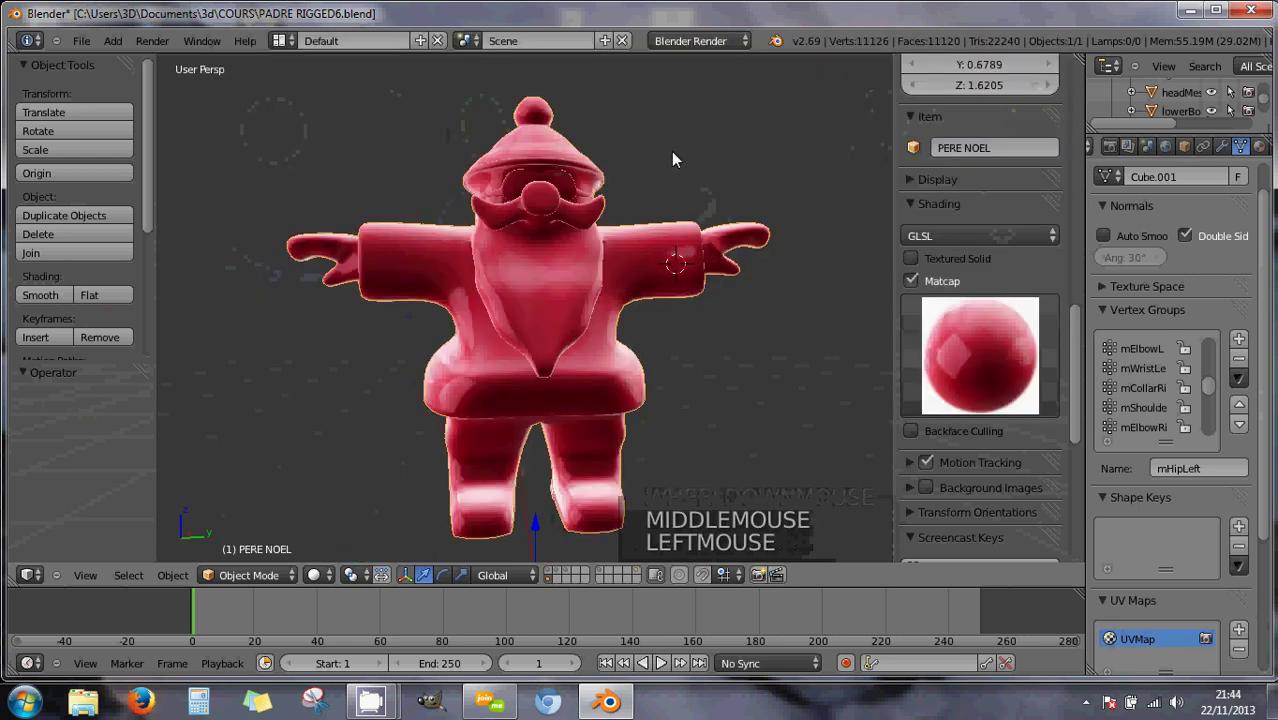
Try the soft silver metallic matcap on the Santa mesh and check it from an angle and in the Right orthographic view.
click(941, 344)
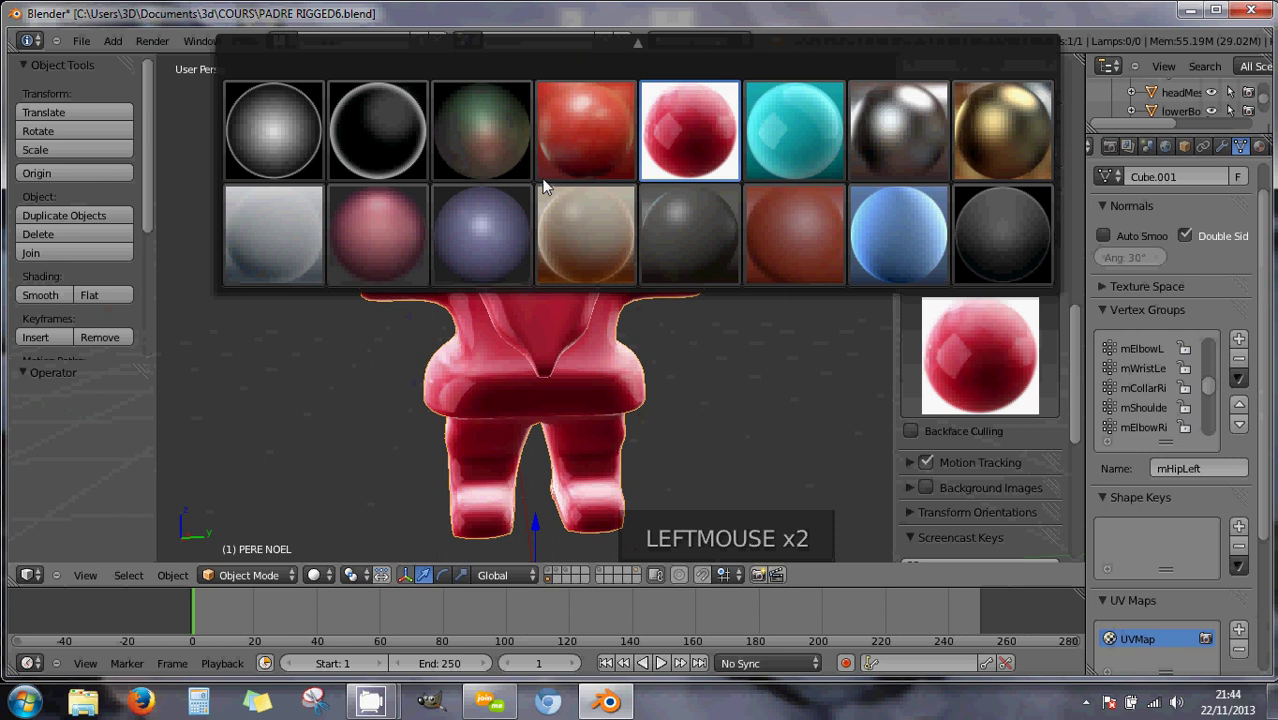
click(899, 153)
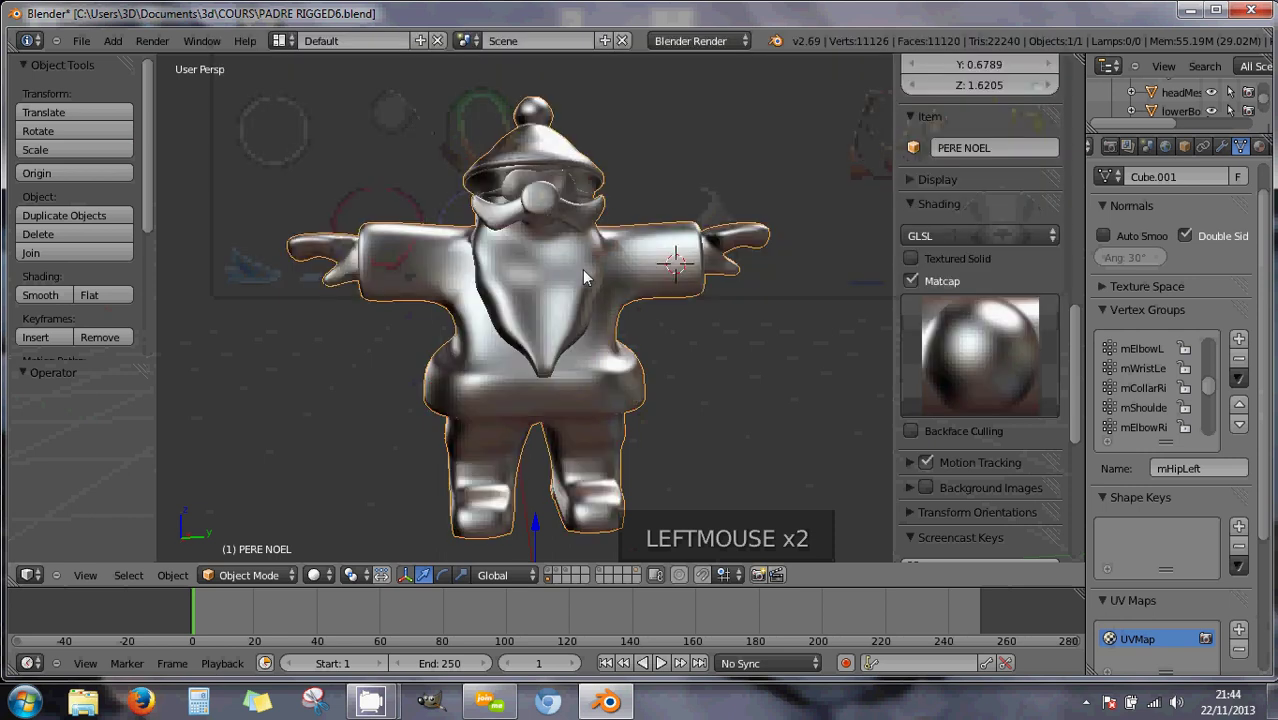
middle_drag(582, 269, 563, 272)
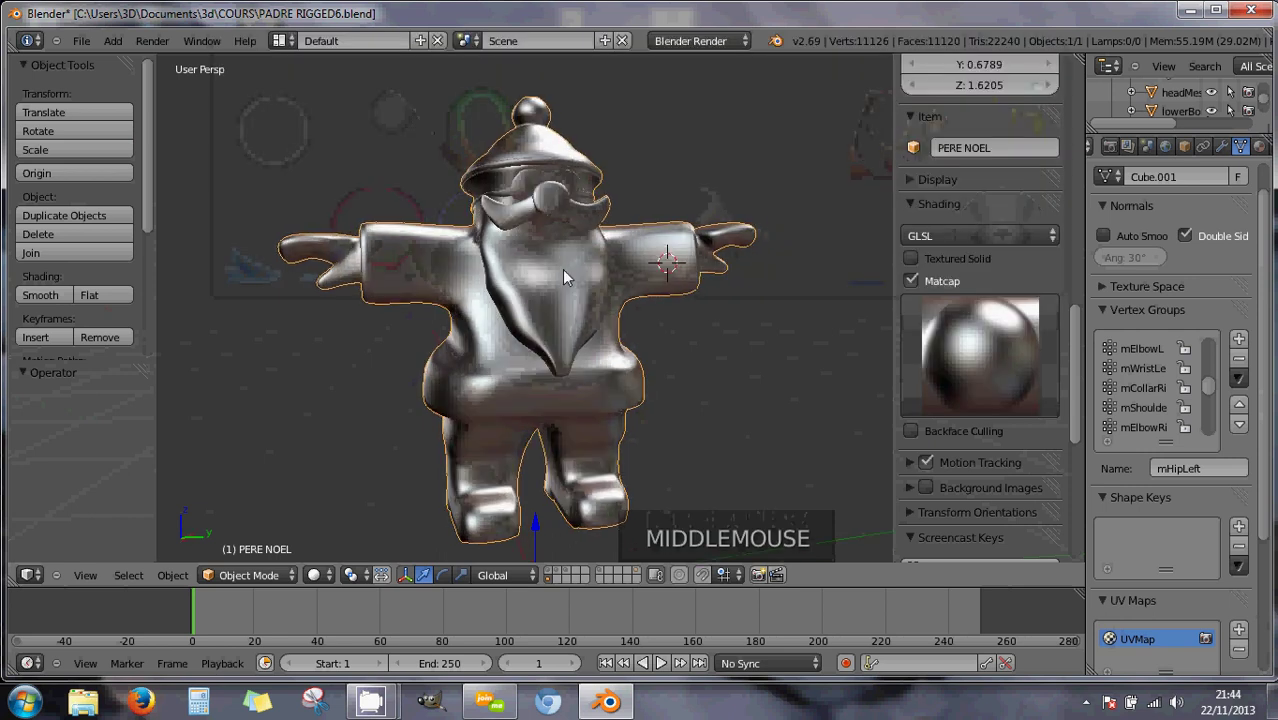
key(KP_3)
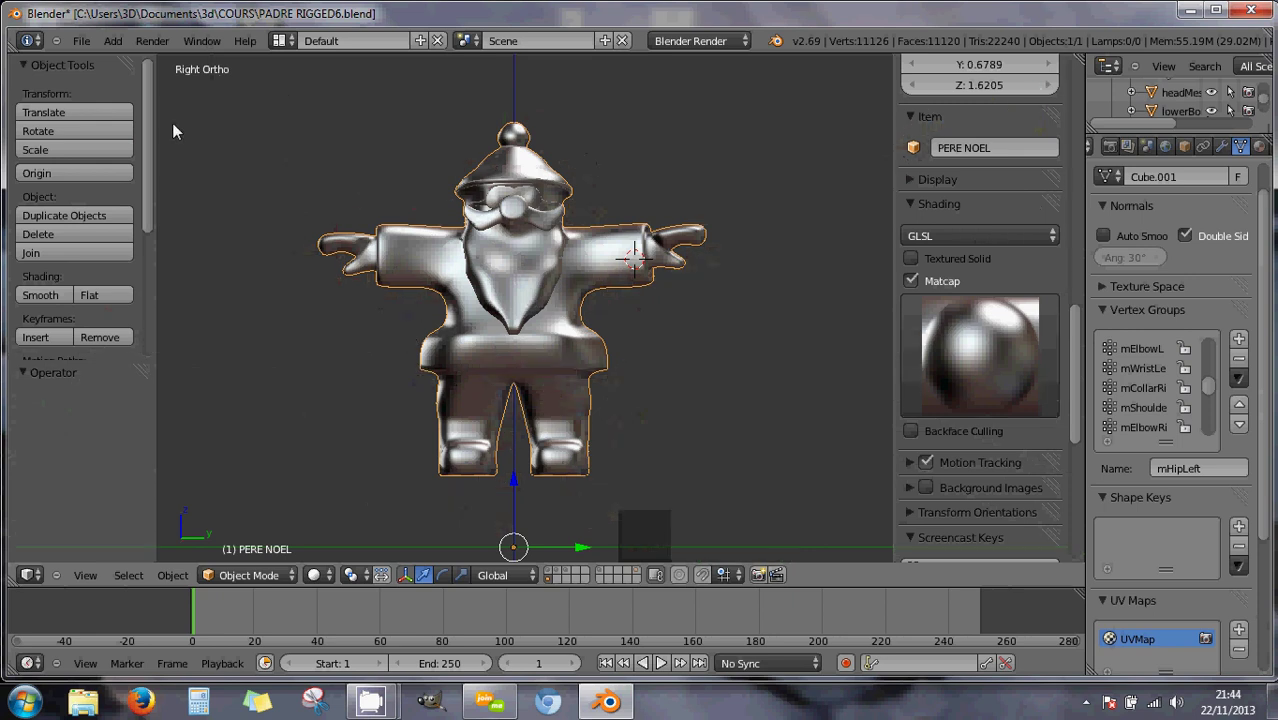
click(81, 41)
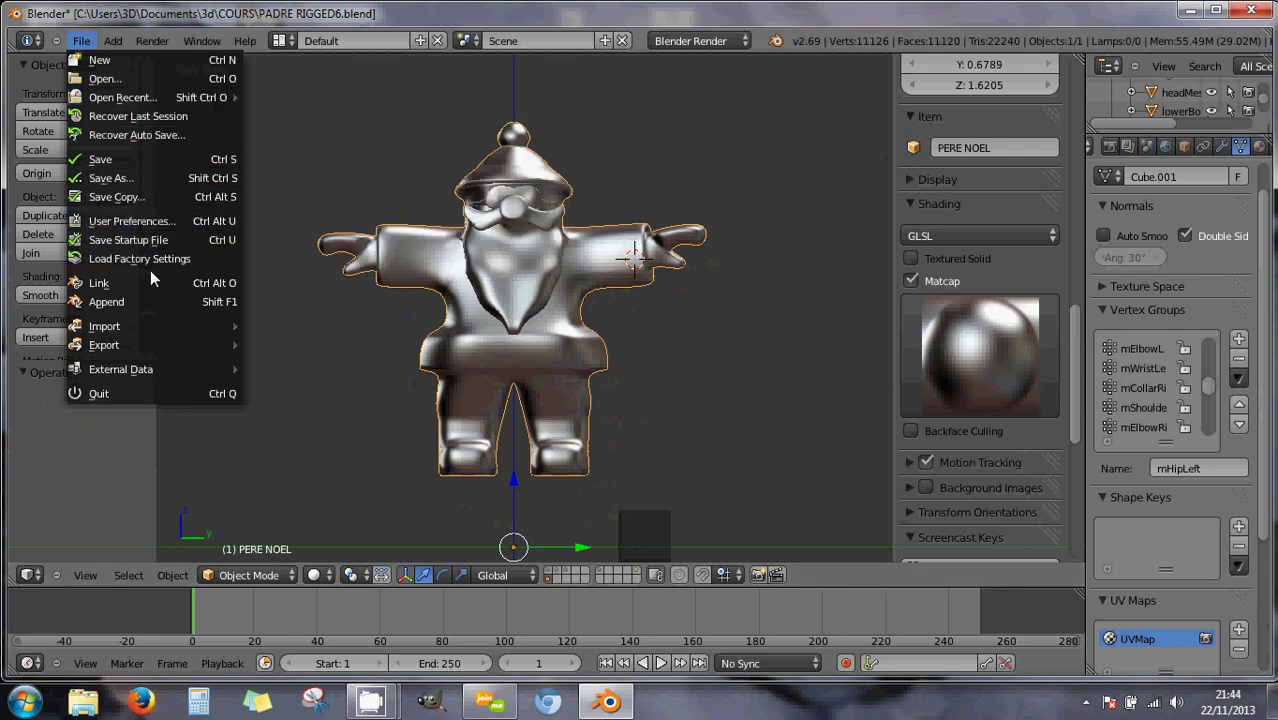
mouse_move(149, 350)
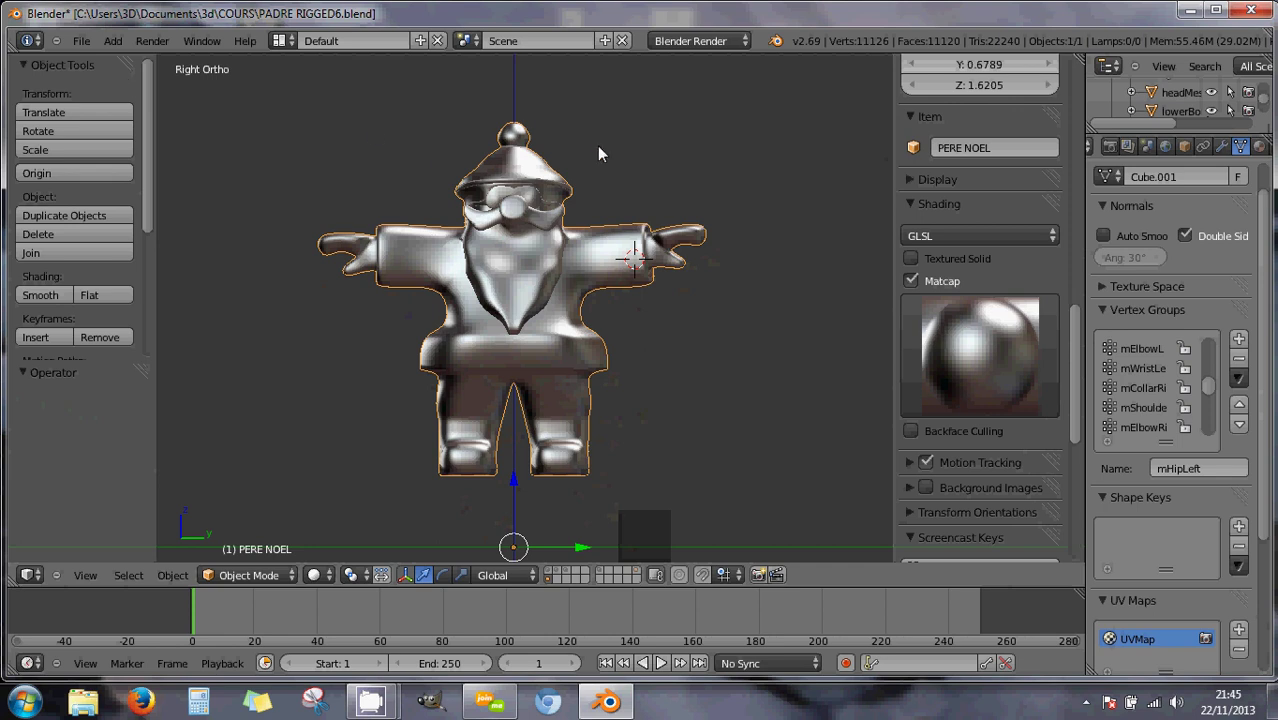
Show the scene's render settings in the Properties editor and adjust the editor's width.
drag(1083, 200, 913, 200)
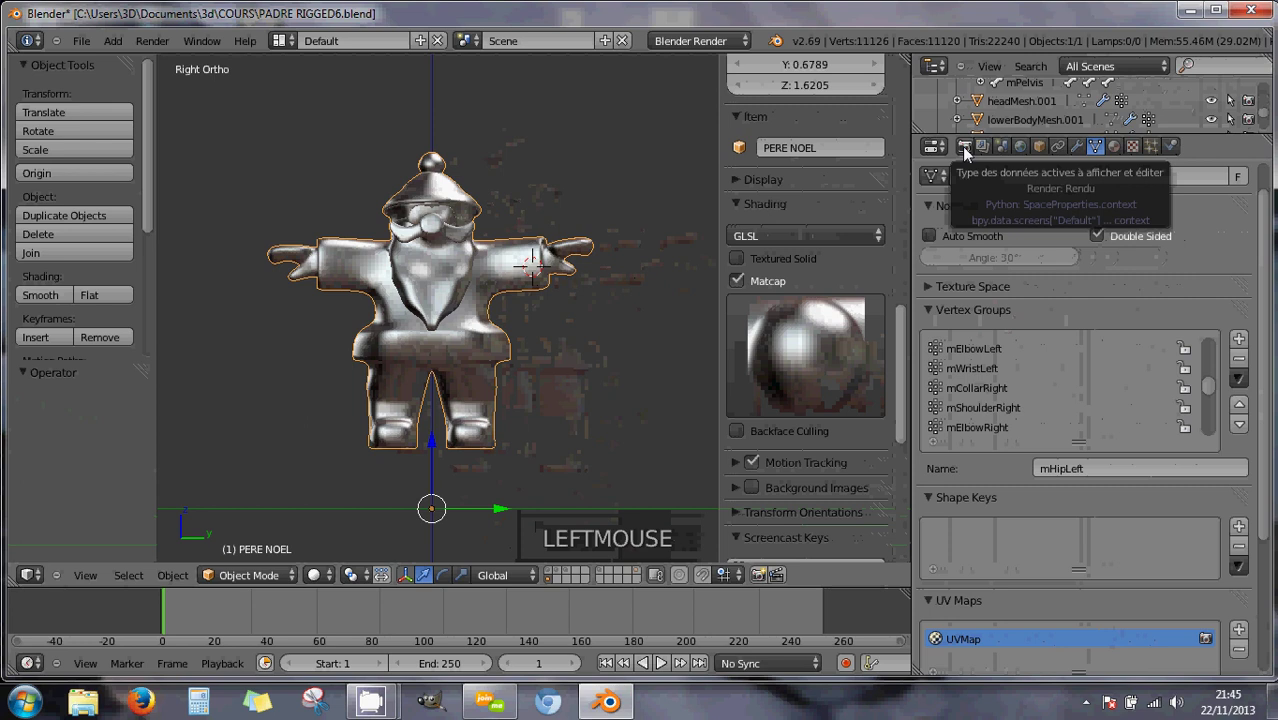
click(964, 147)
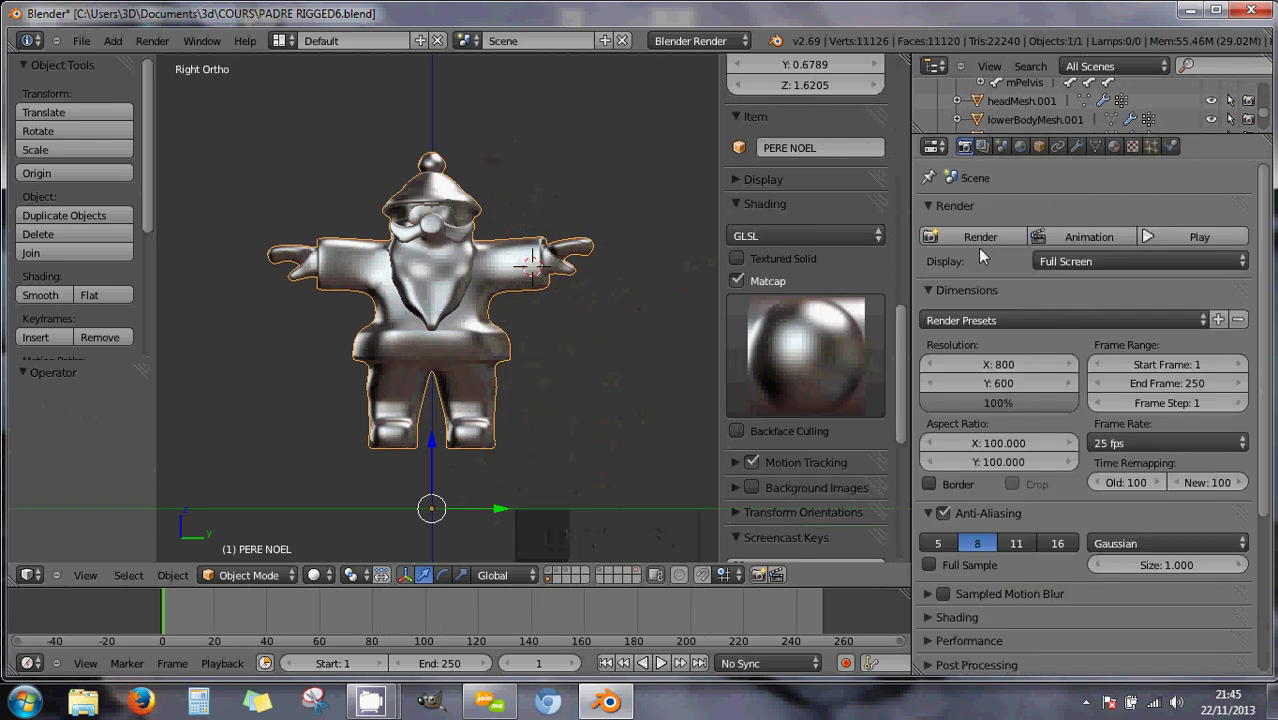
click(901, 264)
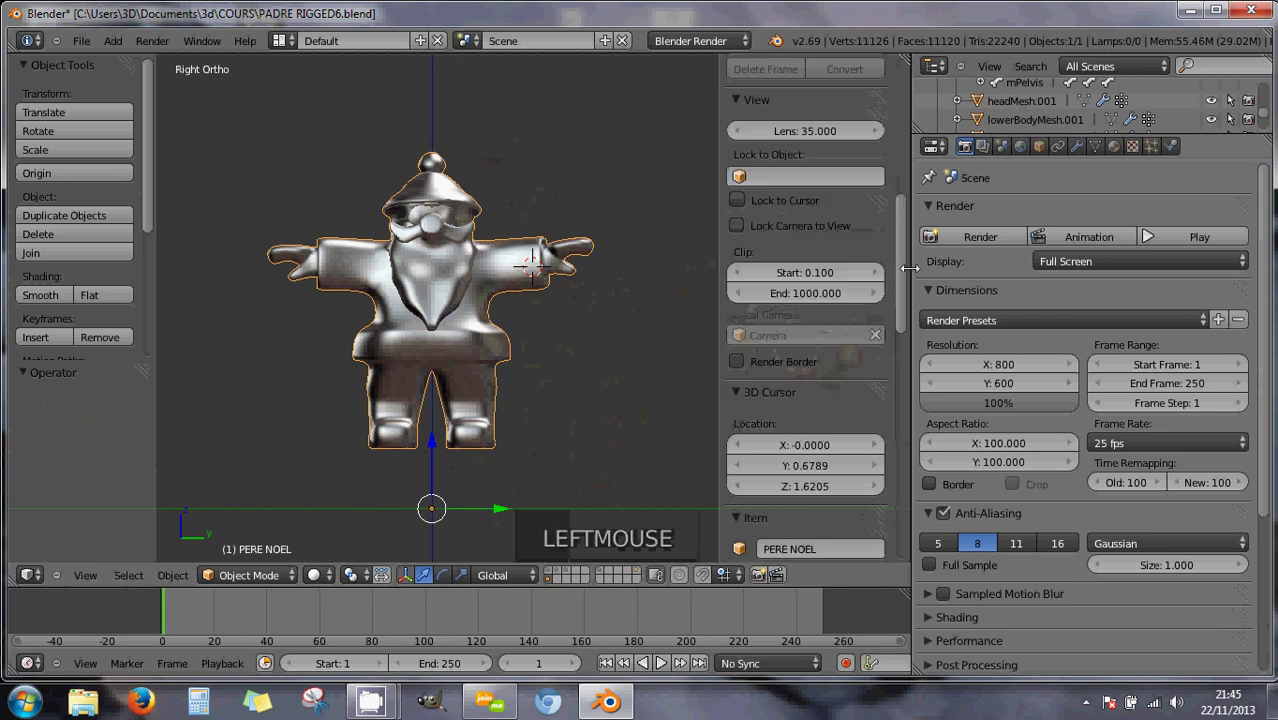
drag(911, 272, 1024, 272)
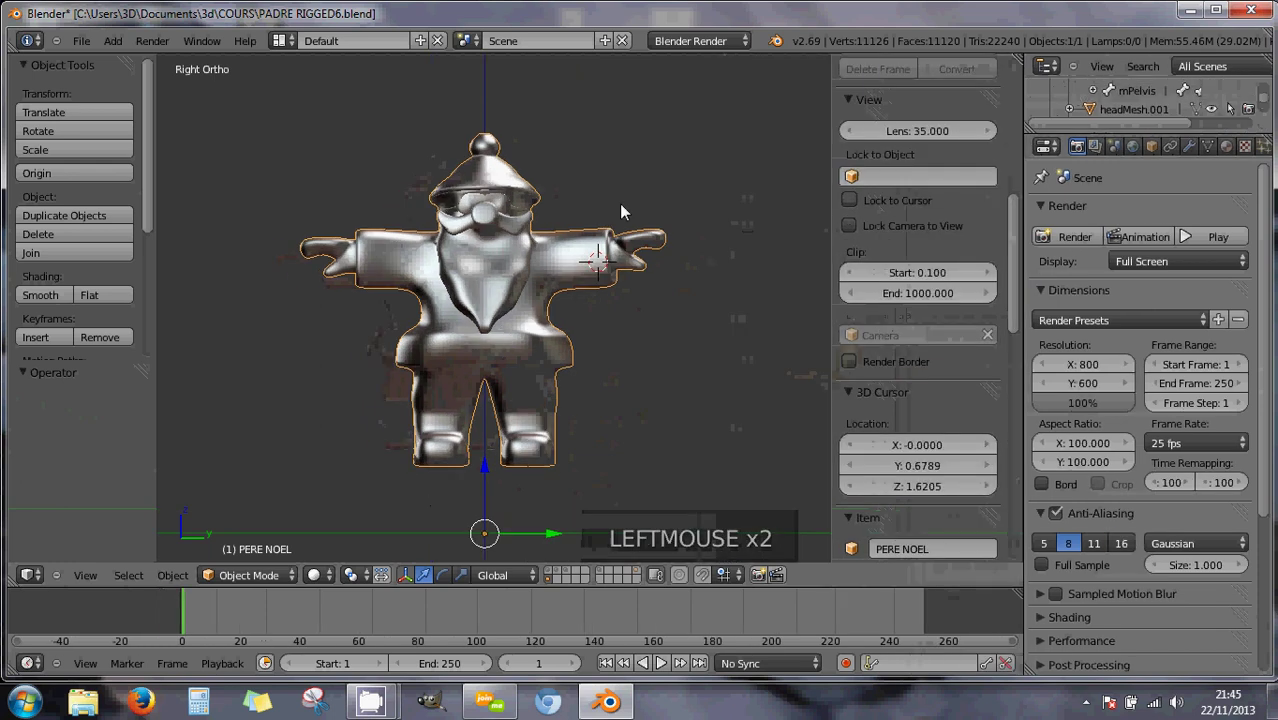
Make an OpenGL render image of the silver Santa, inspect it and return to the 3D view.
click(205, 42)
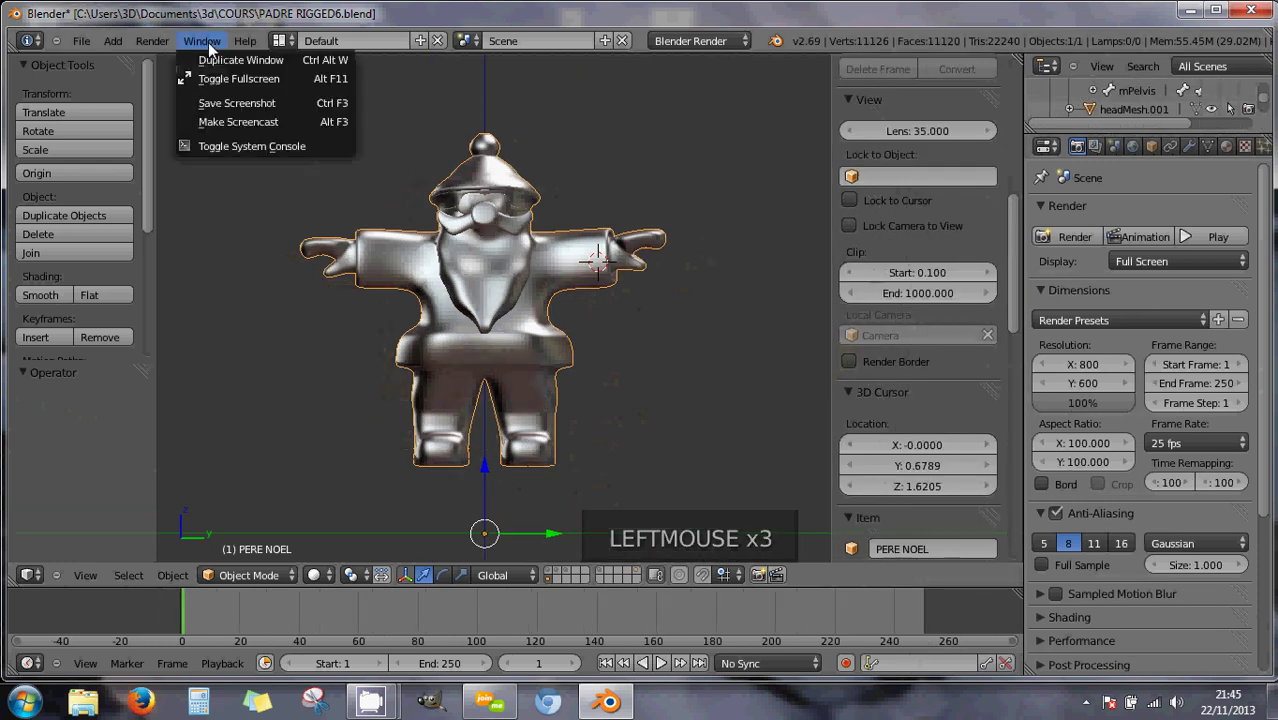
click(152, 42)
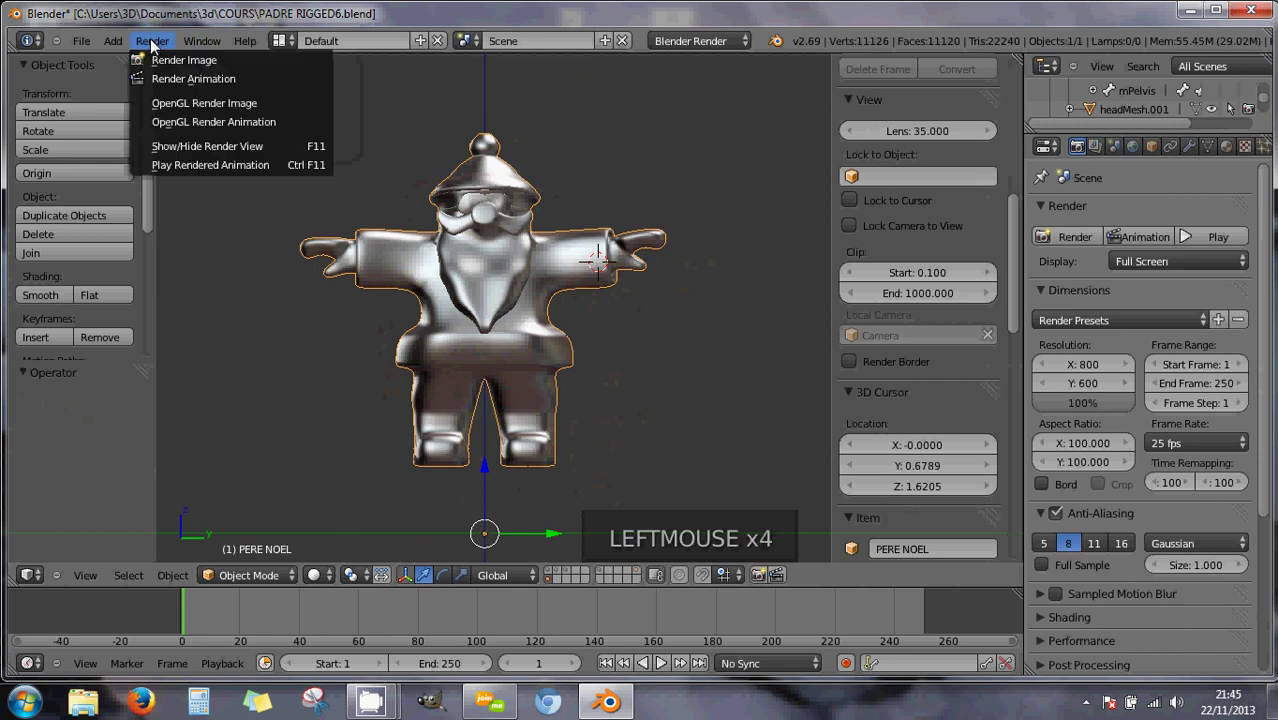
click(247, 105)
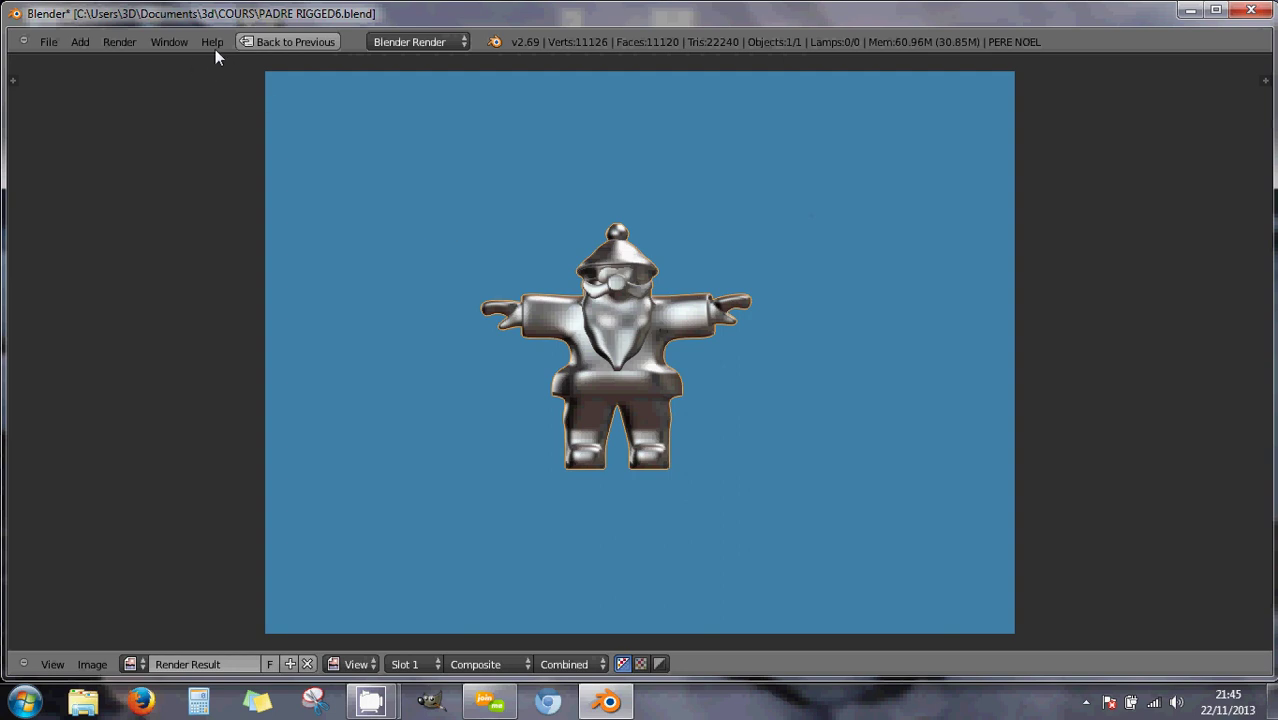
click(249, 42)
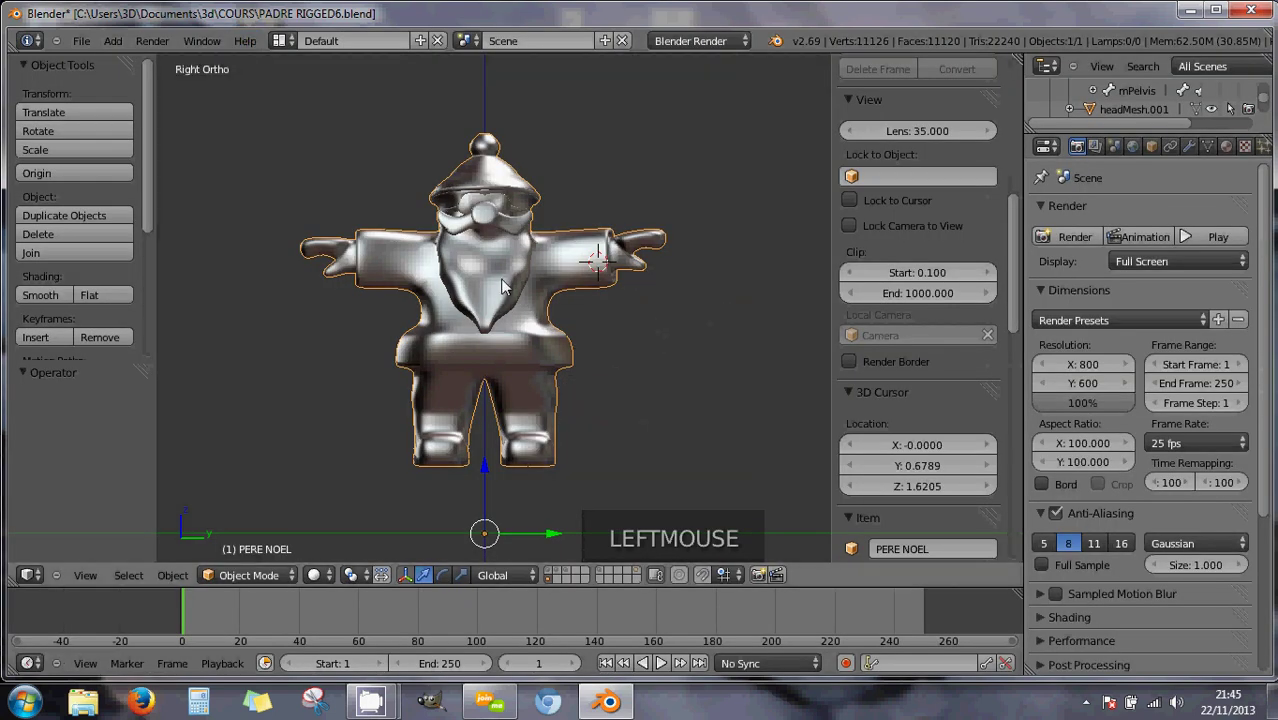
Apply the glossy reflective gold matcap to the Santa mesh and orbit to a three-quarter view.
scroll(929, 376, up, 5)
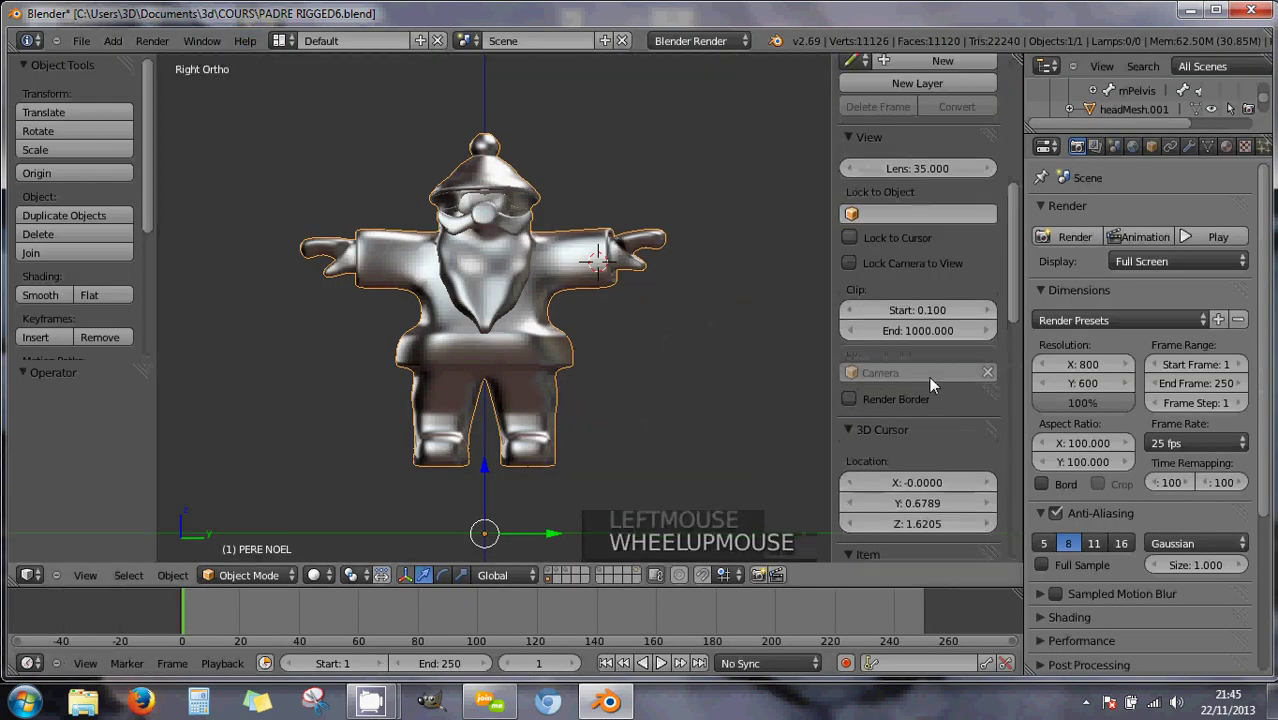
scroll(929, 376, down, 1)
scroll(929, 376, down, 15)
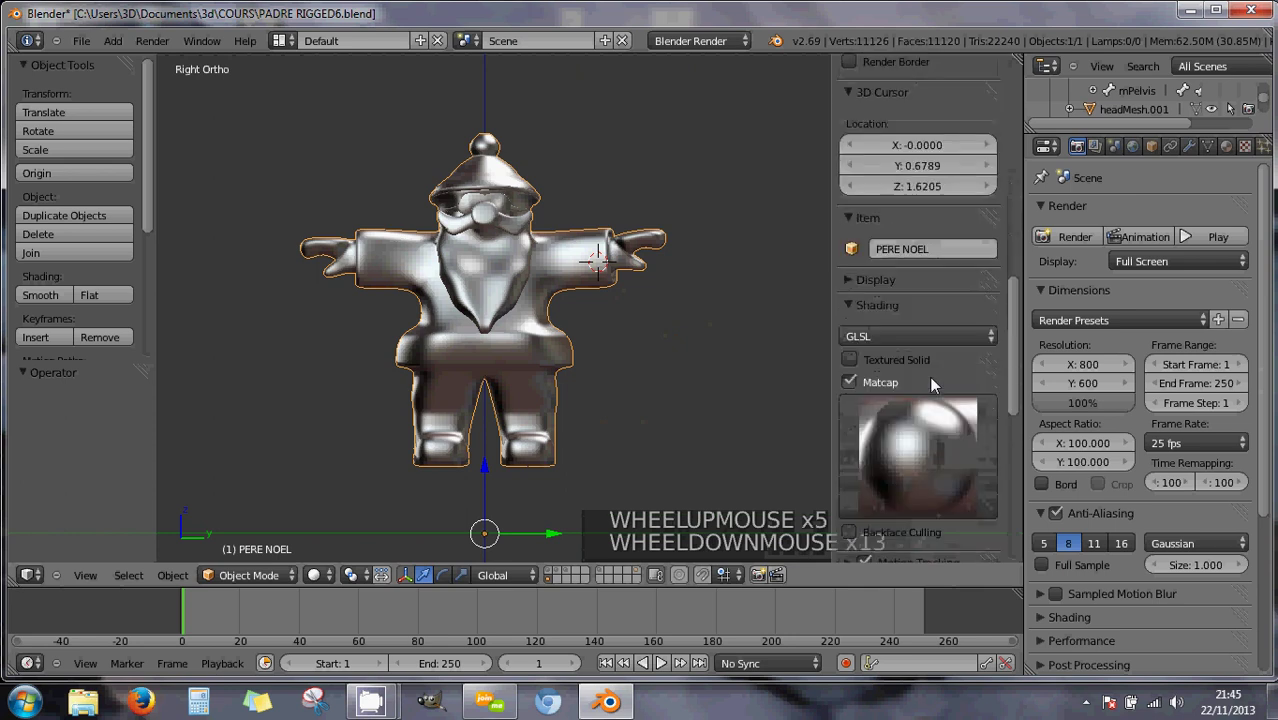
click(916, 372)
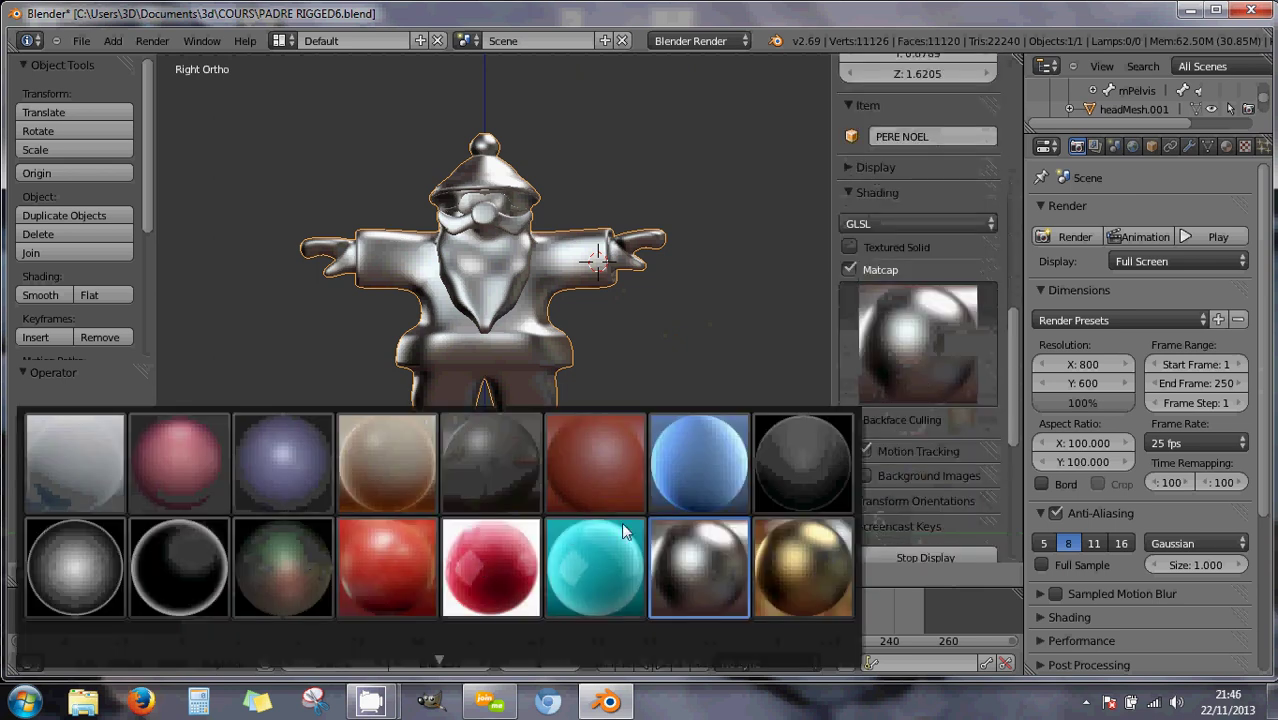
scroll(440, 662, down, 1)
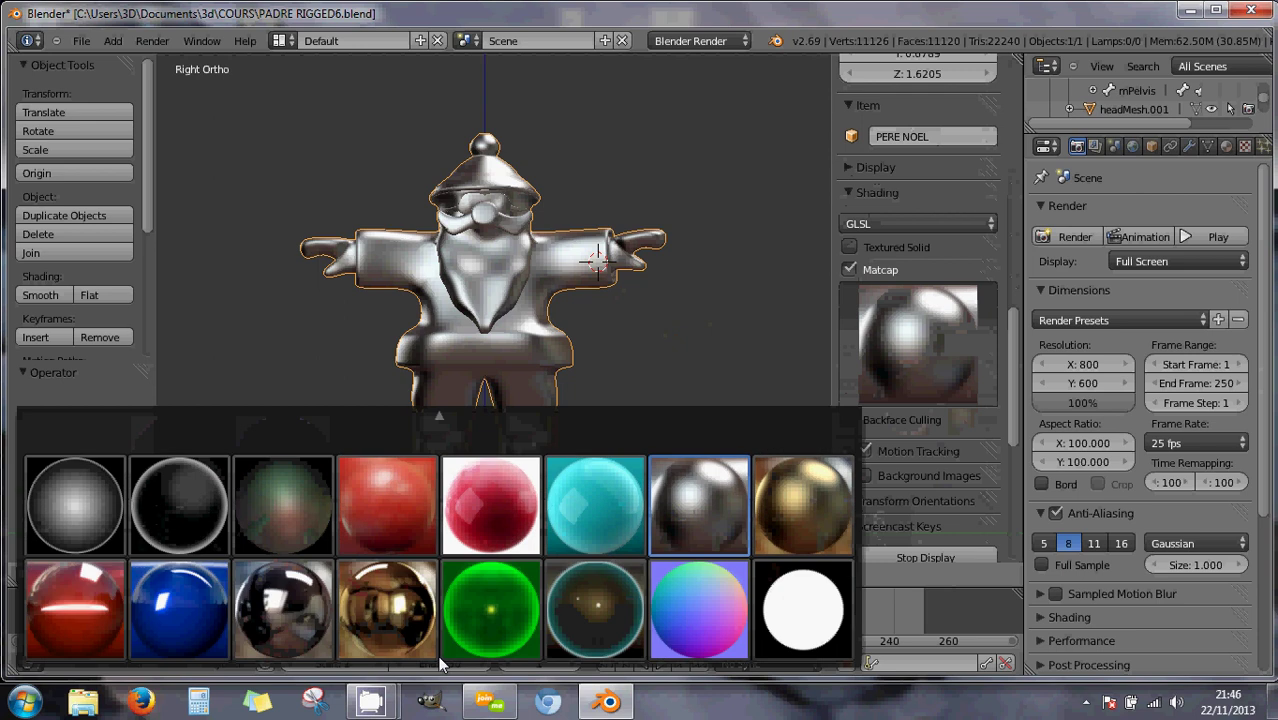
click(390, 605)
middle_drag(503, 476, 456, 406)
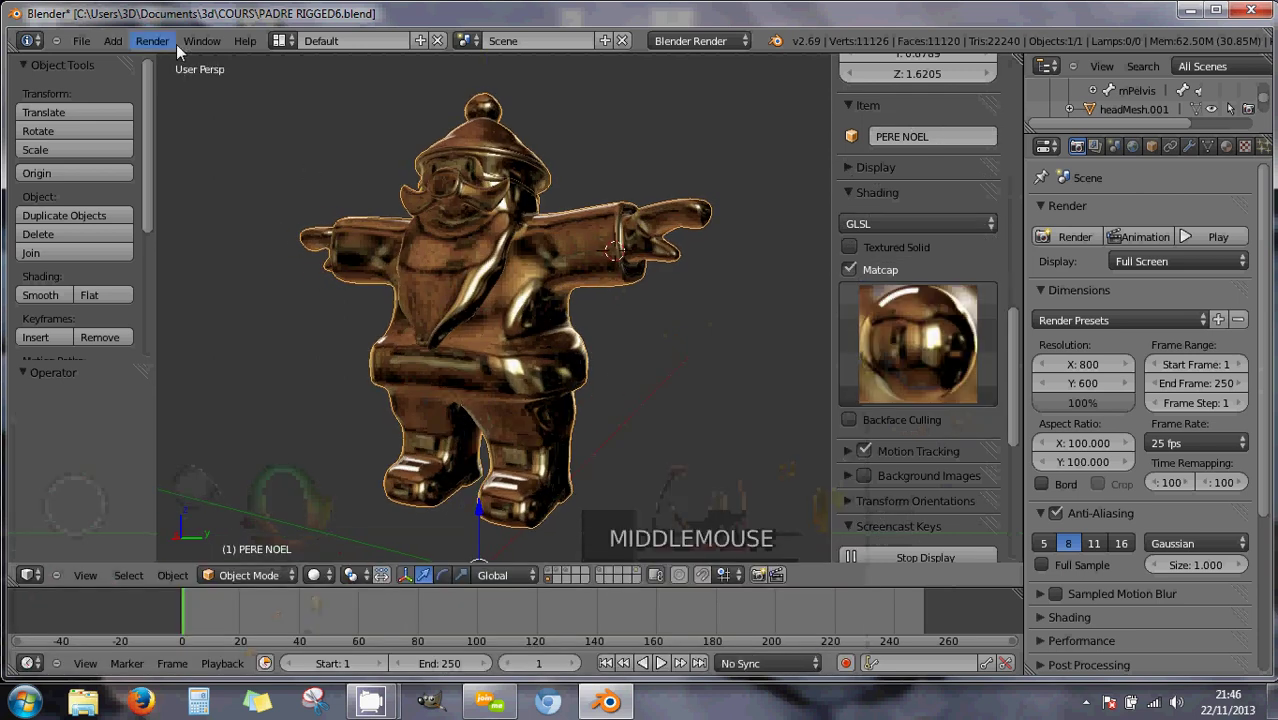
Make an OpenGL render image of the gold Santa from this angle, inspect it and return to the 3D view.
click(150, 42)
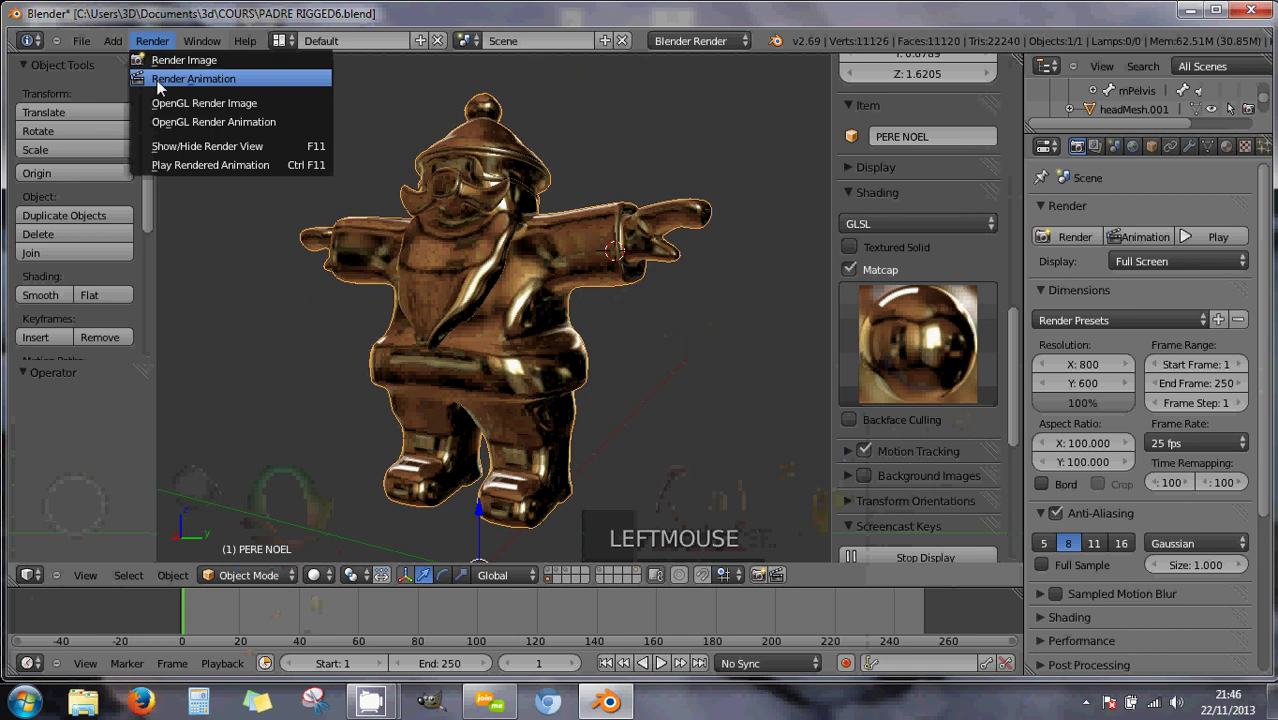
click(238, 106)
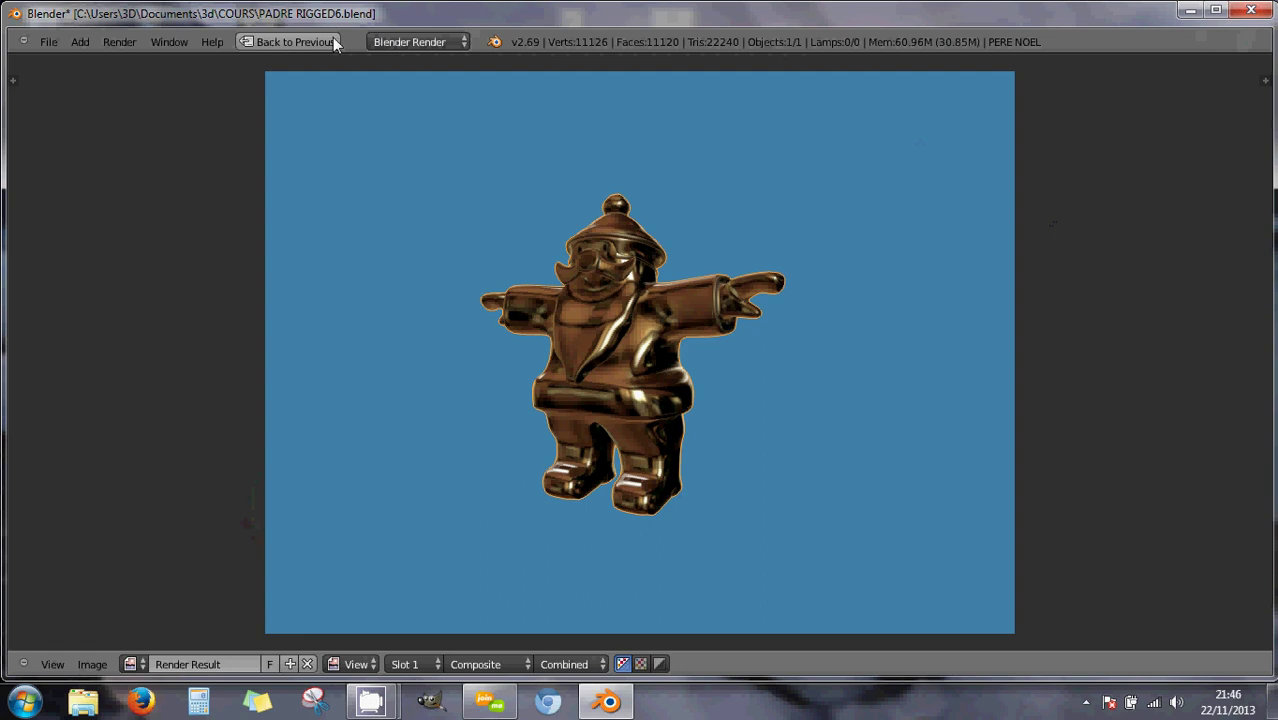
click(296, 41)
Split the 3D View into two side-by-side areas and change the new one to a UV/Image Editor.
middle_drag(581, 259, 565, 255)
scroll(689, 263, down, 2)
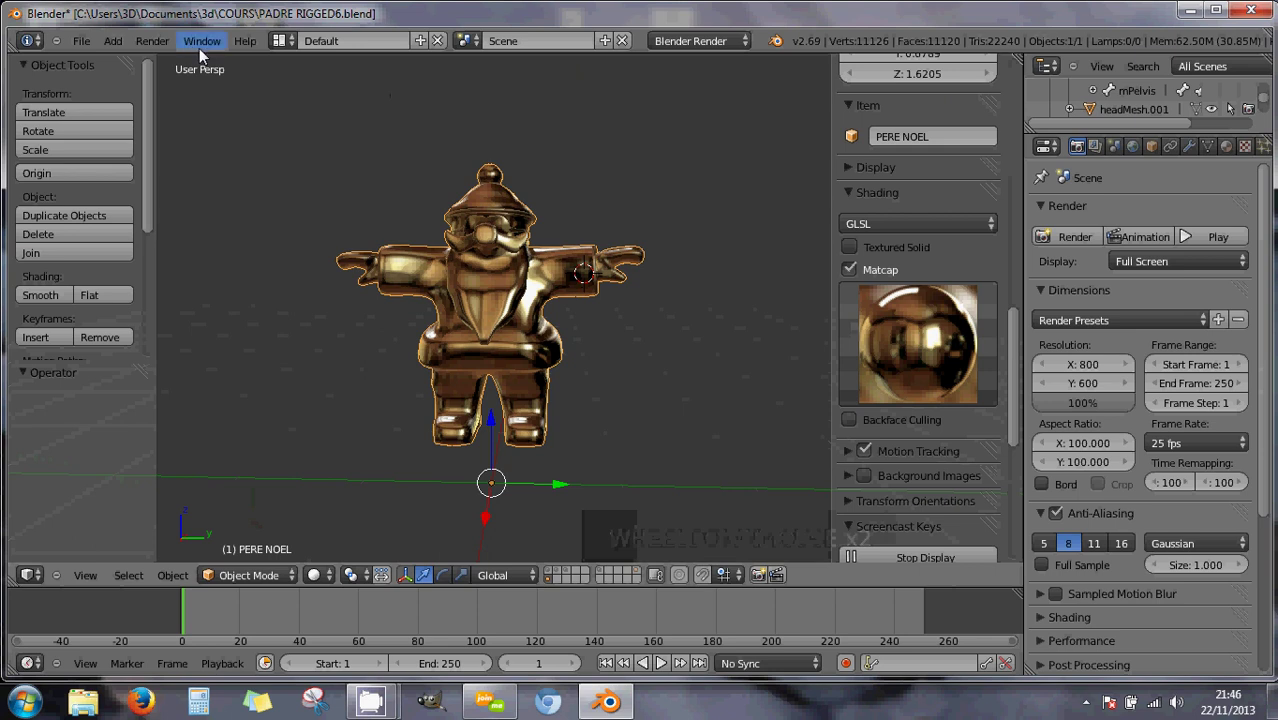
drag(1018, 64, 593, 62)
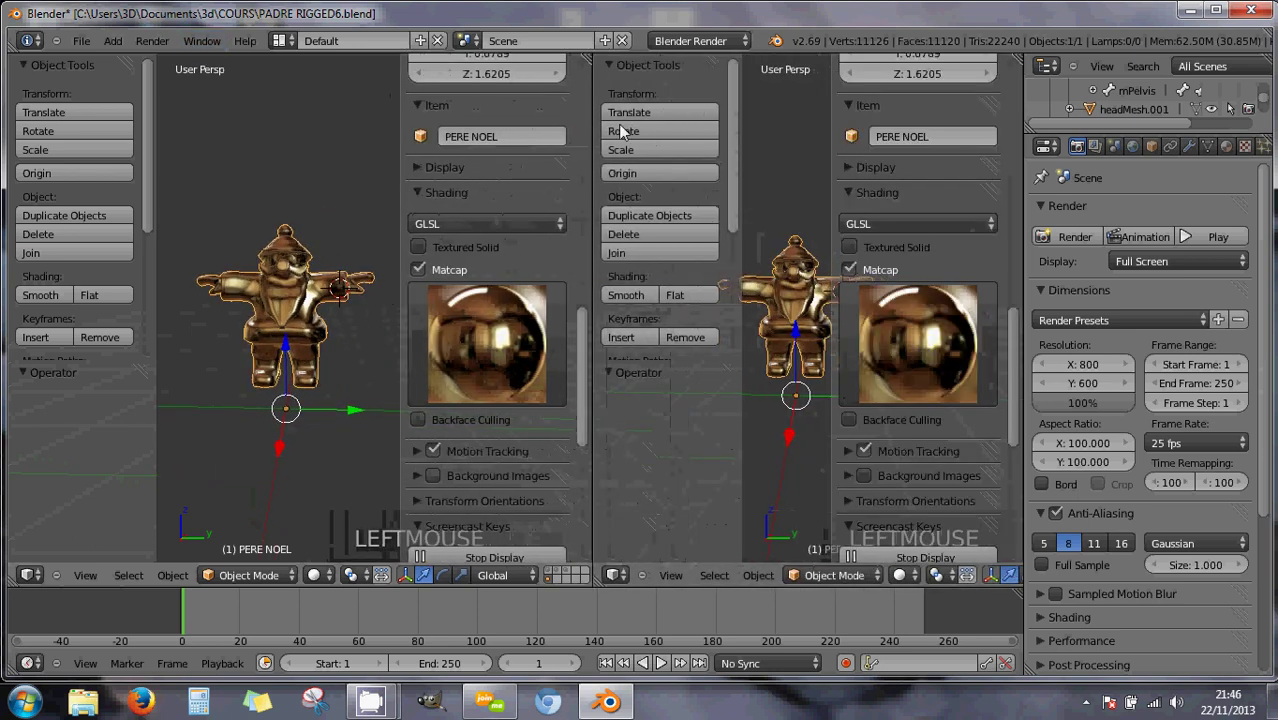
click(613, 575)
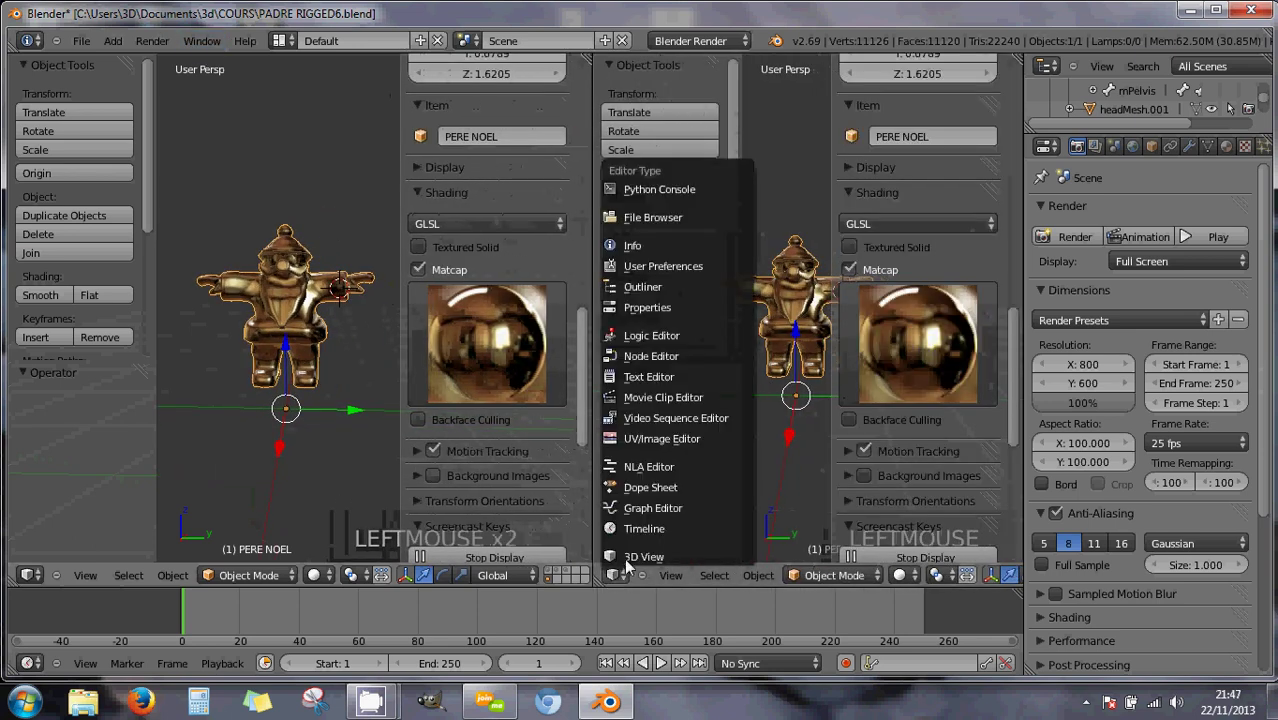
click(640, 440)
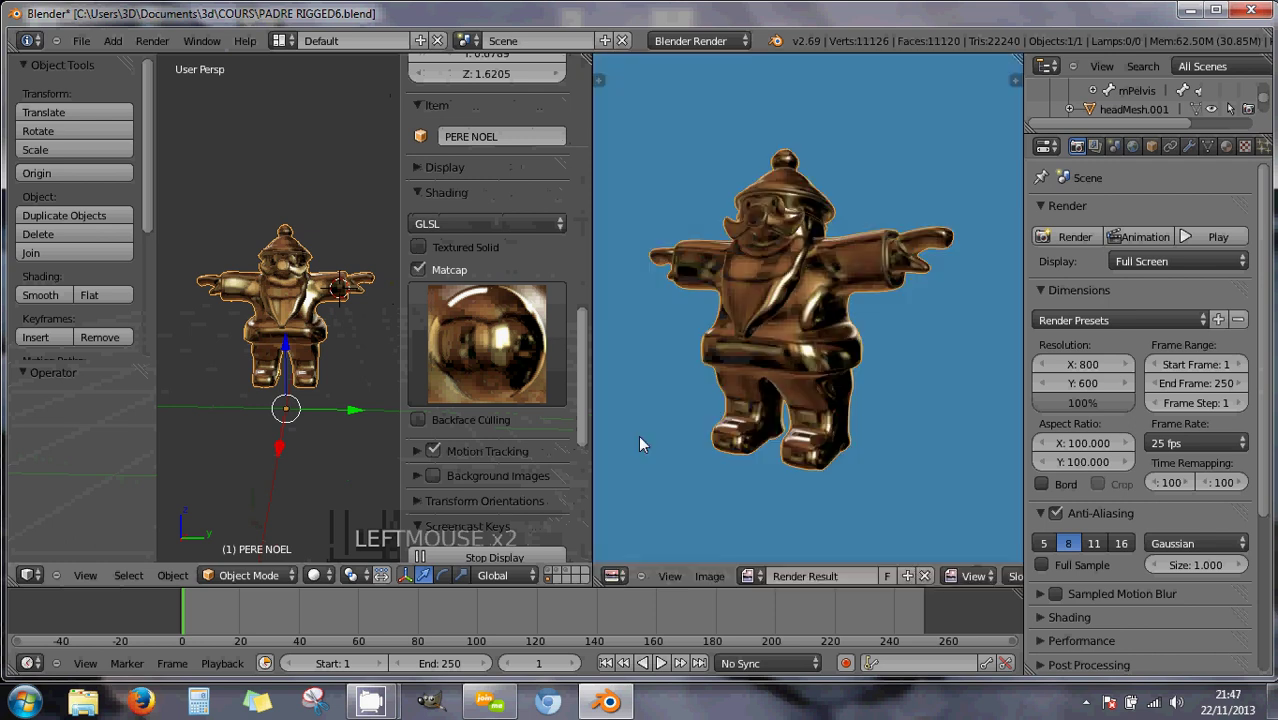
Create a new blank 1024 × 1024 image named "bake" in the UV/Image Editor and fit it in view.
click(750, 576)
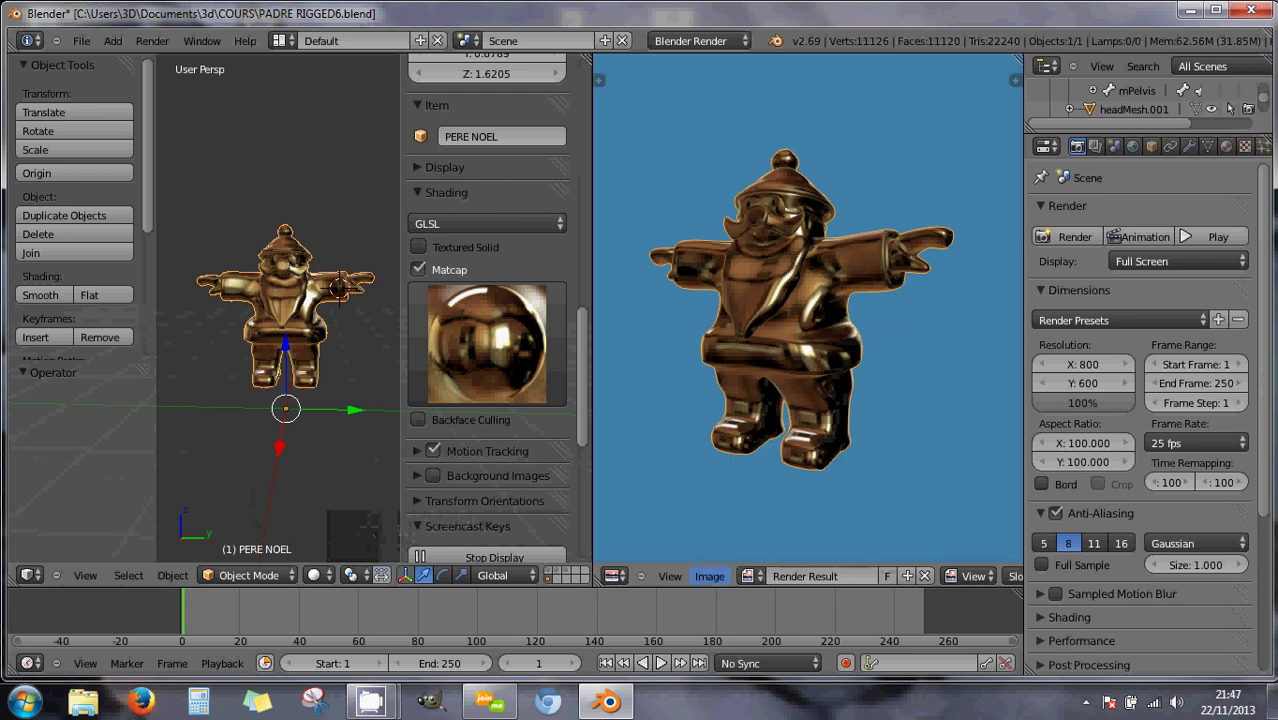
click(709, 576)
click(907, 576)
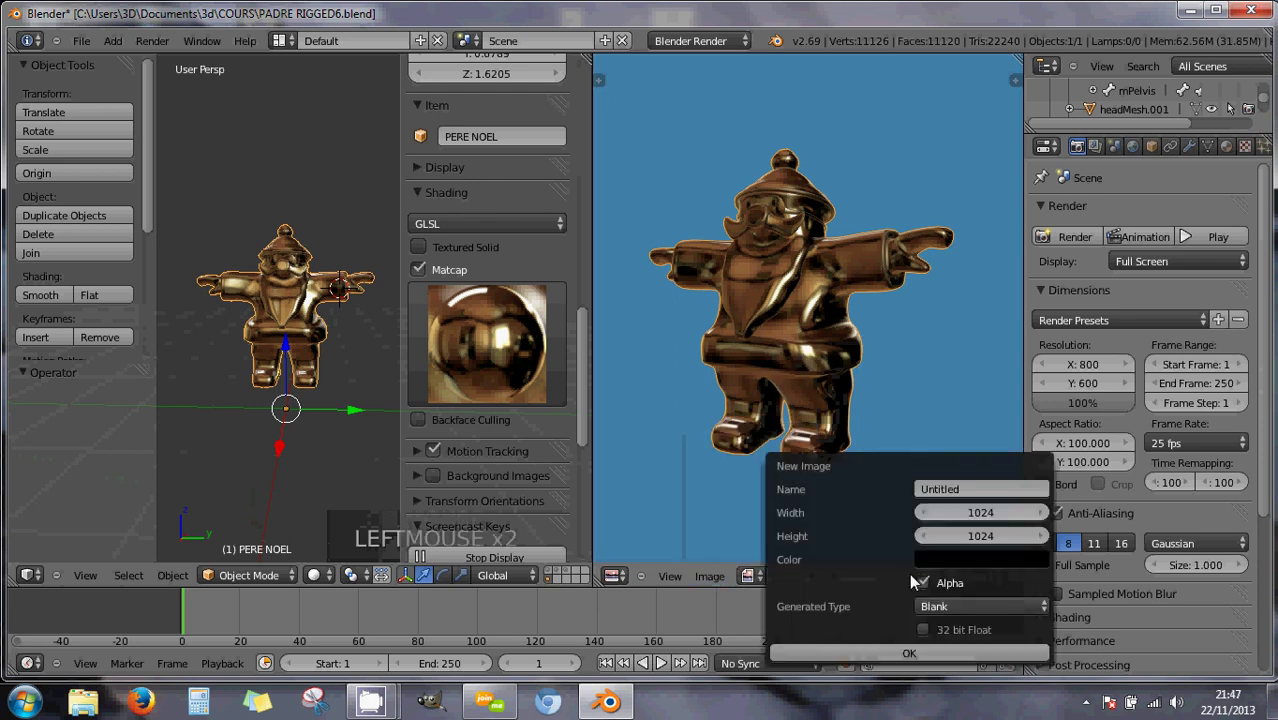
click(956, 489)
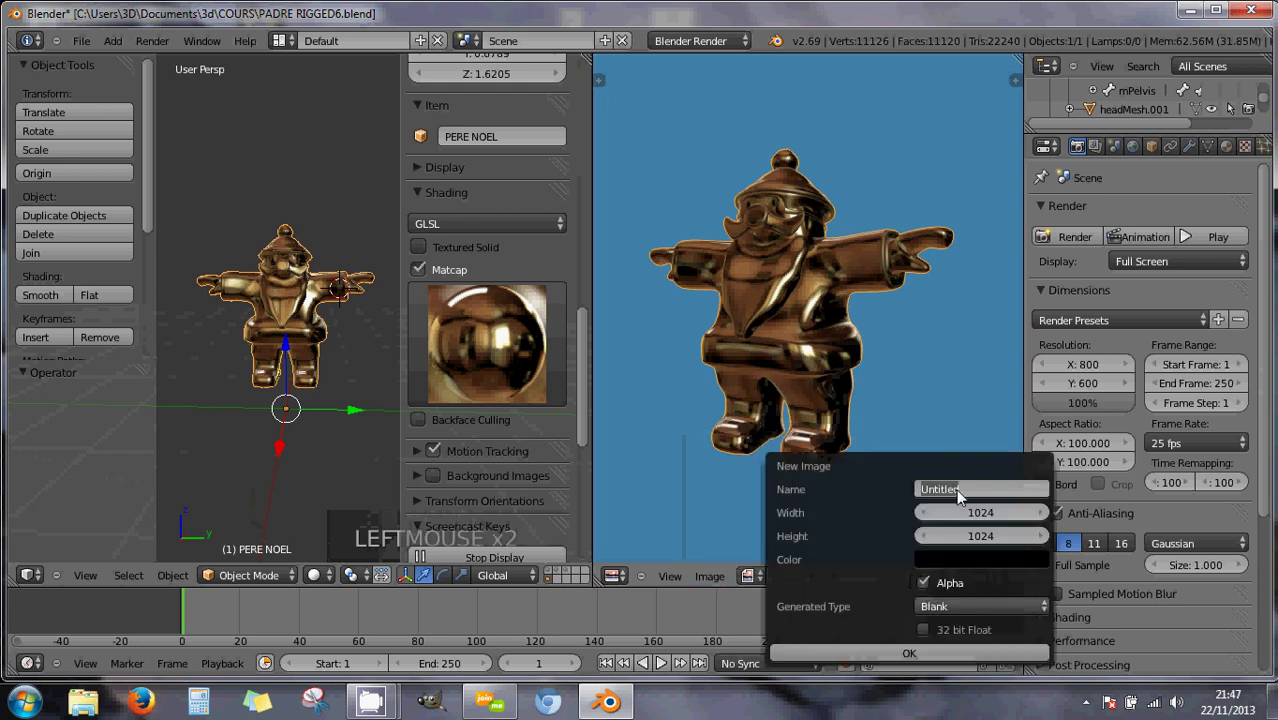
text(bake)
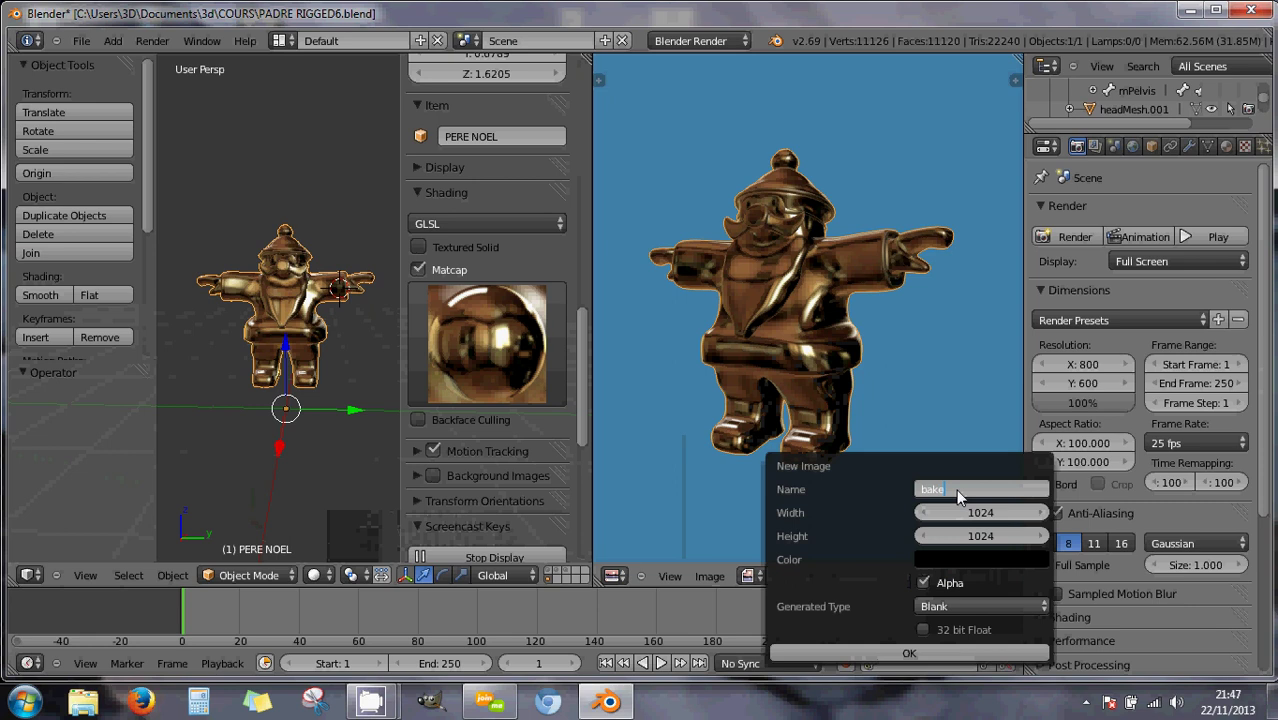
click(884, 652)
scroll(839, 403, down, 3)
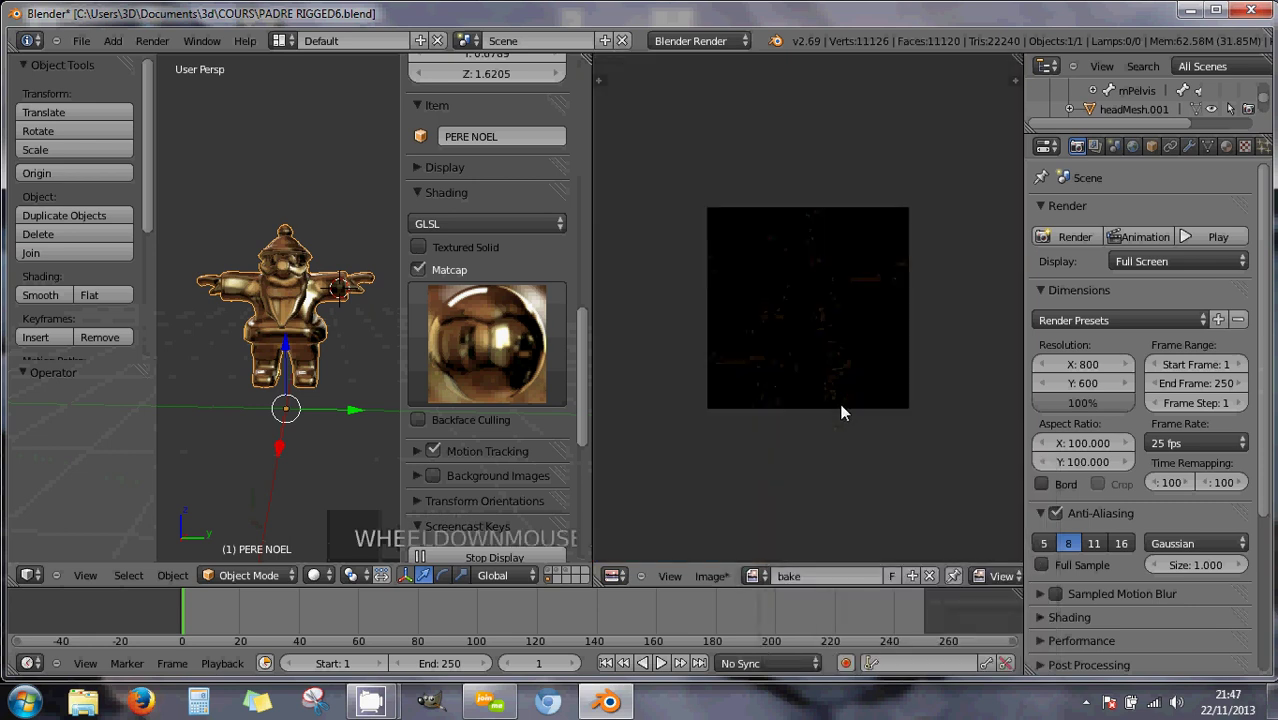
scroll(620, 415, up, 1)
Put the PERE NOEL mesh into Edit Mode to display its UV layout over the image.
right_click(311, 334)
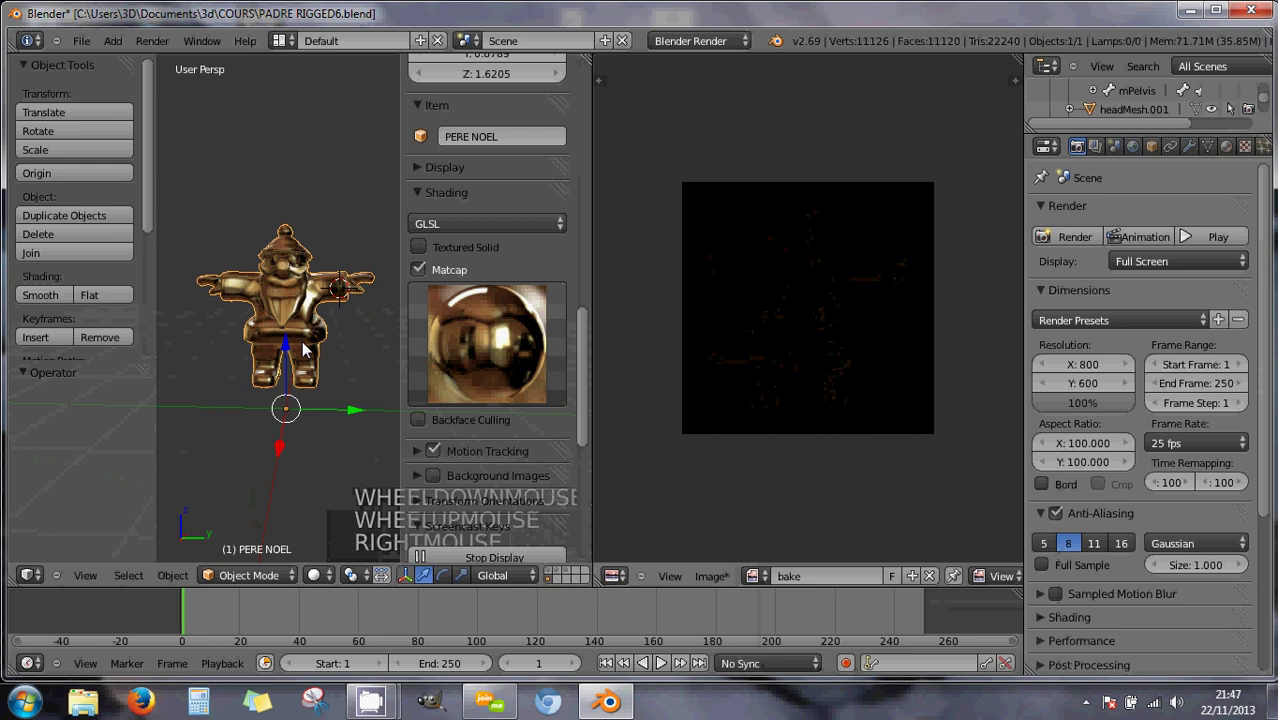
click(248, 575)
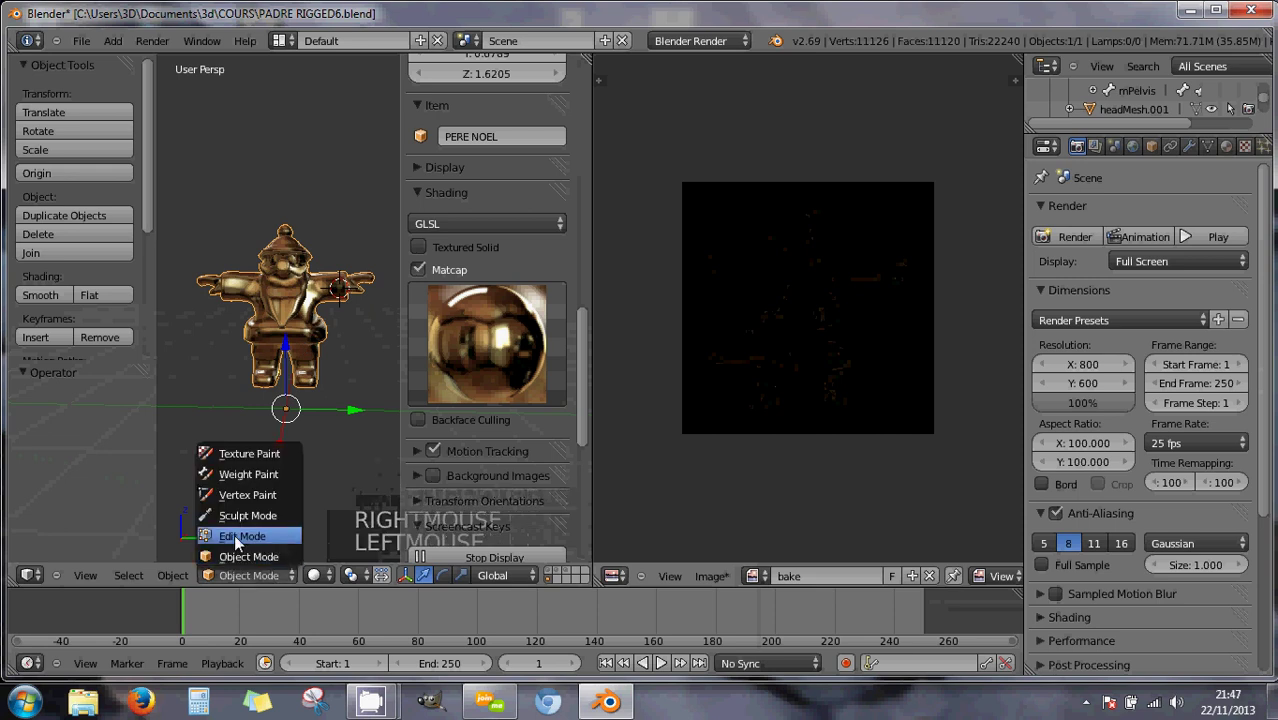
click(238, 533)
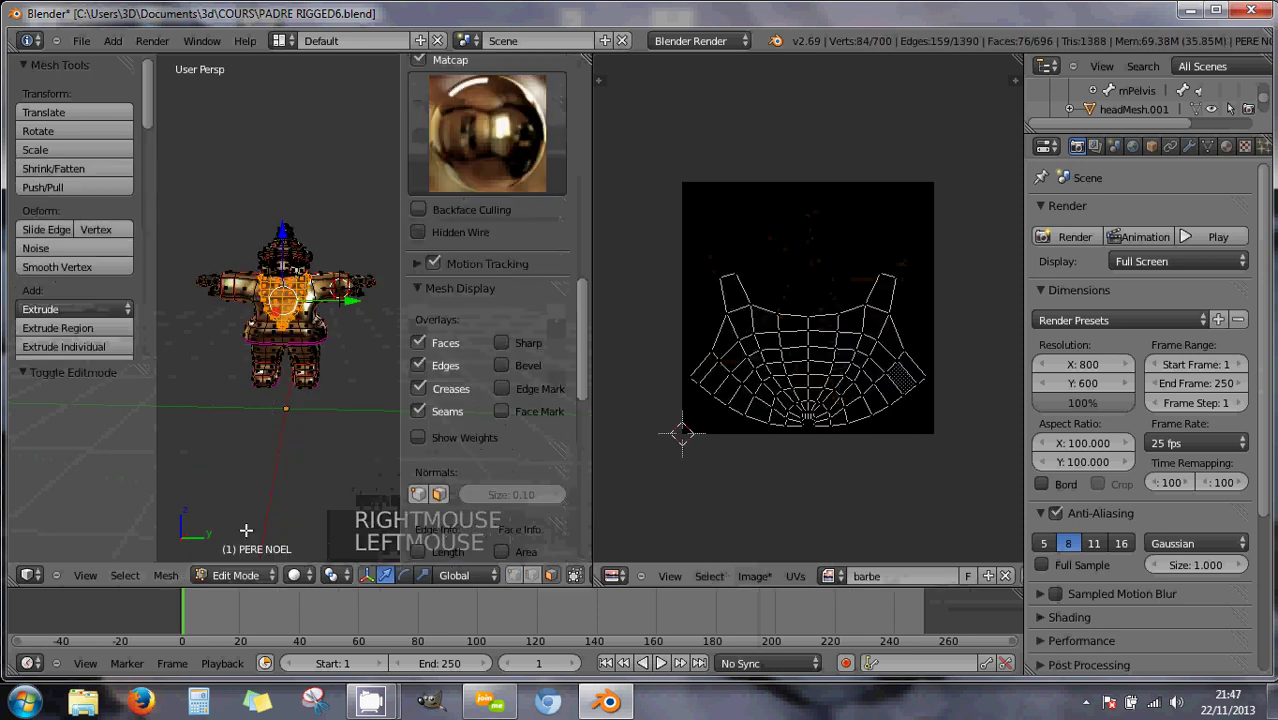
Select the entire PERE NOEL mesh so its complete UV layout is displayed over the image.
click(838, 577)
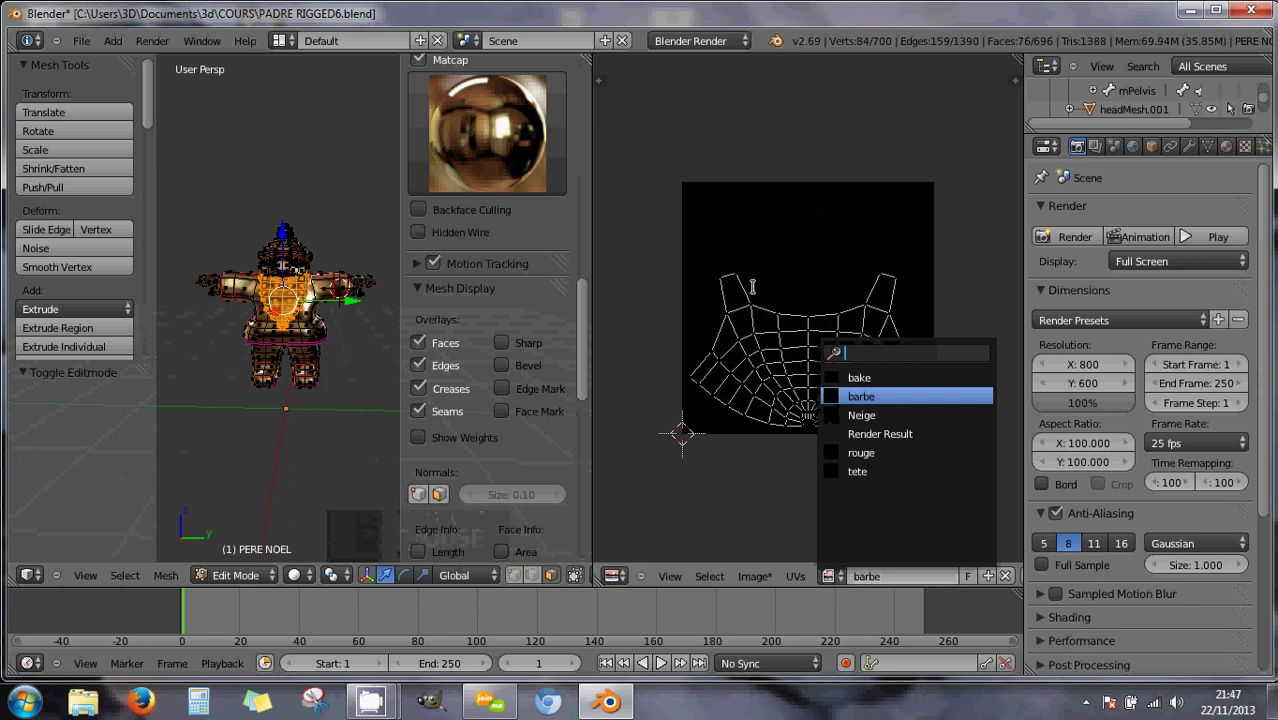
text(aaa)
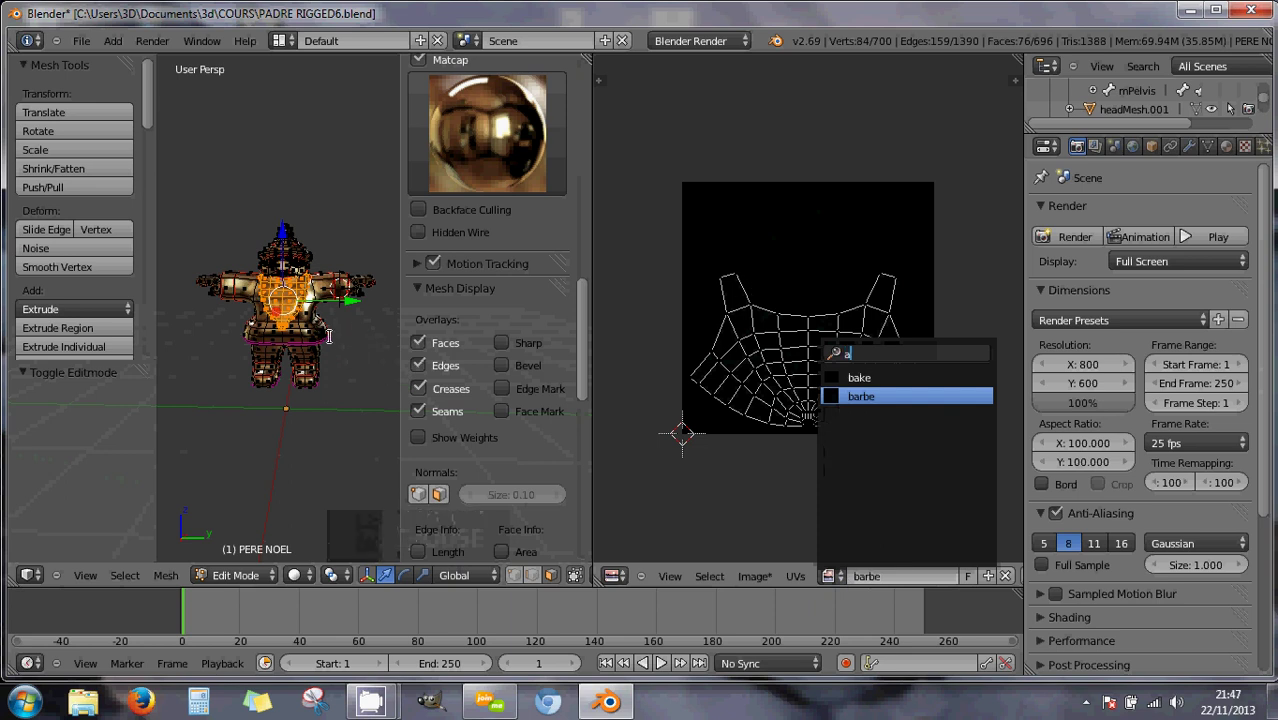
click(338, 375)
key(a)
key(a)
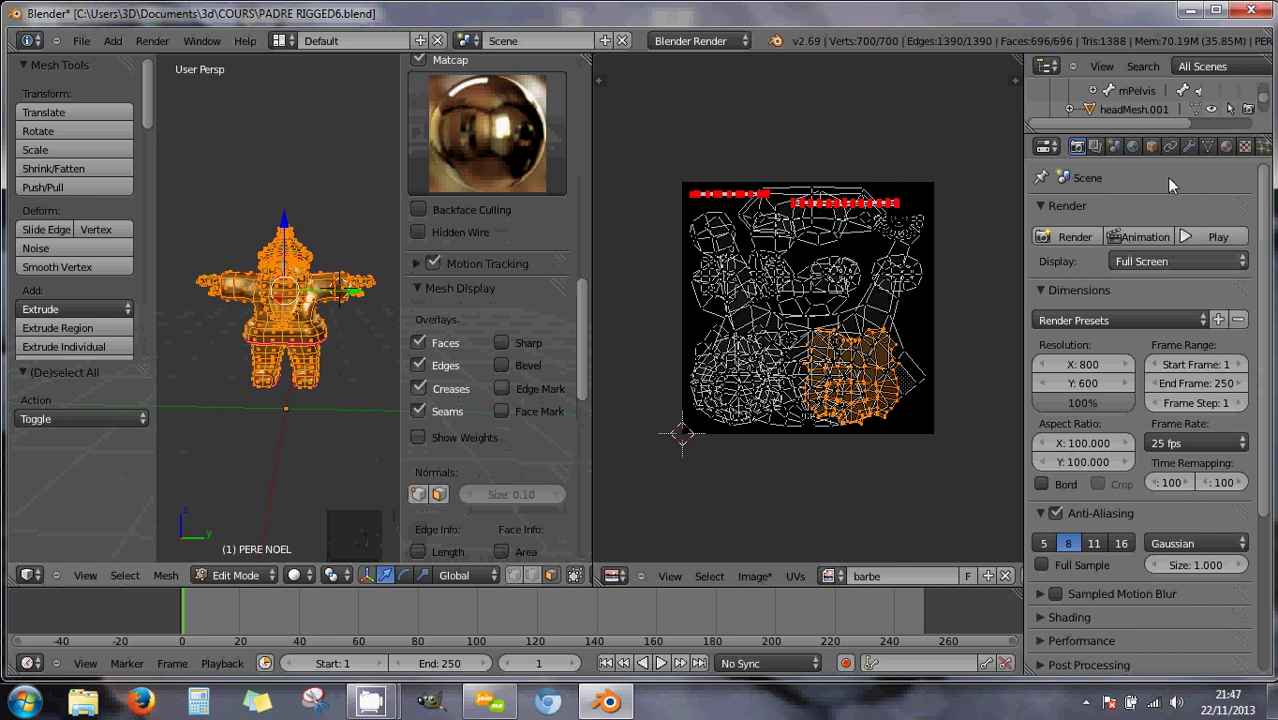
Expand the Bake settings in the render properties and bake the mesh's textures in Full Render mode.
scroll(1092, 472, down, 5)
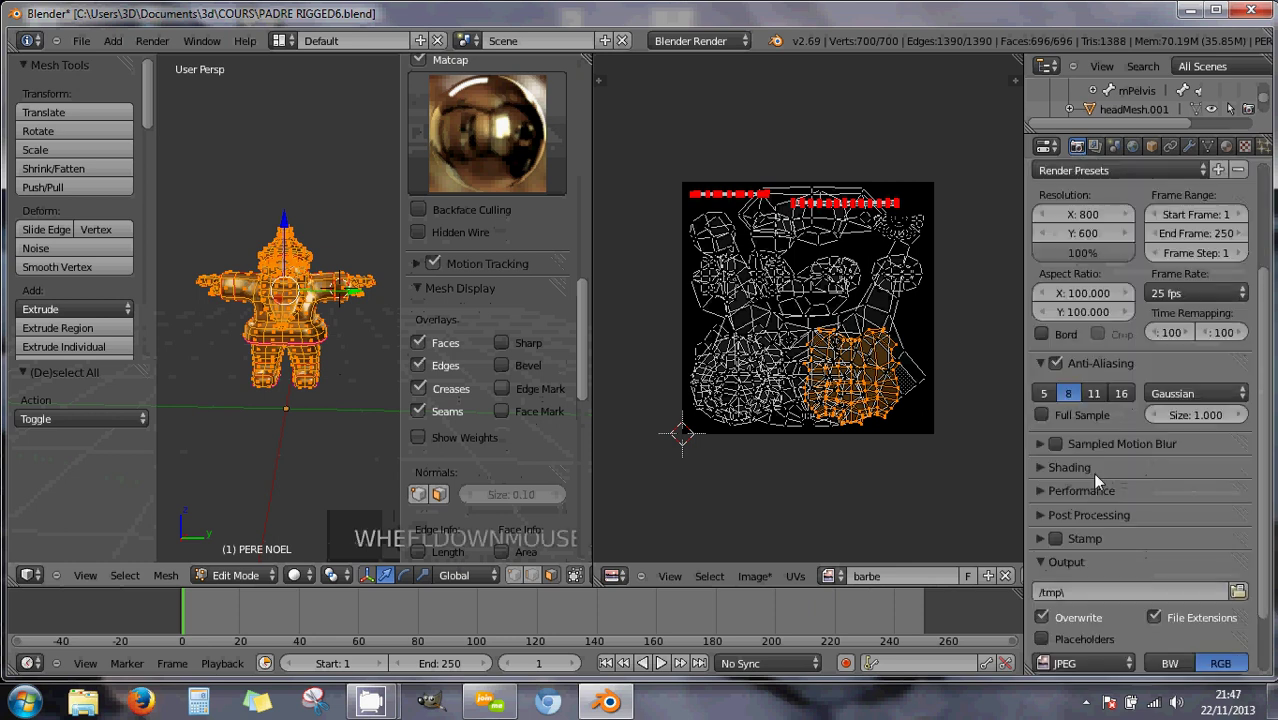
click(1041, 639)
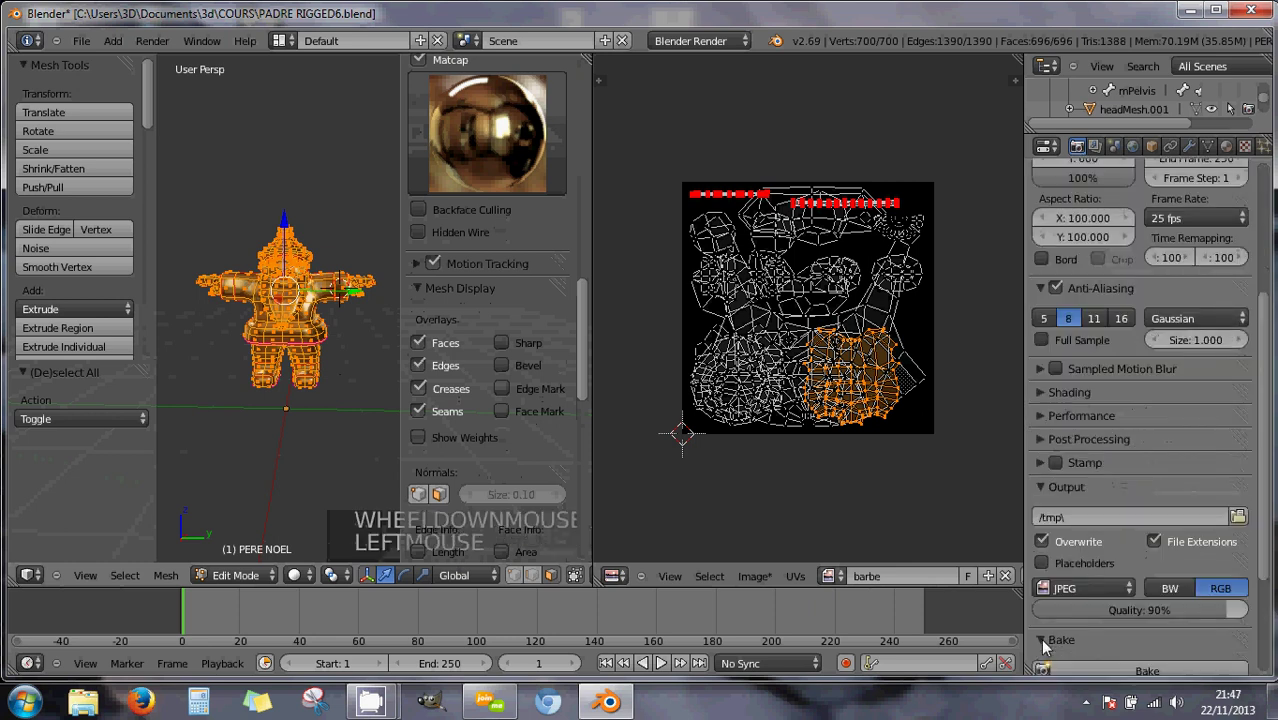
scroll(1096, 612, down, 4)
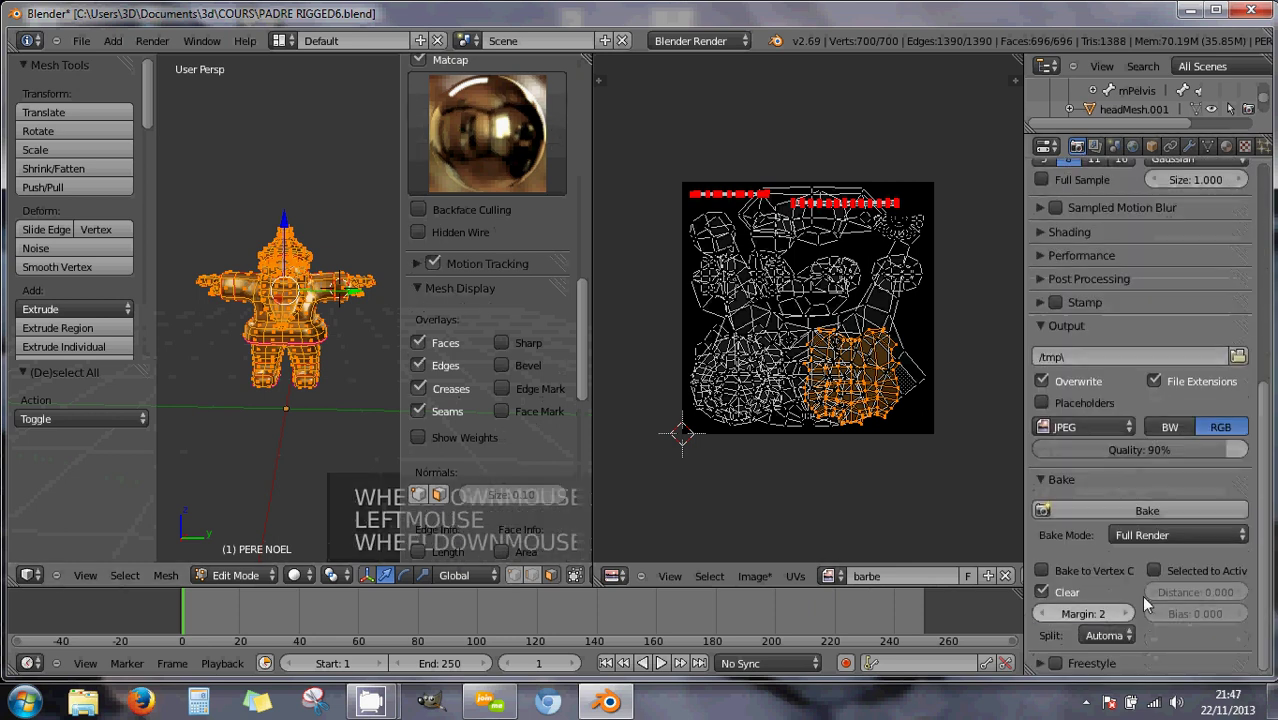
click(1138, 510)
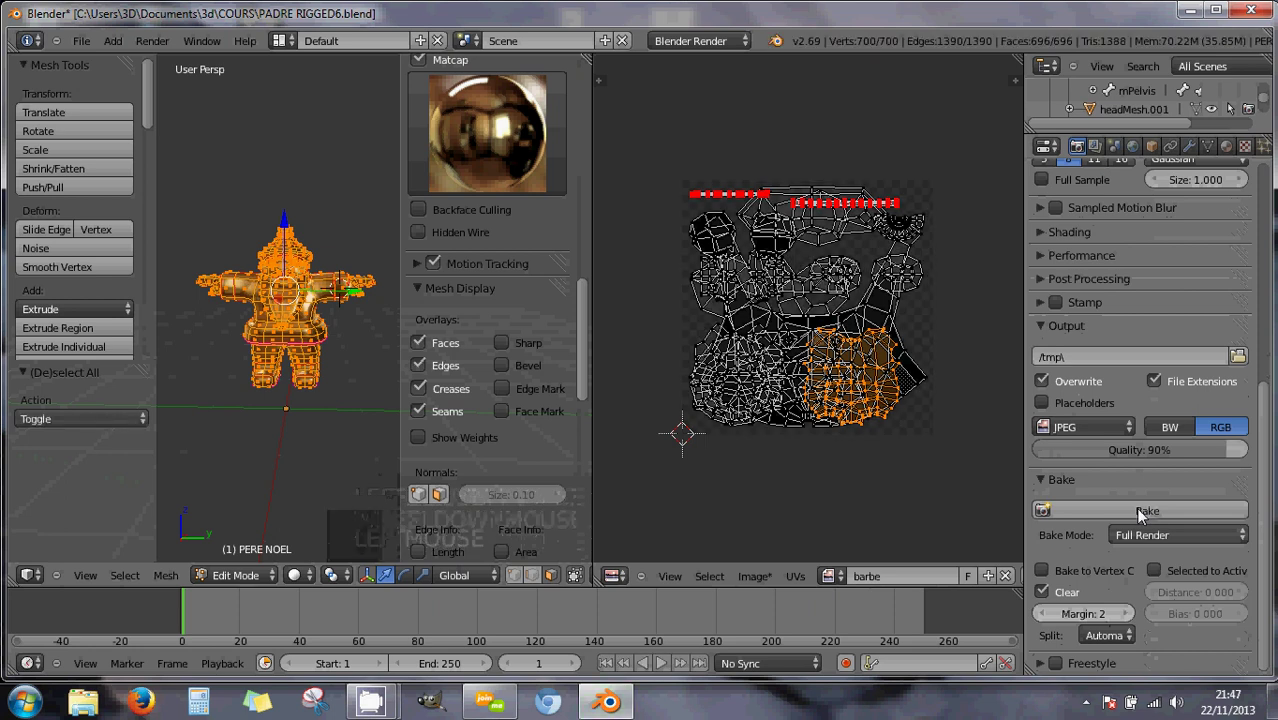
click(1140, 510)
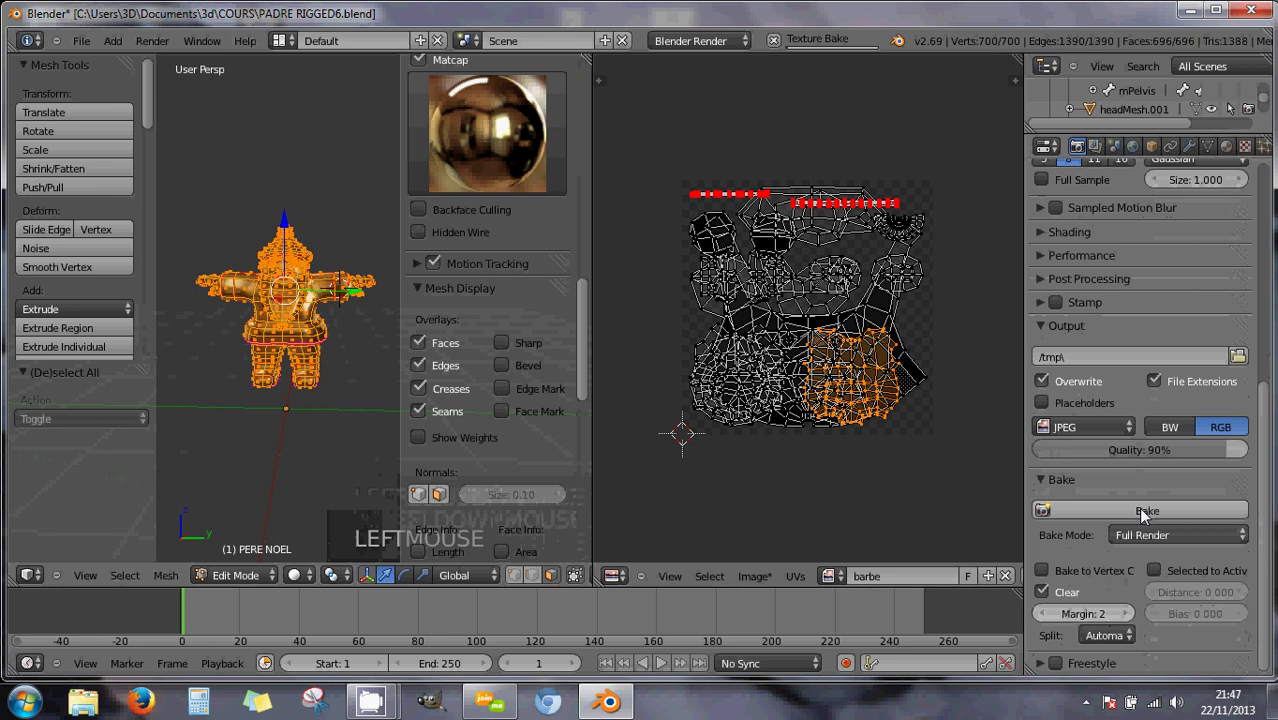
Deselect the whole PERE NOEL mesh to view the baked barbe image without the UV overlay.
click(842, 578)
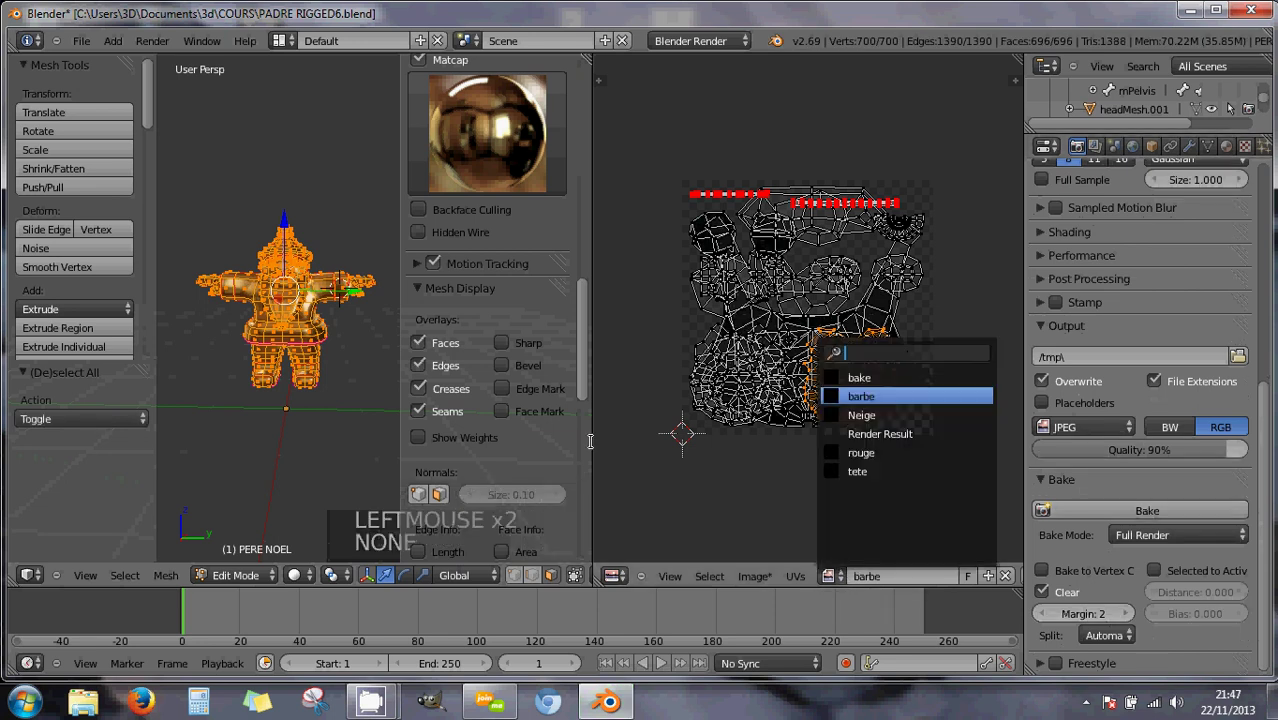
text(a)
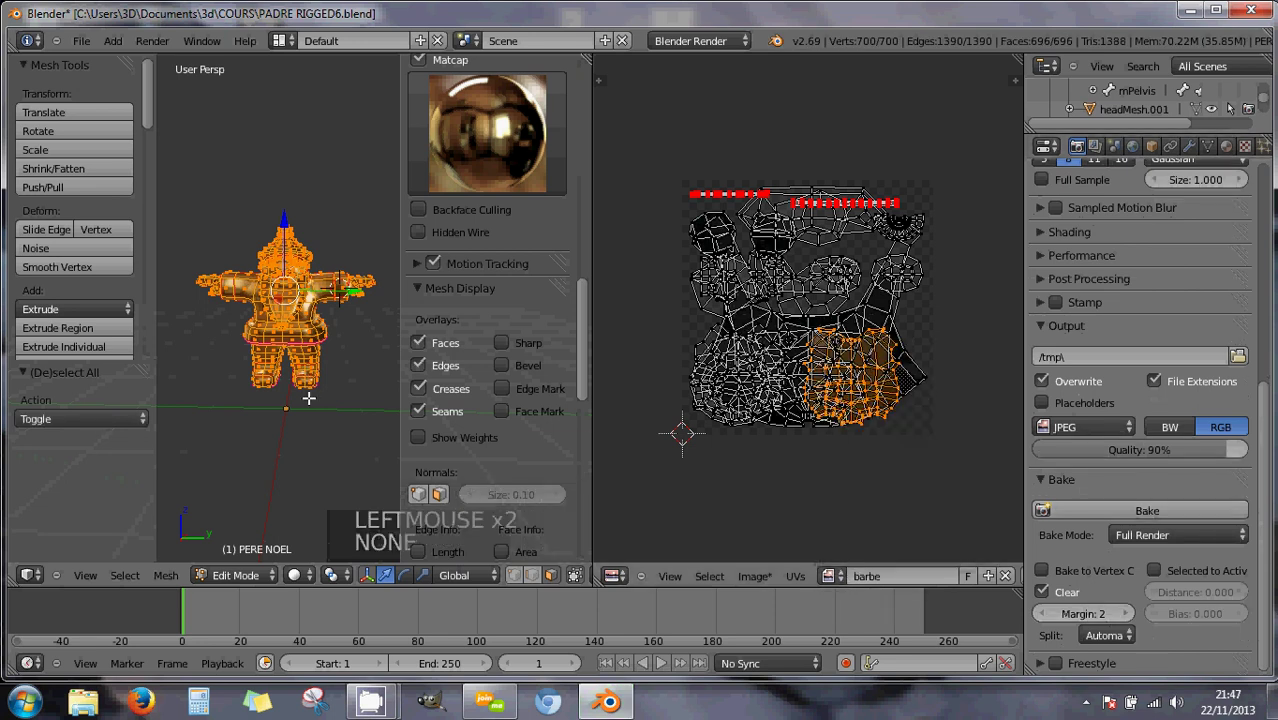
text(a)
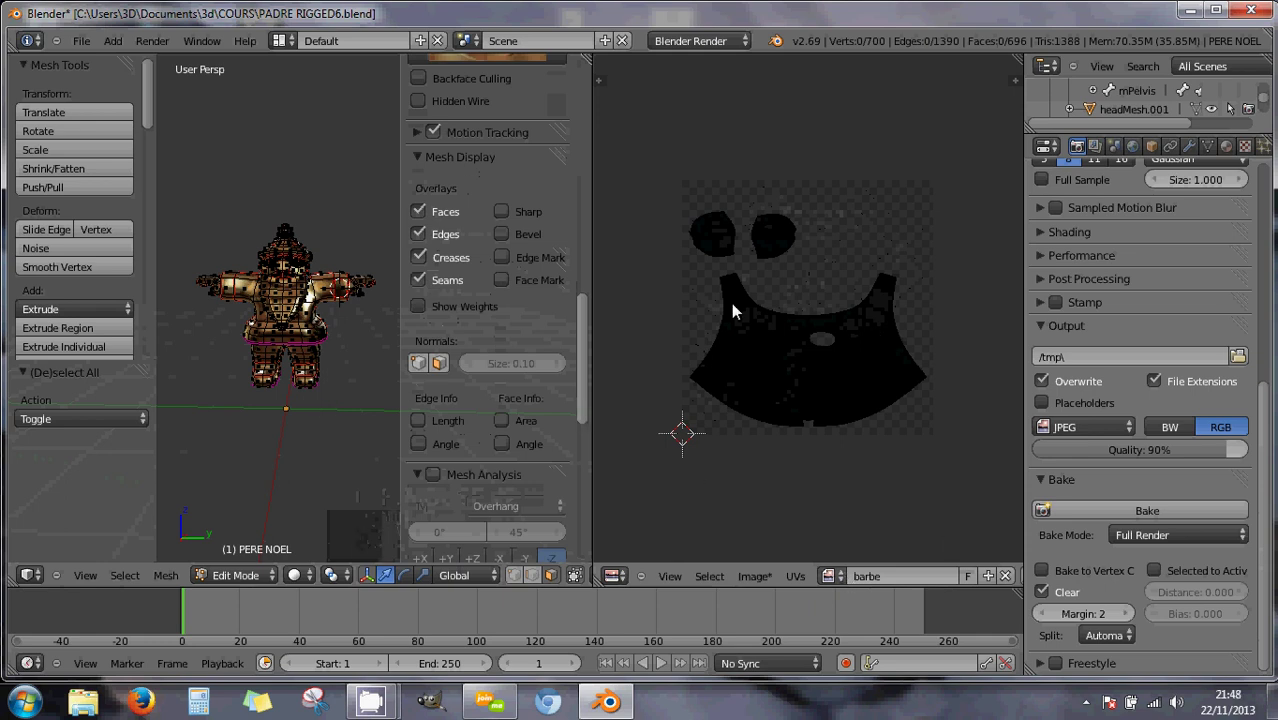
Inspect the bake, Neige, rouge and tete images one after another in the UV/Image Editor.
click(836, 576)
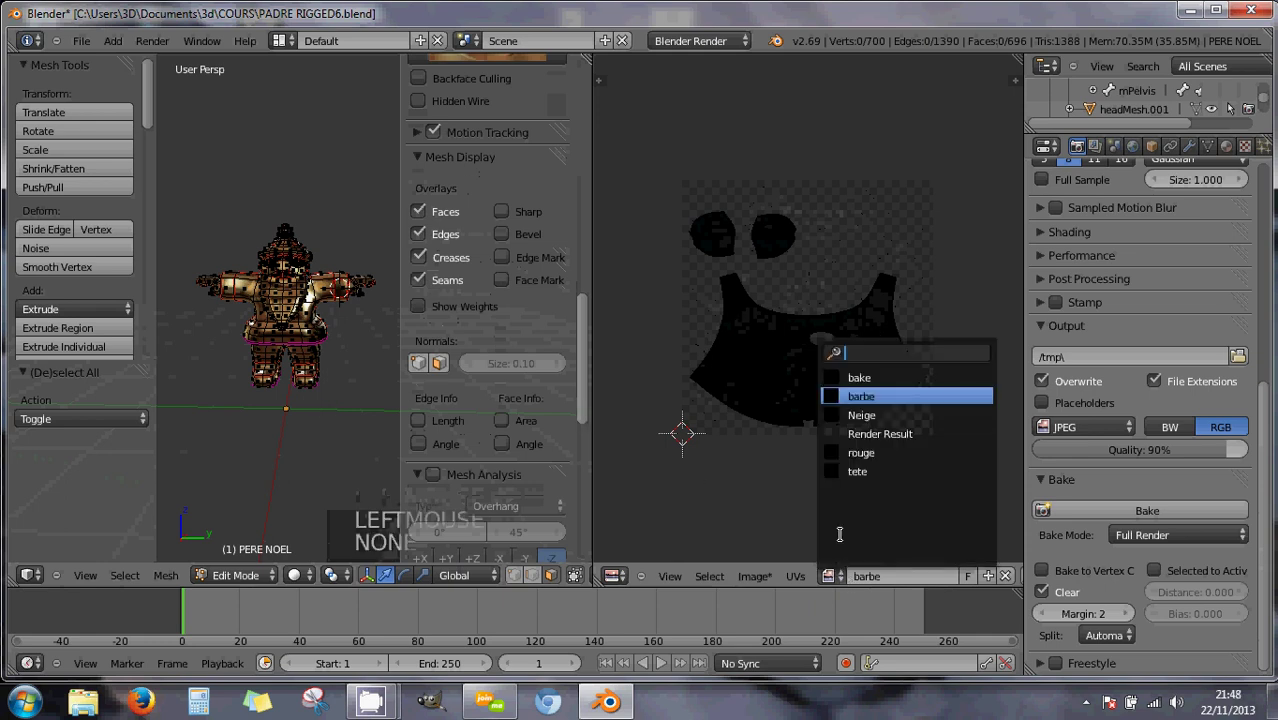
click(851, 379)
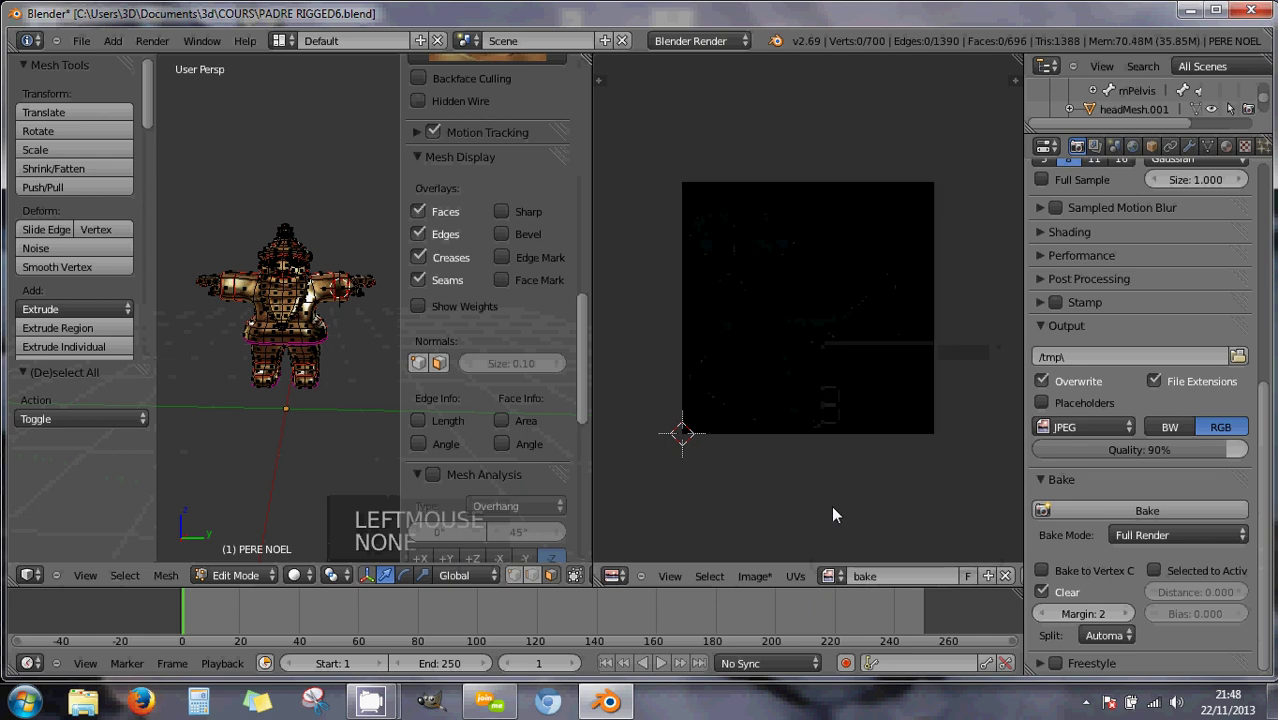
click(842, 578)
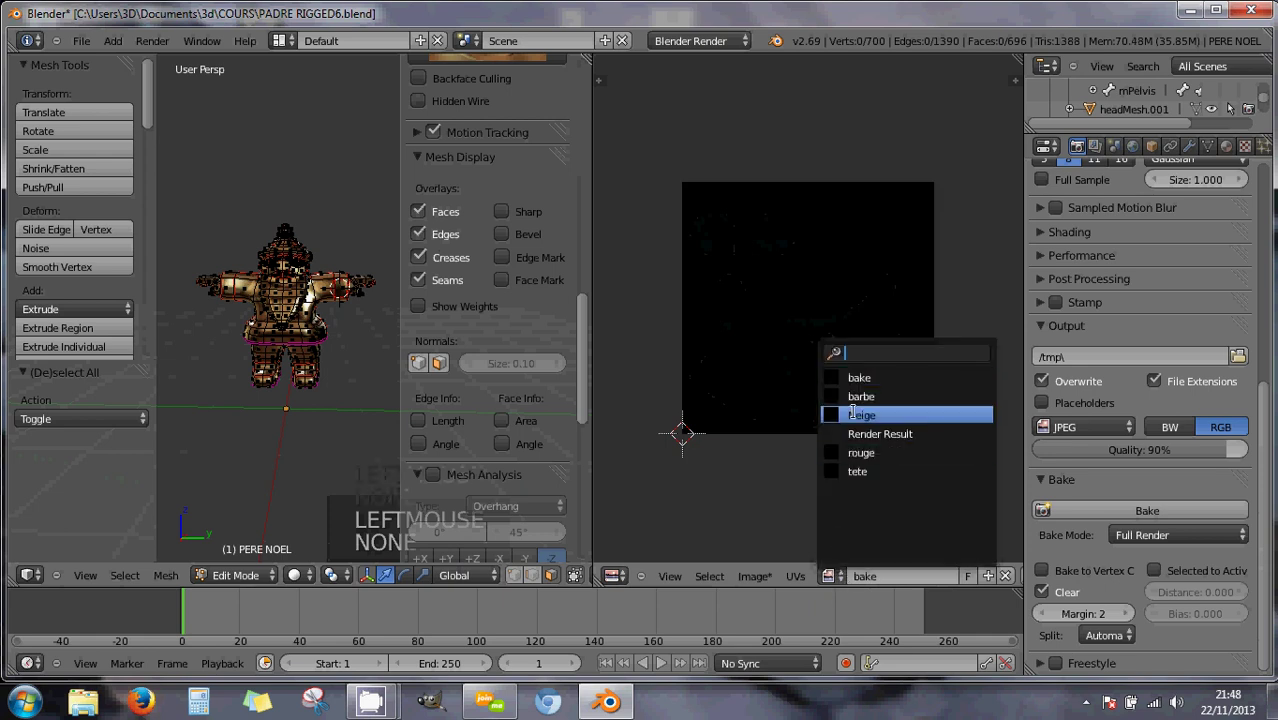
click(853, 411)
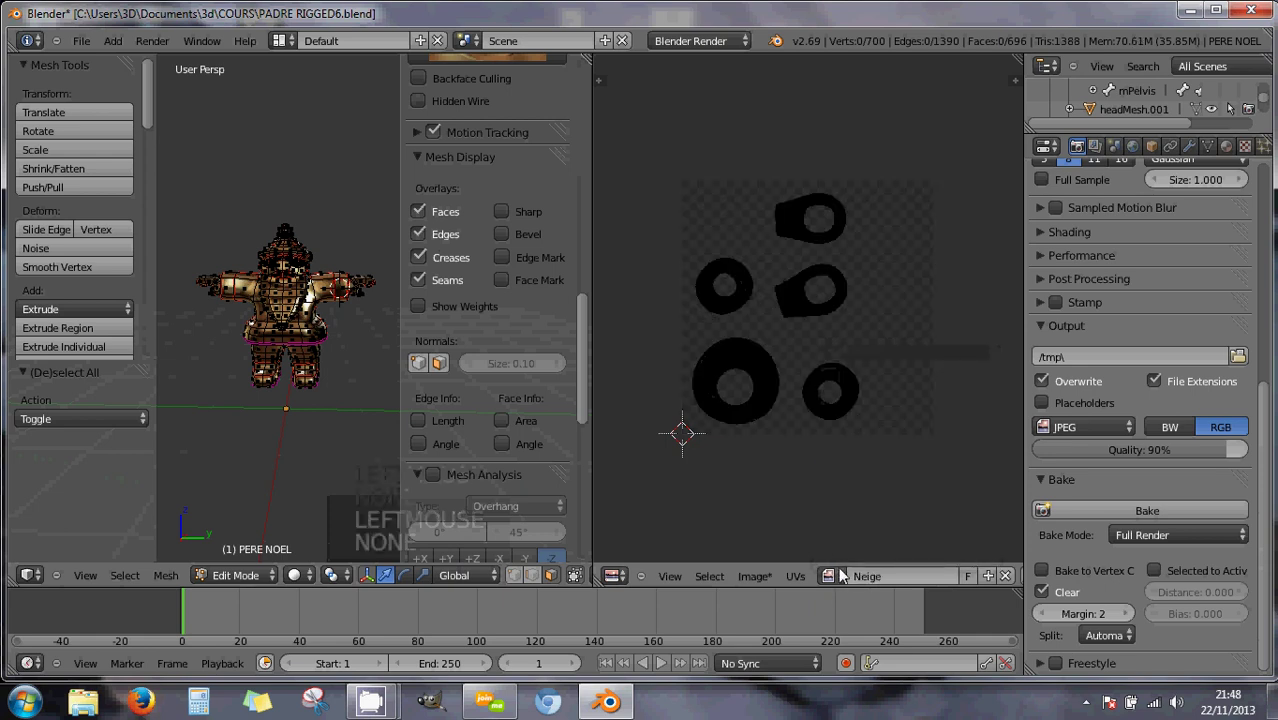
click(834, 576)
click(853, 456)
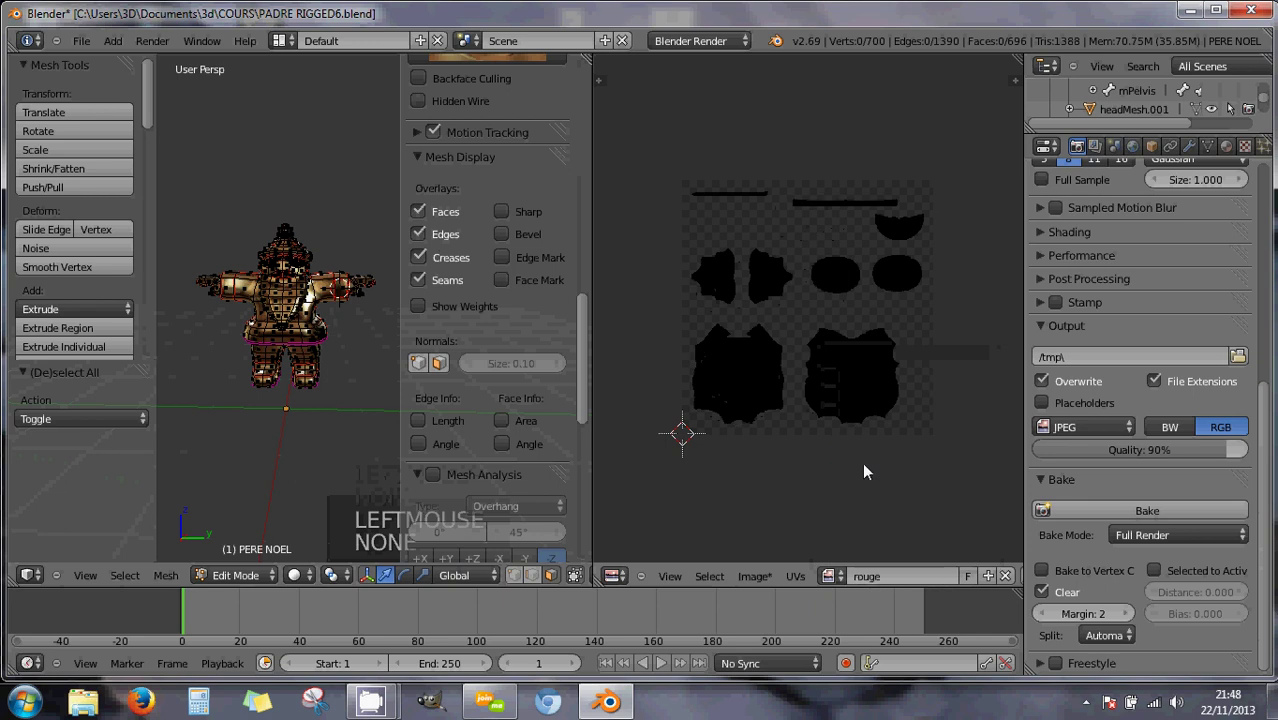
click(834, 576)
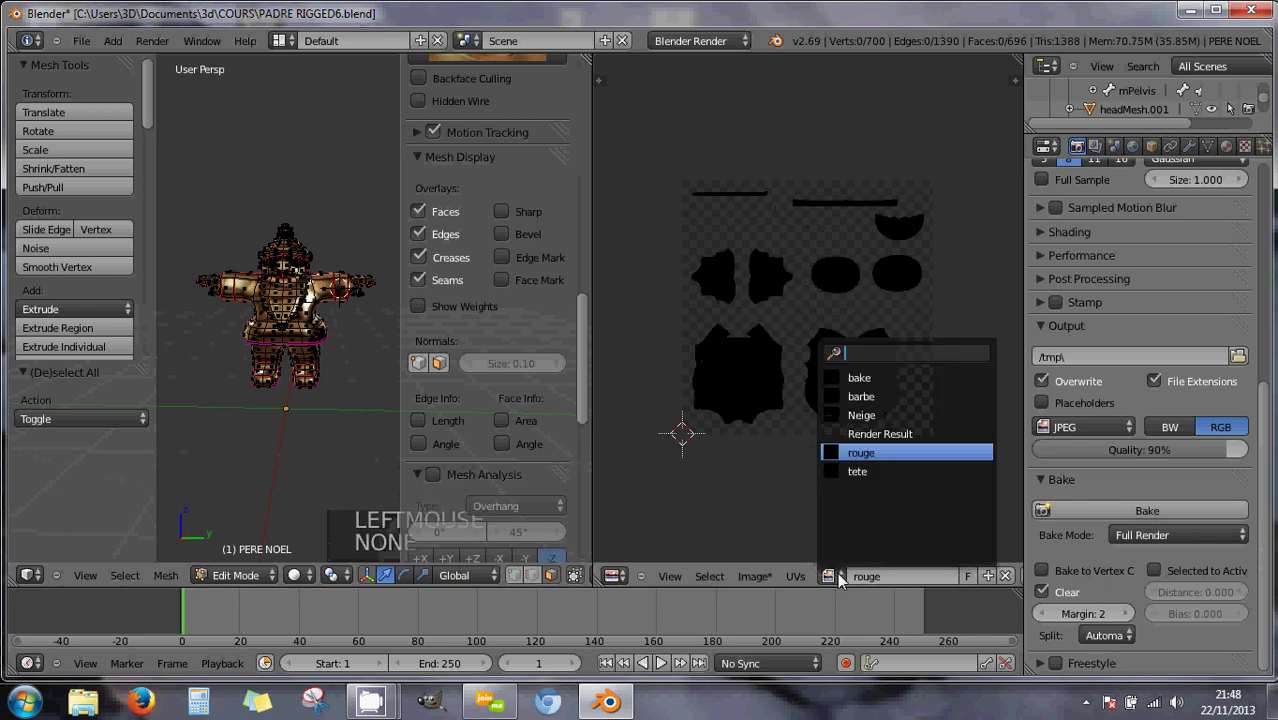
click(847, 472)
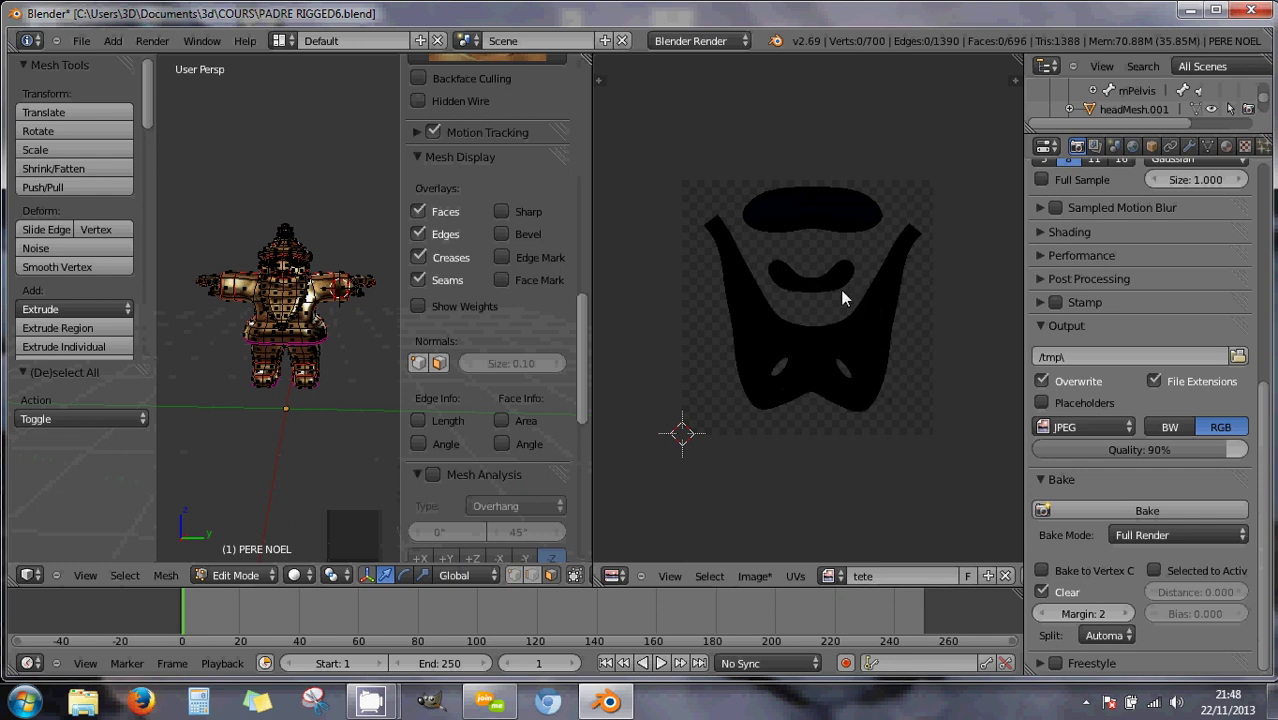
Return PERE NOEL to Object Mode and enlarge the 3D View's working space, hiding its properties region.
drag(592, 280, 717, 295)
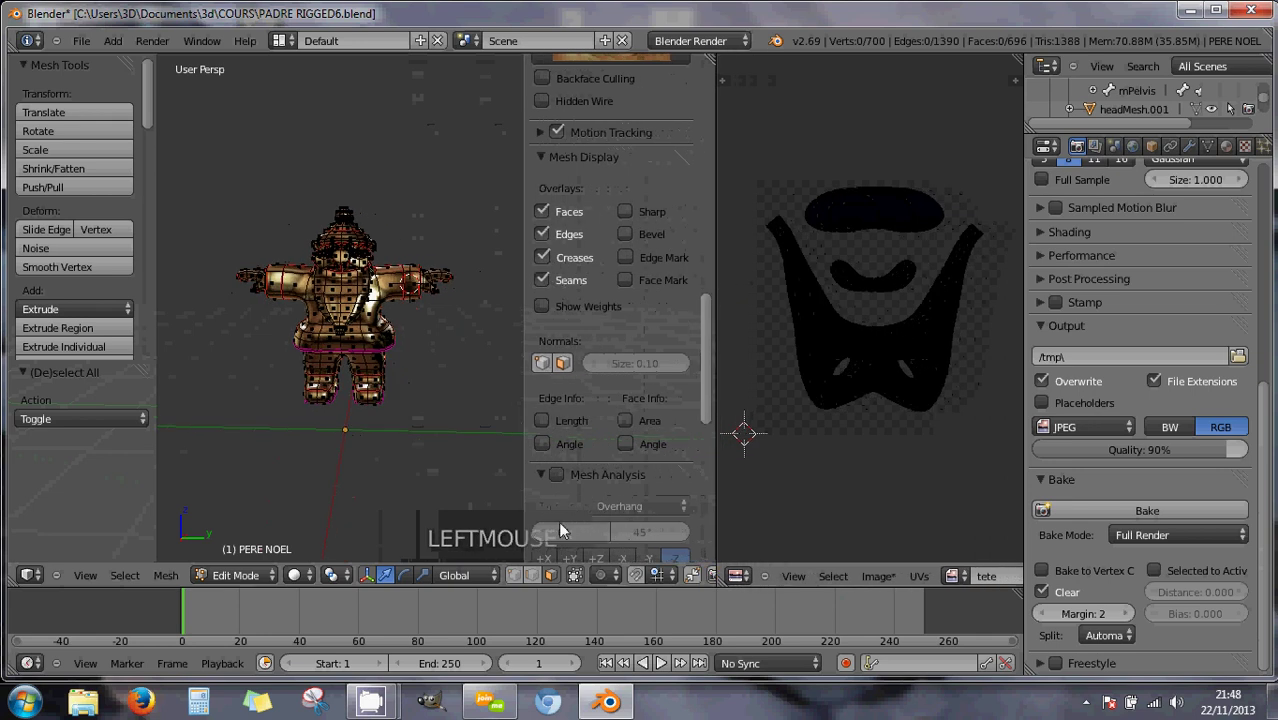
click(253, 574)
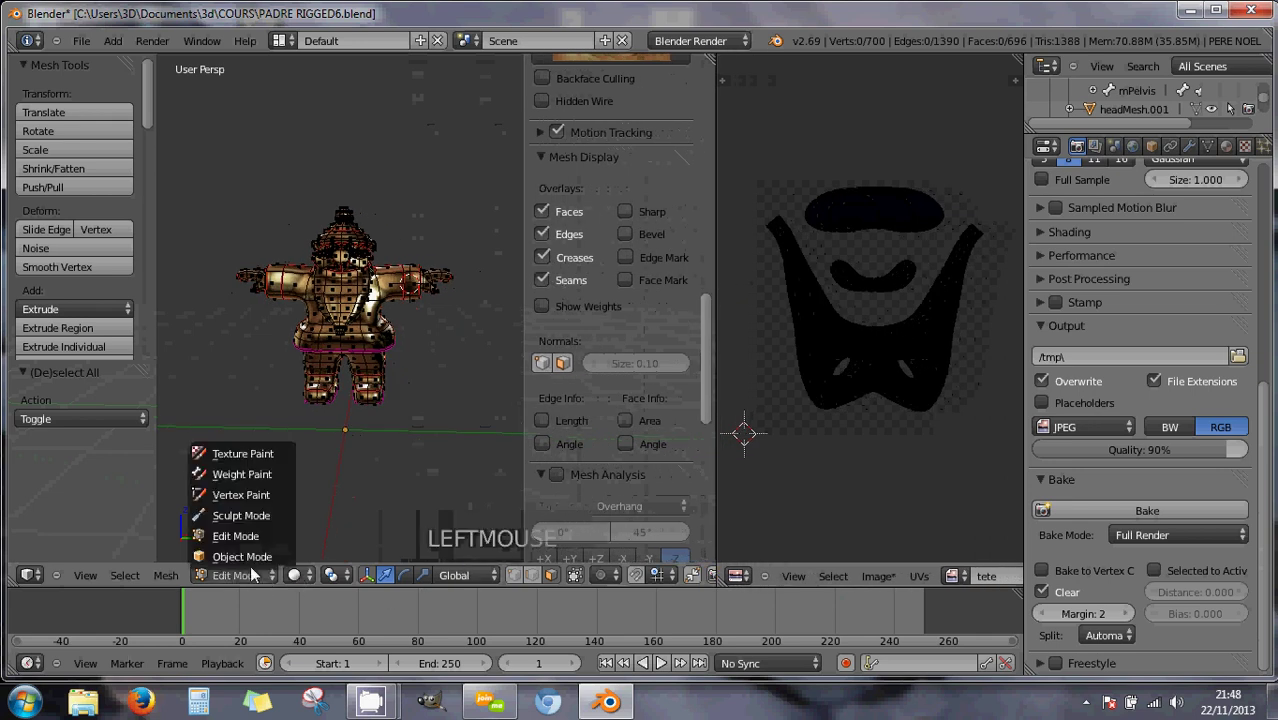
click(246, 557)
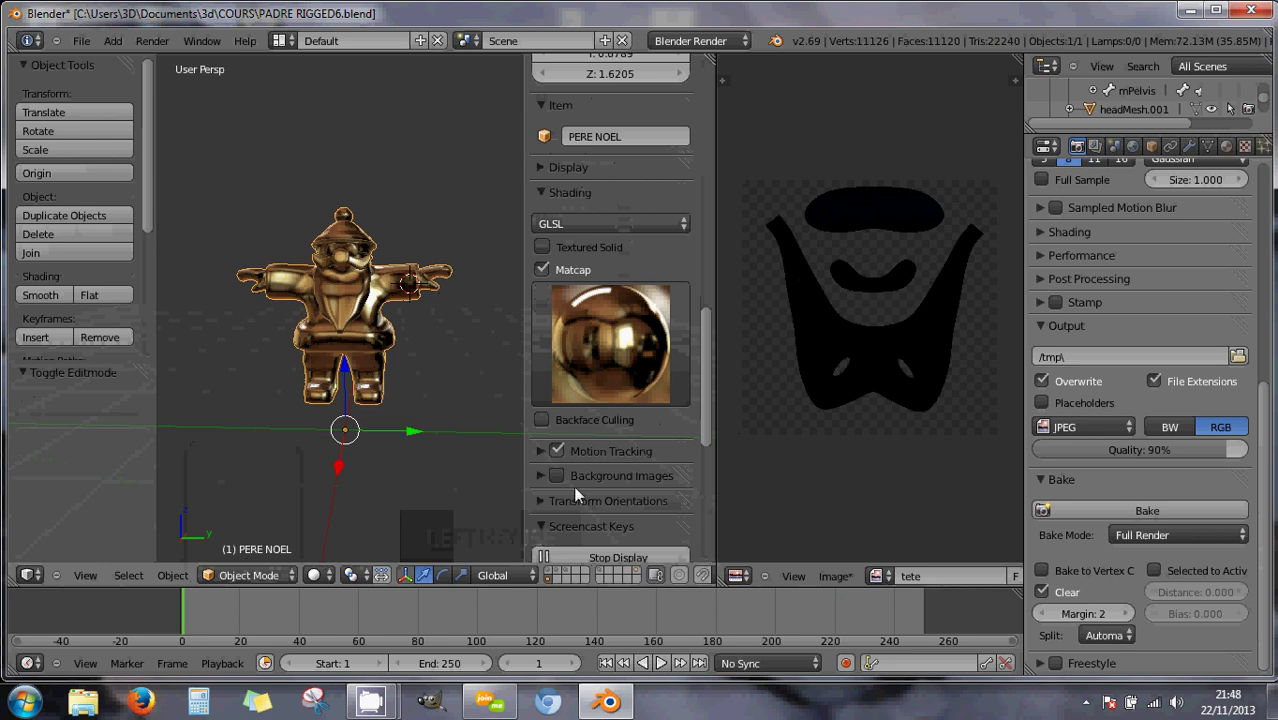
drag(524, 486, 724, 488)
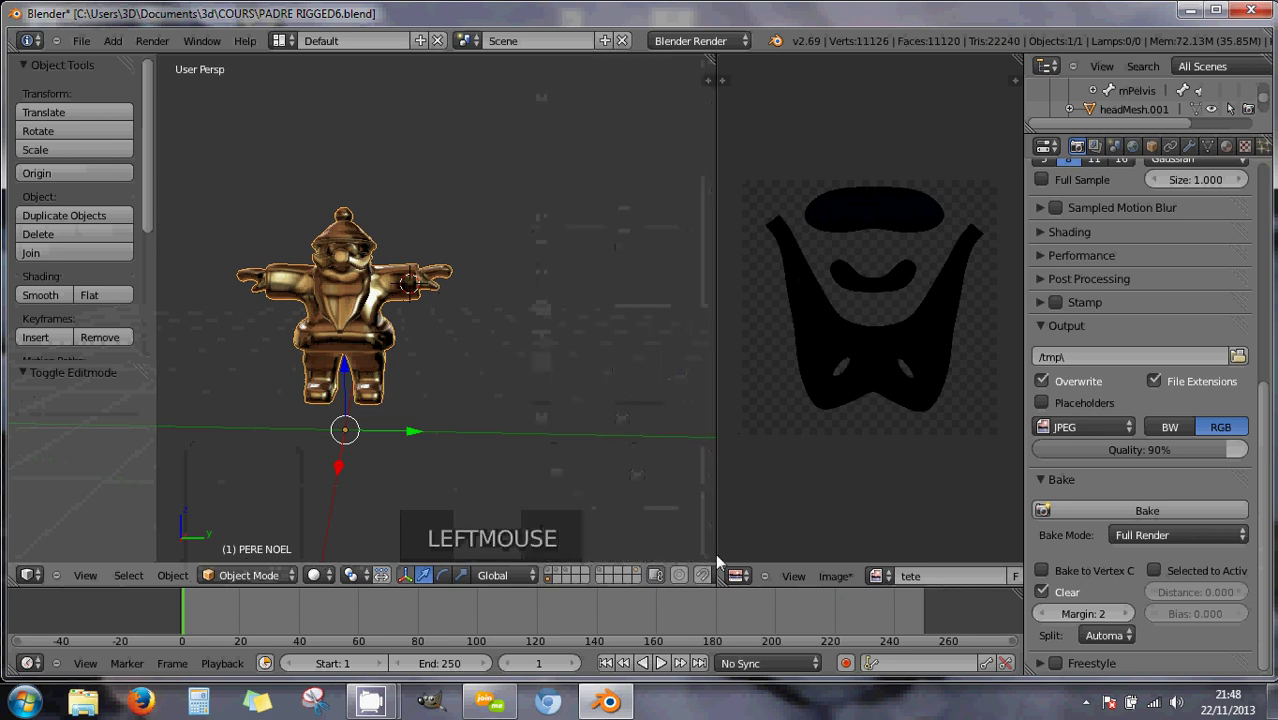
Show the first layer, select the lamp above the human figure and return to the Santa's layer.
click(545, 571)
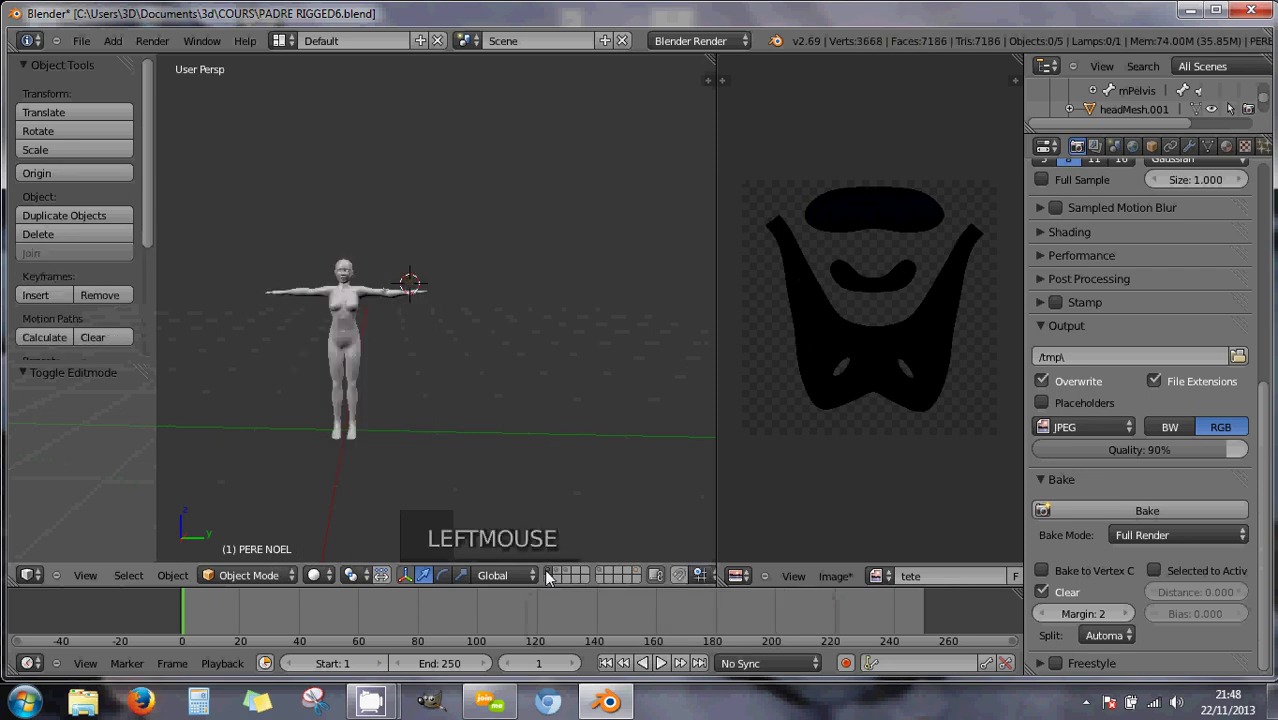
scroll(491, 412, down, 6)
scroll(491, 412, up, 1)
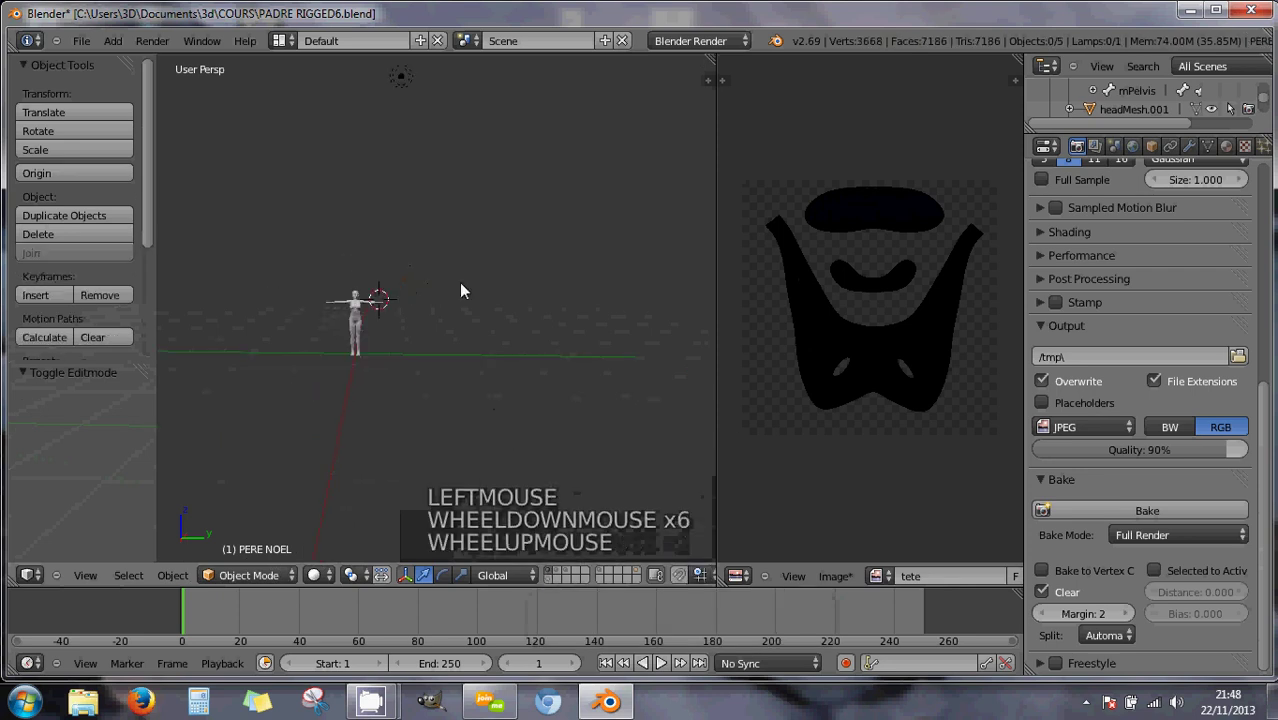
right_click(402, 78)
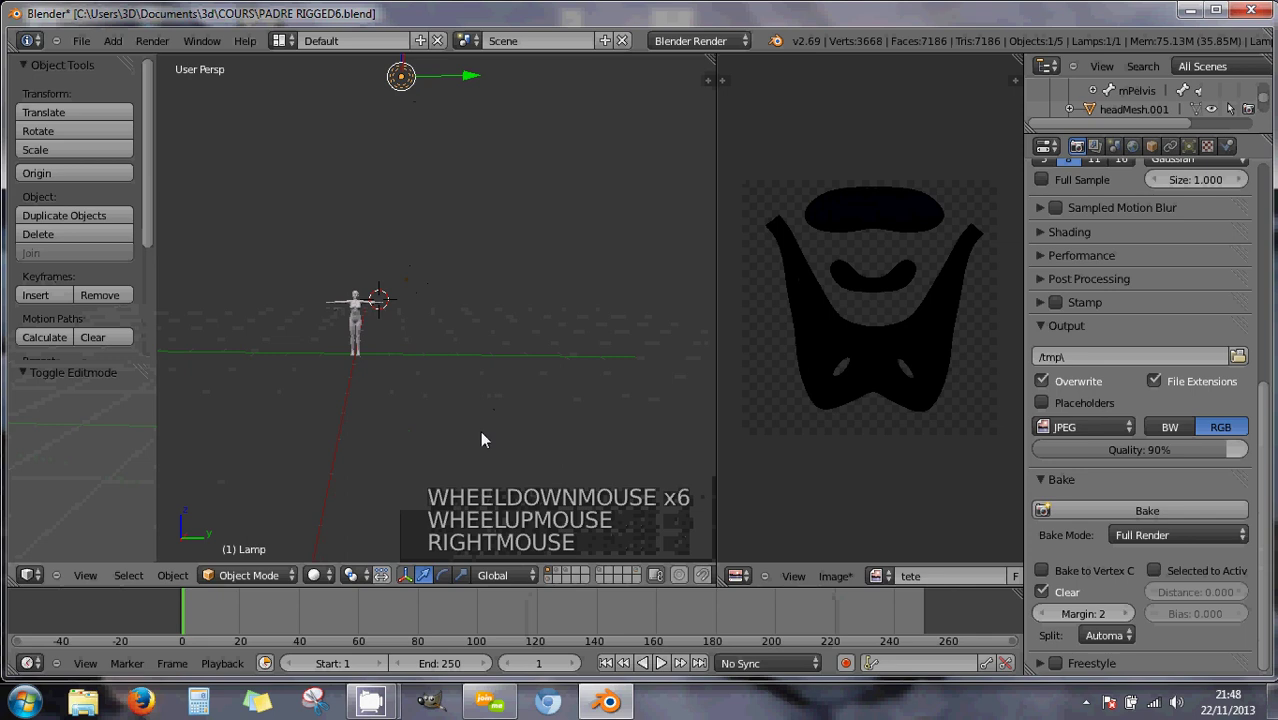
click(548, 581)
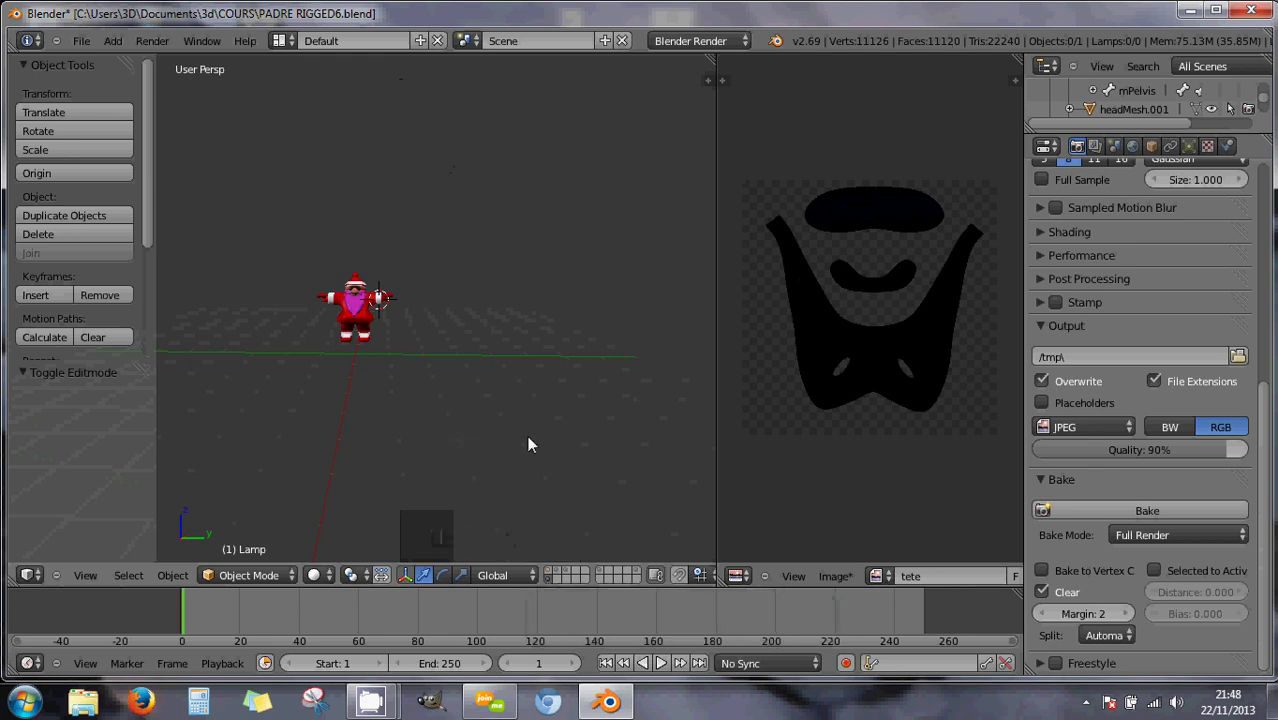
Move the lamp from the first layer to the Santa's layer, the first of the second row, and display that layer.
click(553, 571)
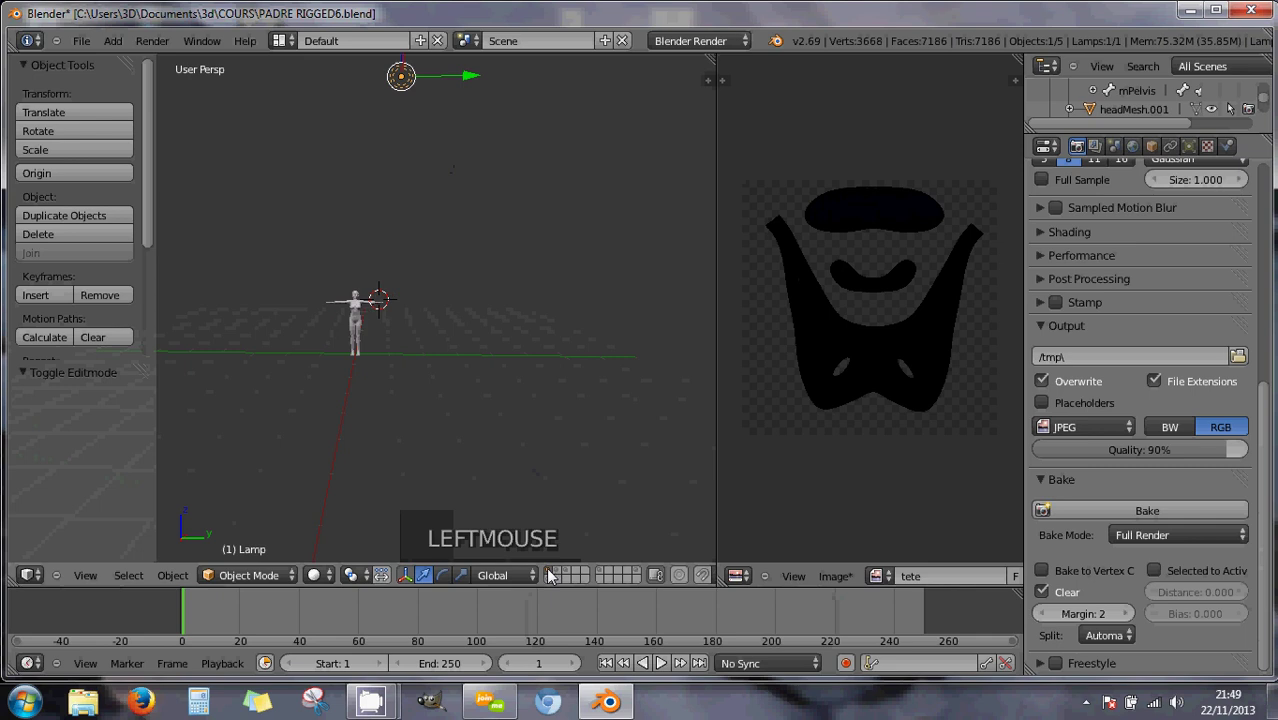
right_click(408, 78)
key(m)
key(m)
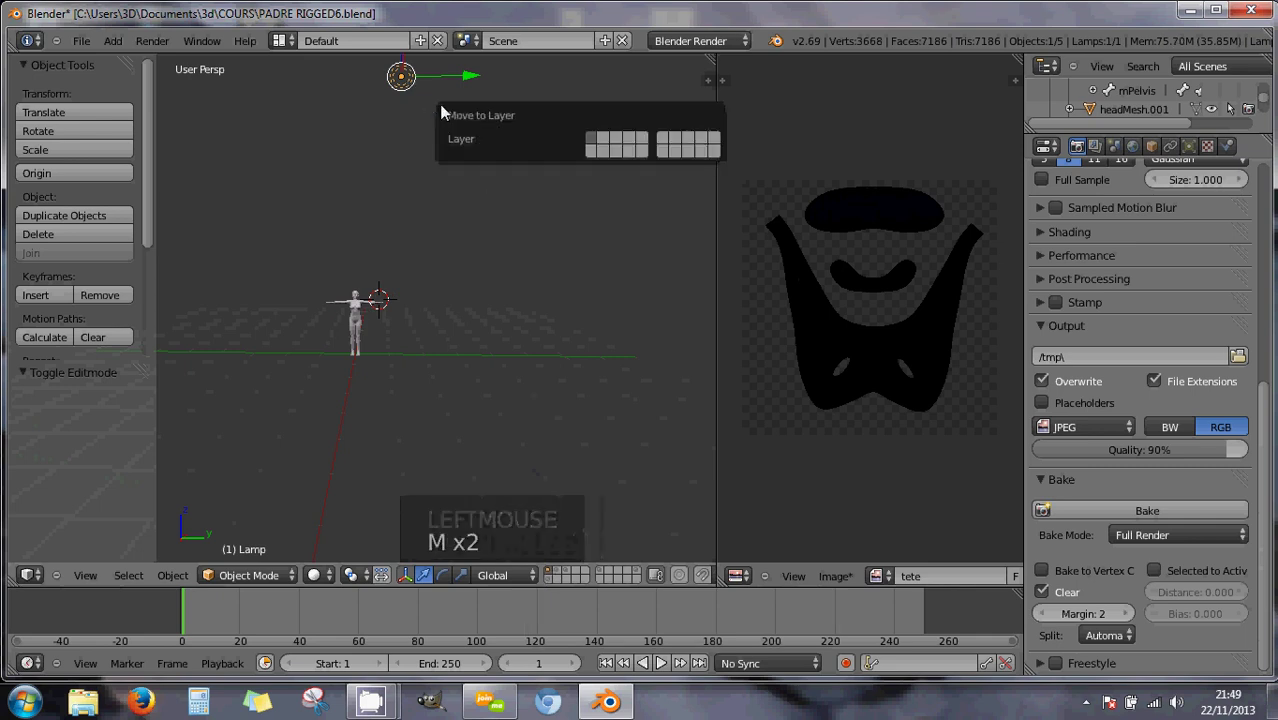
click(589, 151)
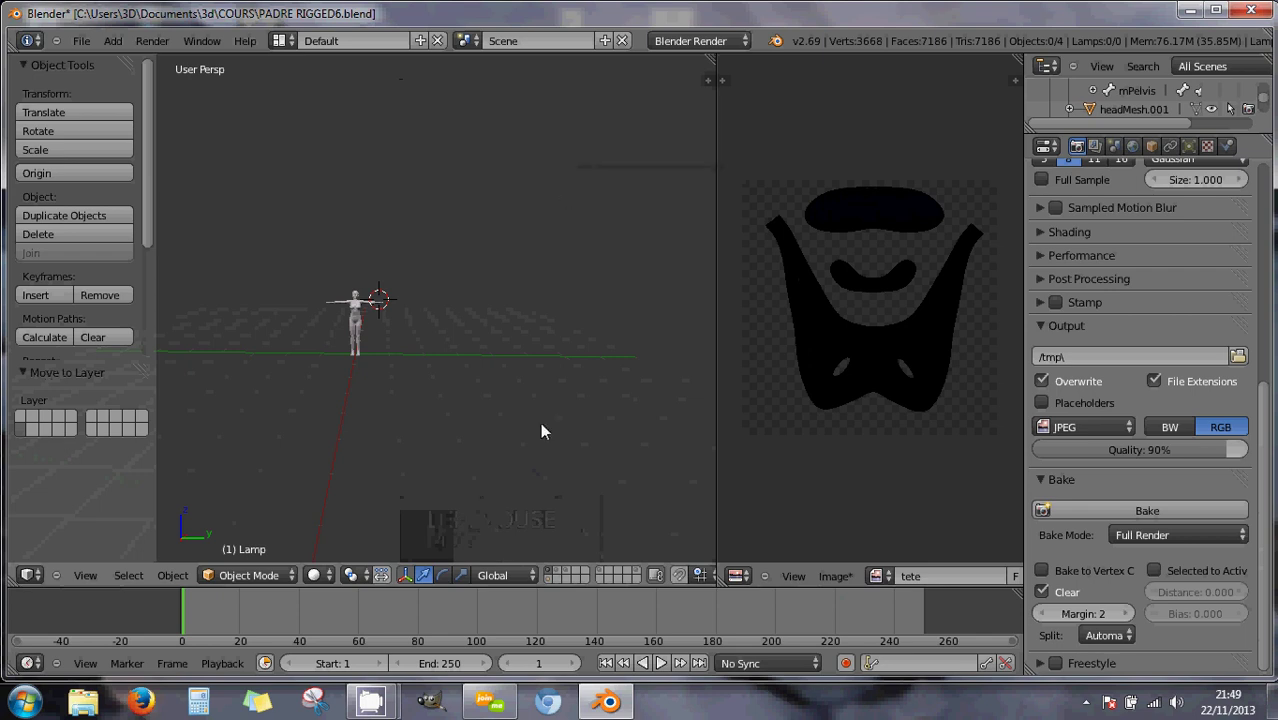
click(548, 574)
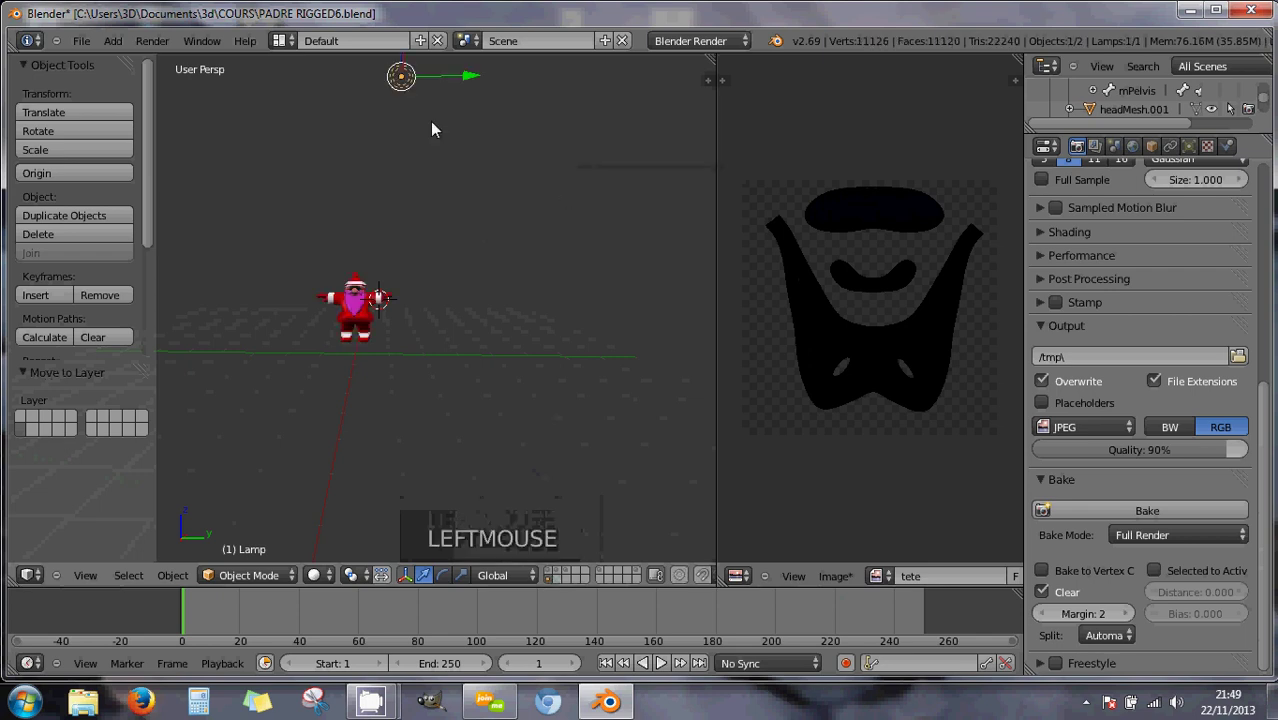
Enable Textured Solid shading in the 3D View and try another Full Render bake.
click(710, 77)
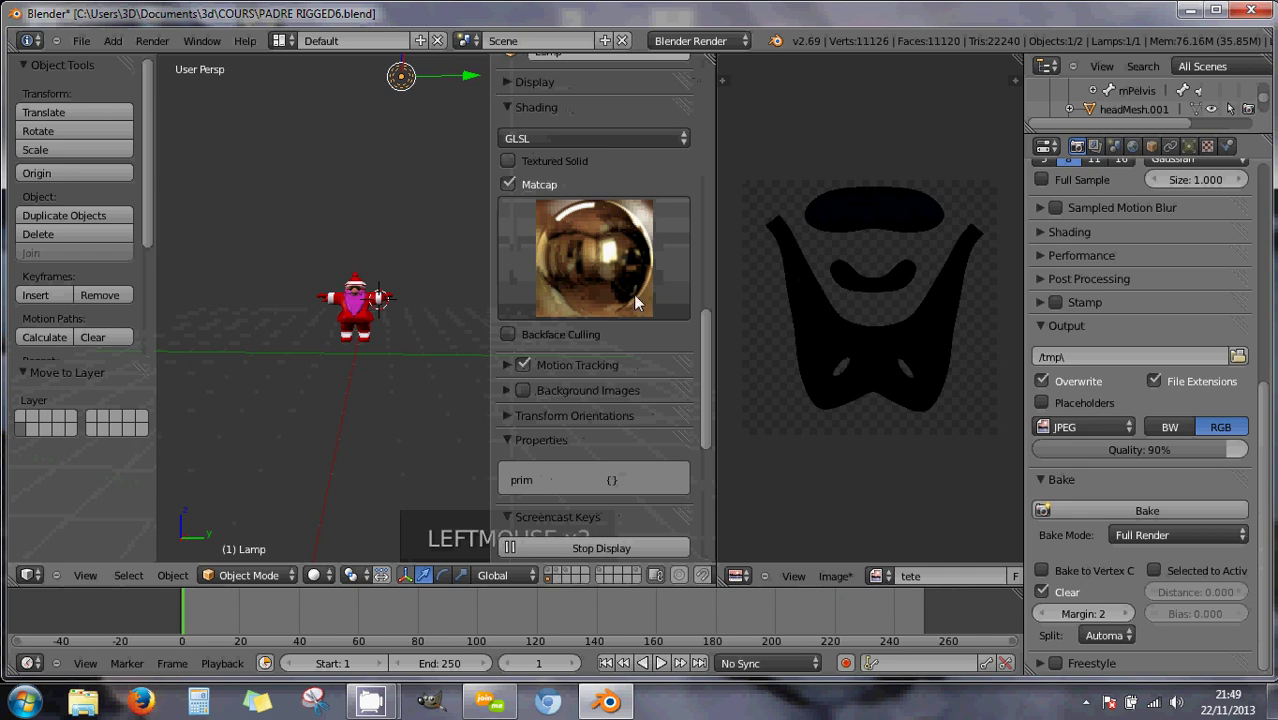
click(509, 163)
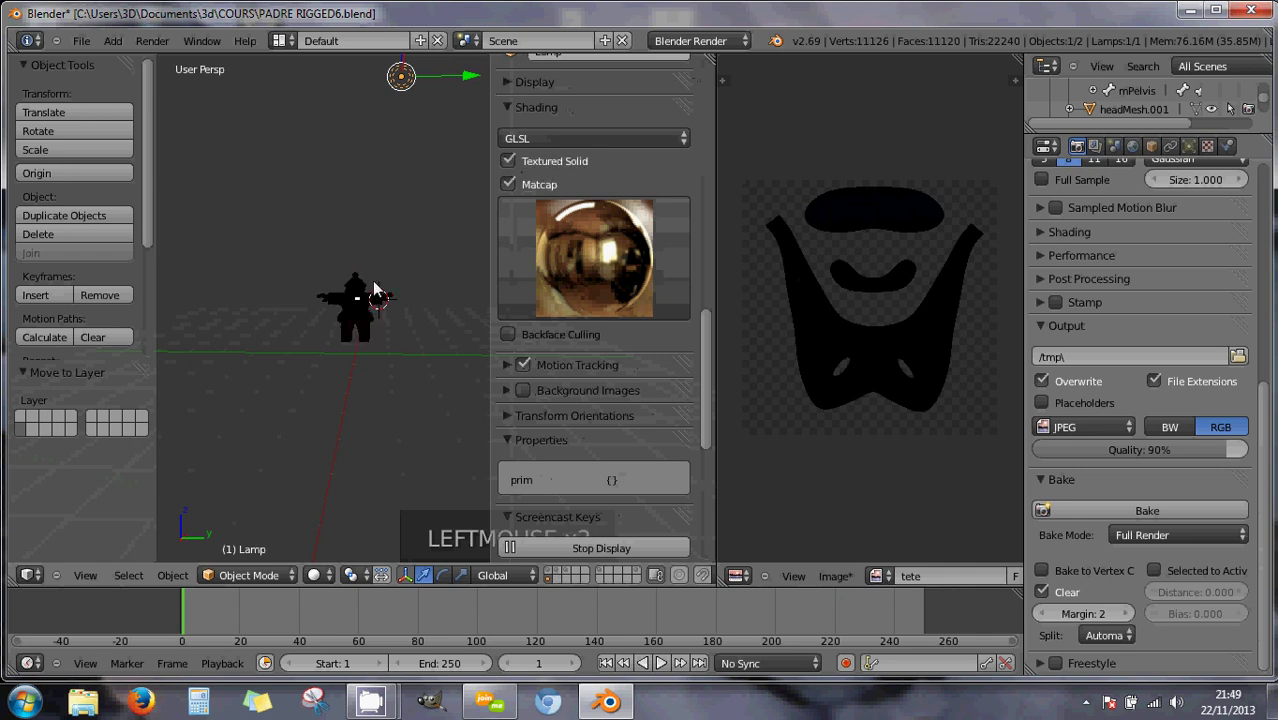
scroll(375, 290, up, 6)
scroll(376, 290, down, 5)
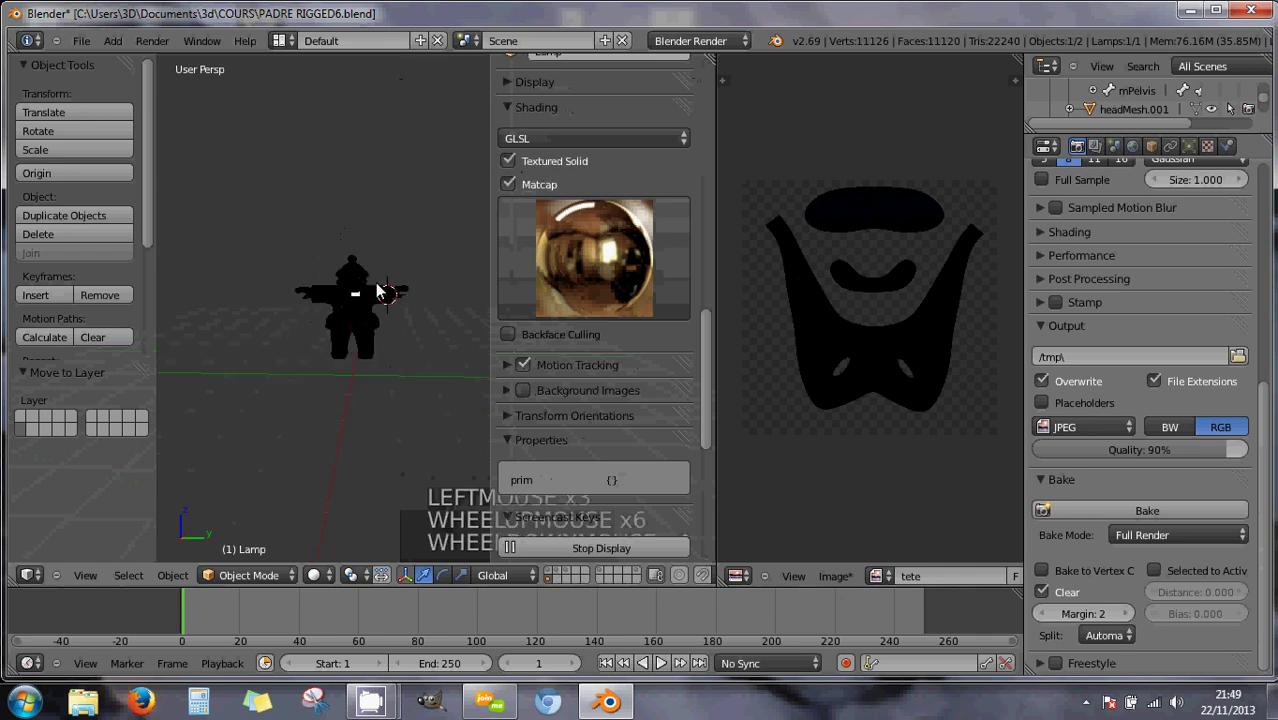
middle_drag(378, 290, 474, 325)
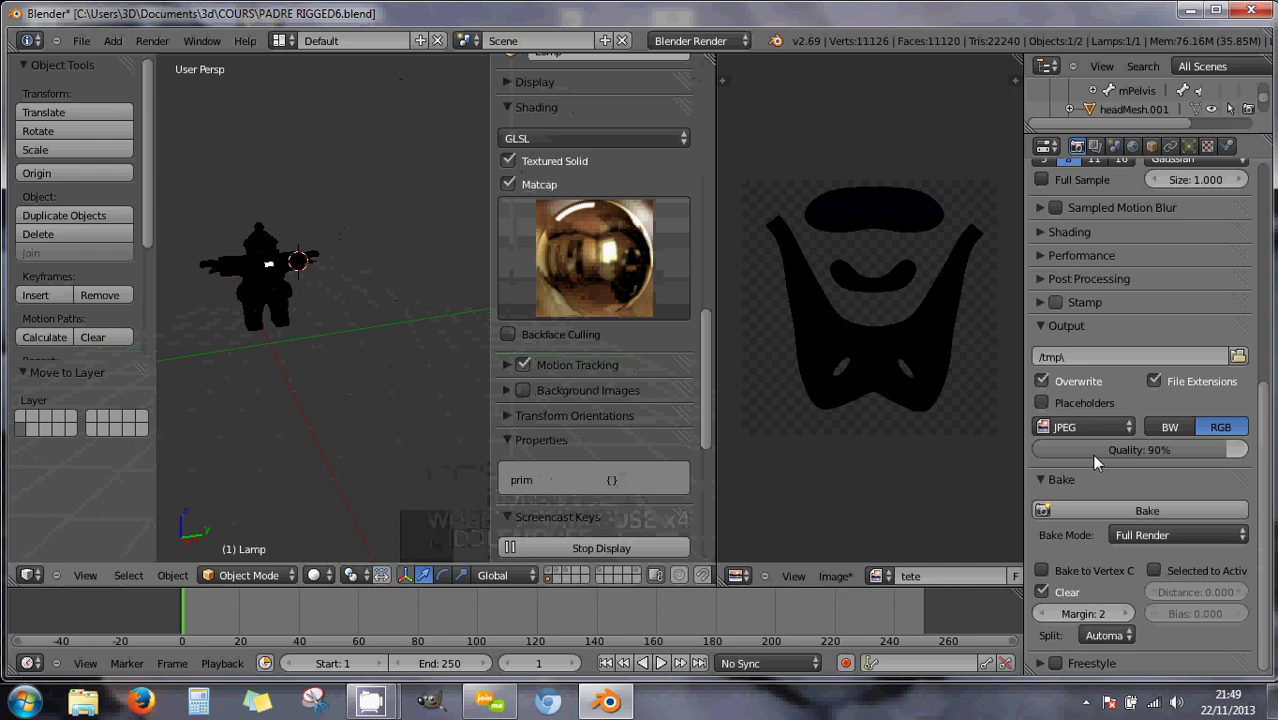
click(1093, 510)
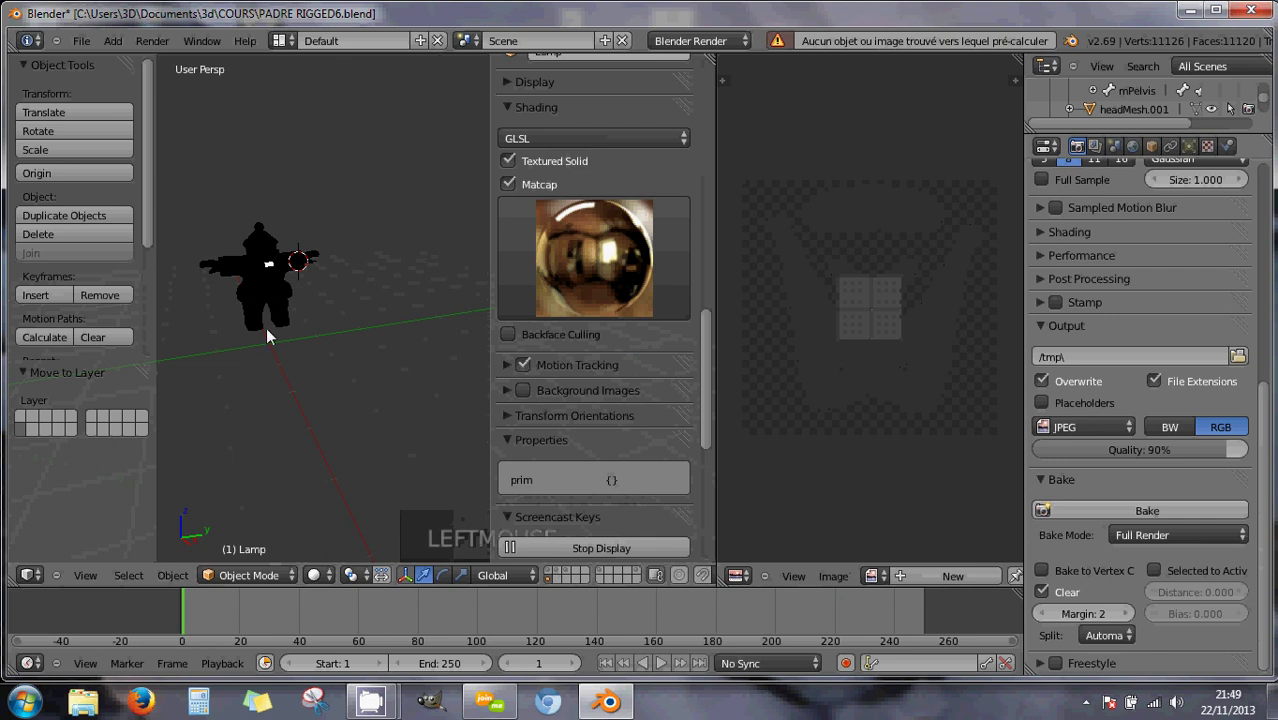
Select the PERE NOEL mesh and bake its textures in Full Render mode.
right_click(261, 292)
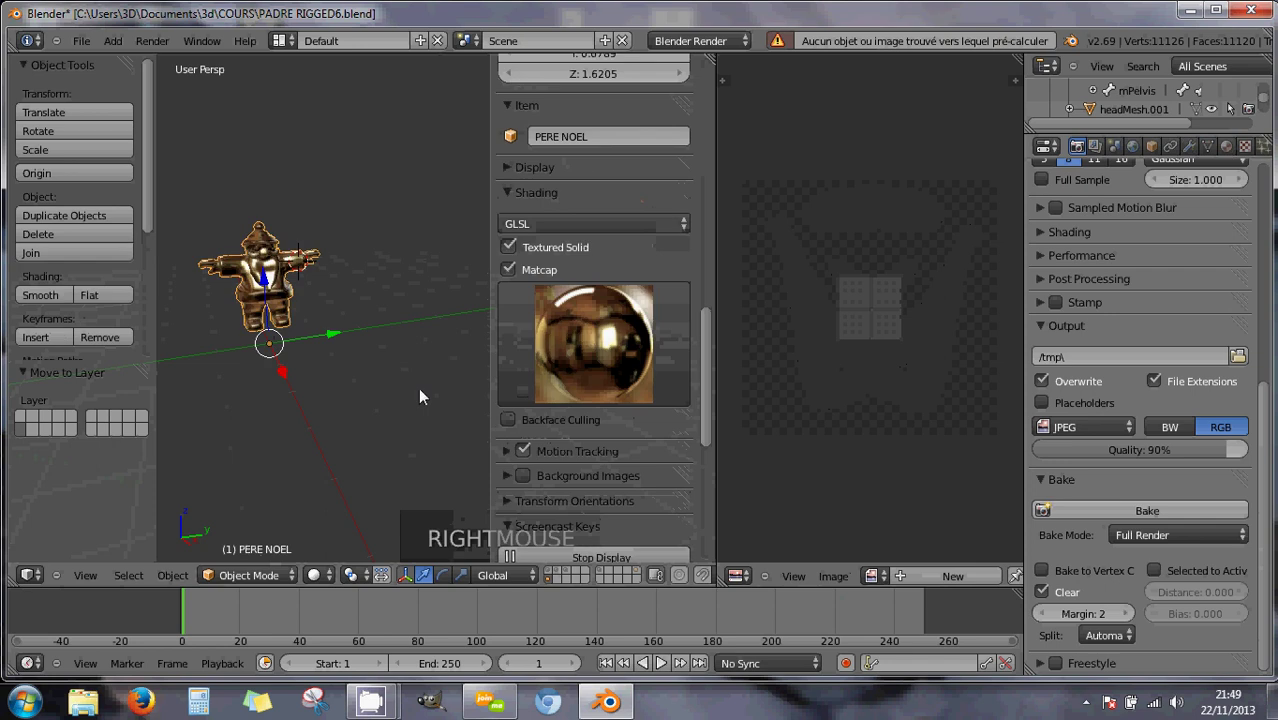
click(1071, 512)
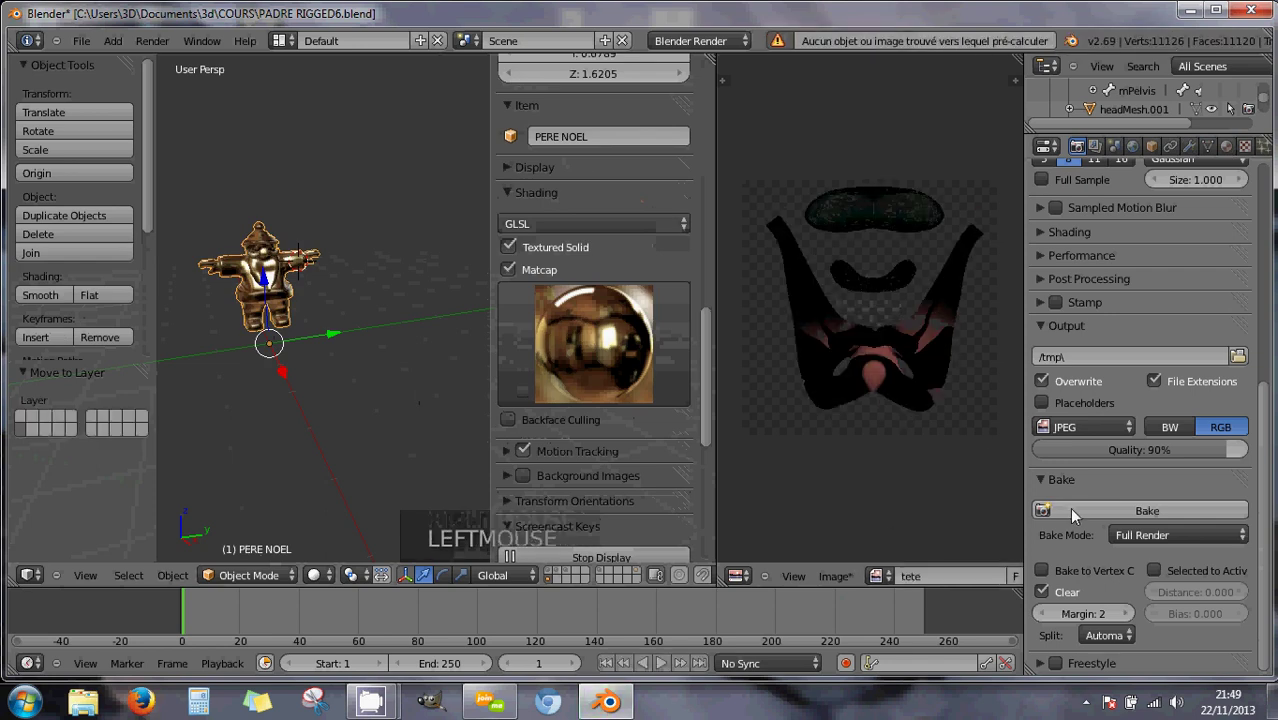
scroll(918, 364, up, 2)
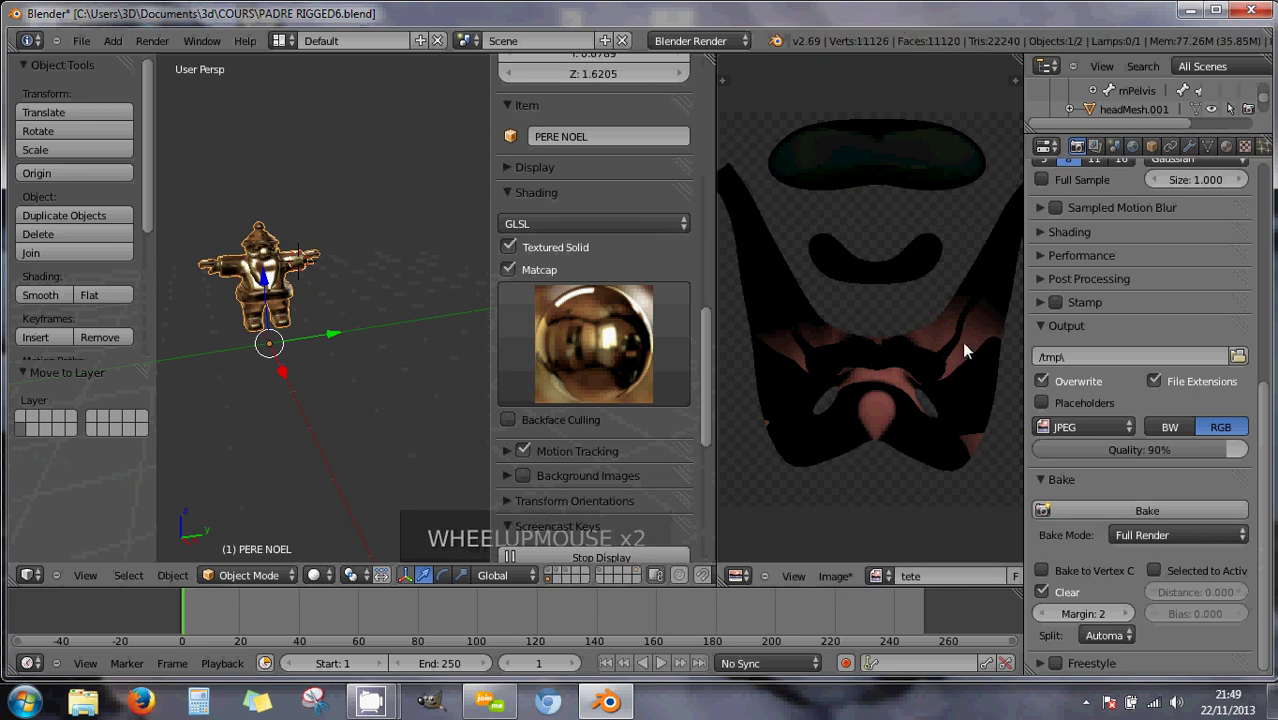
Show the baked rouge image in the image editor and open the list of available images.
click(878, 576)
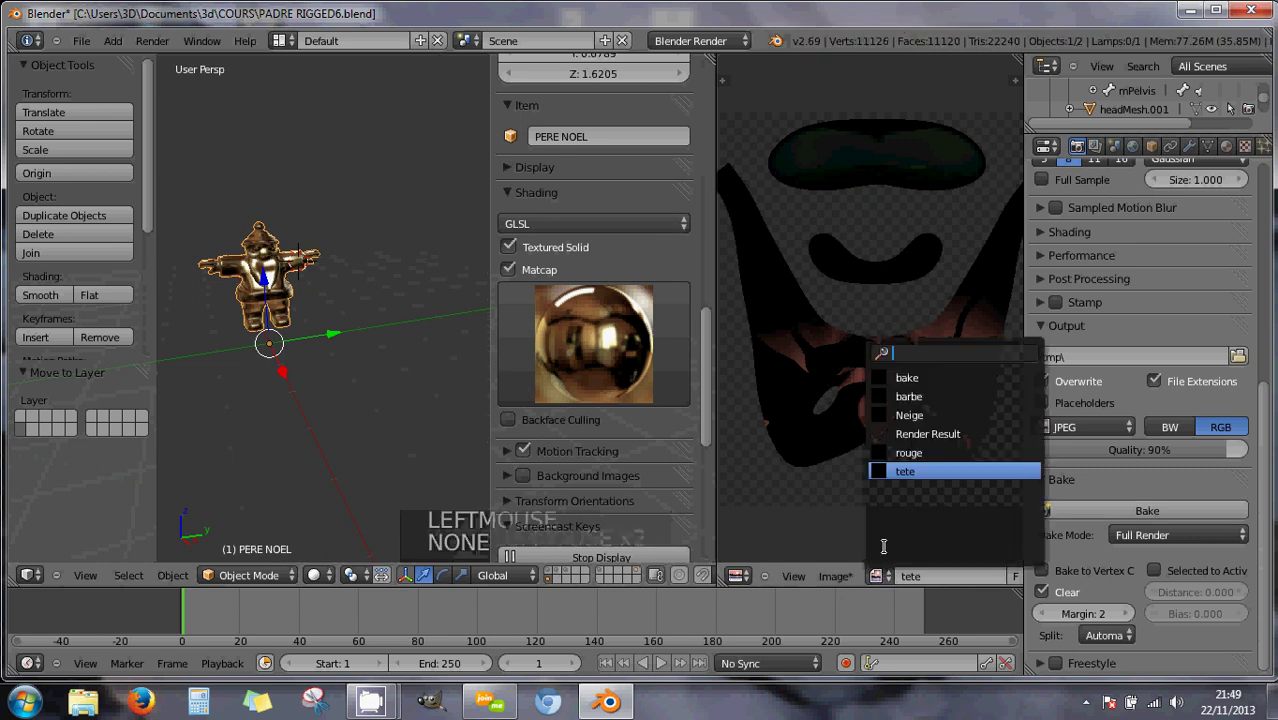
click(905, 453)
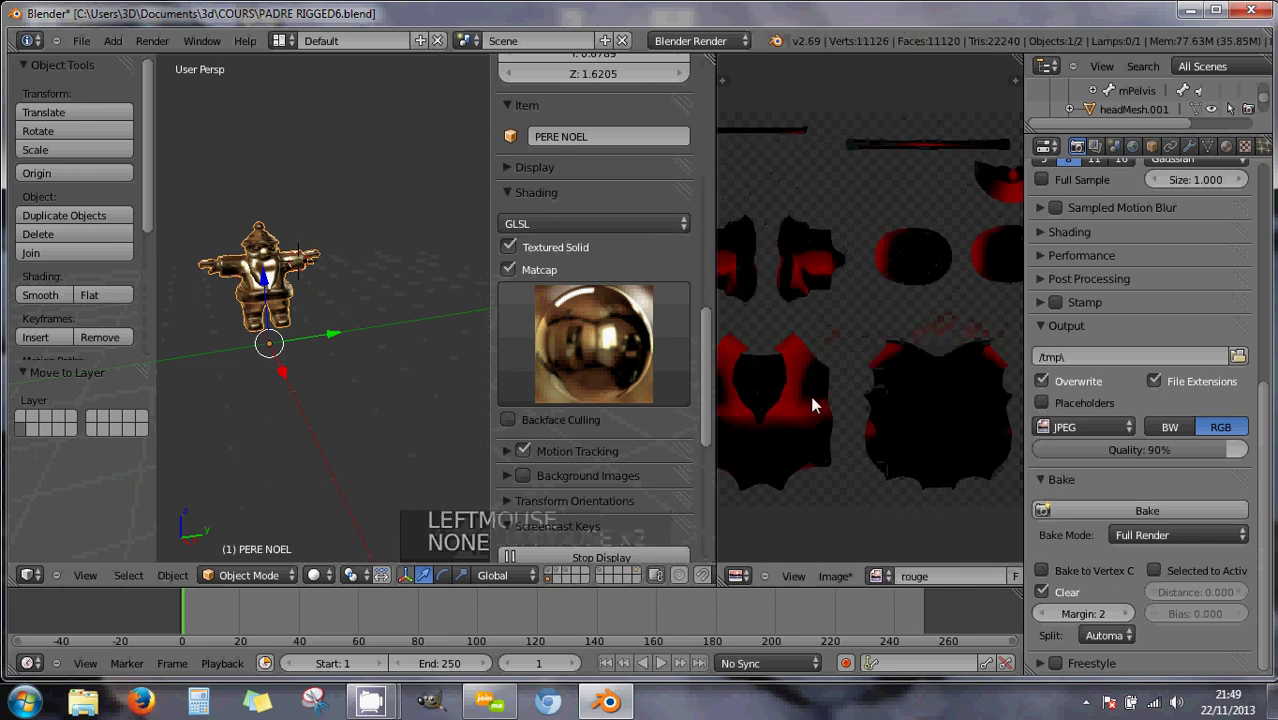
click(879, 576)
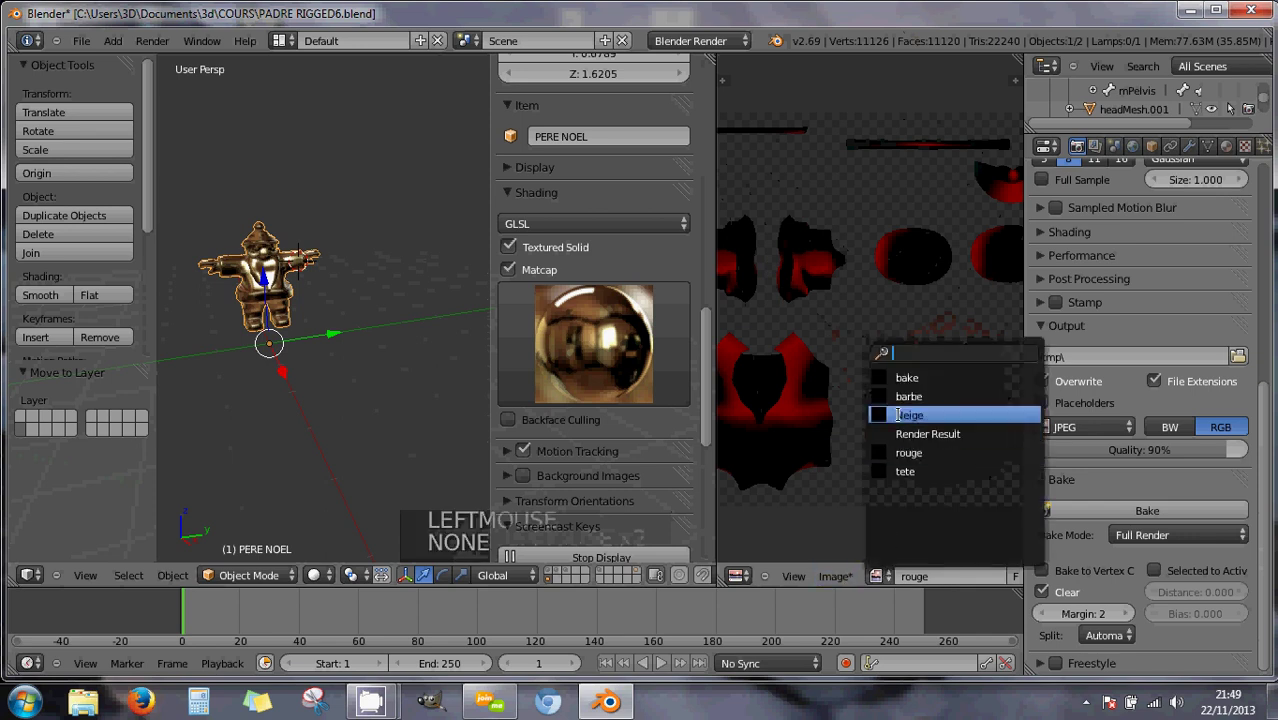
Turn off Matcap shading in the 3D View and frame the Santa with its textures displayed.
click(509, 270)
scroll(287, 282, up, 3)
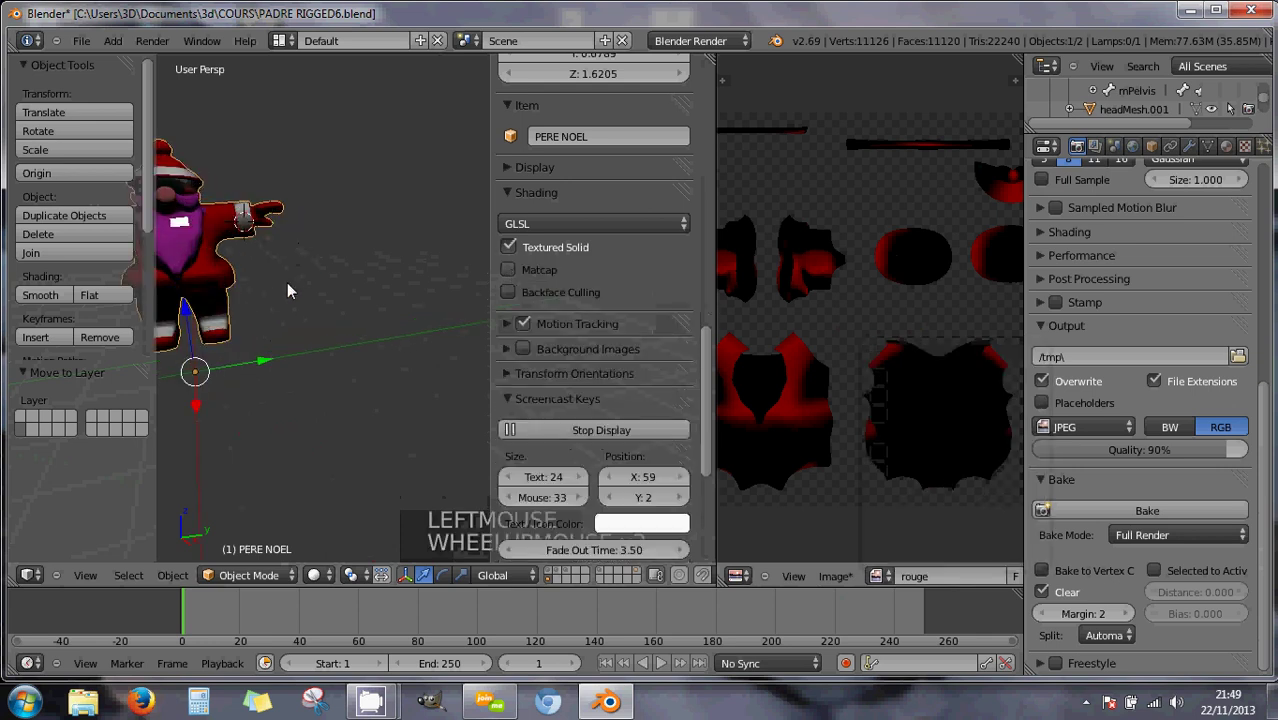
scroll(288, 283, down, 2)
shift+middle_drag(288, 283, 412, 352)
scroll(290, 307, up, 4)
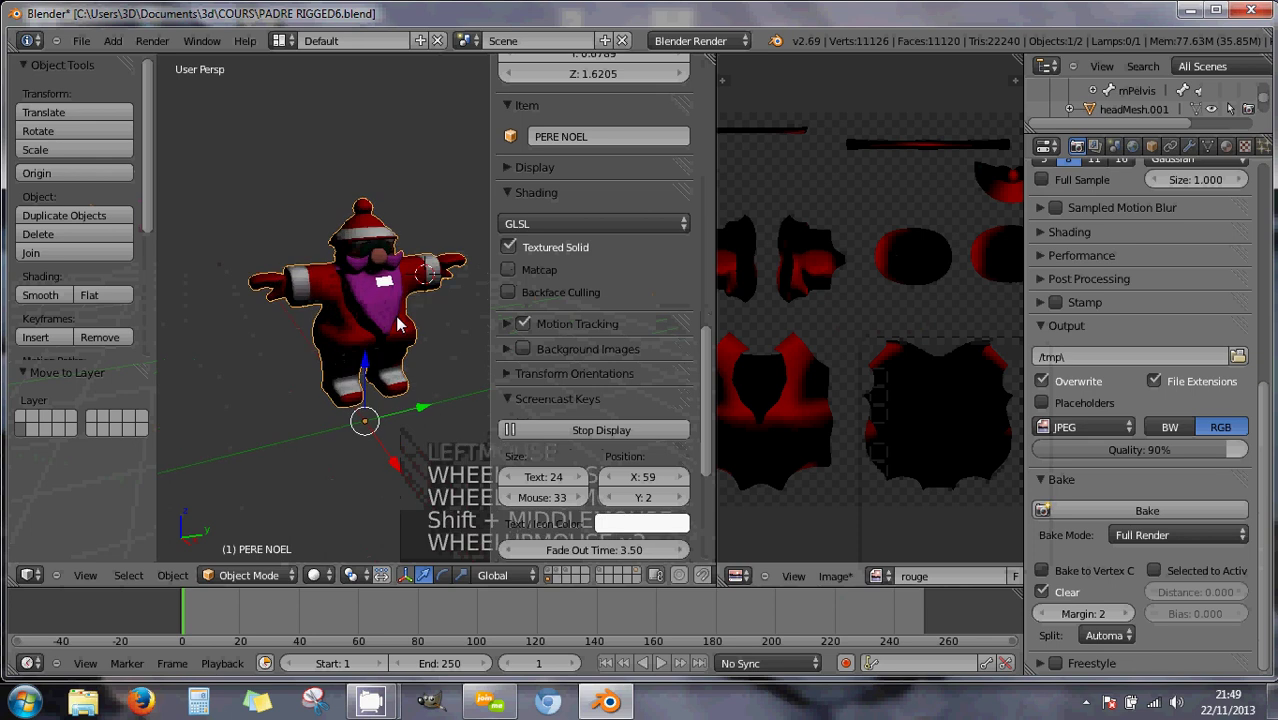
Examine the Santa's face and beard from the front and up close around the white patch.
middle_click(290, 307)
middle_drag(290, 308, 448, 323)
shift+middle_drag(392, 292, 318, 308)
middle_drag(318, 308, 371, 336)
scroll(330, 295, up, 2)
scroll(350, 302, up, 4)
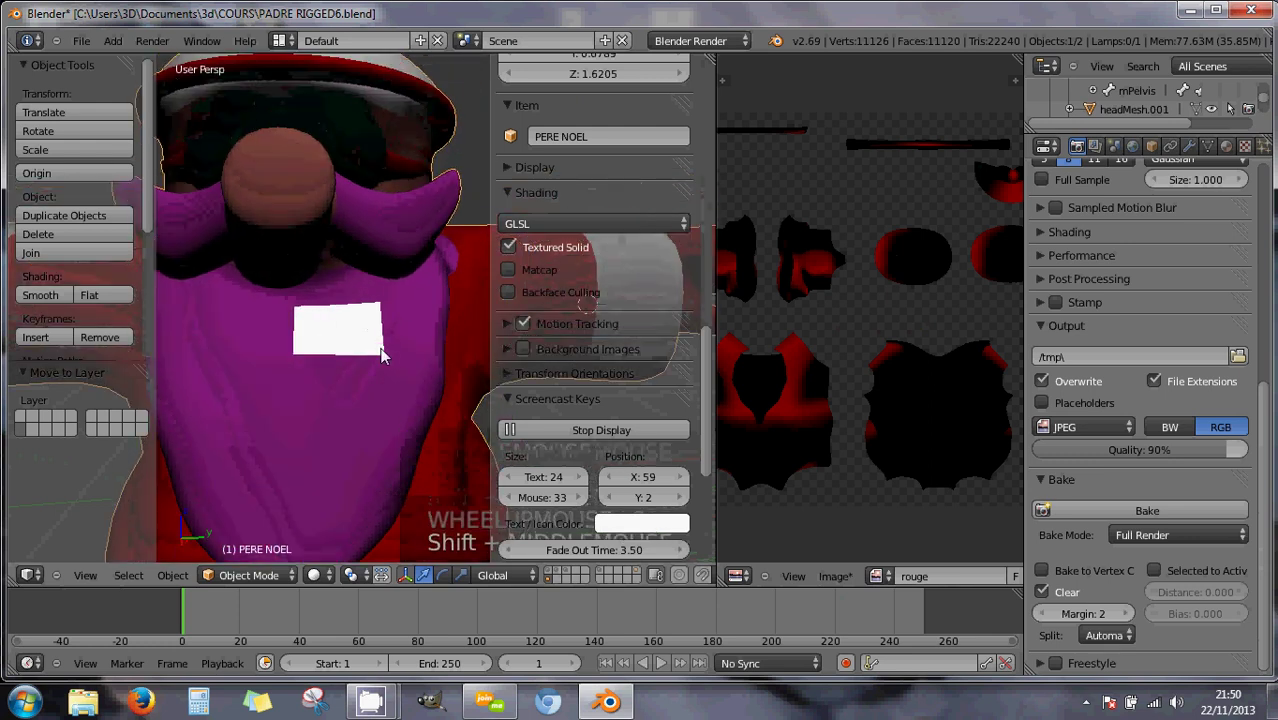
scroll(381, 355, down, 5)
scroll(340, 320, up, 2)
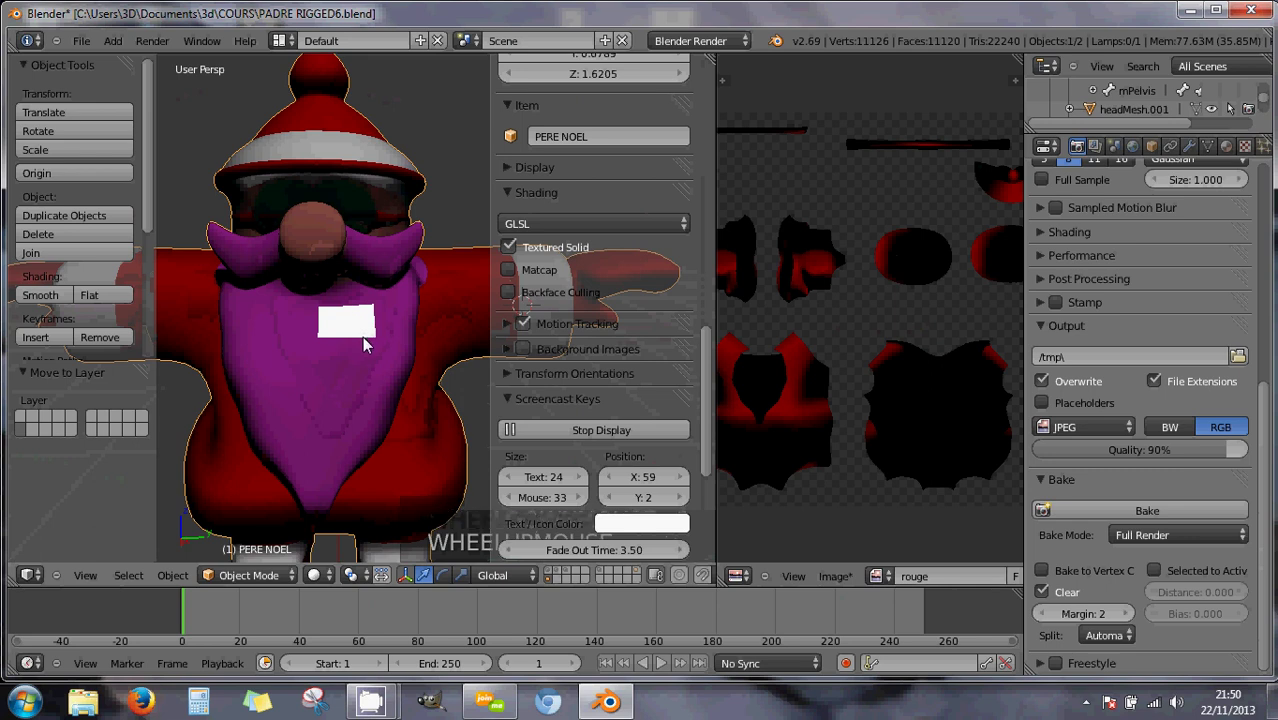
scroll(370, 340, up, 1)
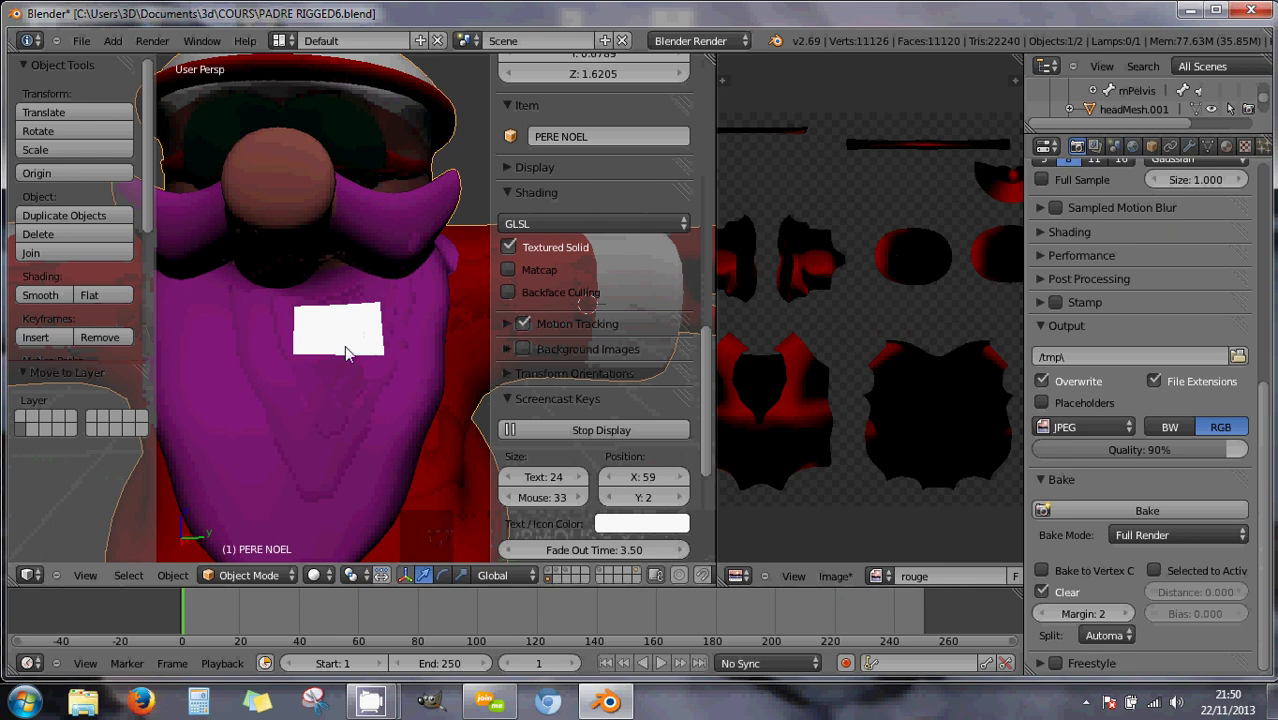
Put PERE NOEL in Edit Mode and select the white face on the beard.
click(261, 577)
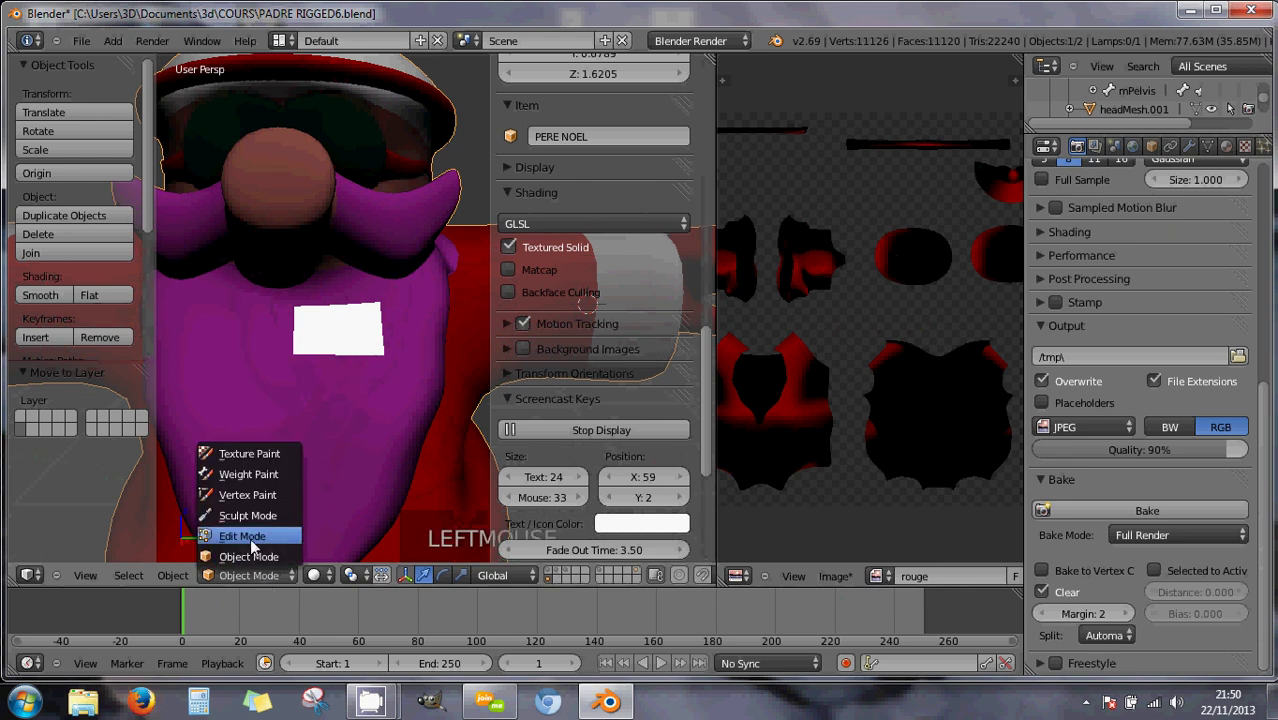
click(243, 534)
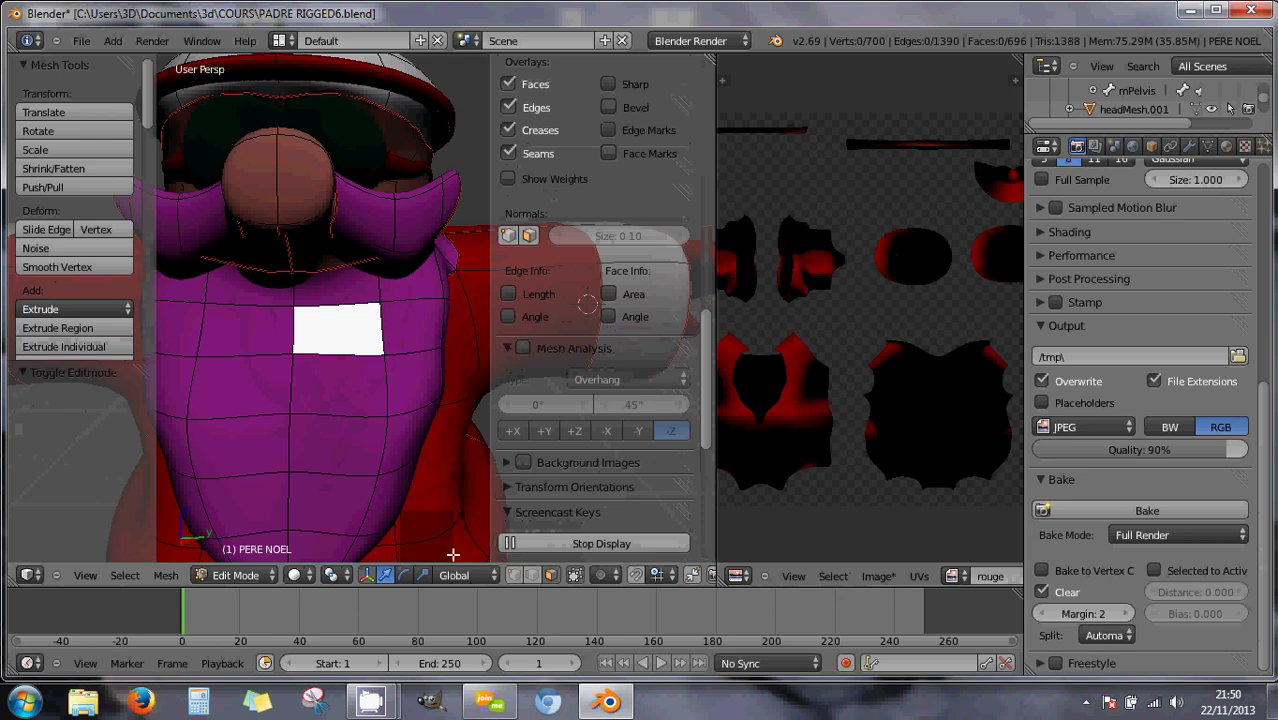
right_click(354, 341)
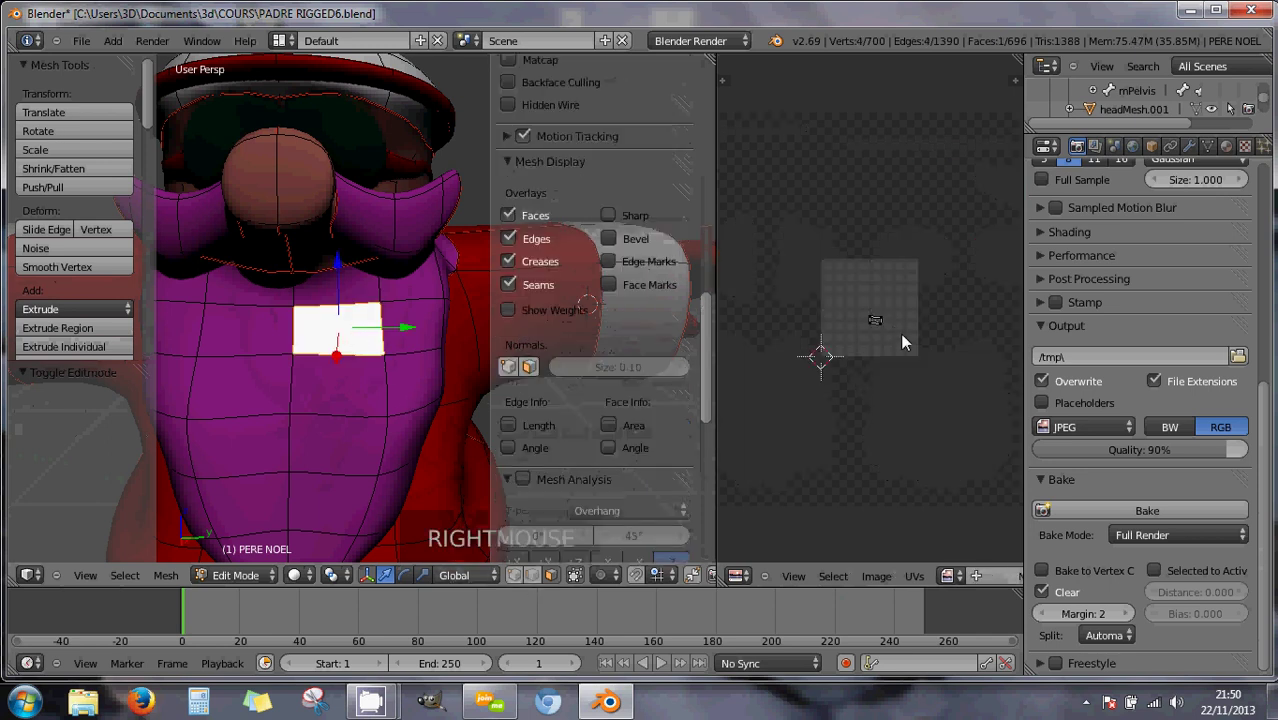
Assign the barbe image to the selected beard face and inspect its position on the texture.
scroll(902, 342, up, 4)
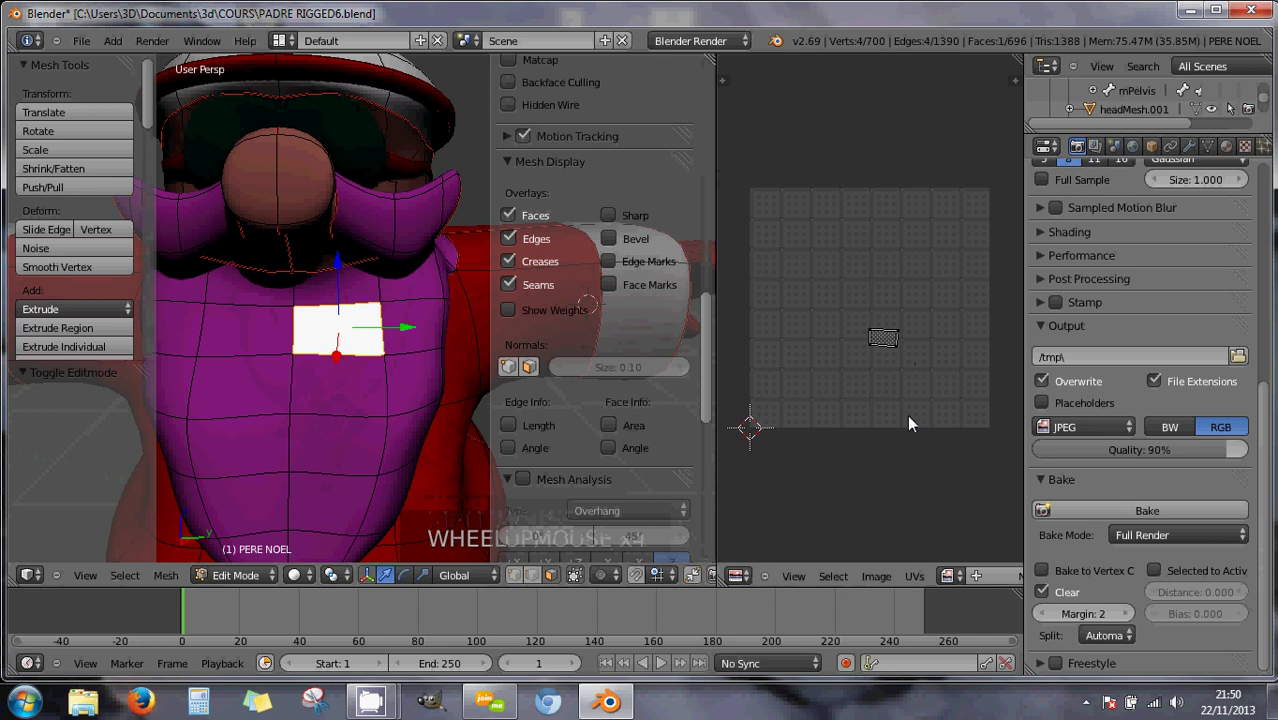
scroll(876, 525, down, 1)
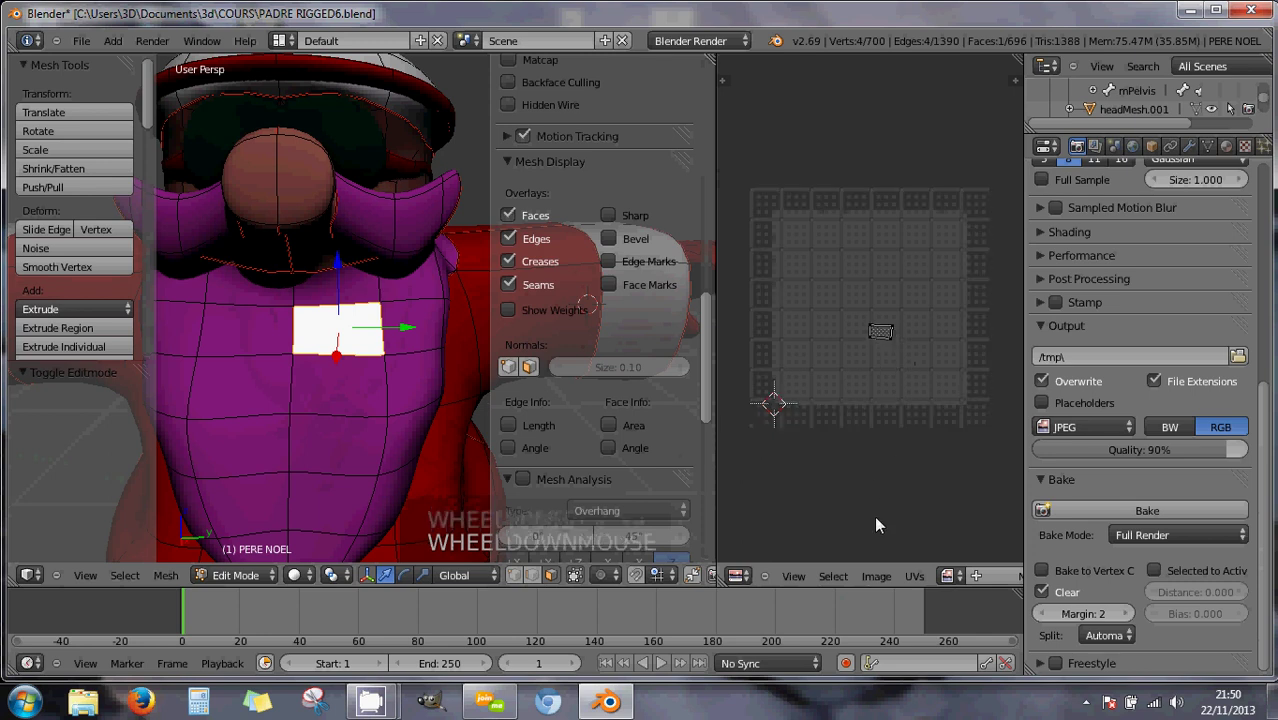
click(959, 573)
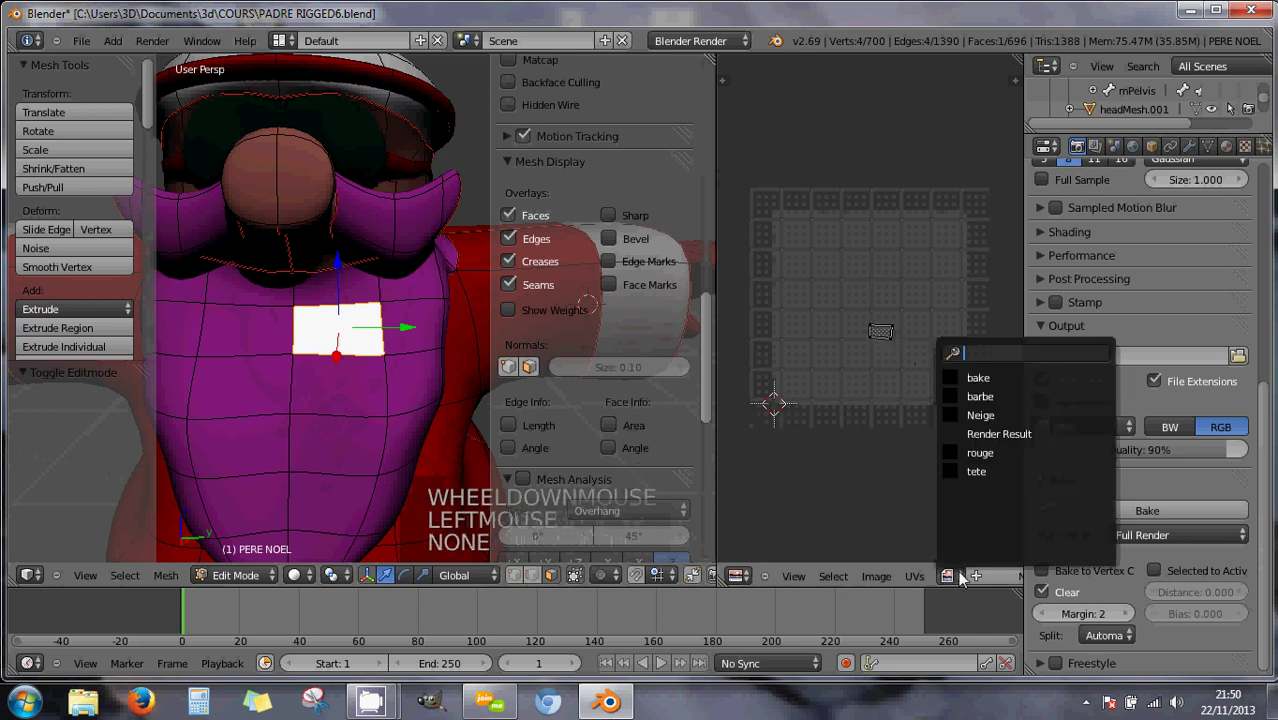
click(978, 398)
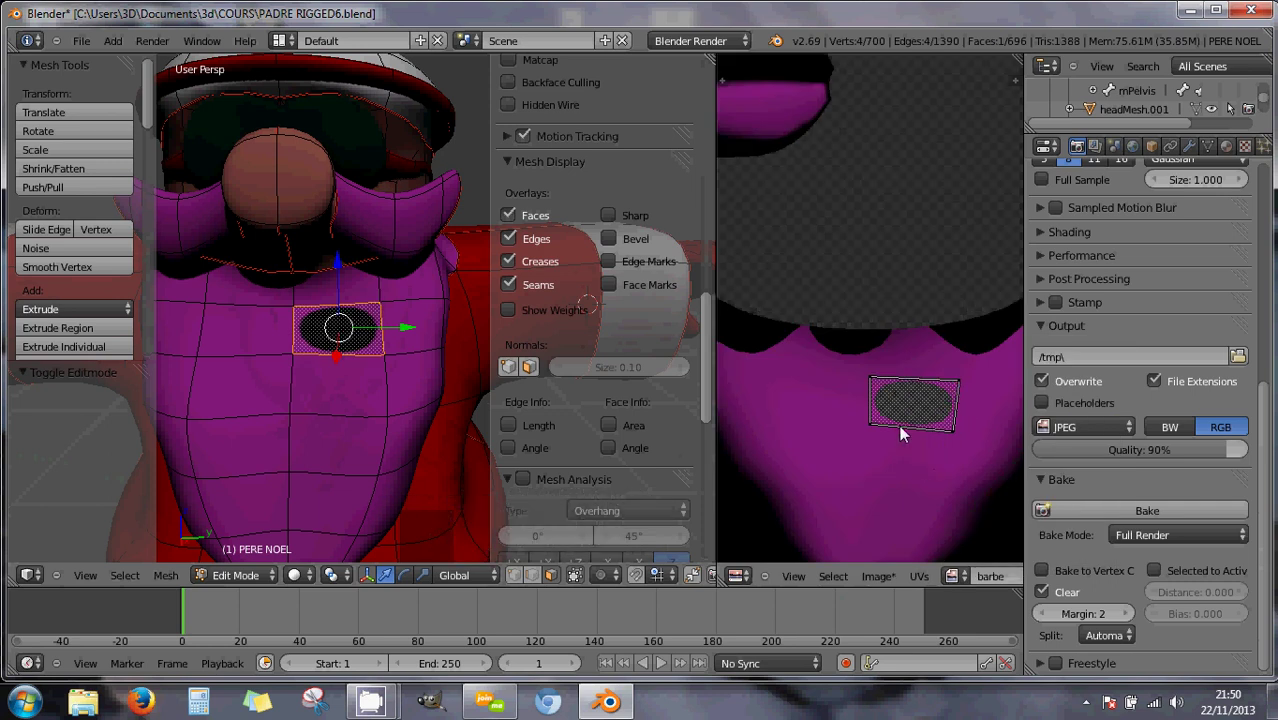
scroll(899, 431, down, 2)
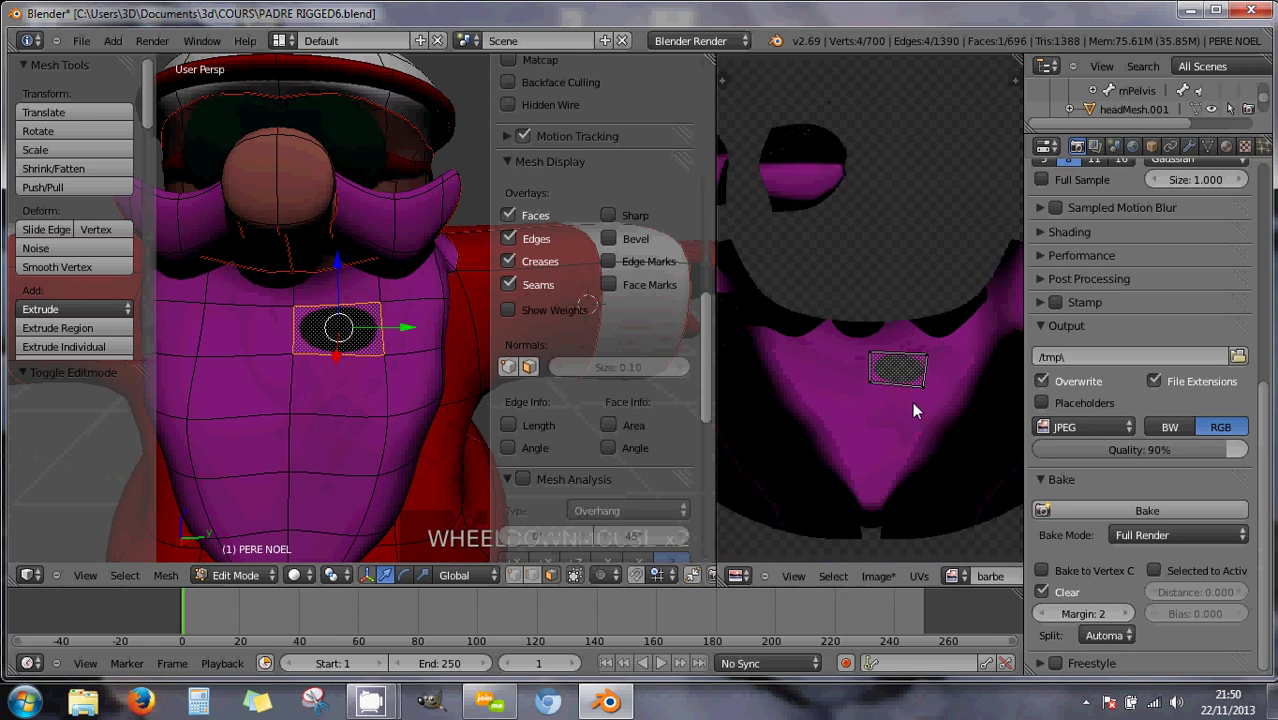
Clear the selection, select all linked faces of the beard and bake the textures again in Full Render mode.
key(a)
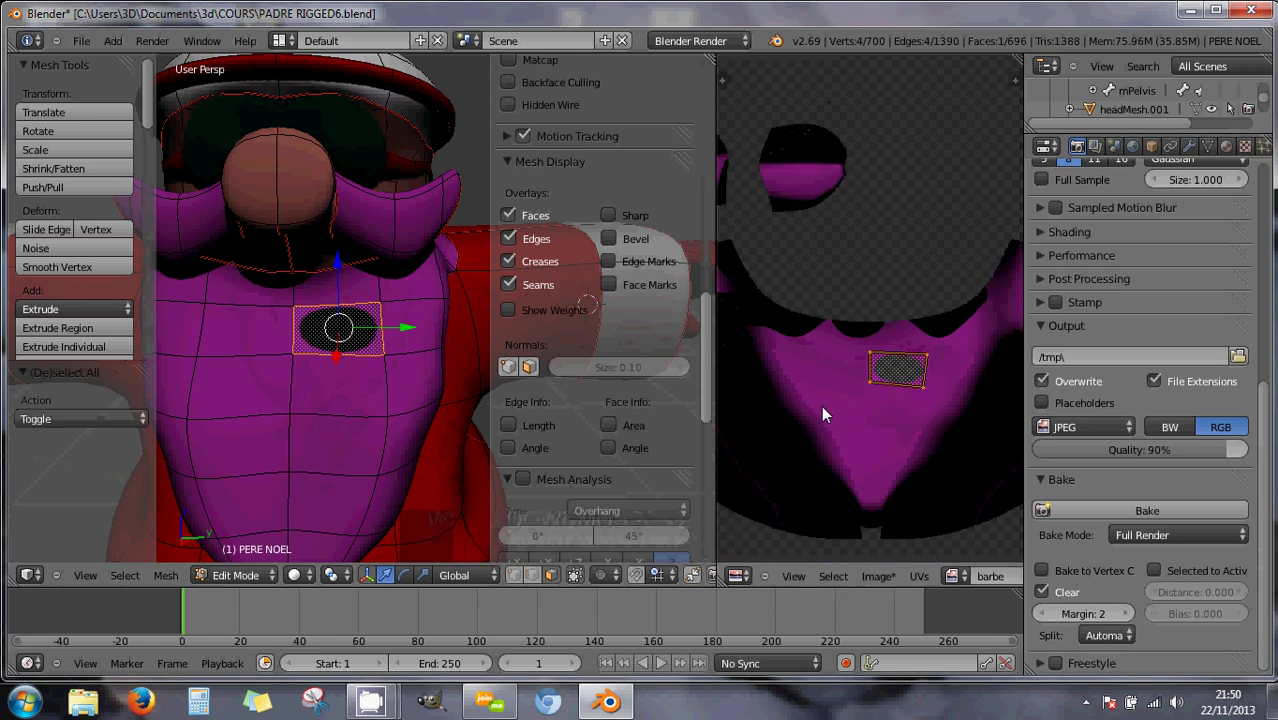
key(a)
key(a)
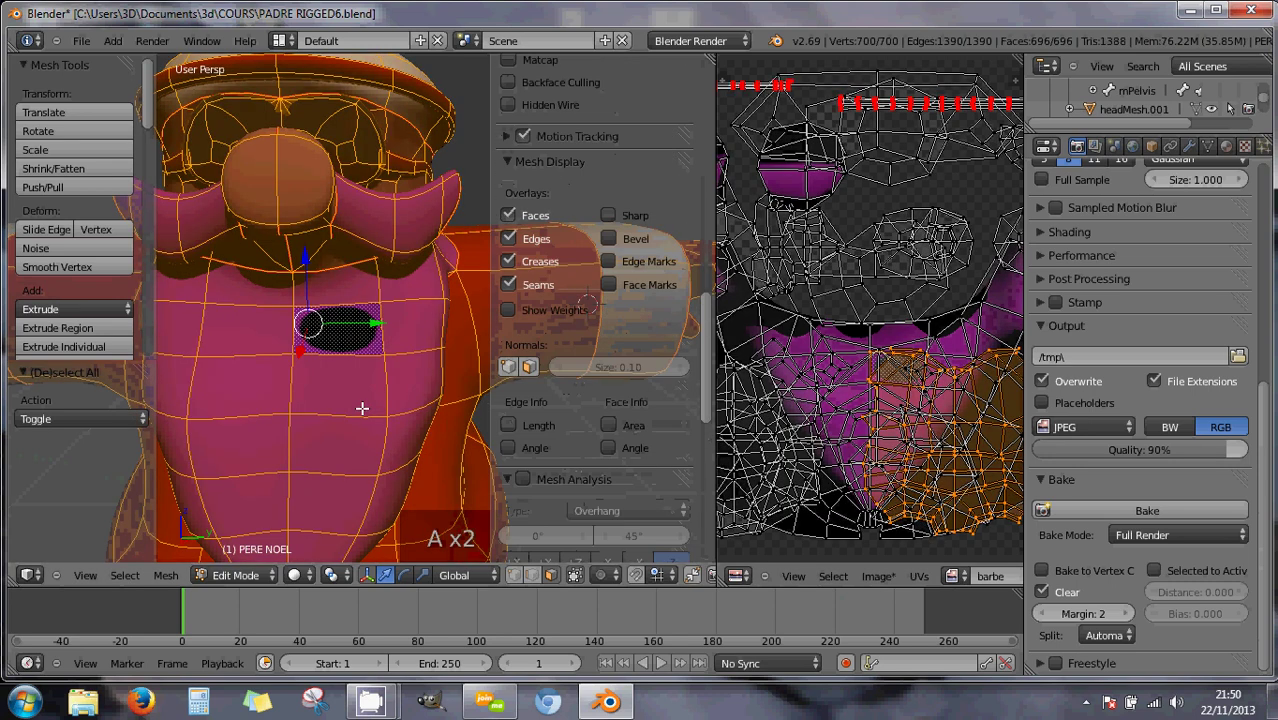
key(a)
key(l)
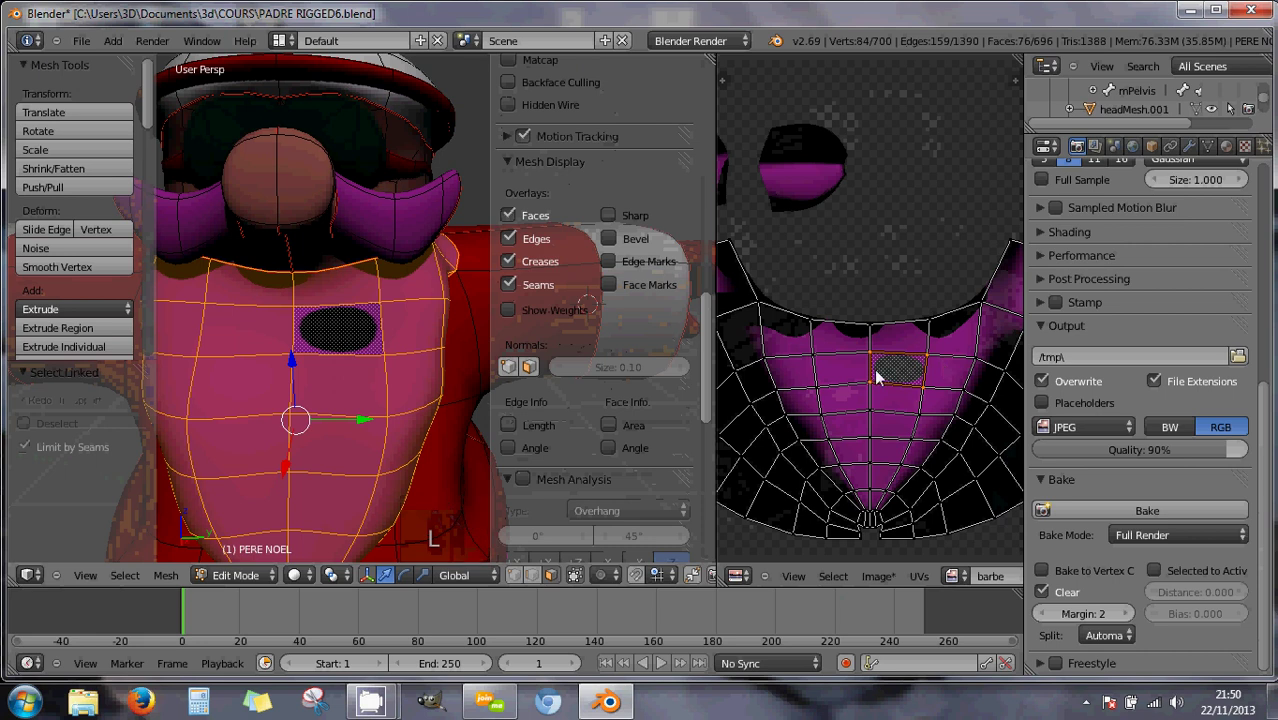
click(1133, 511)
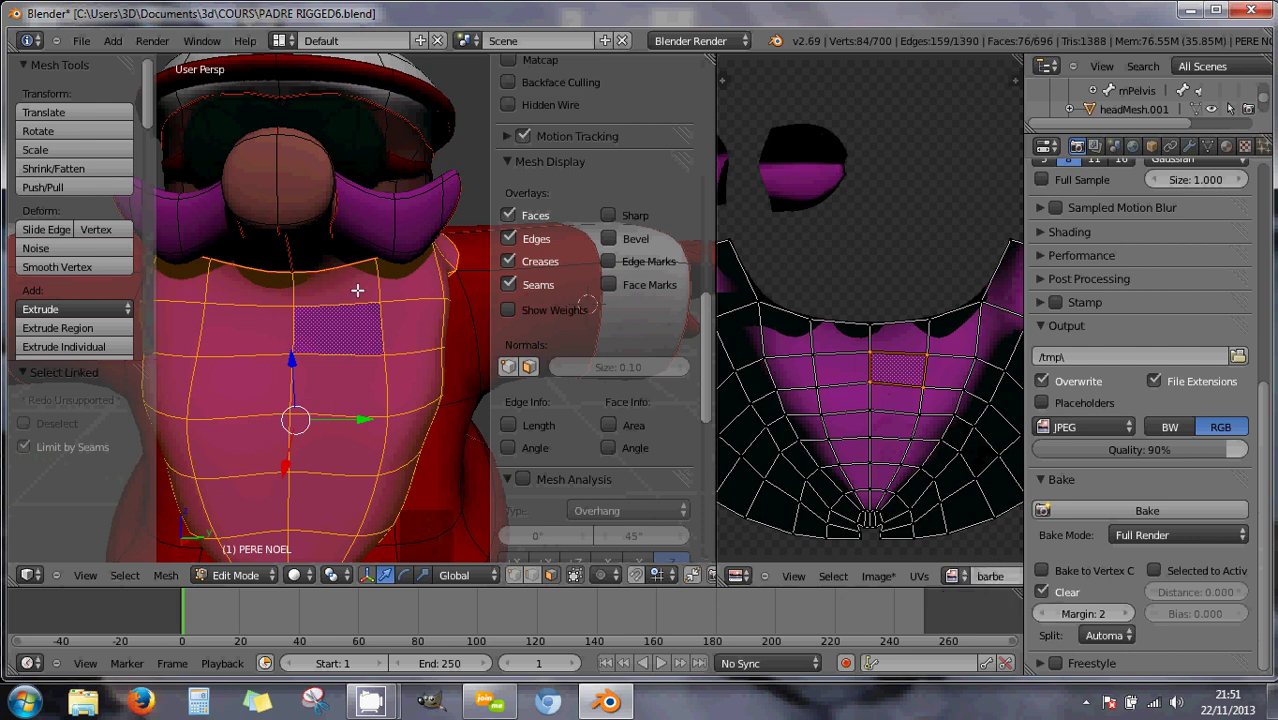
Select the single upper beard face, assign it the Neige image instead of barbe and bake again.
right_click(357, 332)
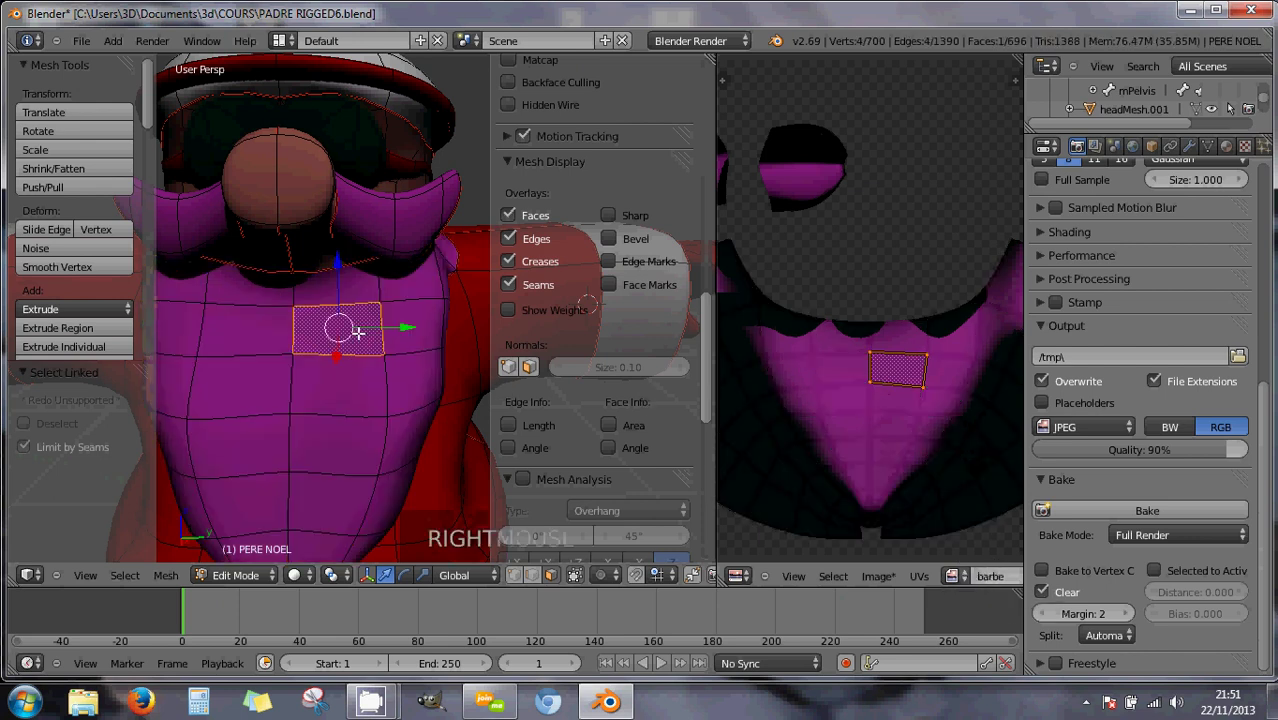
click(952, 576)
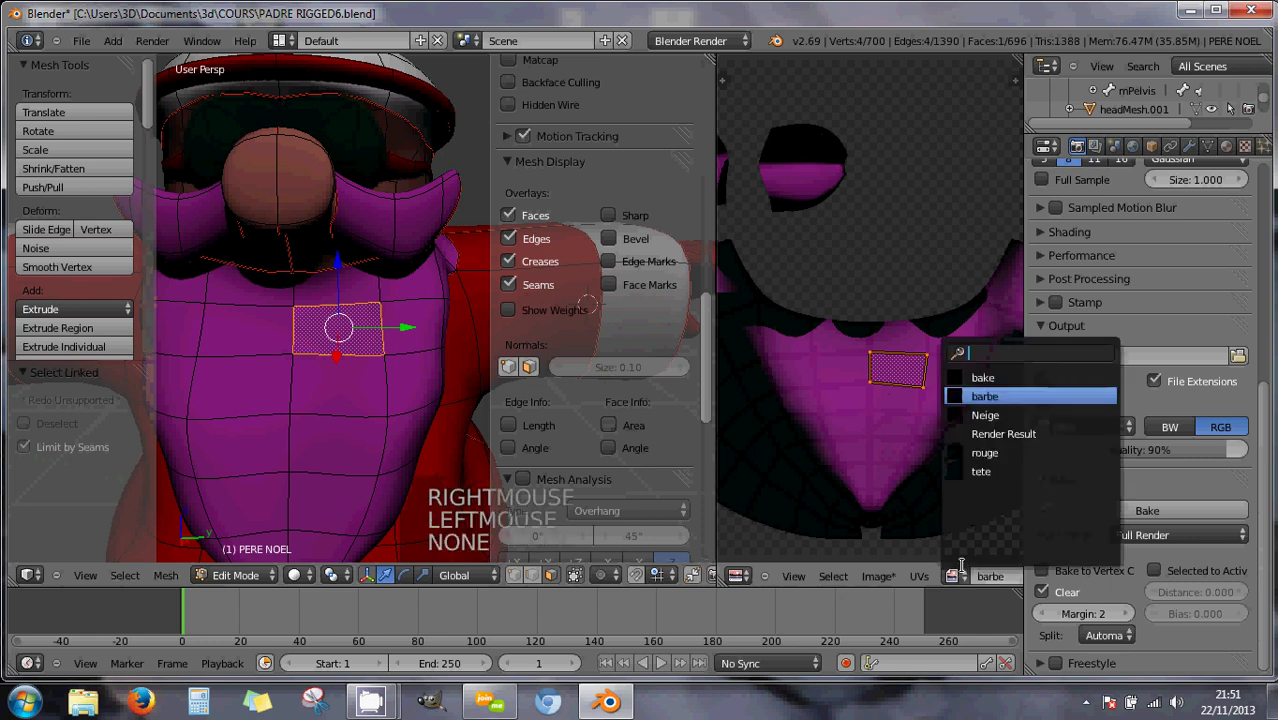
click(982, 415)
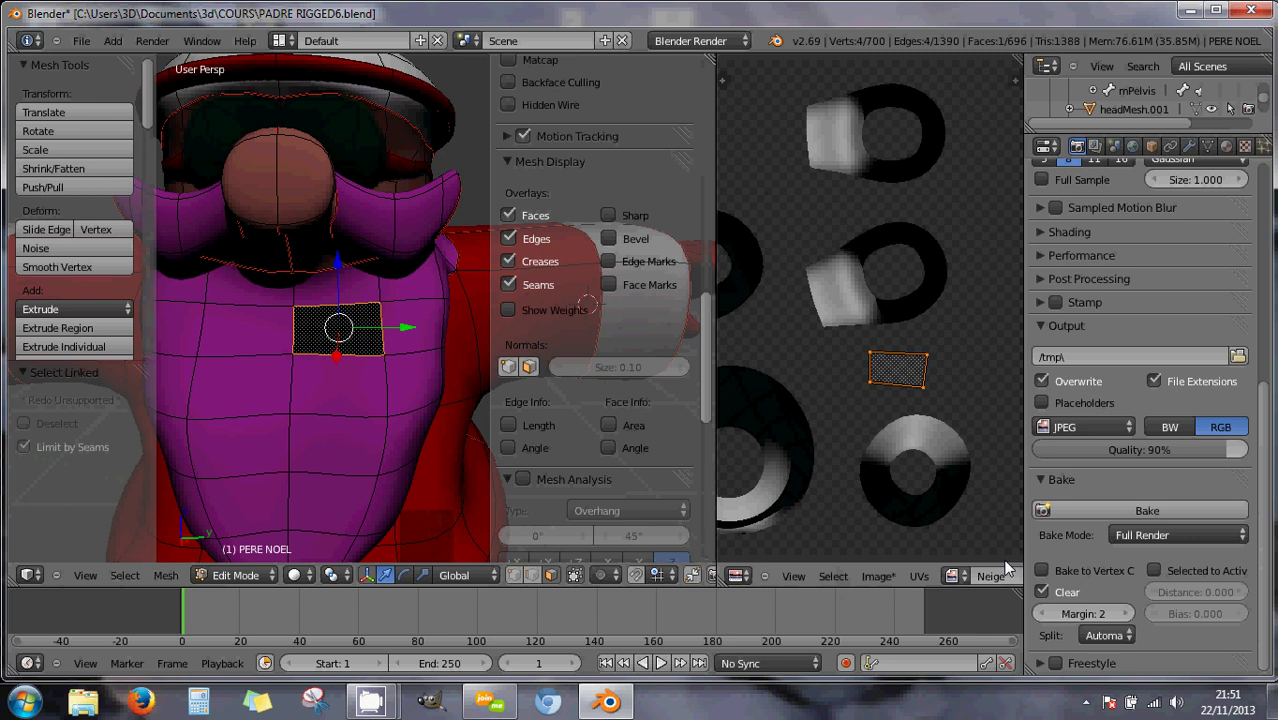
click(1065, 509)
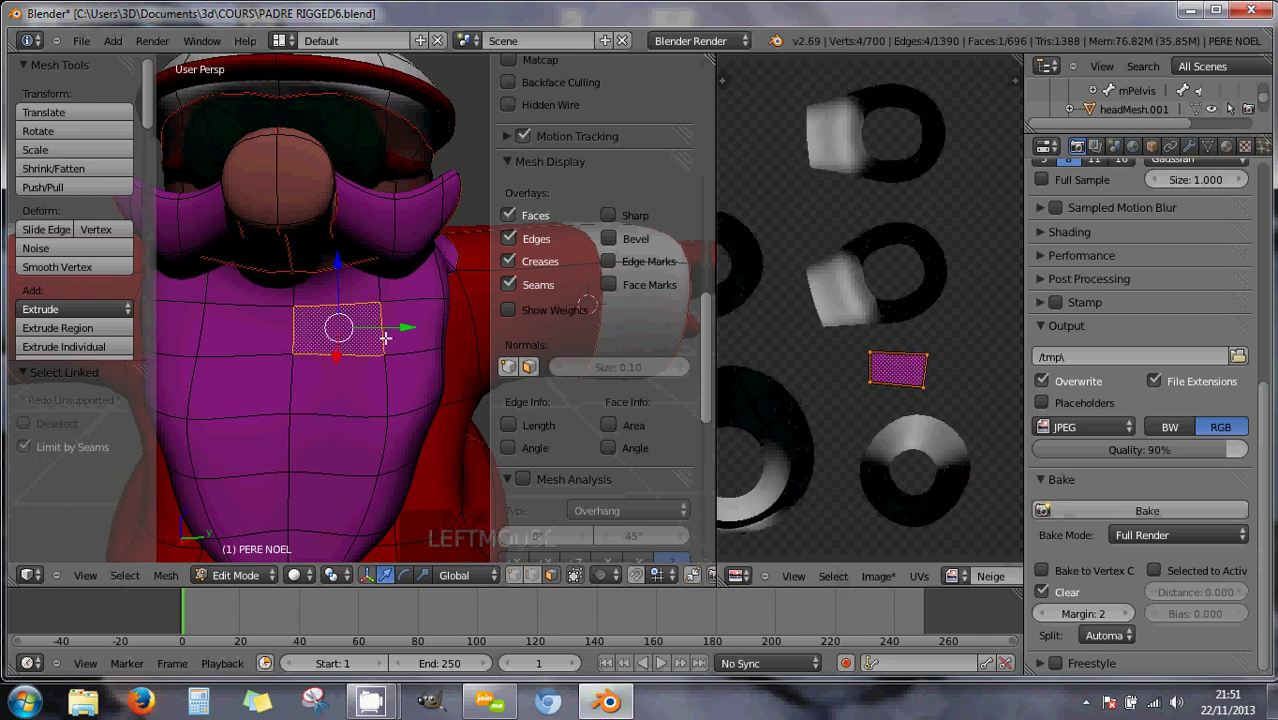
Reassign the barbe image to the selected beard face and rerun the Full Render bake.
click(955, 576)
click(977, 398)
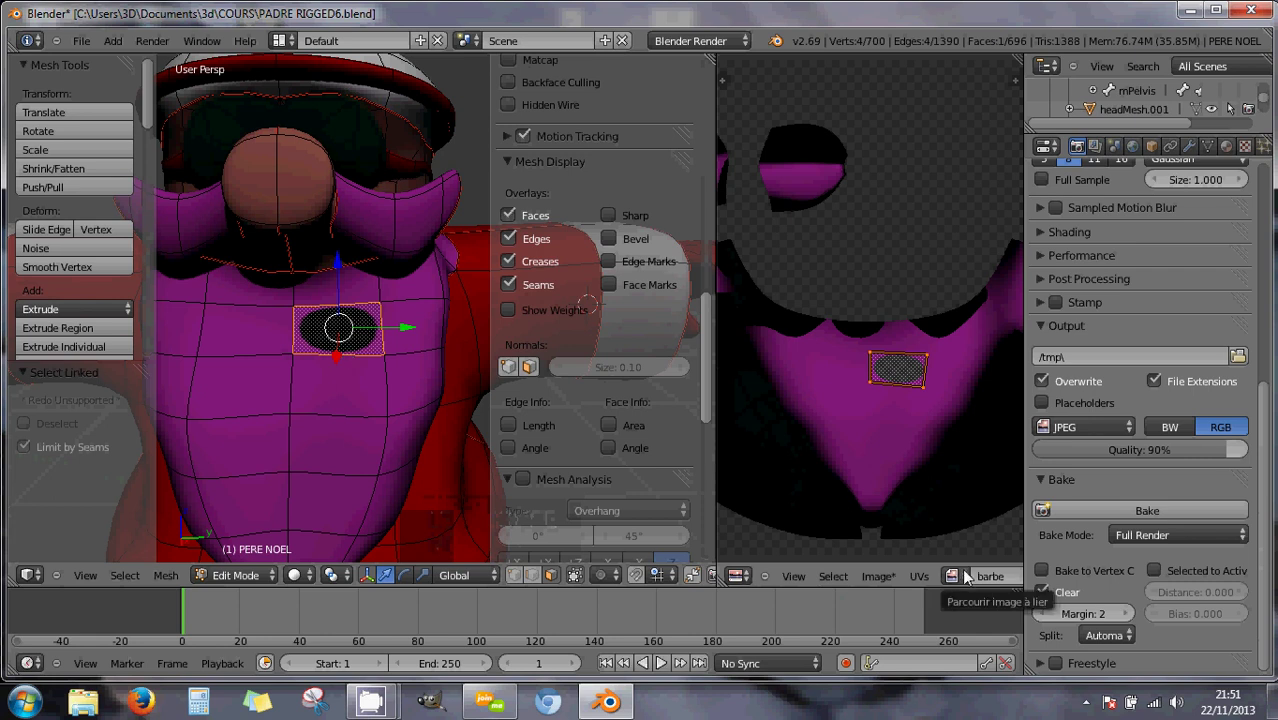
click(1101, 511)
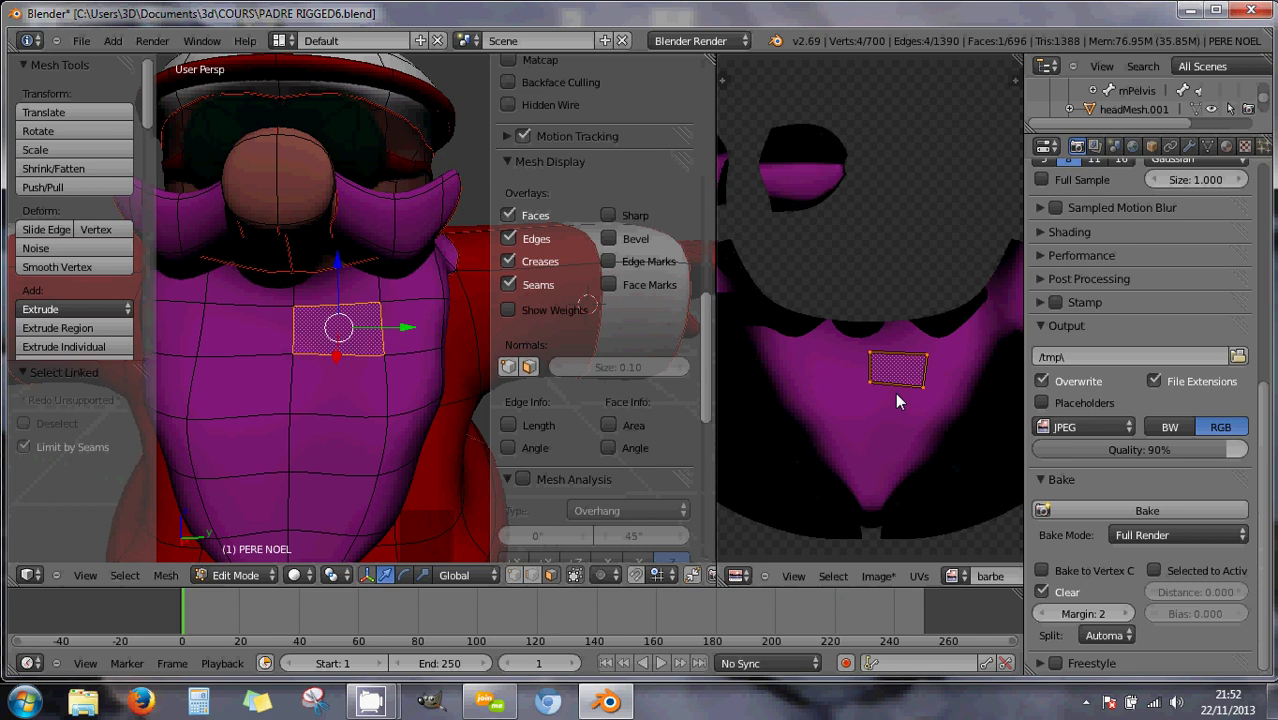
Frame the Santa's upper body and narrow the 3D View's properties region to reveal the whole outstretched arm.
scroll(310, 314, down, 3)
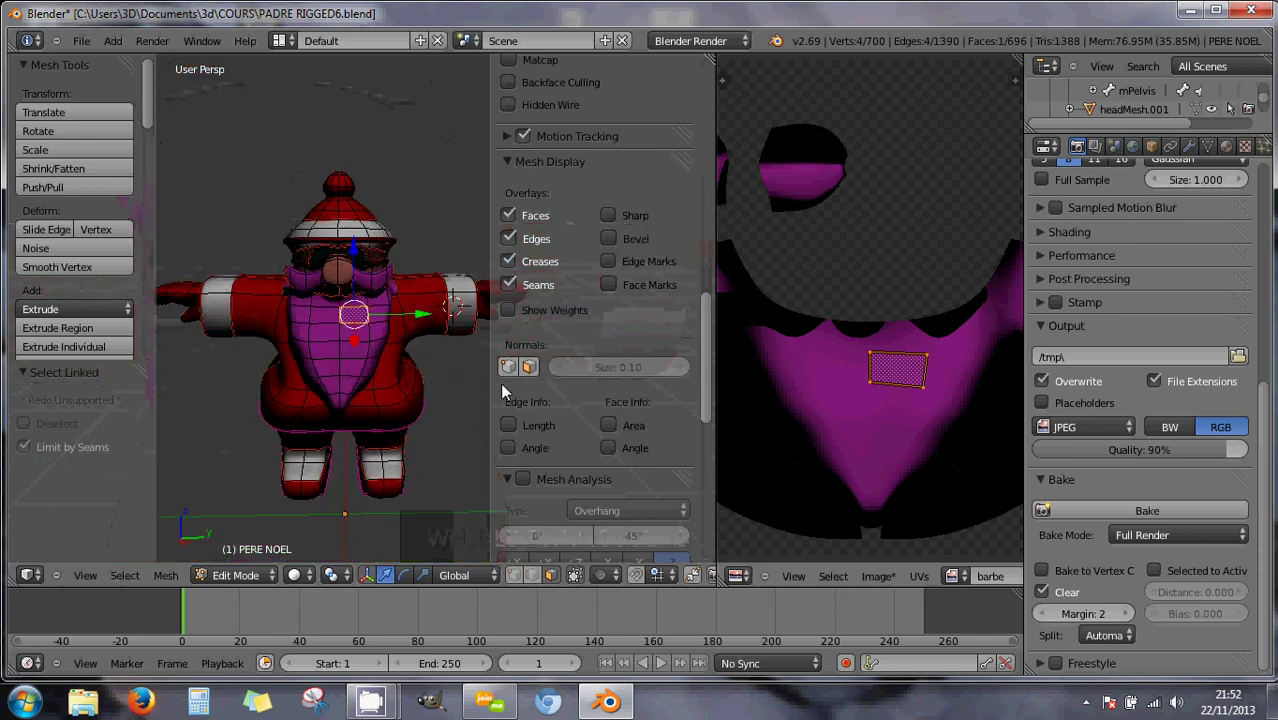
scroll(399, 382, down, 1)
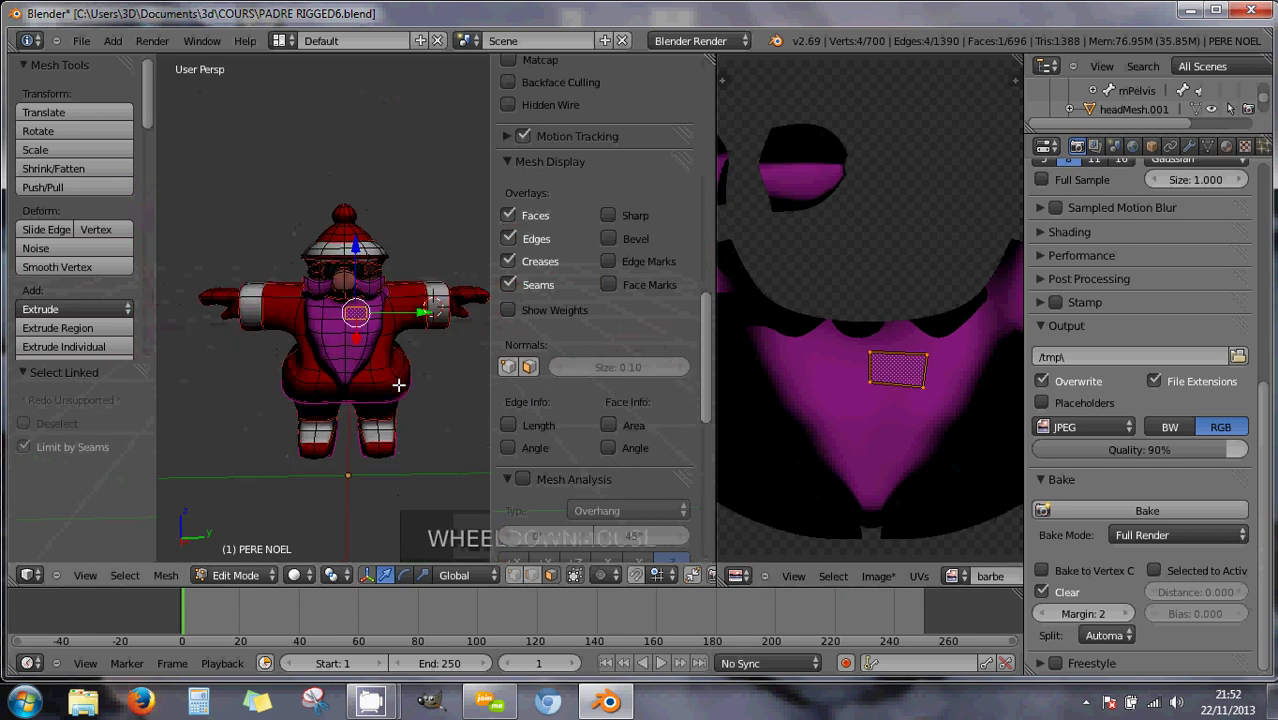
scroll(398, 385, up, 1)
scroll(398, 384, up, 1)
mouse_move(398, 384)
middle_down()
mouse_move(414, 365)
mouse_move(391, 363)
middle_up()
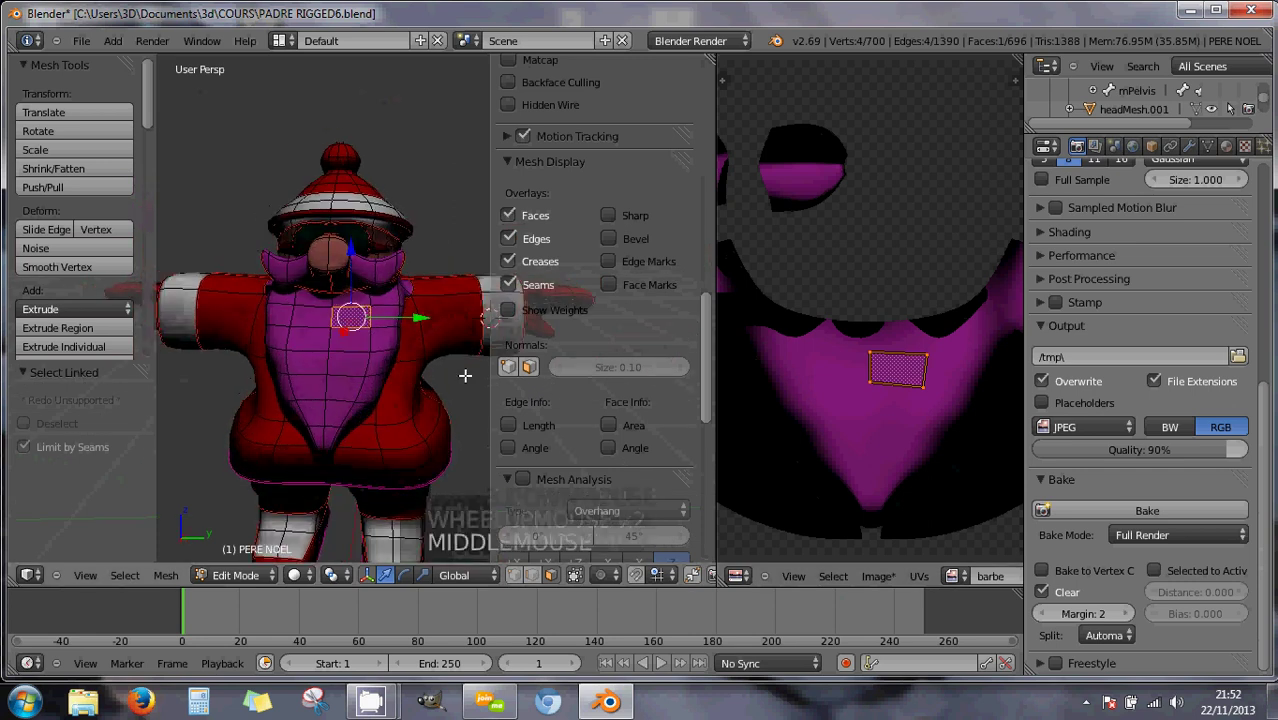
drag(489, 348, 541, 346)
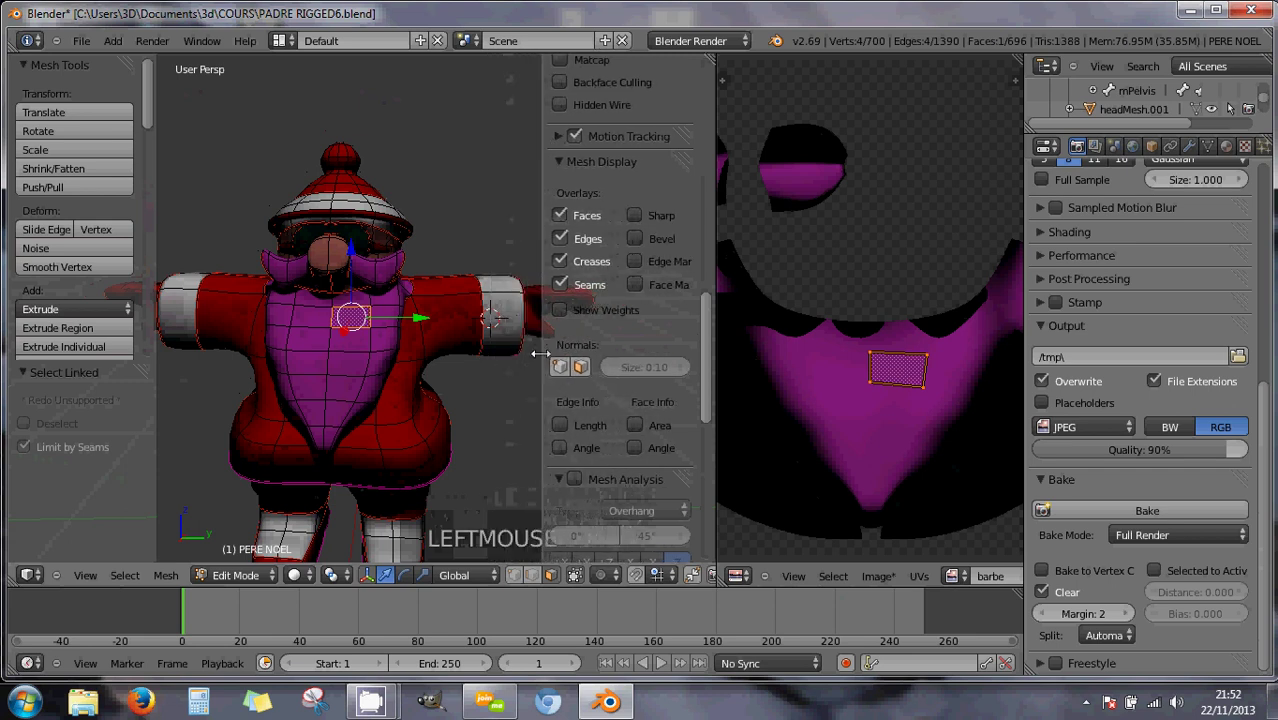
Select the red upper-arm face beside the white cuff and view its place on the whole rouge image.
middle_drag(371, 381, 448, 337)
right_click(447, 341)
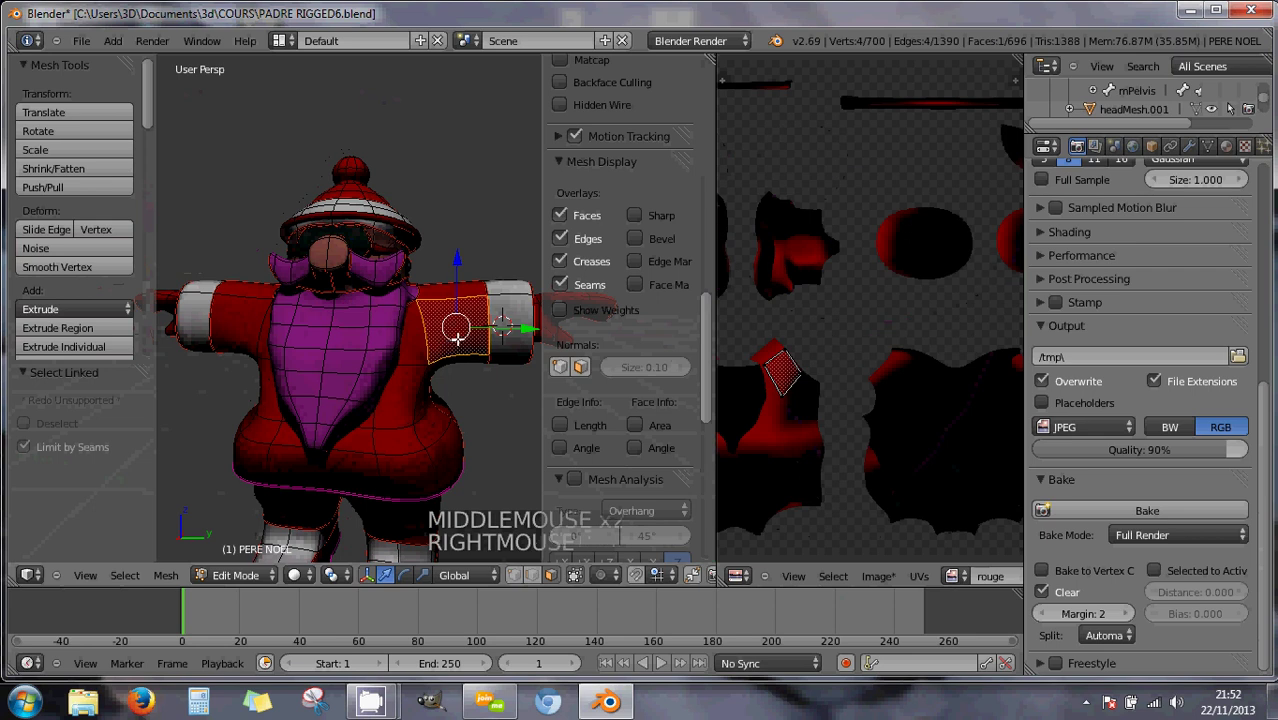
scroll(740, 380, down, 2)
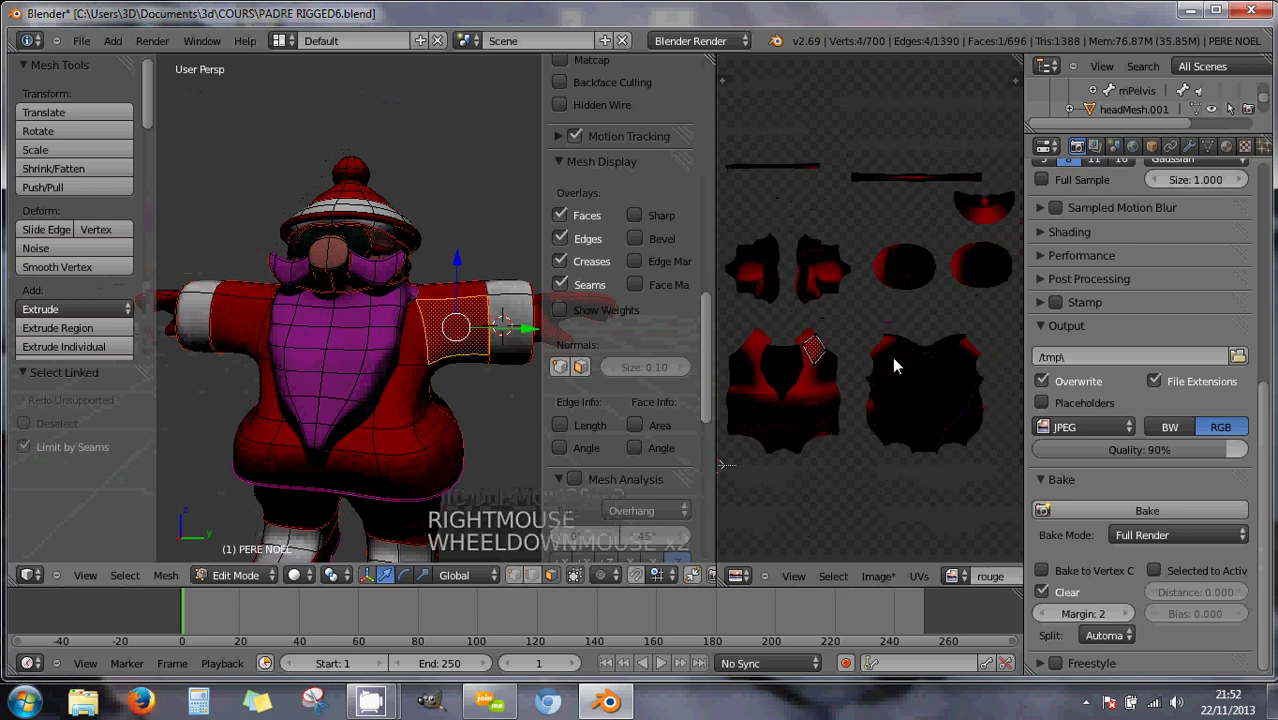
Leave Edit Mode on the Santa mesh and select the lamp above the avatar.
scroll(414, 247, down, 2)
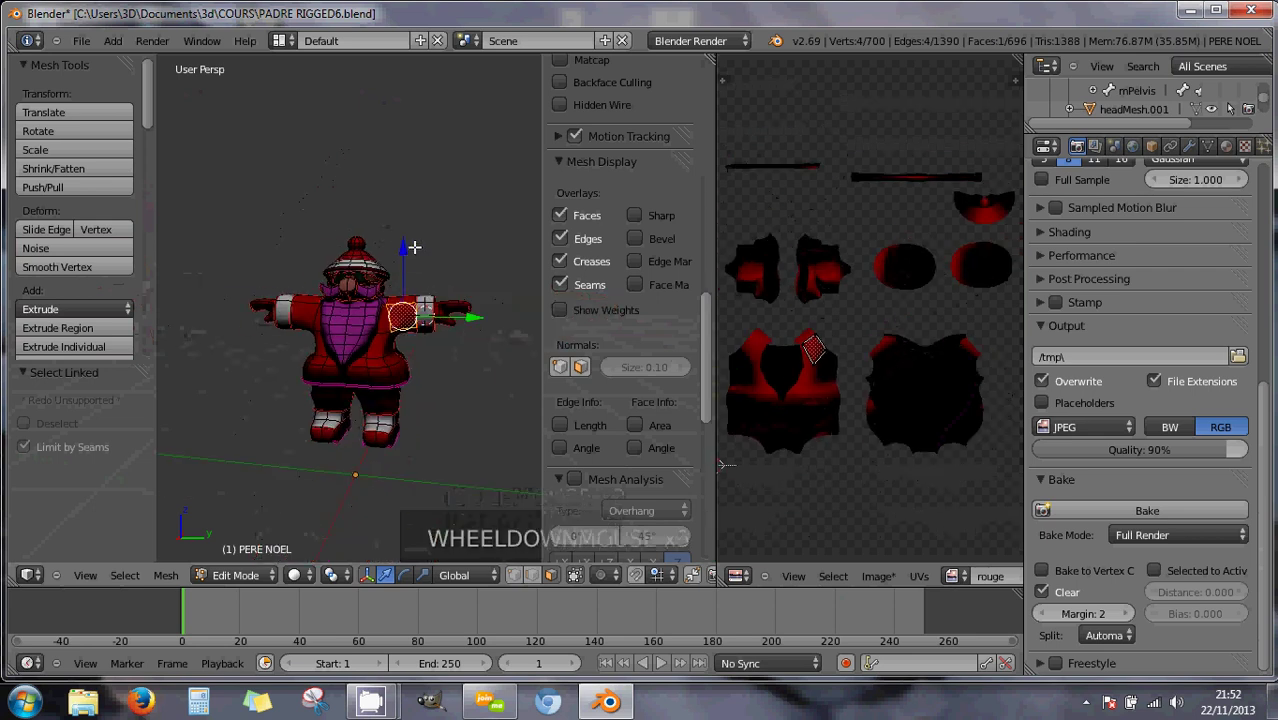
scroll(410, 251, down, 2)
shift+middle_drag(410, 251, 402, 282)
scroll(399, 289, down, 2)
scroll(401, 271, down, 1)
scroll(402, 282, down, 2)
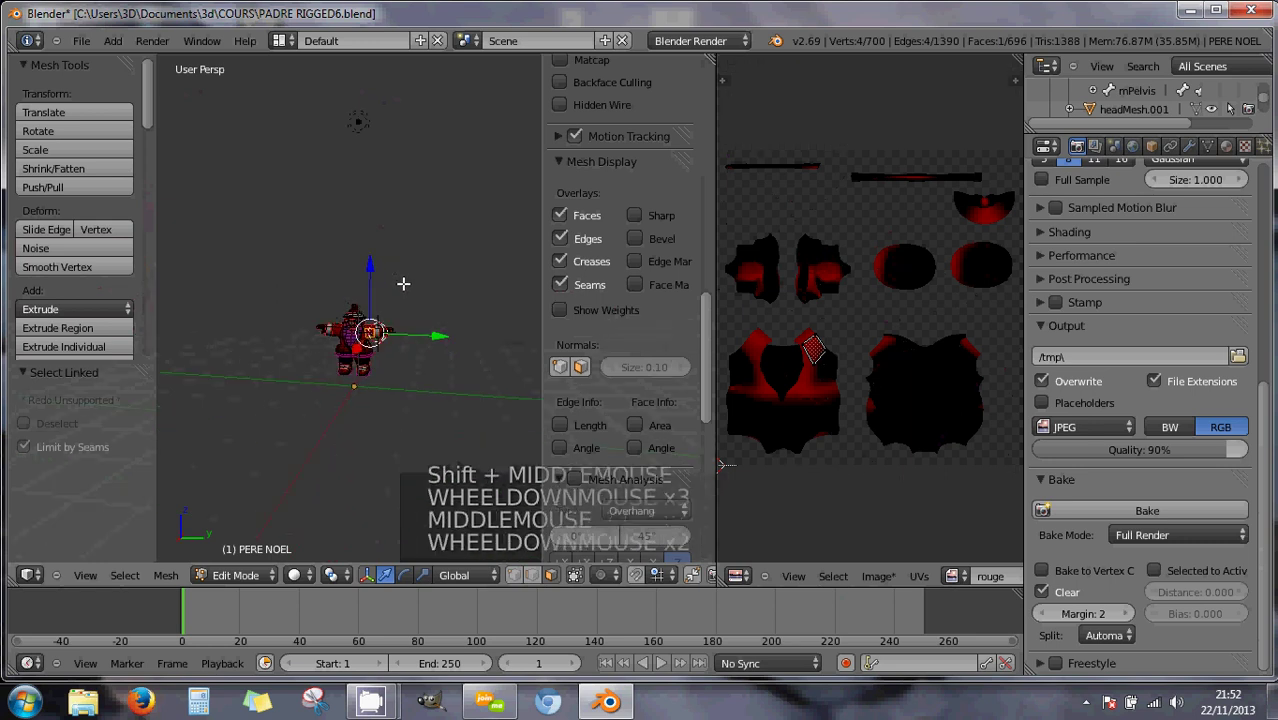
right_click(360, 126)
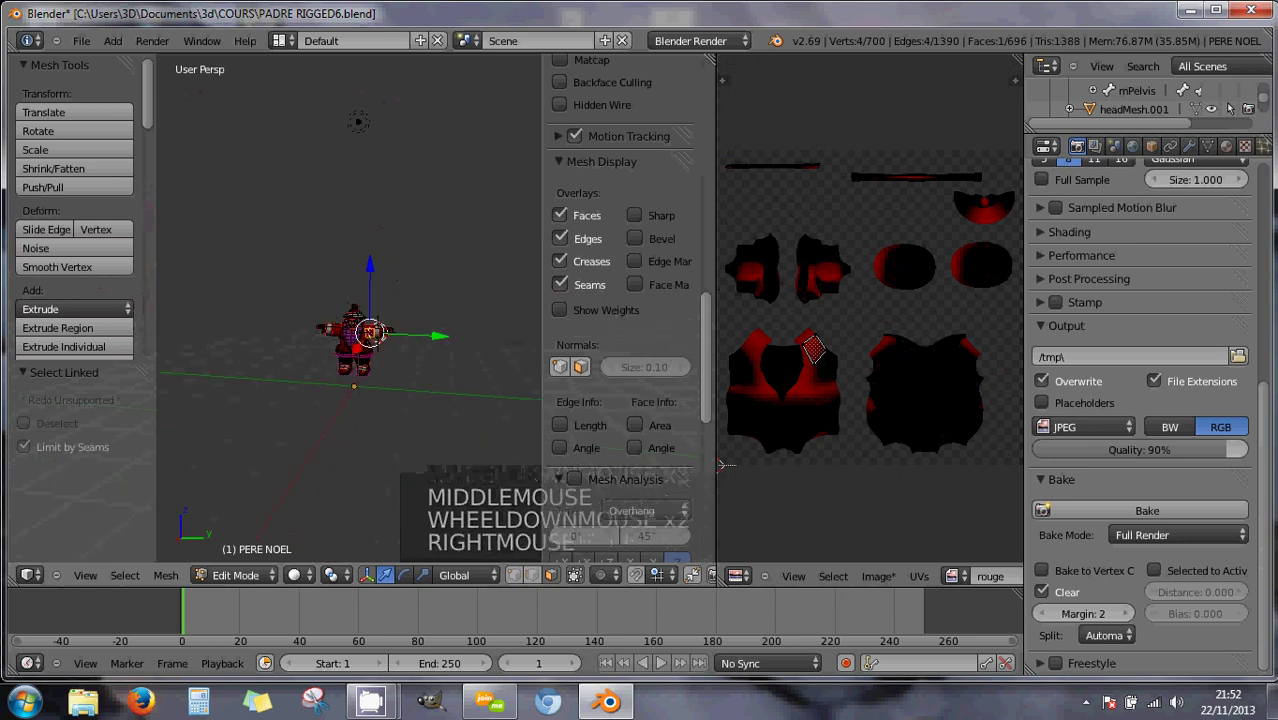
key(Tab)
right_click(358, 120)
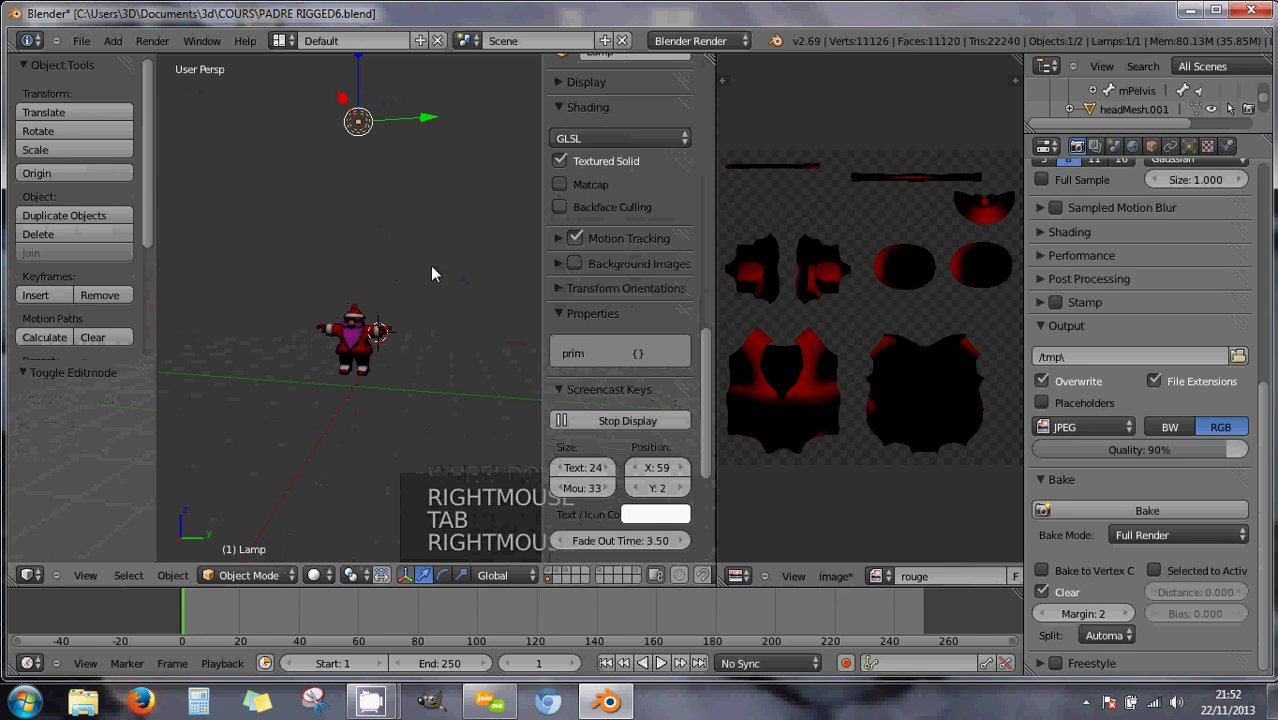
Lower the lamp about 1.4 units along the Z axis, toward the Santa.
middle_drag(433, 272, 427, 257)
scroll(448, 264, down, 2)
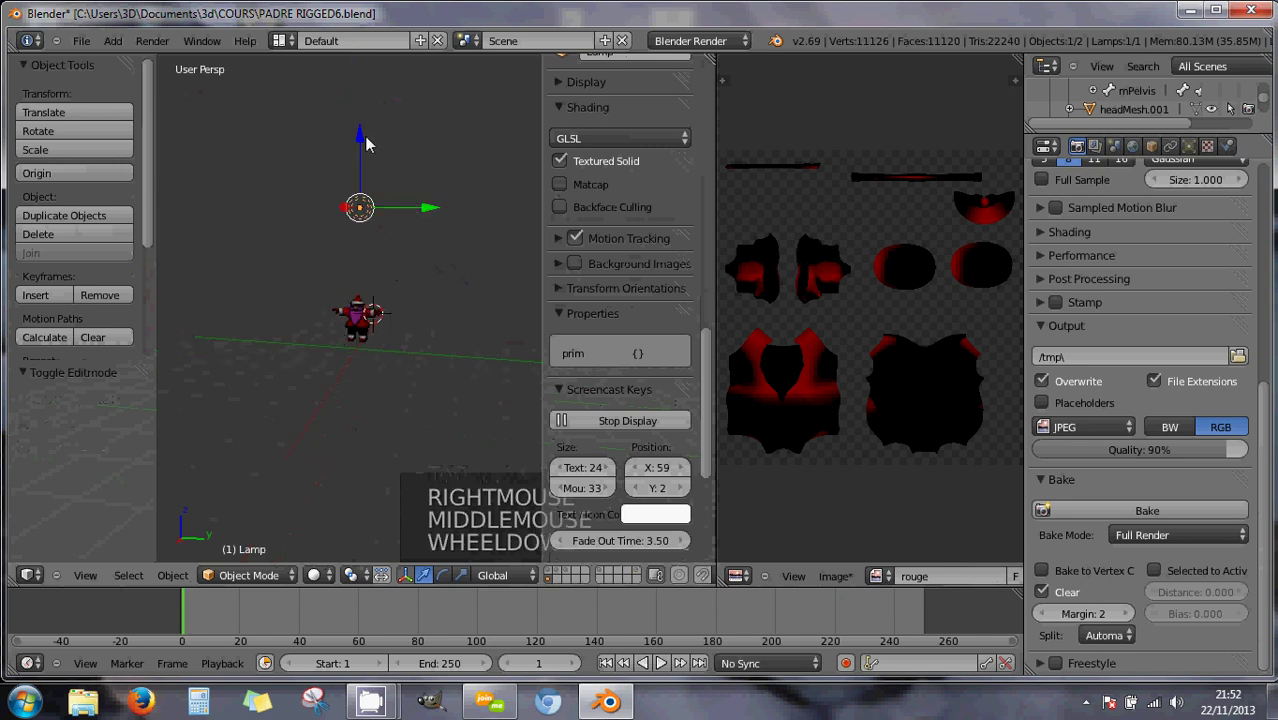
drag(365, 140, 357, 188)
scroll(396, 271, up, 3)
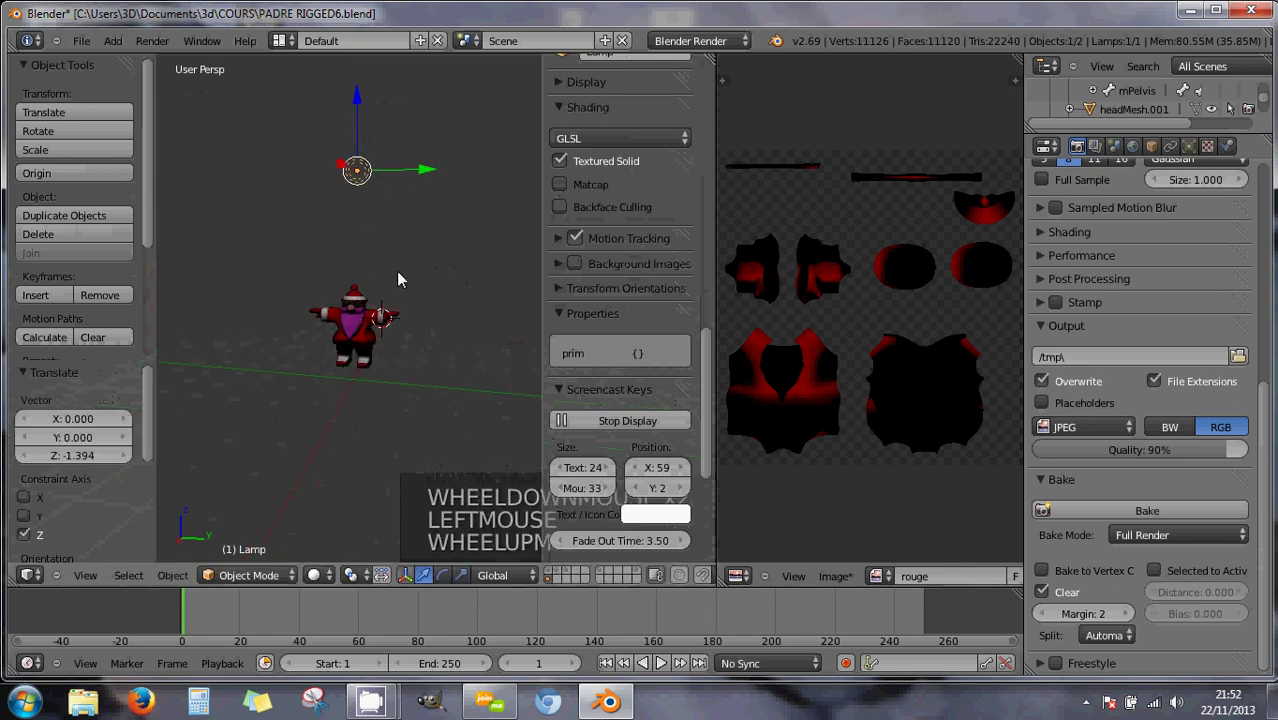
Reposition the lamp in the top view along X and Y, with moves of about 2.93 on Y, 2.31 on X and -5.83 on Y.
middle_drag(396, 271, 449, 292)
middle_drag(368, 285, 351, 298)
scroll(351, 298, down, 1)
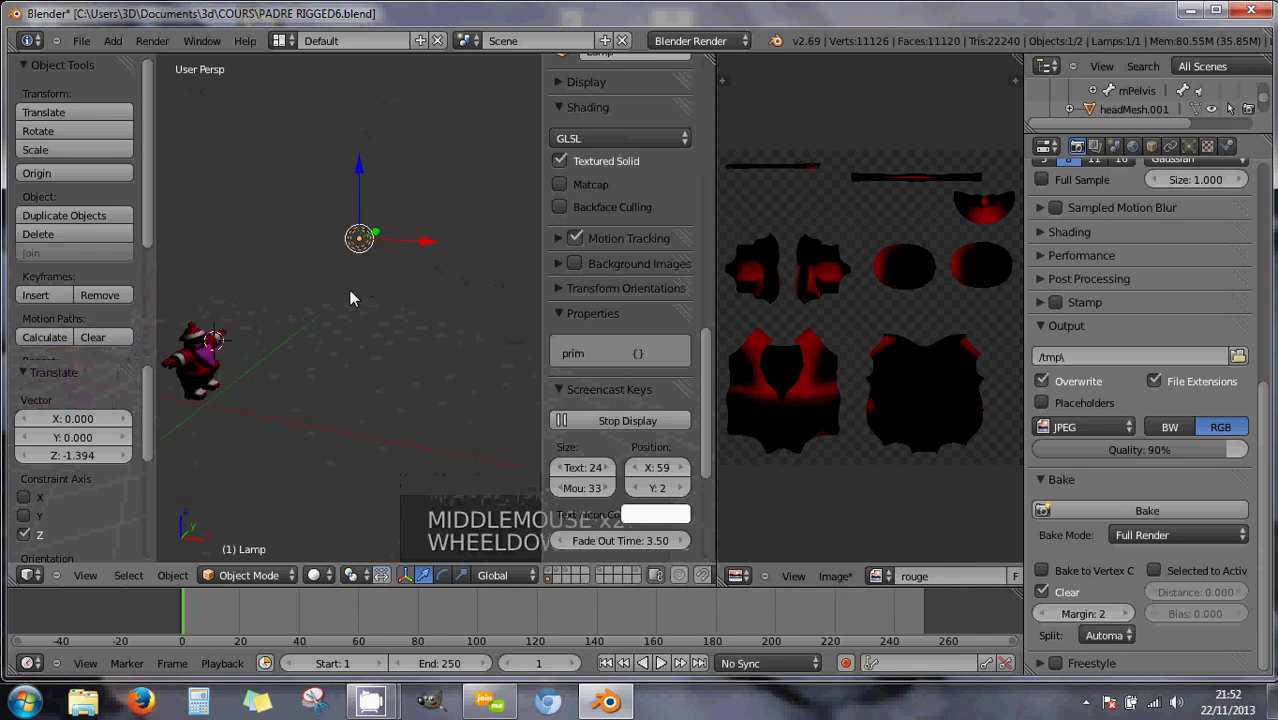
key(KP_7)
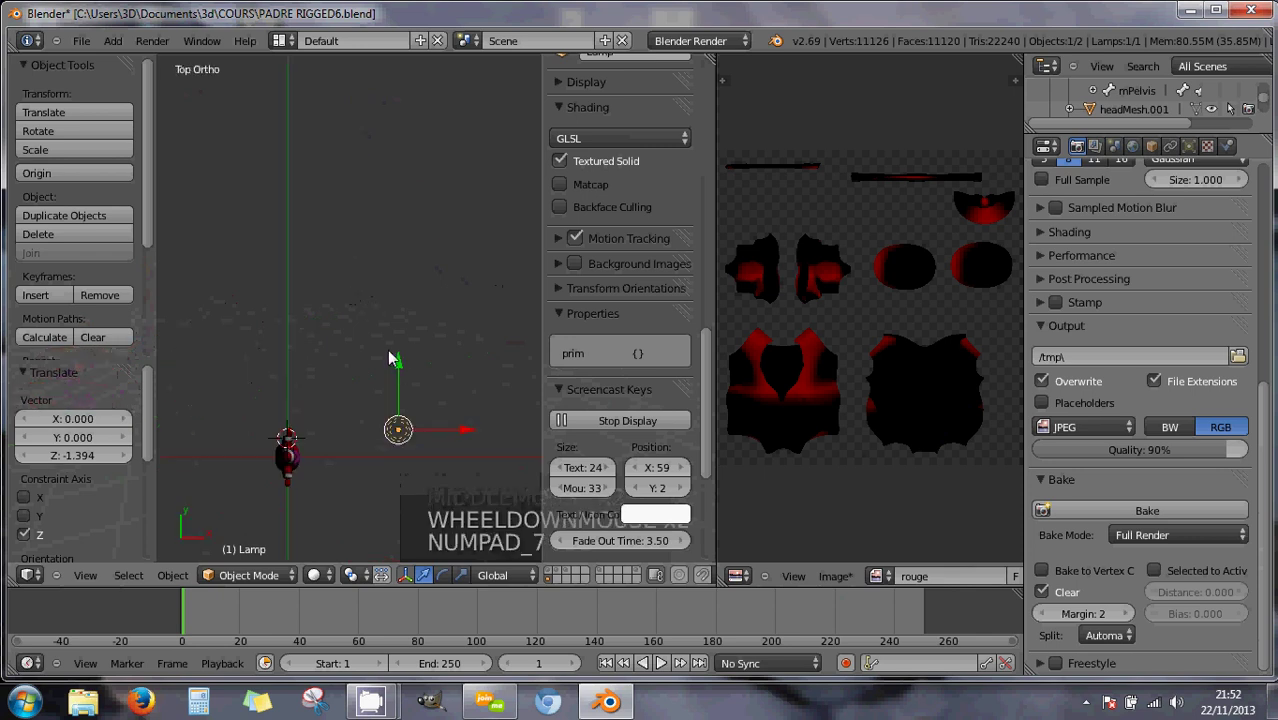
drag(464, 430, 437, 422)
drag(376, 362, 376, 287)
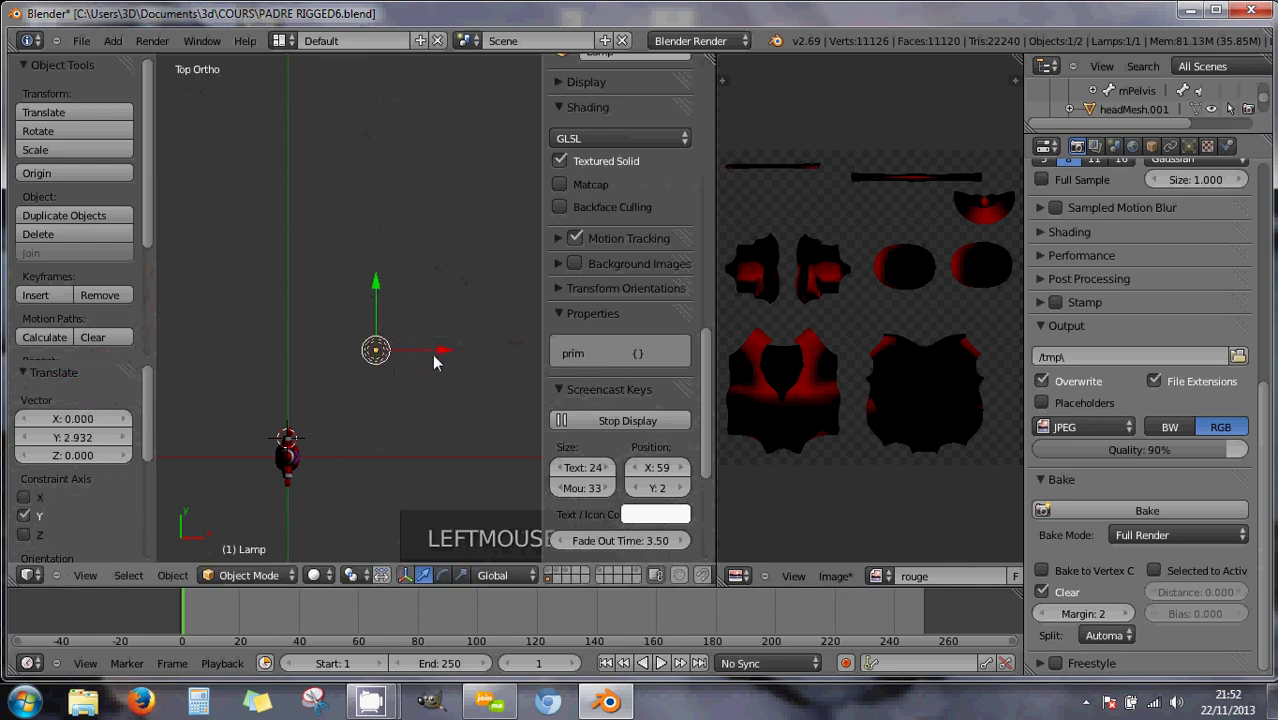
drag(442, 354, 504, 356)
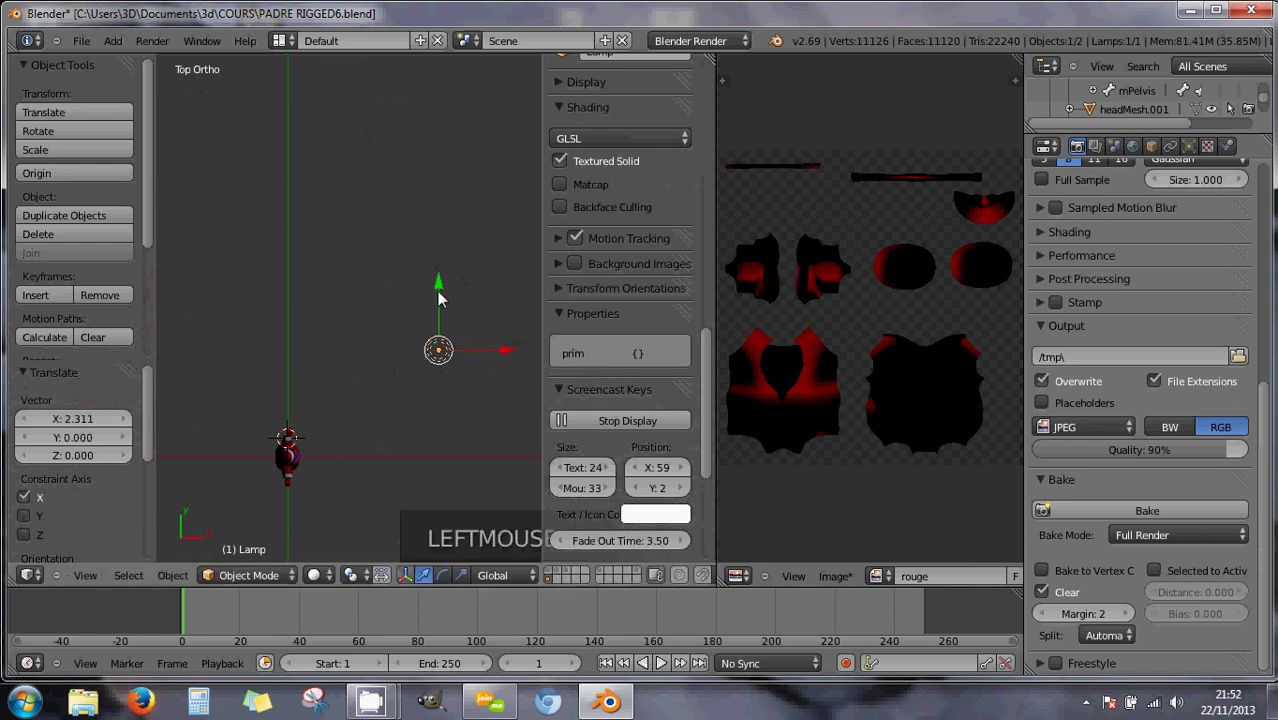
drag(440, 298, 455, 452)
Fine-tune the lamp in the top view by about 0.33 along X and 1.74 along Y, roughly in line with the Santa.
scroll(450, 480, down, 2)
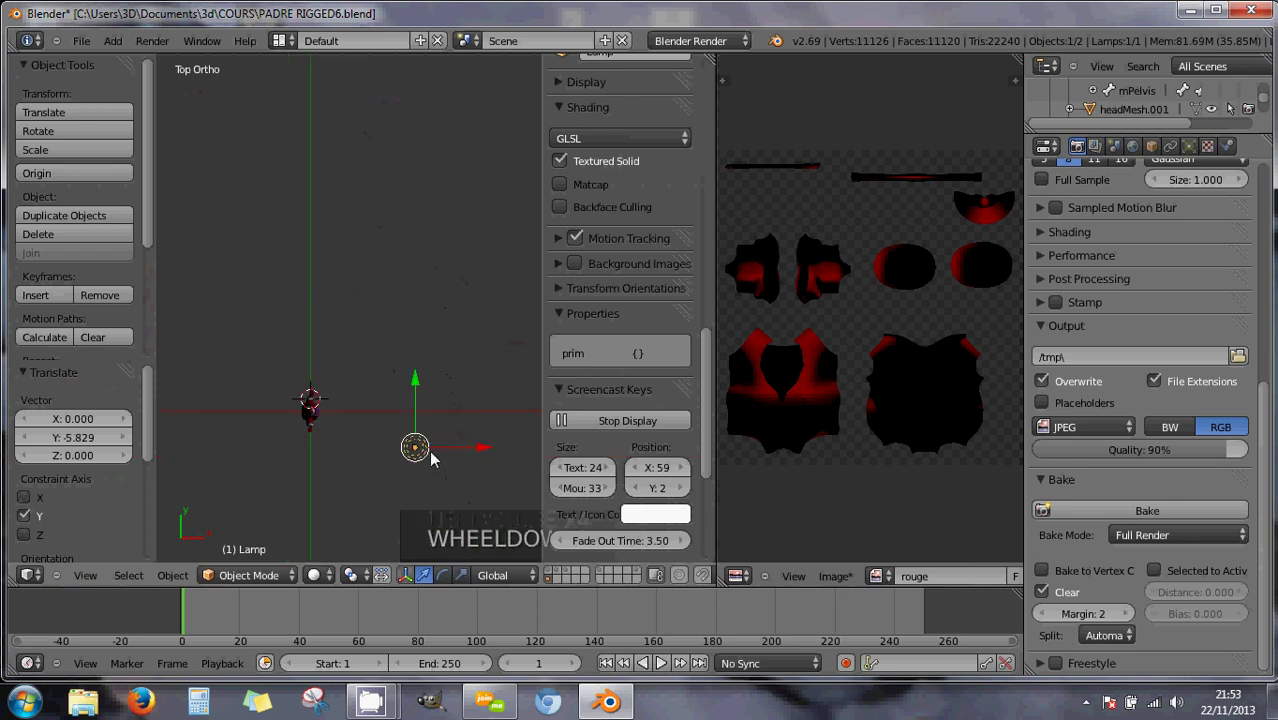
shift+middle_drag(432, 458, 450, 375)
scroll(458, 382, up, 1)
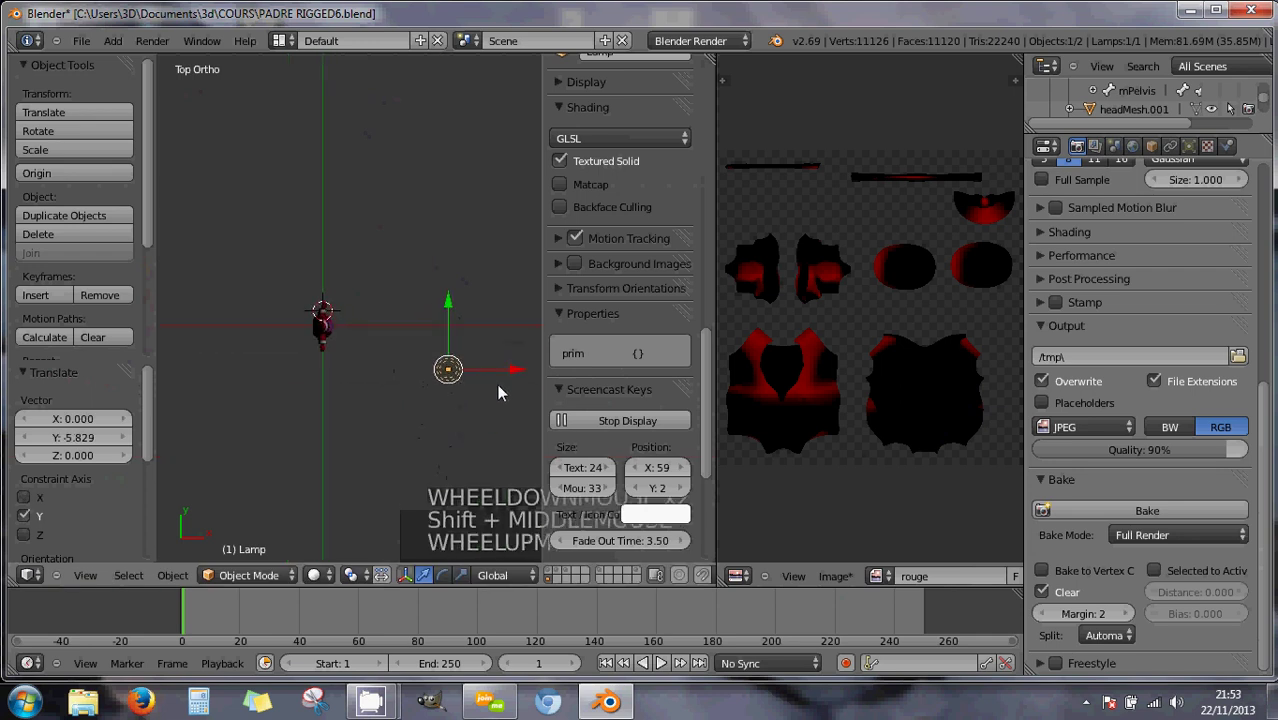
drag(513, 370, 520, 374)
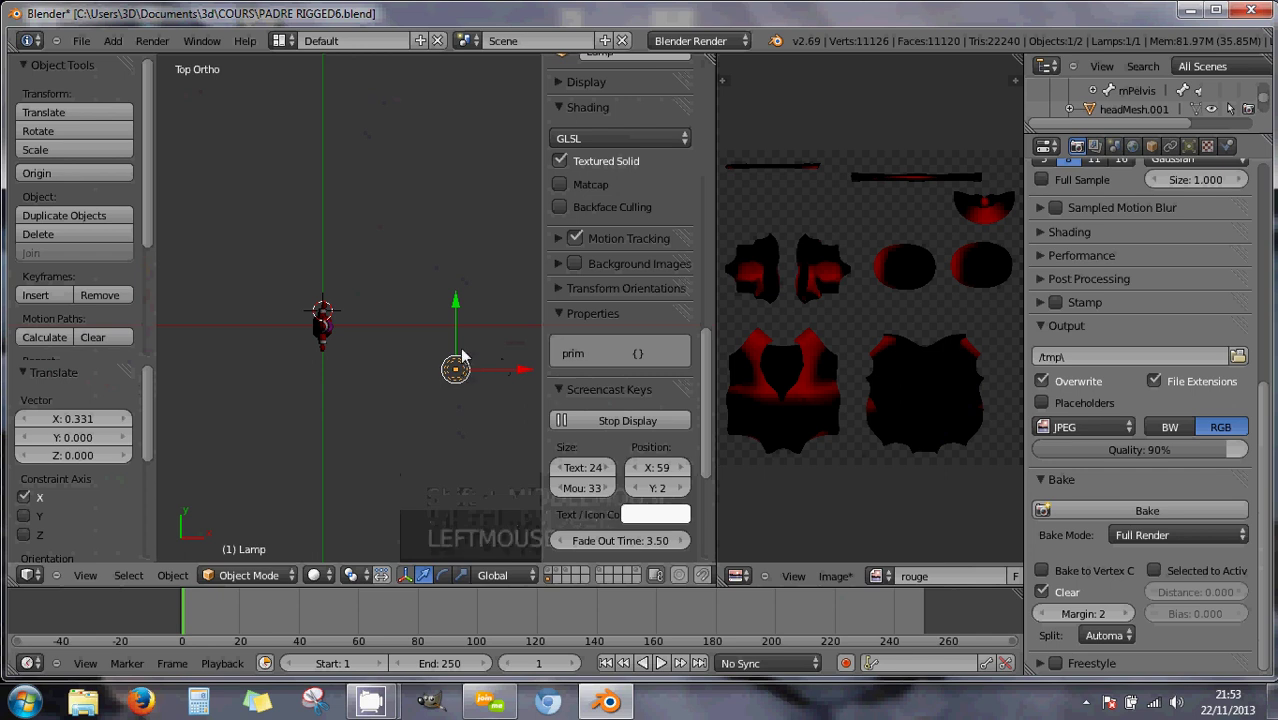
mouse_move(455, 302)
mouse_down()
mouse_move(445, 248)
mouse_move(445, 309)
mouse_up()
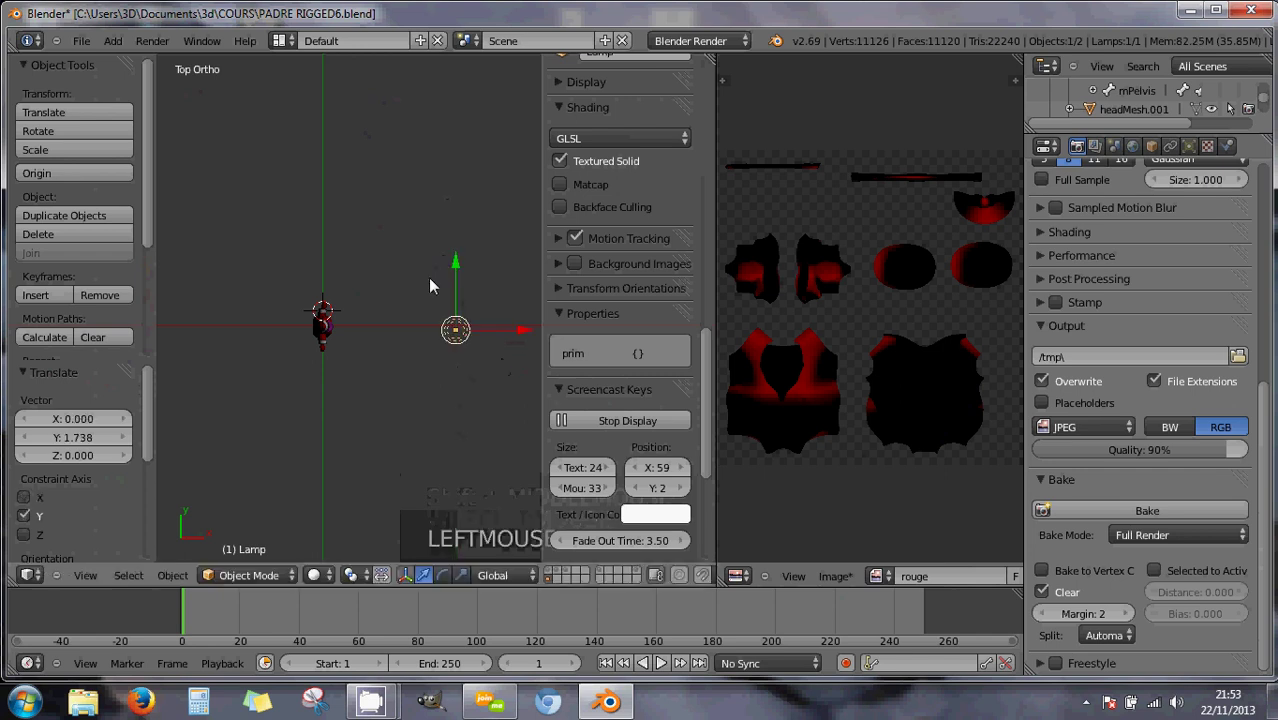
Shift the lamp about -1.76 units along Y from an angled view and check its placement relative to the Santa.
middle_drag(445, 309, 330, 303)
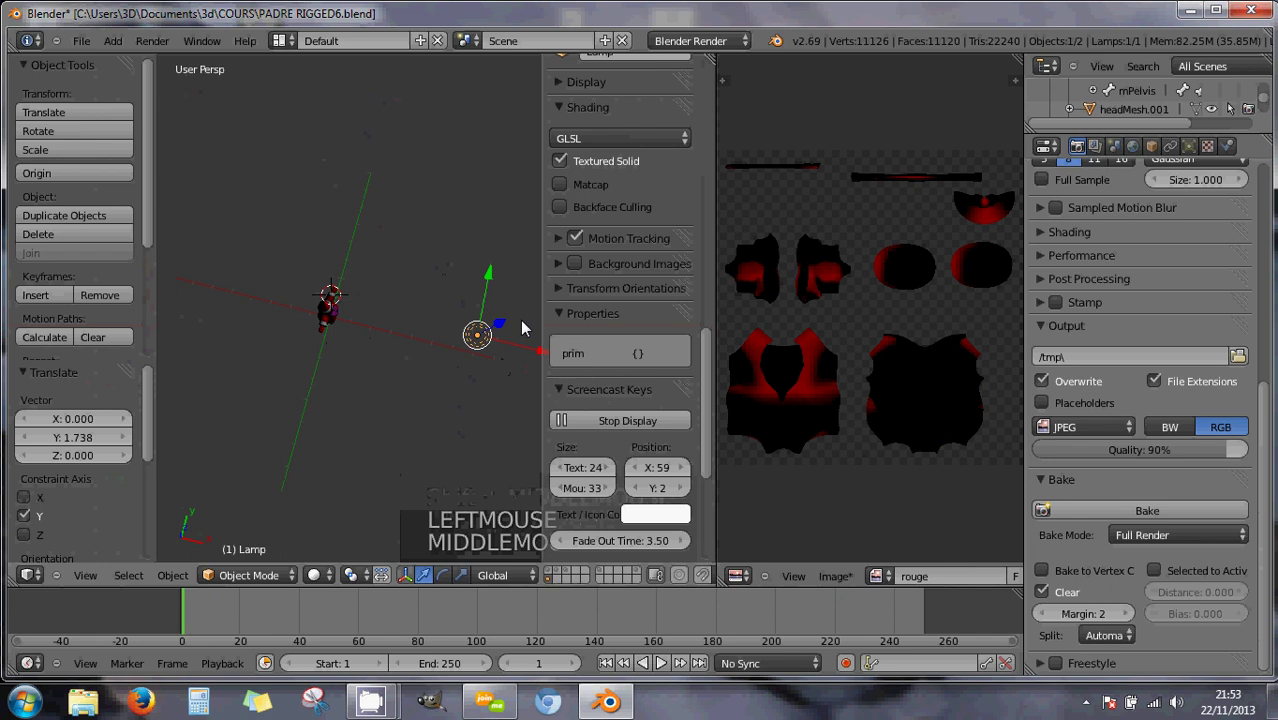
scroll(462, 348, down, 1)
middle_drag(450, 338, 507, 350)
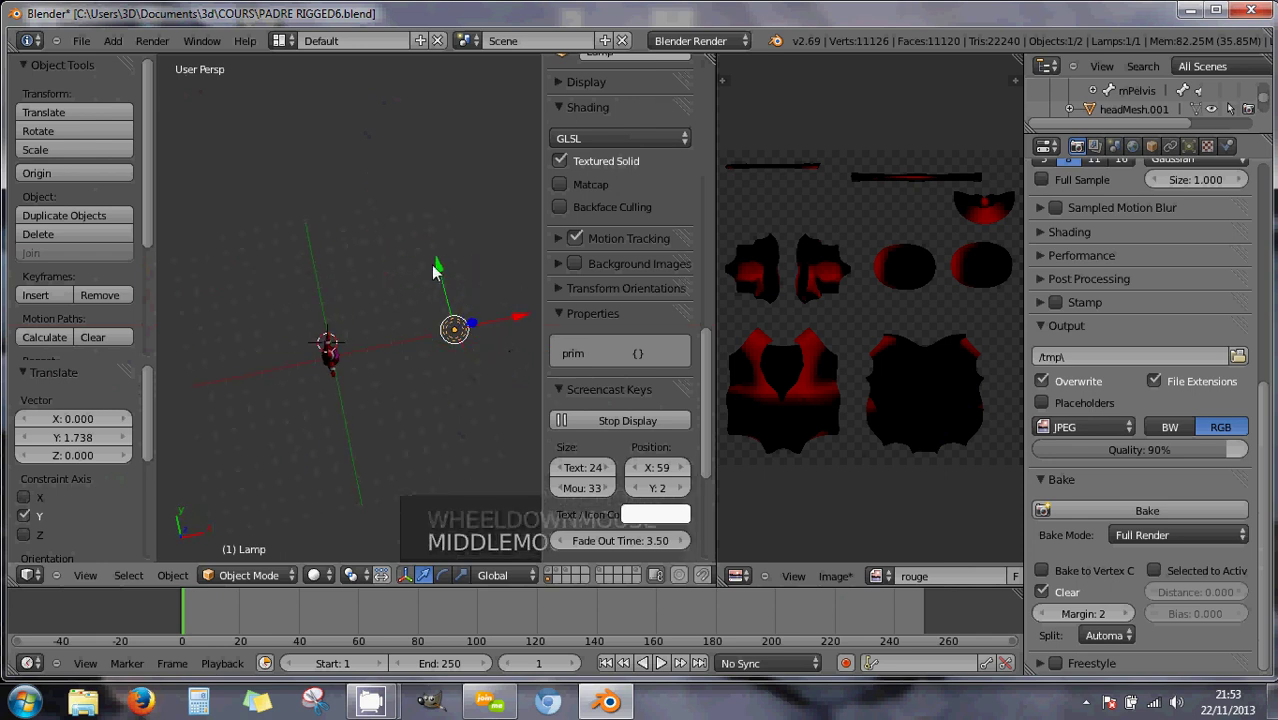
drag(440, 270, 446, 308)
mouse_move(422, 360)
middle_down()
mouse_move(463, 368)
mouse_move(398, 367)
middle_up()
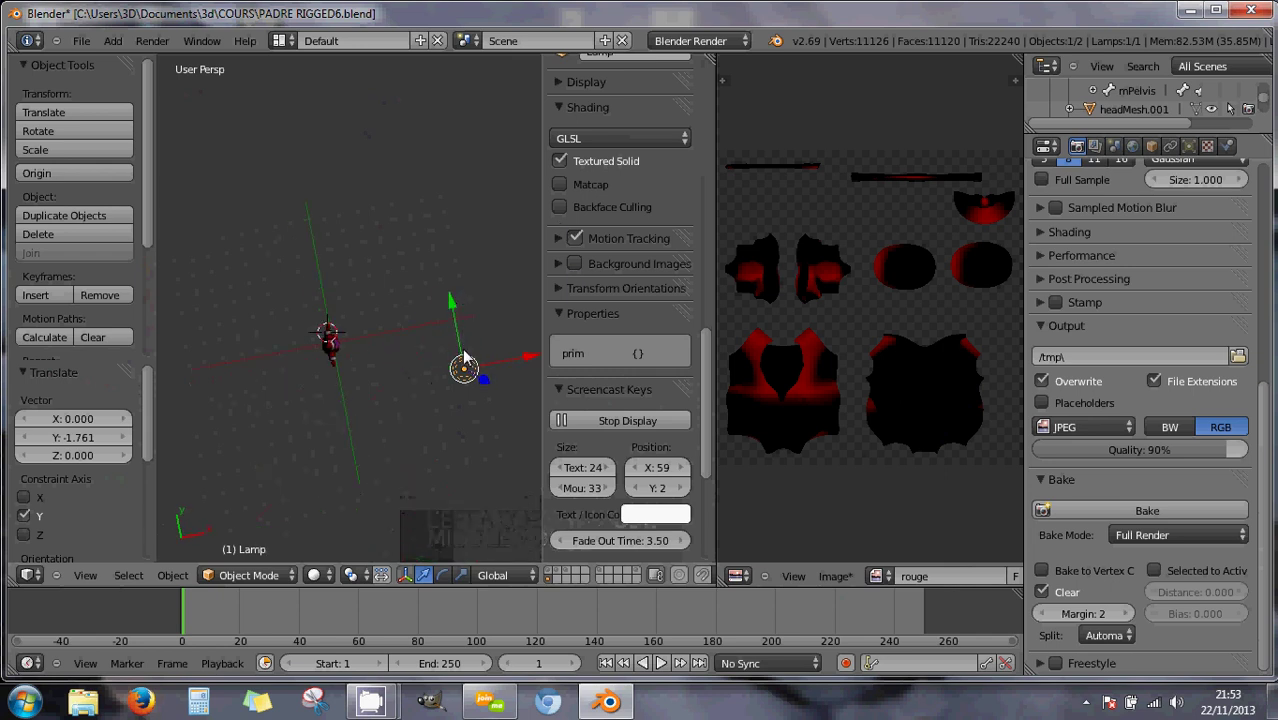
middle_drag(463, 340, 337, 290)
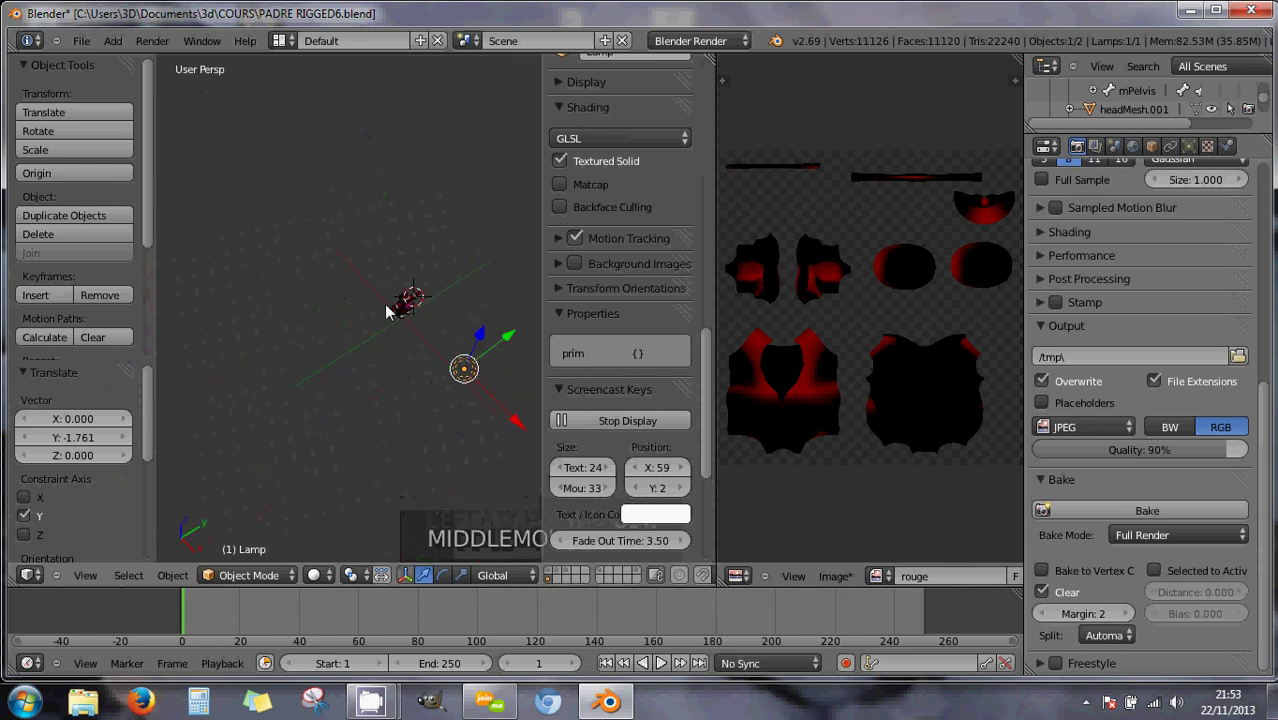
Display the layer with the white body figure, look through the camera and return to the Santa's layer.
scroll(408, 318, up, 5)
shift+middle_drag(463, 318, 365, 290)
scroll(345, 297, up, 3)
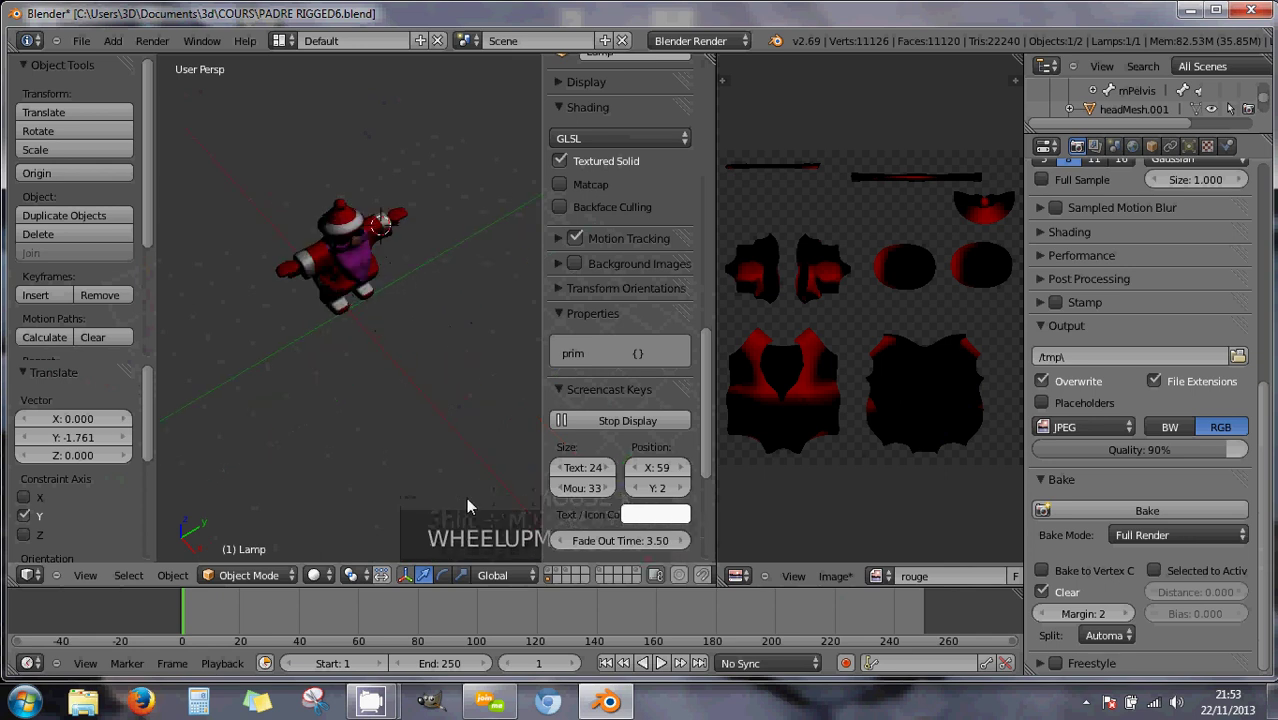
click(550, 576)
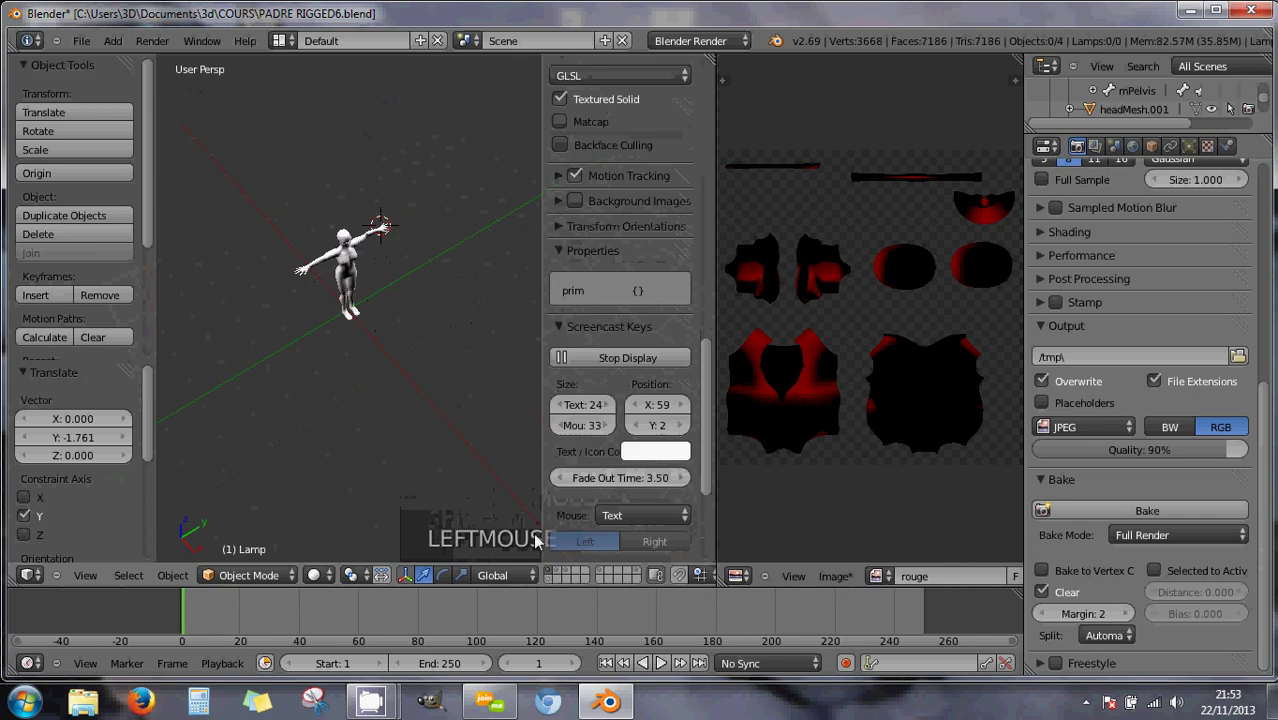
scroll(440, 350, down, 1)
scroll(440, 350, down, 3)
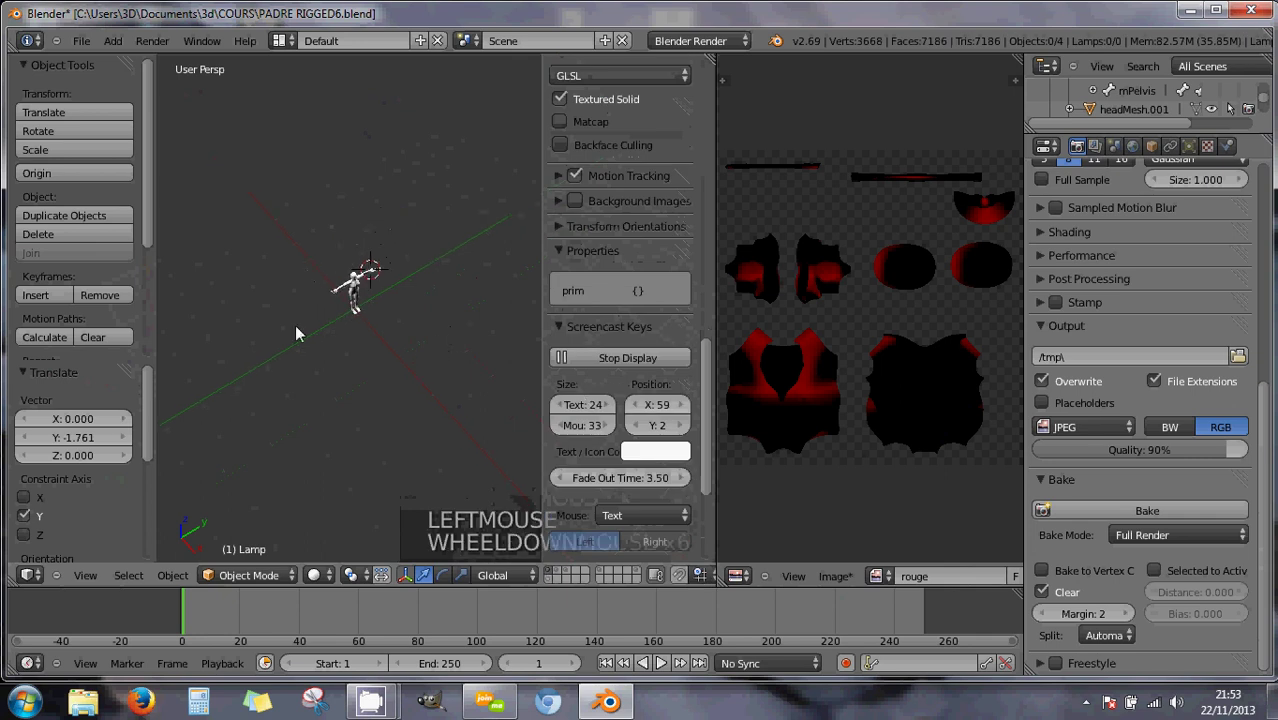
key(KP_0)
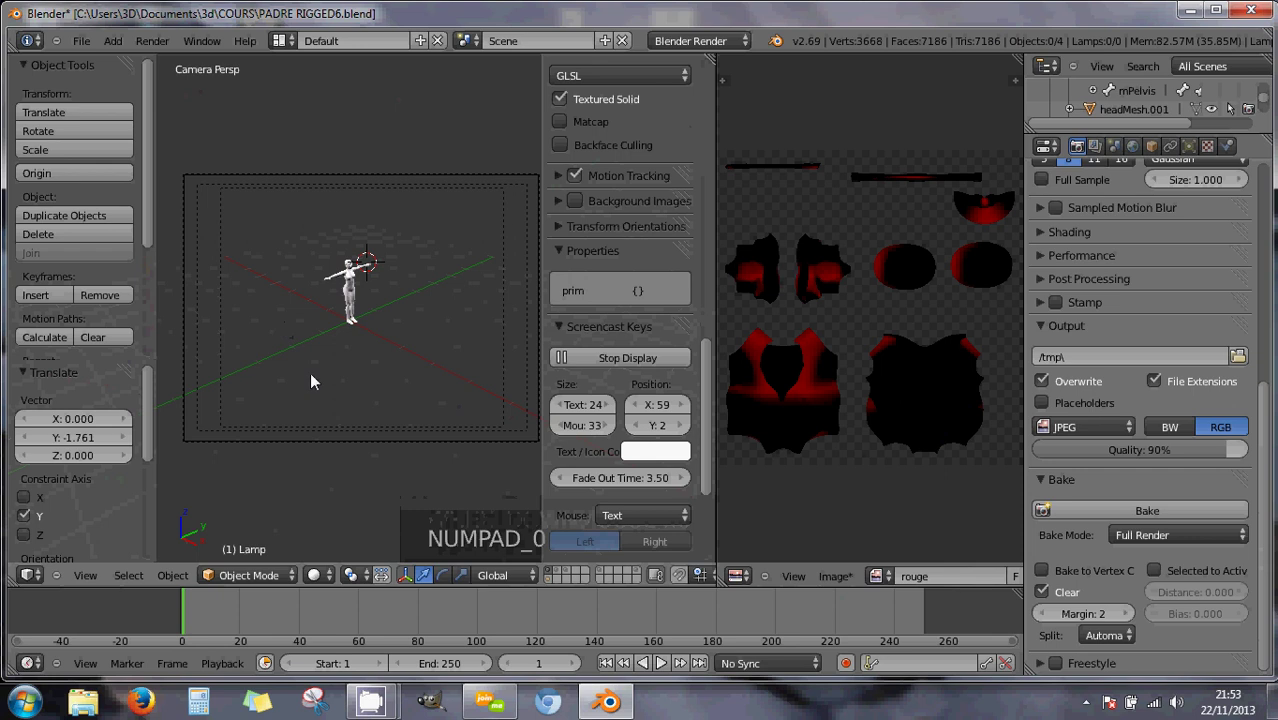
click(548, 578)
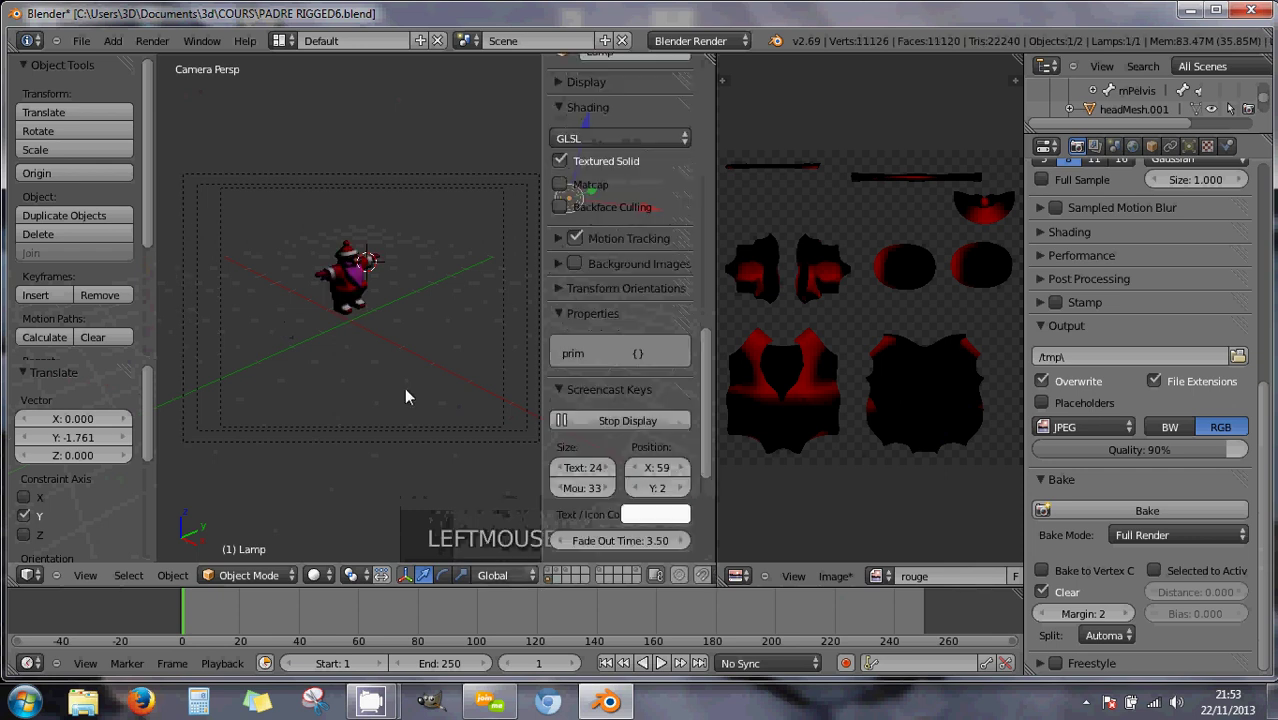
Render the current frame from the camera, examine the lighting on the Santa and return to the 3D View.
scroll(350, 285, up, 1)
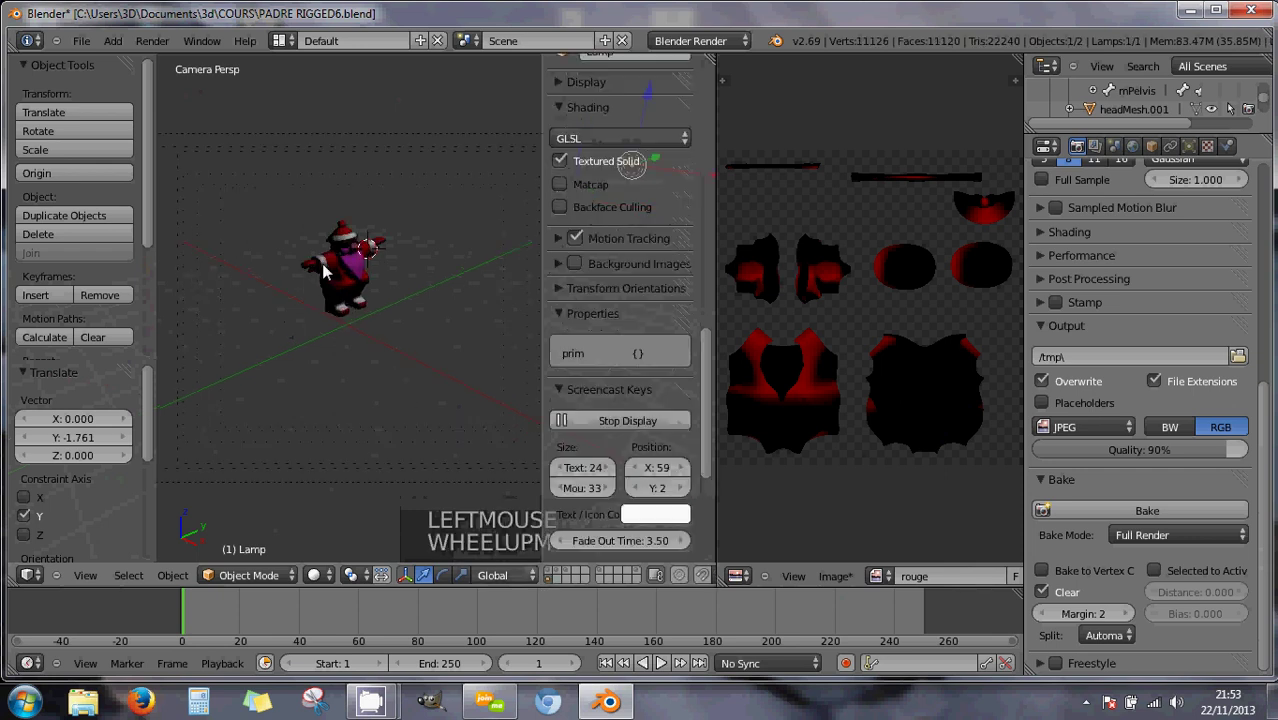
scroll(350, 285, down, 2)
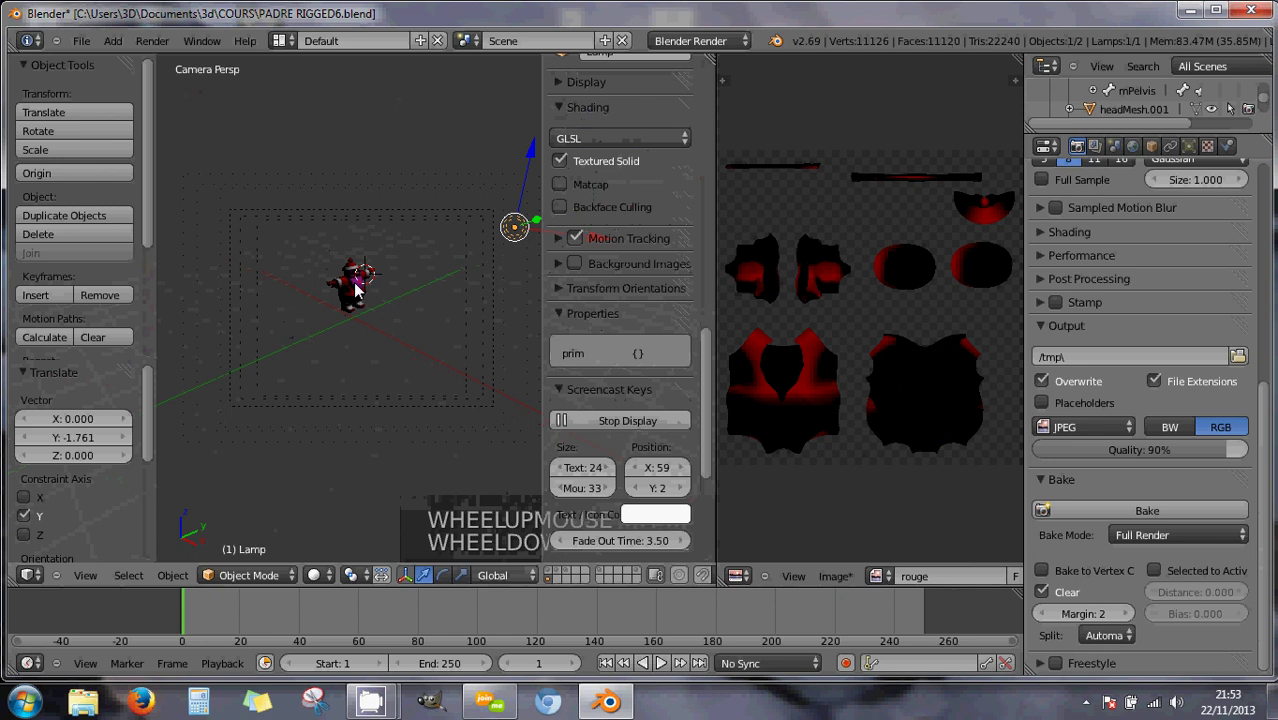
key(F12)
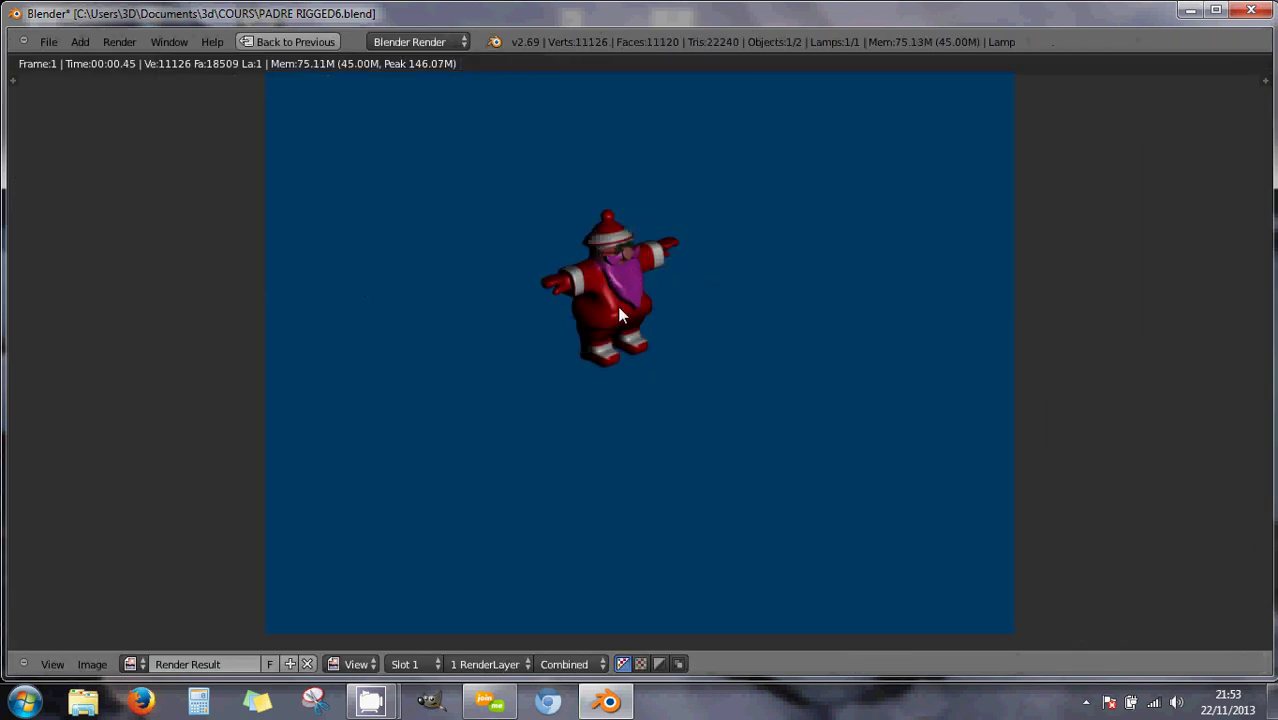
scroll(628, 307, up, 2)
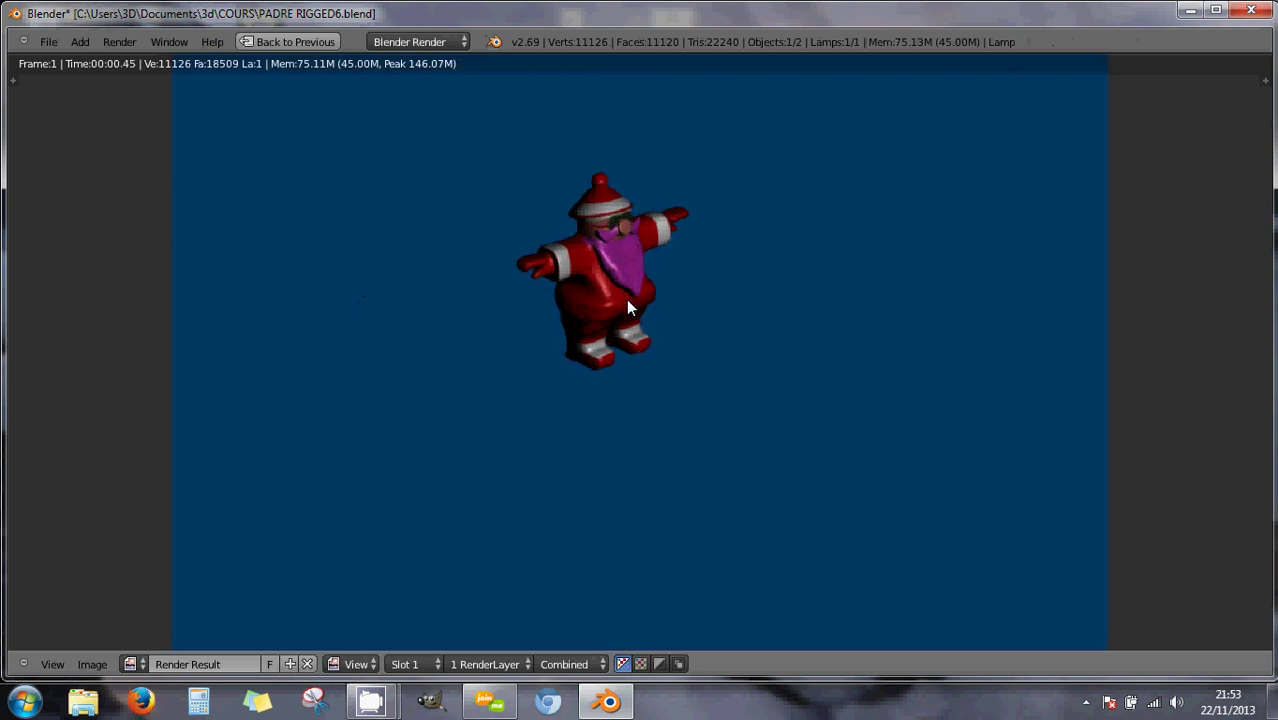
scroll(628, 305, down, 2)
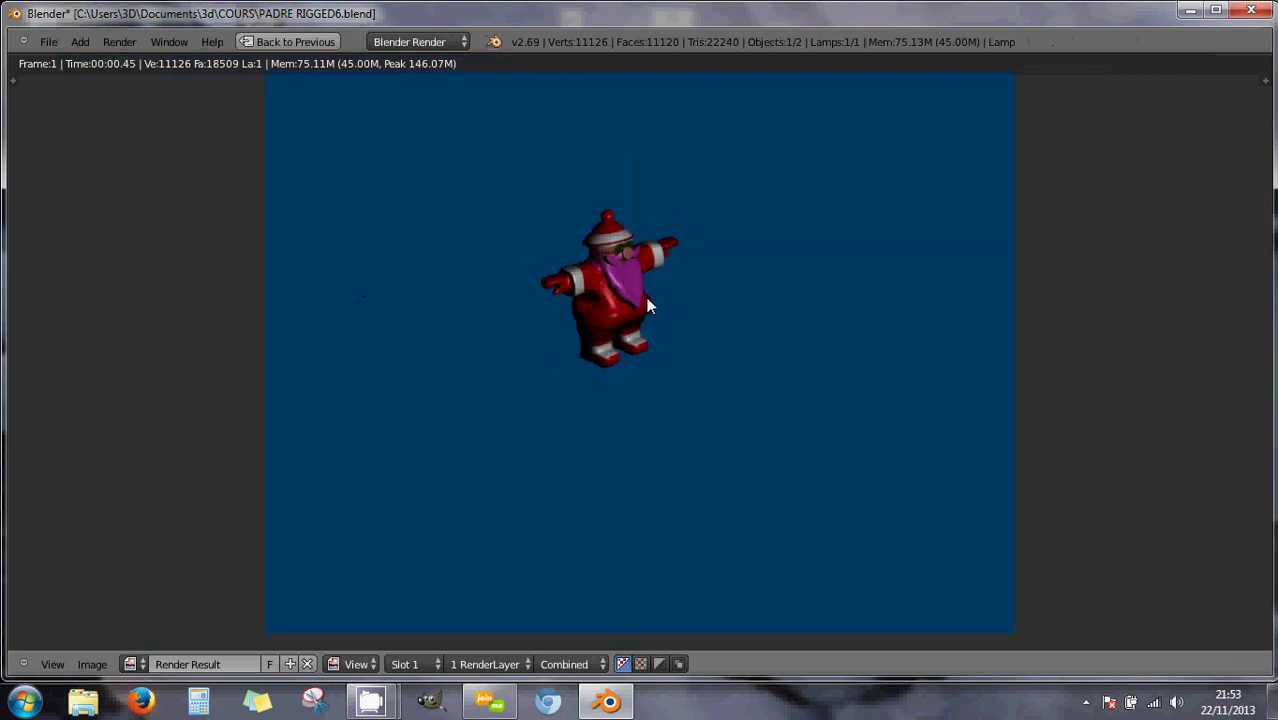
key(Escape)
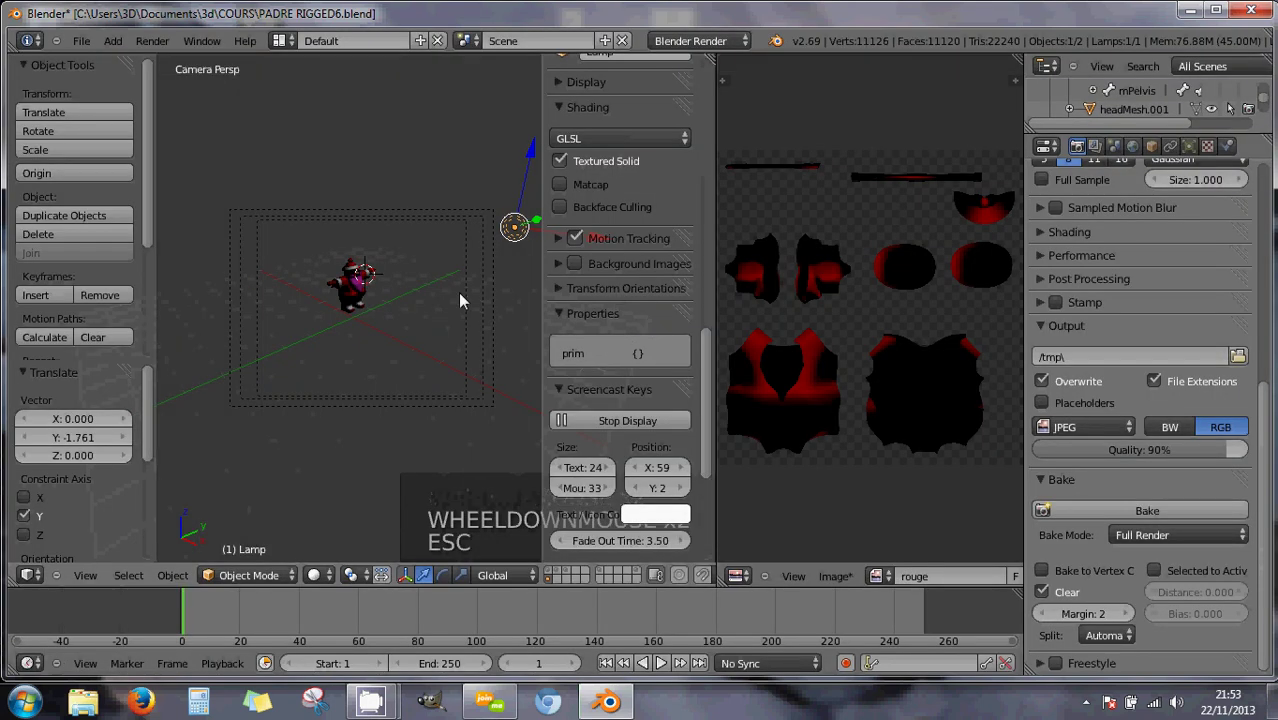
Display the layer with the white body figure again and select the camera by its frame.
right_click(476, 400)
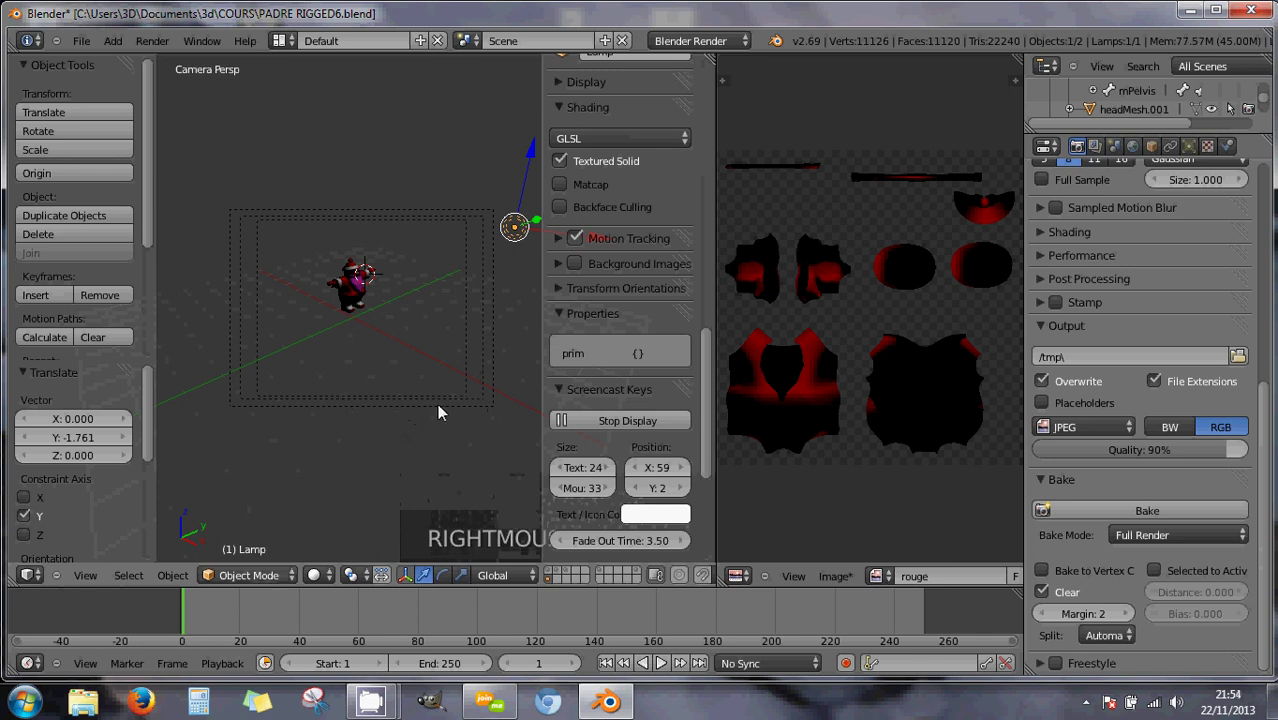
right_click(358, 305)
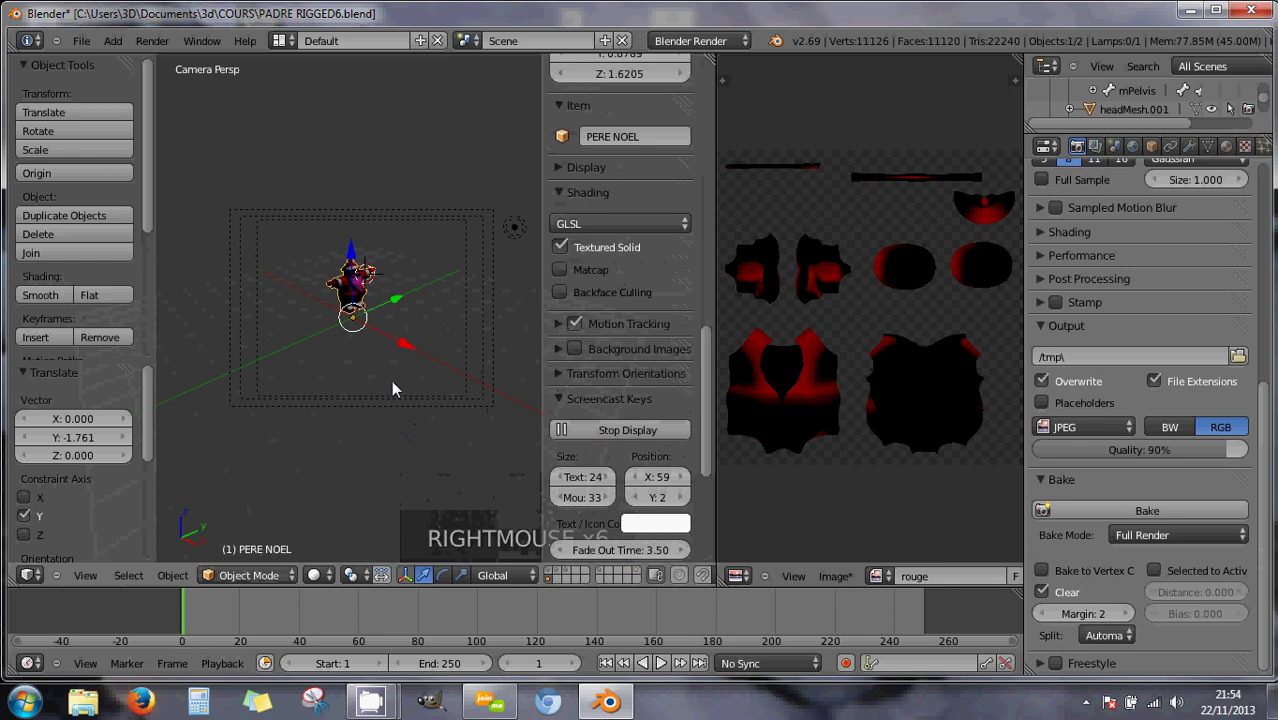
right_click(490, 342)
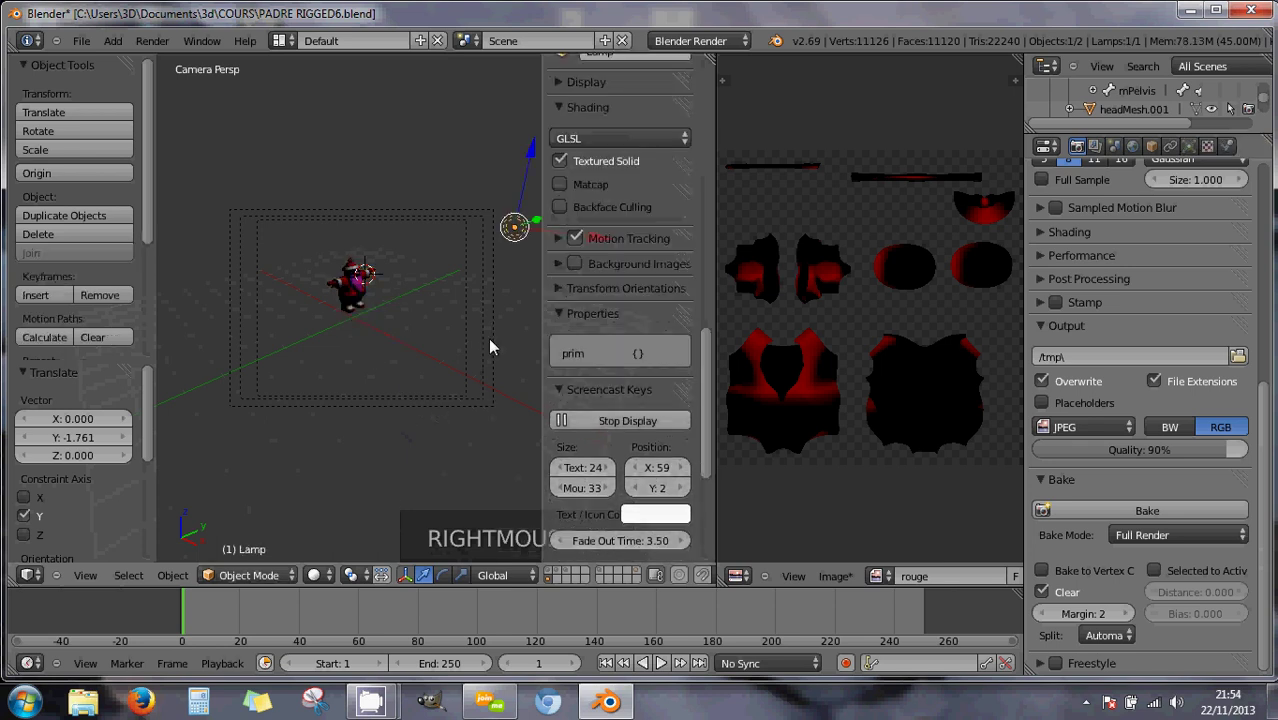
right_click(354, 303)
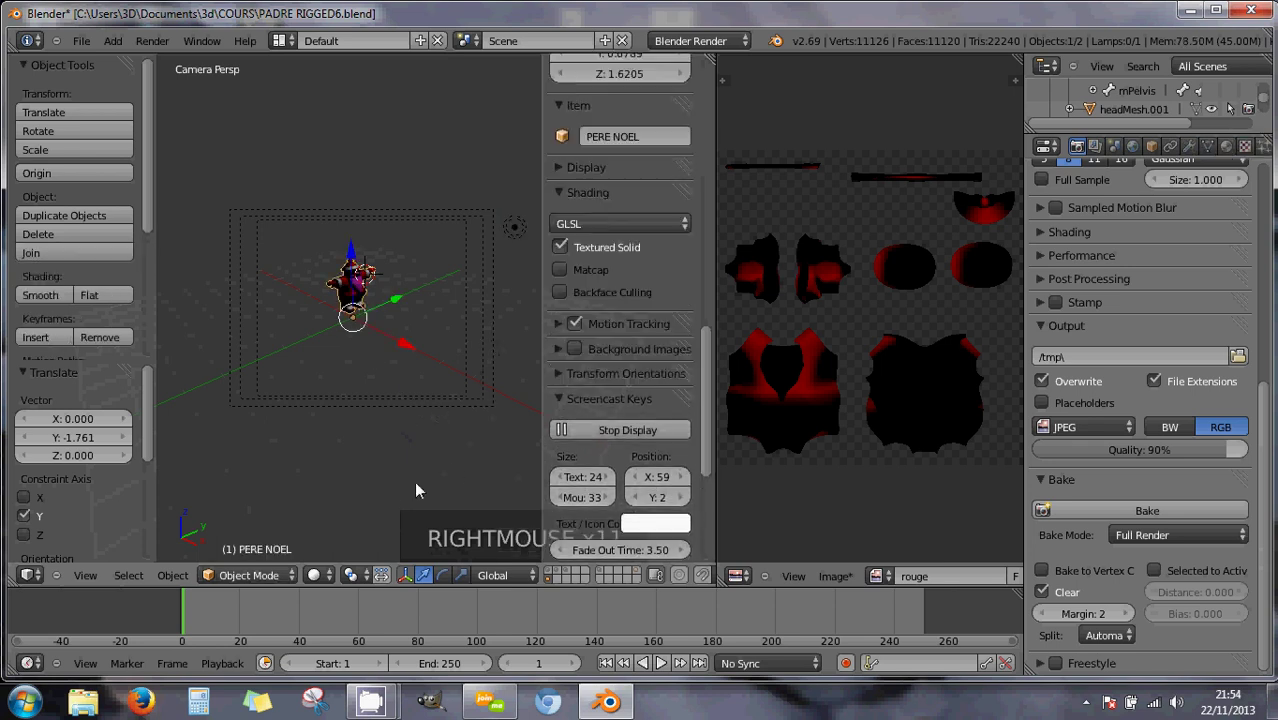
click(549, 577)
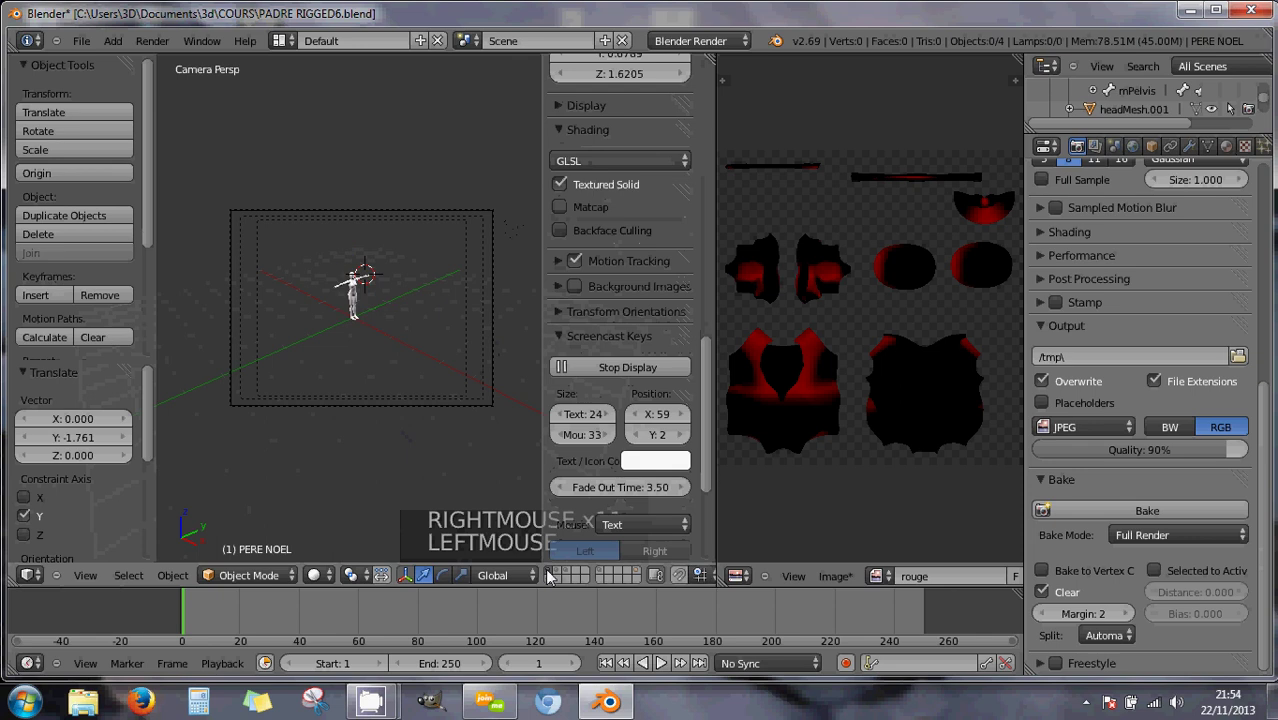
right_click(435, 405)
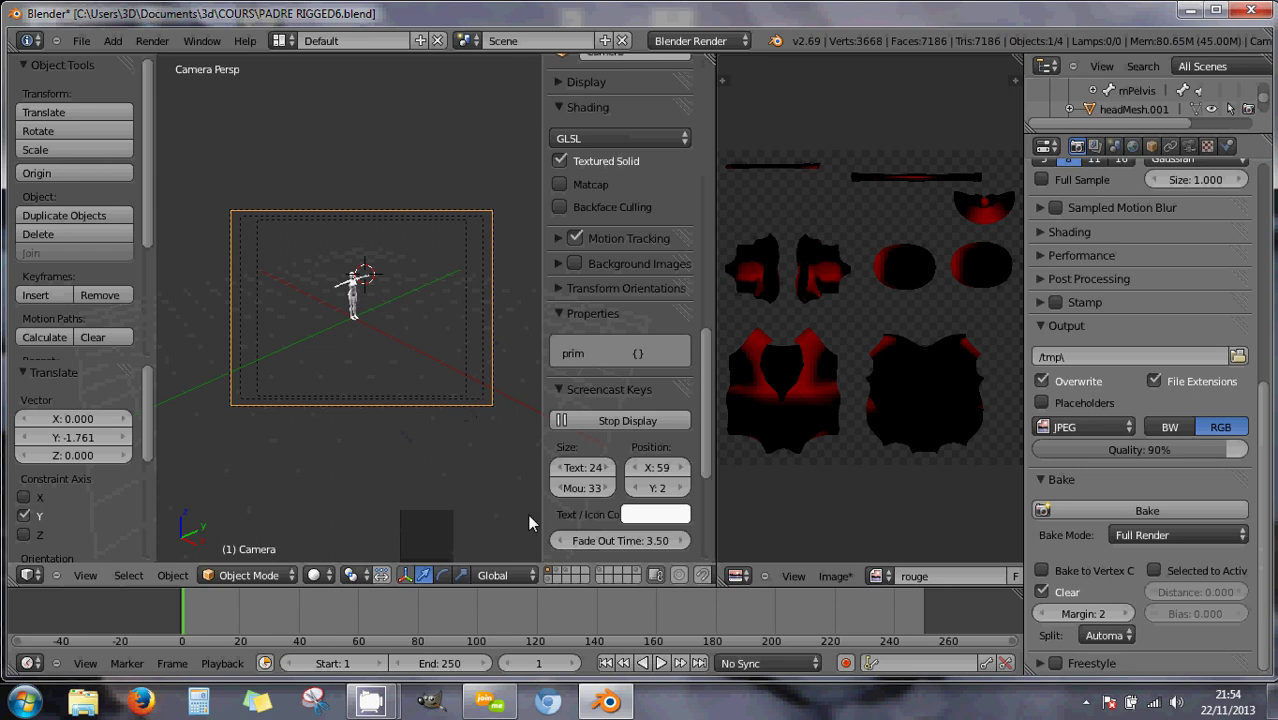
Move the camera to the Santa's layer, the first layer of the second row, and display that layer.
key(m)
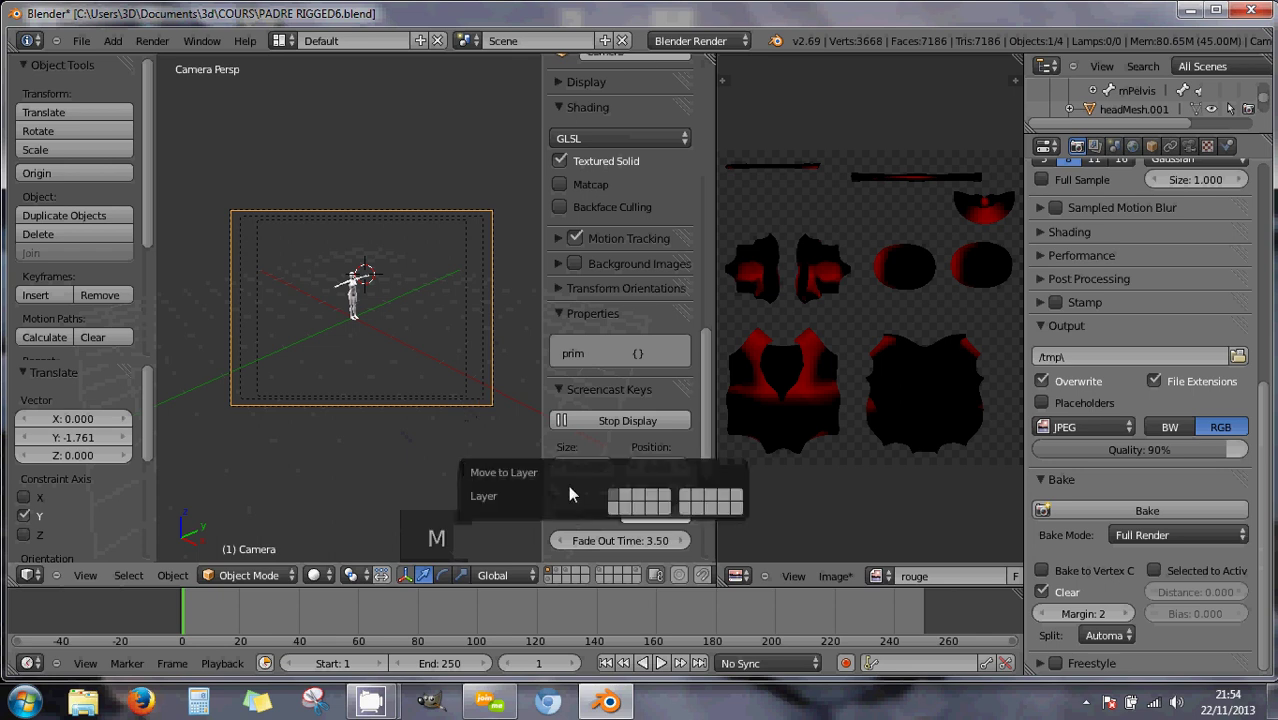
click(619, 512)
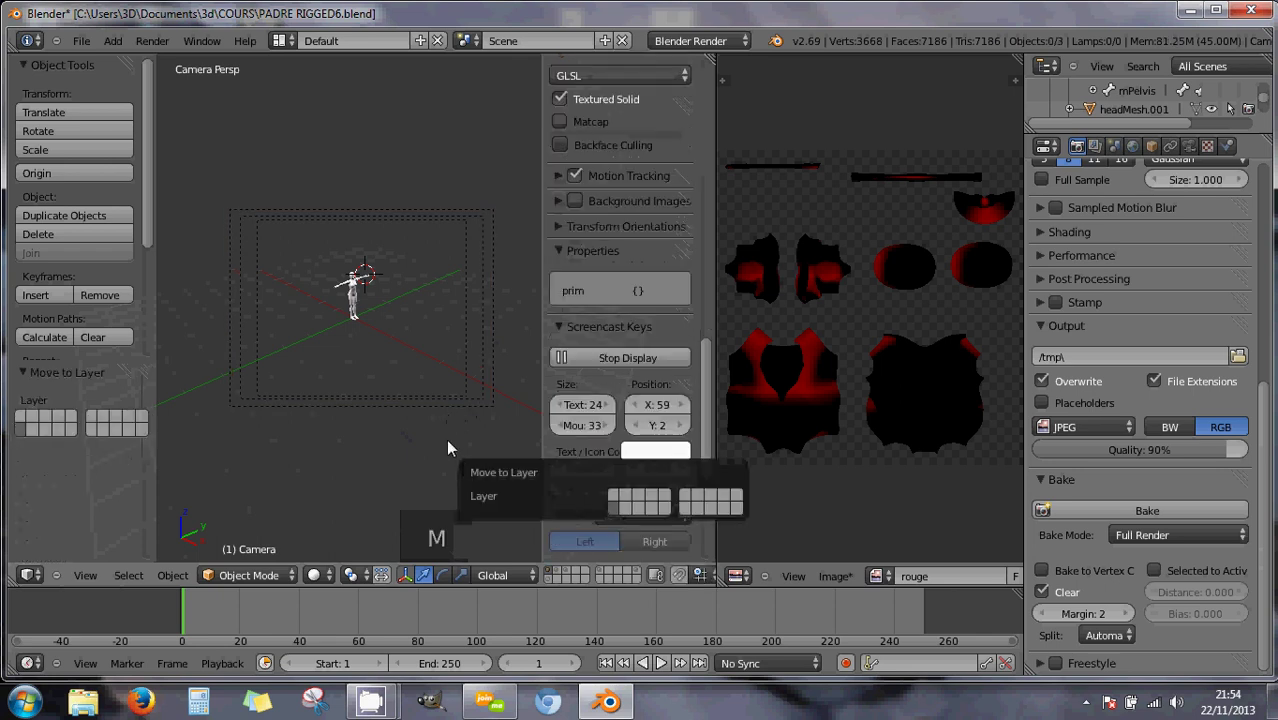
click(548, 578)
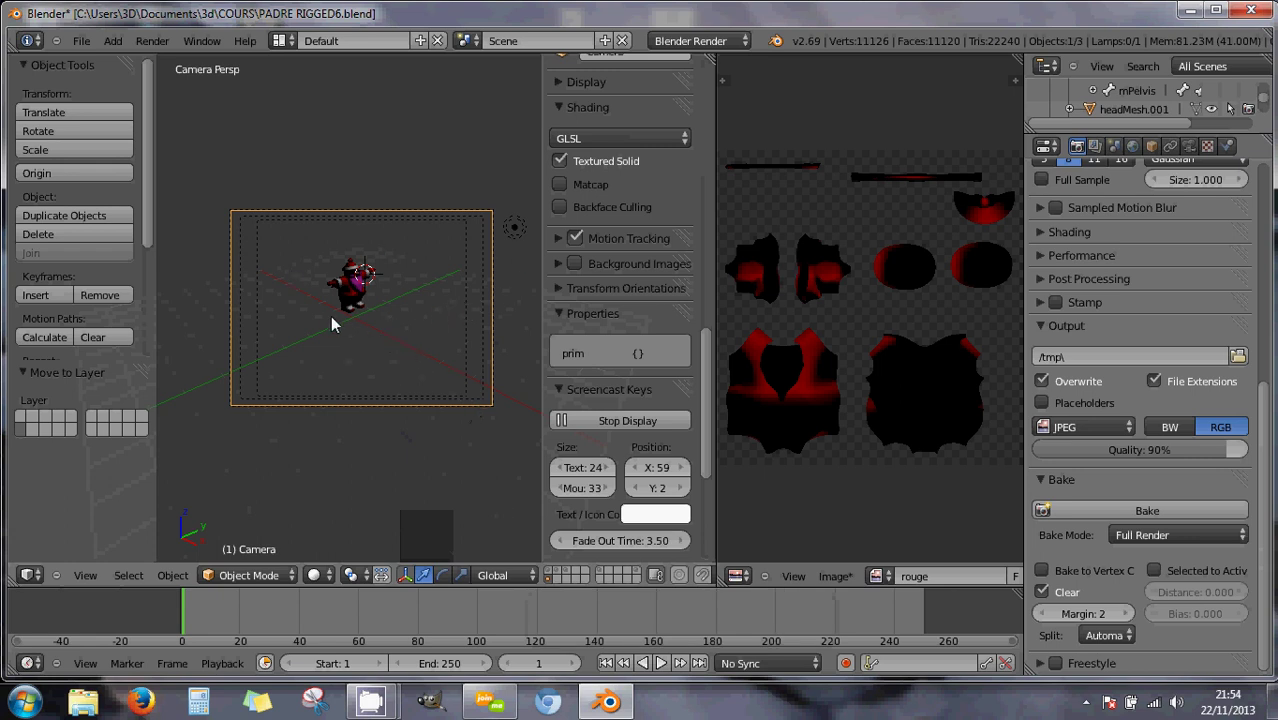
Render the current frame with the camera on the Santa's layer, examine the image and return to the 3D View.
key(F12)
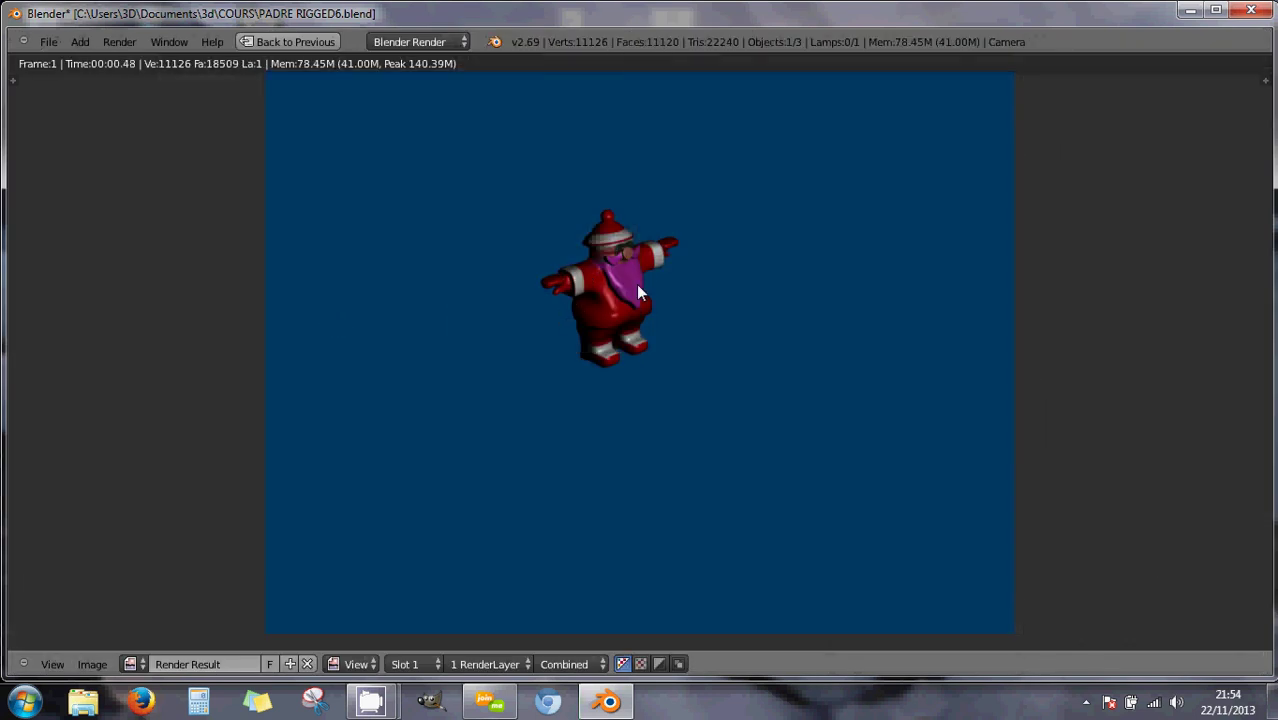
key(Escape)
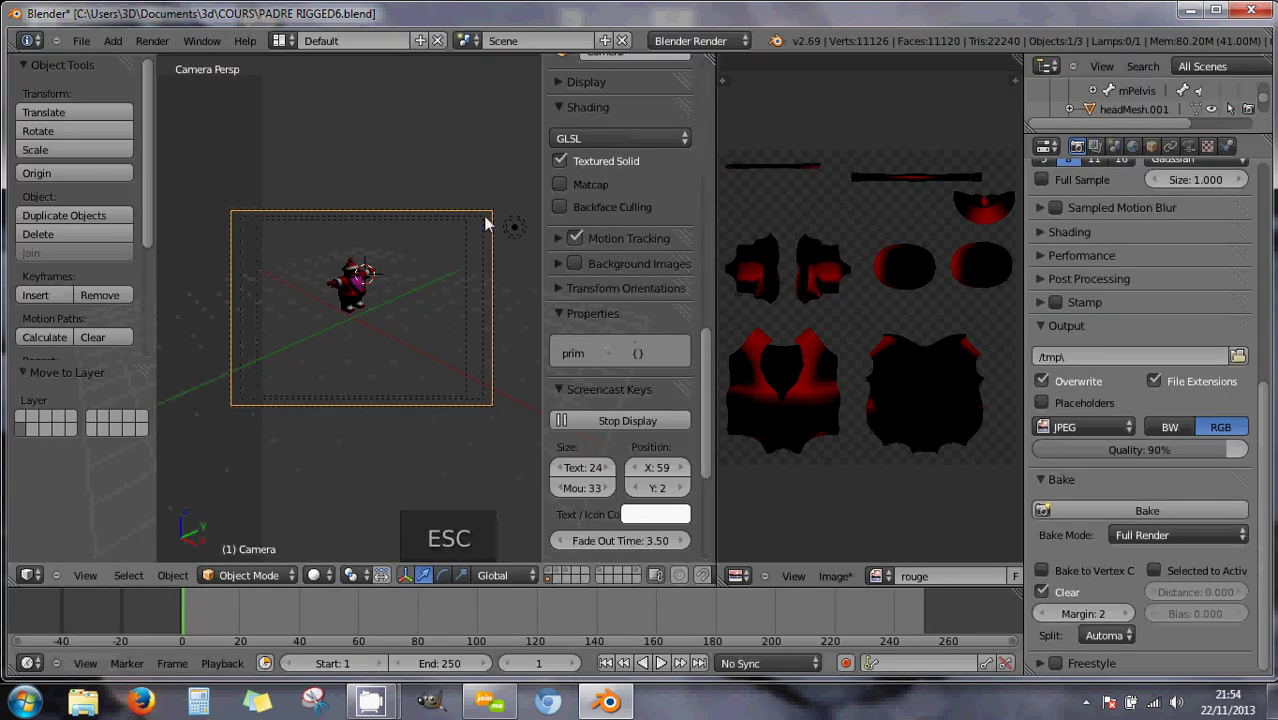
Enable Lock Camera to View and compare the user perspective with the camera view.
scroll(623, 222, up, 5)
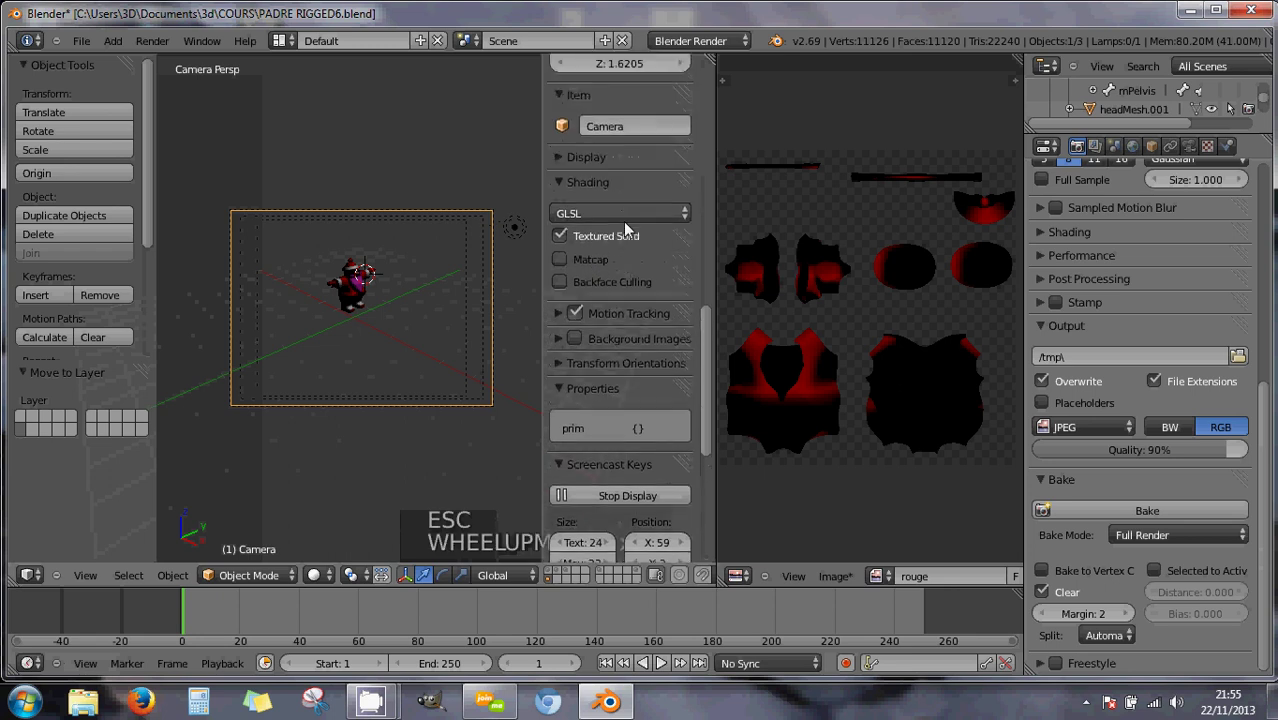
scroll(625, 229, up, 12)
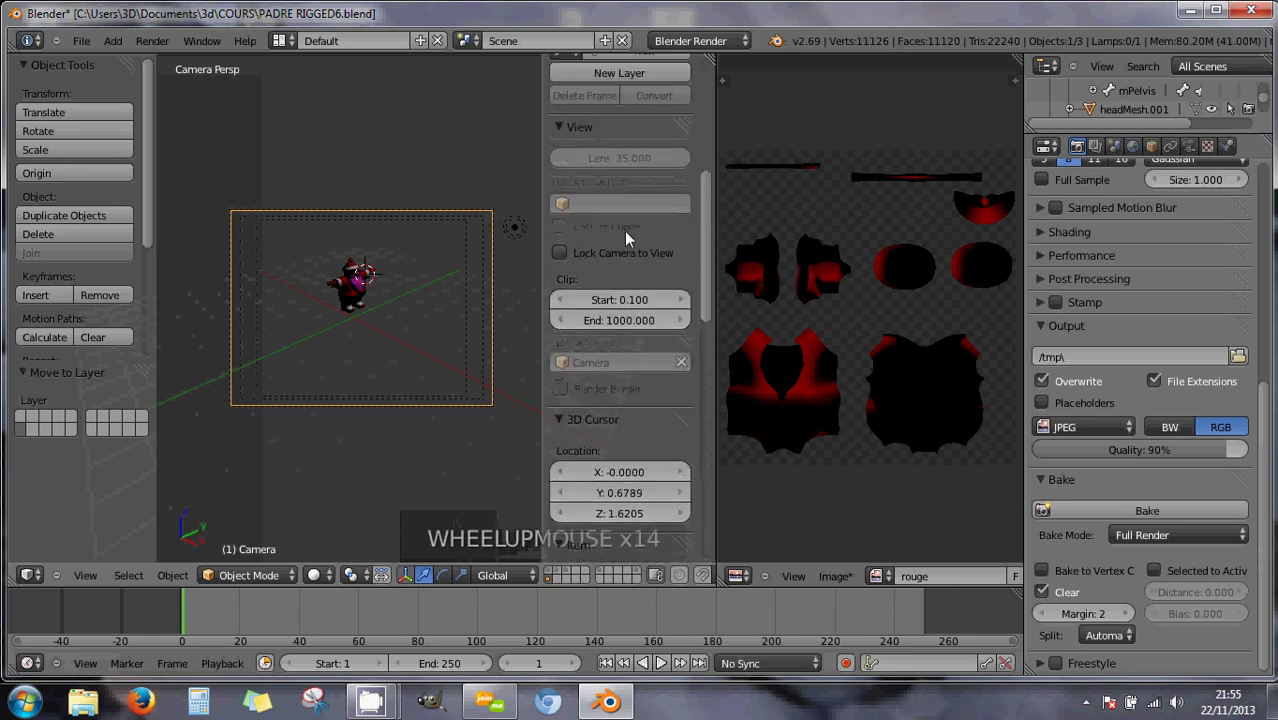
click(560, 253)
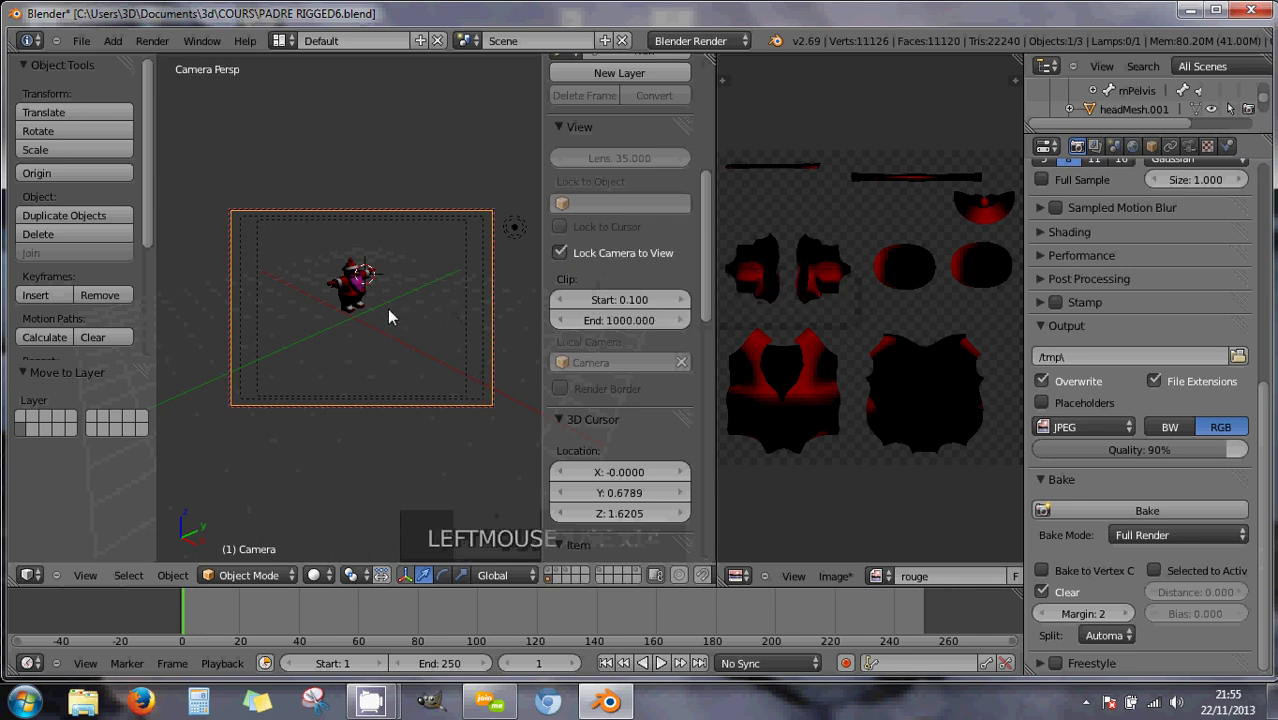
key(KP_0)
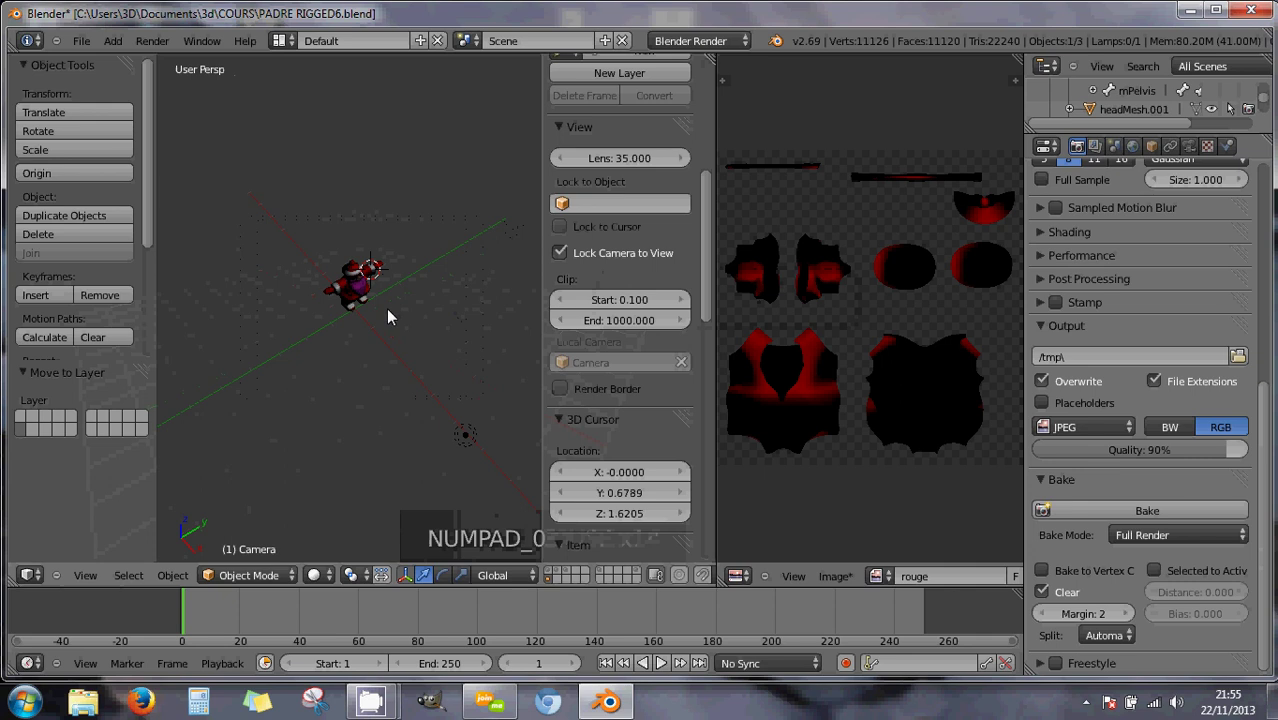
key(KP_0)
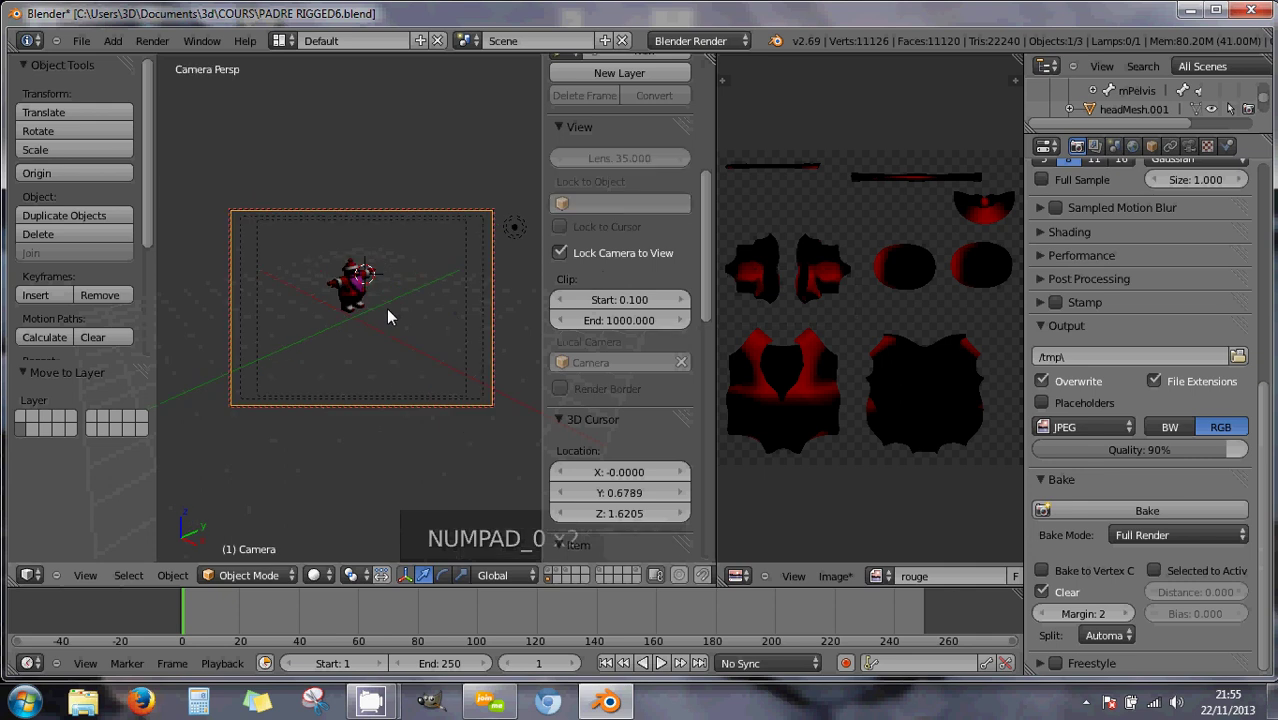
key(KP_0)
key(KP_0)
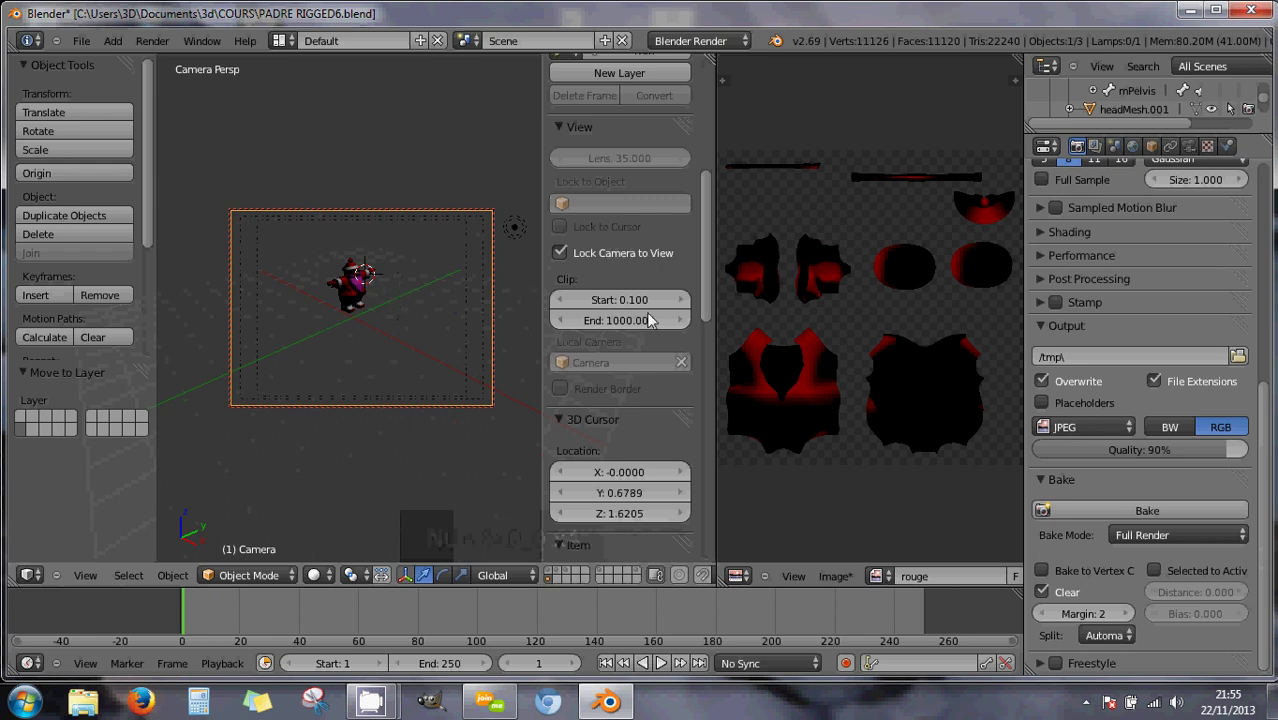
Widen the 3D View and reframe the locked camera so the whole Santa nearly fills the camera frame.
drag(716, 322, 892, 322)
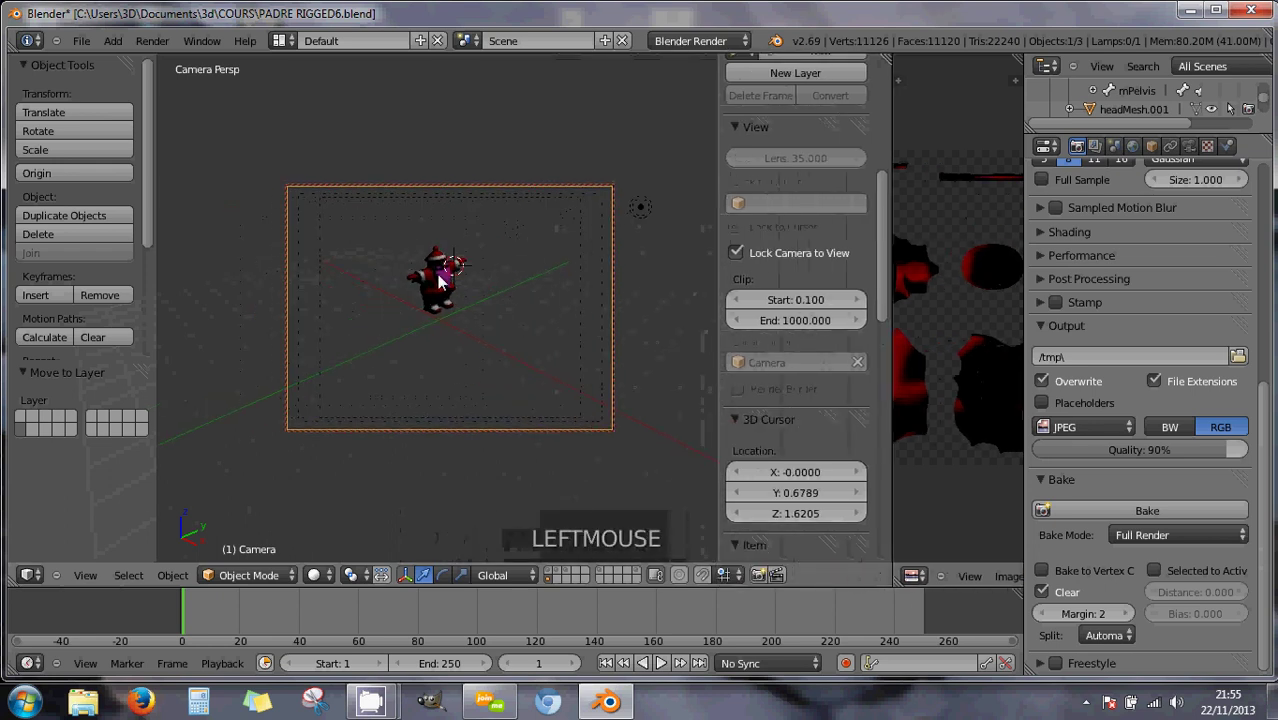
scroll(449, 300, up, 1)
scroll(449, 300, up, 9)
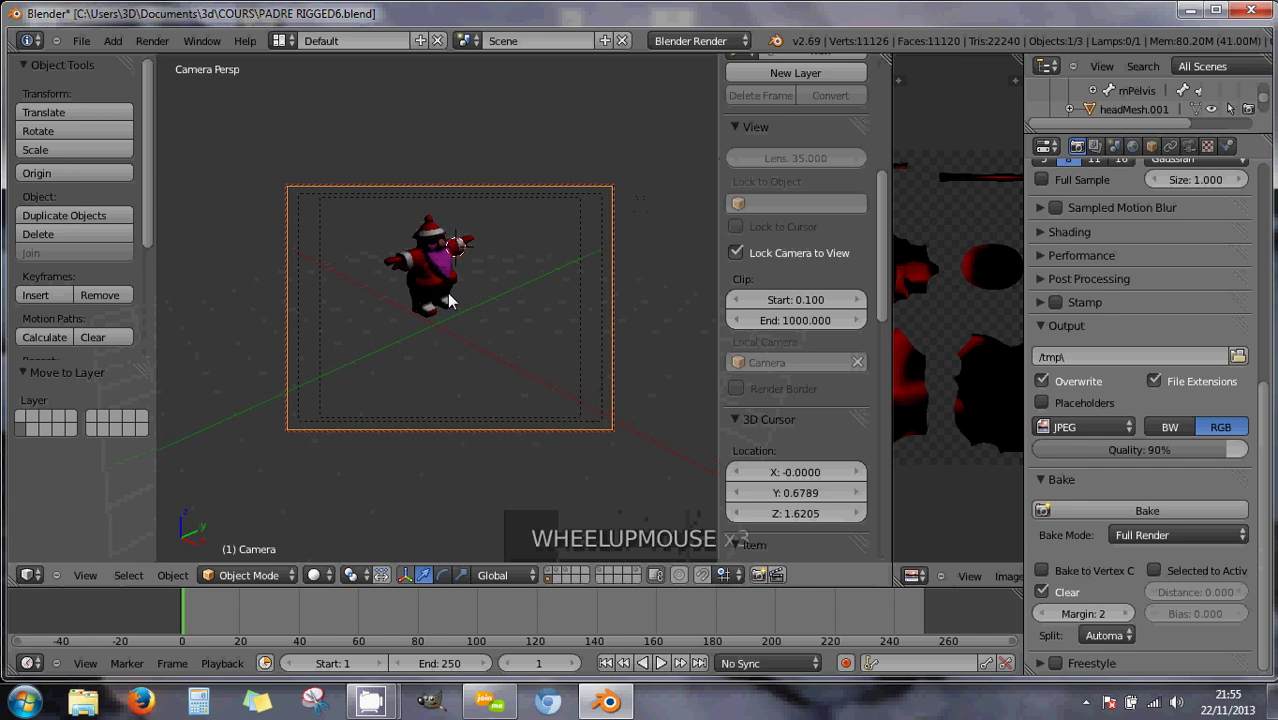
scroll(447, 297, up, 1)
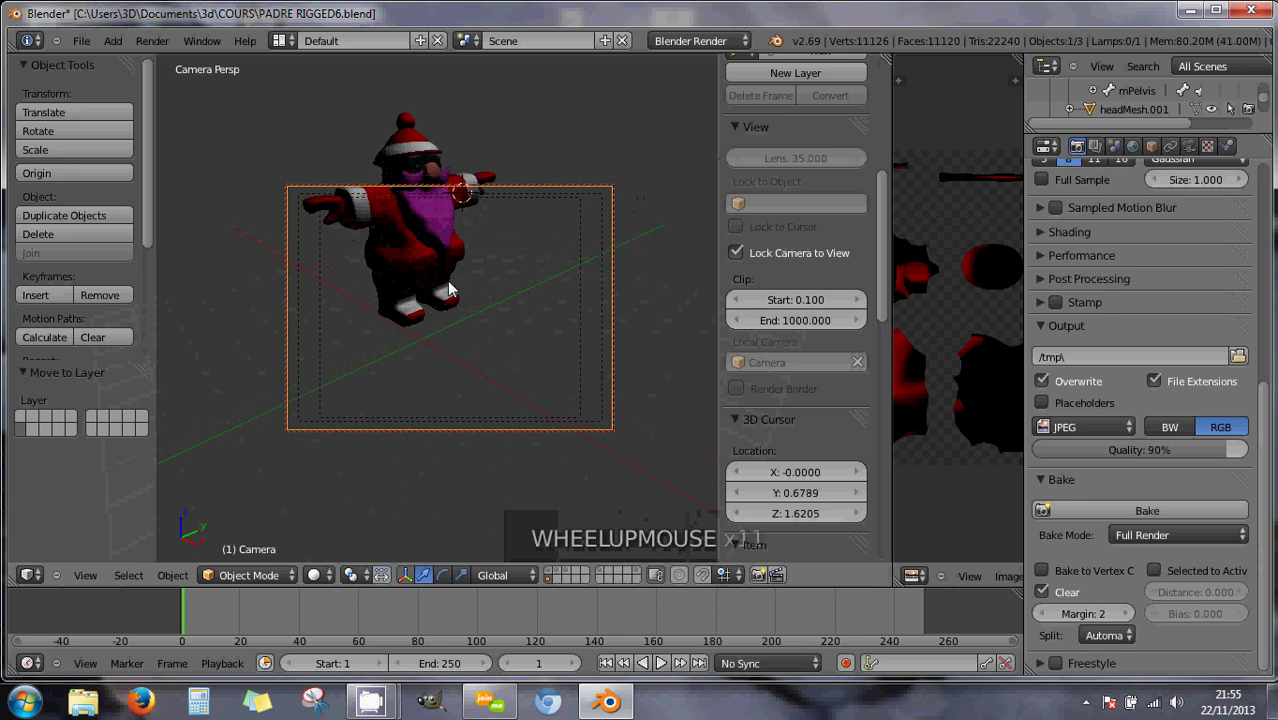
shift+middle_drag(431, 219, 514, 313)
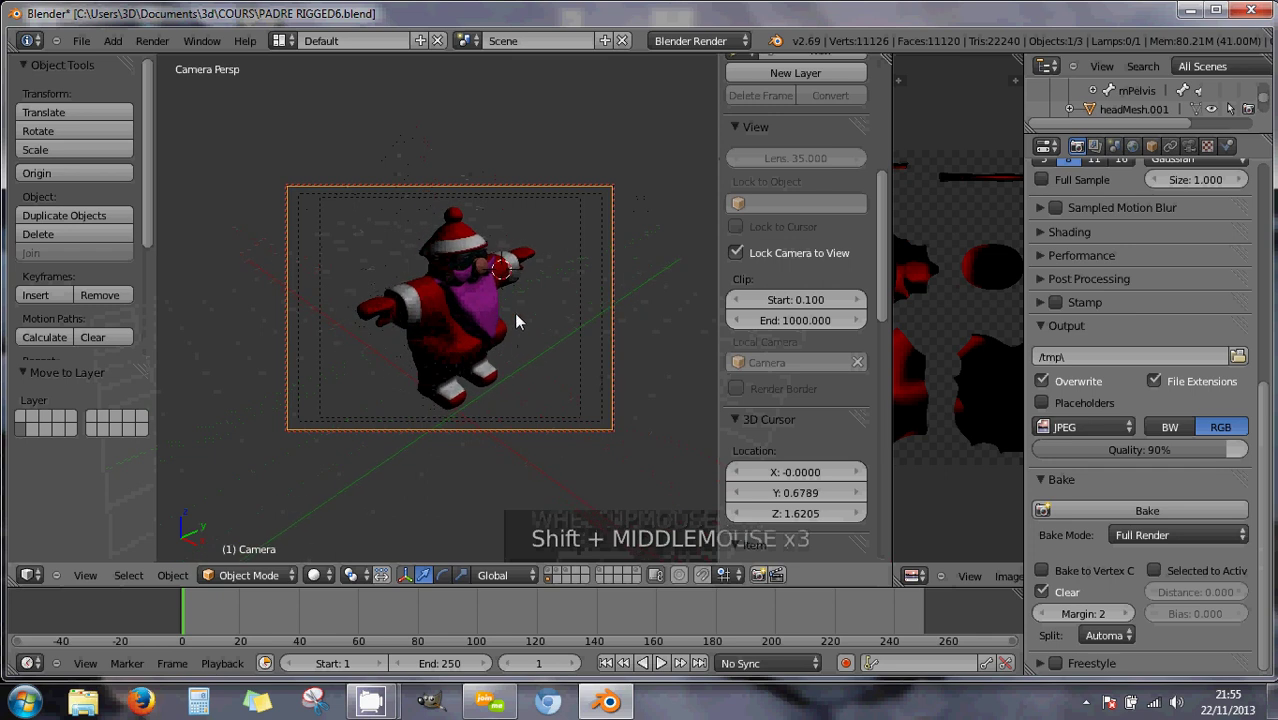
scroll(507, 313, up, 3)
scroll(507, 313, down, 1)
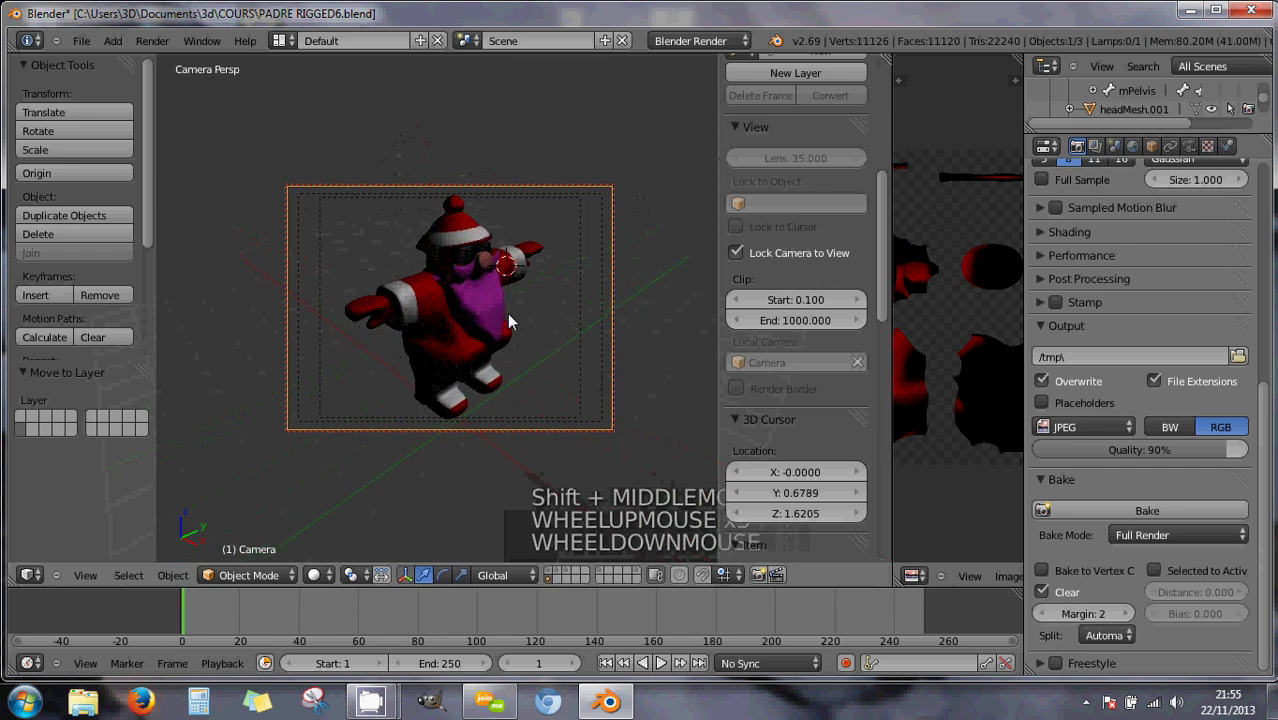
scroll(486, 313, down, 1)
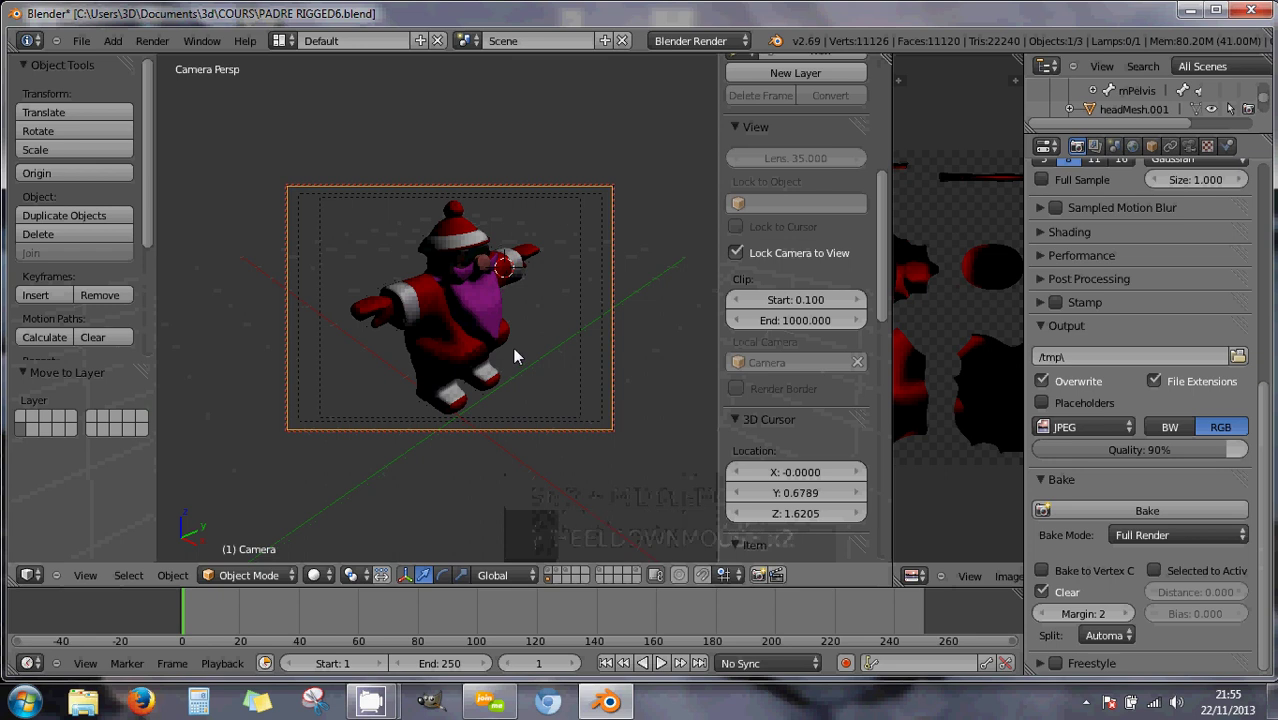
Render the reframed Santa twice from the camera, examine each image and return to the 3D View.
key(F12)
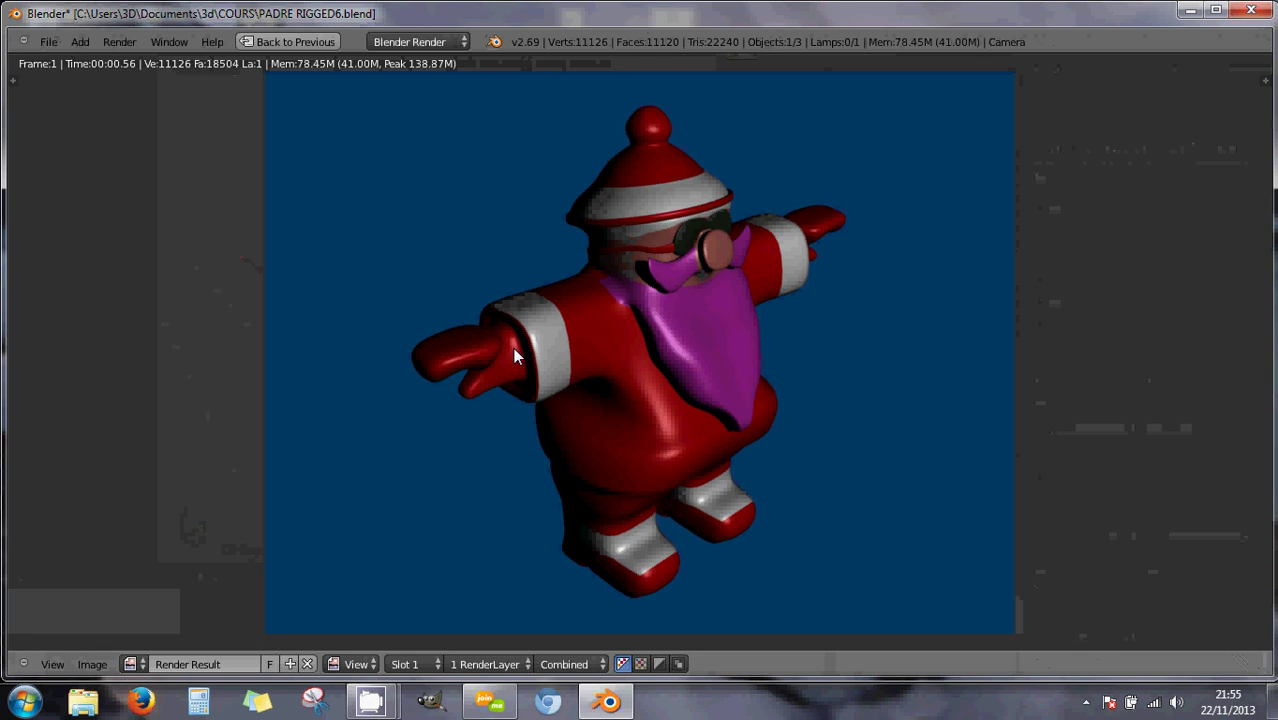
key(Escape)
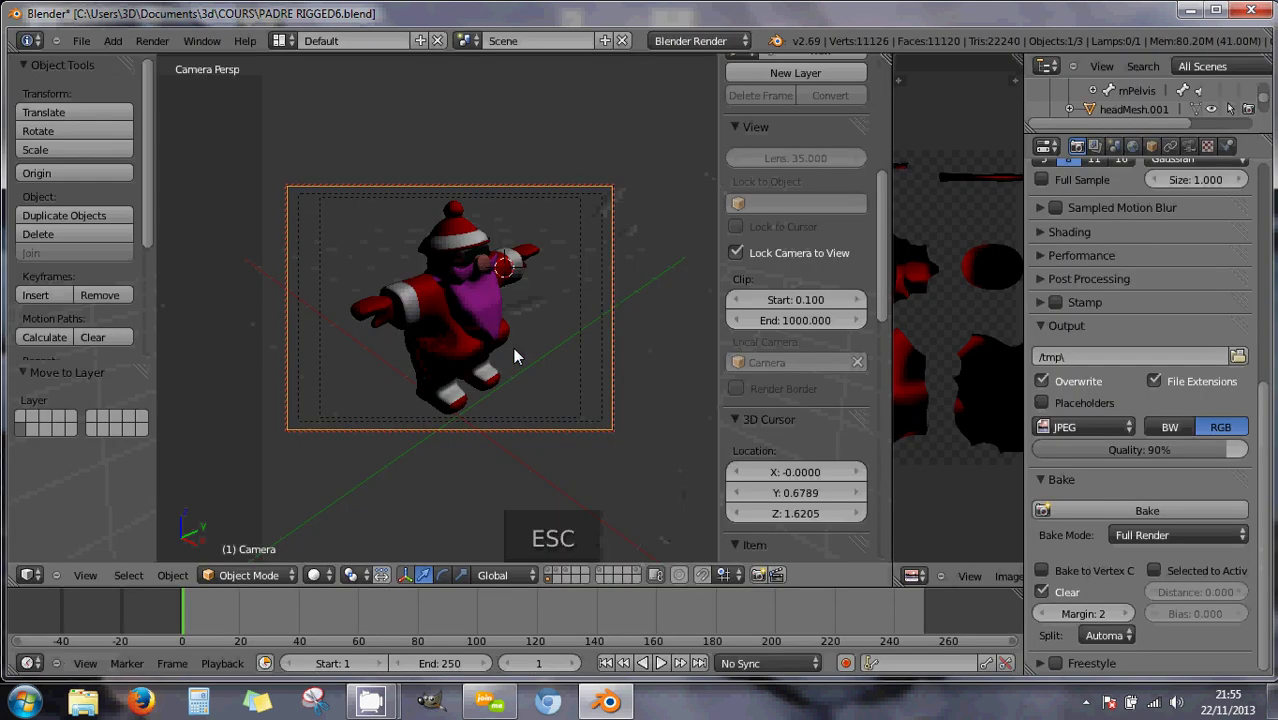
scroll(1114, 174, up, 10)
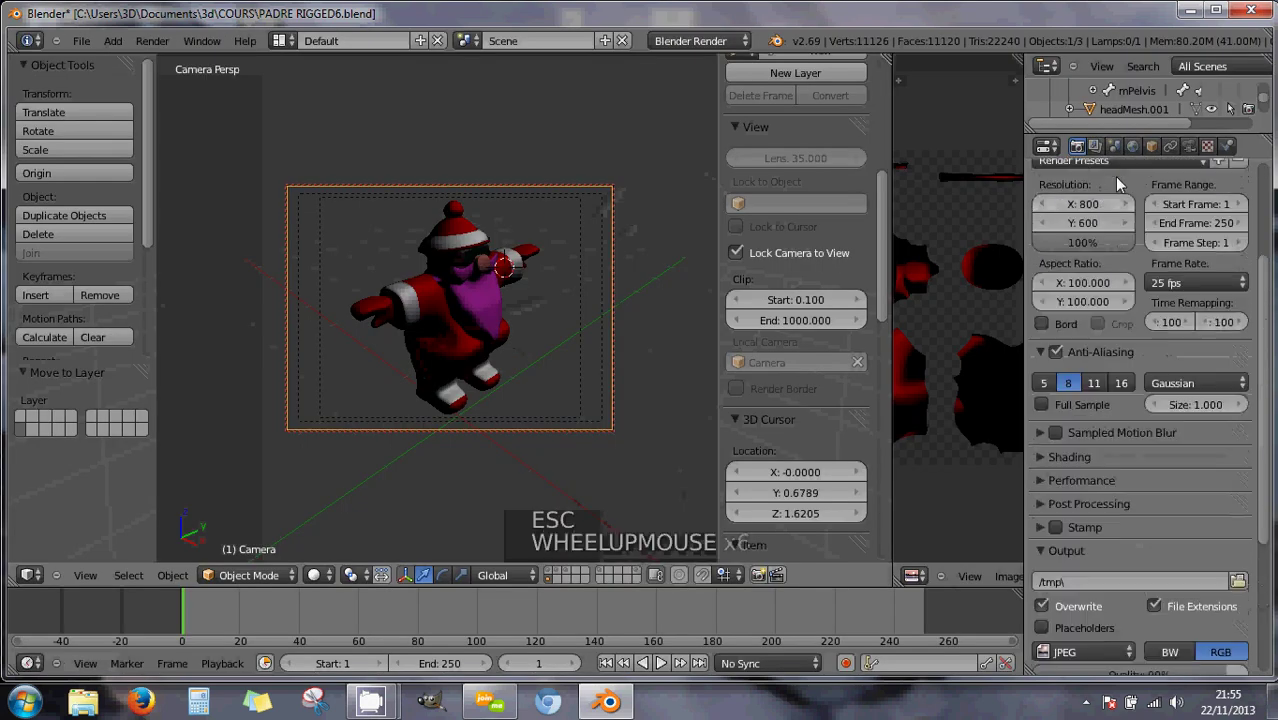
click(1078, 147)
scroll(1093, 225, up, 1)
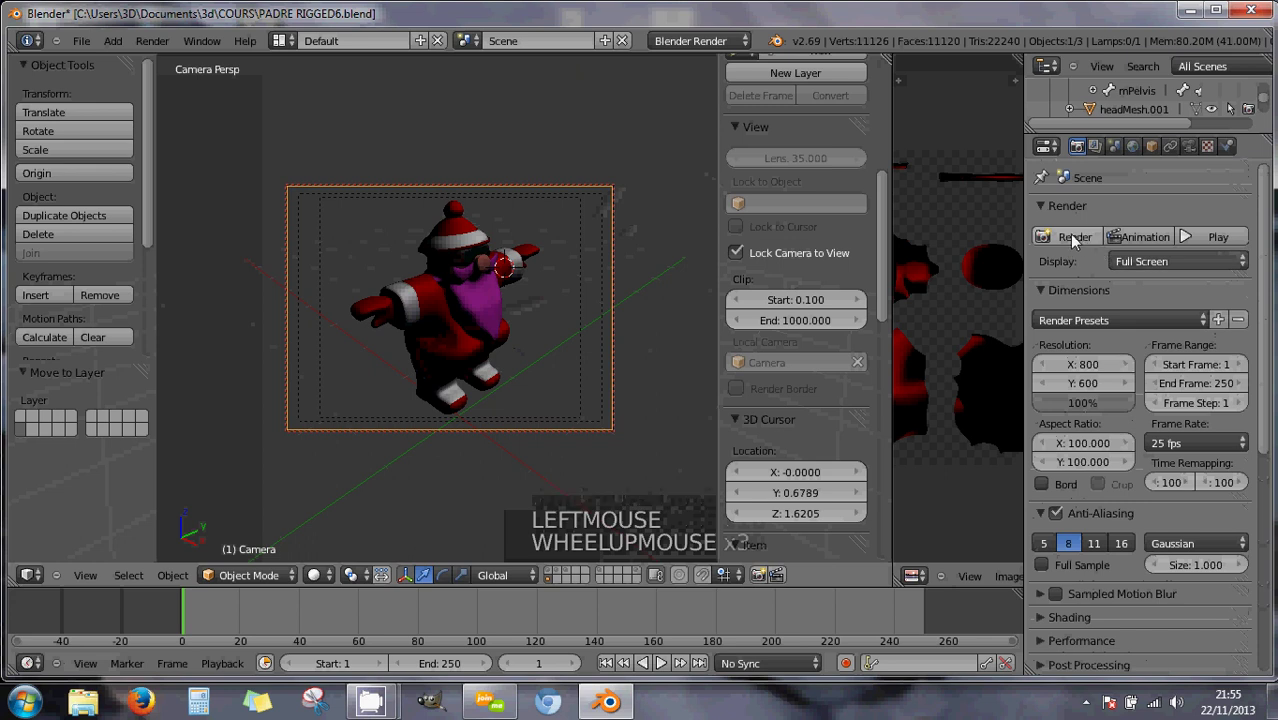
scroll(1079, 236, up, 1)
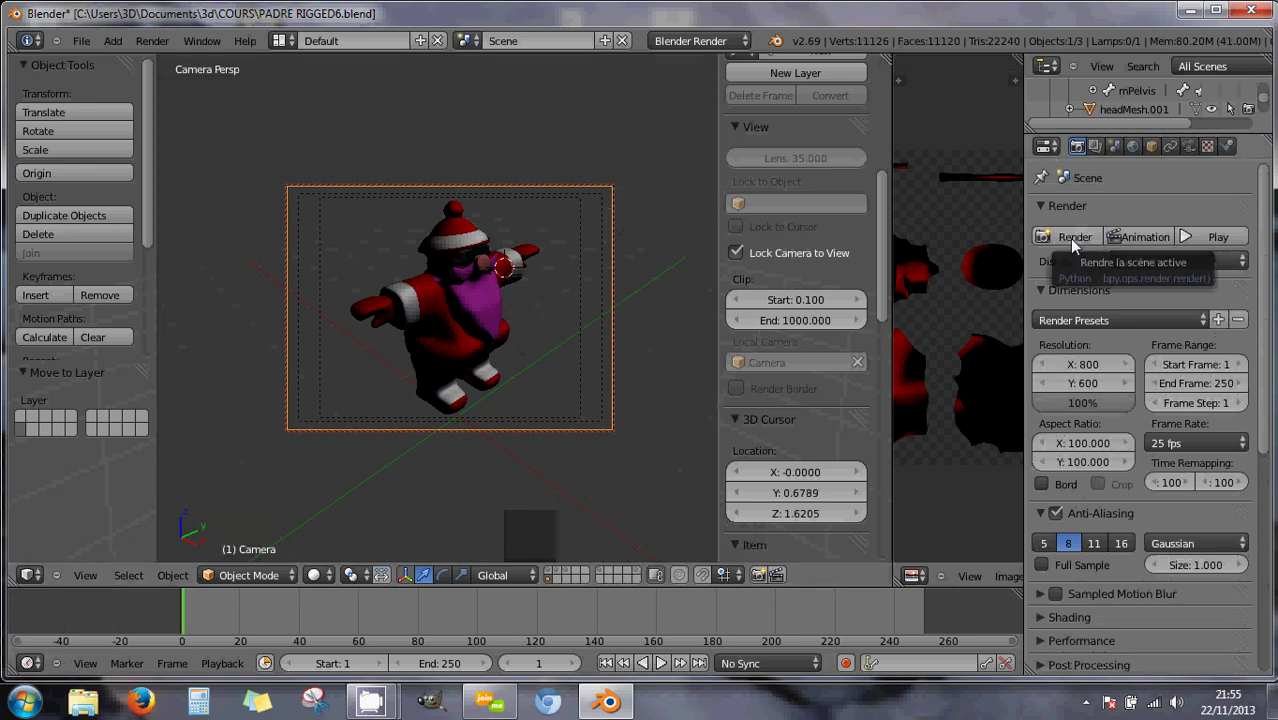
click(1072, 240)
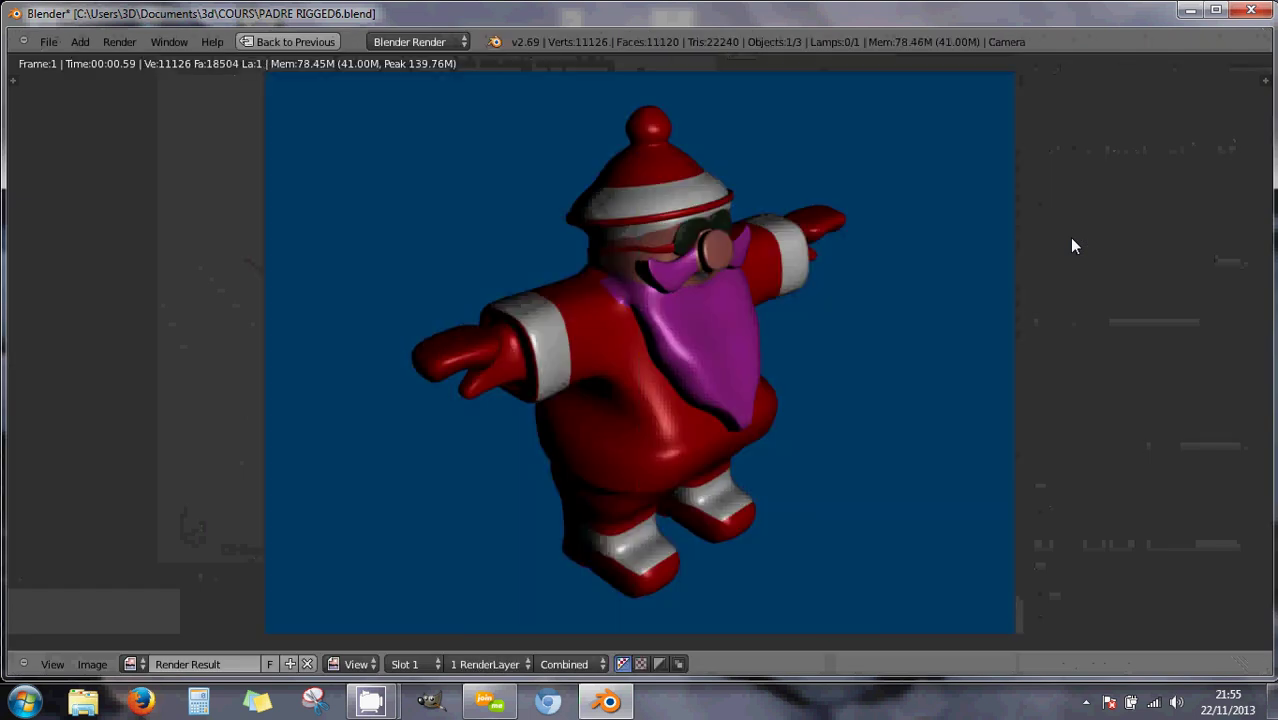
key(Escape)
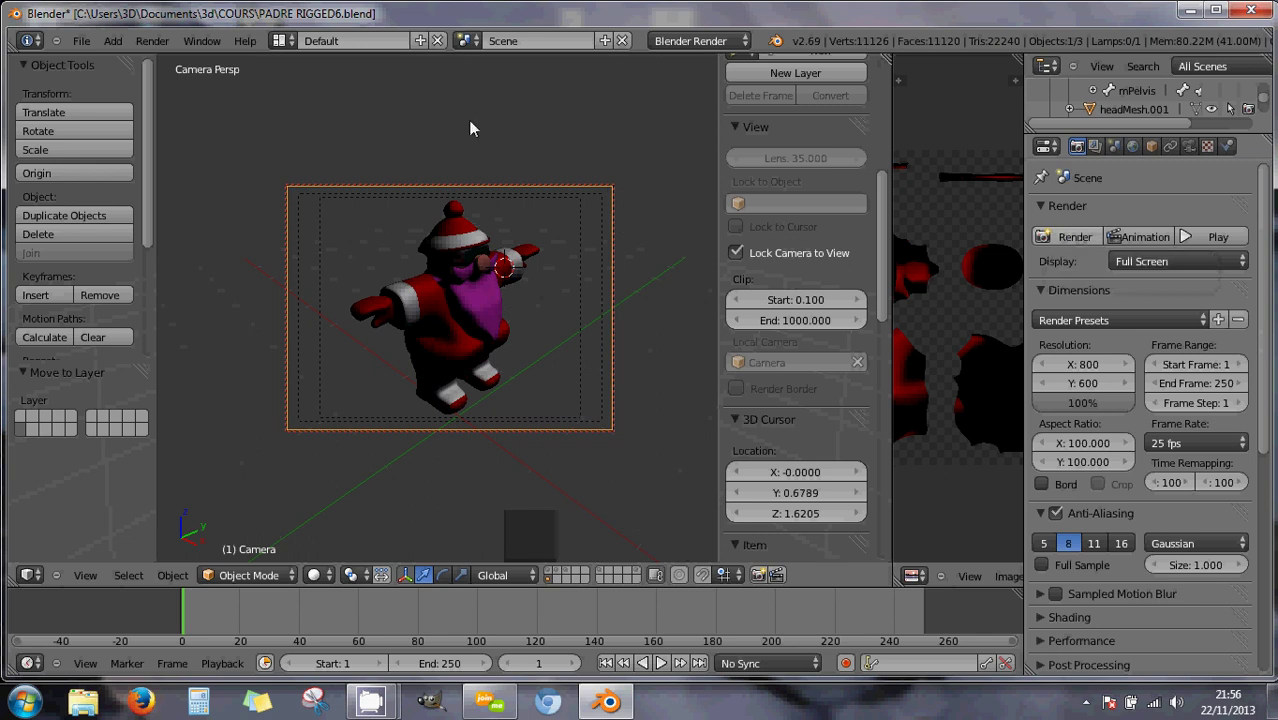
Open the Input section of the User Preferences and search the key bindings for "render".
click(82, 42)
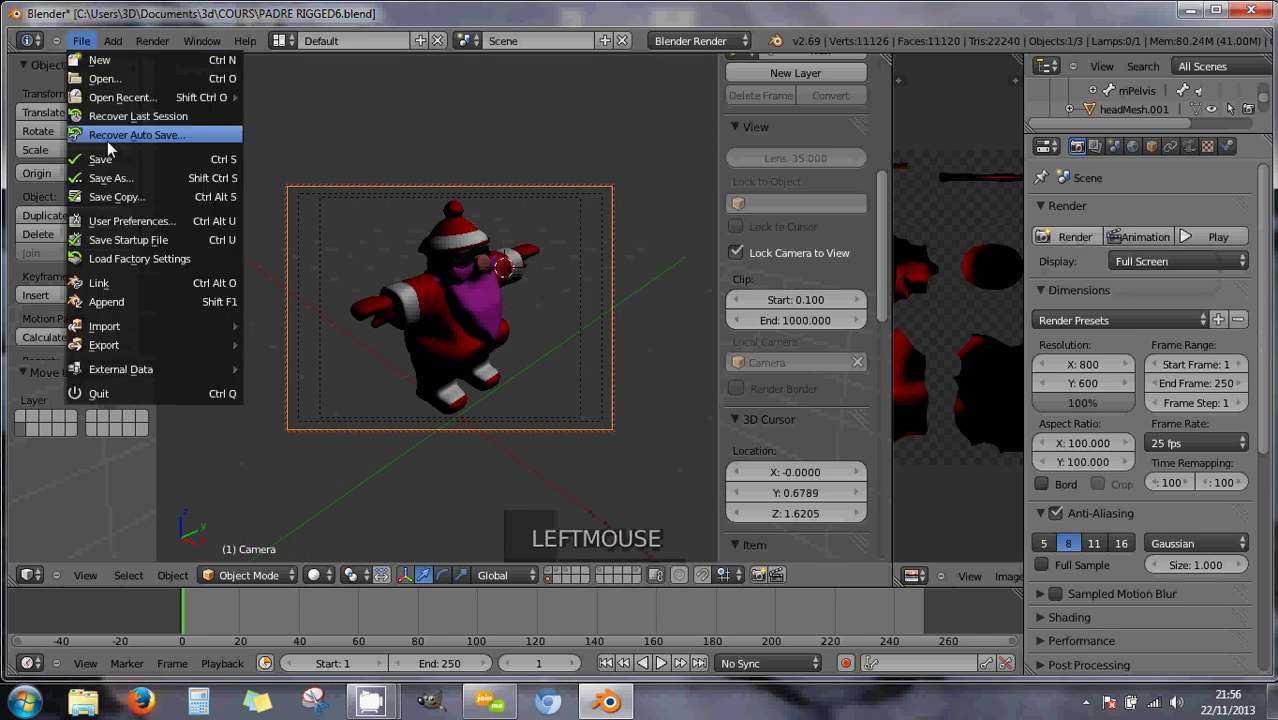
click(131, 223)
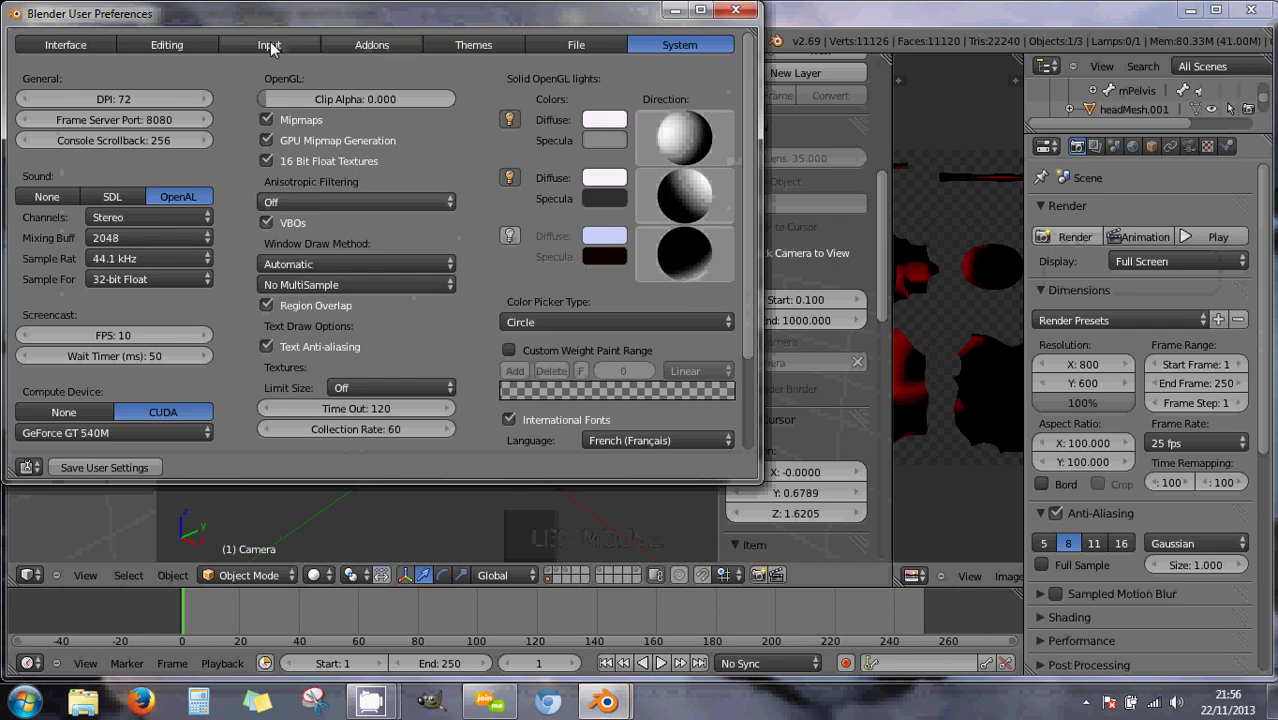
click(295, 43)
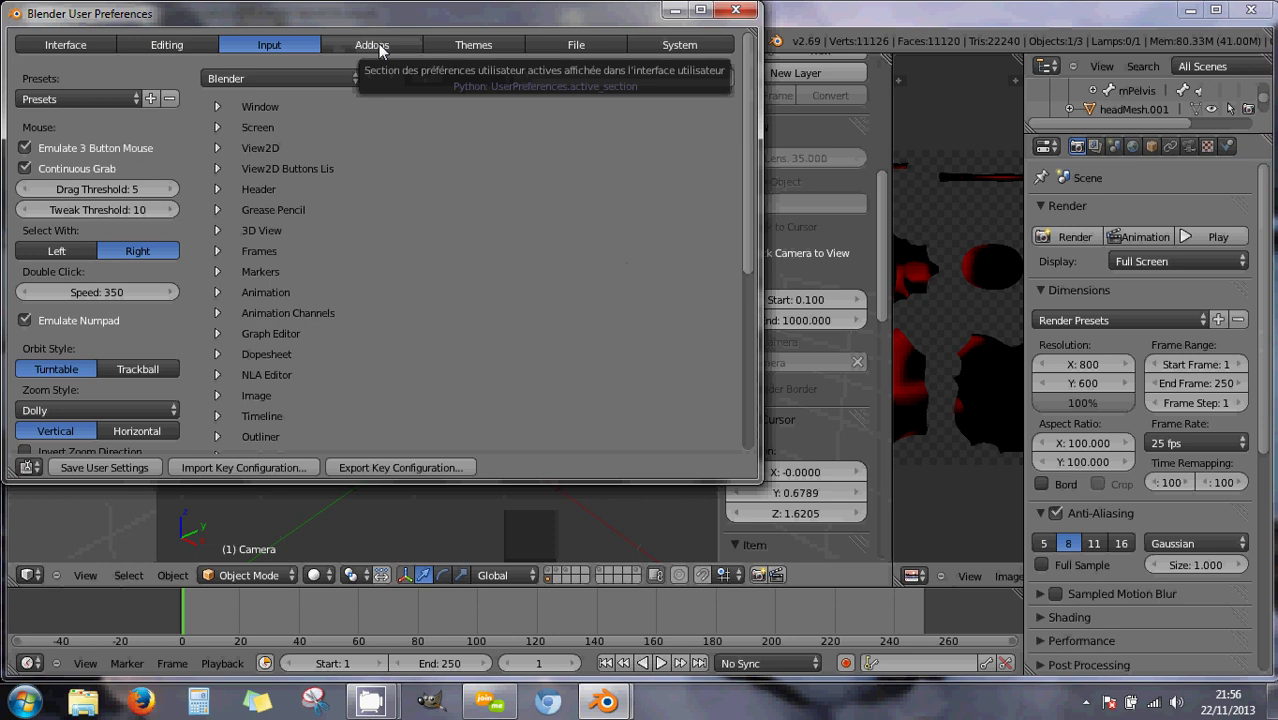
drag(326, 16, 366, 67)
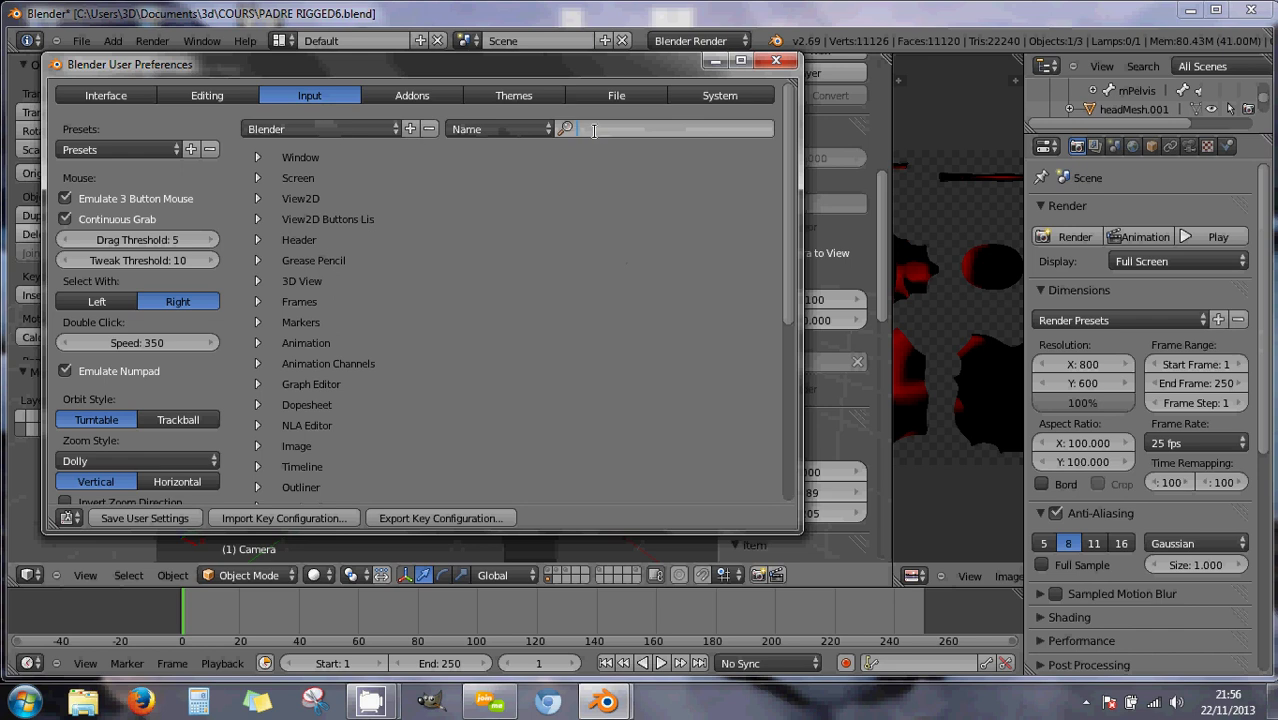
text(render)
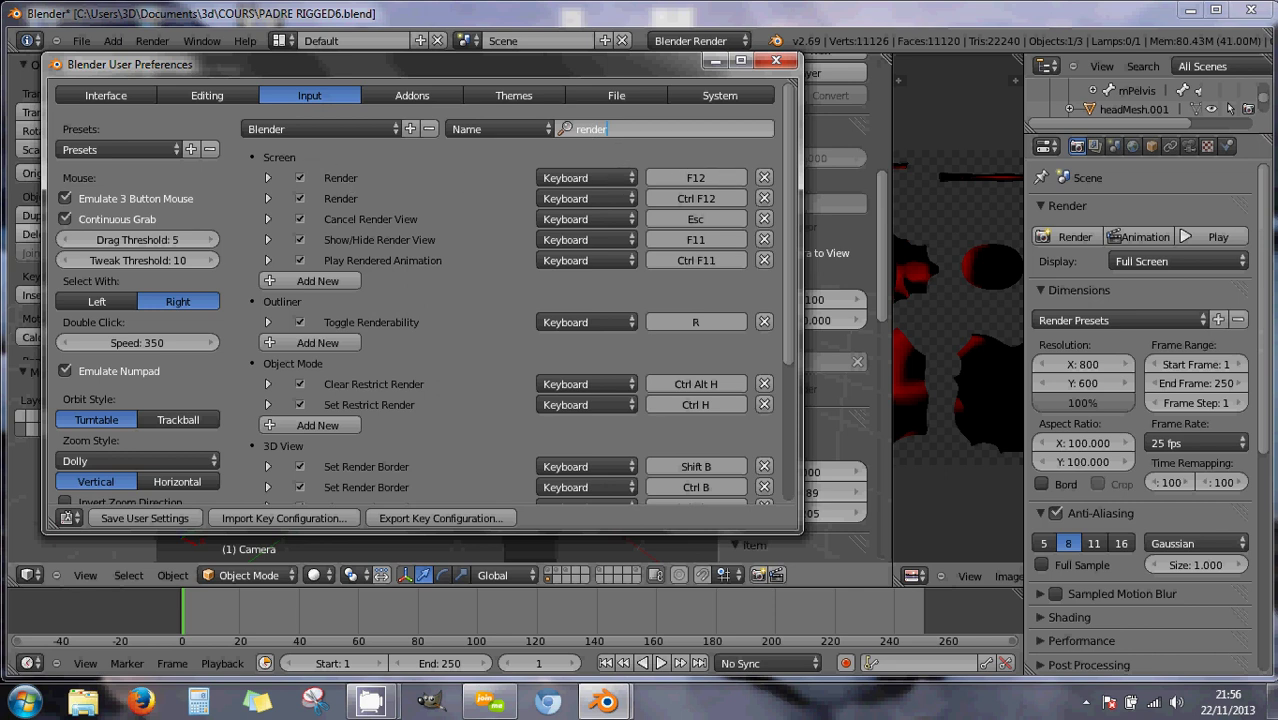
Assign F12 to the first Render key binding under Screen and close the preferences.
click(718, 178)
click(700, 179)
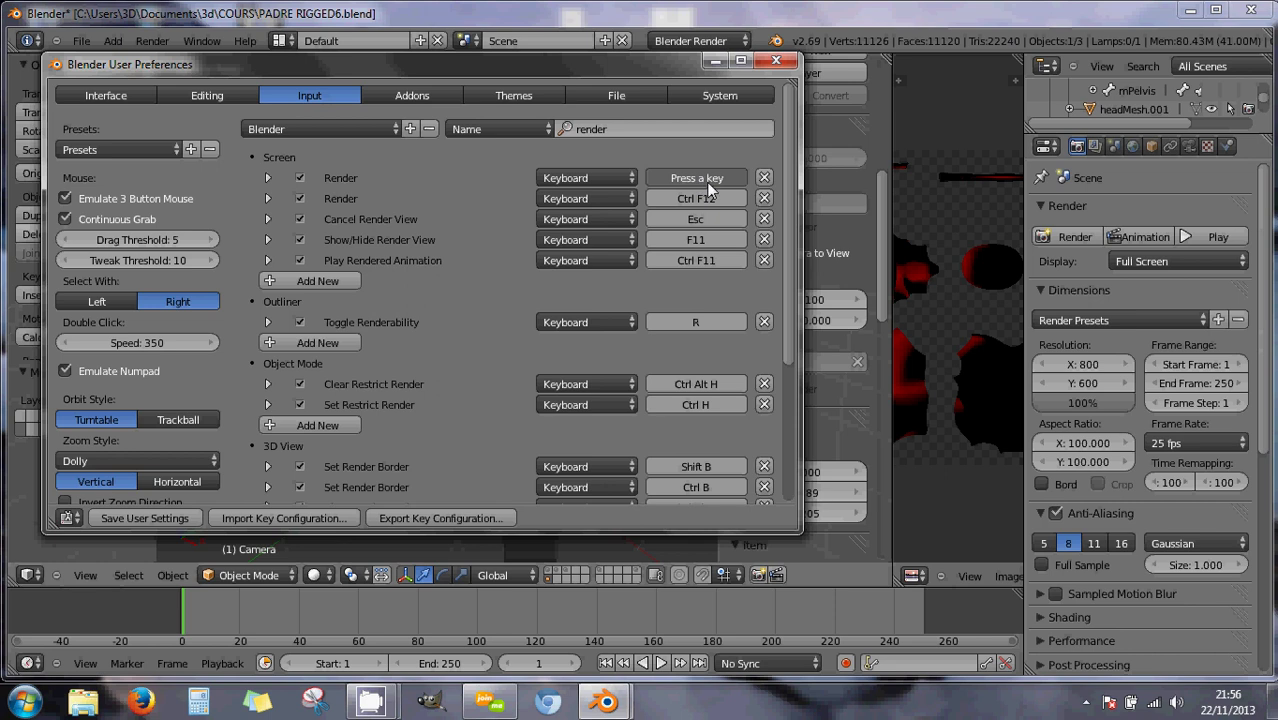
key(F12)
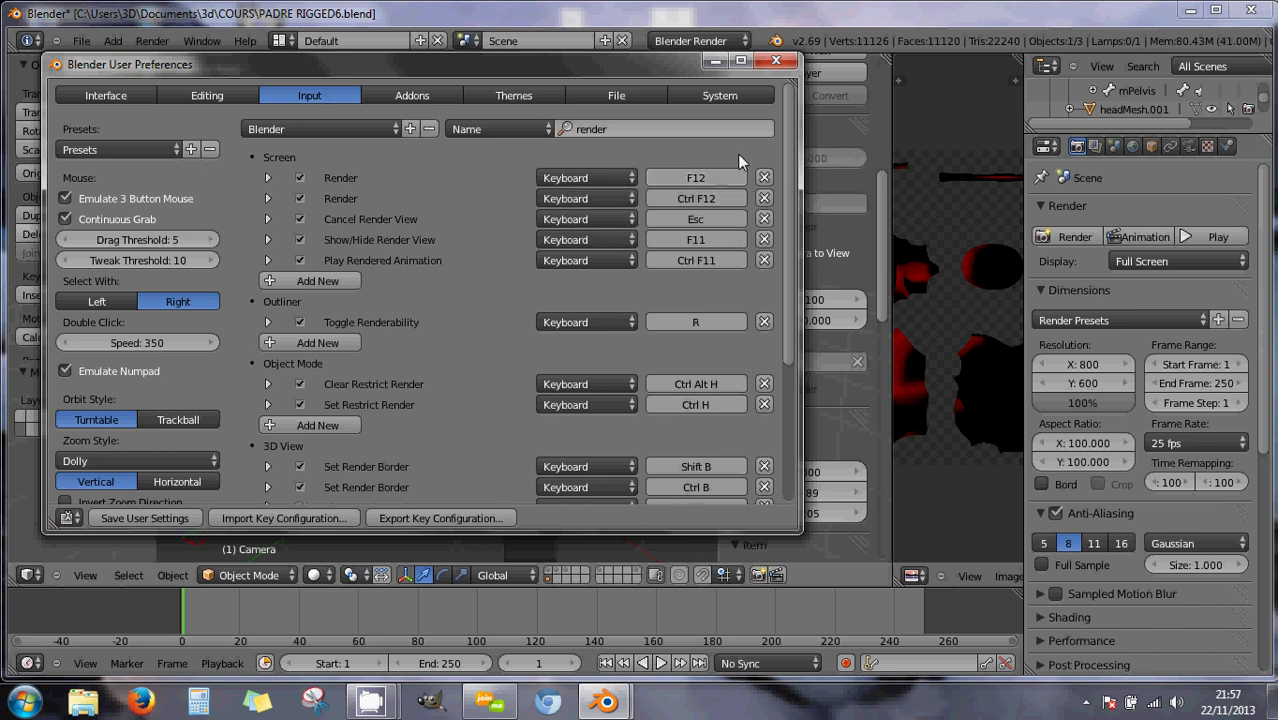
click(782, 63)
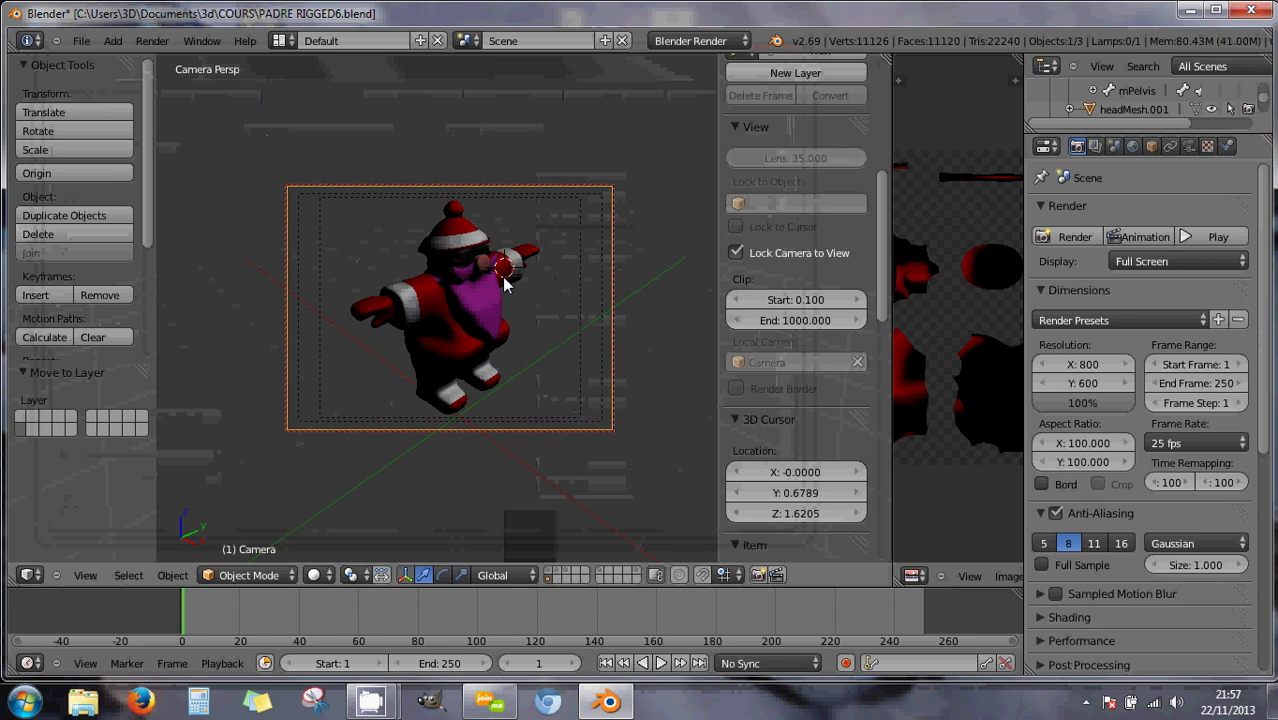
Render the current frame with the F12 binding in place, examine the result and return to the 3D View.
key(F12)
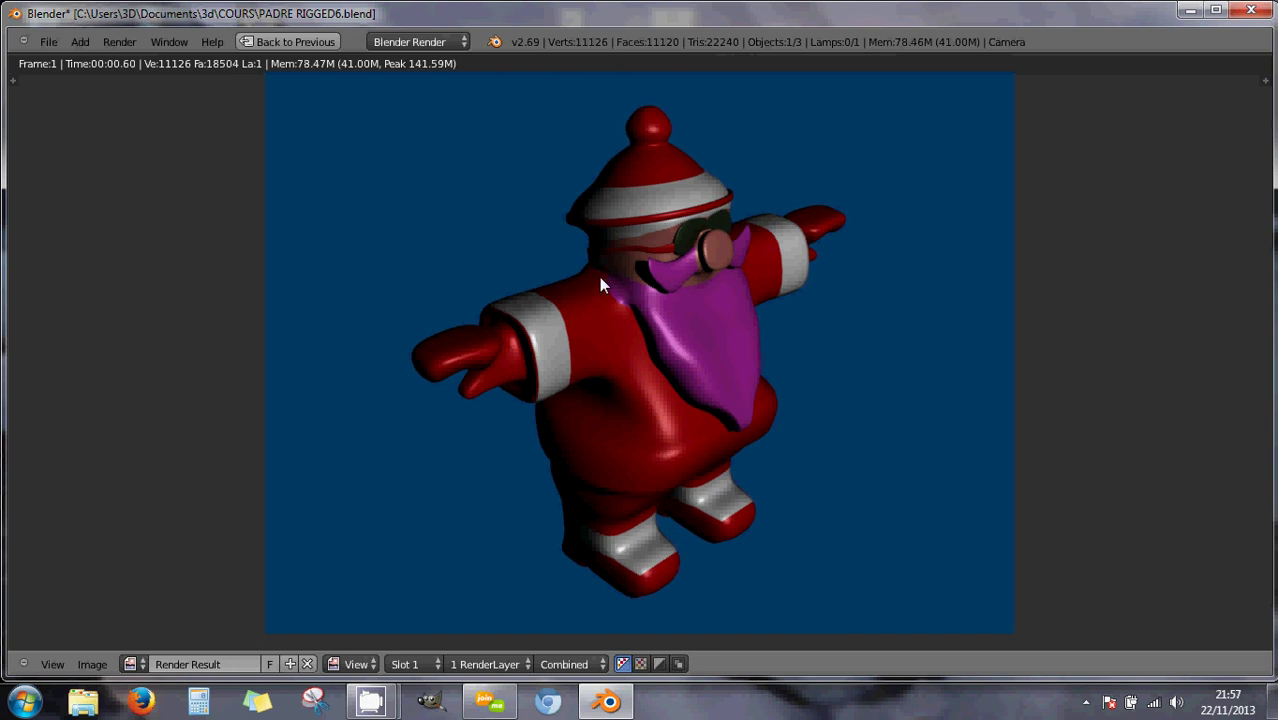
key(Escape)
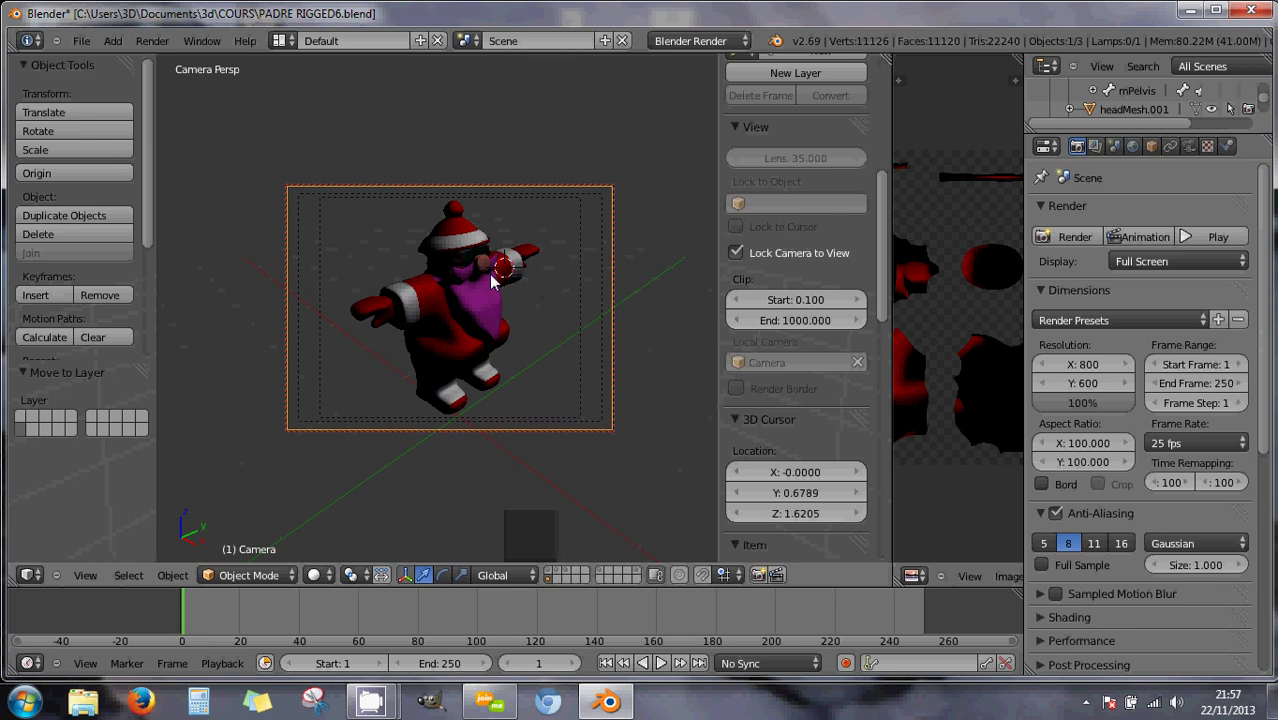
Add a Hemi lamp in top view behind the Santa, at about X -3.692, Y 2.888.
key(KP_7)
scroll(491, 276, down, 13)
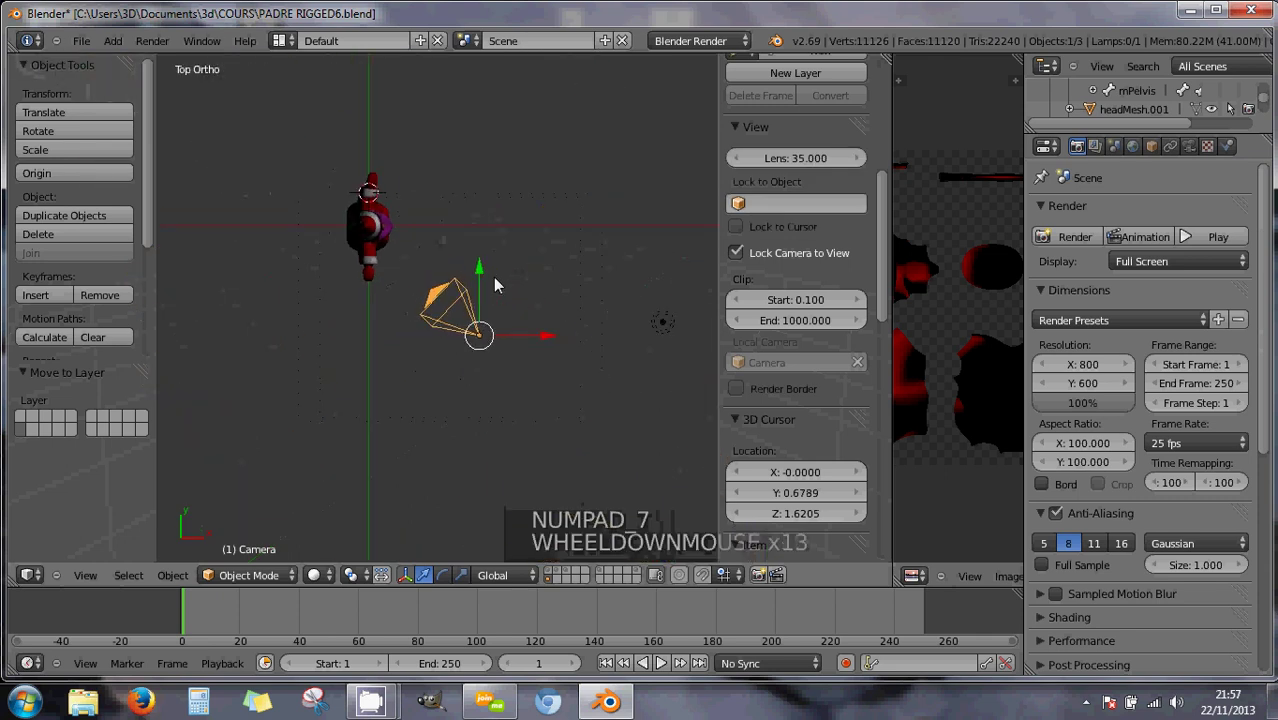
scroll(493, 277, down, 2)
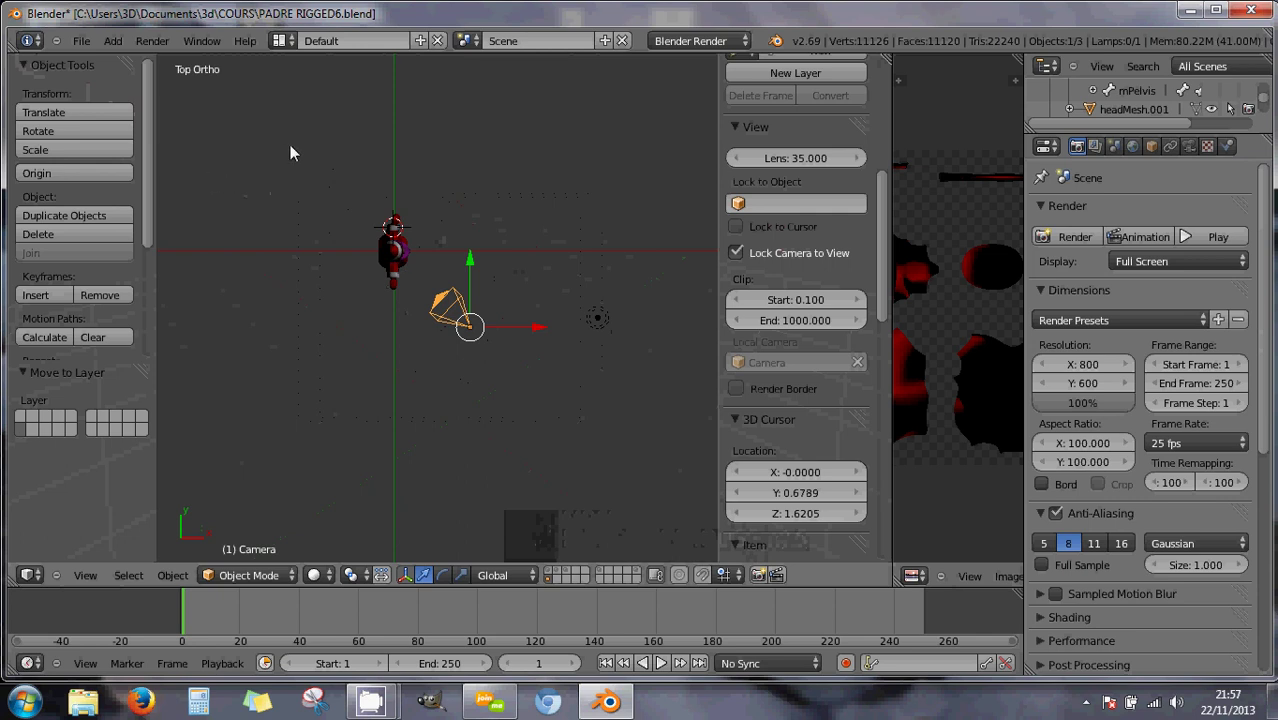
right_click(600, 318)
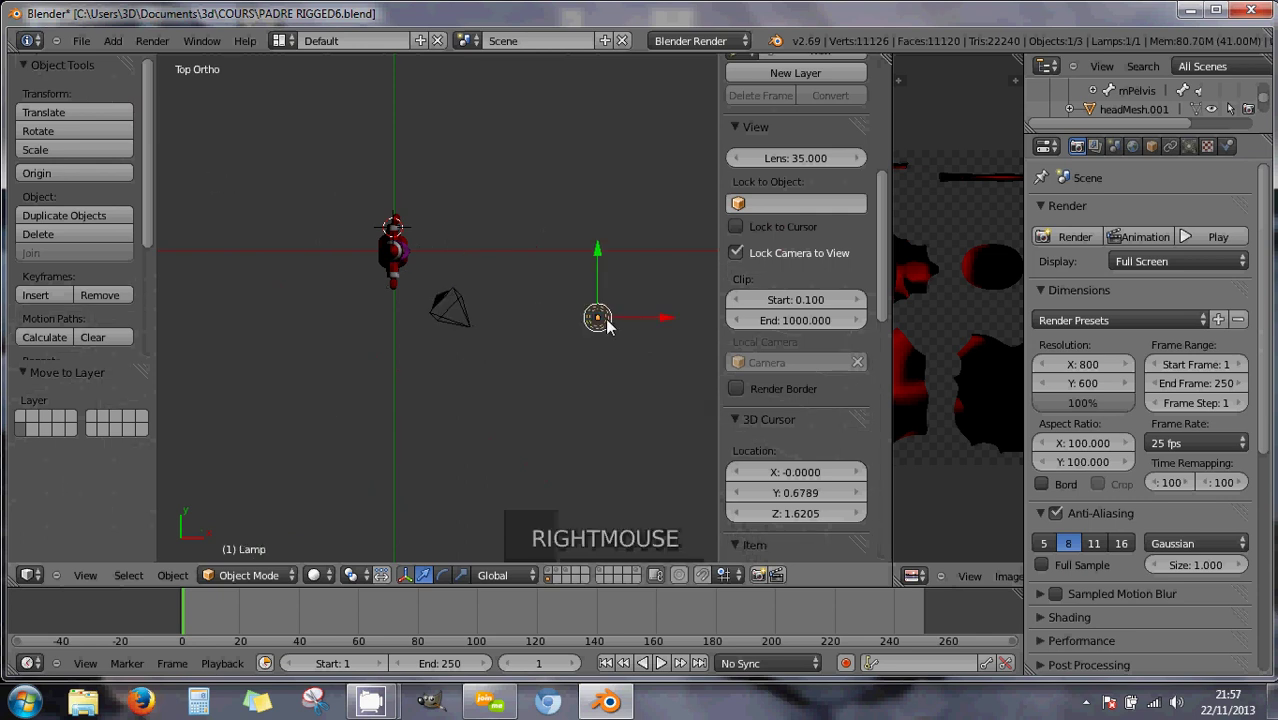
click(265, 150)
key(shift+a)
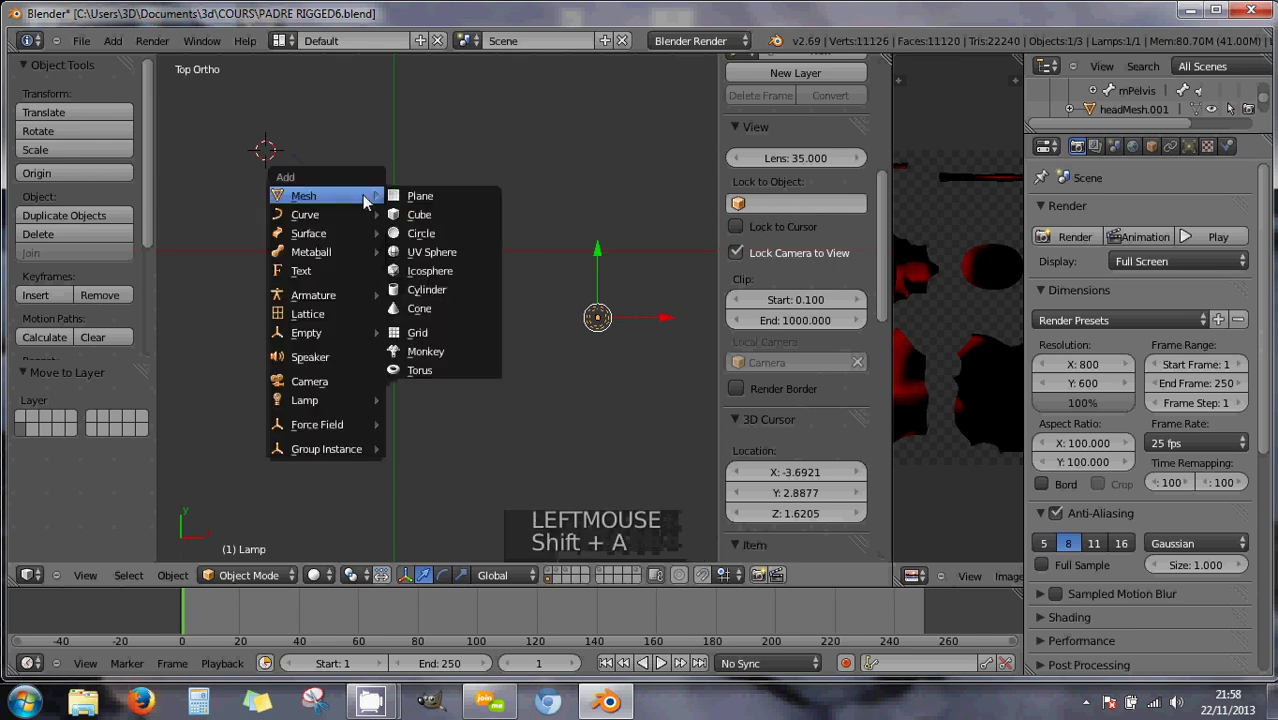
mouse_move(328, 399)
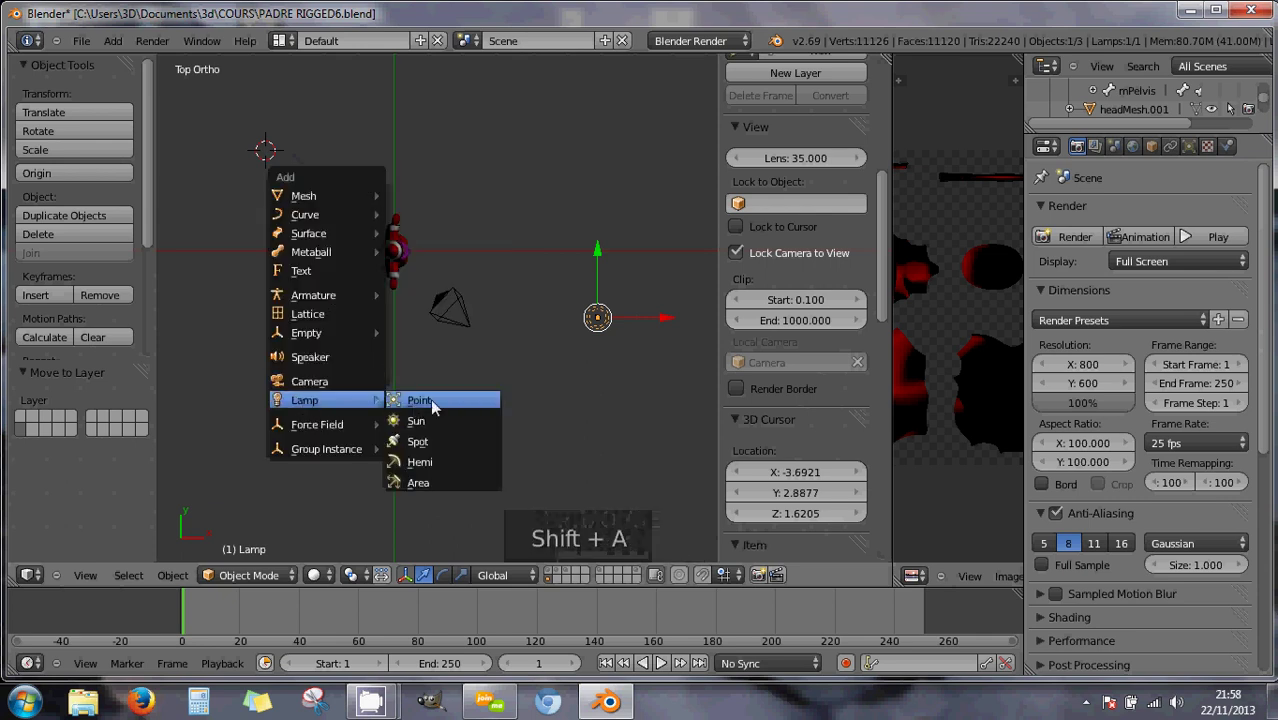
click(419, 464)
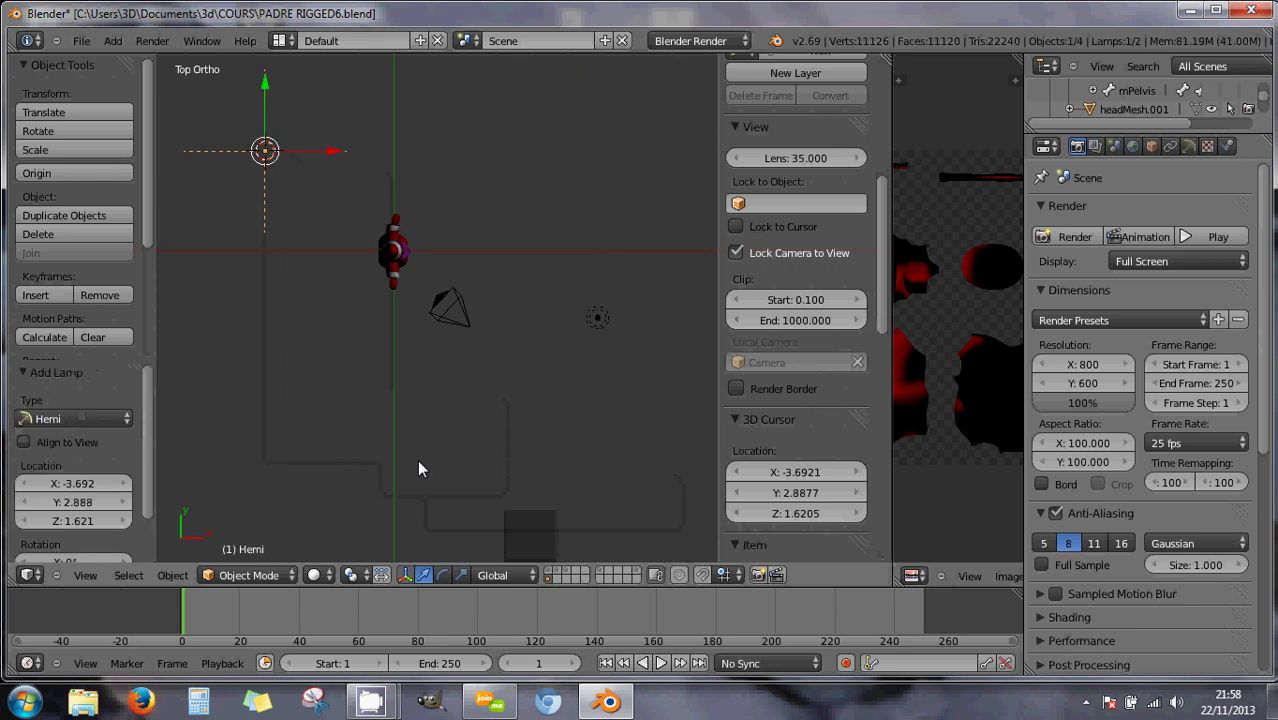
Raise the new Hemi lamp about 3.44 units along the Z axis, well above the Santa.
scroll(343, 222, down, 2)
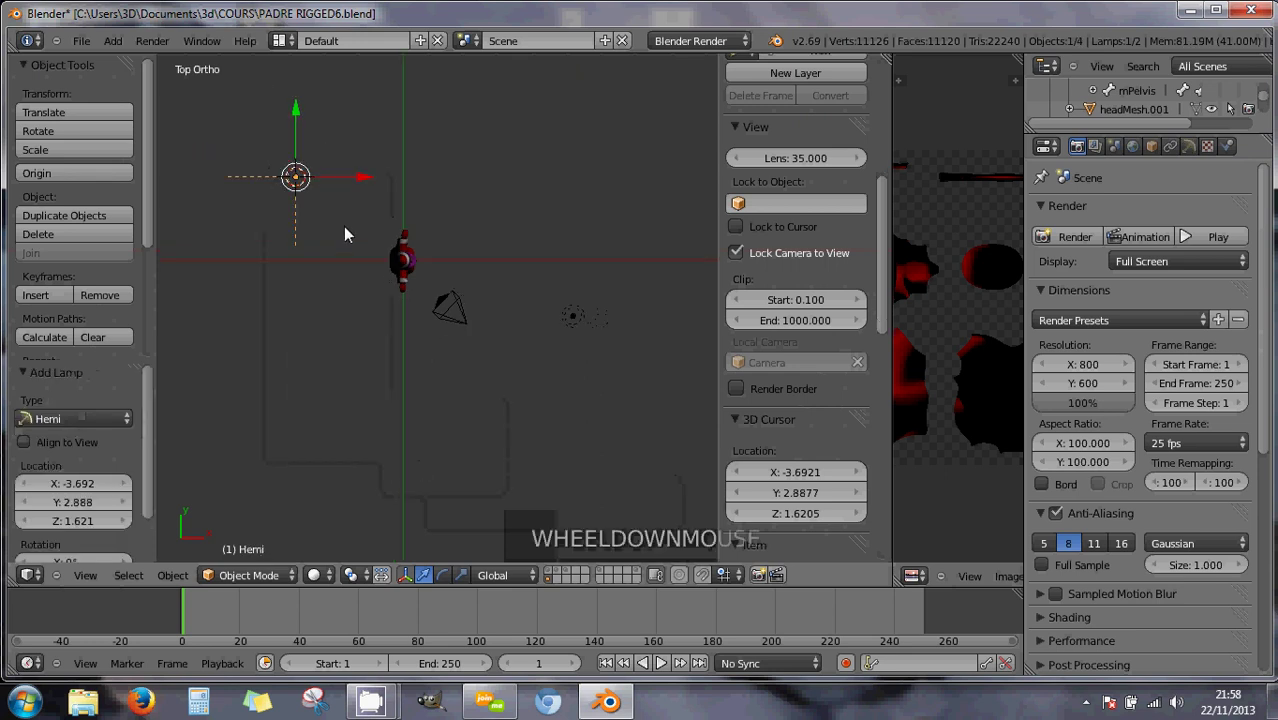
middle_drag(343, 226, 375, 212)
scroll(354, 209, down, 1)
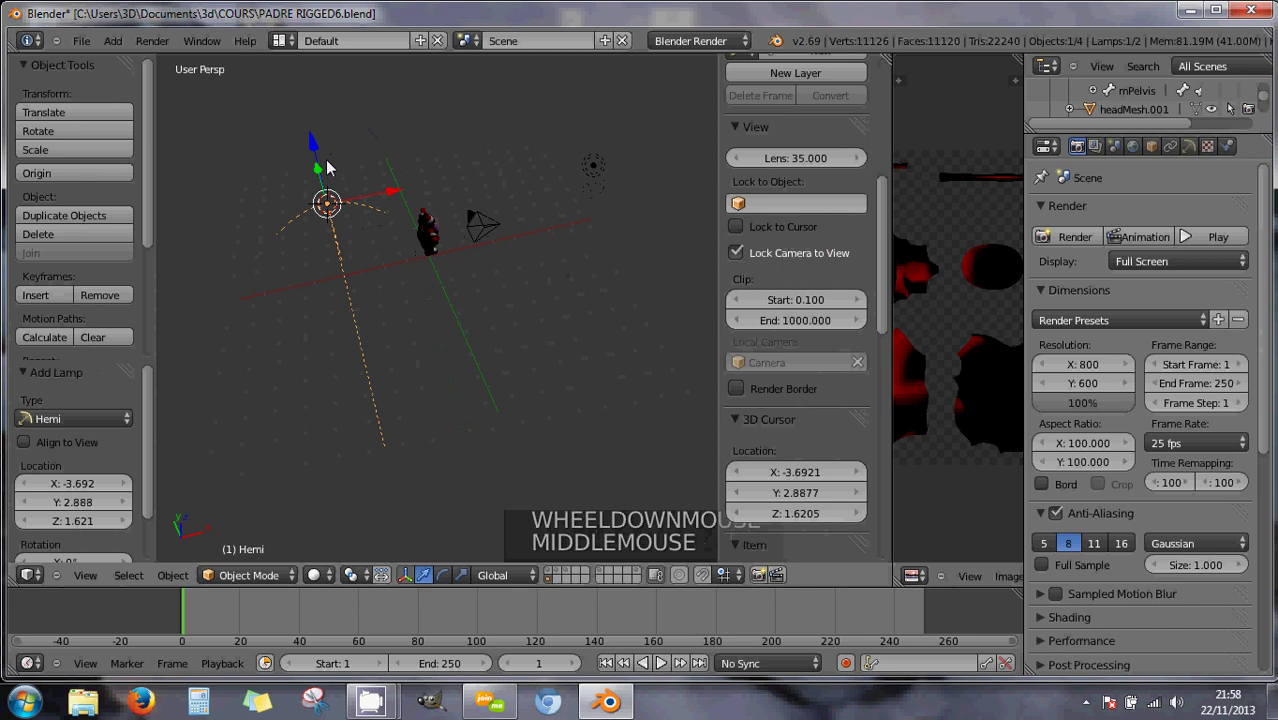
drag(327, 162, 302, 72)
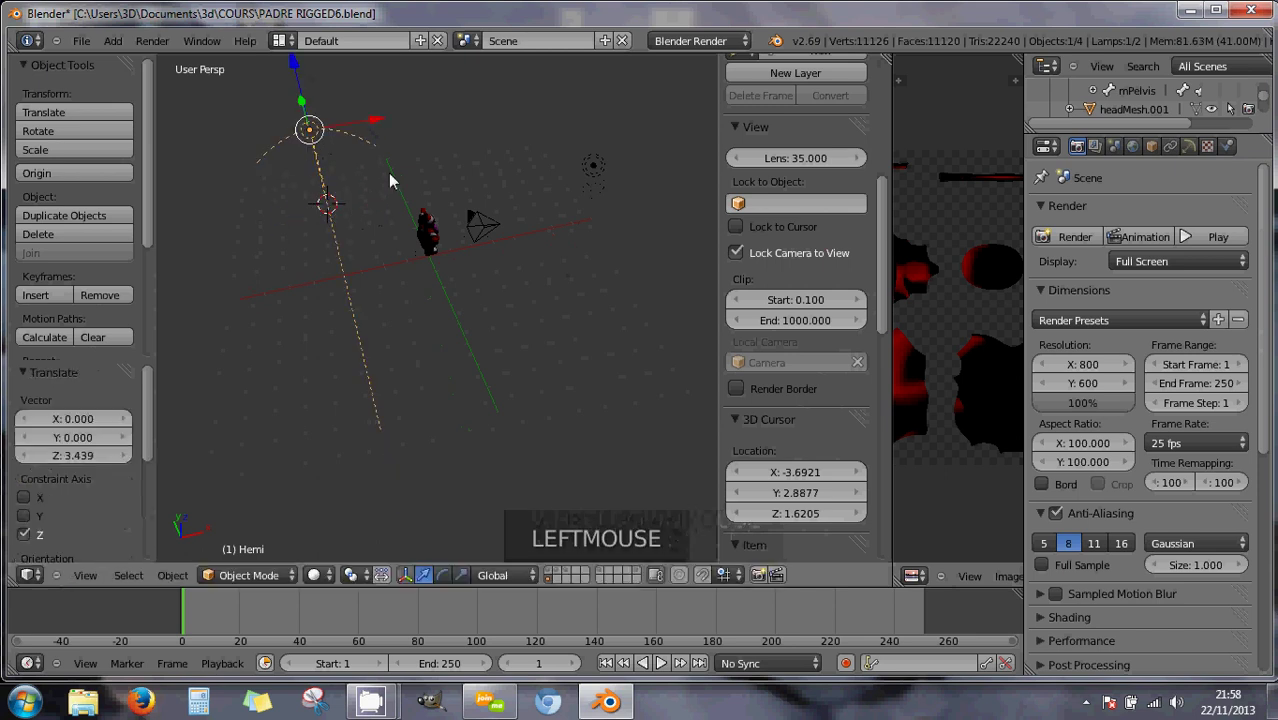
Try a Track To Constraint with the Santa selected first and the Hemi lamp as active object, and undo it.
scroll(400, 192, up, 2)
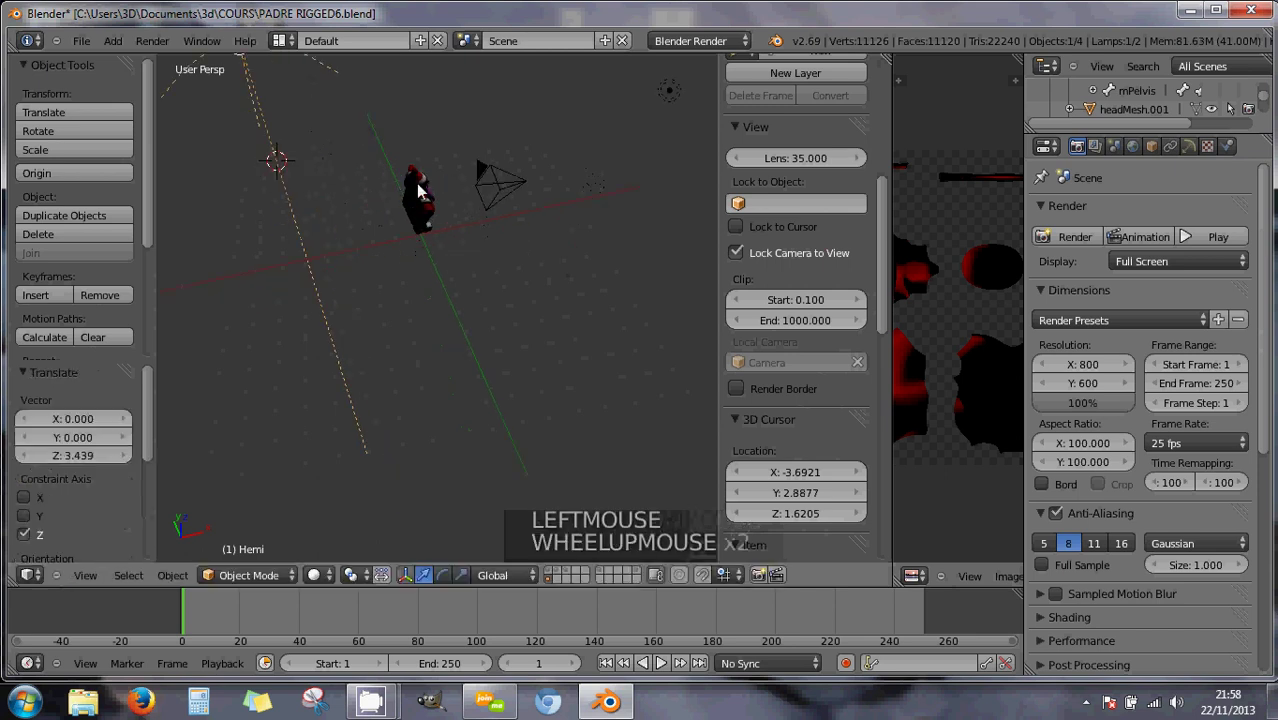
mouse_move(428, 199)
middle_down()
mouse_move(380, 193)
mouse_move(412, 216)
middle_up()
scroll(412, 216, down, 2)
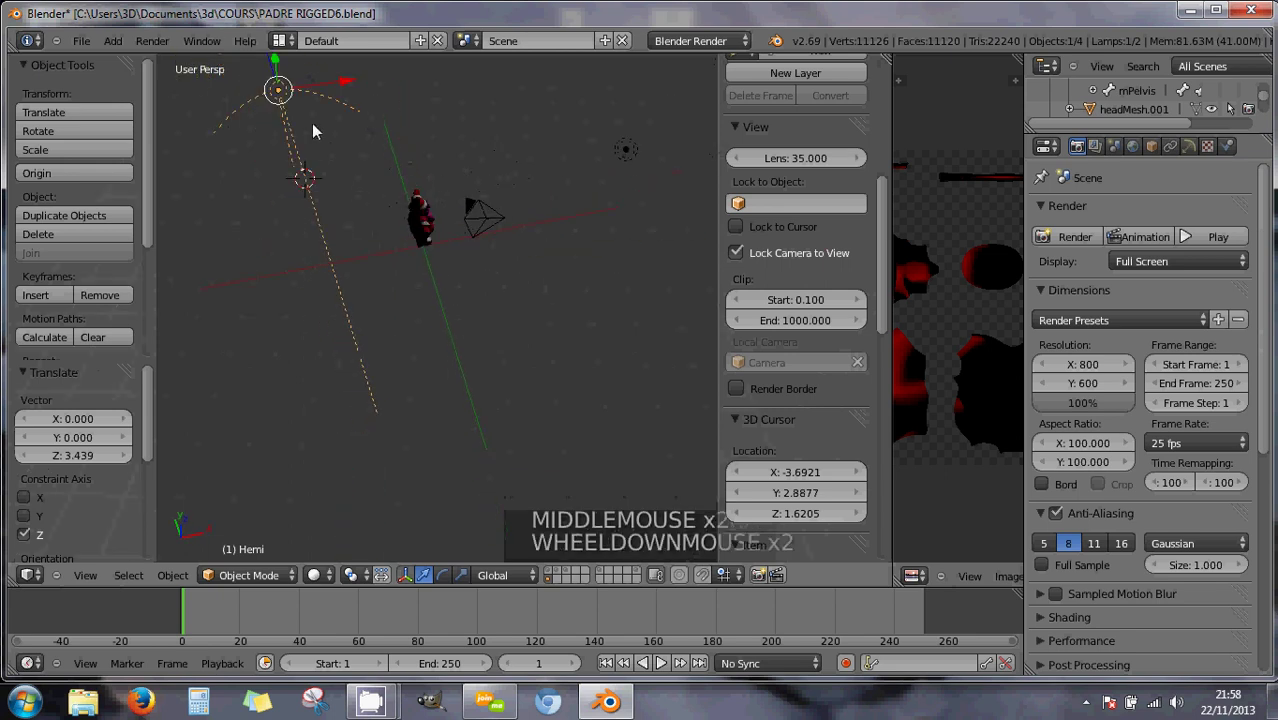
scroll(325, 148, down, 2)
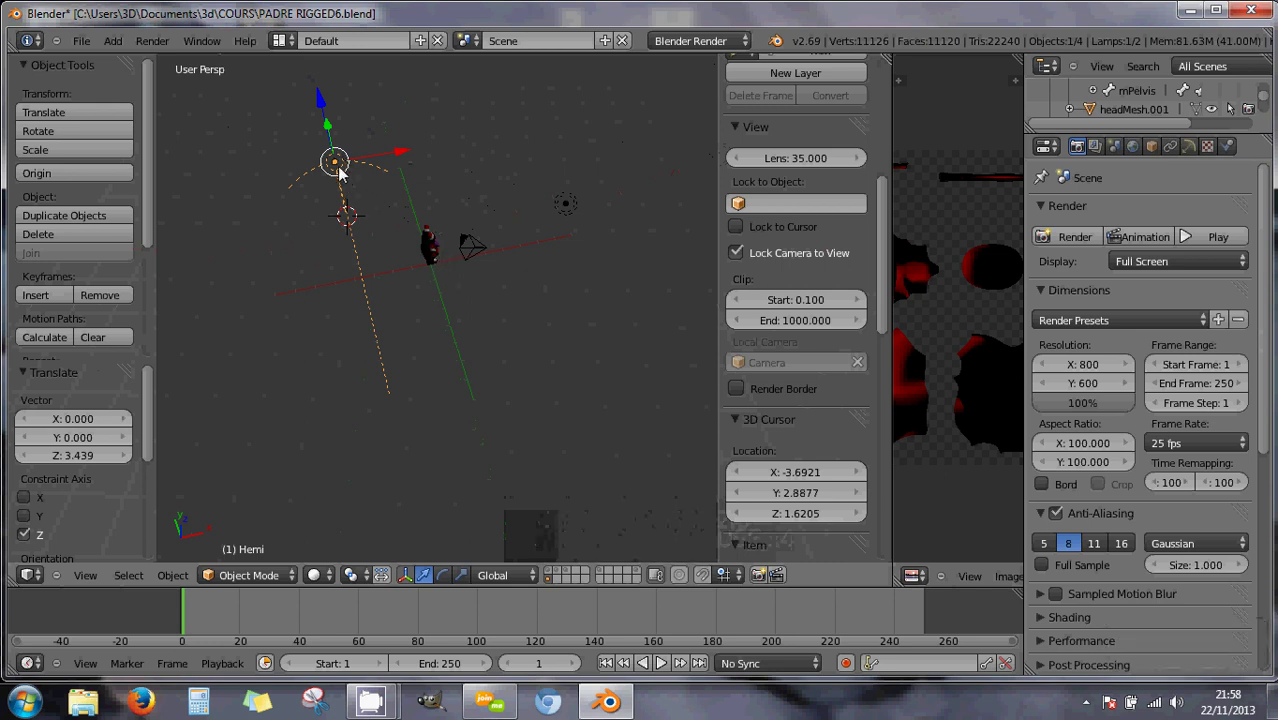
right_click(428, 248)
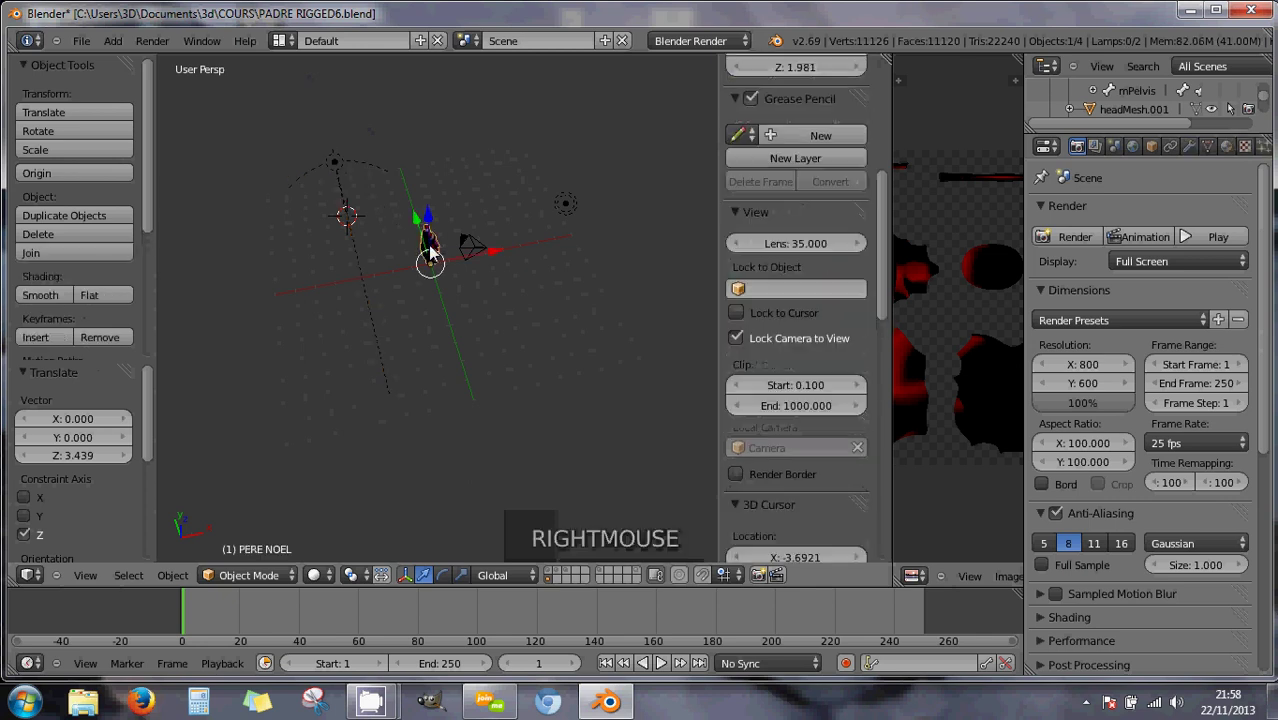
shift+right_click(336, 163)
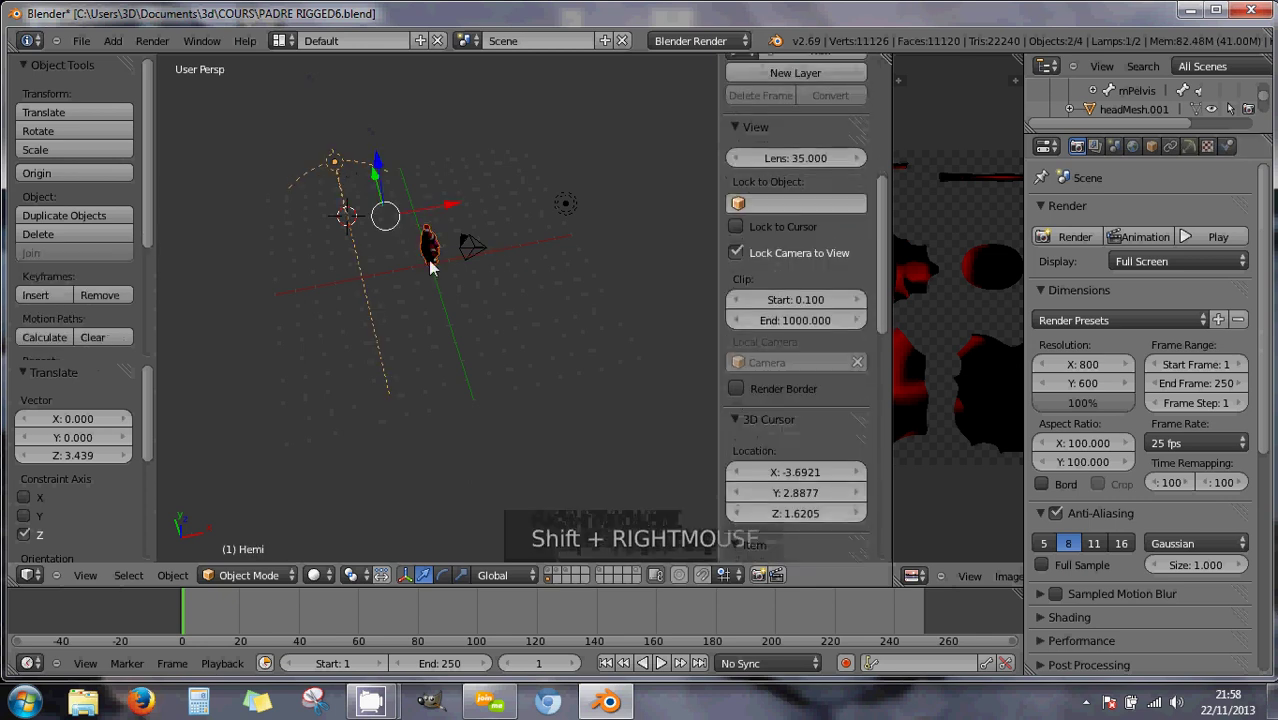
scroll(432, 265, up, 2)
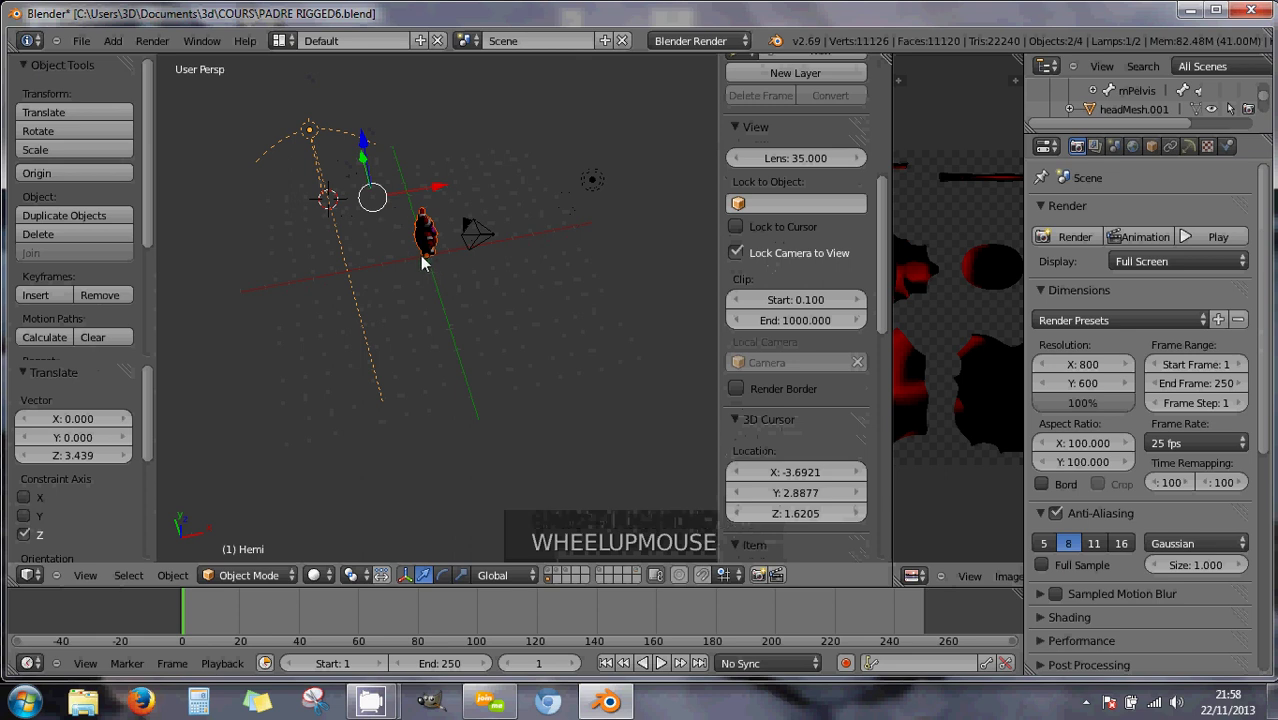
key(ctrl+t)
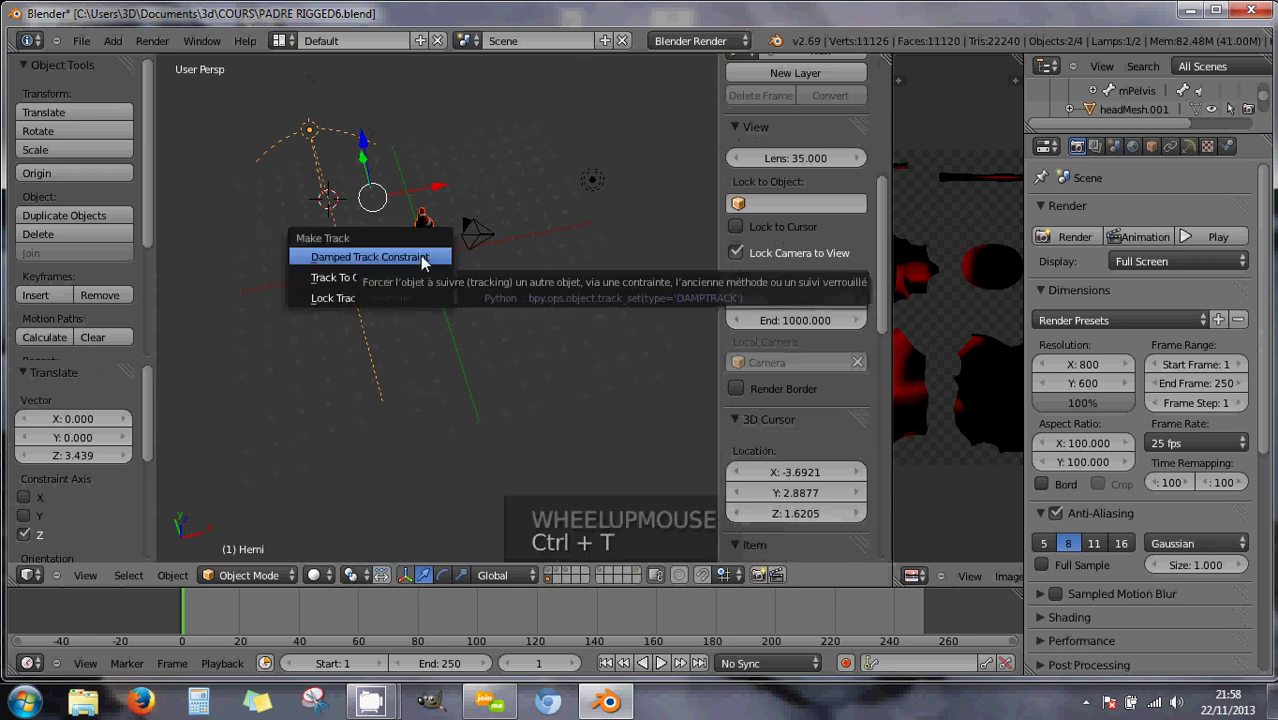
click(410, 280)
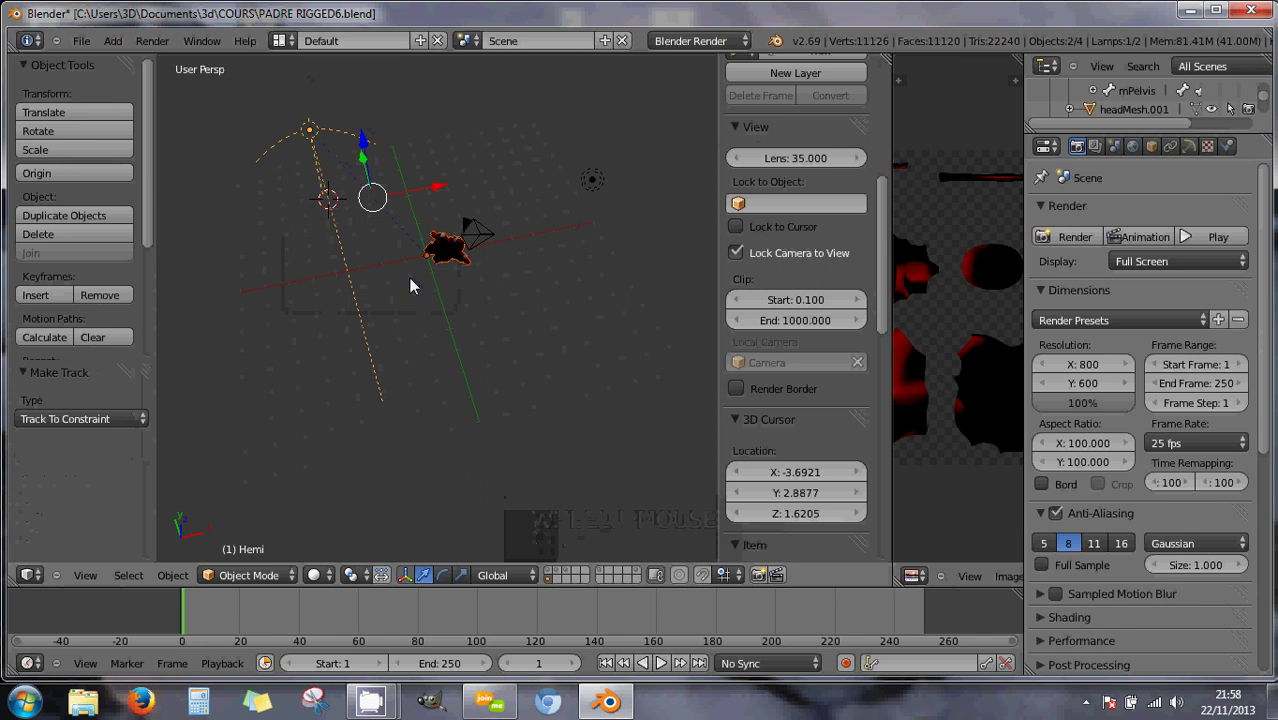
key(ctrl+z)
Aim the Hemi lamp at the Santa with a Track To Constraint, selecting the lamp first and the Santa last.
right_click(310, 132)
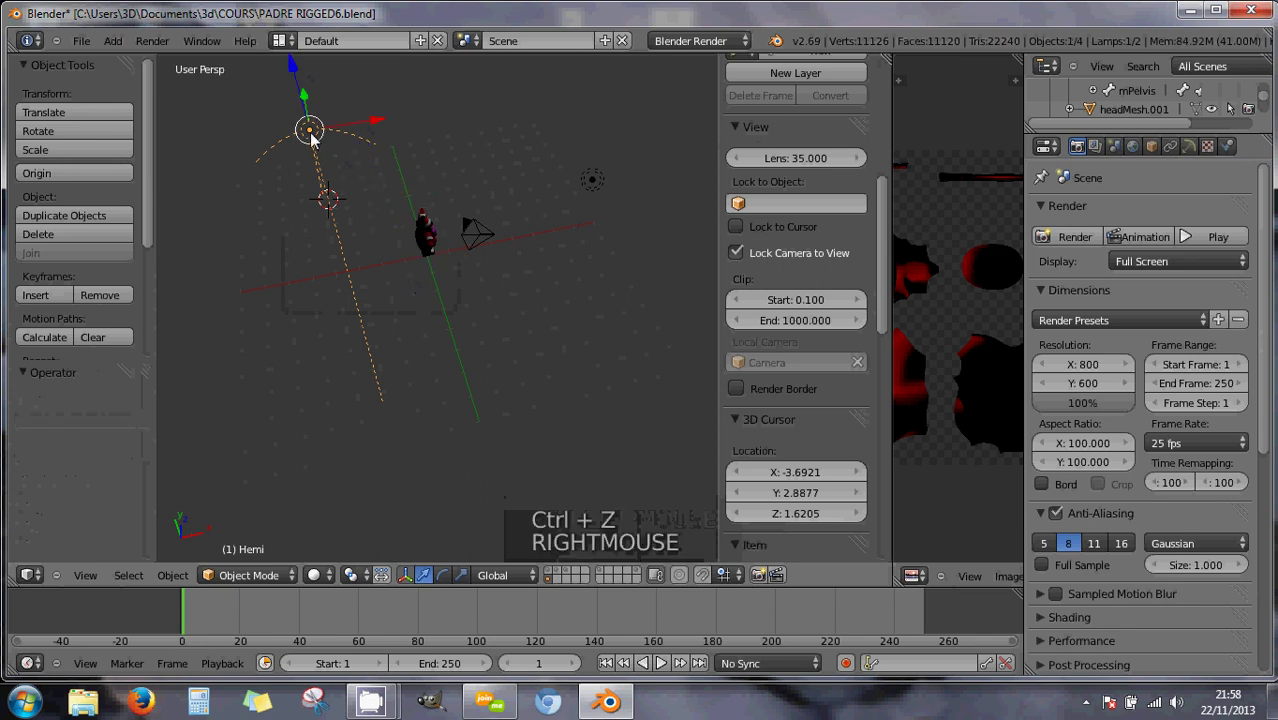
shift+right_click(424, 243)
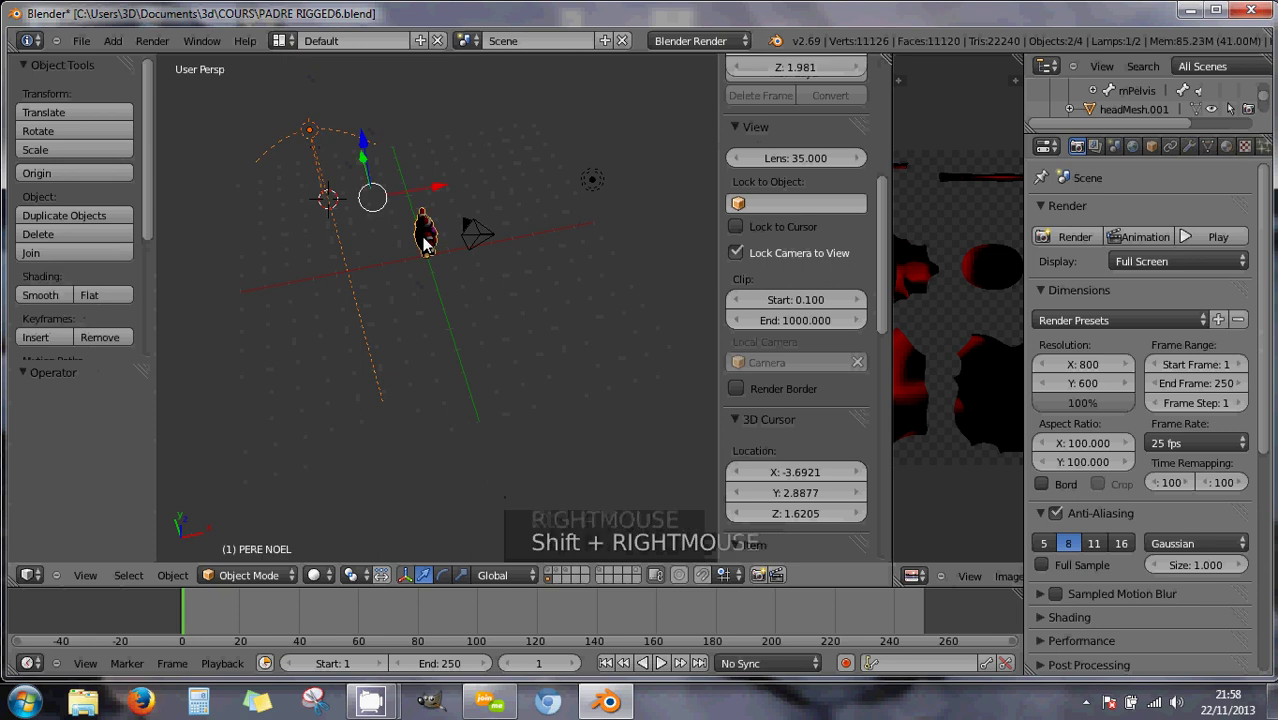
key(ctrl+t)
click(434, 297)
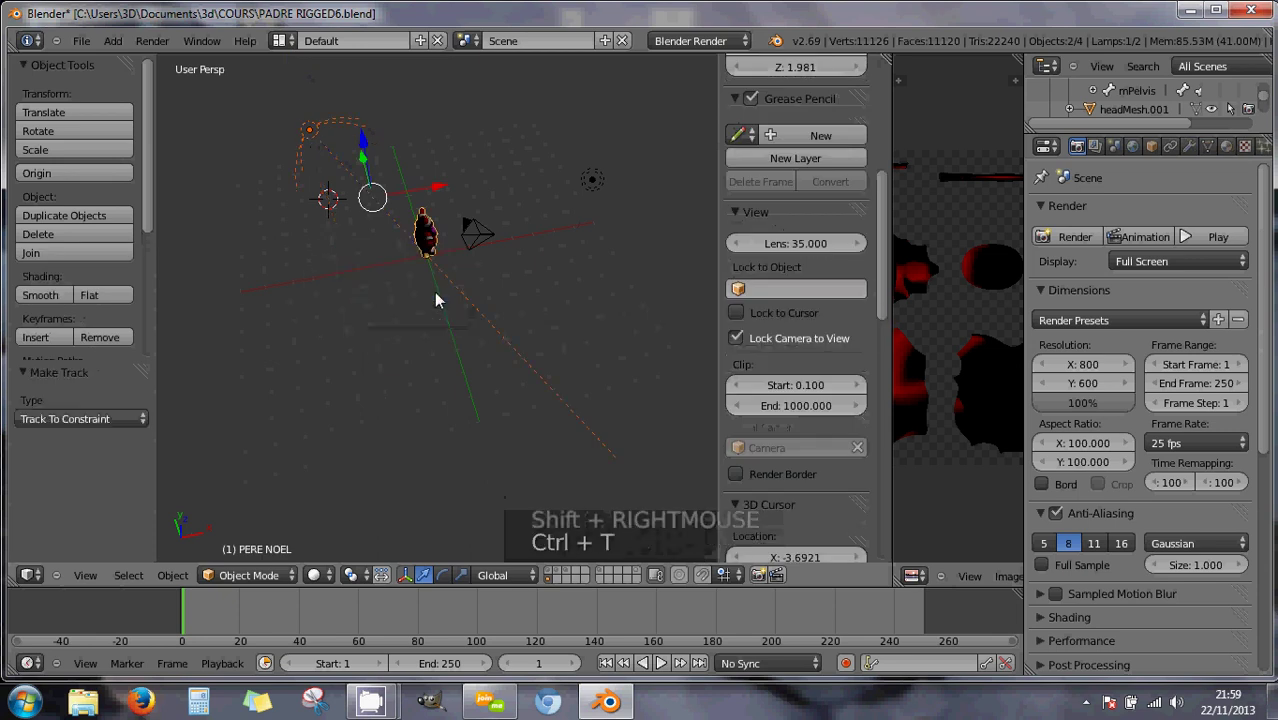
Check the Hemi lamp's aim around the Santa, render the camera view, examine the lighting and return to the 3D View.
middle_drag(485, 298, 456, 294)
scroll(439, 270, up, 3)
scroll(439, 270, down, 2)
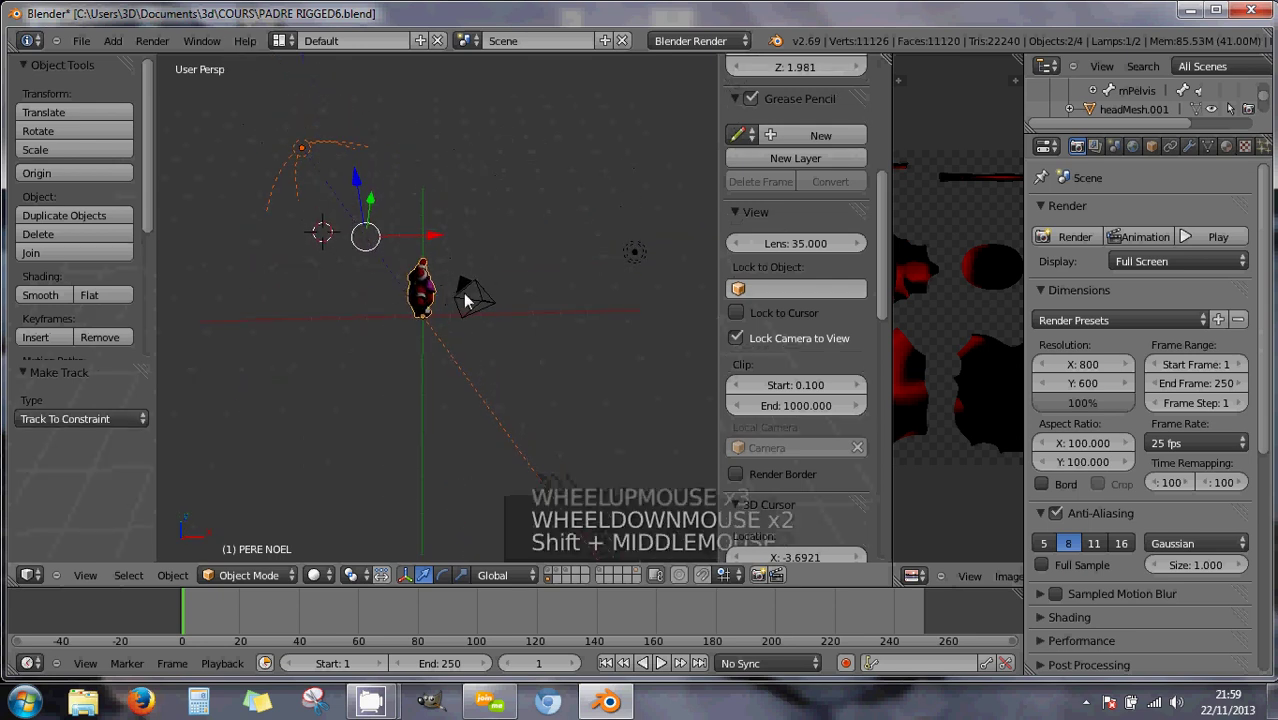
middle_drag(506, 312, 438, 302)
scroll(419, 325, up, 1)
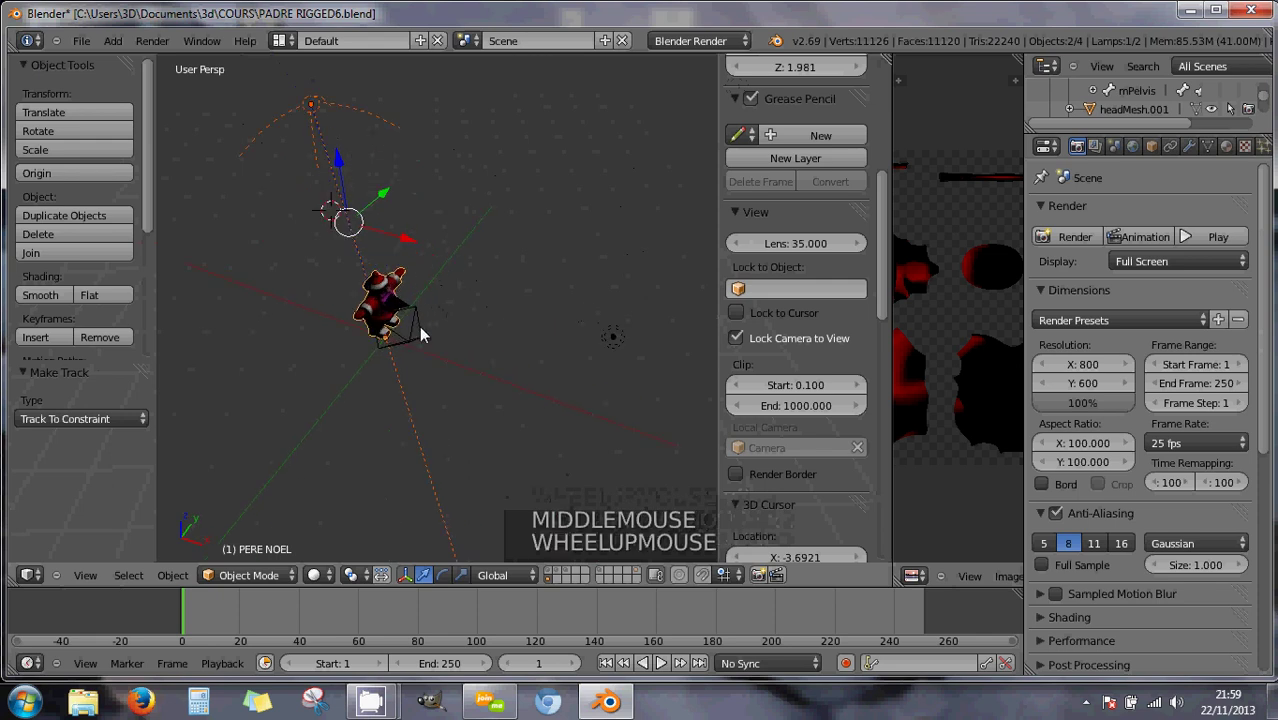
key(KP_0)
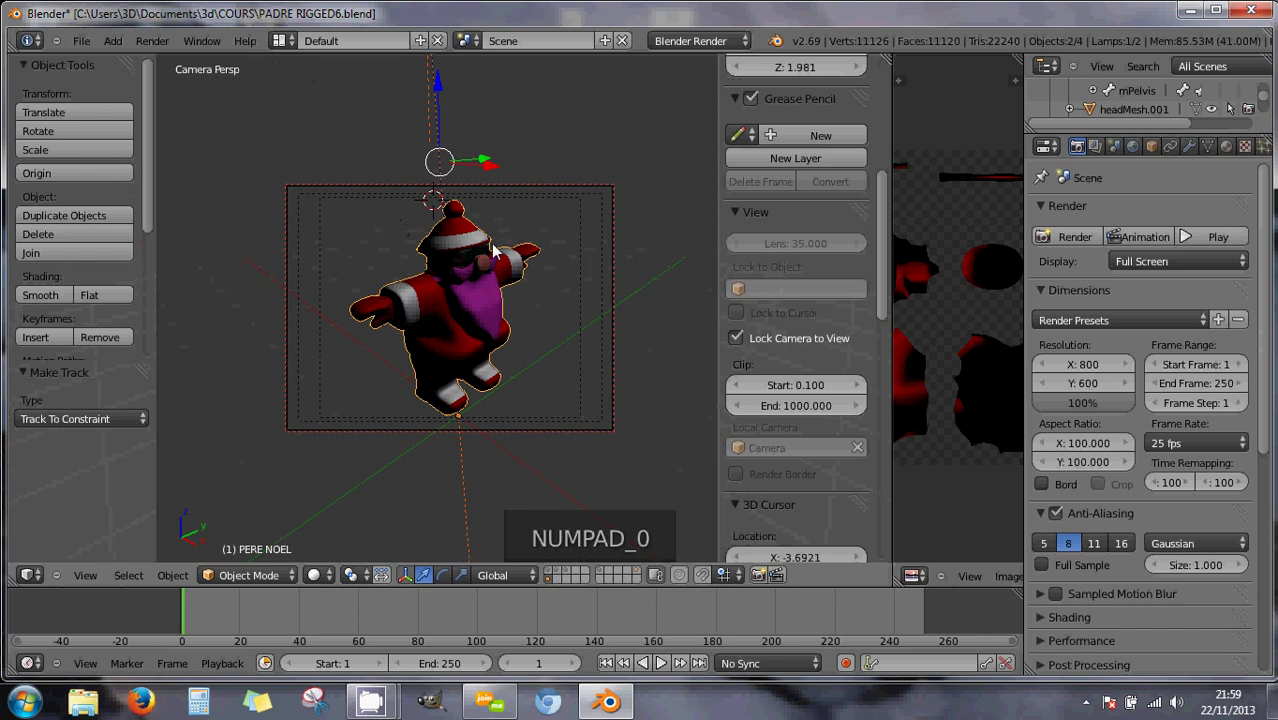
key(F12)
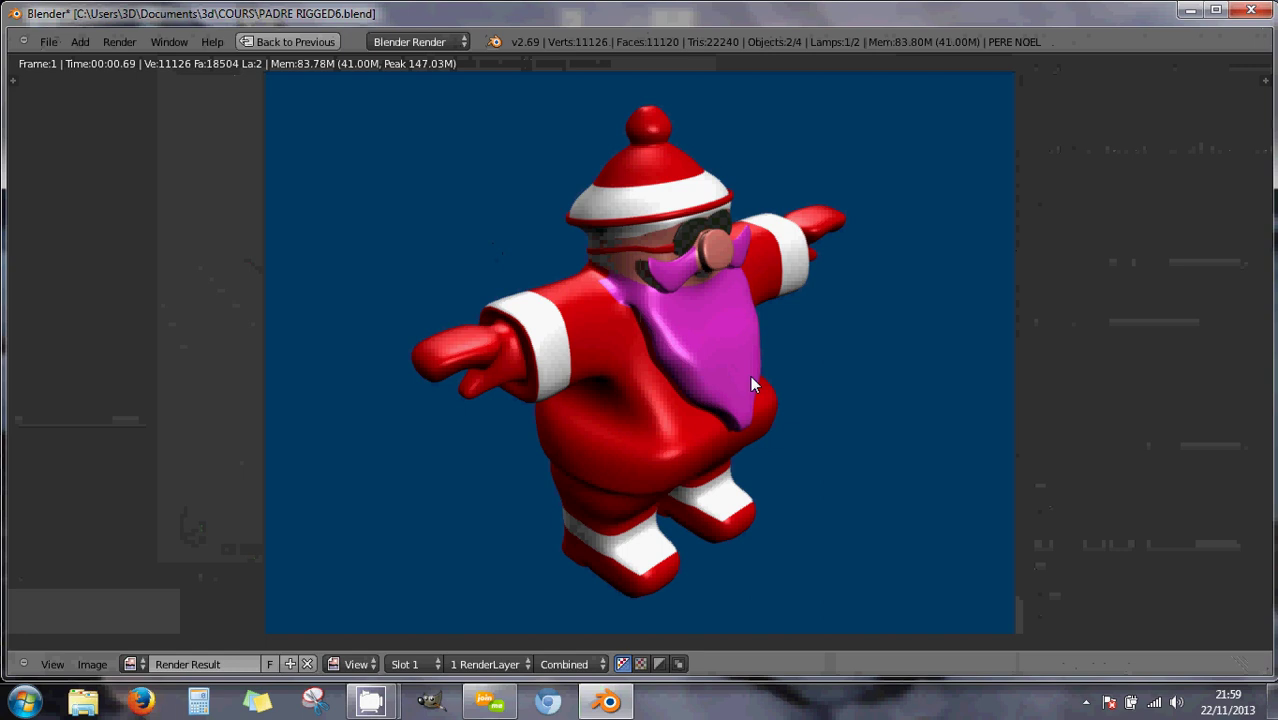
key(Escape)
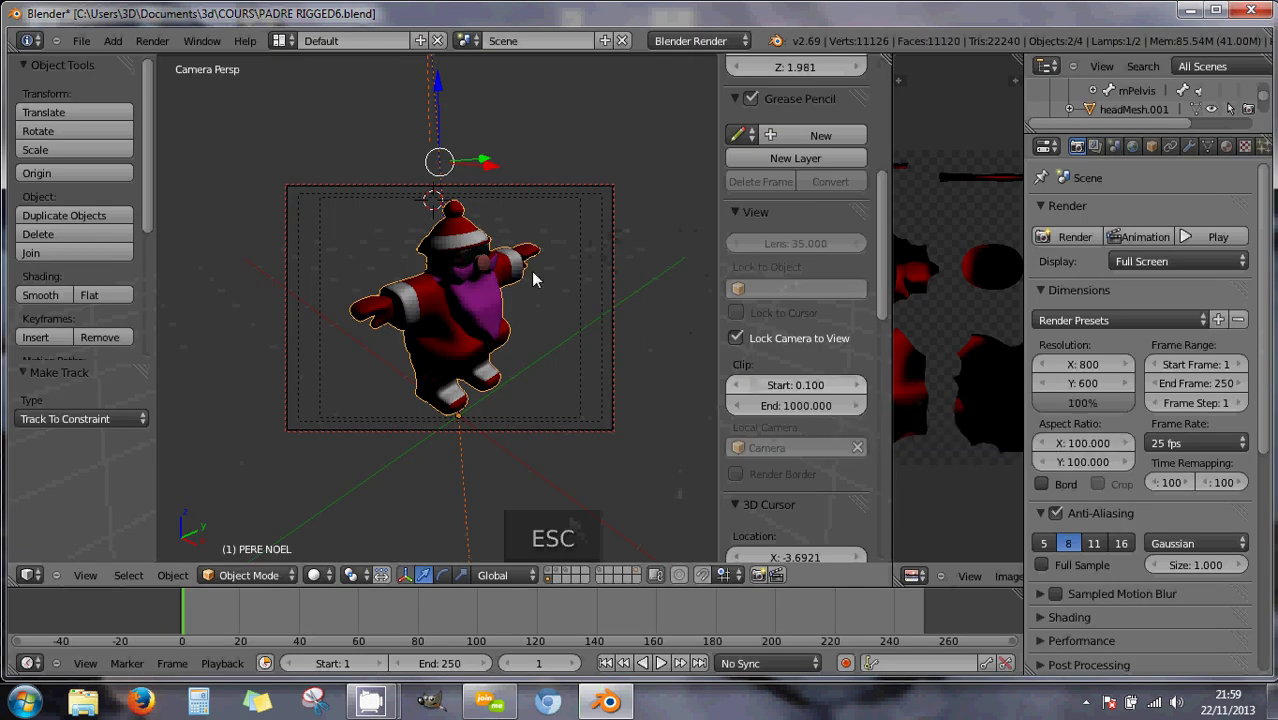
Pull the locked camera back from the Santa and orbit it to a higher viewing angle.
scroll(515, 279, down, 3)
scroll(511, 271, down, 2)
middle_drag(510, 272, 542, 317)
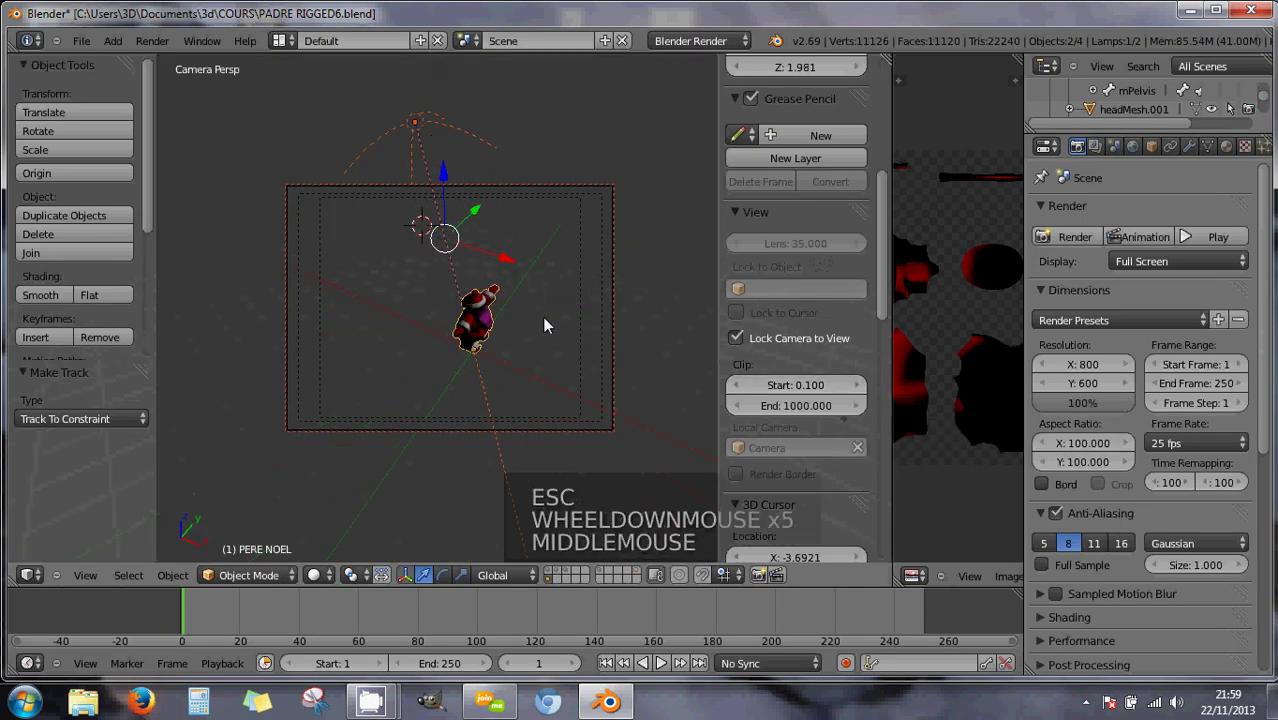
Check the lamp and camera layout from above, render the repositioned camera's view twice, examine the images and return to the 3D View.
key(KP_7)
scroll(584, 306, down, 6)
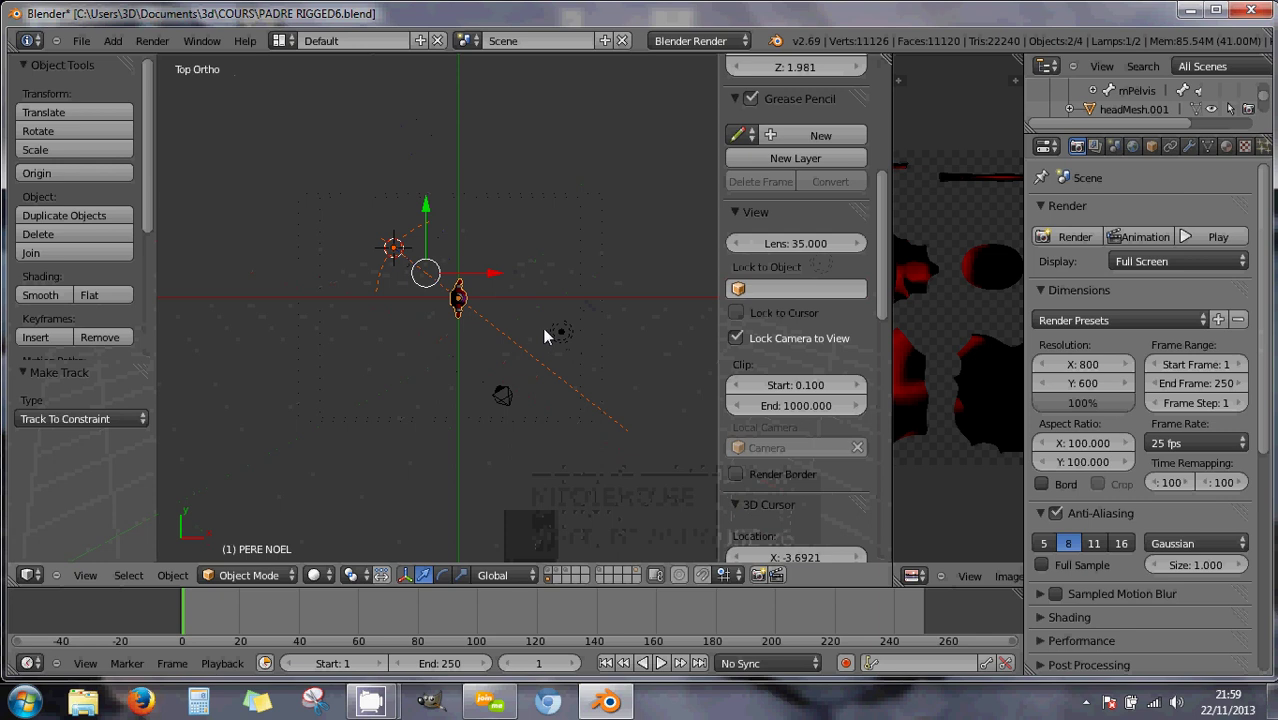
scroll(501, 314, up, 6)
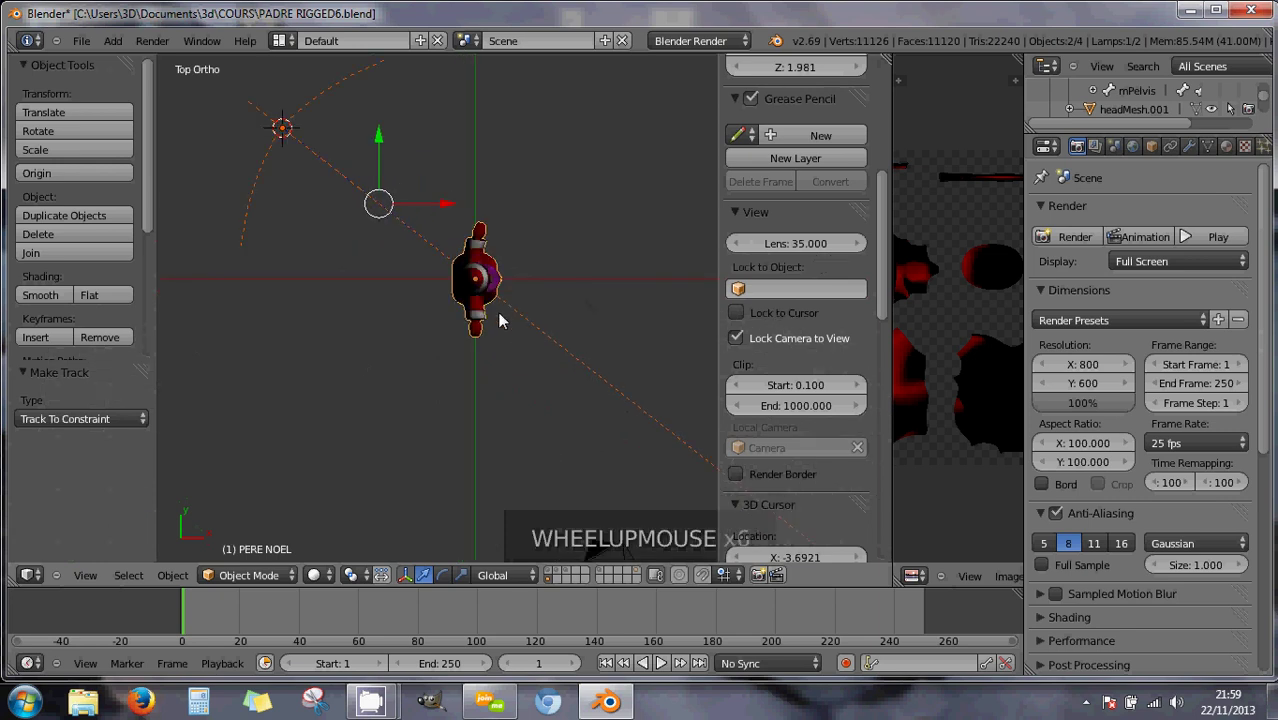
key(F12)
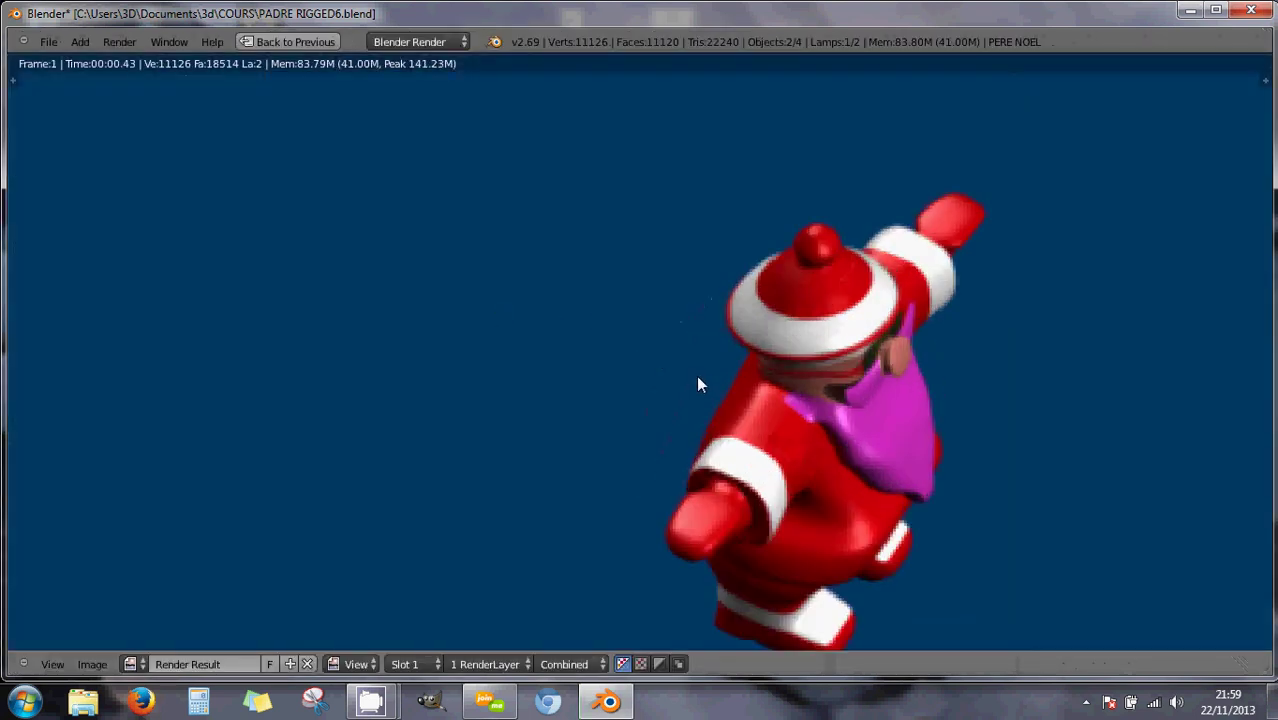
key(F12)
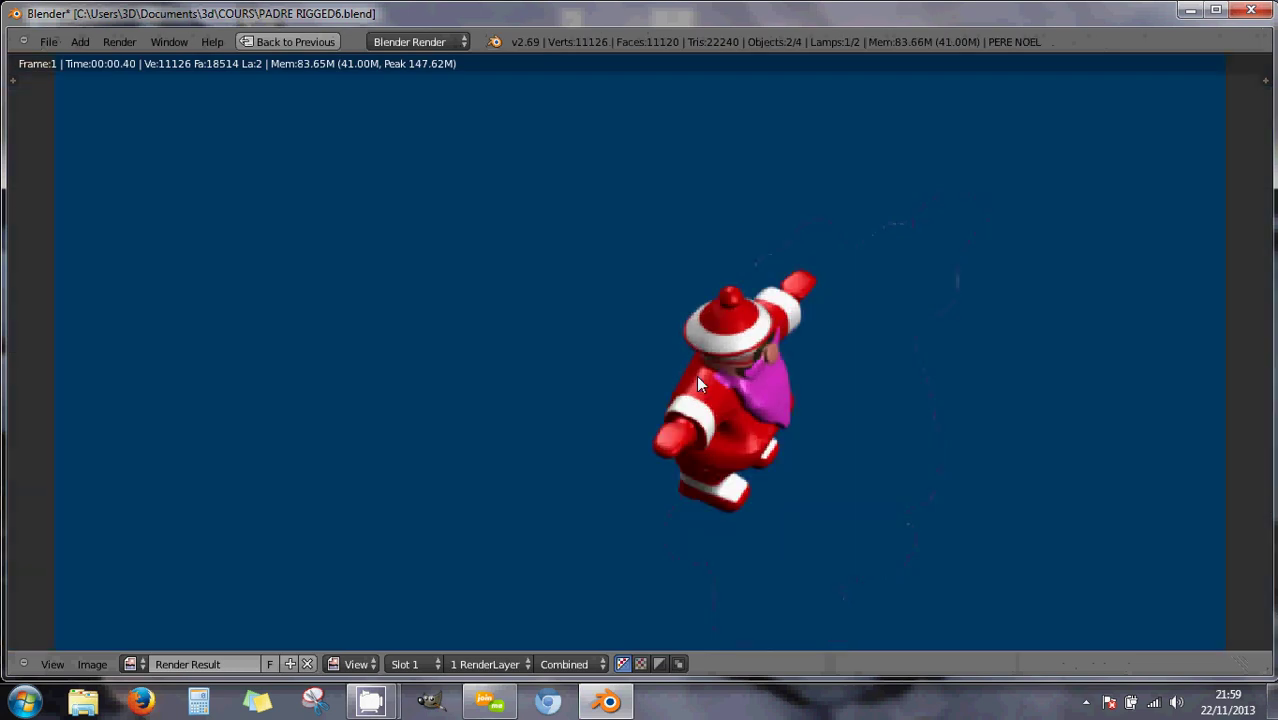
scroll(698, 384, down, 2)
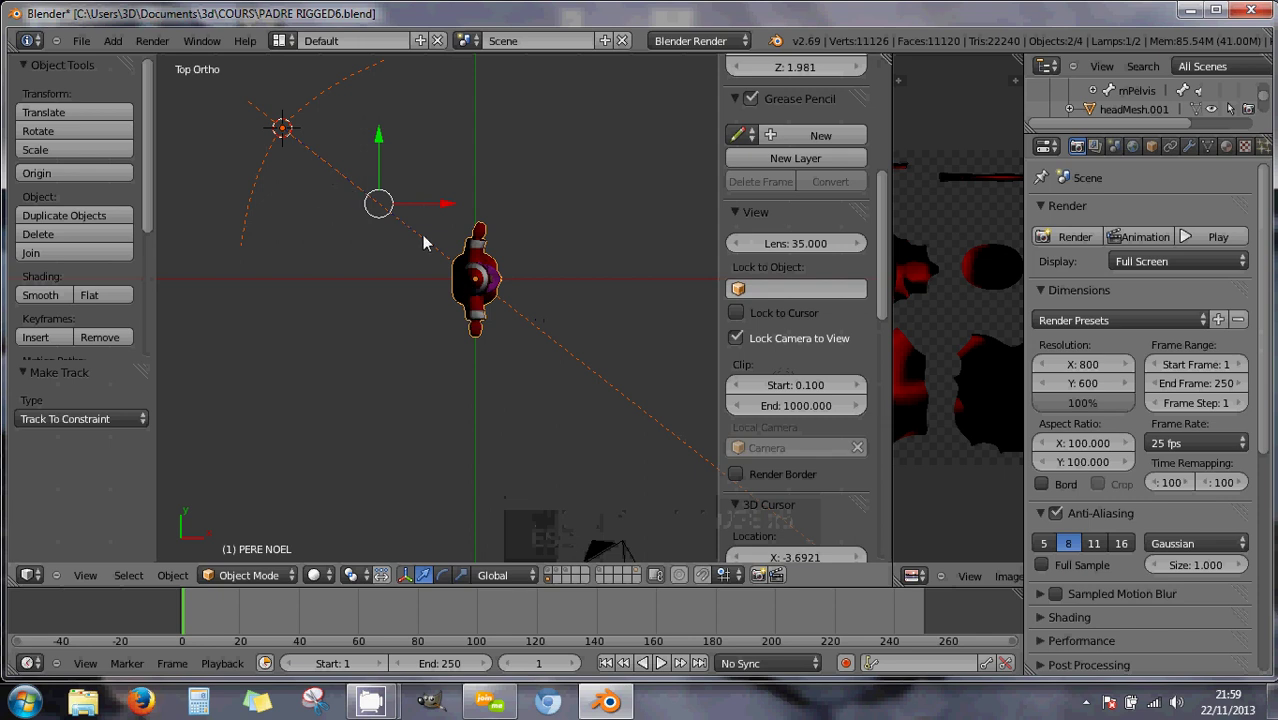
Reframe the Santa larger in the camera view and bring up its transform properties.
scroll(527, 291, down, 2)
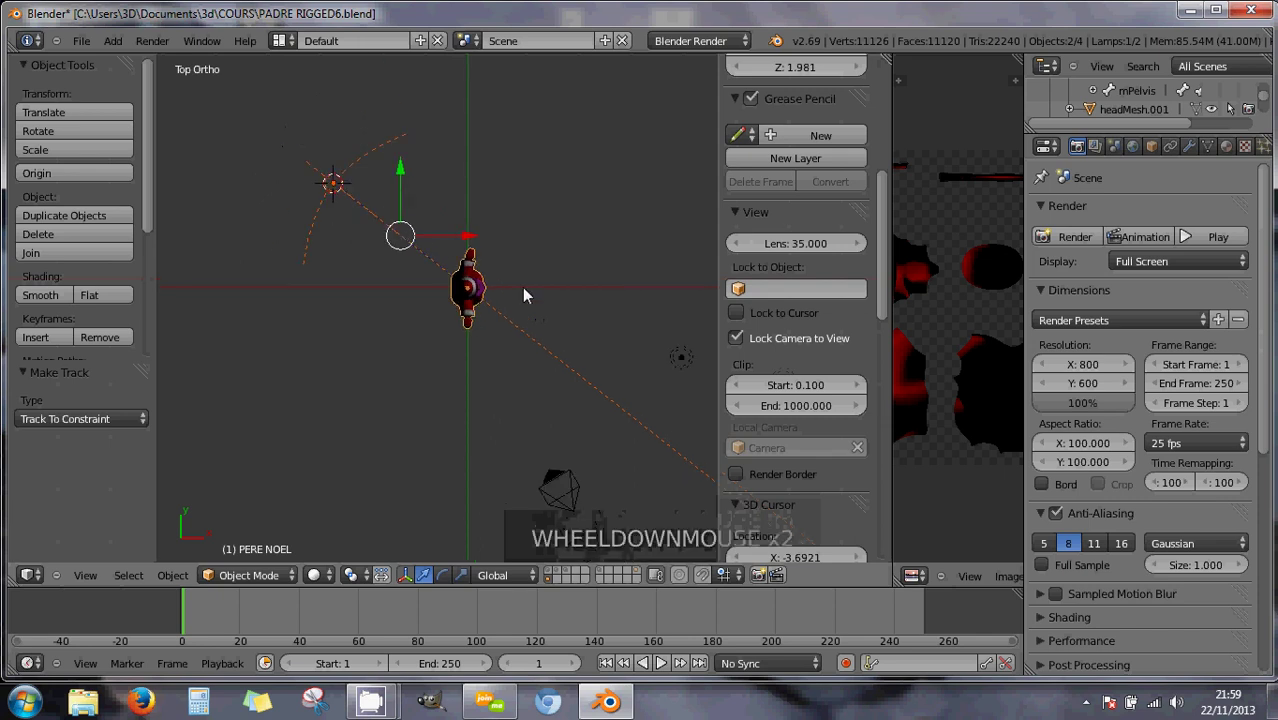
key(KP_0)
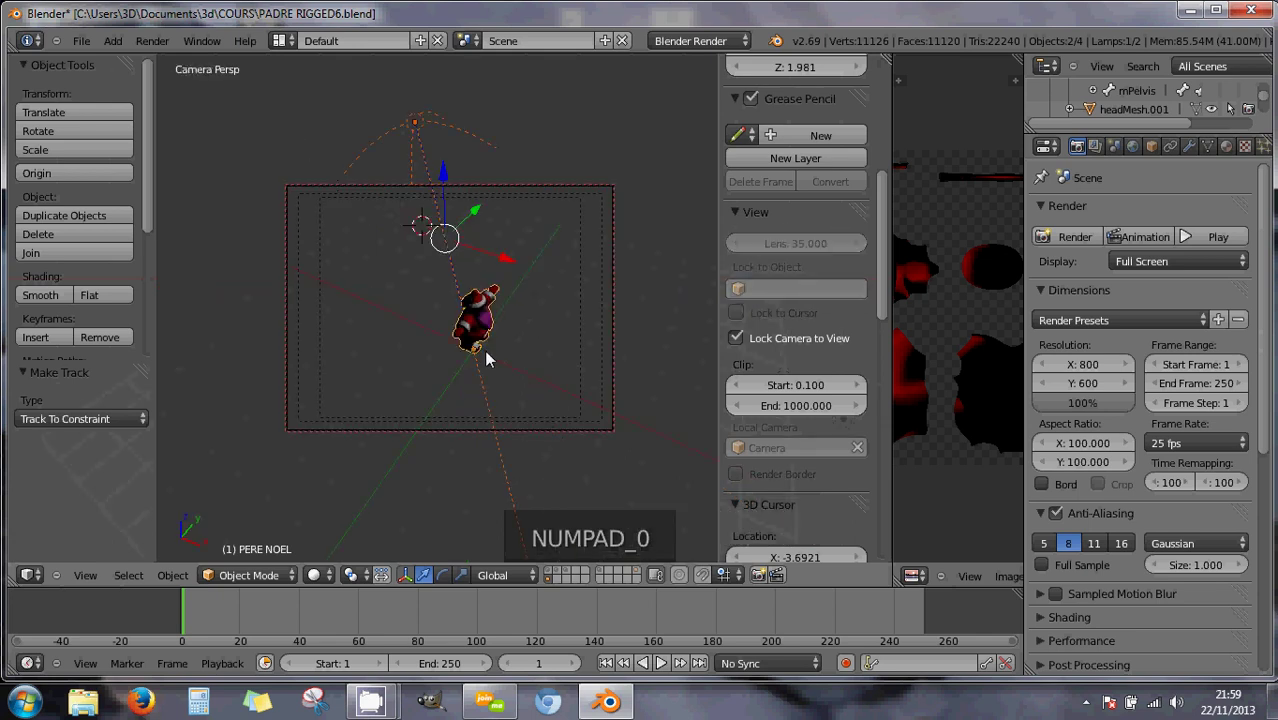
mouse_move(484, 349)
shift+middle_down()
mouse_move(437, 275)
mouse_move(463, 279)
mouse_move(475, 335)
shift+middle_up()
scroll(437, 279, up, 2)
scroll(437, 279, up, 3)
shift+middle_drag(445, 257, 446, 270)
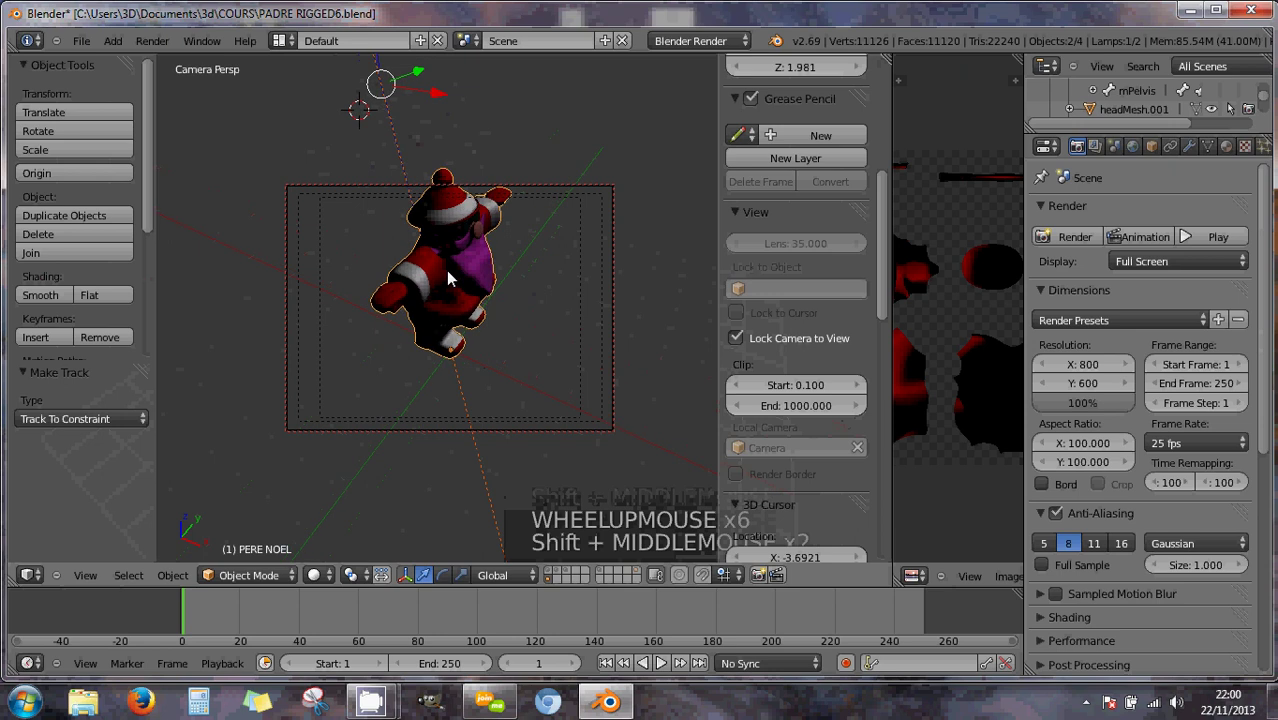
scroll(826, 172, up, 7)
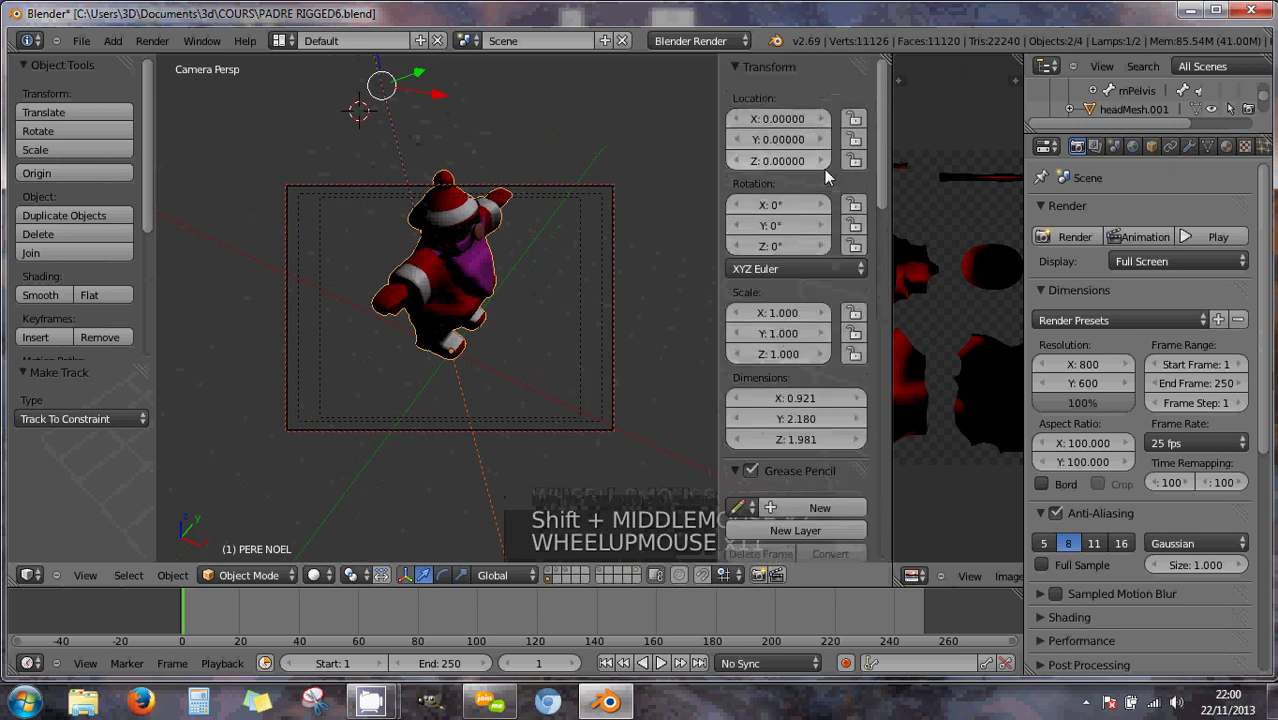
Reframe the whole Santa in the locked camera view and turn off Lock Camera to View.
scroll(824, 169, down, 8)
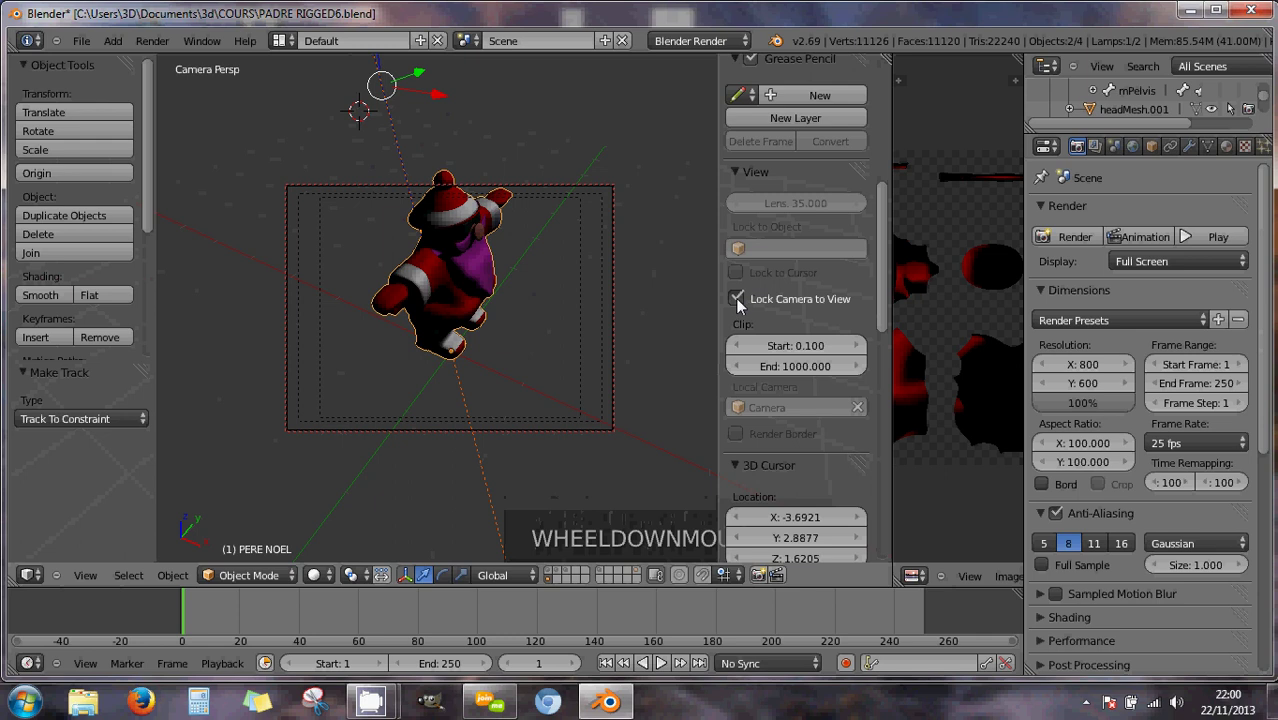
shift+middle_drag(531, 281, 492, 290)
scroll(514, 304, down, 2)
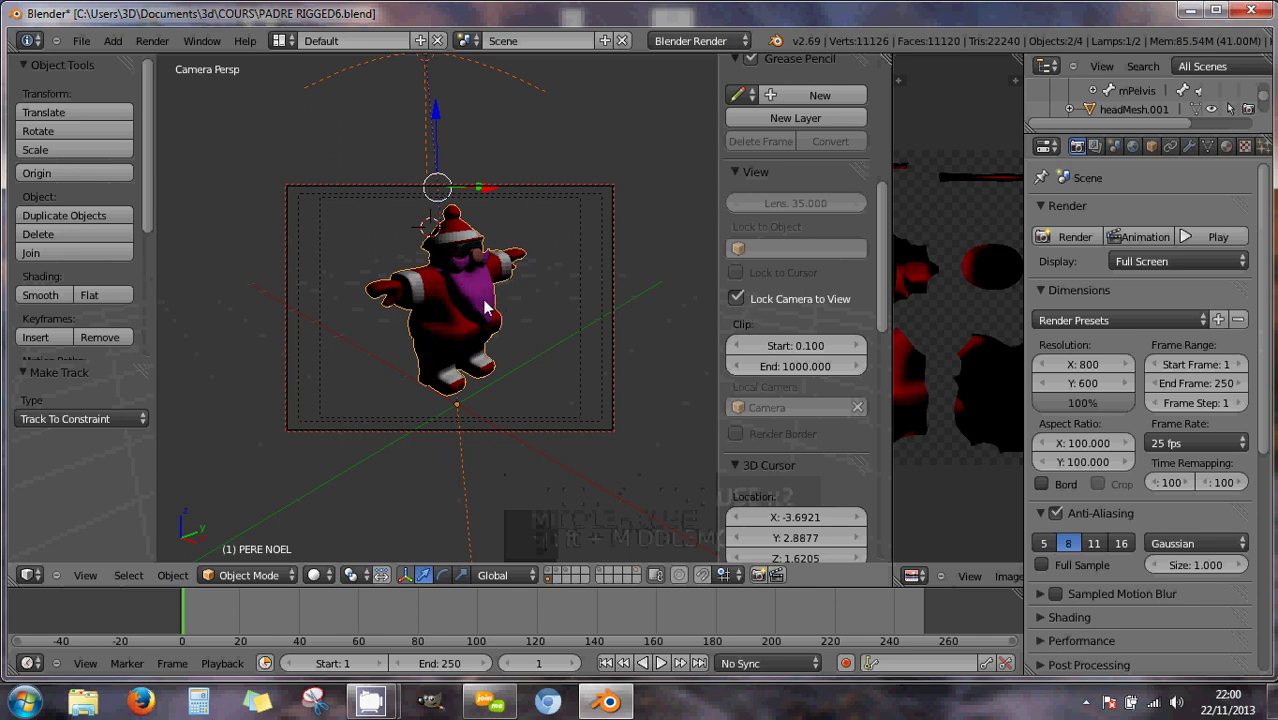
shift+middle_drag(485, 307, 432, 289)
scroll(481, 298, up, 1)
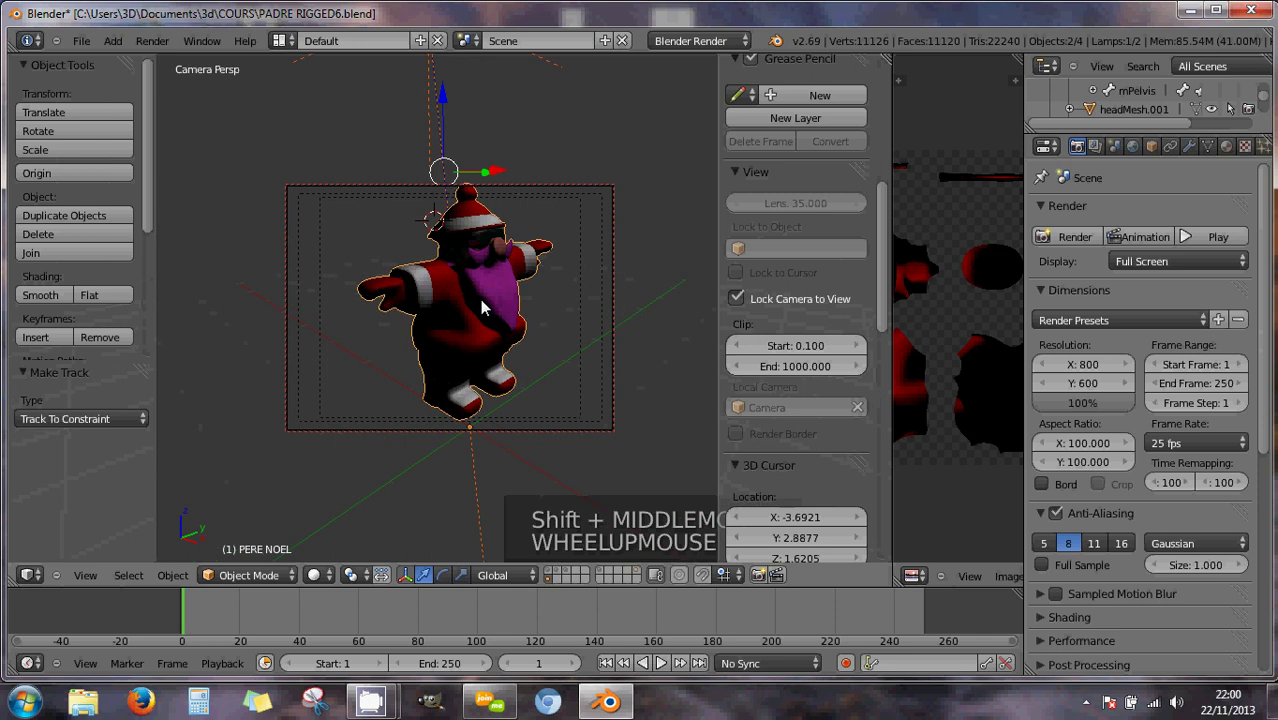
scroll(481, 307, down, 1)
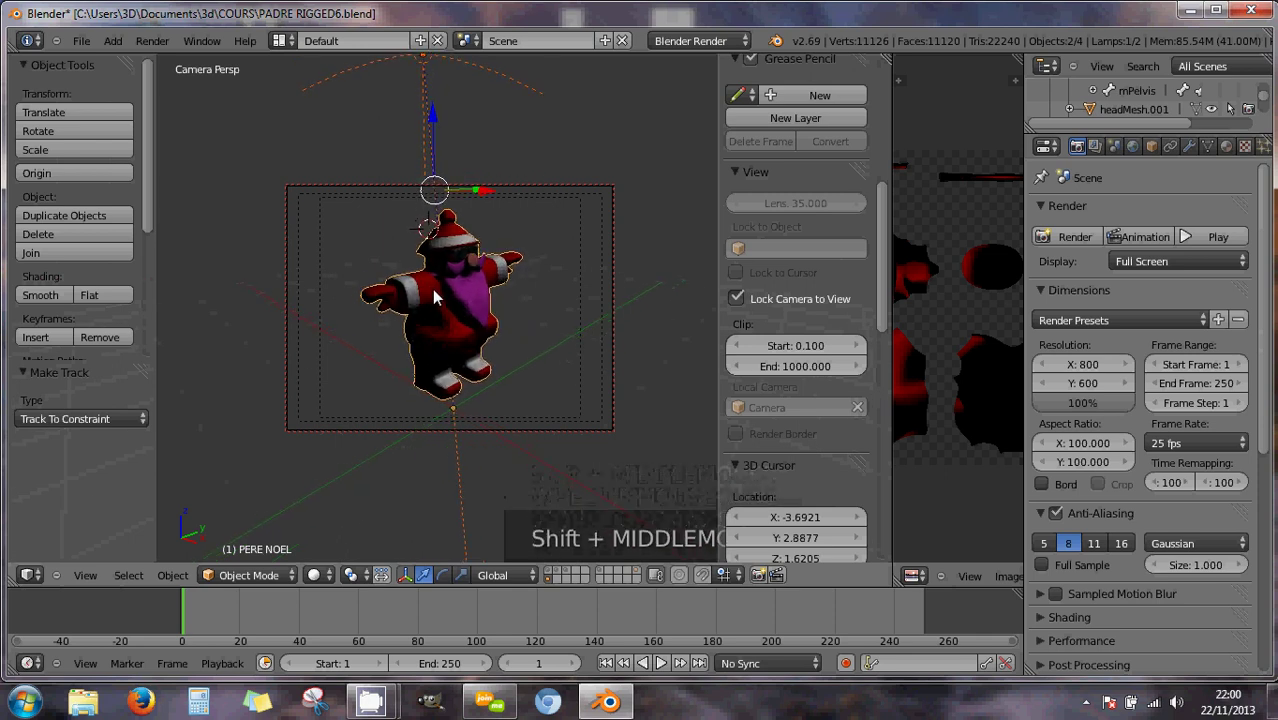
click(736, 298)
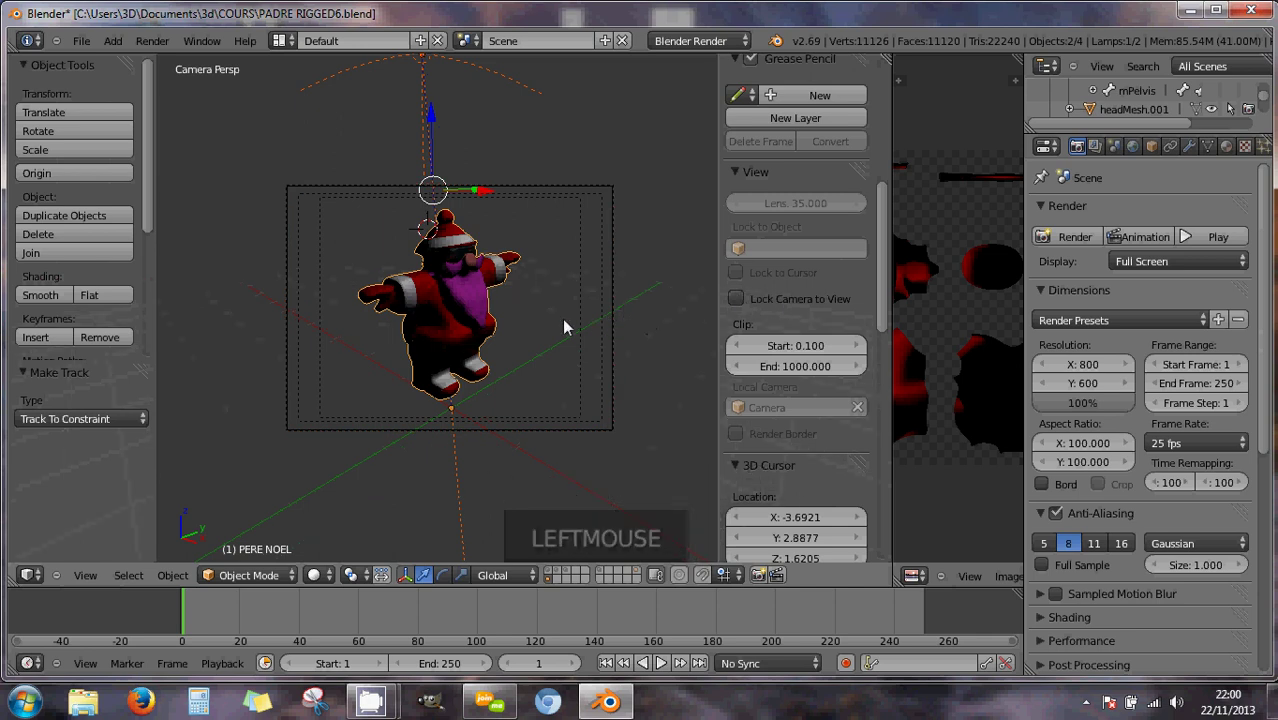
Render the camera view with both lamps on, and again with the Hemi lamp hidden from viewport and render, to compare the lighting.
key(F12)
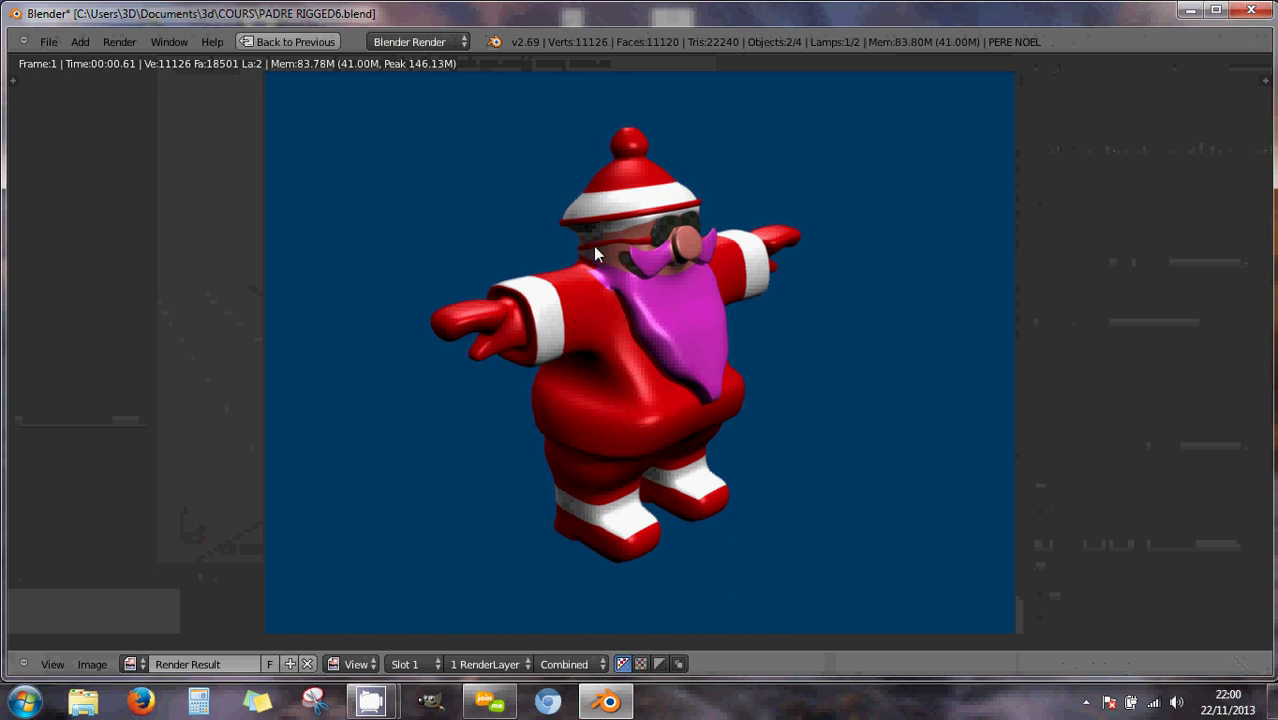
key(Escape)
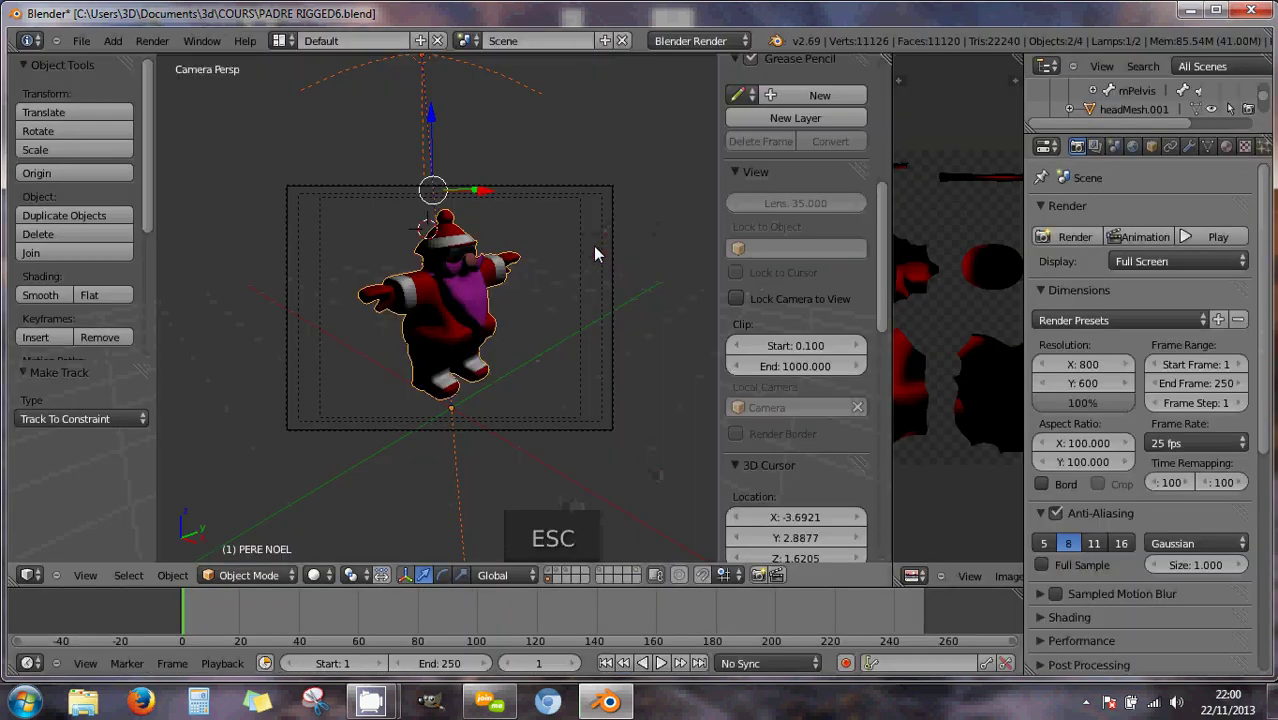
right_click(424, 64)
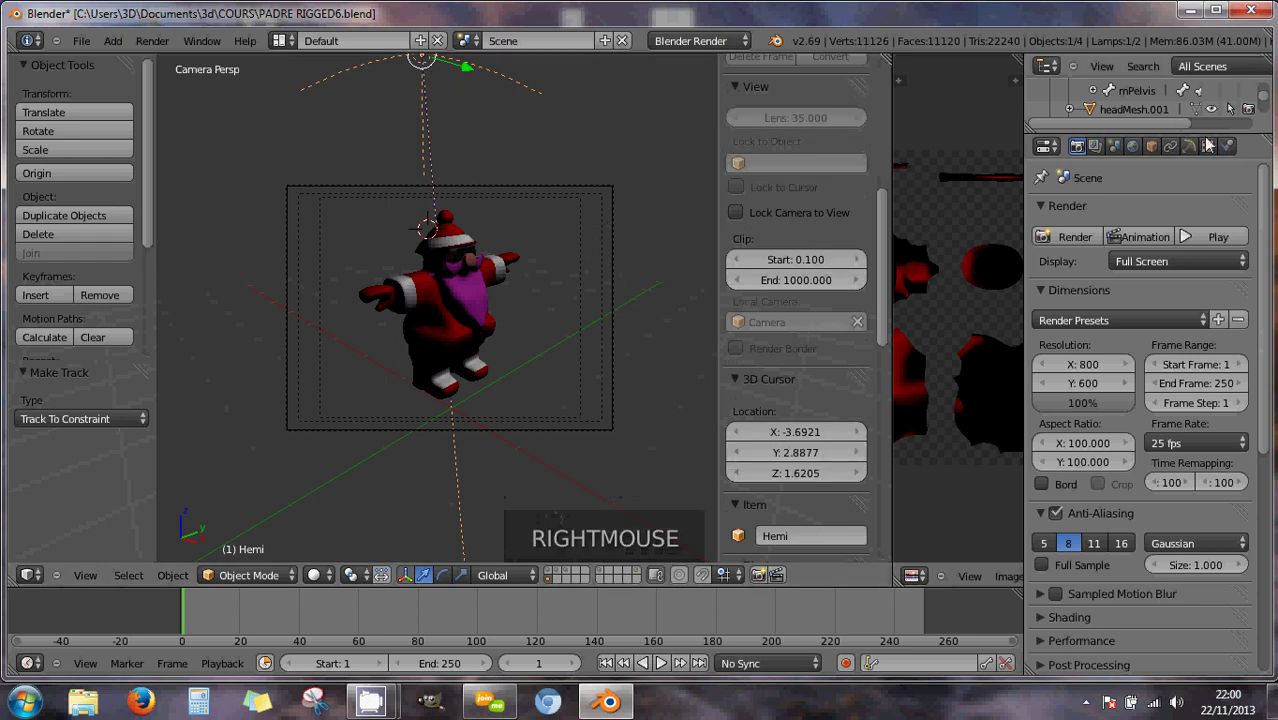
drag(1177, 126, 1197, 322)
scroll(1155, 275, down, 1)
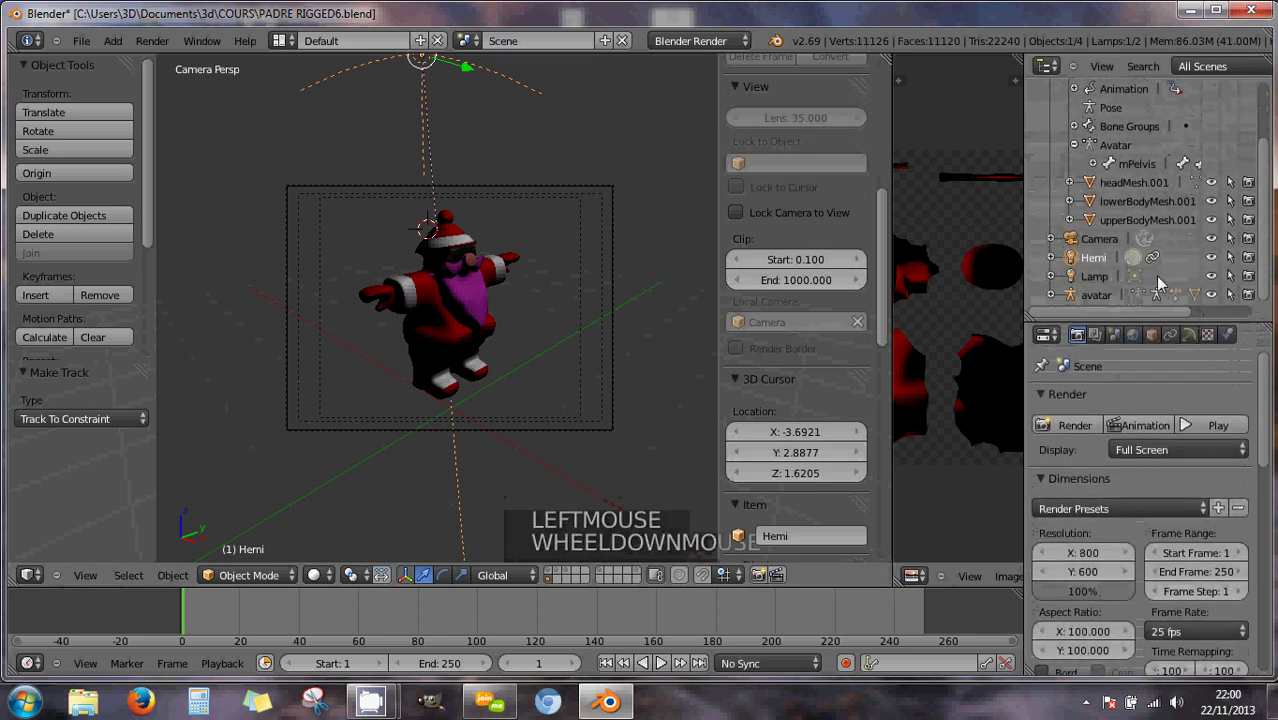
click(1211, 258)
click(1247, 259)
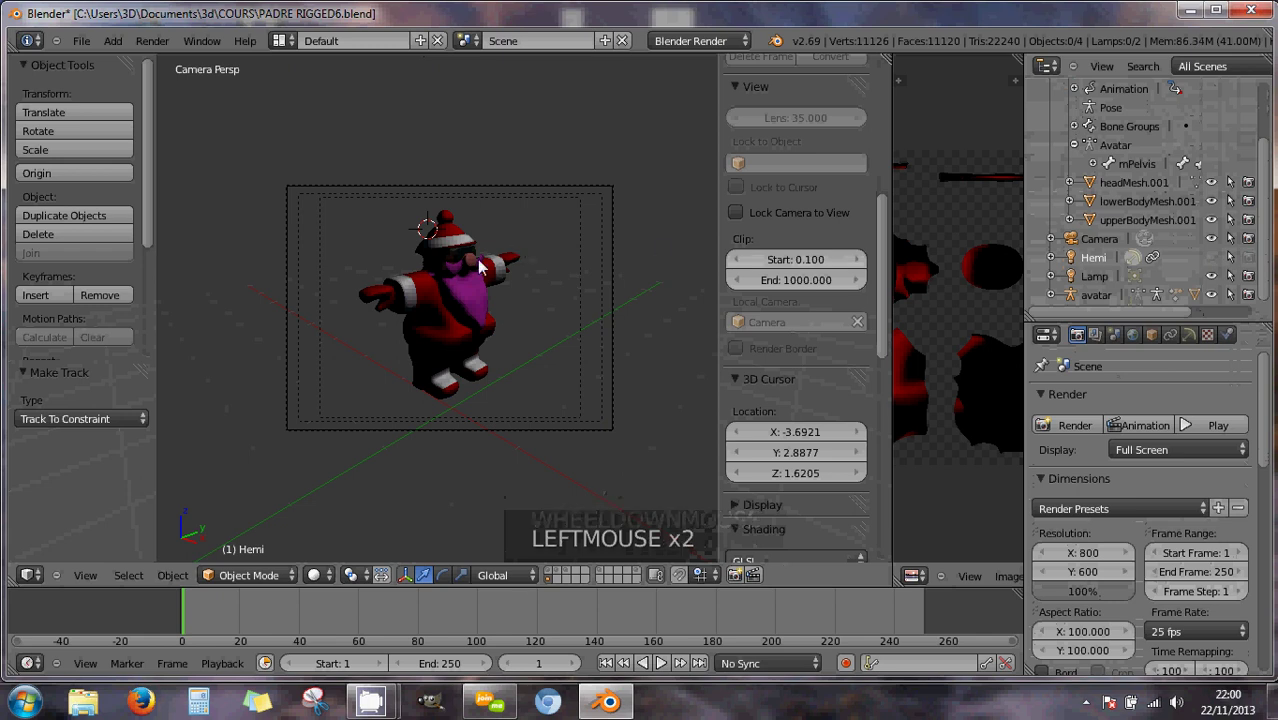
key(F12)
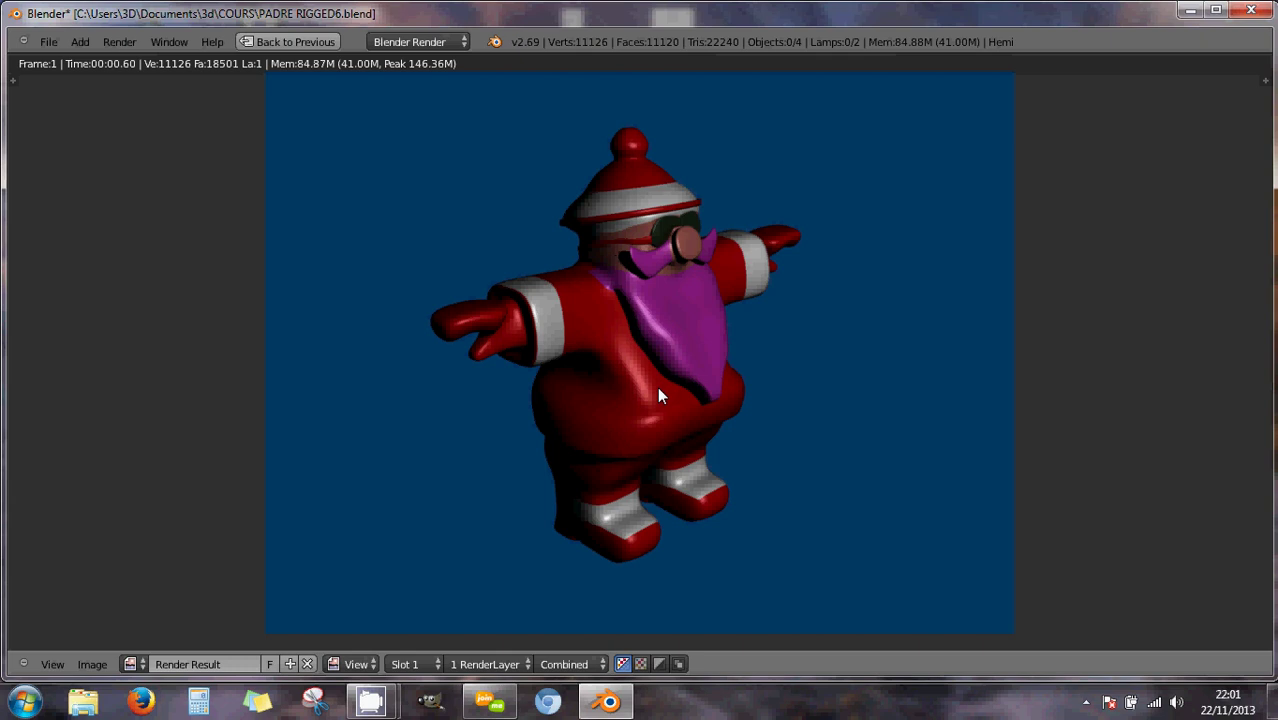
key(Escape)
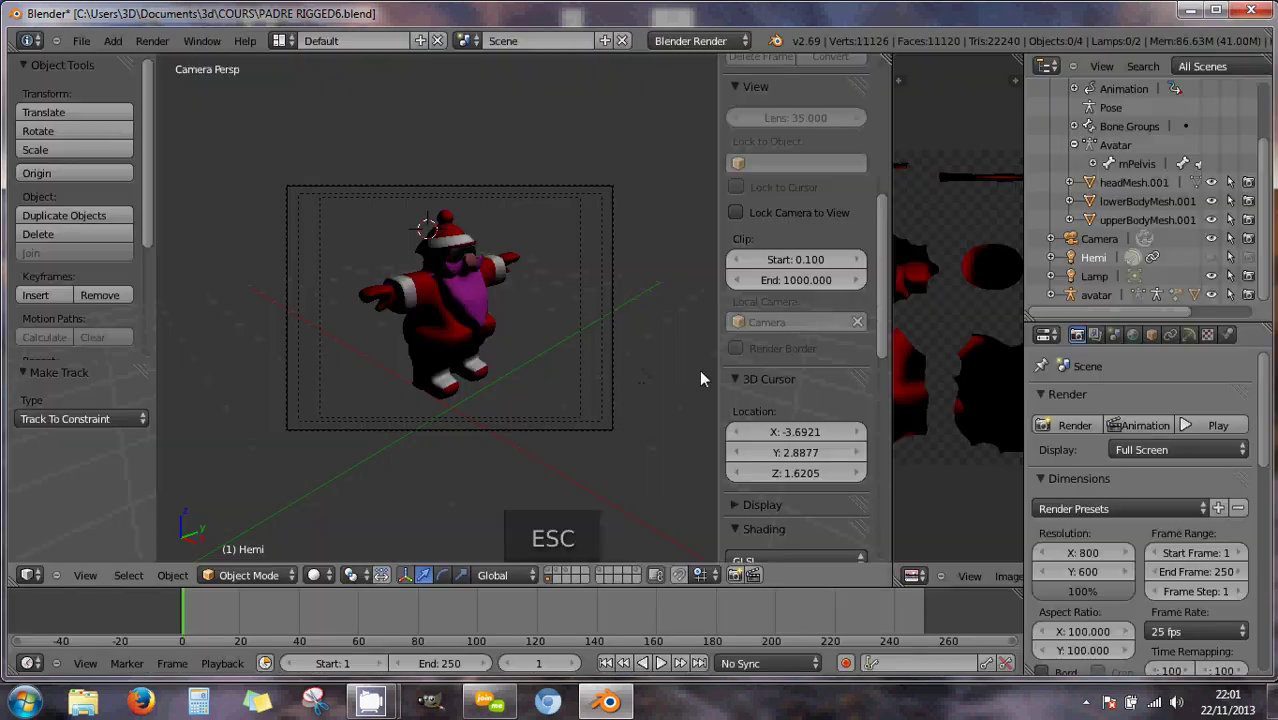
Re-enable the Hemi lamp for viewport and render, render the camera view and return to the 3D View.
click(1210, 259)
click(1247, 262)
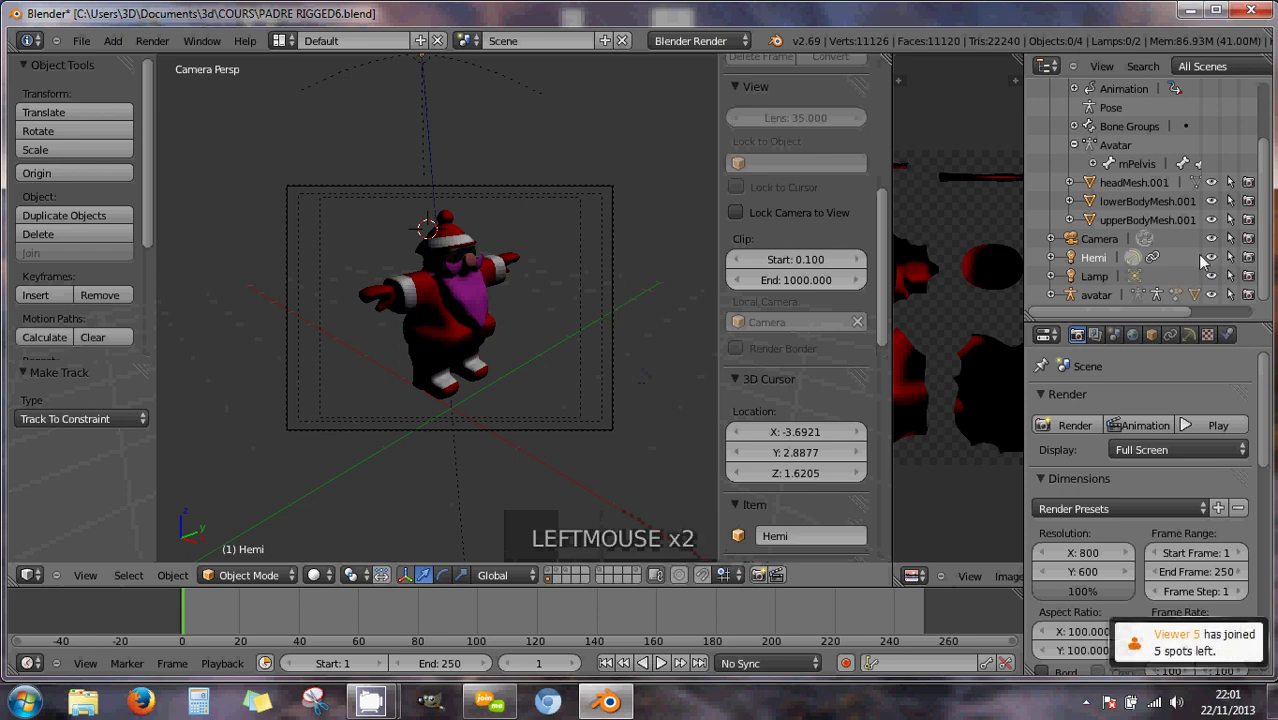
key(F12)
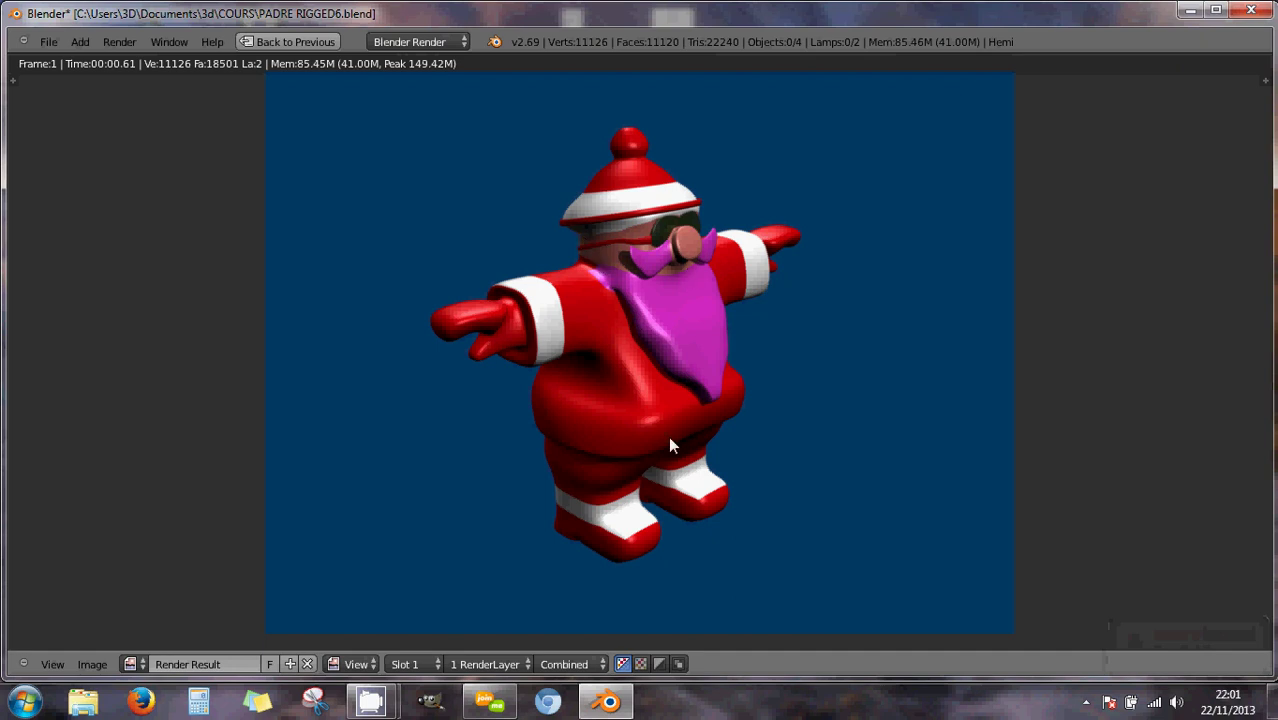
key(Escape)
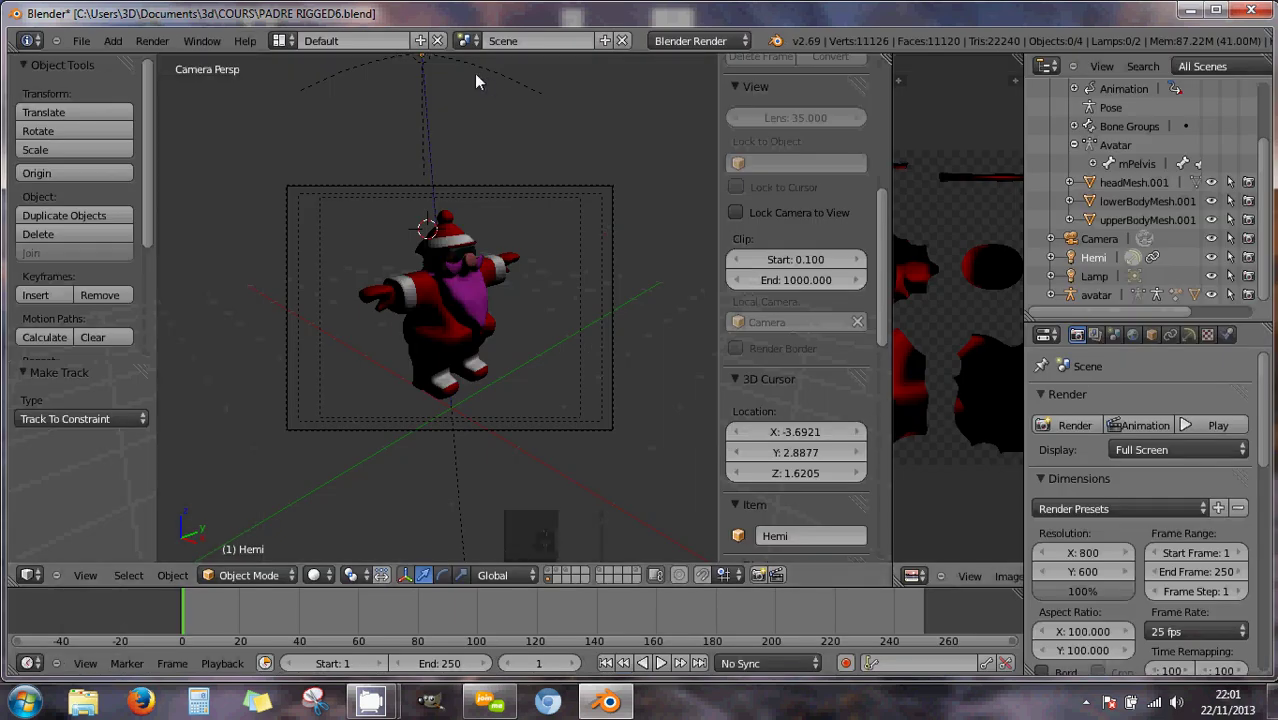
Select the Hemi lamp, show its lamp settings and enlarge the properties area to fit them.
right_click(419, 59)
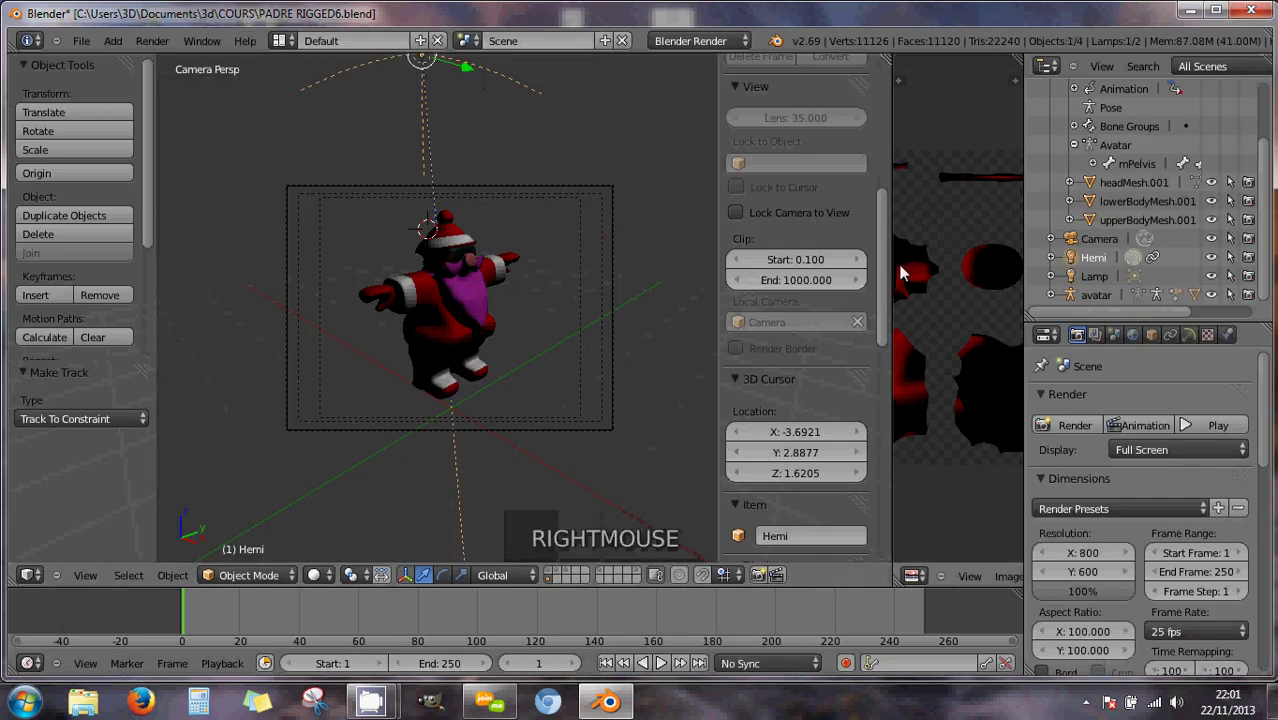
click(1189, 335)
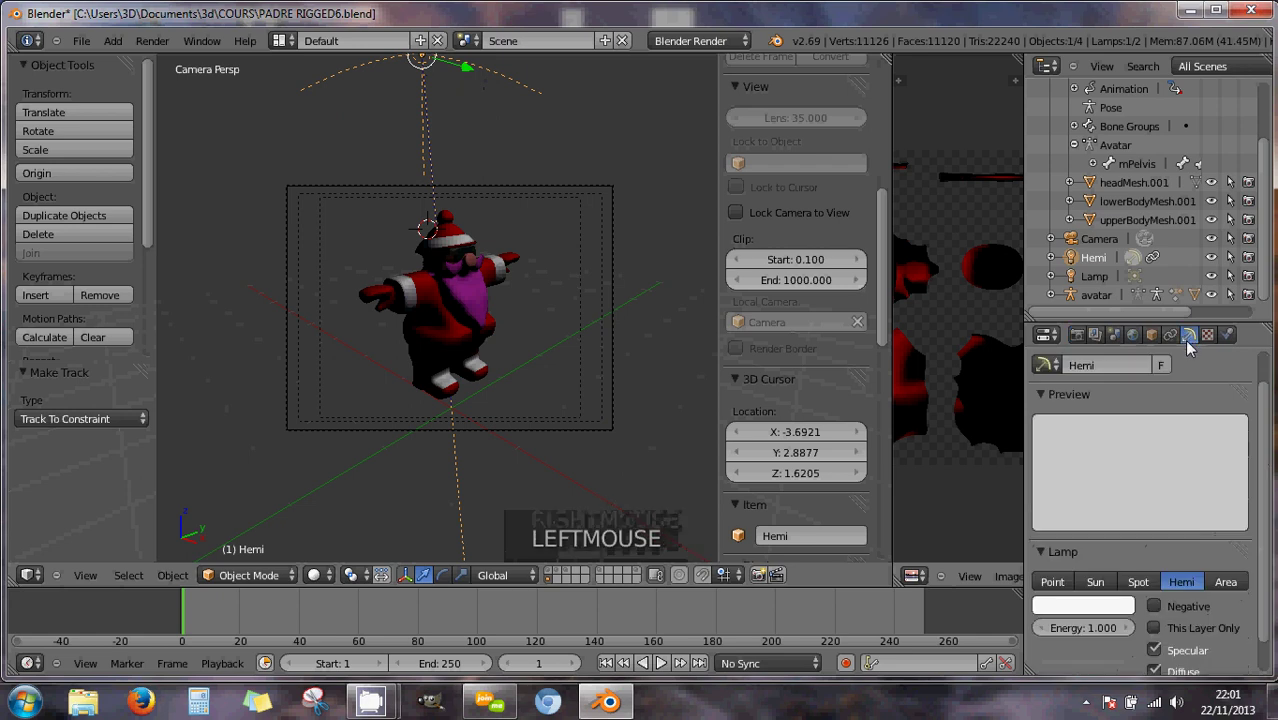
click(1147, 328)
drag(1144, 318, 1147, 245)
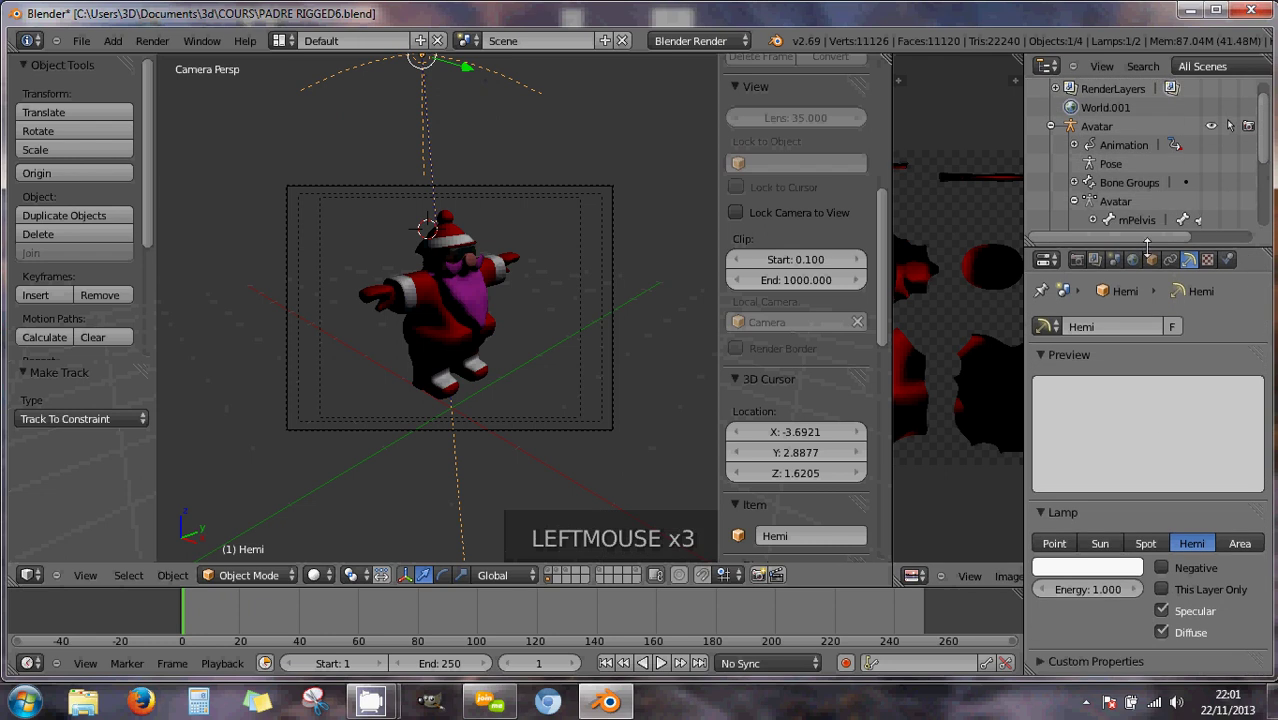
scroll(1150, 540, down, 1)
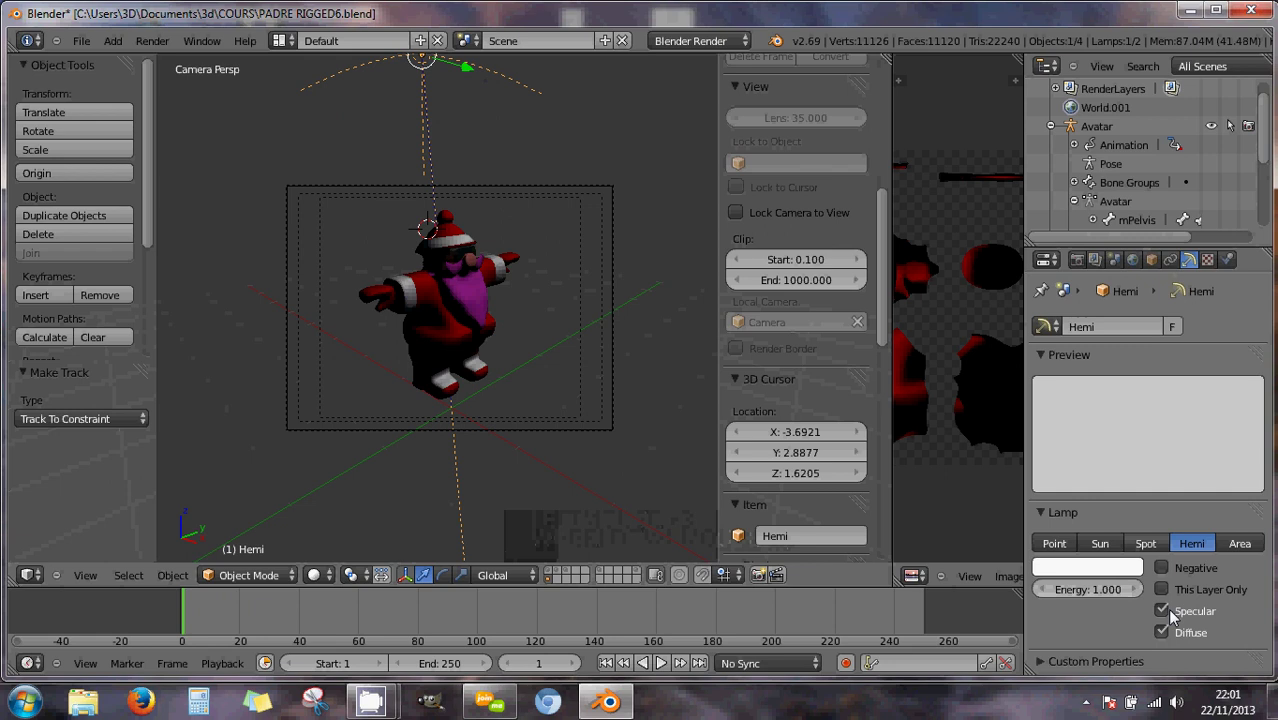
Switch the Hemi lamp's type to Spot, examine its falloff and shadow options, and return the type to Hemi.
click(1158, 546)
scroll(1166, 628, down, 2)
scroll(1164, 617, down, 2)
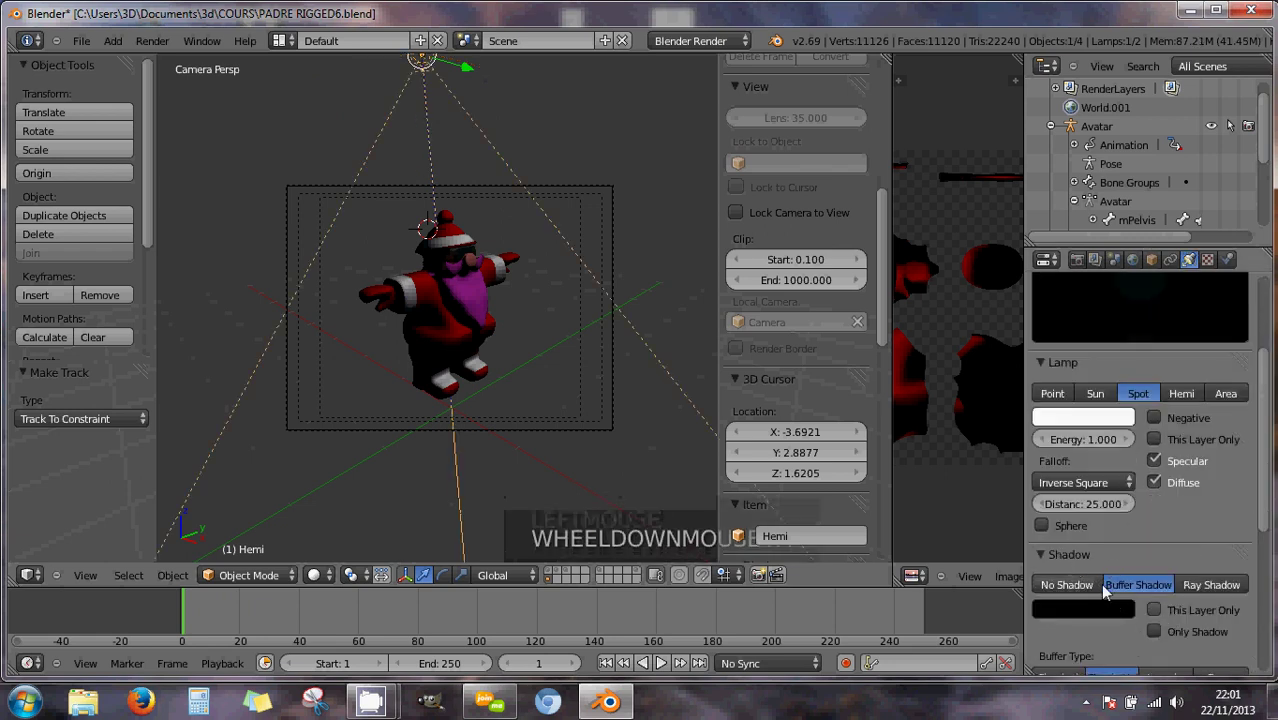
click(1178, 393)
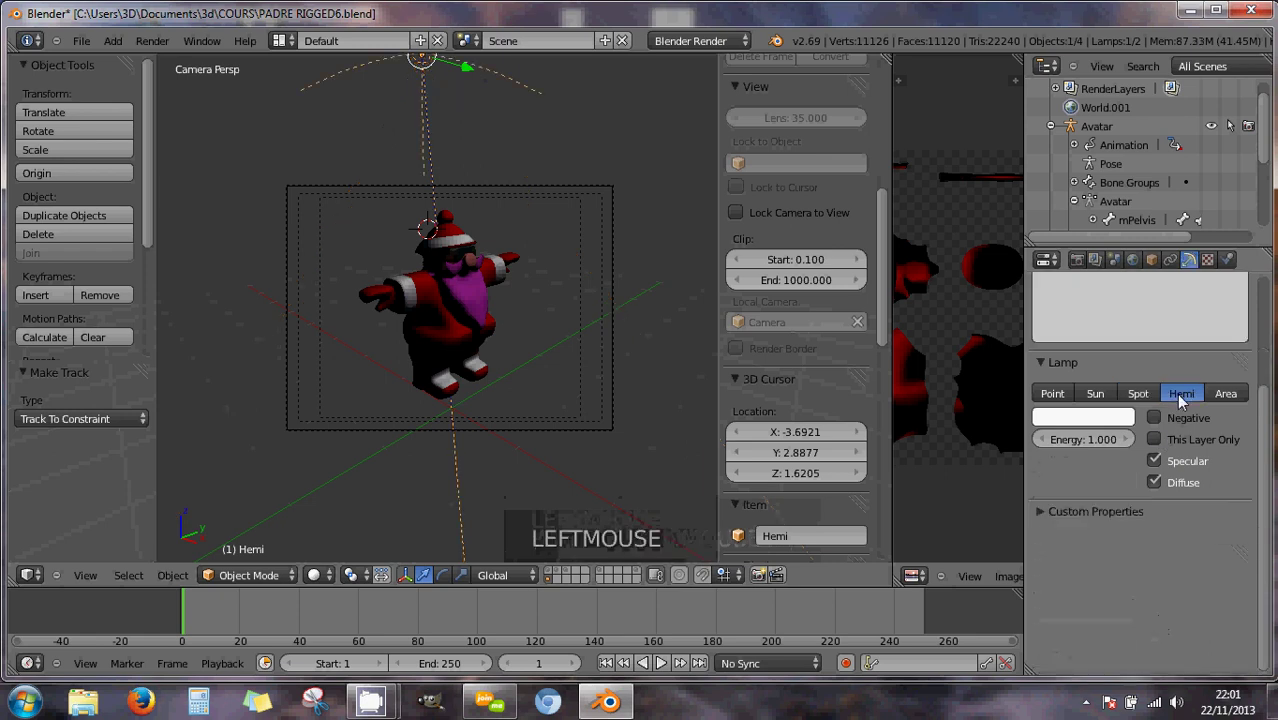
Leave the camera view to see the lamp layout and set the Hemi lamp's energy to 0.370.
middle_drag(531, 374, 604, 365)
scroll(536, 376, down, 5)
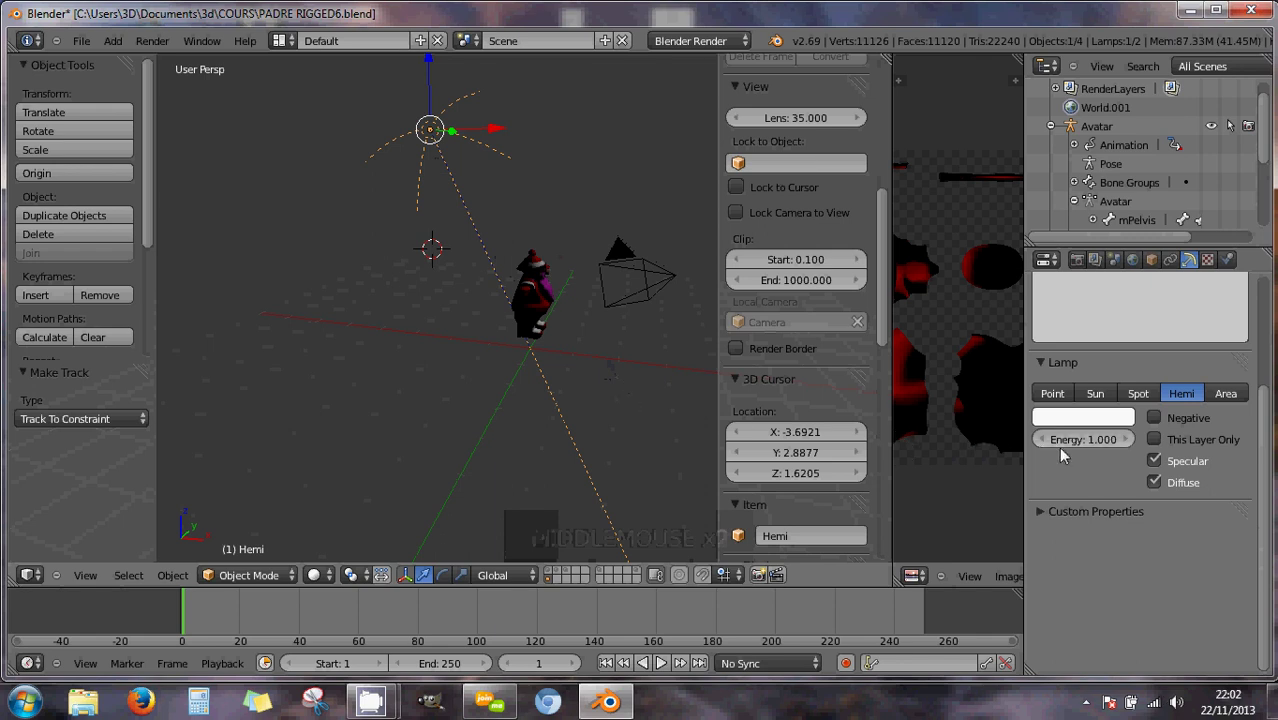
drag(1094, 439, 1128, 452)
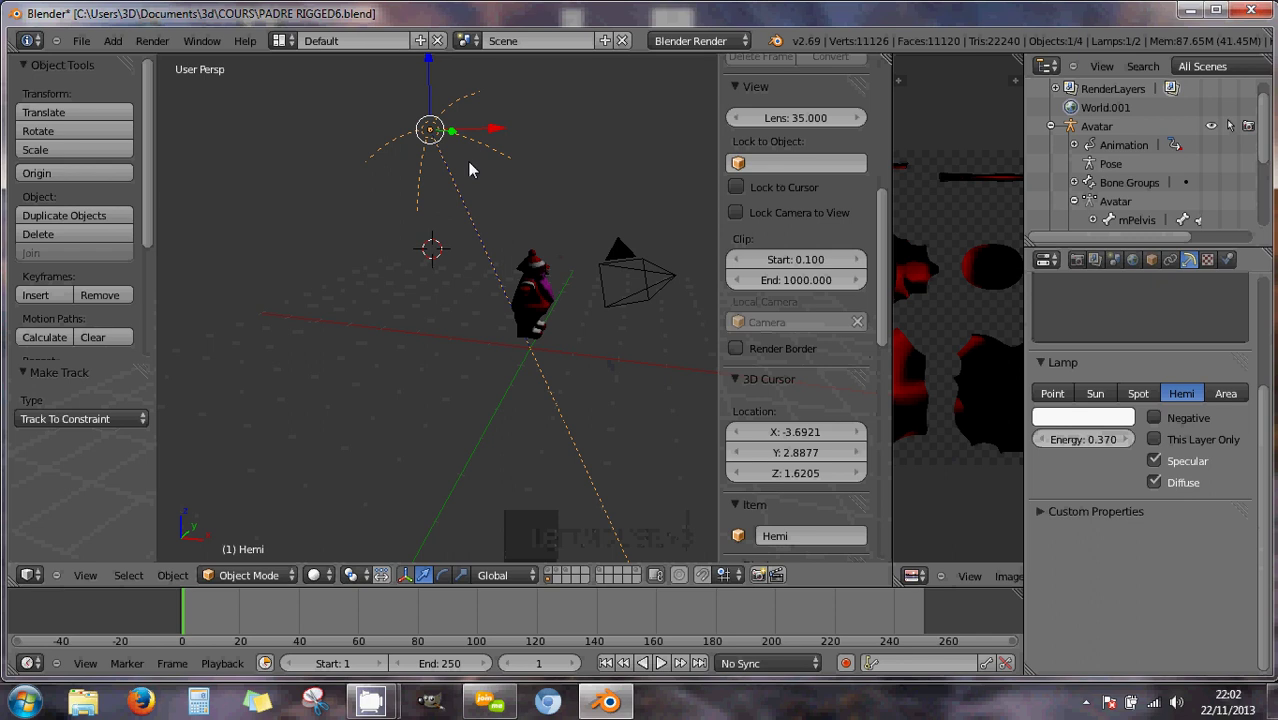
right_click(640, 300)
scroll(1121, 487, down, 1)
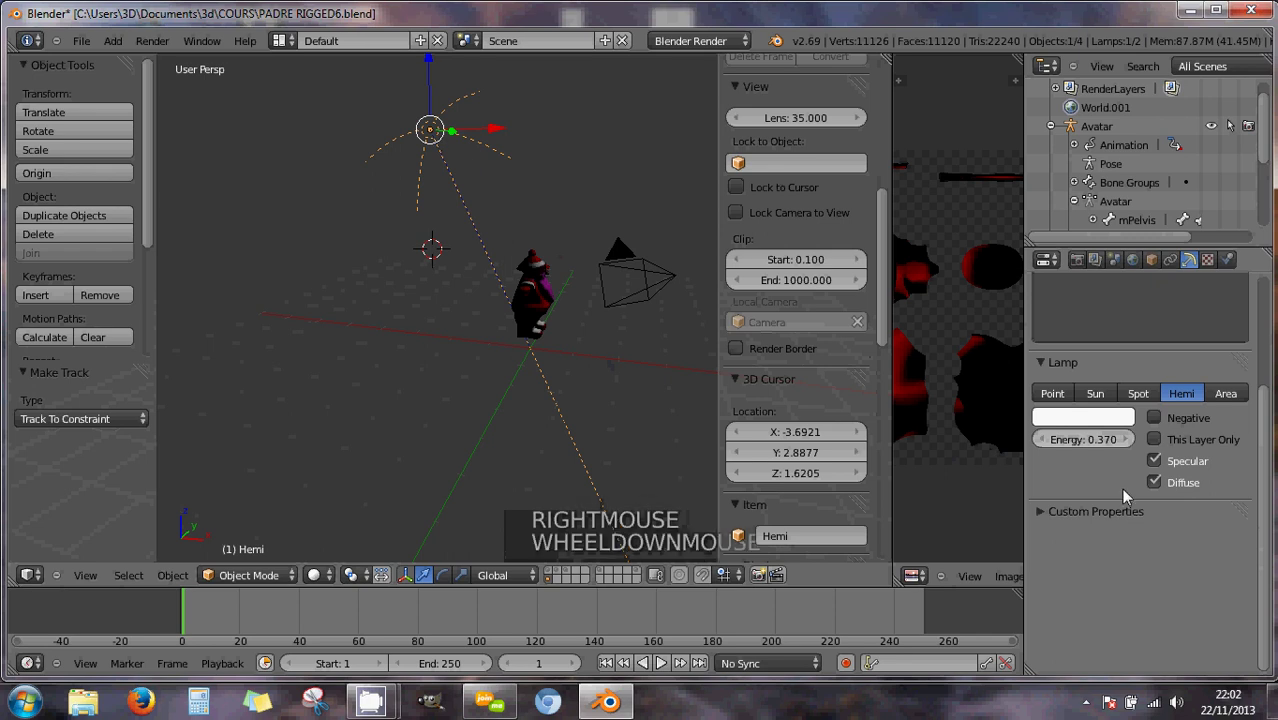
drag(1272, 496, 1258, 380)
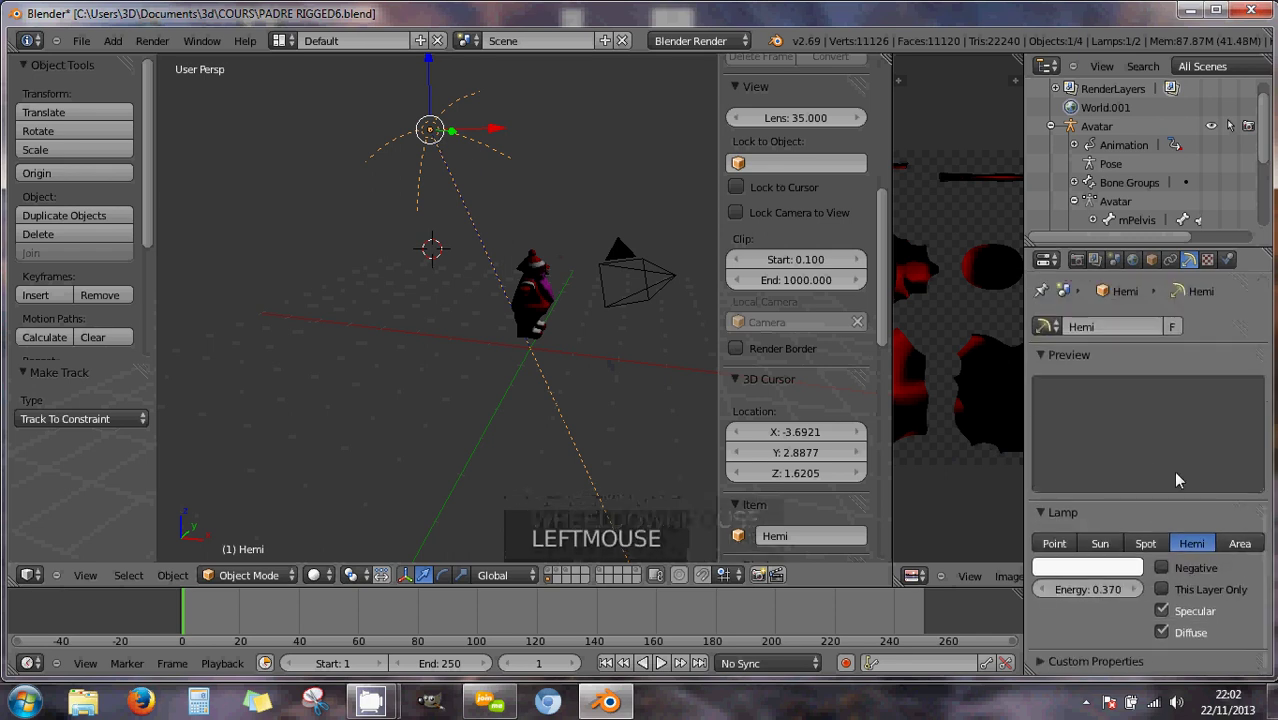
Check the lamp placement around the Santa from farther out and set the Hemi lamp's energy to 0.070.
scroll(656, 399, down, 4)
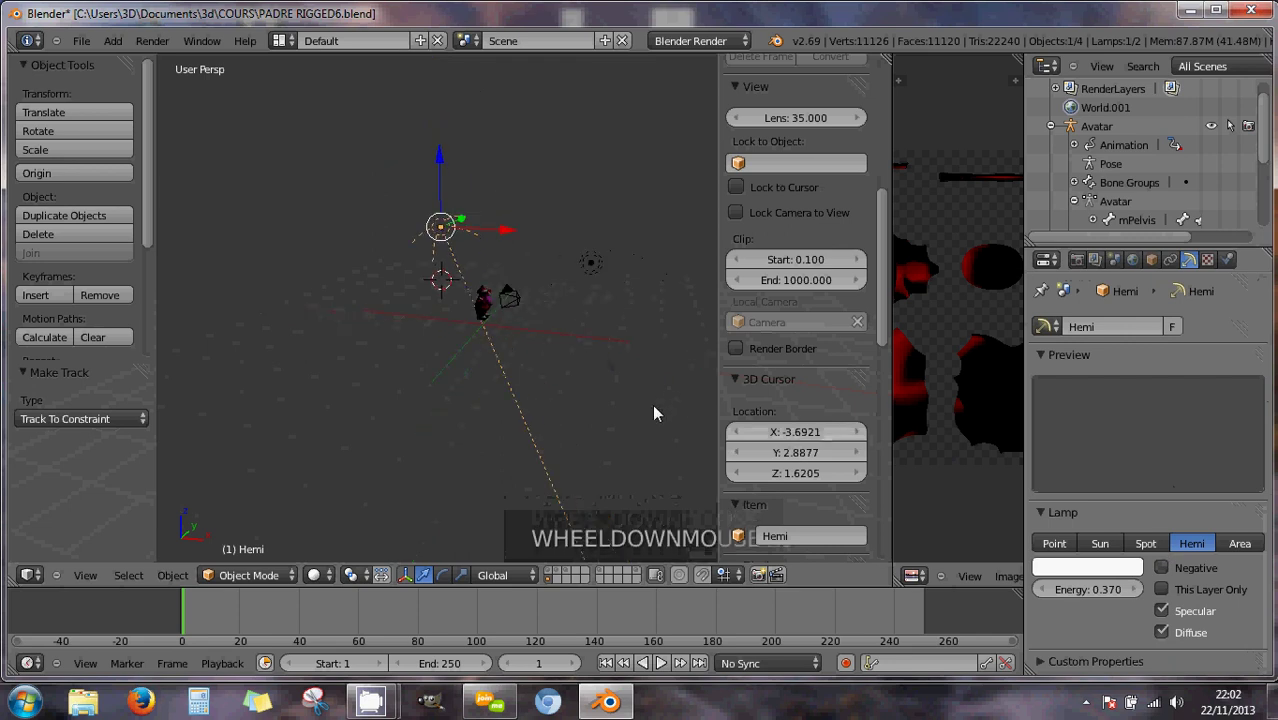
scroll(651, 421, down, 5)
scroll(651, 421, up, 8)
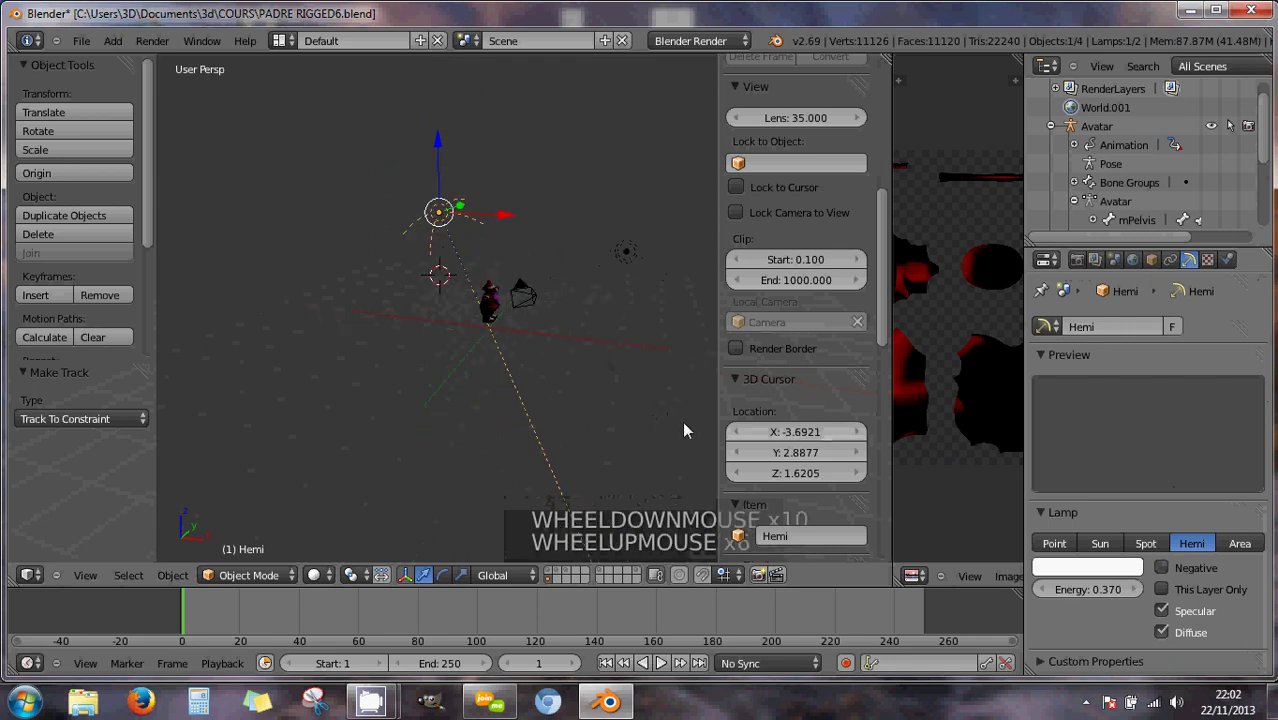
scroll(668, 414, up, 2)
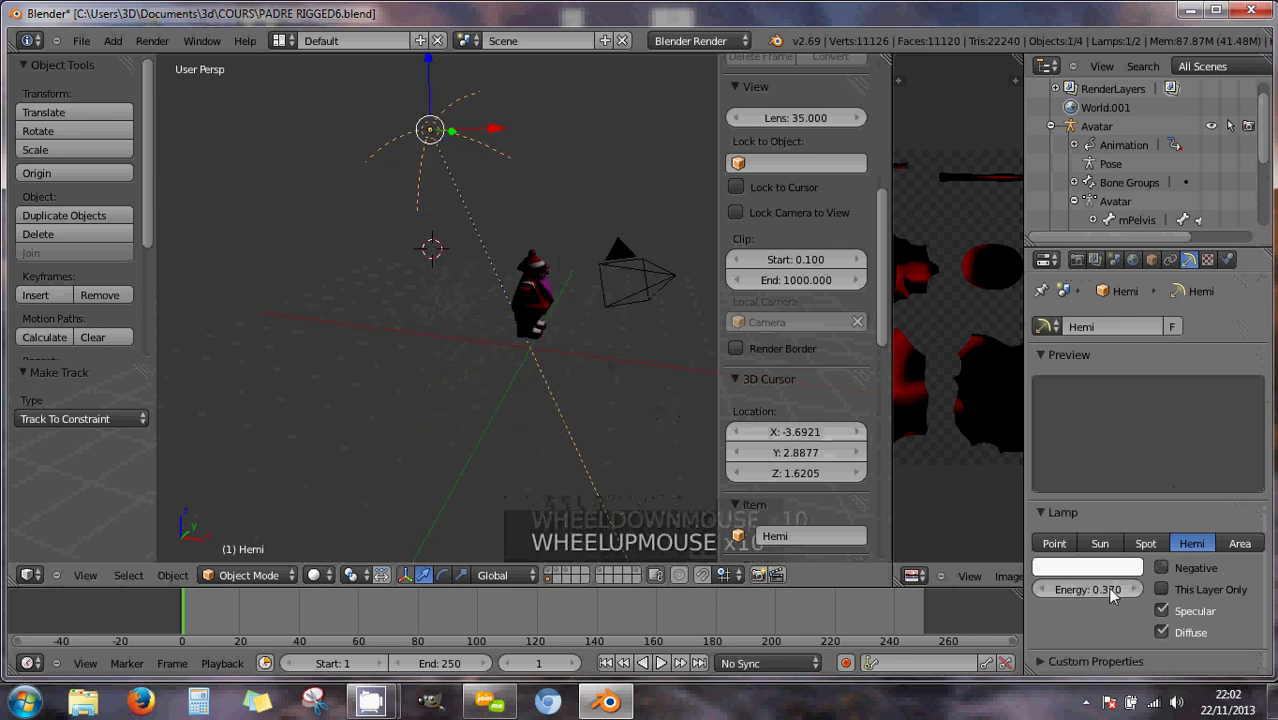
mouse_move(1107, 590)
mouse_down()
mouse_move(1078, 587)
mouse_move(1115, 590)
mouse_up()
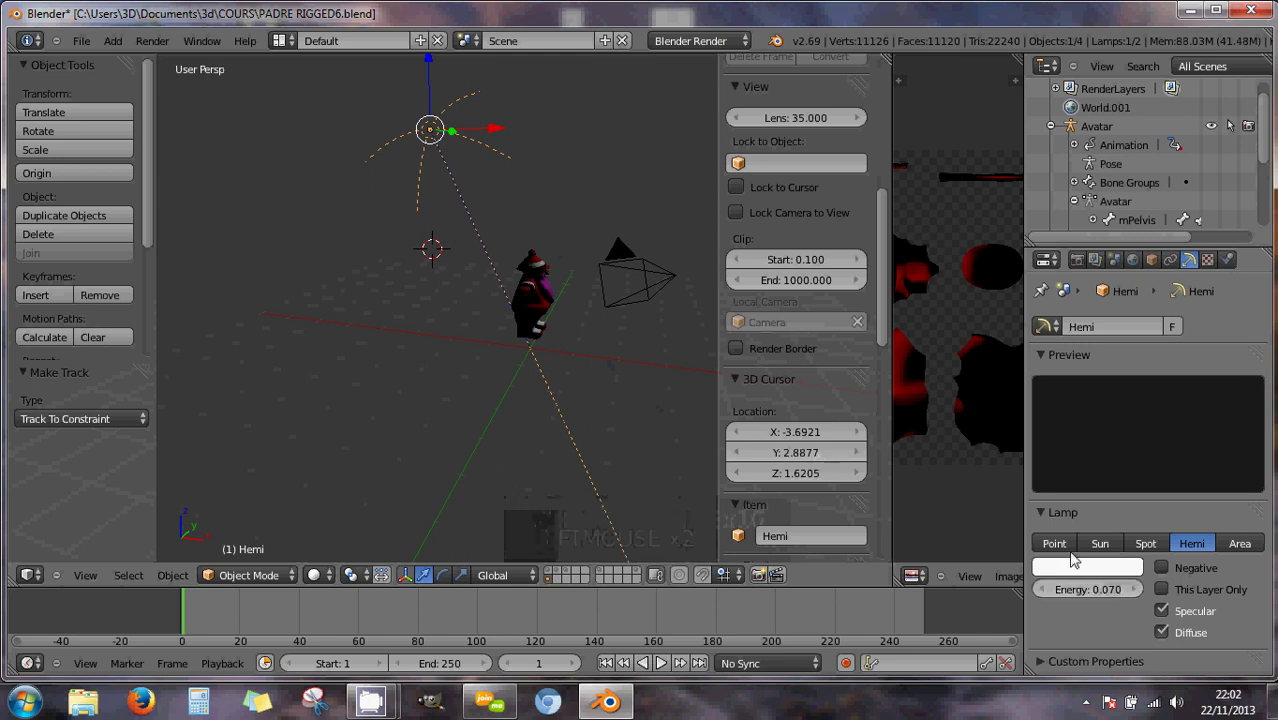
Try the lamp as a Spot with its distance set to 5.670, and switch its type back to Hemi.
click(1147, 545)
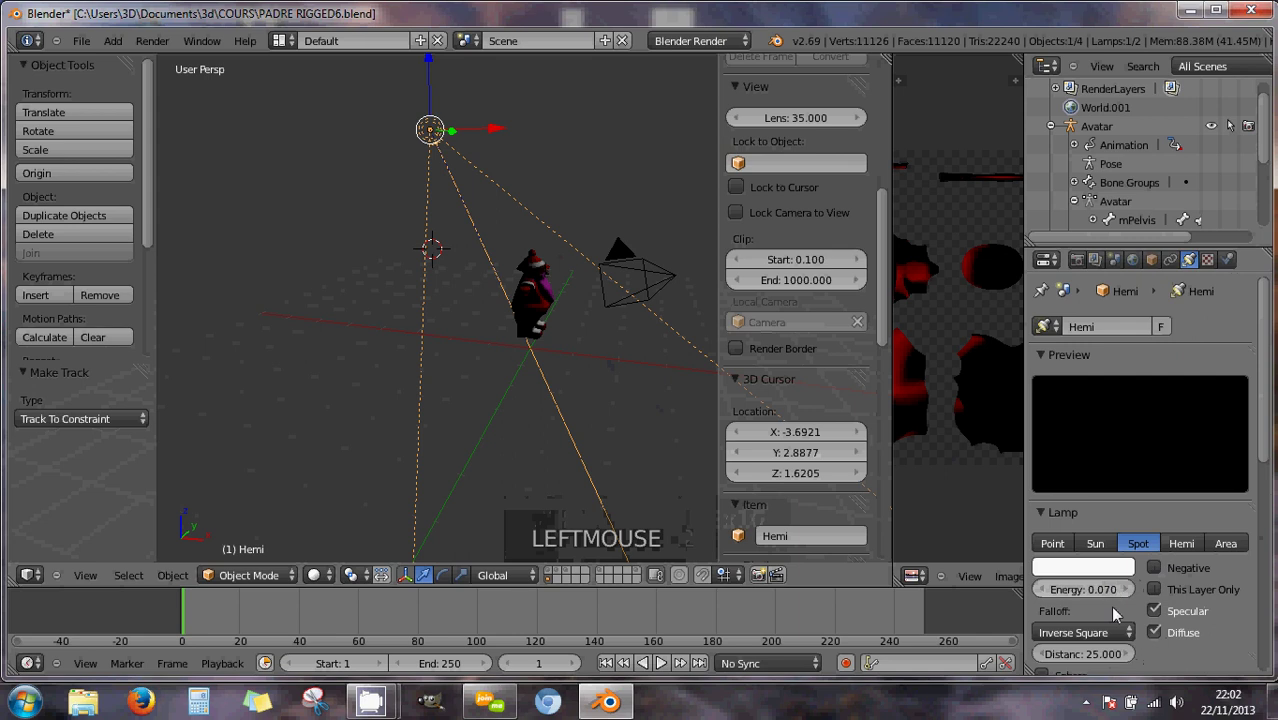
drag(1113, 656, 560, 515)
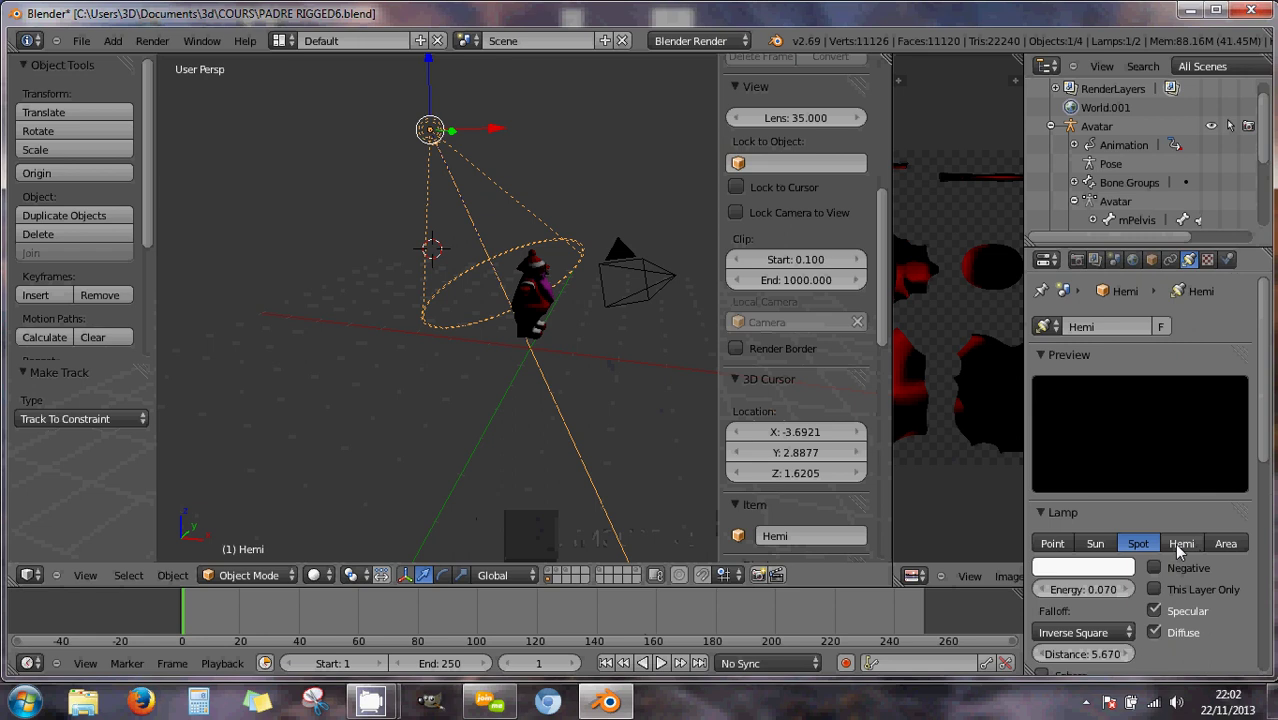
click(1185, 545)
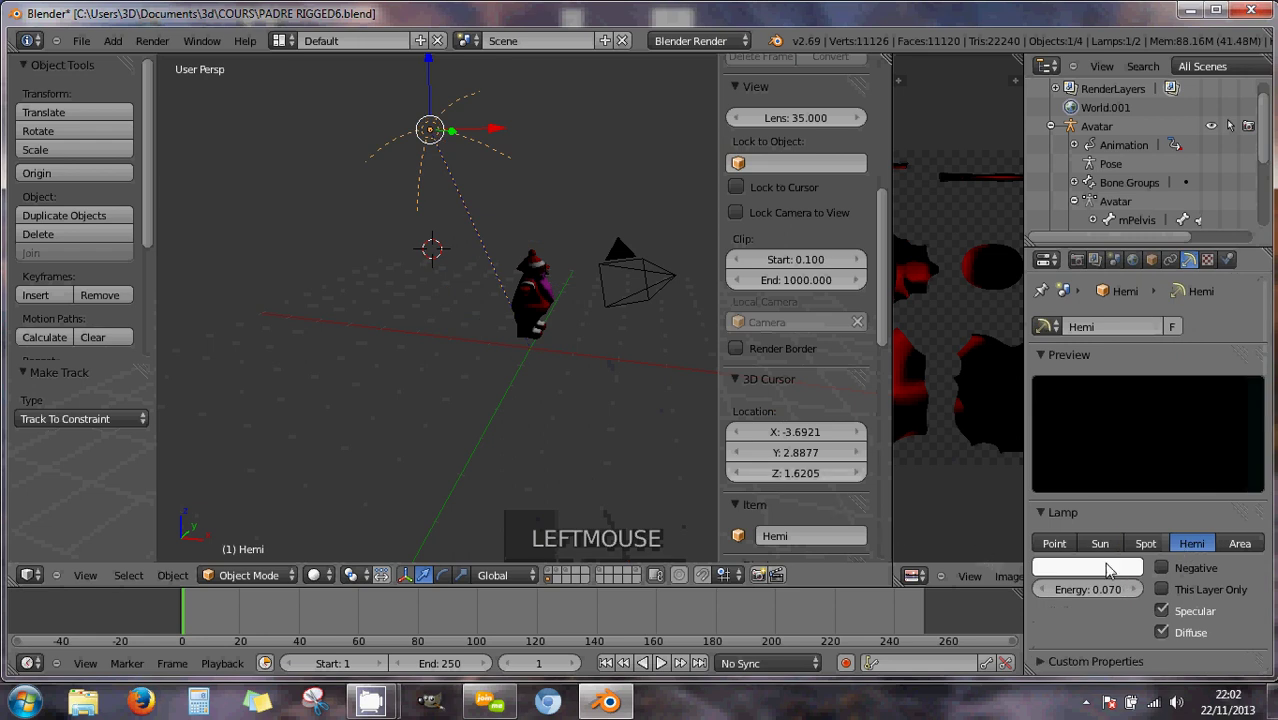
Set the Hemi lamp's energy to 0.230 and render the camera view to check the lighting.
middle_drag(493, 332, 526, 344)
drag(1104, 589, 1121, 592)
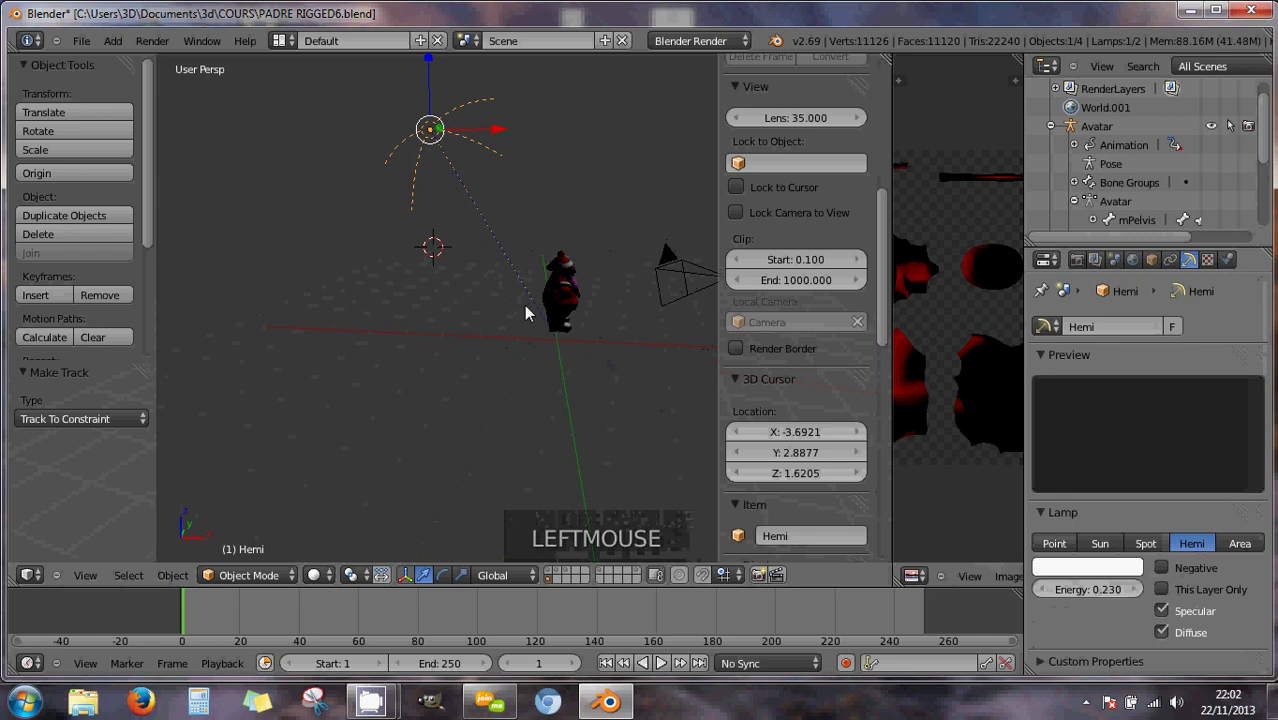
middle_drag(601, 332, 532, 310)
scroll(532, 310, up, 1)
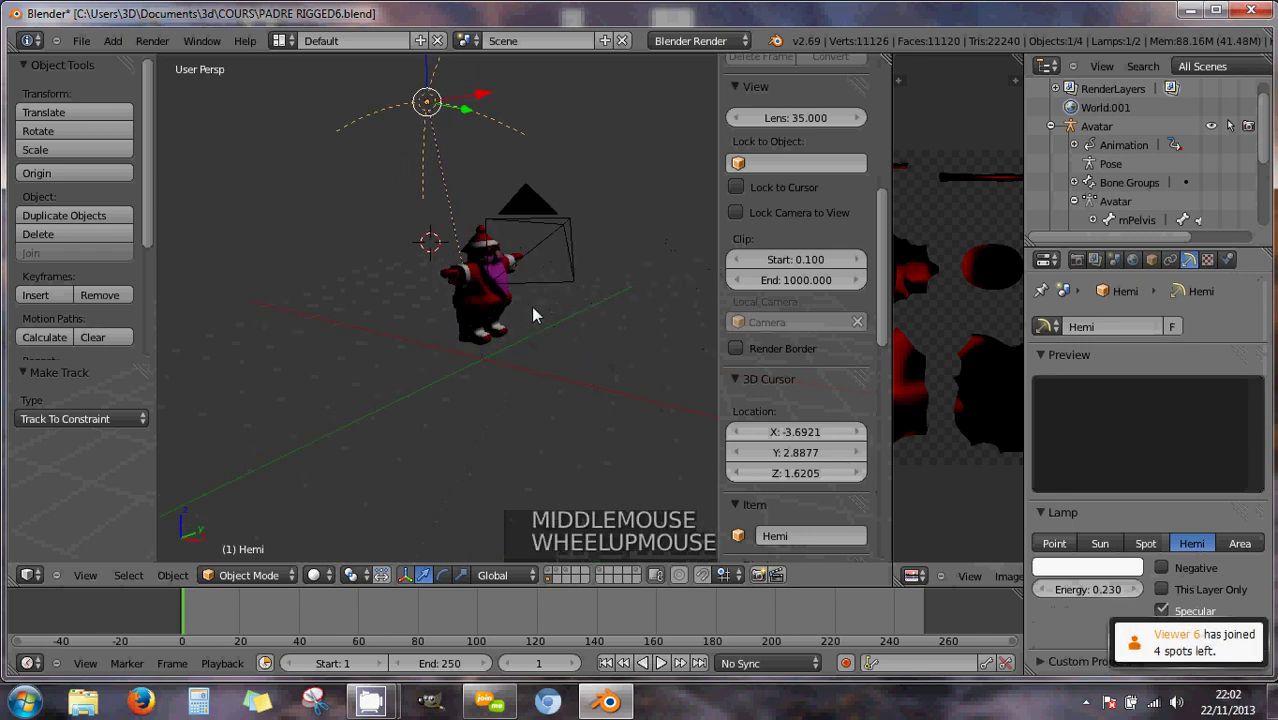
key(F12)
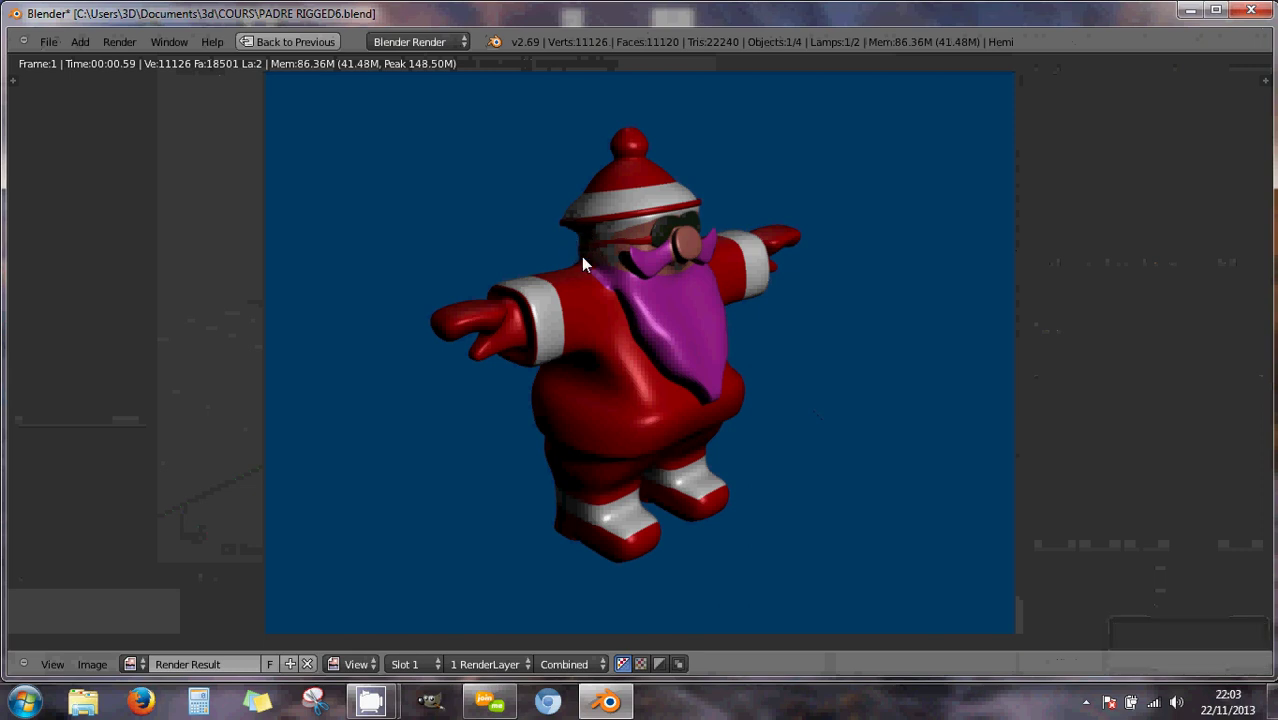
Set the Hemi lamp's energy to 0.560 and render the camera view to check the lighting.
key(Escape)
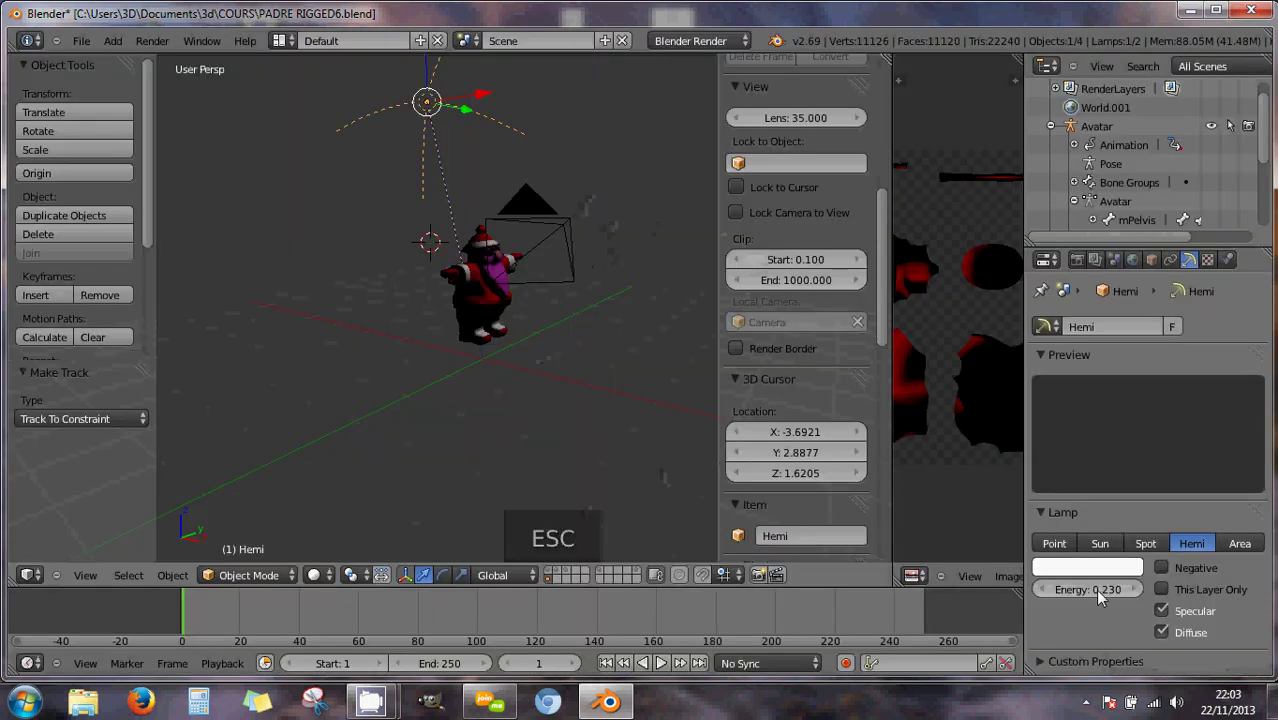
drag(1095, 589, 1131, 590)
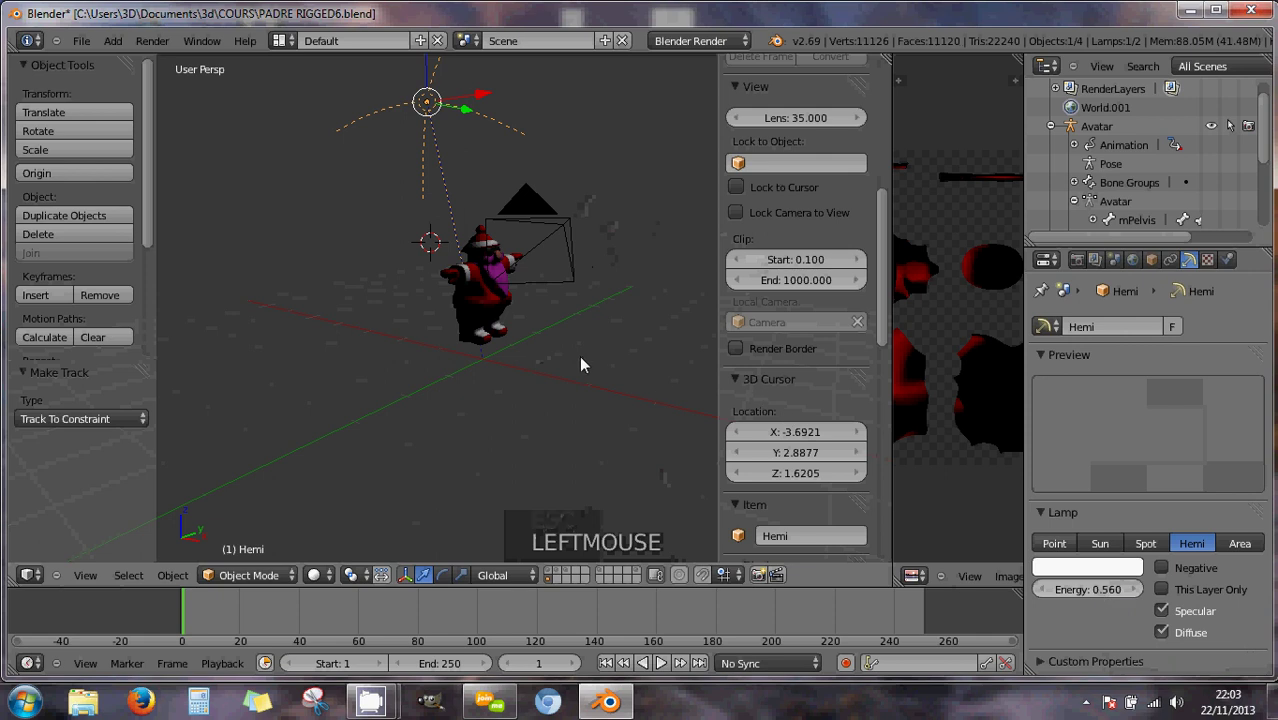
key(F12)
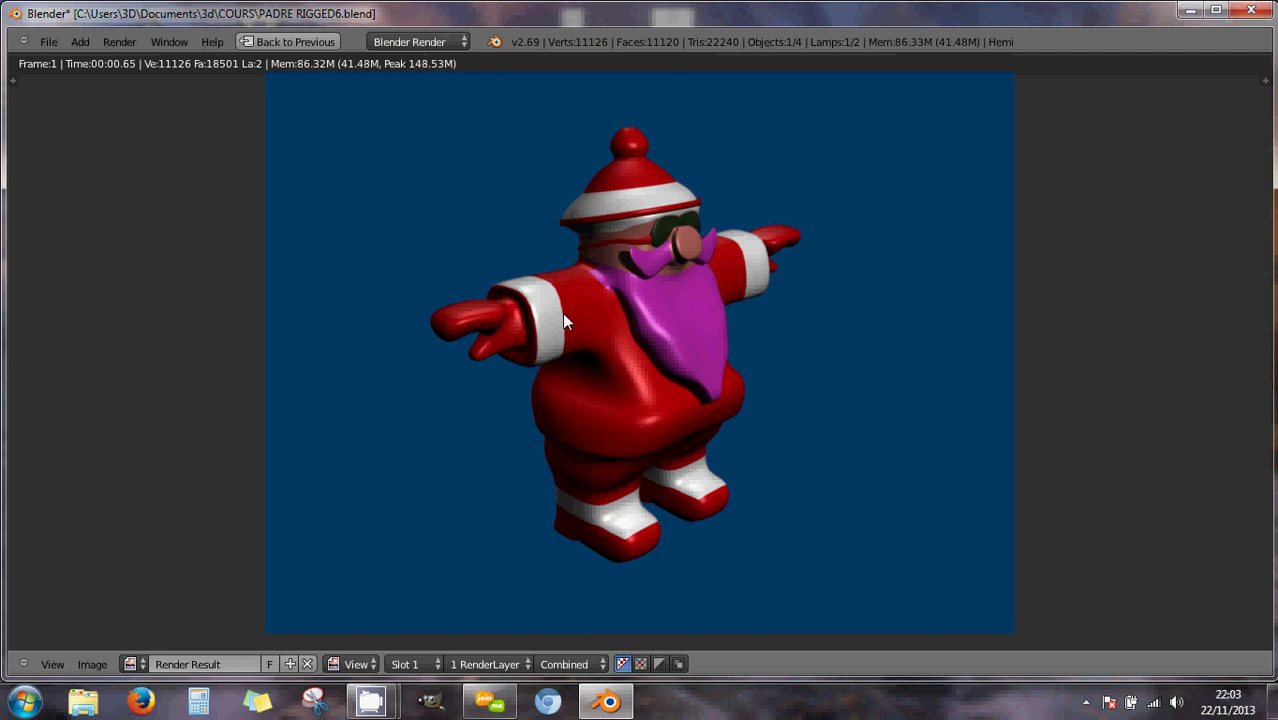
key(Escape)
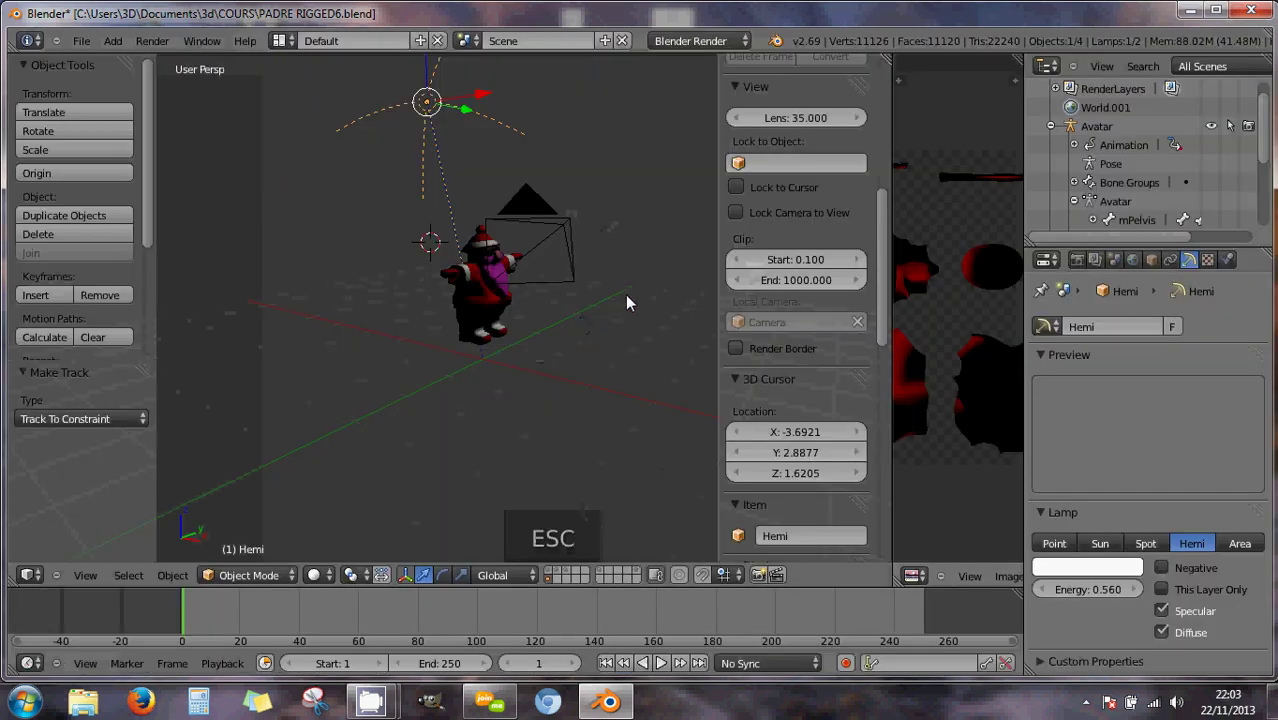
Review the lamp layout from above and try a Full Render bake with the Hemi lamp selected.
key(KP_7)
scroll(632, 364, down, 3)
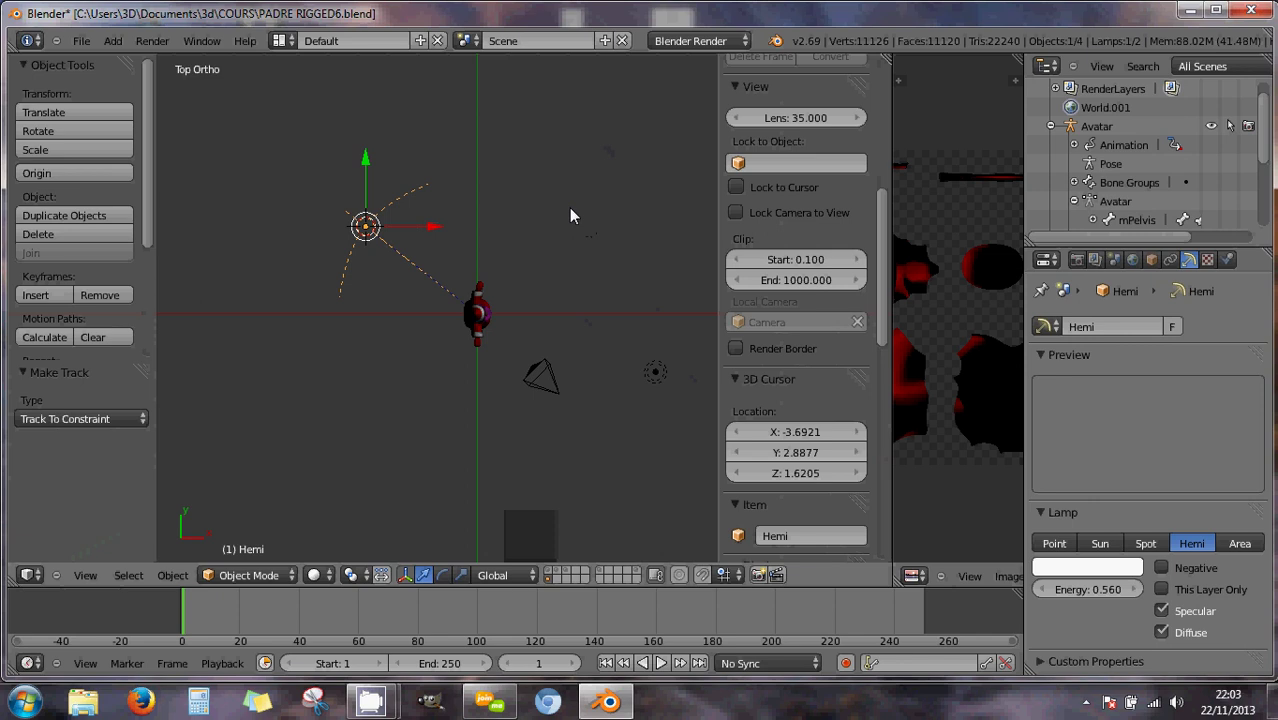
middle_drag(576, 288, 532, 333)
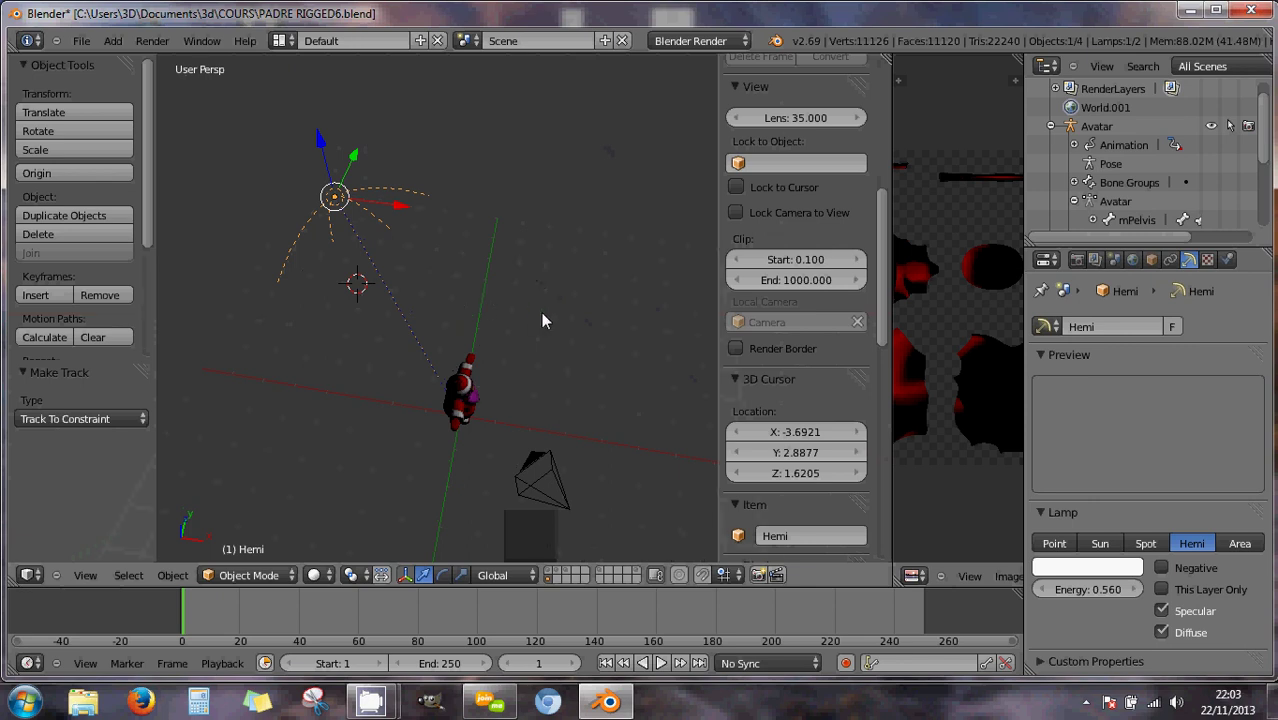
scroll(560, 350, down, 2)
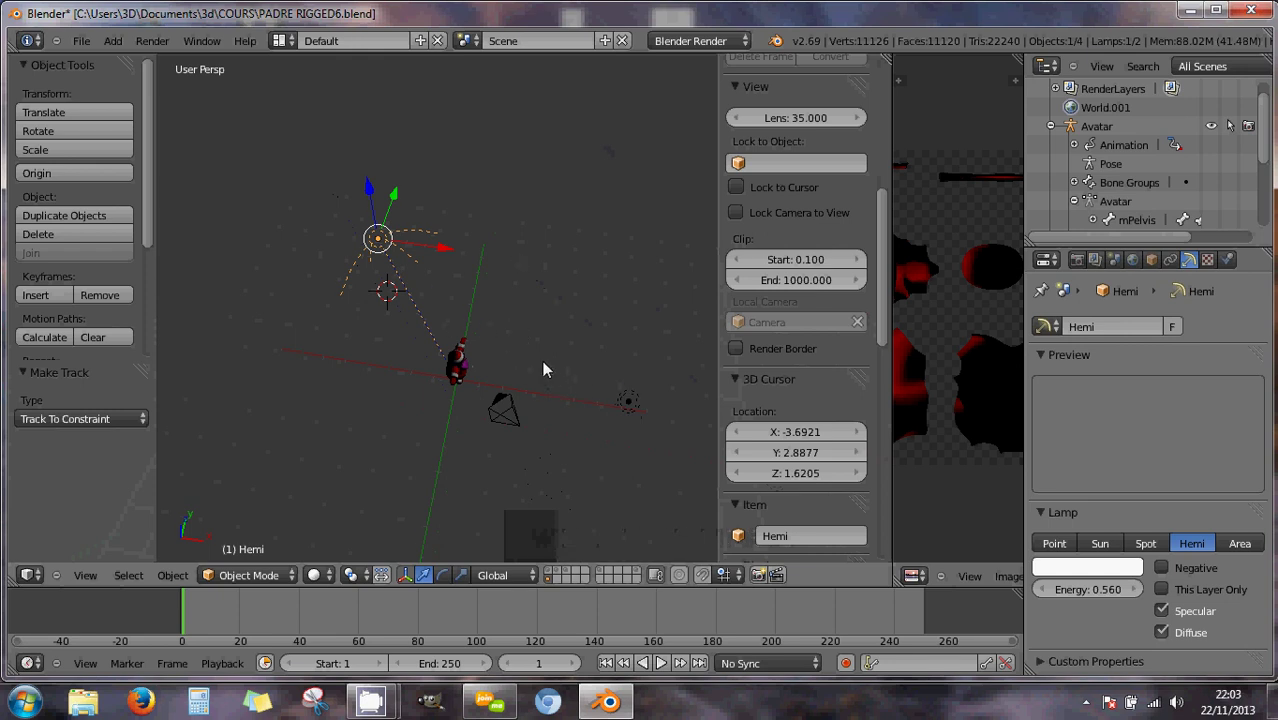
middle_drag(543, 366, 469, 343)
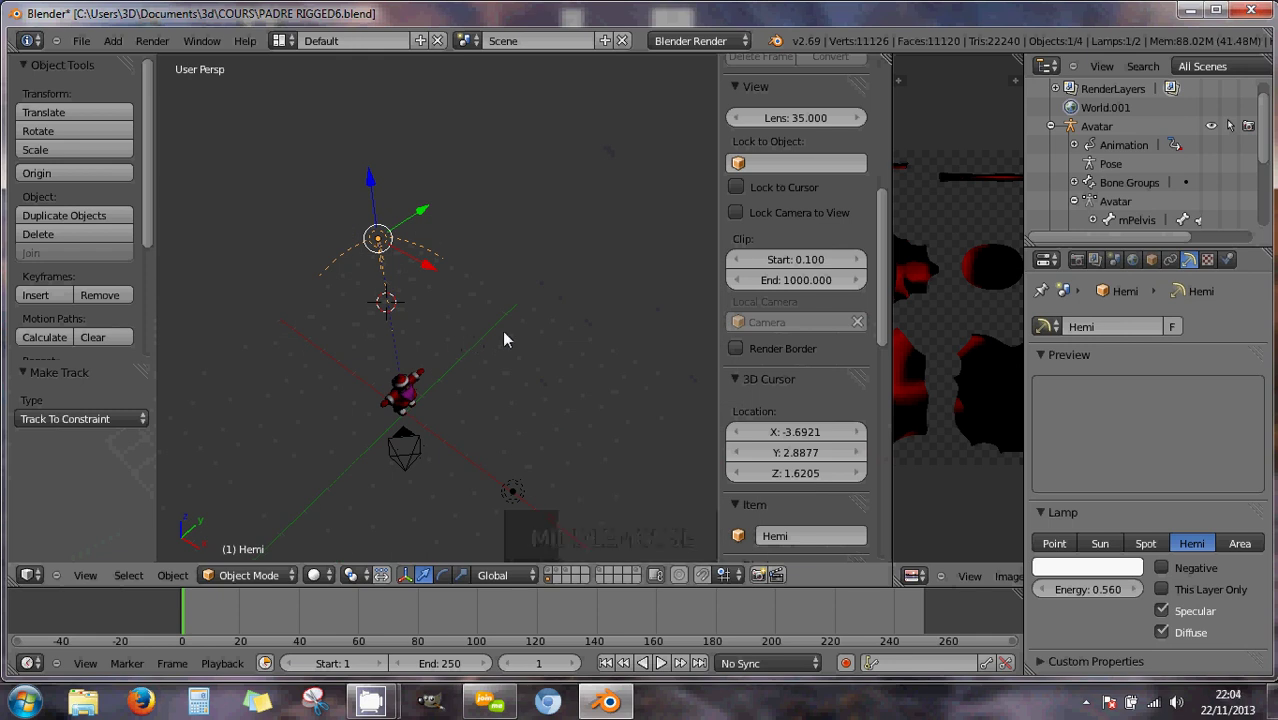
click(1077, 259)
scroll(1073, 408, down, 15)
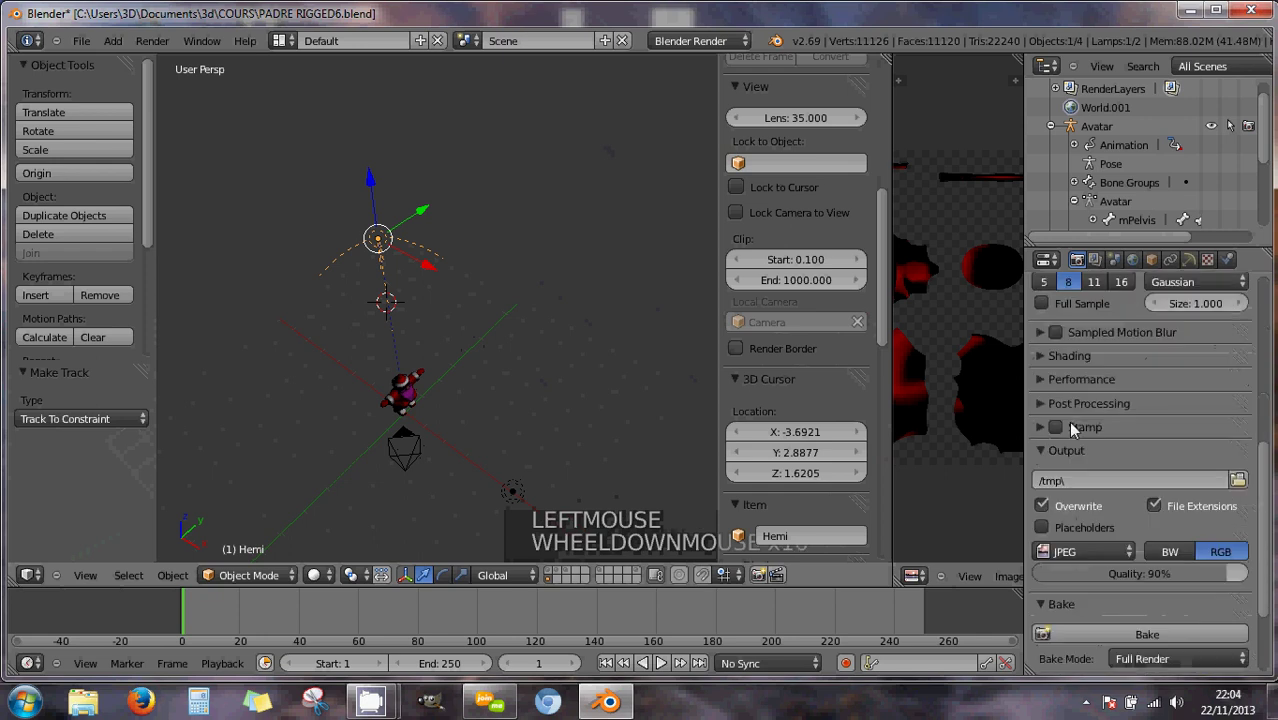
click(1108, 511)
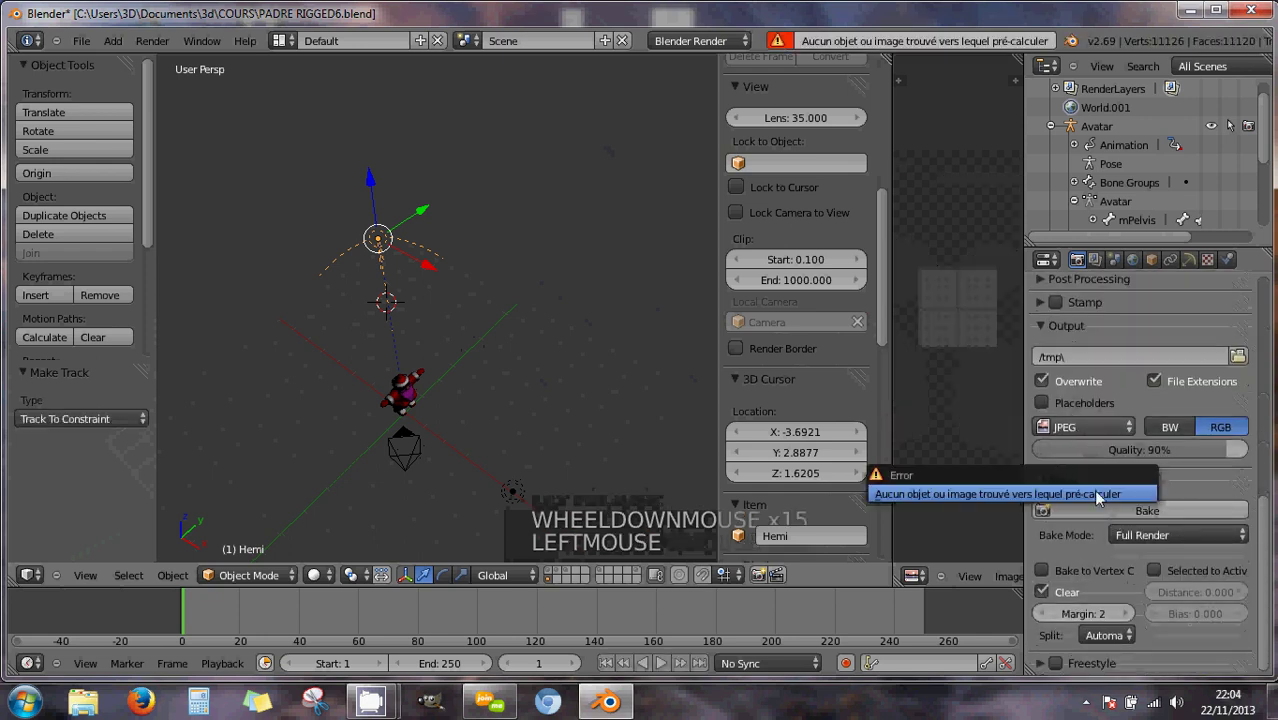
Load the rouge image in a widened image editor and bake the Santa mesh in Full Render mode.
drag(895, 388, 662, 363)
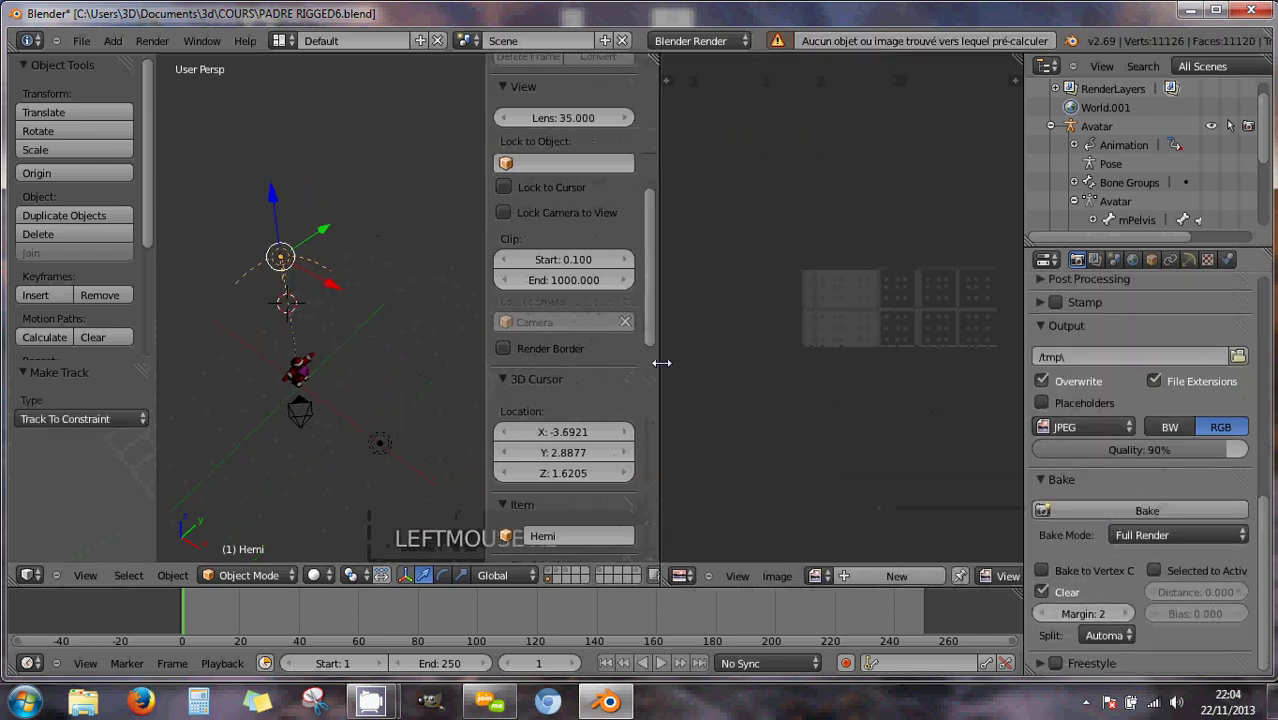
click(818, 576)
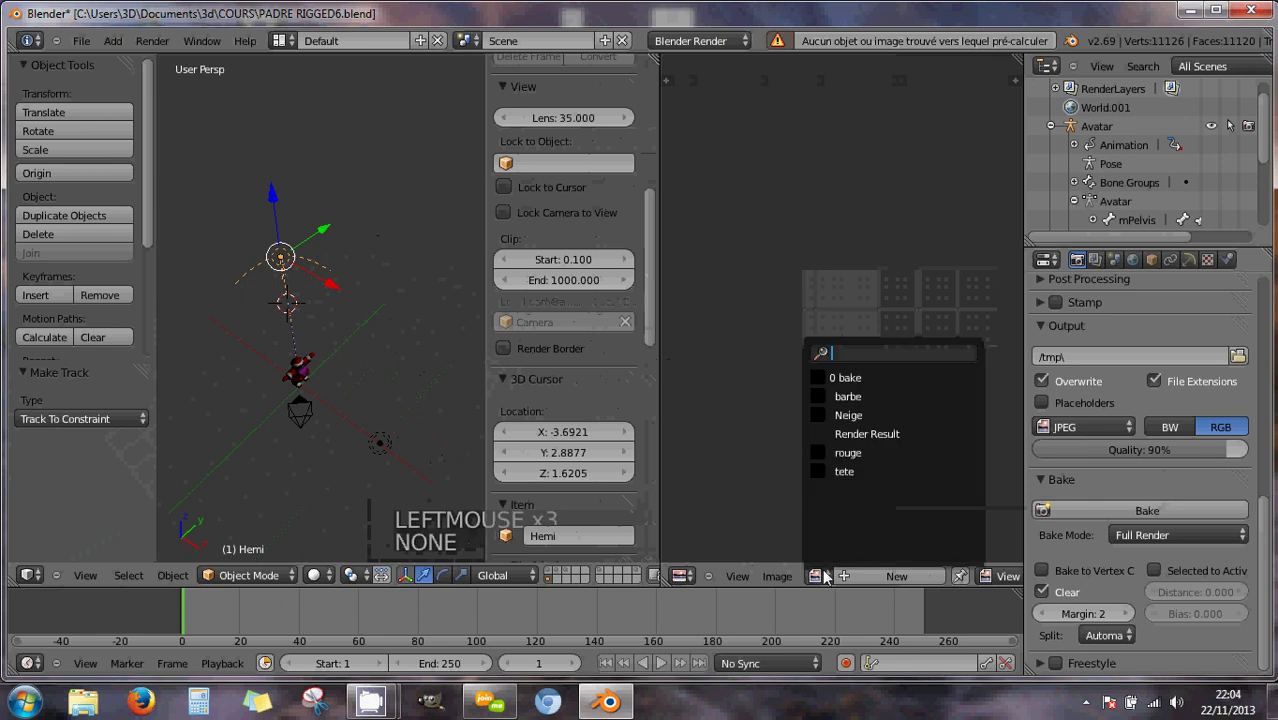
click(848, 453)
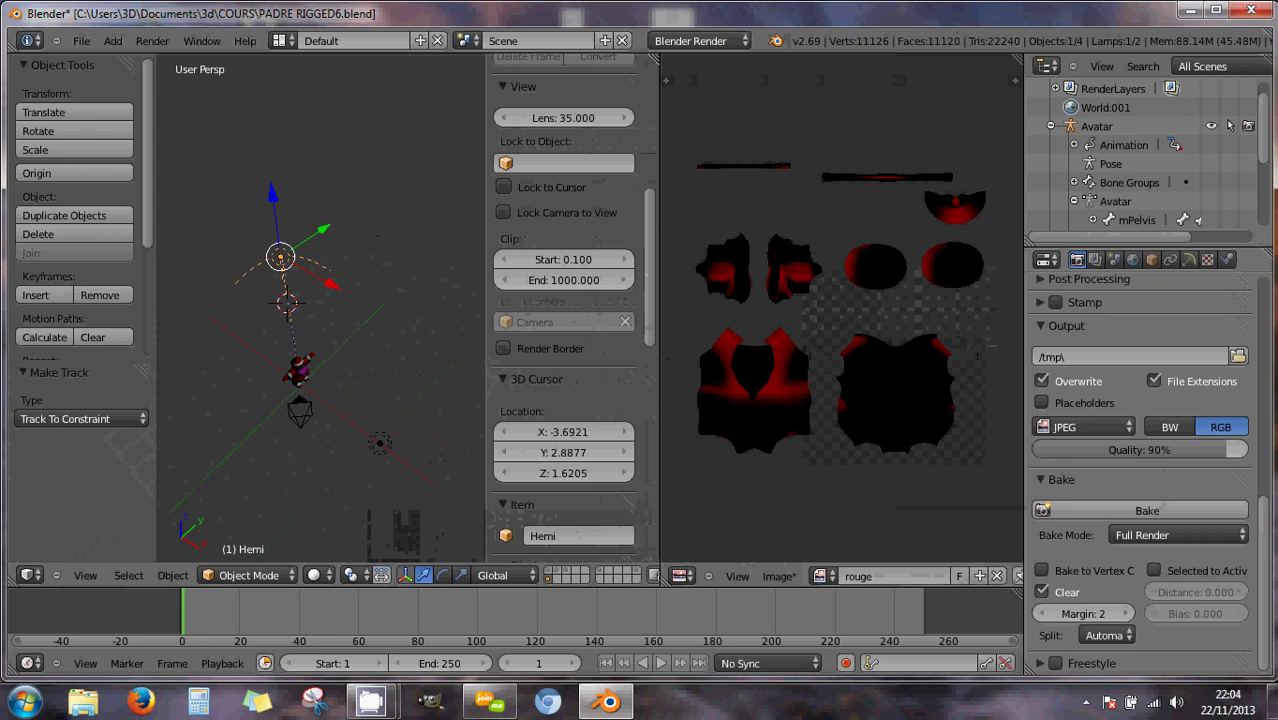
right_click(298, 378)
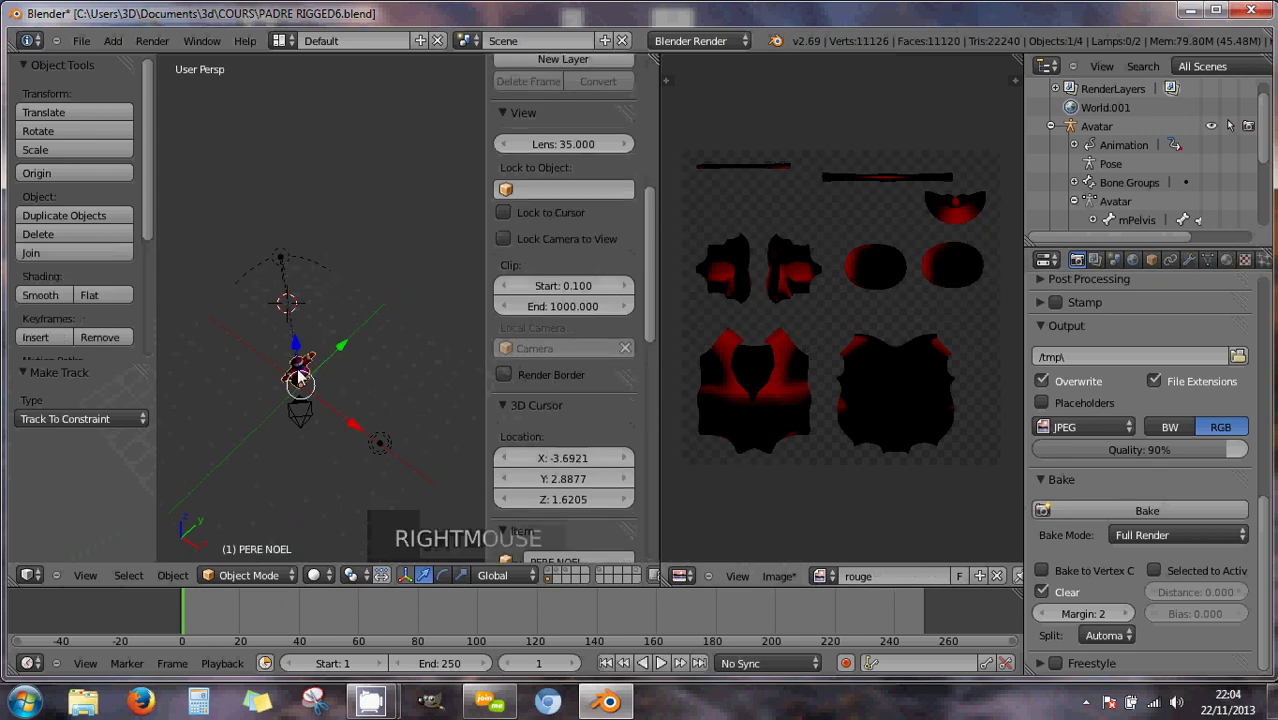
click(1120, 518)
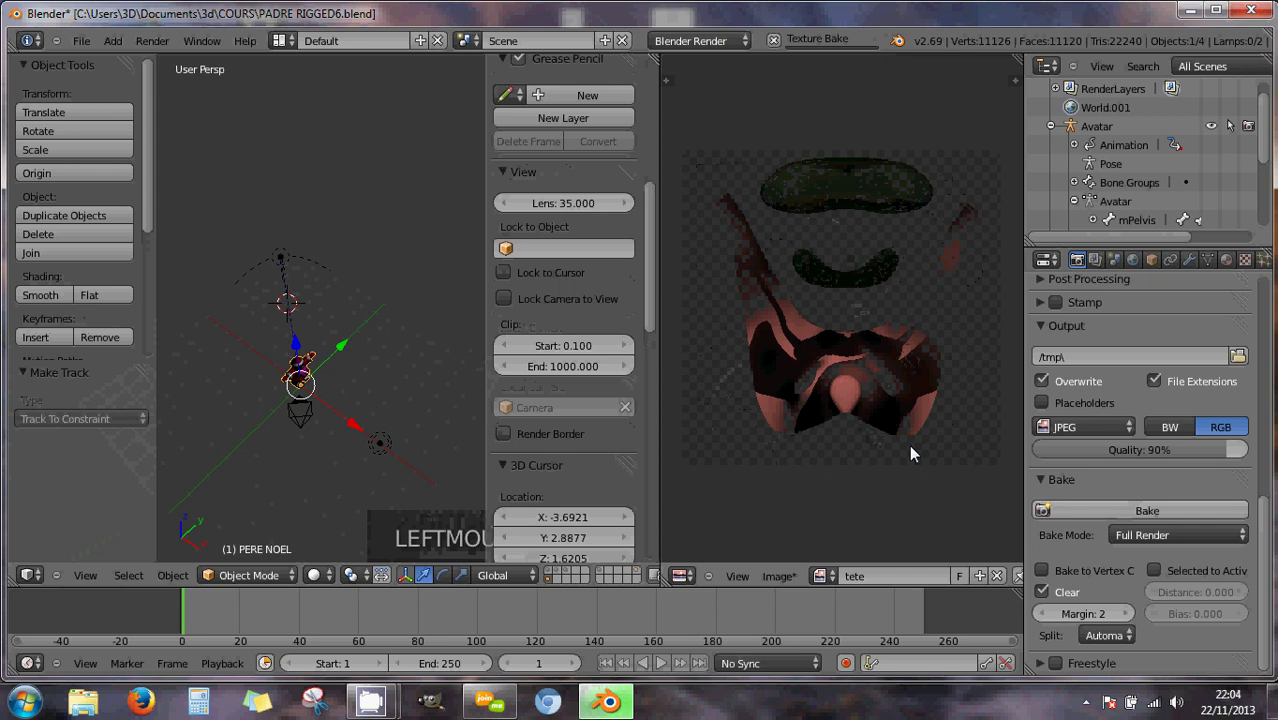
Inspect the baked tete texture up close and keep the bake mode at Full Render.
scroll(892, 391, up, 2)
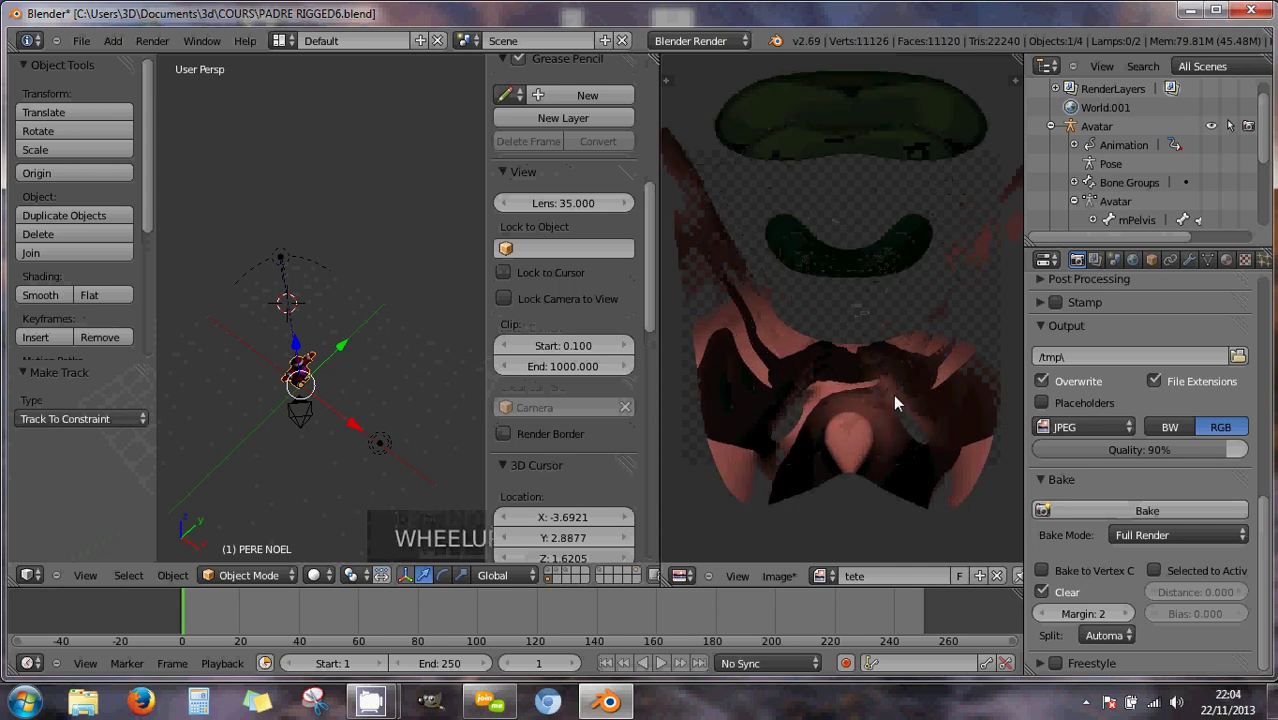
click(1091, 506)
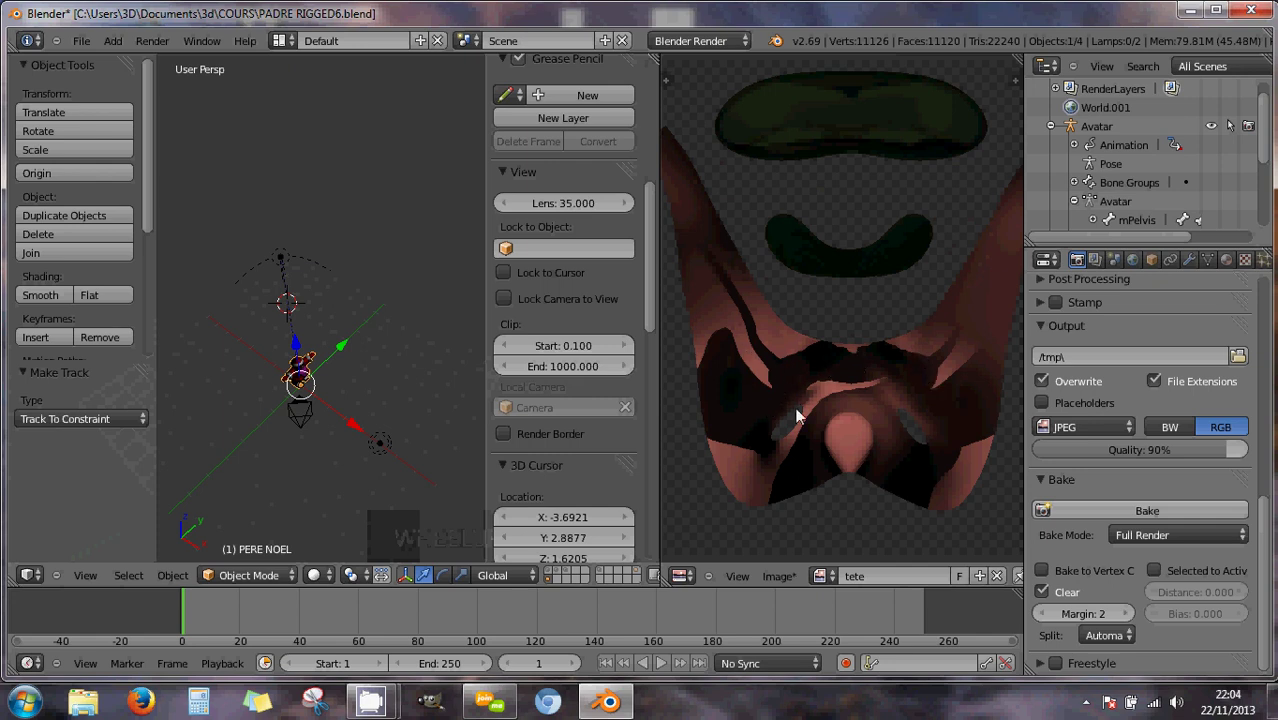
click(1133, 536)
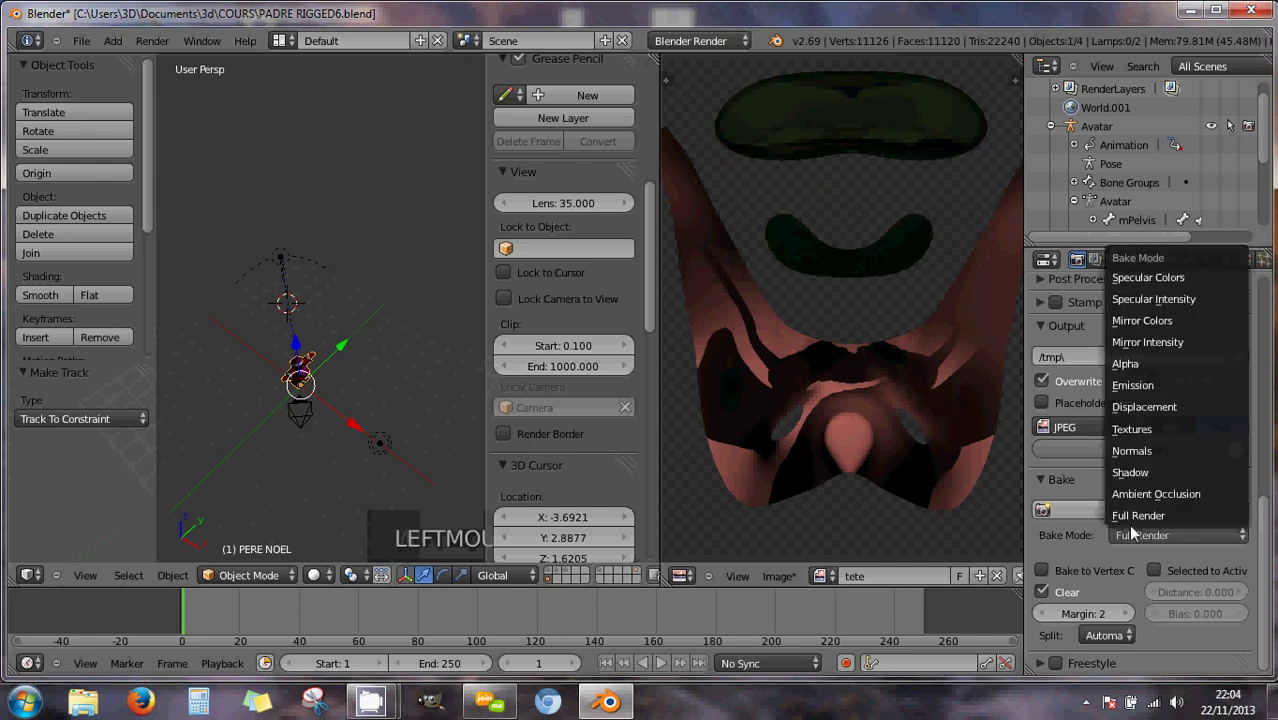
click(1137, 516)
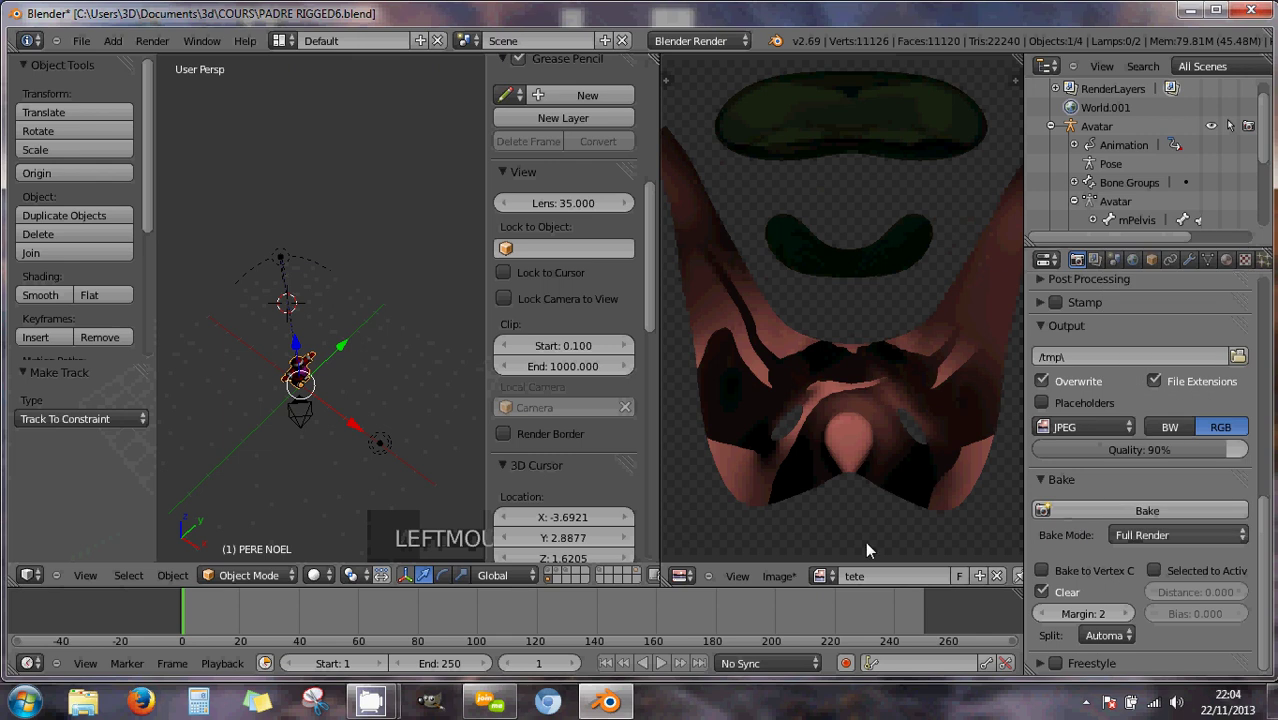
Switch the image editor to the rouge image to check its new bake.
click(832, 577)
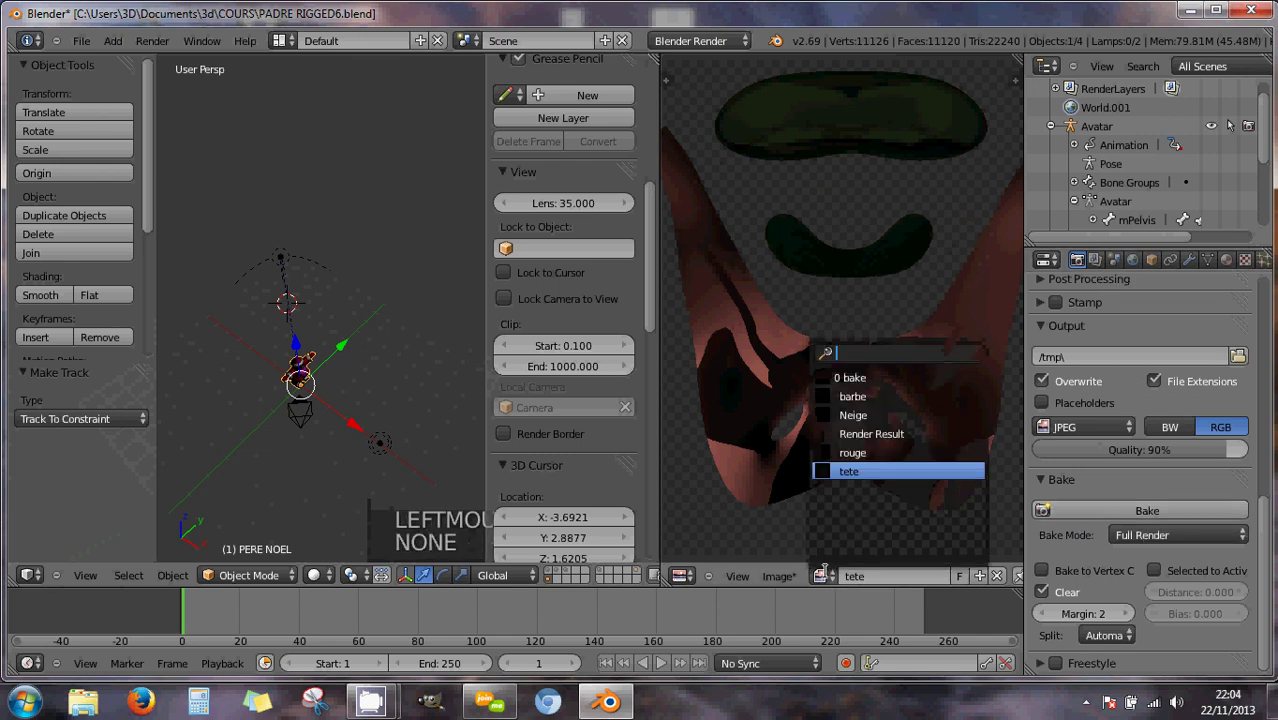
click(836, 464)
scroll(866, 386, down, 2)
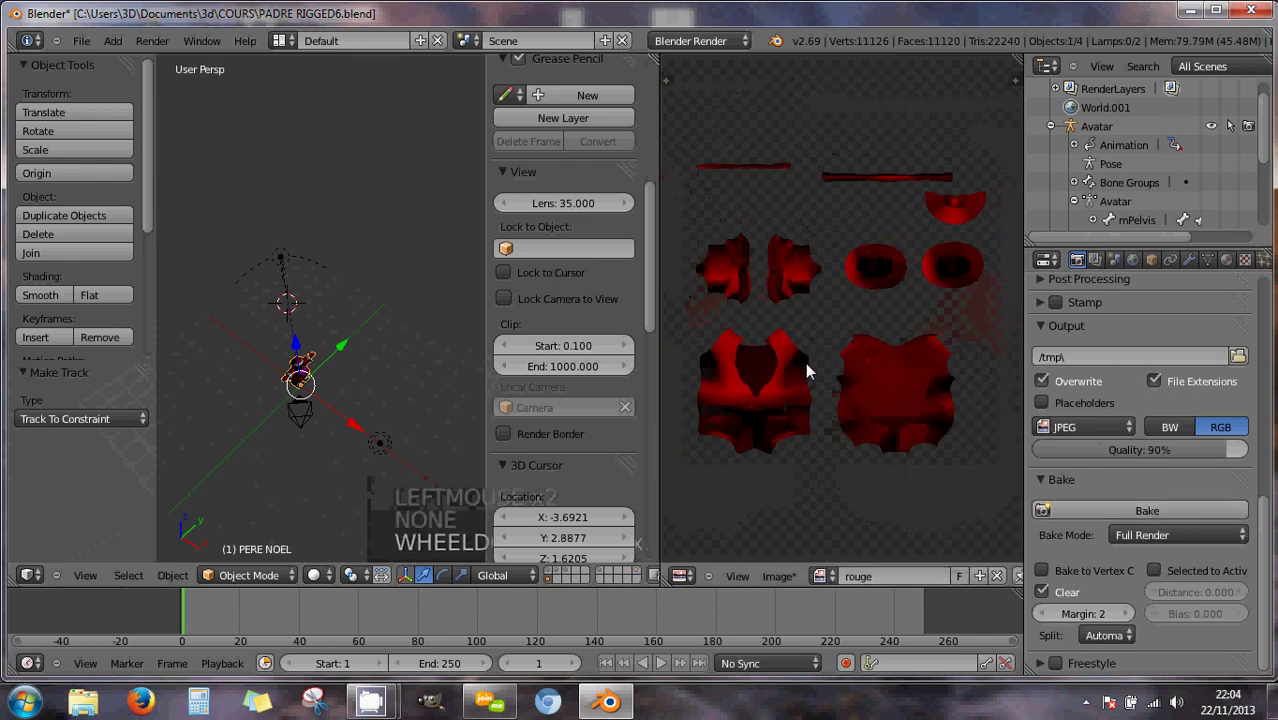
scroll(808, 375, up, 1)
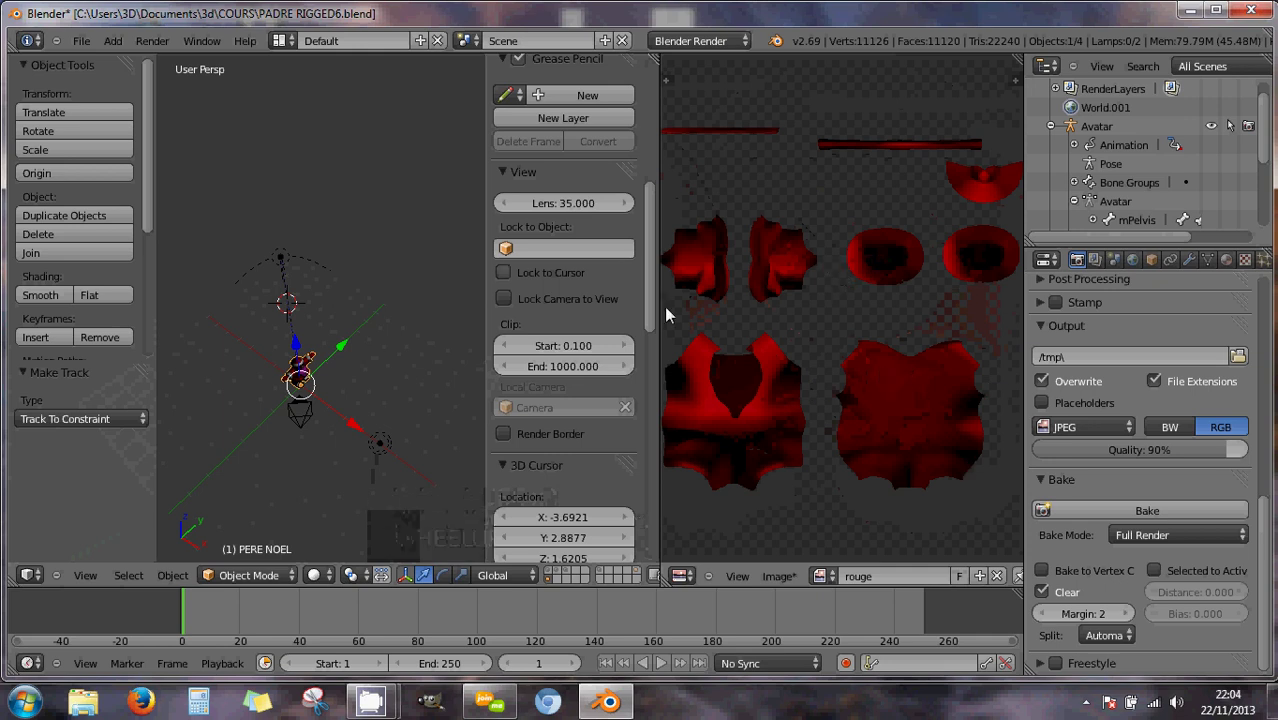
Widen the 3D view and examine the textured Santa up close from the front.
drag(659, 330, 858, 345)
middle_drag(453, 367, 553, 319)
scroll(446, 370, up, 5)
scroll(443, 370, down, 3)
scroll(450, 325, up, 2)
scroll(500, 325, up, 3)
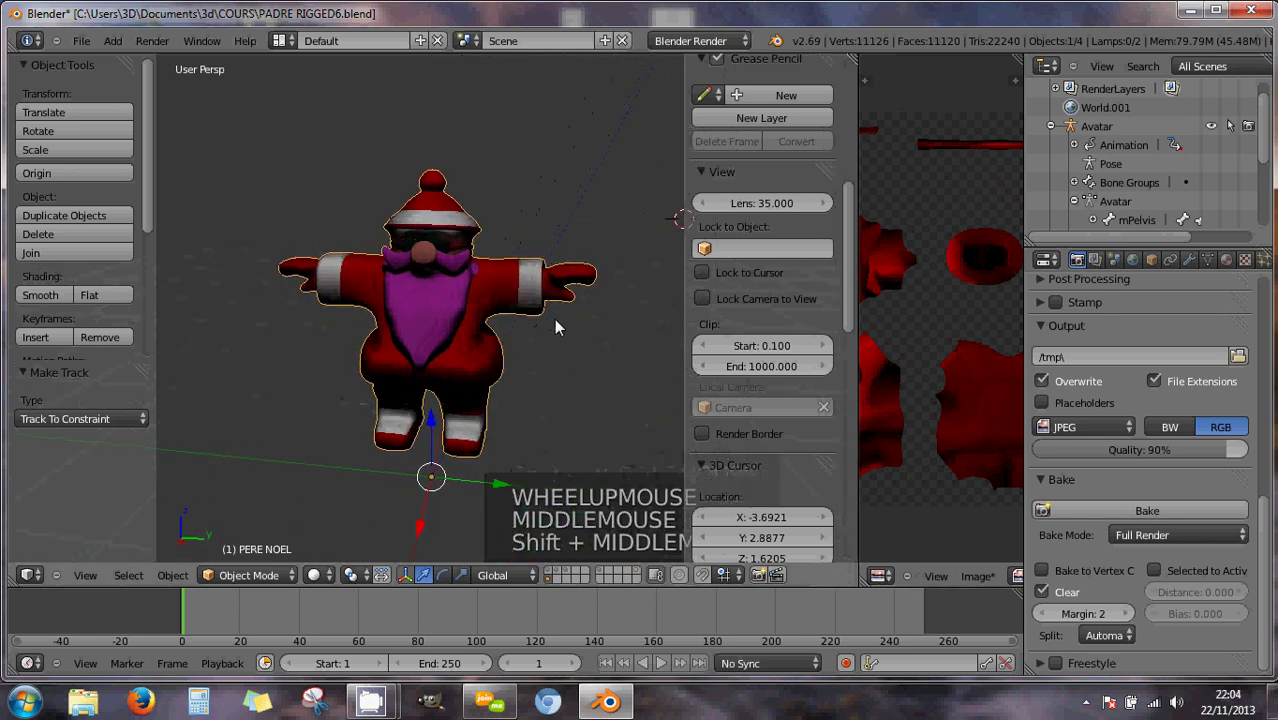
Give the image editor more room and examine the shading details of the baked rouge texture.
drag(855, 353, 718, 353)
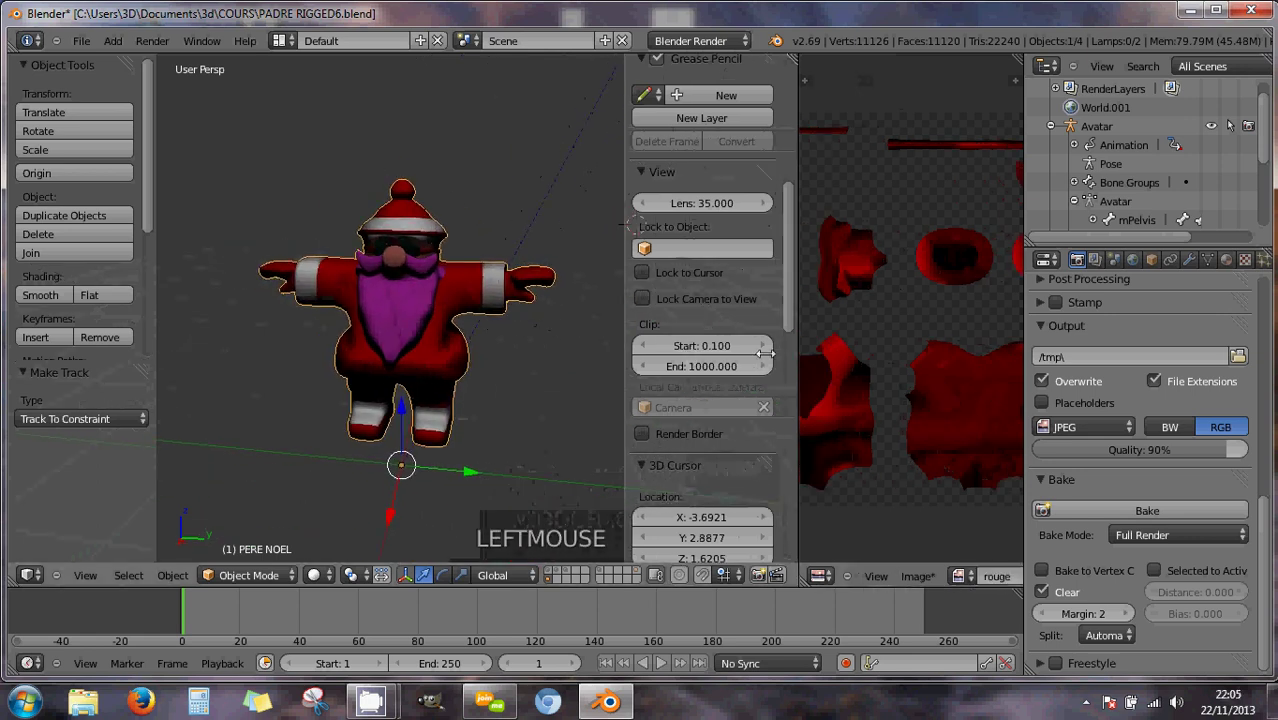
scroll(867, 401, up, 3)
scroll(875, 421, down, 4)
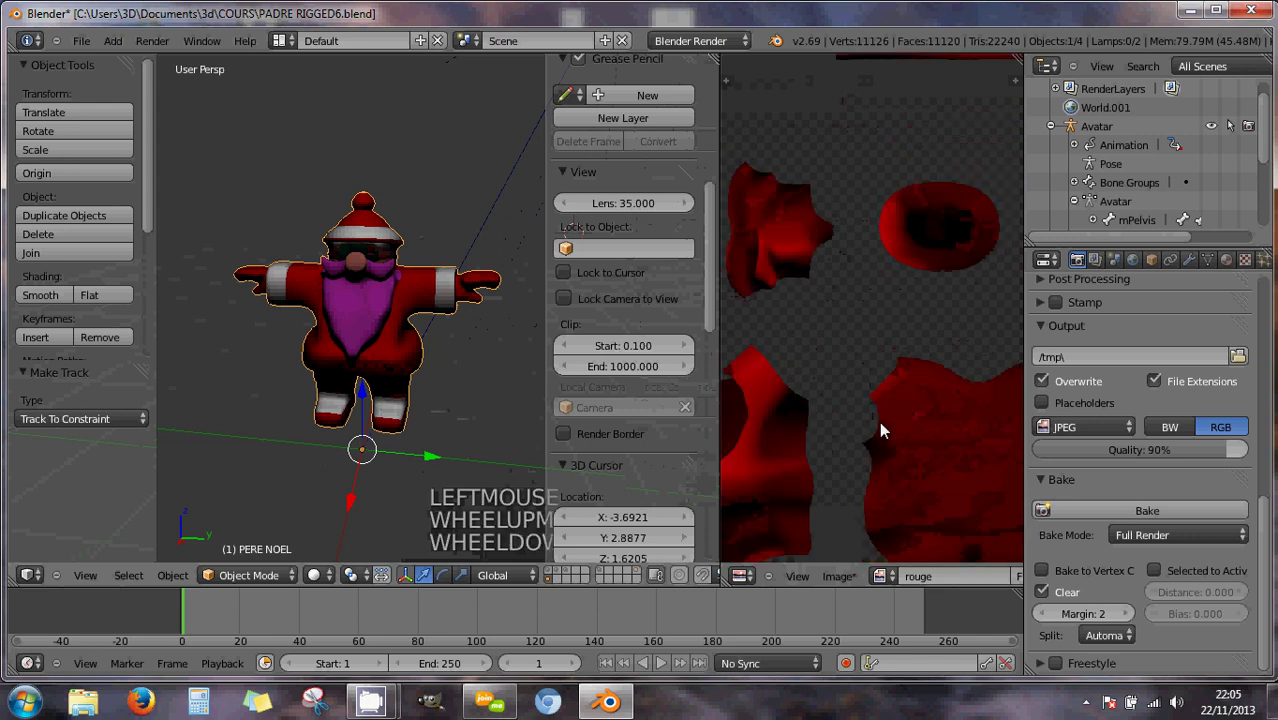
shift+middle_drag(888, 426, 890, 395)
scroll(892, 392, up, 3)
scroll(892, 384, up, 1)
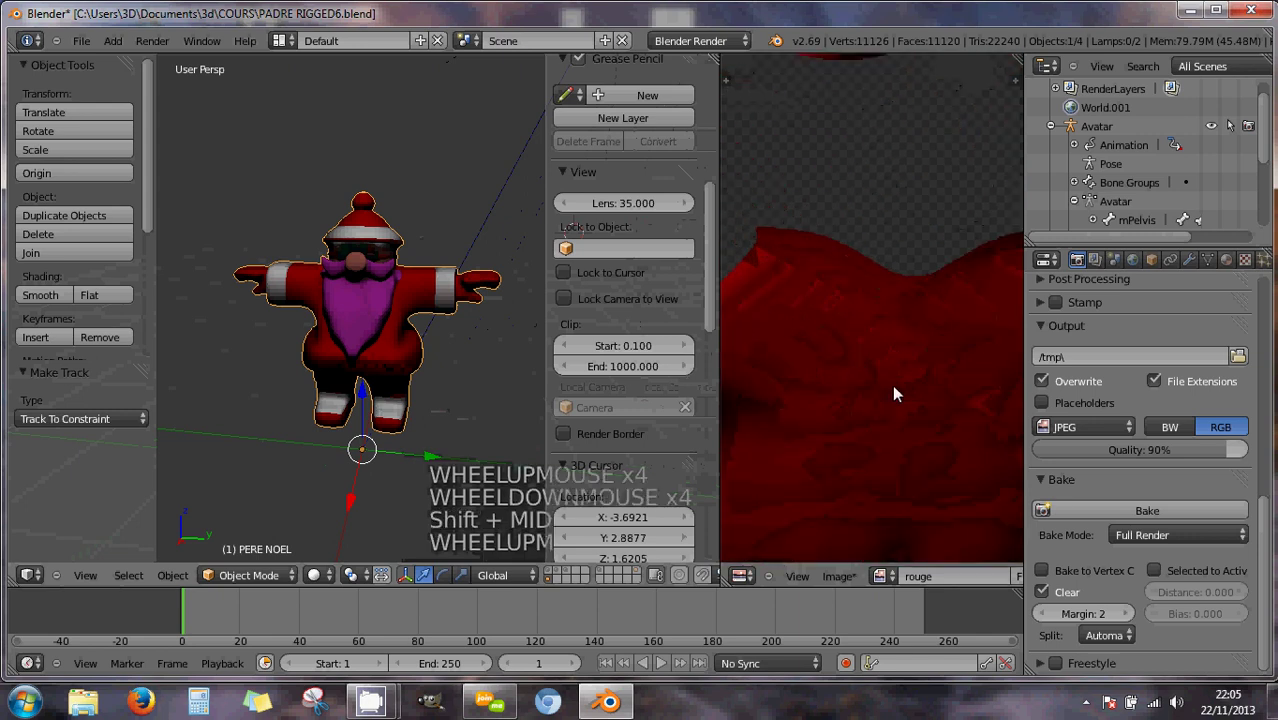
scroll(891, 387, down, 2)
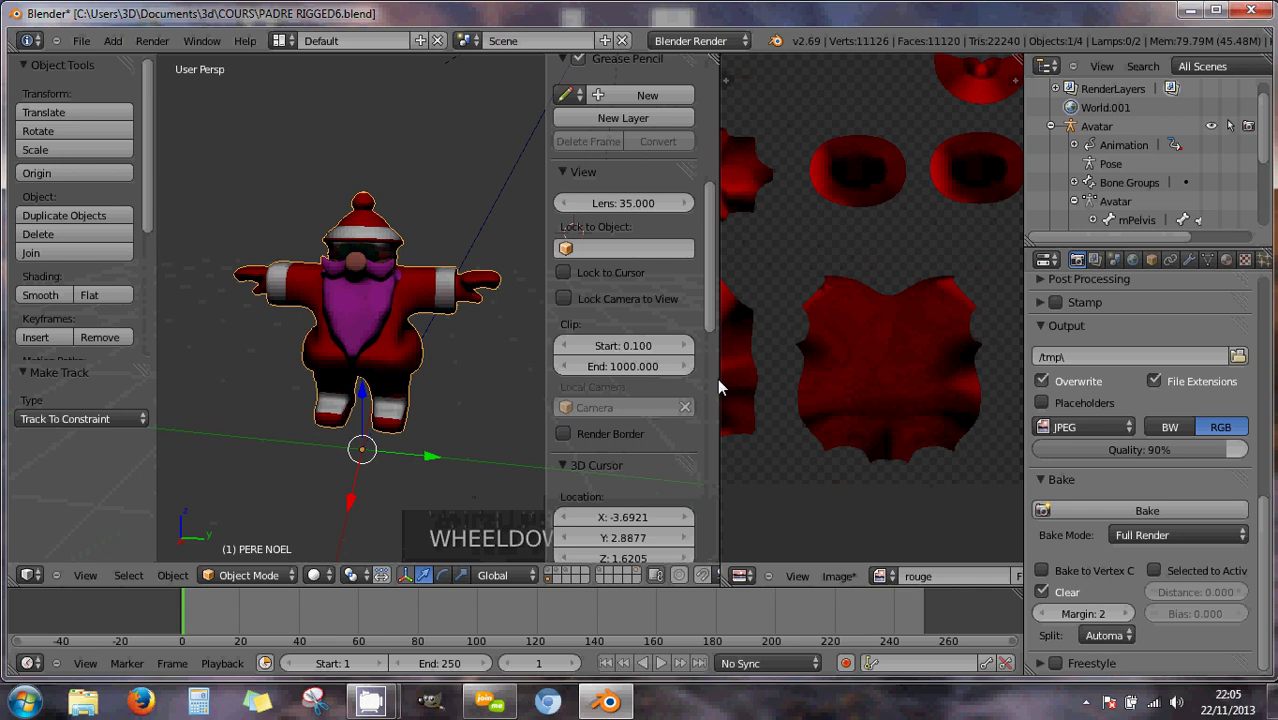
Turn on Matcap in the 3D view's shading settings and choose the matte reddish-brown material.
drag(718, 380, 770, 381)
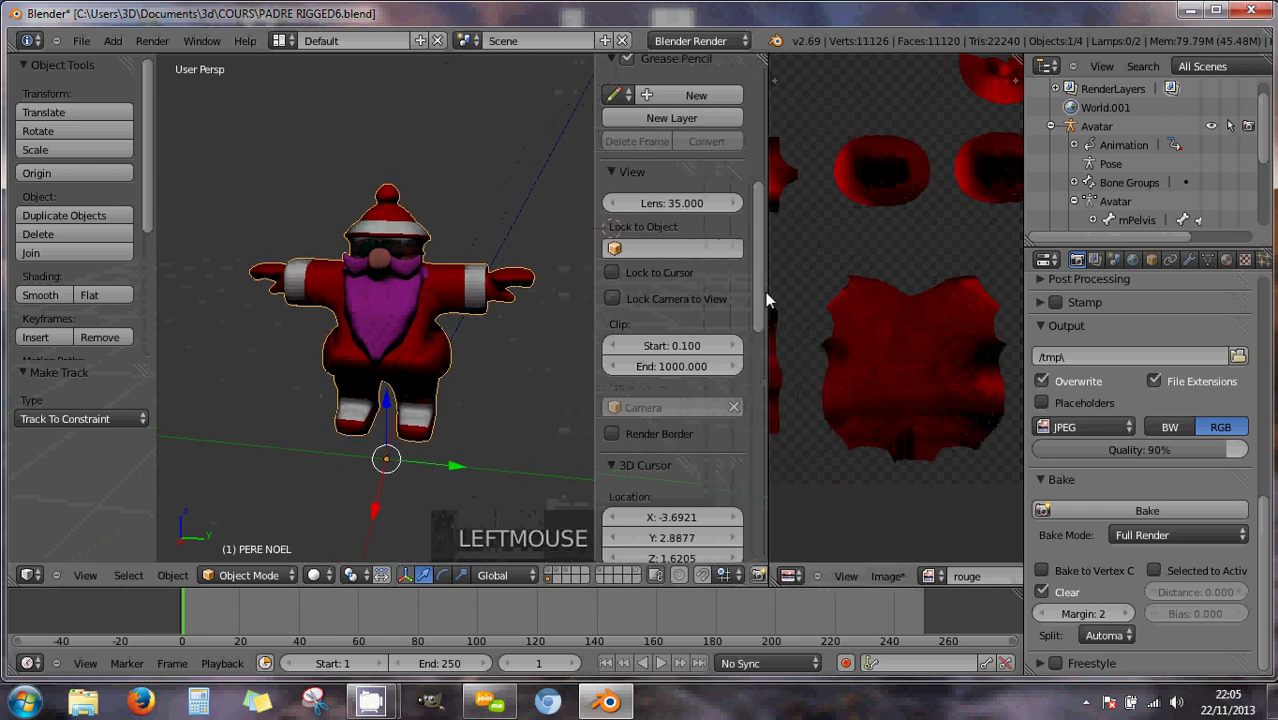
drag(759, 287, 752, 334)
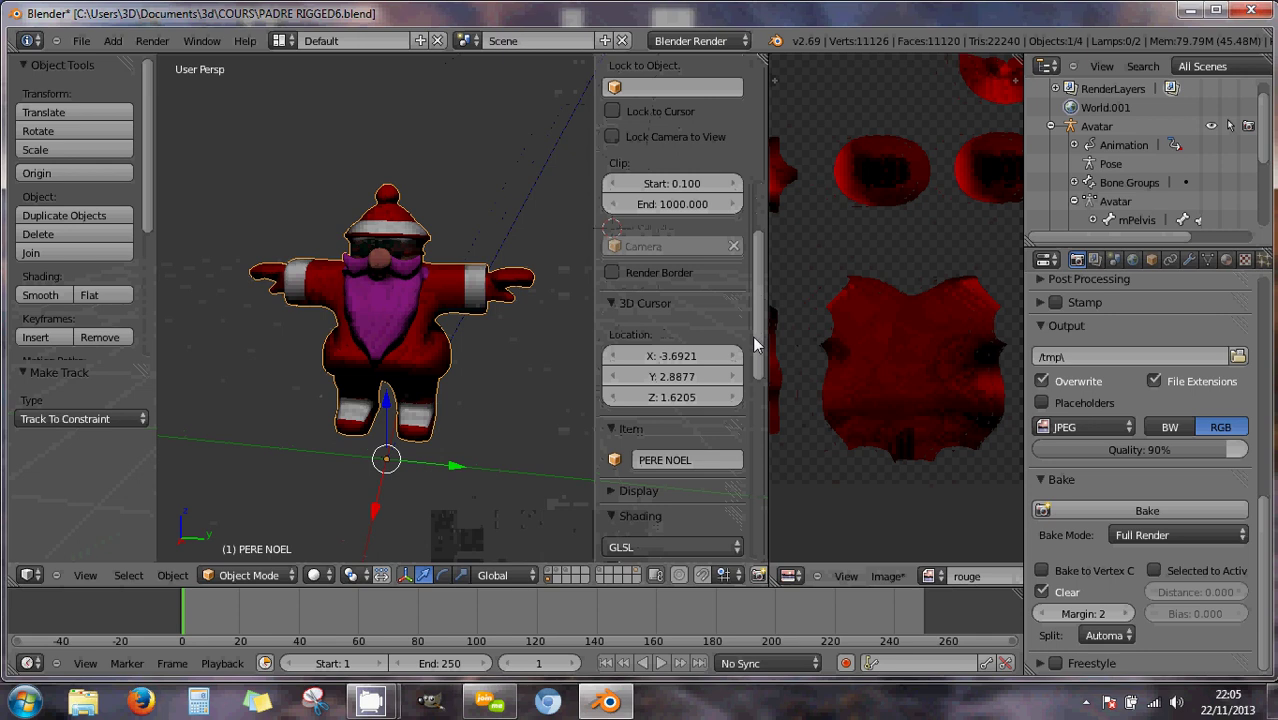
drag(759, 340, 757, 420)
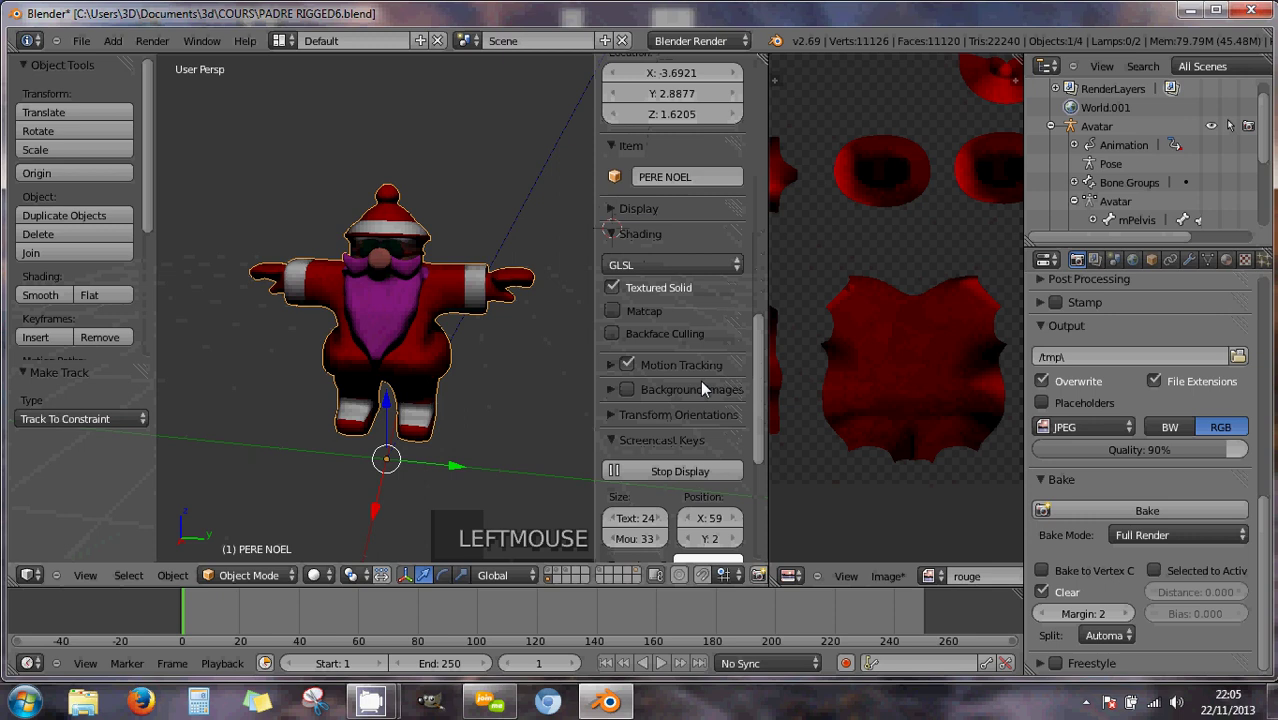
click(617, 313)
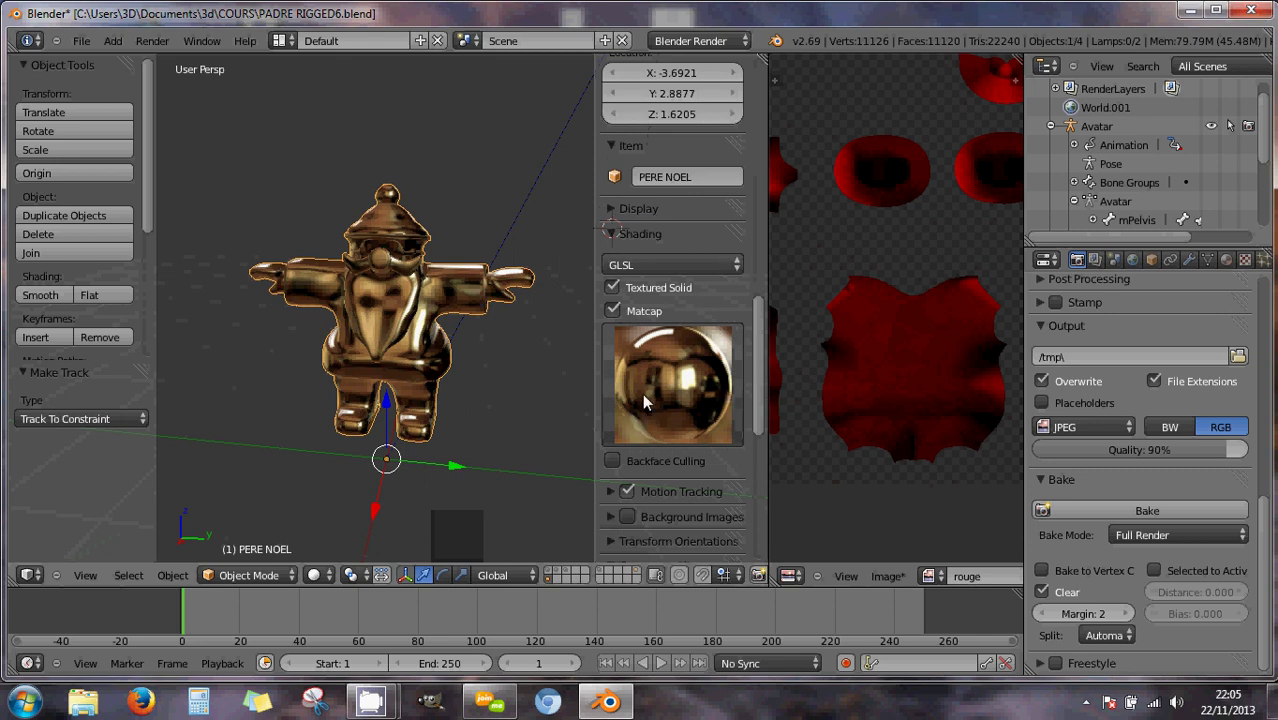
click(681, 395)
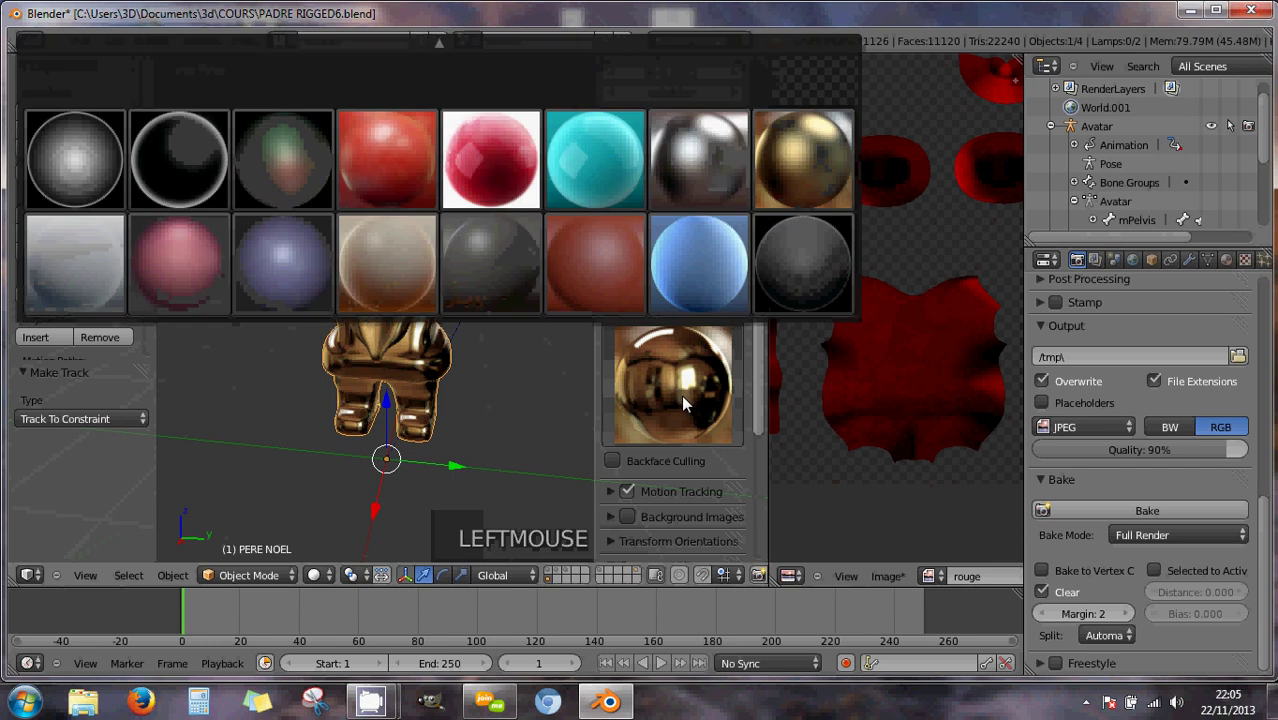
click(597, 266)
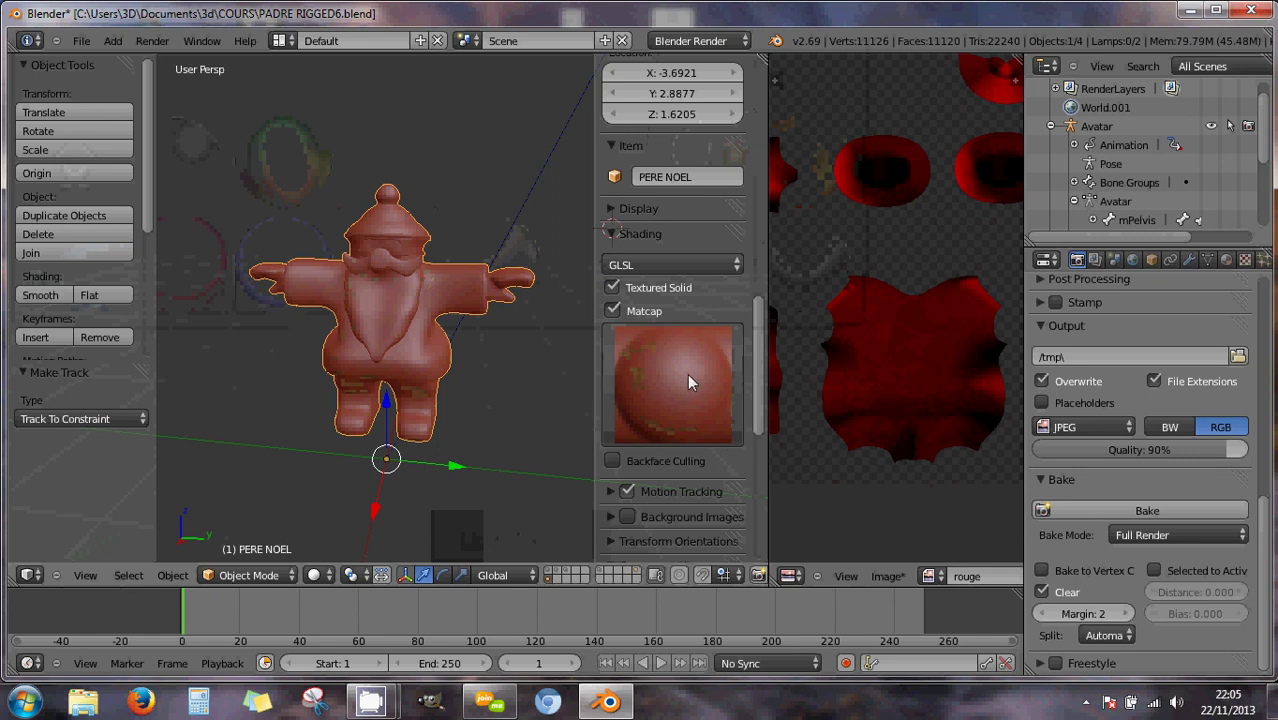
Change the Santa's matcap to the light blue material.
scroll(424, 332, up, 2)
scroll(429, 334, down, 1)
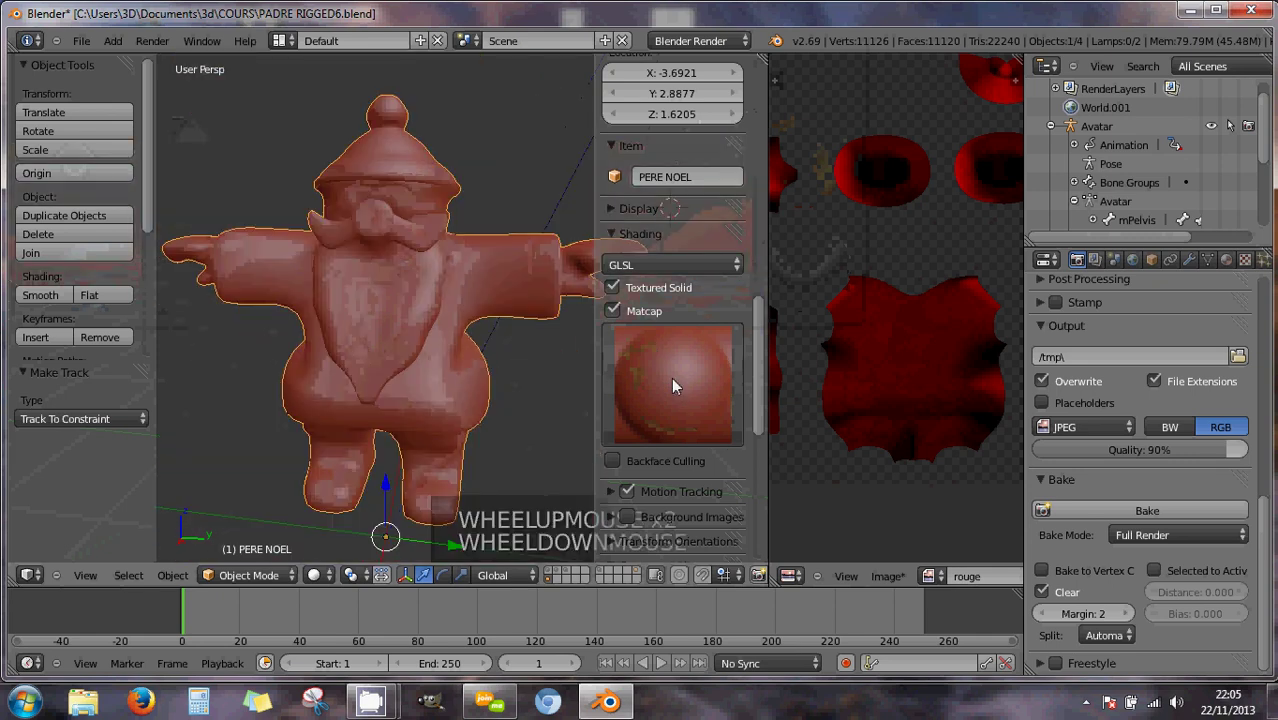
click(673, 386)
click(717, 276)
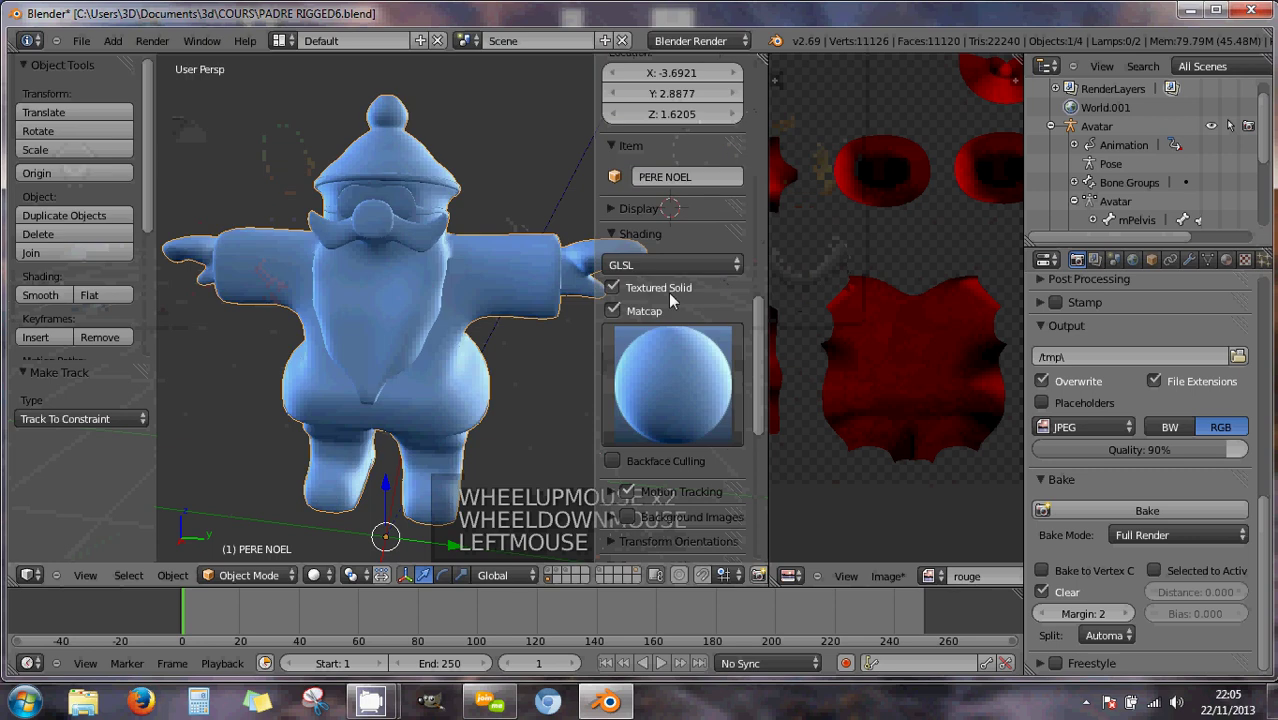
Change the Santa's matcap to the beige material with brown-orange edges.
scroll(490, 317, up, 2)
scroll(496, 317, down, 3)
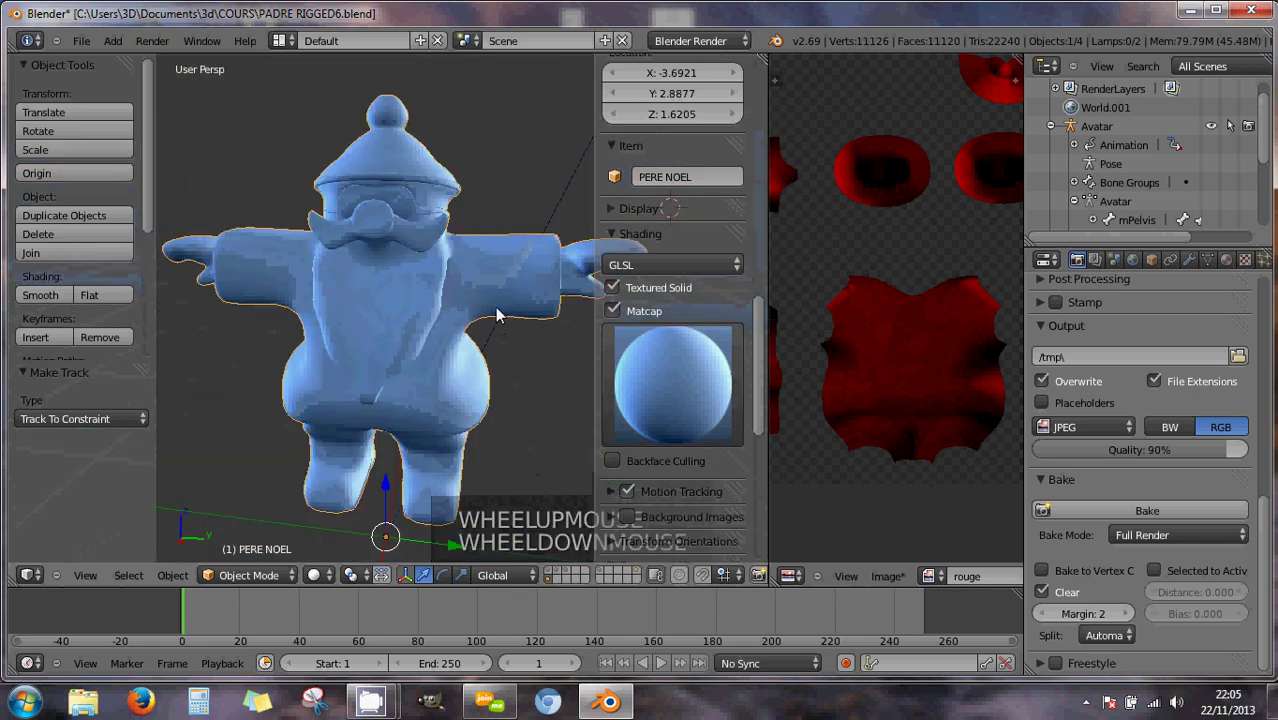
mouse_move(504, 295)
shift+middle_down()
mouse_move(474, 277)
mouse_move(502, 271)
shift+middle_up()
scroll(475, 283, up, 2)
click(667, 379)
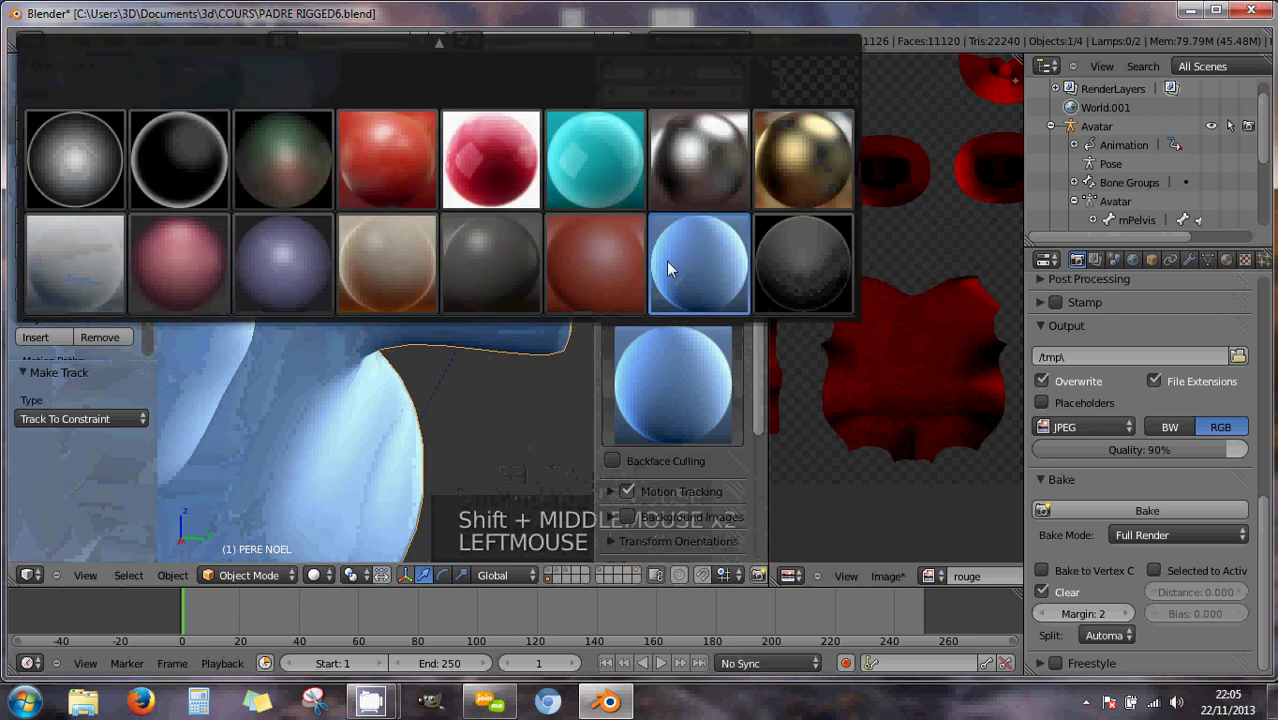
click(405, 263)
Preview the pink and the matte reddish-brown matcaps on the Santa.
click(681, 380)
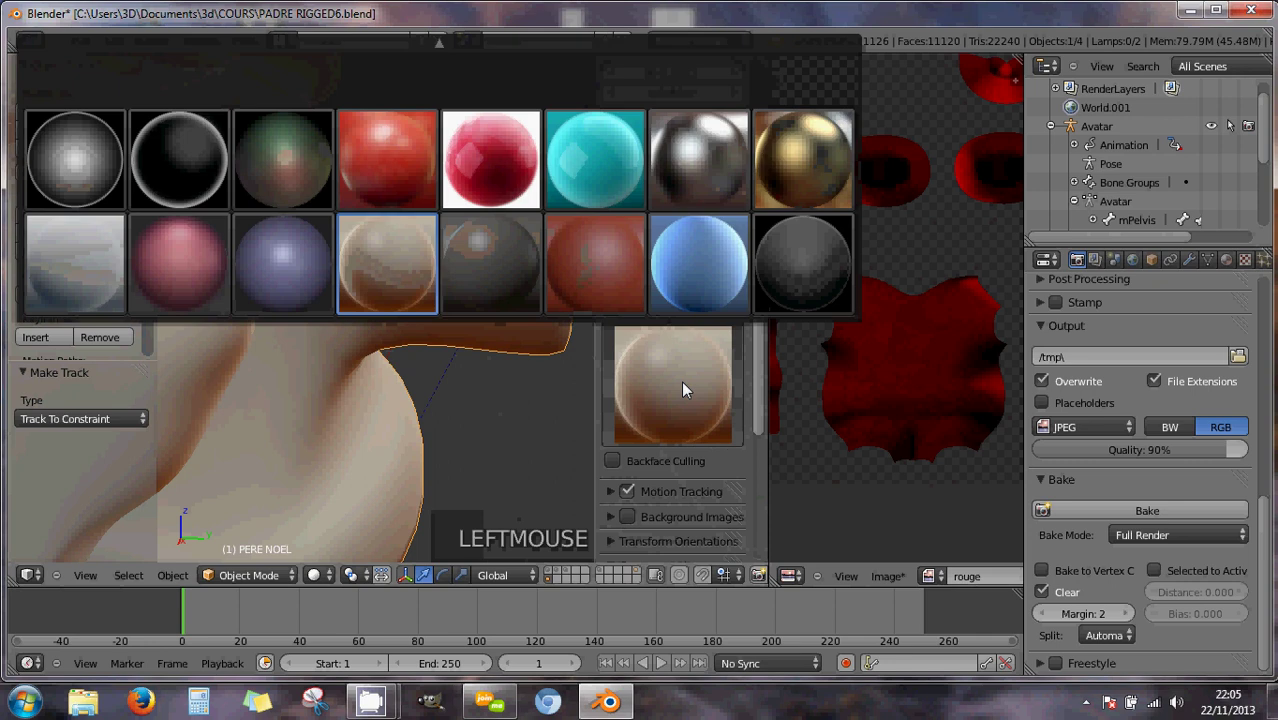
click(217, 261)
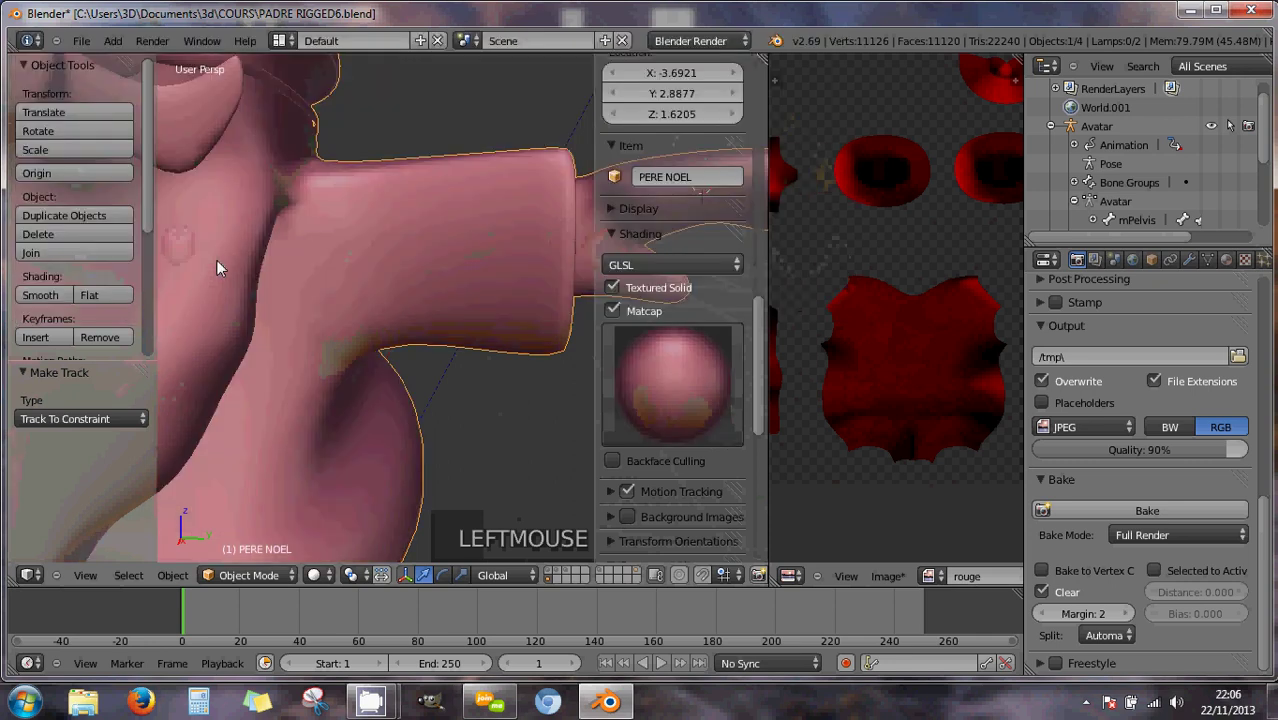
click(680, 415)
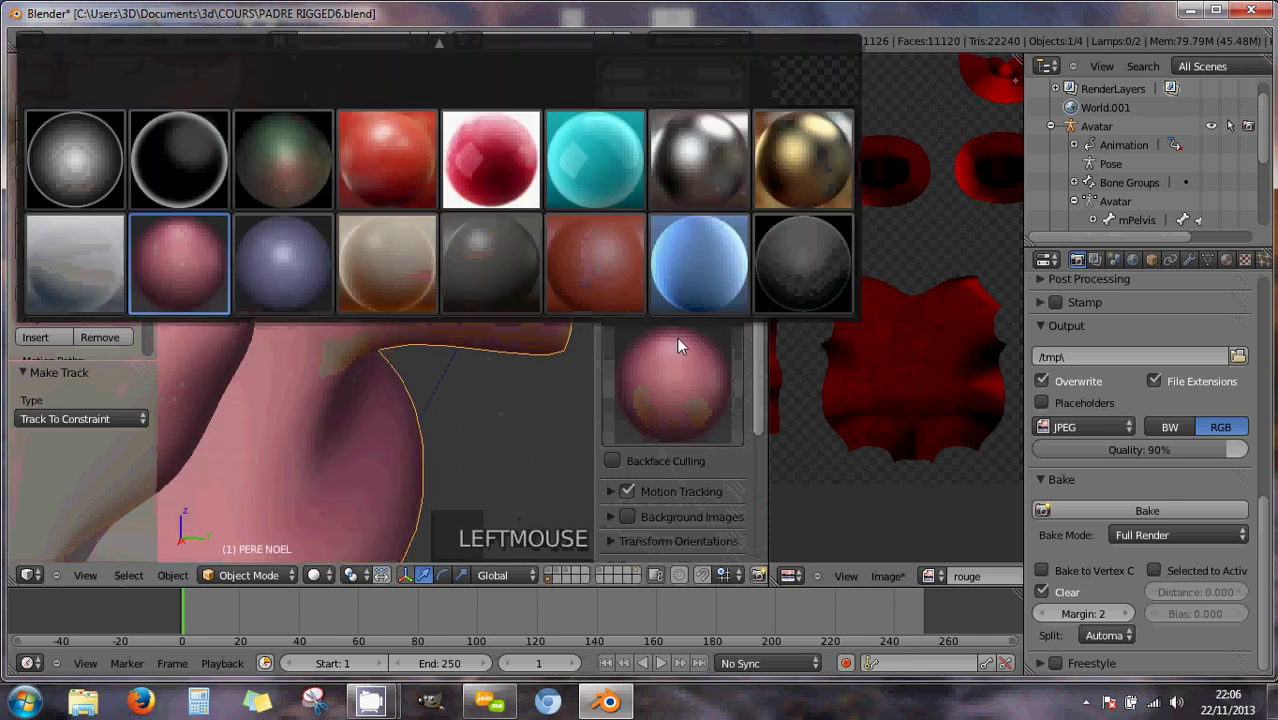
click(595, 285)
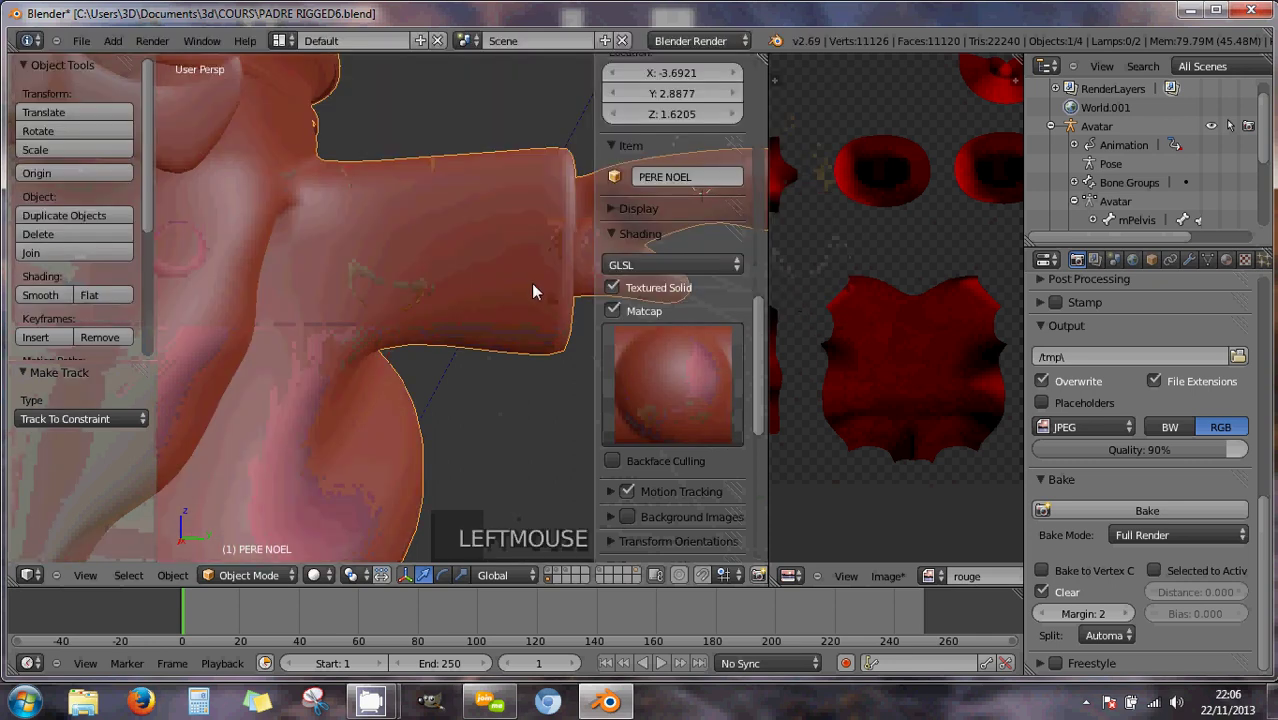
Change the Santa's matcap to the light grey material and examine the shading on the arm and body.
click(680, 375)
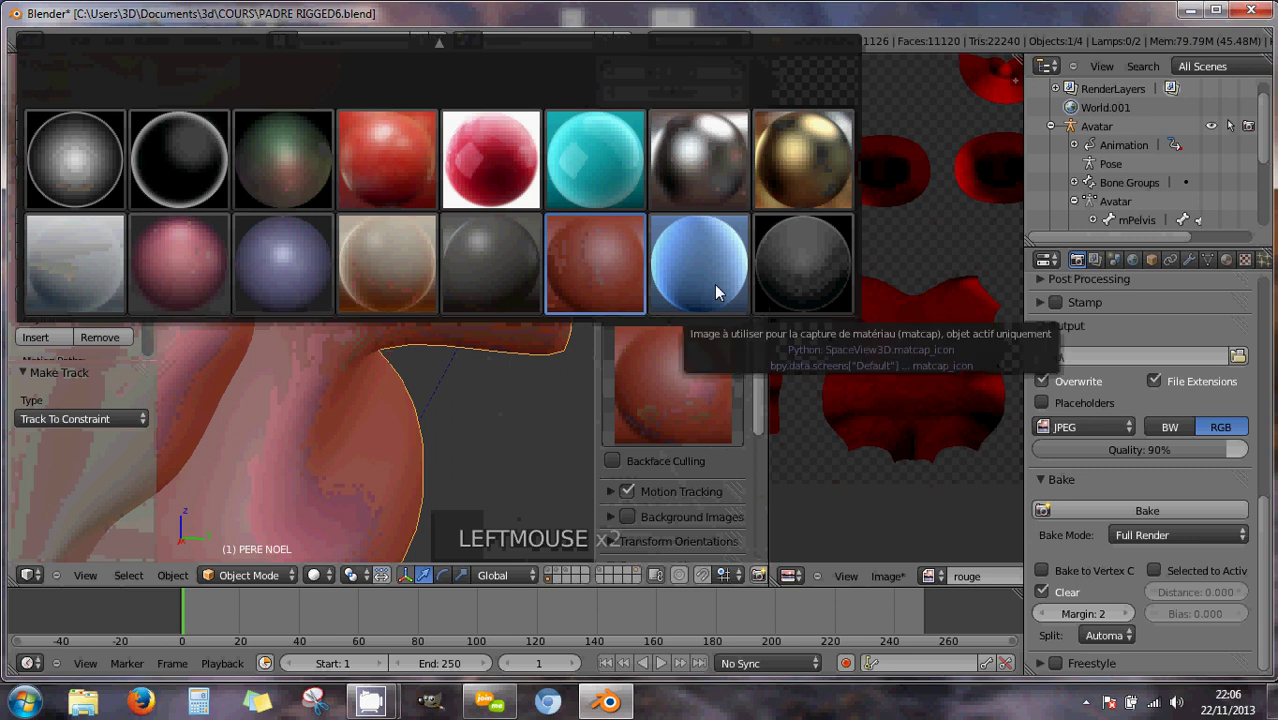
click(83, 253)
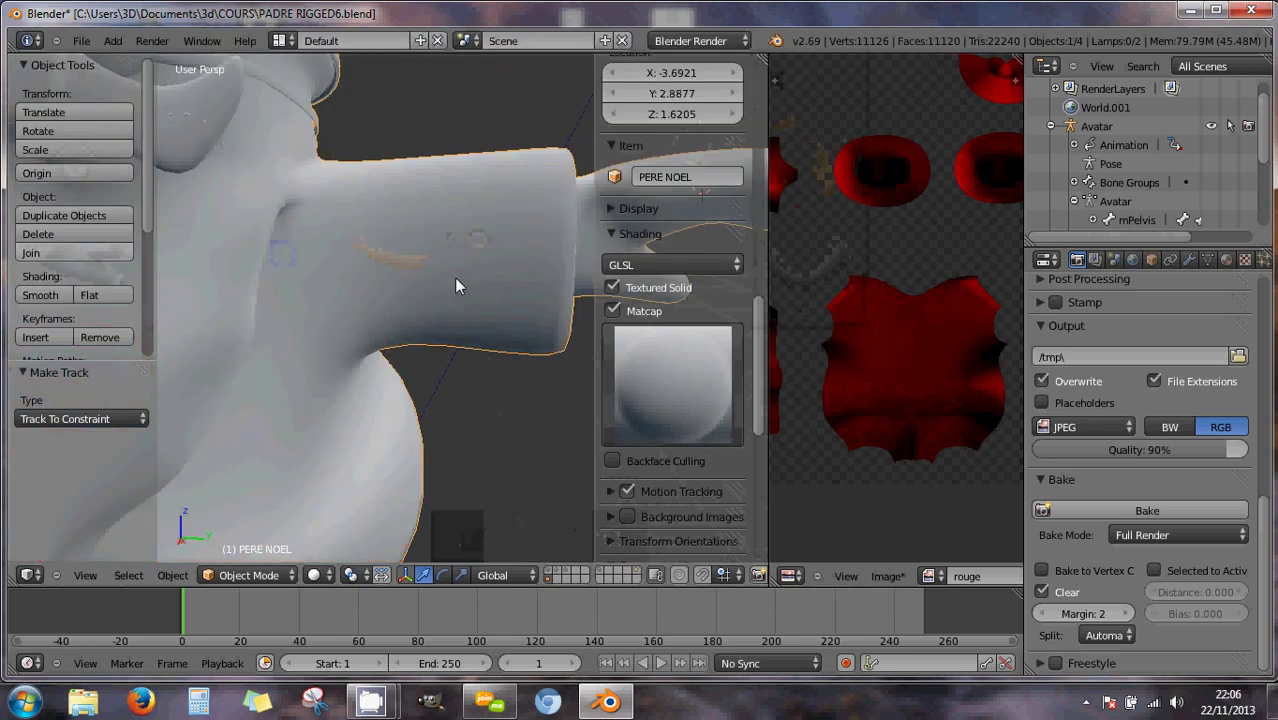
scroll(490, 232, down, 5)
middle_drag(443, 314, 423, 304)
scroll(394, 272, up, 3)
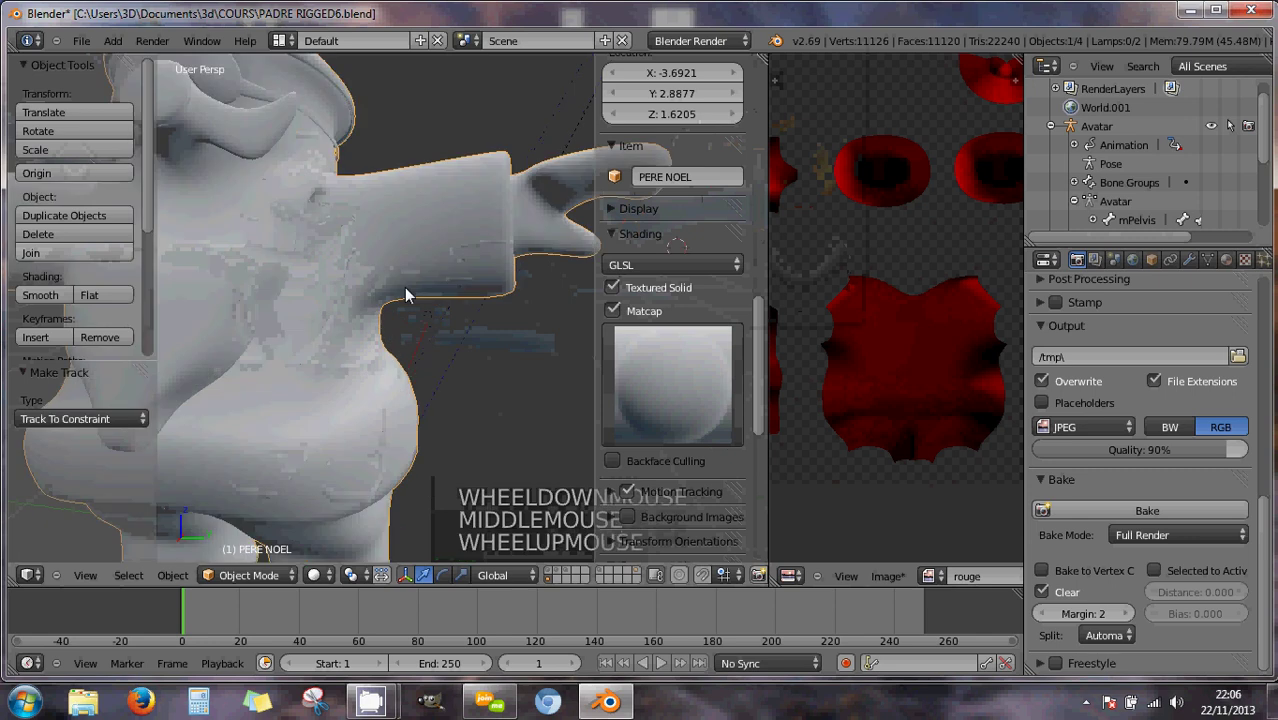
scroll(345, 298, down, 1)
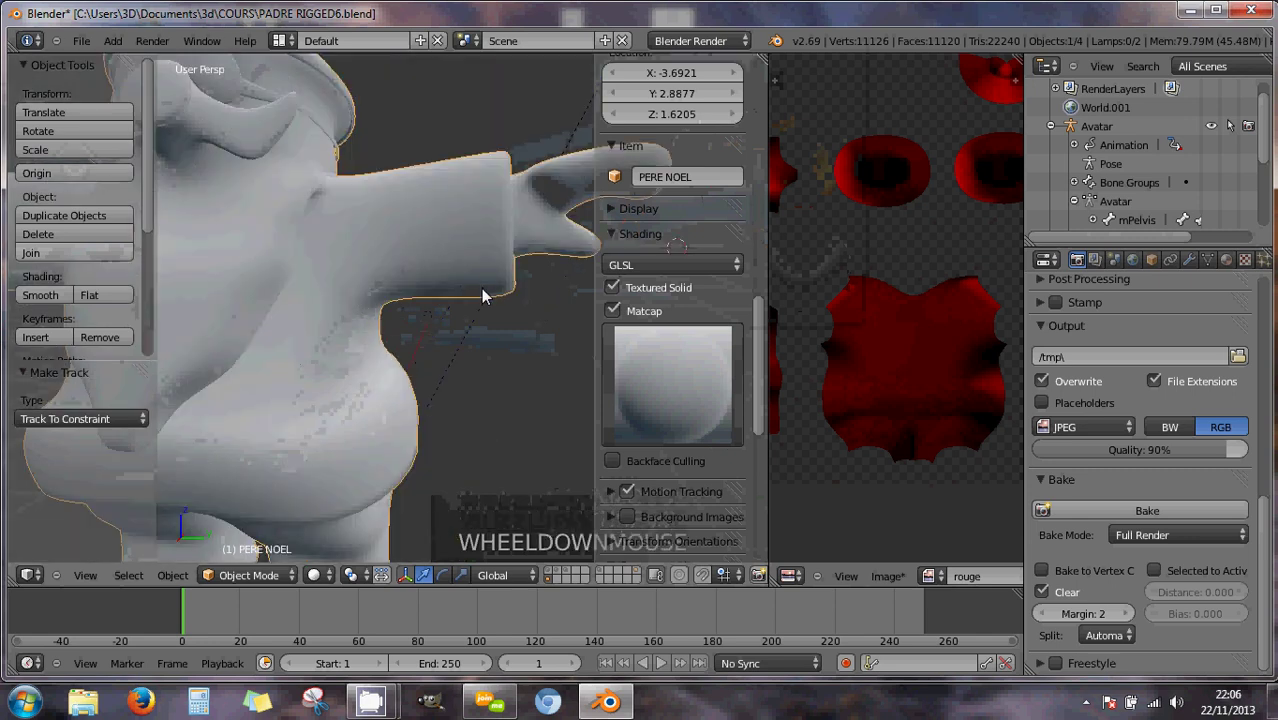
Apply the glossy turquoise matcap to the Santa and examine the whole figure from several angles.
click(676, 392)
click(601, 170)
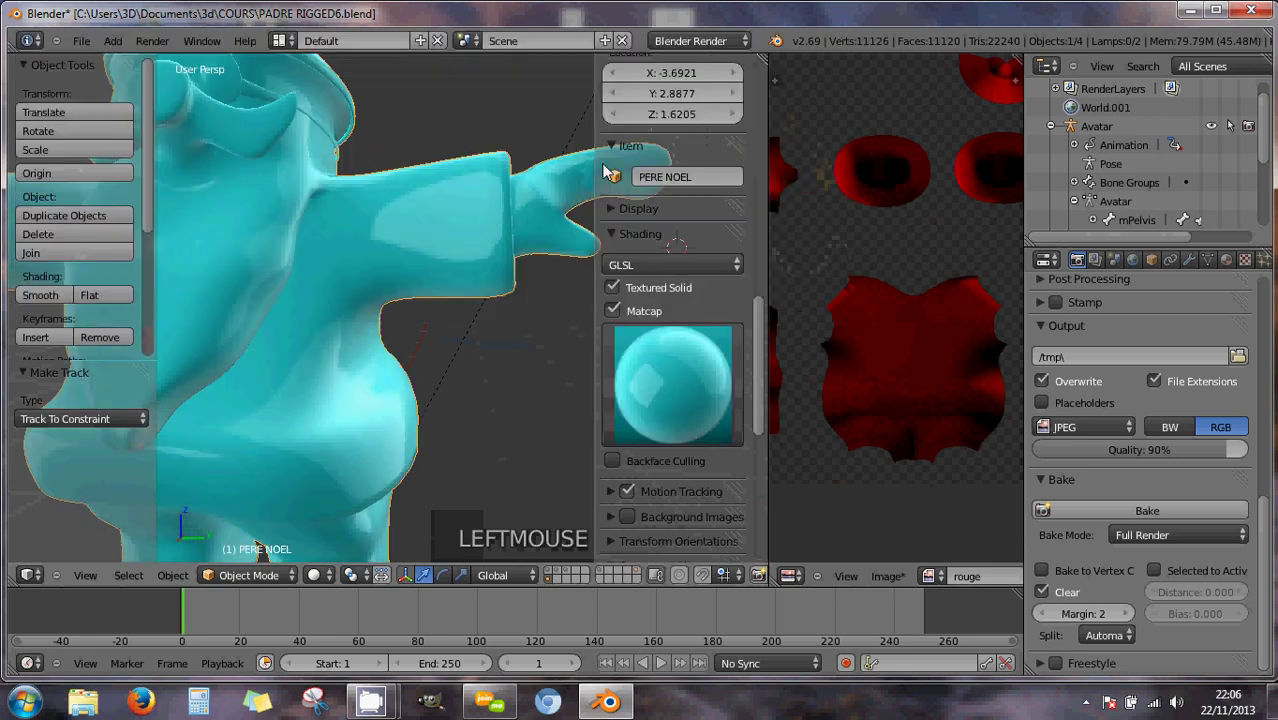
middle_drag(391, 242, 446, 286)
scroll(393, 317, down, 3)
scroll(420, 278, up, 1)
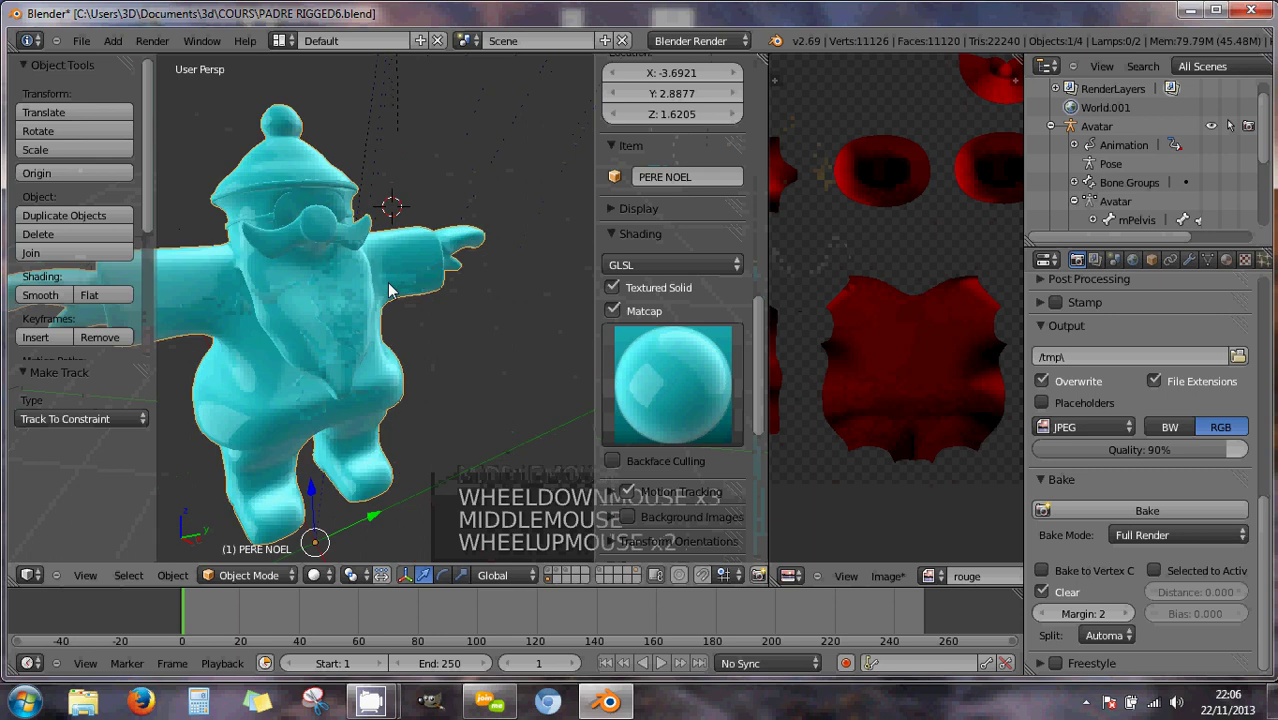
middle_drag(420, 278, 360, 334)
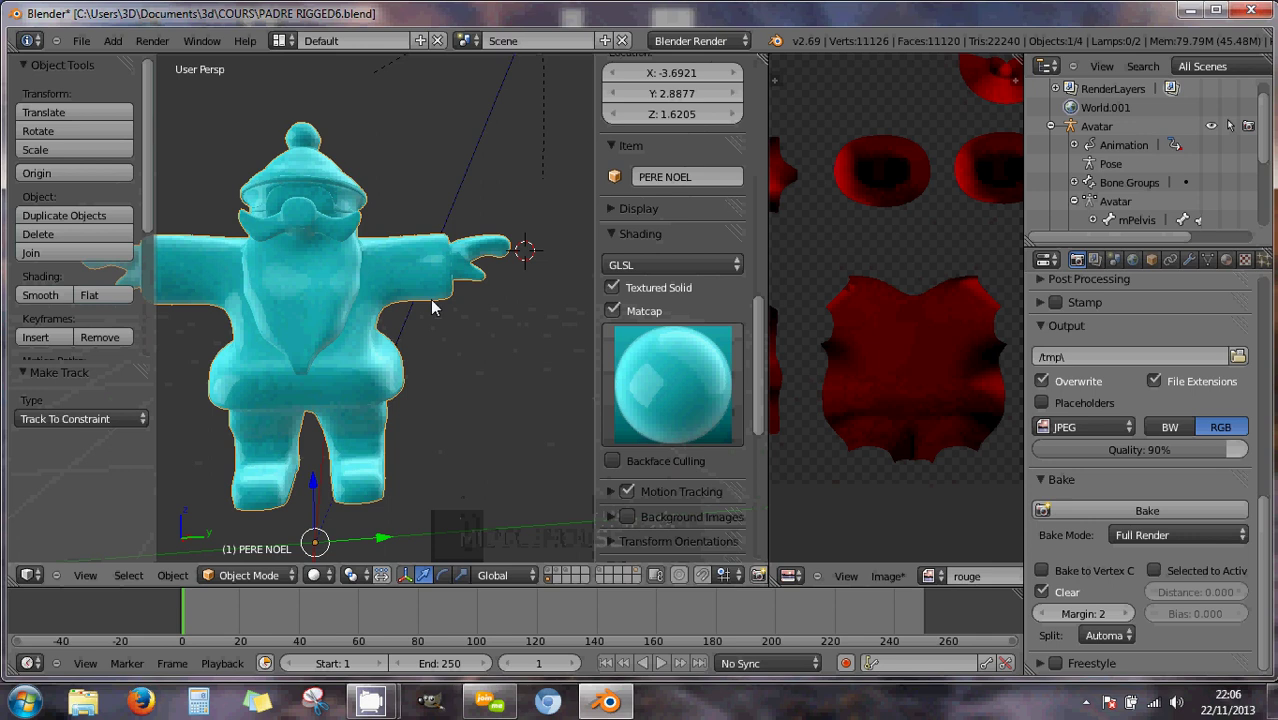
middle_drag(433, 307, 531, 384)
Preview the dark grey matcap on the Santa and switch to the light grey material.
click(694, 406)
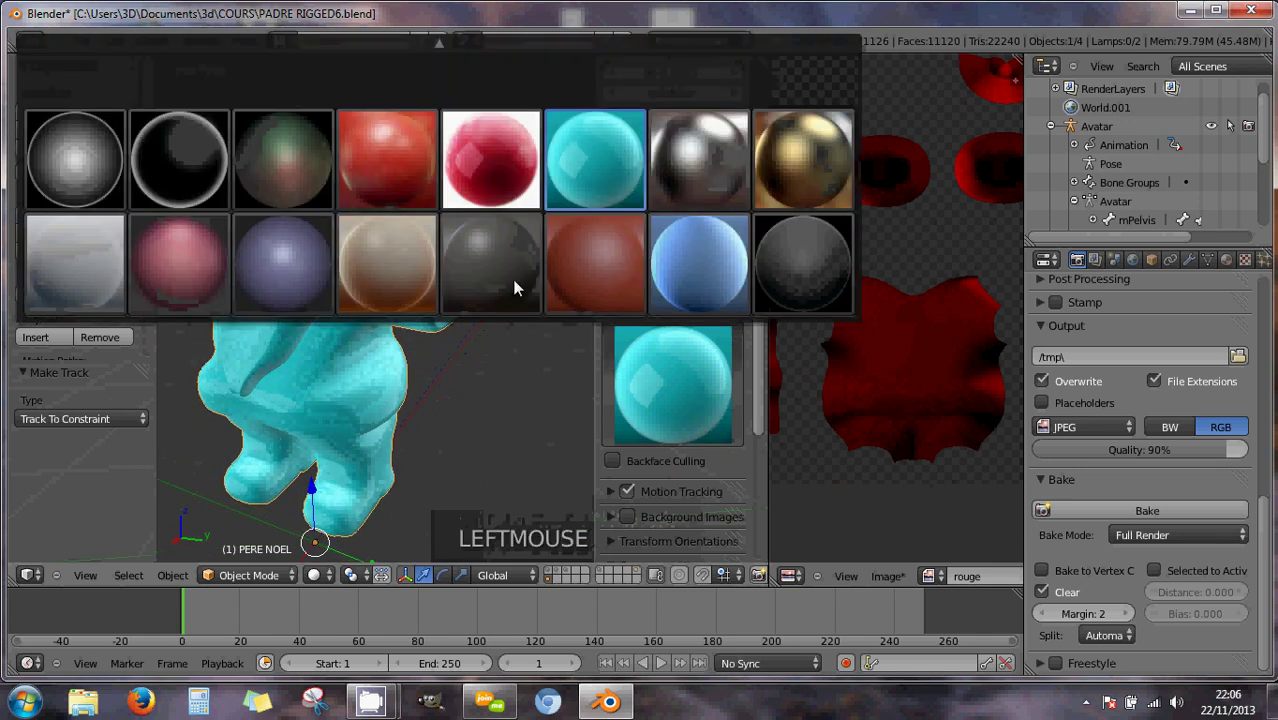
click(775, 272)
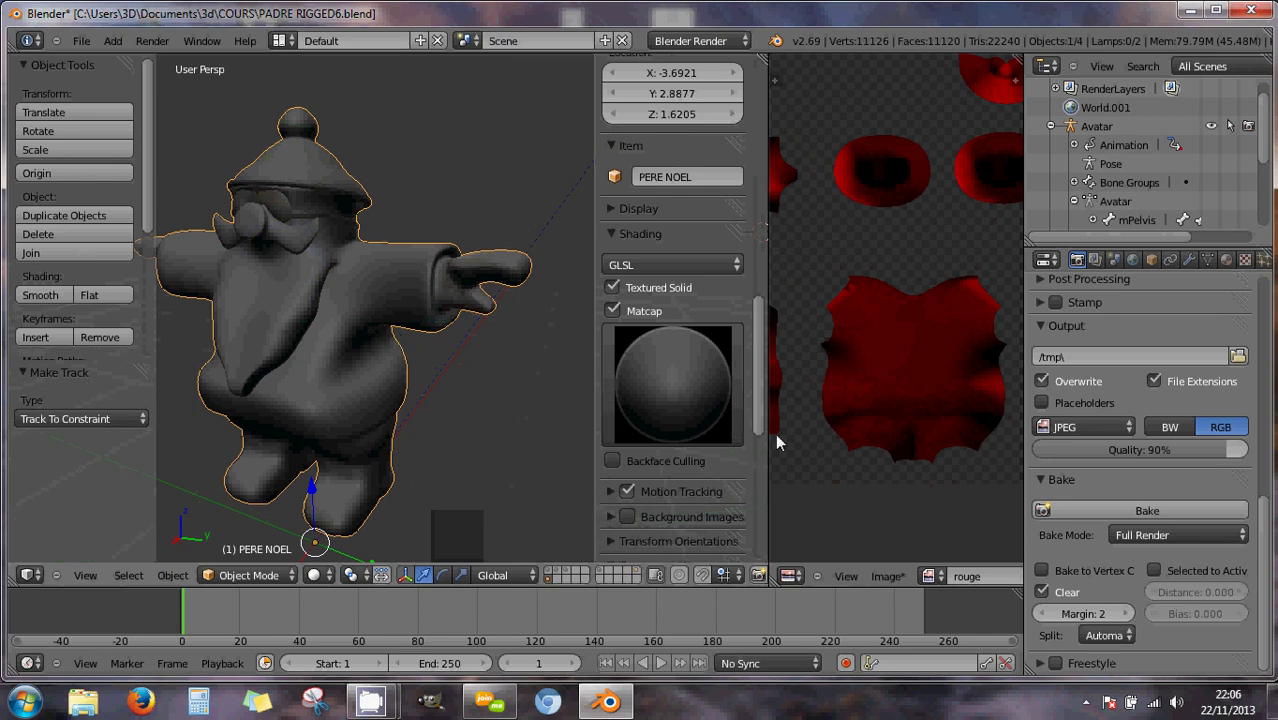
click(694, 401)
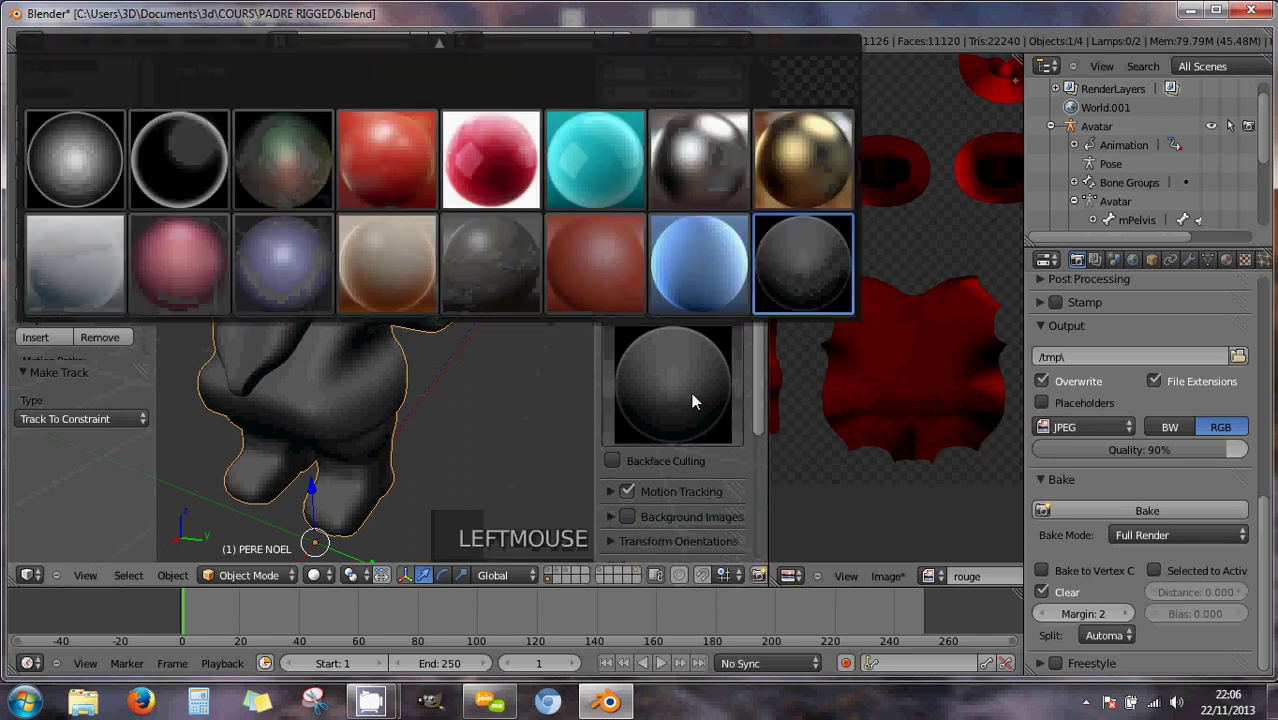
click(78, 255)
scroll(373, 304, up, 3)
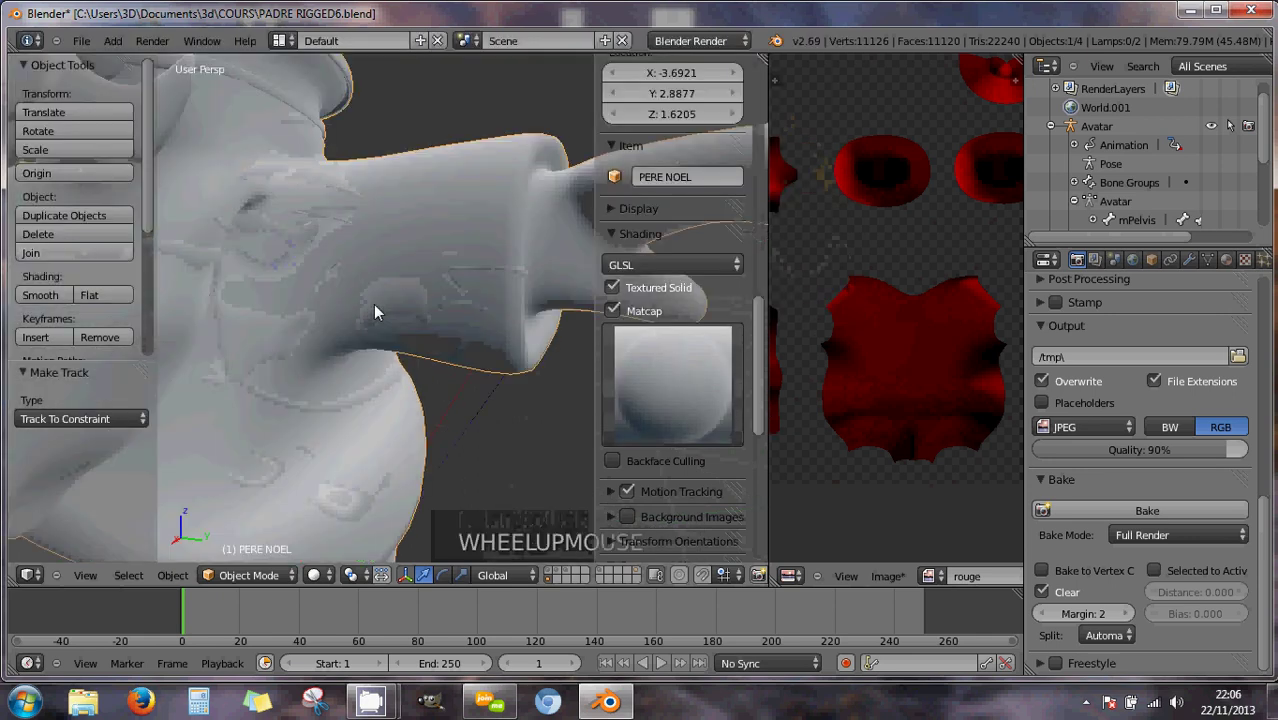
scroll(381, 305, down, 3)
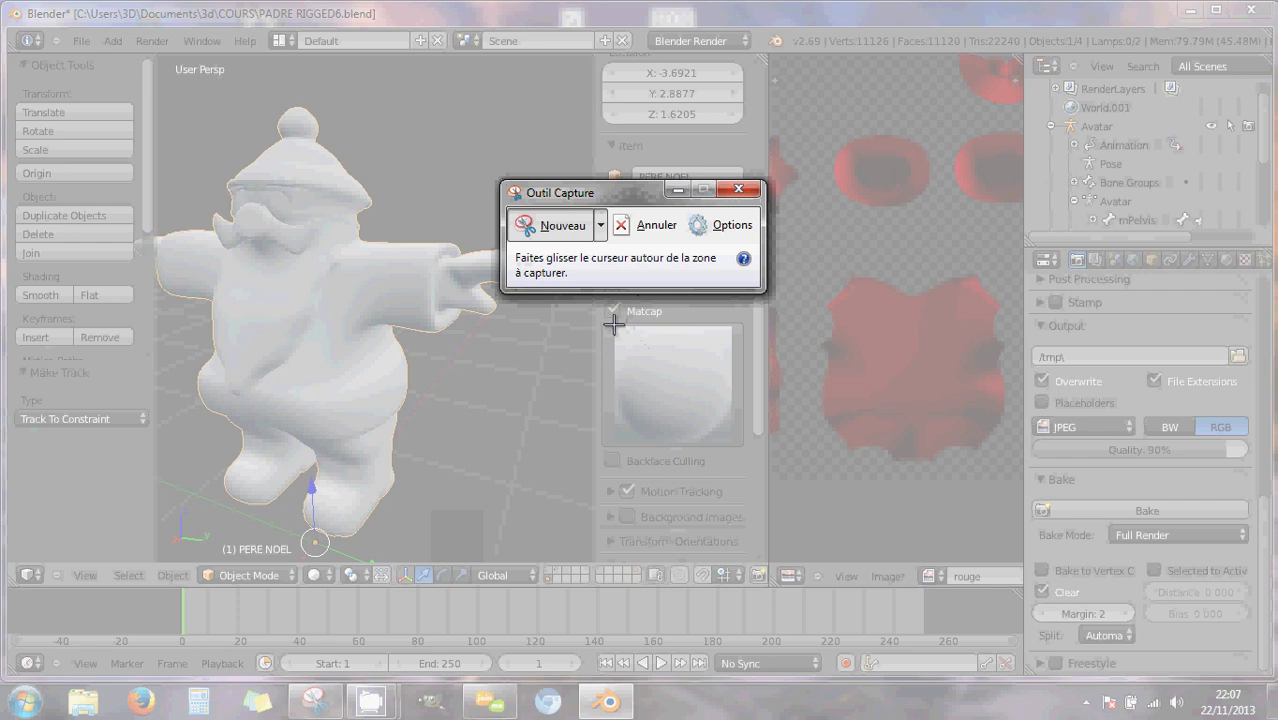
Capture the light grey matcap sphere with Outil Capture and choose the blender folder on drive C: for saving it.
drag(613, 324, 735, 449)
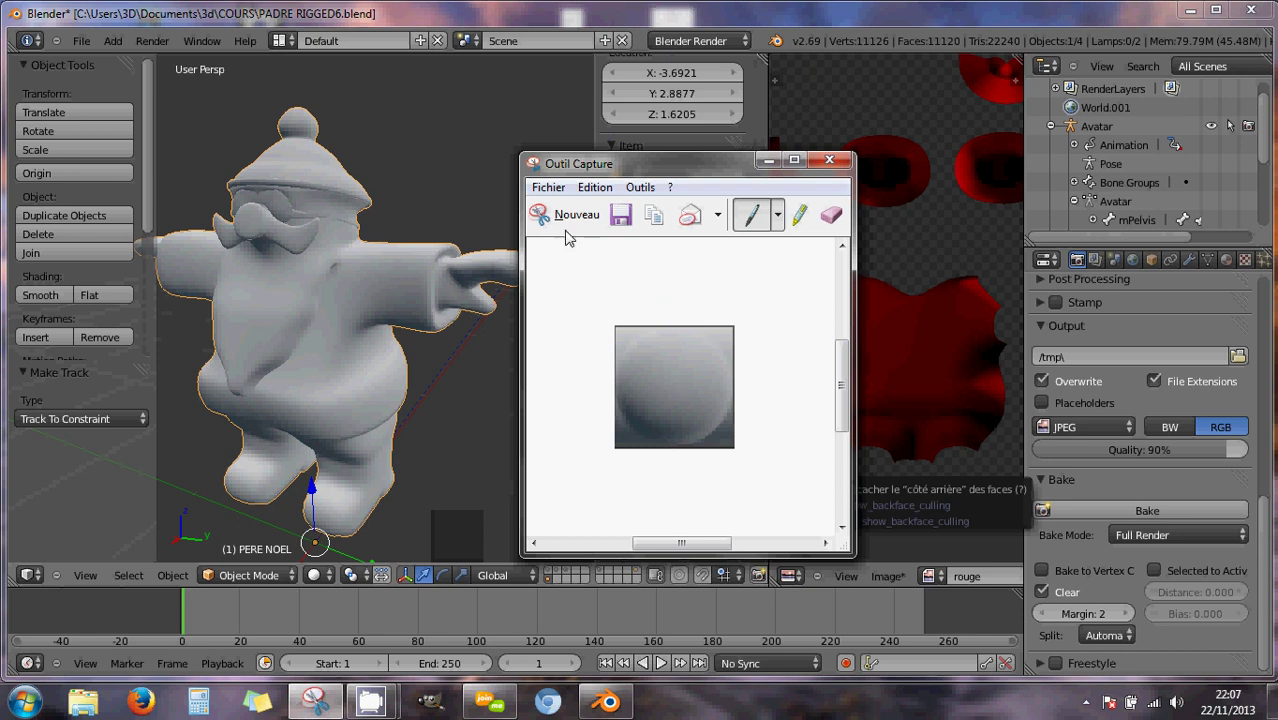
click(549, 188)
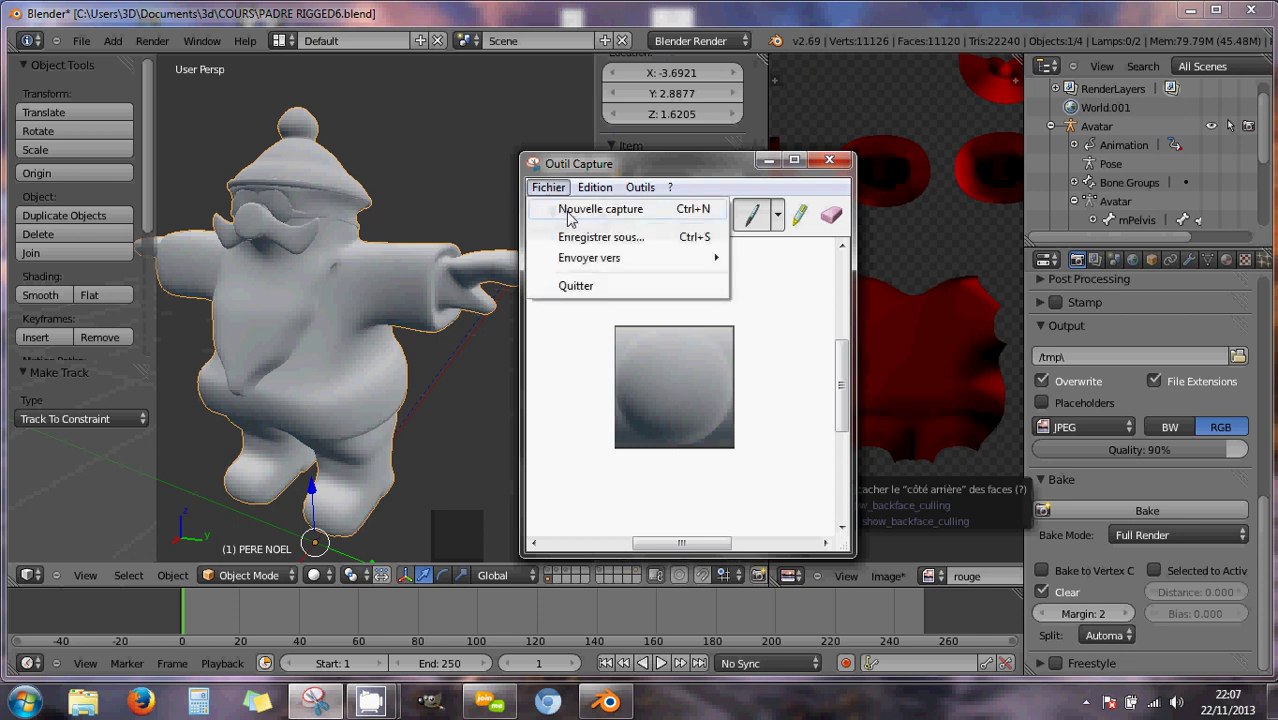
click(590, 238)
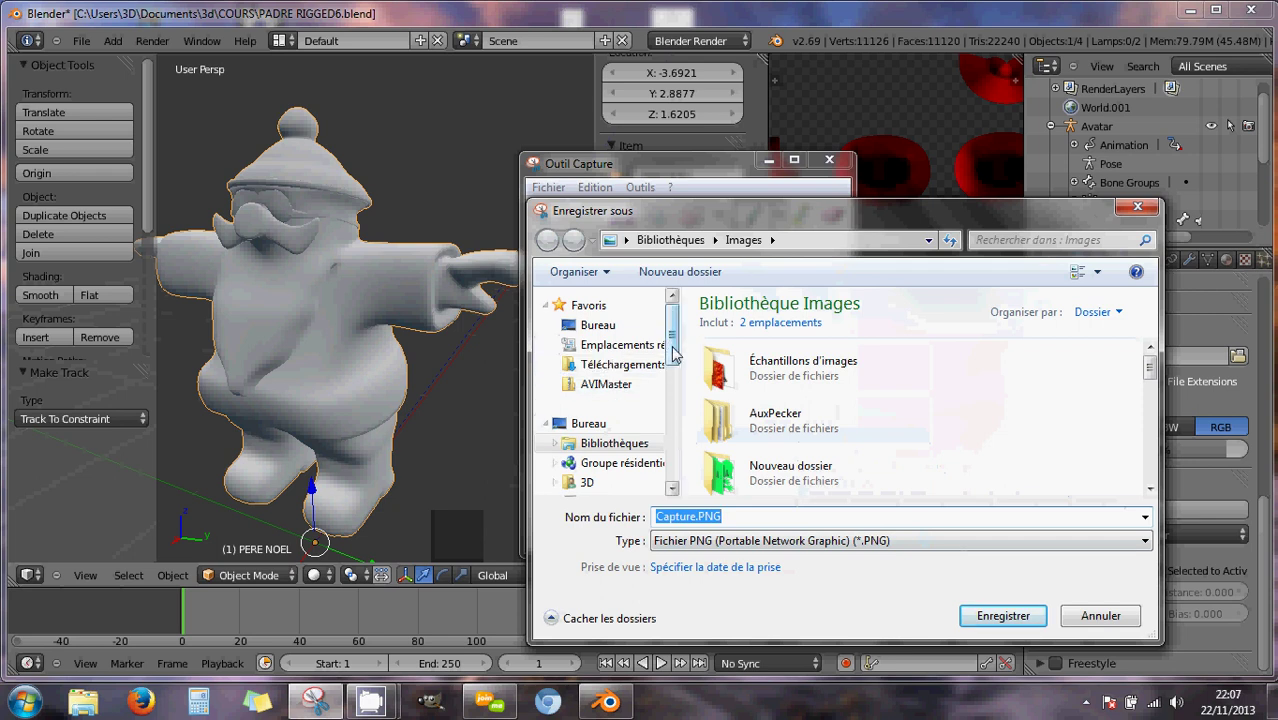
drag(671, 348, 673, 384)
click(612, 434)
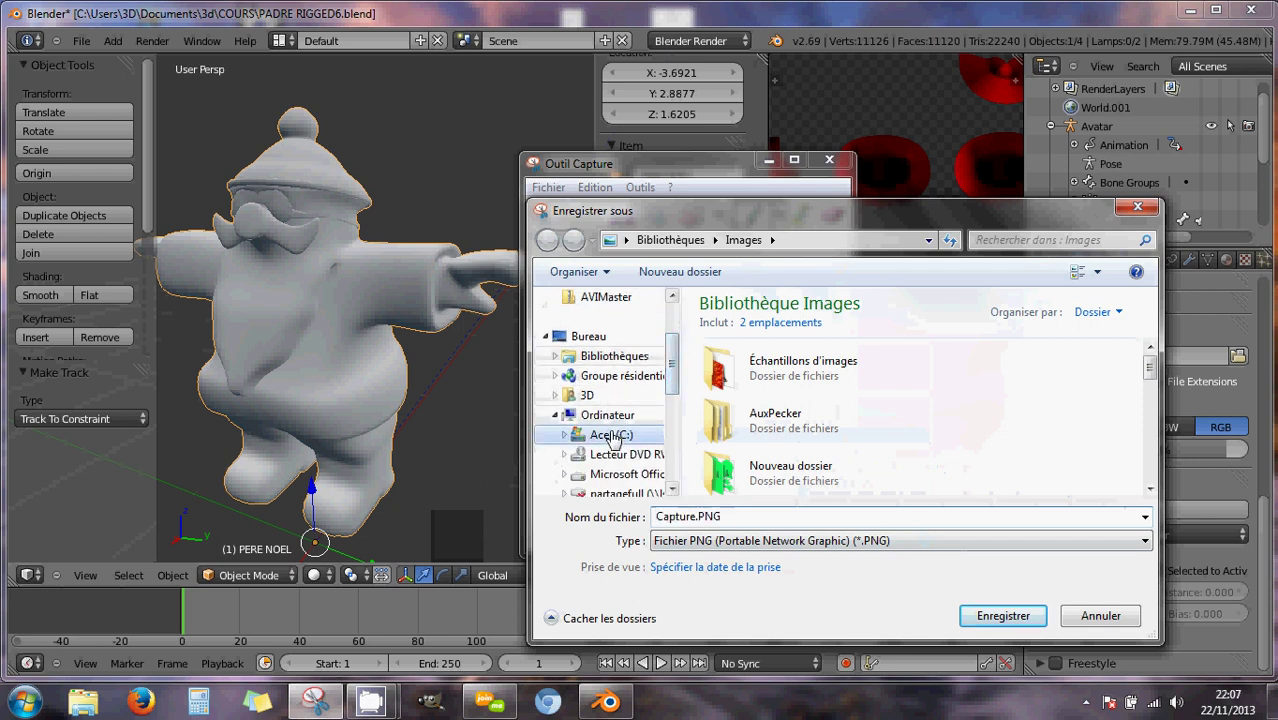
double_click(737, 345)
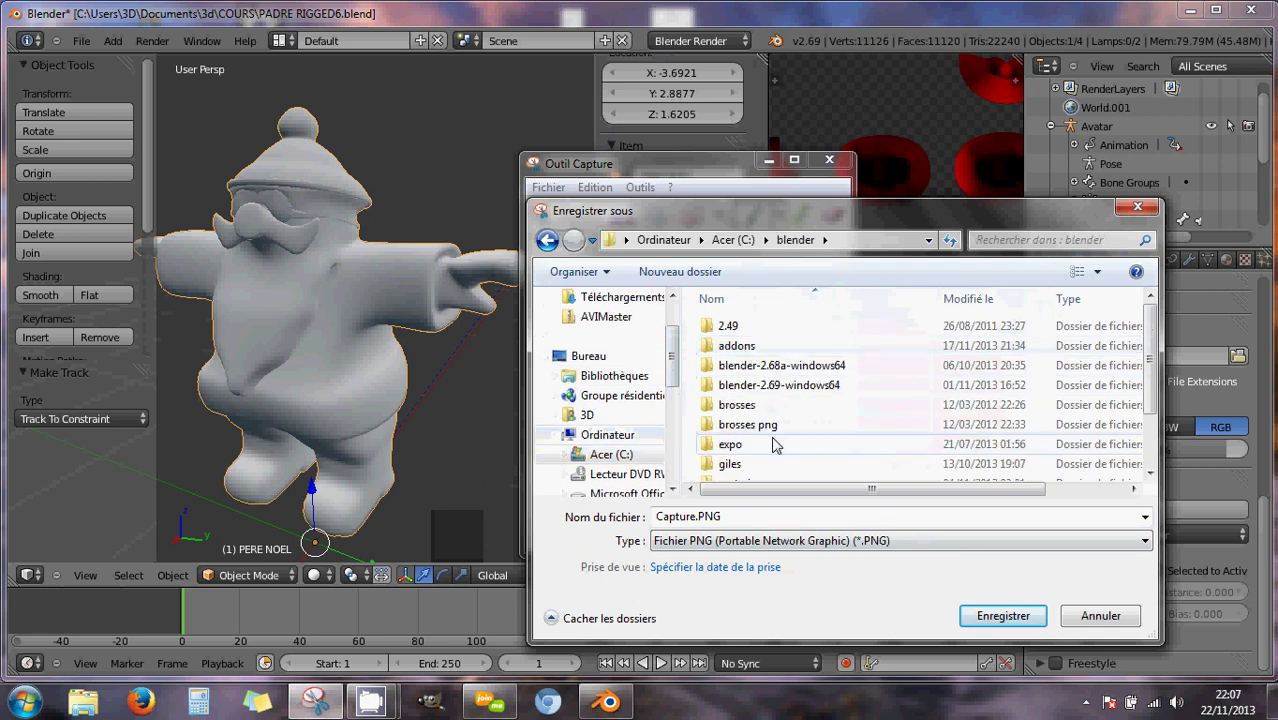
scroll(772, 442, down, 1)
scroll(774, 445, down, 1)
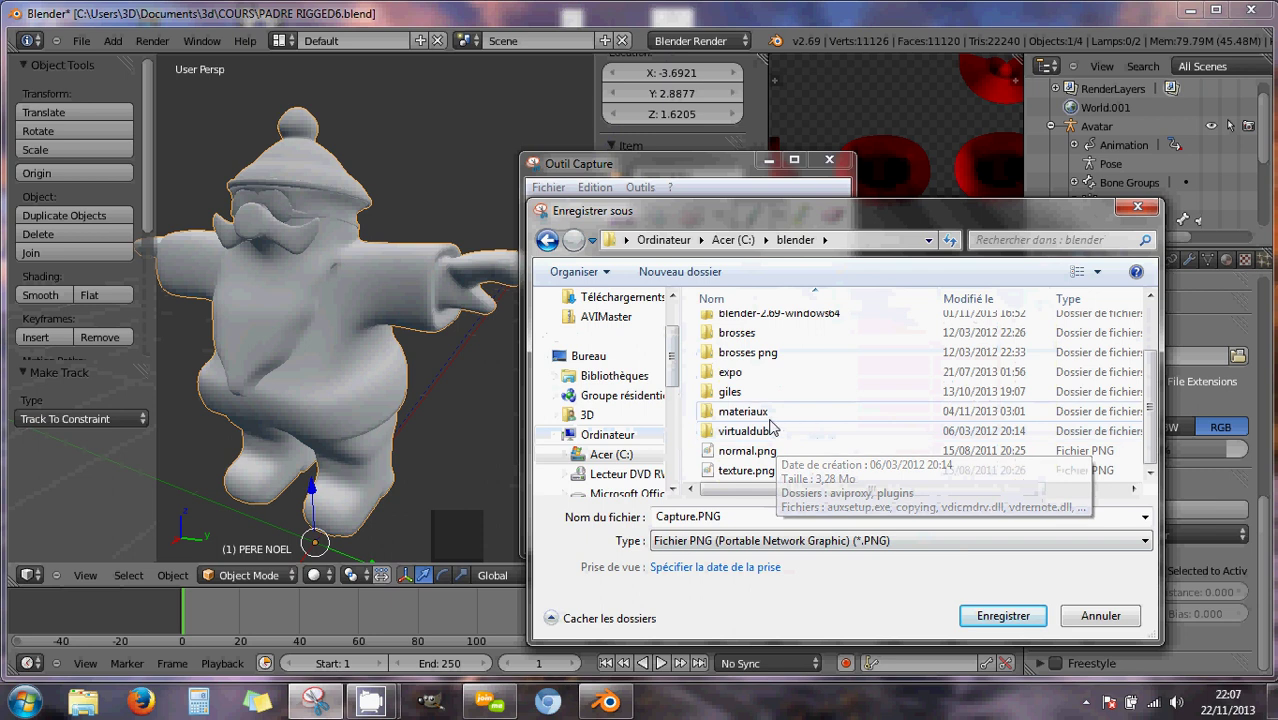
scroll(772, 428, up, 1)
scroll(772, 428, up, 1)
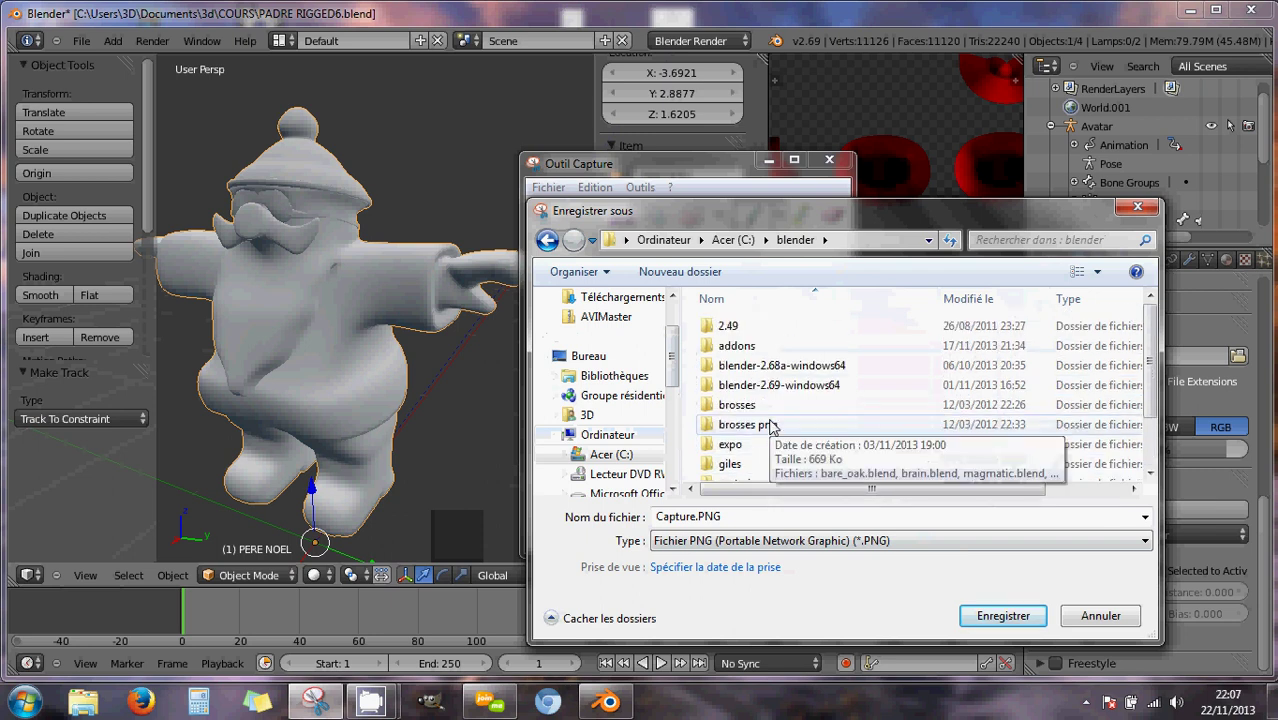
scroll(772, 428, down, 1)
click(748, 435)
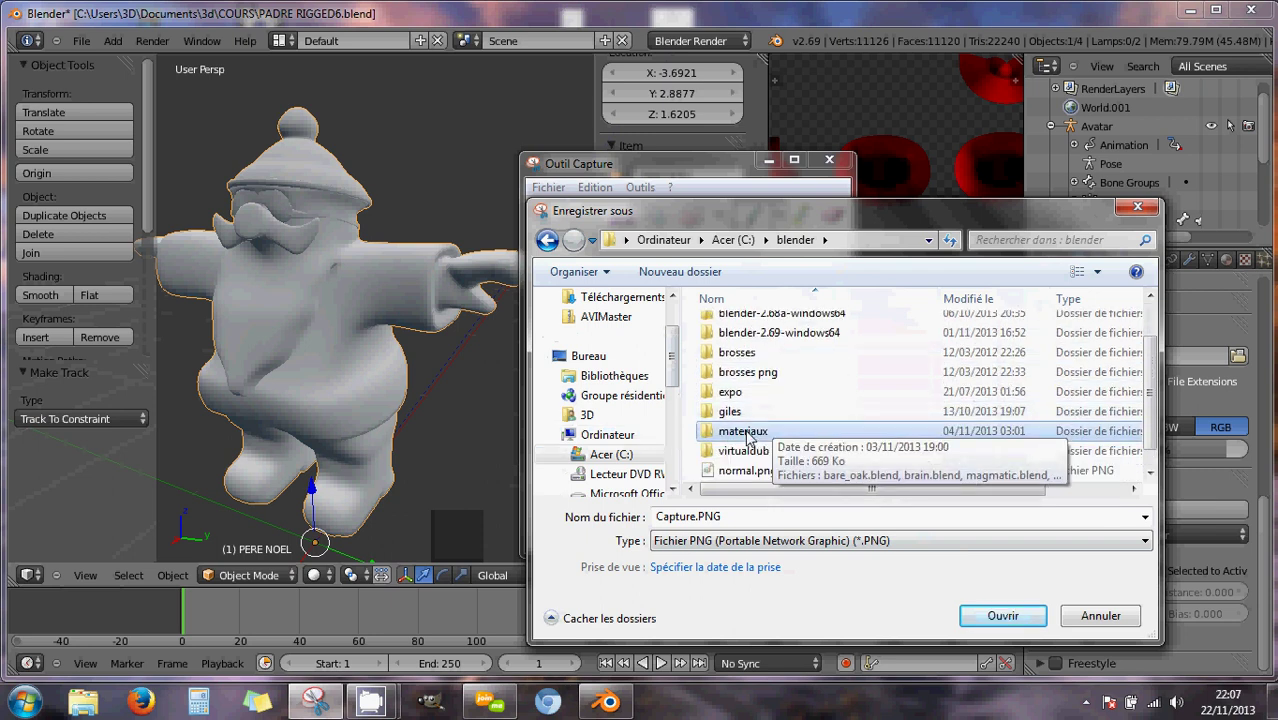
double_click(748, 435)
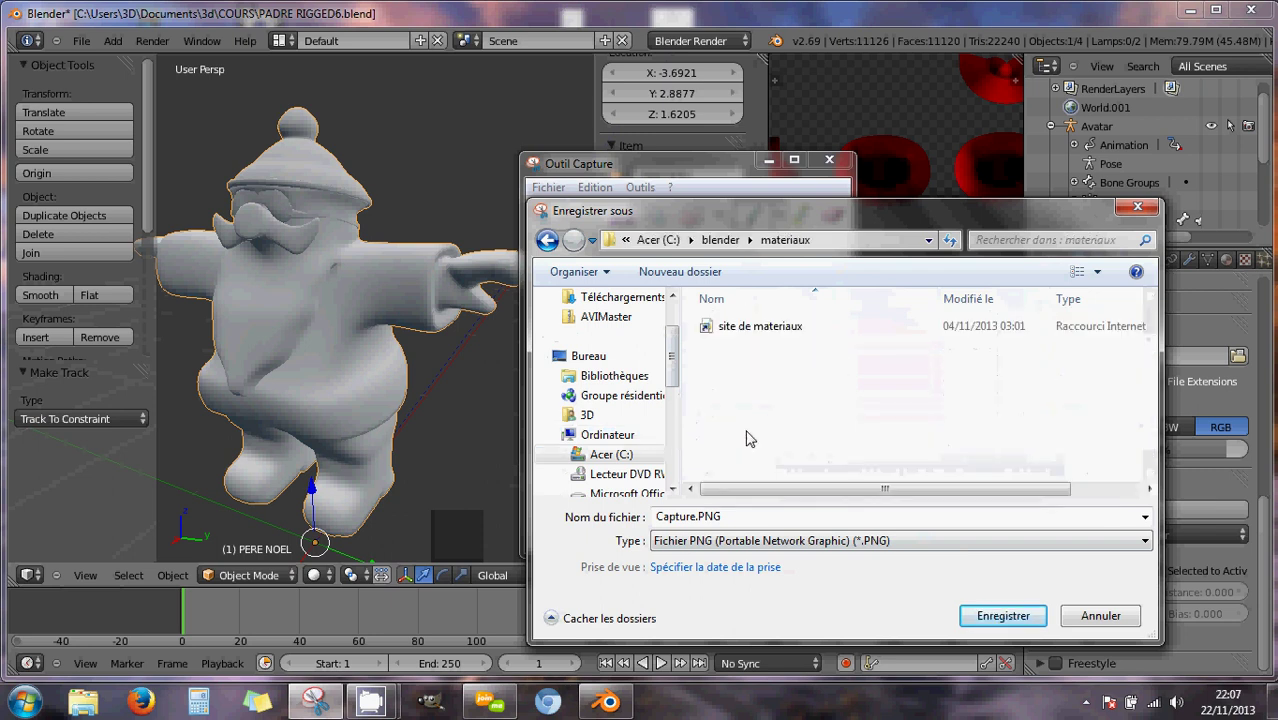
click(546, 241)
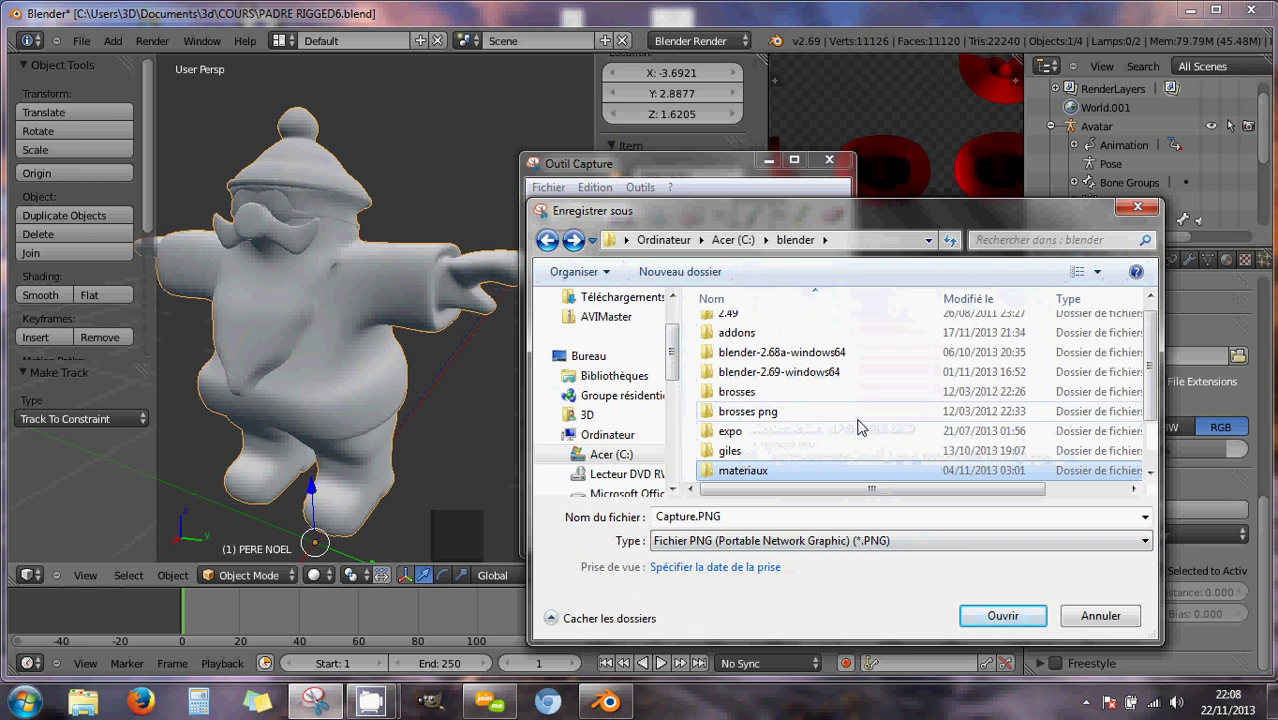
scroll(970, 437, down, 1)
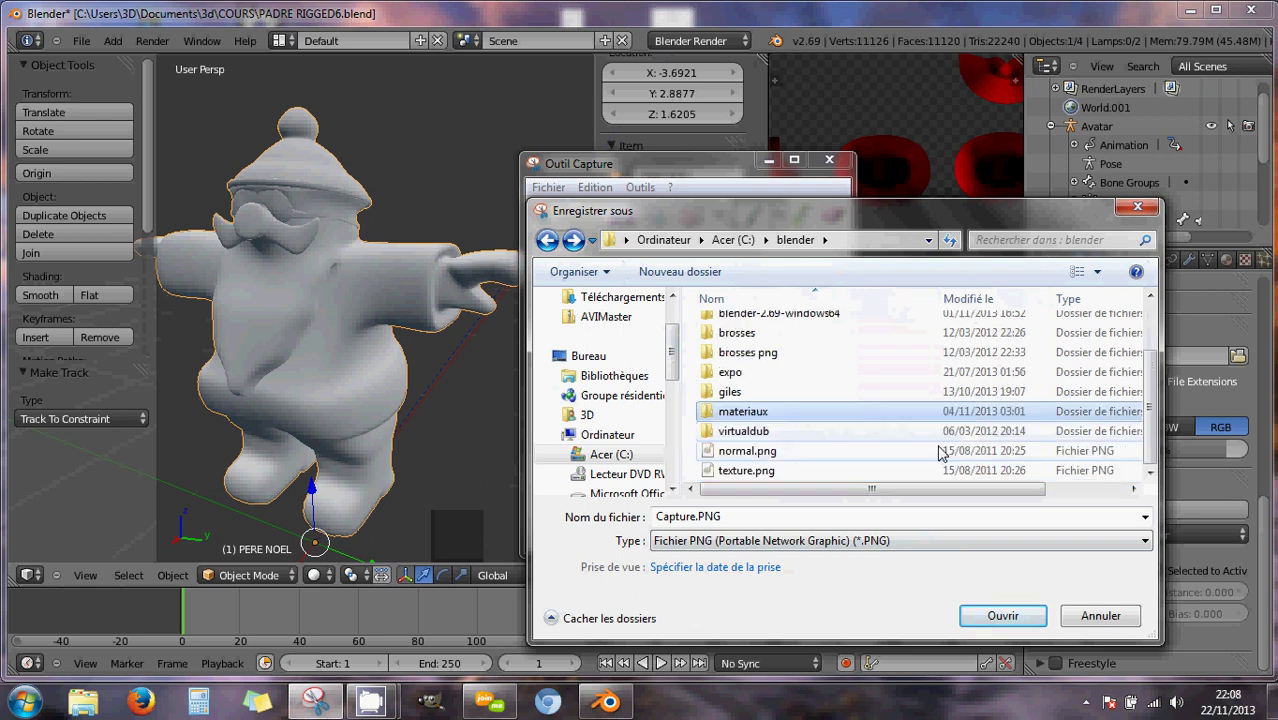
right_click(990, 450)
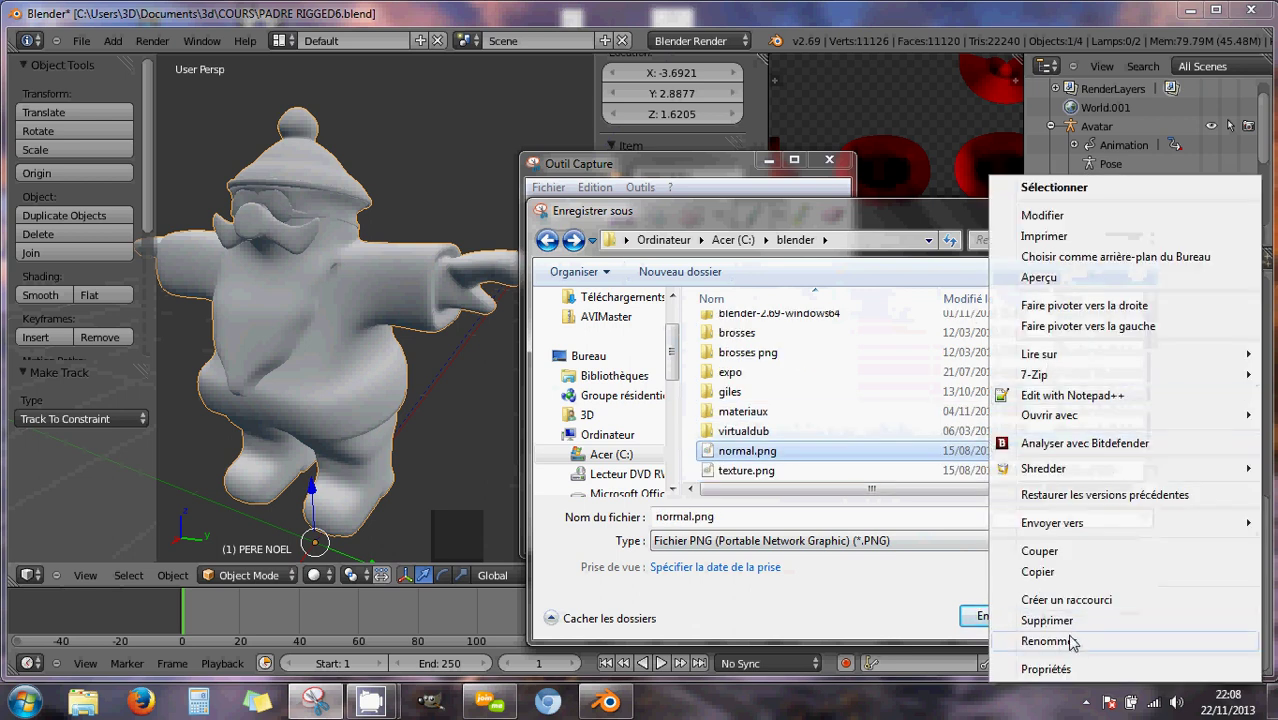
click(905, 490)
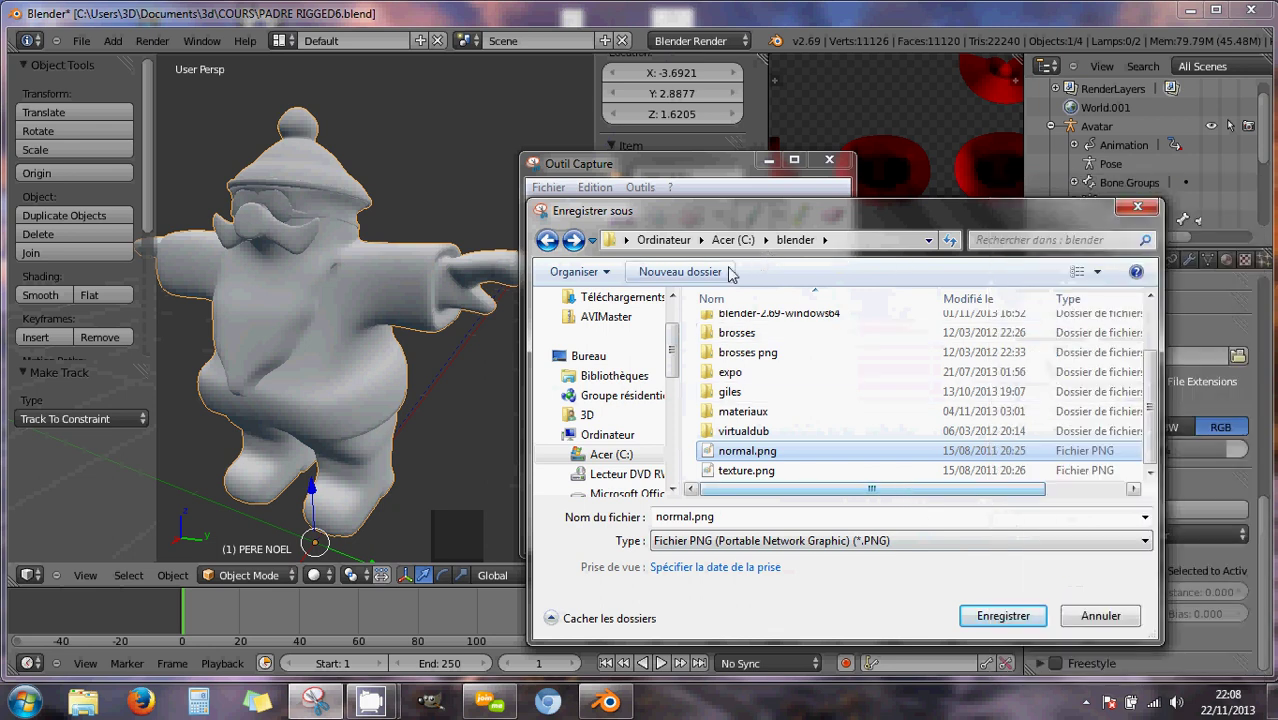
Create a folder named matcap inside the blender folder and open it as the save location.
click(680, 272)
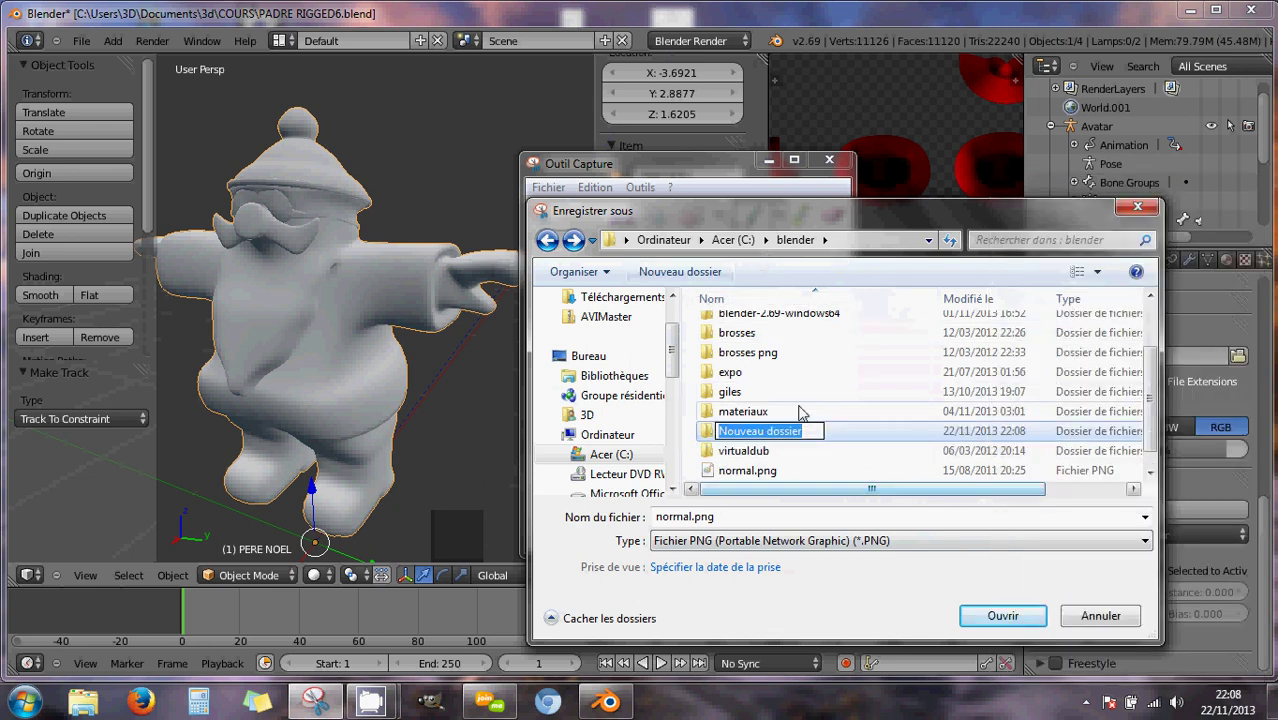
text(matcap)
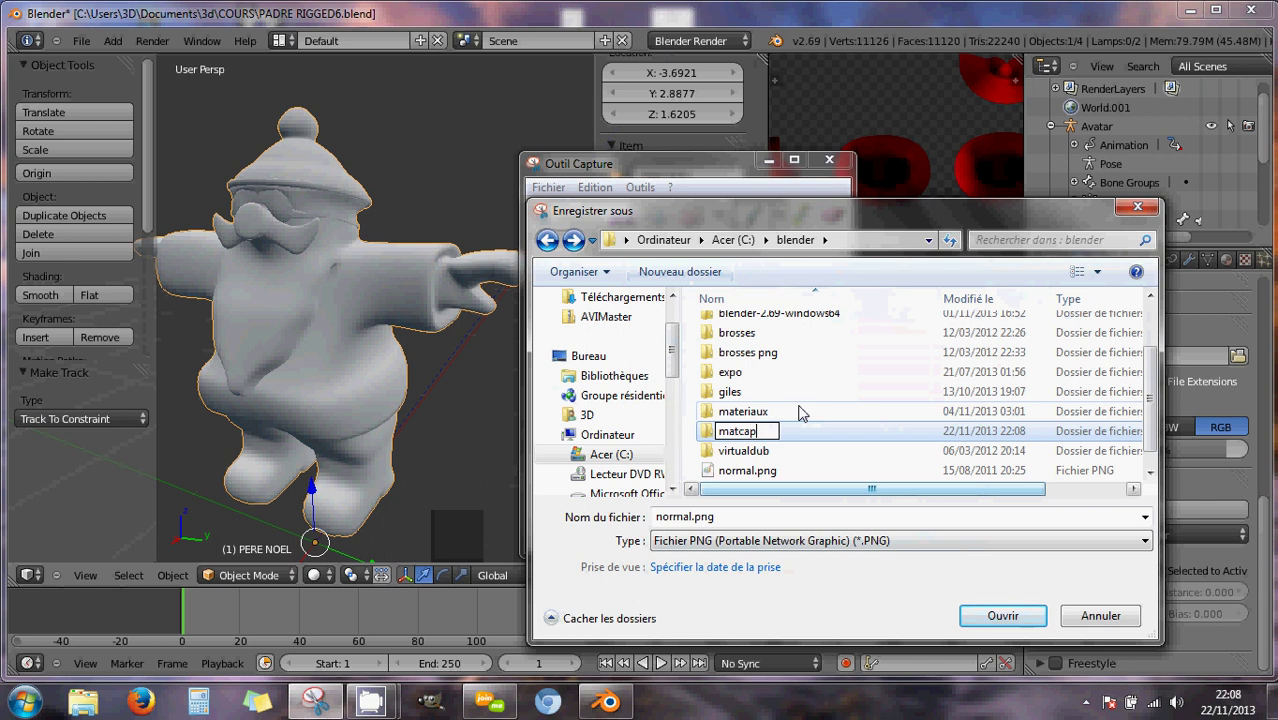
click(706, 437)
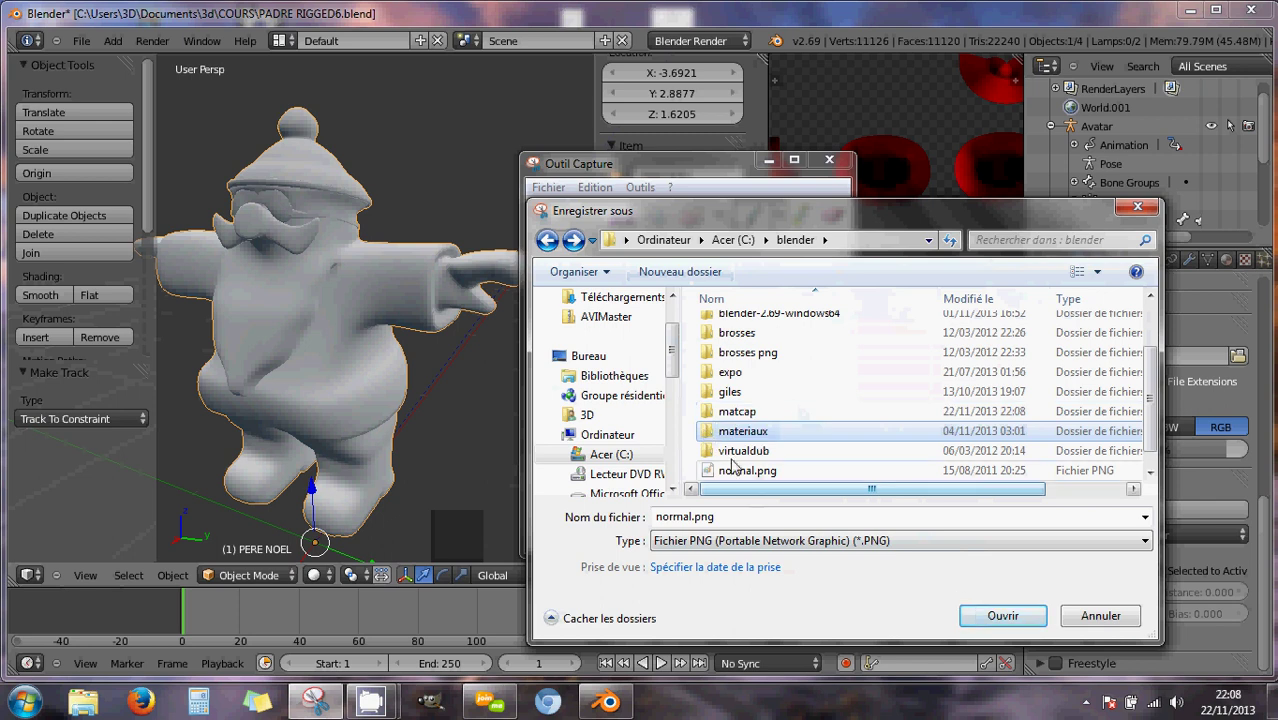
double_click(712, 411)
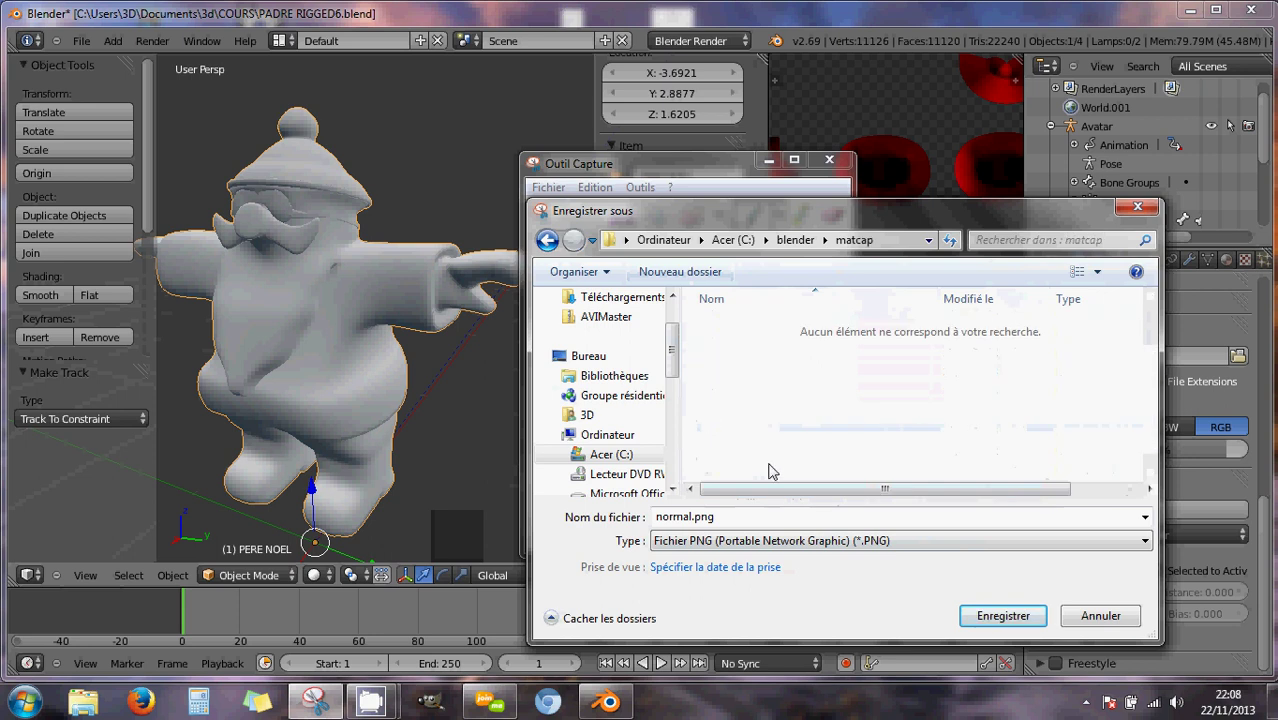
Save the captured sphere image as feutre gris.png in the C:\blender\matcap folder and close the capture tool.
double_click(689, 516)
click(656, 516)
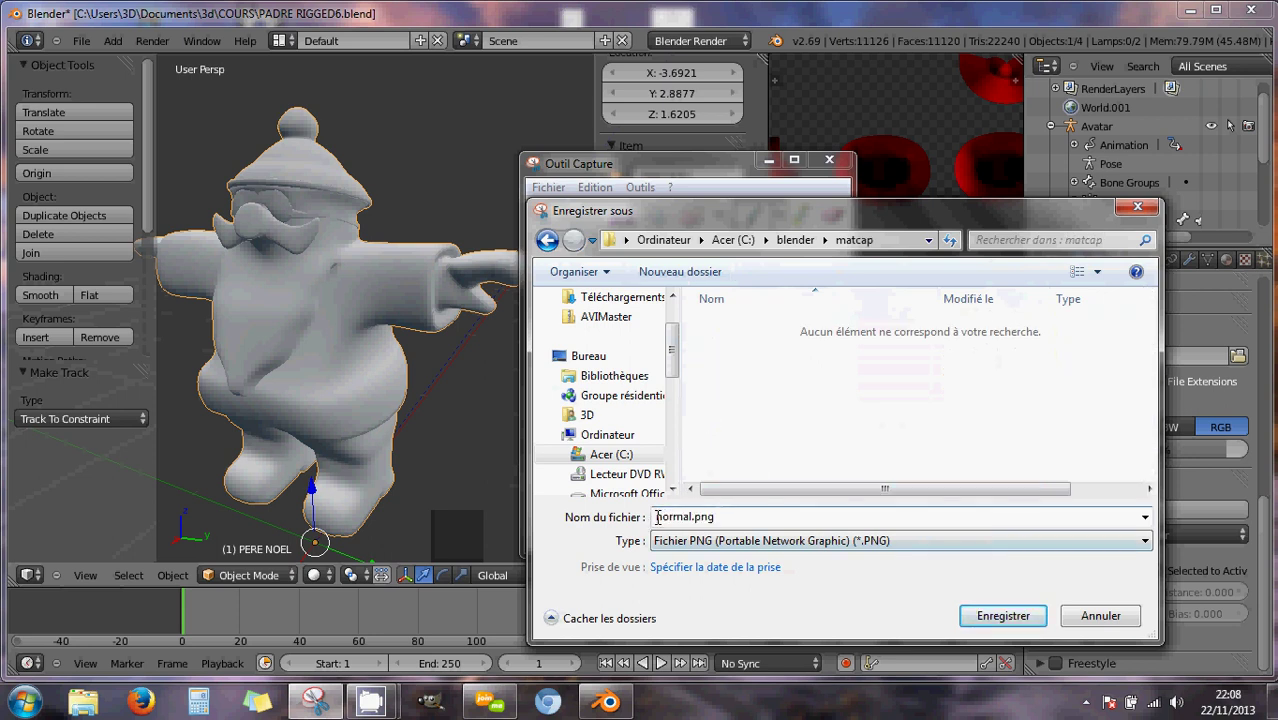
drag(658, 516, 694, 516)
text(feutre gris)
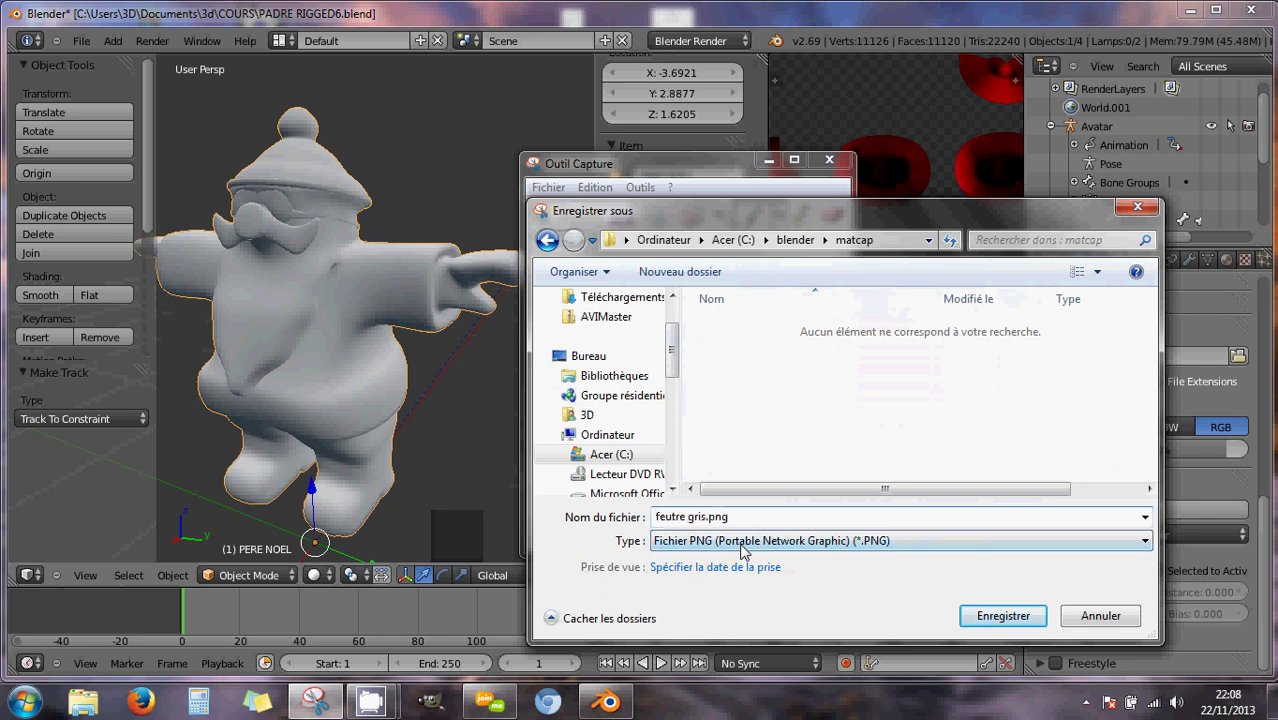
click(1003, 615)
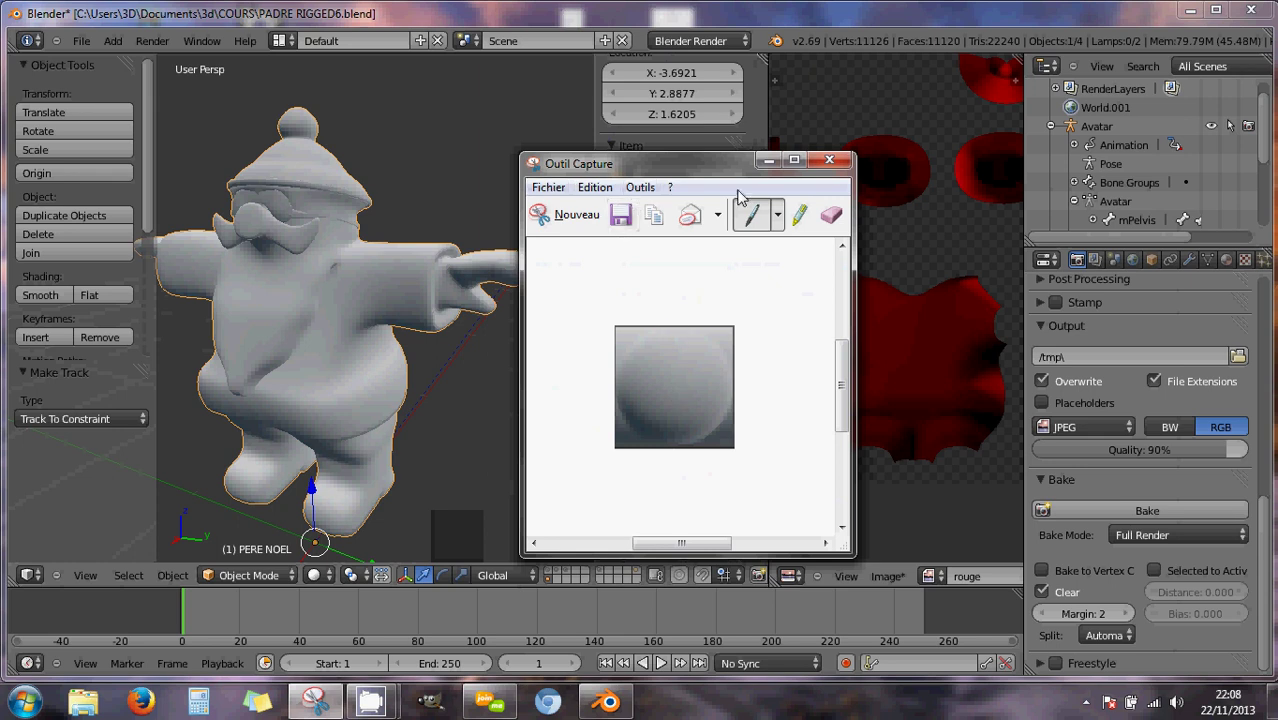
click(829, 161)
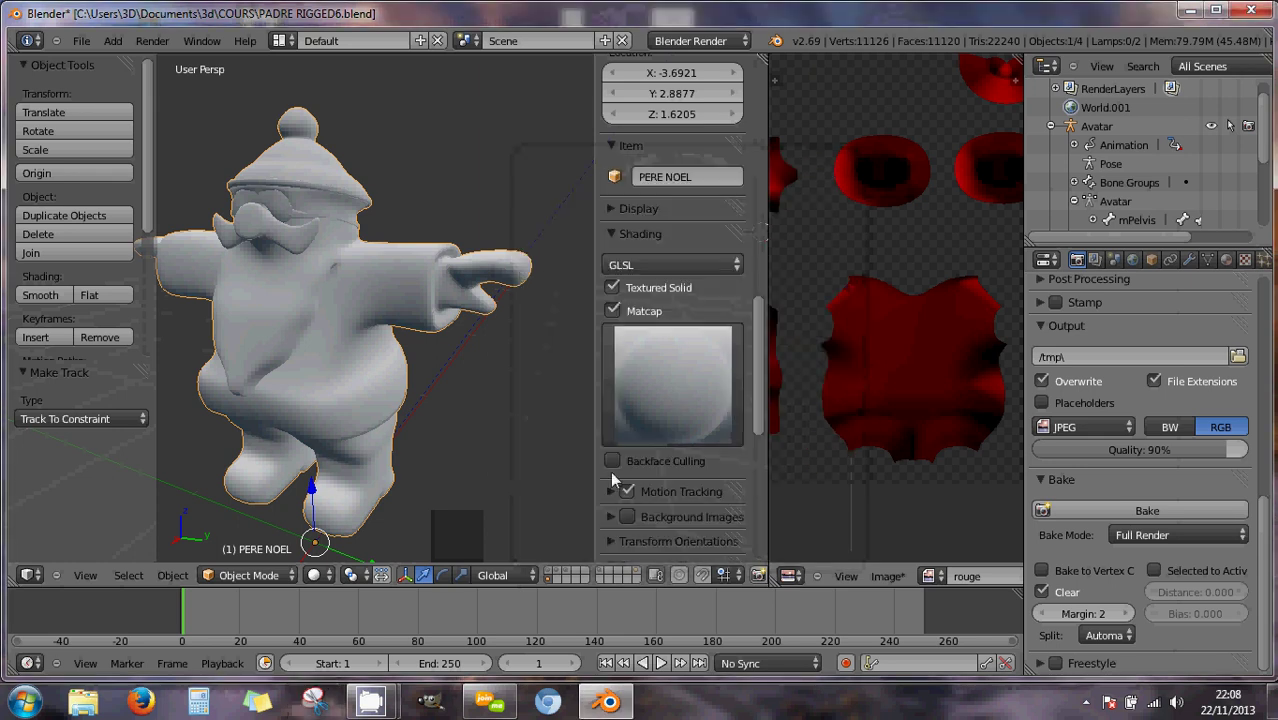
Switch to Windows Explorer and open the C:\blender\matcap folder.
click(85, 706)
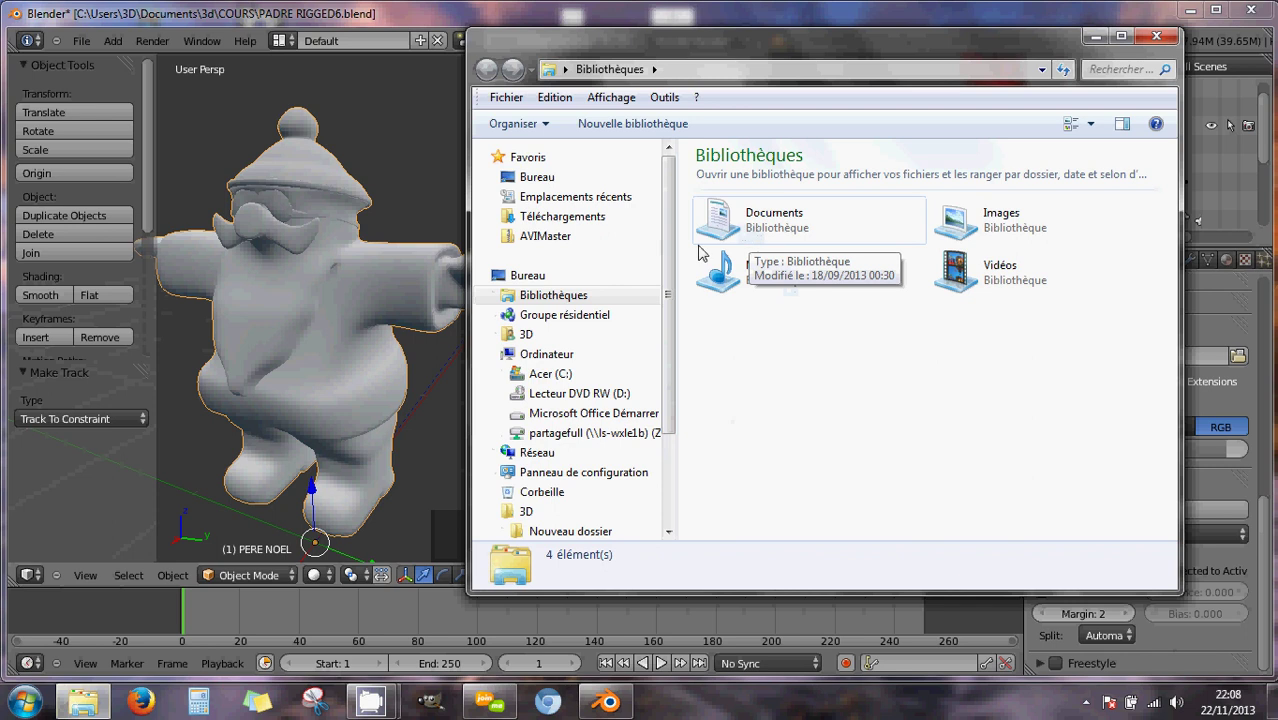
click(550, 373)
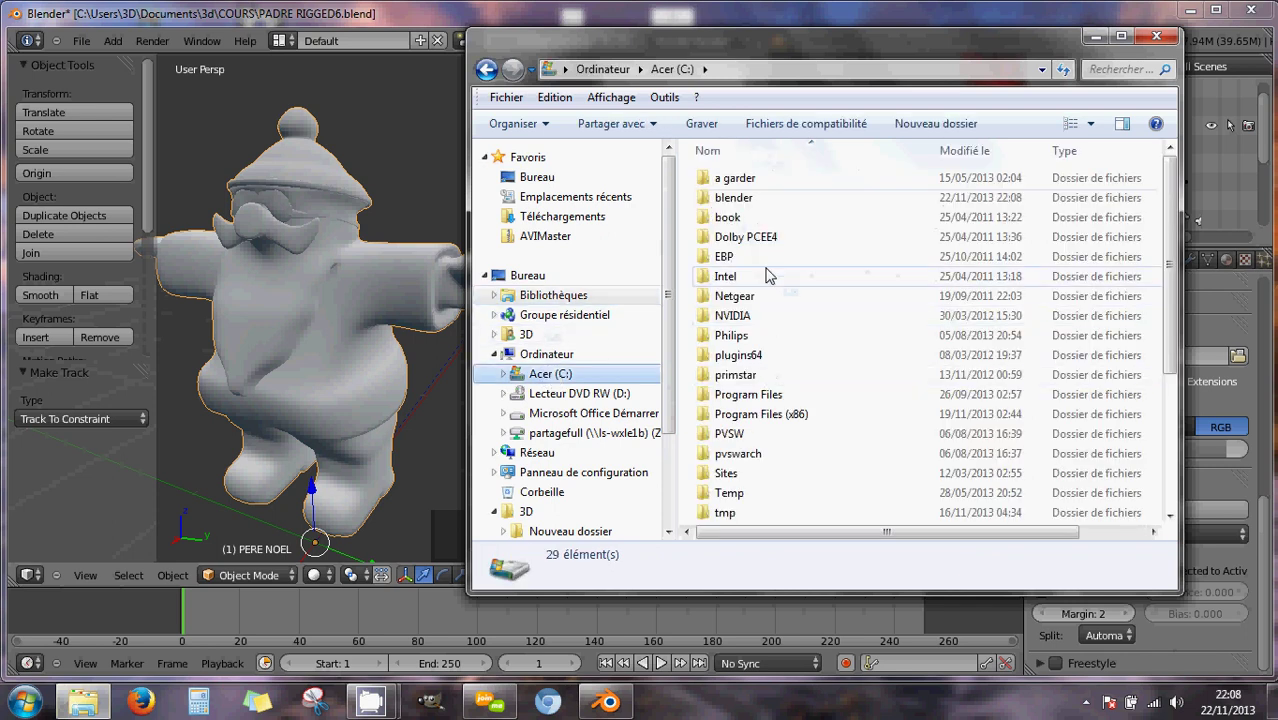
click(731, 199)
double_click(731, 199)
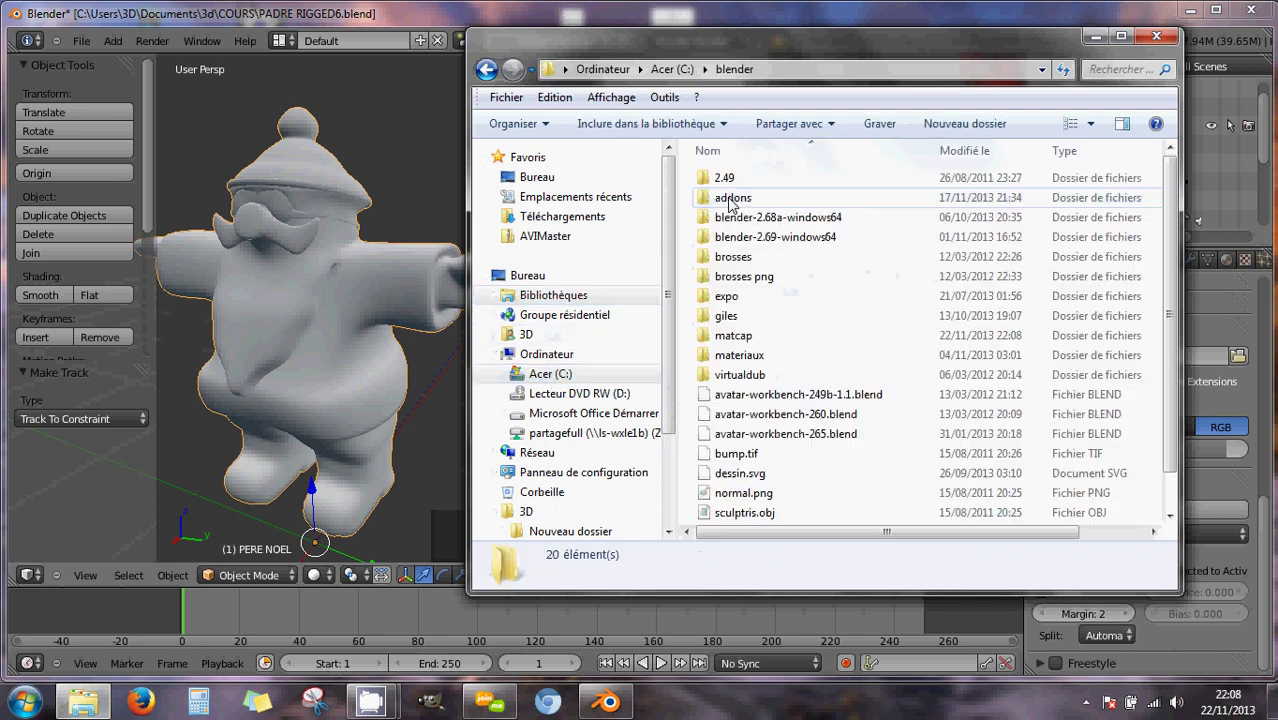
double_click(742, 336)
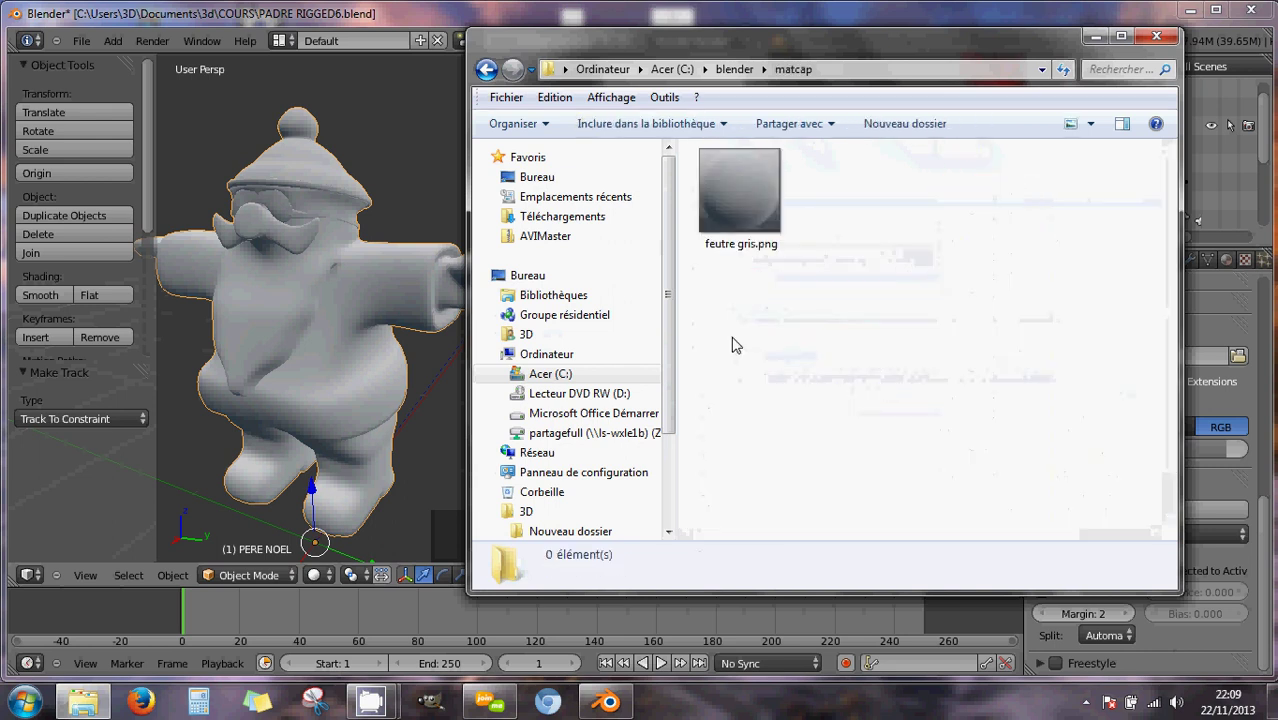
click(745, 206)
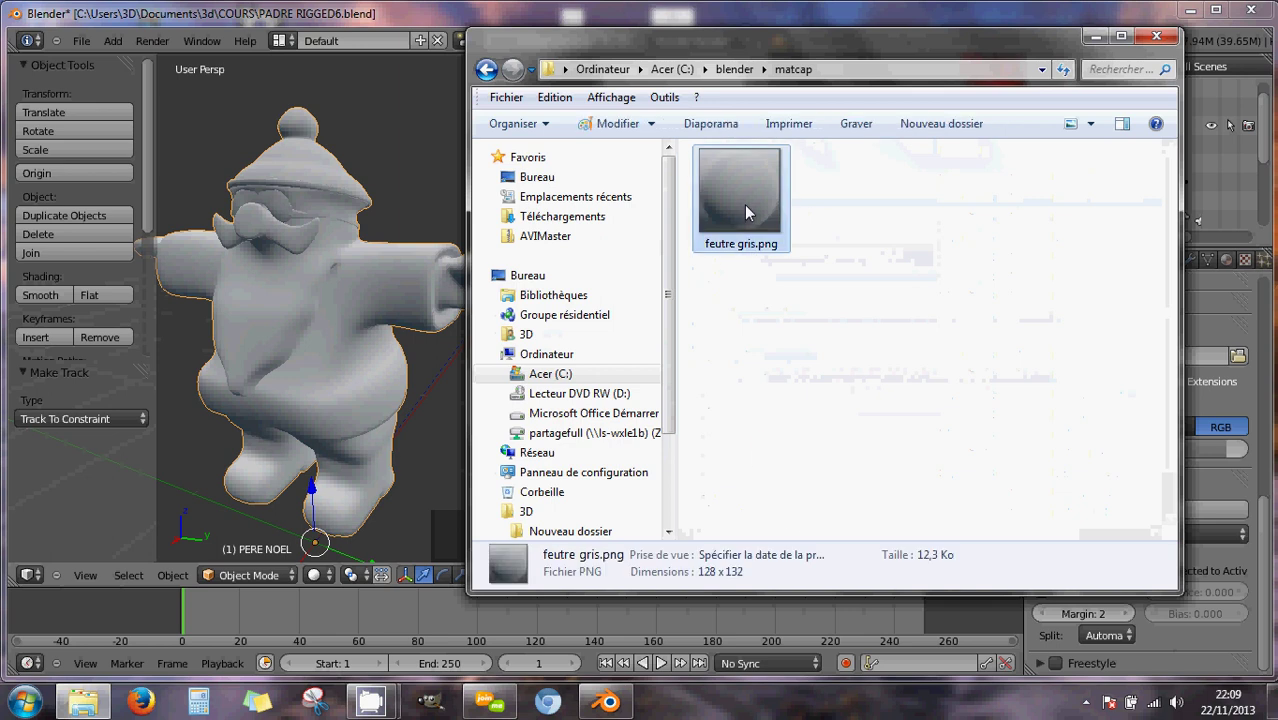
right_click(746, 208)
click(710, 317)
click(712, 320)
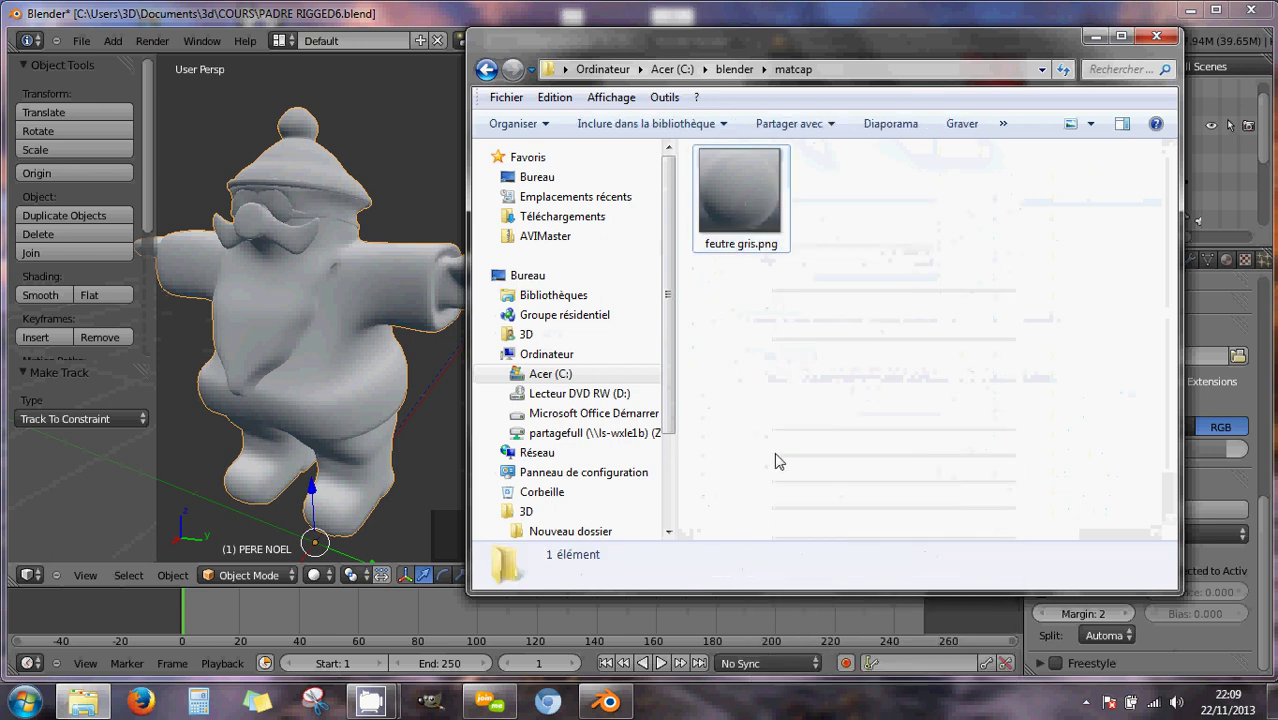
Open feutre gris.png with gimp-2.8.exe from Program Files\GIMP 2\bin, keeping it as the default program for this file type.
click(724, 201)
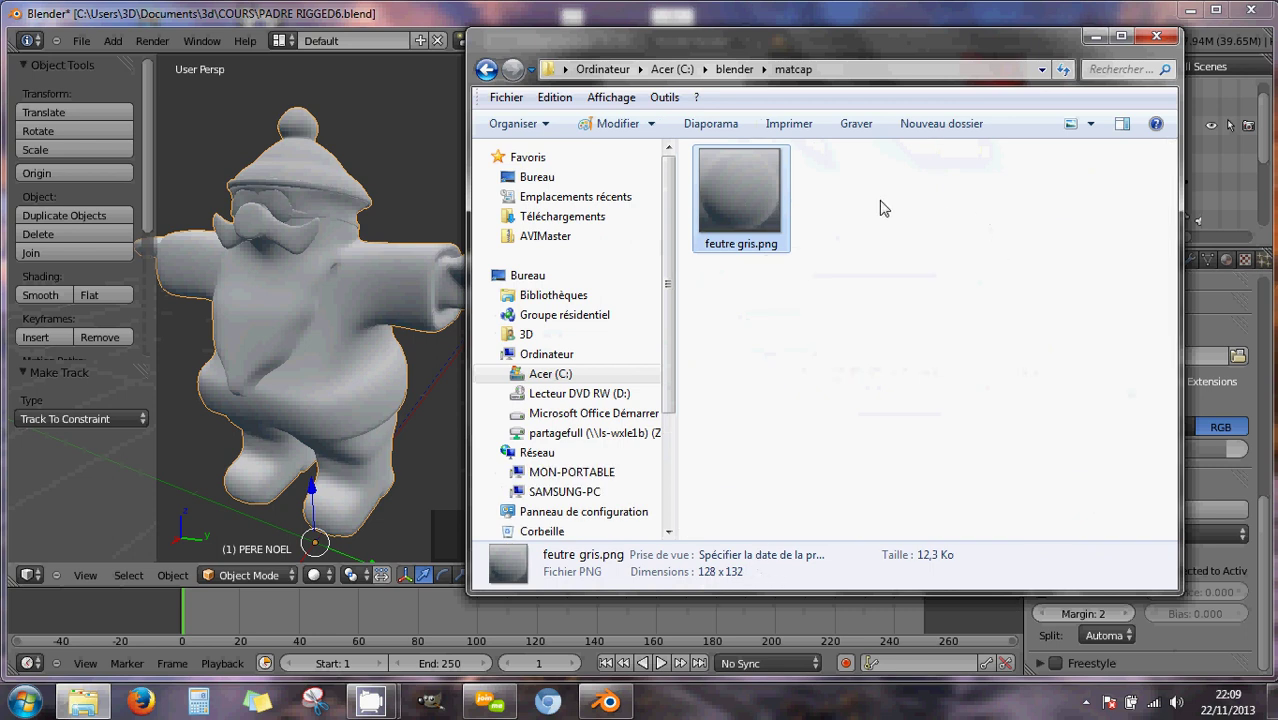
right_click(754, 201)
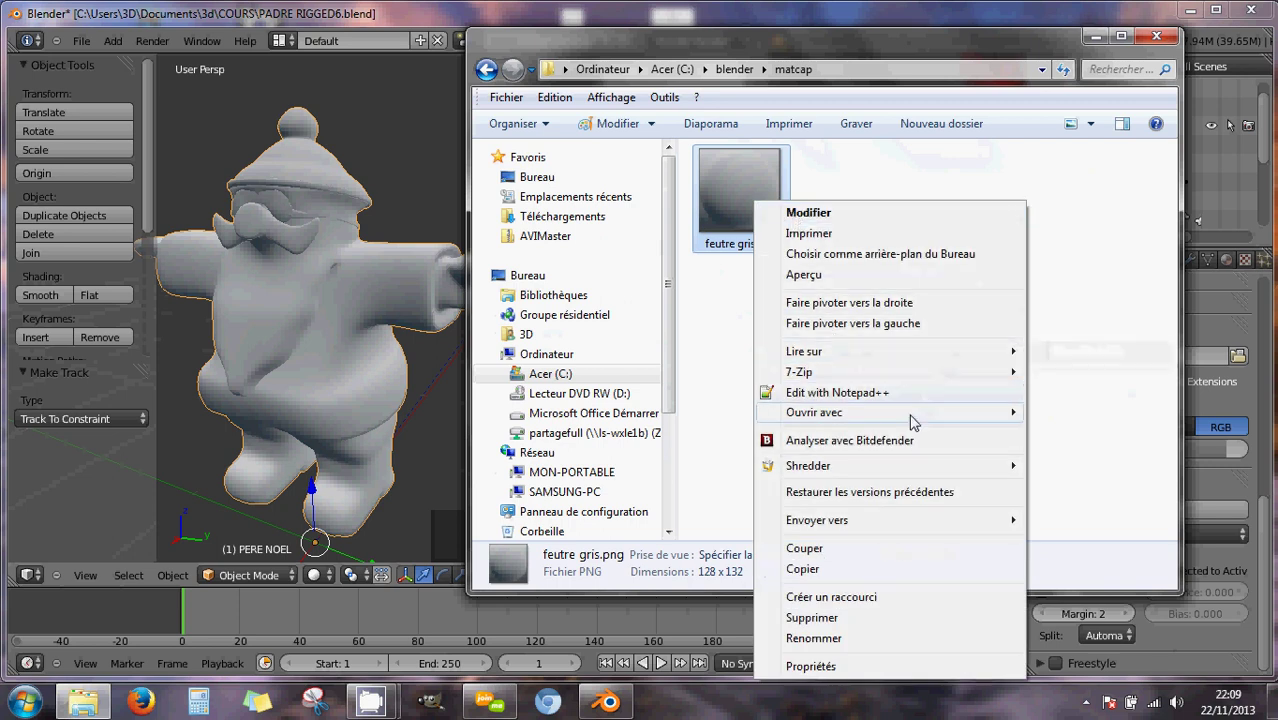
mouse_move(913, 415)
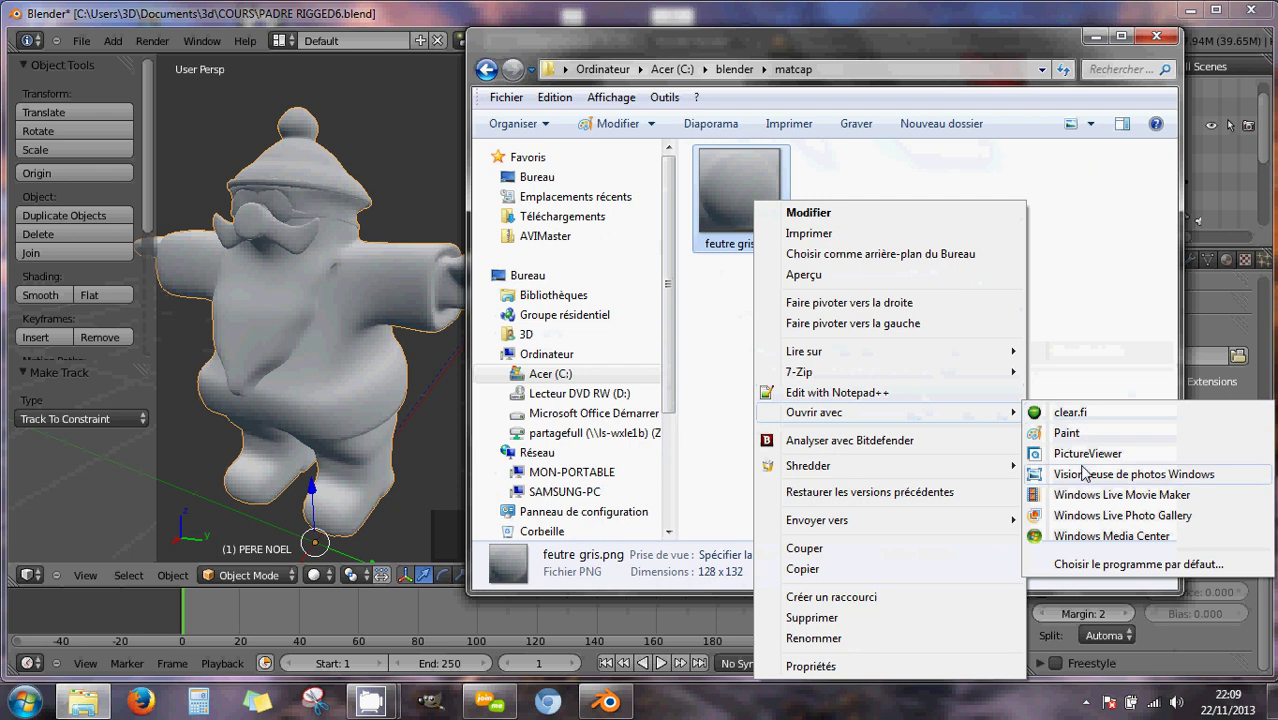
click(1078, 566)
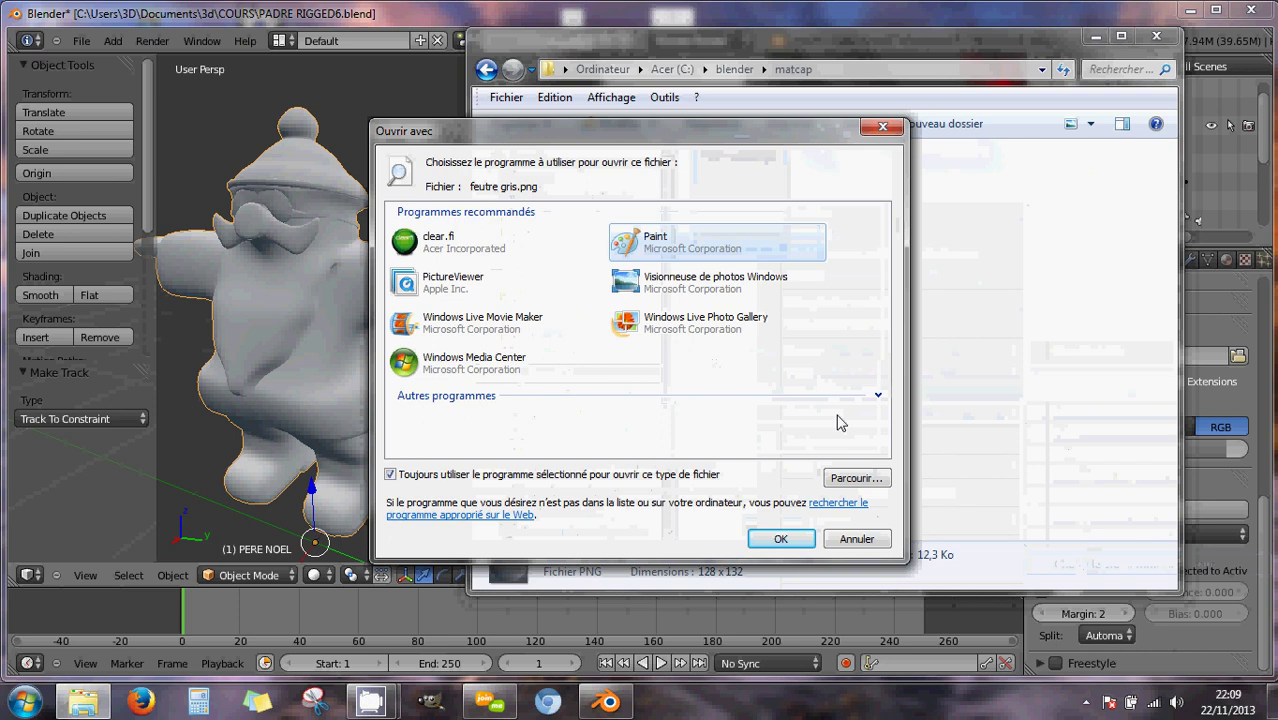
click(856, 478)
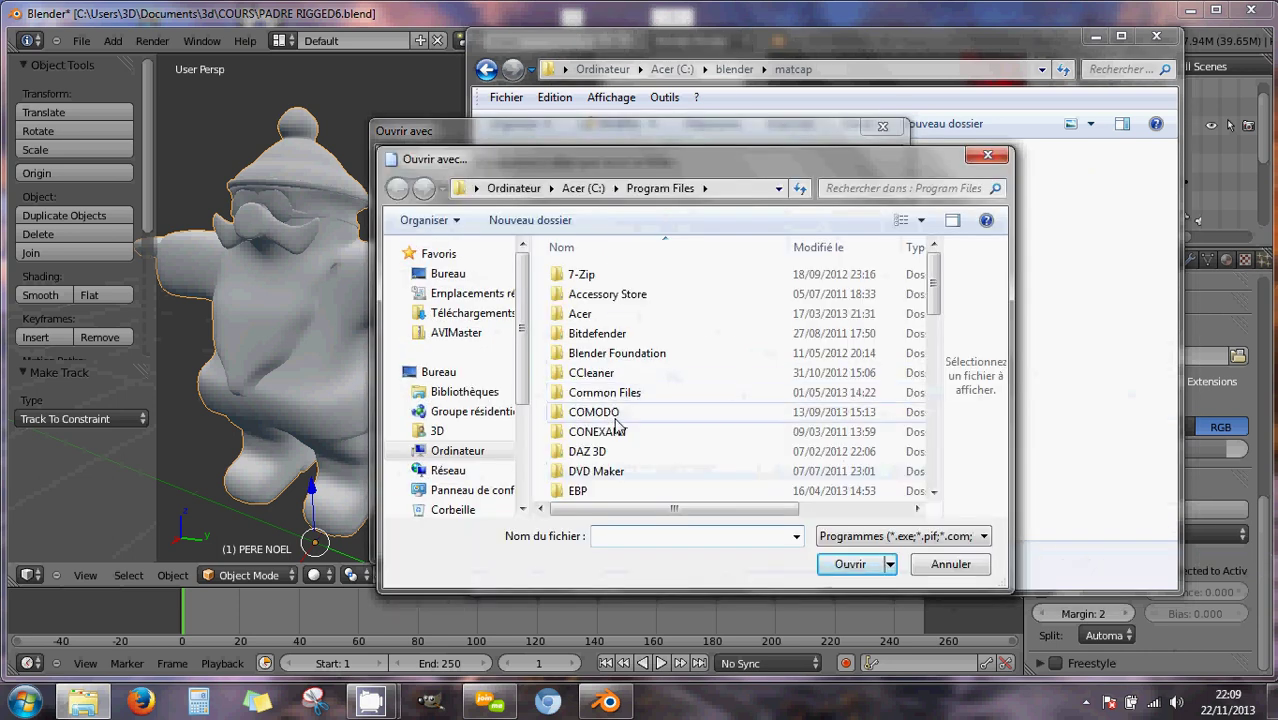
scroll(616, 455, down, 4)
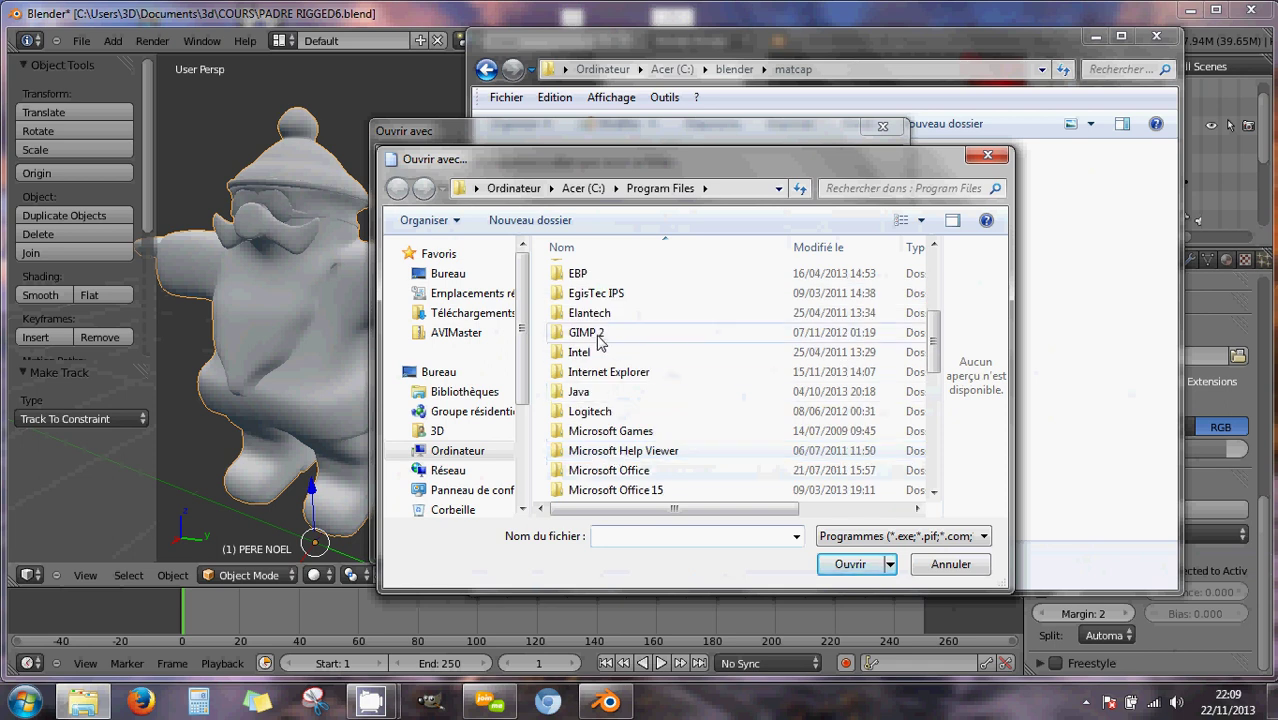
double_click(597, 333)
double_click(577, 298)
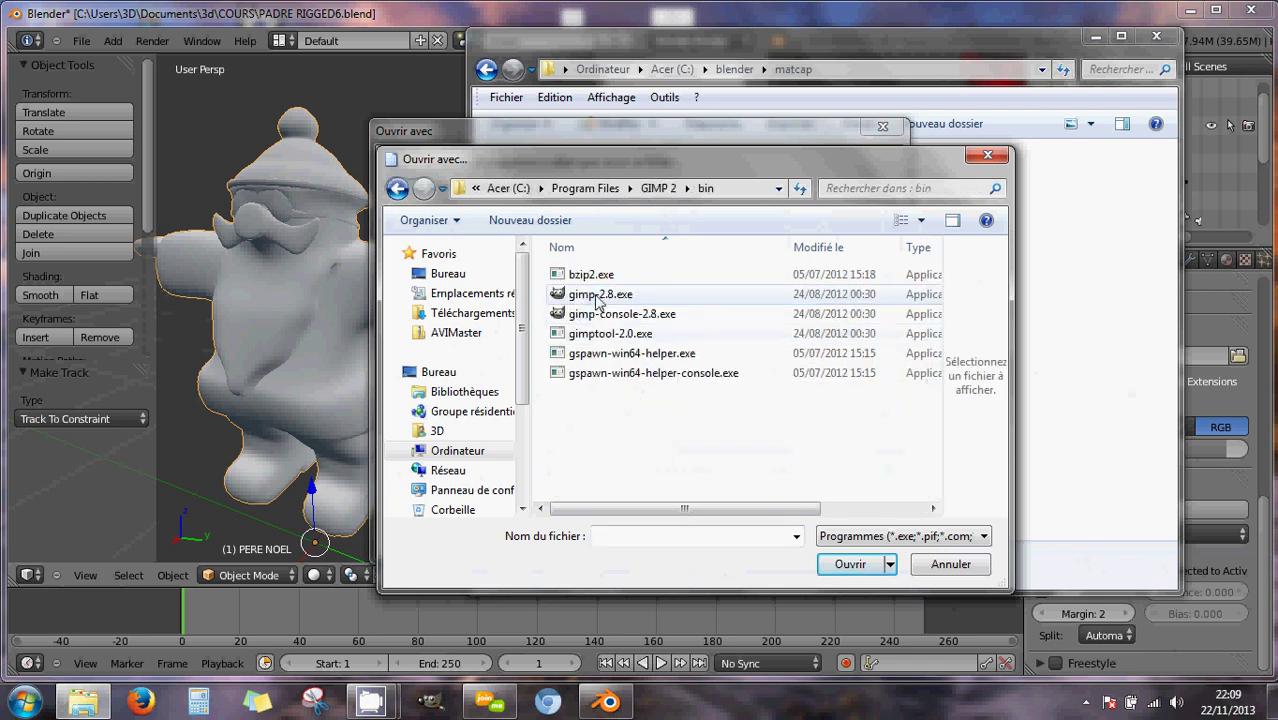
double_click(598, 296)
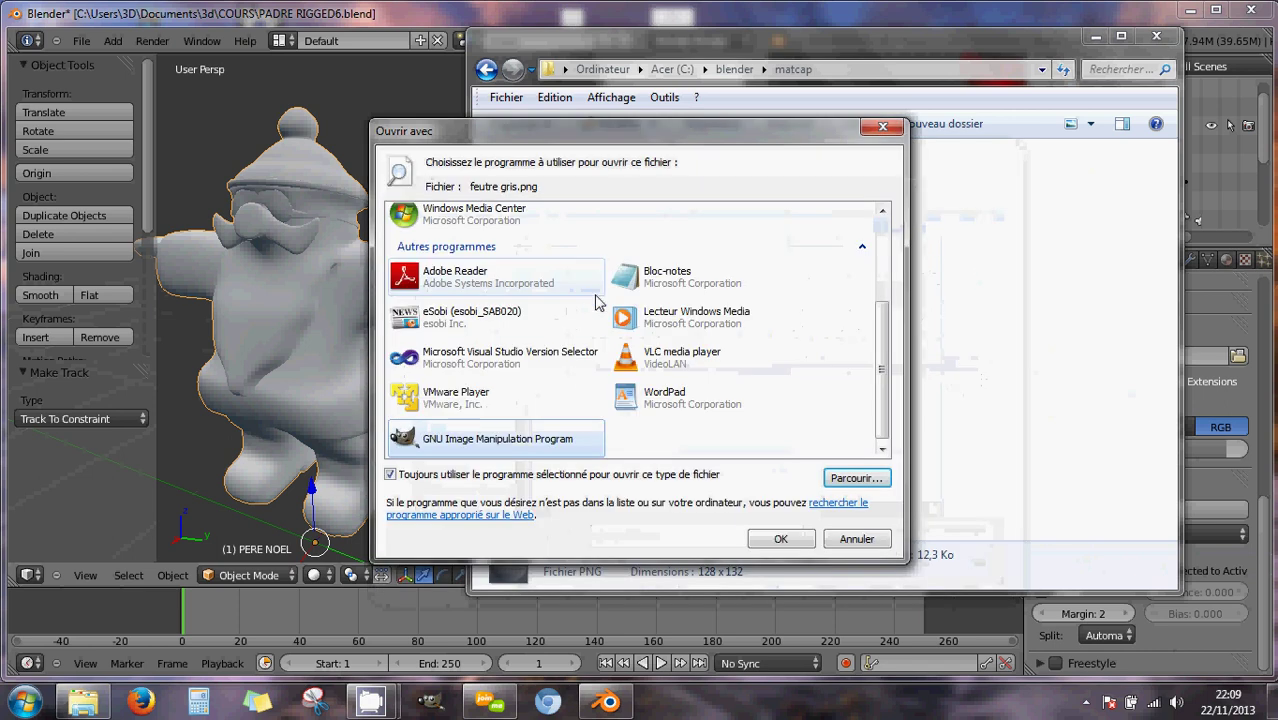
click(781, 539)
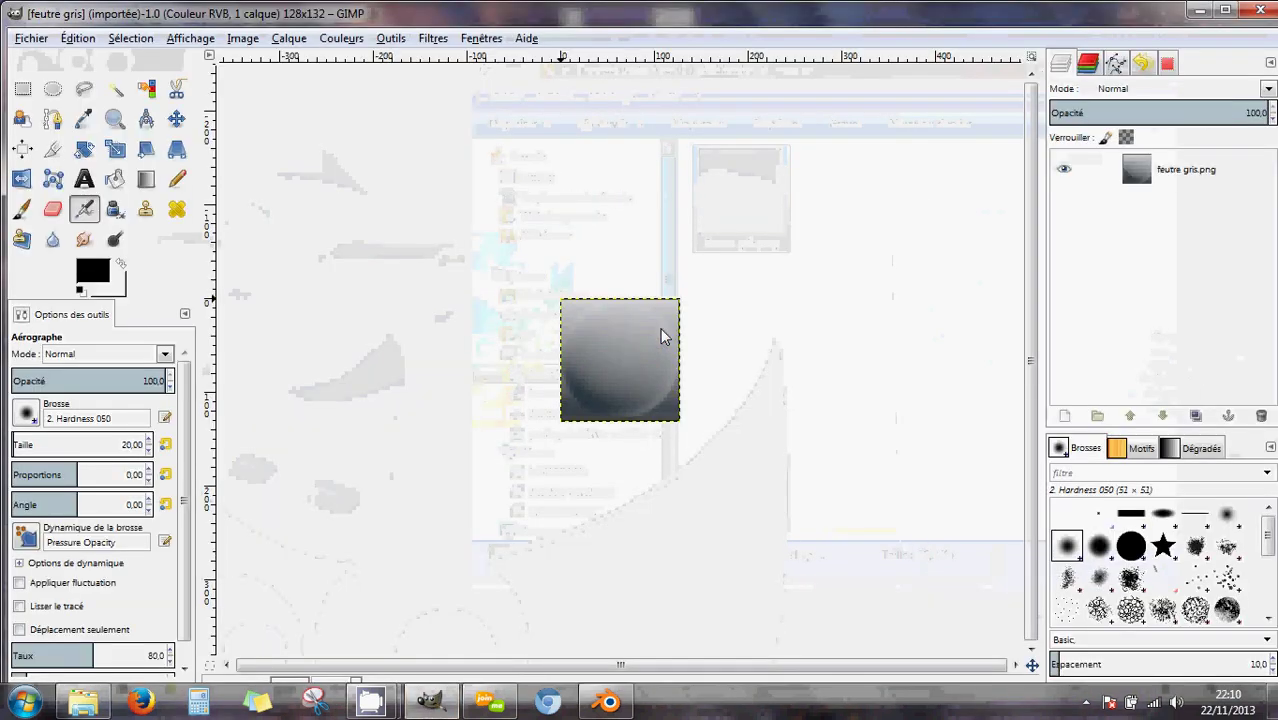
Set up a 128 x 128 pixel image scale with width and height unlinked, and close the scaling dialog without applying it.
click(241, 39)
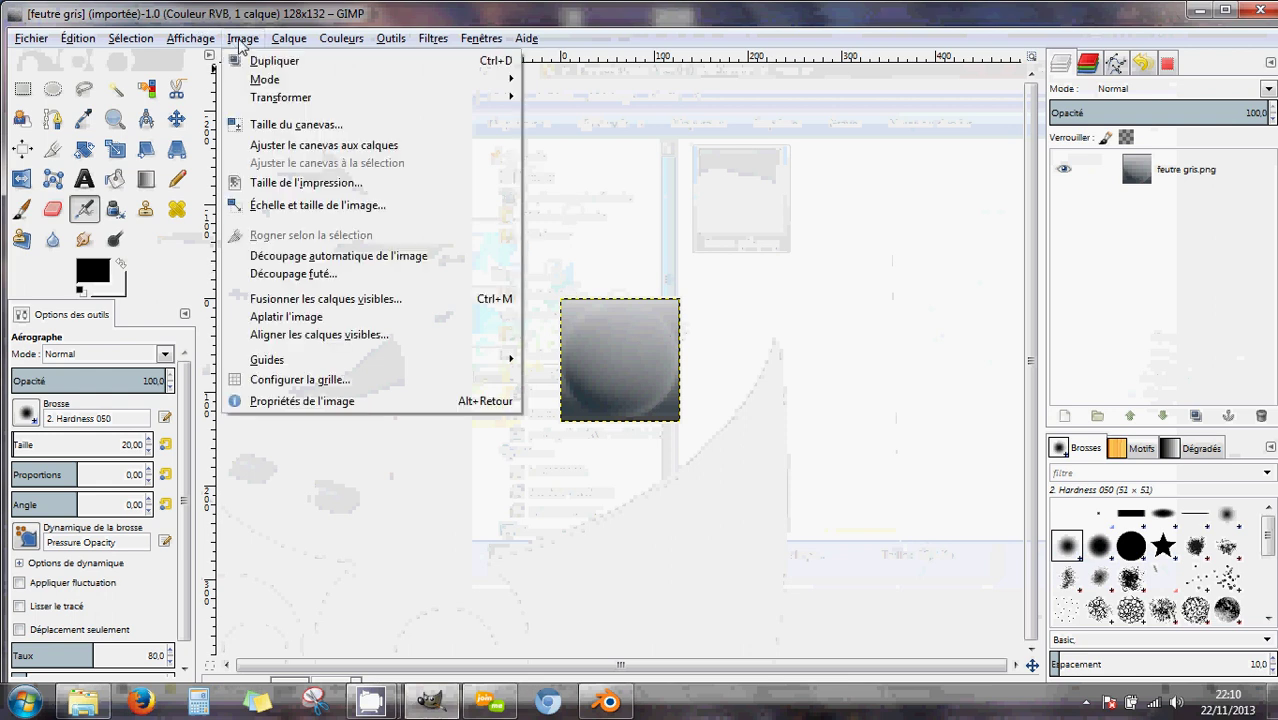
click(291, 206)
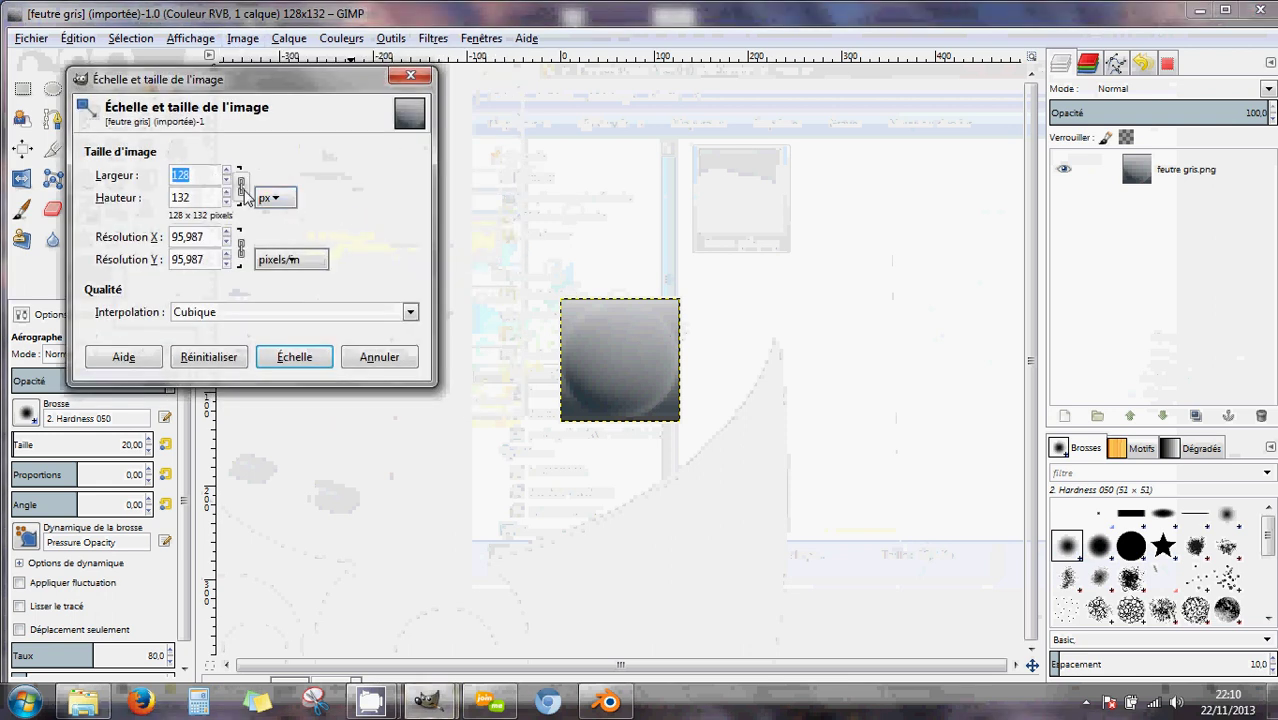
click(241, 187)
drag(200, 199, 163, 189)
text(1)
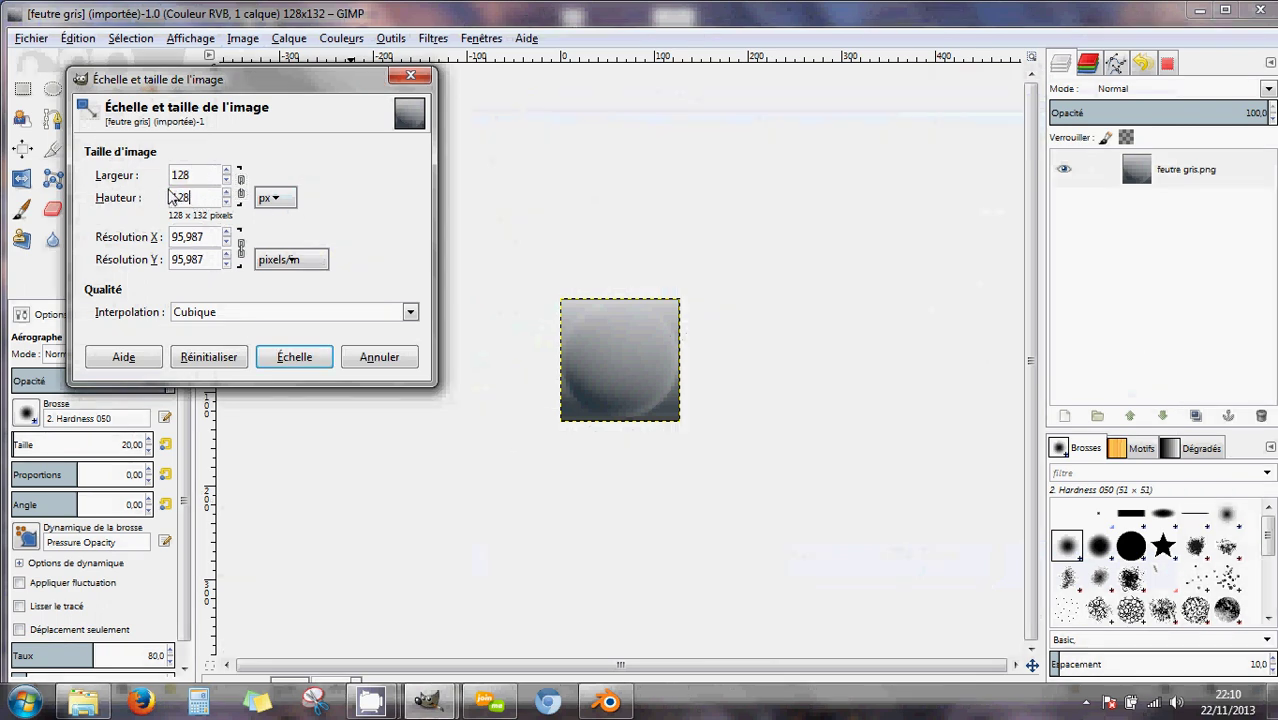
click(306, 366)
drag(320, 90, 347, 213)
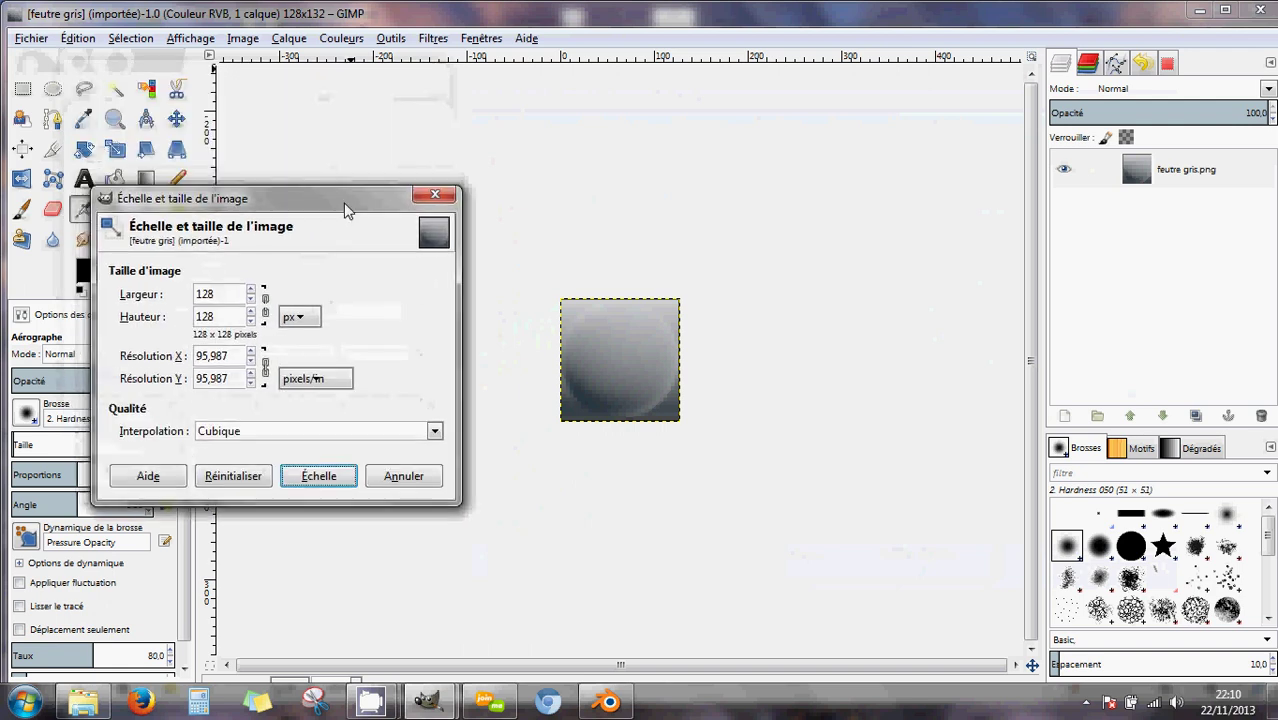
click(436, 202)
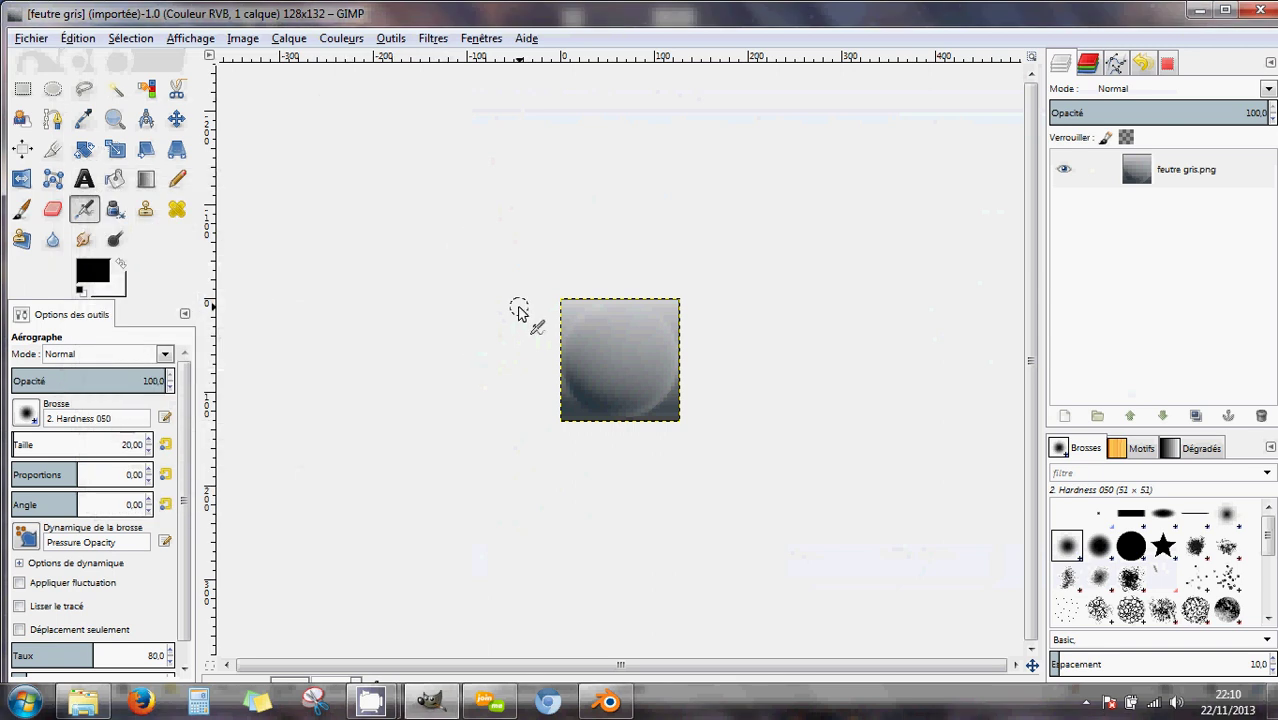
right_click(518, 312)
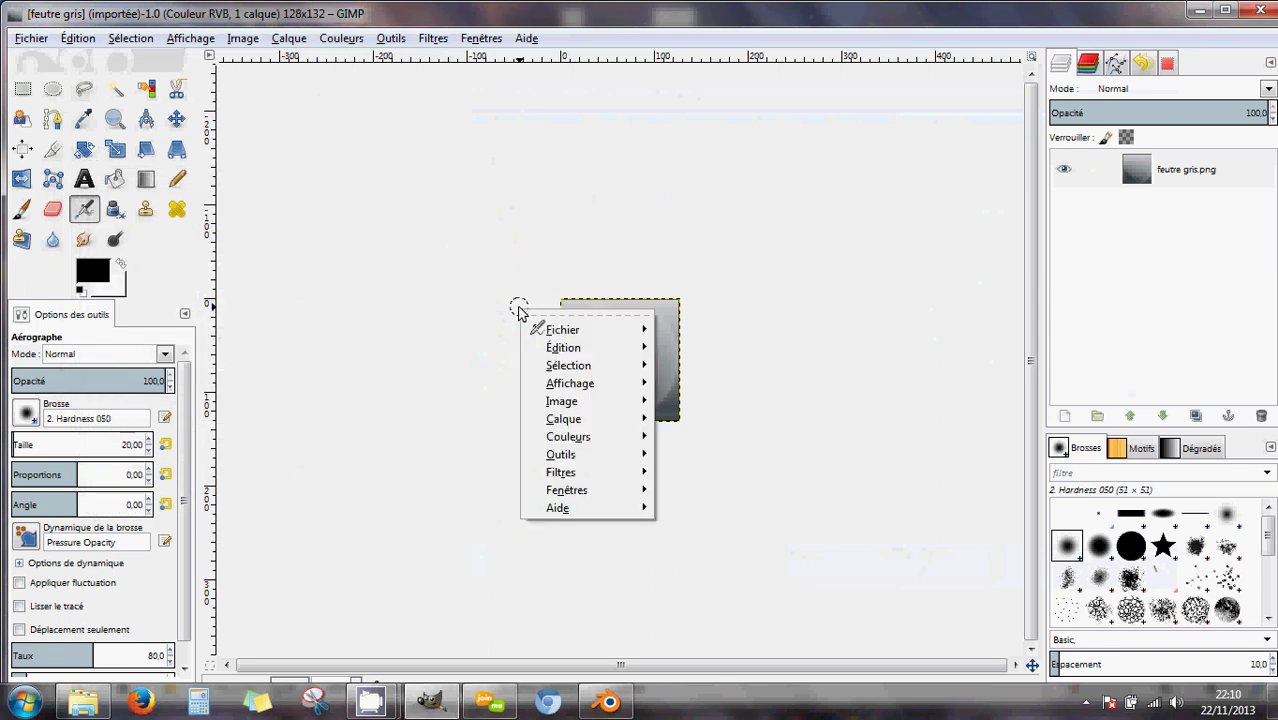
click(243, 40)
click(243, 42)
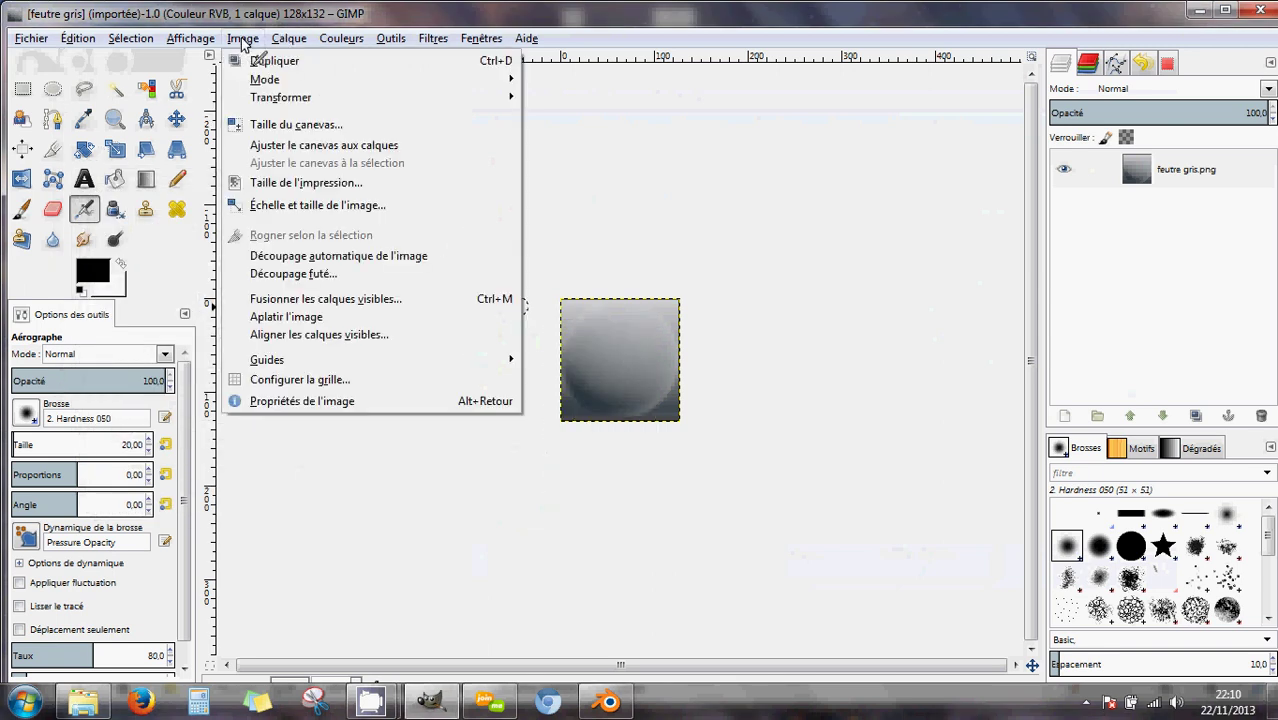
click(23, 89)
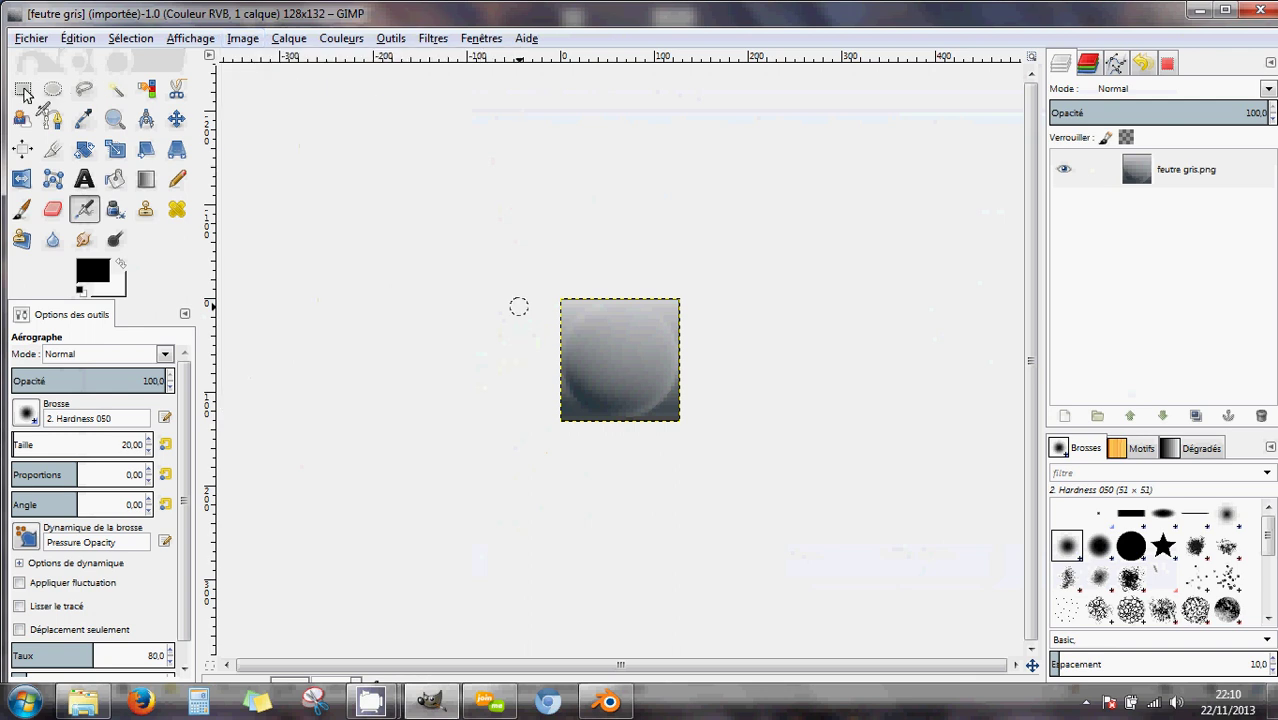
Enter a linked height of 128 px for scaling the image, toggle the width-height link and dismiss the dialog without scaling.
click(246, 40)
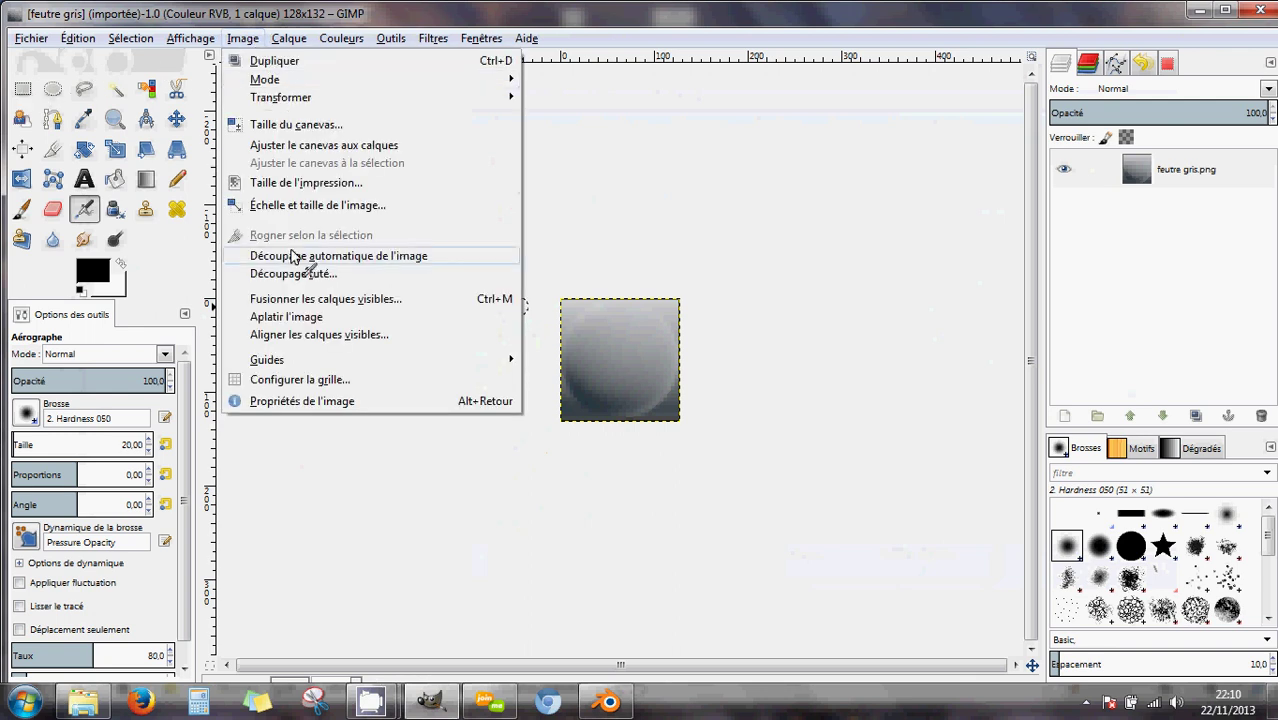
click(292, 206)
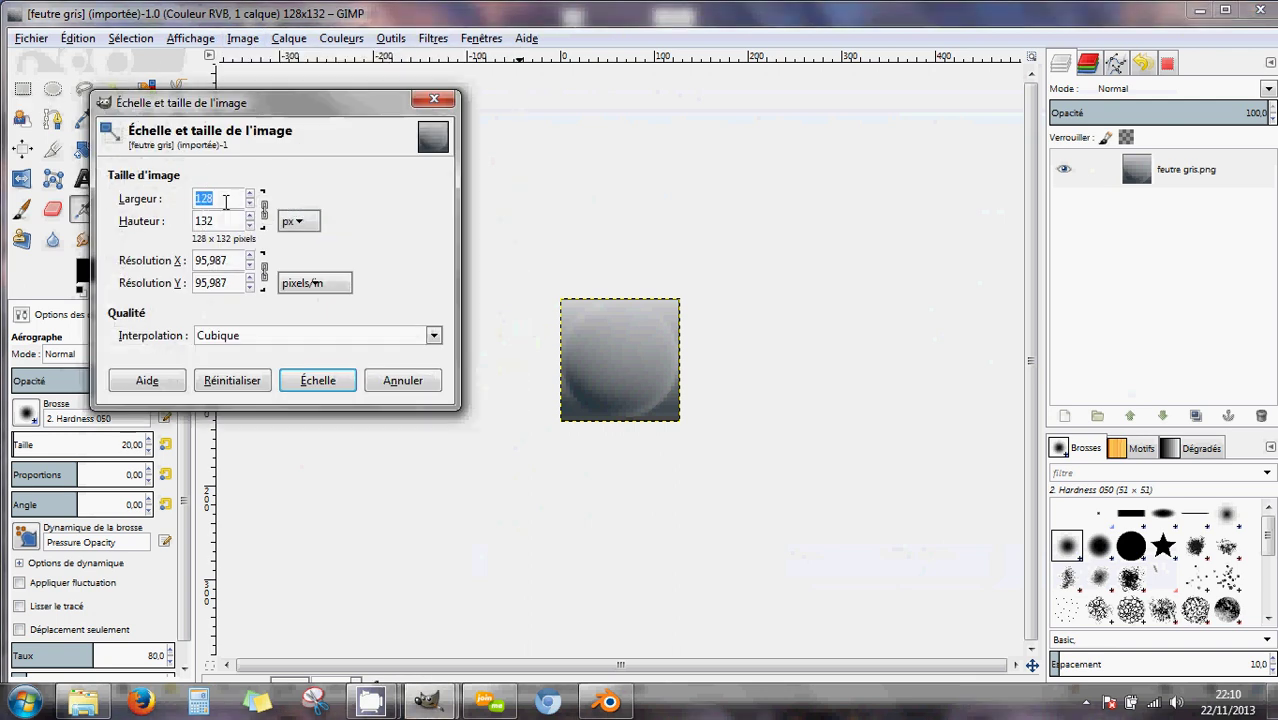
drag(218, 223, 187, 221)
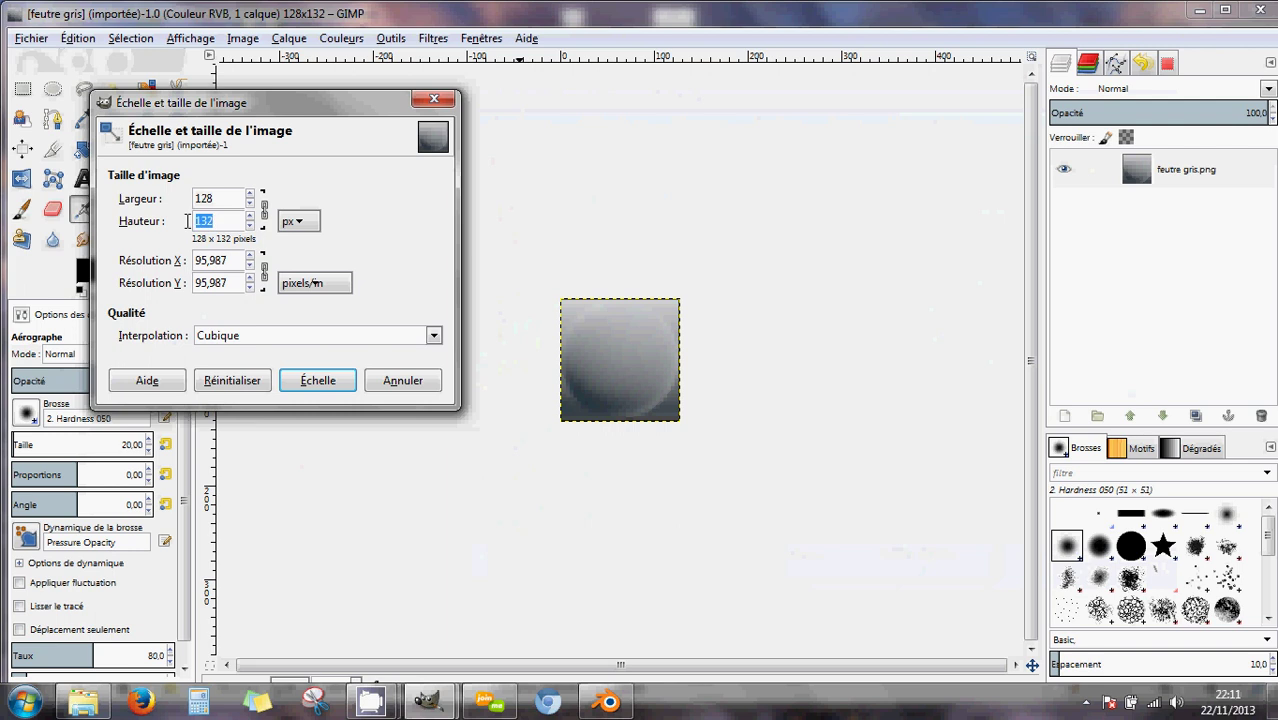
text(128)
click(218, 198)
click(265, 208)
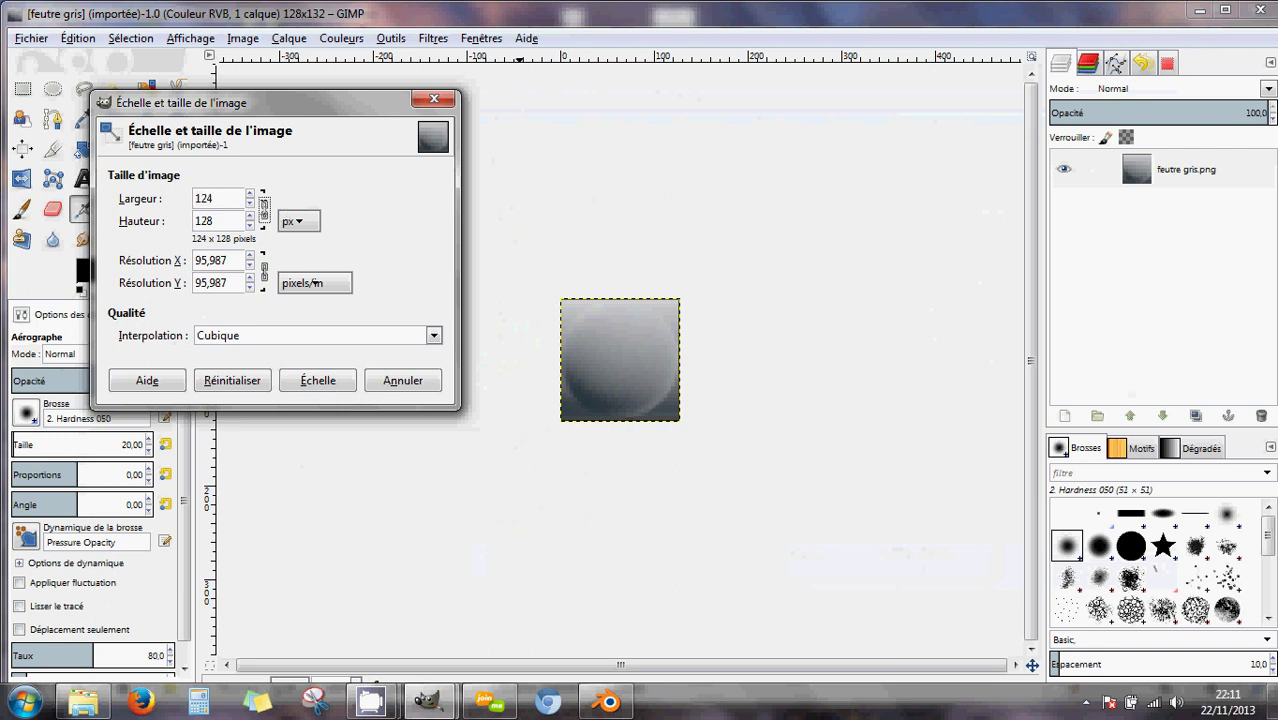
click(434, 99)
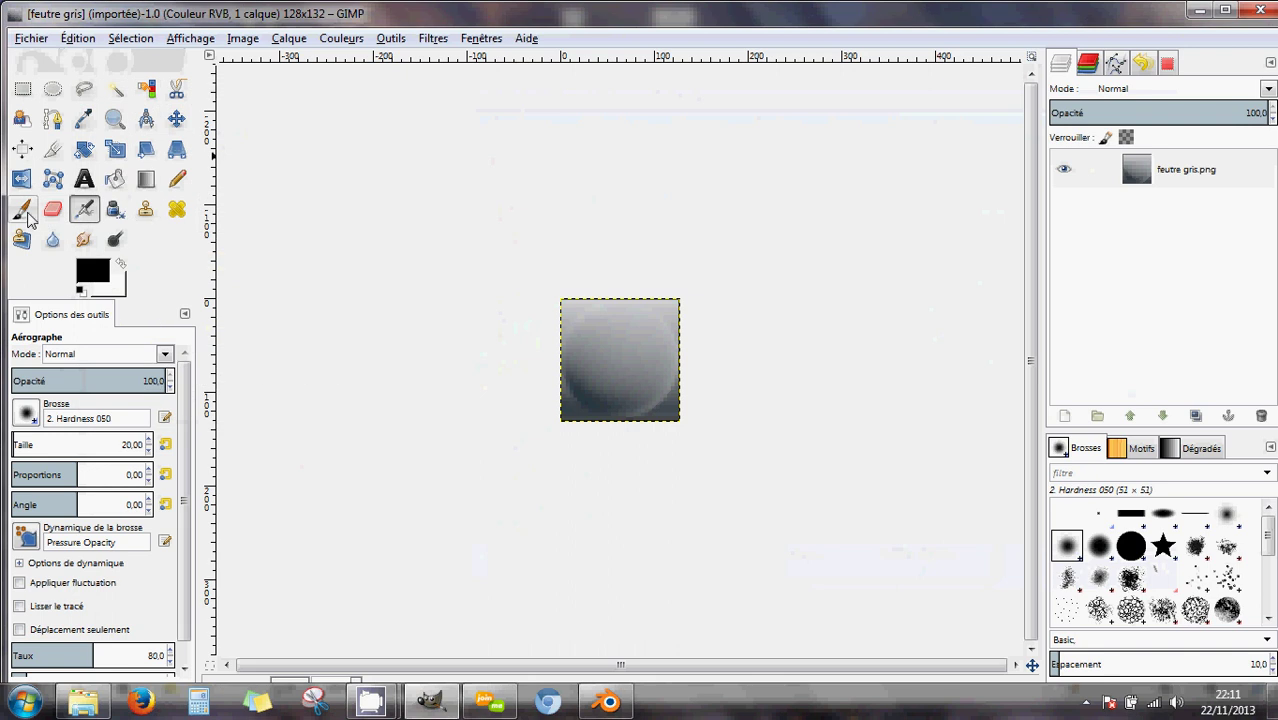
key(p)
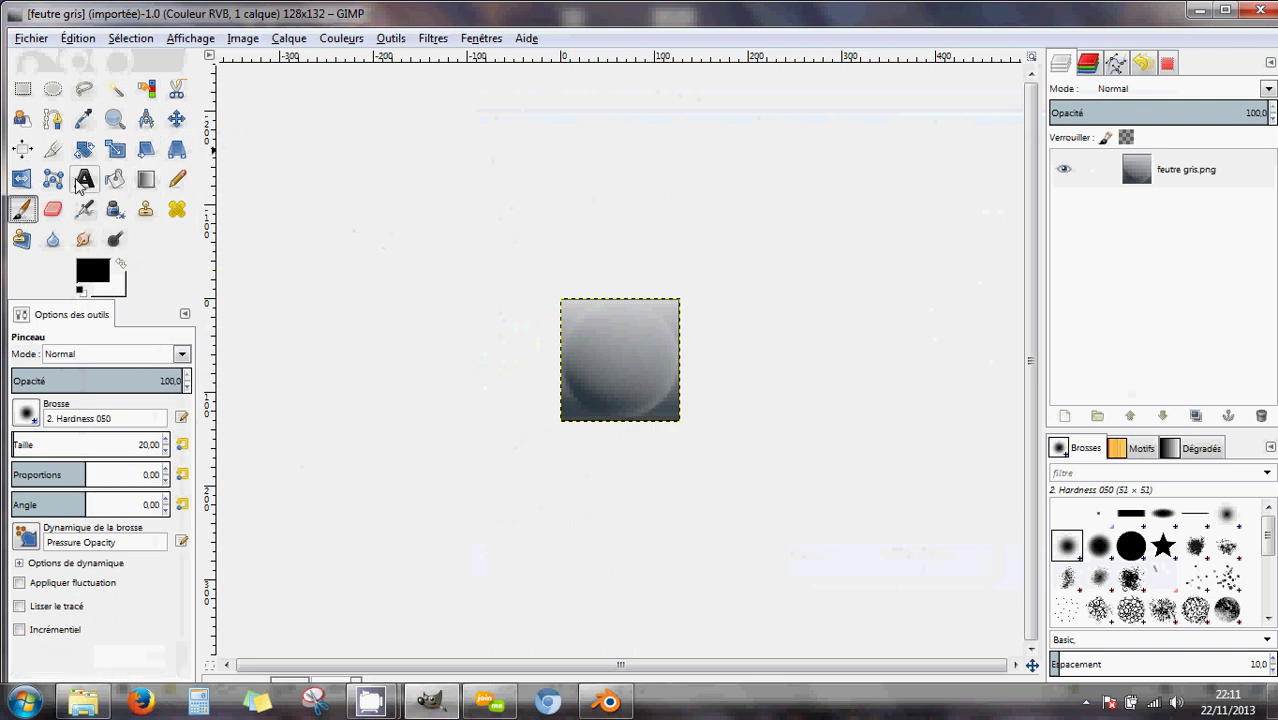
click(84, 40)
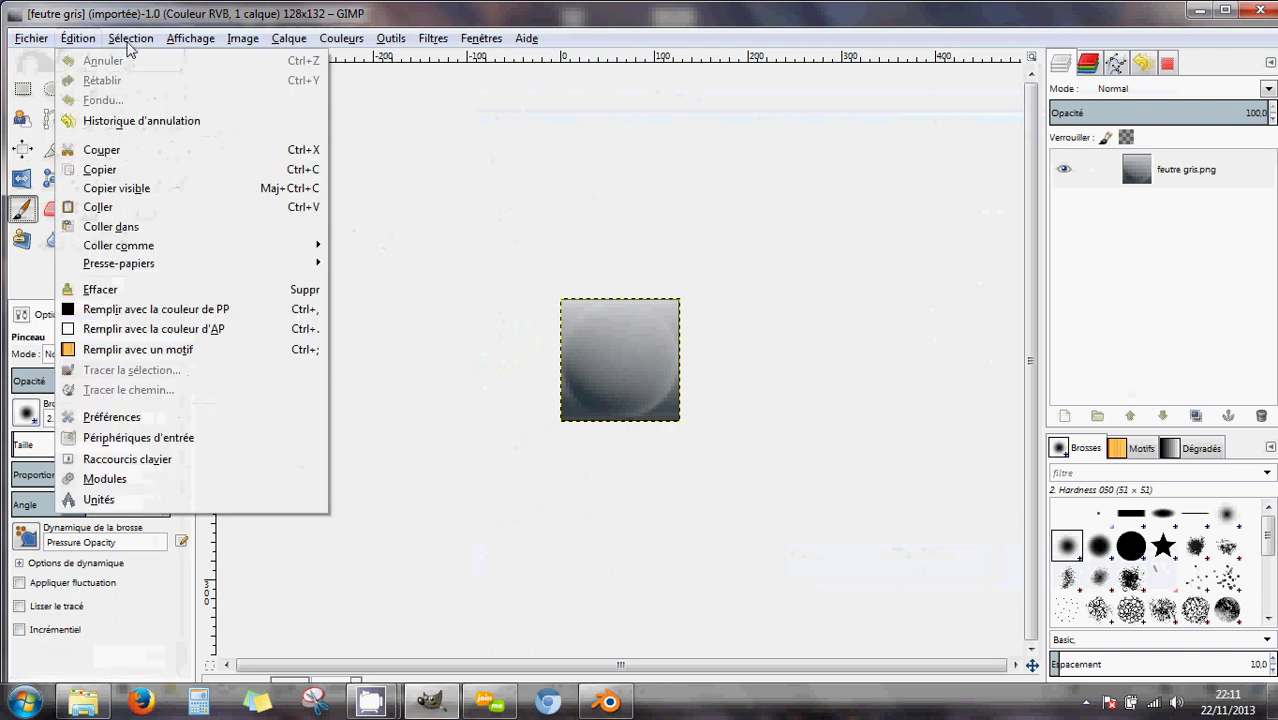
click(130, 40)
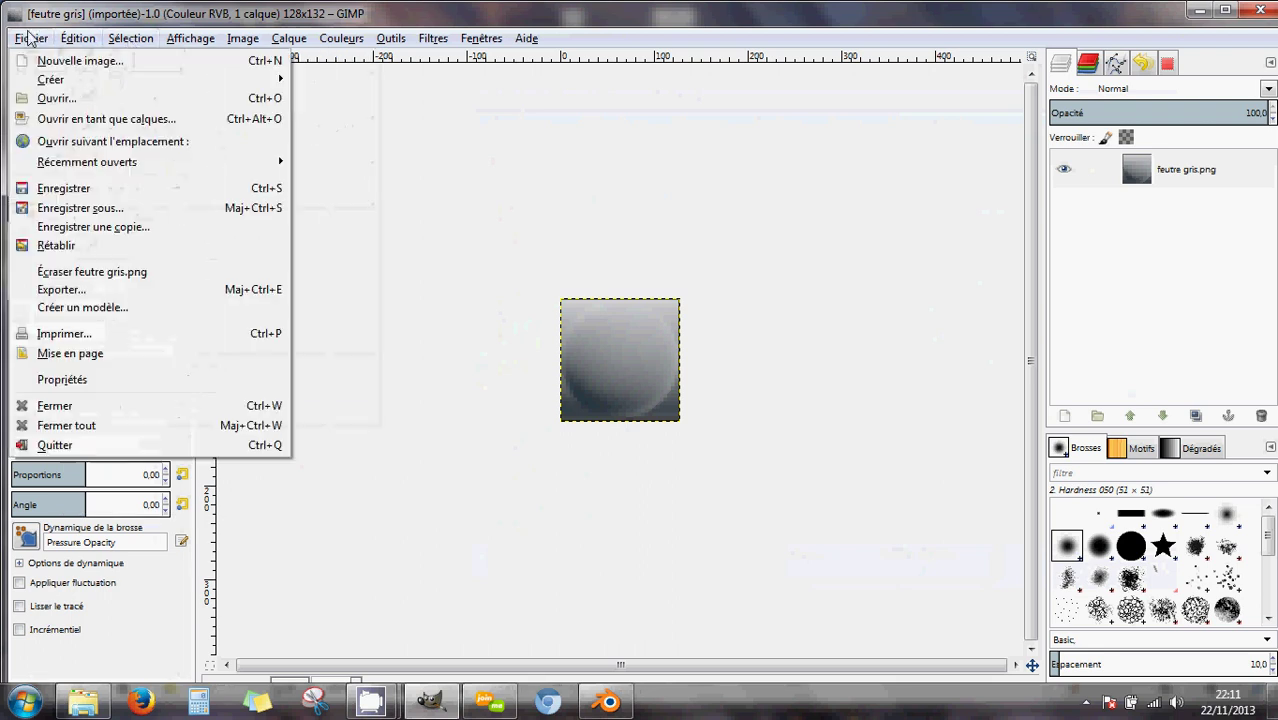
mouse_move(206, 44)
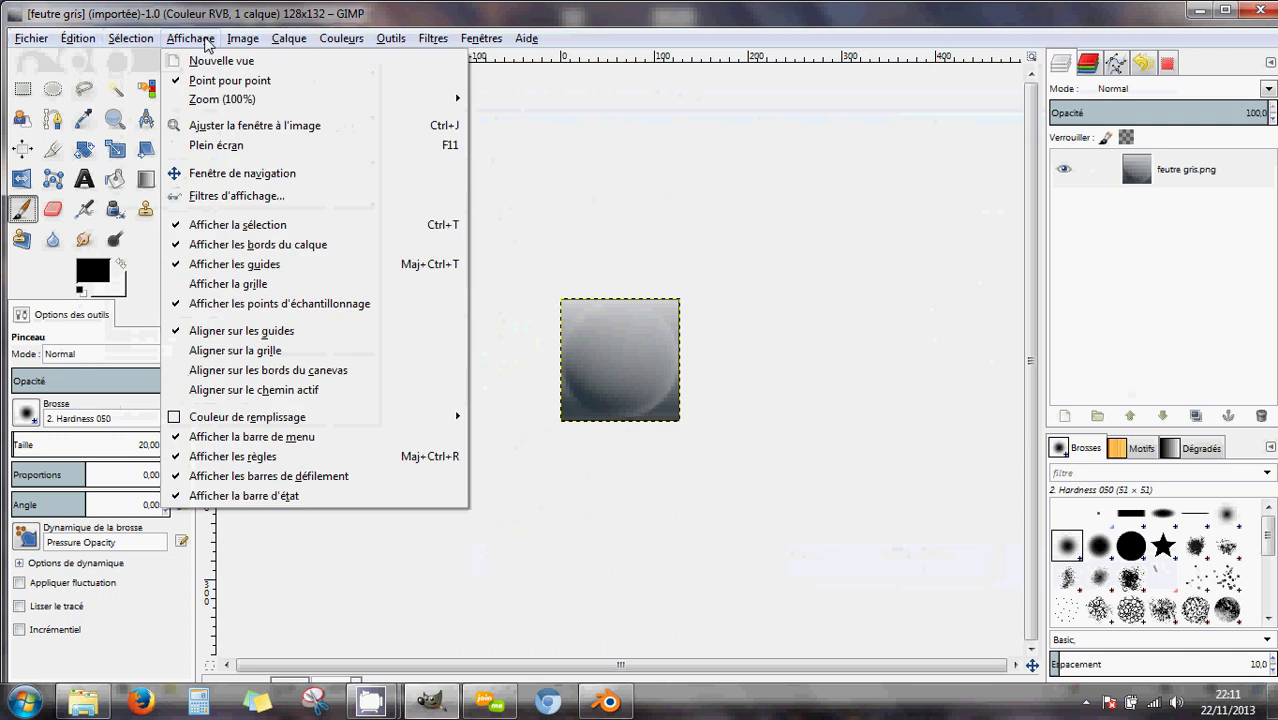
mouse_move(81, 45)
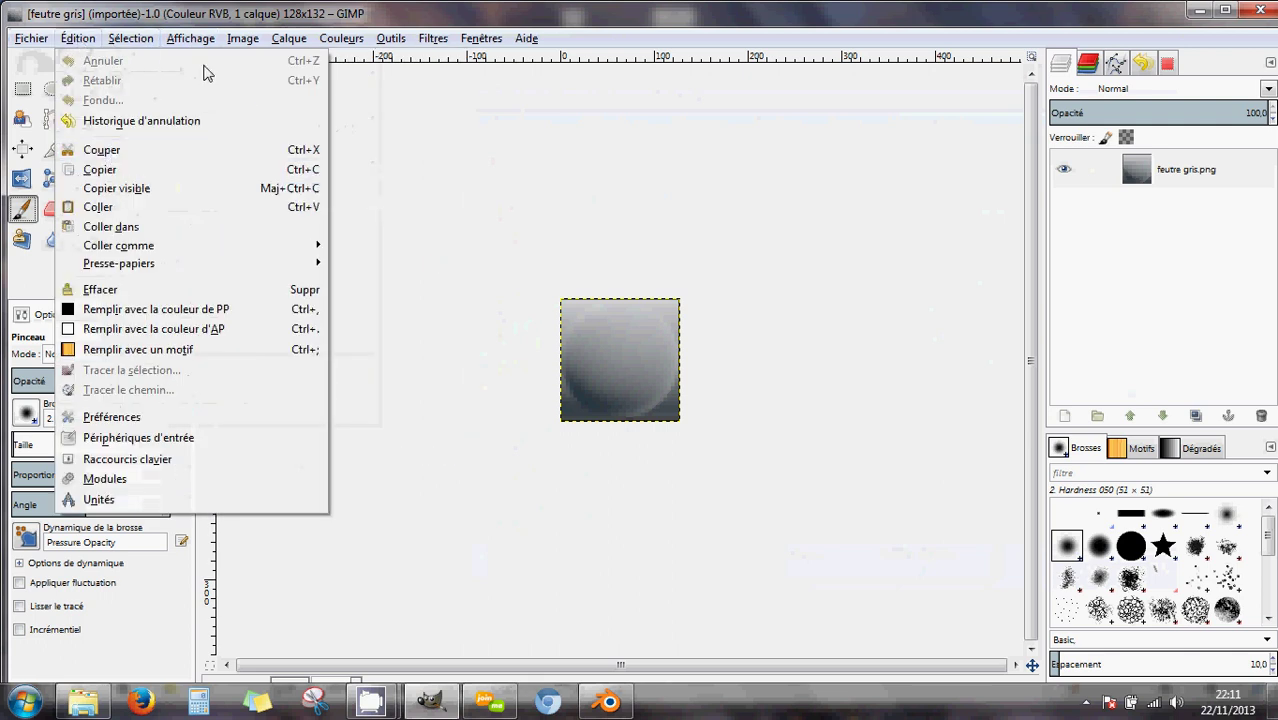
Open the image scaling settings, unlink width from height and set the size unit to pixels.
mouse_move(250, 40)
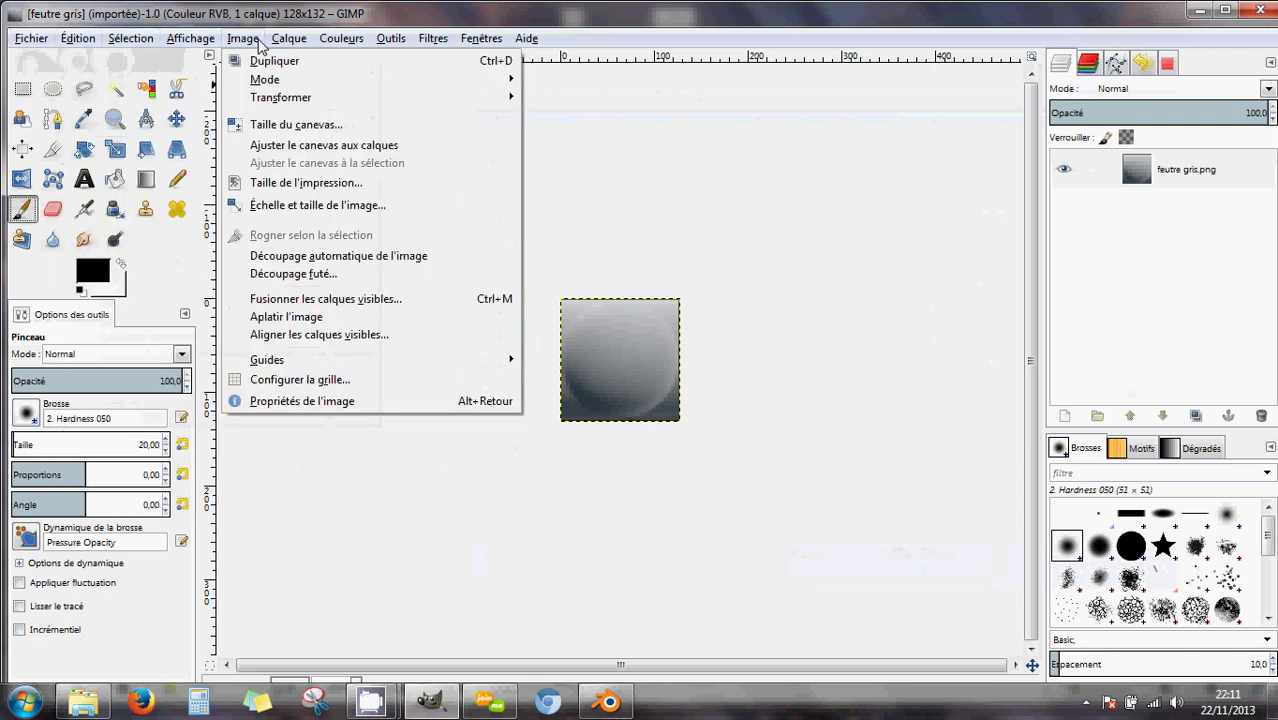
click(274, 207)
key(Tab)
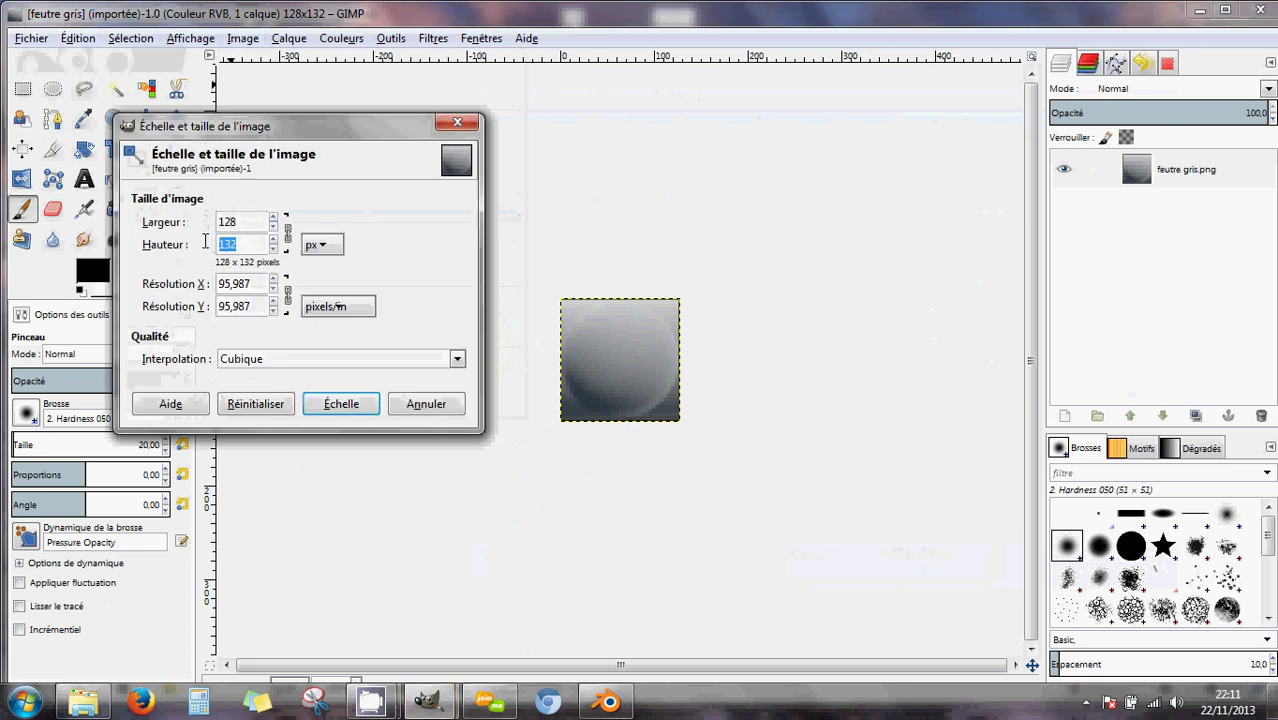
click(287, 233)
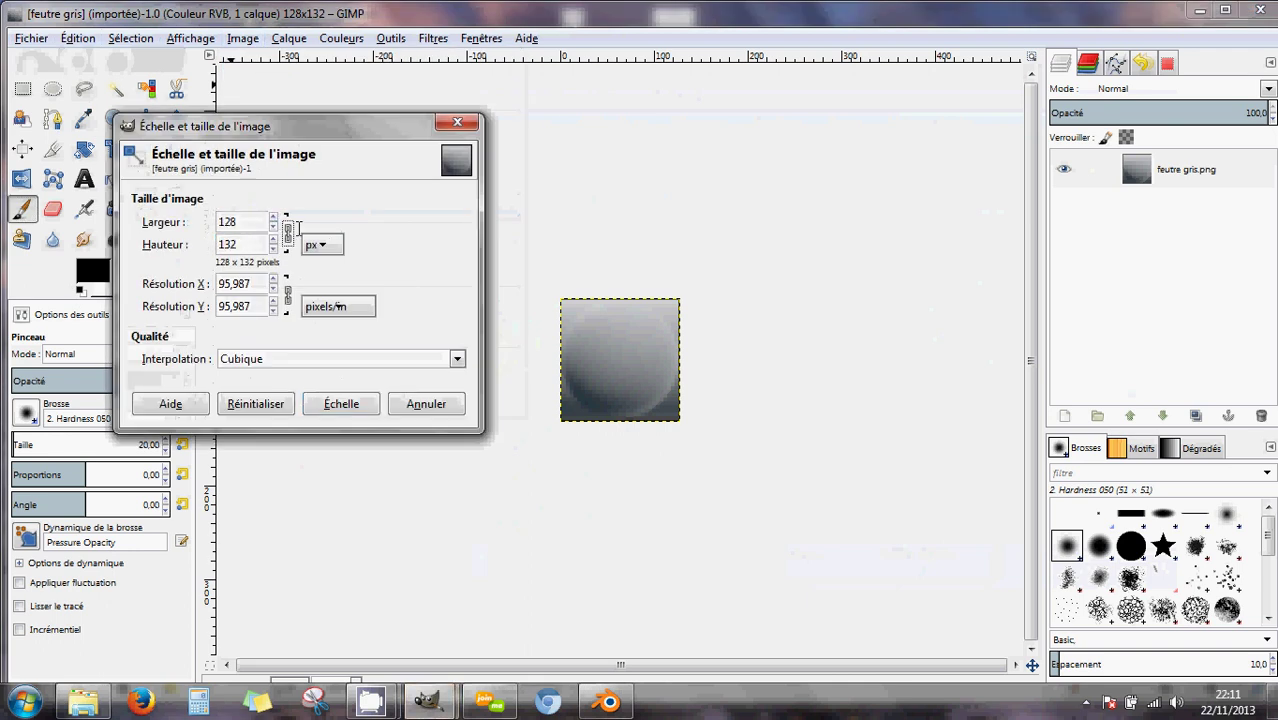
click(251, 223)
click(287, 231)
click(314, 242)
click(328, 250)
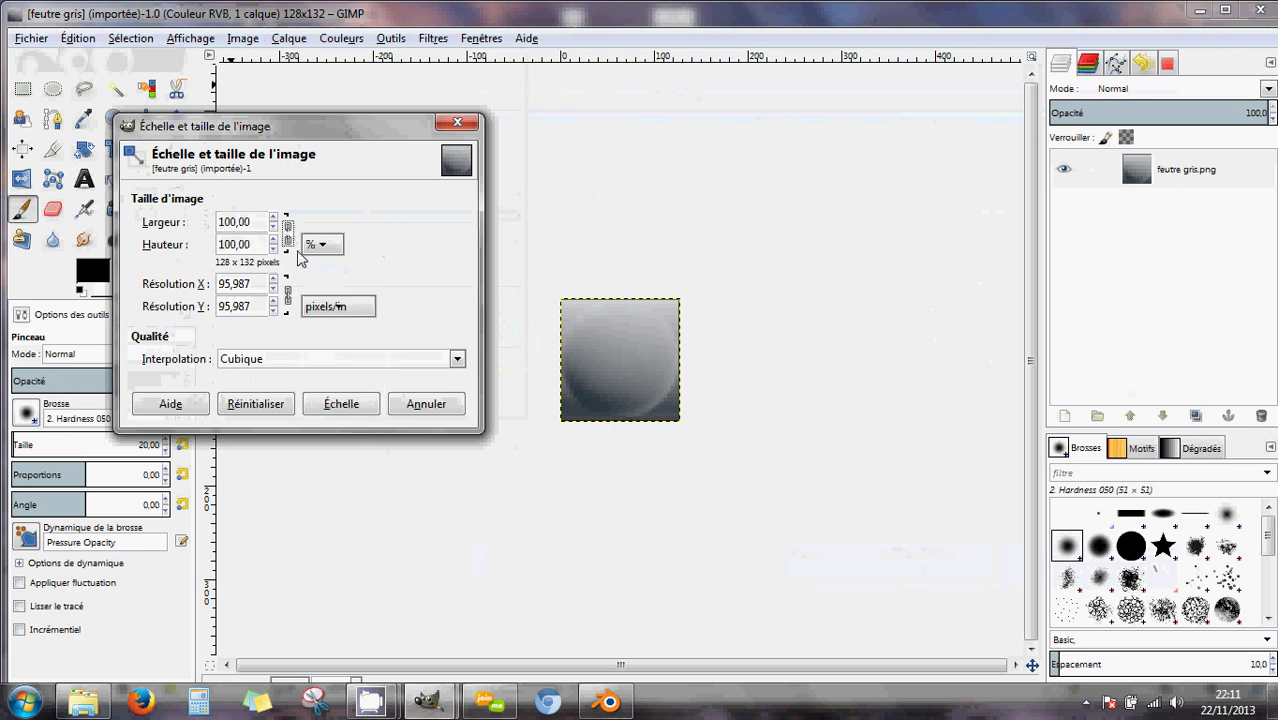
click(318, 249)
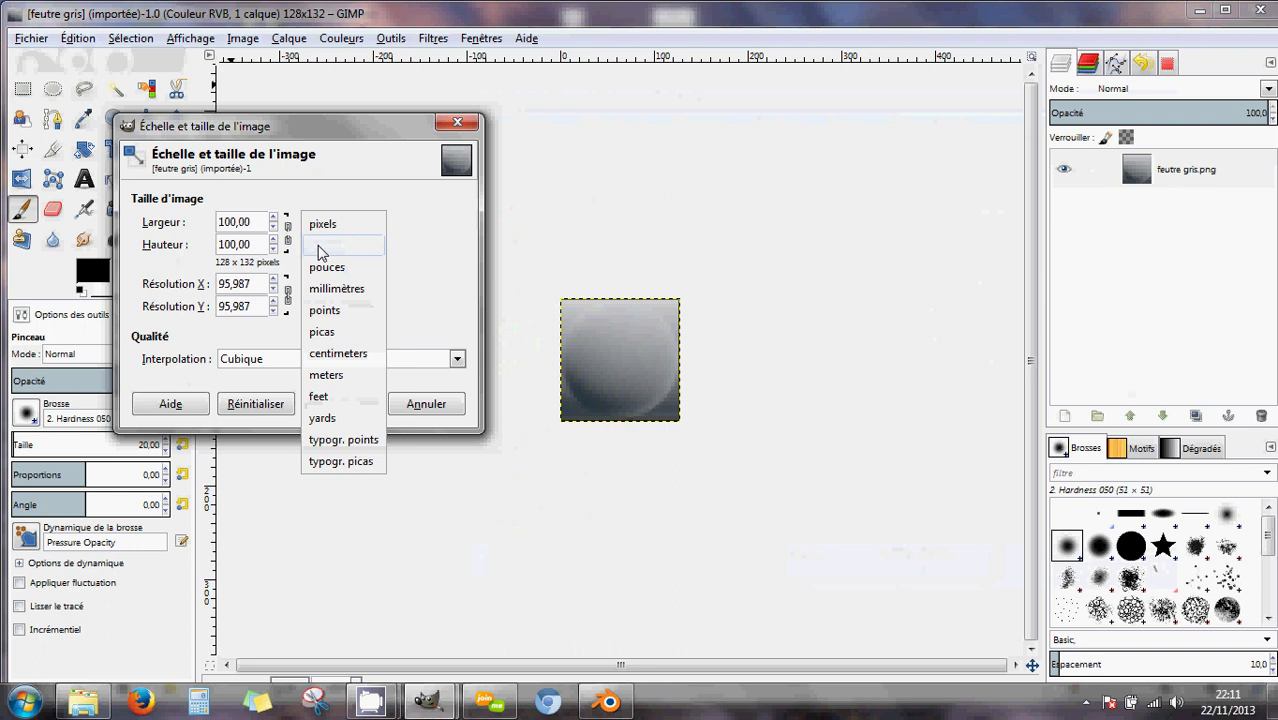
click(323, 232)
Scale the image to 128 x 128 px with a height of 128, and overwrite feutre gris.png with the result.
drag(245, 244, 209, 244)
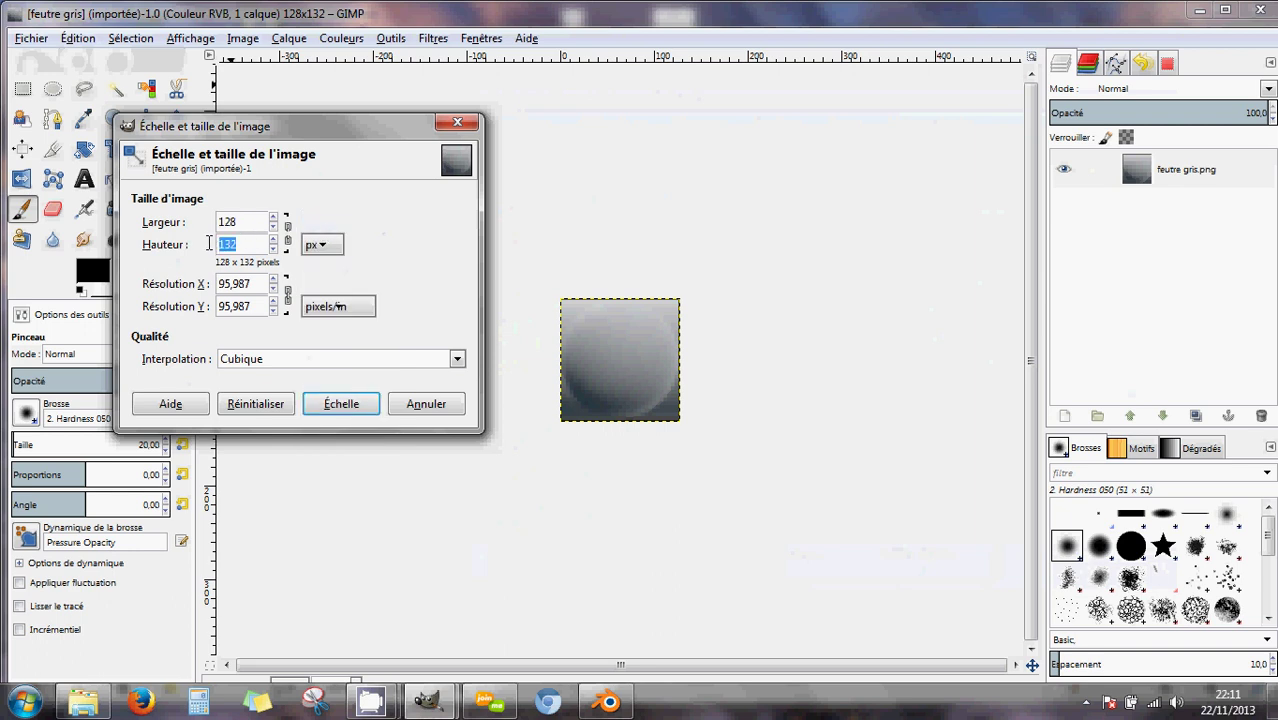
text(1)
click(284, 405)
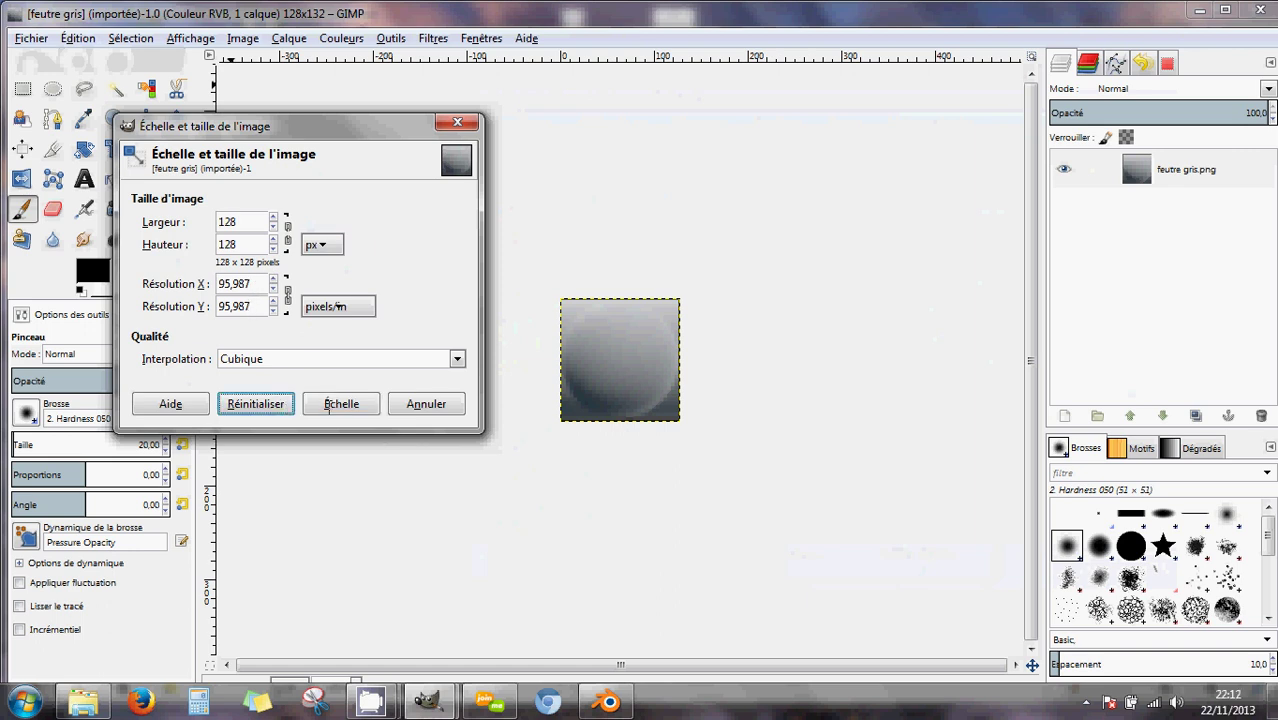
click(330, 404)
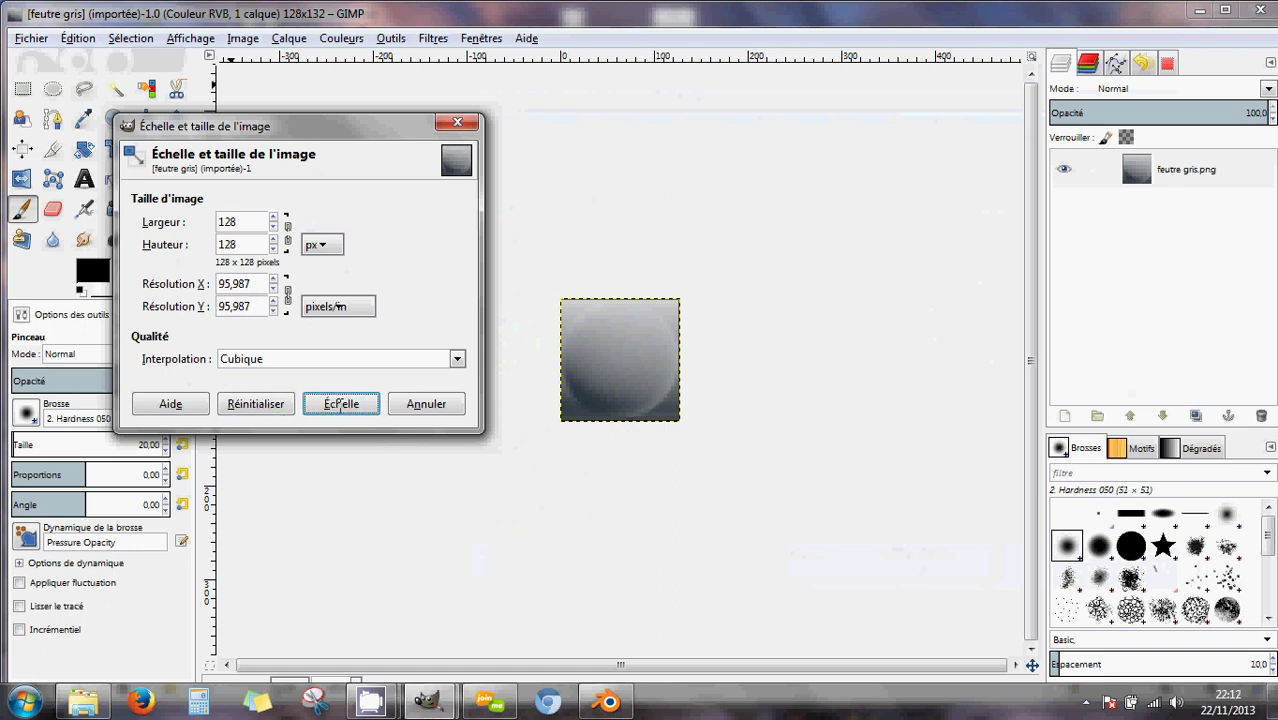
click(341, 403)
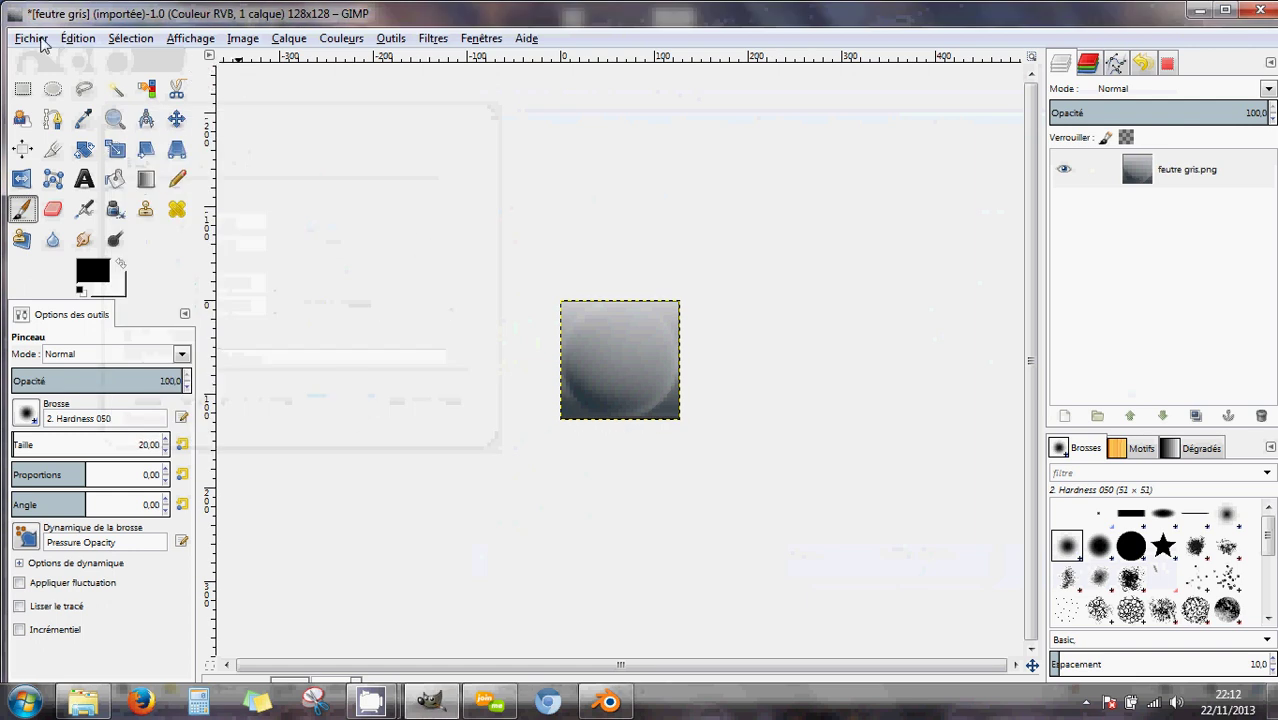
click(40, 42)
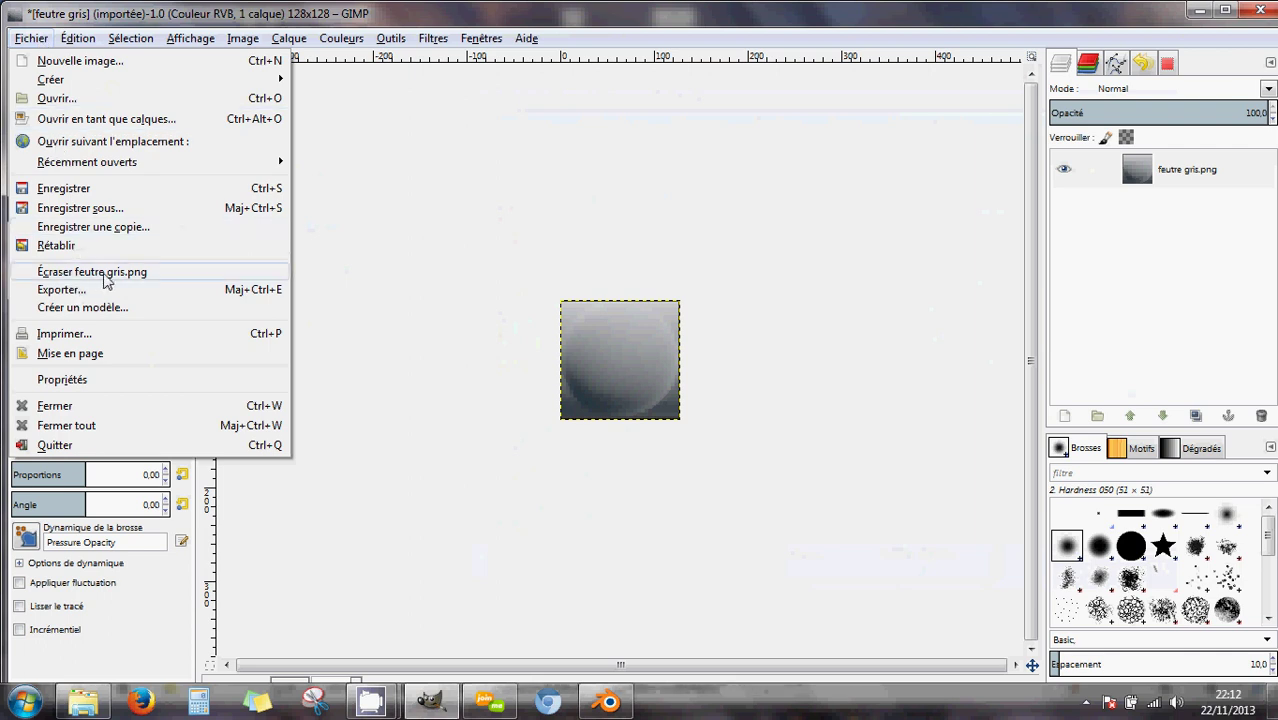
click(100, 274)
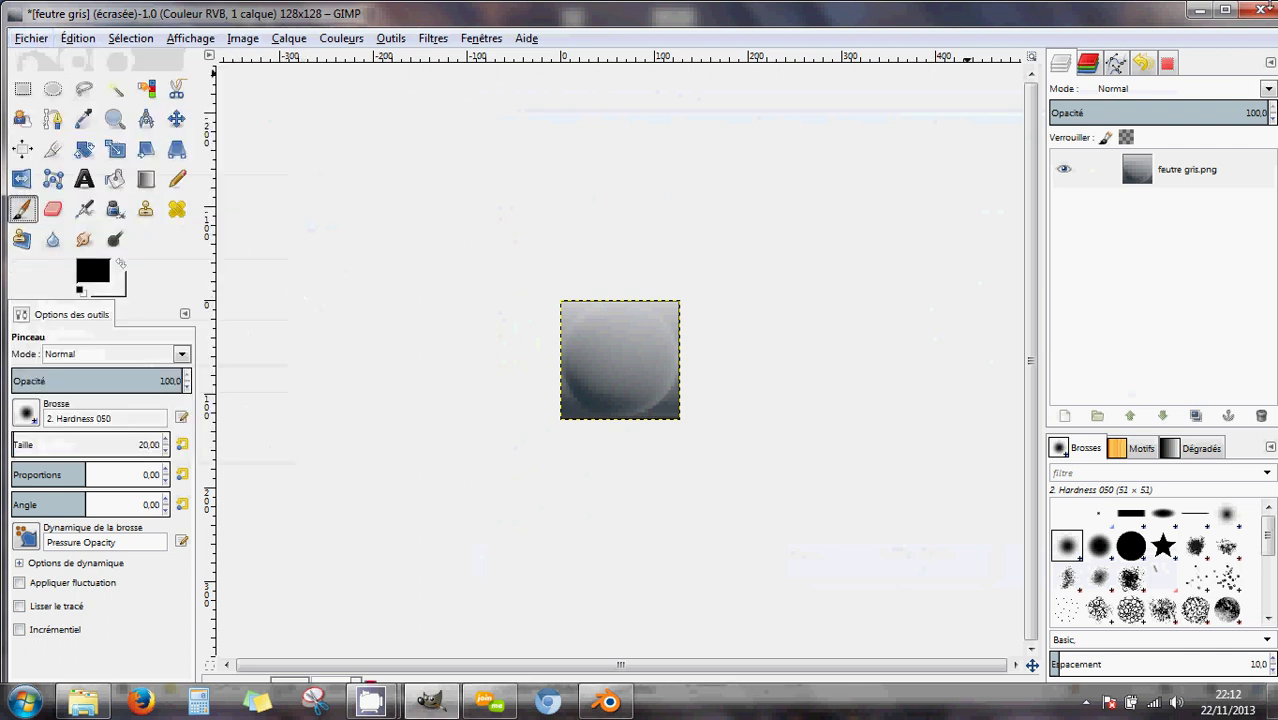
Close the image without saving, quit GIMP and close the matcap folder window to return to Blender.
click(1257, 9)
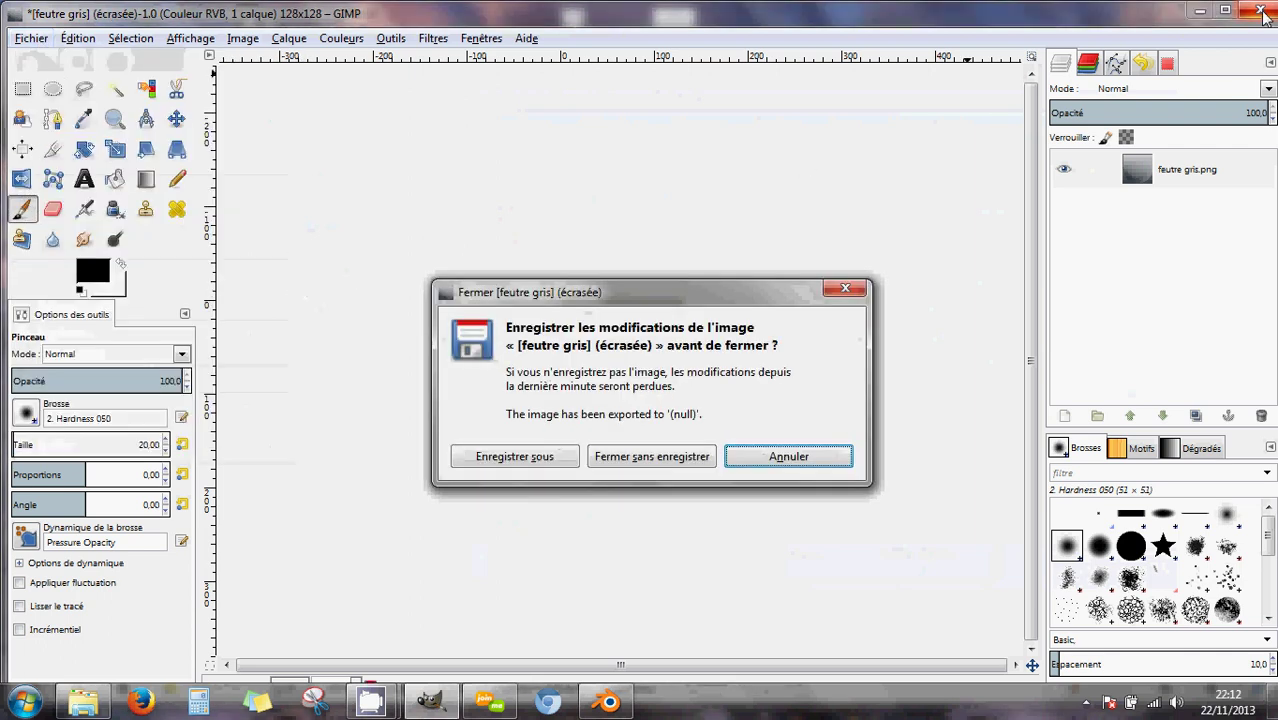
click(630, 462)
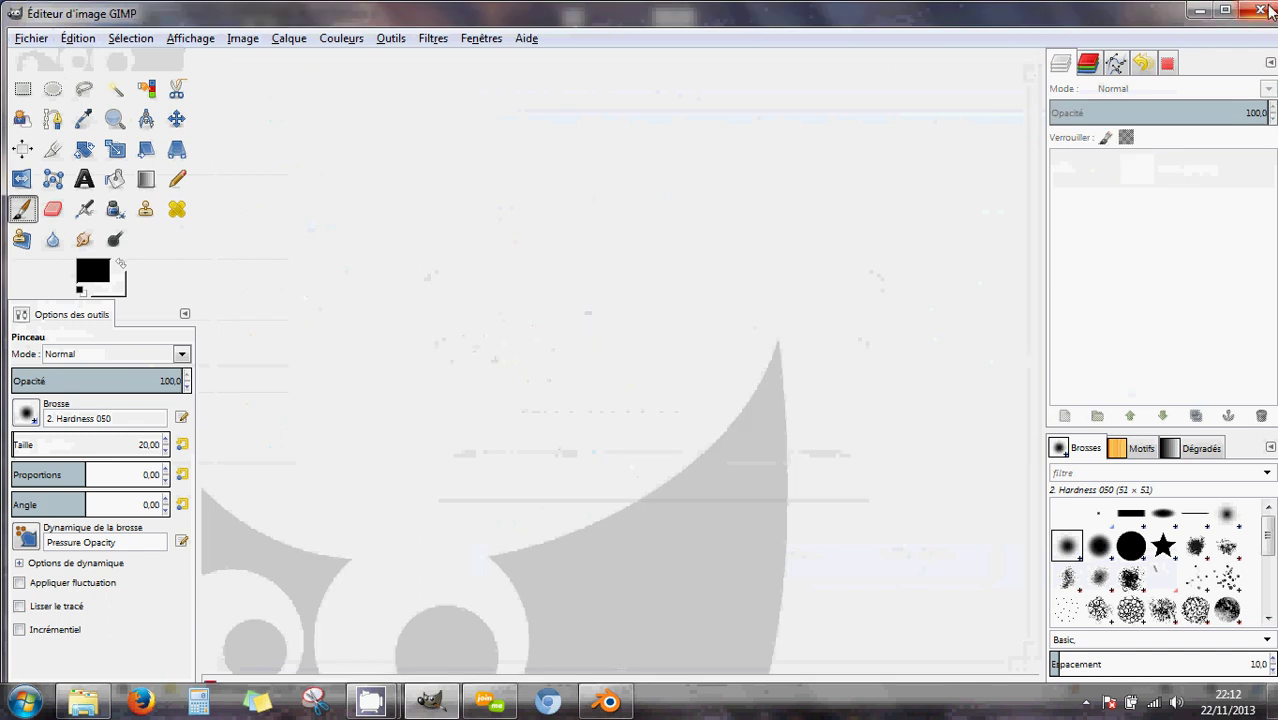
click(1257, 9)
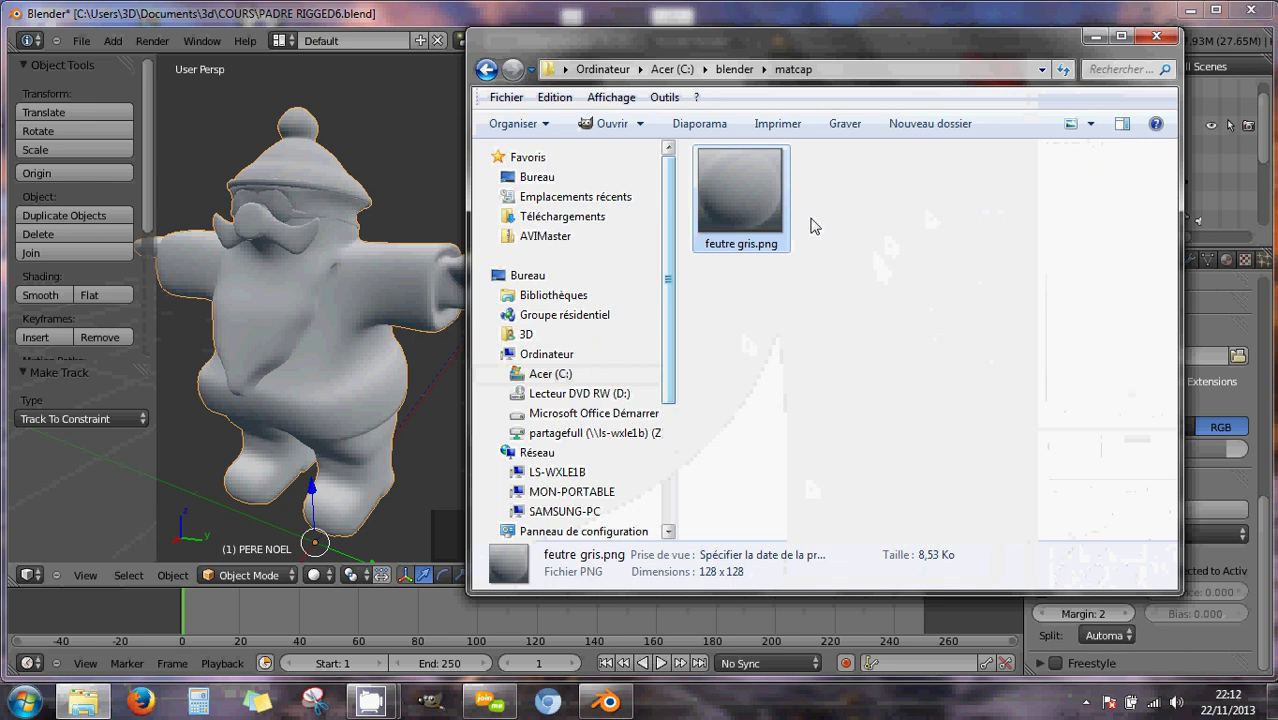
click(1157, 36)
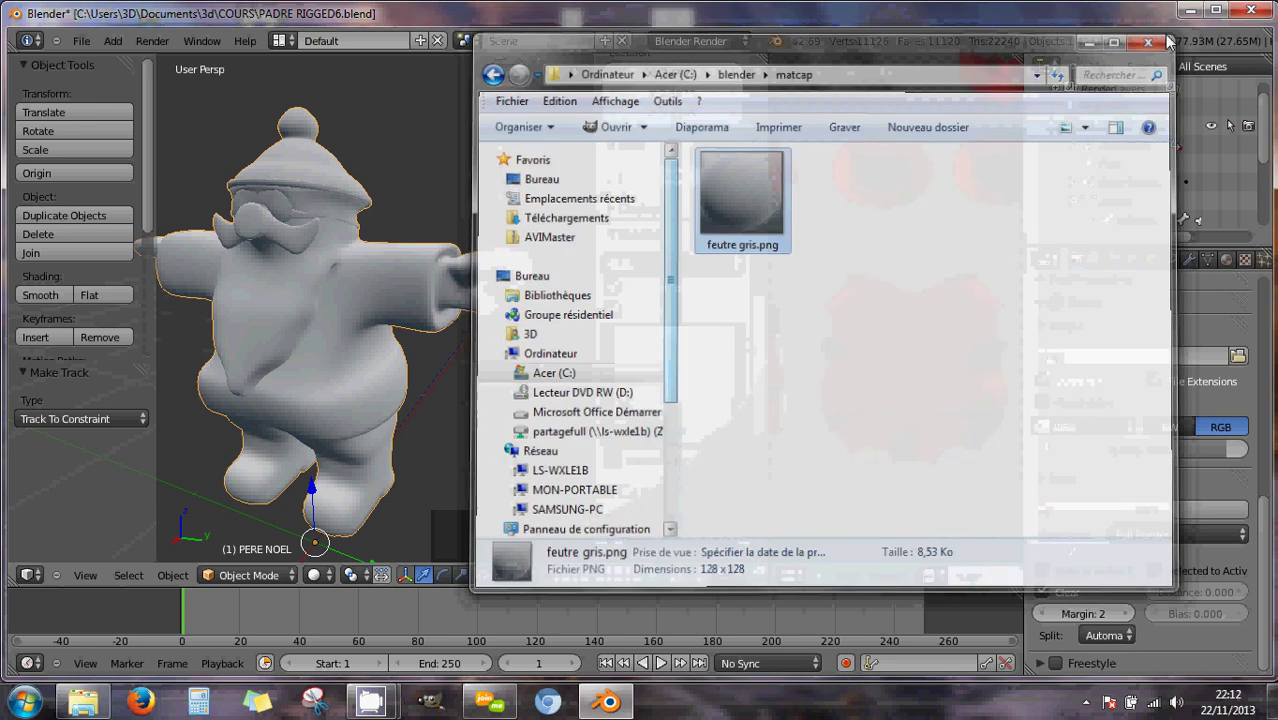
Narrow the 3D view in favour of the image editor and turn off Matcap shading, staying in Object Mode.
drag(767, 268, 671, 268)
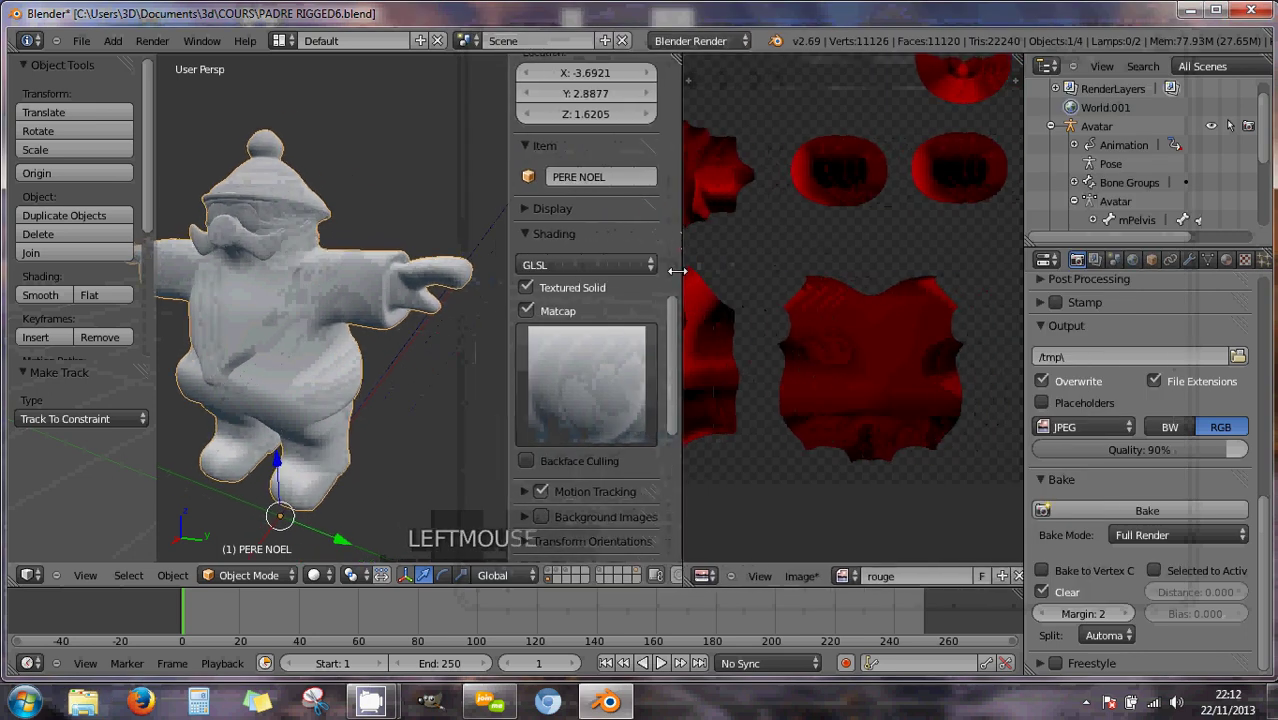
click(228, 576)
click(245, 553)
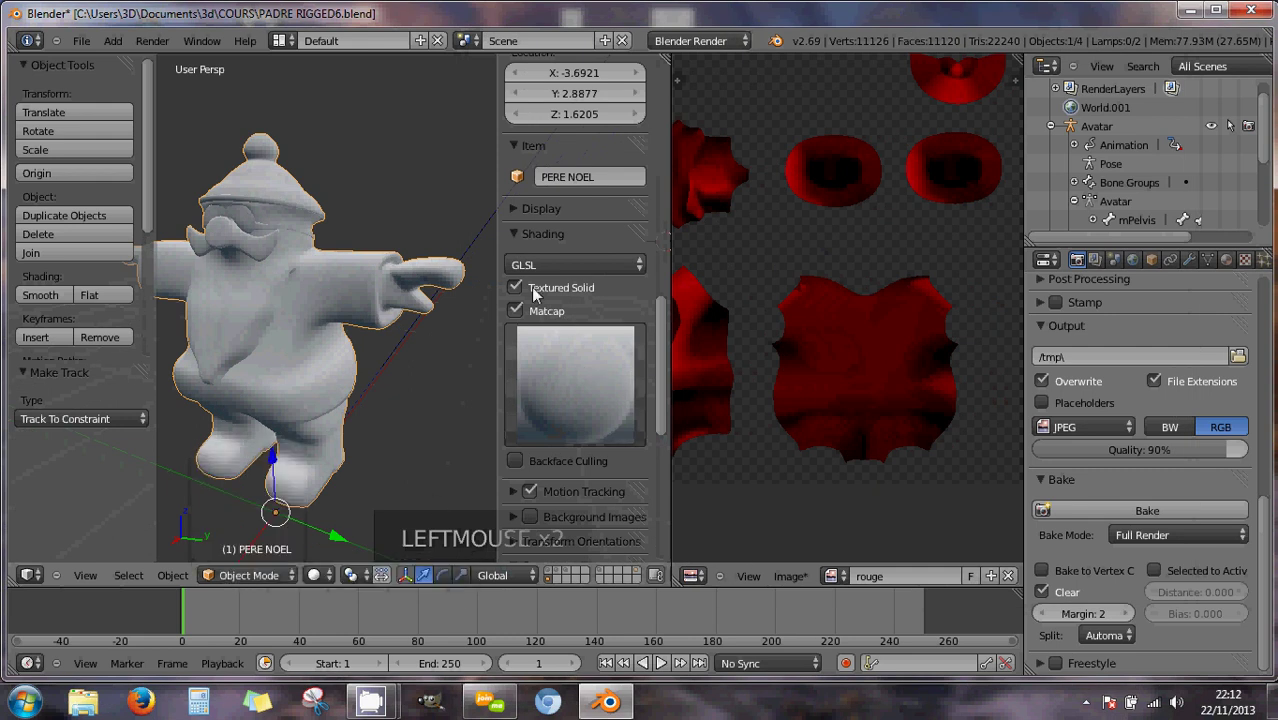
click(516, 309)
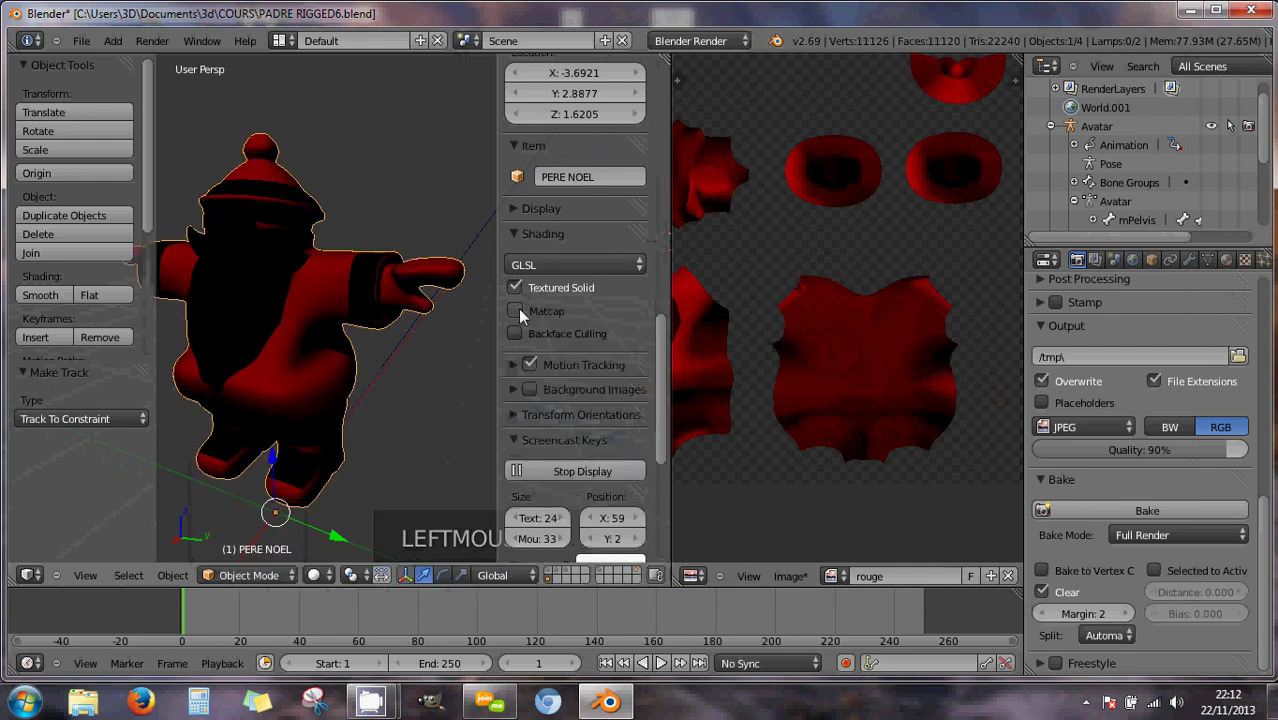
Switch the PERE NOEL character to Edit Mode and view its mesh from the front.
right_click(319, 302)
click(254, 573)
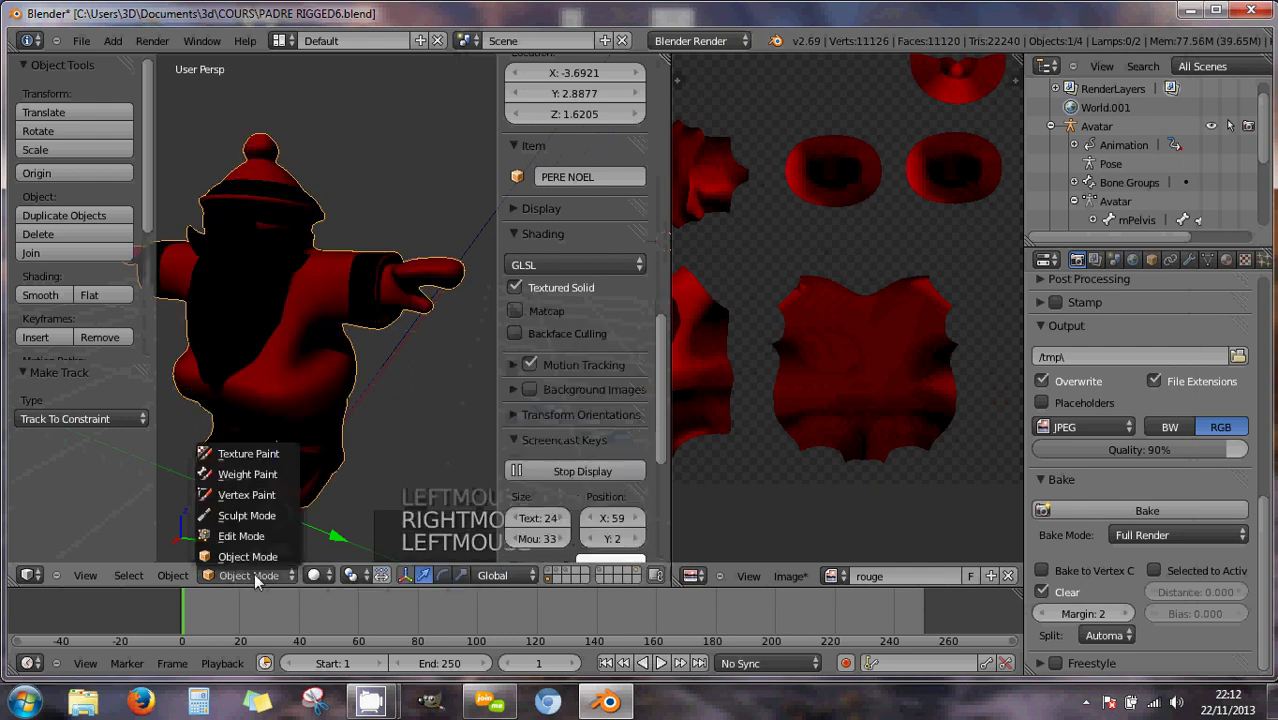
click(253, 540)
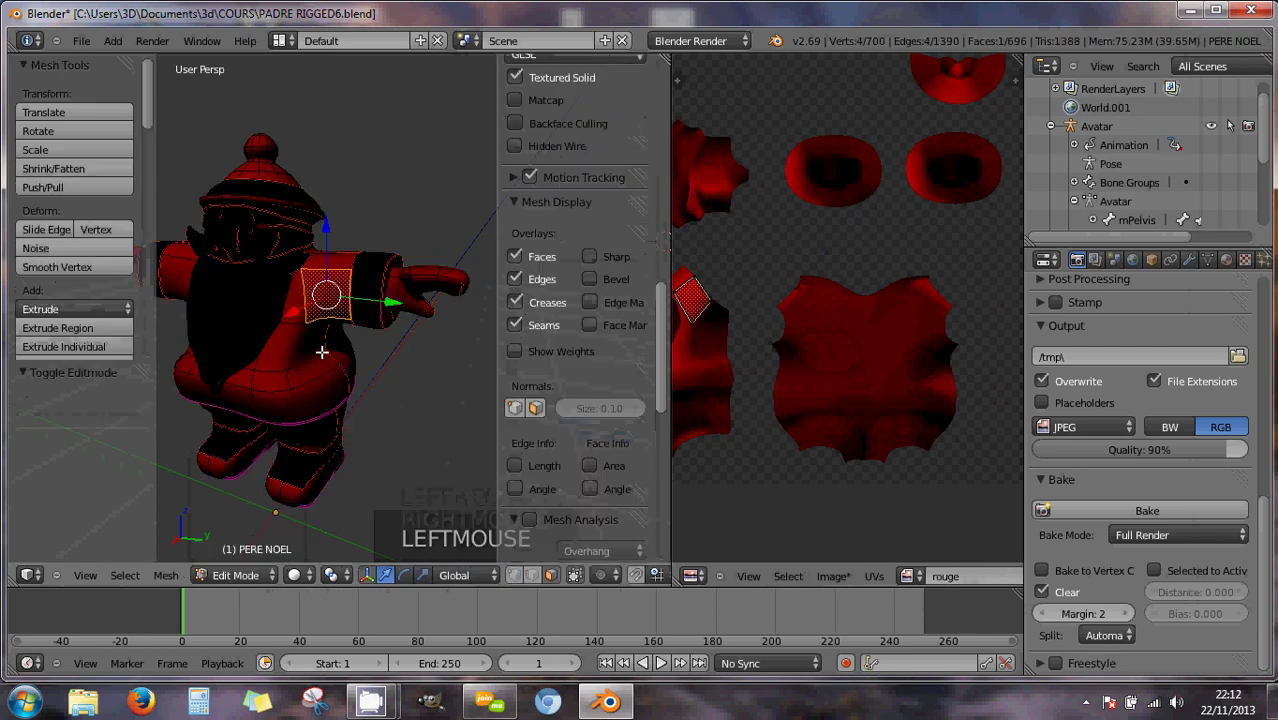
middle_drag(321, 346, 377, 348)
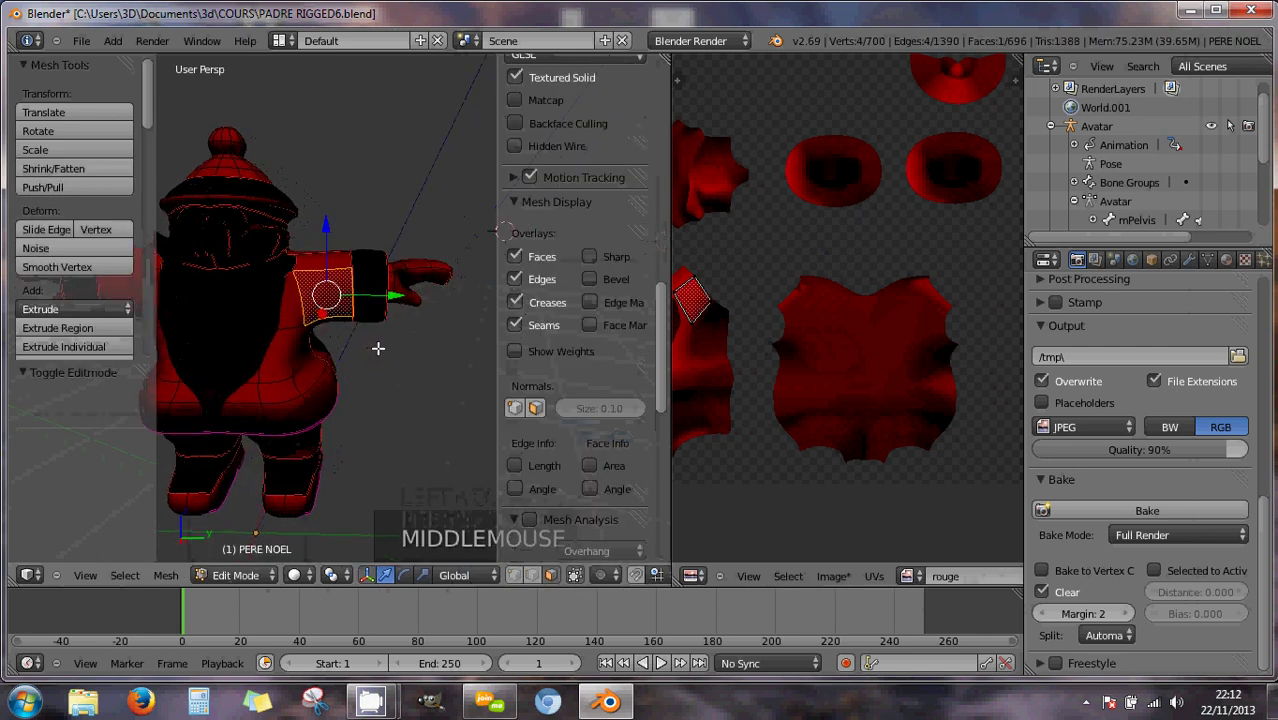
scroll(381, 345, down, 2)
scroll(381, 345, up, 3)
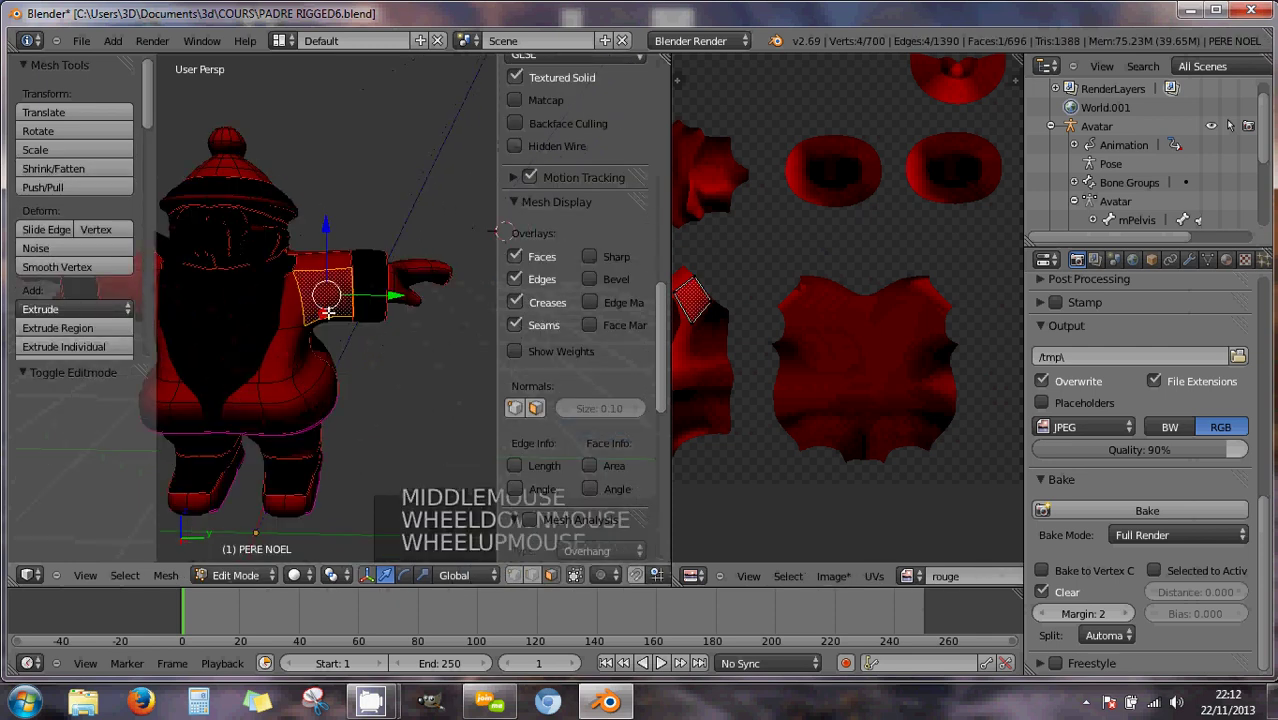
shift+middle_drag(316, 305, 350, 335)
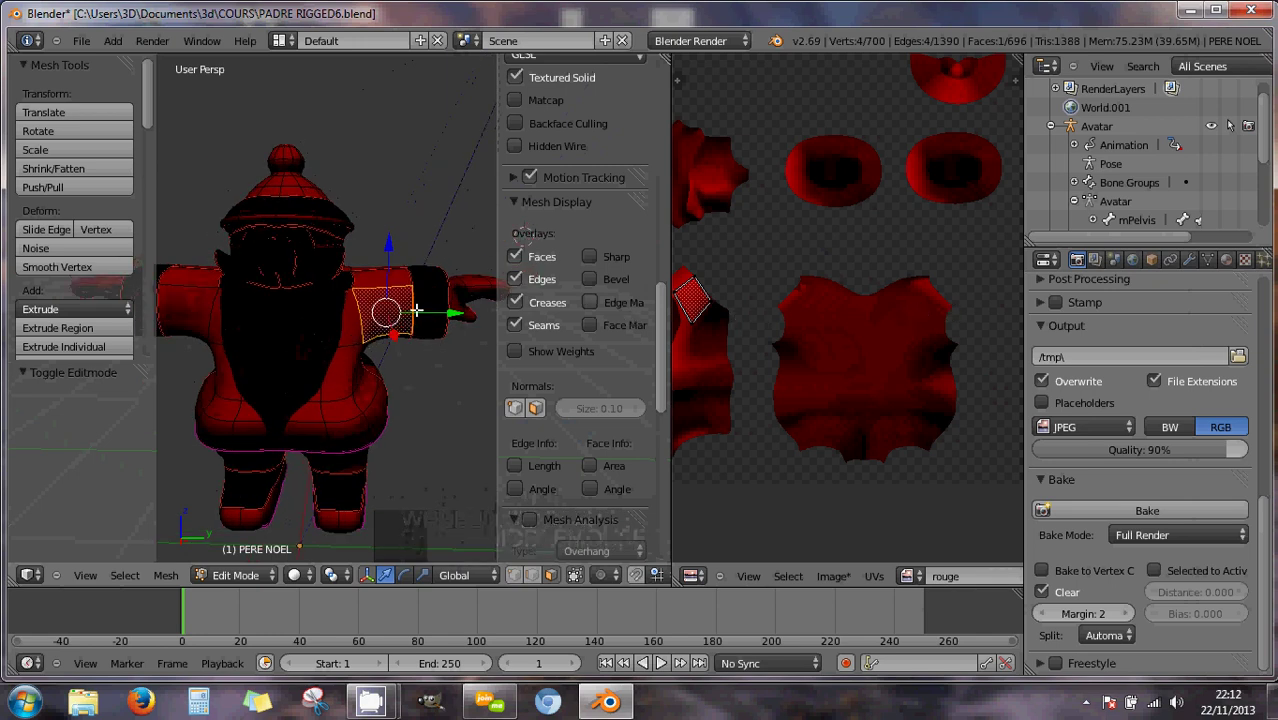
Widen the Properties editor and return the PERE NOEL character to Object Mode.
drag(1025, 294, 905, 294)
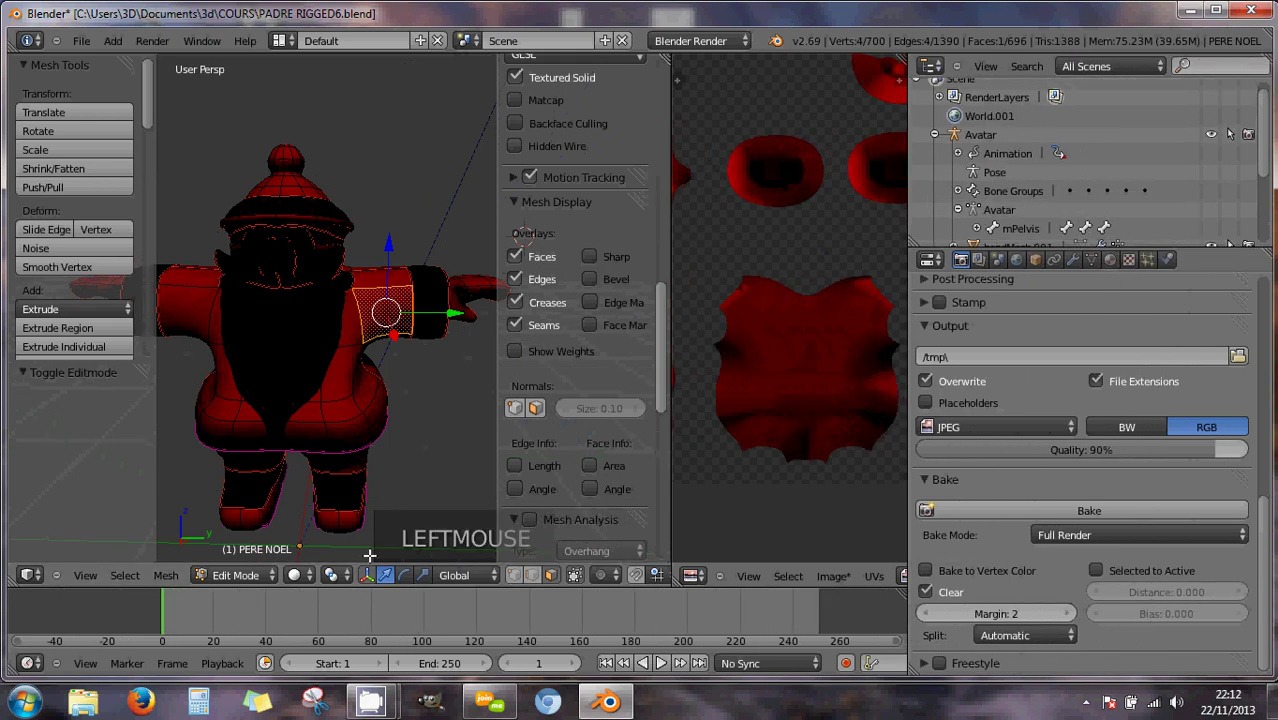
click(234, 575)
click(282, 560)
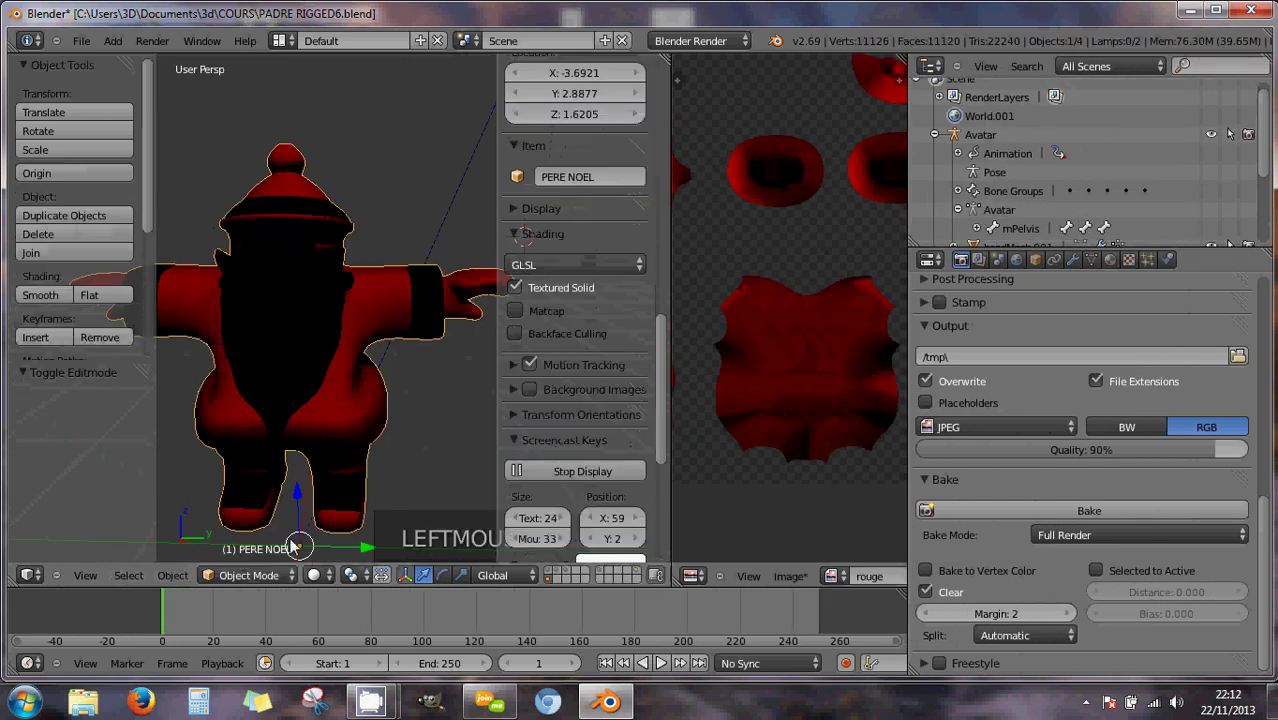
Make the rouge material of the PERE NOEL character Shadeless.
click(1110, 259)
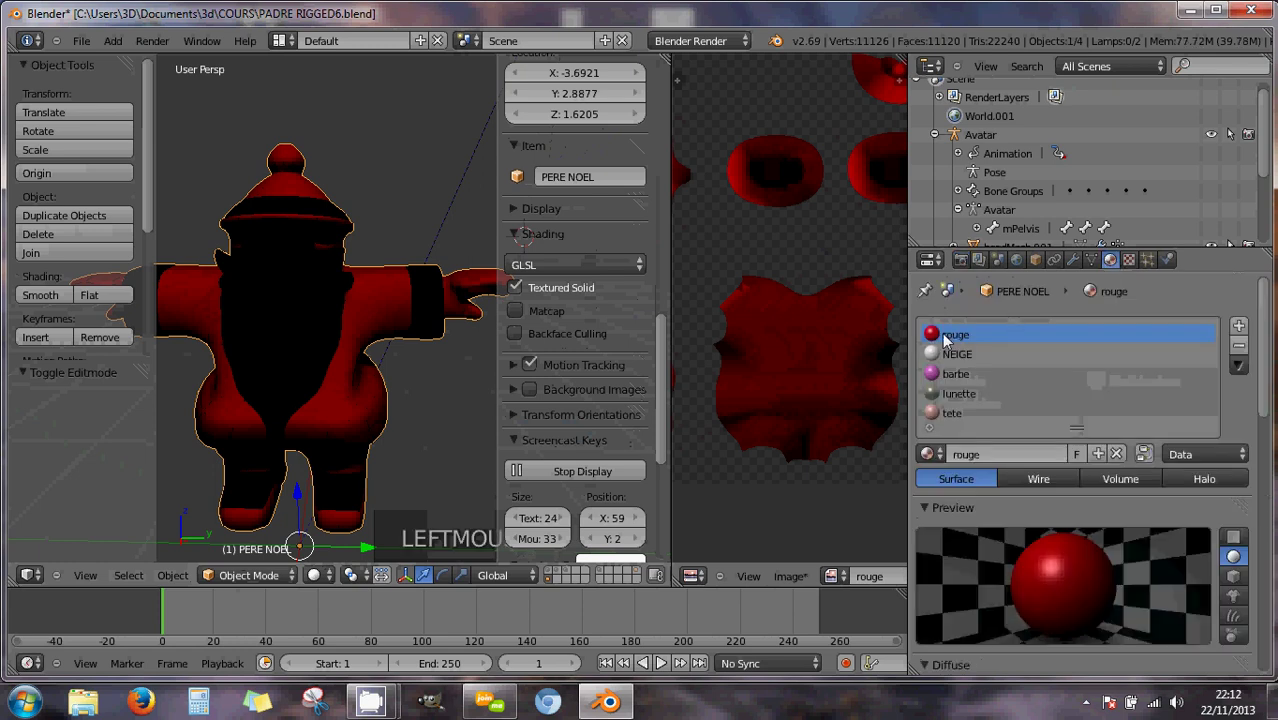
scroll(1053, 404, down, 1)
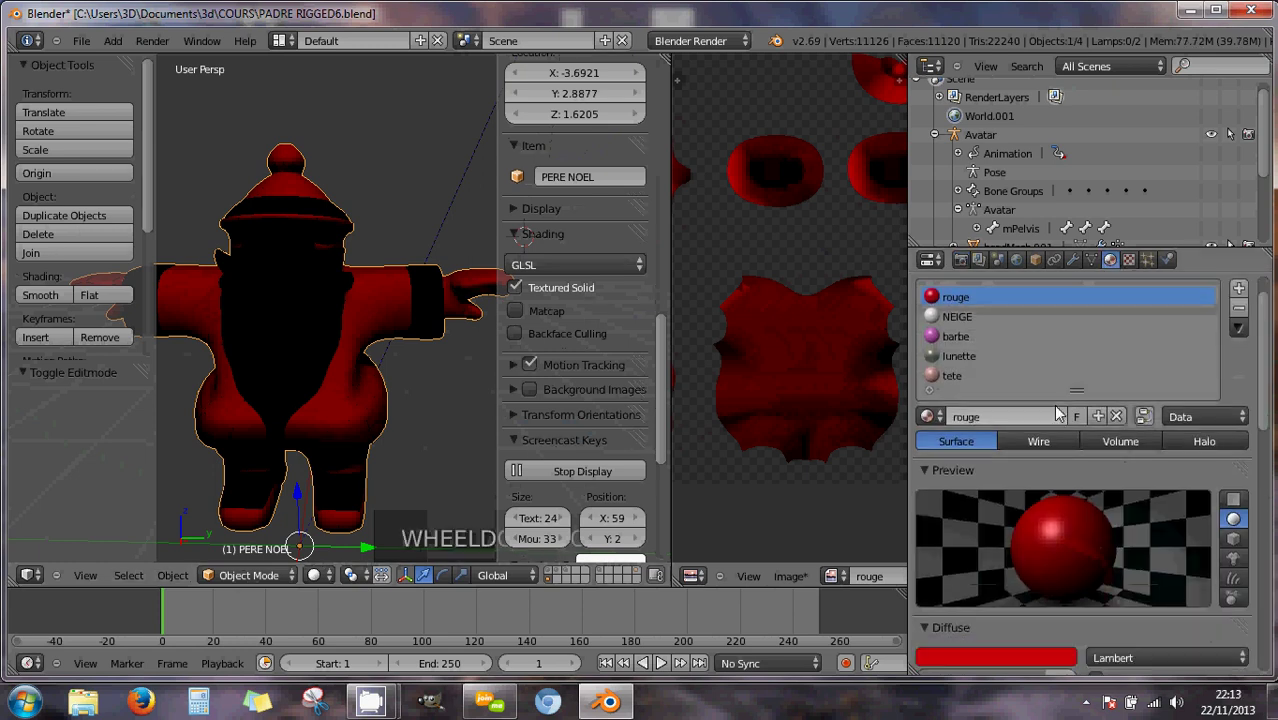
scroll(1058, 414, down, 1)
scroll(958, 308, up, 1)
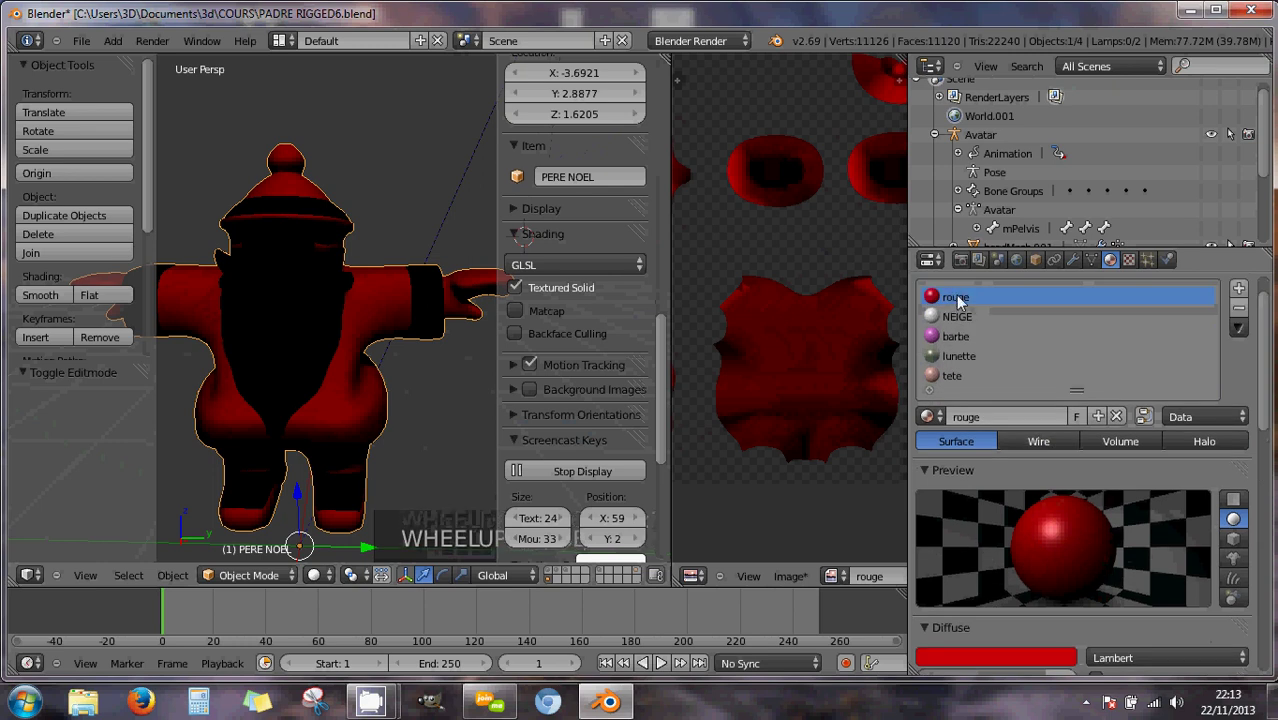
click(955, 302)
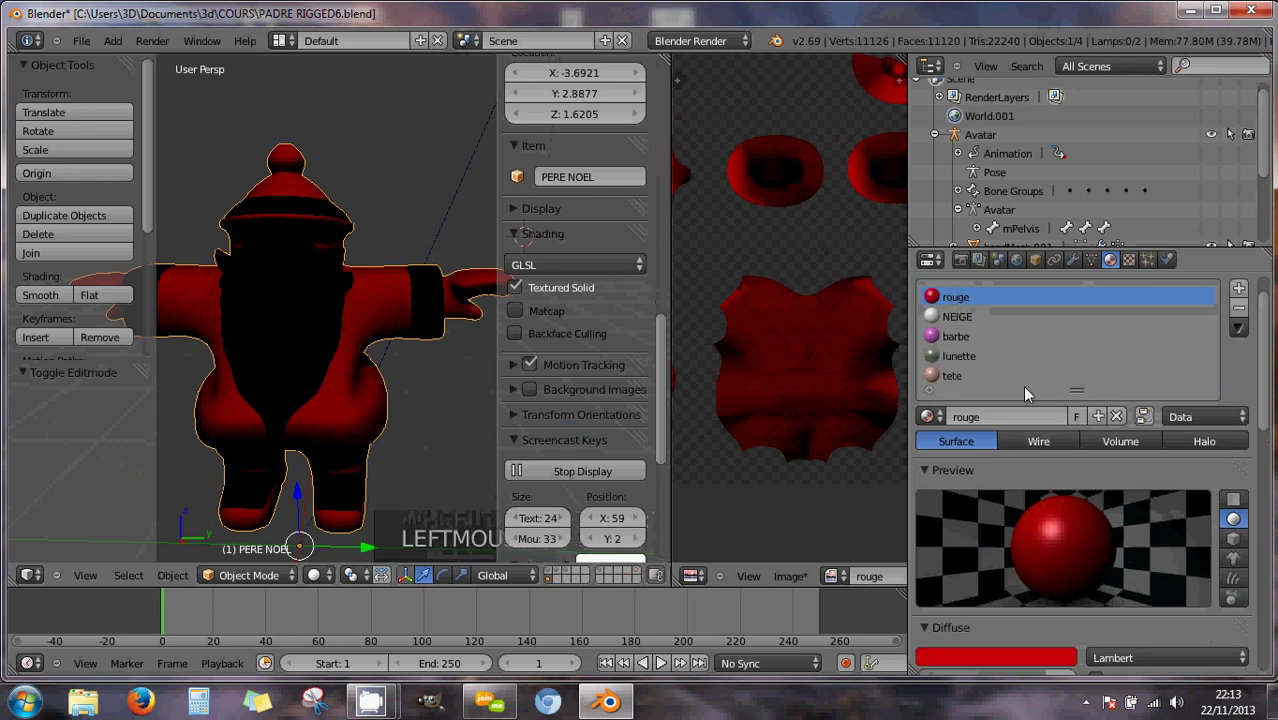
scroll(1022, 389, down, 5)
scroll(1023, 397, down, 3)
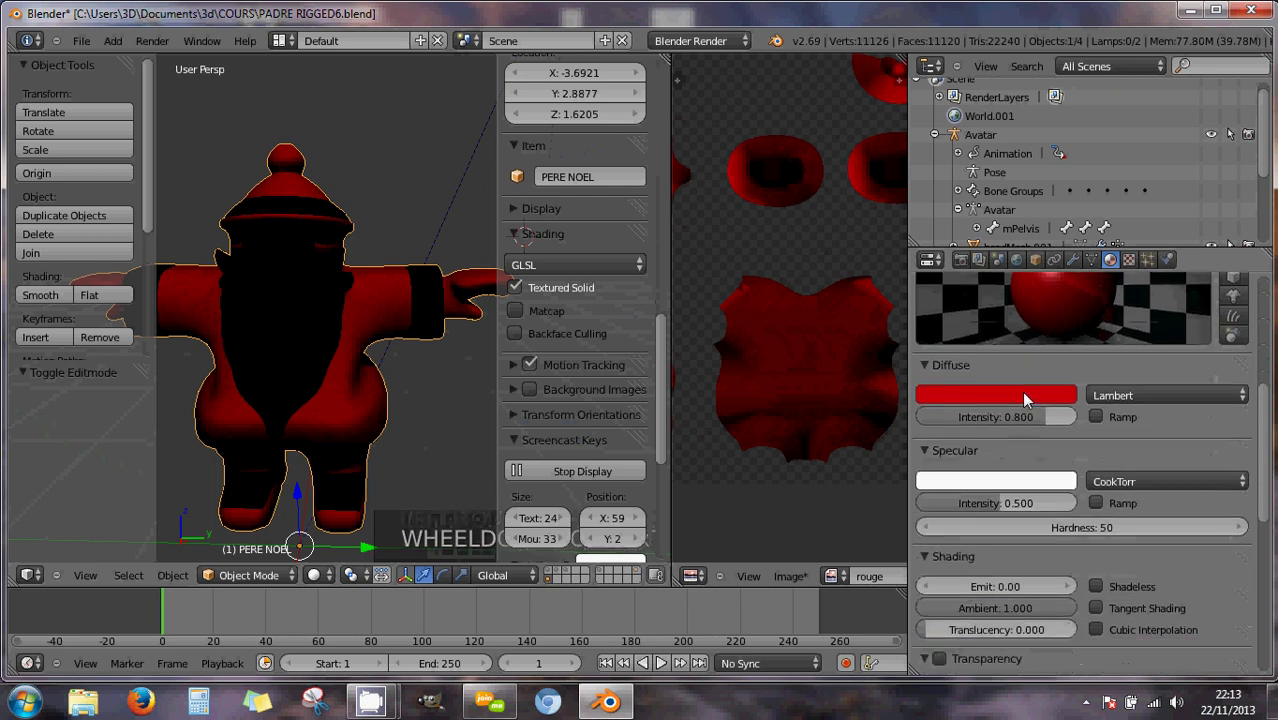
scroll(1008, 416, down, 1)
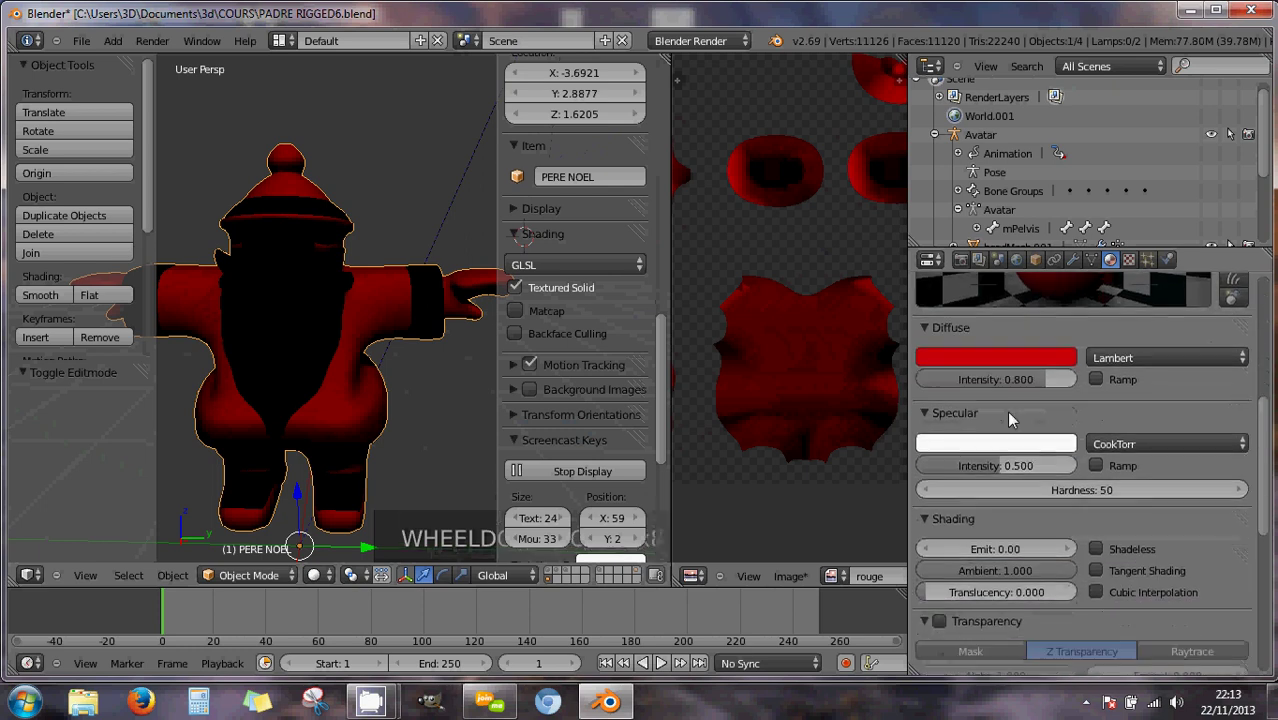
scroll(1006, 410, down, 3)
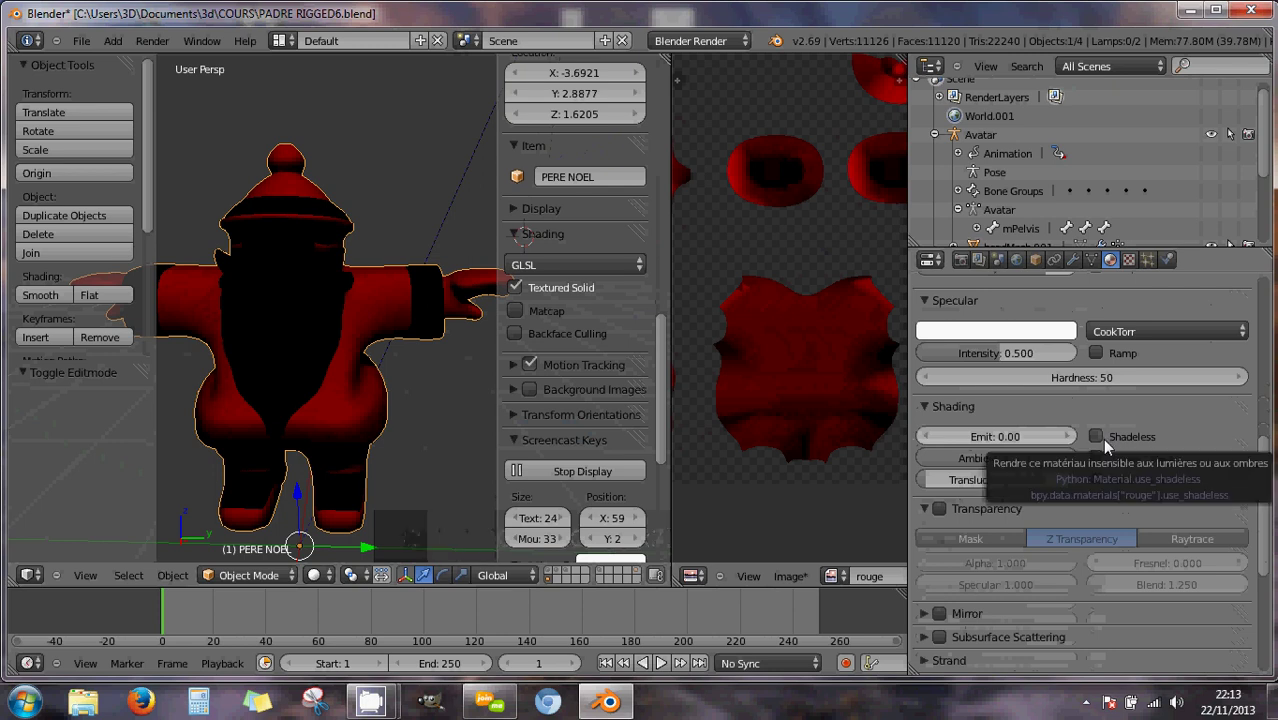
click(1096, 437)
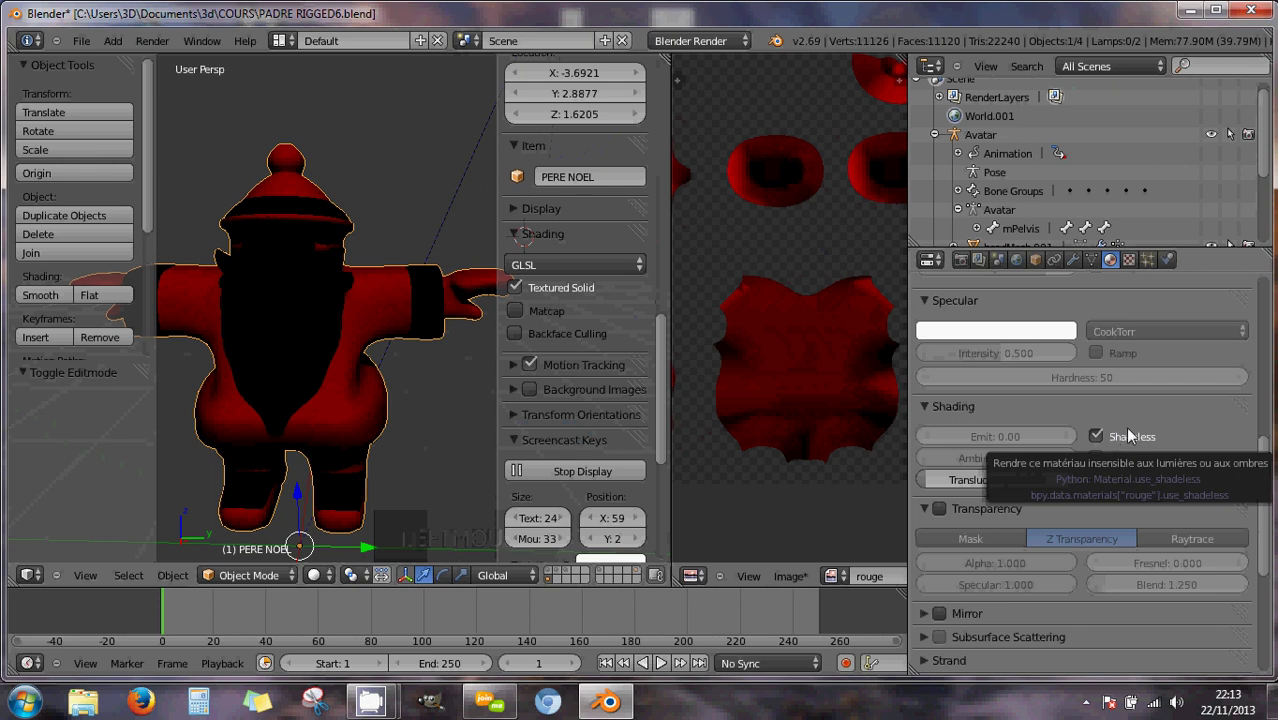
Add a new texture of type Image or Movie in the first texture slot of the rouge material.
scroll(1106, 500, down, 4)
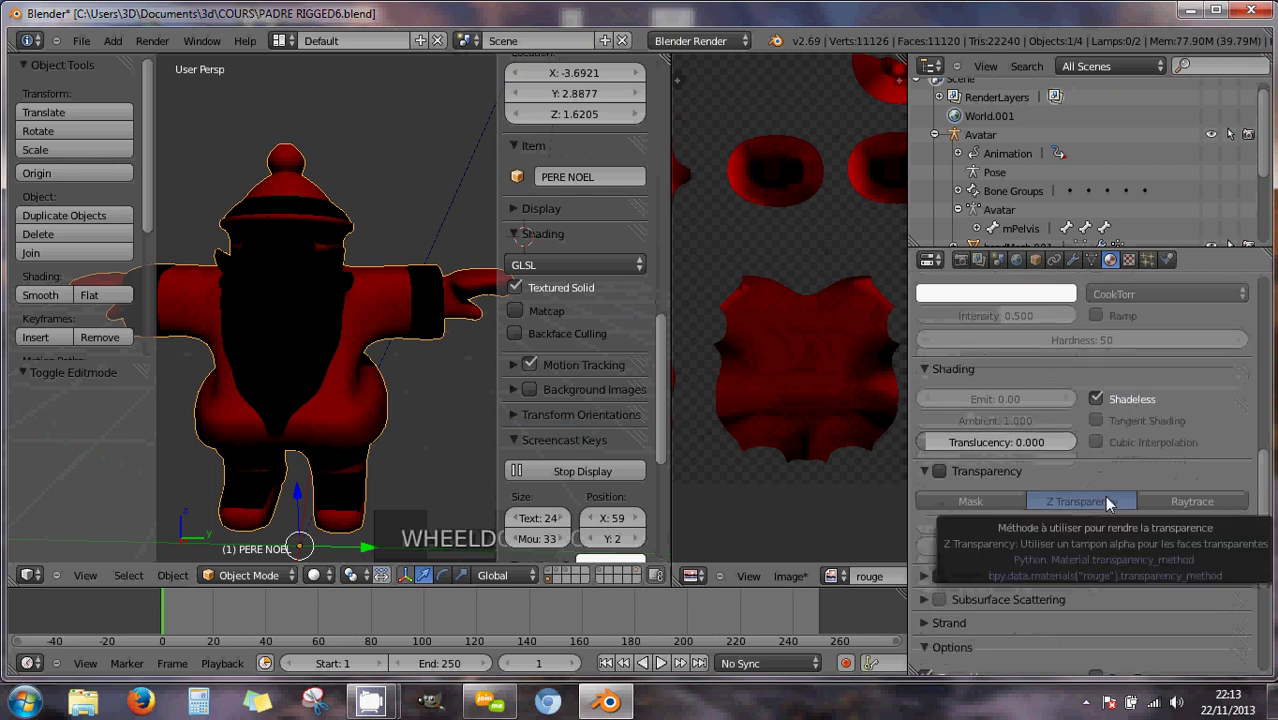
scroll(1104, 500, down, 3)
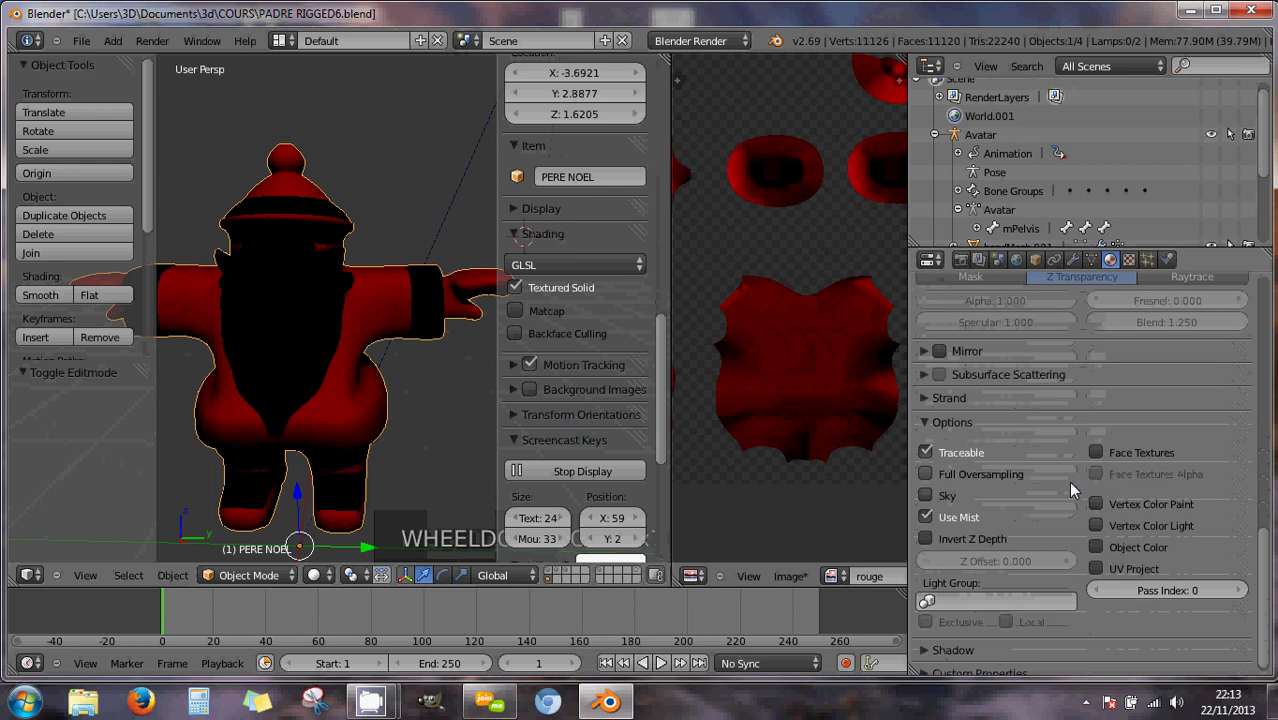
scroll(1067, 481, up, 6)
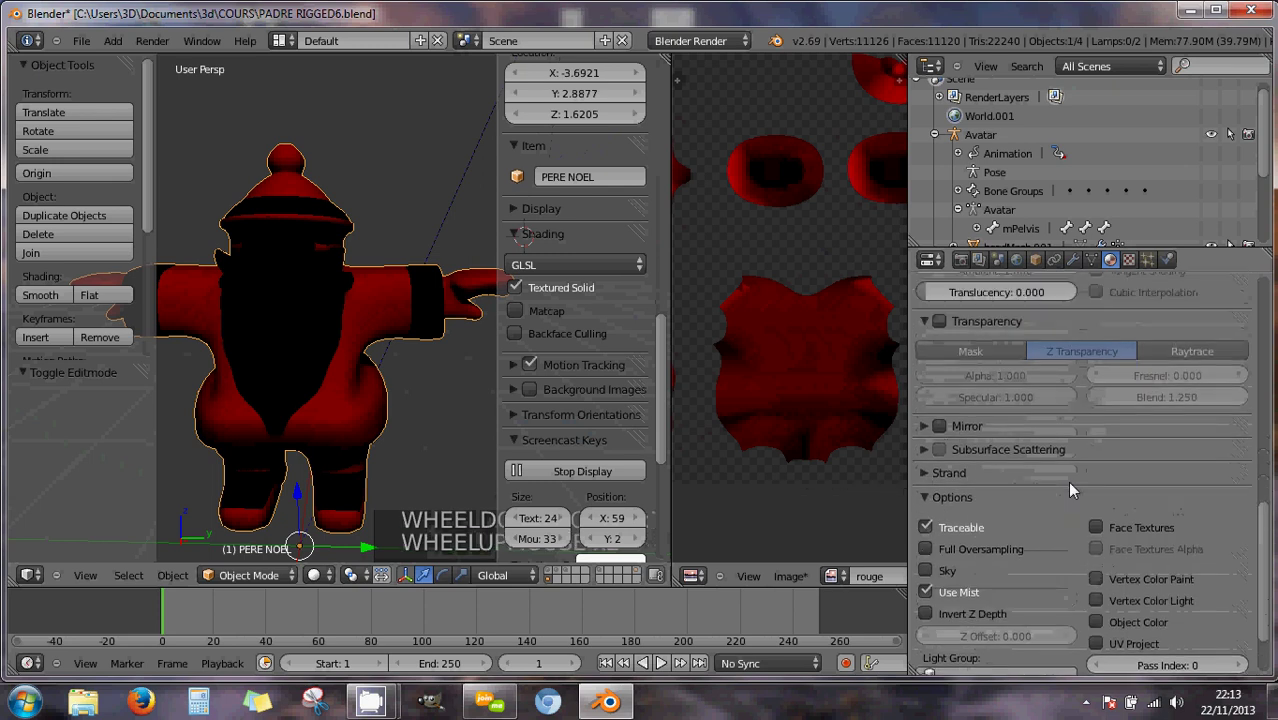
scroll(1067, 481, up, 7)
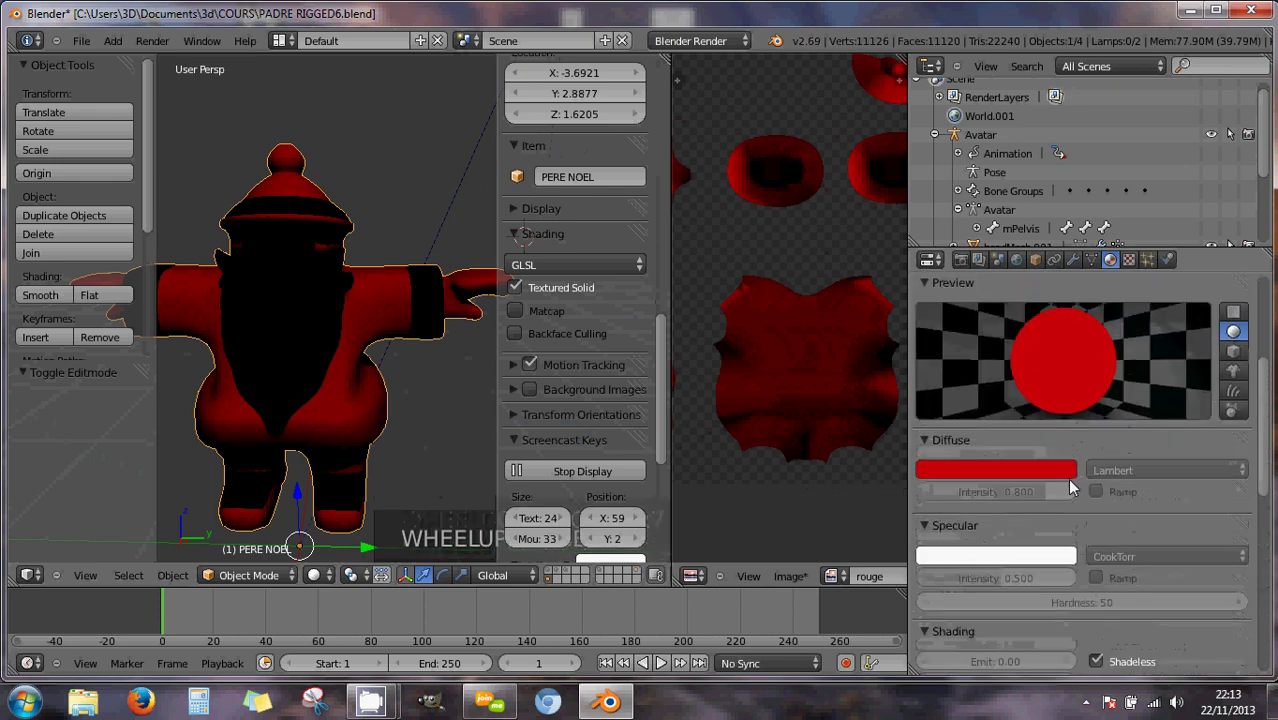
click(1129, 260)
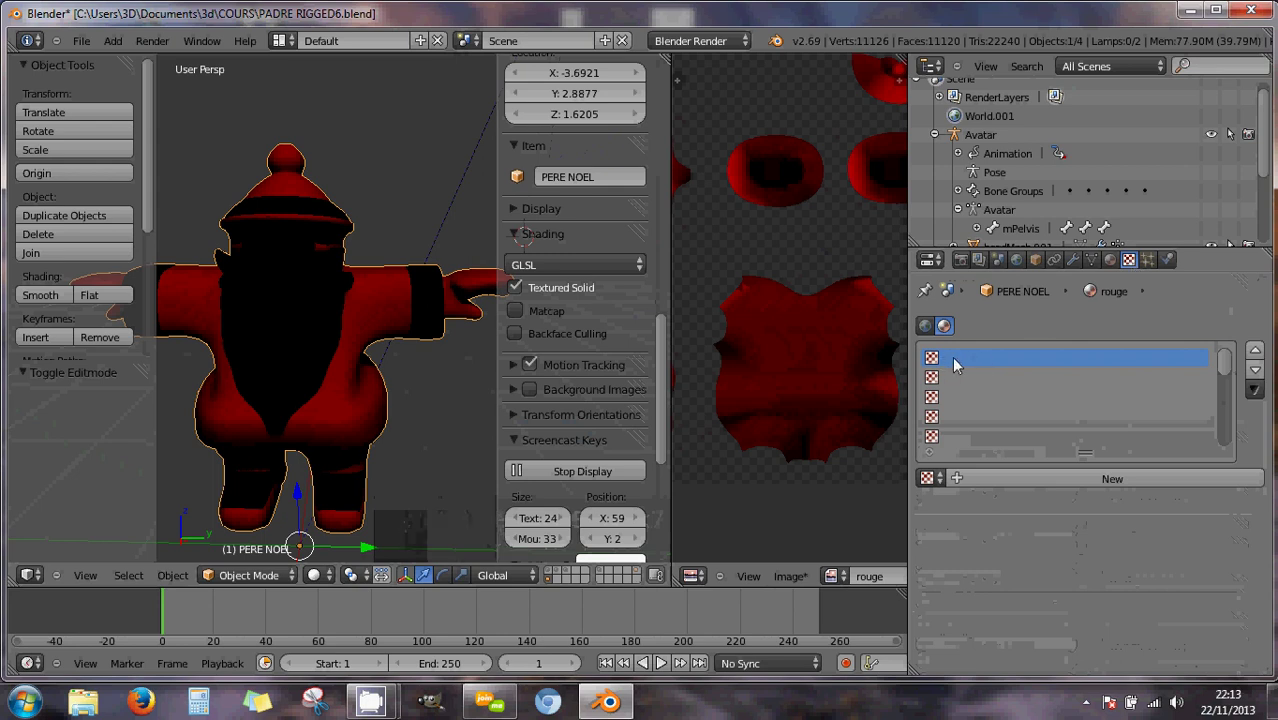
click(986, 478)
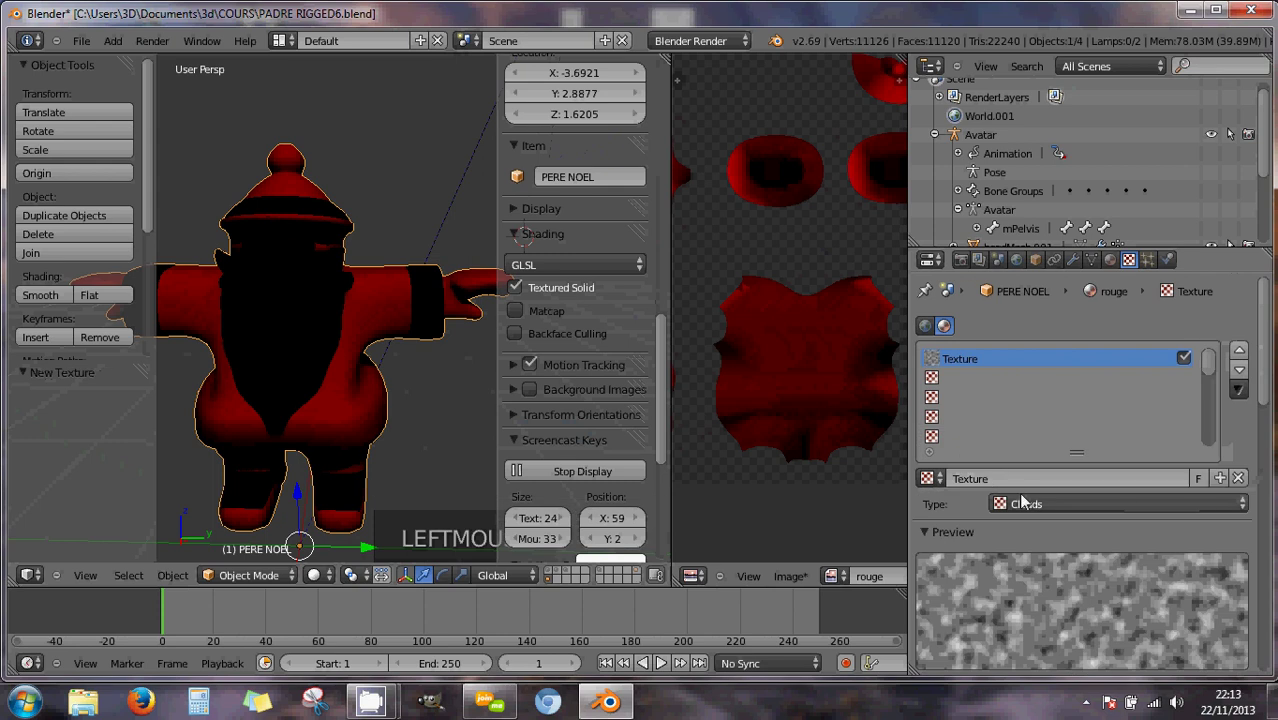
click(1021, 499)
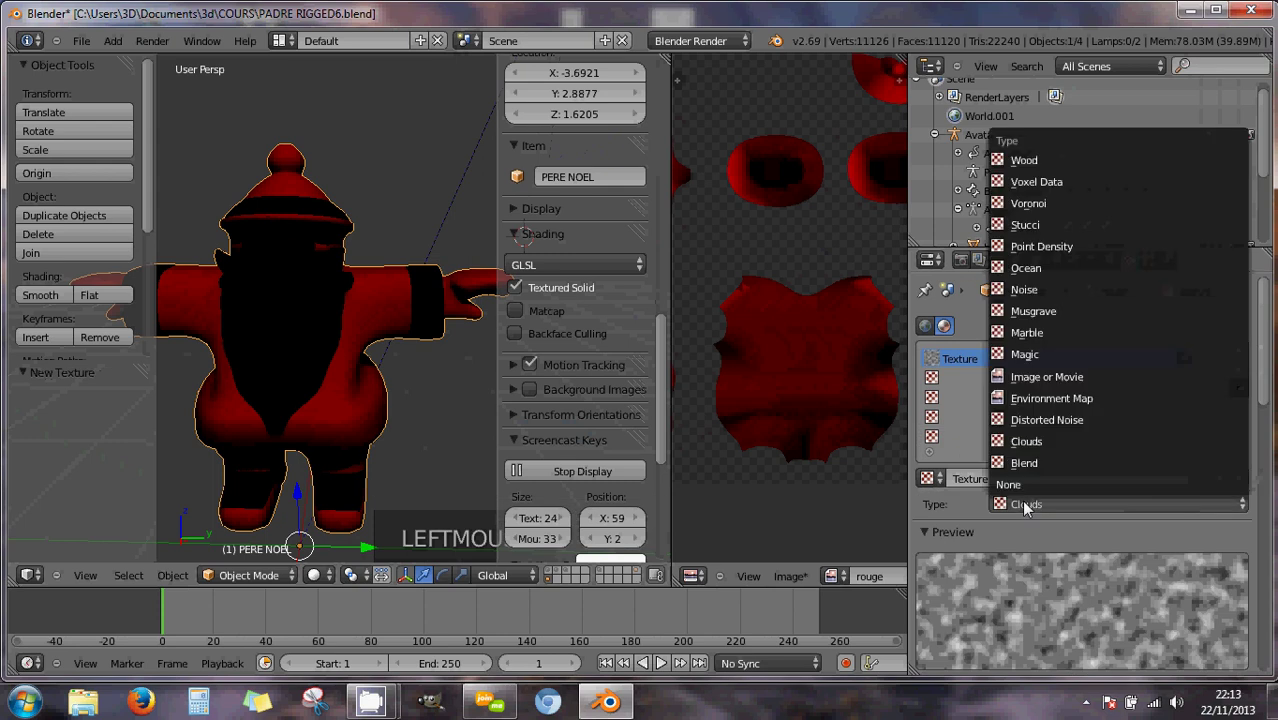
click(1021, 377)
Collapse the texture's preview and open the file browser to choose an existing image for it.
scroll(1020, 432, down, 2)
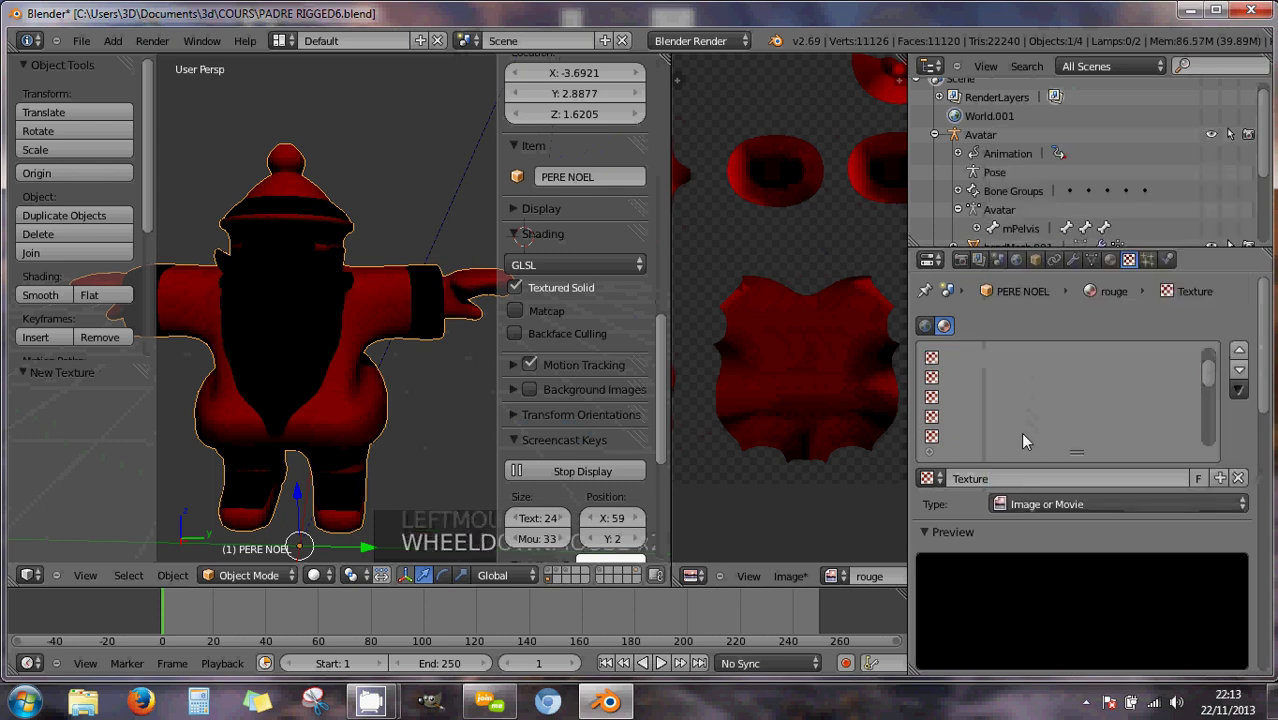
scroll(1020, 432, up, 1)
scroll(1020, 432, up, 1)
click(1019, 529)
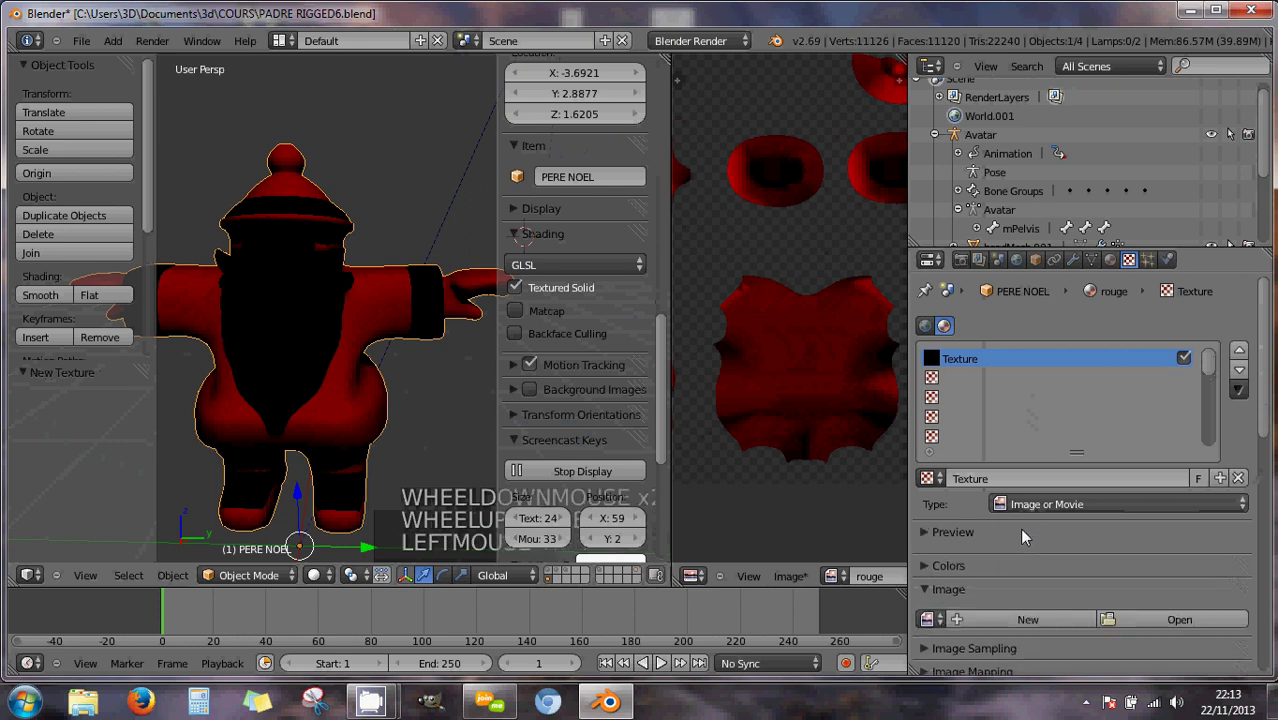
scroll(1019, 528, down, 5)
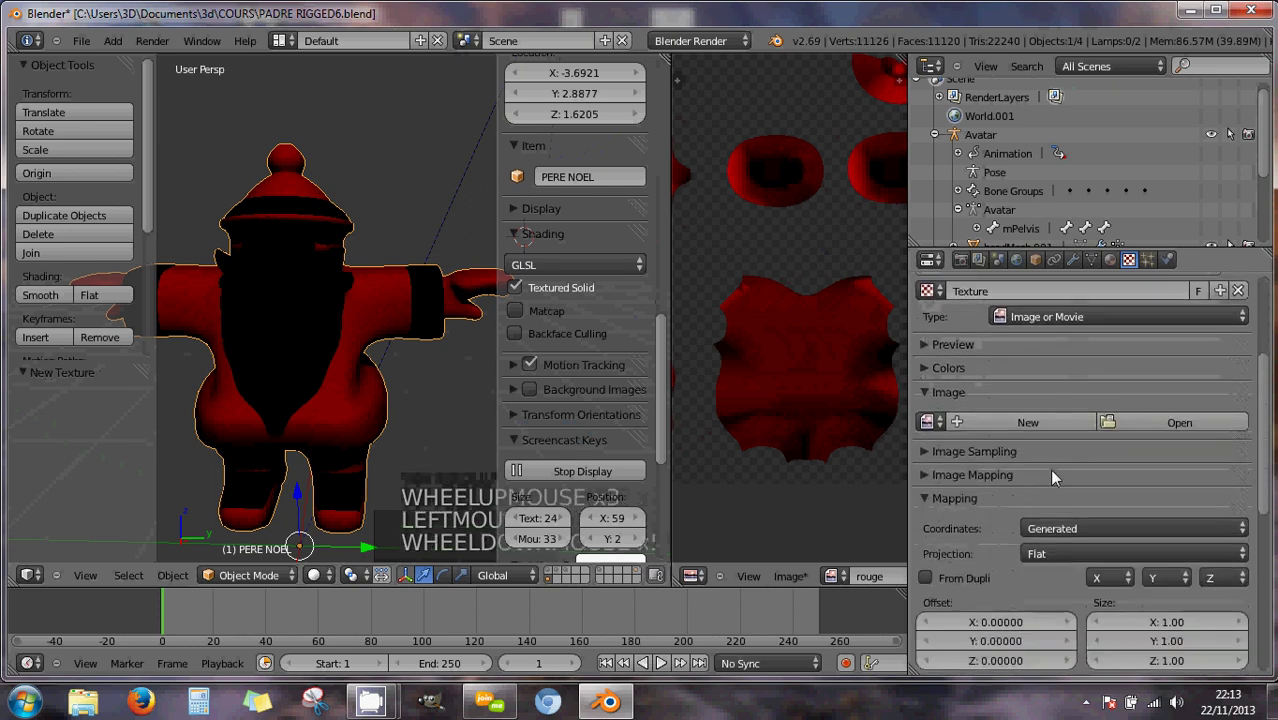
click(1121, 423)
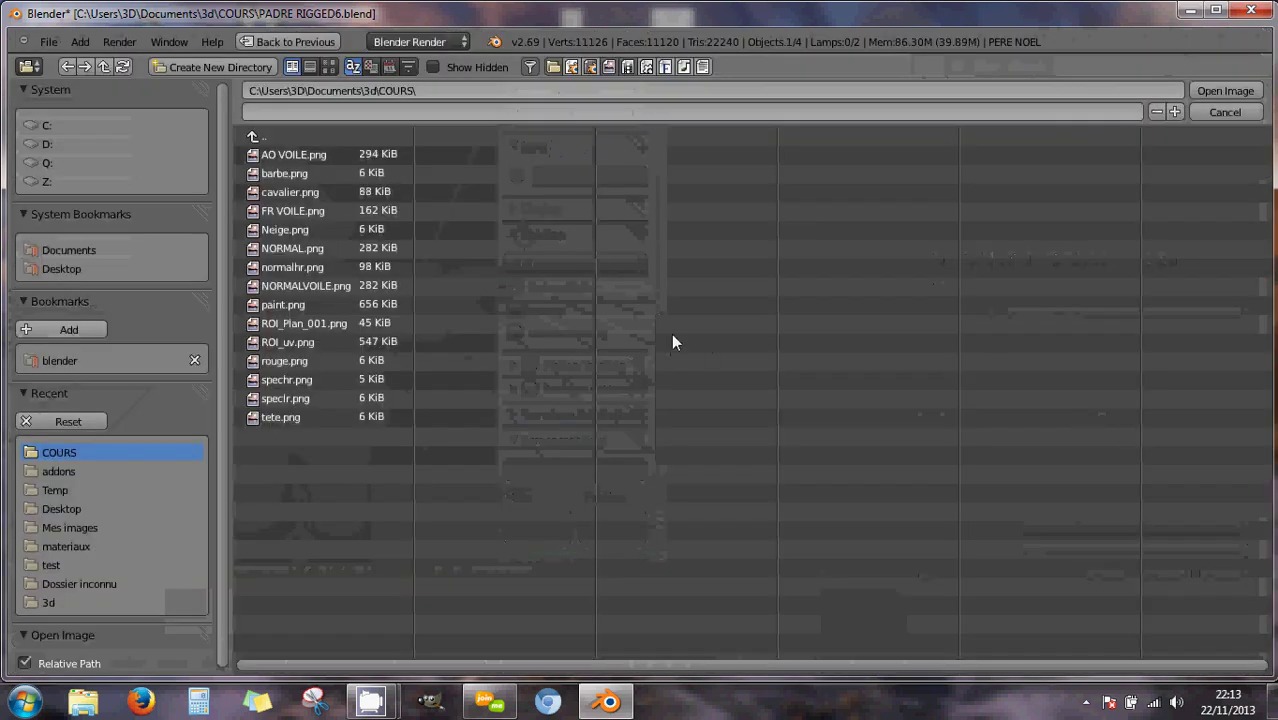
click(83, 526)
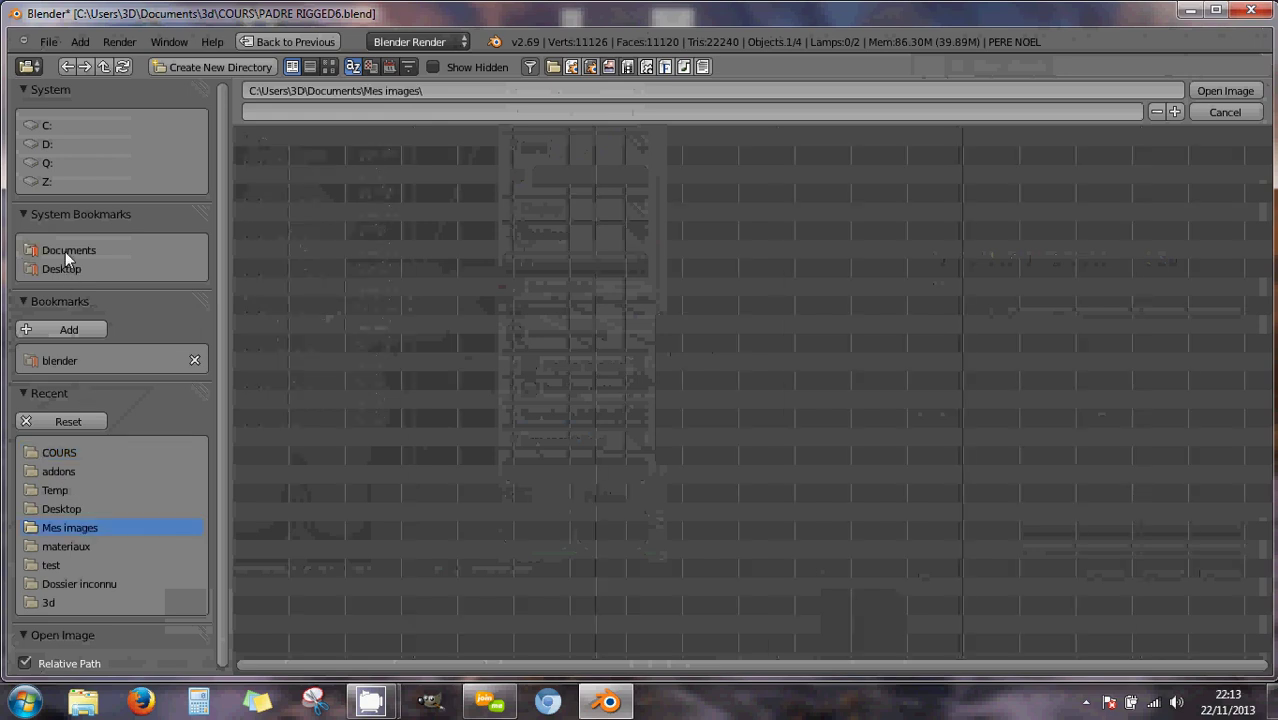
click(46, 127)
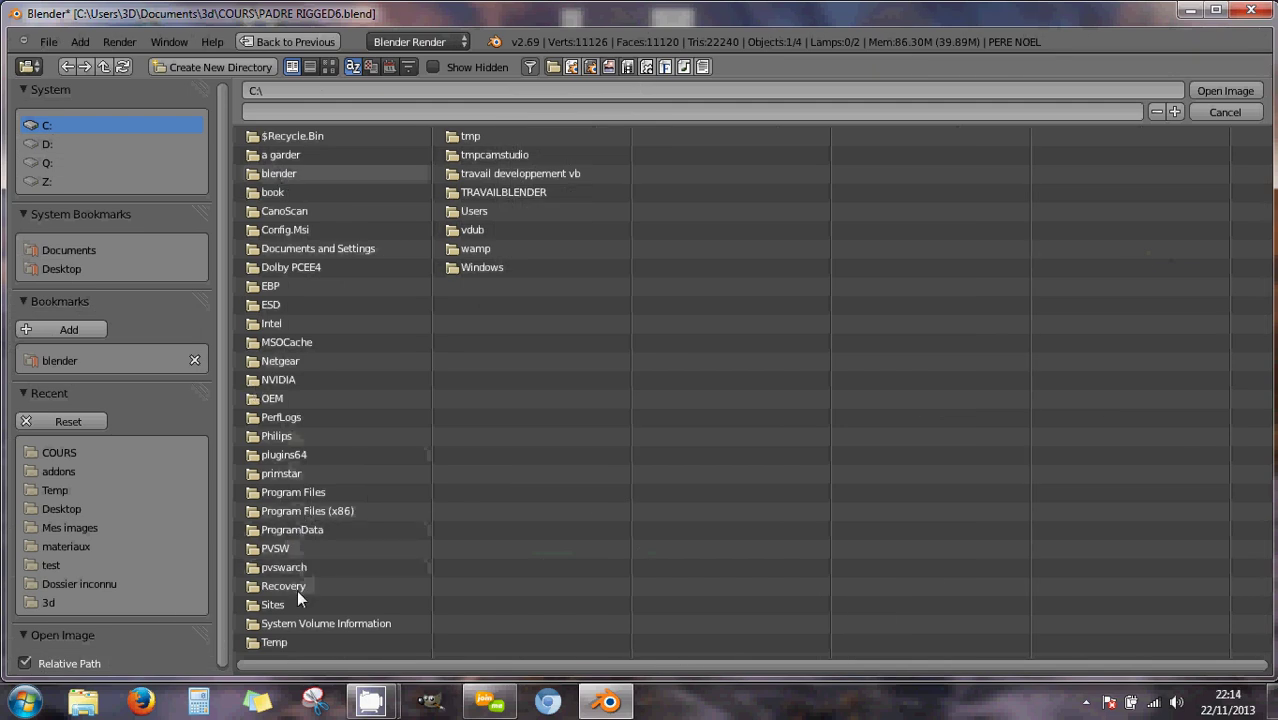
click(293, 248)
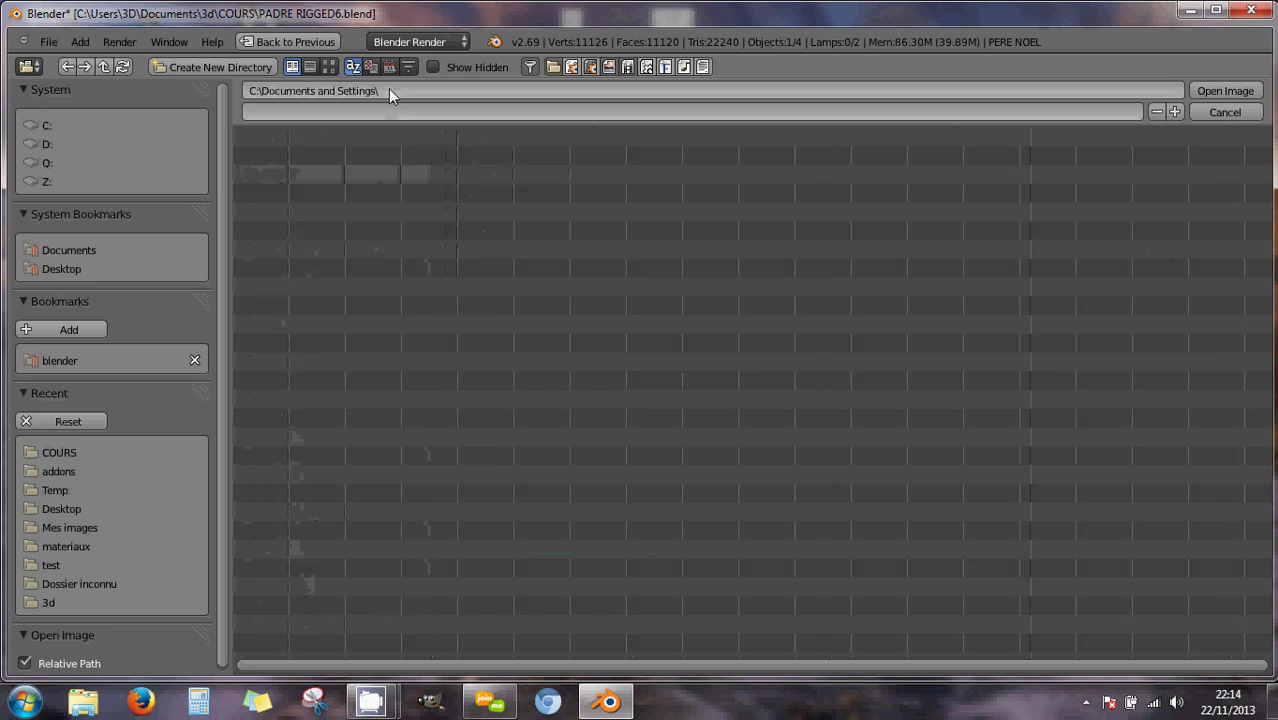
click(34, 125)
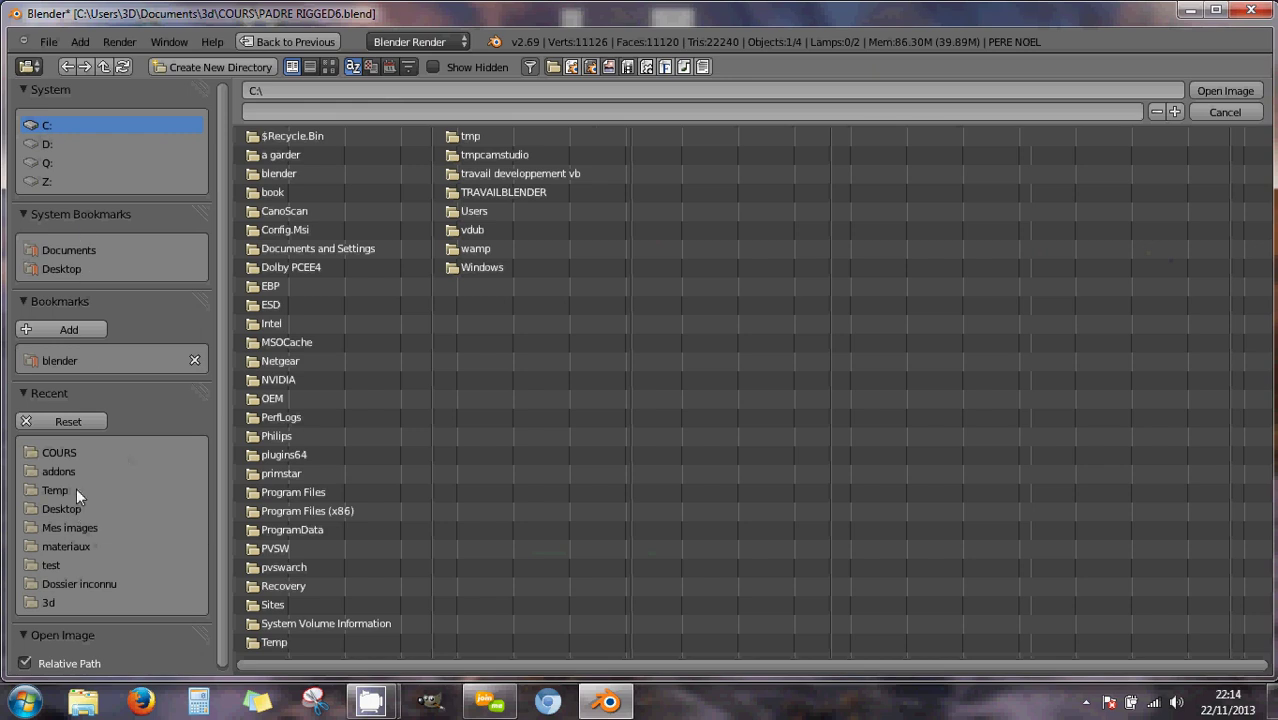
click(54, 455)
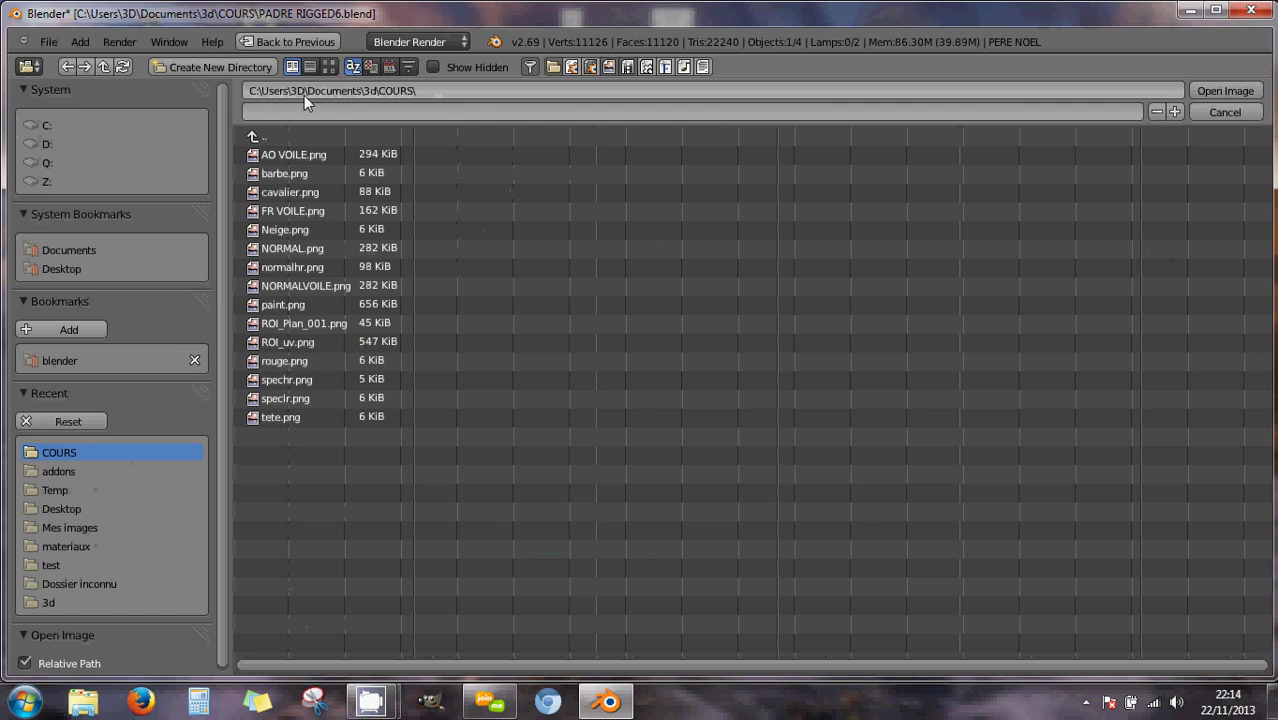
click(415, 91)
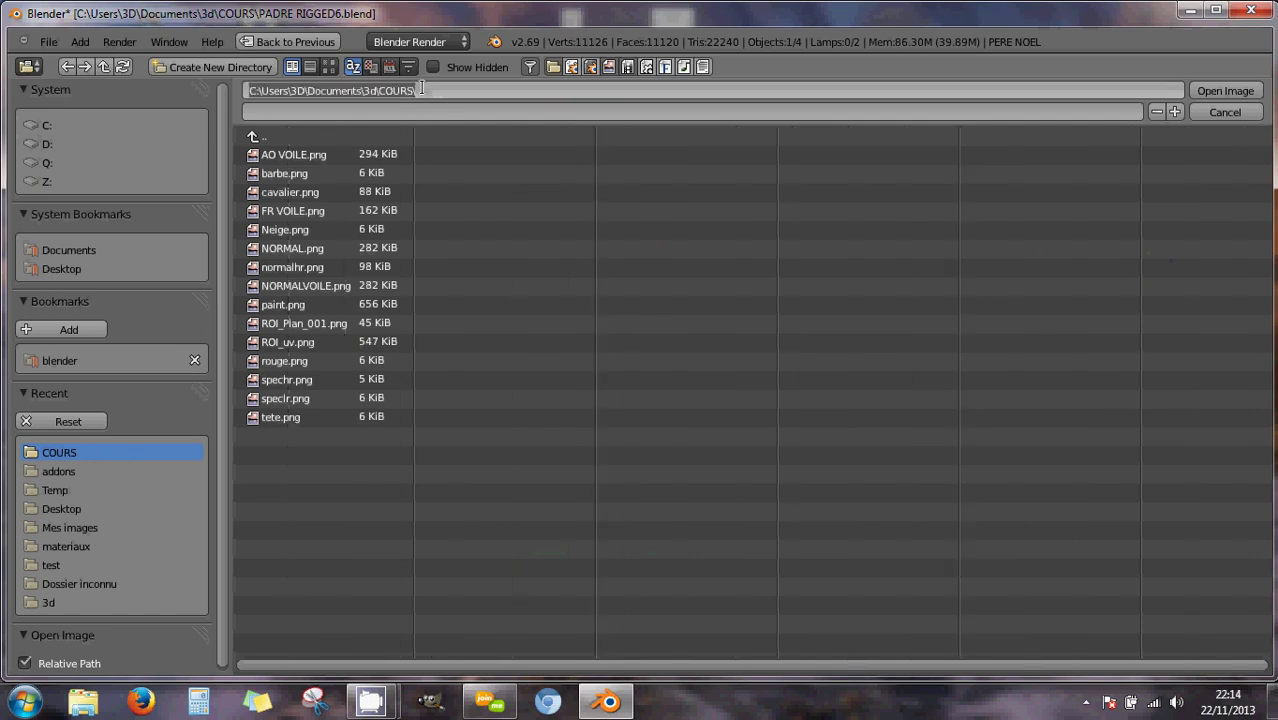
drag(430, 91, 318, 93)
key(BackSpace)
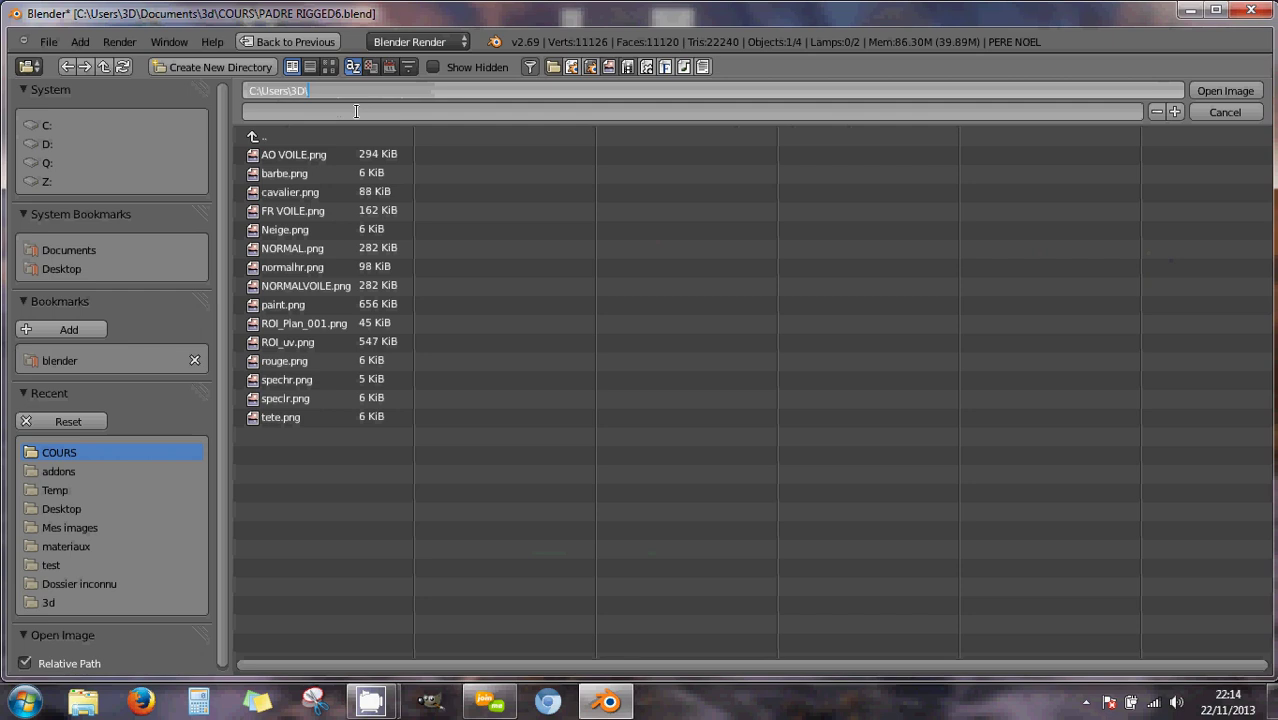
key(Return)
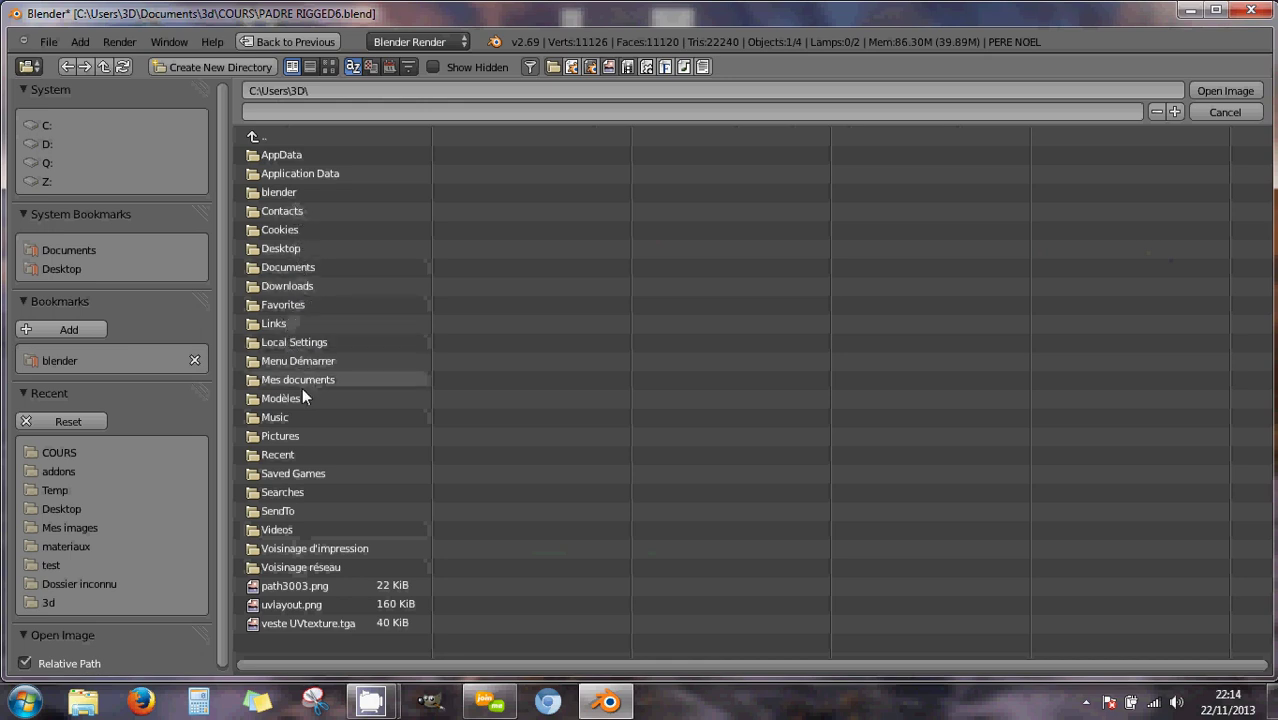
click(282, 436)
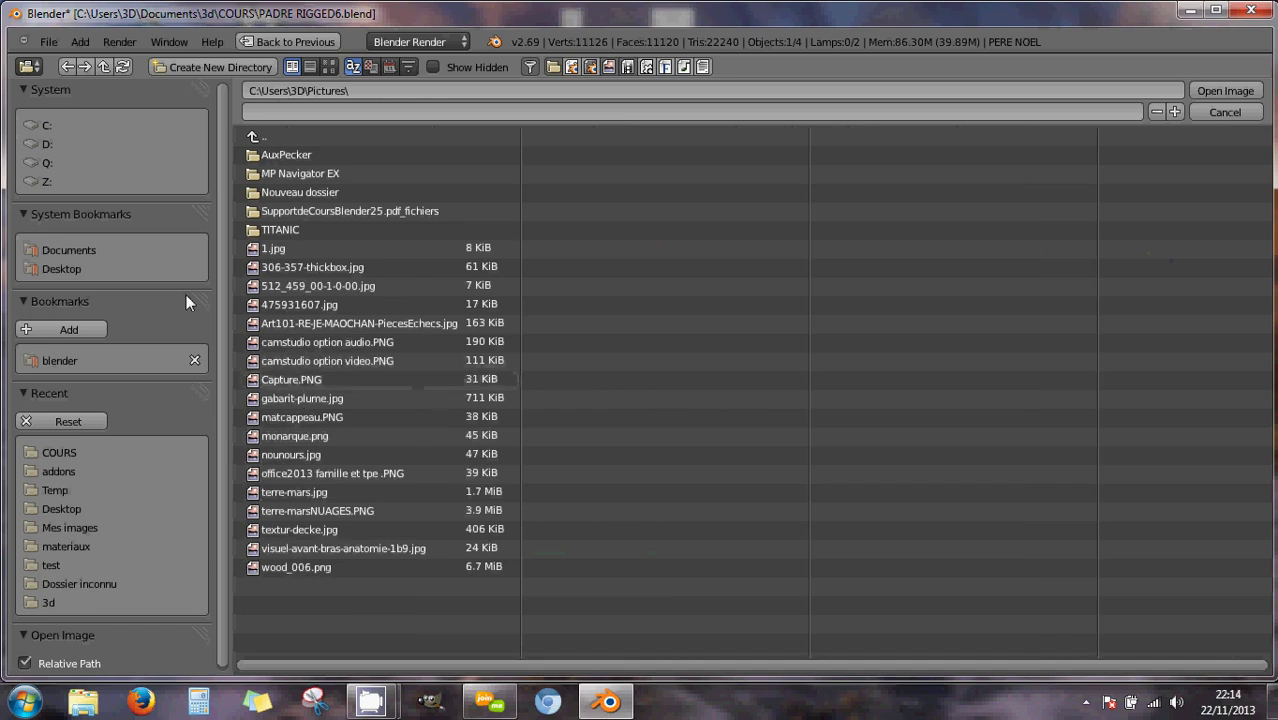
Load feutre gris.png from C:\blender\matcap as the image of the rouge material's texture.
click(43, 125)
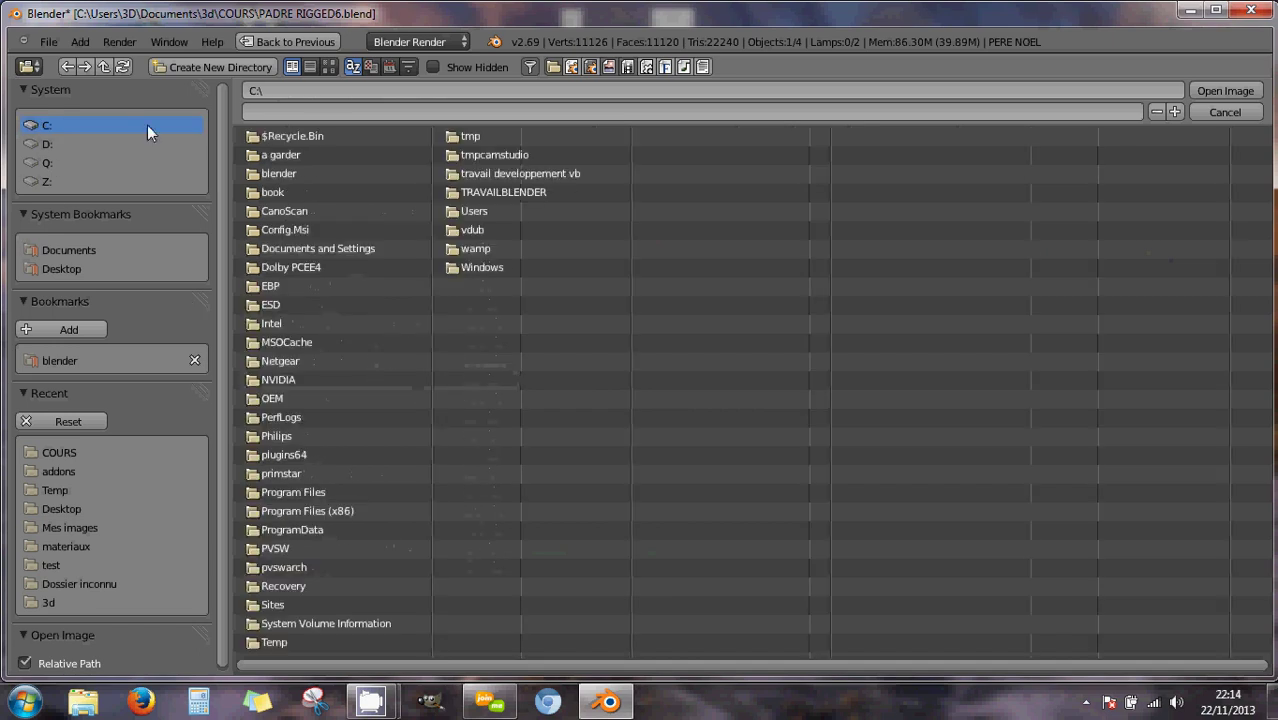
click(284, 174)
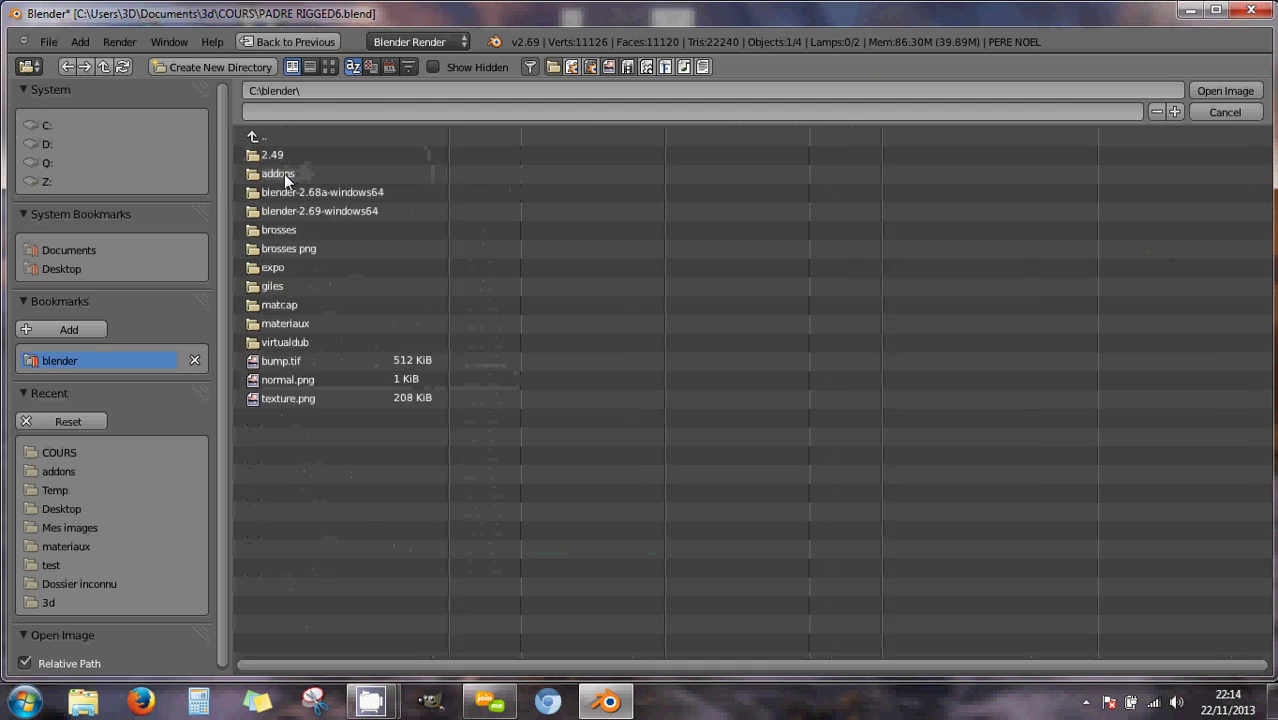
click(283, 306)
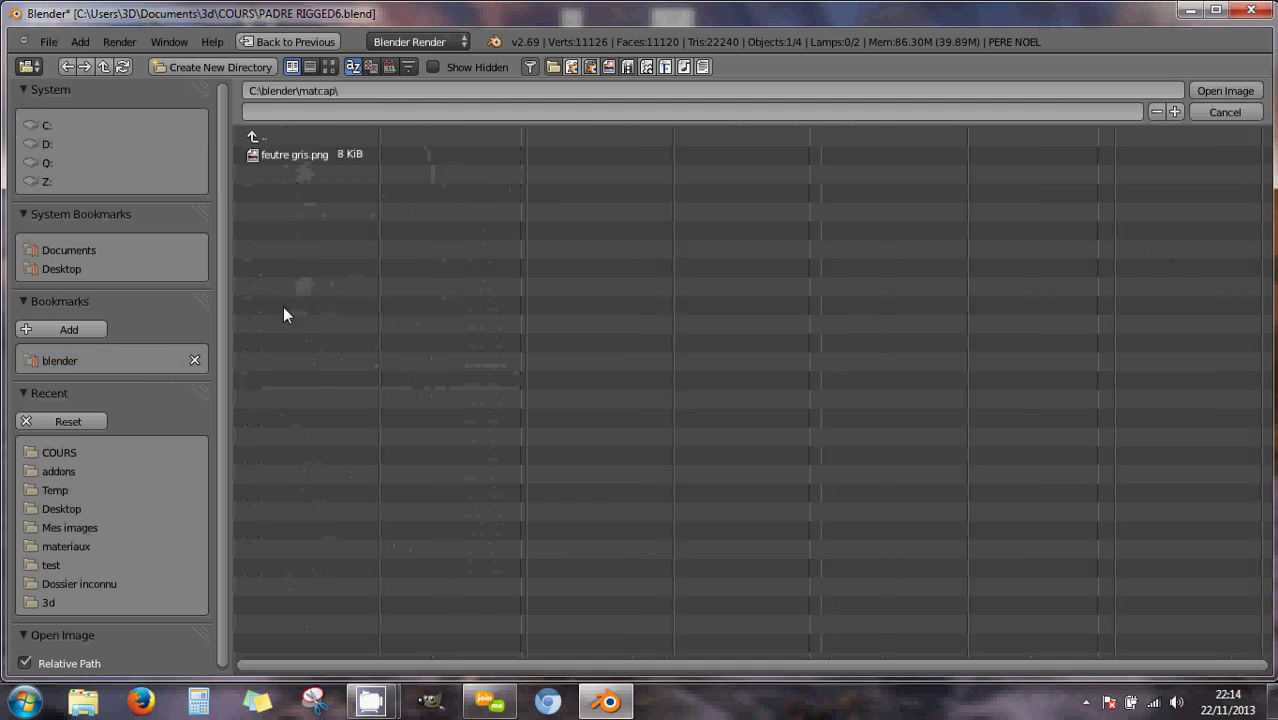
click(296, 160)
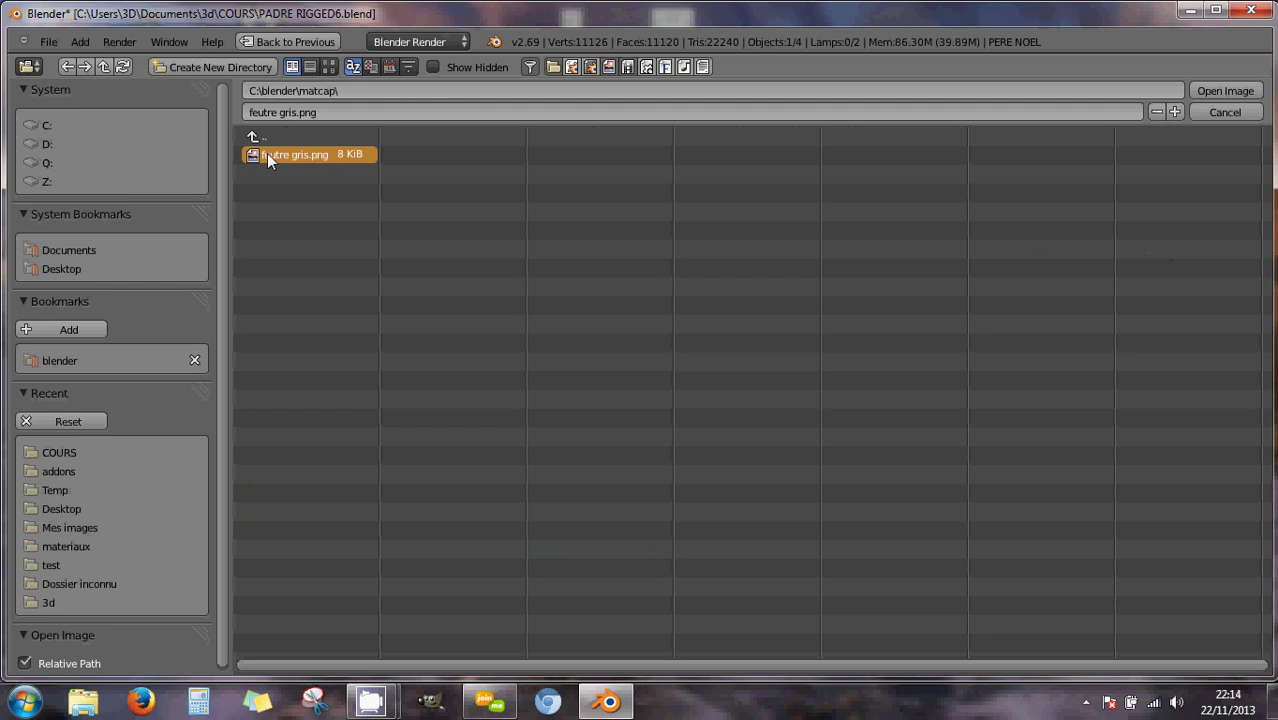
click(1208, 92)
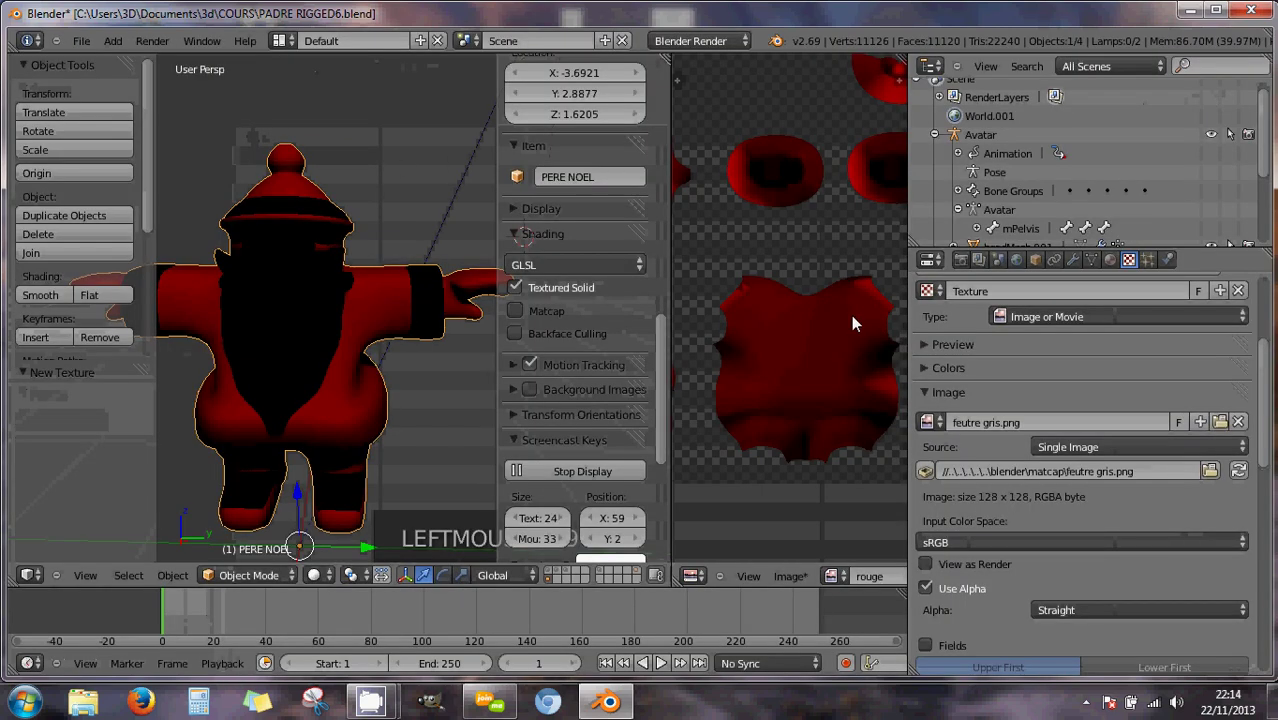
scroll(1126, 363, up, 3)
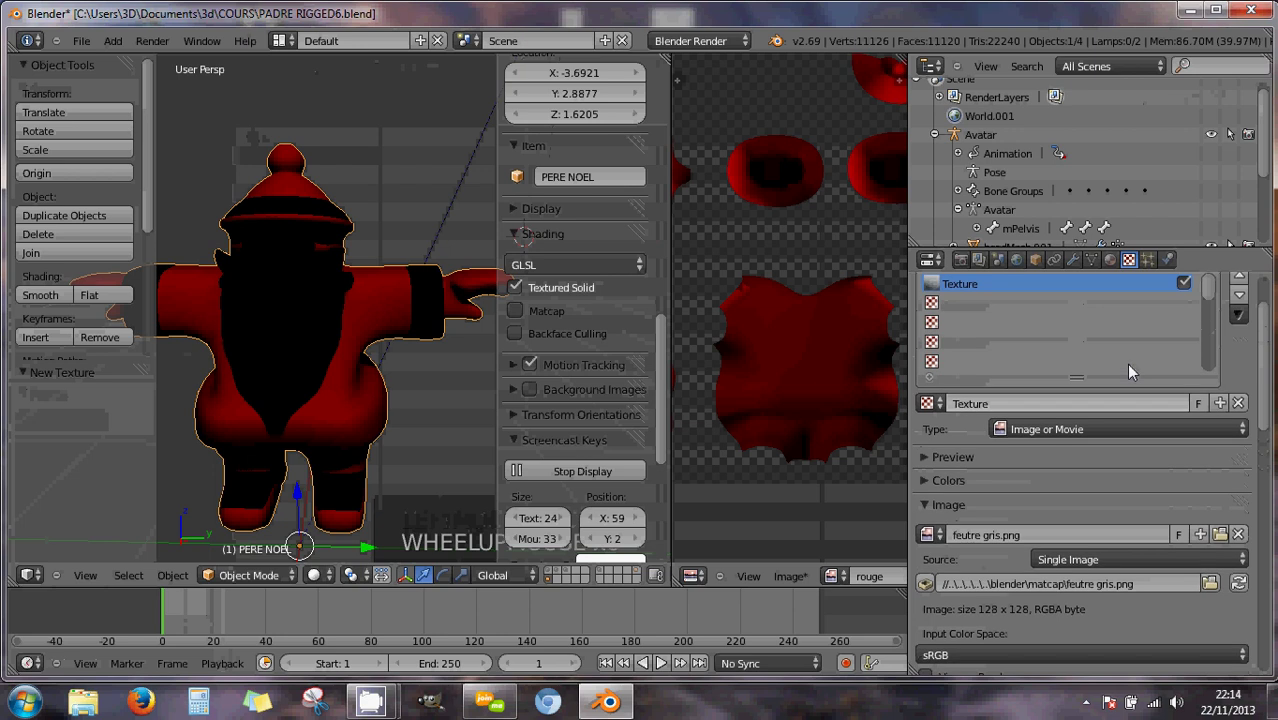
scroll(1023, 378, down, 1)
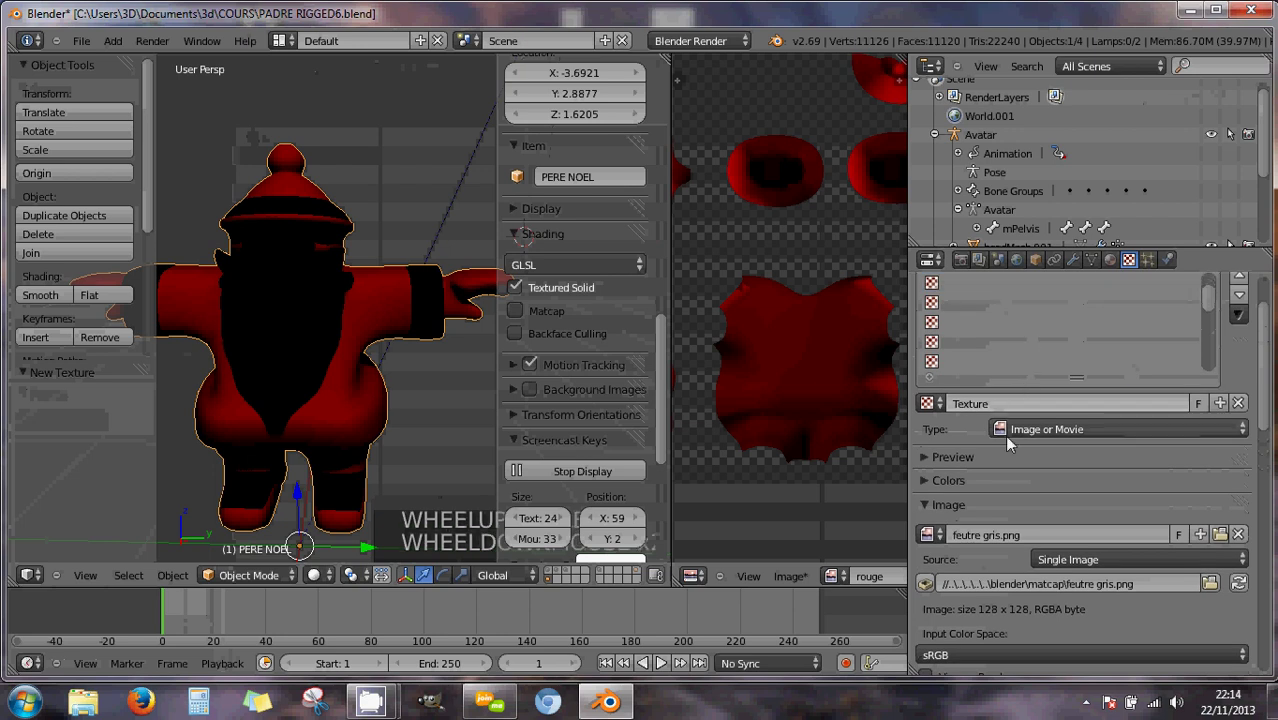
Set the mapping coordinates of the feutre gris.png texture to Normal.
scroll(1010, 445, down, 3)
scroll(1013, 447, down, 4)
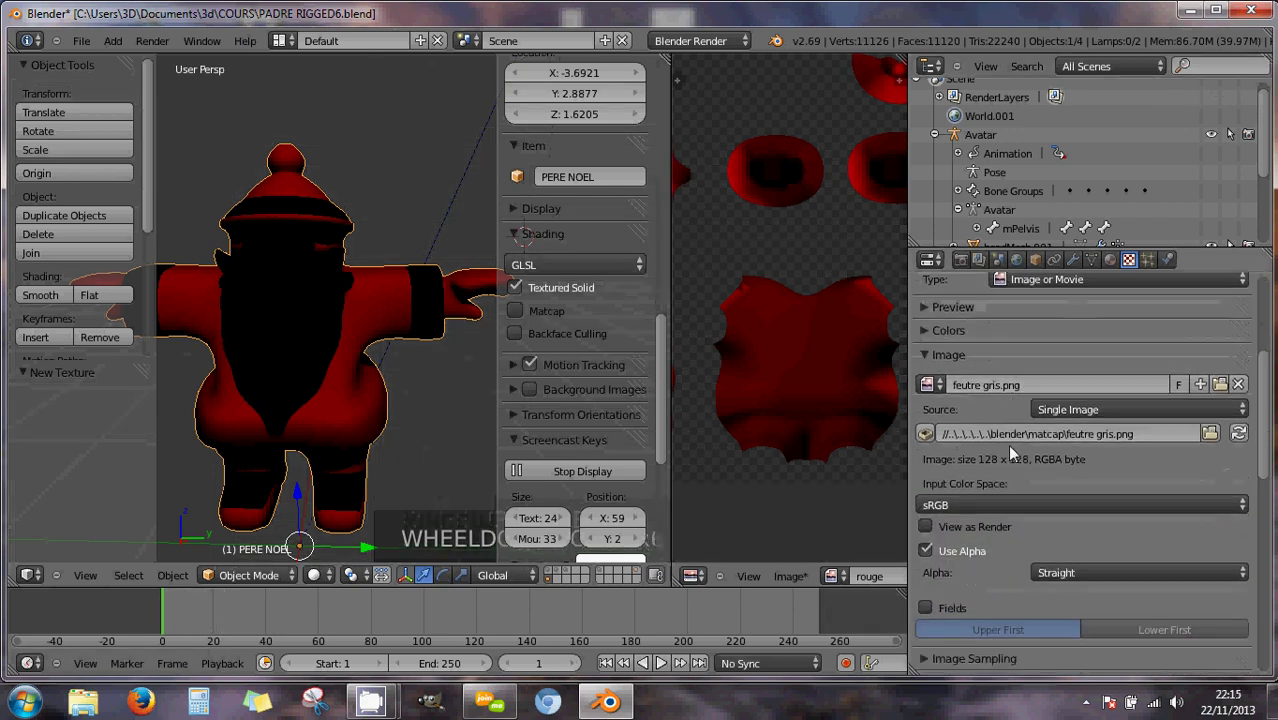
scroll(1011, 451, down, 3)
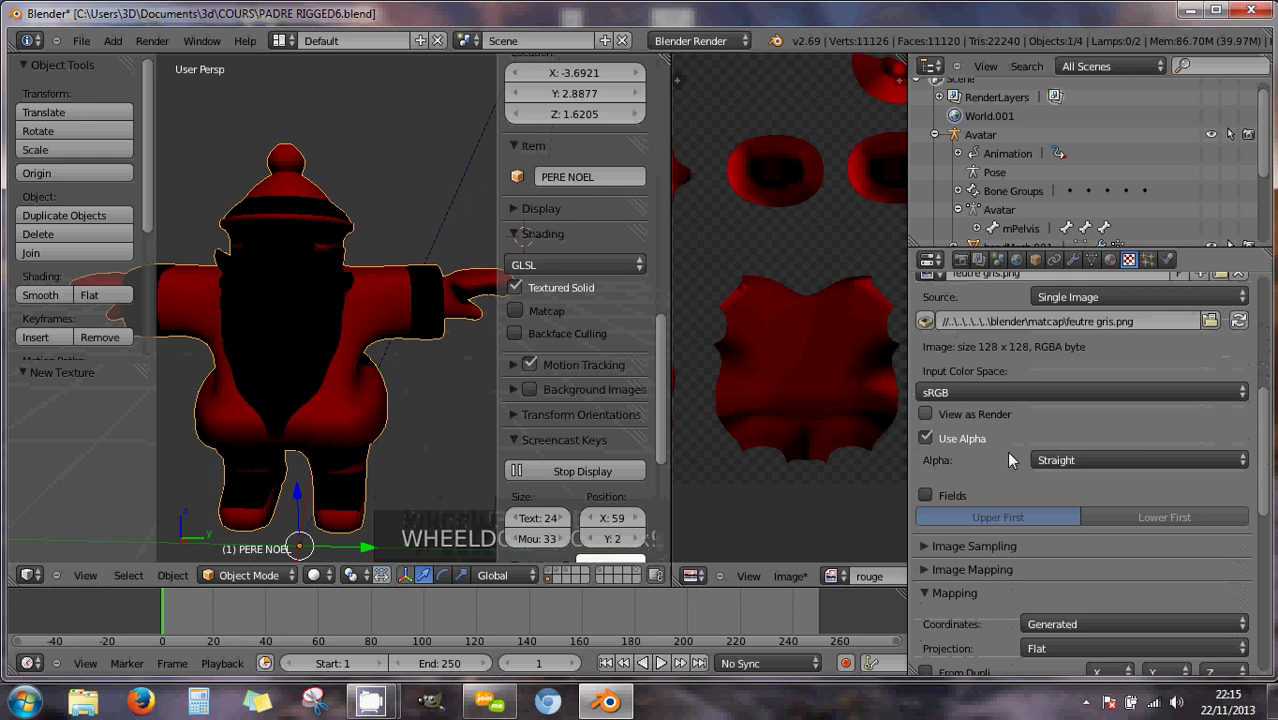
scroll(1006, 451, down, 2)
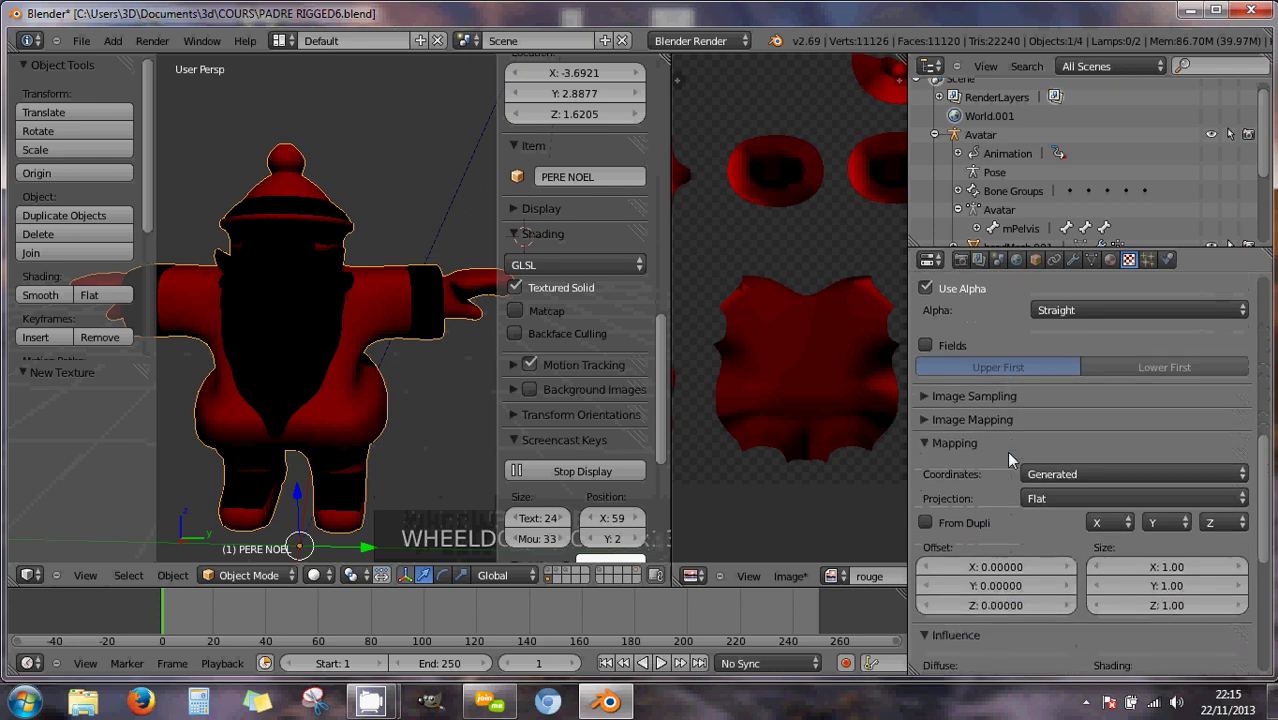
click(1080, 474)
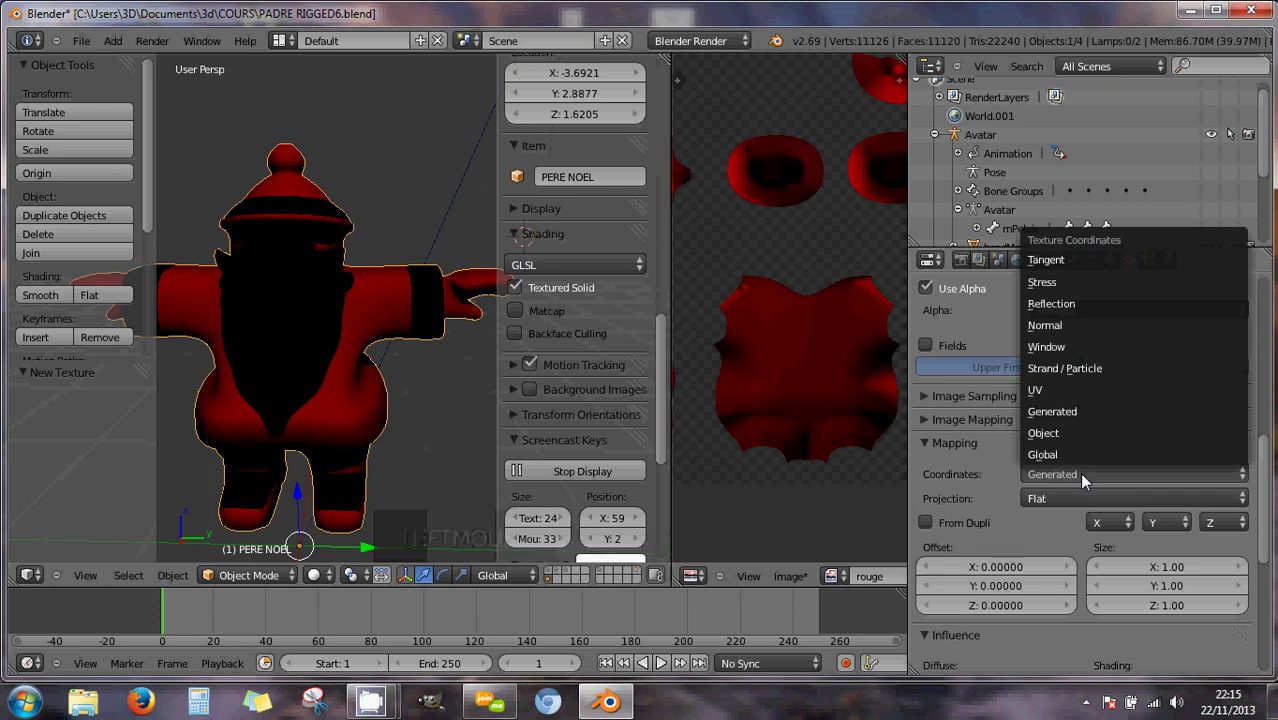
click(1071, 325)
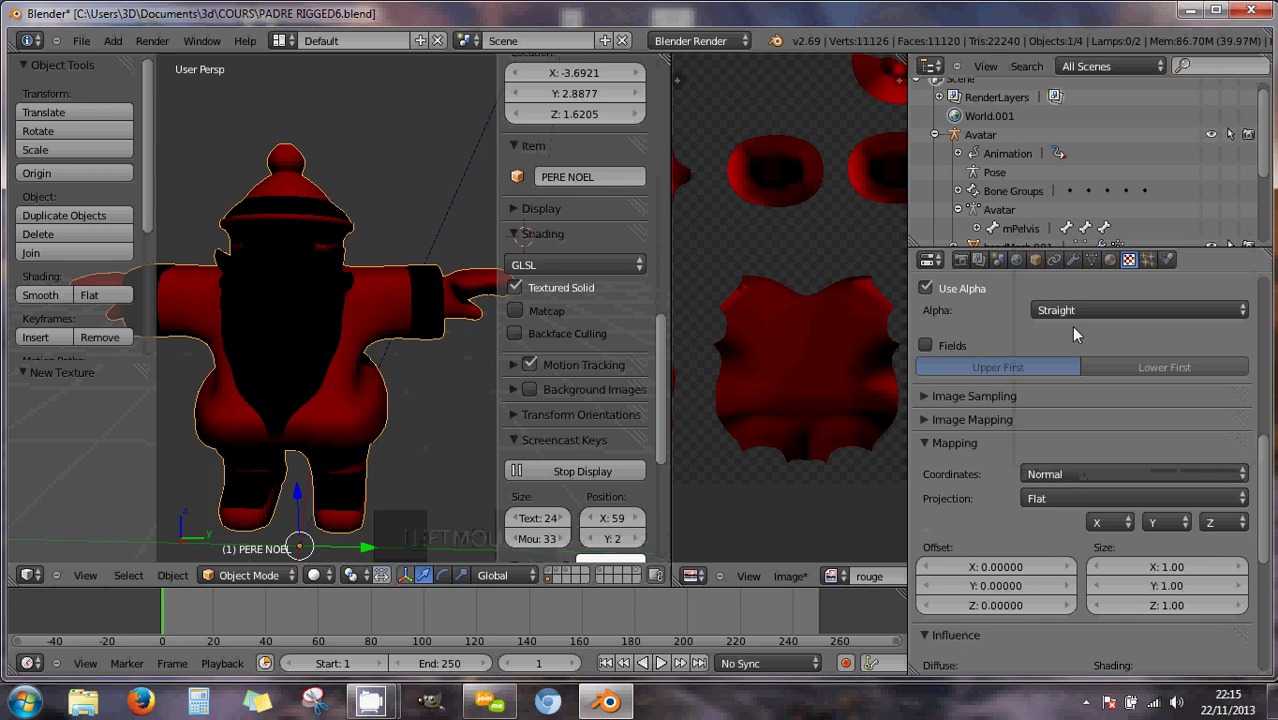
click(930, 420)
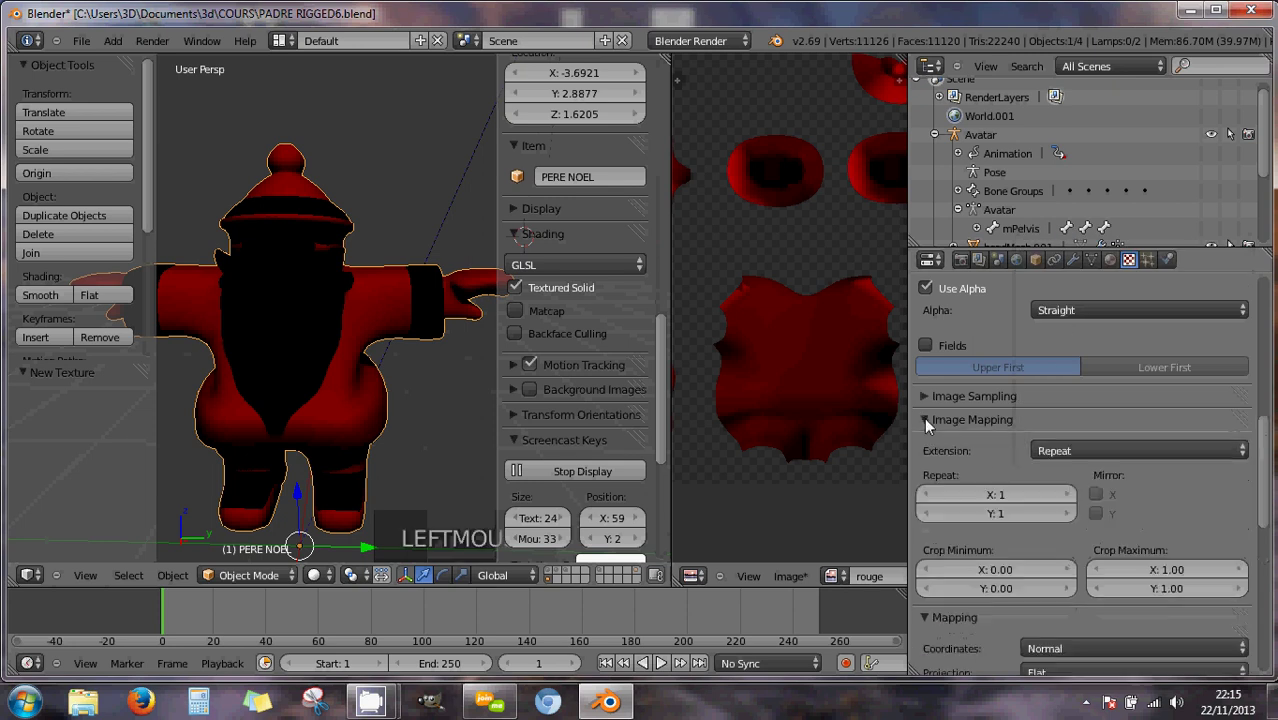
click(1052, 451)
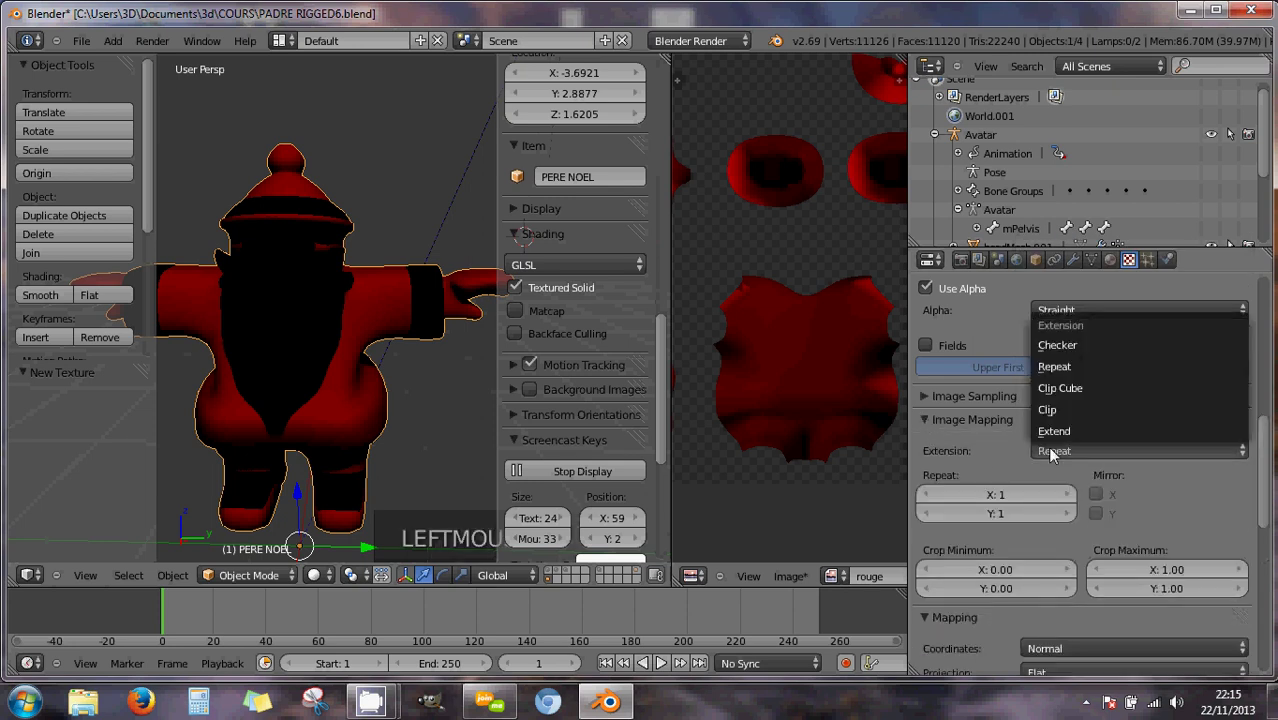
click(922, 418)
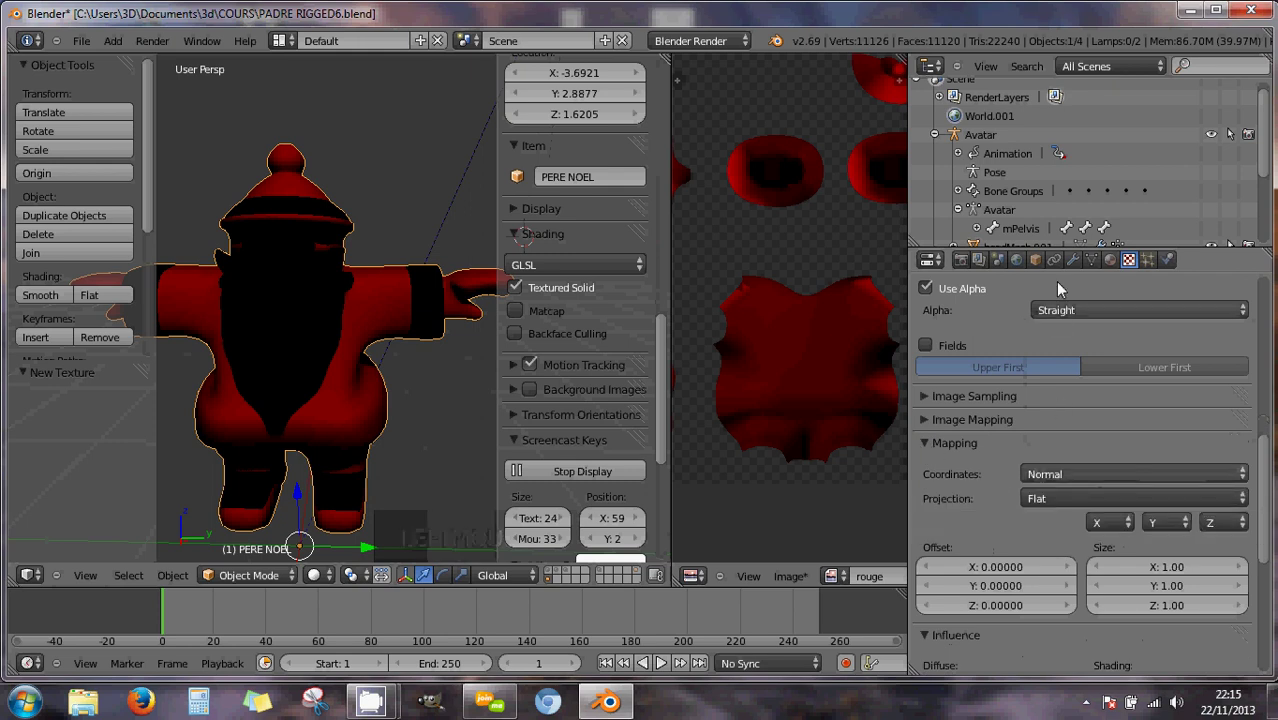
Change the rouge material's diffuse colour to a near-white of R 1.000, G 0.955, B 0.961.
scroll(1106, 280, up, 3)
click(1110, 261)
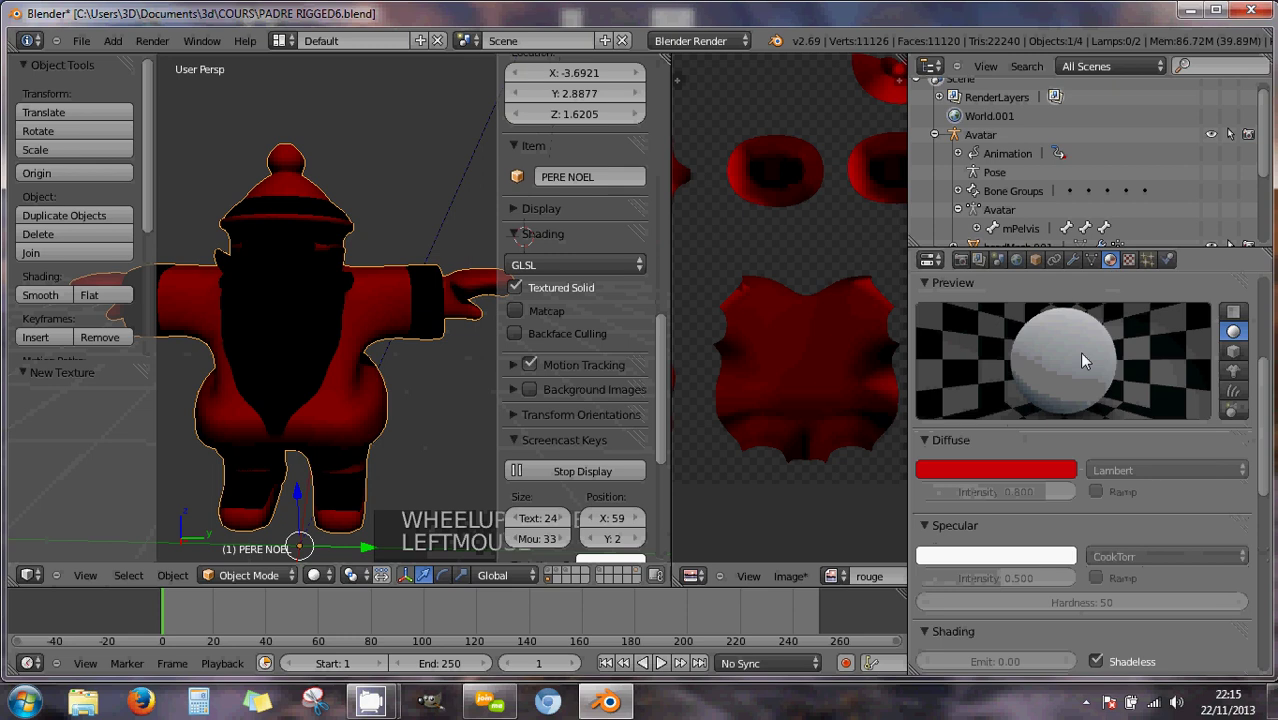
click(1020, 469)
drag(1012, 345, 998, 280)
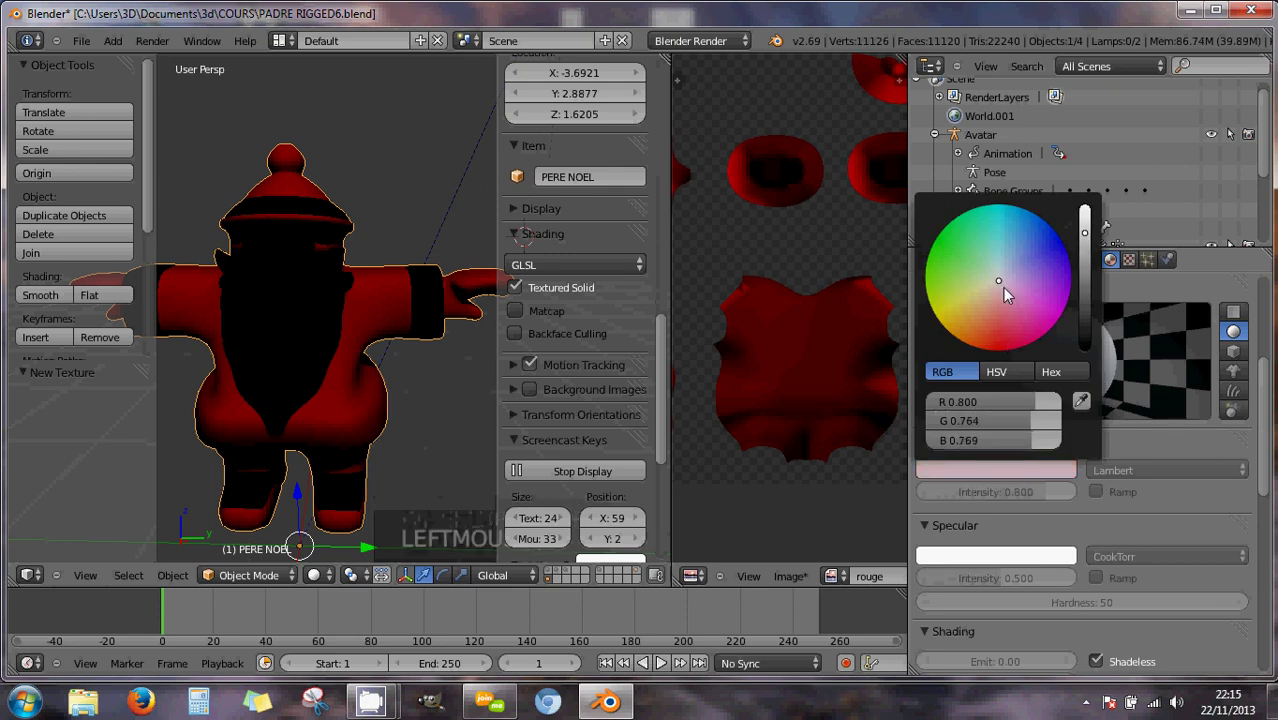
drag(1085, 236, 1085, 212)
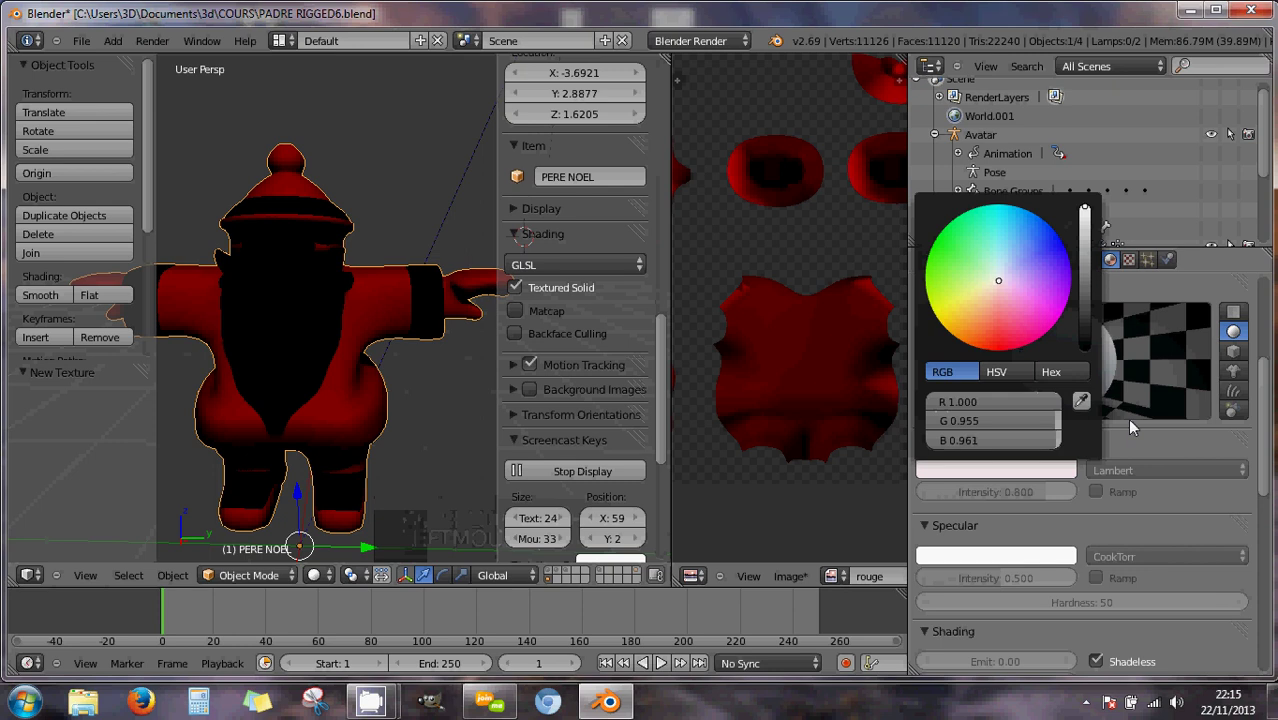
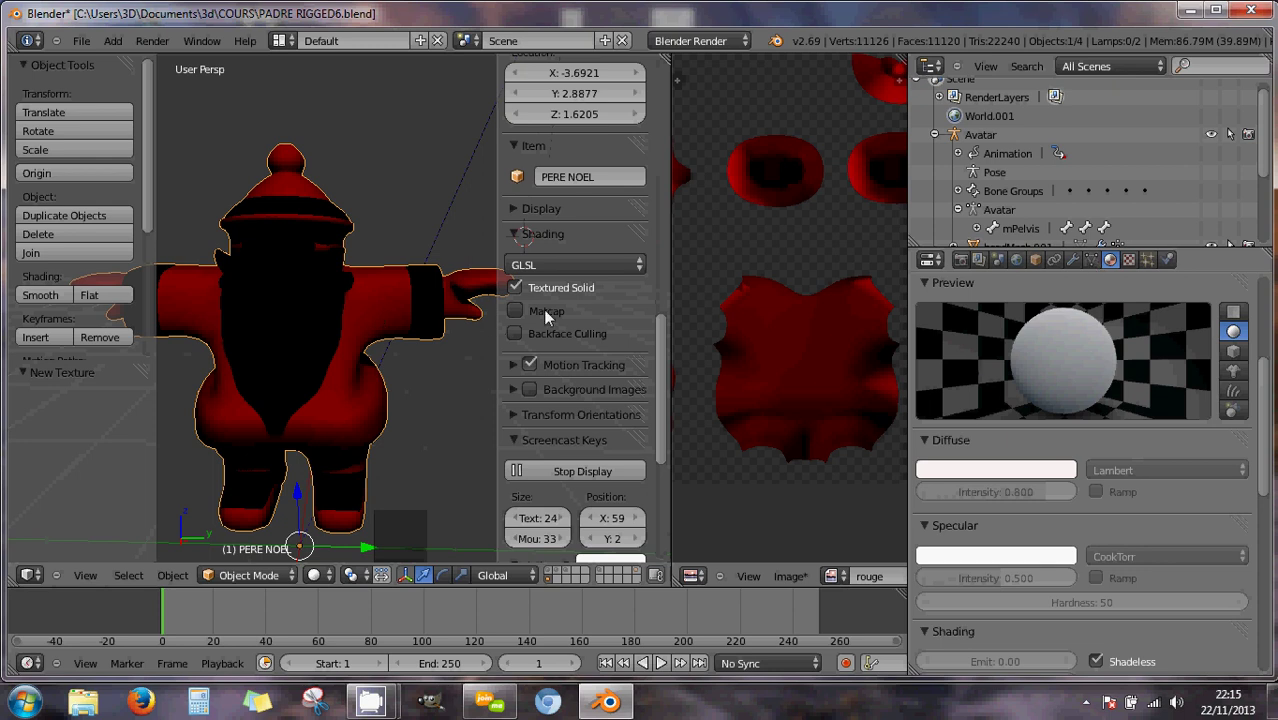
Bake the PERE NOEL character's textures in Full Render mode and look the model over in the 3D view.
click(960, 260)
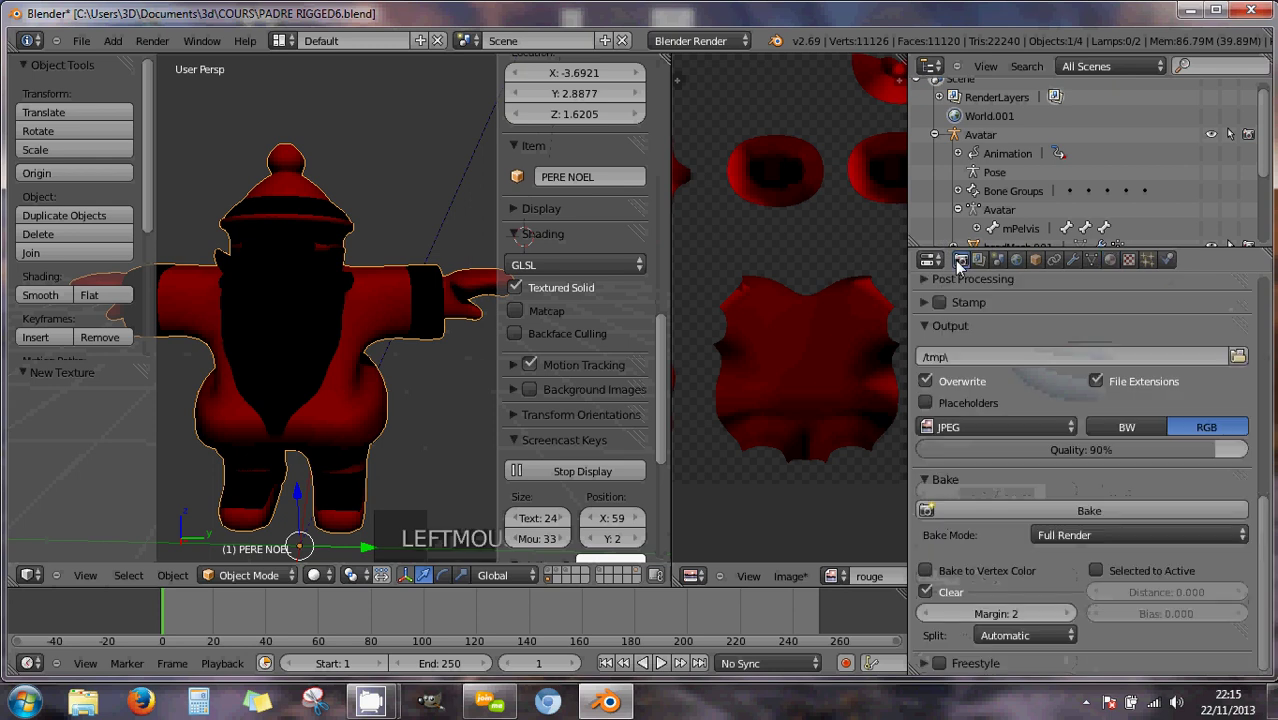
scroll(986, 464, down, 3)
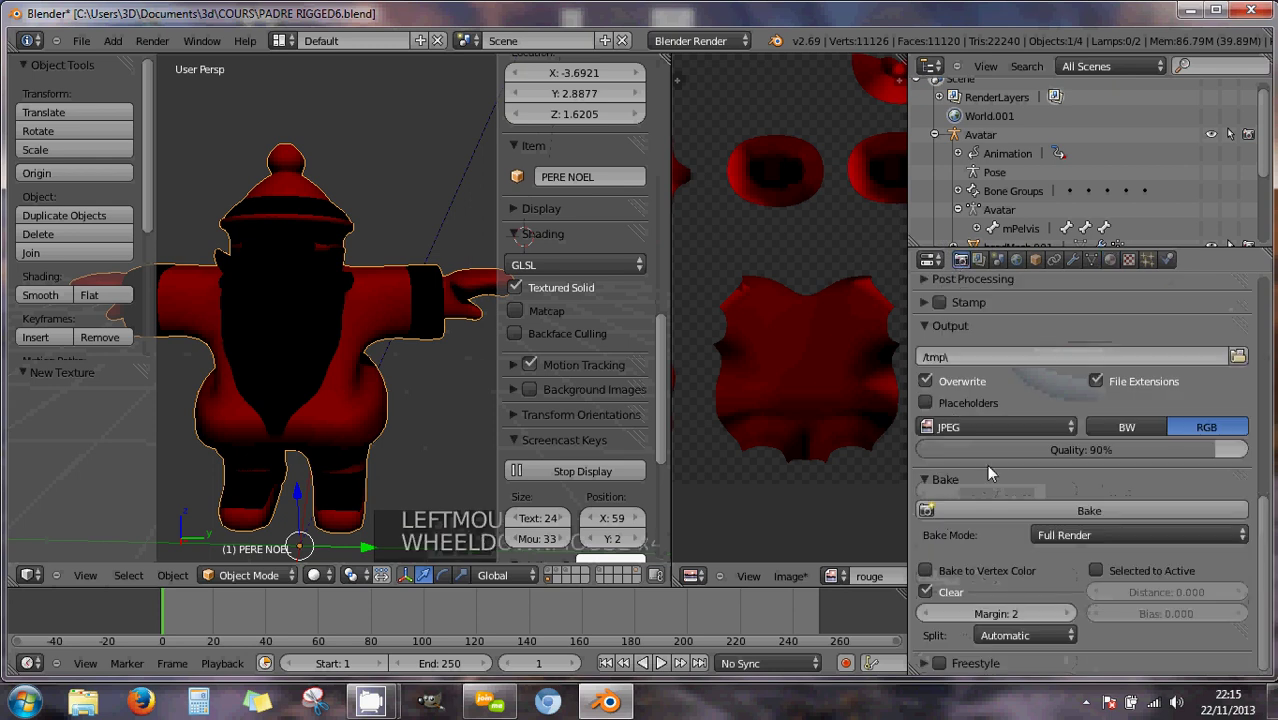
click(1099, 511)
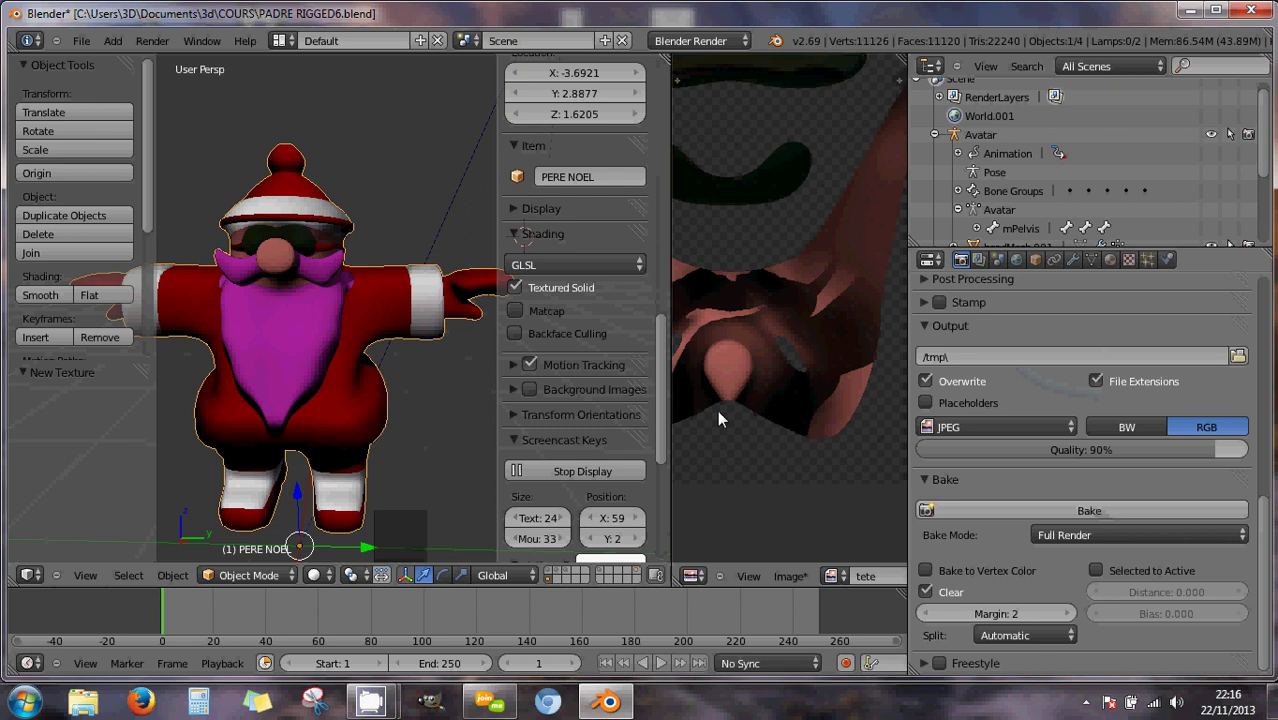
middle_drag(417, 370, 370, 362)
scroll(384, 374, up, 5)
scroll(382, 369, down, 5)
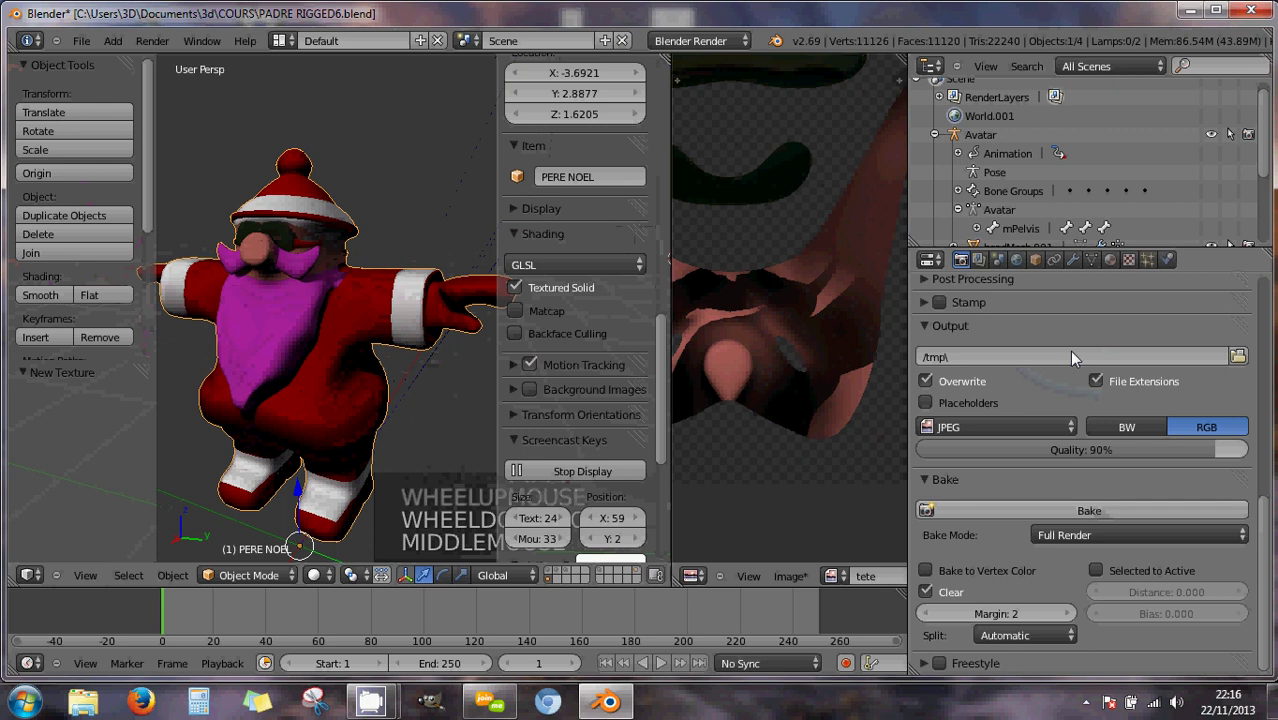
Render the current frame and inspect the matcap shading on the Santa character up close.
click(1110, 260)
scroll(1102, 438, up, 5)
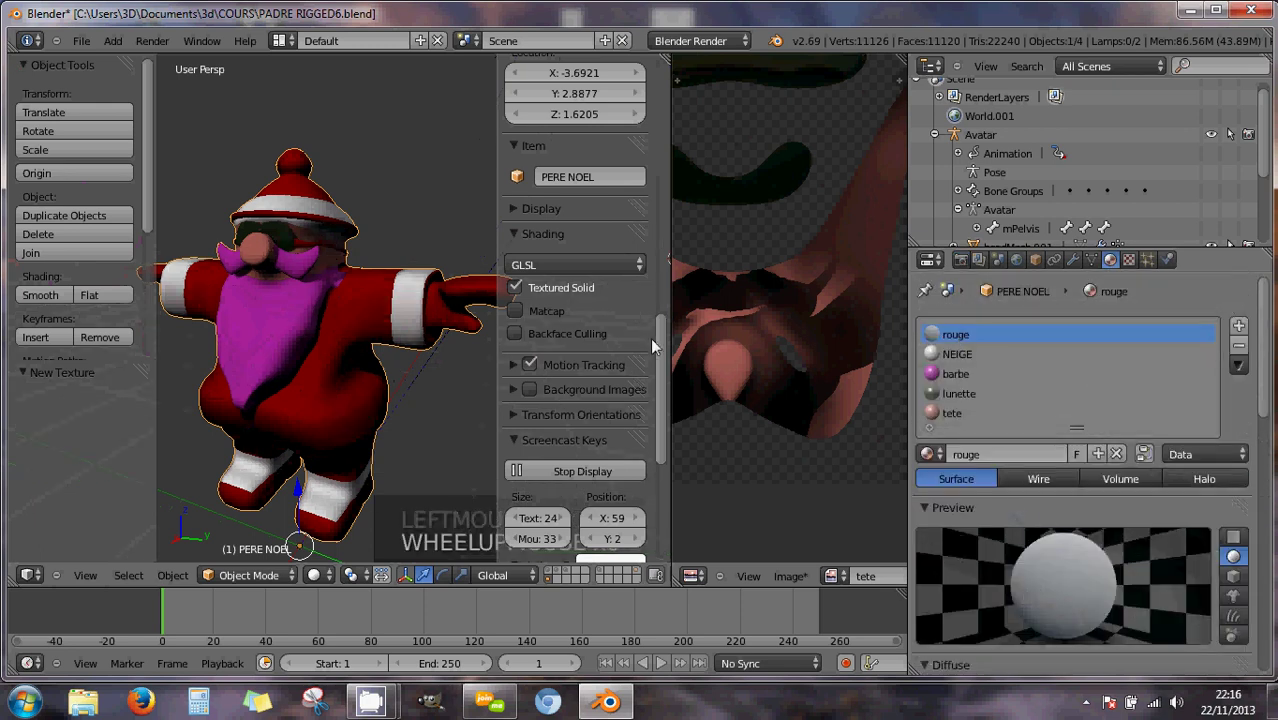
key(F12)
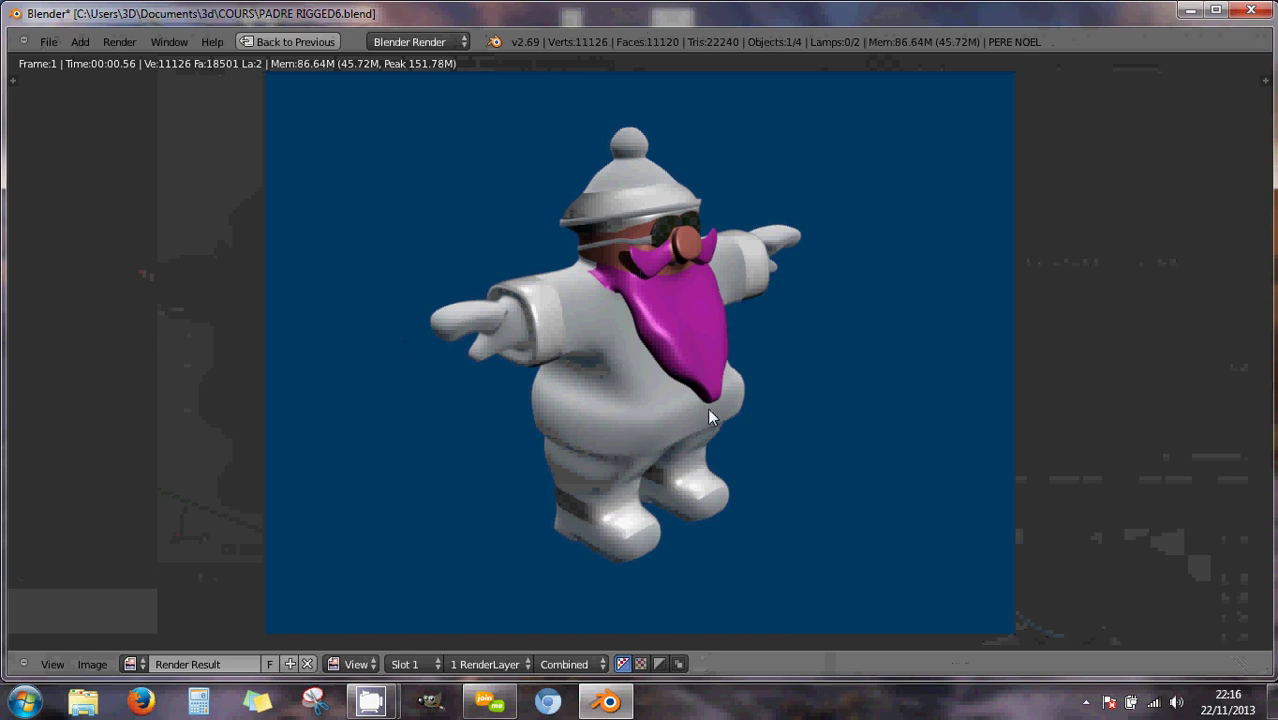
mouse_move(667, 412)
middle_down()
mouse_move(634, 376)
mouse_move(648, 411)
middle_up()
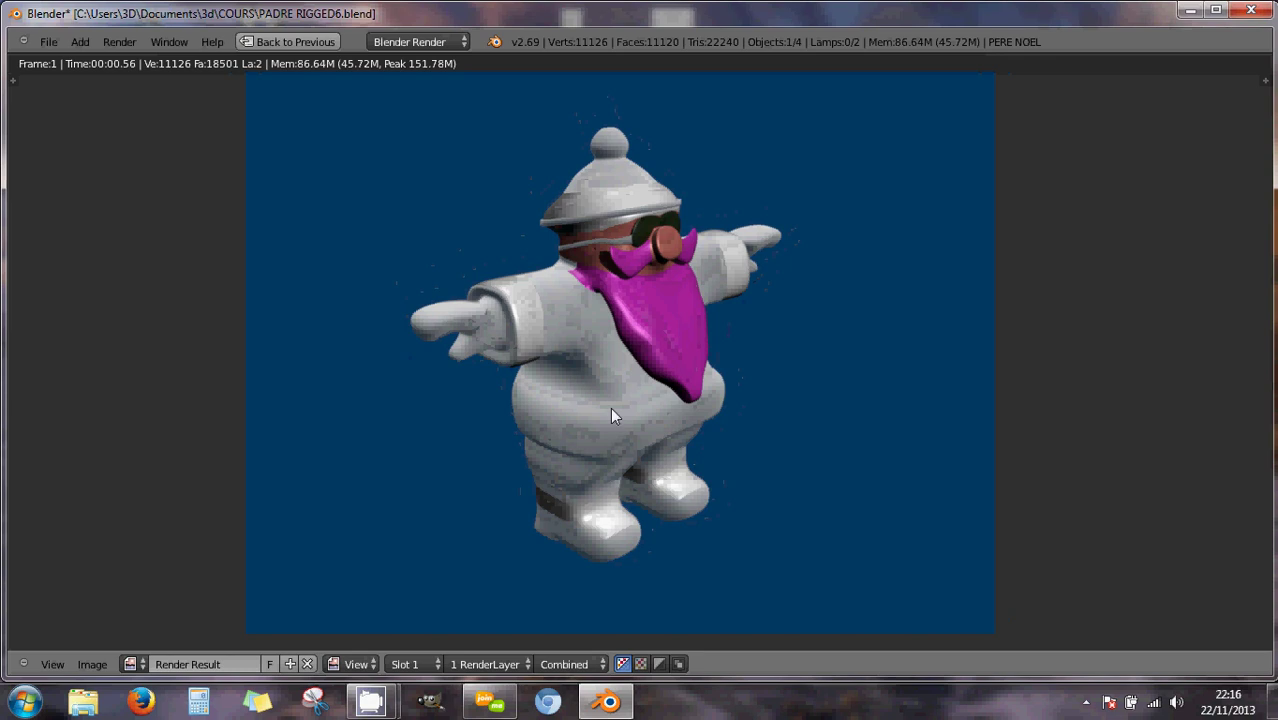
scroll(612, 409, up, 2)
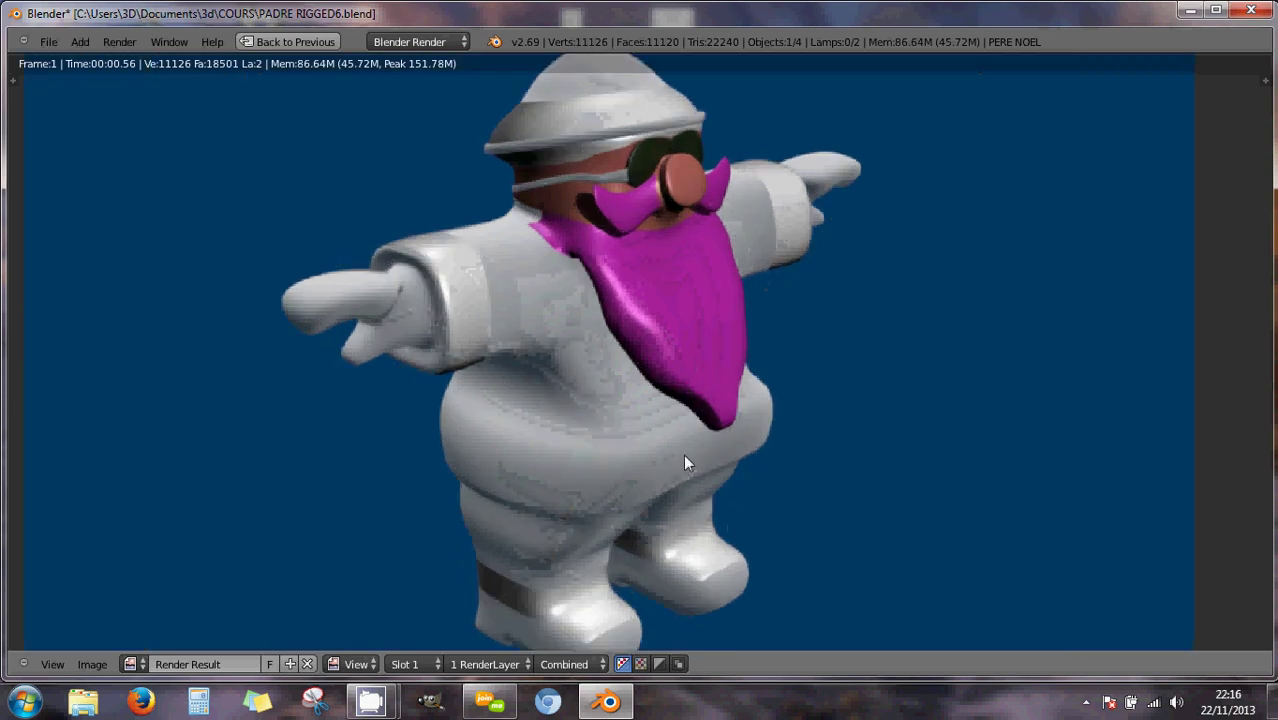
key(Escape)
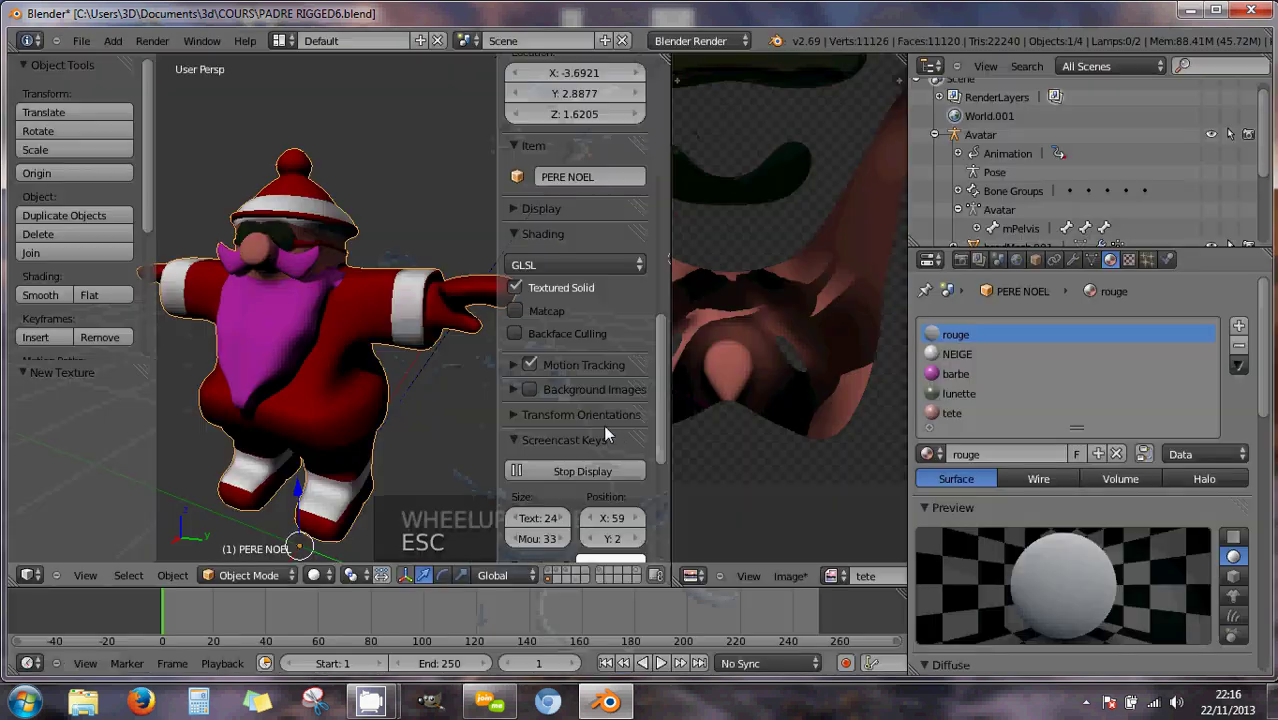
Change the rouge material's diffuse colour to a saturated bright red and test it with a render.
scroll(841, 416, down, 3)
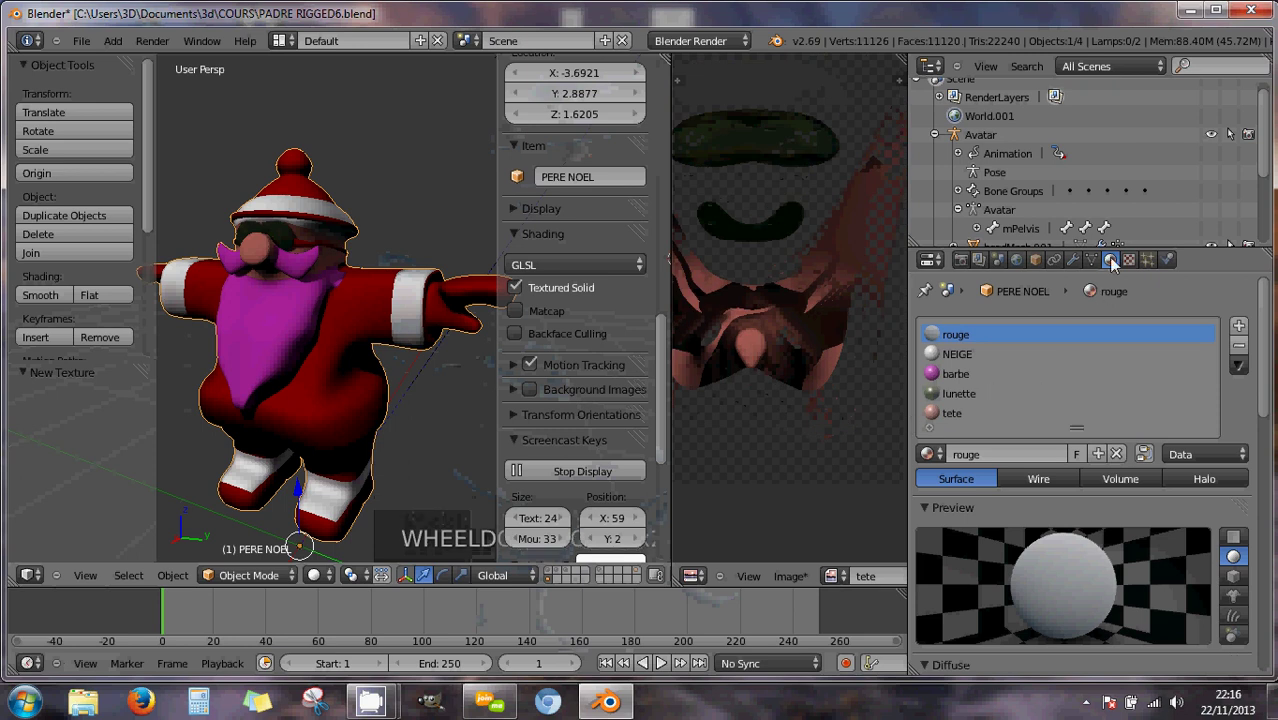
click(1050, 334)
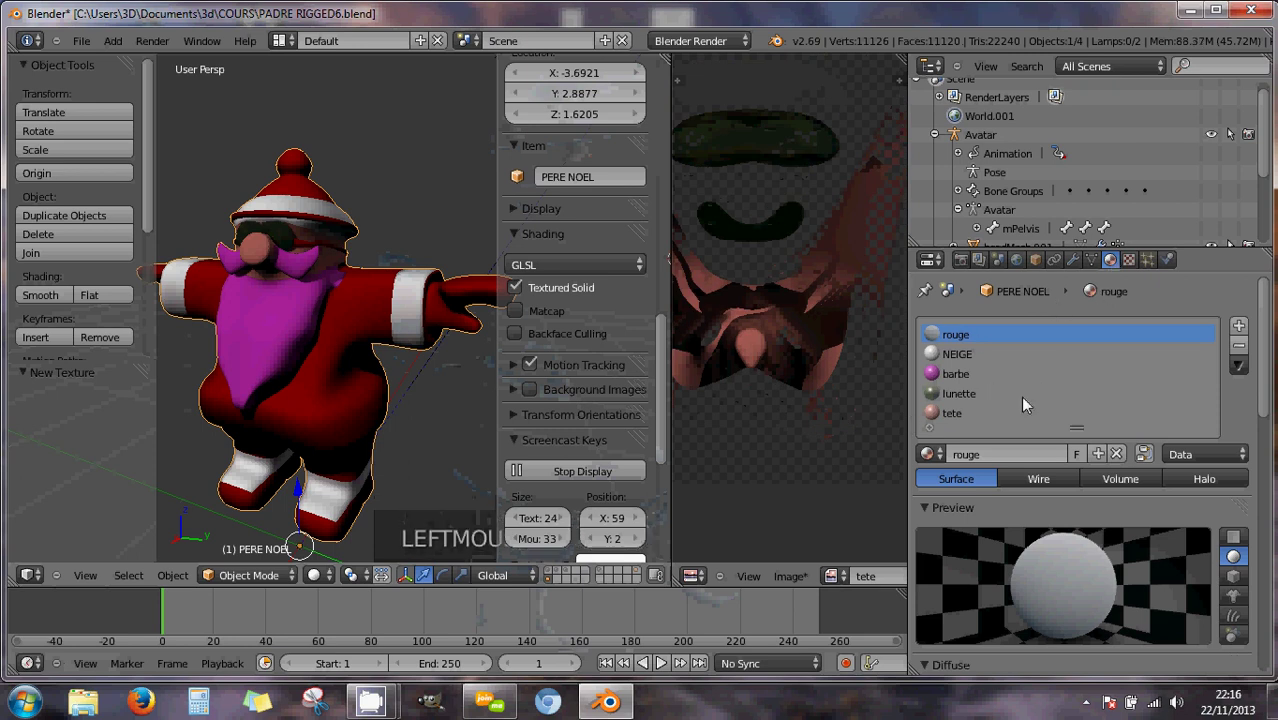
scroll(1035, 500, down, 1)
scroll(1032, 498, down, 5)
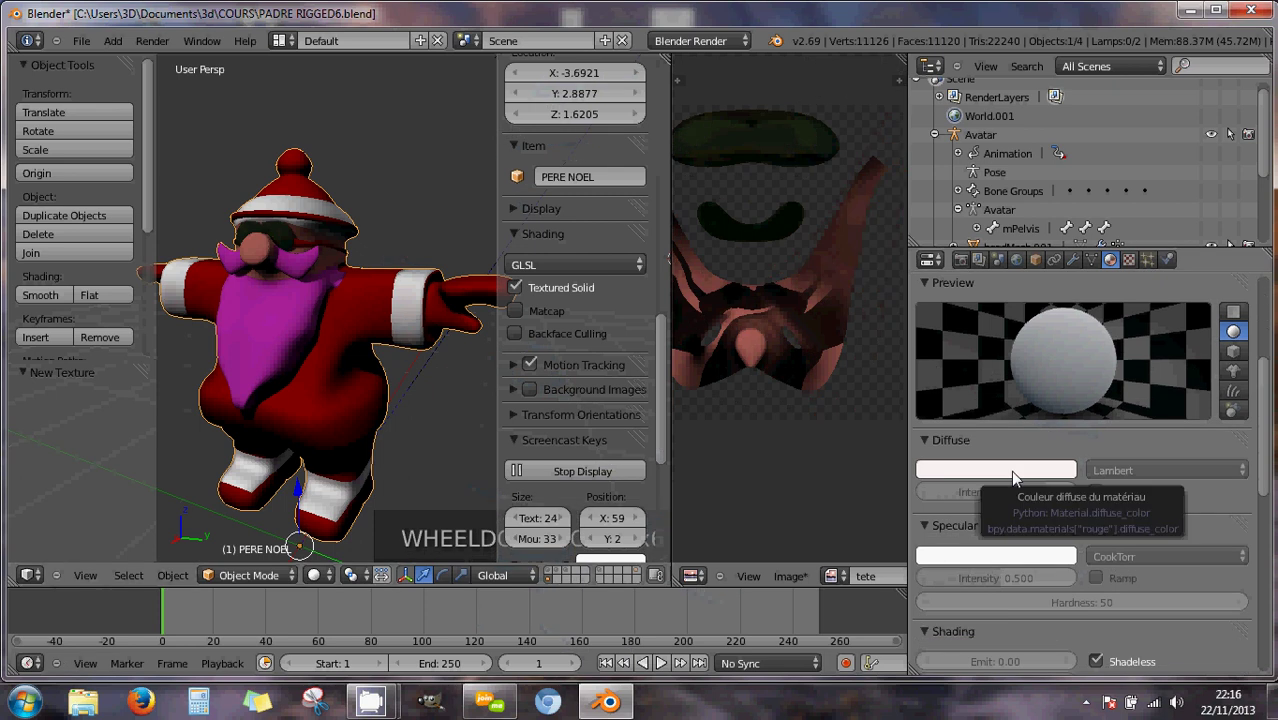
click(1010, 470)
click(1006, 324)
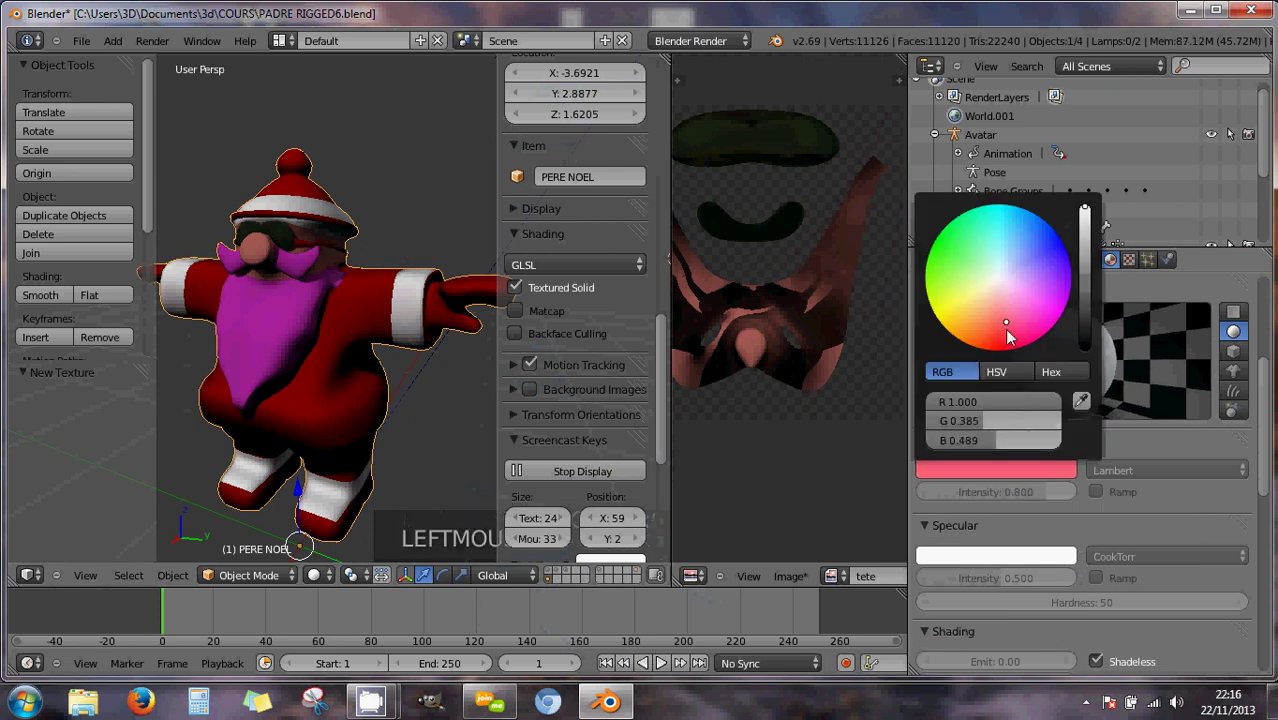
drag(1007, 333, 1003, 352)
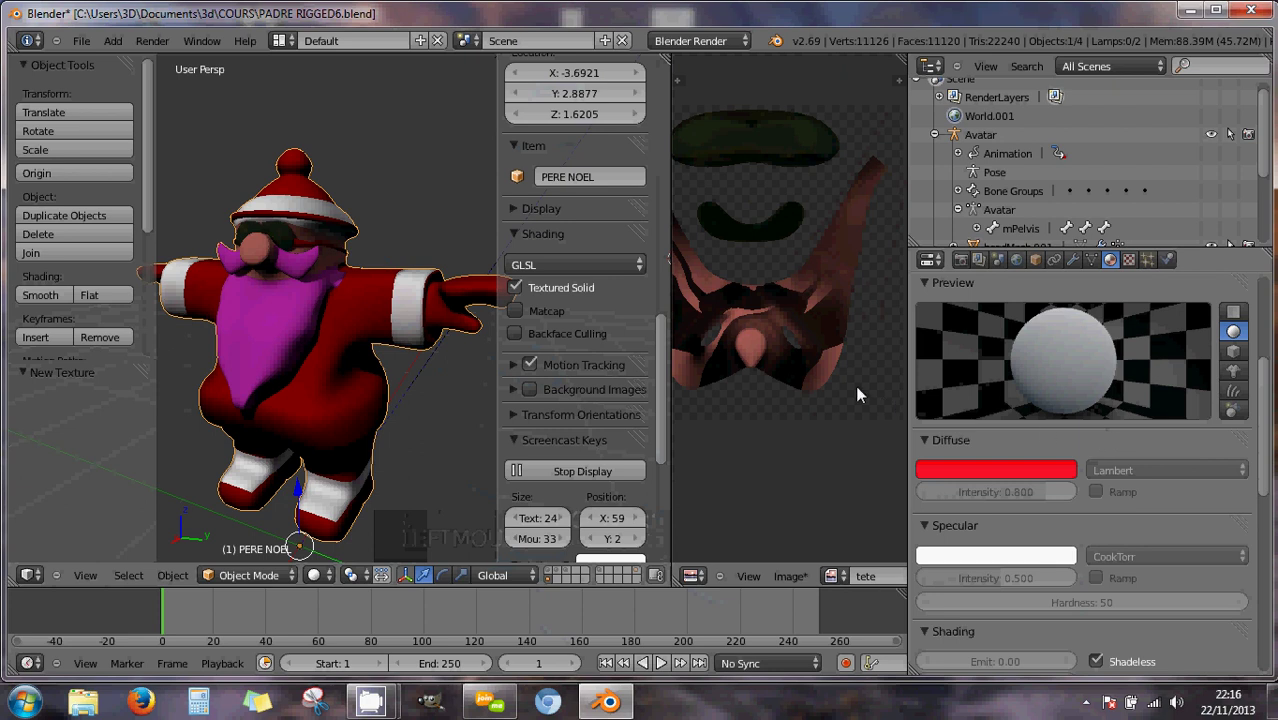
key(F12)
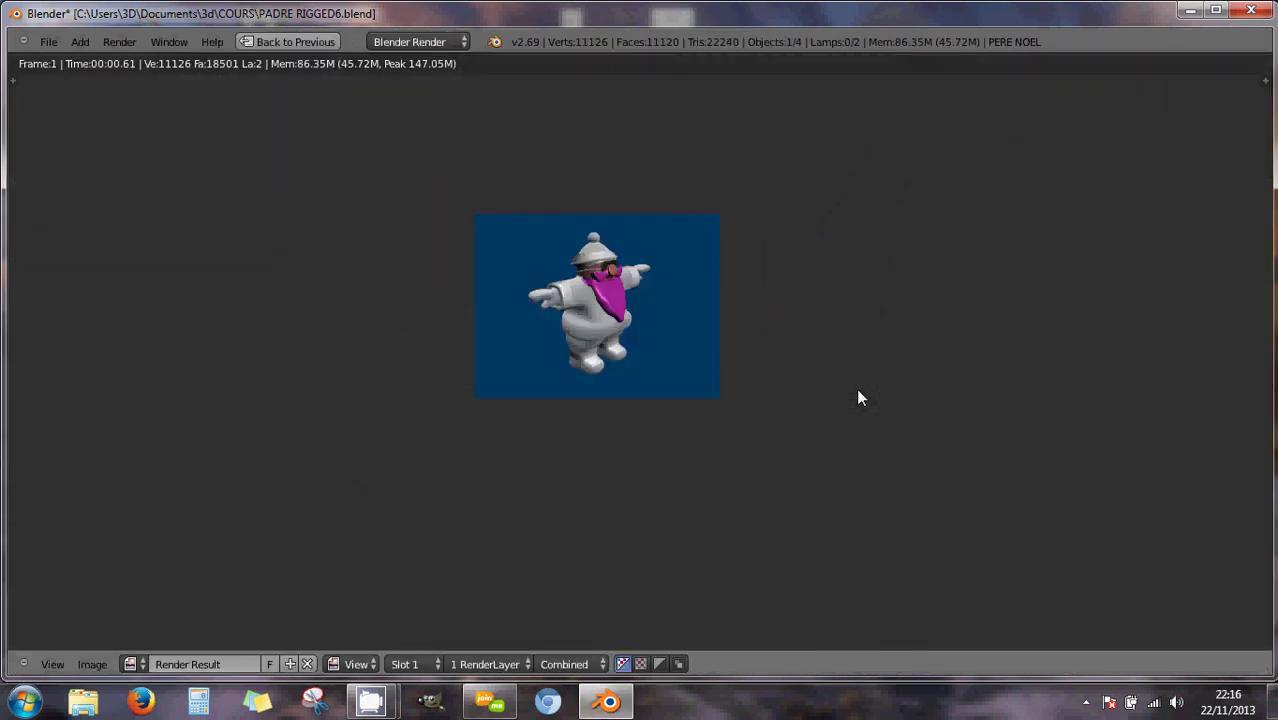
key(Escape)
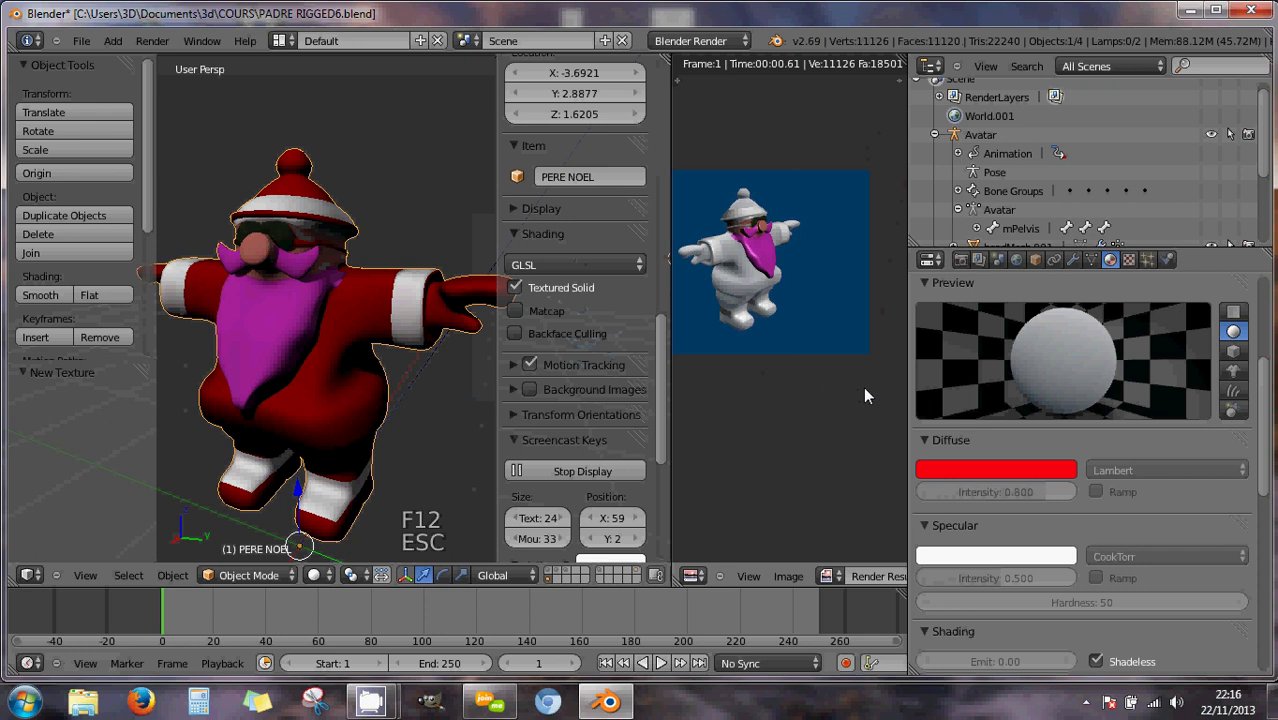
Bake the character's textures again with the rouge material's diffuse colour set to red.
click(961, 259)
scroll(1008, 455, down, 2)
click(1065, 516)
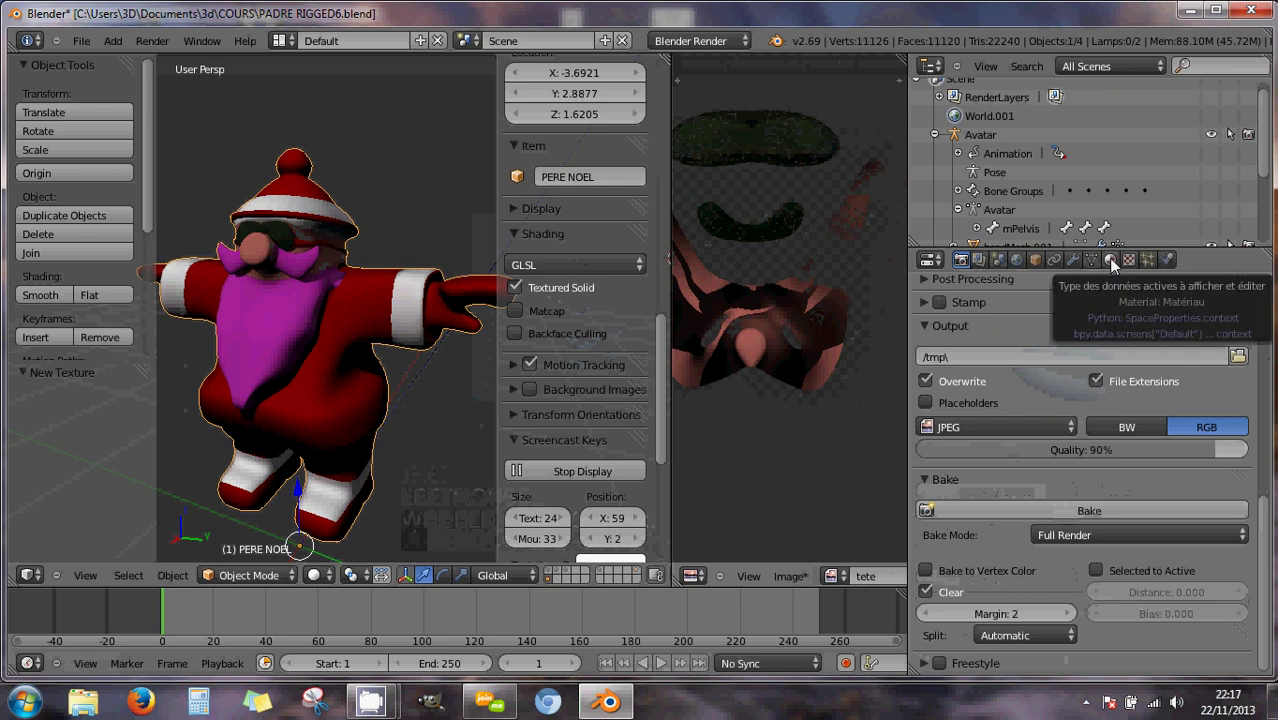
Return to the rouge material's settings and render the frame again to check the suit's colour.
click(1110, 260)
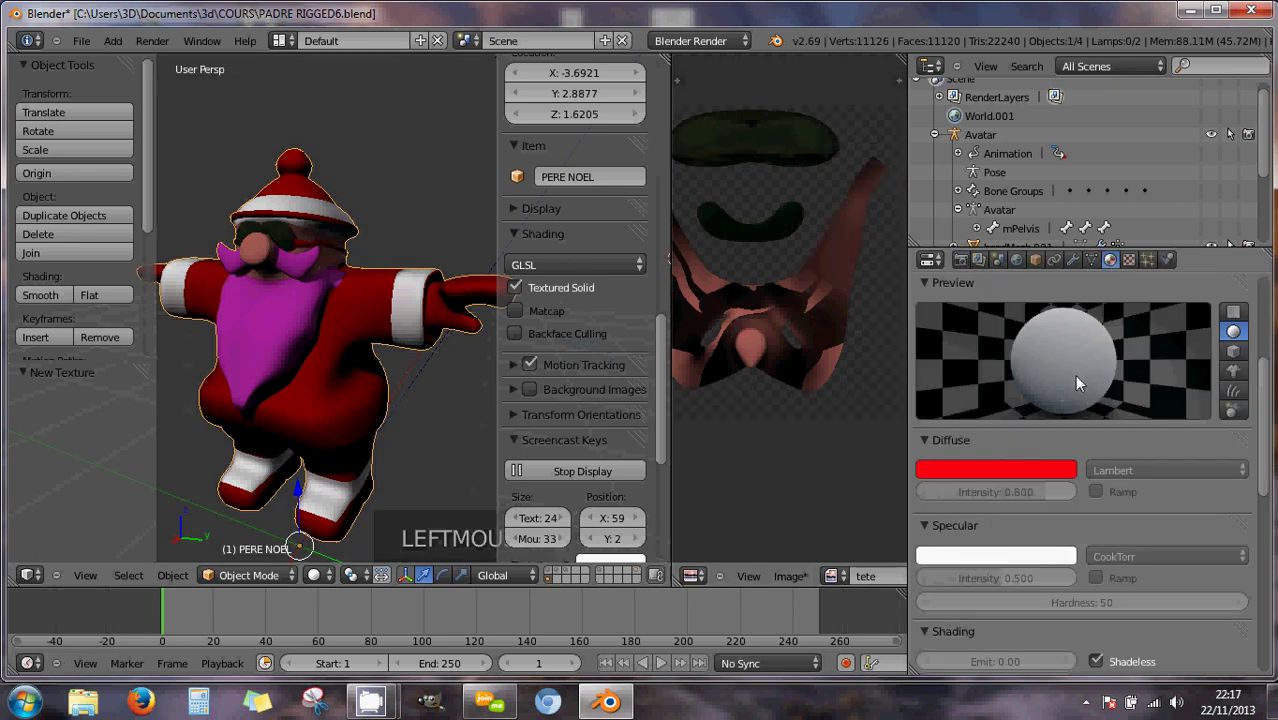
key(F12)
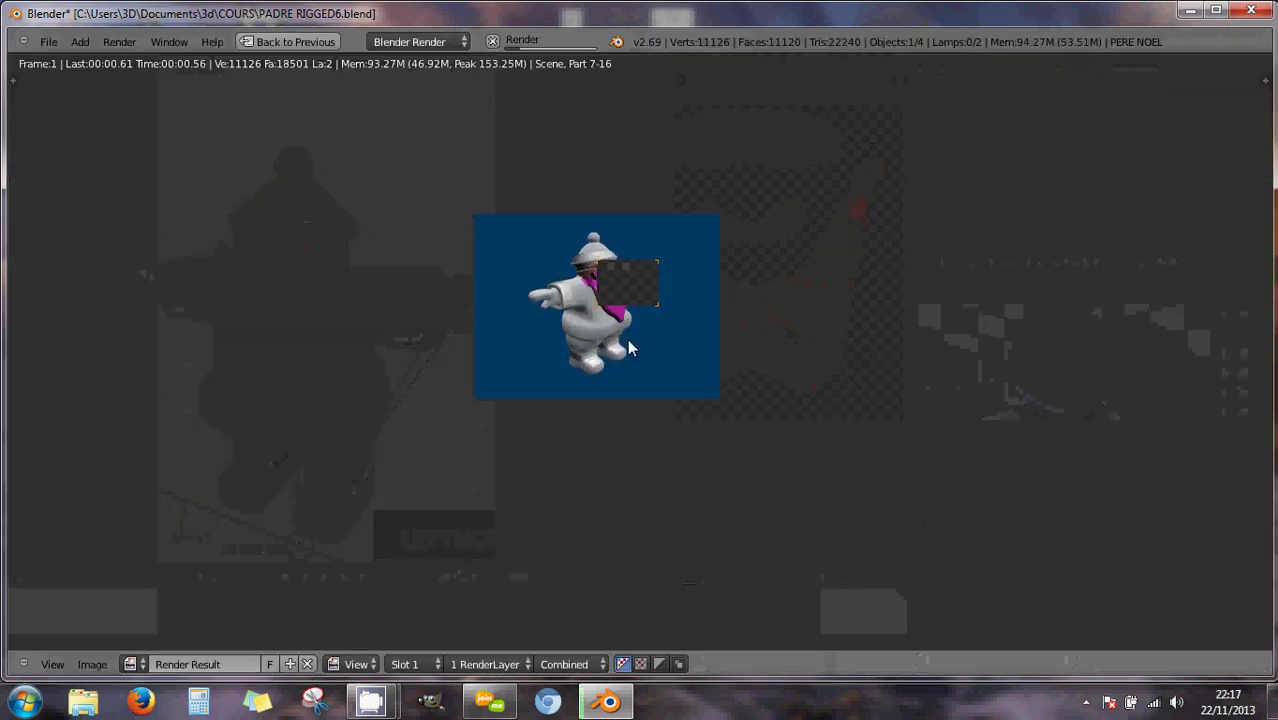
scroll(621, 309, up, 3)
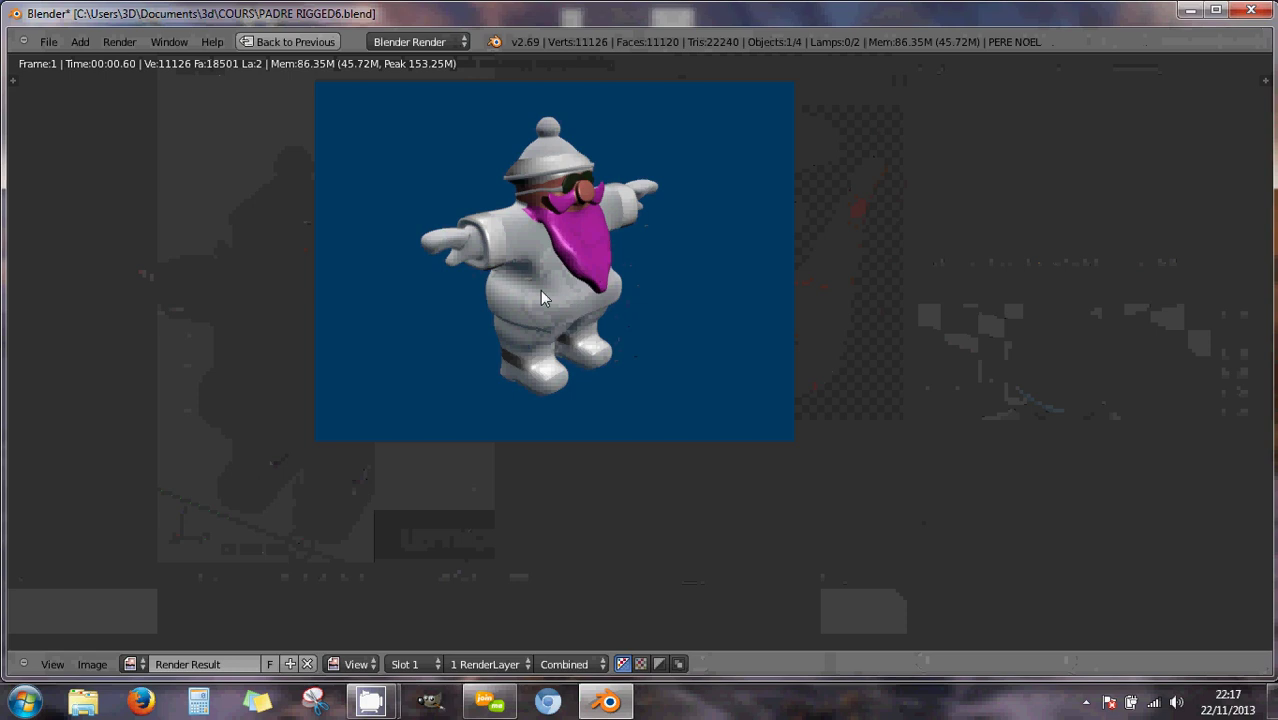
key(Escape)
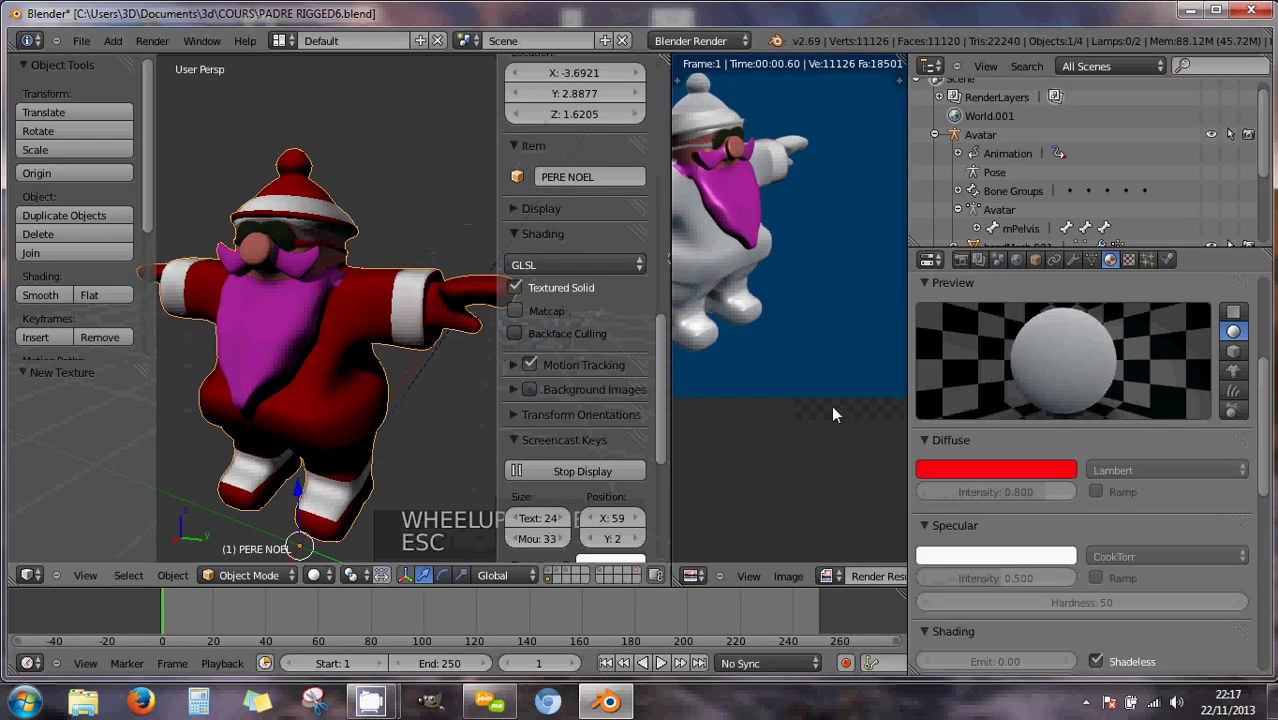
Set the rouge material's diffuse colour to a near-white of R 1.000, G 0.940, B 0.958.
click(1017, 468)
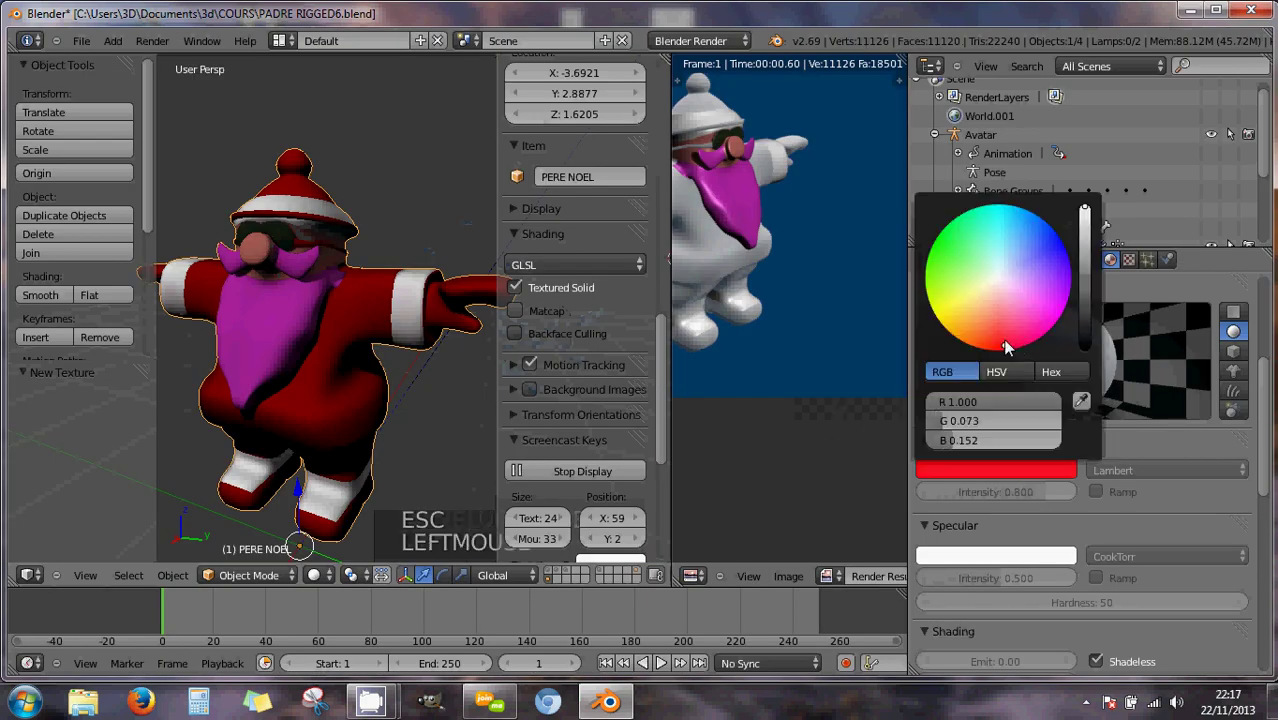
drag(1007, 346, 999, 281)
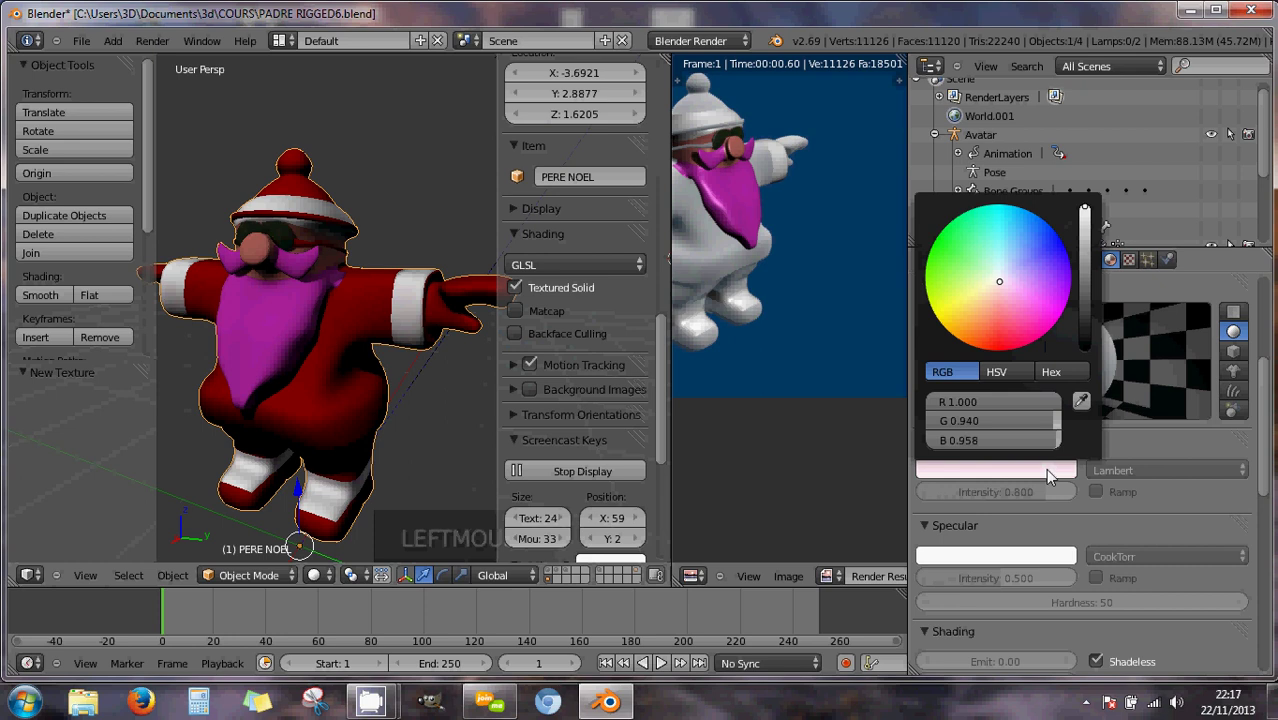
Collapse the rouge material's specular settings and look through its shading, transparency and other options.
click(1121, 522)
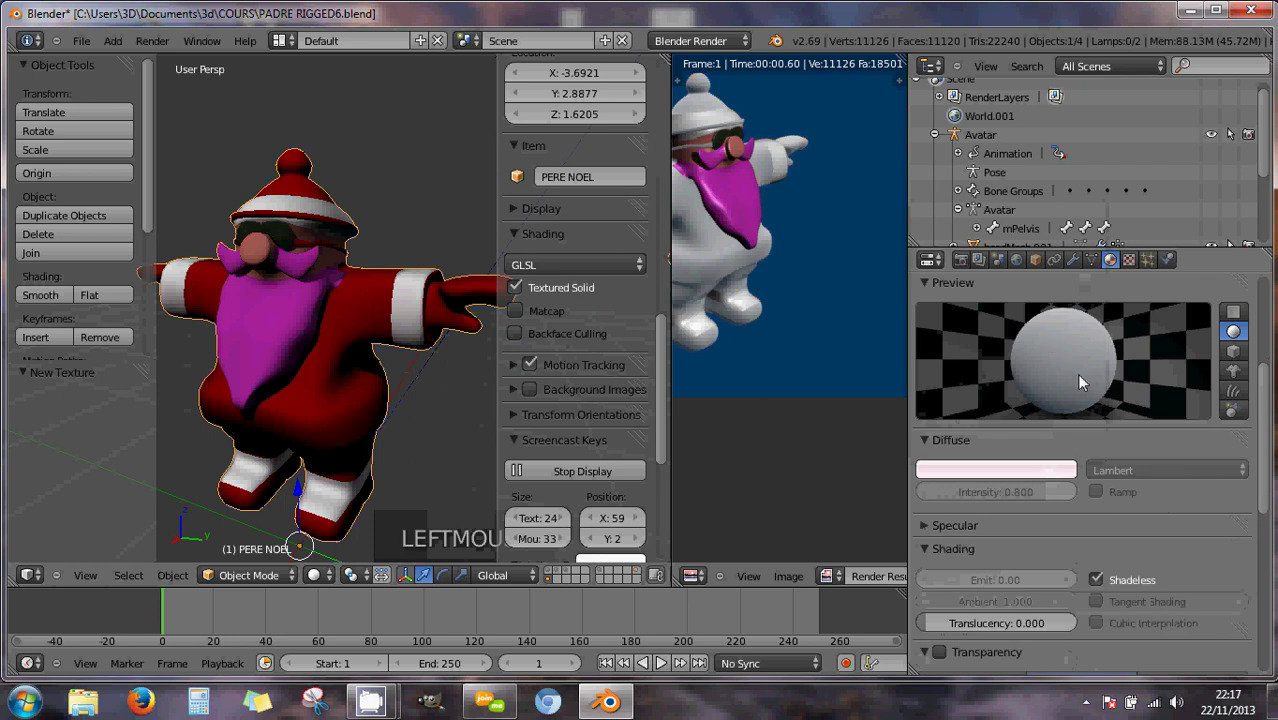
scroll(1076, 373, down, 5)
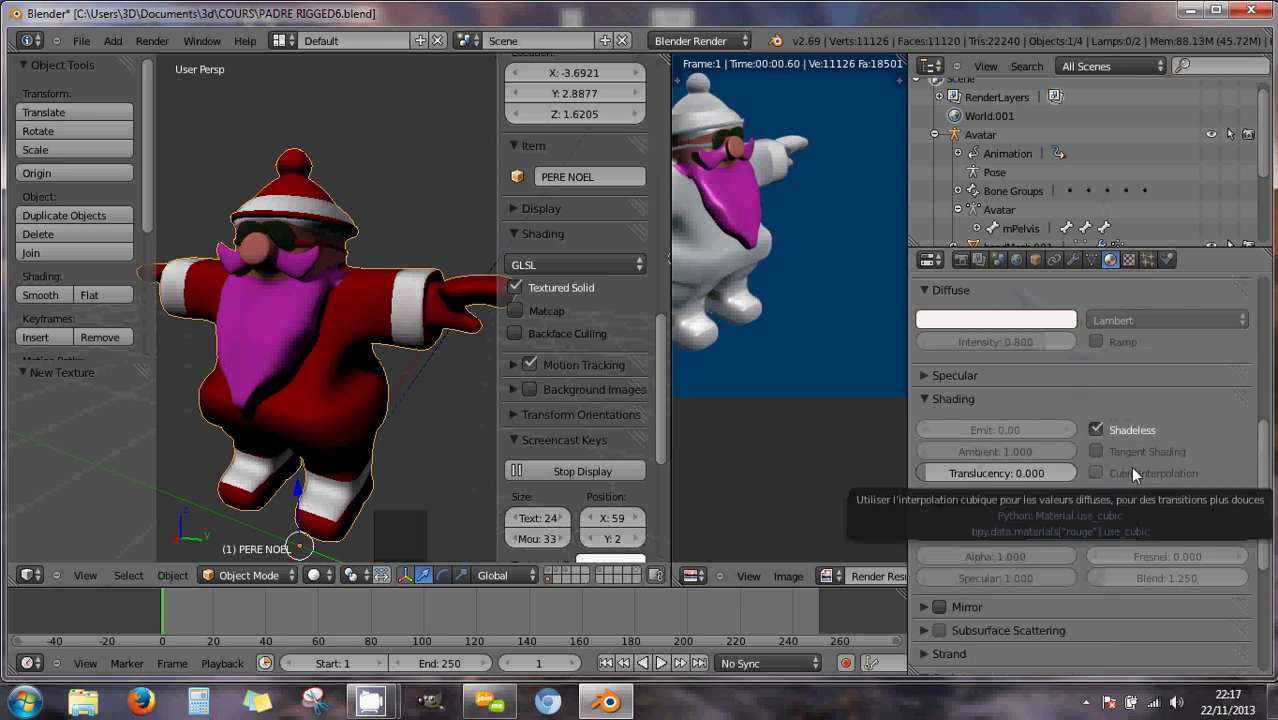
scroll(1133, 474, down, 1)
scroll(1133, 474, down, 4)
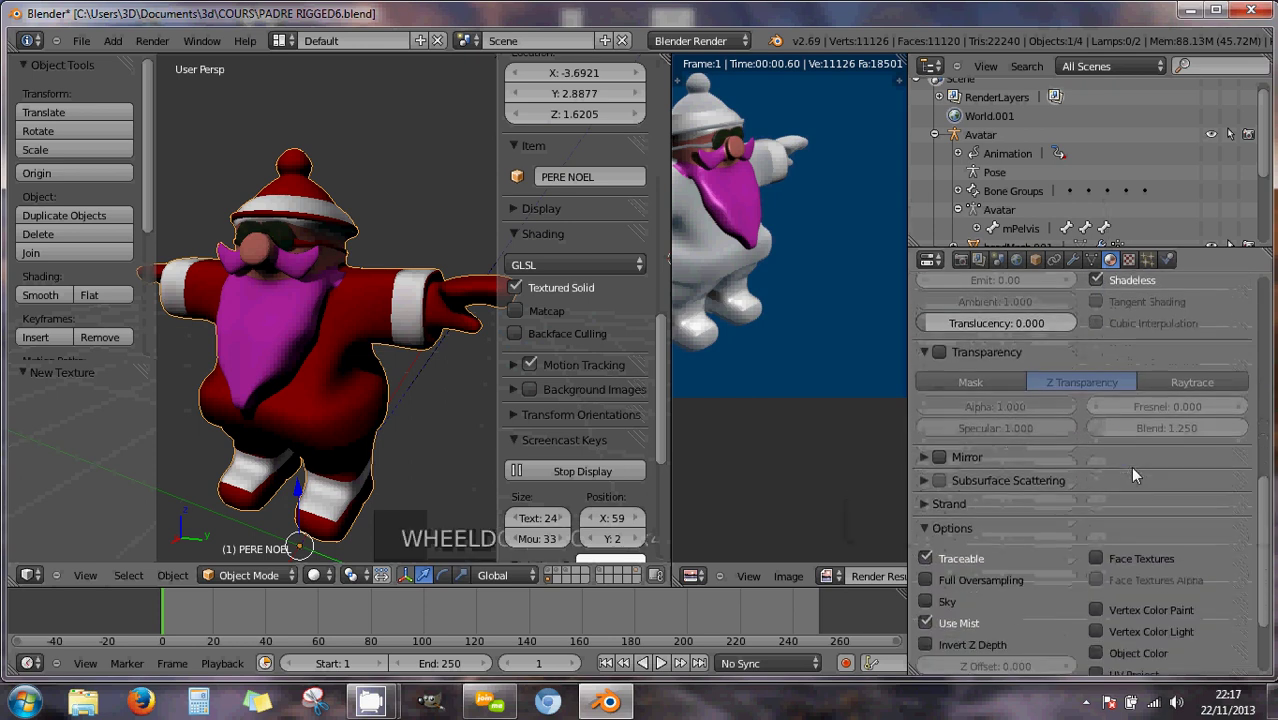
scroll(1133, 472, up, 7)
scroll(1130, 463, up, 2)
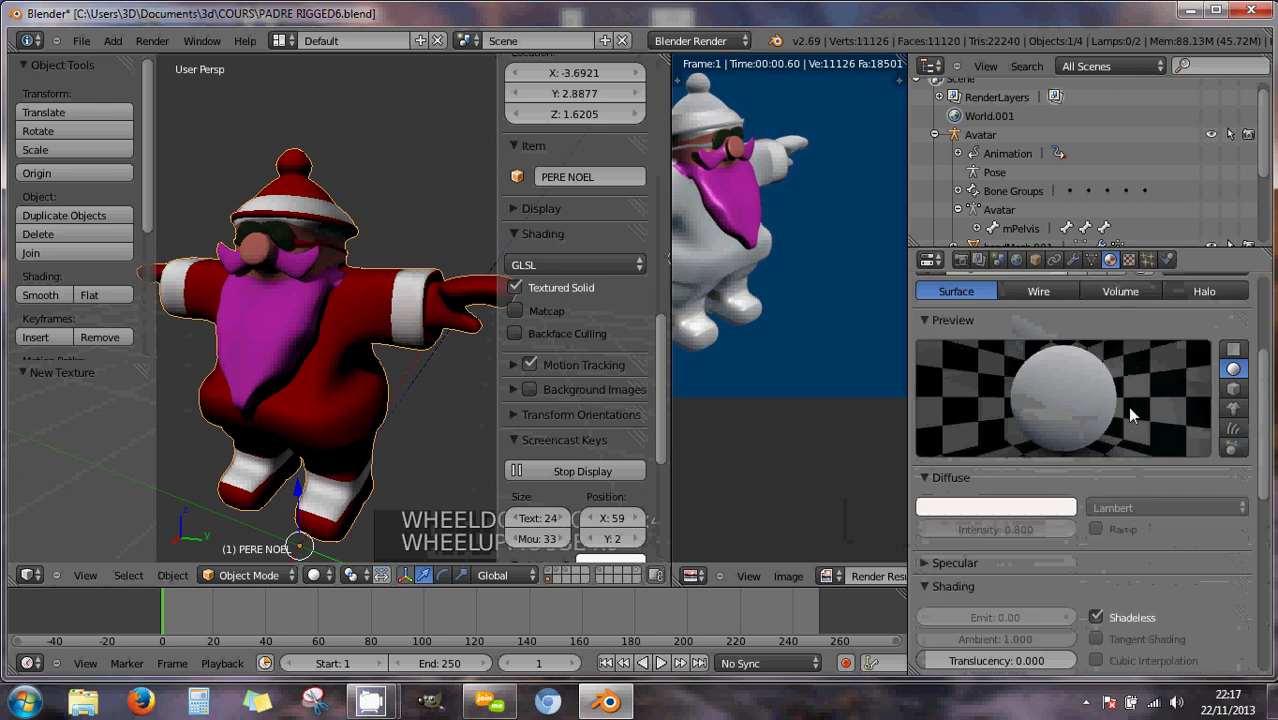
Go to the rouge material's texture settings, expand its preview and colour adjustments, and enlarge the properties area.
click(1128, 260)
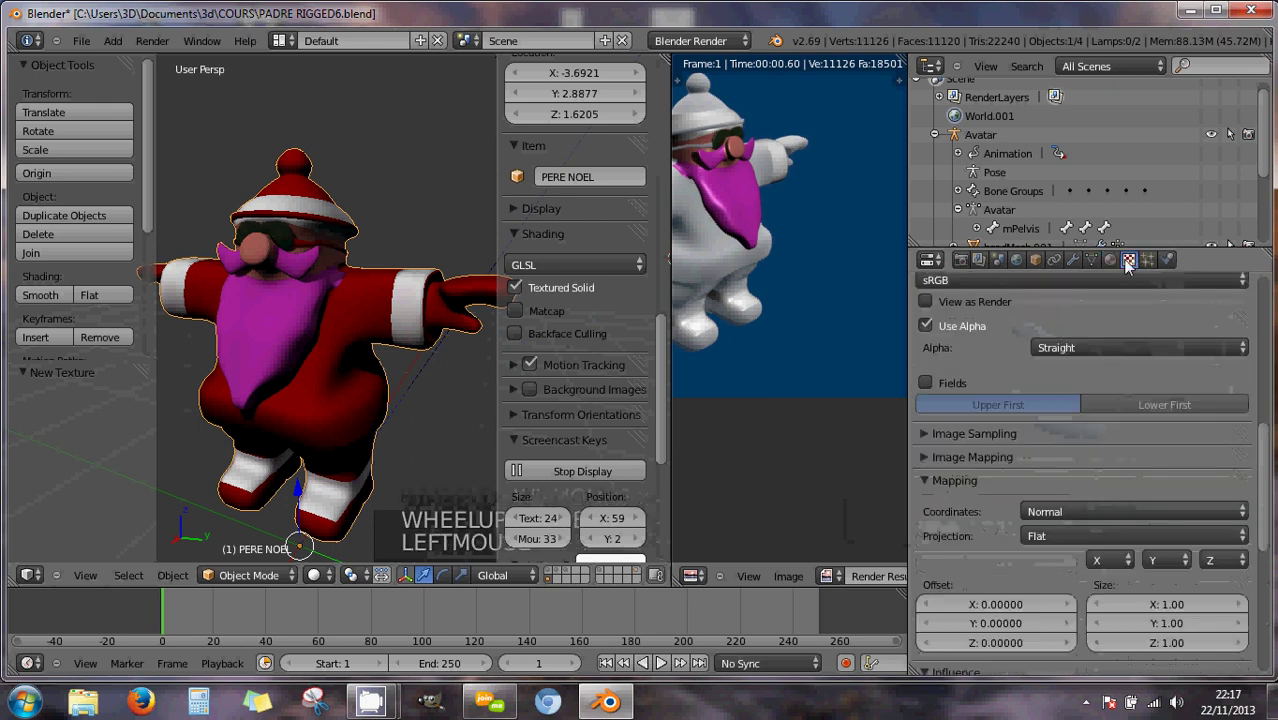
scroll(1014, 378, up, 3)
scroll(1020, 378, up, 7)
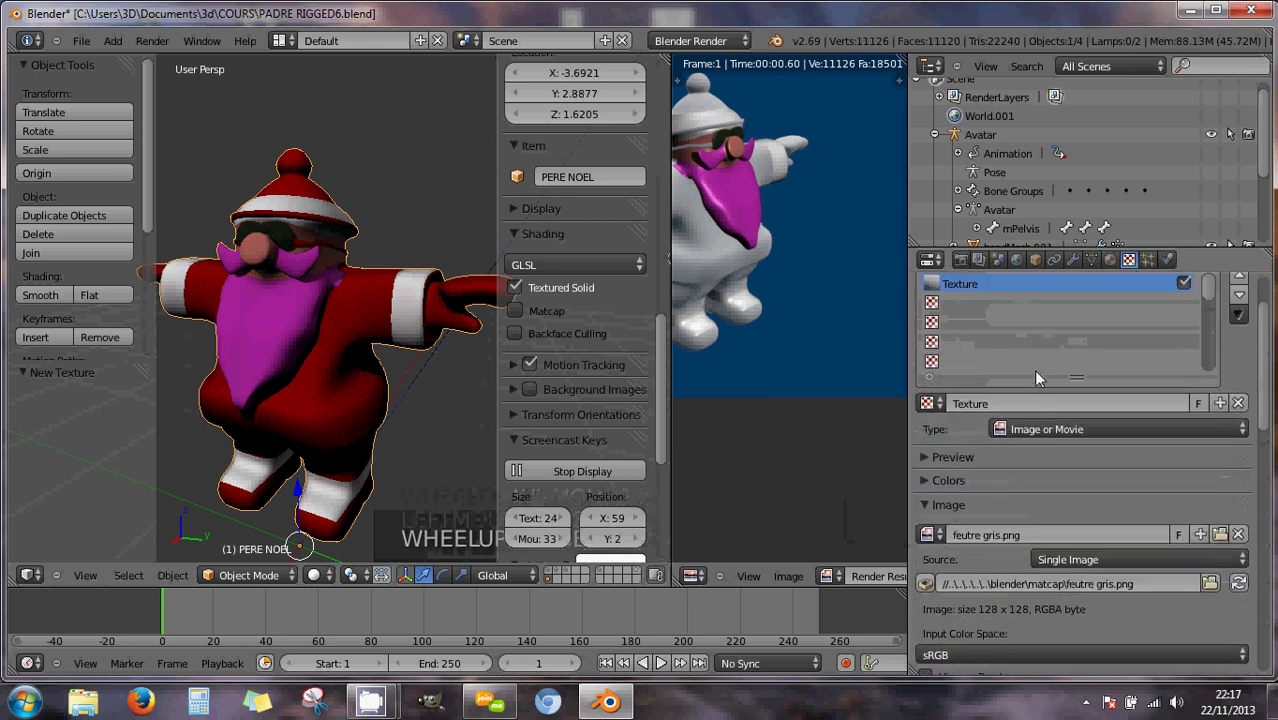
scroll(995, 408, down, 3)
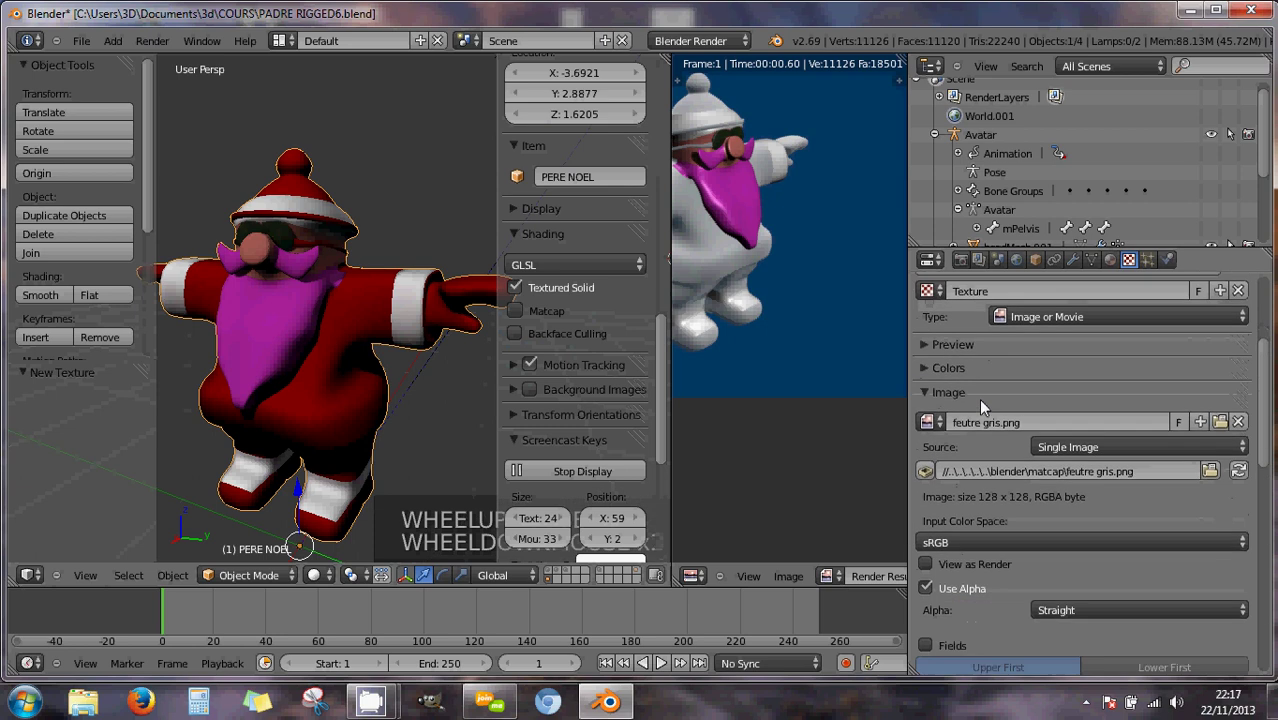
click(922, 367)
click(924, 345)
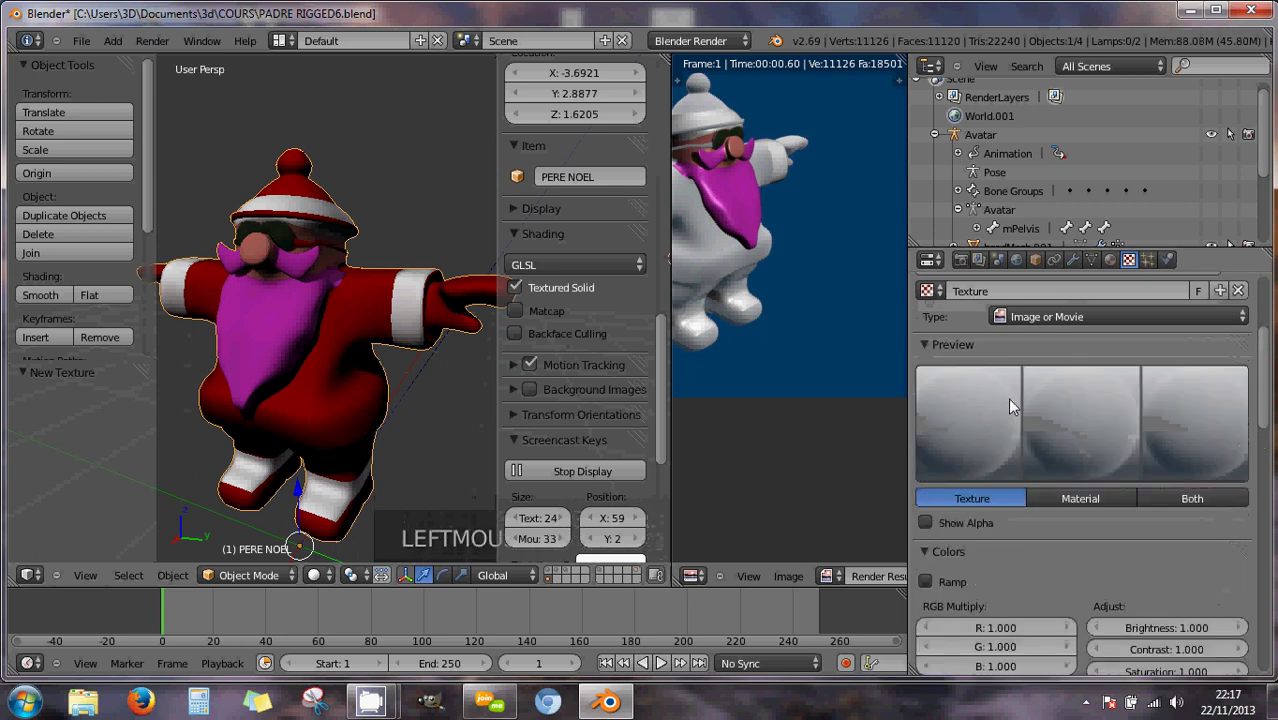
scroll(1016, 484, down, 2)
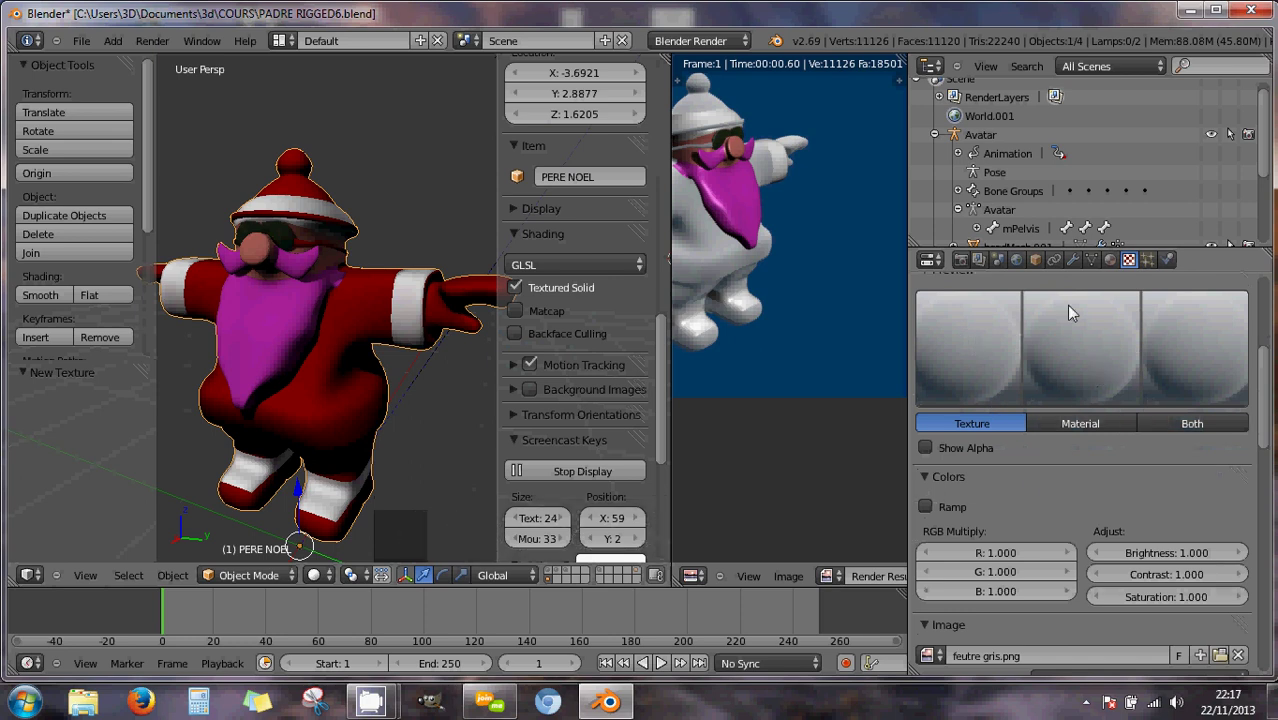
scroll(1061, 486, down, 4)
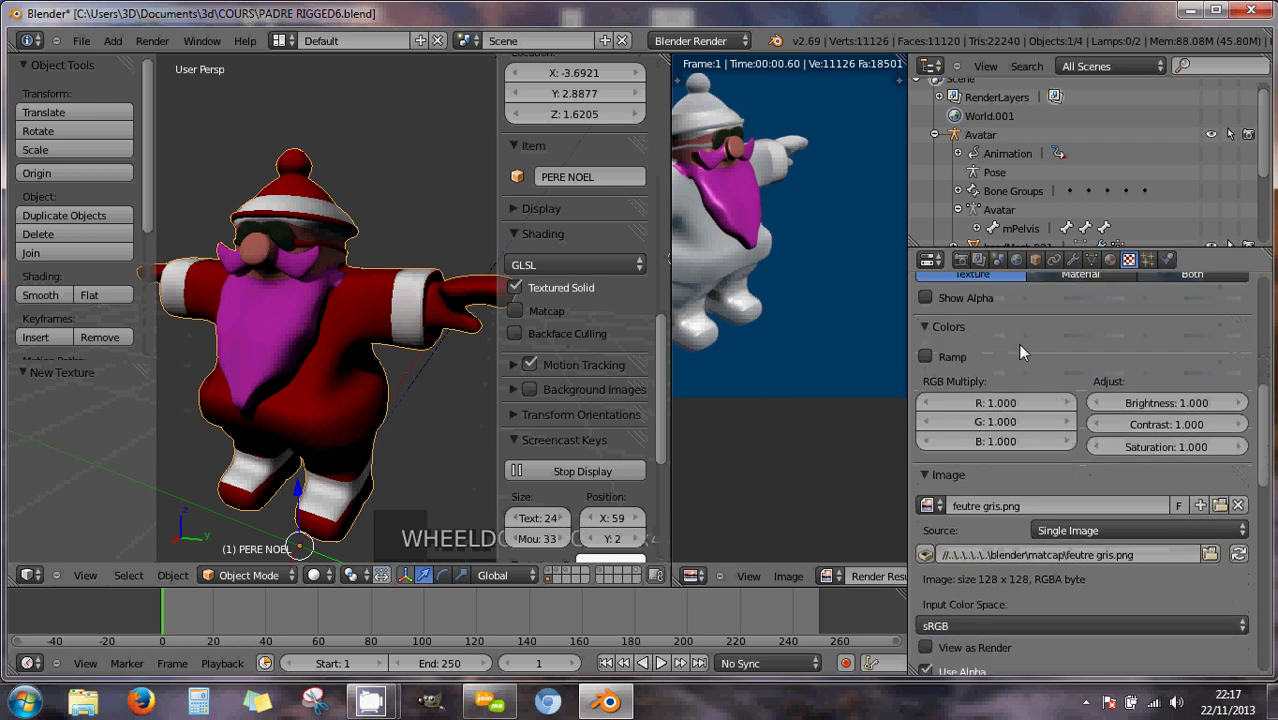
scroll(1017, 343, up, 2)
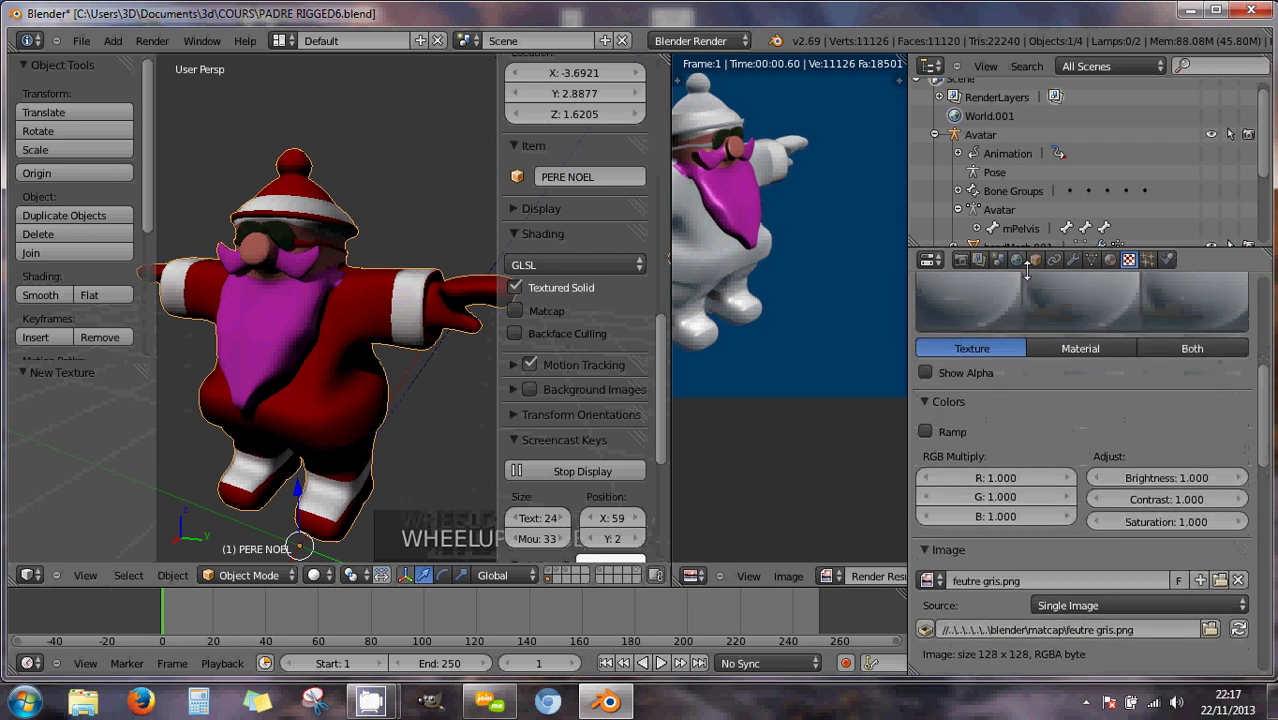
drag(1028, 270, 1030, 114)
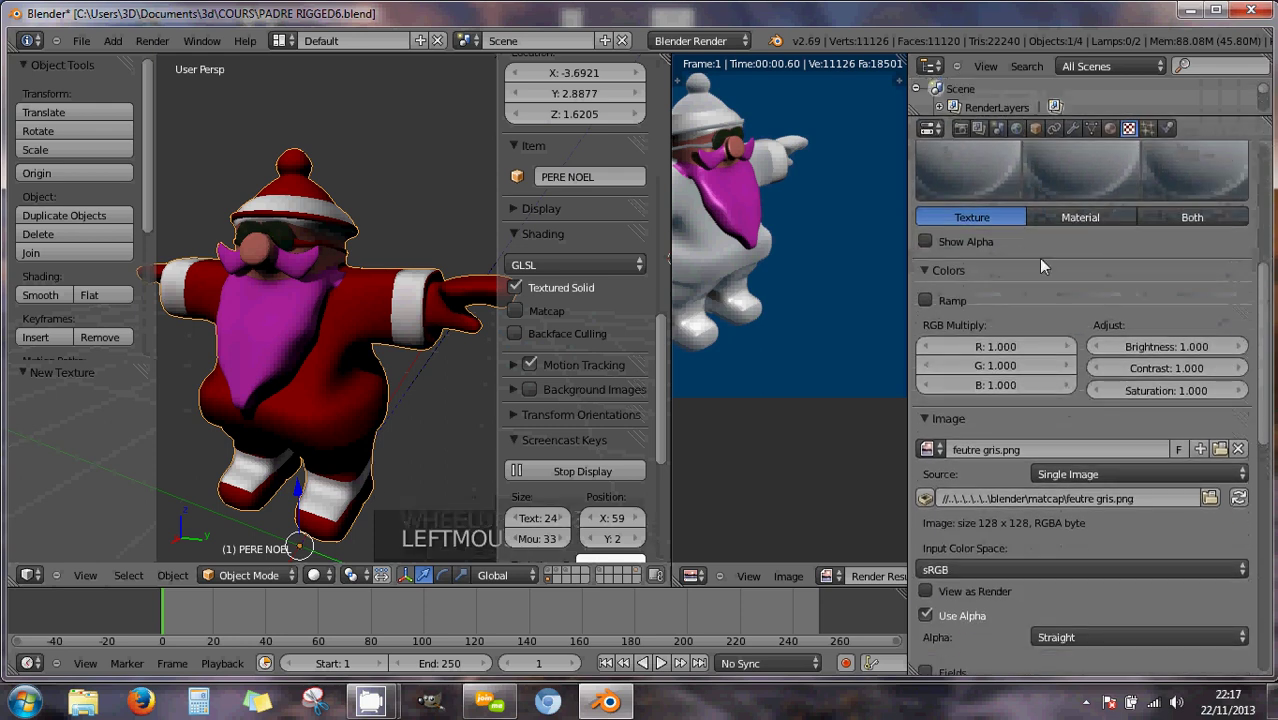
scroll(1038, 261, up, 1)
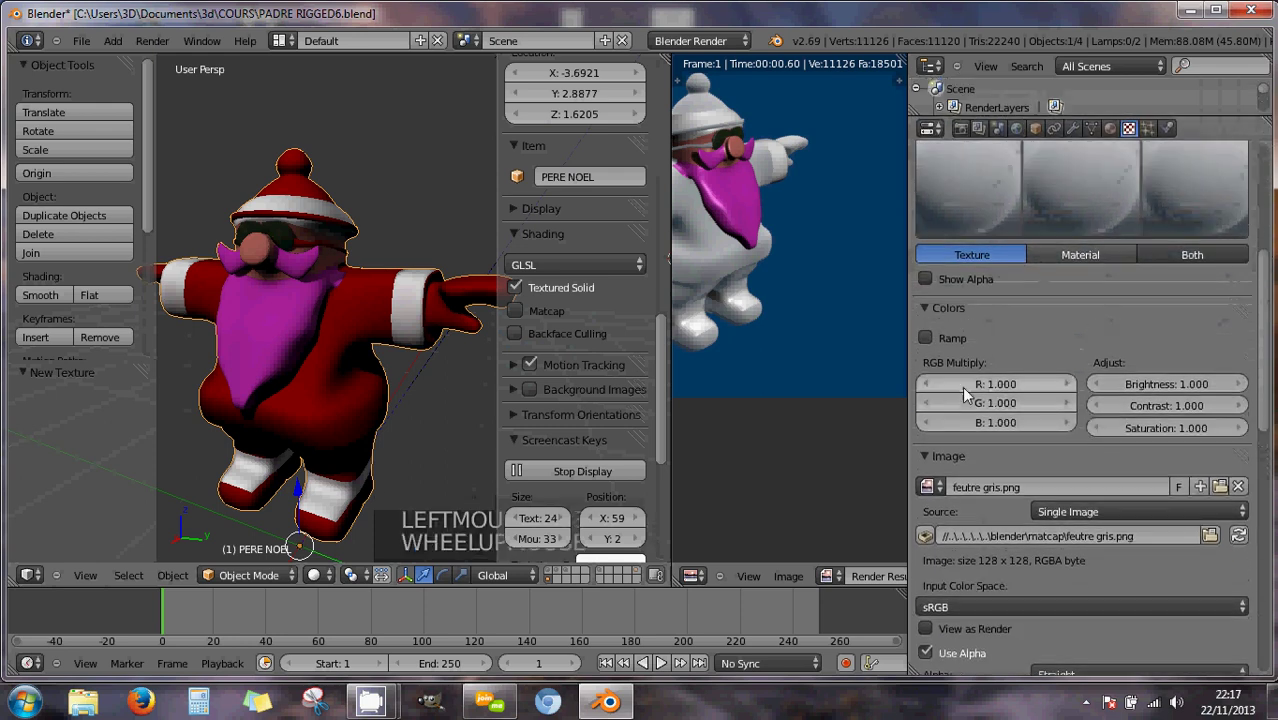
Tint the feutre gris.png texture red by setting its RGB Multiply green and blue values to 0.000.
drag(1021, 401, 965, 402)
drag(1046, 420, 957, 416)
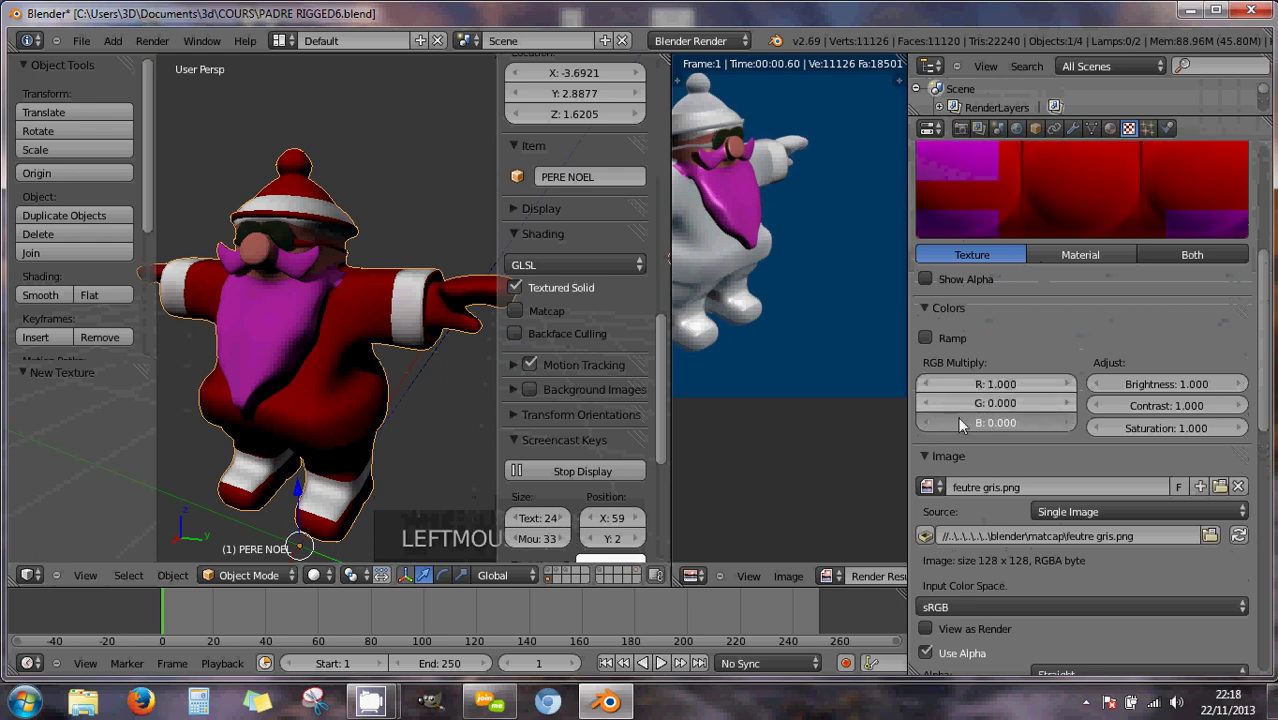
scroll(1068, 330, up, 2)
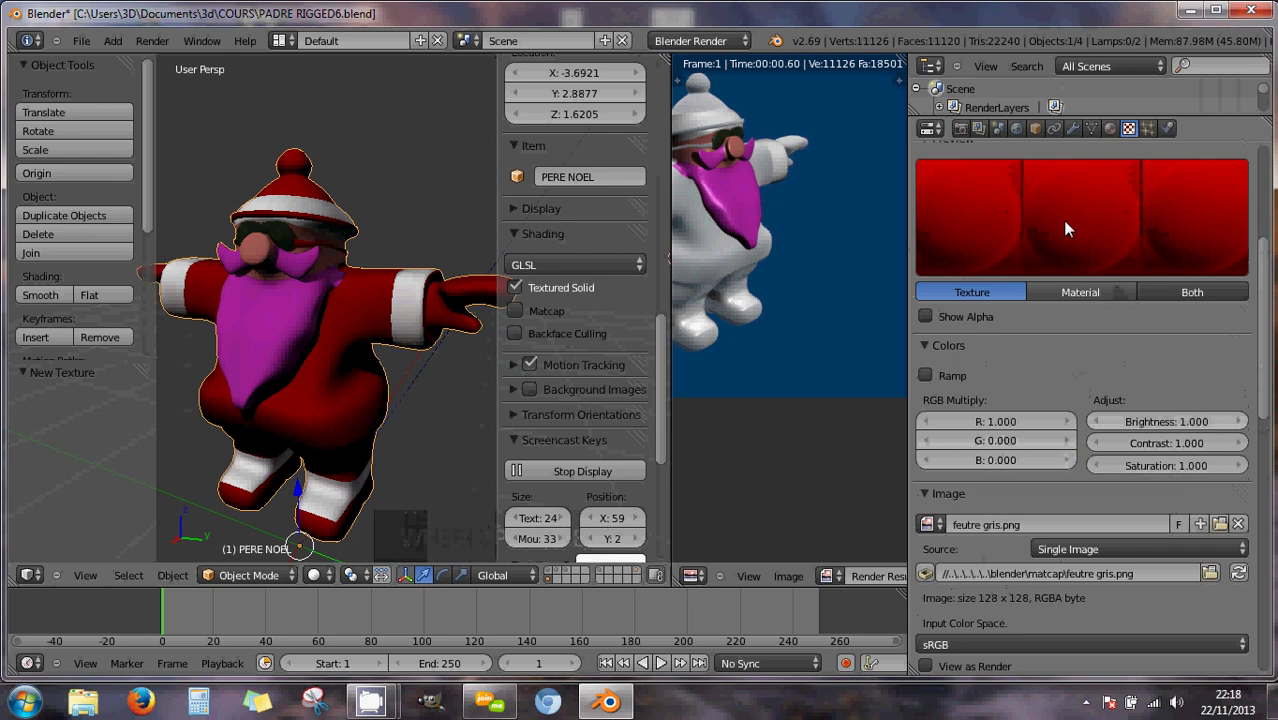
Set the texture's RGB Multiply blue value to 0.100.
click(923, 343)
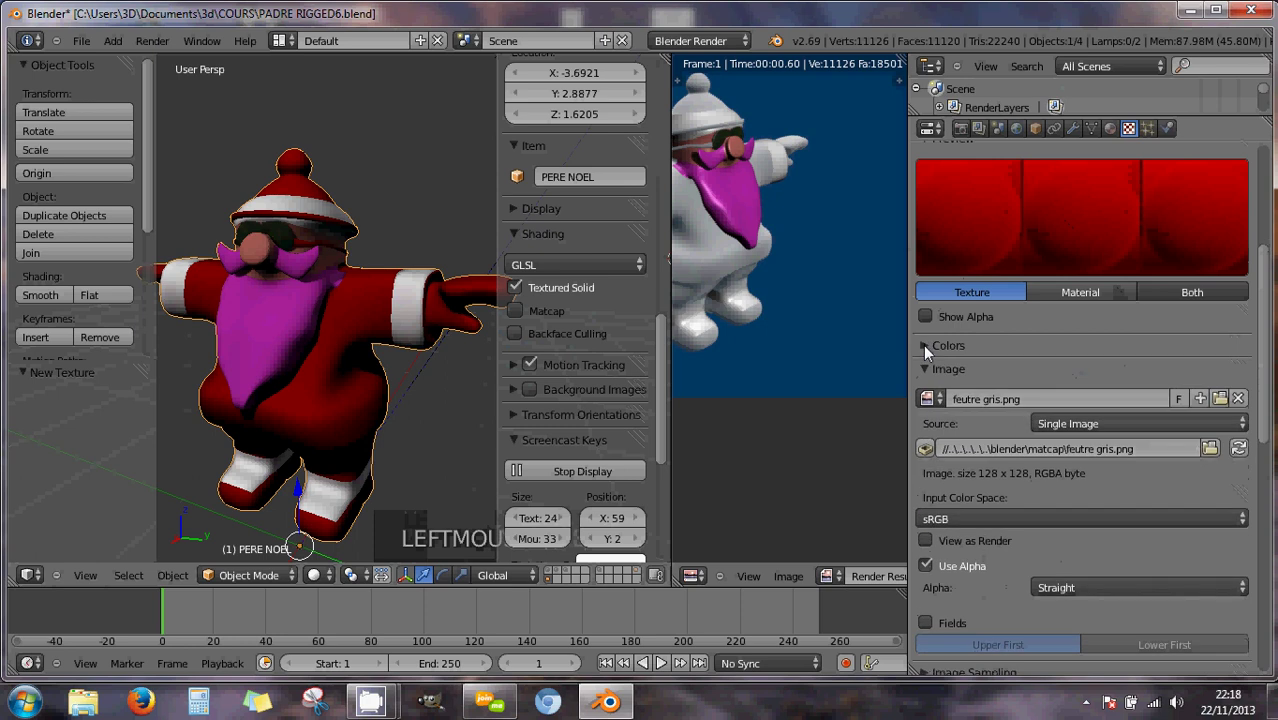
scroll(1004, 365, up, 1)
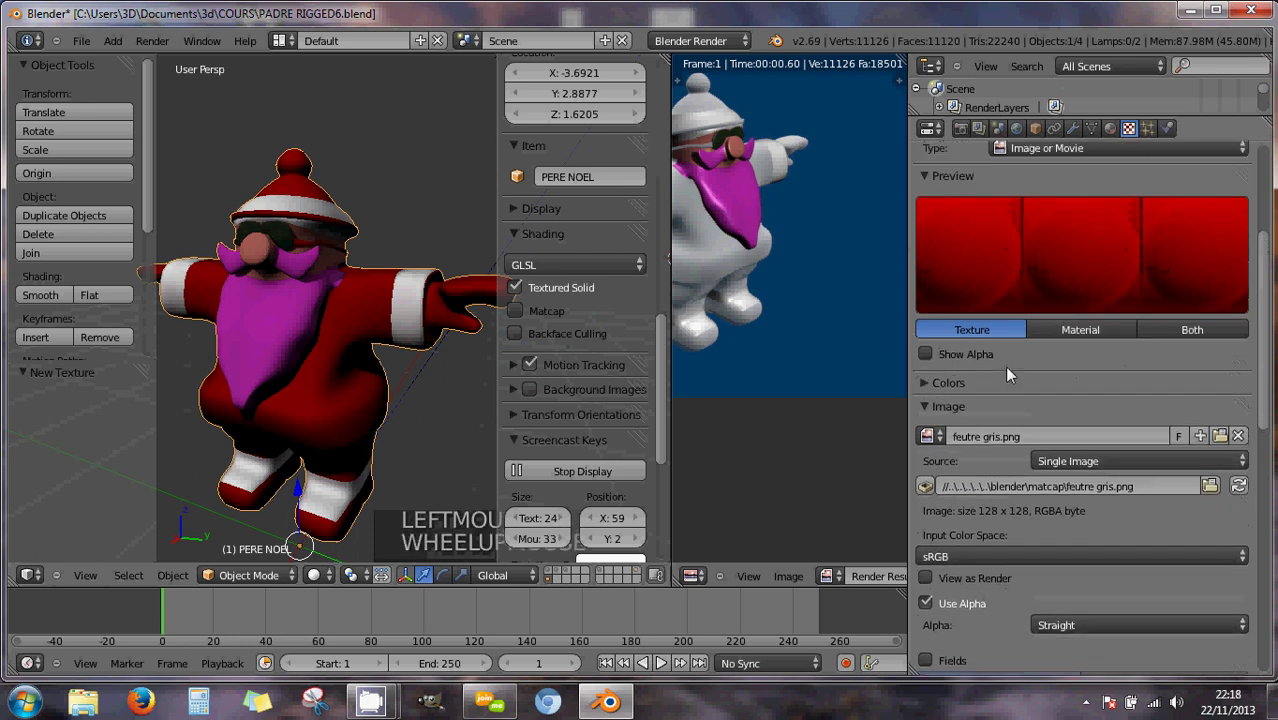
click(924, 383)
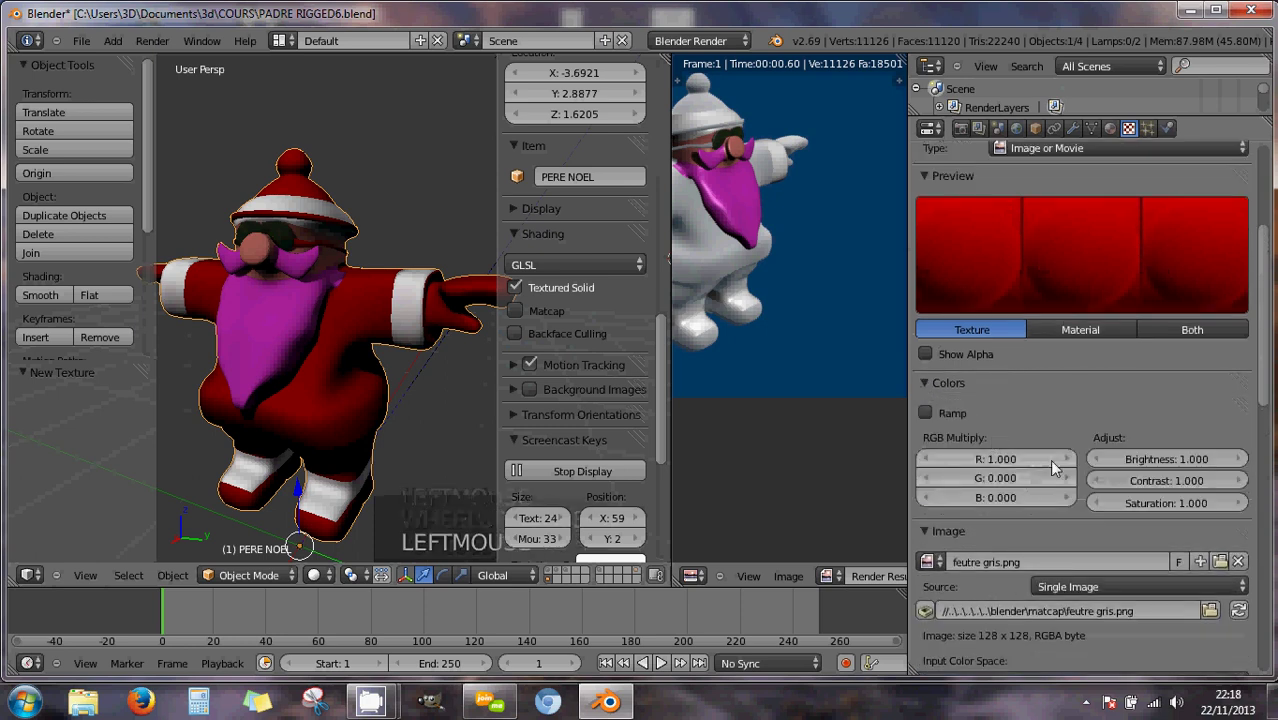
drag(1064, 487, 982, 482)
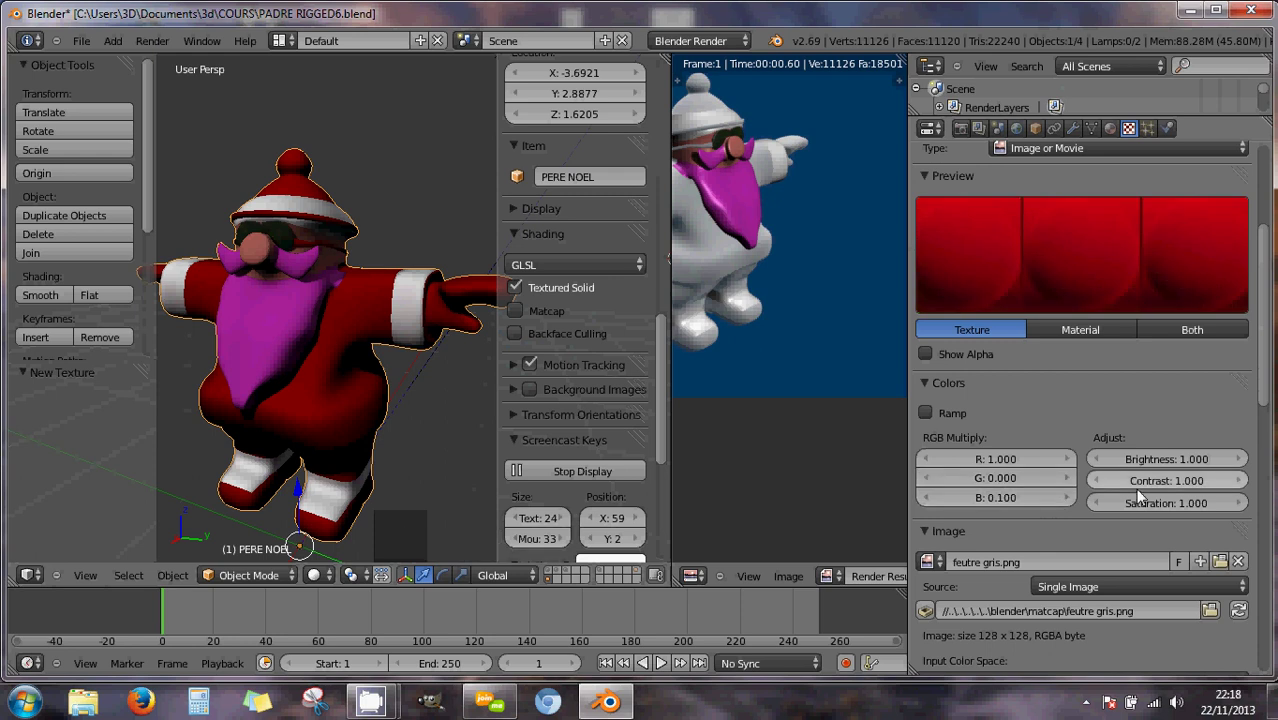
Raise the texture's contrast to 3.500 and test it with a render.
click(1212, 483)
drag(1212, 484, 12, 490)
click(1239, 481)
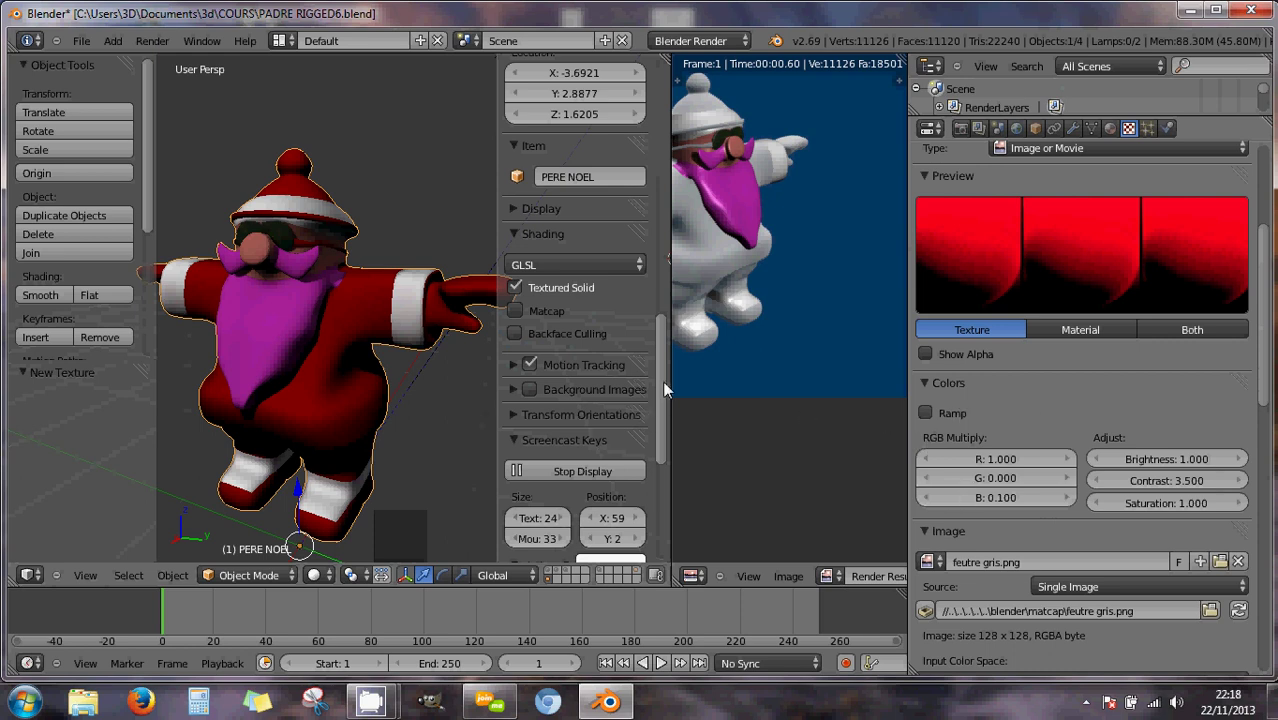
key(F12)
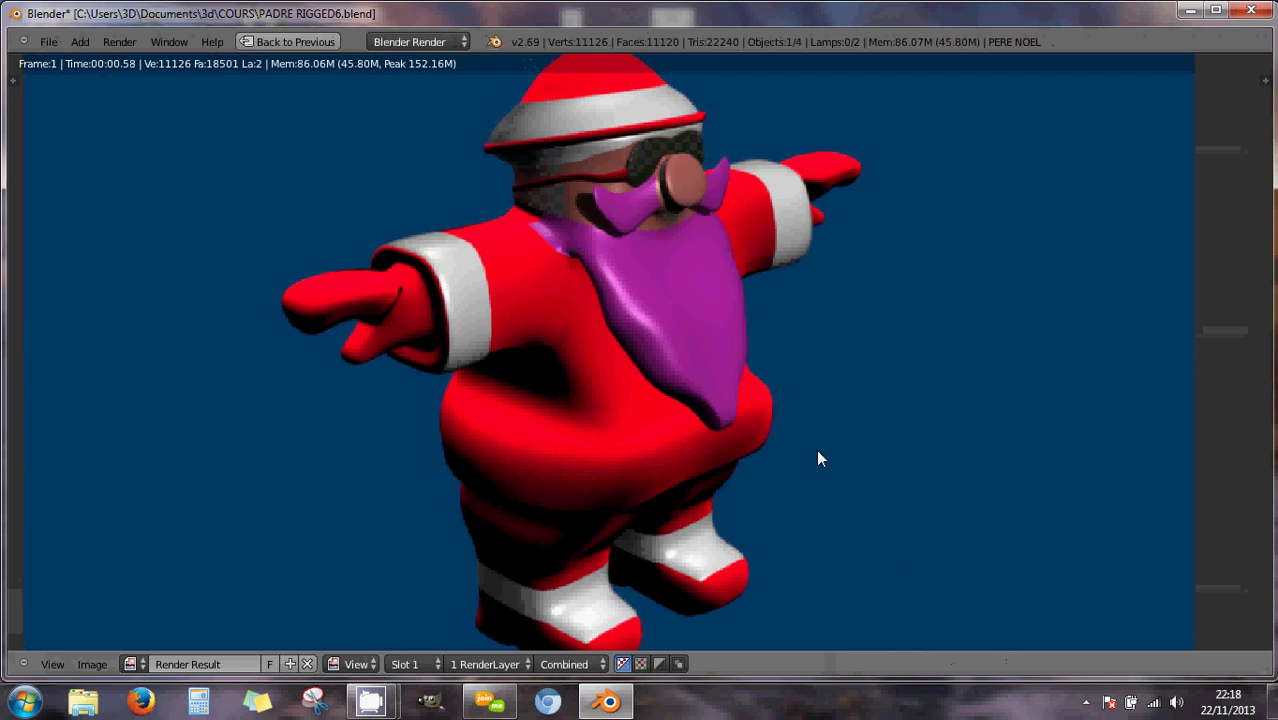
middle_drag(816, 449, 798, 451)
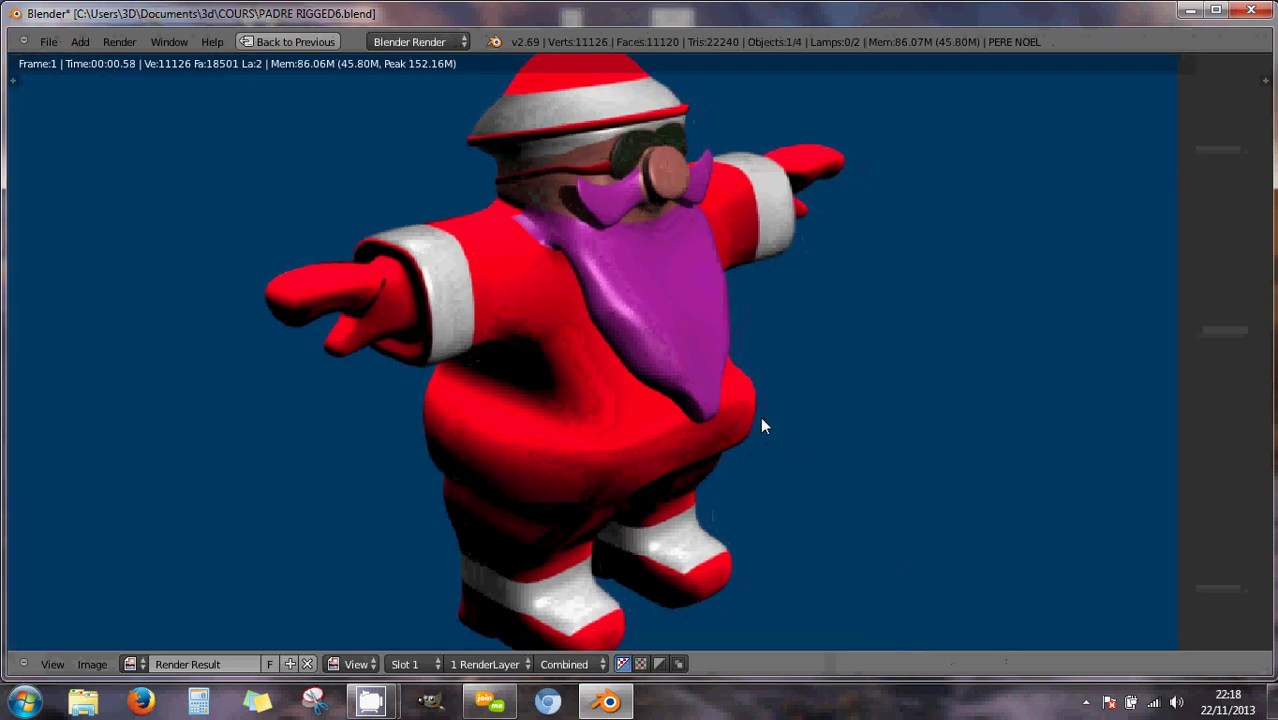
key(Escape)
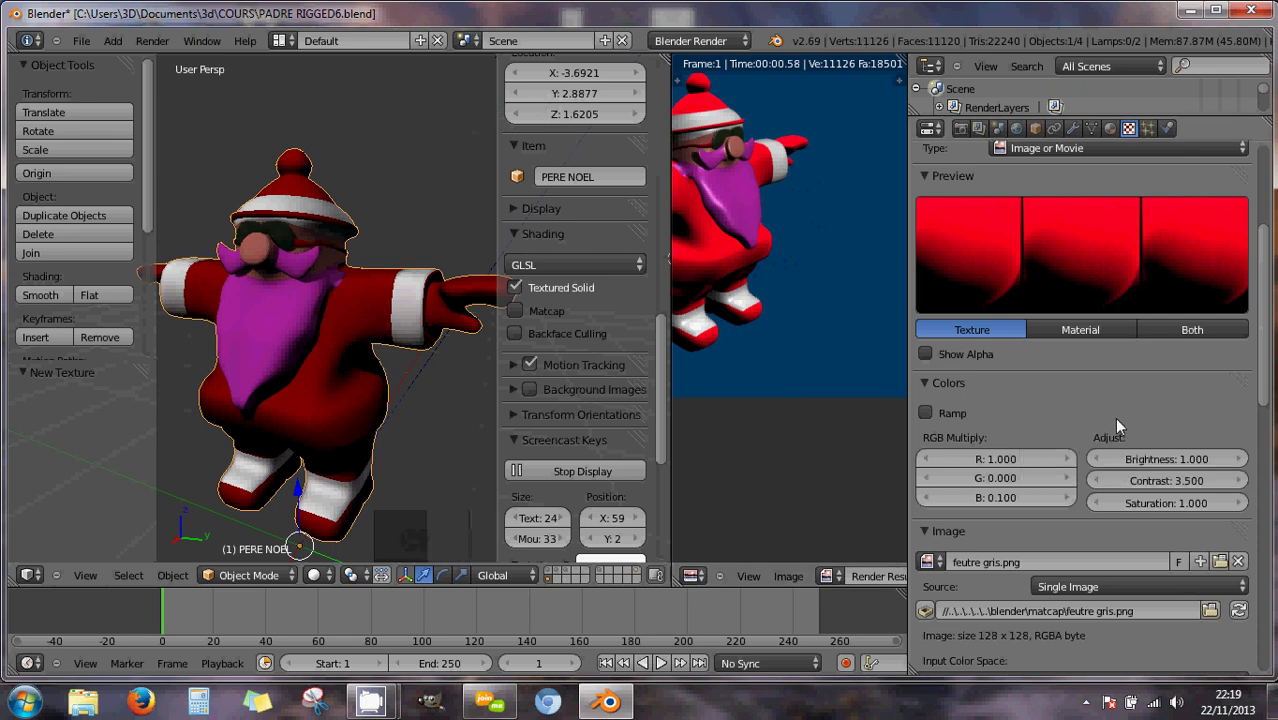
Set the texture's contrast to 1.100 and render the frame to check the suit.
mouse_move(1192, 477)
mouse_down()
mouse_move(1171, 481)
mouse_move(1196, 483)
mouse_up()
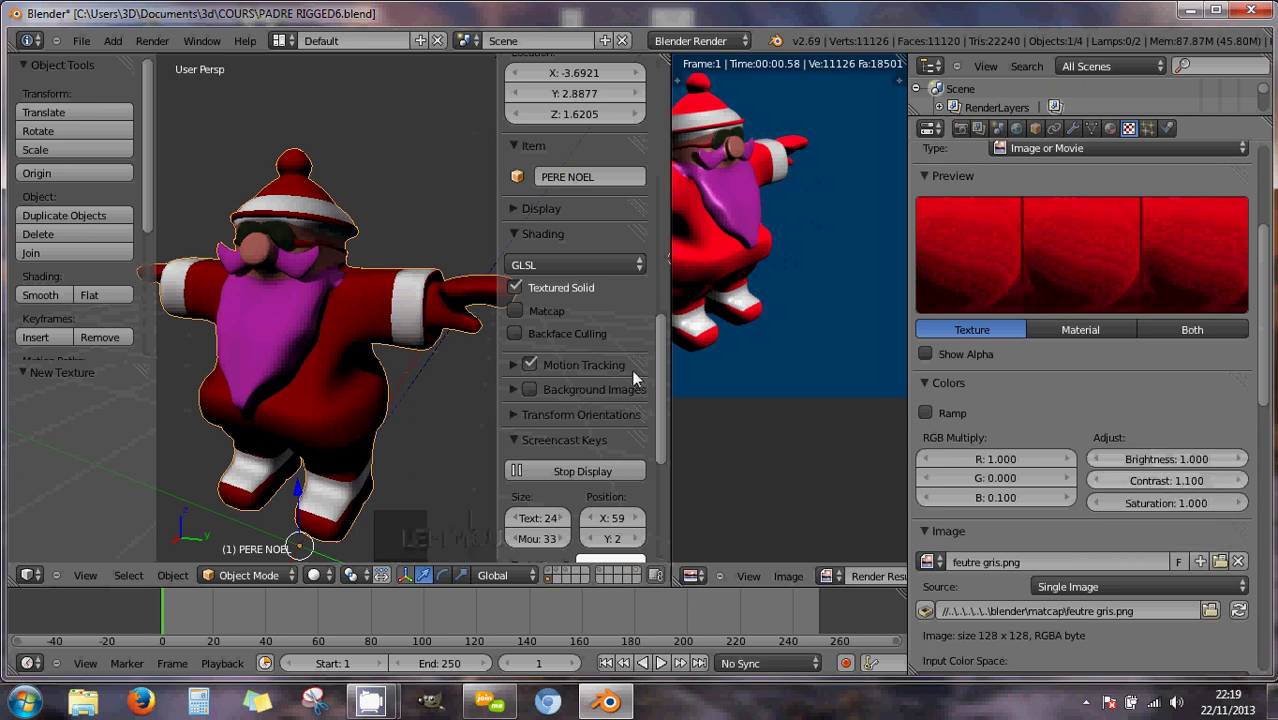
key(F12)
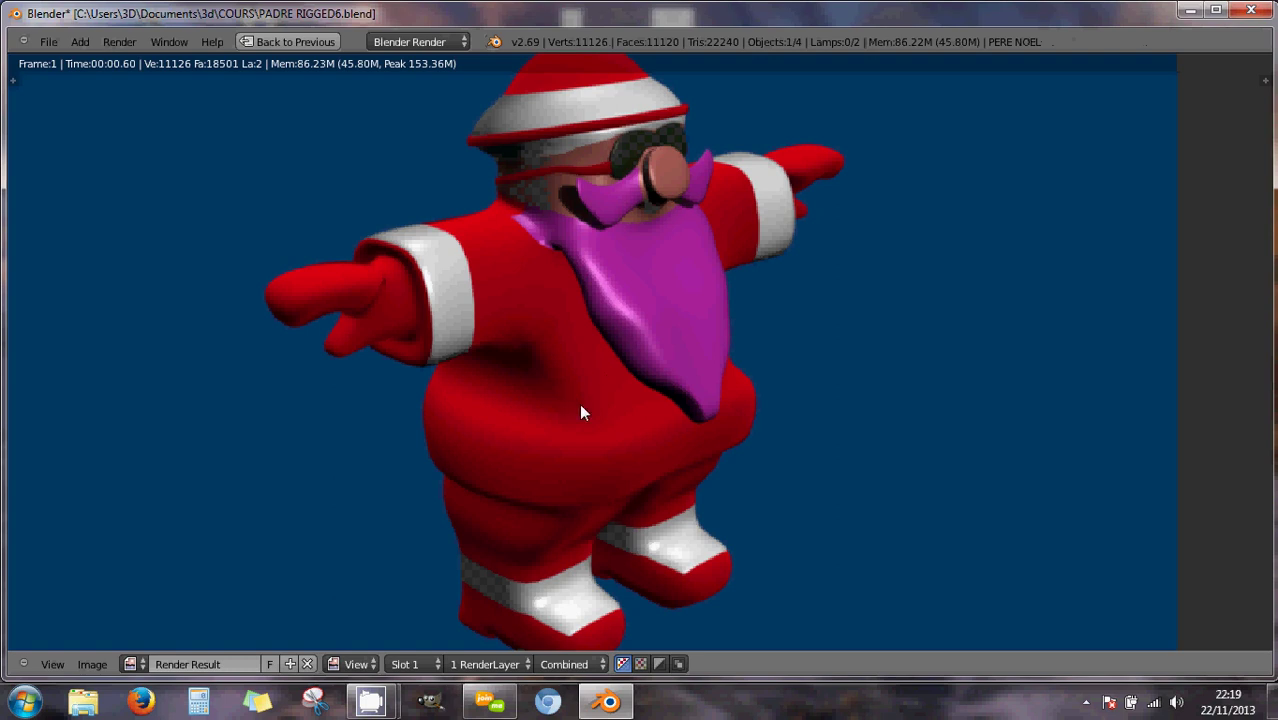
key(Escape)
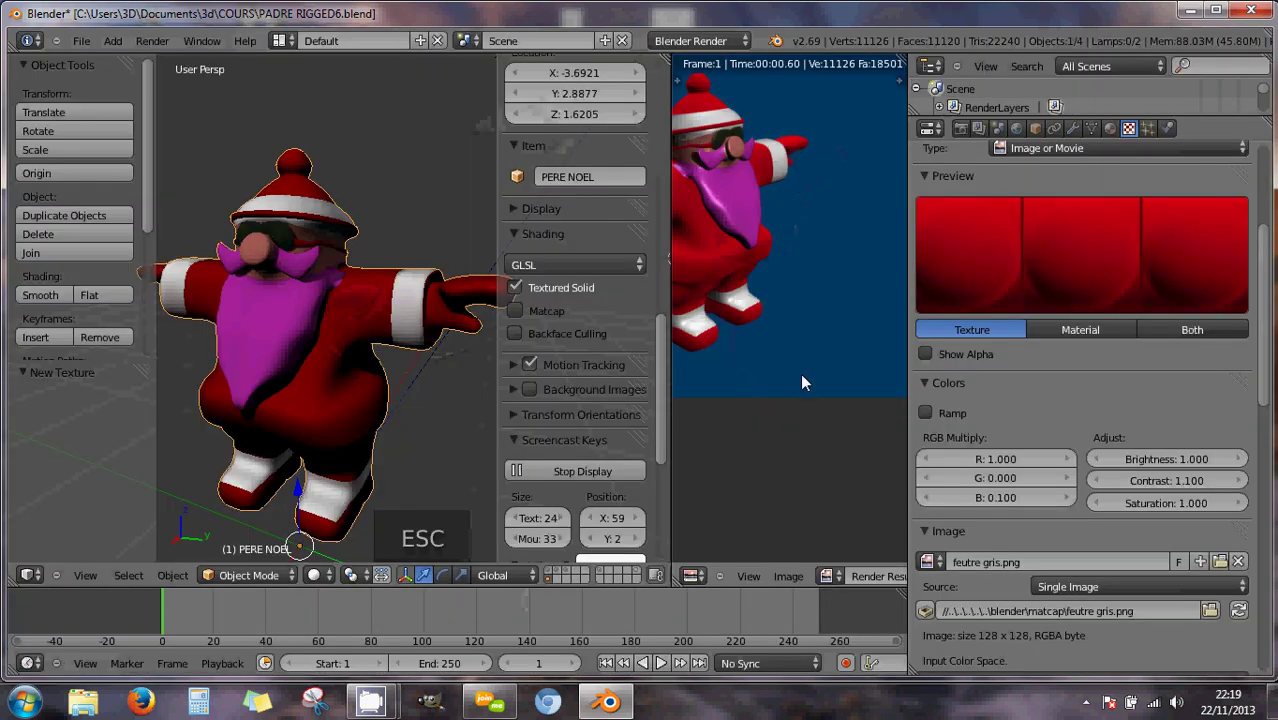
Bake the character's textures again with the red-tinted matcap and display the rouge image in the image editor.
click(960, 128)
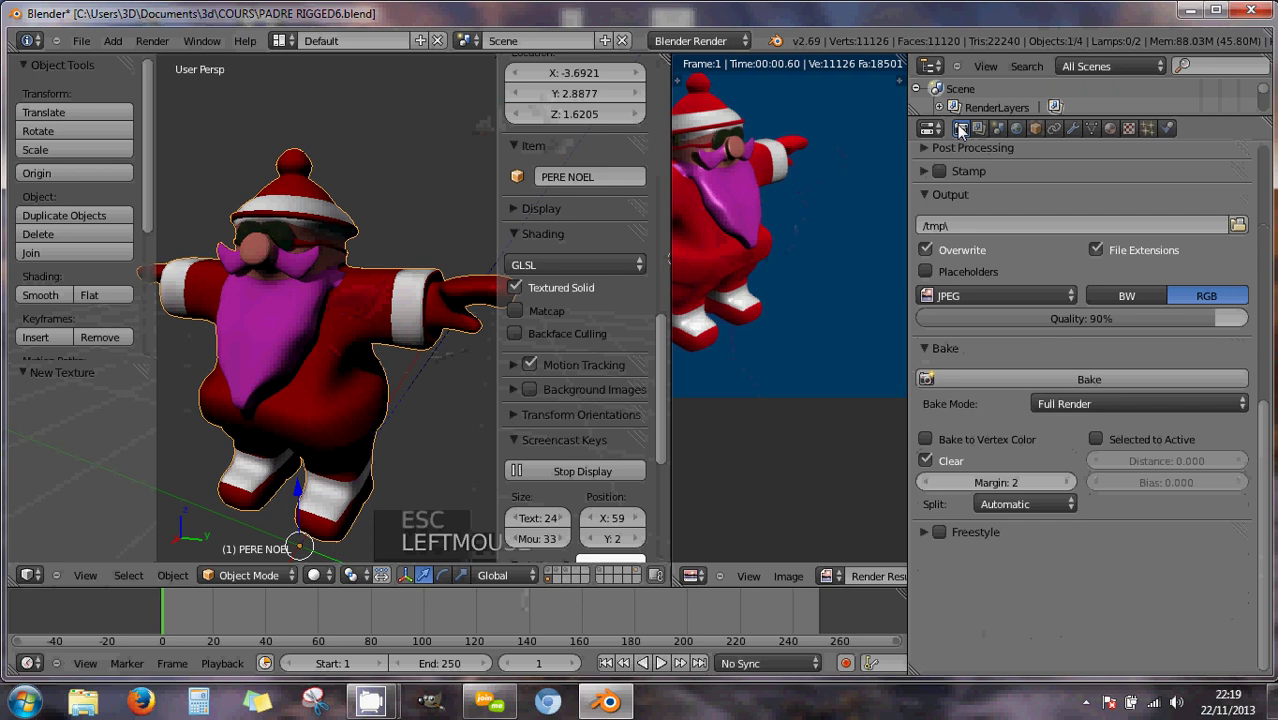
click(1033, 380)
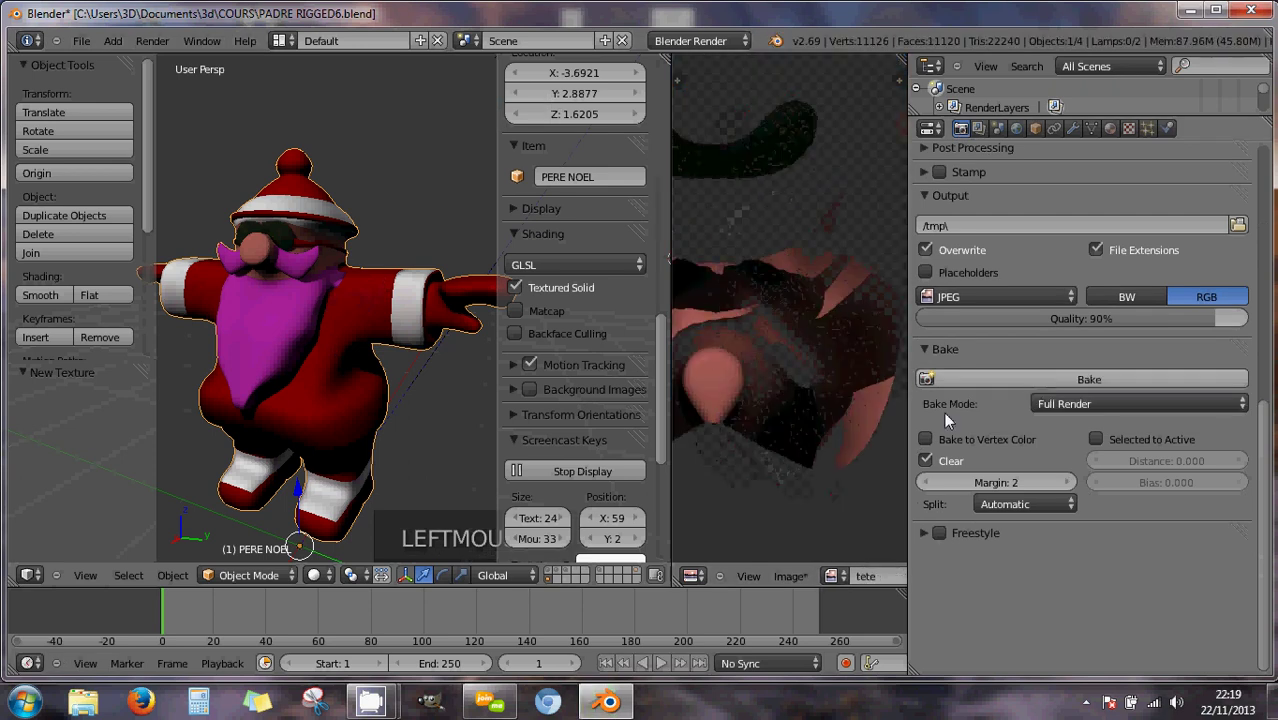
click(831, 577)
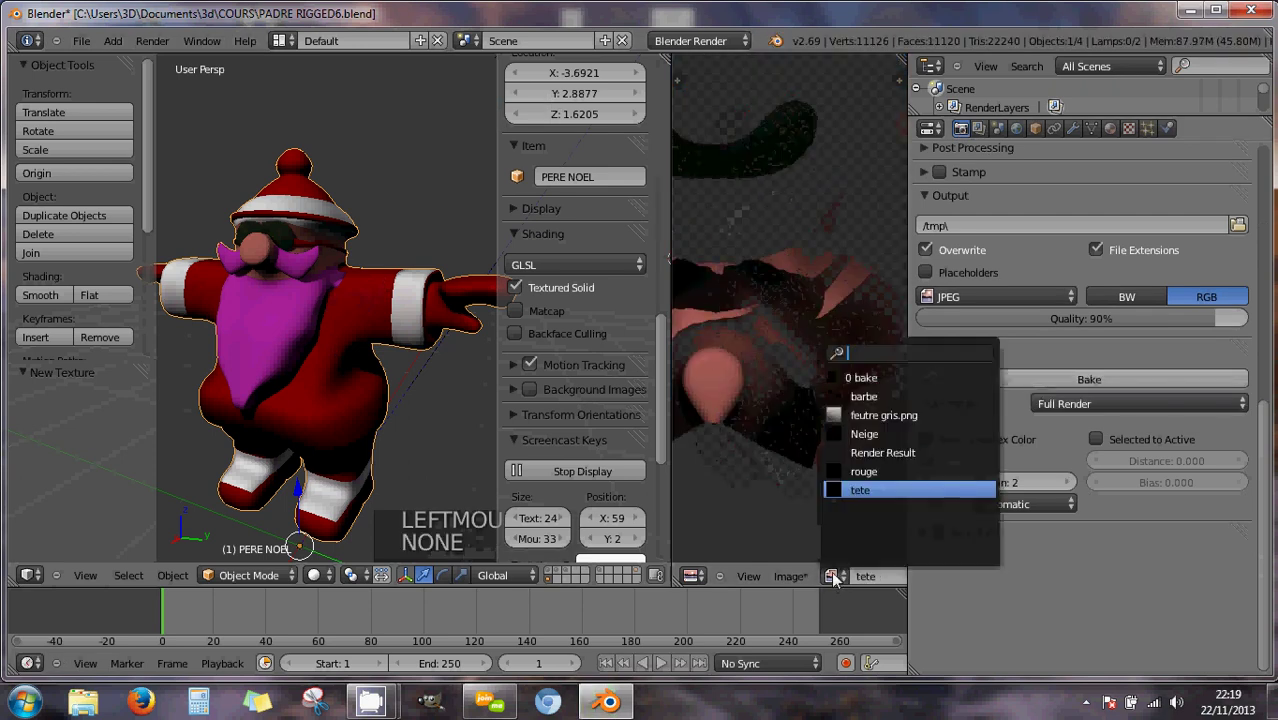
click(858, 471)
Examine the baked rouge image in a maximized image editor, checking the shading on the suit pieces.
scroll(858, 477, down, 1)
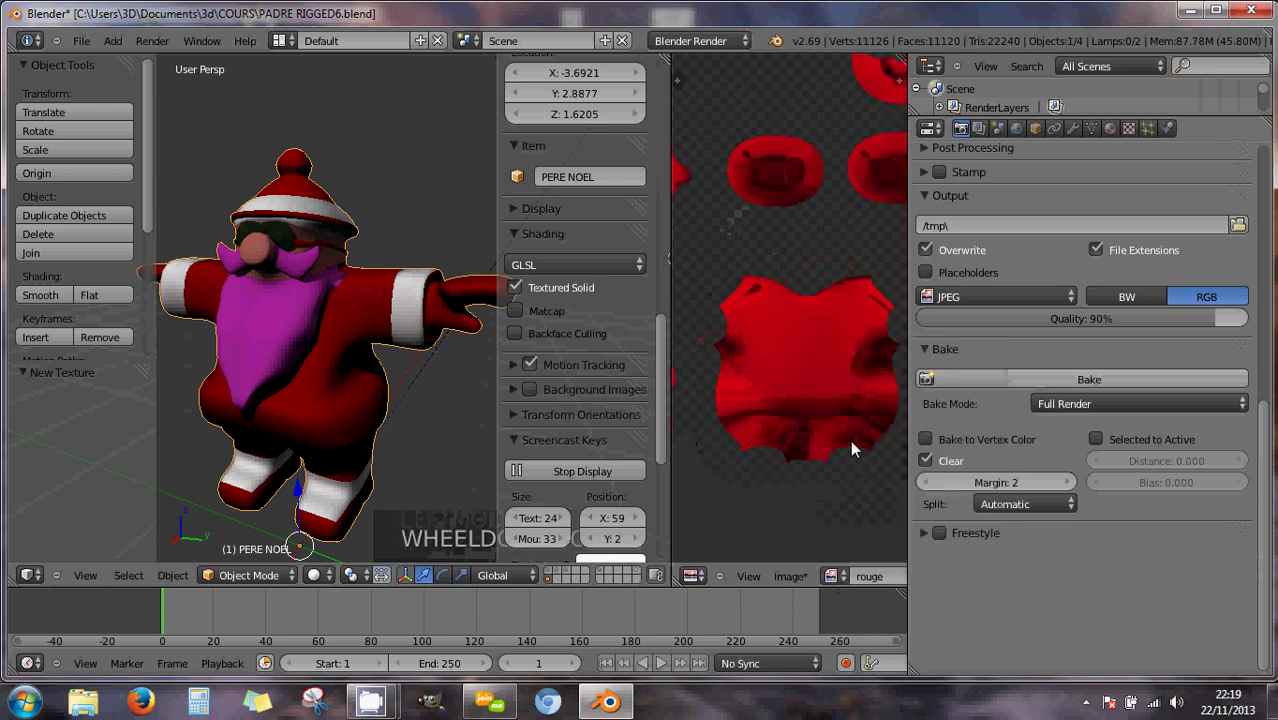
scroll(848, 438, down, 1)
scroll(843, 430, up, 1)
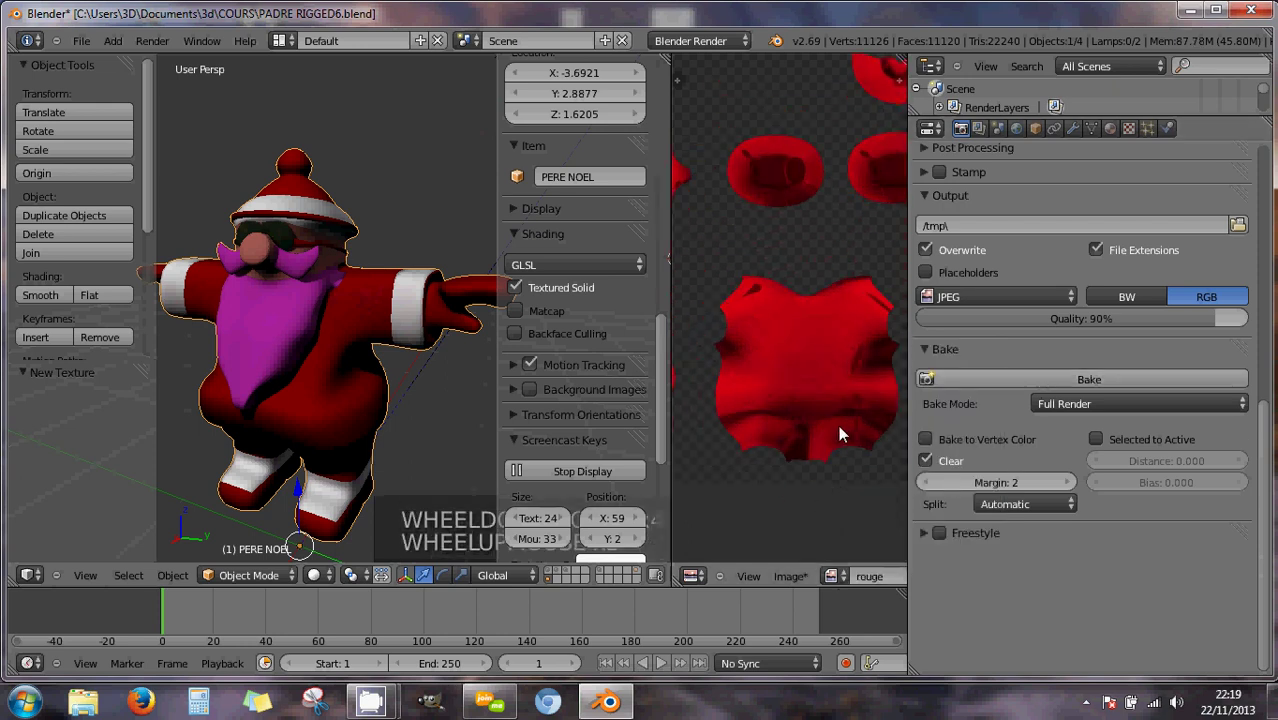
key(ctrl+Up)
scroll(712, 435, up, 4)
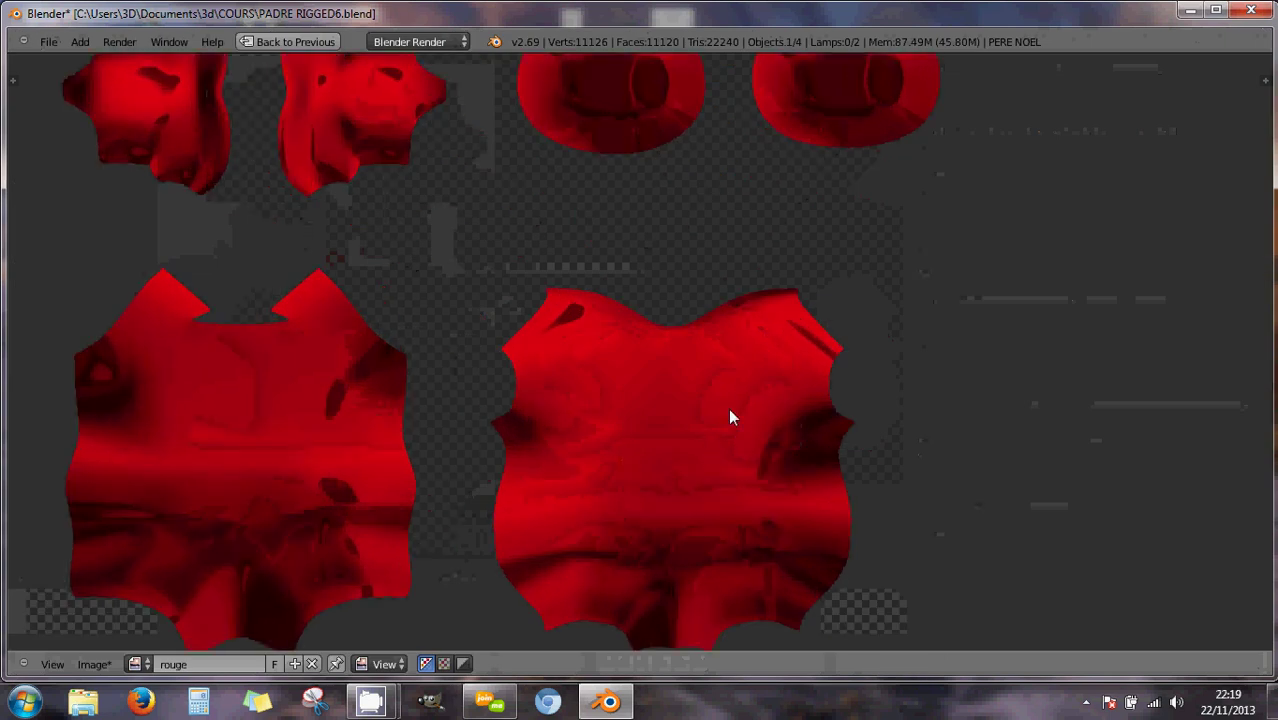
scroll(741, 420, down, 1)
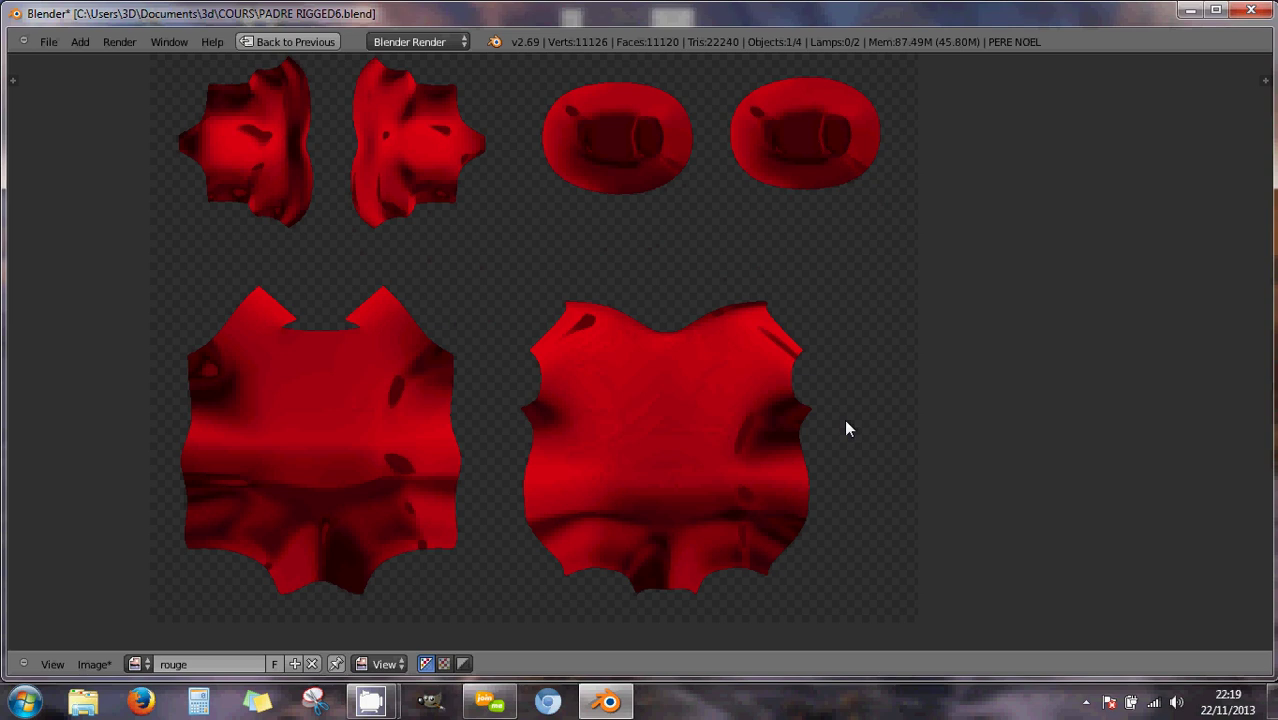
key(shift+space)
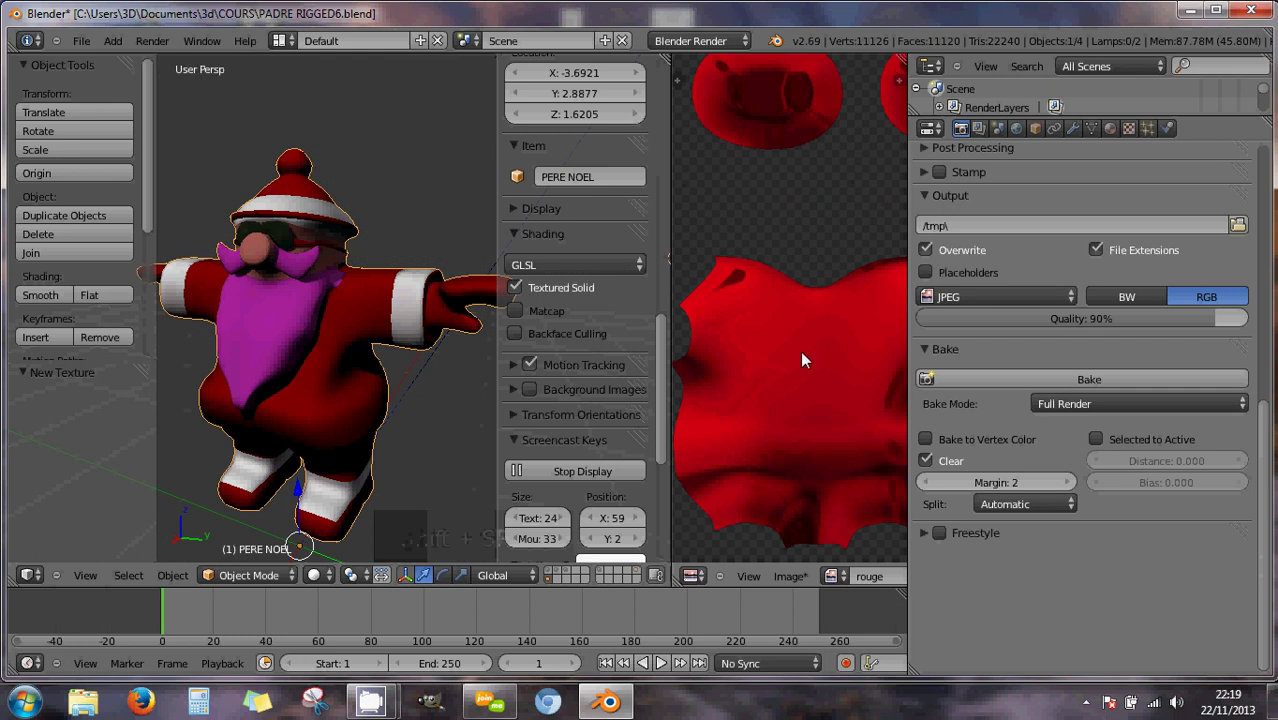
click(411, 373)
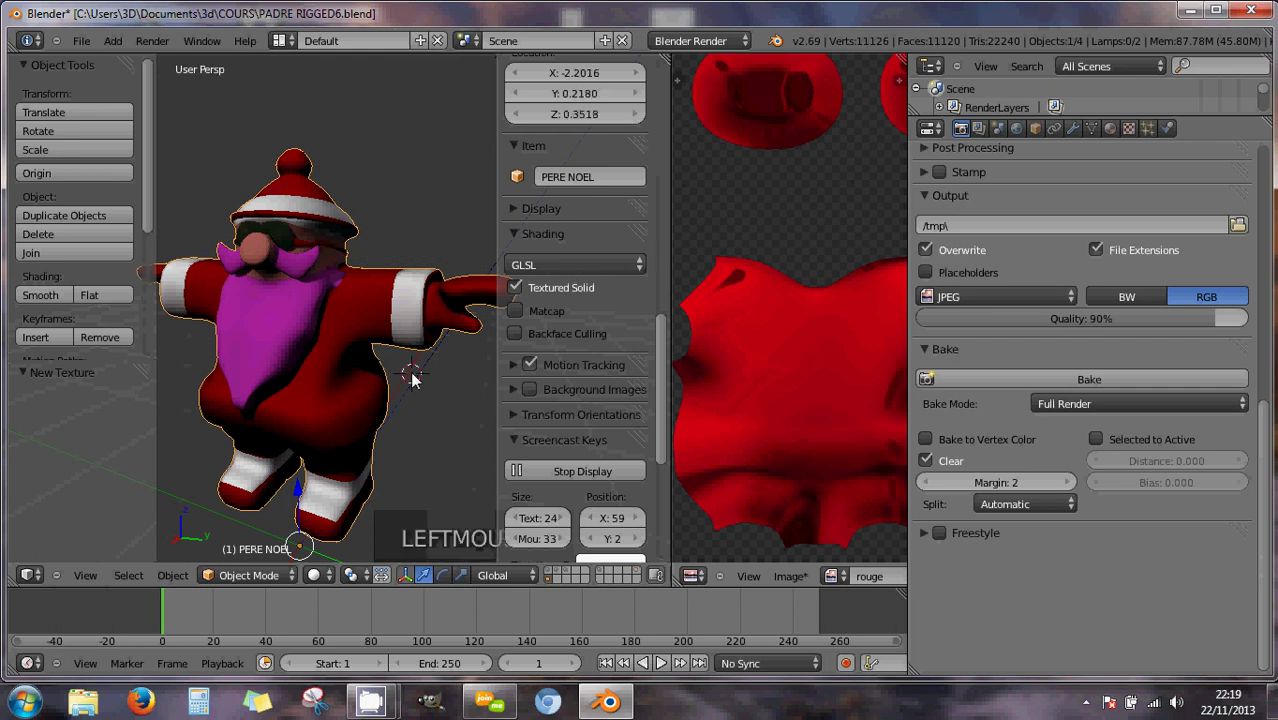
Widen the image editor area between the 3D view and the properties editor to show more of the rouge image.
key(shift+space)
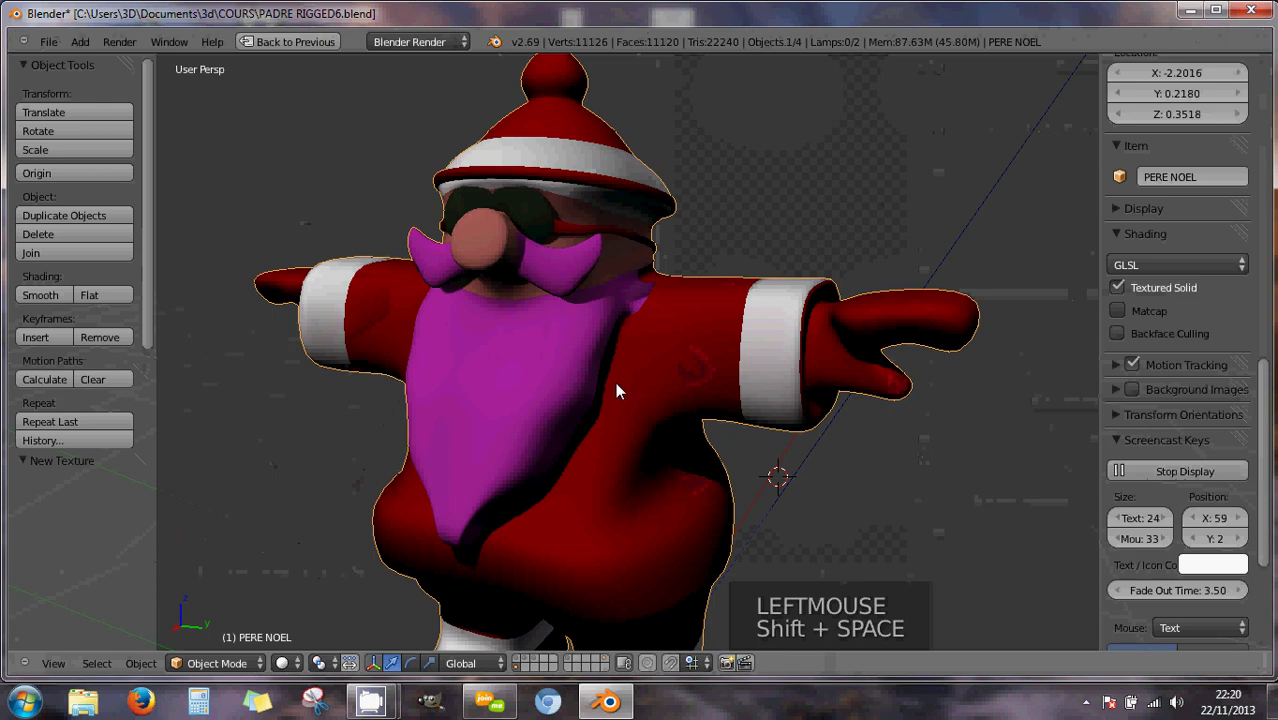
key(shift+space)
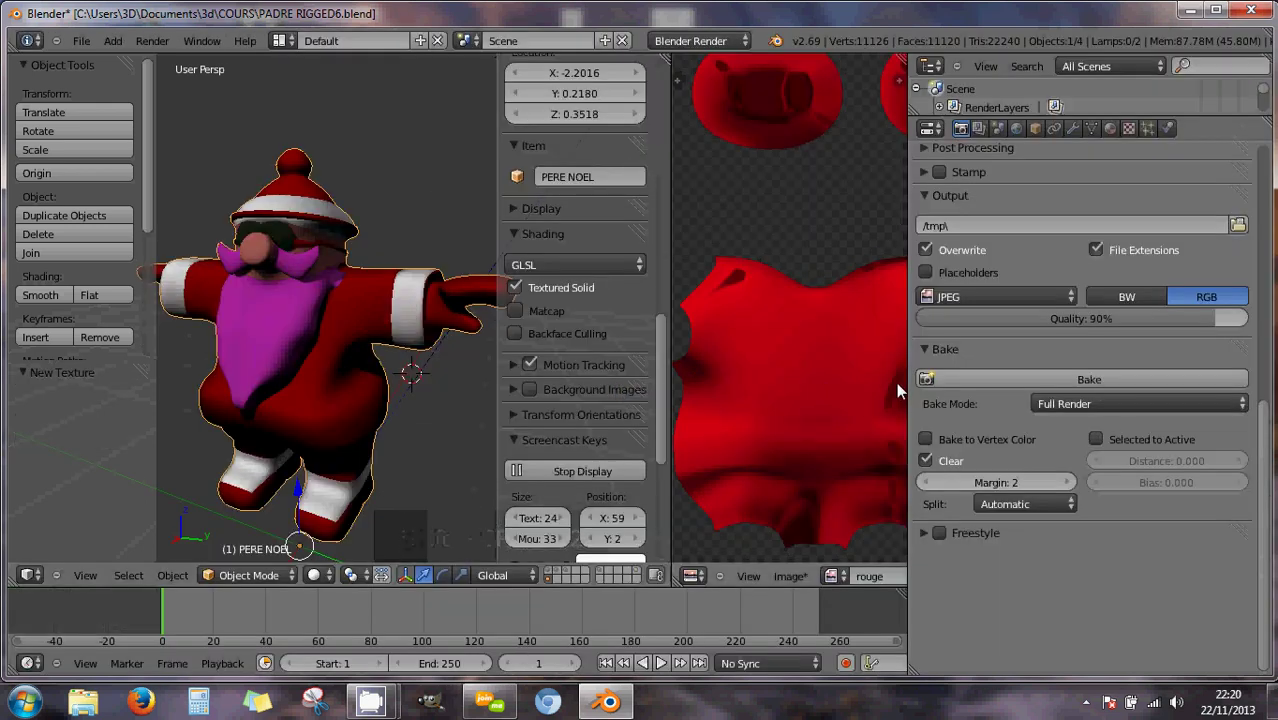
drag(909, 354, 962, 363)
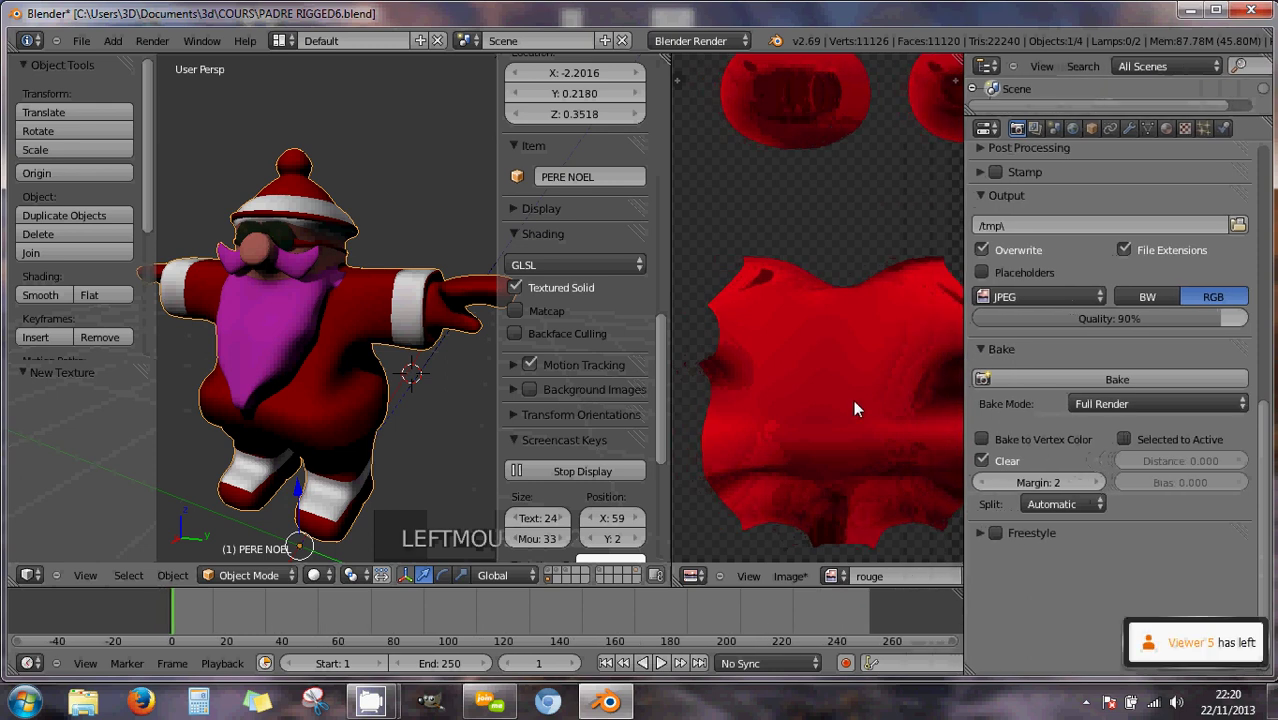
drag(672, 402, 597, 403)
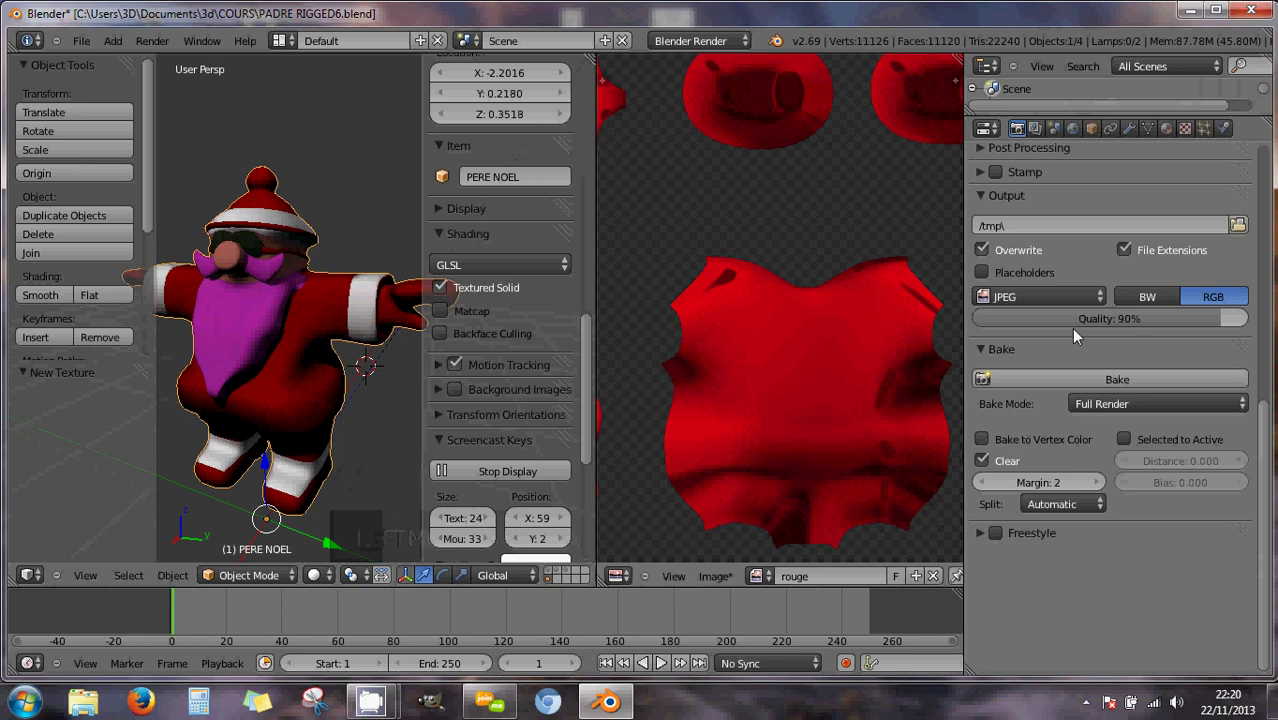
Remove the red matcap texture from the first texture slot of the rouge material.
scroll(1118, 300, up, 4)
scroll(1148, 211, up, 8)
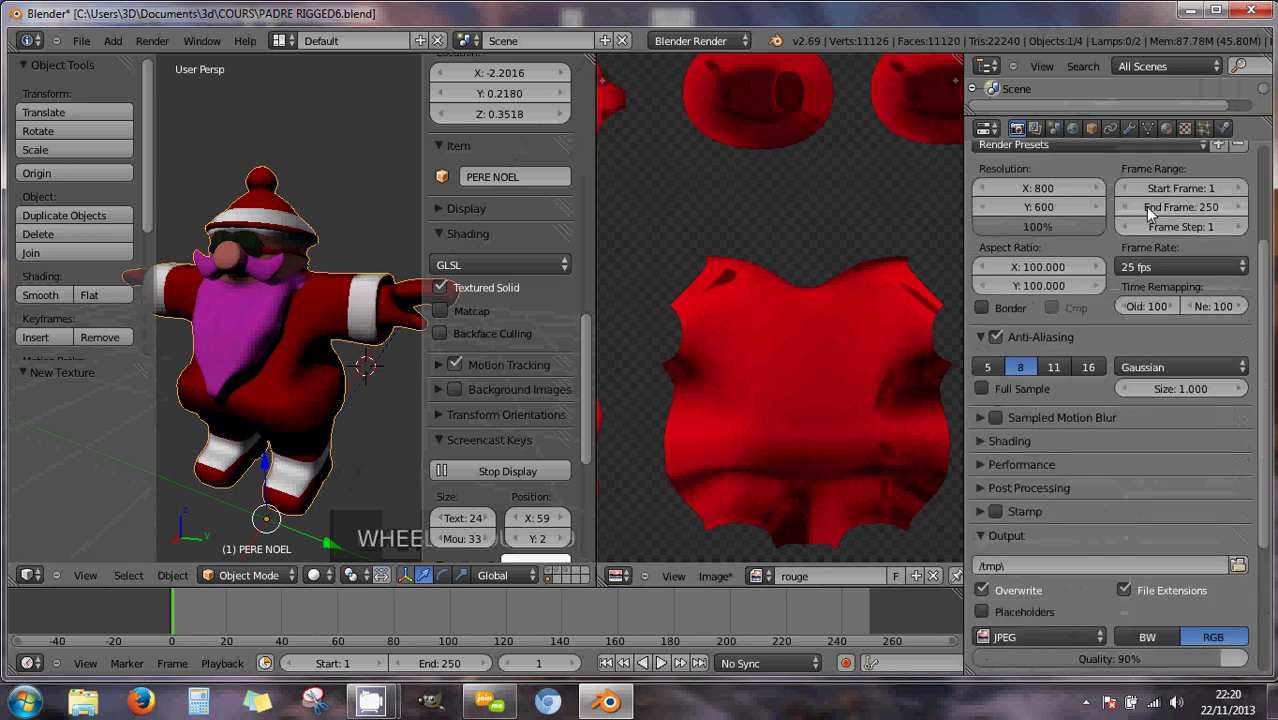
click(1166, 130)
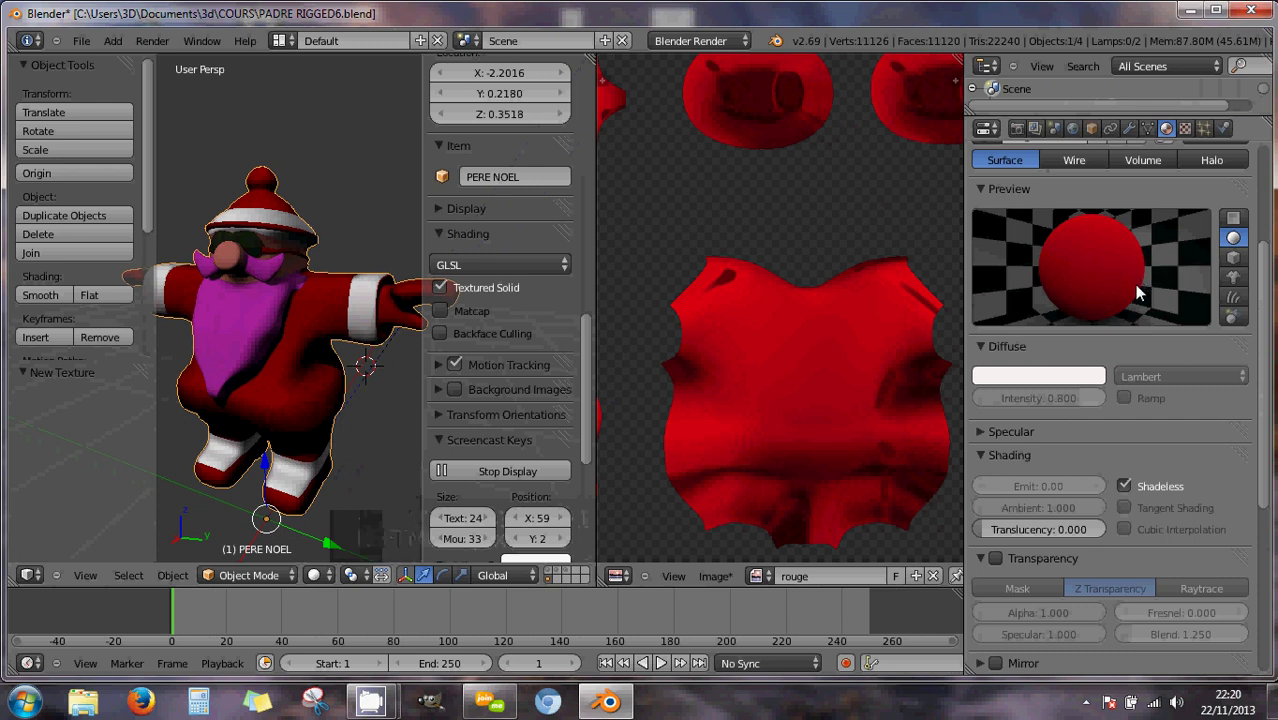
click(1185, 130)
drag(1260, 310, 1266, 206)
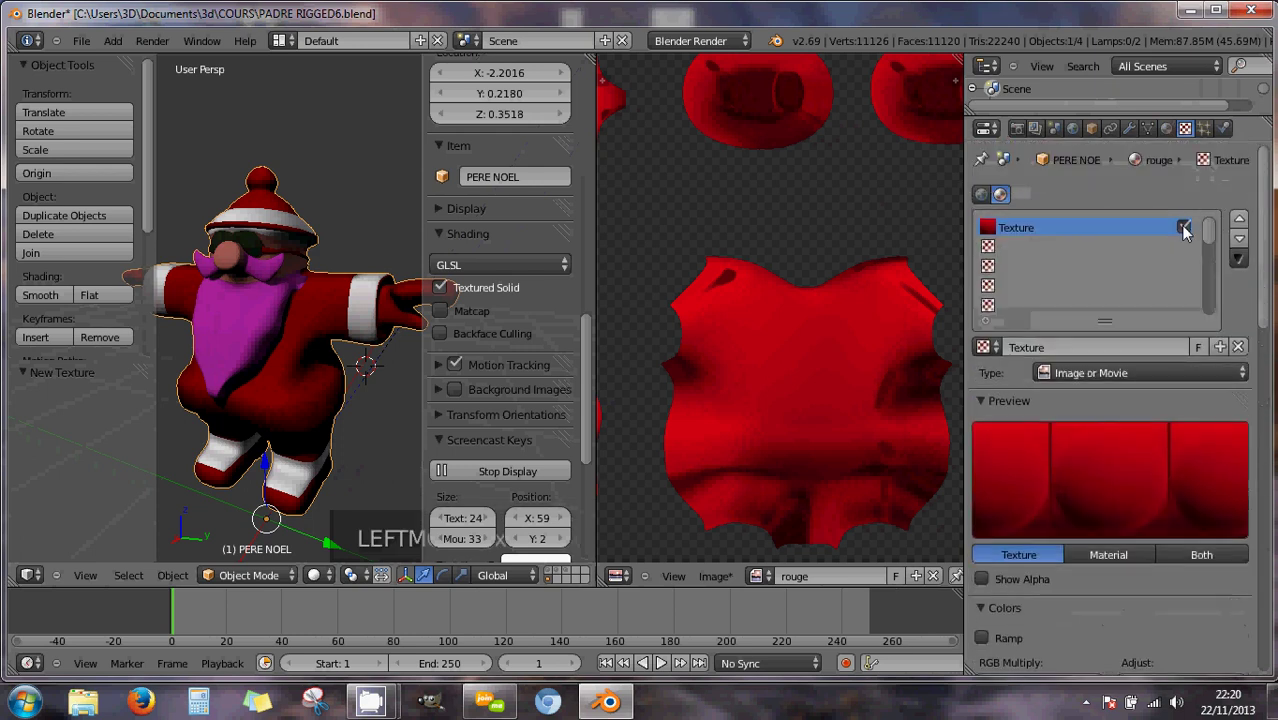
click(1237, 348)
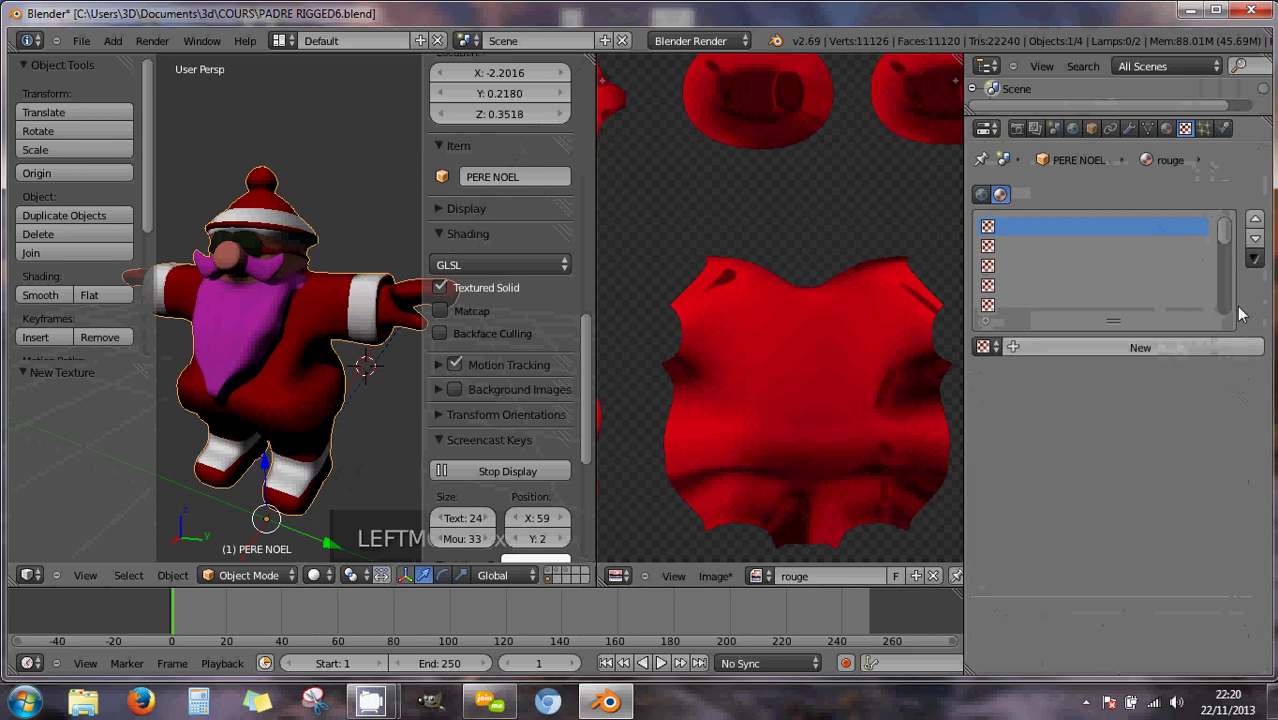
Turn off Shadeless on the rouge material and enable shader nodes for it.
click(1165, 129)
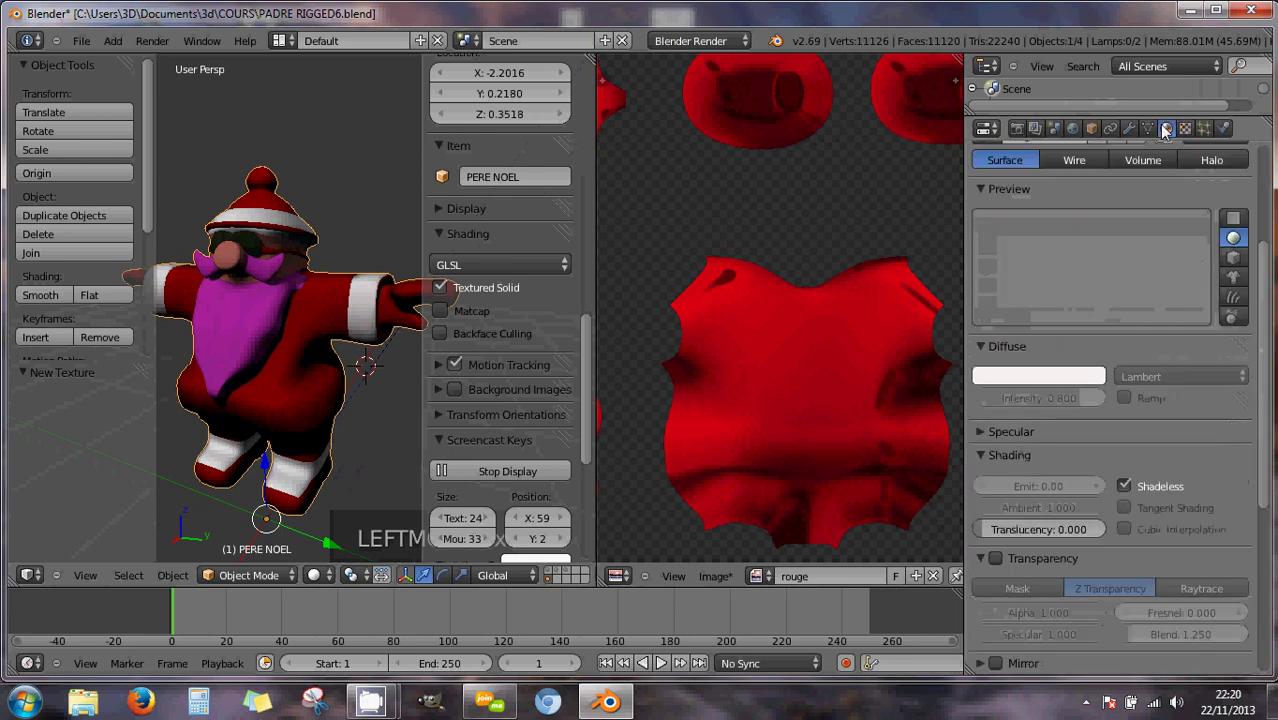
click(1123, 486)
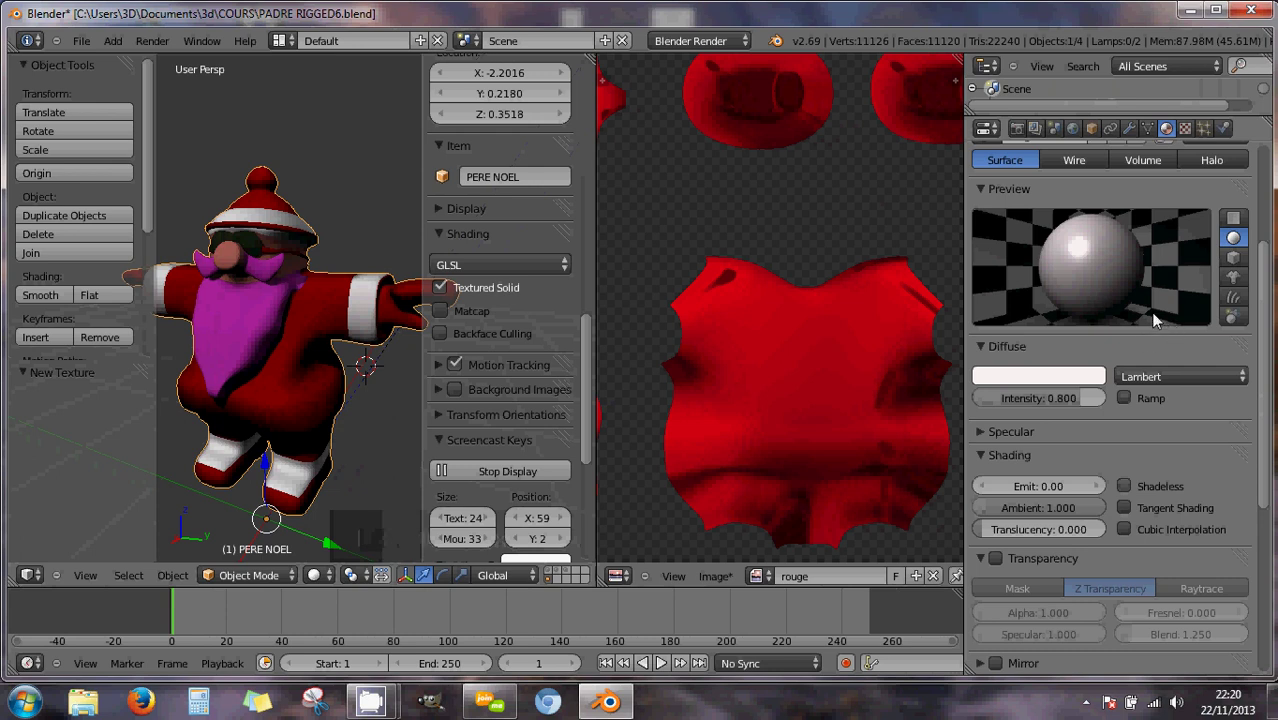
scroll(1160, 315, up, 4)
scroll(1150, 310, up, 3)
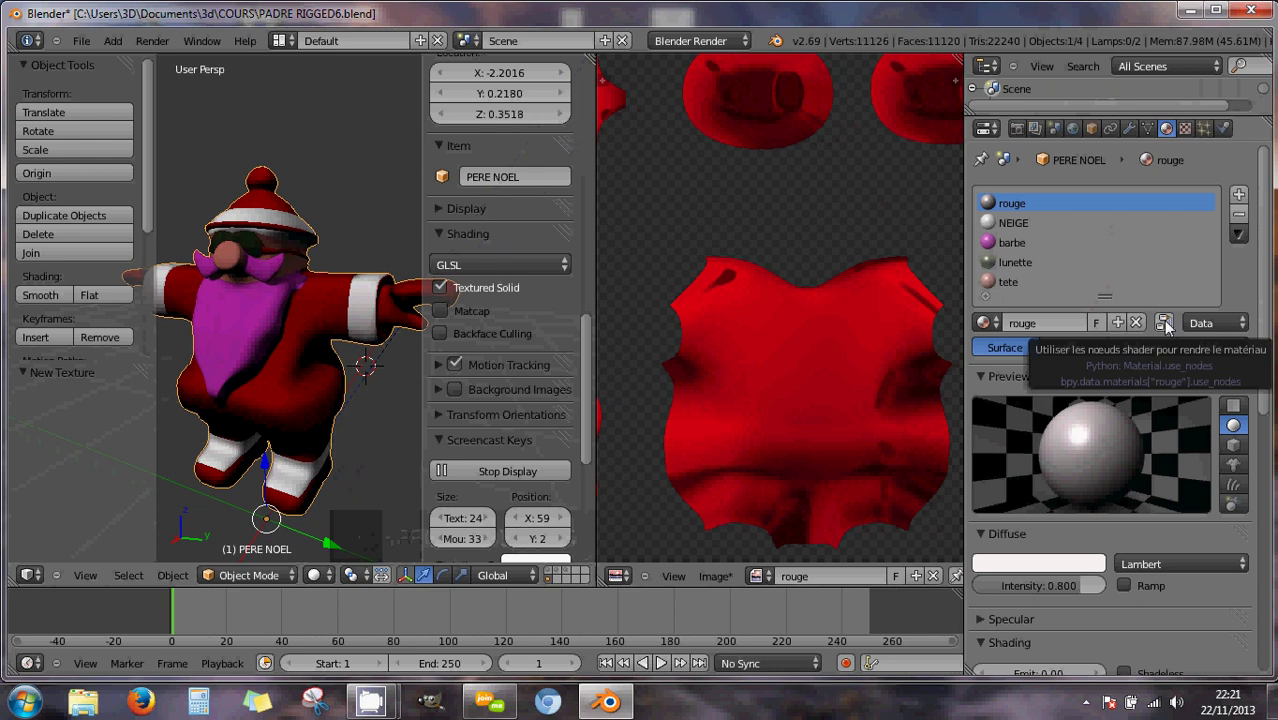
click(1166, 324)
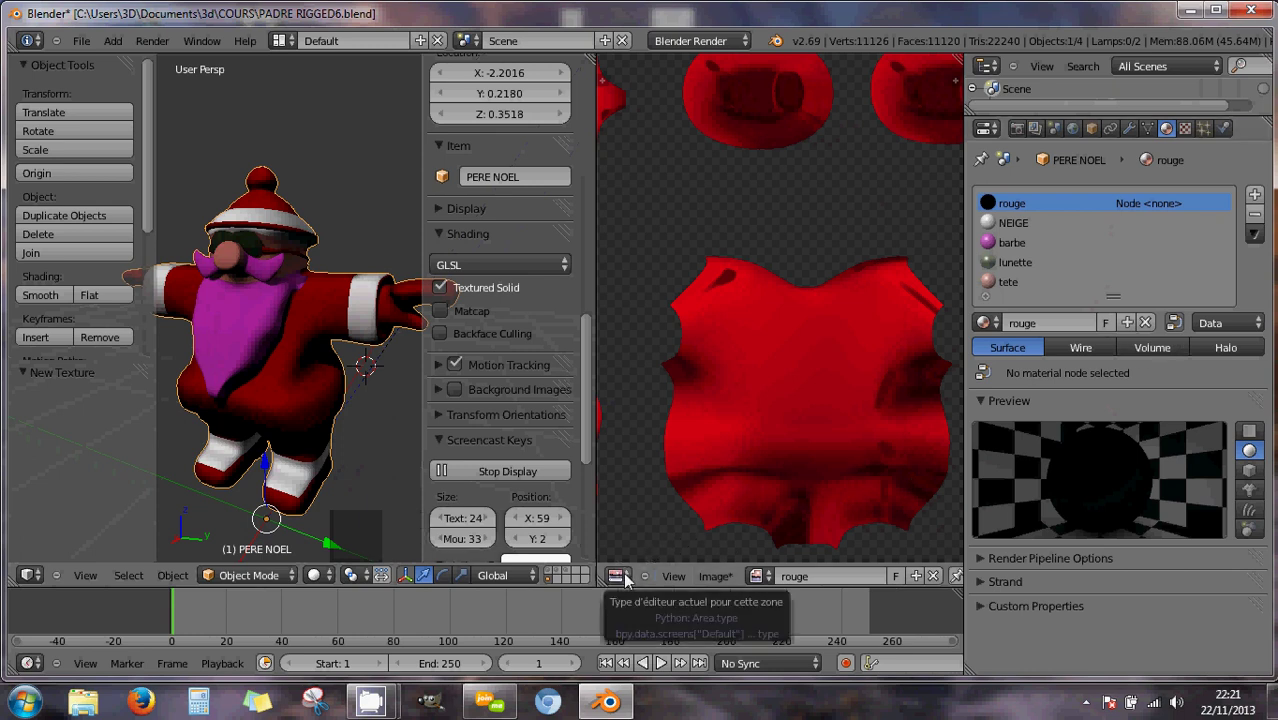
View the baked rouge image full screen, restore the layout and change the image editor area to the Node Editor.
key(ctrl+Up)
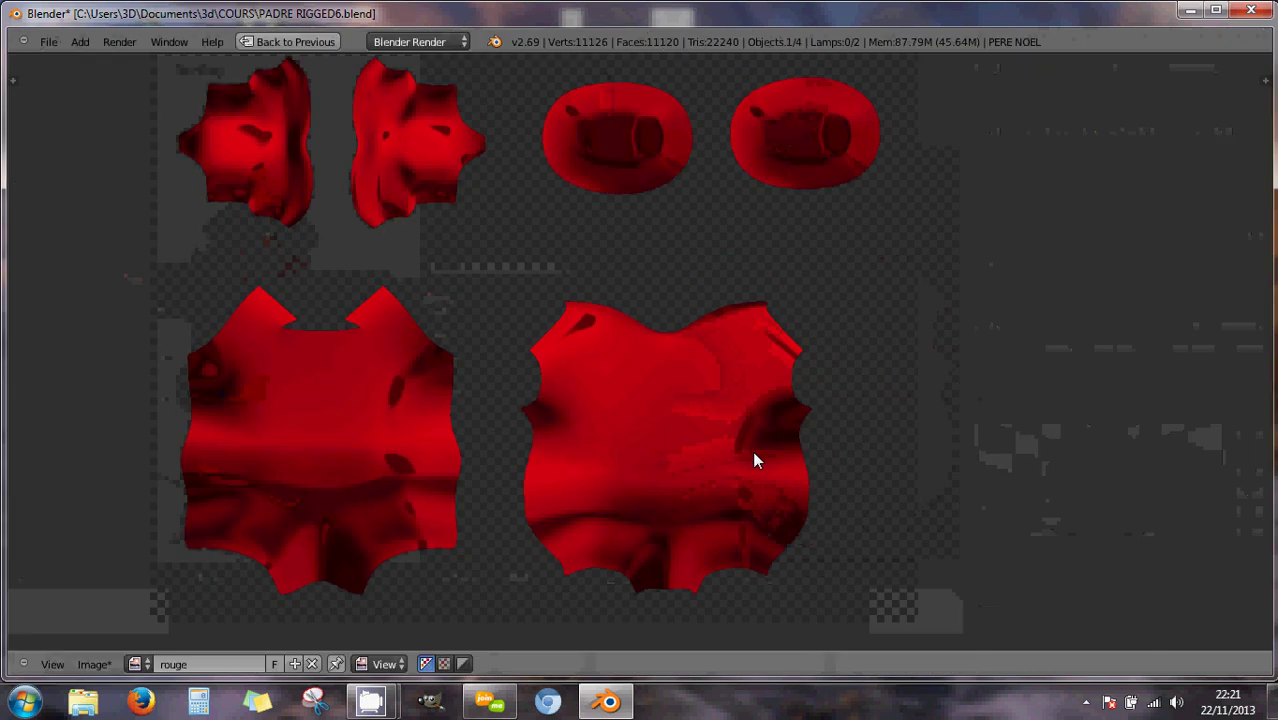
middle_drag(616, 371, 718, 399)
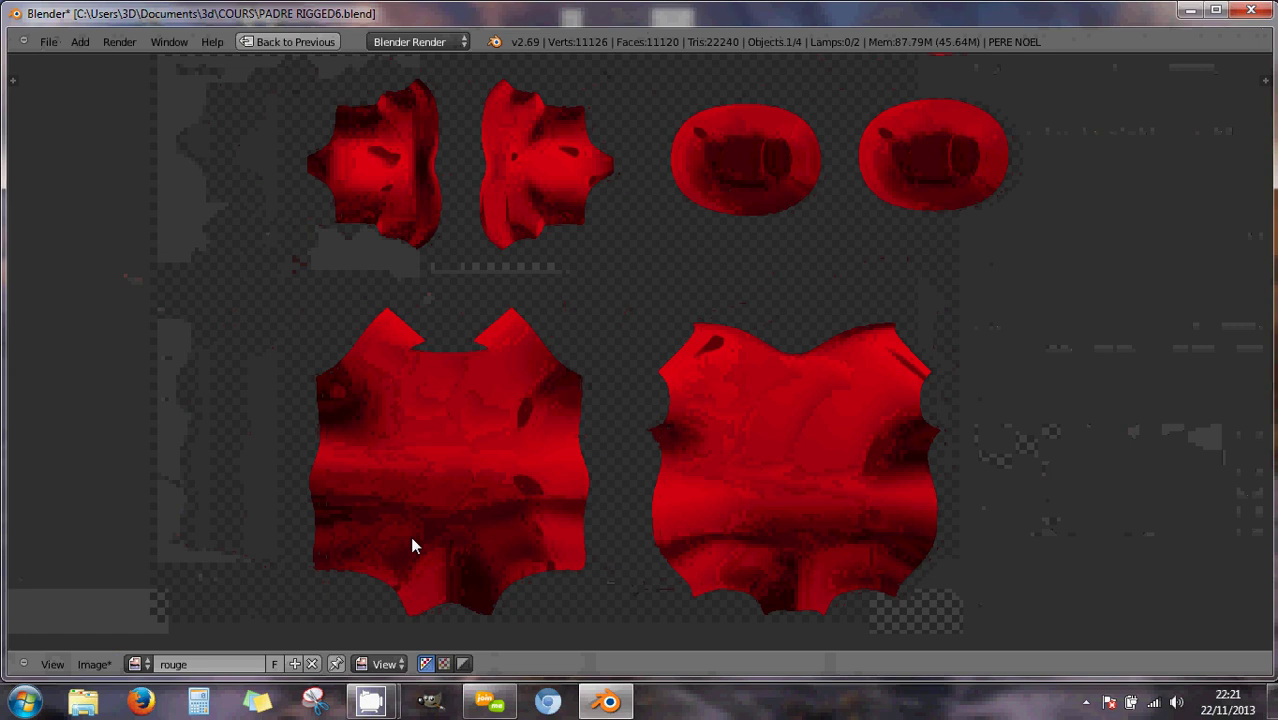
key(shift+space)
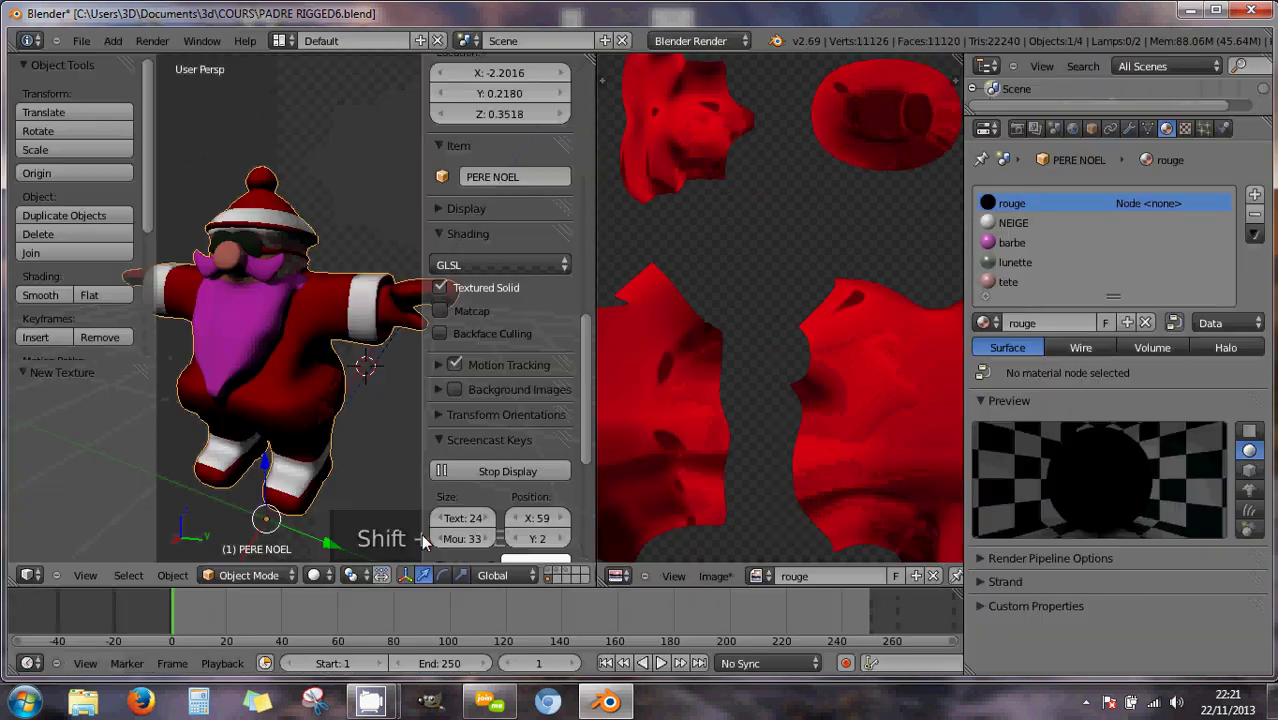
click(618, 576)
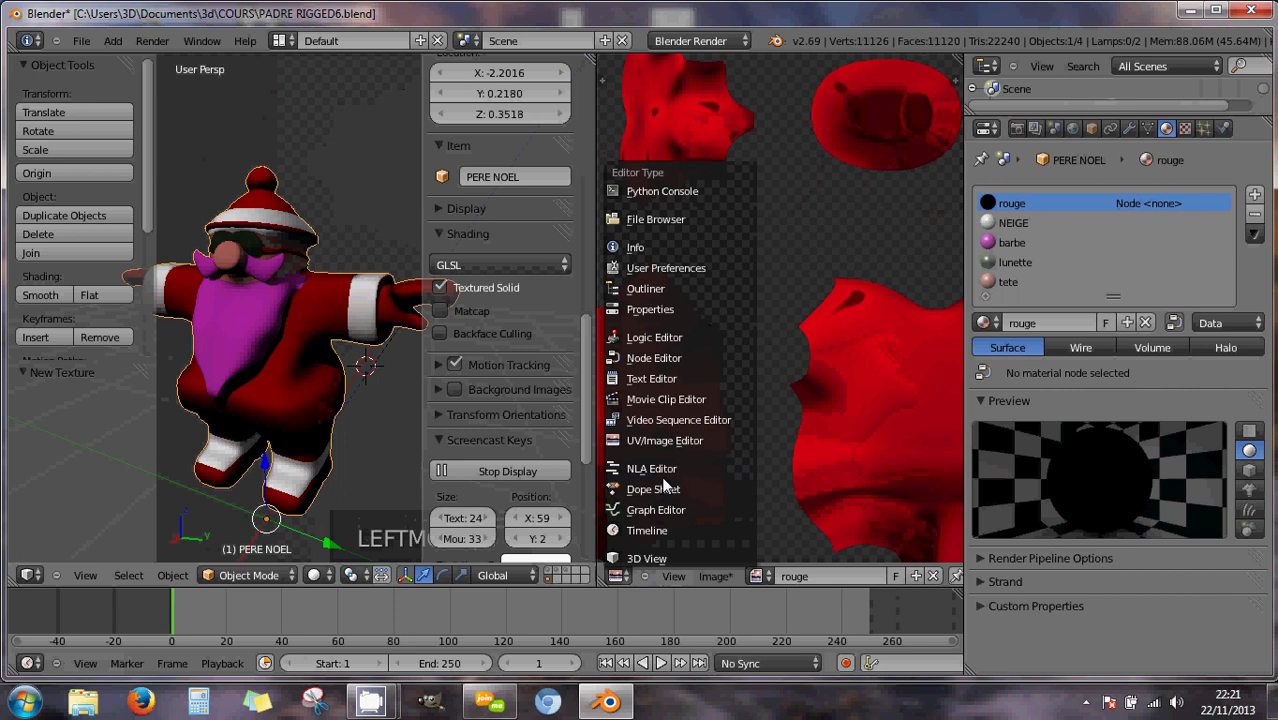
click(678, 359)
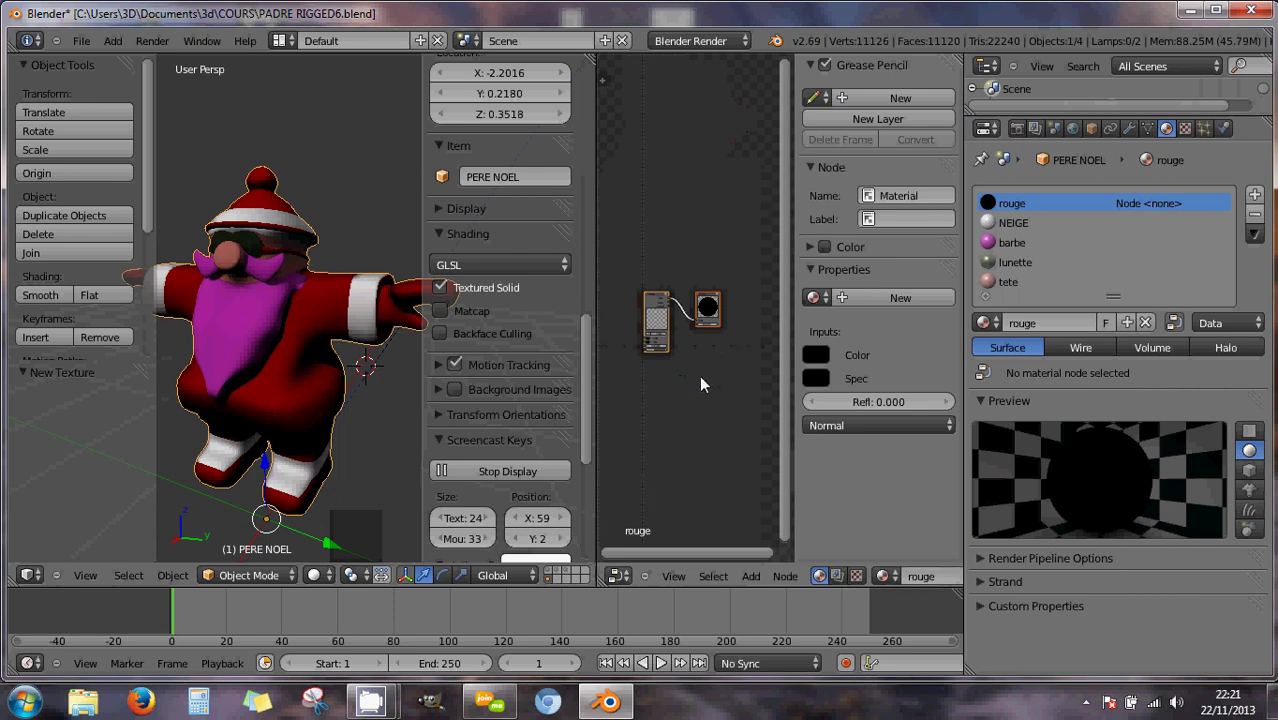
Maximize the node editor and frame the rouge material's Material and Output nodes.
drag(672, 303, 695, 318)
key(ctrl+Up)
scroll(602, 408, up, 5)
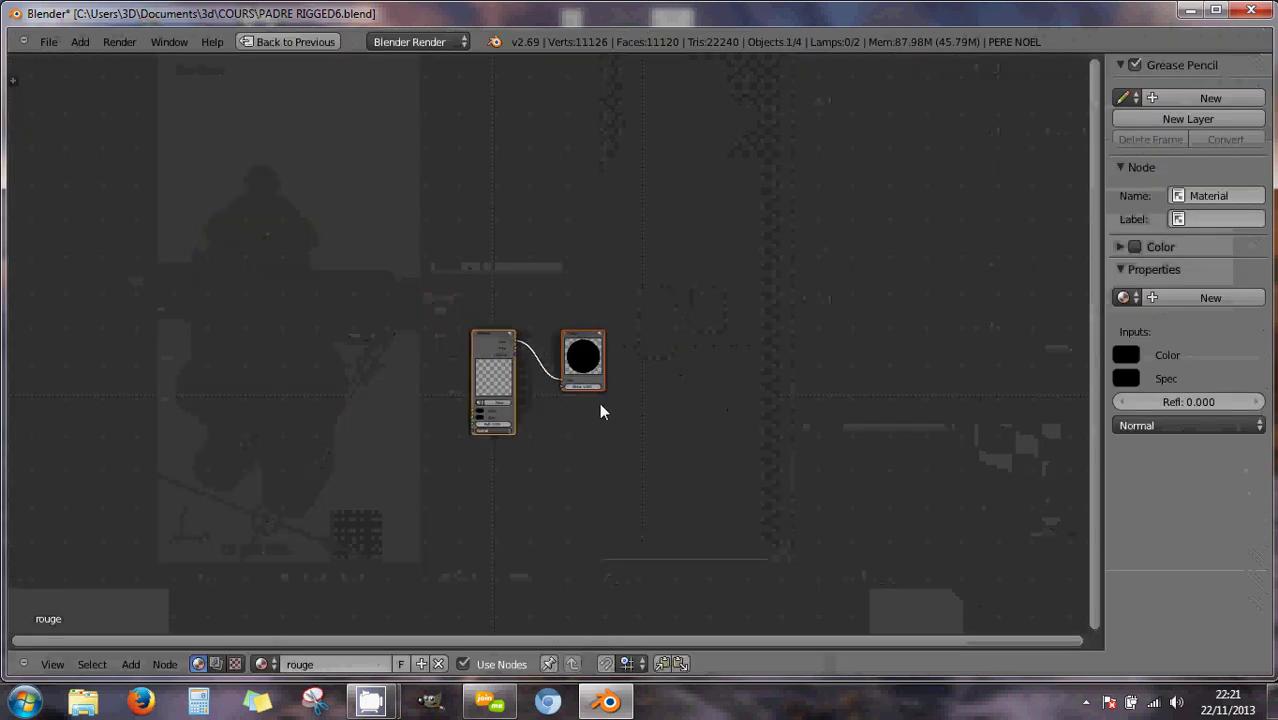
scroll(602, 410, up, 1)
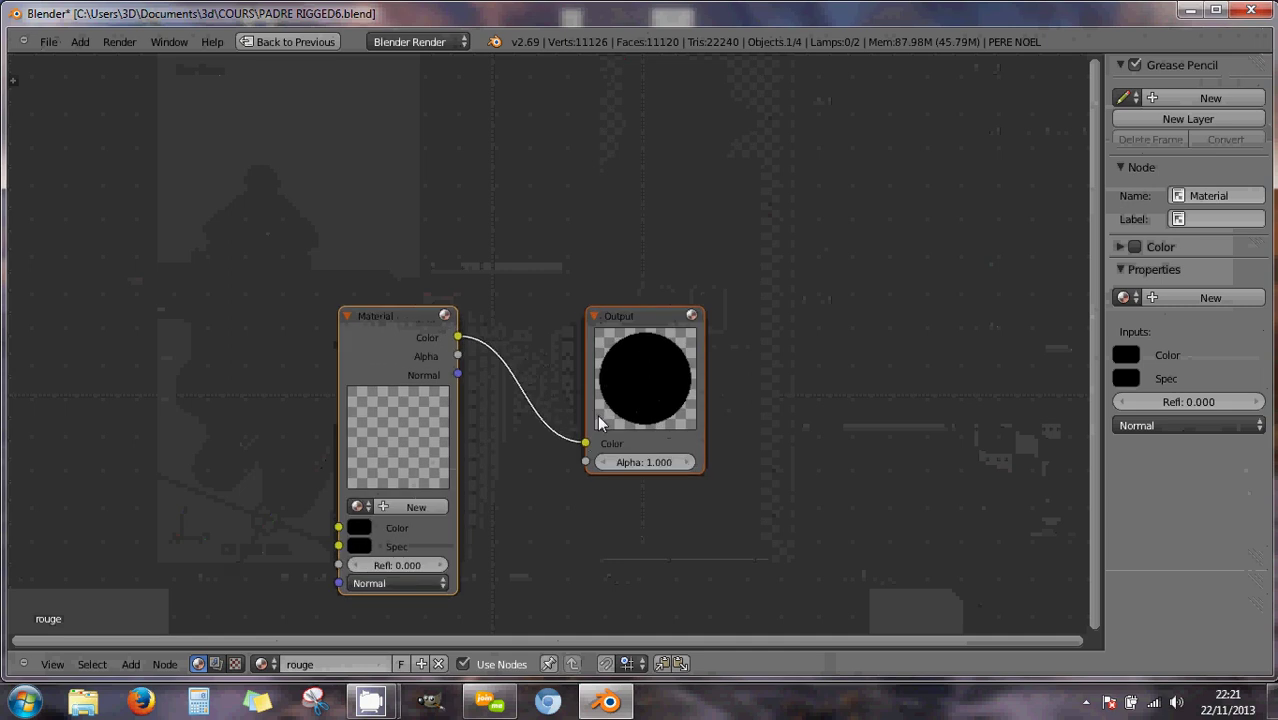
key(Home)
scroll(644, 416, up, 1)
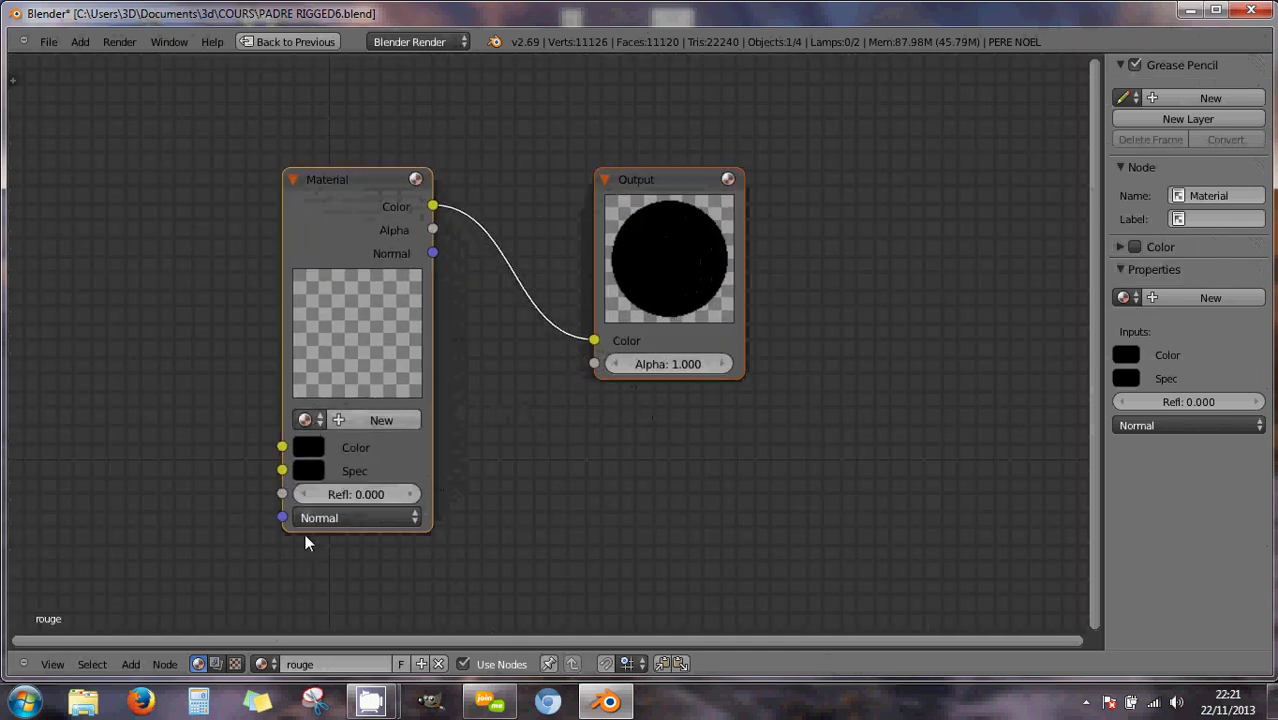
Keep the node editor on material nodes and space the Material and Output nodes farther apart.
click(216, 665)
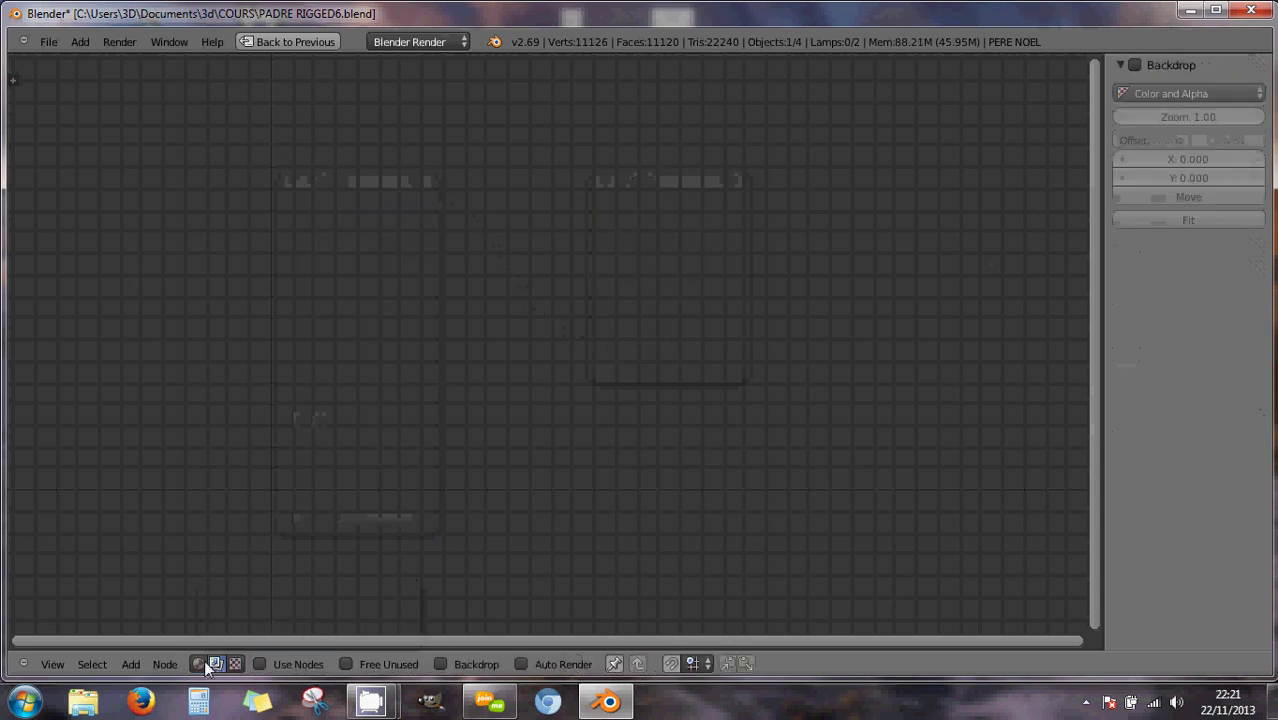
click(200, 664)
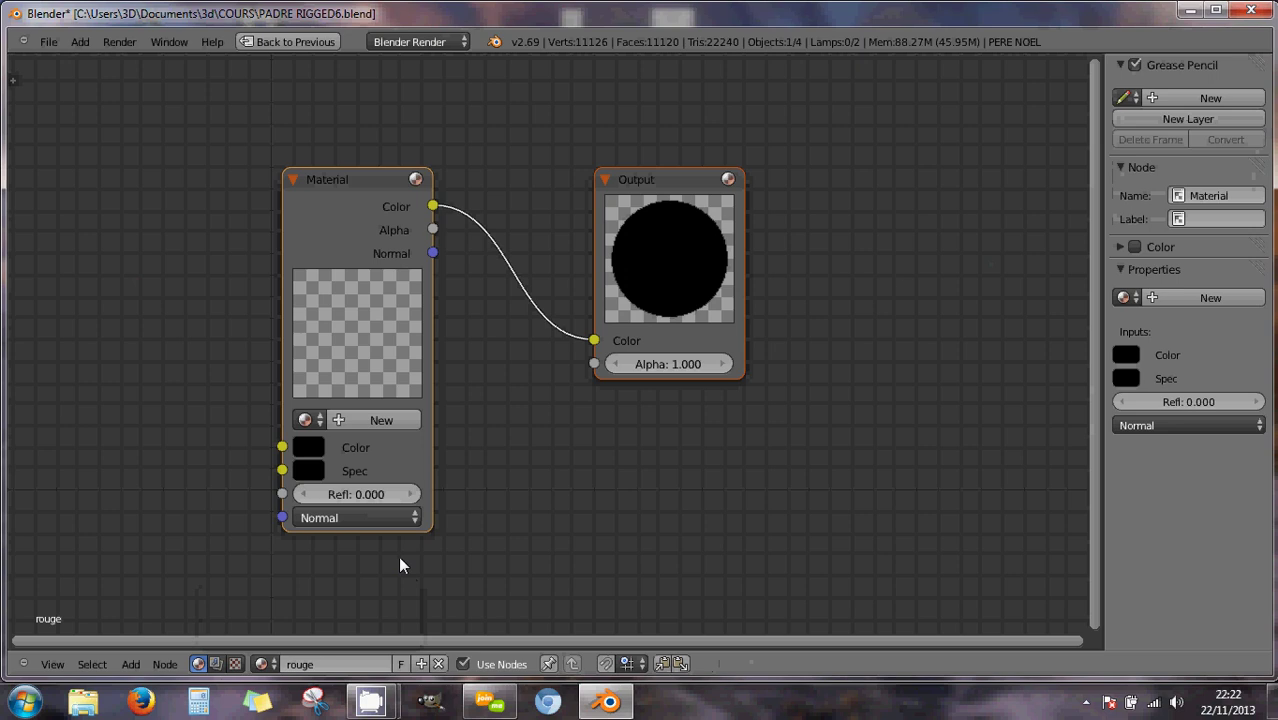
drag(373, 180, 324, 103)
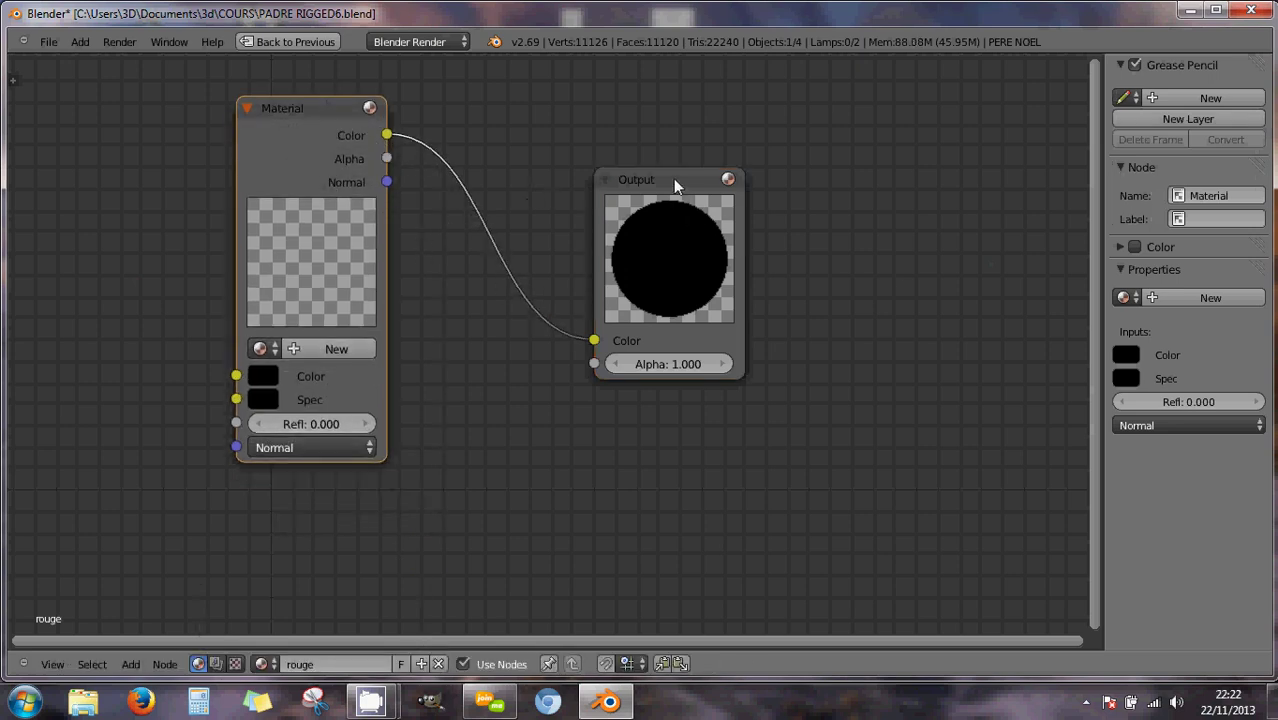
drag(675, 186, 787, 133)
drag(305, 108, 243, 97)
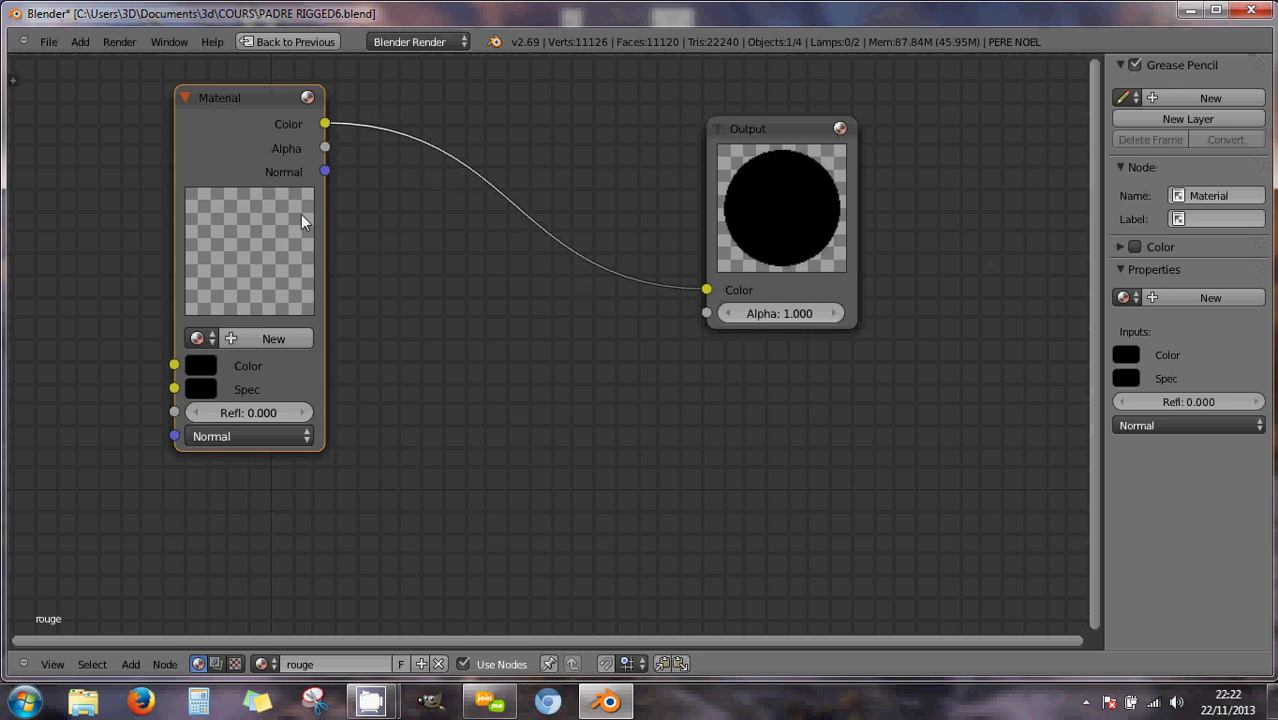
Assign the rouge material to the Material node.
click(207, 336)
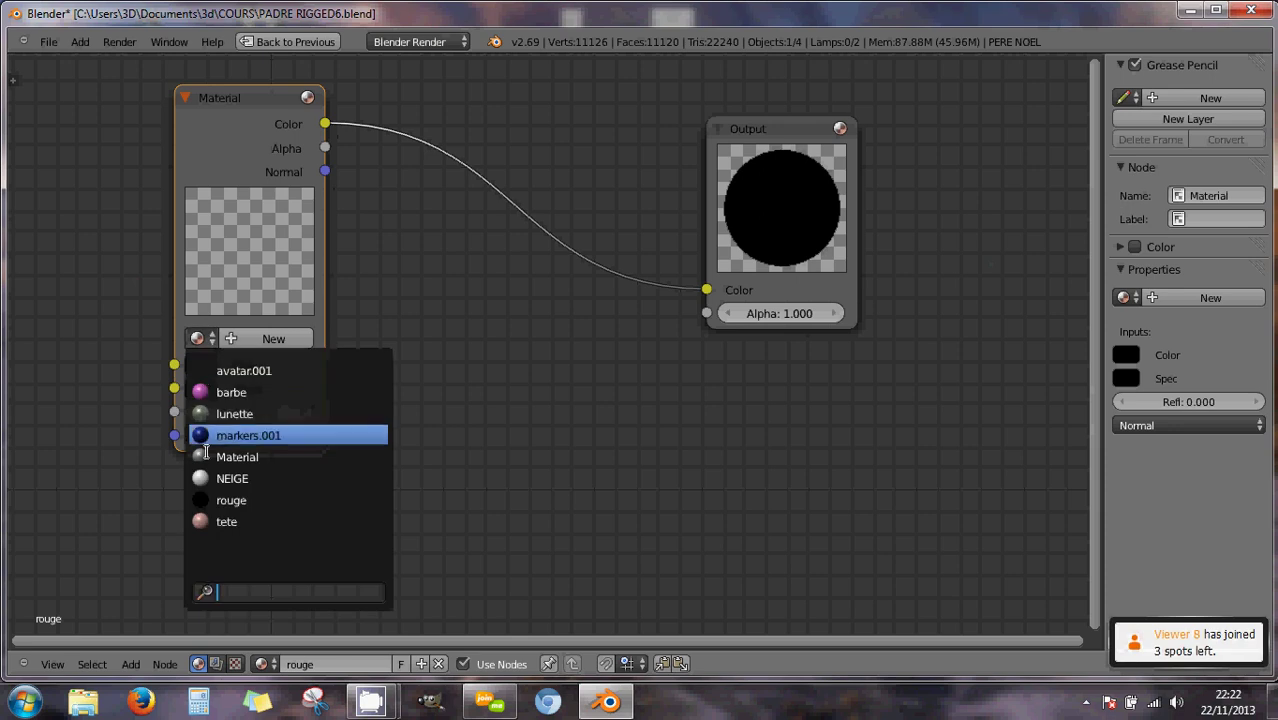
click(222, 497)
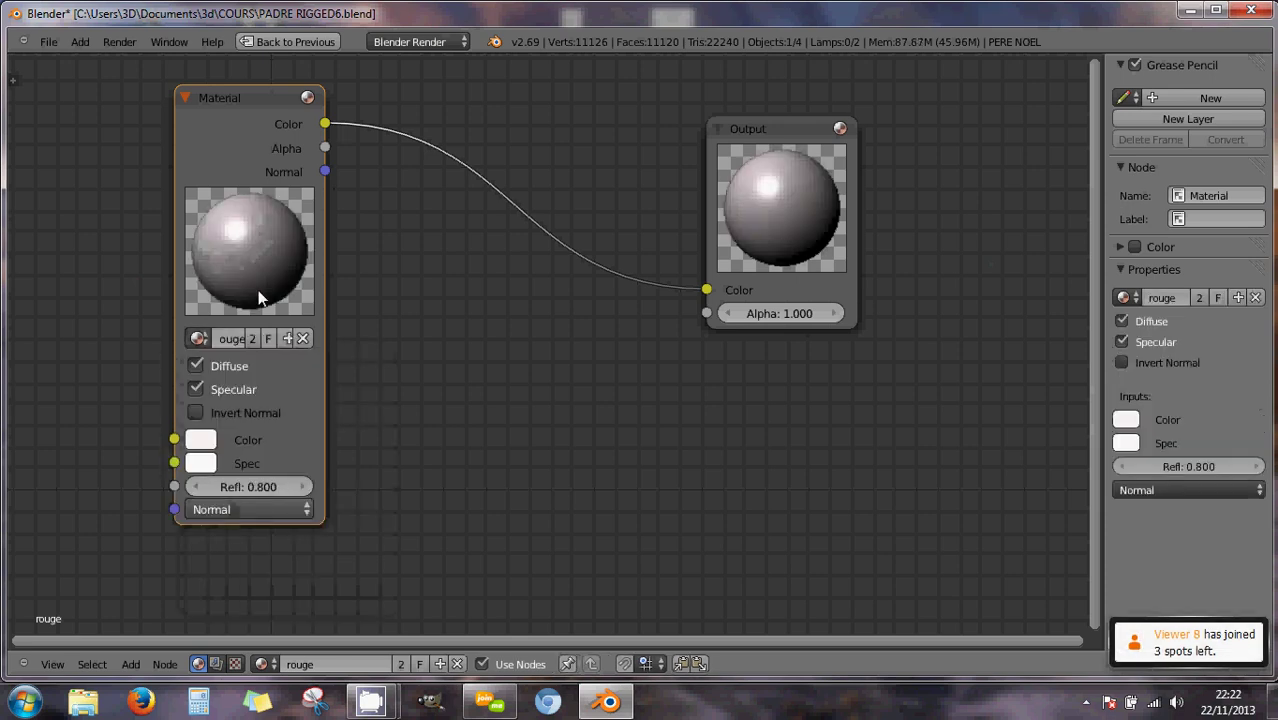
click(200, 337)
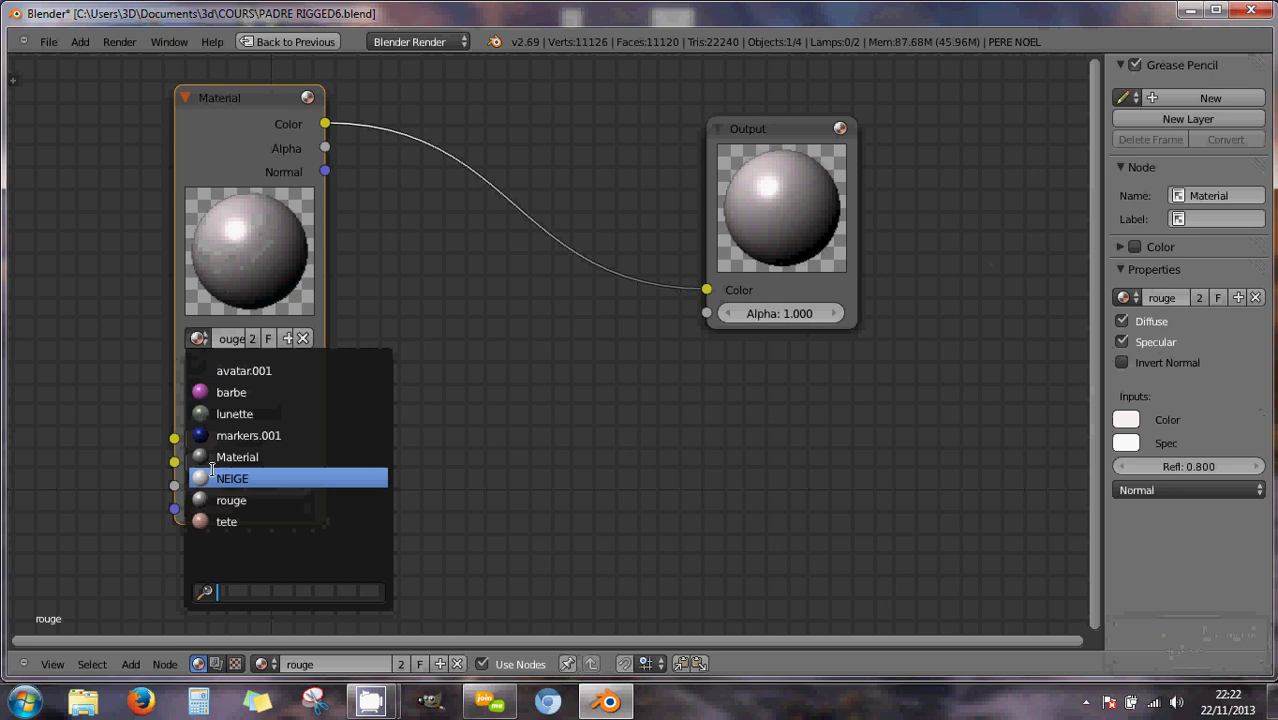
click(222, 500)
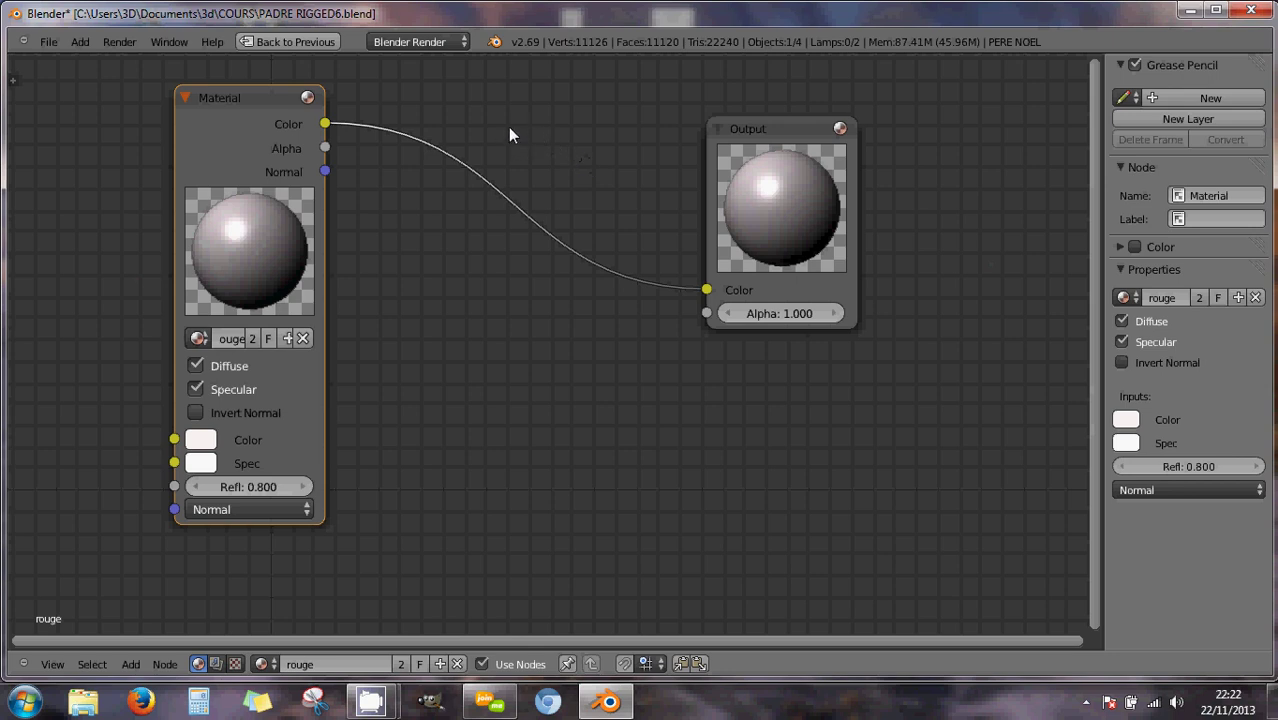
Try cutting and unplugging the link between the Material node's Color output and the Output node, undoing each removal.
ctrl+right_drag(508, 127, 520, 298)
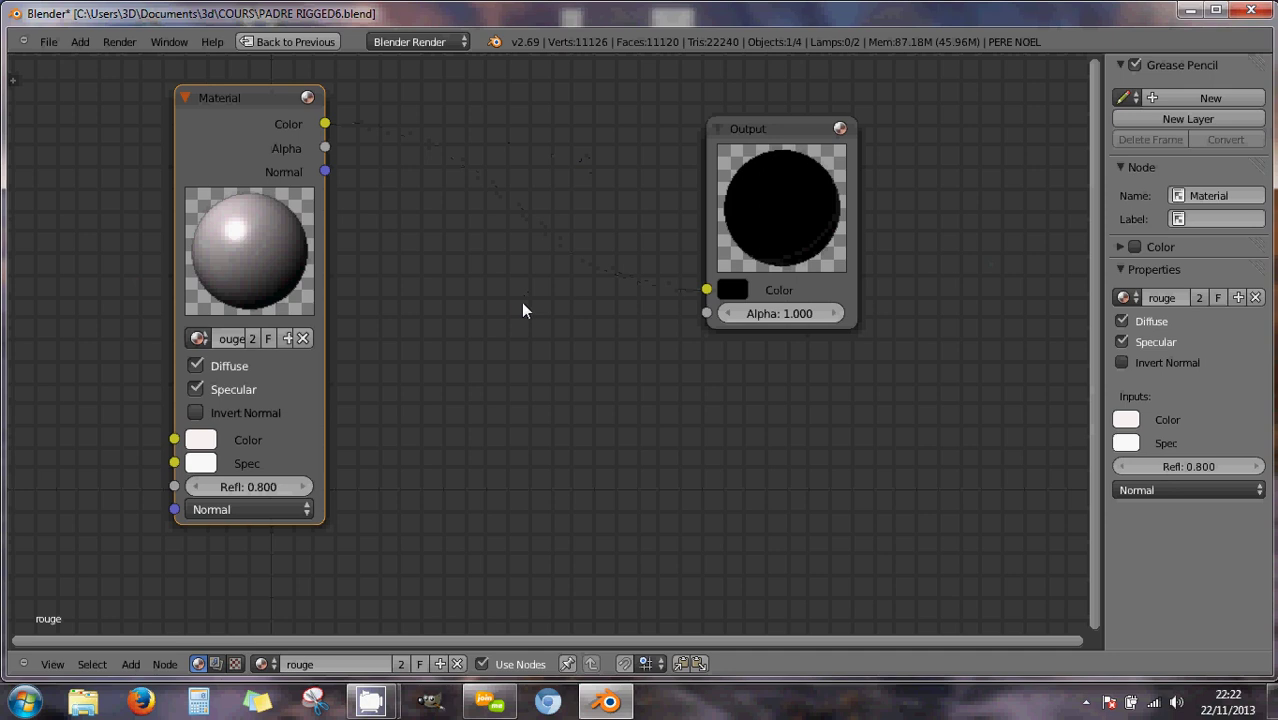
key(ctrl+z)
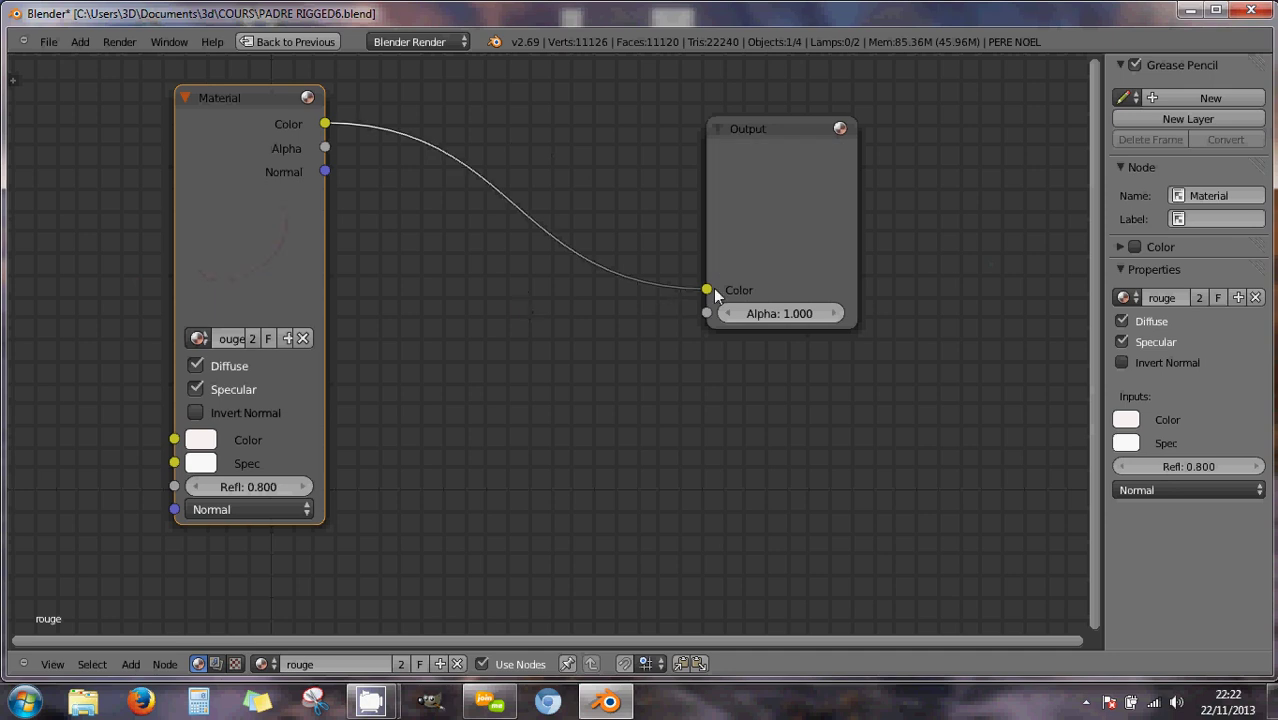
drag(707, 290, 574, 196)
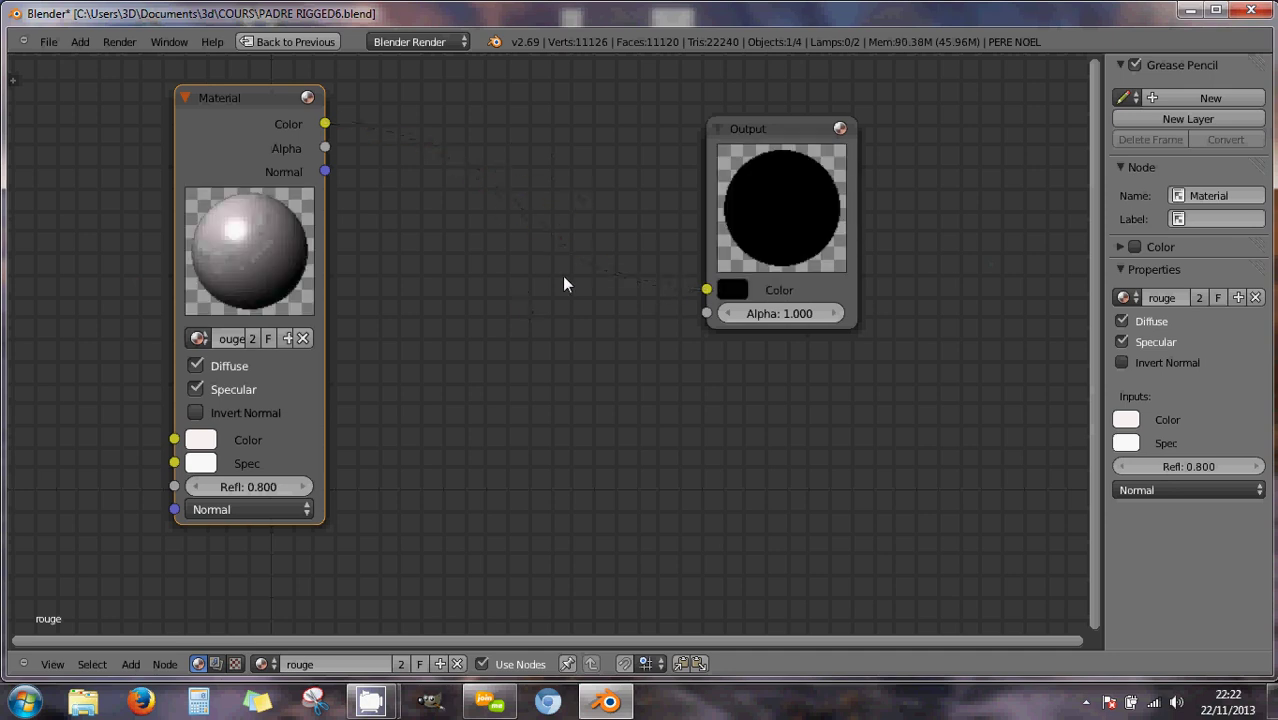
key(ctrl+z)
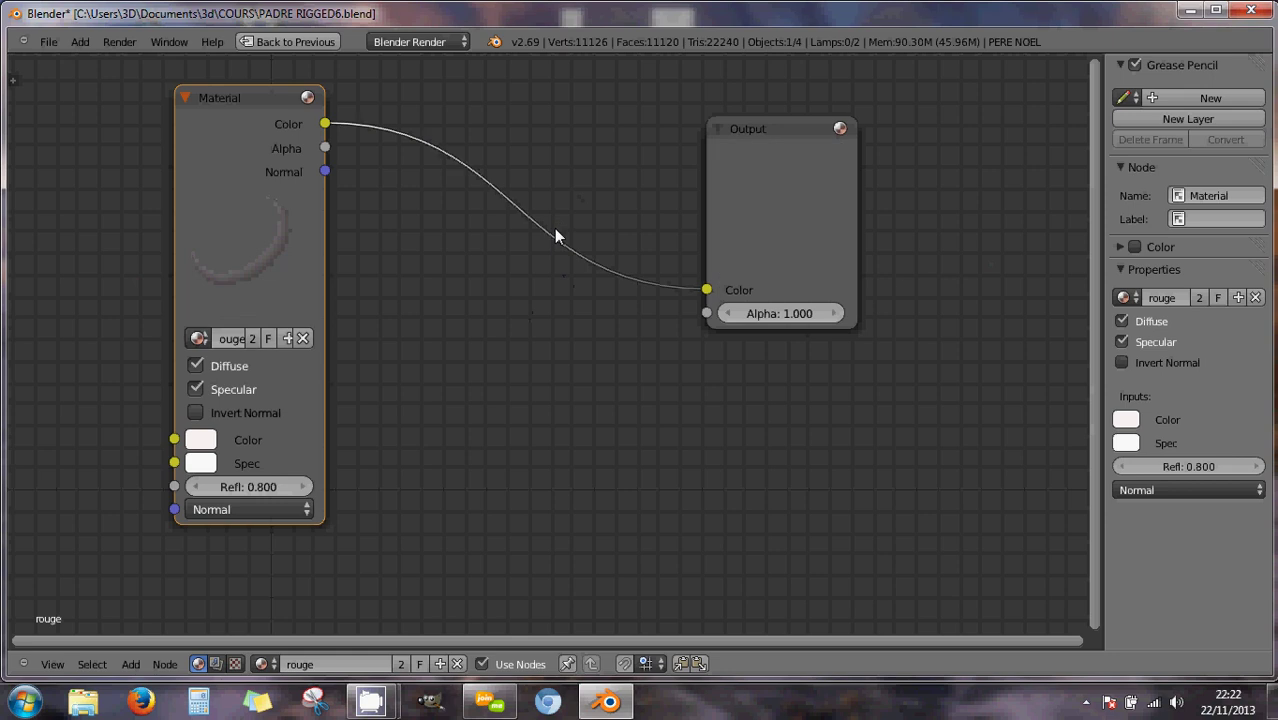
Cut the Color link and test the Material node's Normal output in the Output node's Color input before disconnecting it.
ctrl+right_drag(558, 190, 560, 381)
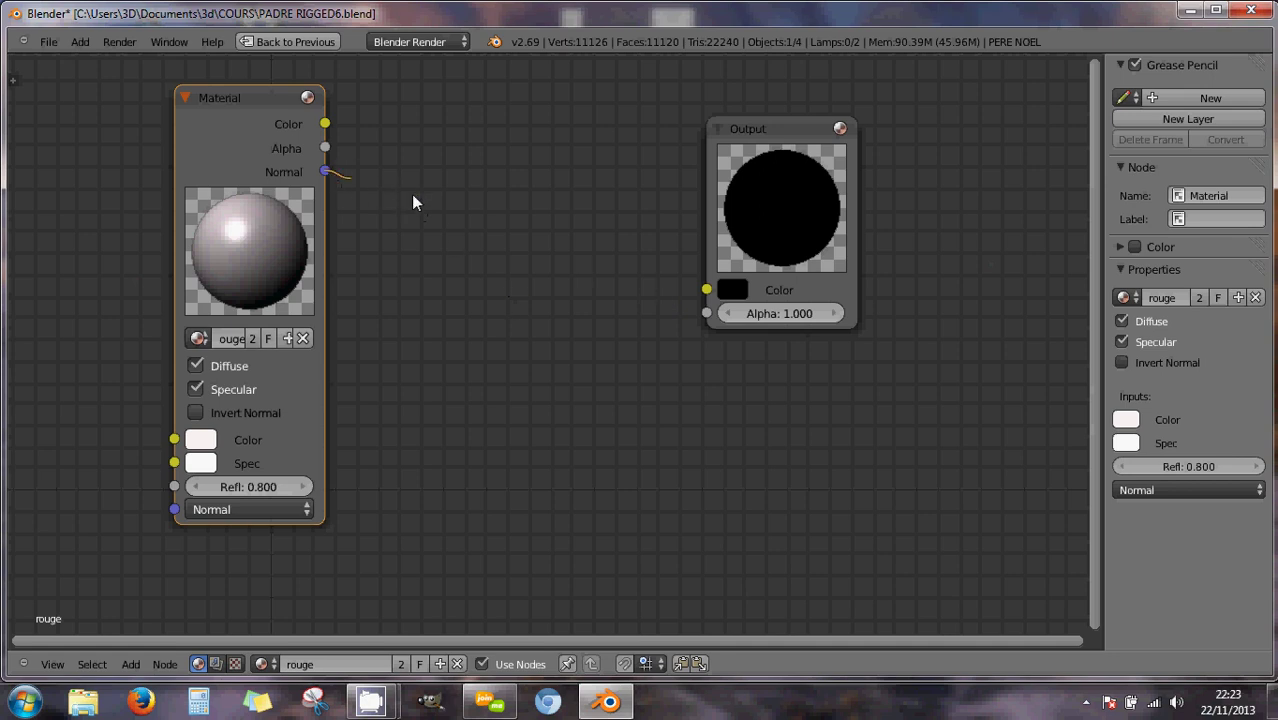
drag(413, 196, 706, 289)
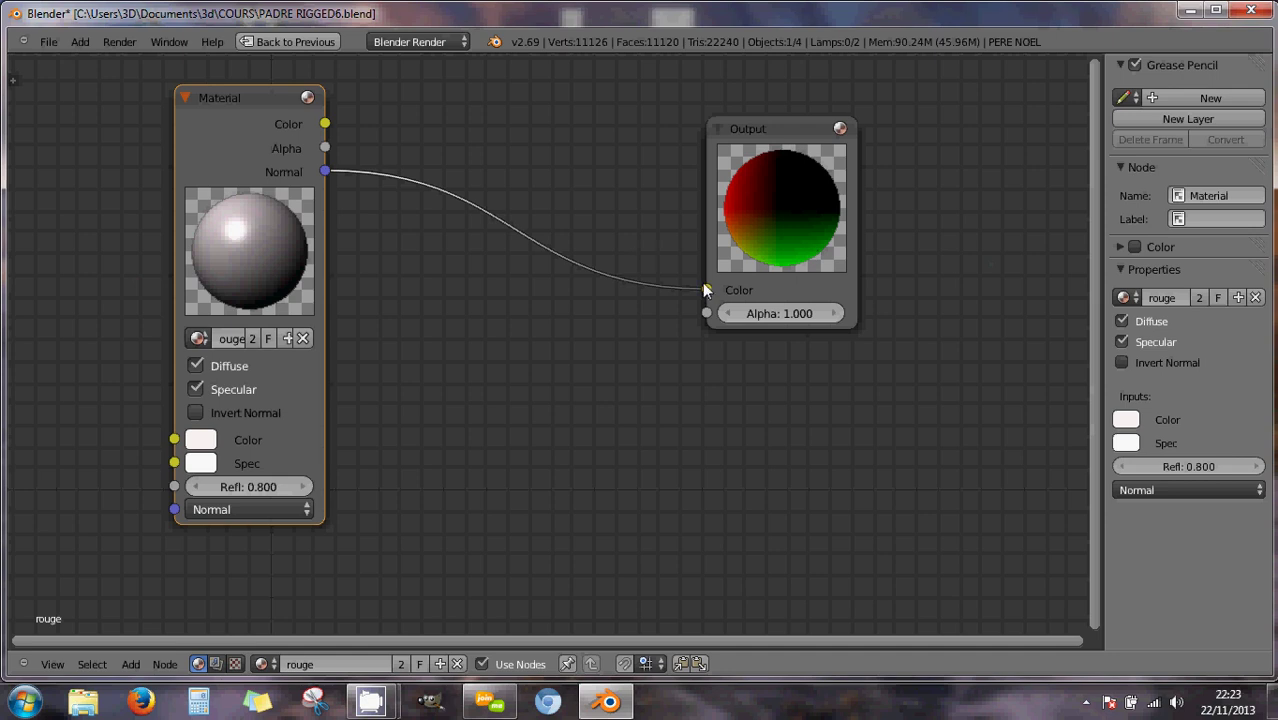
drag(706, 289, 439, 251)
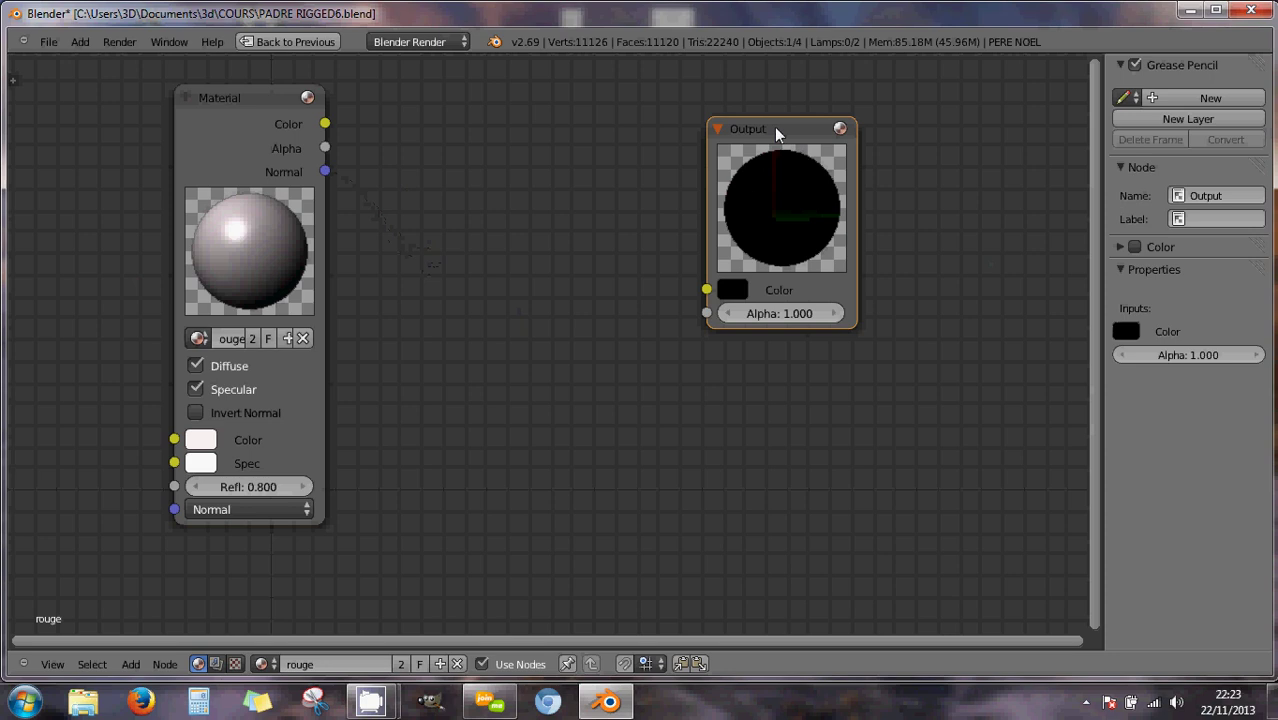
Link the Material node's Normal output to the Output node's Color input and insert a Texture node on that link.
drag(793, 121, 835, 106)
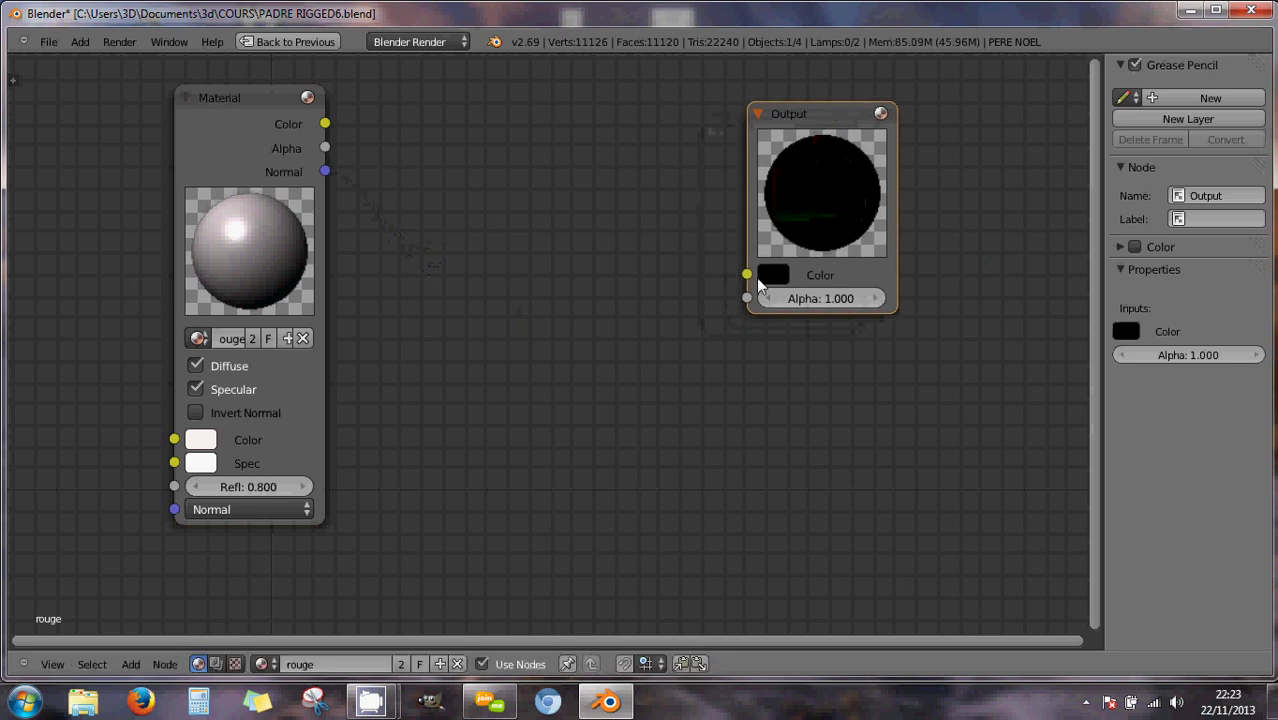
drag(324, 172, 766, 285)
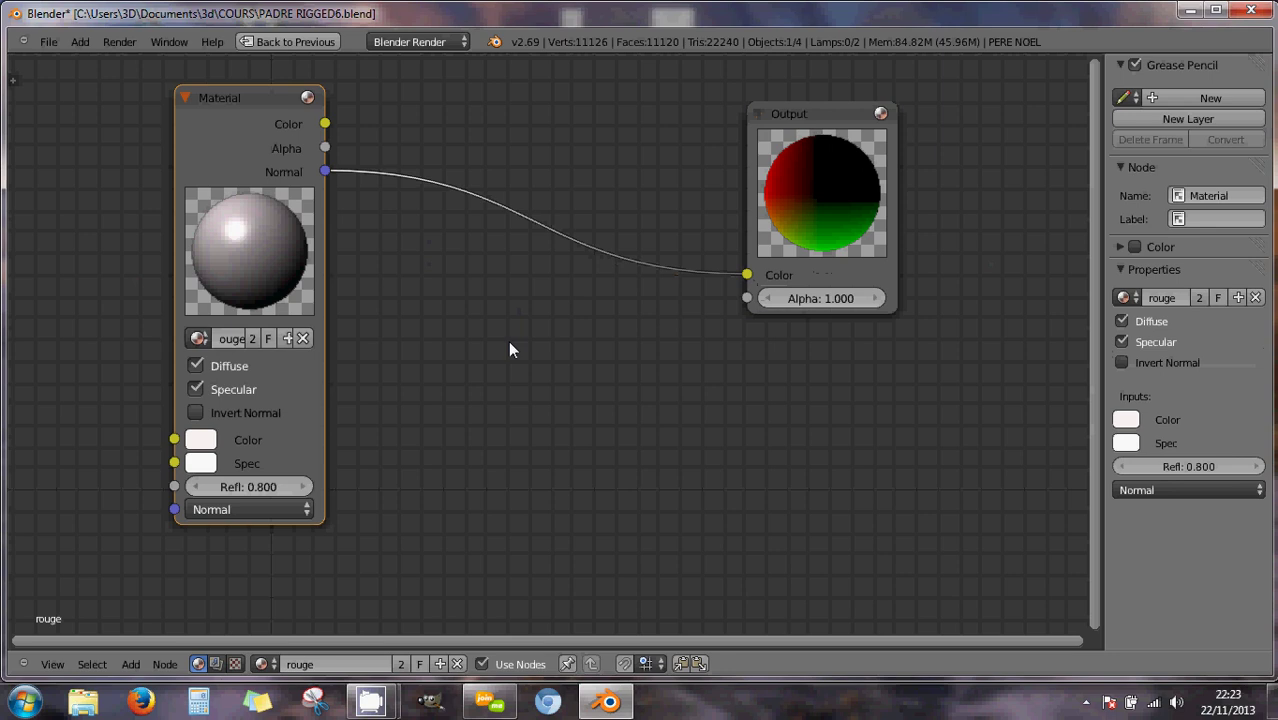
key(shift+a)
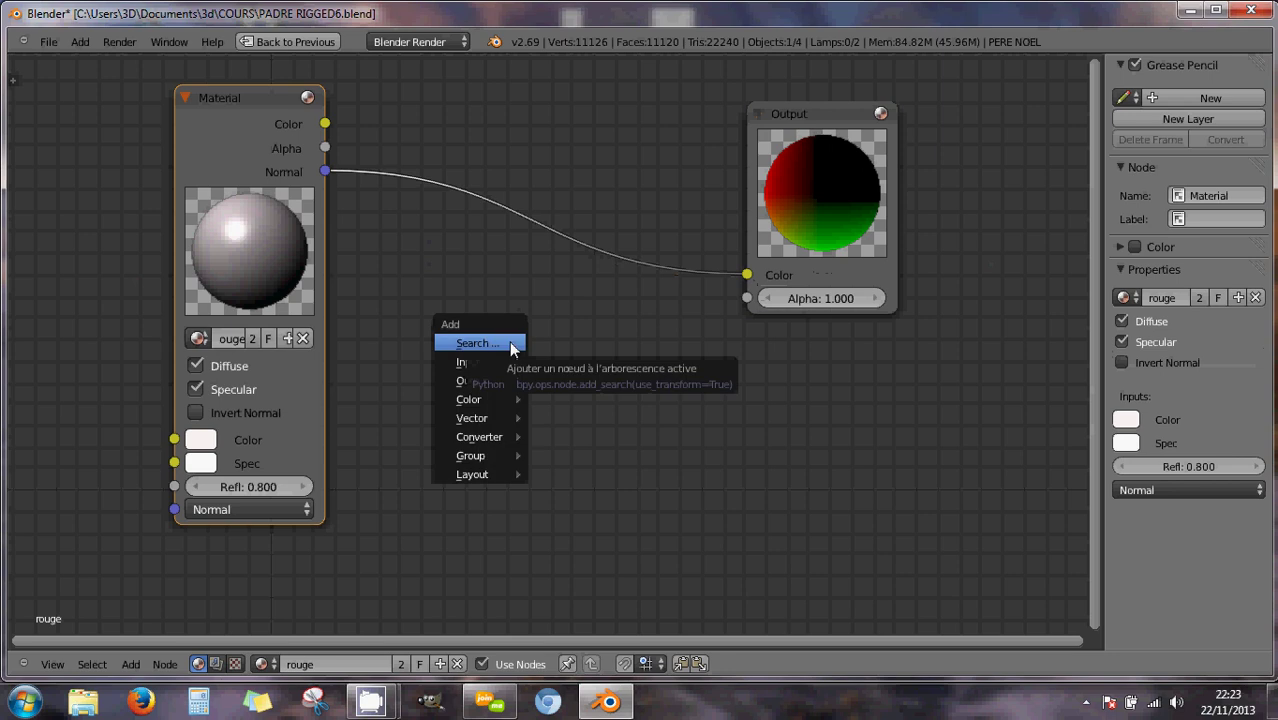
mouse_move(514, 368)
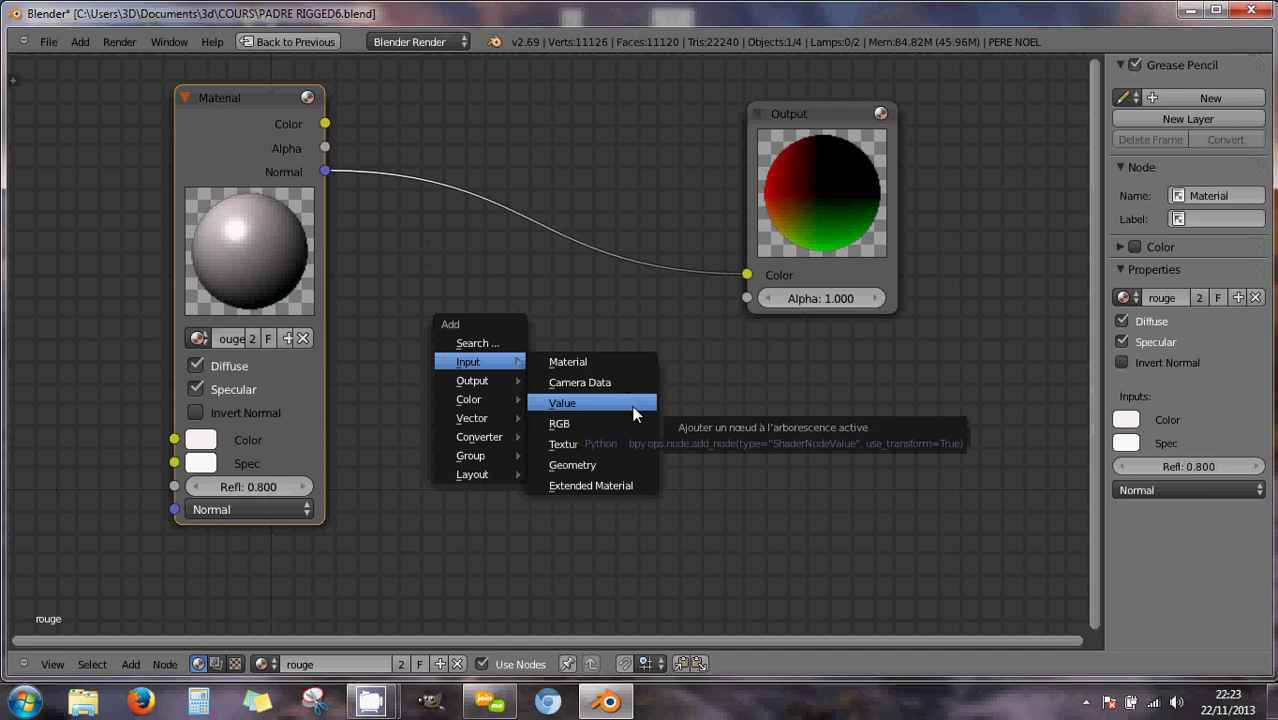
click(595, 444)
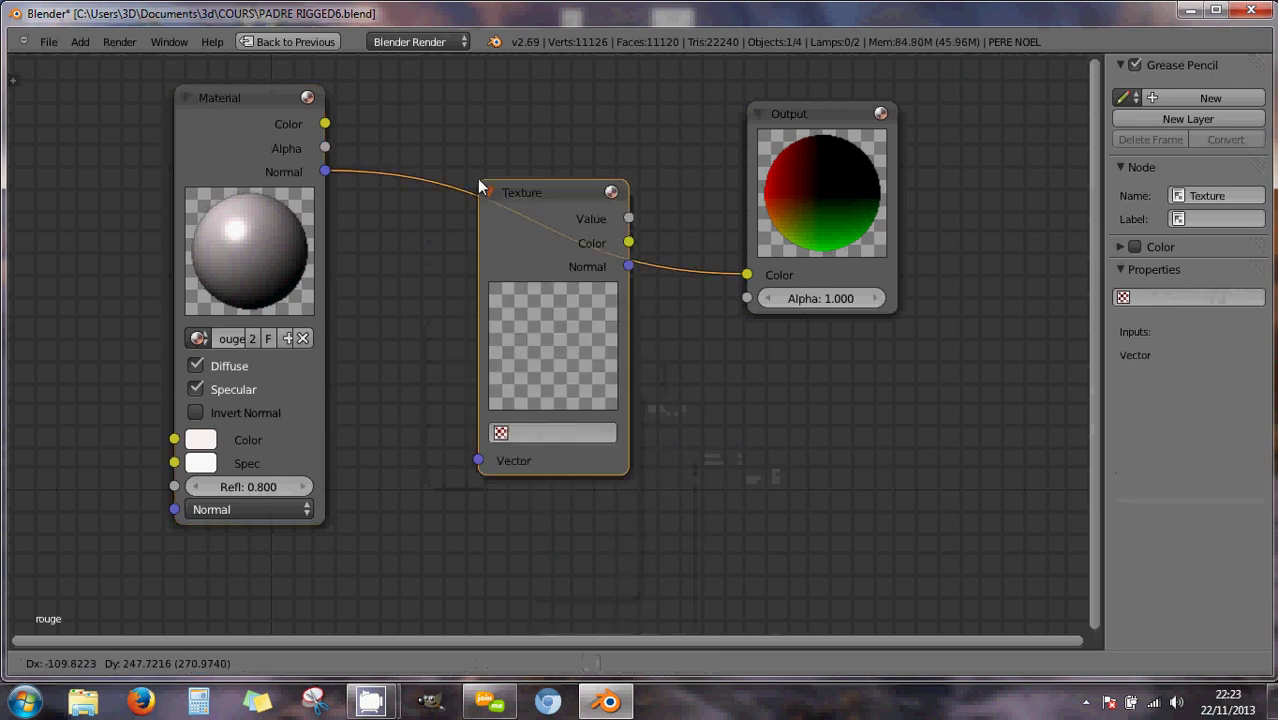
click(476, 170)
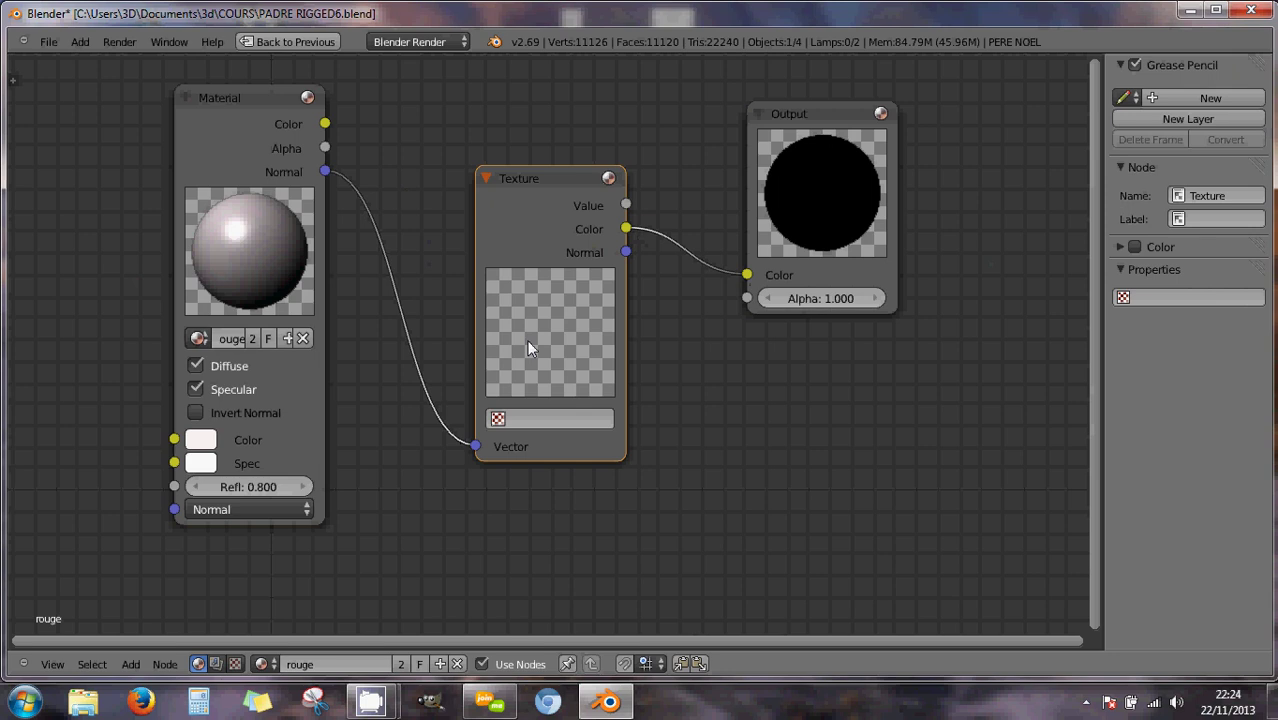
Assign the existing Texture to the Texture node and place the node closer to the Material node.
click(498, 420)
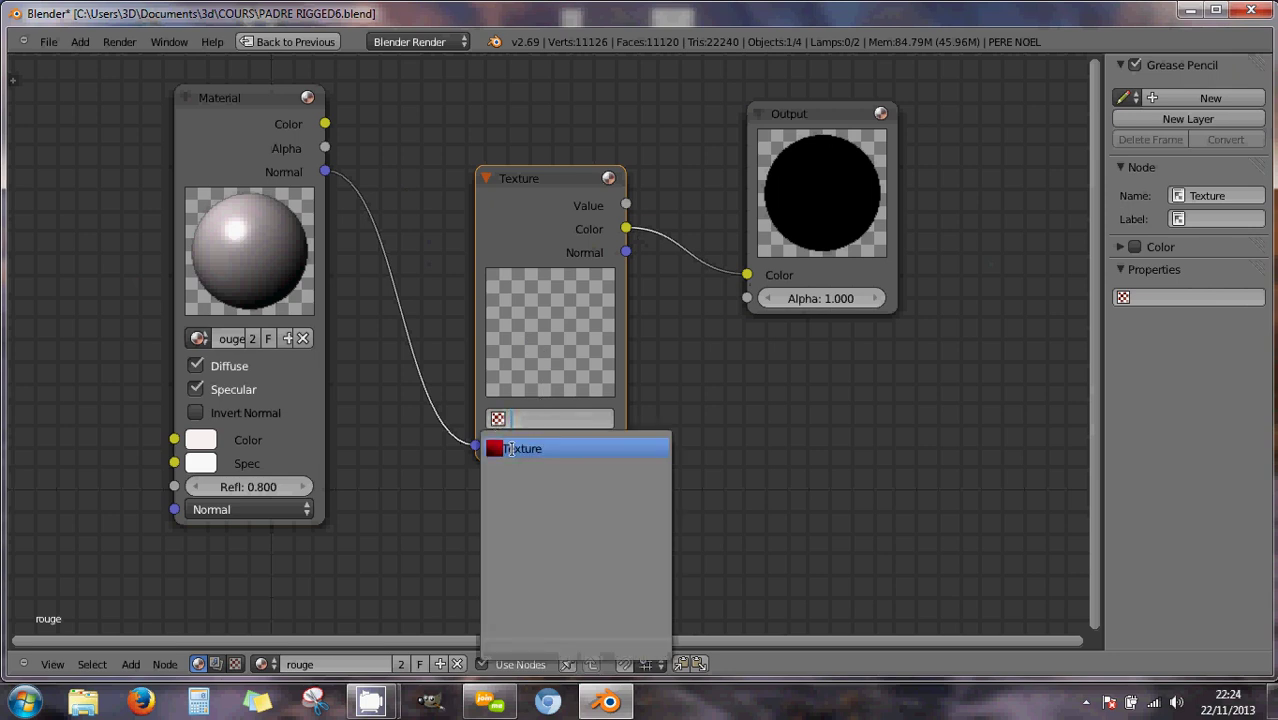
click(510, 449)
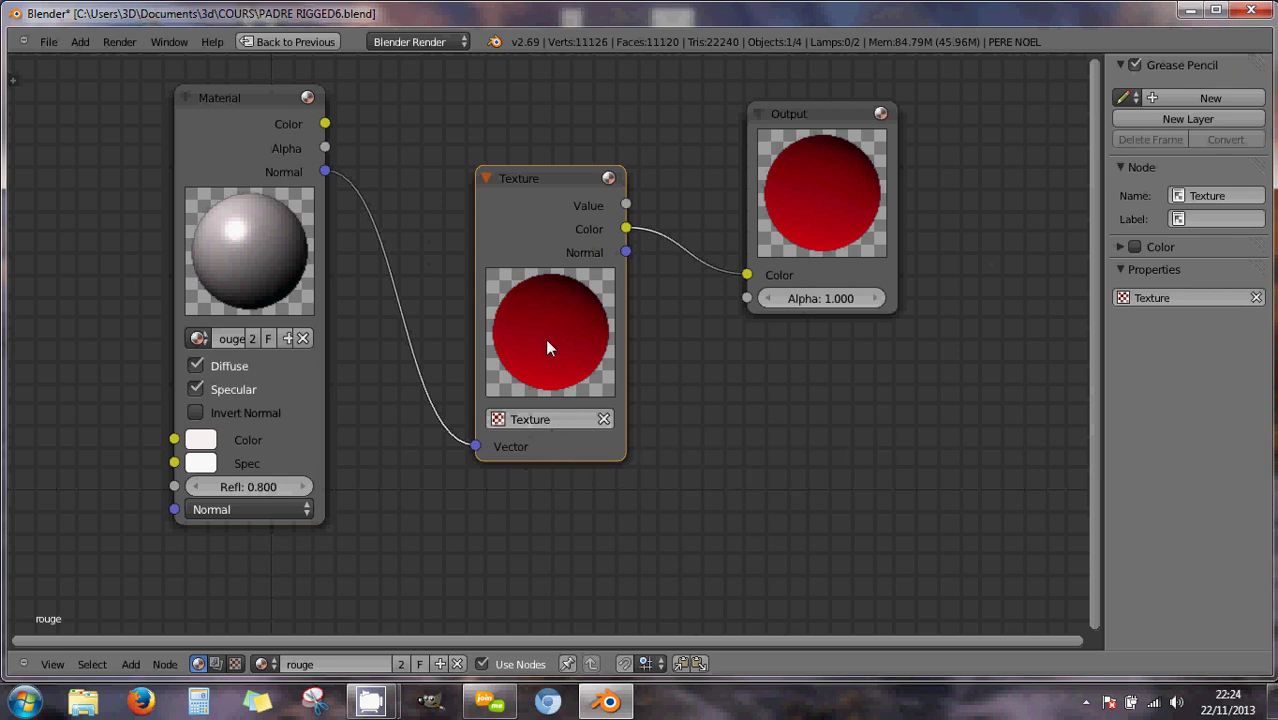
drag(556, 170, 521, 128)
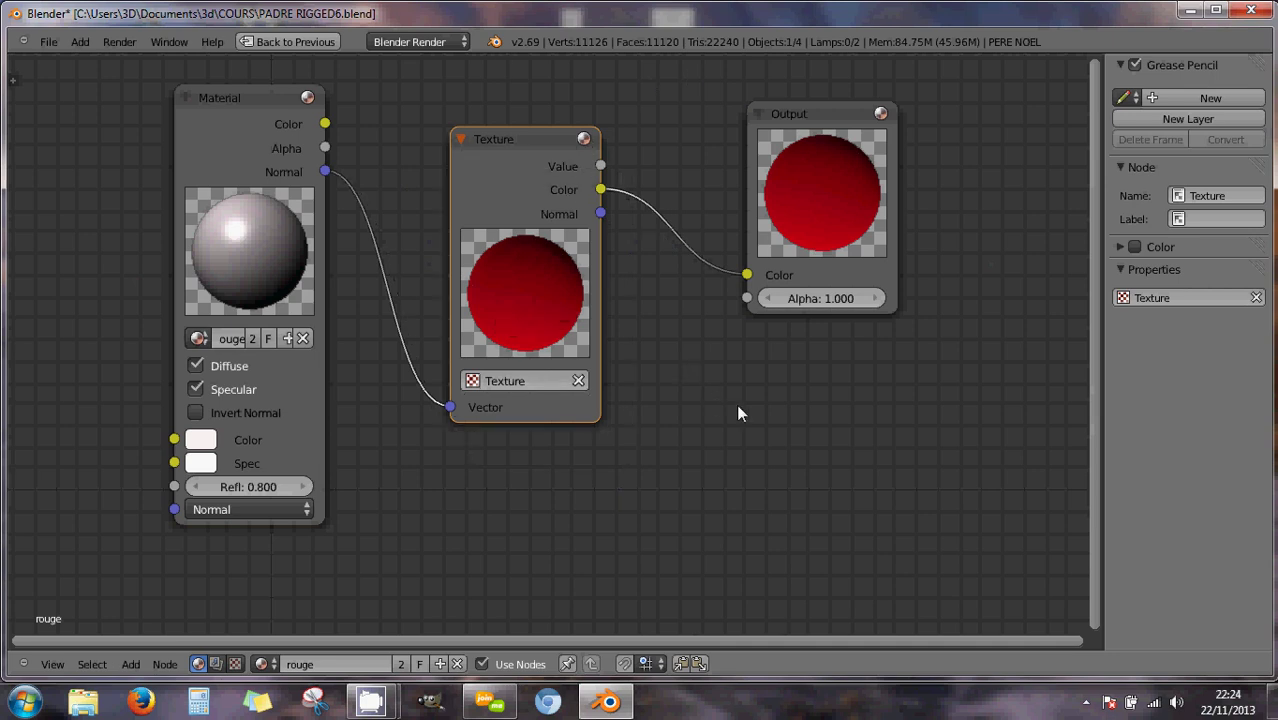
Restore the full layout and set the rouge texture's green and blue RGB Multiply values to 1.
key(shift+space)
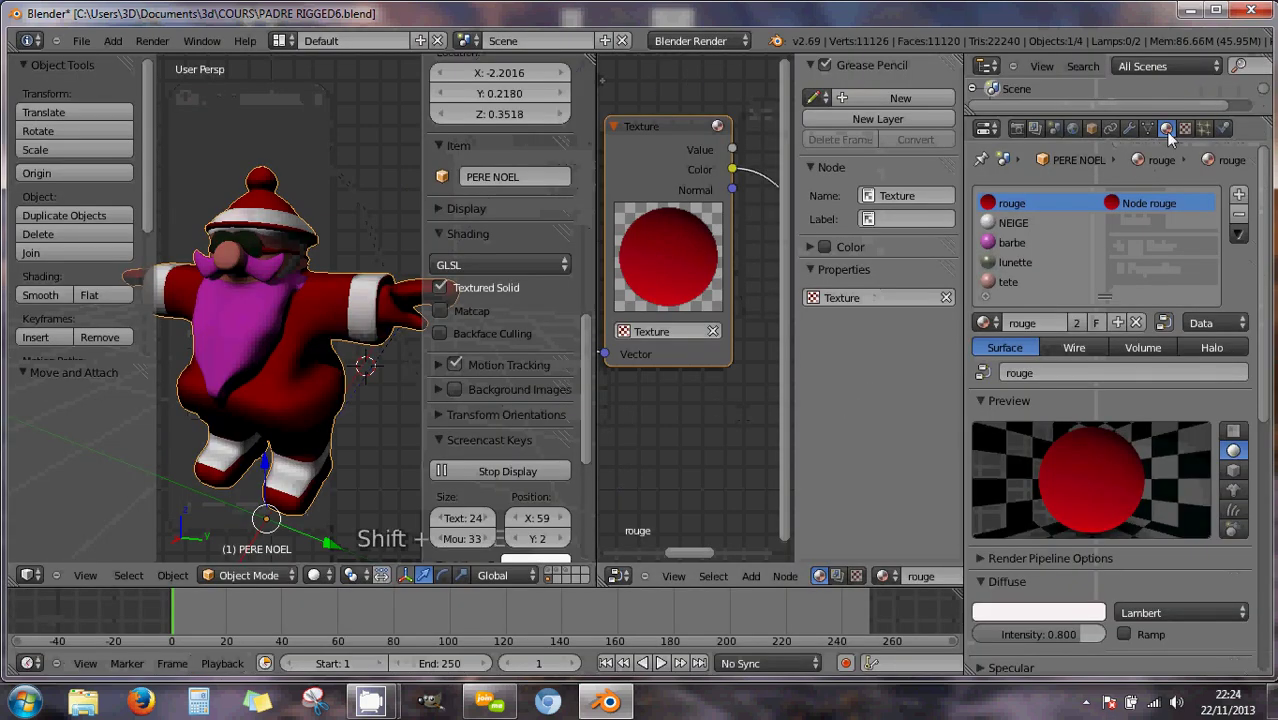
click(1185, 128)
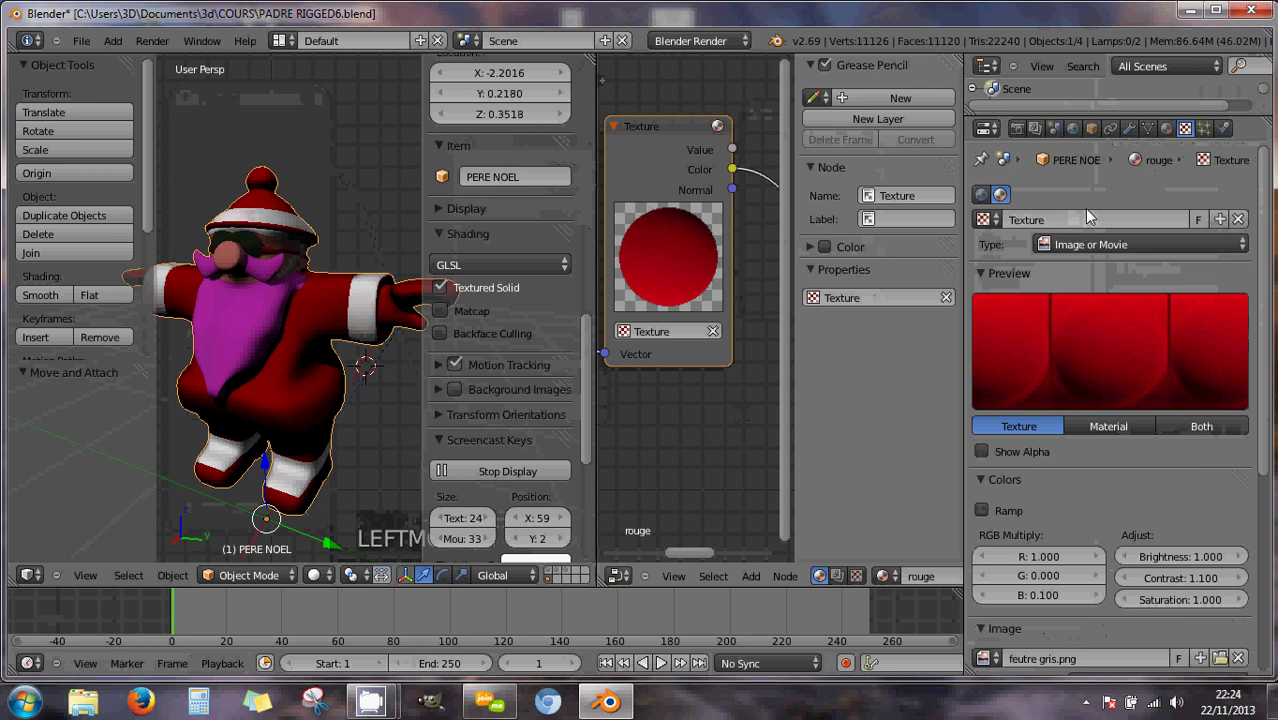
scroll(1090, 218, up, 2)
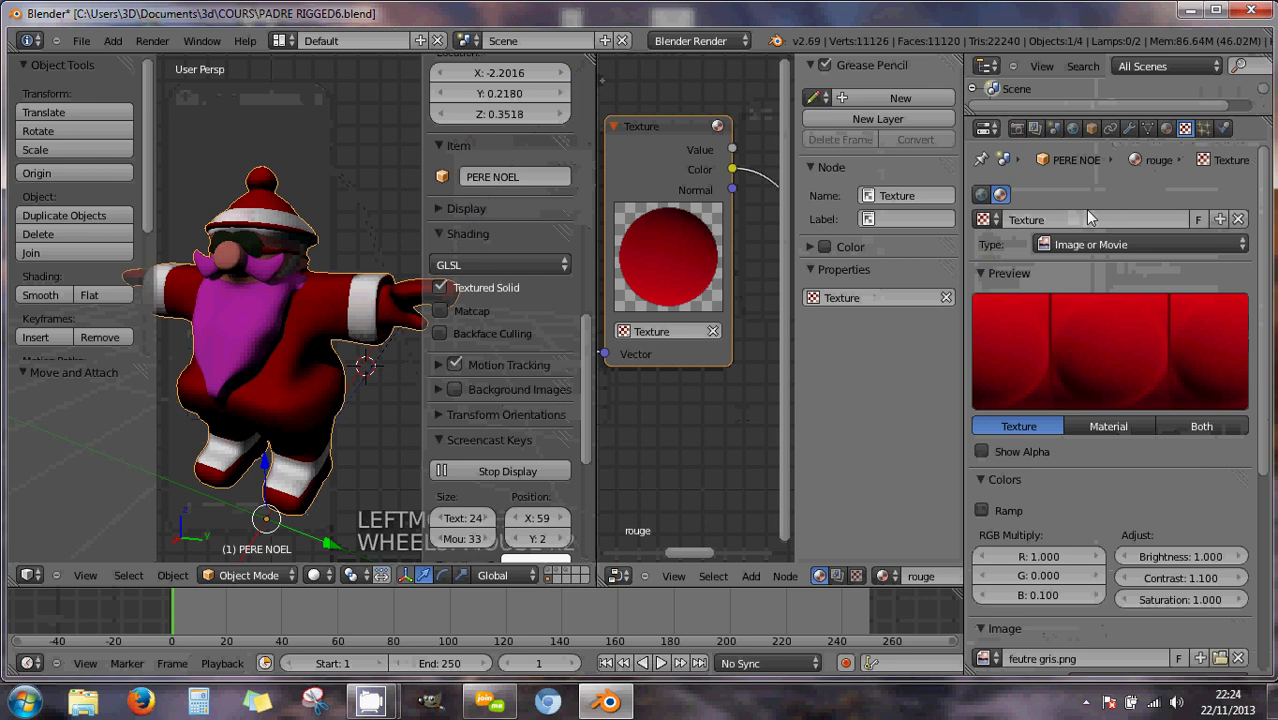
click(1265, 330)
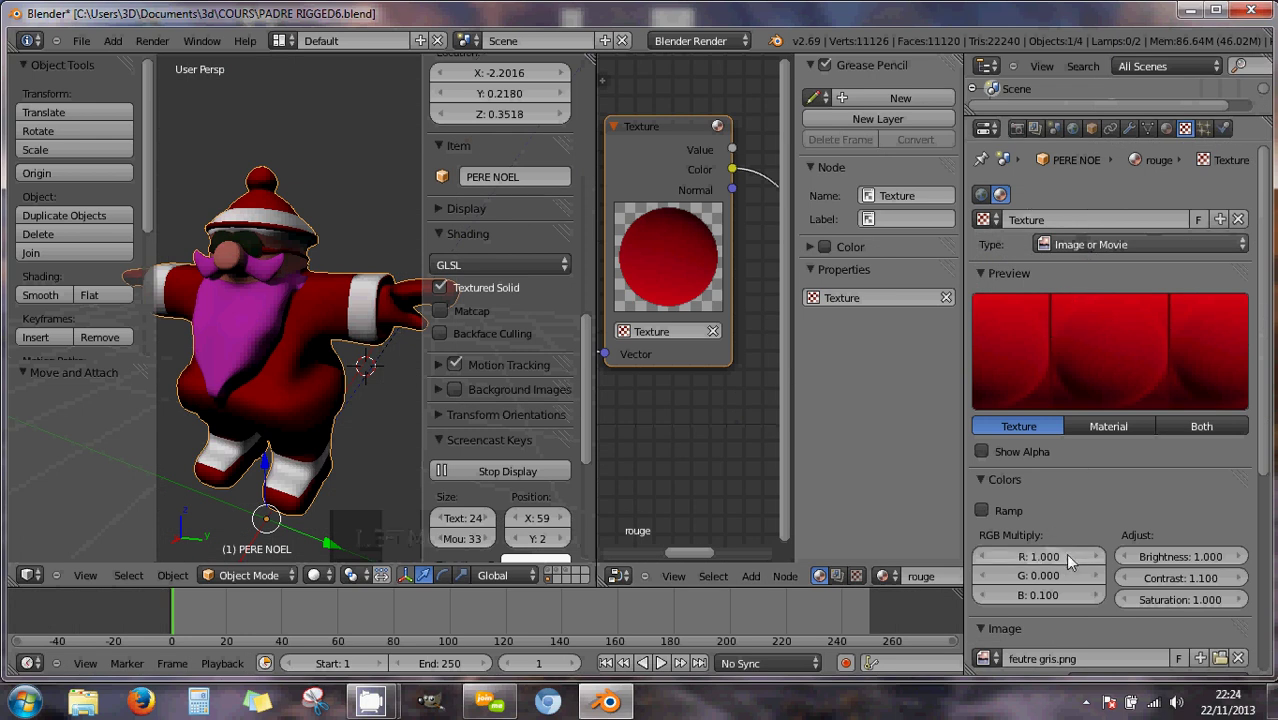
click(1046, 578)
drag(1046, 578, 1073, 600)
click(1060, 581)
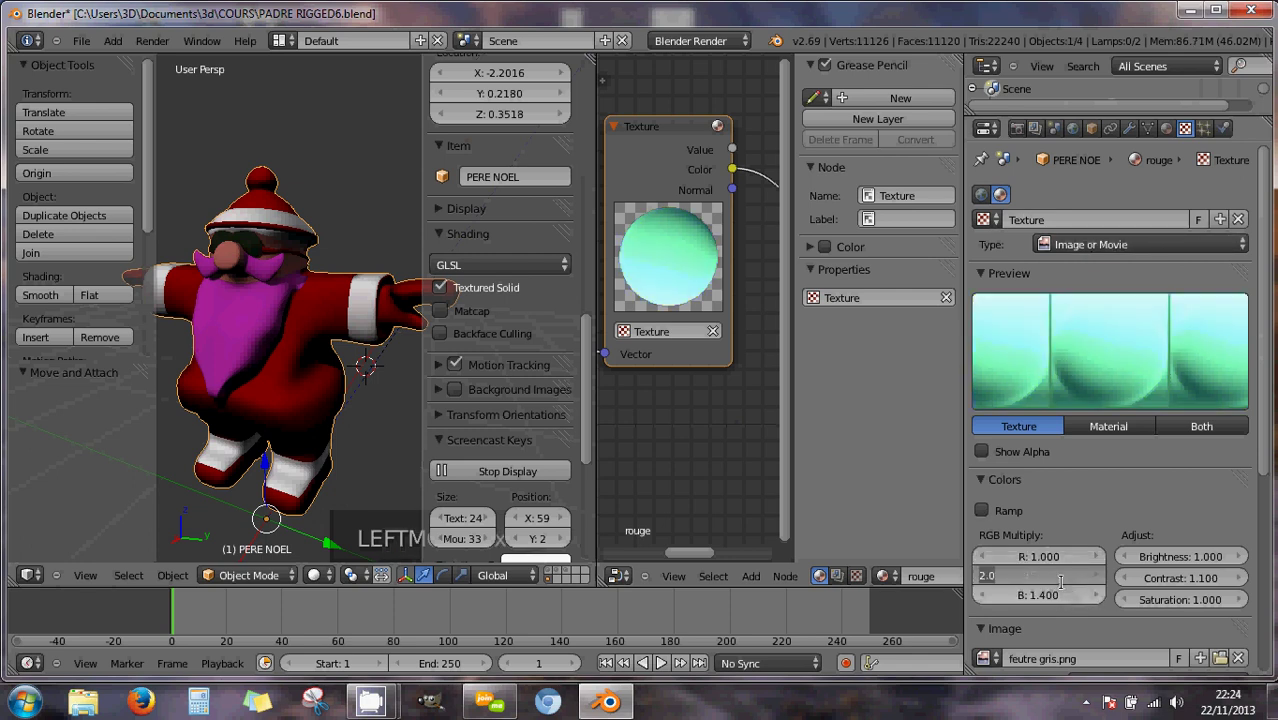
text(1)
key(Return)
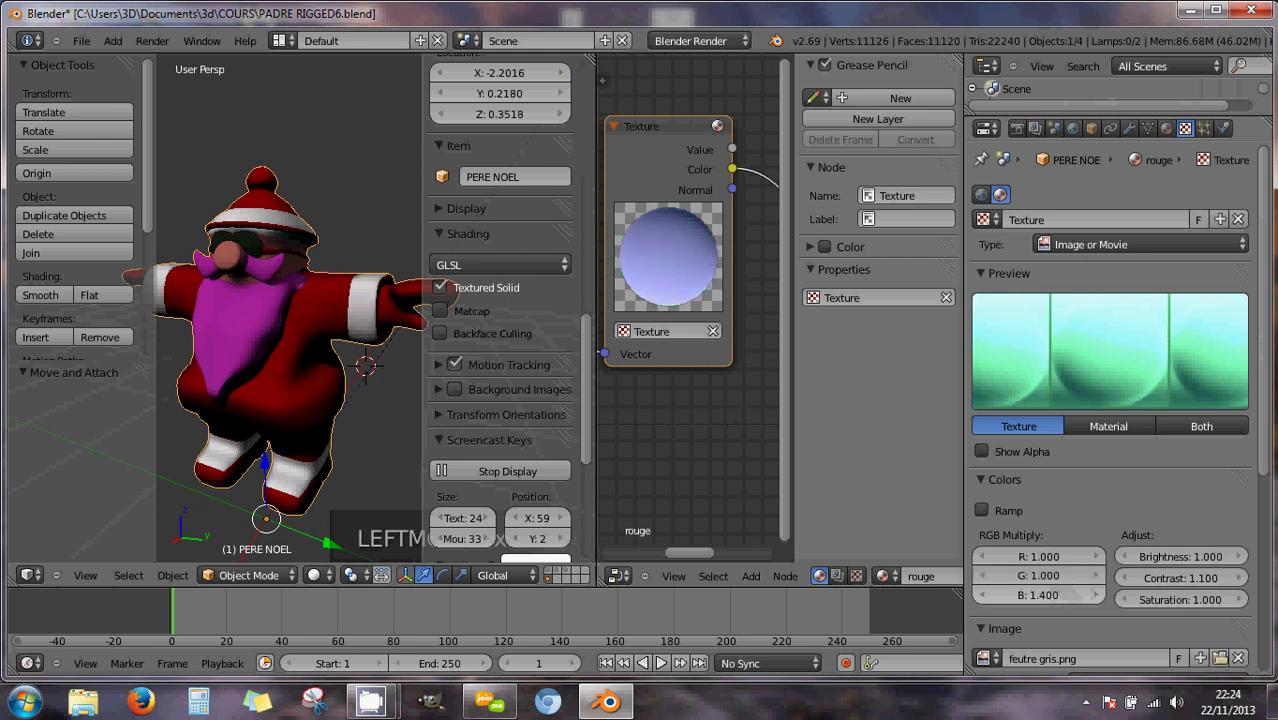
click(1052, 598)
text(1)
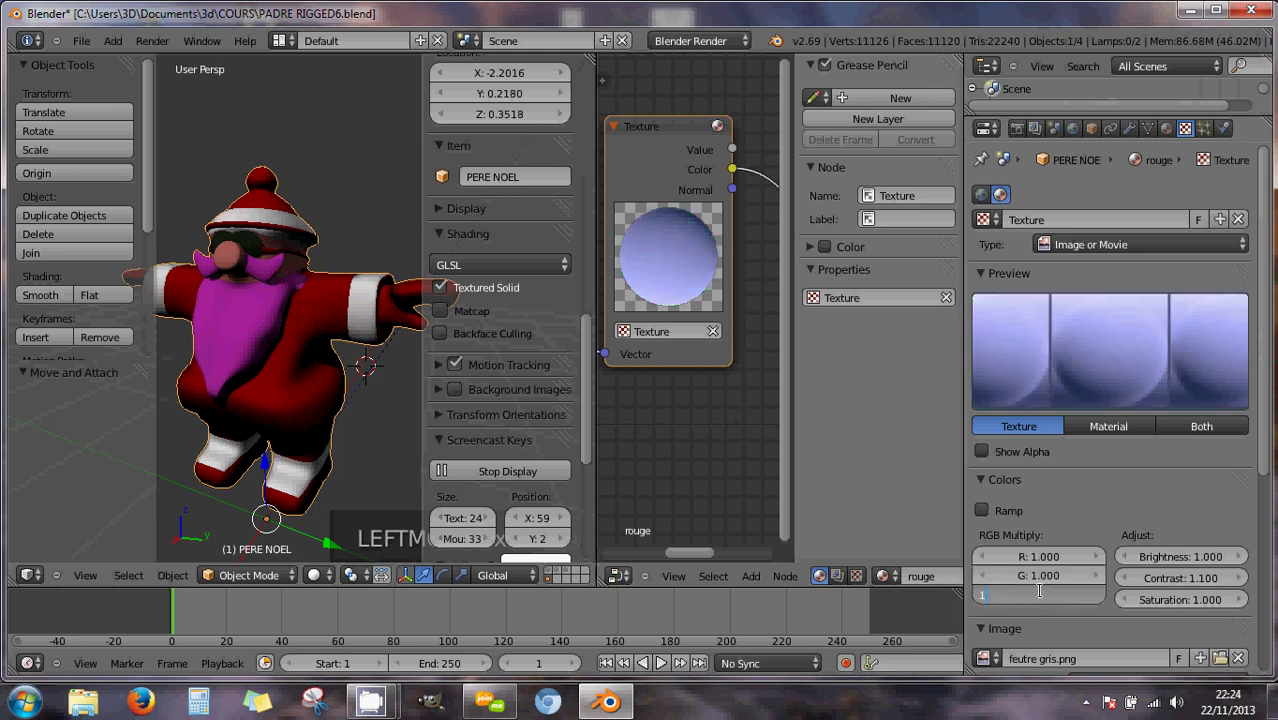
key(Return)
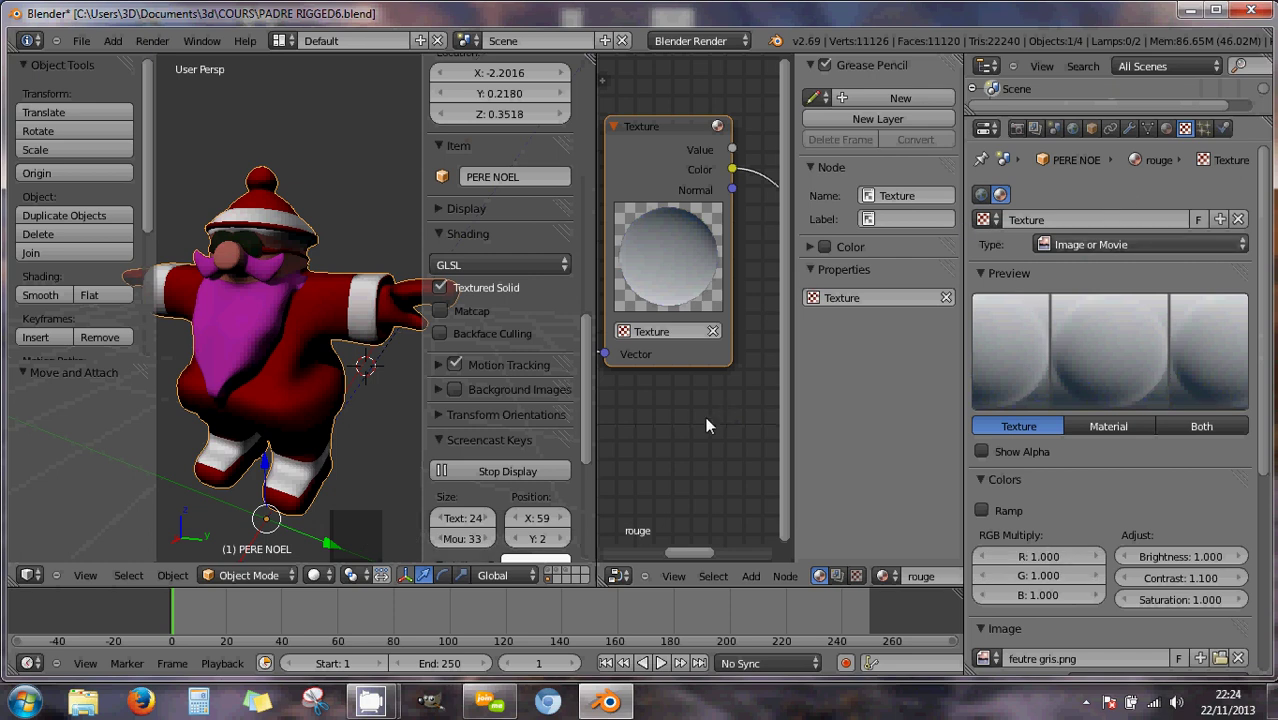
Widen the node editor until the Material, Texture and Output nodes fit in it.
drag(966, 455, 1130, 425)
drag(965, 421, 1125, 425)
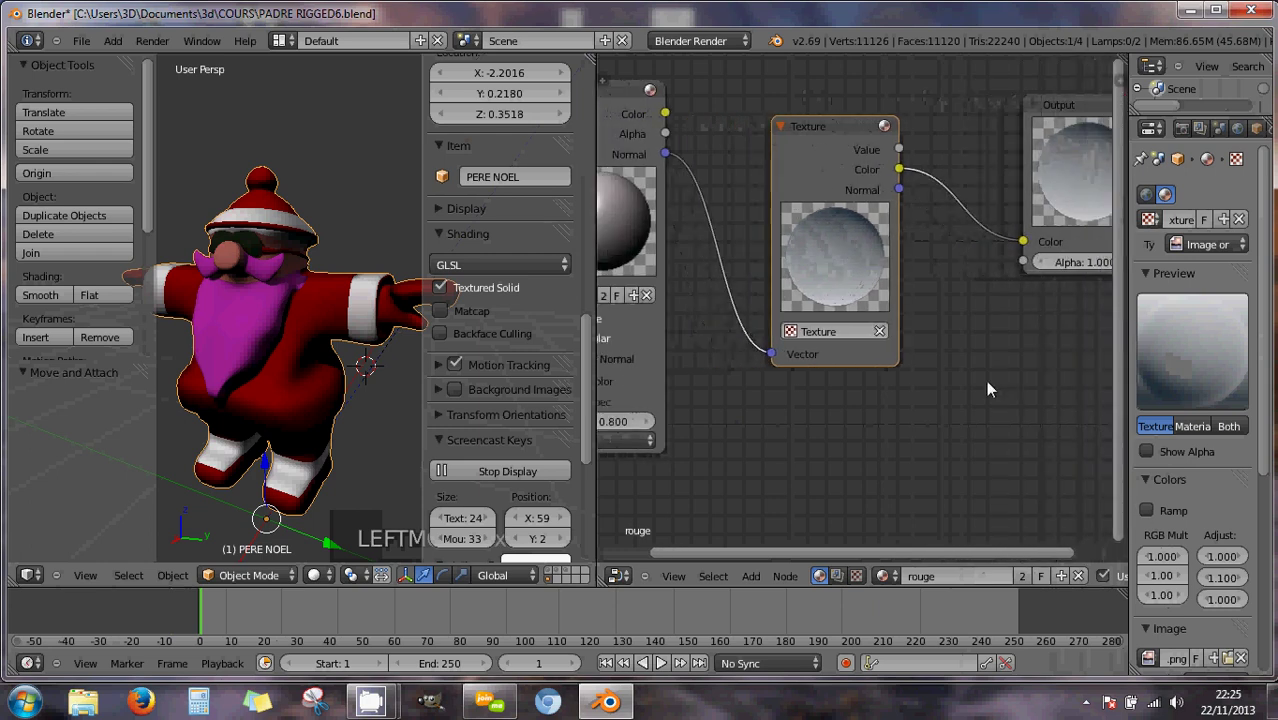
scroll(985, 380, down, 2)
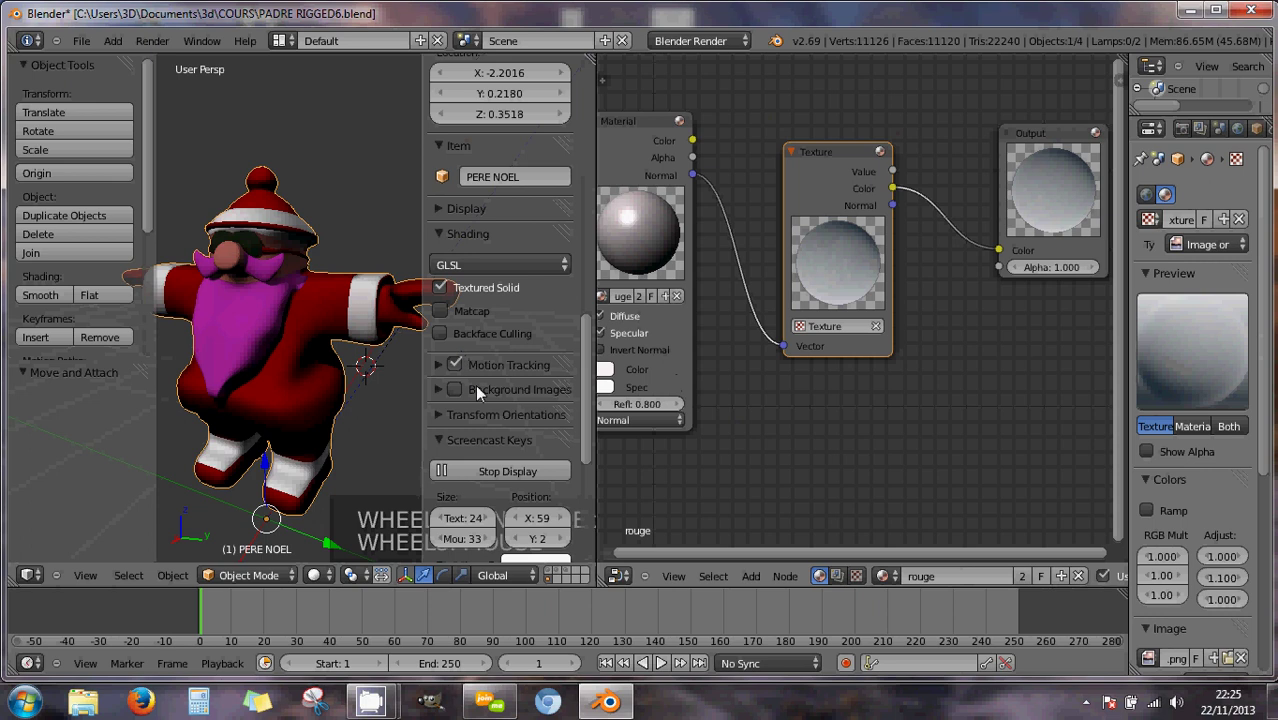
Turn off Textured Solid in the 3D view's shading and inspect the Santa model.
scroll(476, 384, up, 3)
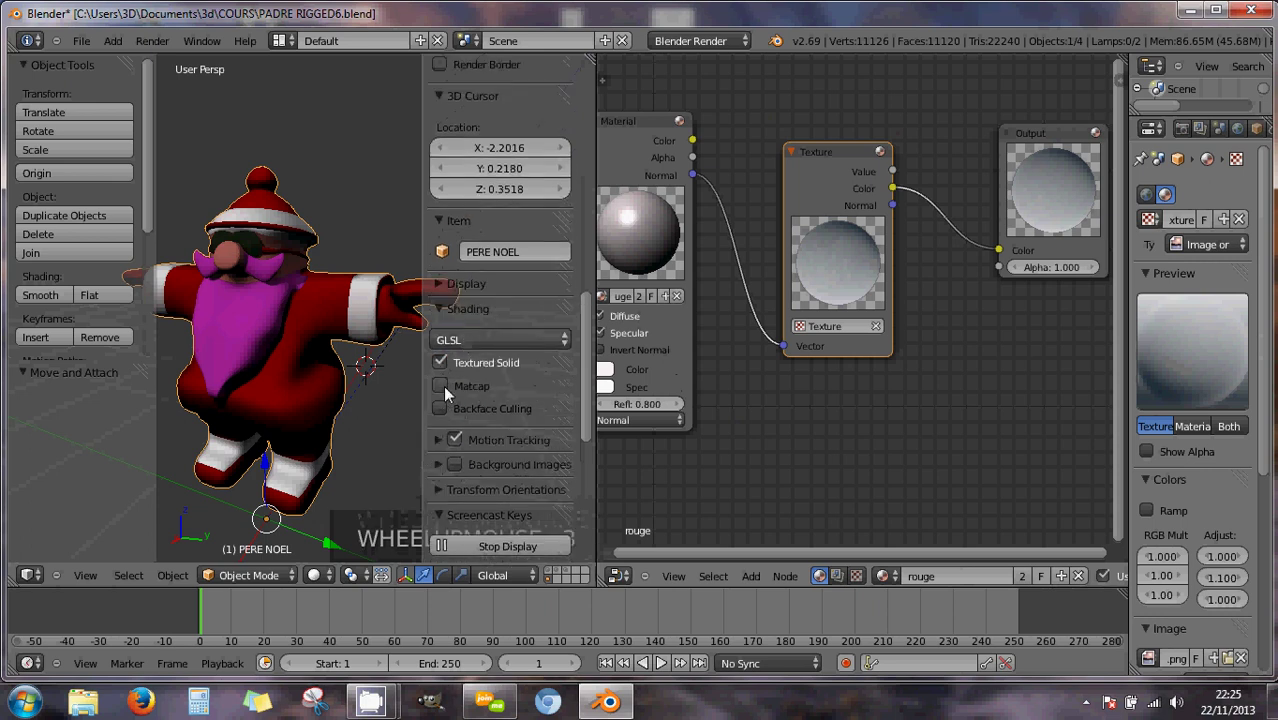
click(440, 362)
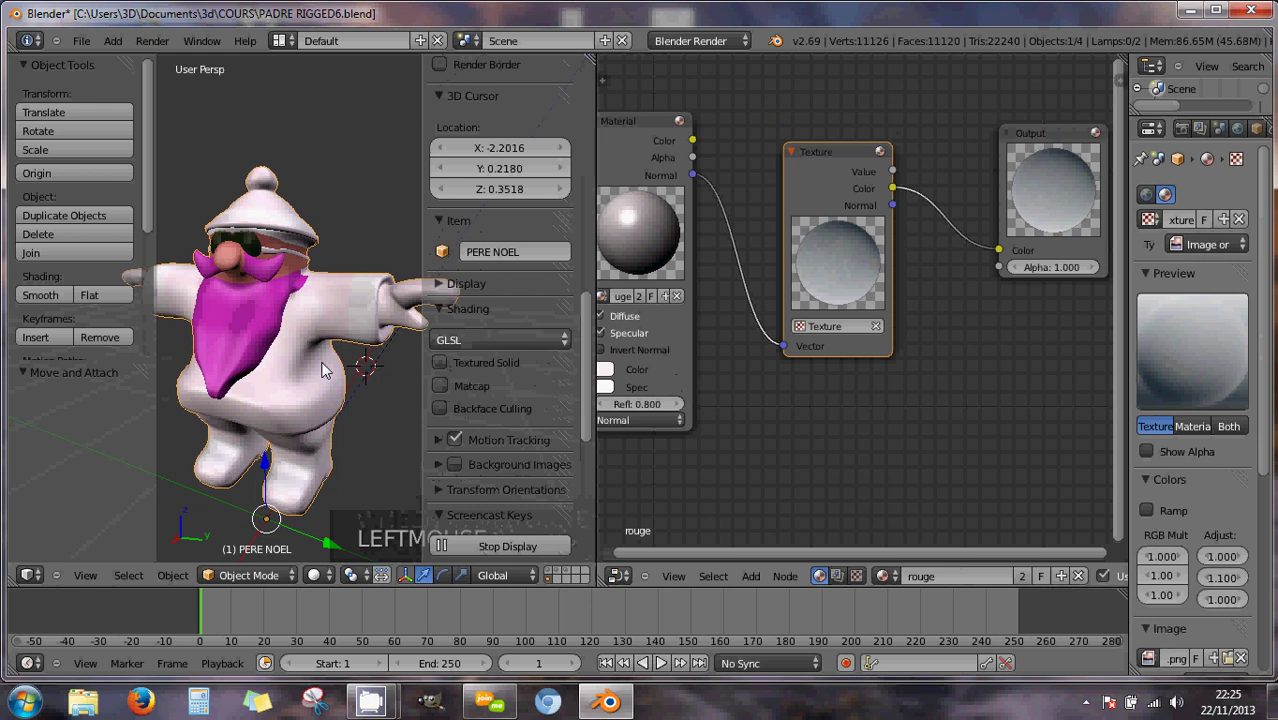
mouse_move(322, 370)
middle_down()
mouse_move(336, 352)
mouse_move(326, 347)
middle_up()
scroll(339, 345, up, 2)
scroll(340, 348, down, 2)
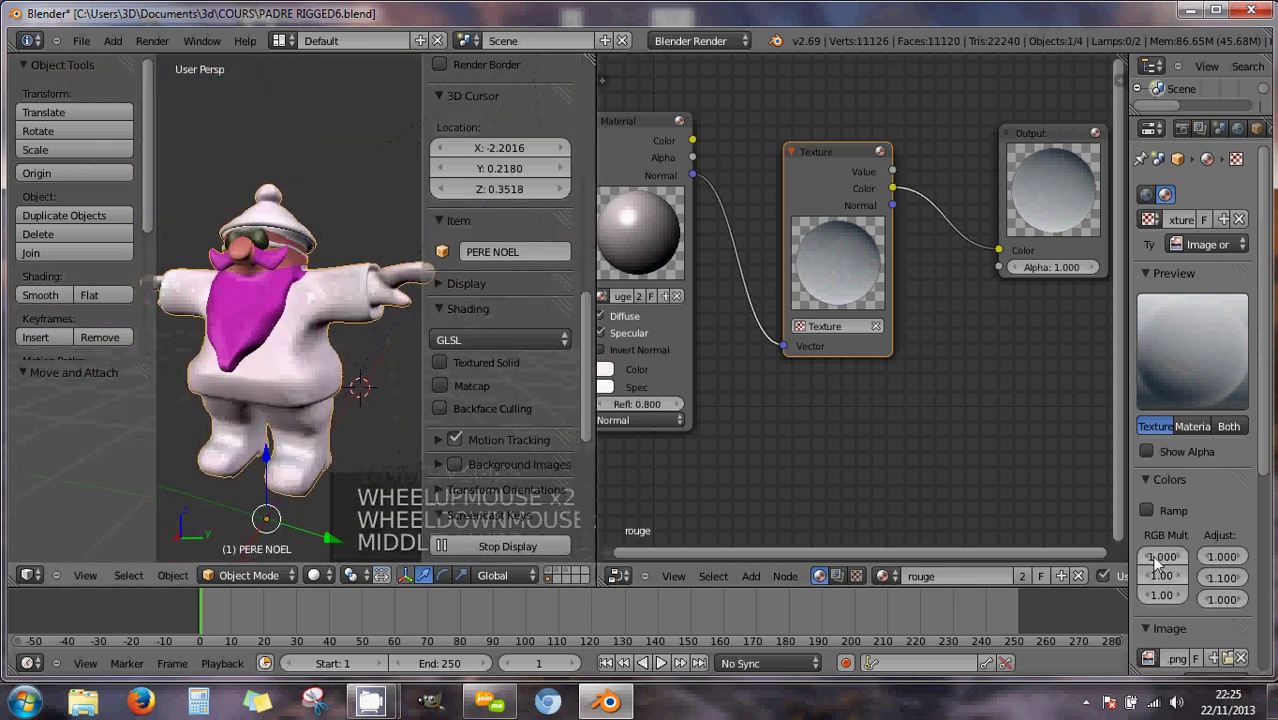
Test a red RGB Multiply of 2.000 on the texture with a render, and reset it to 1.
drag(1153, 562, 1175, 564)
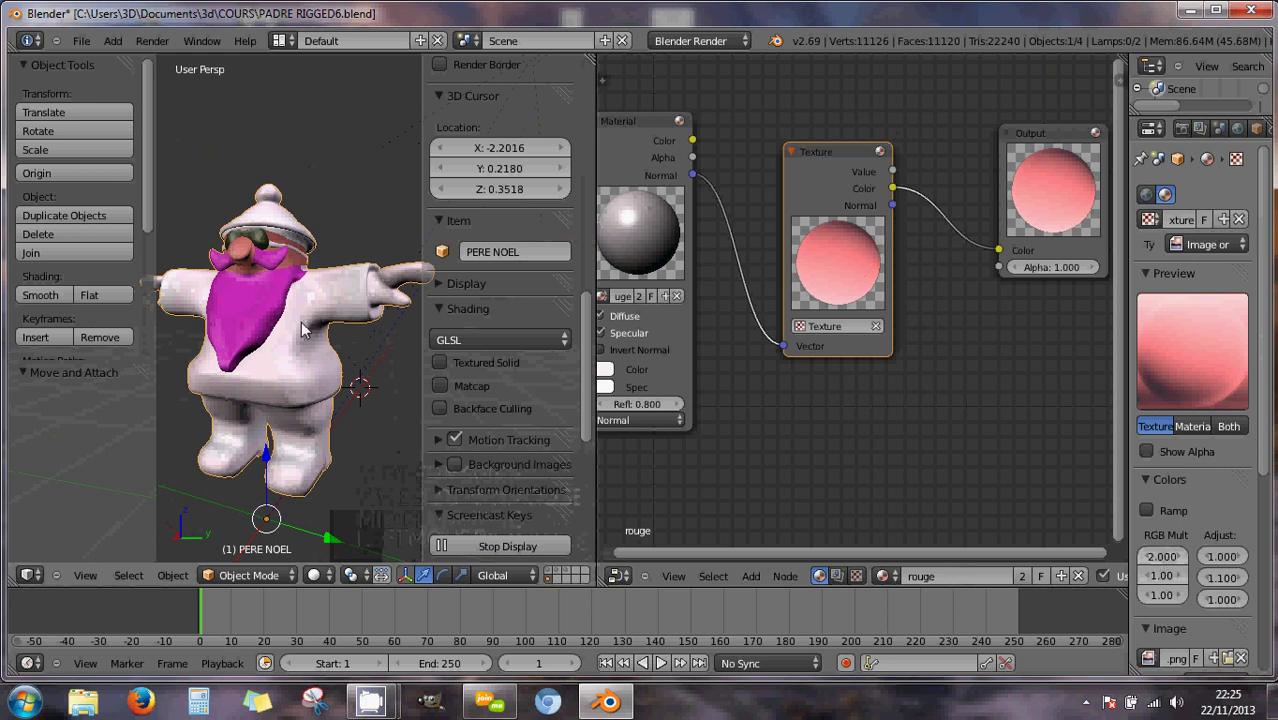
key(F12)
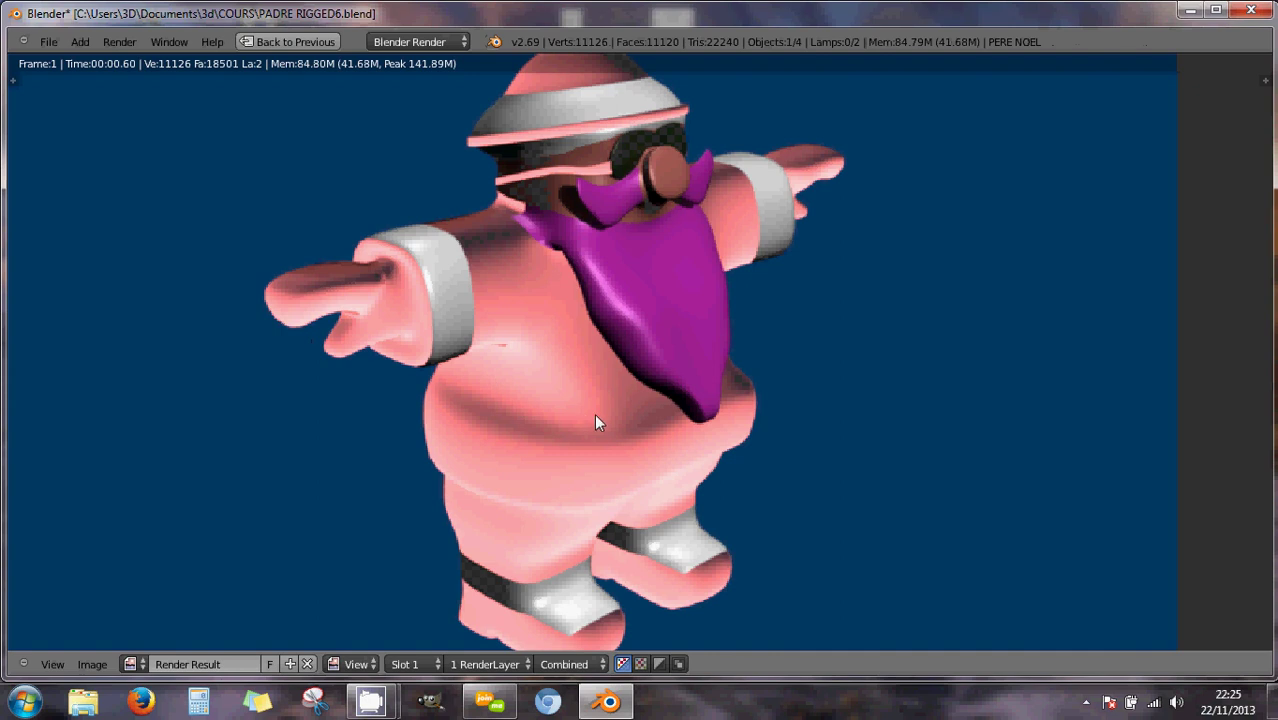
key(Escape)
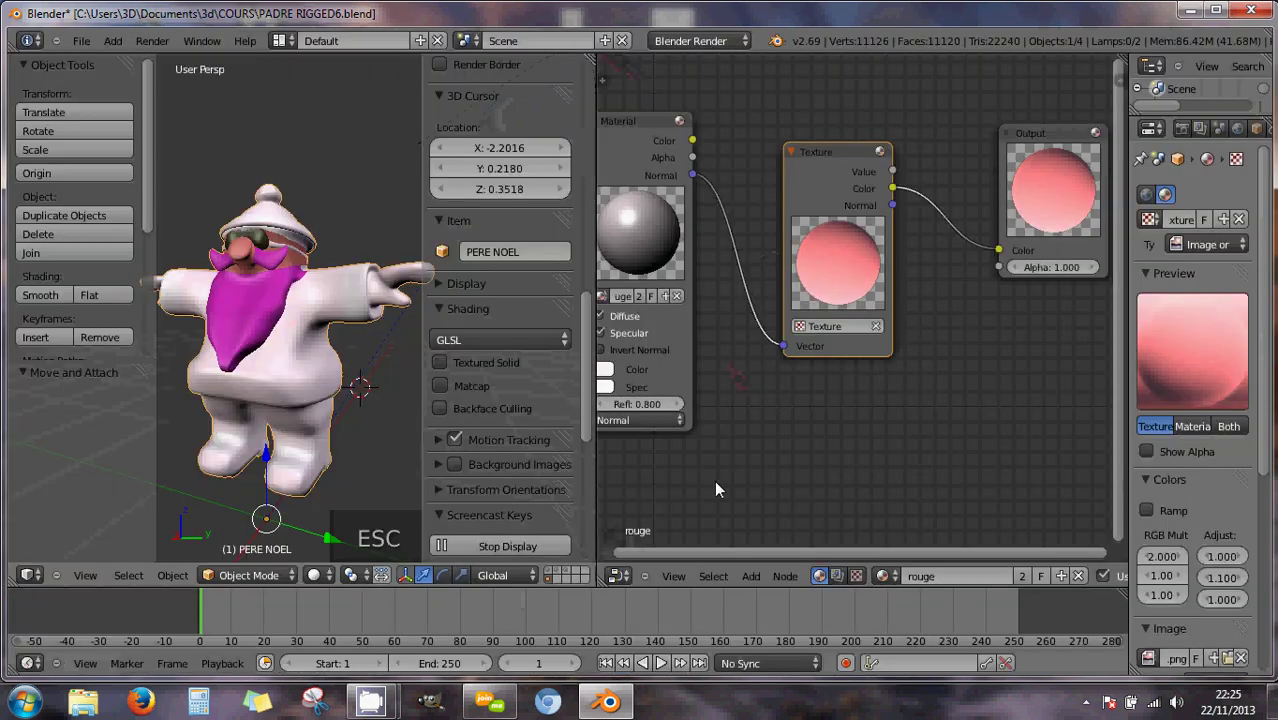
click(1165, 557)
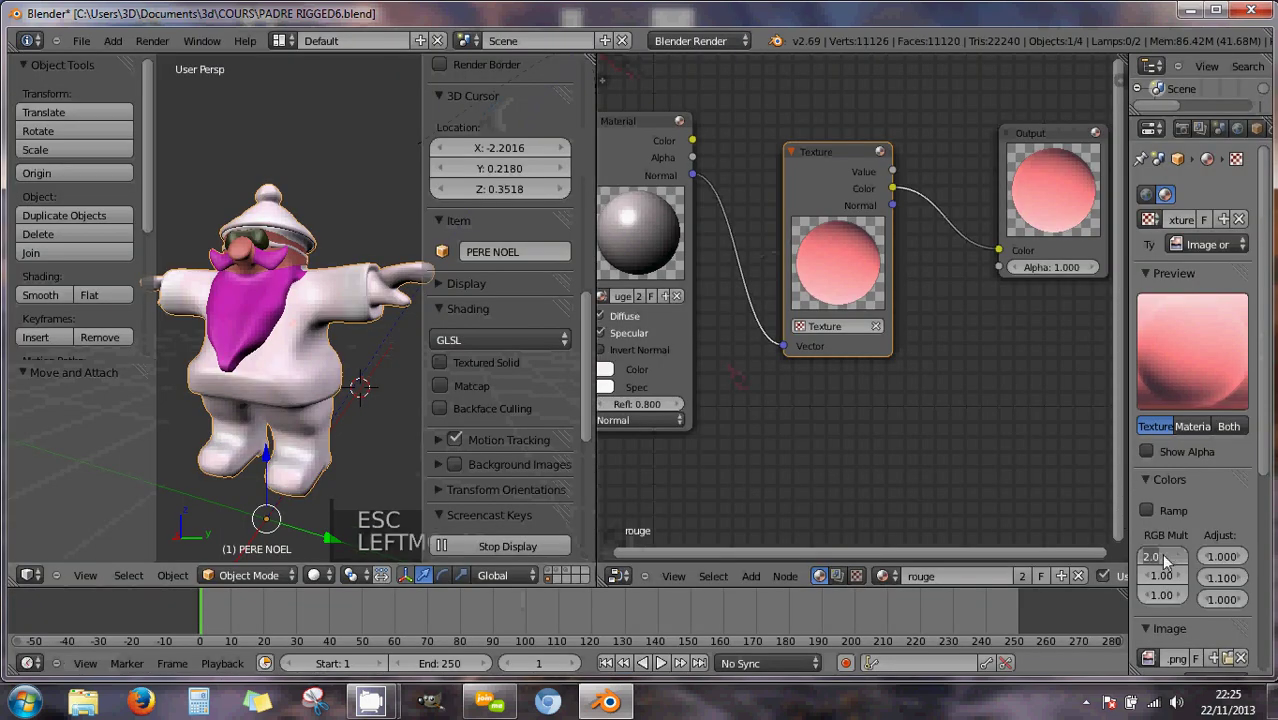
text(1)
key(Return)
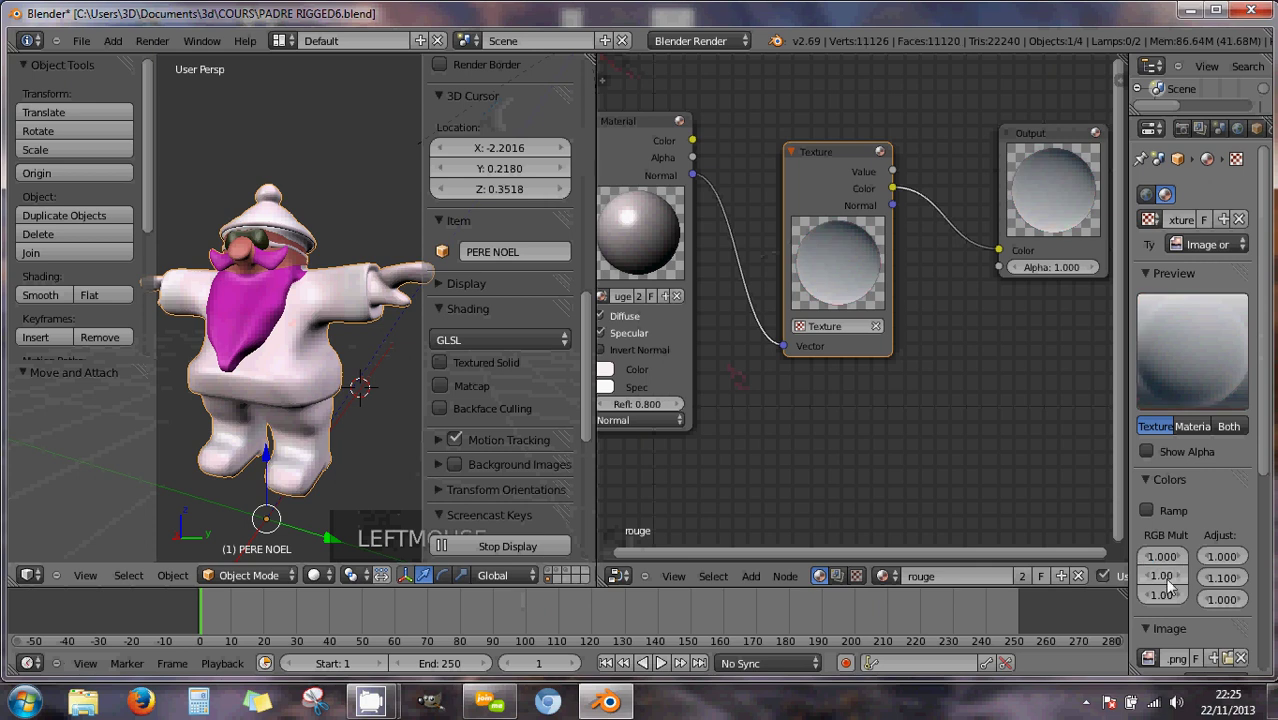
Turn on Textured Solid and switch the 3D view to Texture shading to check the Santa's node material.
scroll(839, 341, up, 1)
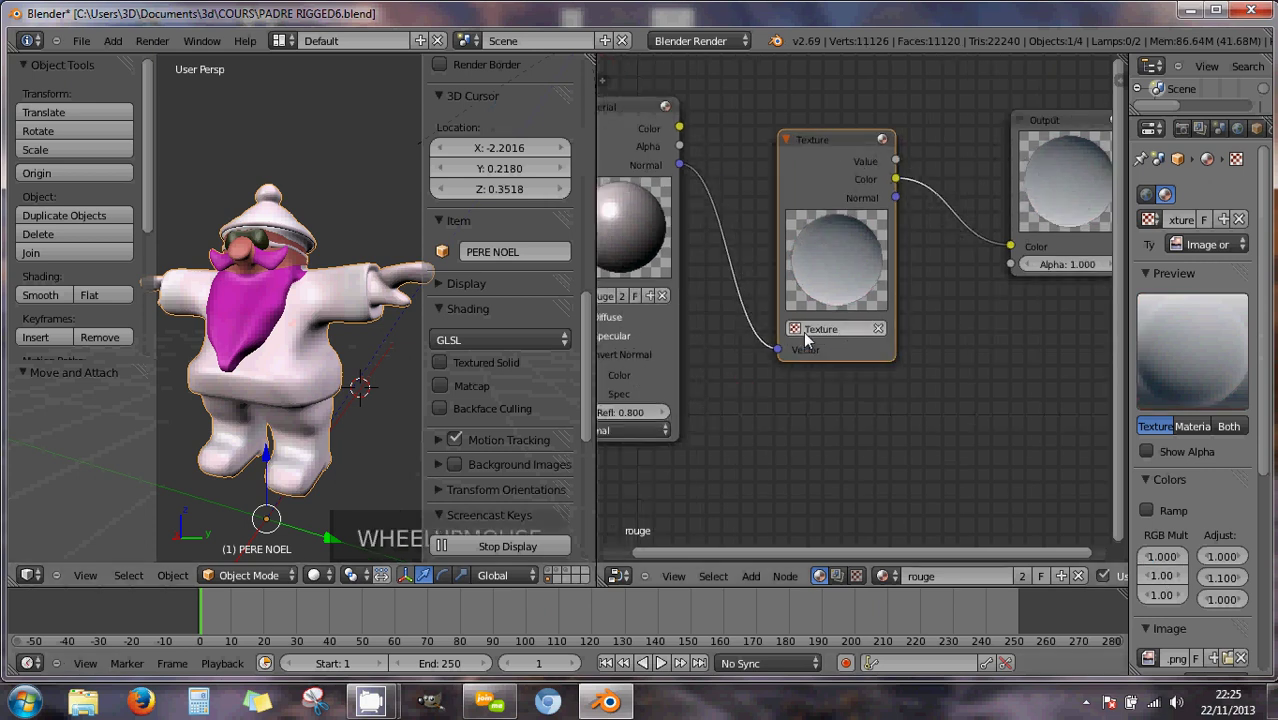
scroll(338, 352, down, 2)
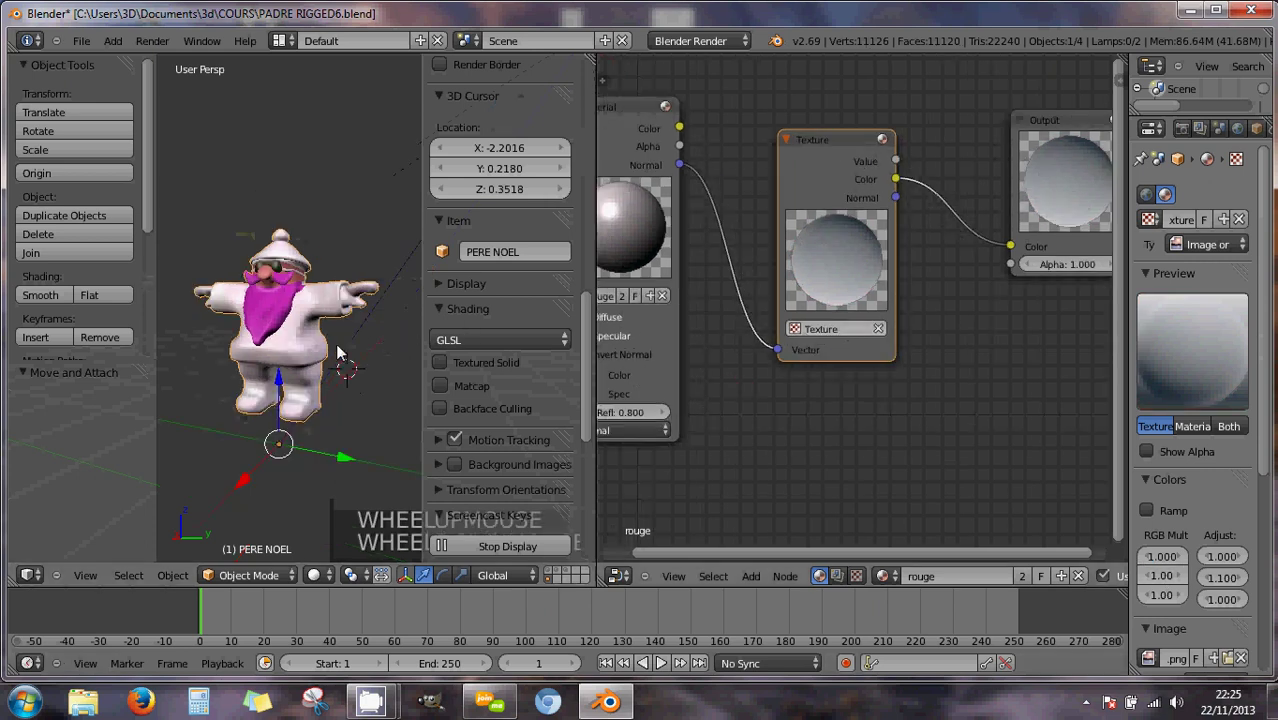
click(443, 362)
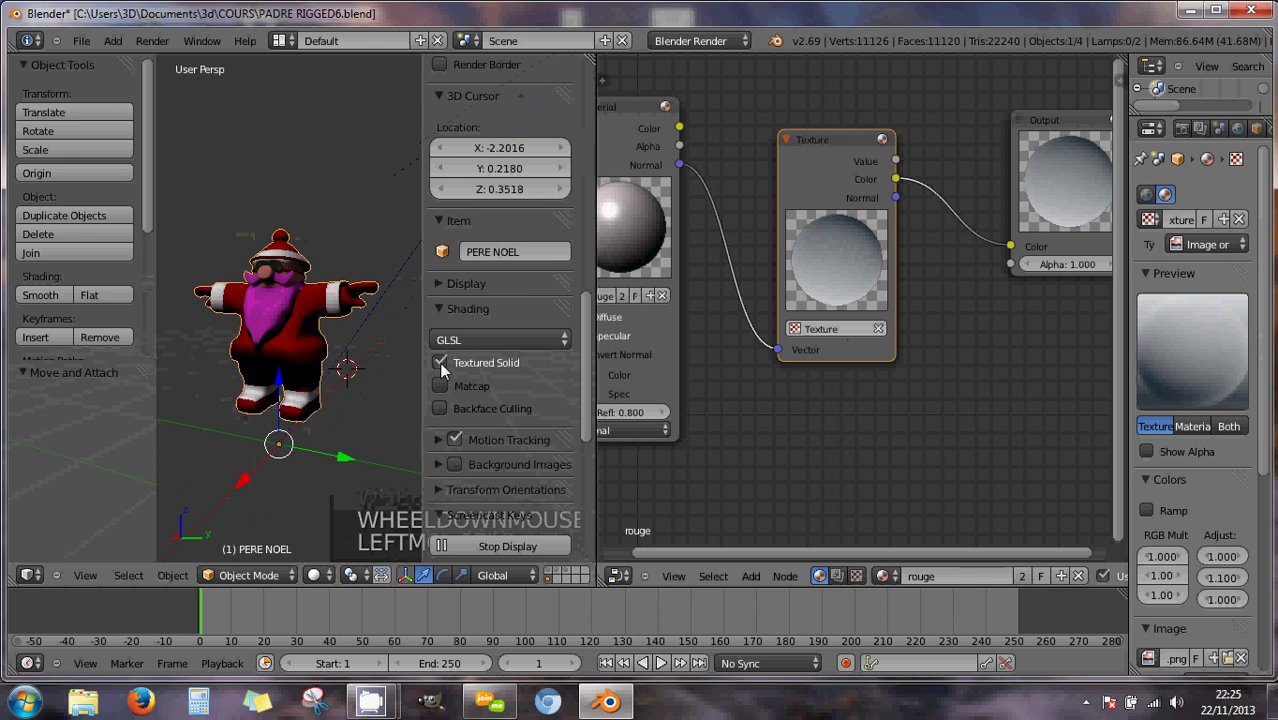
click(316, 575)
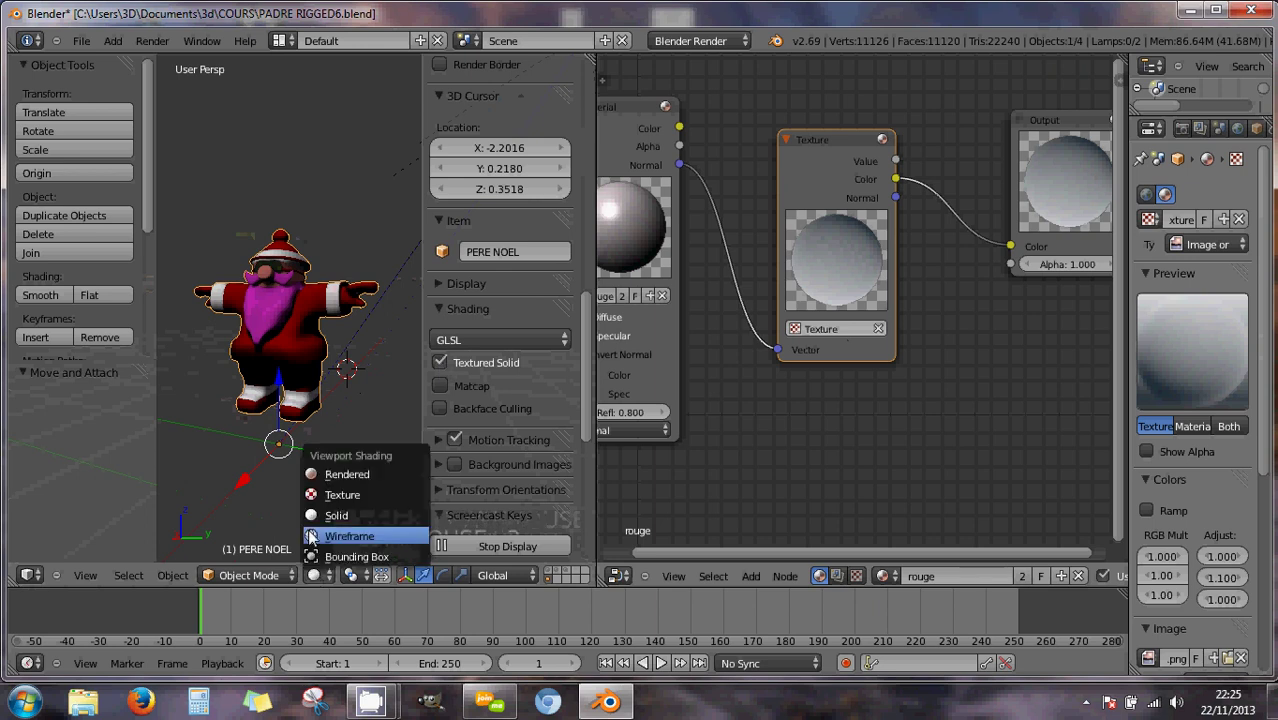
click(313, 495)
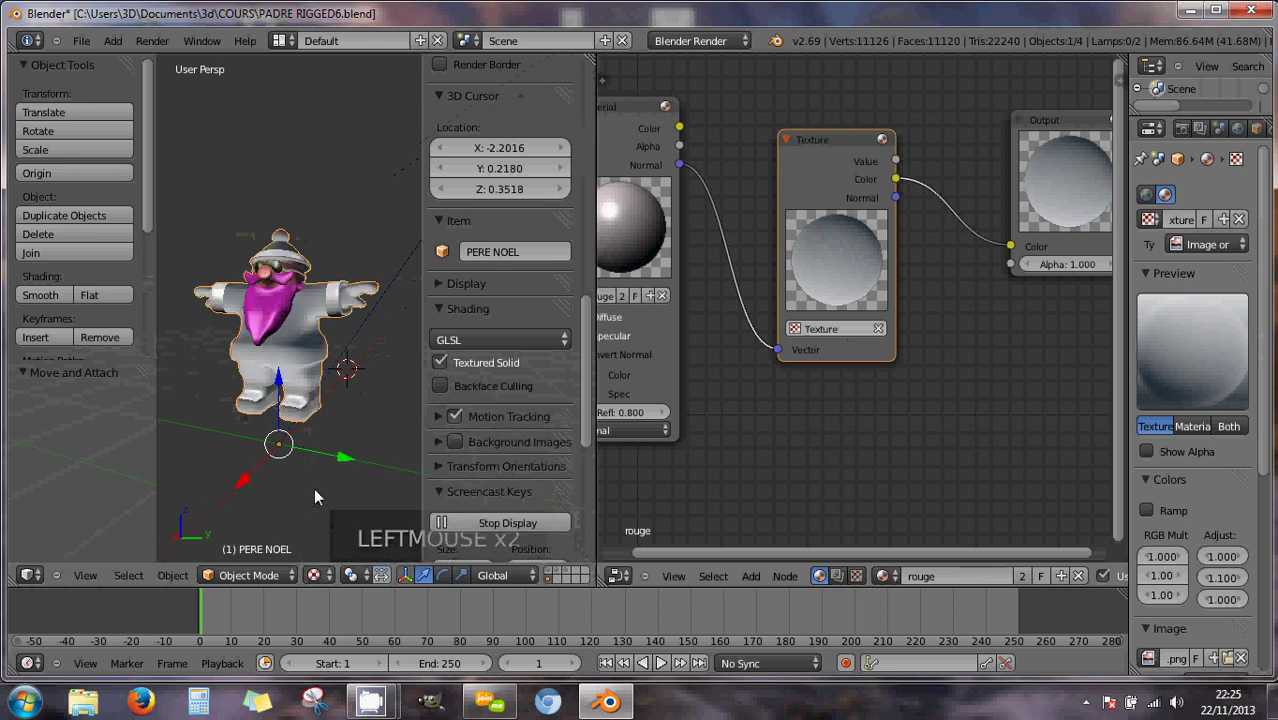
scroll(338, 362, up, 2)
scroll(345, 385, down, 3)
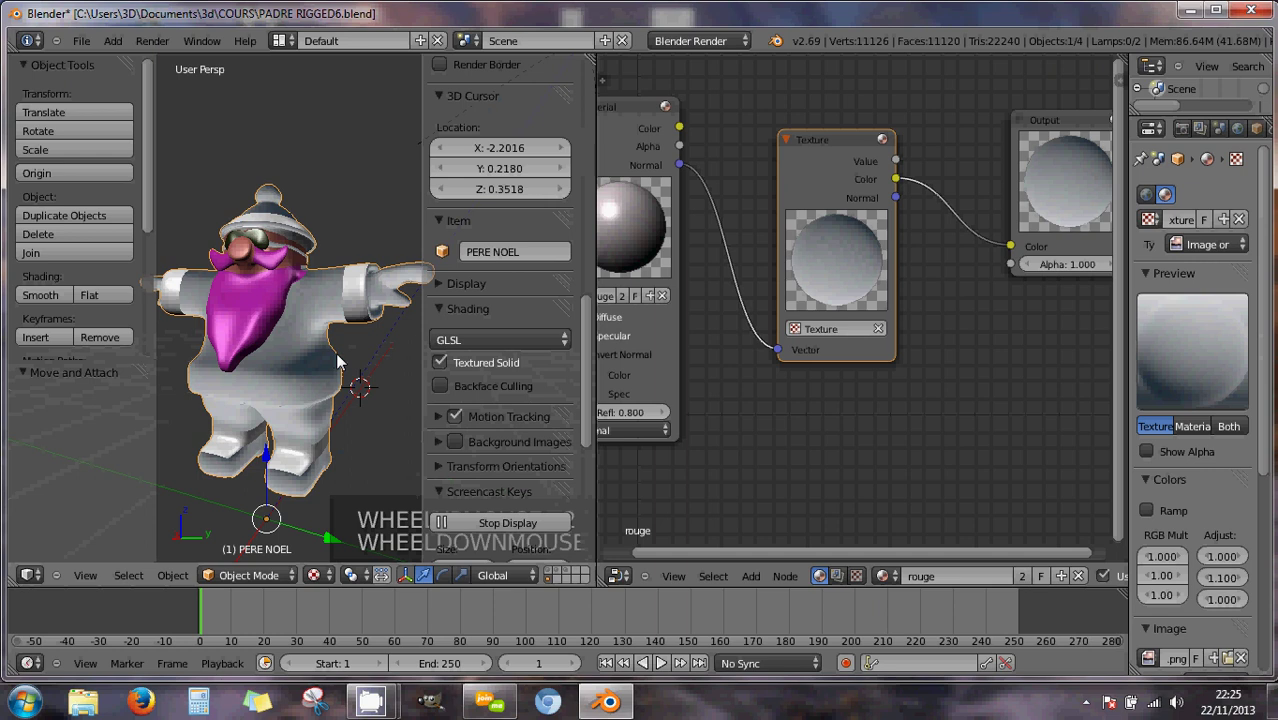
middle_drag(360, 392, 348, 402)
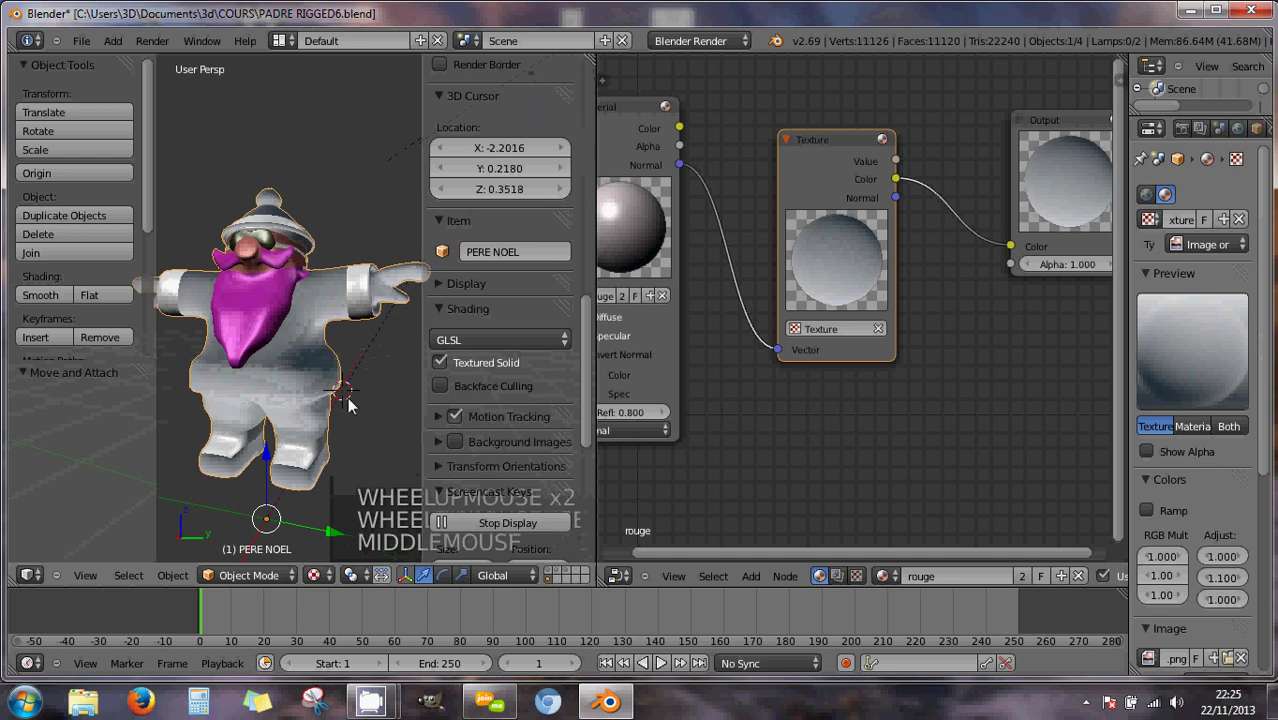
Keep the 3D view in Texture shading and raise the texture's red RGB Multiply to 2.000.
click(314, 576)
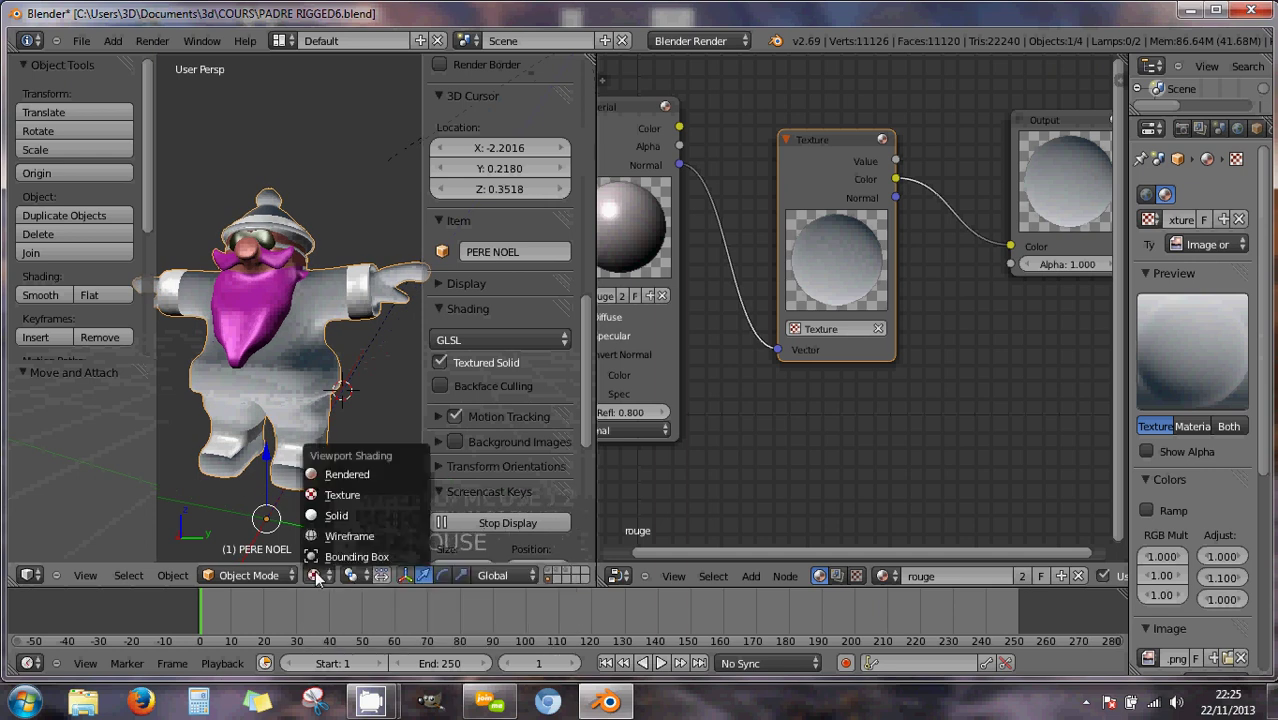
click(325, 494)
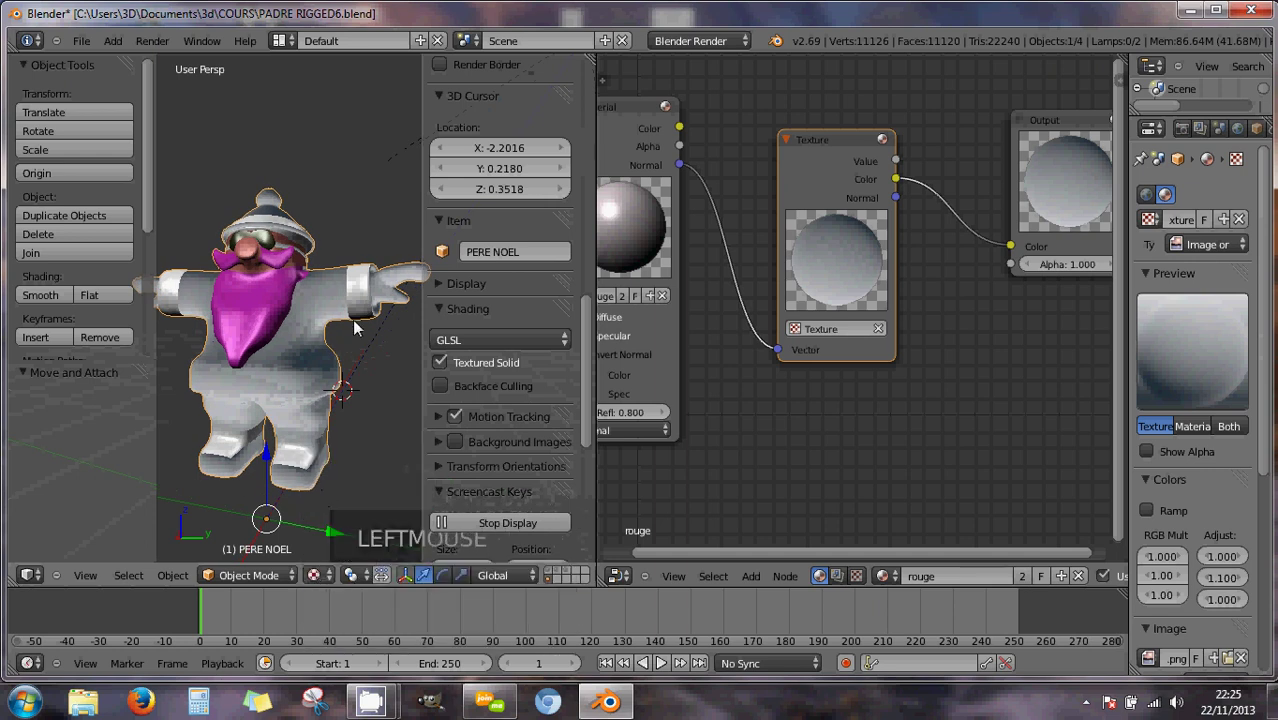
click(1181, 557)
click(1181, 560)
click(1181, 560)
click(1181, 560)
click(1181, 560)
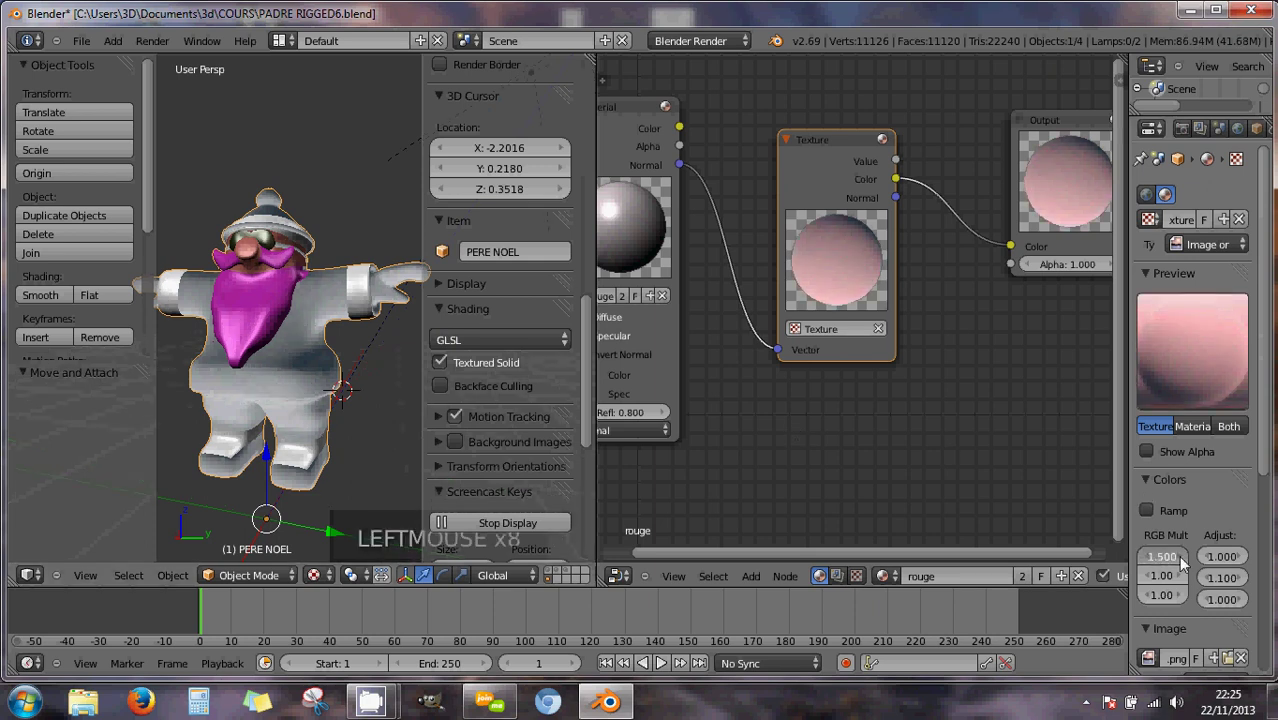
click(1181, 560)
click(1181, 560)
click(1181, 560)
click(1181, 560)
click(1181, 560)
click(1181, 560)
click(1181, 560)
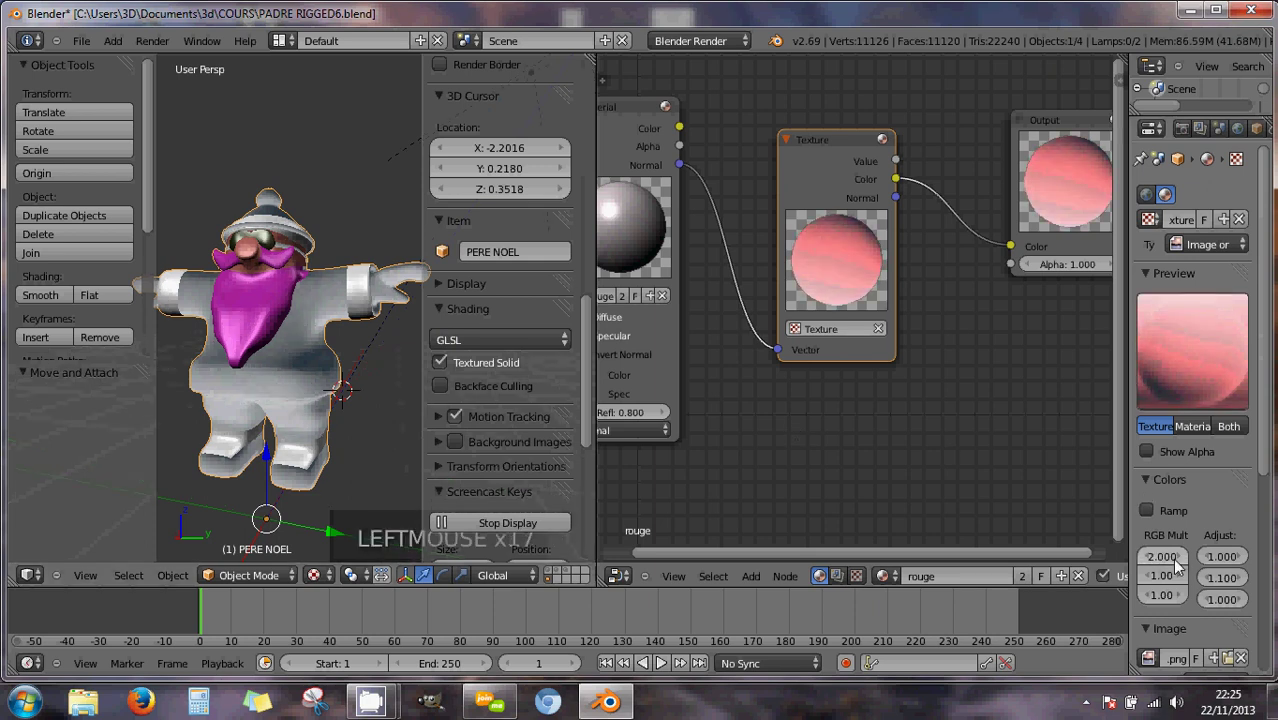
click(1181, 560)
click(1181, 560)
Raise the texture's green RGB Multiply to 1.50, then test the Santa's colour with a render and close it.
click(1180, 578)
click(1180, 578)
click(1180, 579)
click(1180, 579)
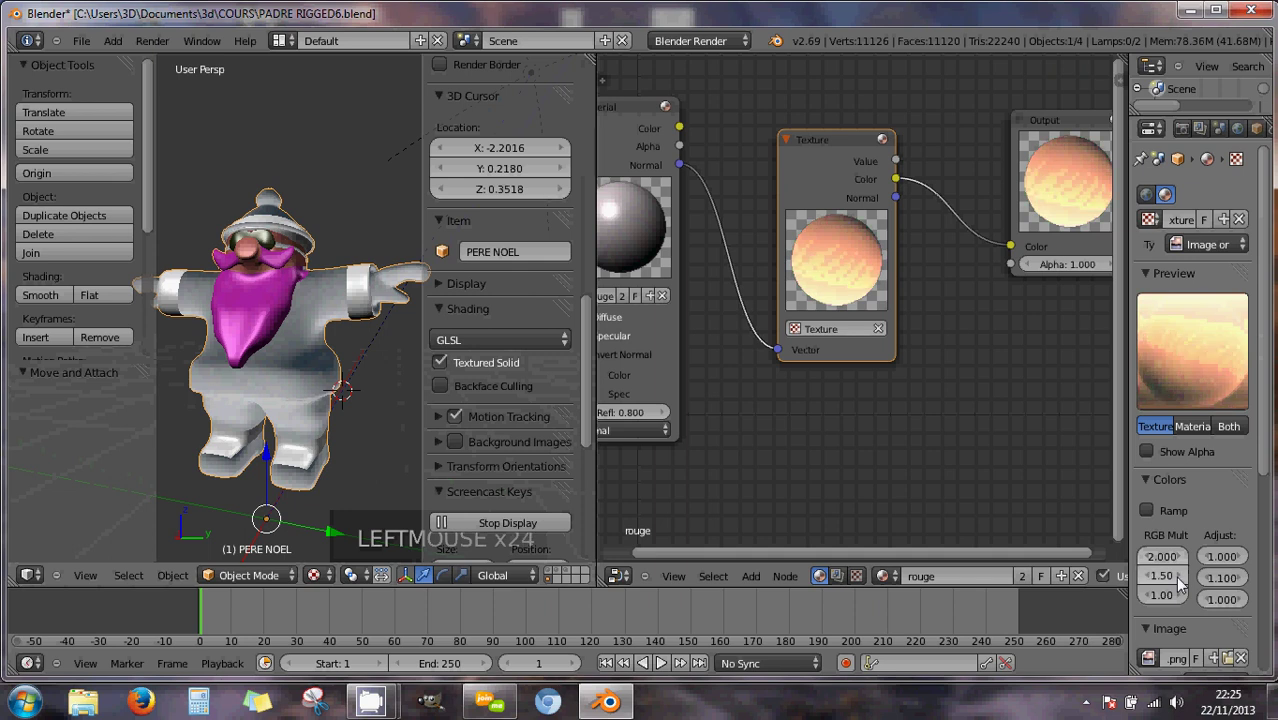
click(1180, 579)
scroll(284, 380, up, 3)
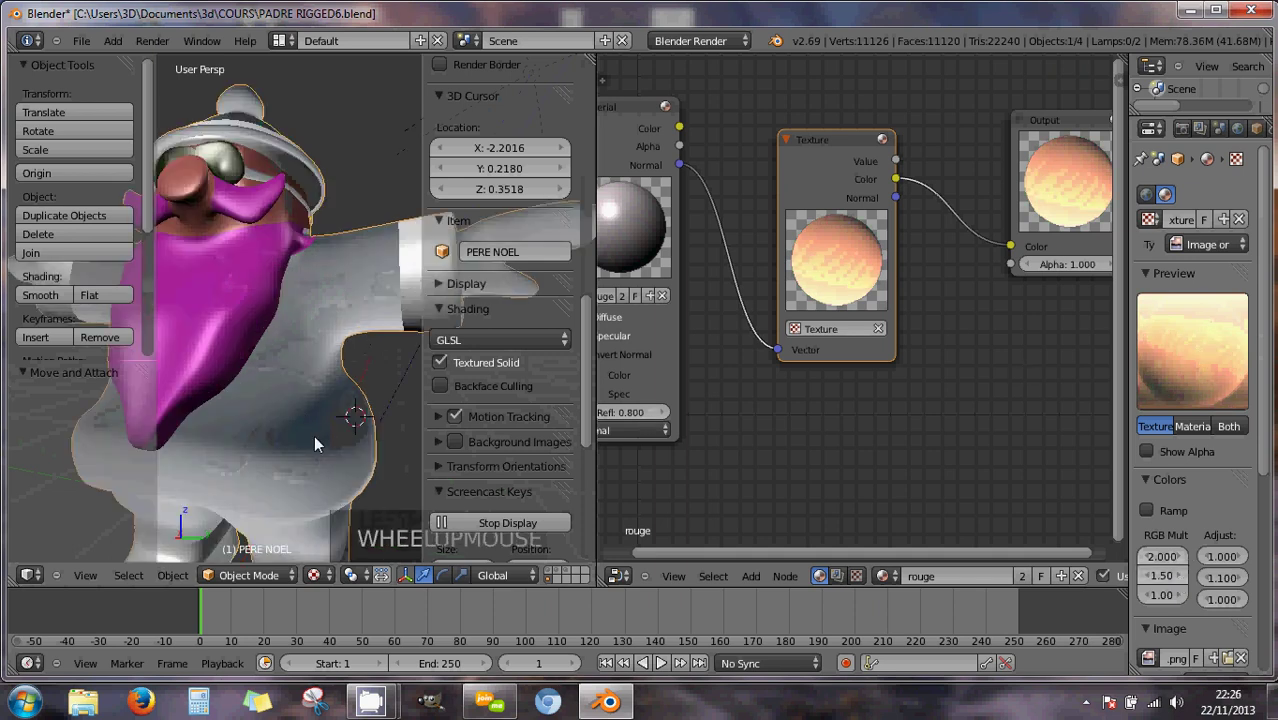
key(F12)
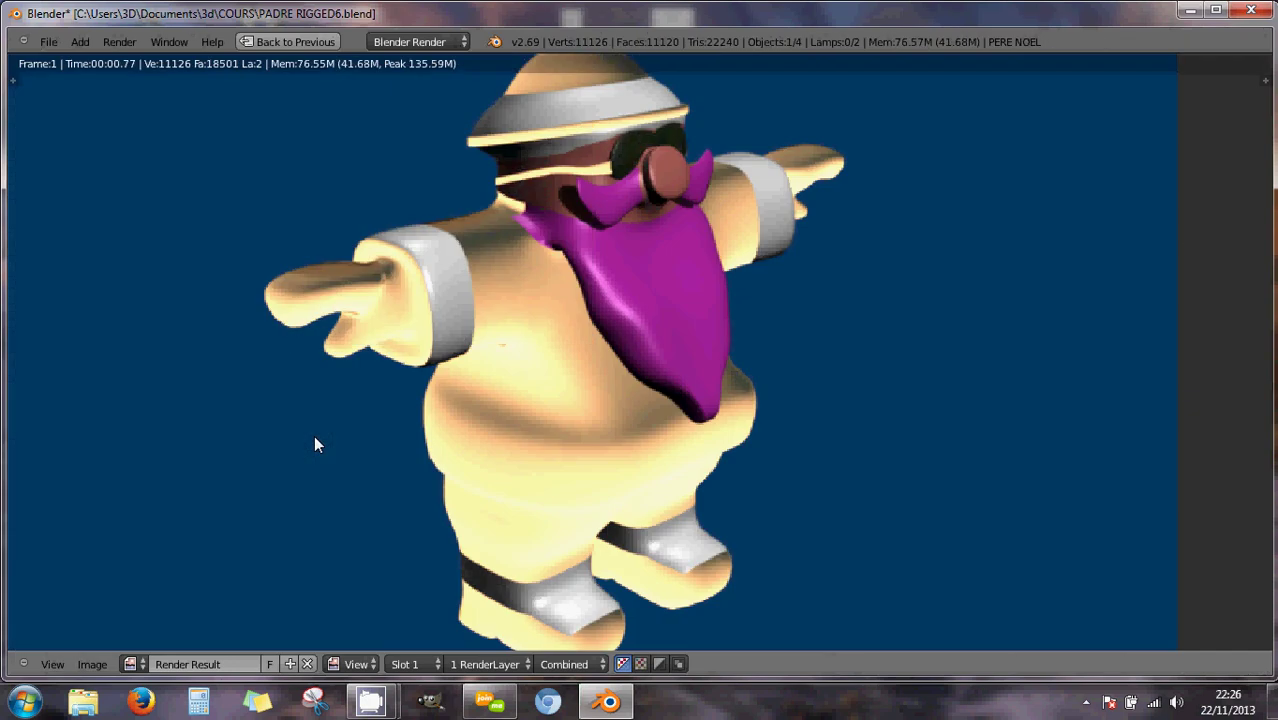
key(Escape)
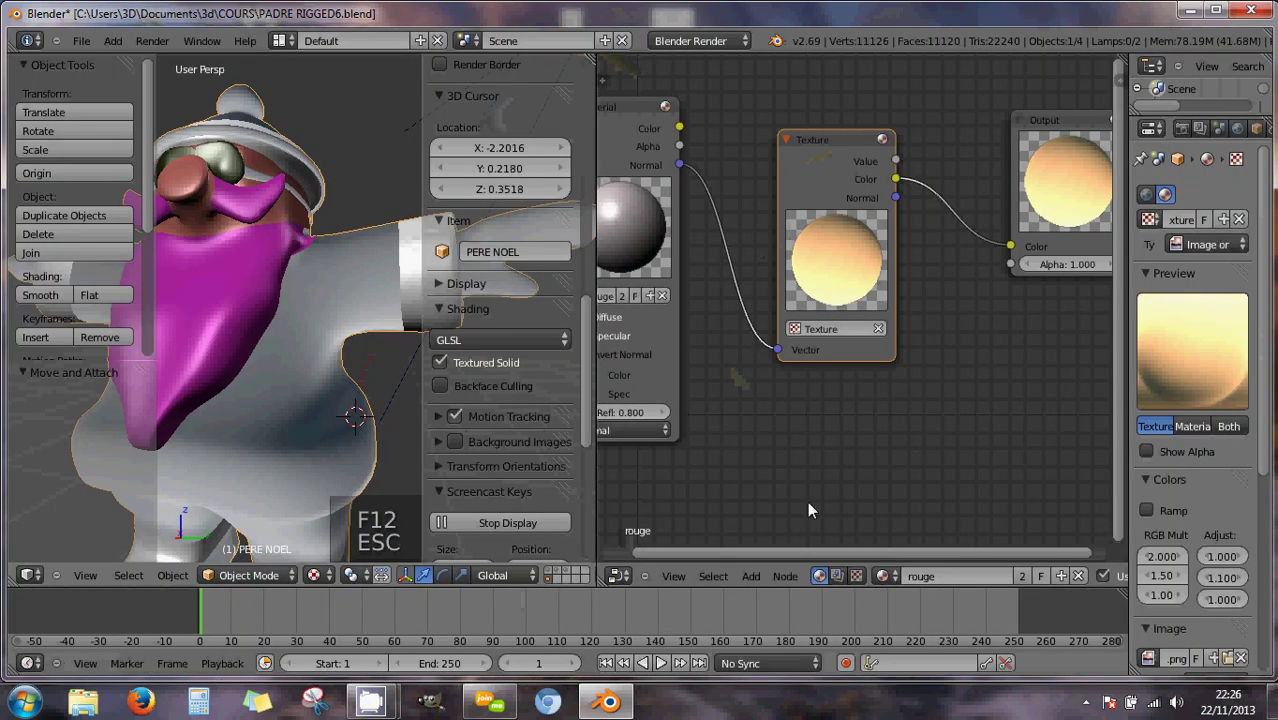
Reset the texture's red and green RGB Multiply values to 1.
click(1161, 558)
text(1)
key(Return)
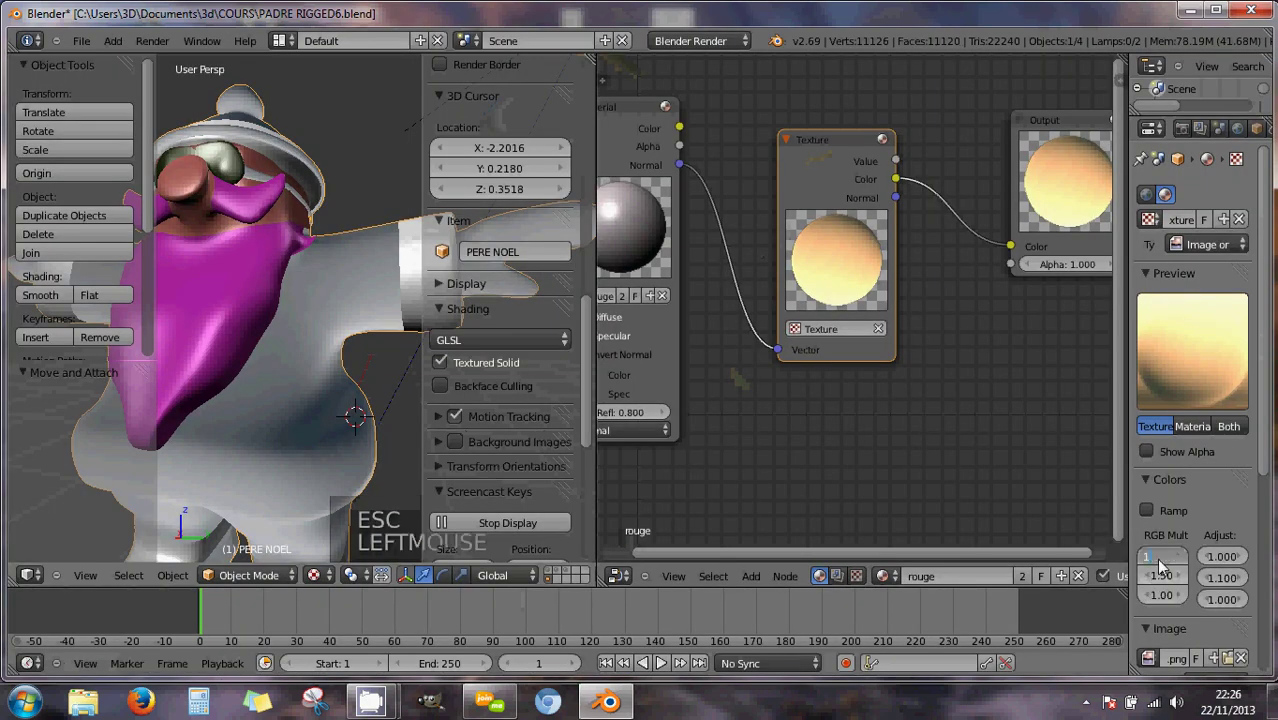
click(1161, 576)
text(1)
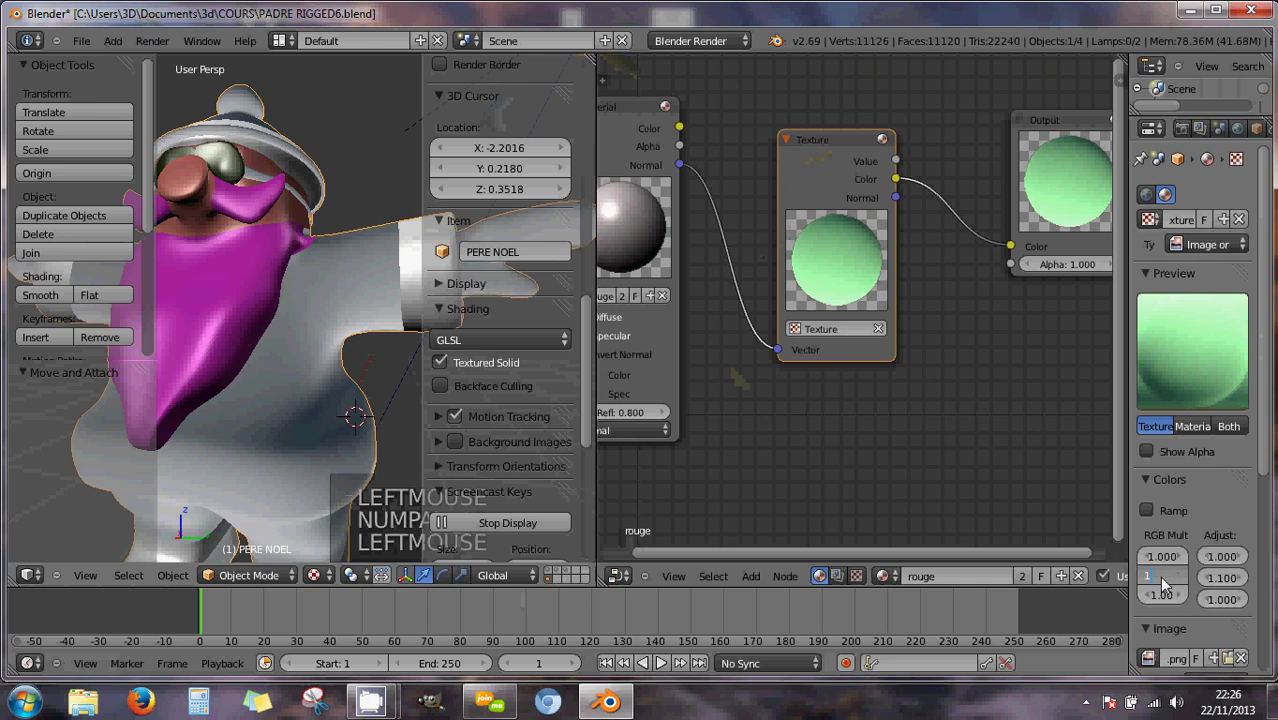
key(Return)
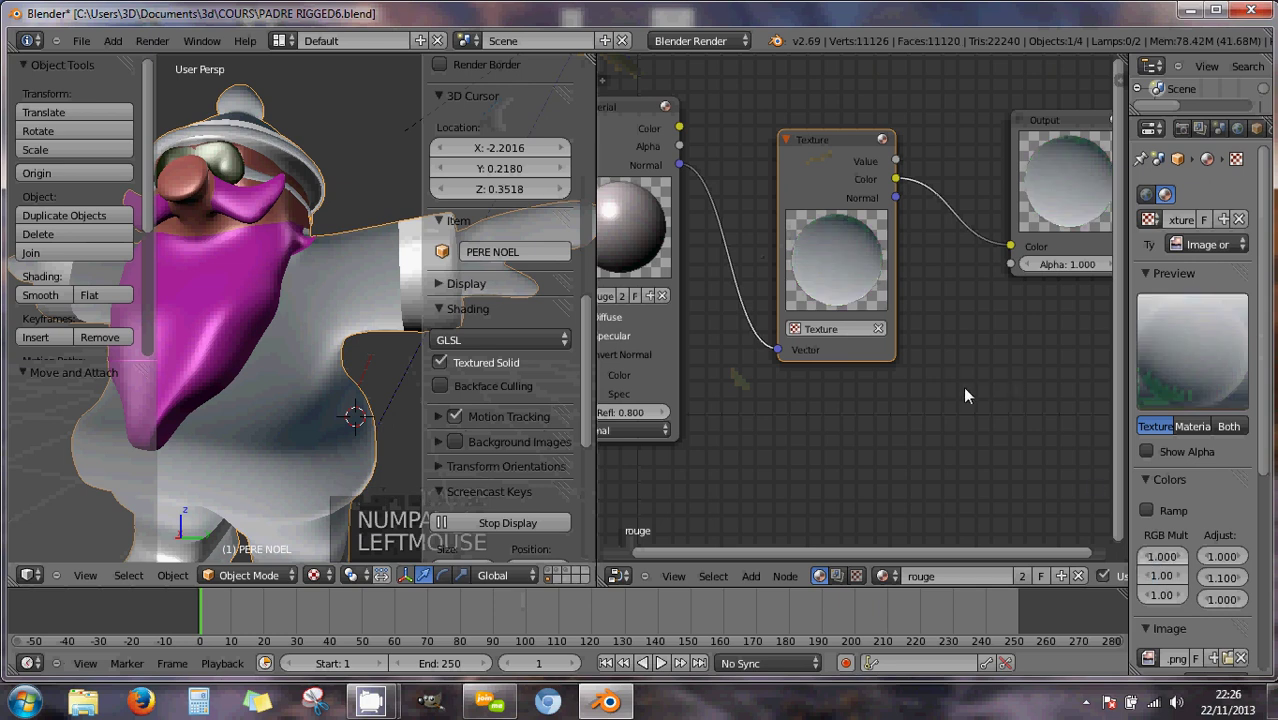
Move the Texture node away from the Output node to make room between them.
middle_drag(955, 399, 910, 402)
drag(1014, 130, 1025, 128)
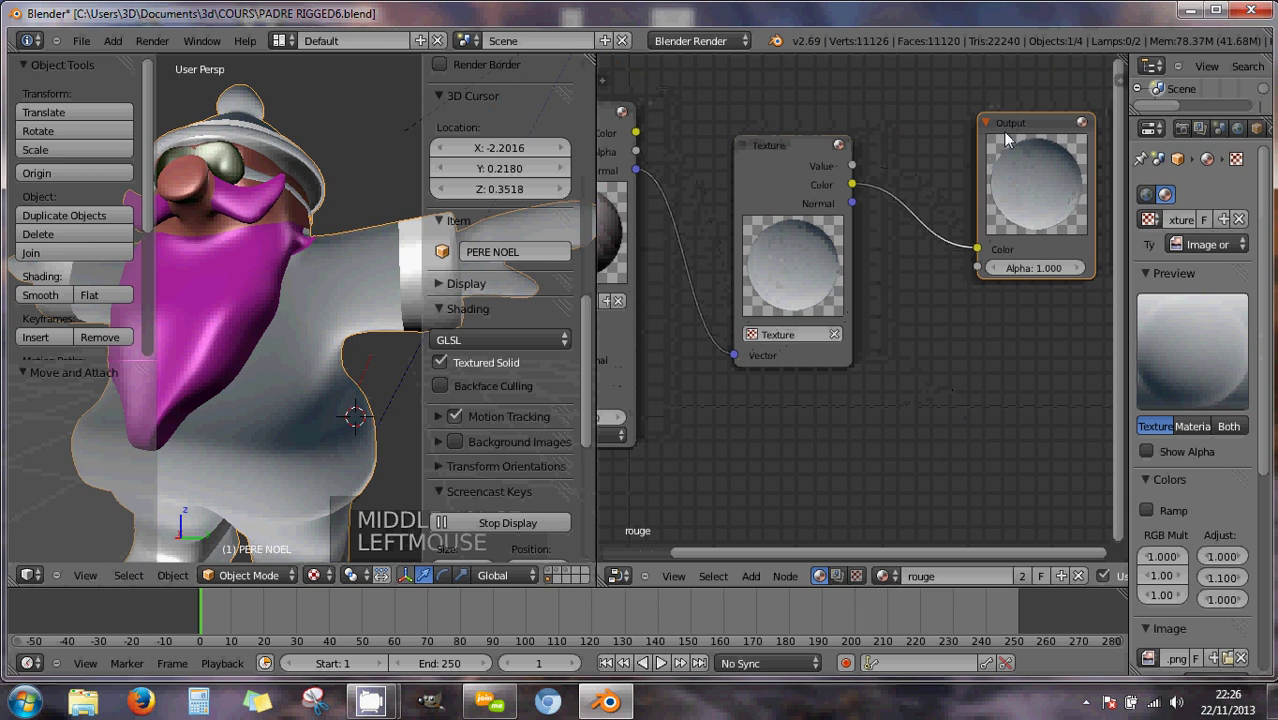
mouse_move(794, 145)
mouse_down()
mouse_move(839, 164)
mouse_move(779, 164)
mouse_move(804, 168)
mouse_move(792, 153)
mouse_up()
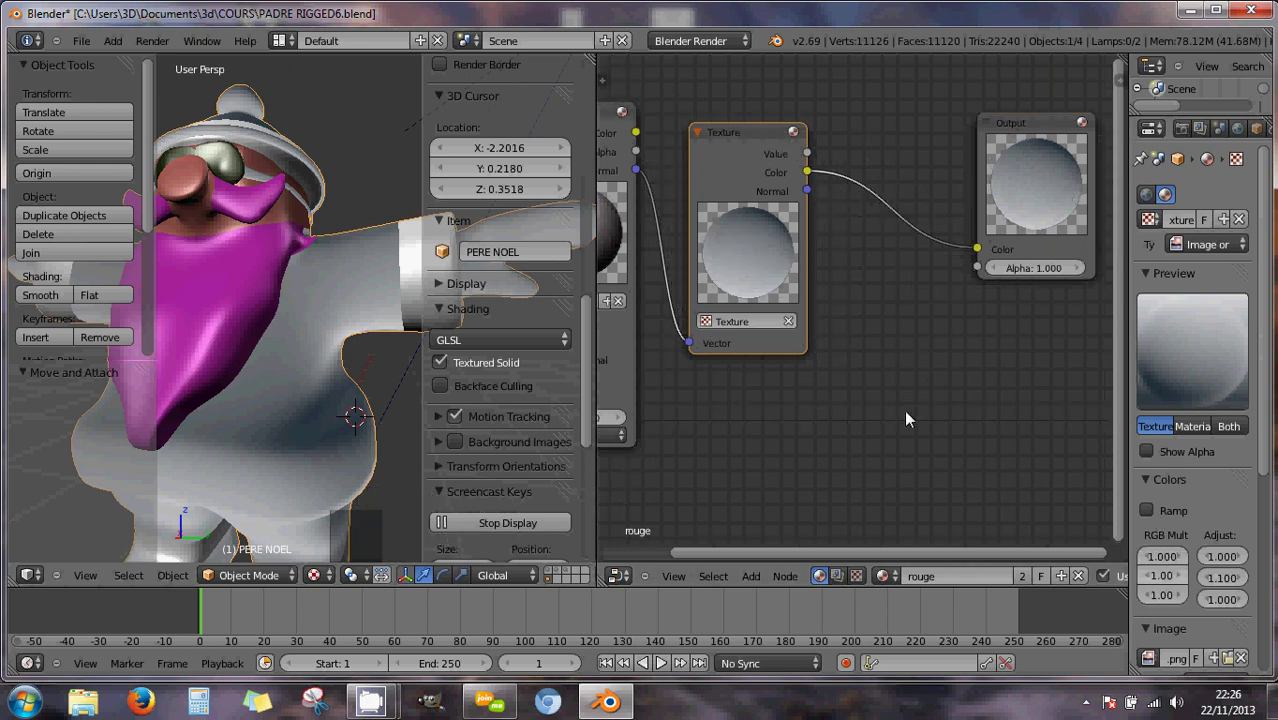
Insert a Hue/Saturation node on the link between the Texture and Output nodes, and space the Texture node away from it.
key(shift+a)
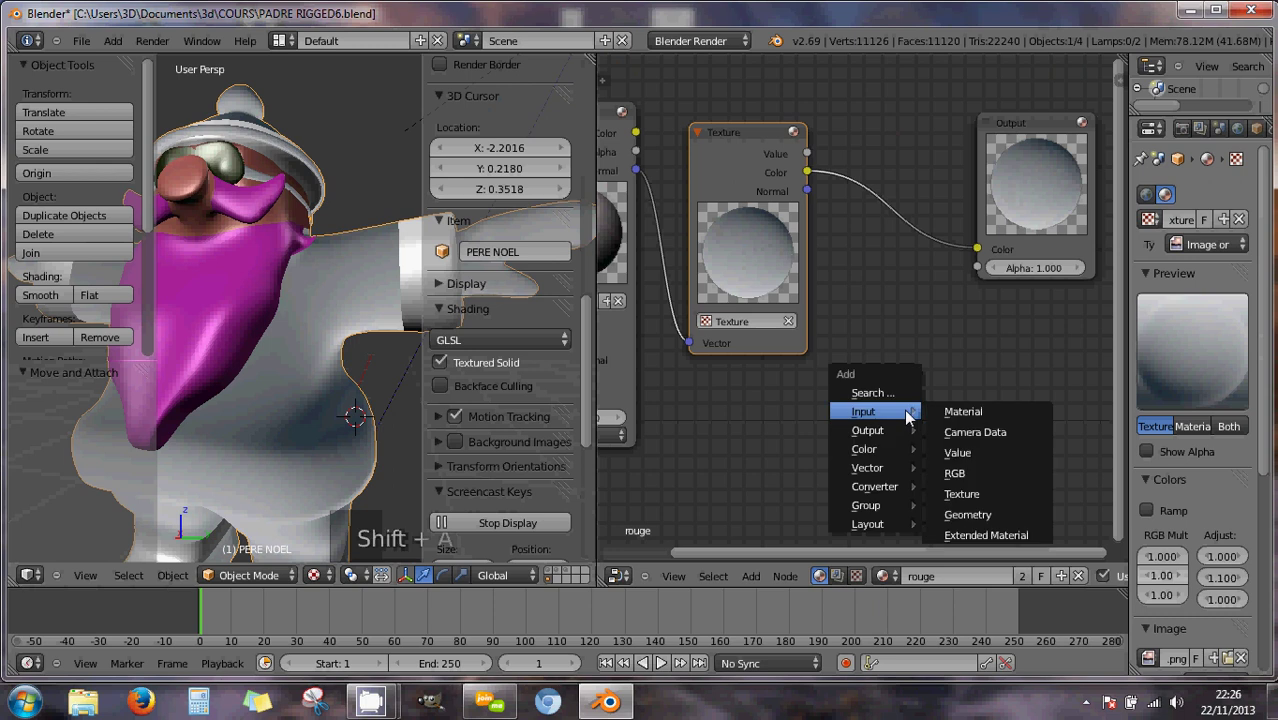
mouse_move(895, 449)
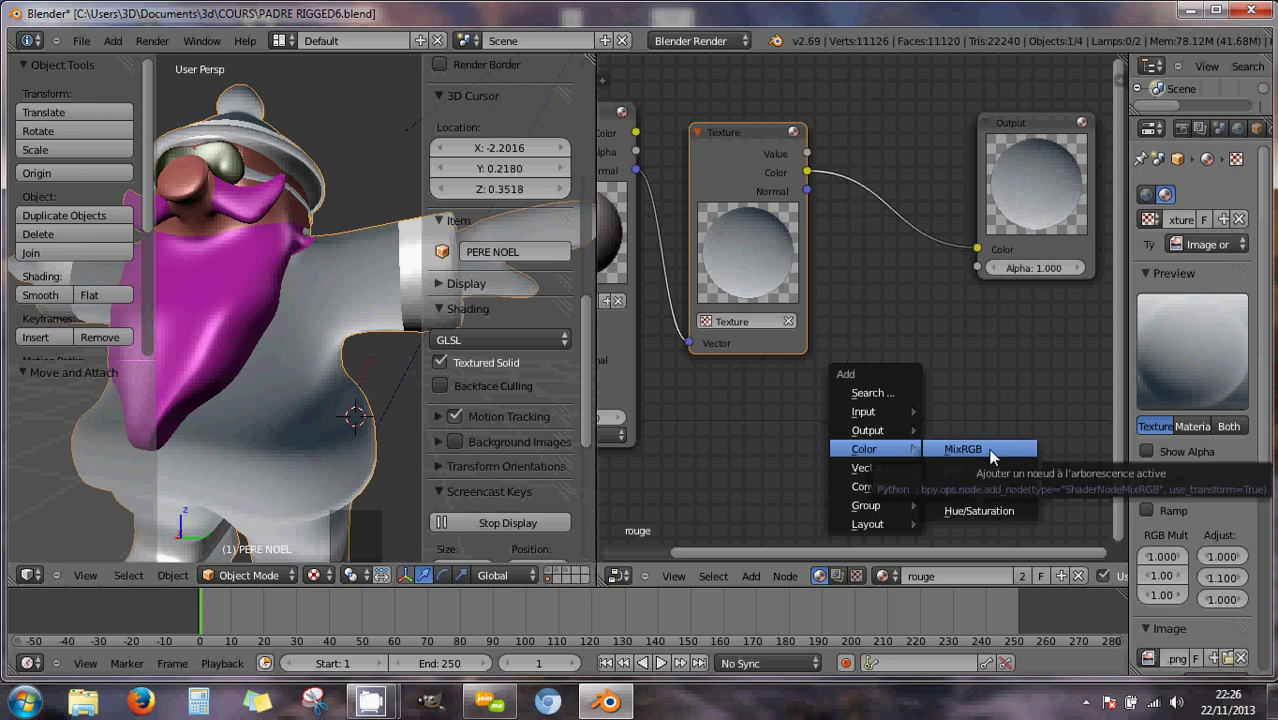
click(1005, 511)
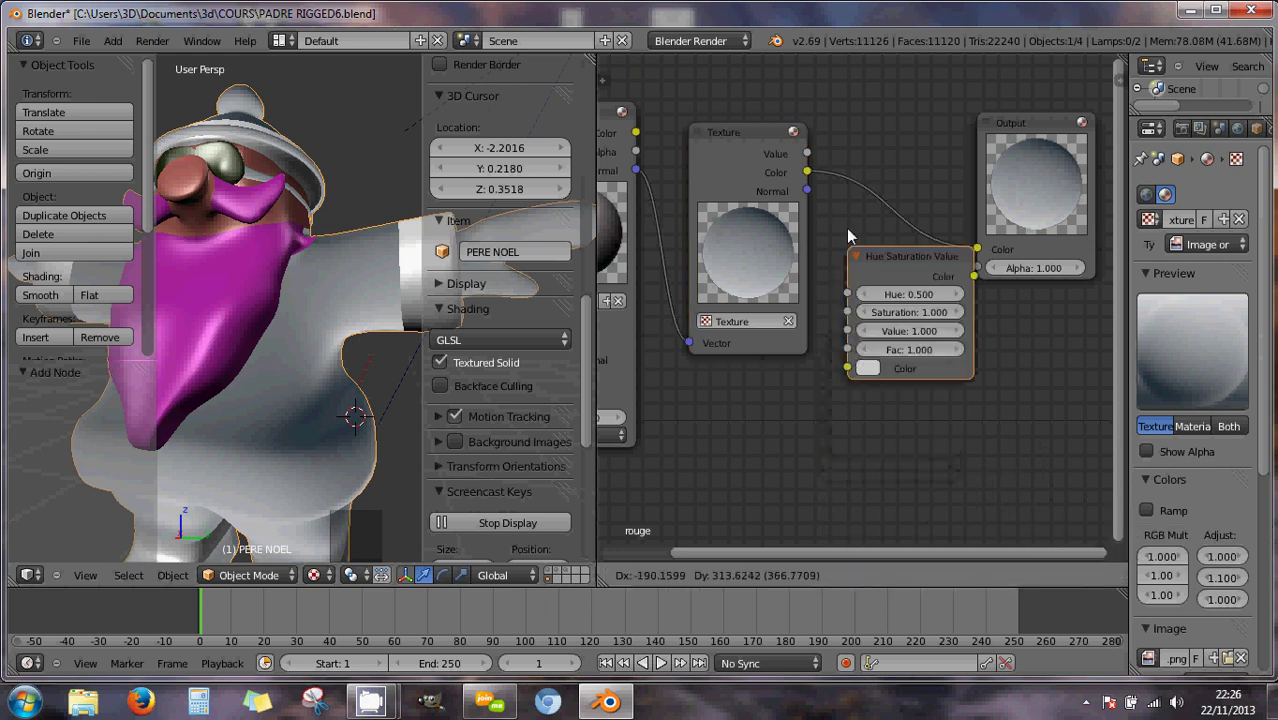
click(832, 155)
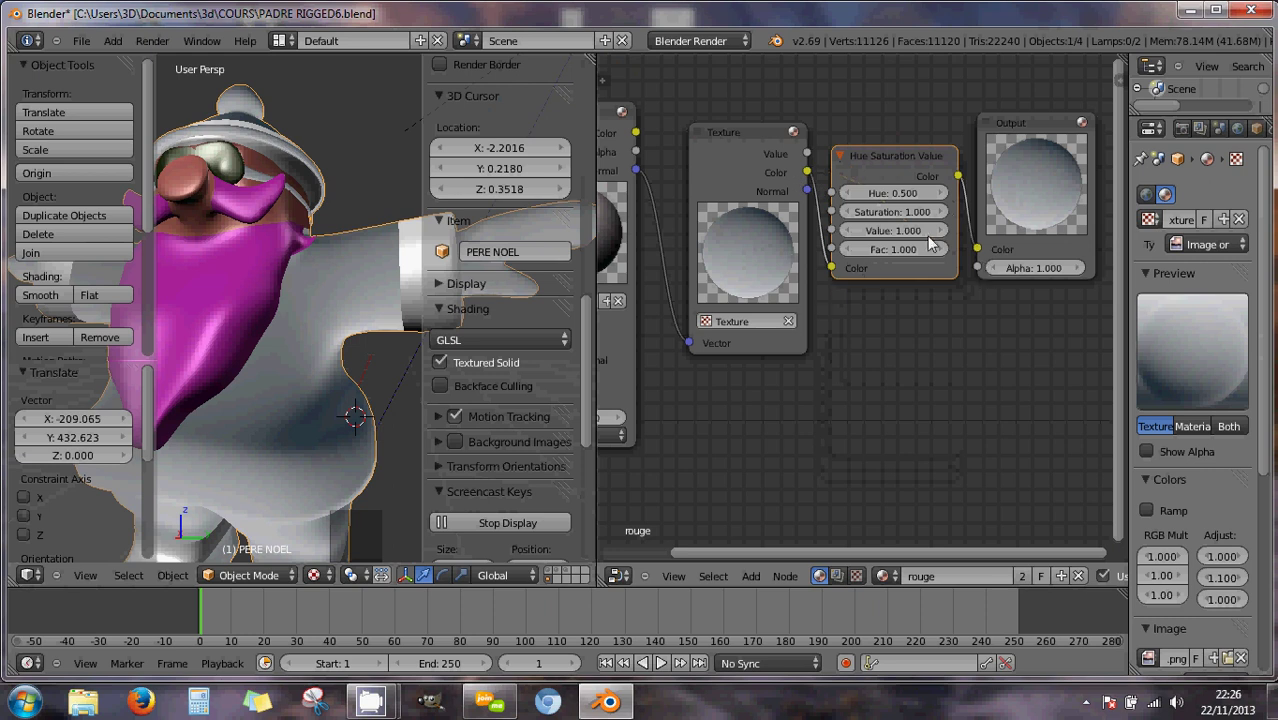
drag(757, 135, 730, 131)
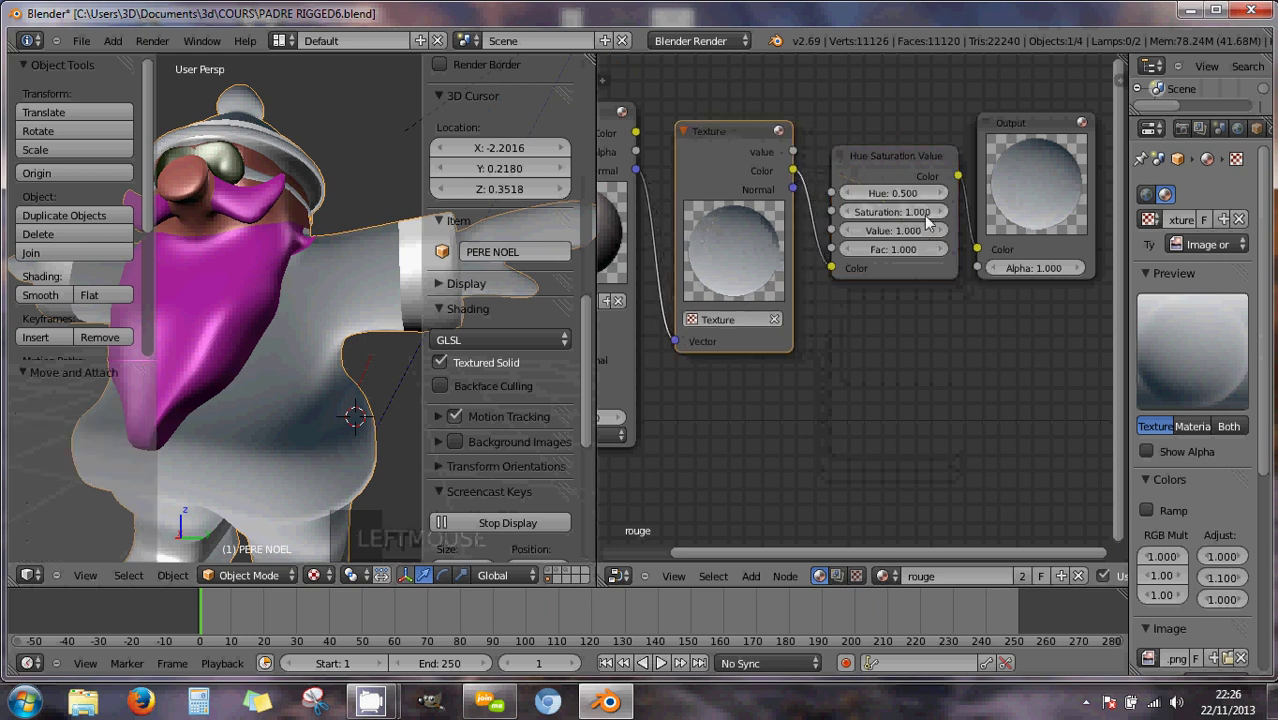
Try Hue 1.000, Saturation 0.200, Value 0.000 and Fac 0.000 on the Hue Saturation Value node.
drag(923, 233, 896, 214)
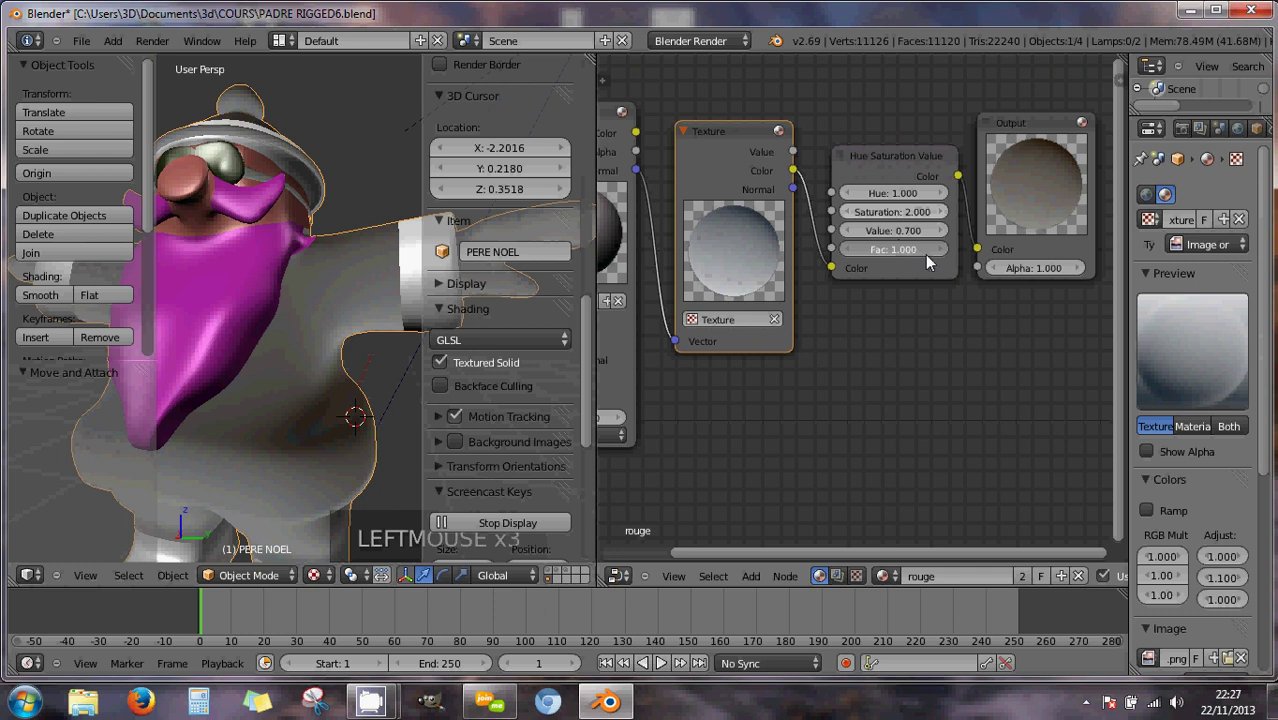
drag(925, 254, 905, 218)
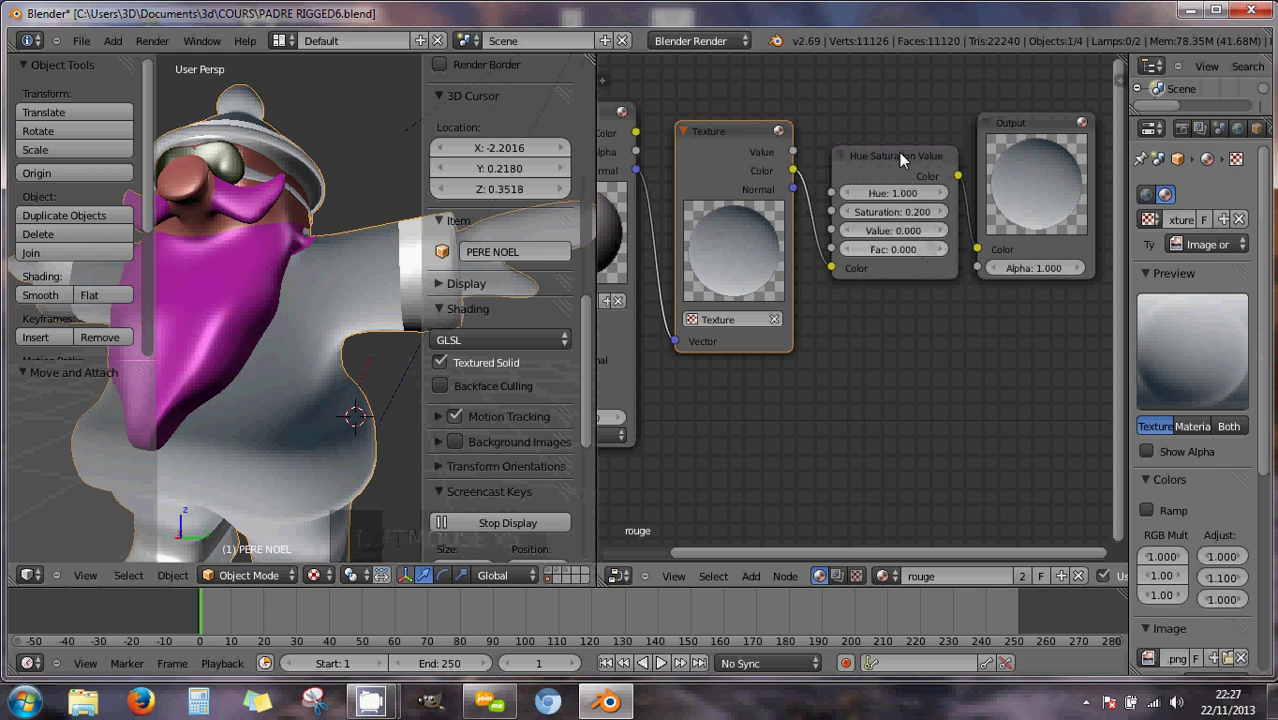
Delete the Hue Saturation Value node and reconnect the Texture's Color output to the Output node's Color input.
drag(899, 152, 904, 276)
right_click(904, 276)
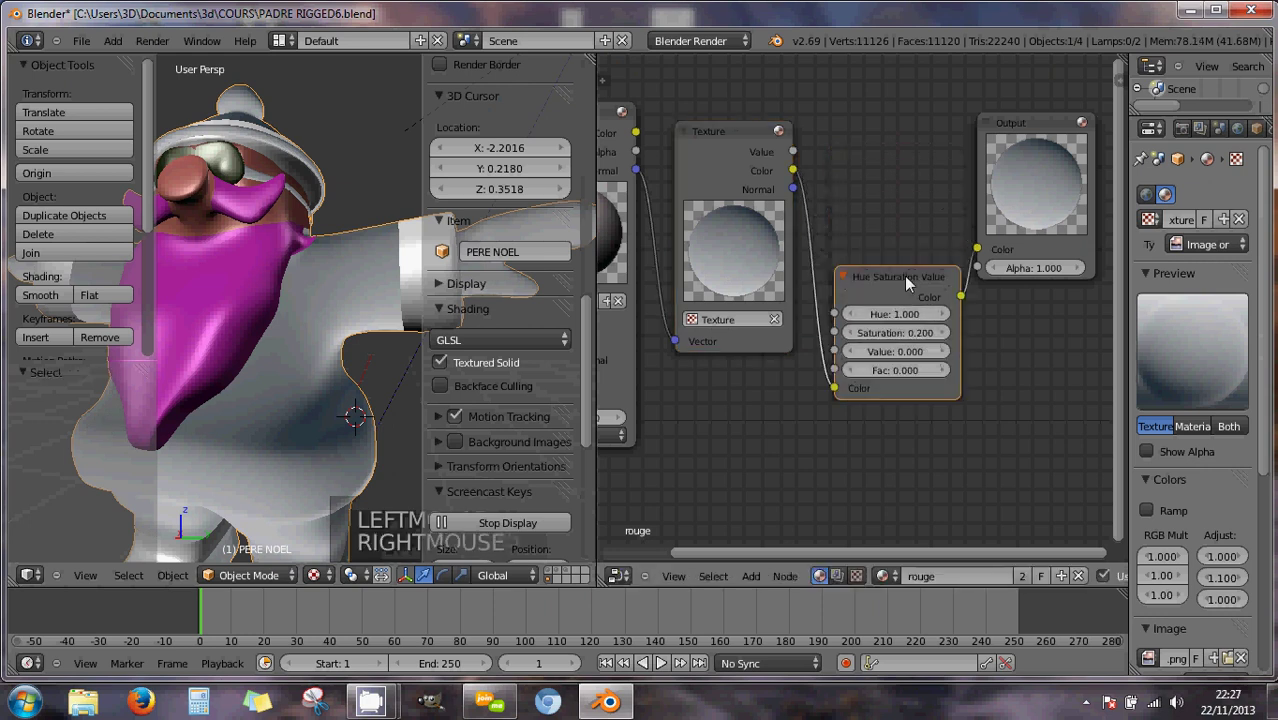
key(Delete)
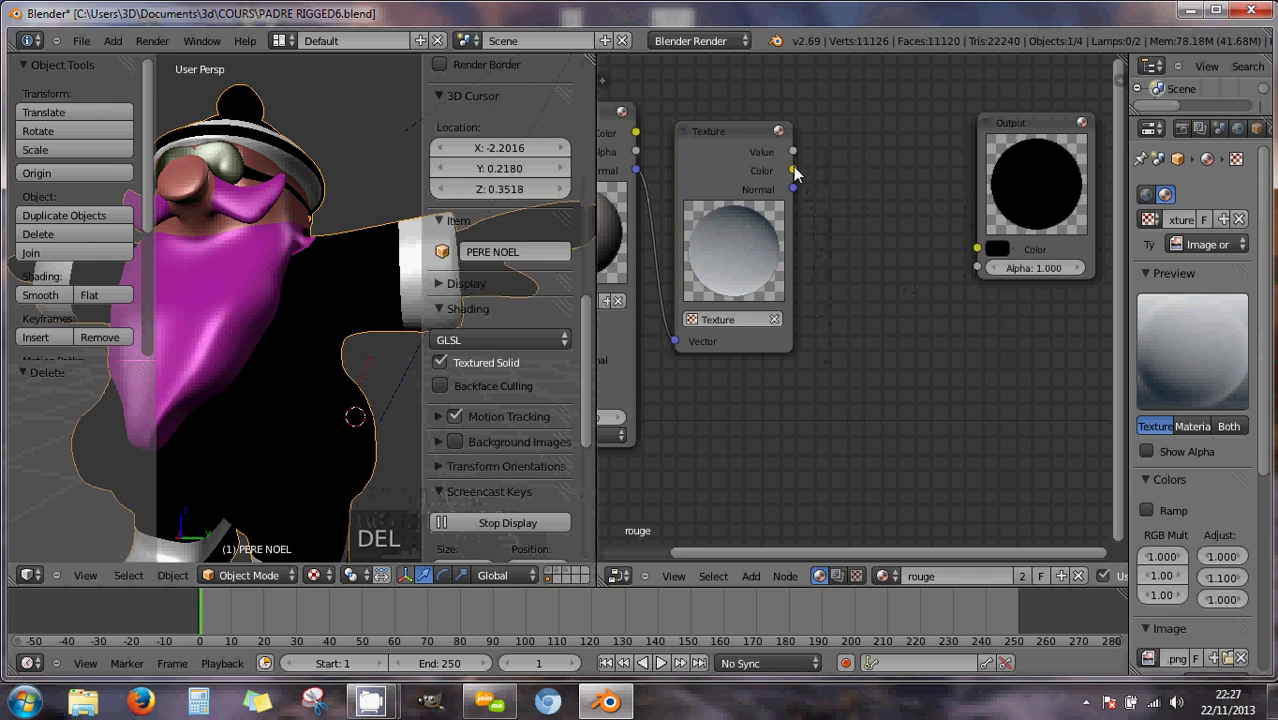
drag(793, 170, 976, 248)
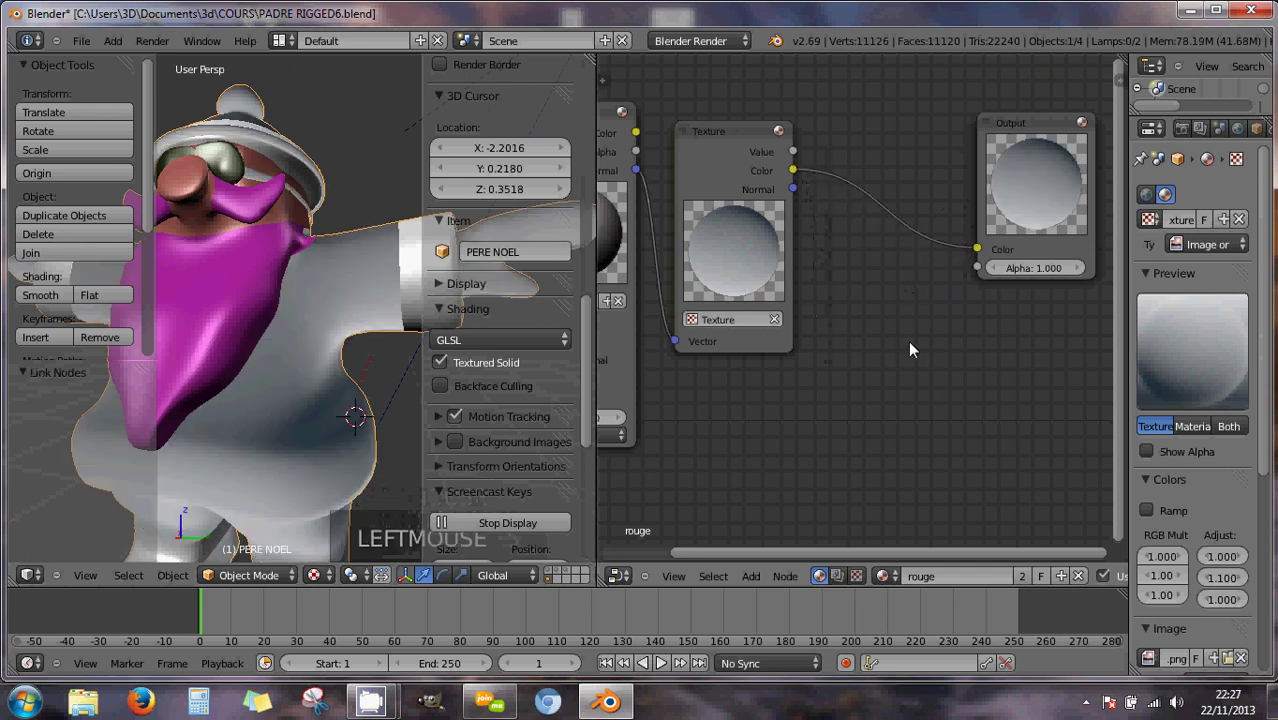
Insert an RGB Curves node between the Texture and Output nodes, and move the Output node clear of it.
key(shift+a)
mouse_move(910, 344)
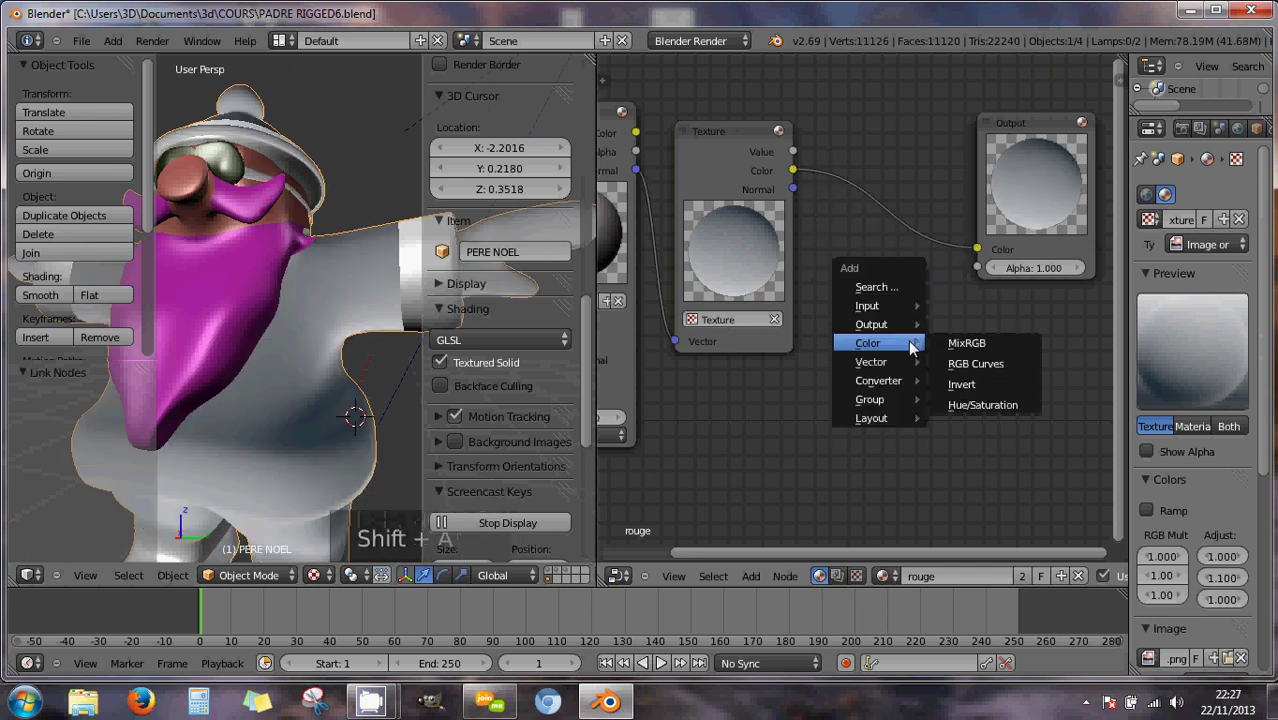
click(963, 365)
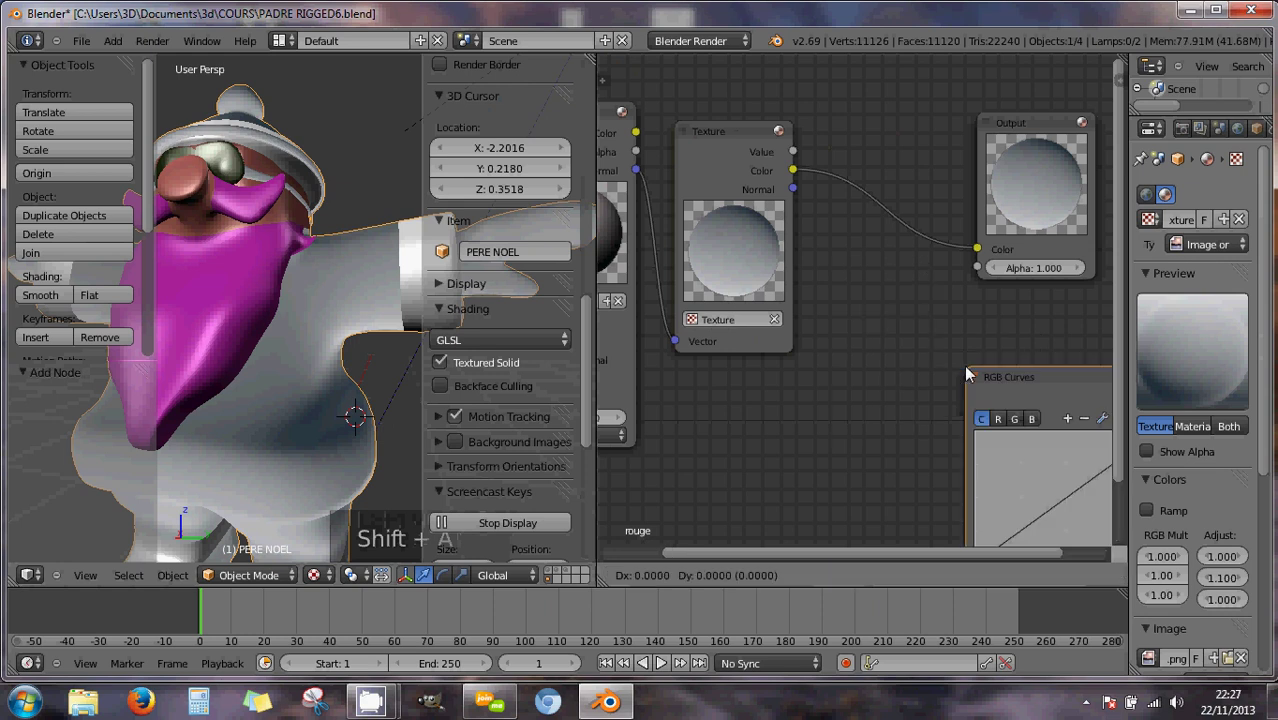
click(812, 137)
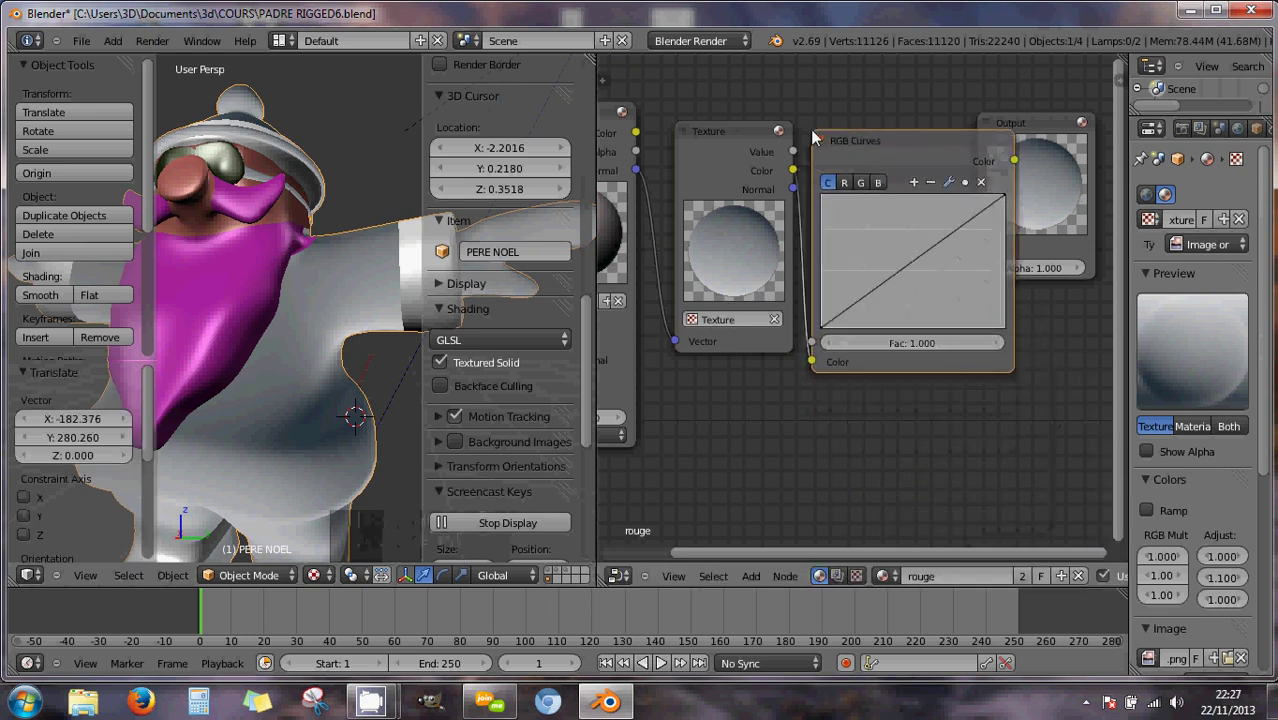
drag(1054, 125, 1118, 130)
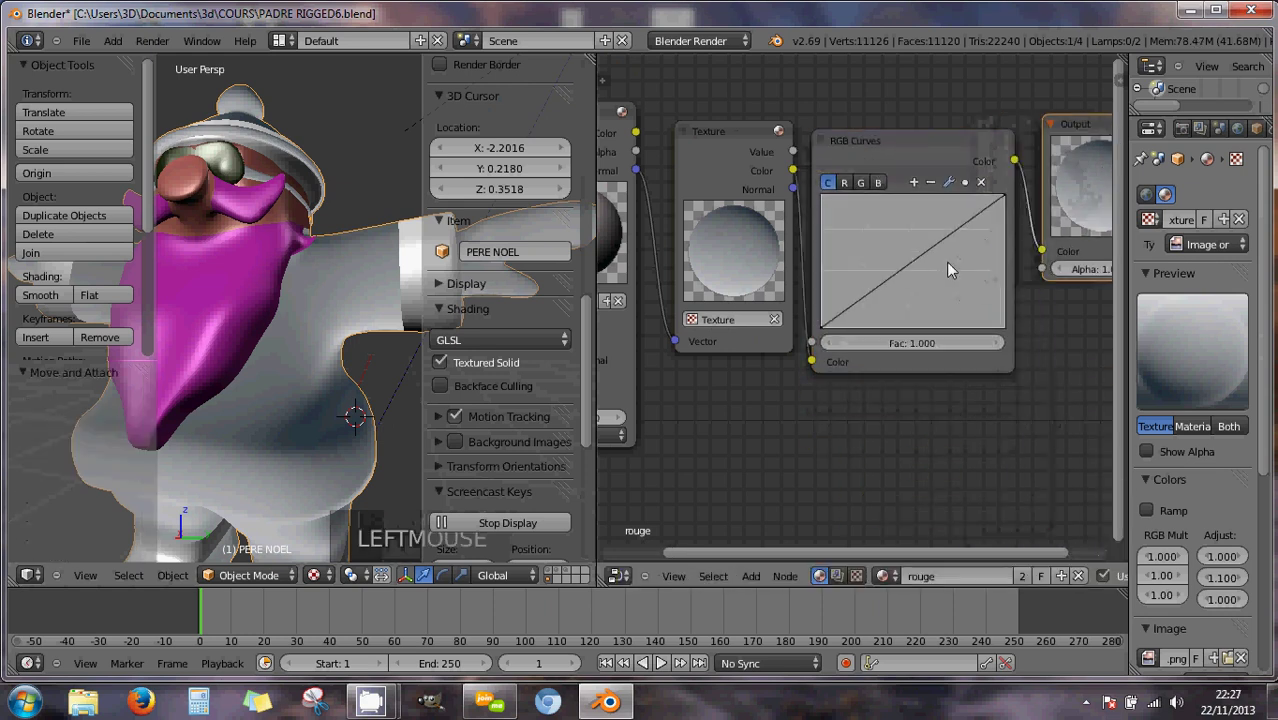
Raise the red curve through about X 0.17, Y 0.81 and lower the green curve through about X 0.67, Y 0.21.
click(845, 182)
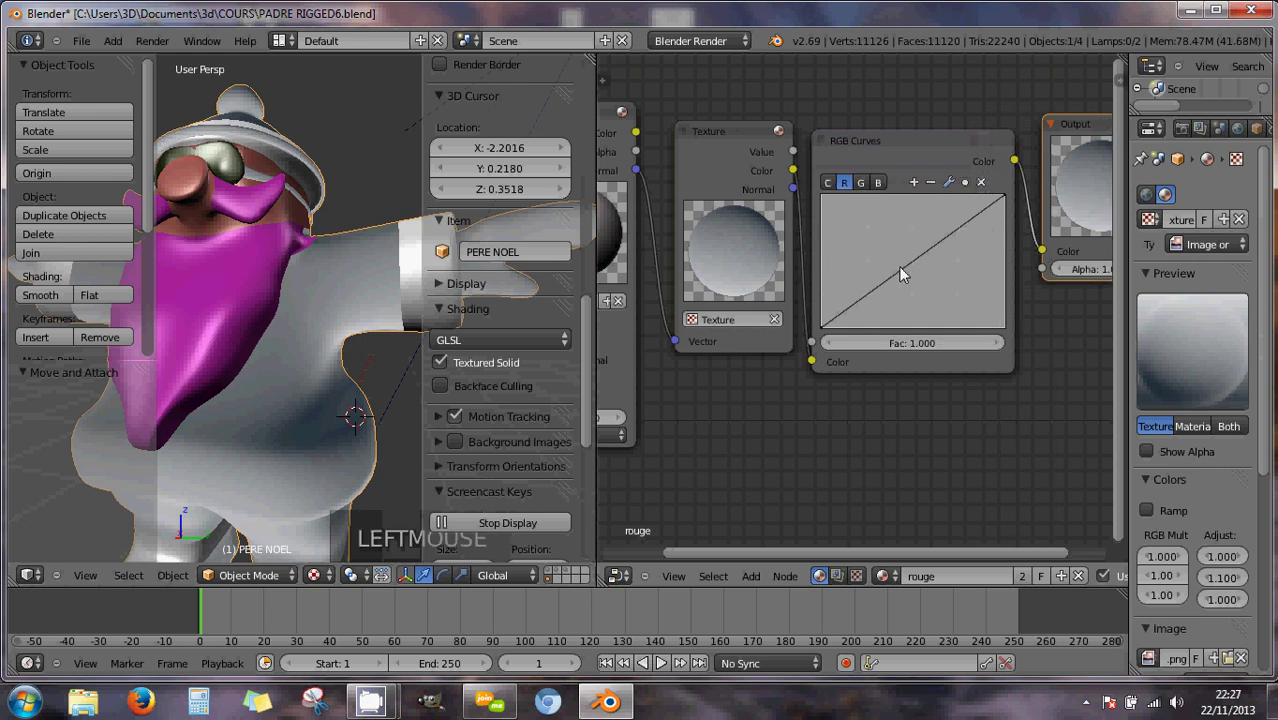
drag(898, 266, 853, 217)
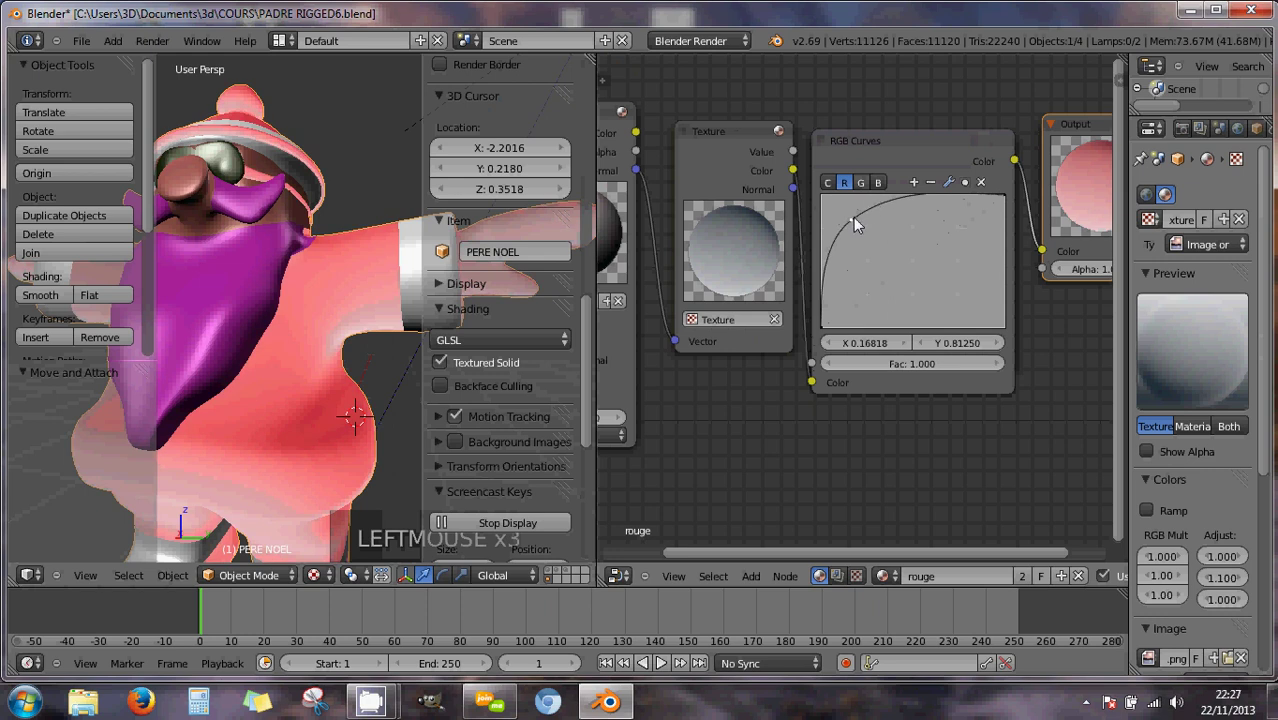
click(861, 183)
drag(909, 265, 1018, 349)
Switch the RGB Curves node to the blue channel and set its selected curve point's X to 0.
click(879, 183)
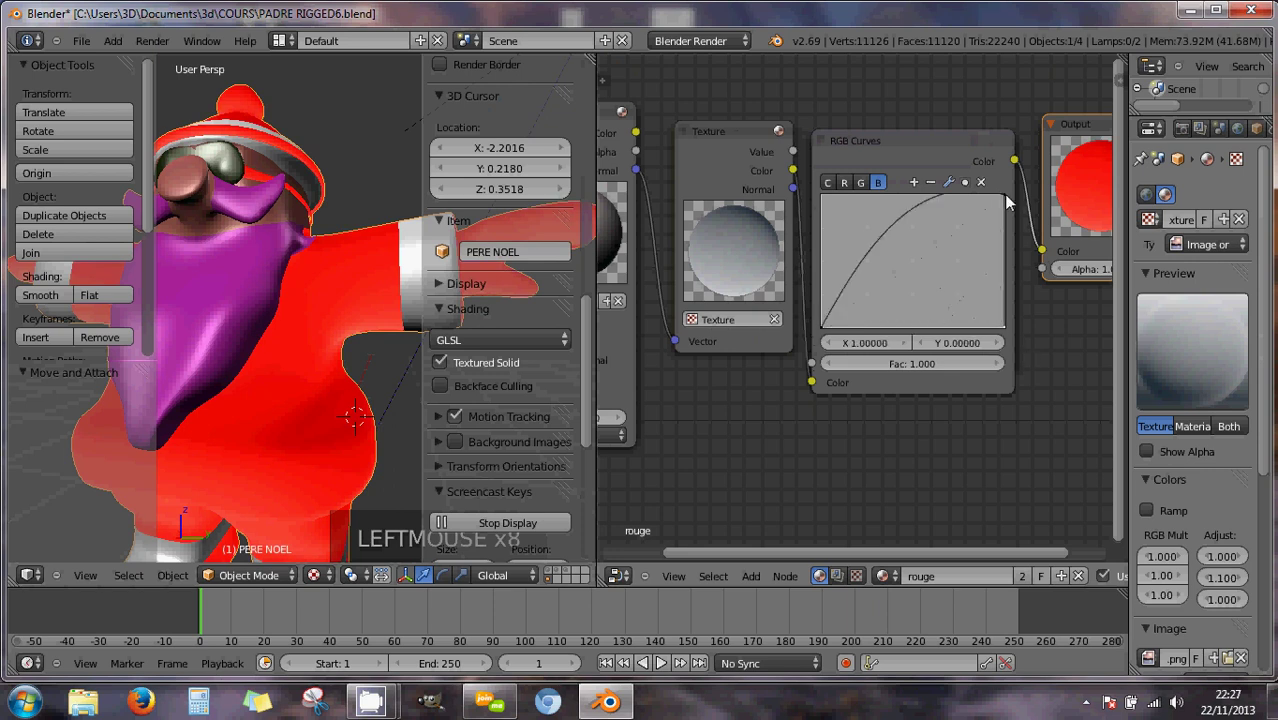
click(885, 347)
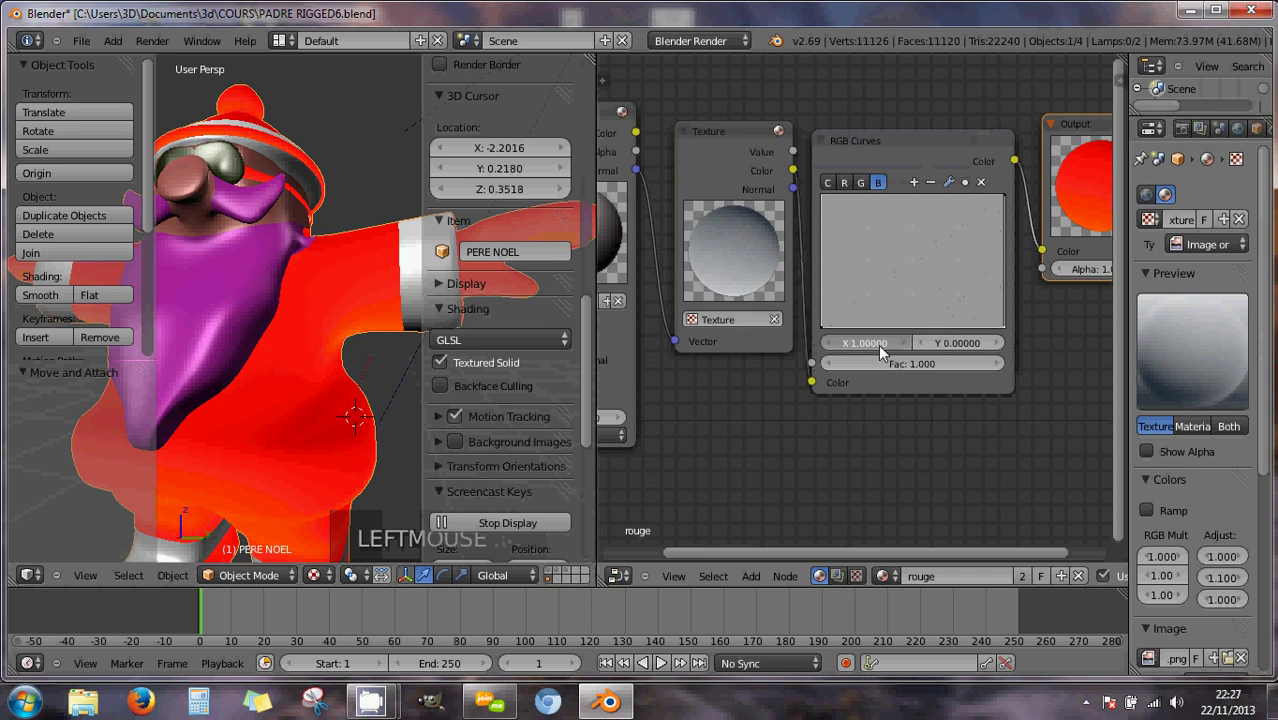
text(0)
key(Return)
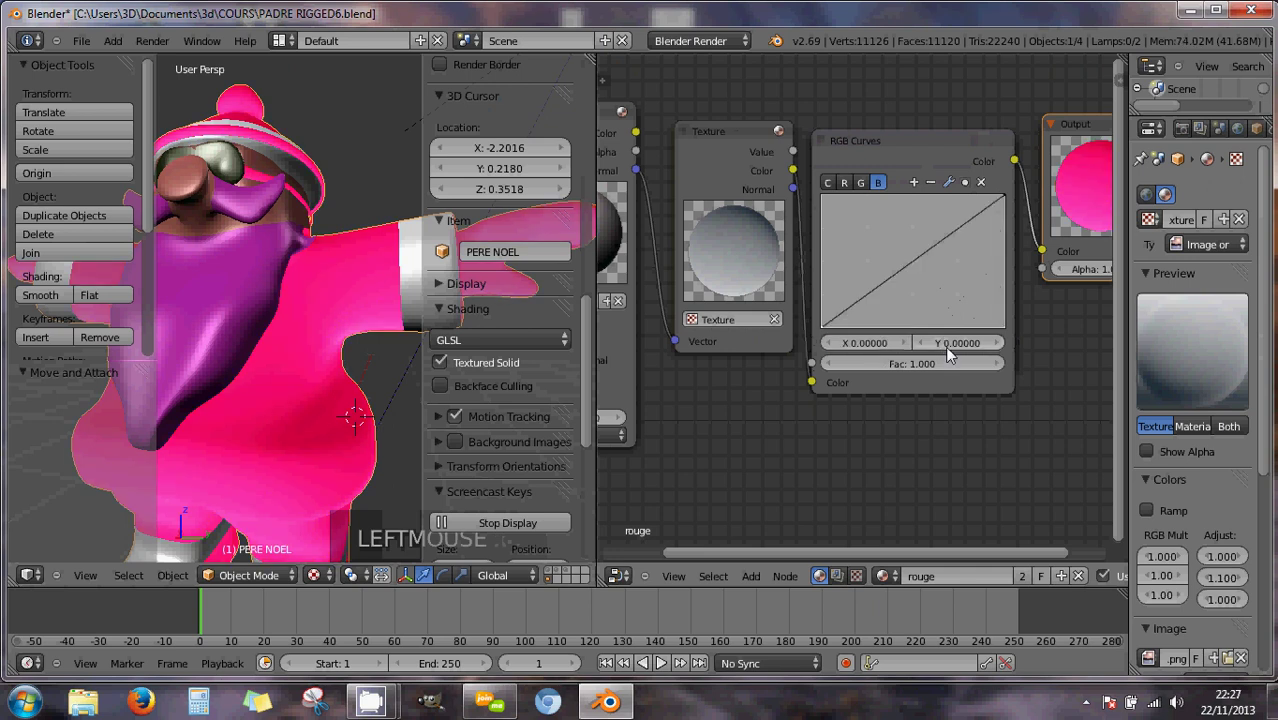
Set the RGB Curves node's Fac to 0 and display its green channel curve.
double_click(930, 363)
text(0)
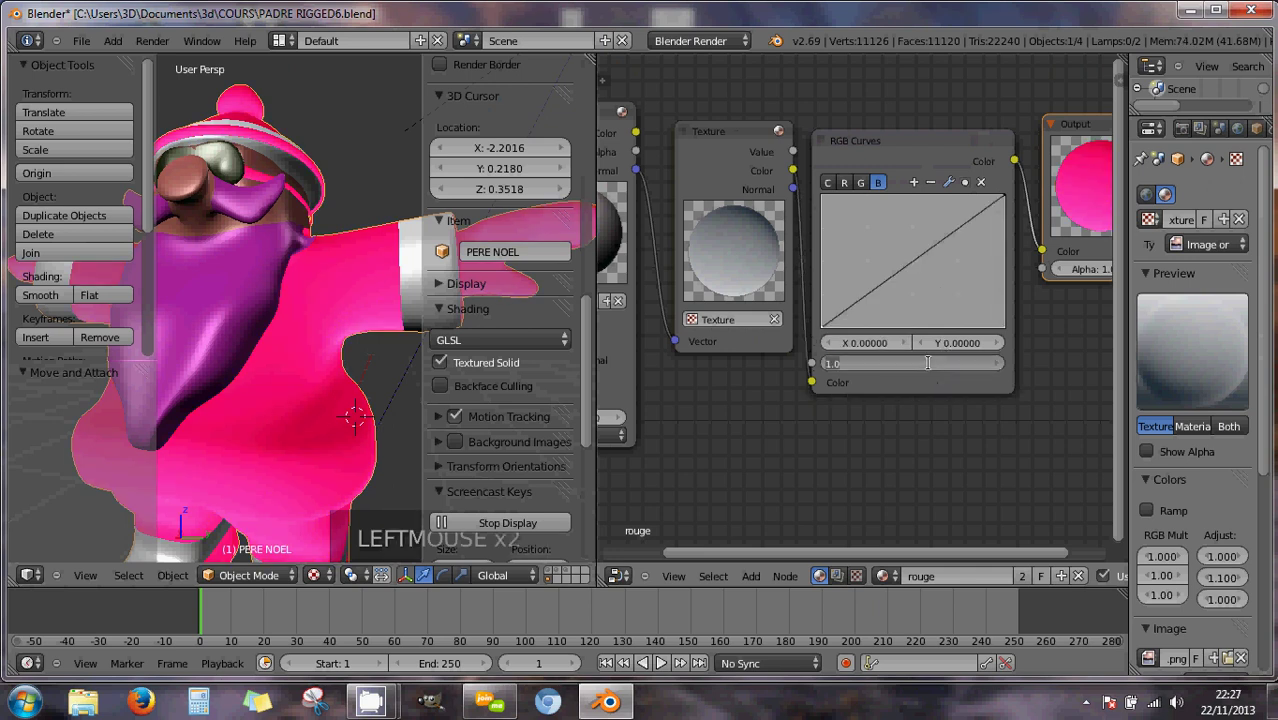
key(Return)
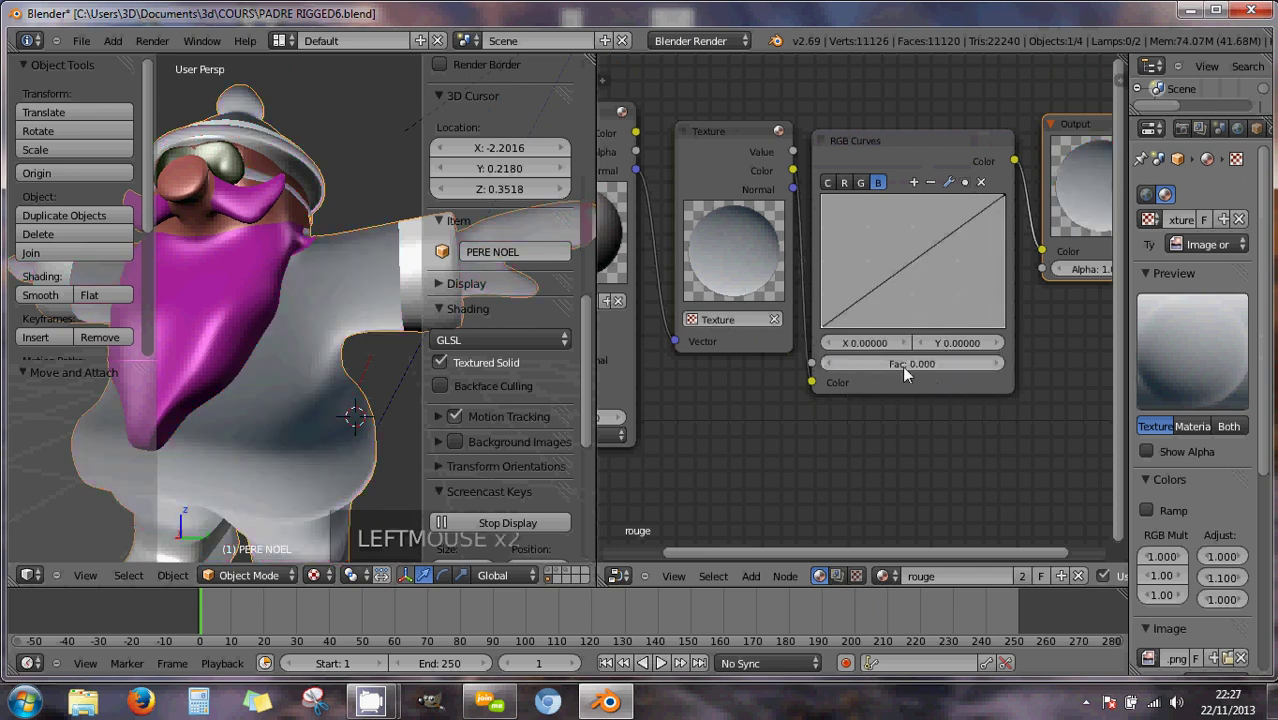
click(861, 182)
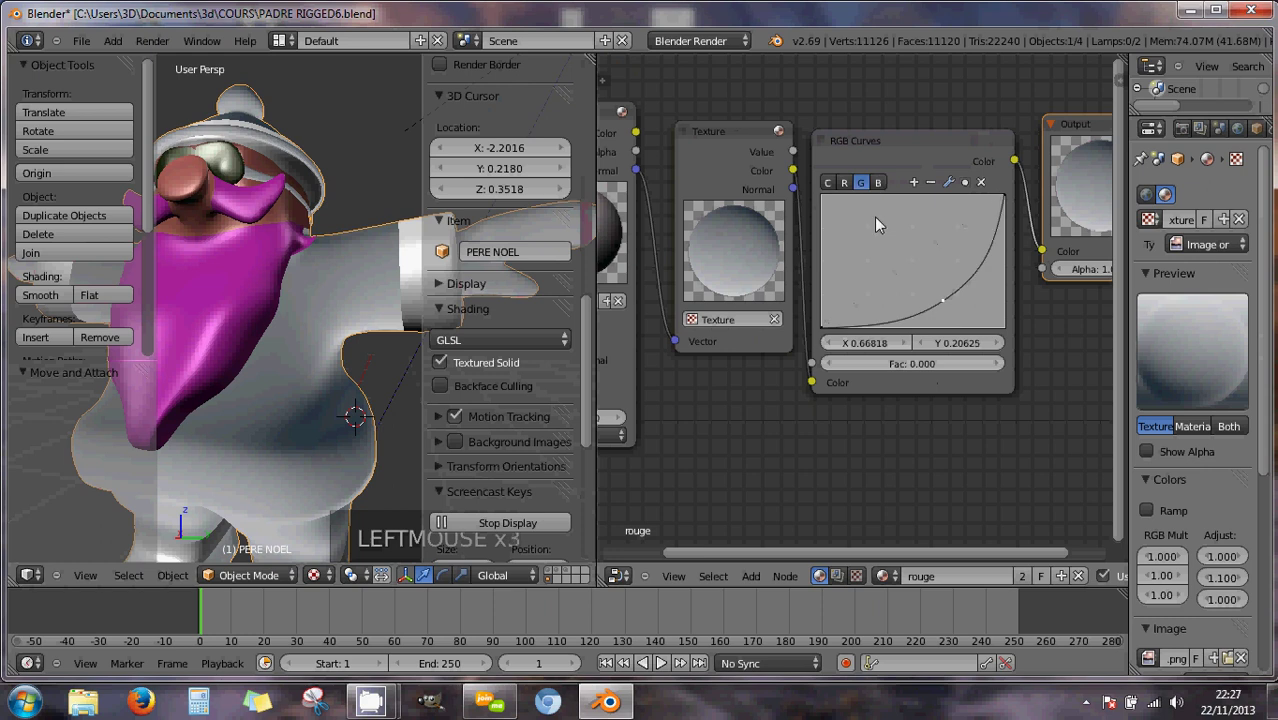
Set the selected green curve point's X and Y to 0 in the RGB Curves node.
click(916, 364)
click(879, 342)
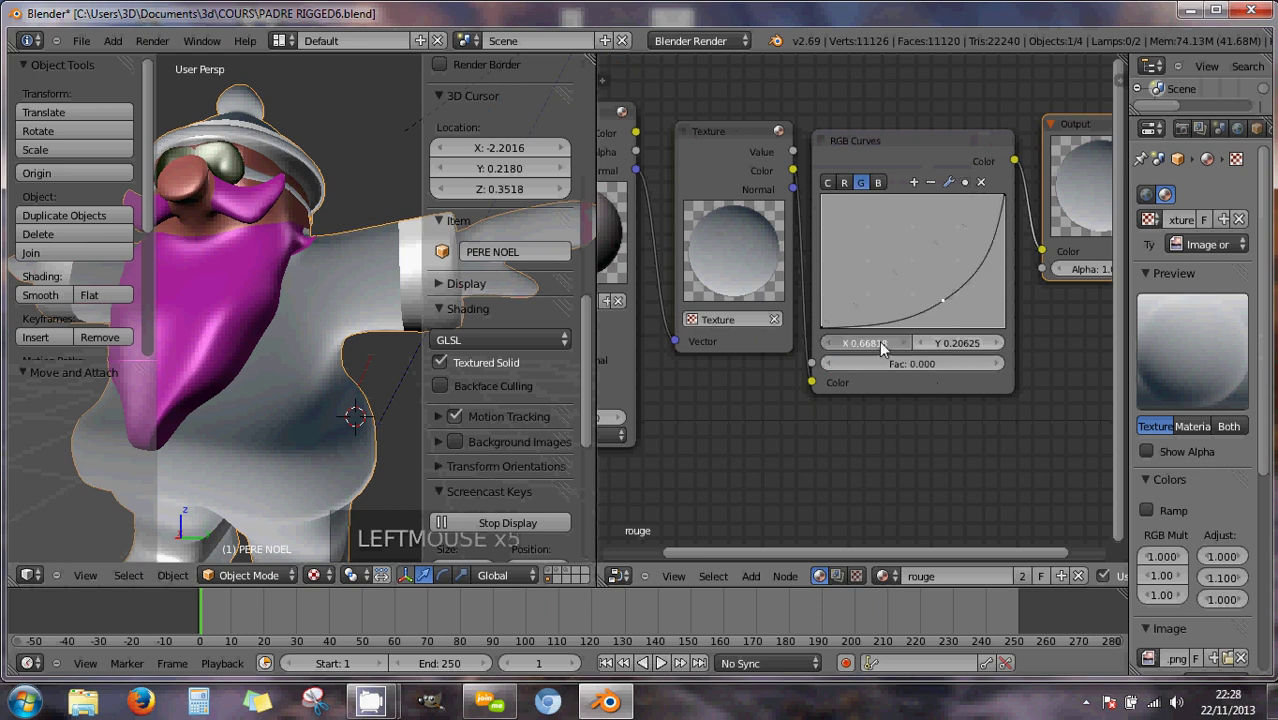
text(0)
key(Return)
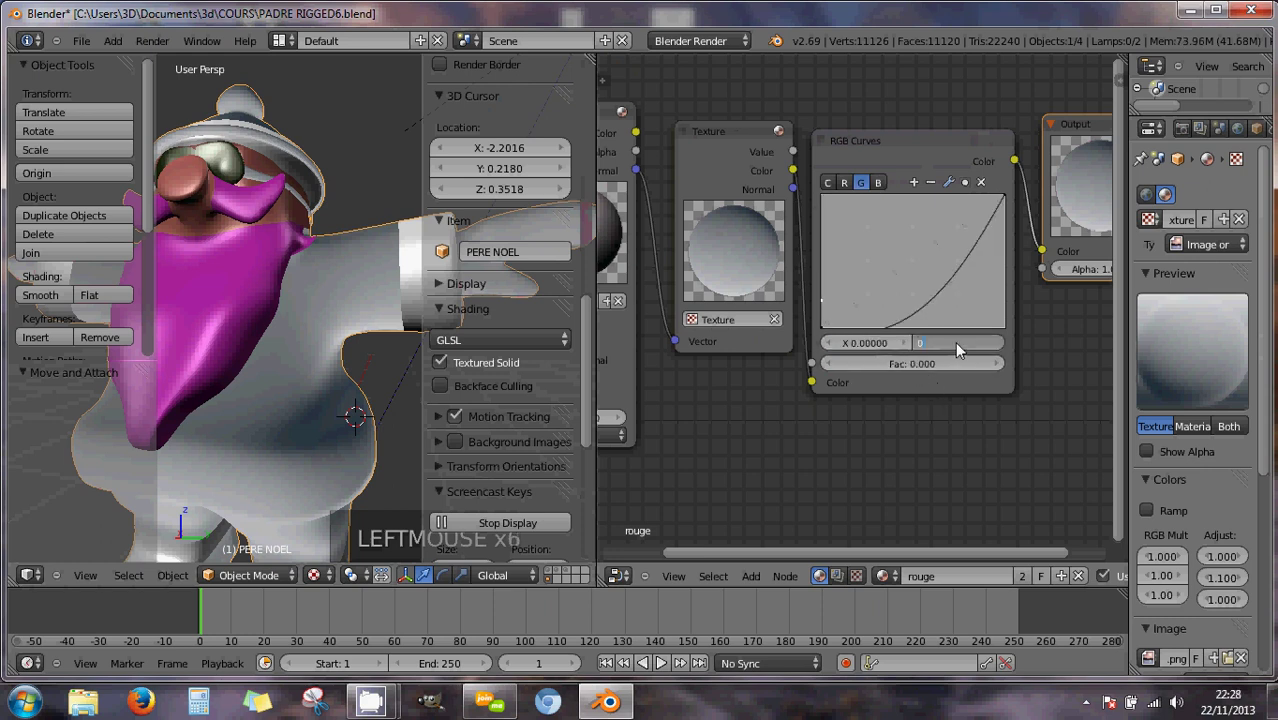
click(955, 341)
text(0)
key(Return)
Move the red curve's point to X 0.01, Y 1.00 and lower the green curve through about X 0.67, Y 0.16.
click(845, 184)
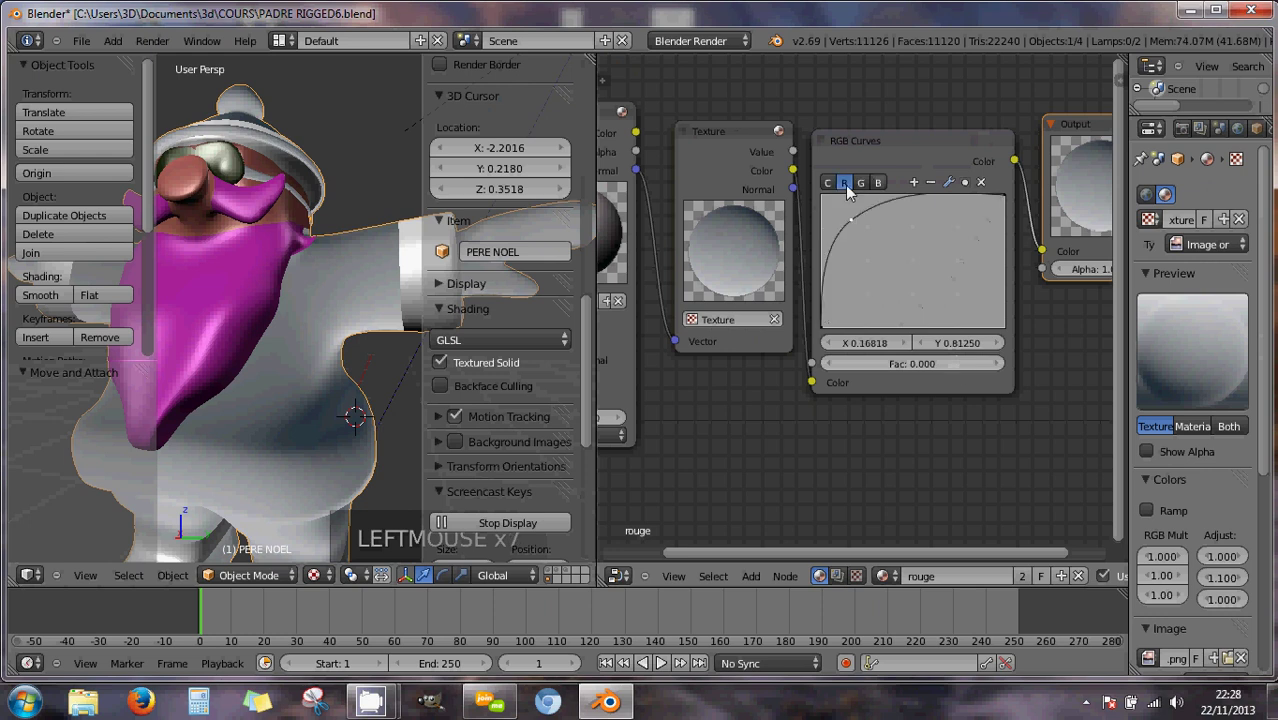
drag(855, 222, 925, 305)
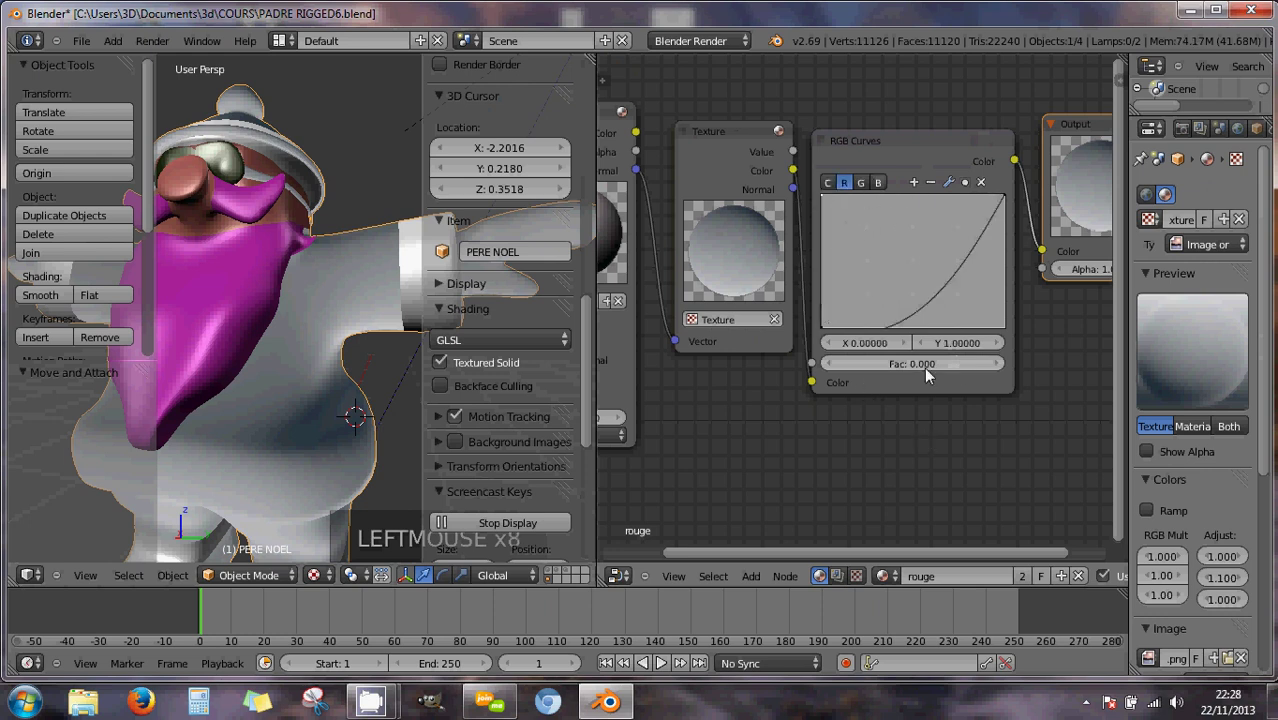
click(899, 342)
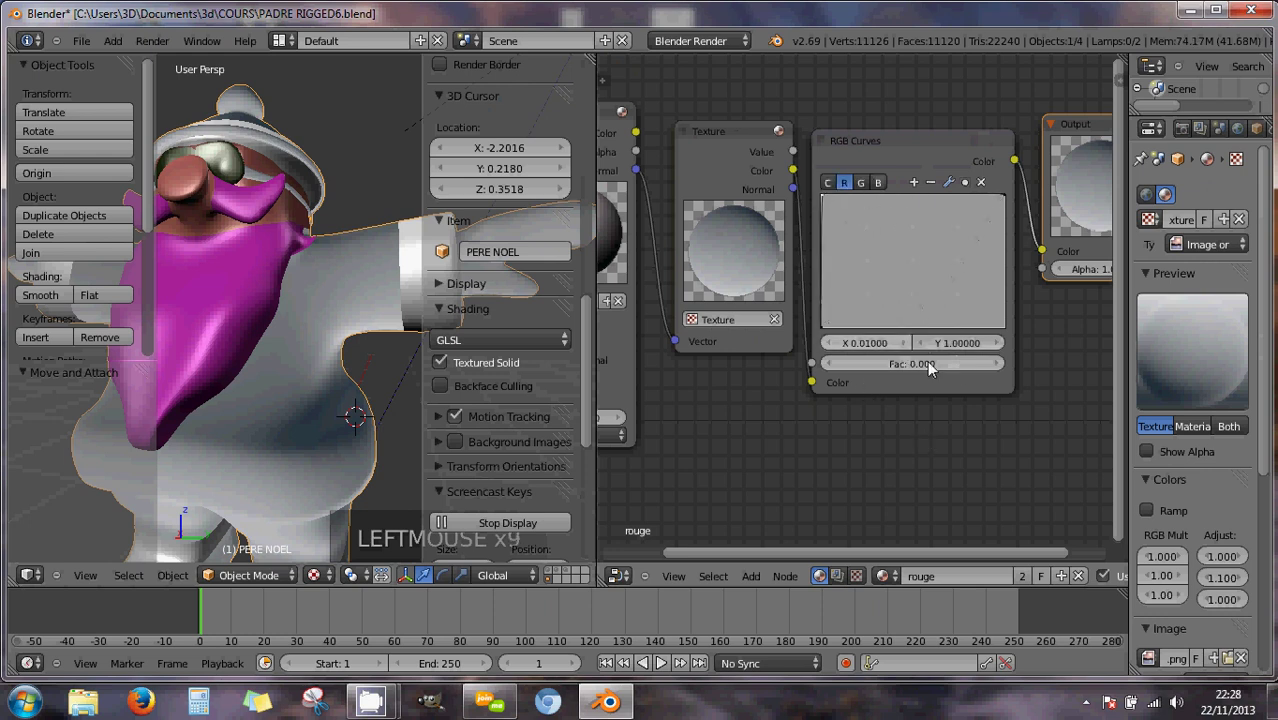
click(860, 184)
drag(915, 270, 944, 309)
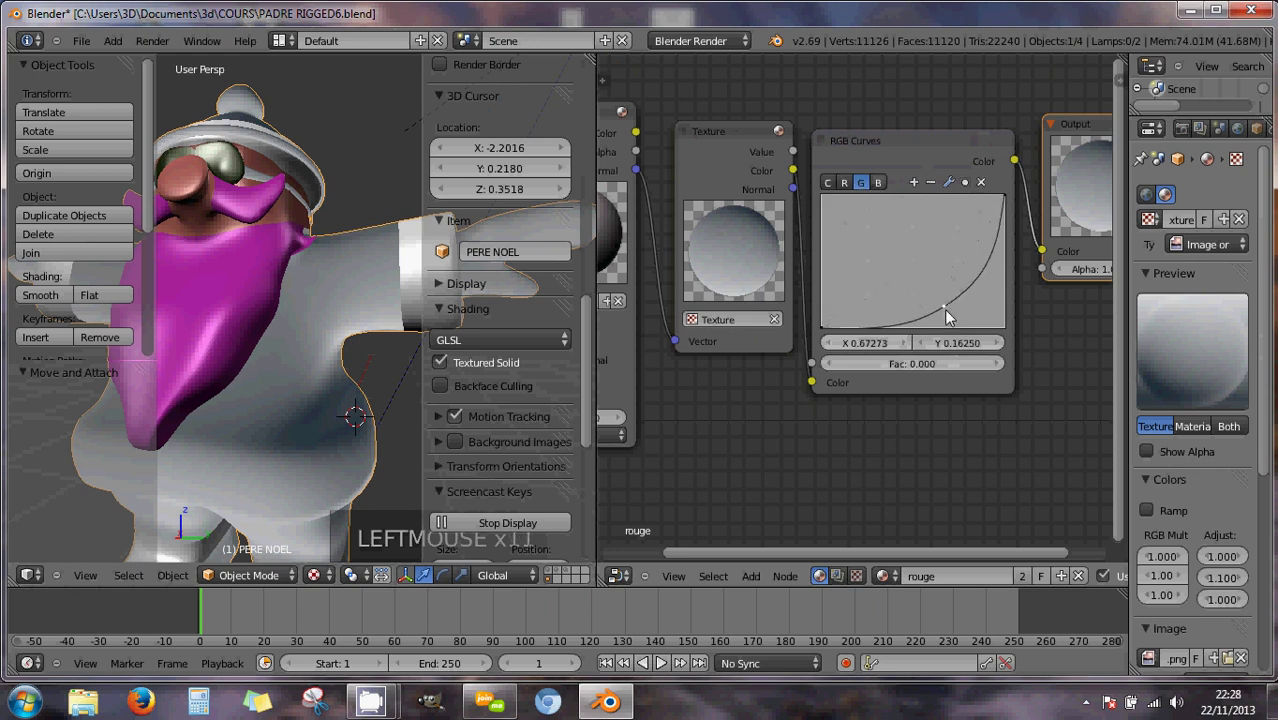
Raise the blue curve through about X 0.36, Y 0.69 and set the RGB Curves node's Fac to 1.
click(878, 183)
drag(918, 258, 886, 237)
click(920, 364)
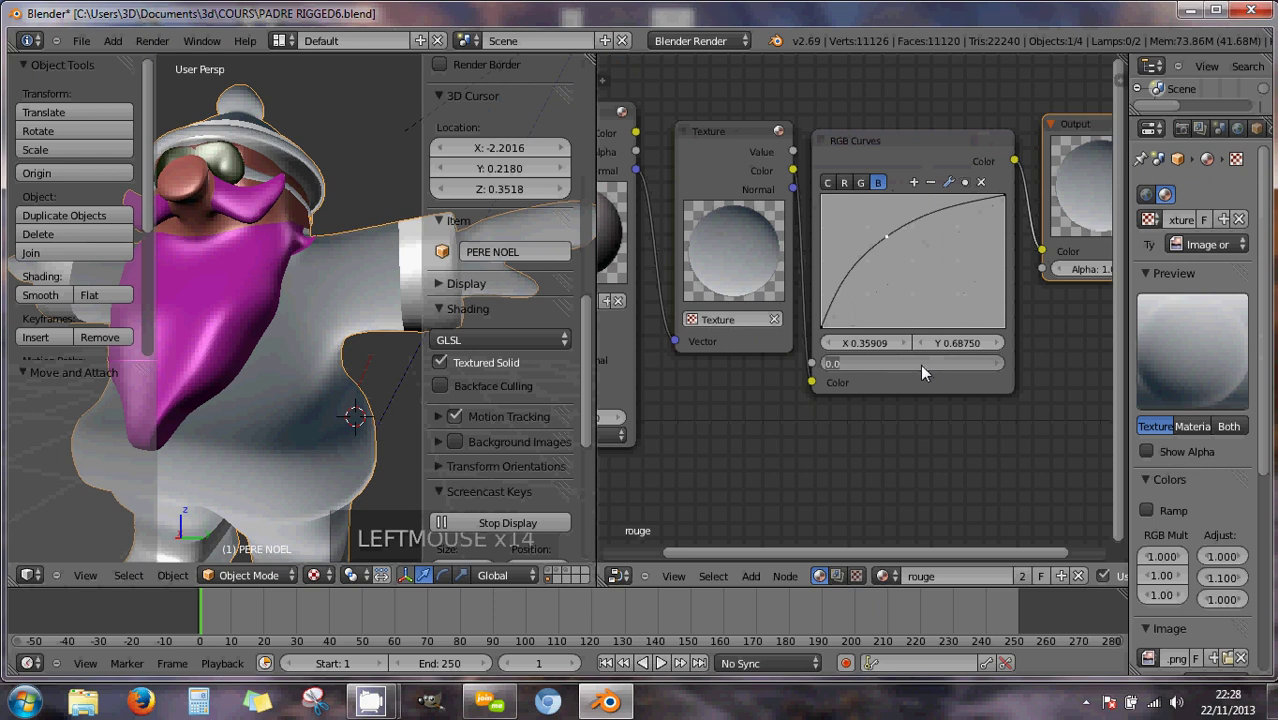
text(1)
key(Return)
Set the selected blue curve point's X and Y to 0 to straighten the curve.
click(886, 343)
click(875, 345)
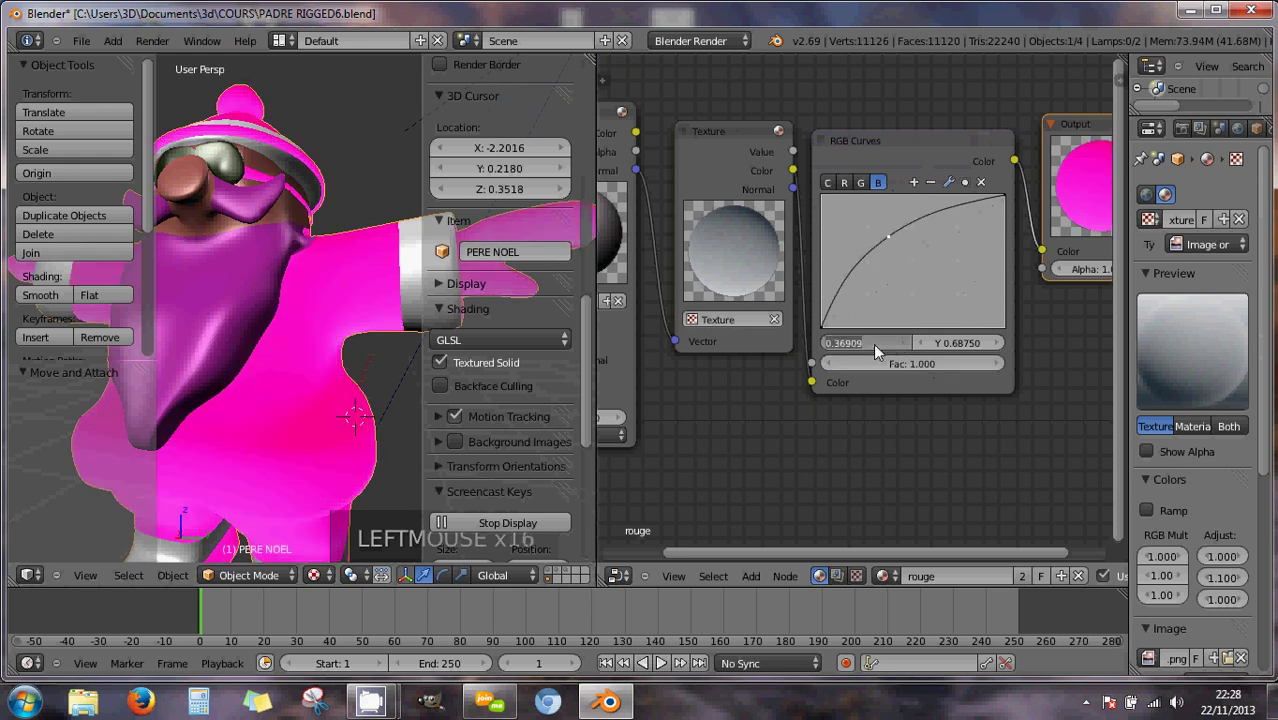
text(0)
key(Return)
click(958, 343)
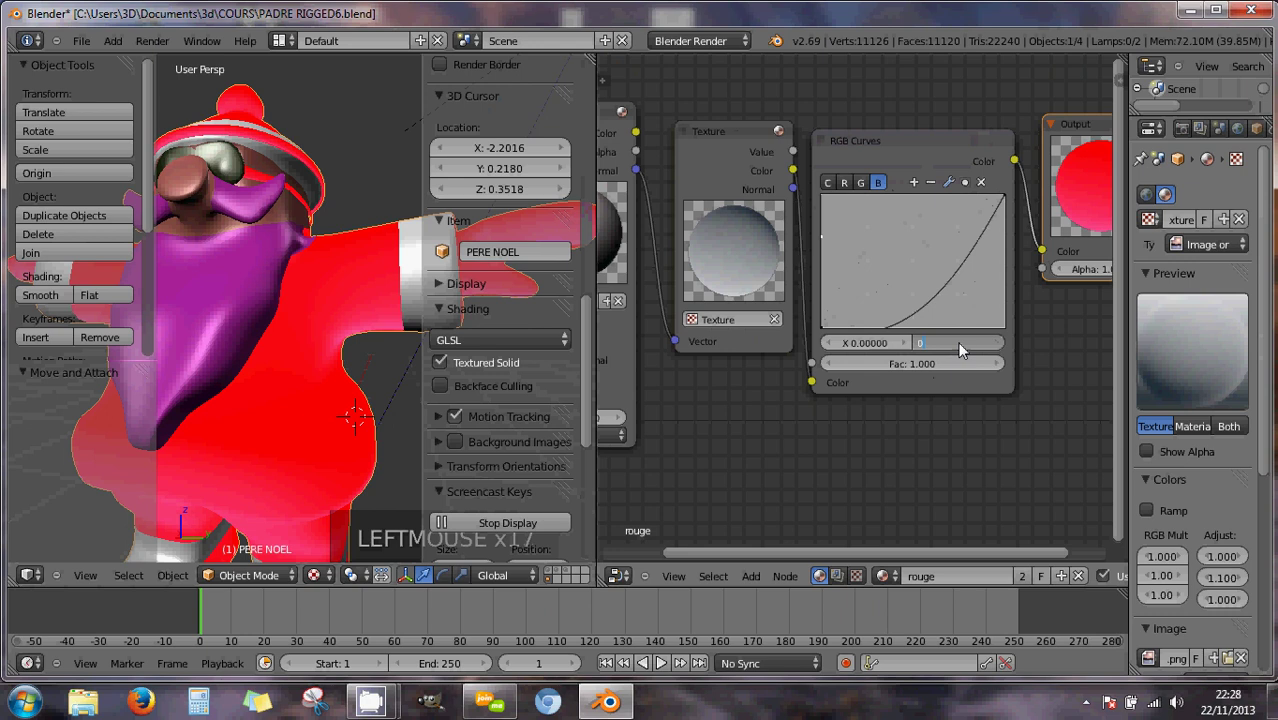
text(0)
key(Return)
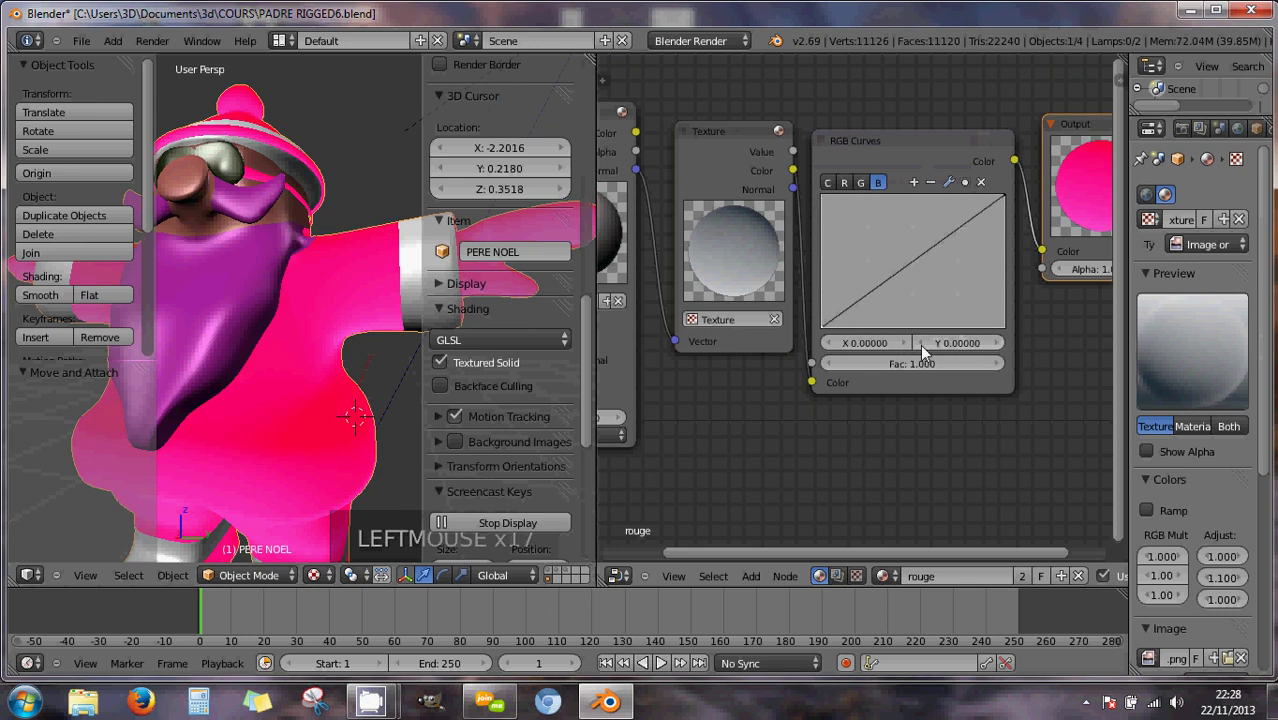
Switch to the green channel and straighten its curve by setting the selected point's X and Y to 0.
click(860, 182)
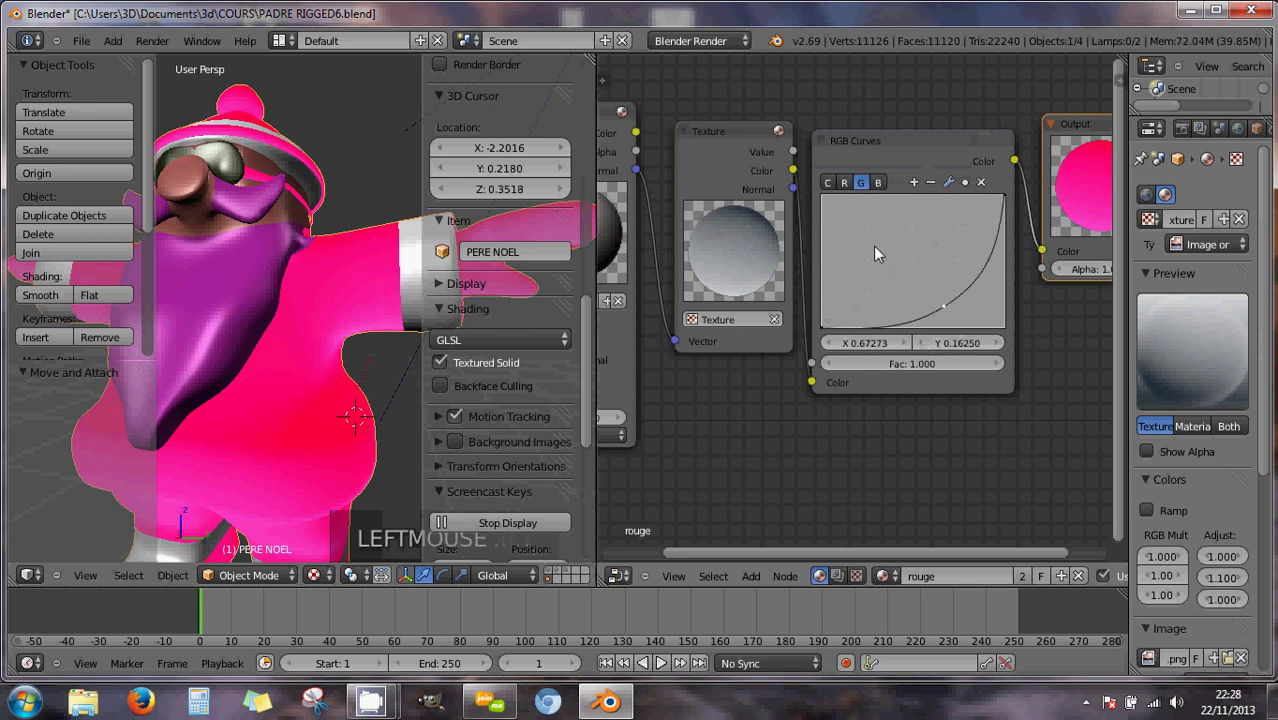
click(870, 343)
text(0)
click(954, 343)
text(0000)
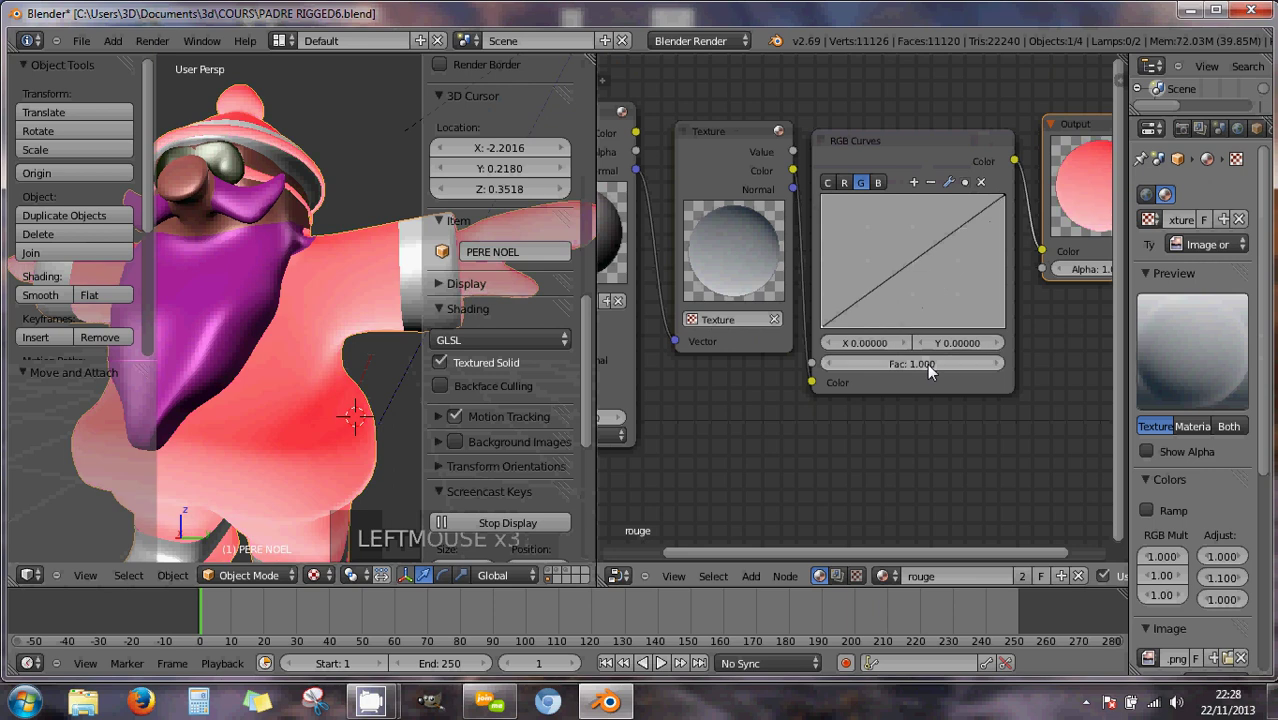
click(927, 363)
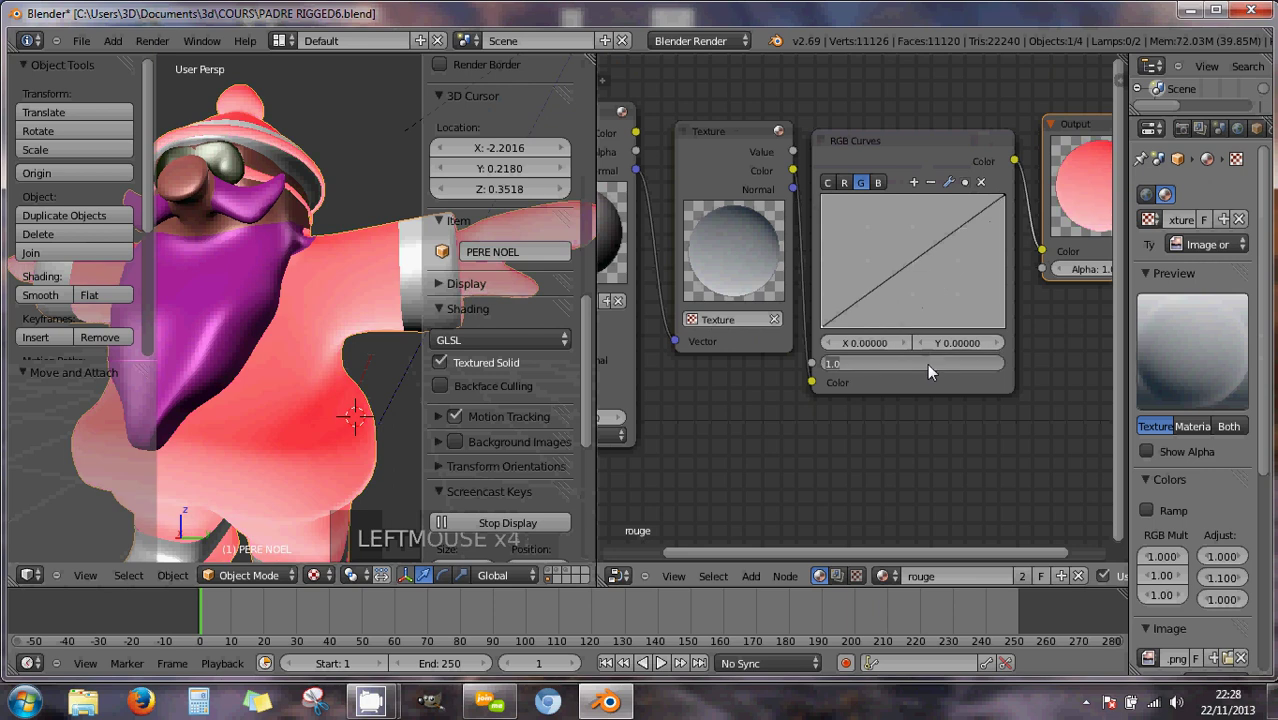
key(Return)
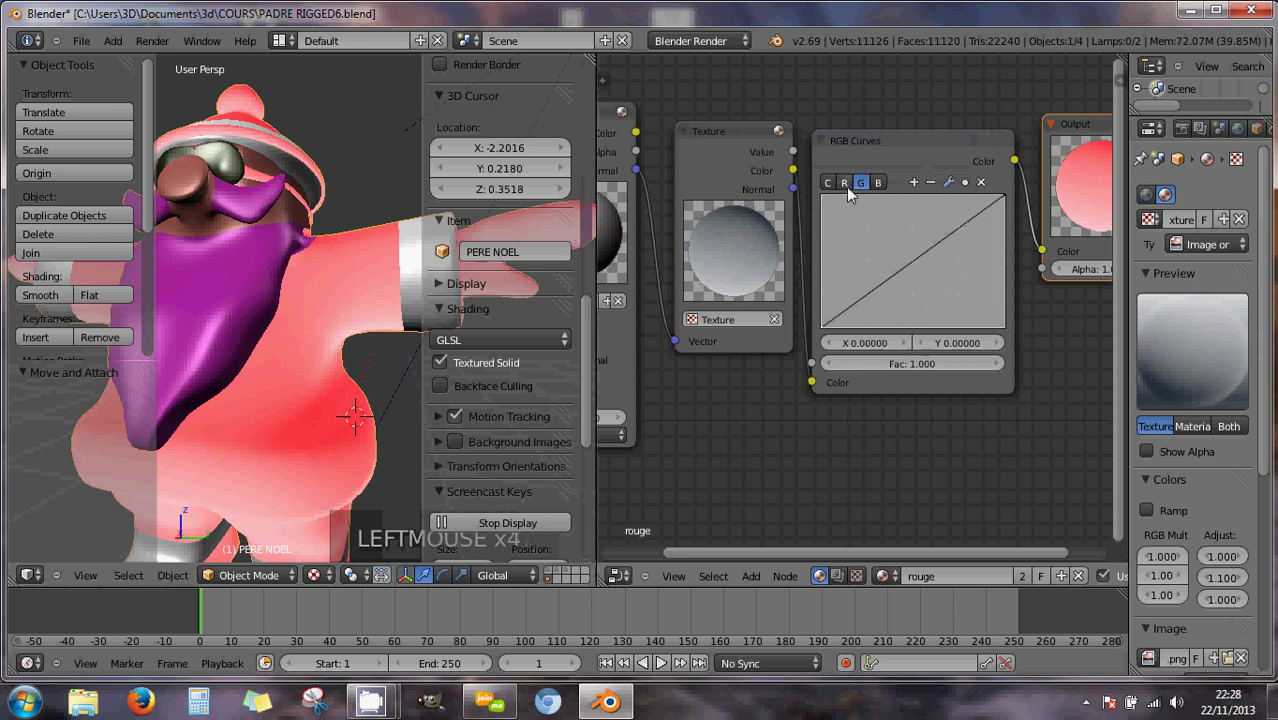
Lower the green curve through about X 0.74, Y 0.28 and raise the combined curve through about X 0.24, Y 0.69.
mouse_move(886, 278)
mouse_down()
mouse_move(840, 199)
mouse_move(831, 208)
mouse_move(941, 276)
mouse_move(950, 240)
mouse_move(919, 215)
mouse_move(899, 221)
mouse_up()
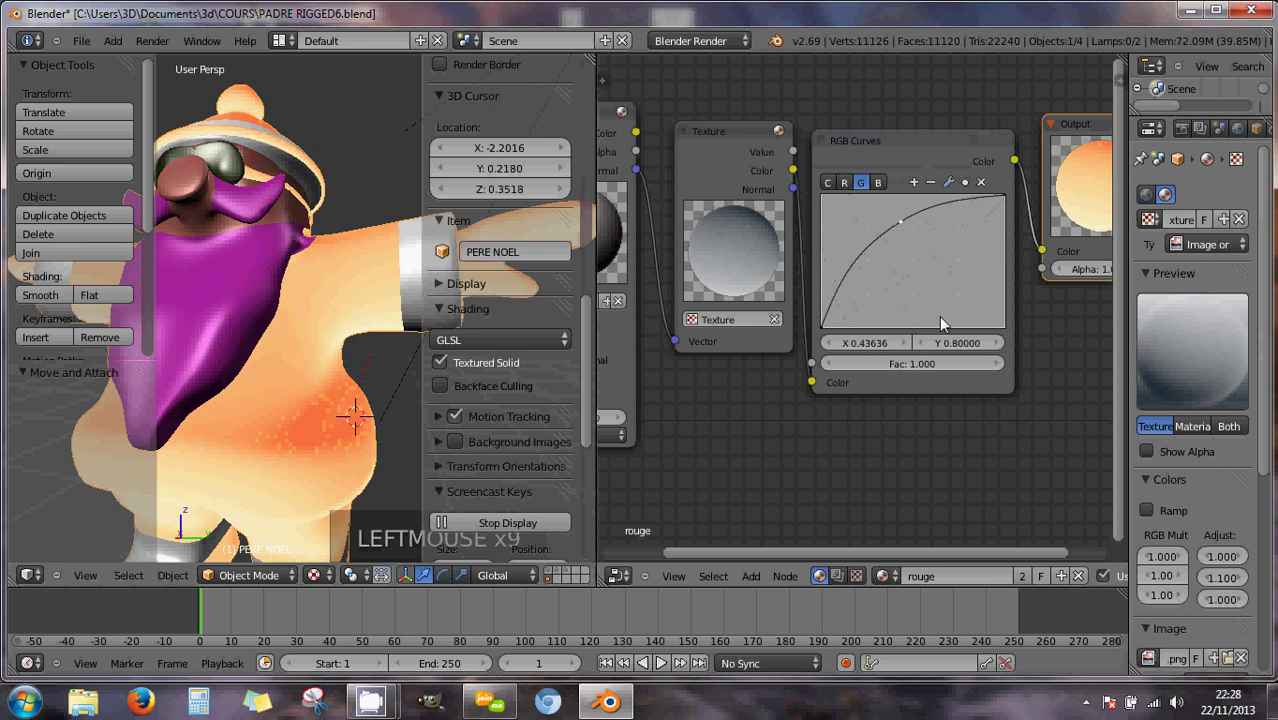
drag(901, 240, 957, 291)
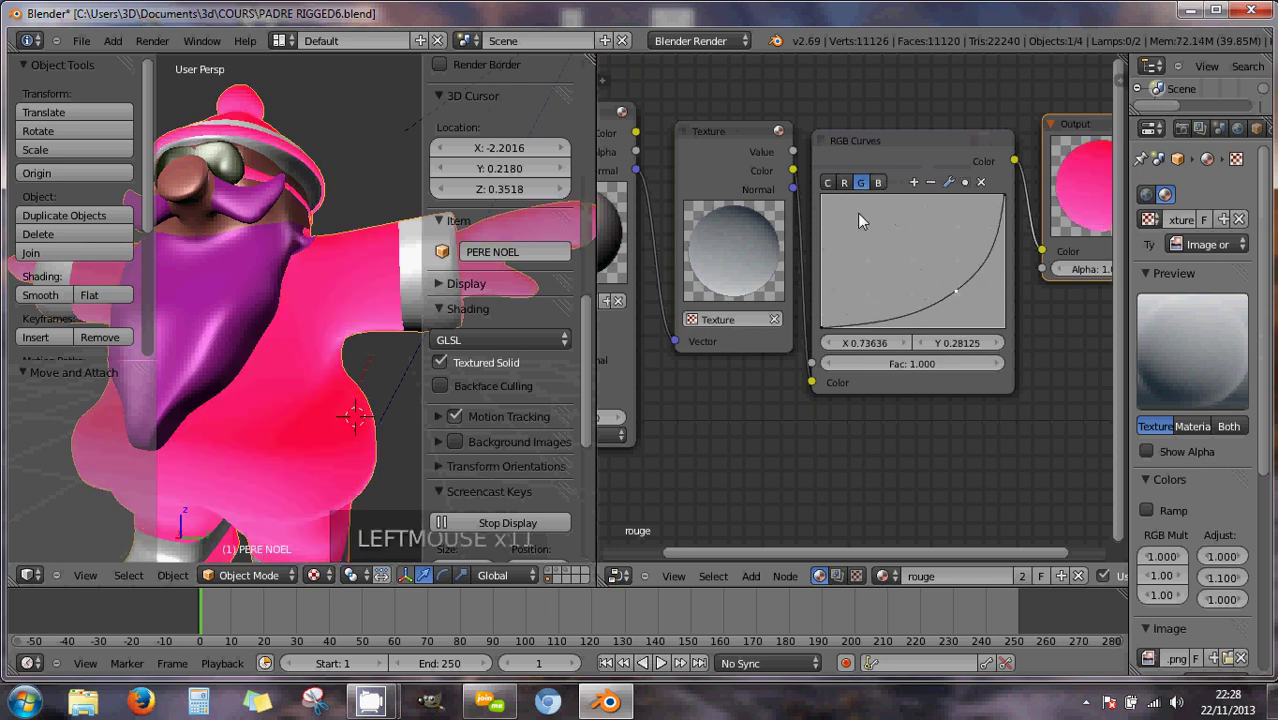
click(844, 182)
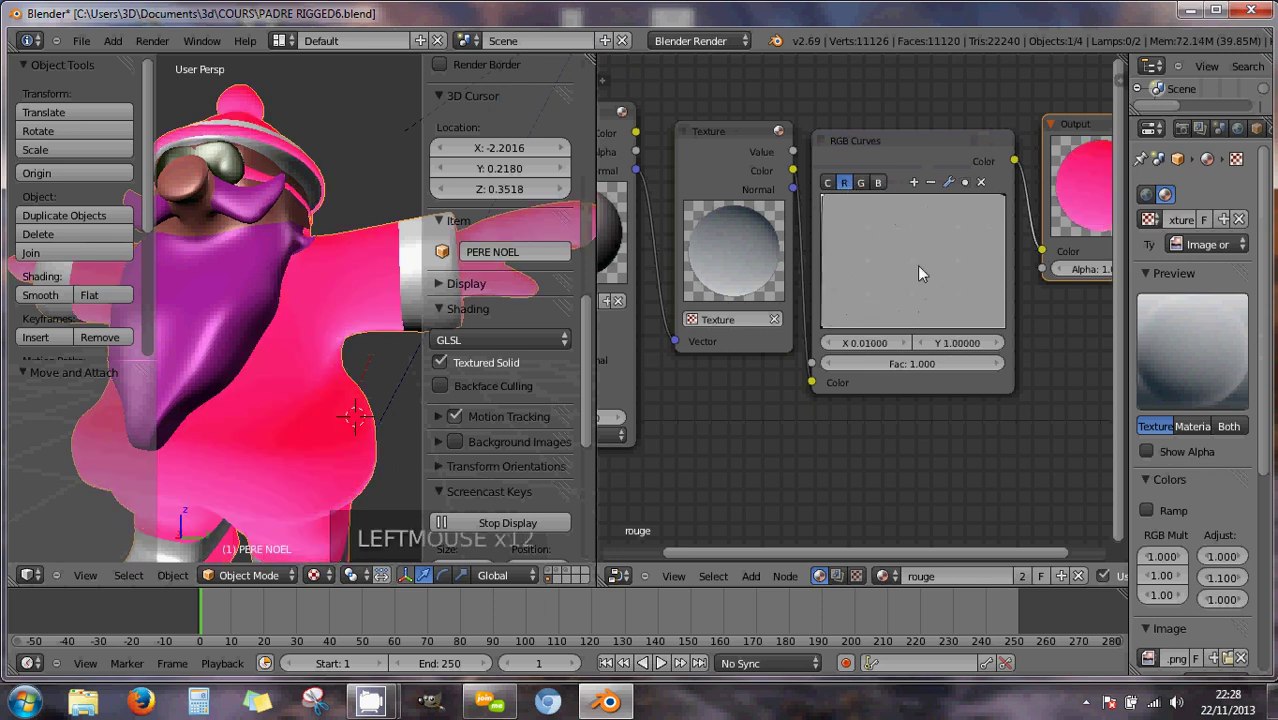
mouse_move(824, 194)
mouse_down()
mouse_move(879, 249)
mouse_move(827, 190)
mouse_up()
click(826, 182)
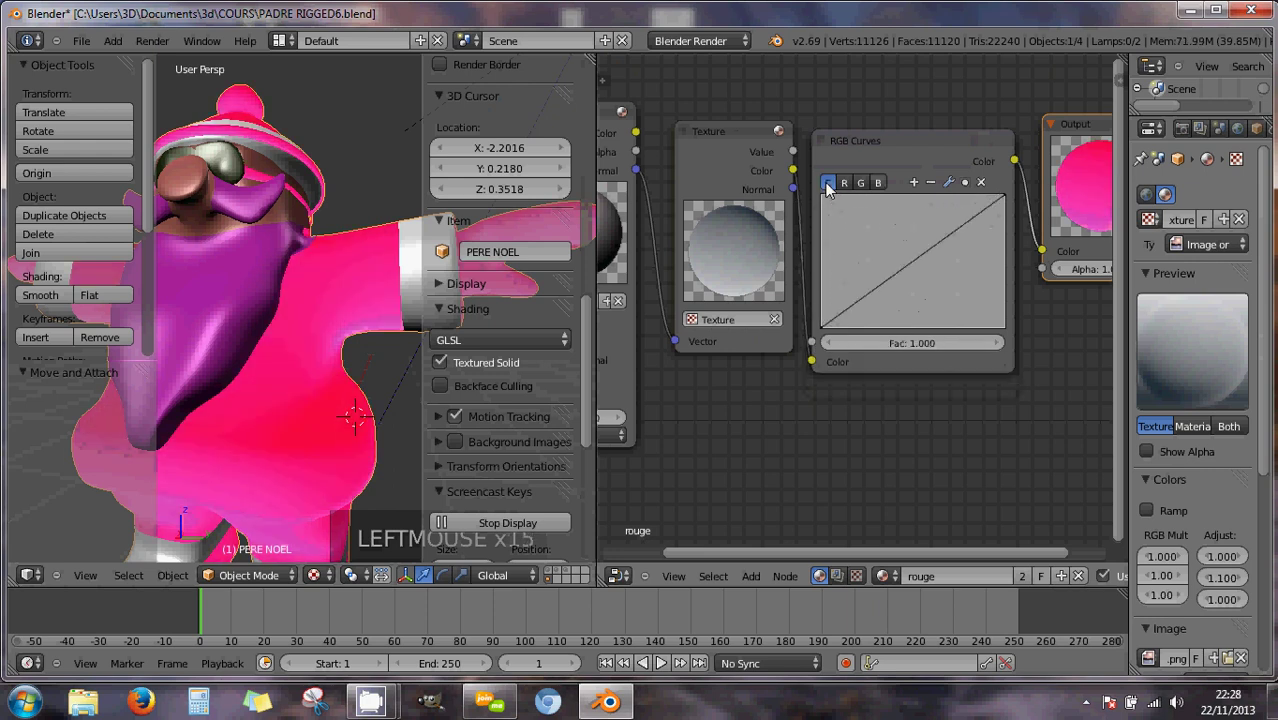
click(902, 268)
drag(902, 268, 866, 242)
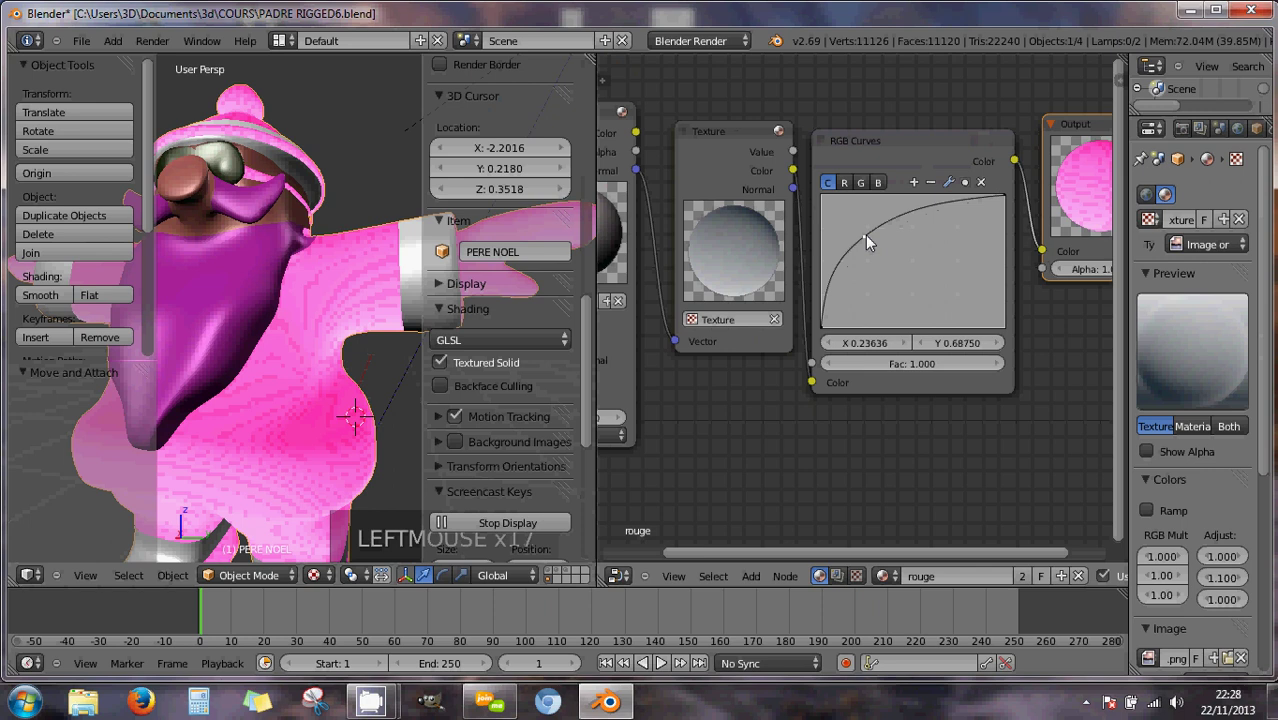
Give the green curve's middle point a vector handle and lower it almost to the graph's base near the high-X end.
click(845, 183)
click(861, 183)
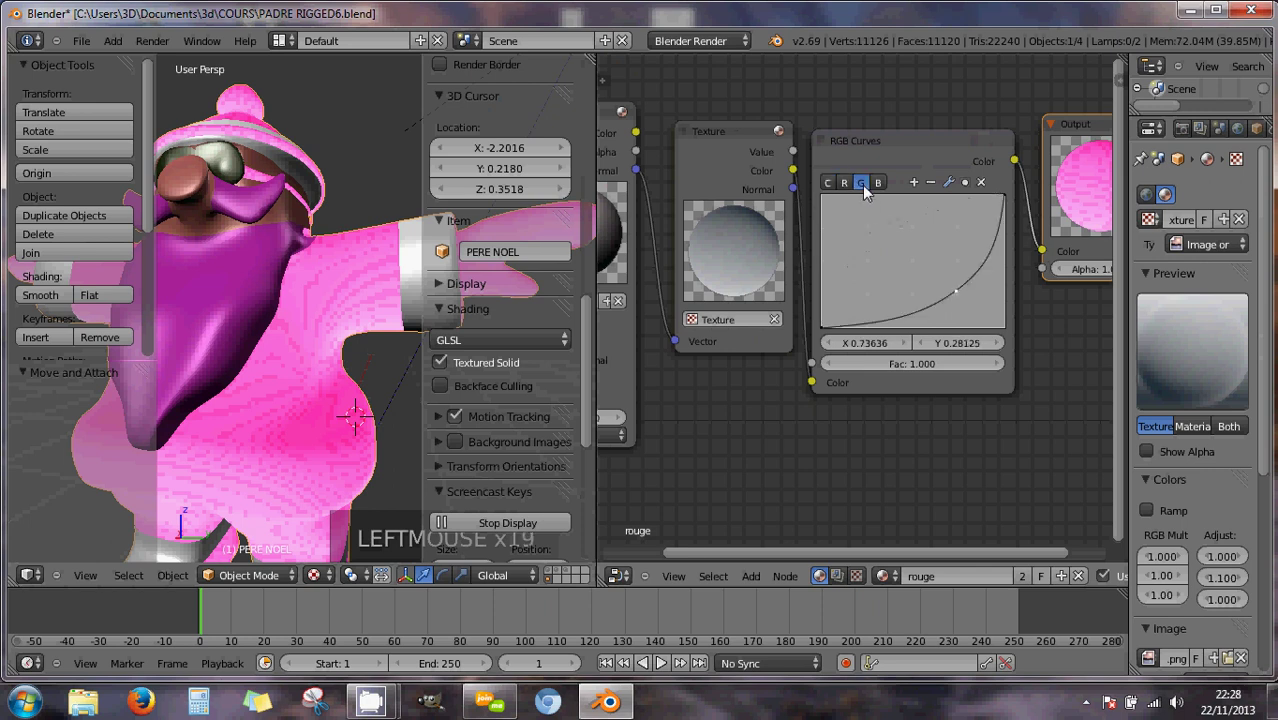
drag(952, 296, 913, 303)
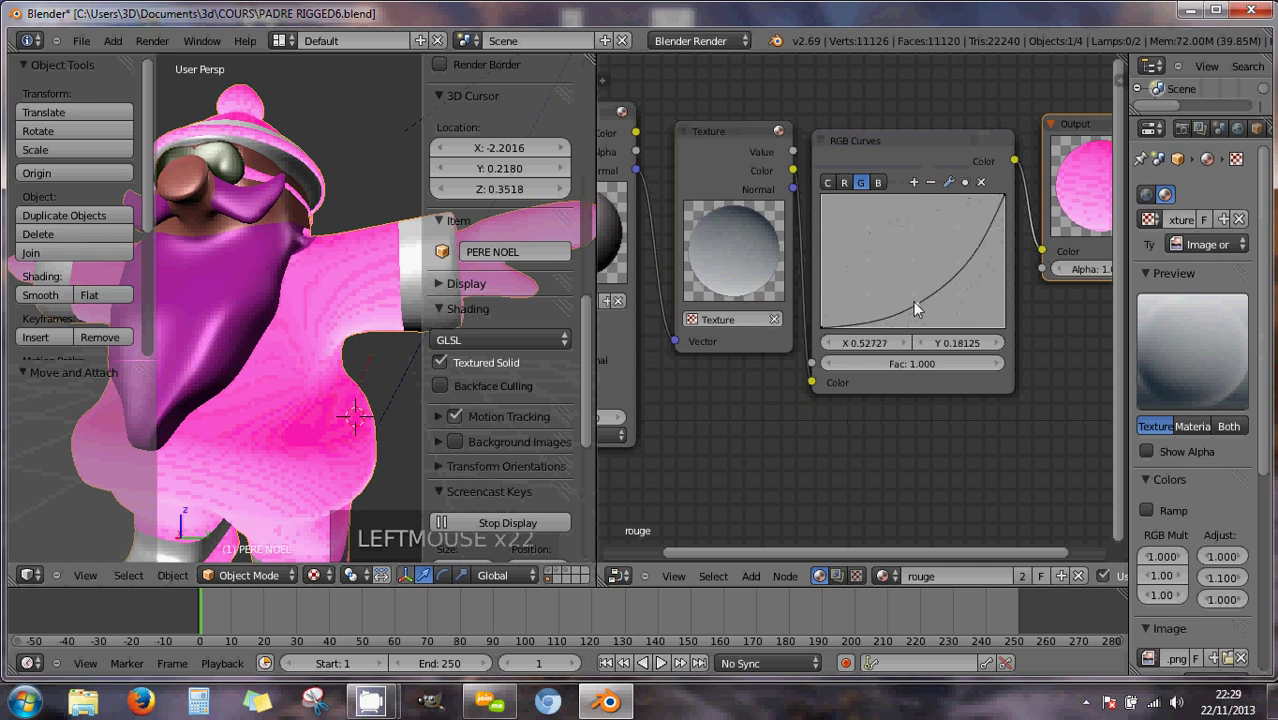
click(950, 184)
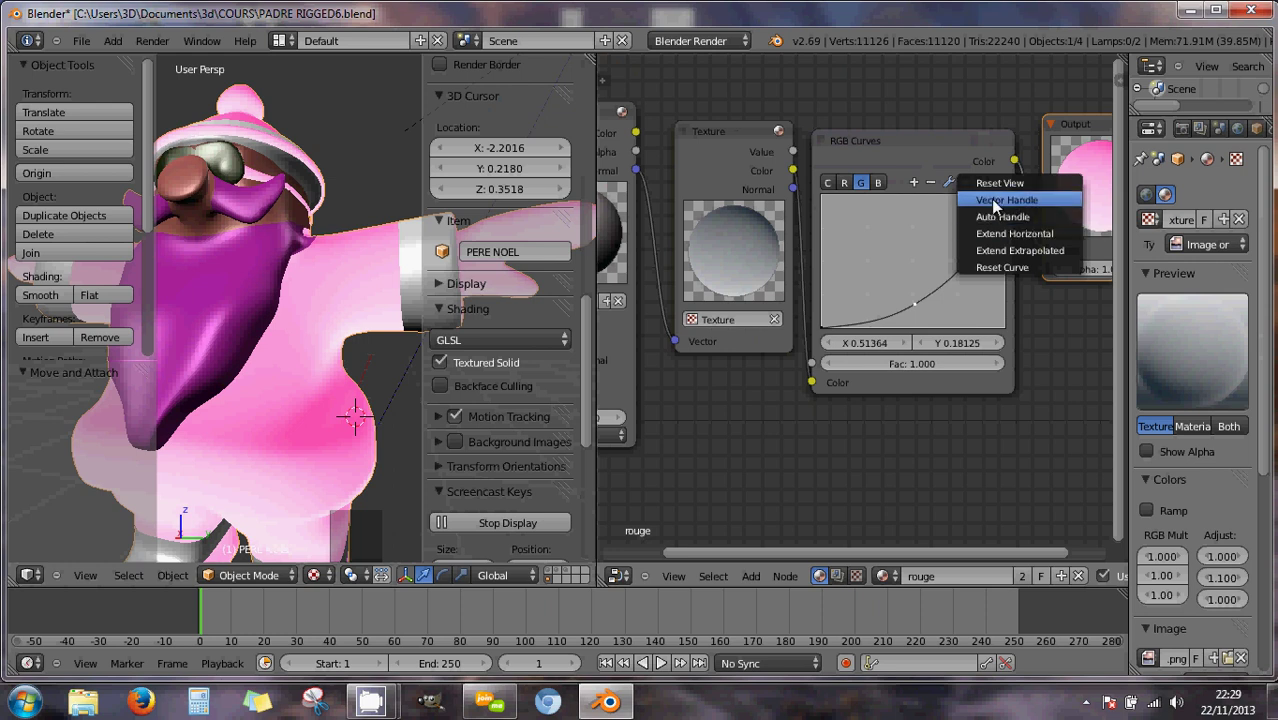
click(995, 204)
drag(913, 303, 995, 326)
Shape the blue curve into a wave from about X 0.32, Y 0.10 to about X 0.90, Y 0.44 using several added points.
click(879, 184)
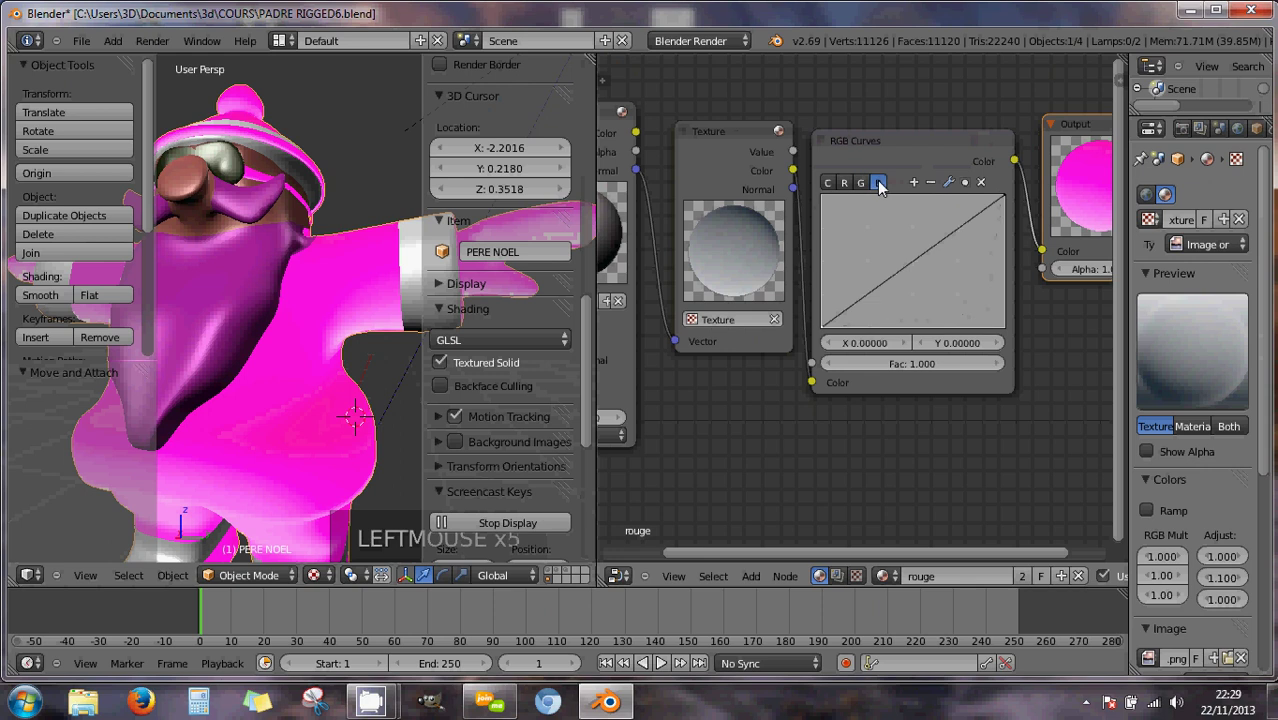
right_click(912, 256)
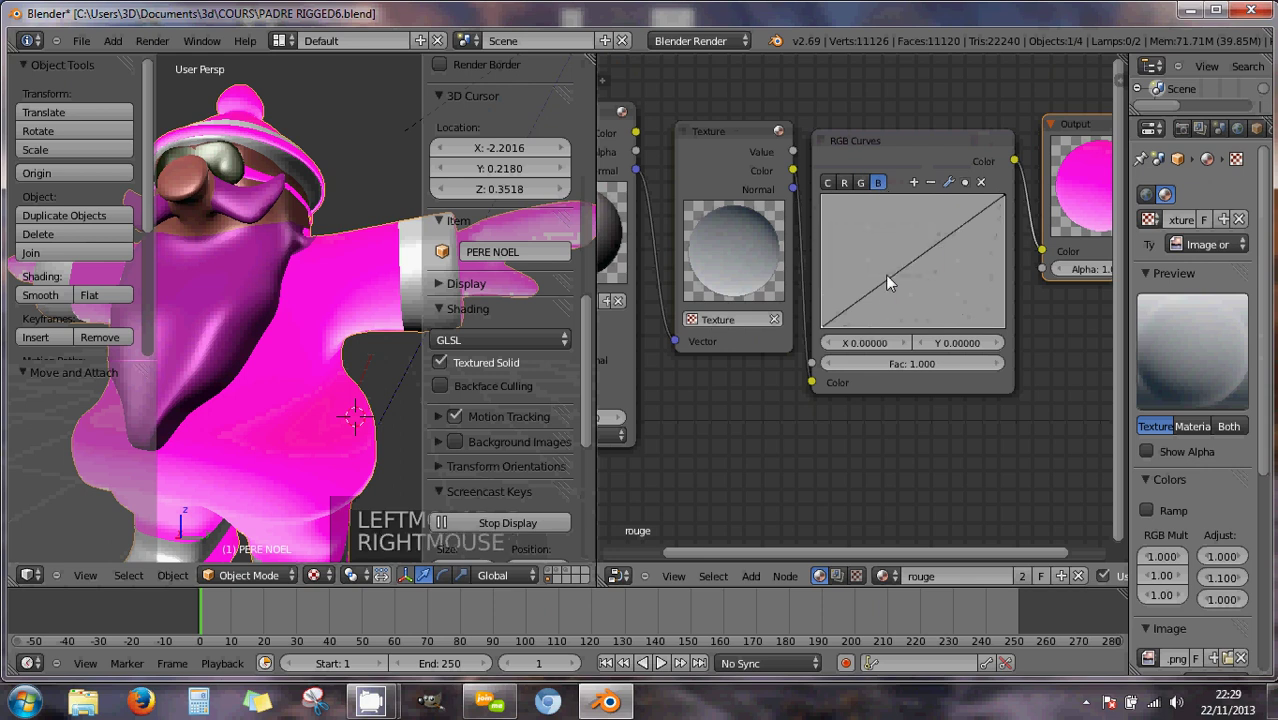
drag(883, 279, 879, 316)
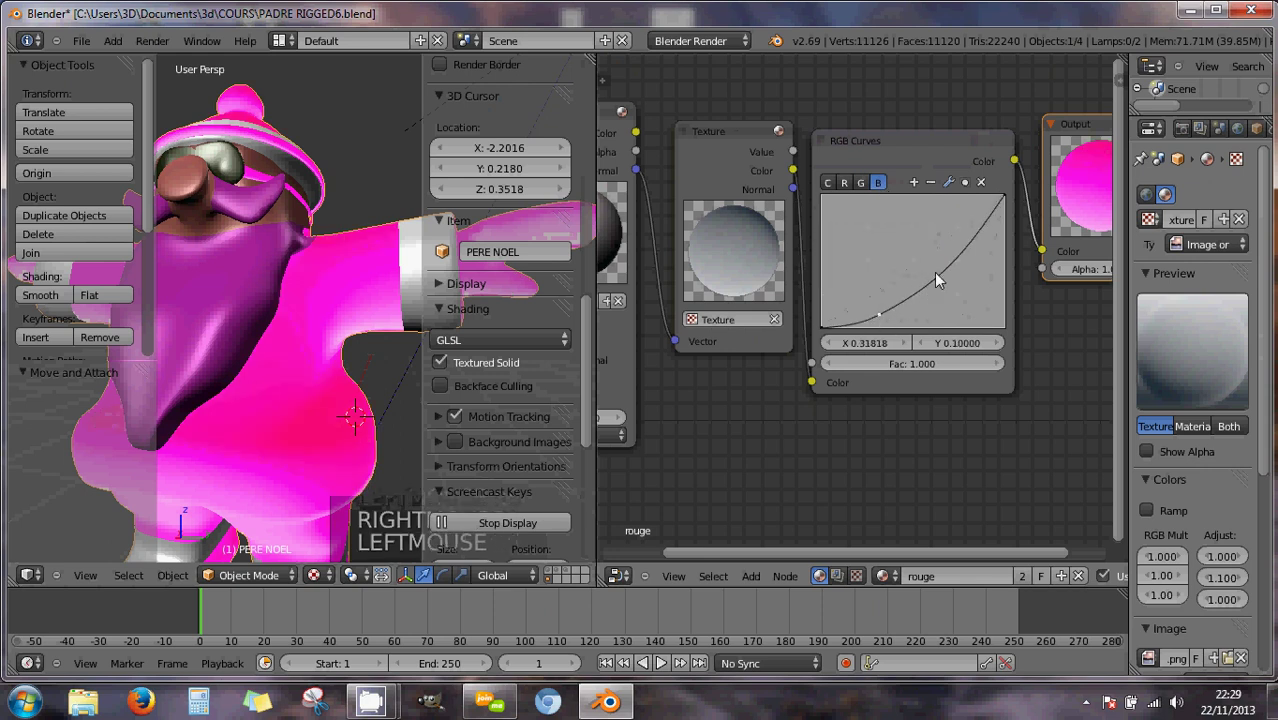
drag(934, 272, 985, 272)
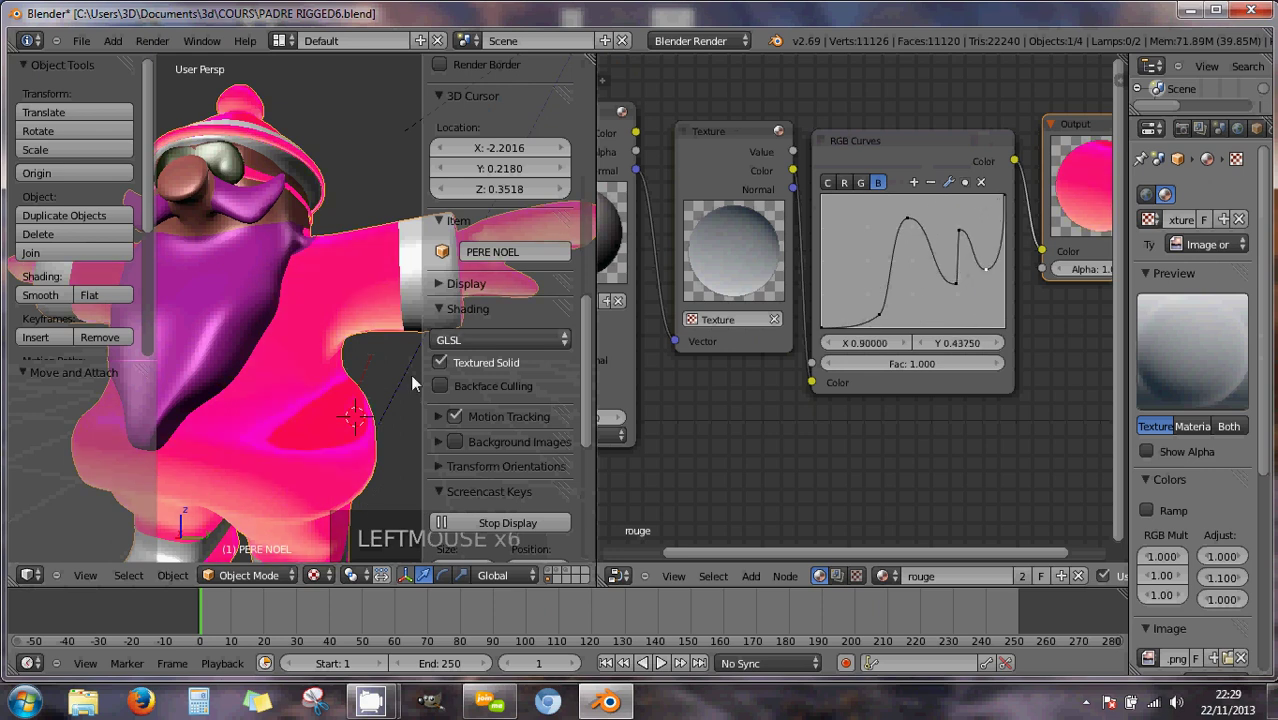
mouse_move(385, 368)
middle_down()
mouse_move(327, 355)
mouse_move(412, 350)
mouse_move(335, 357)
middle_up()
middle_drag(368, 323, 336, 327)
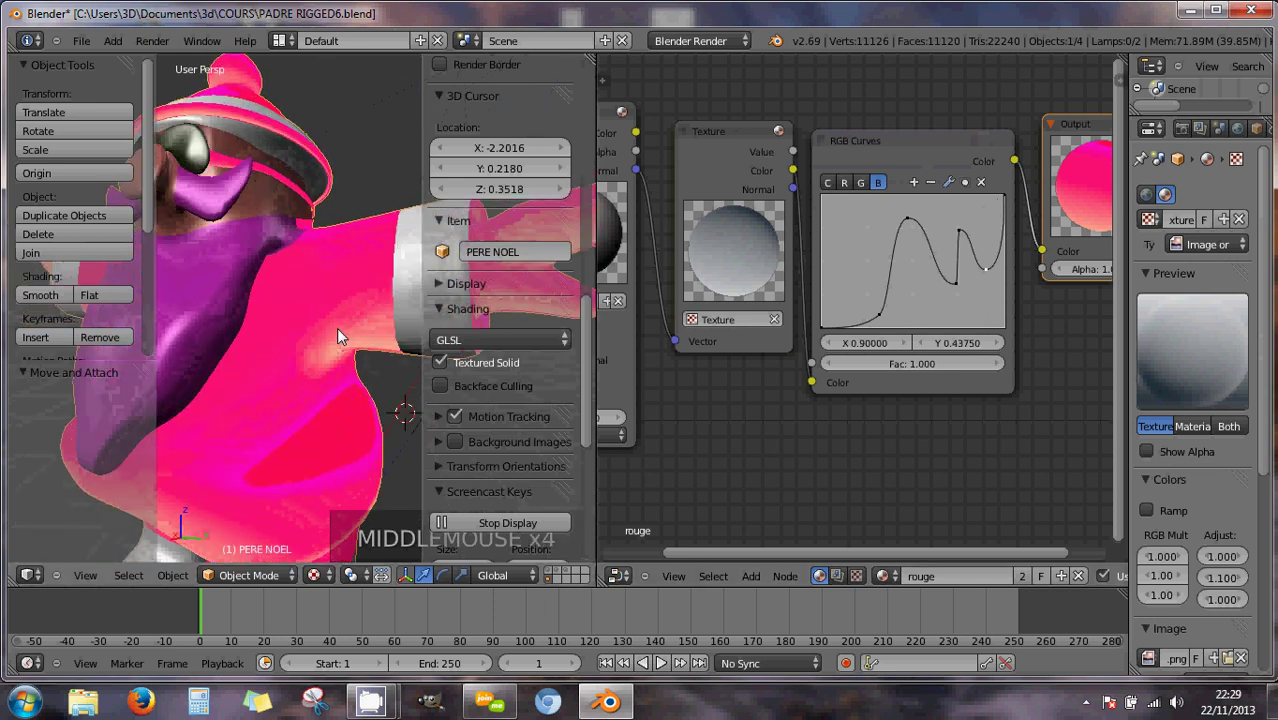
middle_drag(341, 382, 379, 363)
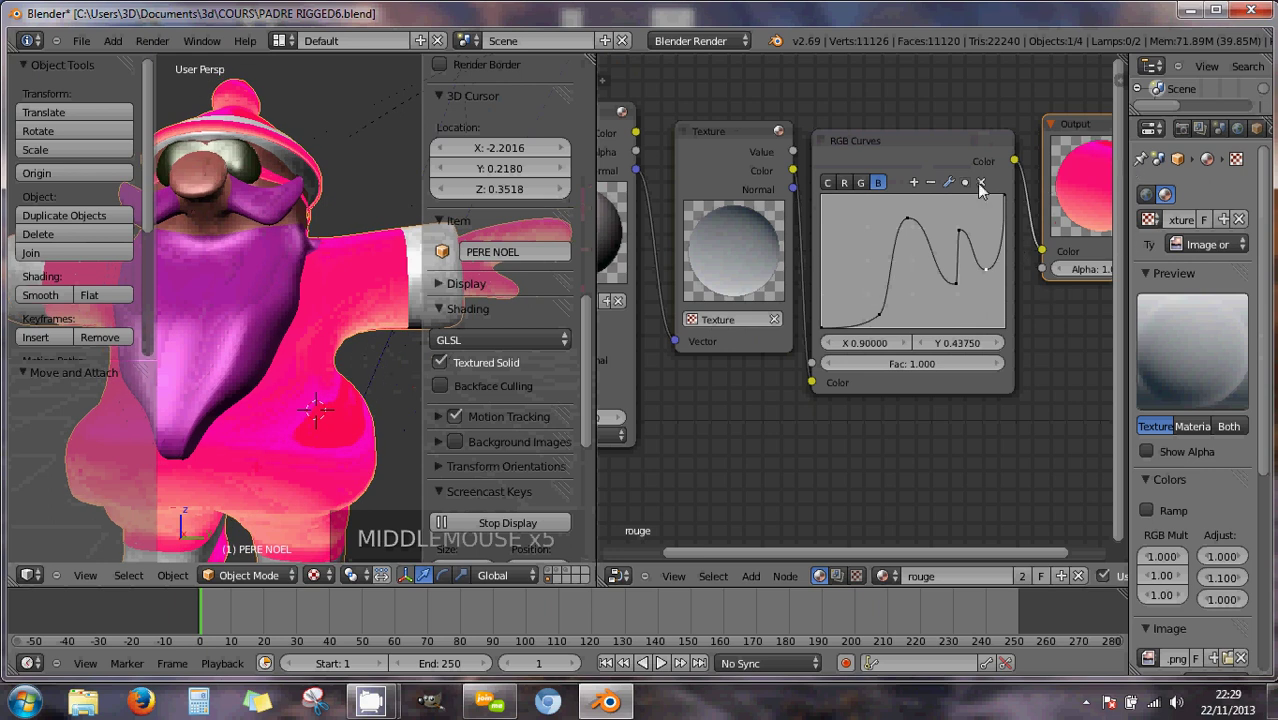
Widen the Output node to enlarge its preview, and rearrange the Texture, RGB Curves and Output nodes to fit together.
click(685, 131)
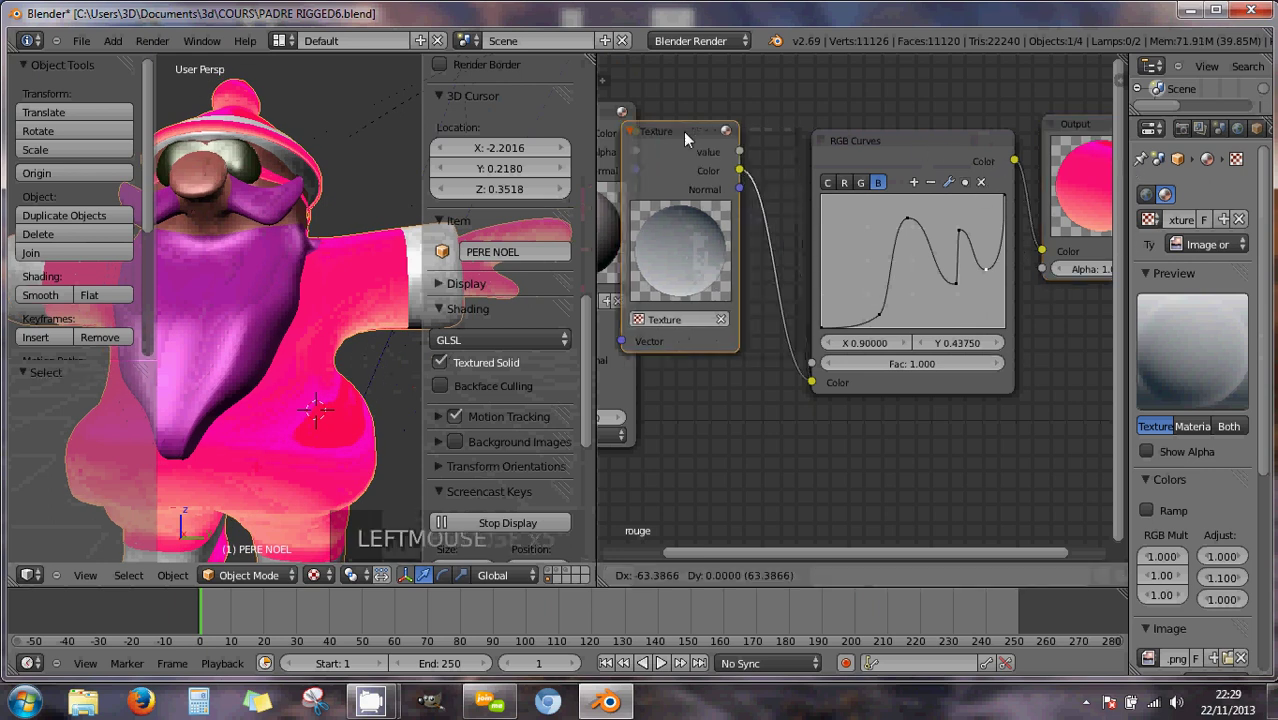
drag(917, 135, 826, 113)
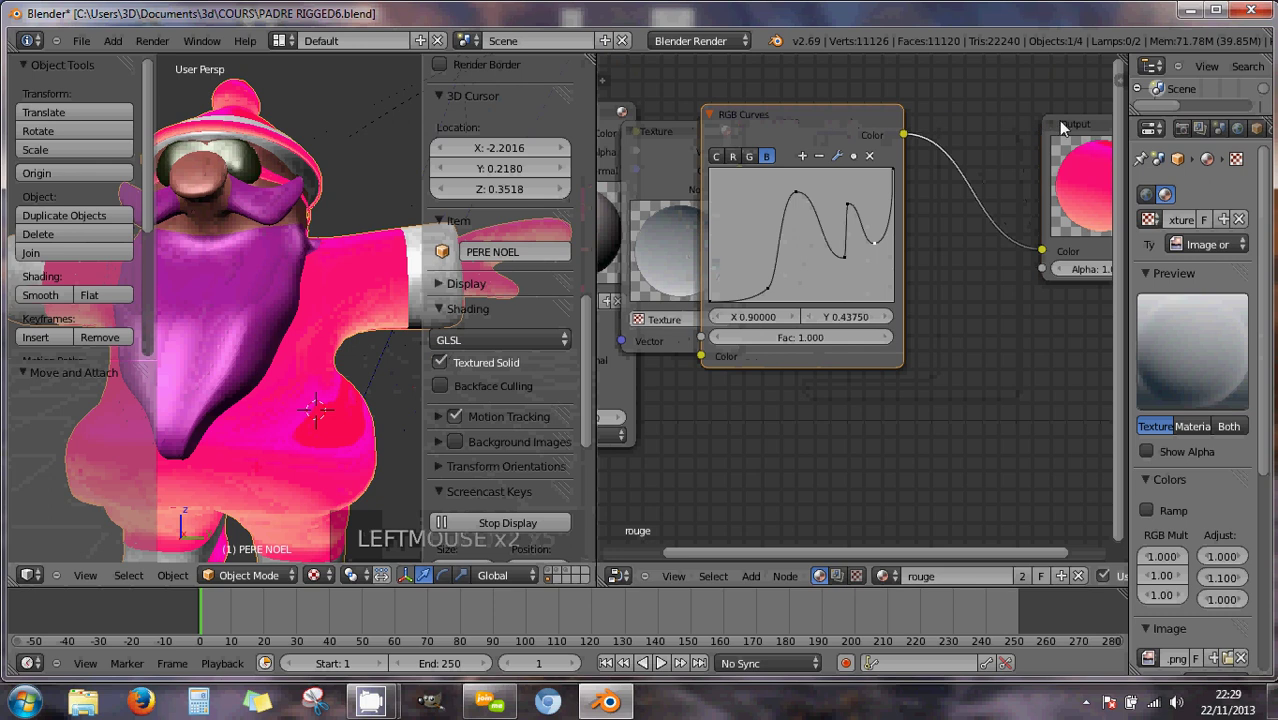
drag(1058, 120, 962, 121)
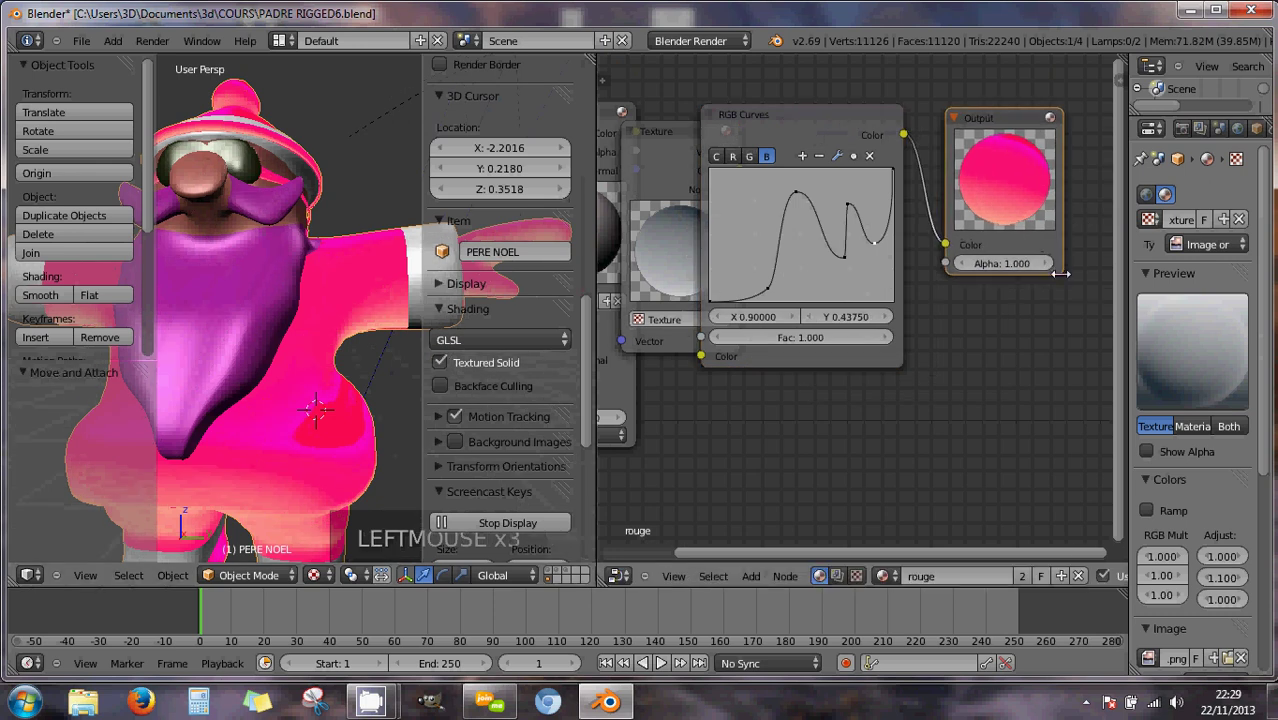
drag(1058, 265, 1143, 277)
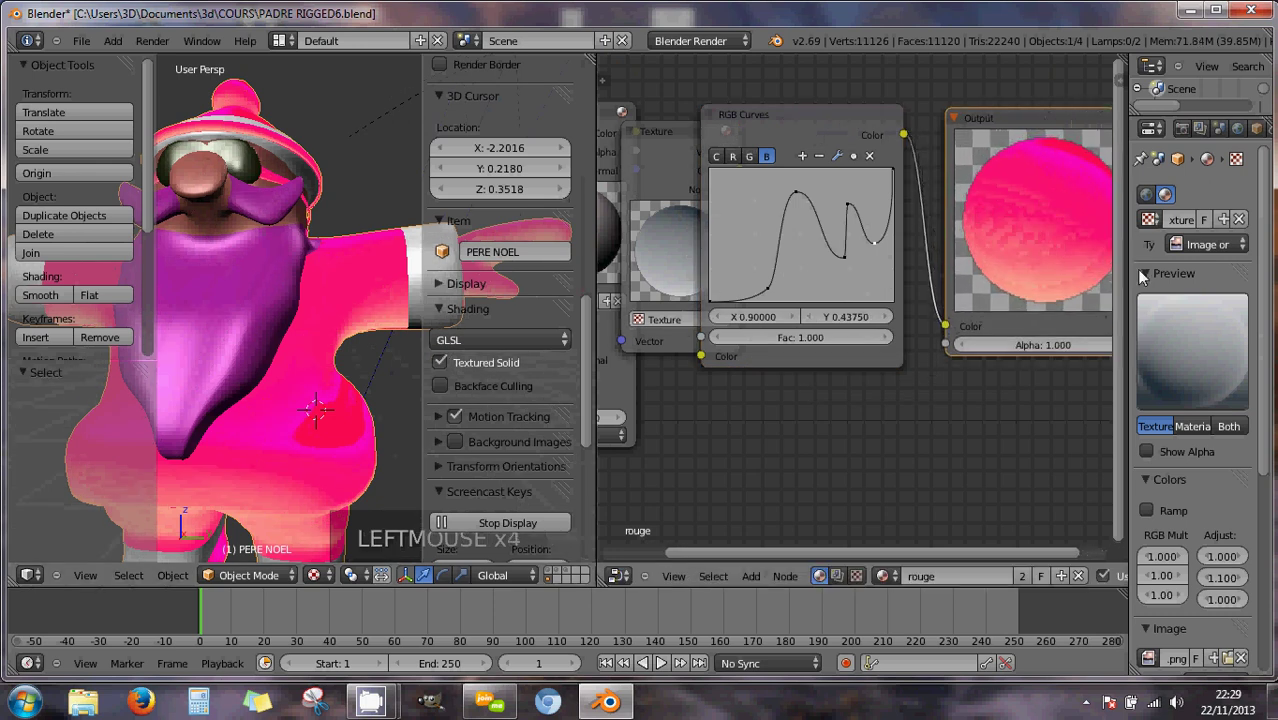
drag(1043, 116, 1008, 201)
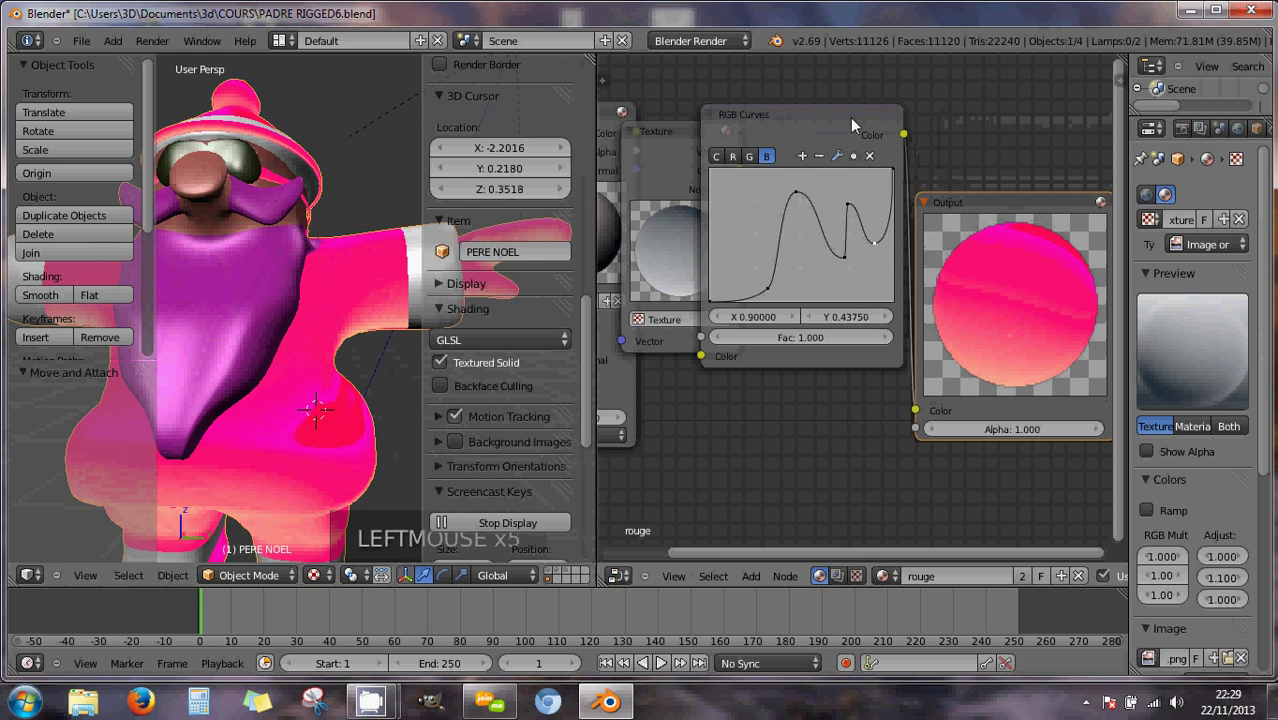
drag(828, 117, 791, 118)
Reshape the blue curve's wave with points at about X 0.55, Y 0.41 and X 0.76, Y 0.70, lowering the last inner point.
drag(806, 256, 769, 246)
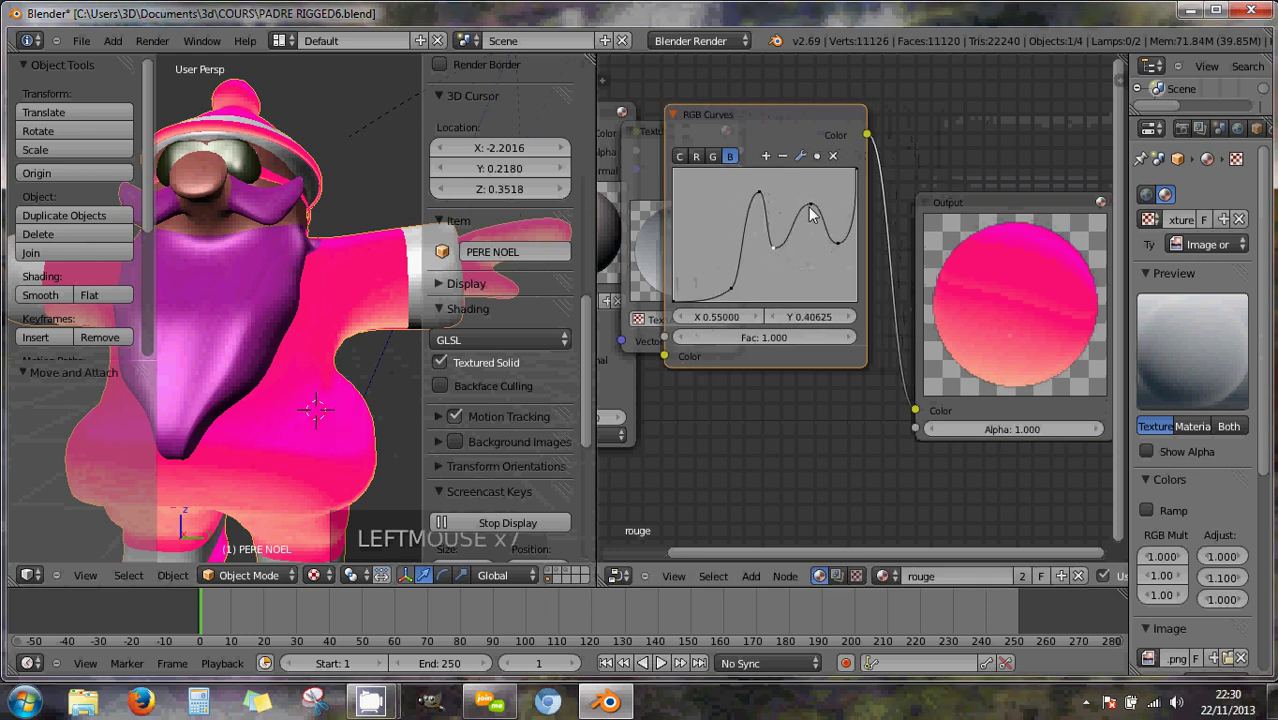
mouse_move(812, 208)
mouse_down()
mouse_move(815, 289)
mouse_move(812, 209)
mouse_up()
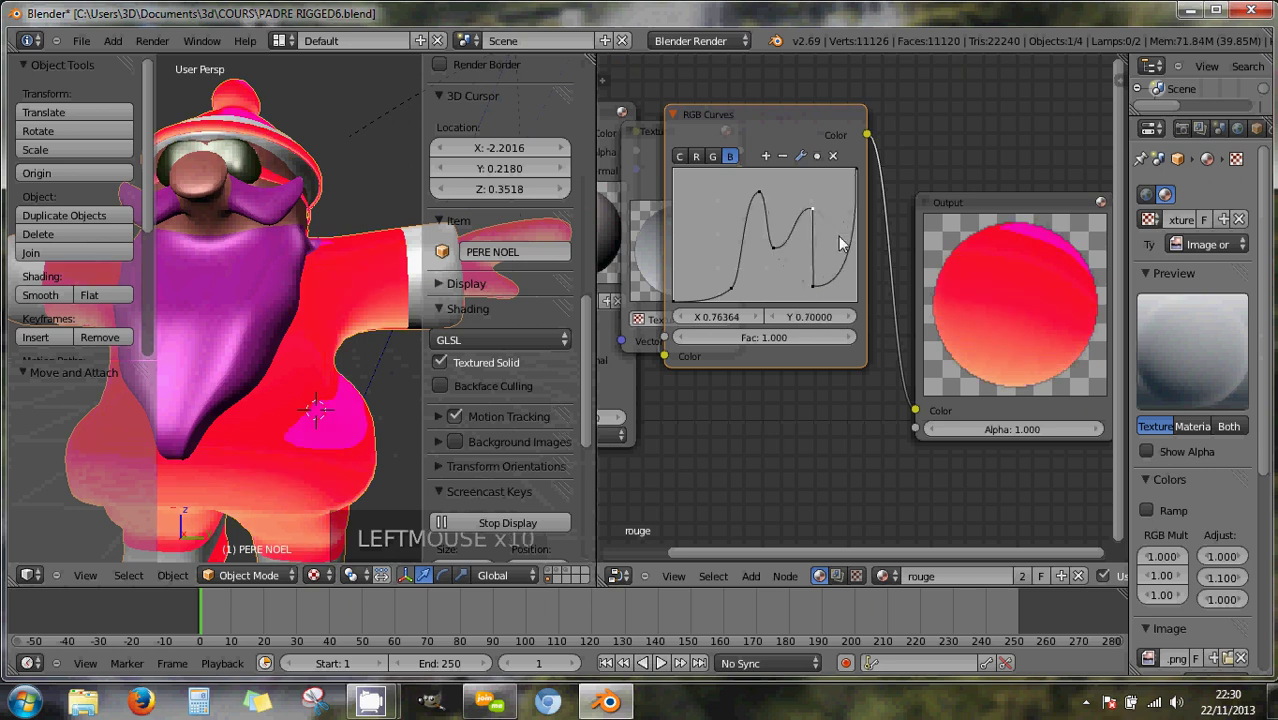
Reshape the blue curve, lifting its trough and placing an inner point at about X 0.57, Y 0.59.
middle_drag(263, 352, 377, 336)
scroll(331, 381, down, 5)
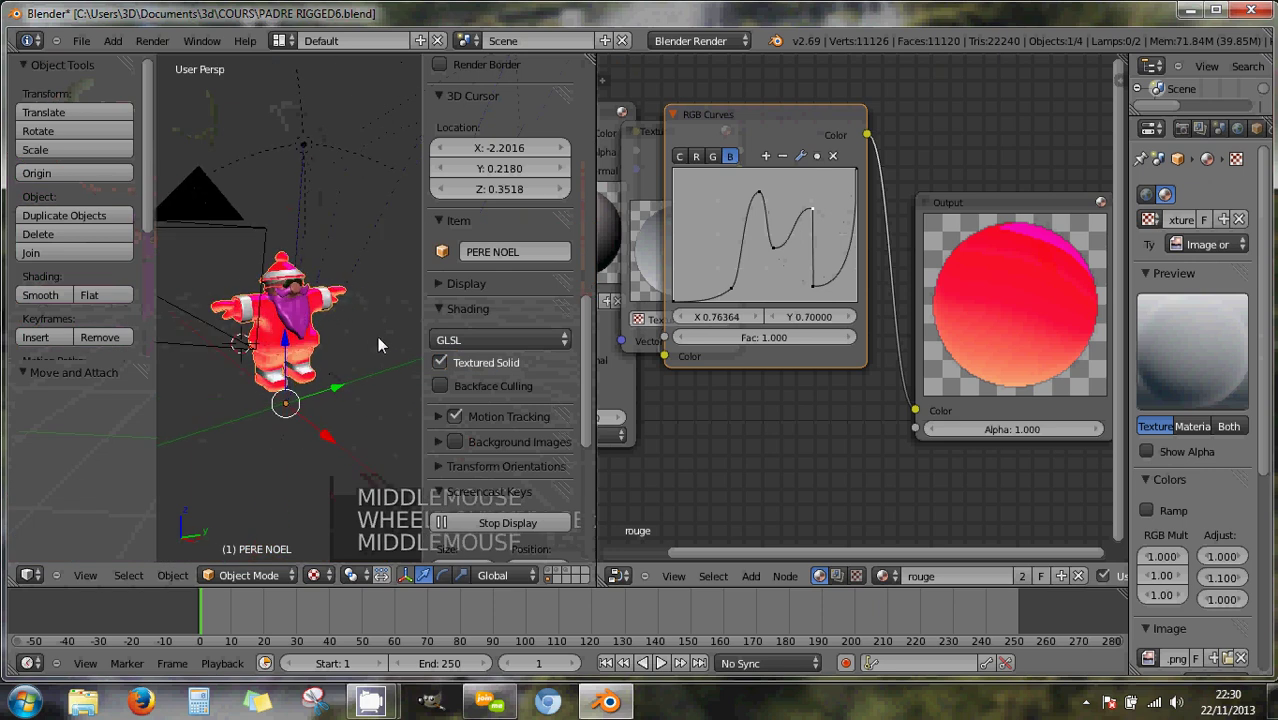
scroll(274, 320, up, 2)
middle_drag(274, 320, 330, 362)
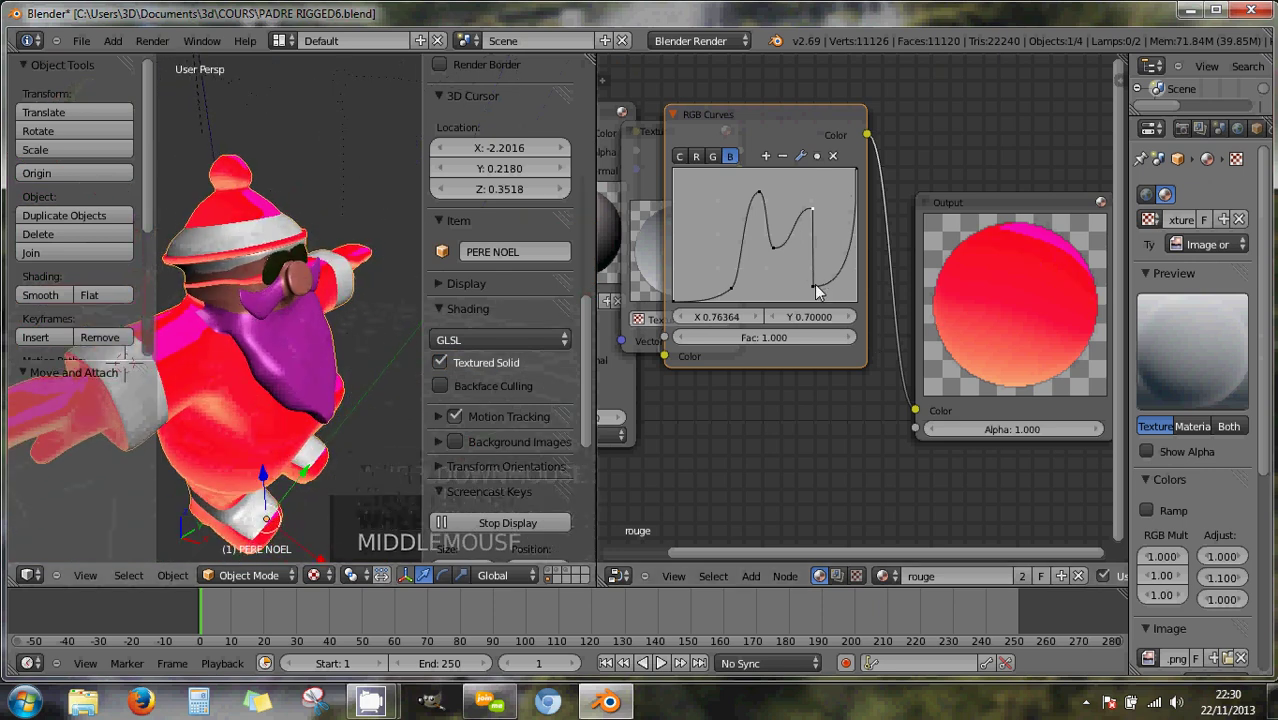
drag(812, 287, 778, 222)
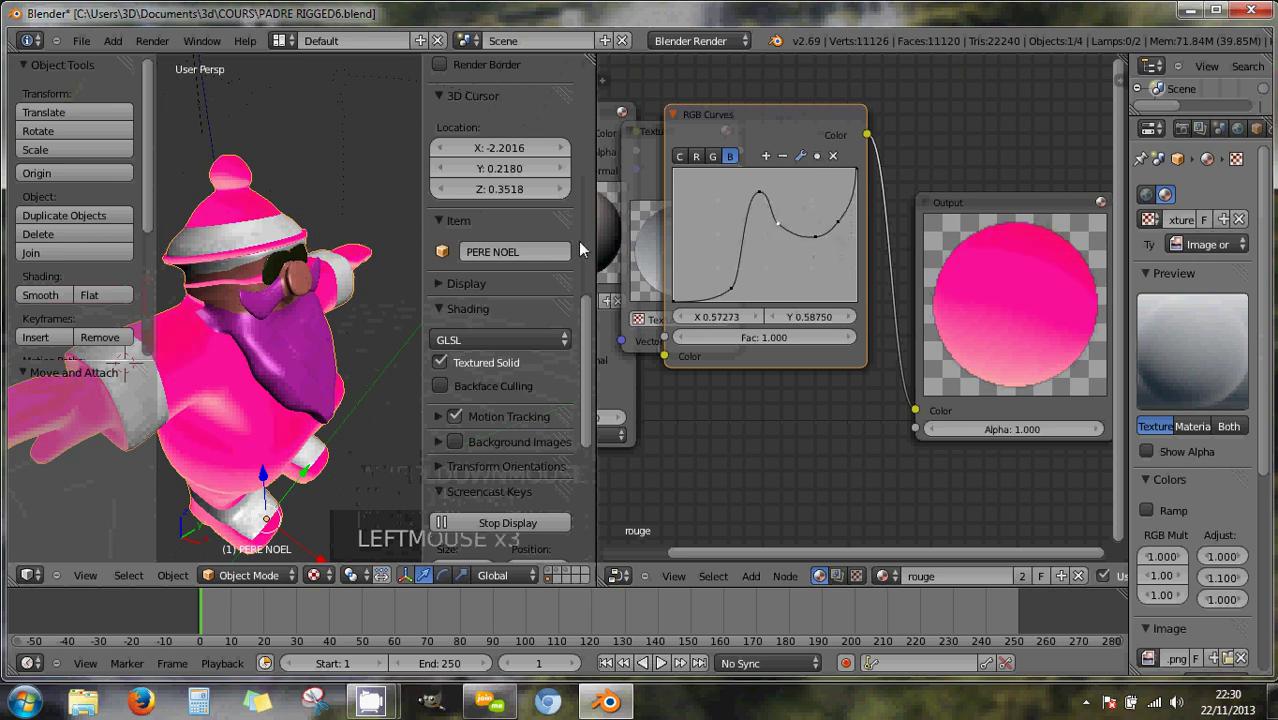
Test-render the Santa to check the colour of the suit.
scroll(340, 312, down, 5)
scroll(340, 312, up, 3)
middle_drag(340, 312, 252, 280)
scroll(270, 283, up, 2)
scroll(260, 275, down, 4)
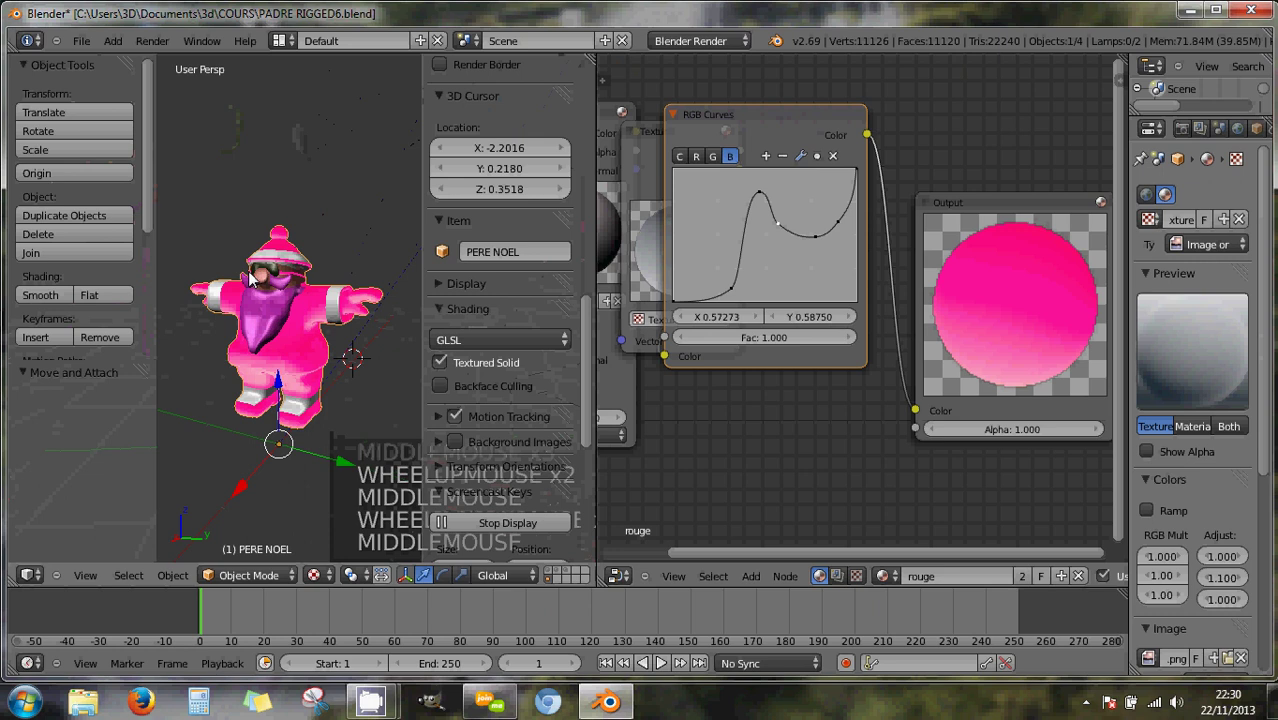
key(F12)
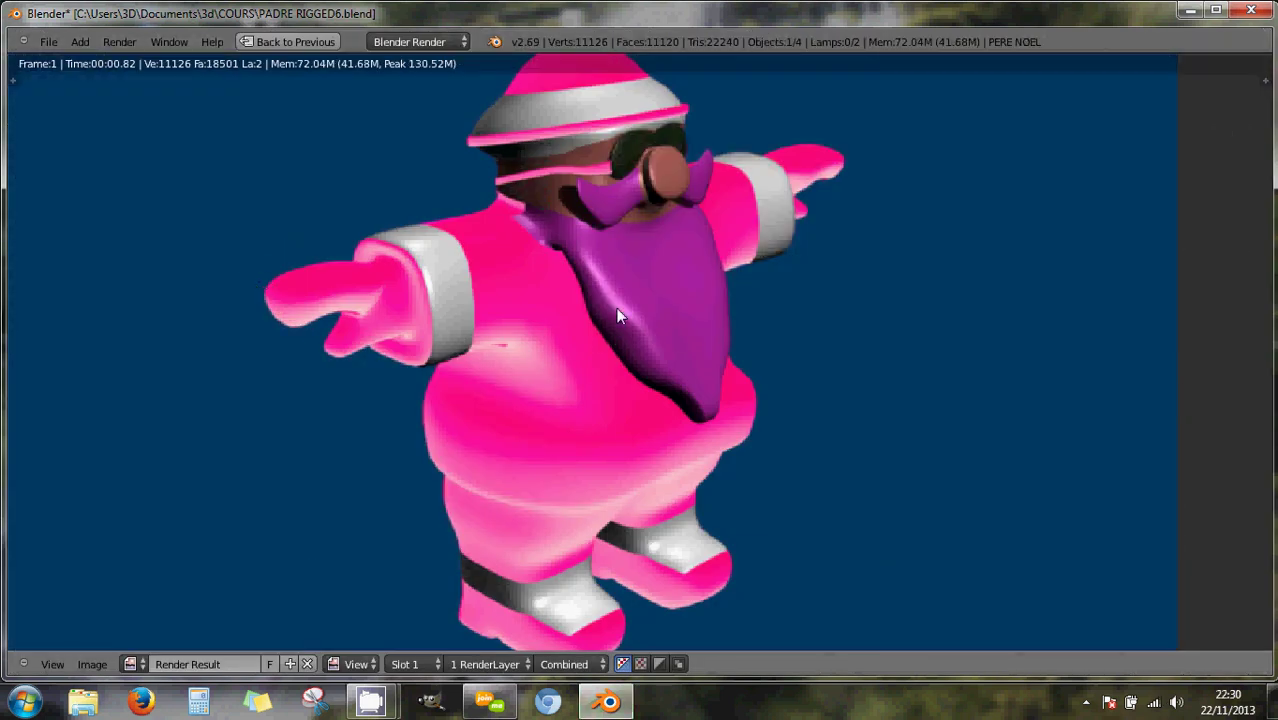
key(Escape)
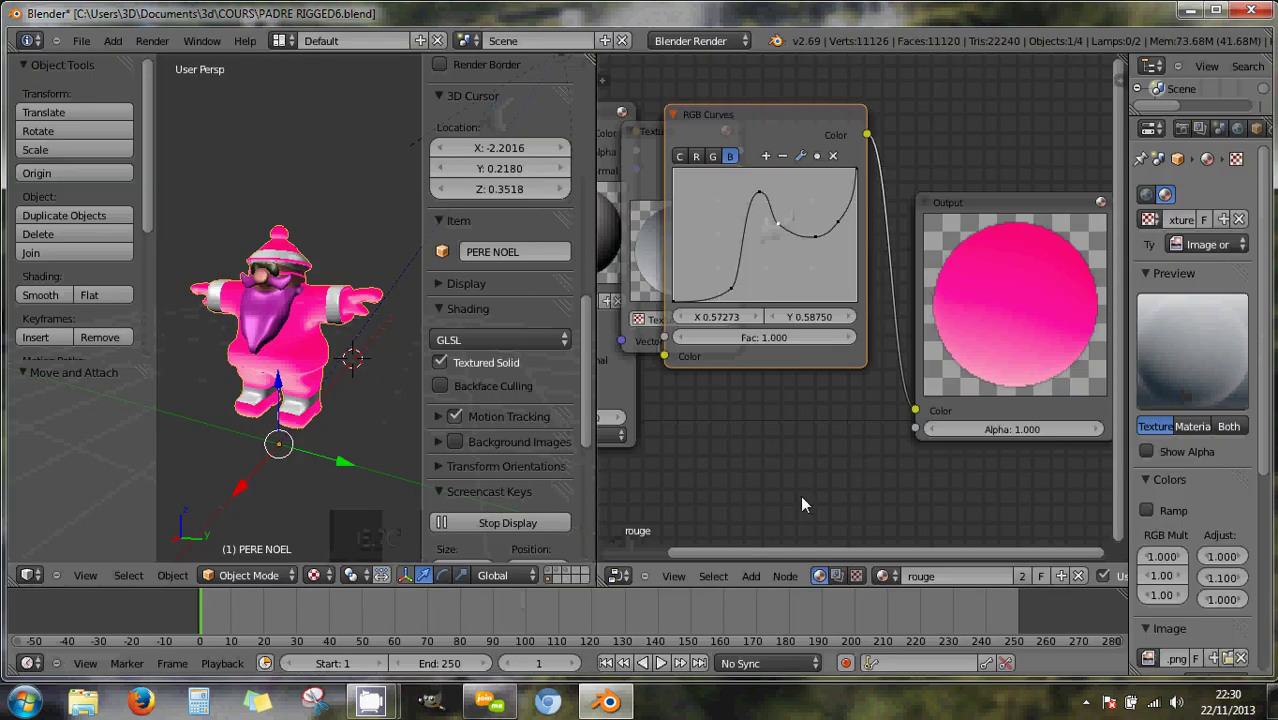
key(ctrl+Up)
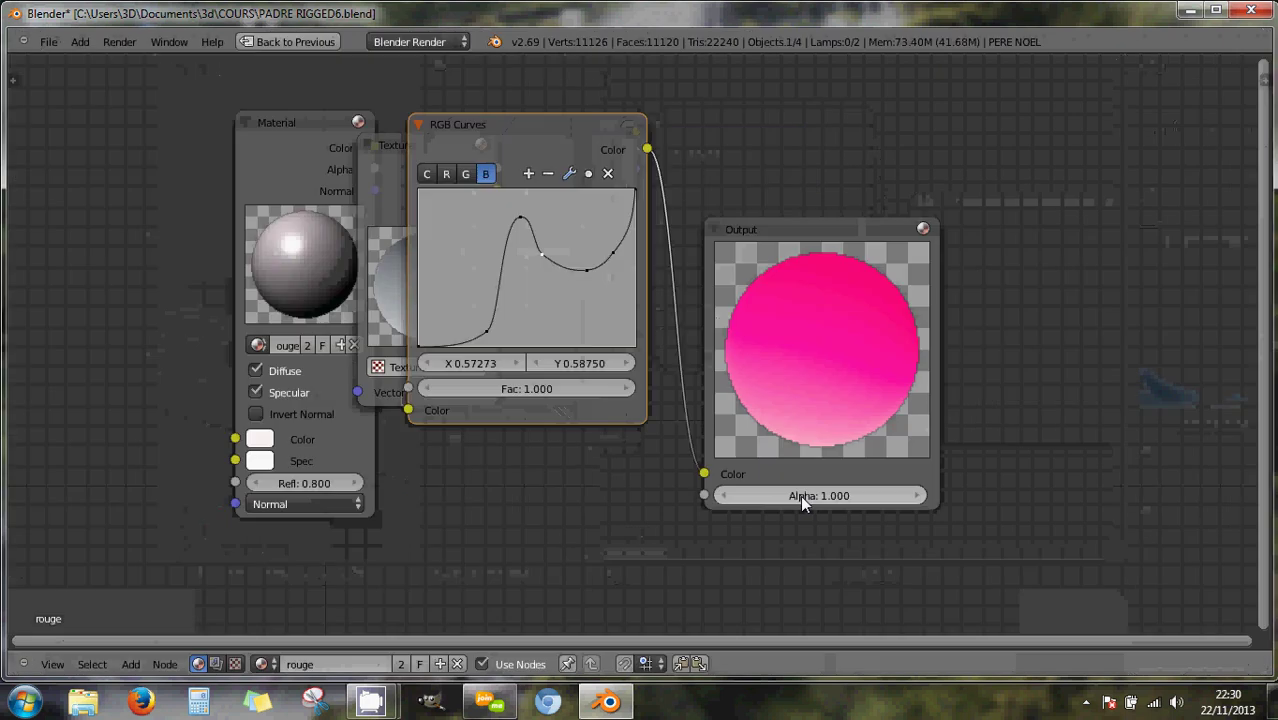
key(ctrl+Up)
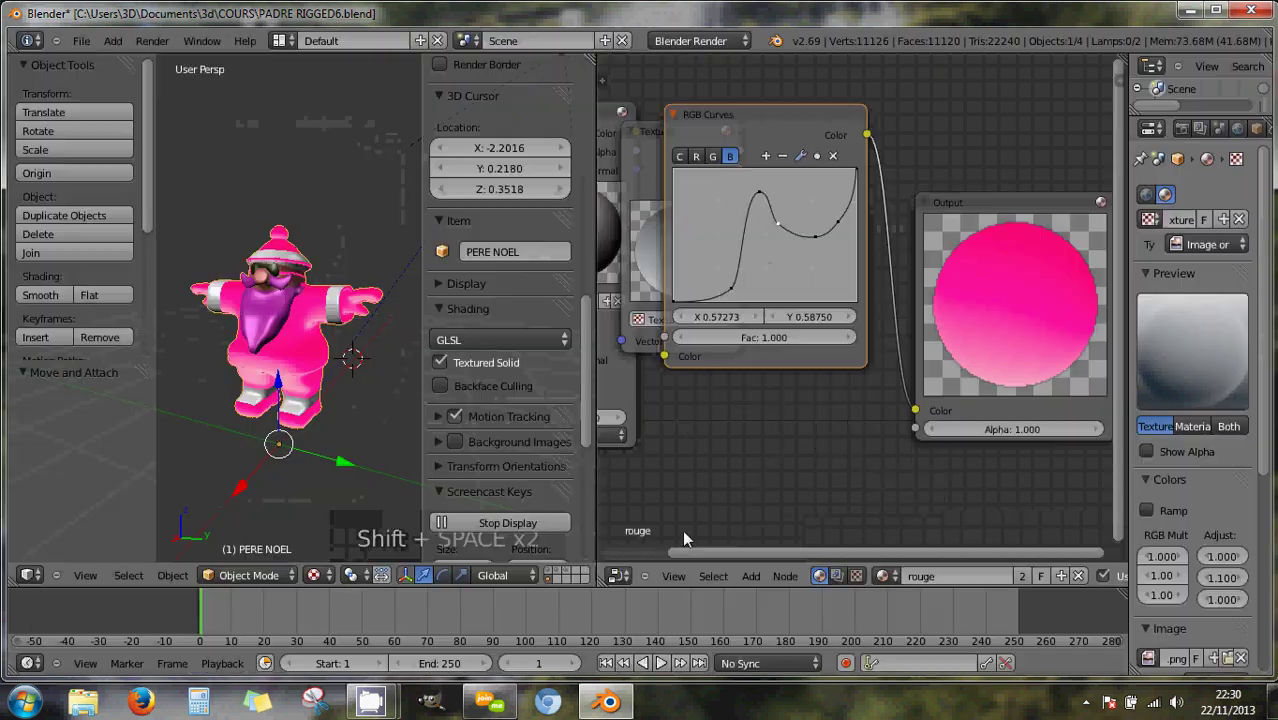
Switch the node area to the UV/Image Editor and bake the Santa's textures in Full Render mode.
click(616, 576)
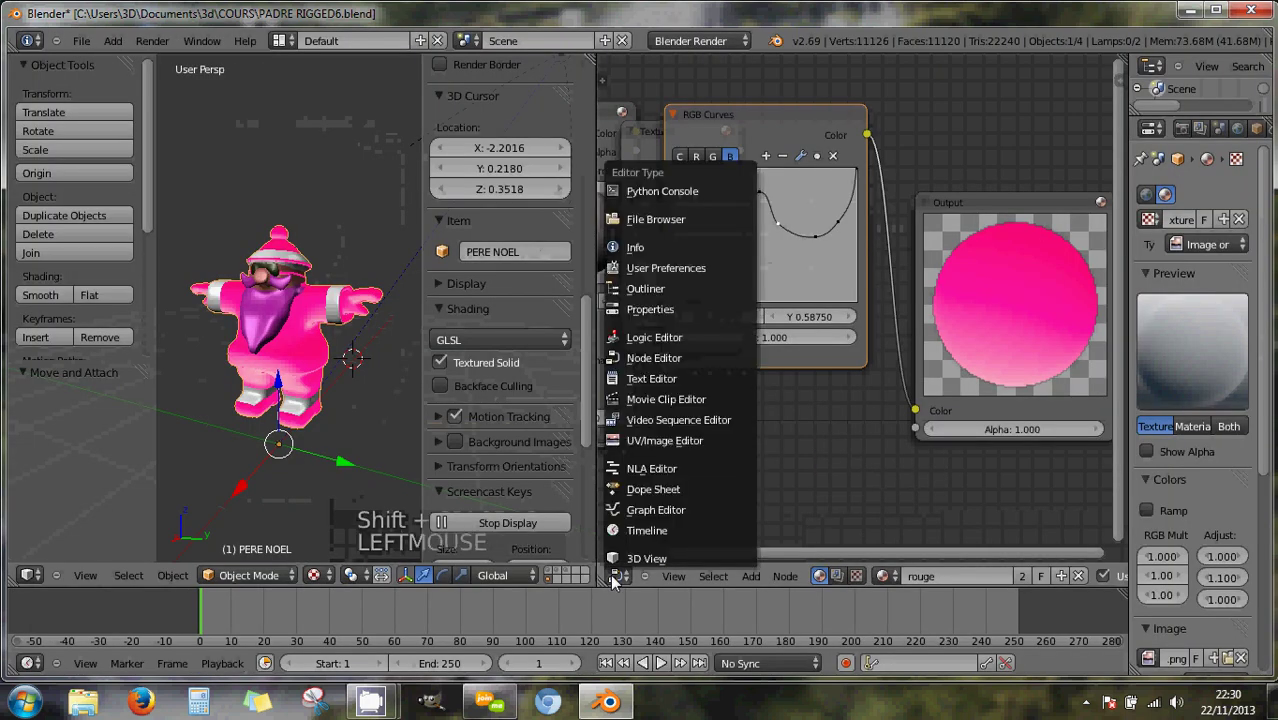
click(634, 441)
scroll(857, 445, down, 1)
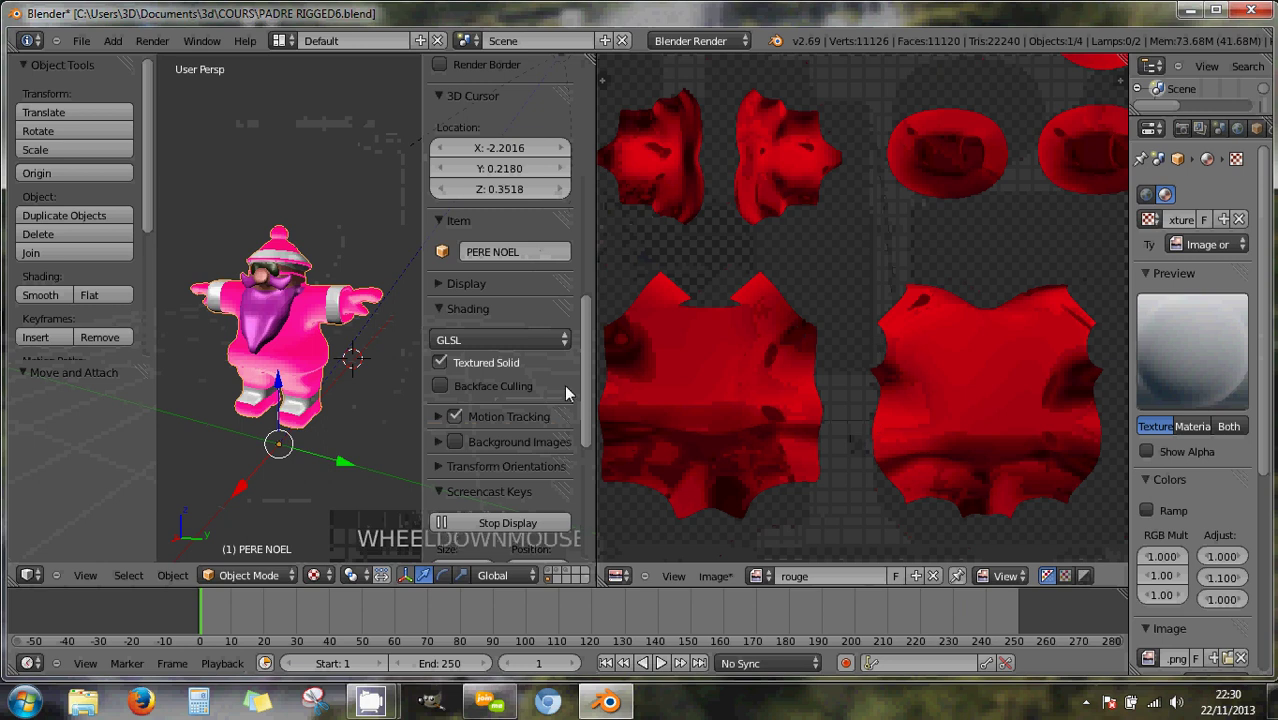
click(1182, 130)
scroll(1183, 490, down, 8)
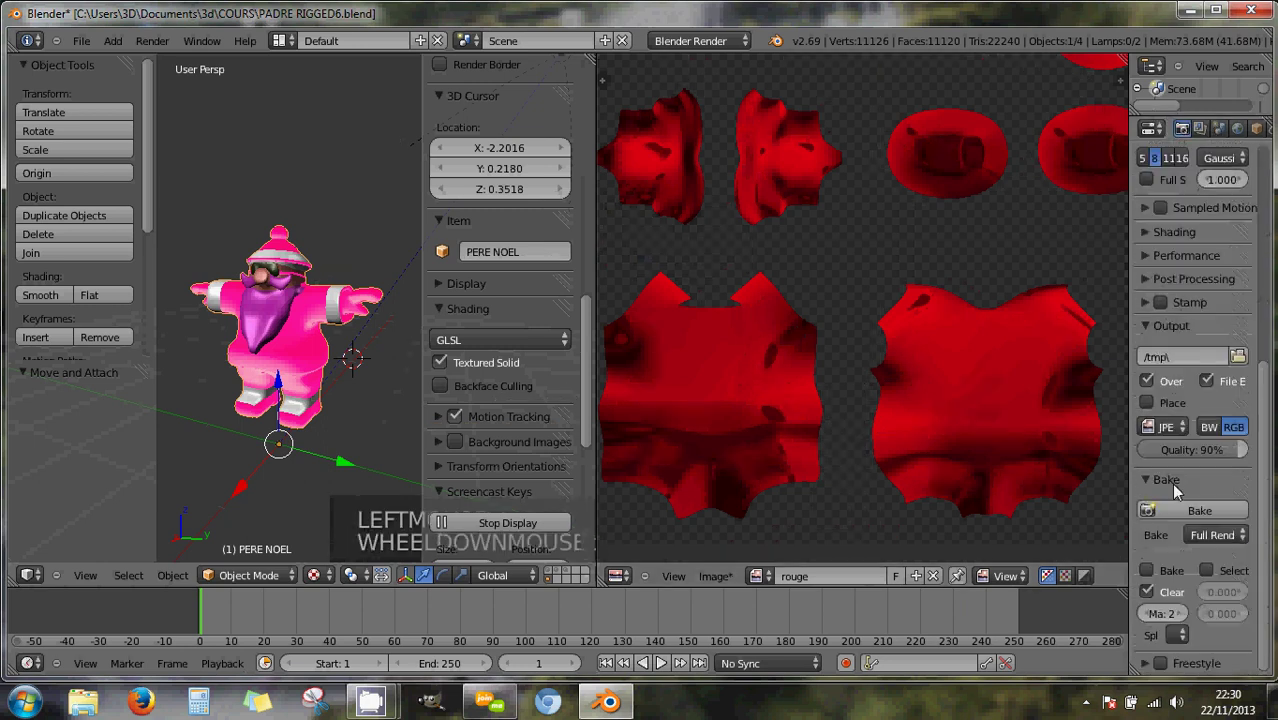
click(1185, 510)
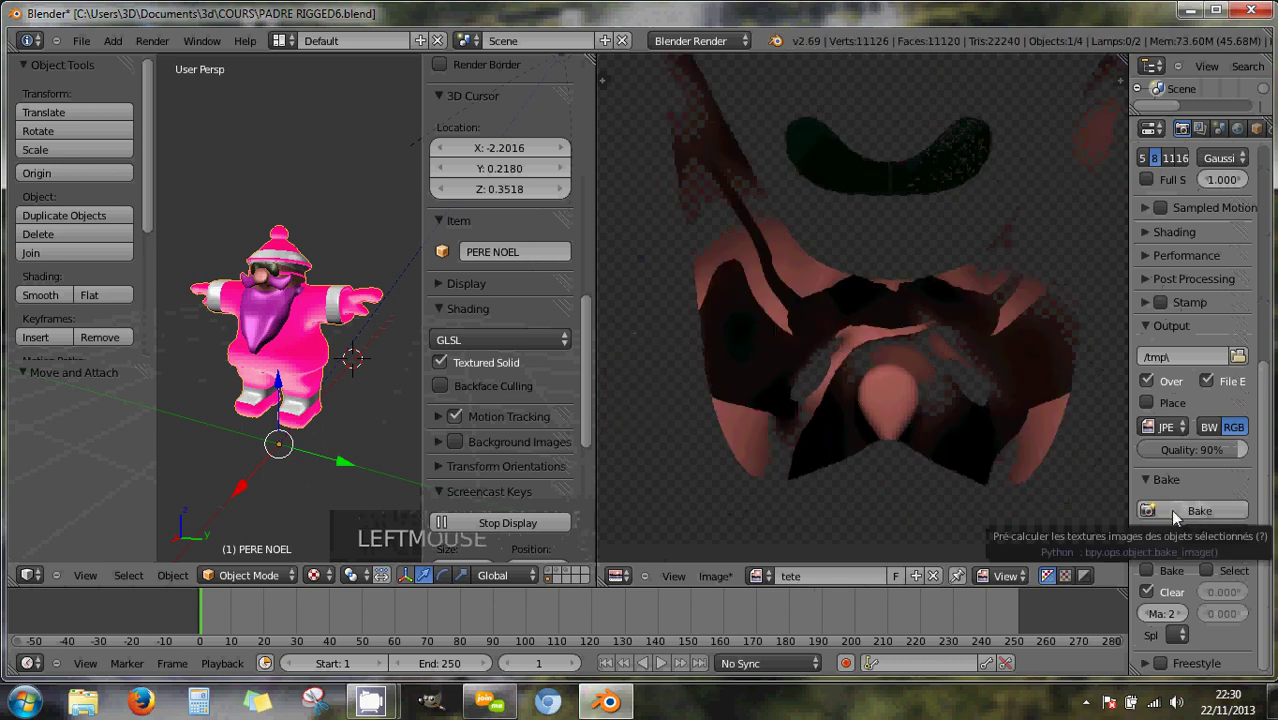
Display the baked rouge image and inspect the suit's UV islands.
click(762, 576)
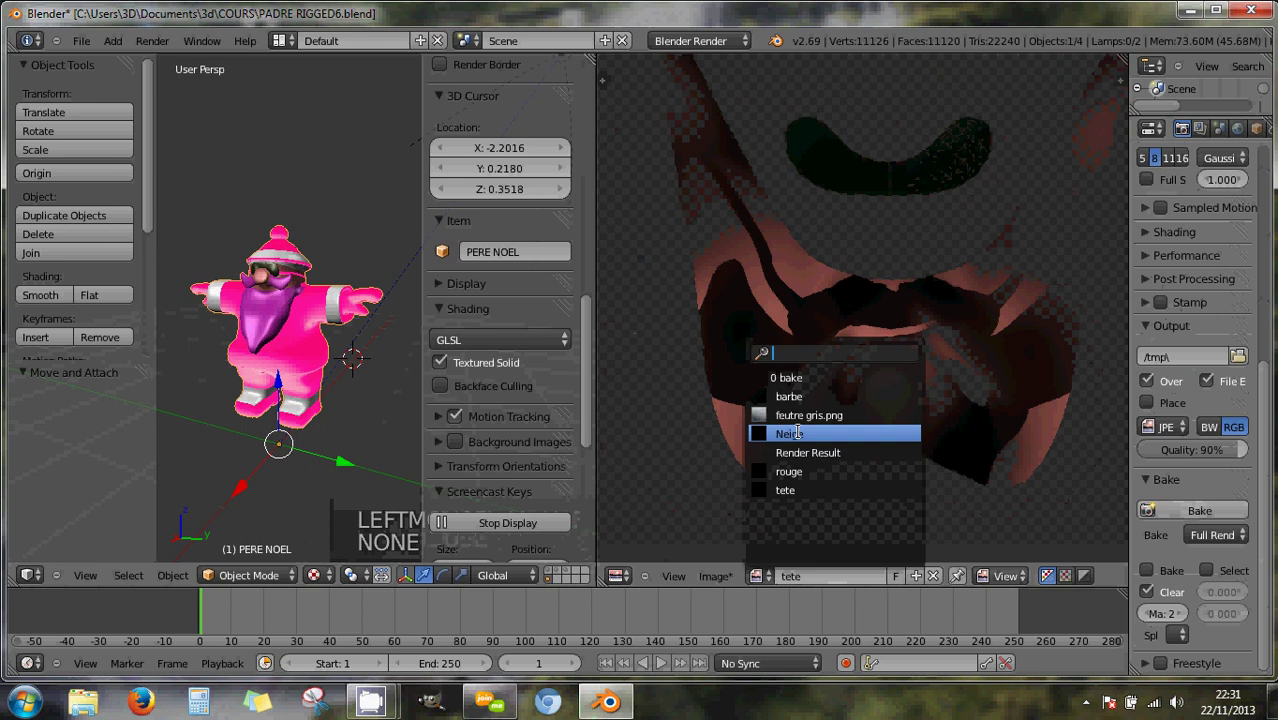
click(790, 470)
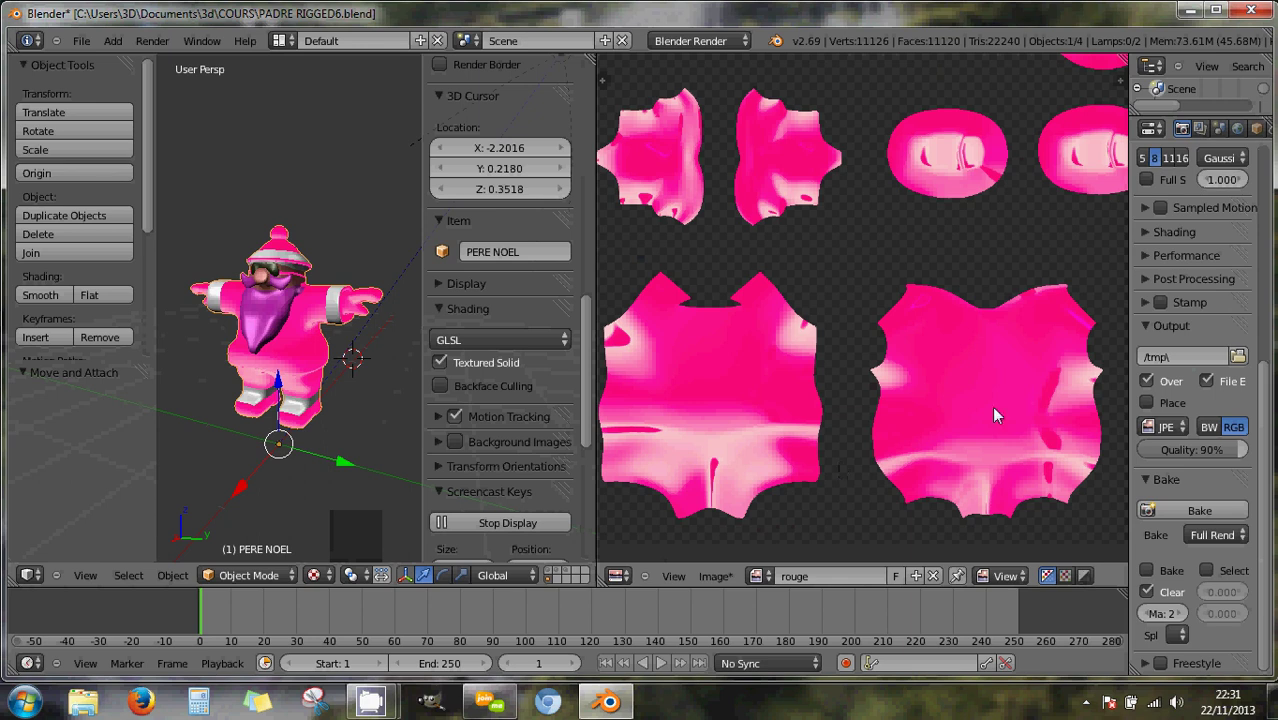
scroll(995, 415, up, 1)
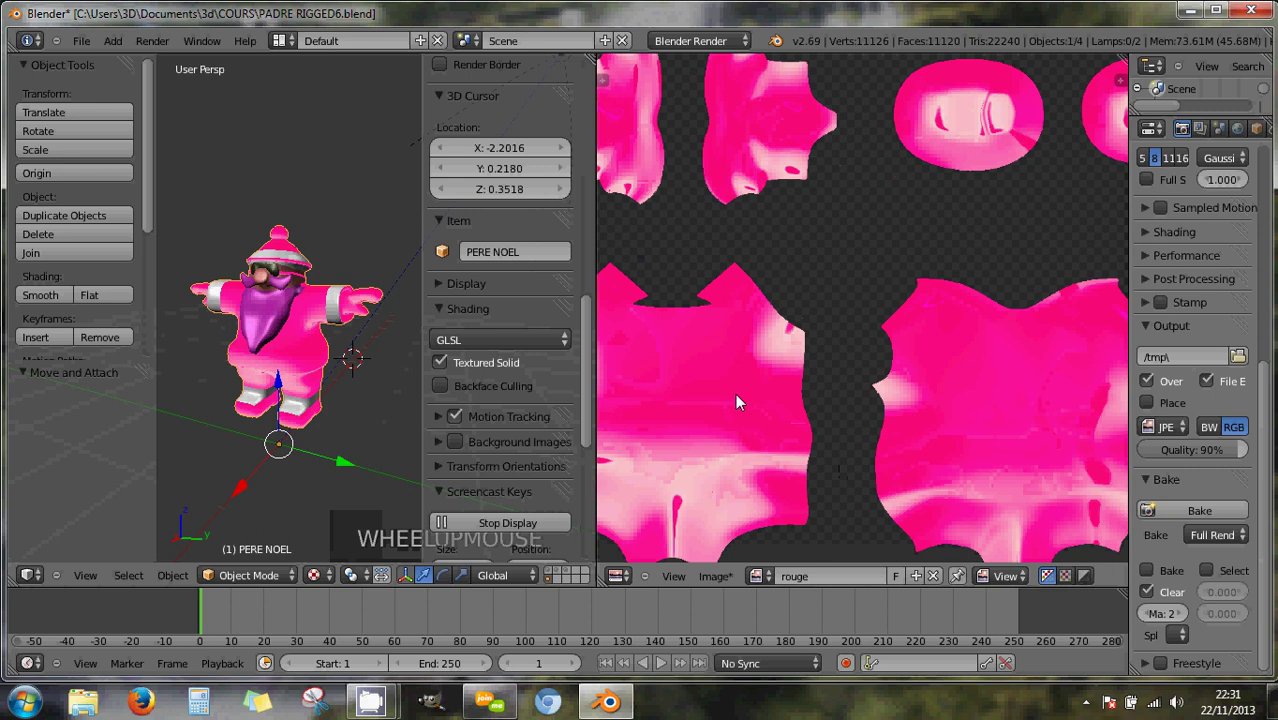
scroll(735, 393, down, 2)
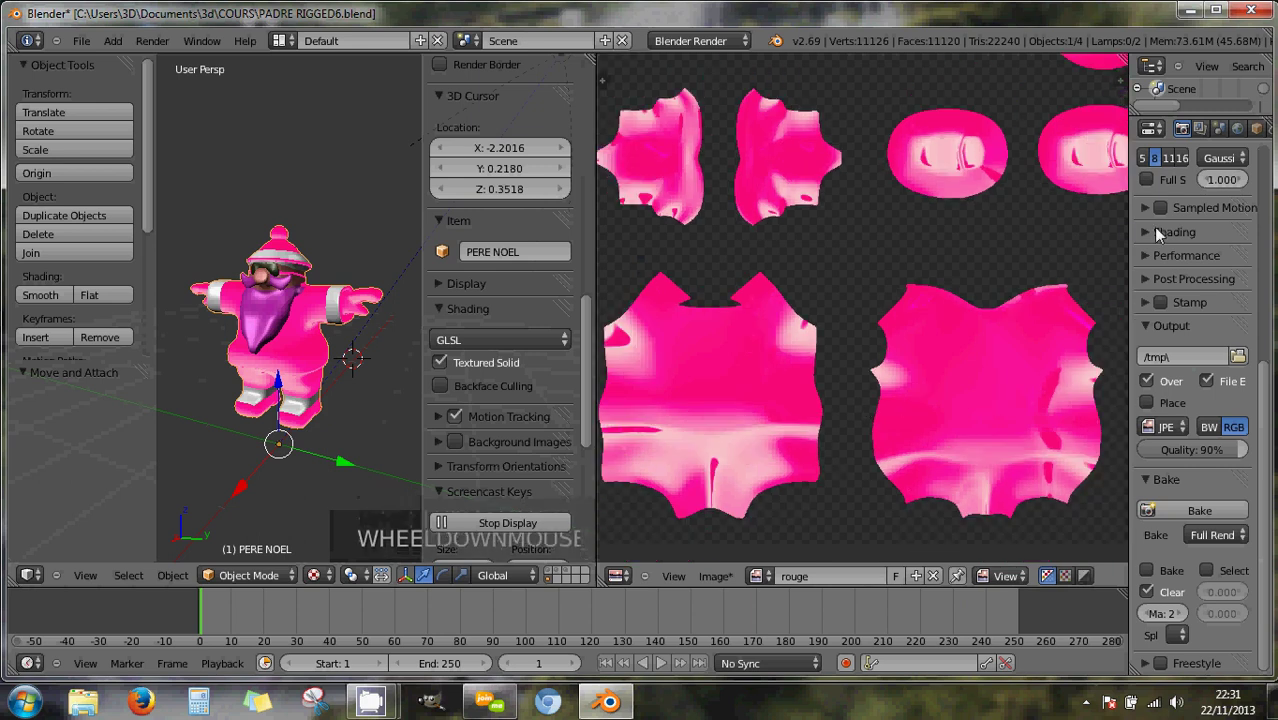
Widen the properties editor and review the rouge material's texture and material settings.
drag(1130, 248, 1028, 248)
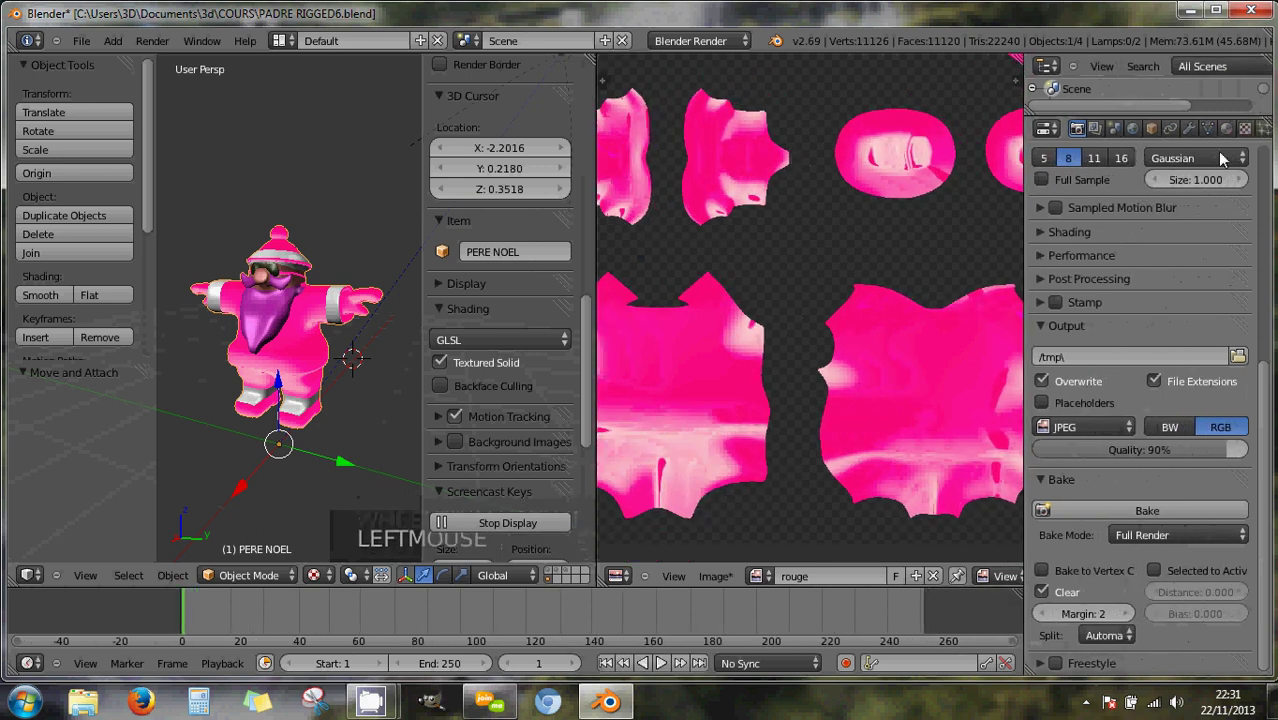
click(1247, 128)
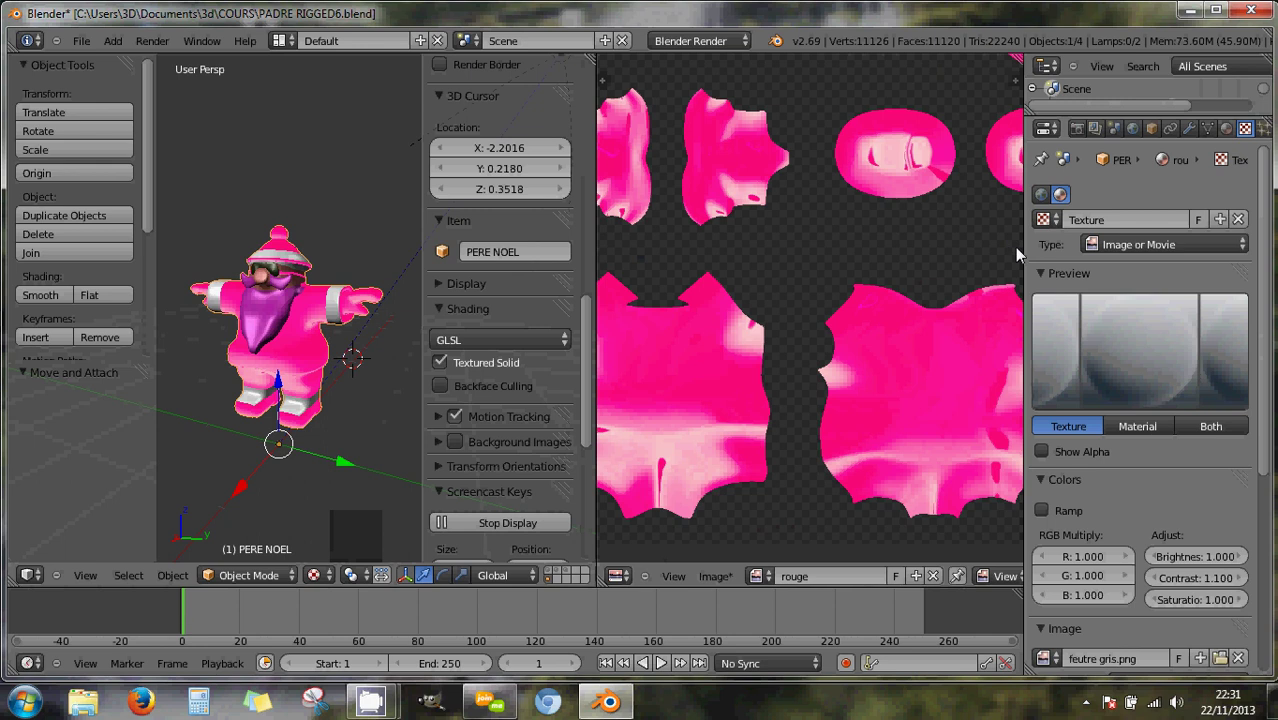
drag(1022, 256, 920, 250)
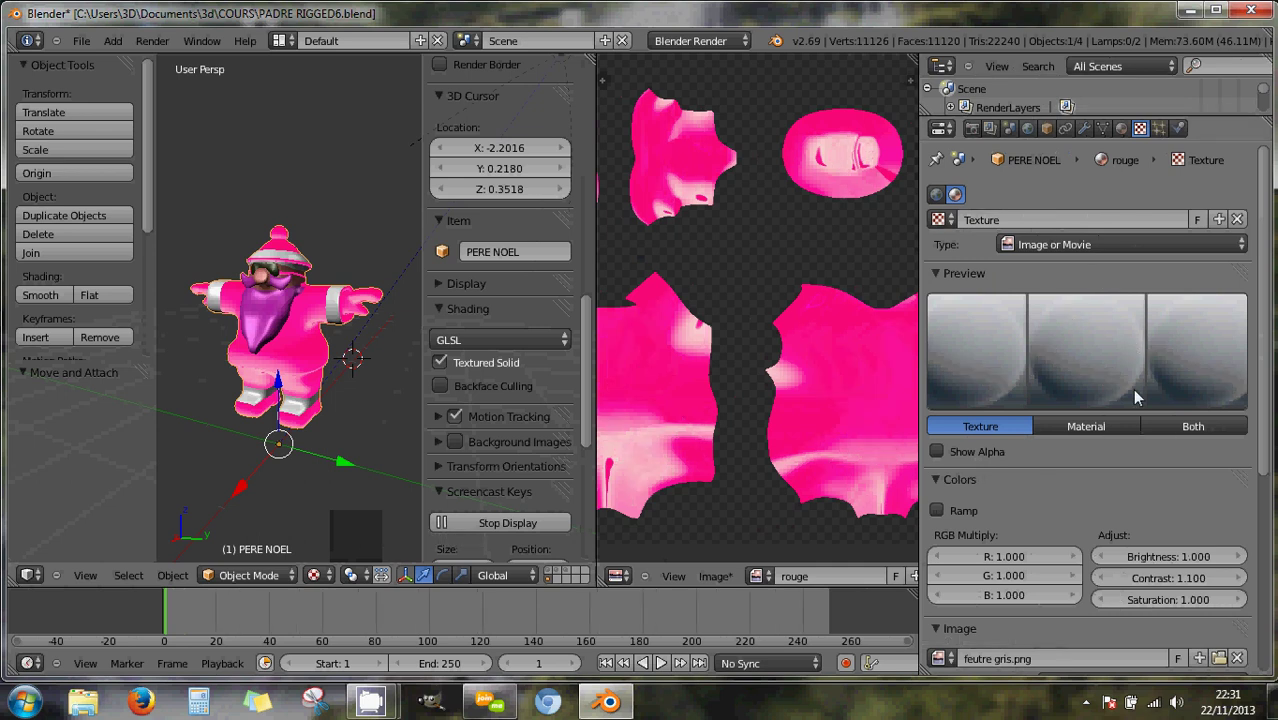
scroll(247, 363, up, 8)
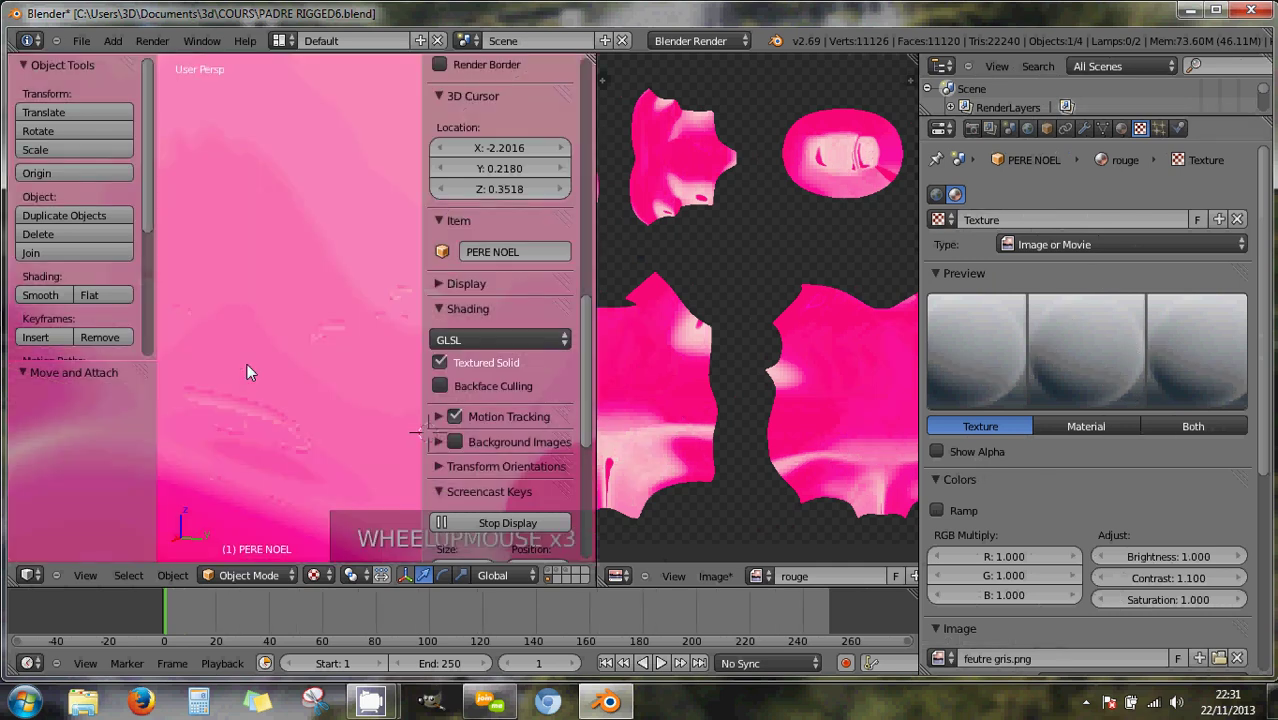
scroll(247, 363, down, 3)
scroll(247, 363, down, 3)
middle_drag(247, 363, 280, 335)
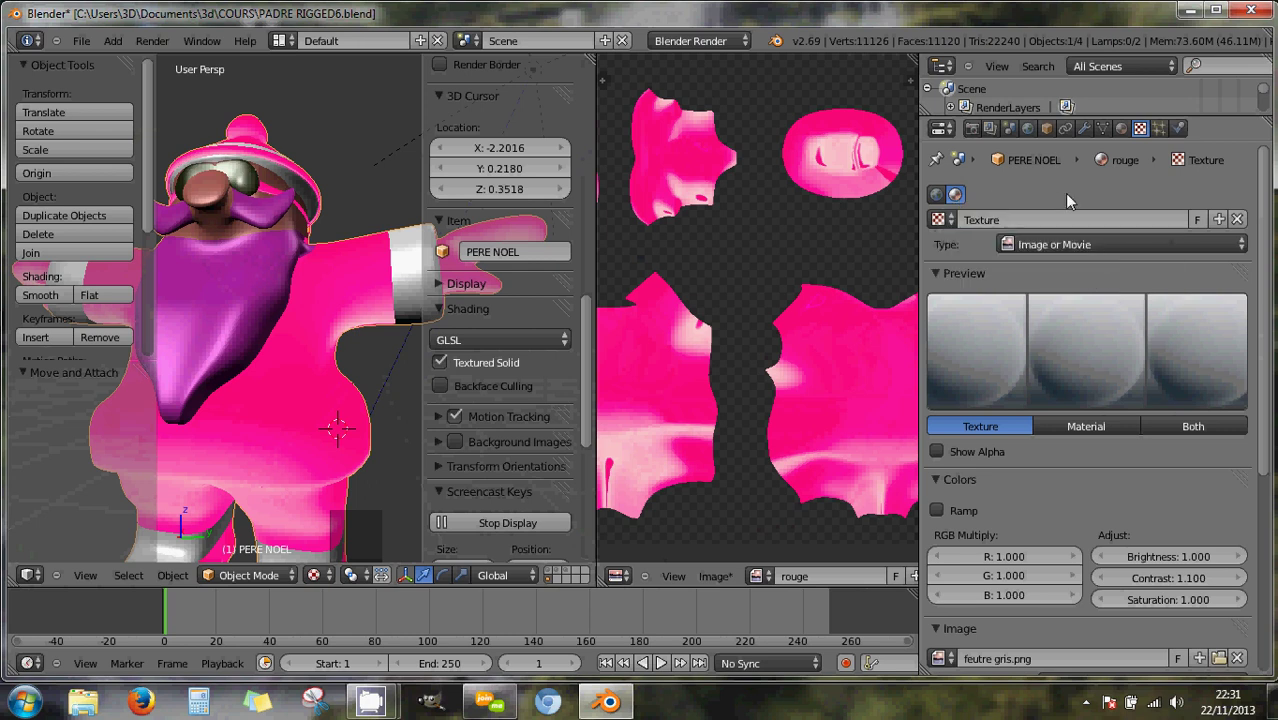
click(1121, 129)
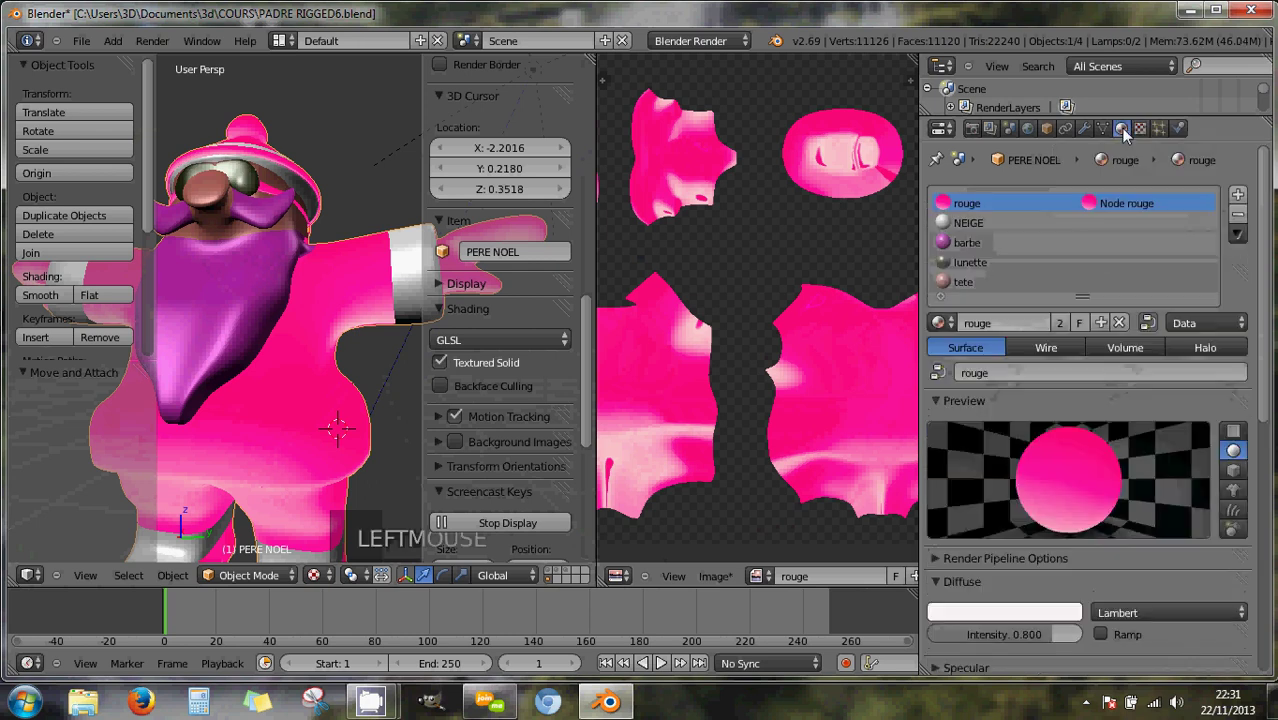
scroll(723, 400, down, 2)
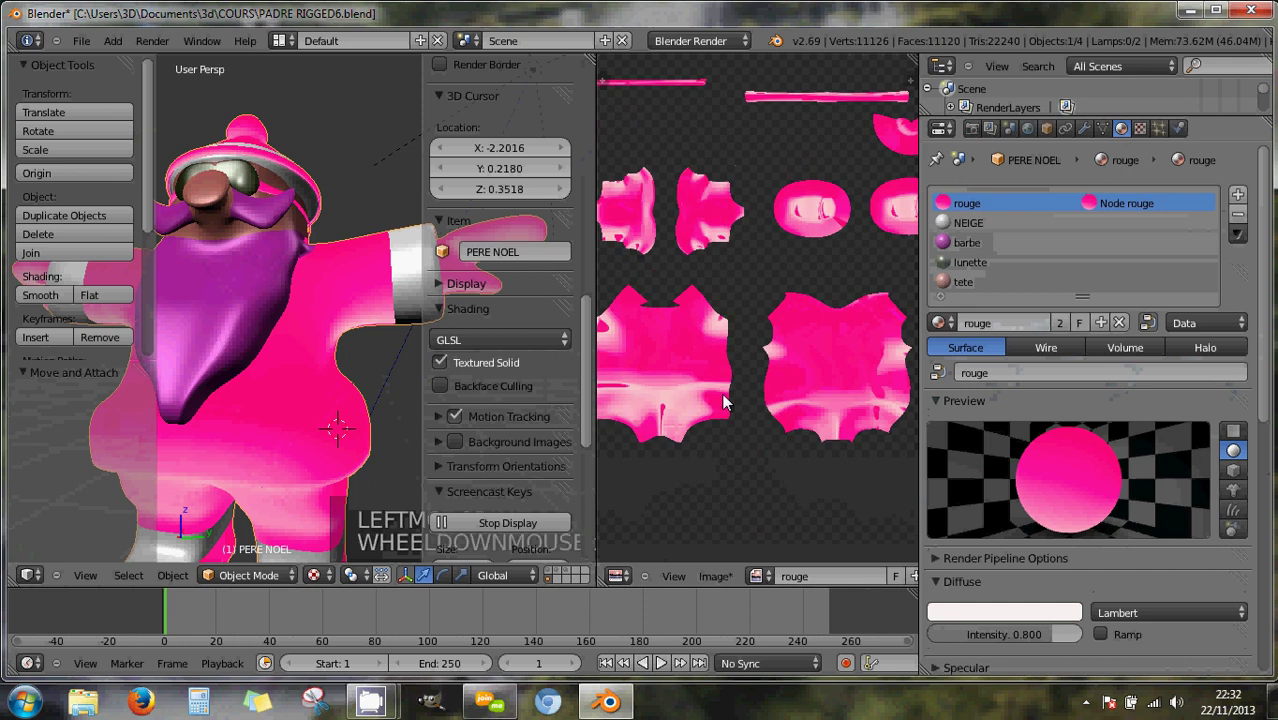
Bring back the Node Editor and spread the Material and RGB Curves nodes away from the Texture node.
click(617, 576)
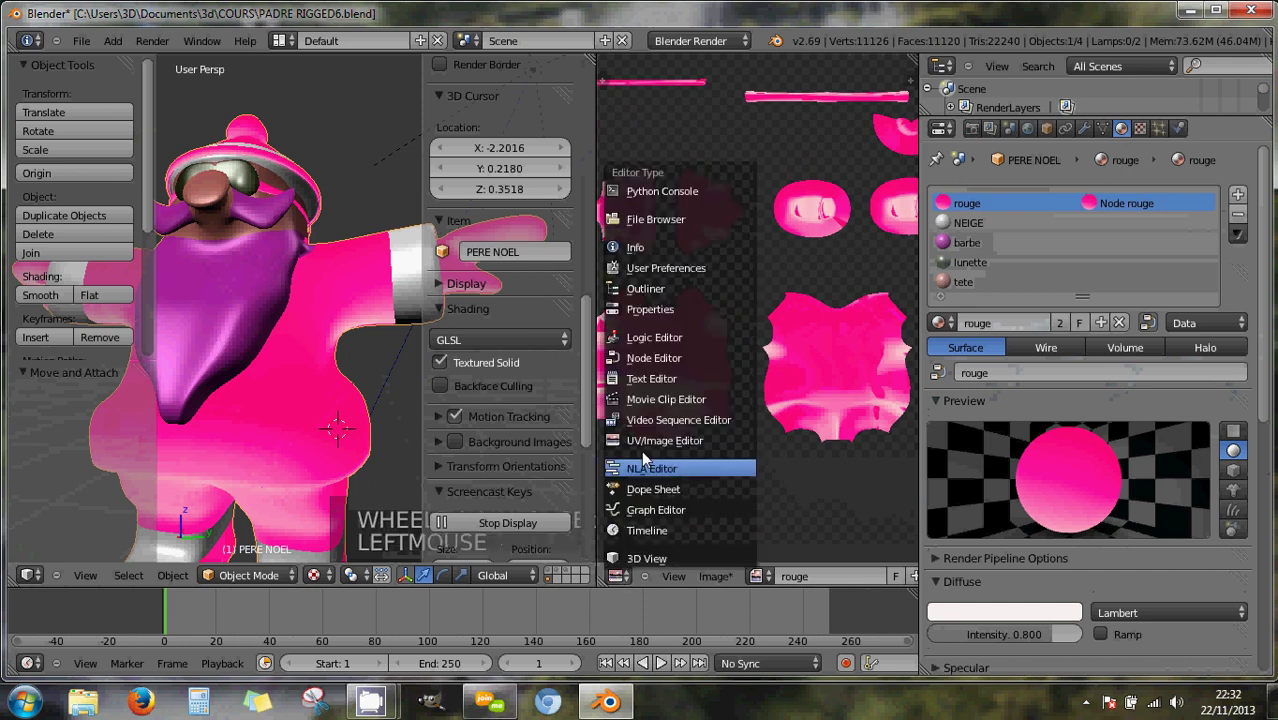
click(650, 358)
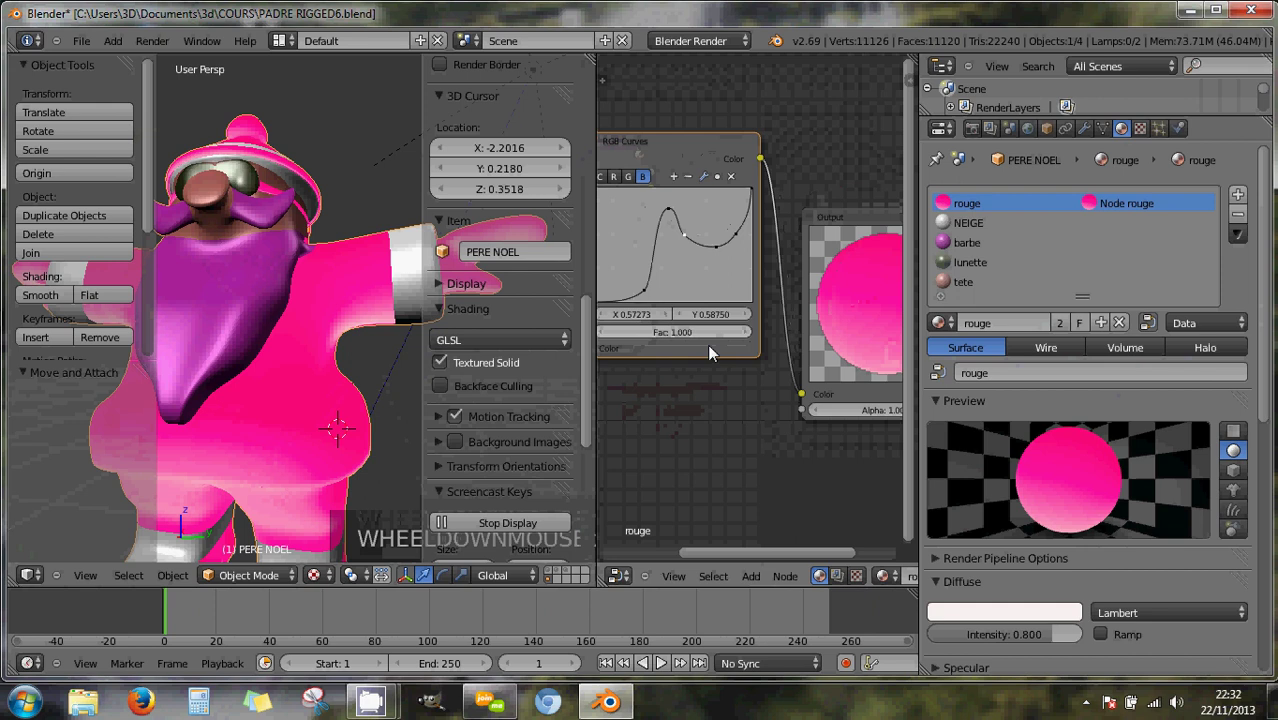
scroll(705, 347, down, 4)
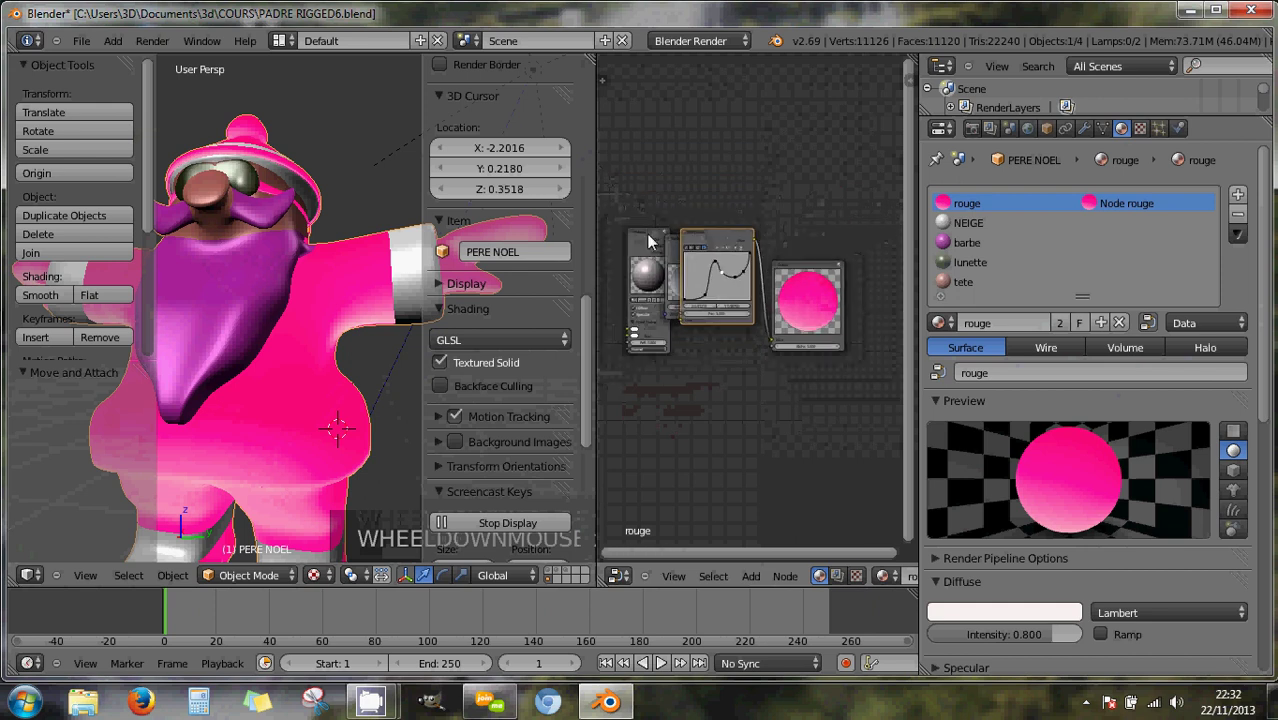
drag(662, 240, 645, 222)
drag(705, 250, 763, 159)
drag(641, 217, 645, 208)
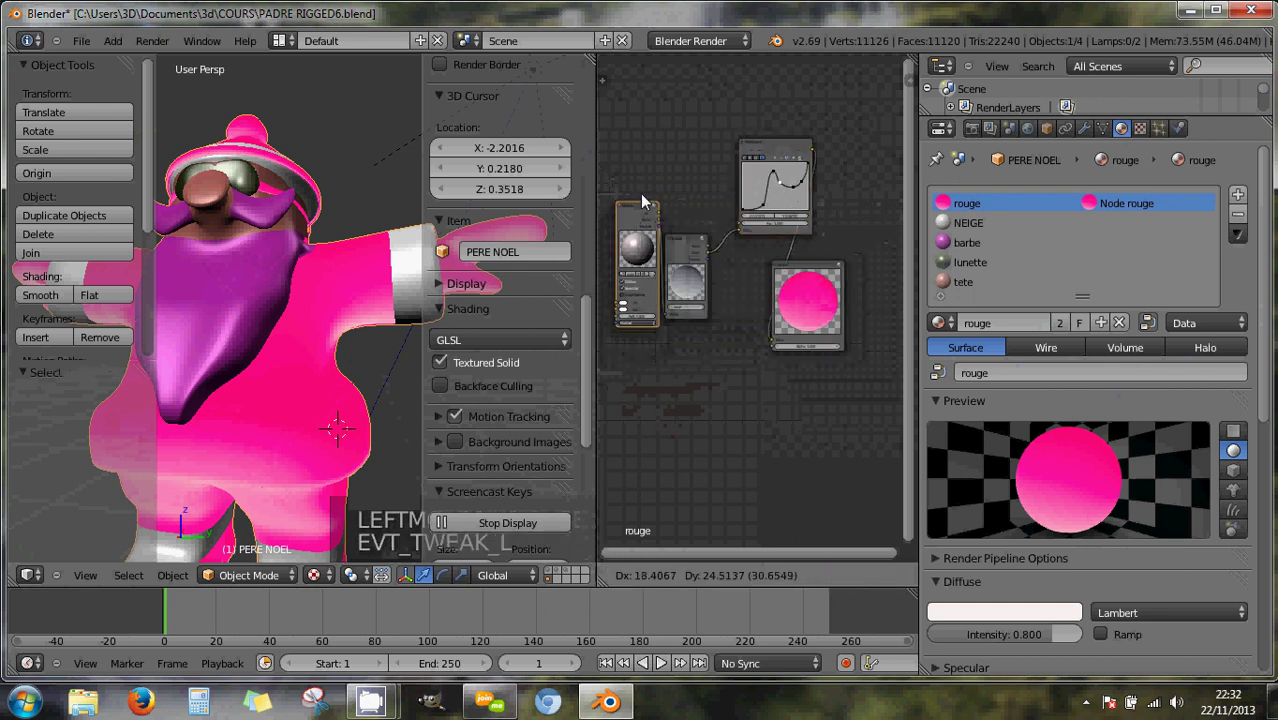
click(1139, 129)
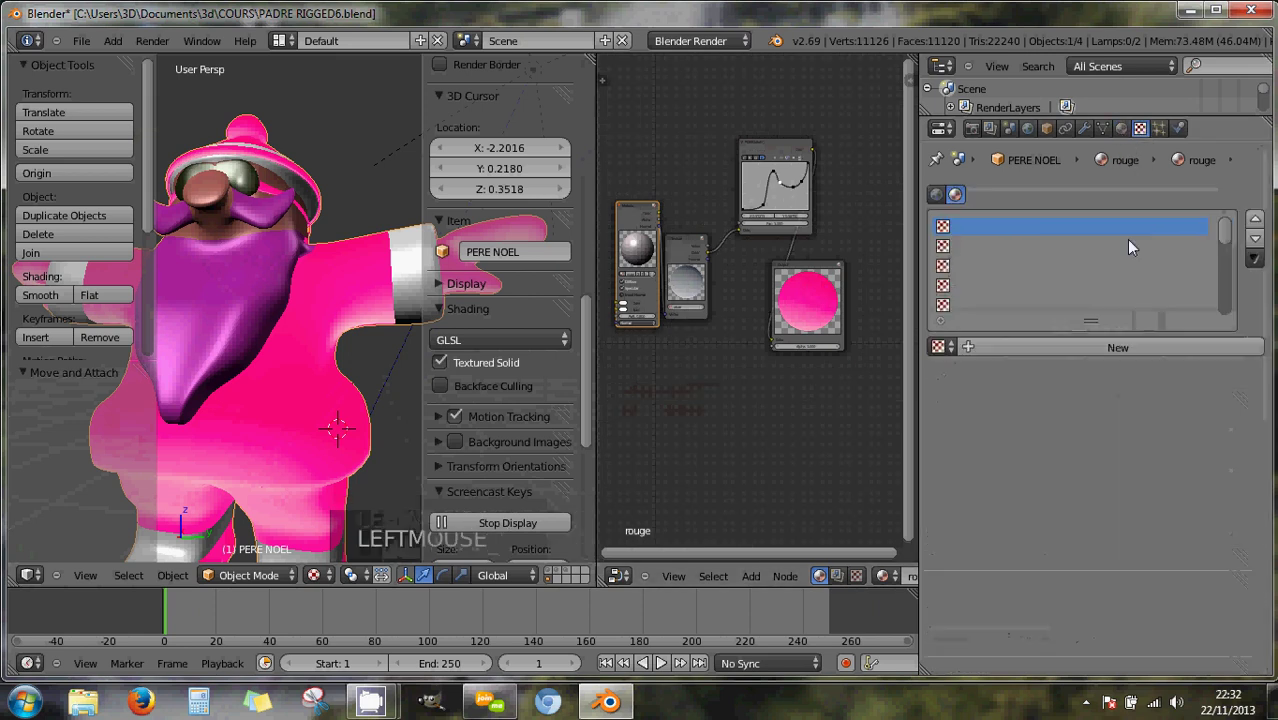
scroll(1173, 315, up, 2)
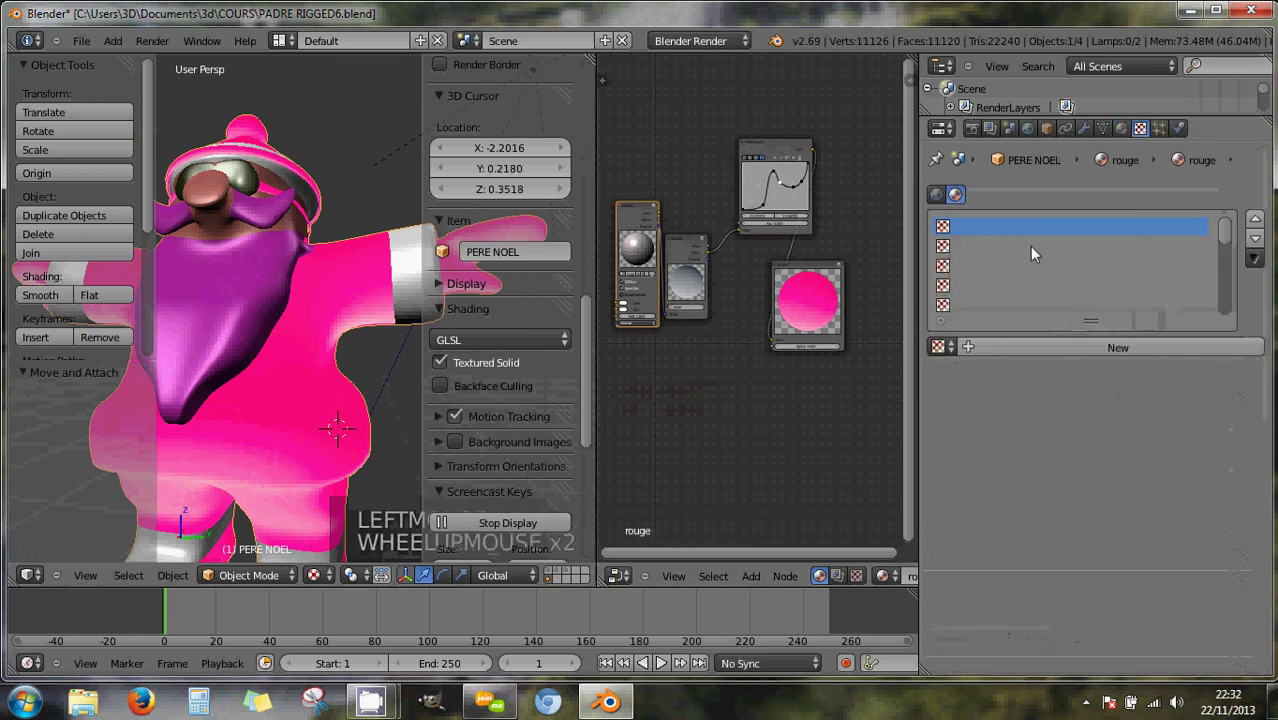
click(800, 260)
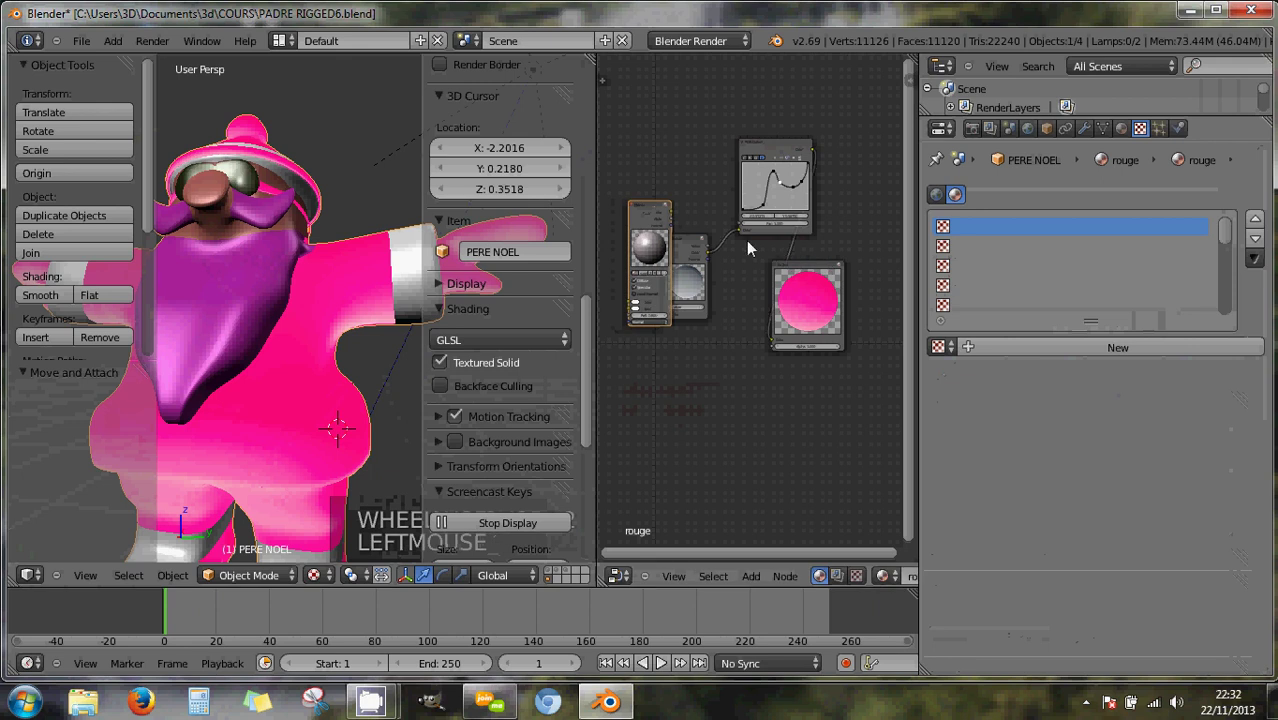
drag(652, 212, 604, 210)
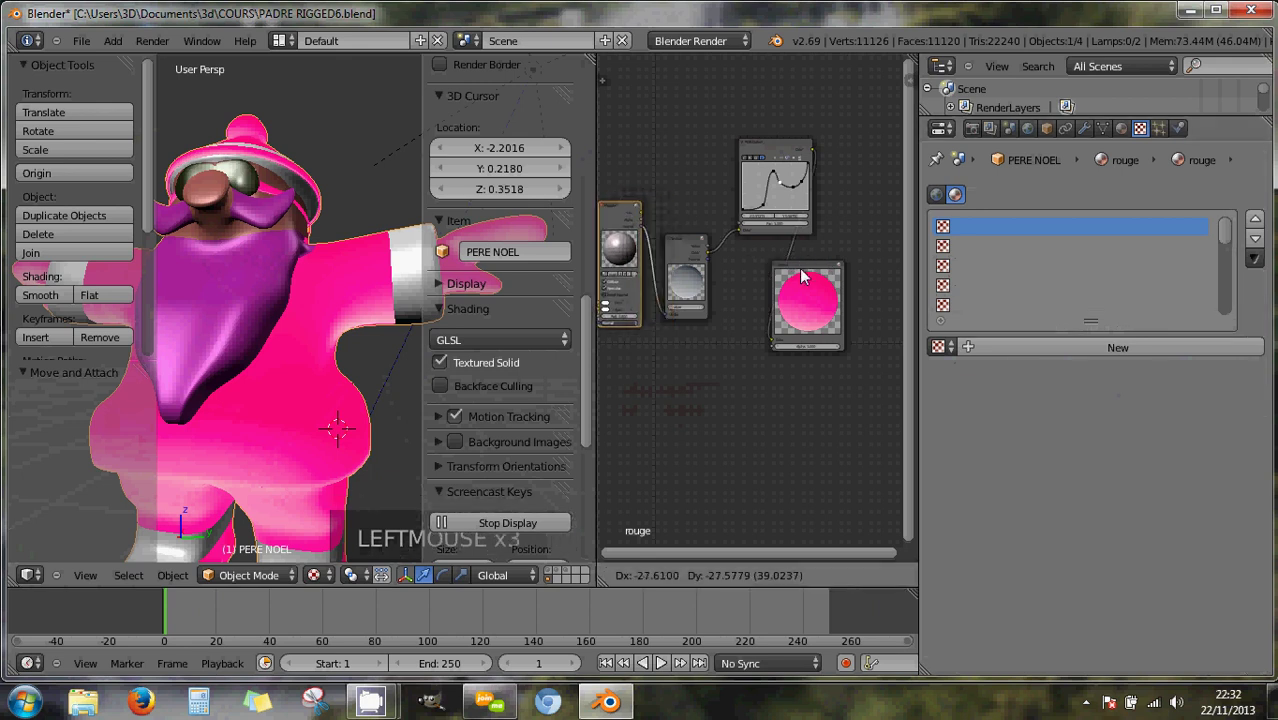
click(604, 210)
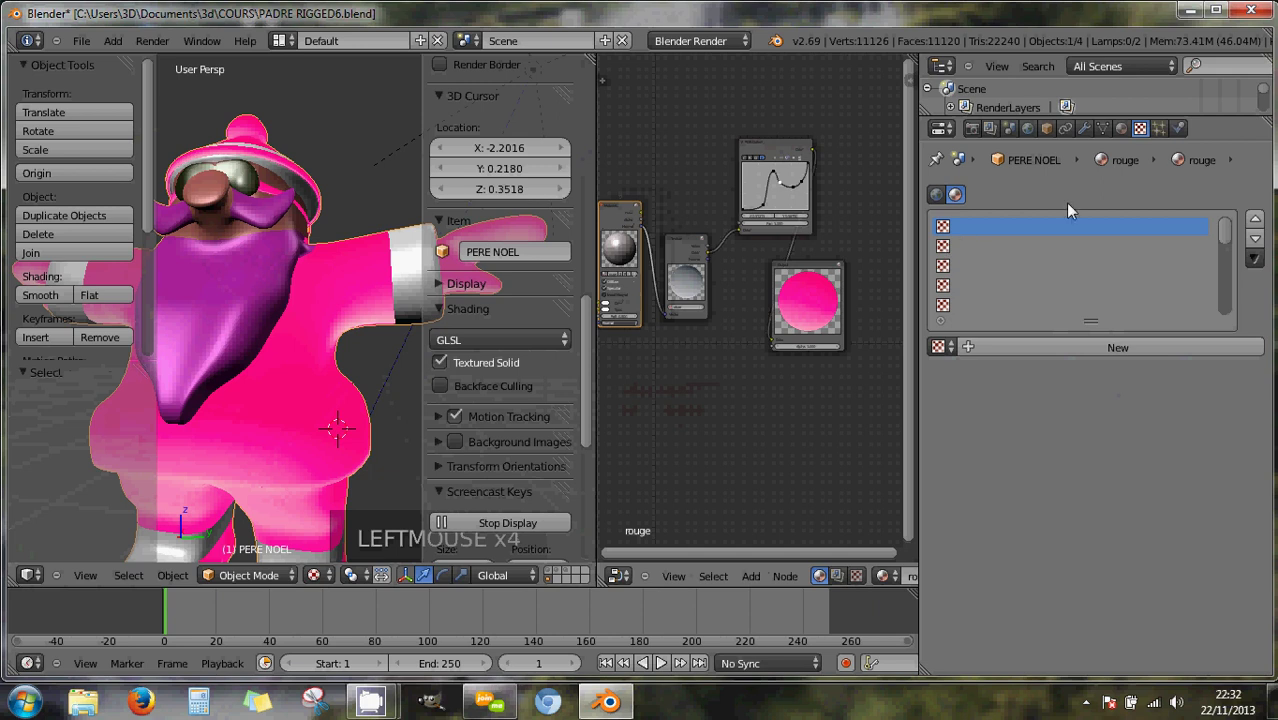
Add a new texture in the first texture slot of the Material node's rouge material.
click(1122, 129)
click(1139, 129)
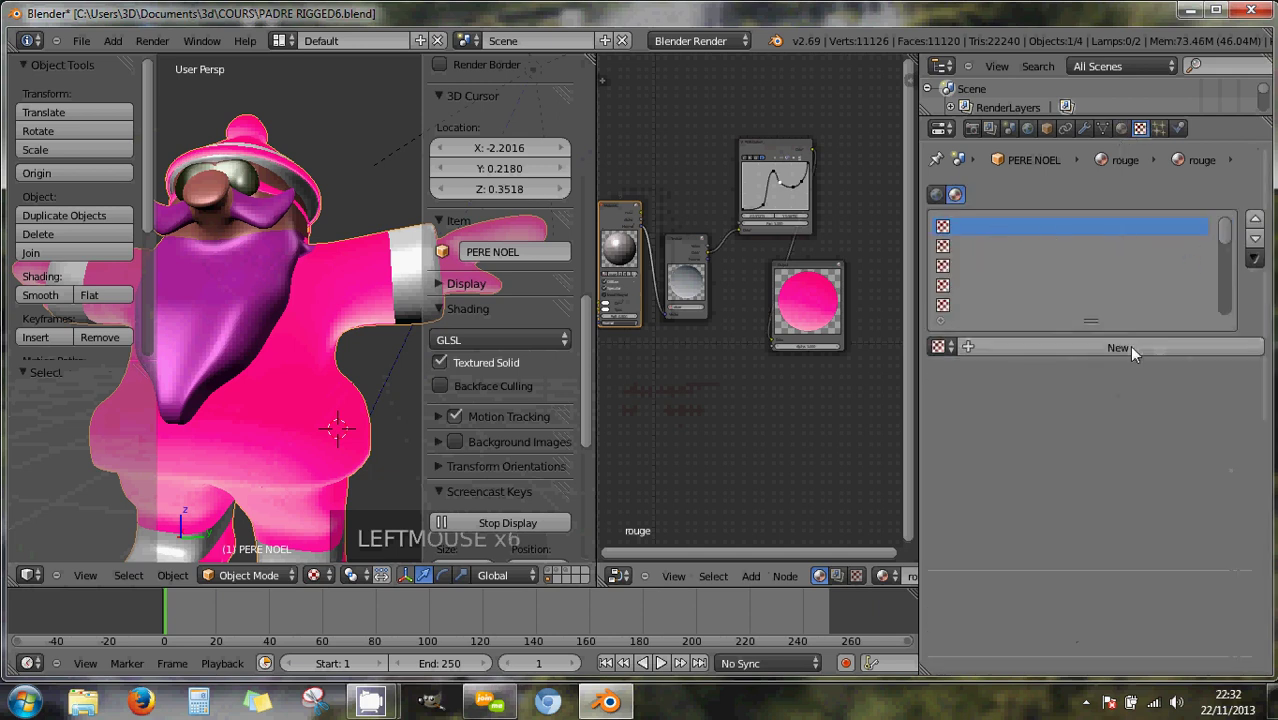
click(976, 348)
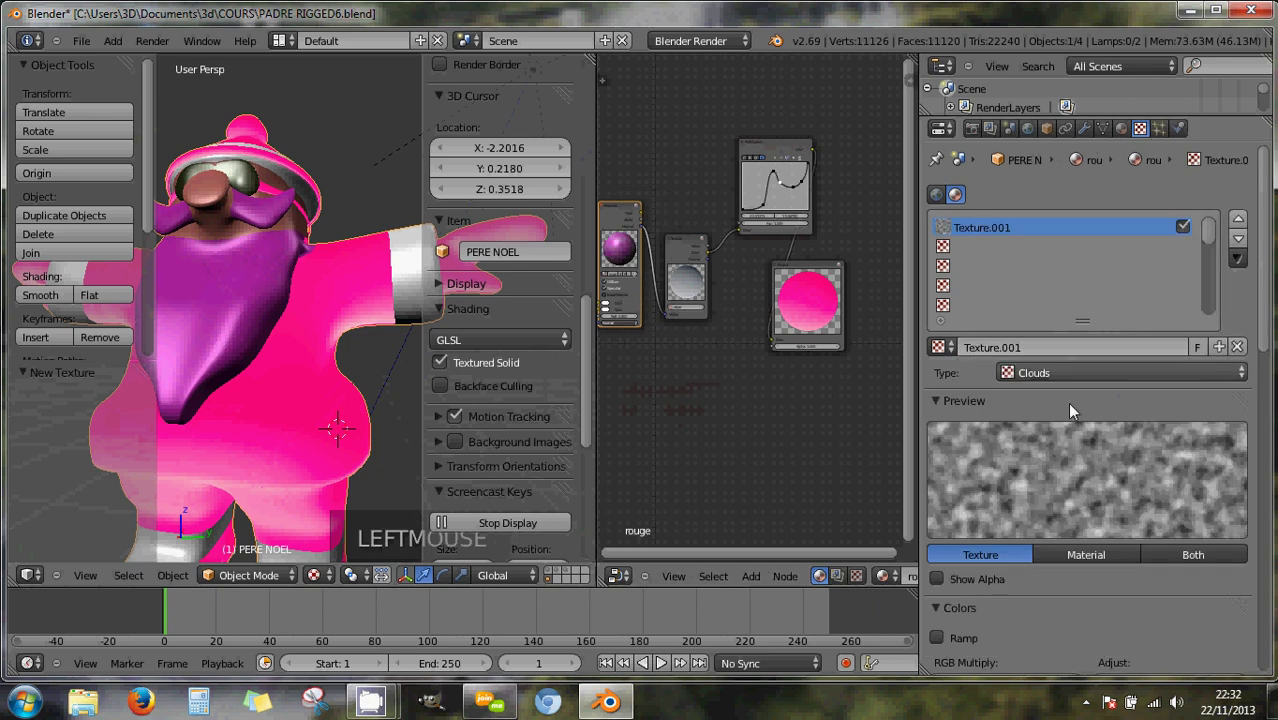
scroll(610, 240, up, 2)
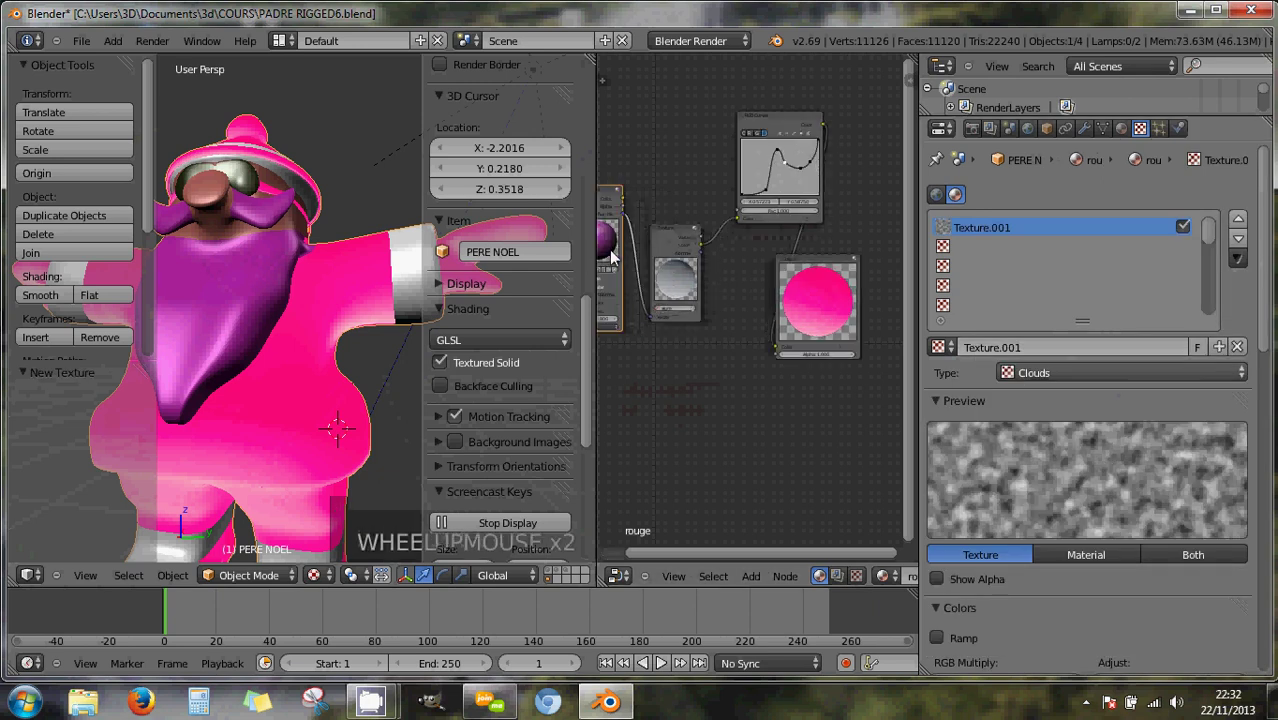
Widen the node editor and move the Material node into the gap between the Texture and Output nodes, with its preview enlarged.
drag(603, 195, 636, 216)
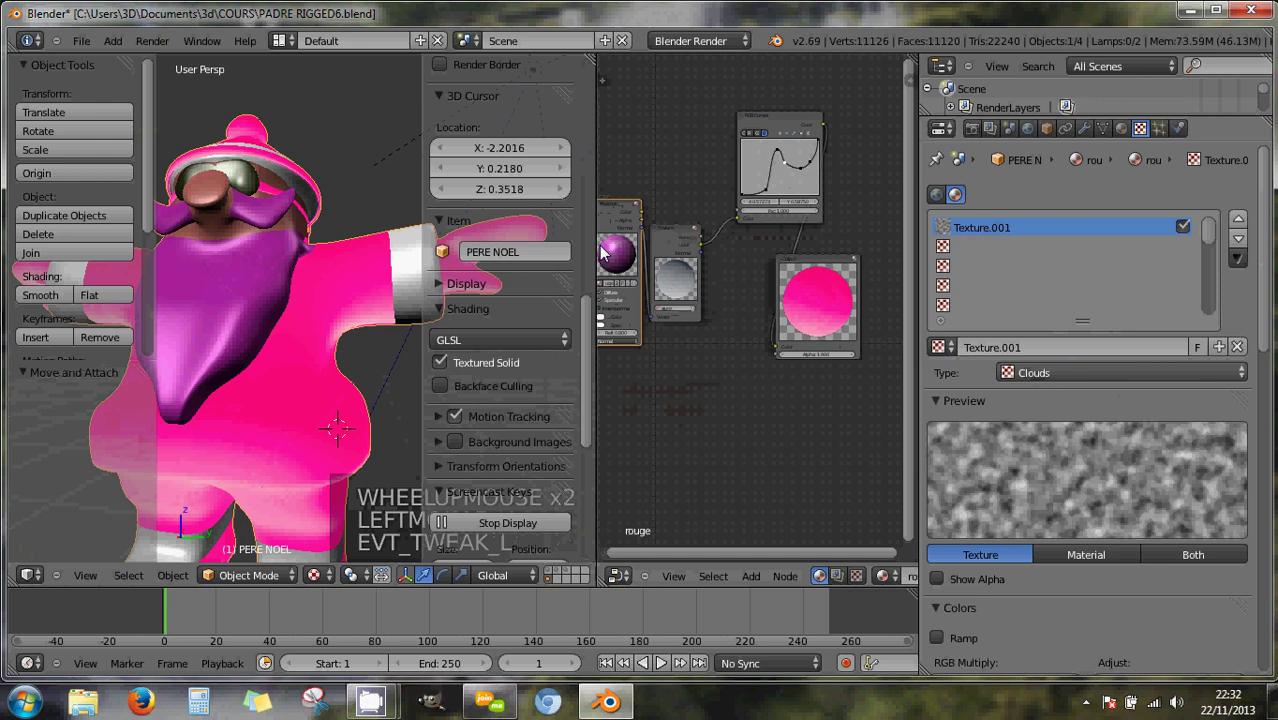
drag(595, 266, 436, 266)
scroll(545, 248, up, 2)
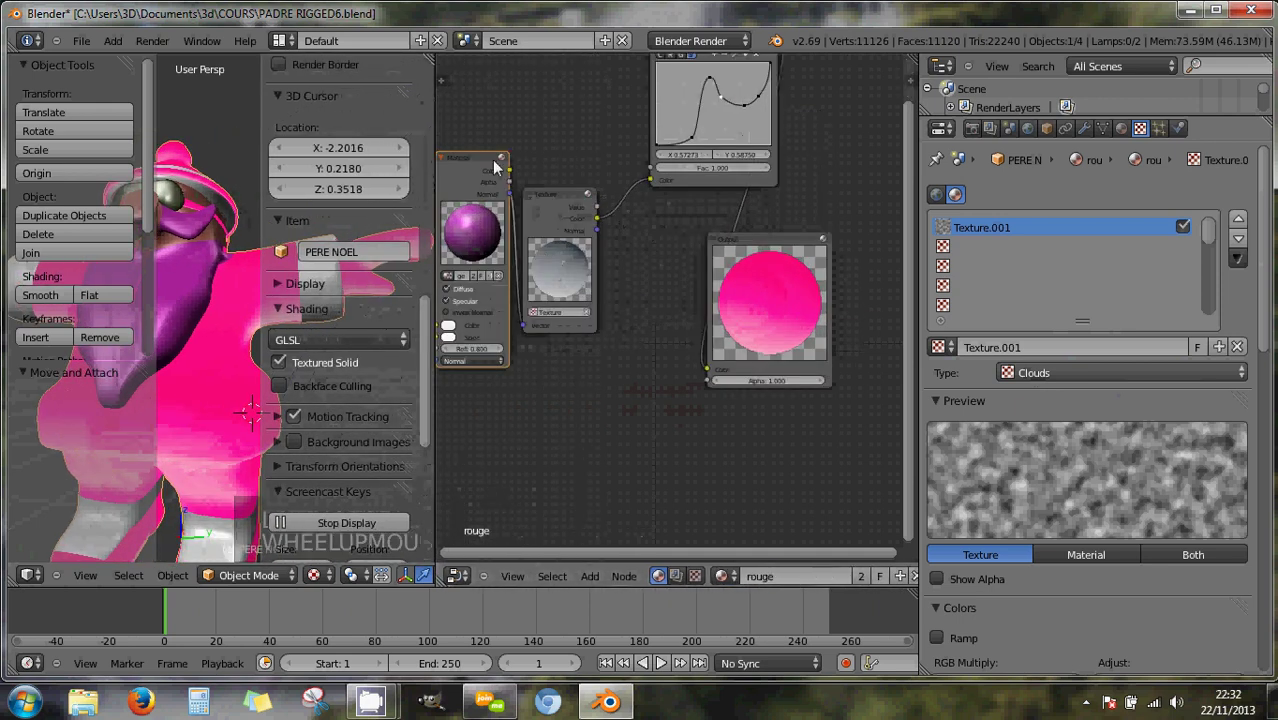
drag(487, 201, 648, 313)
scroll(651, 311, up, 1)
scroll(651, 311, up, 3)
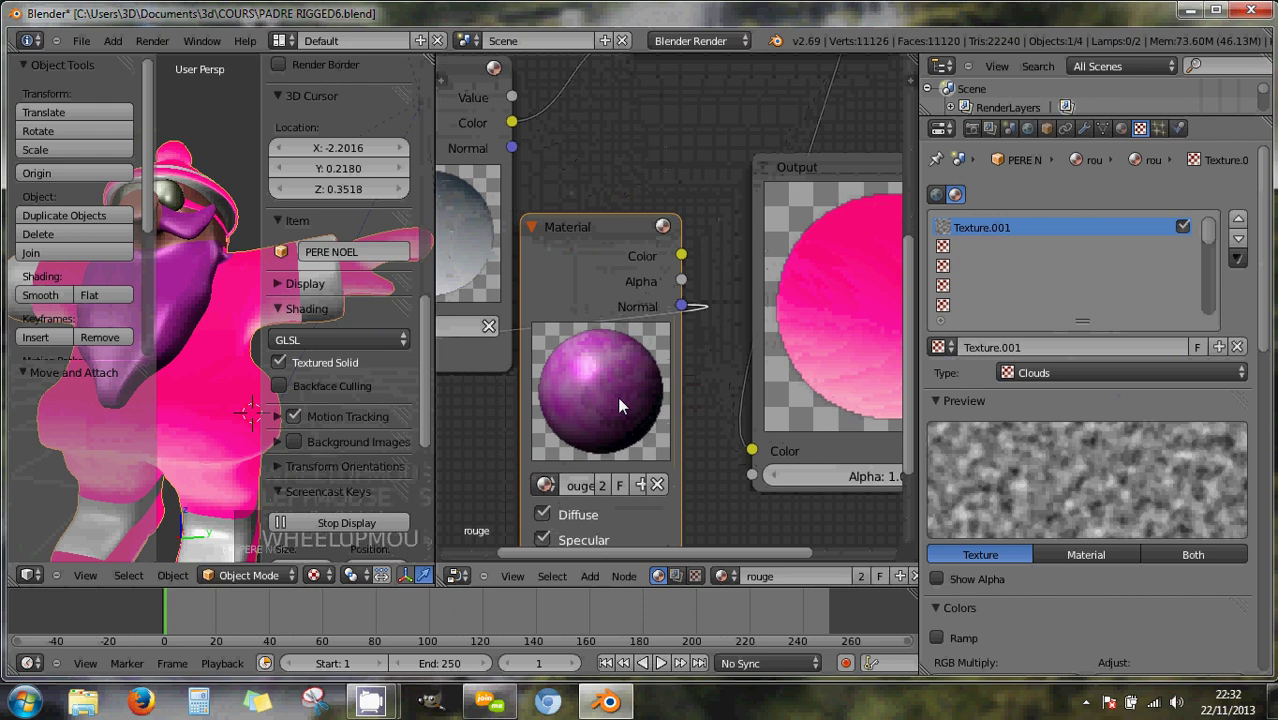
scroll(617, 395, up, 1)
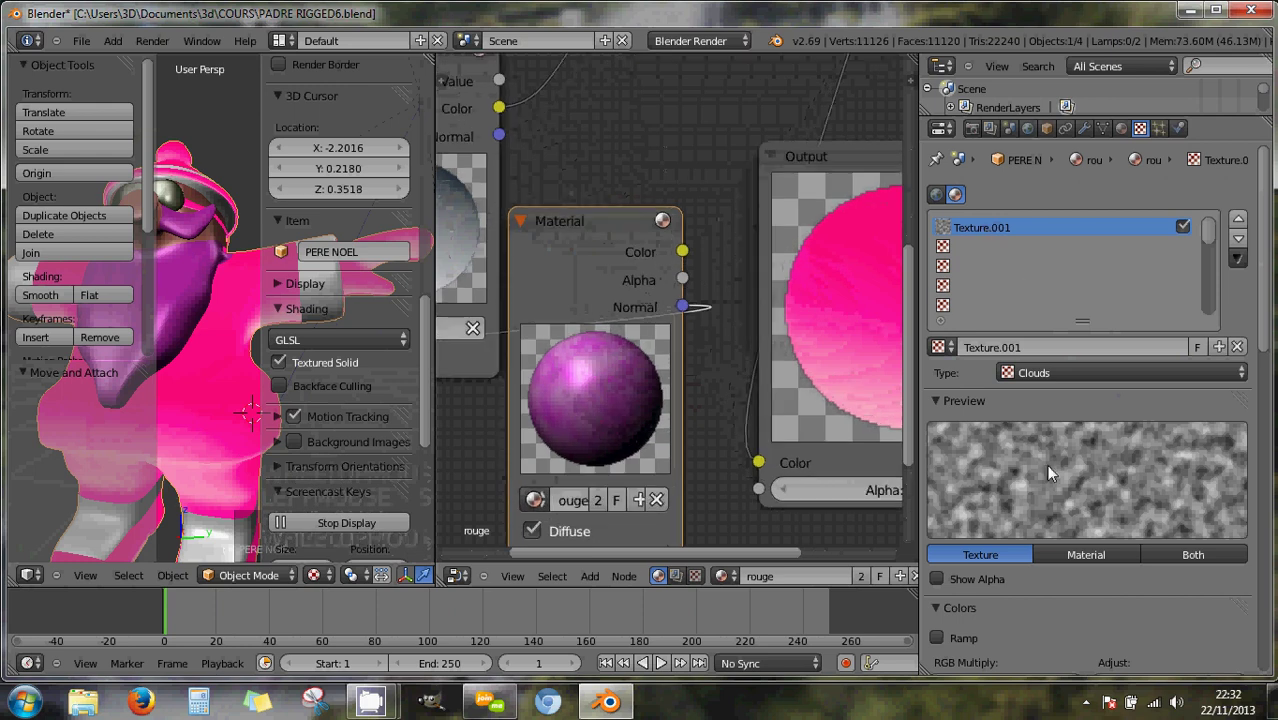
Change the Material node's new texture type to Voronoi.
scroll(1045, 466, down, 2)
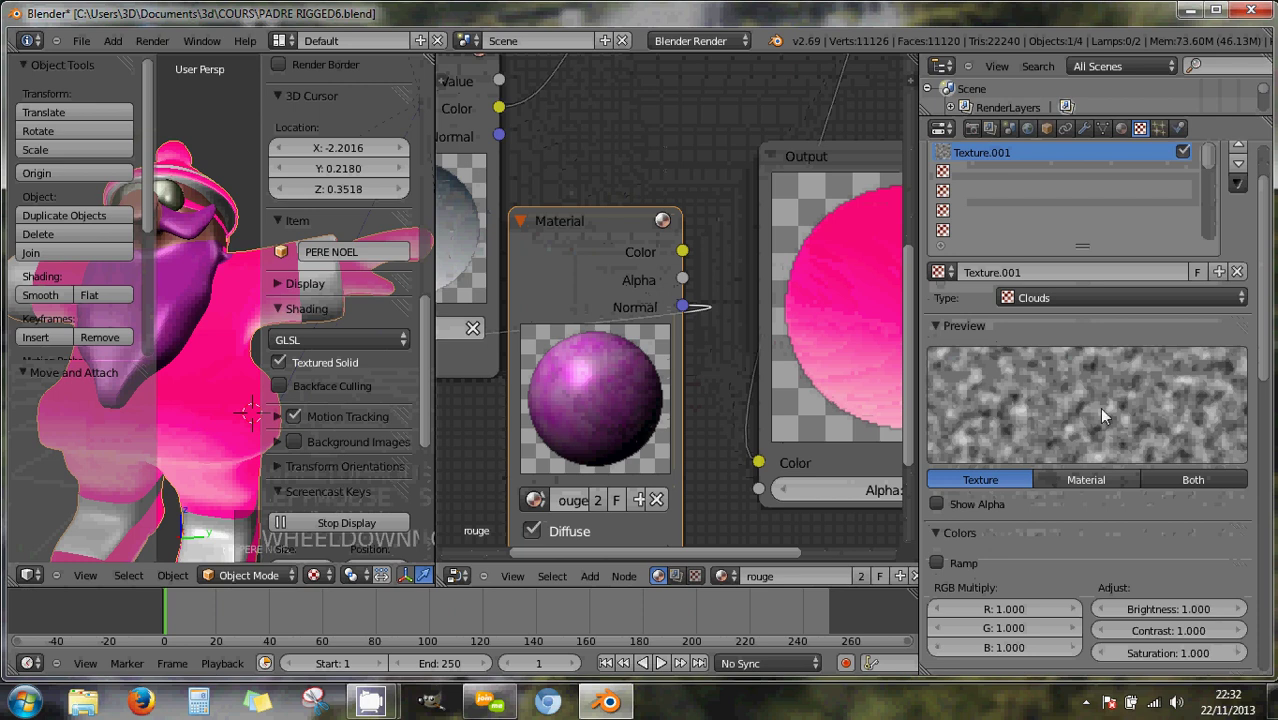
click(1085, 296)
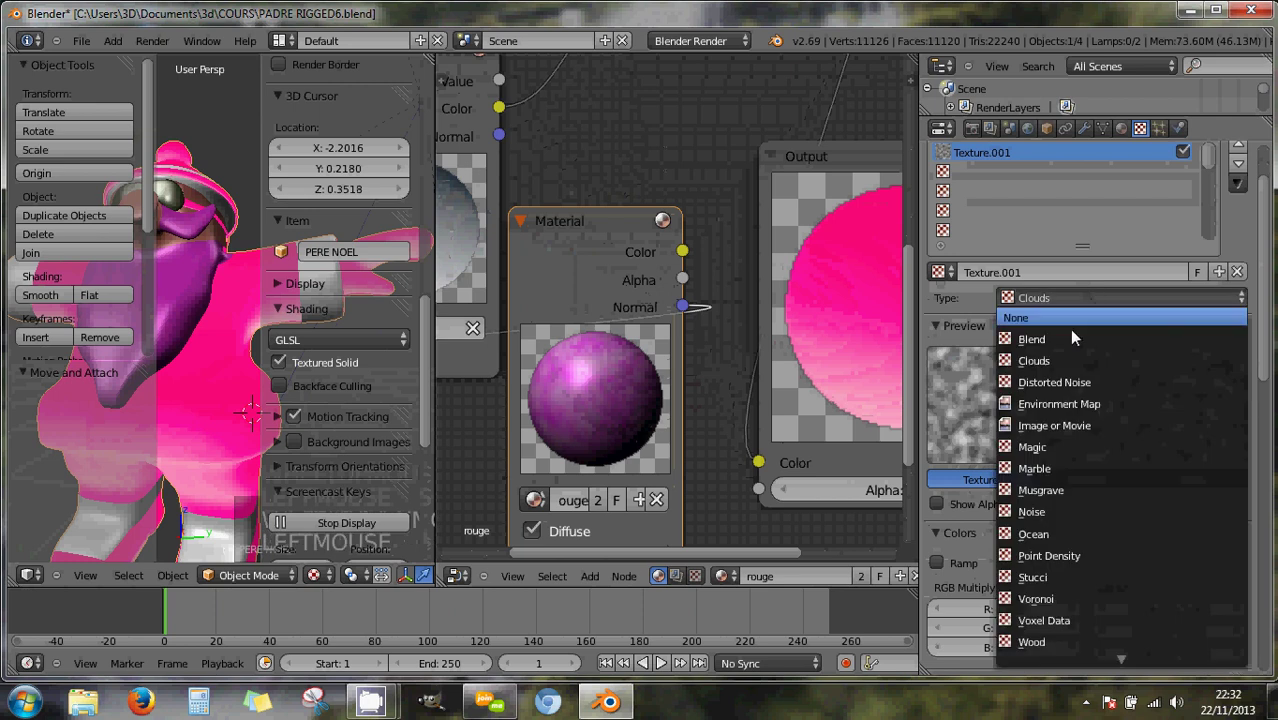
click(1048, 600)
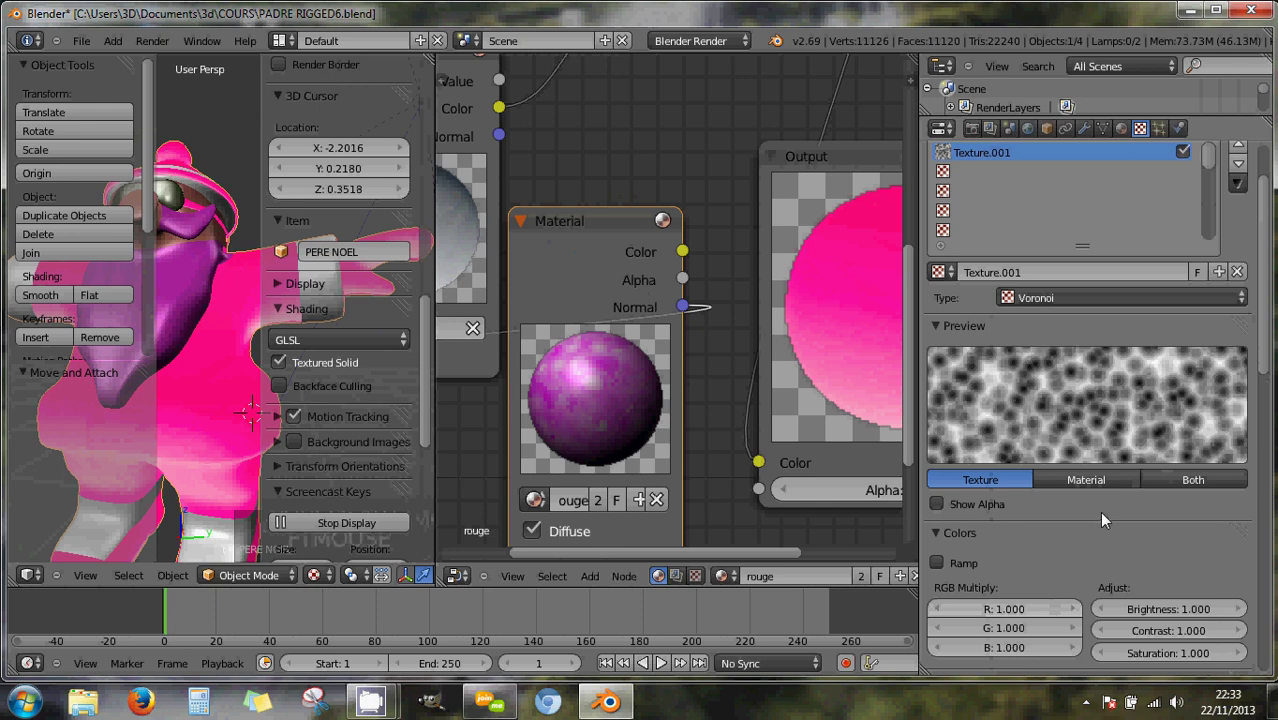
Try the Distorted Noise type on the rouge material's texture and review its settings.
scroll(1099, 512, down, 1)
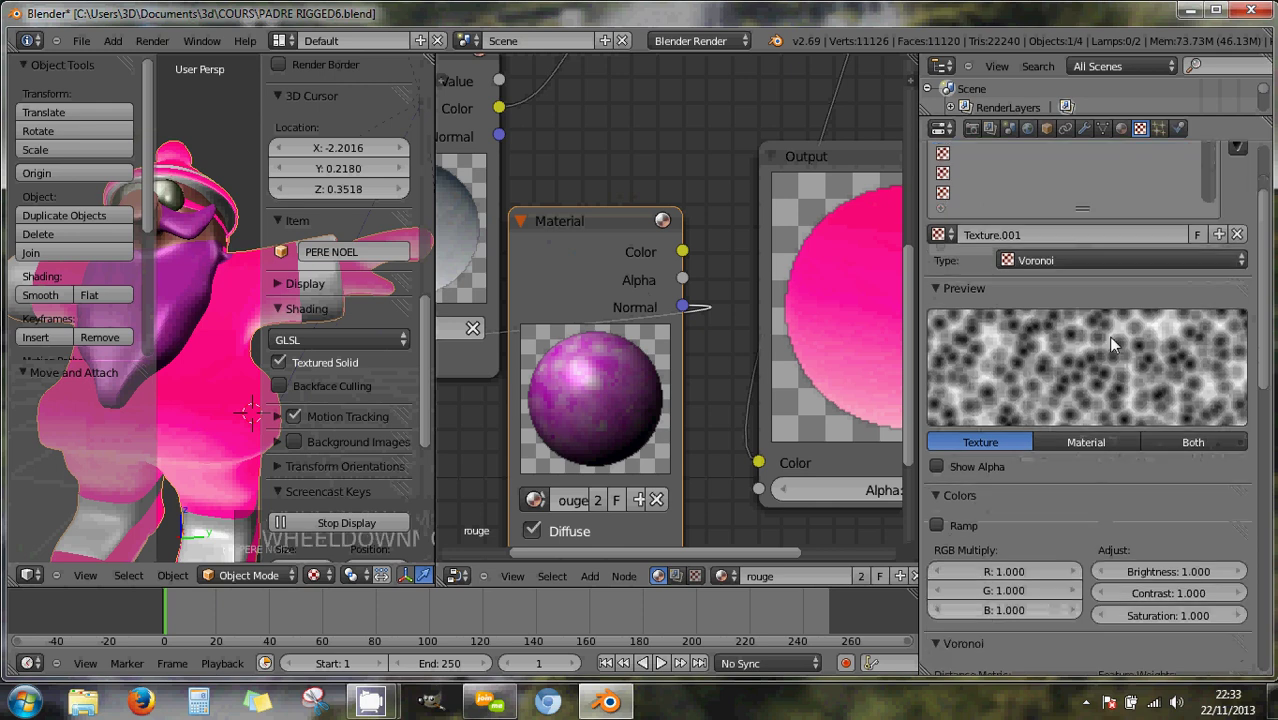
click(1084, 261)
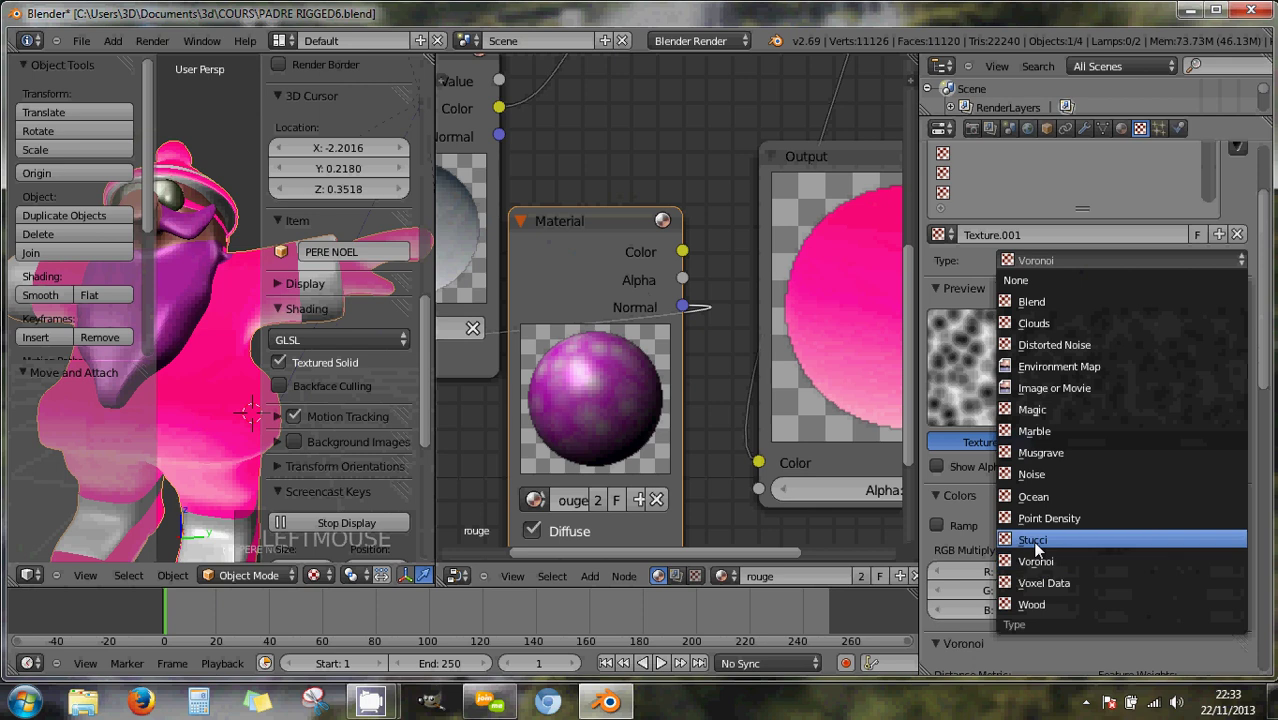
click(1053, 344)
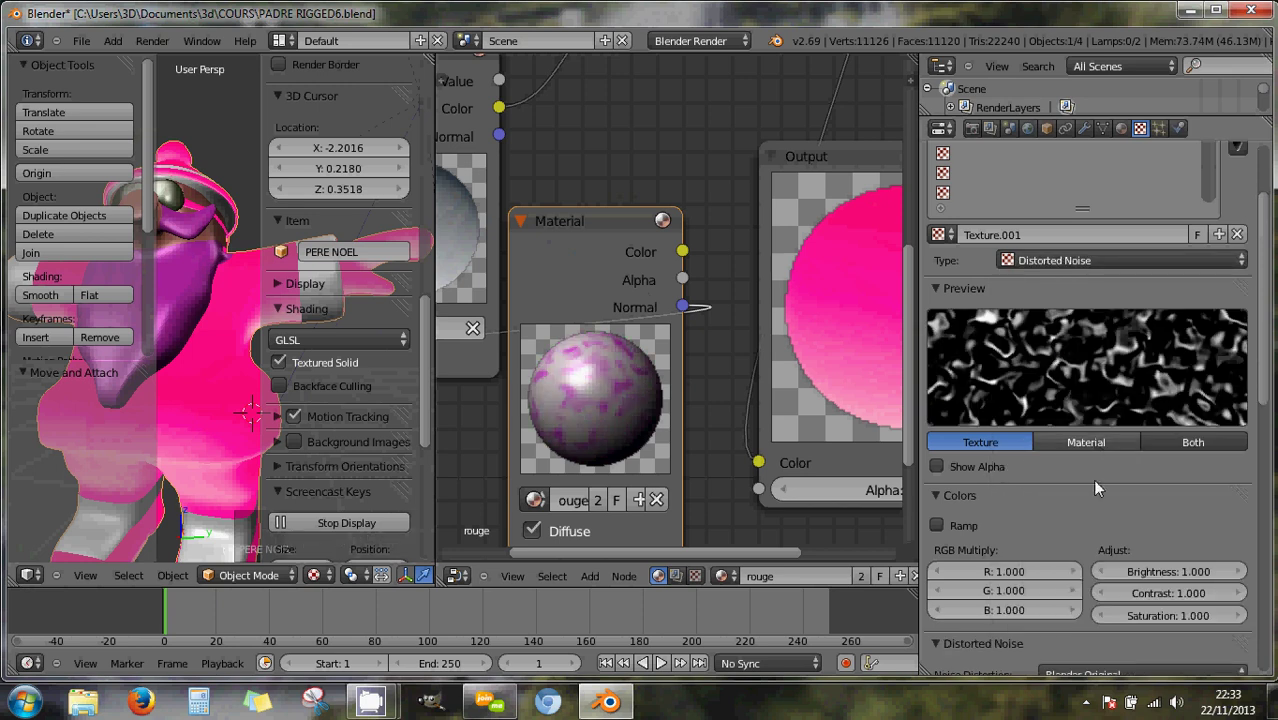
scroll(1095, 487, down, 4)
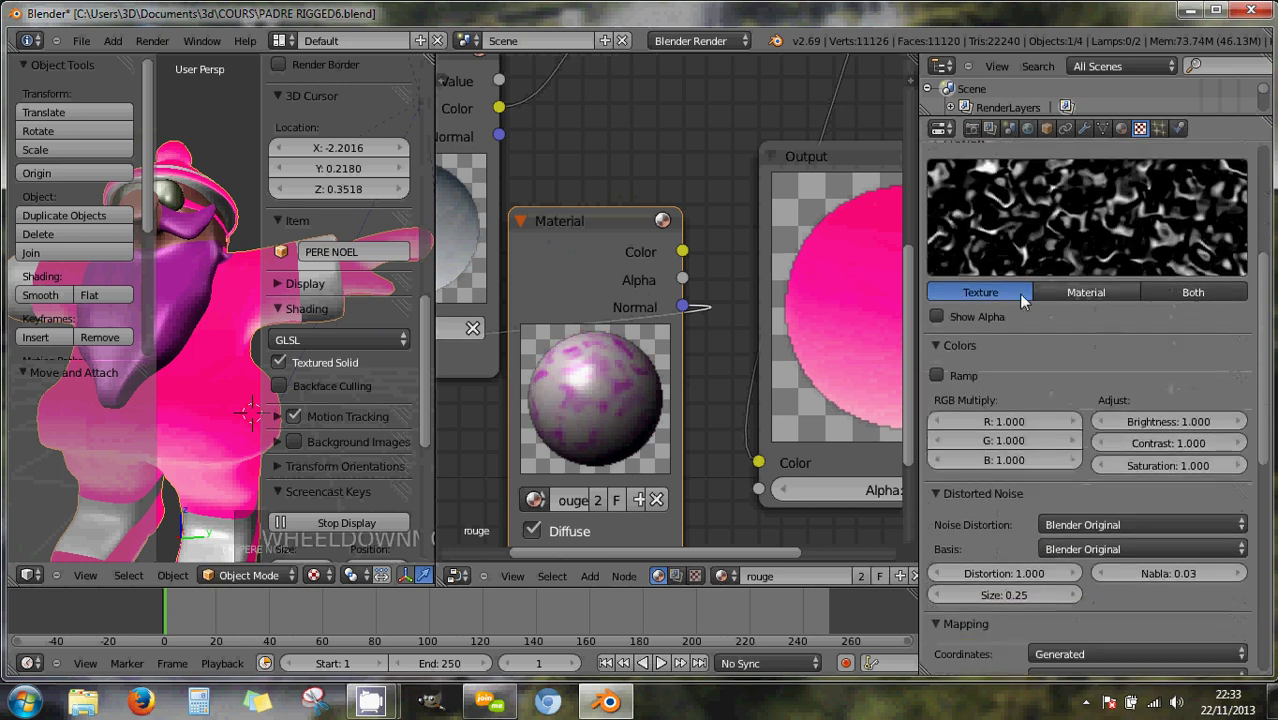
scroll(1090, 300, up, 3)
Switch the texture type back to Voronoi and review its noise settings.
click(1058, 224)
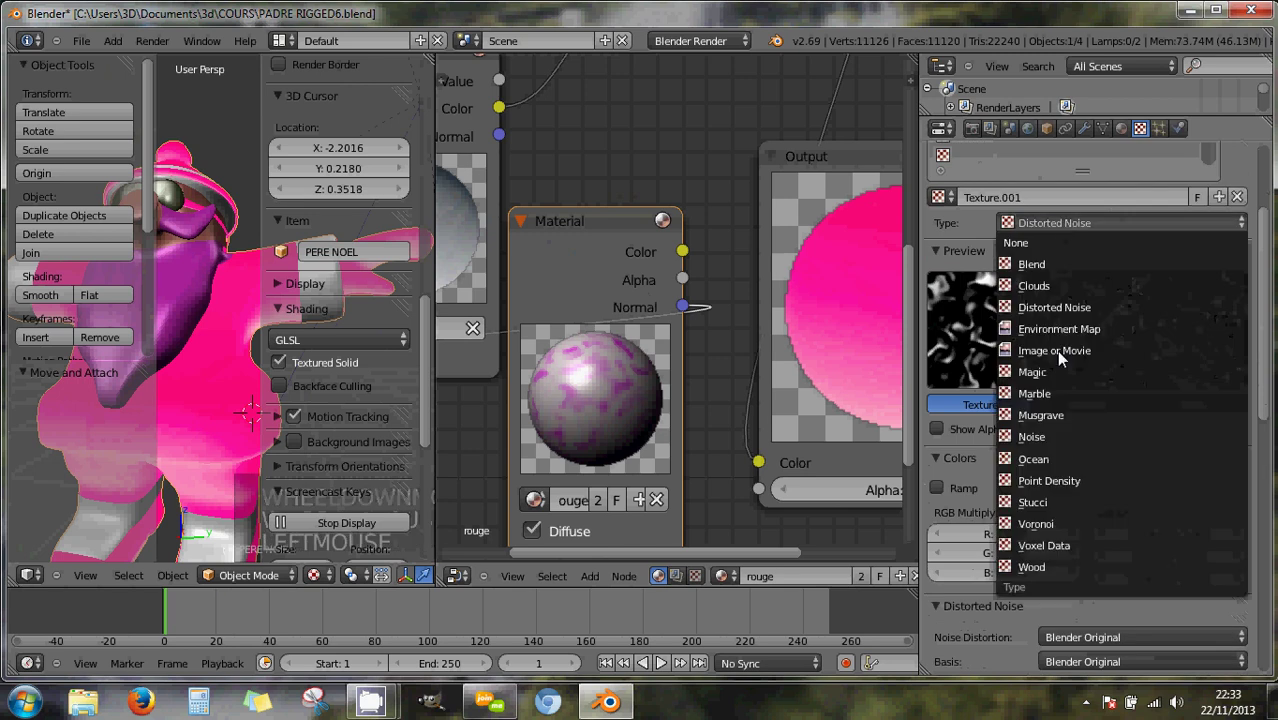
click(1053, 530)
scroll(1083, 500, down, 4)
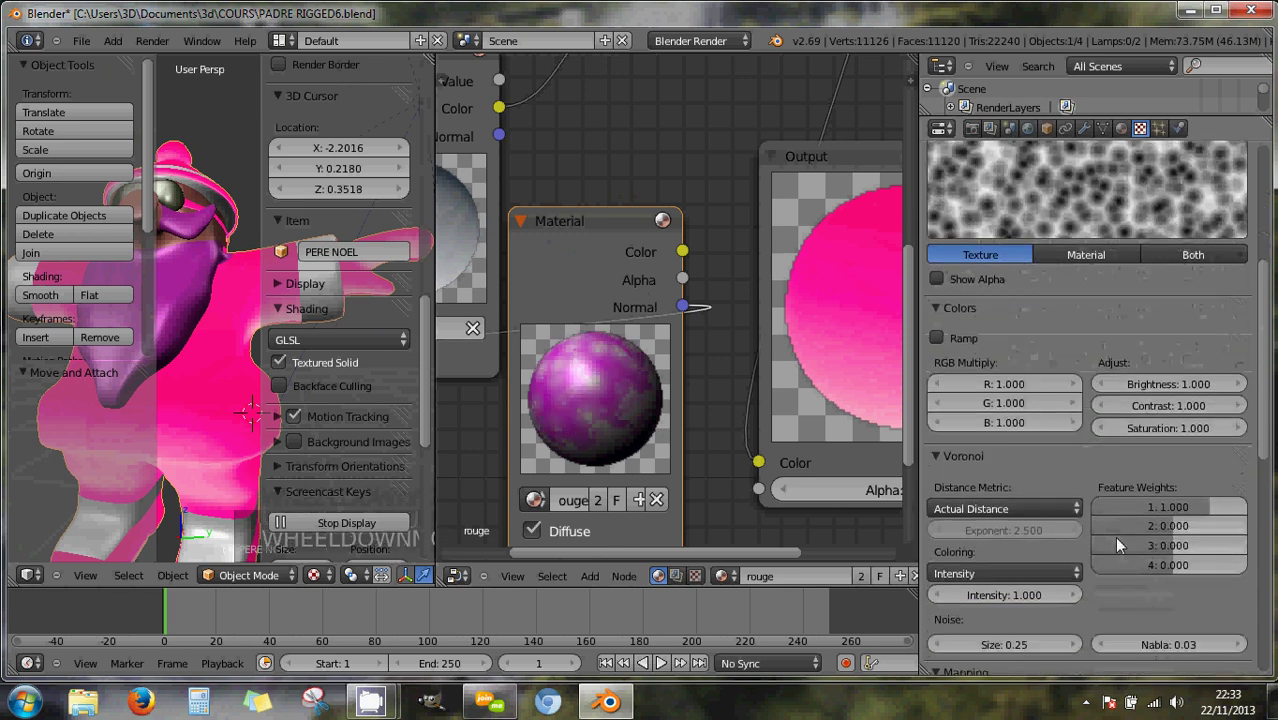
scroll(1112, 538, down, 3)
scroll(1113, 541, up, 2)
scroll(1112, 534, up, 6)
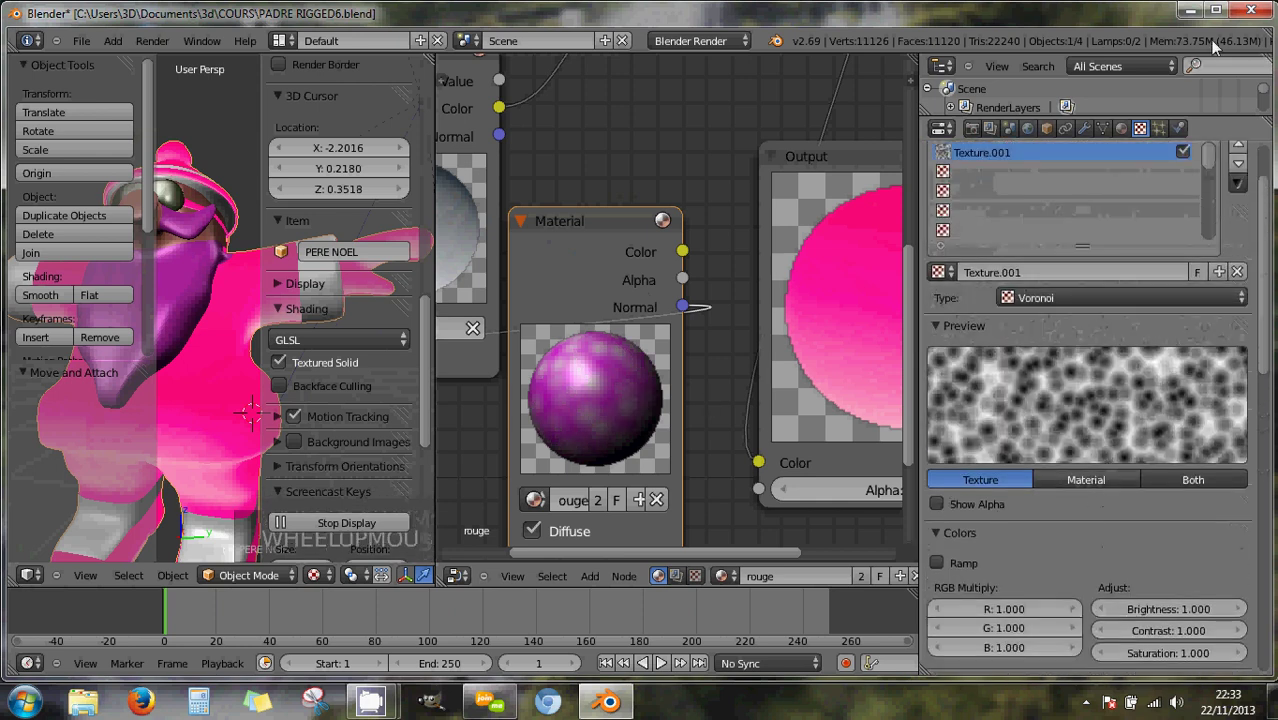
Bring up the bake settings, render the scene and inspect the Santa's suit up close, closing the render when done.
click(971, 129)
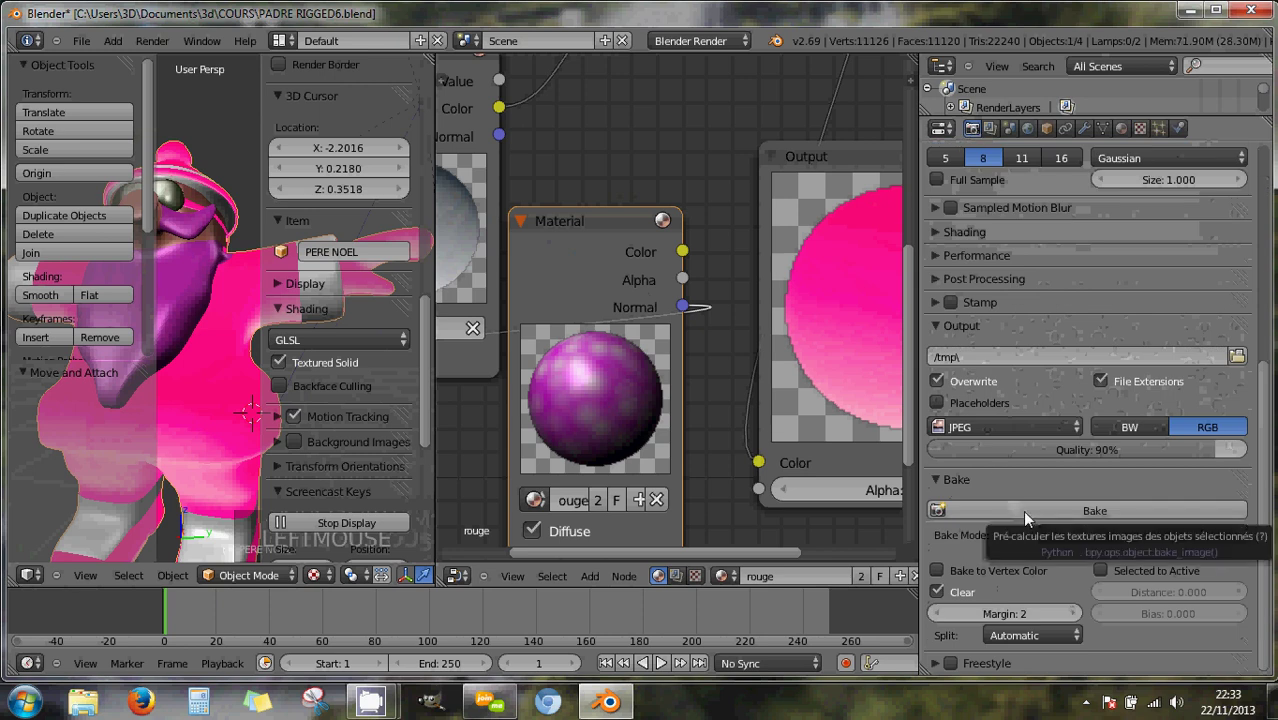
key(F12)
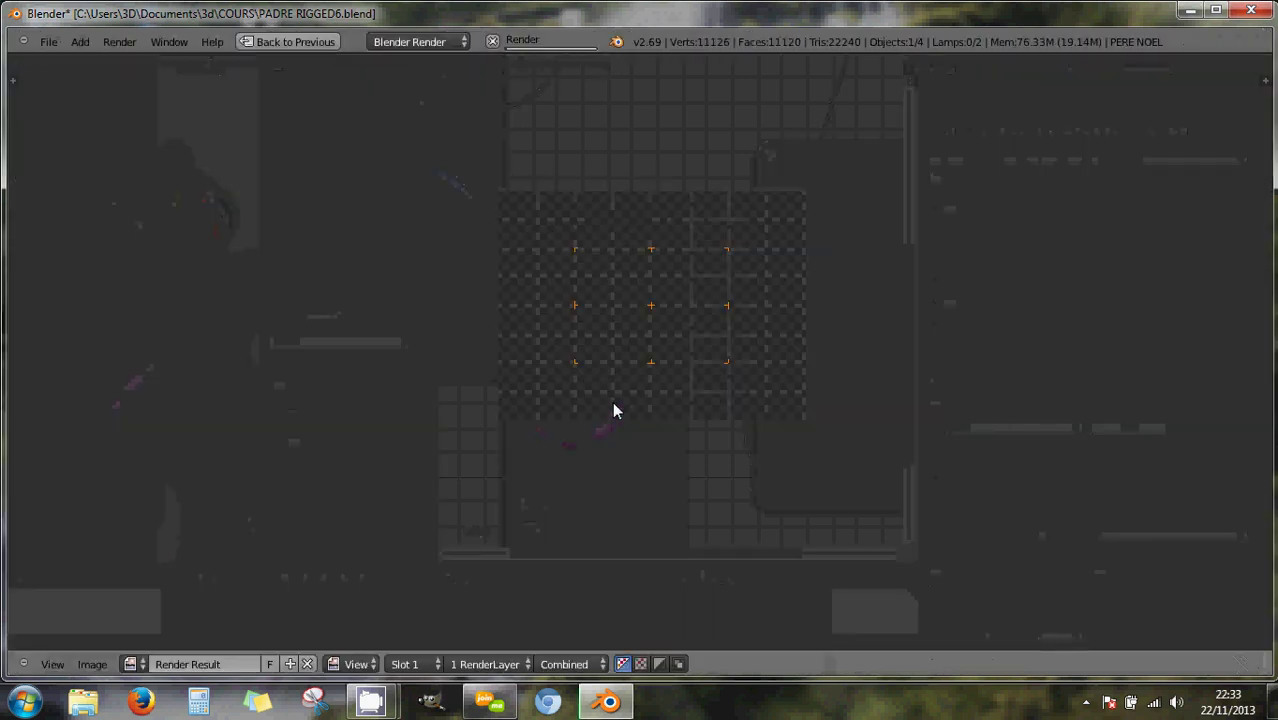
scroll(652, 328, up, 3)
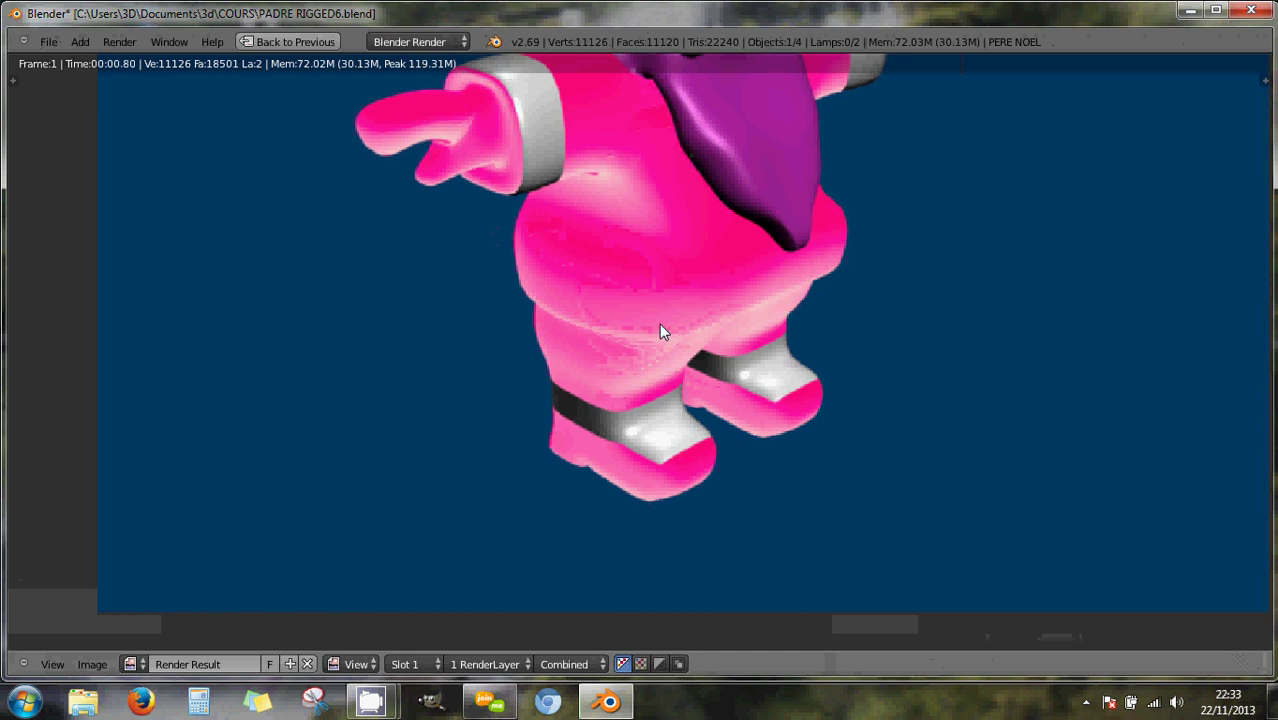
scroll(665, 320, down, 2)
middle_drag(672, 316, 630, 325)
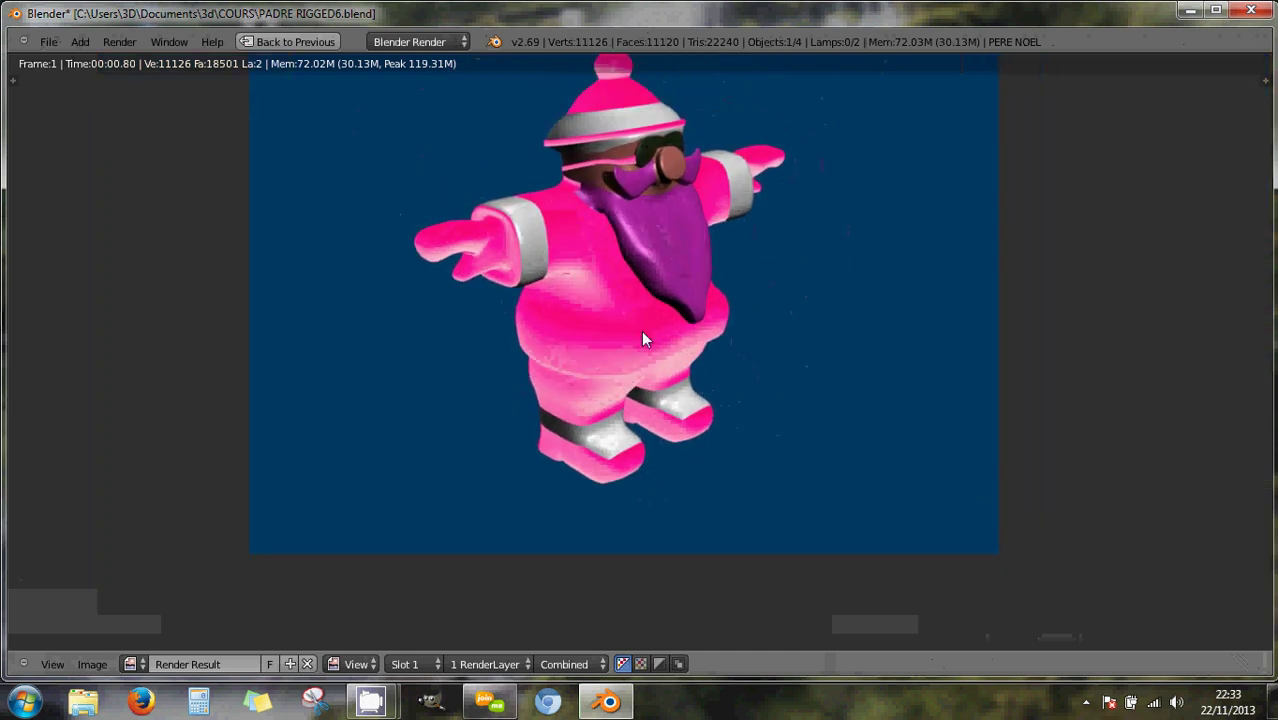
key(Escape)
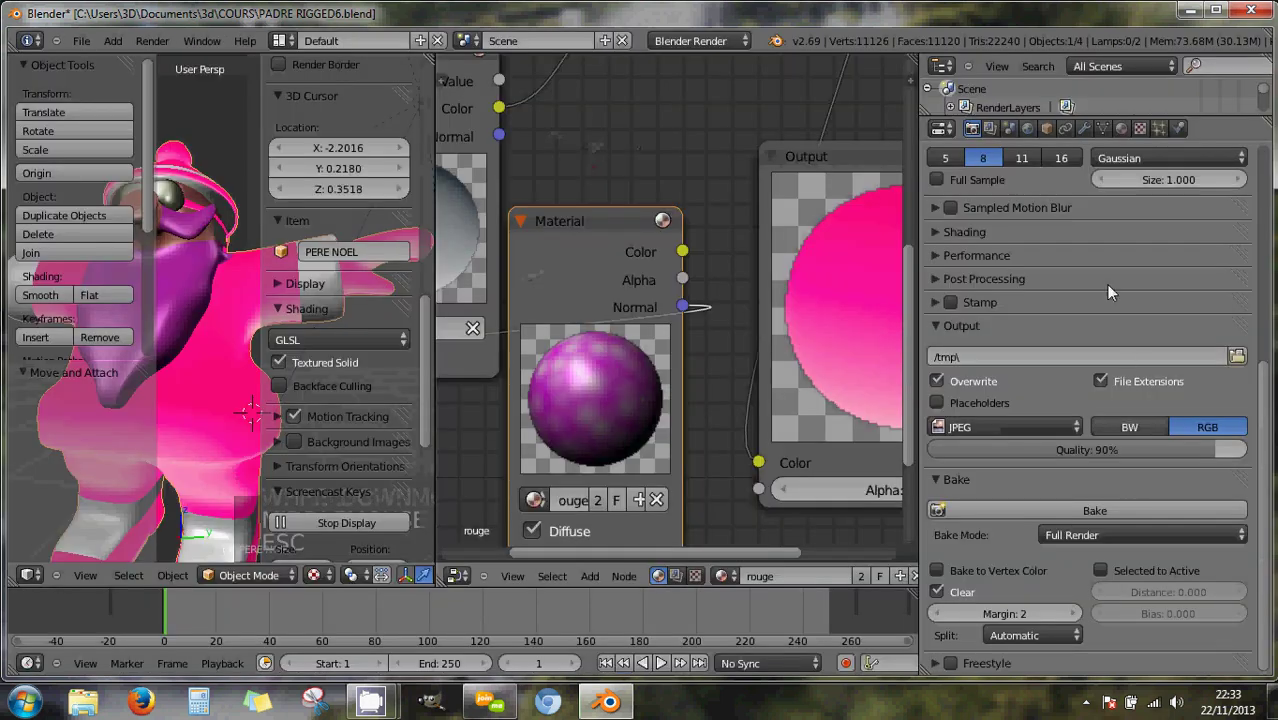
Return to the rouge material's texture settings and set the texture type to Distorted Noise.
scroll(1070, 320, up, 5)
click(1139, 128)
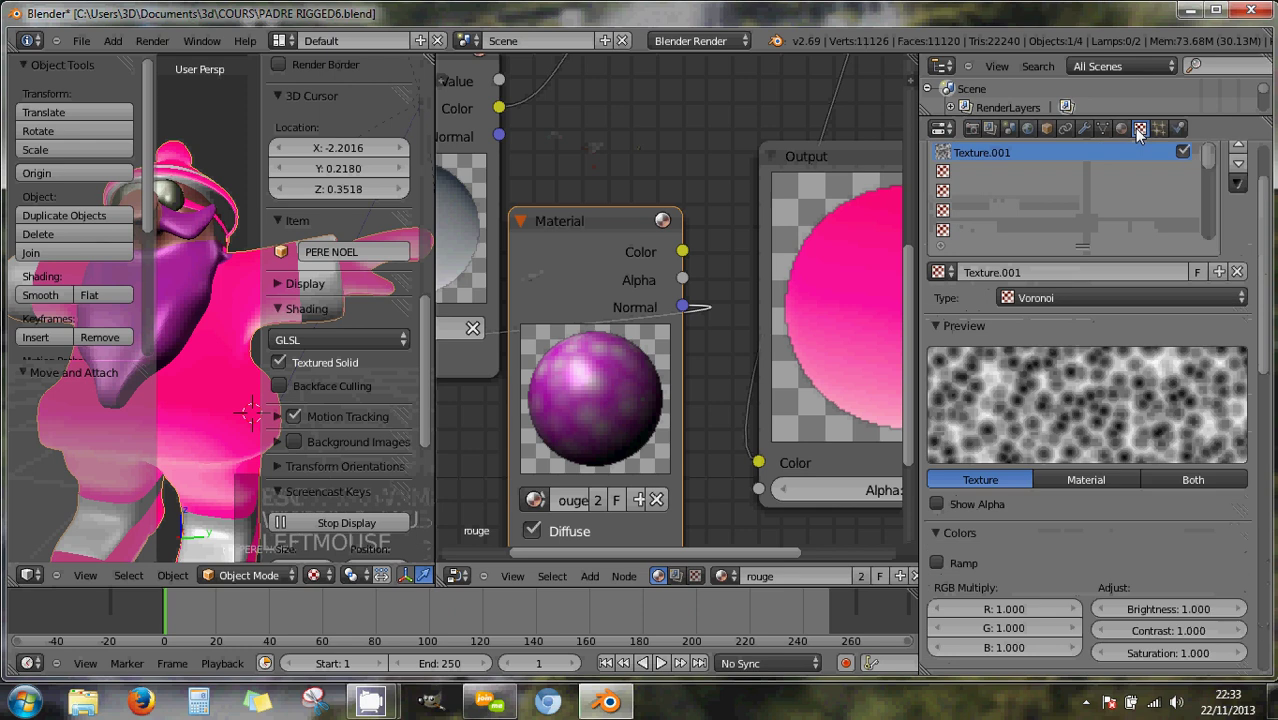
scroll(1097, 399, up, 2)
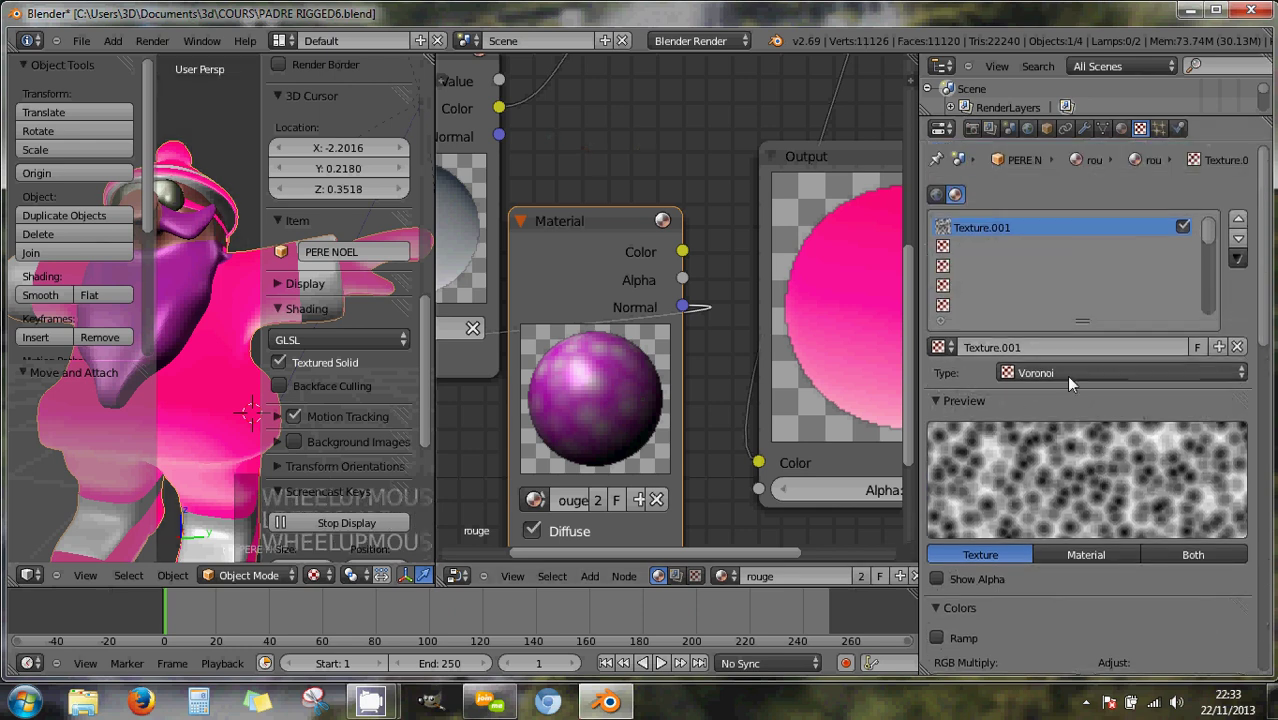
click(1064, 374)
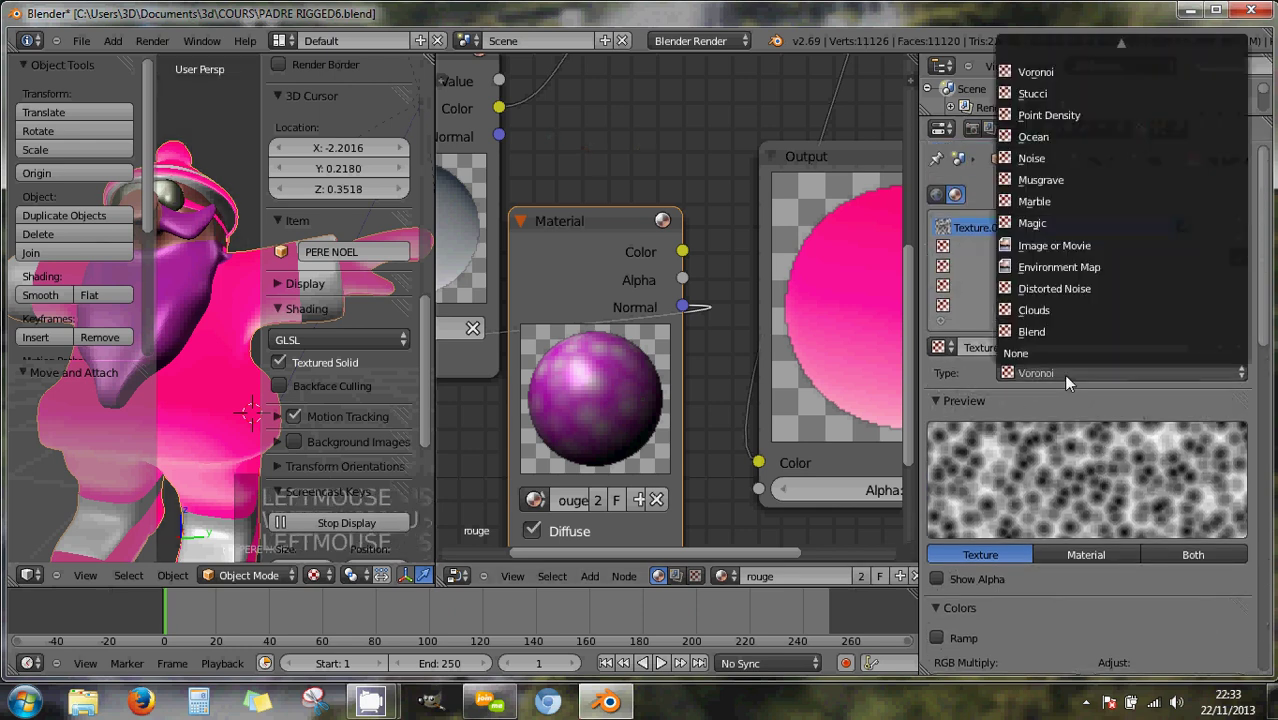
click(1050, 290)
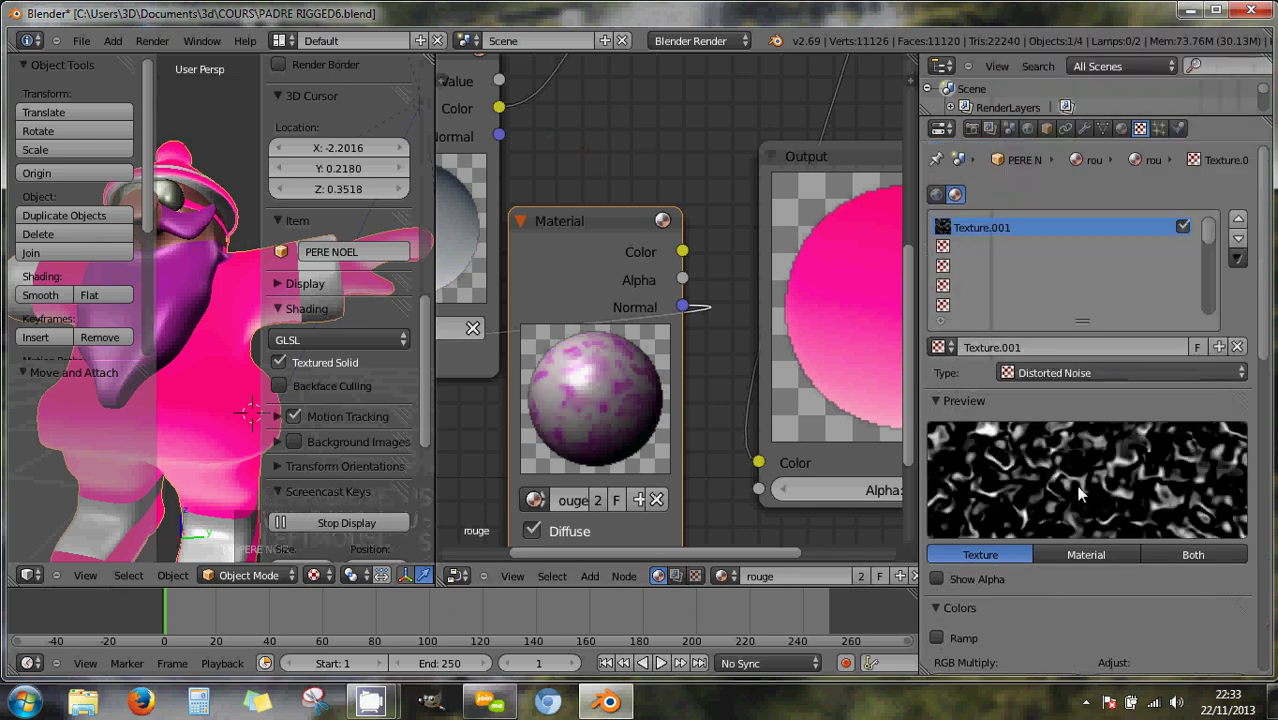
Set the distorted noise basis to Voronoi Crackle, the noise distortion to Original Perlin and the size to 0.0001.
scroll(1077, 480, down, 5)
scroll(1077, 481, down, 2)
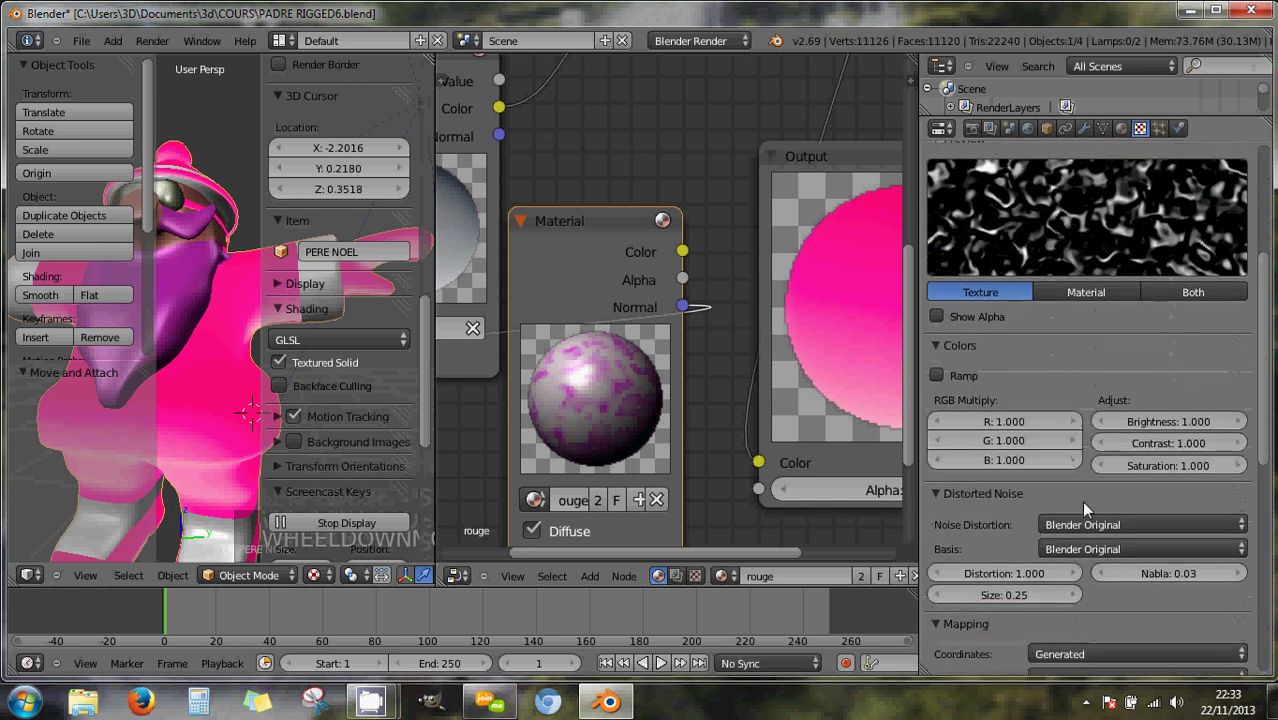
click(1092, 552)
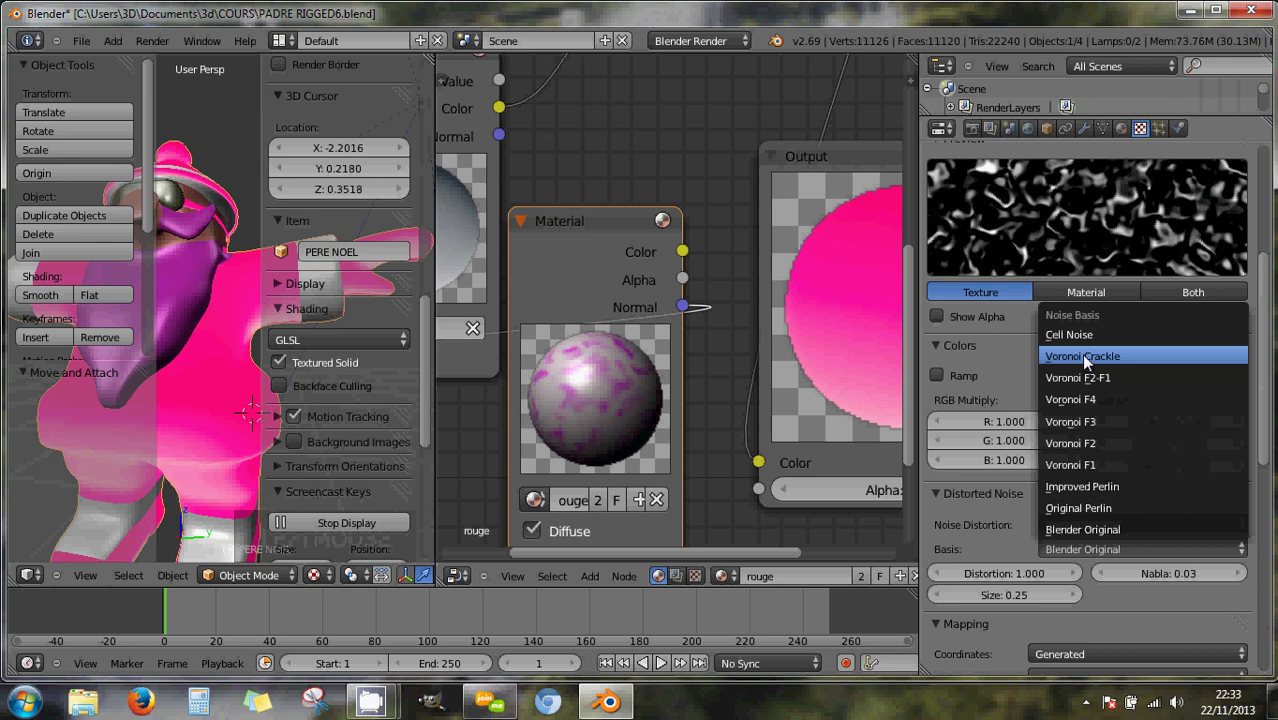
click(1087, 357)
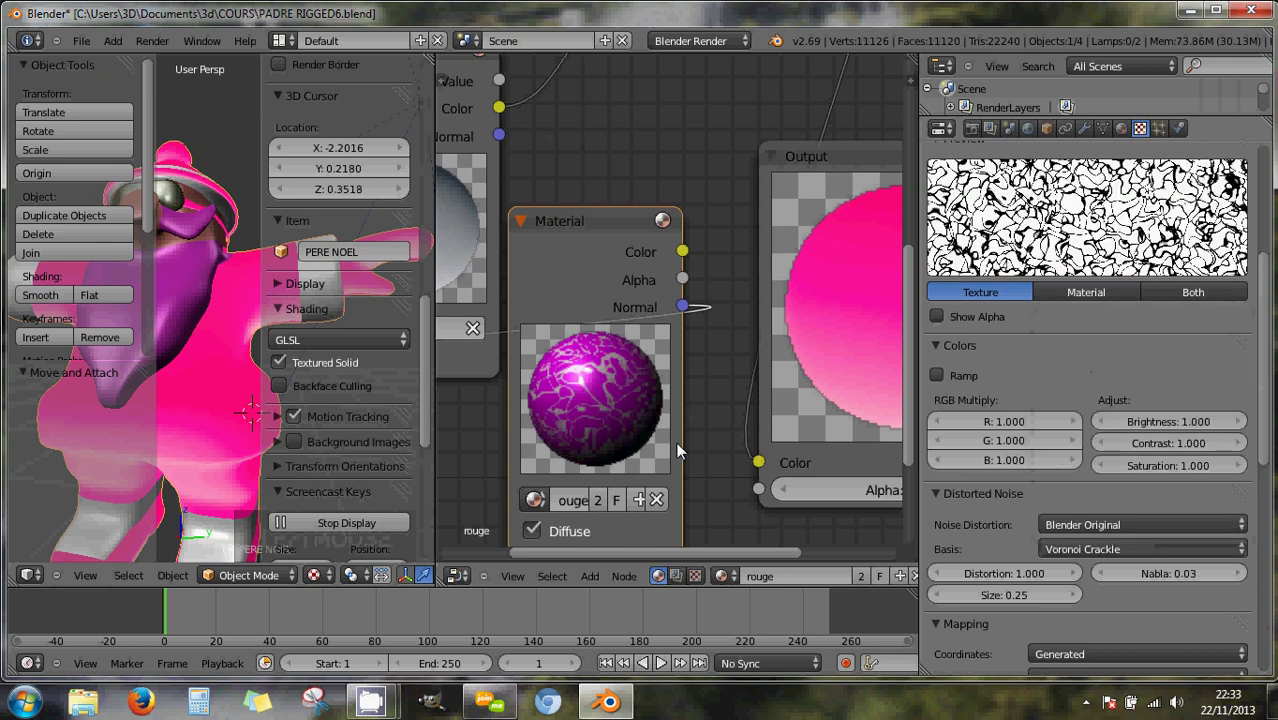
click(1117, 526)
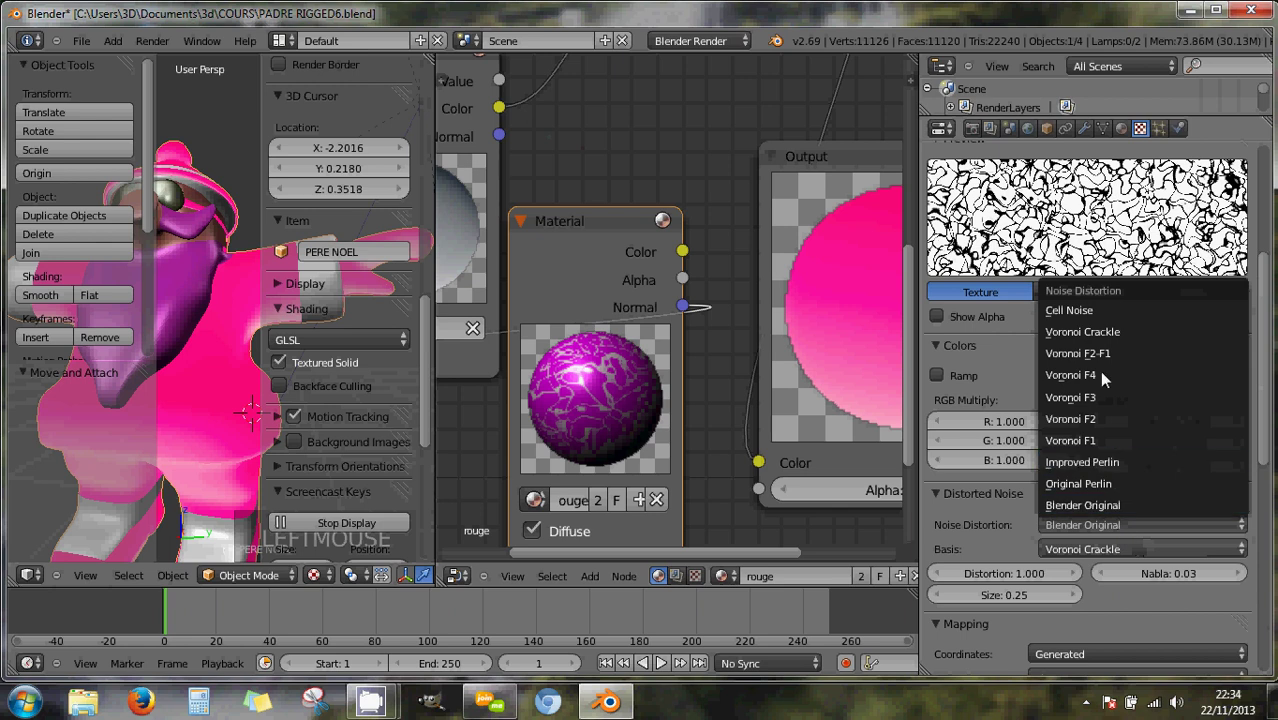
click(1092, 486)
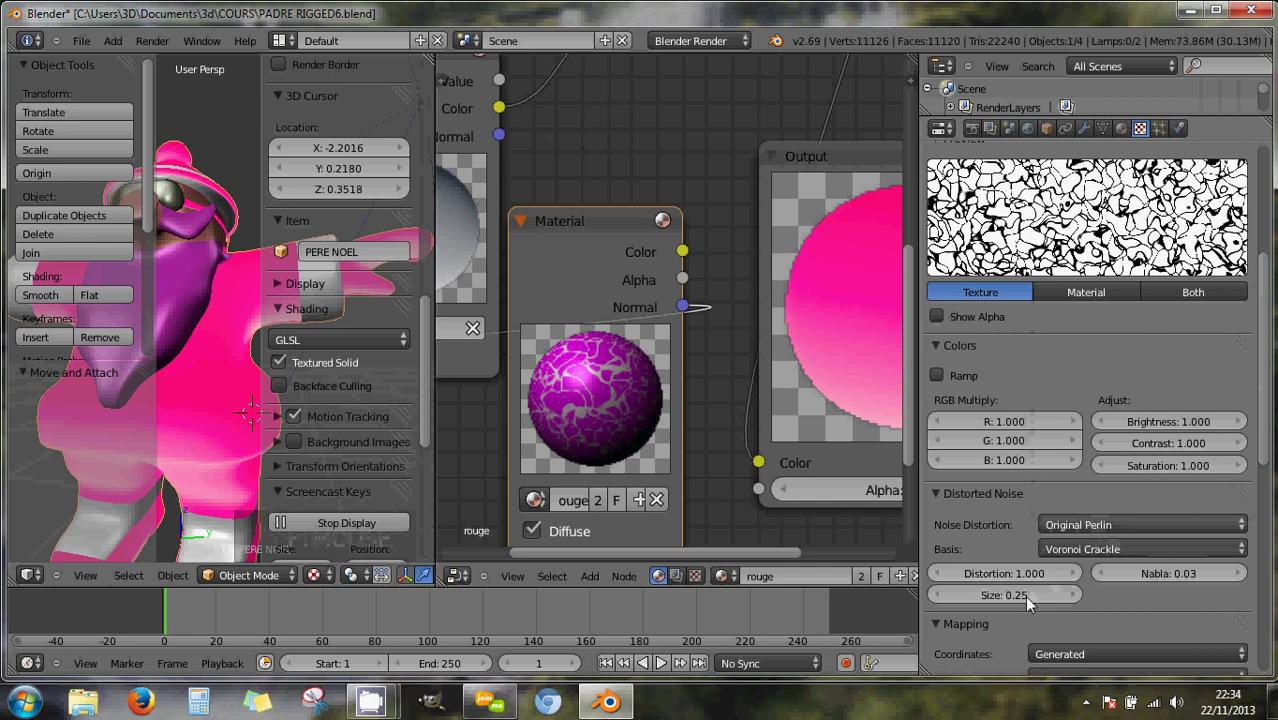
click(939, 594)
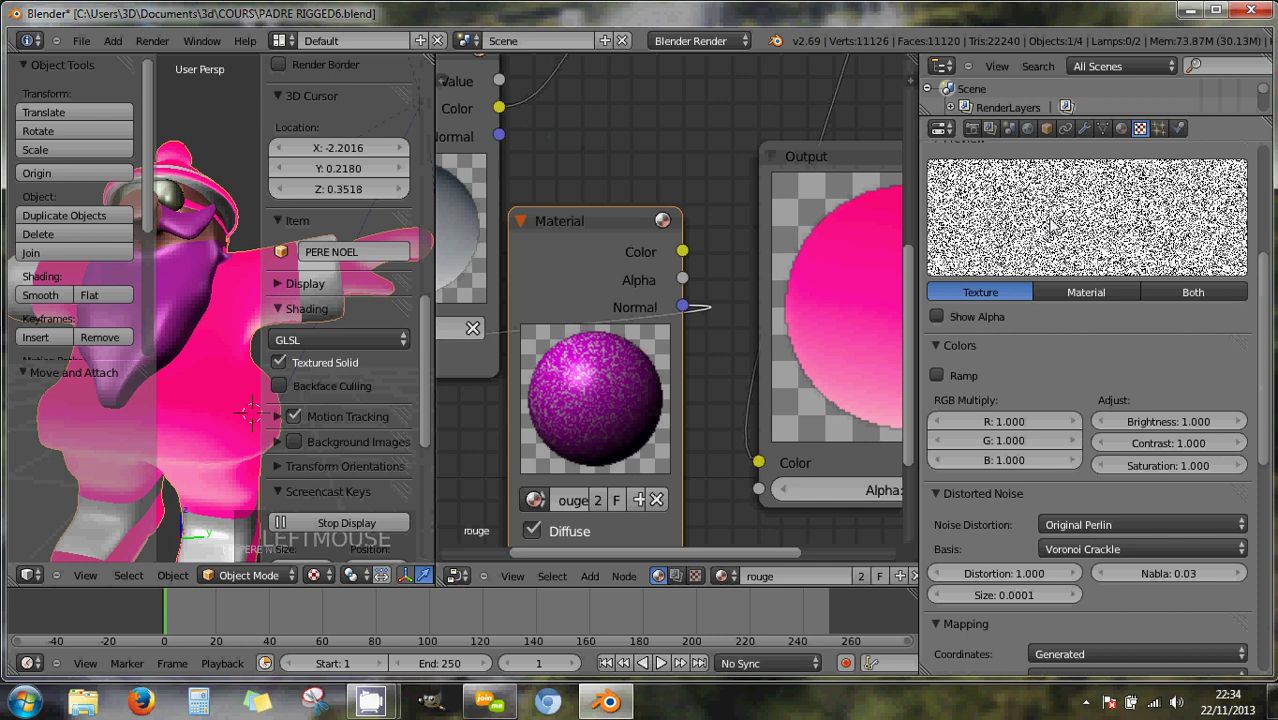
Darken the texture's influence colour from magenta to near black, with red at 0.000 and blue close to zero.
scroll(1076, 598, down, 5)
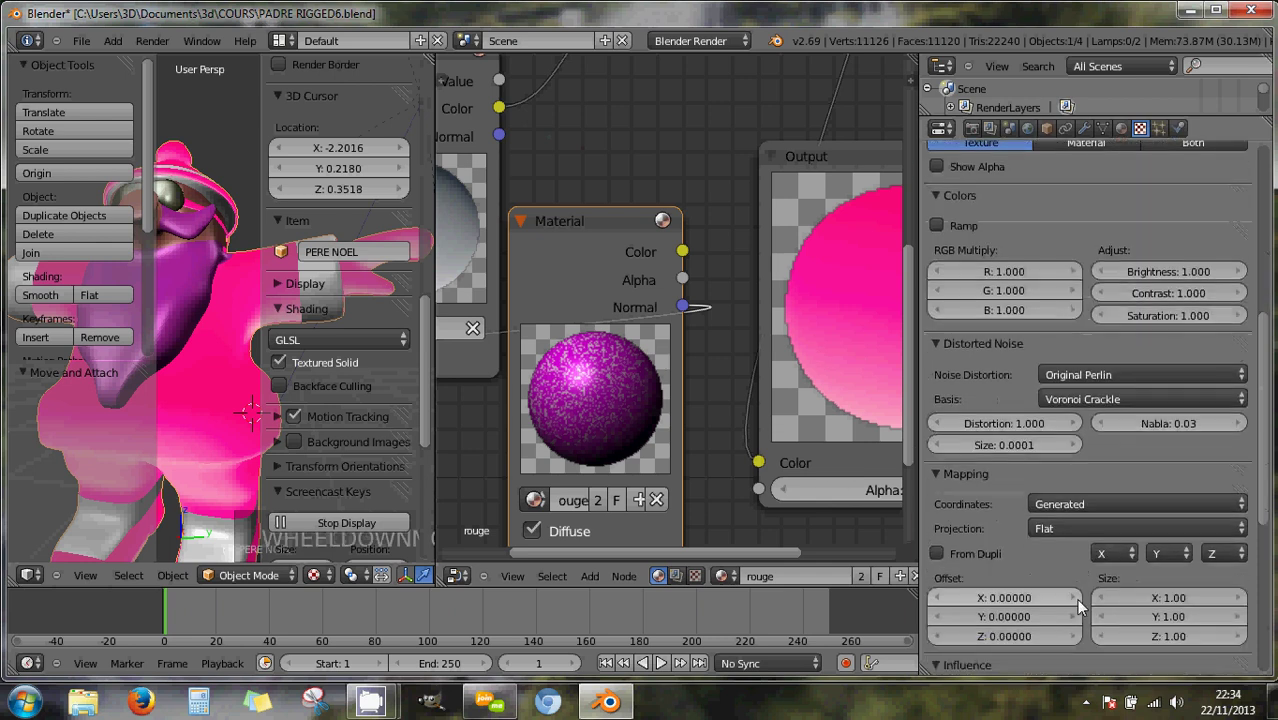
scroll(1076, 598, down, 10)
click(1028, 595)
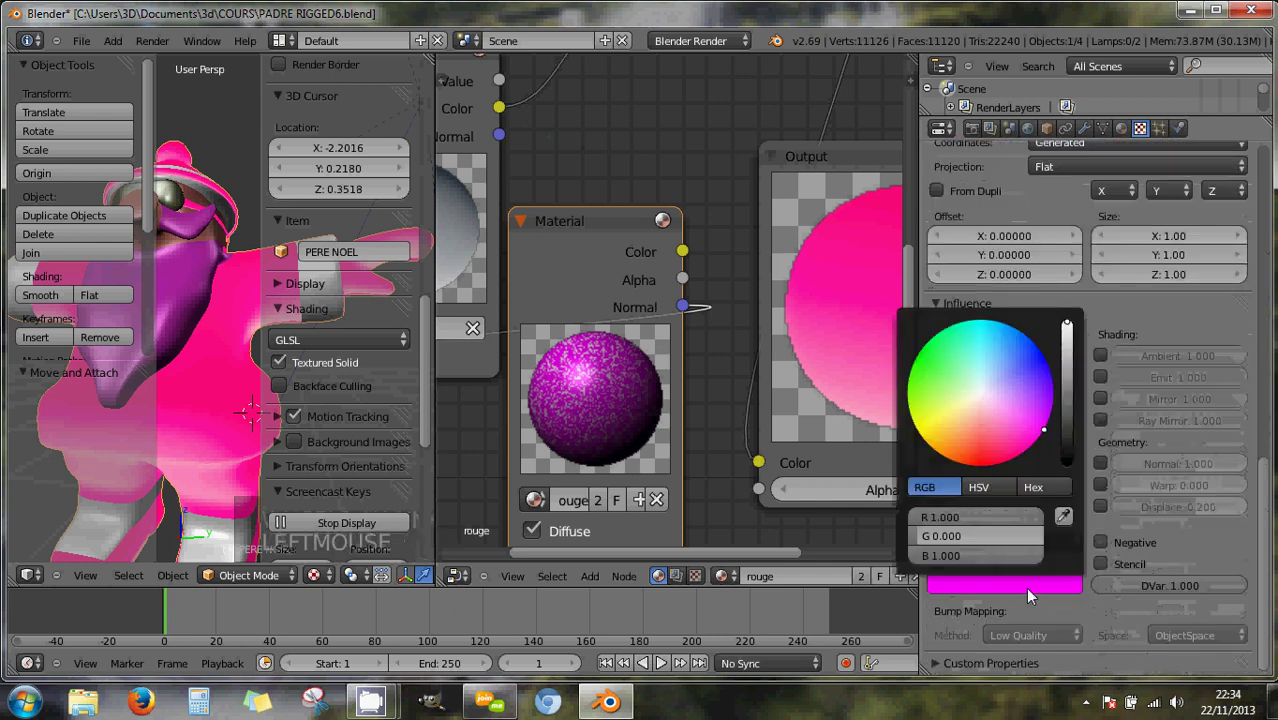
scroll(1070, 608, down, 2)
click(1059, 595)
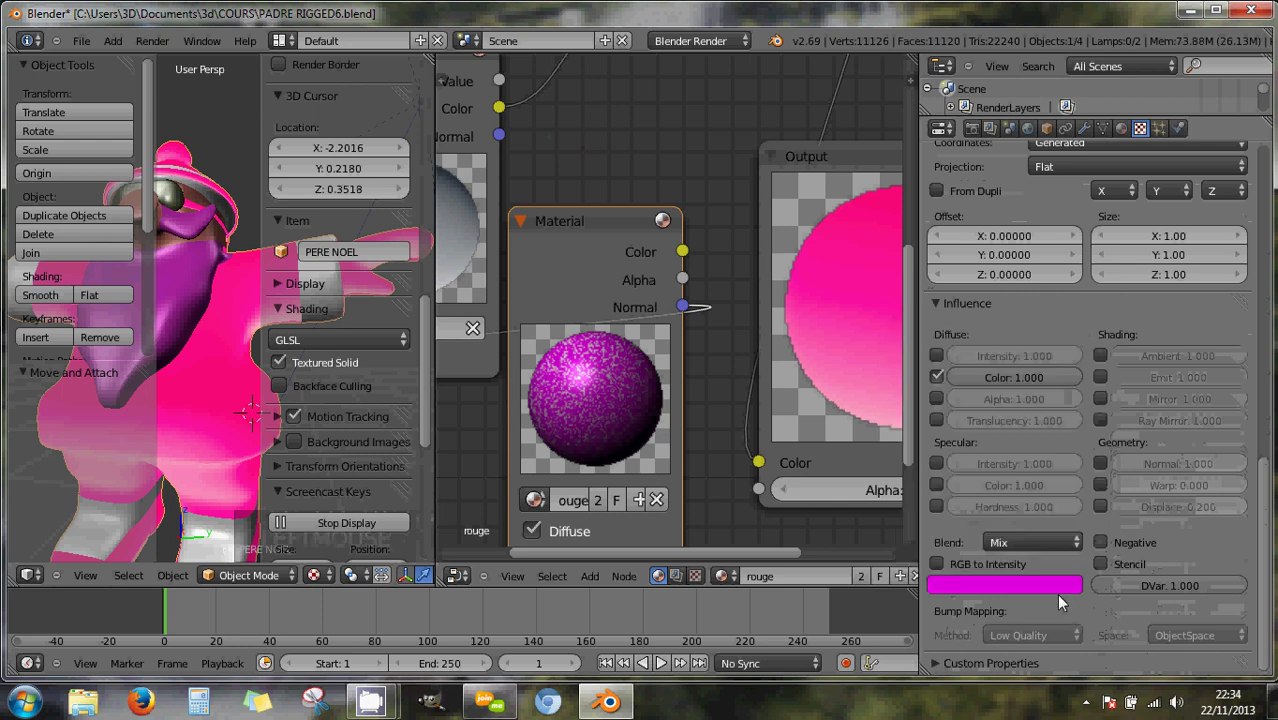
click(1054, 589)
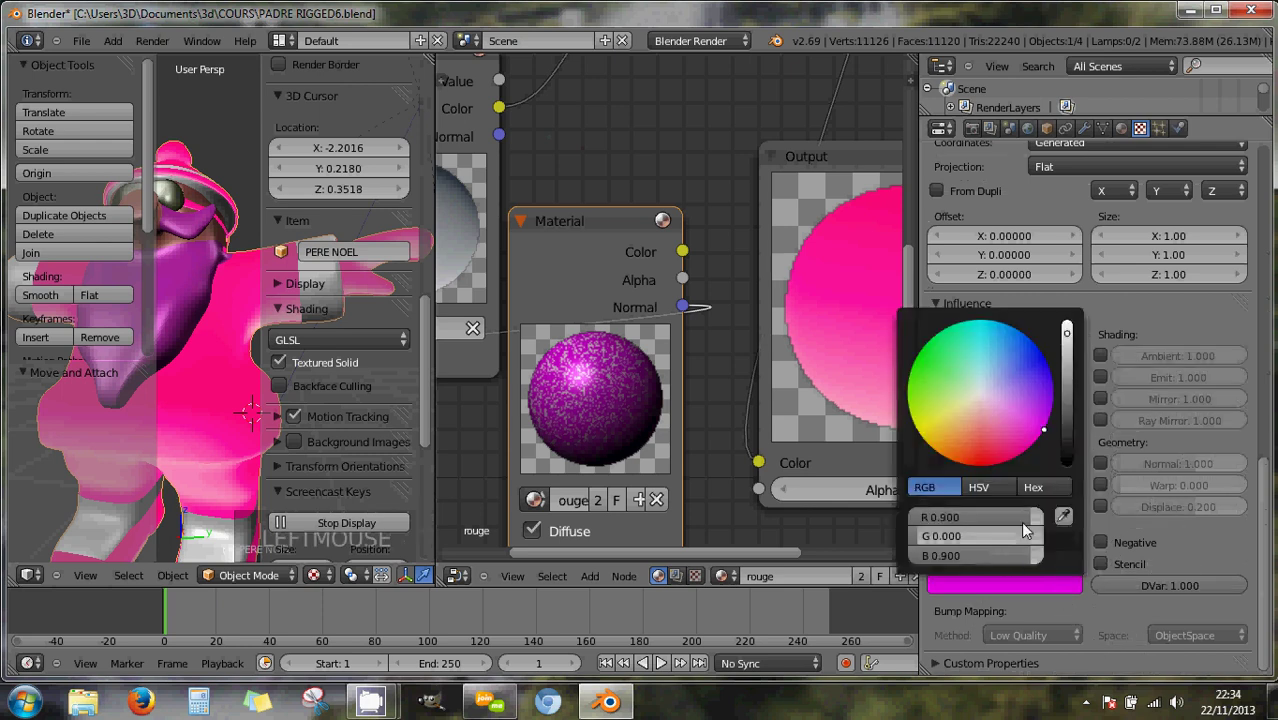
drag(945, 519, 883, 519)
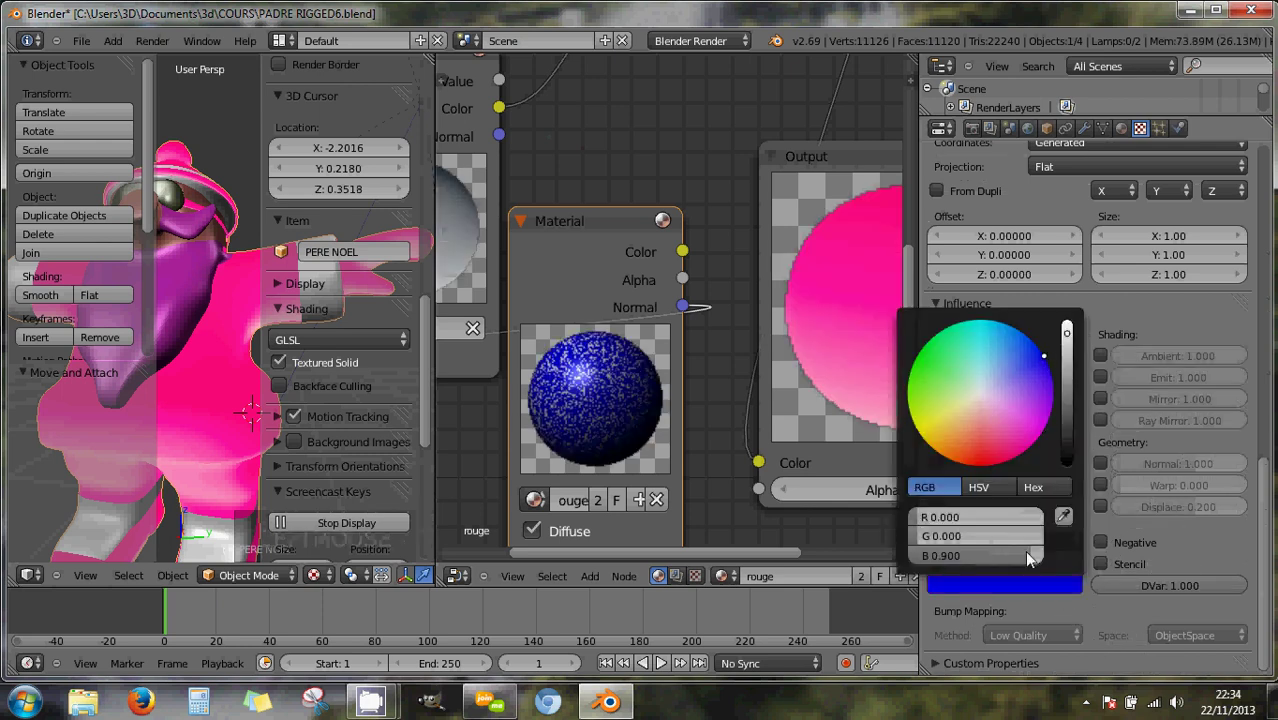
drag(1018, 555, 916, 557)
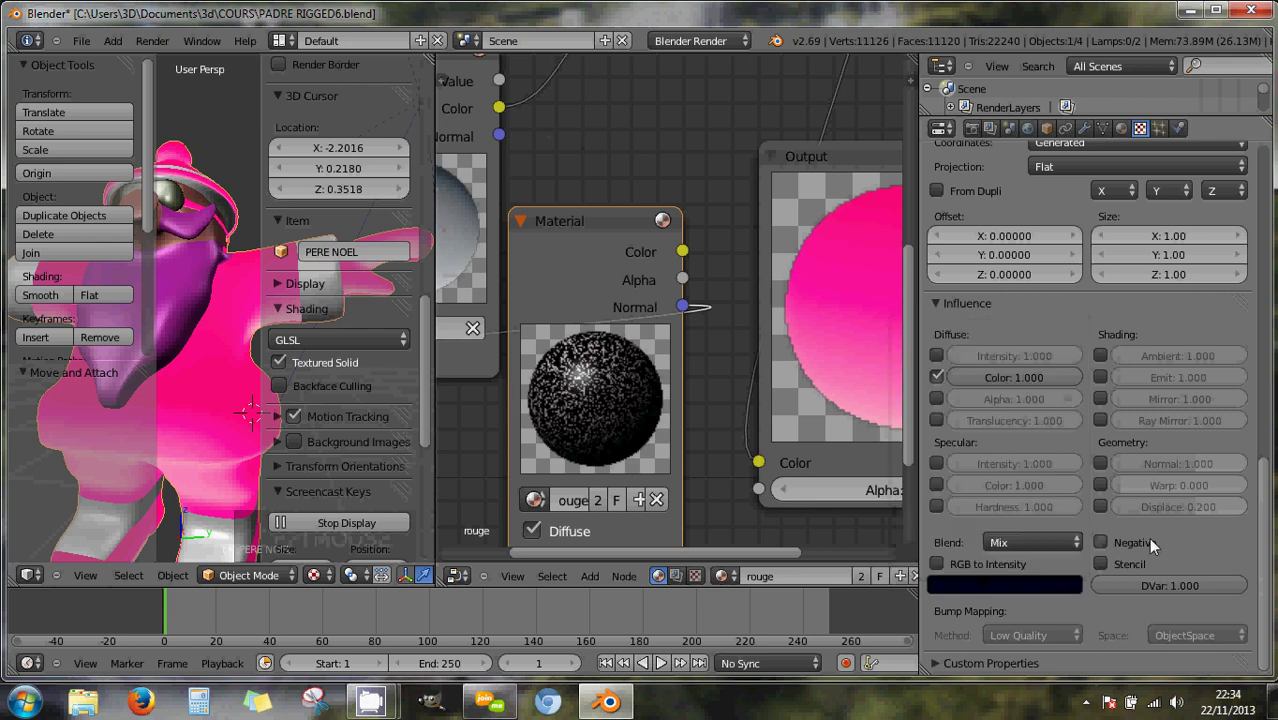
Try UV and Reflection as the texture's mapping coordinates, then return them to Generated.
scroll(1156, 571, up, 7)
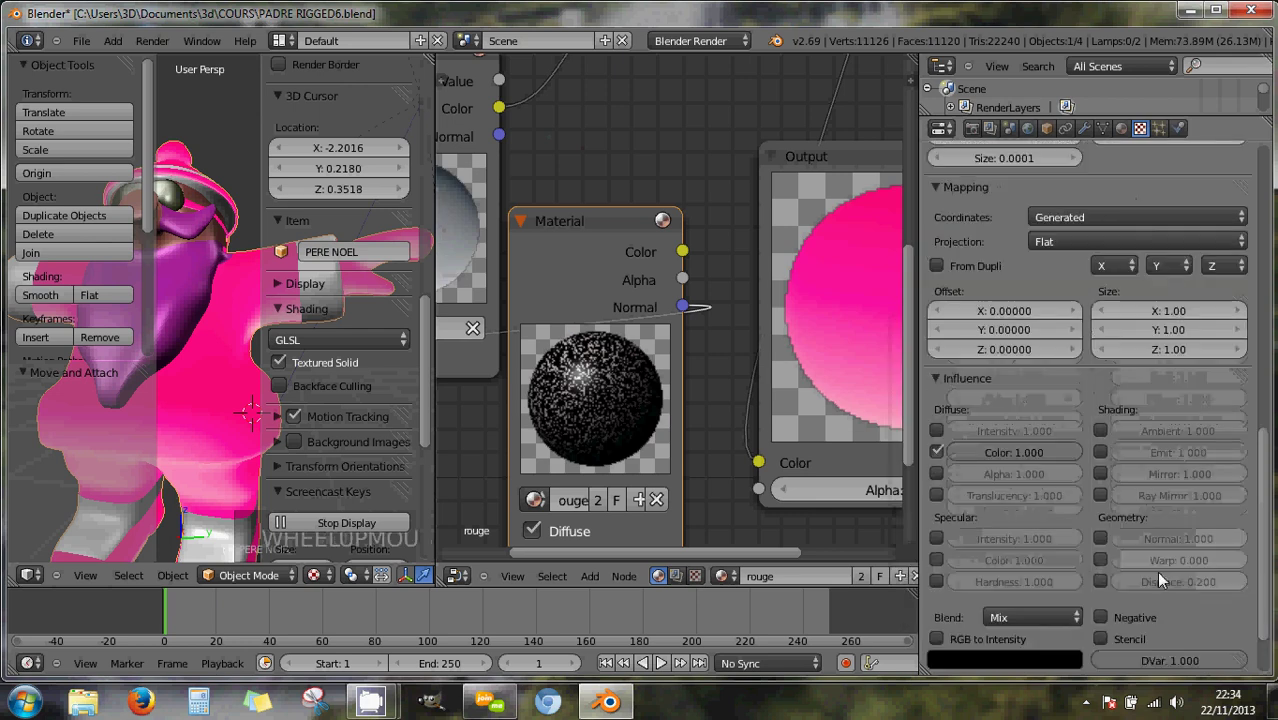
click(1077, 441)
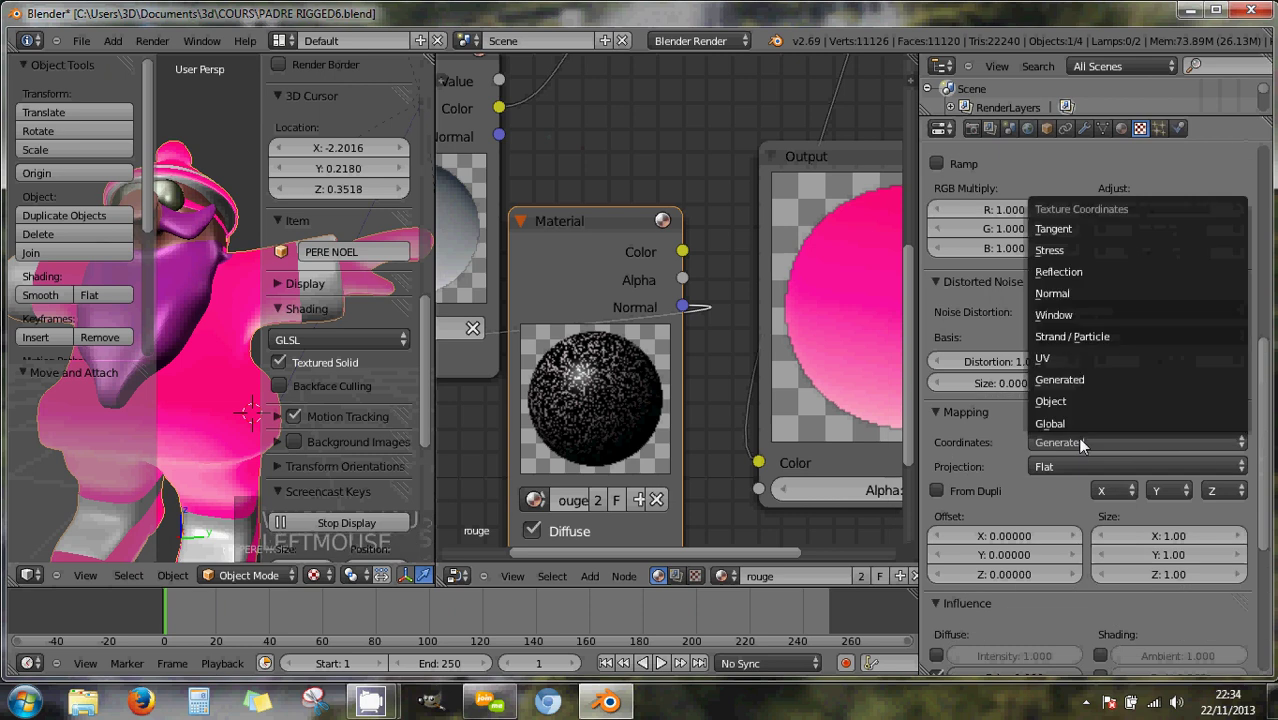
click(1063, 360)
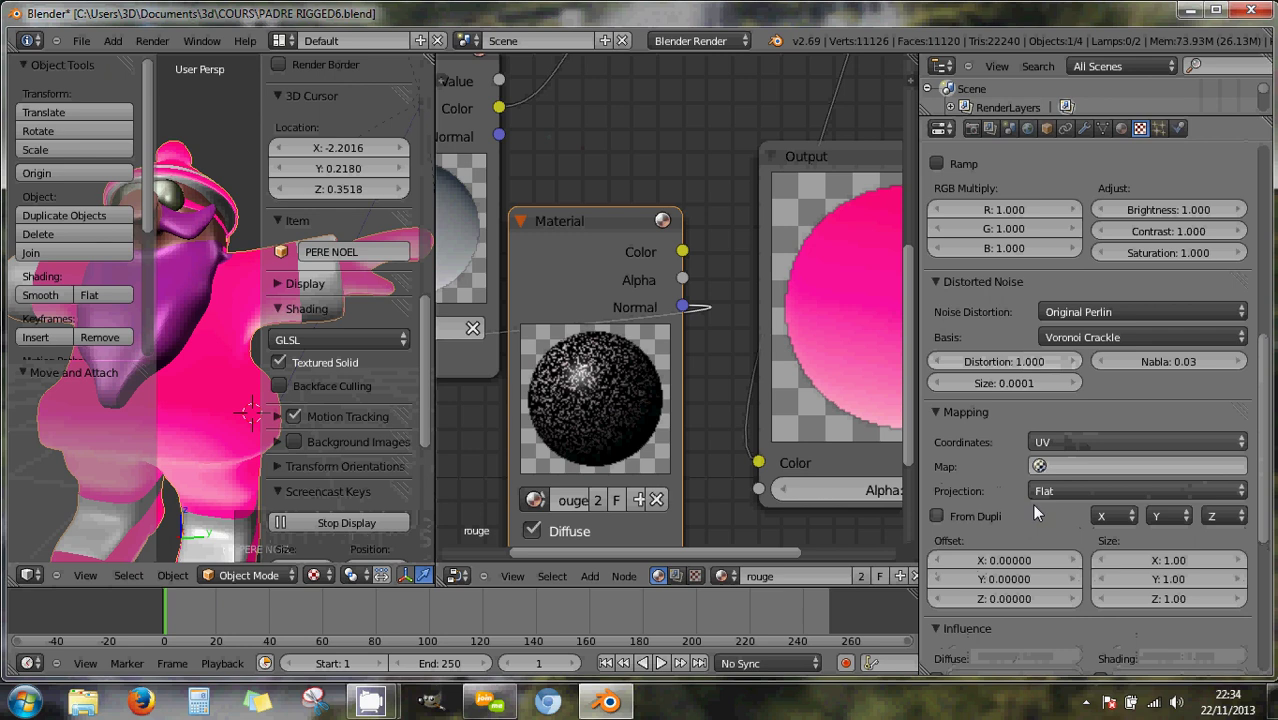
click(1064, 443)
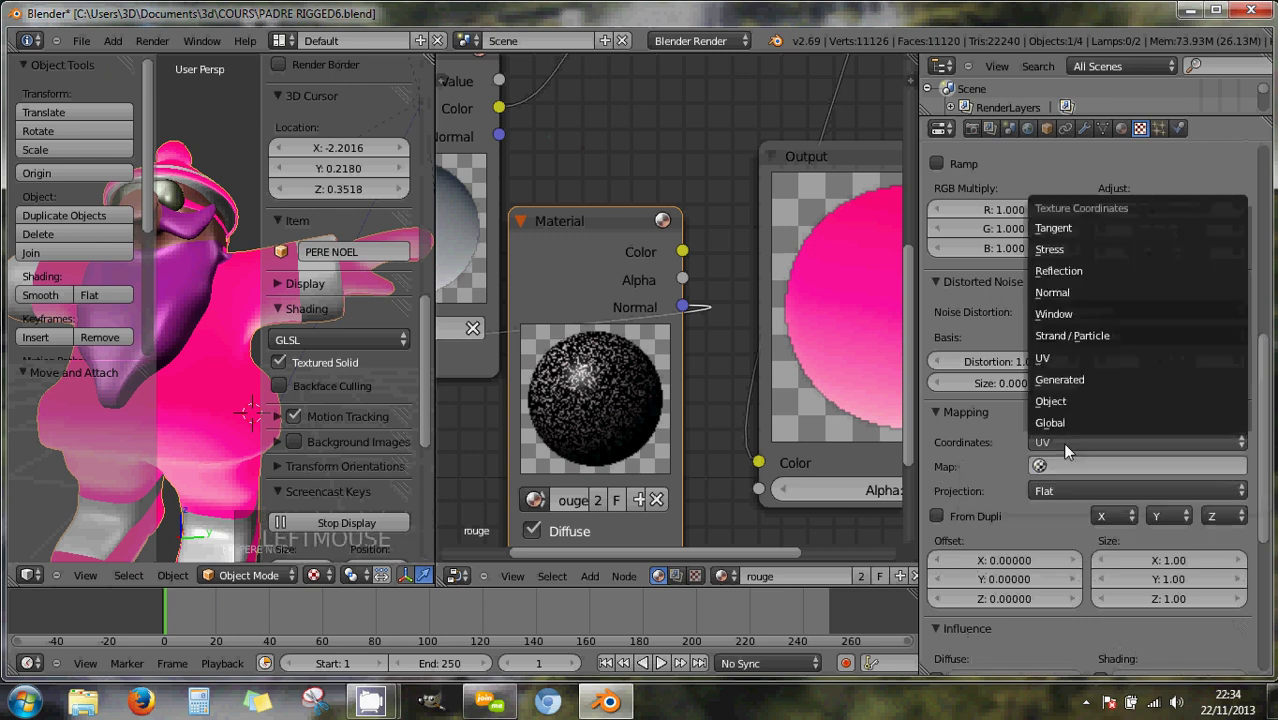
click(1068, 270)
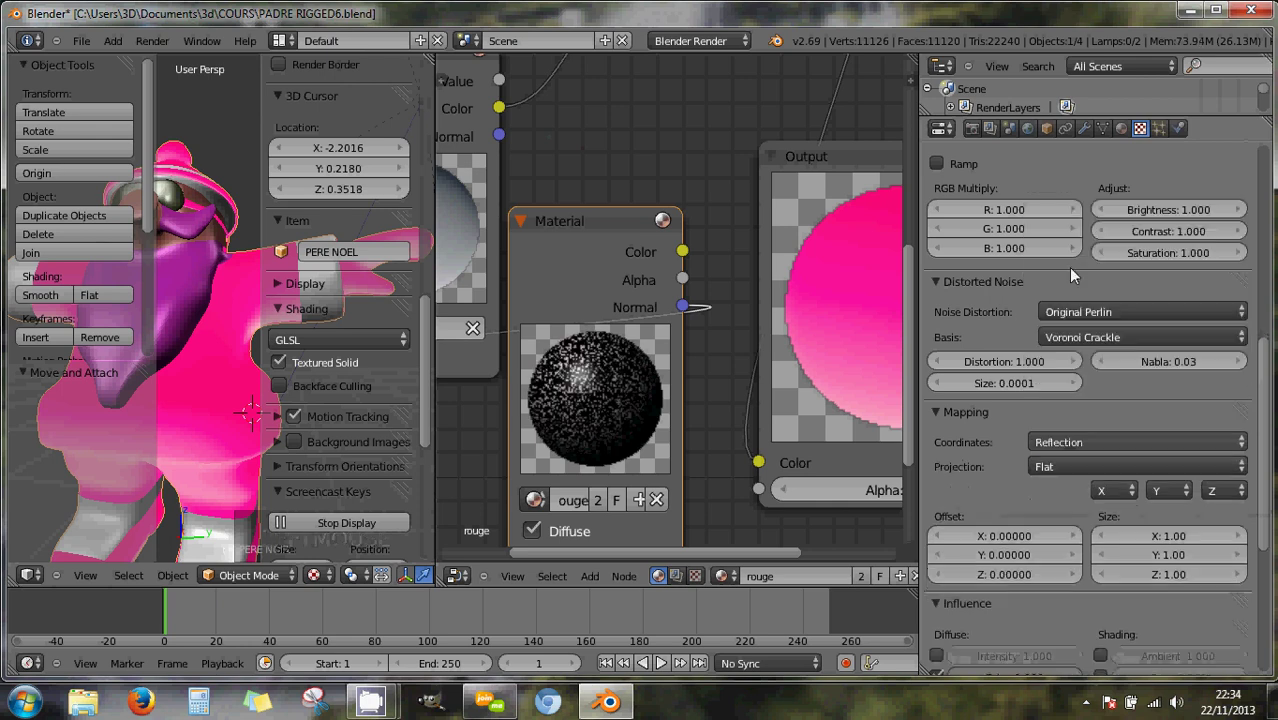
click(1091, 437)
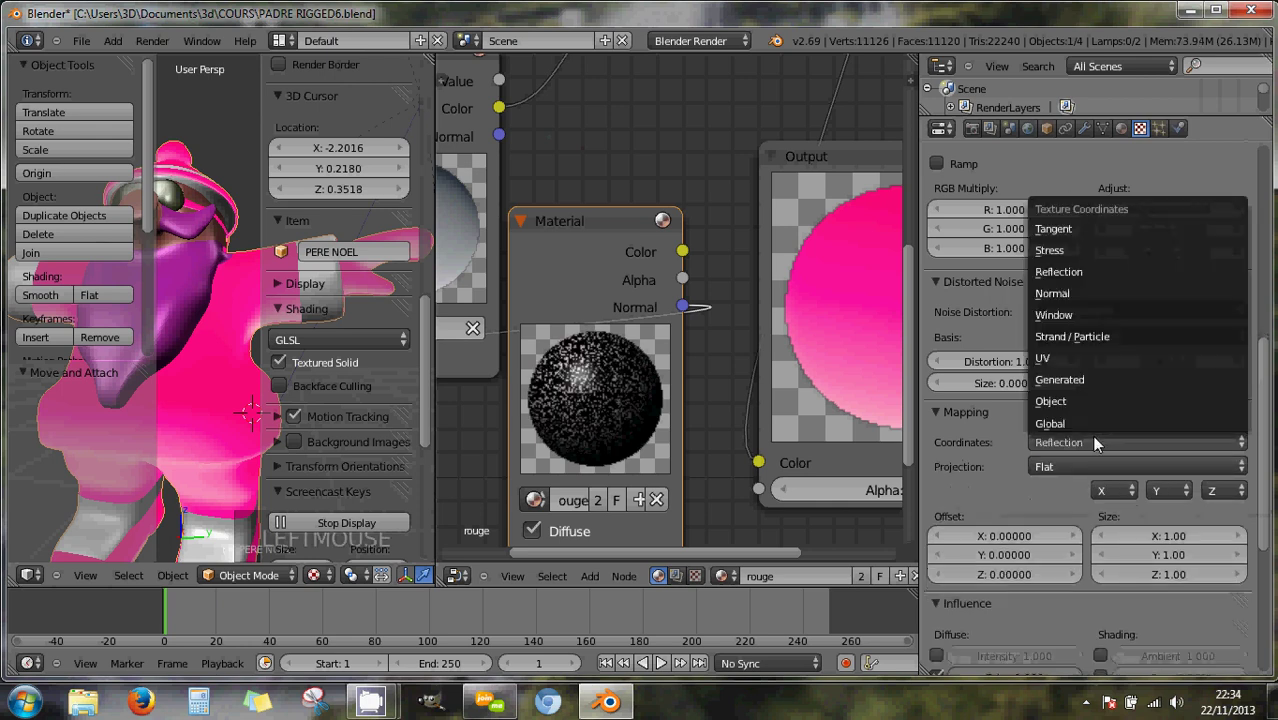
click(1066, 380)
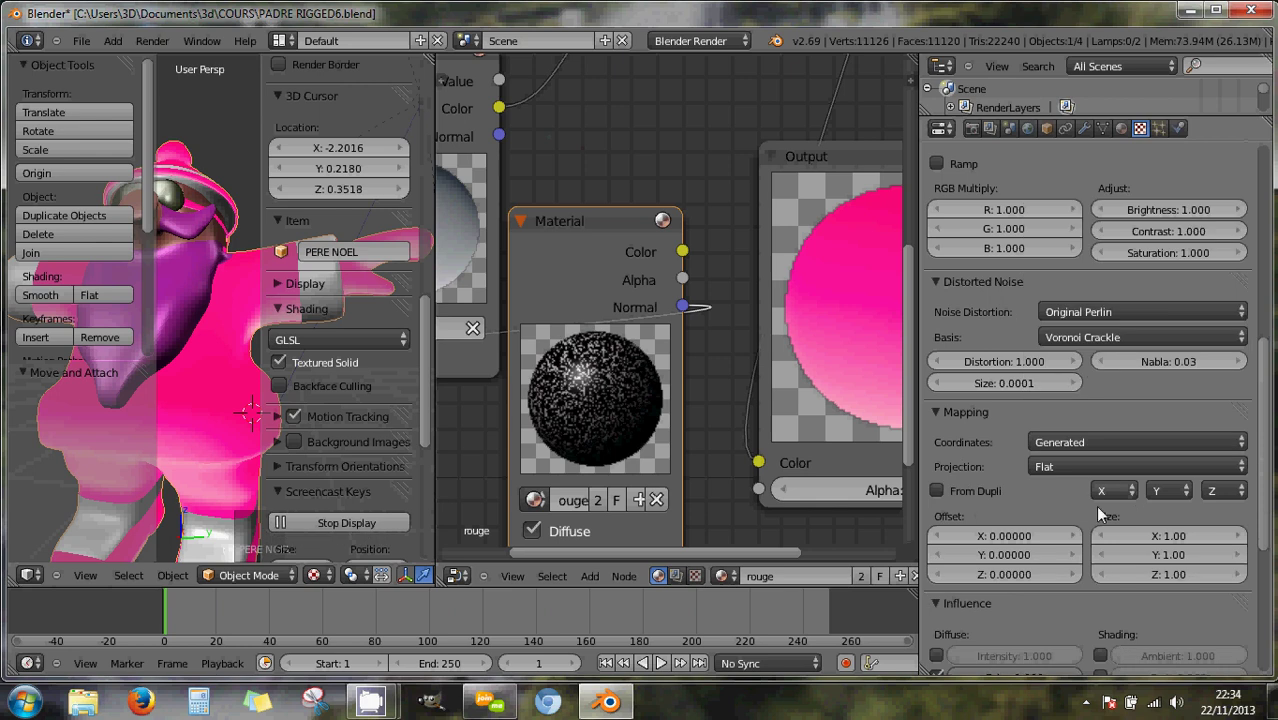
Make the texture influence the material's geometry Normal instead of its diffuse Color.
scroll(1095, 506, down, 5)
scroll(1093, 507, down, 3)
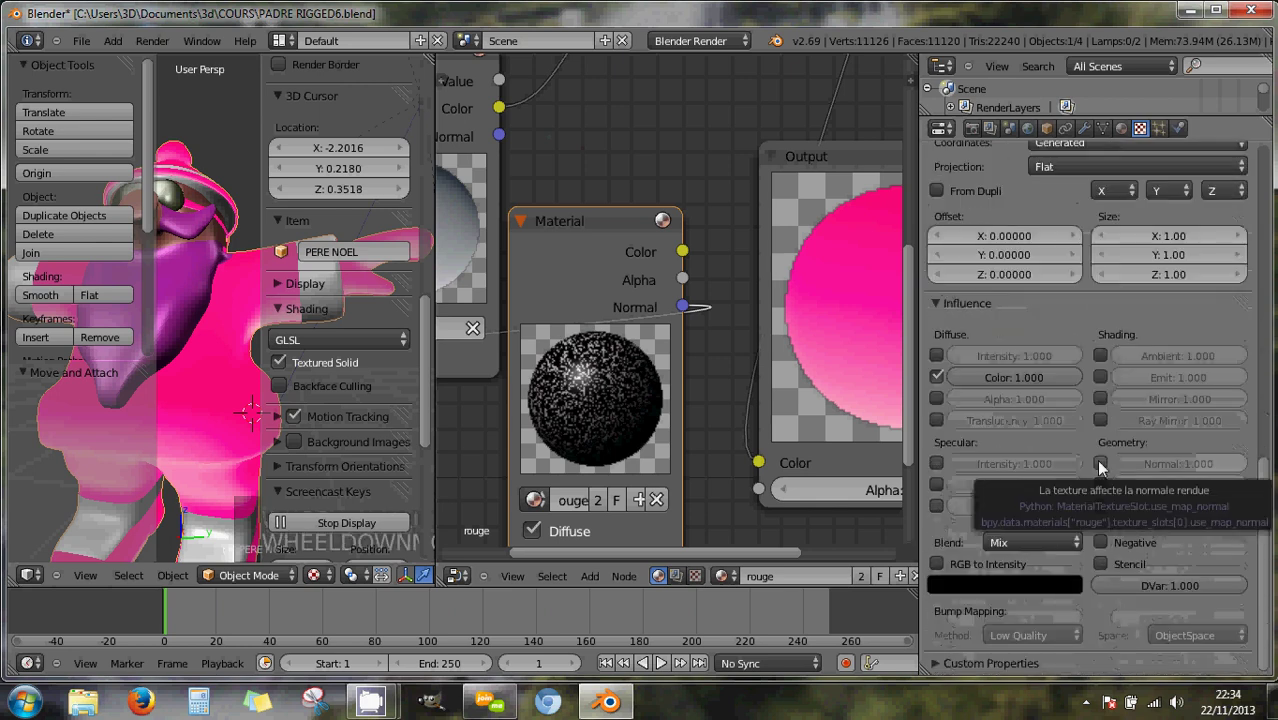
click(1100, 463)
click(937, 377)
click(937, 377)
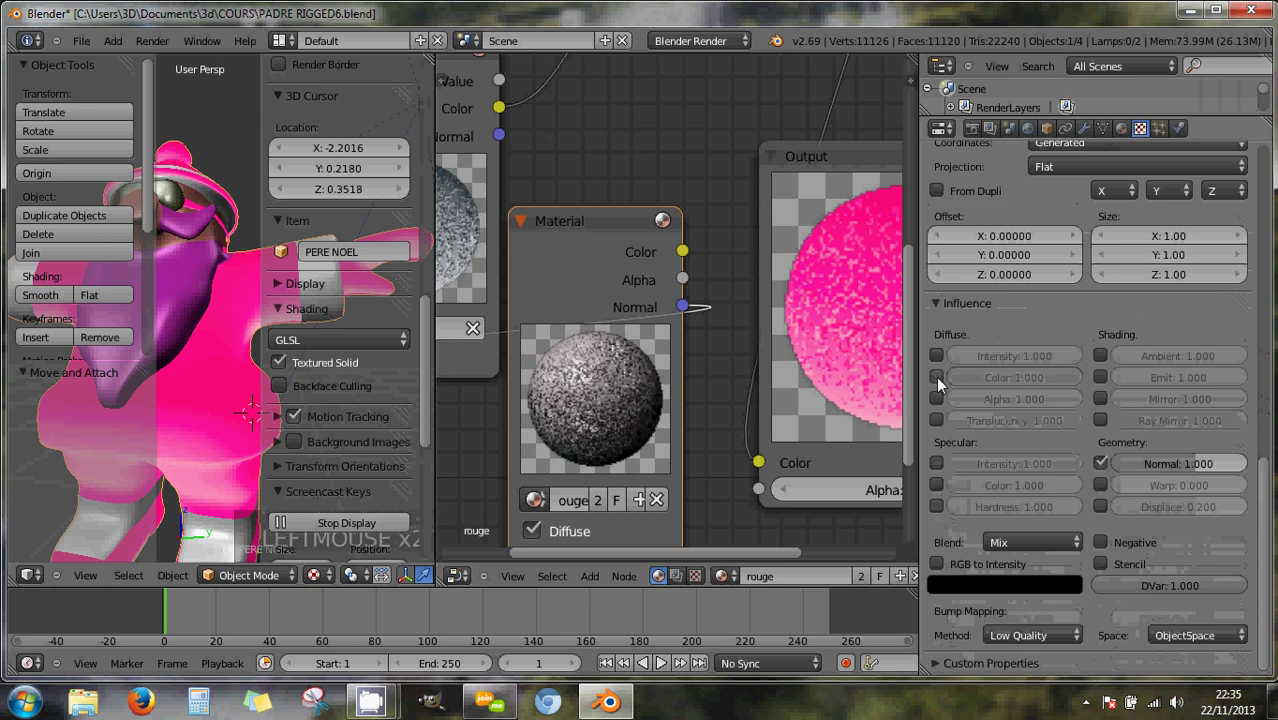
scroll(607, 398, up, 1)
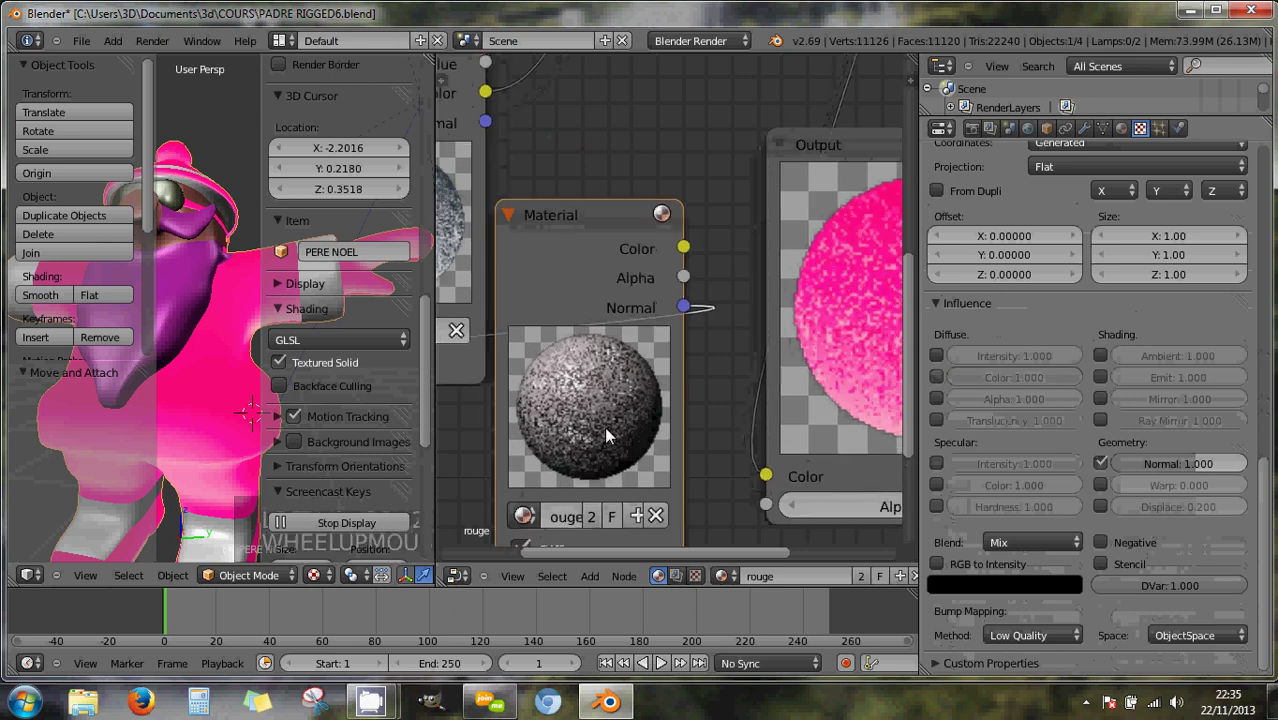
scroll(793, 377, down, 1)
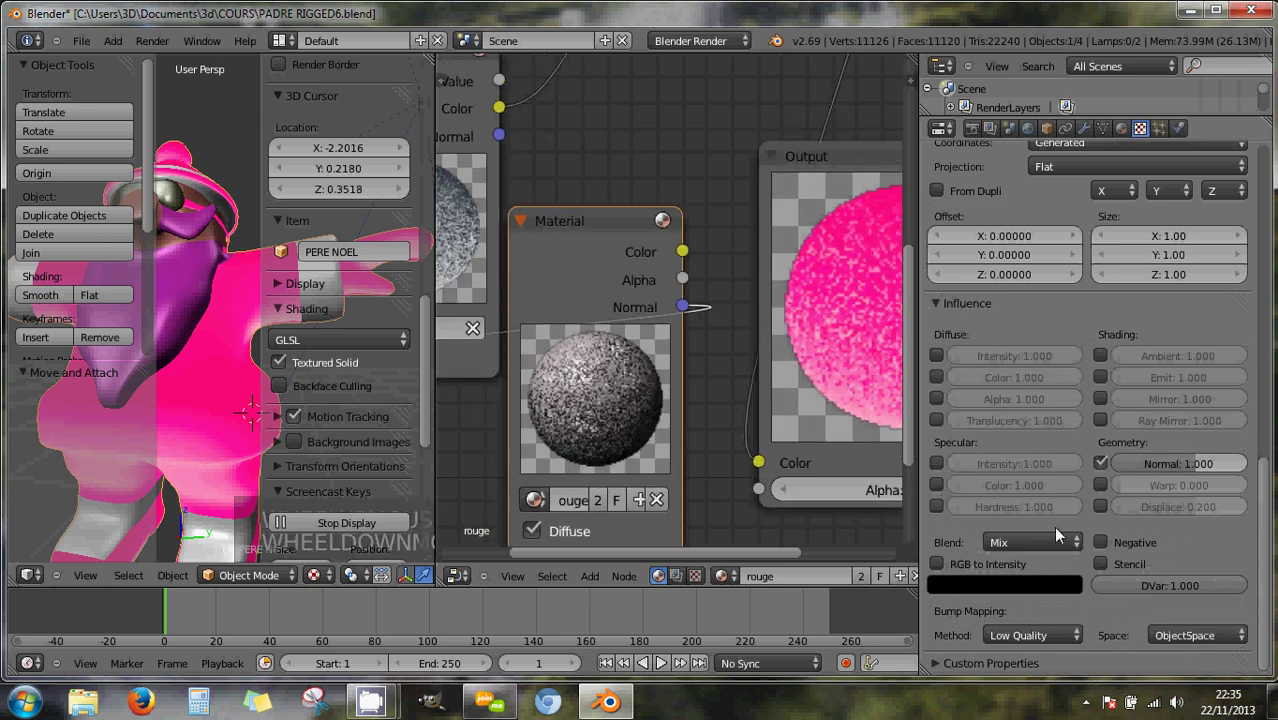
Set the texture's influence colour to dark grey with RGB 0.259 and its Normal influence to -0.385.
click(1056, 584)
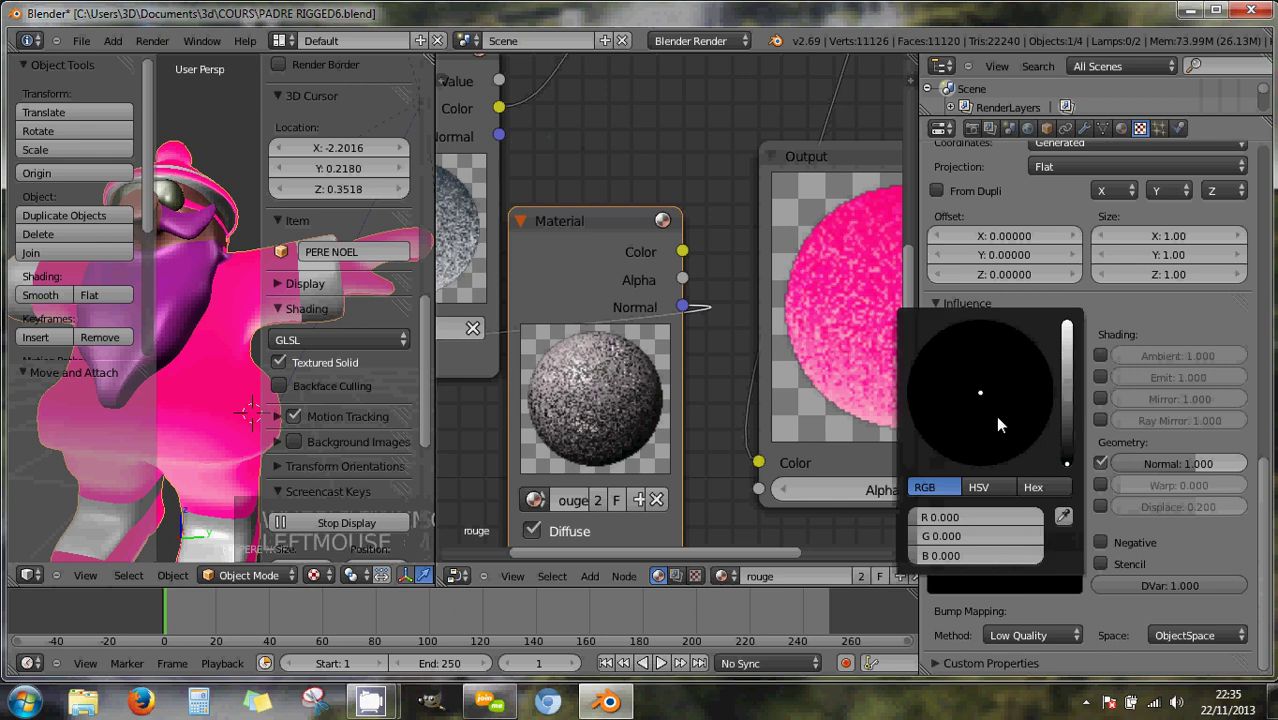
click(1064, 447)
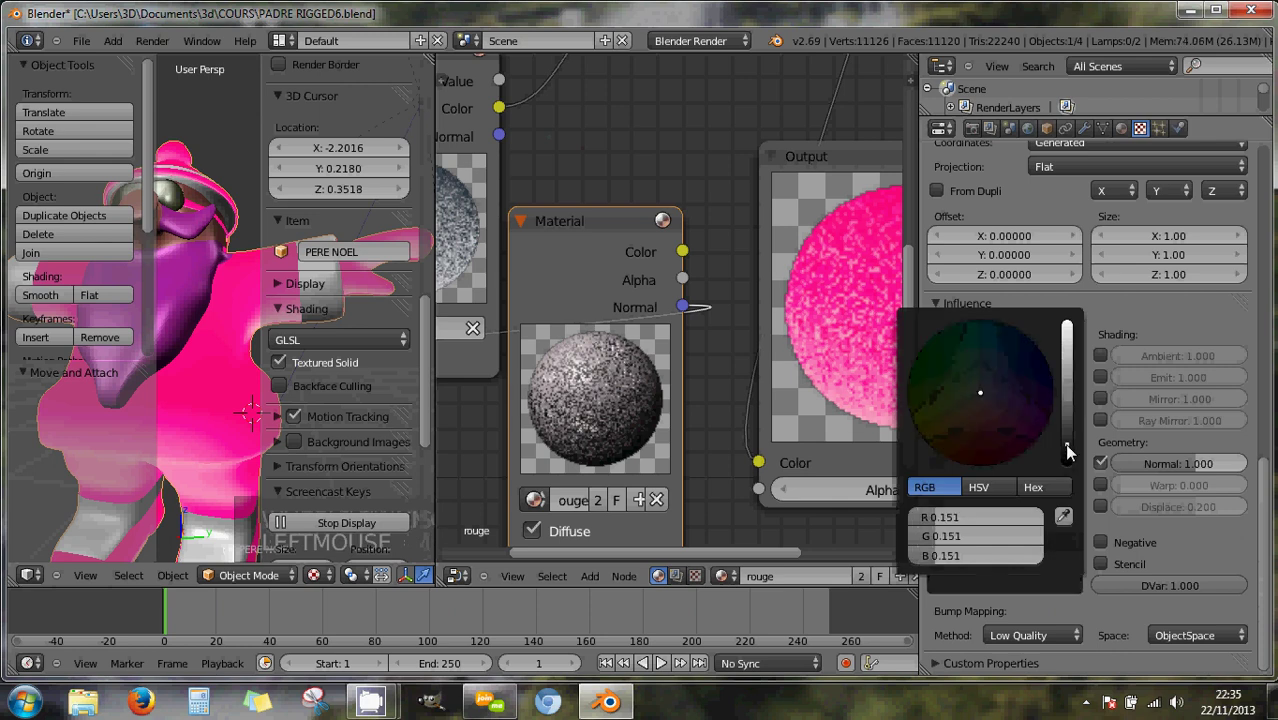
drag(1064, 443, 1062, 427)
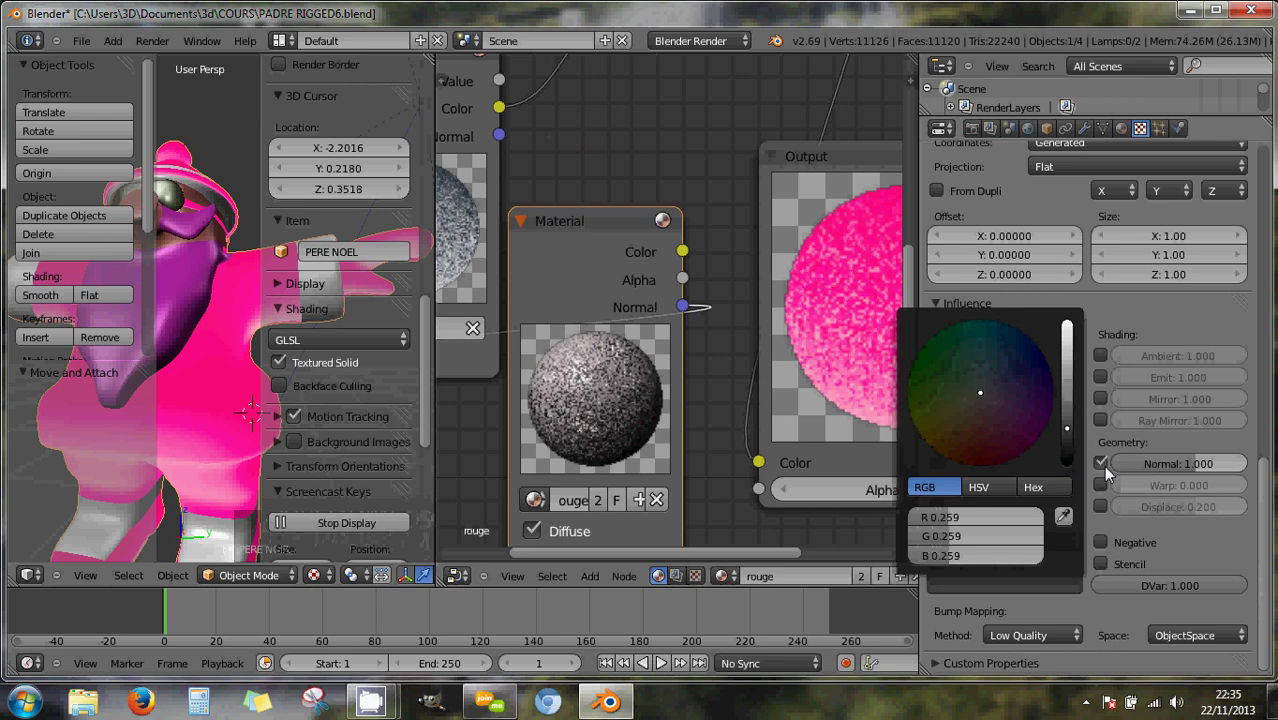
mouse_move(1183, 466)
mouse_down()
mouse_move(1169, 468)
mouse_move(1181, 467)
mouse_up()
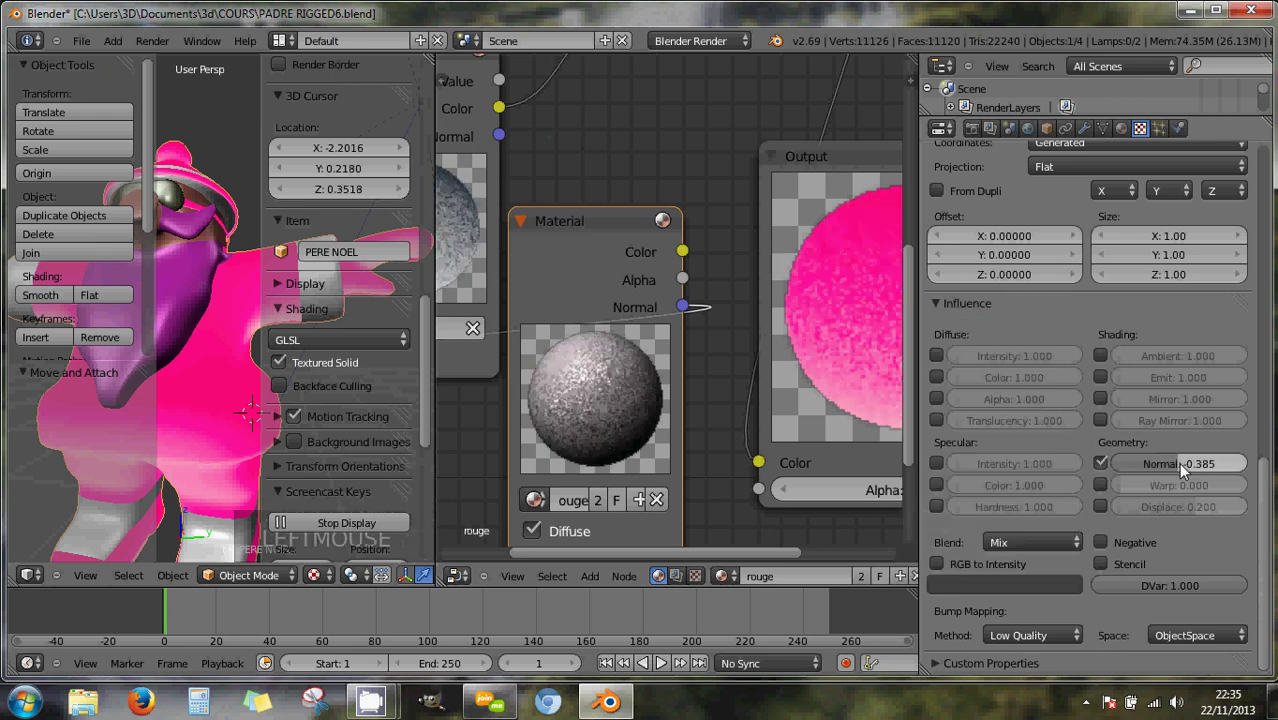
key(minus)
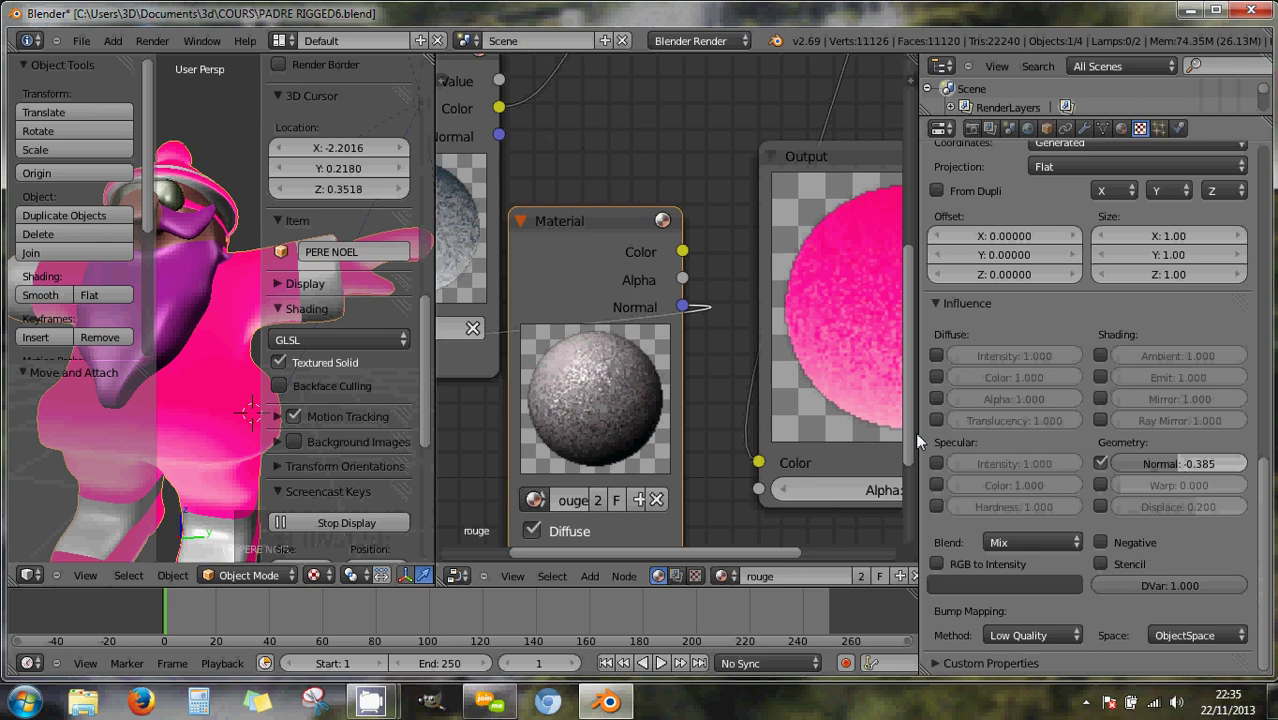
Enlarge the node editor and the 3D view at their neighbours' expense, and shift the Material node slightly upward.
drag(914, 437, 1008, 437)
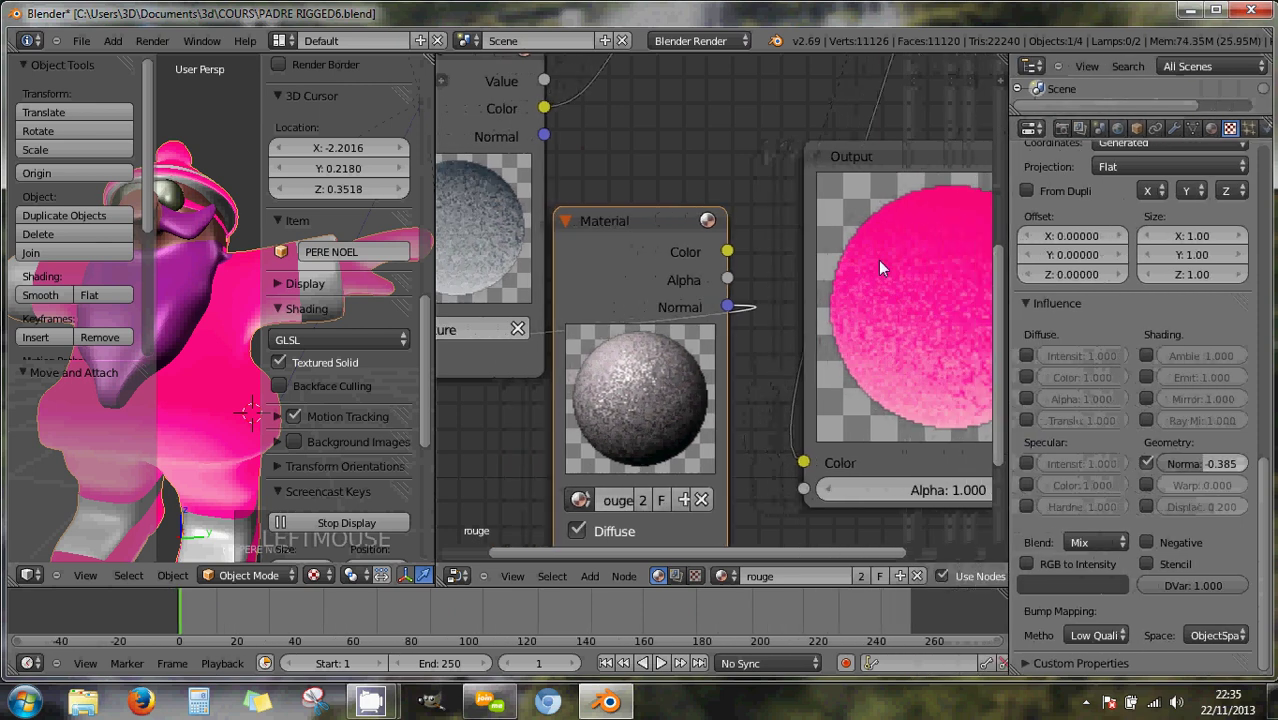
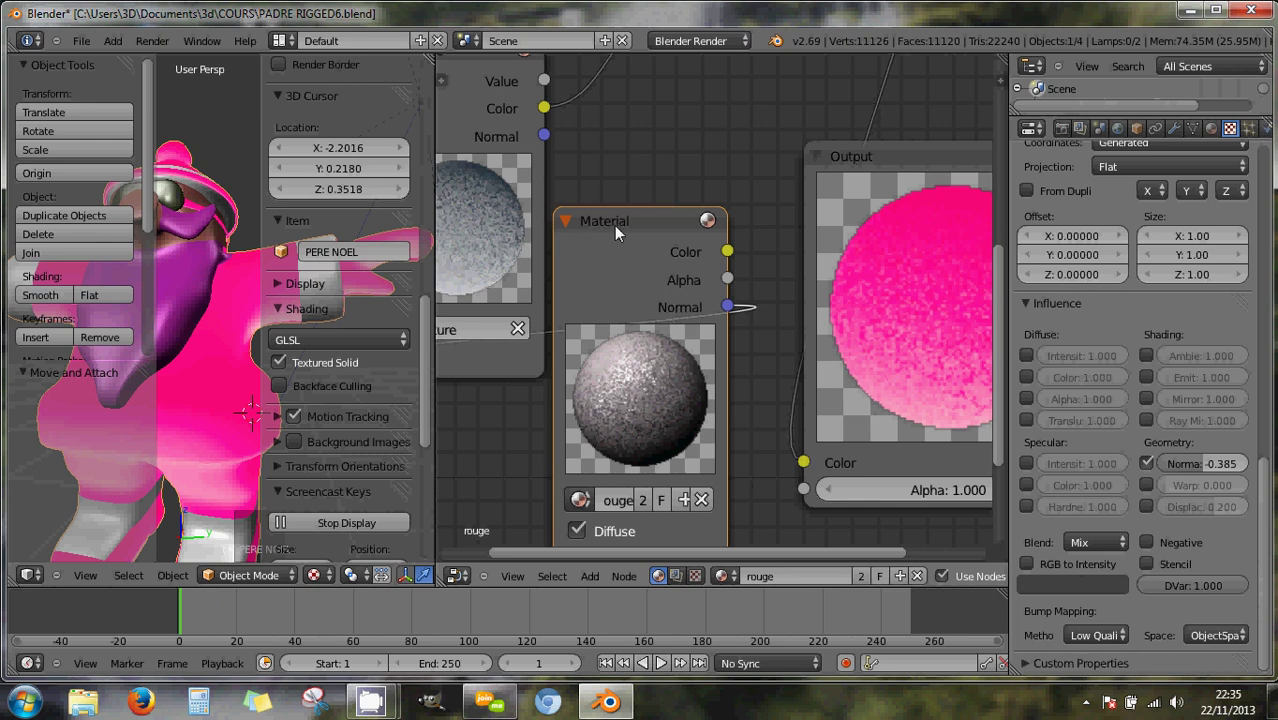
drag(614, 225, 638, 201)
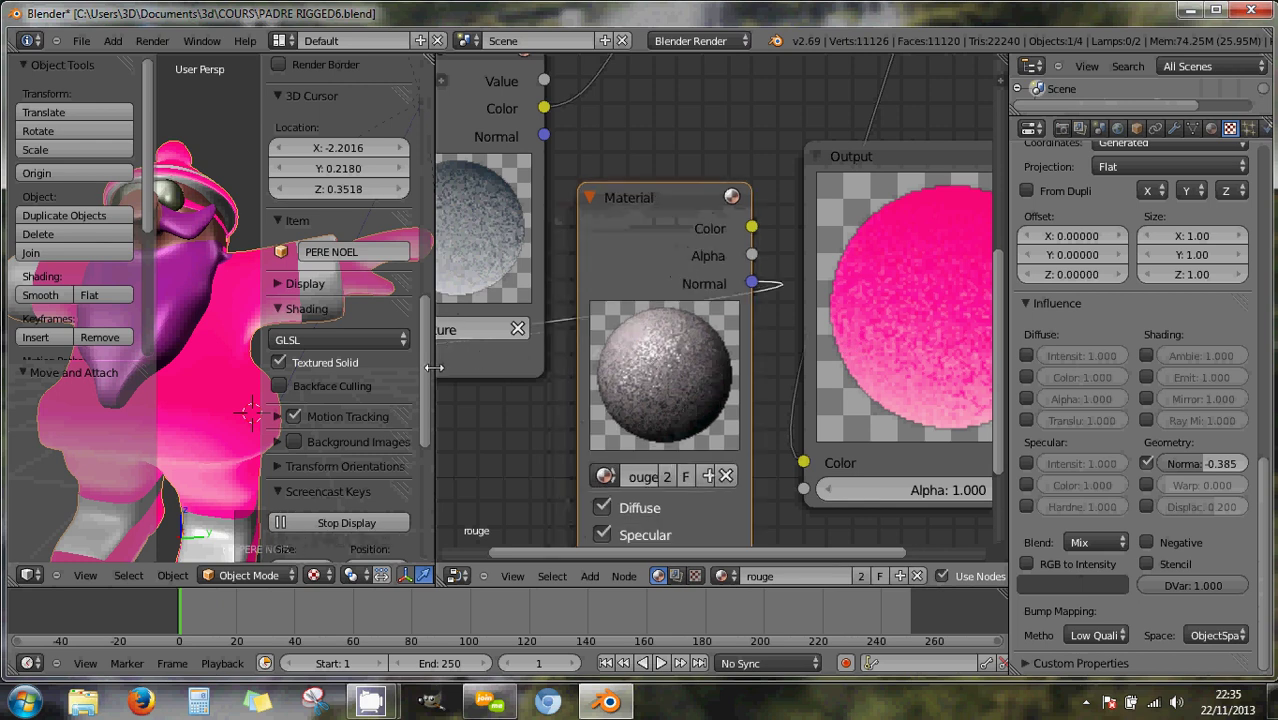
drag(437, 368, 613, 398)
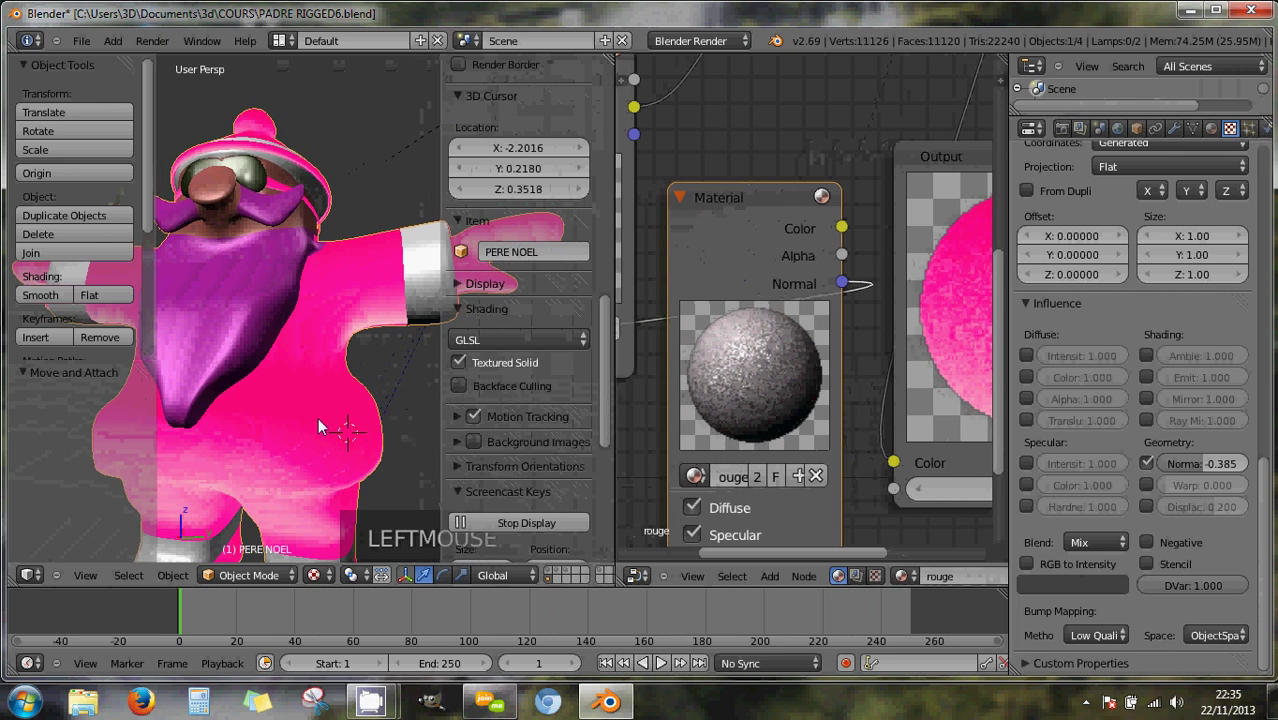
mouse_move(322, 420)
middle_down()
mouse_move(375, 403)
mouse_move(318, 412)
middle_up()
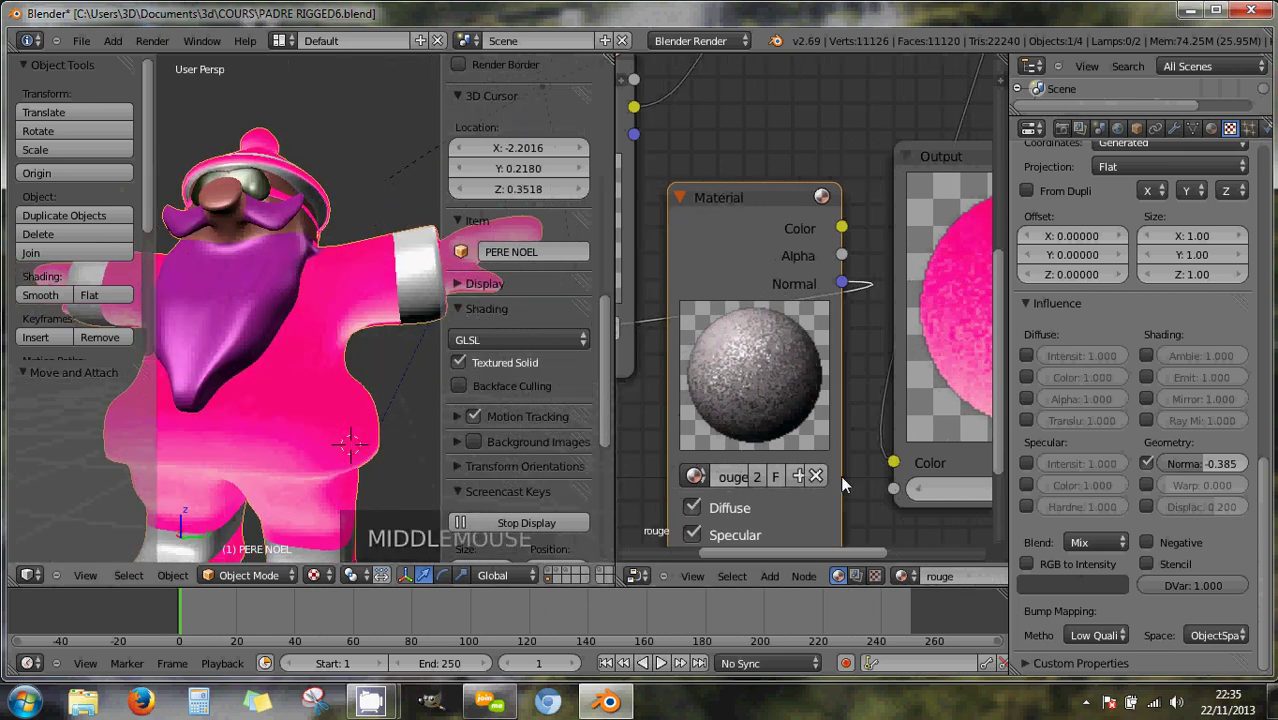
Disable the distorted noise texture in the material's first texture slot and rename it "noise".
scroll(1158, 313, up, 20)
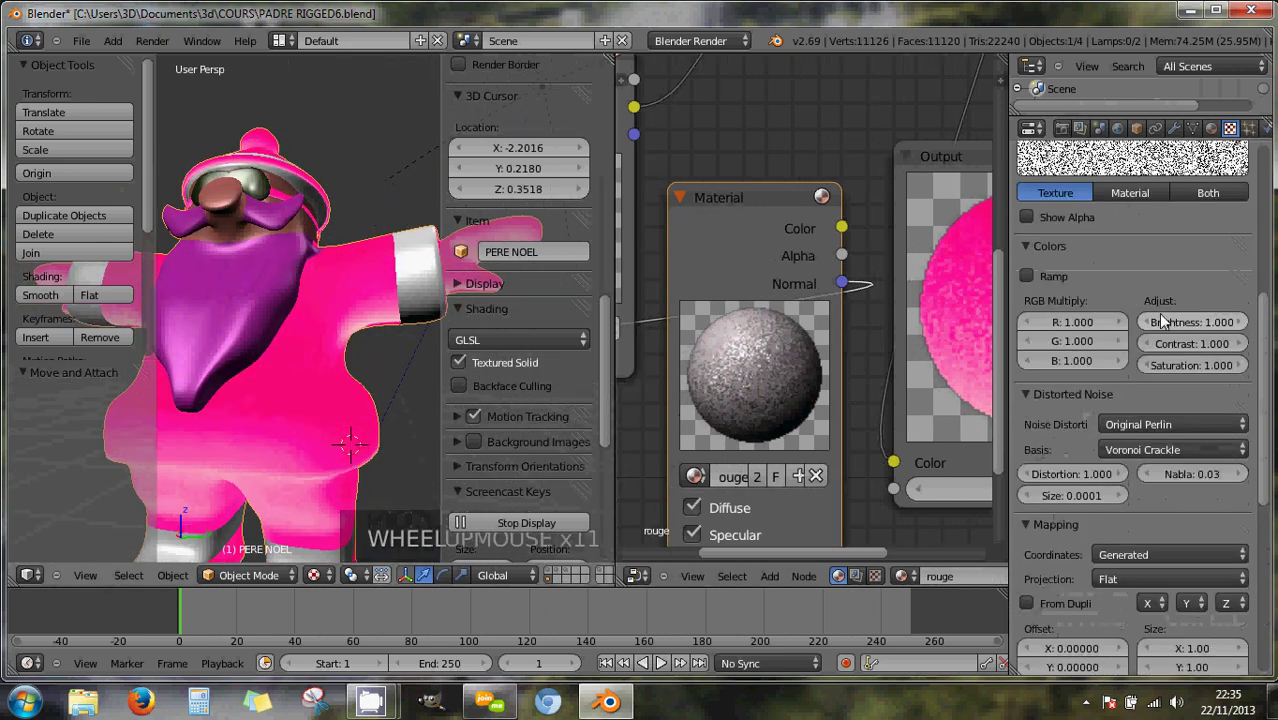
scroll(1158, 313, up, 4)
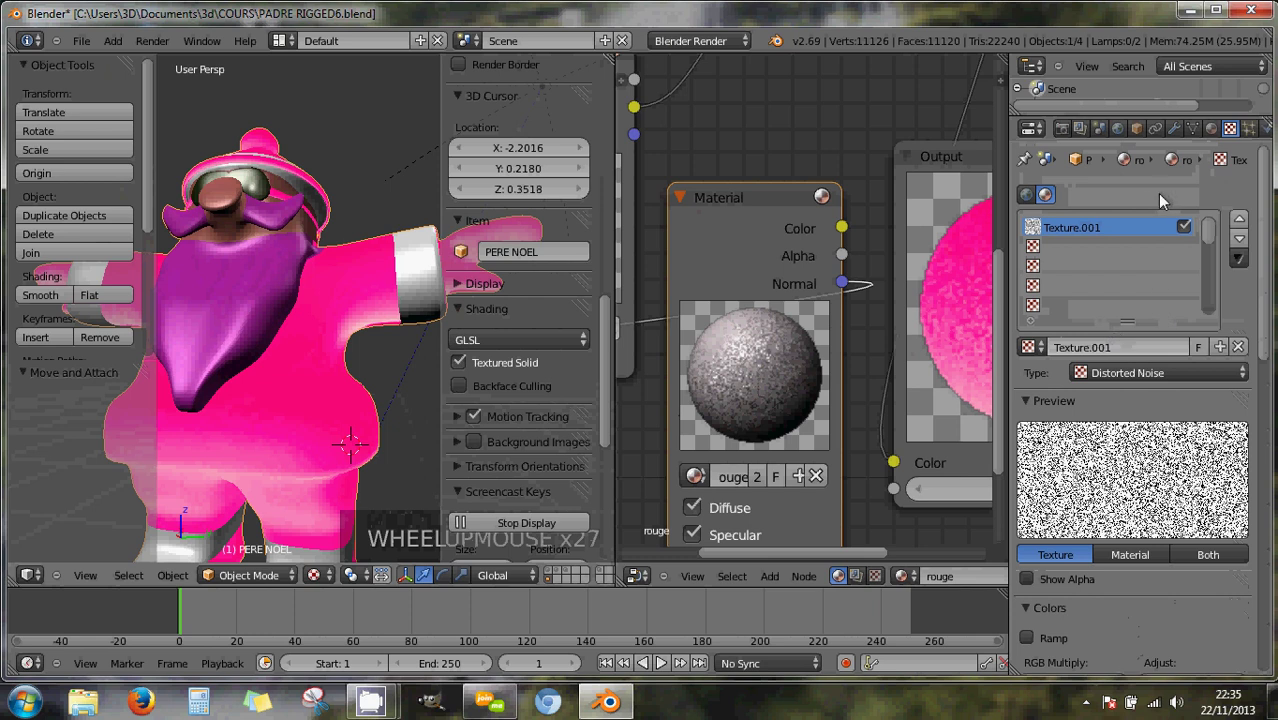
click(1183, 228)
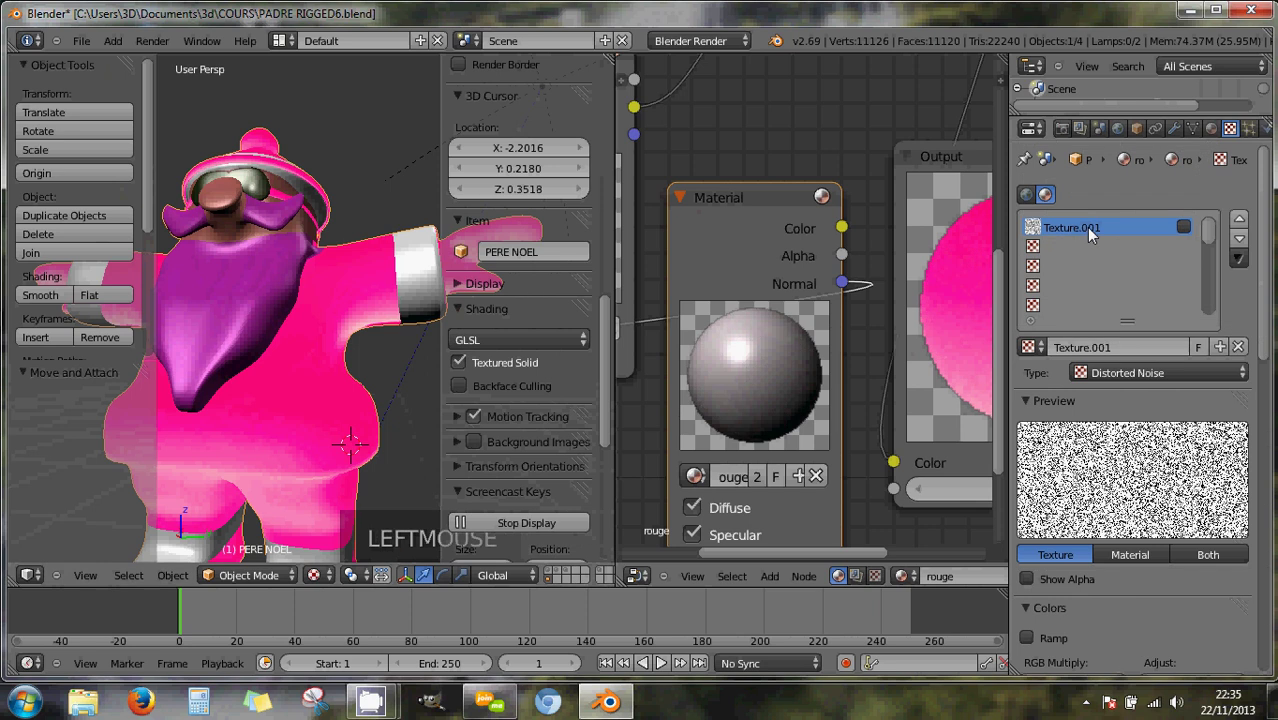
click(1093, 347)
text(noise)
key(Return)
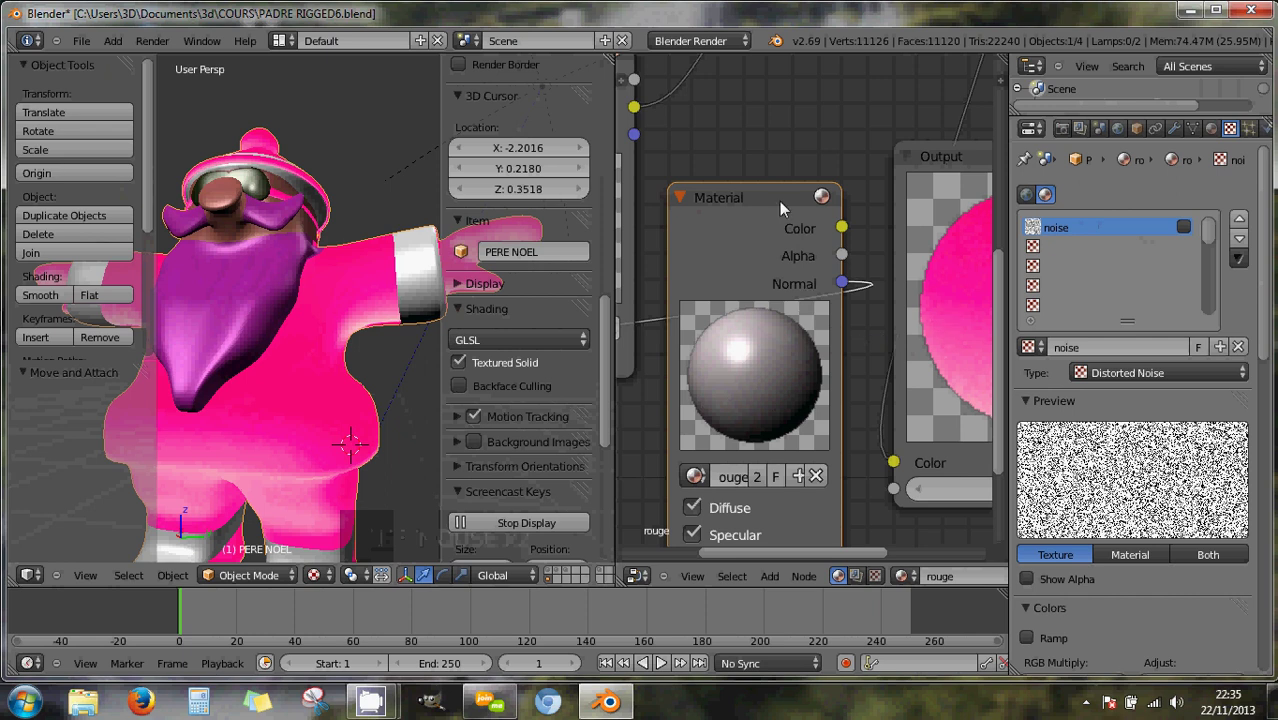
Maximize the node editor and spread out the nodes, with Material before Texture and Output at the far end.
click(852, 356)
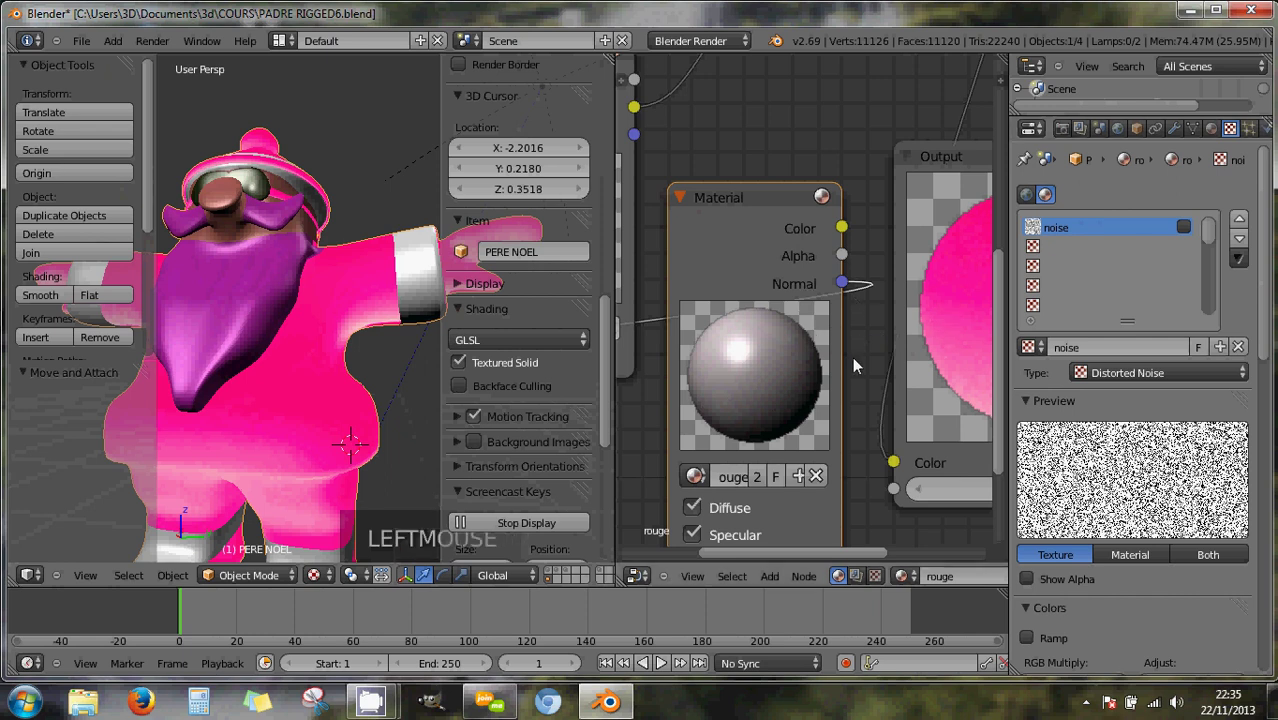
key(ctrl+Up)
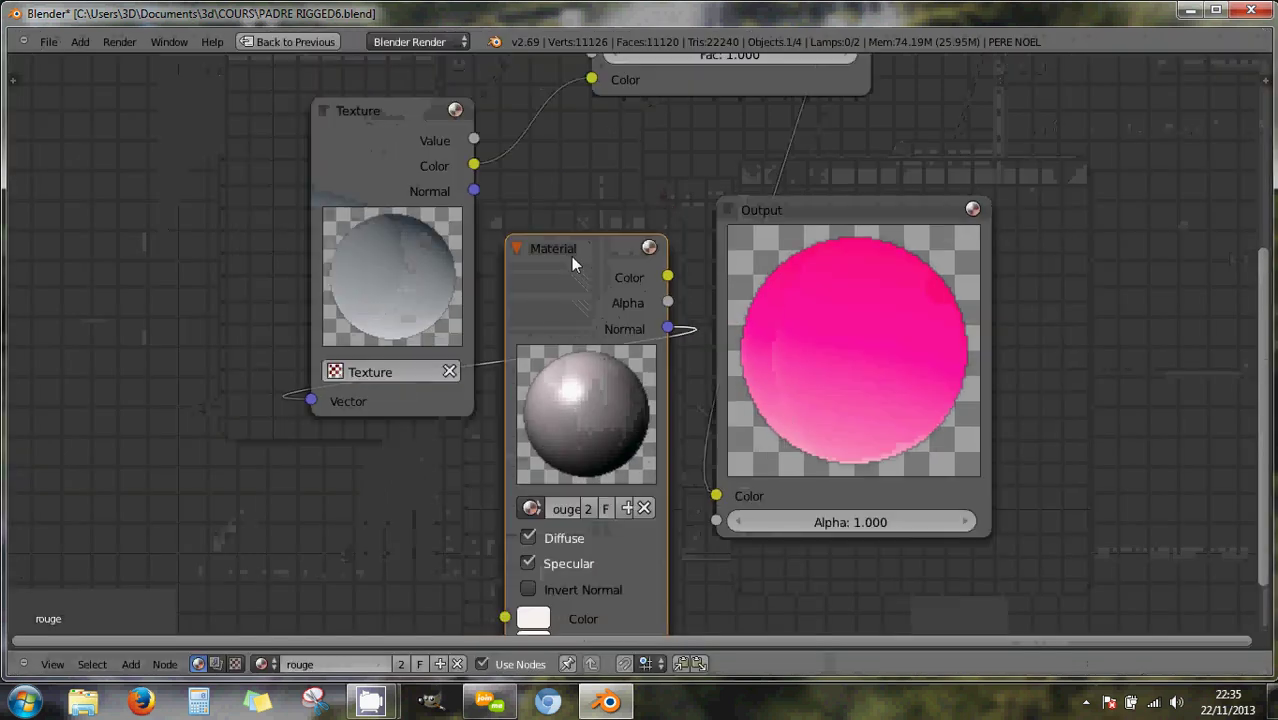
scroll(571, 256, down, 3)
drag(479, 214, 163, 157)
click(585, 287)
key(g)
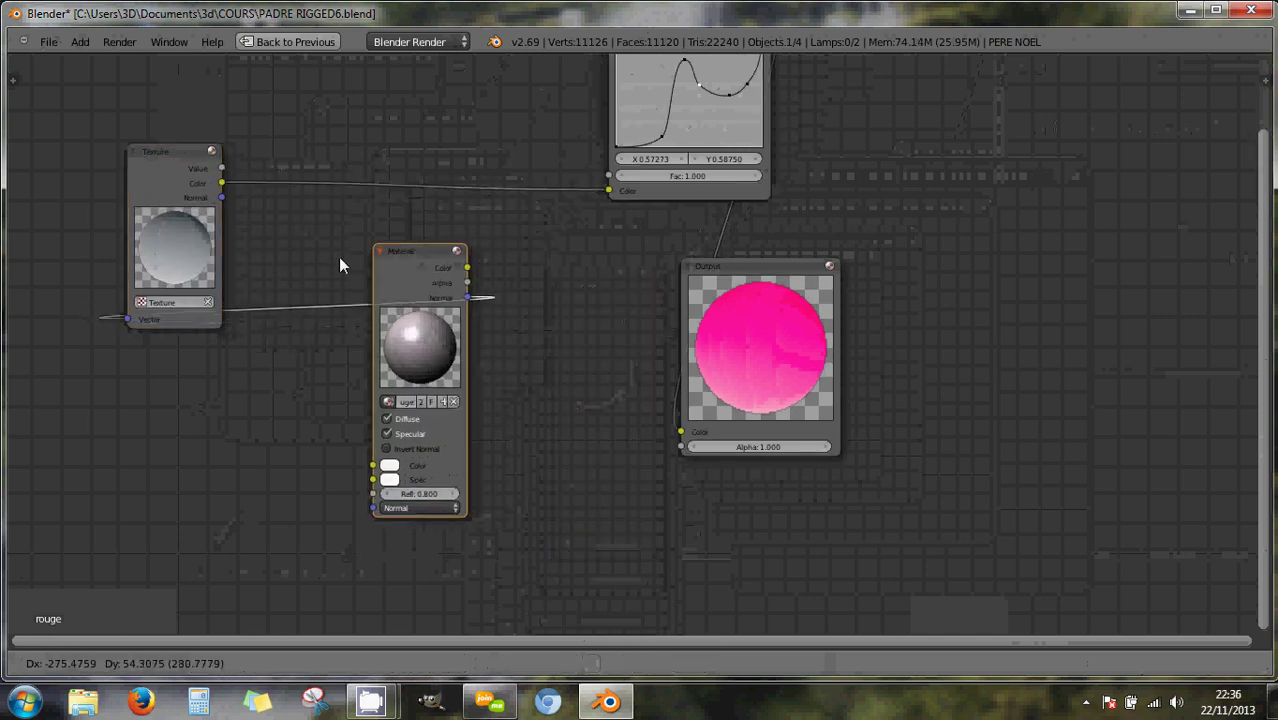
click(47, 215)
drag(214, 160, 433, 175)
drag(752, 278, 942, 238)
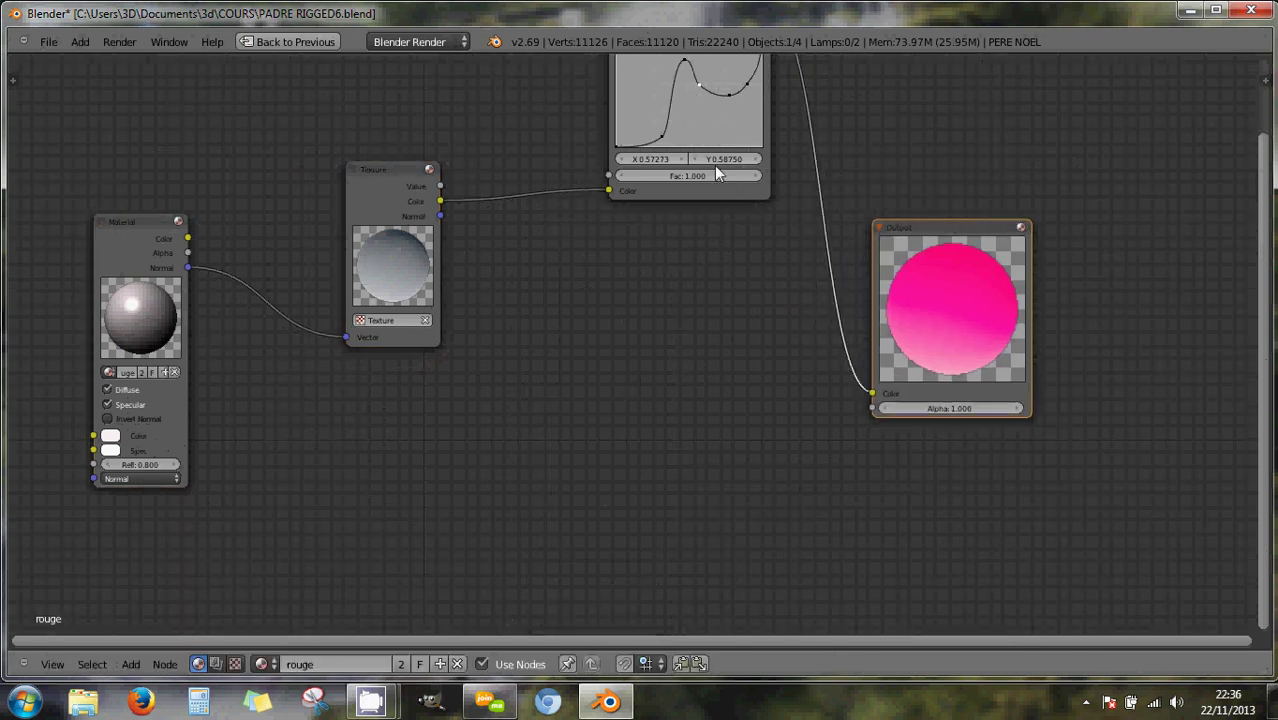
Move the RGB Curves node down between the Texture and Output nodes.
click(714, 194)
scroll(716, 189, up, 1)
scroll(712, 206, down, 3)
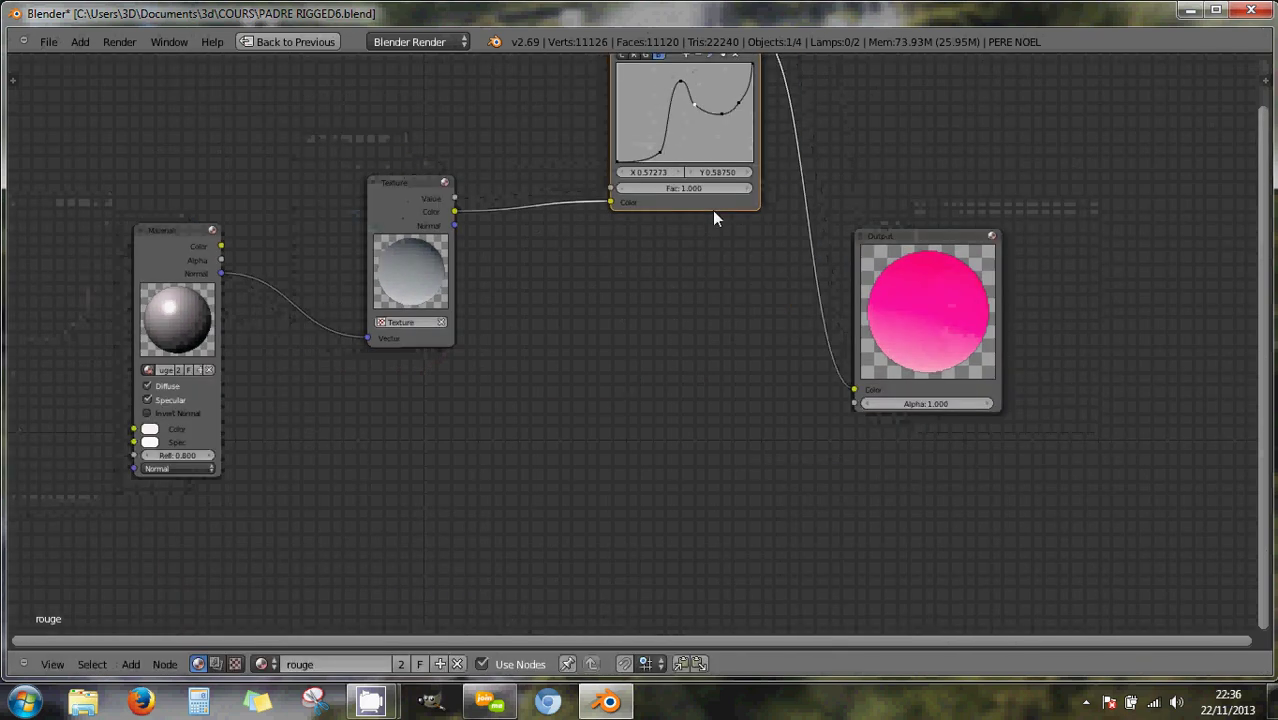
drag(677, 88, 718, 231)
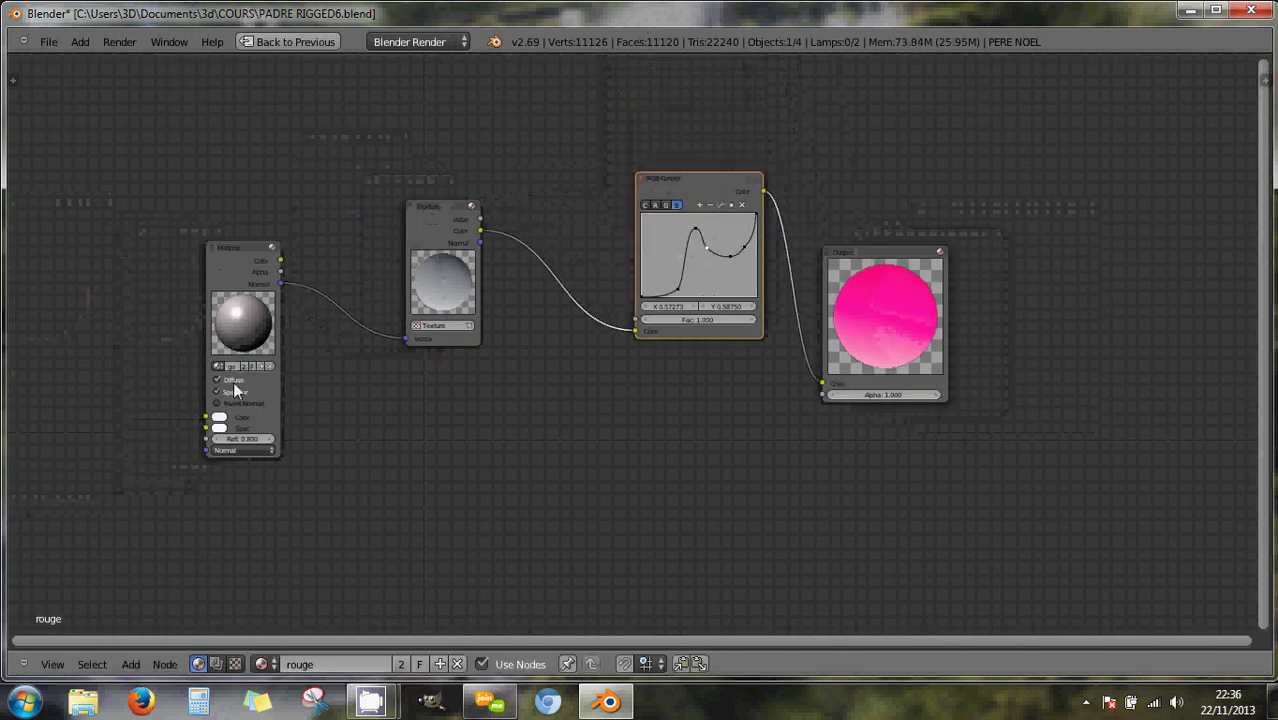
scroll(233, 381, up, 2)
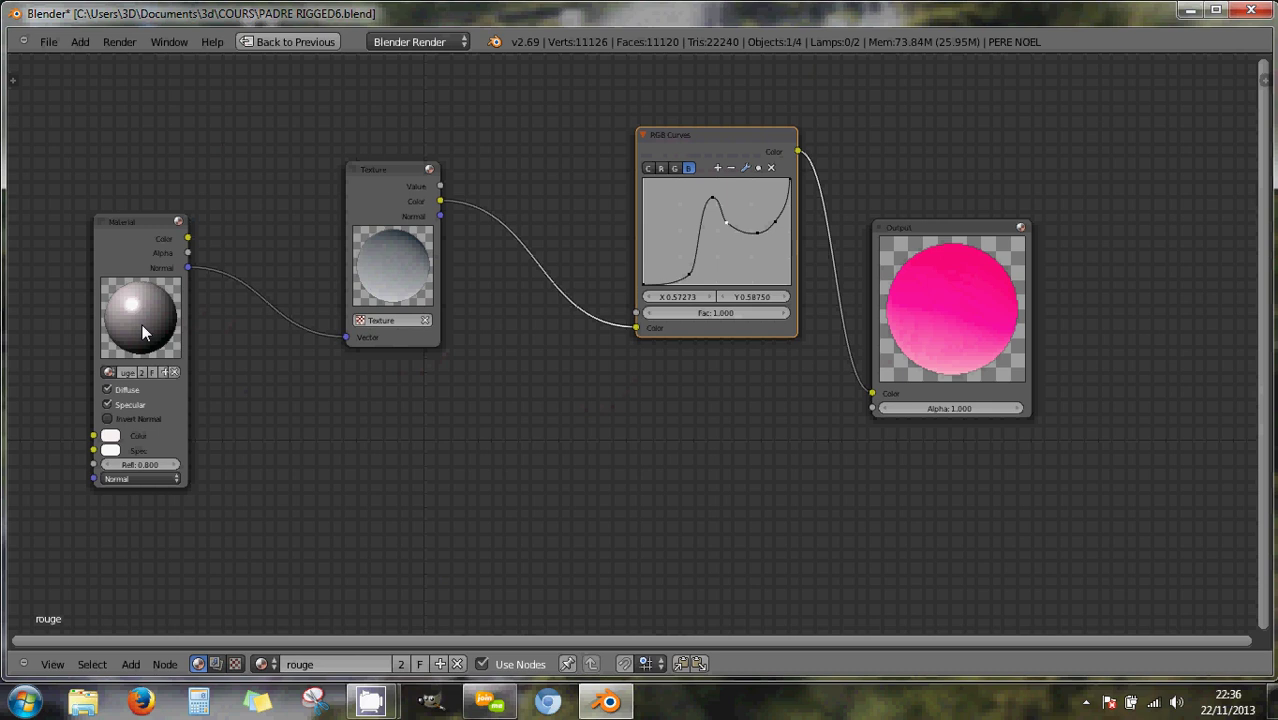
Move the Material node closer to the Texture node and align their upper edges.
click(174, 220)
drag(176, 214, 226, 162)
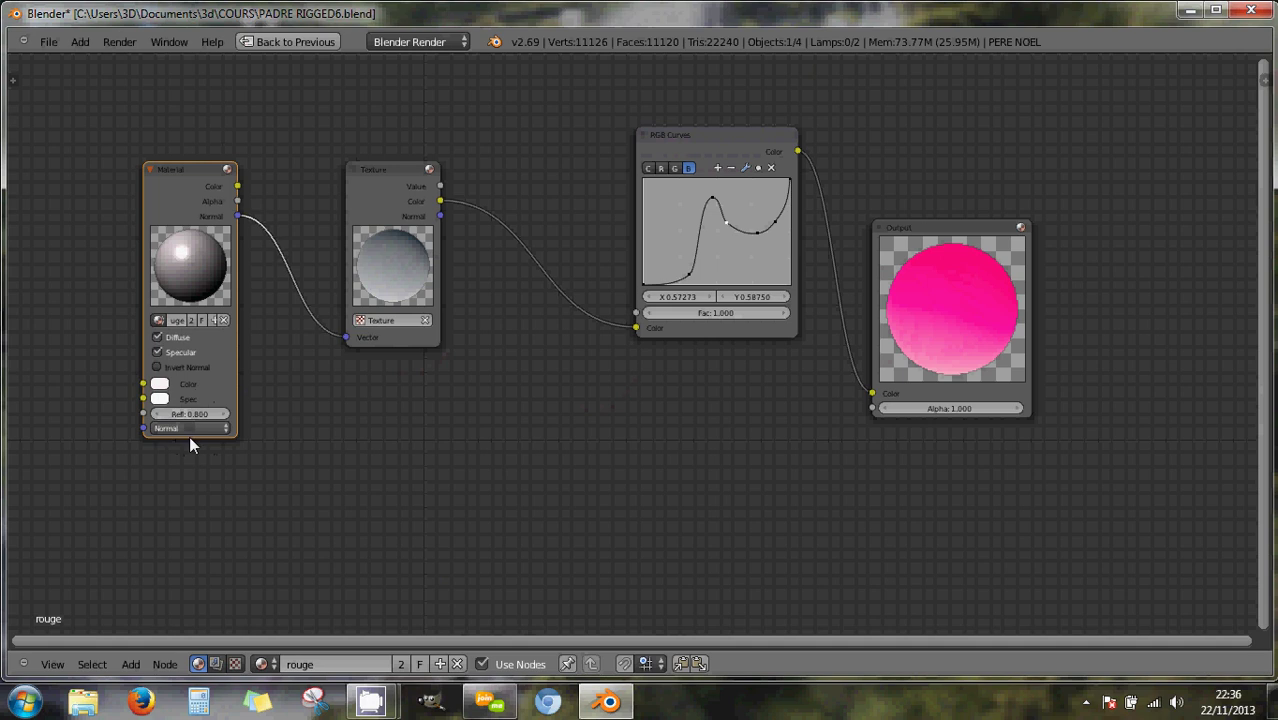
scroll(199, 440, up, 1)
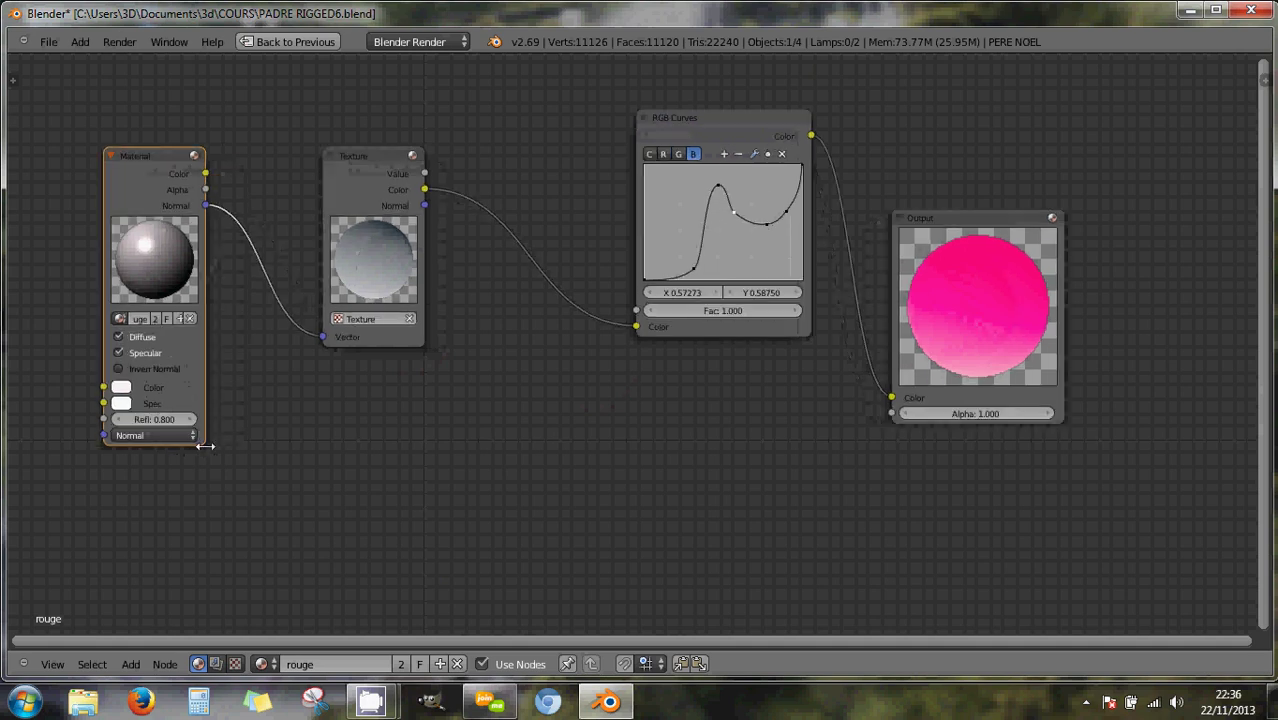
scroll(208, 458, down, 1)
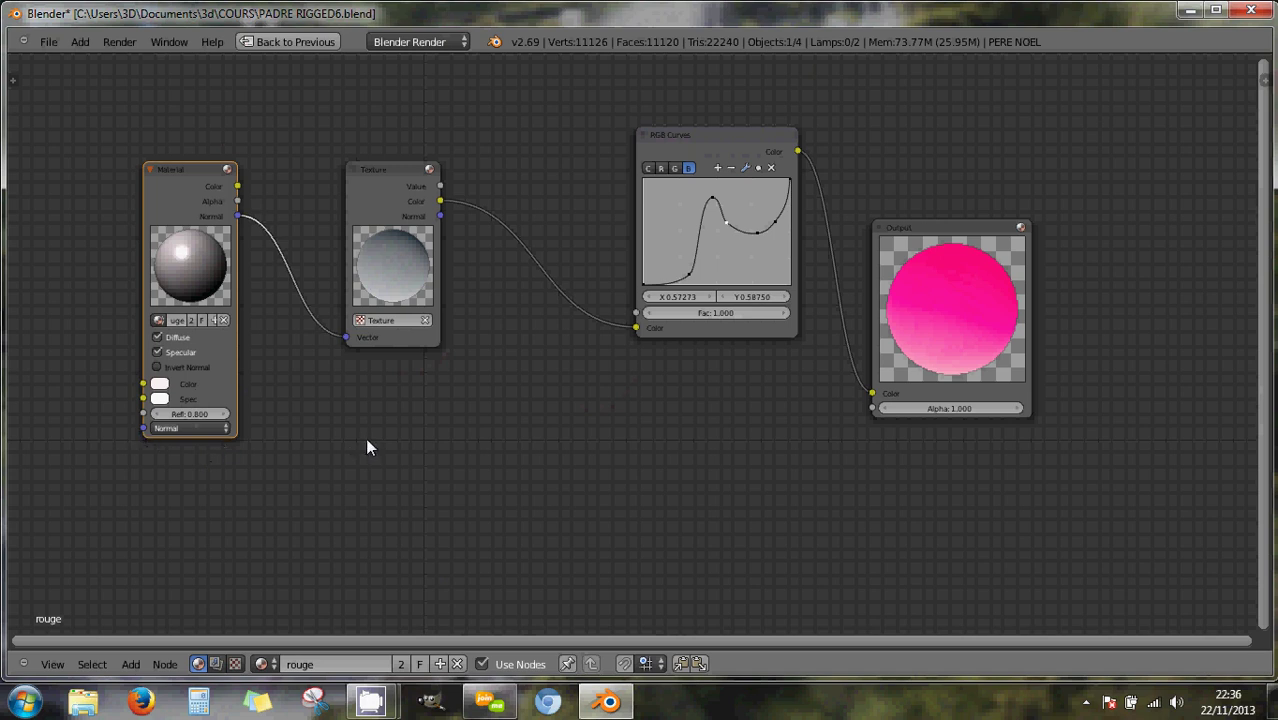
Add a Geometry input node and place it beyond the Output node.
key(shift+a)
mouse_move(350, 403)
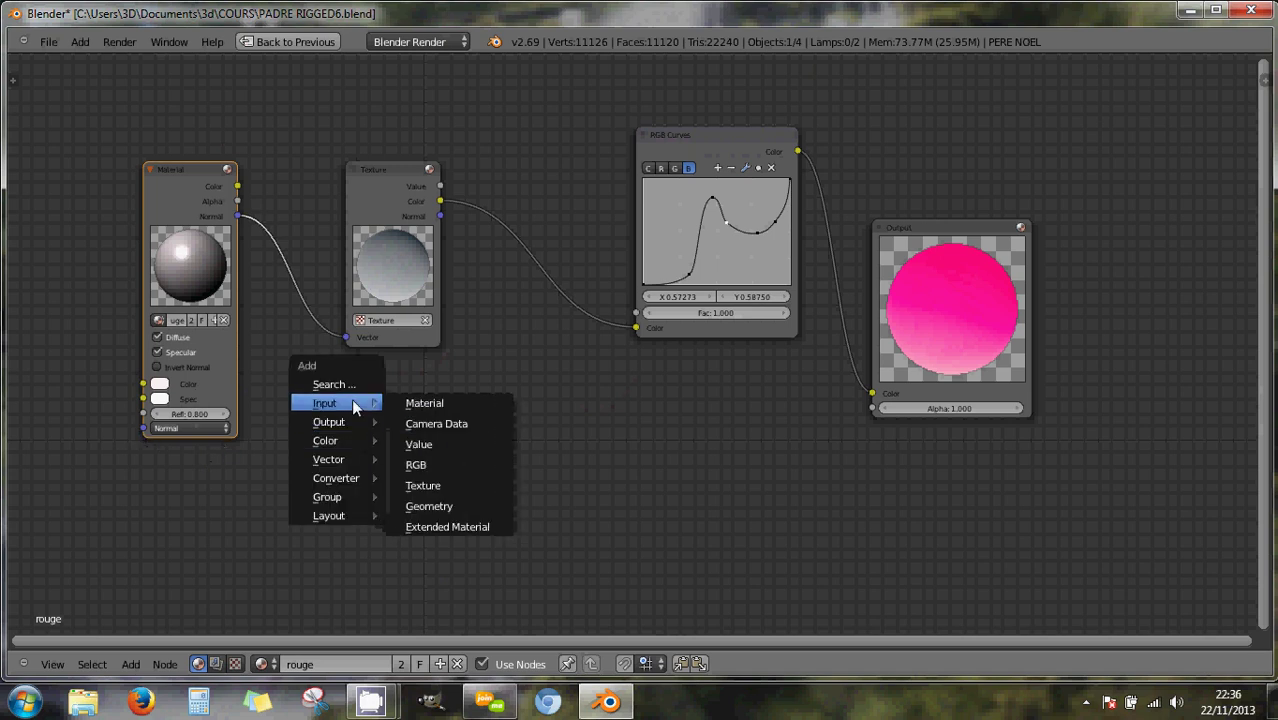
click(451, 509)
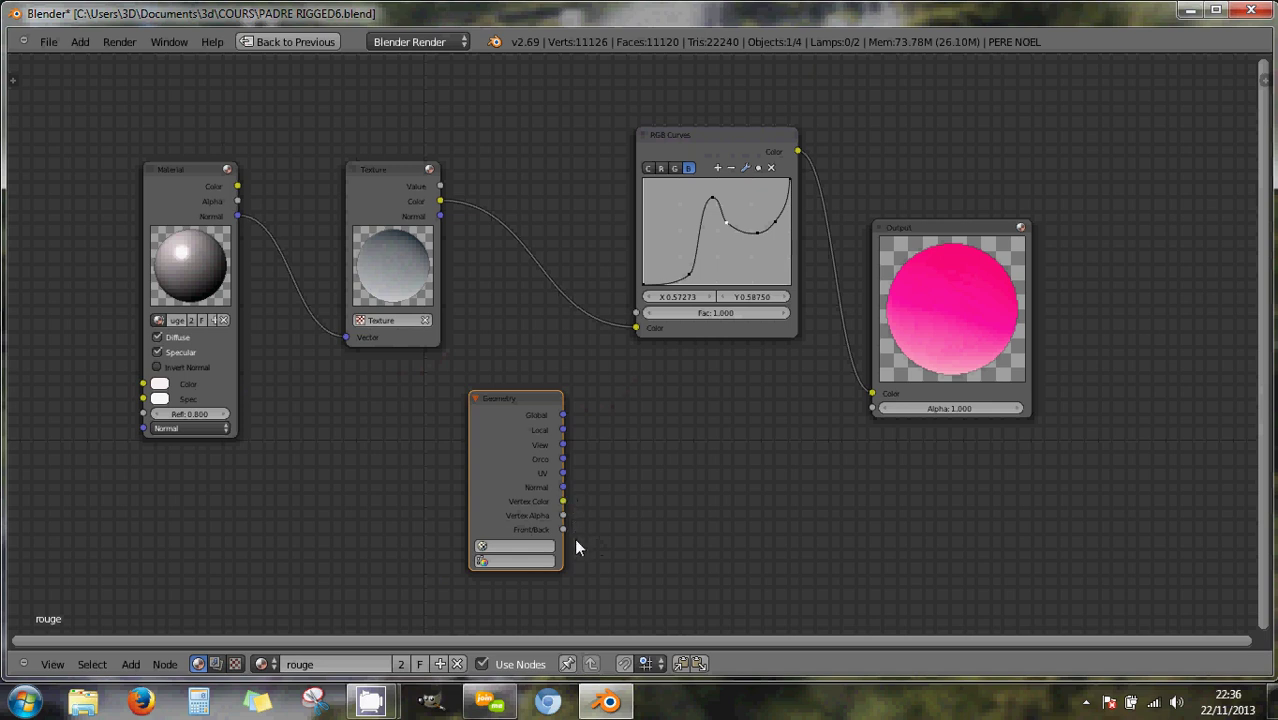
drag(524, 404, 1169, 277)
Insert an Extended Material node into the link between the Material and Texture nodes.
key(shift+a)
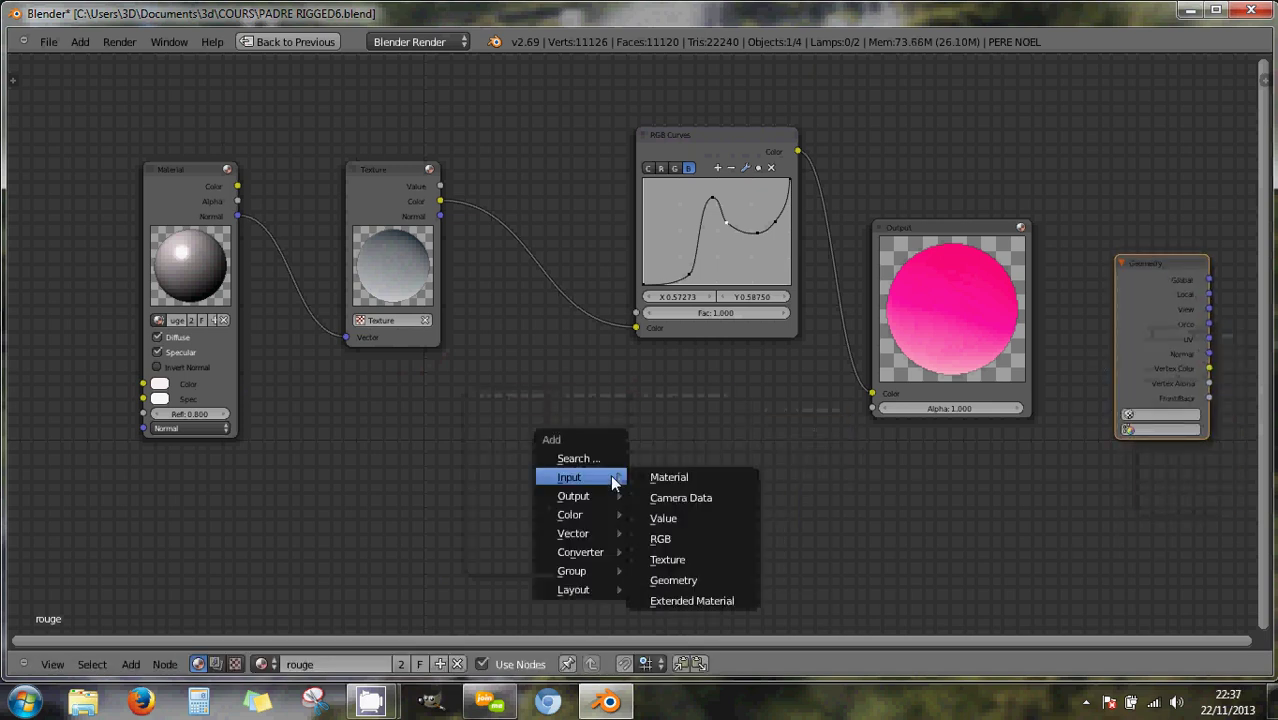
mouse_move(600, 476)
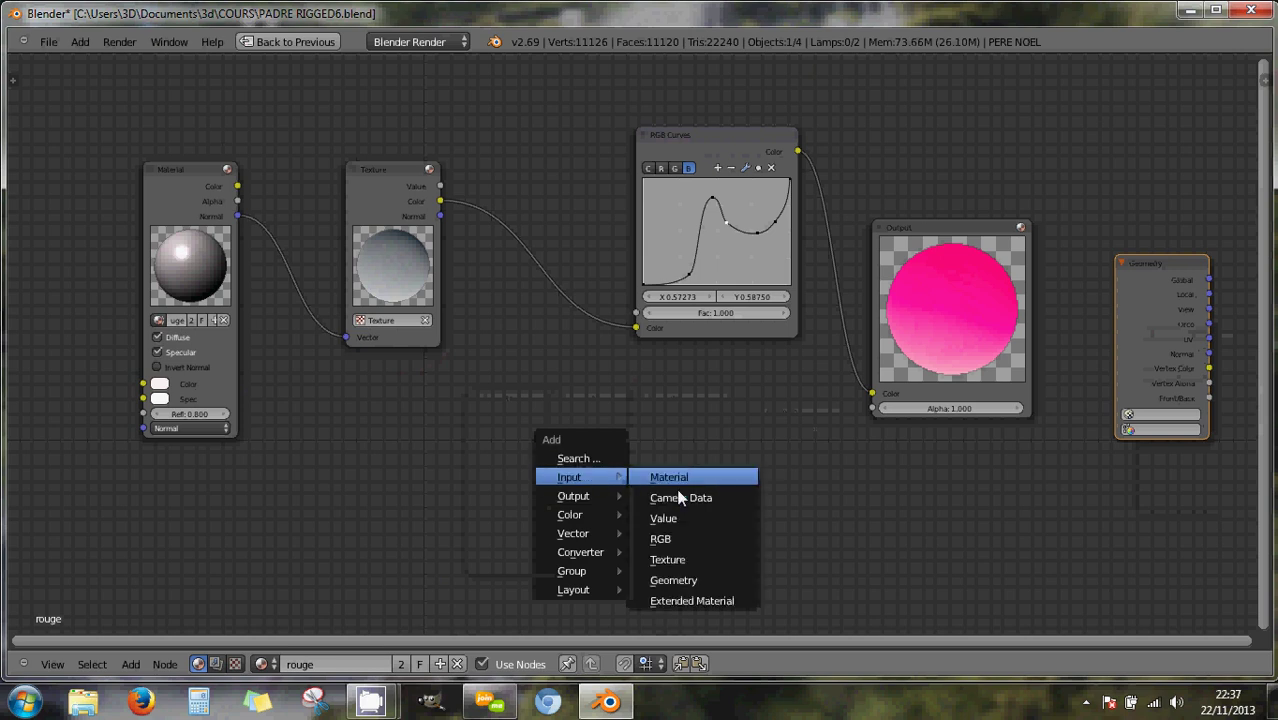
click(683, 600)
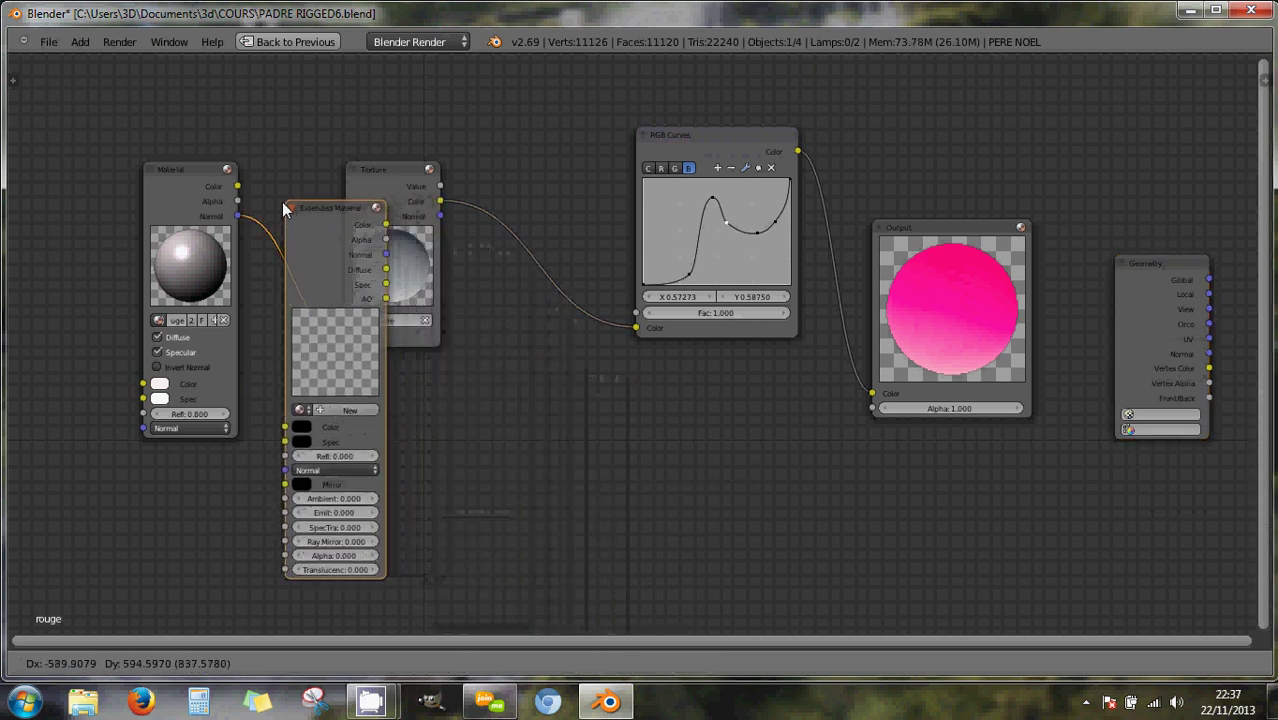
click(276, 204)
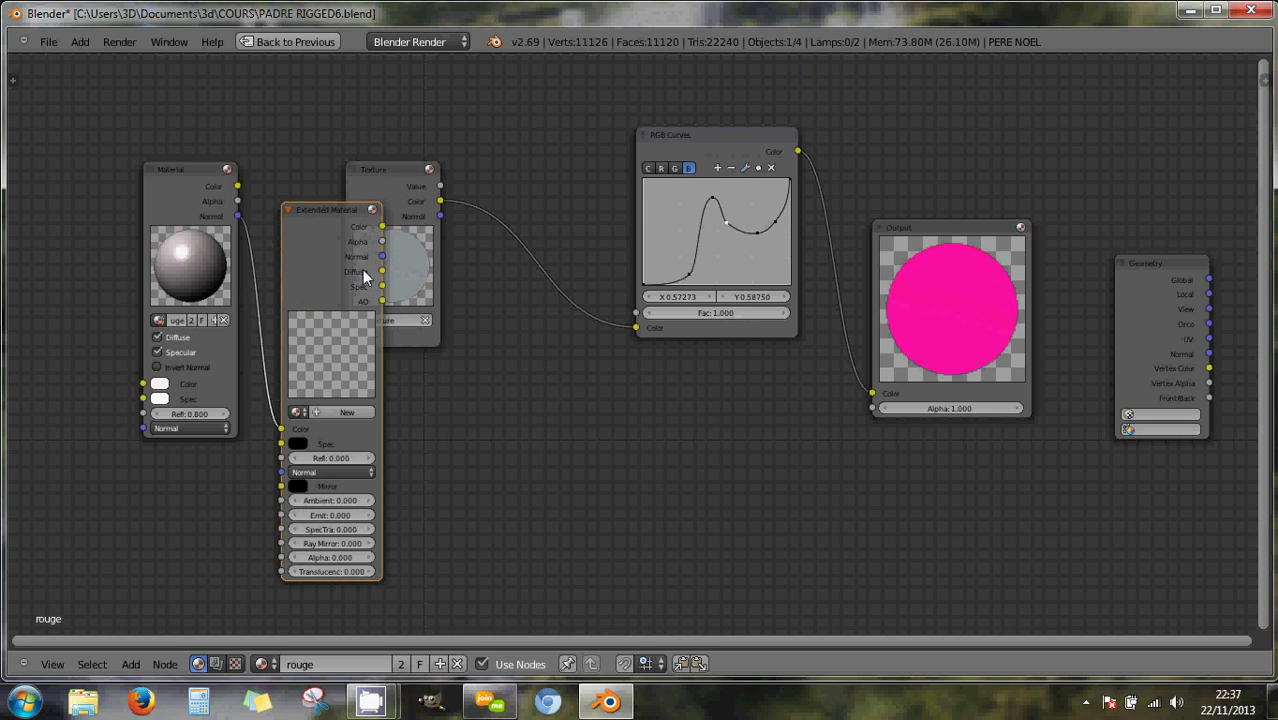
drag(327, 206, 299, 206)
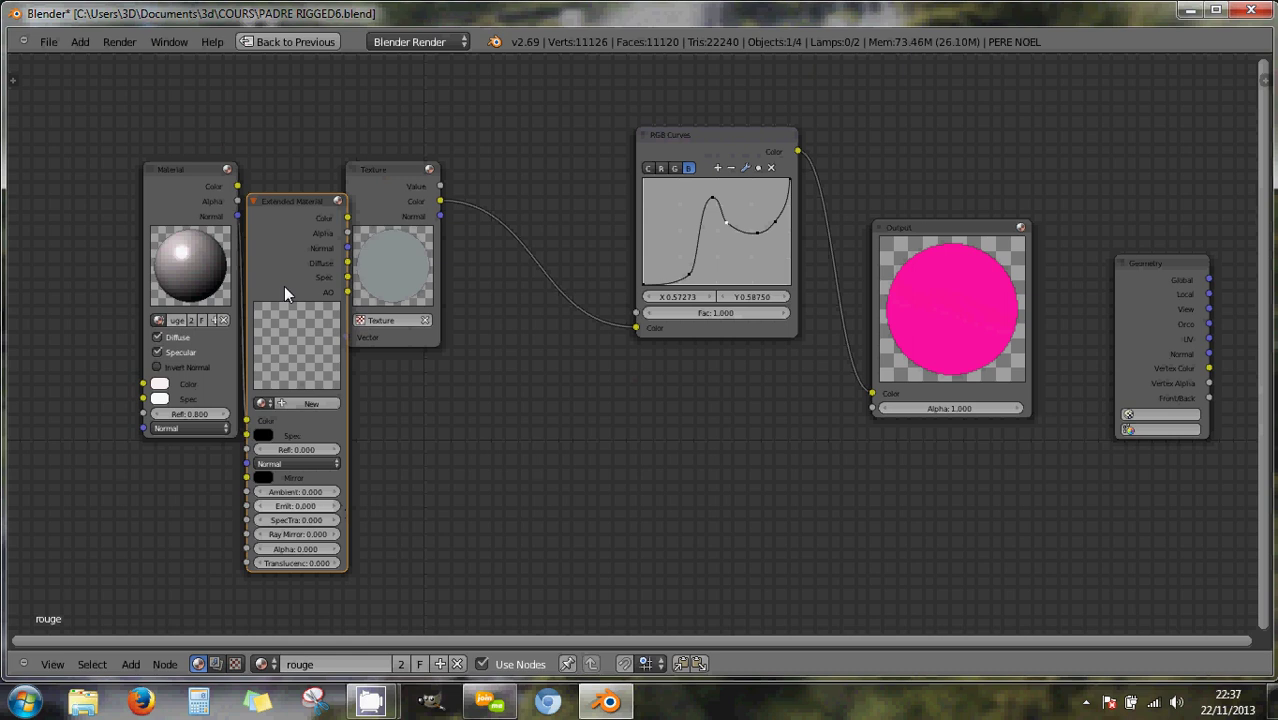
Delete the Extended Material node, then link the Material node's Color output to the Texture node's Vector input.
key(x)
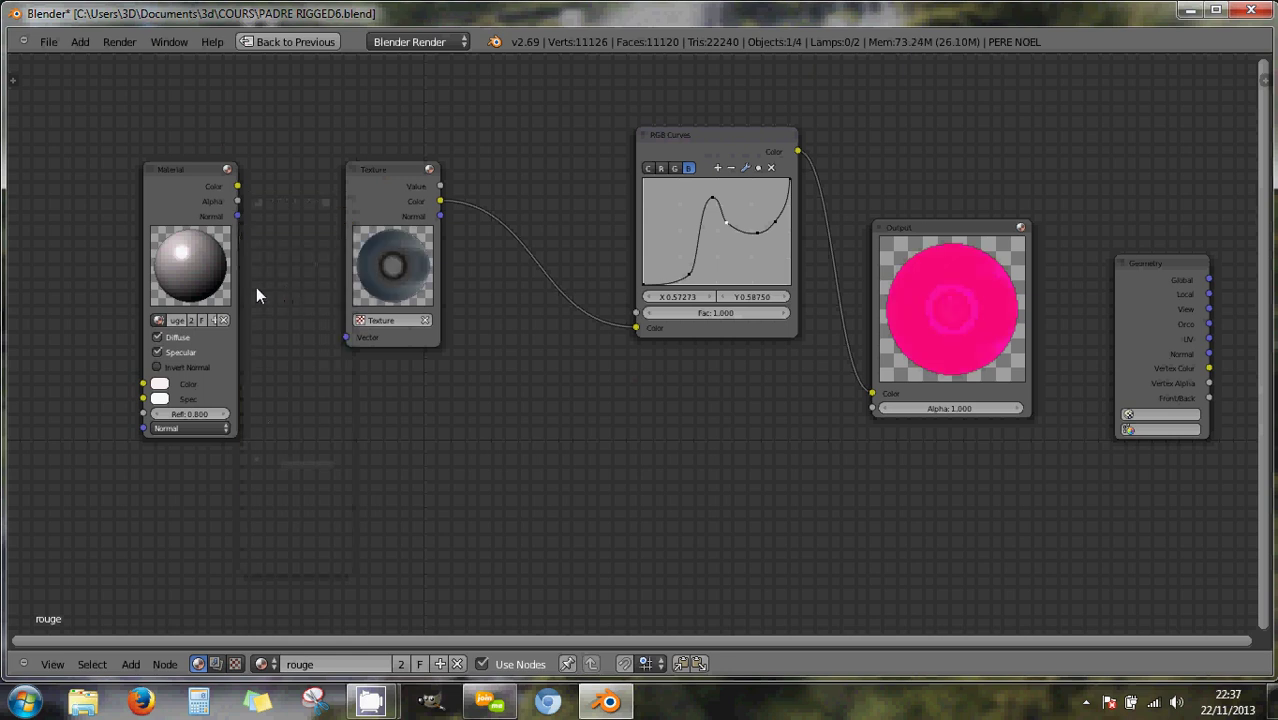
drag(237, 186, 345, 337)
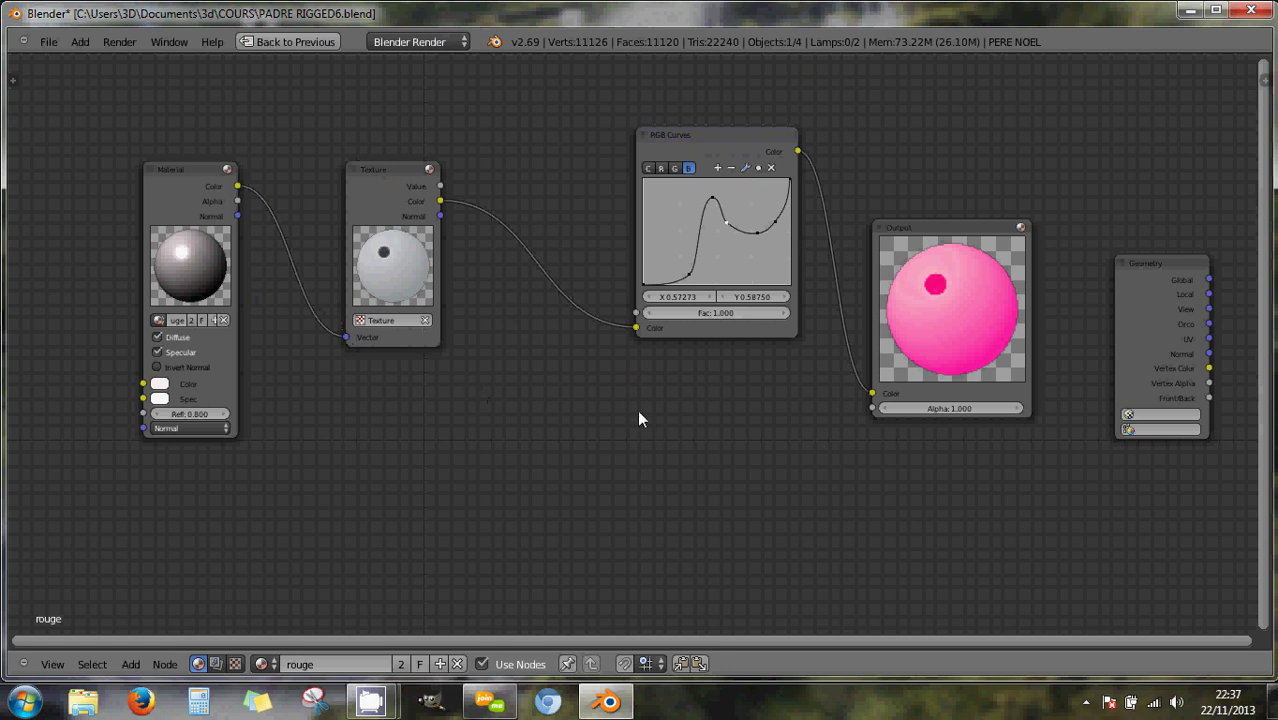
key(shift+space)
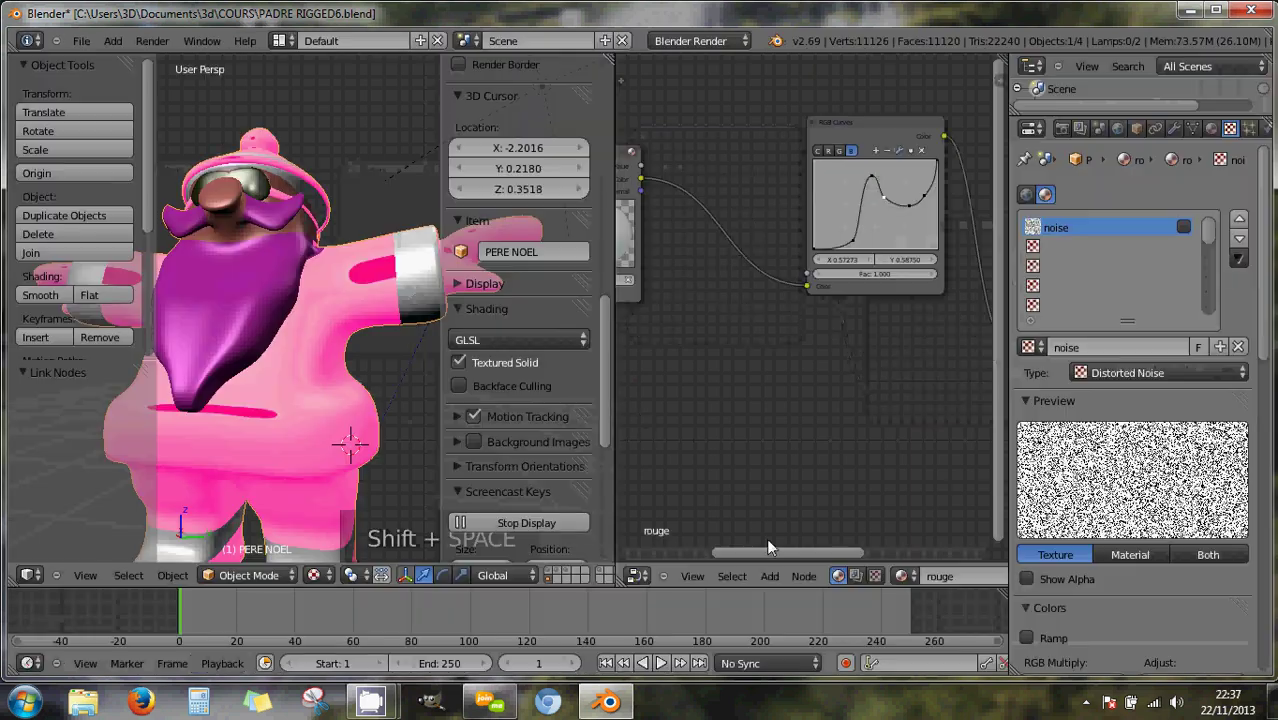
Enable the noise texture in the rouge material's first slot and check it in a close-up test render.
shift+click(1182, 228)
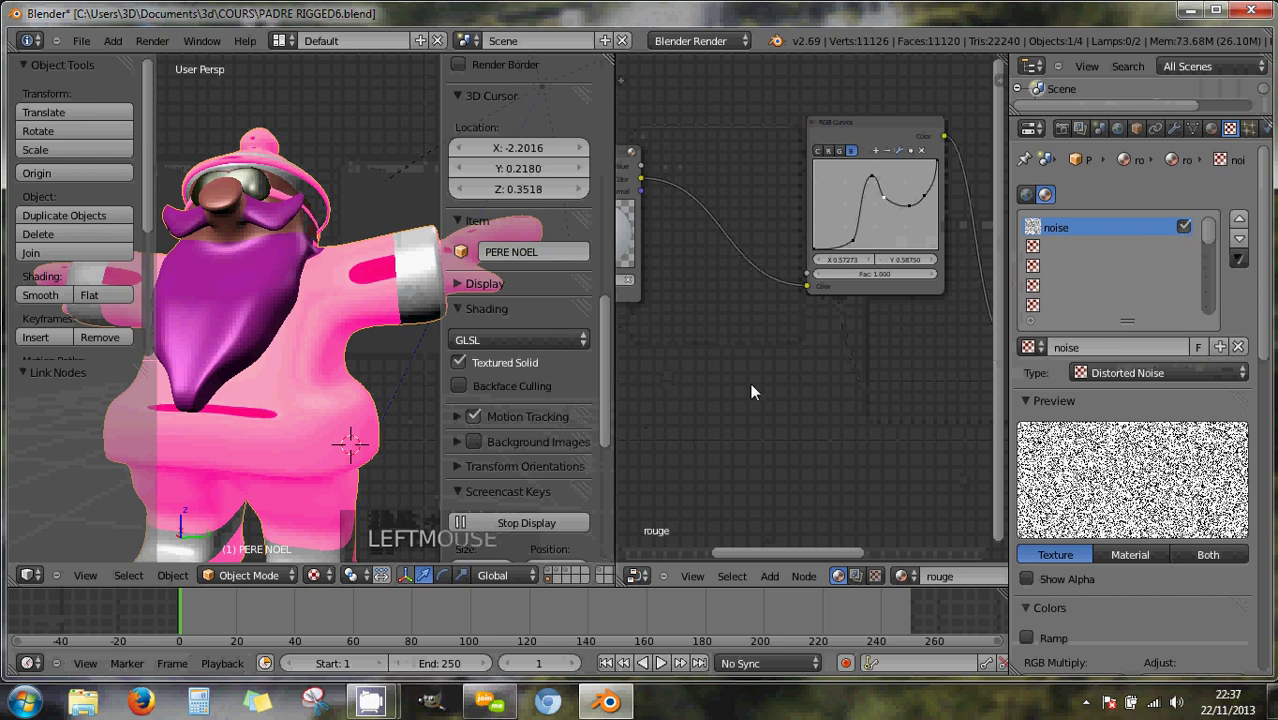
key(F12)
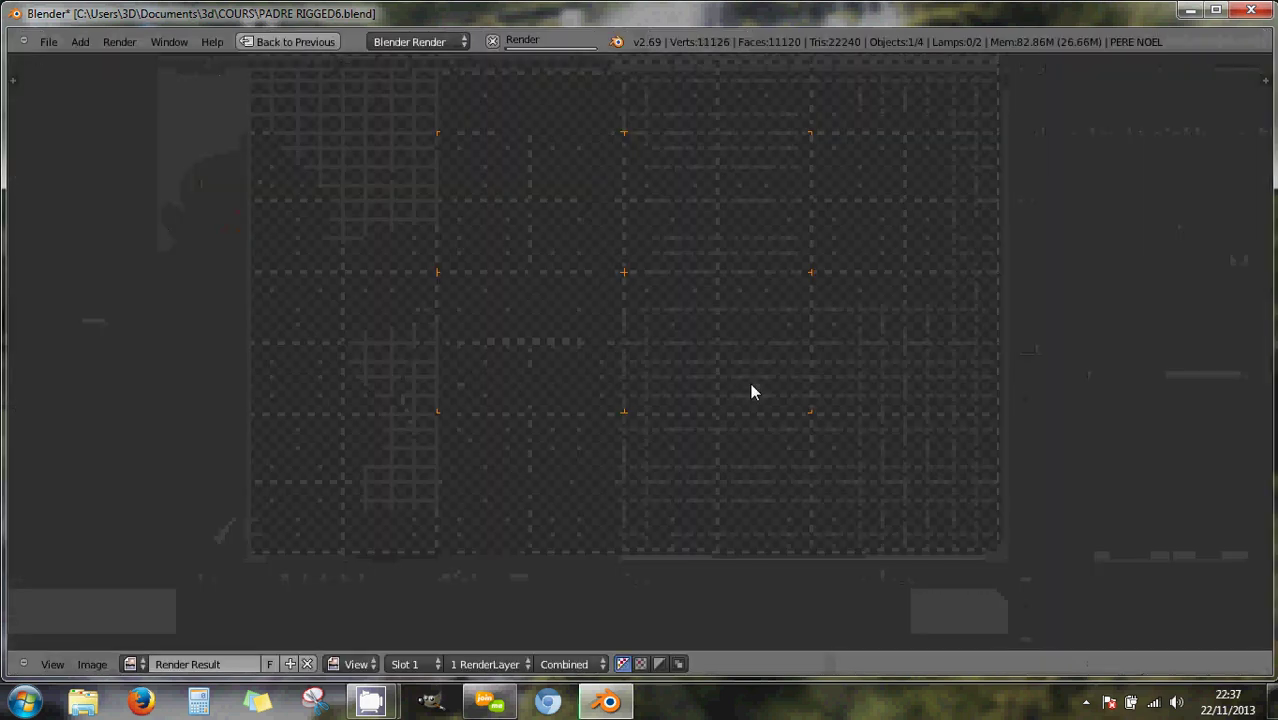
scroll(706, 397, up, 3)
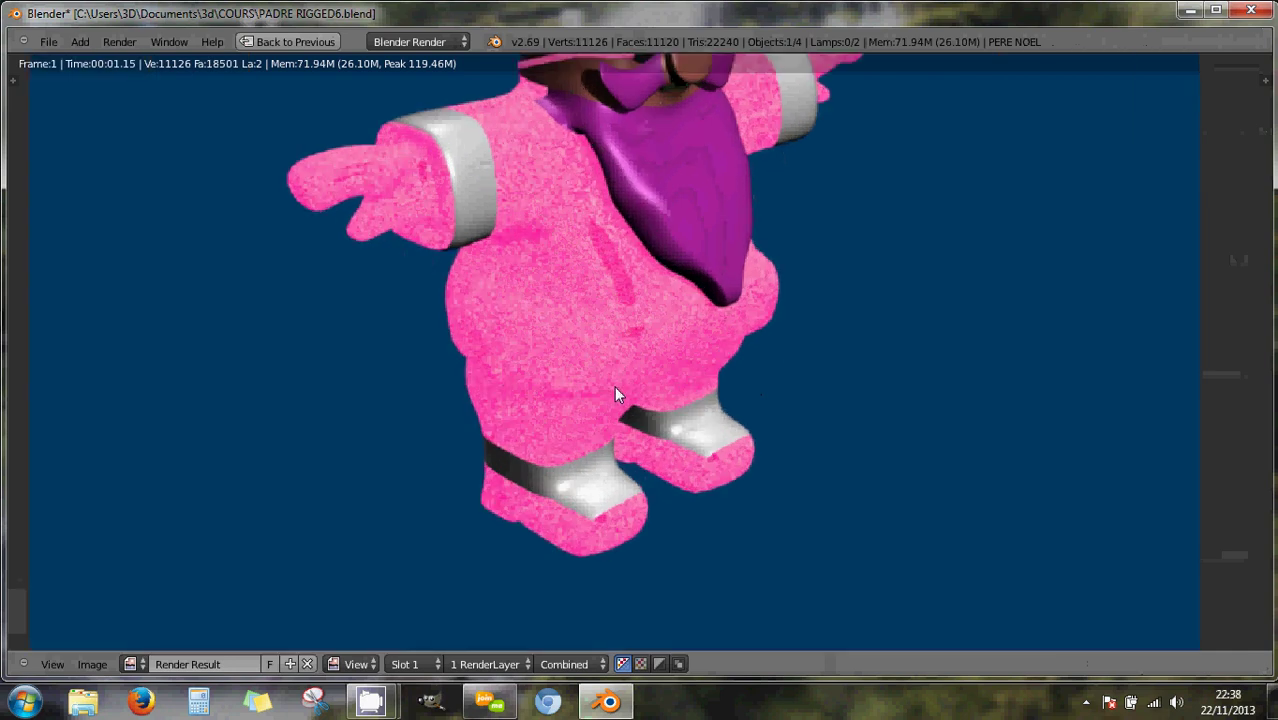
scroll(640, 372, up, 1)
key(Escape)
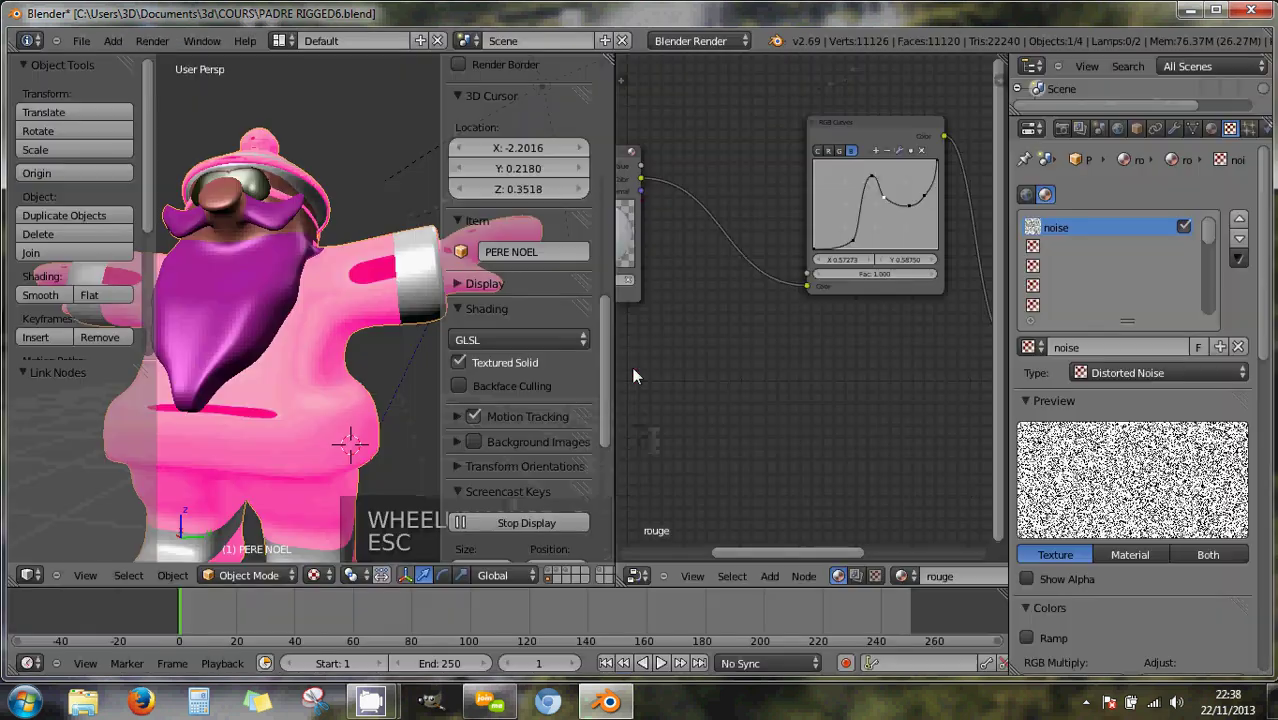
Try to lower the Size value in the noise texture's Distorted Noise settings.
scroll(1116, 600, down, 2)
scroll(1116, 600, down, 4)
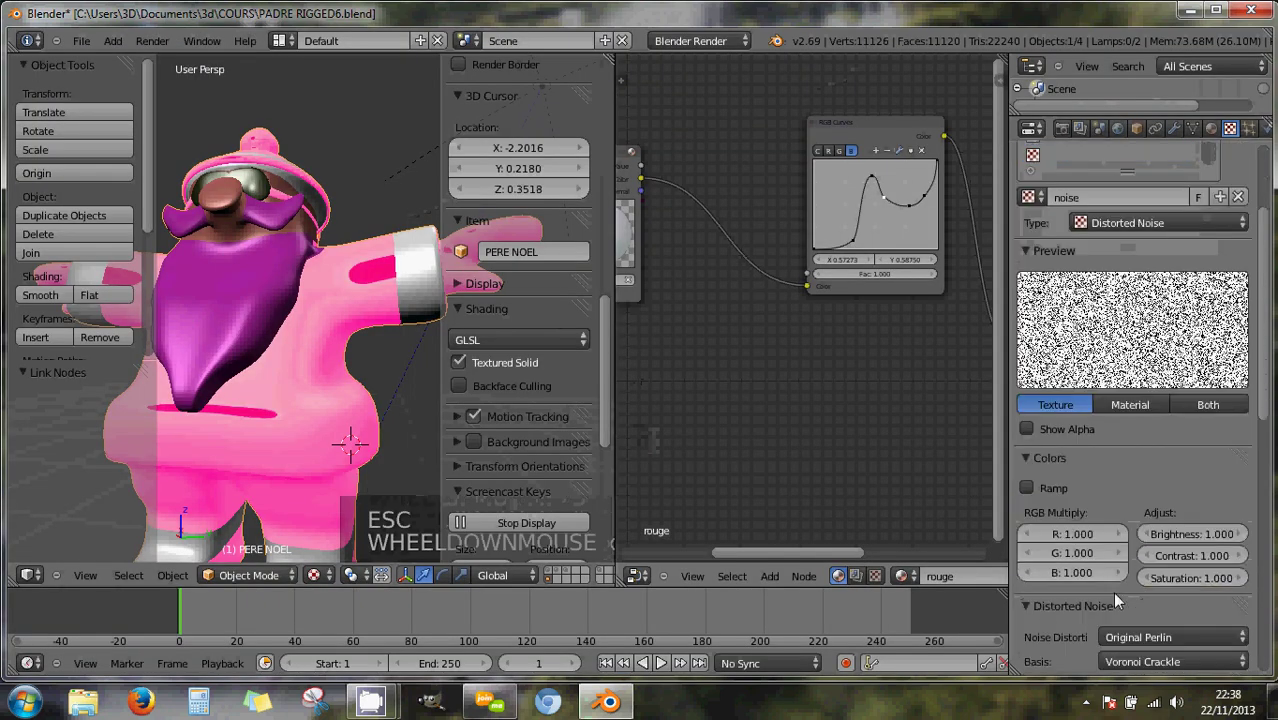
scroll(1140, 492, up, 3)
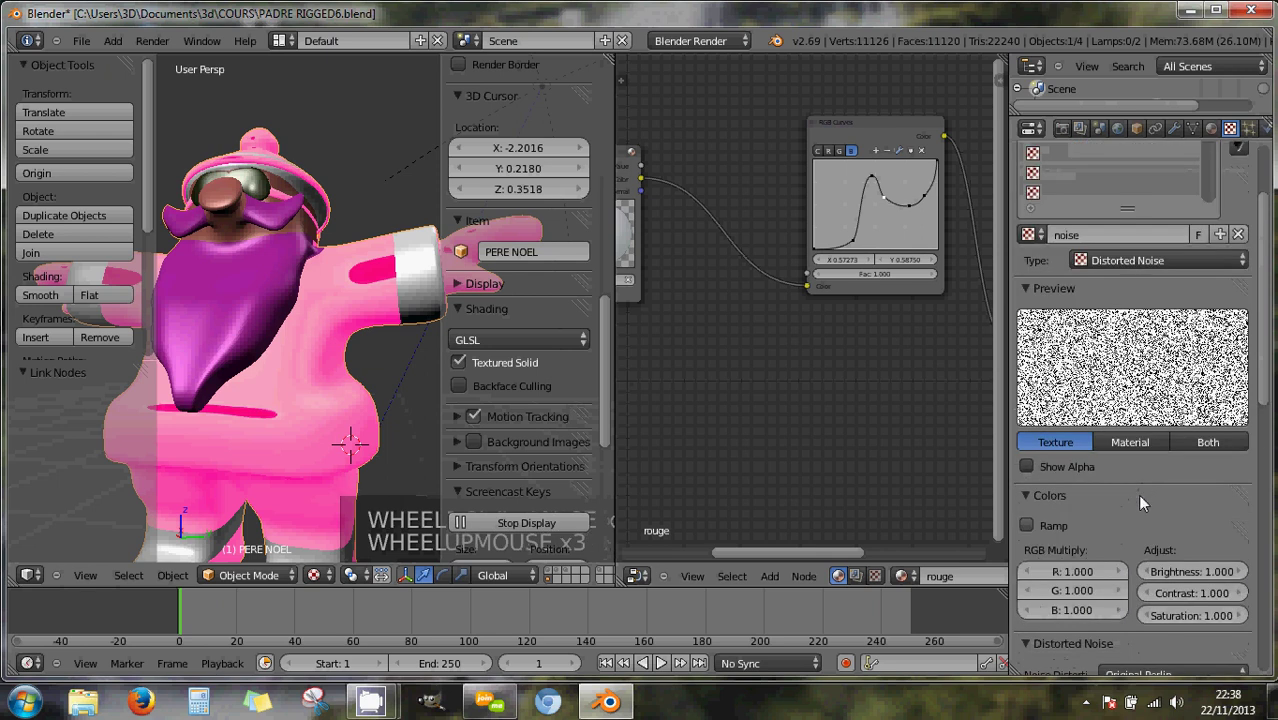
scroll(1137, 494, down, 5)
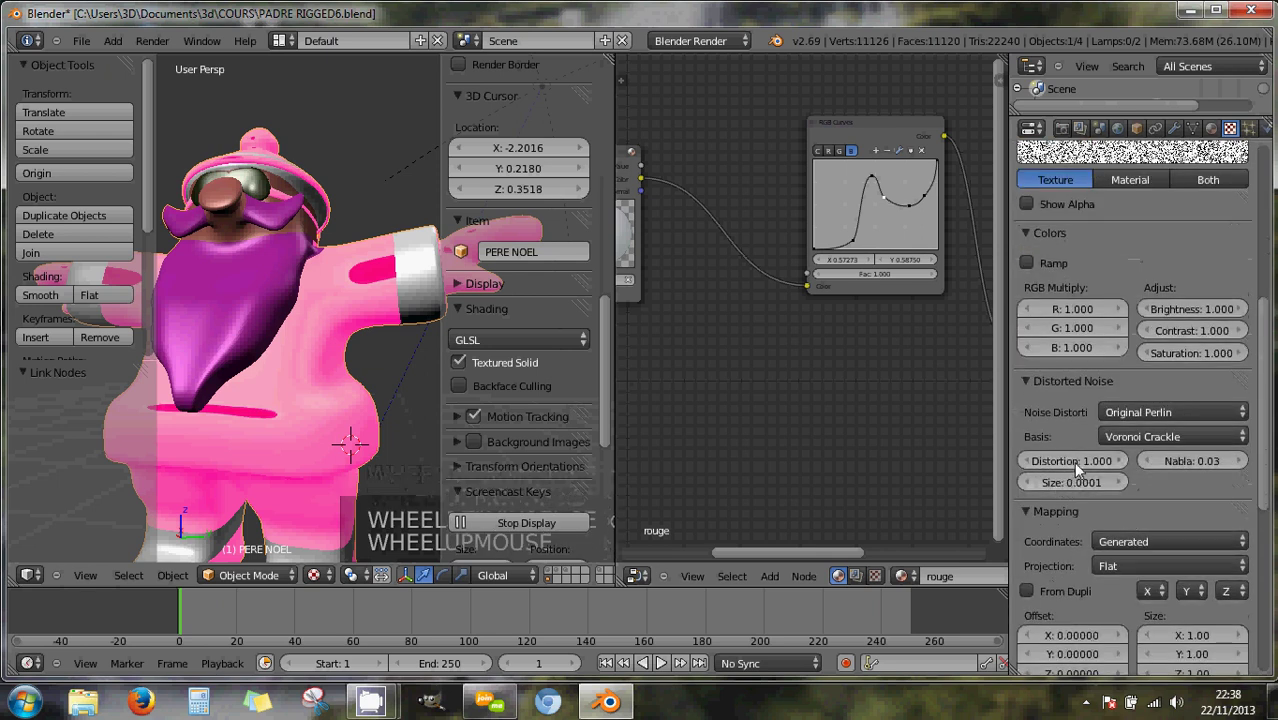
click(1020, 484)
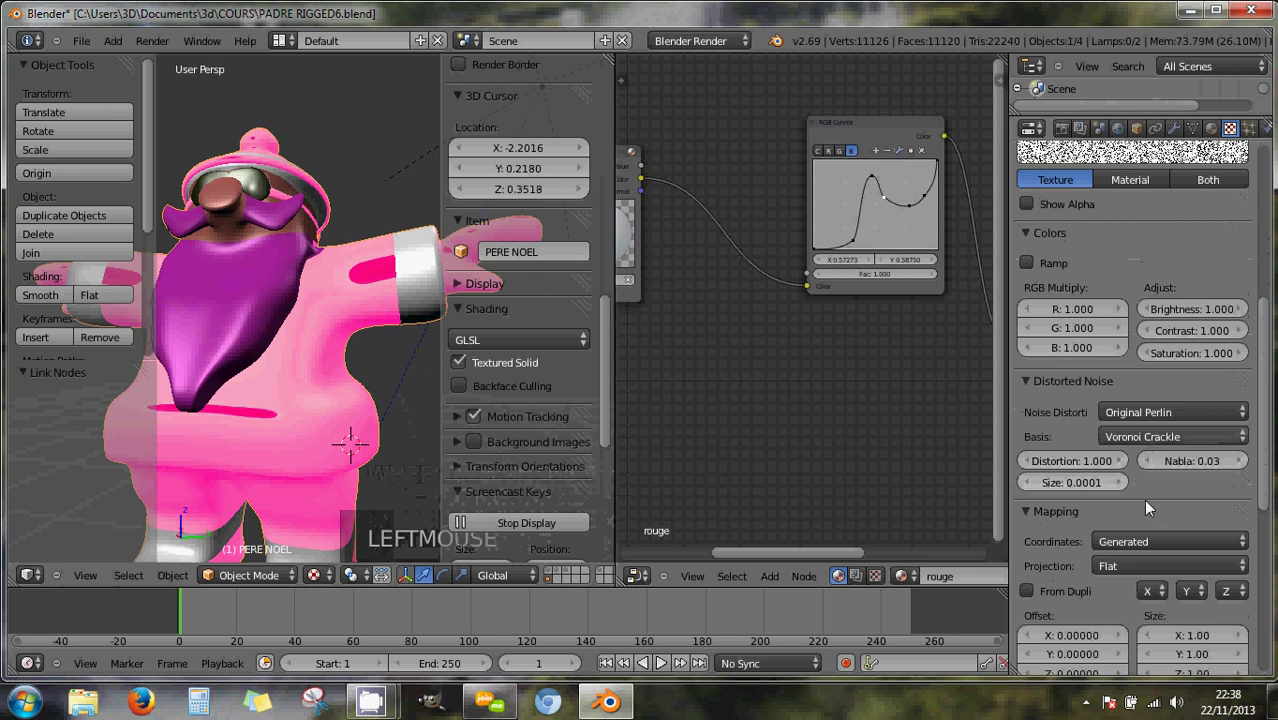
scroll(1147, 511, up, 6)
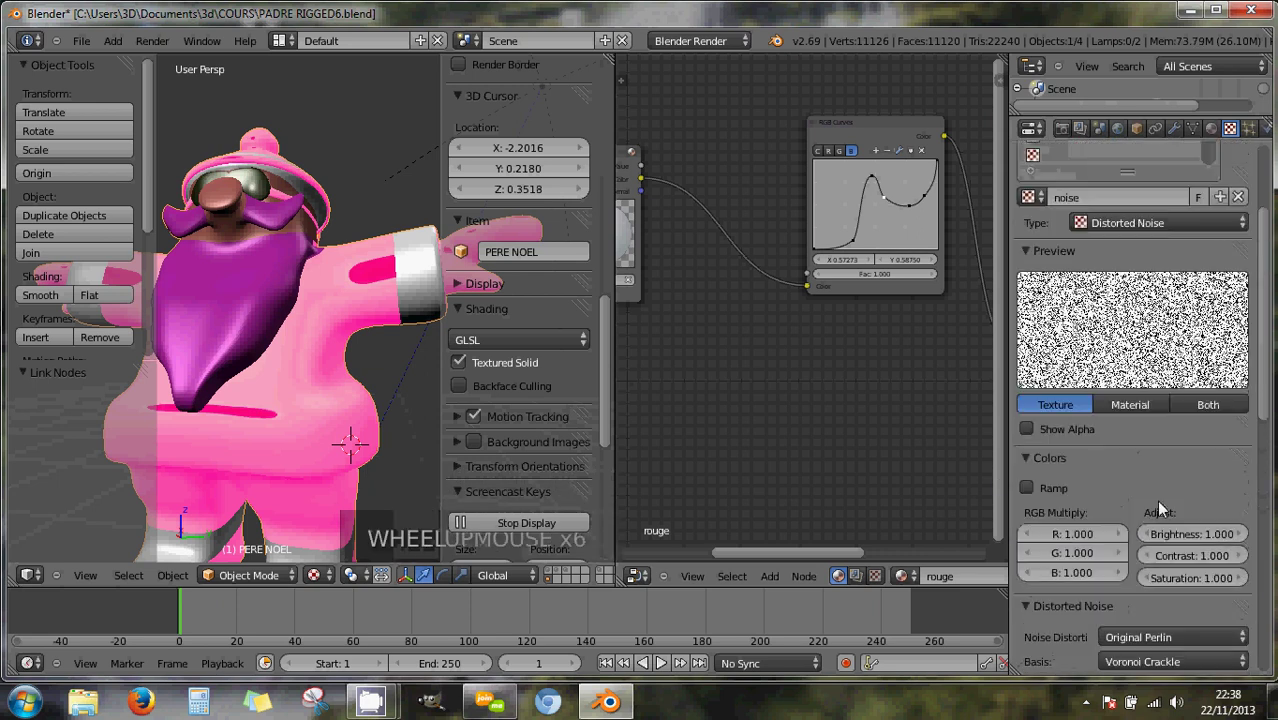
scroll(1190, 406, up, 5)
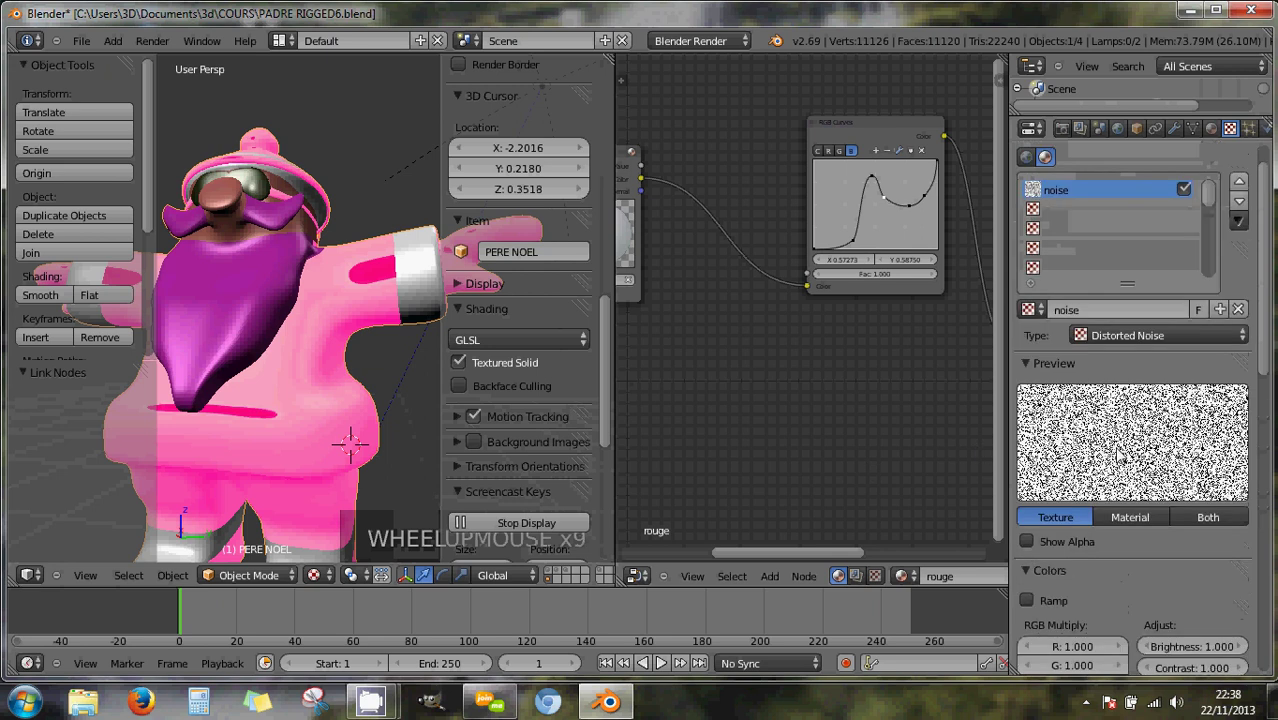
Disable the noise texture in the first slot and render the character to check the result.
click(1184, 227)
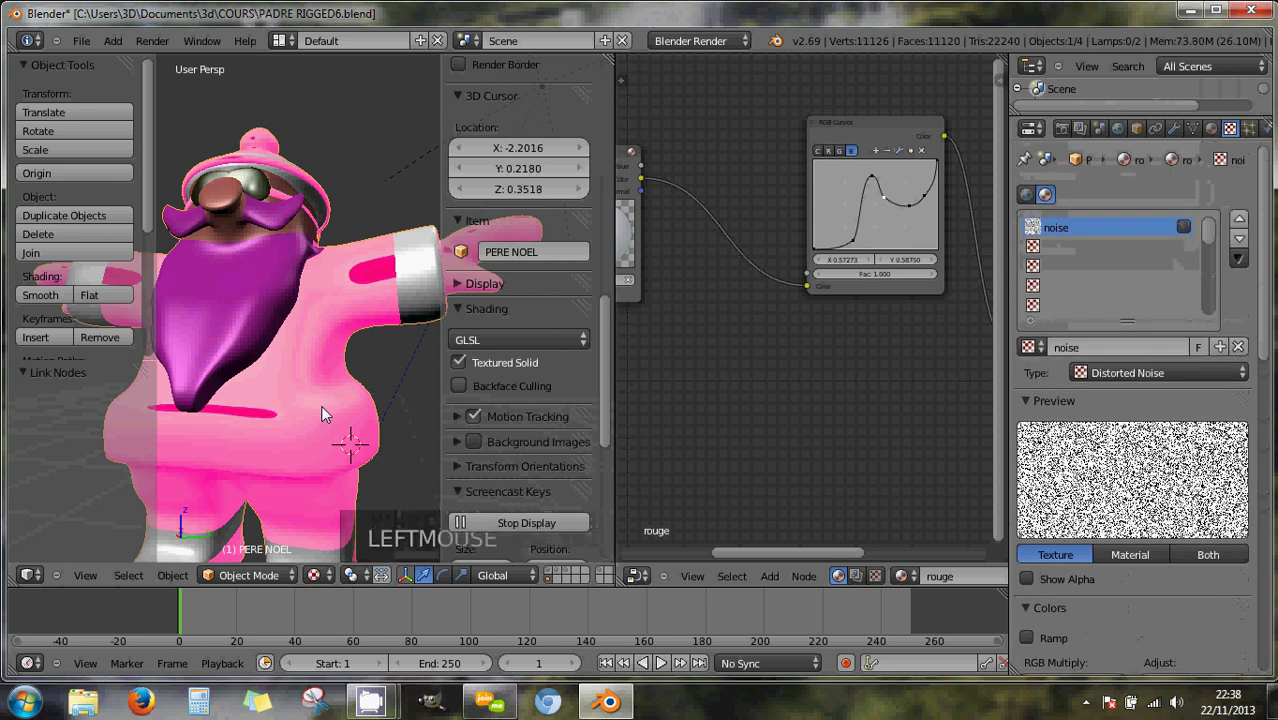
middle_drag(320, 405, 376, 415)
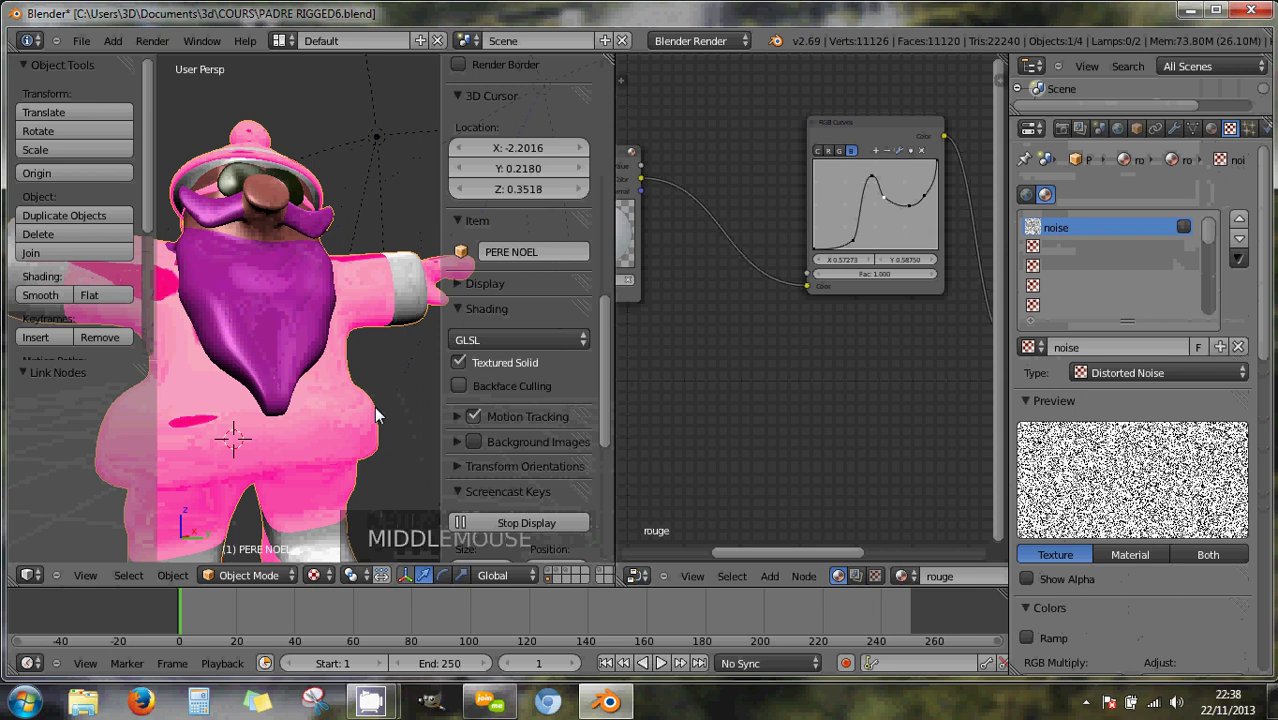
key(F12)
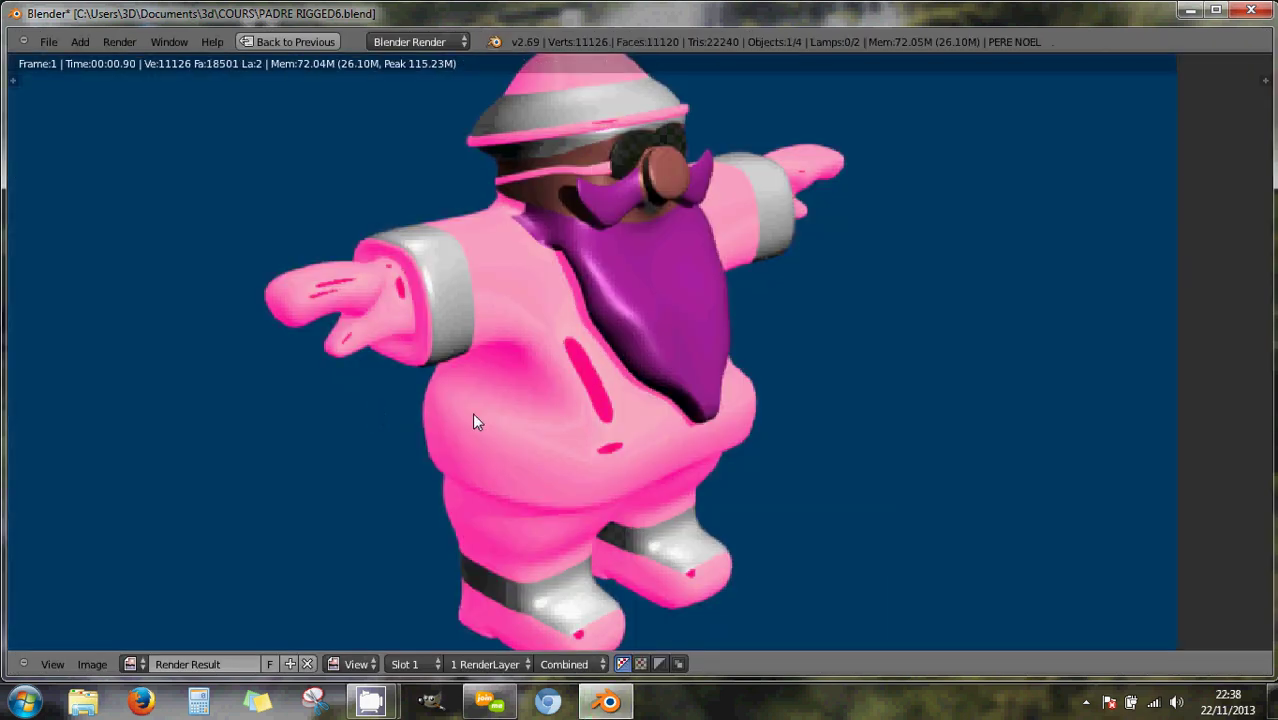
key(Escape)
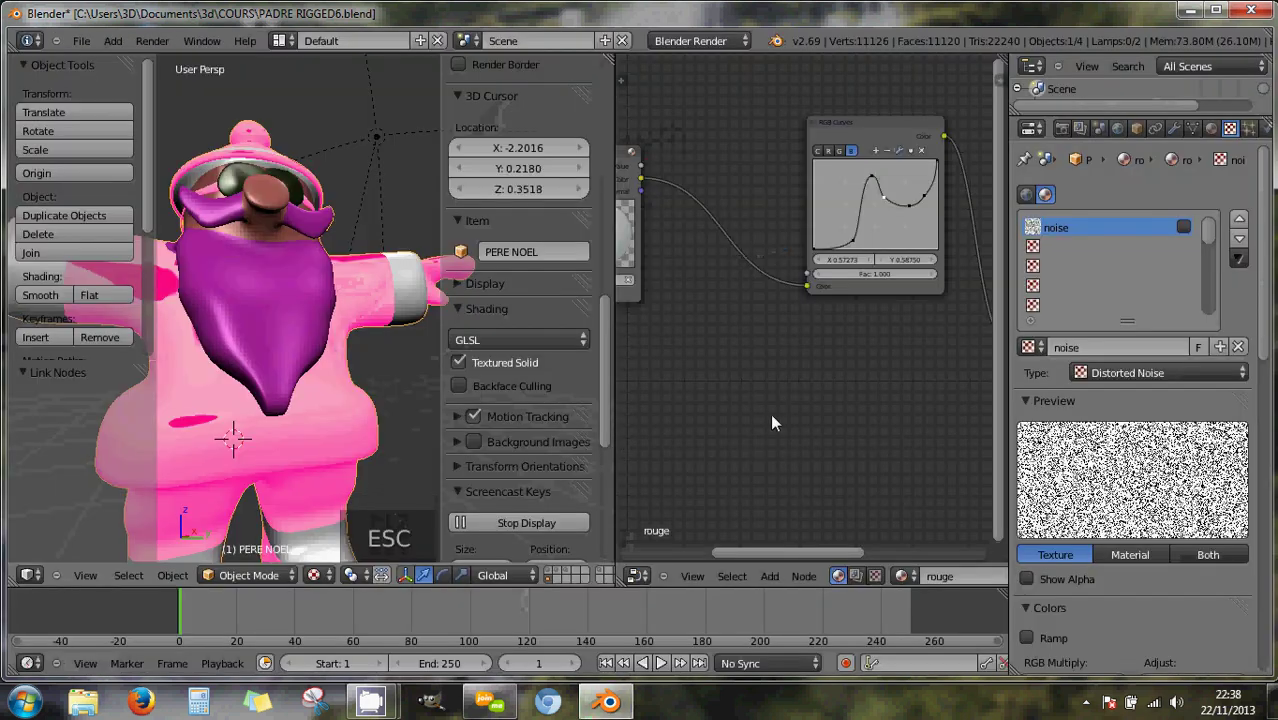
Widen the node editor at the expense of the 3D view to show more of the node tree.
scroll(776, 410, up, 1)
scroll(776, 410, down, 2)
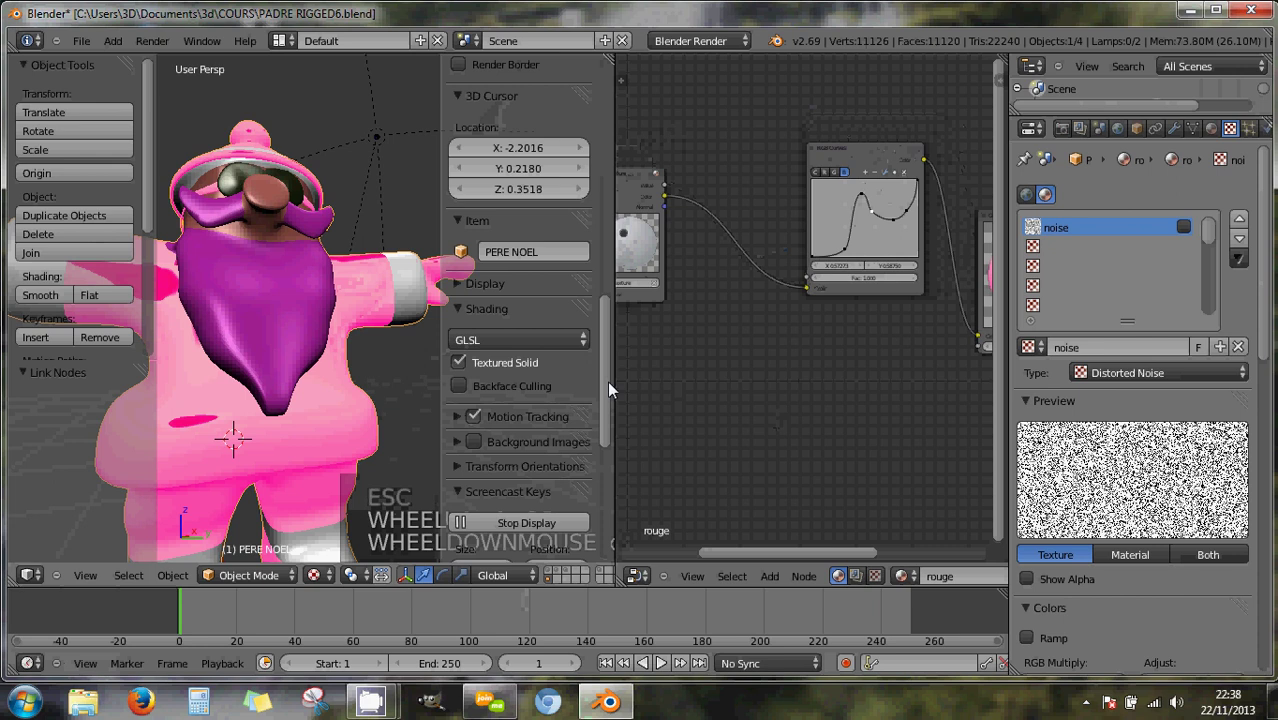
drag(613, 387, 485, 383)
scroll(777, 384, down, 2)
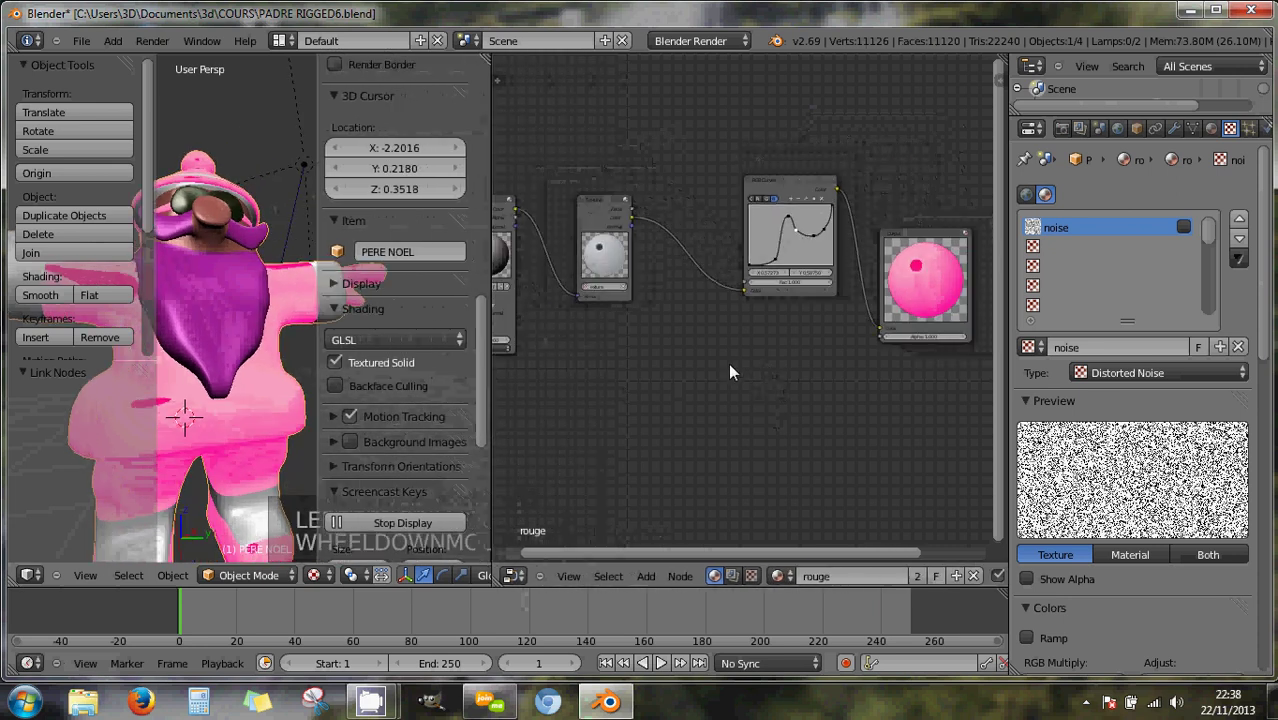
Delete the unconnected Geometry node from the rouge material's node tree, working in the maximized node editor.
key(ctrl+Up)
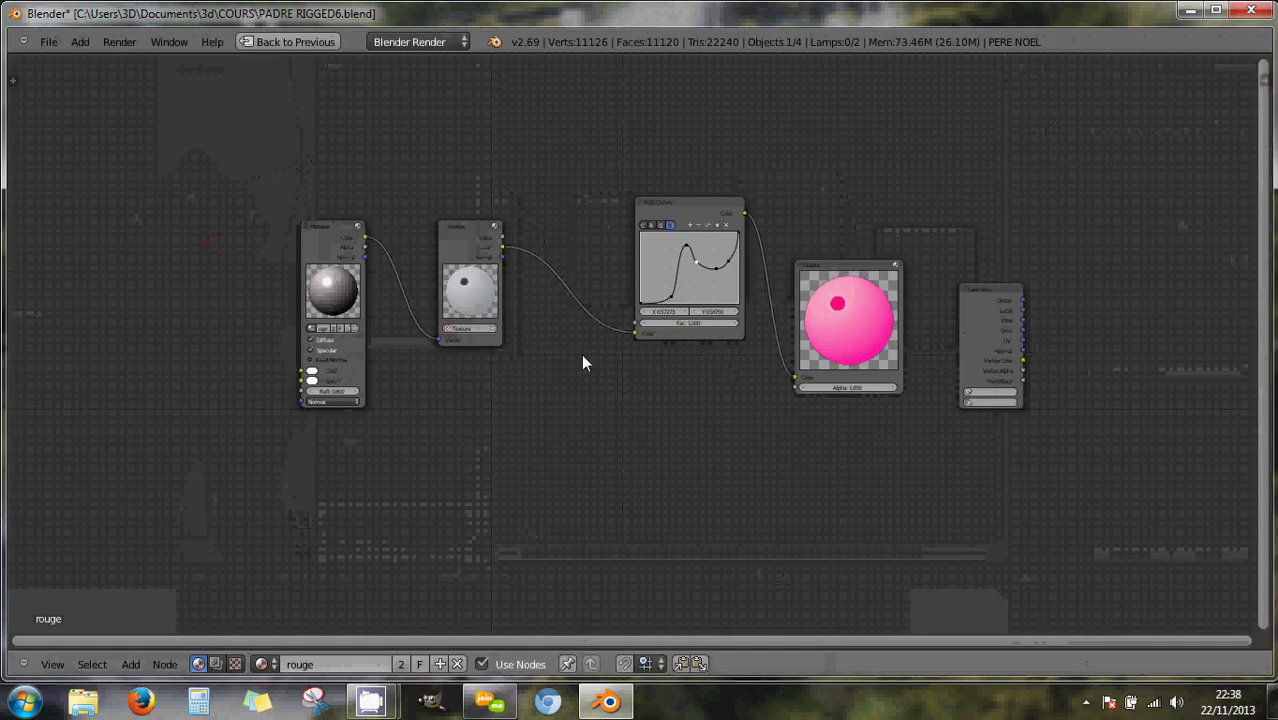
scroll(458, 311, up, 2)
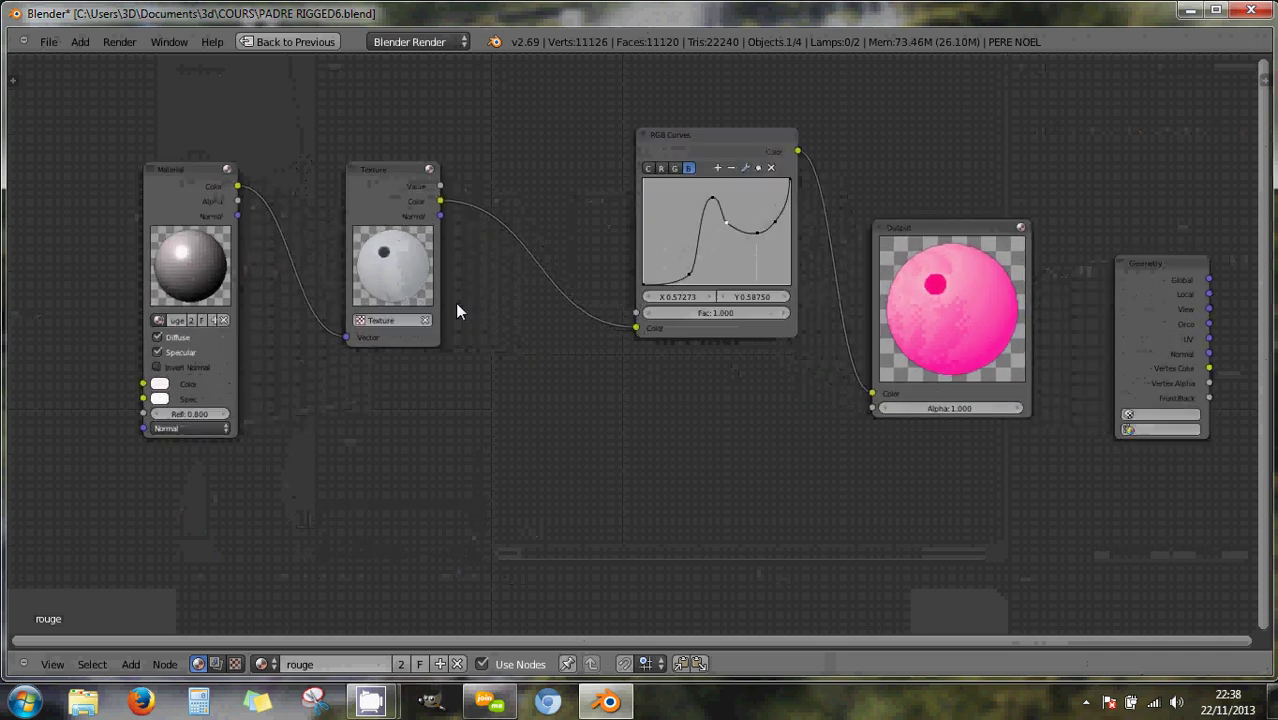
mouse_move(458, 311)
middle_down()
mouse_move(521, 339)
mouse_move(442, 322)
middle_up()
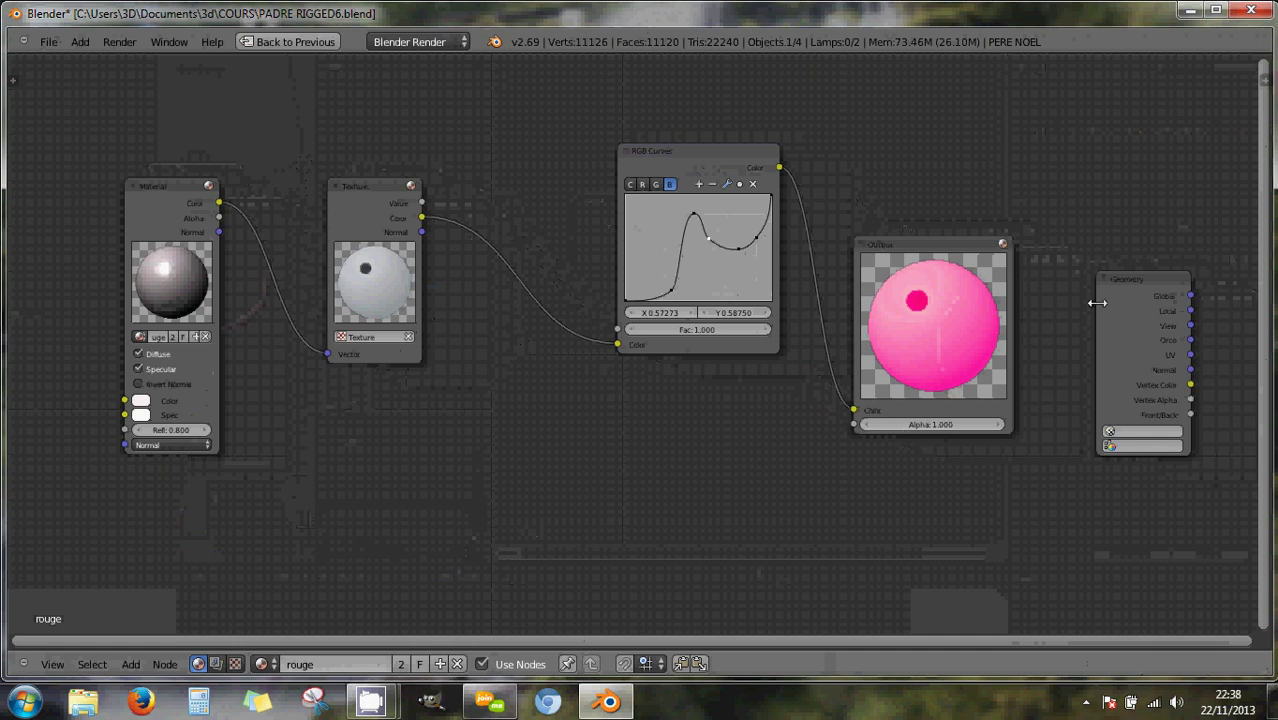
click(1123, 320)
key(x)
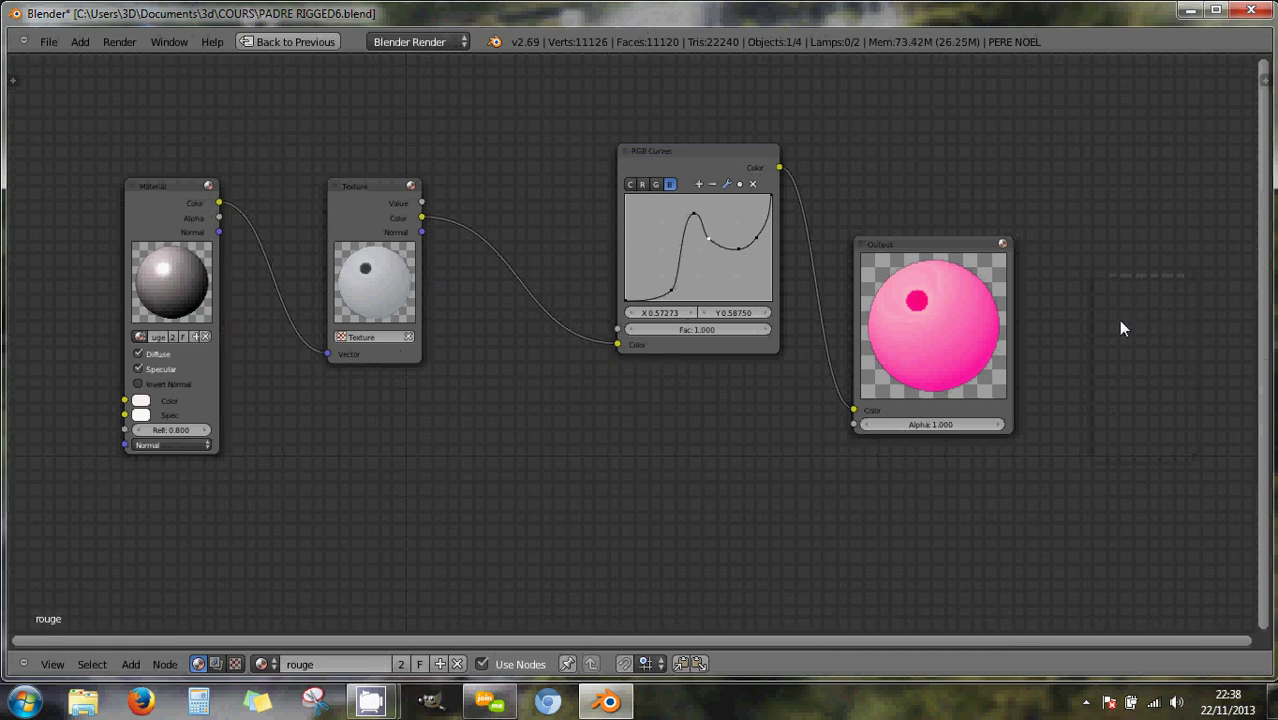
key(shift+space)
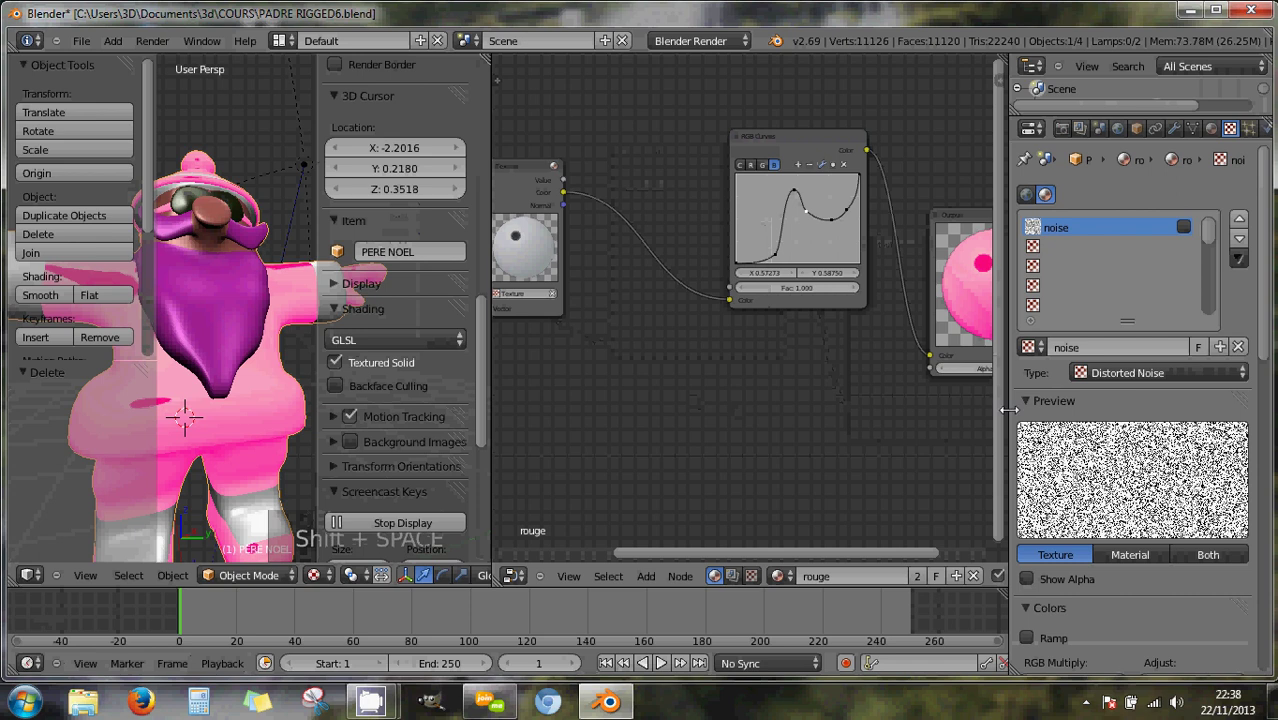
Remove the noise texture from its slot in the widened properties editor and show the rouge material's settings.
drag(1005, 407, 856, 407)
scroll(1105, 298, up, 1)
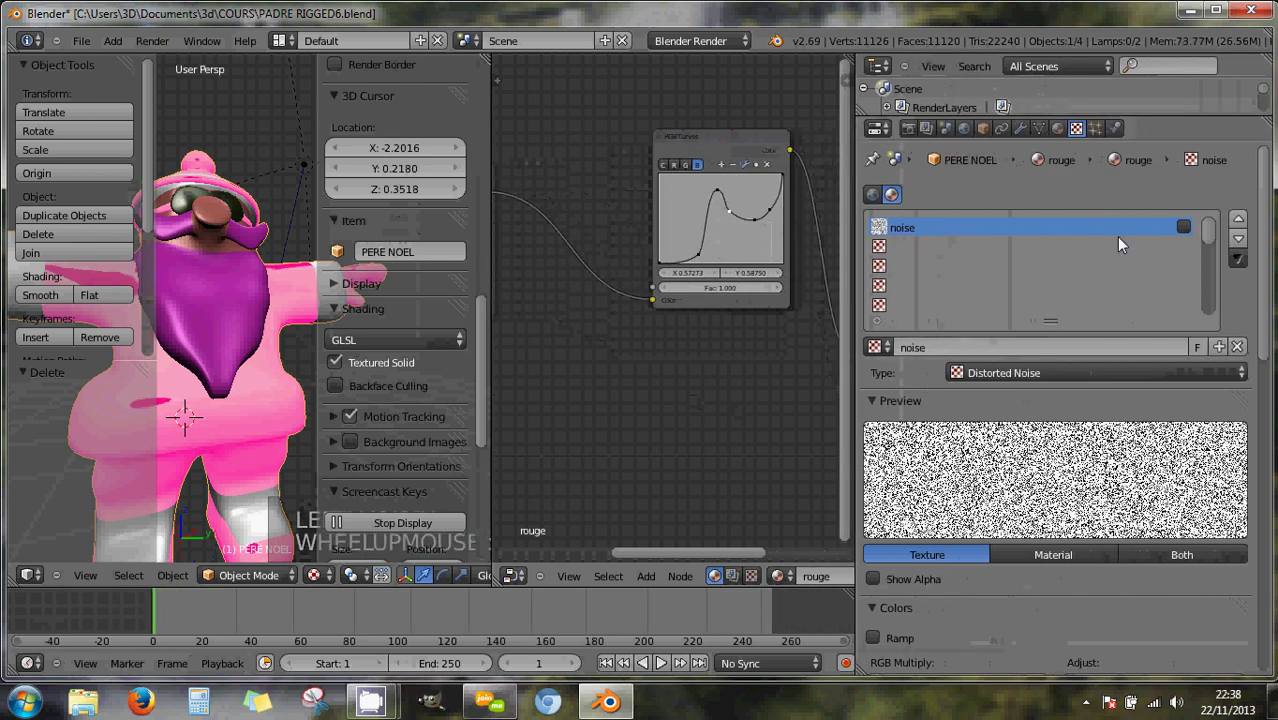
click(1237, 347)
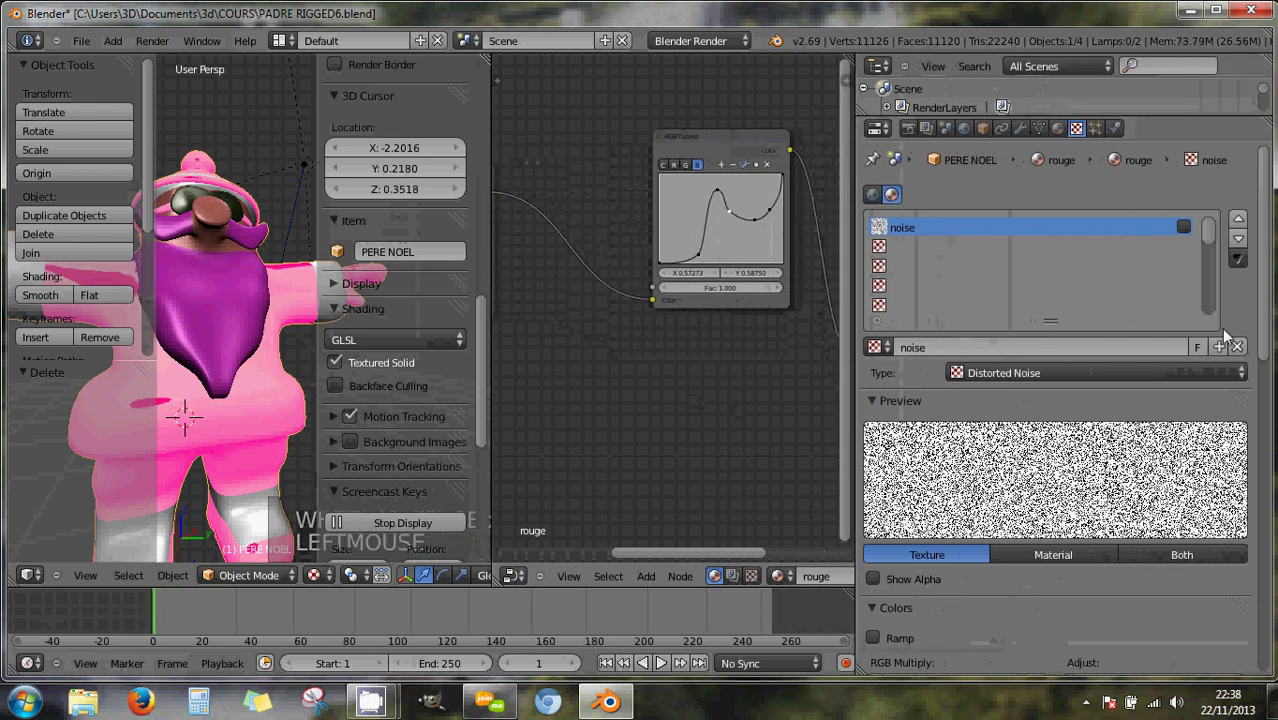
click(1237, 347)
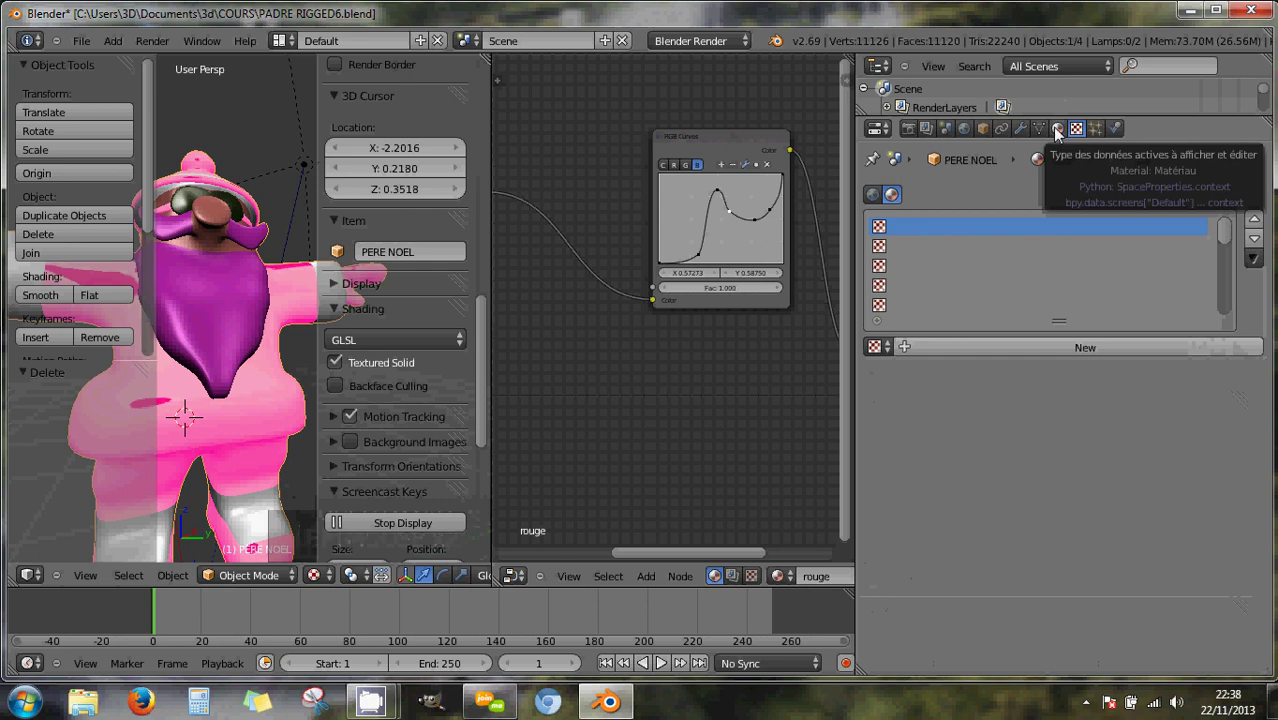
click(1057, 130)
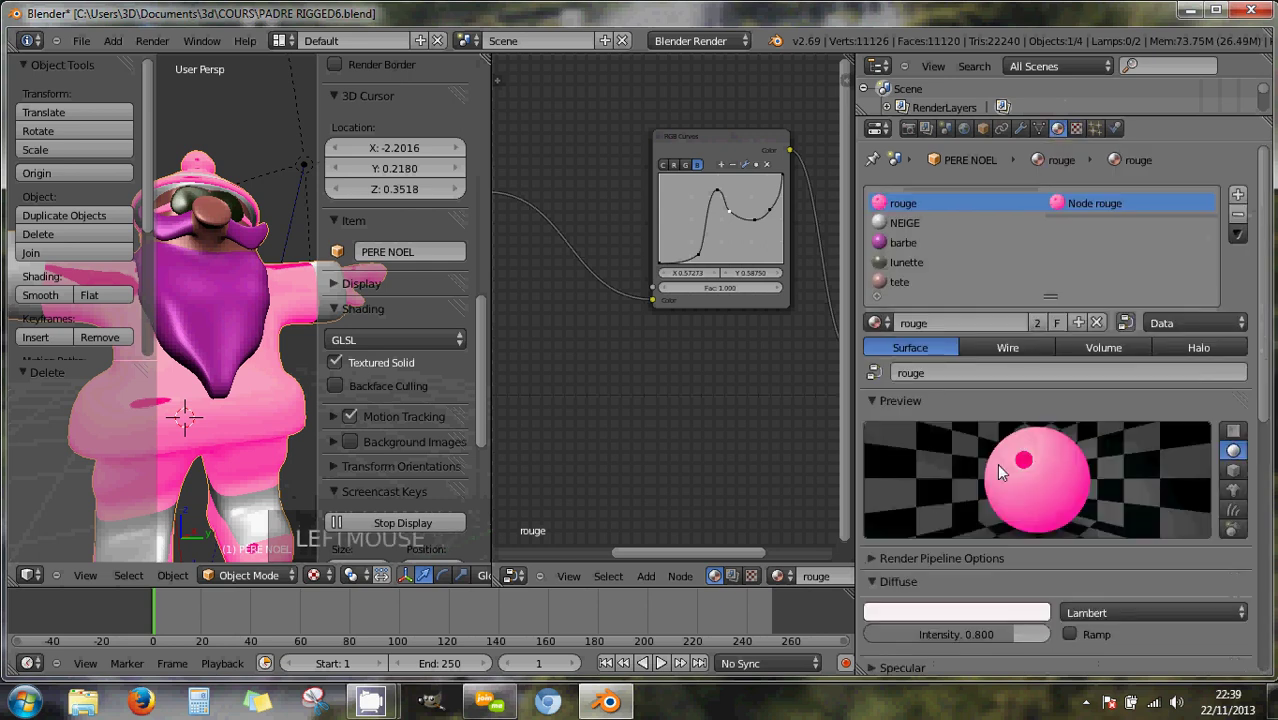
Try the Shadeless option on the rouge material, switch it back off and view the character from another angle.
scroll(996, 463, down, 6)
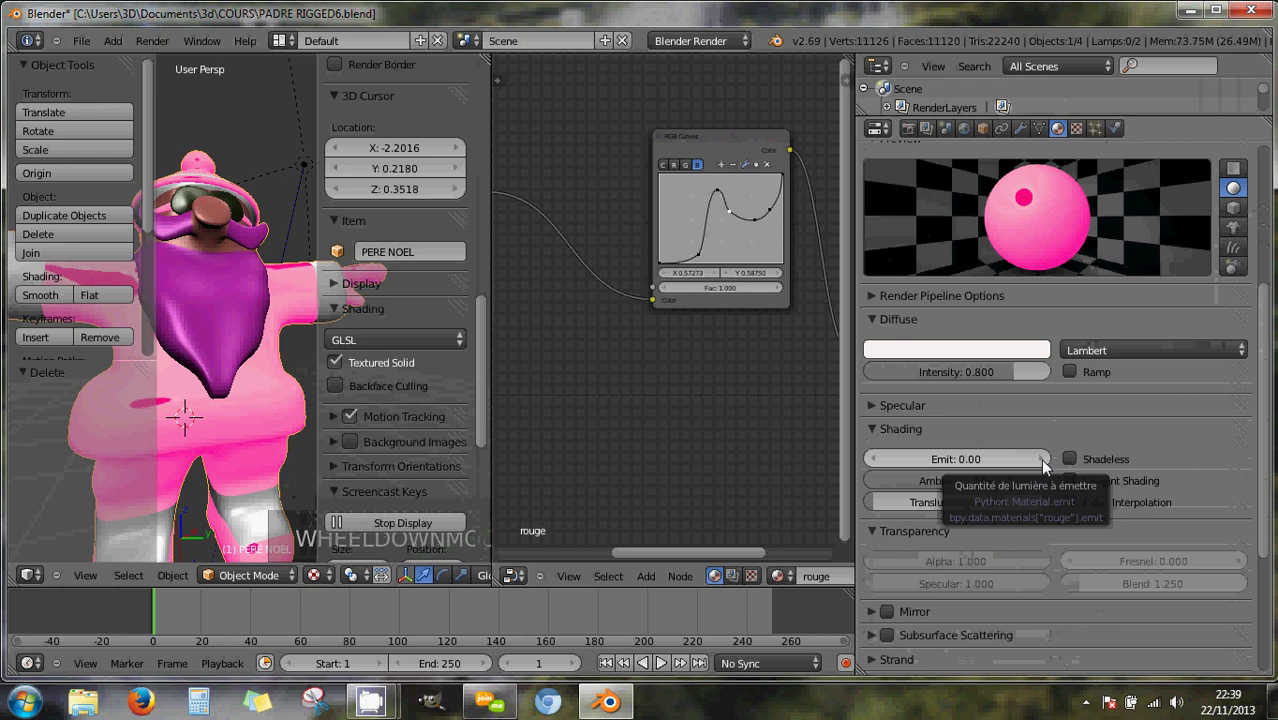
click(1070, 459)
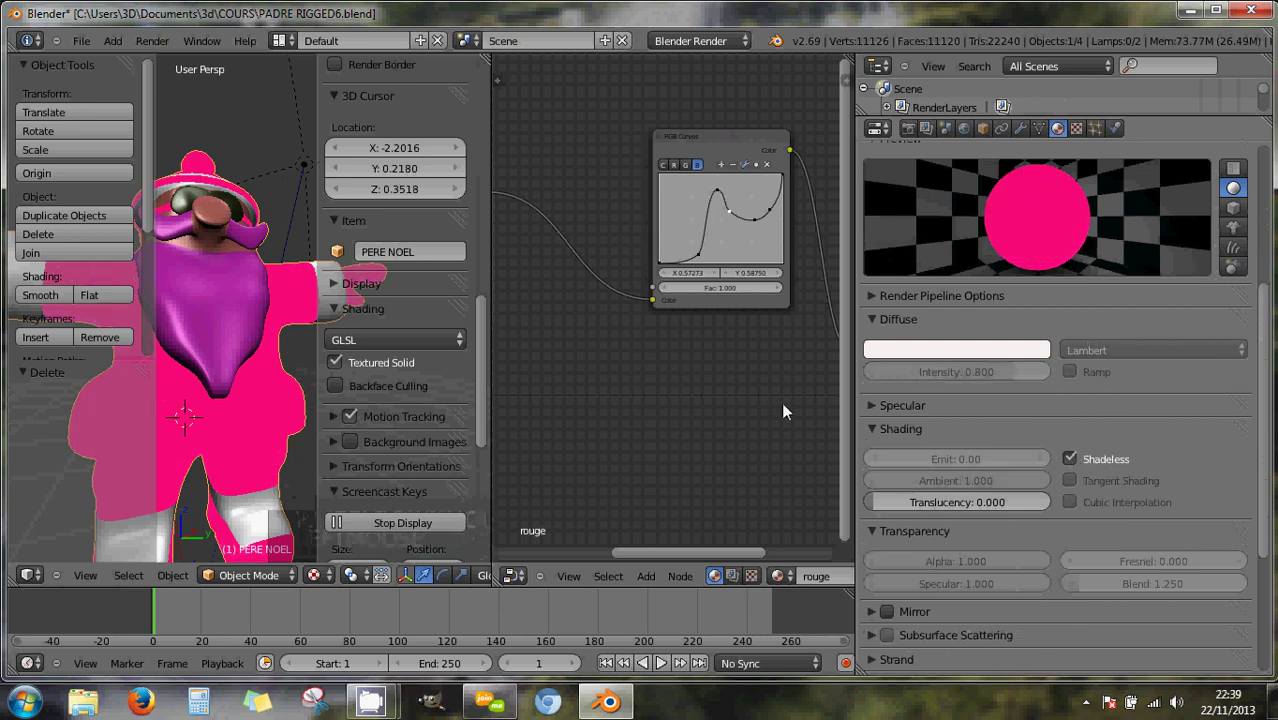
click(1070, 459)
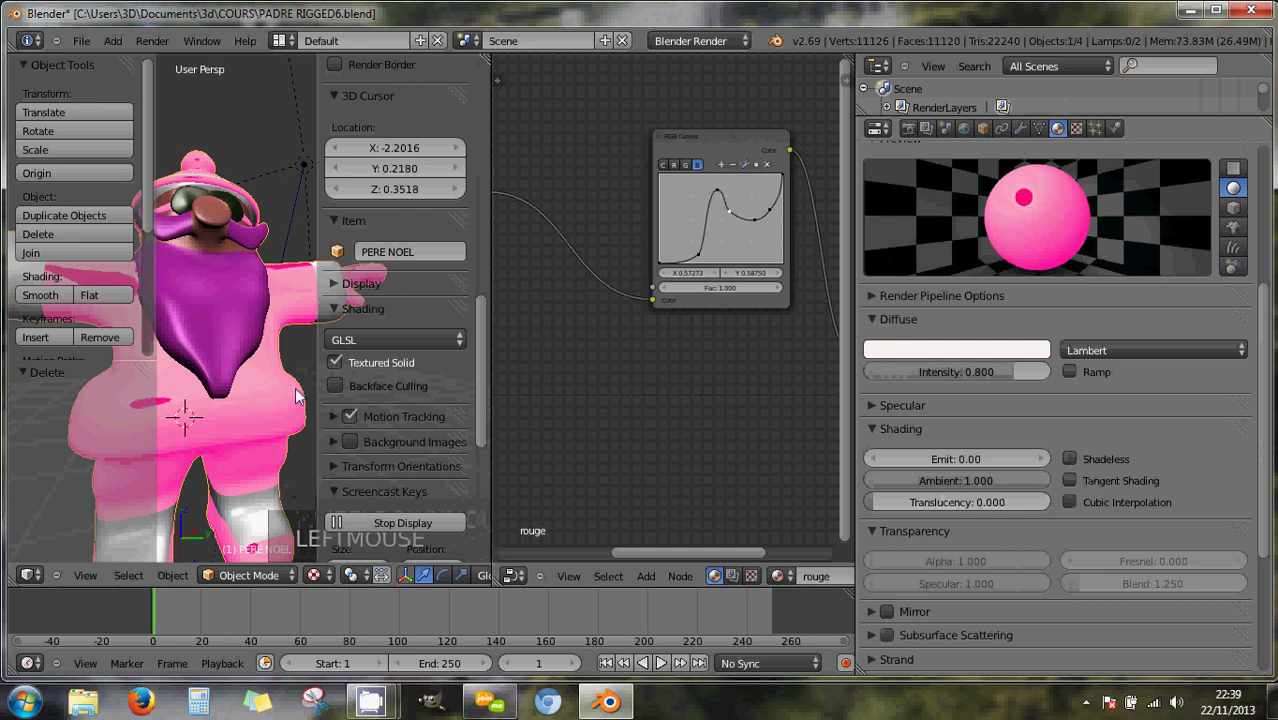
middle_drag(300, 395, 170, 330)
scroll(252, 370, down, 3)
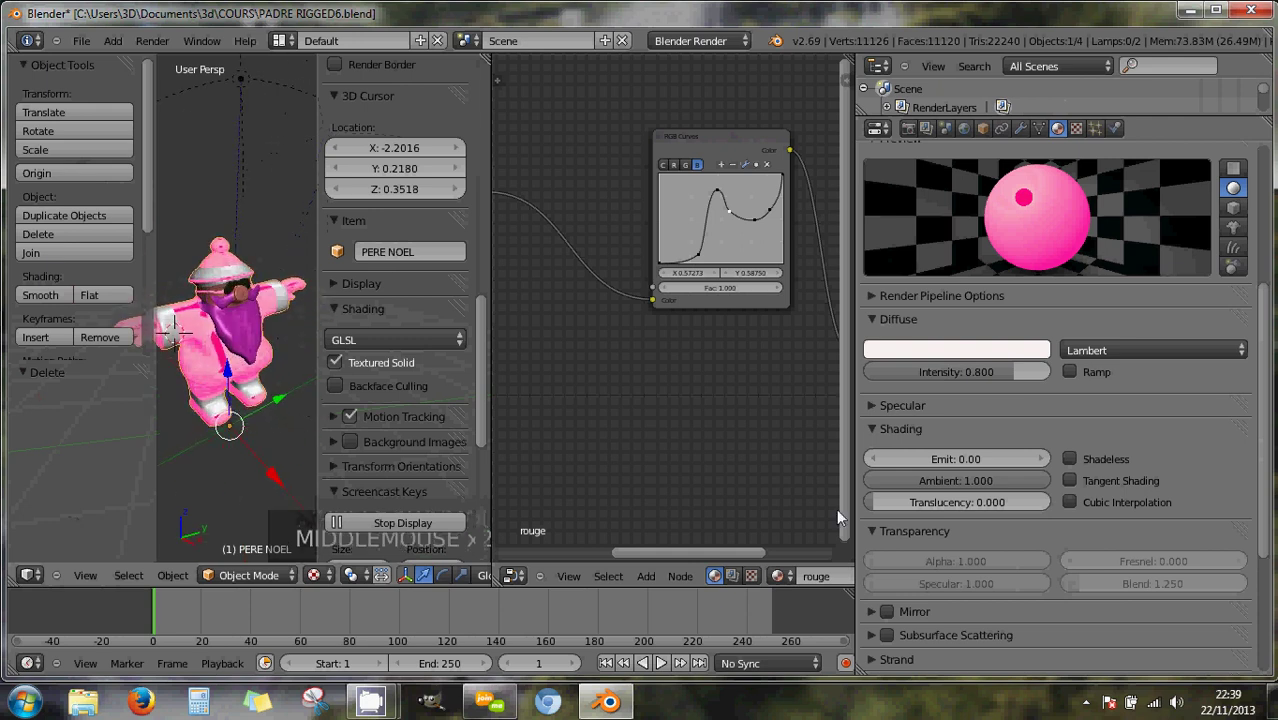
Make the rouge material shadeless and inspect the character from its side.
click(1069, 460)
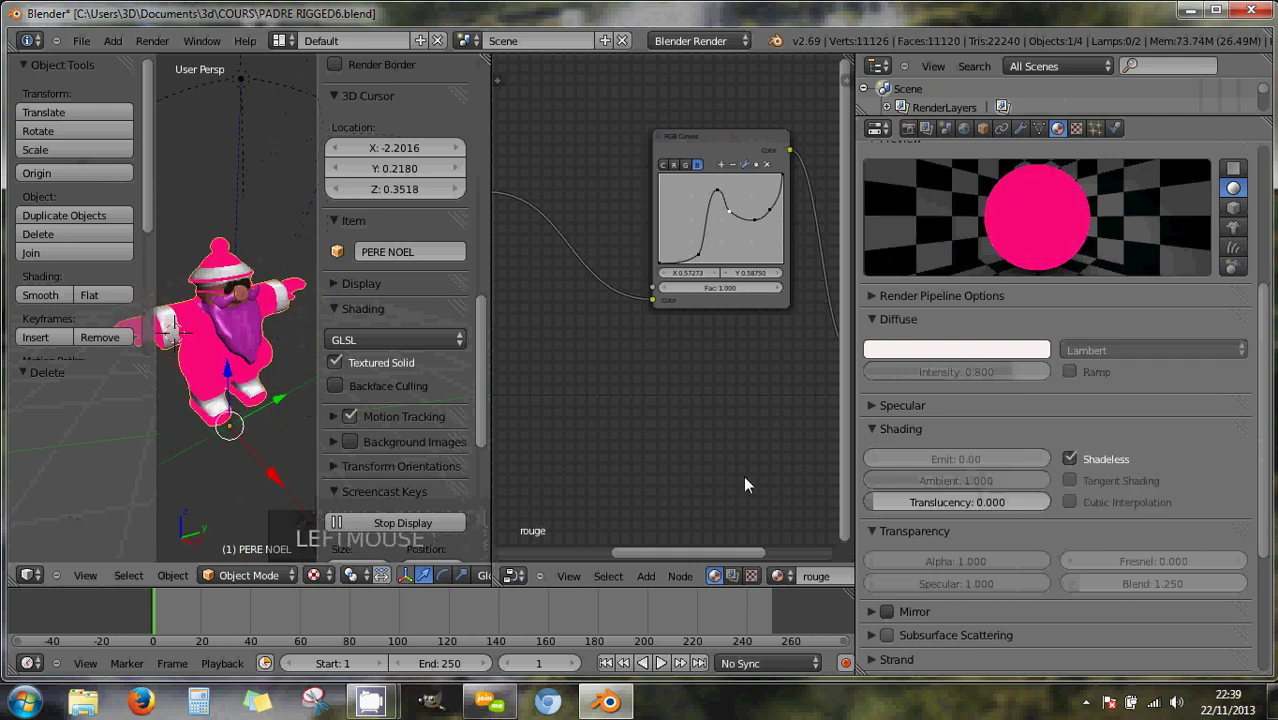
scroll(249, 354, up, 4)
scroll(245, 352, down, 5)
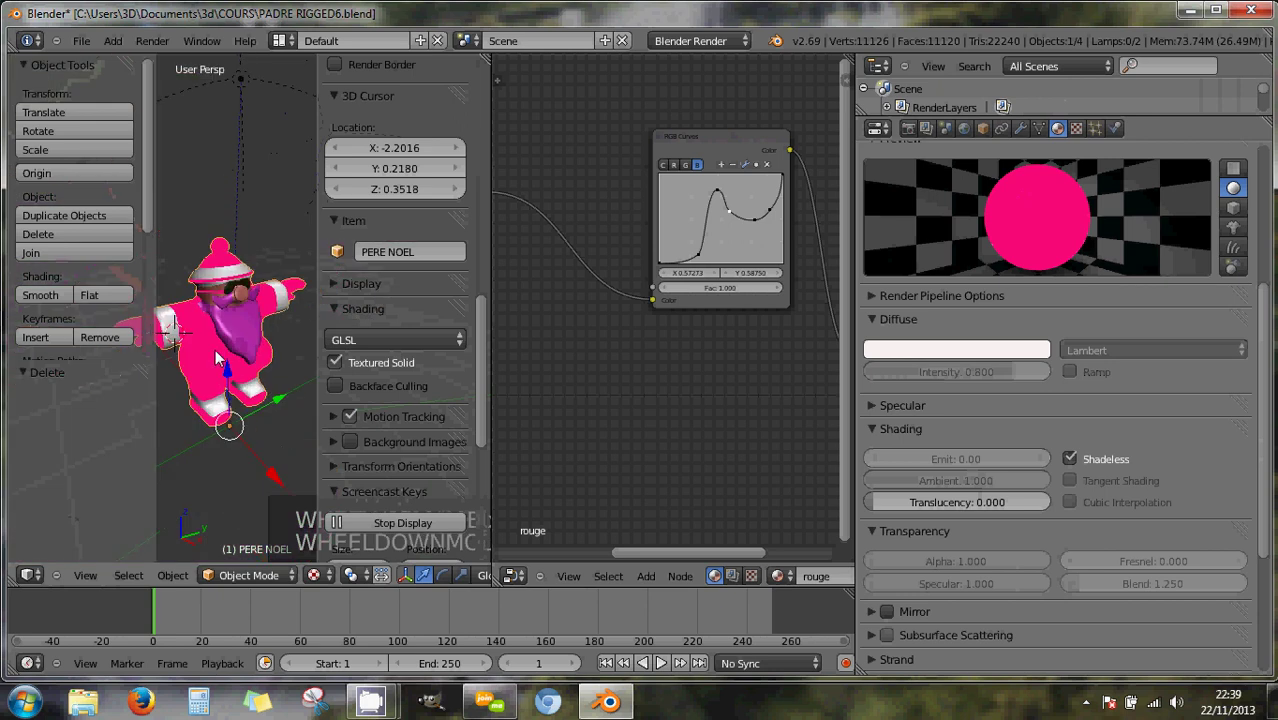
middle_drag(215, 349, 400, 350)
scroll(227, 334, up, 4)
scroll(227, 334, down, 5)
Widen the node editor, rearrange the Texture and RGB Curves nodes, and choose "Texture" in the Texture node.
drag(488, 370, 412, 370)
drag(428, 172, 547, 192)
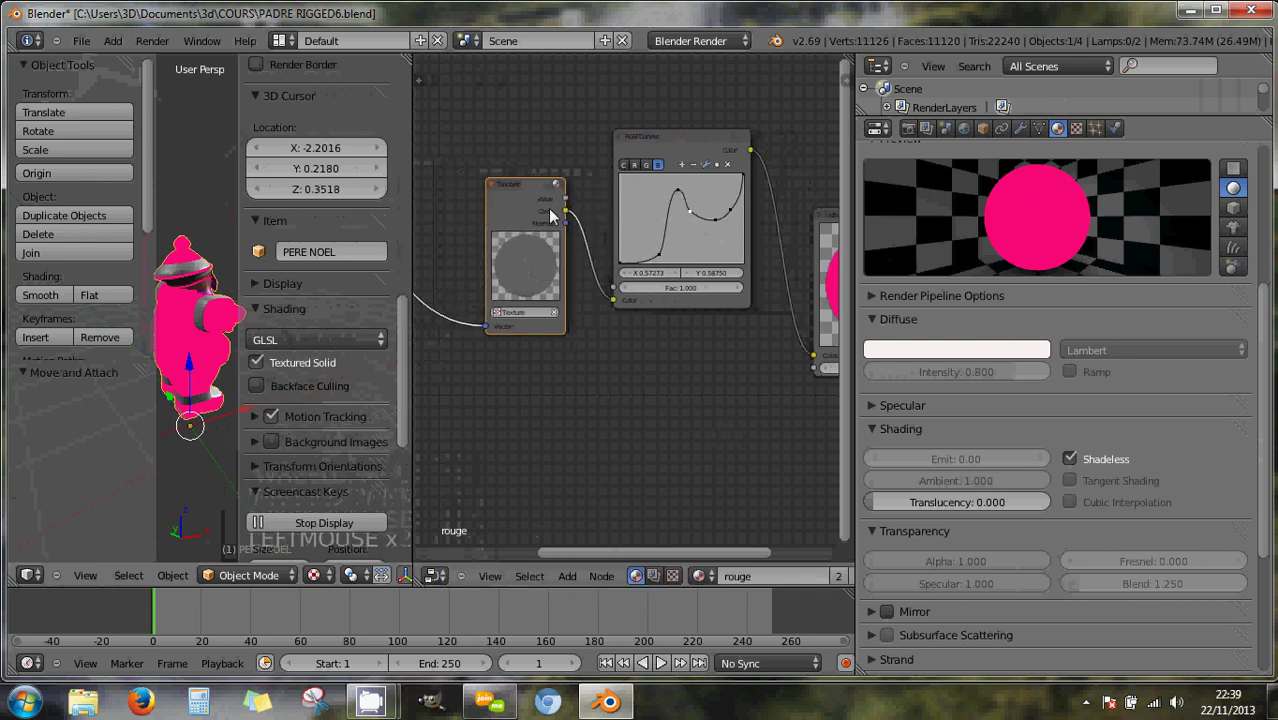
drag(677, 152, 681, 196)
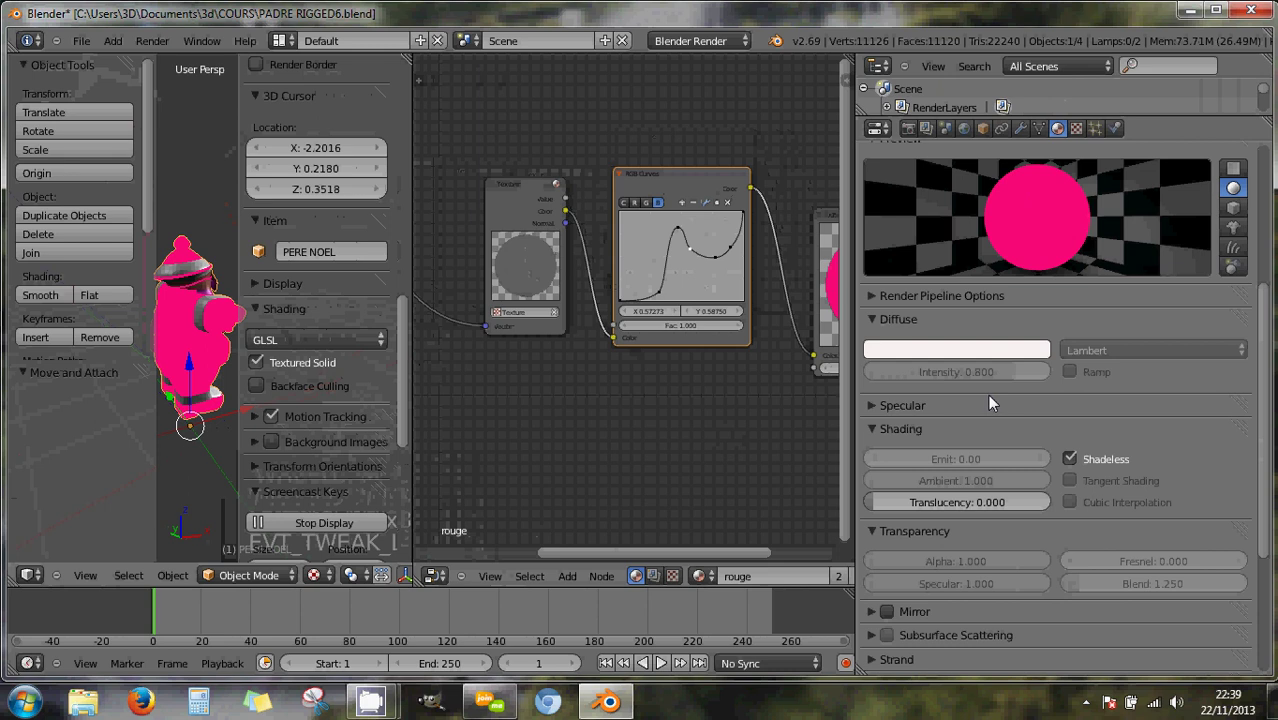
click(496, 312)
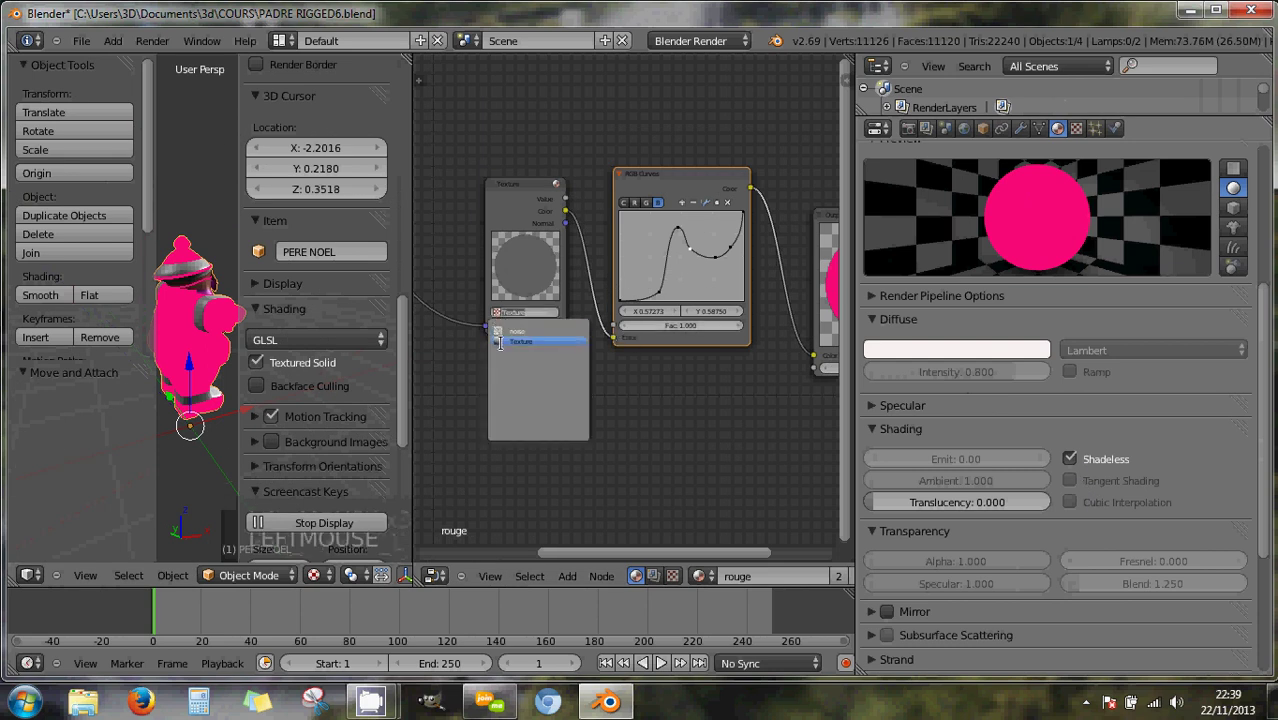
click(508, 342)
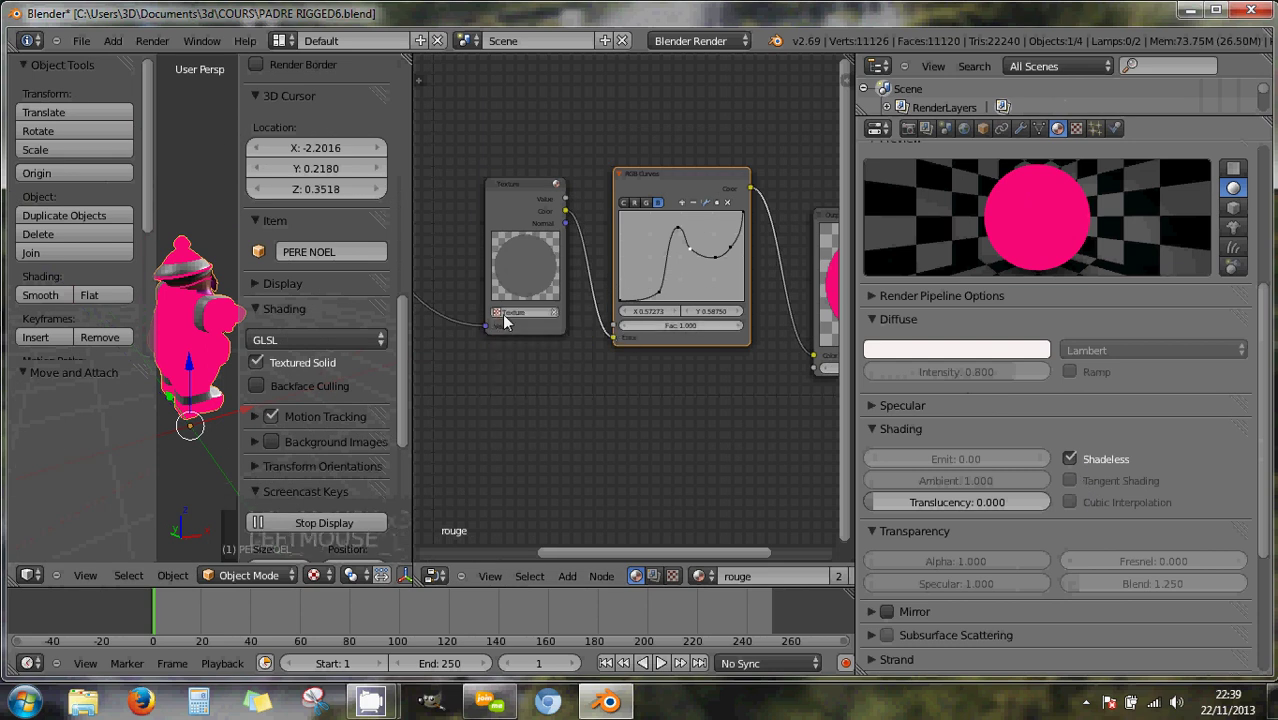
Delete the RGB Curves node and link the Texture node's Color output directly to the Output node's Color input.
drag(712, 178, 697, 316)
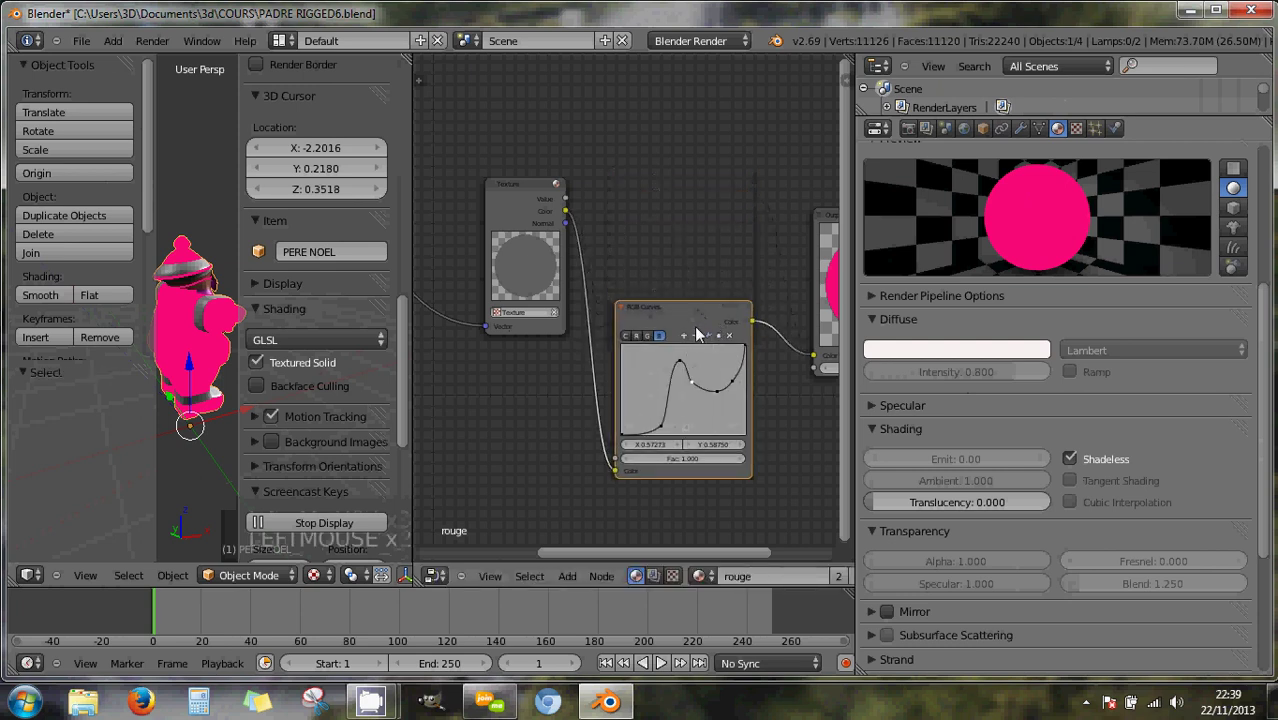
key(Delete)
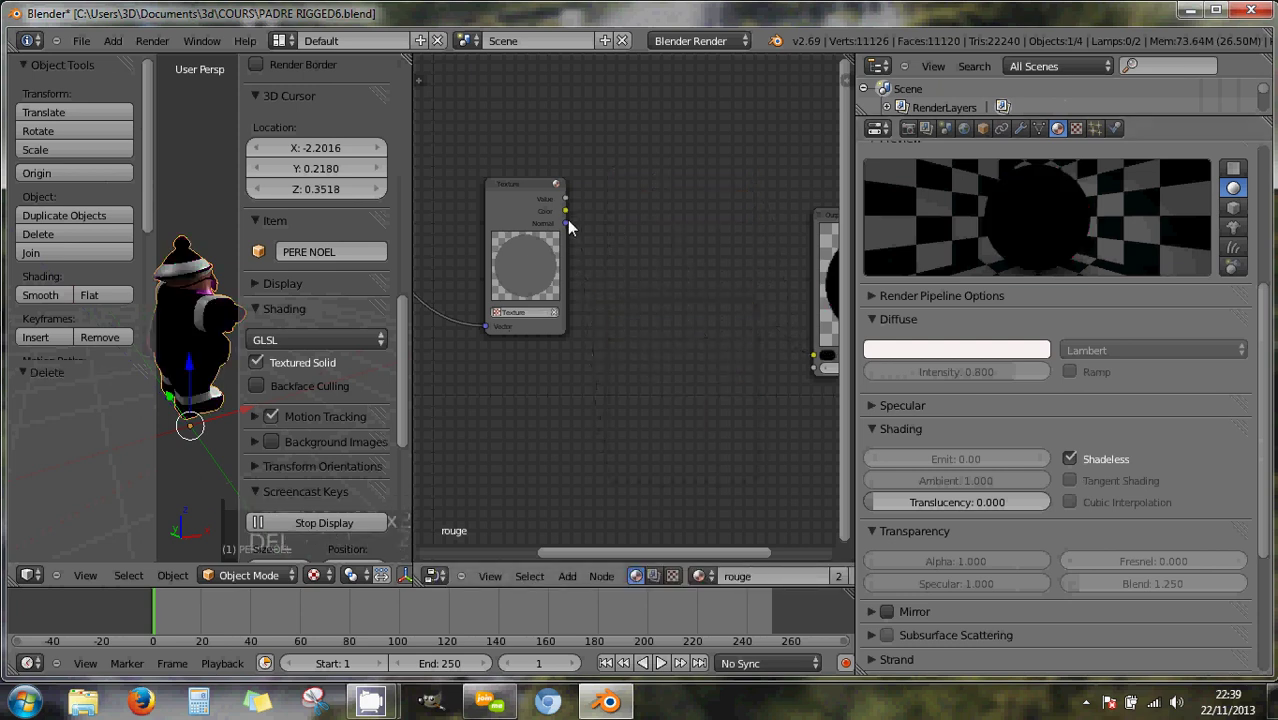
drag(565, 211, 812, 357)
scroll(760, 342, down, 2)
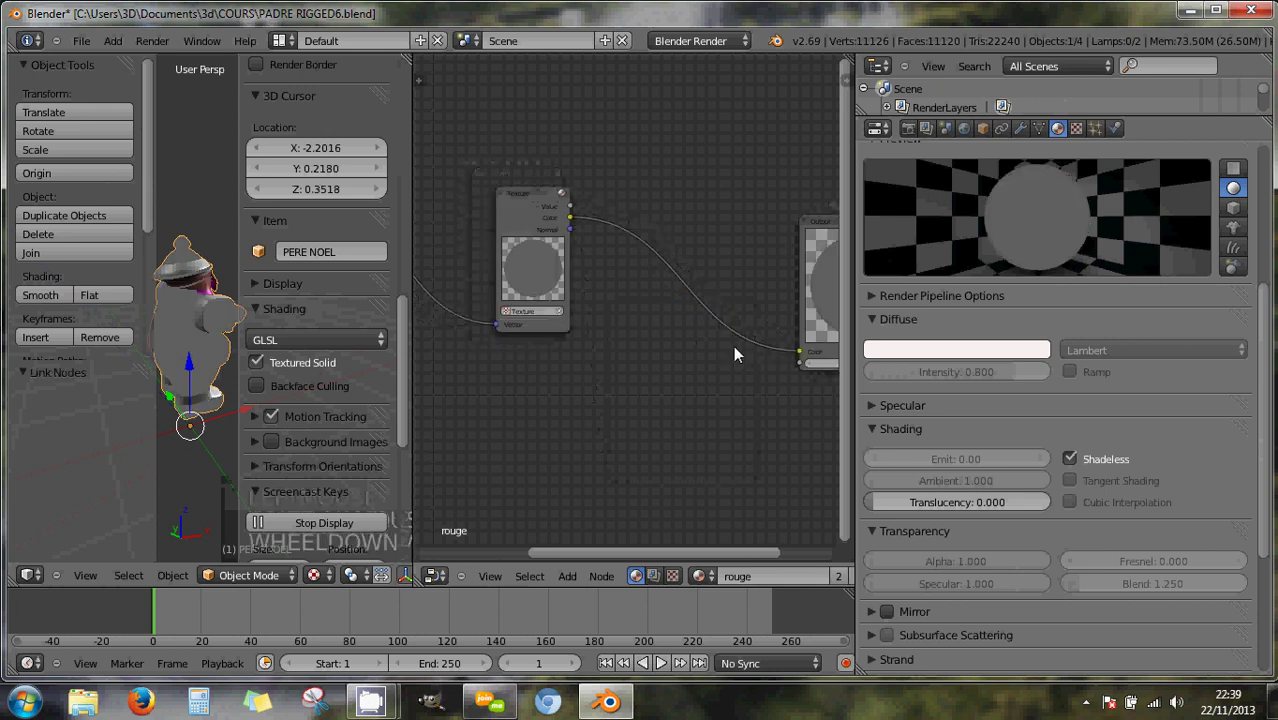
Bring the Output and Material nodes closer to the Texture node and choose "rouge" as the Material node's material.
drag(798, 238, 626, 226)
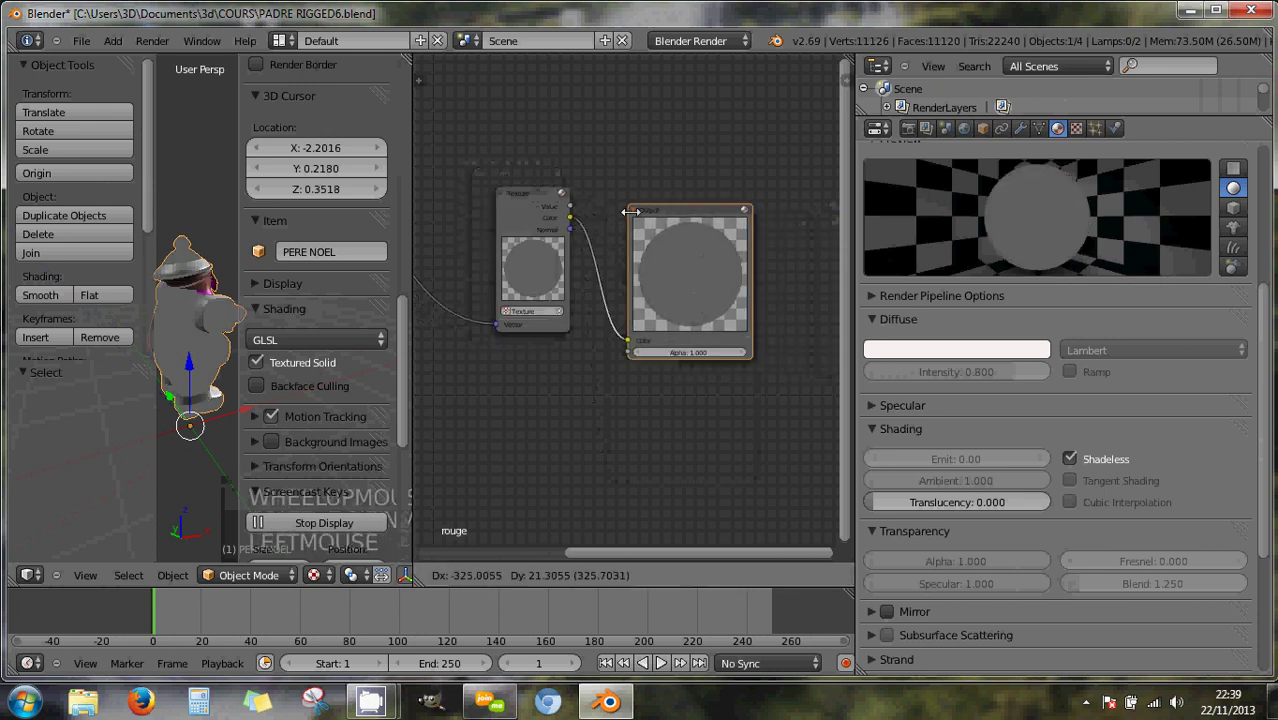
middle_drag(562, 275, 688, 297)
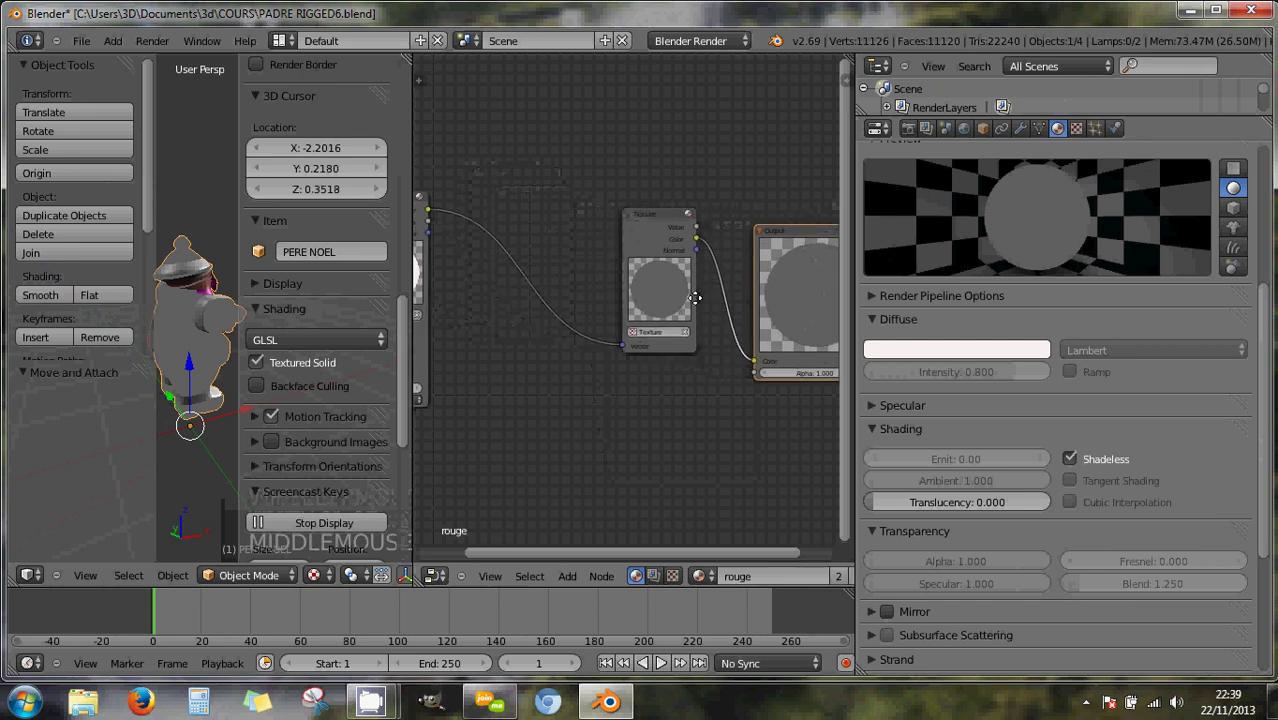
click(427, 203)
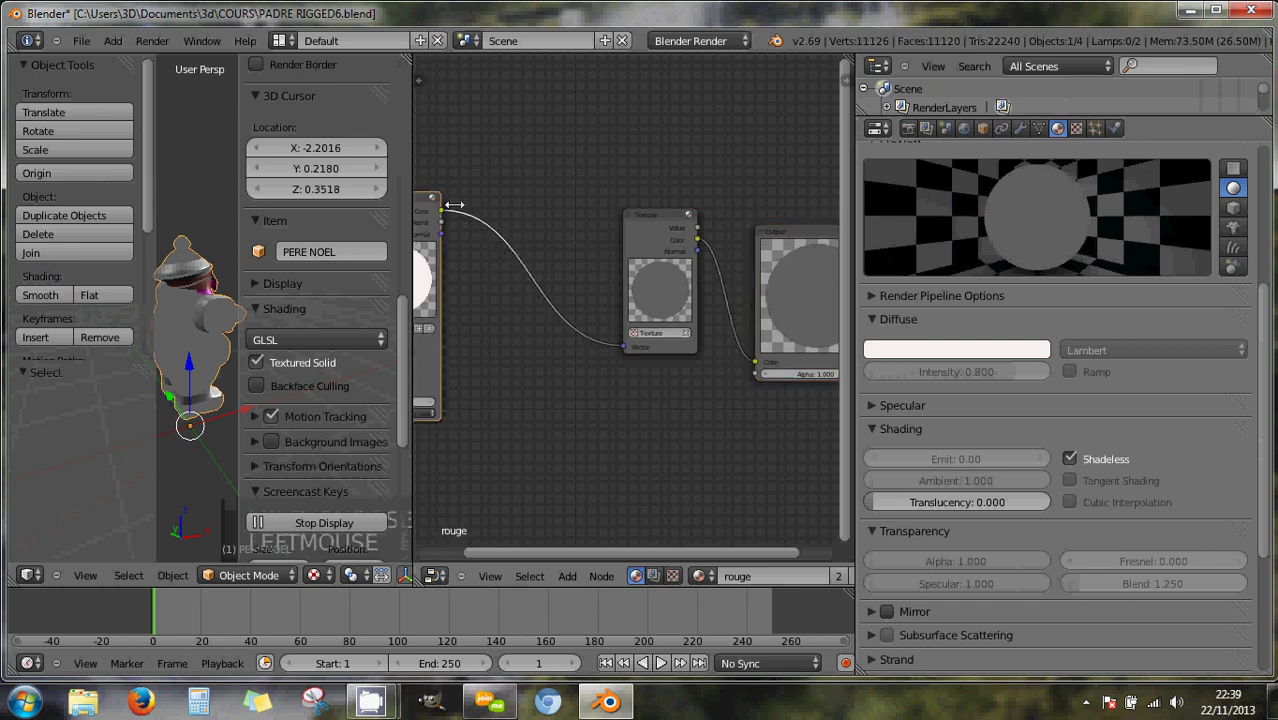
drag(474, 203, 548, 140)
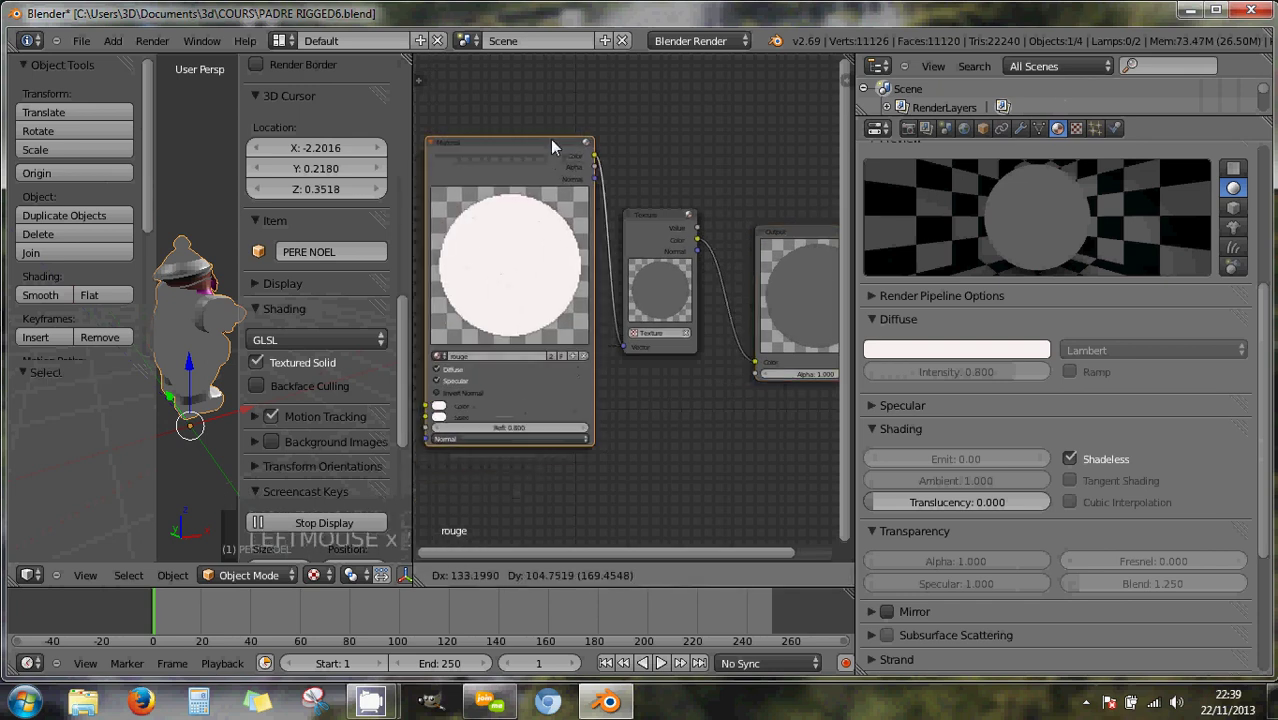
click(437, 350)
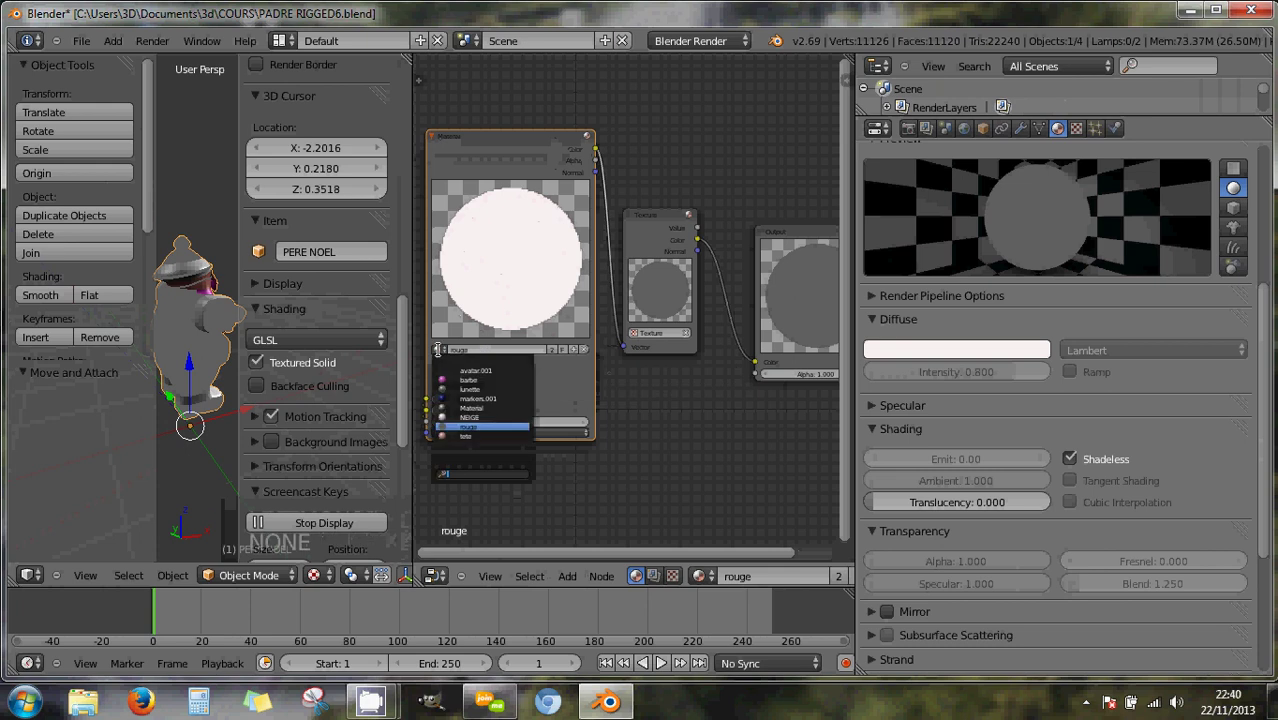
click(466, 427)
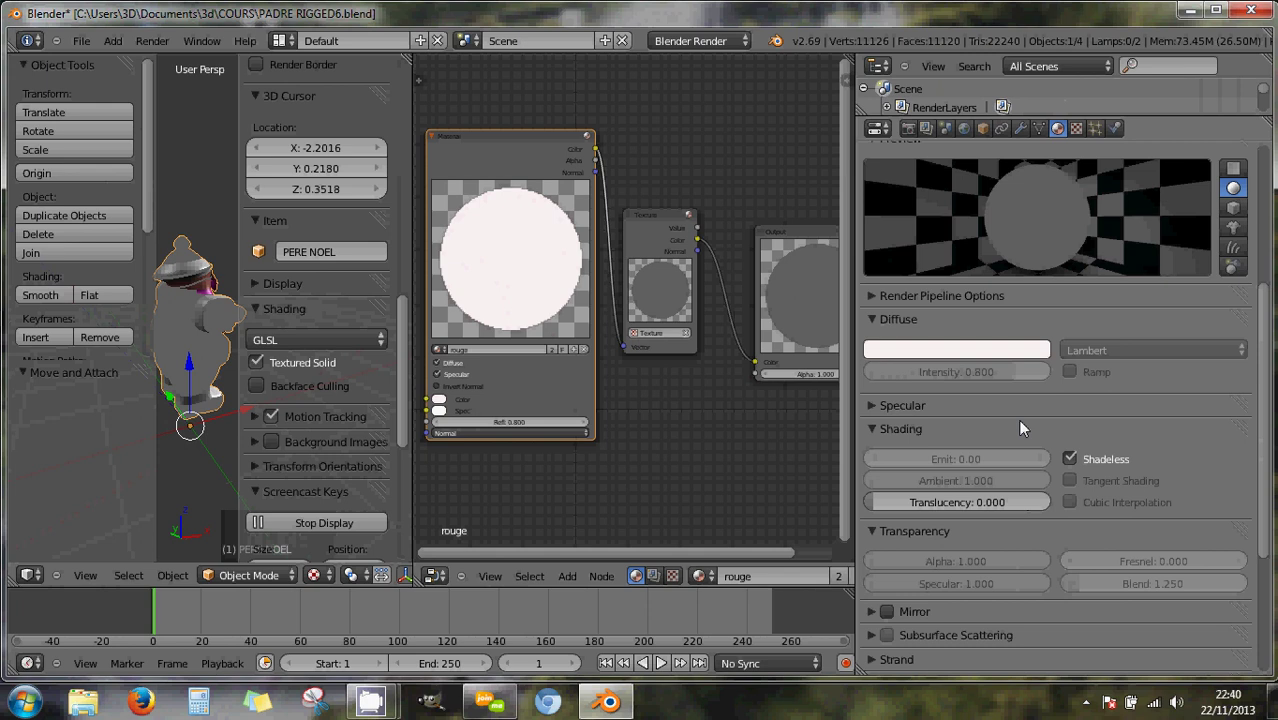
Examine the Texture node's image settings, including Image Sampling, Image Mapping and Custom Properties.
click(1075, 128)
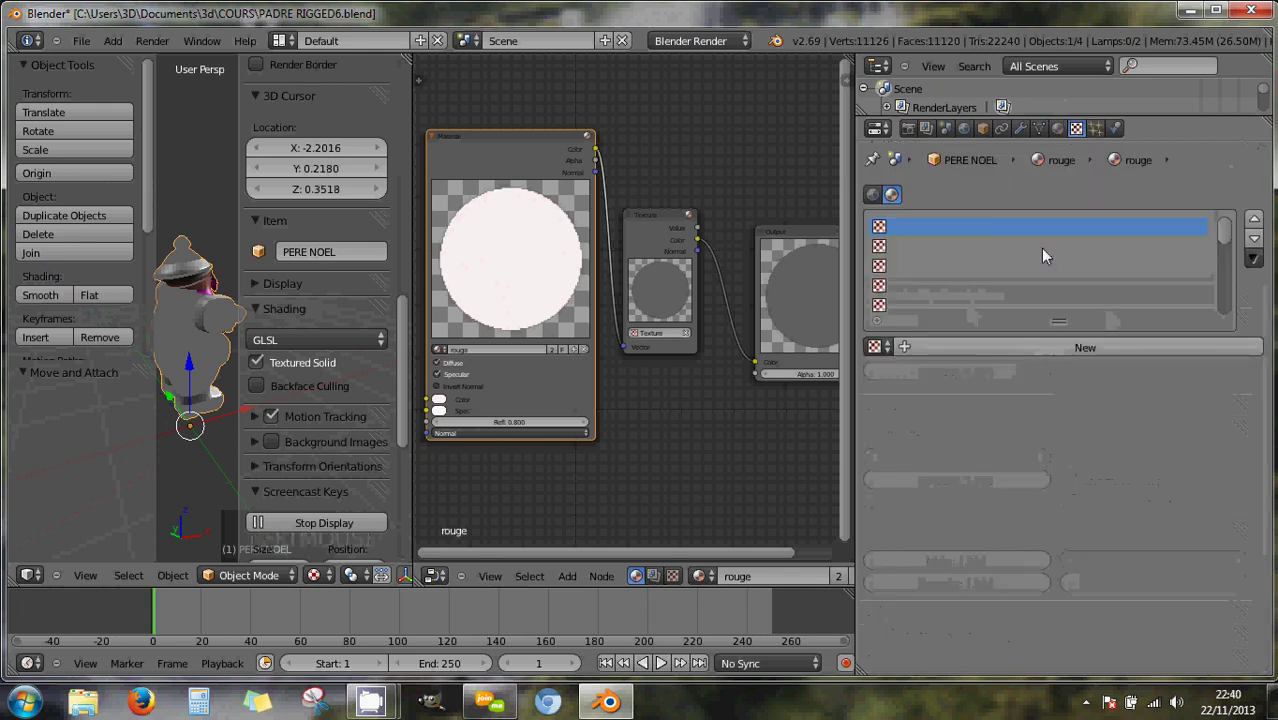
click(520, 136)
click(657, 214)
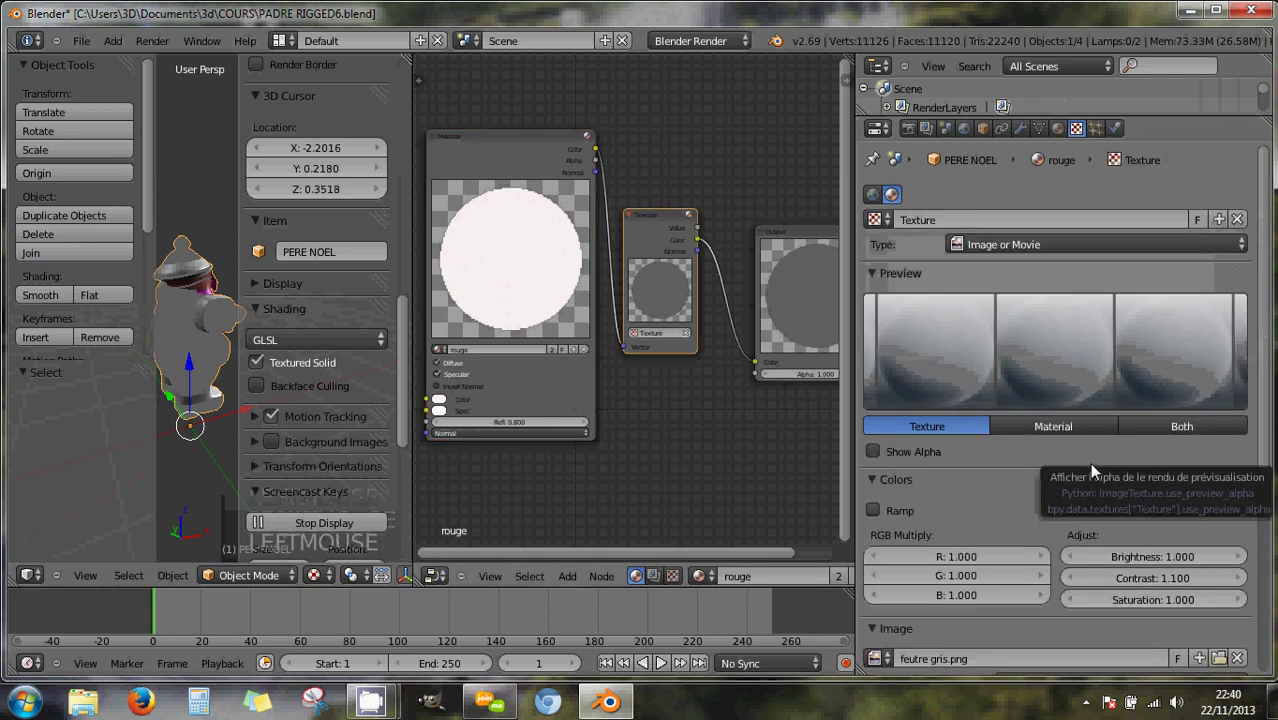
scroll(1076, 500, down, 6)
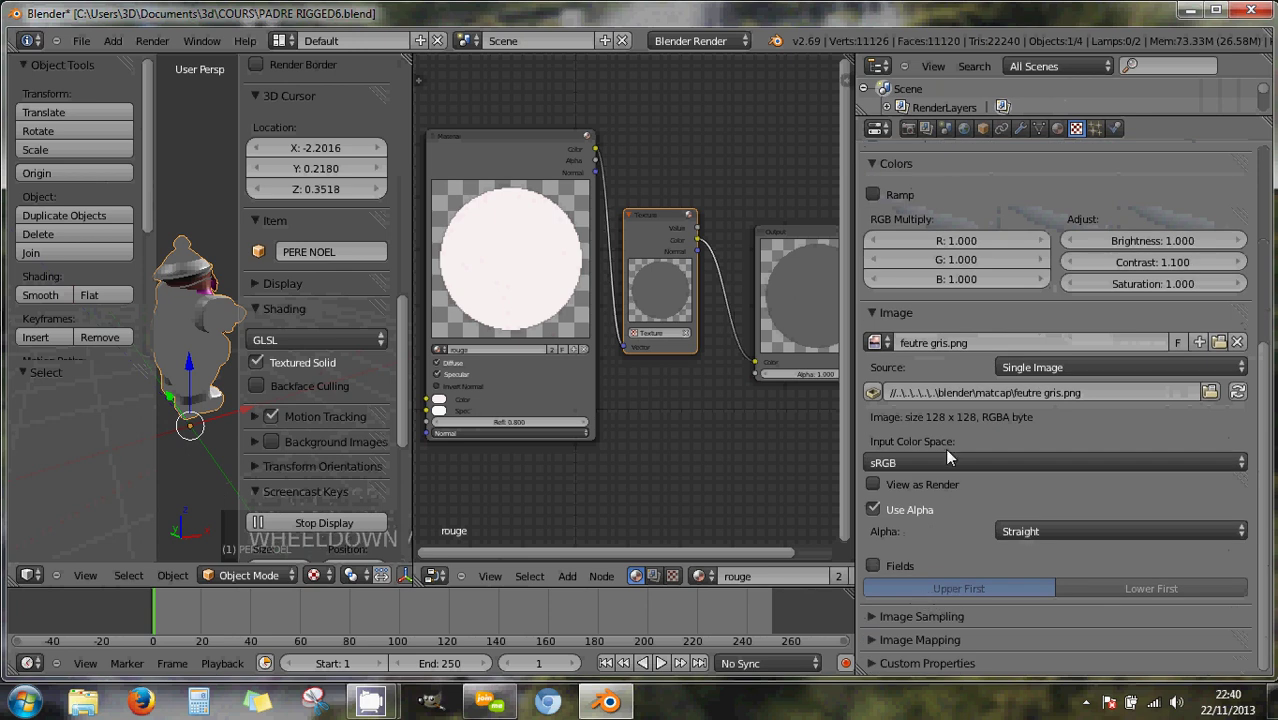
click(869, 616)
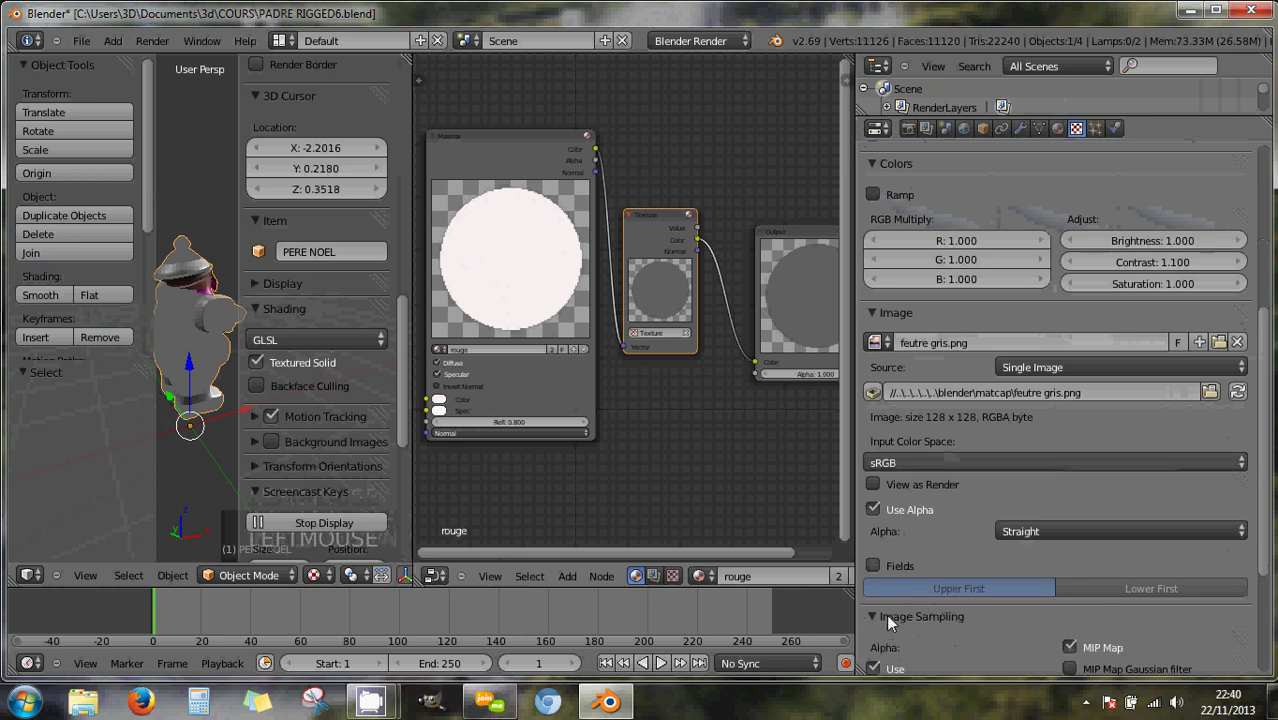
scroll(949, 609, down, 5)
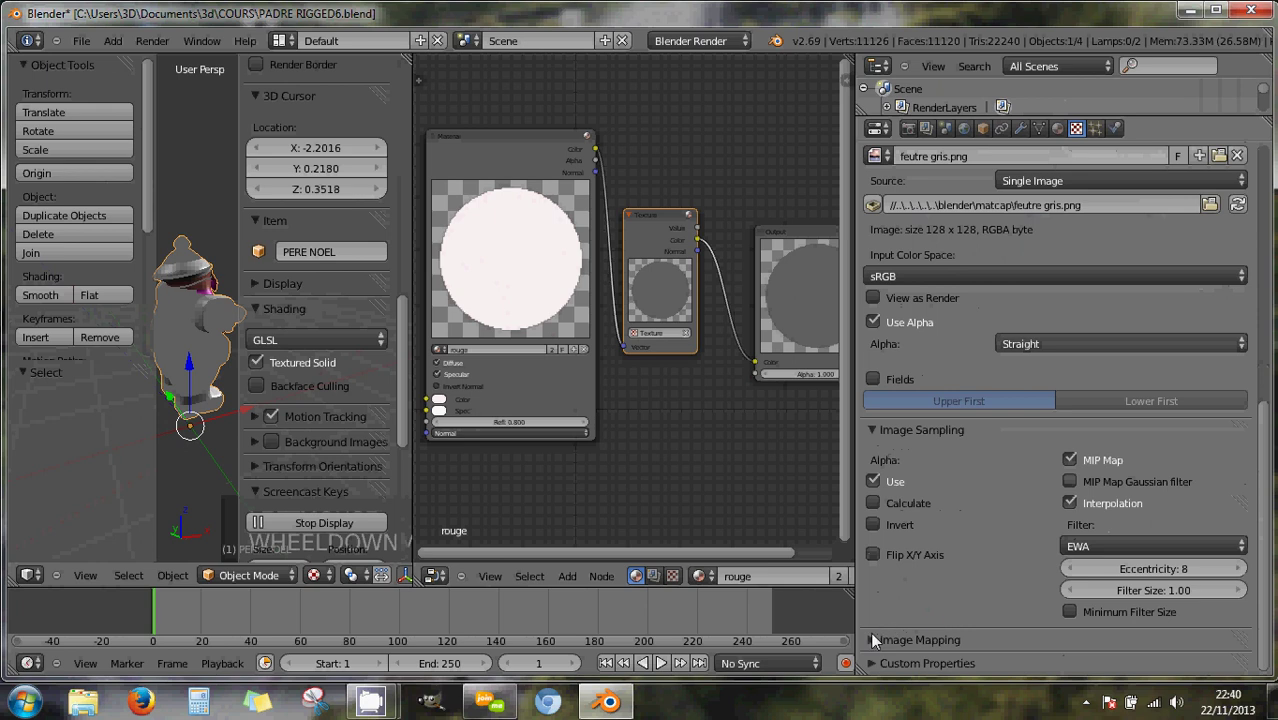
click(887, 638)
scroll(900, 625, down, 4)
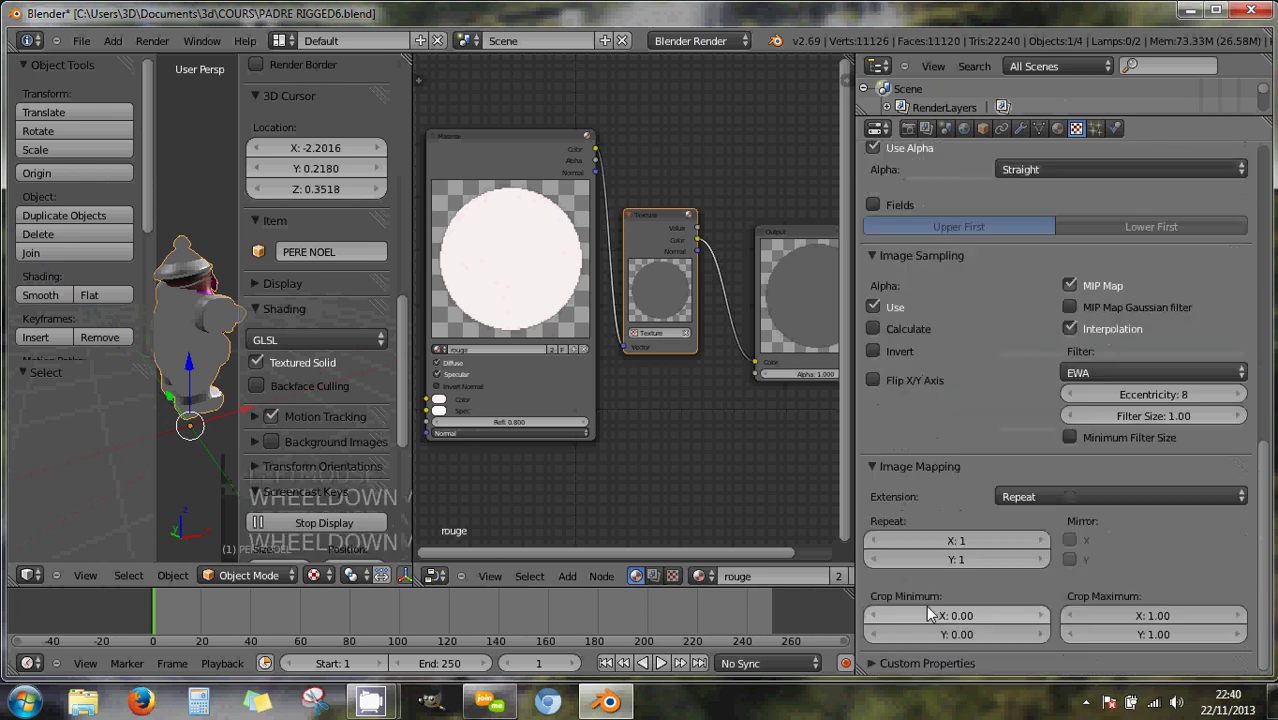
click(886, 644)
scroll(890, 638, down, 2)
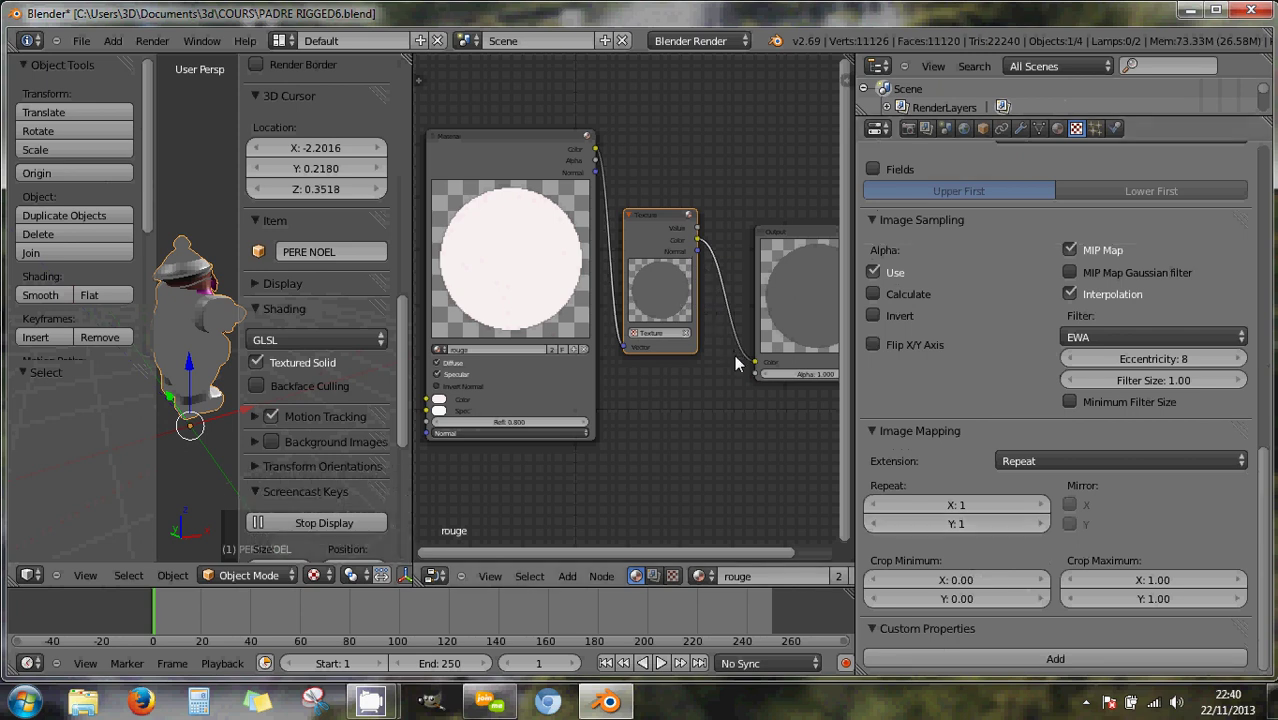
scroll(986, 445, up, 12)
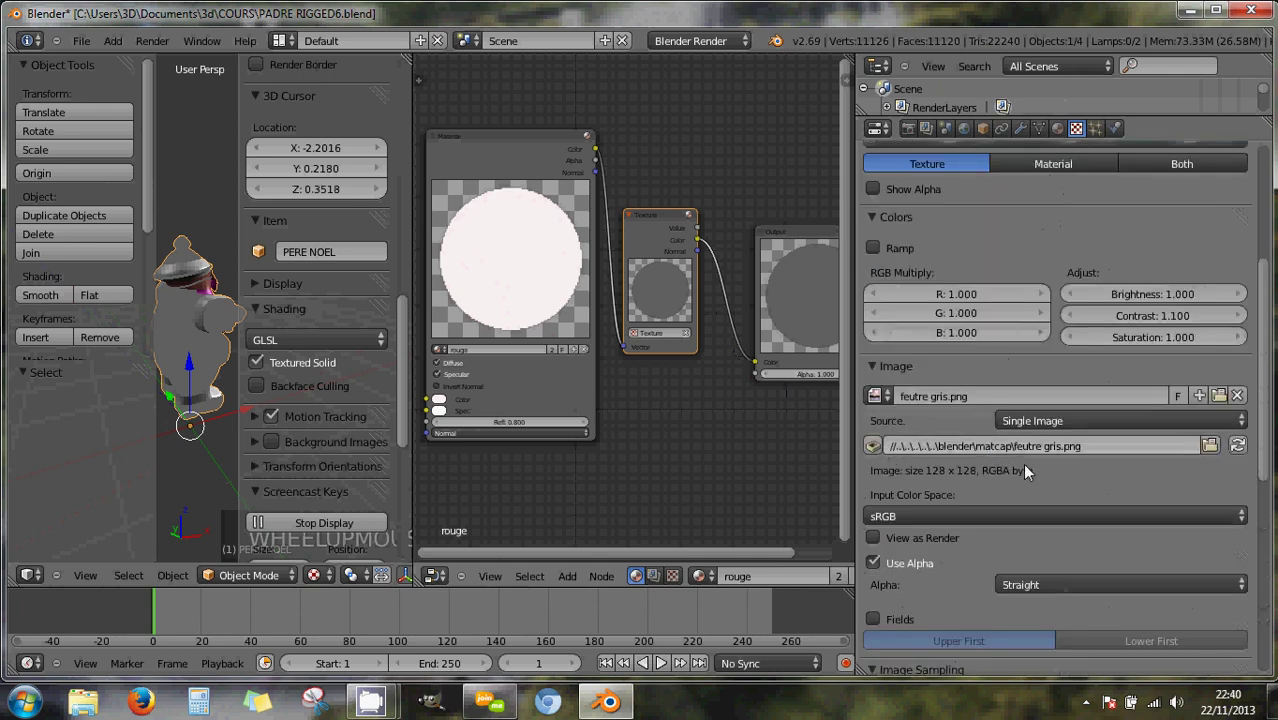
scroll(1057, 475, up, 5)
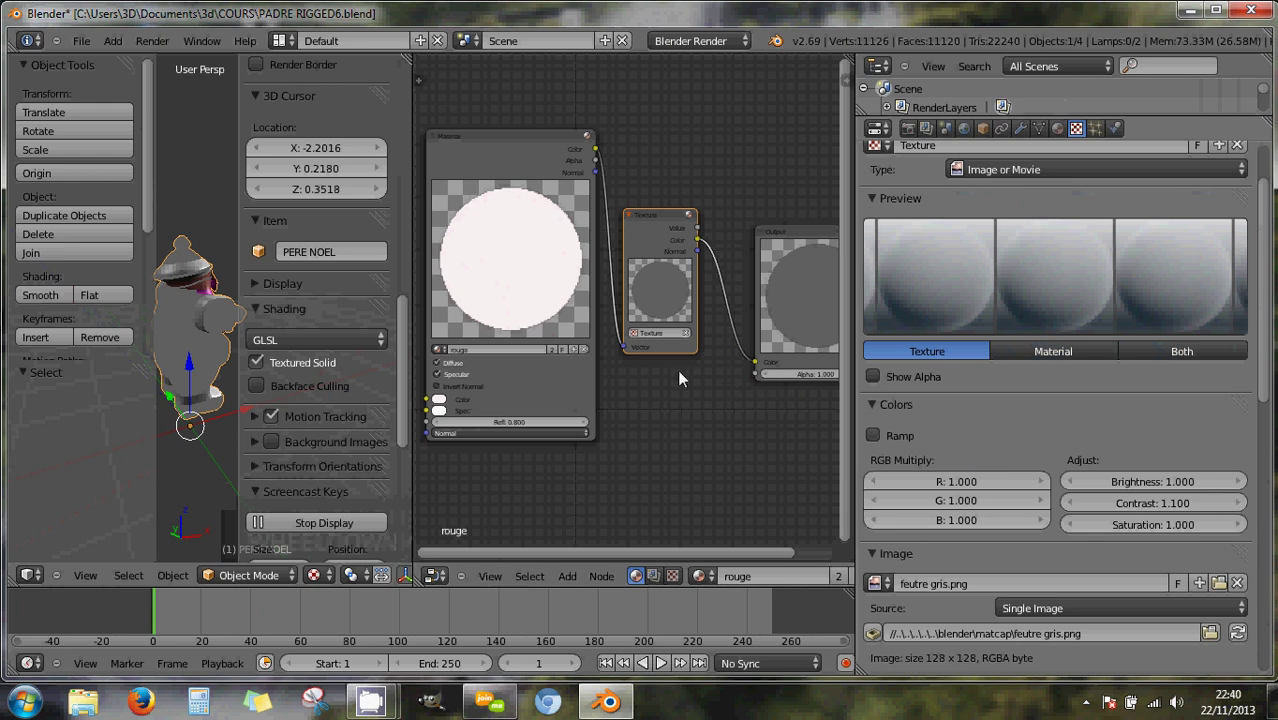
Unlink the image texture from the Texture node and remove the rouge material slot from the character.
drag(1263, 210, 1262, 168)
click(1239, 220)
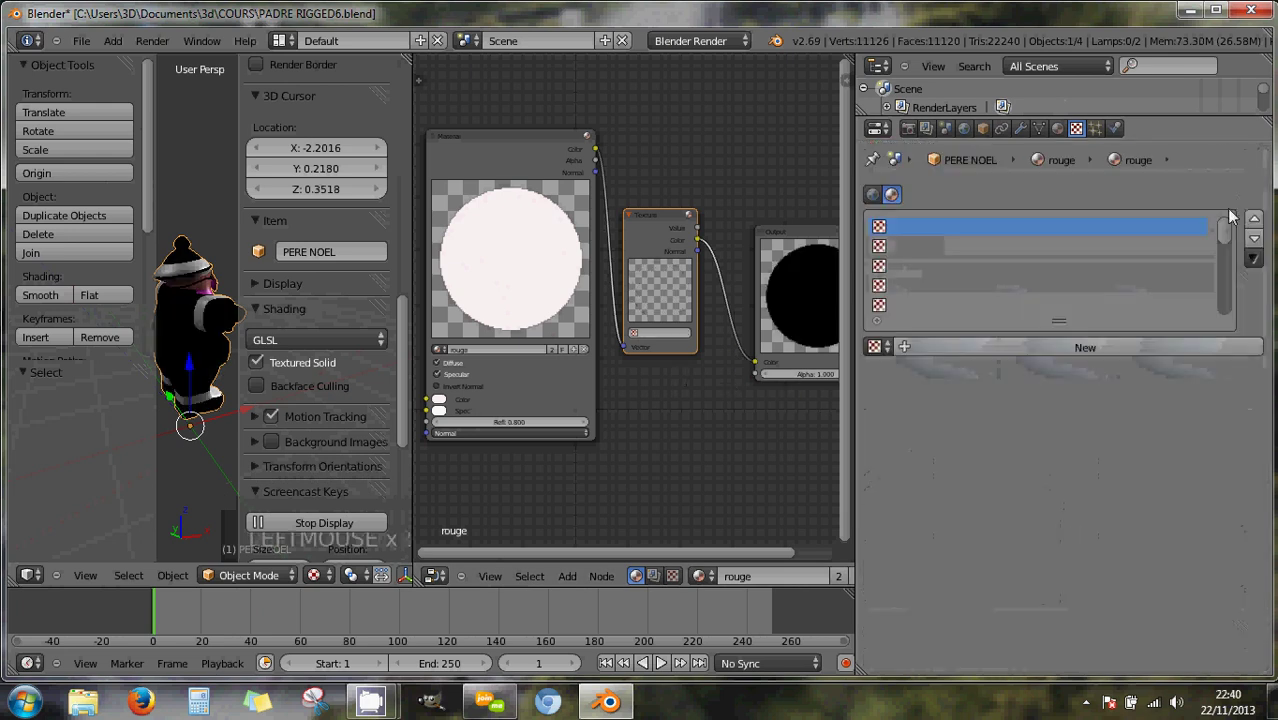
click(1059, 129)
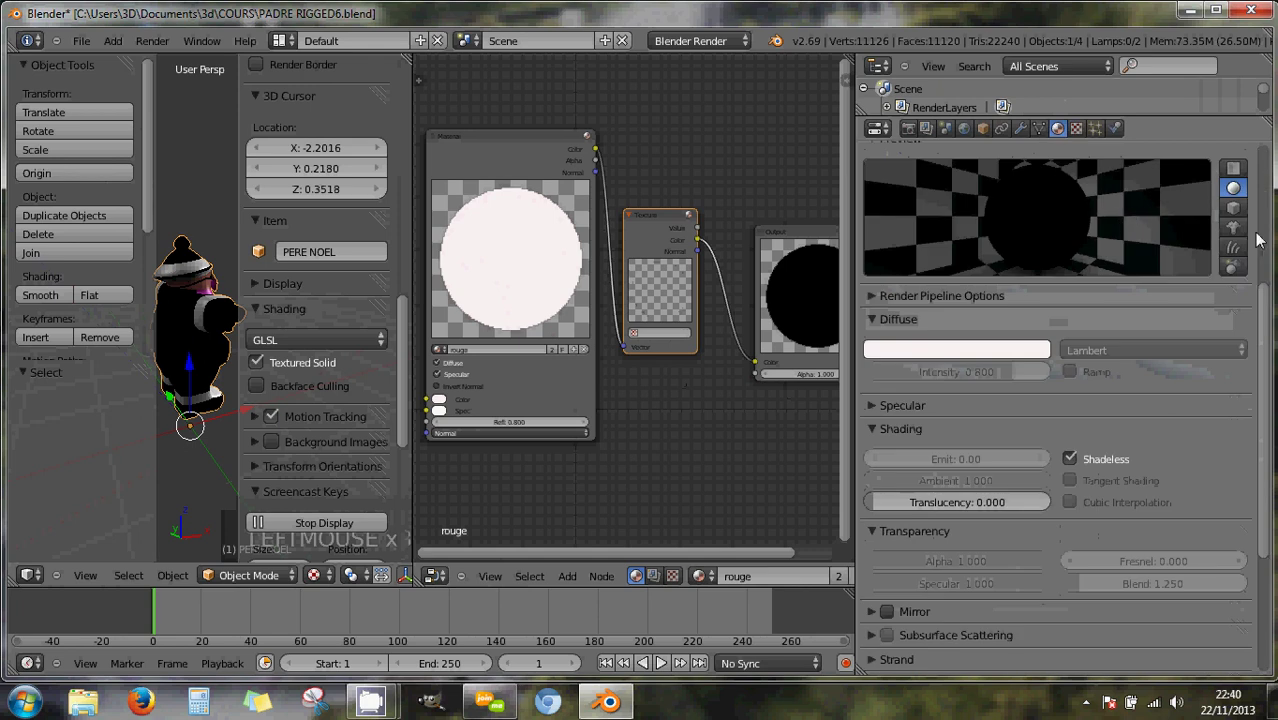
scroll(1220, 260, up, 6)
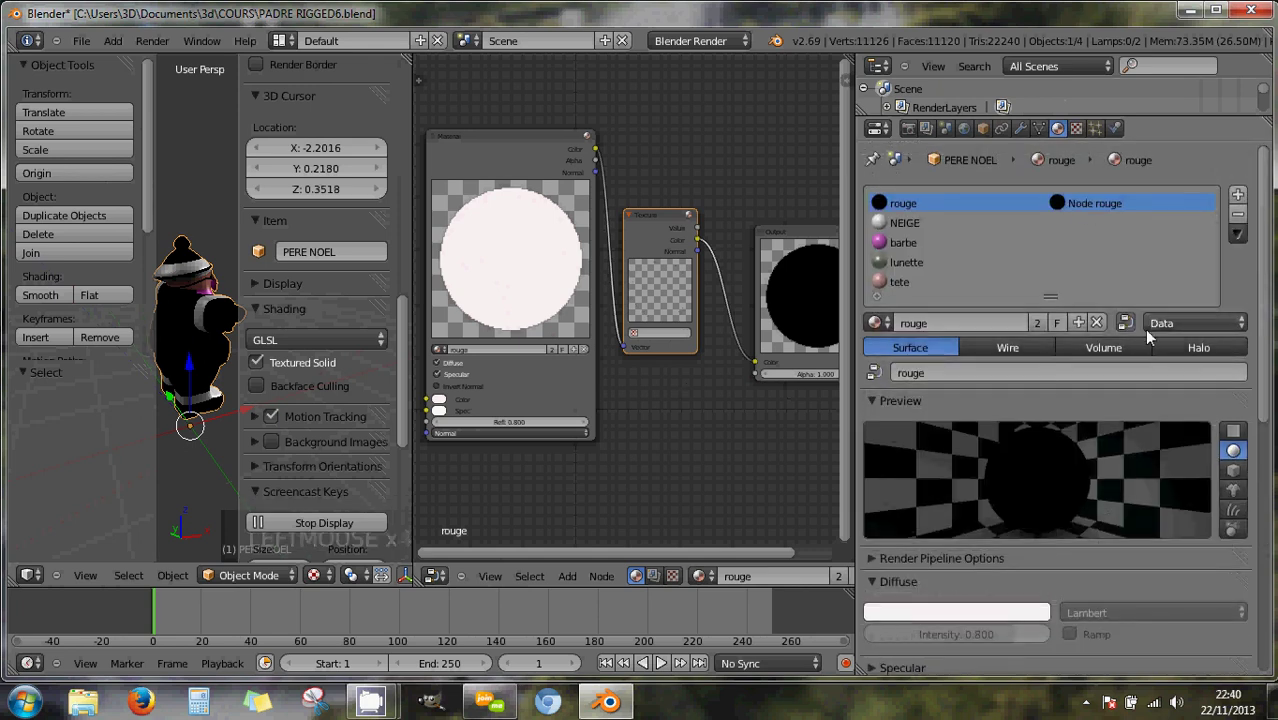
click(1238, 214)
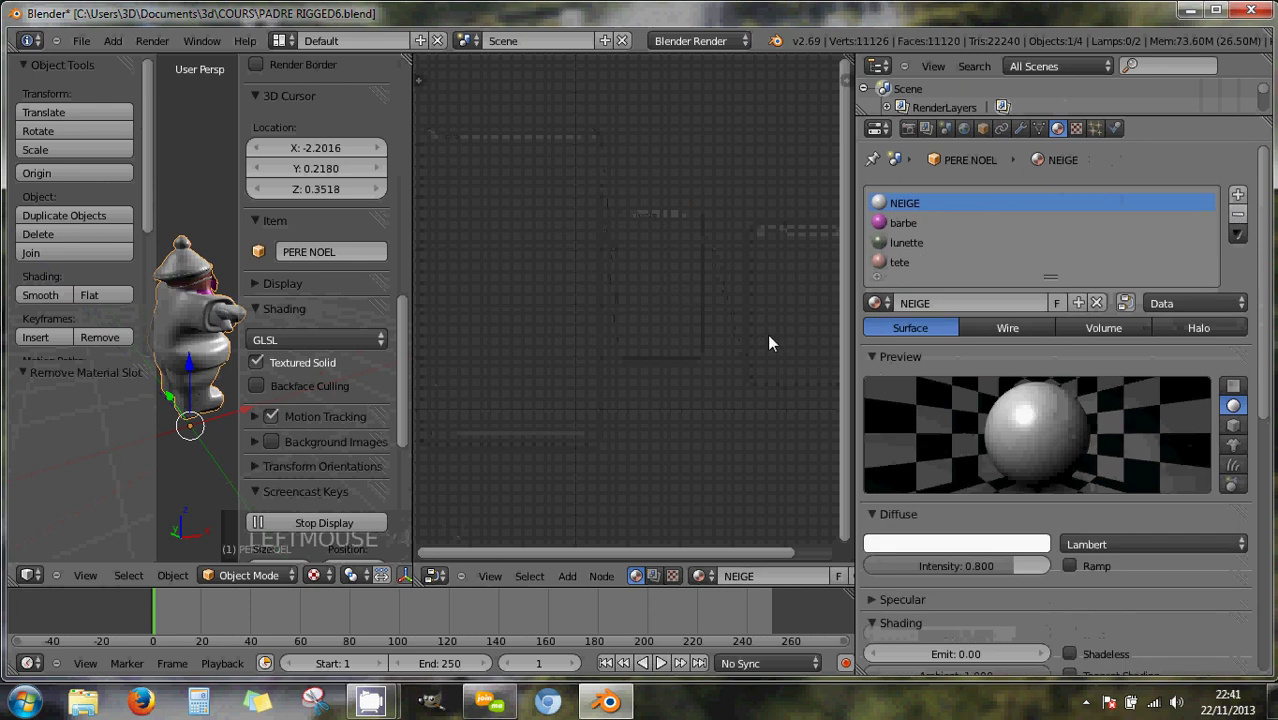
Duplicate the NEIGE material as a new material, name the copy "rouge" and enable shader nodes for it.
click(1077, 302)
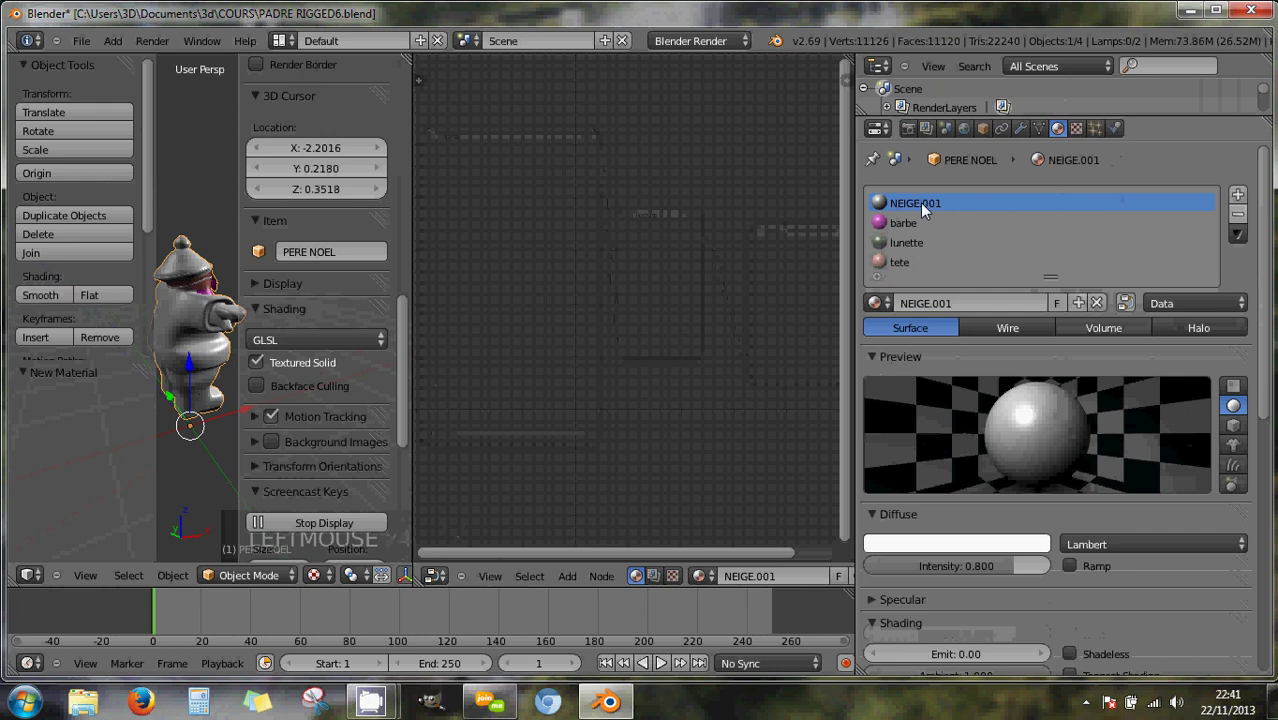
double_click(947, 304)
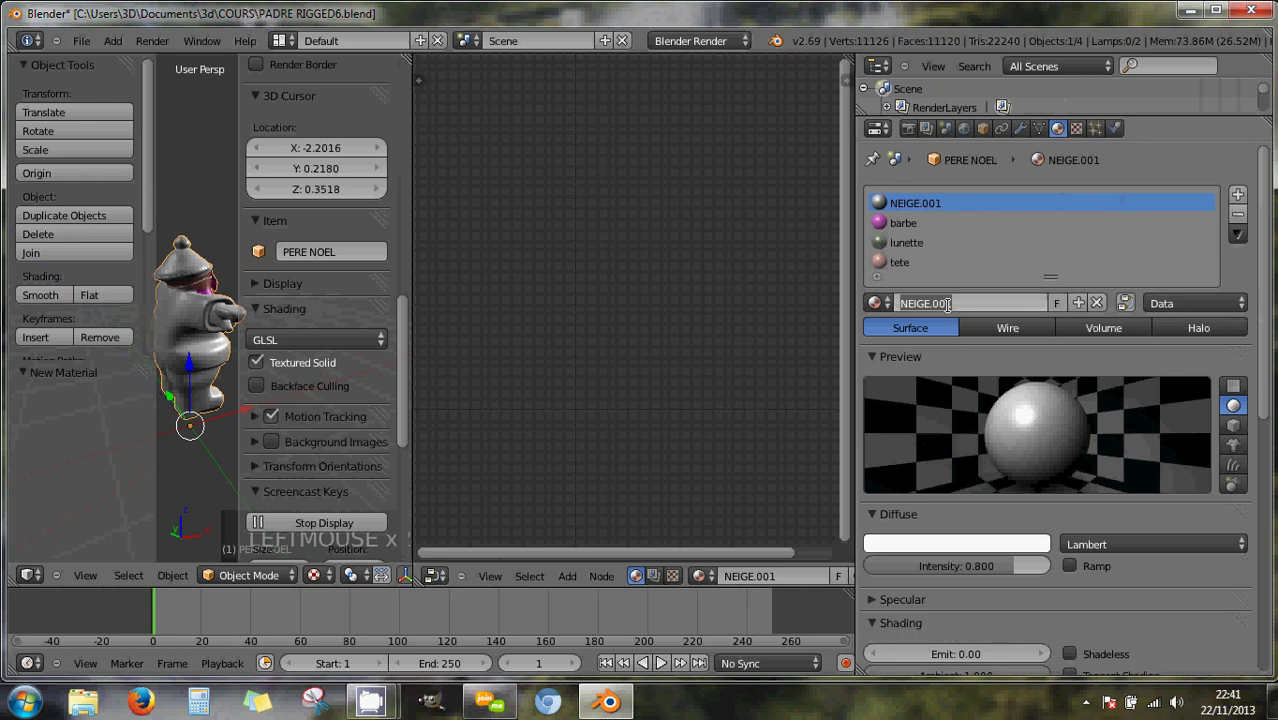
text(rouge)
key(Return)
click(1125, 303)
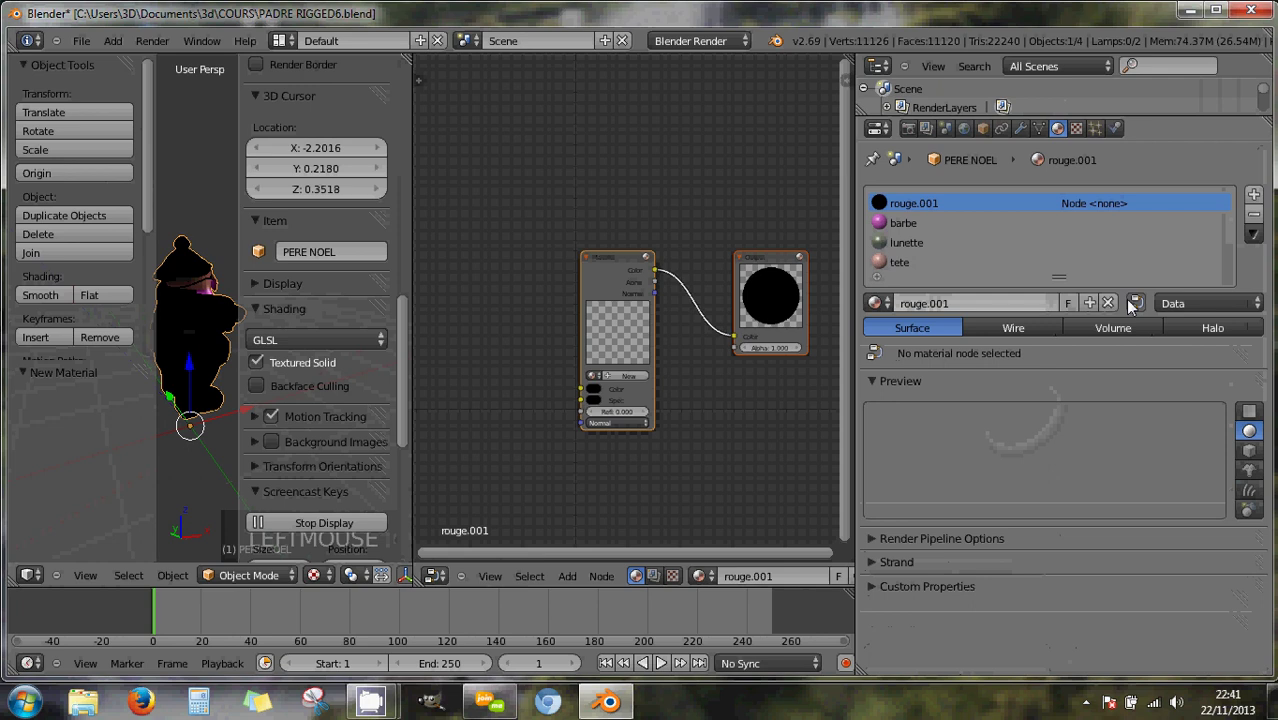
Spread the Material and Output nodes apart and add a Texture node in the space between and below them.
drag(601, 260, 503, 154)
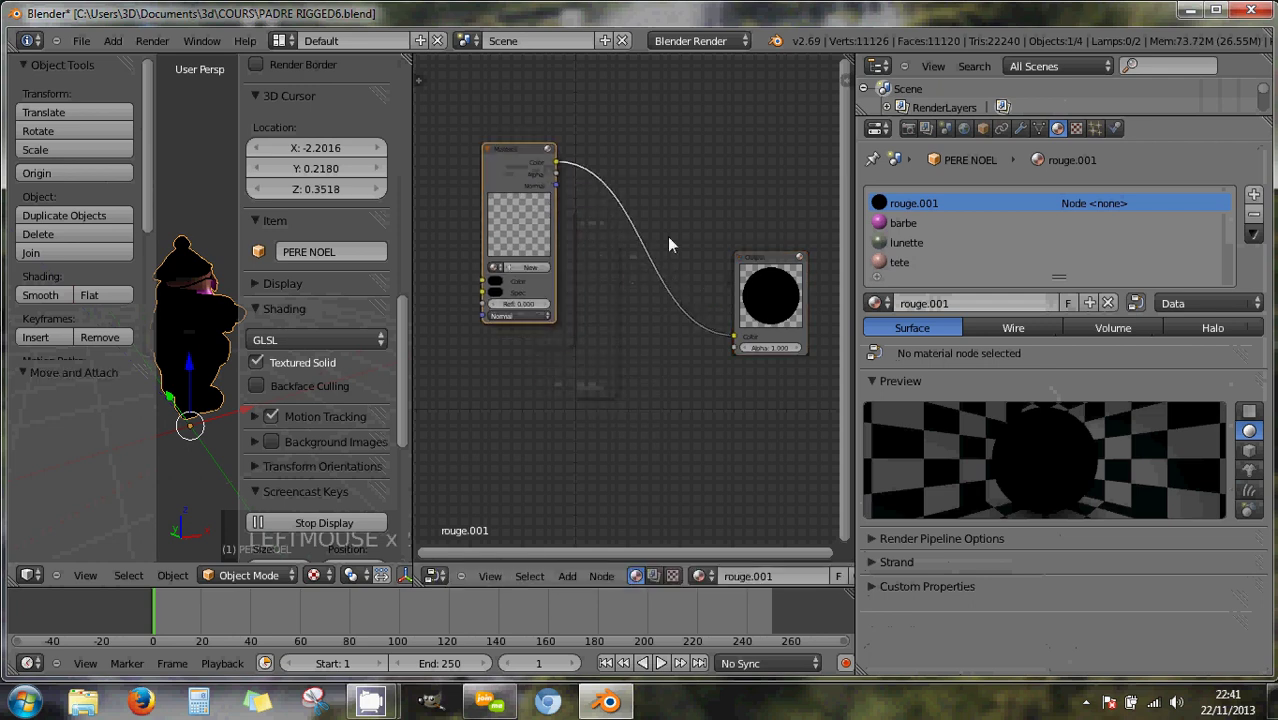
drag(768, 263, 761, 195)
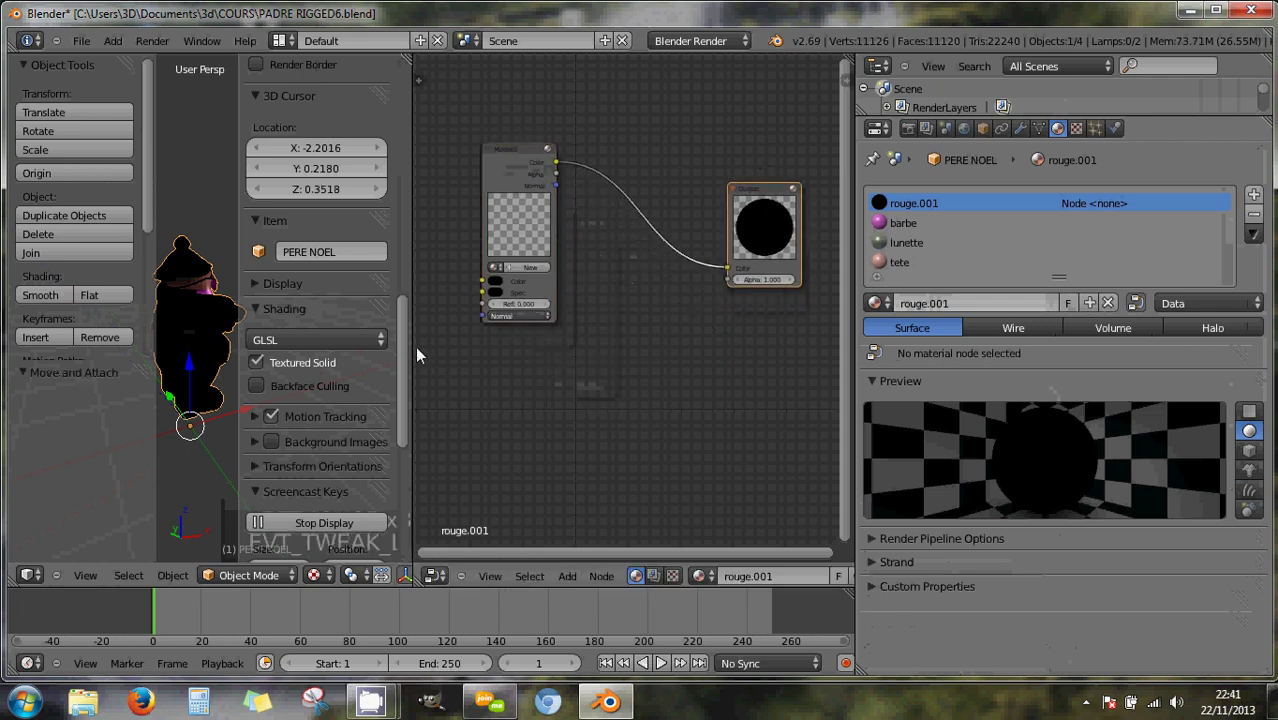
scroll(566, 248, up, 1)
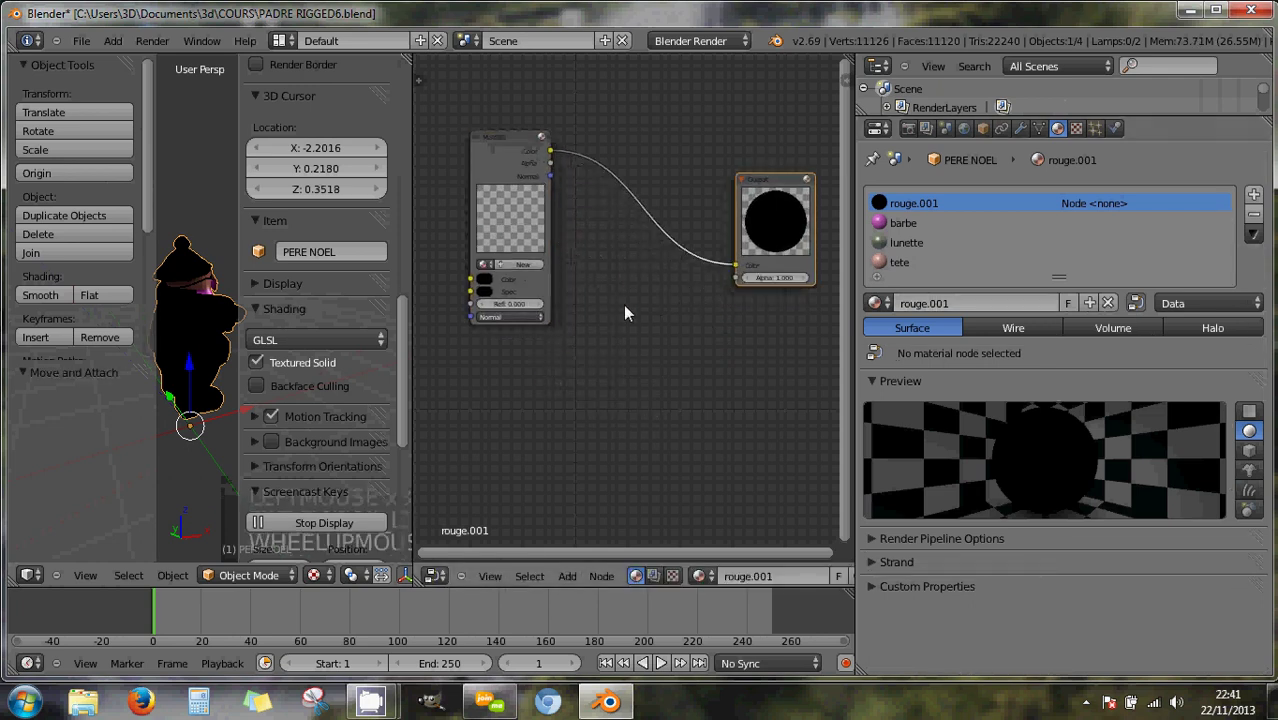
key(shift+a)
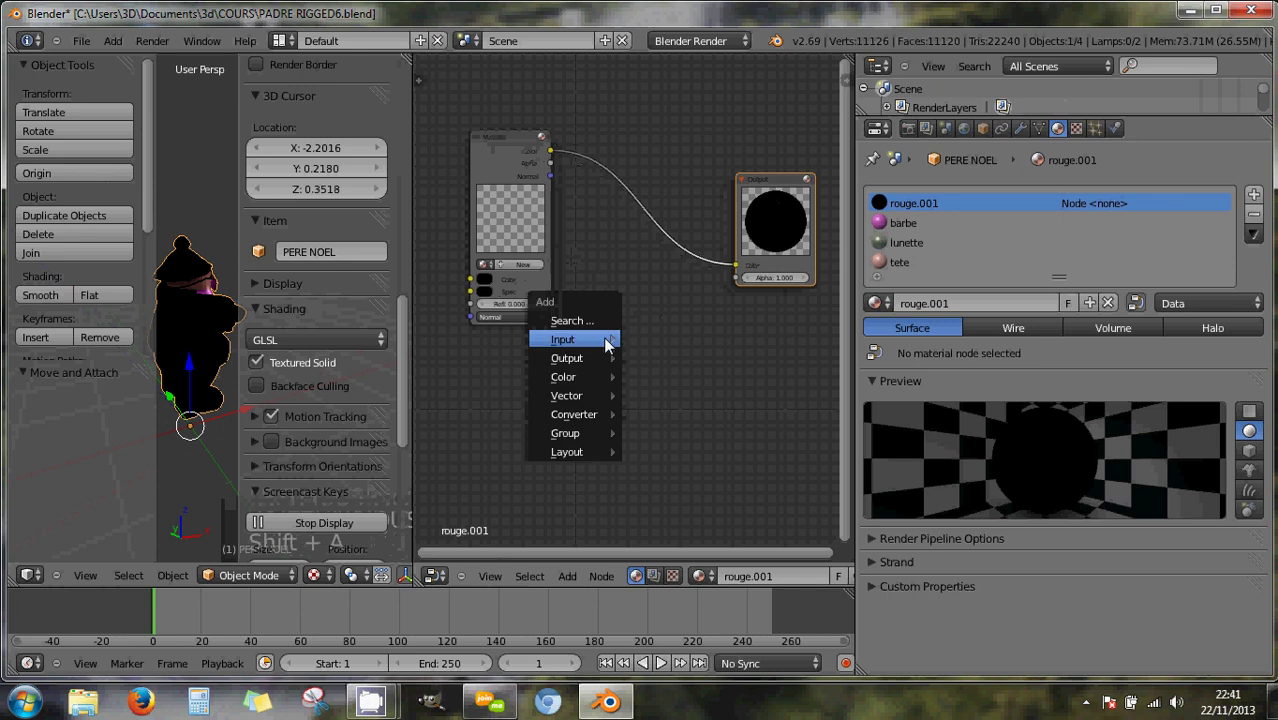
mouse_move(608, 339)
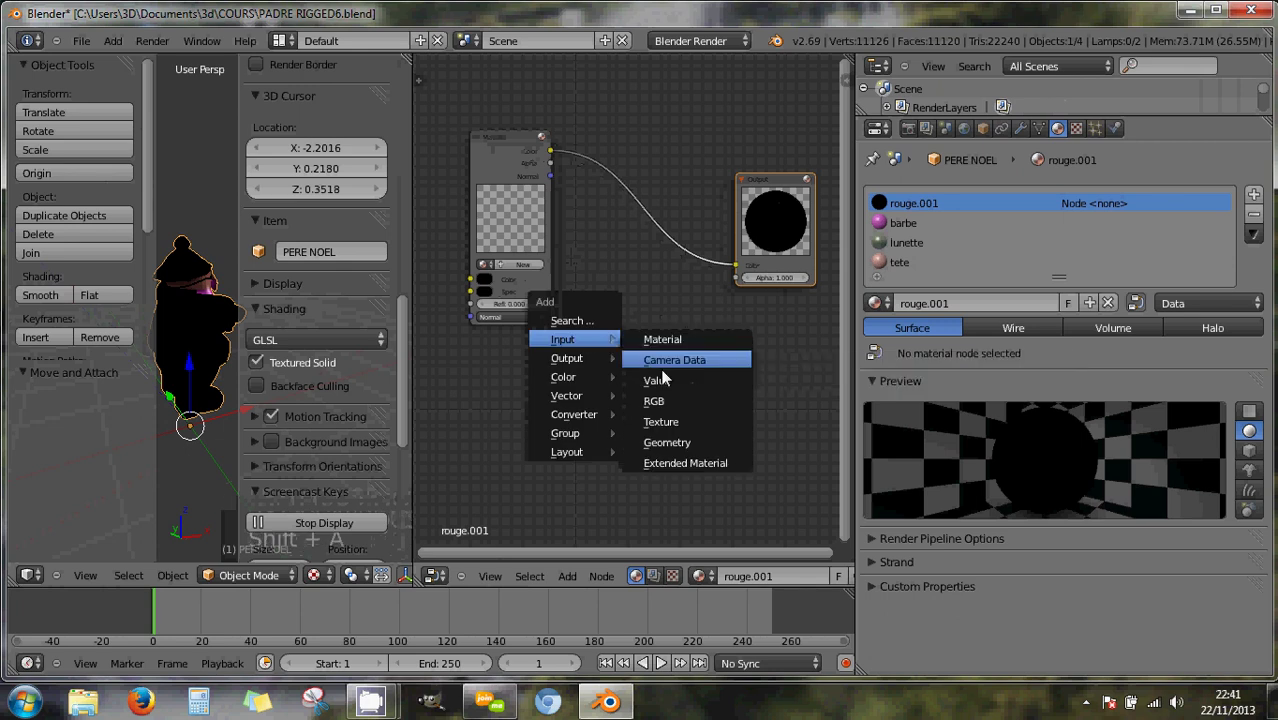
click(659, 420)
click(660, 421)
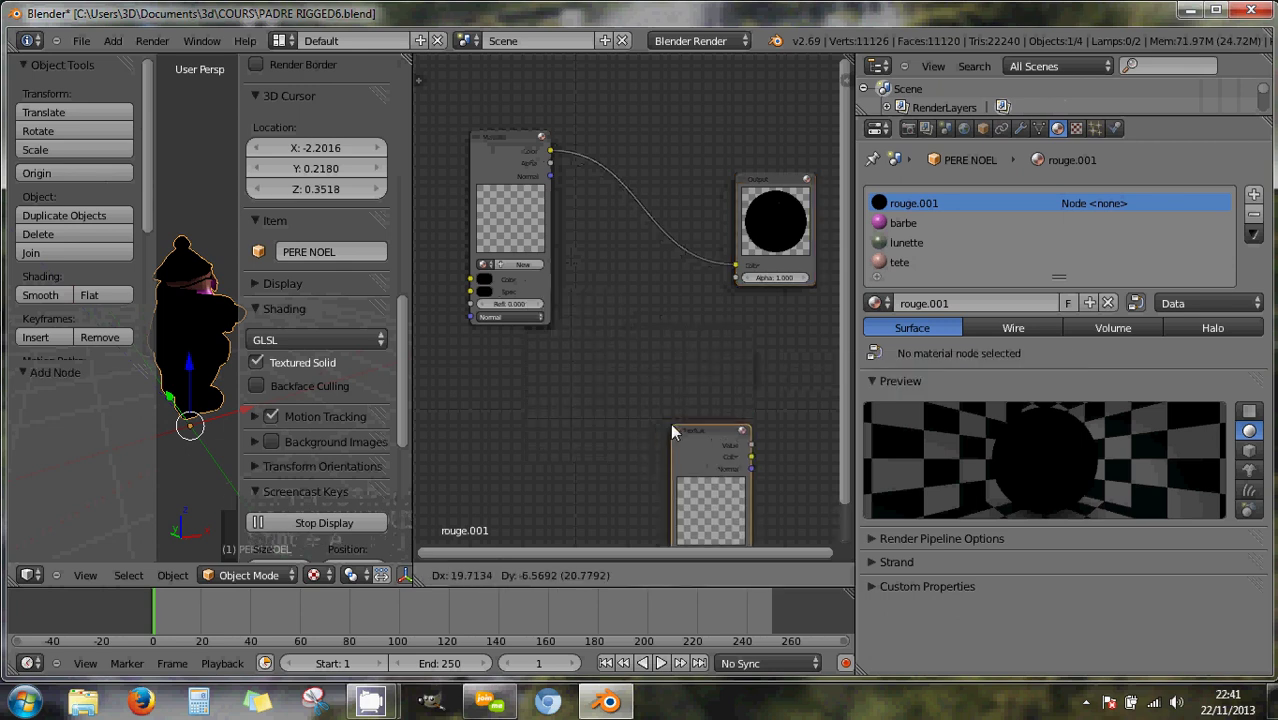
drag(693, 426, 624, 318)
click(644, 330)
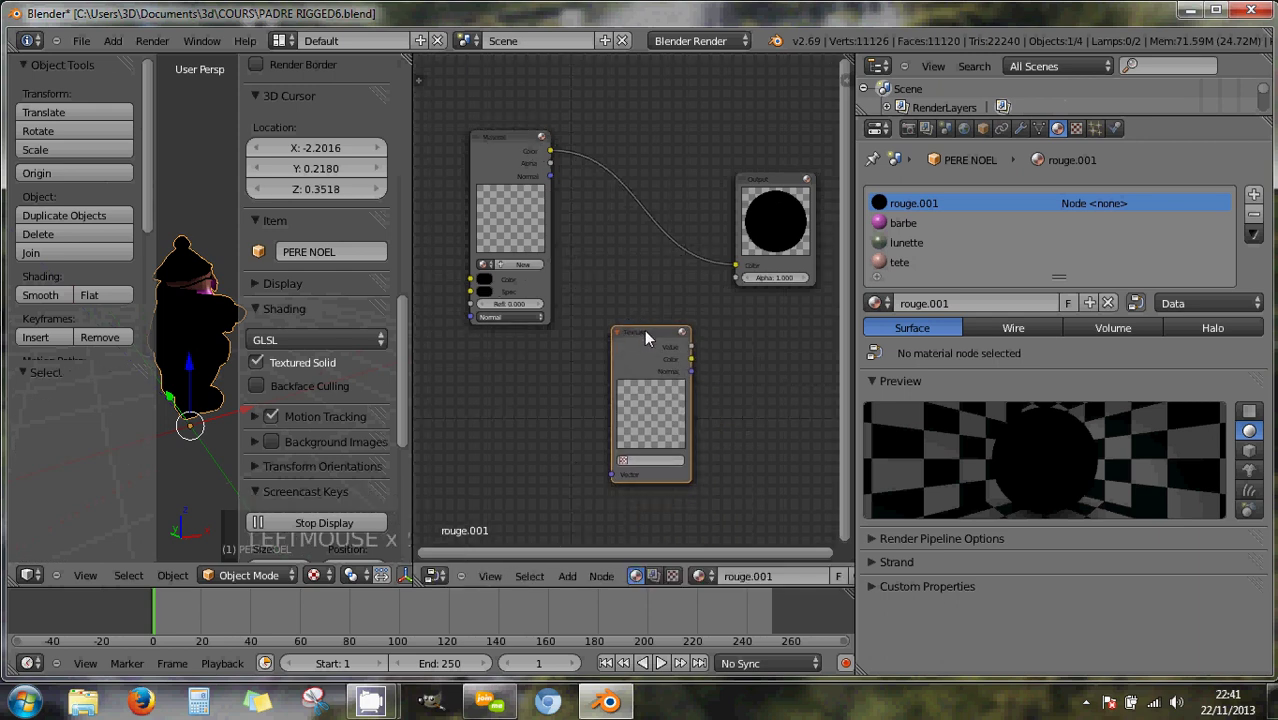
Disconnect the Material node from the Output, then link its Normal to the Texture's Vector and the Texture's Color to the Output's Color.
drag(513, 139, 495, 154)
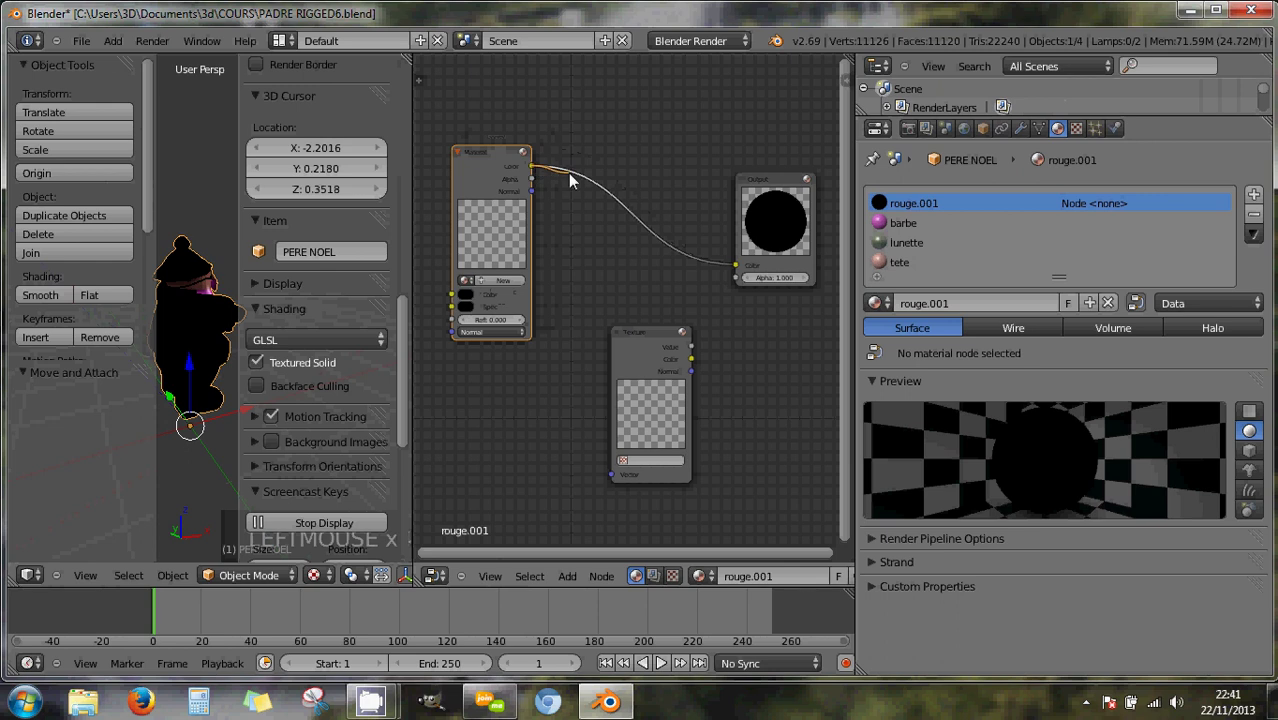
drag(569, 174, 620, 232)
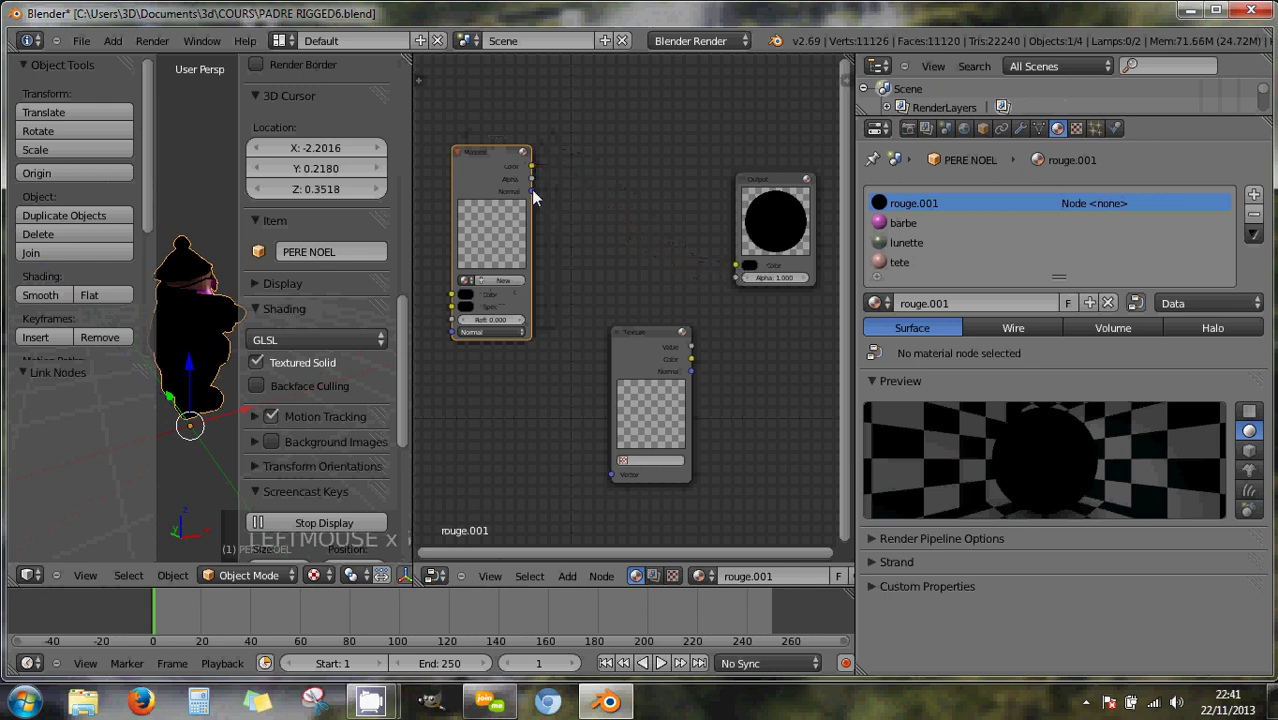
drag(532, 191, 611, 473)
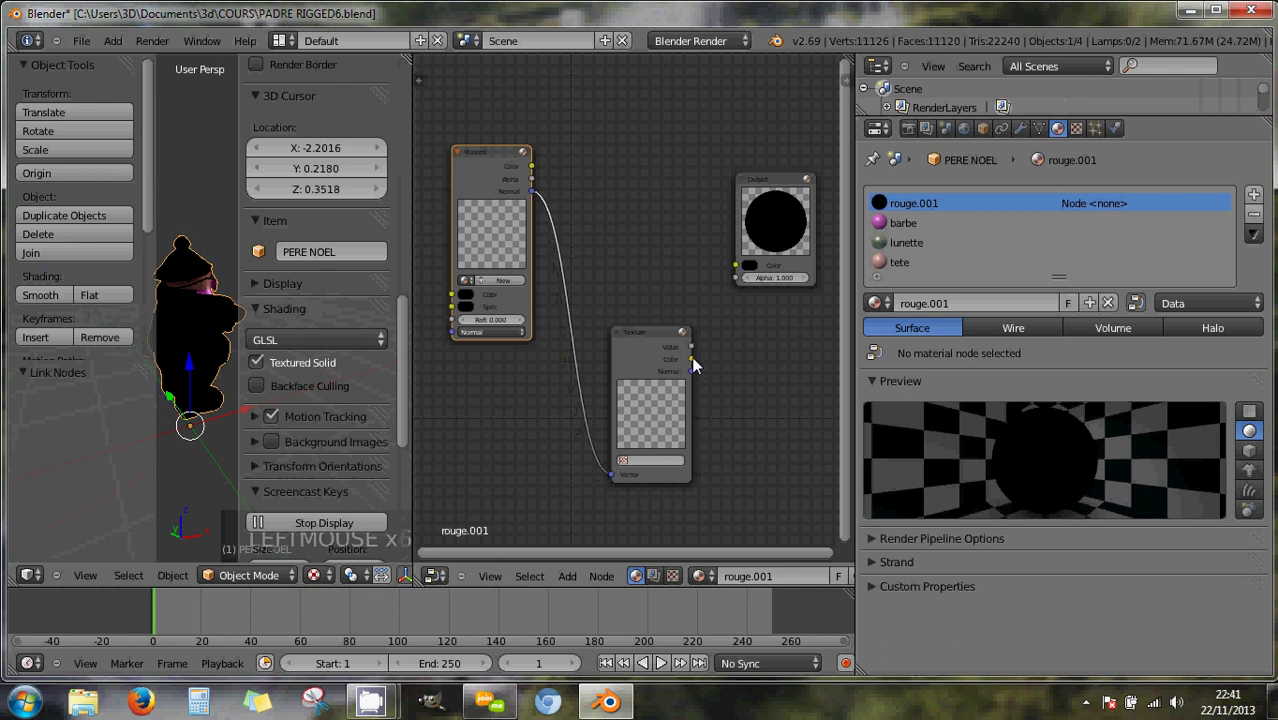
drag(690, 358, 736, 267)
Assign the rouge.001 material to the Material node and the texture named "Texture" to the Texture node.
click(466, 281)
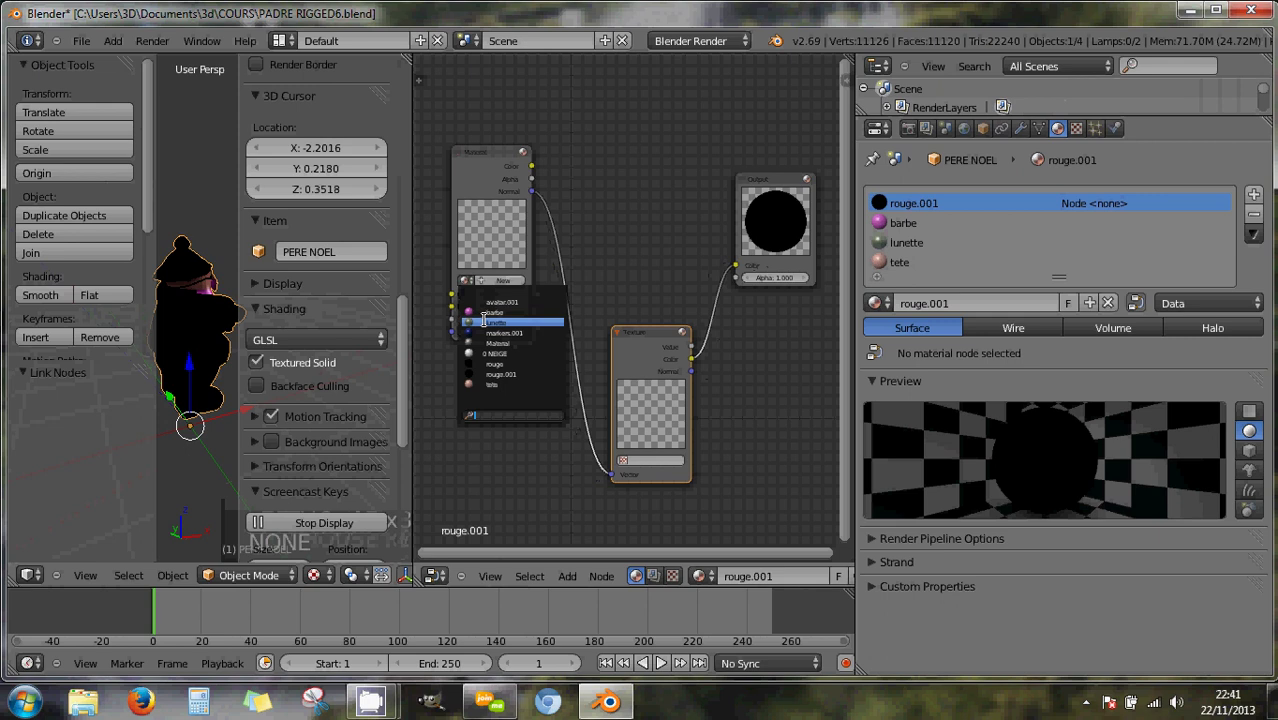
click(499, 373)
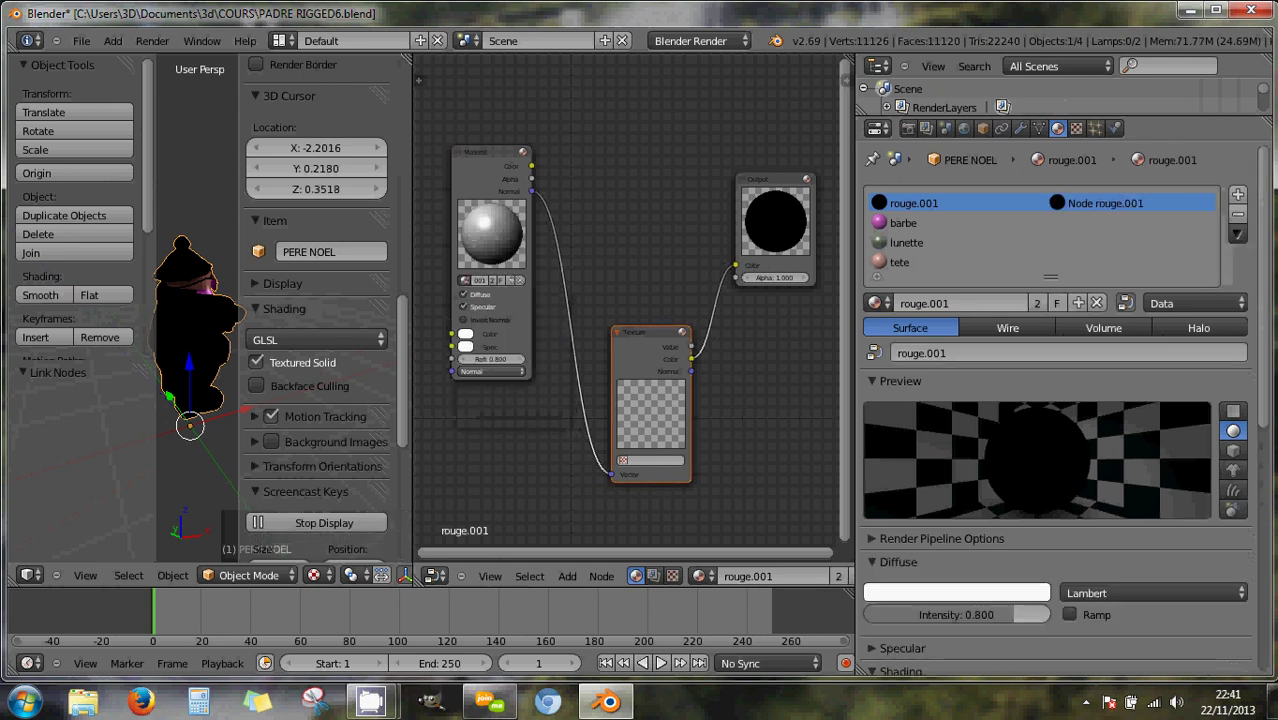
click(623, 460)
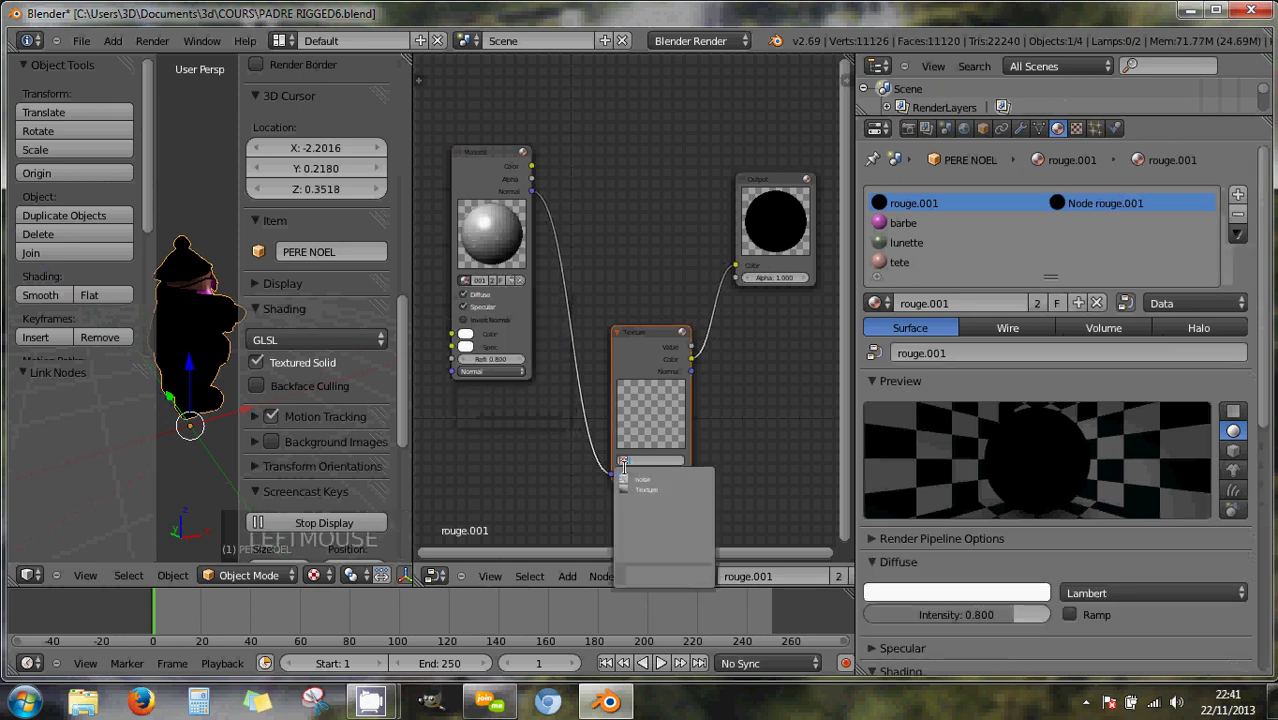
click(640, 489)
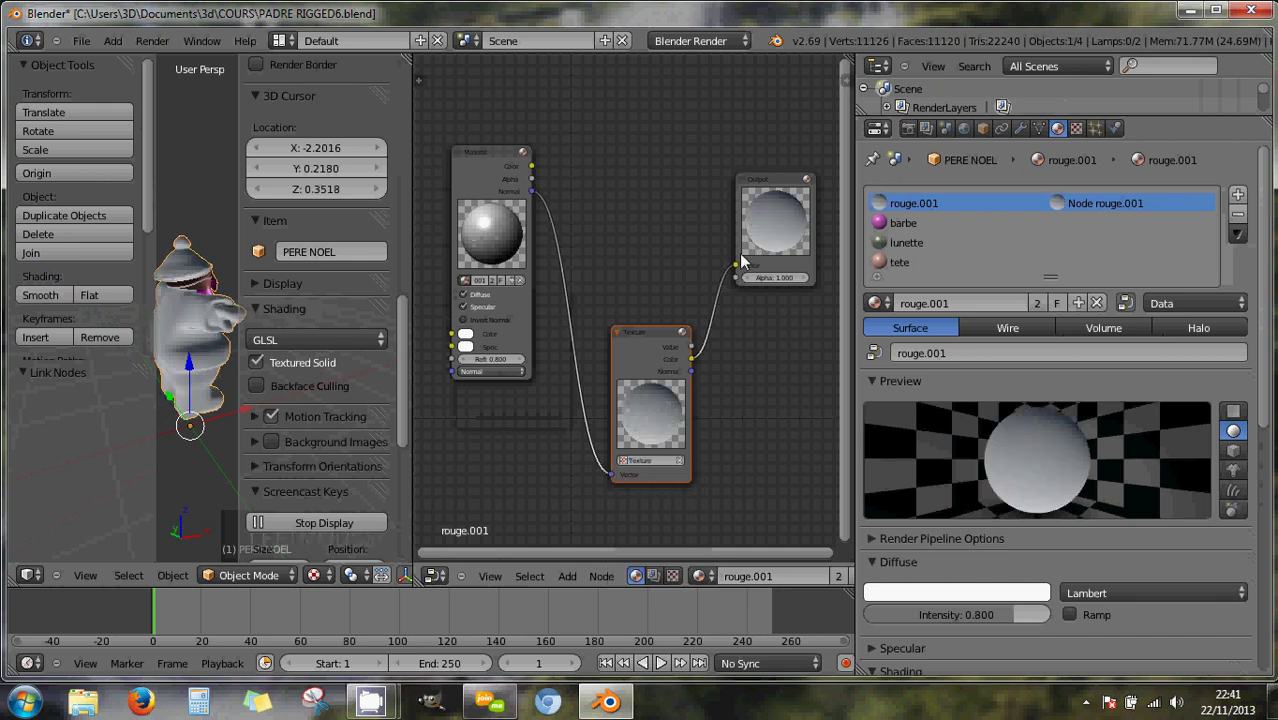
Line up the Texture node between the Material and Output nodes and insert an RGB Curves node after it.
drag(655, 338, 620, 162)
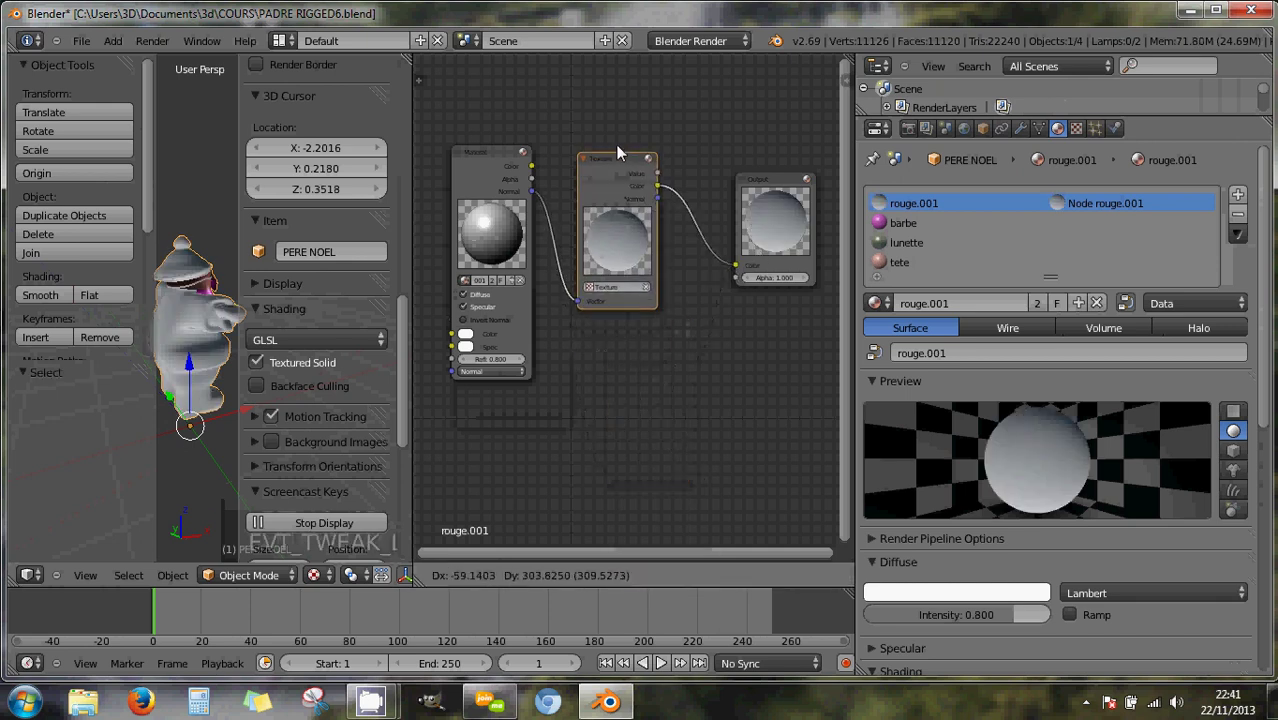
drag(763, 180, 782, 149)
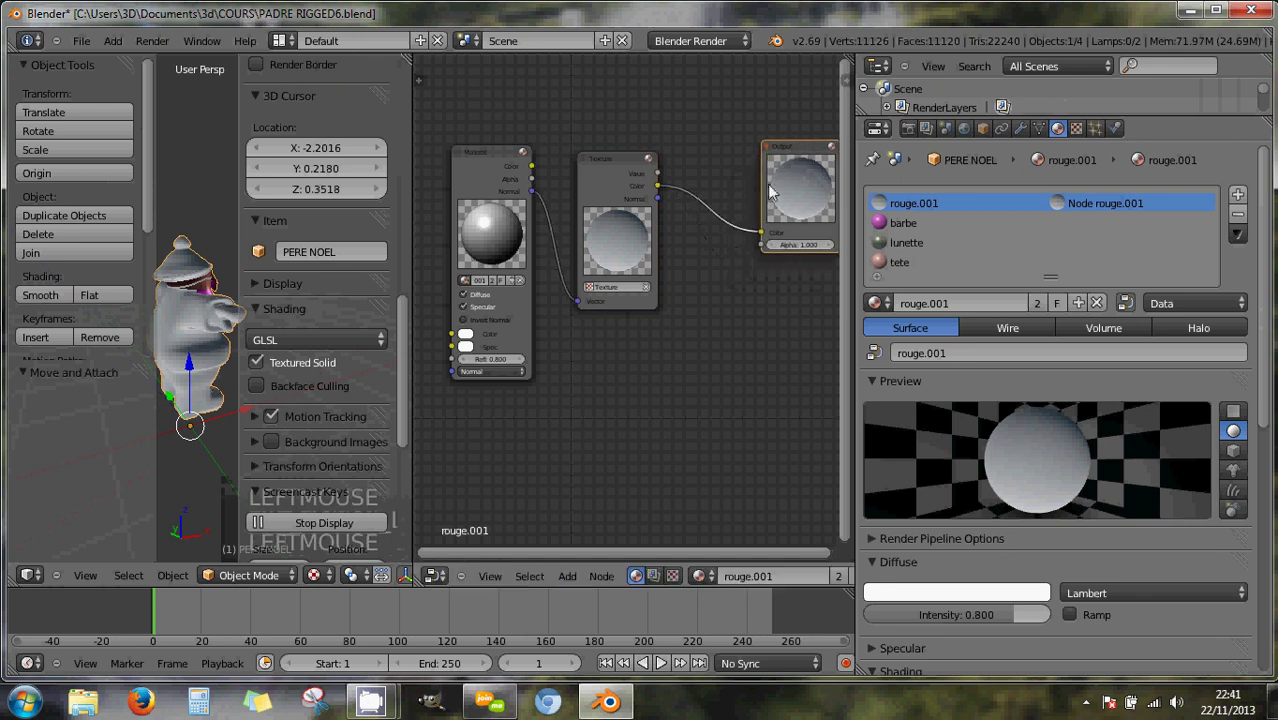
scroll(730, 345, down, 1)
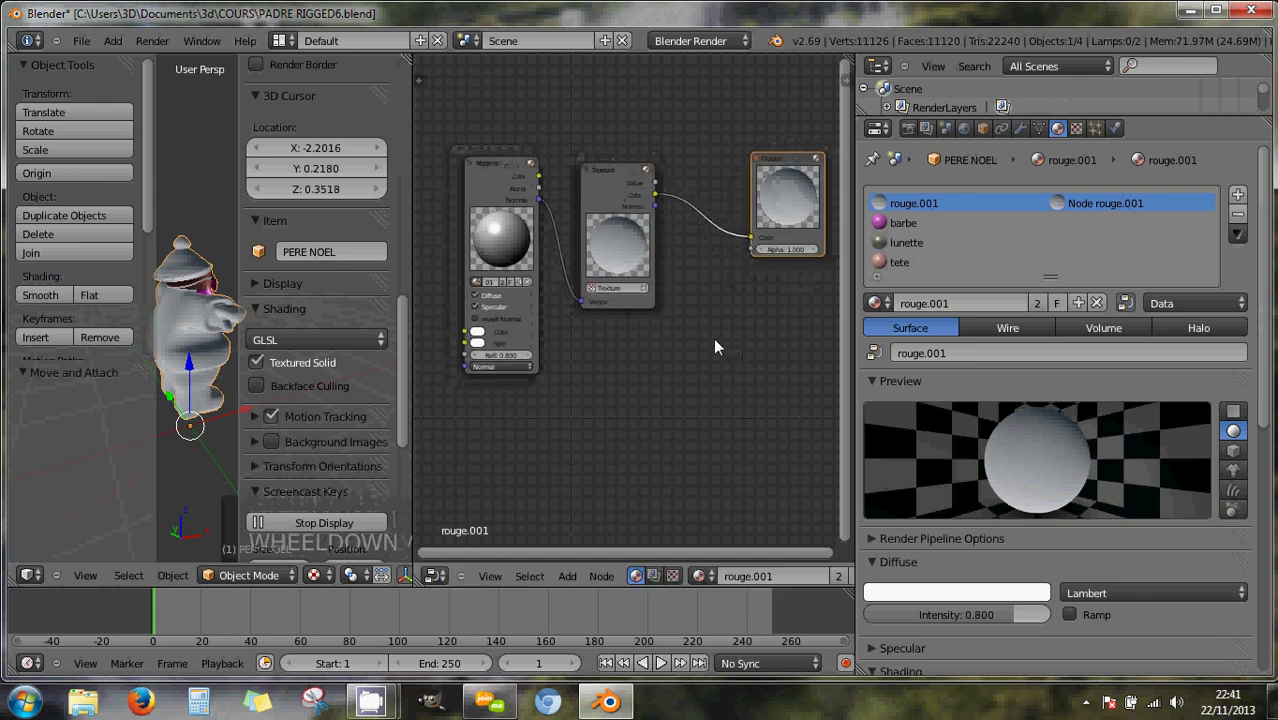
key(shift+a)
mouse_move(700, 360)
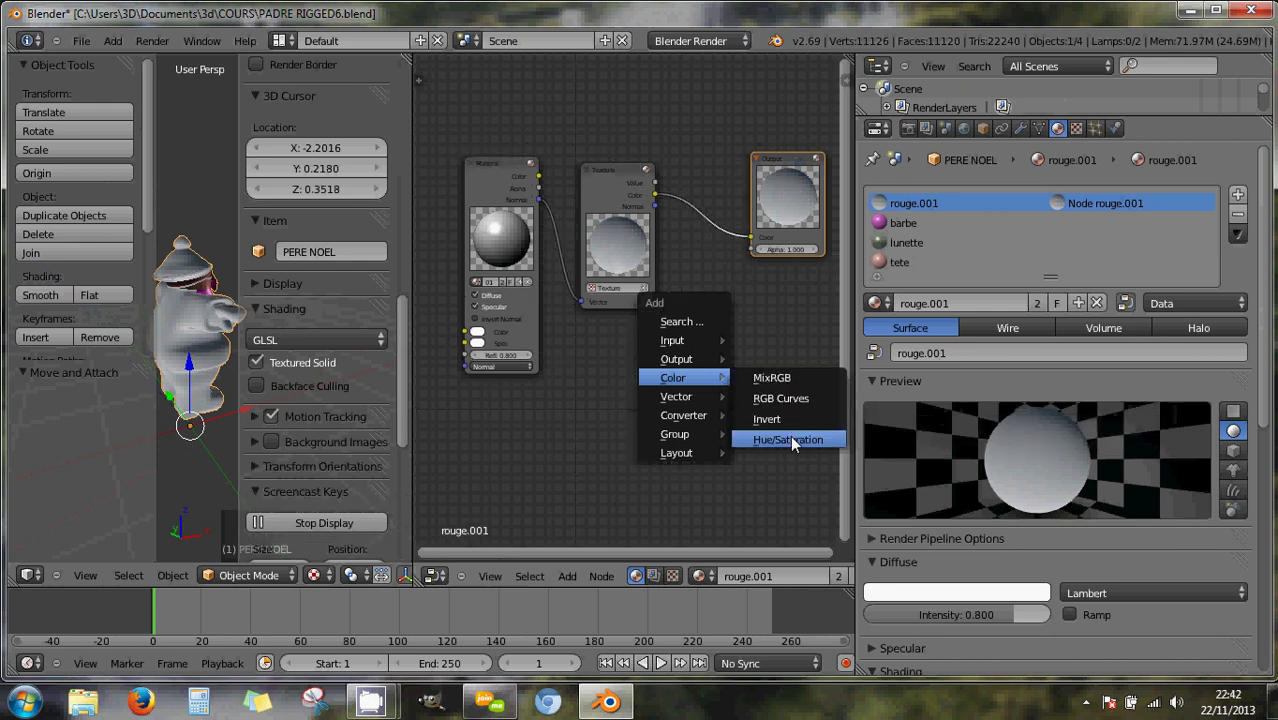
click(786, 398)
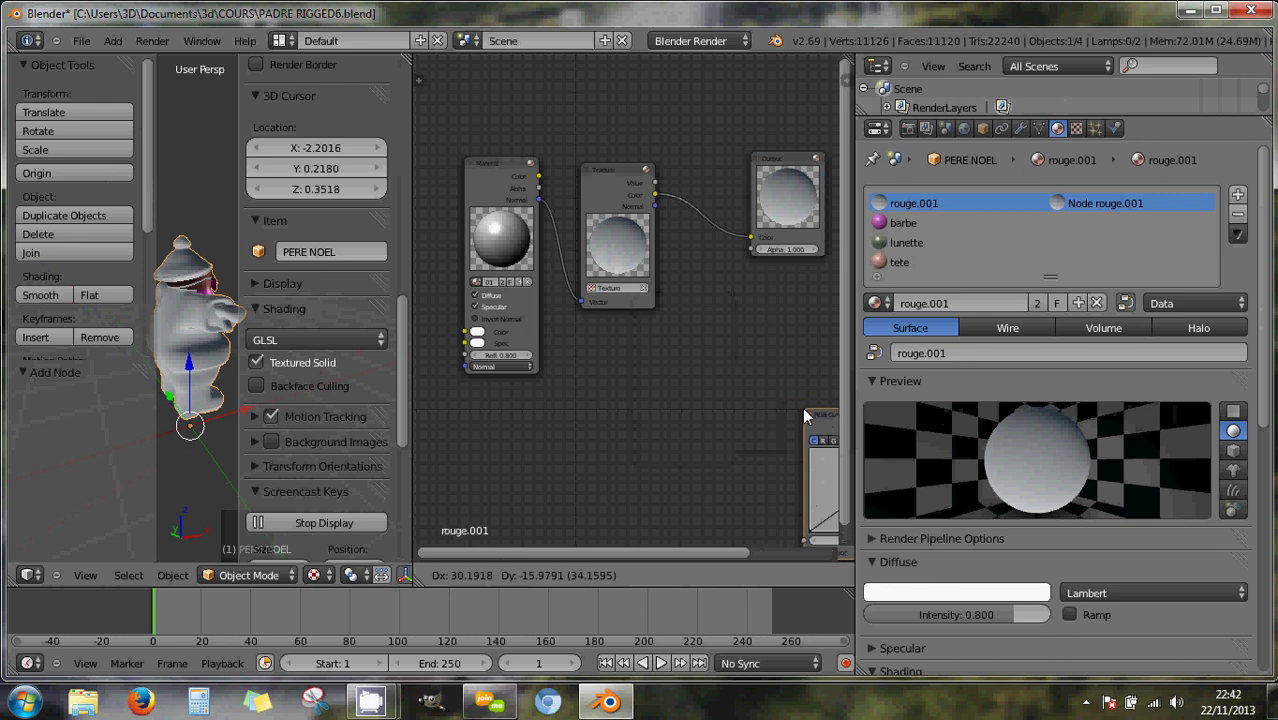
click(672, 186)
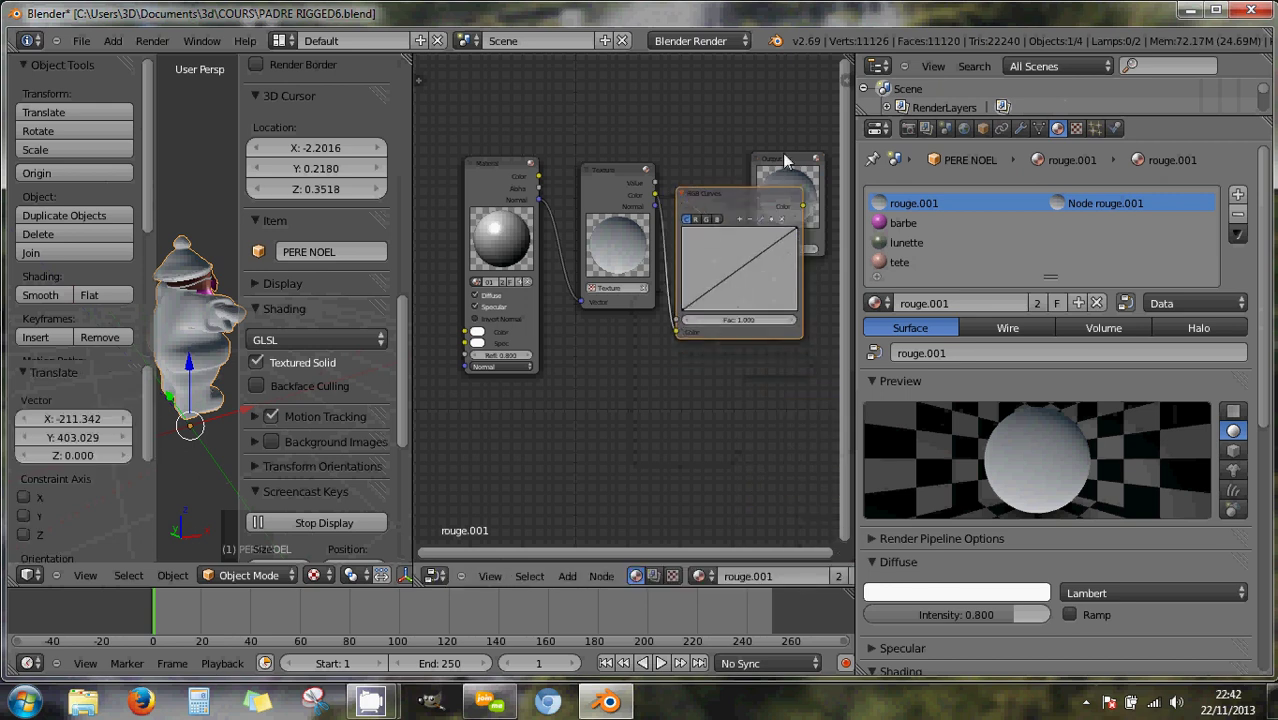
Reposition the Output node above the RGB Curves node so that the two no longer overlap.
drag(795, 160, 885, 150)
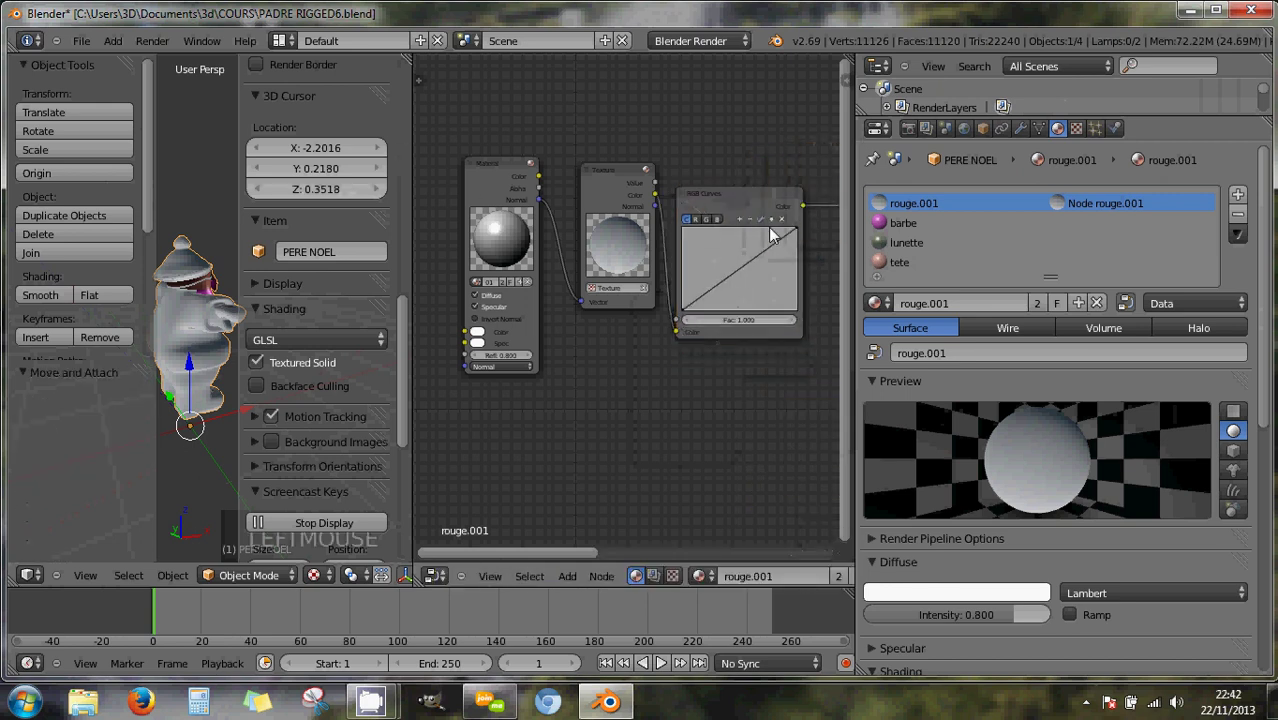
scroll(768, 255, down, 5)
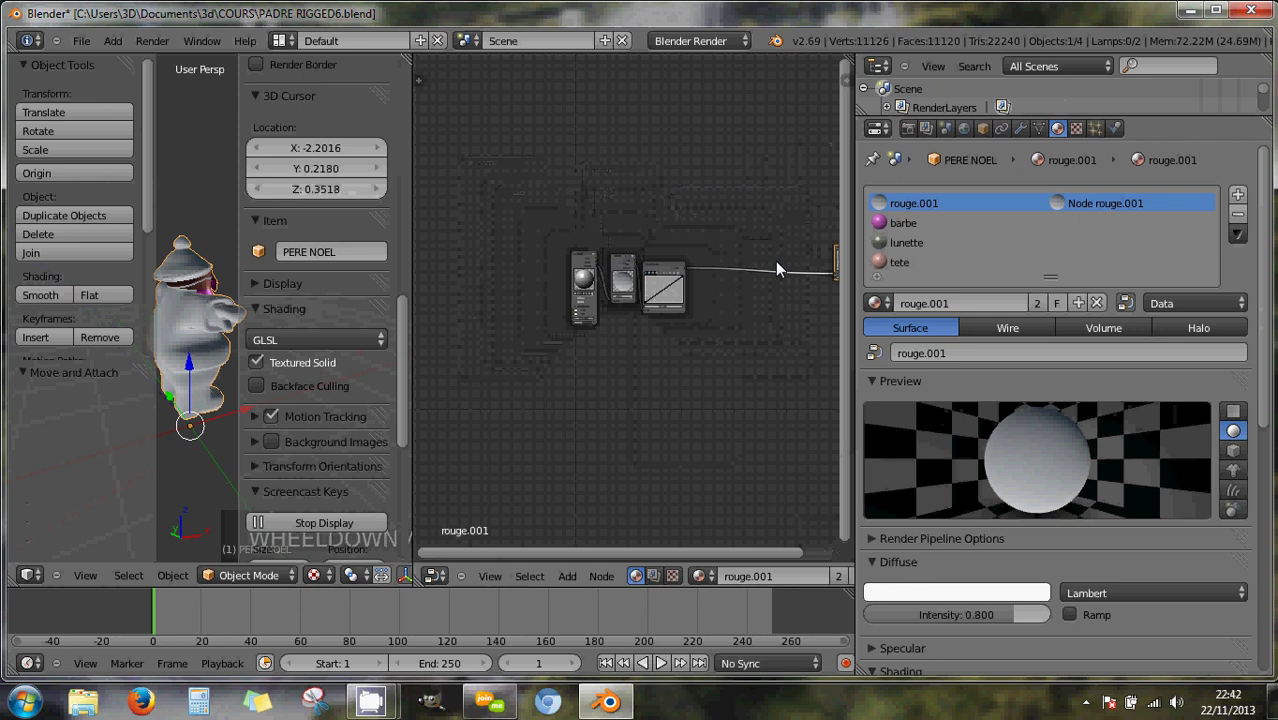
scroll(775, 268, down, 2)
drag(787, 268, 658, 226)
scroll(667, 269, up, 6)
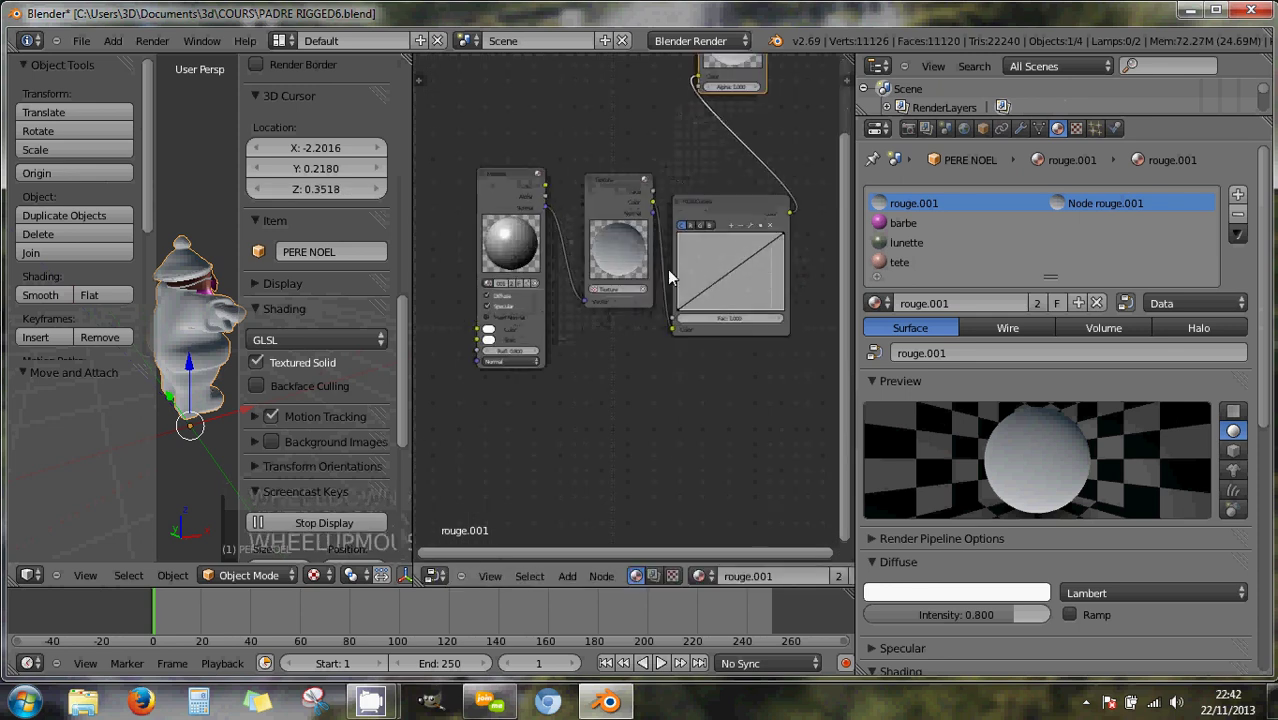
scroll(720, 201, up, 2)
middle_drag(720, 201, 647, 314)
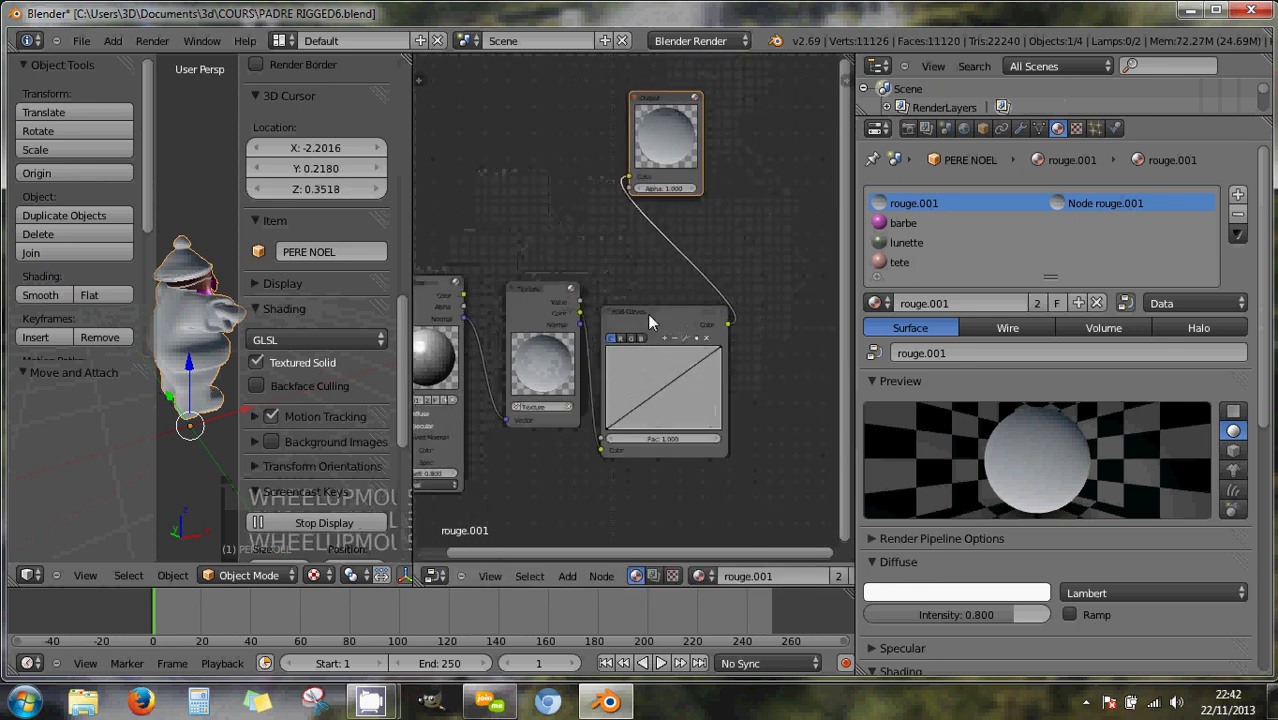
Tint the material red with the RGB Curves node, bending its combined curve through about X 0.80, Y 0.21.
drag(670, 424, 705, 420)
click(621, 341)
click(610, 341)
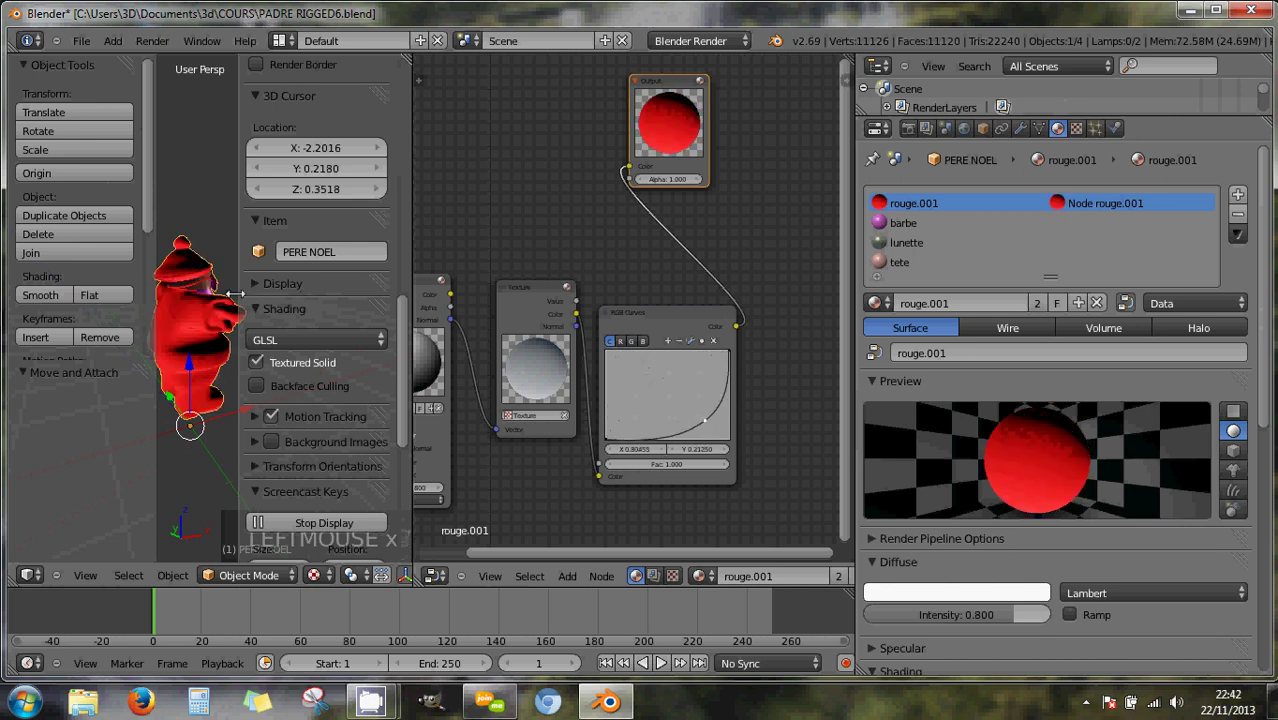
Hide the 3D view's properties region and turn the view to show the Santa character up close from the front.
drag(238, 293, 353, 332)
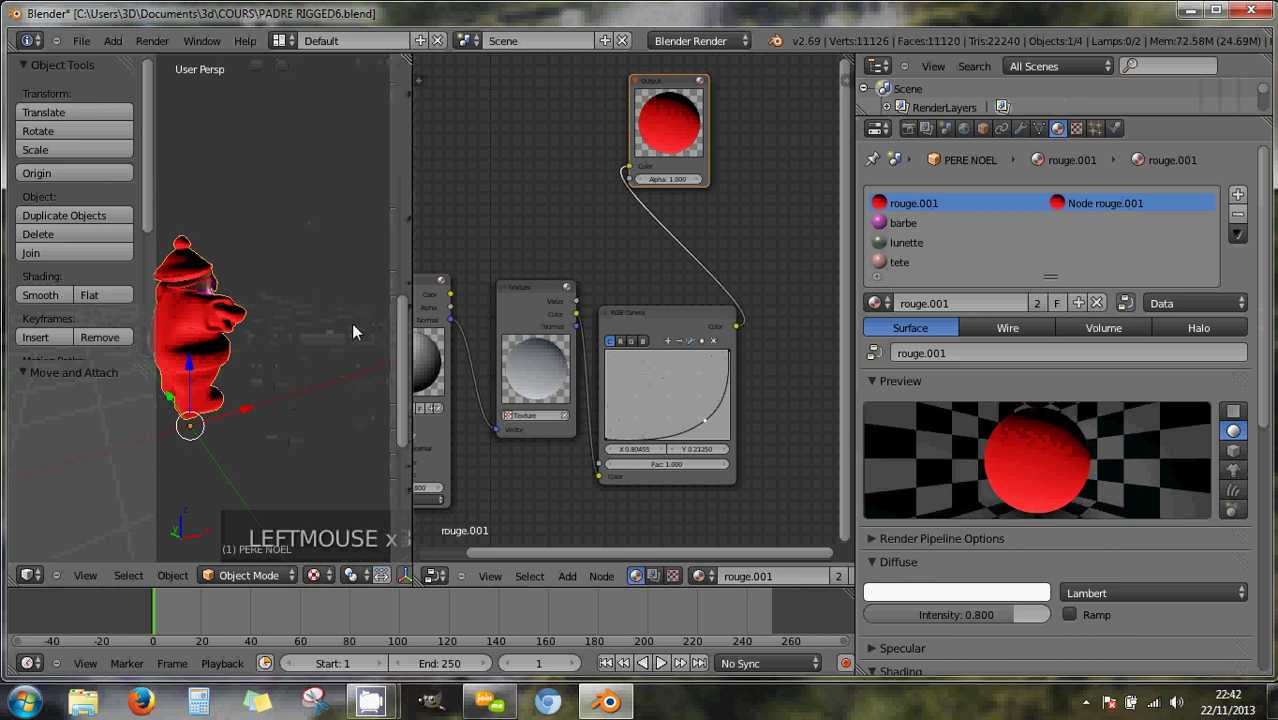
scroll(241, 314, up, 3)
scroll(241, 314, down, 3)
middle_drag(241, 314, 380, 325)
scroll(252, 293, up, 2)
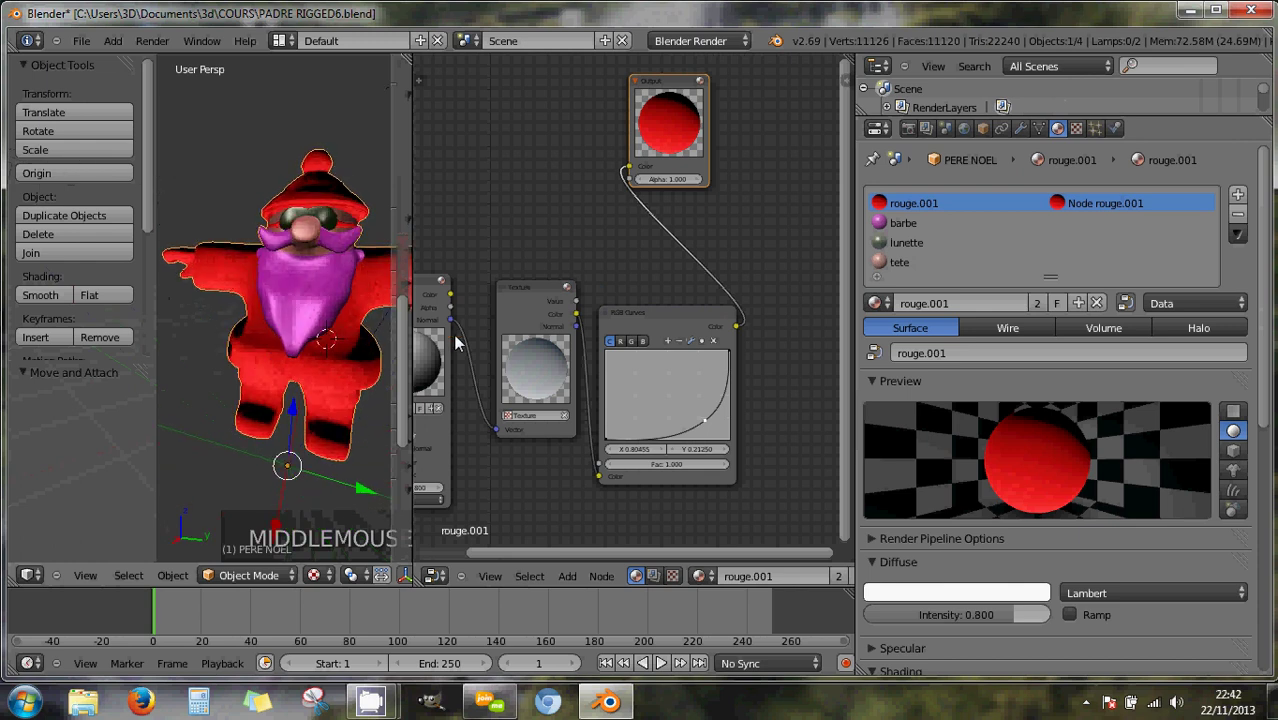
Lighten the red by moving the combined curve point to about X 0.44, Y 0.18 and adding another at about X 0.67, Y 0.39.
drag(697, 424, 668, 434)
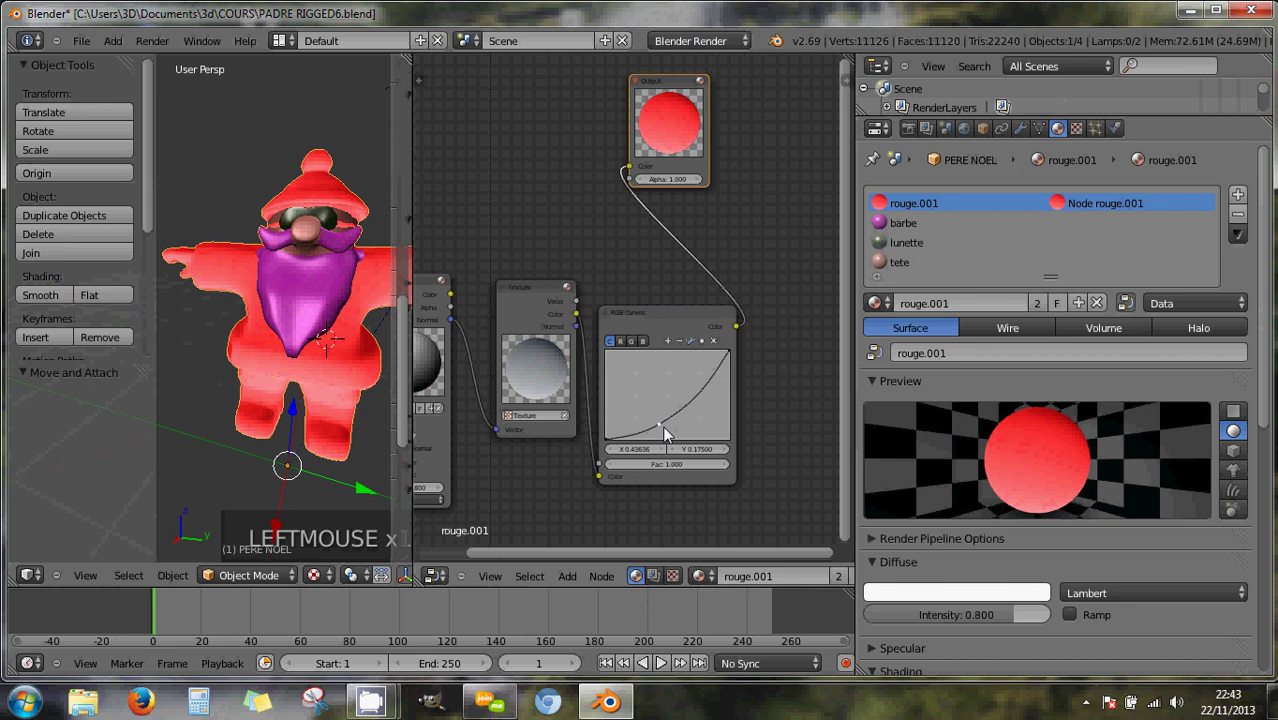
drag(662, 425, 688, 404)
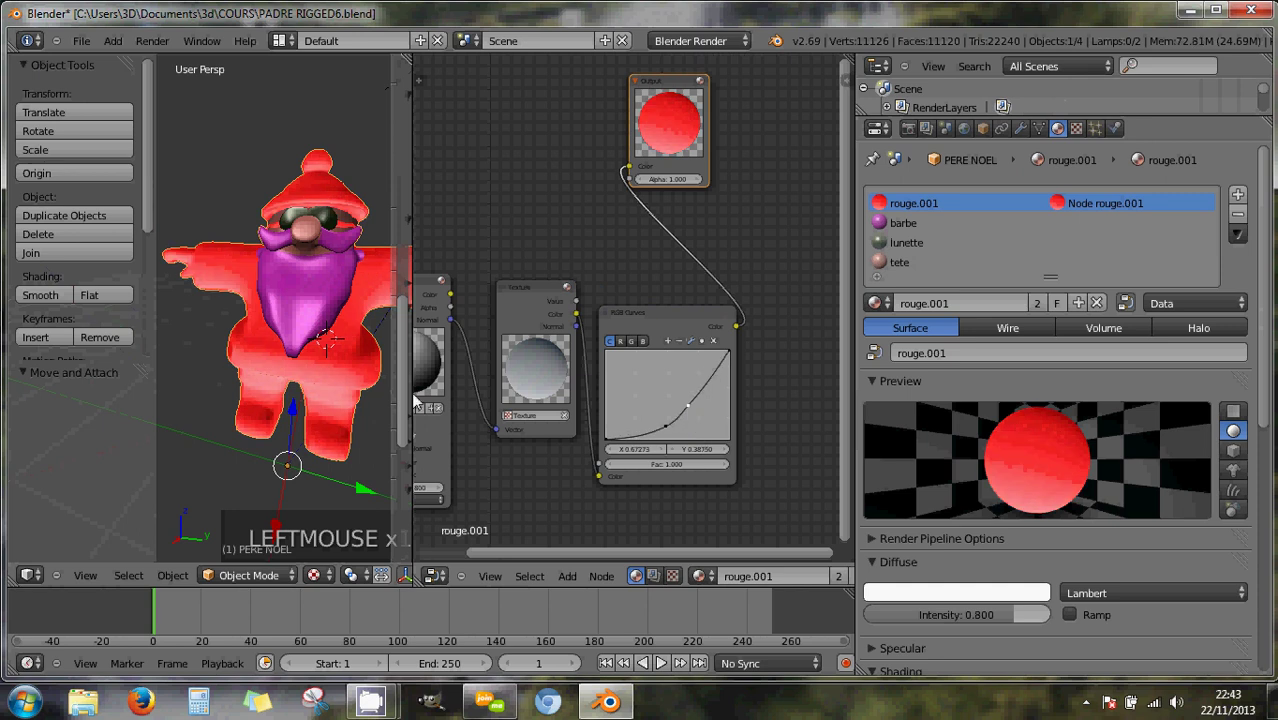
middle_drag(368, 386, 390, 372)
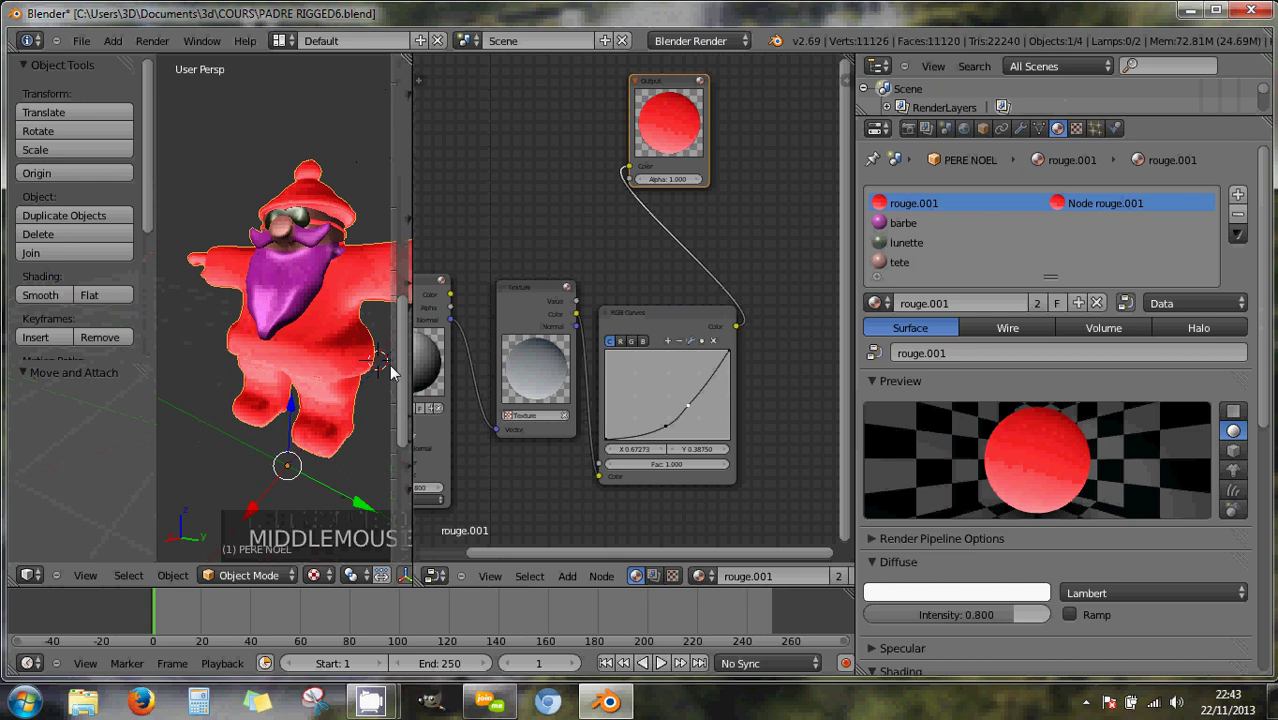
Move the RGB Curves and Texture nodes upward and bend the green channel's curve down to about X 0.29, Y 0.03.
drag(656, 310, 683, 263)
drag(565, 292, 553, 207)
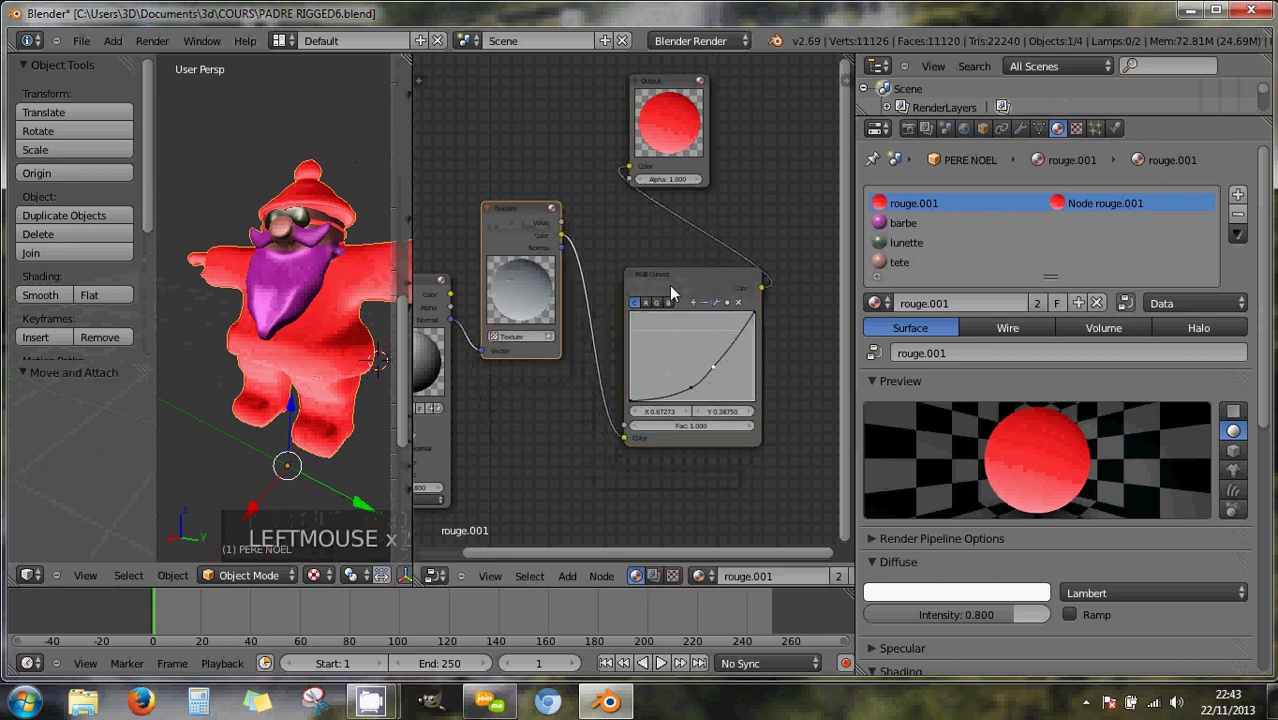
click(655, 302)
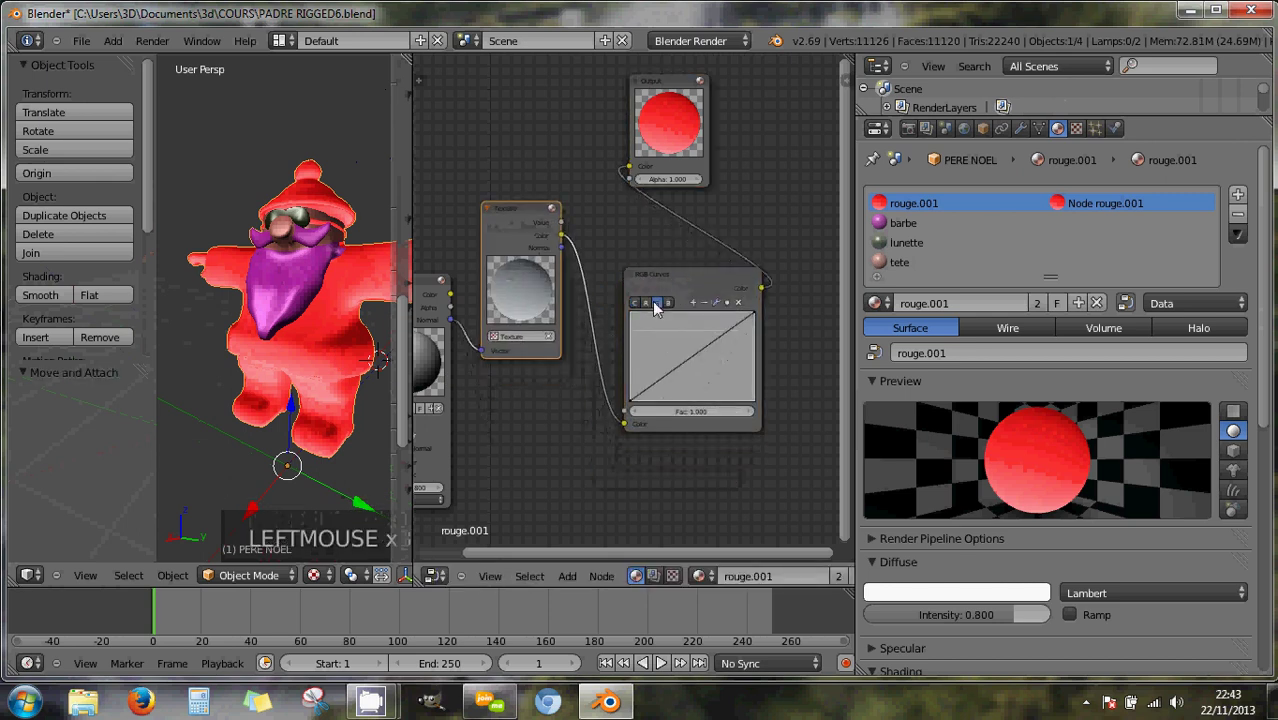
drag(699, 352, 665, 400)
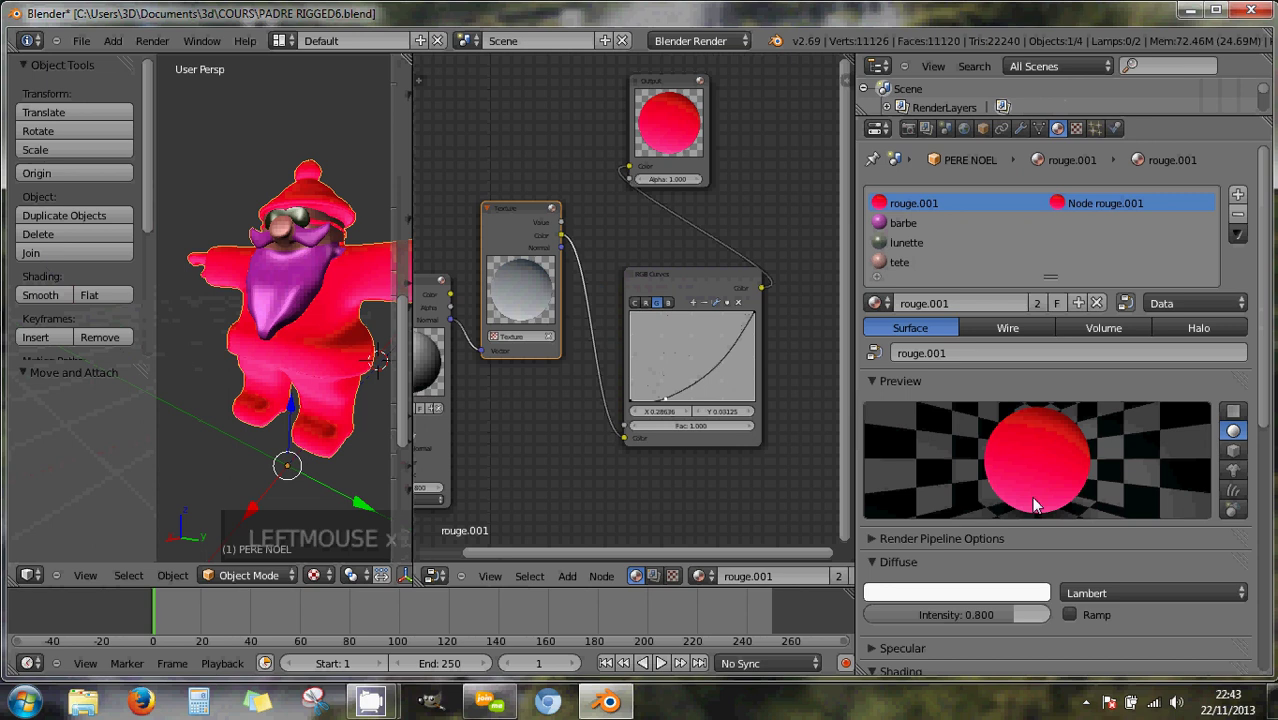
Add a second point to the green channel's curve and raise it to about X 0.48, Y 0.67.
mouse_move(670, 402)
mouse_down()
mouse_move(677, 410)
mouse_move(699, 352)
mouse_move(684, 342)
mouse_move(694, 357)
mouse_up()
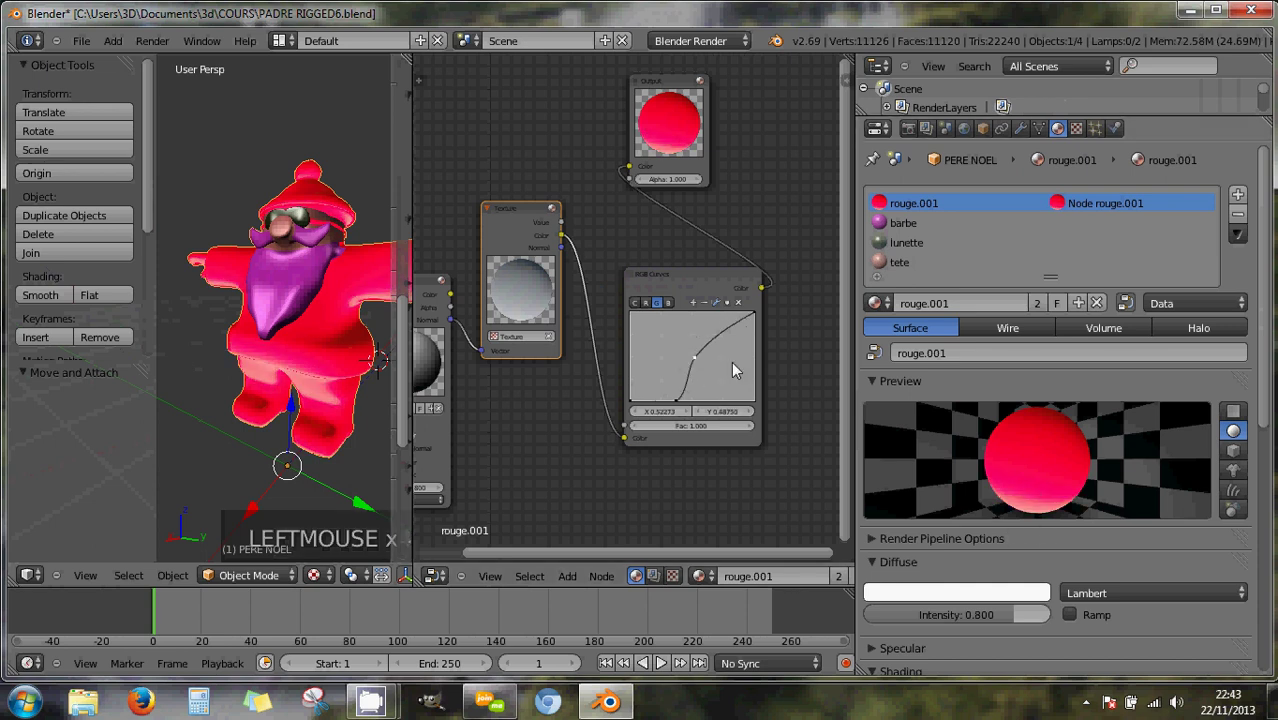
click(702, 358)
drag(702, 357, 689, 341)
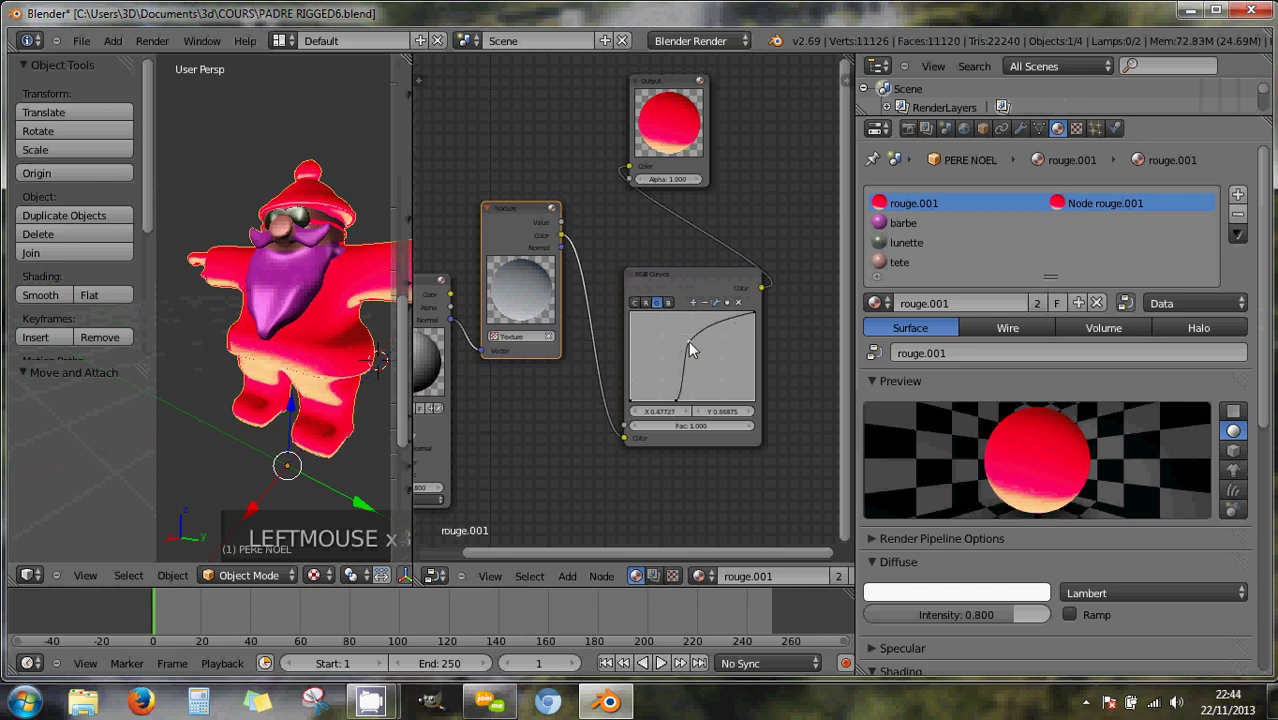
Lower the upper point of the green channel's curve to about X 0.57, Y 0.53 while checking the suit's shading.
mouse_move(266, 355)
middle_down()
mouse_move(320, 360)
mouse_move(305, 352)
mouse_move(333, 345)
mouse_move(284, 335)
mouse_move(375, 350)
mouse_move(310, 329)
mouse_move(276, 335)
middle_up()
scroll(317, 332, down, 4)
drag(687, 339, 709, 357)
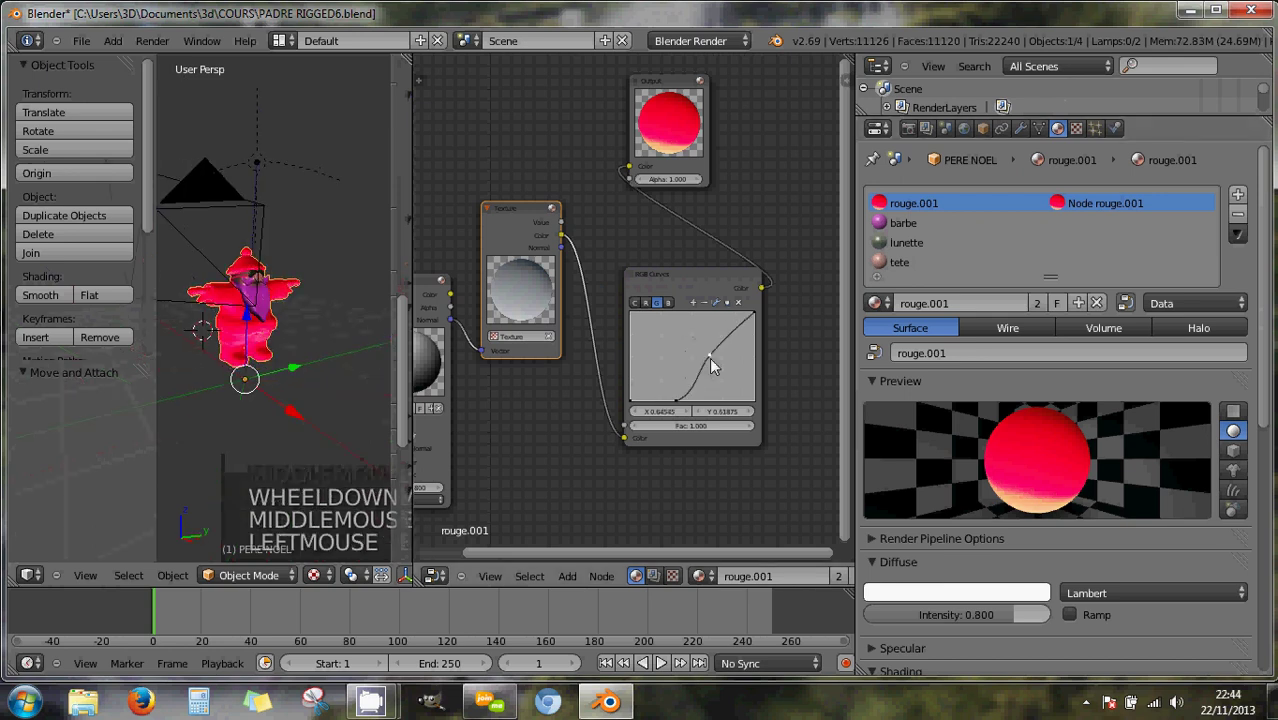
scroll(246, 343, up, 3)
middle_drag(246, 343, 272, 362)
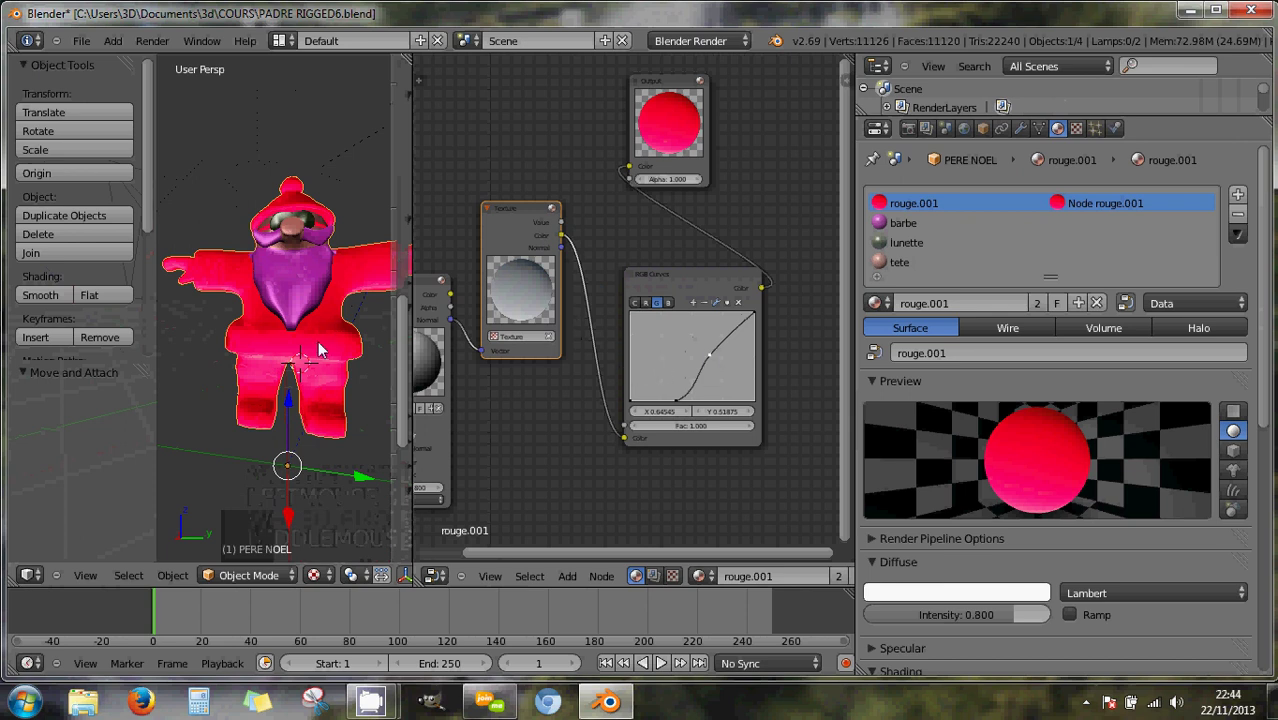
drag(710, 352, 700, 353)
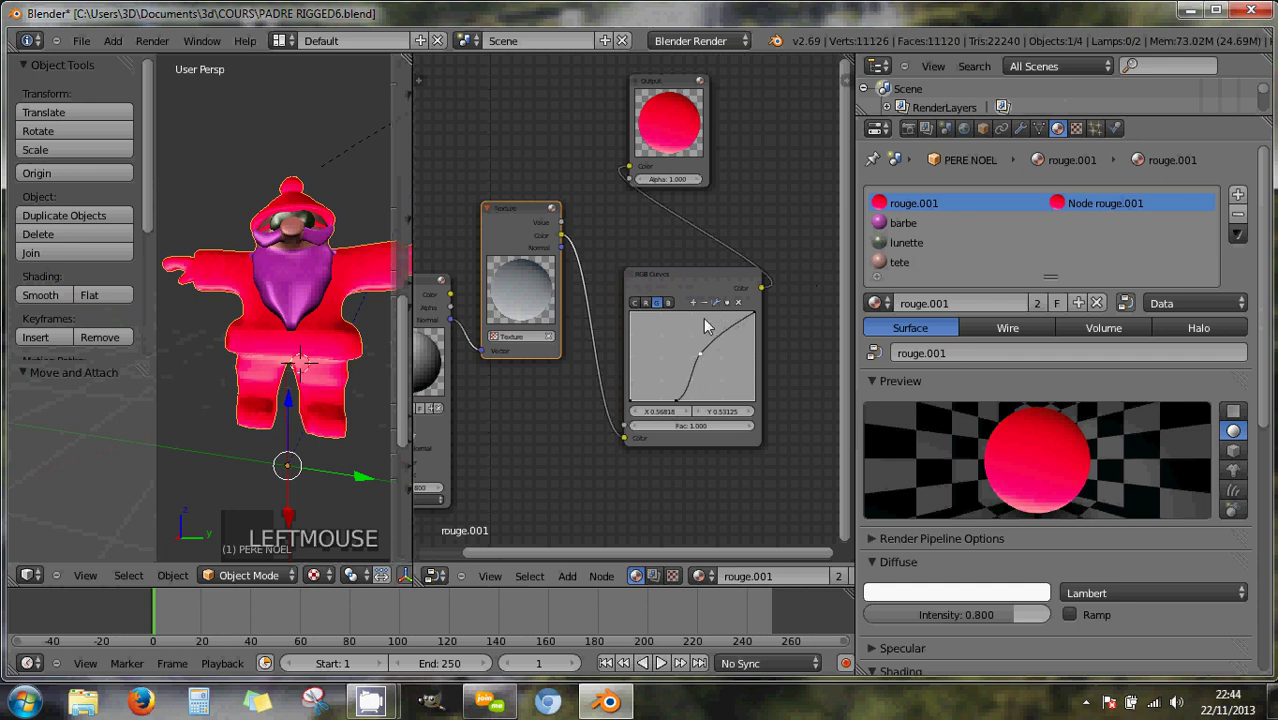
Replace the node editor with the UV/Image Editor and render the scene to check the red suit.
click(433, 576)
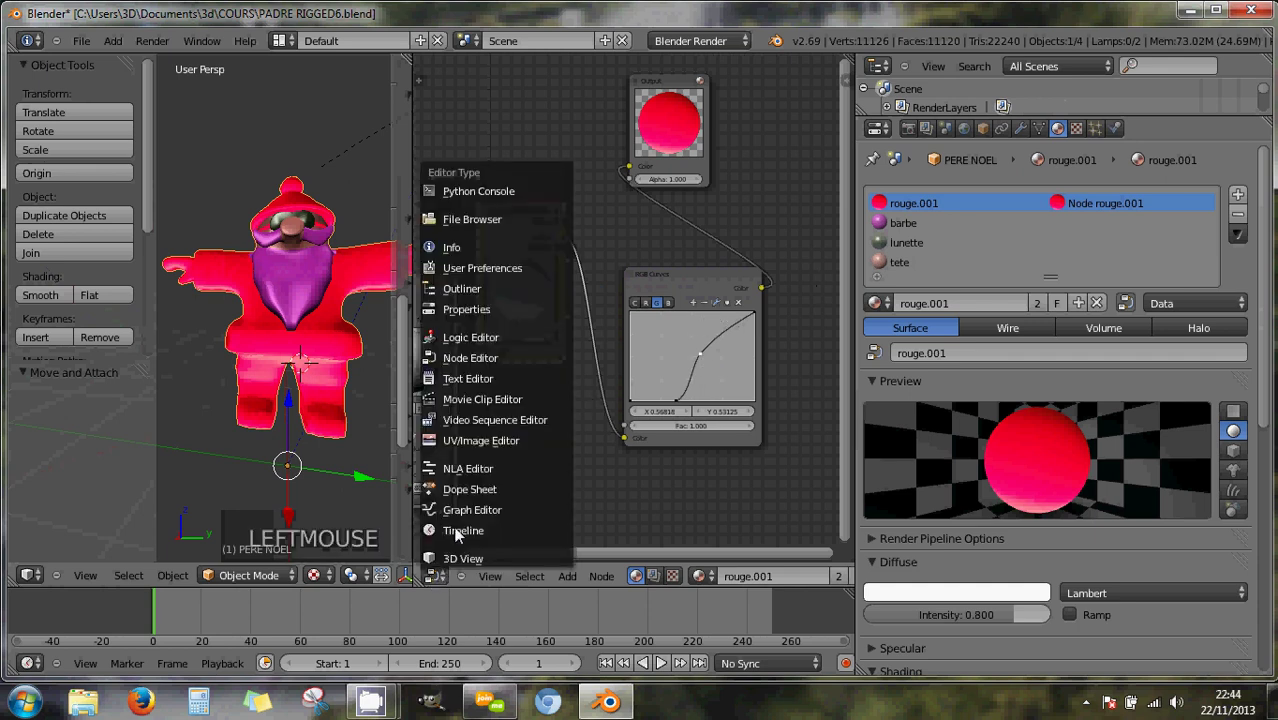
click(458, 439)
scroll(607, 368, down, 4)
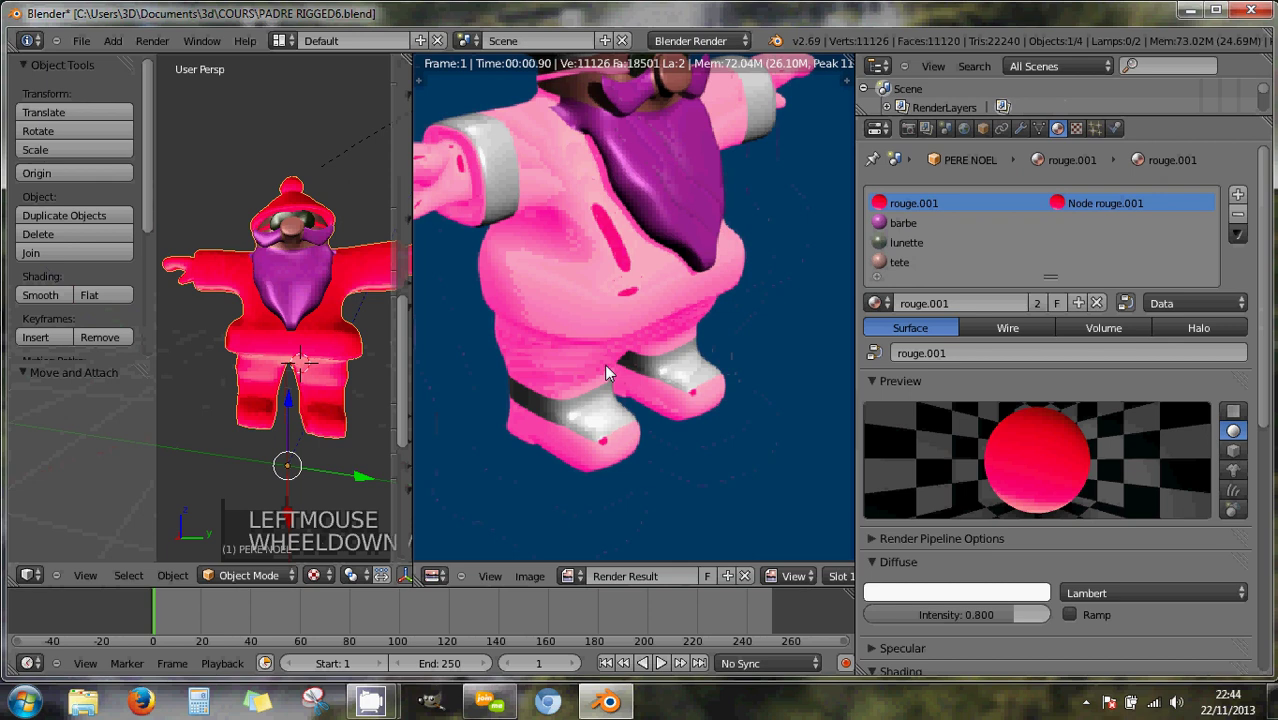
key(F12)
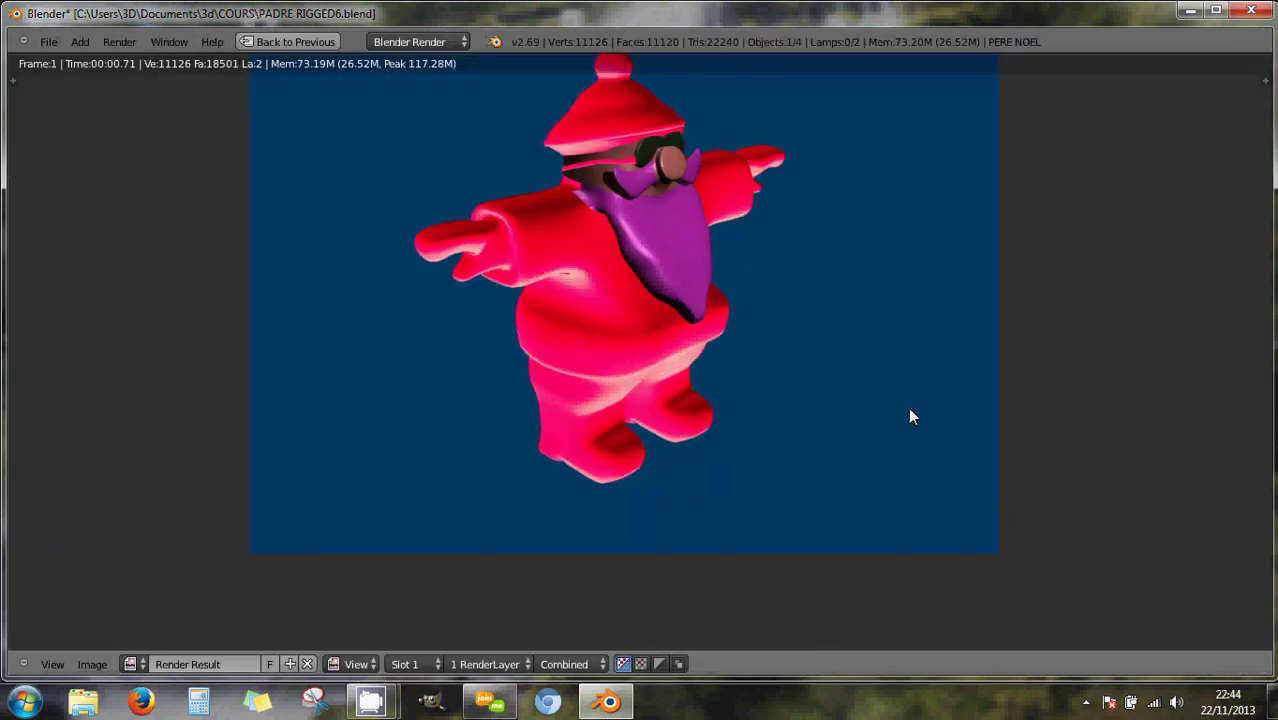
key(Escape)
Bake the character's textures in Full Render mode and display the rouge image in the image editor.
click(909, 129)
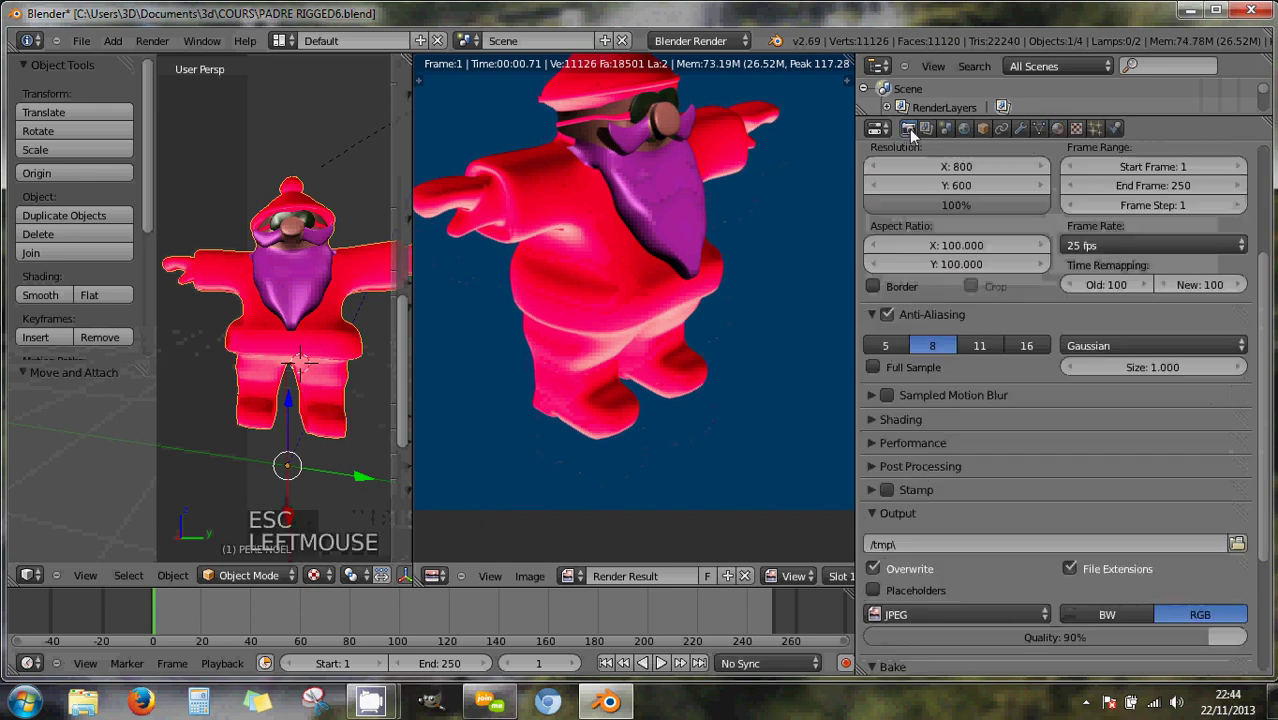
scroll(948, 569, down, 5)
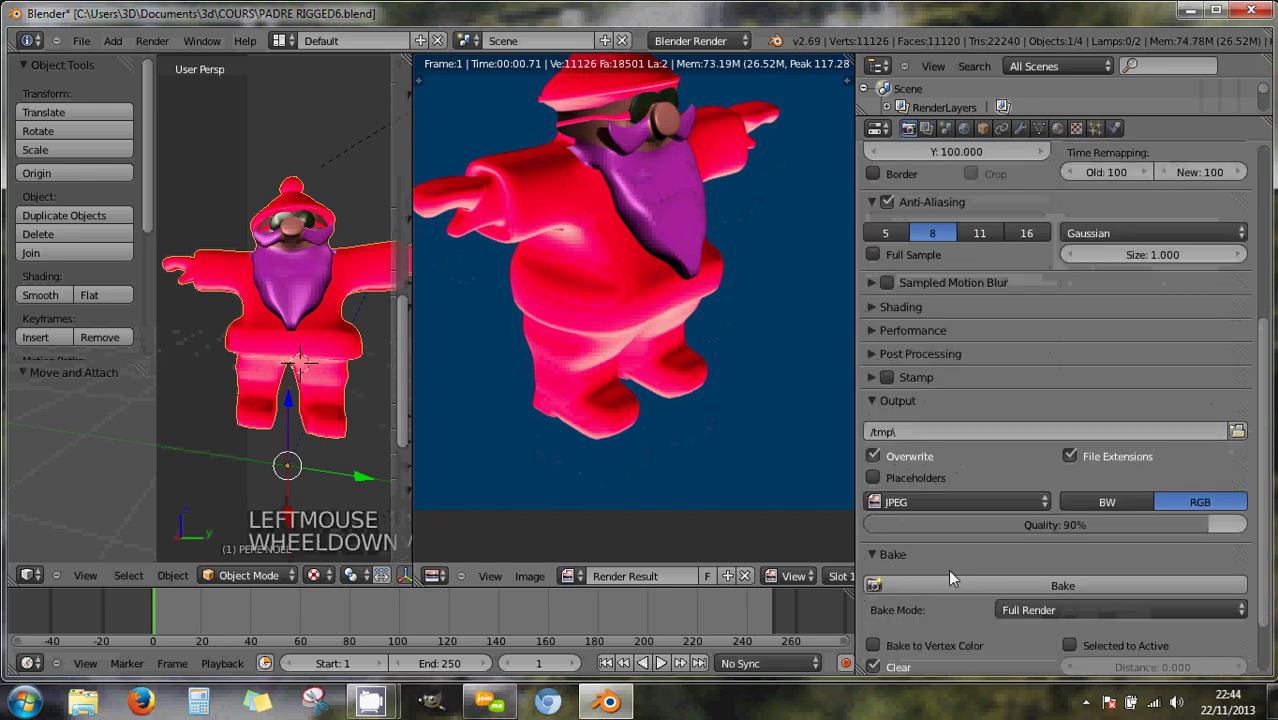
click(1034, 515)
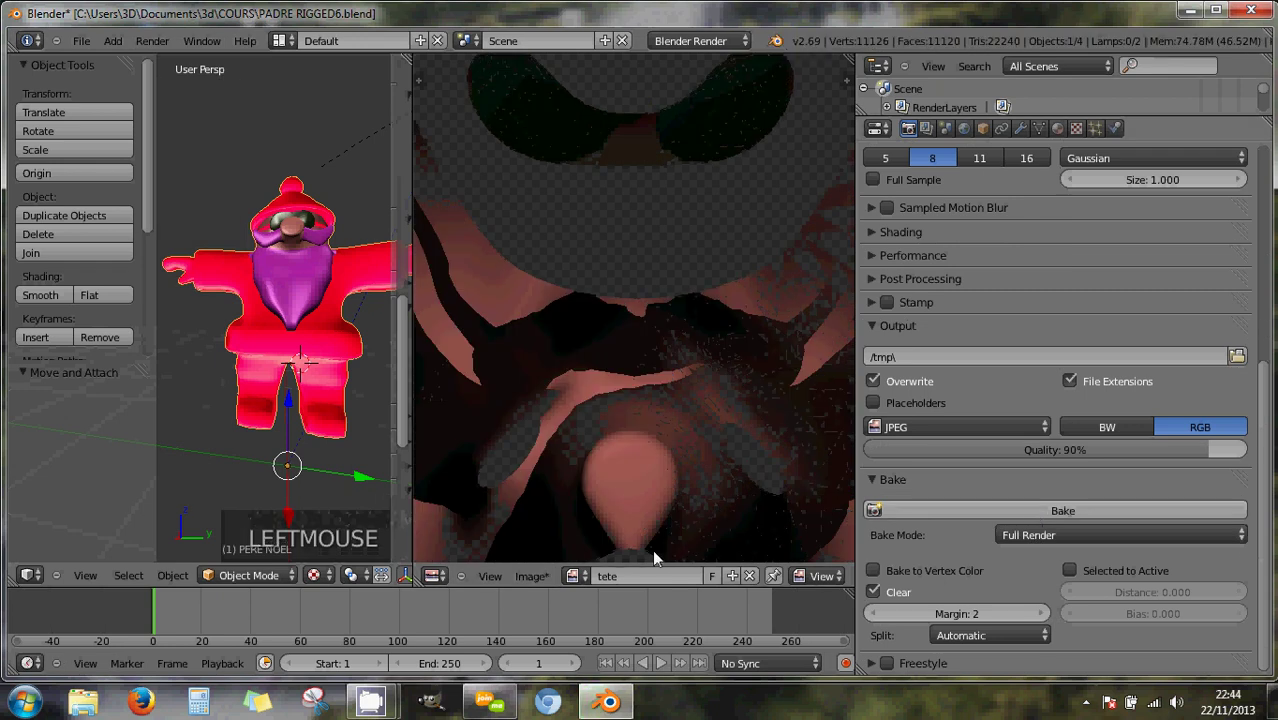
click(576, 576)
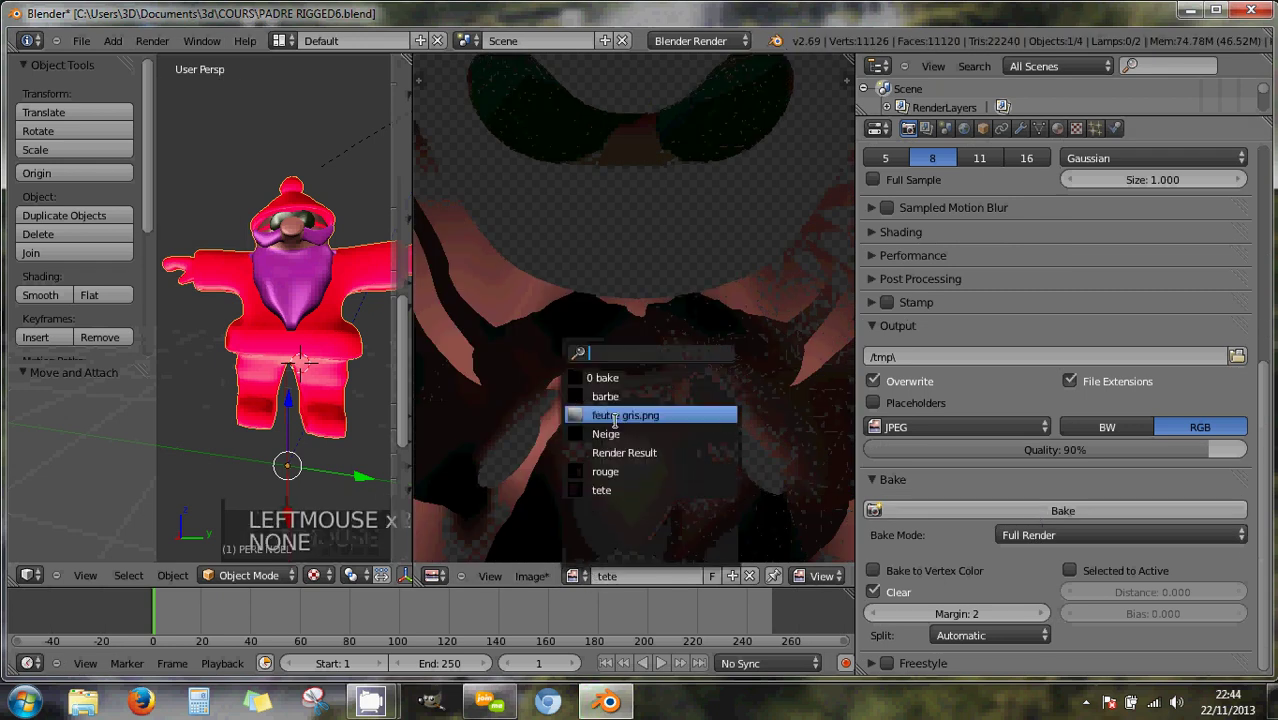
click(605, 471)
scroll(673, 389, down, 5)
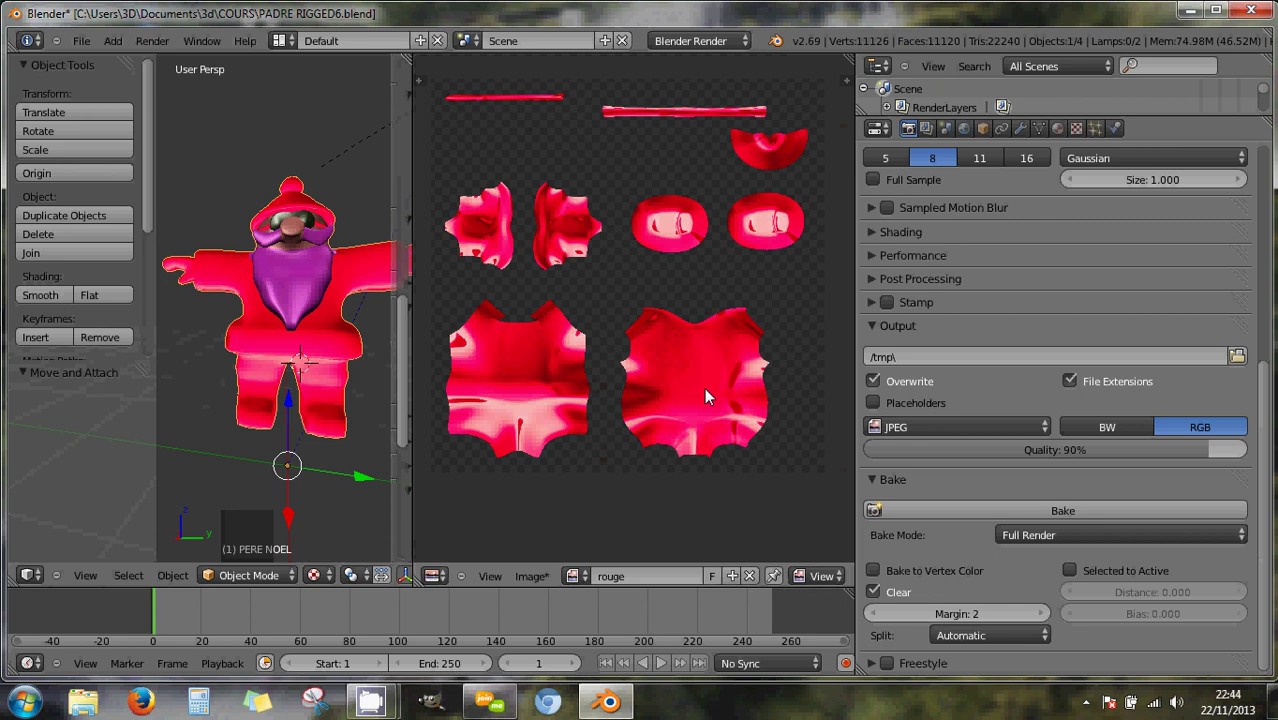
middle_drag(704, 387, 761, 407)
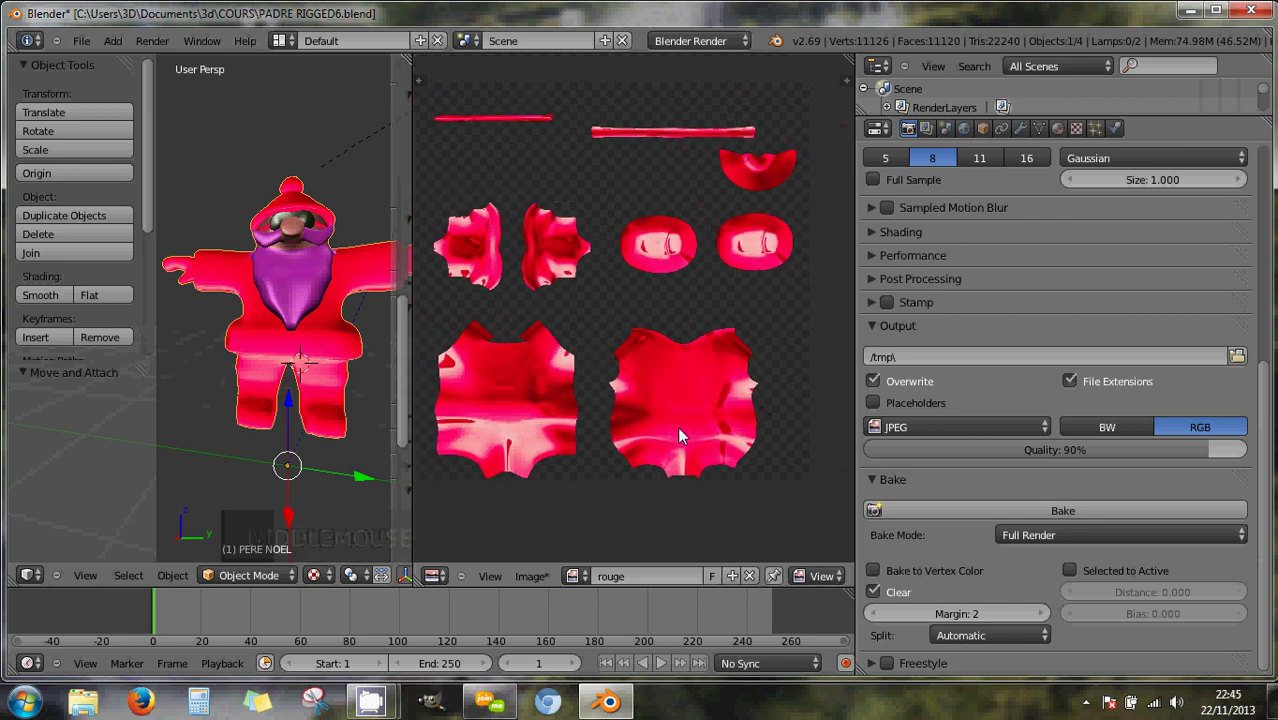
click(531, 577)
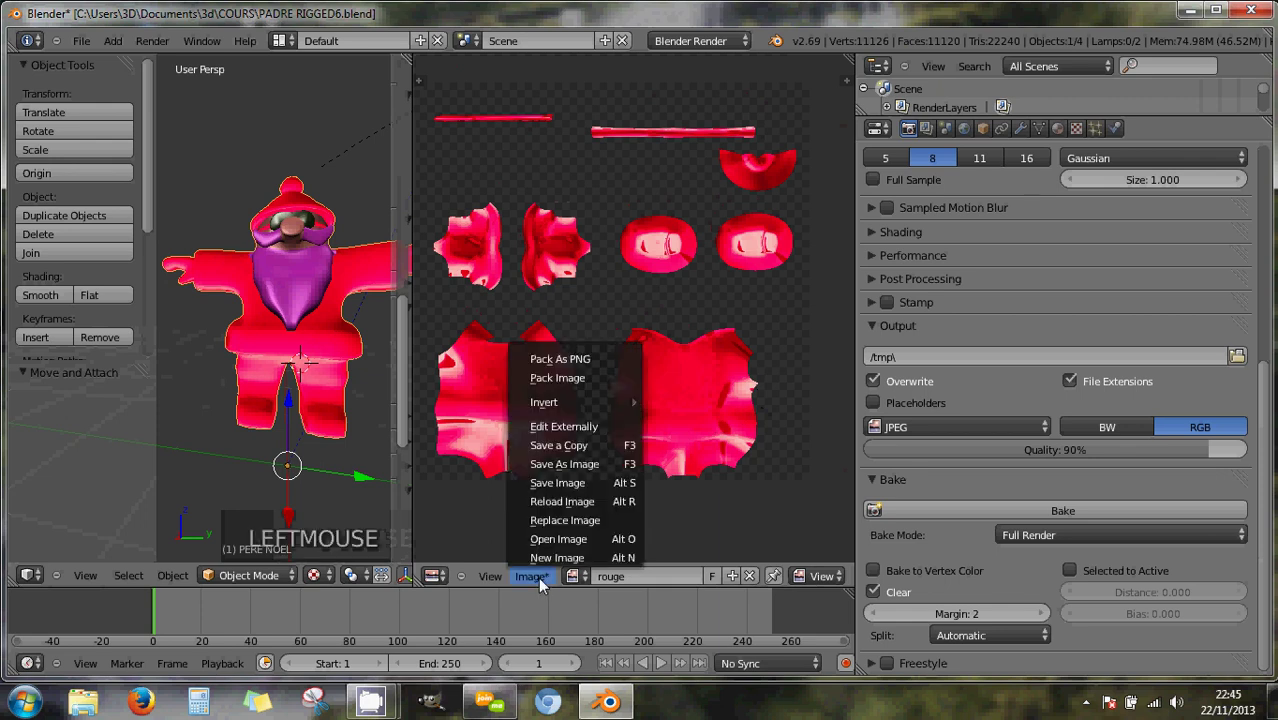
click(608, 378)
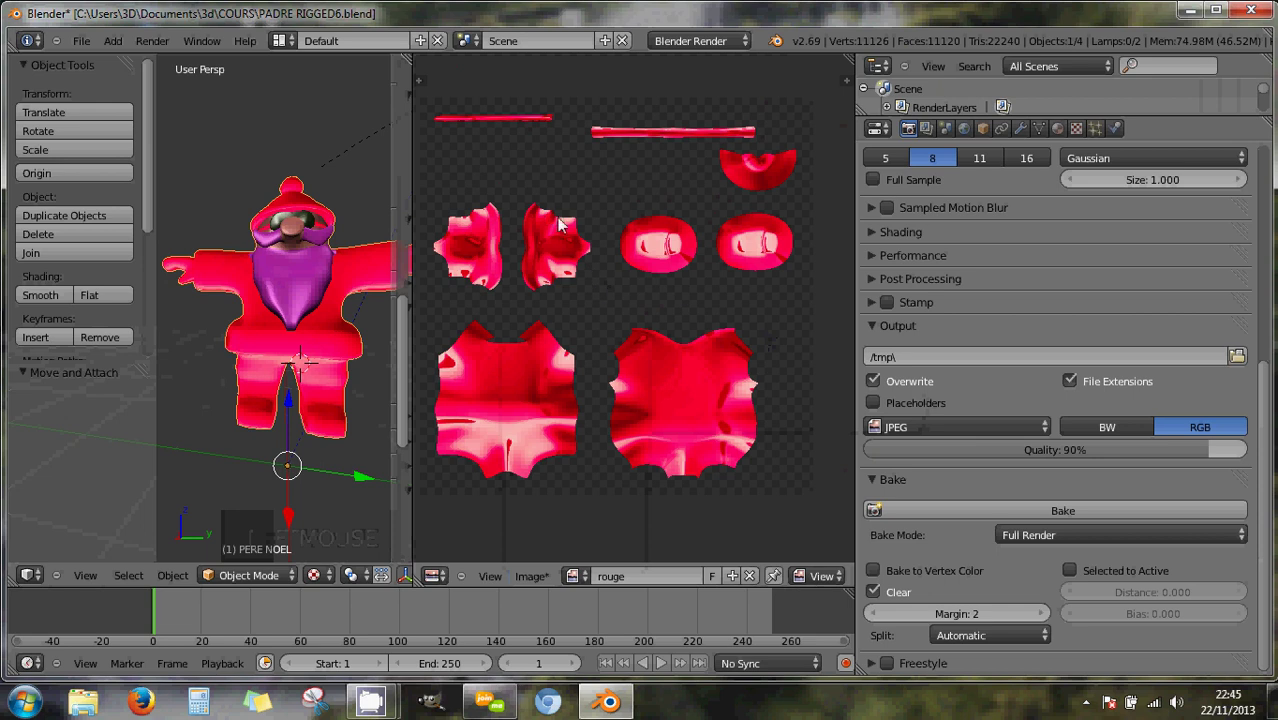
Widen the 3D view so its properties region with the shading options fits, keeping the character in Object Mode.
mouse_move(413, 288)
mouse_down()
mouse_move(637, 320)
mouse_move(615, 286)
mouse_move(493, 284)
mouse_up()
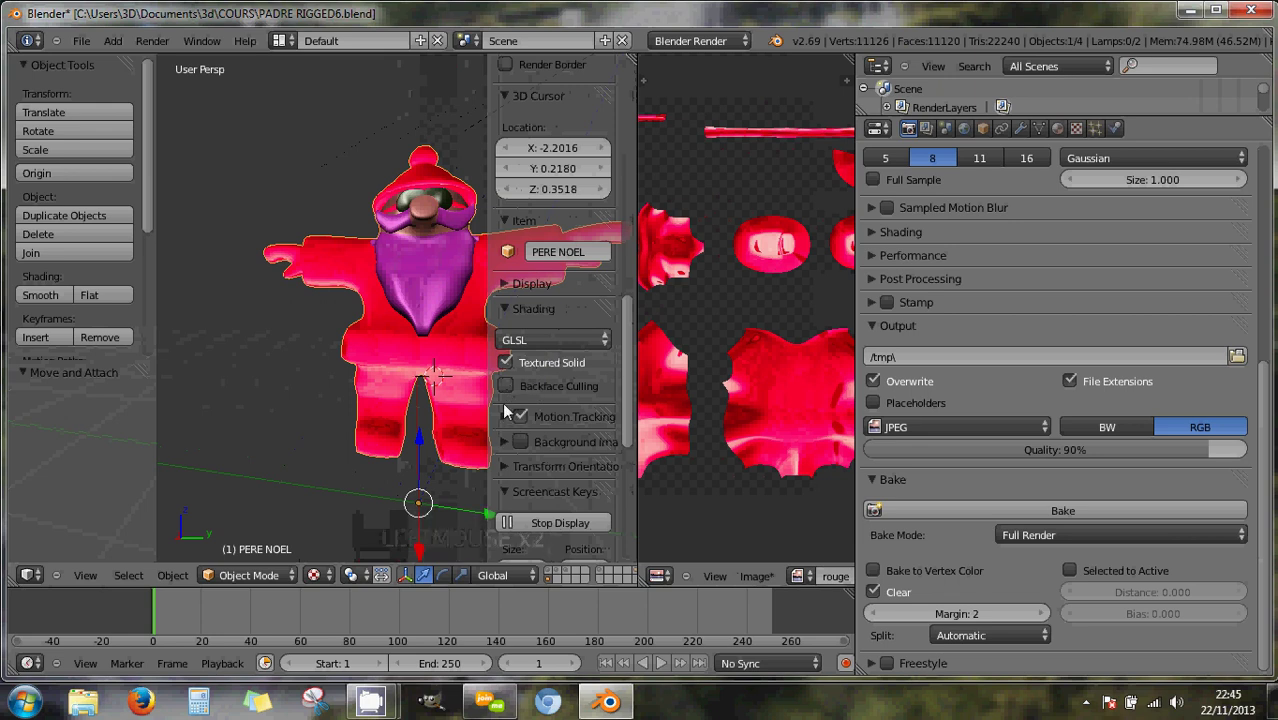
click(240, 576)
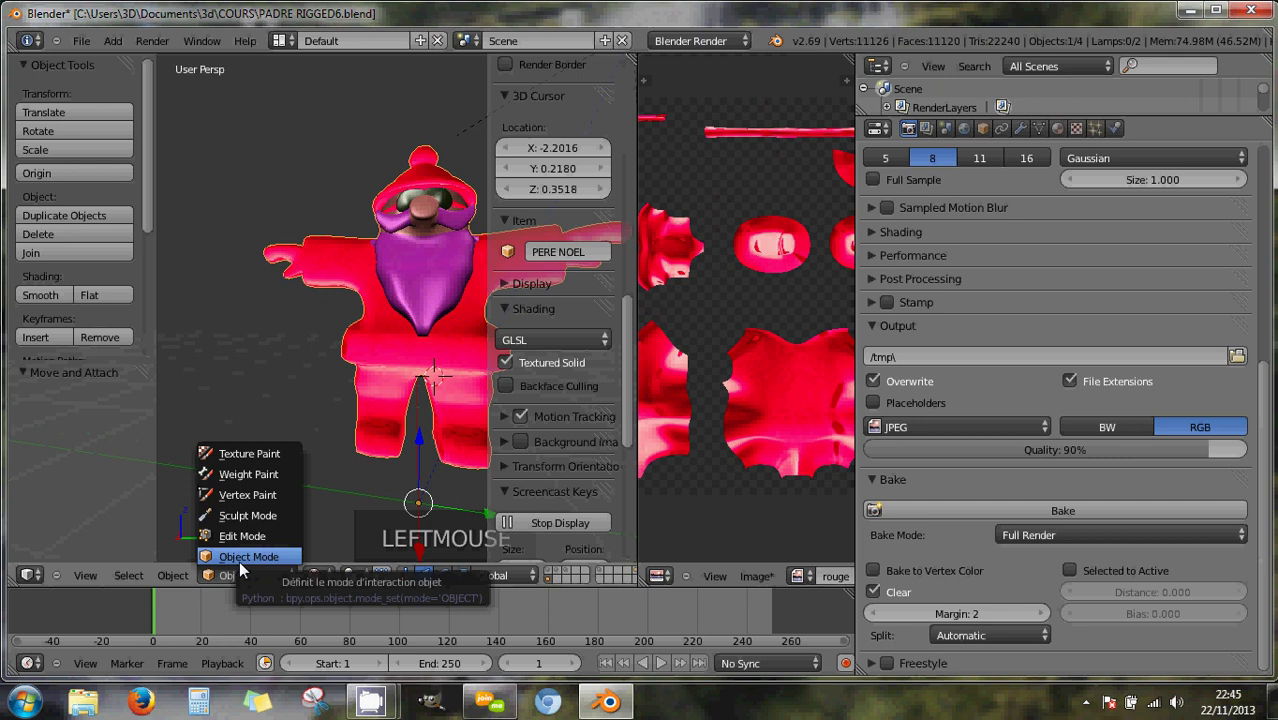
click(239, 557)
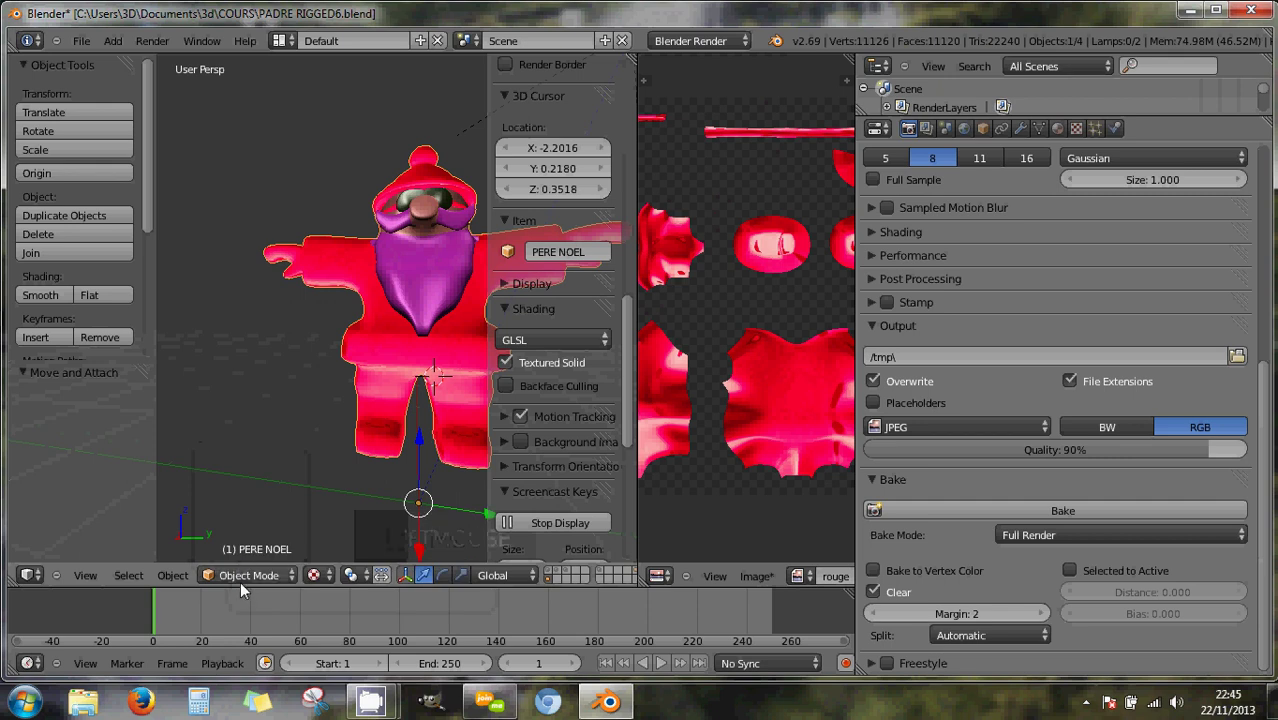
click(240, 588)
click(238, 570)
right_click(365, 391)
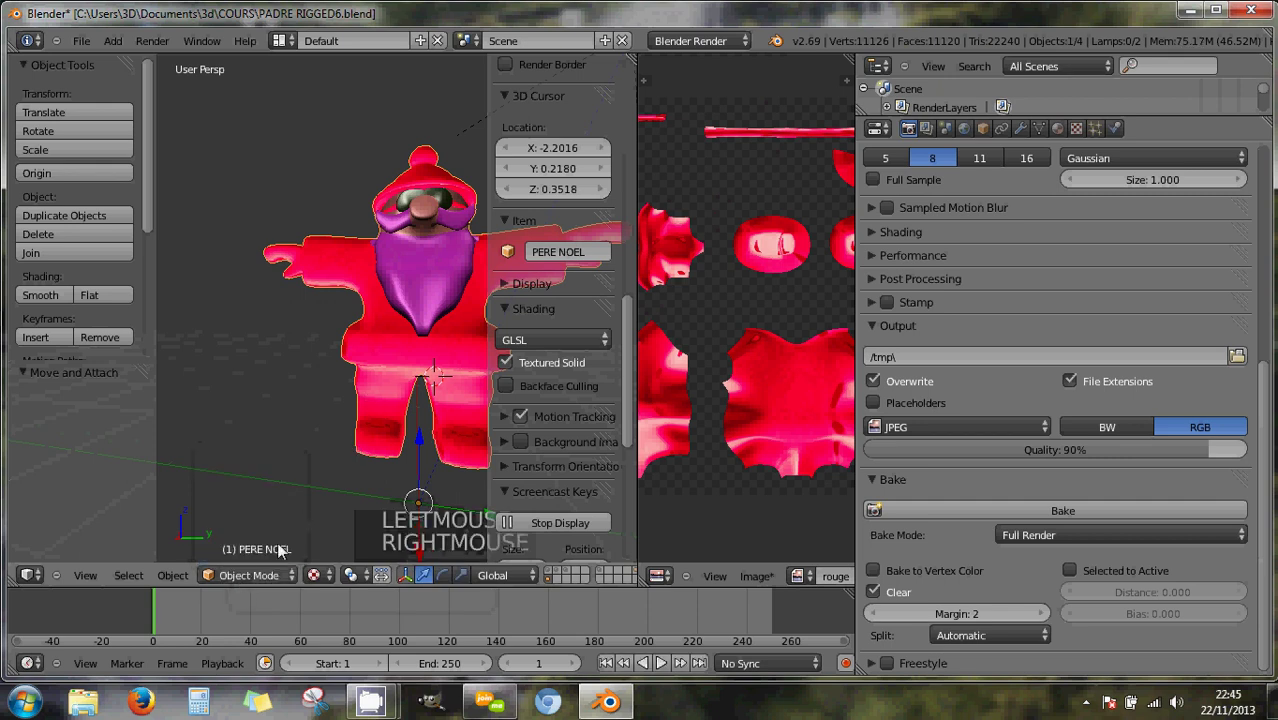
click(506, 362)
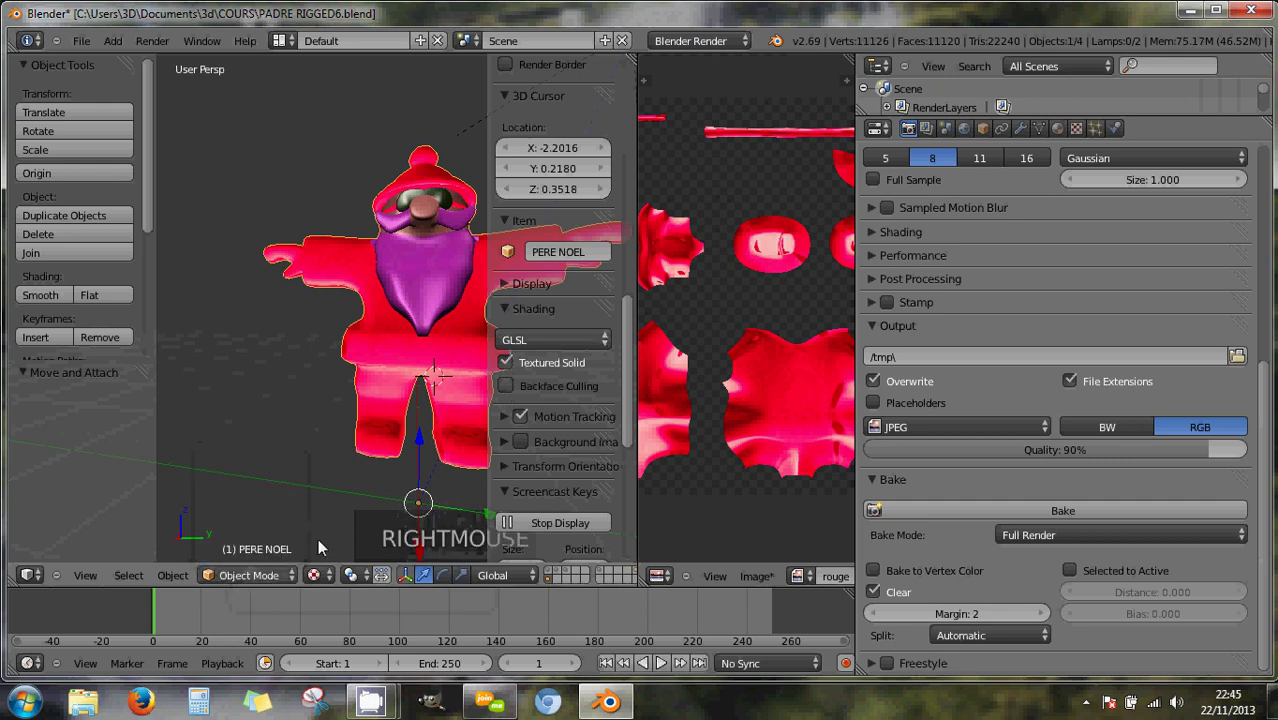
click(250, 575)
click(251, 534)
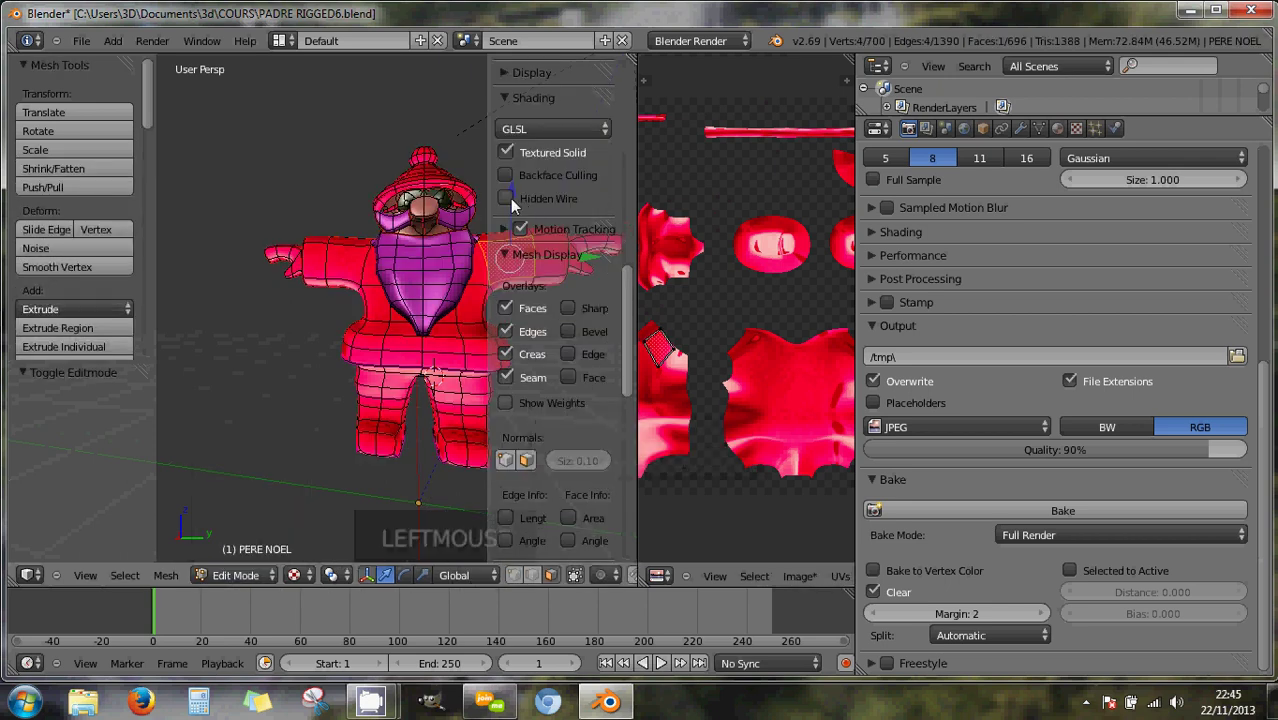
scroll(561, 220, up, 2)
scroll(578, 276, up, 2)
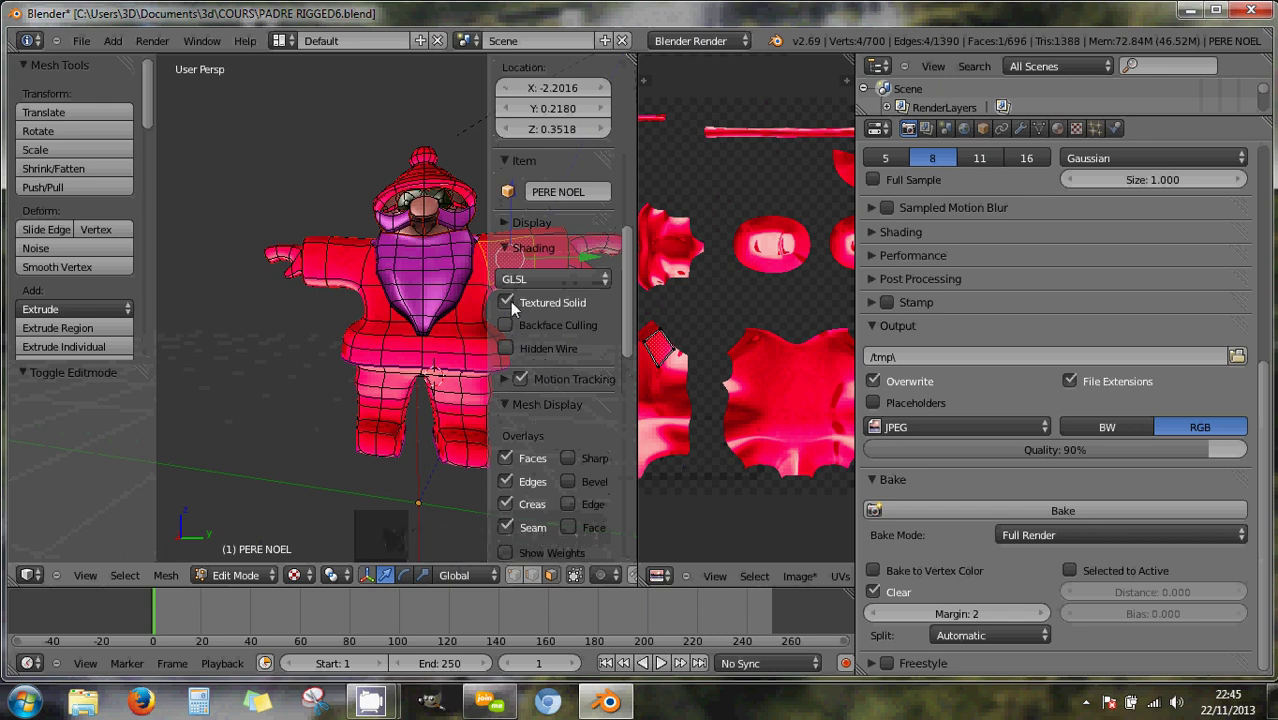
click(240, 575)
click(256, 562)
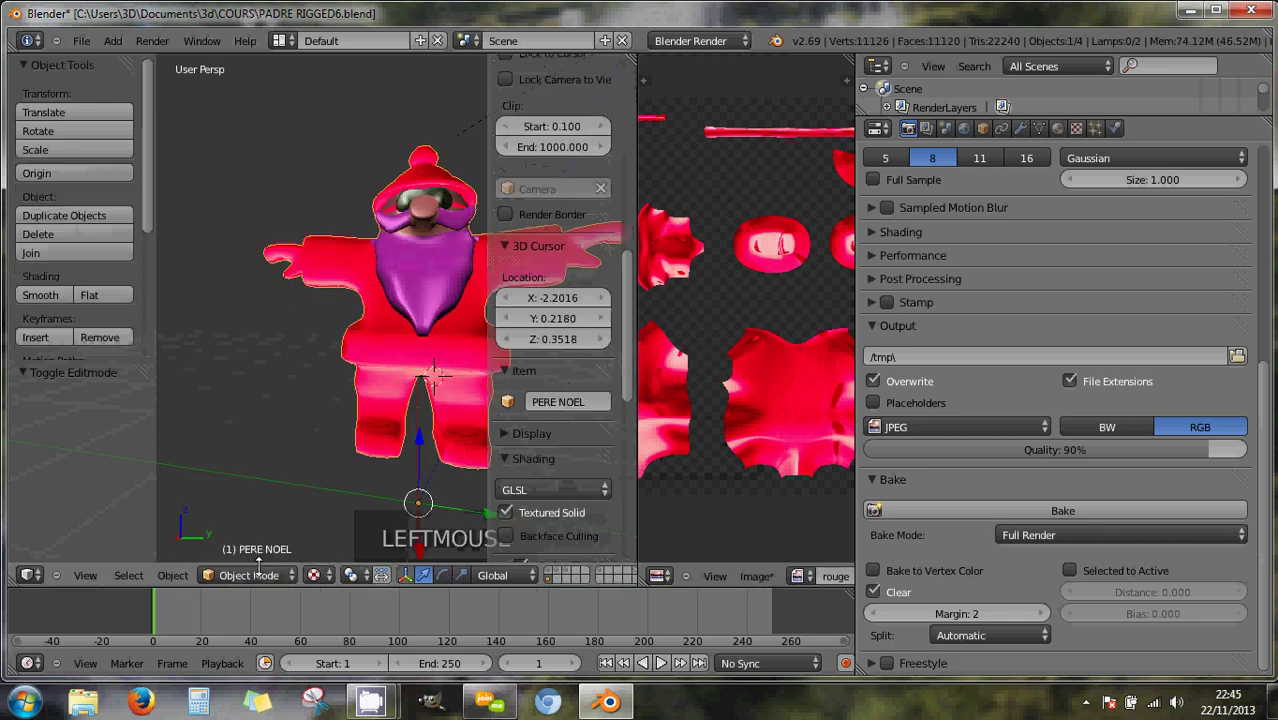
Set the viewport shading to Solid, enable Matcap, and apply the shiny golden-brown metal matcap to the character.
click(313, 575)
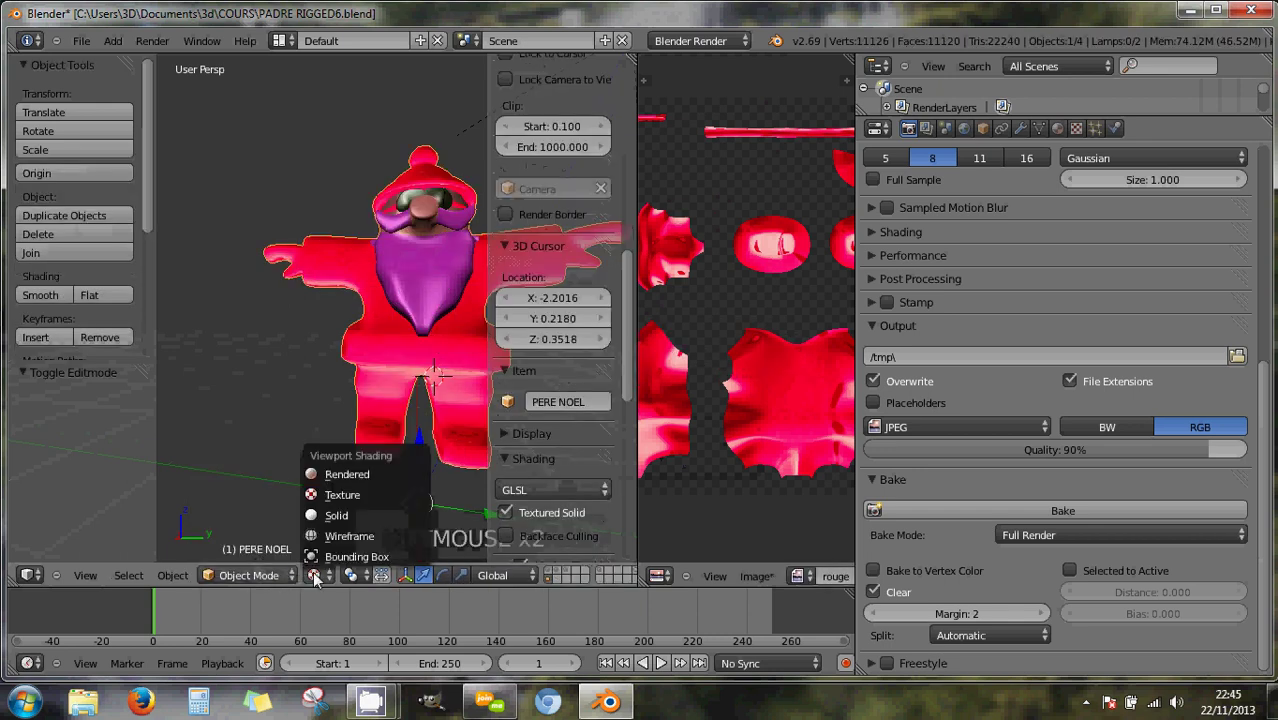
click(345, 518)
scroll(549, 377, down, 5)
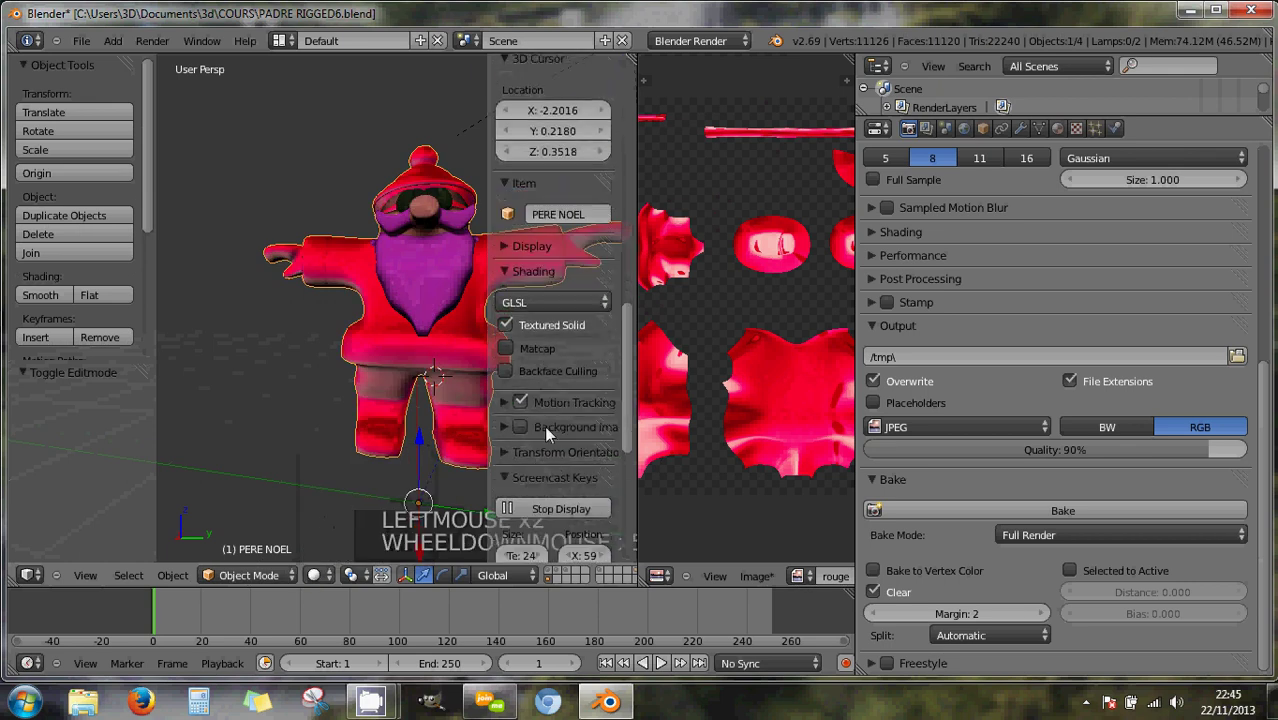
click(521, 348)
click(543, 400)
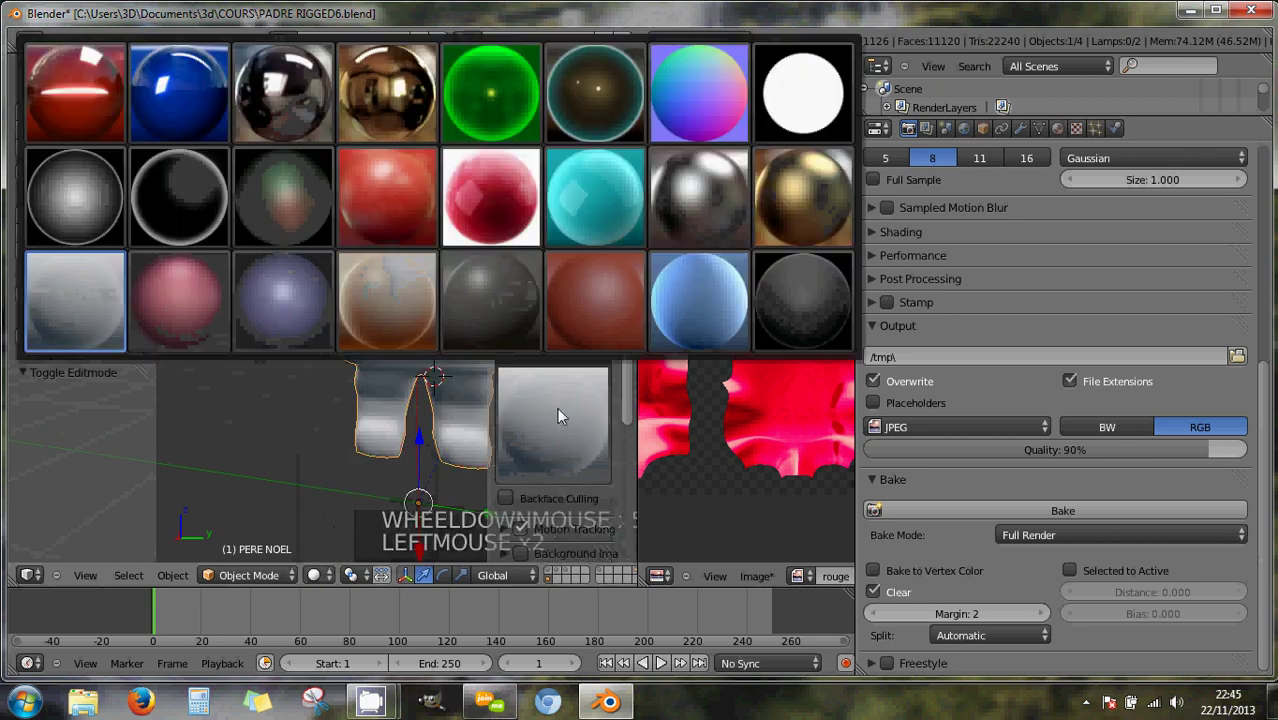
click(418, 97)
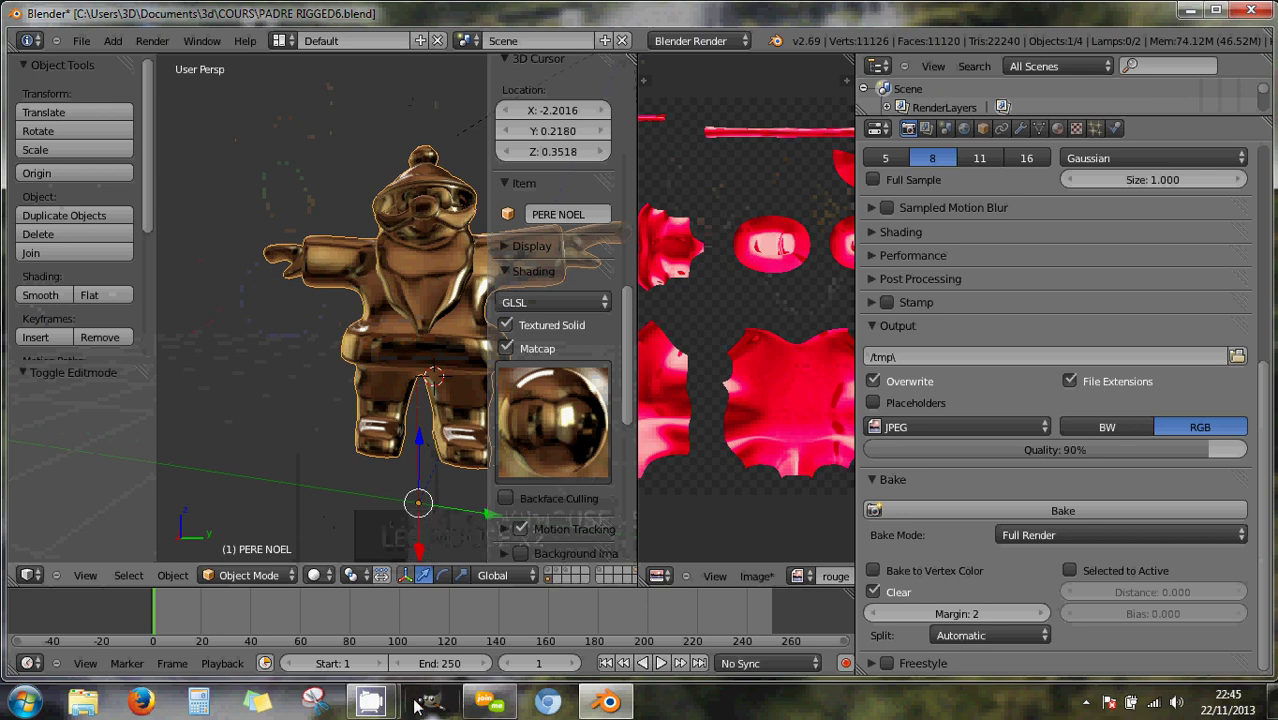
Switch to the Windows Snipping Tool, try capturing part of the golden matcap preview, and discard the capture.
click(315, 702)
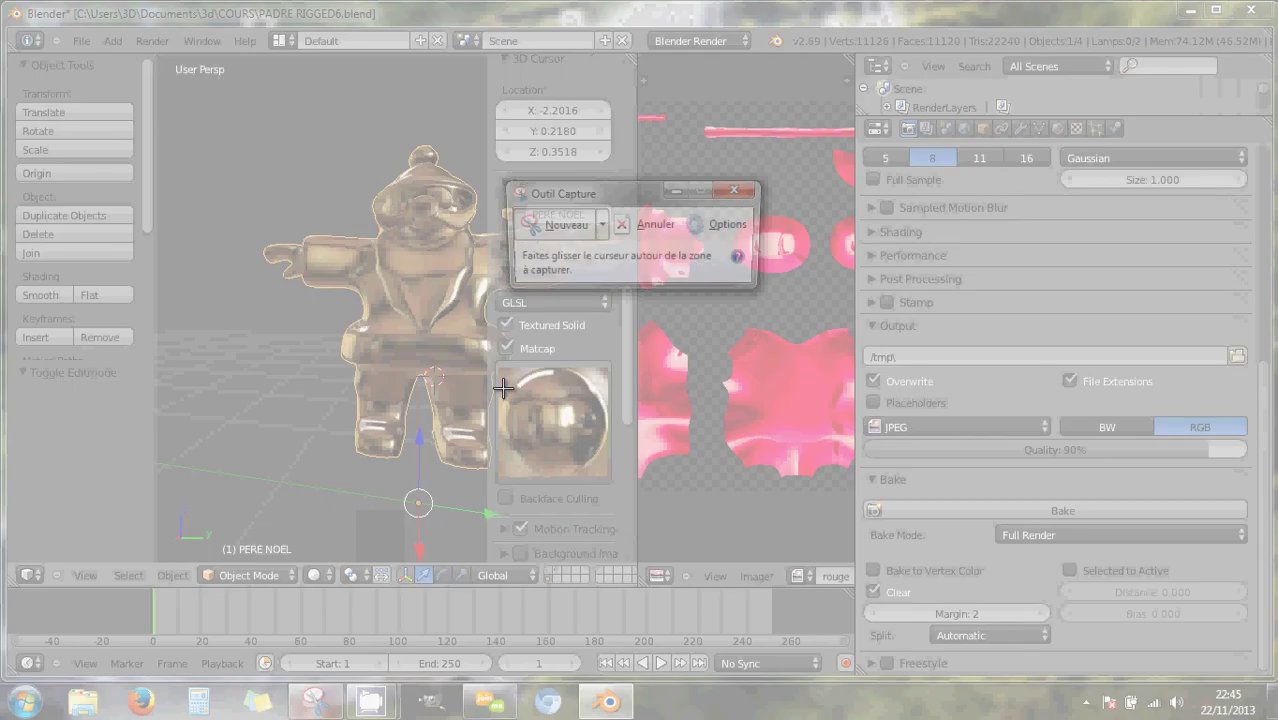
drag(498, 366, 549, 418)
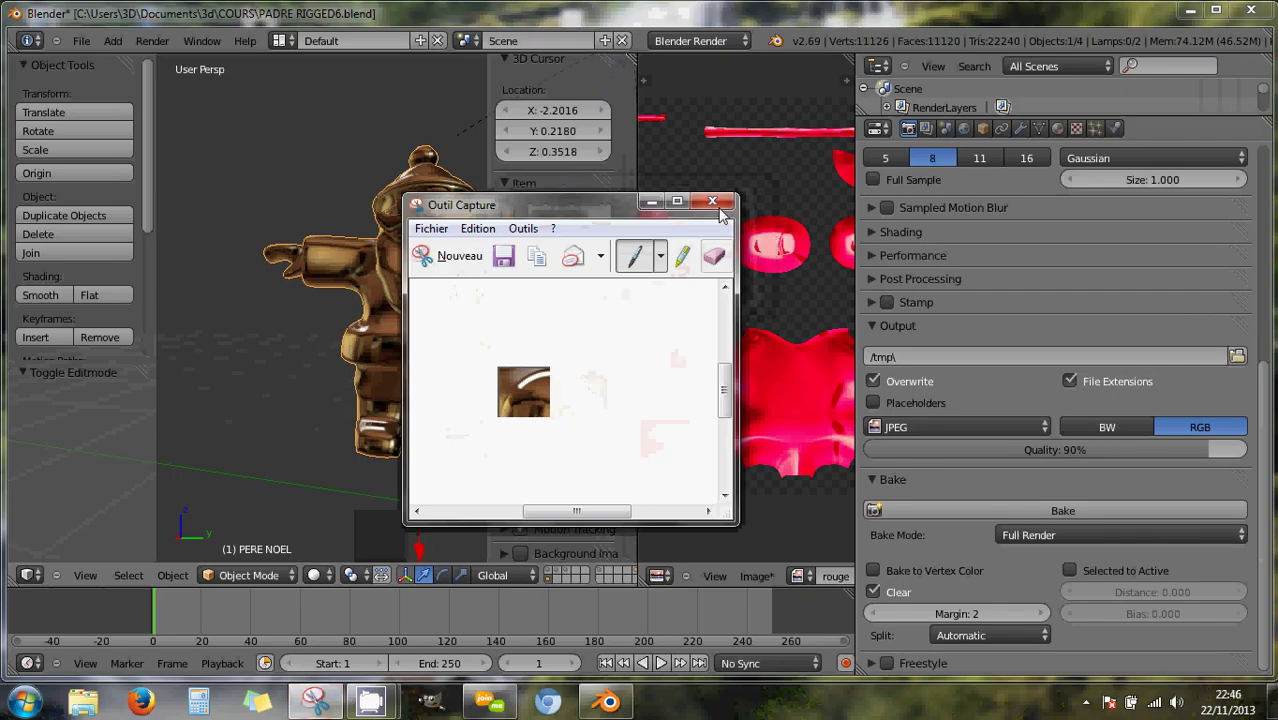
click(712, 201)
click(653, 393)
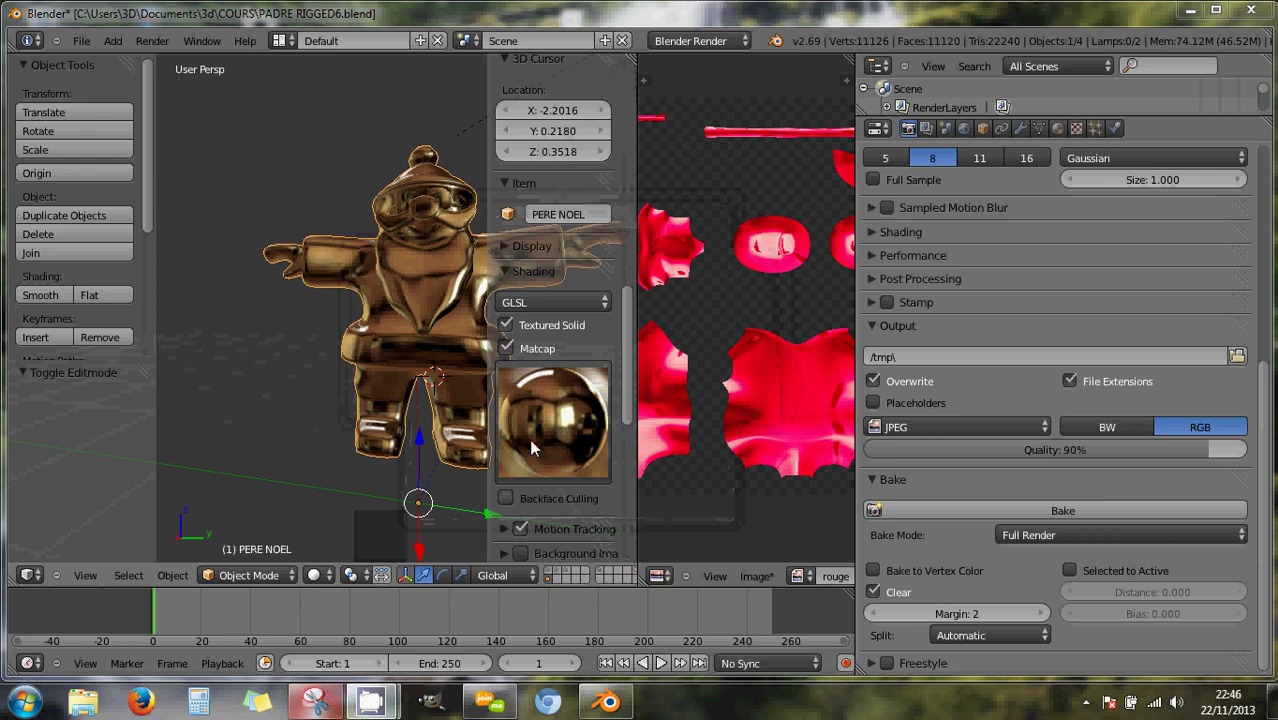
Review the Snipping Tool's capture options and leave them without saving changes.
click(318, 700)
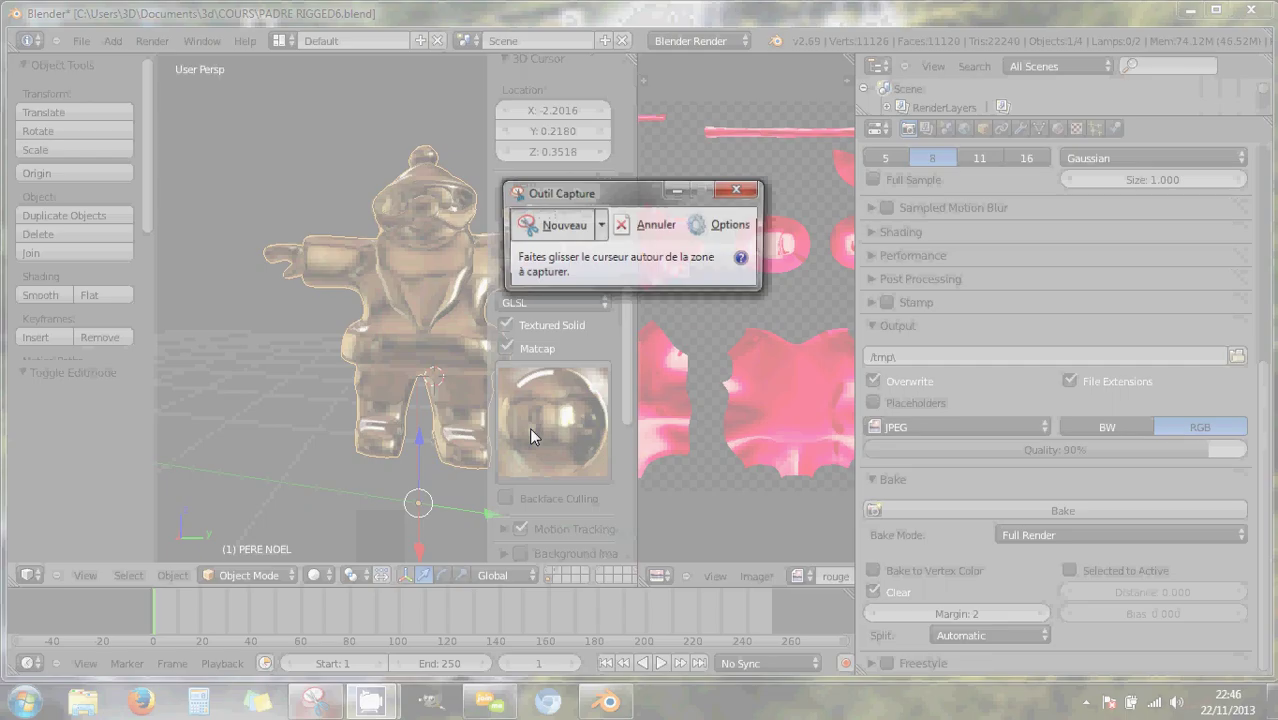
click(726, 226)
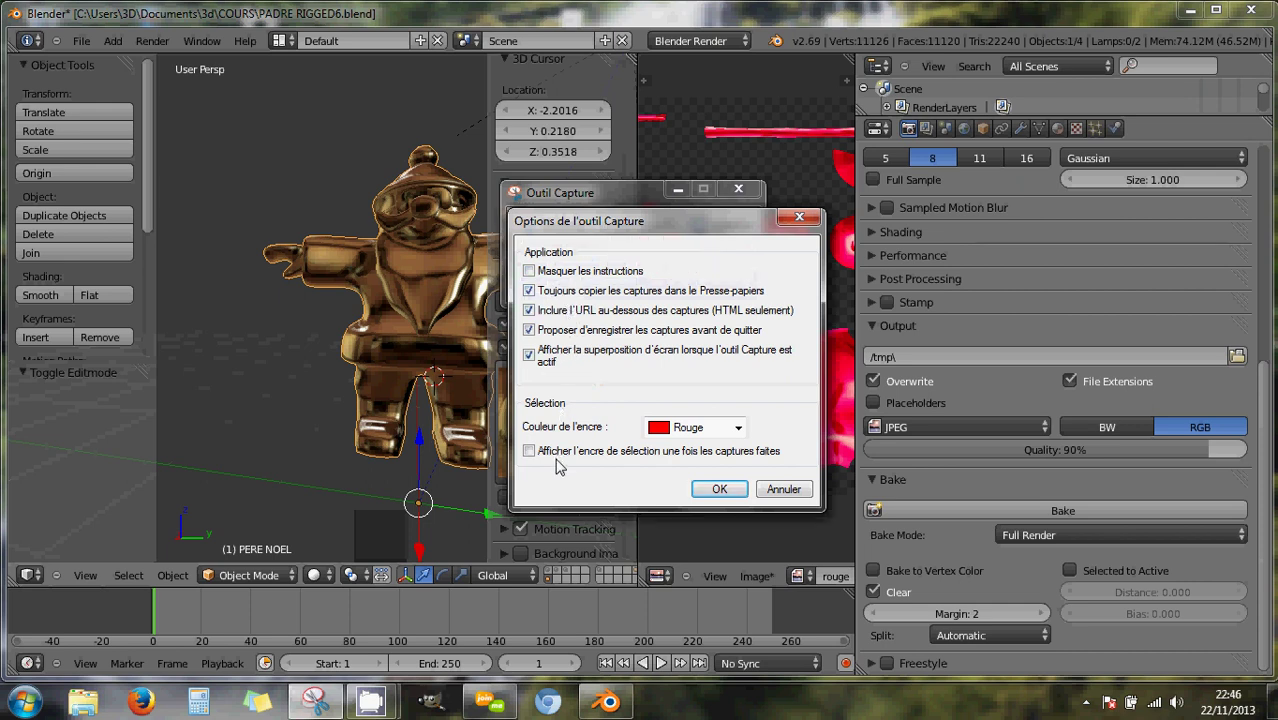
click(781, 489)
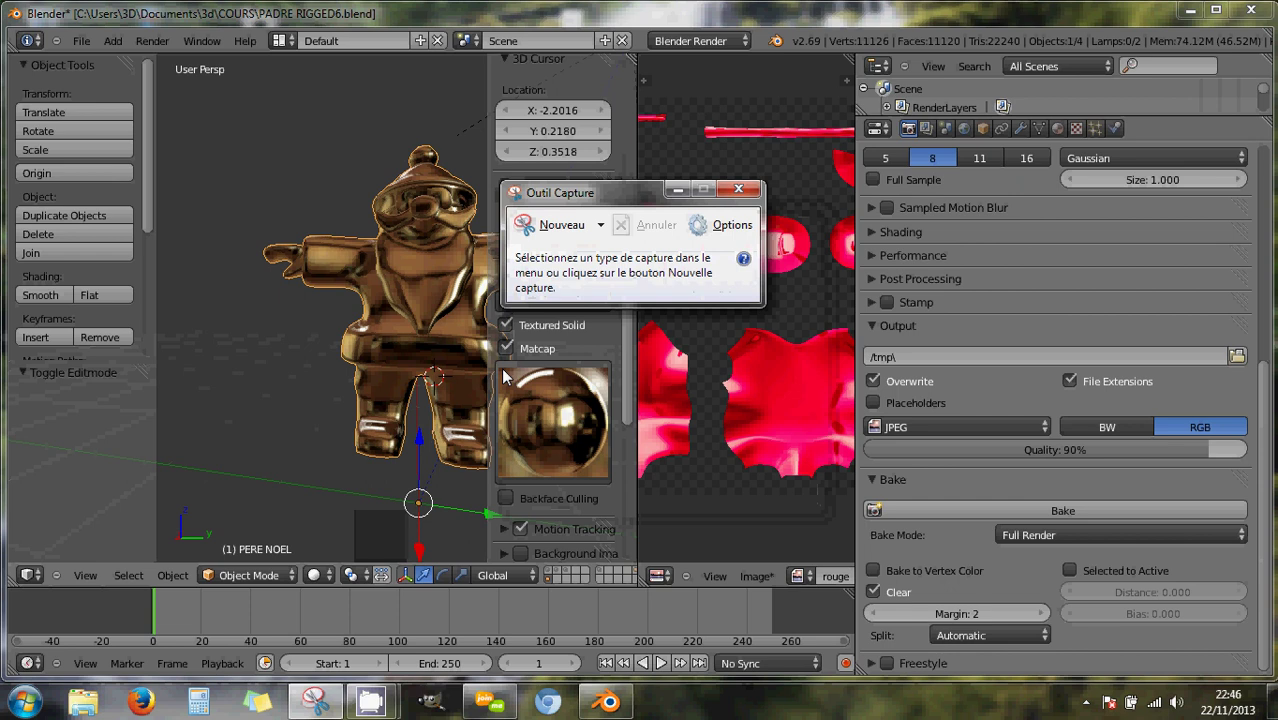
click(500, 369)
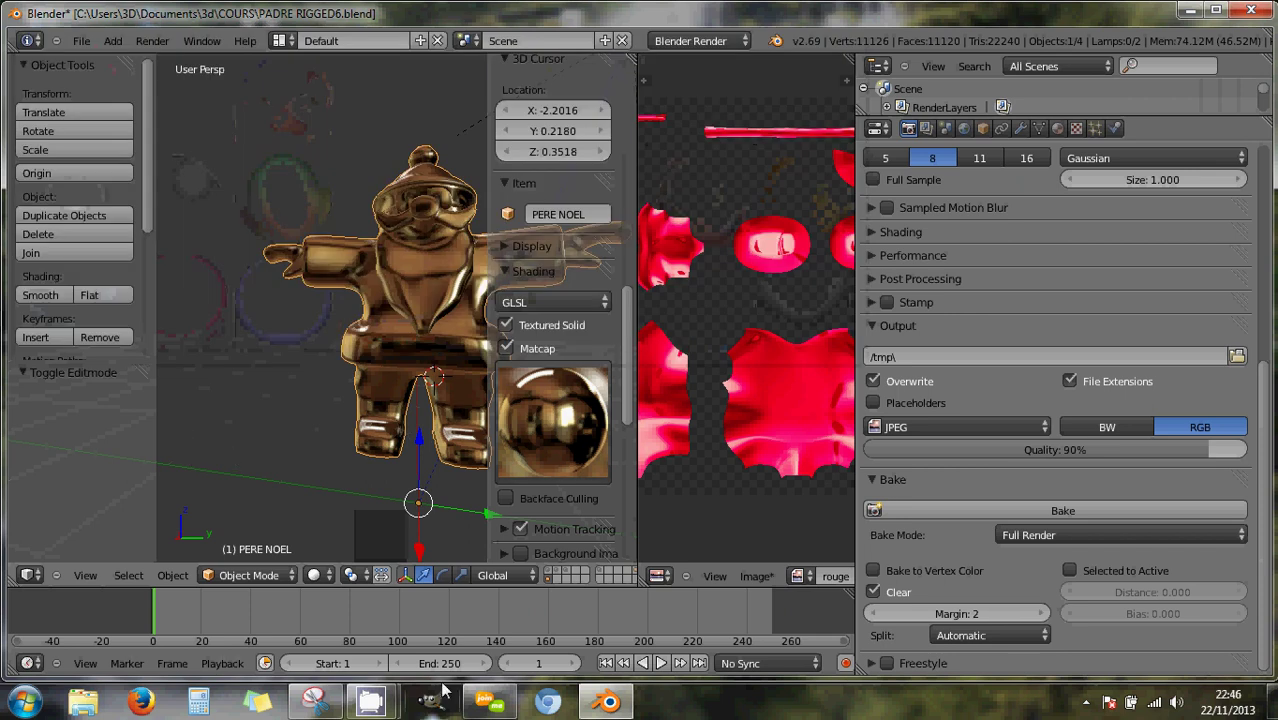
click(315, 700)
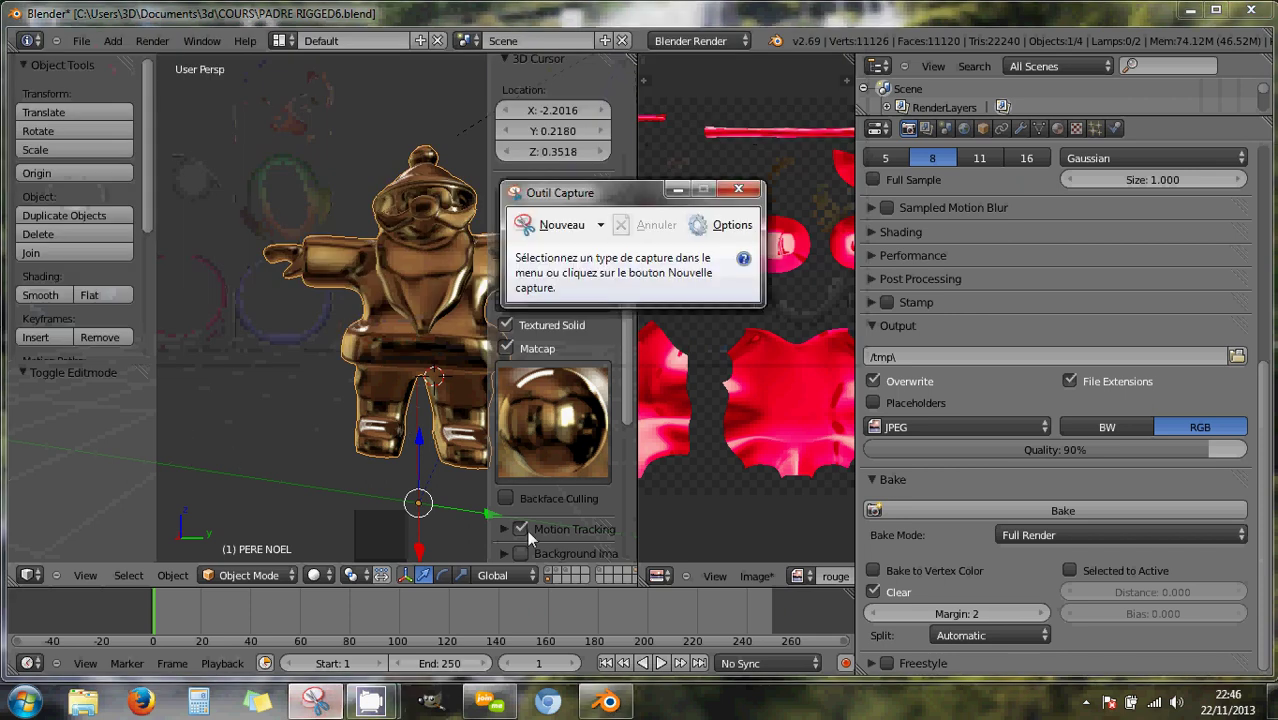
click(515, 380)
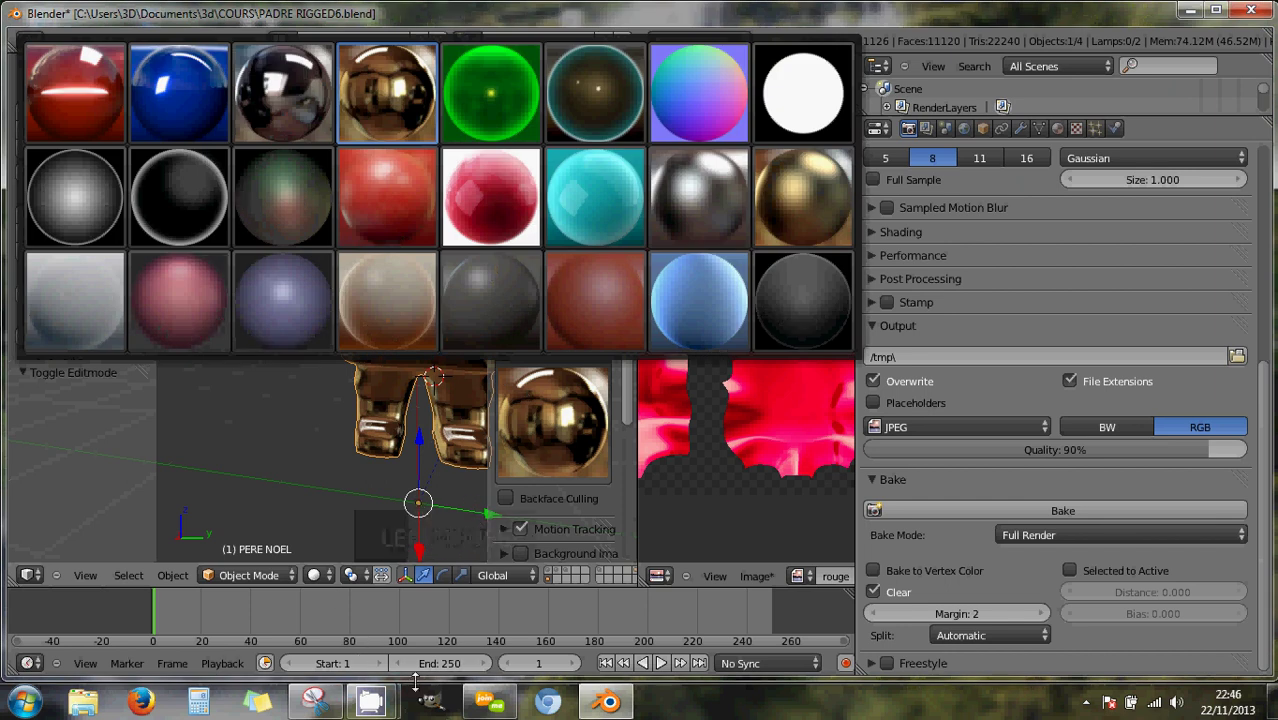
click(315, 700)
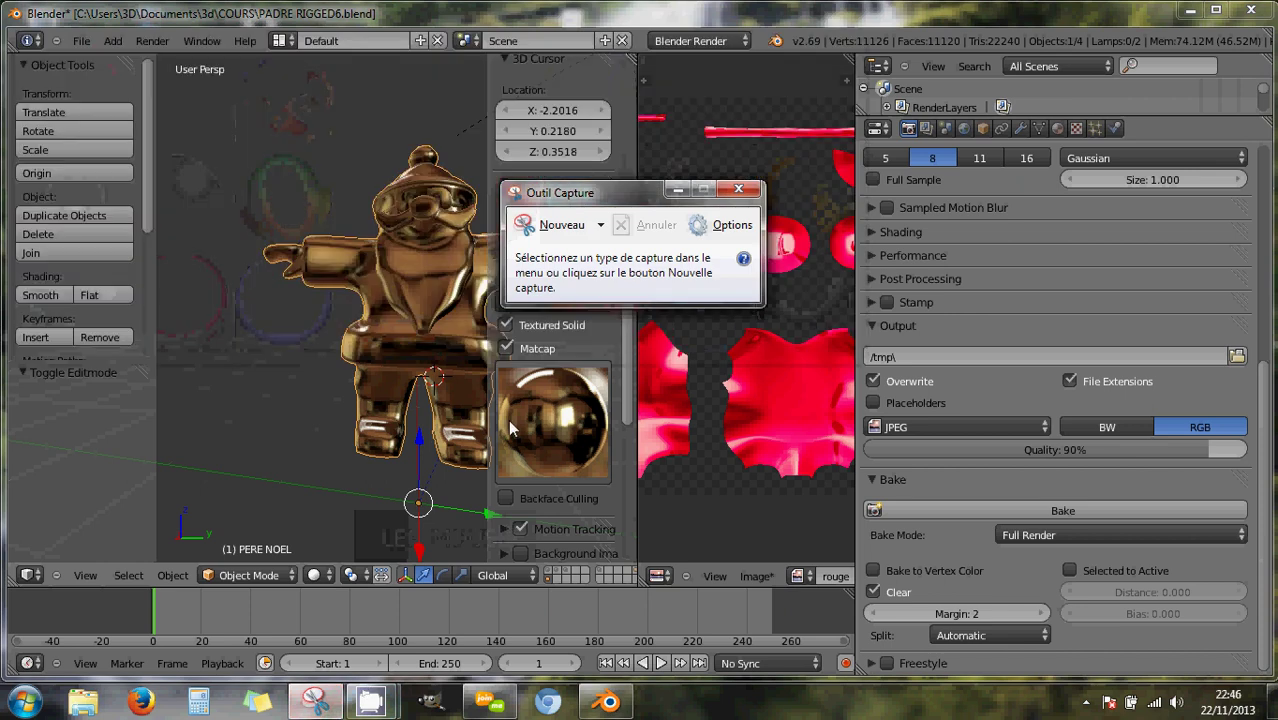
click(500, 377)
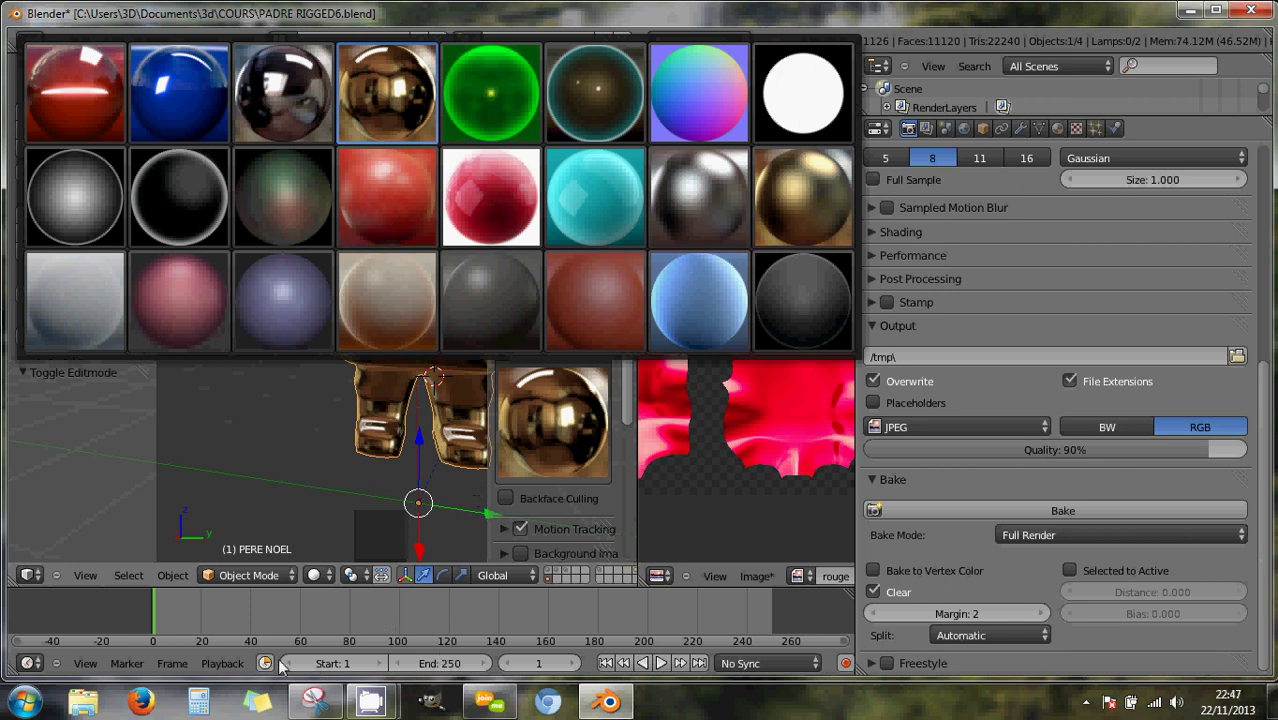
Switch to the Snipping Tool and try capturing the whole square preview of the golden matcap.
click(313, 703)
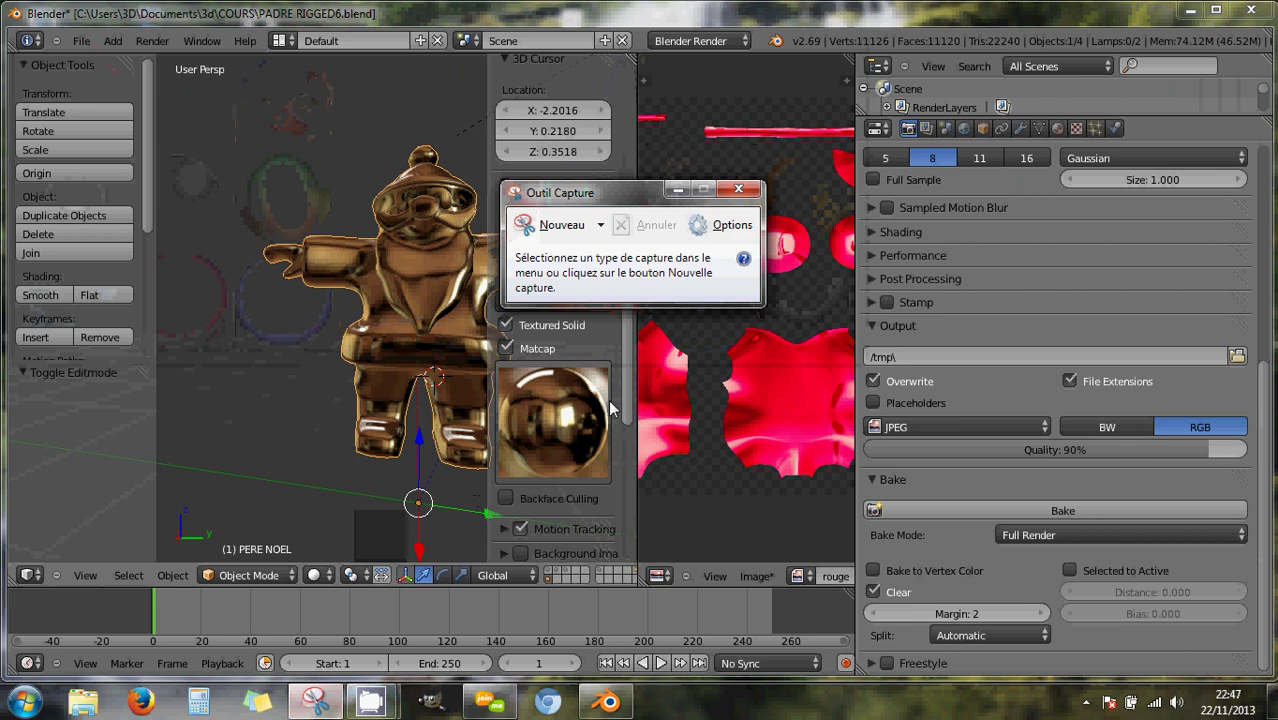
click(562, 224)
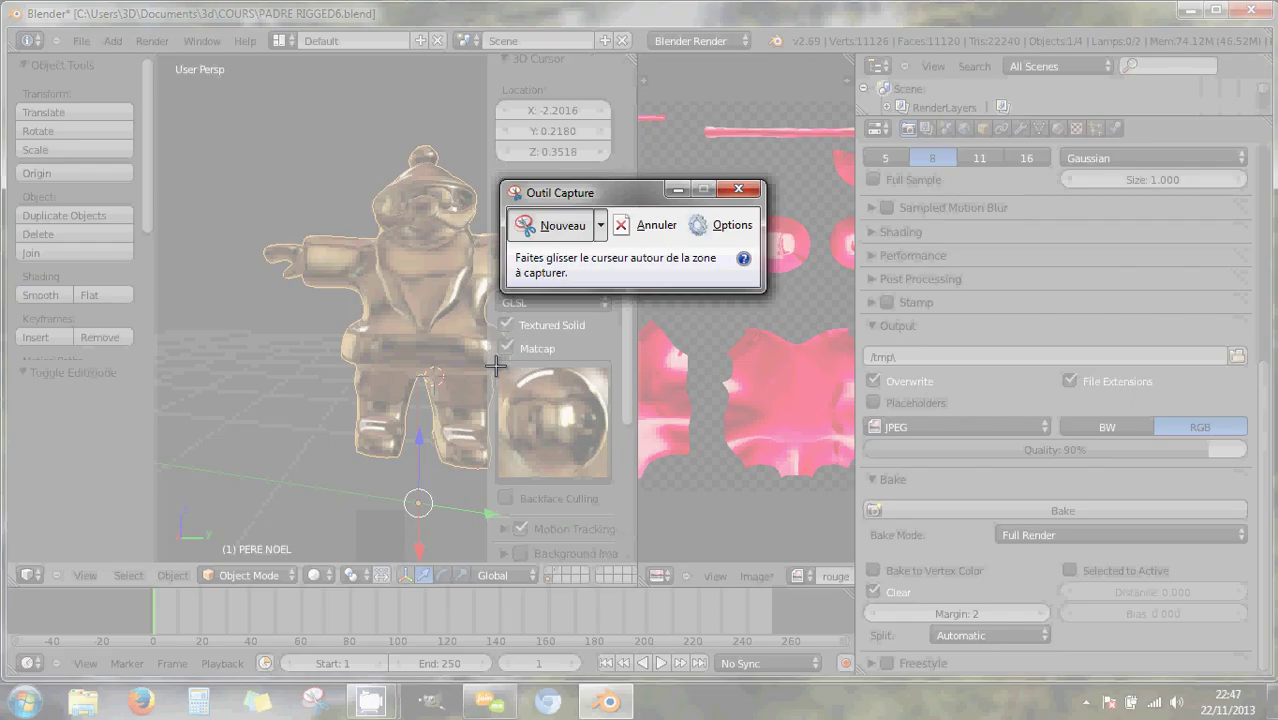
drag(495, 367, 610, 481)
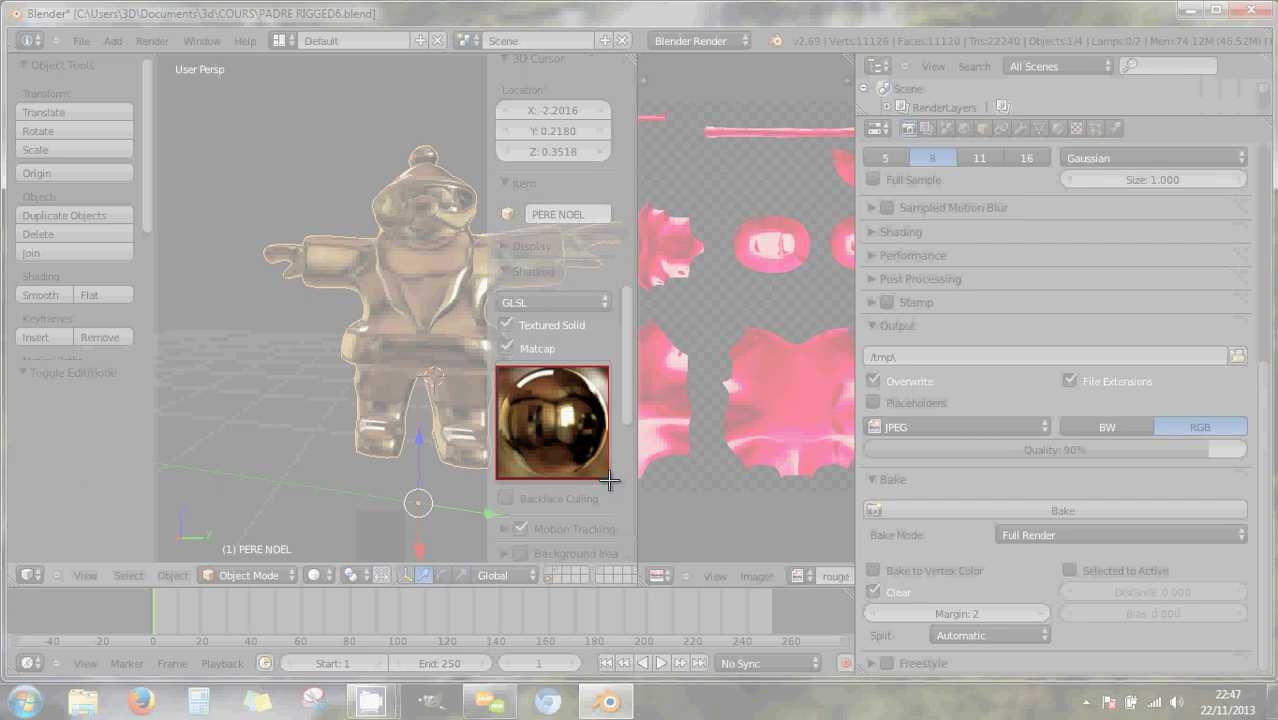
drag(609, 480, 609, 479)
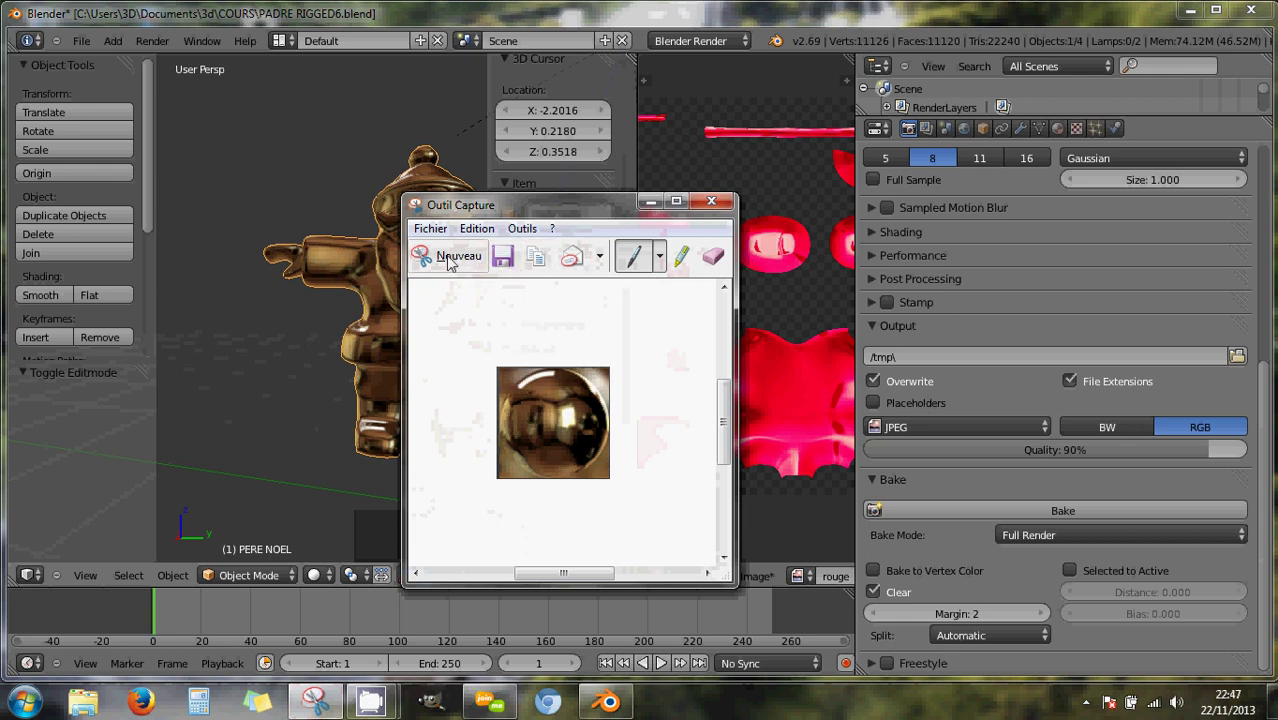
click(712, 203)
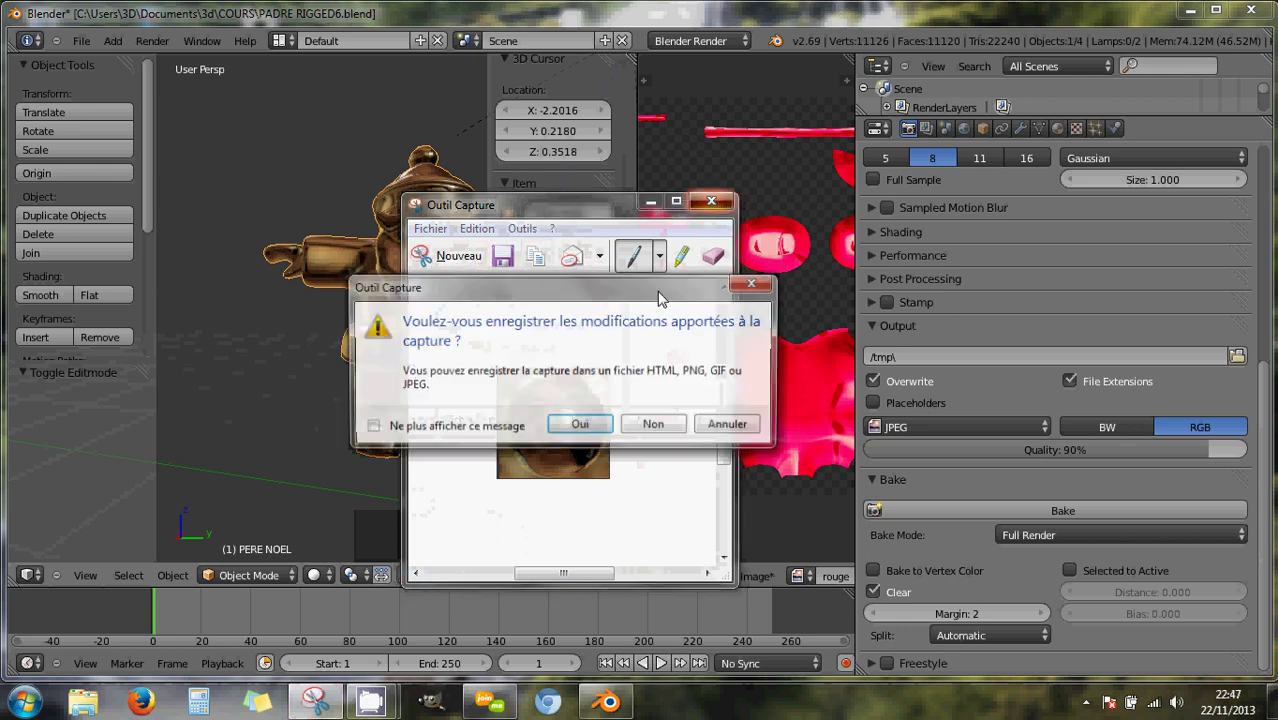
click(685, 428)
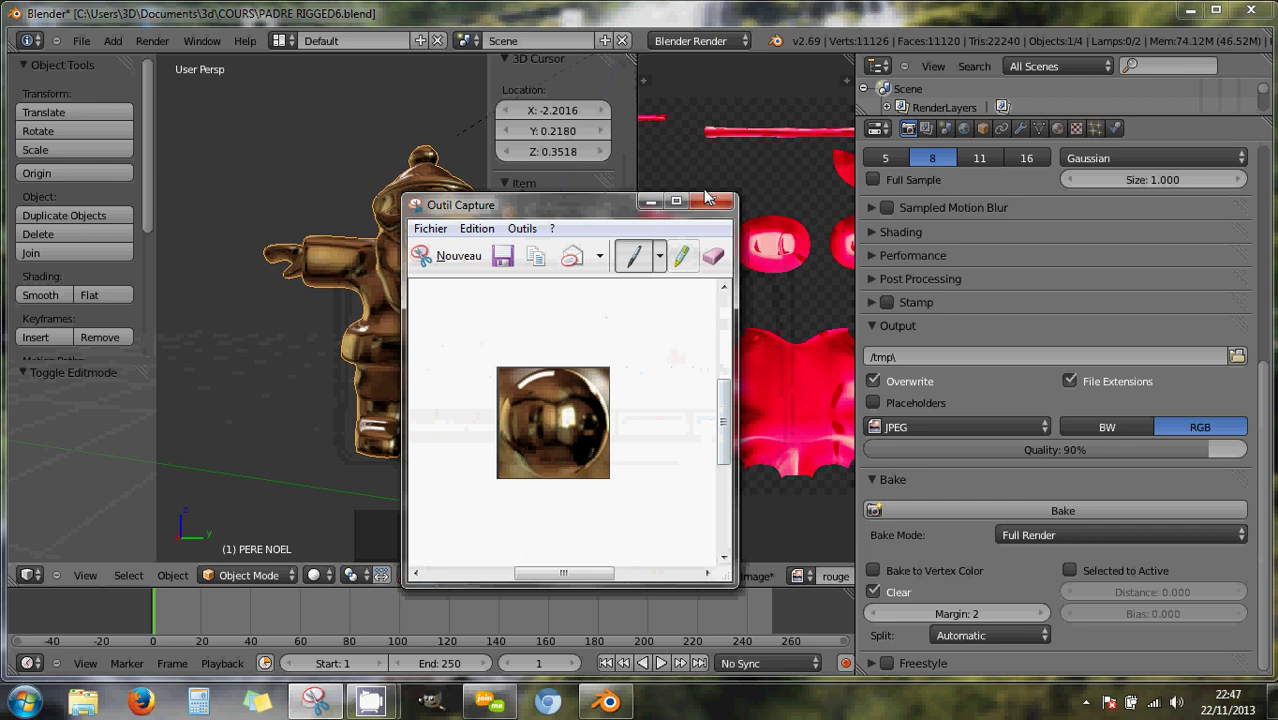
Discard the matcap capture without saving it, turning off further display of the save prompt.
click(529, 409)
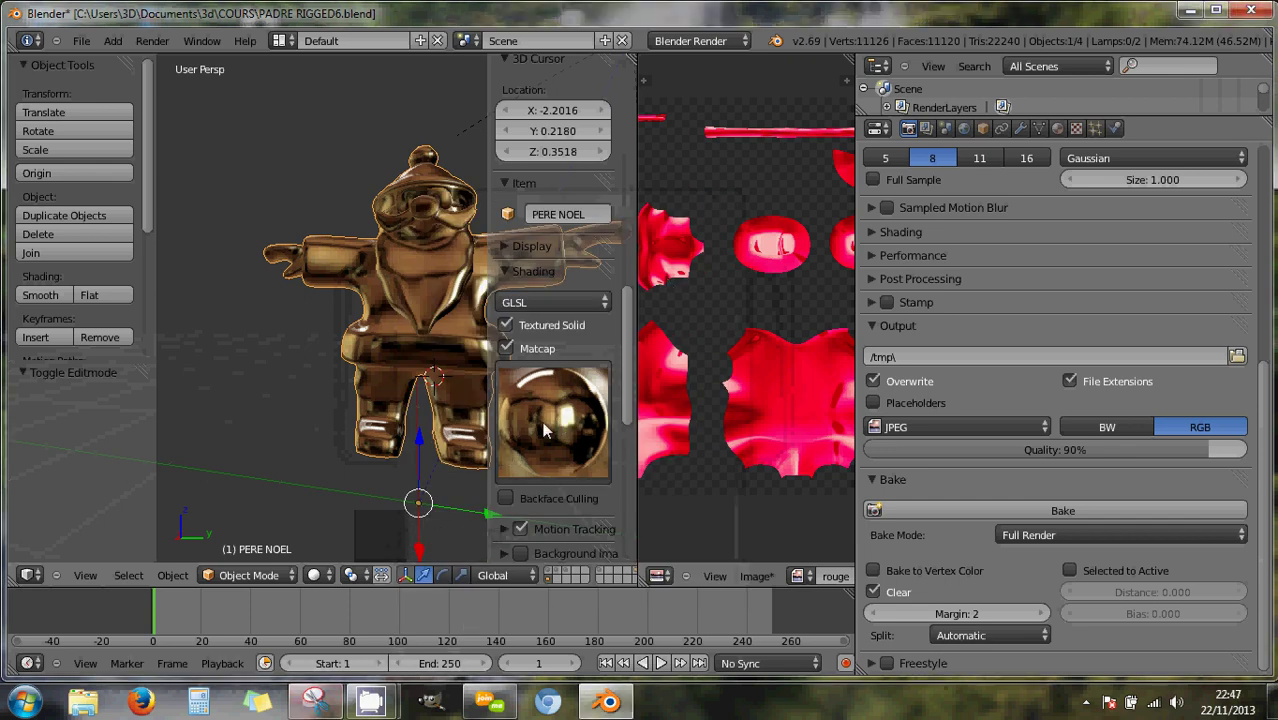
click(315, 701)
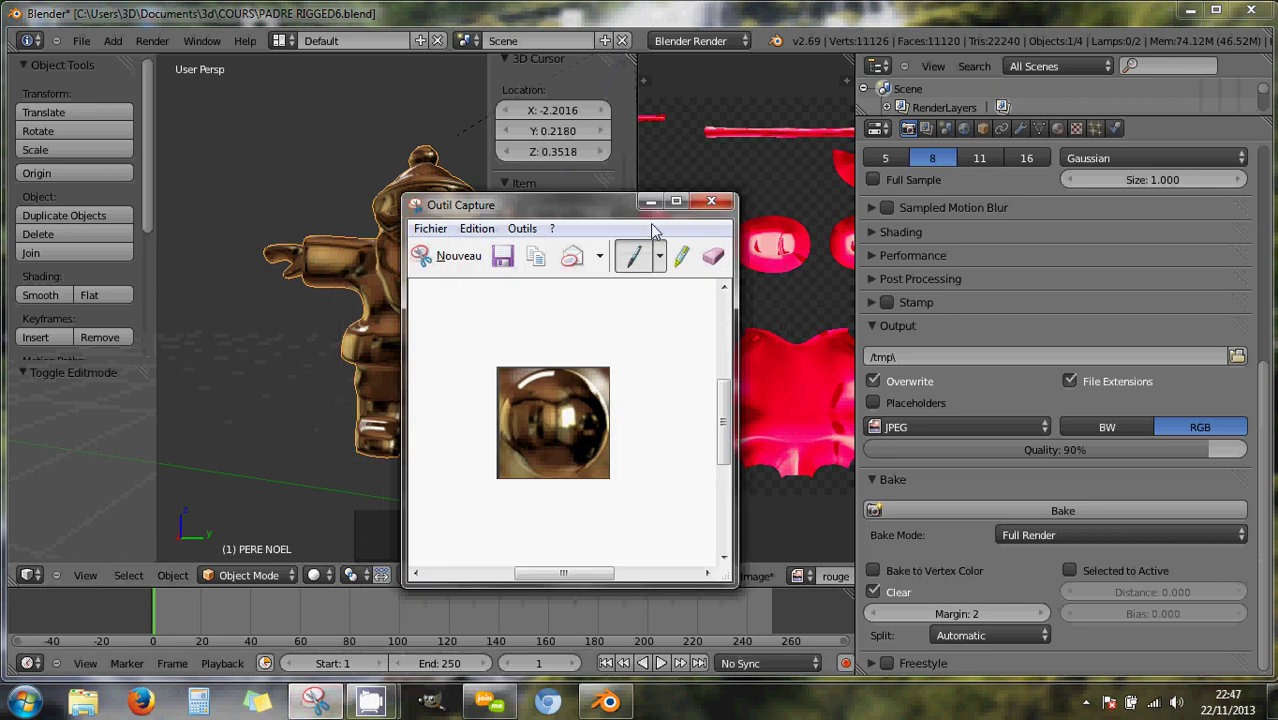
click(712, 204)
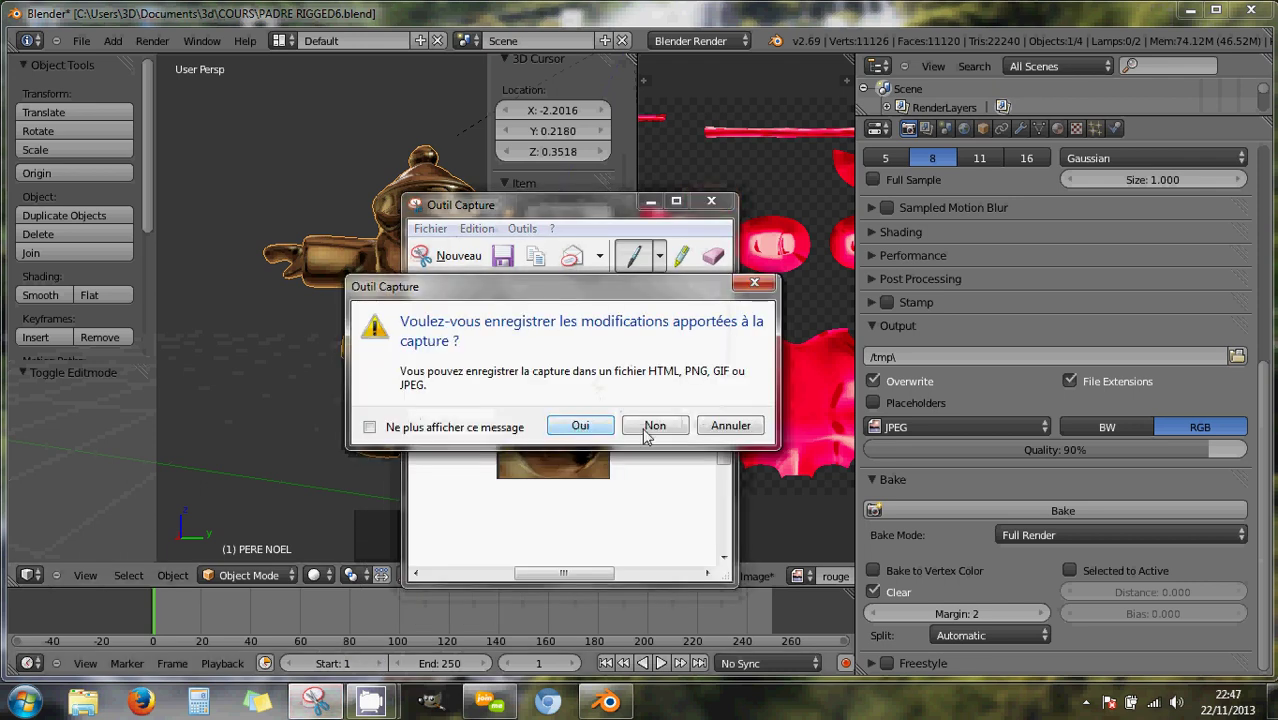
click(513, 429)
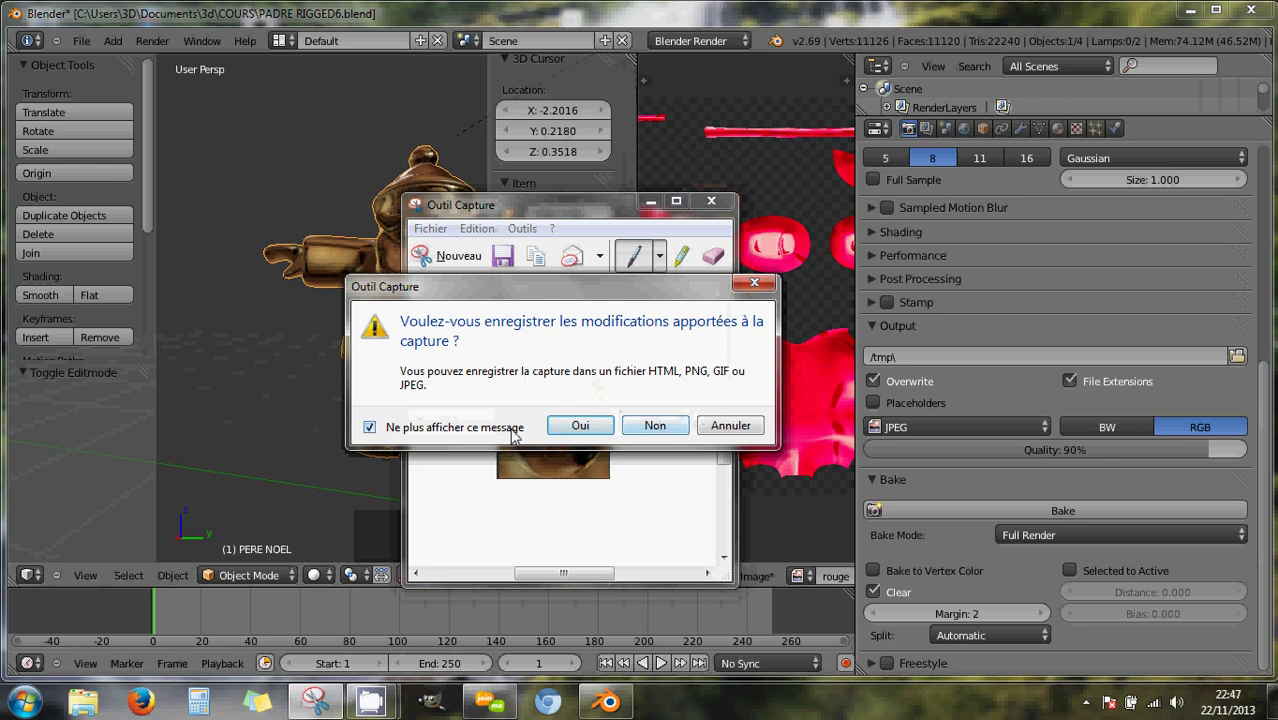
click(651, 430)
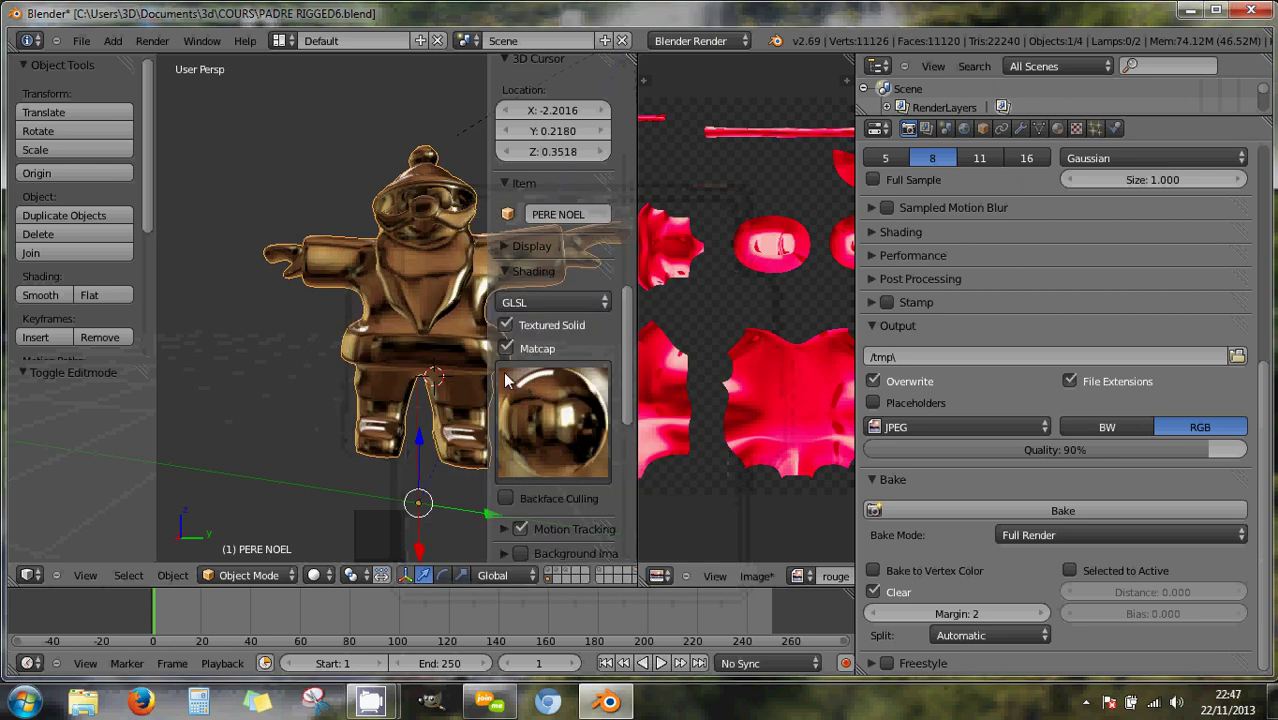
Capture the golden matcap preview with the Snipping Tool and save it as or.PNG in the matcap folder, closing the tool.
click(316, 701)
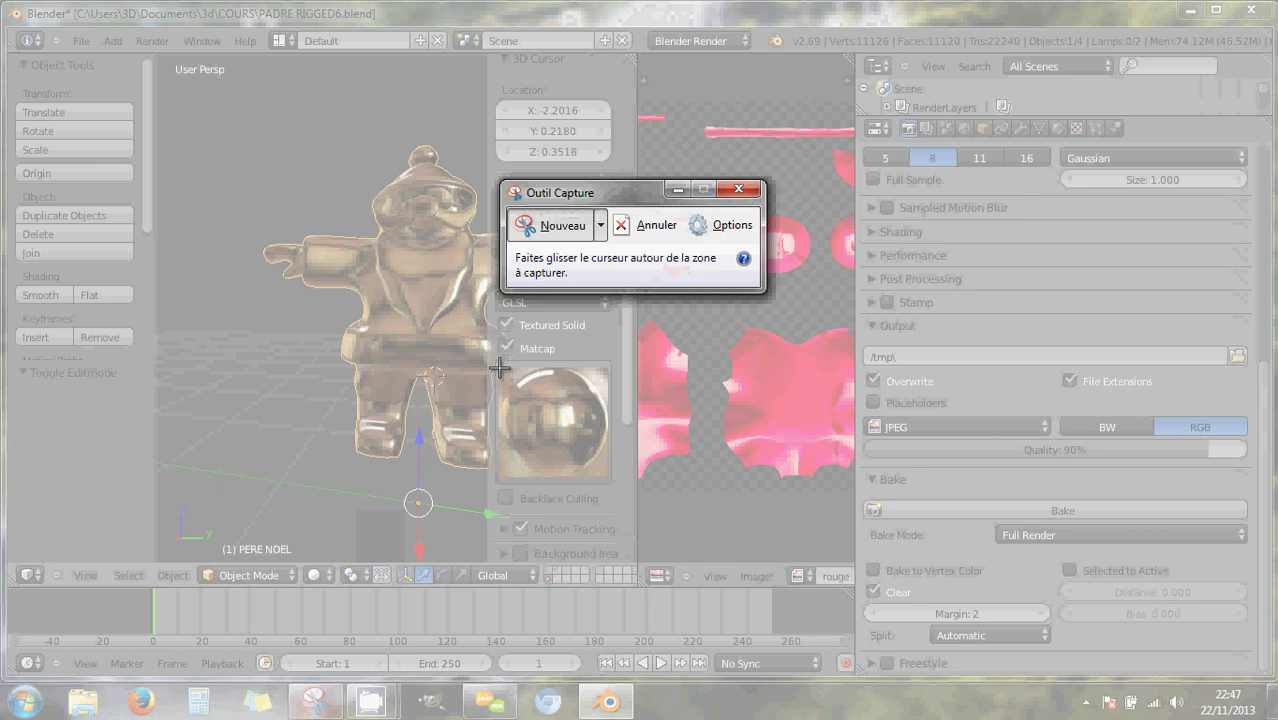
drag(500, 368, 609, 481)
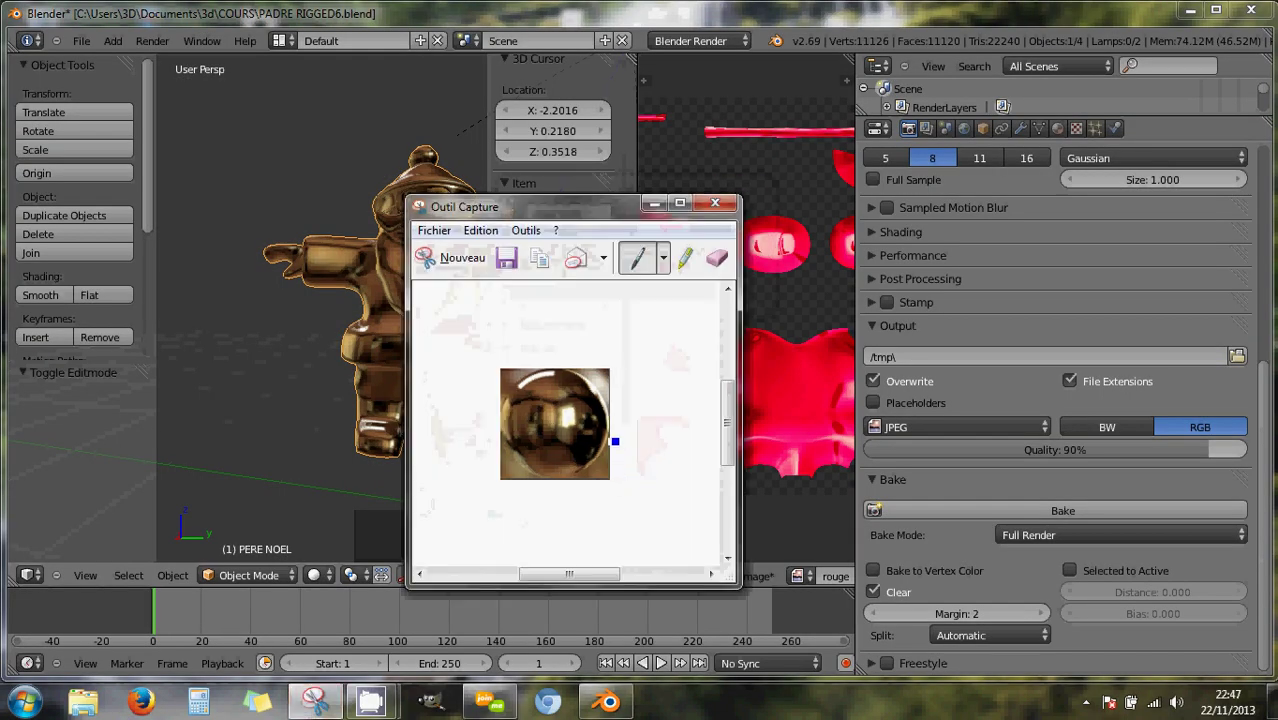
click(506, 258)
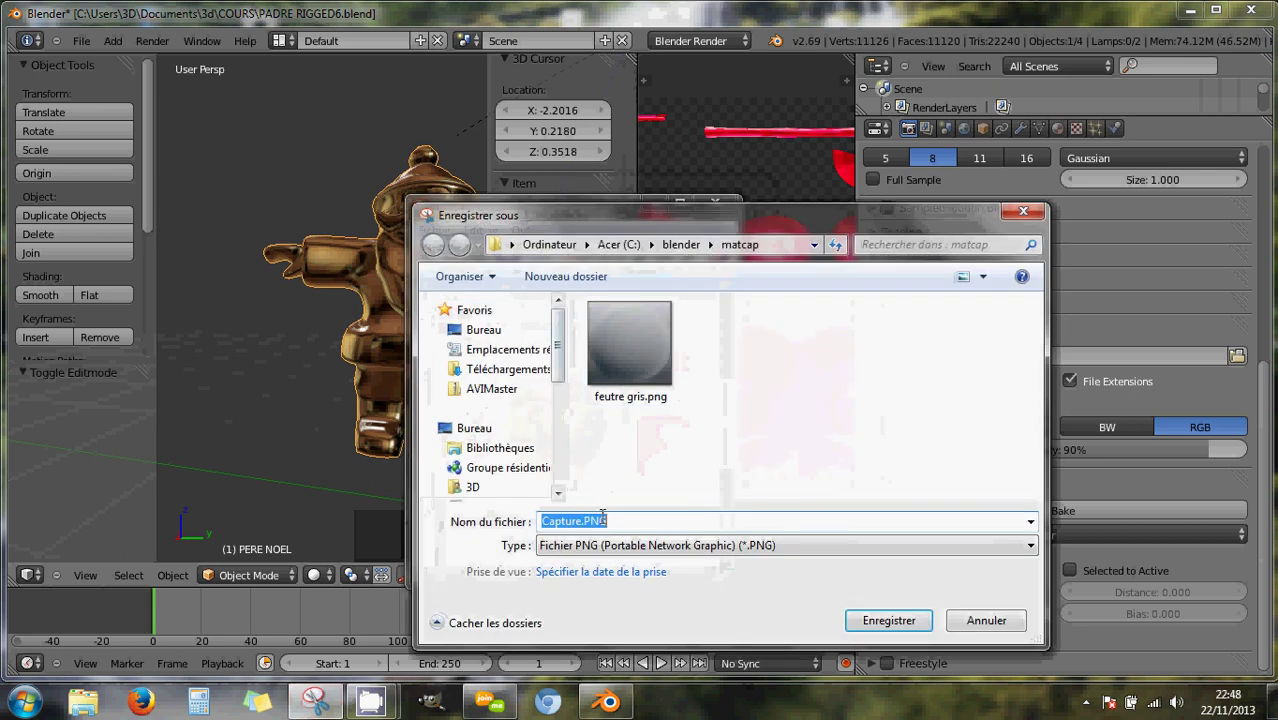
drag(578, 524, 536, 521)
text(or)
key(Delete)
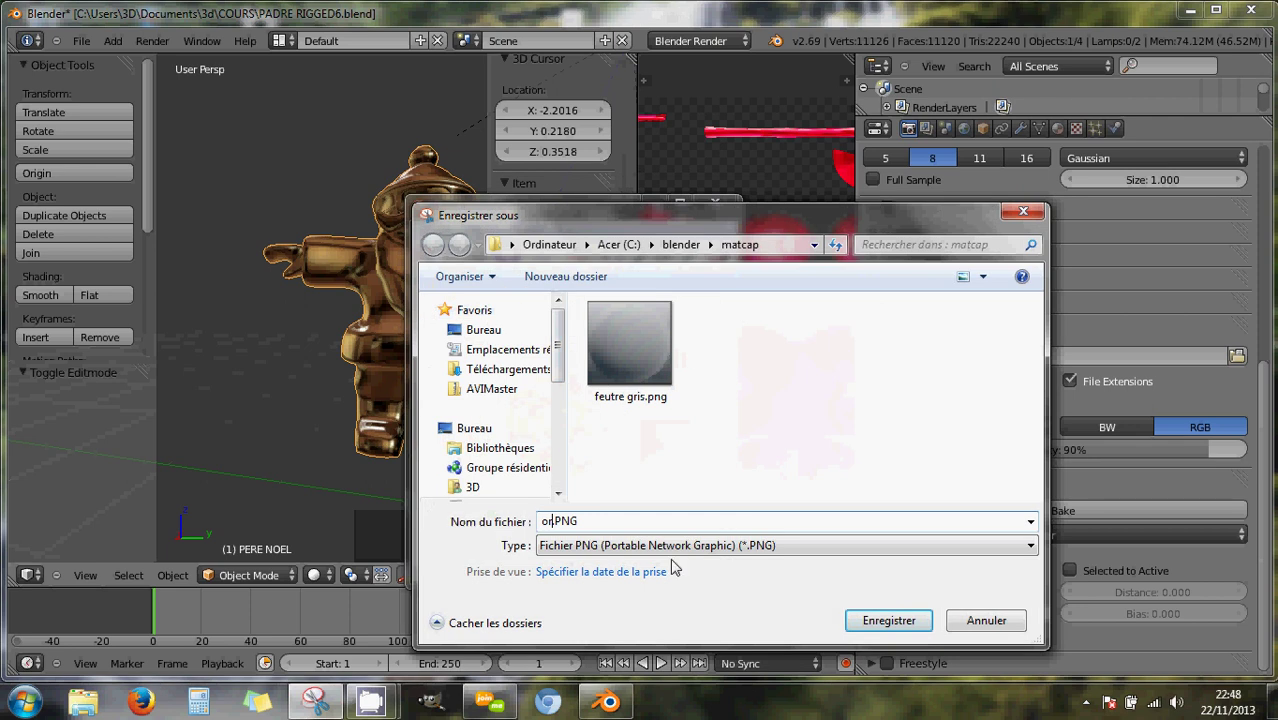
click(876, 621)
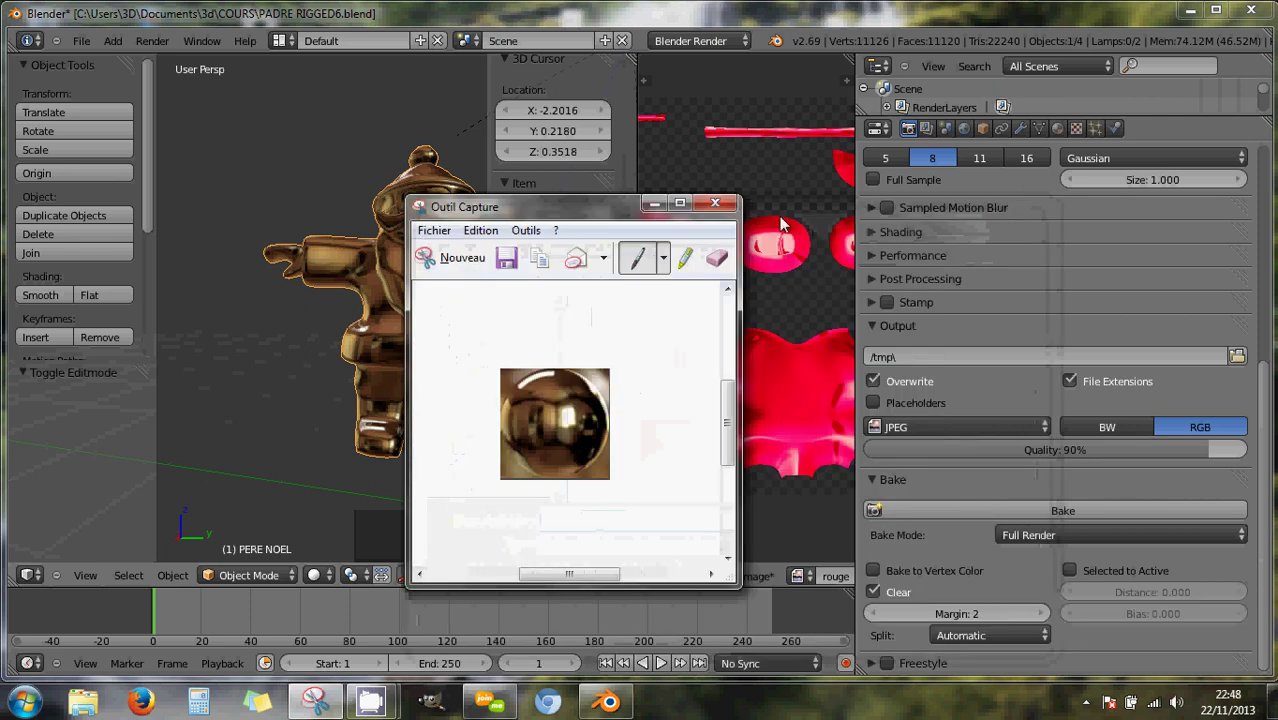
click(714, 206)
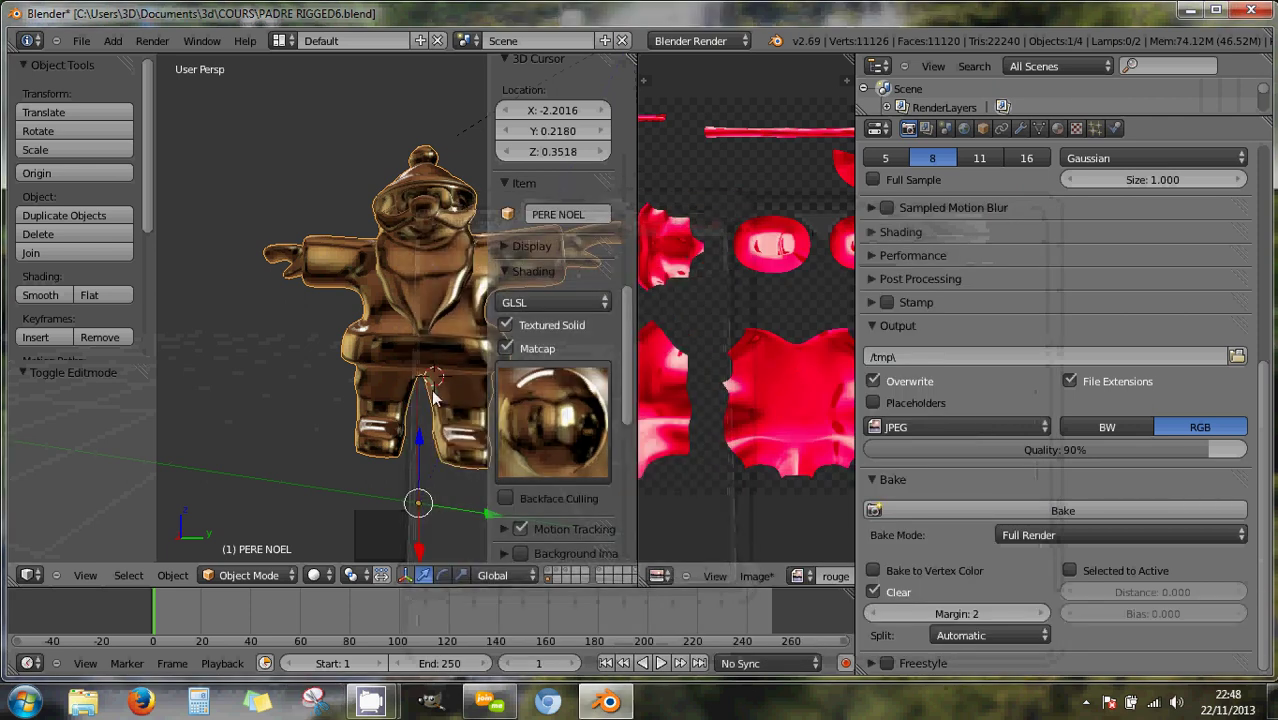
Turn off Matcap in the 3D view and set the viewport shading to Texture.
click(507, 348)
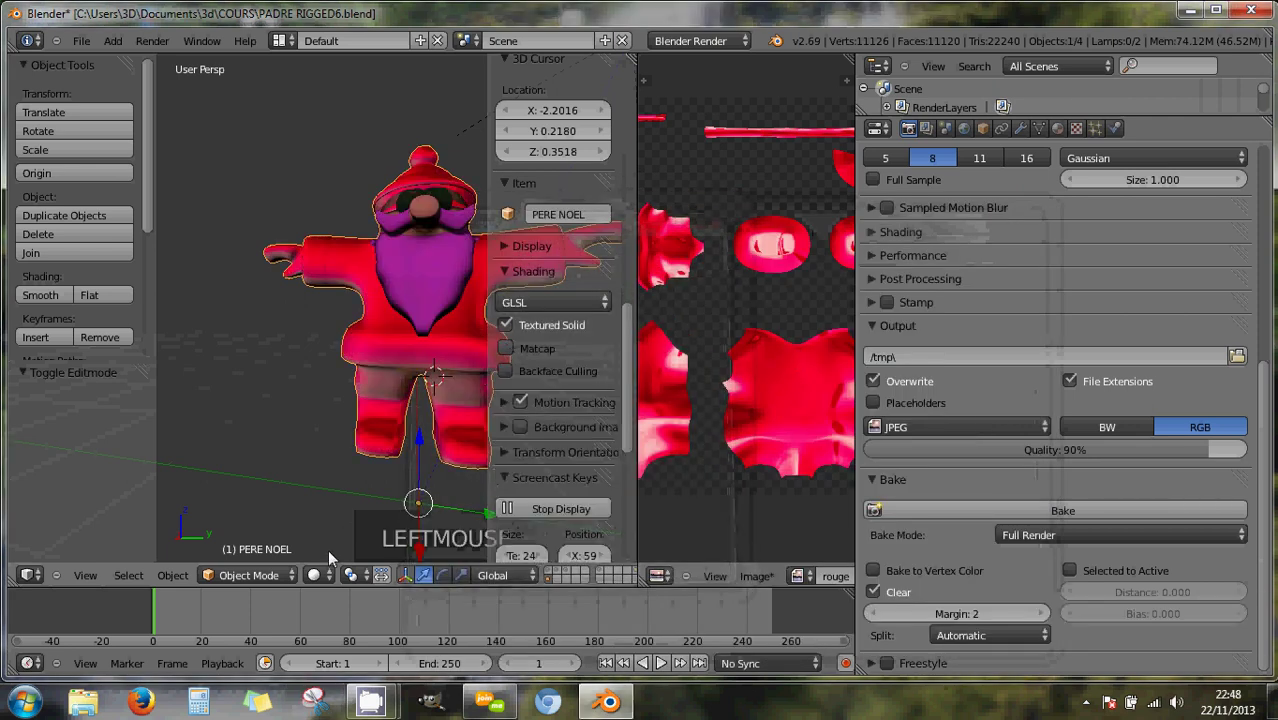
click(314, 575)
click(335, 496)
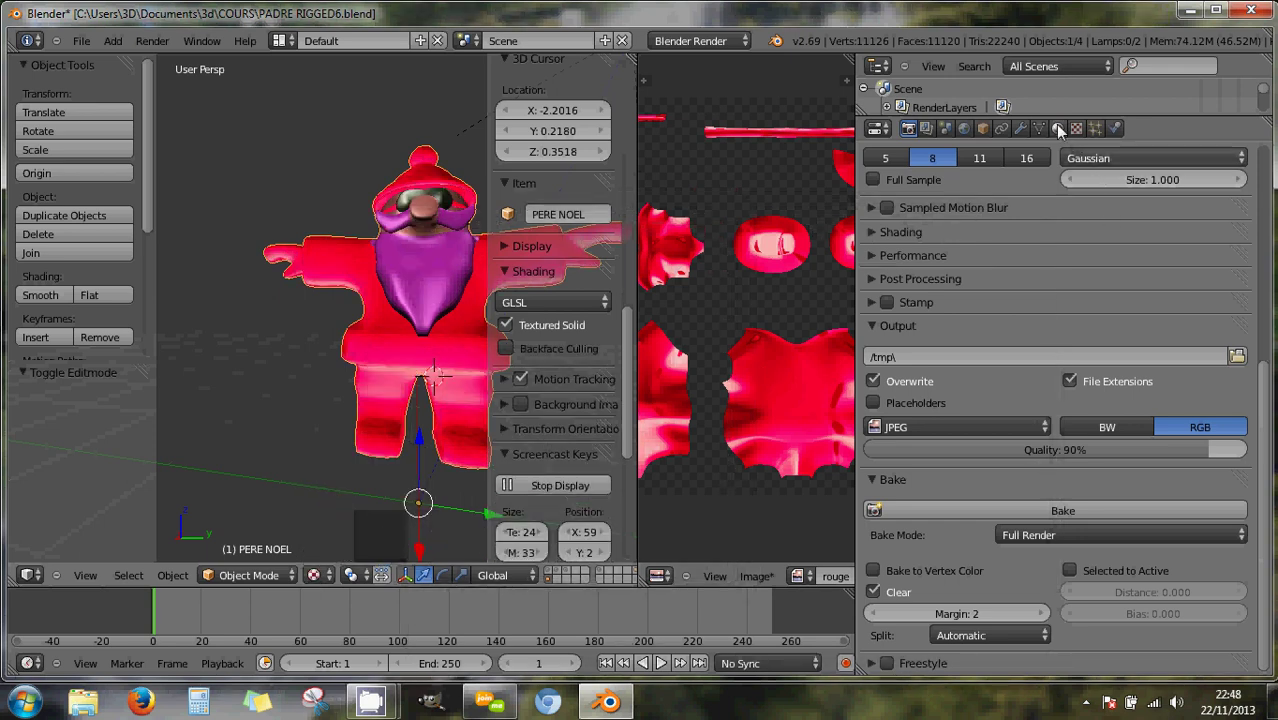
Change the image editor to the Node Editor, widen it, and hide the 3D view's properties region.
click(729, 333)
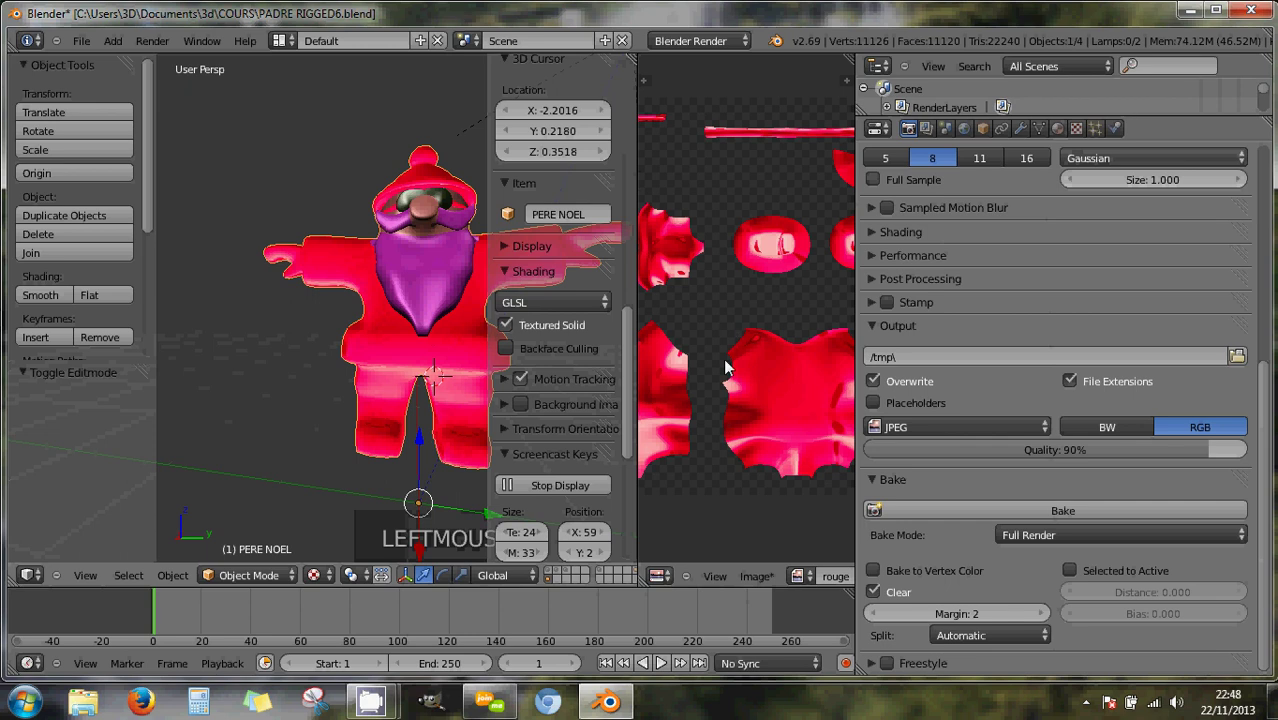
click(659, 576)
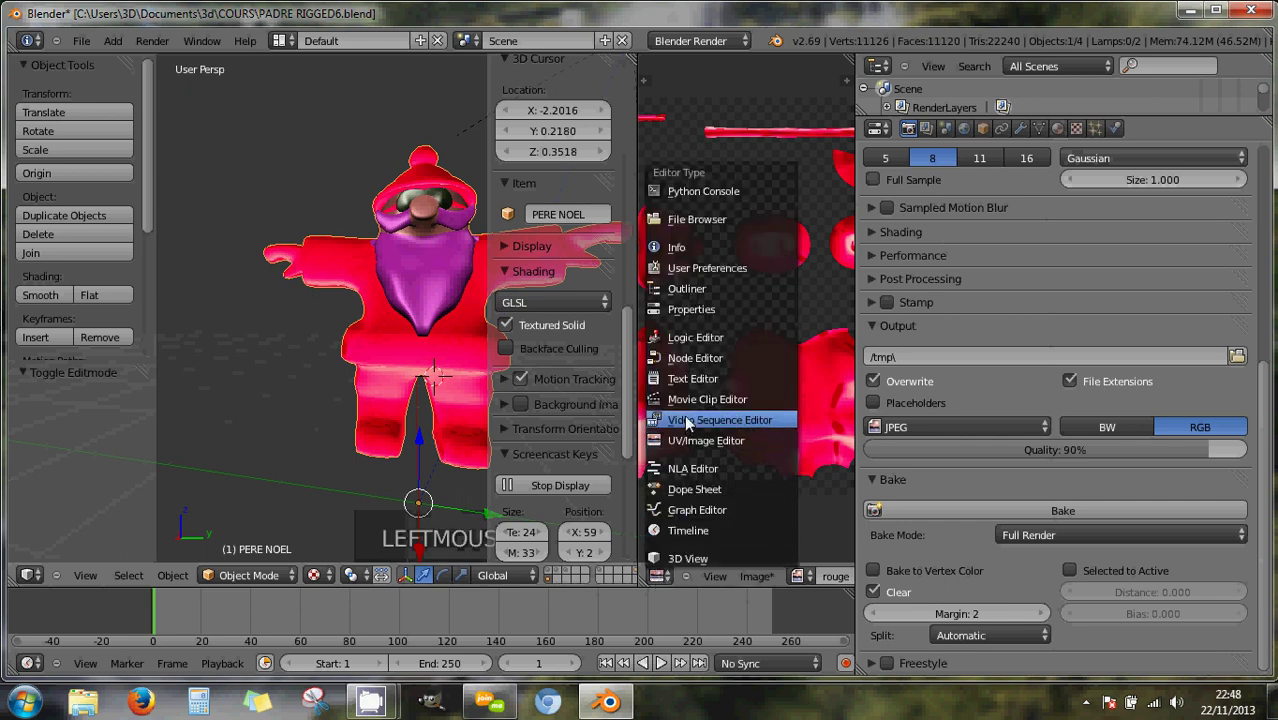
click(692, 358)
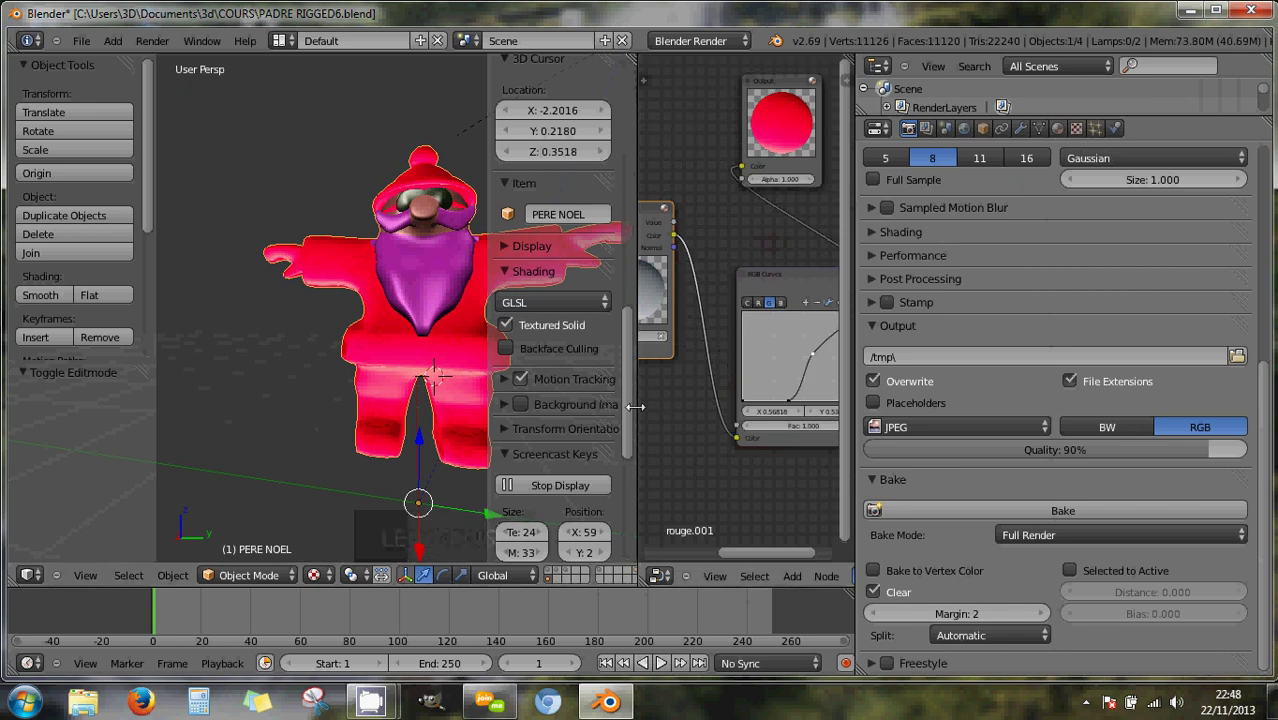
drag(637, 407, 392, 383)
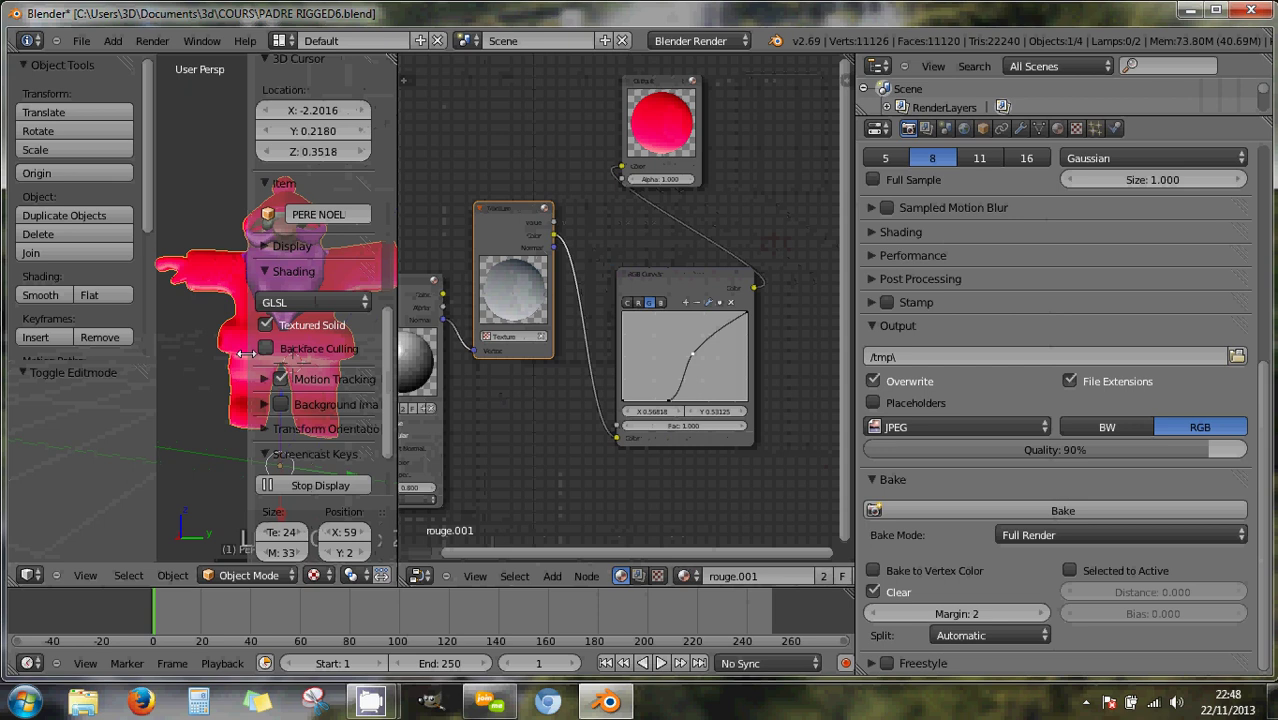
drag(256, 356, 420, 364)
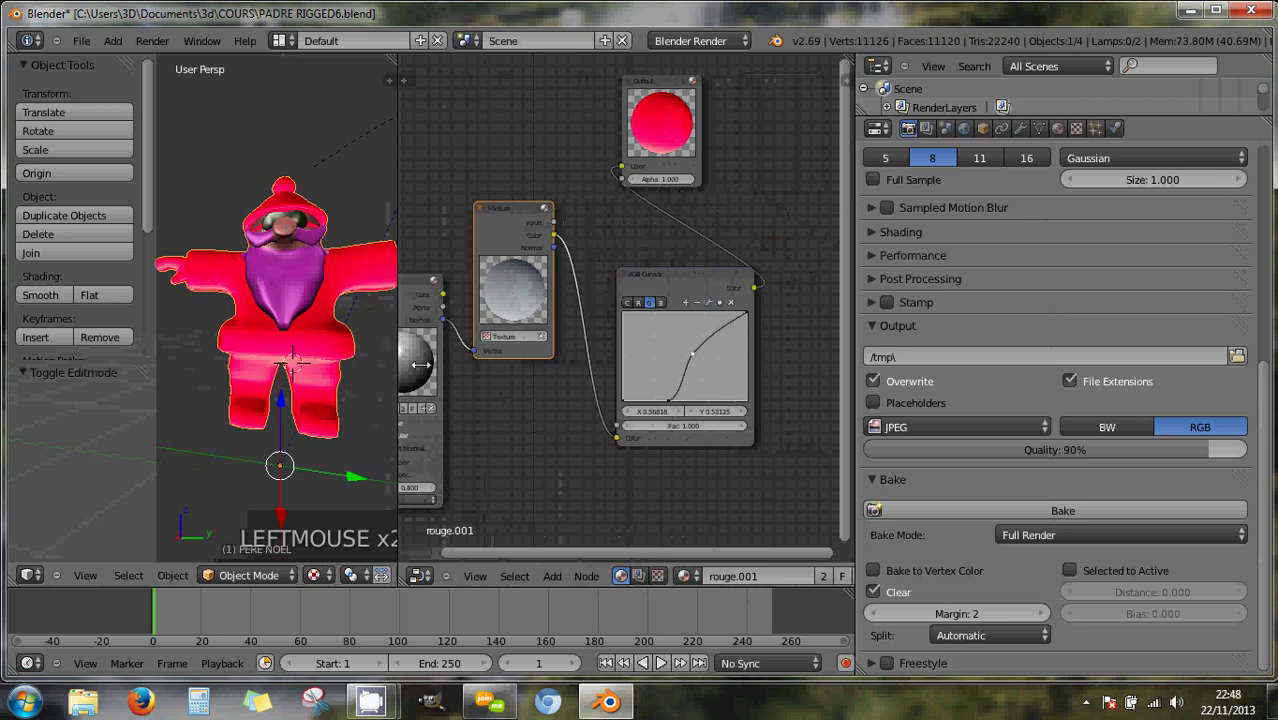
Assign the existing noise texture to the Texture node of the rouge.001 material.
click(519, 297)
click(488, 337)
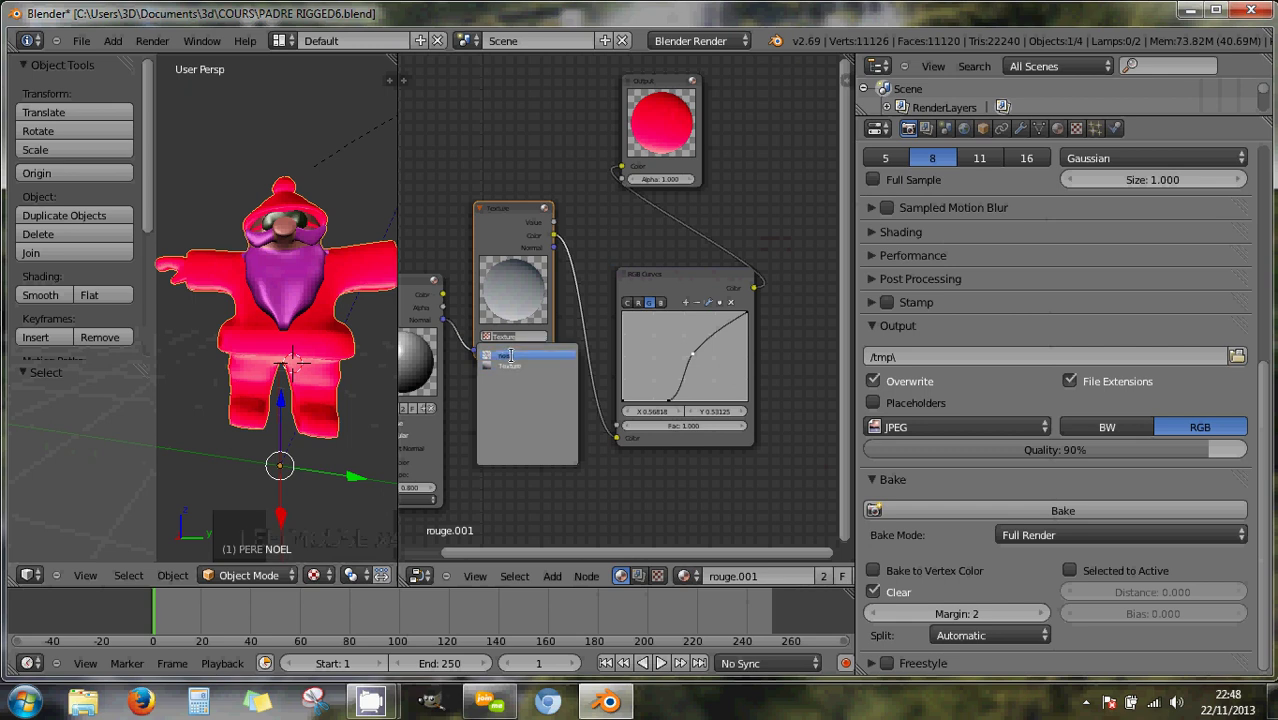
click(512, 356)
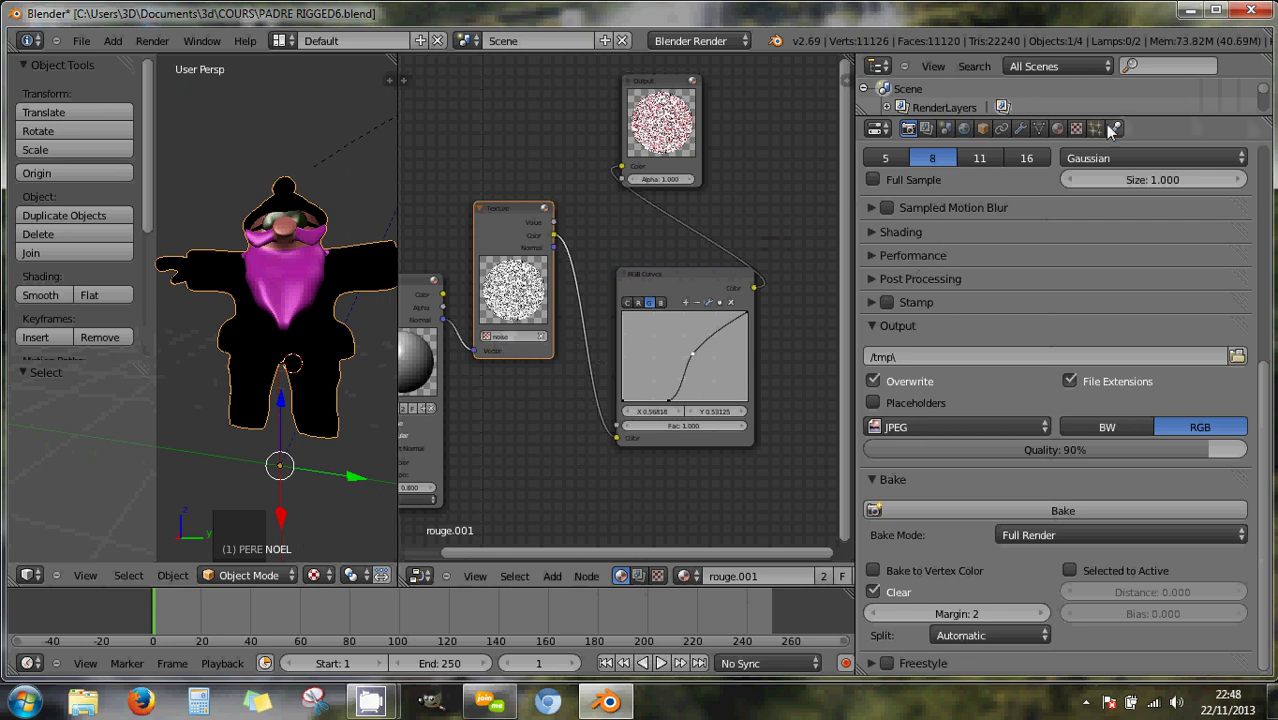
click(506, 338)
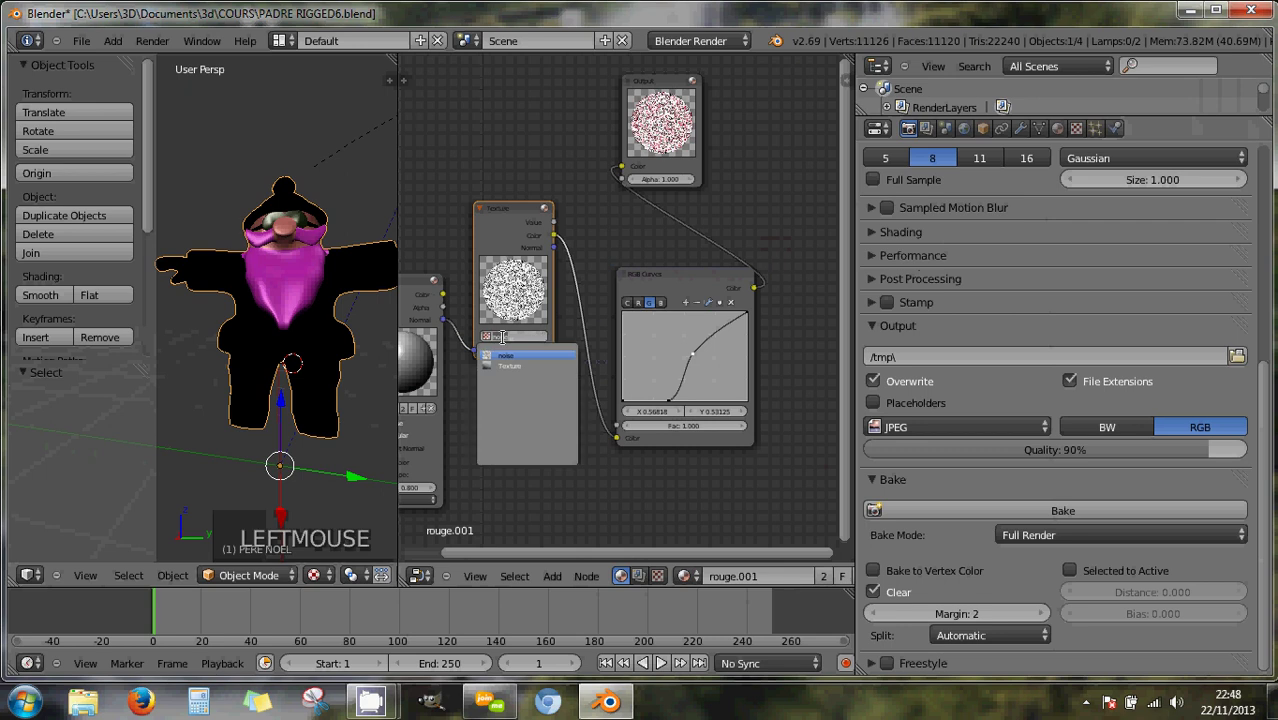
Display the noise texture's settings in the properties editor and look through its color and Distorted Noise parameters.
click(1074, 128)
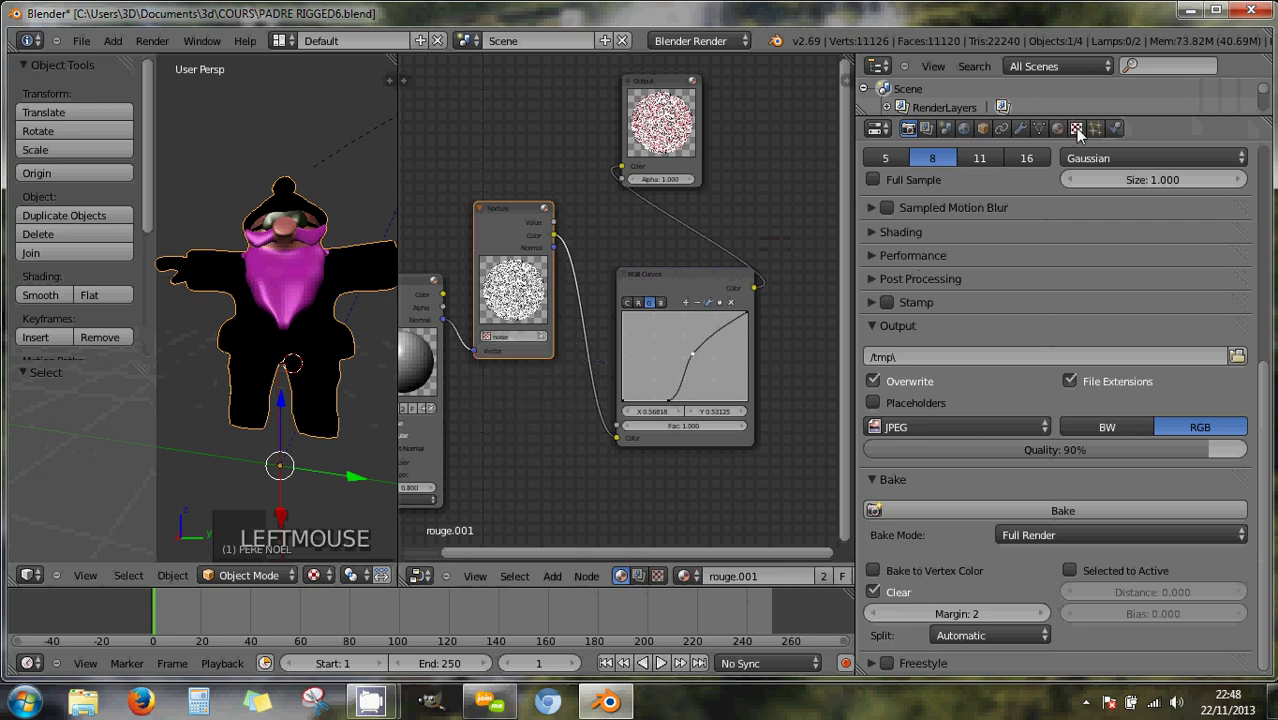
click(1074, 128)
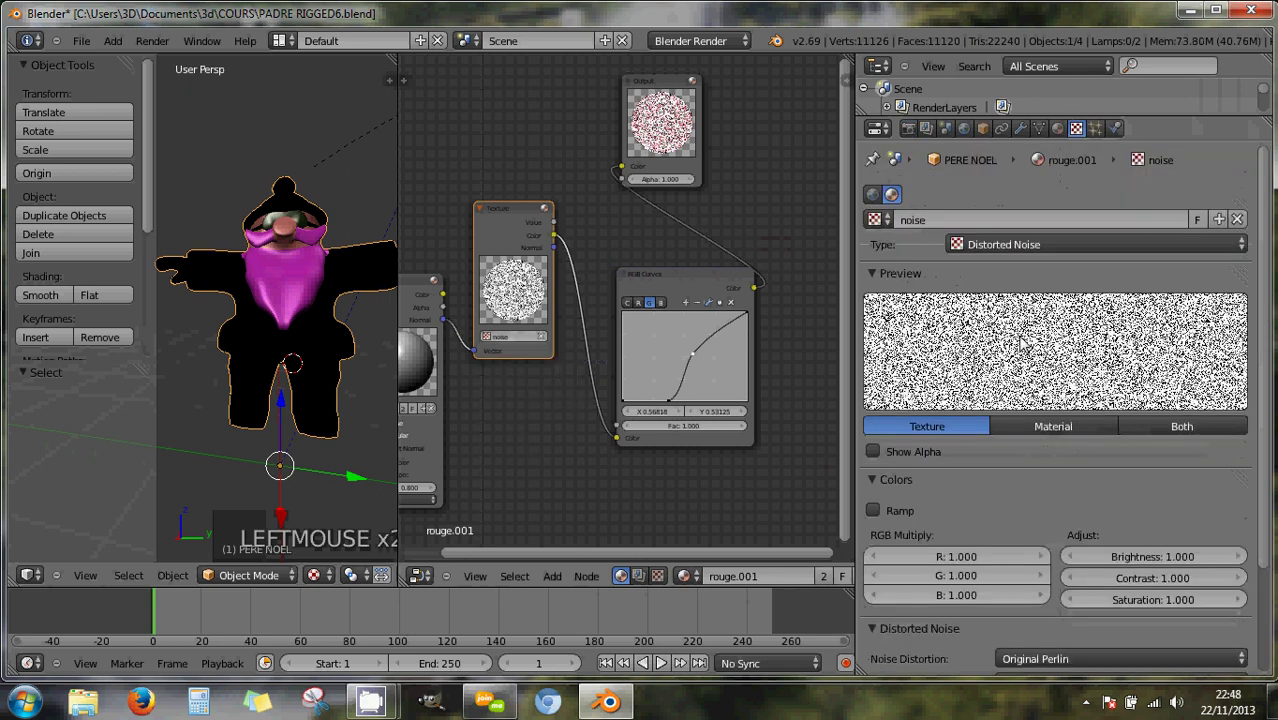
scroll(968, 497, down, 3)
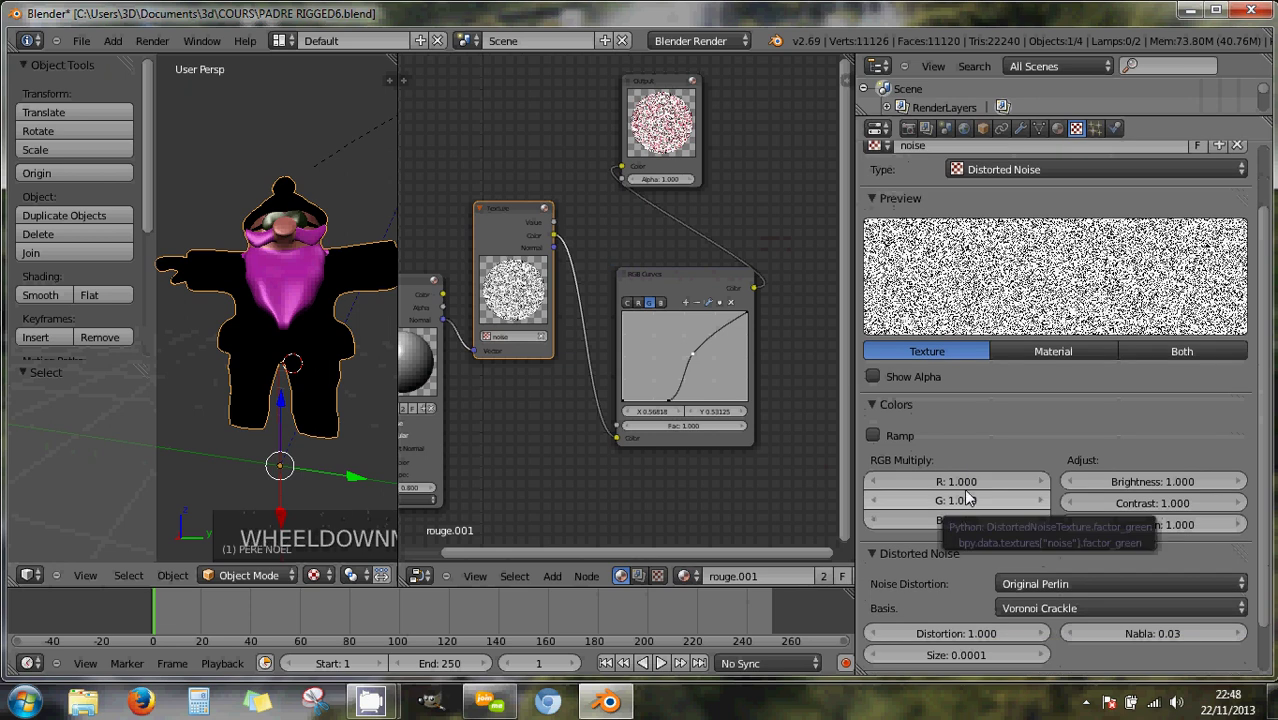
scroll(963, 488, up, 3)
click(893, 196)
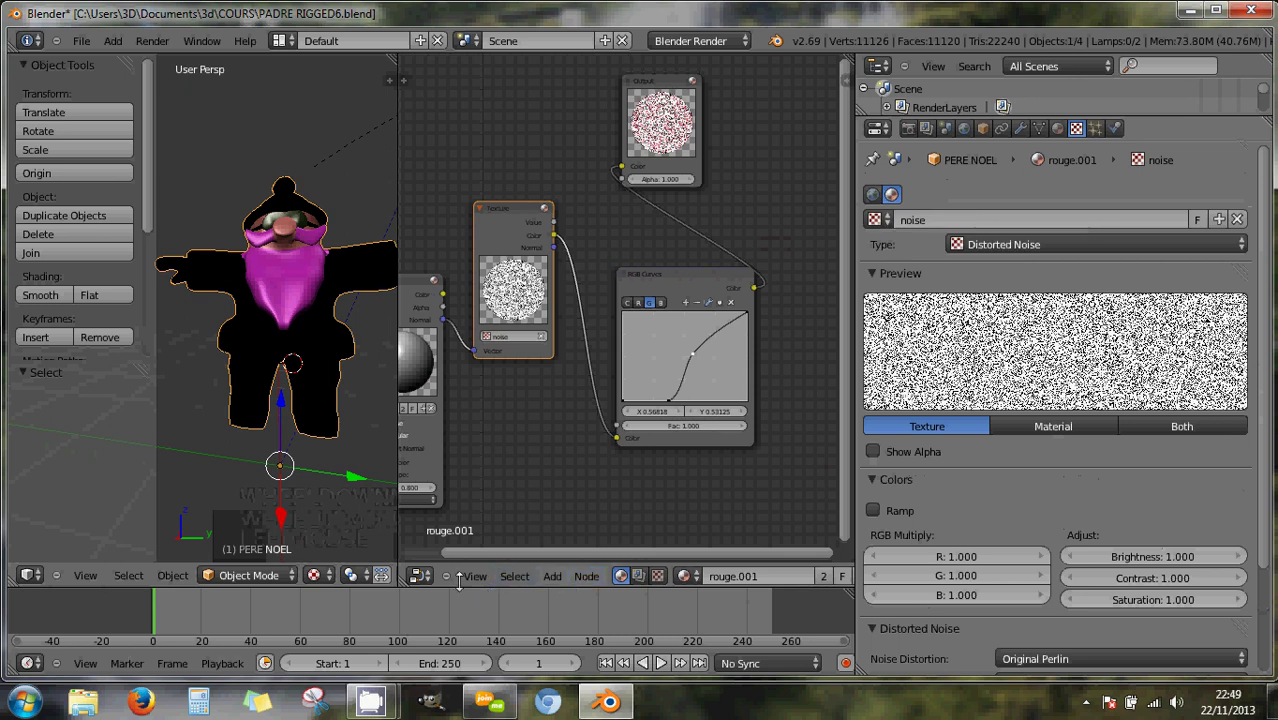
Switch the node area to the UV/Image Editor and open or.PNG from C:\blender\matcap.
click(419, 576)
click(440, 439)
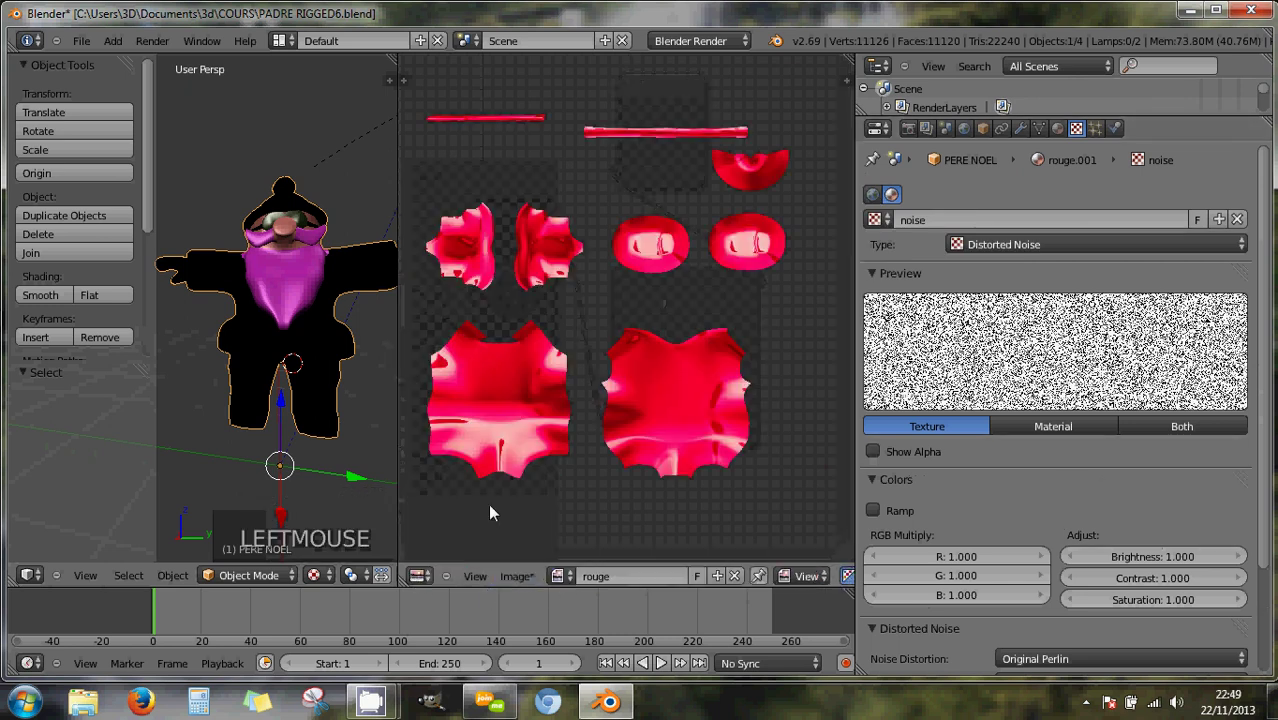
click(519, 576)
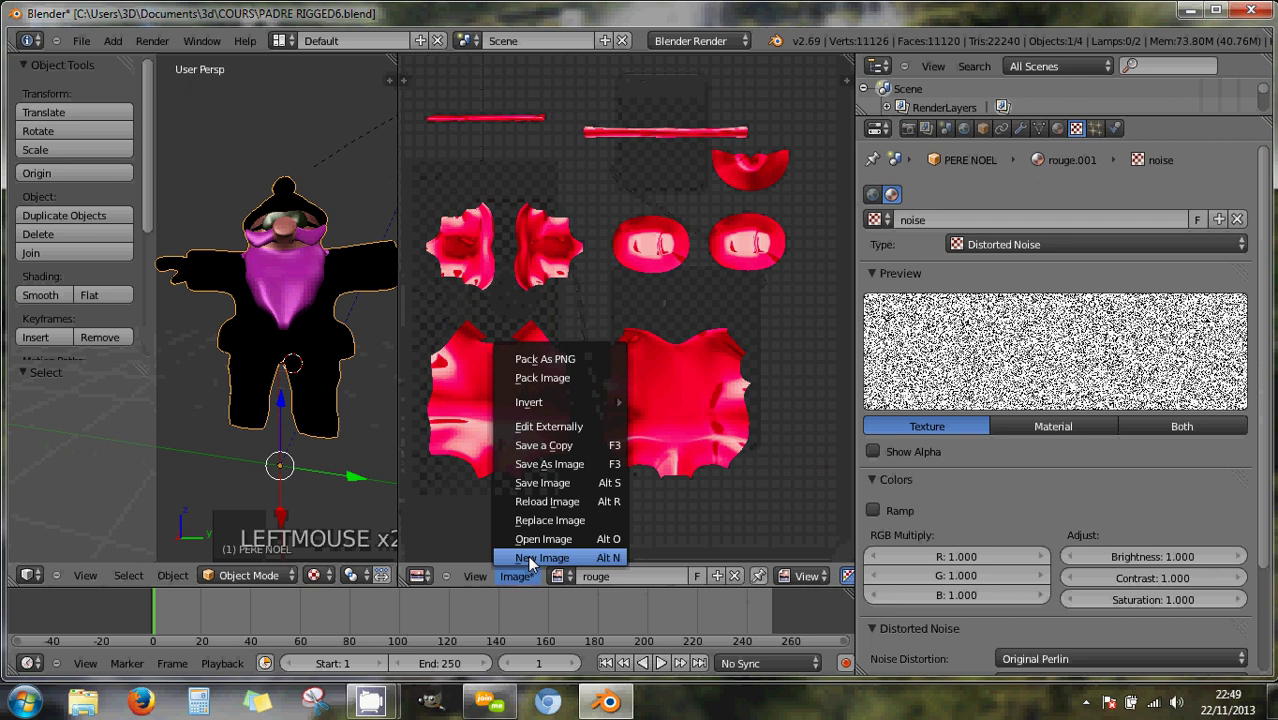
click(530, 539)
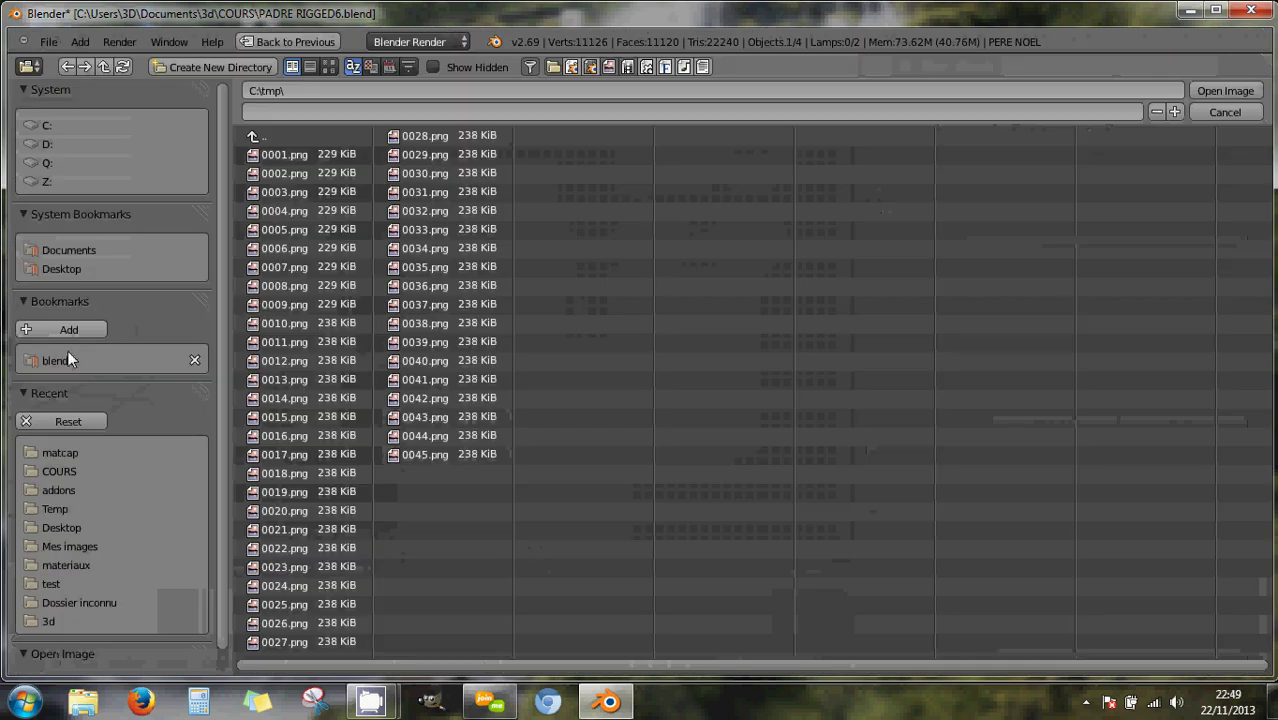
click(47, 125)
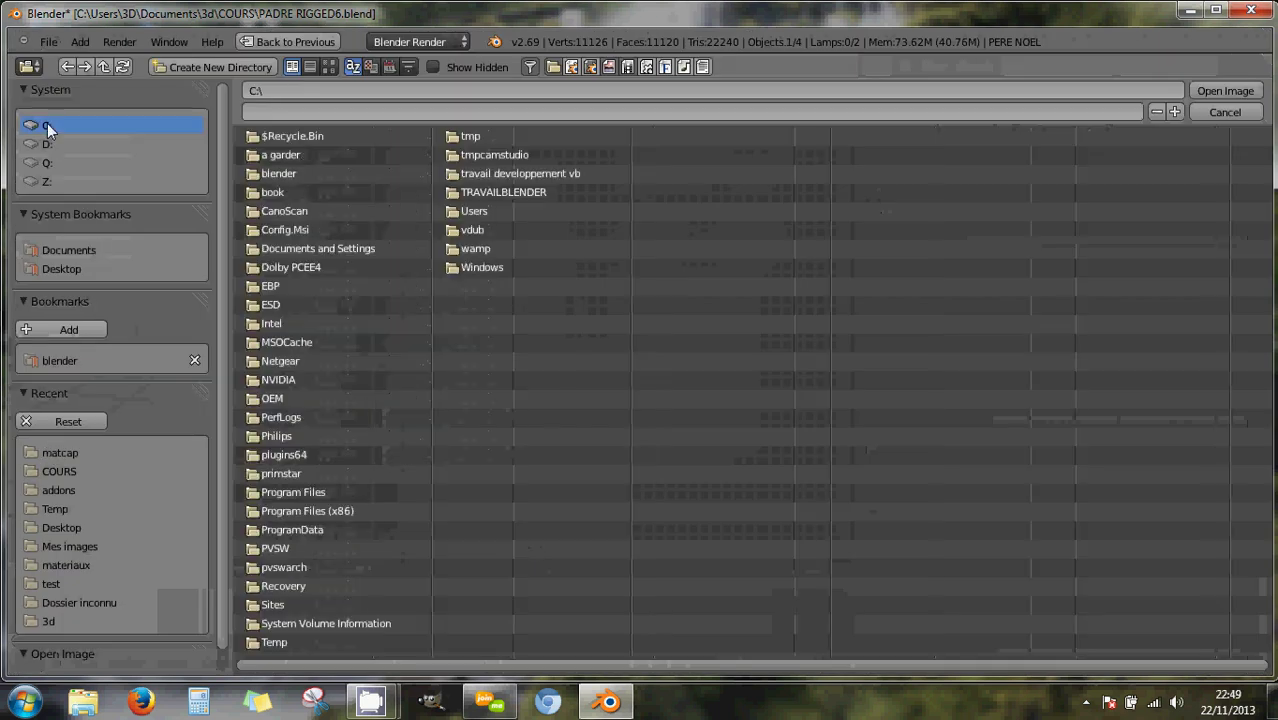
click(279, 175)
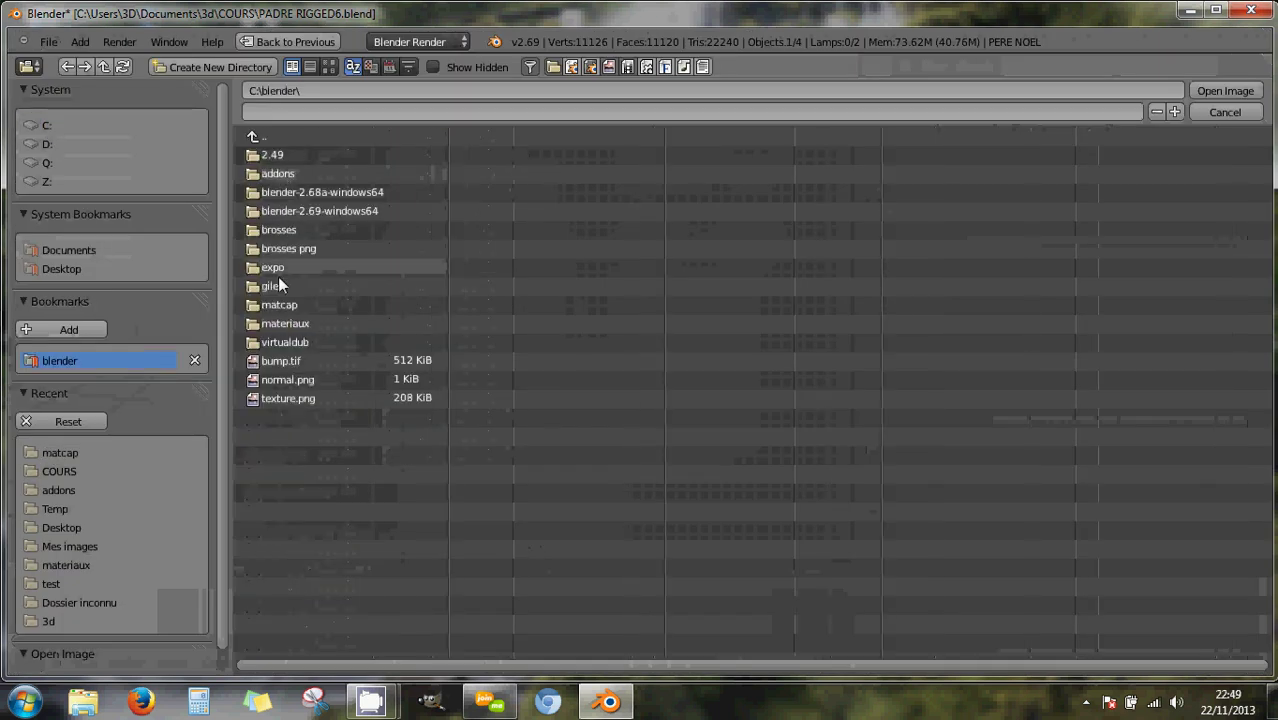
click(280, 305)
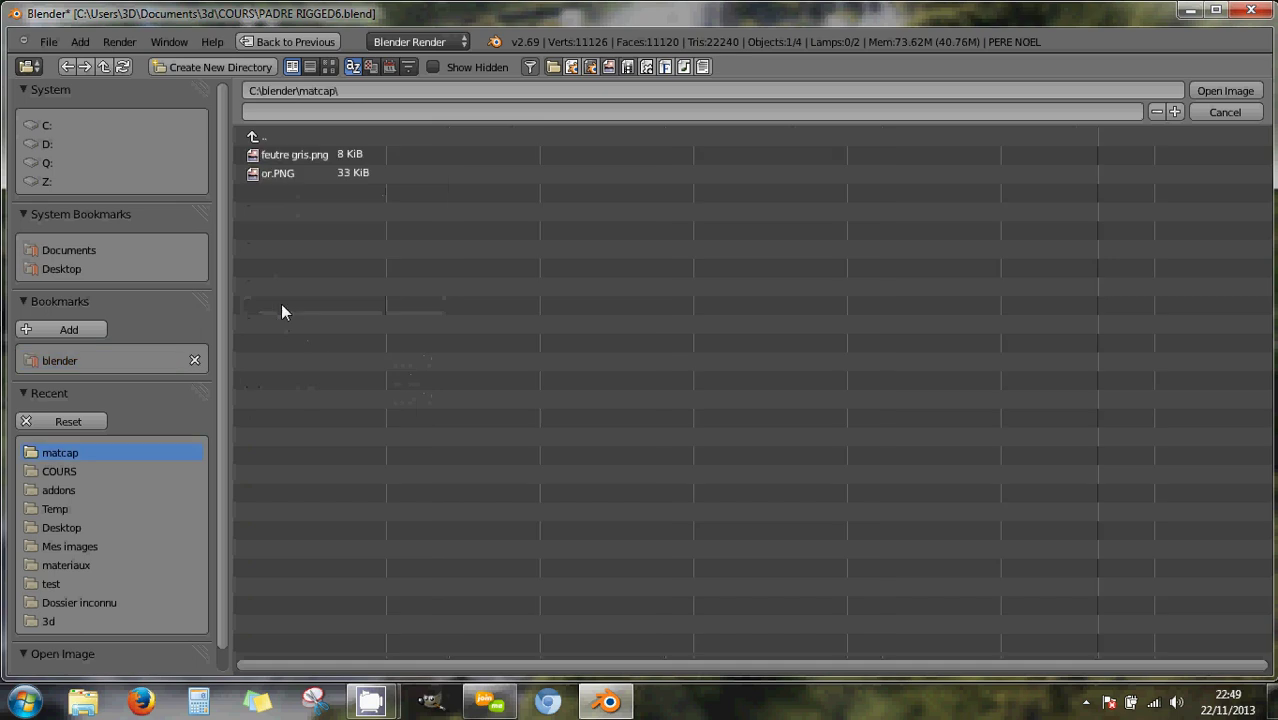
double_click(277, 174)
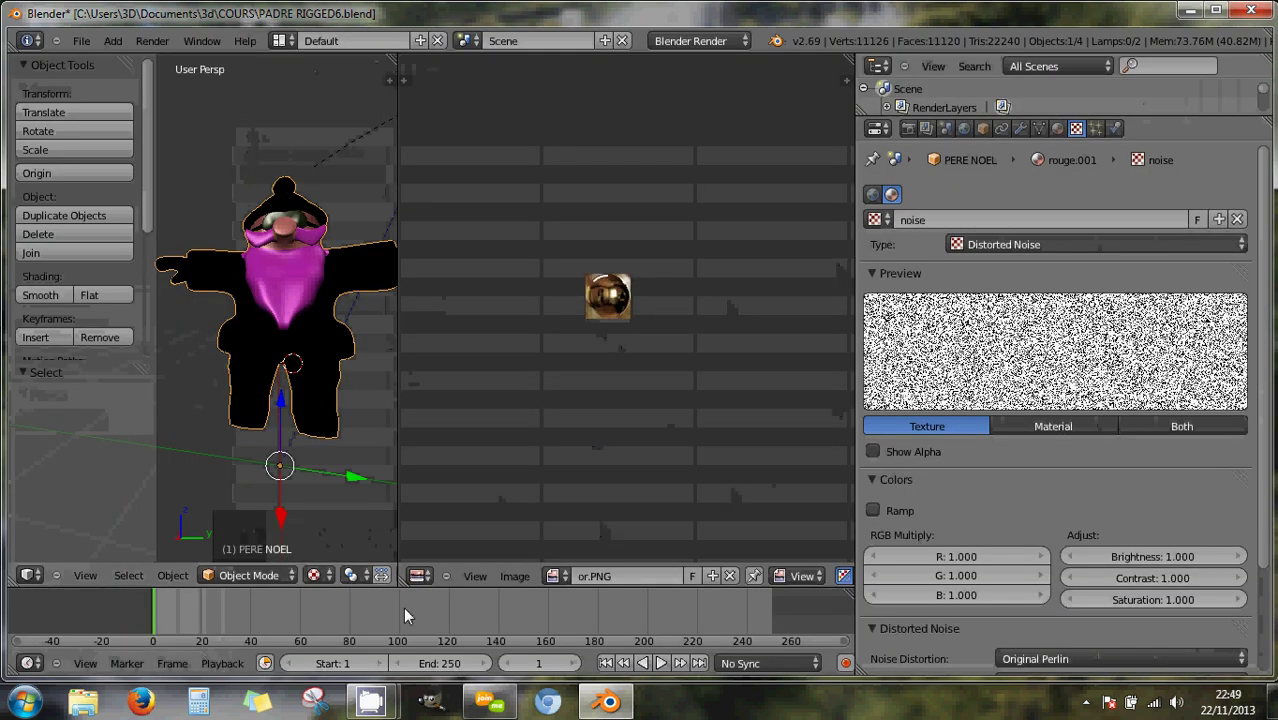
Switch the image area back to the Node Editor showing the rouge.001 material.
click(418, 577)
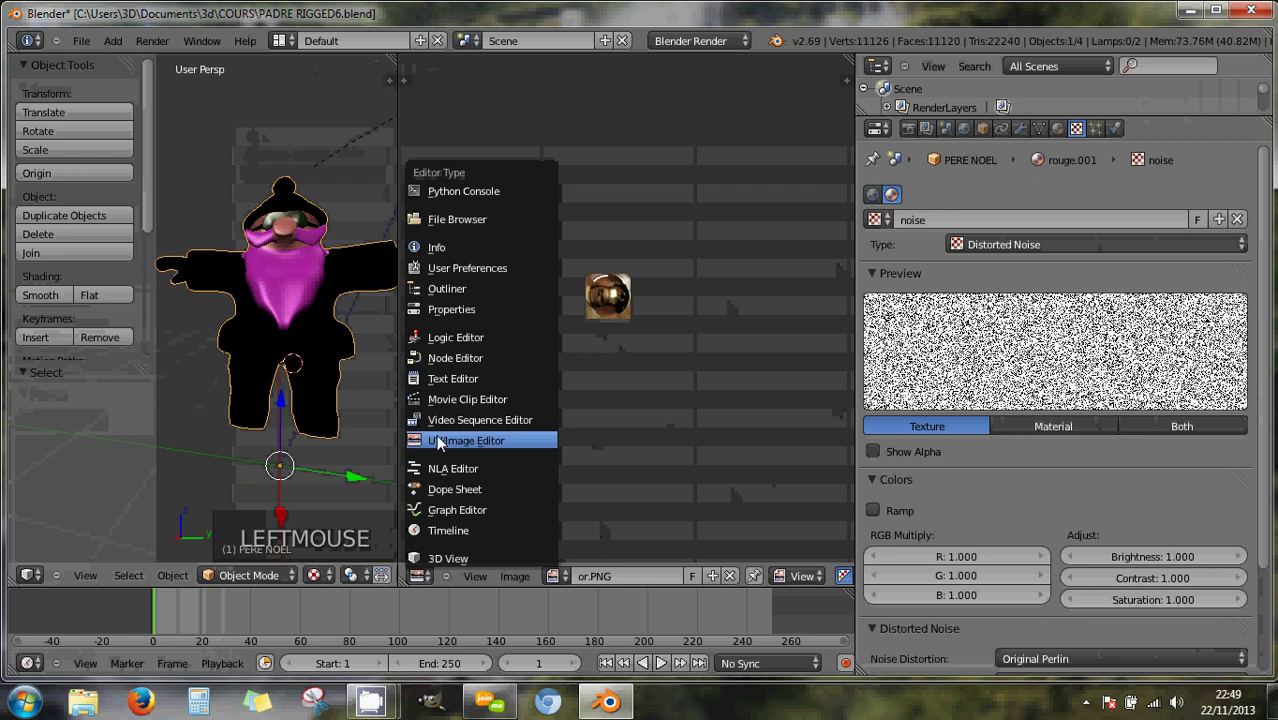
click(447, 358)
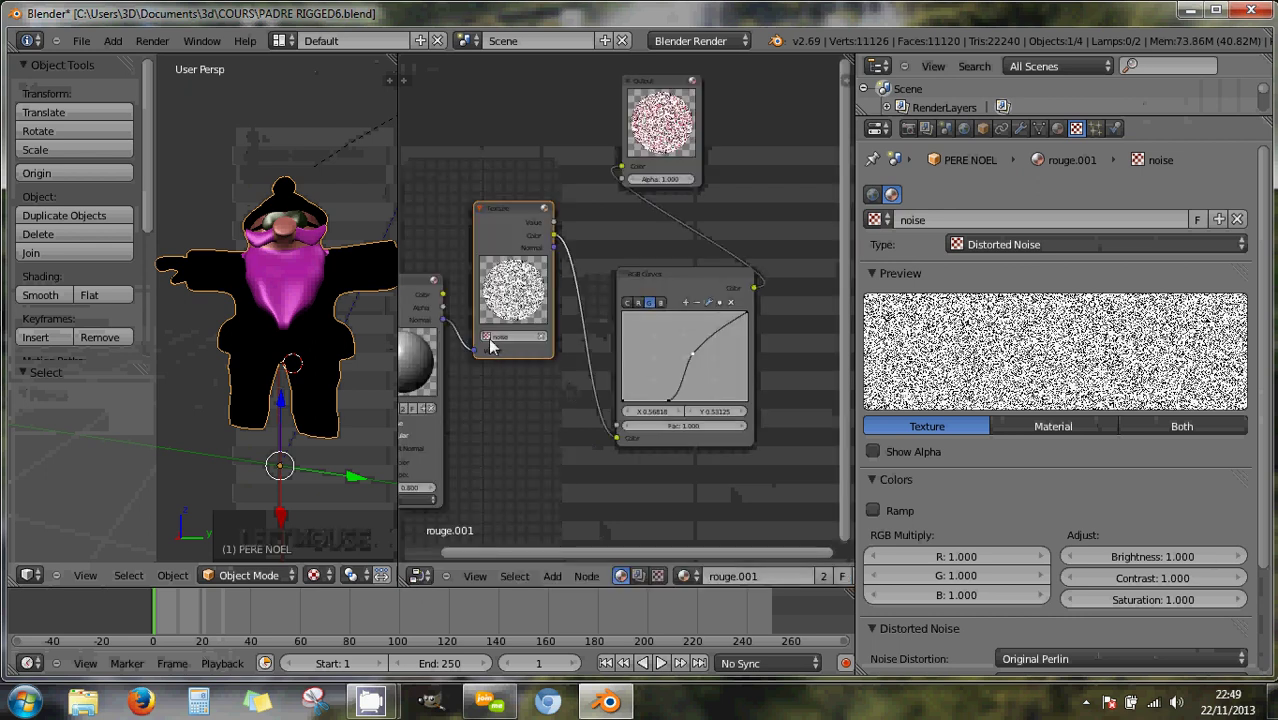
click(487, 338)
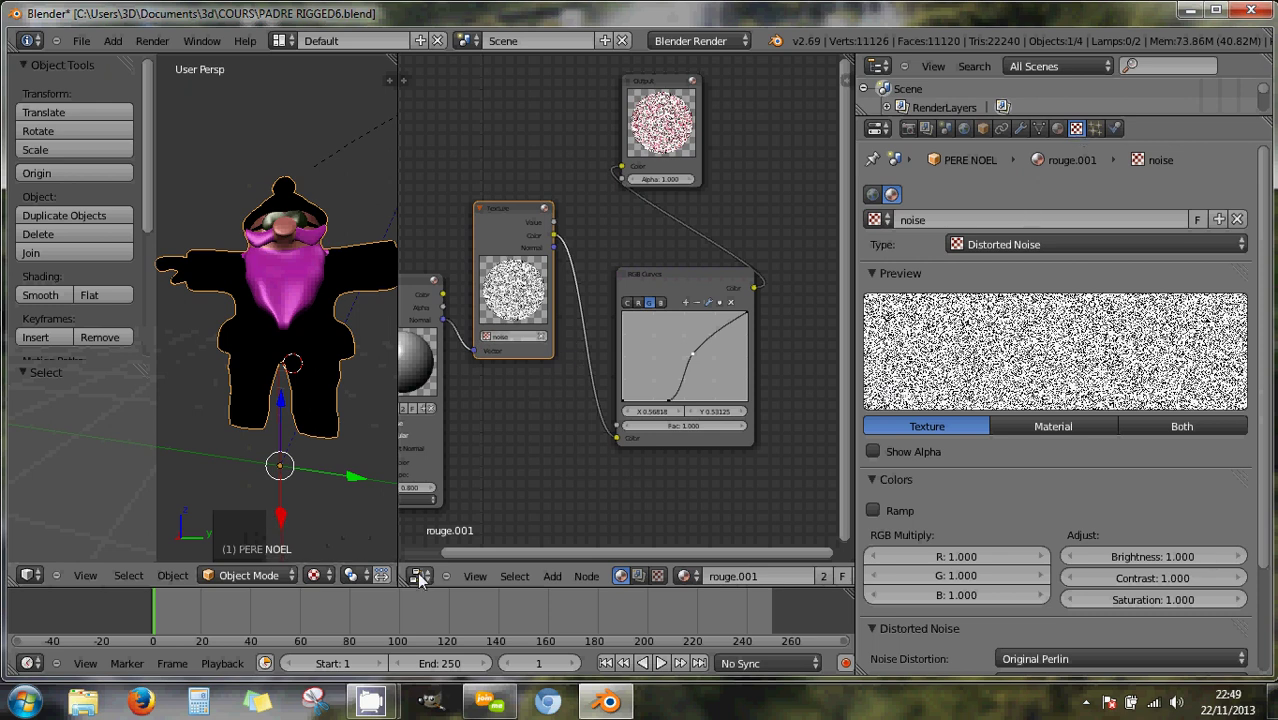
click(1058, 130)
click(703, 281)
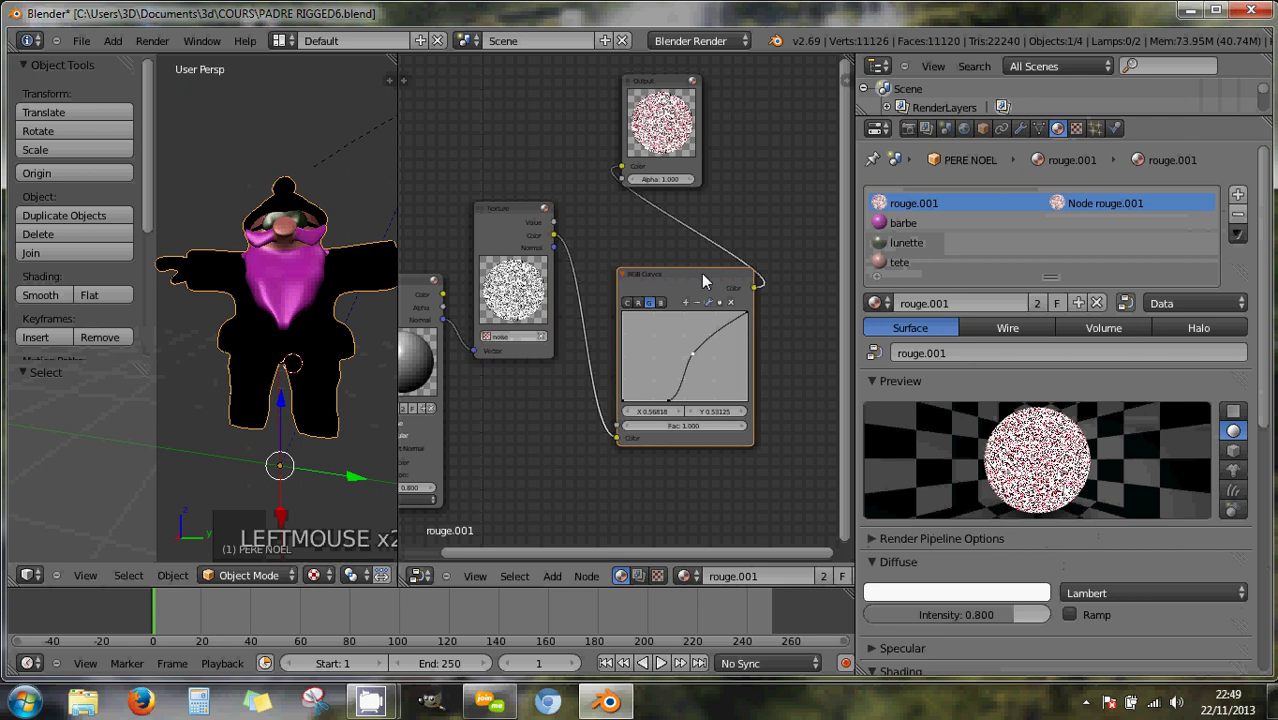
click(1076, 130)
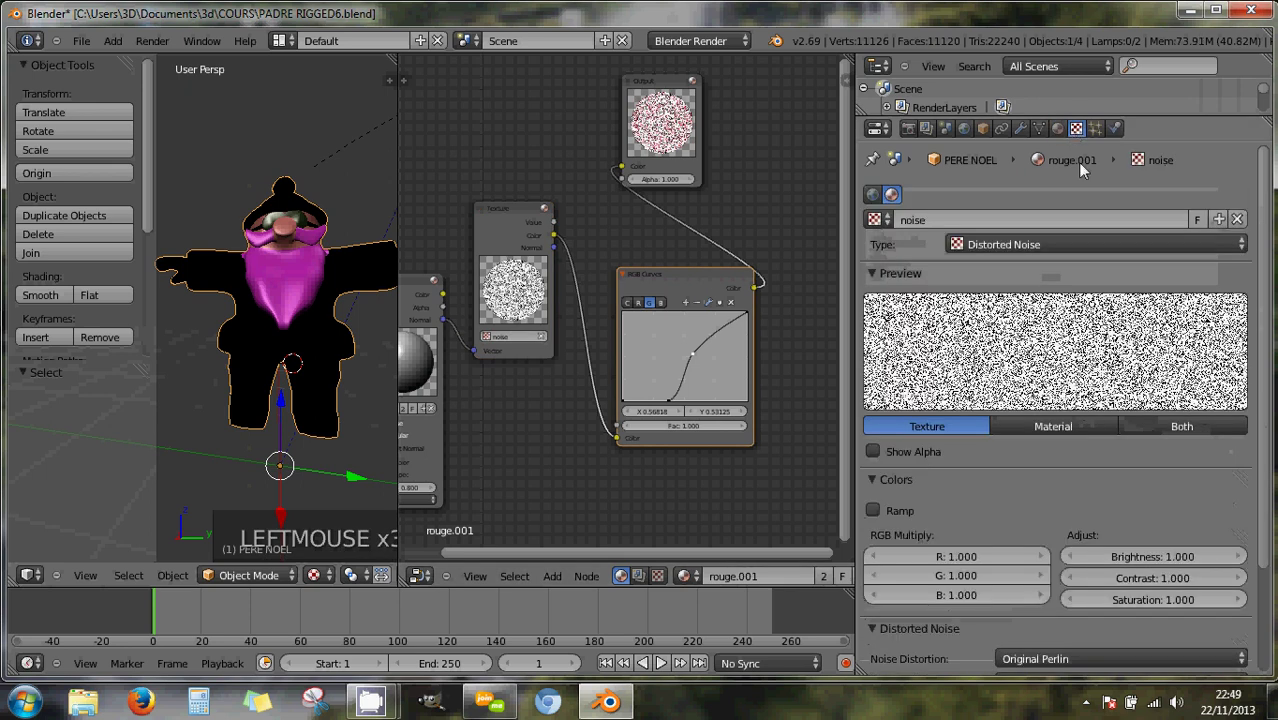
scroll(1182, 219, up, 1)
scroll(1182, 219, down, 1)
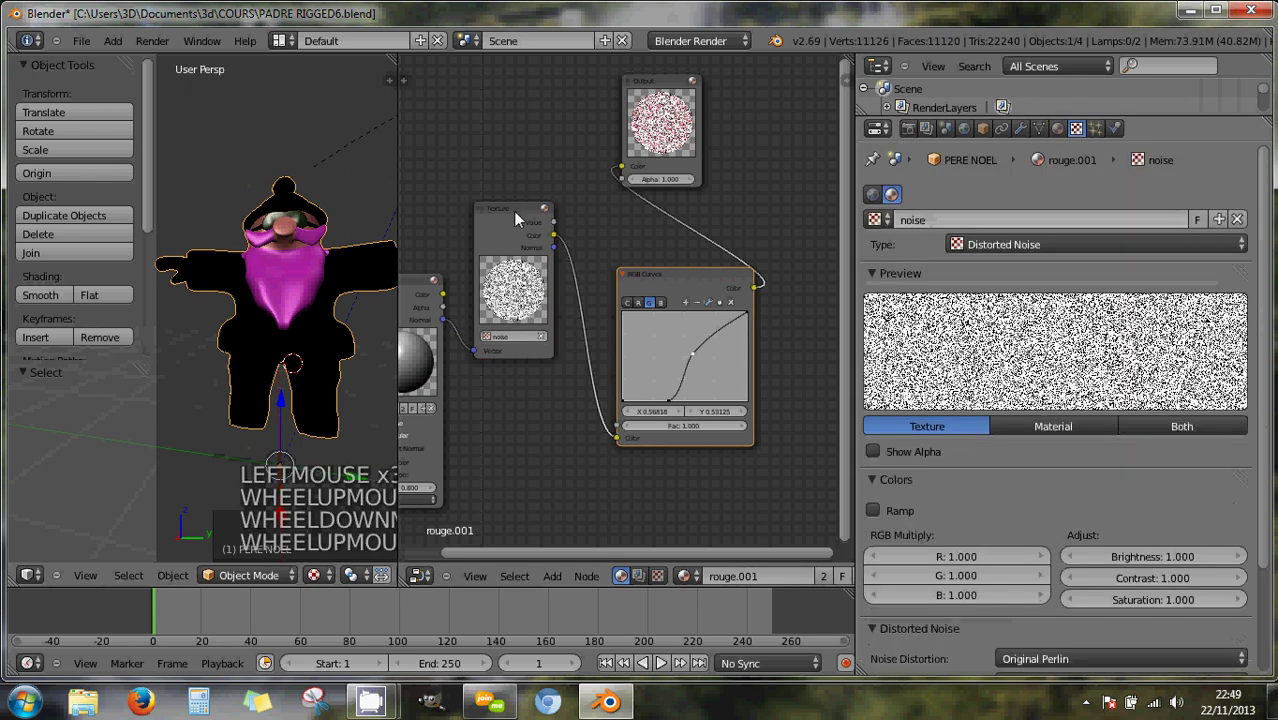
scroll(480, 230, up, 1)
Move the Material node fully into view and add a new texture to its material's first texture slot.
drag(417, 287, 490, 280)
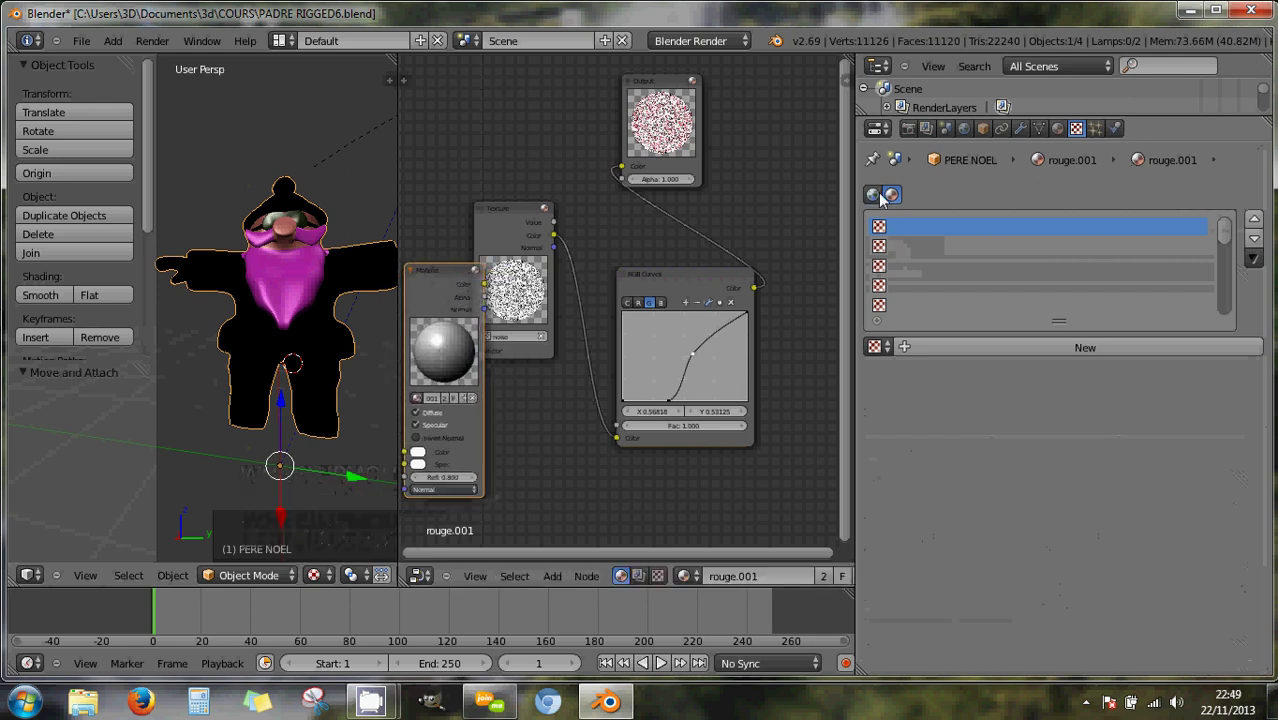
click(873, 194)
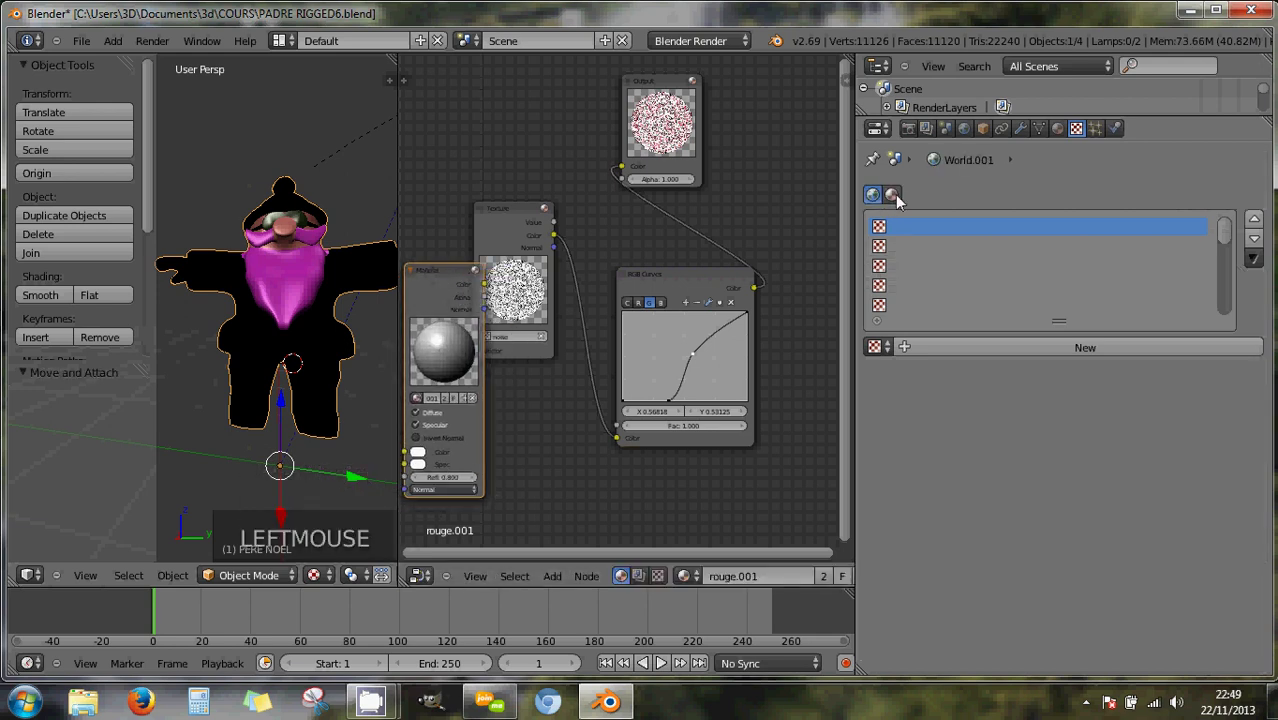
click(893, 196)
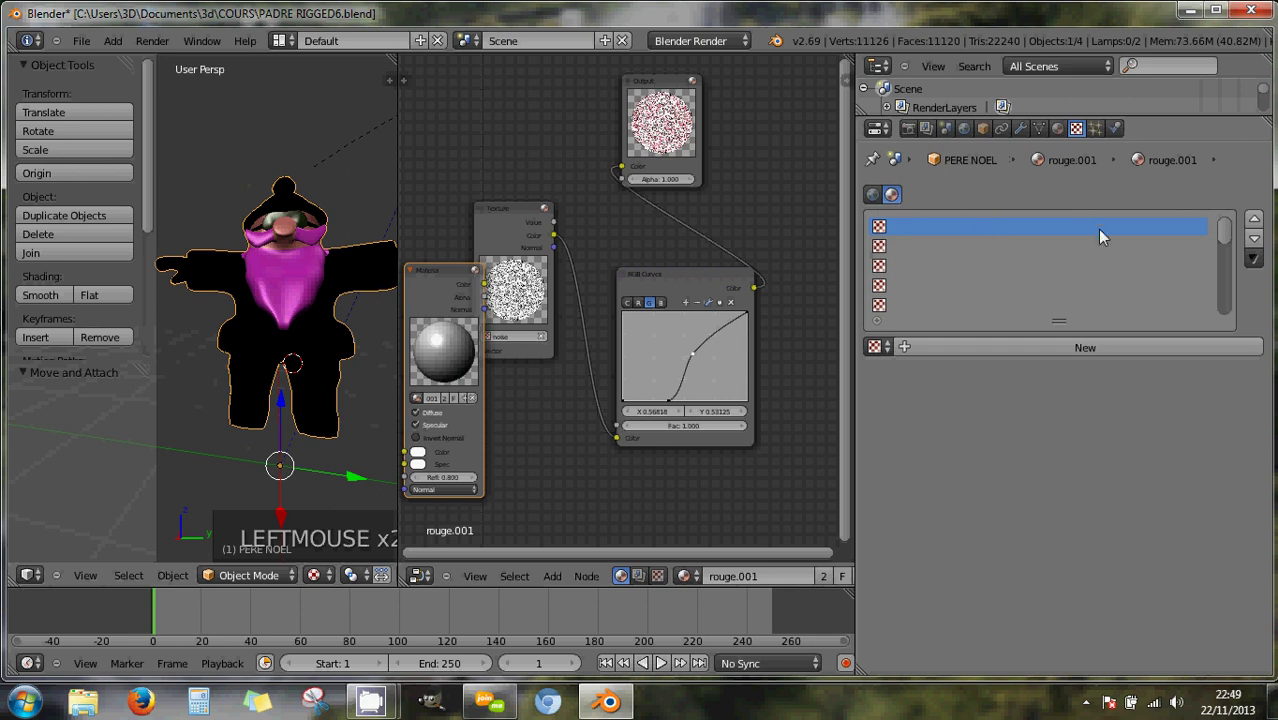
click(1086, 348)
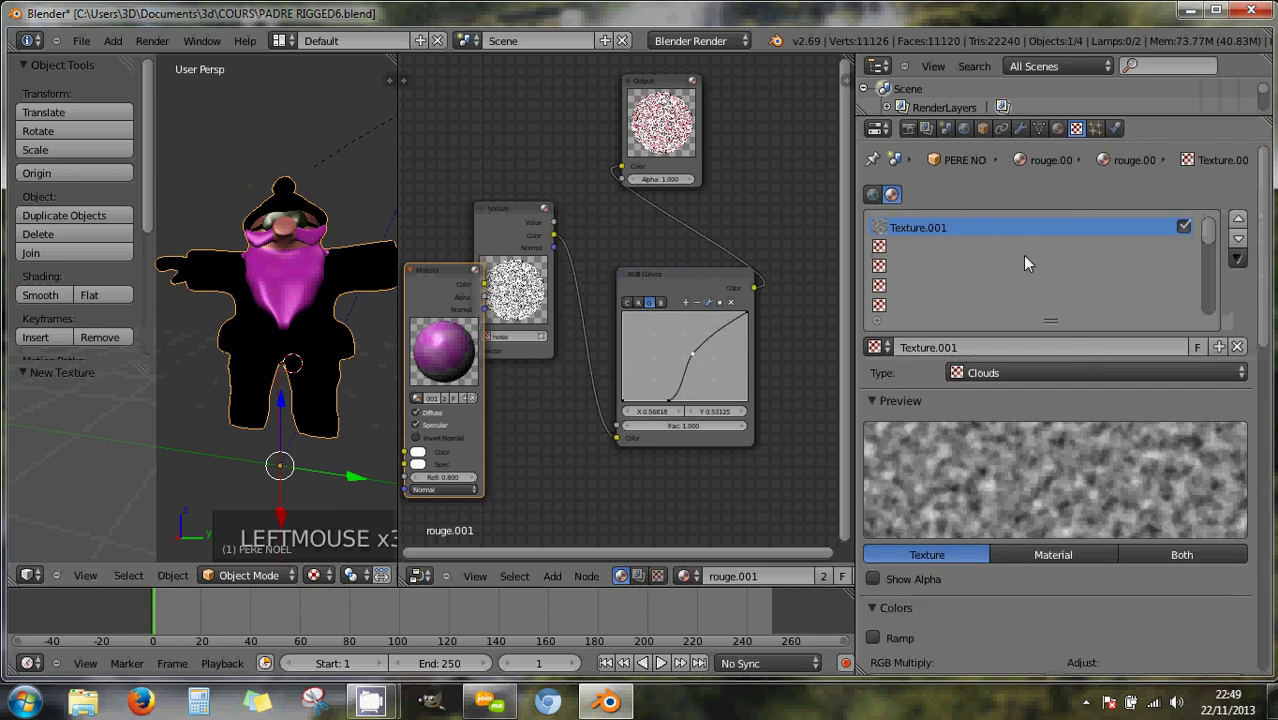
Set the new texture's type to Image or Movie and use or.PNG as its image.
click(988, 375)
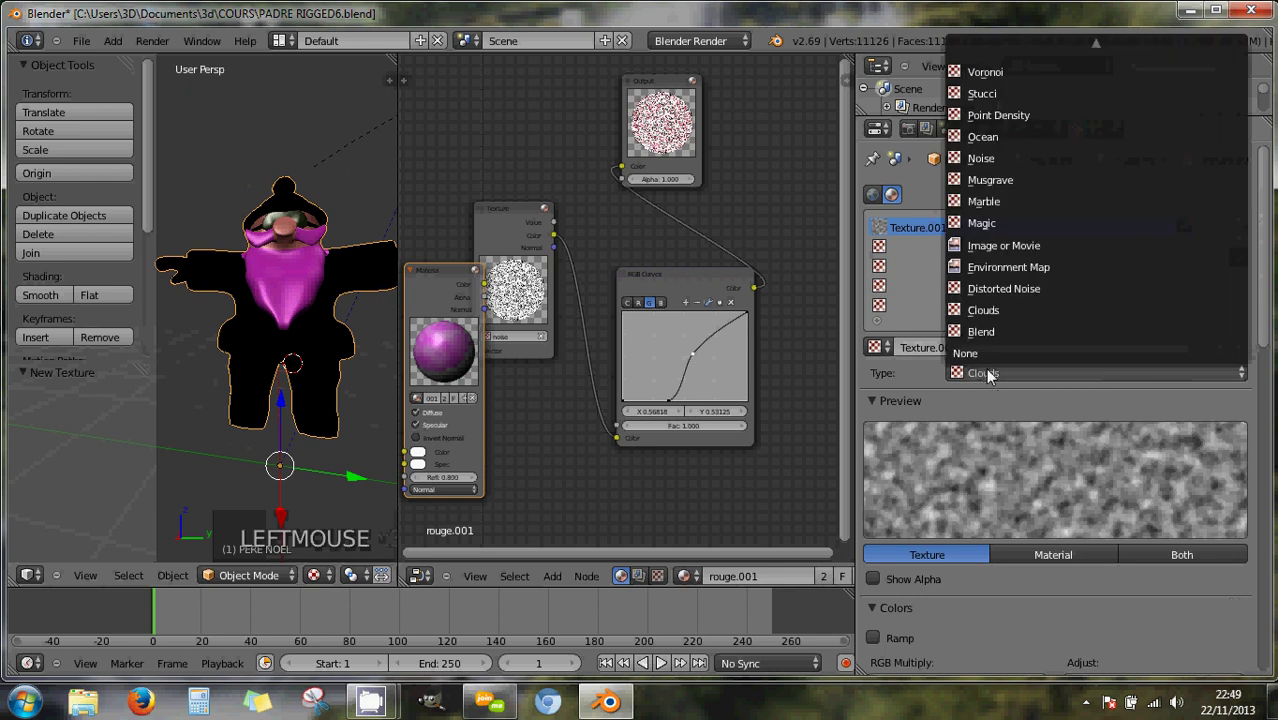
click(996, 246)
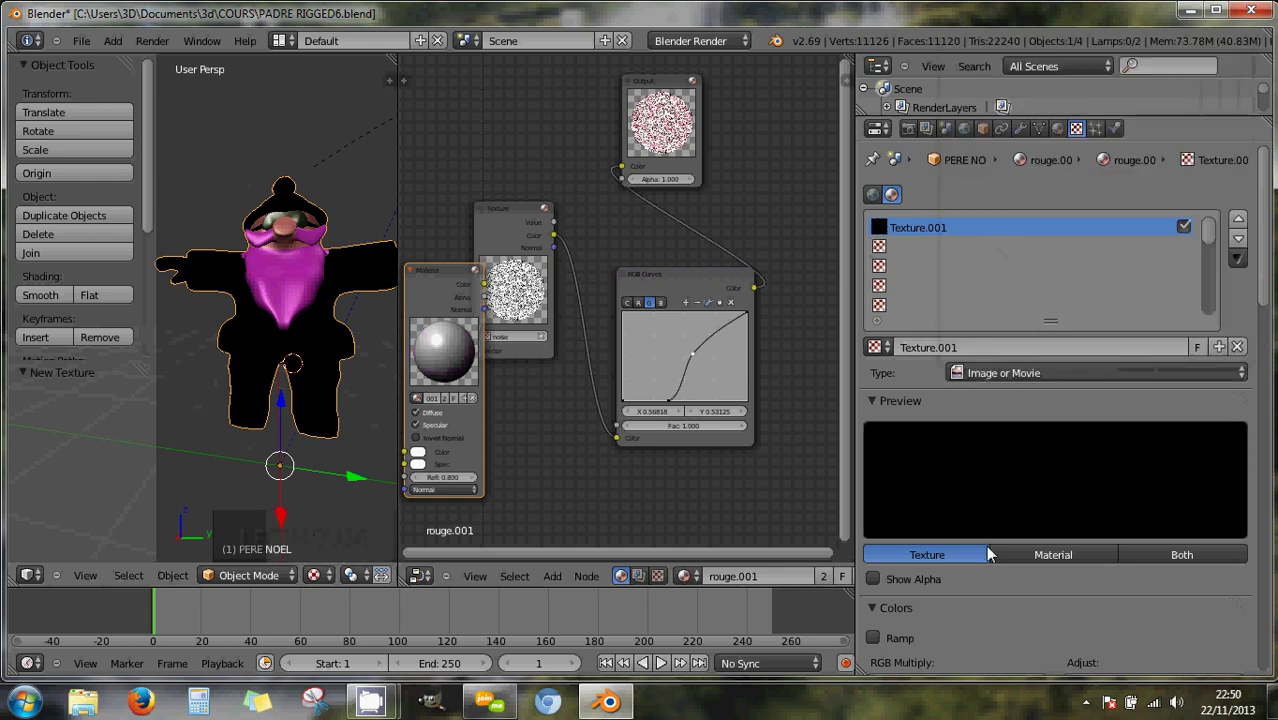
scroll(987, 553, down, 3)
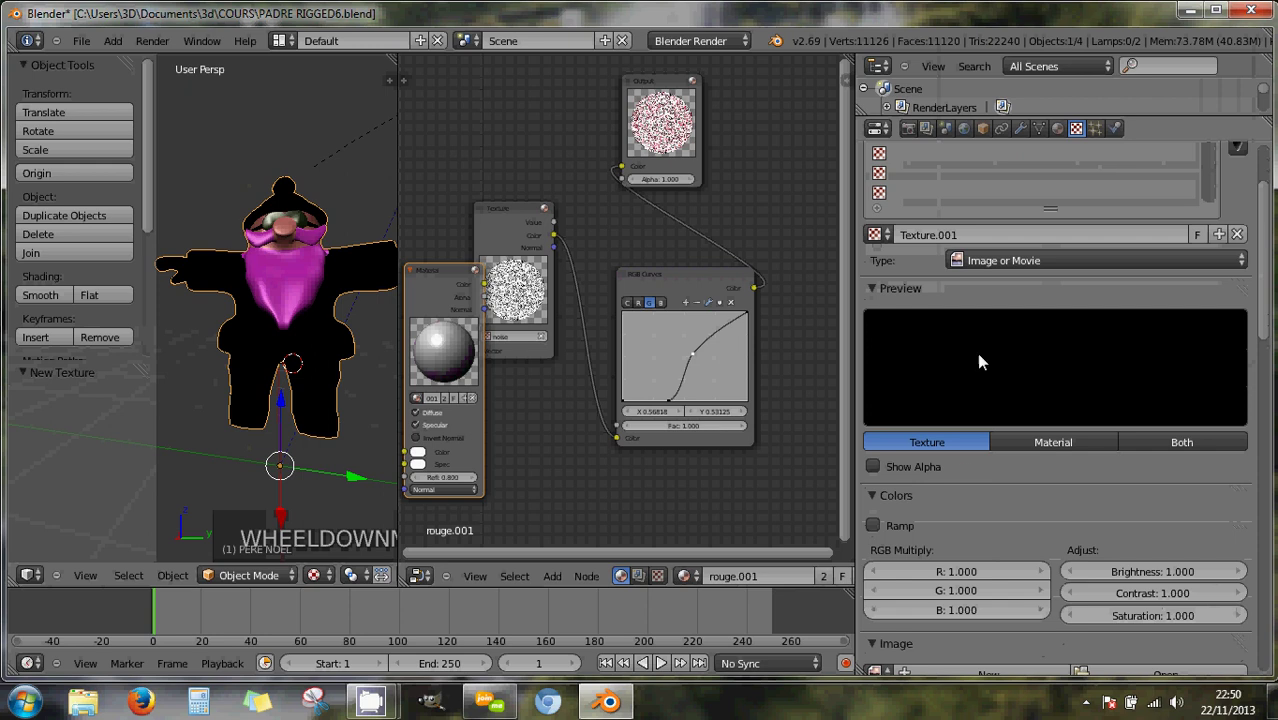
scroll(966, 473, down, 4)
click(878, 522)
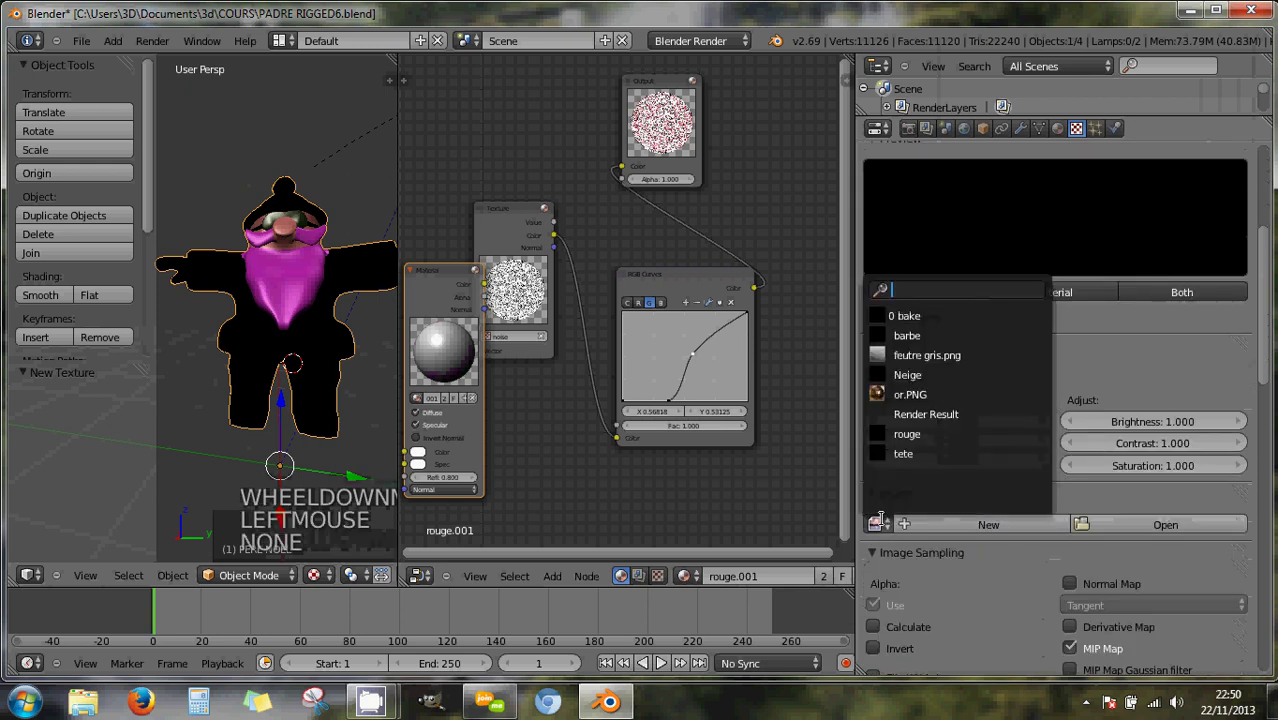
click(908, 394)
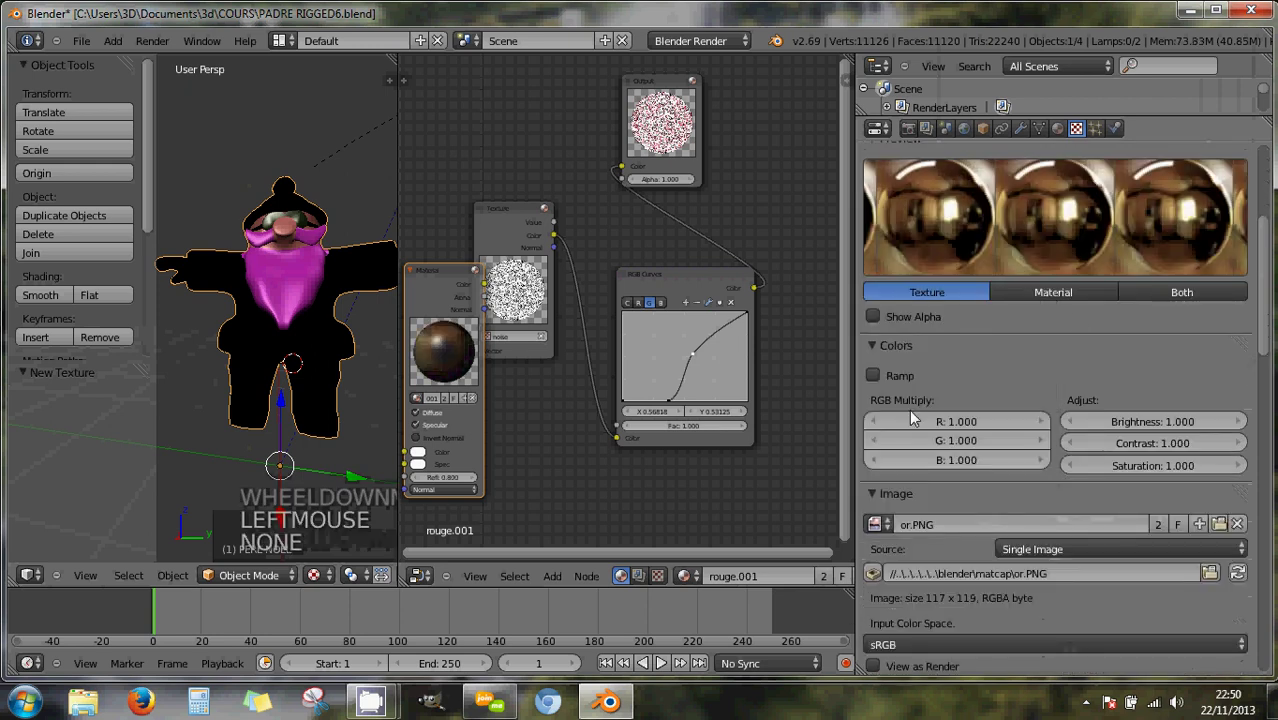
Disable the Texture.001 slot on the Material node's material while keeping the texture itself.
scroll(1038, 340, up, 5)
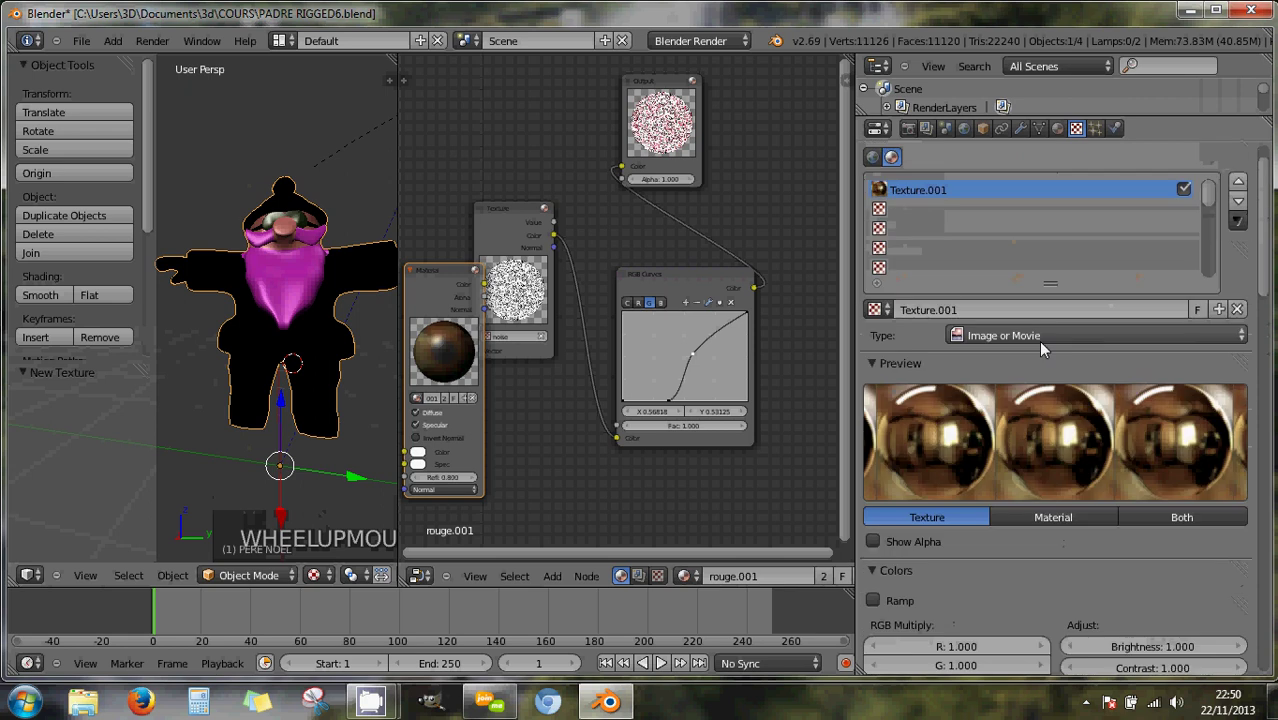
scroll(1038, 342, up, 2)
click(1183, 228)
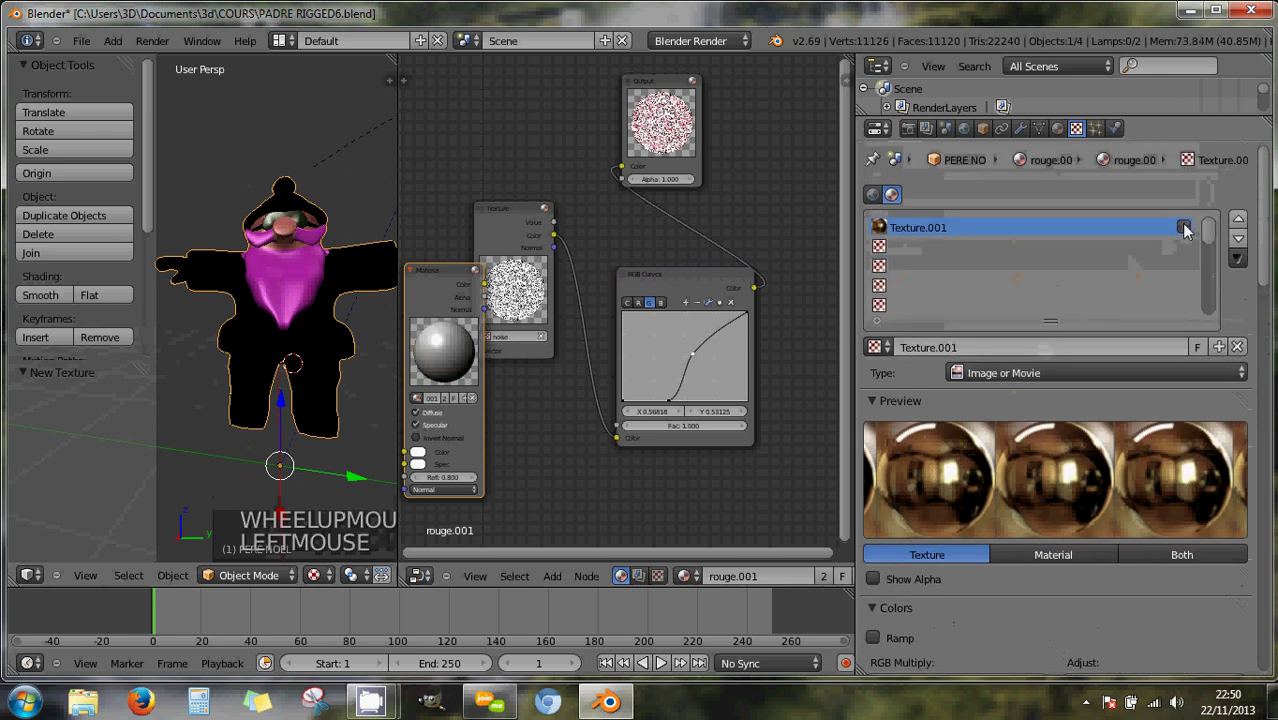
click(1183, 228)
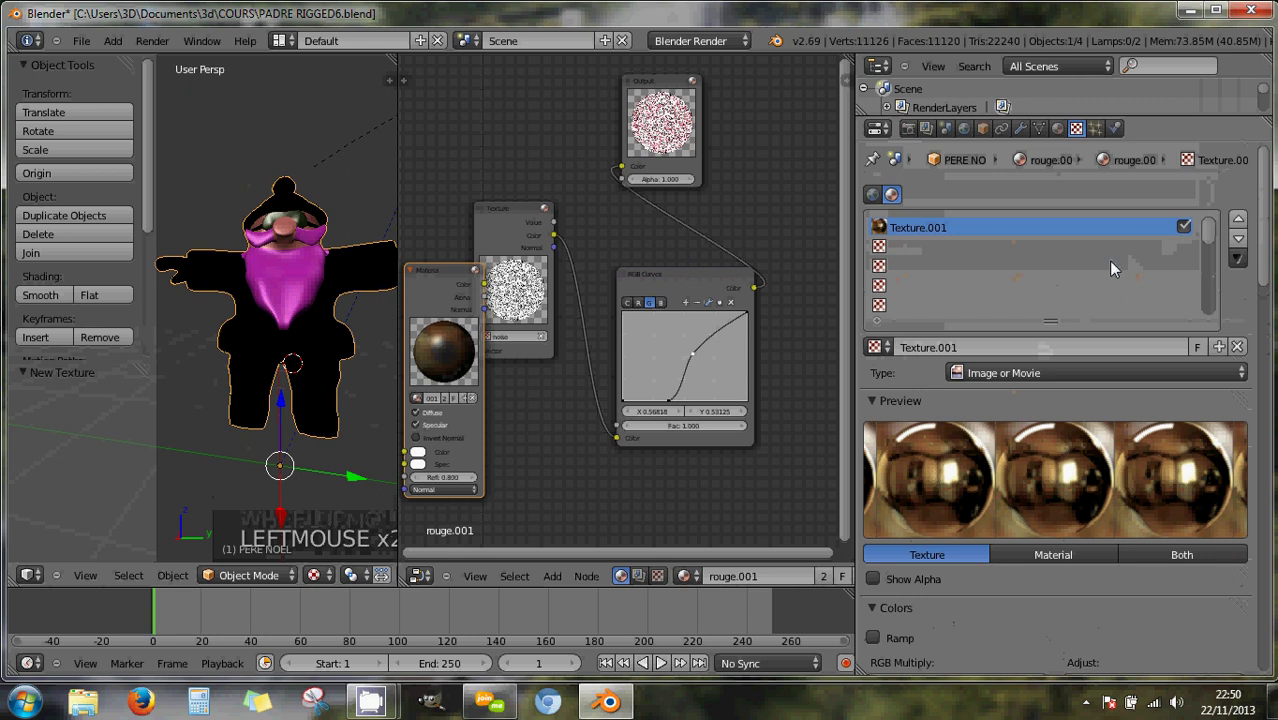
click(1183, 228)
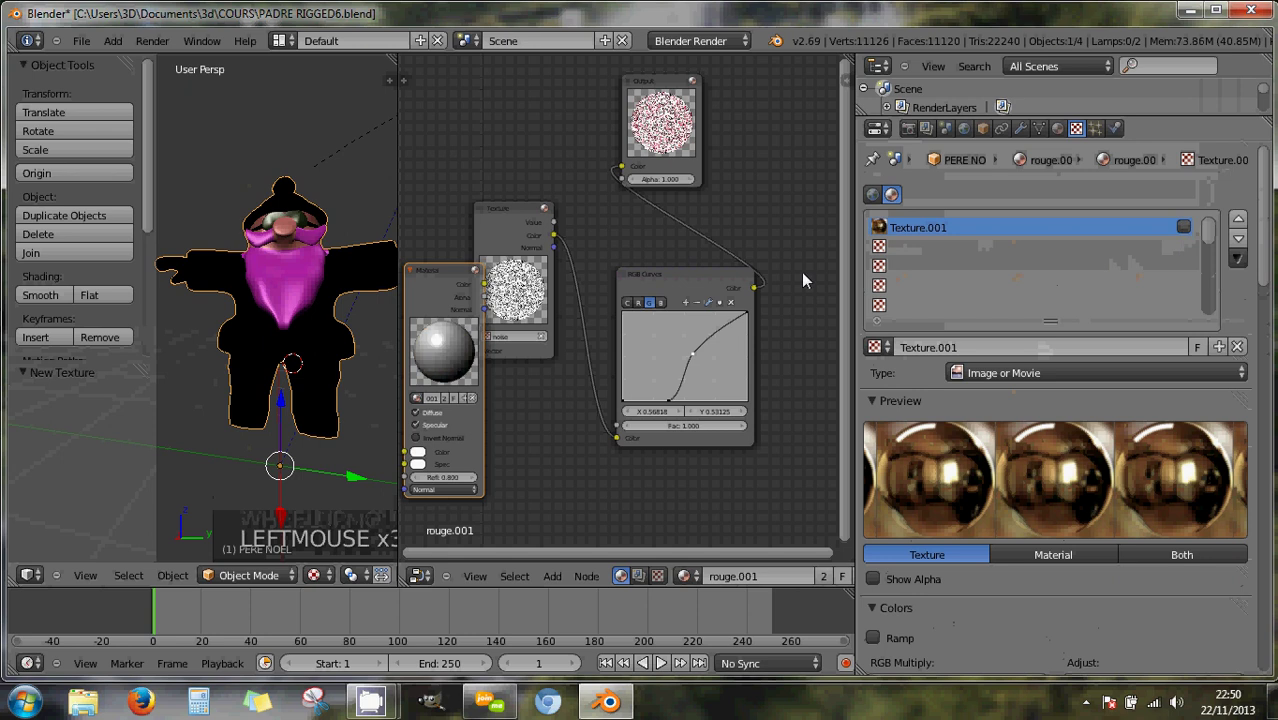
Move the Texture node clear of the Material node and assign Texture.001 to it.
drag(503, 204, 541, 206)
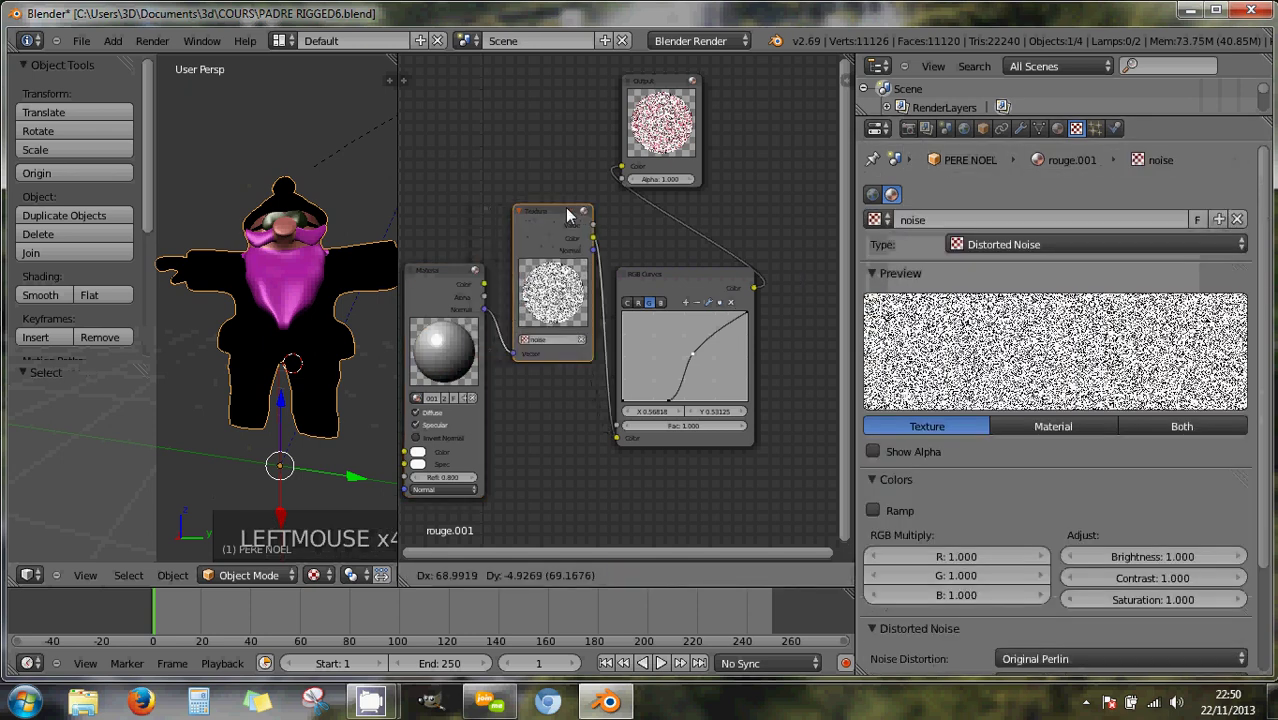
click(524, 343)
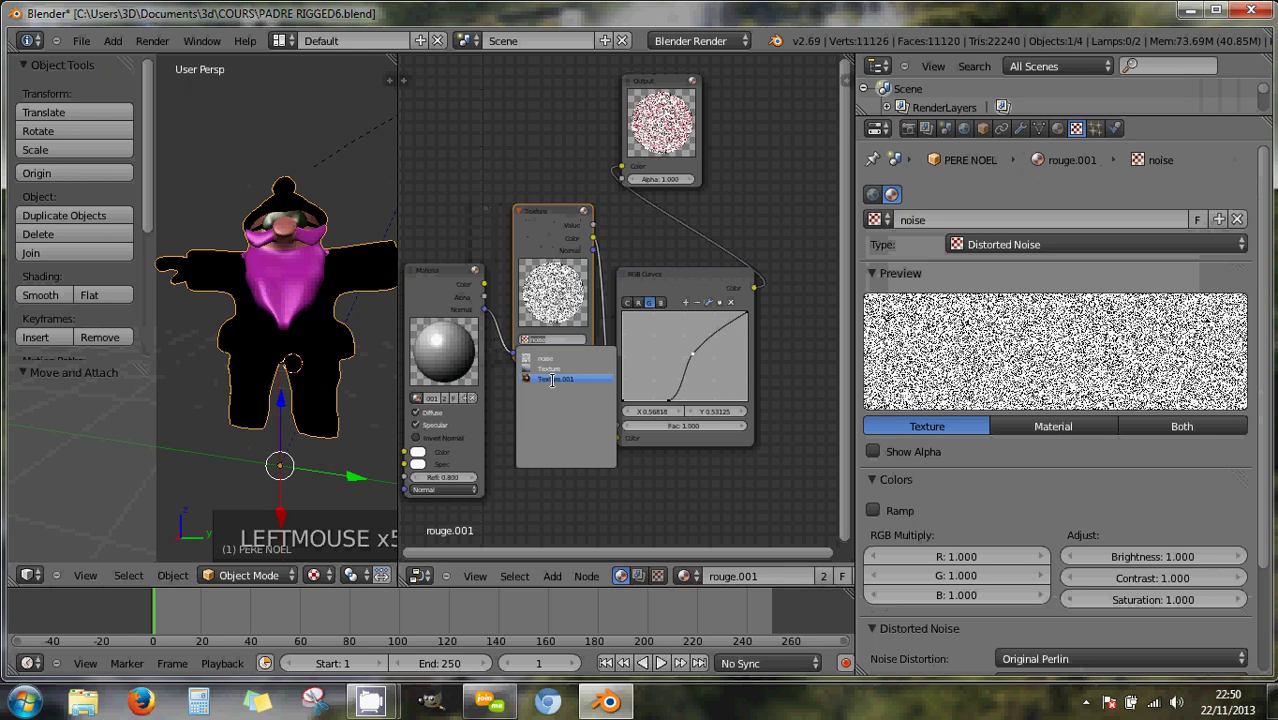
click(551, 379)
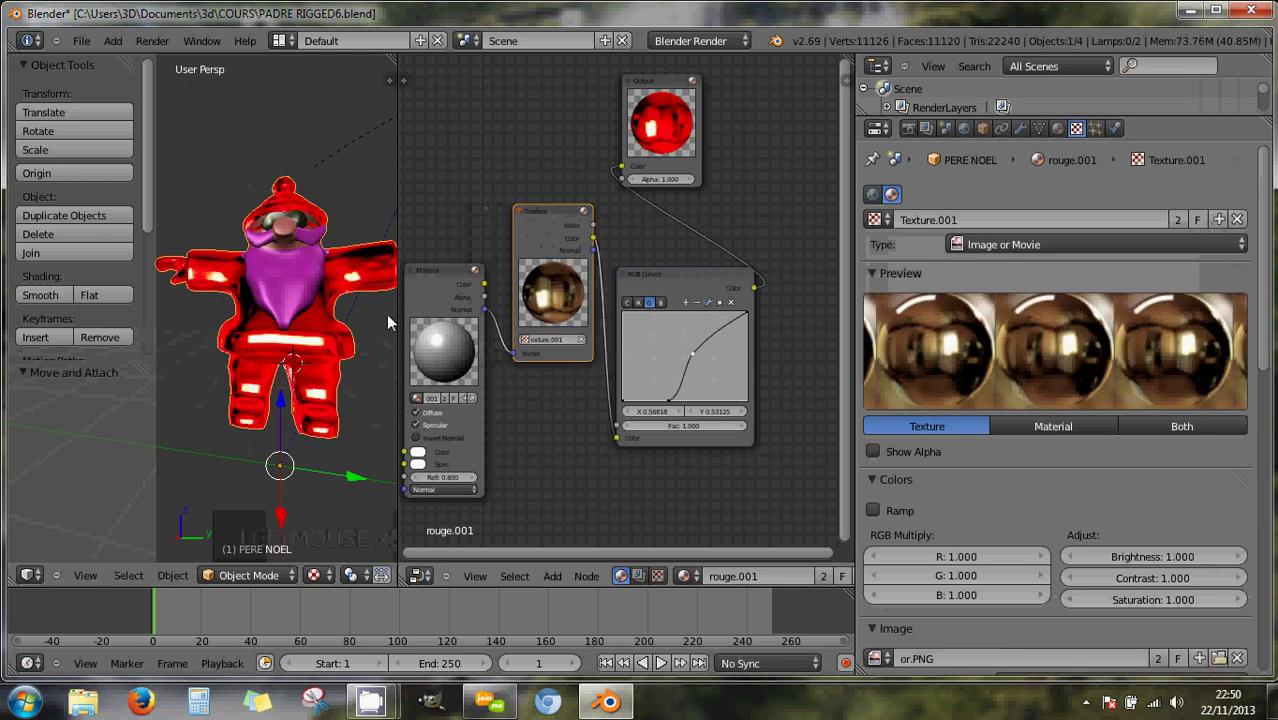
Orbit around the Santa in the 3D view to inspect the suit's metallic red material.
scroll(288, 318, up, 2)
scroll(292, 325, down, 3)
middle_drag(313, 333, 33, 357)
scroll(279, 362, up, 3)
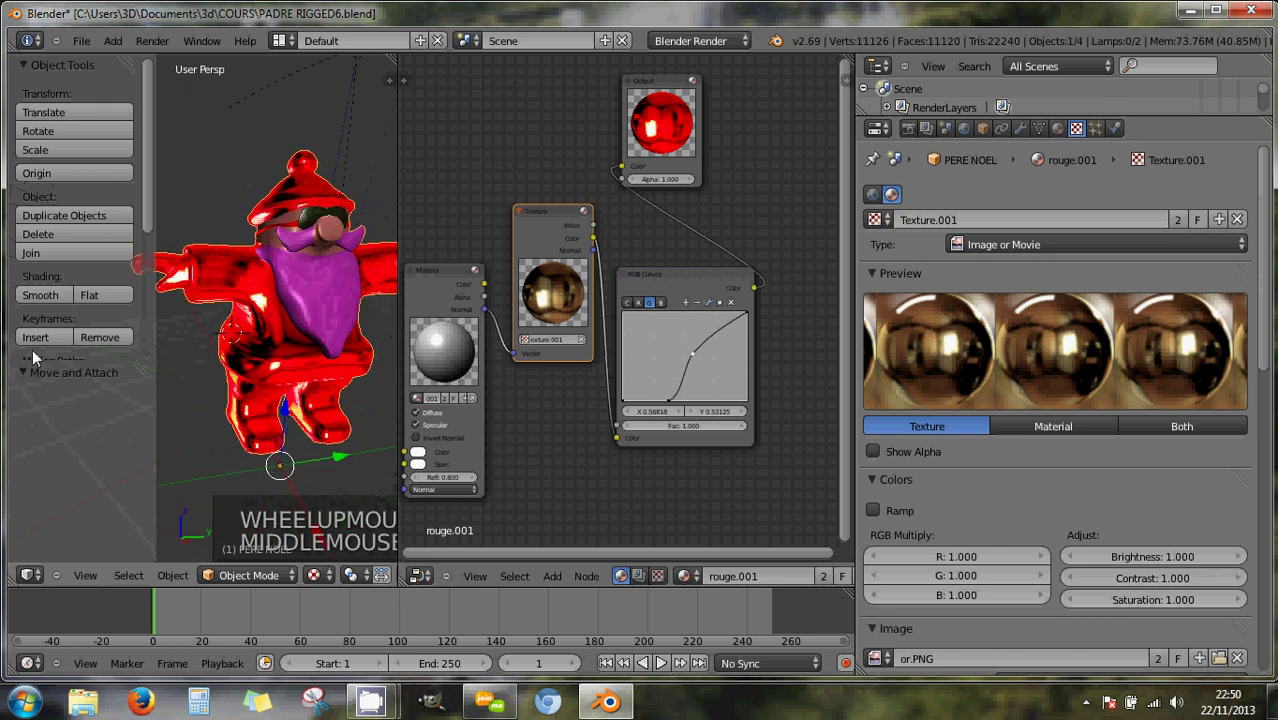
middle_drag(195, 341, 166, 316)
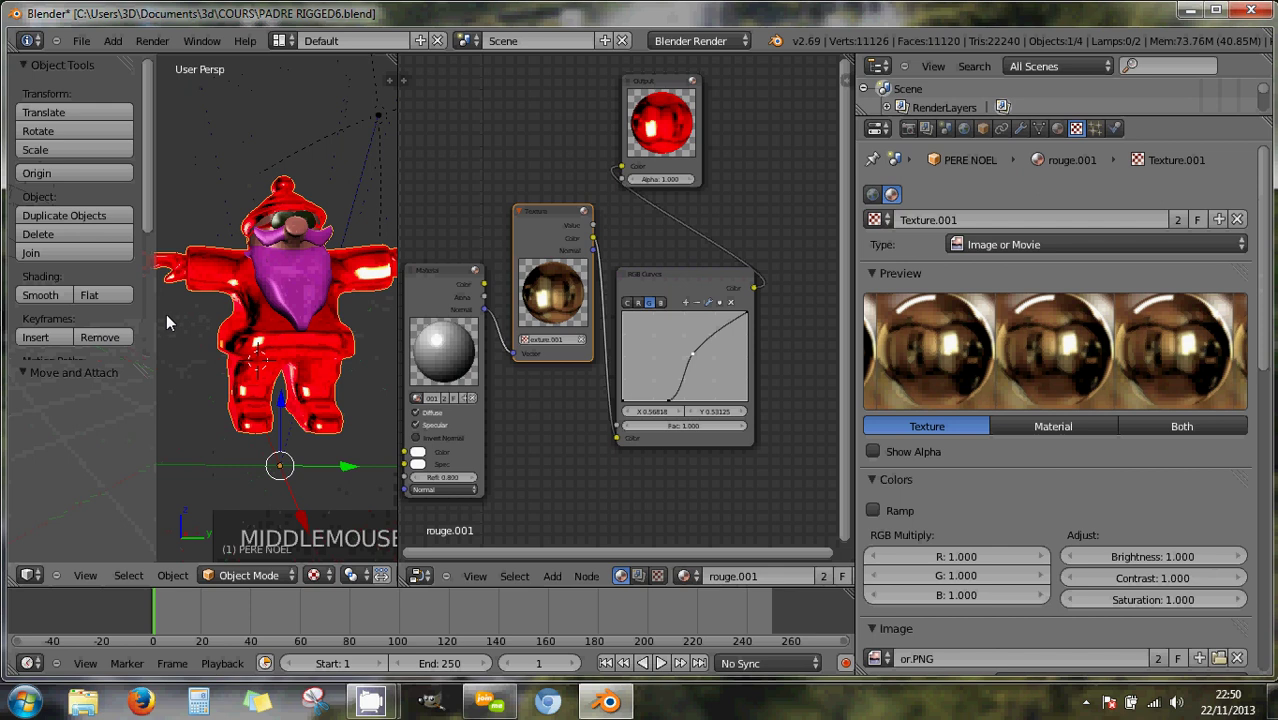
Render the Santa to check the red metallic suit.
key(F12)
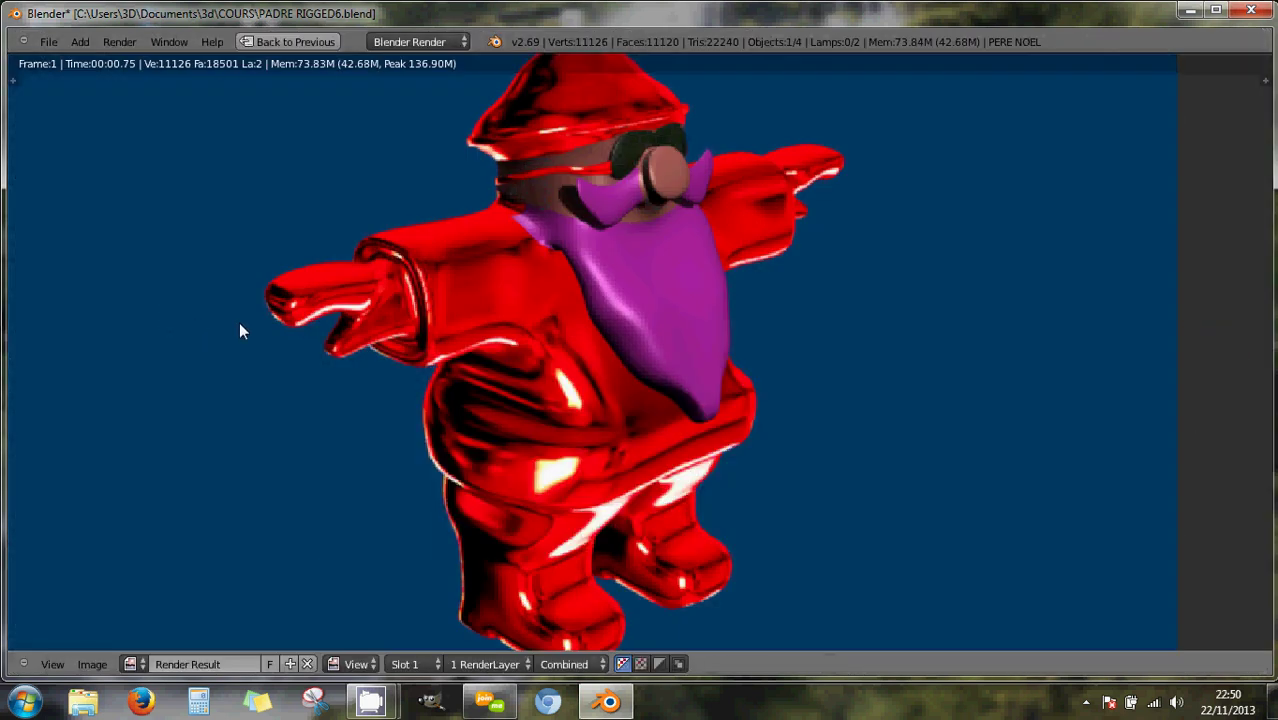
key(Escape)
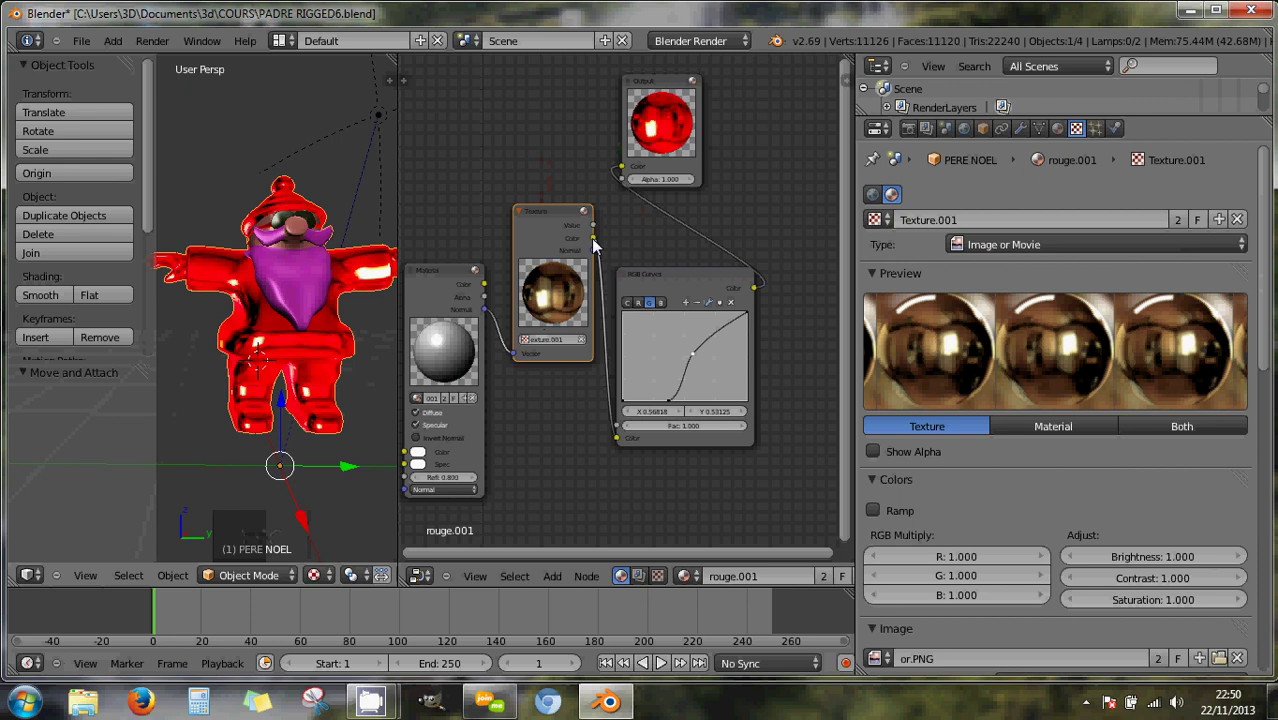
Link the Texture node's Color directly to the Output node's Color, set the RGB Curves node aside, and render the Santa.
drag(595, 240, 621, 167)
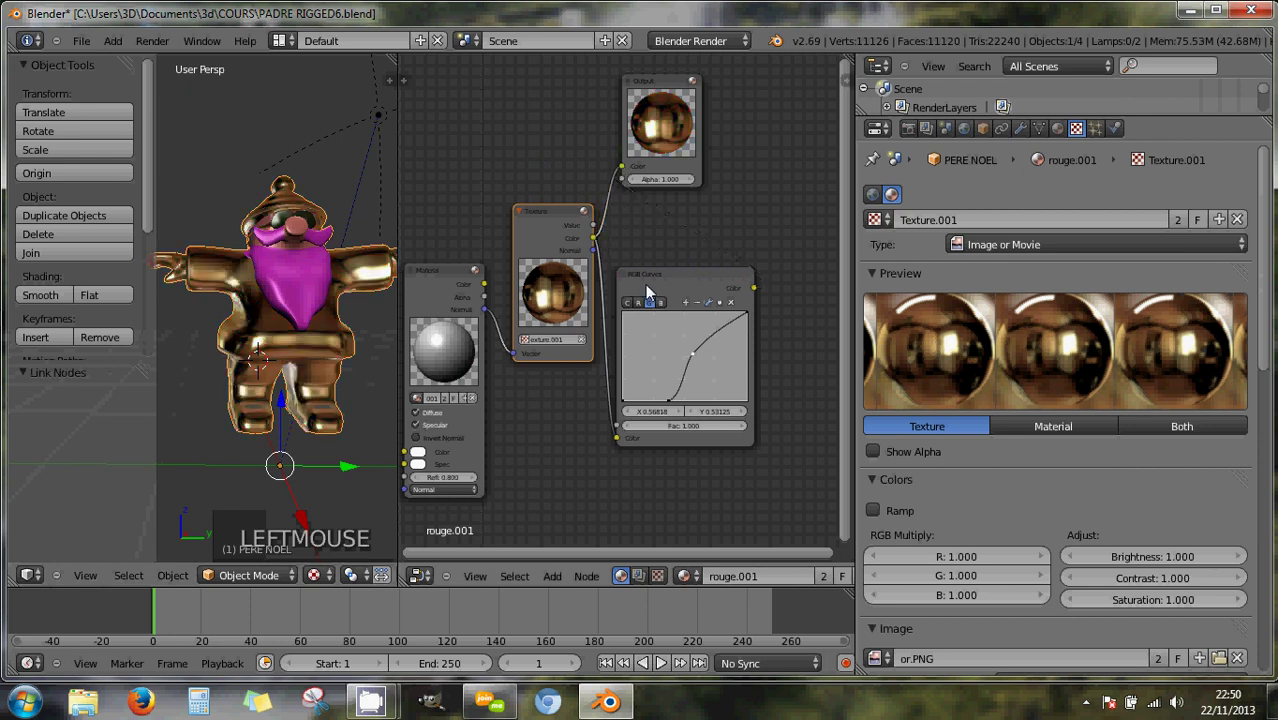
drag(697, 275, 716, 292)
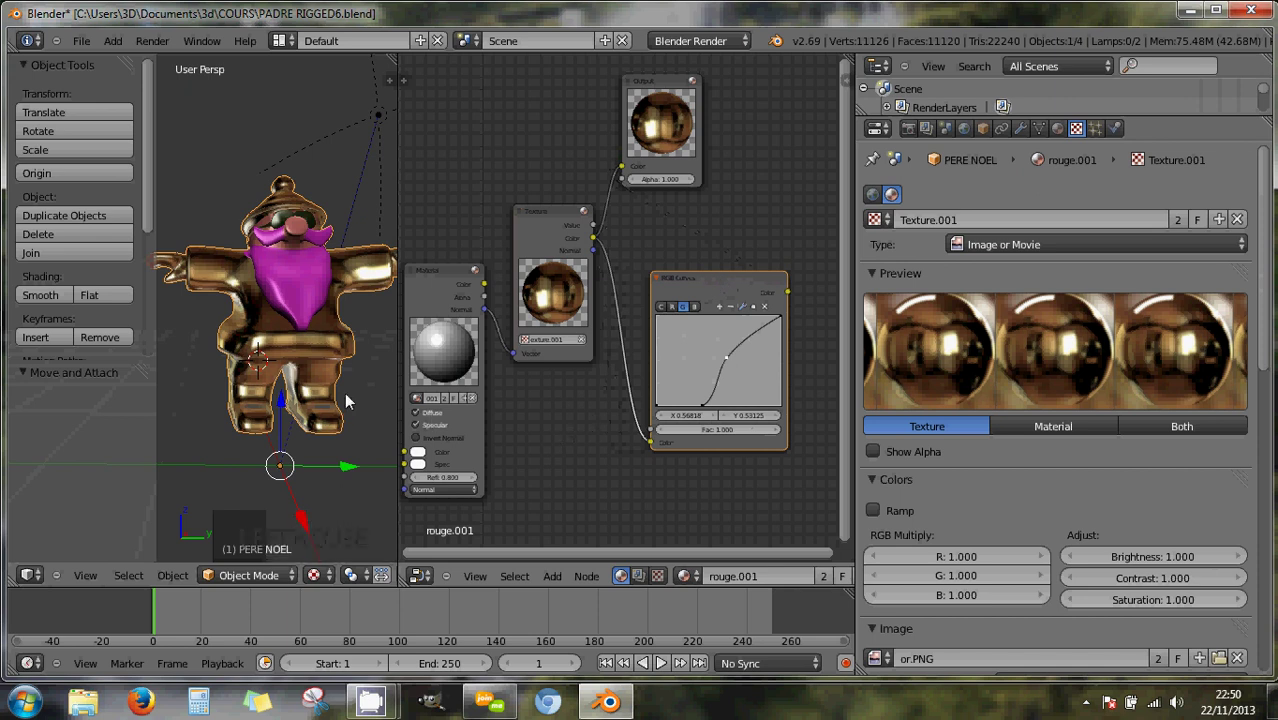
key(F12)
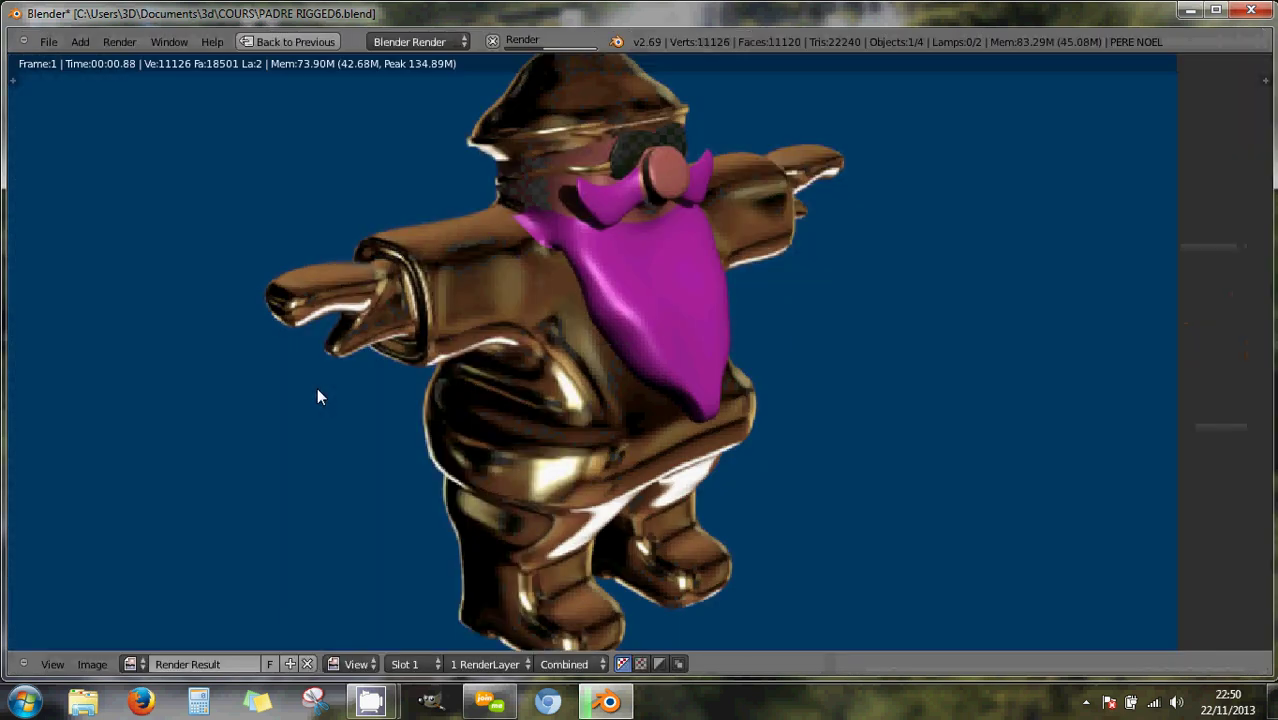
scroll(577, 440, down, 1)
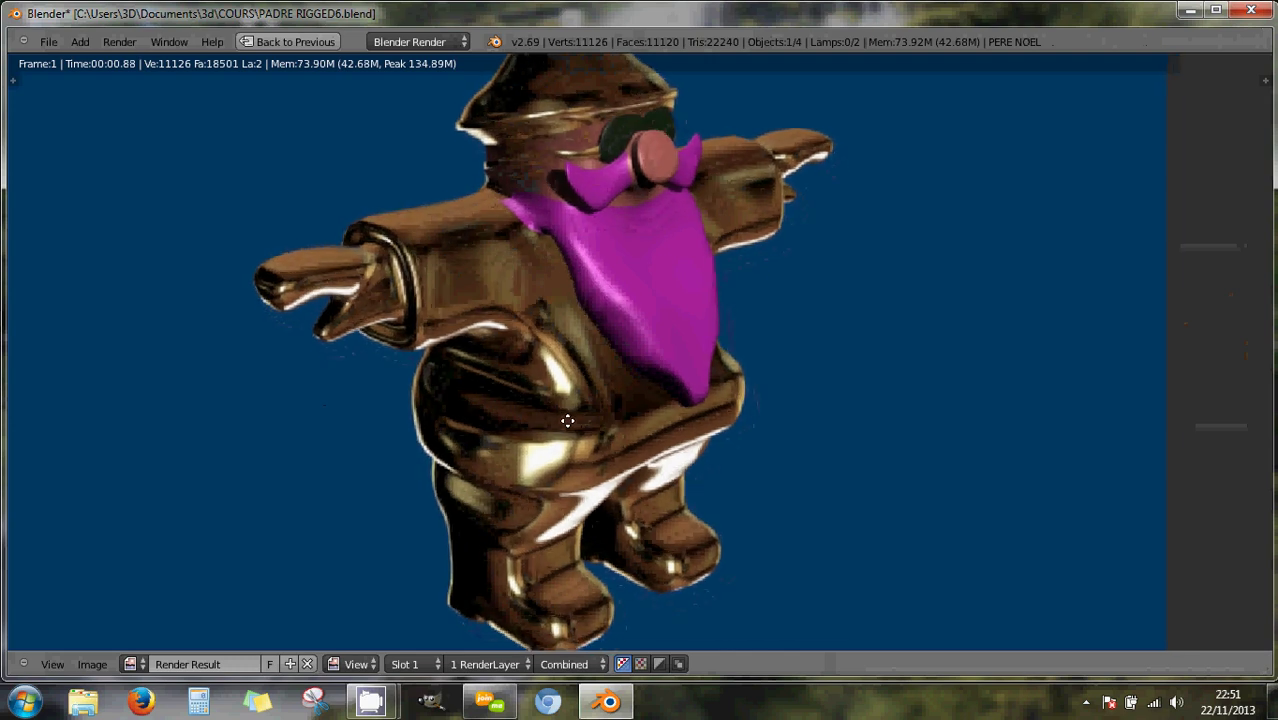
scroll(577, 440, down, 1)
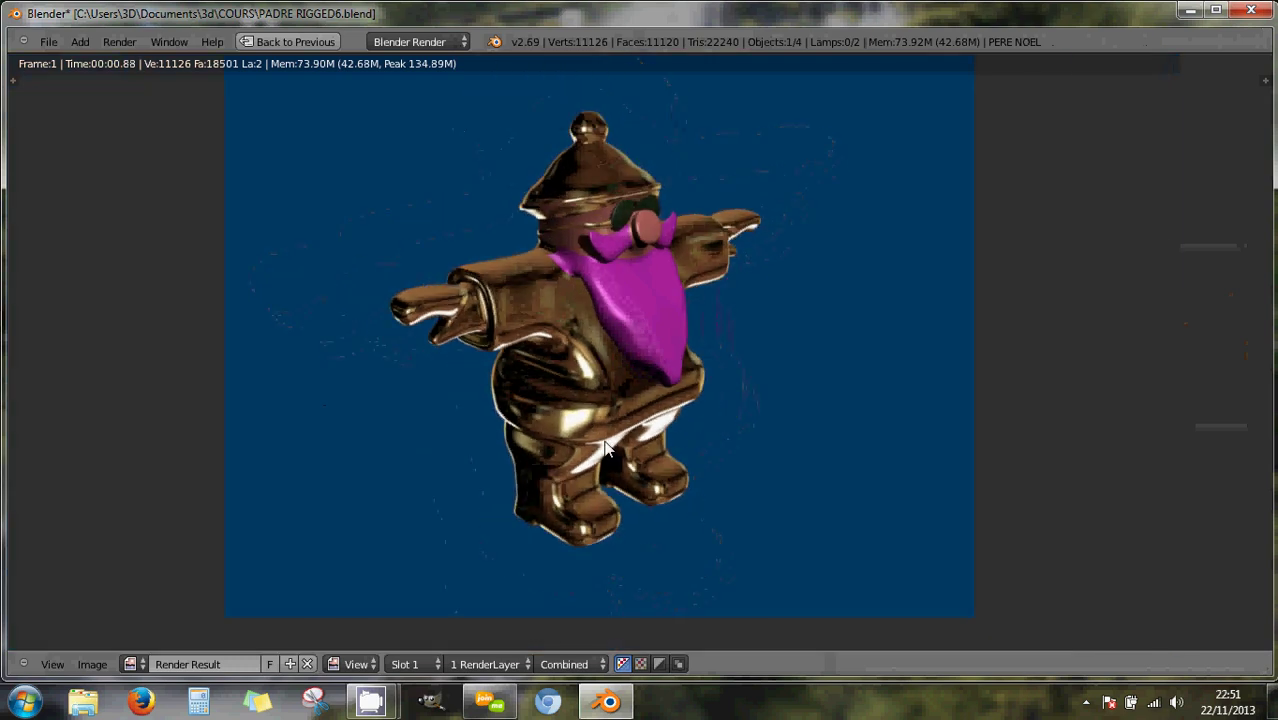
key(Escape)
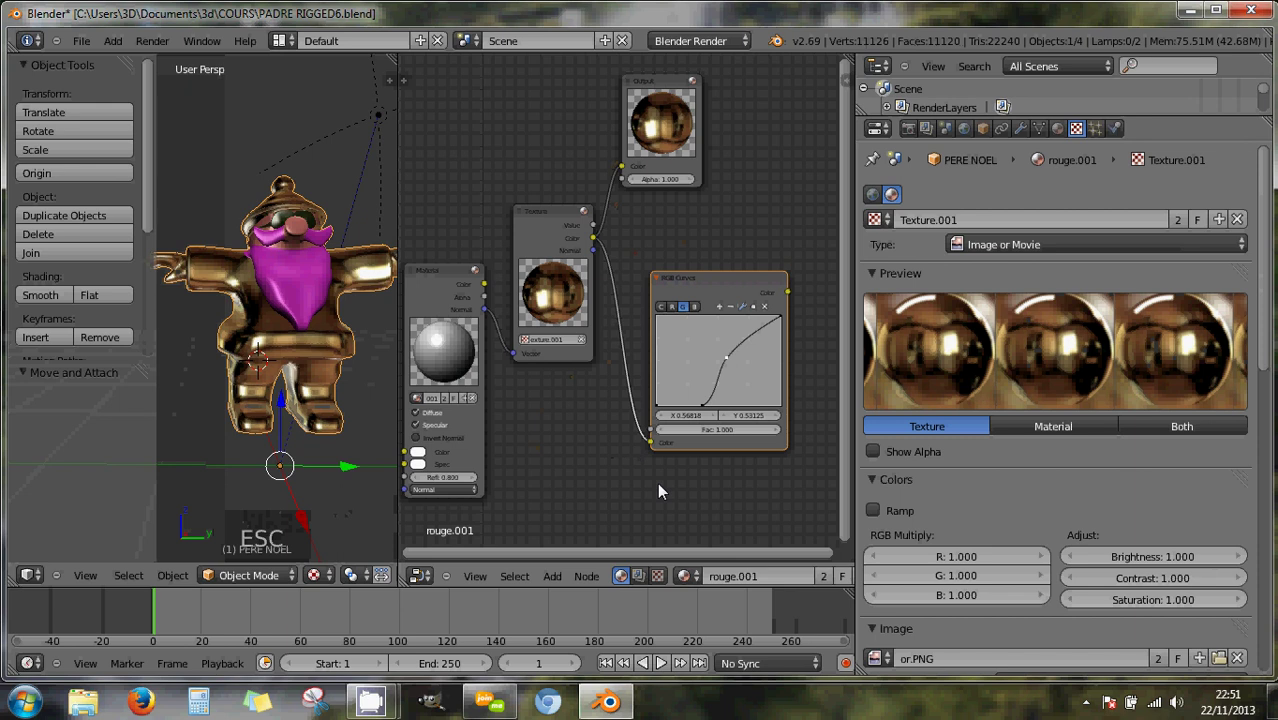
Replace the node editor with the UV/Image Editor and bake the Santa's textures in Full Render mode.
click(419, 576)
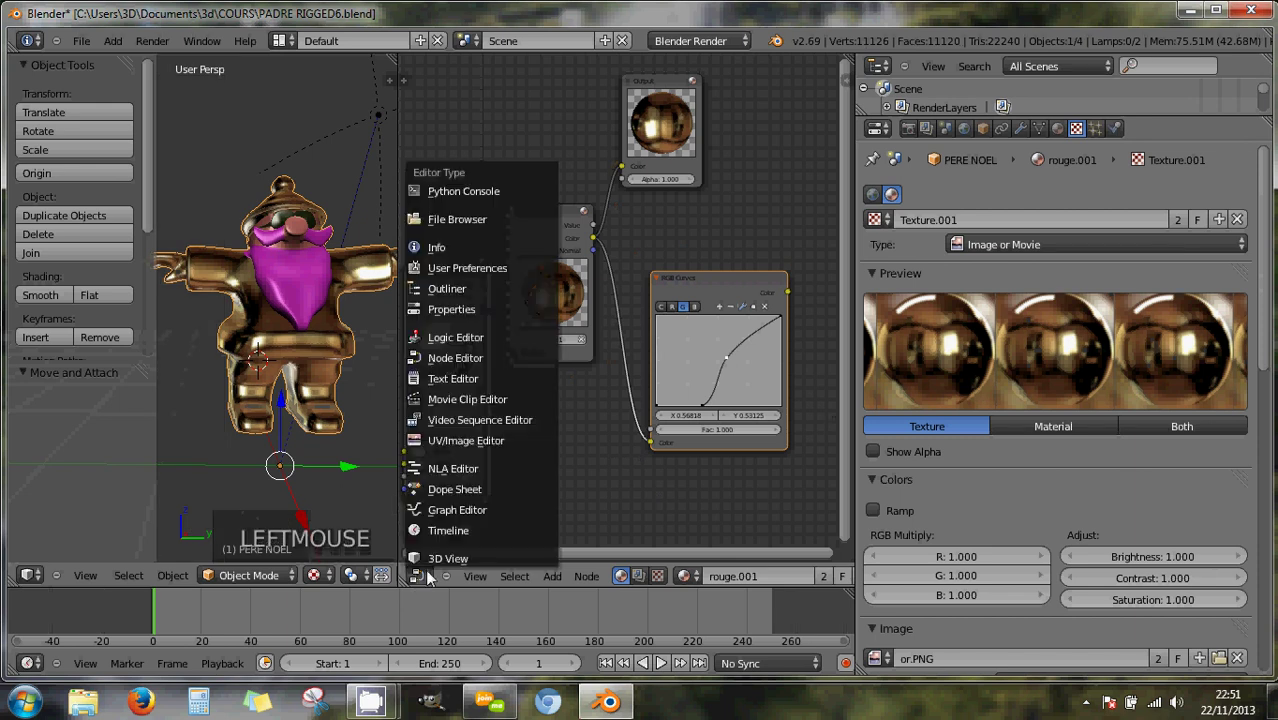
click(455, 445)
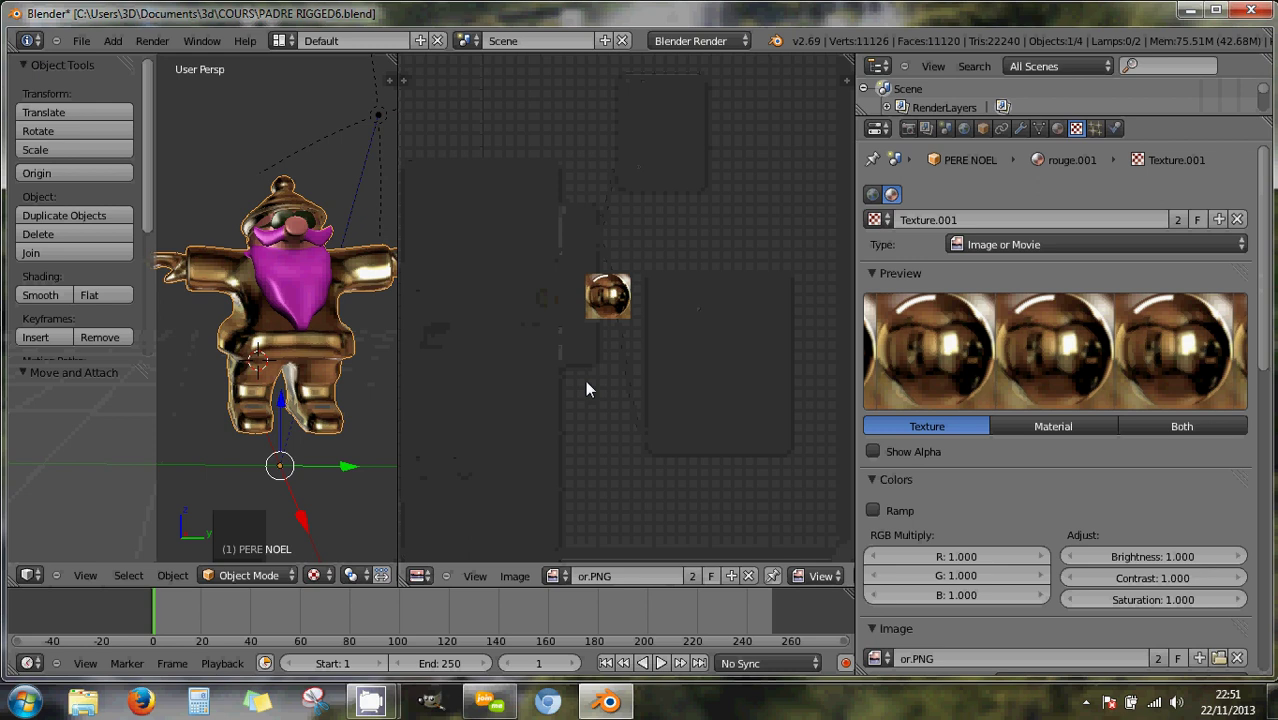
scroll(587, 388, up, 4)
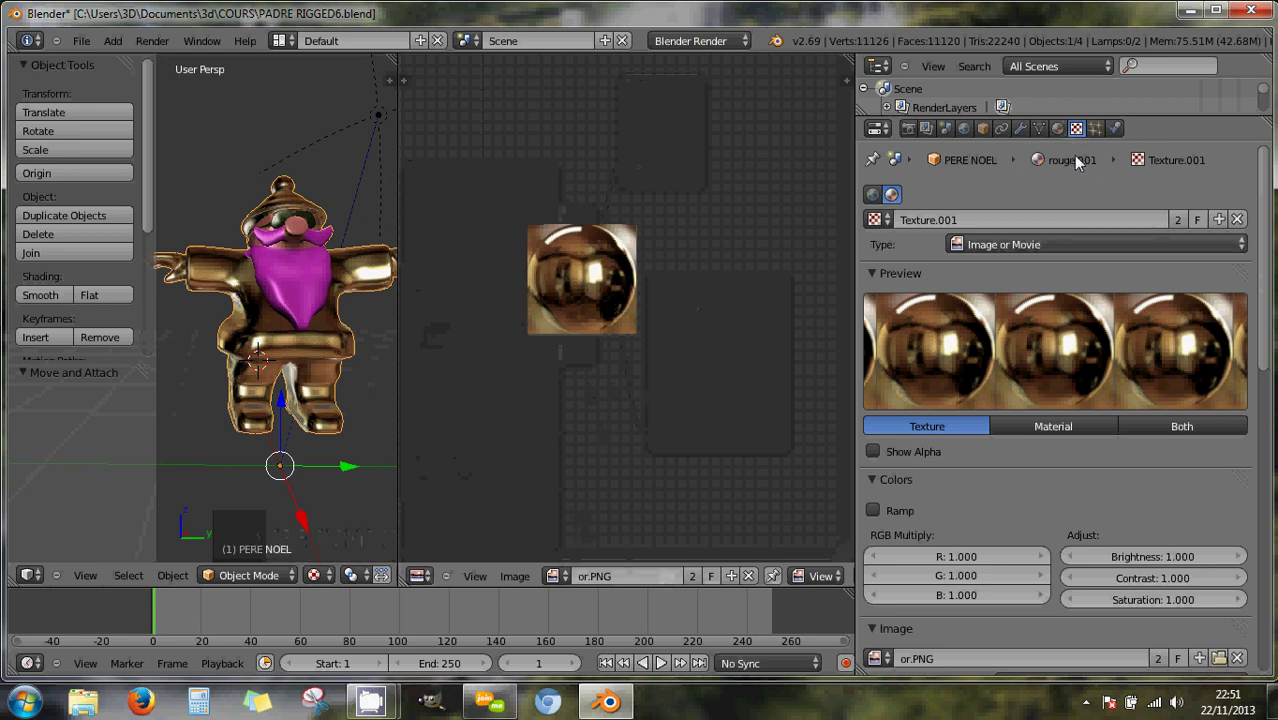
click(908, 129)
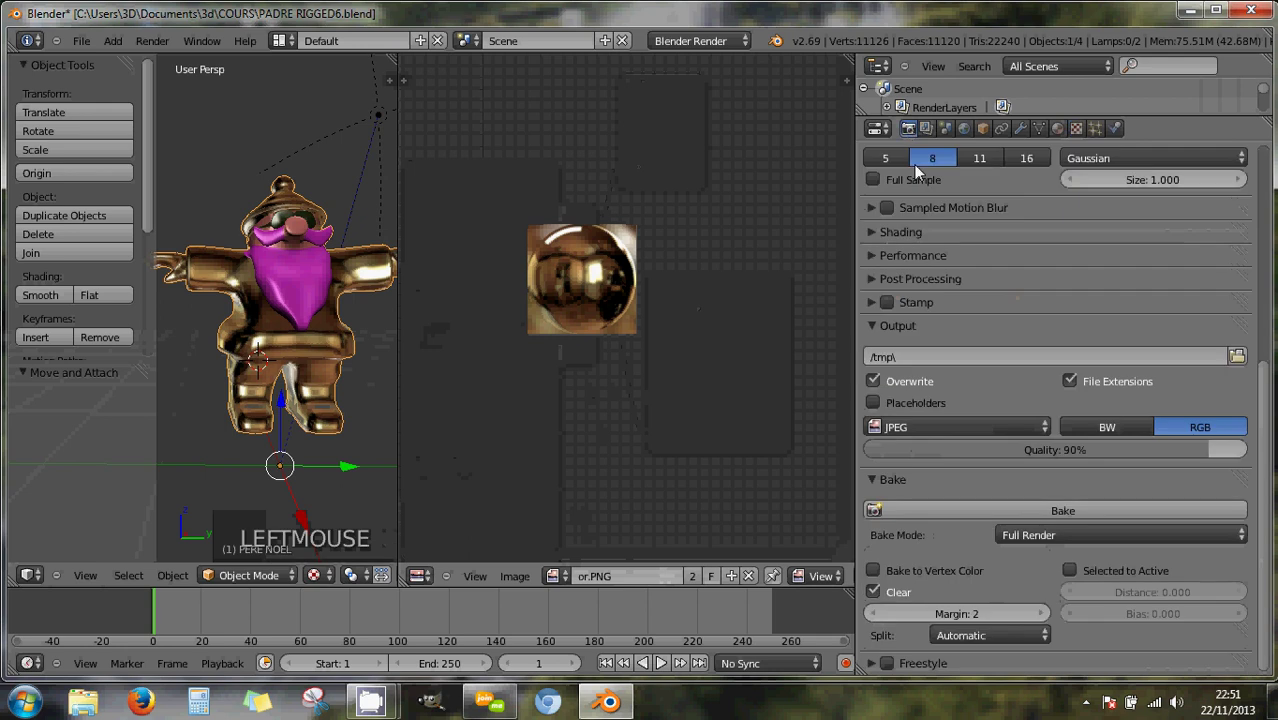
click(990, 509)
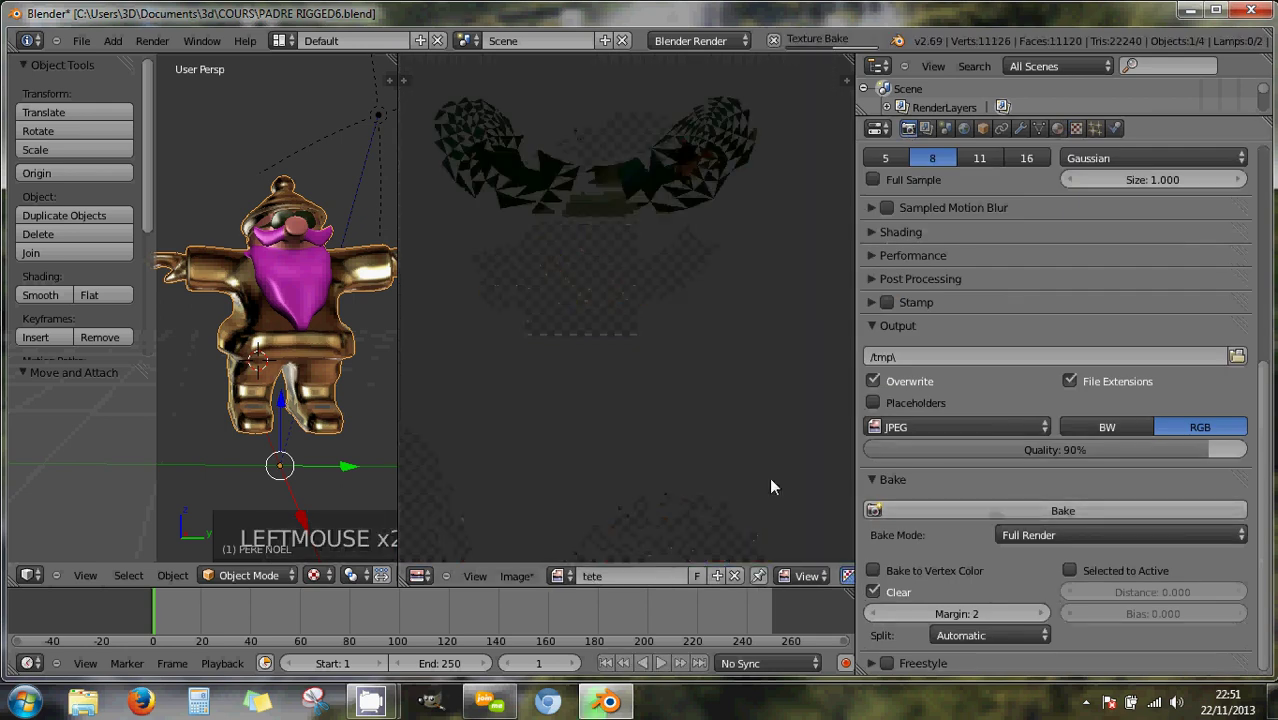
Display the rouge image in the UV/Image Editor to inspect the whole baked suit texture.
click(561, 577)
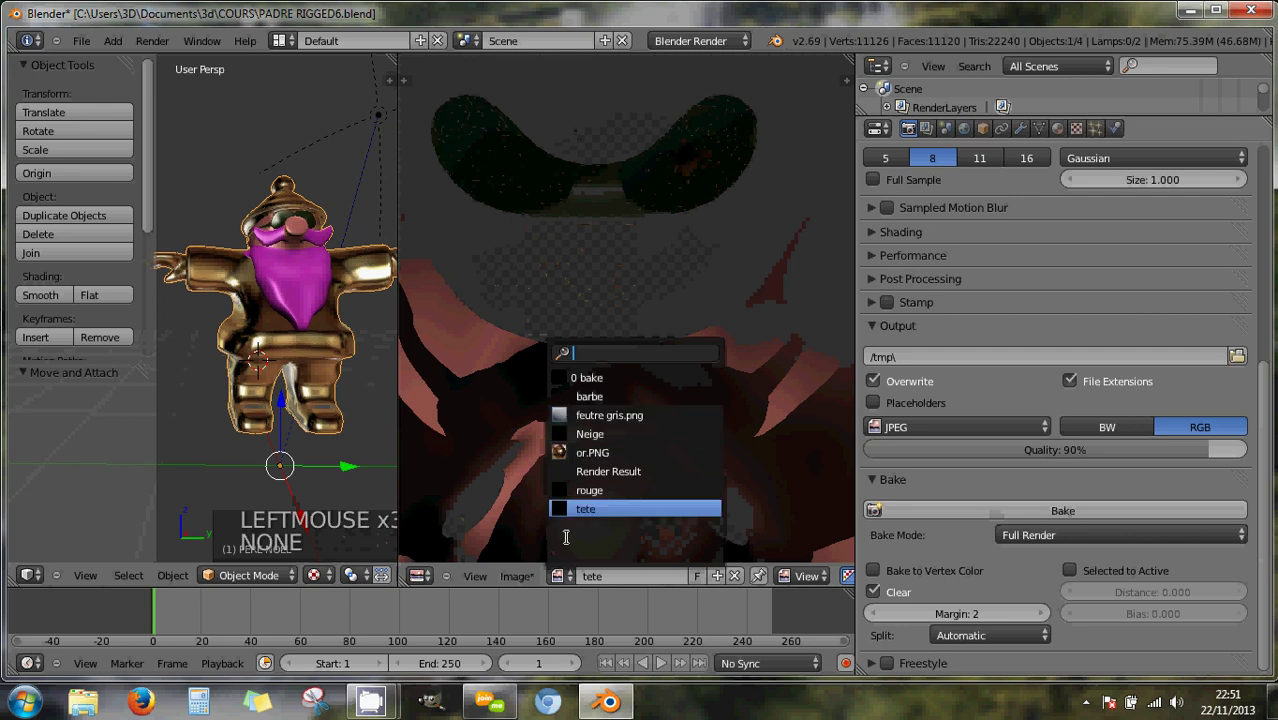
click(589, 491)
scroll(634, 446, down, 2)
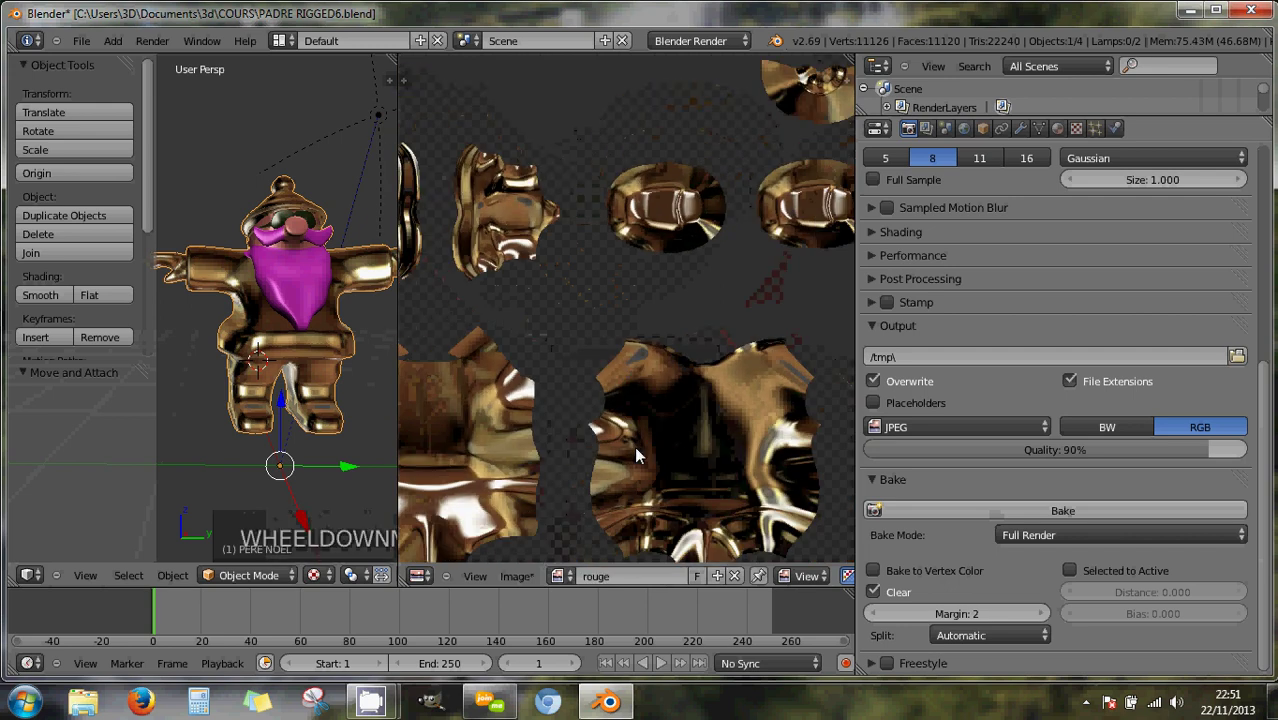
scroll(631, 448, down, 2)
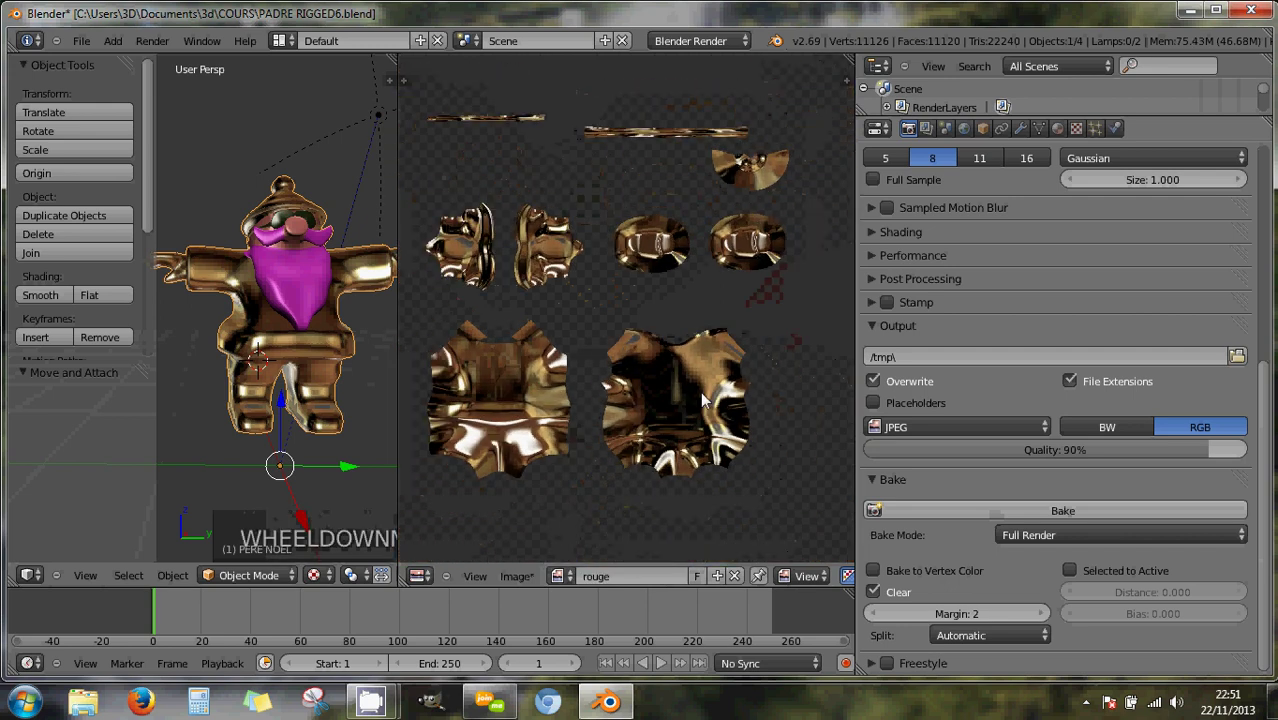
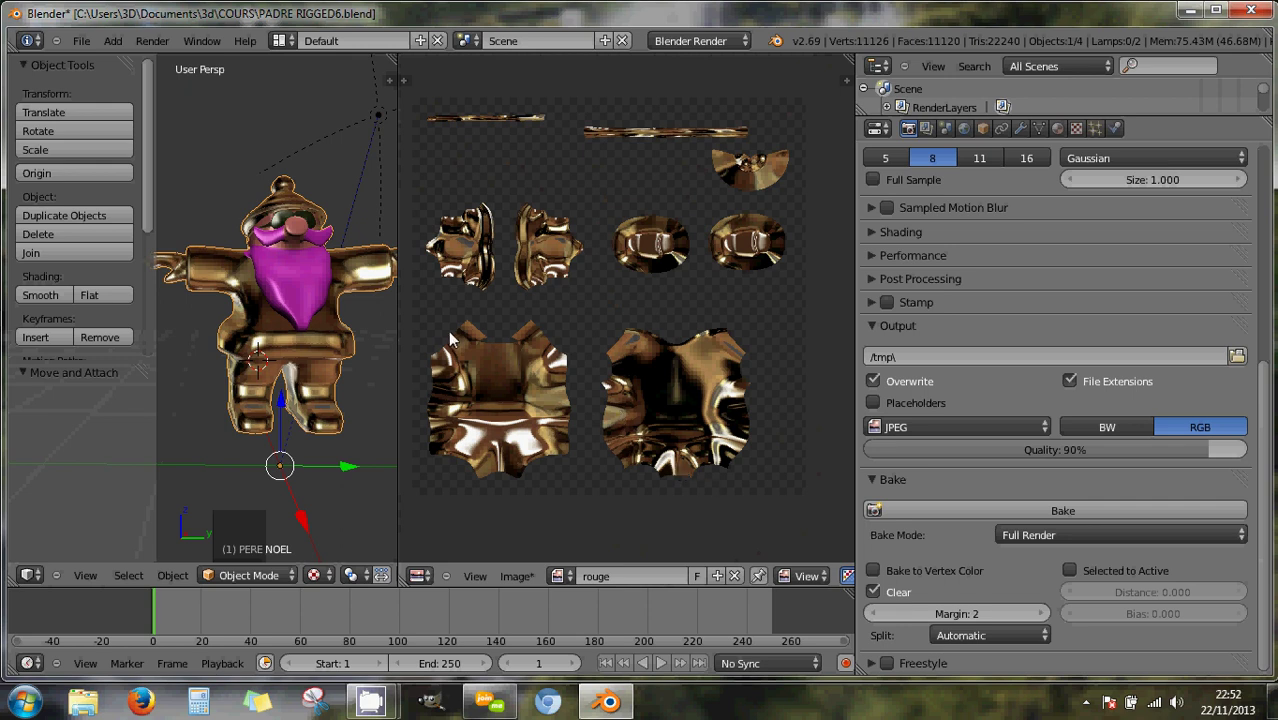
Widen the 3D view beside the image editor and snap the 3D cursor to the scene's center.
drag(399, 338, 658, 368)
scroll(576, 390, down, 4)
scroll(517, 335, up, 2)
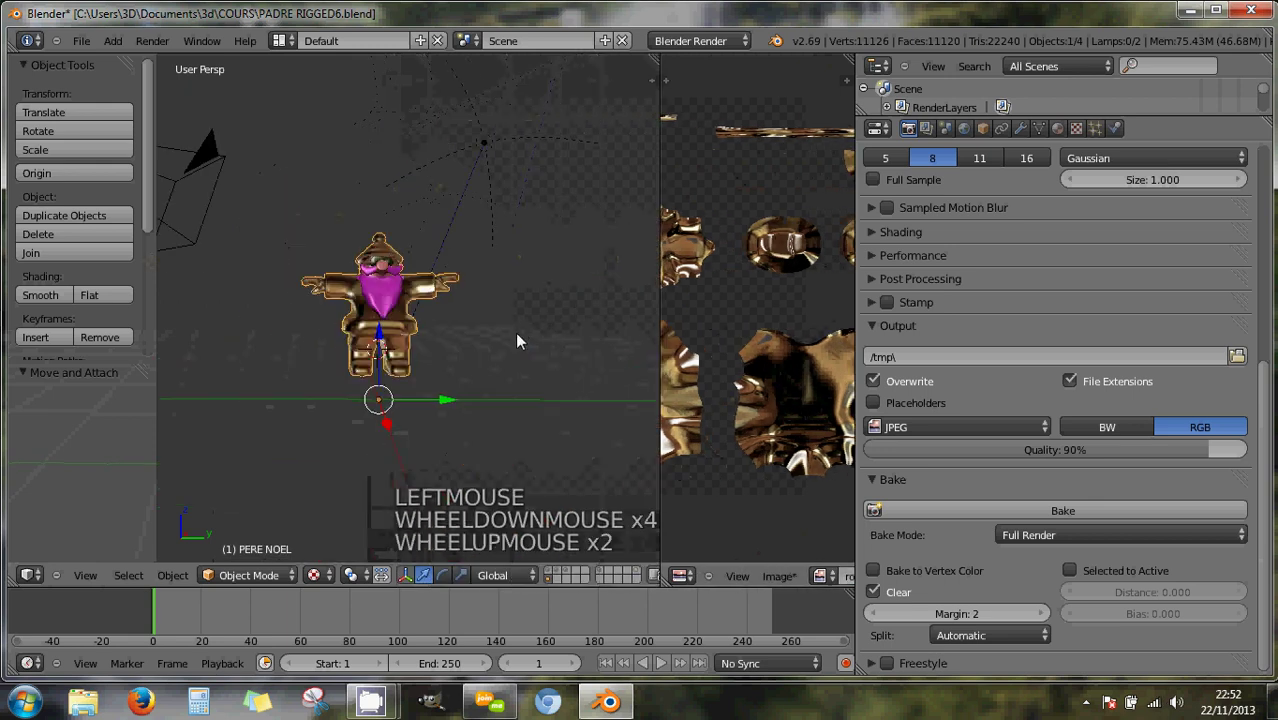
middle_drag(517, 335, 420, 415)
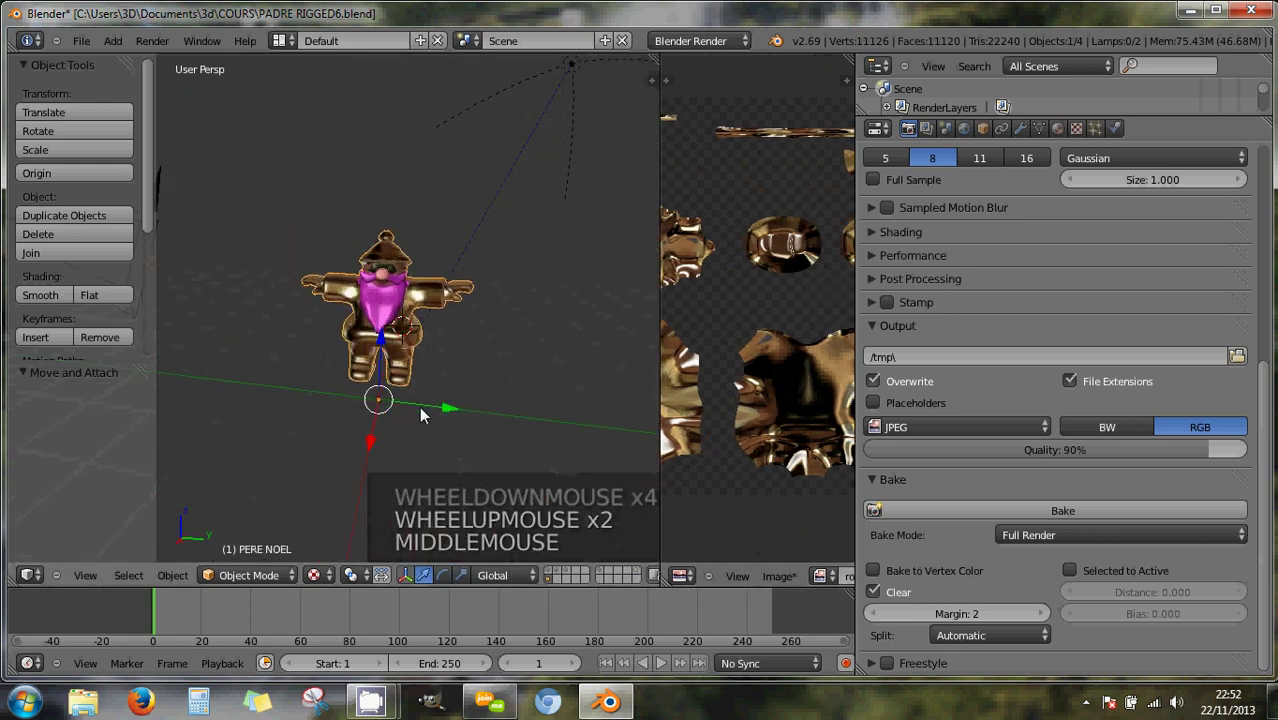
key(shift+a)
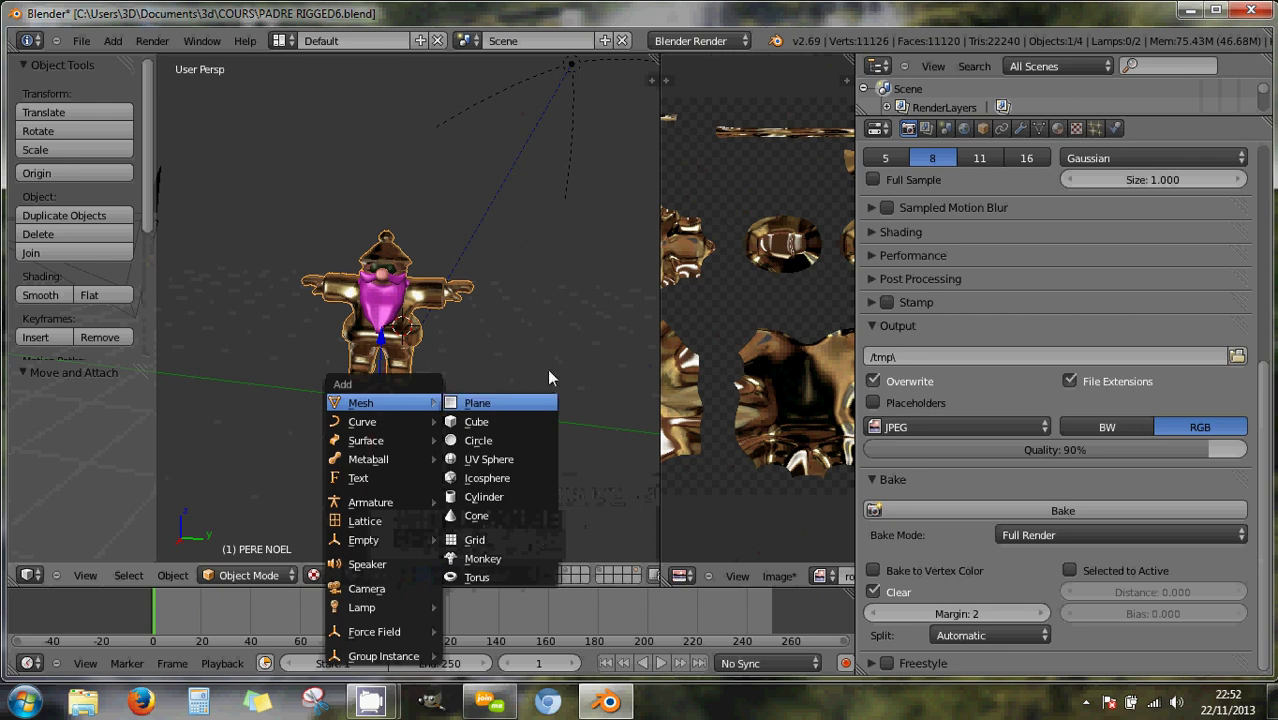
key(shift+a)
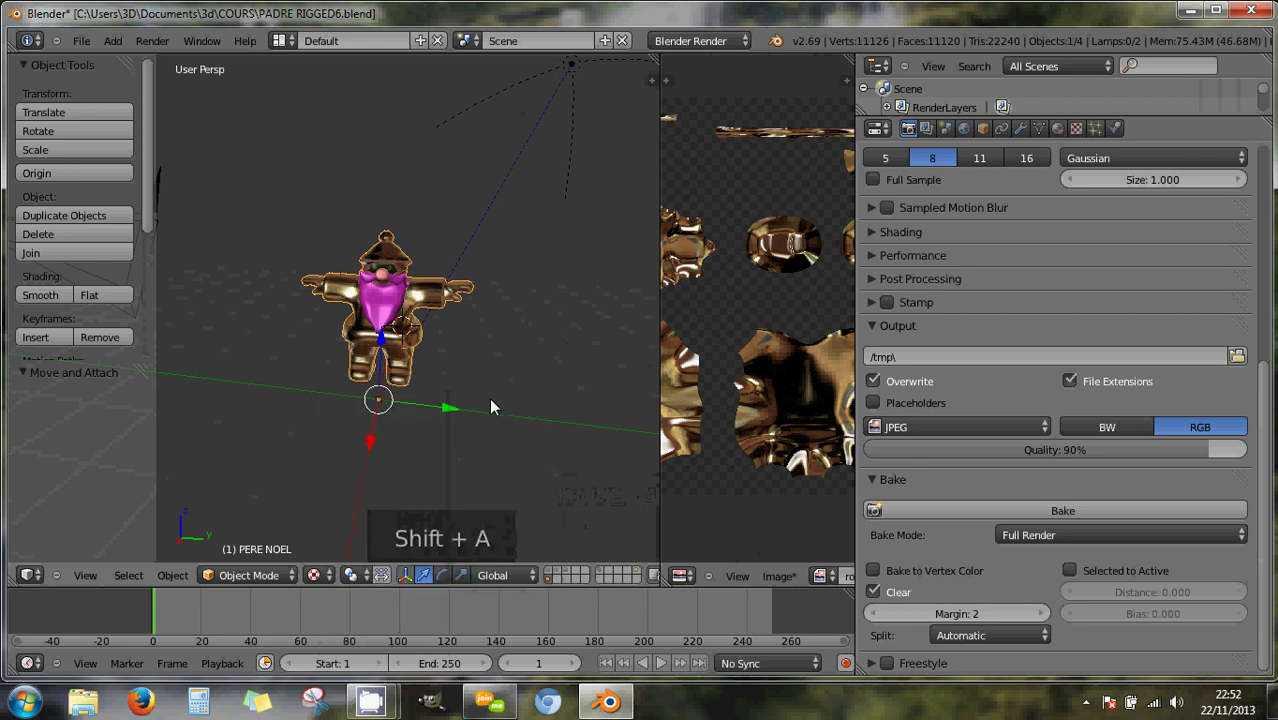
key(shift+s)
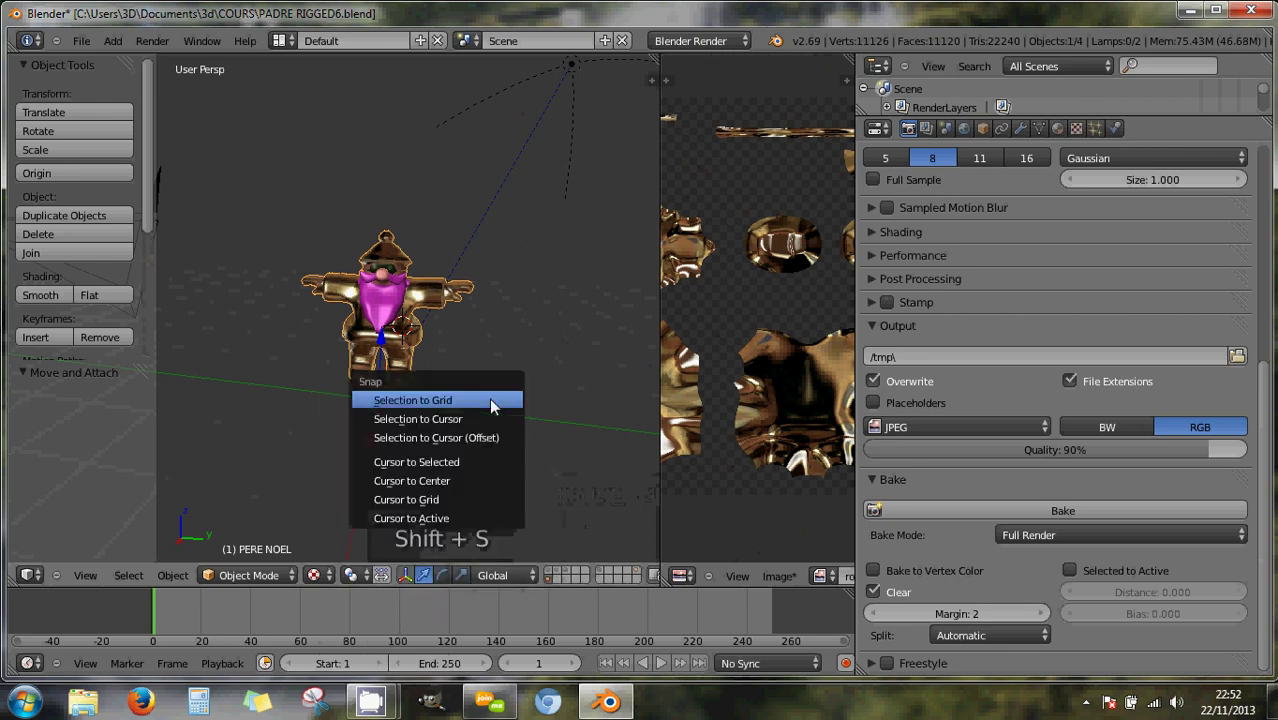
click(465, 481)
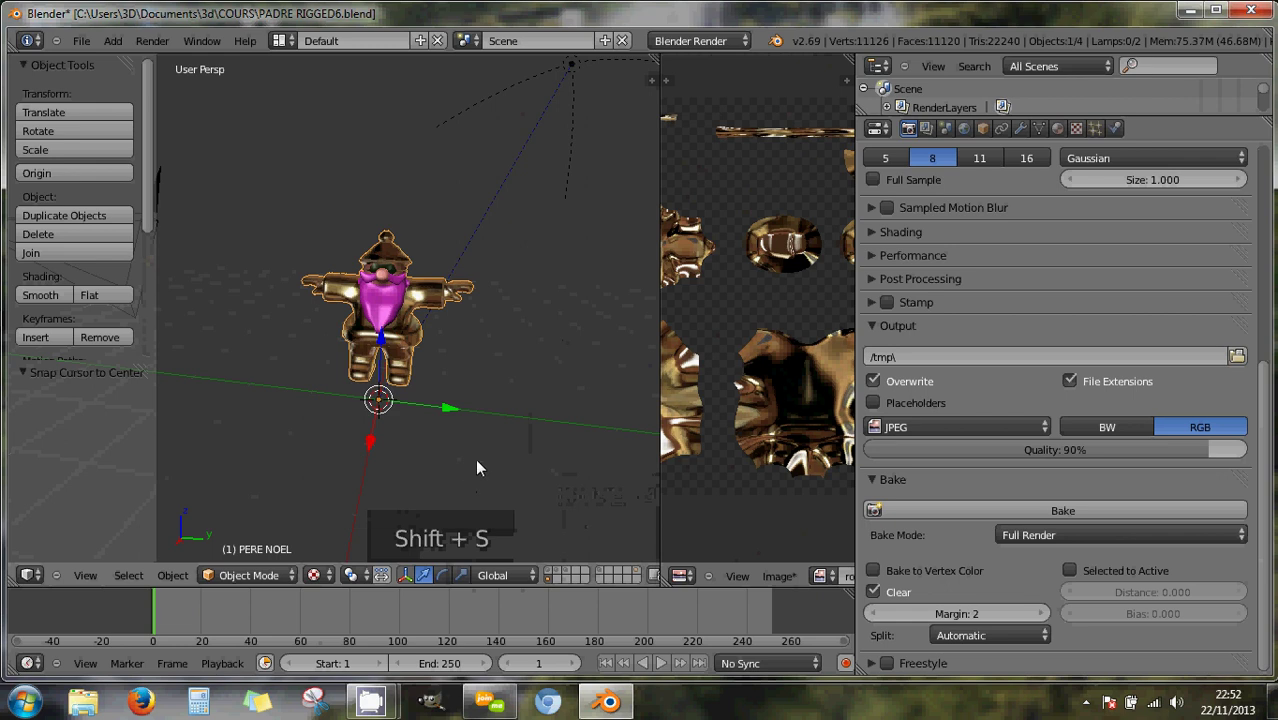
Add a plane under the Santa's feet and scale it up by about 10.73 as a floor.
key(shift+a)
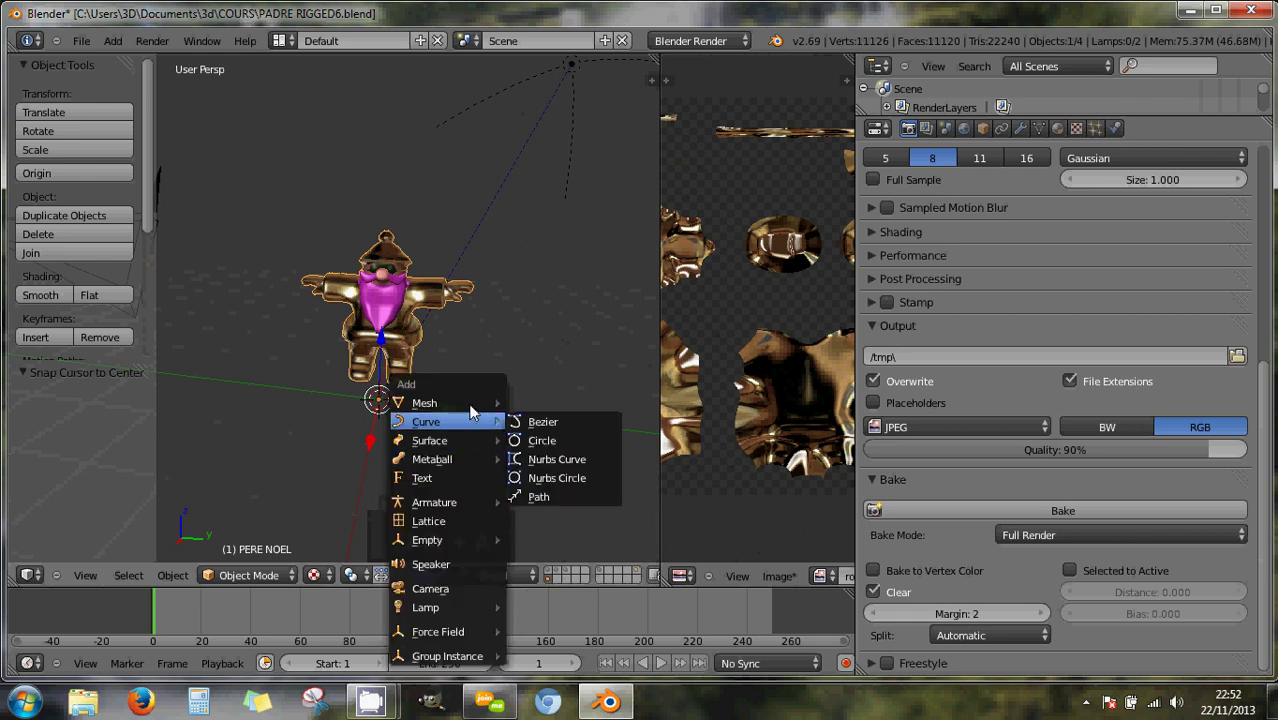
mouse_move(466, 403)
click(537, 400)
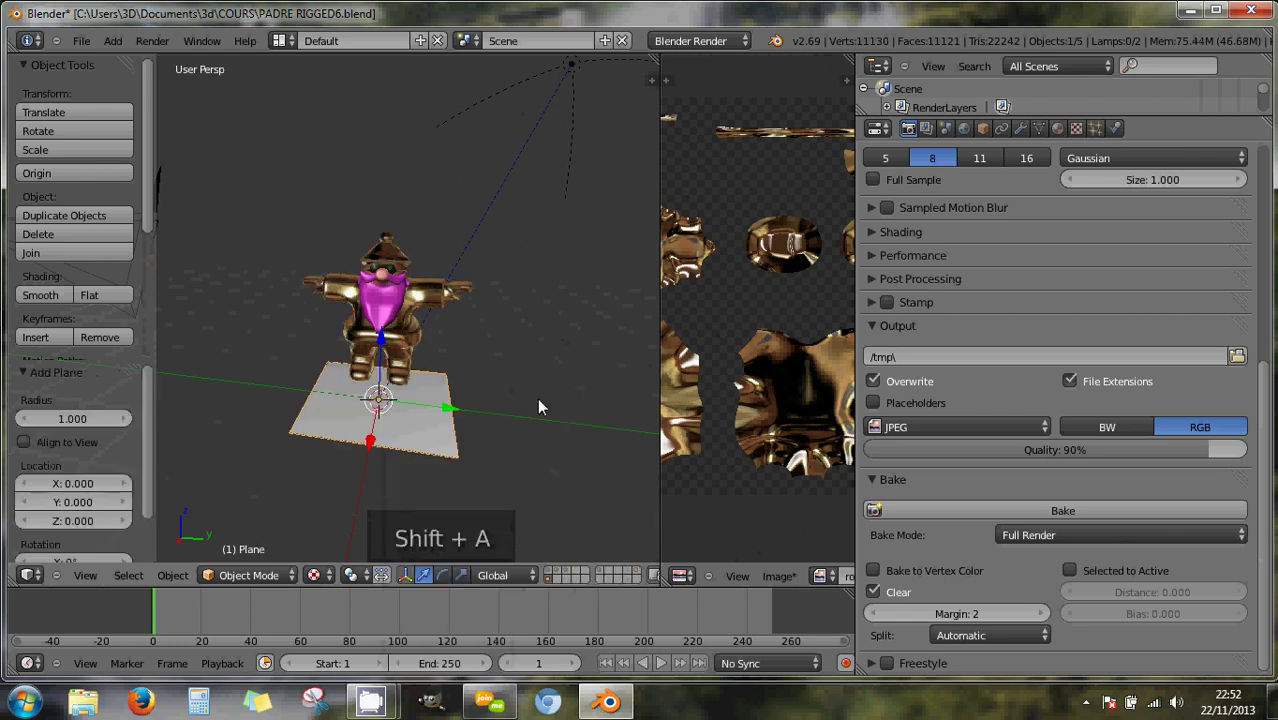
key(s)
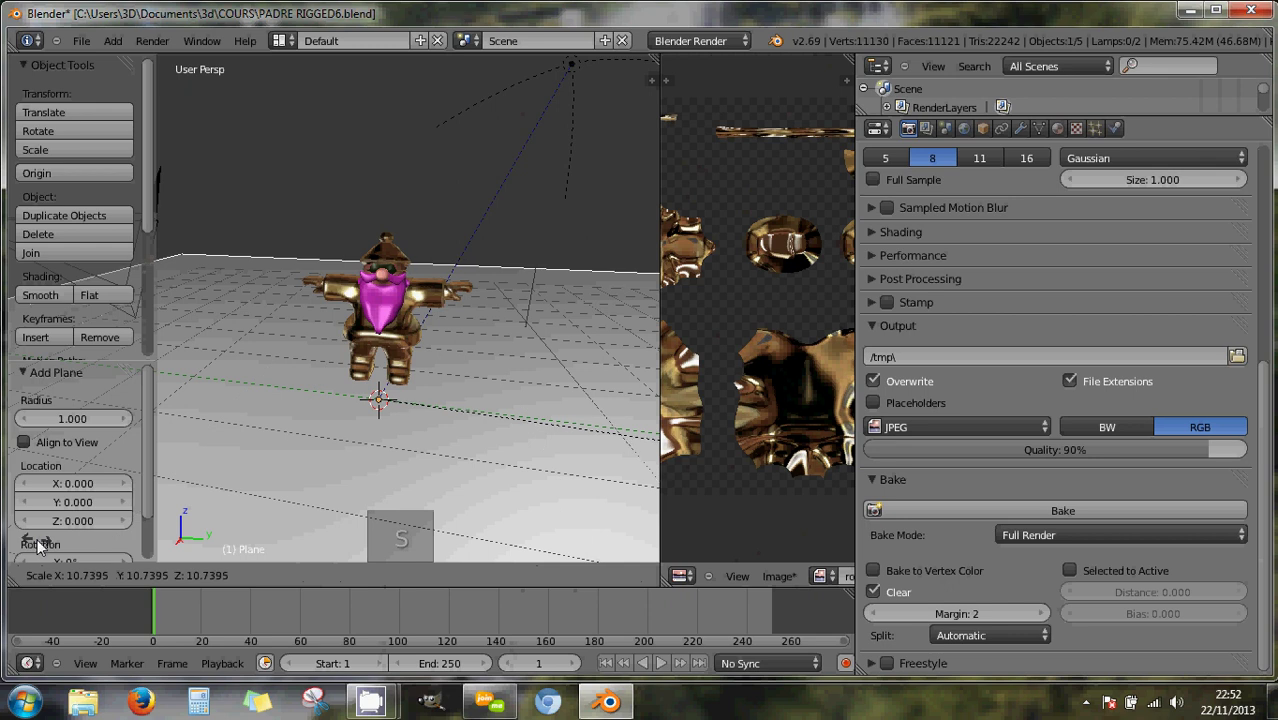
click(585, 523)
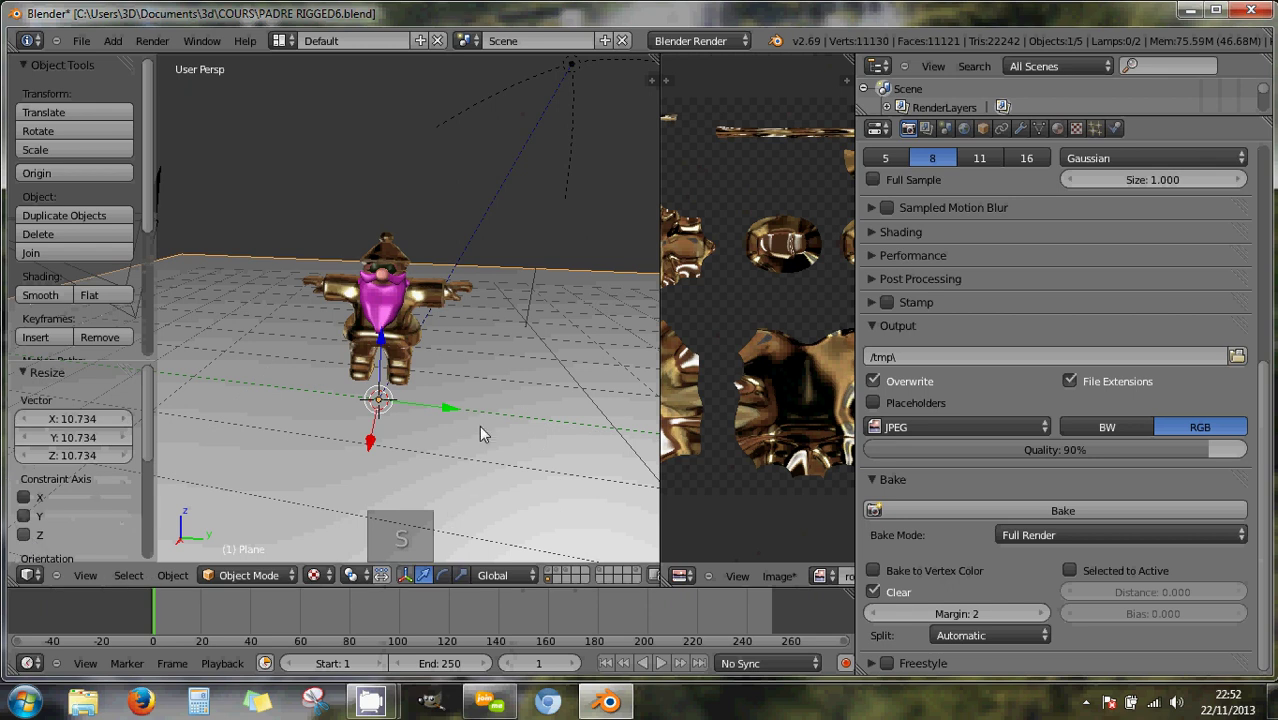
Add a UV sphere on the floor beside the Santa and move it about 0.4 along Y.
right_click(466, 386)
click(466, 386)
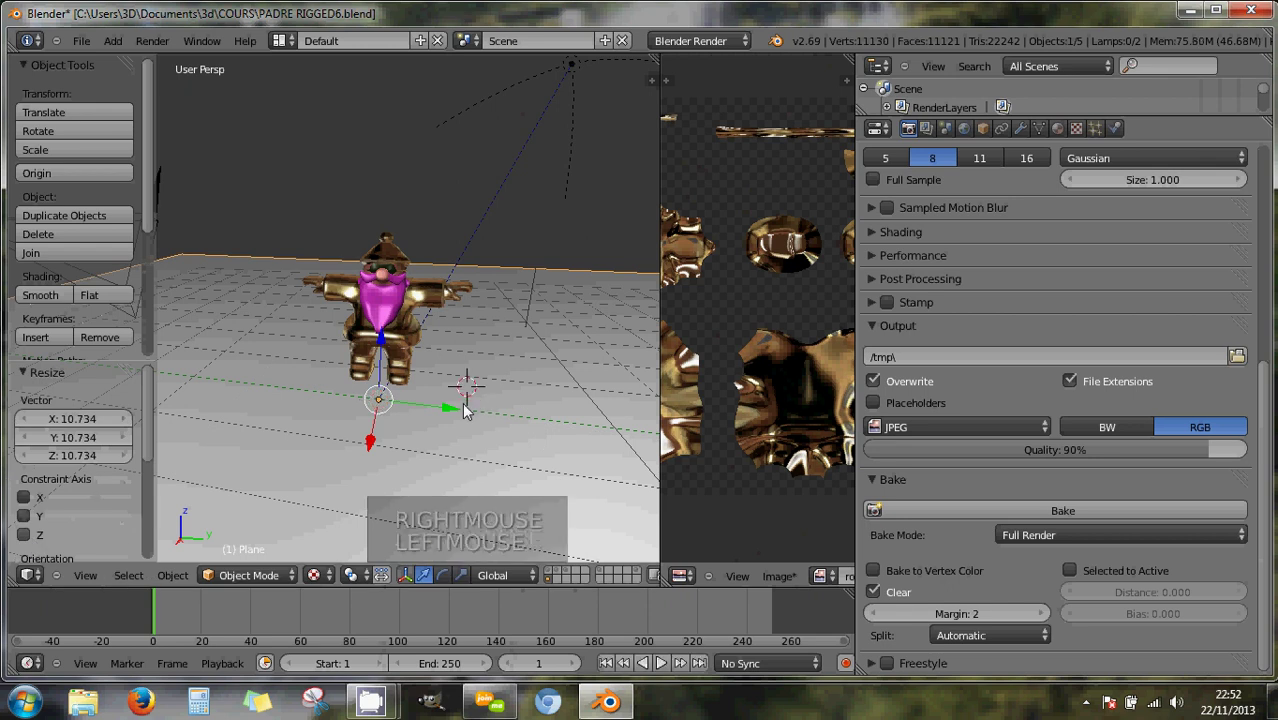
key(shift+a)
mouse_move(462, 402)
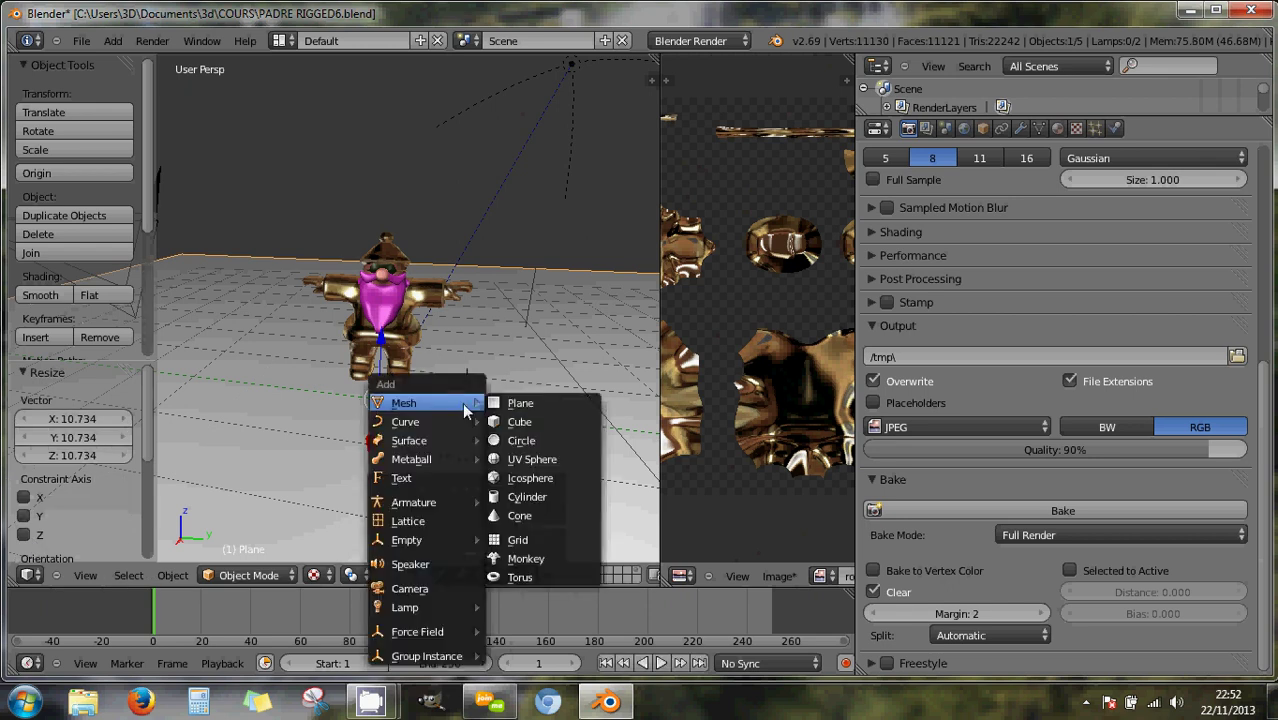
click(512, 459)
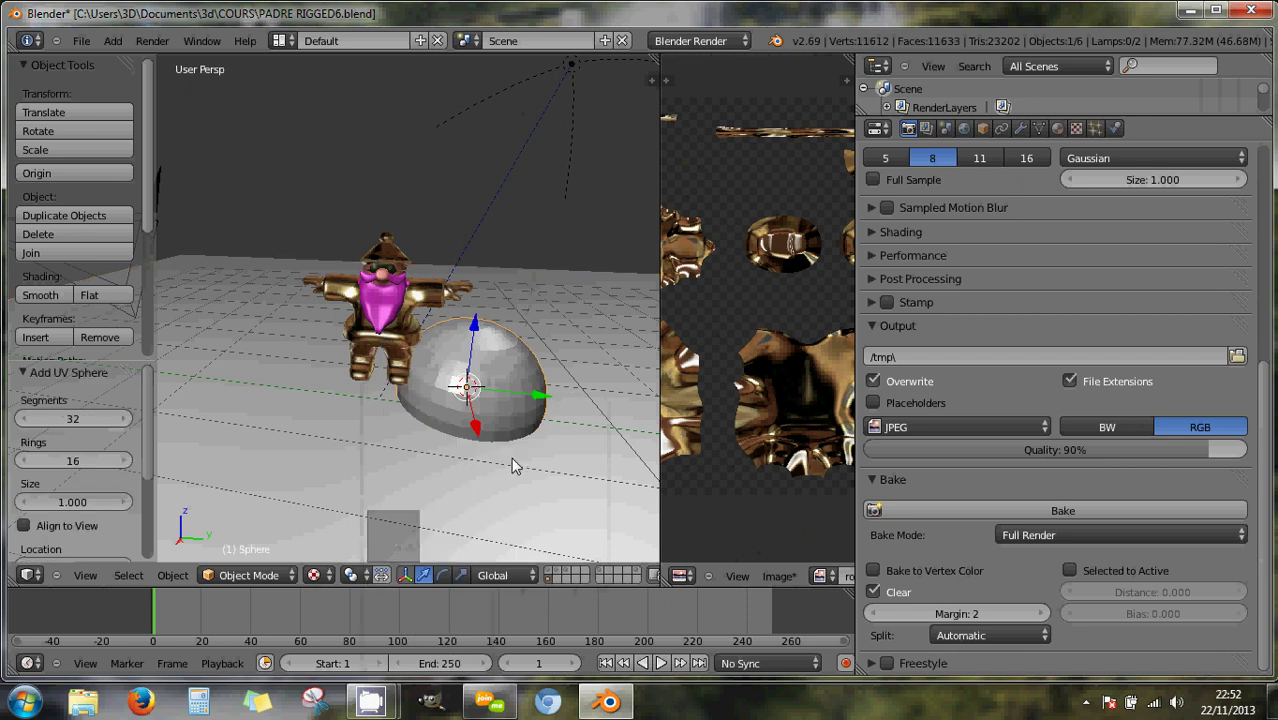
drag(538, 398, 565, 397)
middle_drag(513, 390, 545, 400)
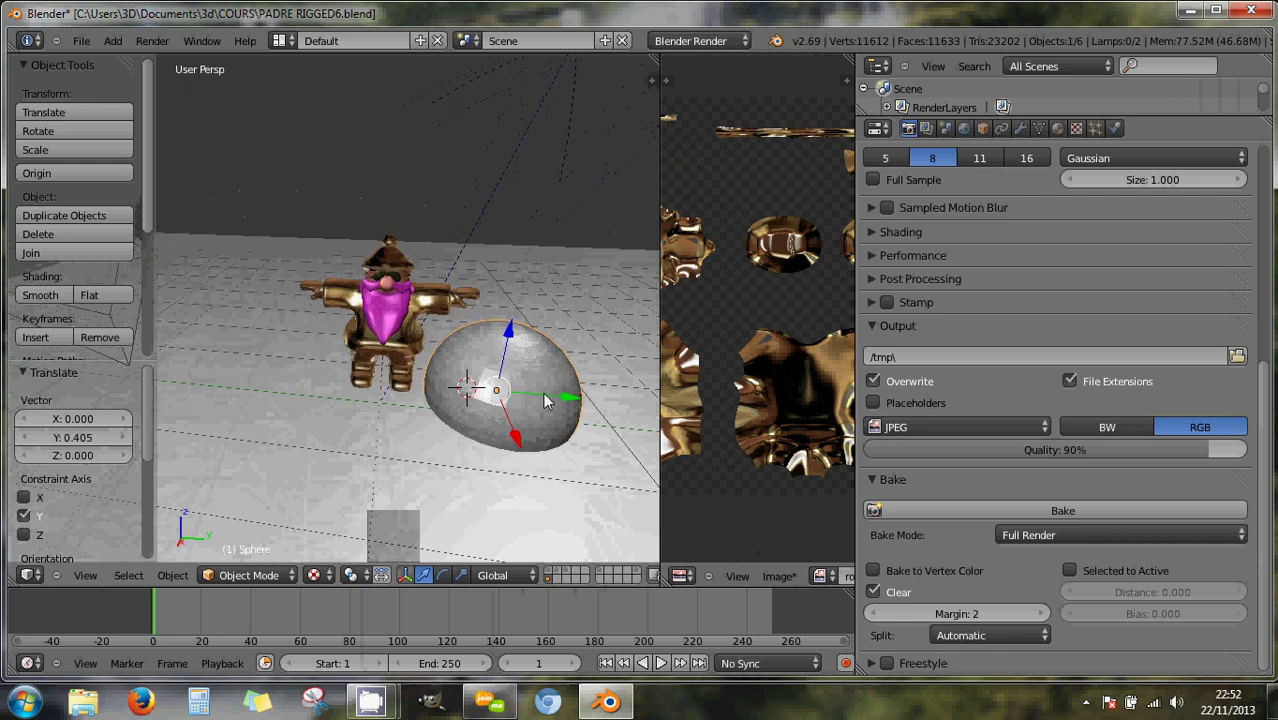
Give the sphere a new red material with a diffuse intensity of 1.000 and render the scene.
click(1058, 129)
click(969, 263)
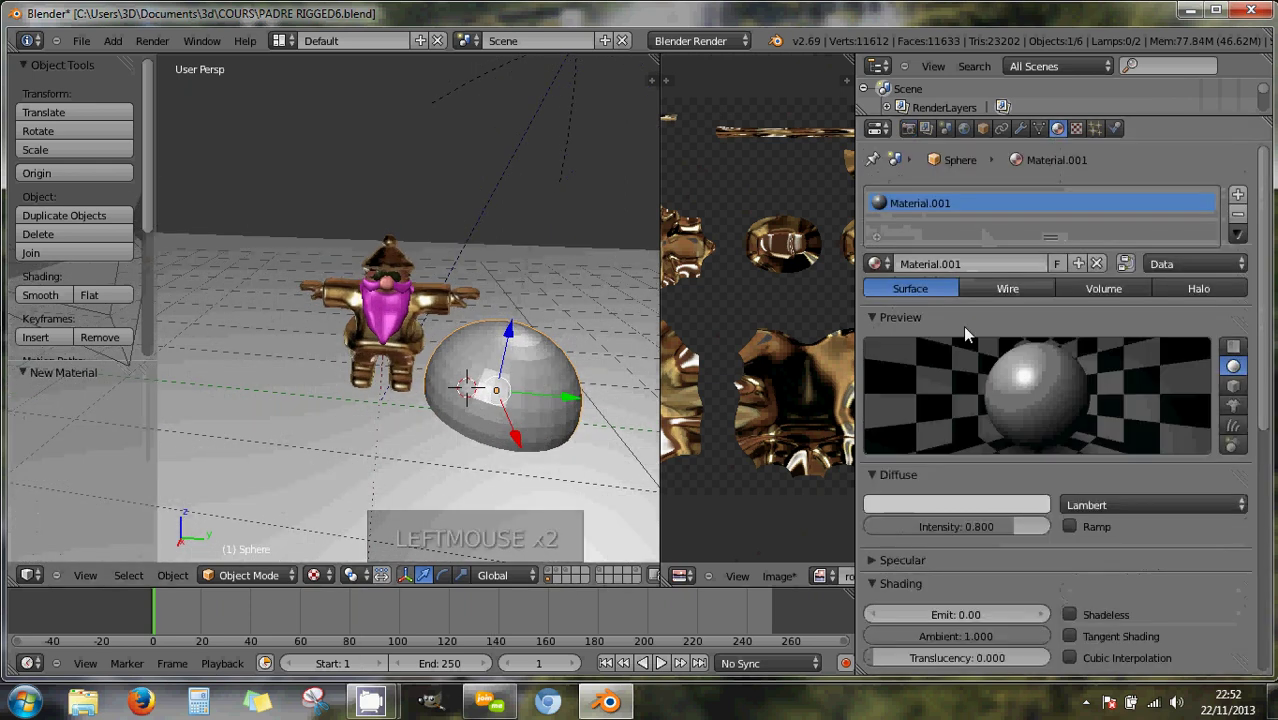
click(961, 500)
mouse_move(945, 315)
mouse_down()
mouse_move(945, 409)
mouse_move(945, 385)
mouse_up()
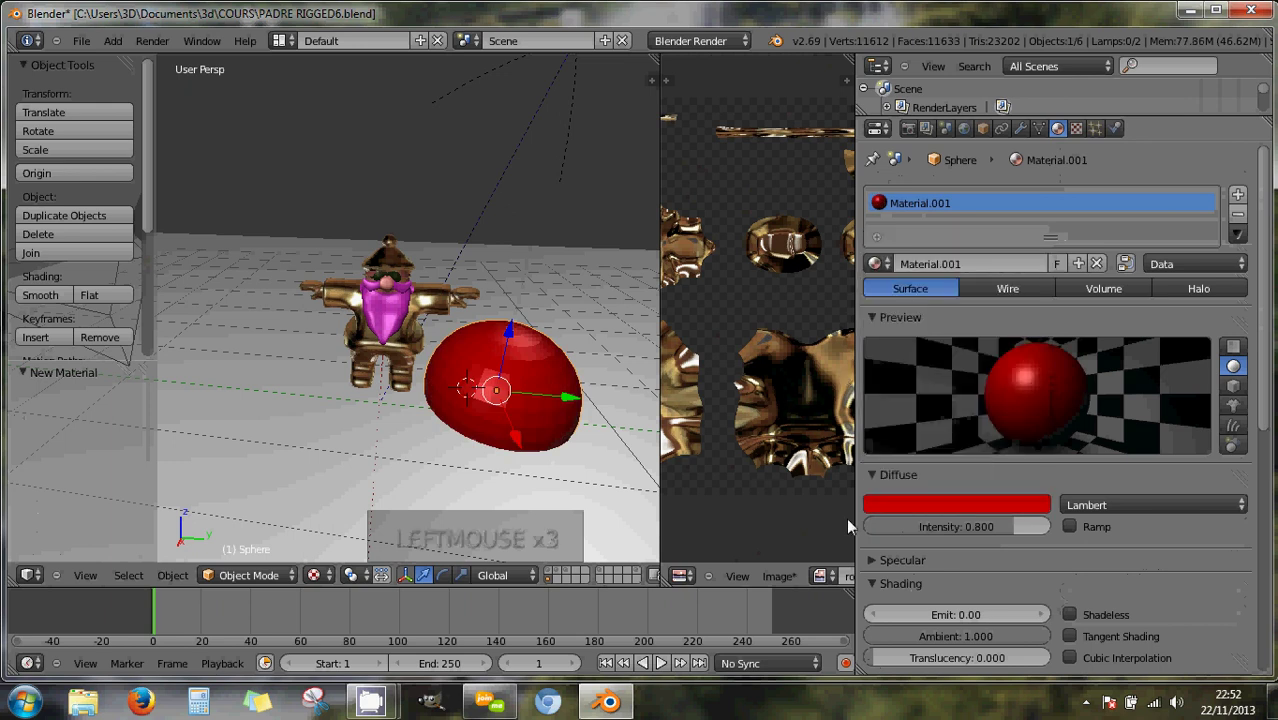
click(1003, 524)
drag(1005, 527, 1049, 526)
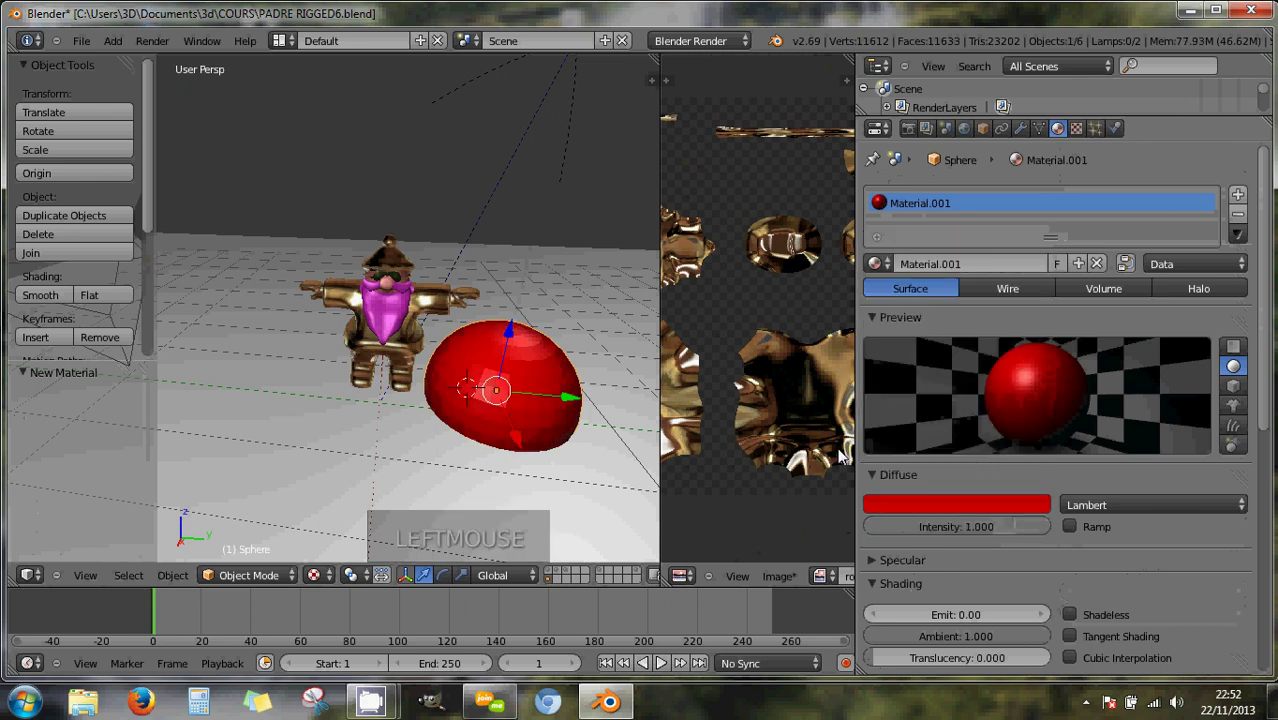
key(F12)
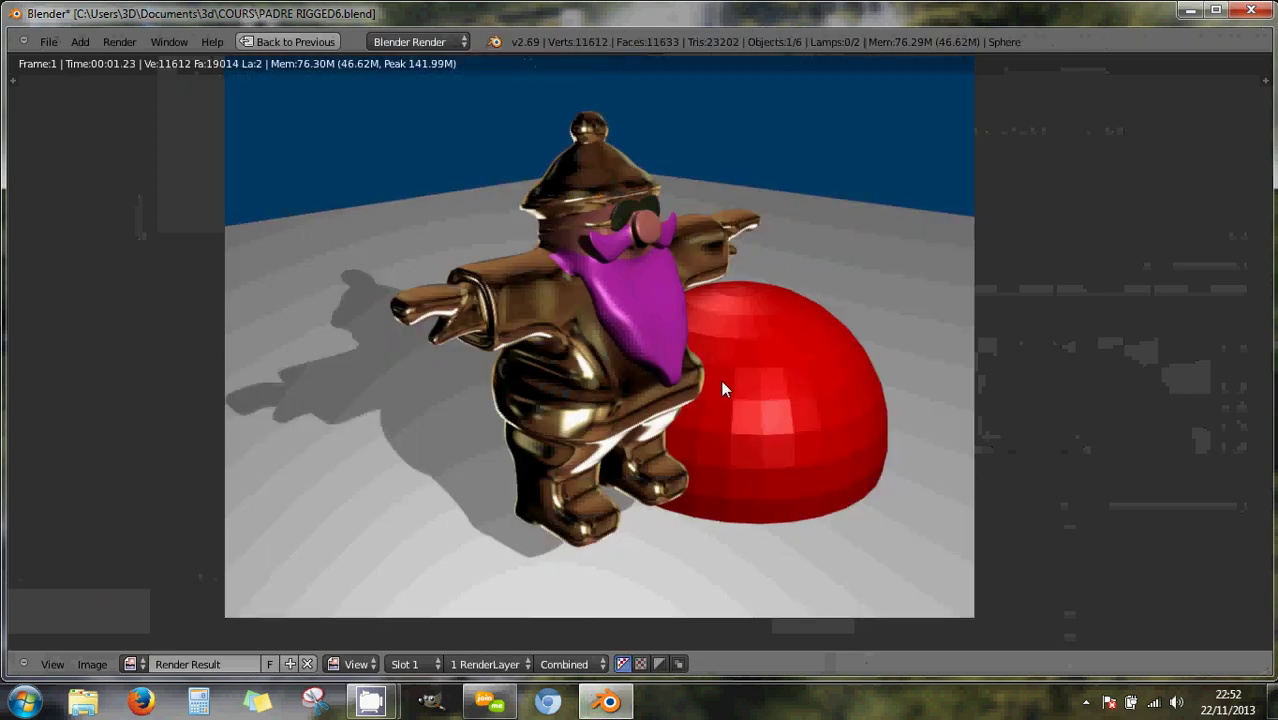
Move the red sphere about -3.39 along Y to the Santa's other side and render the scene.
scroll(795, 395, down, 2)
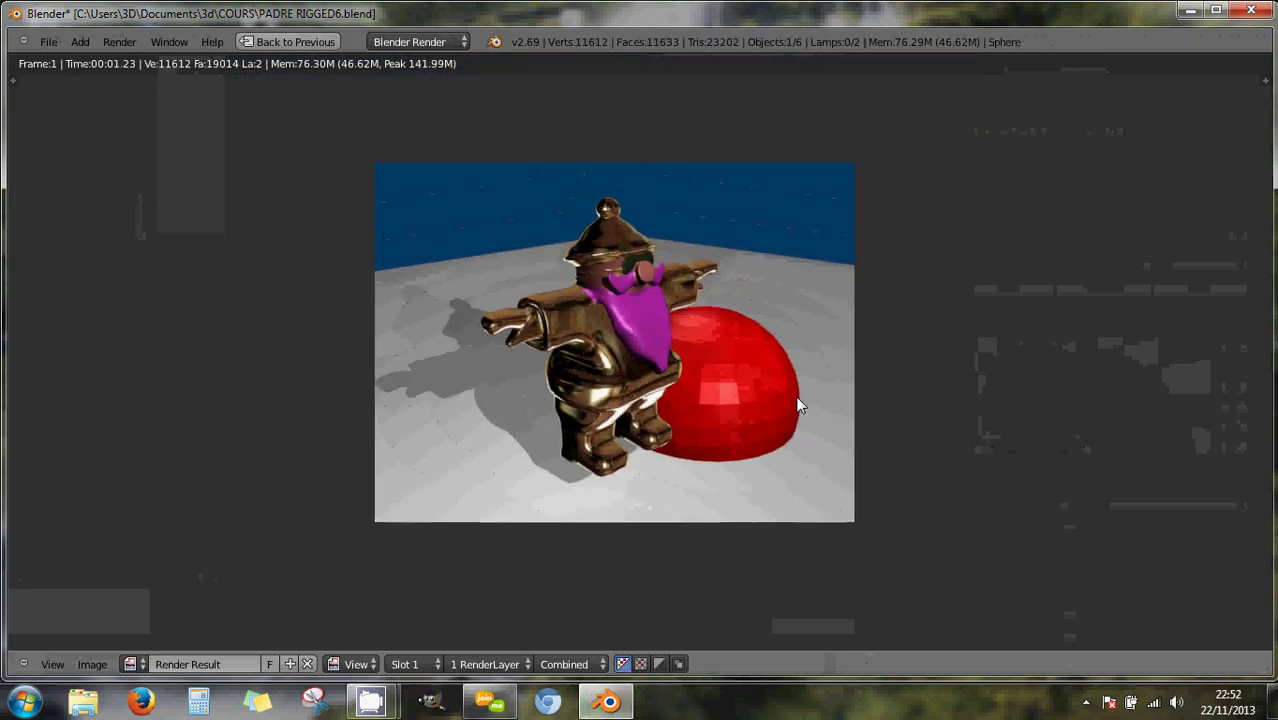
scroll(784, 401, up, 2)
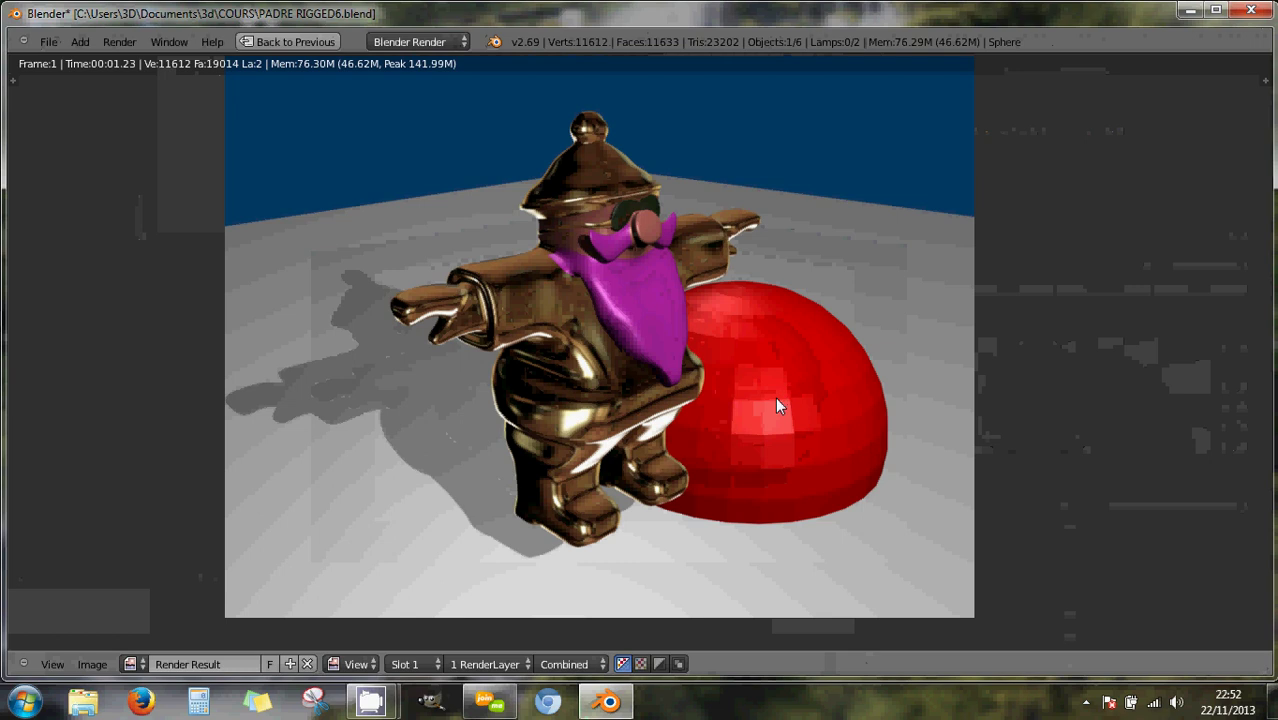
right_click(777, 405)
key(Escape)
drag(577, 405, 349, 370)
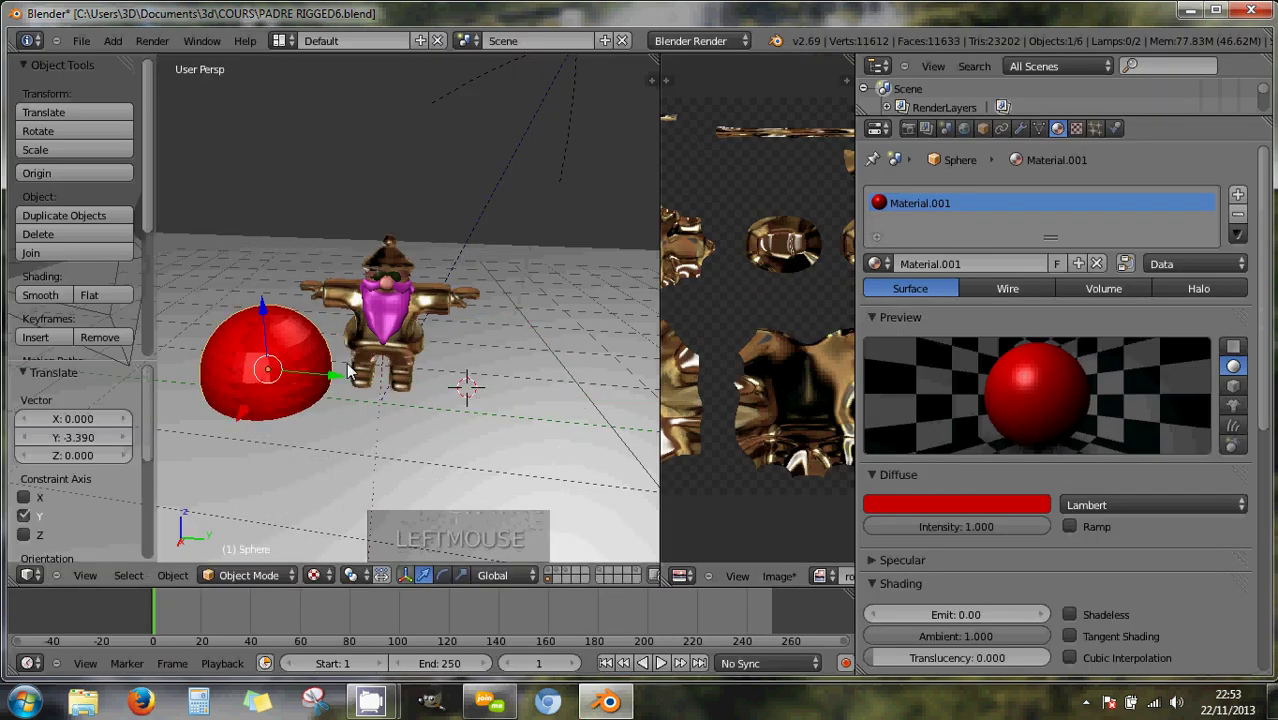
key(F12)
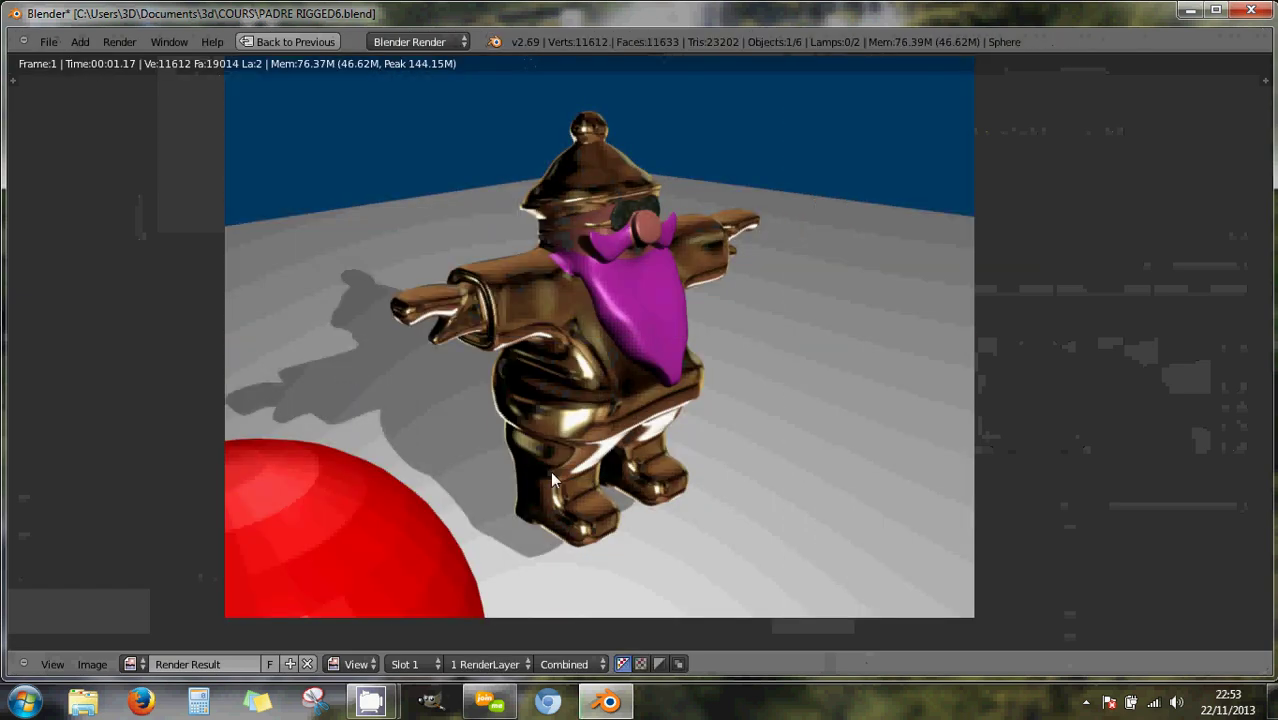
scroll(519, 471, down, 2)
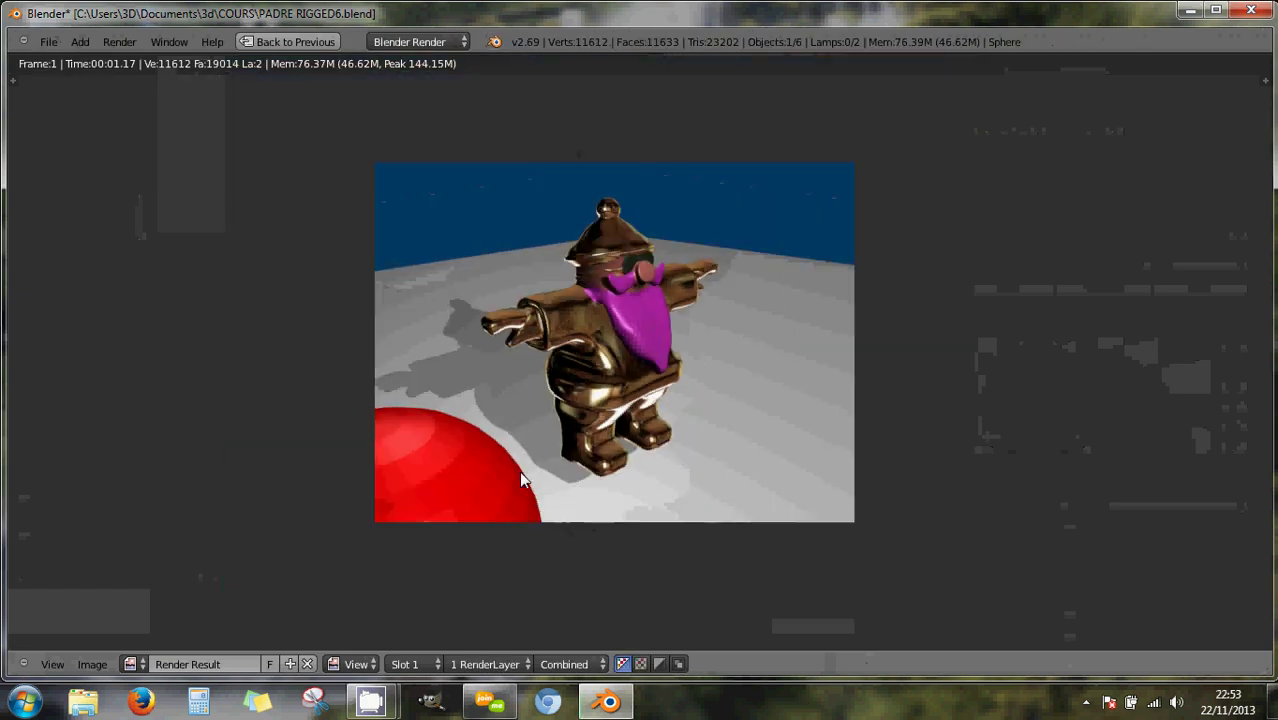
scroll(523, 468, up, 2)
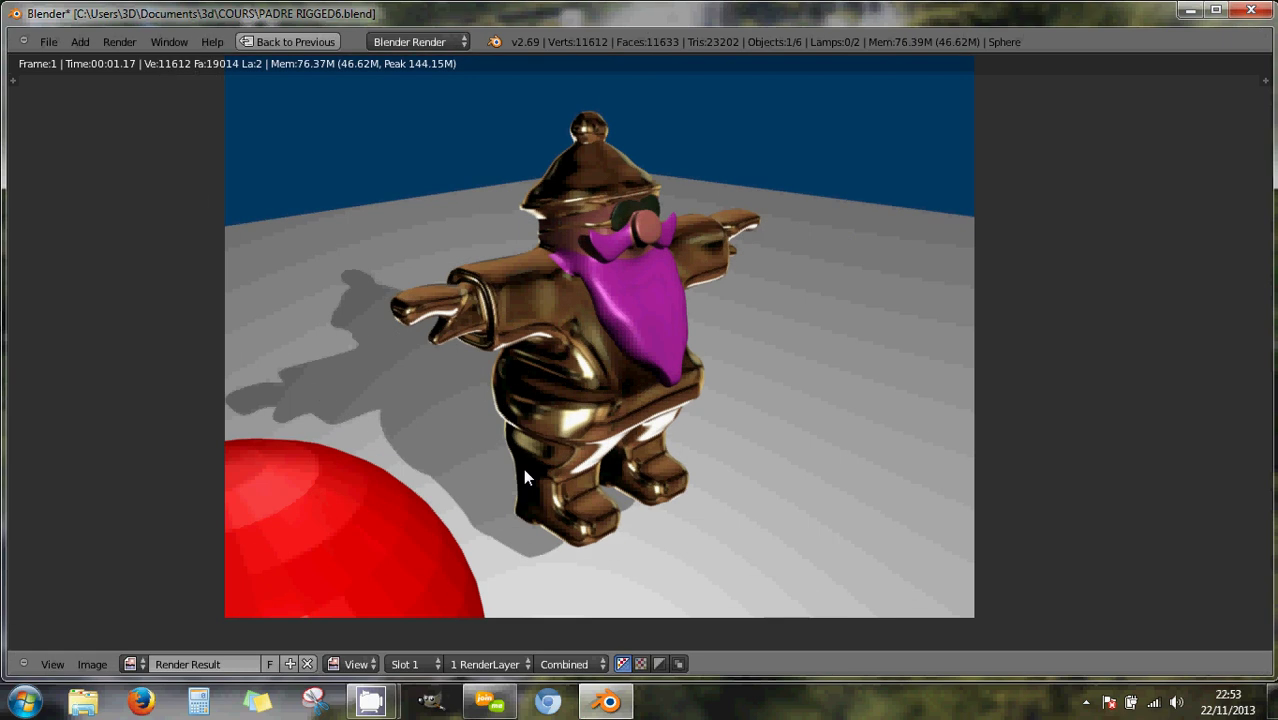
Move the red sphere back along X and about 0.64 along Y toward the Santa, and render the scene.
key(Escape)
drag(252, 396, 284, 377)
drag(348, 352, 384, 352)
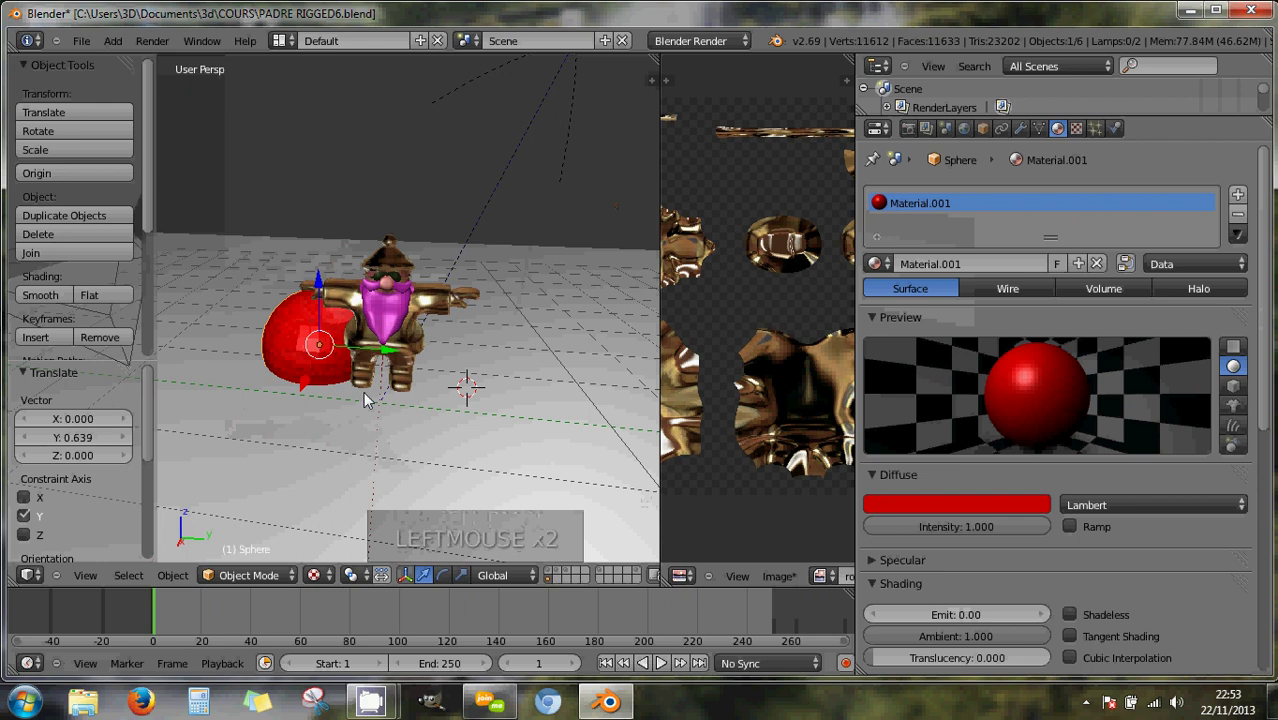
key(F12)
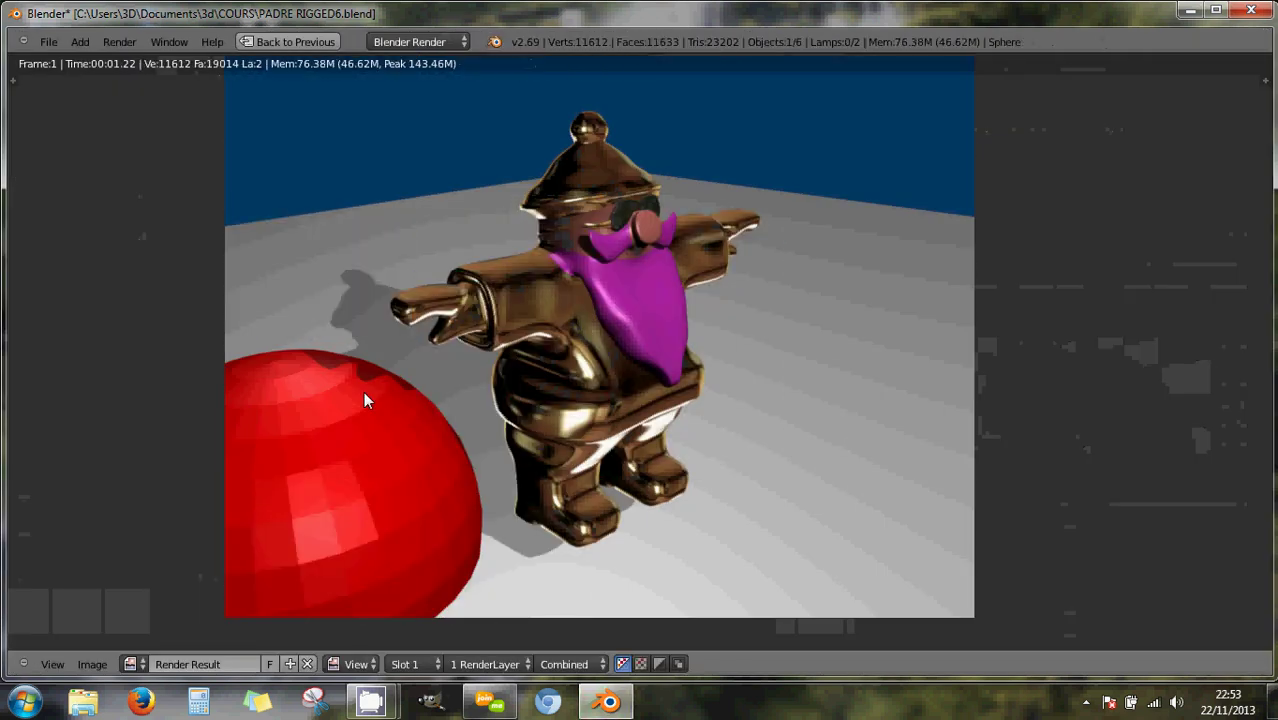
key(Escape)
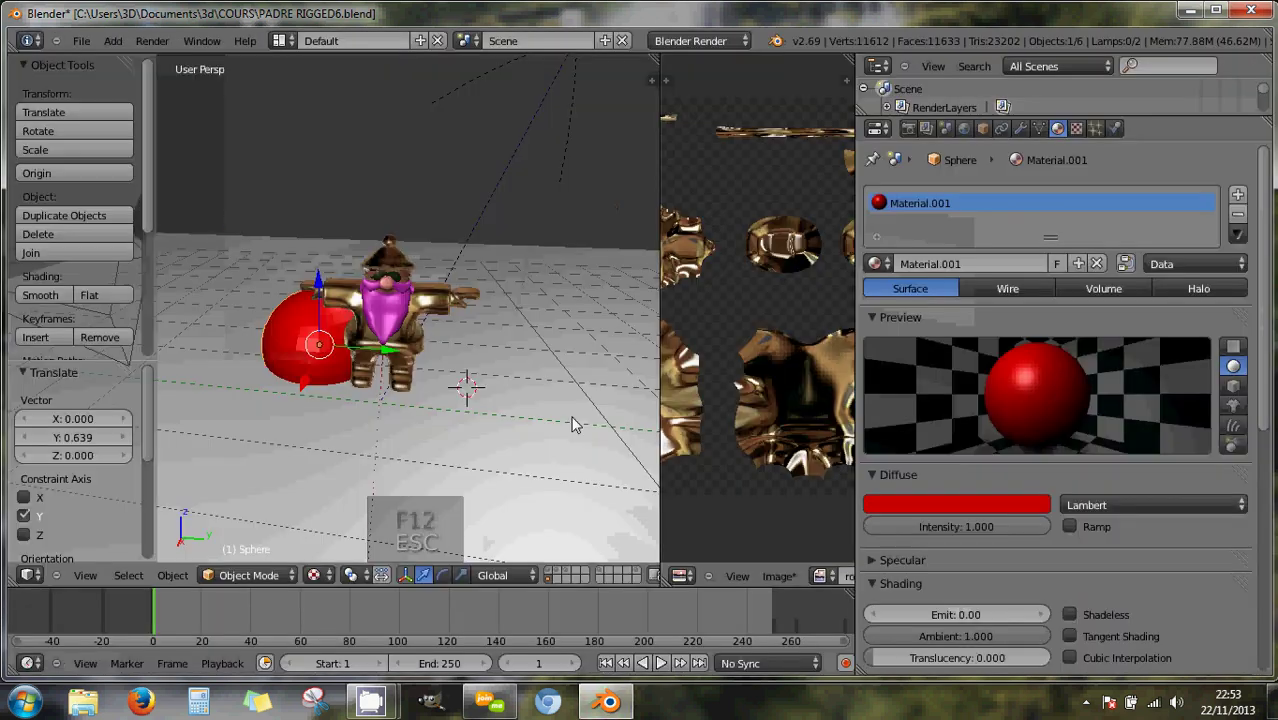
Bake the Santa in Full Render mode and display the rouge image in a widened image editor.
drag(661, 480, 541, 480)
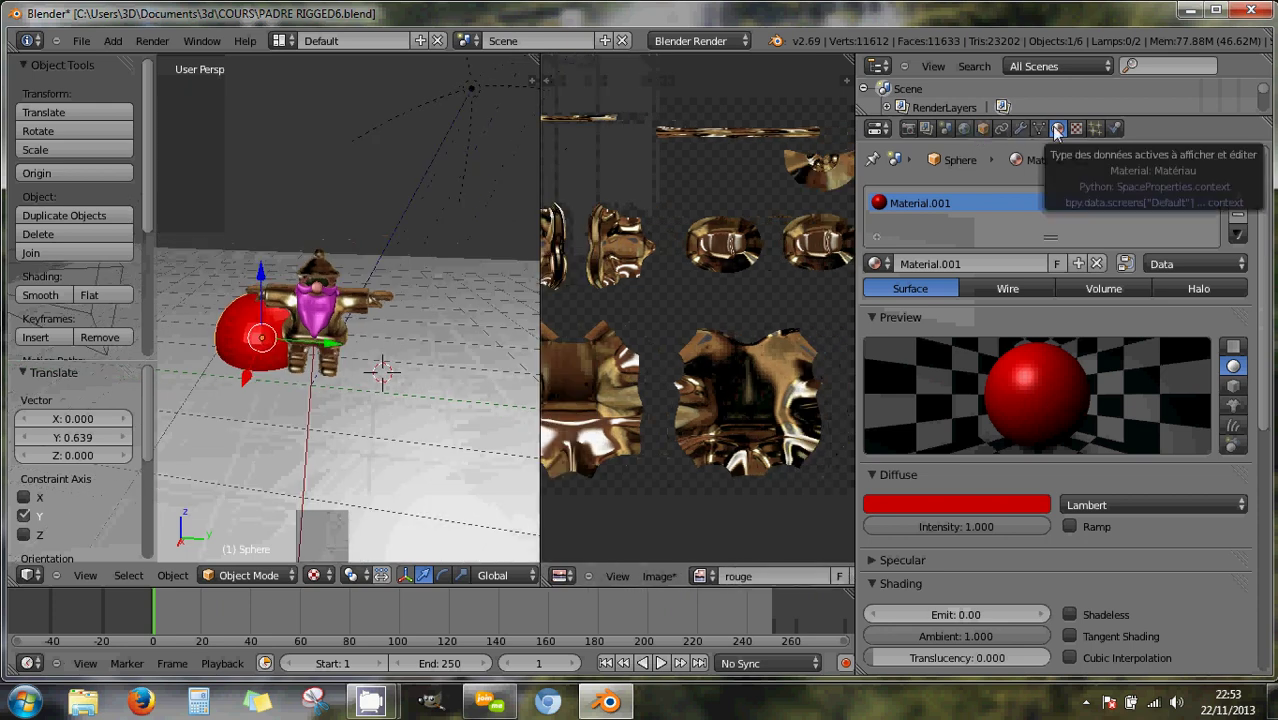
click(908, 128)
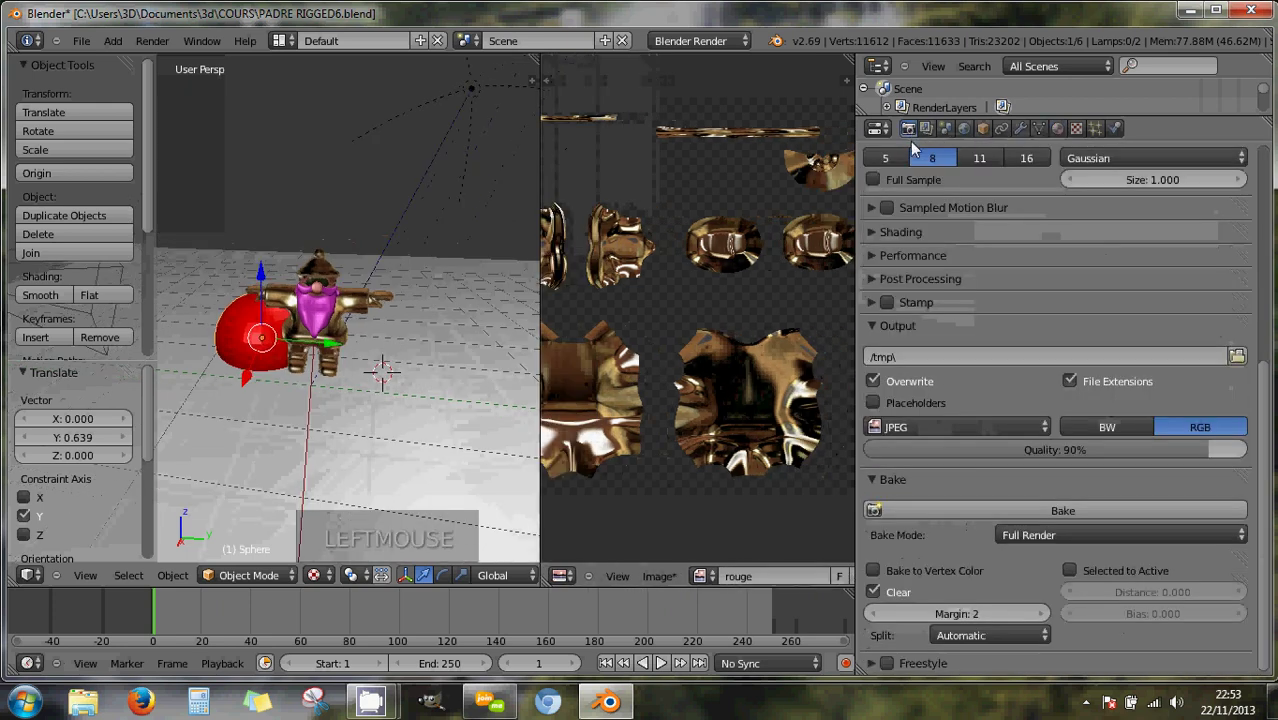
click(1053, 509)
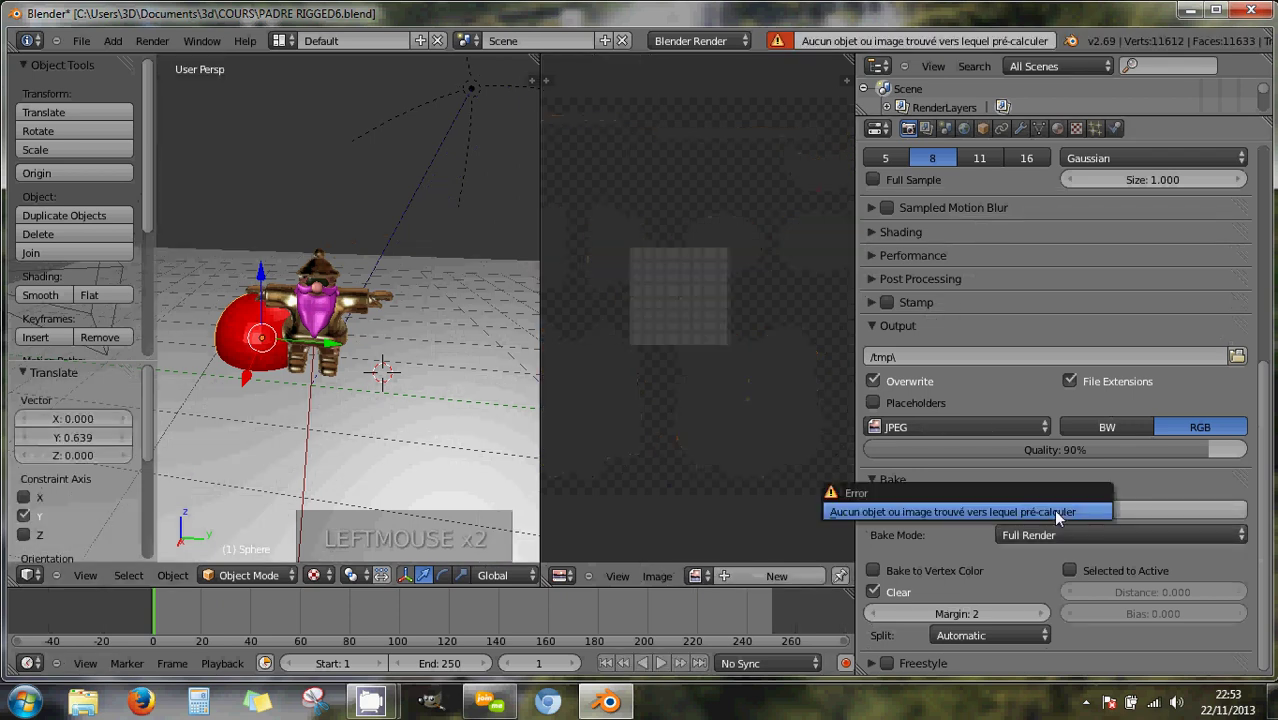
right_click(332, 328)
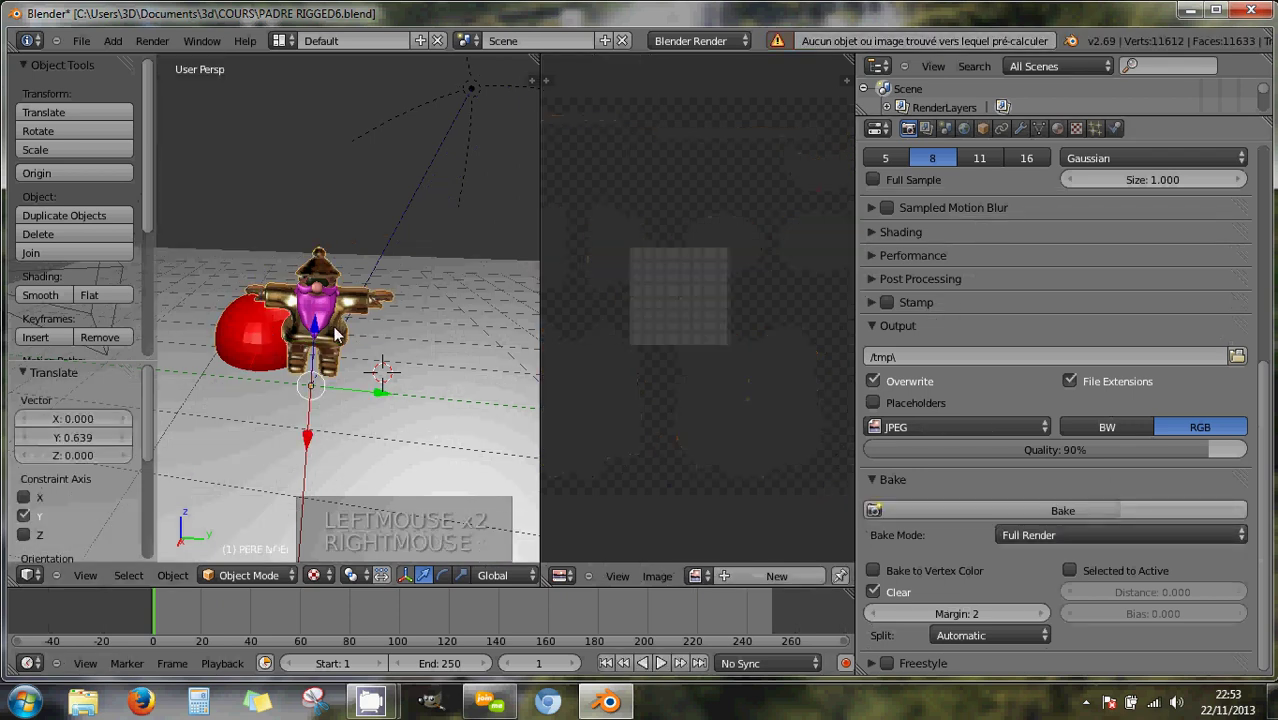
click(1006, 509)
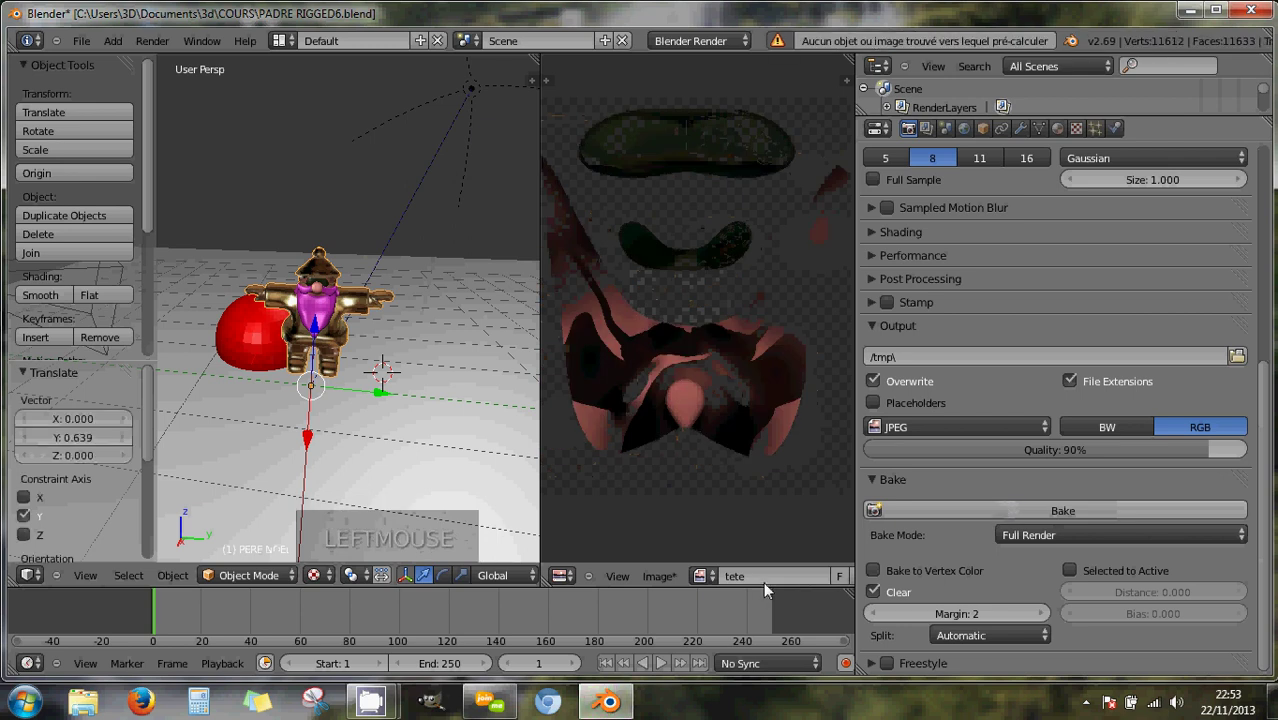
click(702, 576)
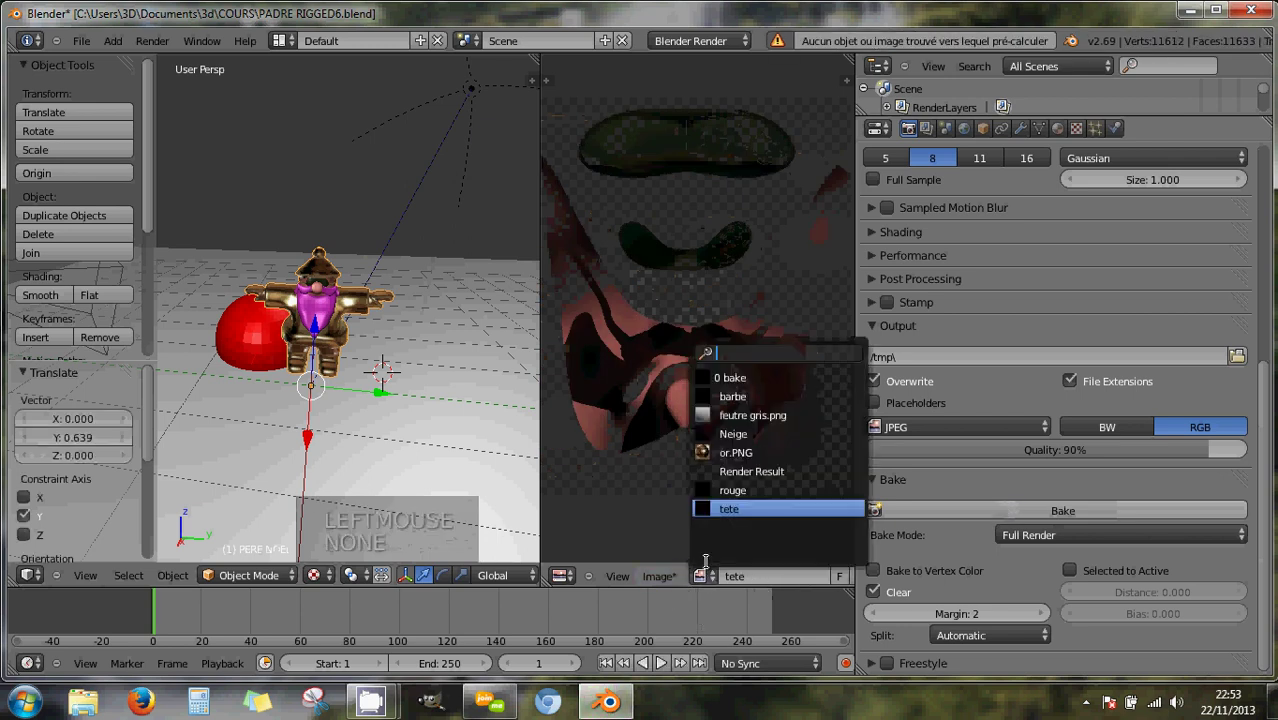
click(731, 490)
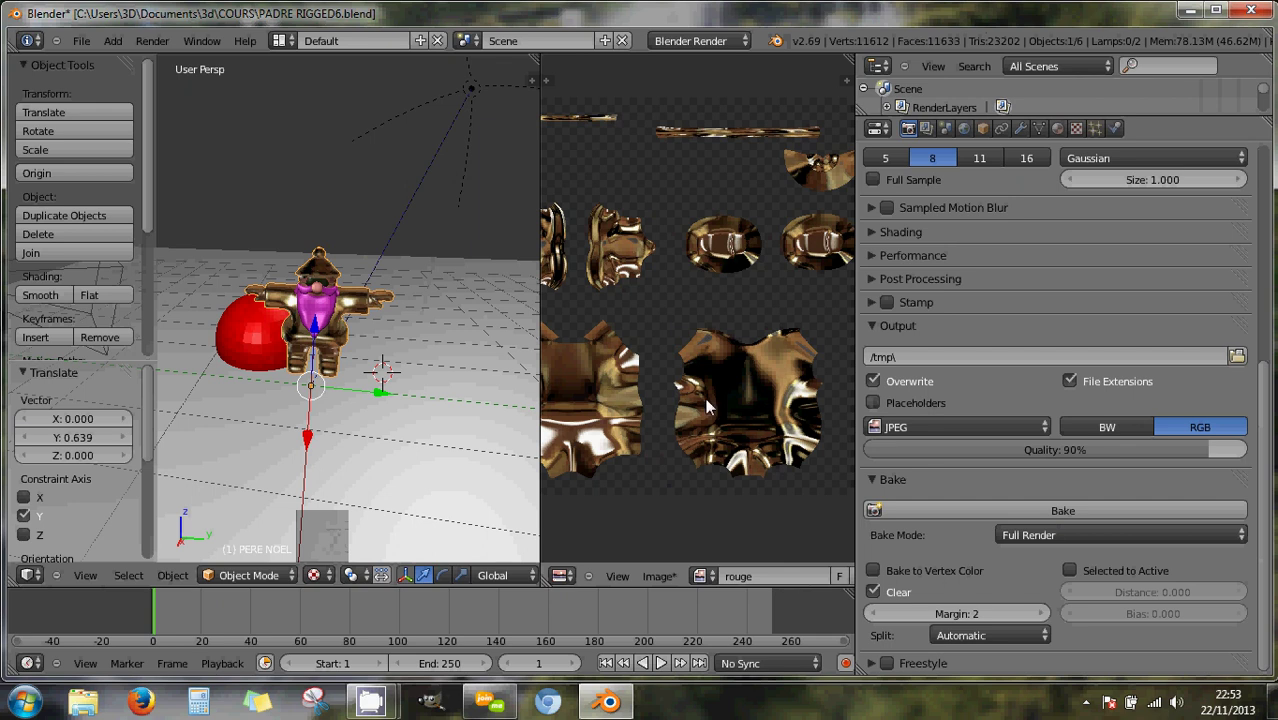
Make the Santa's gold rouge.001 material shadeless.
click(1057, 128)
scroll(937, 424, down, 5)
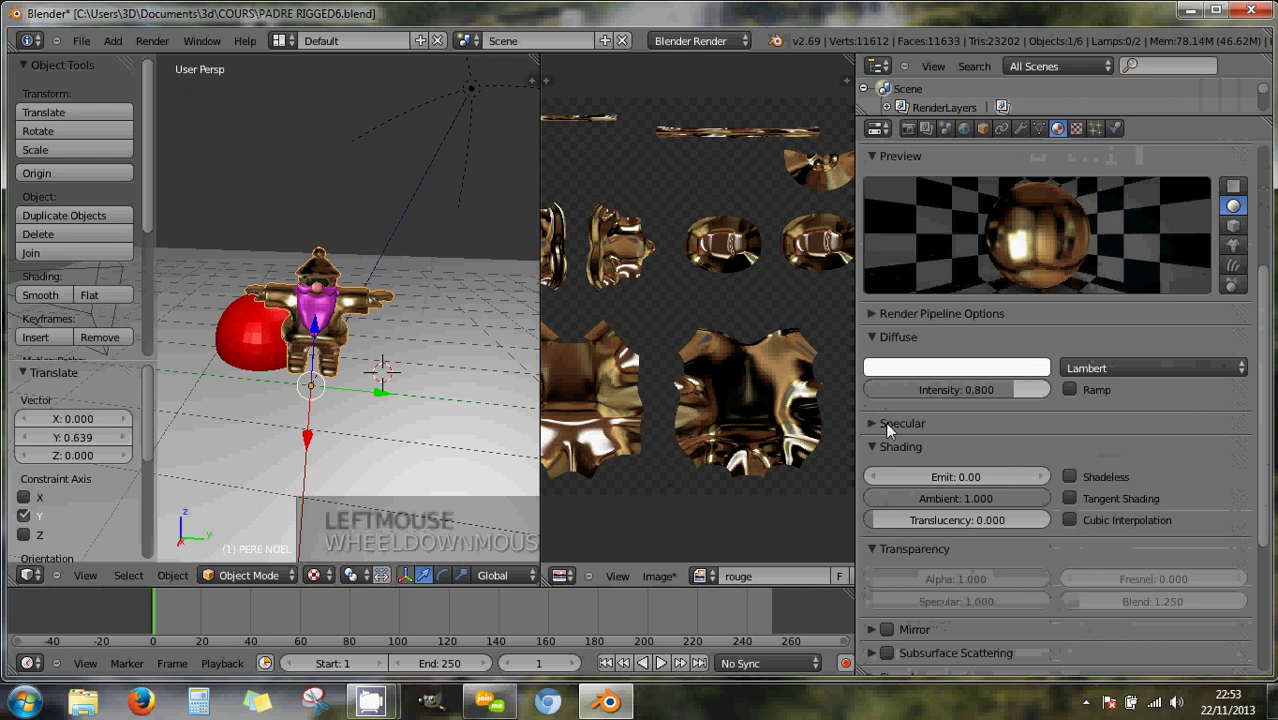
scroll(954, 442, down, 1)
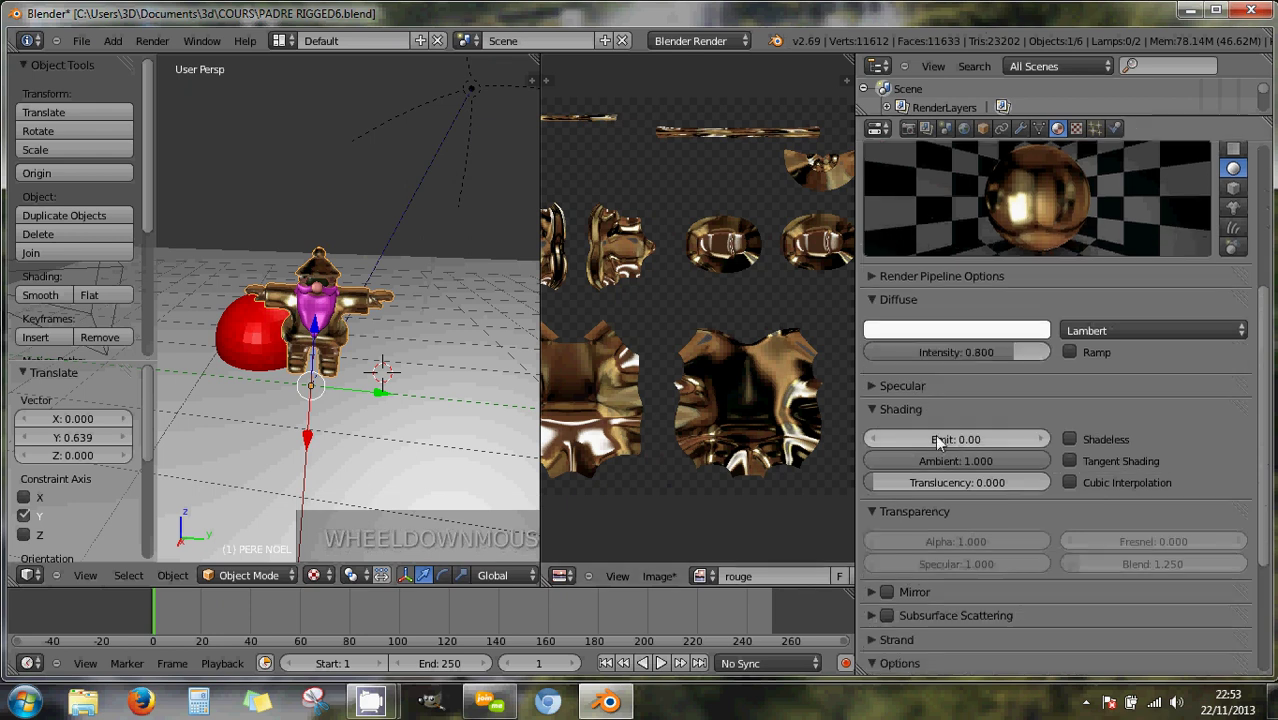
click(1070, 440)
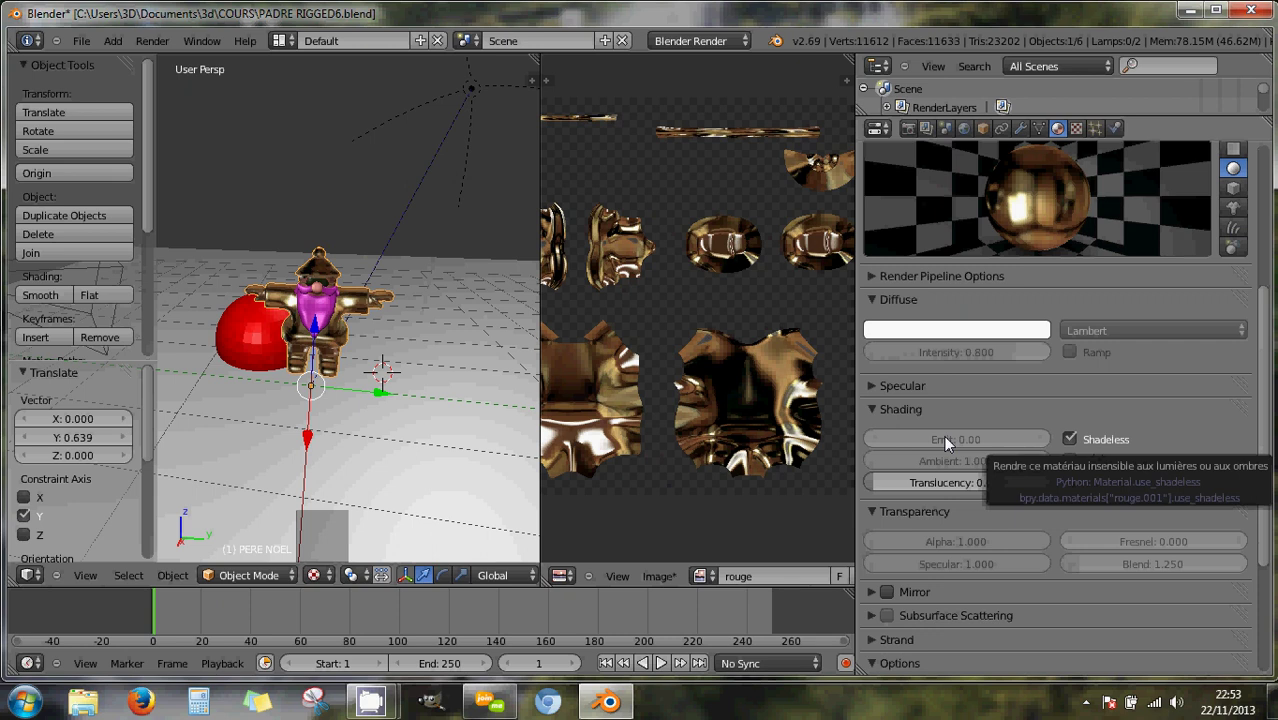
Enable Mirror on the Santa's gold material with a reflectivity of 0.467.
scroll(964, 475, down, 5)
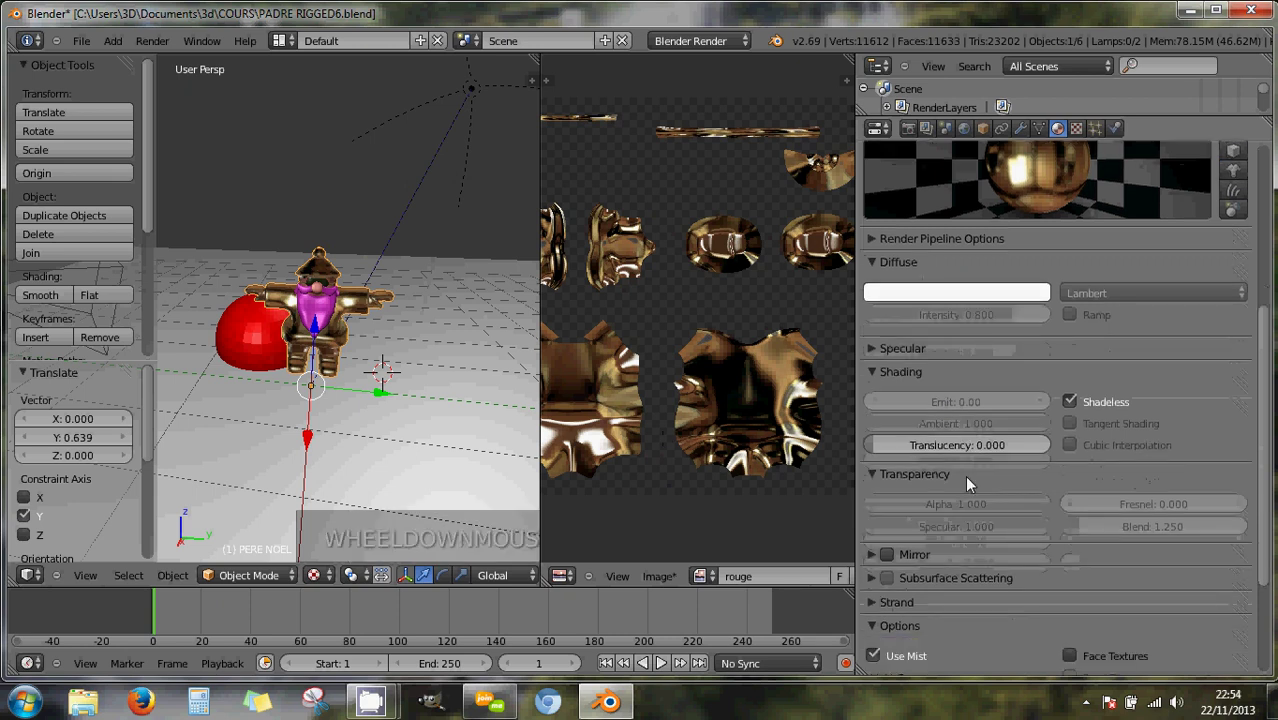
click(885, 441)
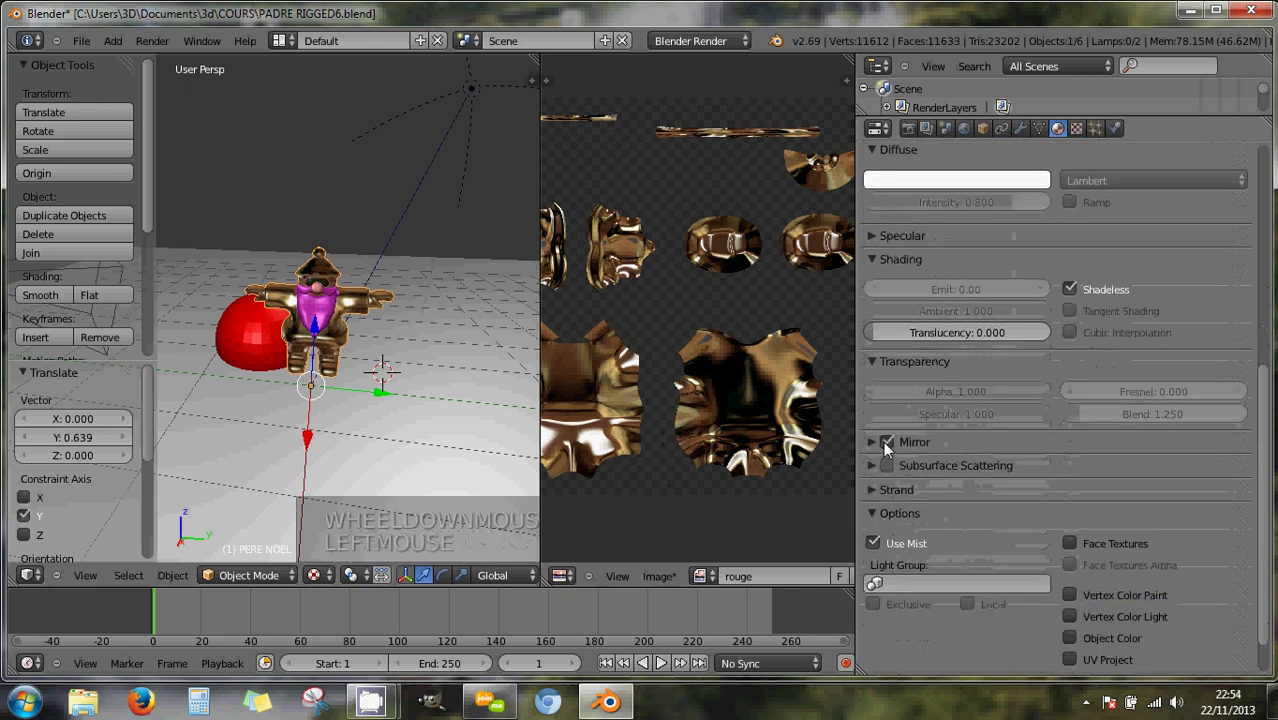
click(870, 441)
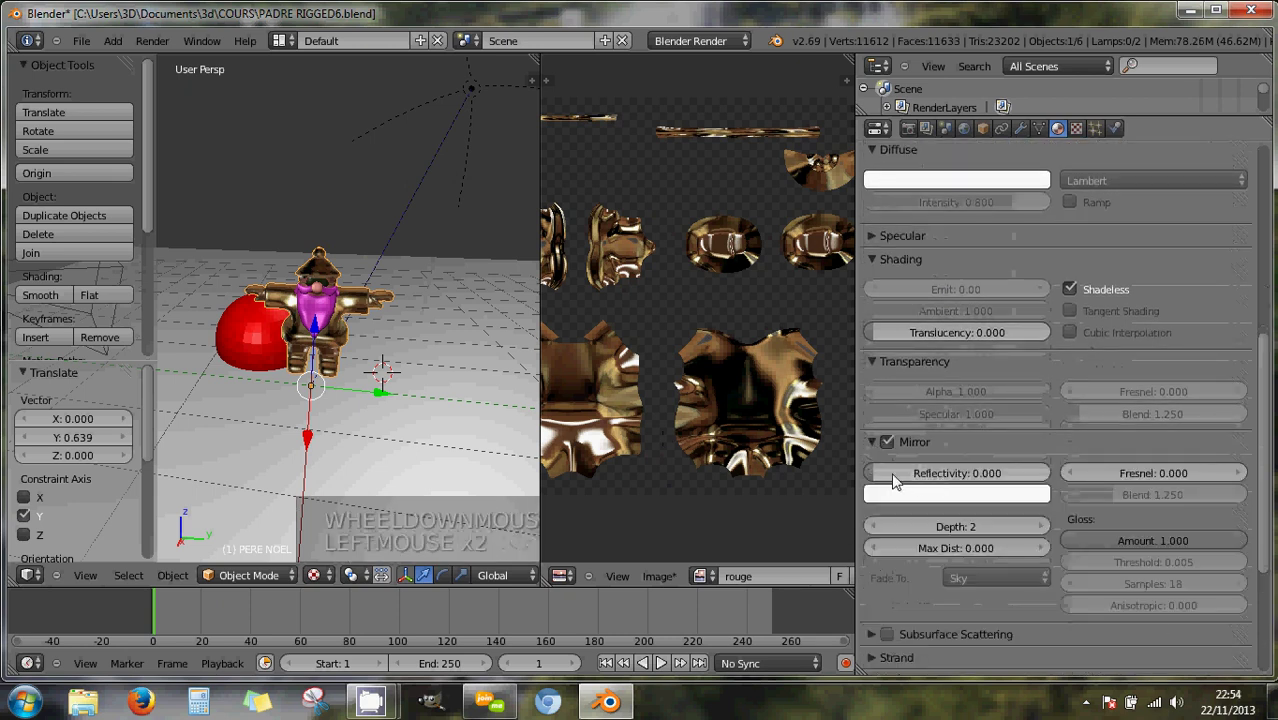
drag(878, 474, 960, 478)
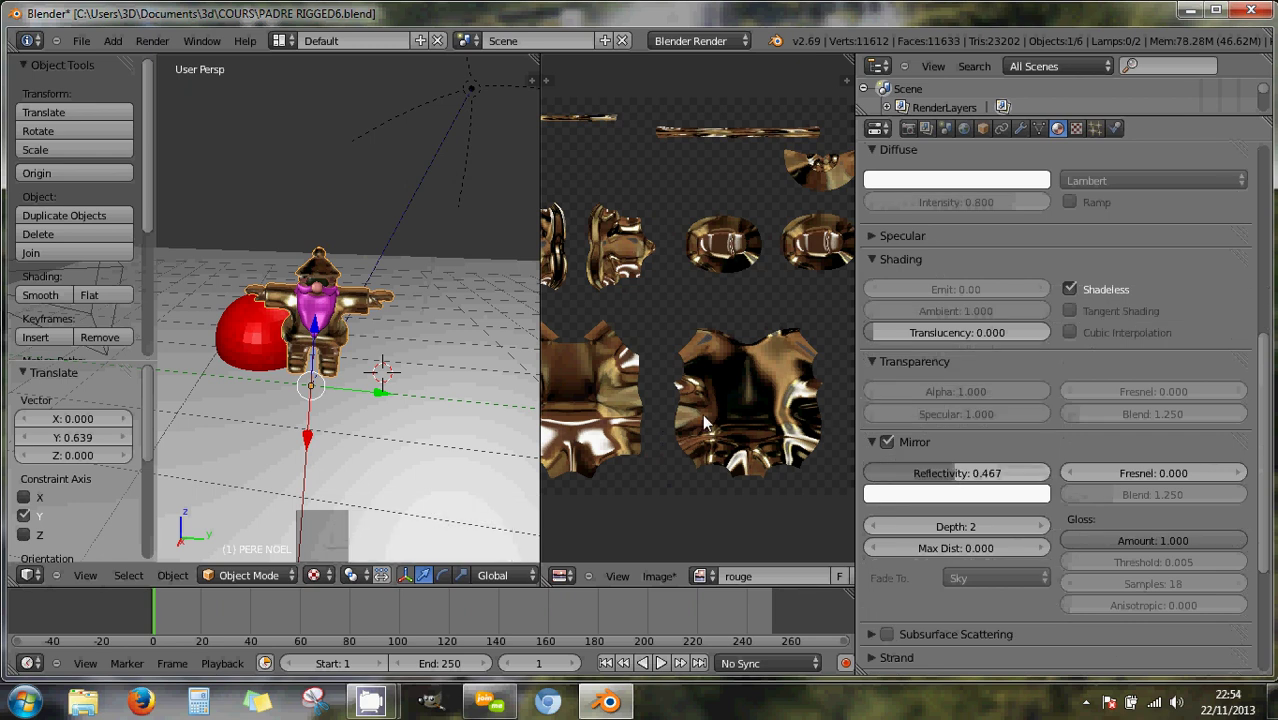
Render the scene and examine the gold suit up close for reflections of the sphere and floor.
key(F12)
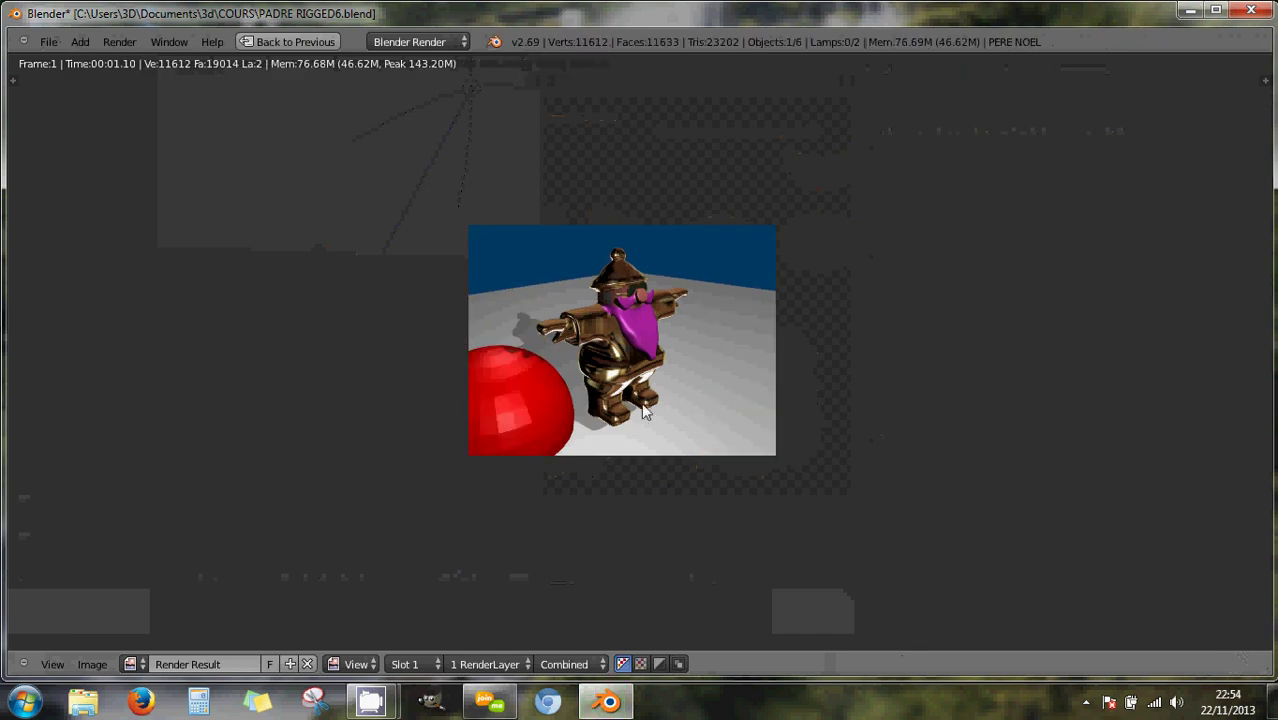
scroll(600, 408, up, 4)
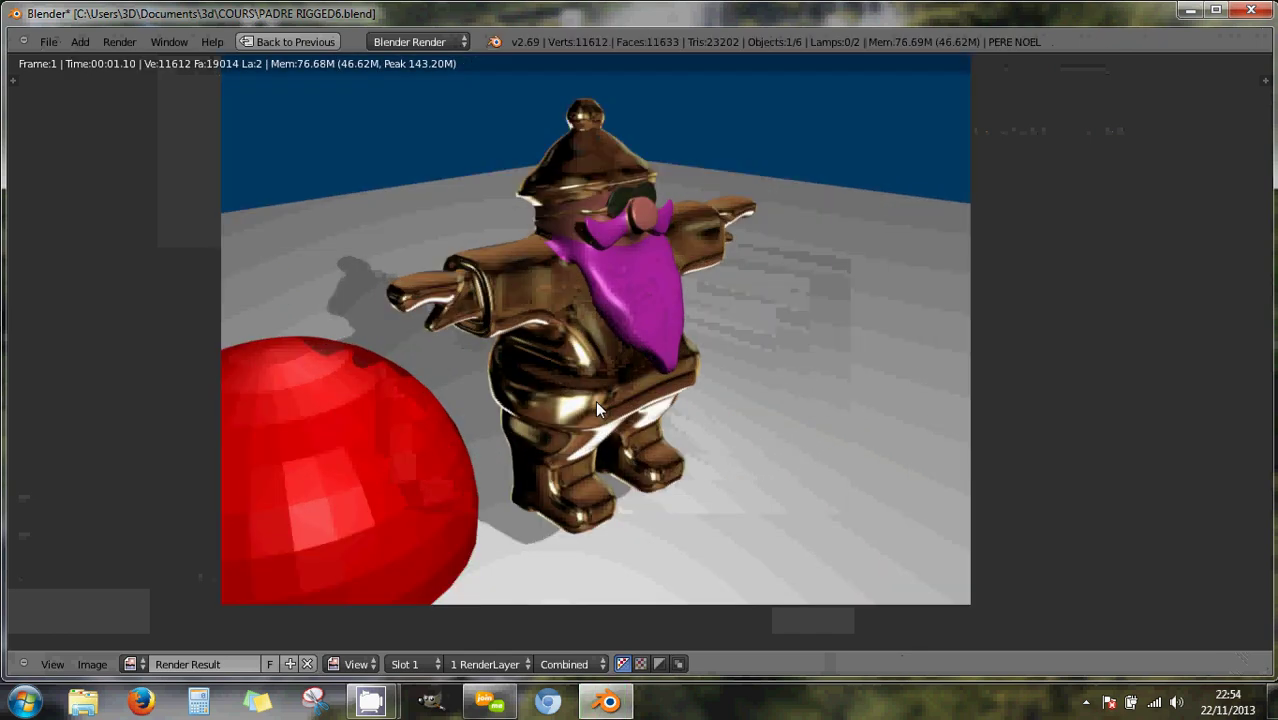
scroll(597, 405, up, 1)
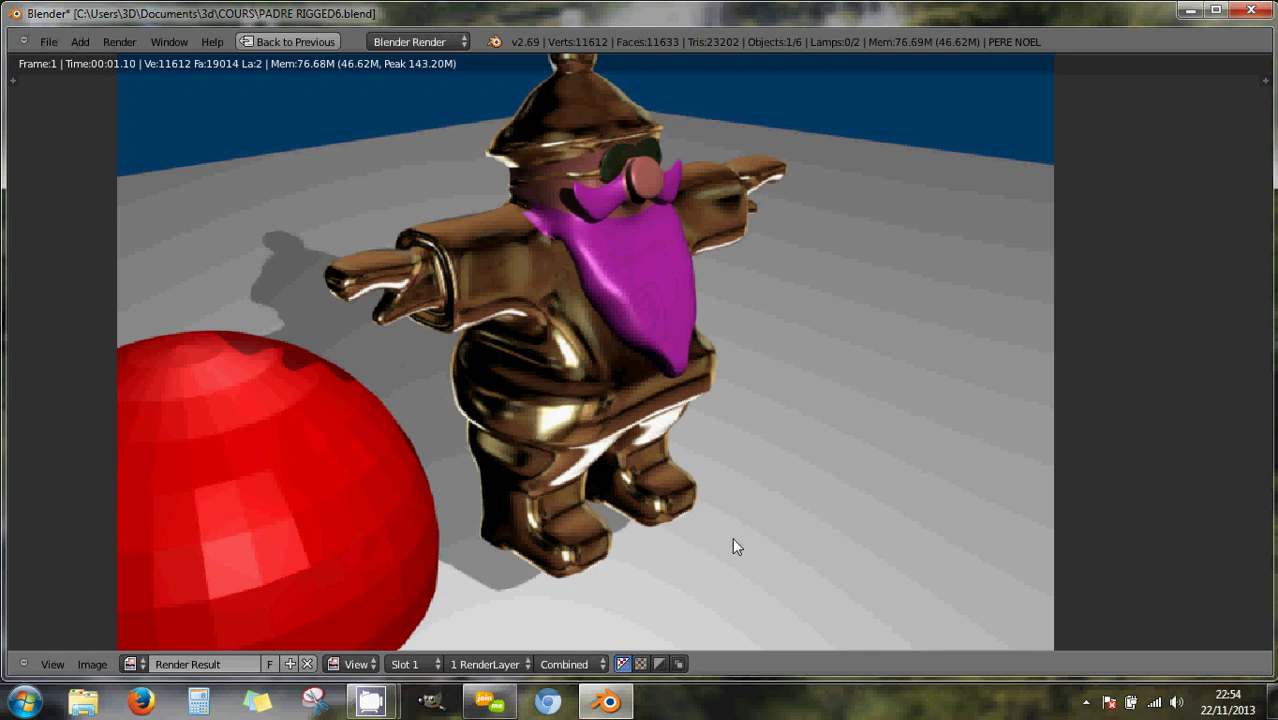
scroll(578, 508, down, 2)
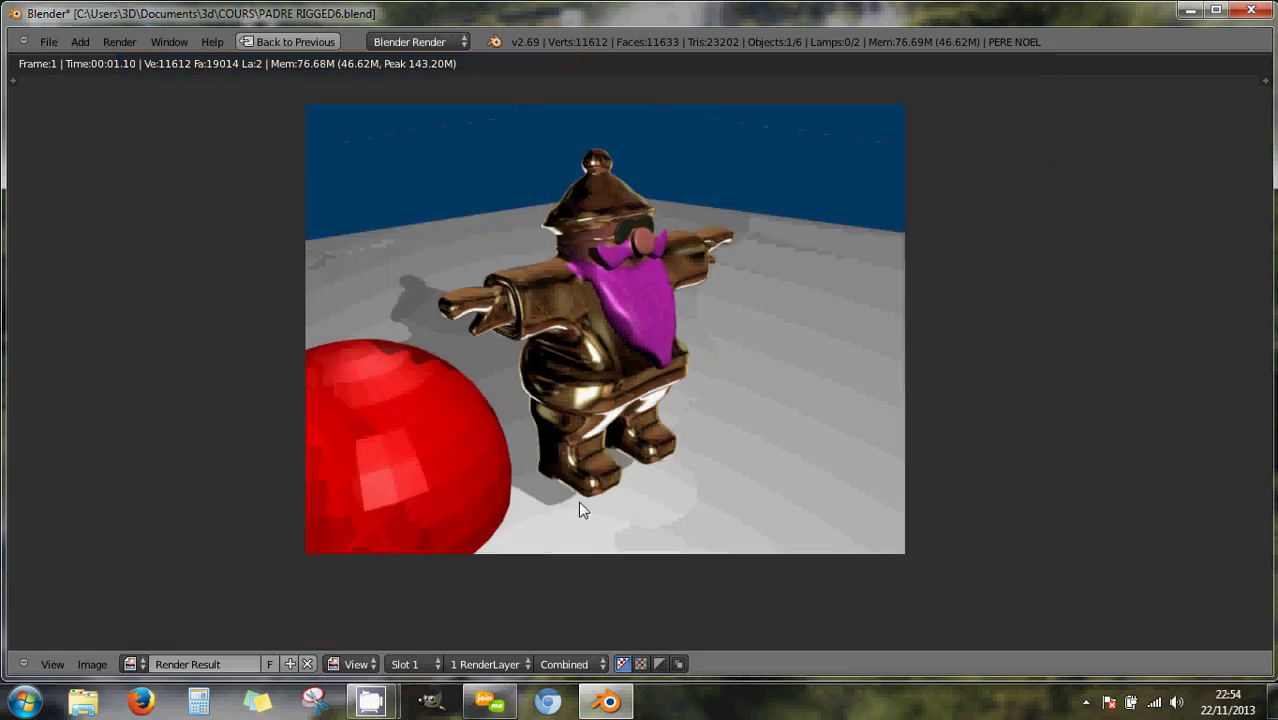
key(Escape)
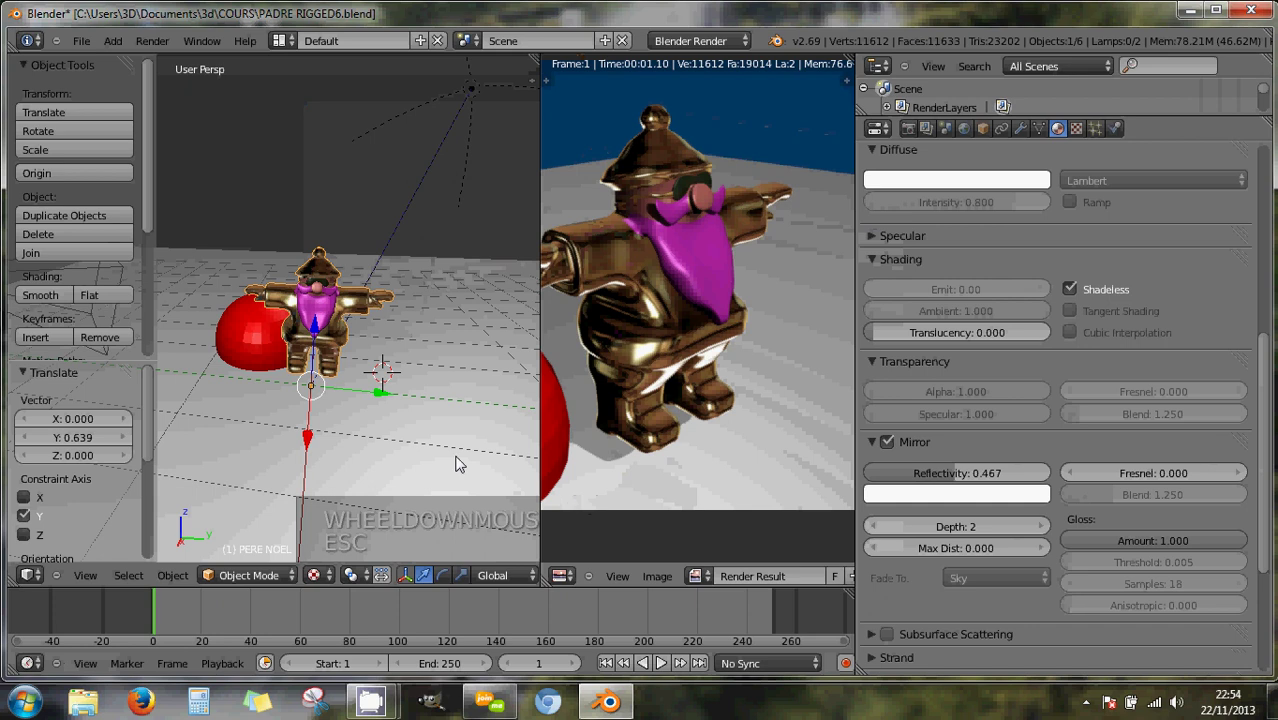
Place the red sphere under the Santa's feet, moving it 1.392 and -0.259 along Y, 1.020 along X and -0.675 along Z.
right_click(250, 357)
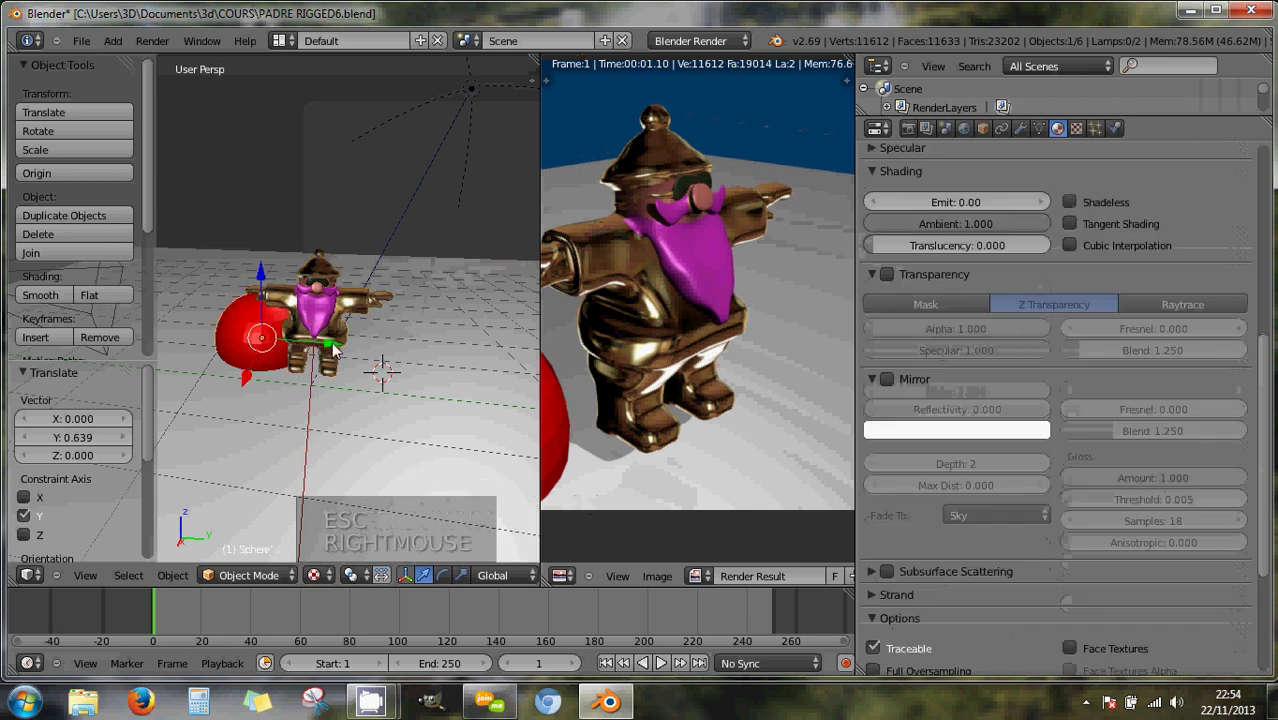
right_drag(250, 357, 394, 363)
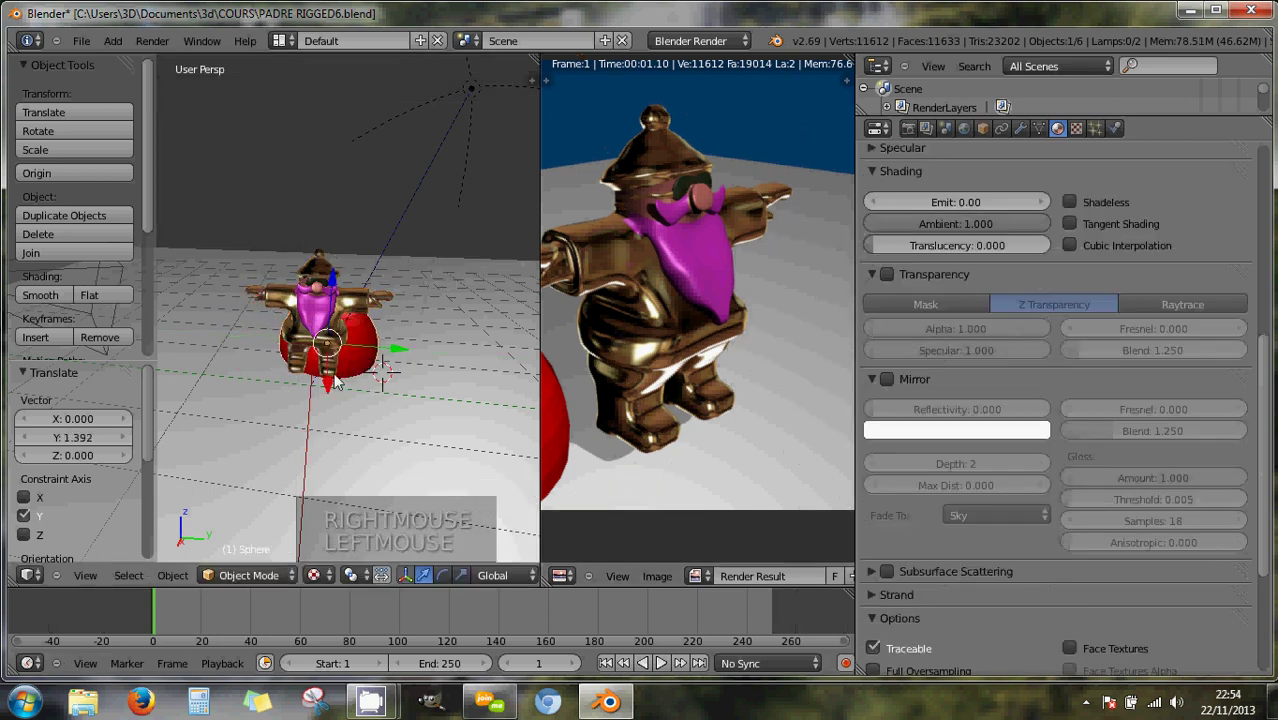
mouse_move(330, 374)
mouse_down()
mouse_move(318, 415)
mouse_move(328, 388)
mouse_up()
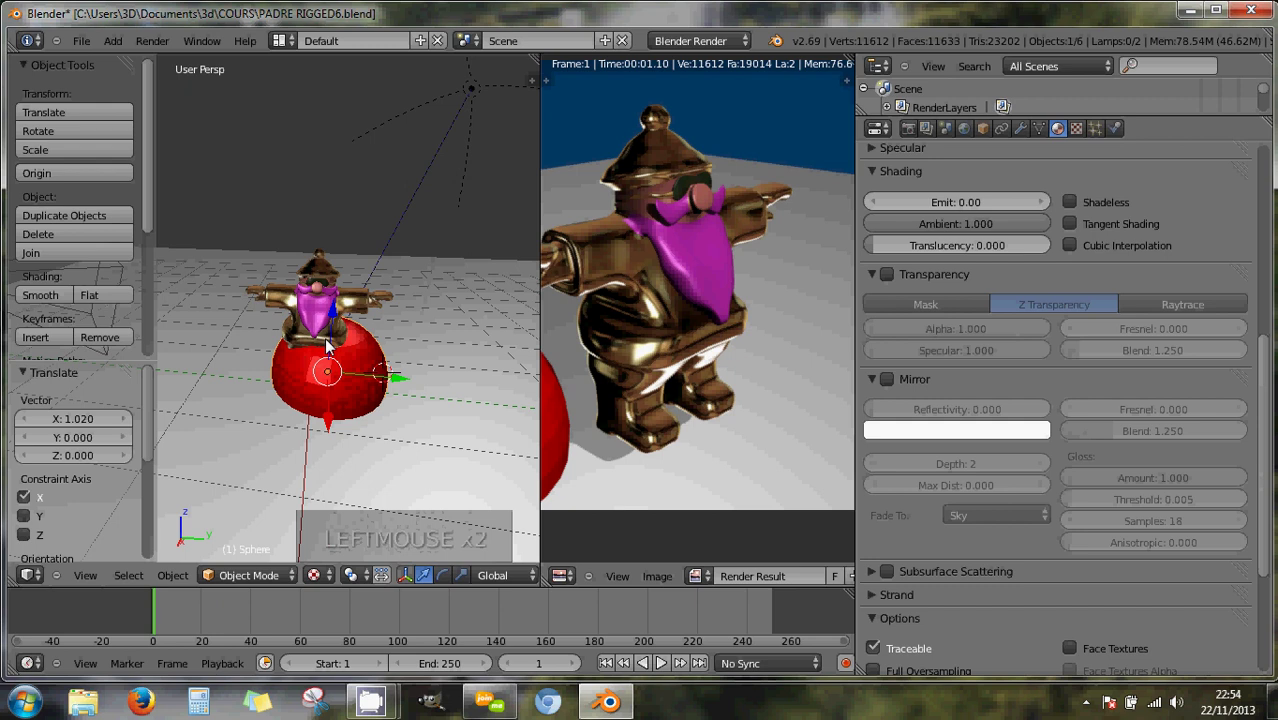
drag(335, 330, 349, 365)
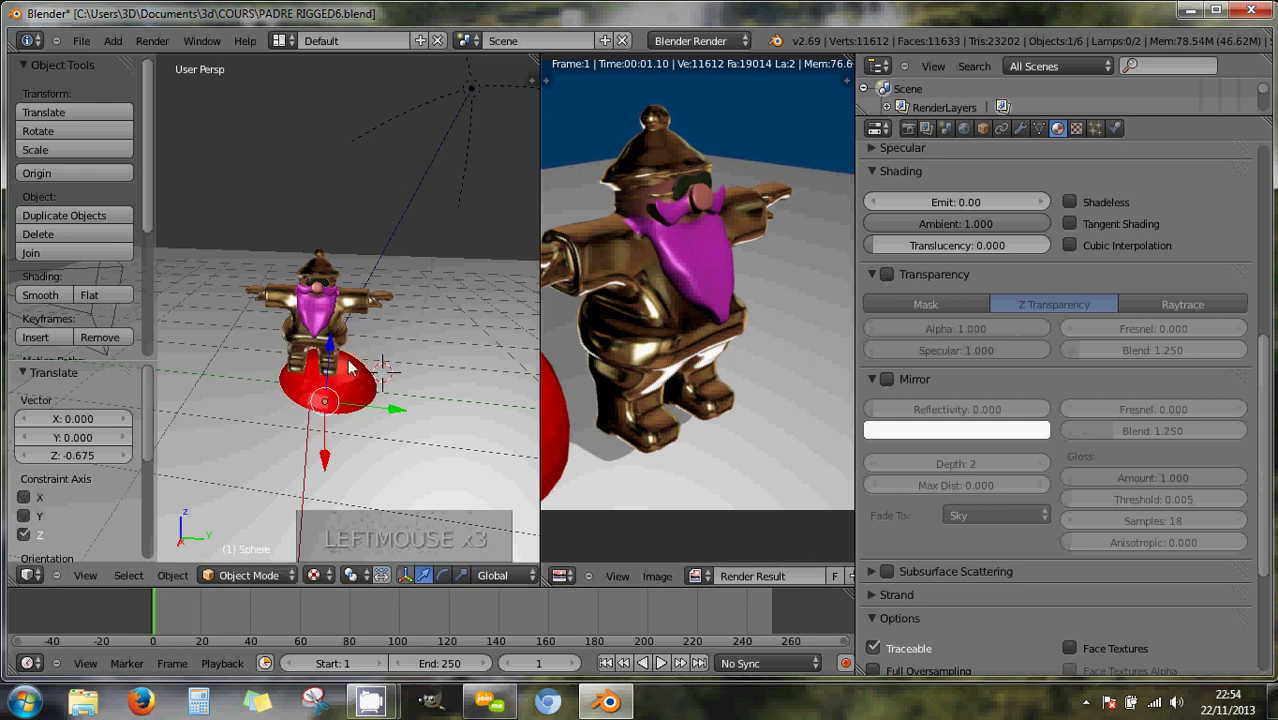
drag(401, 398, 381, 402)
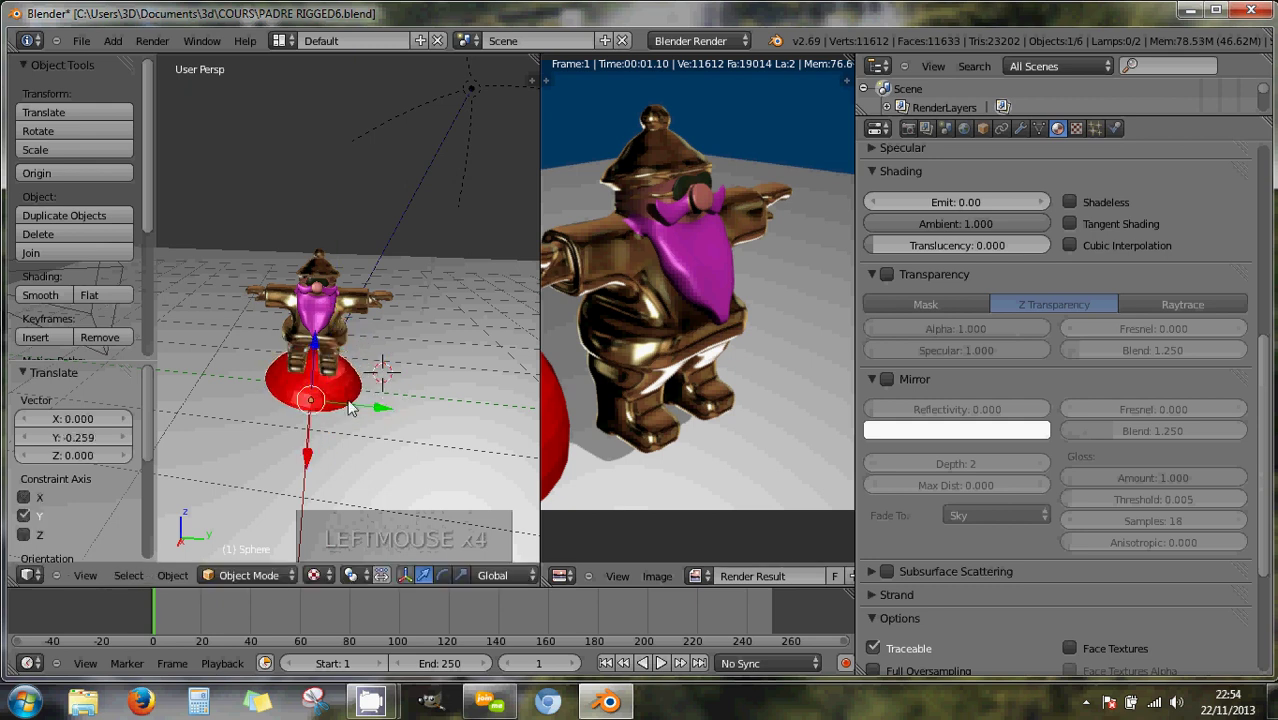
Select the Santa and raise the Mirror reflectivity of his gold material to 0.692.
middle_drag(381, 402, 374, 462)
scroll(359, 392, up, 2)
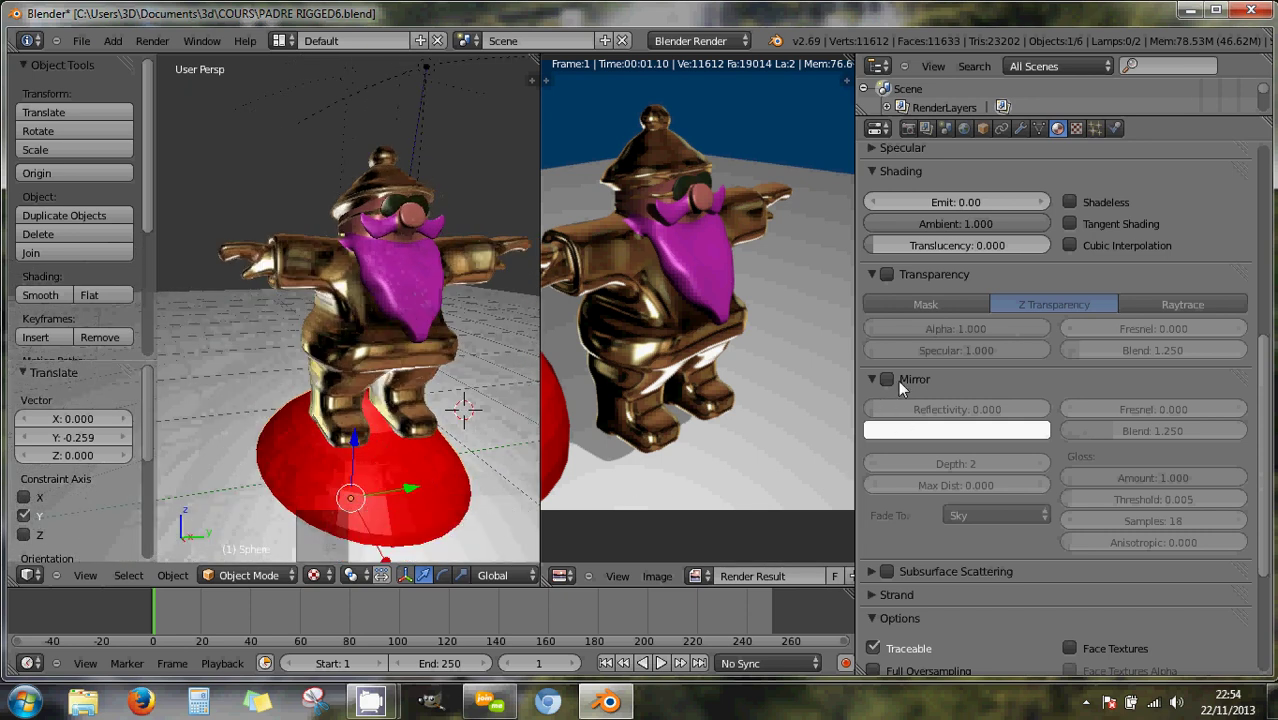
right_click(416, 395)
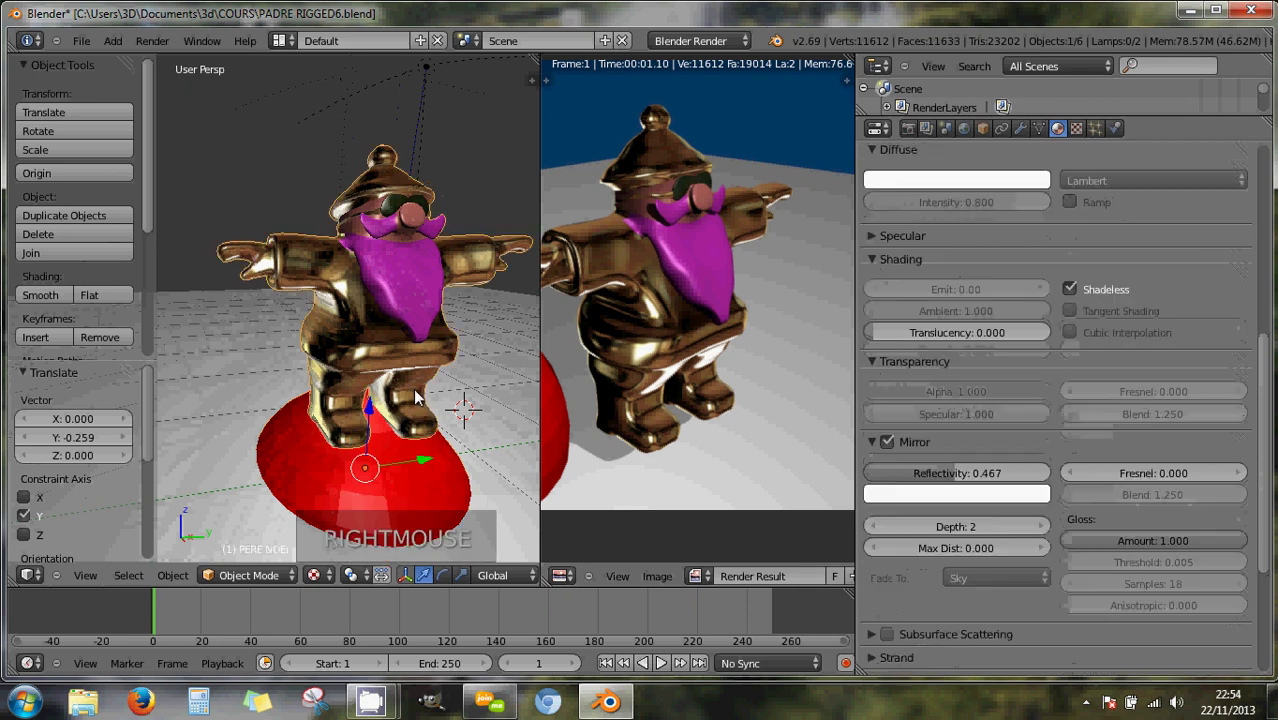
click(950, 478)
drag(950, 478, 1002, 478)
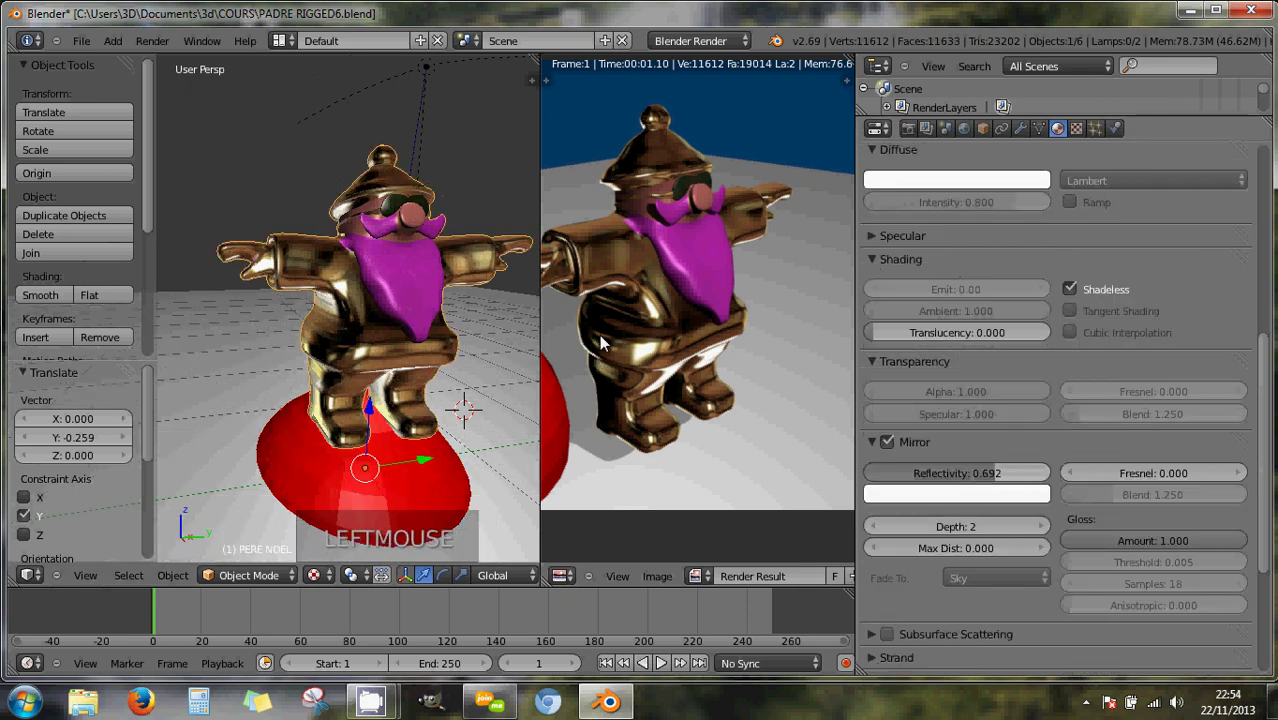
Show the 3D view's properties sidebar, widen the viewport and sidebar, and toggle Textured Solid off and on.
click(529, 80)
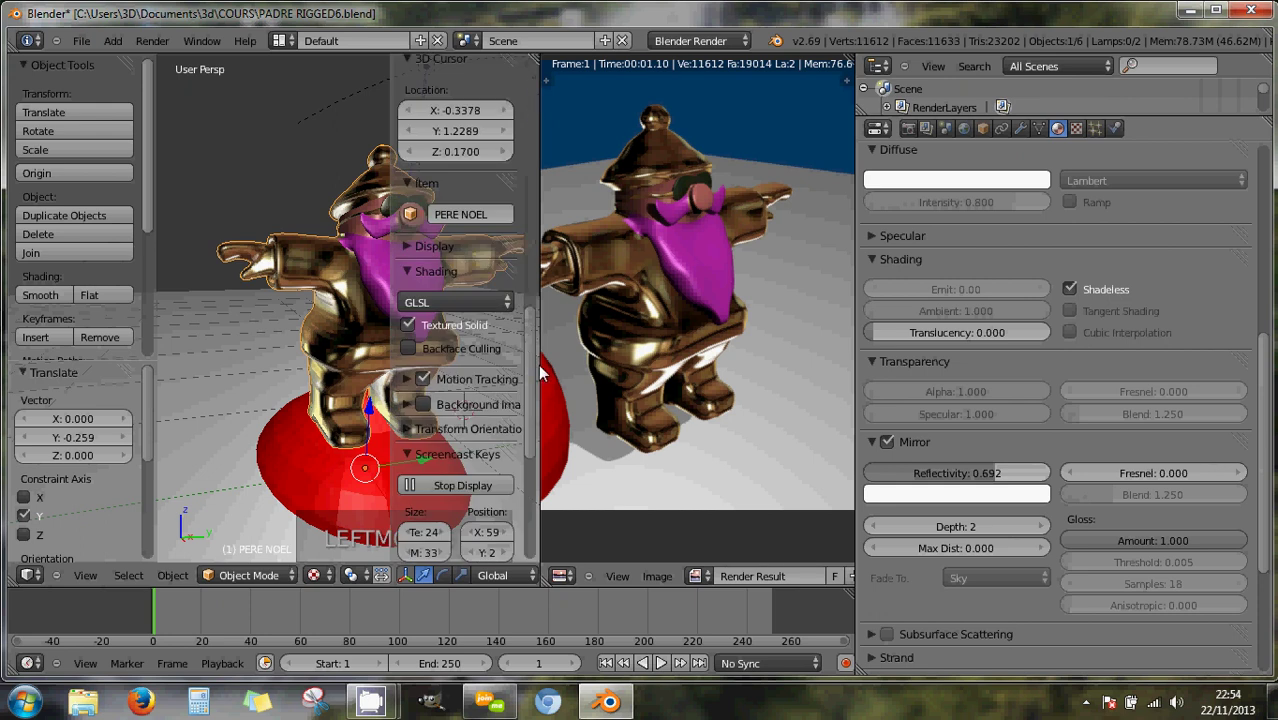
drag(540, 373, 676, 389)
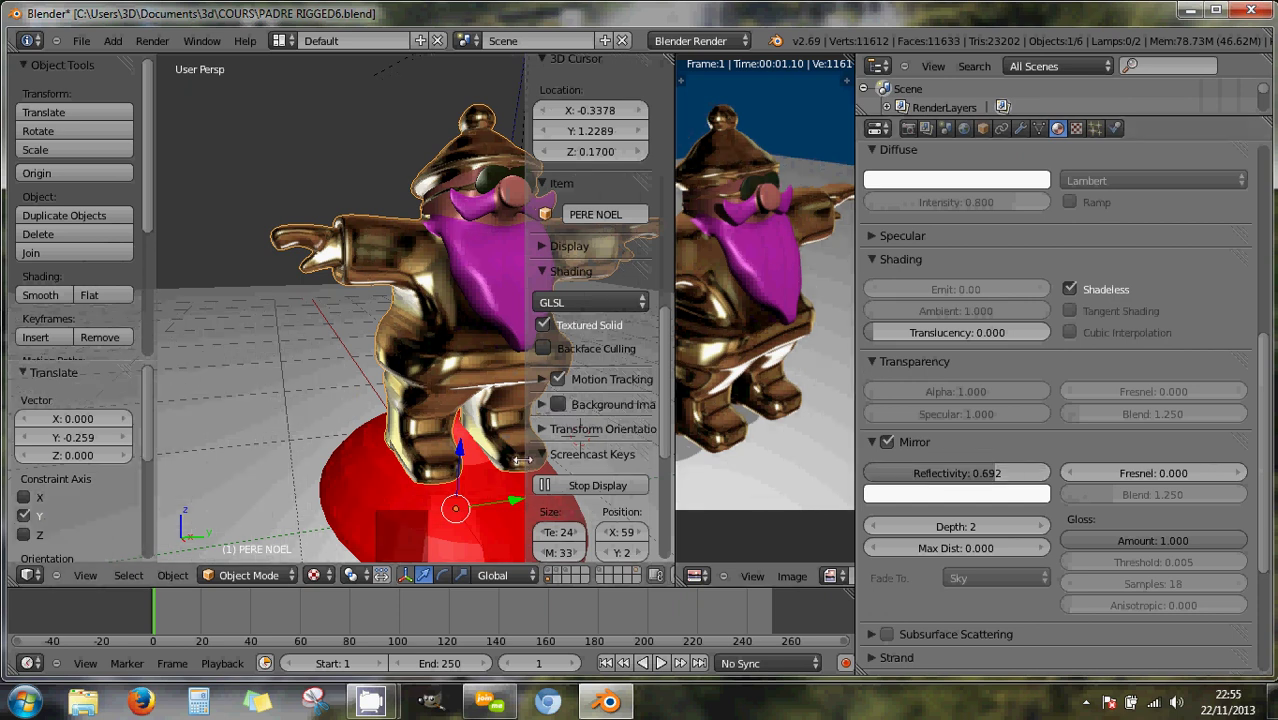
drag(522, 460, 484, 451)
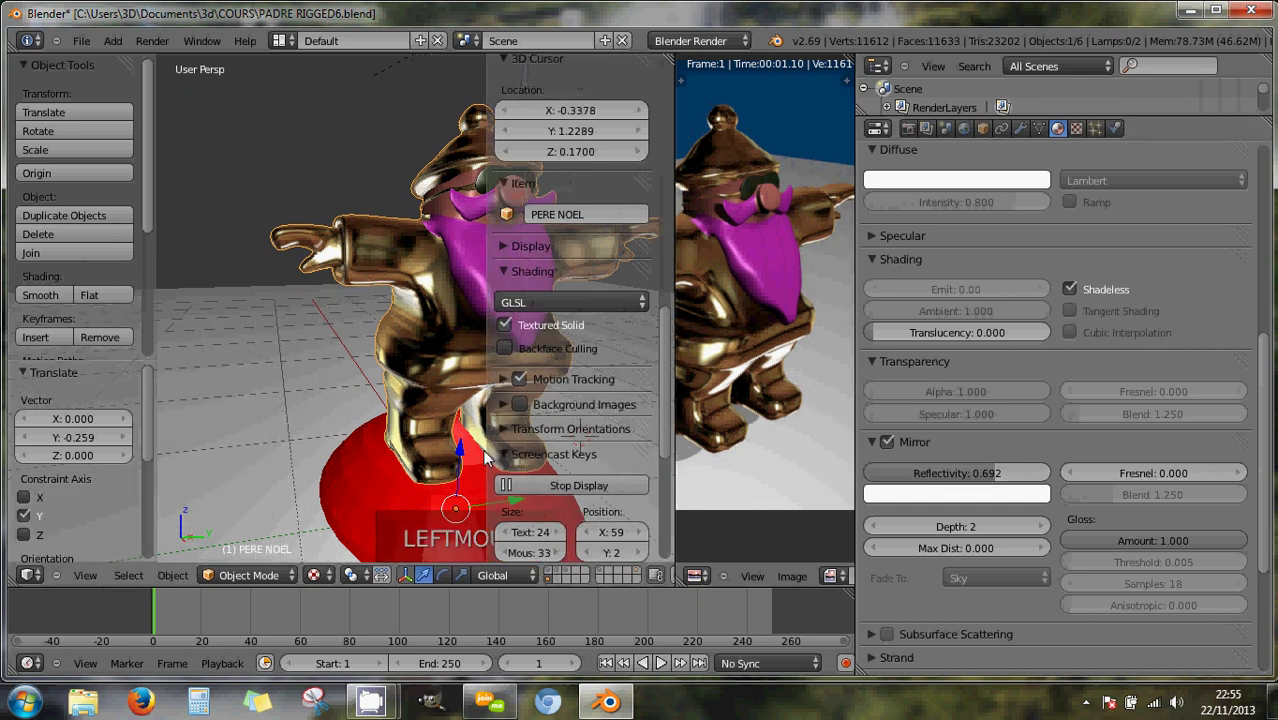
click(505, 325)
click(505, 325)
Try Solid and Rendered shading in the 3D viewport.
click(313, 577)
click(327, 519)
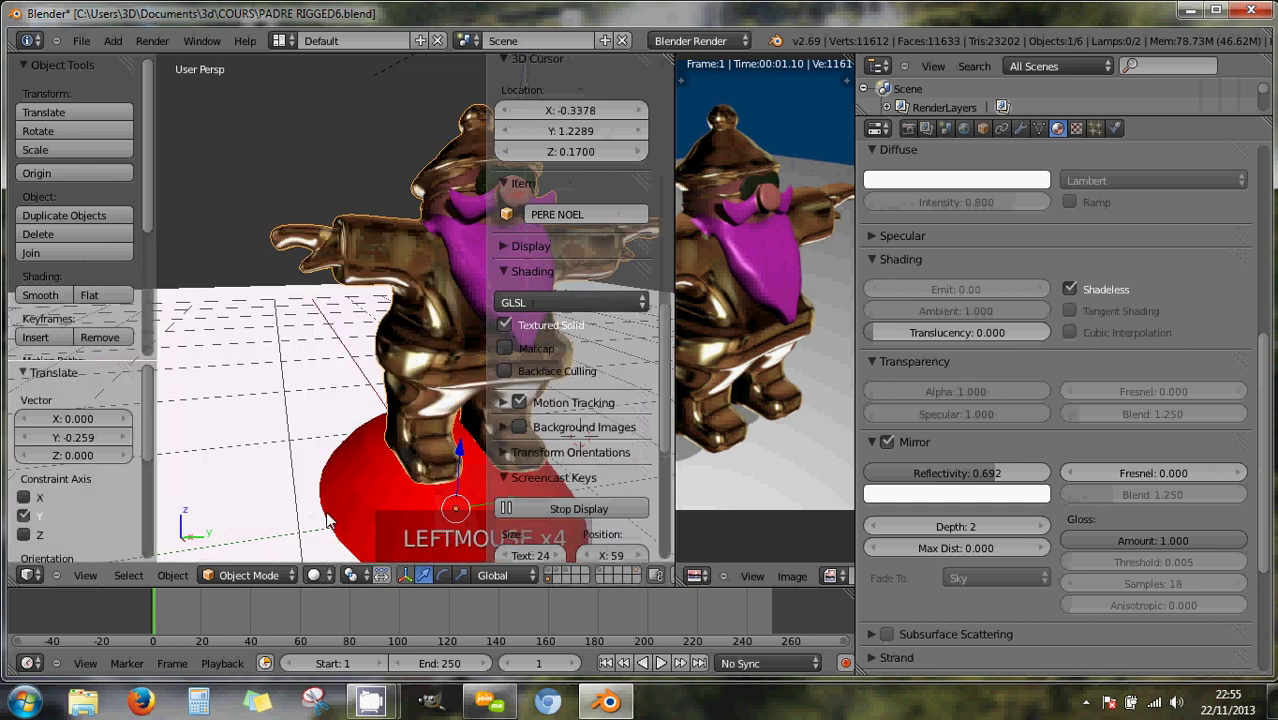
click(314, 575)
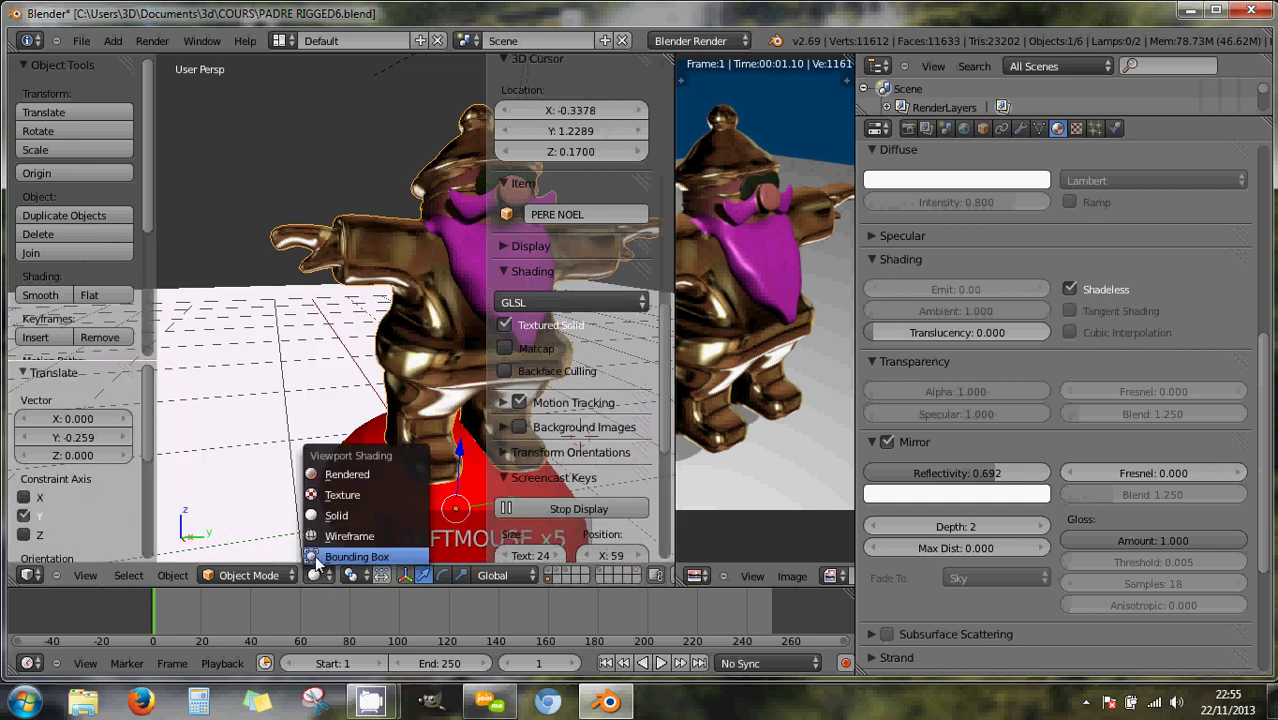
click(331, 475)
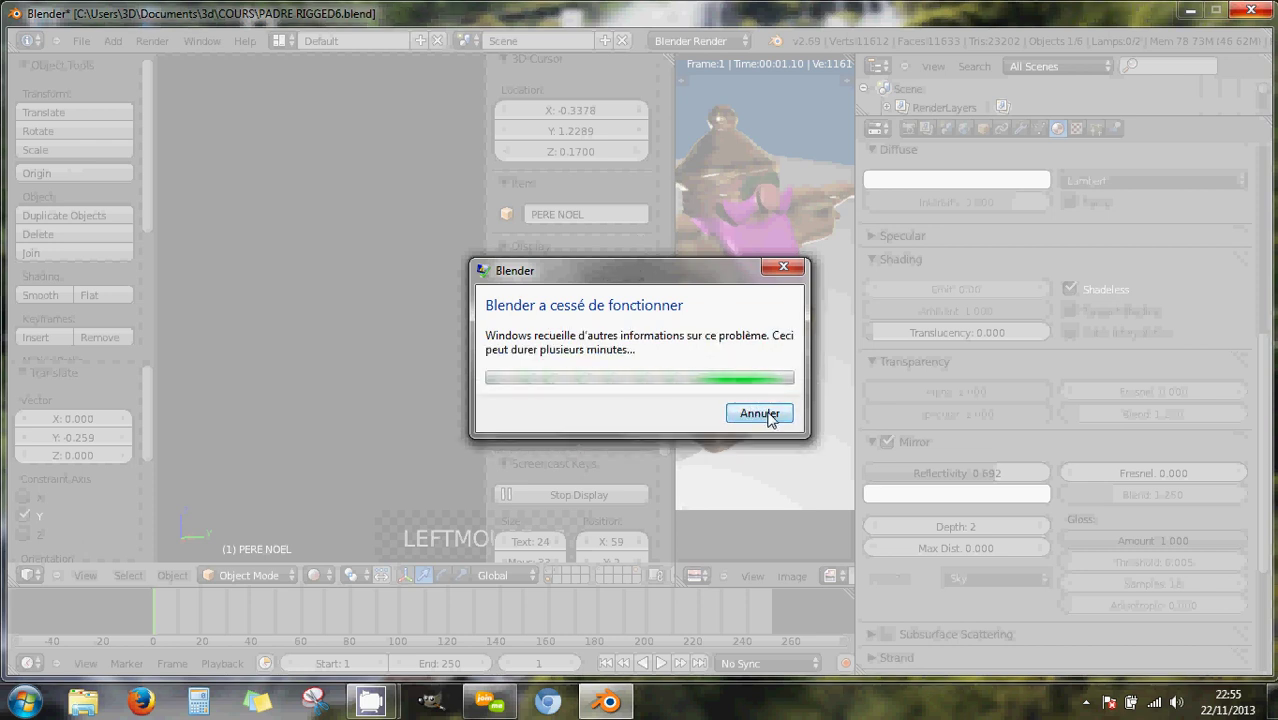
Dismiss the crash dialog and relaunch Blender 2.69 from its desktop shortcut with the high-performance NVIDIA processor.
click(891, 456)
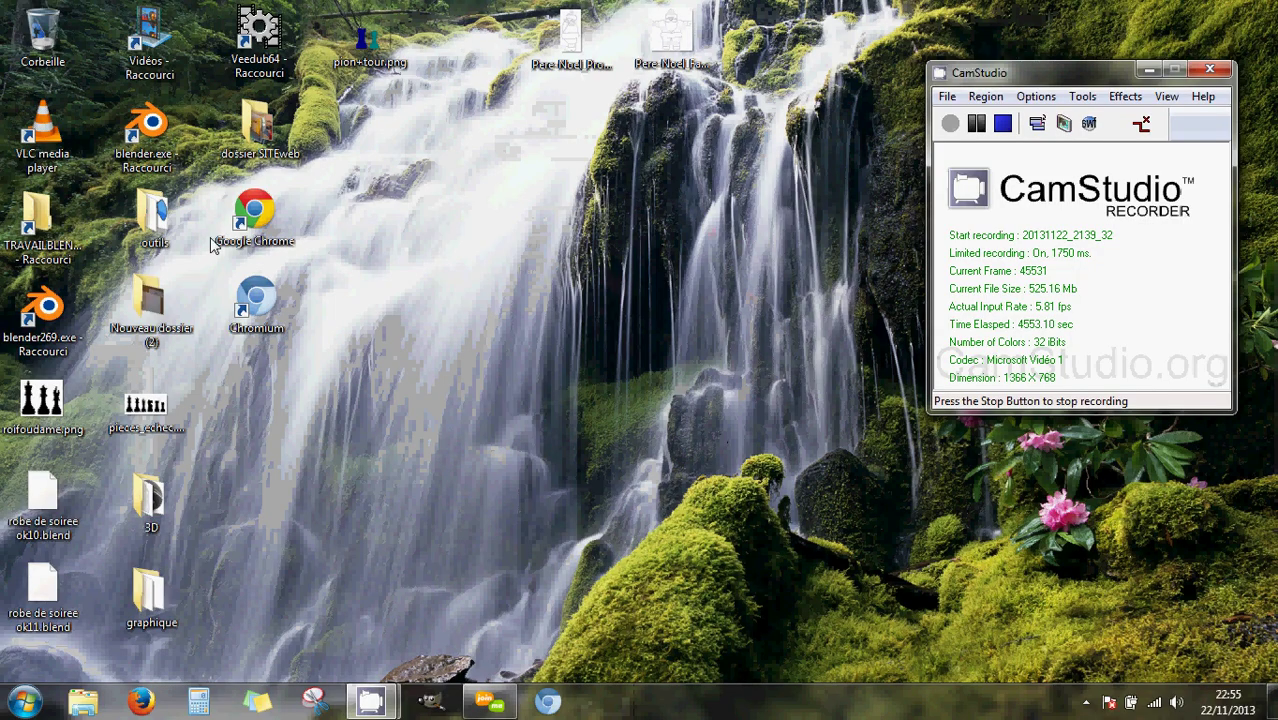
right_click(58, 300)
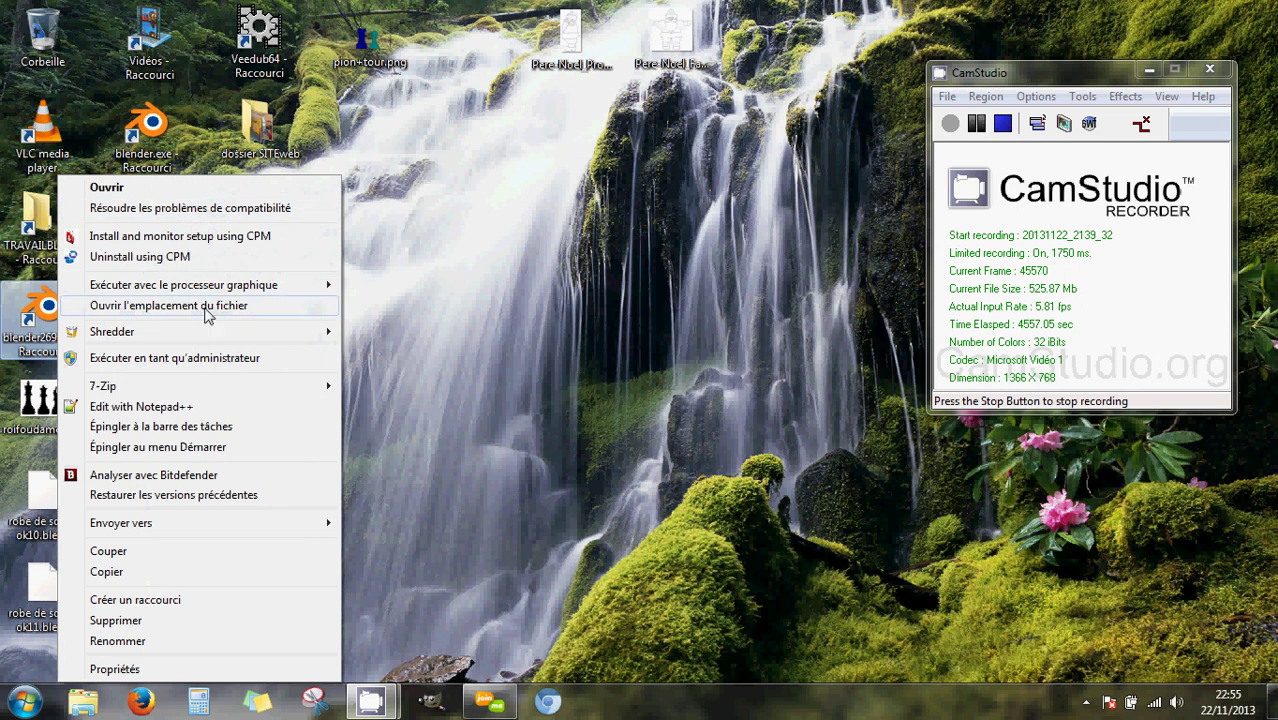
mouse_move(220, 289)
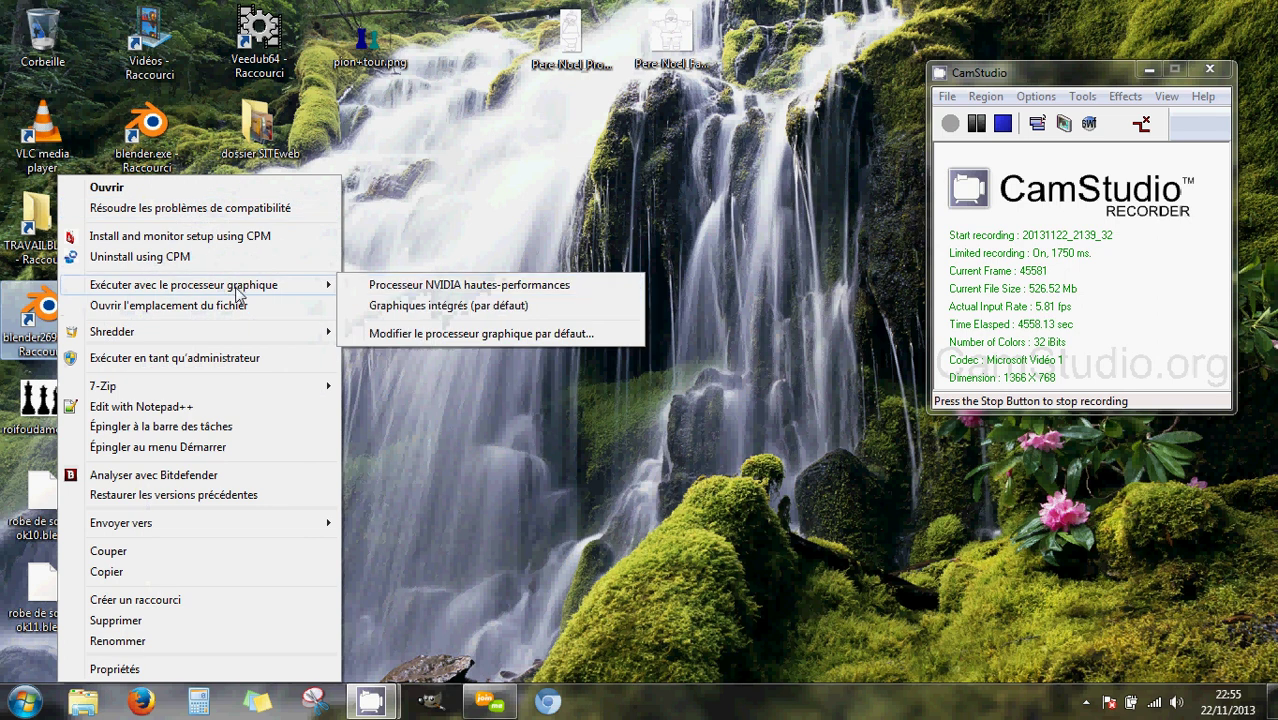
click(440, 283)
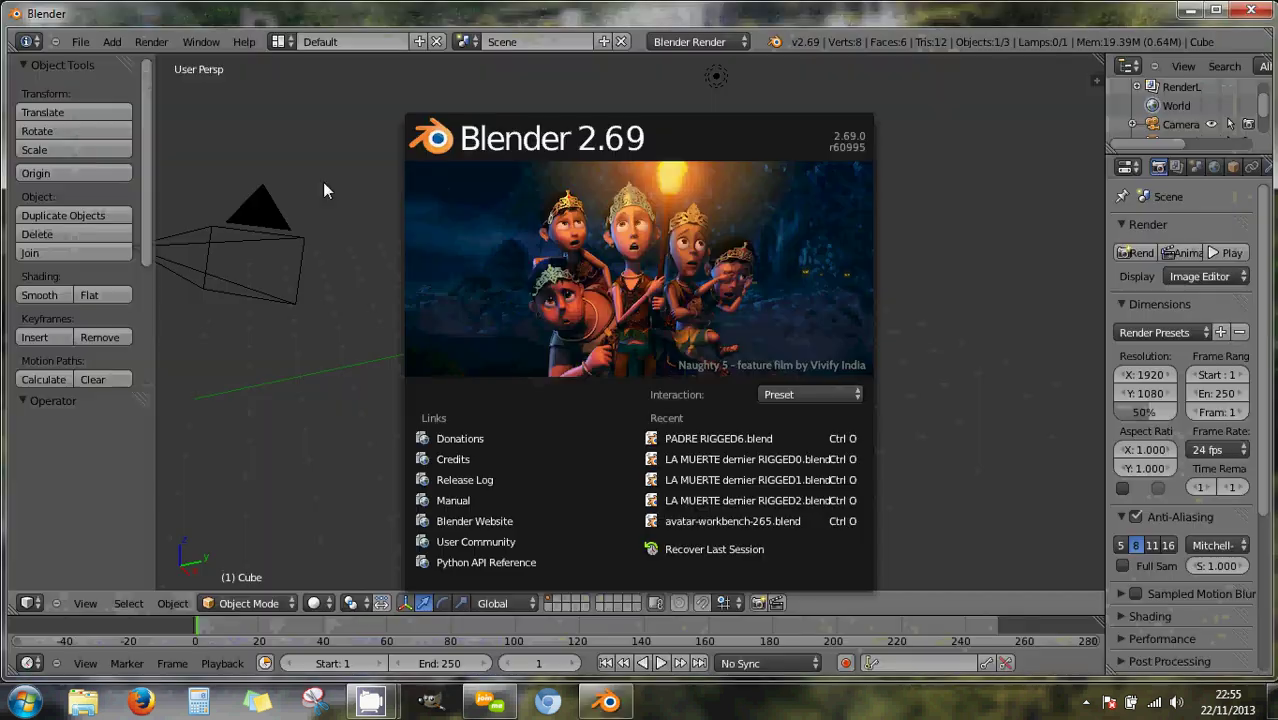
Recover the automatically saved session quit.blend from the Temp folder.
click(80, 42)
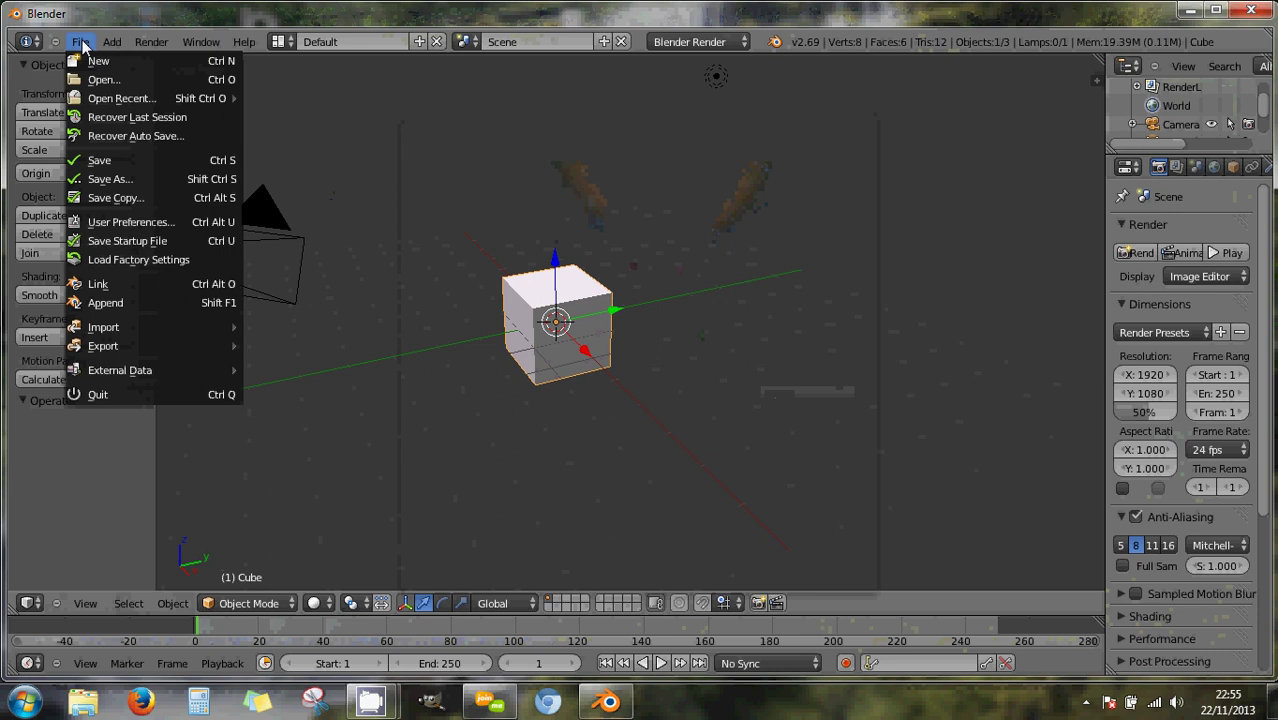
click(127, 135)
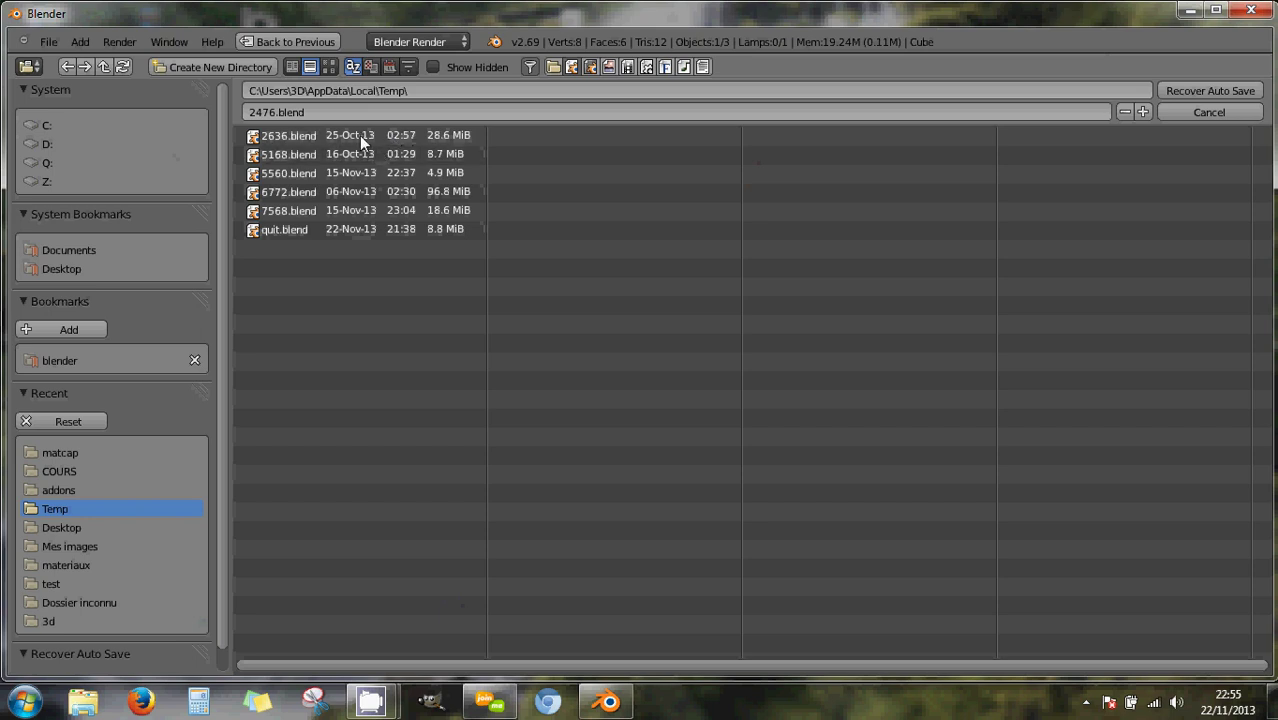
click(360, 236)
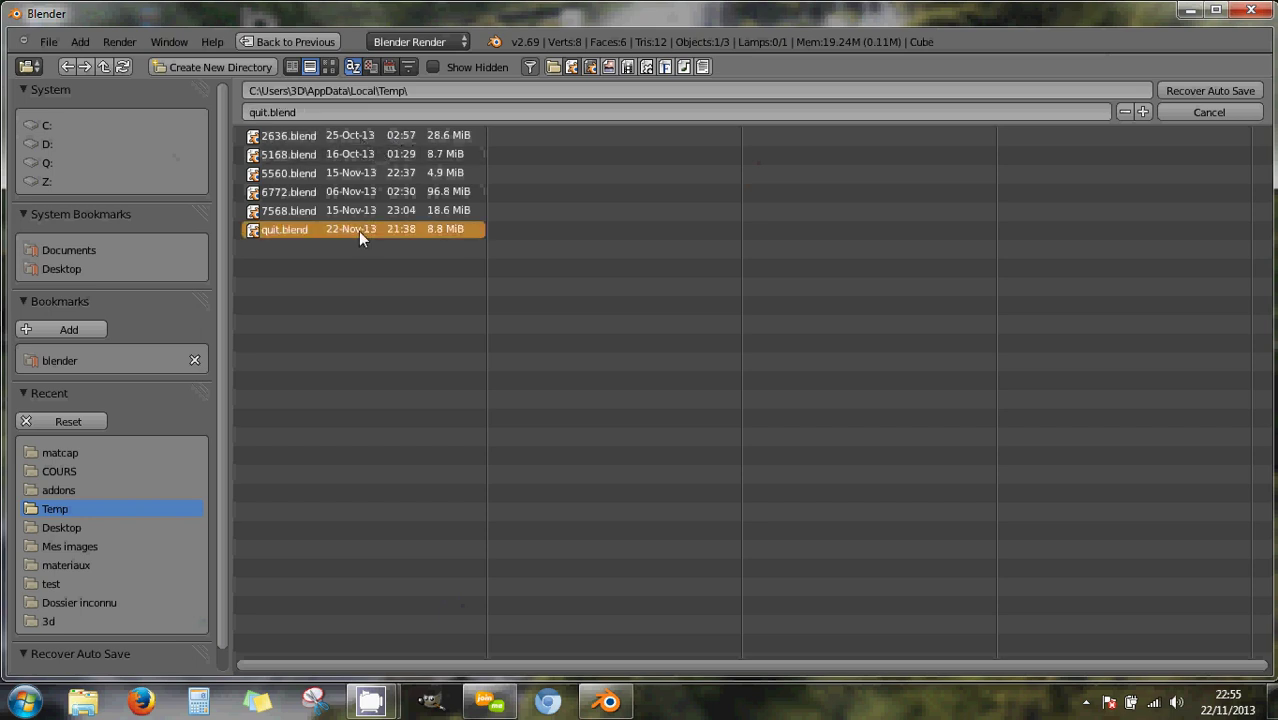
double_click(358, 231)
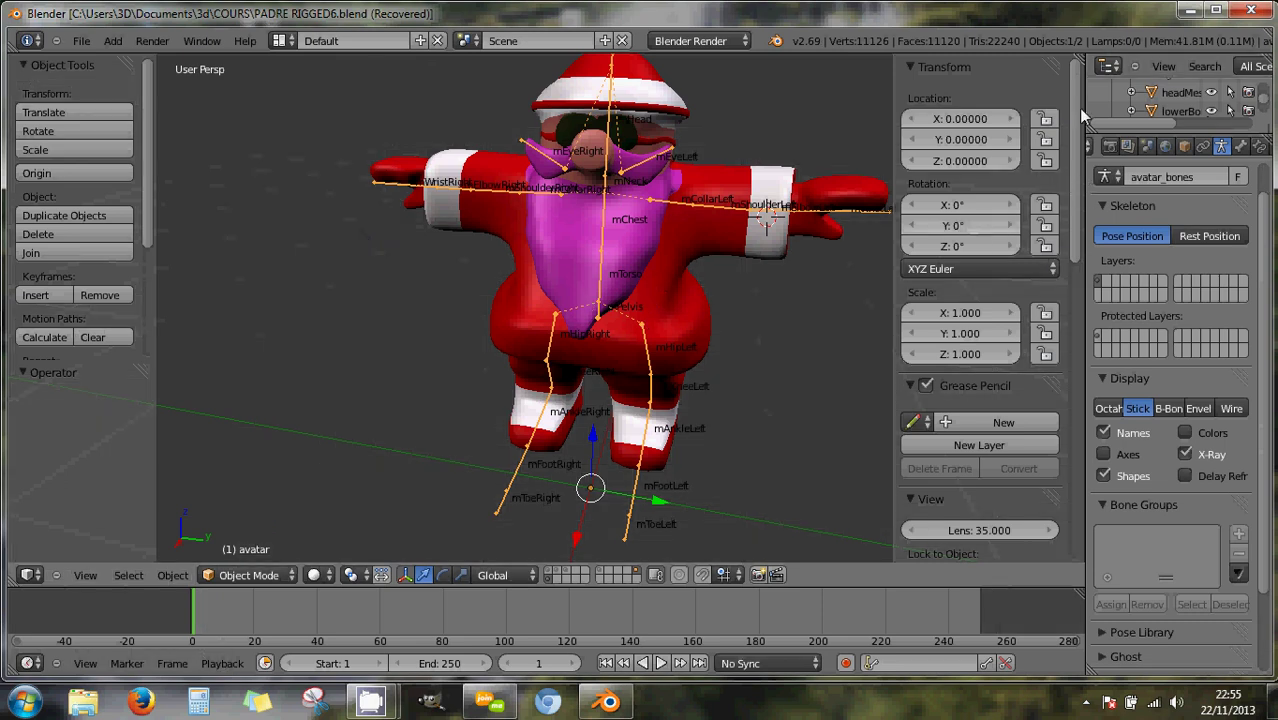
Split the 3D view into two side-by-side viewports, hide the second one's tool shelf and sidebar, and widen the properties editor.
drag(1061, 62, 708, 430)
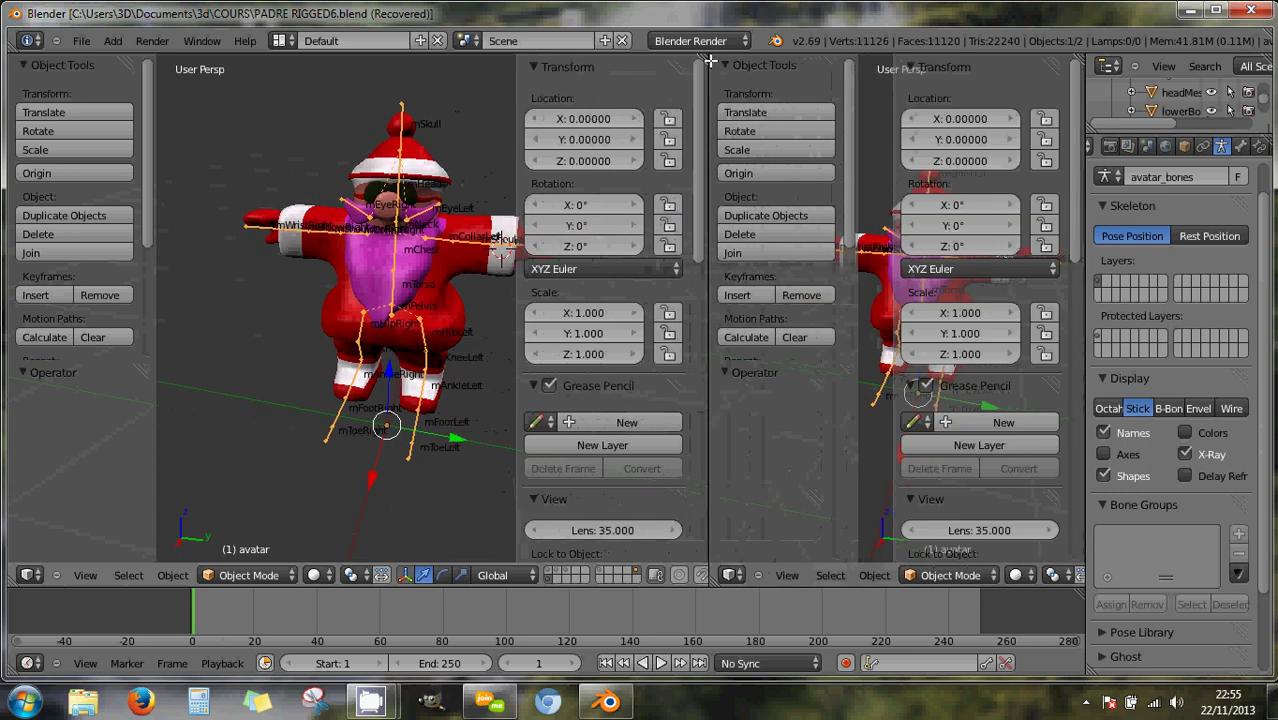
key(t)
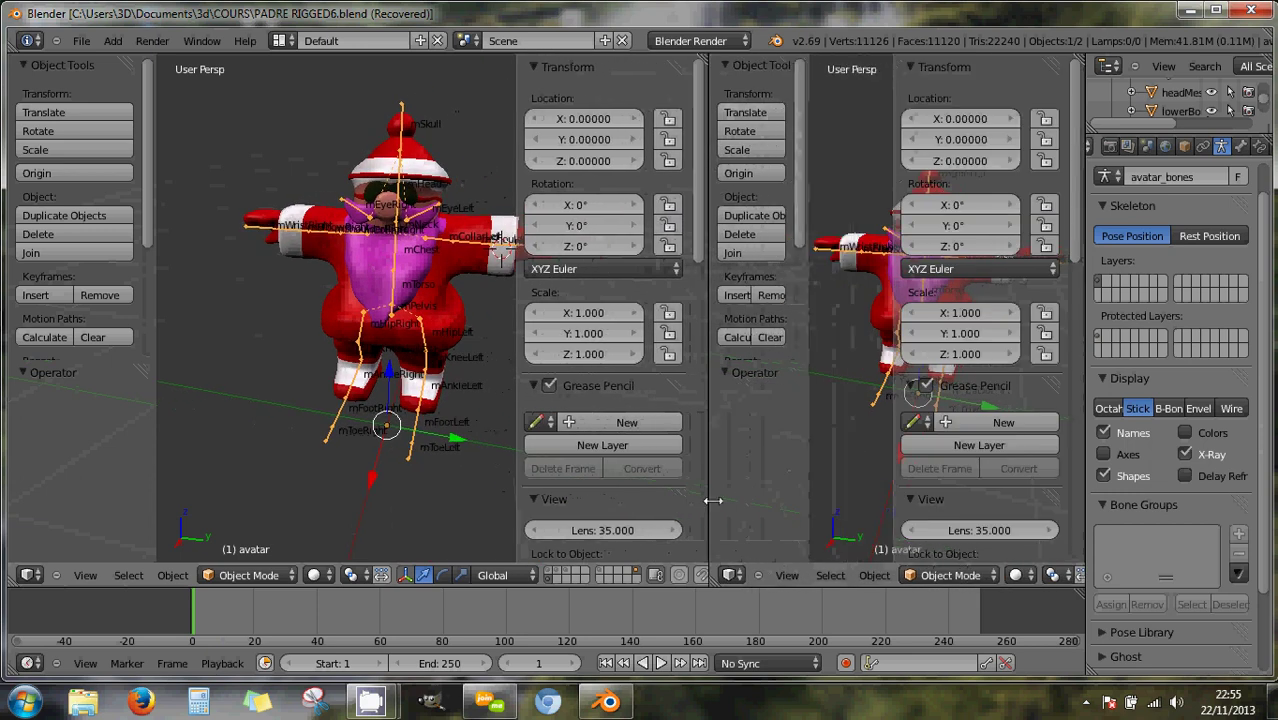
key(n)
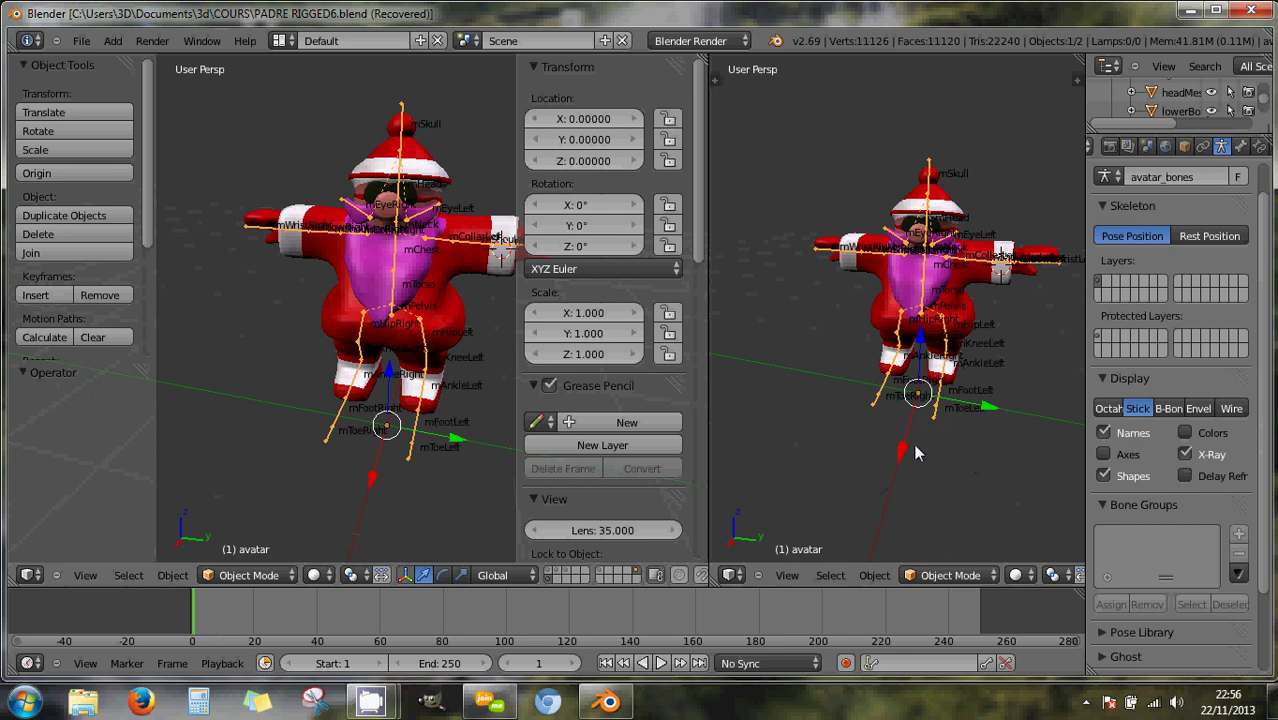
middle_drag(894, 436, 920, 440)
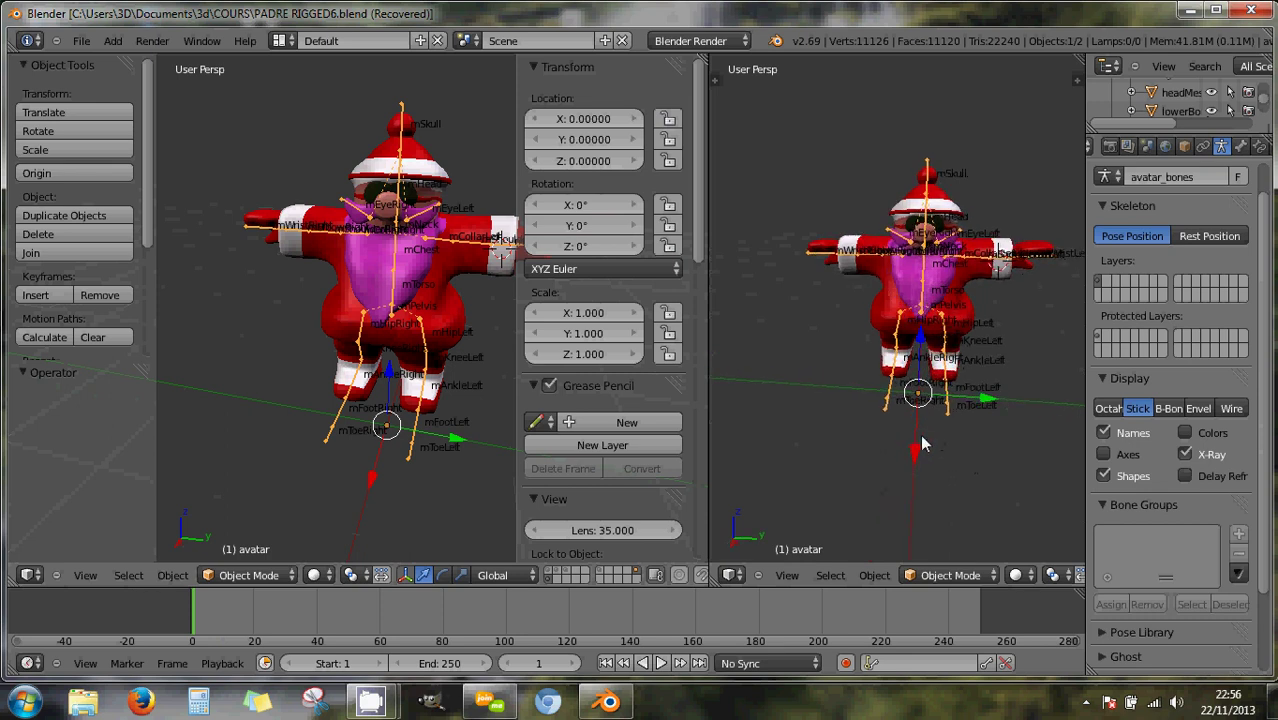
scroll(946, 438, up, 2)
click(1104, 475)
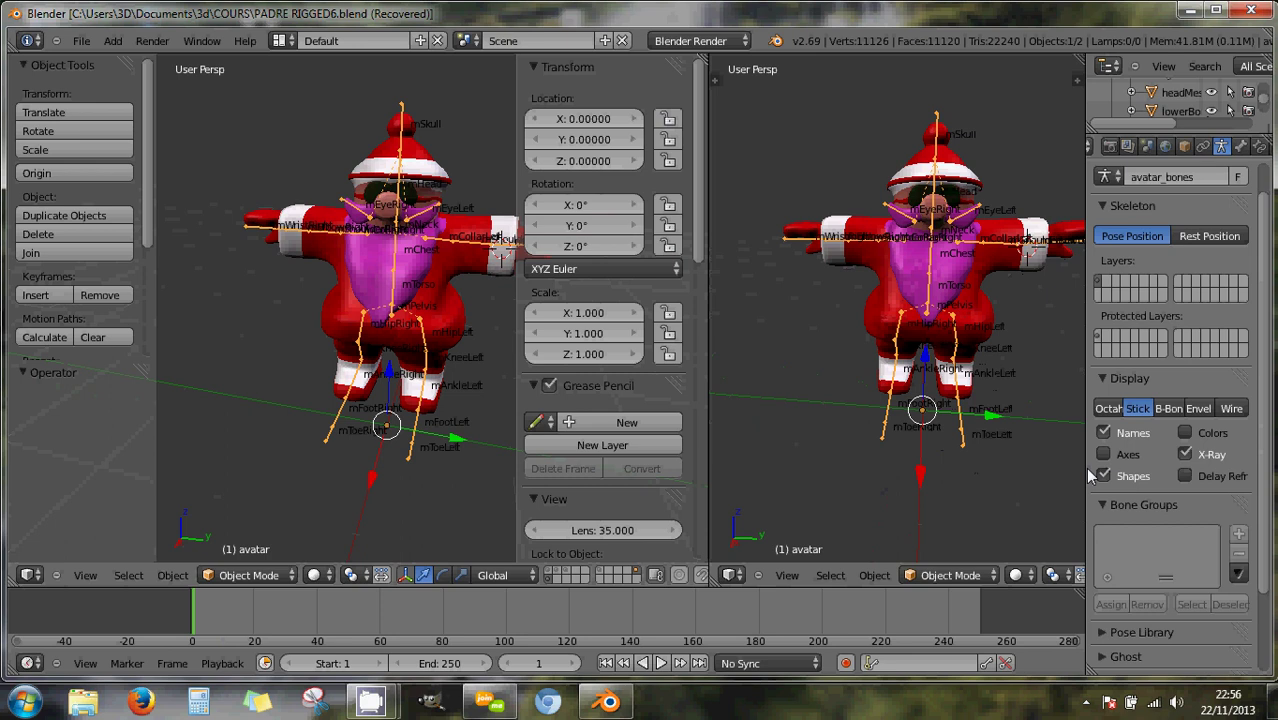
drag(1083, 470, 986, 470)
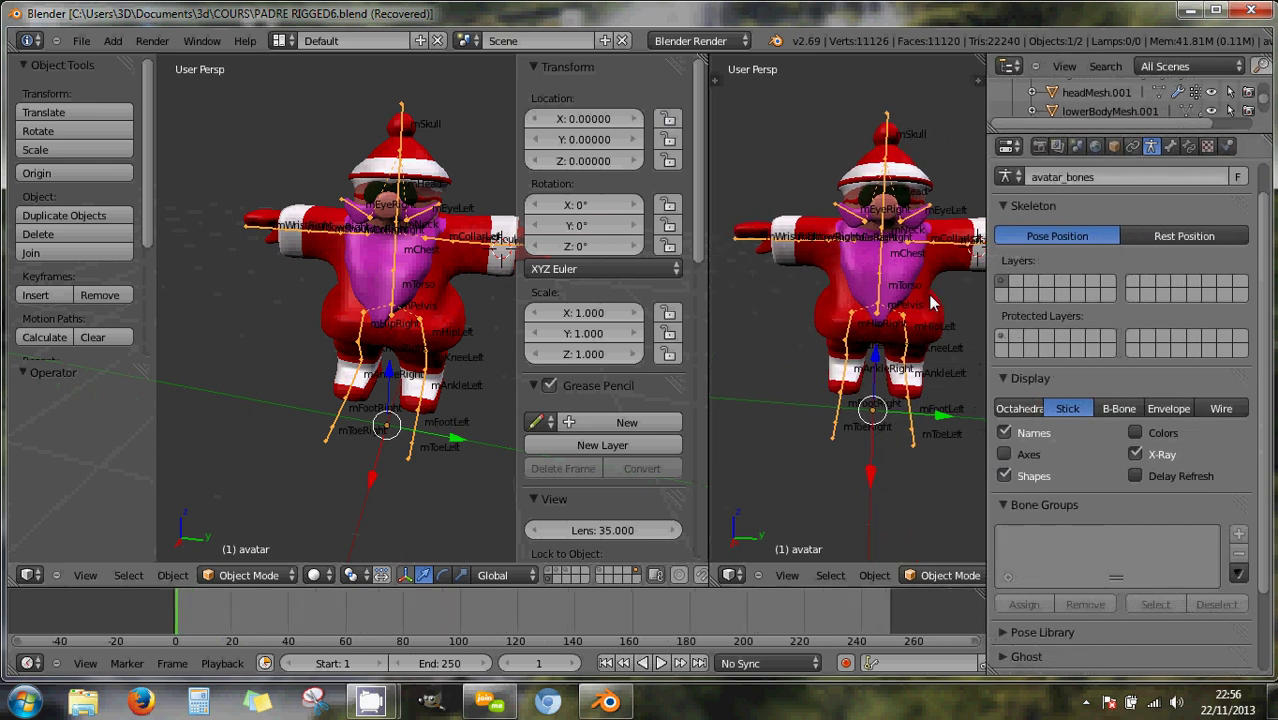
Select the Santa and enable Mirror on his barbe material with a reflectivity of 0.270.
right_click(927, 309)
click(1188, 146)
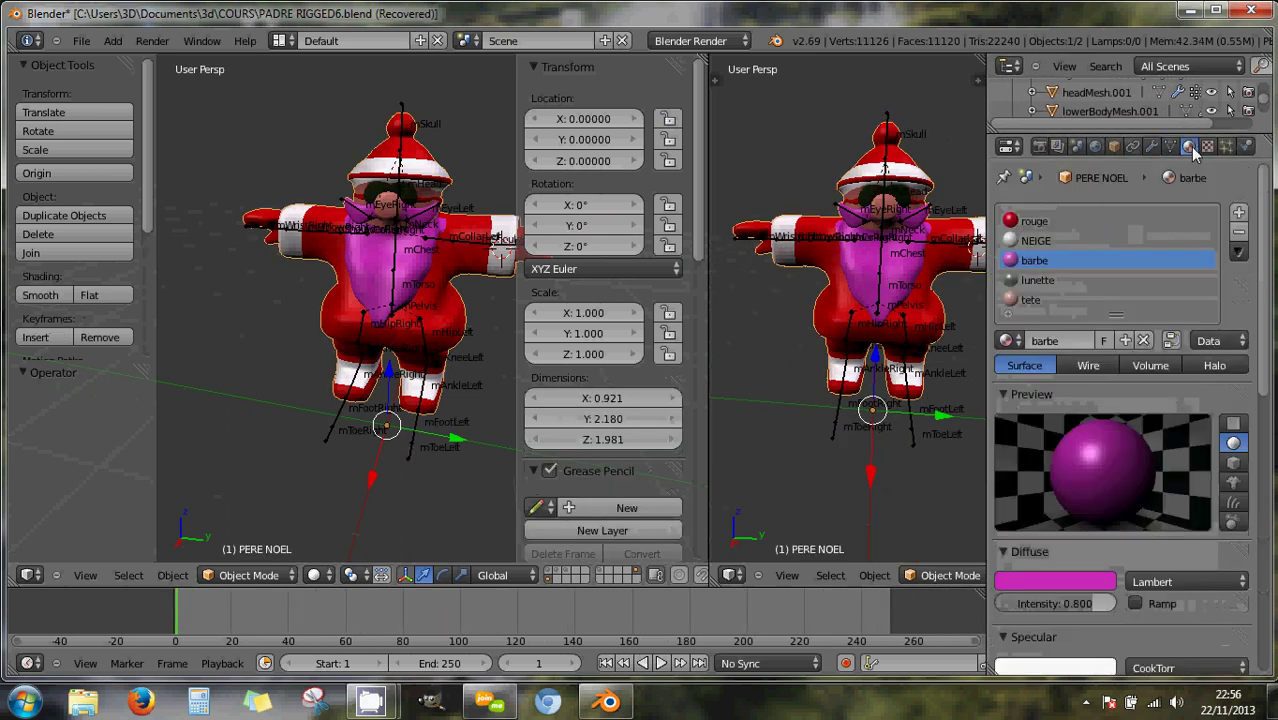
scroll(1072, 560, down, 8)
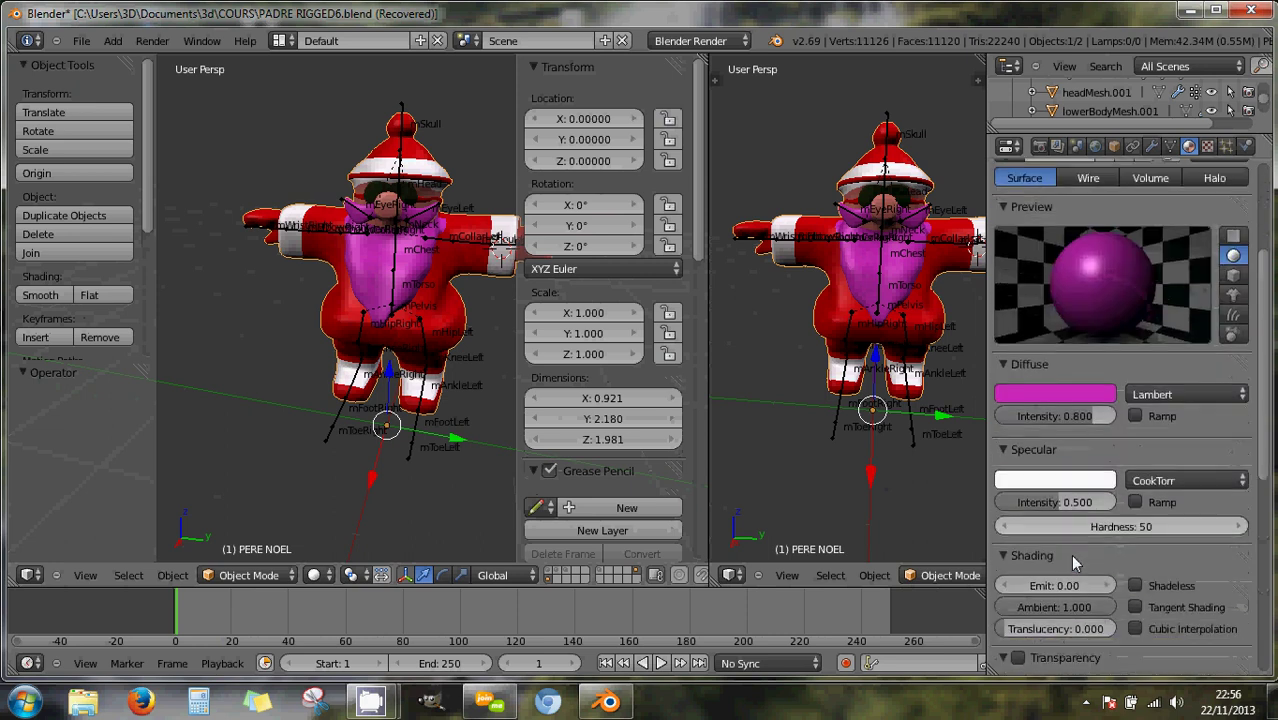
scroll(1072, 565, down, 2)
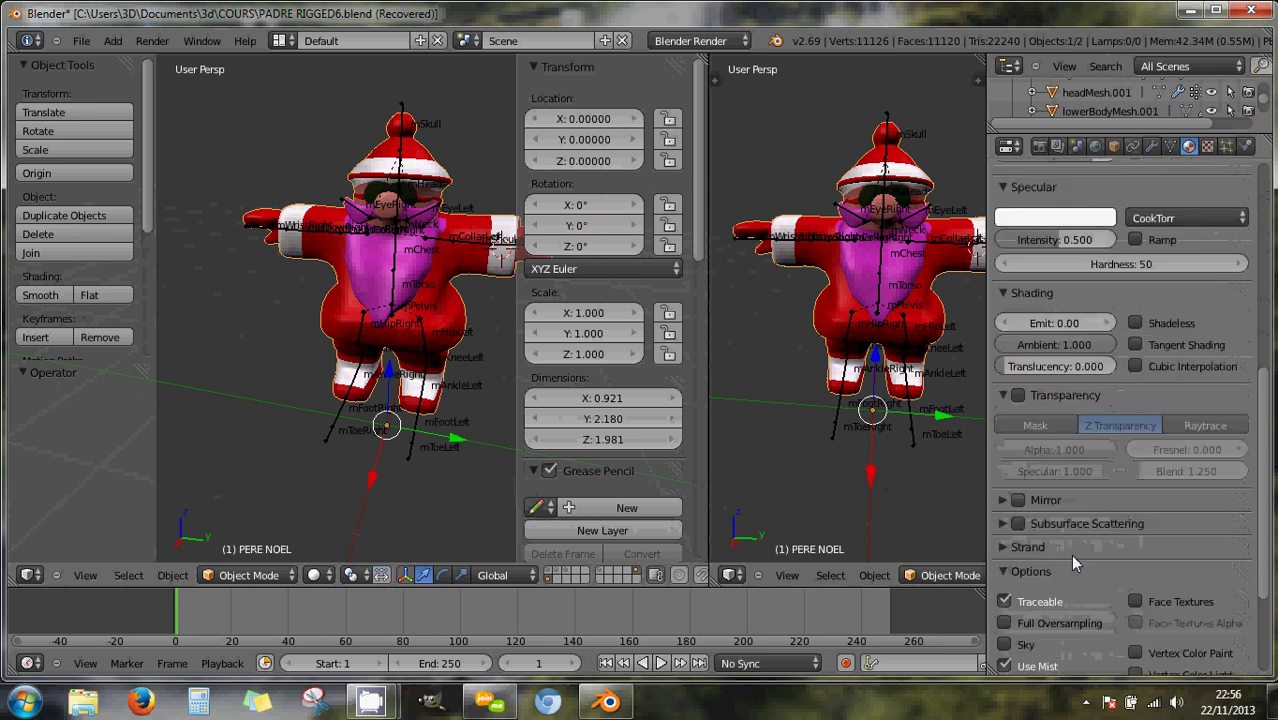
click(1017, 500)
click(1050, 500)
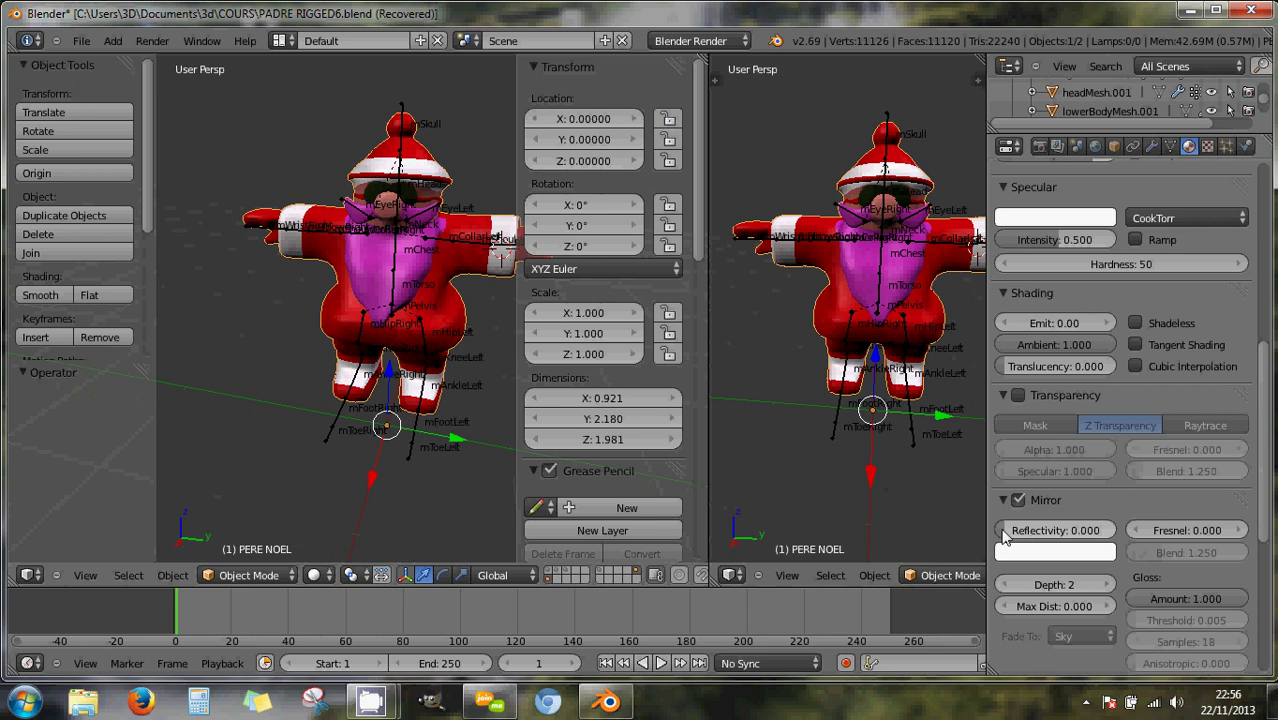
drag(1005, 537, 1035, 537)
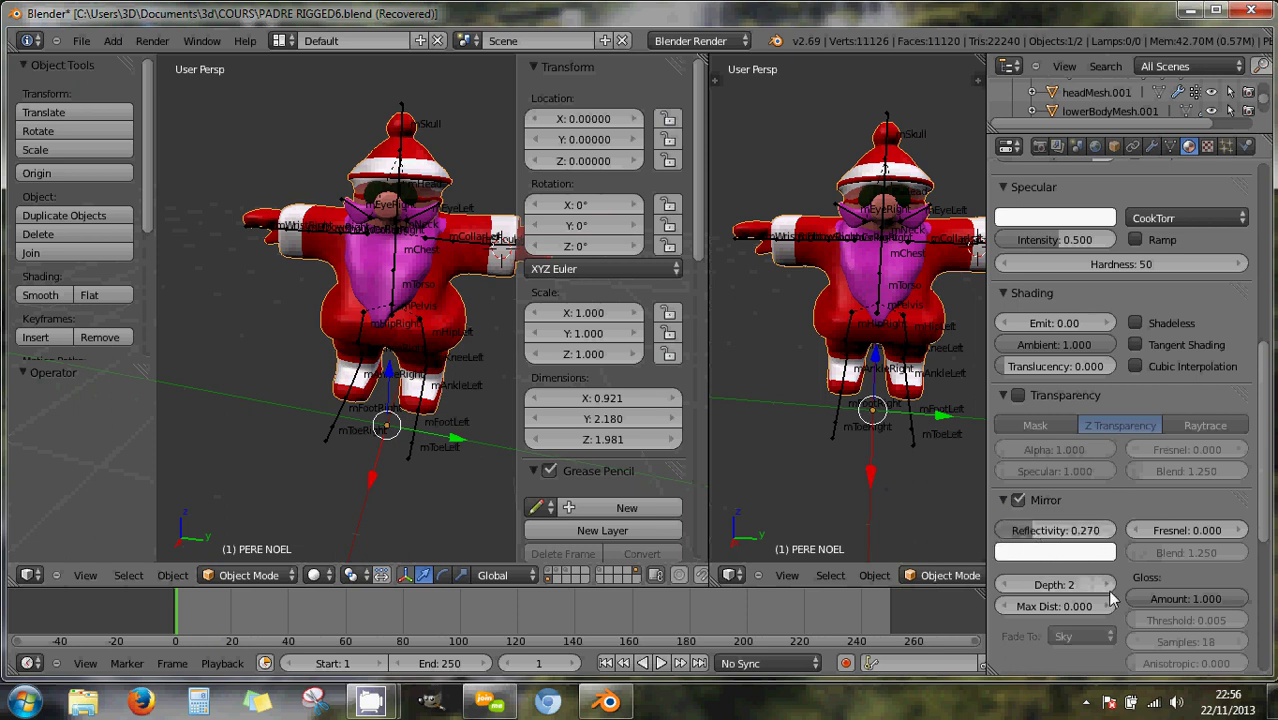
scroll(1109, 600, down, 1)
scroll(1109, 600, down, 1)
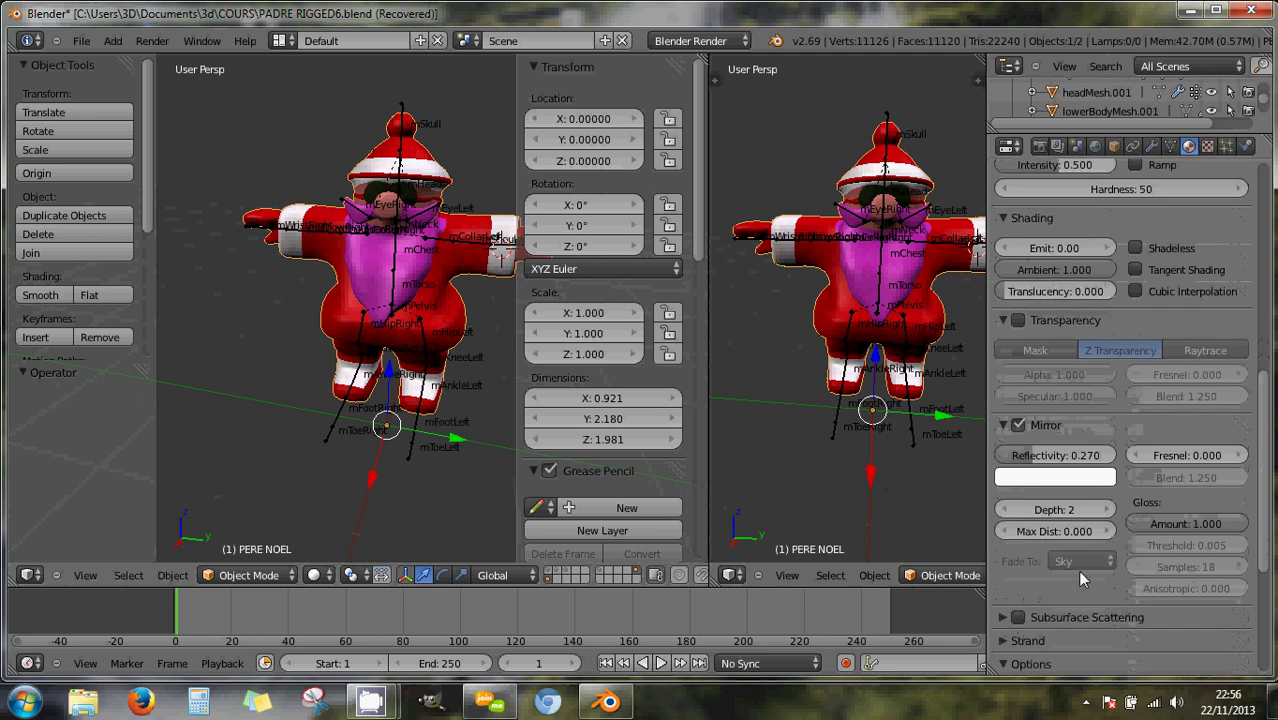
Add a UV sphere in front of the Santa's feet, at about X 0.738, Y -0.183, Z 0.258.
click(845, 460)
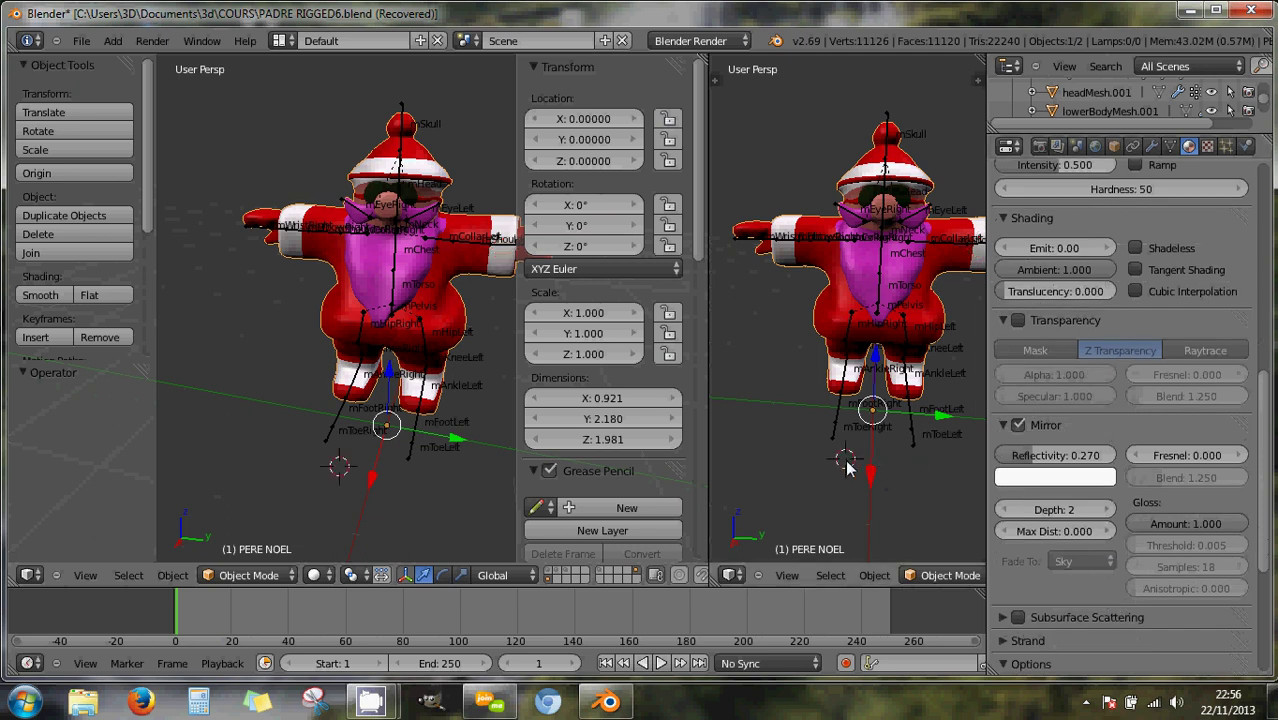
key(shift+a)
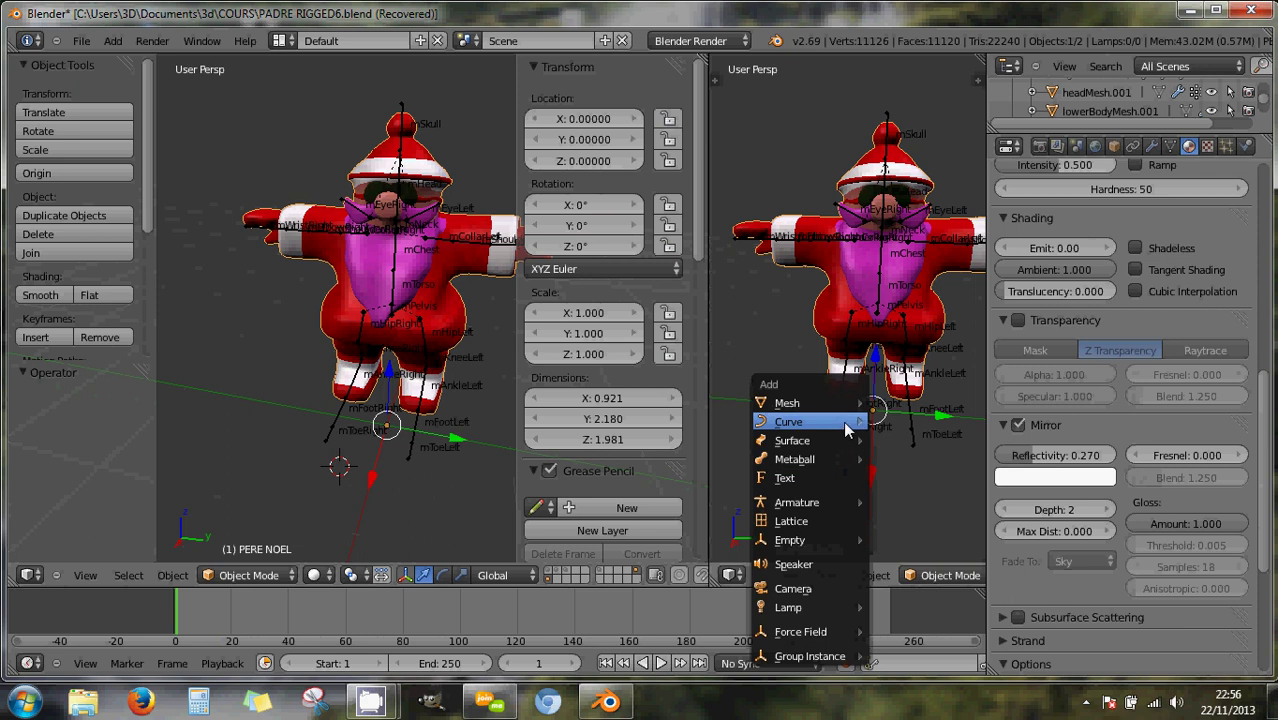
mouse_move(808, 402)
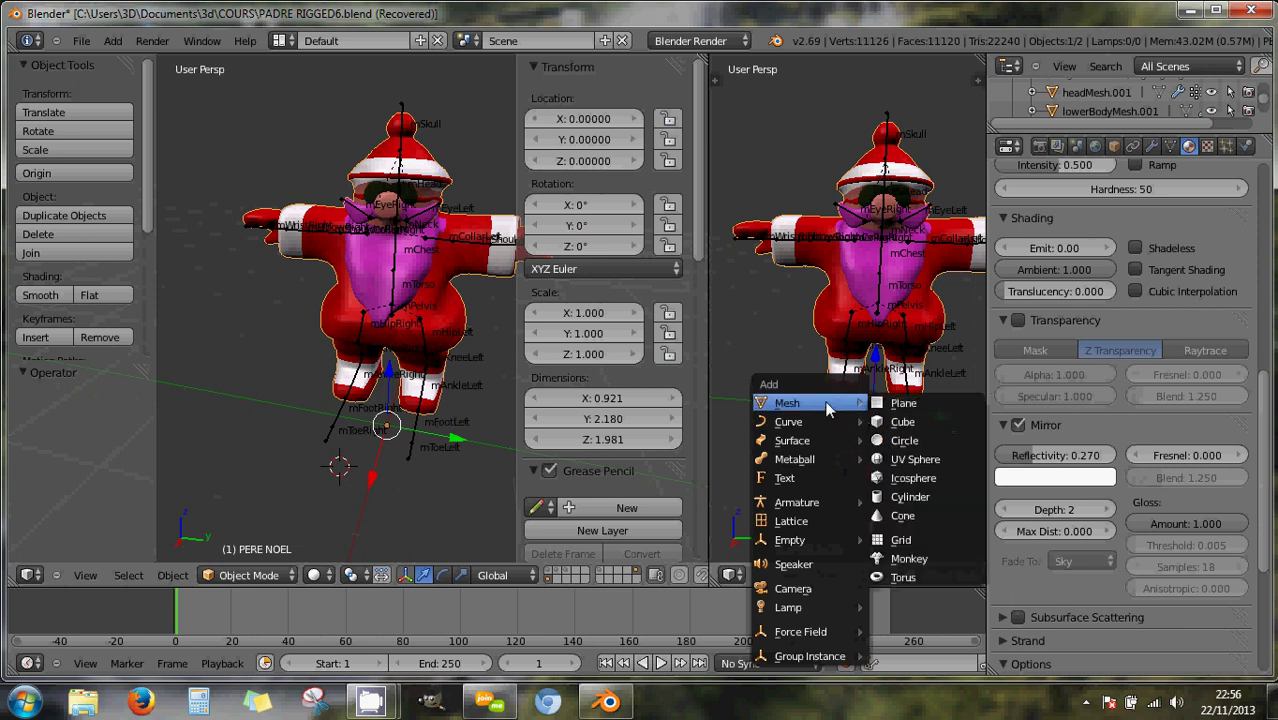
click(905, 460)
Give the sphere a new material with a bright yellow-green diffuse color.
click(1187, 150)
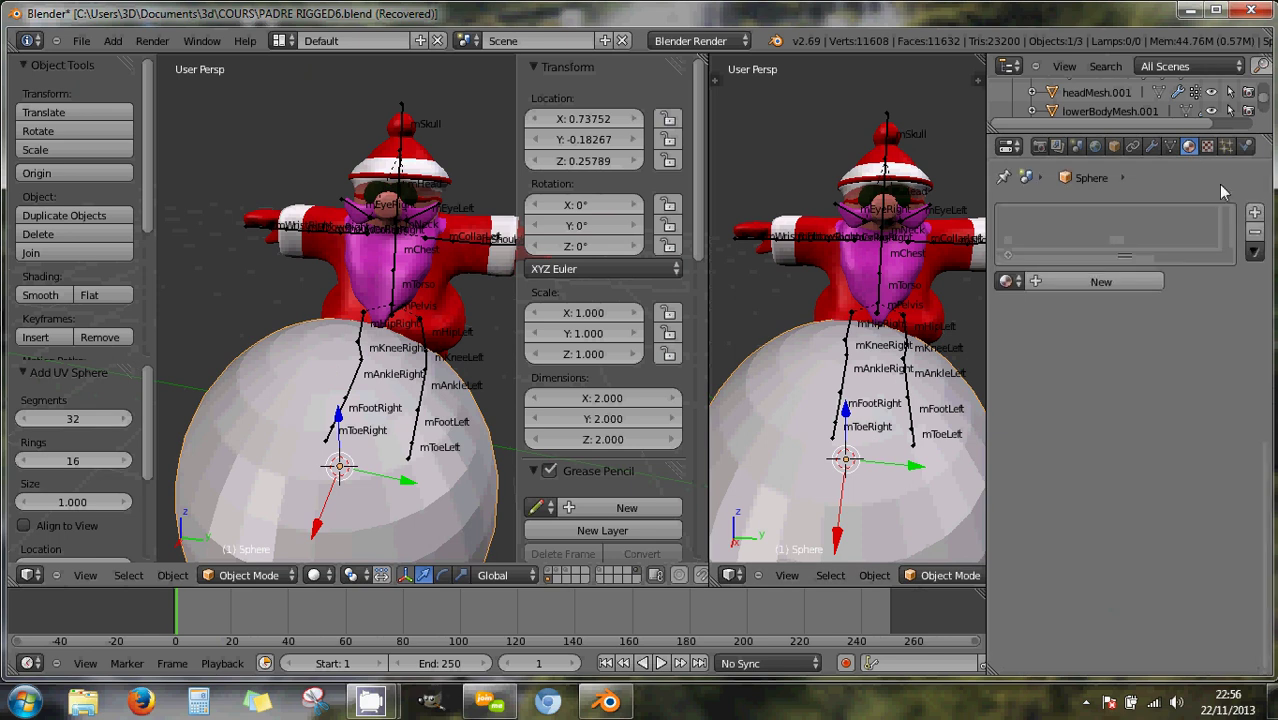
click(1063, 284)
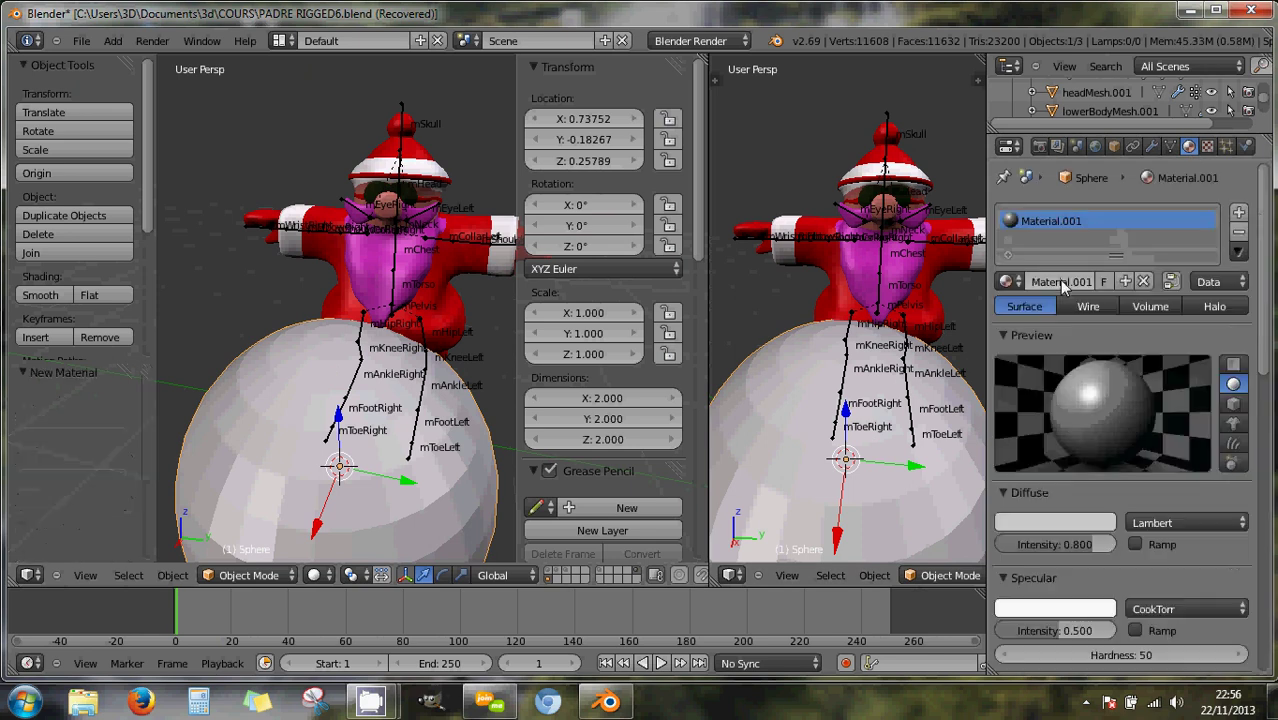
click(1064, 522)
click(991, 338)
drag(958, 362, 938, 334)
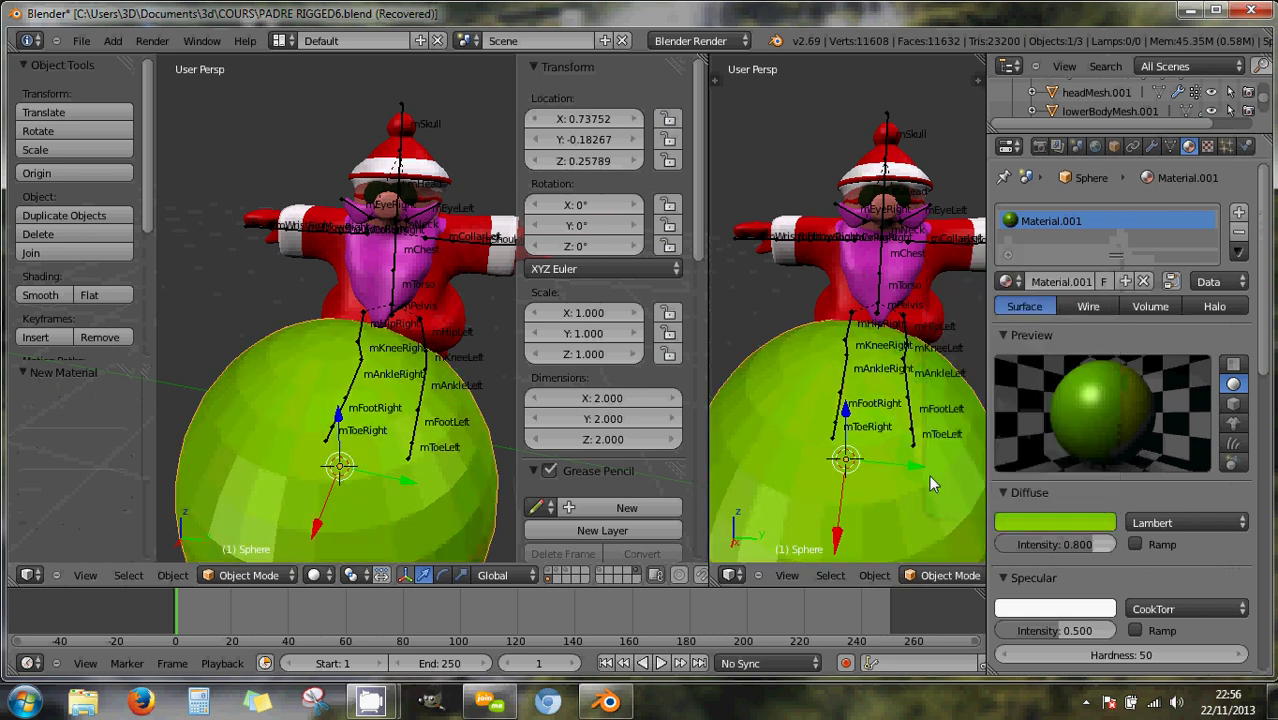
Scale the green sphere to about 0.496 and move it along the X axis to about -0.144, behind the Santa's feet.
key(s)
click(892, 464)
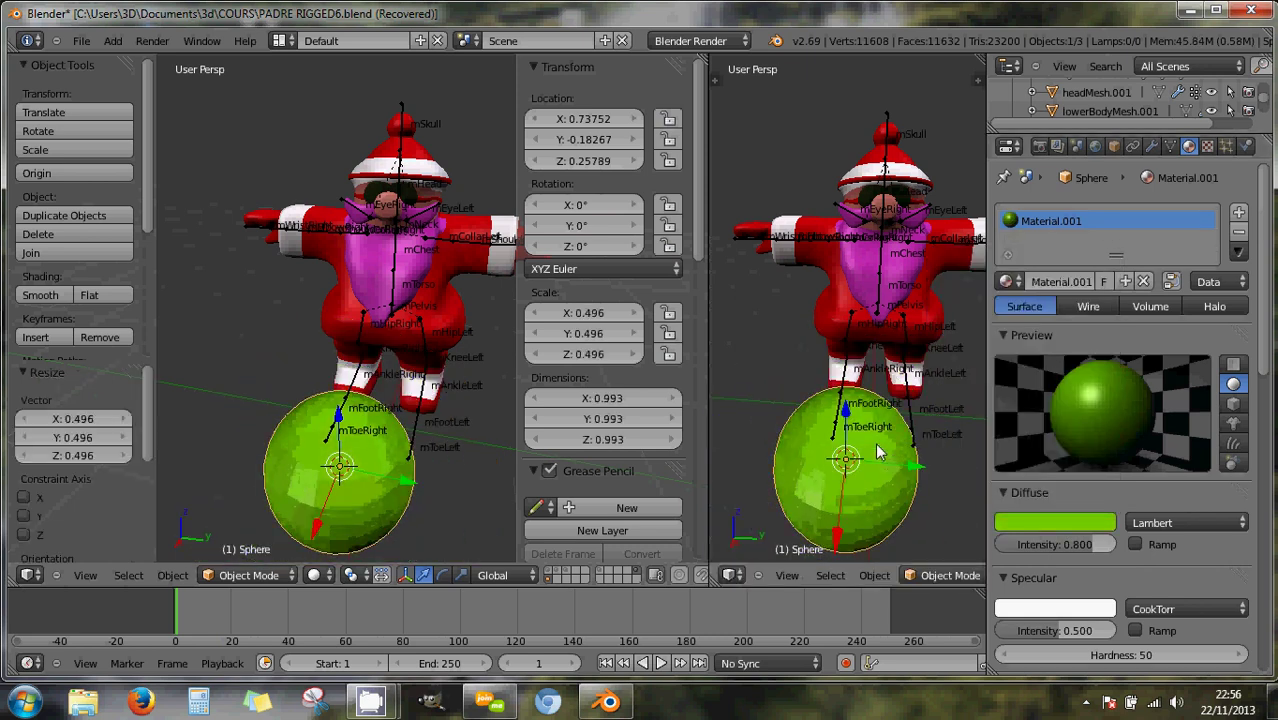
middle_drag(877, 449, 692, 487)
key(g)
key(x)
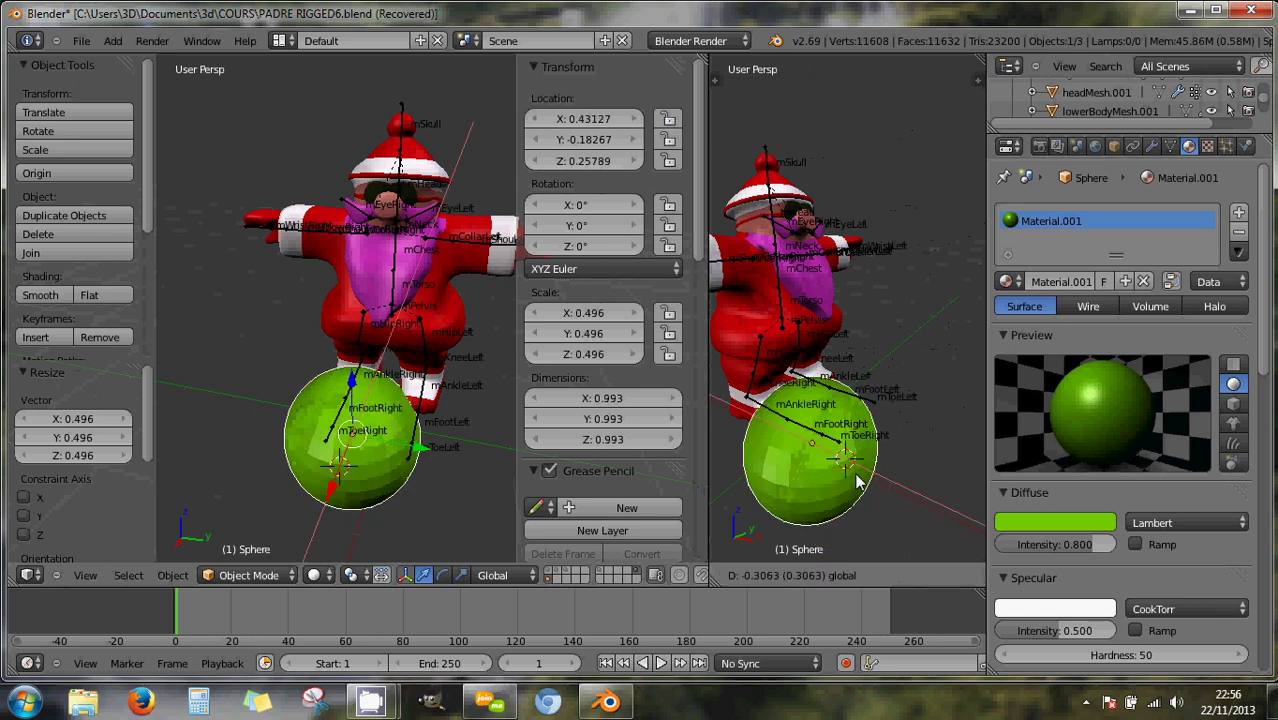
click(818, 463)
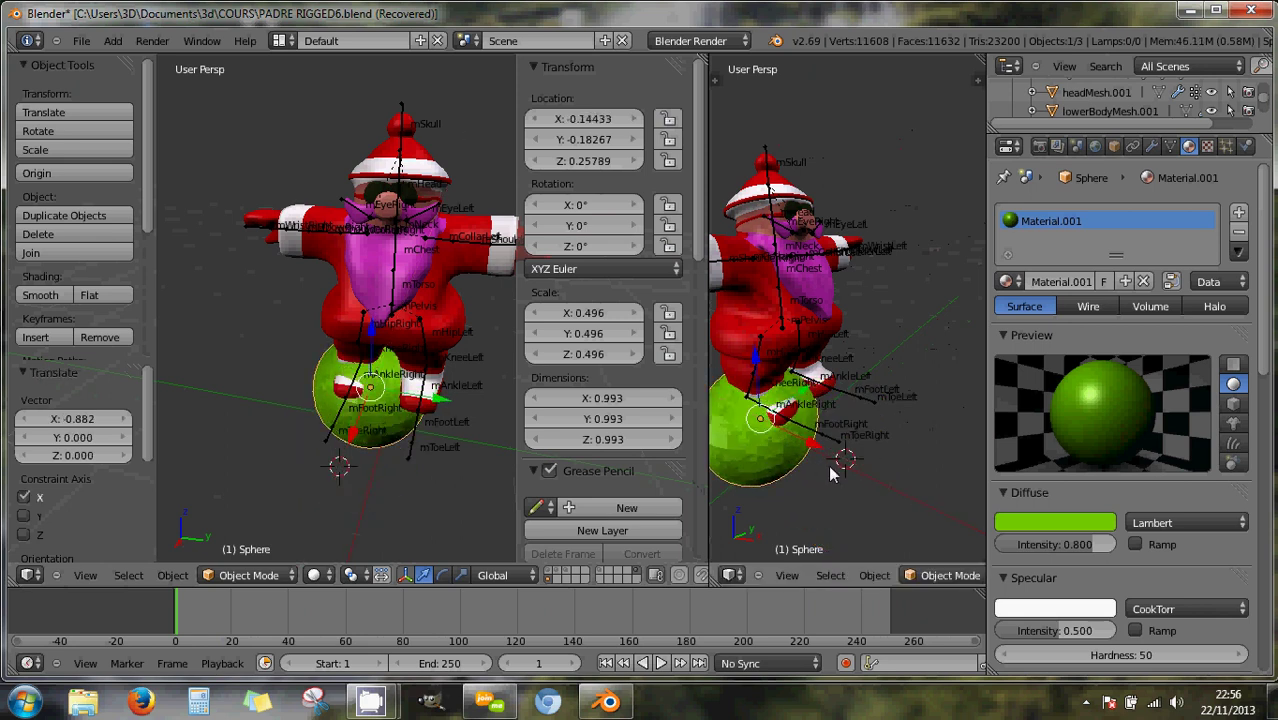
Show the additional scene layer that contains the lamp.
middle_drag(818, 463, 897, 255)
scroll(779, 446, down, 2)
scroll(772, 434, down, 1)
scroll(897, 255, up, 8)
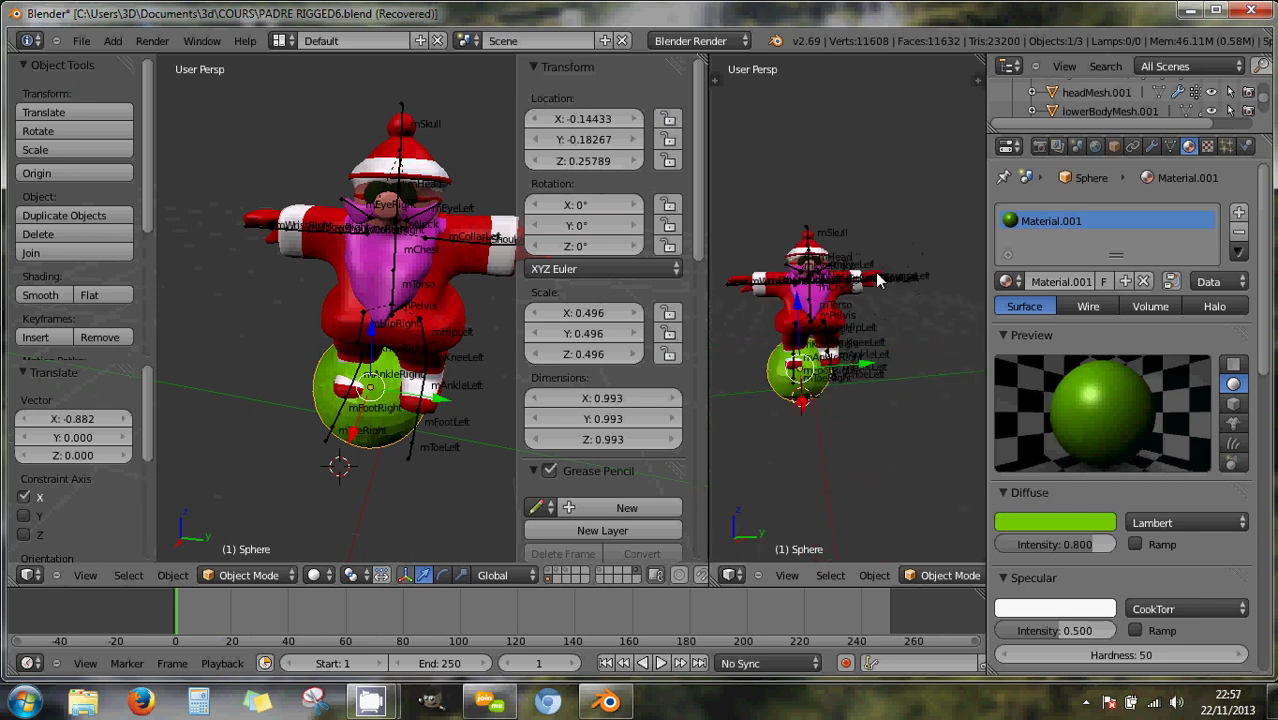
shift+middle_drag(800, 303, 821, 450)
scroll(833, 363, down, 6)
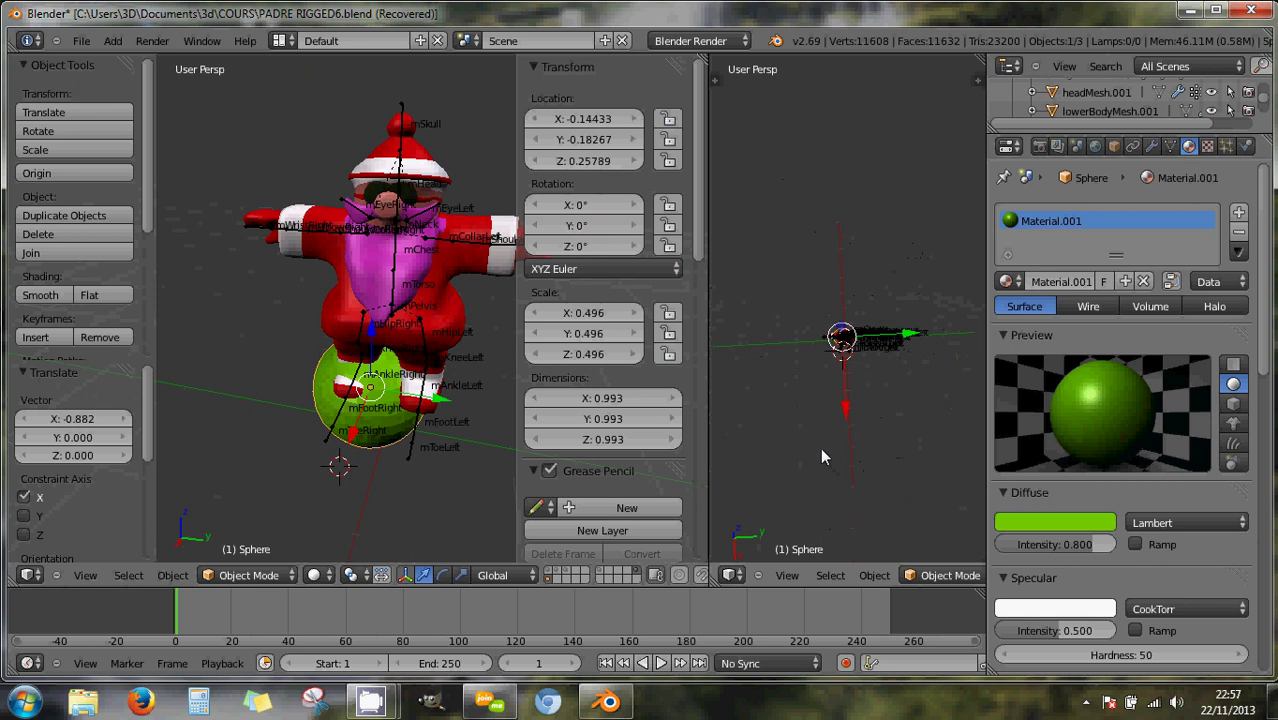
scroll(877, 534, up, 6)
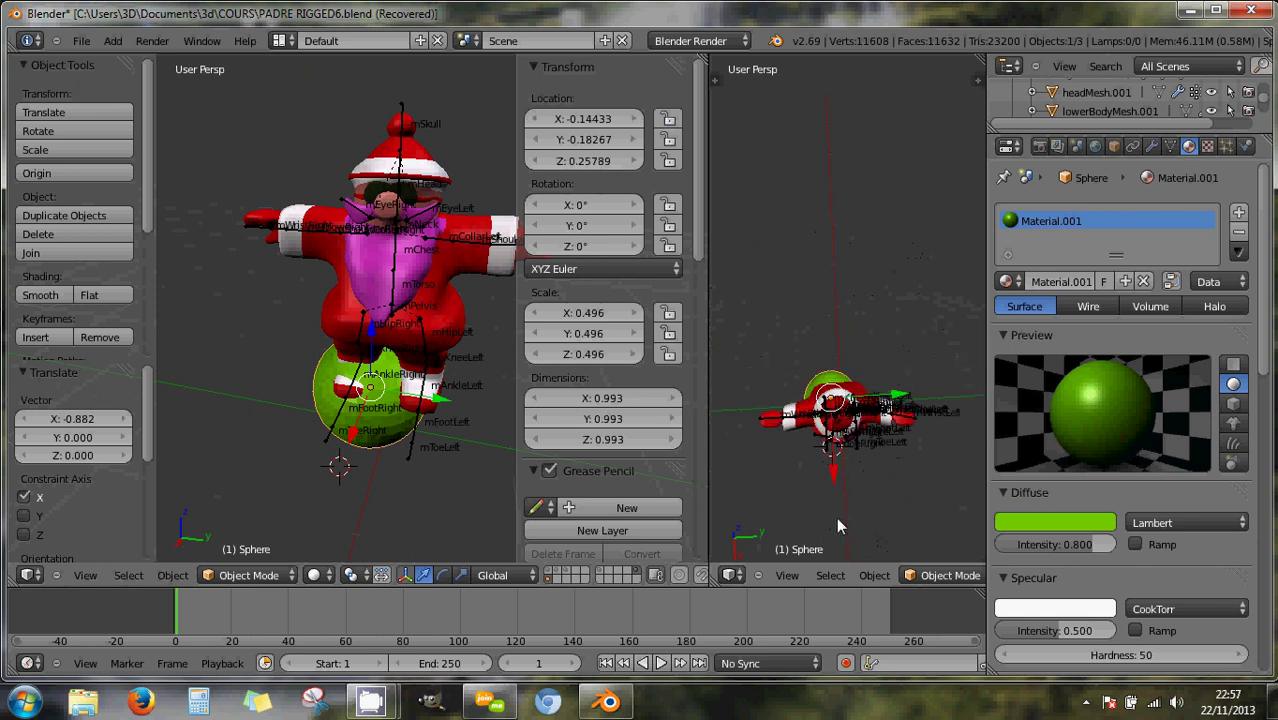
click(550, 573)
scroll(771, 480, up, 3)
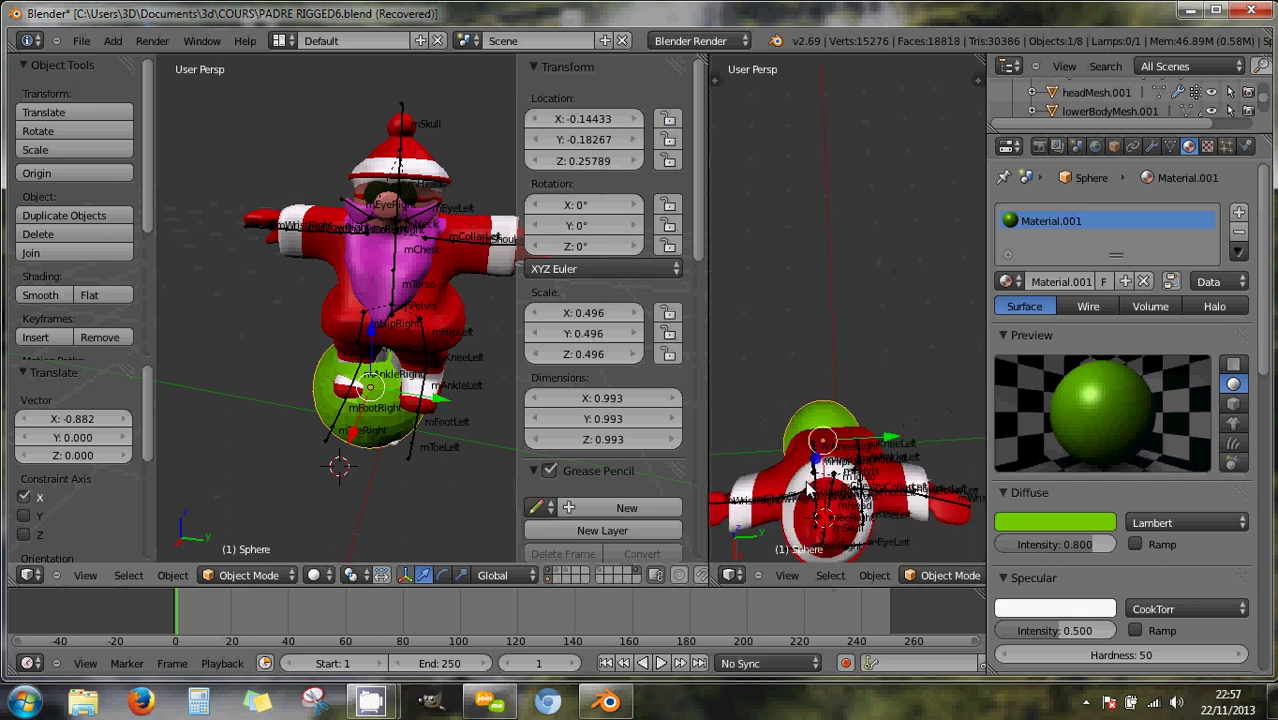
scroll(805, 482, down, 5)
scroll(790, 360, up, 2)
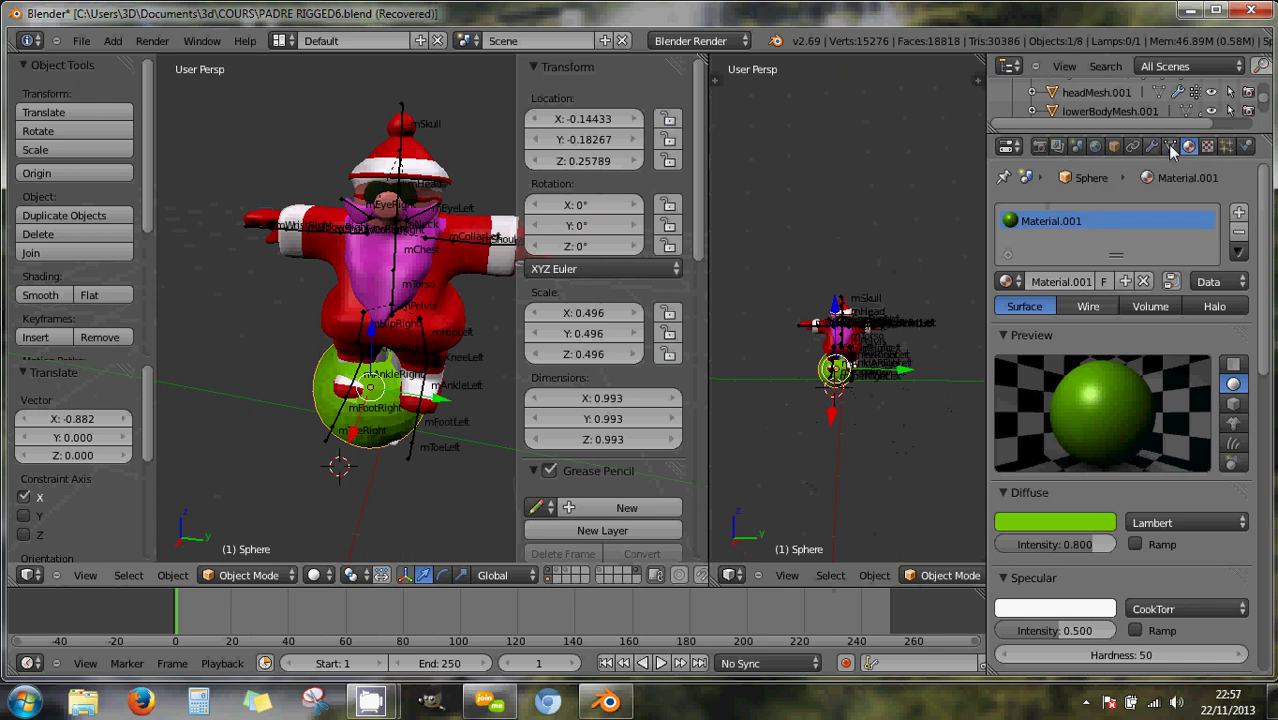
Select the avatar armature and turn off the Names and Shapes display of its bones.
right_click(872, 330)
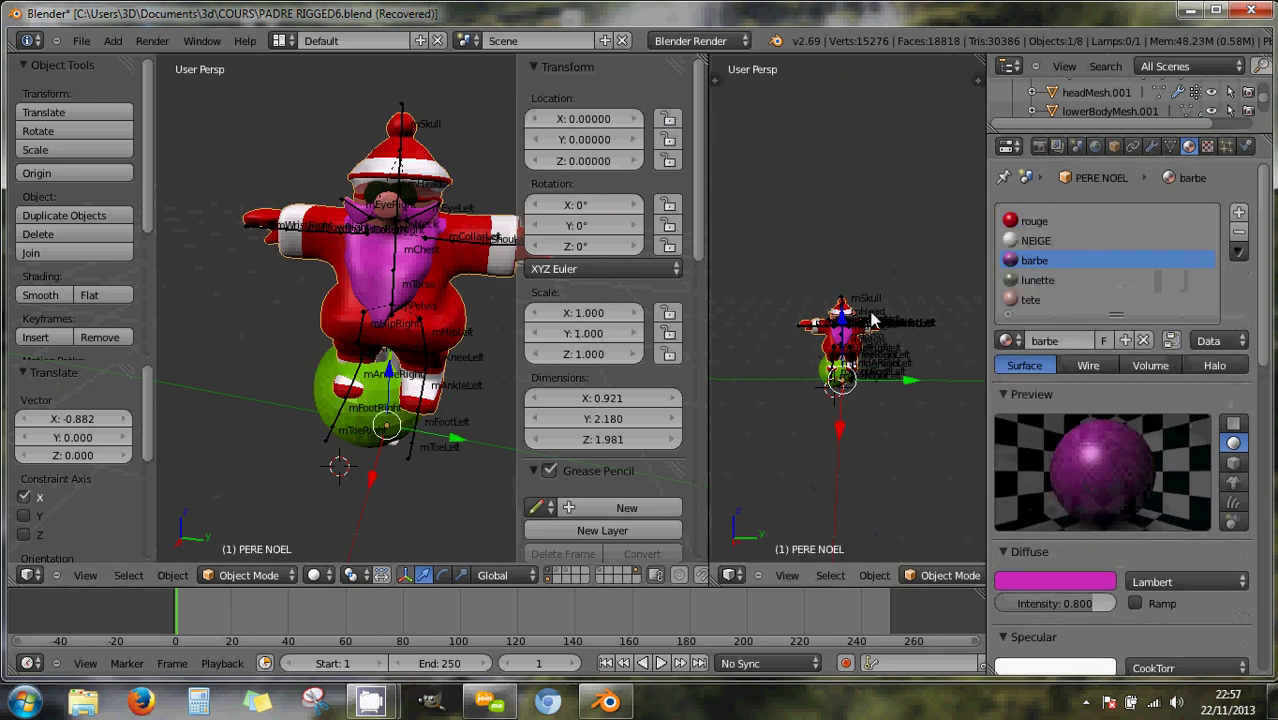
scroll(872, 330, up, 5)
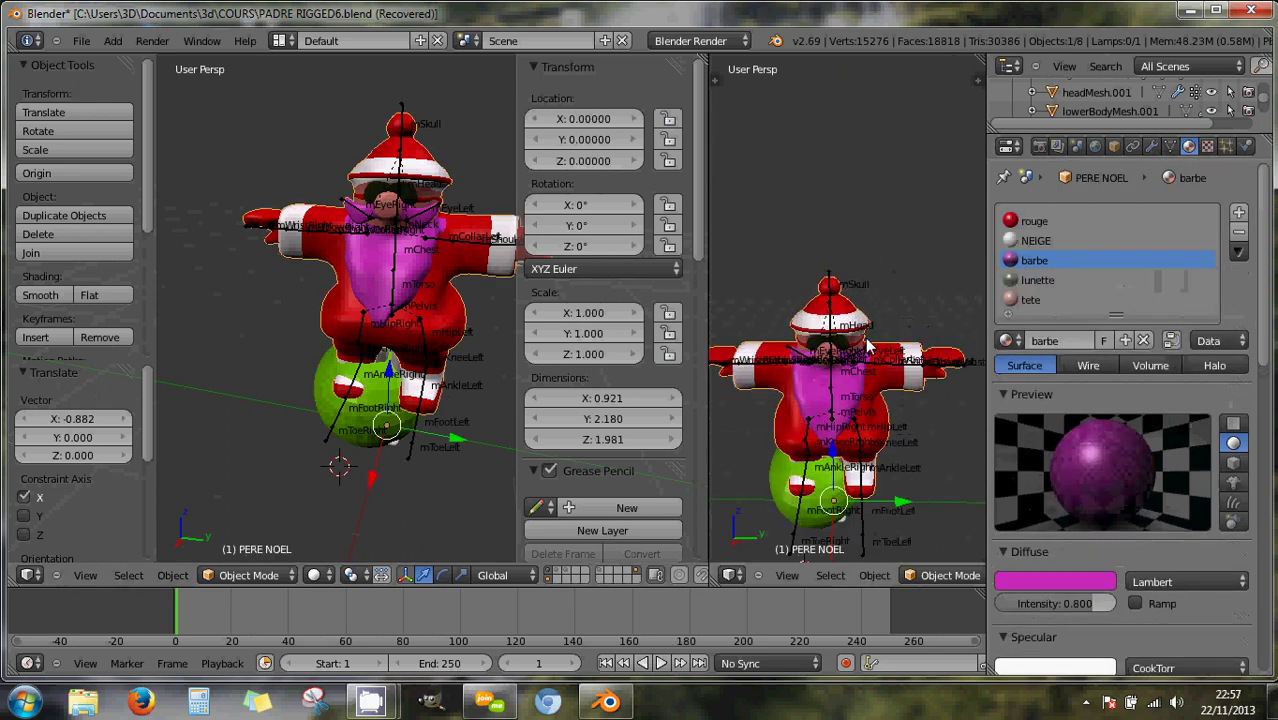
right_click(830, 278)
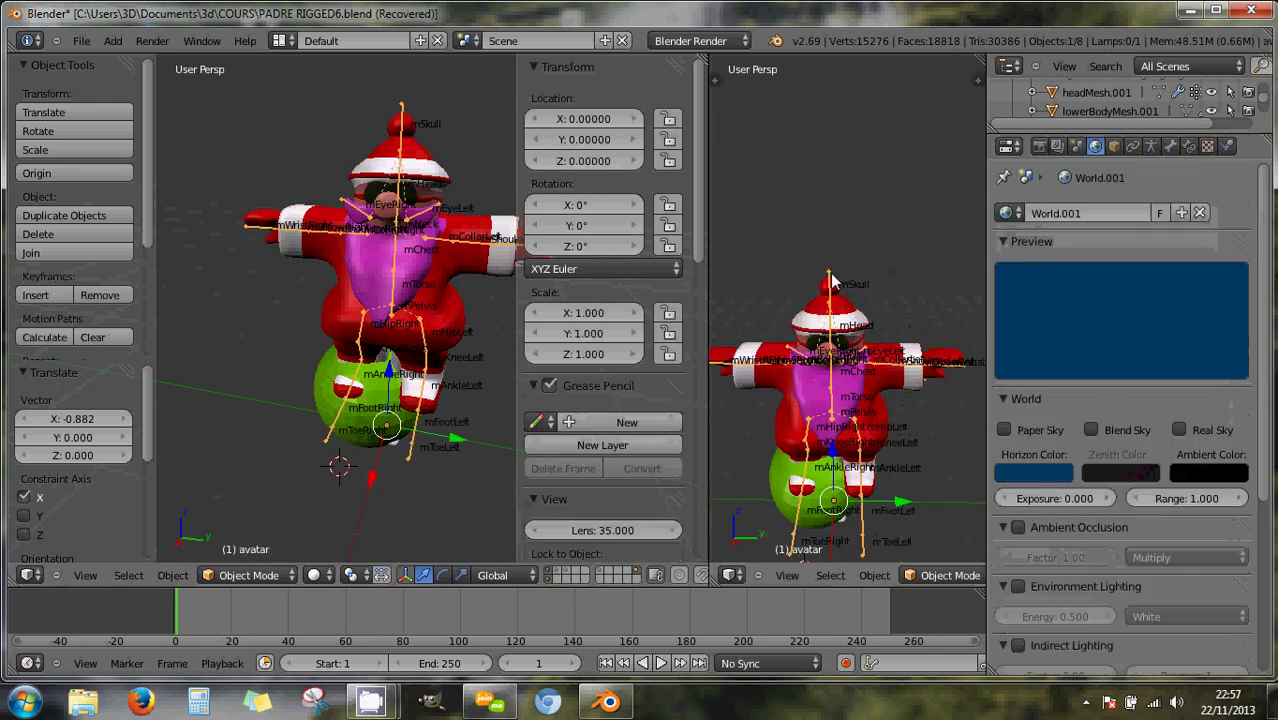
click(1189, 147)
click(1170, 147)
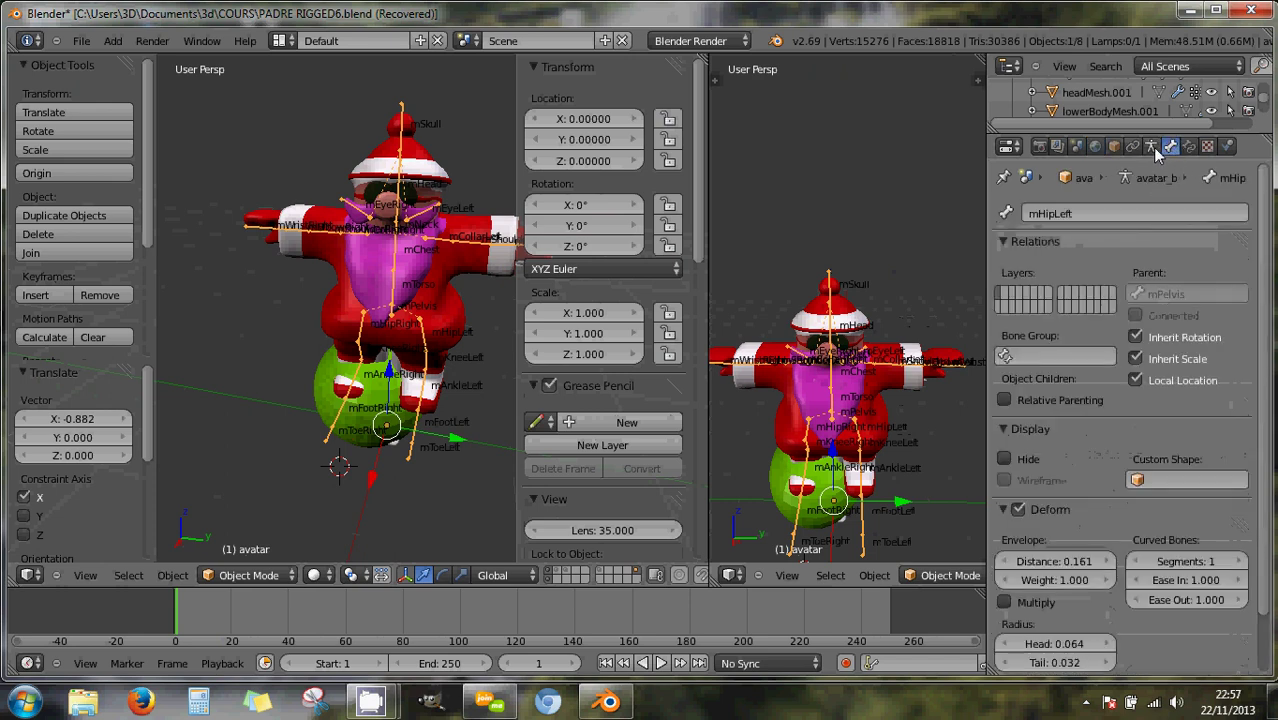
click(1152, 147)
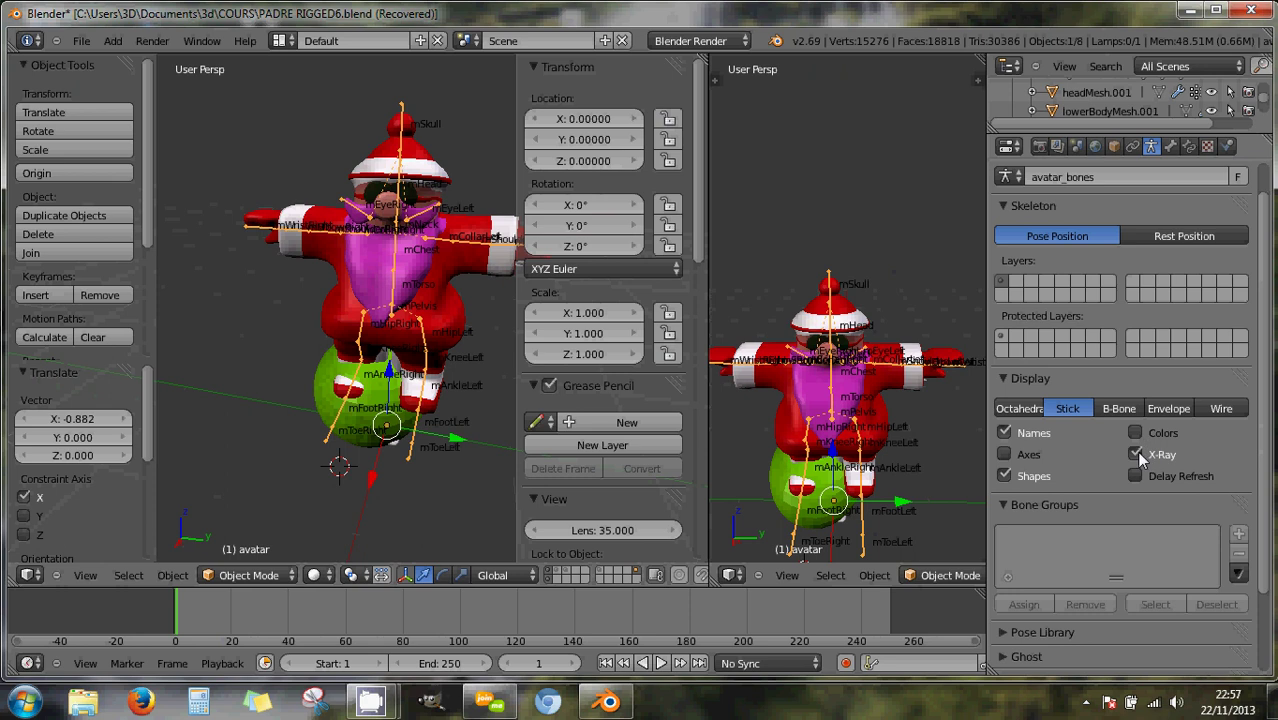
click(1004, 433)
click(1004, 476)
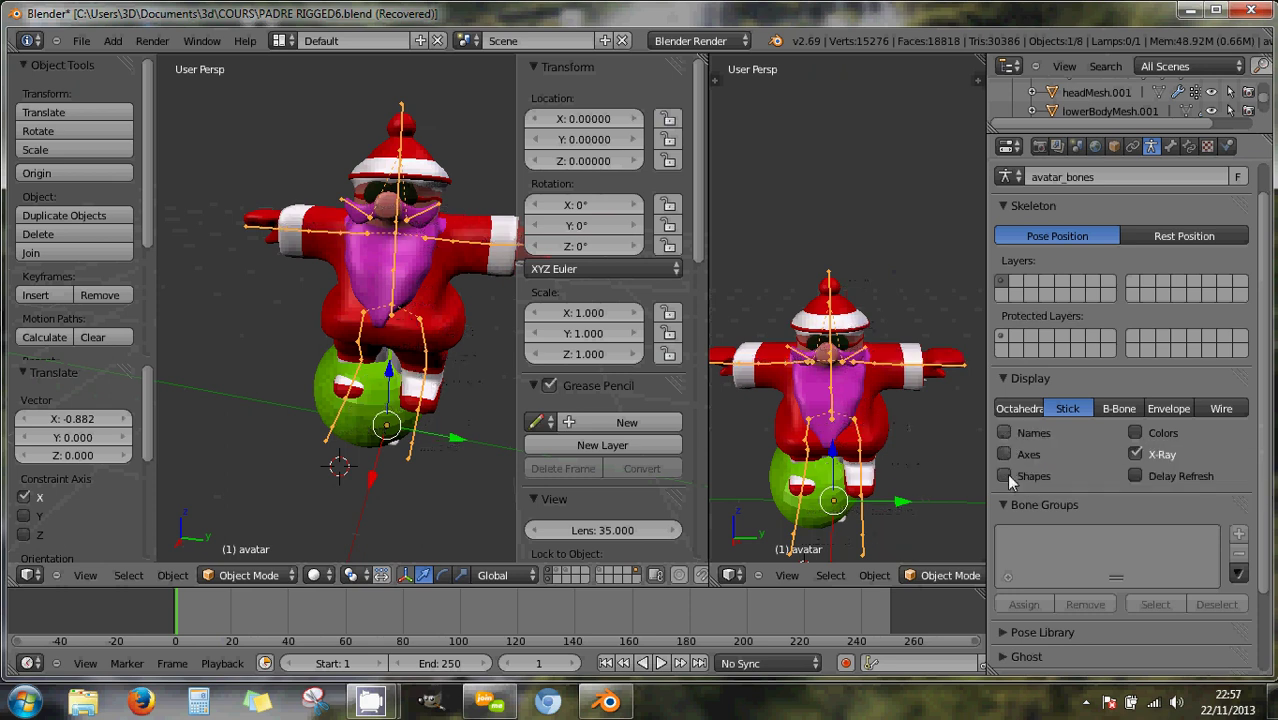
Turn off X-Ray for the avatar armature and move it to layer 13.
click(1136, 455)
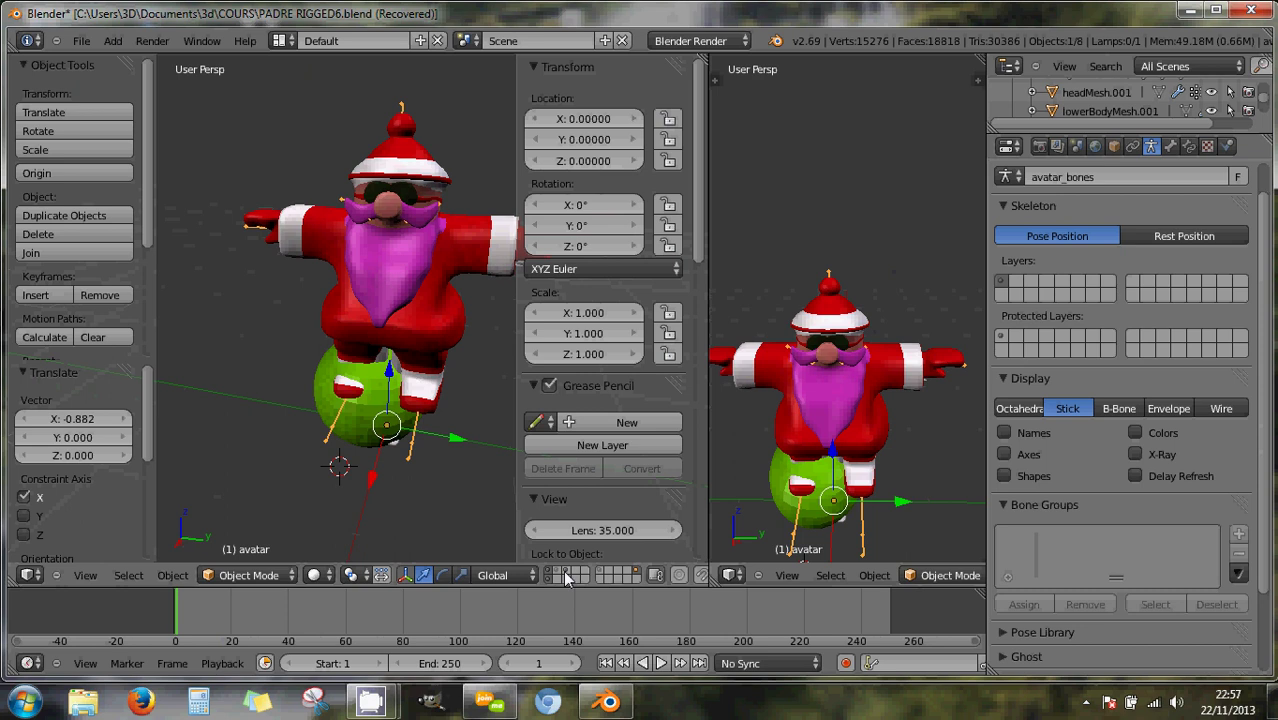
key(m)
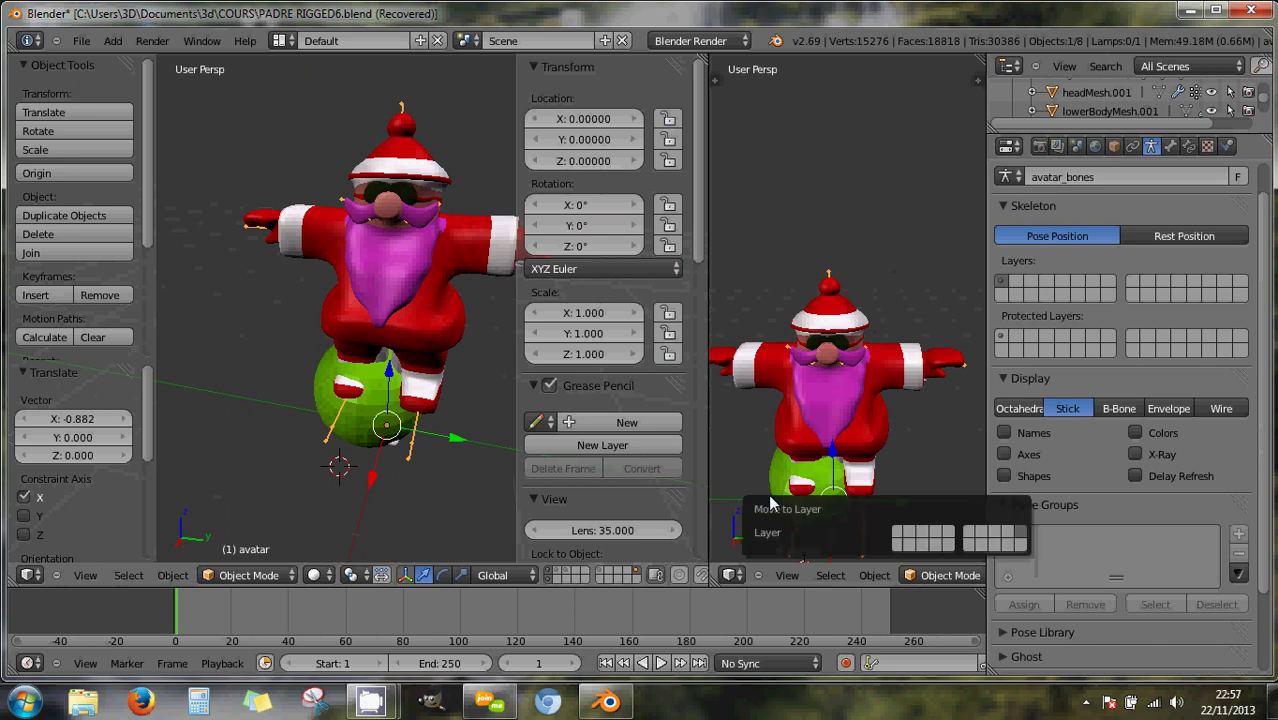
click(921, 541)
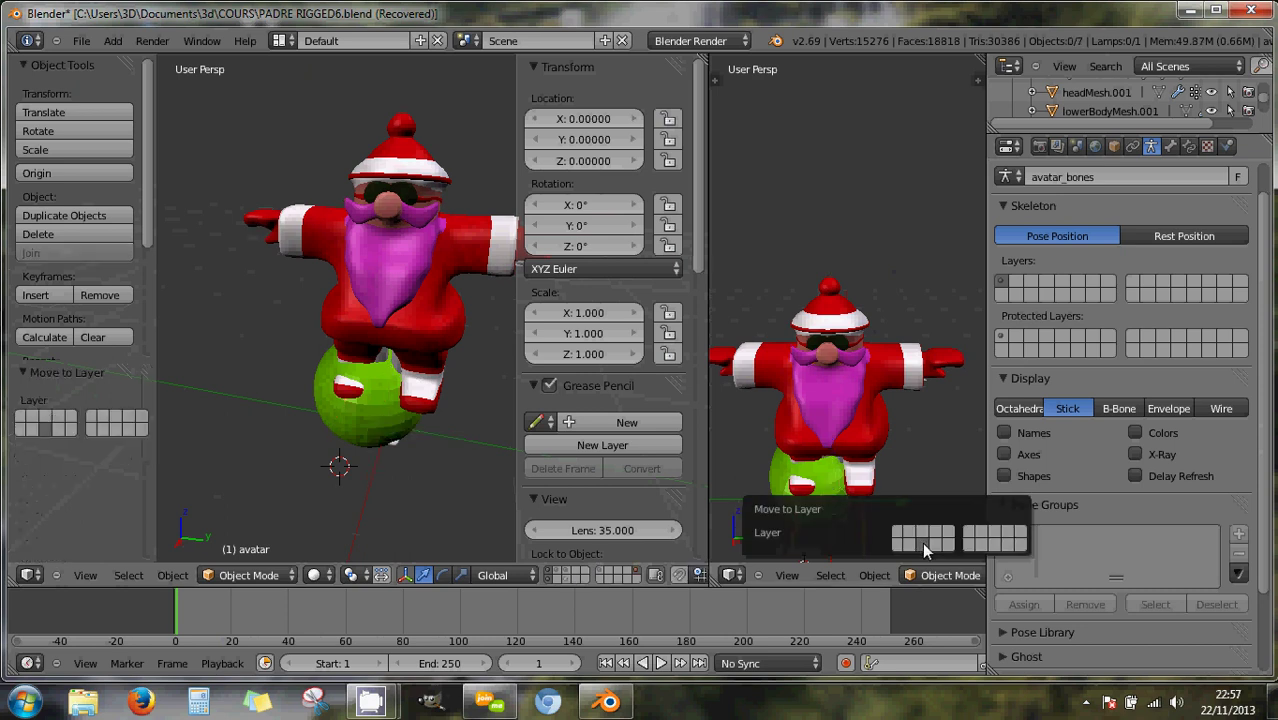
Select the Santa and enable Mirror on his rouge material with a reflectivity of about 0.626.
right_click(873, 443)
click(1190, 147)
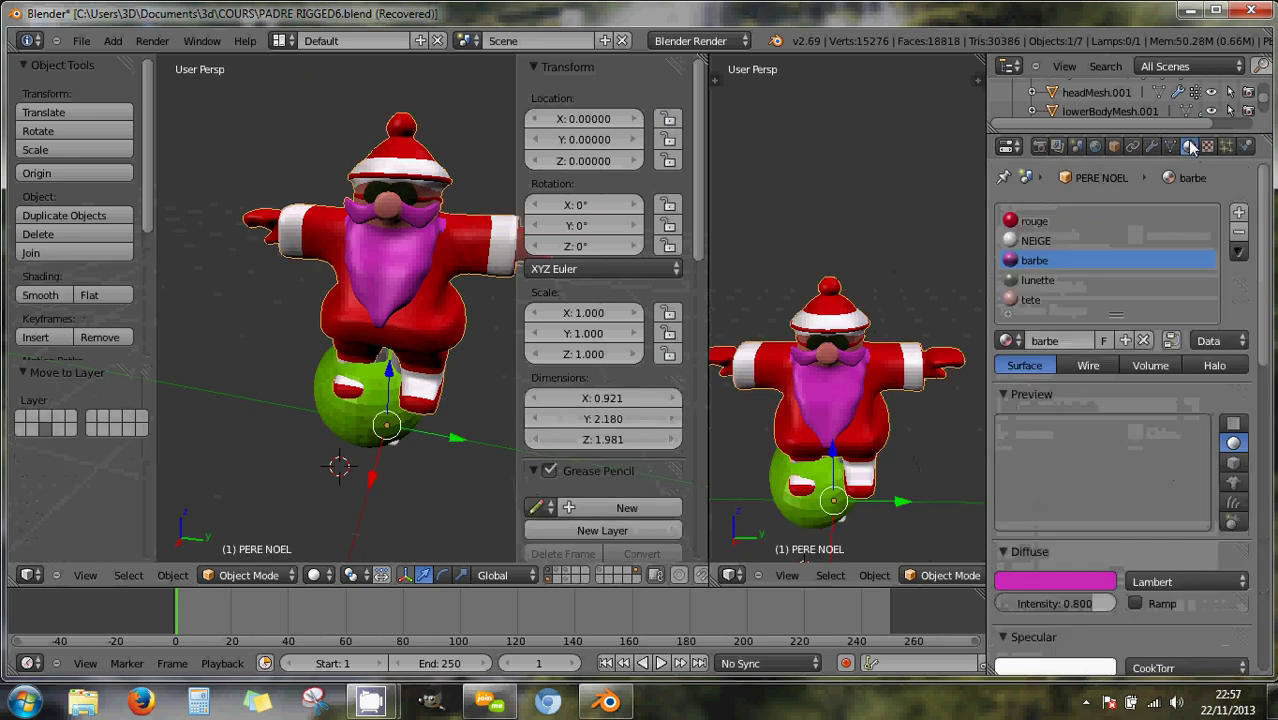
click(1036, 224)
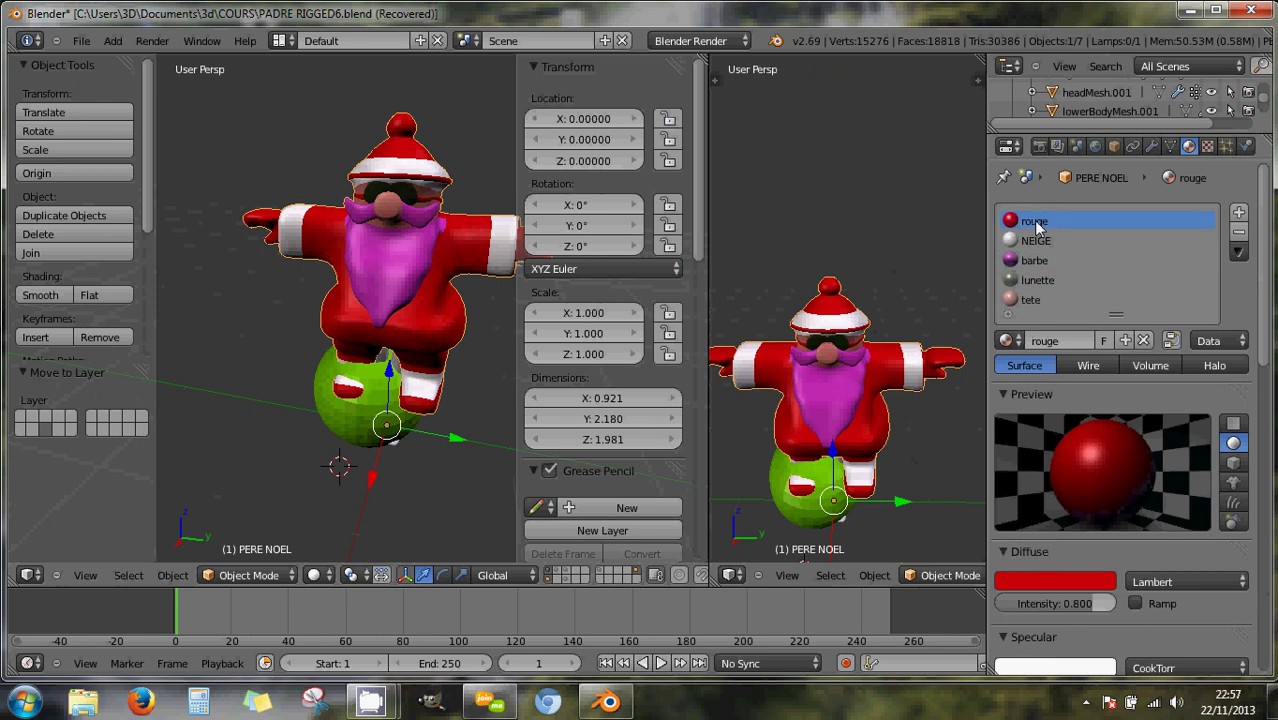
scroll(1110, 505, down, 5)
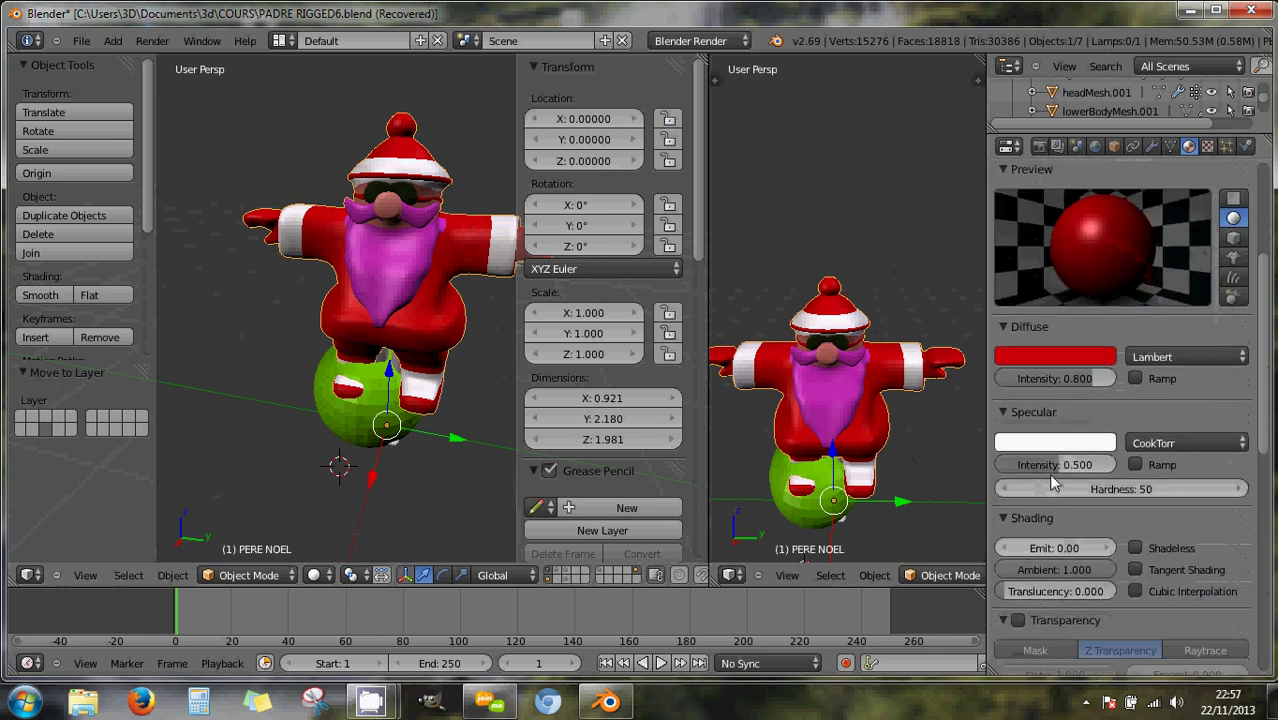
scroll(1045, 511, down, 2)
scroll(1047, 586, down, 2)
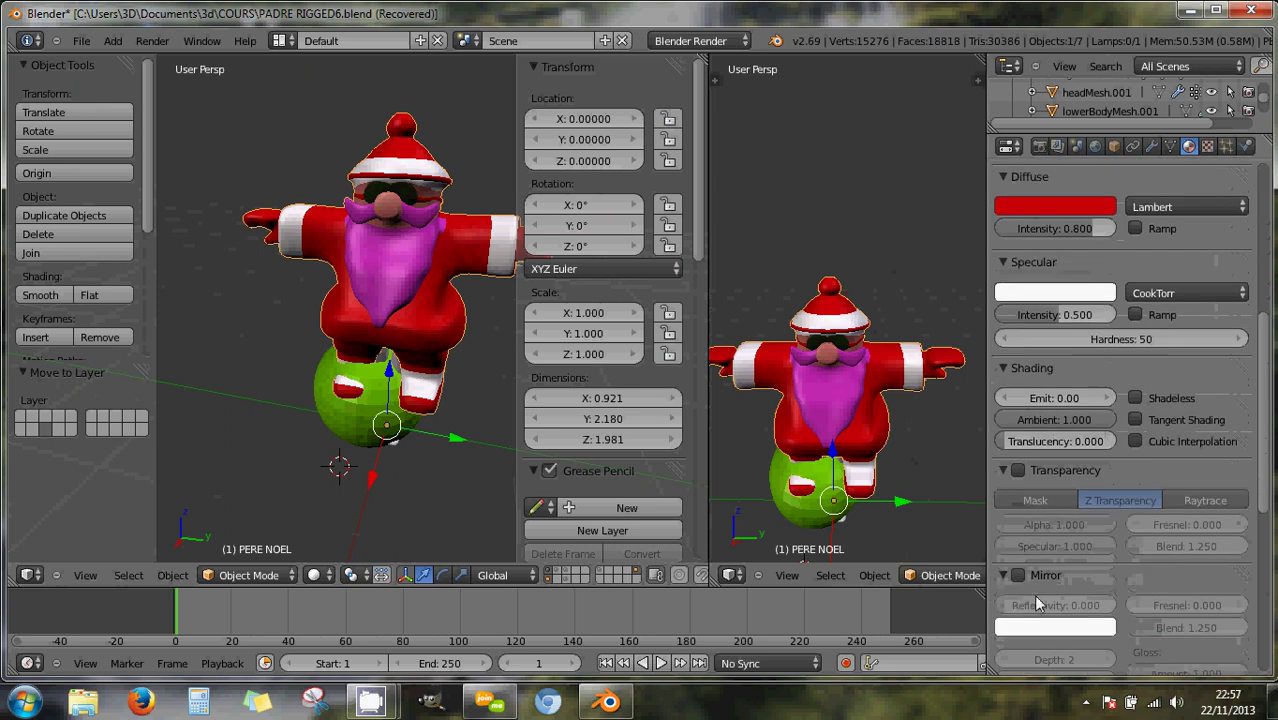
click(1019, 574)
scroll(1078, 578, down, 1)
scroll(1078, 577, down, 2)
drag(1008, 495, 1082, 496)
scroll(1100, 478, up, 8)
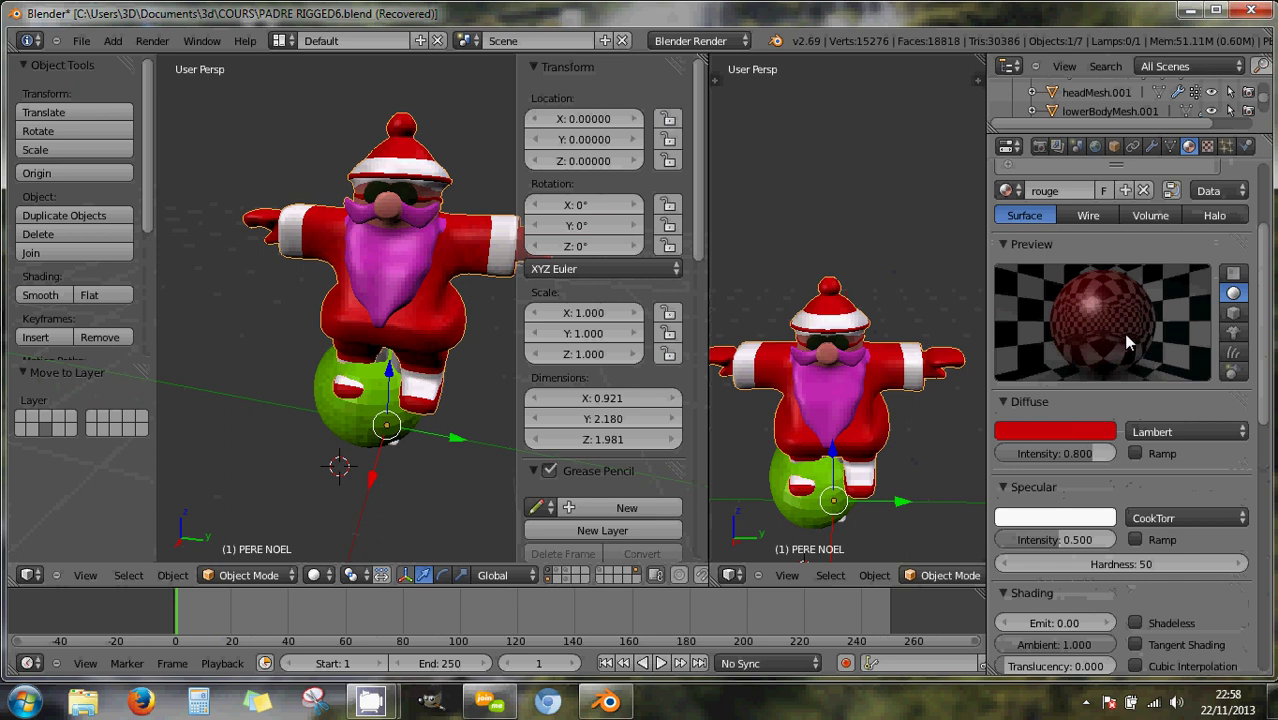
scroll(1115, 475, down, 5)
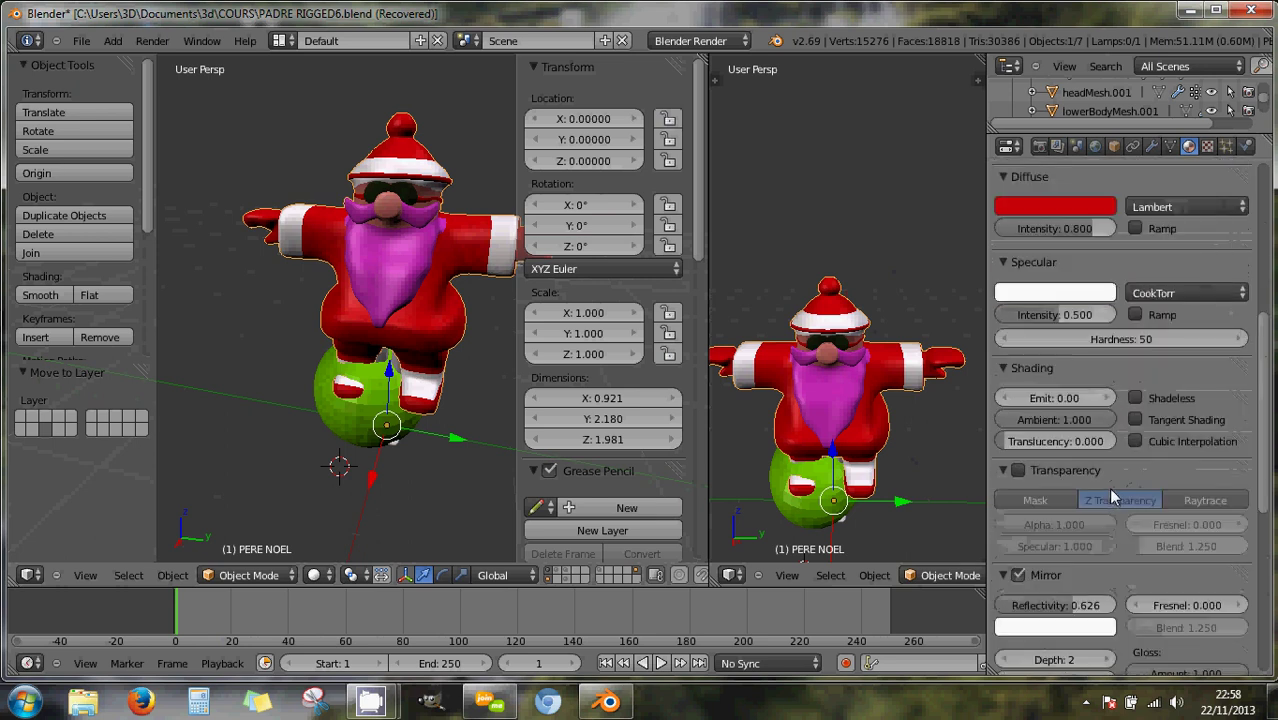
scroll(1110, 497, up, 3)
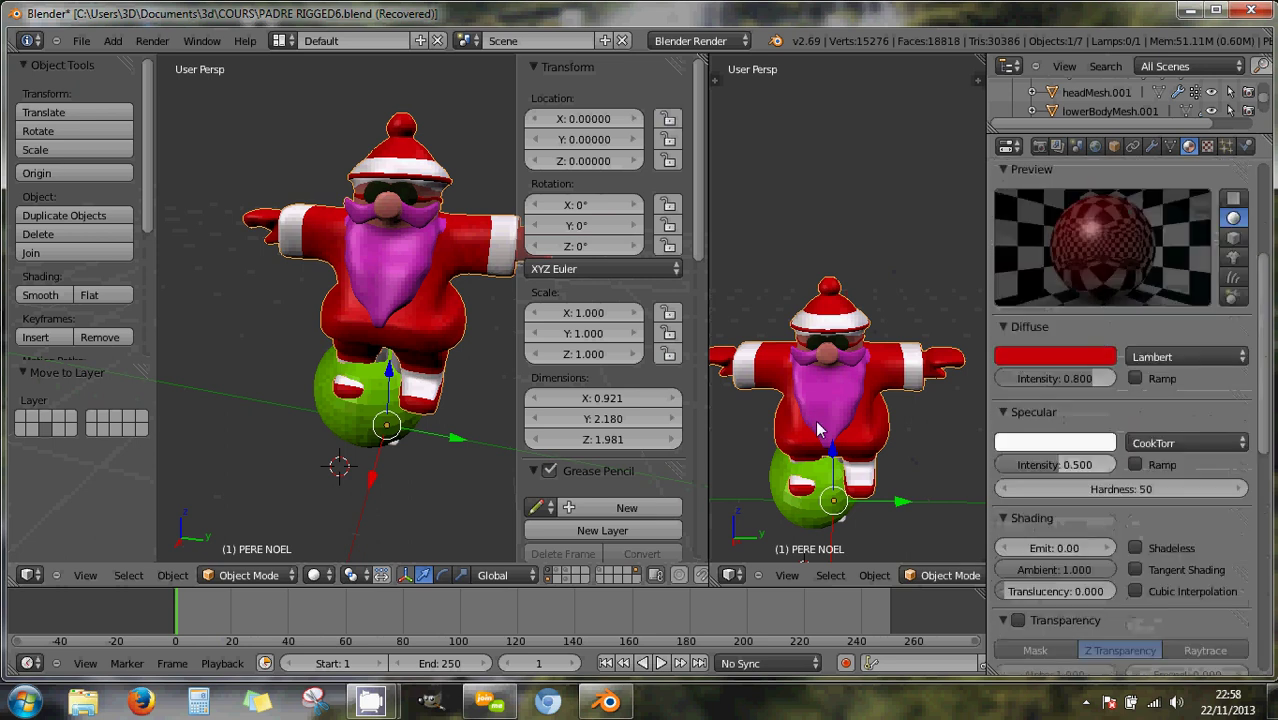
Render the scene and examine the reflections on the Santa's suit and around the green sphere up close.
key(F12)
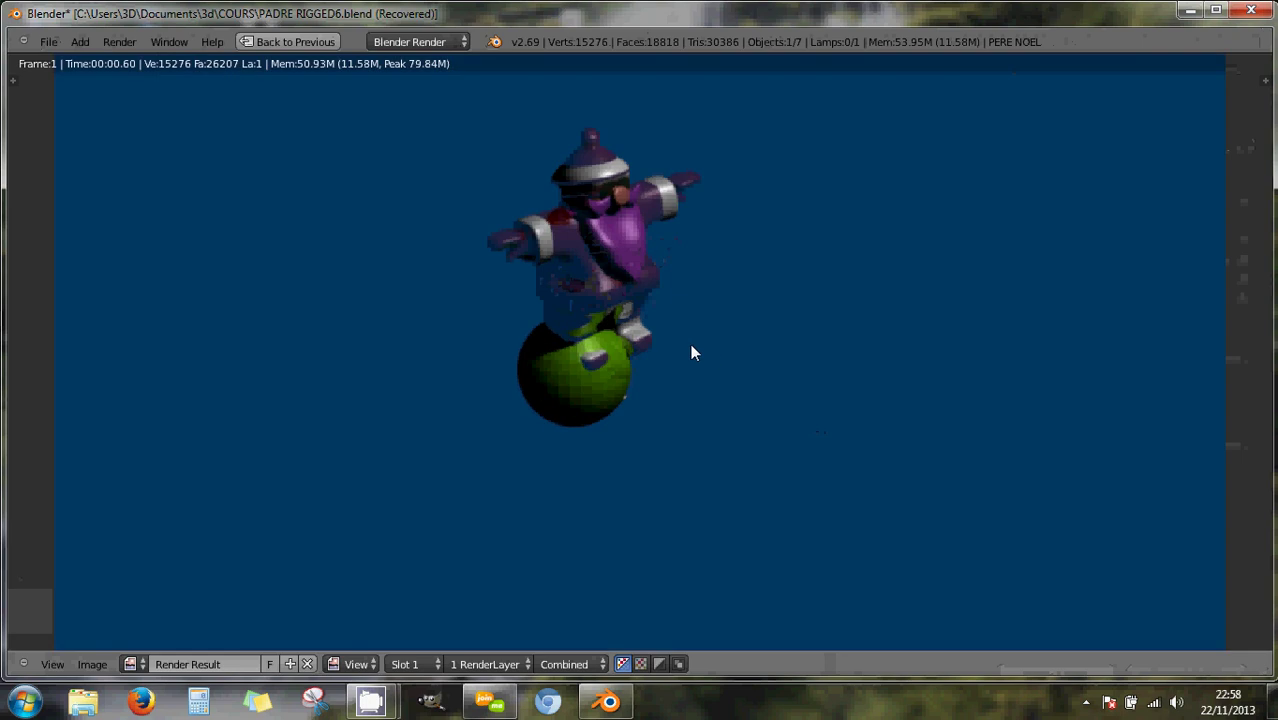
scroll(688, 348, up, 2)
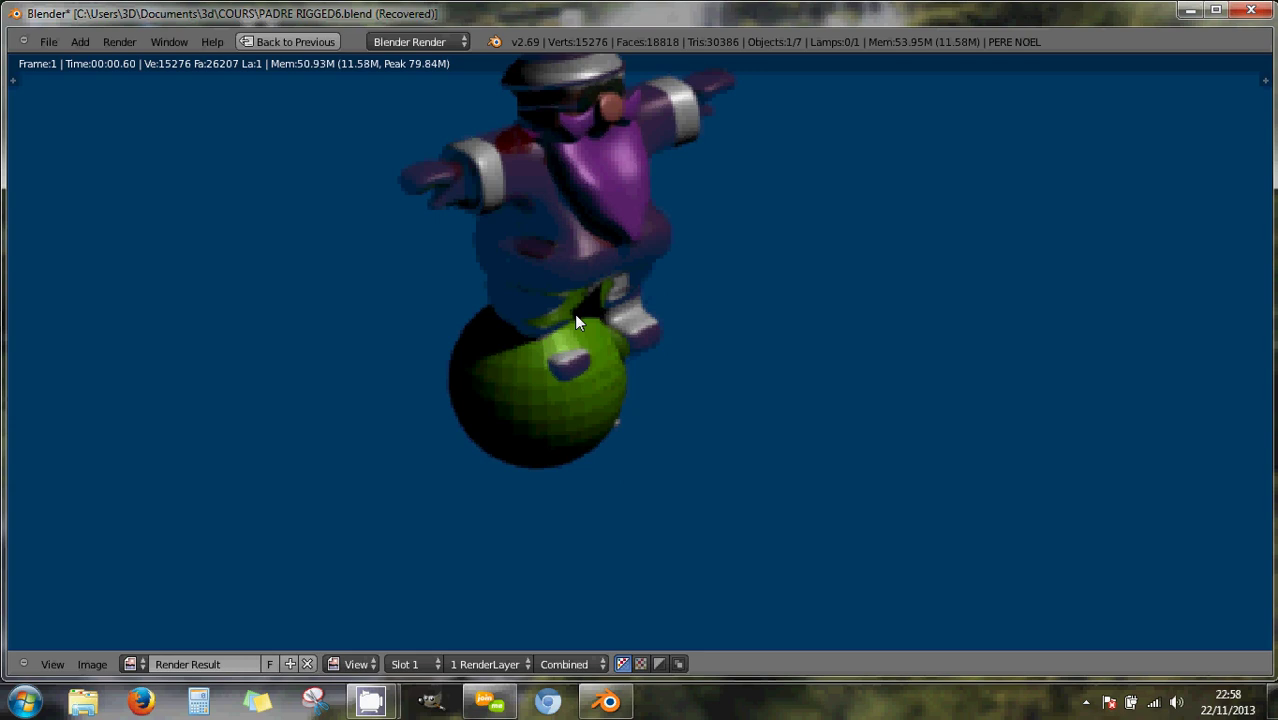
middle_drag(599, 274, 587, 307)
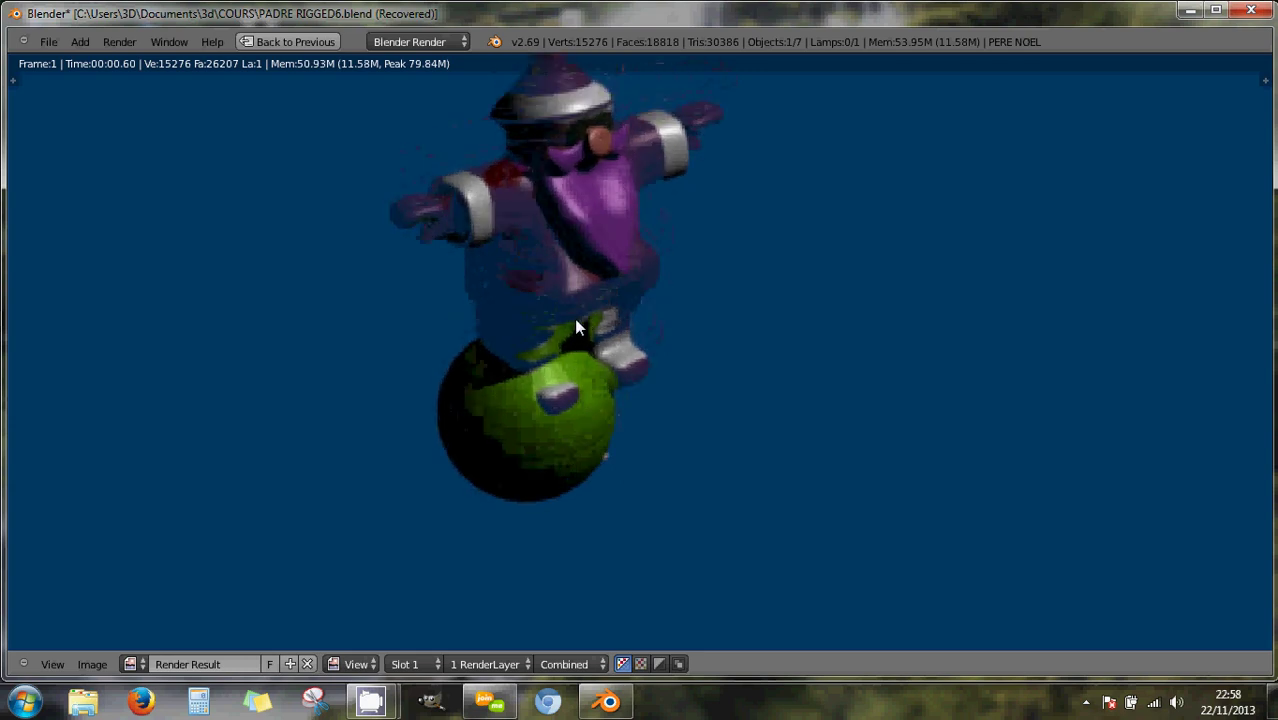
key(Escape)
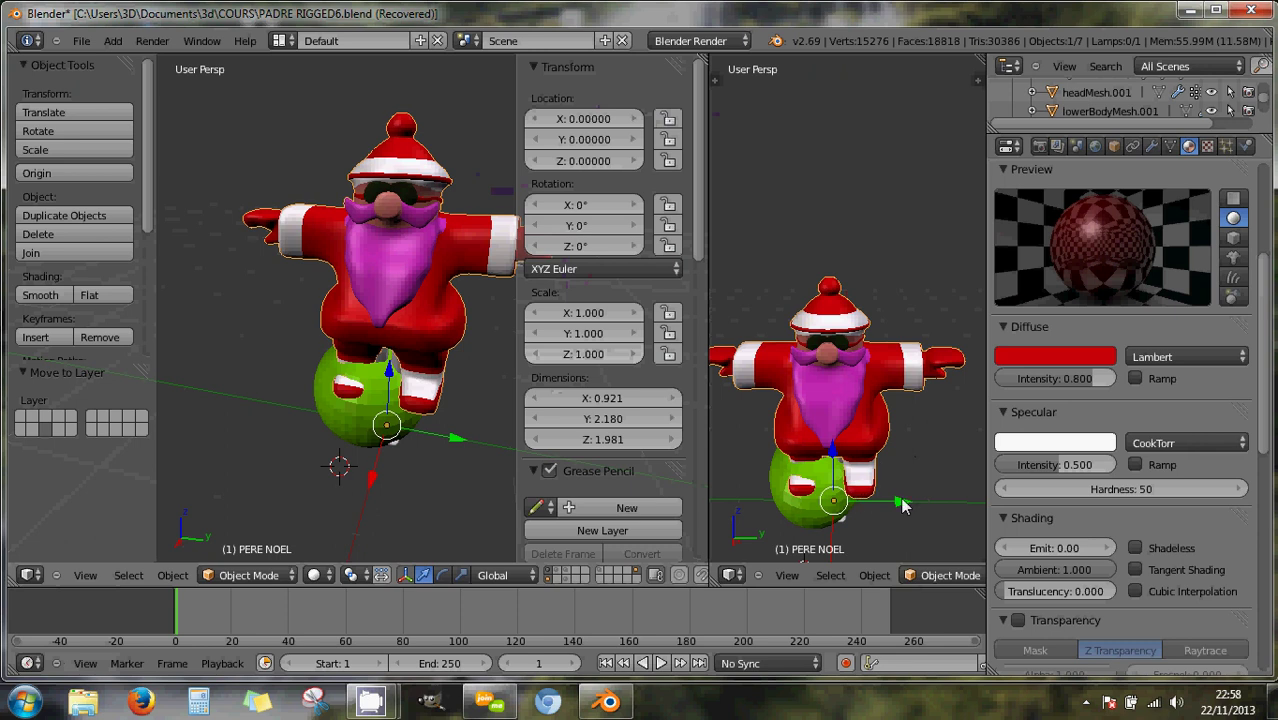
Move the Santa about 0.1 along the Y axis and the green sphere along X to about 0.017.
drag(901, 501, 911, 506)
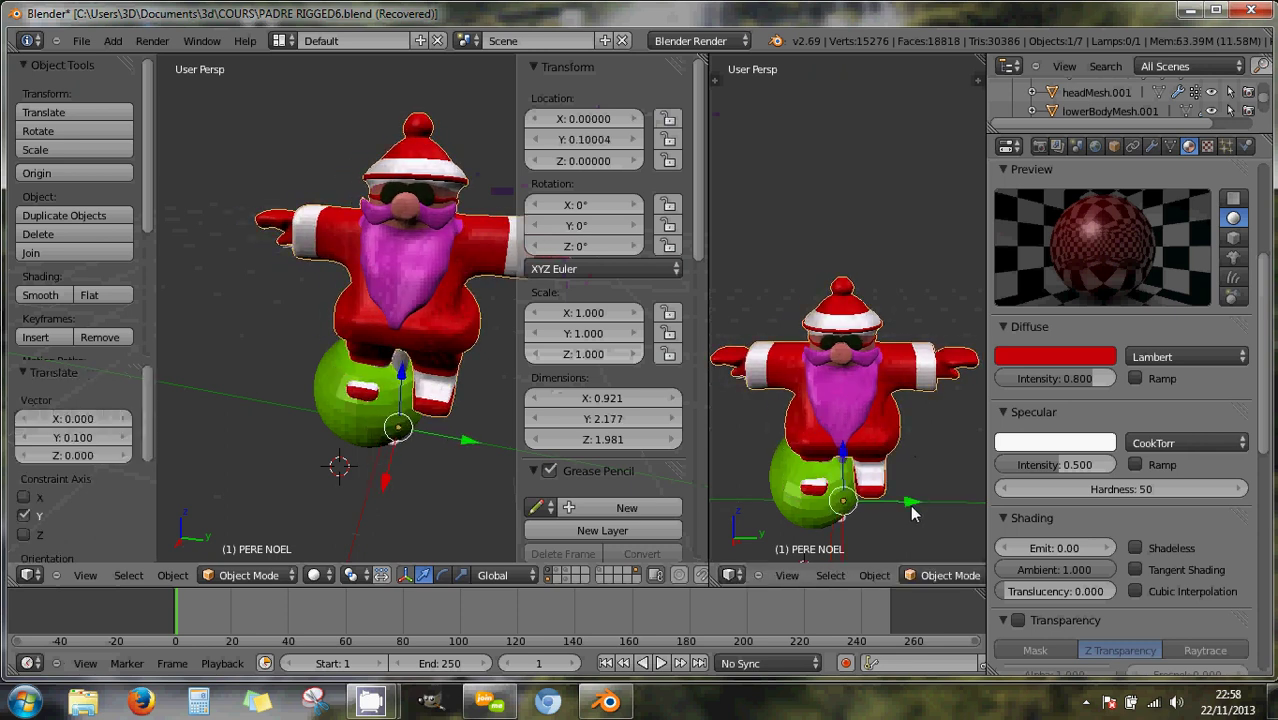
right_click(820, 515)
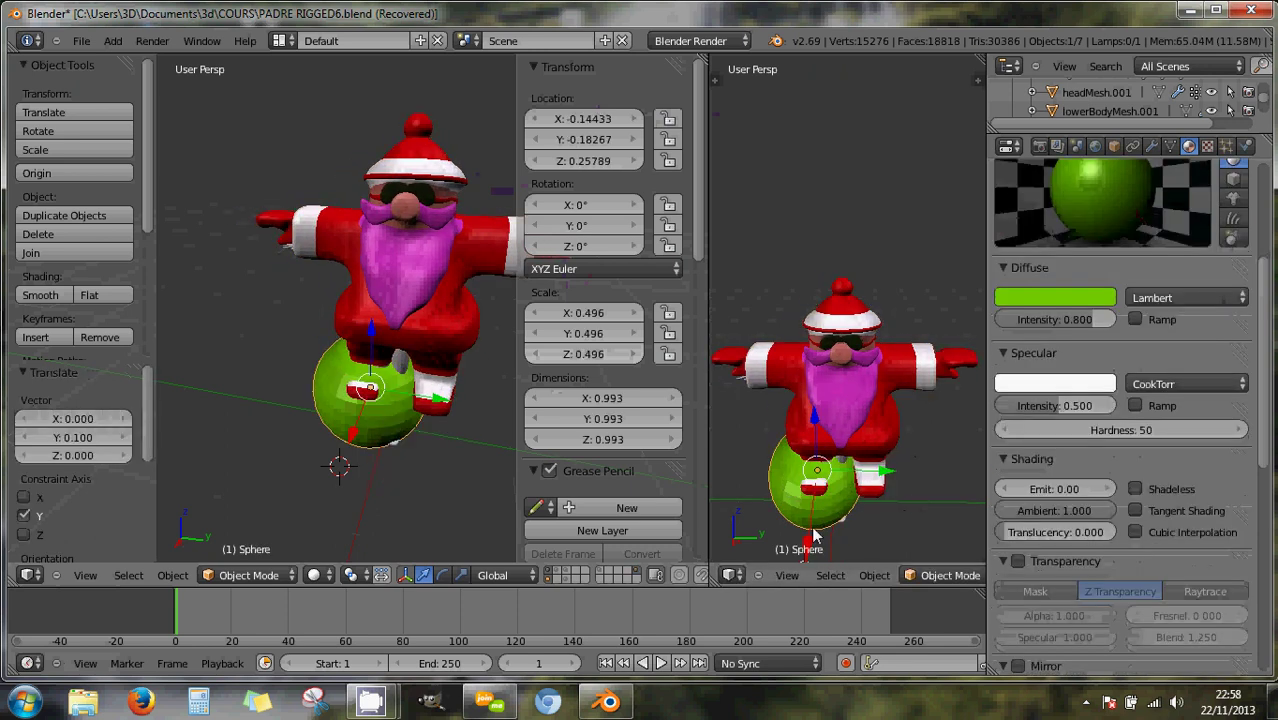
drag(814, 530, 806, 549)
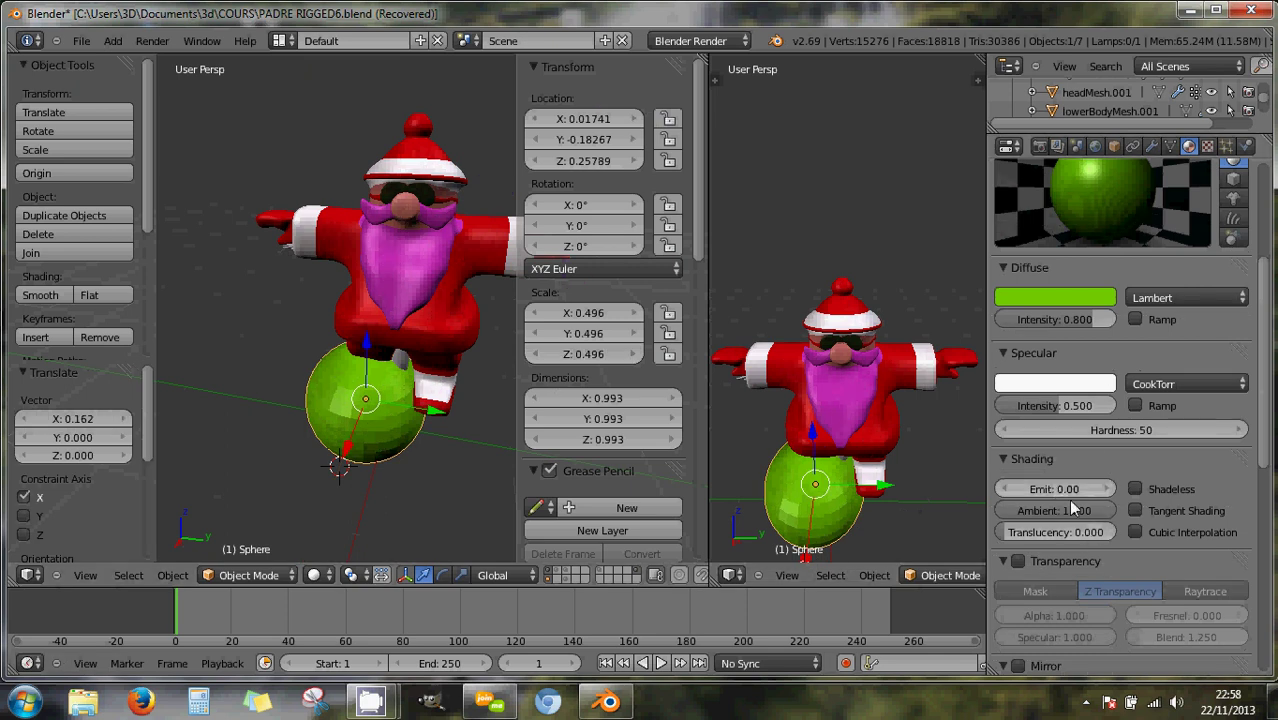
Set the green sphere material's specular intensity to about 0.448 and its diffuse intensity to about 0.965.
mouse_move(1066, 415)
mouse_down()
mouse_move(1037, 406)
mouse_move(1054, 409)
mouse_up()
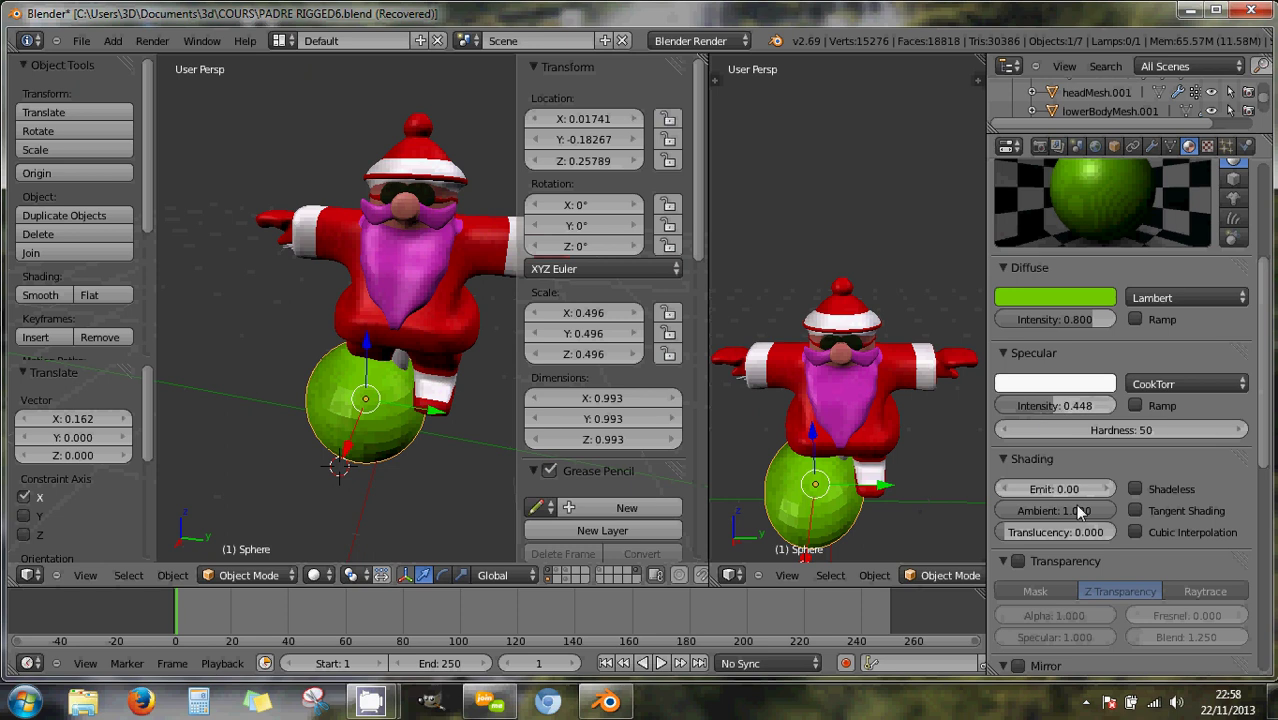
drag(1077, 319, 1097, 320)
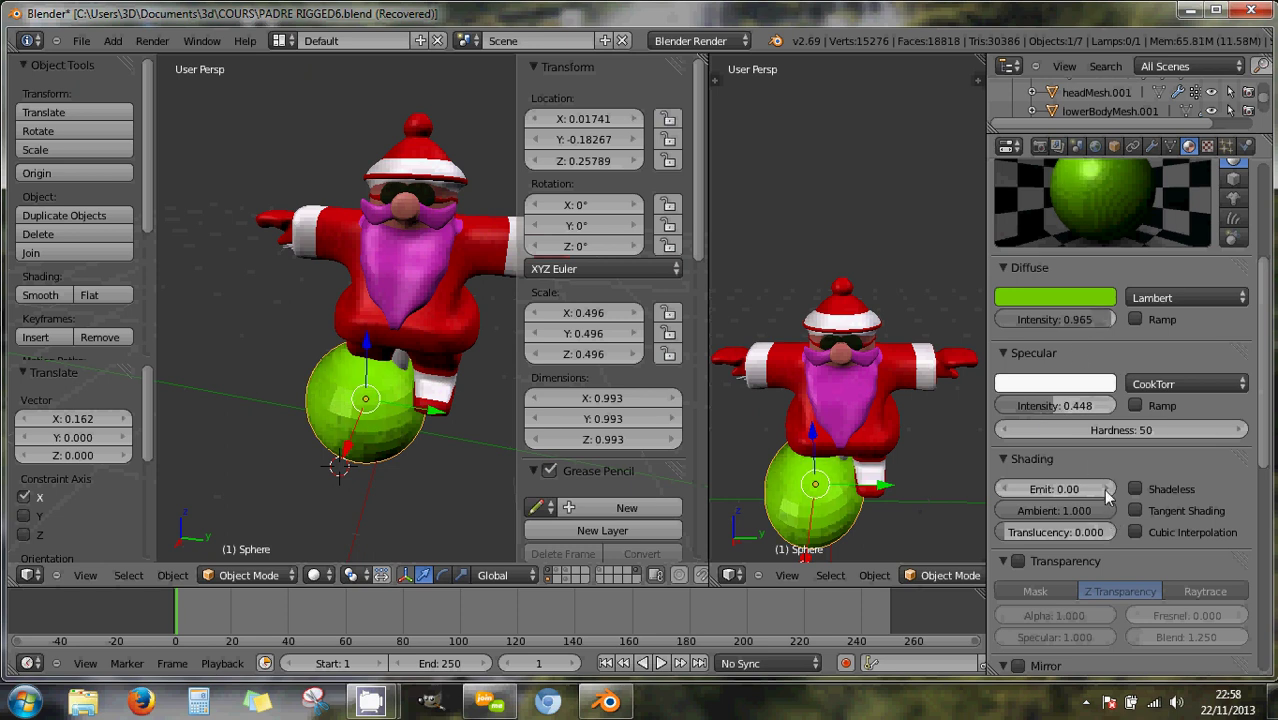
Select the Santa model, set its red material's mirror reflectivity to 0.383, and render the scene.
right_click(895, 427)
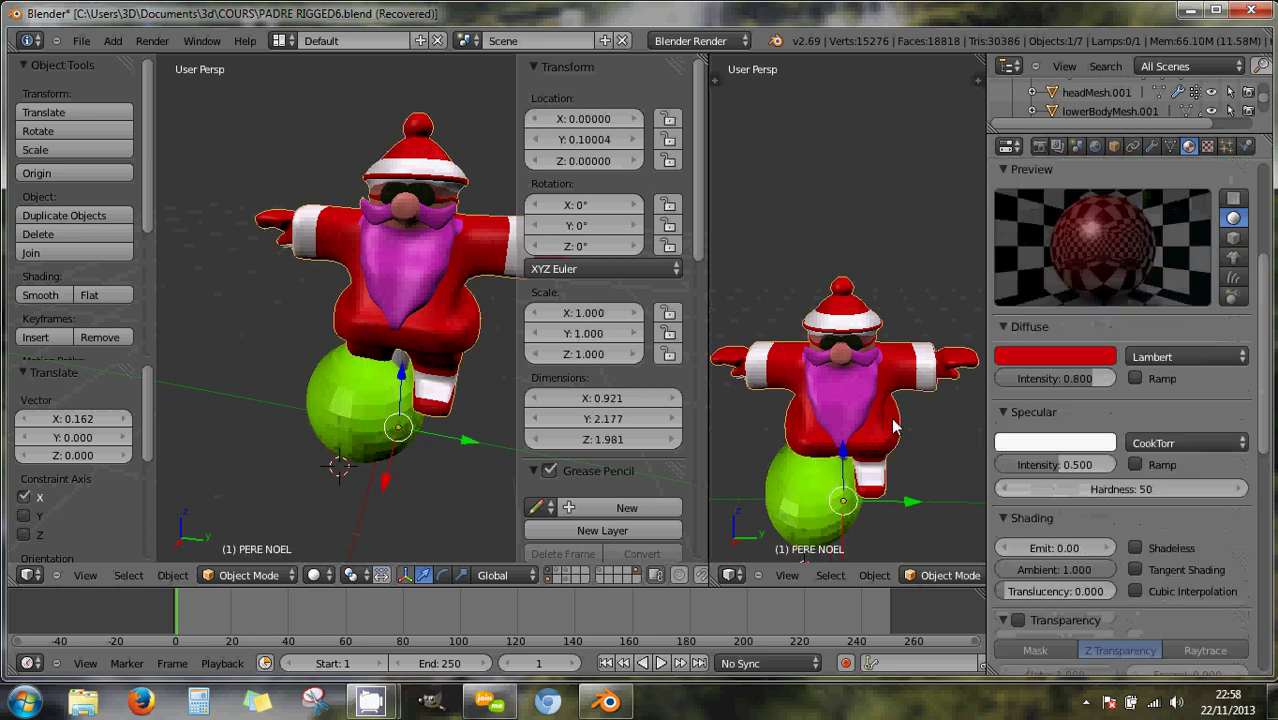
scroll(1074, 556, down, 5)
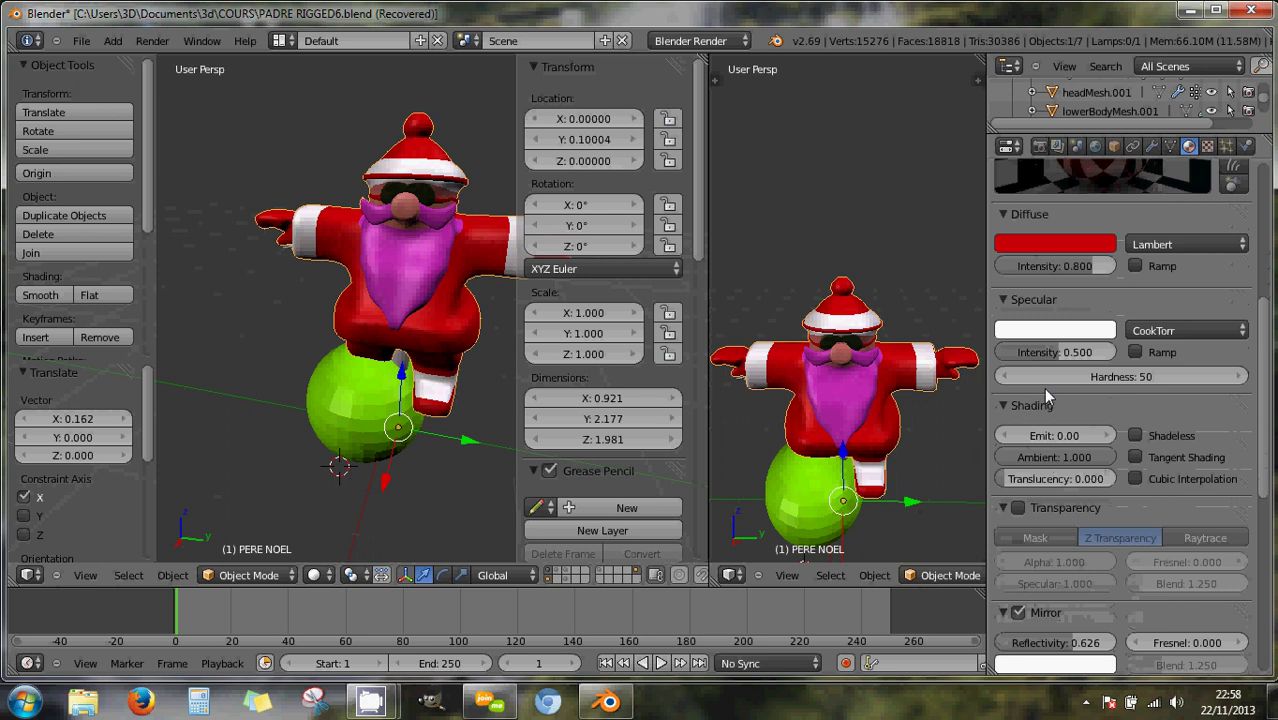
scroll(1082, 470, down, 5)
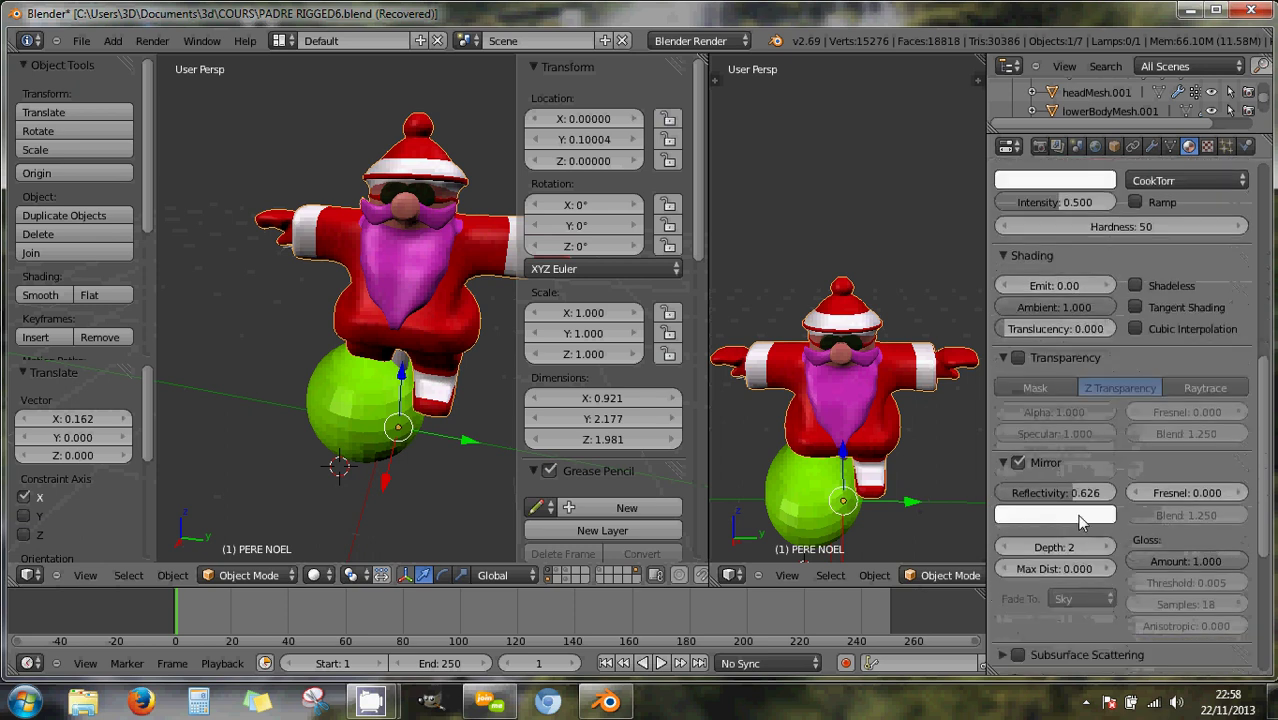
drag(1068, 494, 1040, 496)
key(F12)
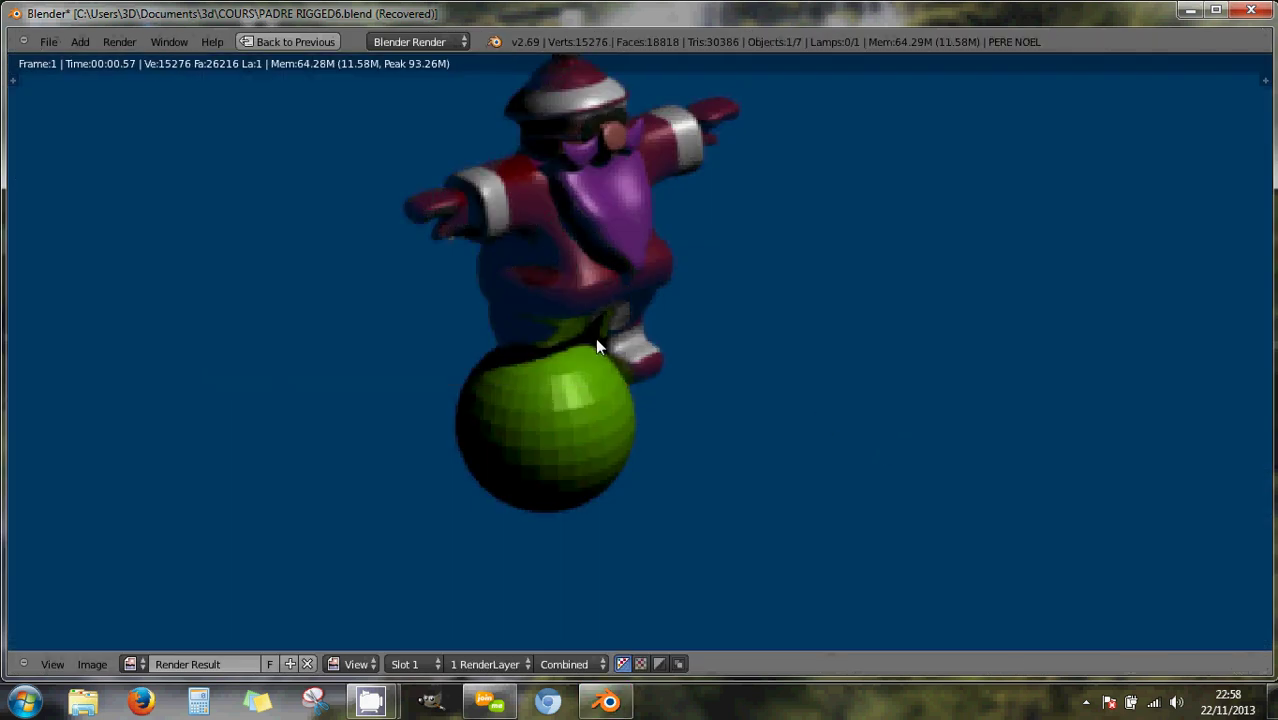
key(Escape)
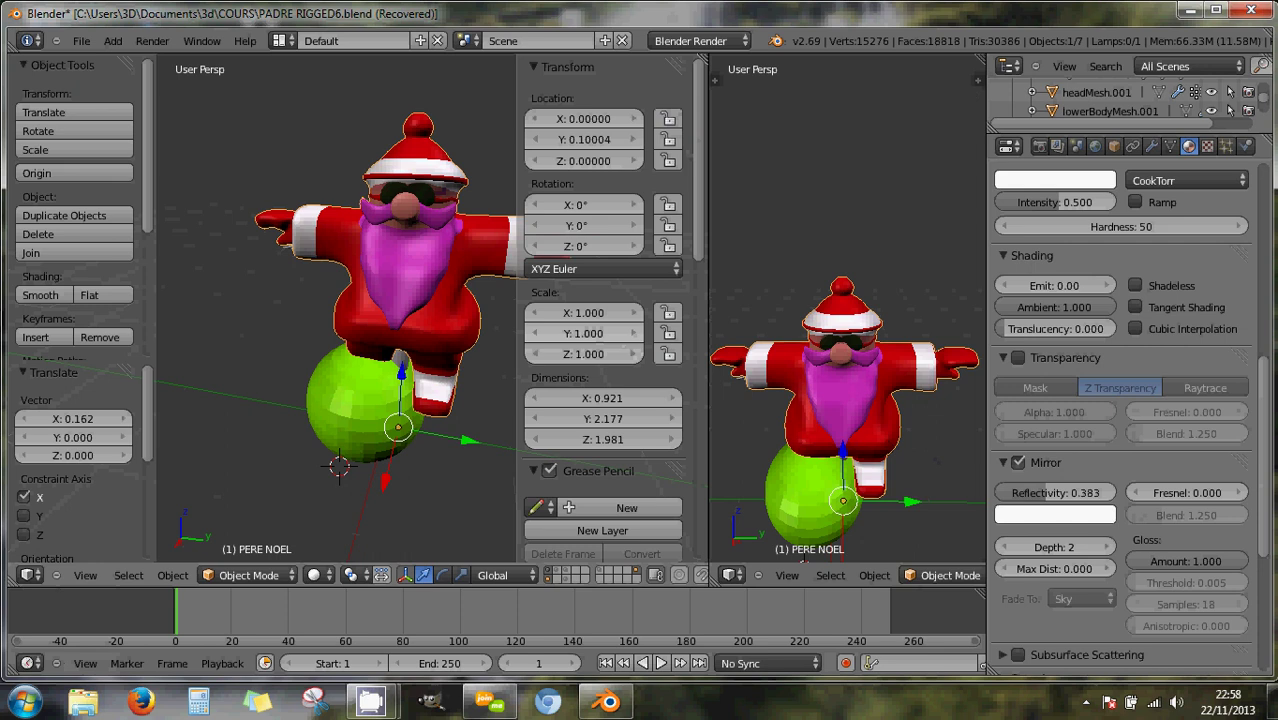
Switch the second 3D view to the UV/Image Editor and bake the Santa model's textures in Full Render mode.
click(731, 575)
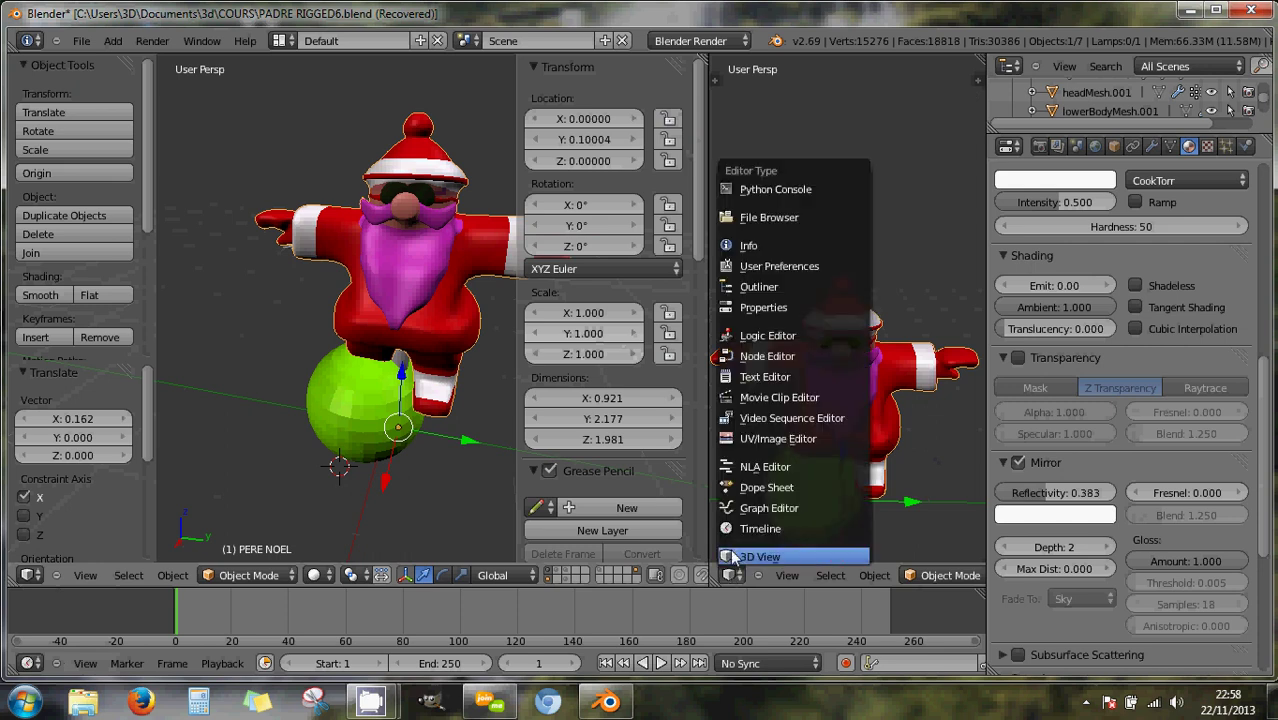
click(762, 439)
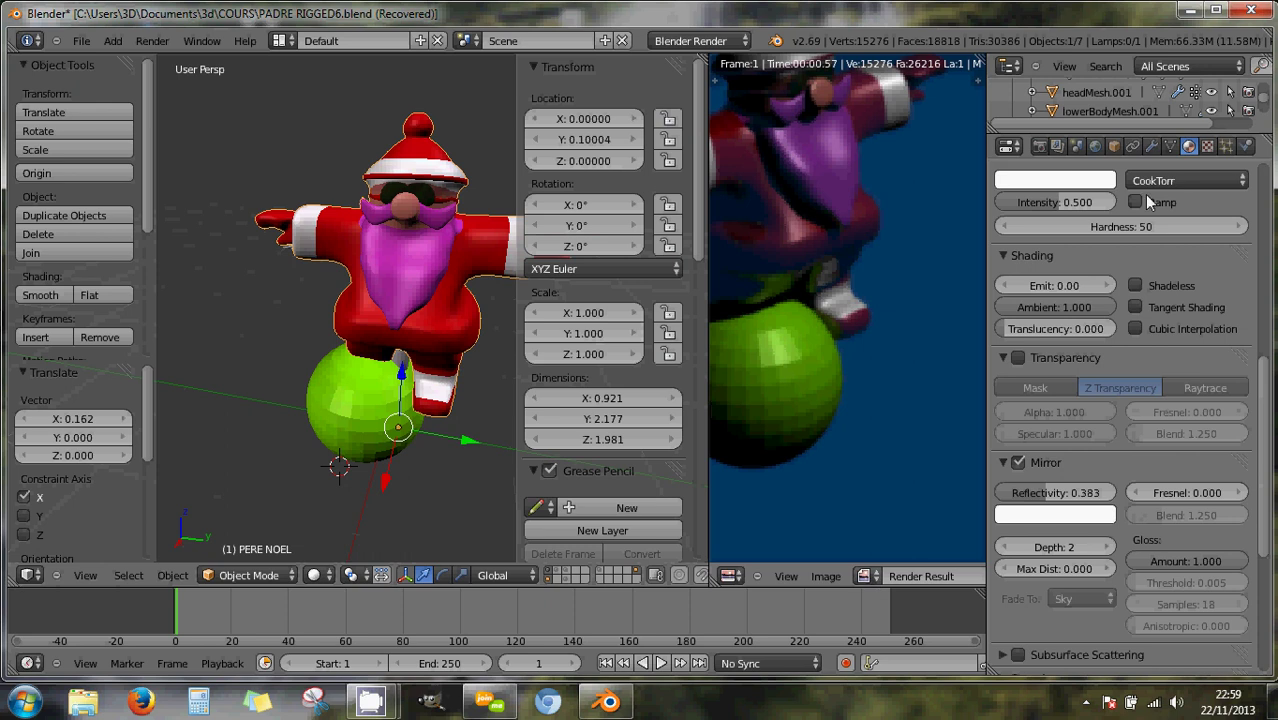
click(1039, 147)
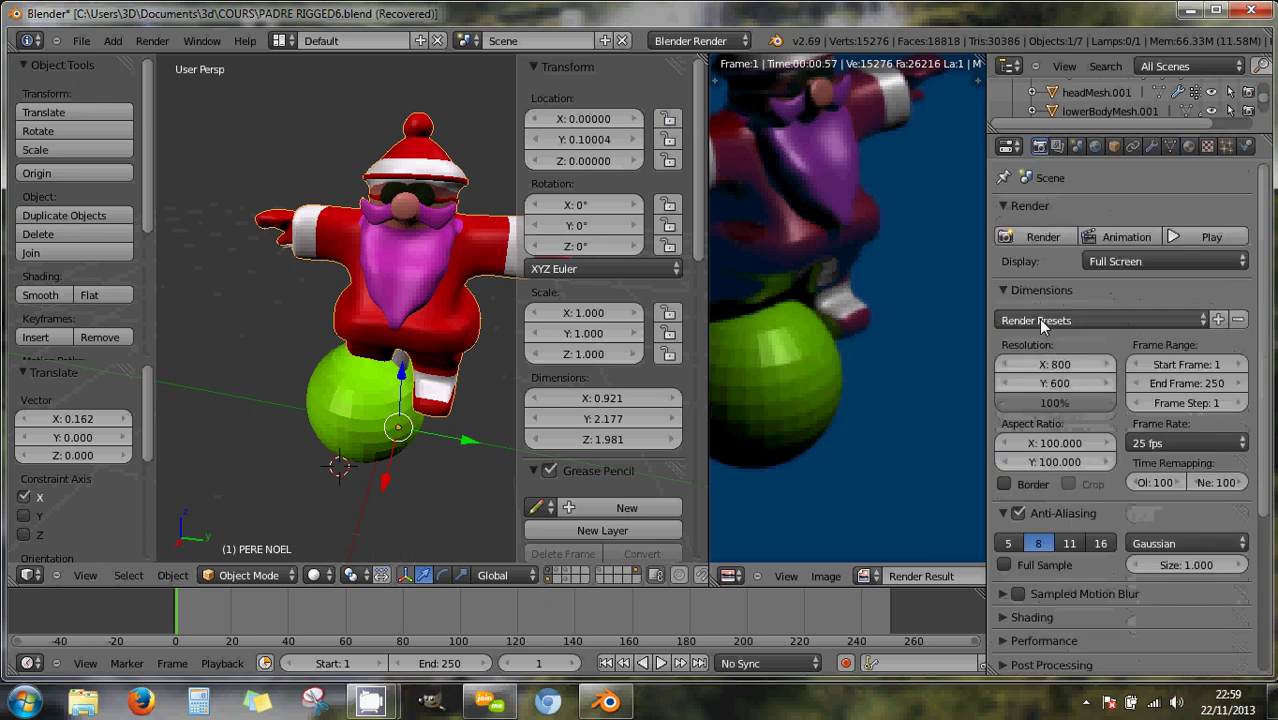
scroll(1104, 579, down, 5)
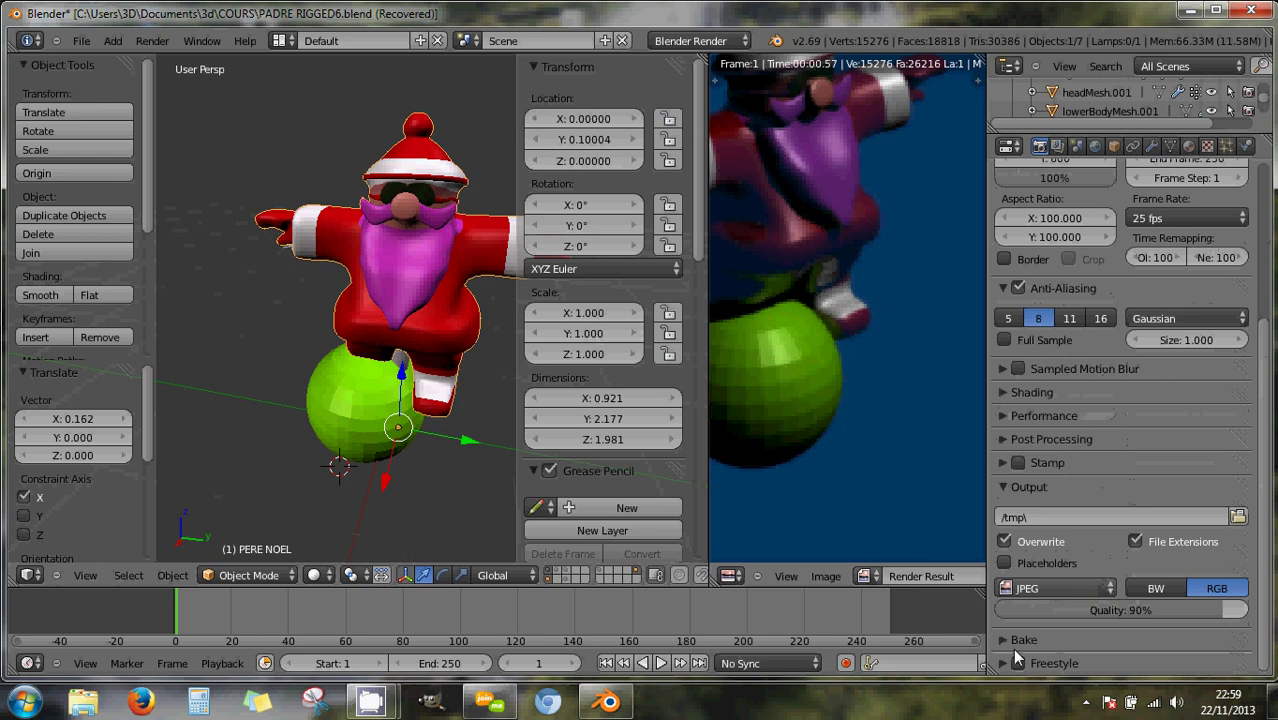
click(1008, 638)
scroll(1065, 650, down, 3)
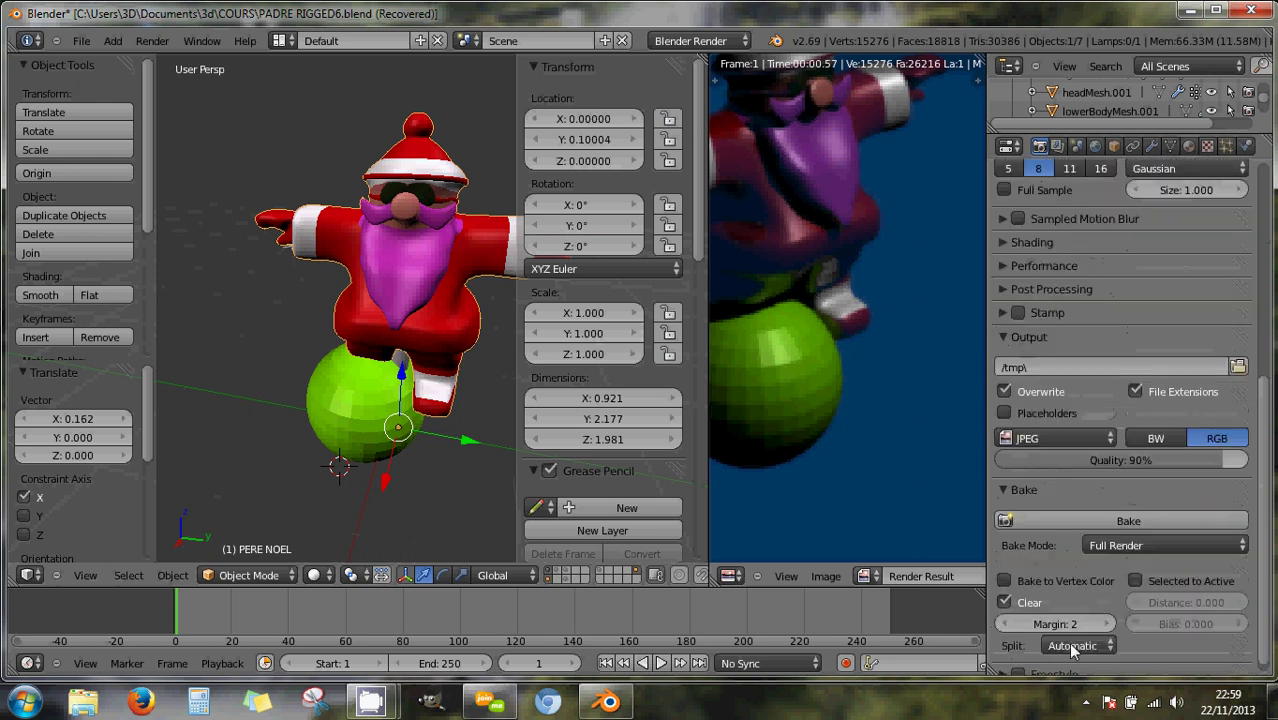
click(1100, 519)
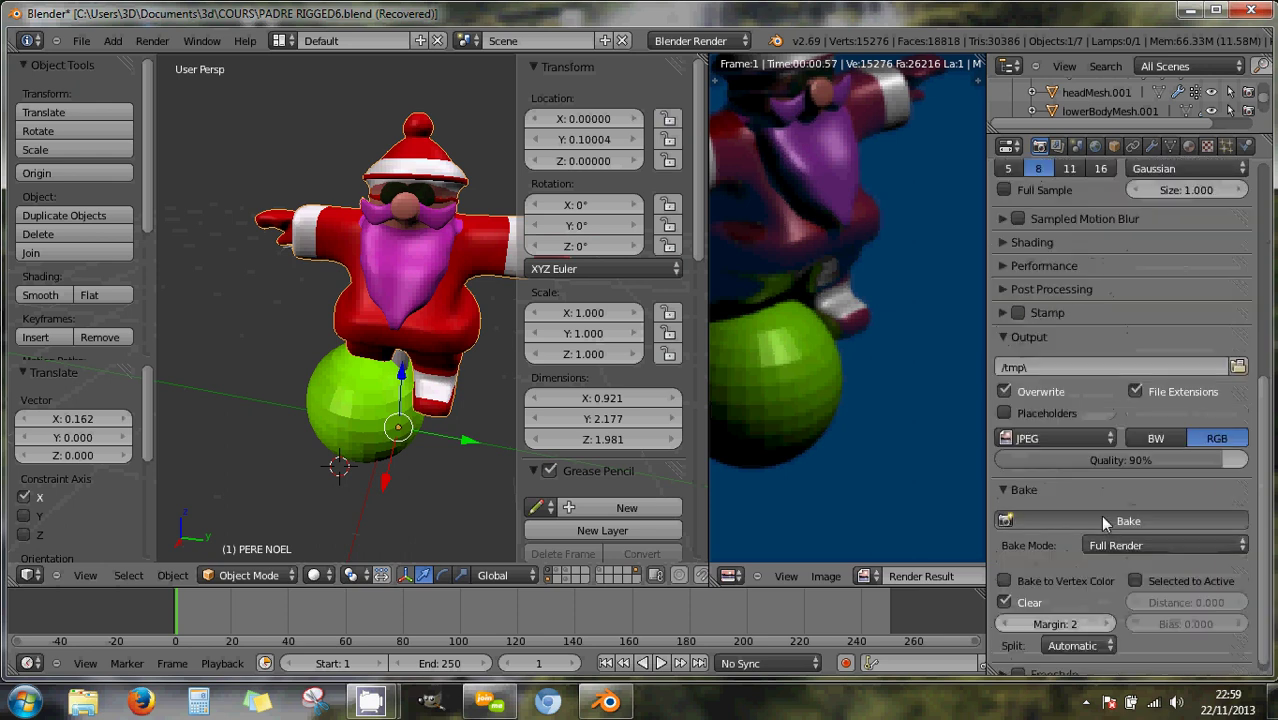
Display the rouge image and examine its texture islands while the bake runs.
click(874, 576)
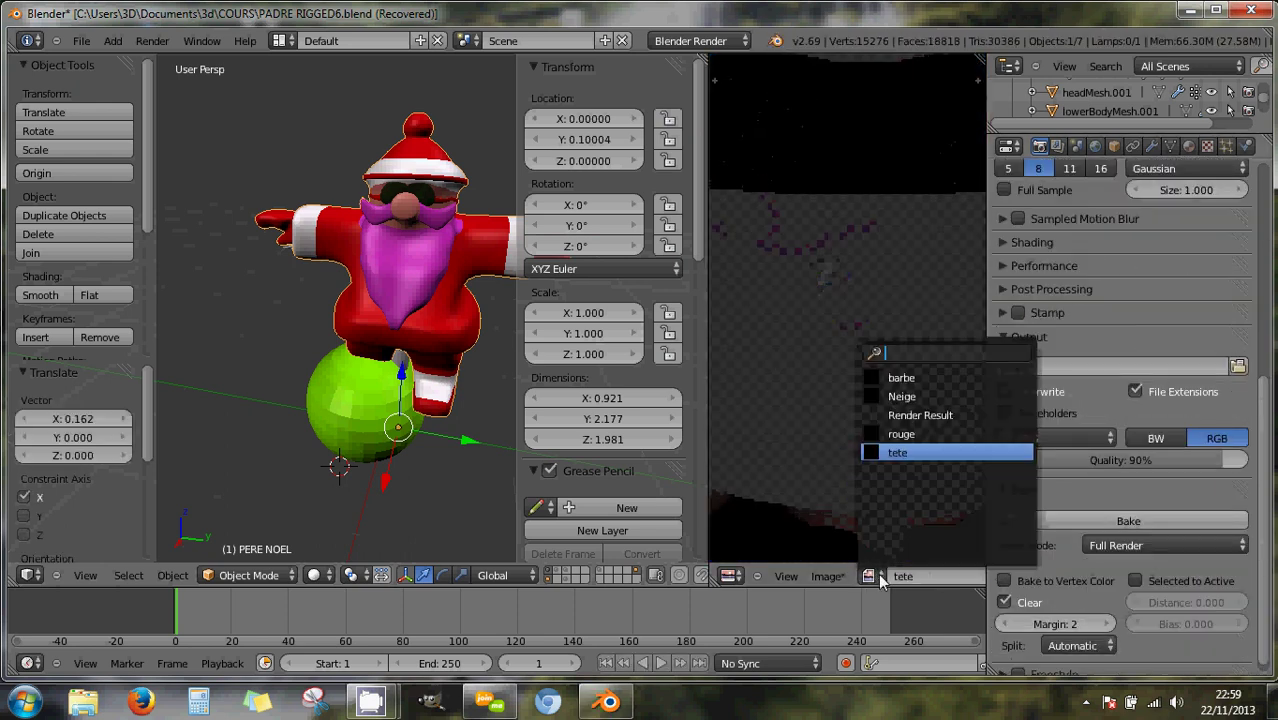
click(890, 434)
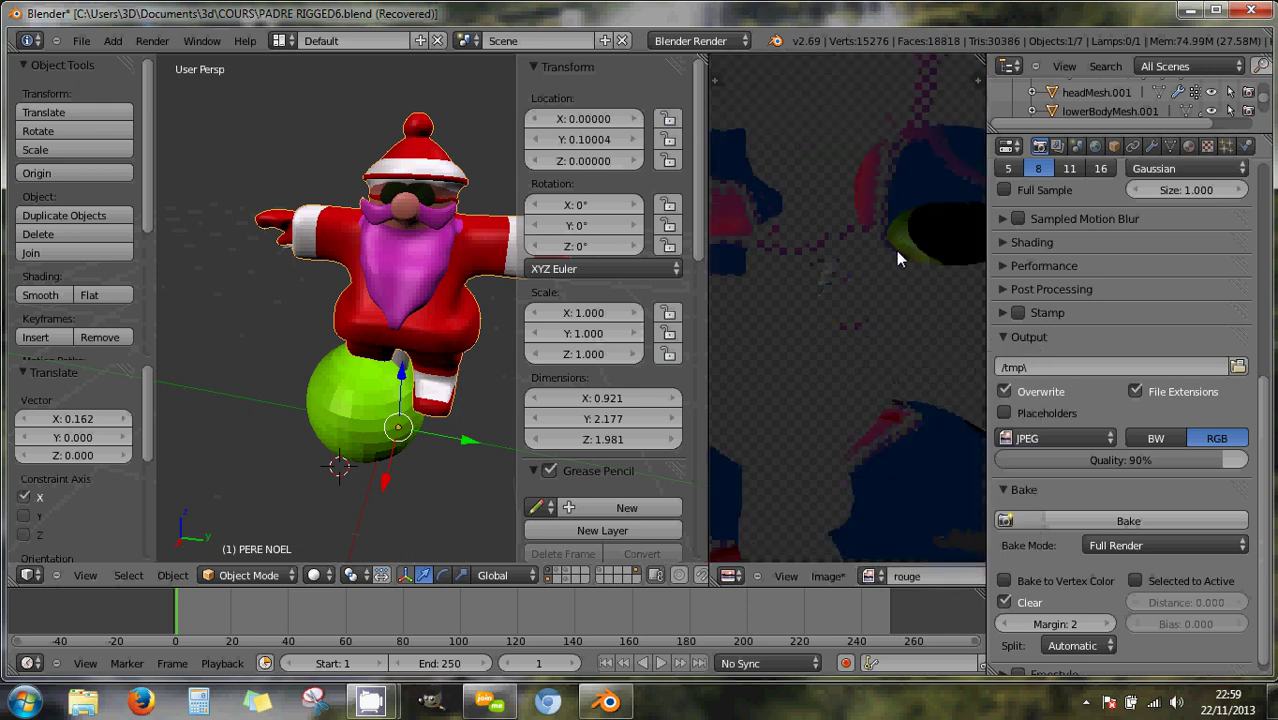
scroll(851, 311, down, 5)
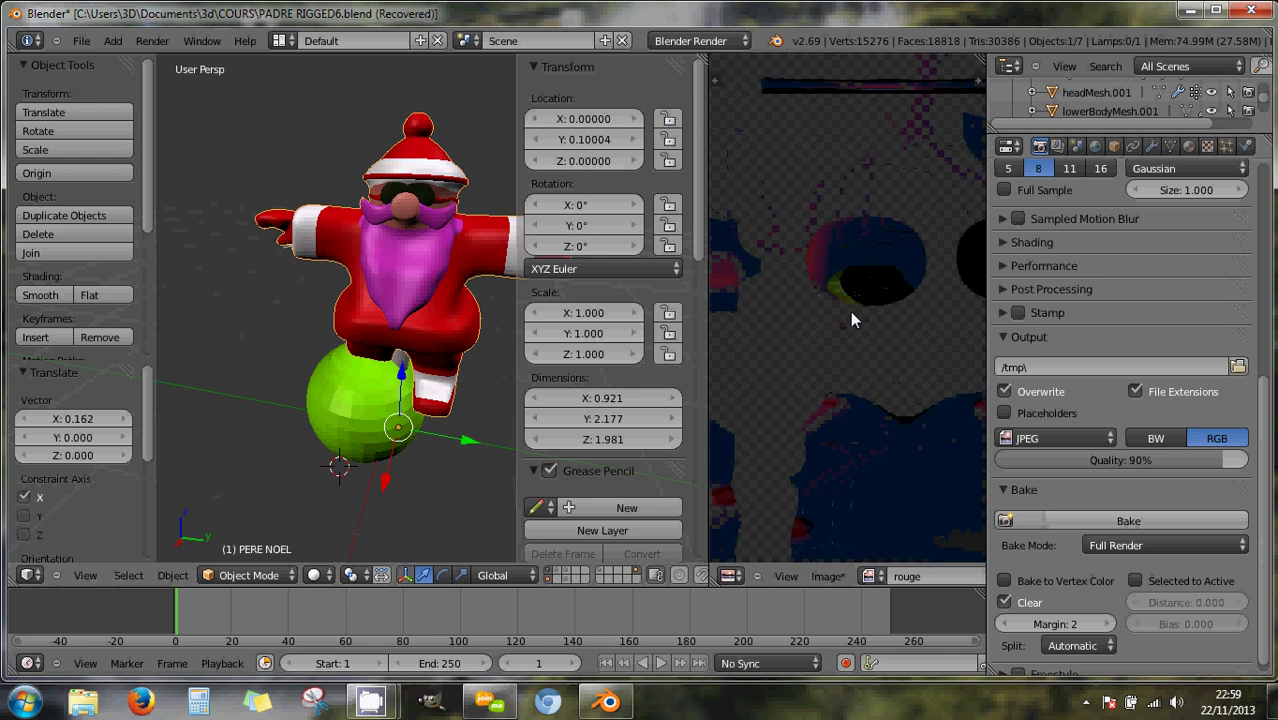
scroll(870, 330, up, 4)
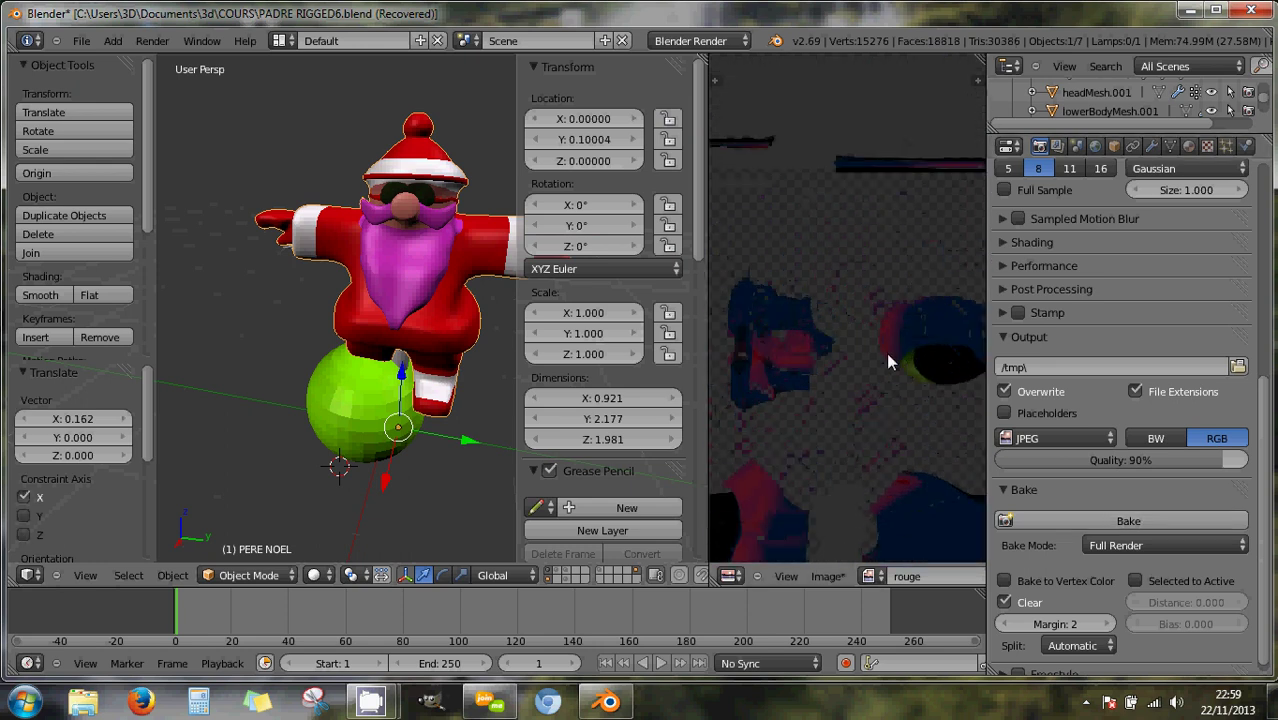
scroll(896, 370, up, 2)
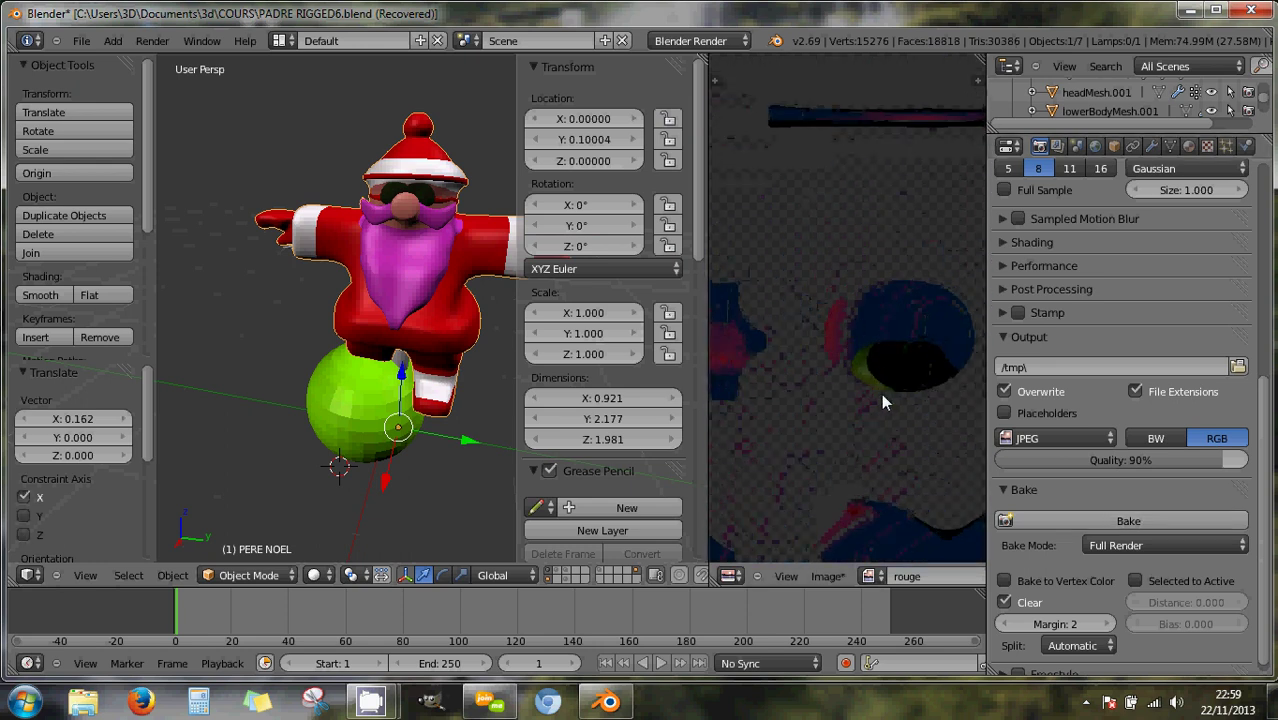
scroll(869, 385, down, 3)
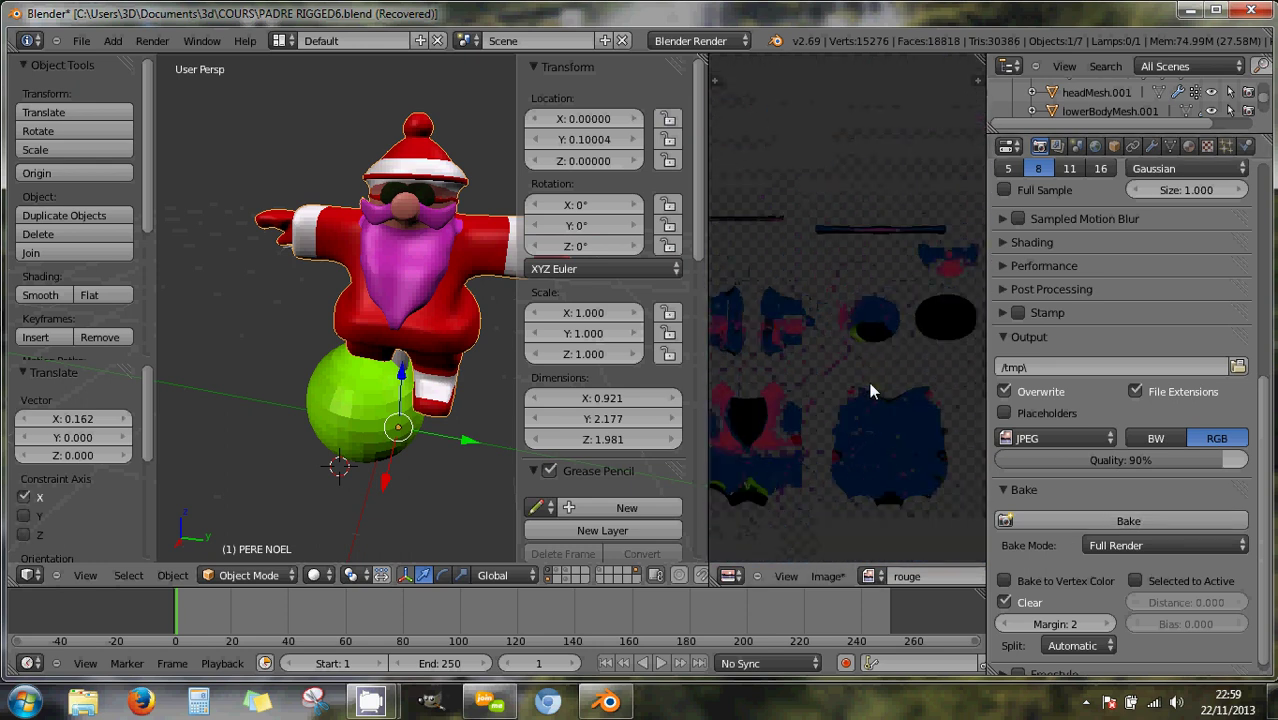
Enable shader nodes for the Santa model's rouge material.
click(1189, 147)
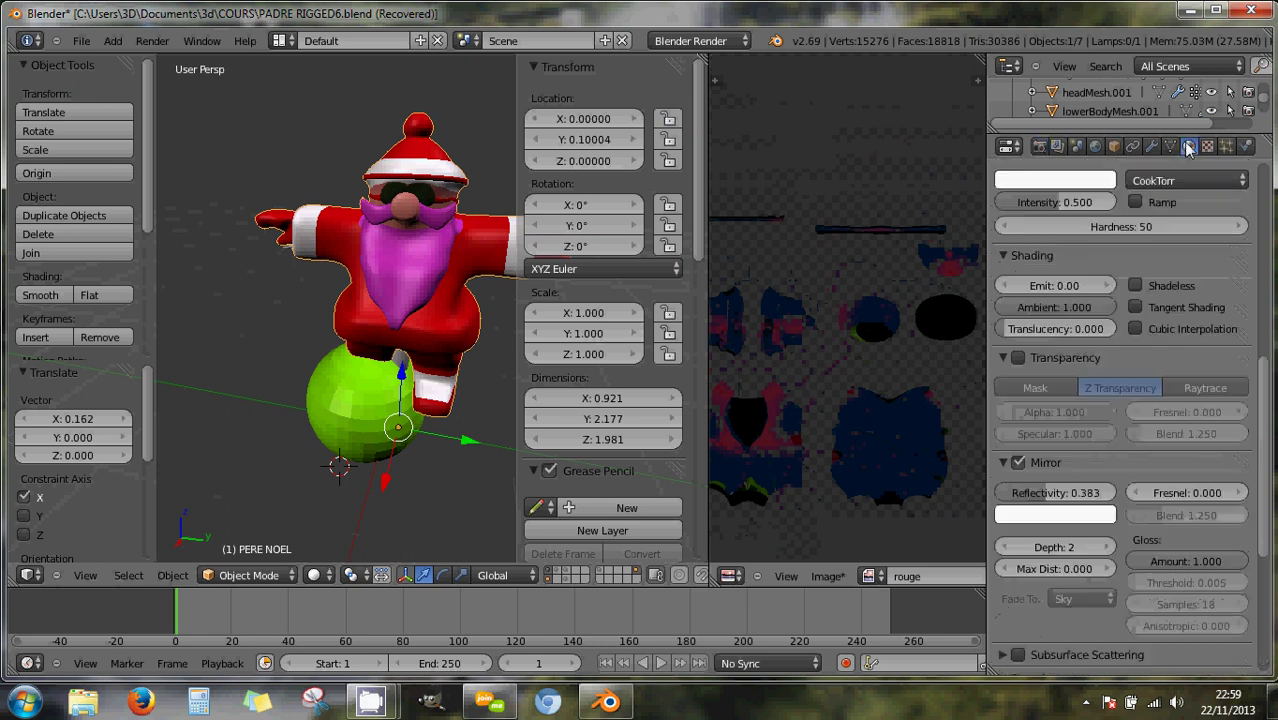
scroll(1134, 383, up, 12)
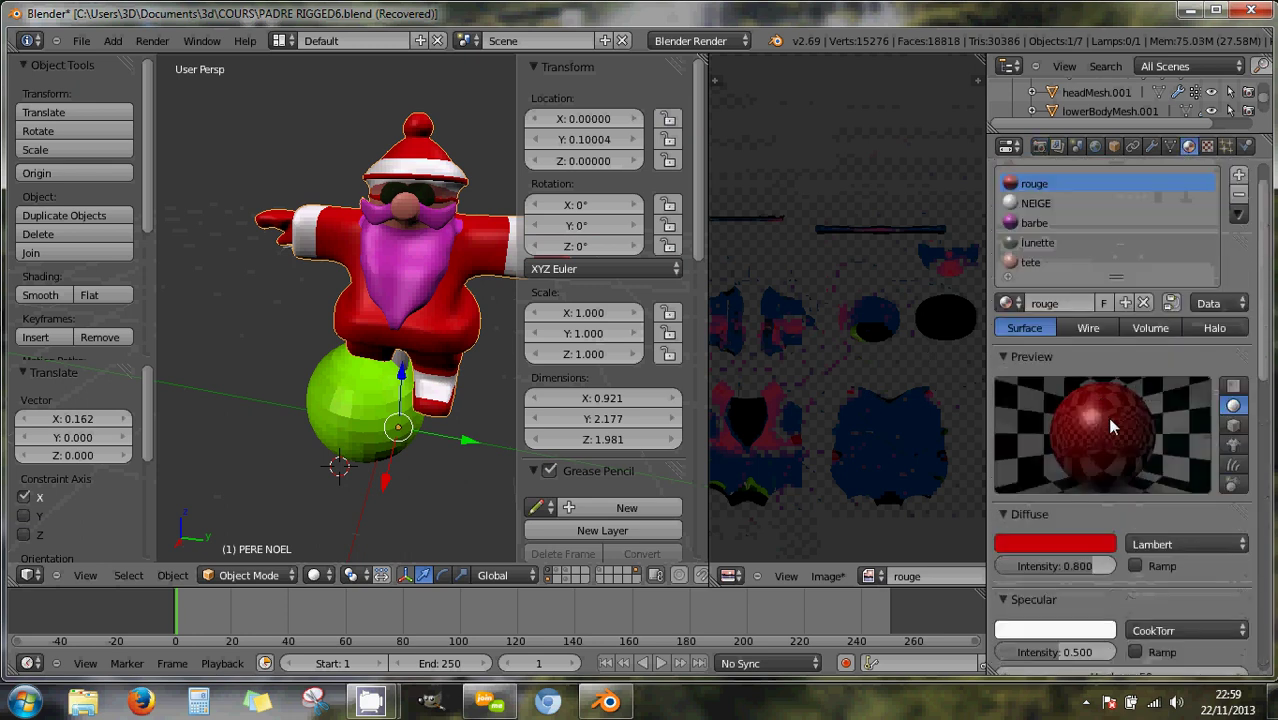
click(1174, 342)
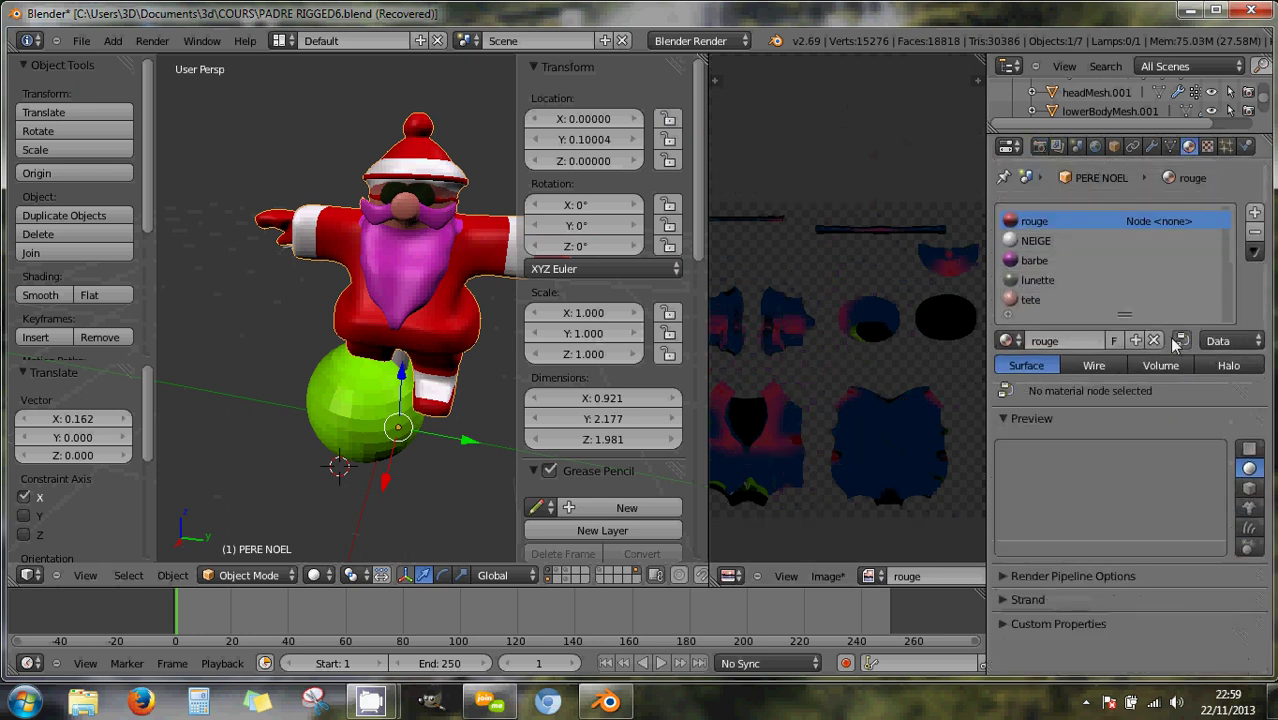
Switch the image editor area to the Node Editor, narrow its properties region and widen the area over the 3D view.
click(729, 576)
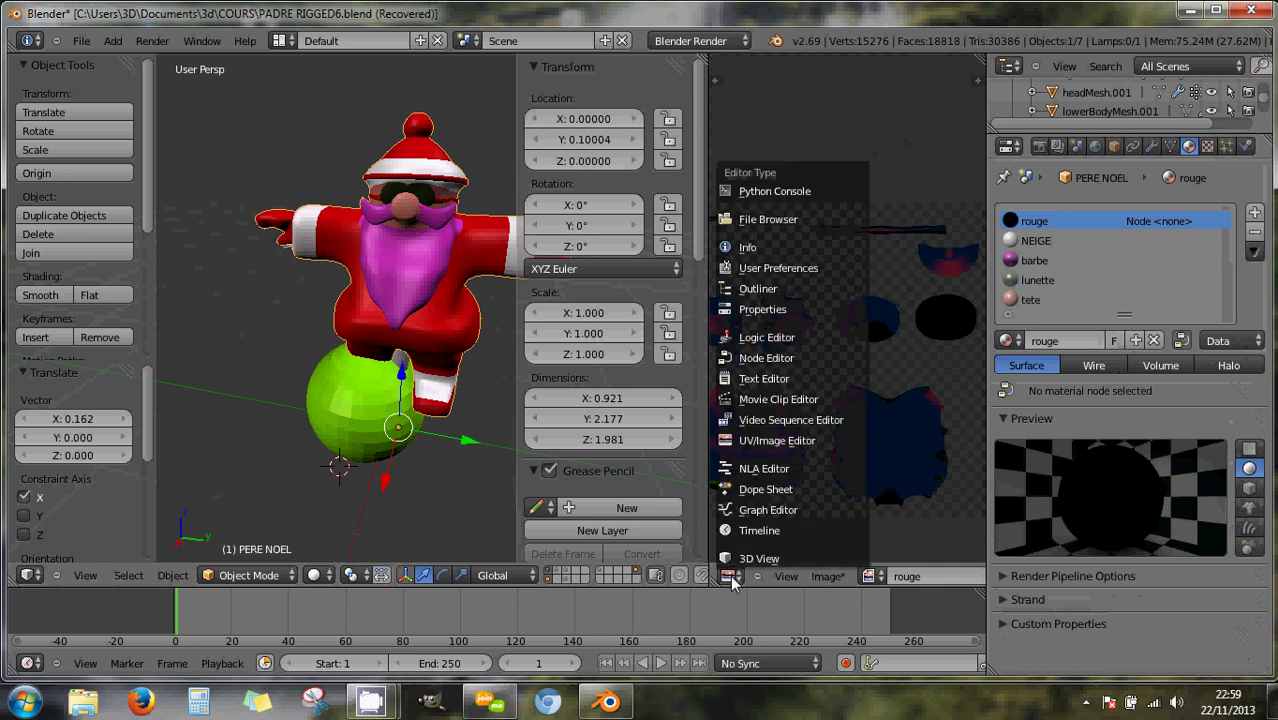
click(766, 358)
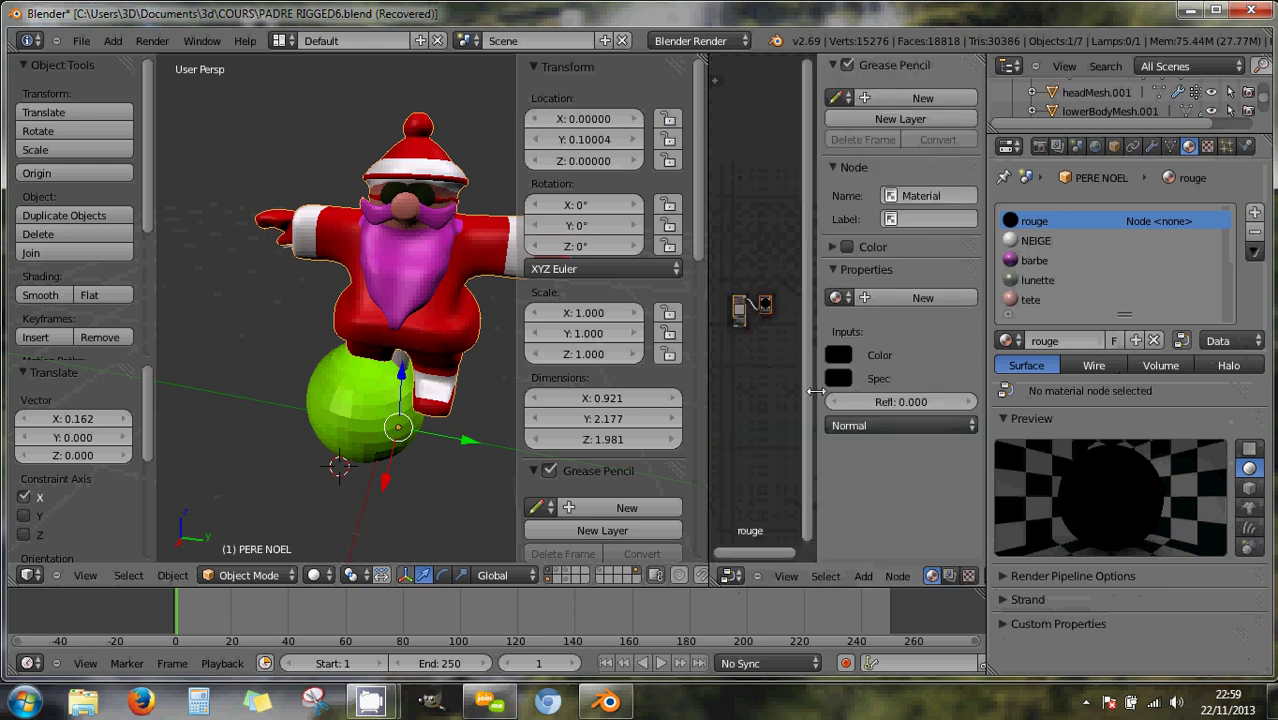
drag(822, 390, 935, 392)
scroll(839, 319, up, 5)
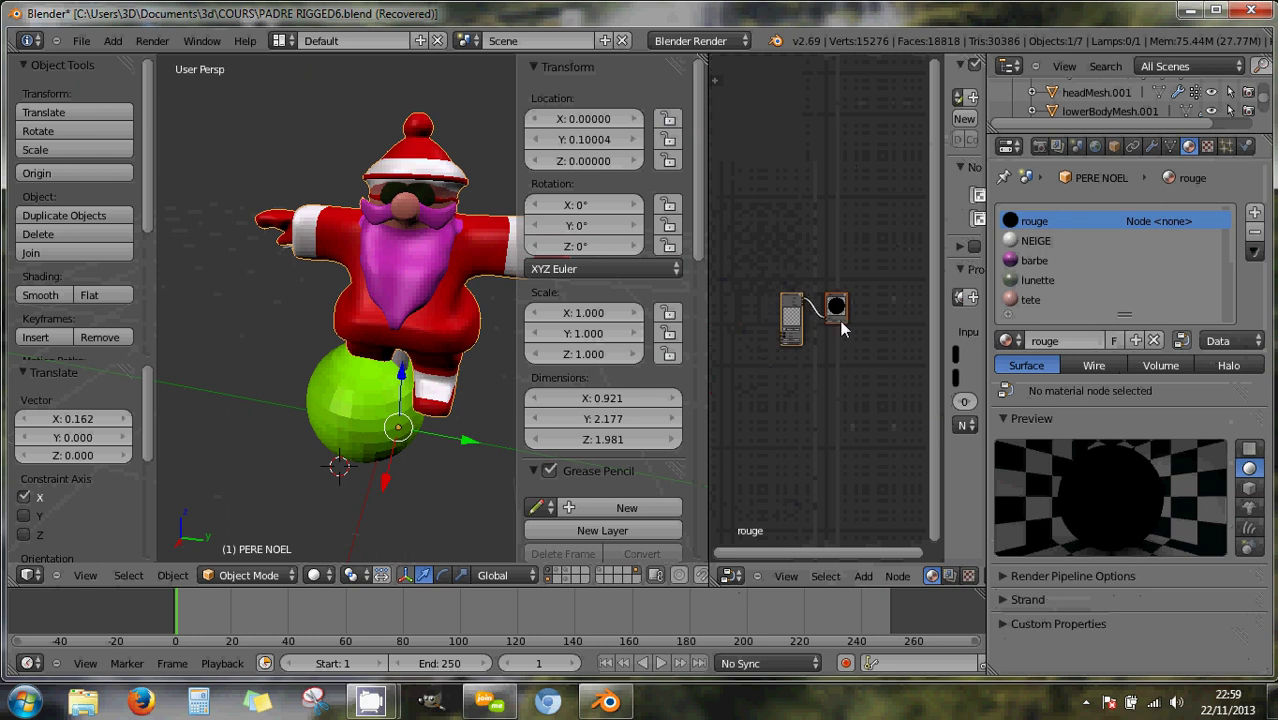
scroll(843, 325, up, 1)
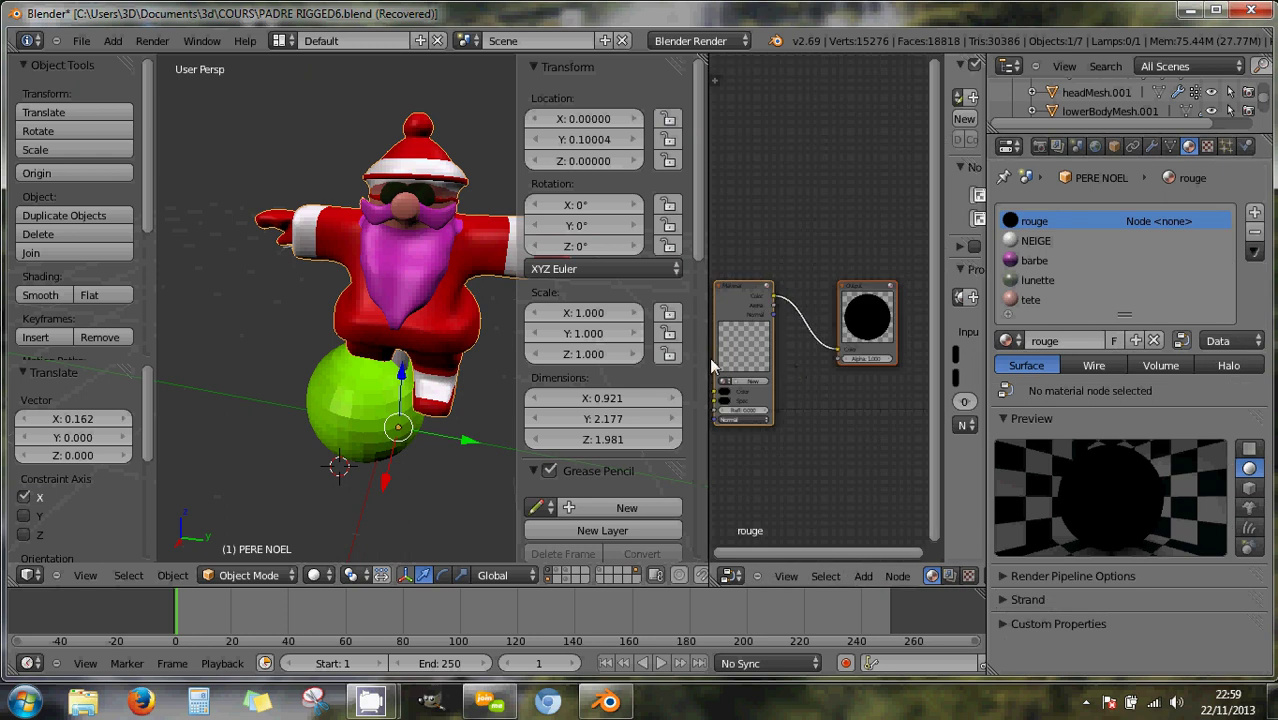
drag(708, 370, 445, 380)
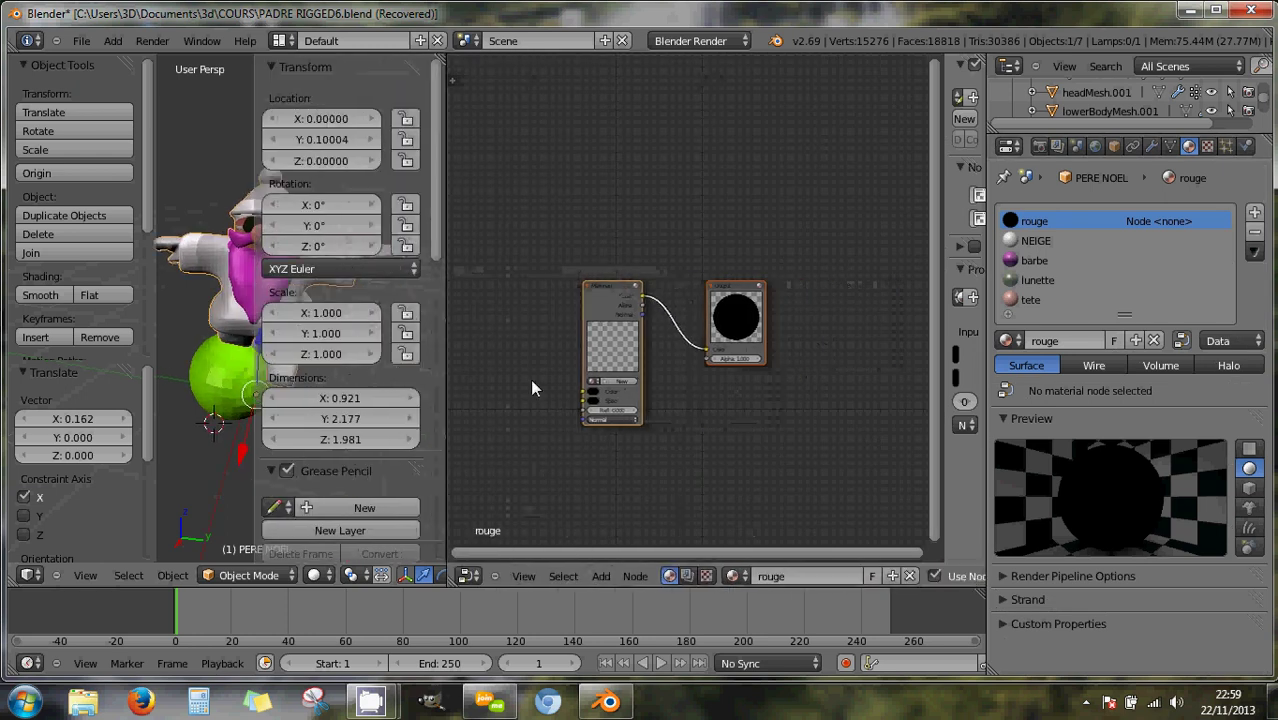
Assign the rouge material to the Material node and space the Material and Output nodes apart.
scroll(540, 405, up, 1)
click(535, 430)
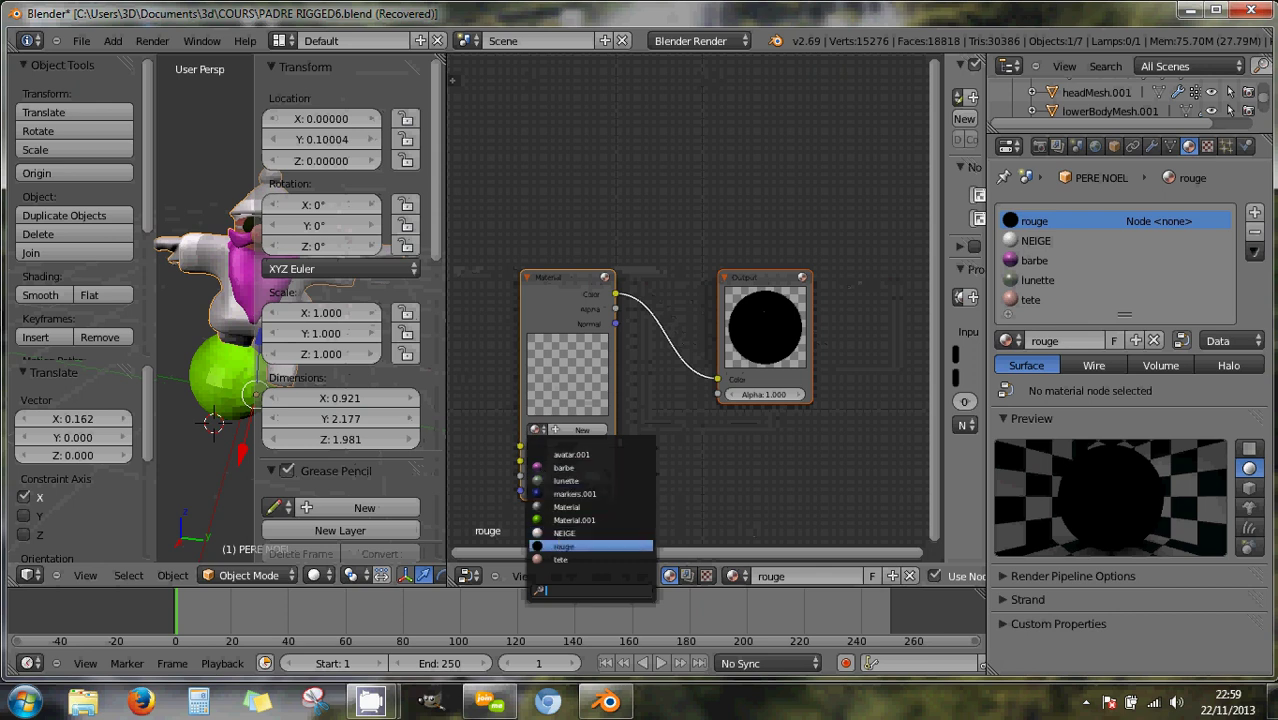
click(565, 546)
drag(566, 270, 556, 142)
drag(752, 142, 830, 129)
drag(542, 137, 509, 105)
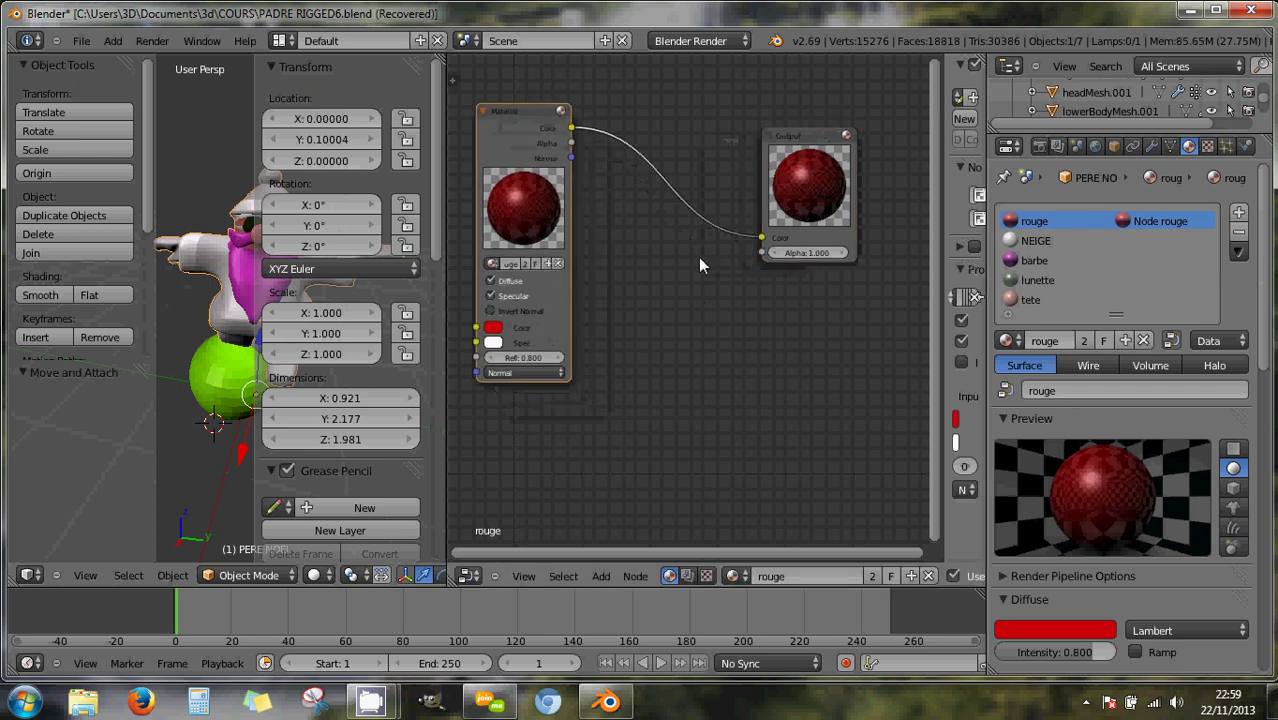
Cut the link between the Material node's Color output and the Output node.
click(571, 129)
drag(582, 161, 590, 157)
ctrl+right_drag(649, 119, 650, 245)
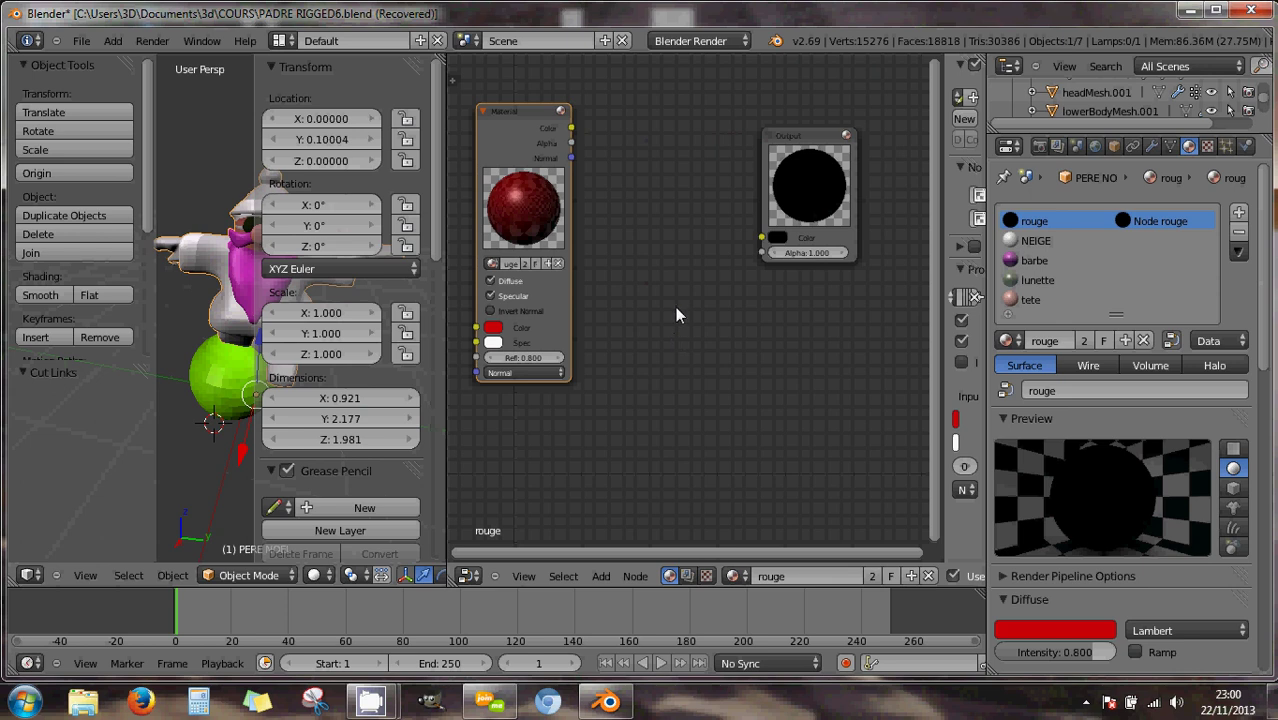
Add a Texture node between the two nodes, linking Material Normal to its Vector input and its Color to the Output node's Color.
key(shift+a)
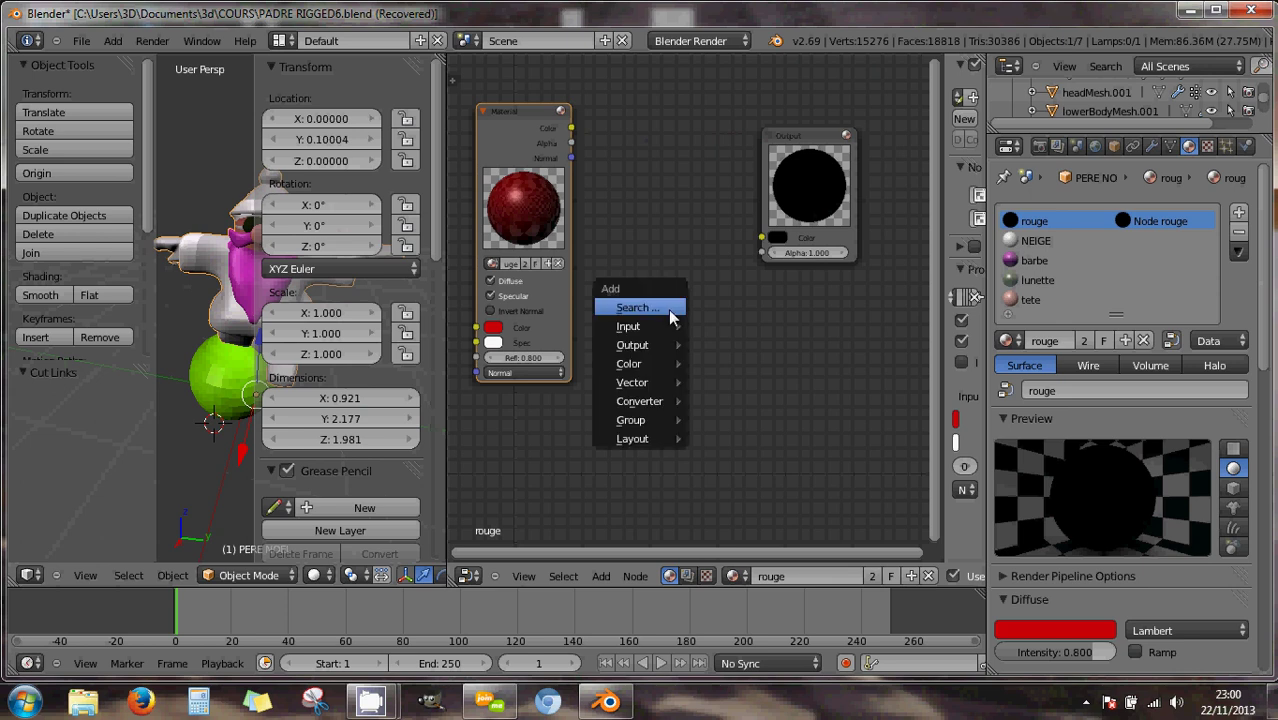
mouse_move(663, 388)
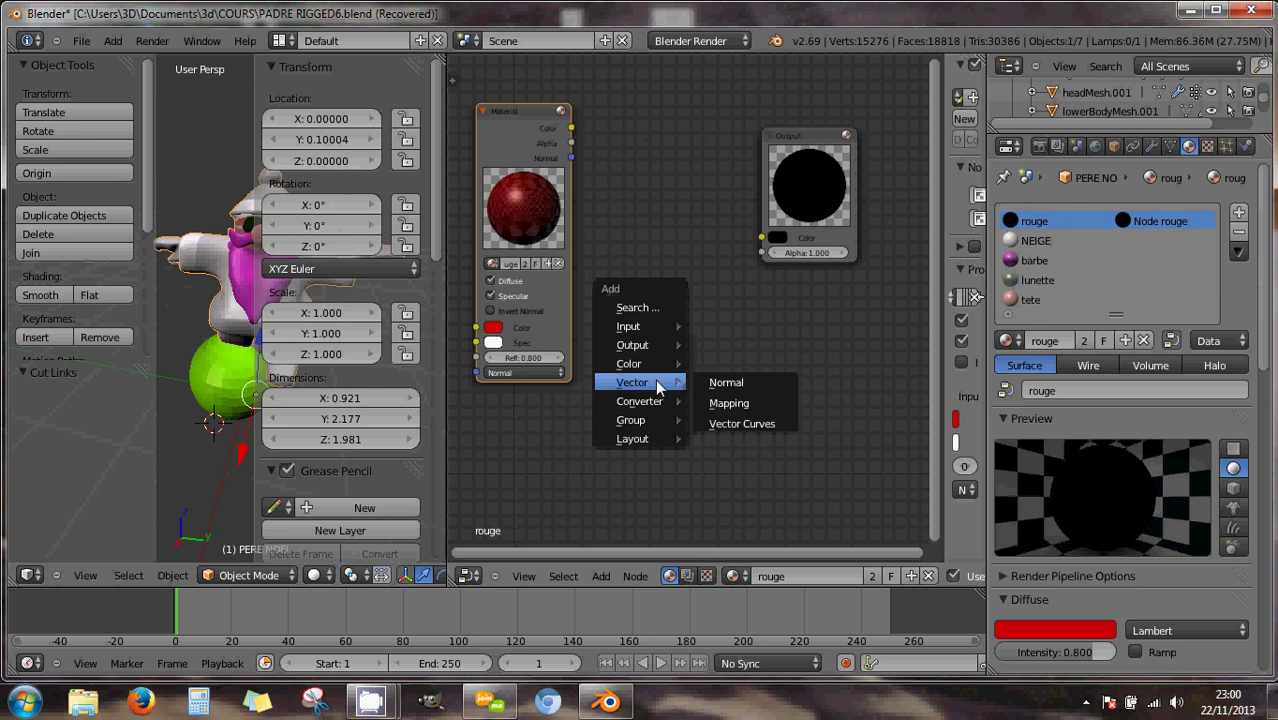
mouse_move(656, 328)
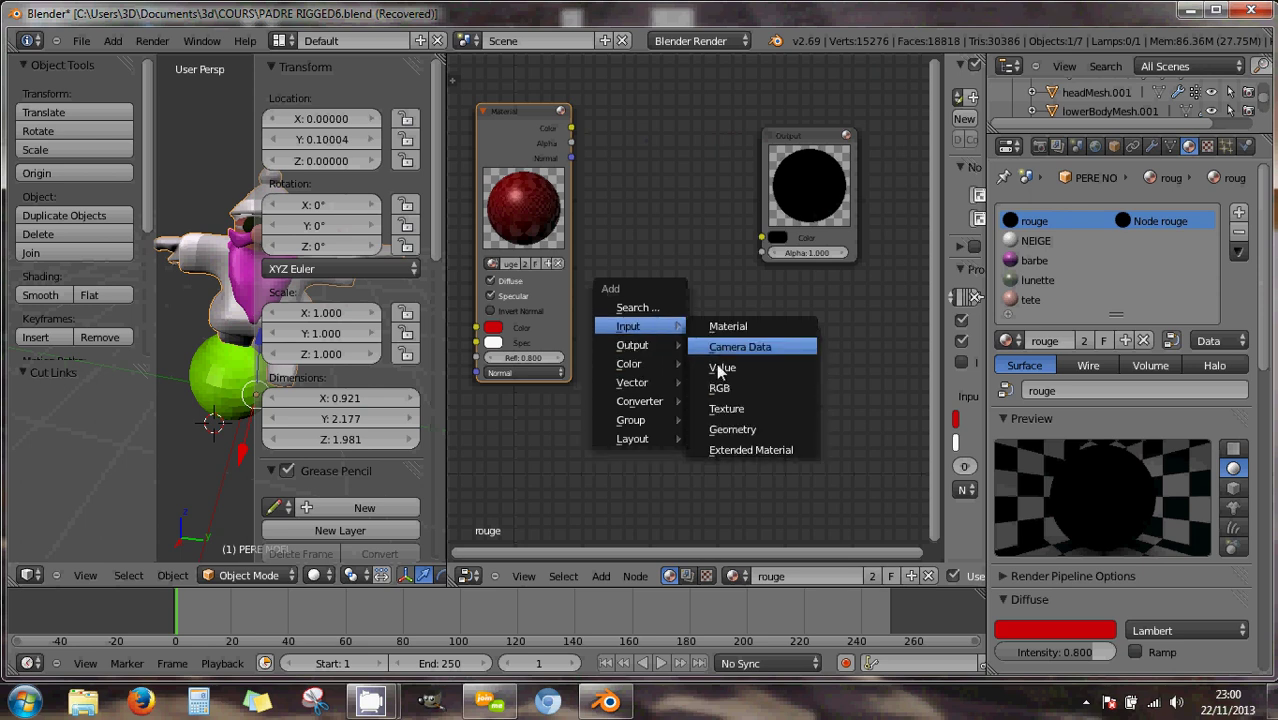
click(724, 408)
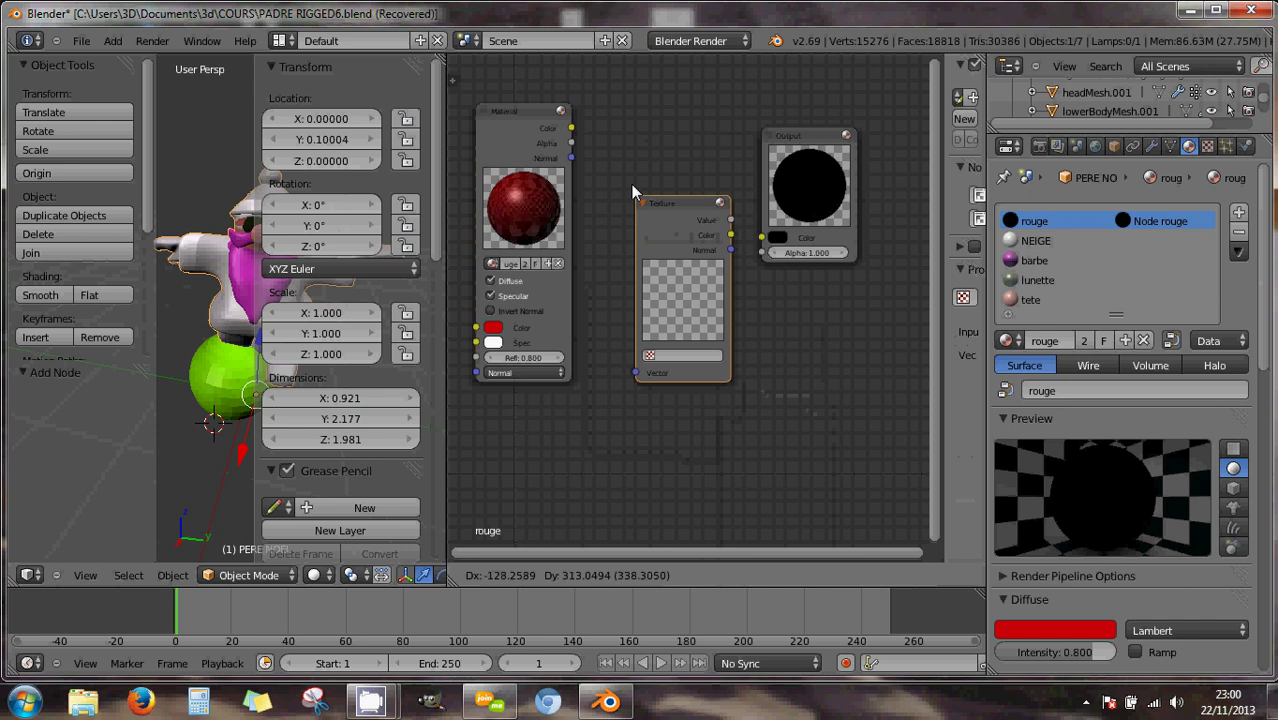
click(626, 155)
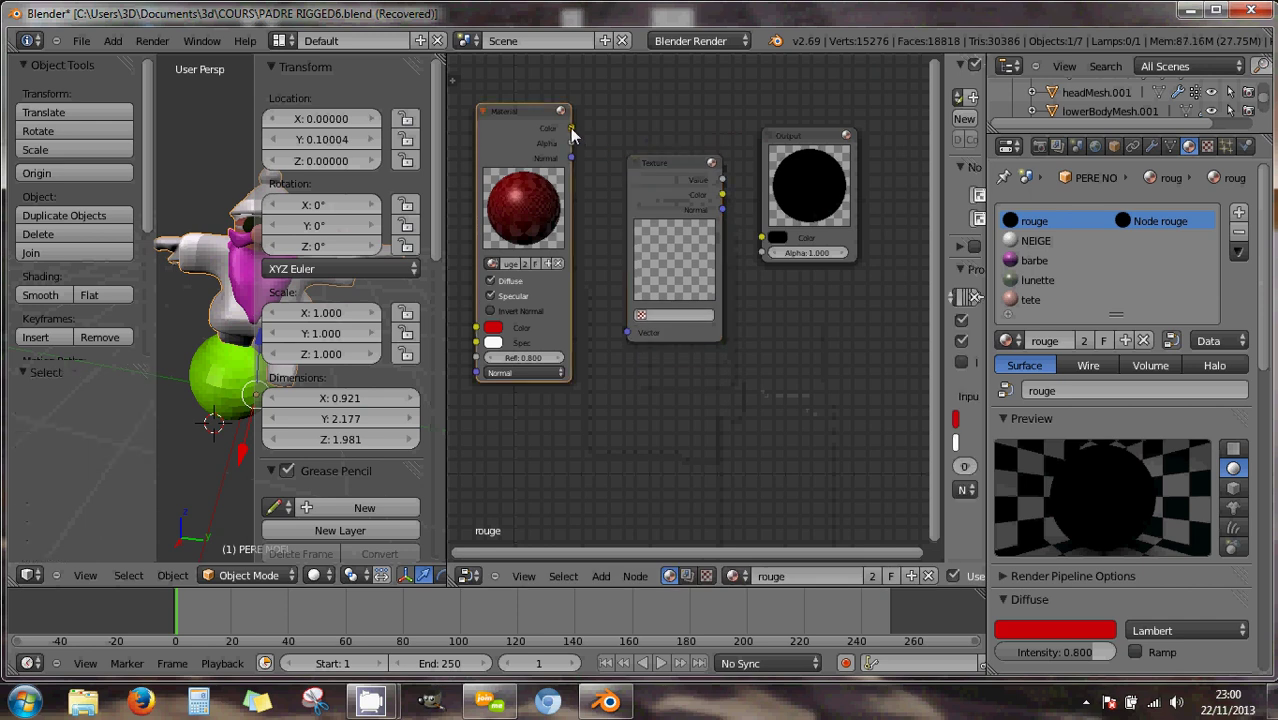
drag(571, 128, 627, 331)
drag(722, 209, 760, 240)
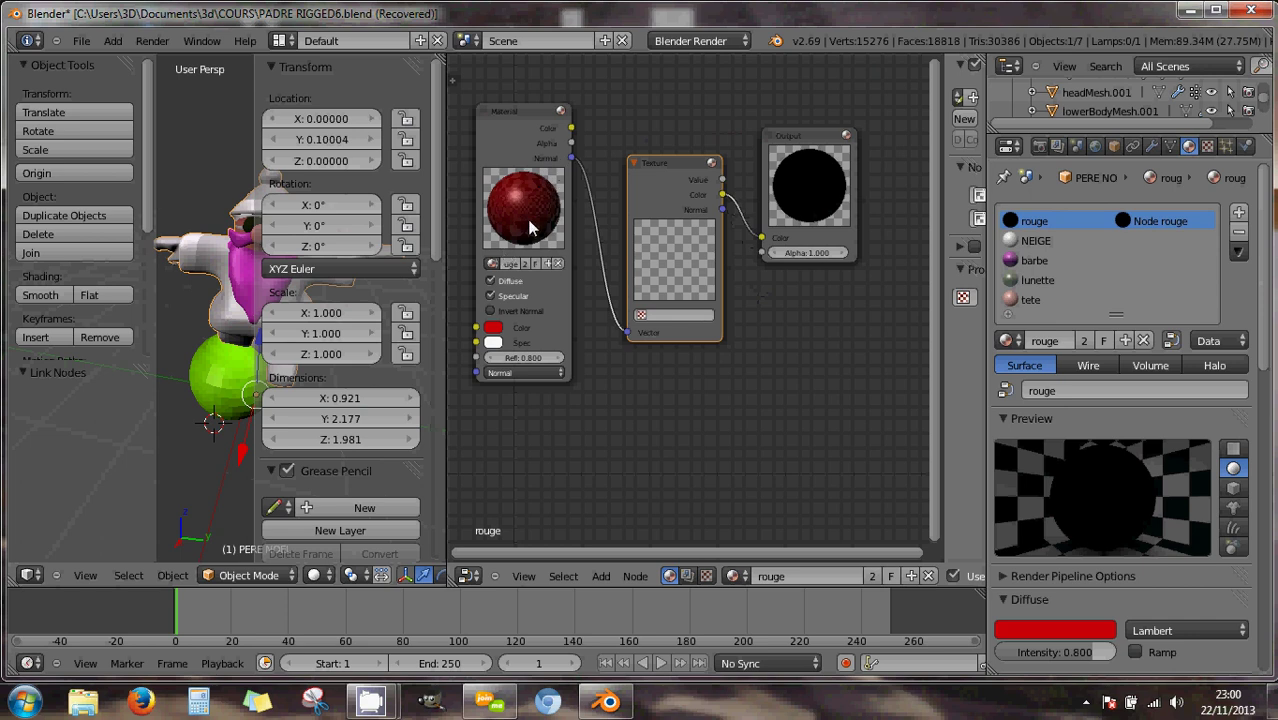
click(641, 317)
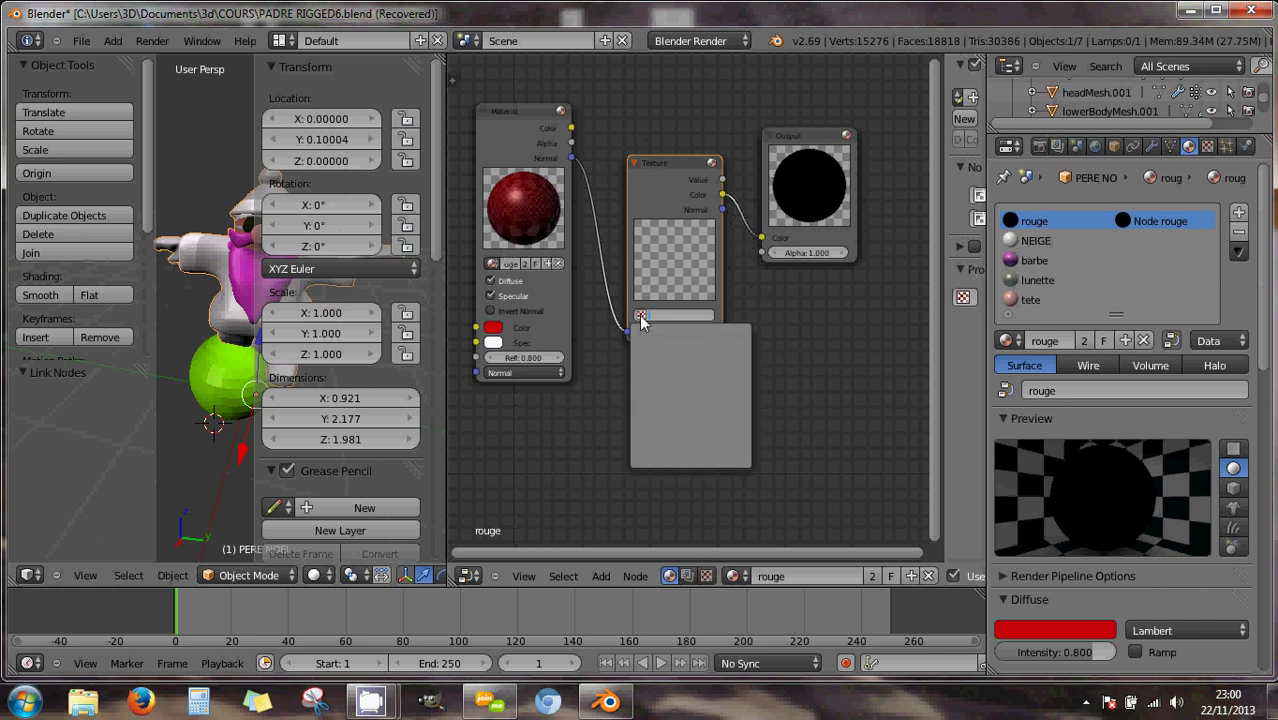
click(768, 349)
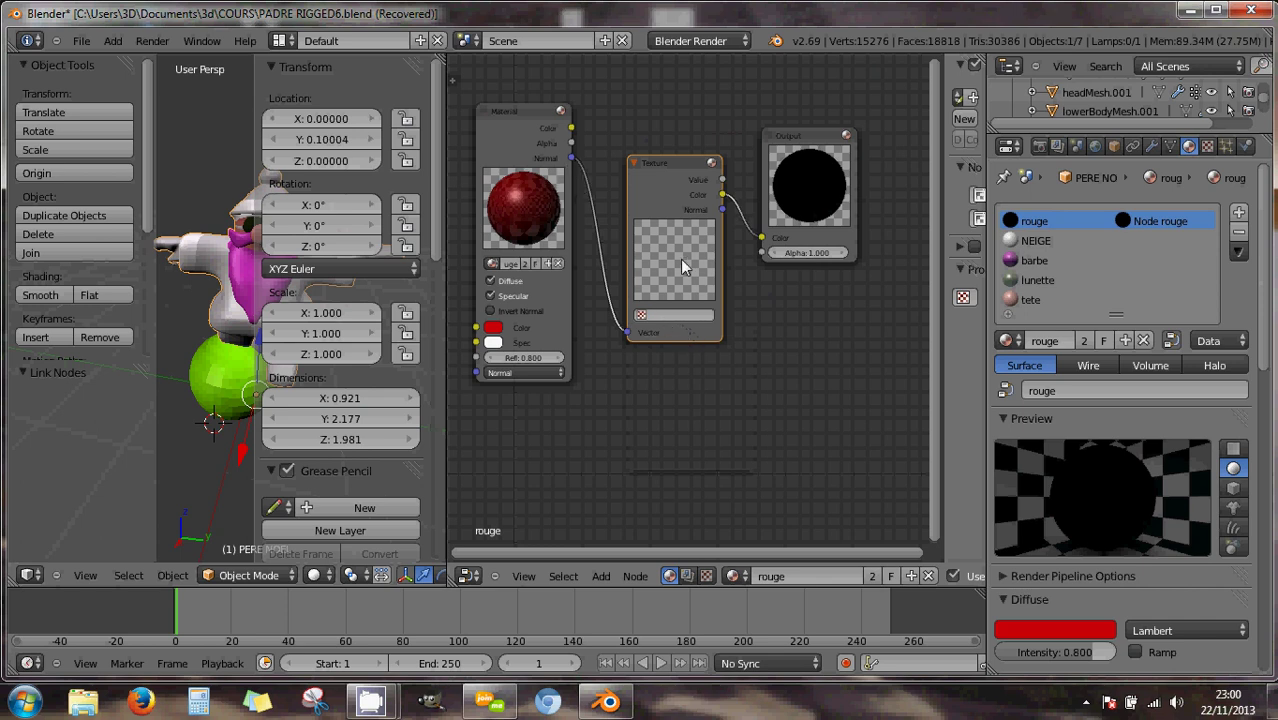
click(641, 318)
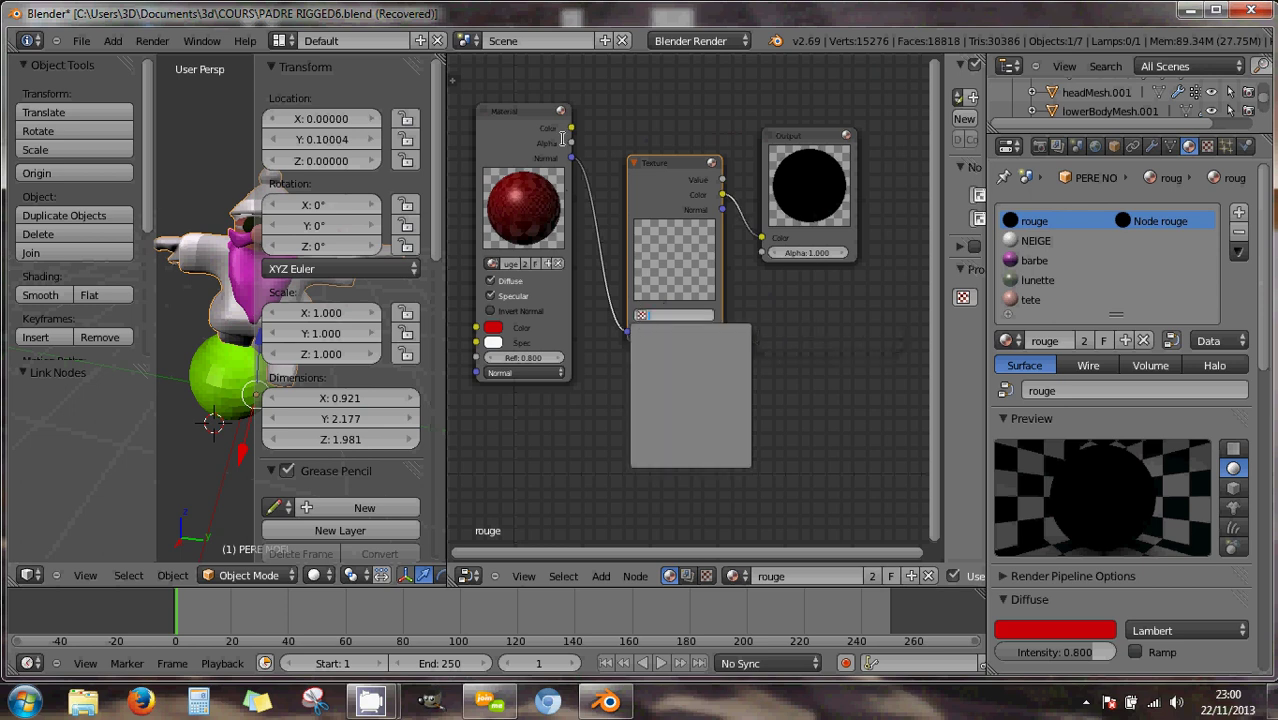
click(664, 167)
click(641, 315)
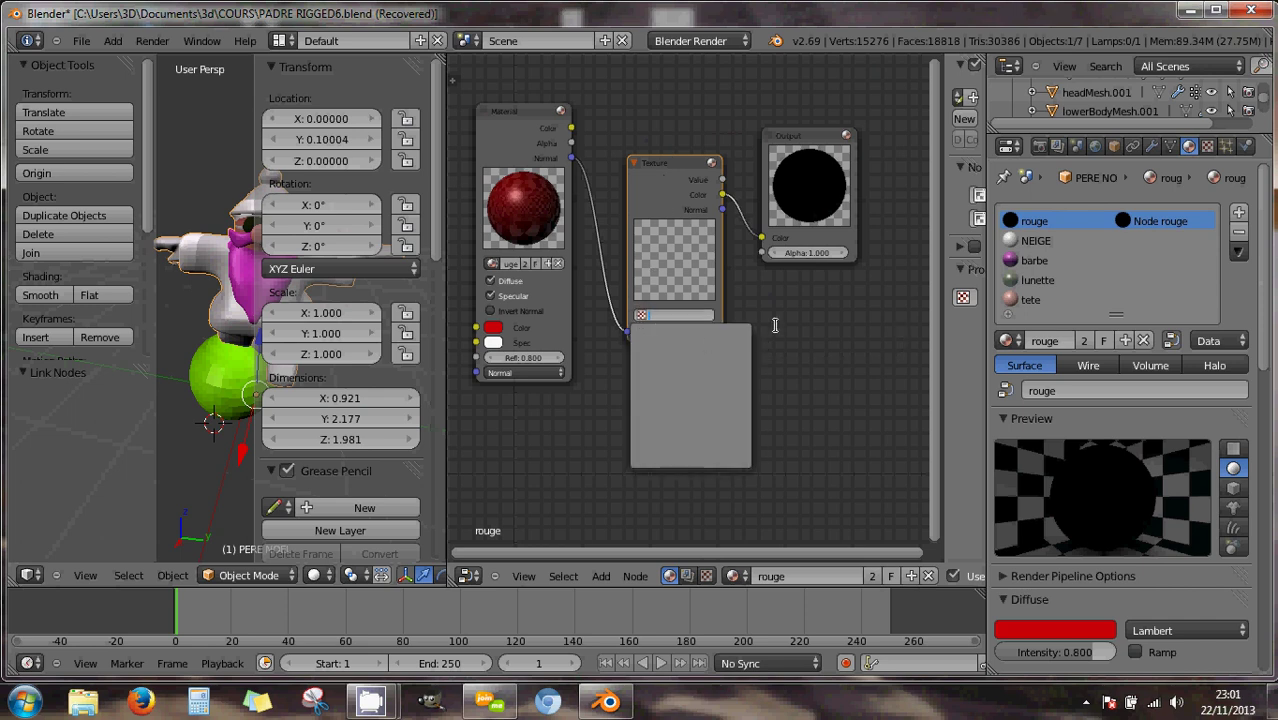
Create a new texture in the rouge material's first texture slot and set its type to Image or Movie.
click(1206, 146)
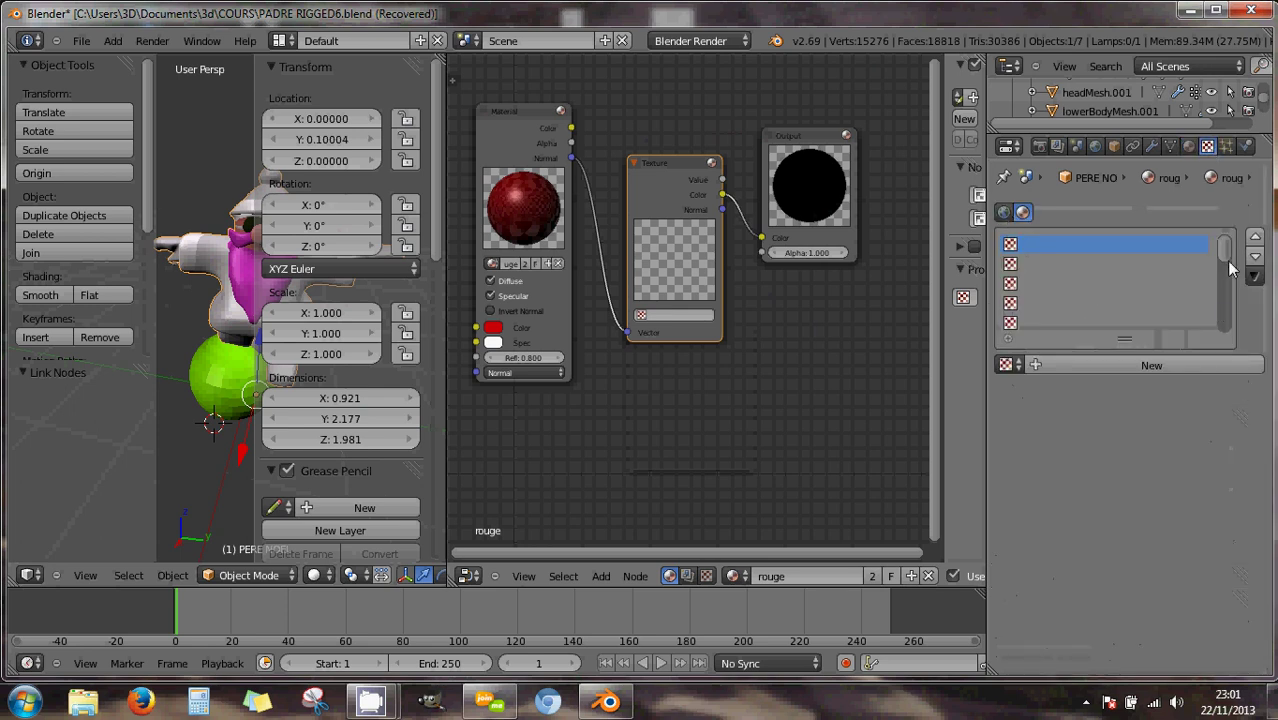
click(1116, 364)
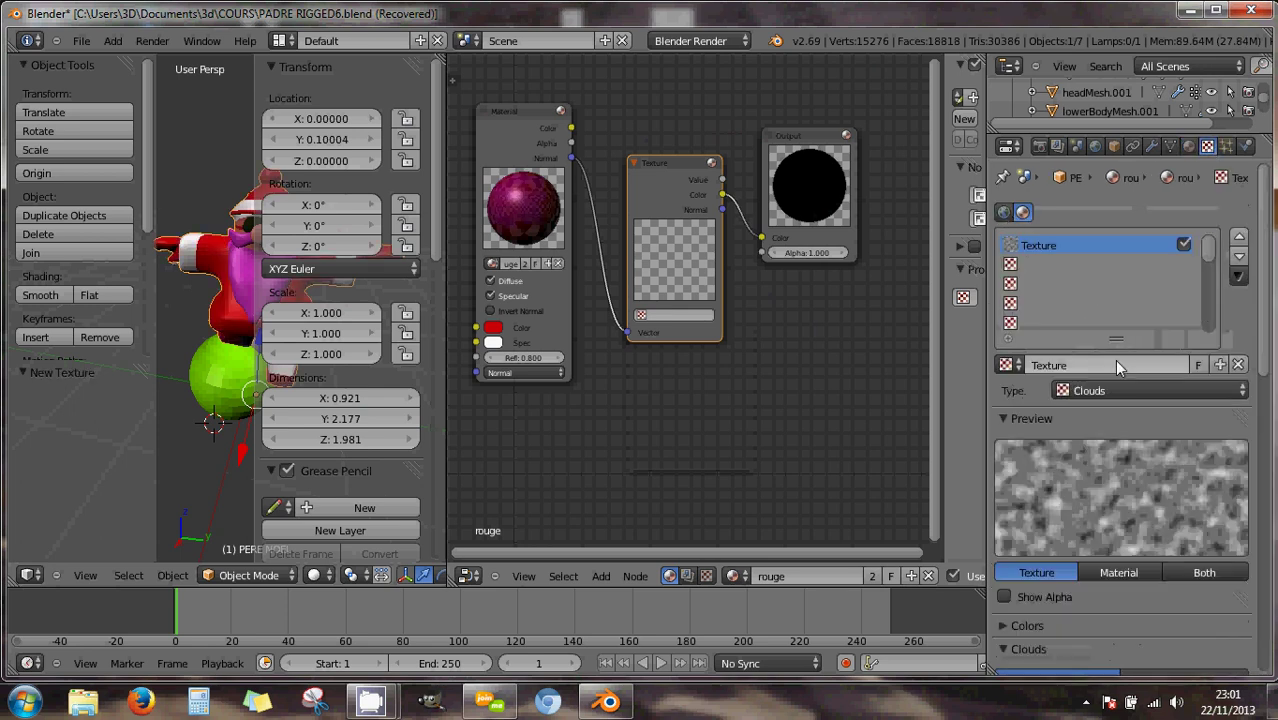
click(1090, 391)
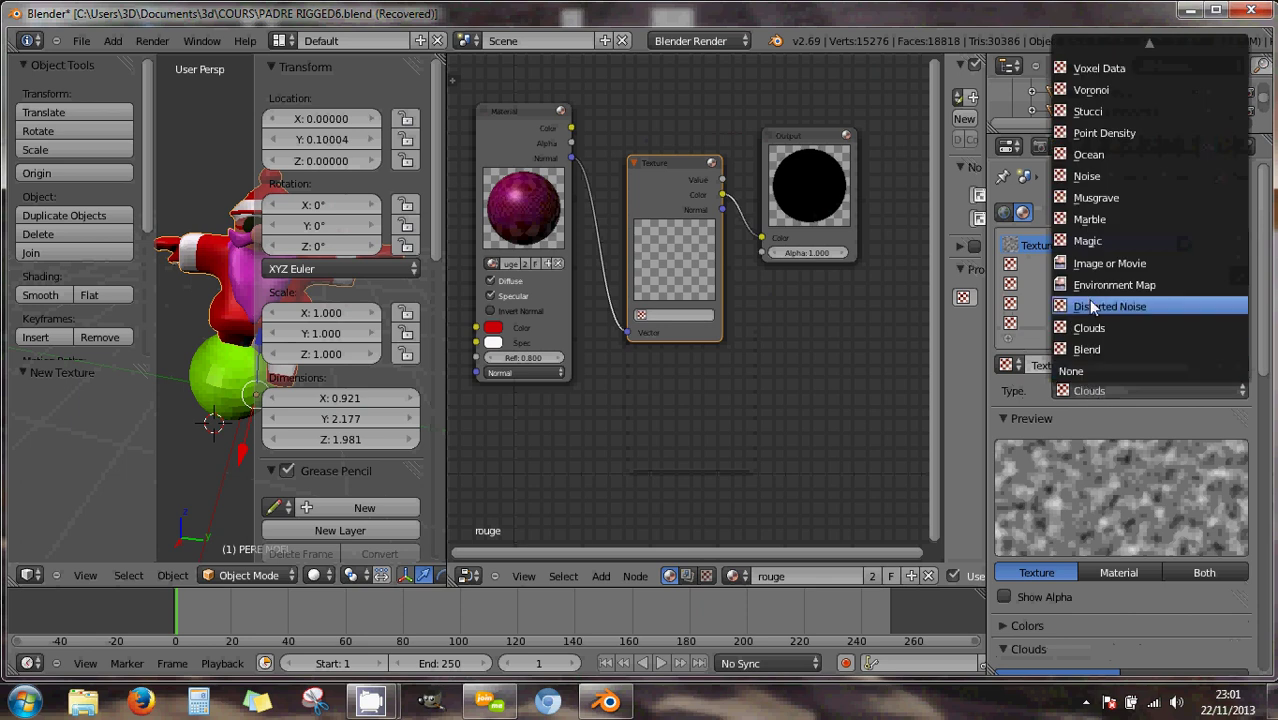
click(1088, 263)
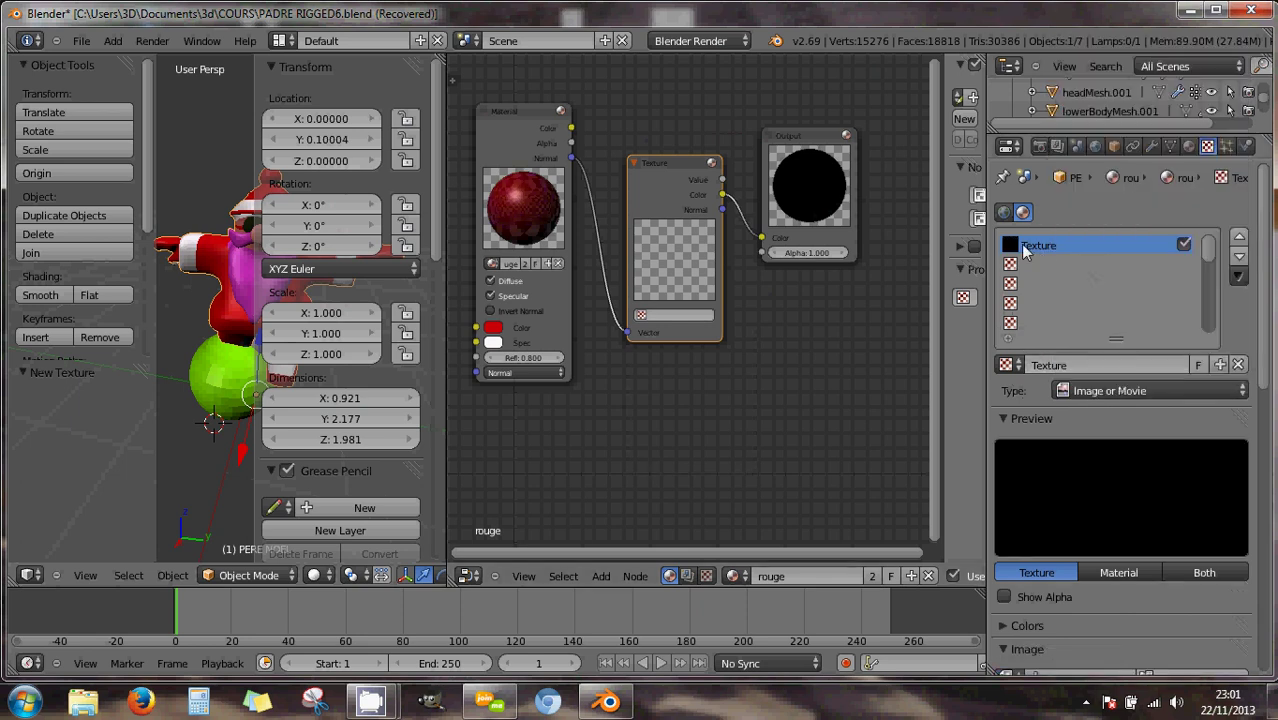
Load or.PNG from C:\blender\matcap as the texture's image and disable its slot on the rouge material.
scroll(1047, 448, down, 4)
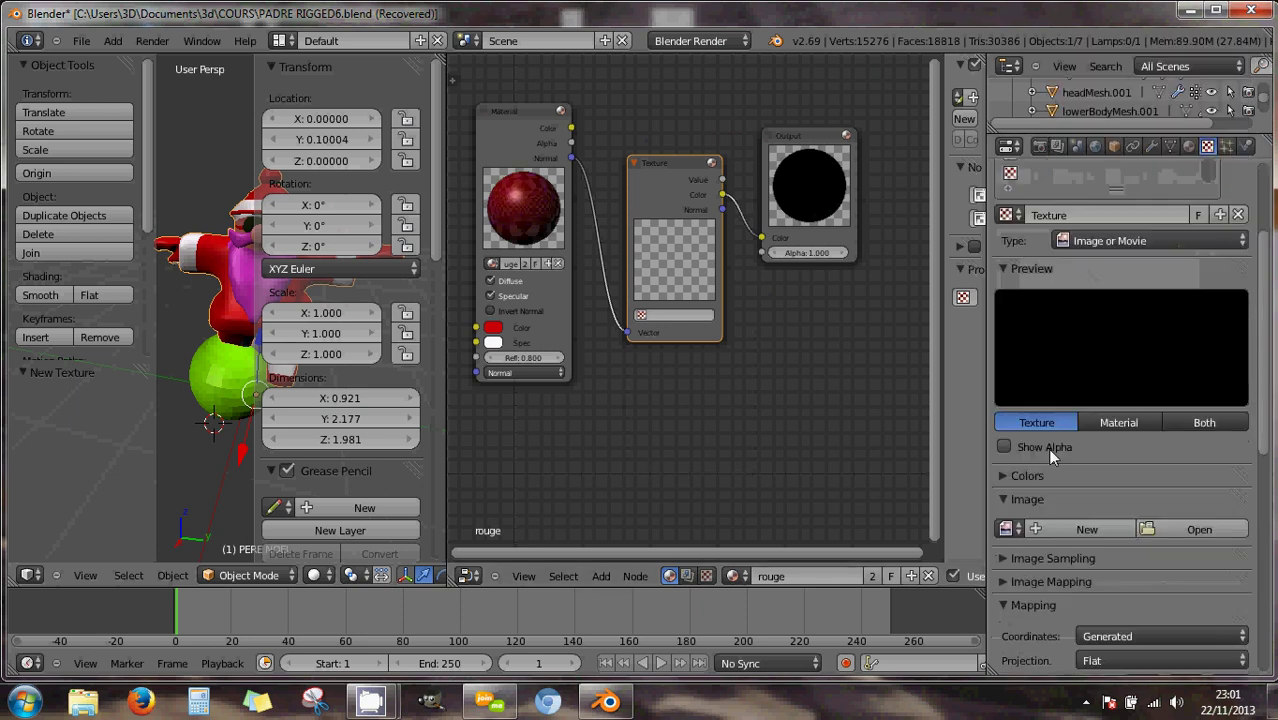
scroll(1047, 448, down, 3)
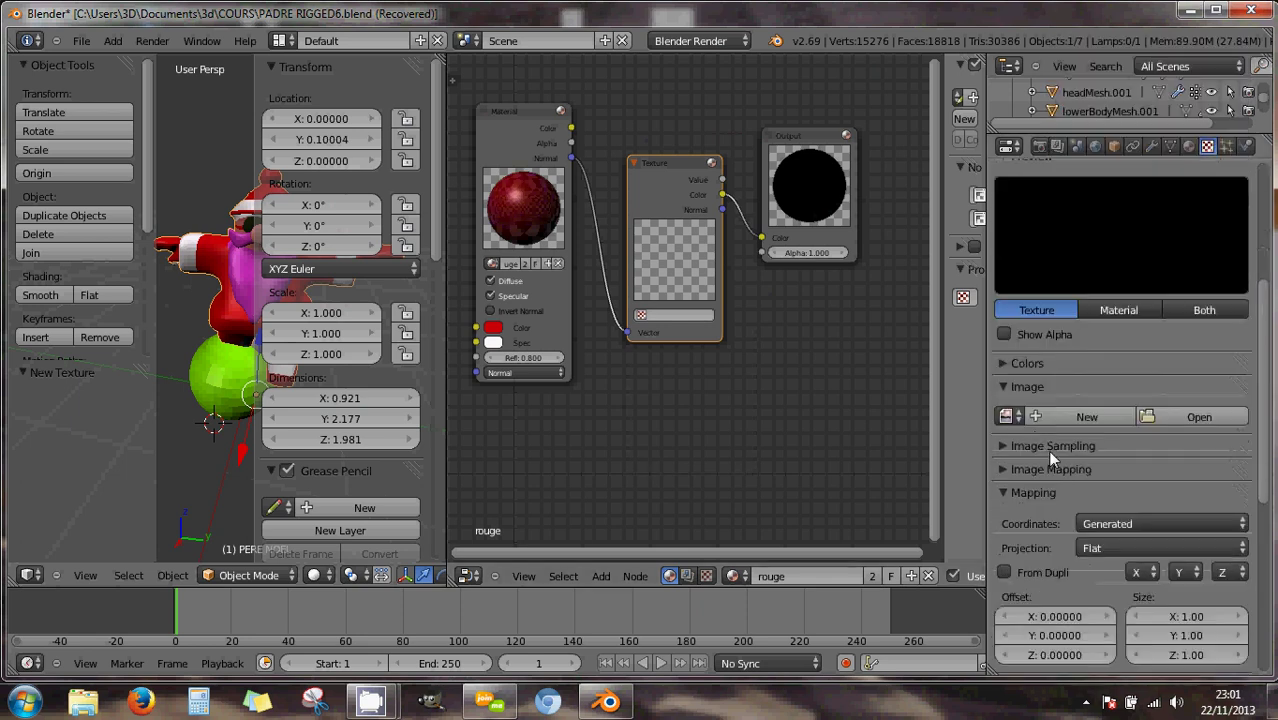
click(1149, 420)
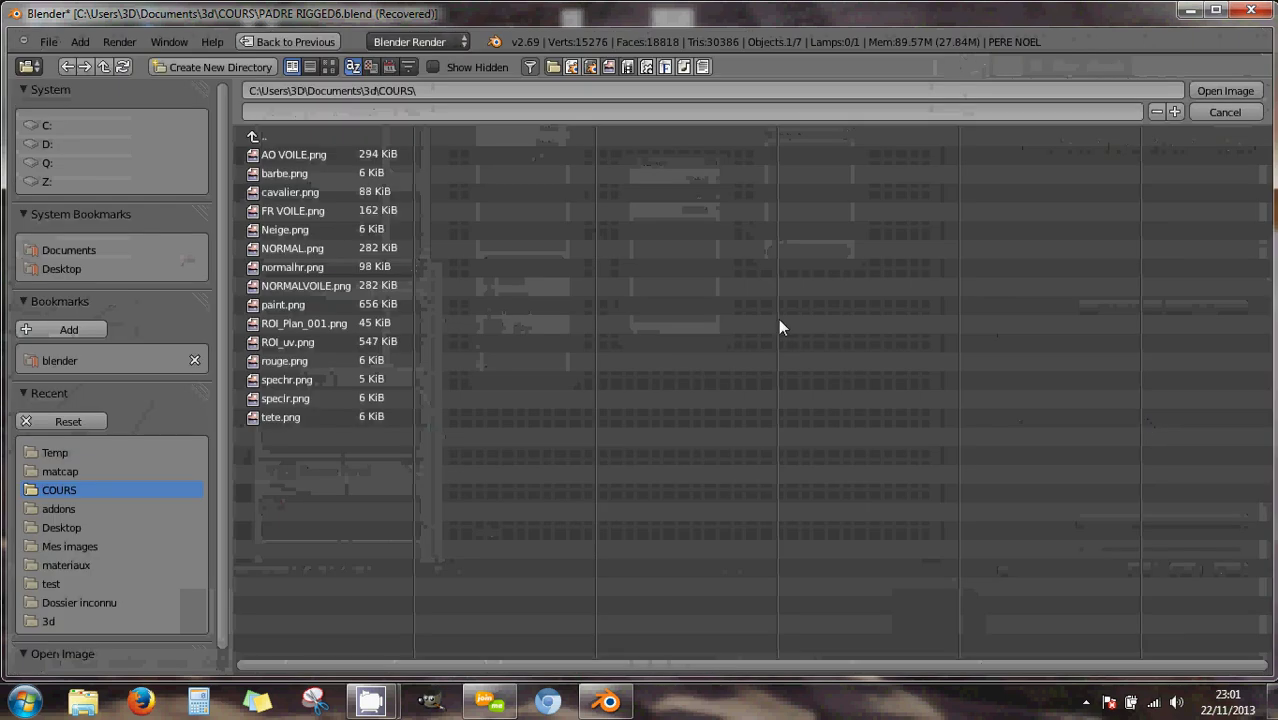
click(47, 123)
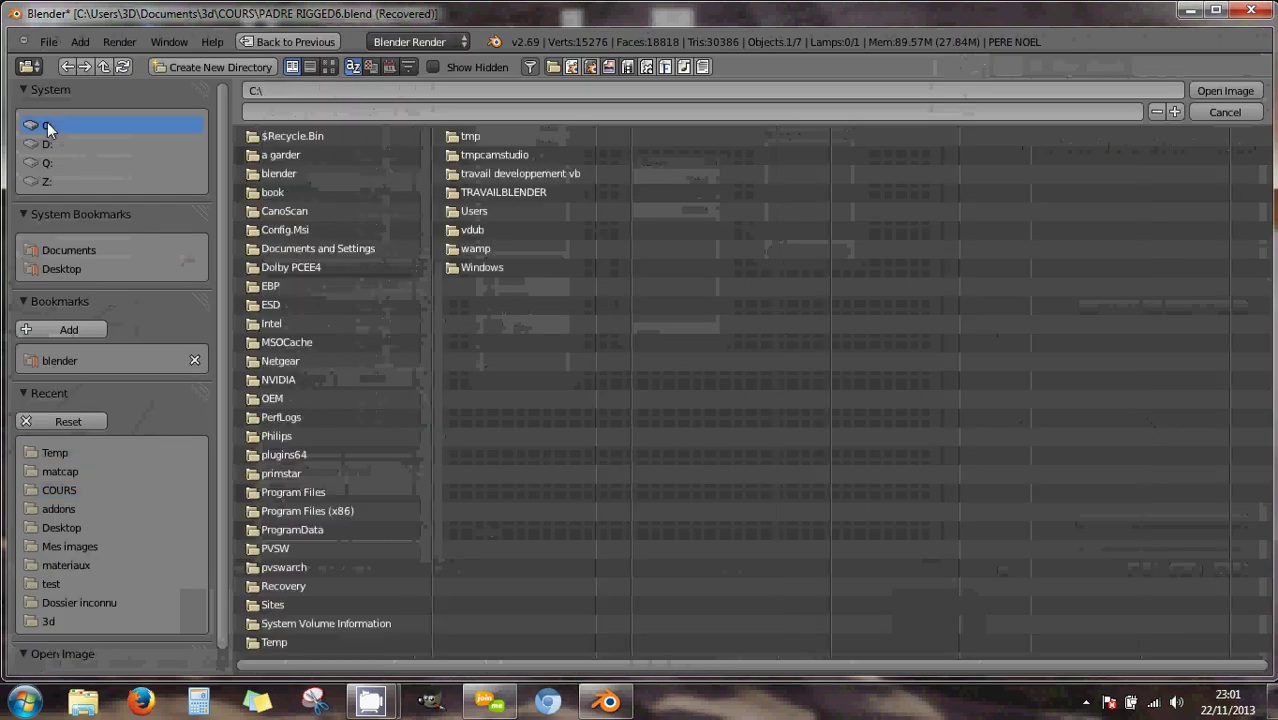
click(280, 171)
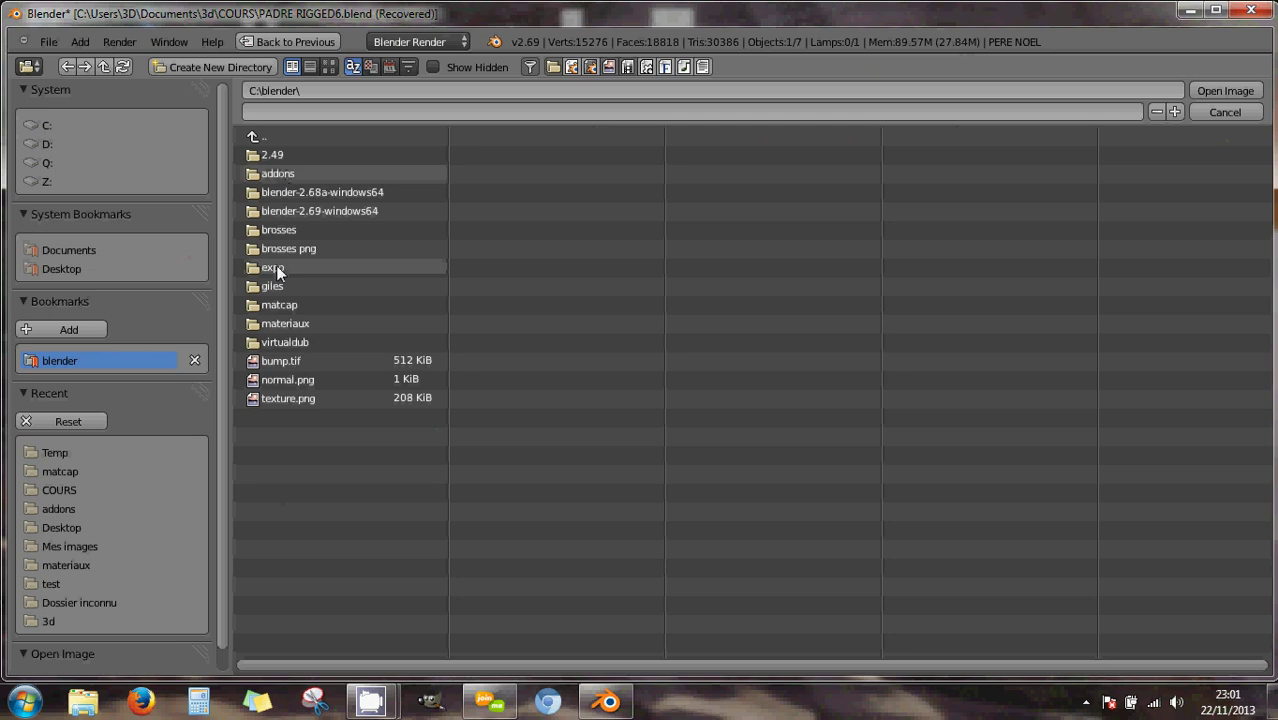
click(276, 304)
double_click(280, 178)
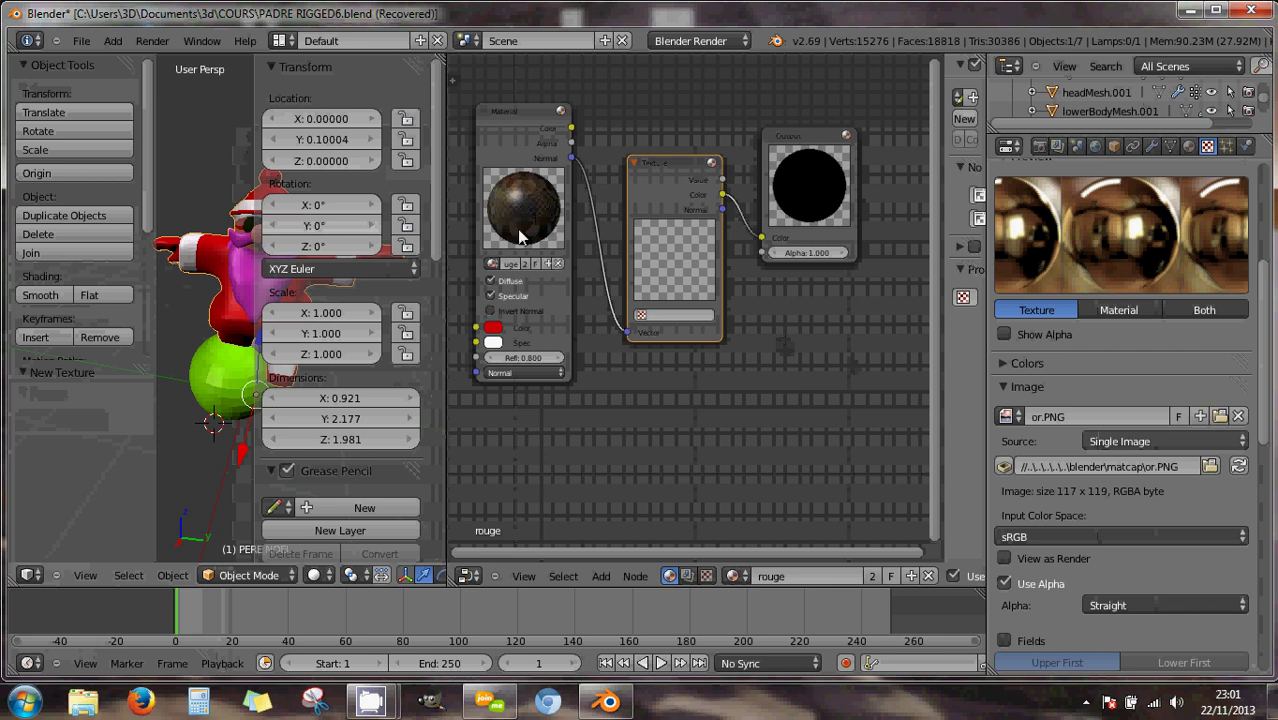
scroll(1135, 300, up, 6)
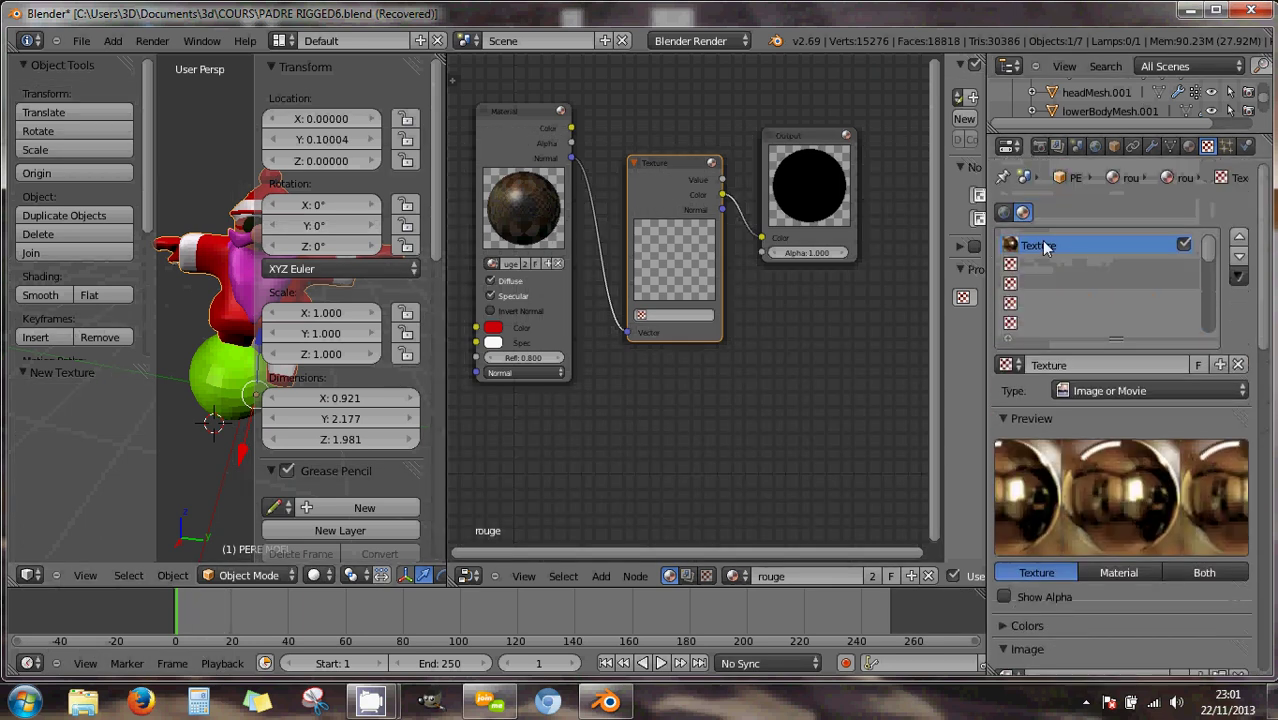
click(1183, 244)
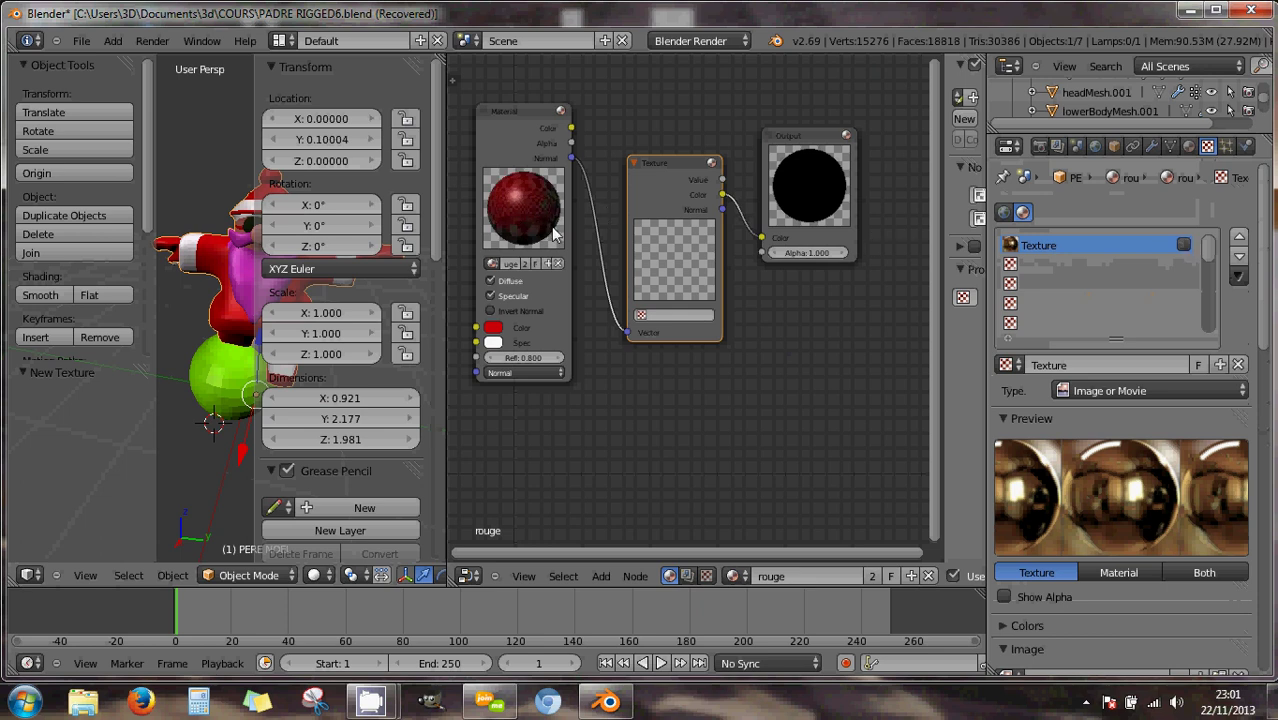
Set the rouge material's diffuse color to white and its diffuse intensity to 1.000.
click(1189, 147)
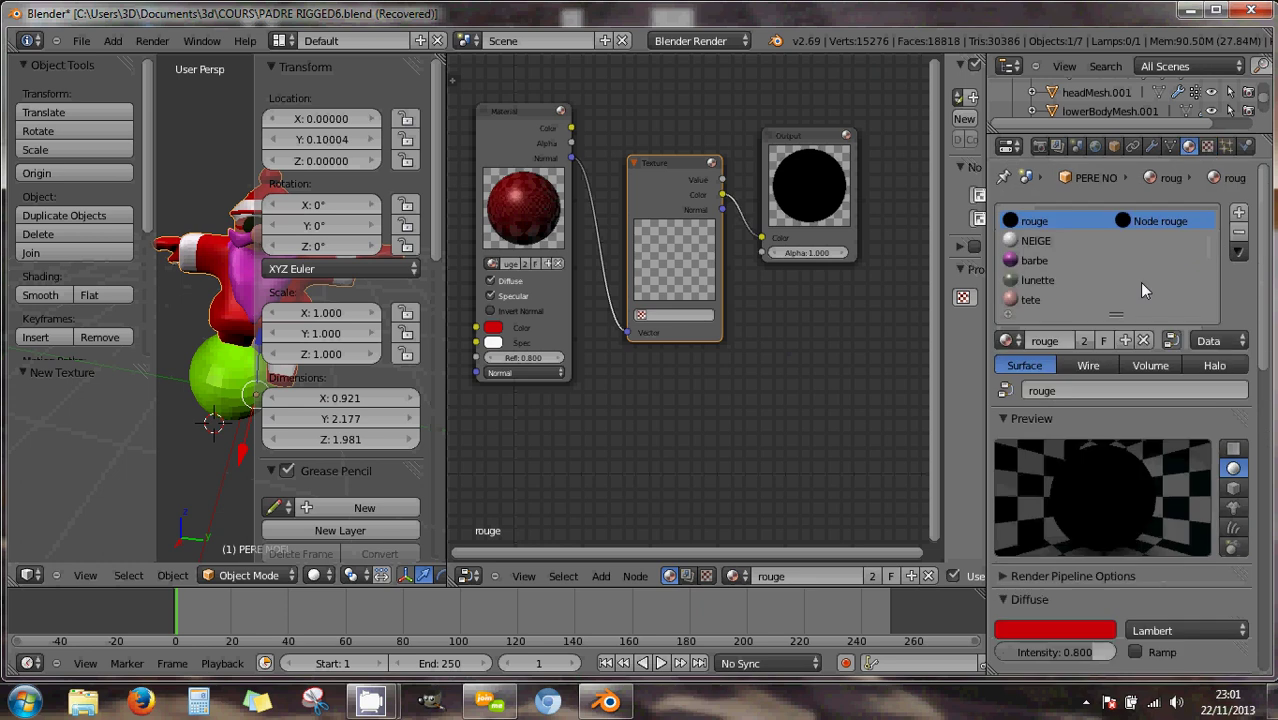
click(1083, 628)
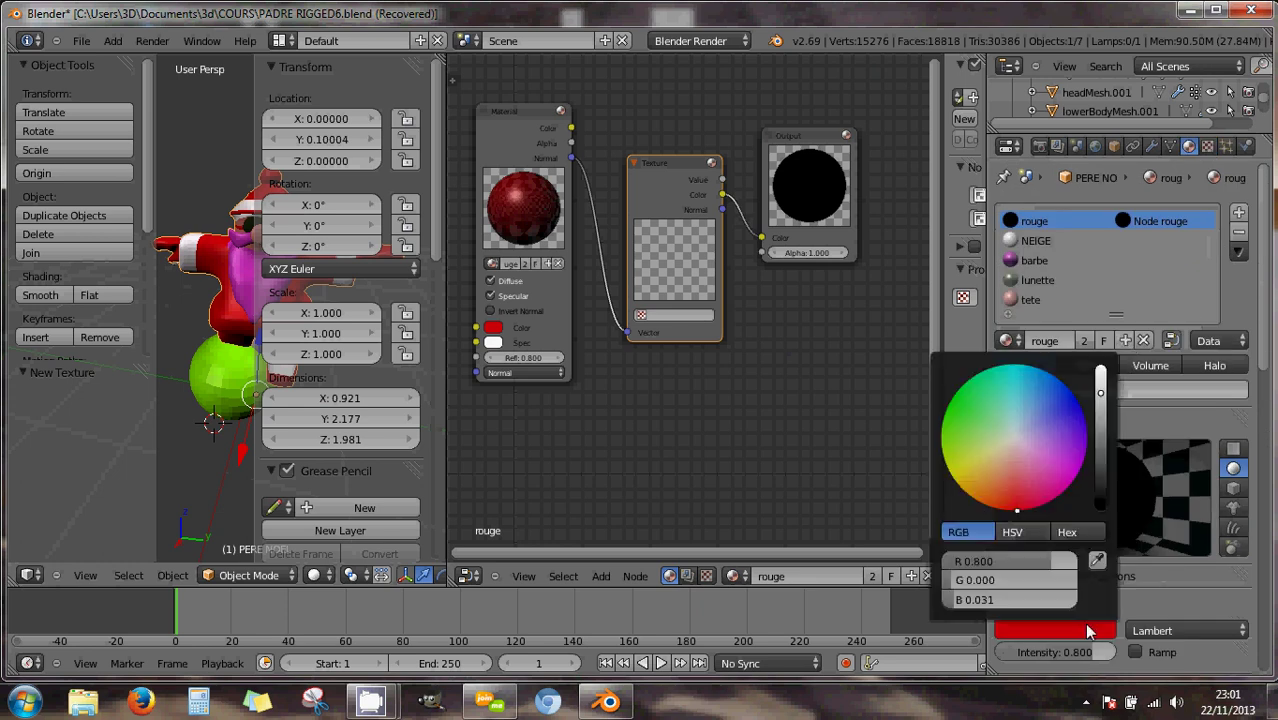
drag(1044, 560, 893, 557)
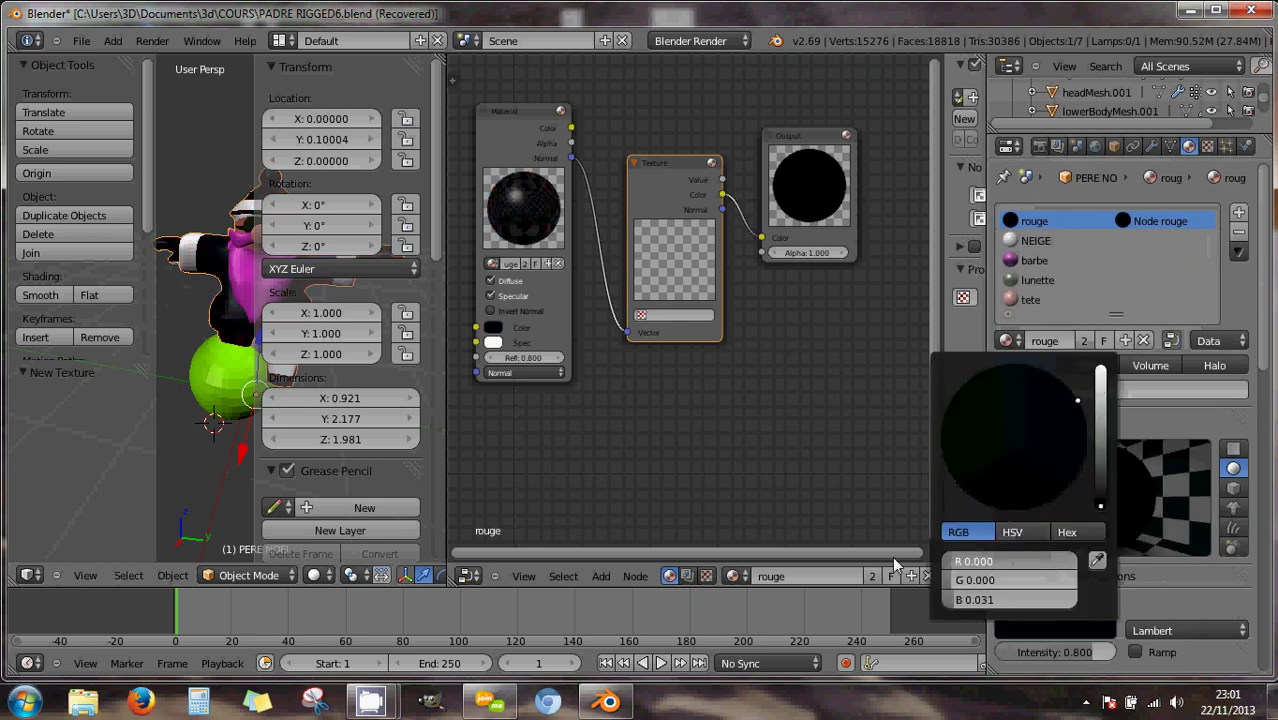
click(1026, 628)
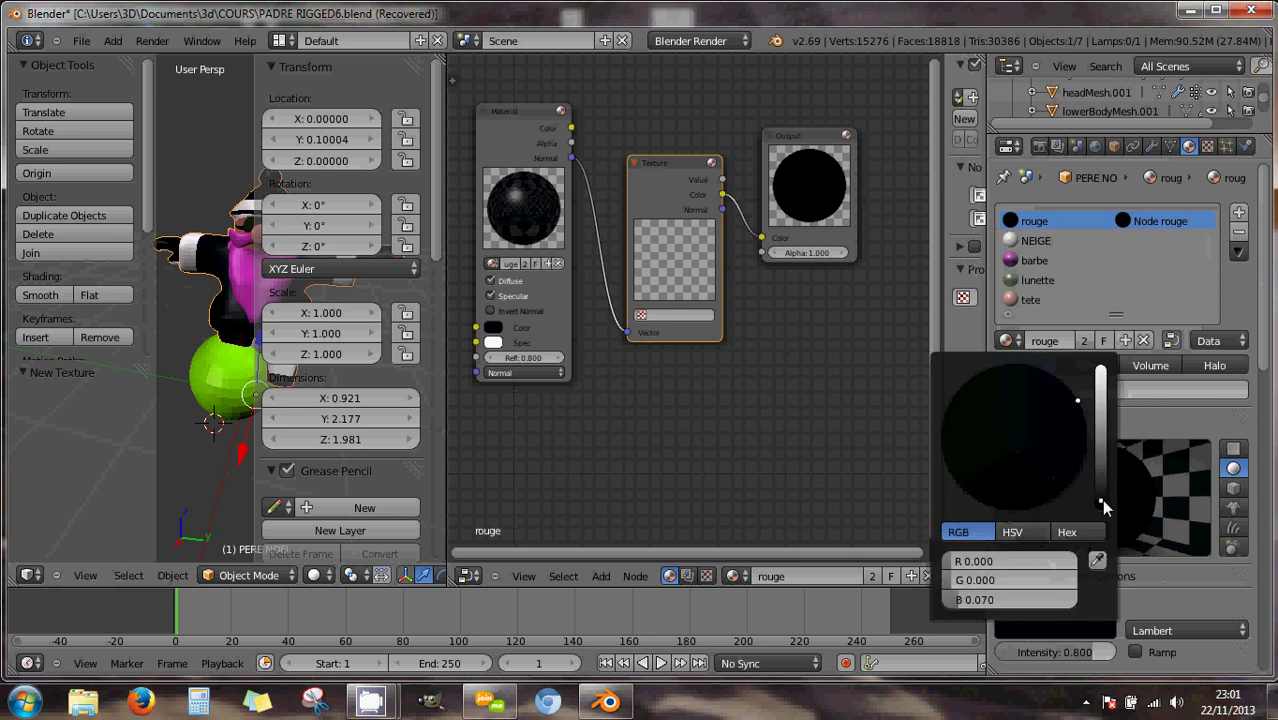
mouse_move(1100, 495)
mouse_down()
mouse_move(1100, 372)
mouse_move(1011, 439)
mouse_up()
drag(1063, 580, 1086, 597)
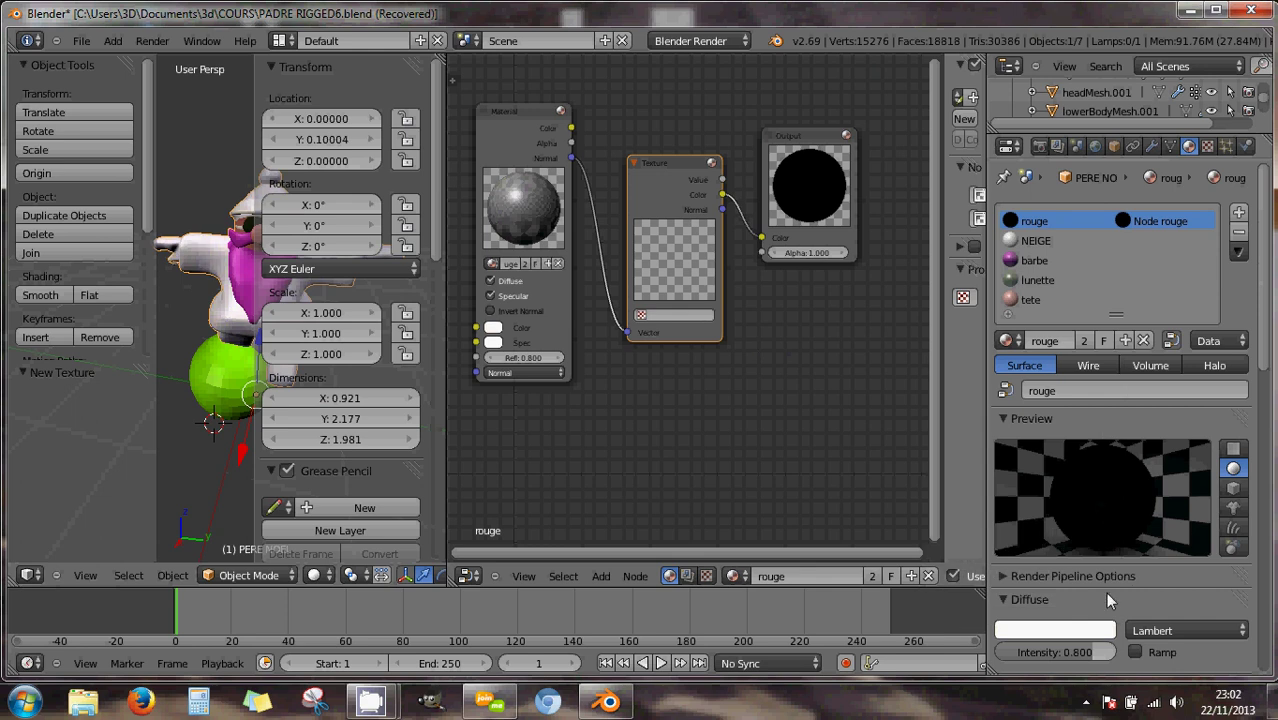
drag(1078, 650, 1114, 651)
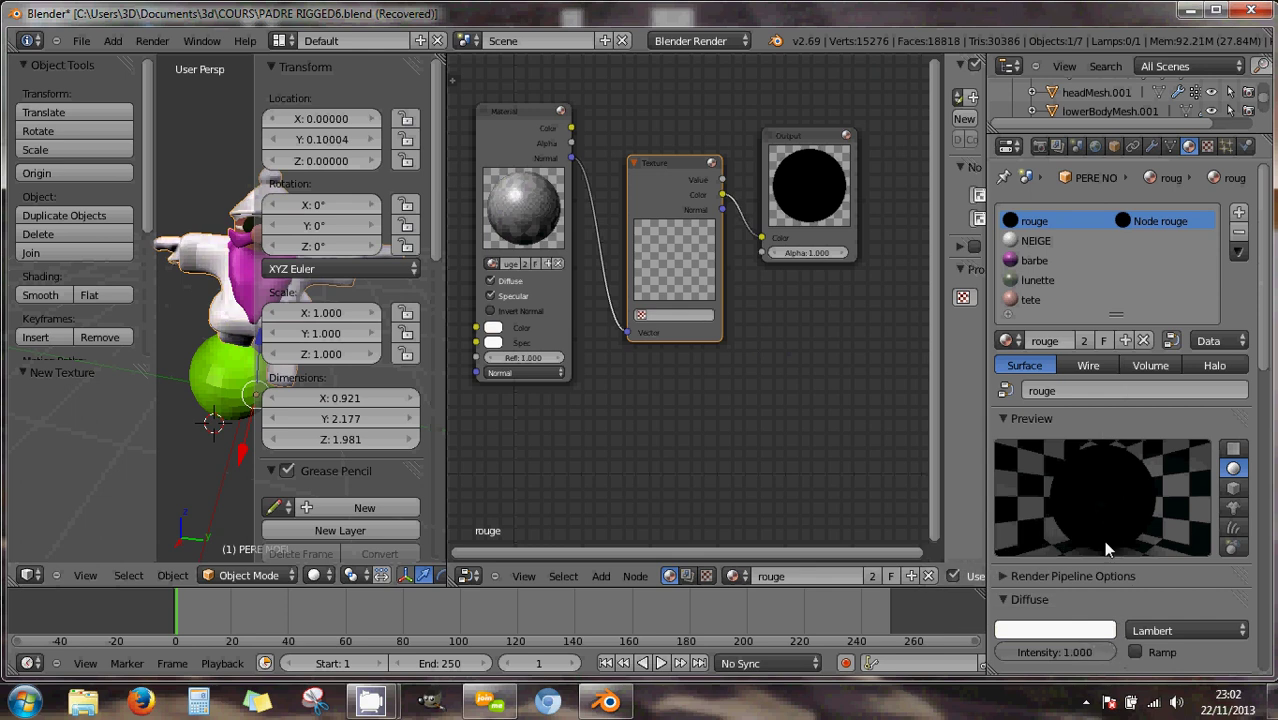
Assign the or.PNG image texture to the Texture node.
scroll(1101, 568, down, 3)
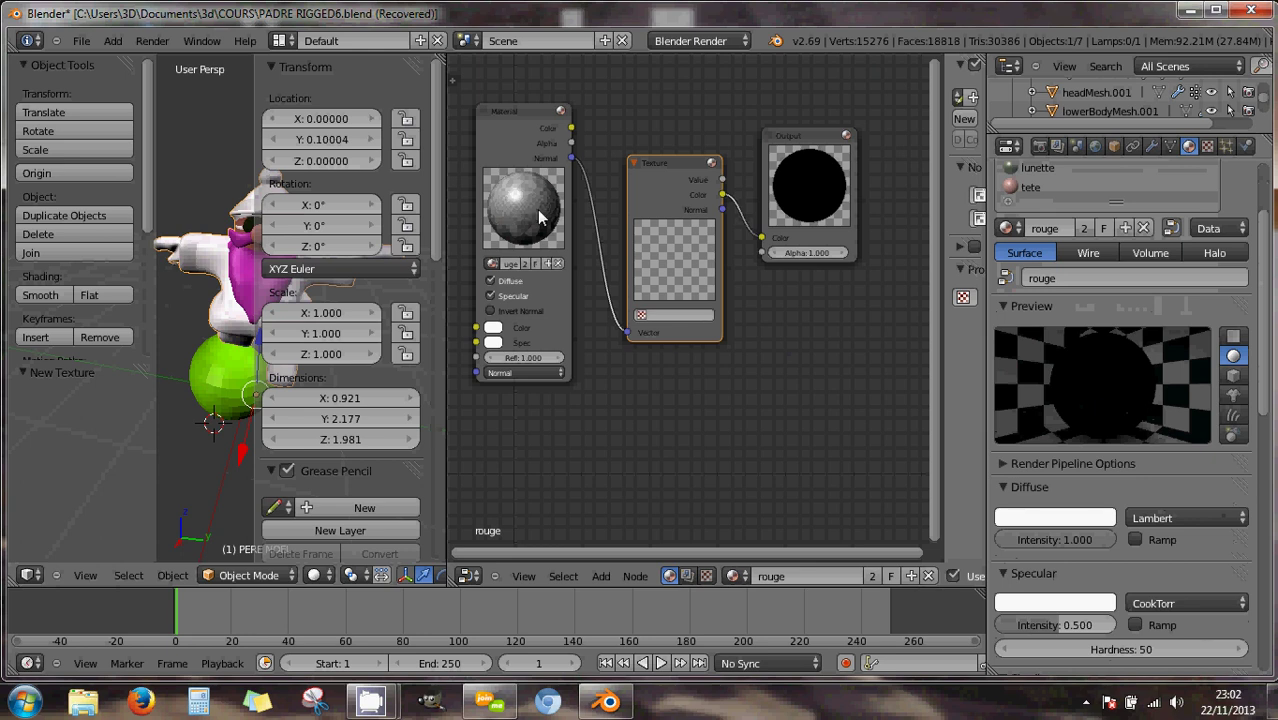
click(641, 318)
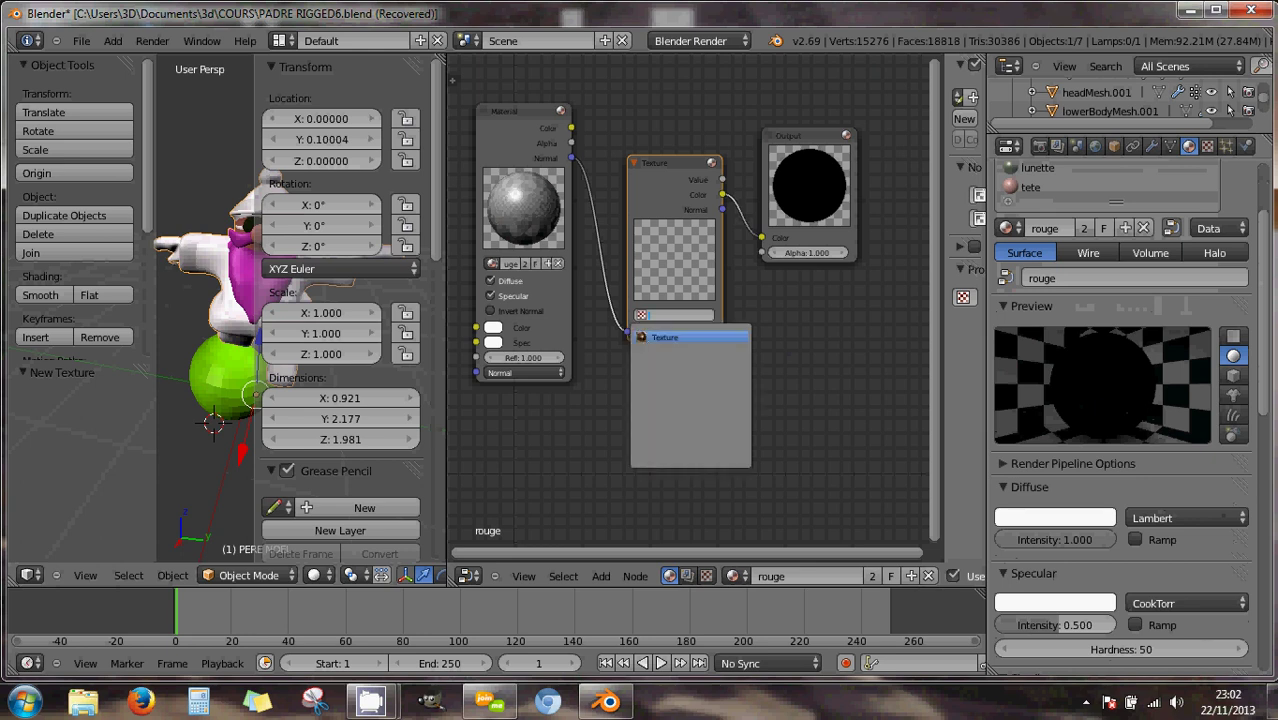
click(645, 337)
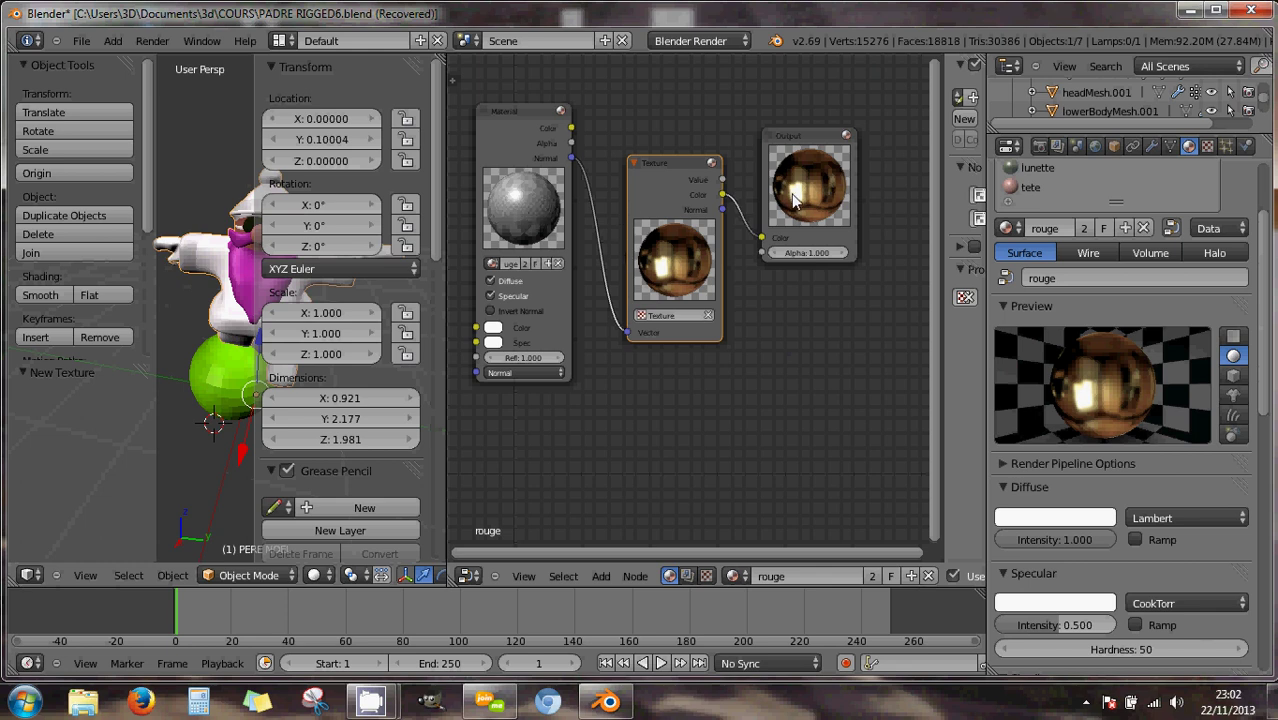
Switch the node editor area to the UV/Image Editor and bake the model's textures in Full Render mode.
click(468, 576)
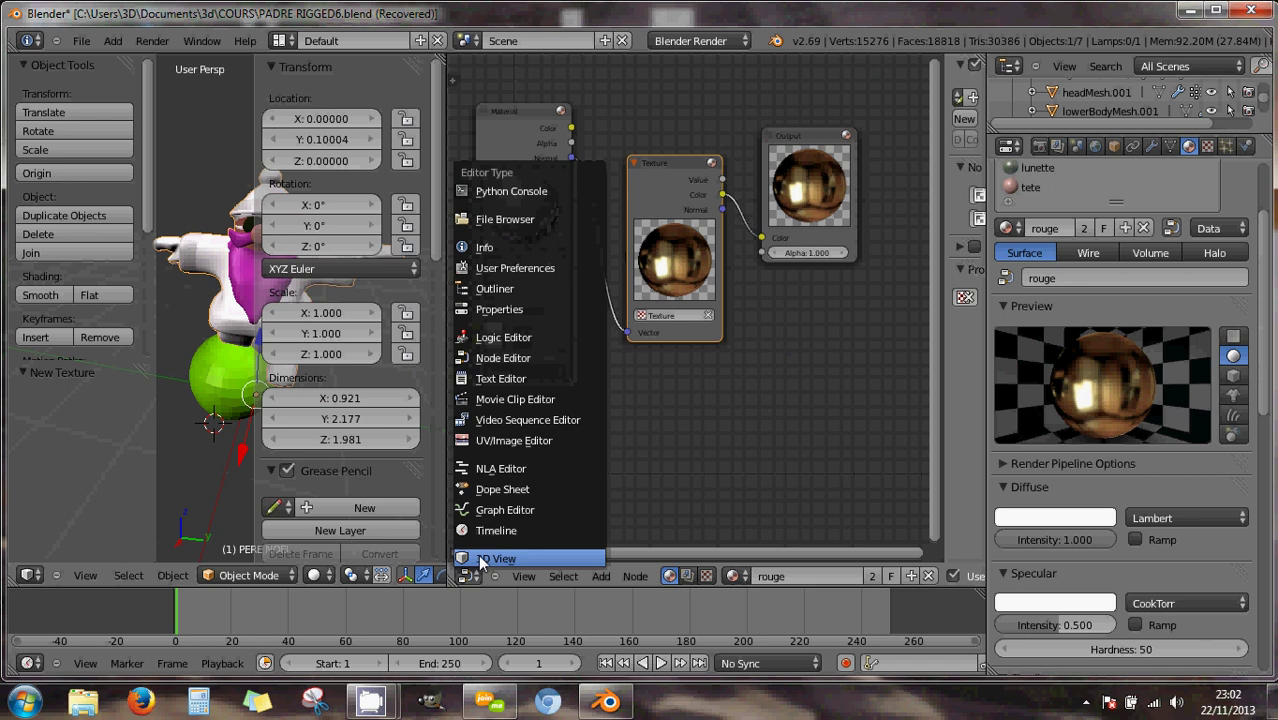
click(484, 441)
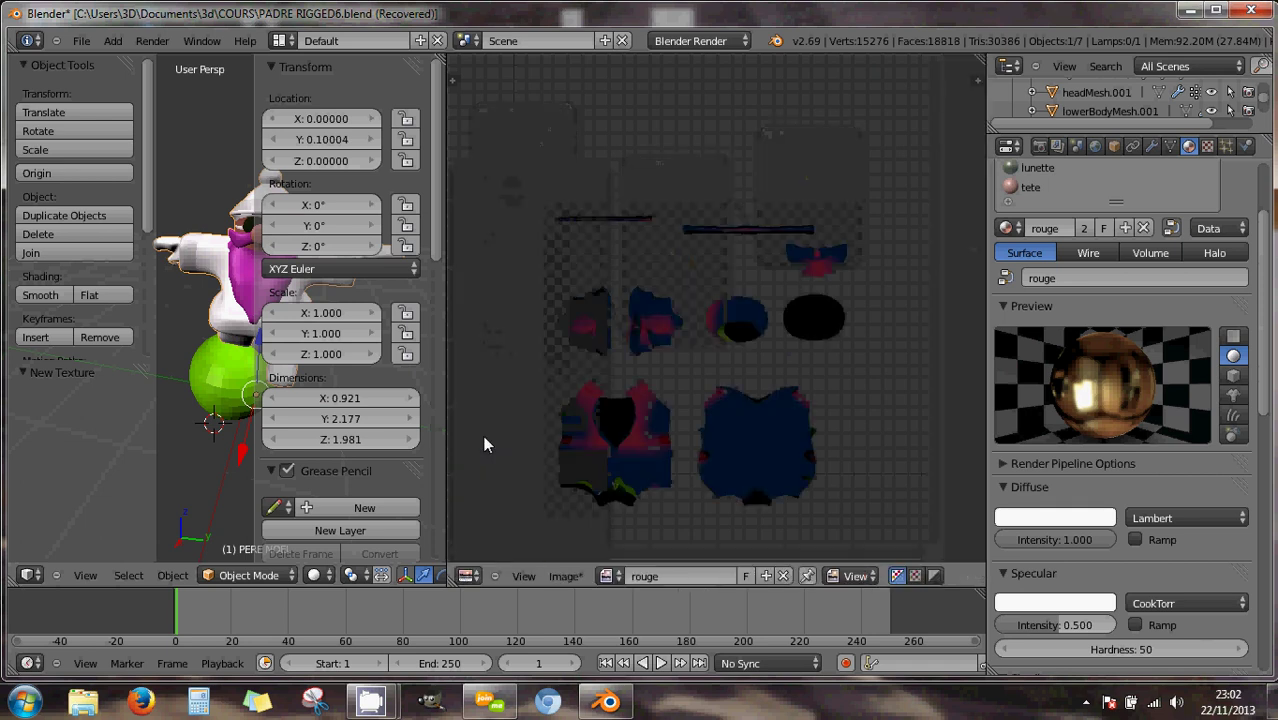
click(1040, 147)
click(1060, 519)
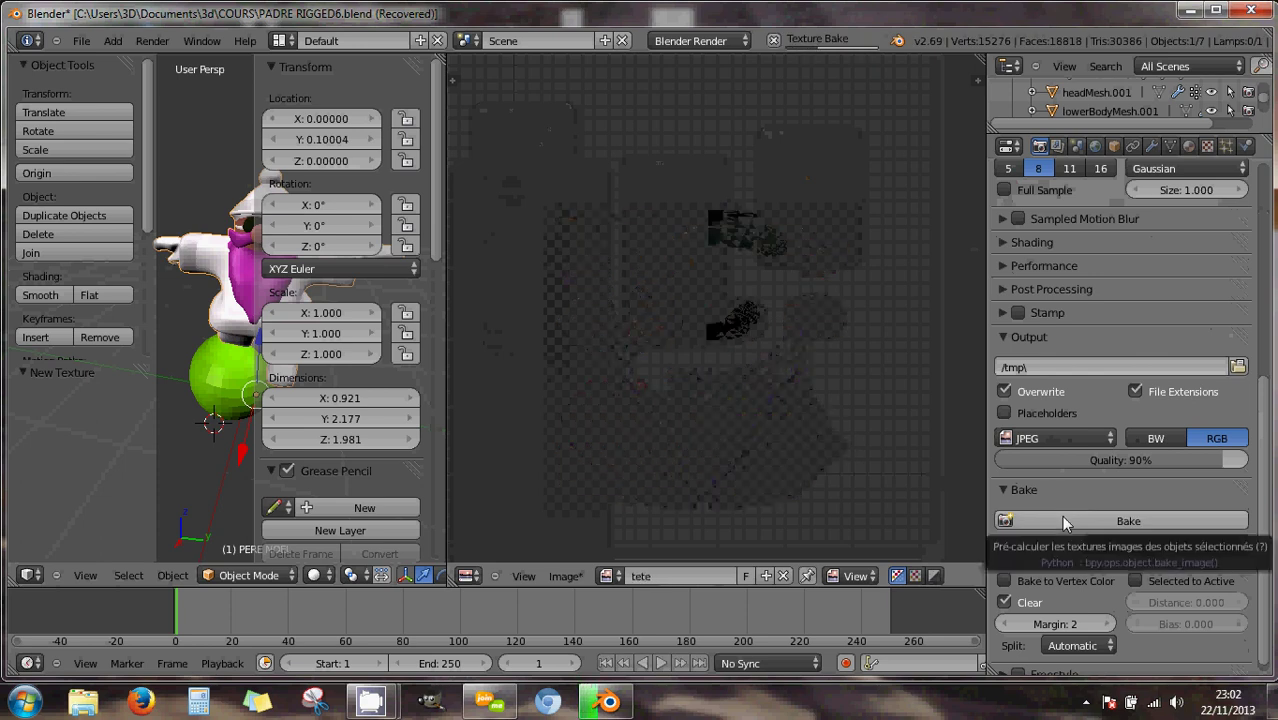
Display the rouge image and examine the baked matcap reflections on its UV islands up close.
click(620, 578)
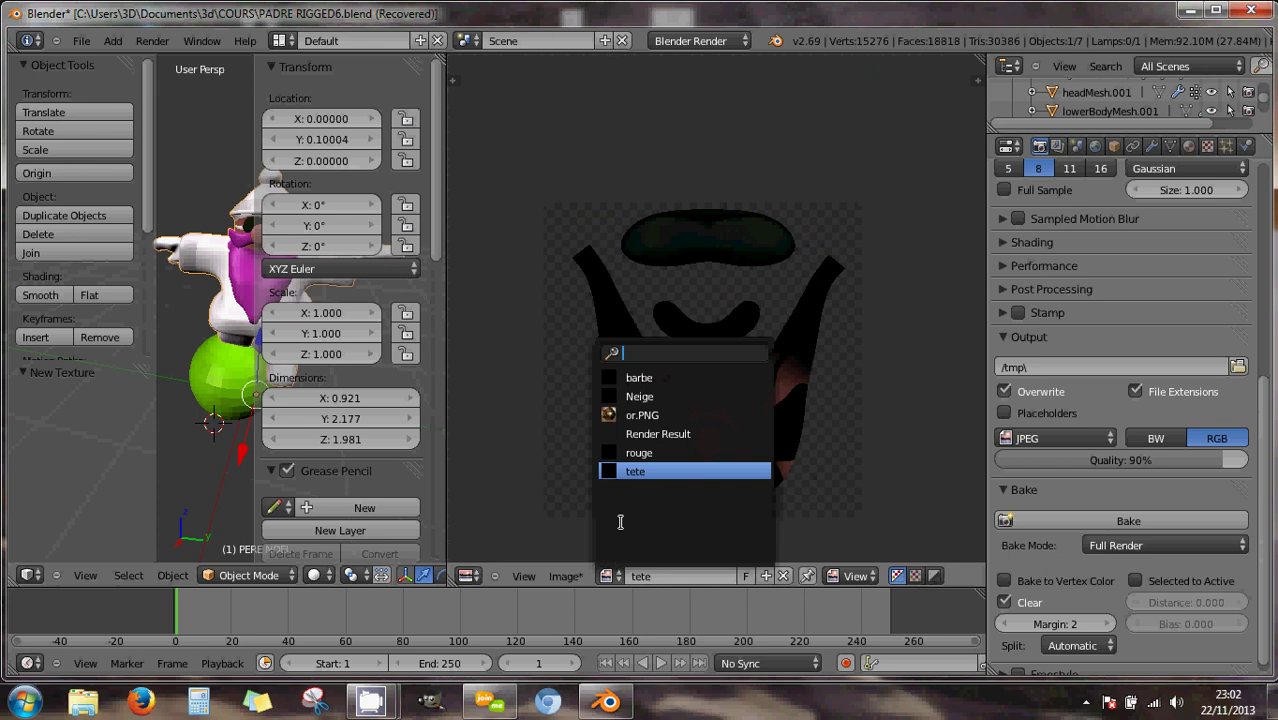
click(636, 453)
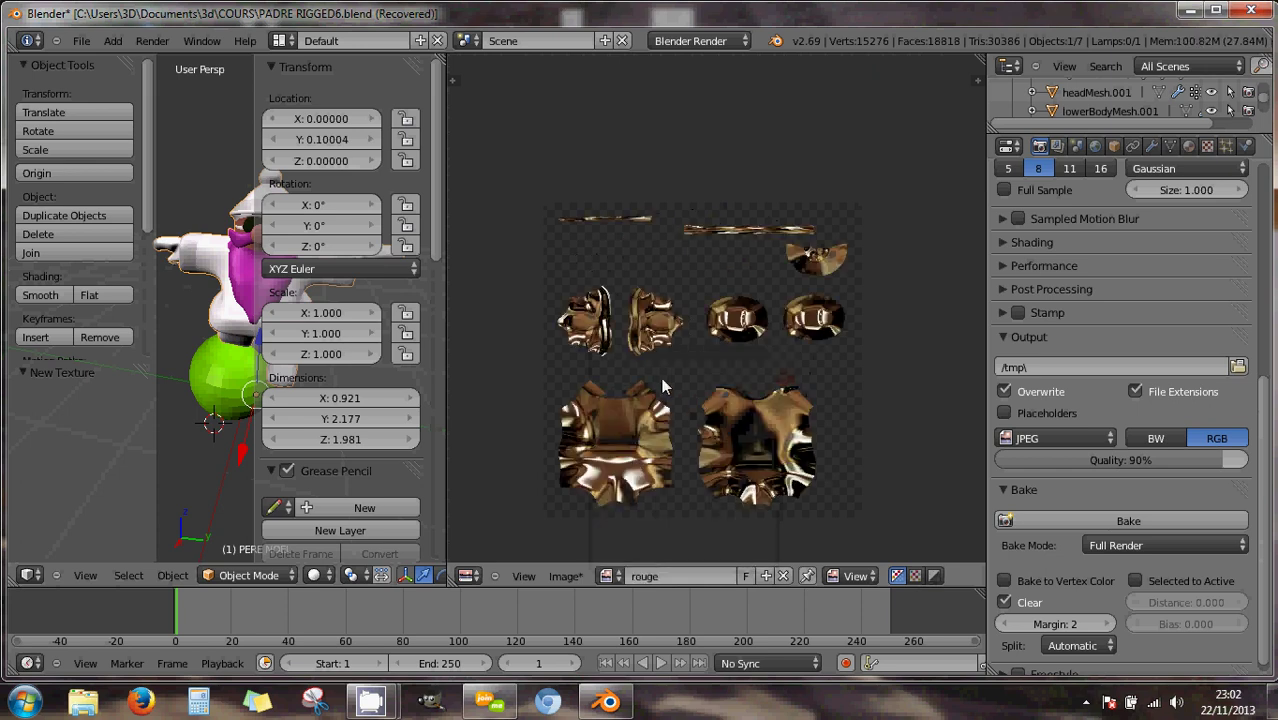
scroll(735, 440, up, 3)
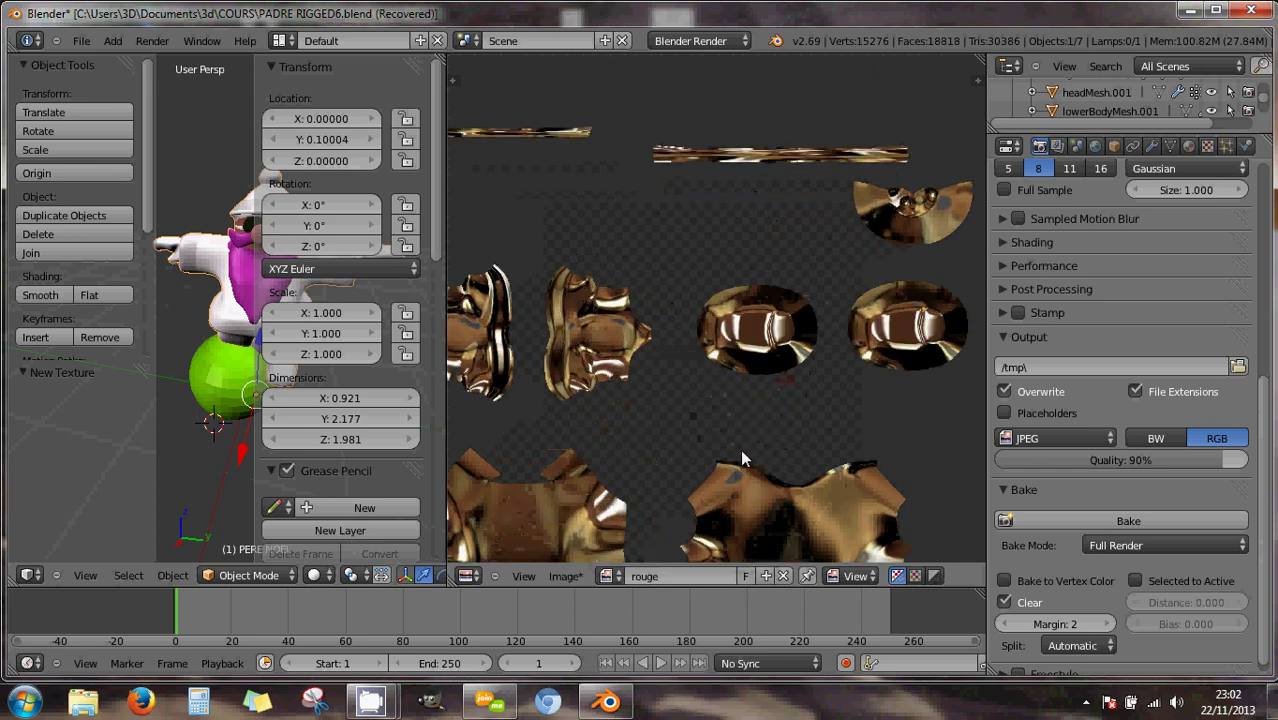
scroll(665, 381, up, 2)
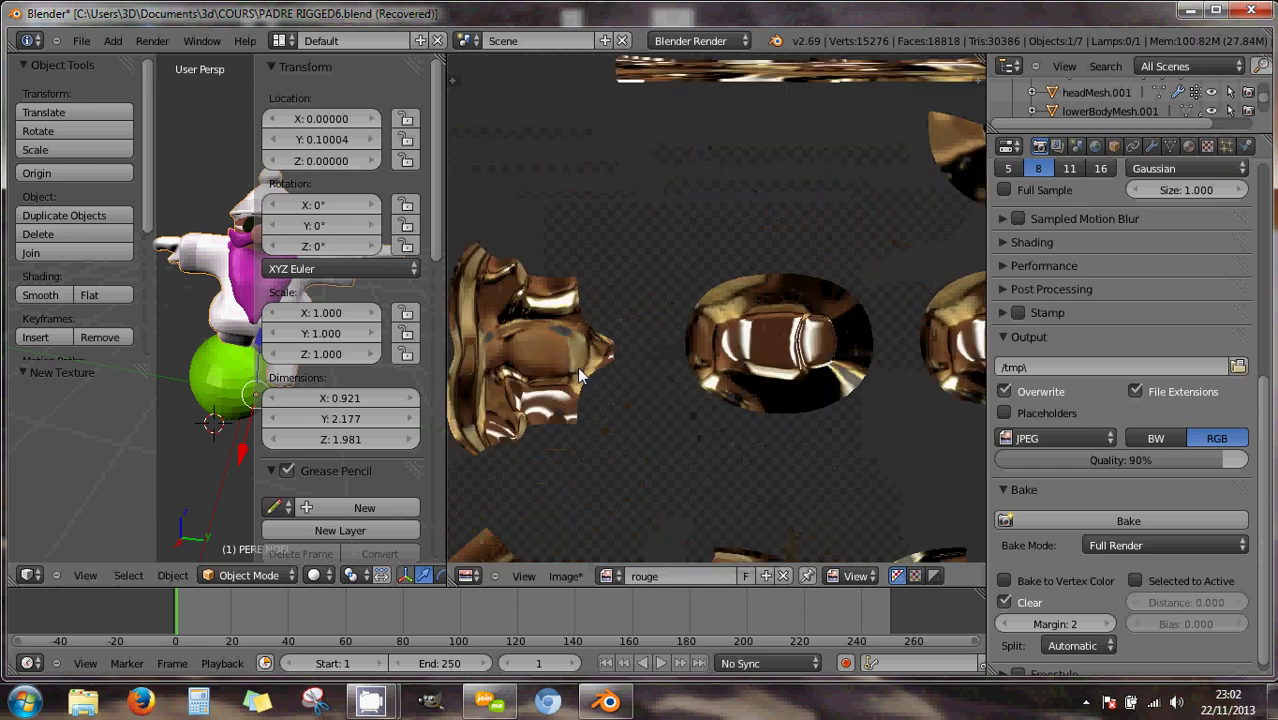
middle_drag(577, 366, 708, 139)
scroll(718, 292, down, 2)
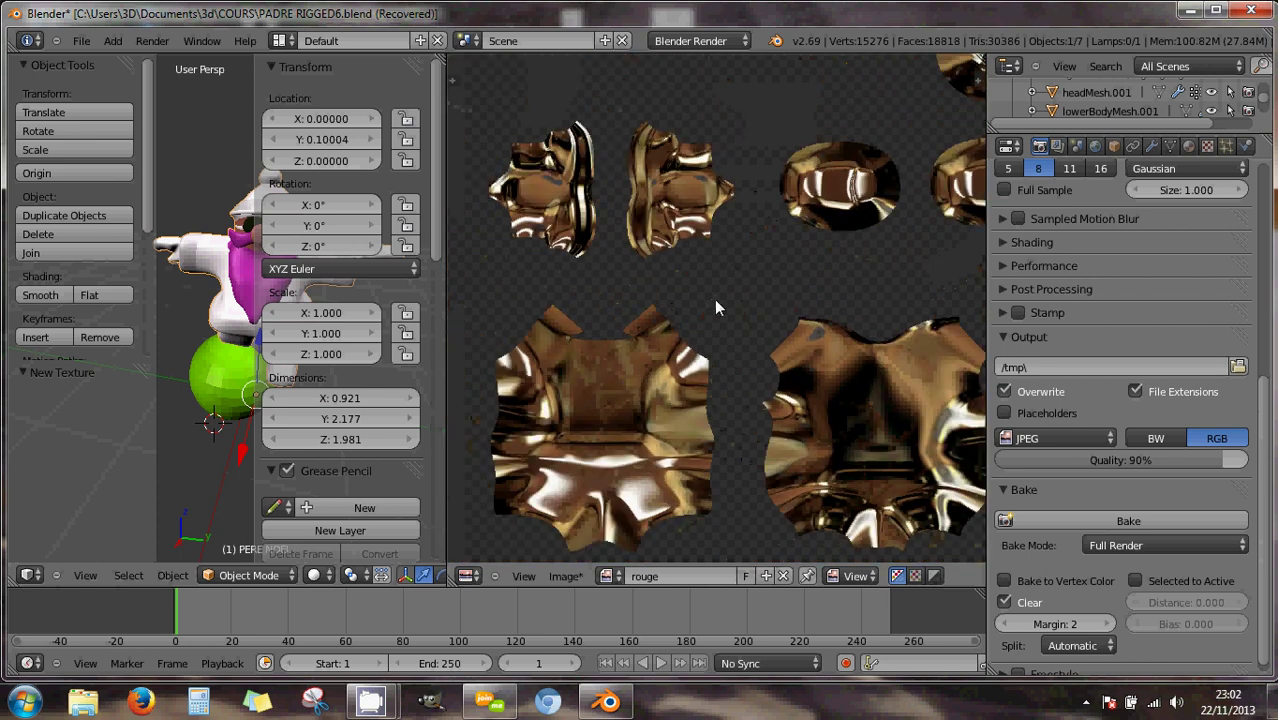
middle_drag(716, 307, 757, 232)
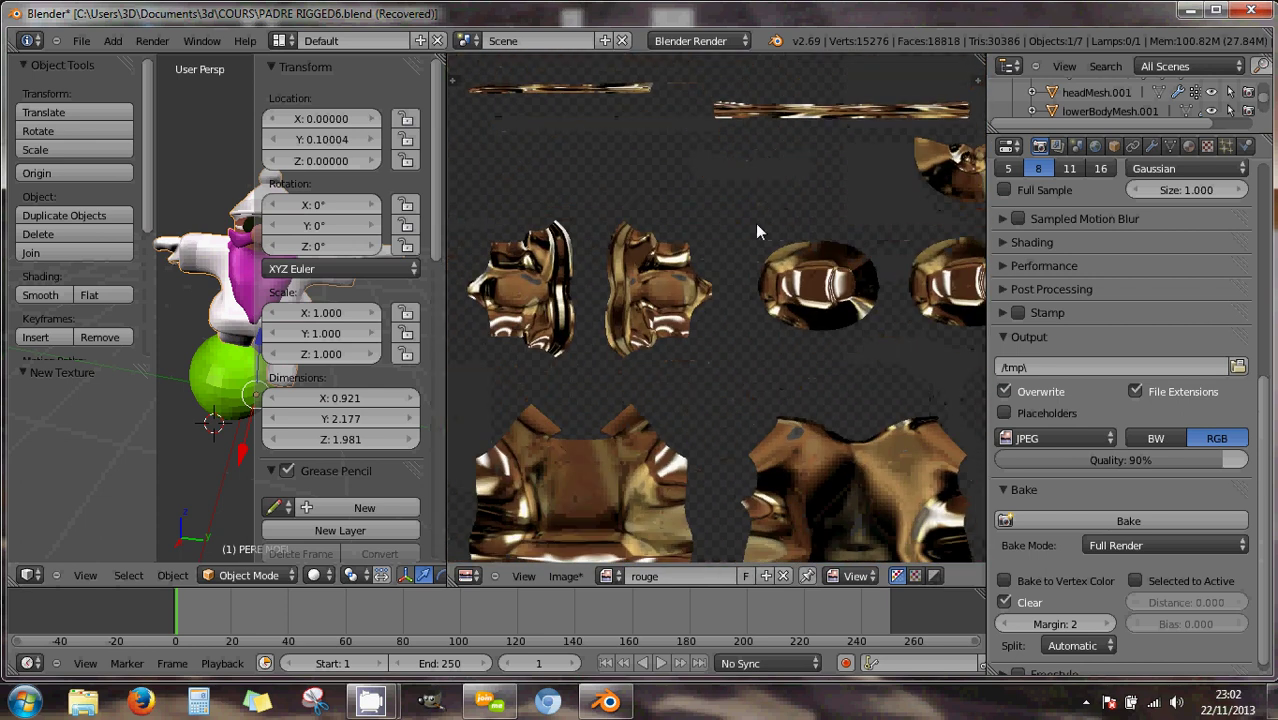
scroll(757, 232, down, 2)
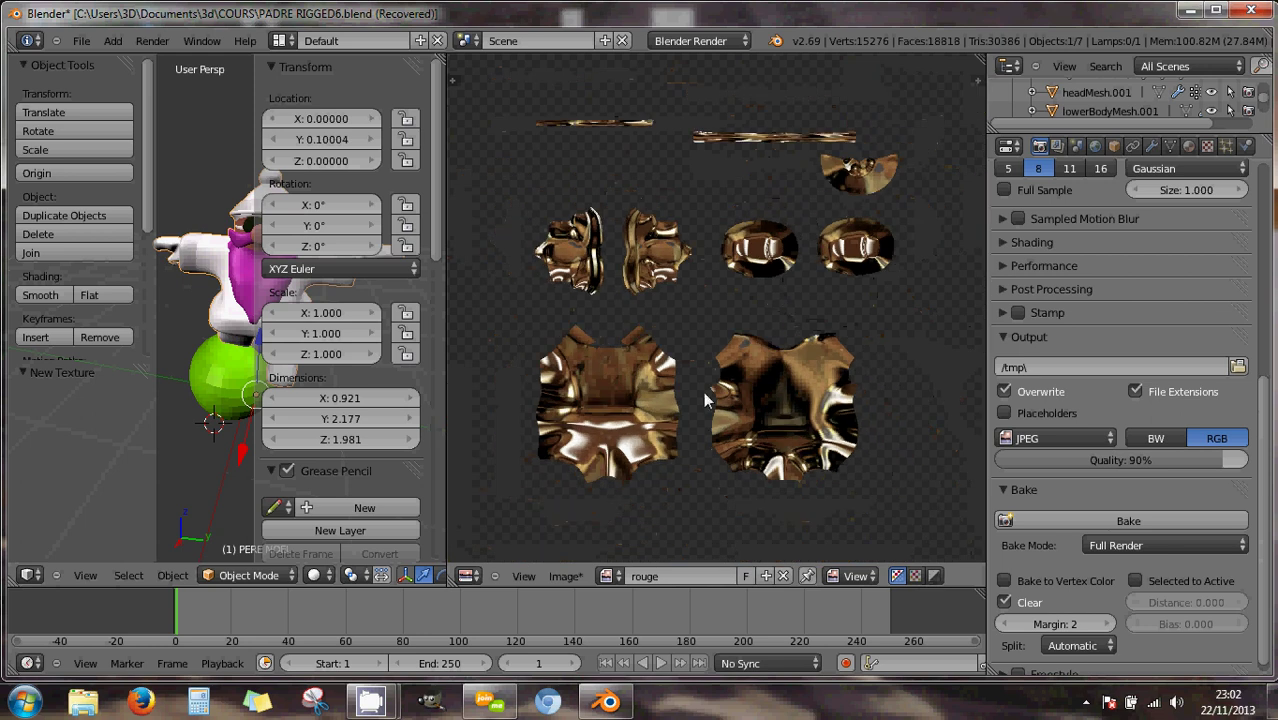
Return to the Node Editor and connect the Material node's Color output directly to the Output node's Color input.
click(476, 574)
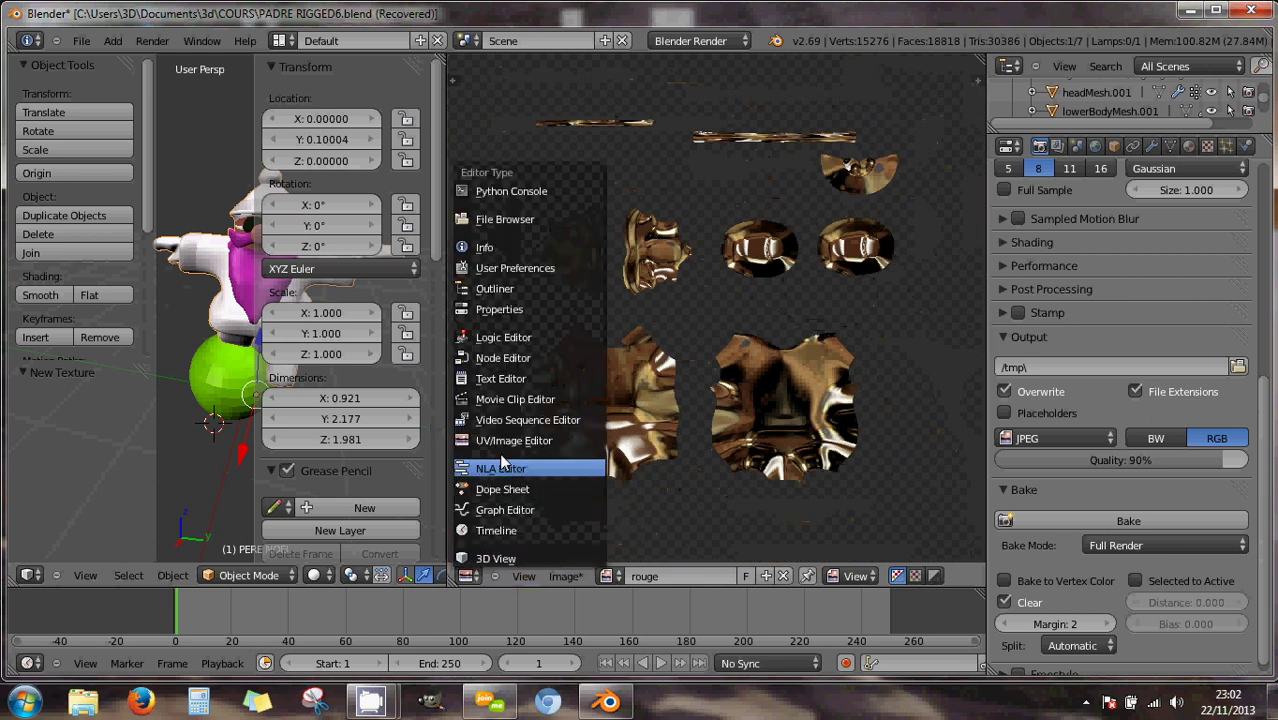
click(503, 358)
drag(814, 139, 844, 110)
drag(688, 183, 698, 247)
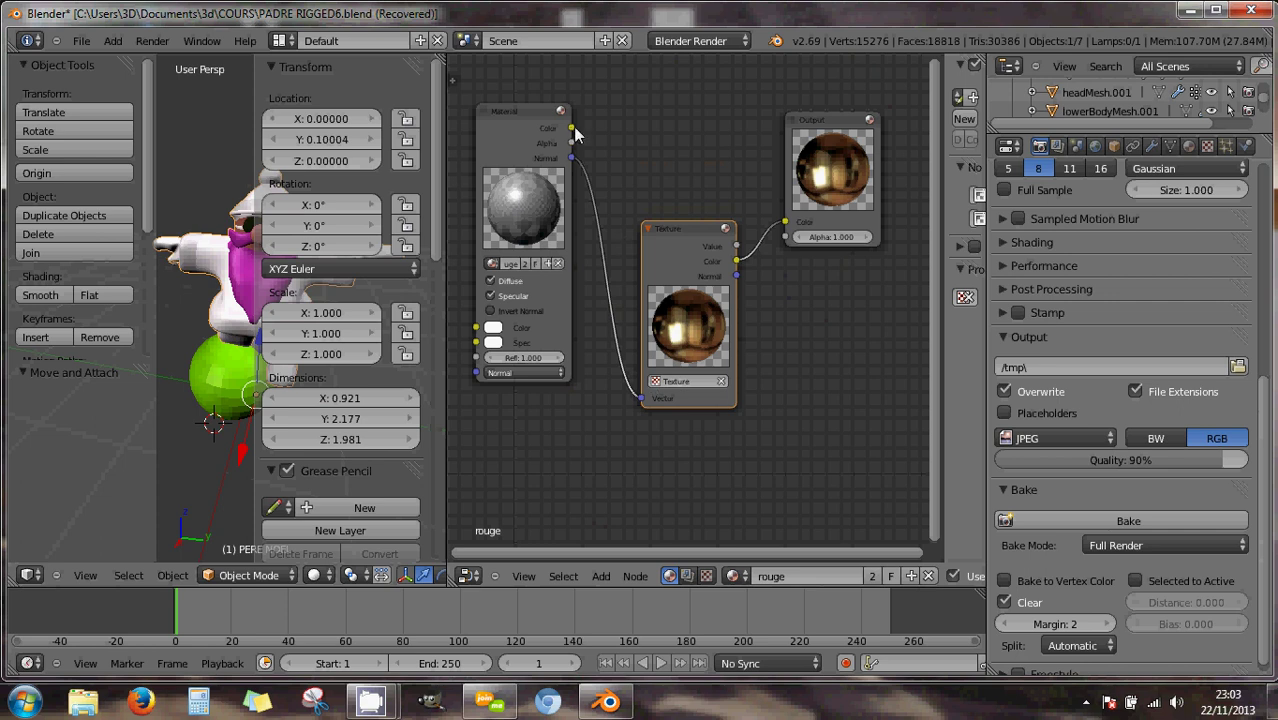
drag(571, 128, 784, 222)
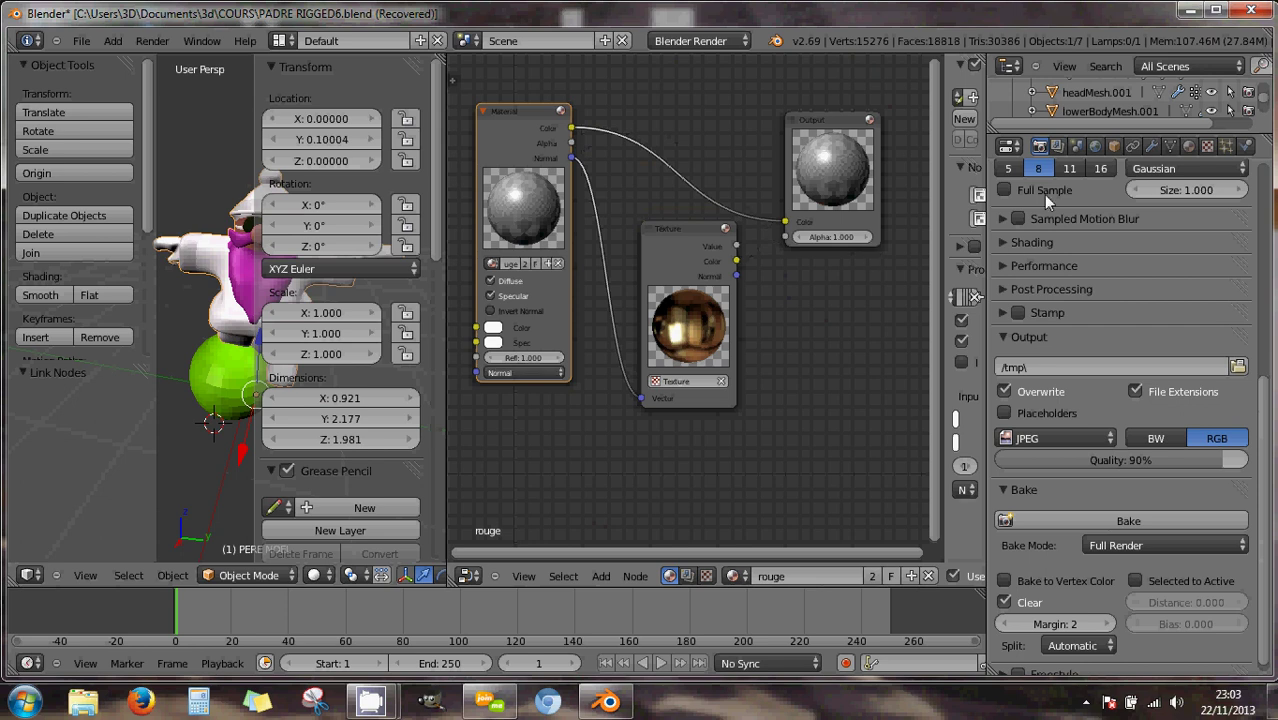
Bake the model's textures in Full Render mode and inspect the rouge image's baked lighting up close in the UV/Image Editor.
click(1085, 522)
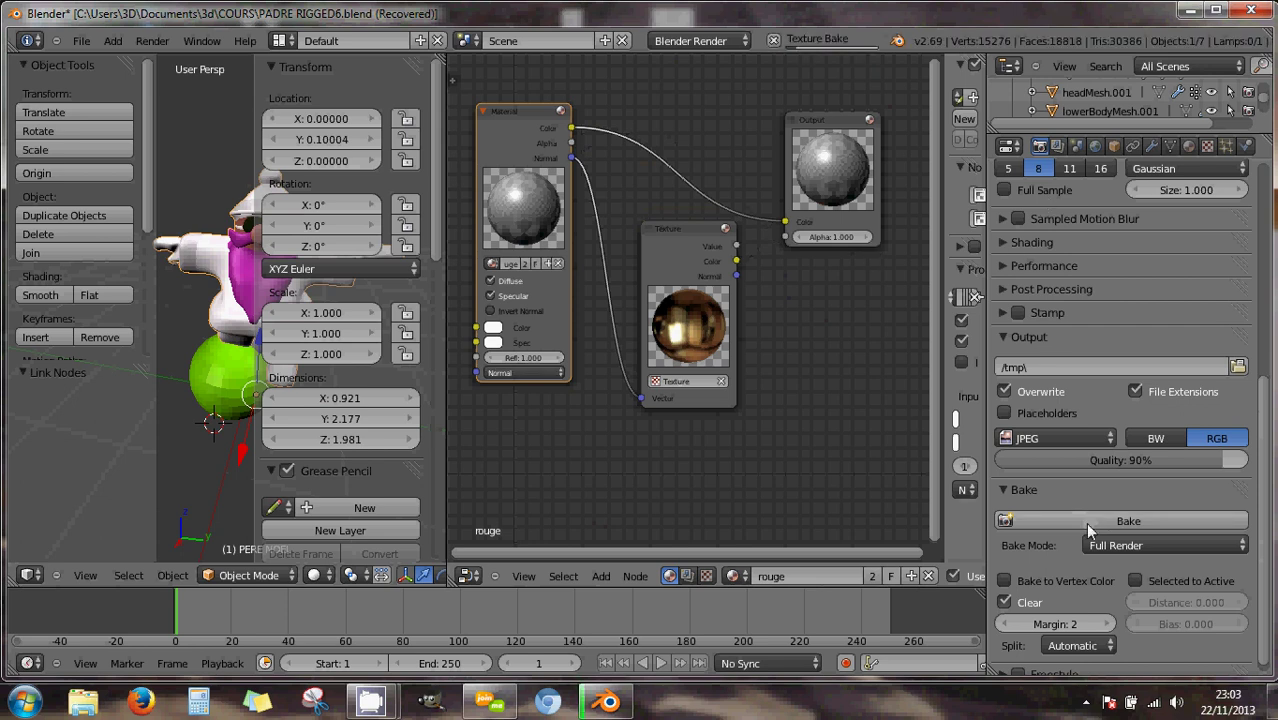
click(468, 575)
click(497, 440)
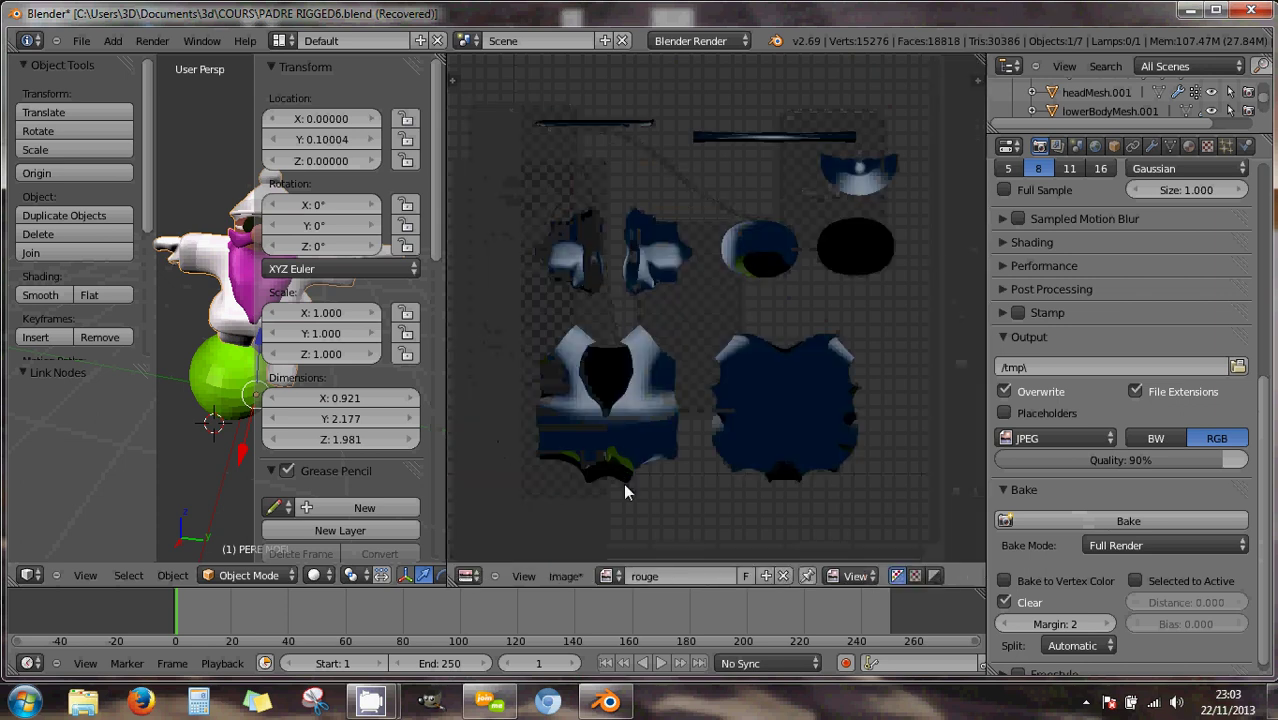
middle_drag(620, 476, 689, 369)
scroll(689, 369, up, 1)
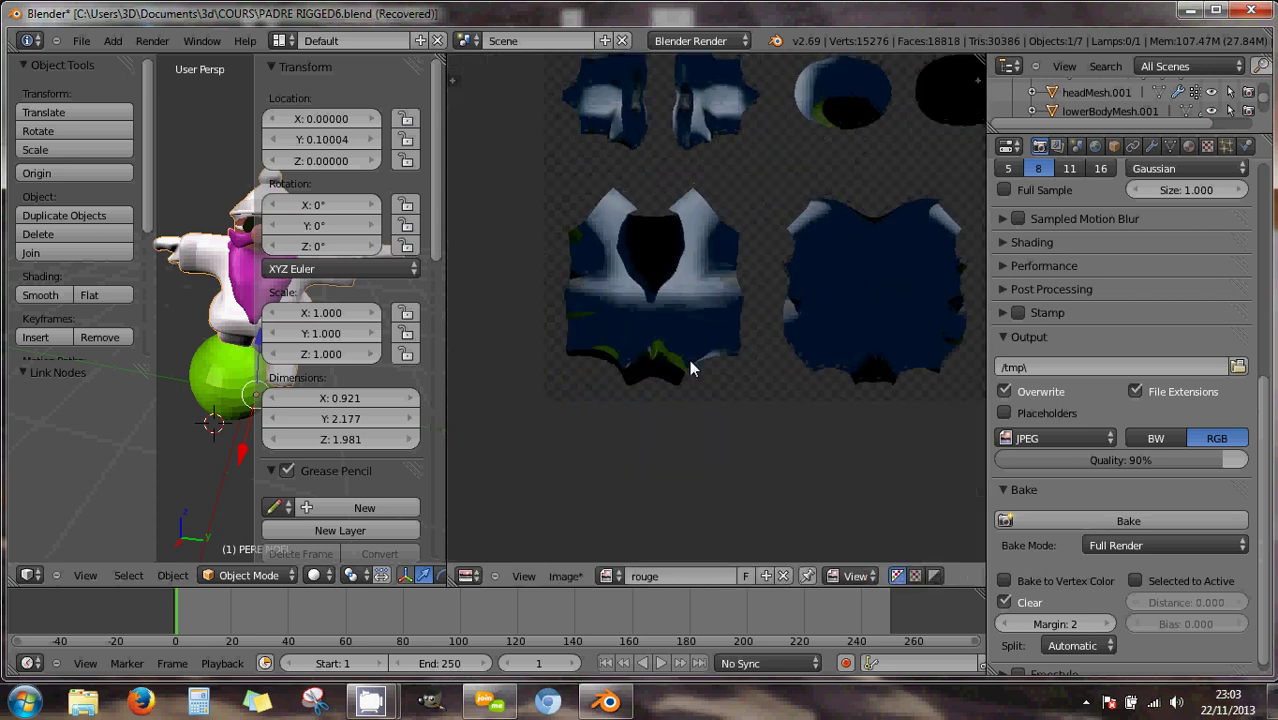
scroll(689, 369, up, 4)
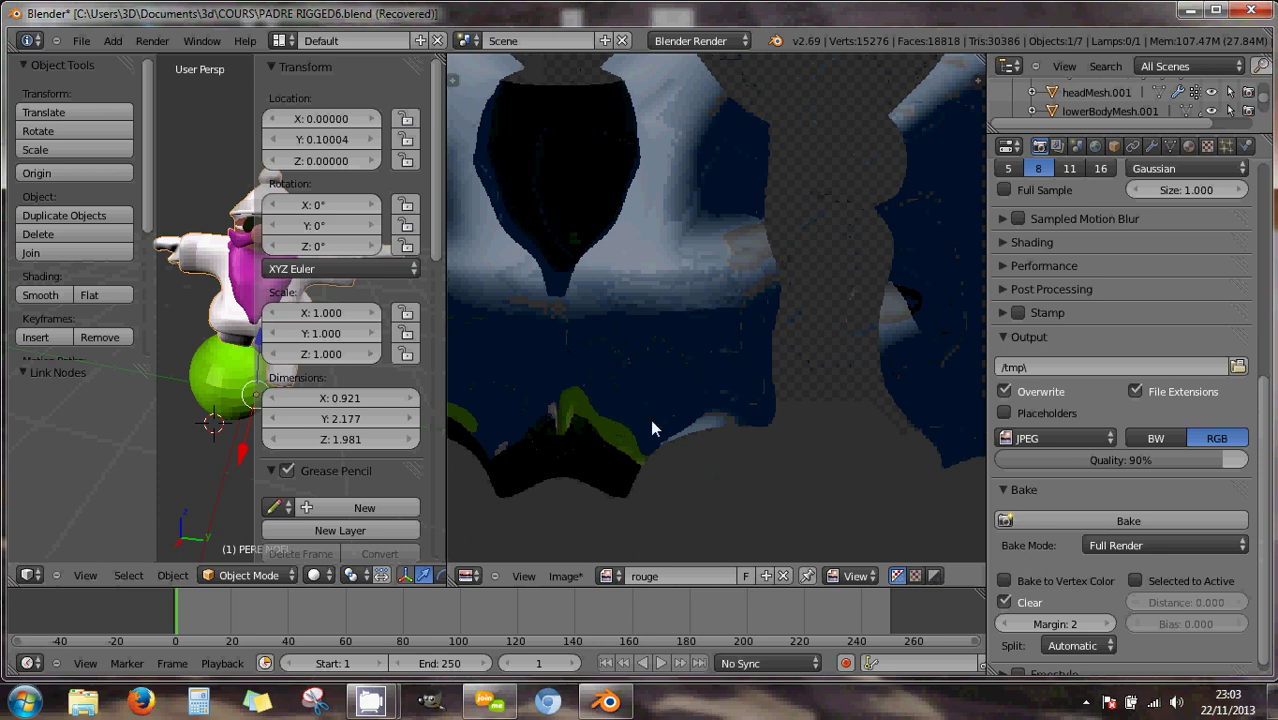
scroll(640, 420, down, 3)
middle_drag(690, 340, 641, 450)
Return to the Node Editor and space out the Texture and Output nodes to make room between Material and Output.
click(467, 576)
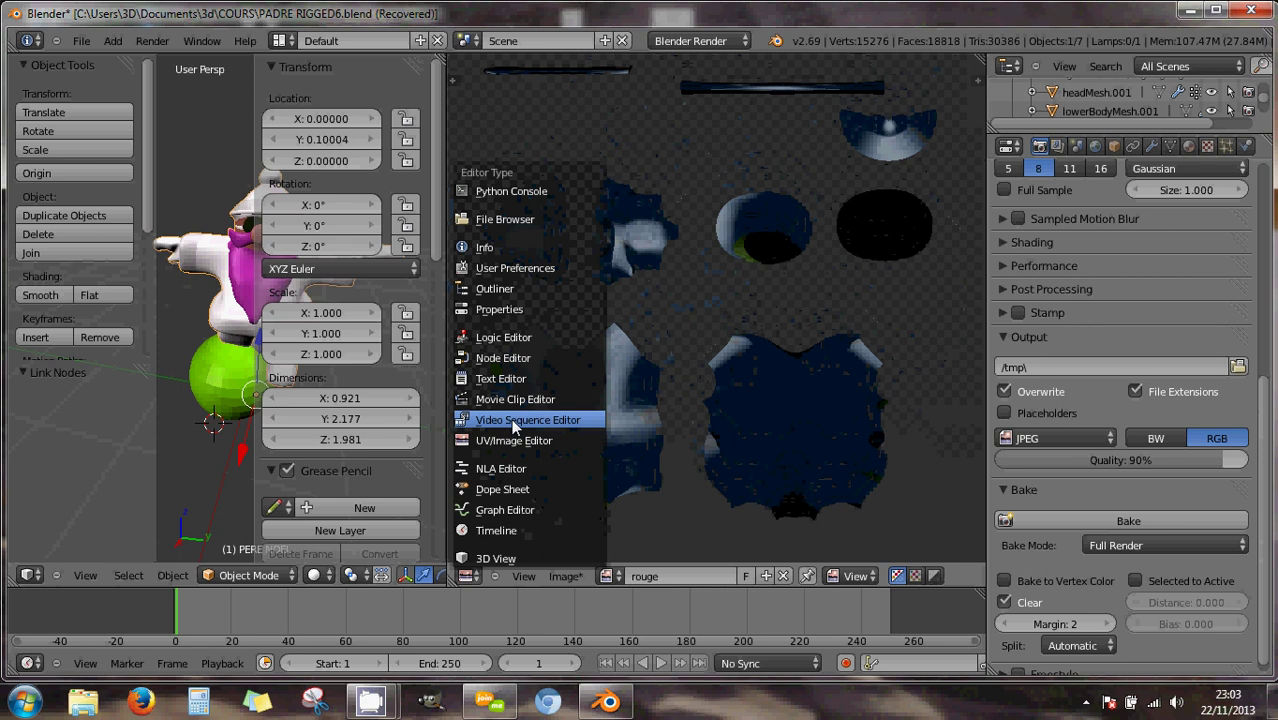
click(504, 357)
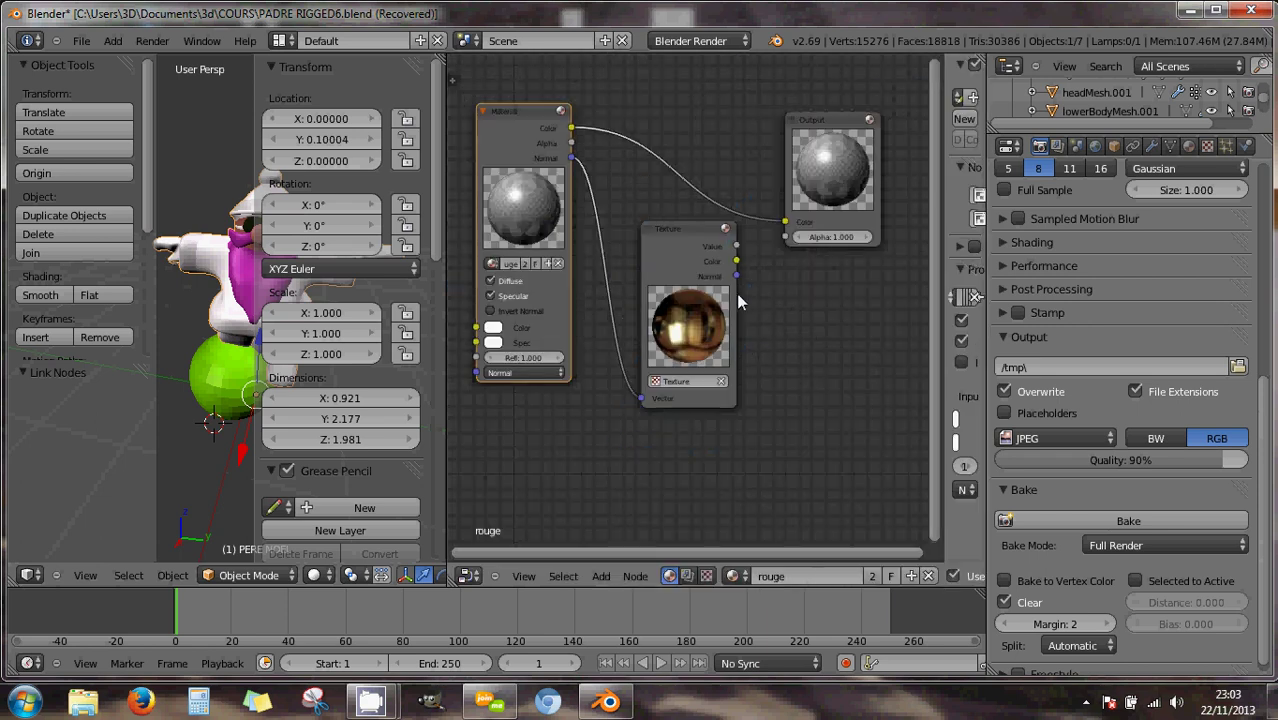
drag(685, 228, 690, 269)
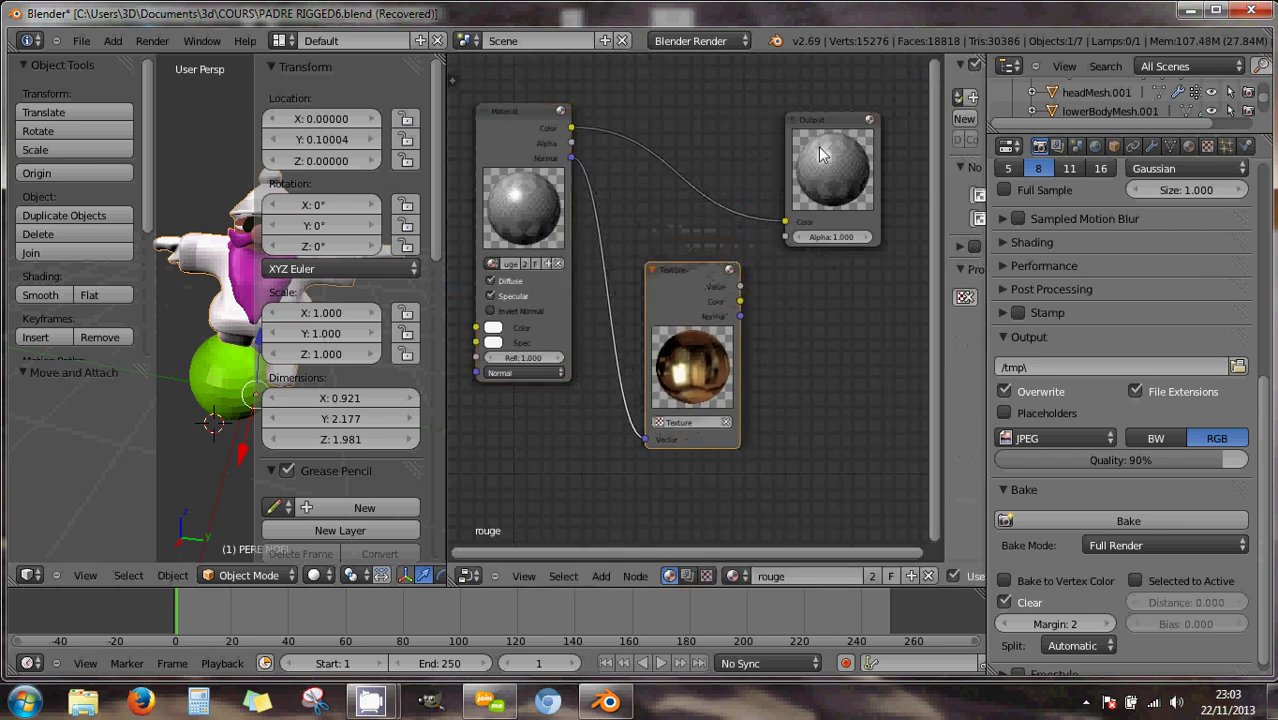
drag(822, 140, 847, 125)
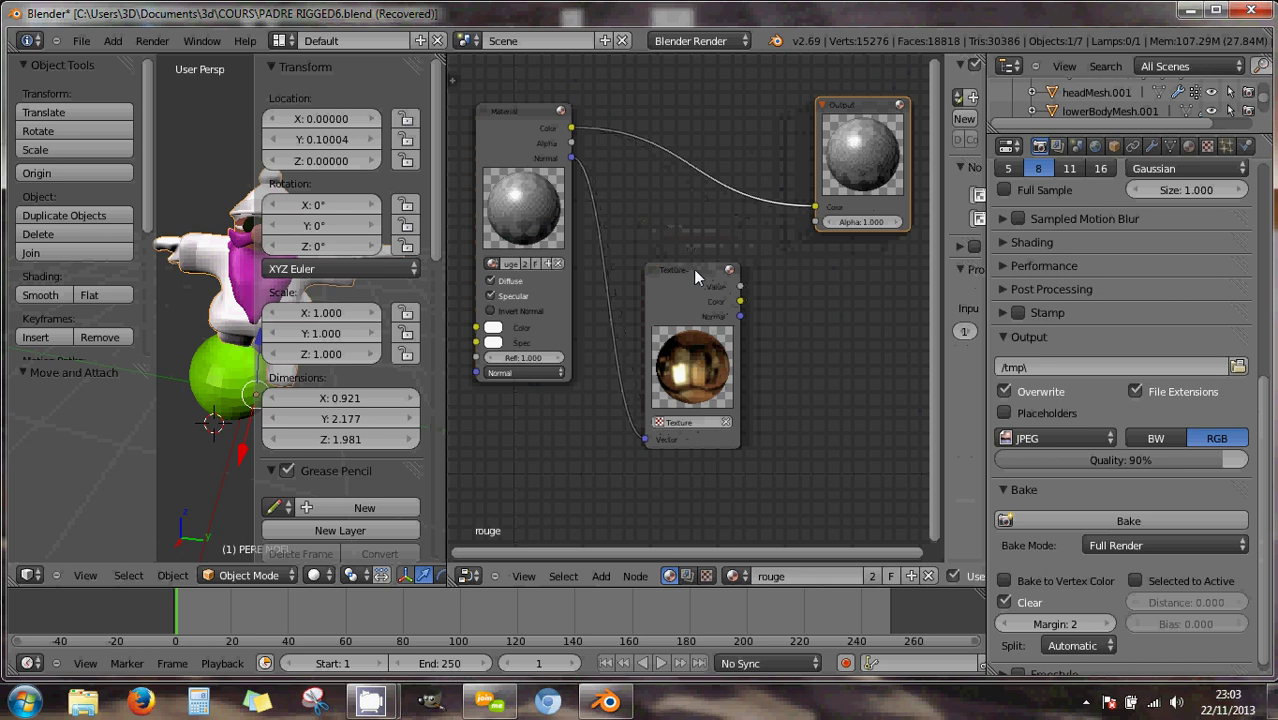
drag(695, 276, 657, 227)
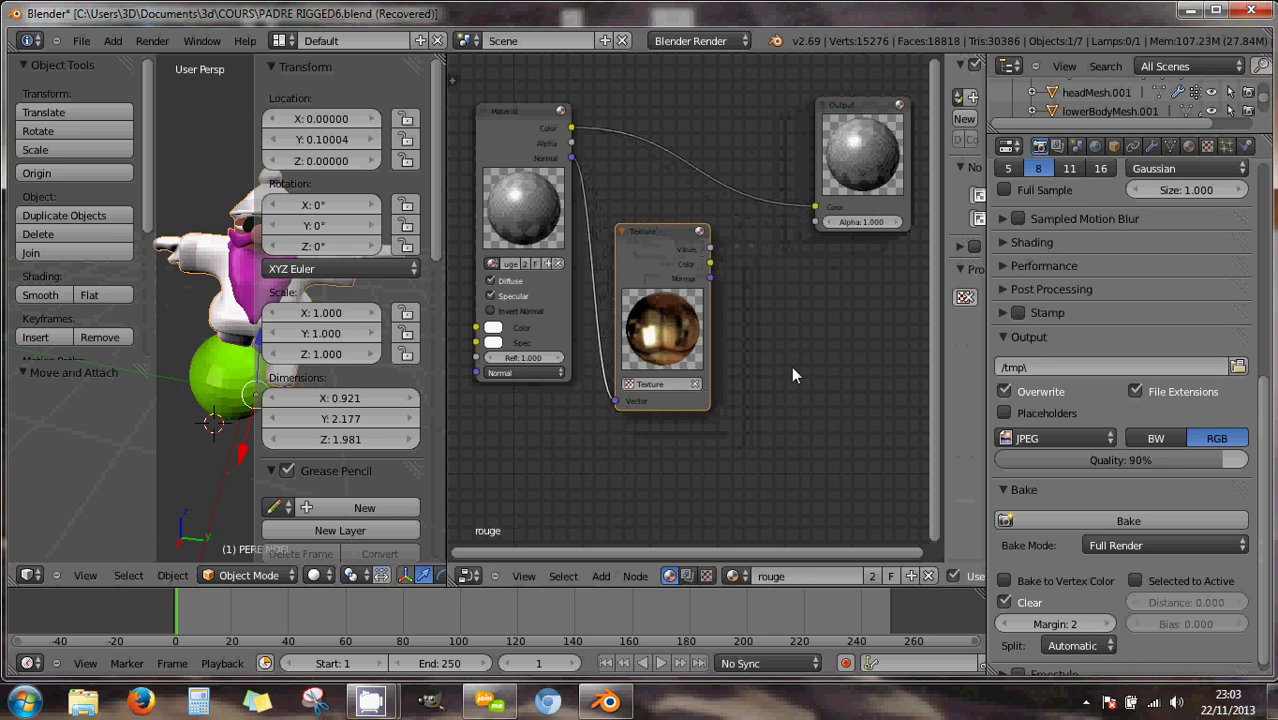
Insert a Mix color node into the link between the Material and Output nodes.
key(shift+a)
mouse_move(794, 368)
mouse_move(790, 410)
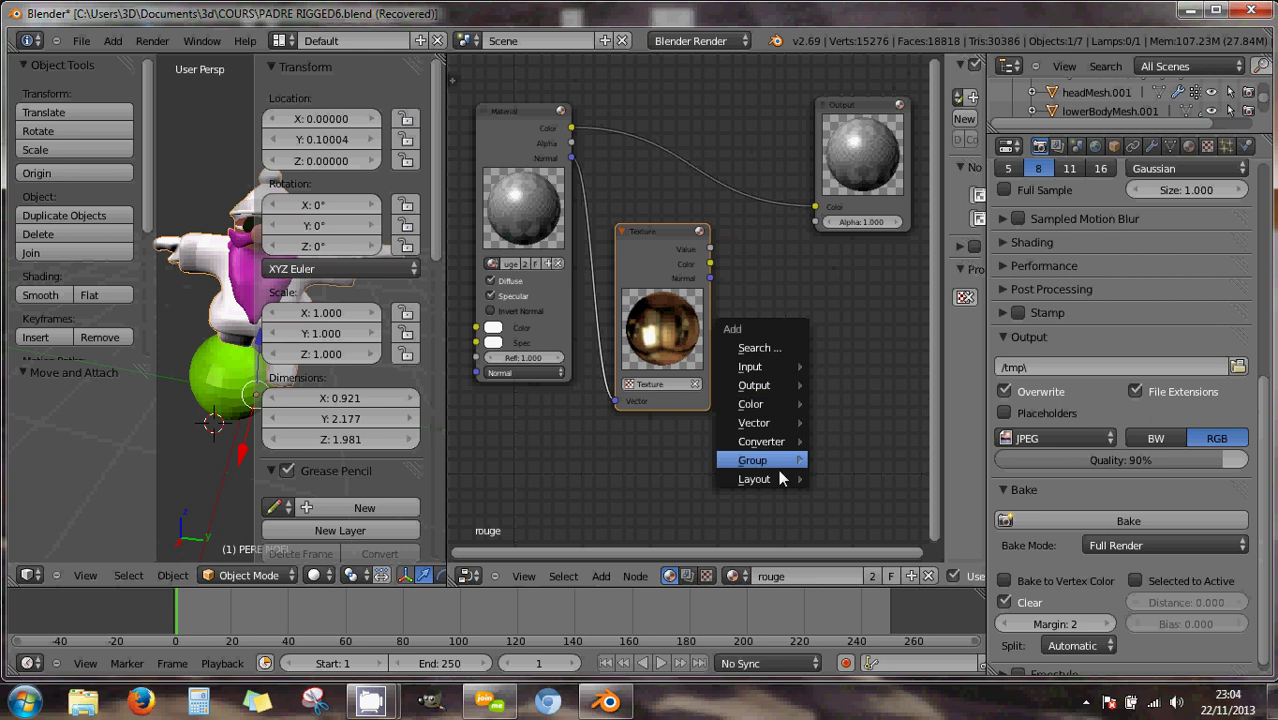
mouse_move(776, 479)
mouse_move(783, 448)
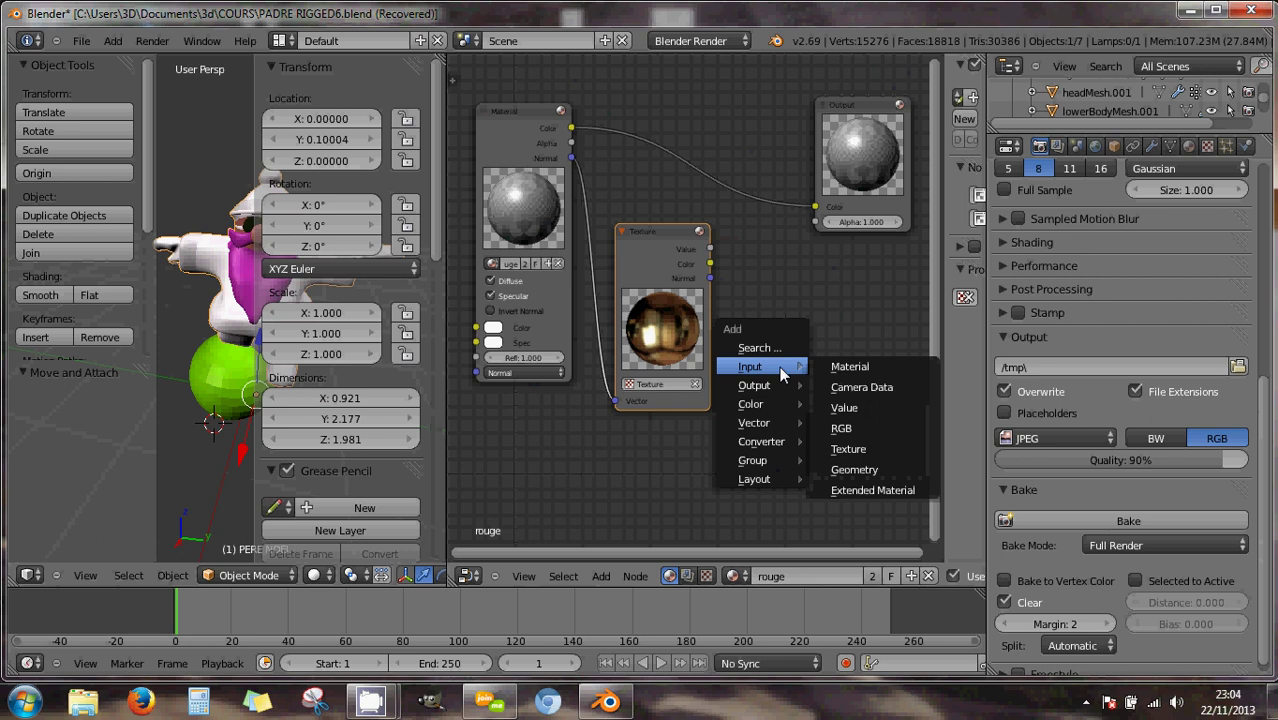
click(834, 407)
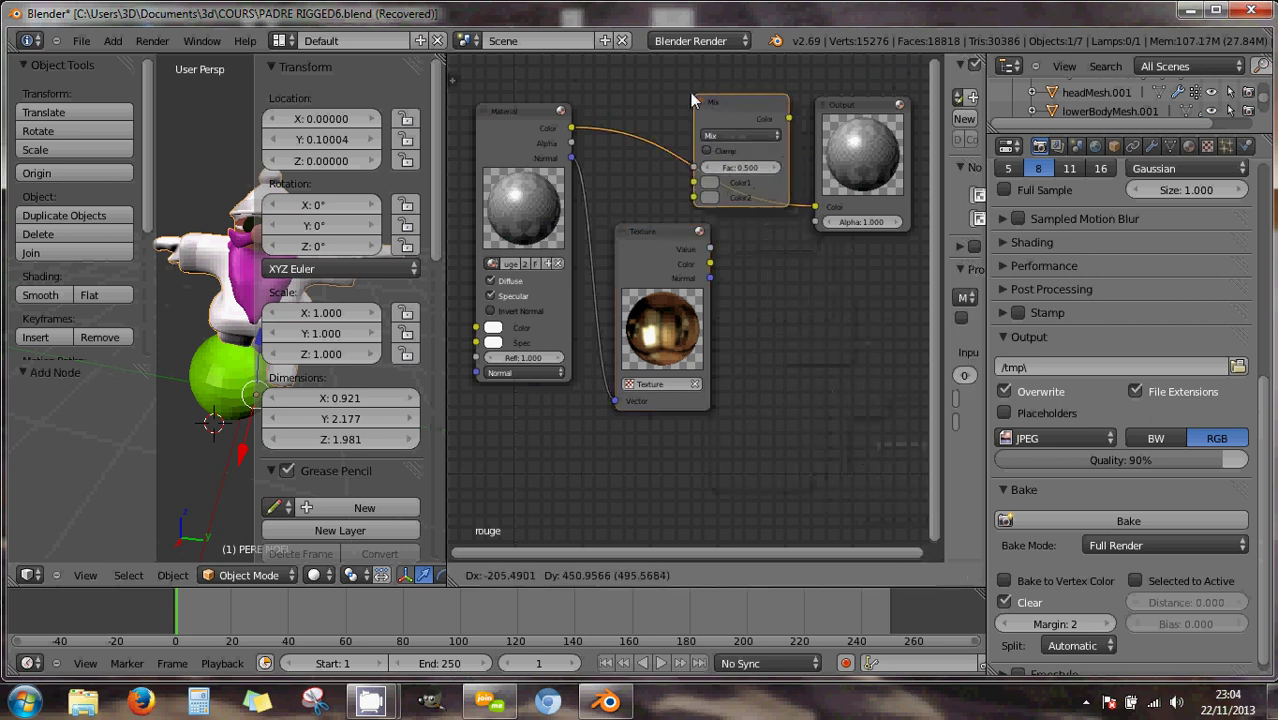
click(685, 91)
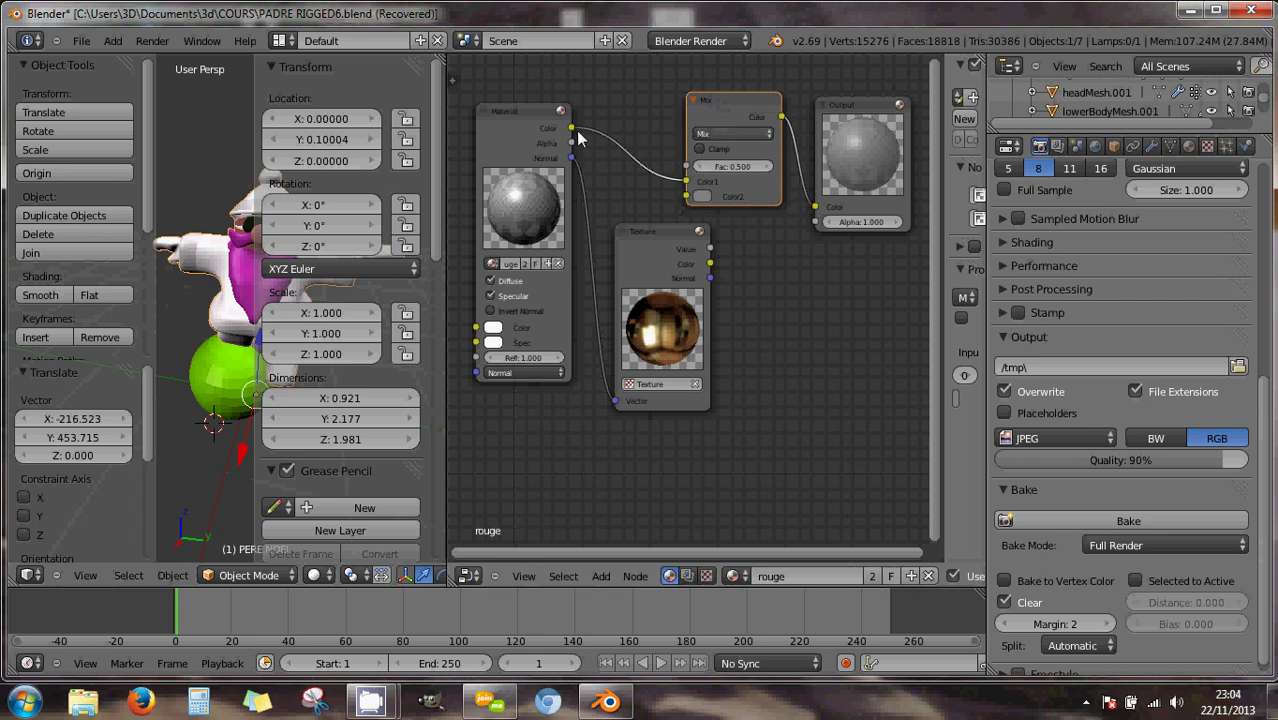
Move the Material and Texture nodes away from the Mix node and connect the Texture node's Color to the Mix node's Color2.
drag(660, 230, 633, 236)
drag(499, 105, 900, 118)
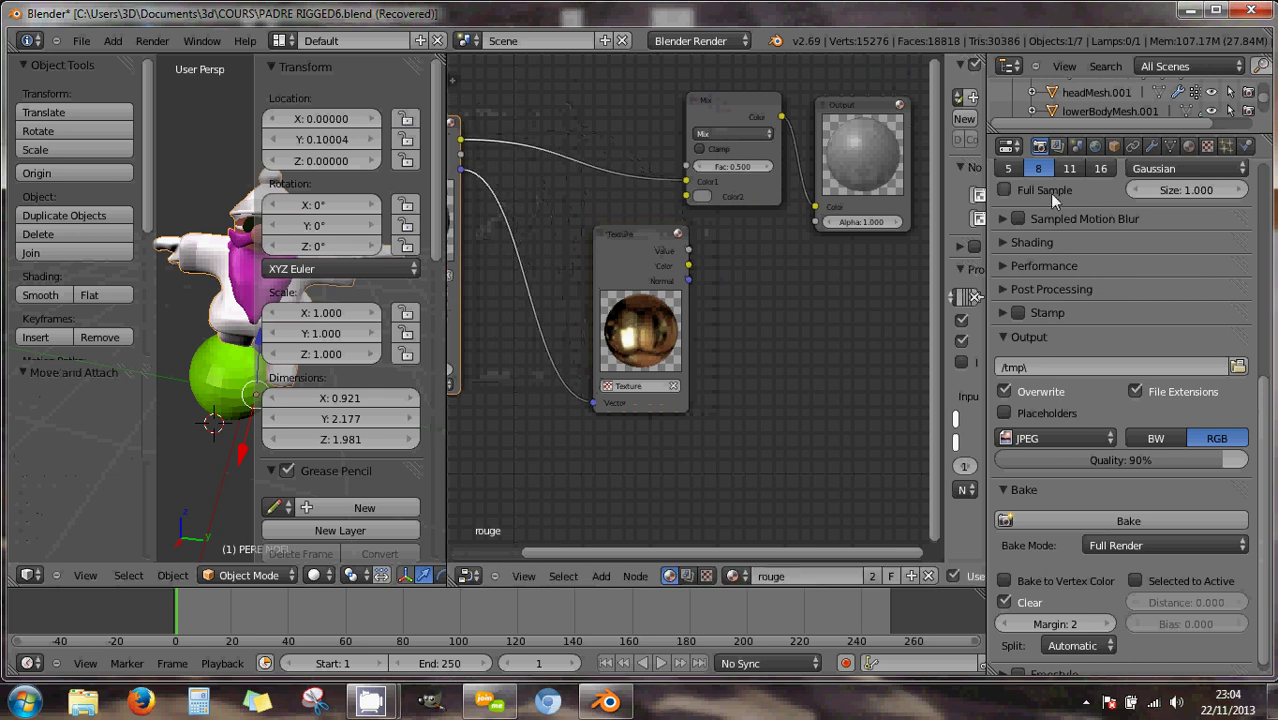
drag(648, 232, 685, 195)
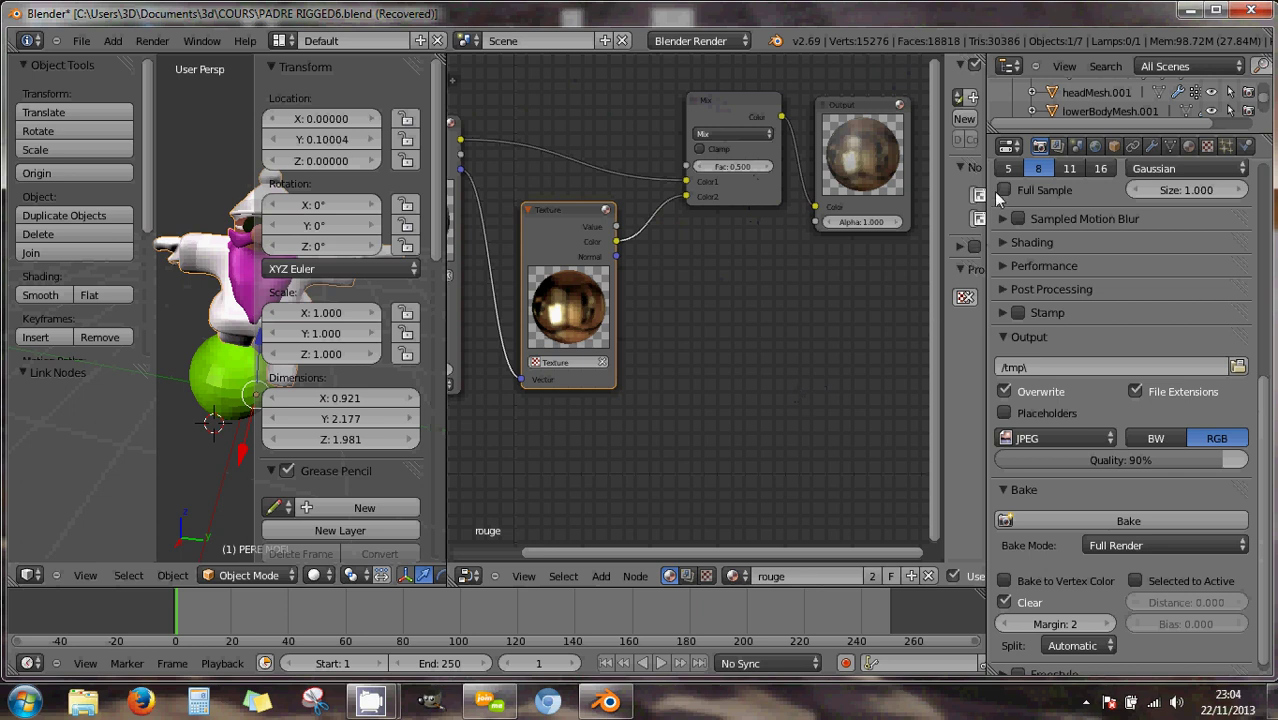
Bake the textures in Full Render mode with the UV/Image Editor open, and inspect the rouge image's blended gold result up close.
click(463, 577)
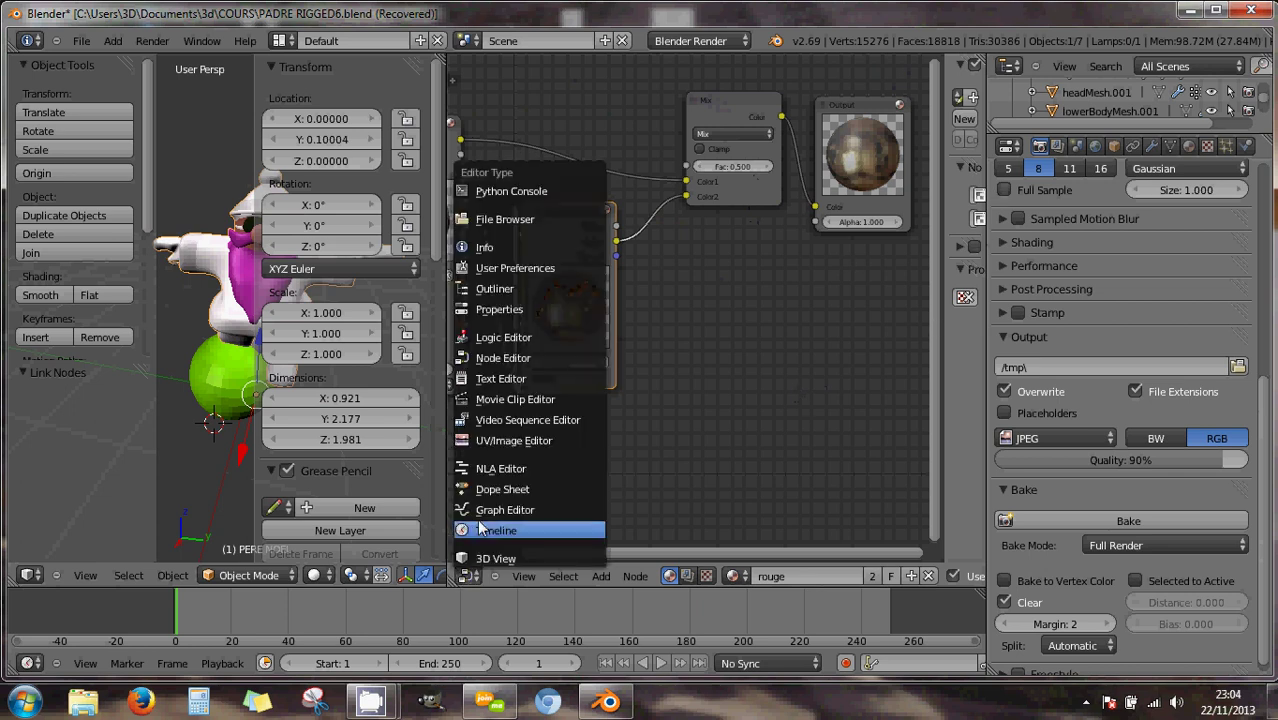
click(479, 438)
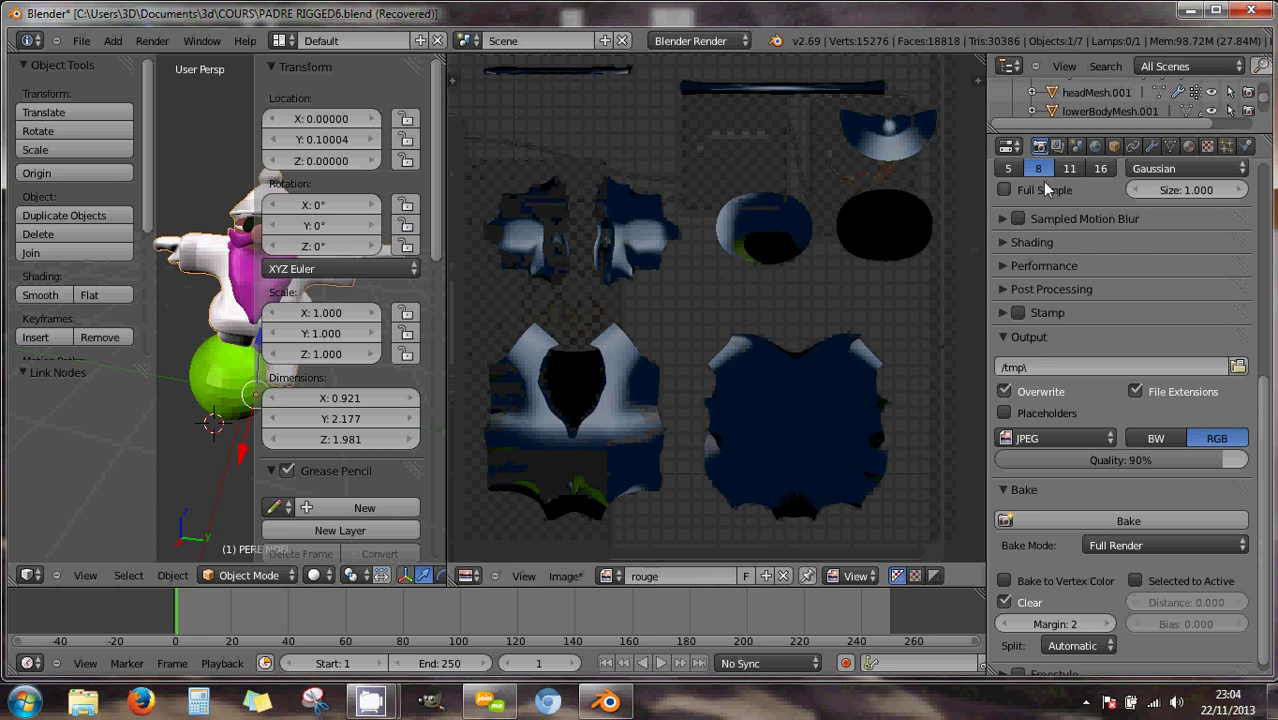
click(1094, 522)
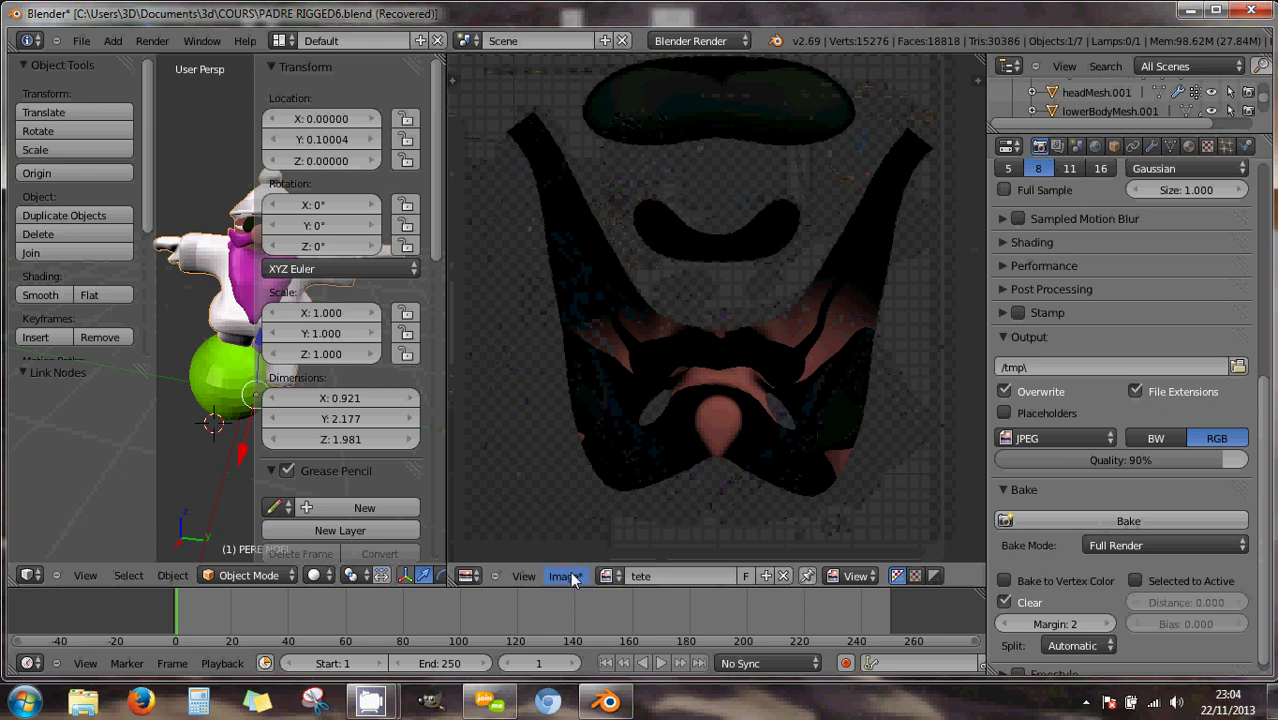
click(610, 576)
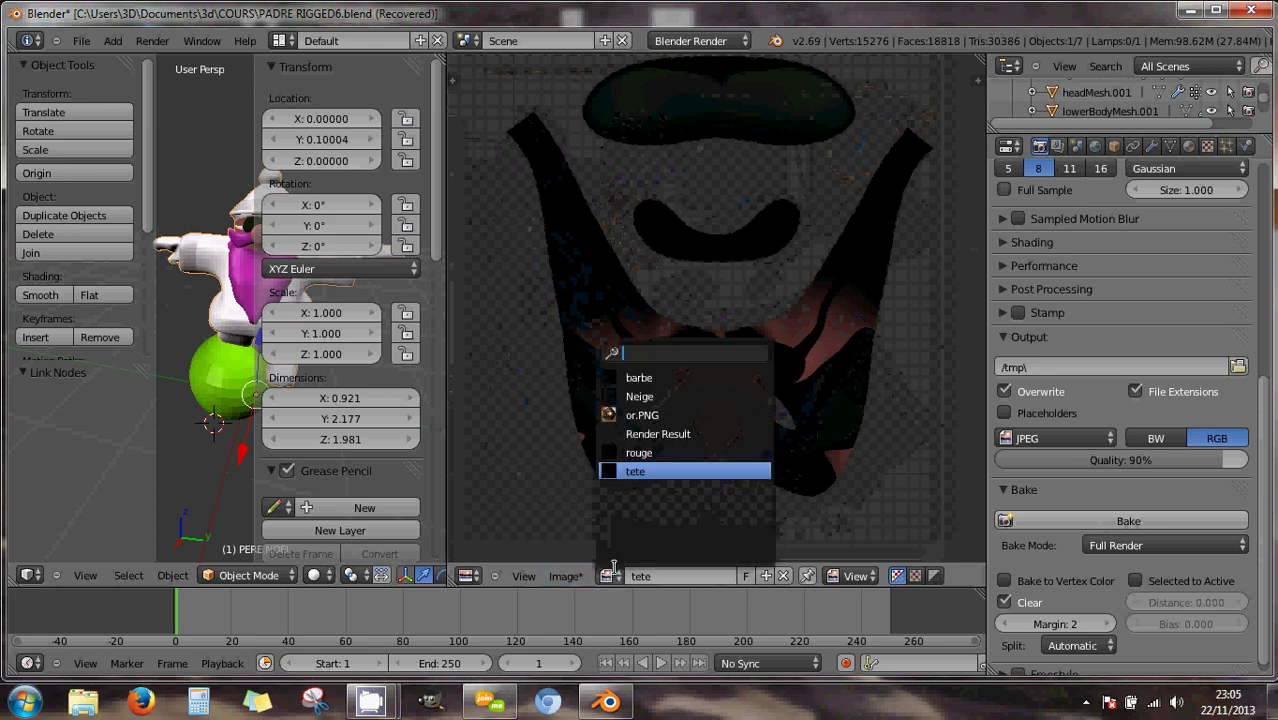
click(638, 452)
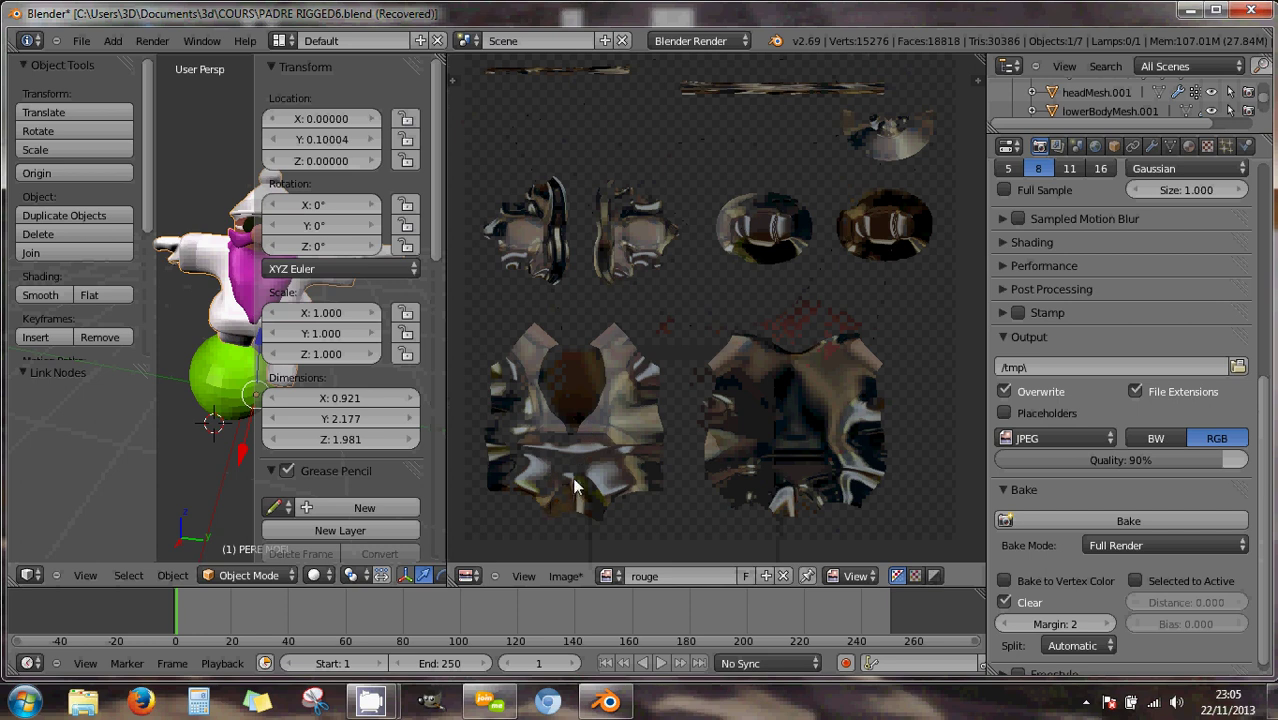
scroll(556, 500, up, 3)
scroll(665, 386, up, 3)
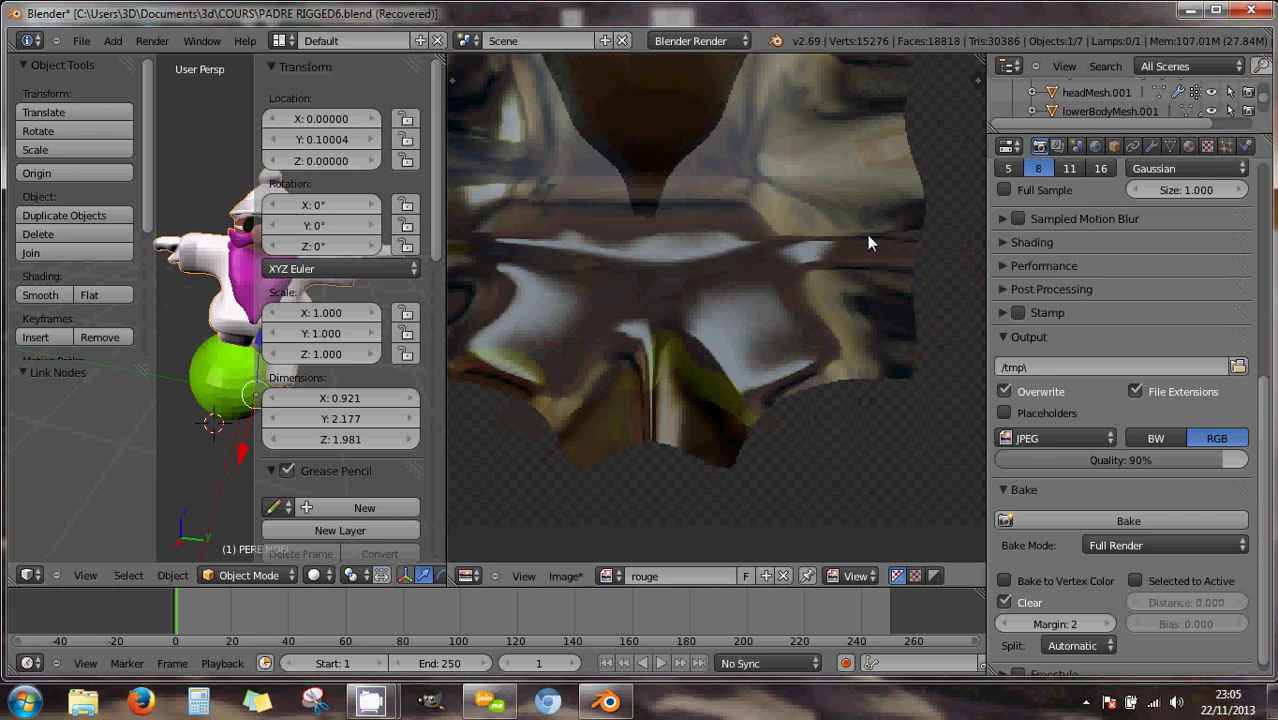
scroll(783, 230, down, 3)
middle_drag(765, 223, 714, 321)
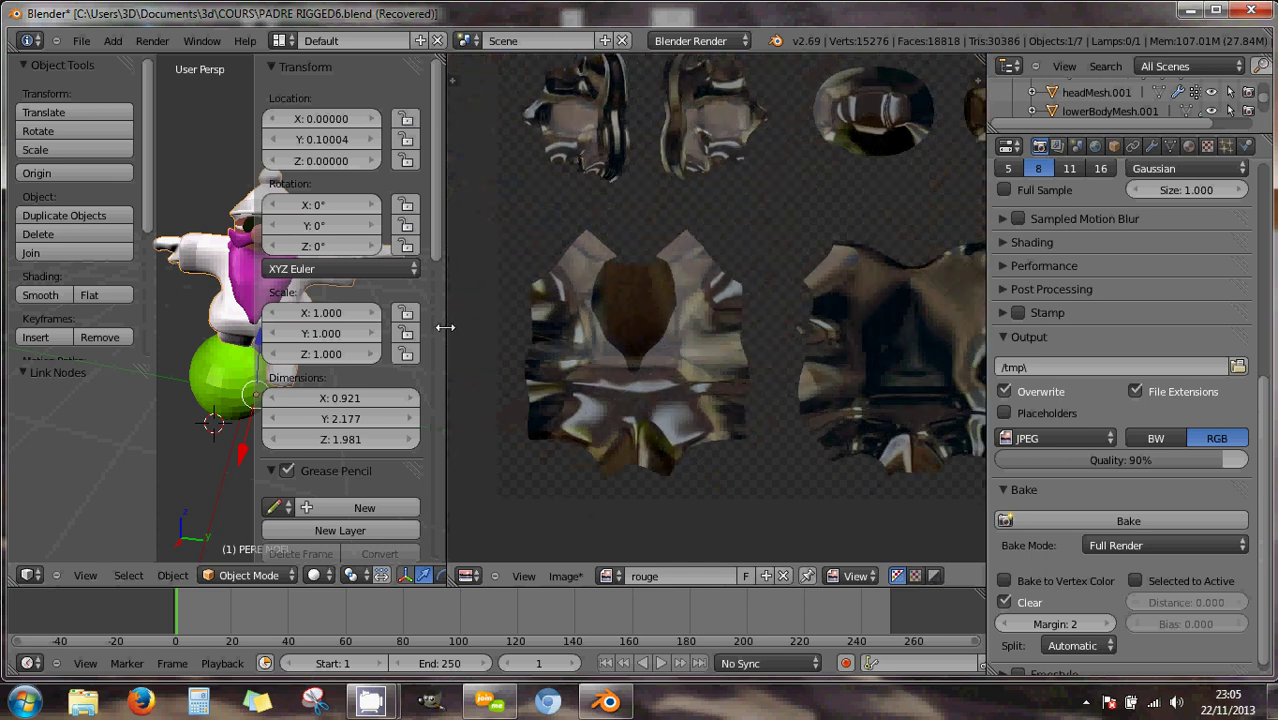
Widen the 3D View, switch its viewport shading to show the gold texture, and examine the Santa model from the front.
drag(446, 323, 765, 346)
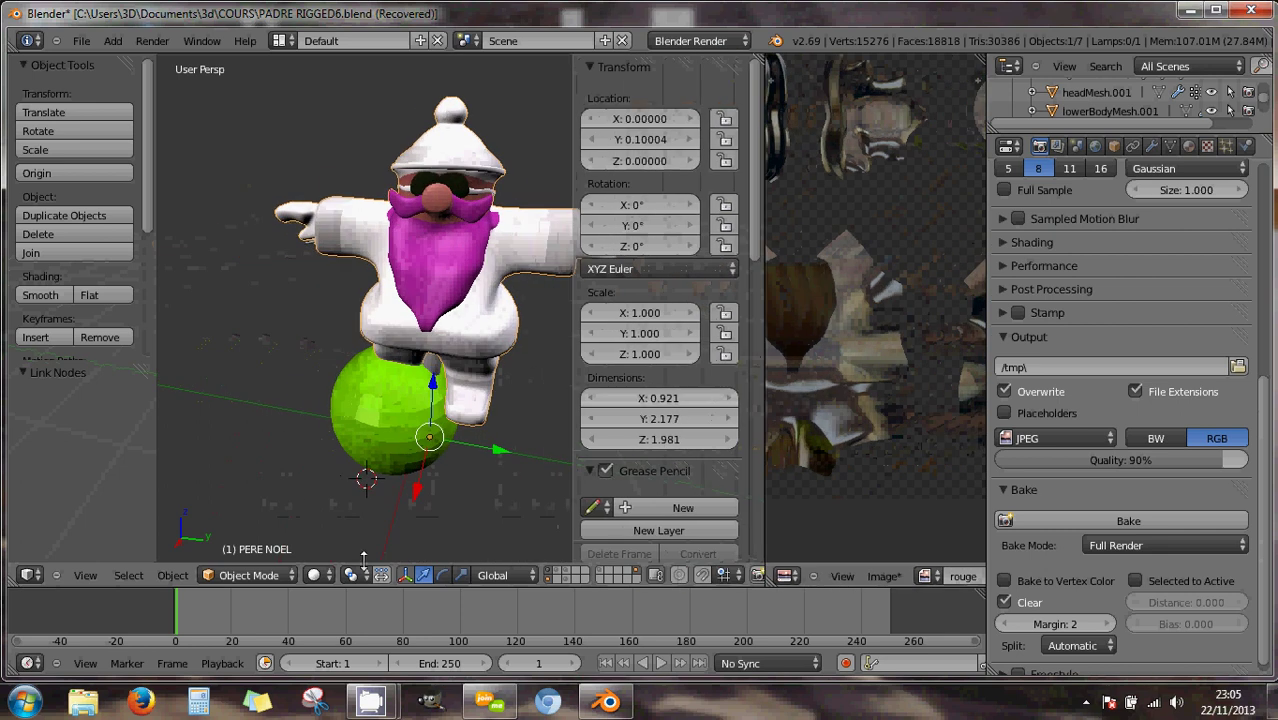
click(318, 575)
click(327, 496)
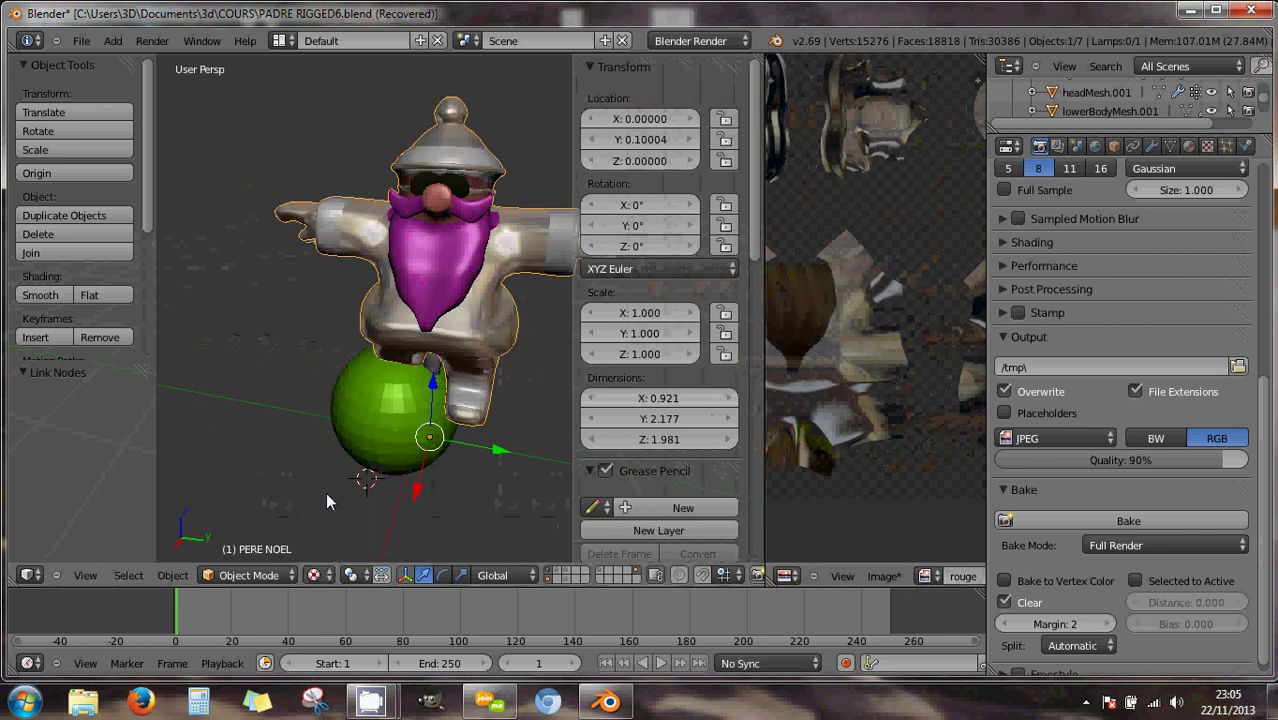
mouse_move(468, 414)
middle_down()
mouse_move(433, 413)
mouse_move(384, 378)
mouse_move(390, 395)
mouse_move(450, 372)
mouse_move(383, 367)
mouse_move(491, 352)
middle_up()
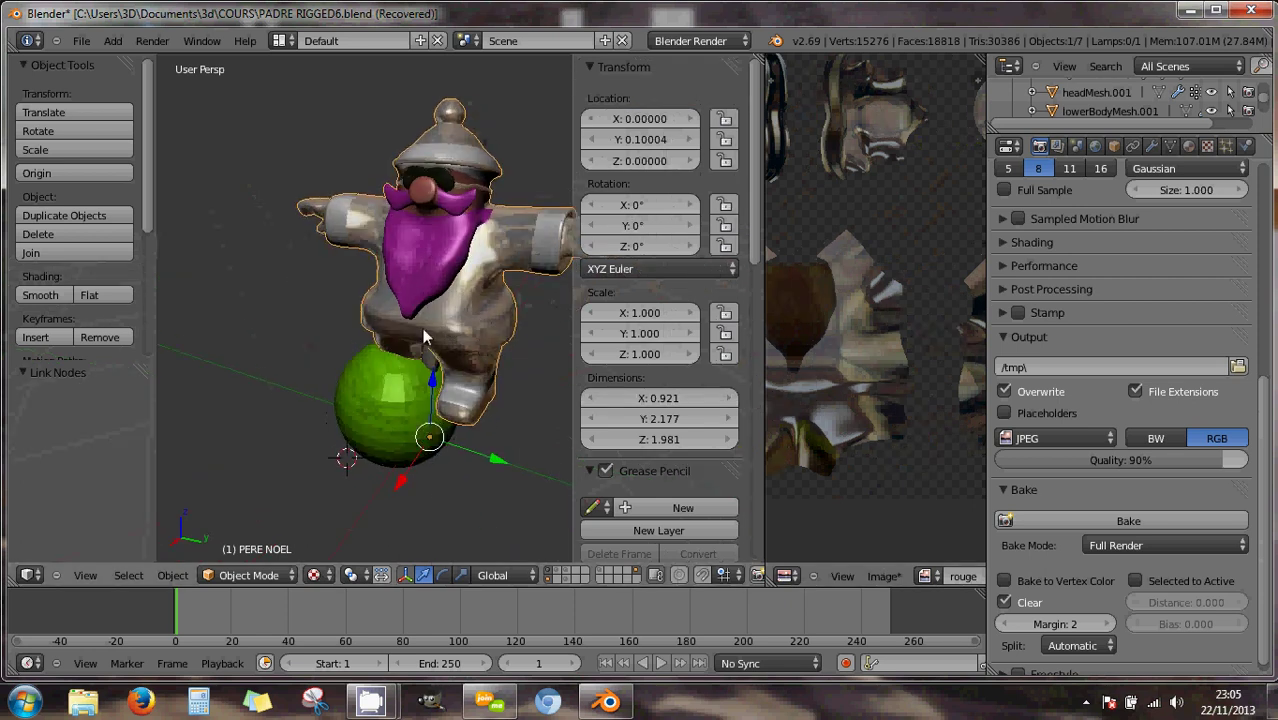
middle_drag(464, 310, 397, 330)
scroll(401, 348, up, 3)
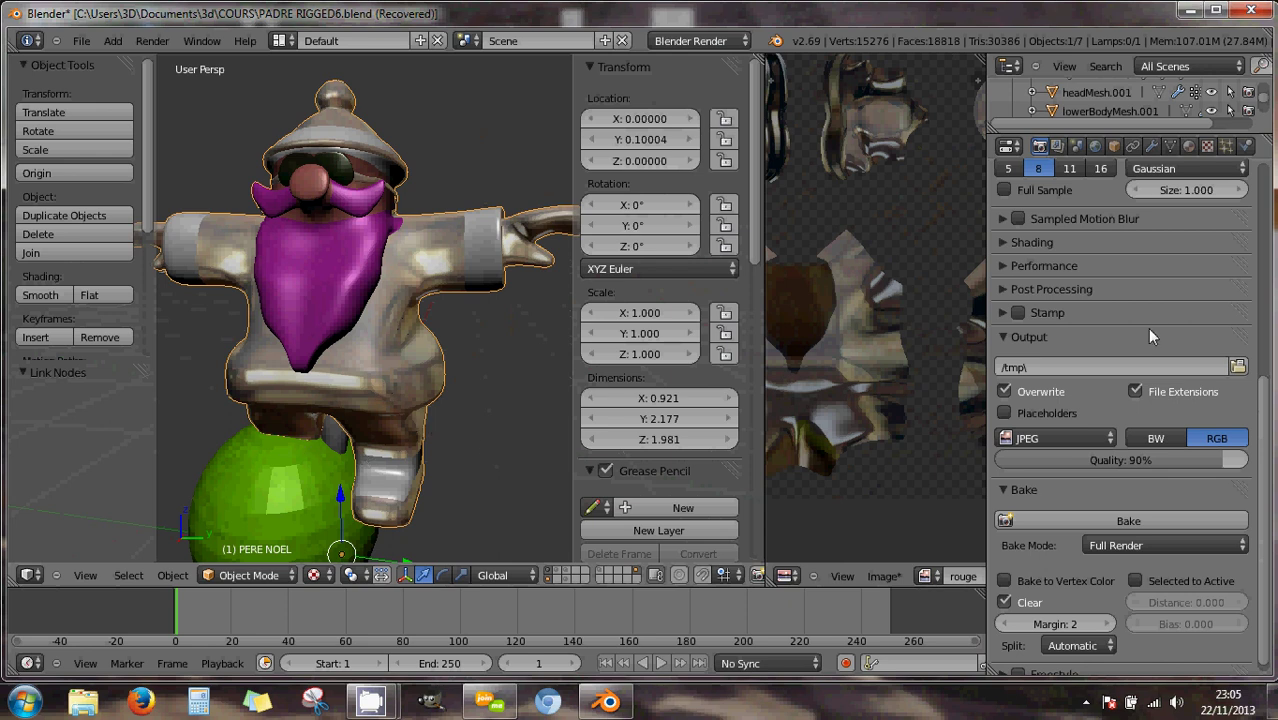
Set the rouge material's specular intensity to 0.000 and its diffuse intensity to 0.217.
click(1189, 146)
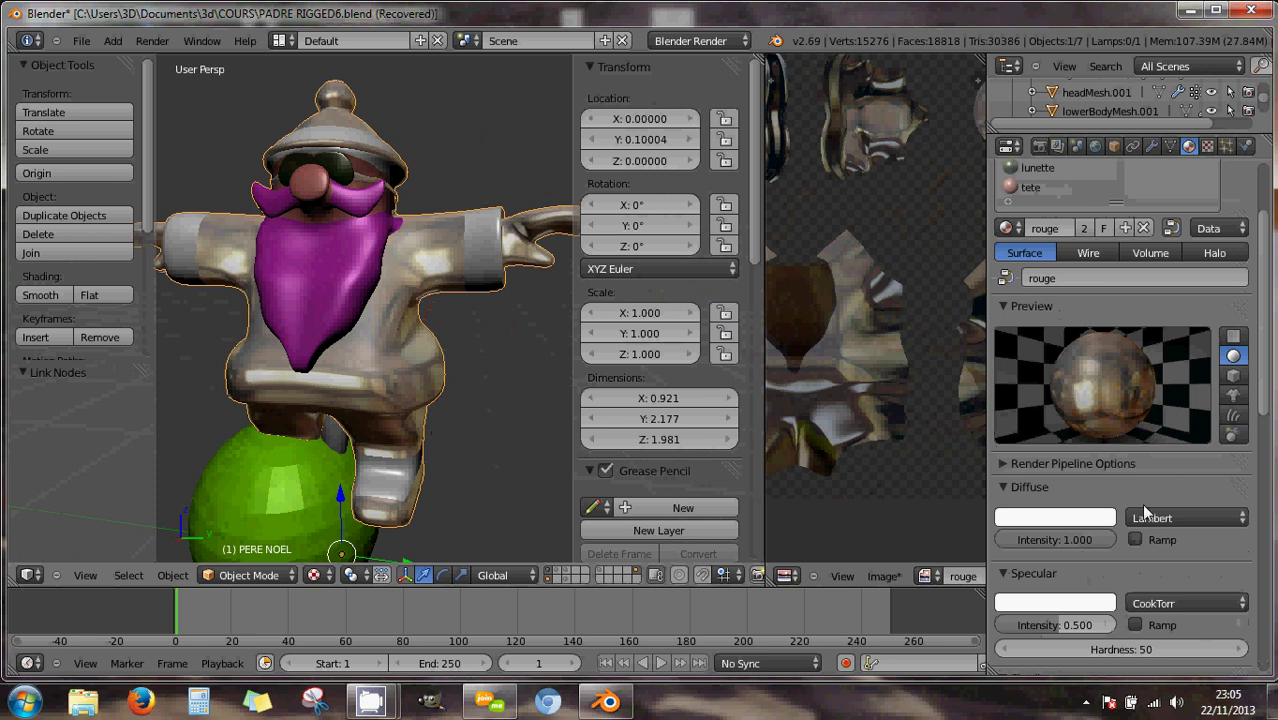
scroll(1141, 503, down, 3)
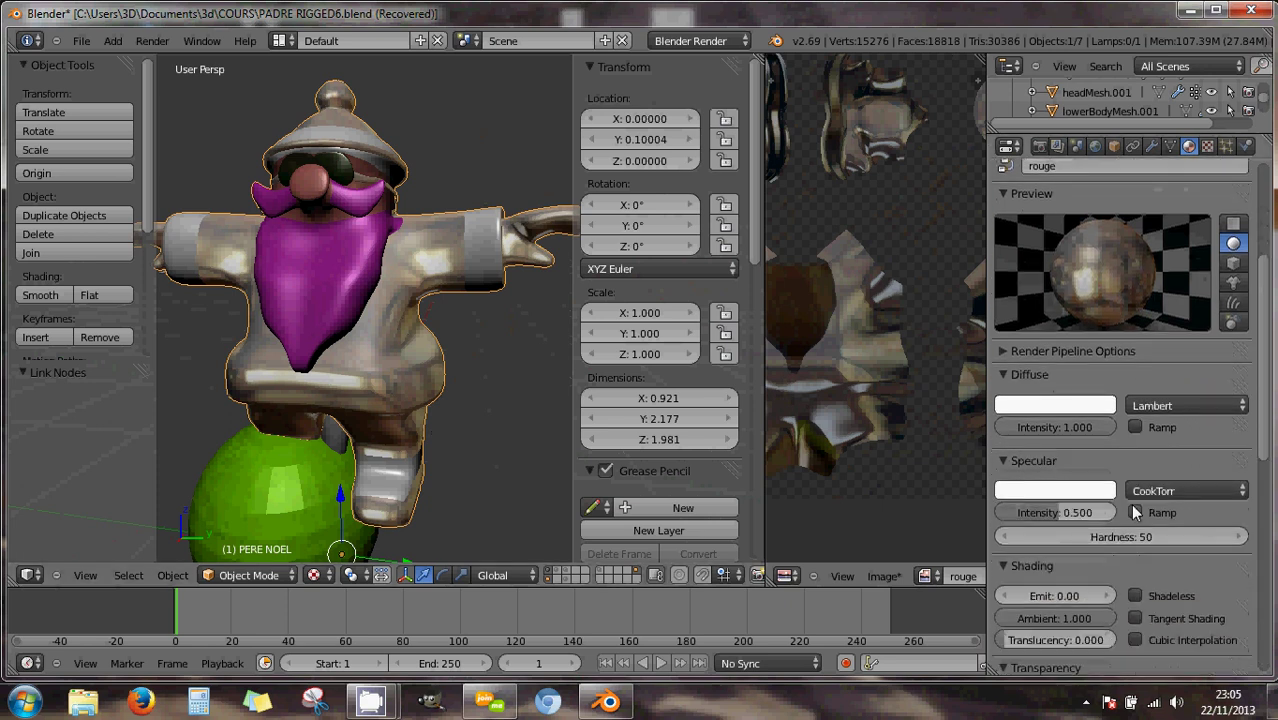
scroll(1134, 512, down, 3)
scroll(1134, 512, up, 4)
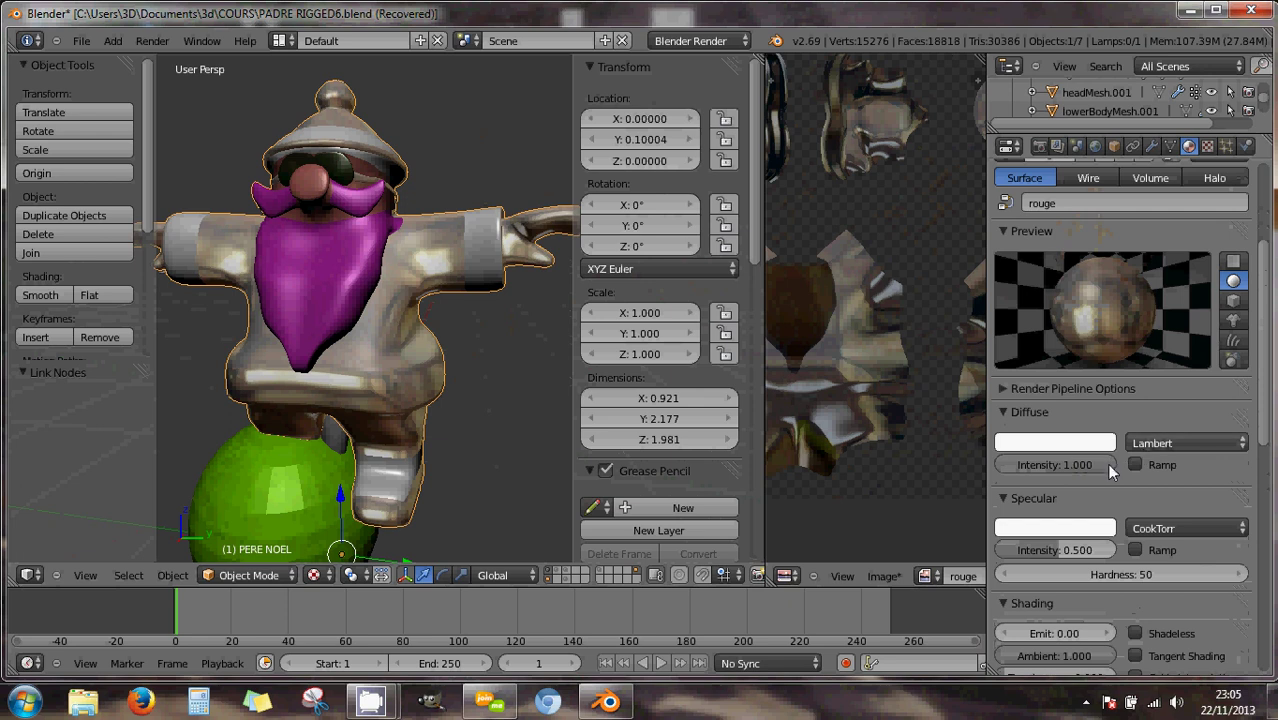
mouse_move(1108, 467)
mouse_down()
mouse_move(950, 466)
mouse_move(1109, 468)
mouse_up()
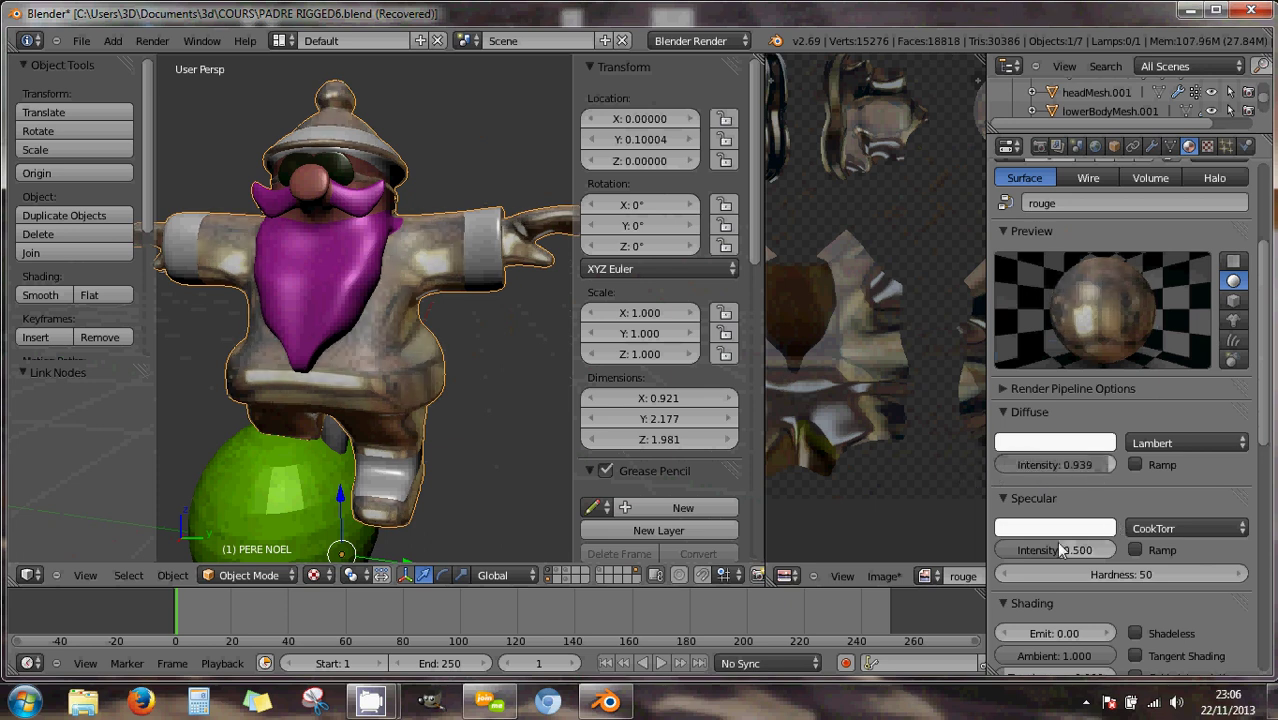
drag(1062, 549, 970, 549)
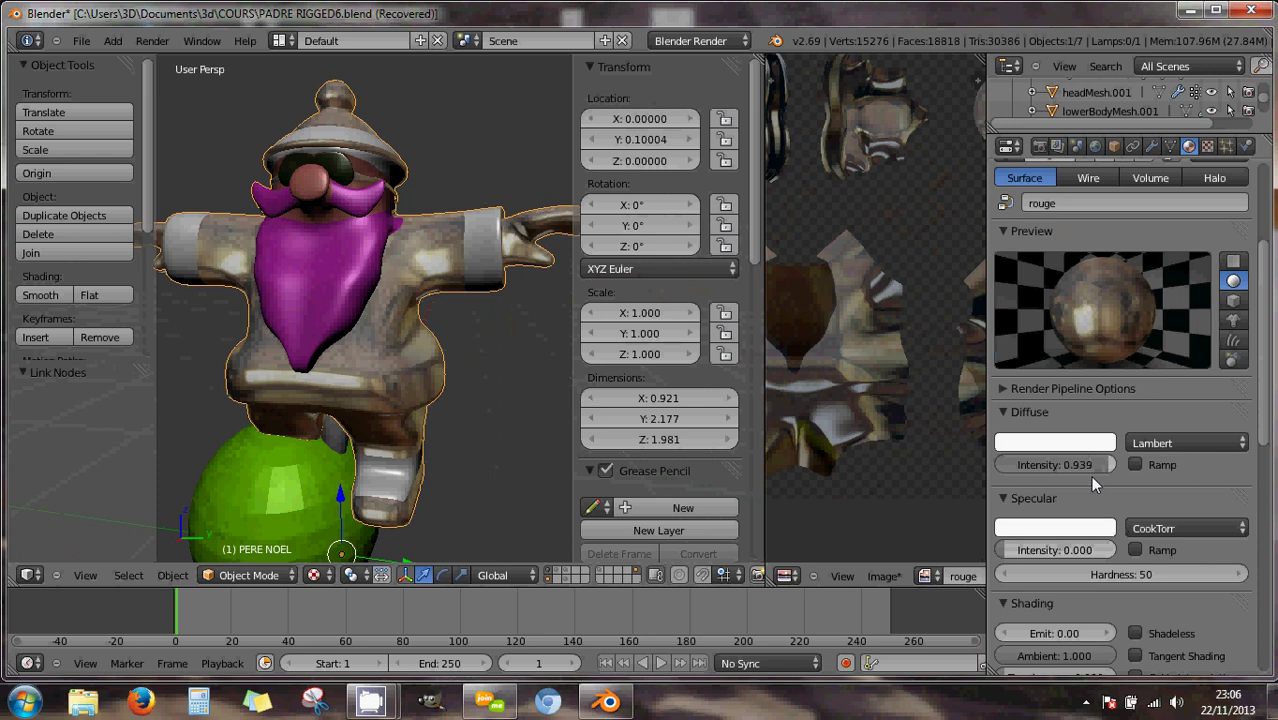
drag(1090, 469, 1021, 464)
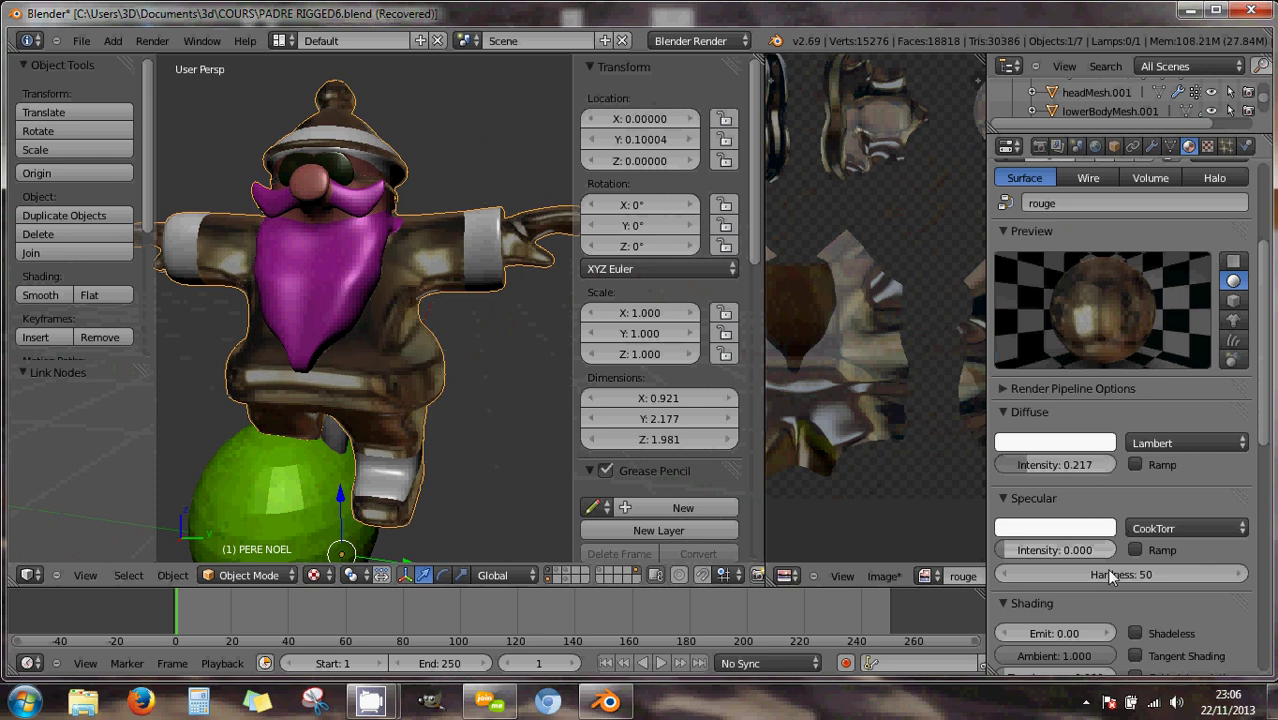
Try the rouge material as Shadeless with its diffuse intensity at 0.000 and its translucency at 0.104.
click(1135, 633)
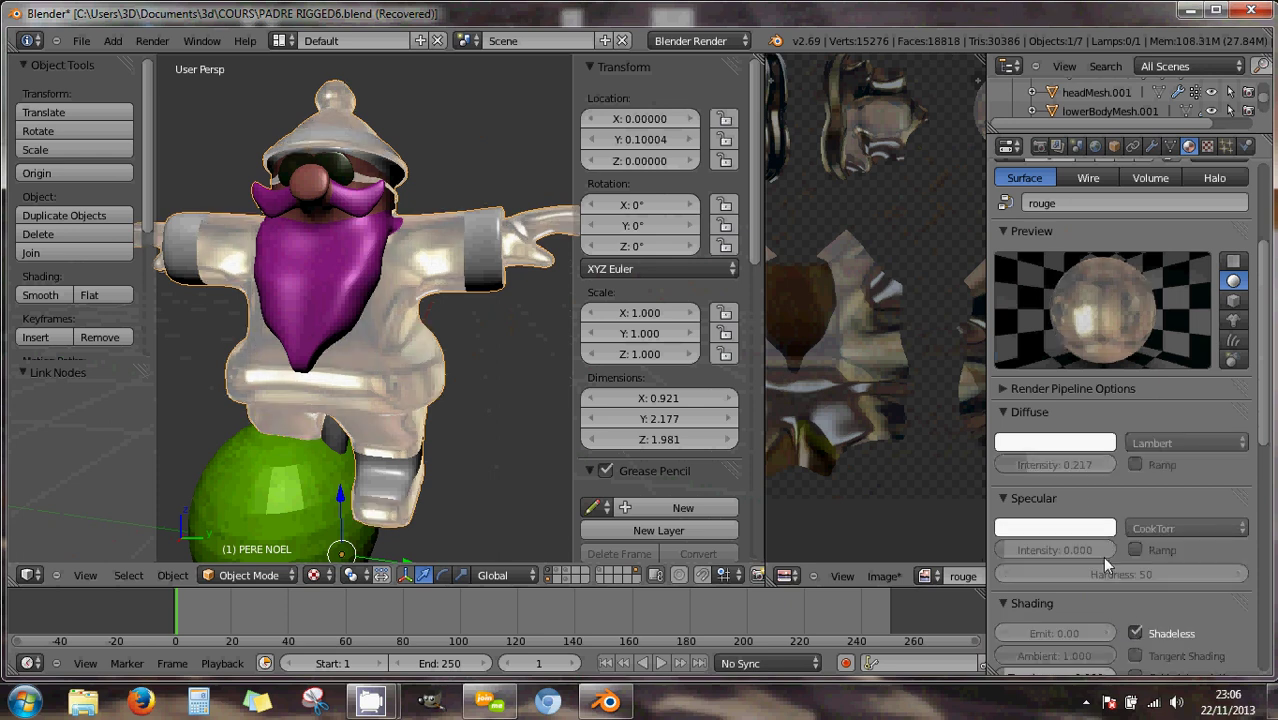
drag(1075, 467, 1011, 466)
scroll(1087, 492, down, 3)
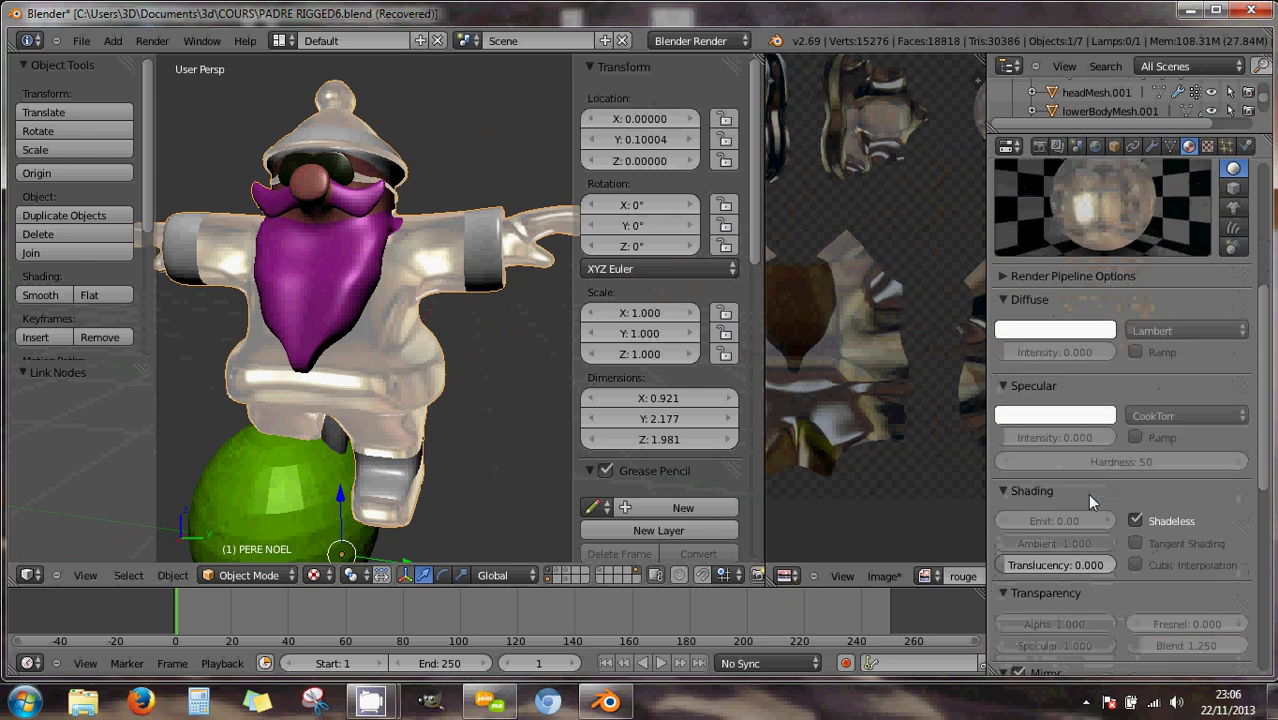
click(1136, 519)
click(1136, 520)
drag(1005, 563, 1014, 566)
Toggle the rouge material's Mirror off and back on, and set its reflectivity to 0.435.
scroll(1095, 558, down, 4)
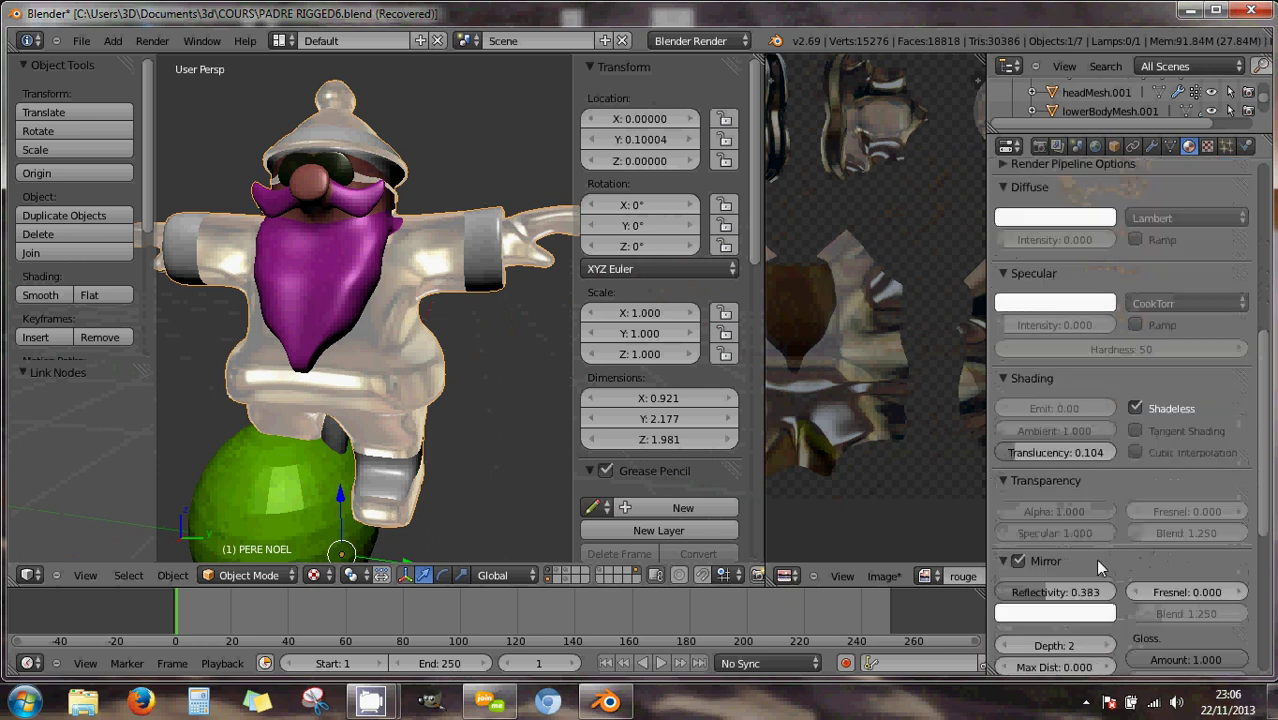
click(1019, 487)
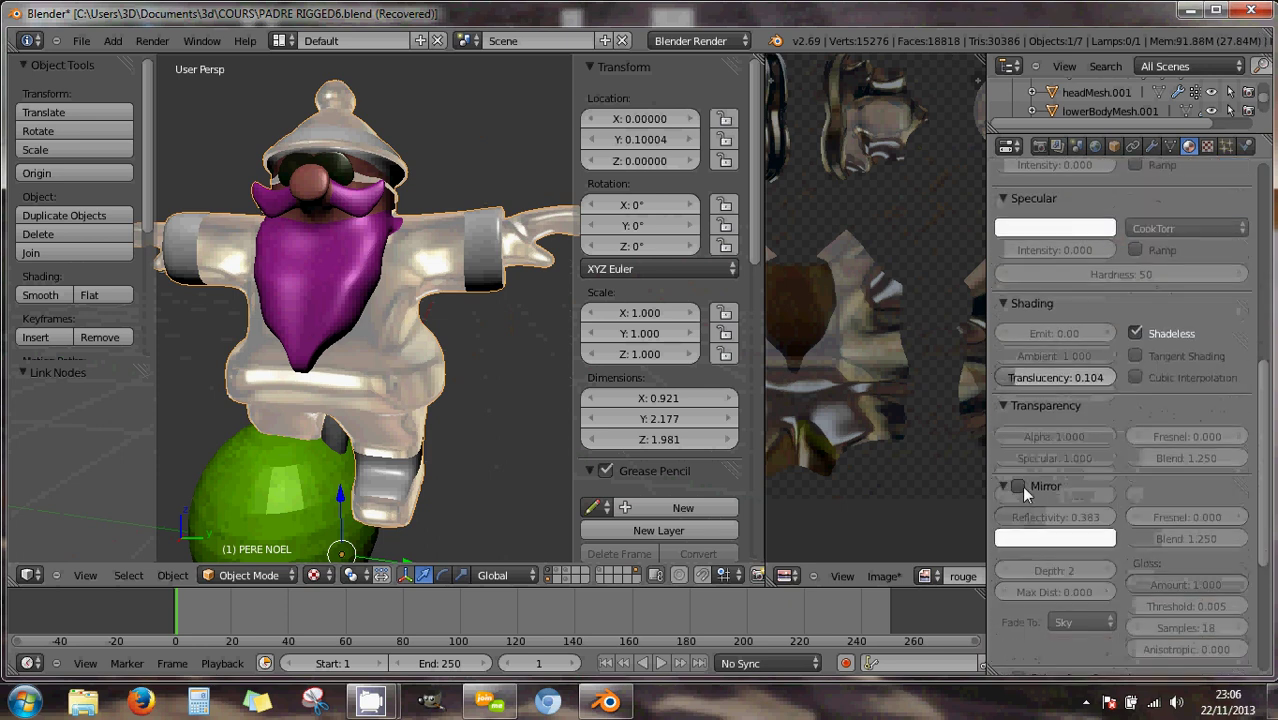
click(1019, 486)
drag(1045, 517, 1090, 530)
Turn off Use Mist for the rouge material, expand its Shadow settings, and try the Receive and Auto Ray Bias options.
scroll(1128, 556, down, 6)
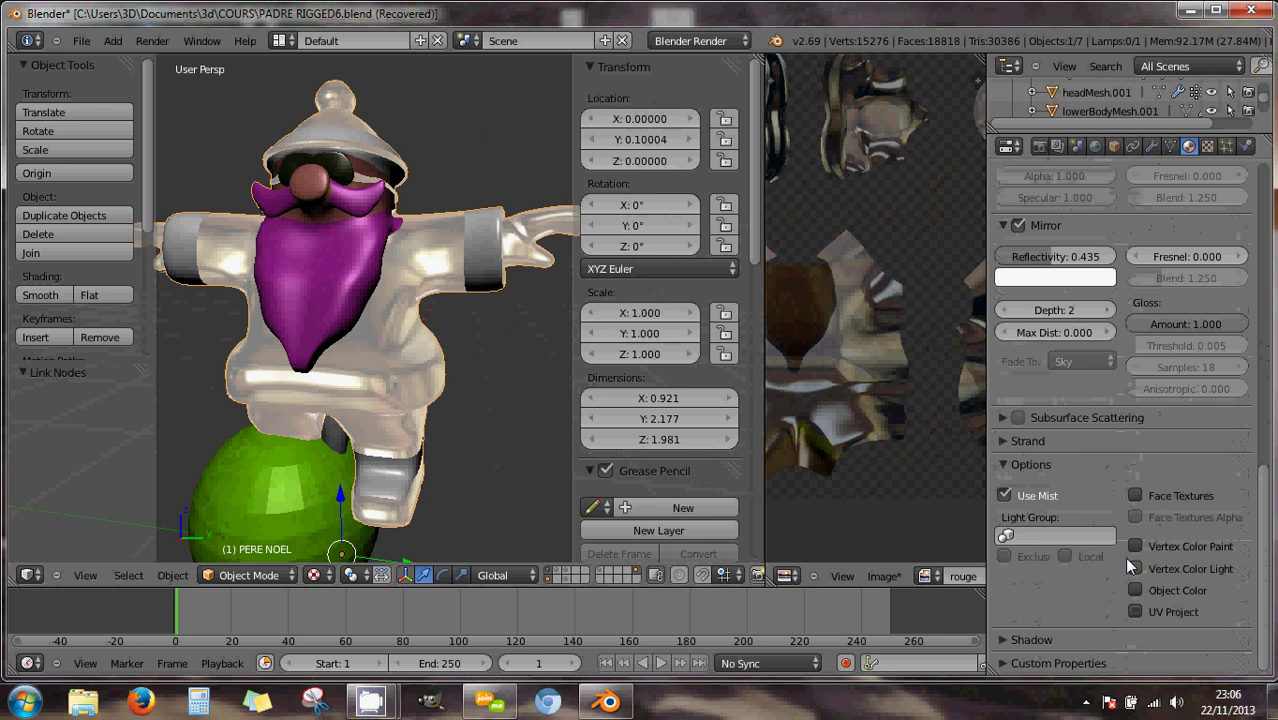
click(1006, 495)
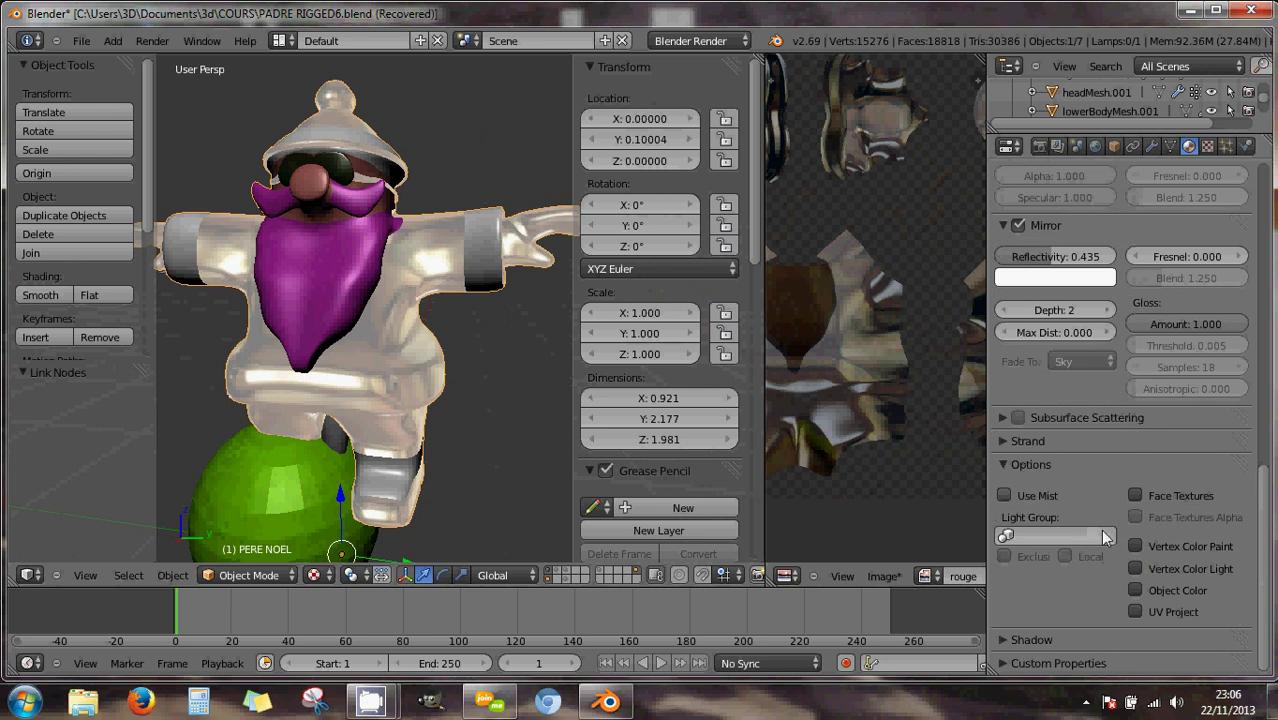
click(1003, 639)
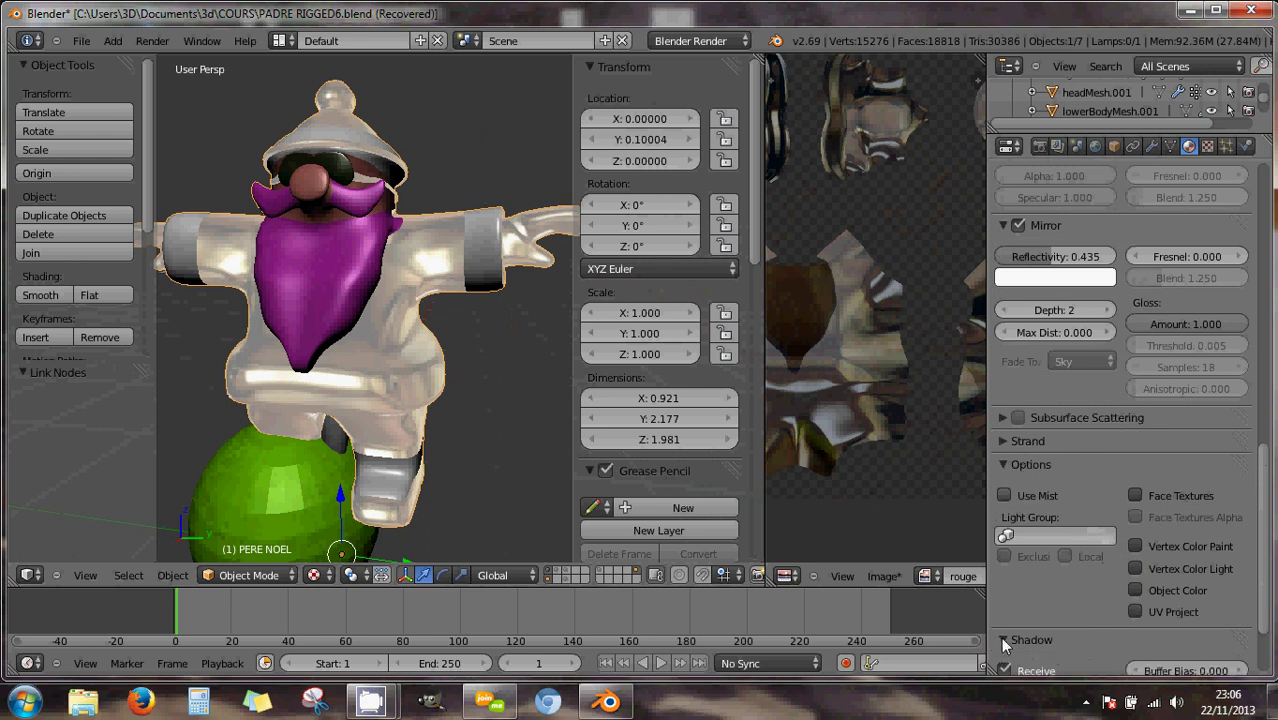
scroll(1030, 620, down, 3)
click(1005, 569)
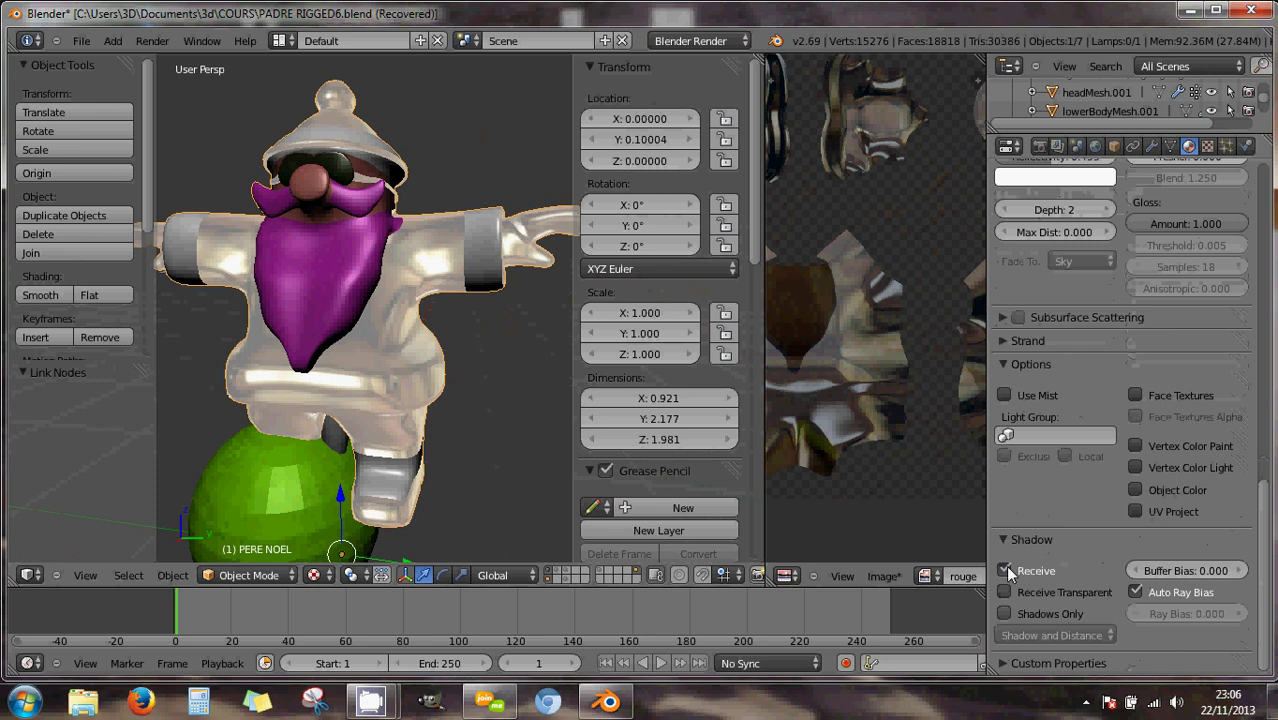
click(1136, 591)
click(1136, 591)
Set the rouge material's mirror reflectivity to 0.461 and diffuse intensity to 0.496, with Shadeless turned off.
scroll(1067, 571, up, 9)
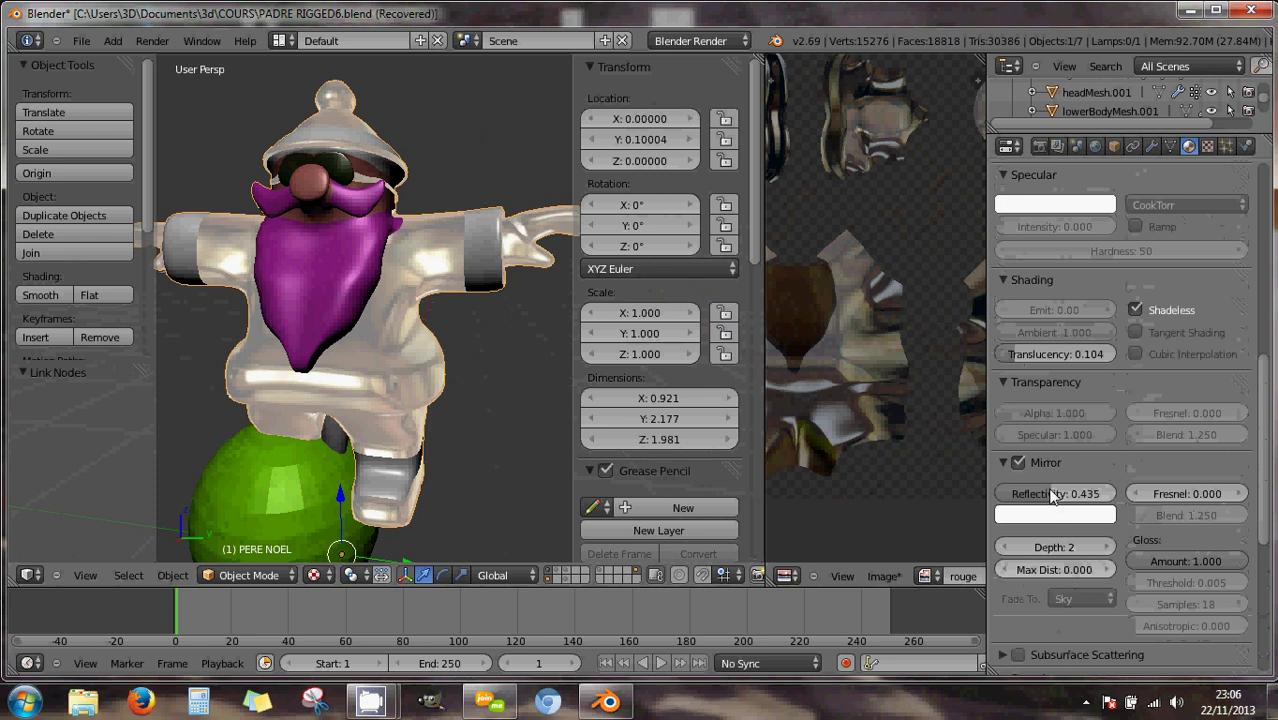
drag(1052, 492, 1050, 492)
scroll(1073, 469, up, 4)
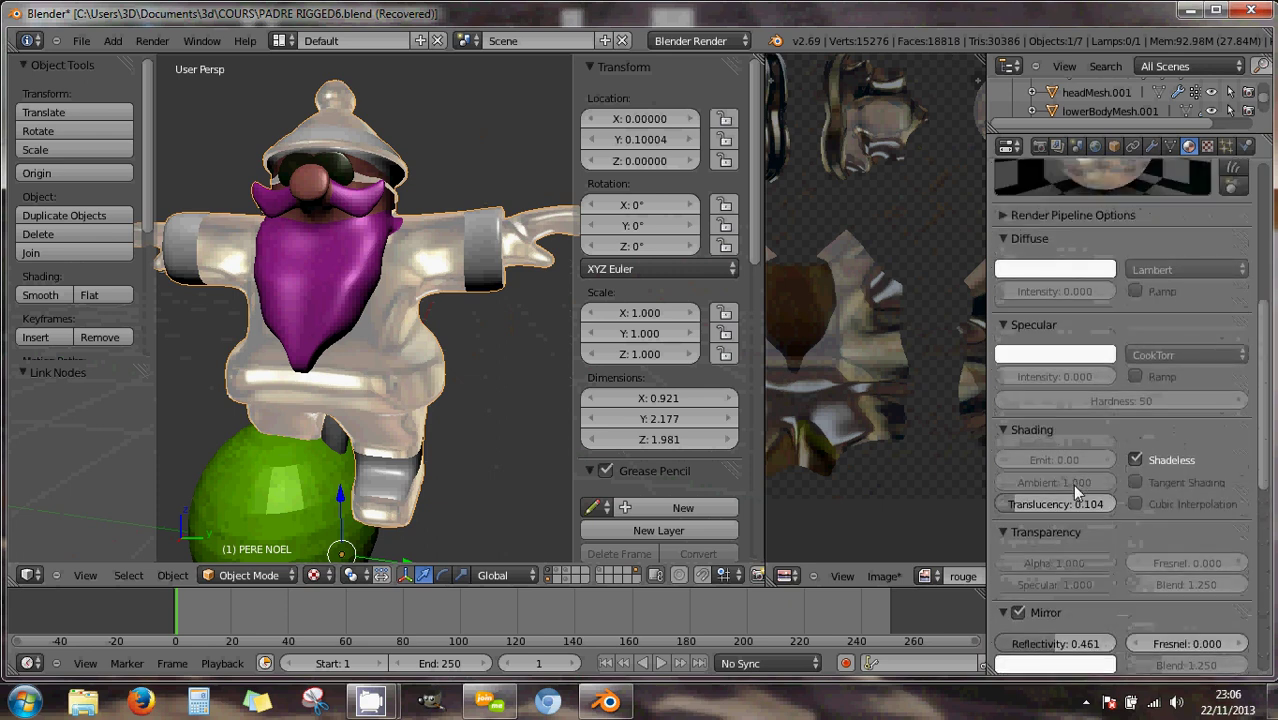
scroll(1076, 494, up, 2)
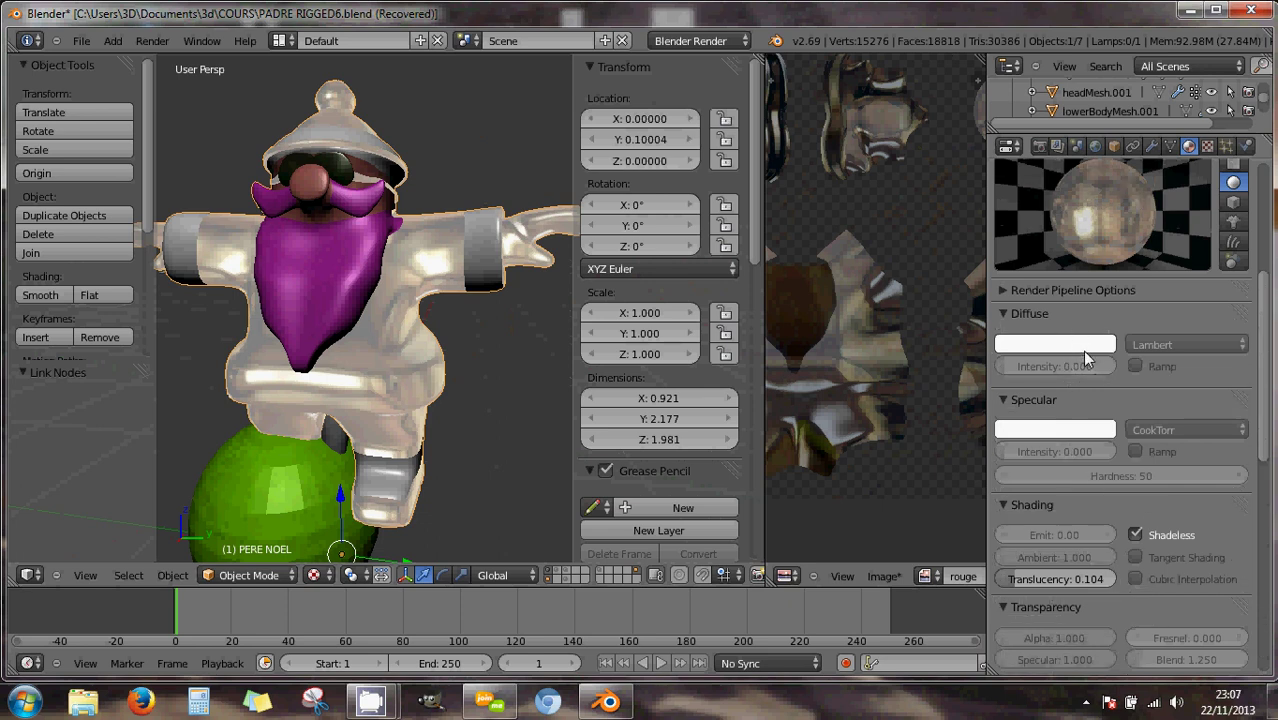
drag(1005, 366, 1064, 368)
click(1135, 536)
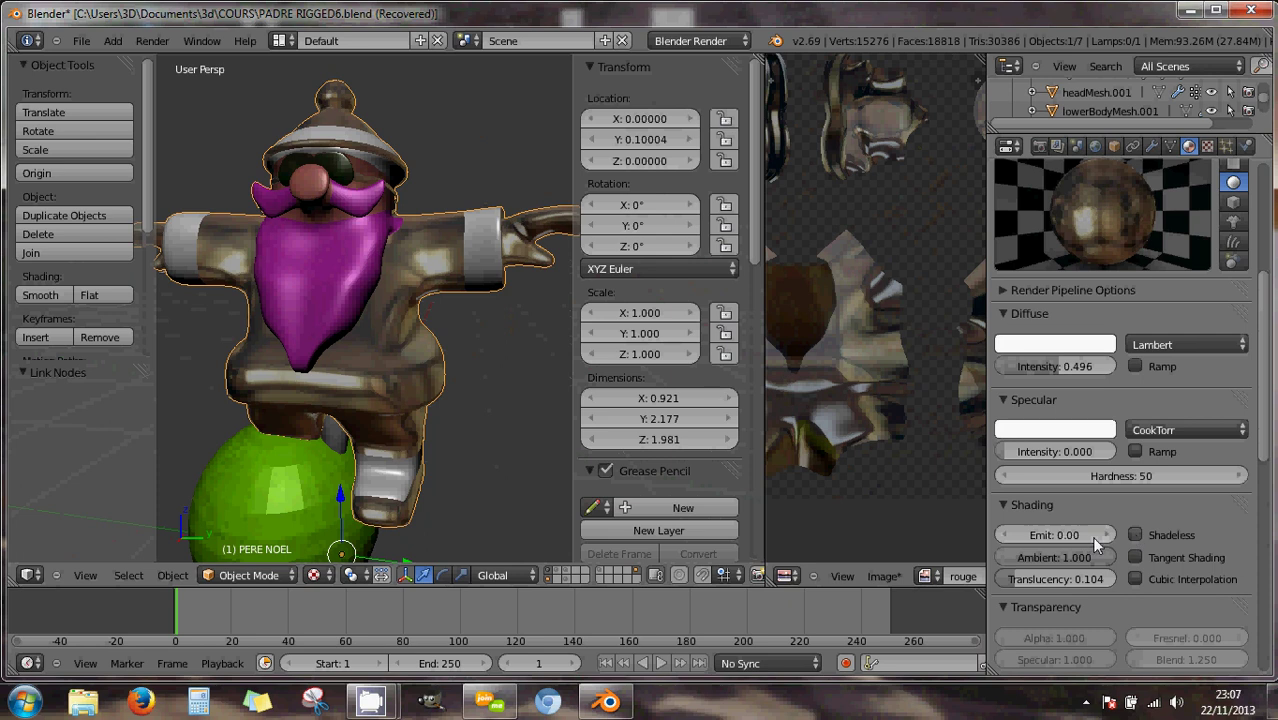
Set the rouge material's ambient and translucency to 0.000 and its diffuse intensity to 0.470.
mouse_move(1060, 557)
mouse_down()
mouse_move(990, 563)
mouse_move(995, 580)
mouse_up()
drag(1075, 539, 1004, 539)
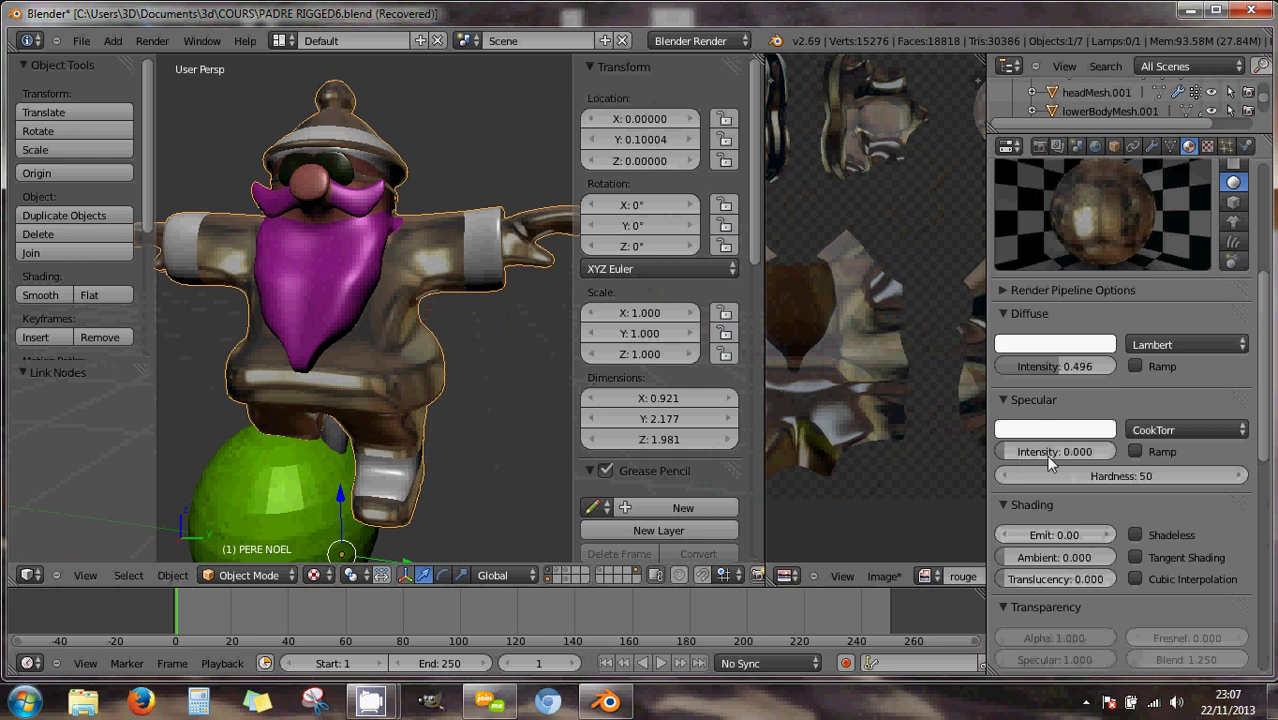
drag(1046, 455, 951, 460)
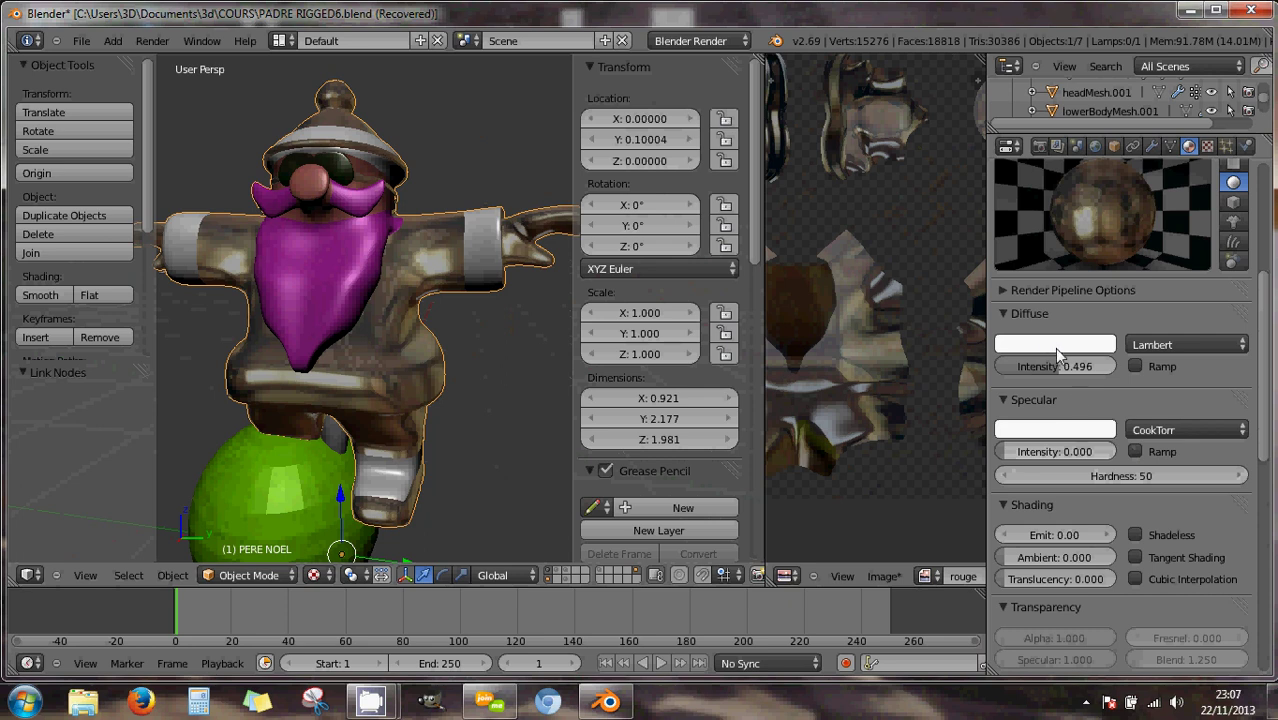
mouse_move(1050, 364)
mouse_down()
mouse_move(1132, 376)
mouse_move(1047, 373)
mouse_up()
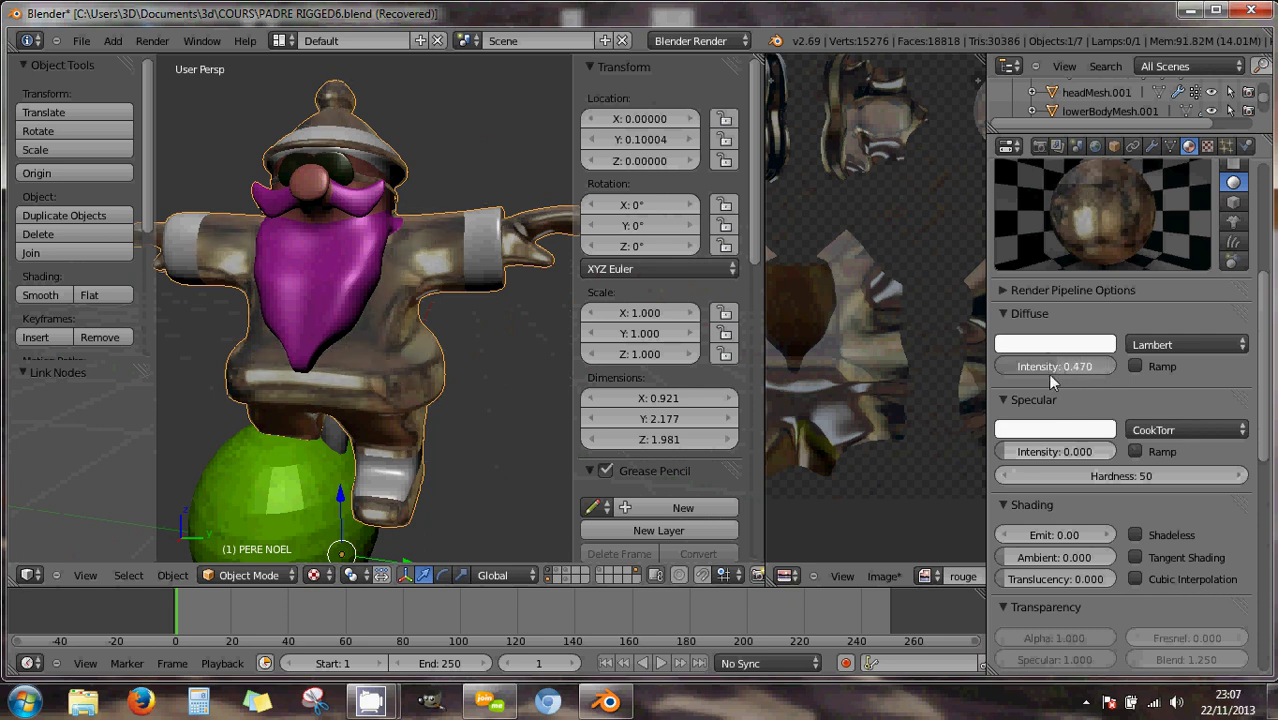
Tint the rouge material's diffuse colour pale orange, R 0.966, G 0.780, B 0.524, and check it on the Santa model.
click(1067, 346)
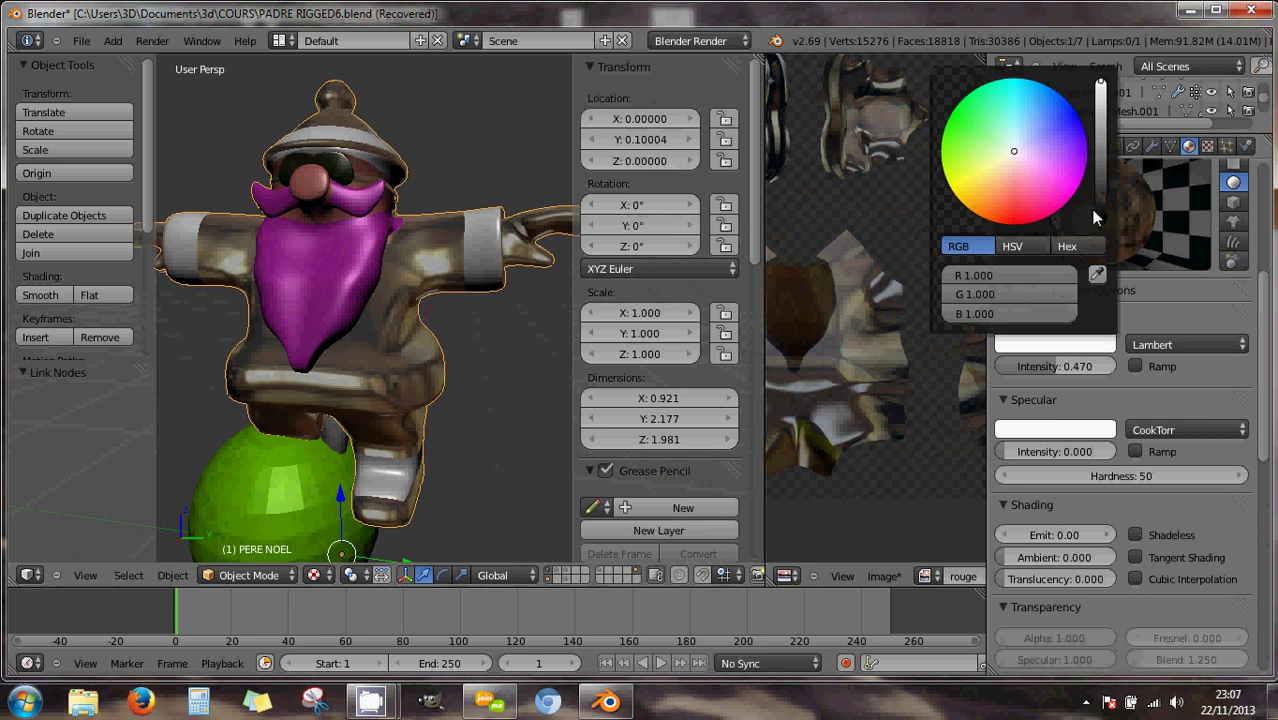
mouse_move(1101, 100)
mouse_down()
mouse_move(1101, 188)
mouse_move(1100, 88)
mouse_up()
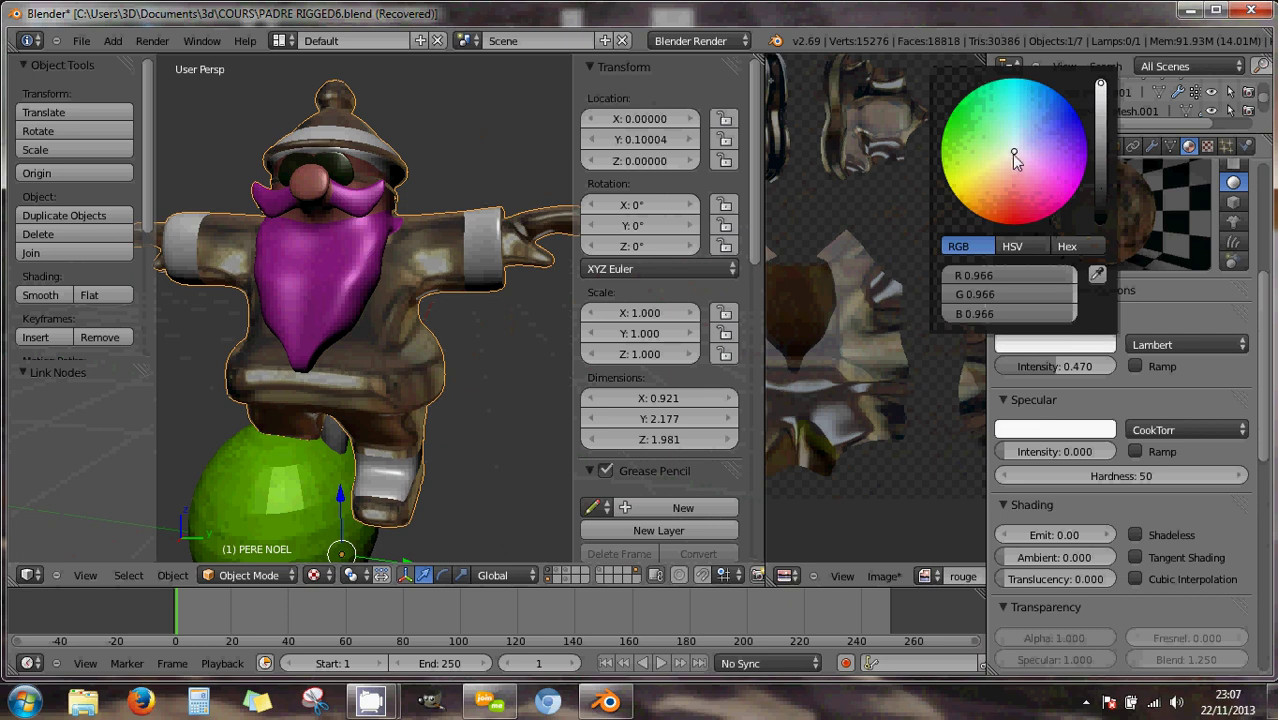
mouse_move(1011, 154)
mouse_down()
mouse_move(989, 178)
mouse_move(962, 181)
mouse_move(991, 181)
mouse_up()
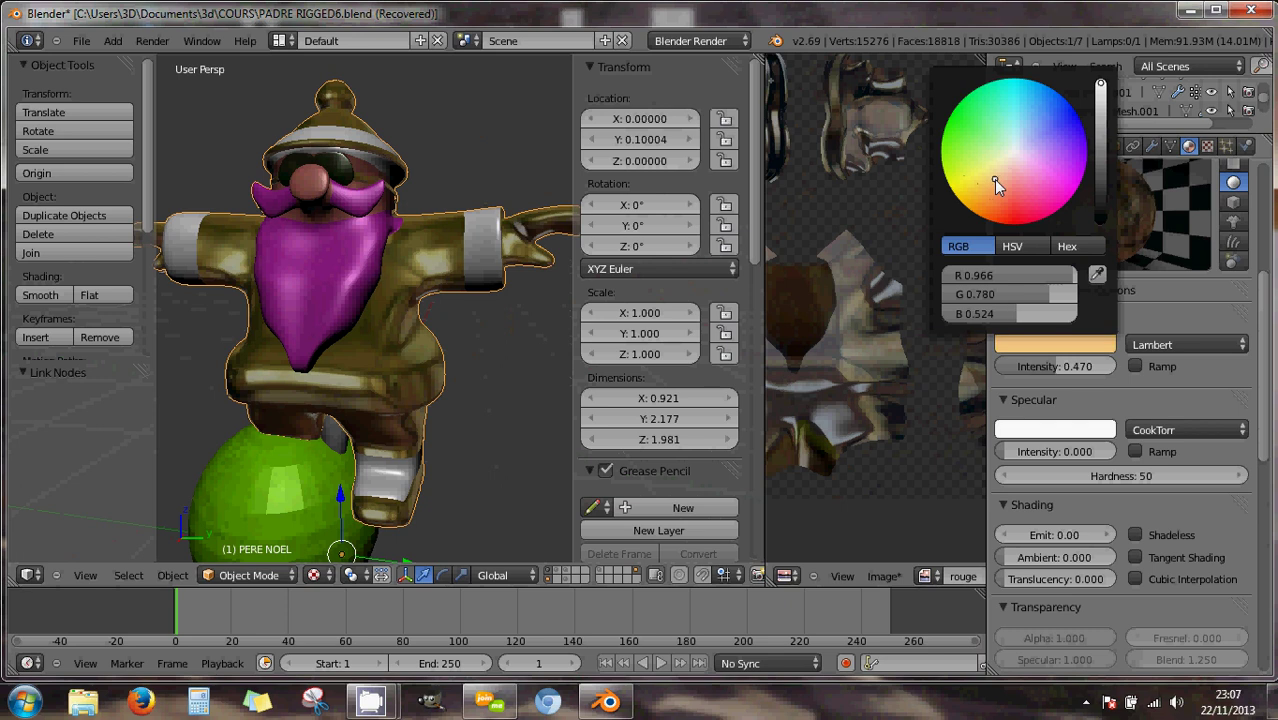
middle_drag(528, 293, 557, 296)
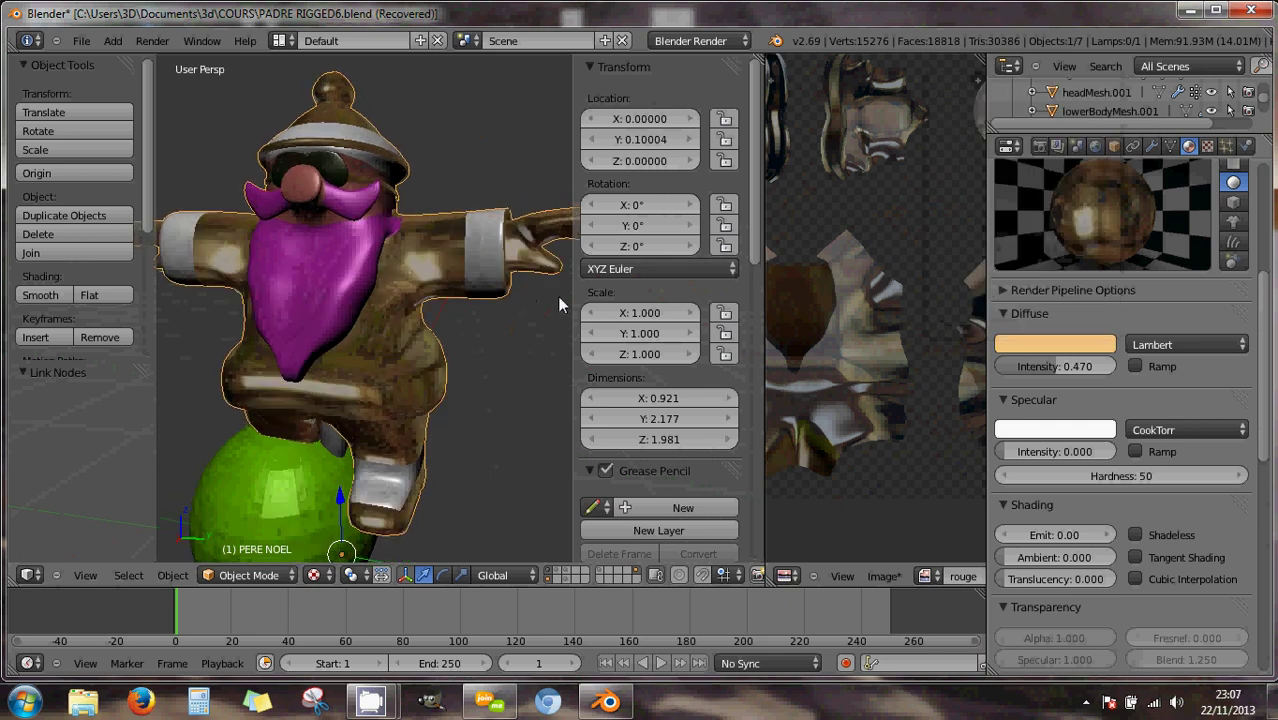
Set the rouge material's diffuse intensity to 0.852 and its diffuse colour to orange-red, R 0.966, G 0.419, B 0.295.
drag(1049, 362, 1088, 368)
click(1081, 346)
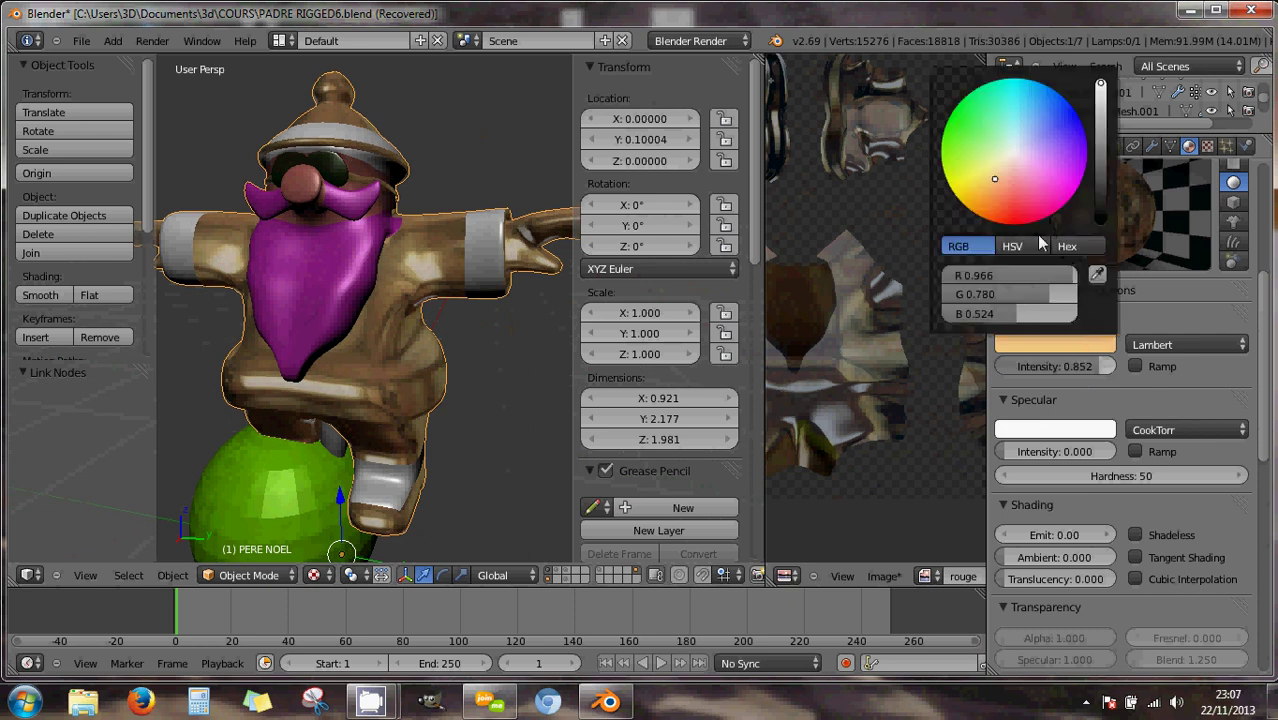
drag(990, 180, 1004, 203)
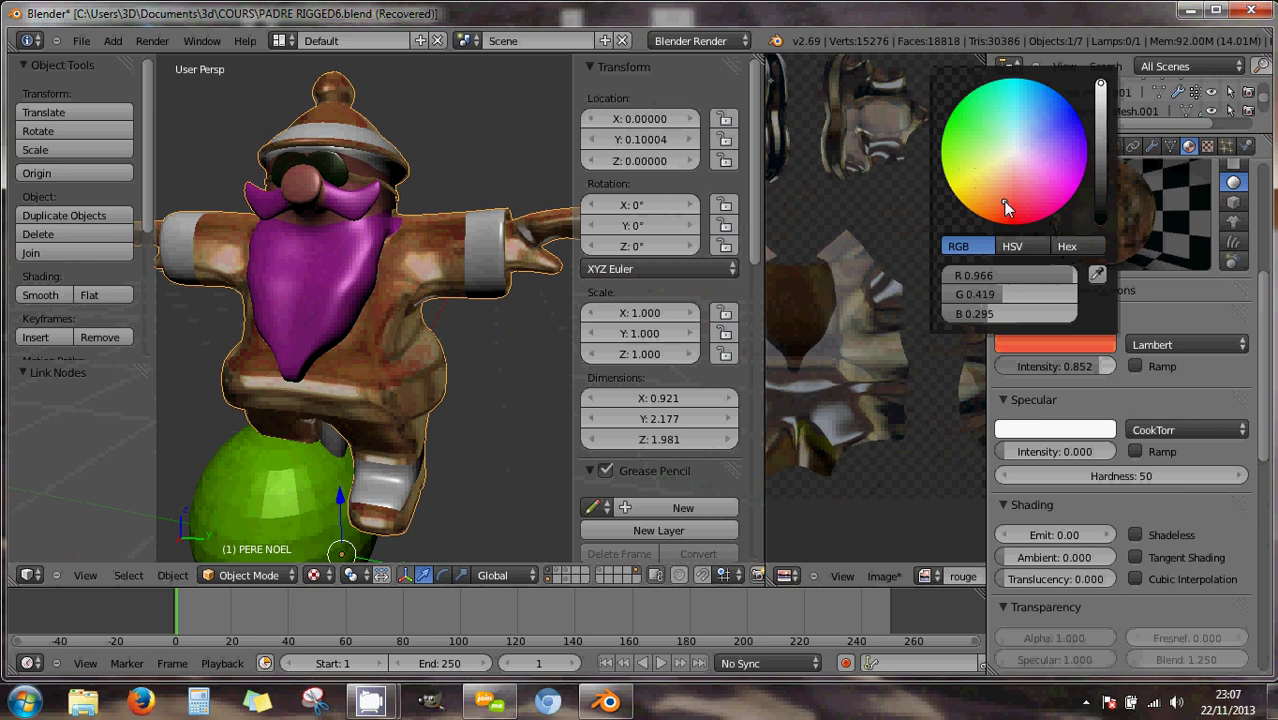
middle_drag(562, 295, 474, 306)
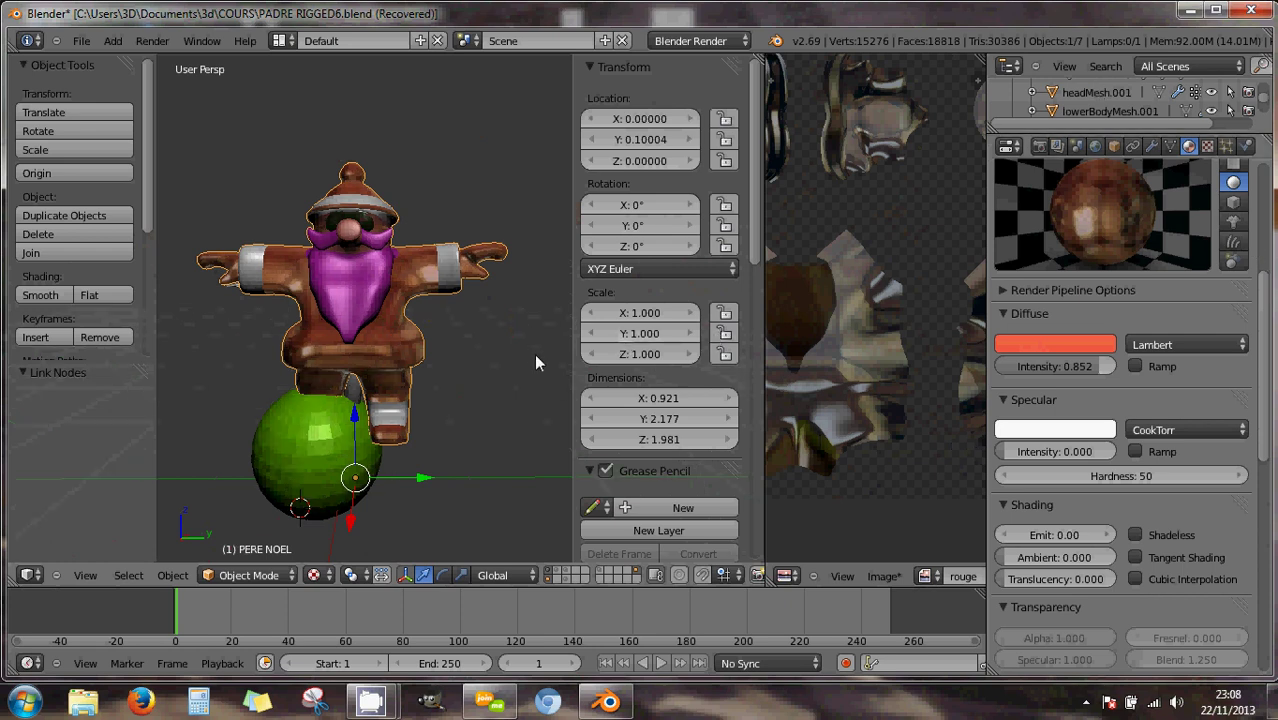
Bake the Santa model's textures in Full Render mode with the UV/Image Editor open.
click(785, 577)
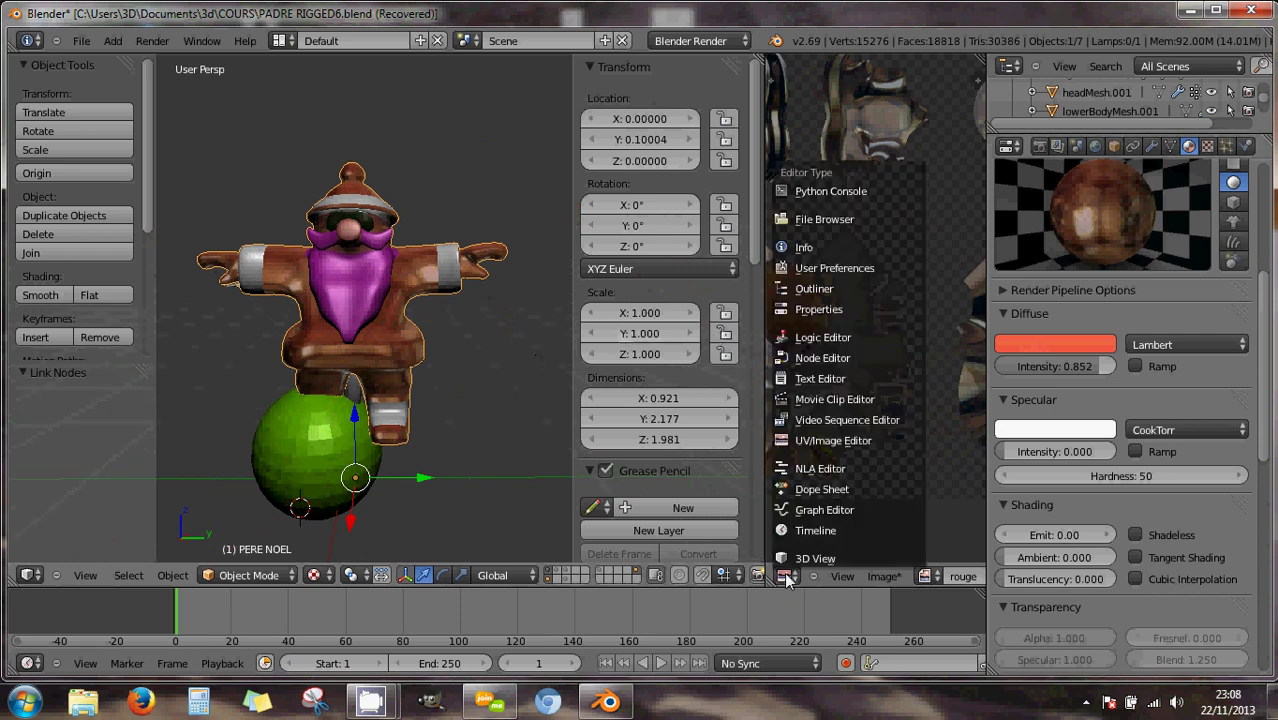
click(811, 440)
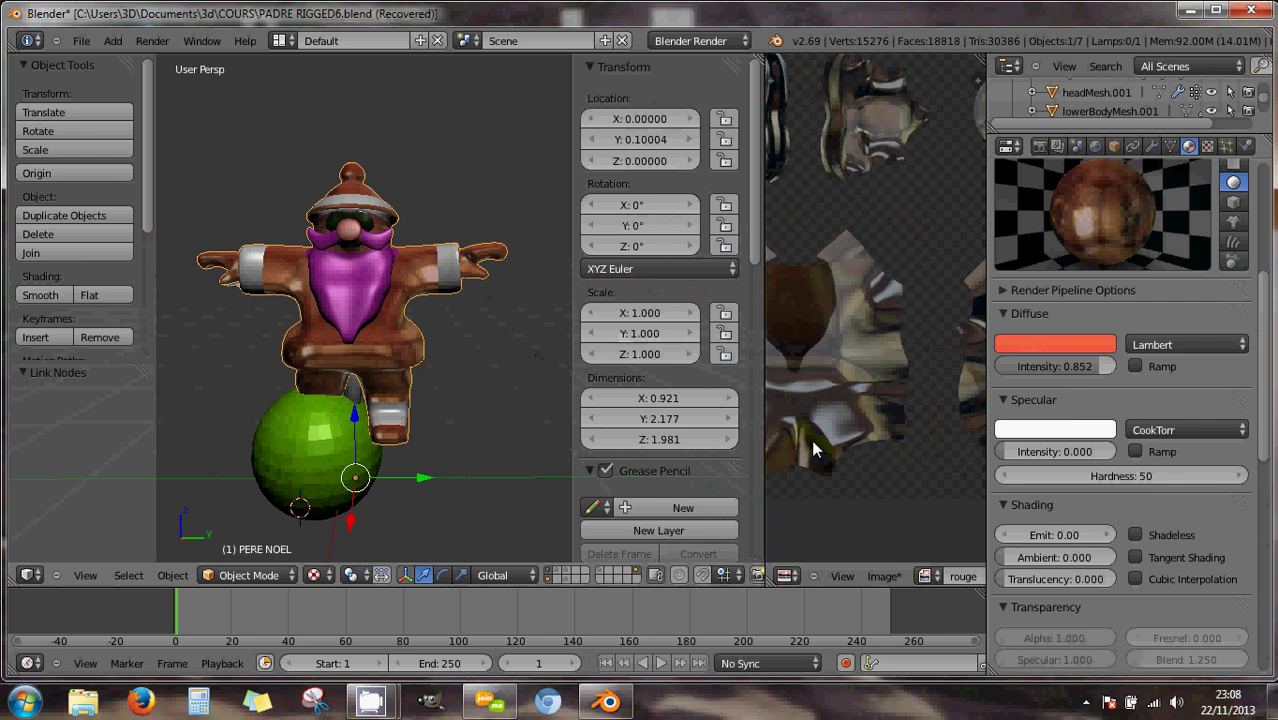
click(1040, 146)
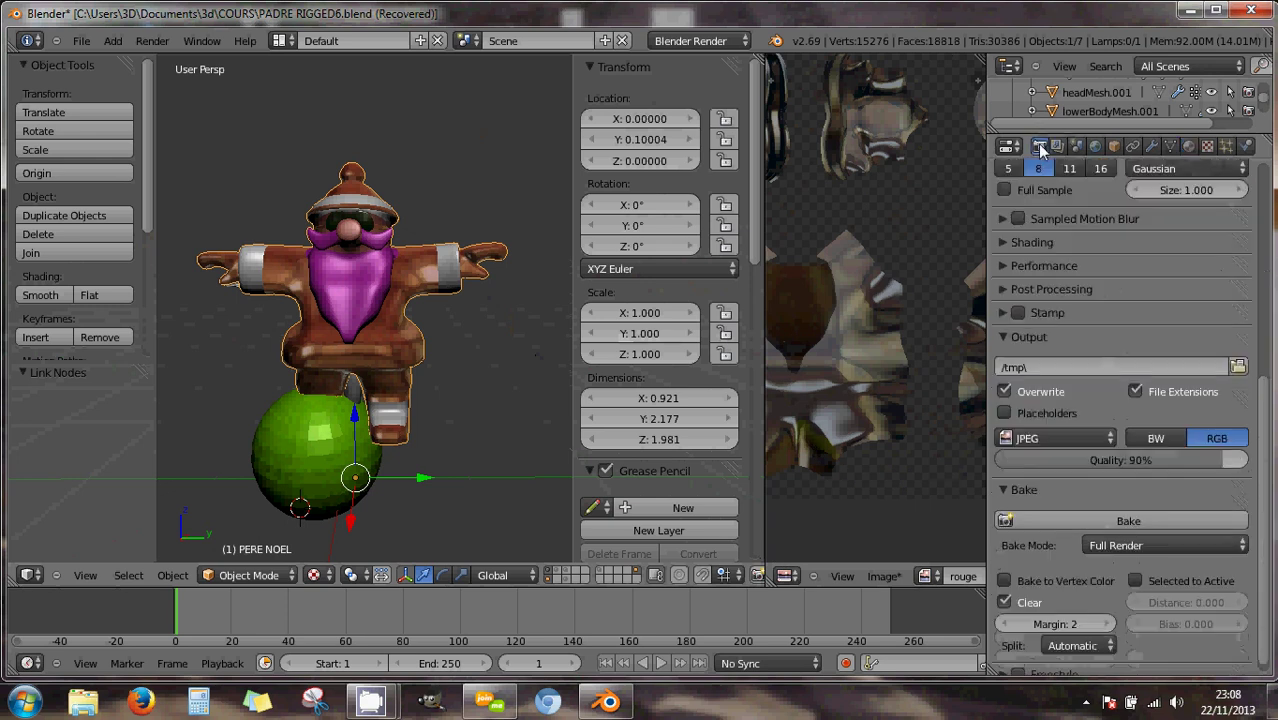
click(1101, 522)
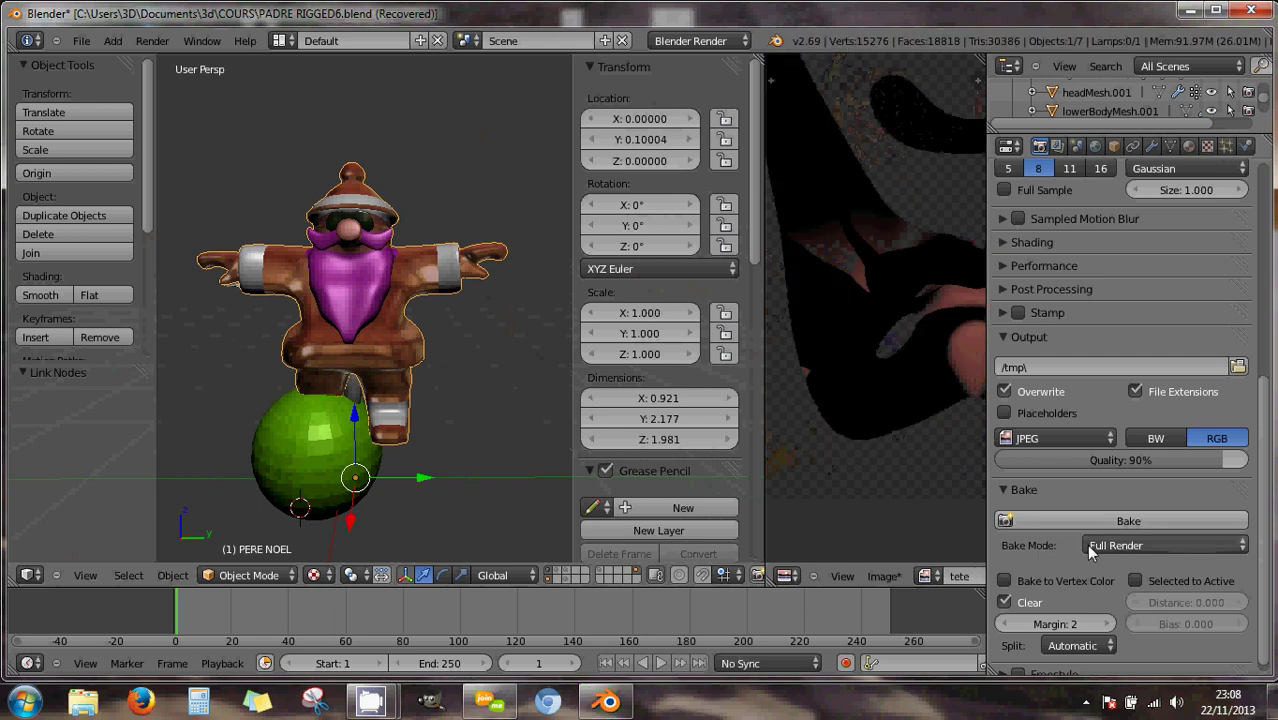
Widen the UV/Image Editor and display the baked rouge image in it.
drag(986, 513, 1044, 514)
click(926, 578)
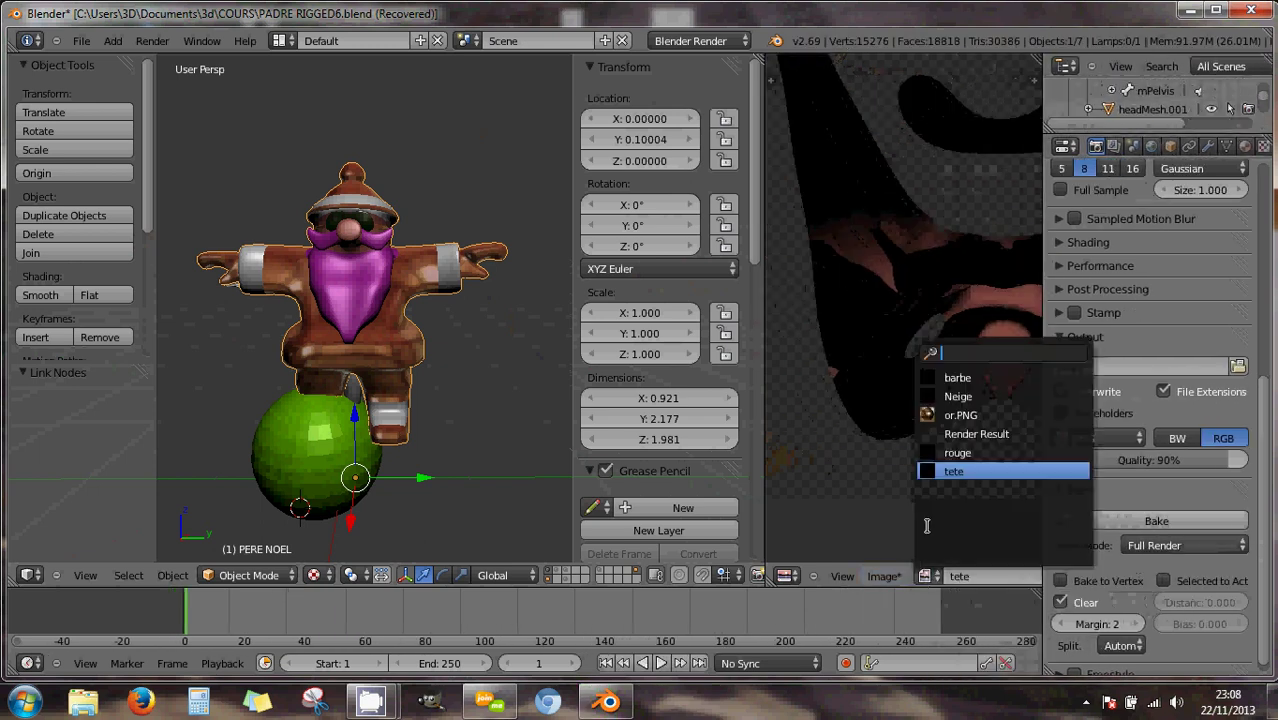
click(934, 452)
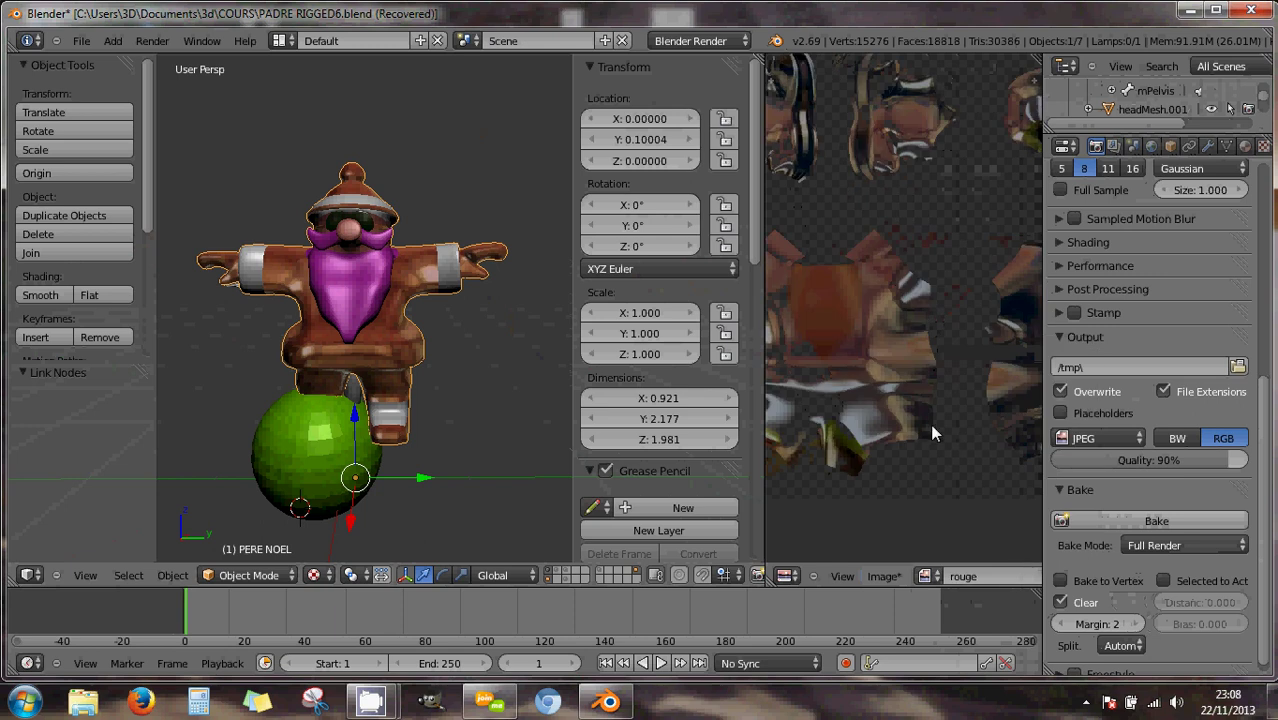
Examine the baked rouge texture's reflections and red tint up close in a full-window view, and restore the normal layout.
key(ctrl+Up)
scroll(815, 462, up, 2)
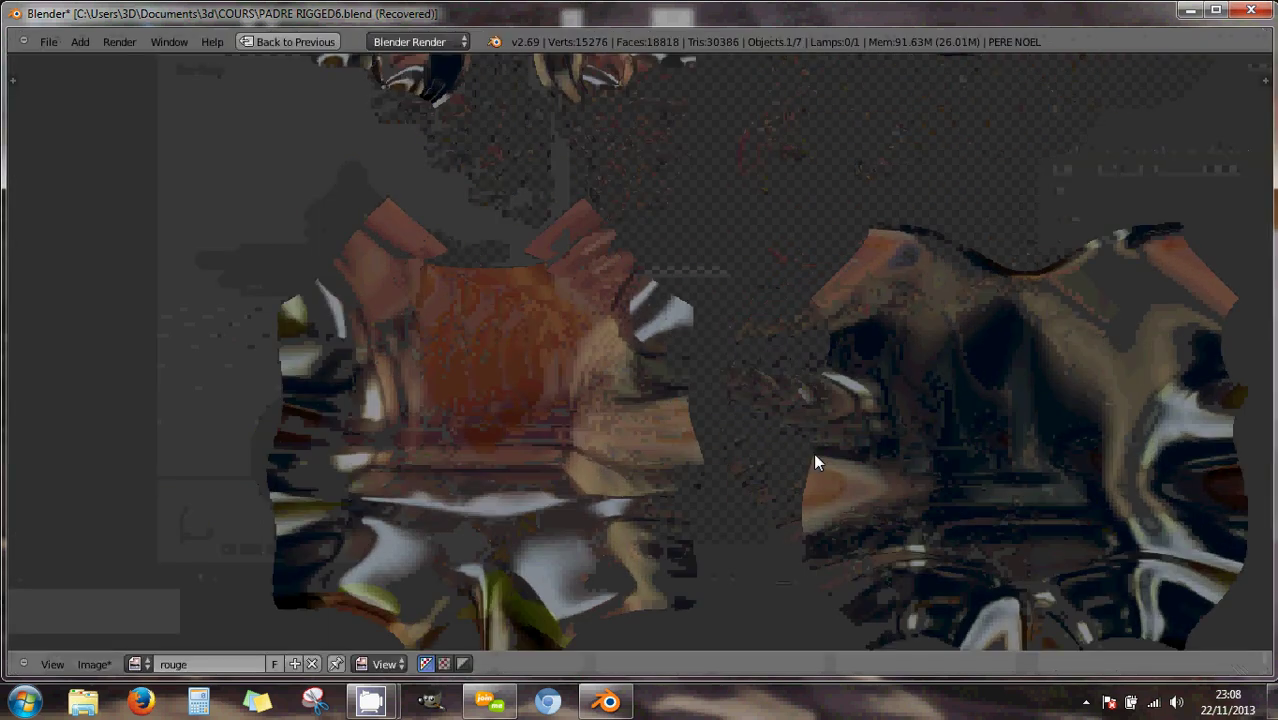
middle_drag(813, 462, 790, 378)
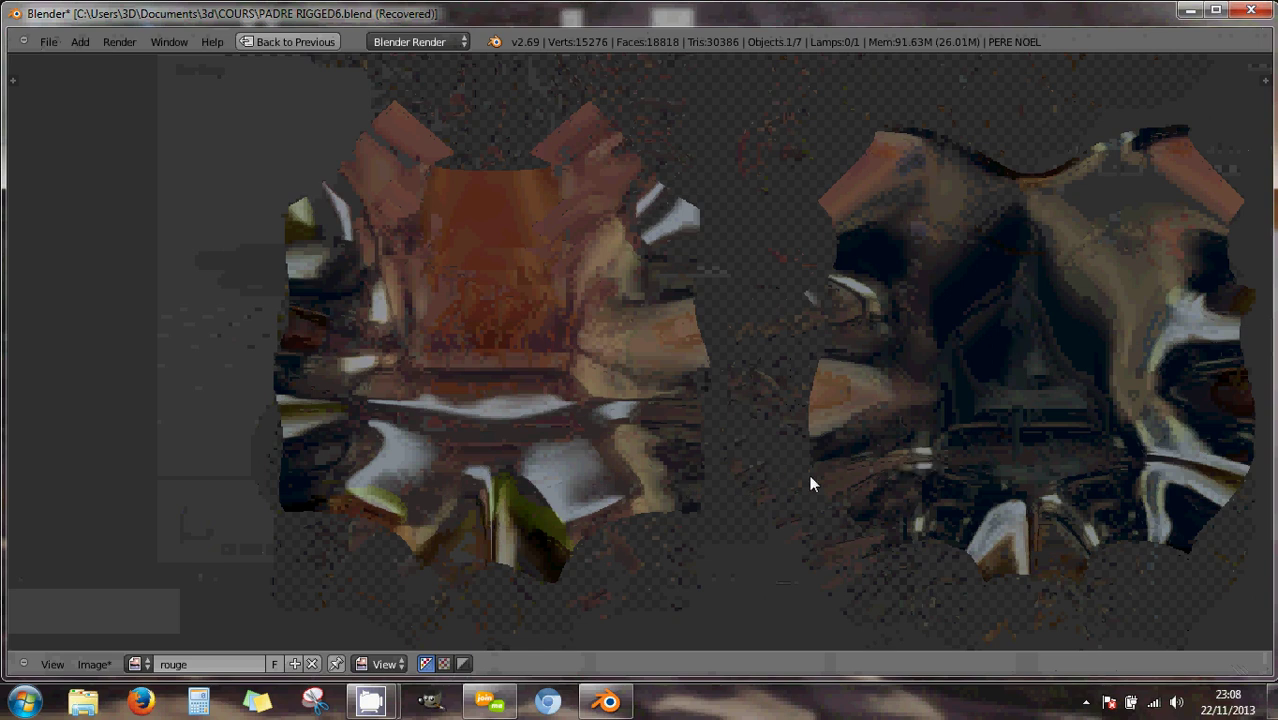
scroll(801, 477, up, 2)
scroll(803, 482, up, 2)
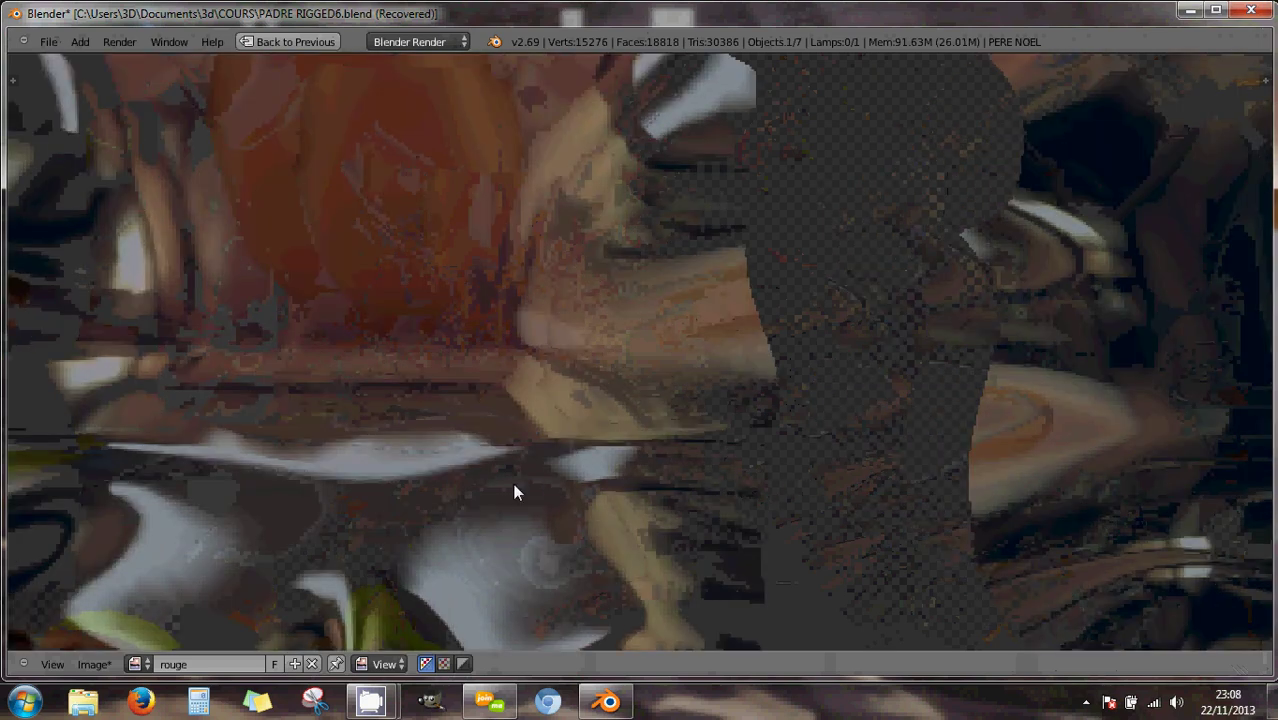
scroll(518, 489, down, 3)
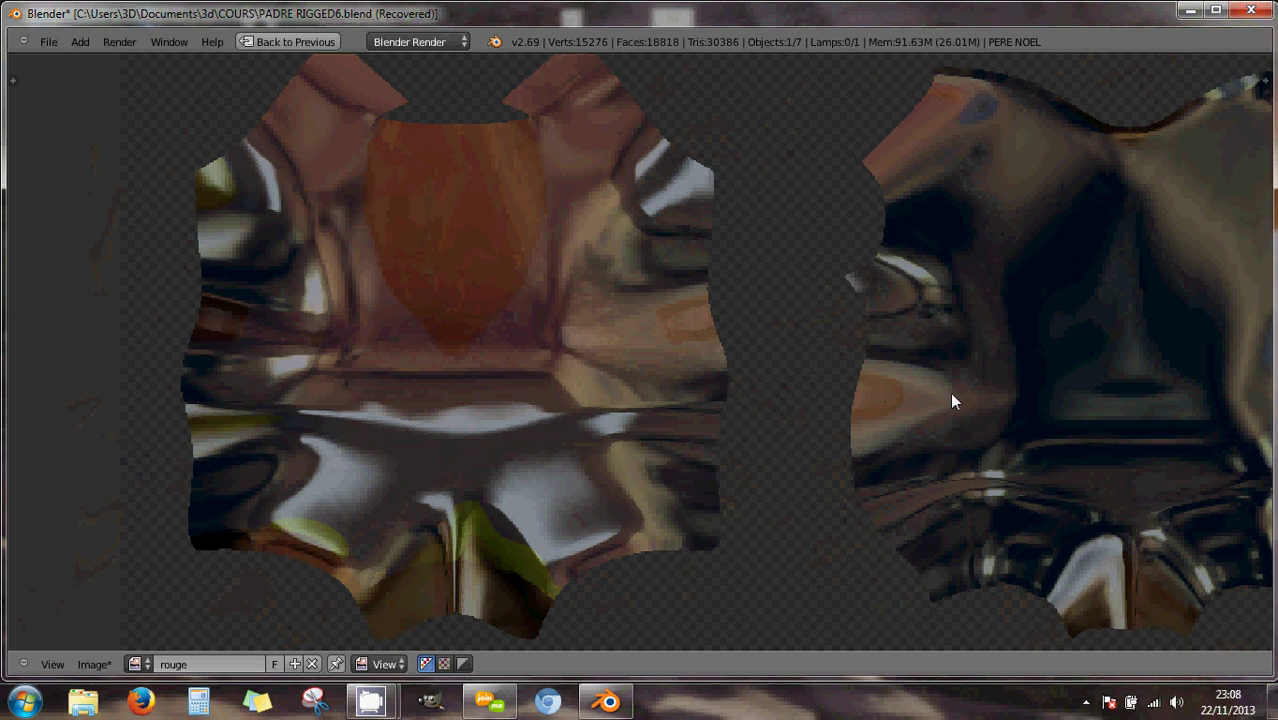
scroll(952, 396, down, 1)
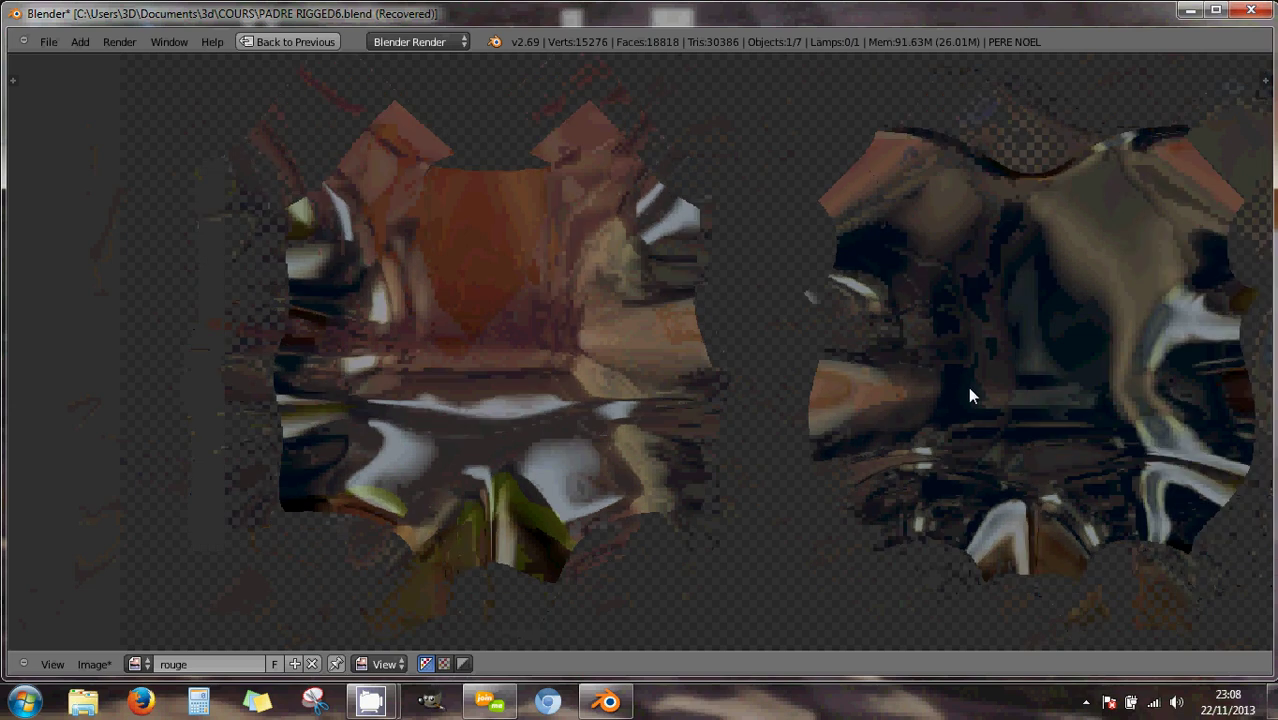
key(ctrl+Up)
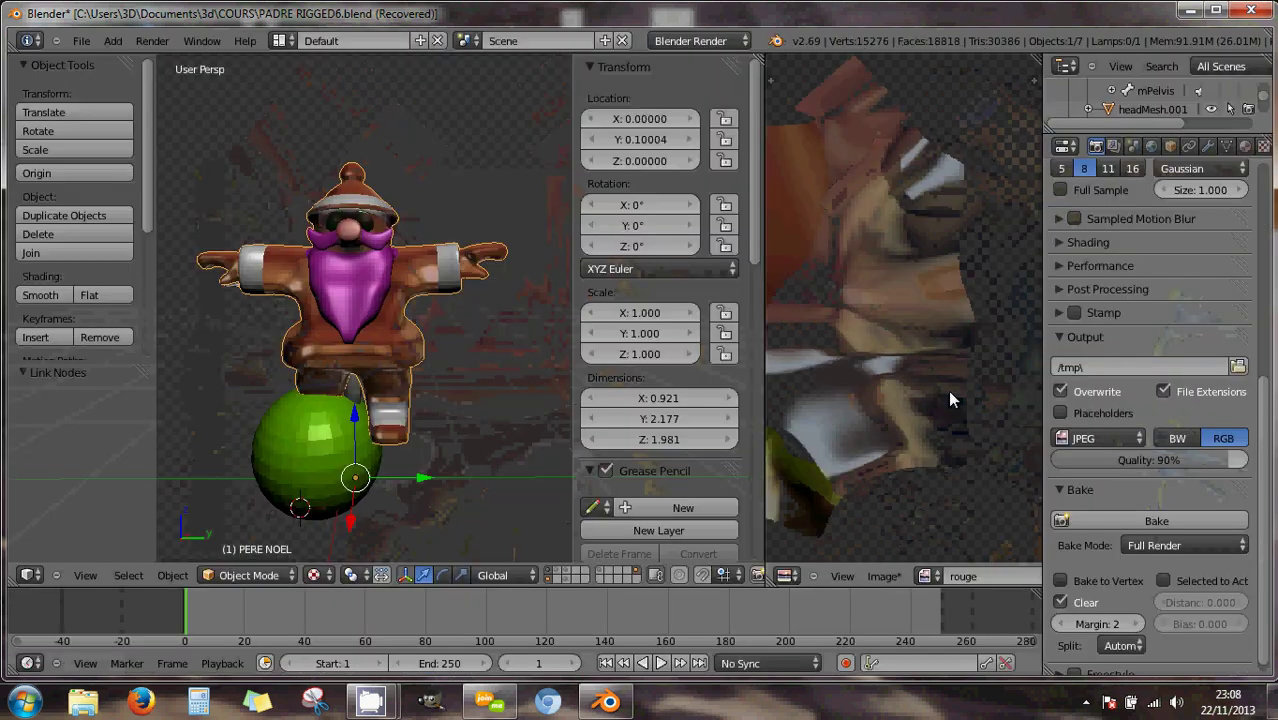
Enable Ambient Occlusion in the settings of World.001.
click(1150, 147)
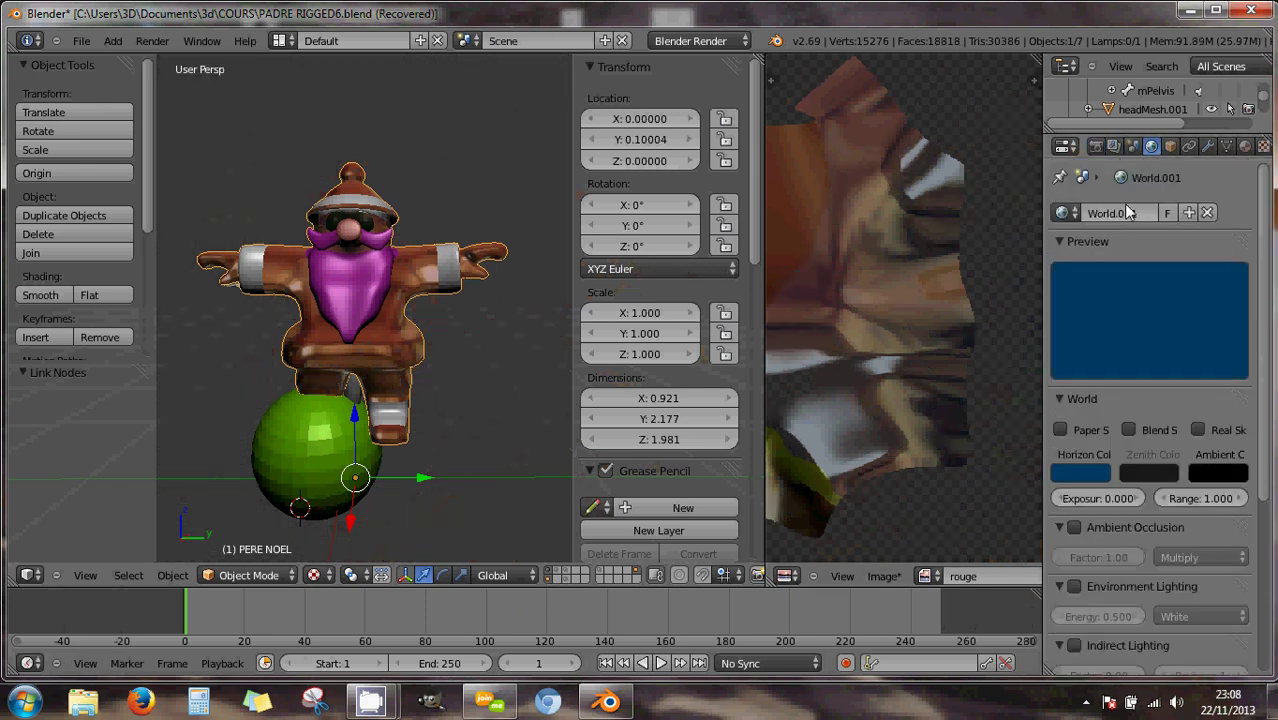
click(1132, 147)
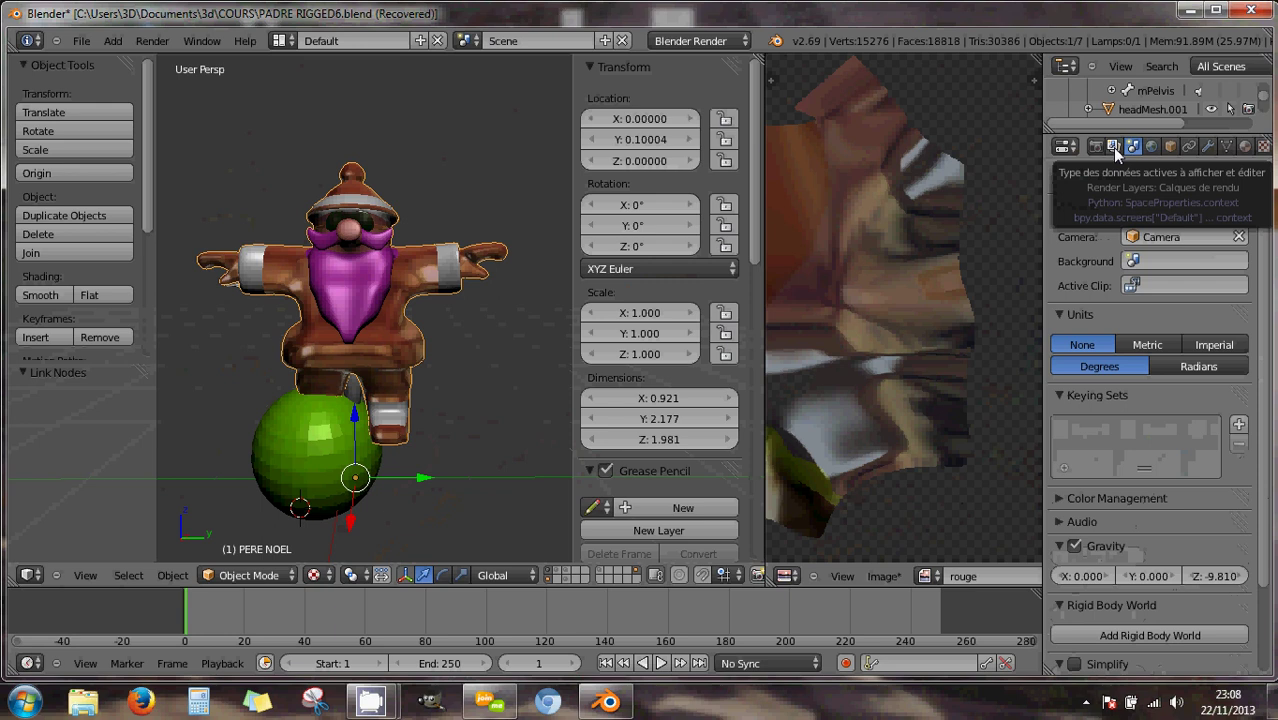
click(1114, 147)
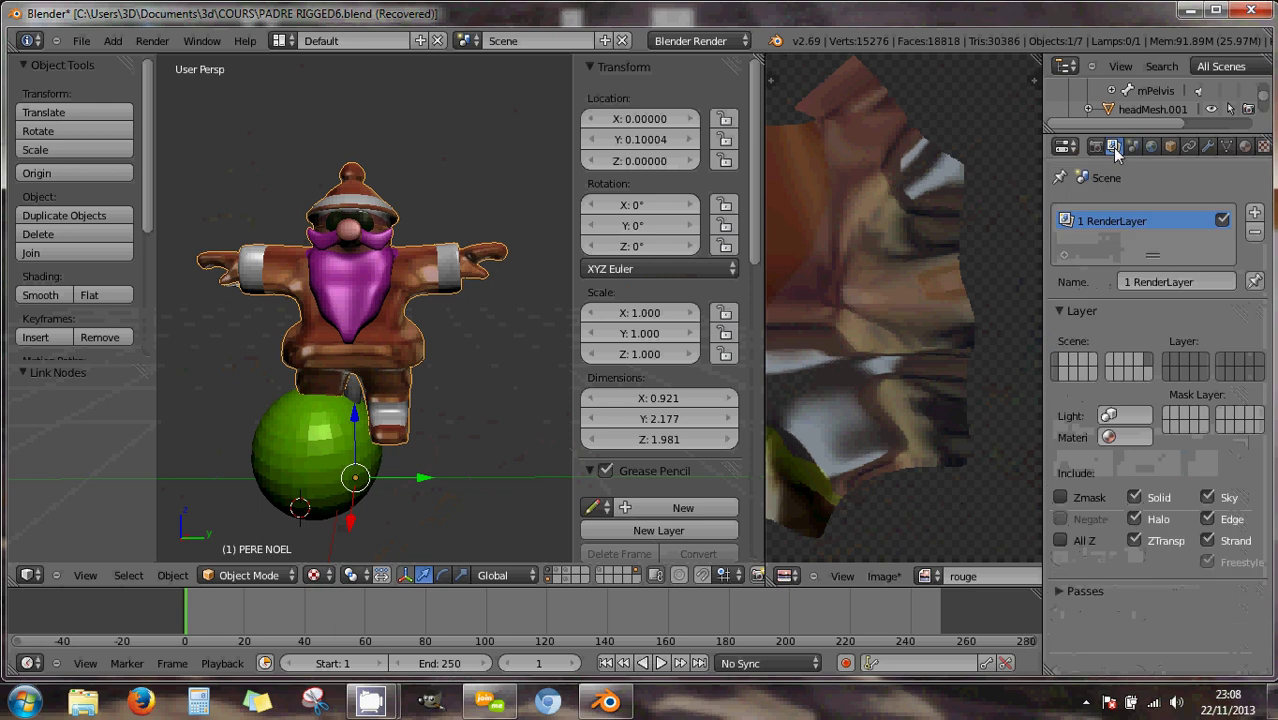
click(1150, 147)
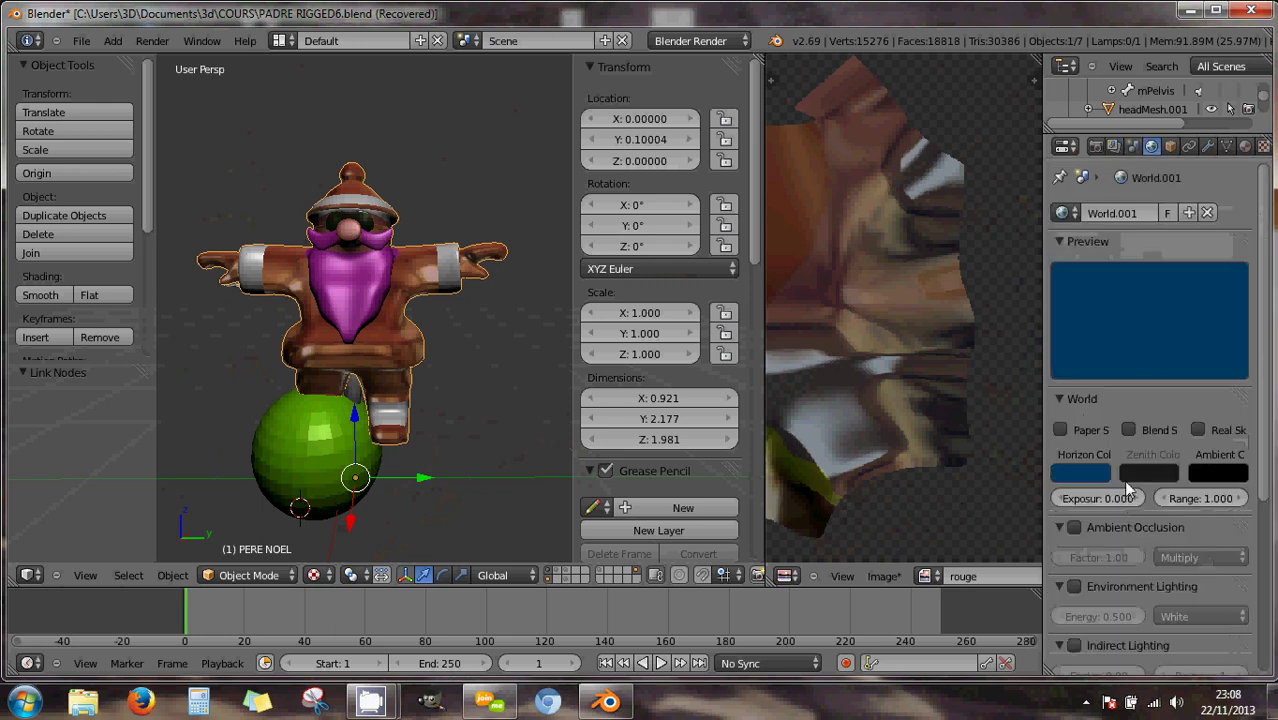
scroll(1122, 486, down, 5)
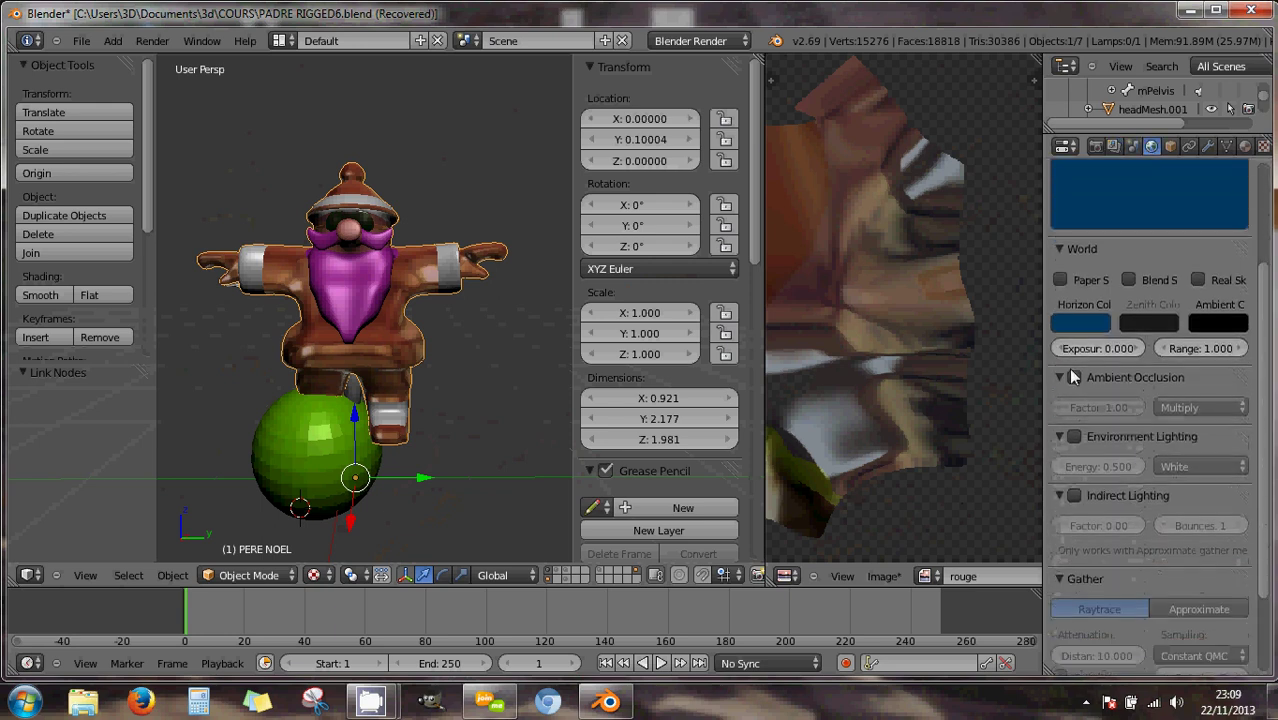
click(1074, 377)
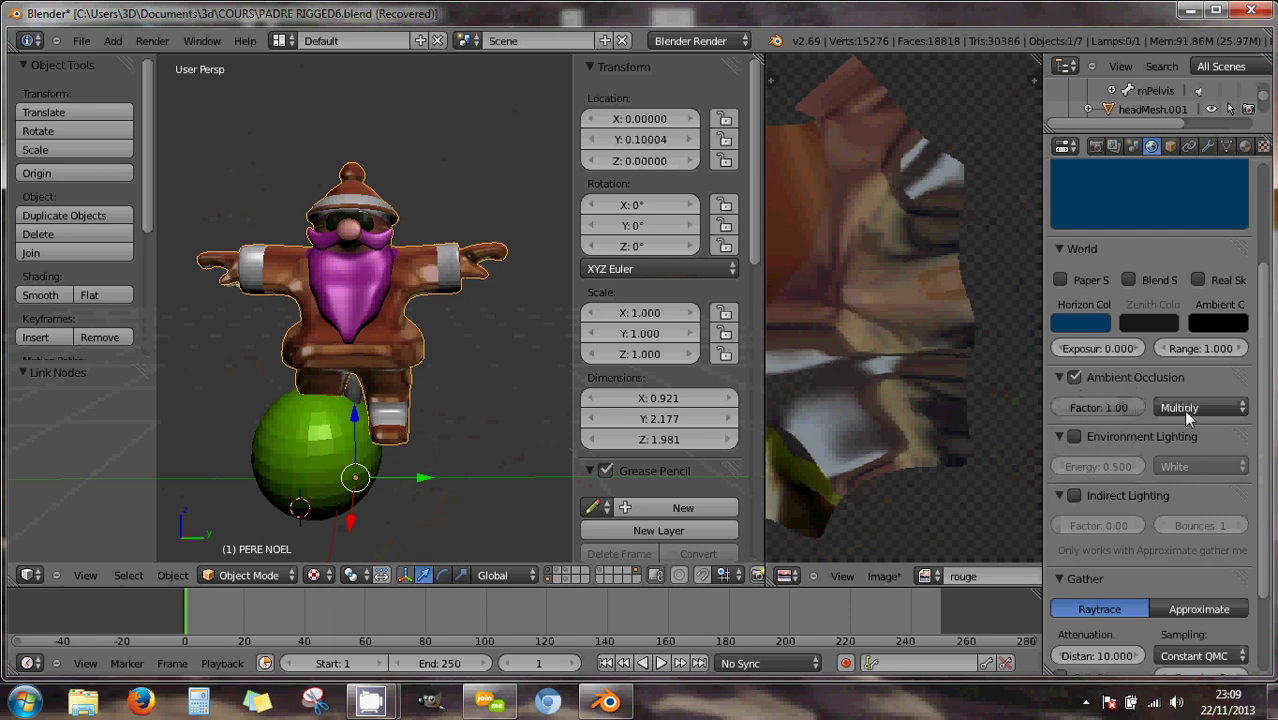
Raise the world's raytrace gather sampling to 15 samples.
scroll(1150, 526, down, 3)
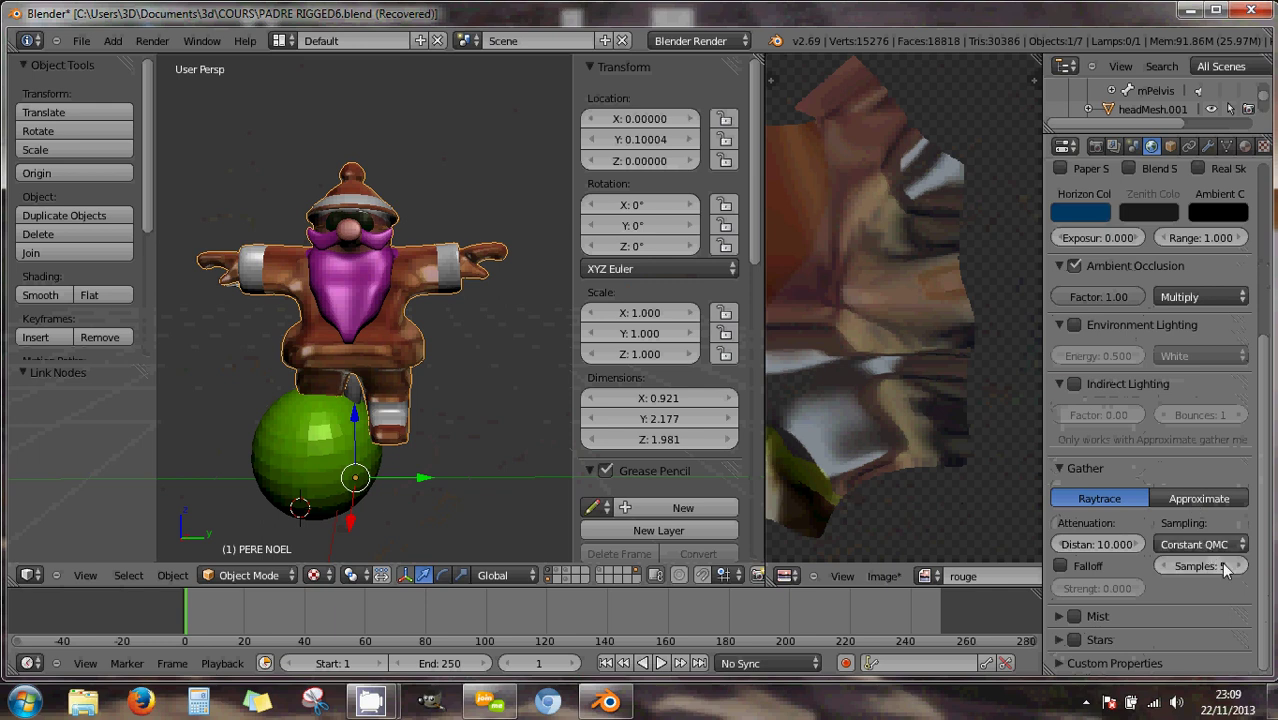
drag(1227, 567, 1247, 571)
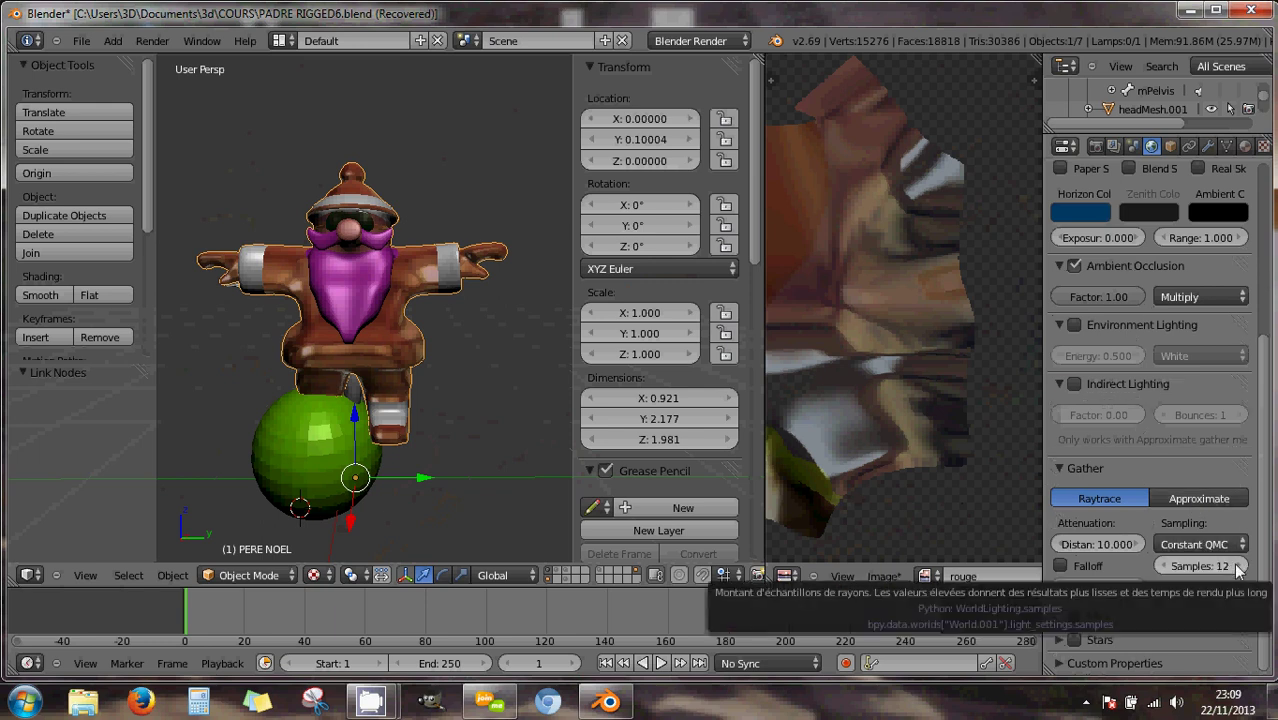
drag(1238, 568, 1245, 570)
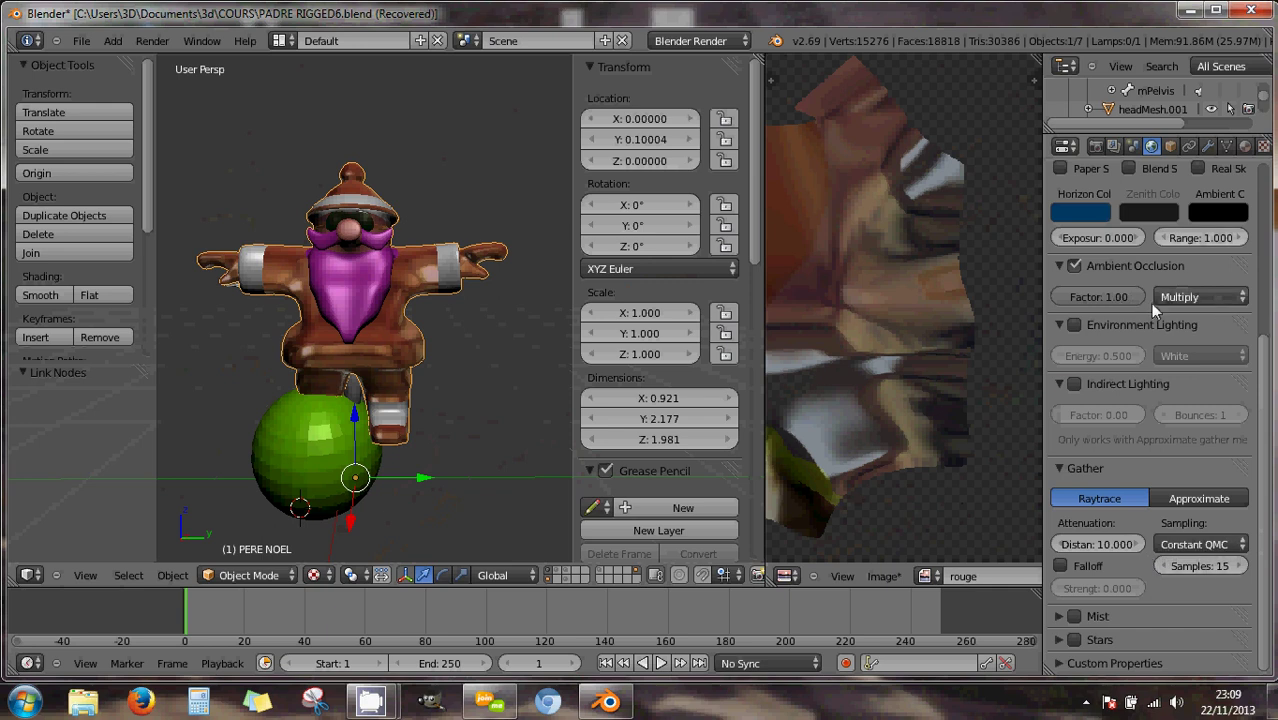
Save the scene as a new file named PADRE RIGGED7.blend in the COURS folder.
click(82, 40)
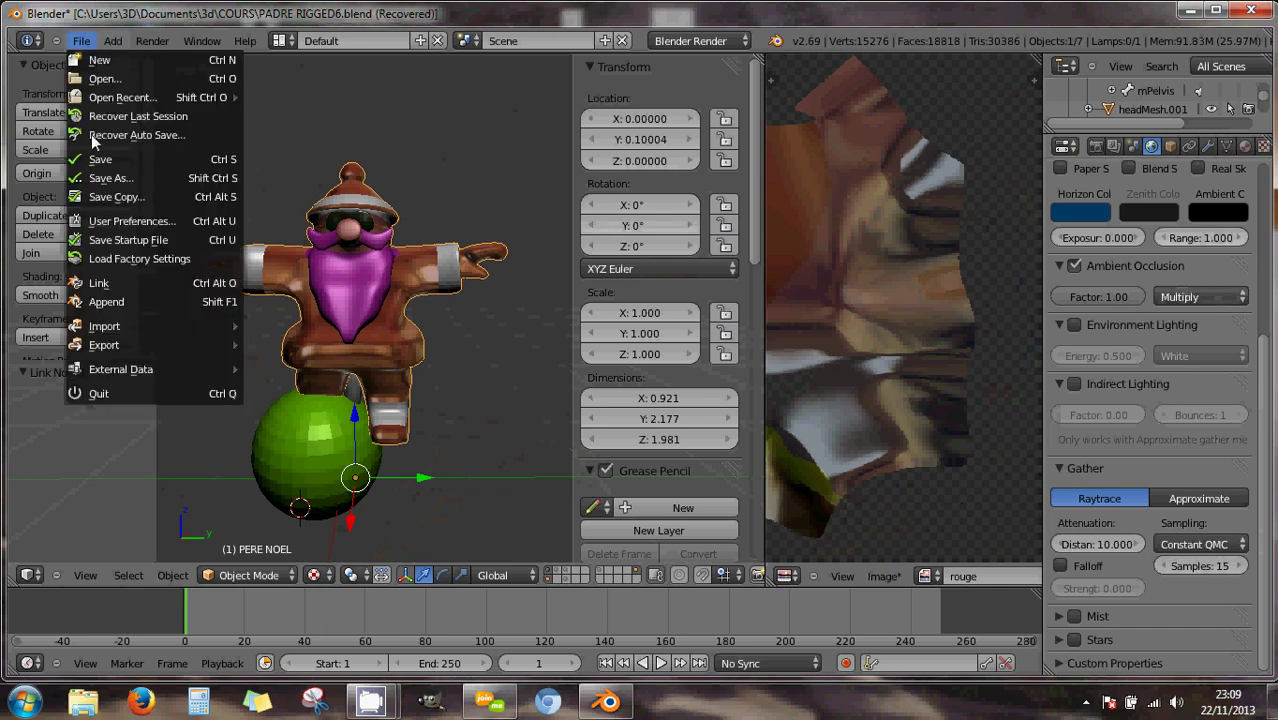
click(108, 180)
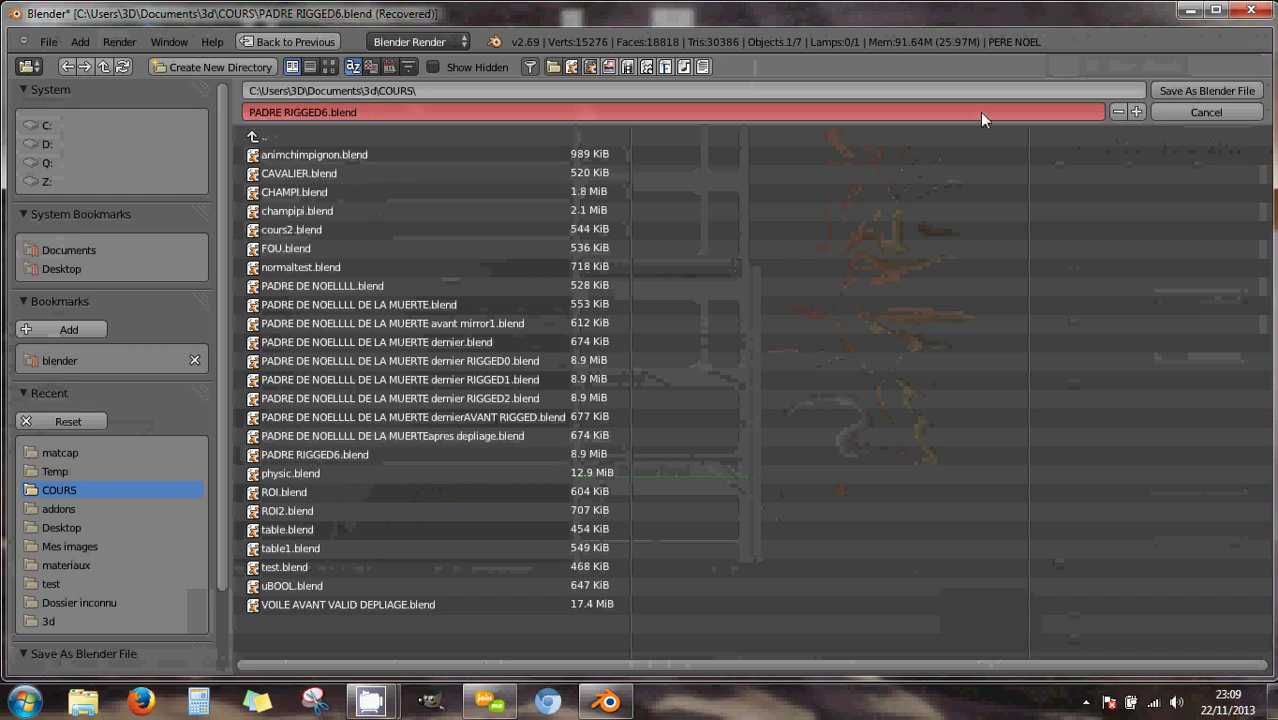
click(1135, 112)
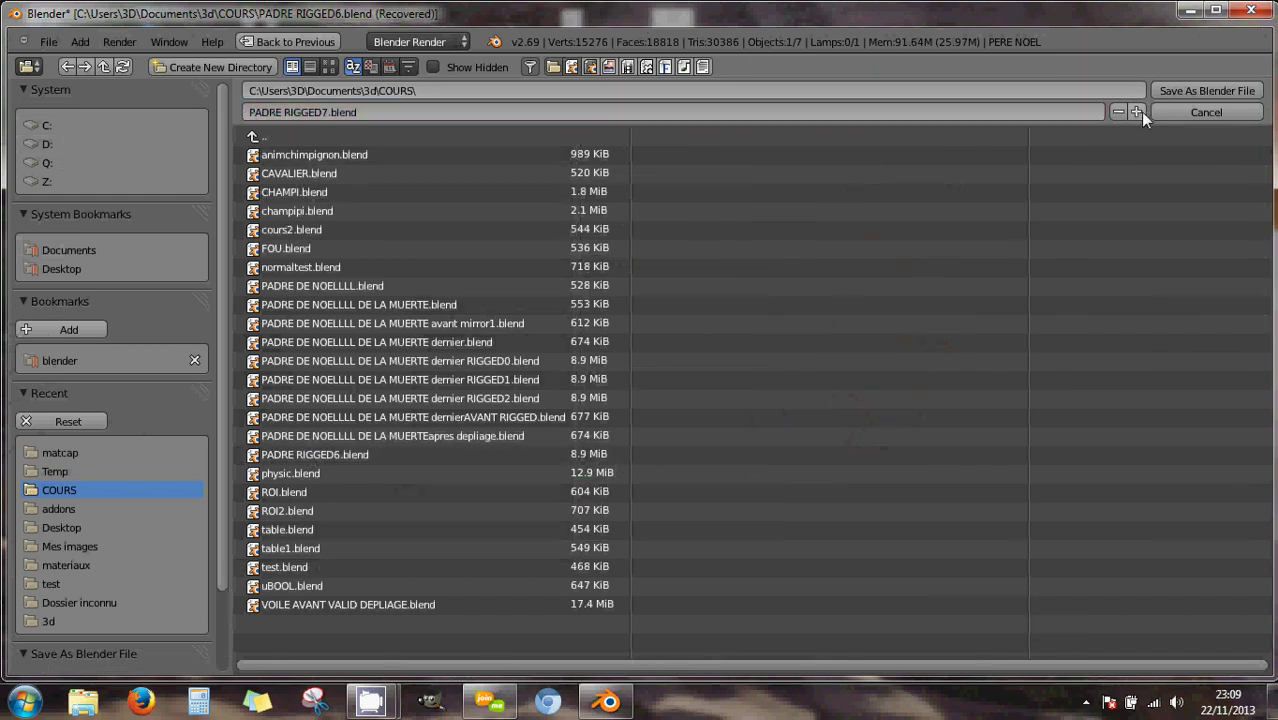
click(1189, 89)
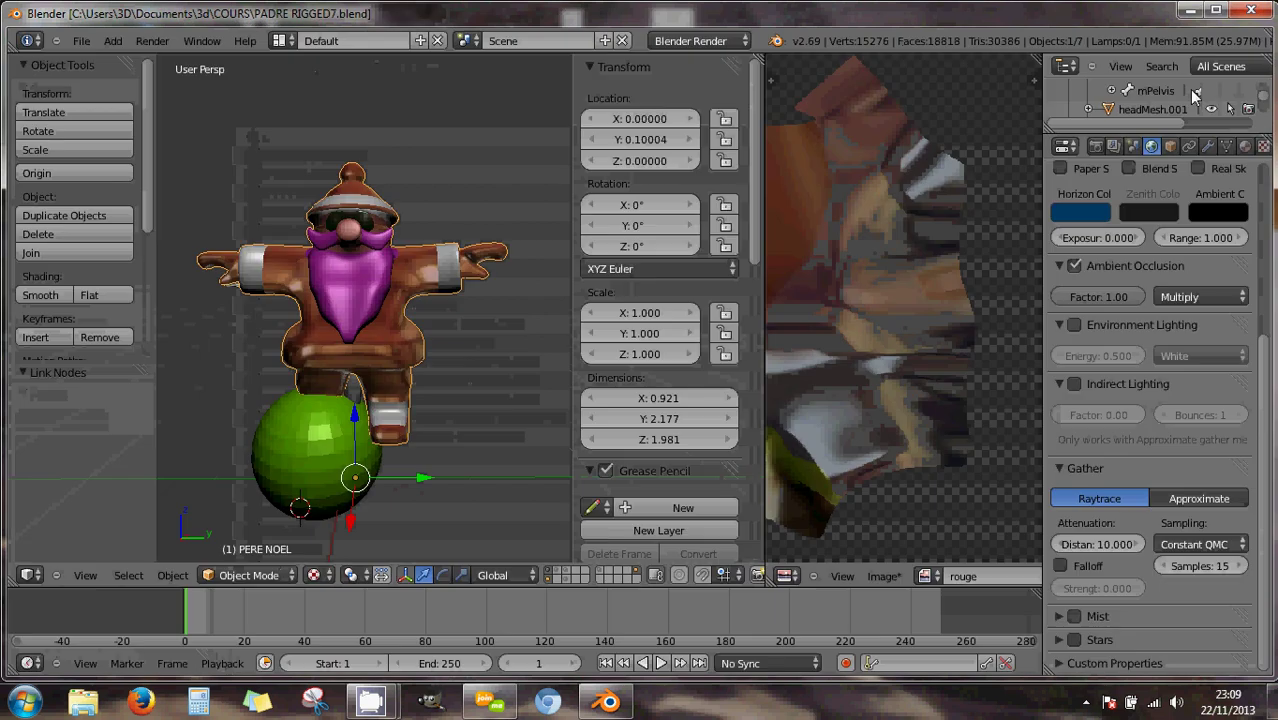
Bake the Santa model's textures again in Full Render mode and follow the bake's progress in the UV/Image Editor.
click(1096, 146)
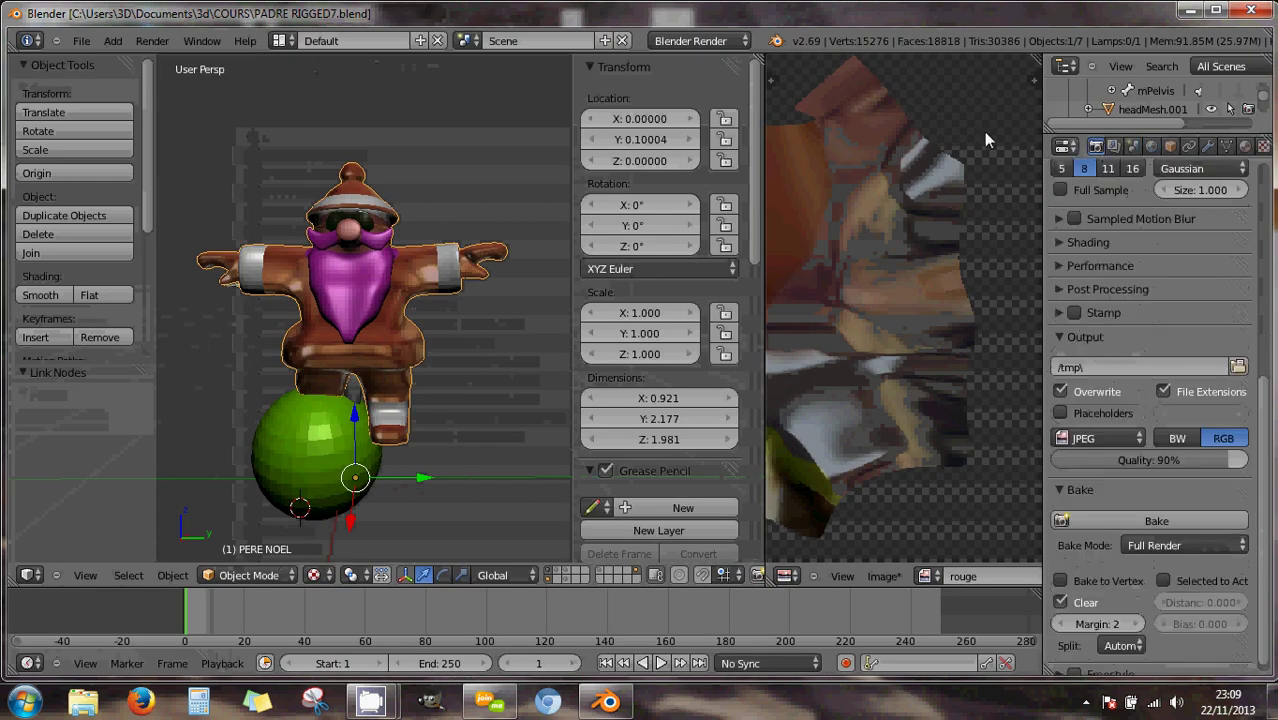
click(1146, 522)
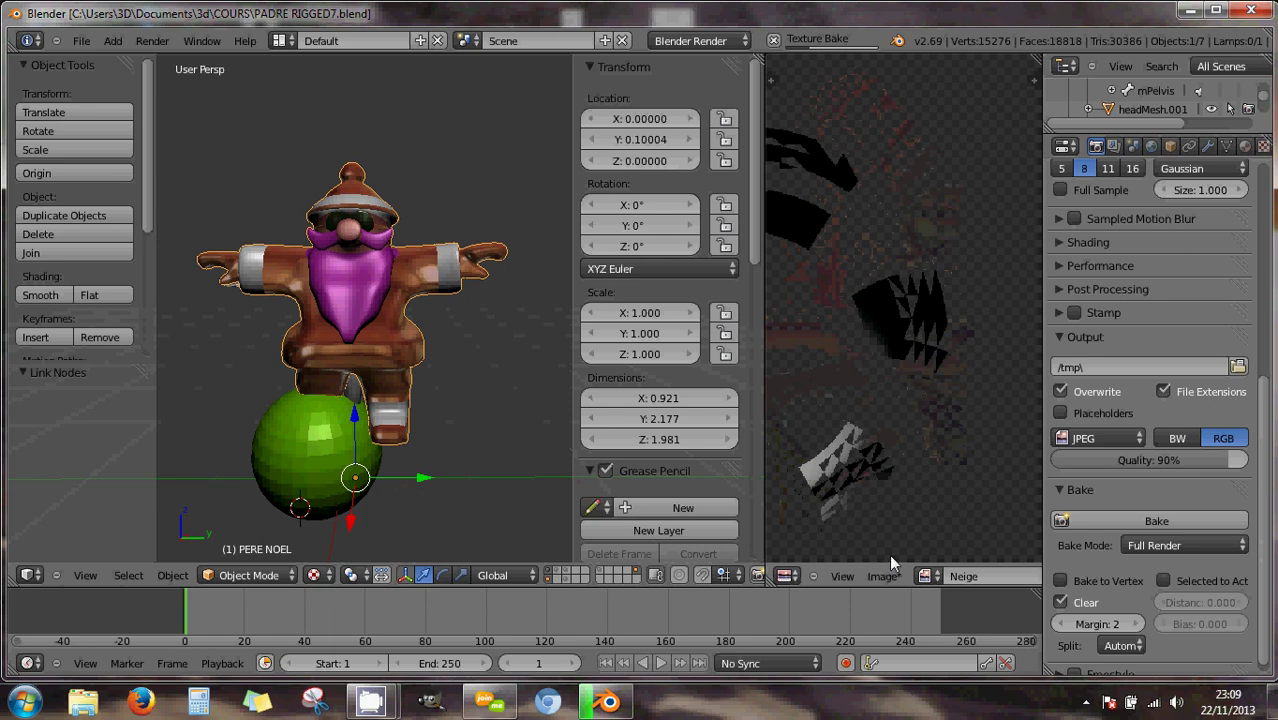
click(928, 577)
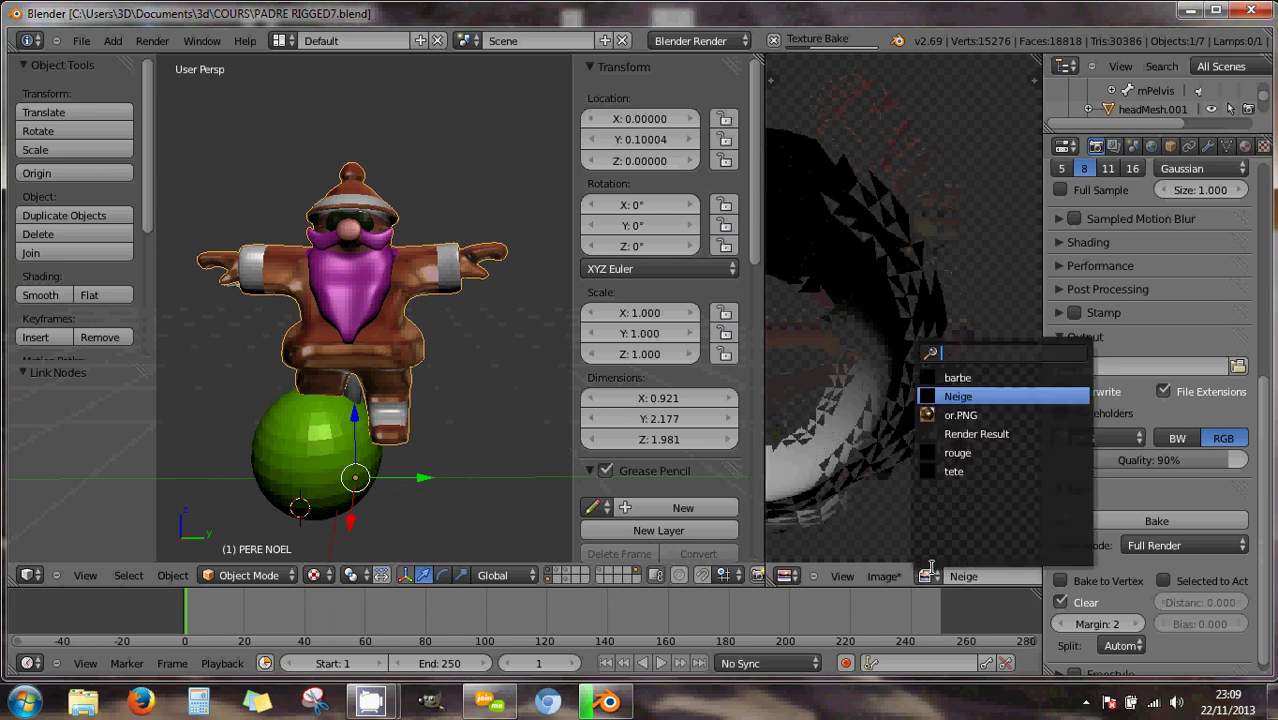
click(940, 453)
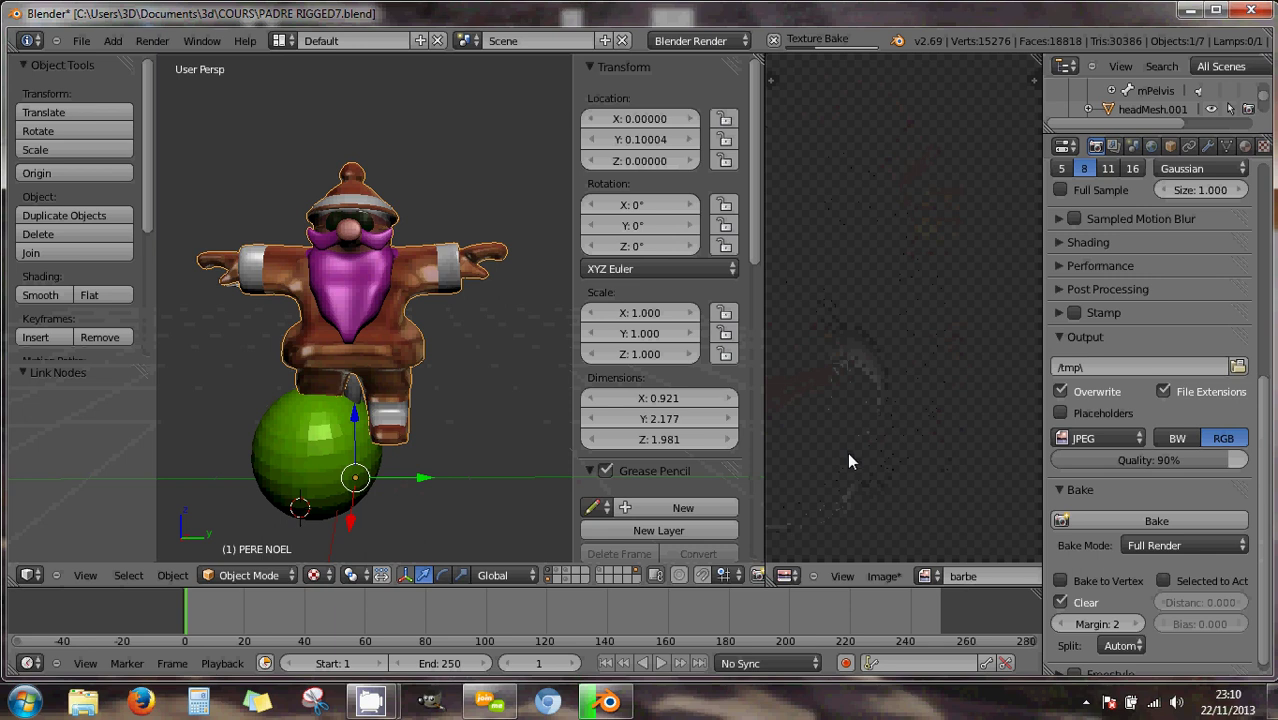
click(938, 580)
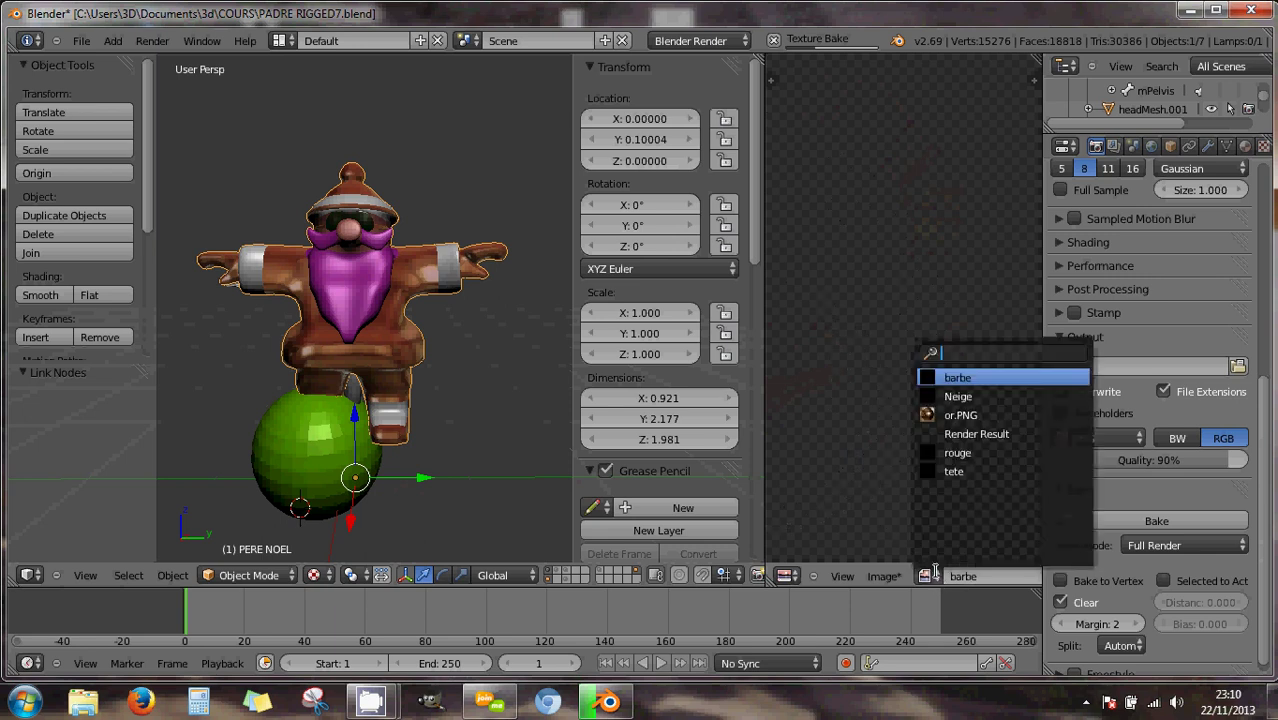
click(955, 451)
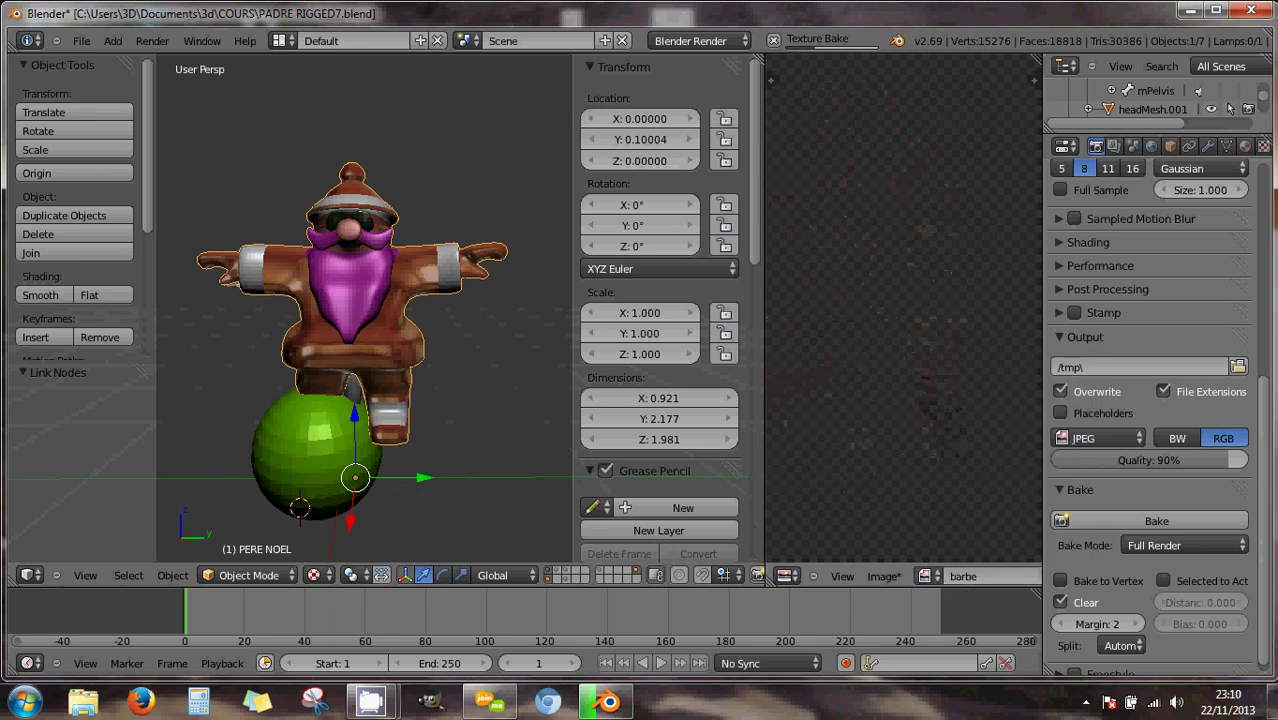
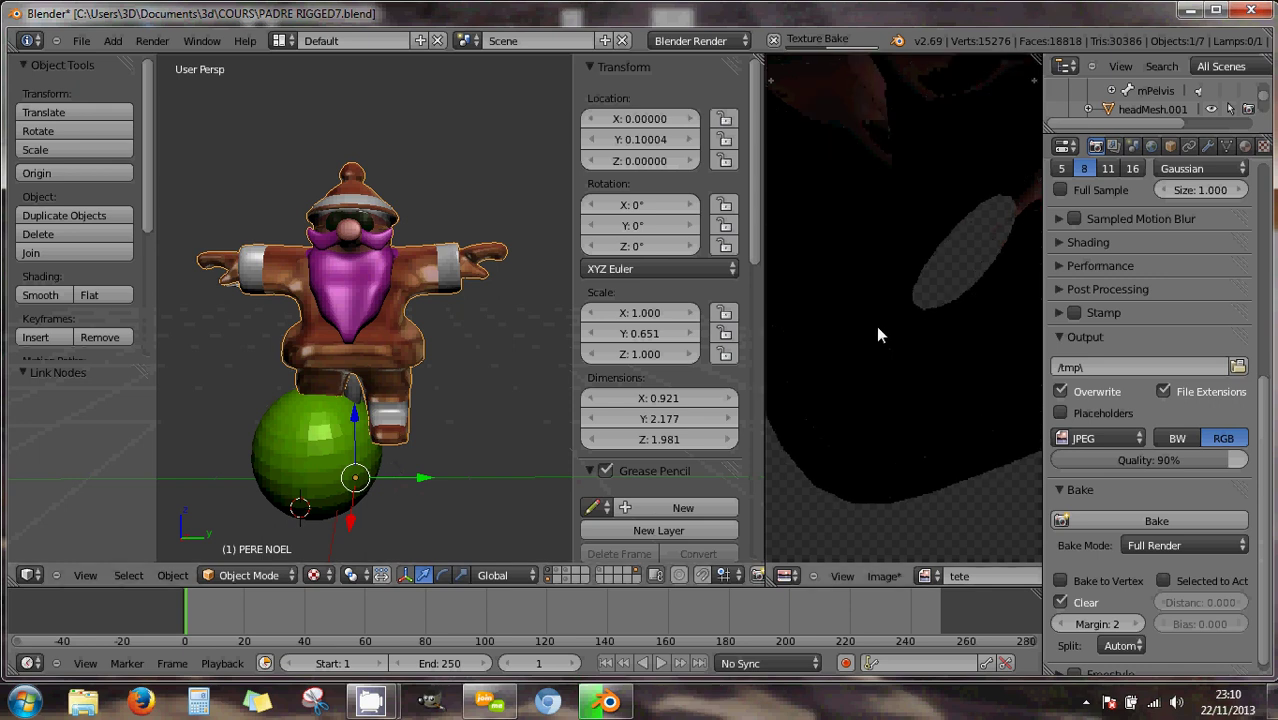
scroll(876, 325, down, 2)
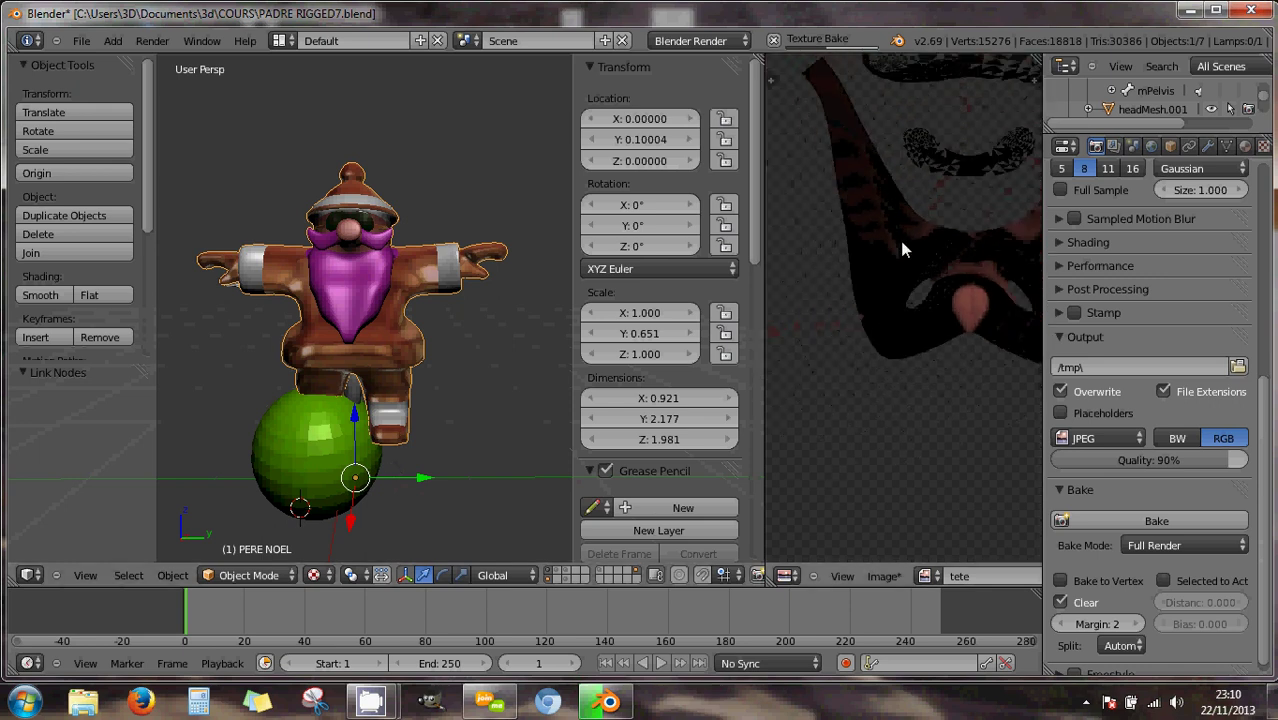
scroll(907, 286, down, 4)
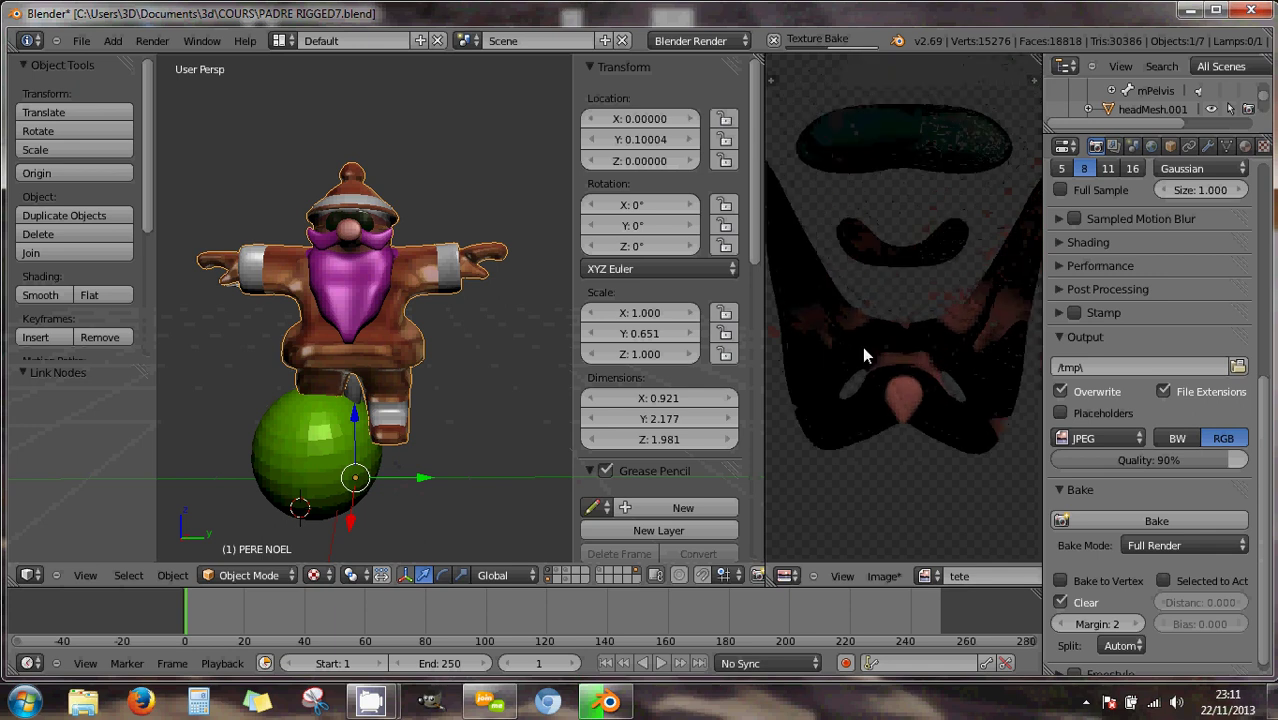
scroll(895, 358, up, 3)
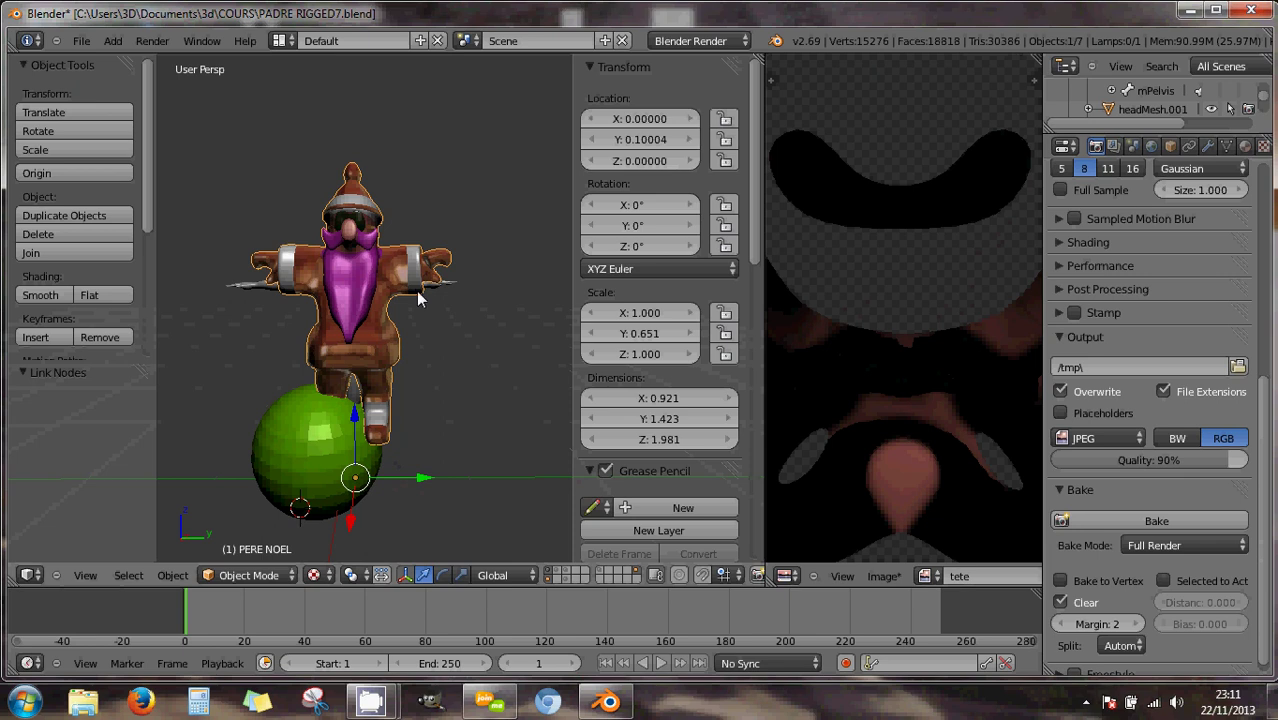
Display the newly baked rouge image and examine the shading of its coat and leg areas, both up close and as a whole.
click(936, 578)
click(948, 458)
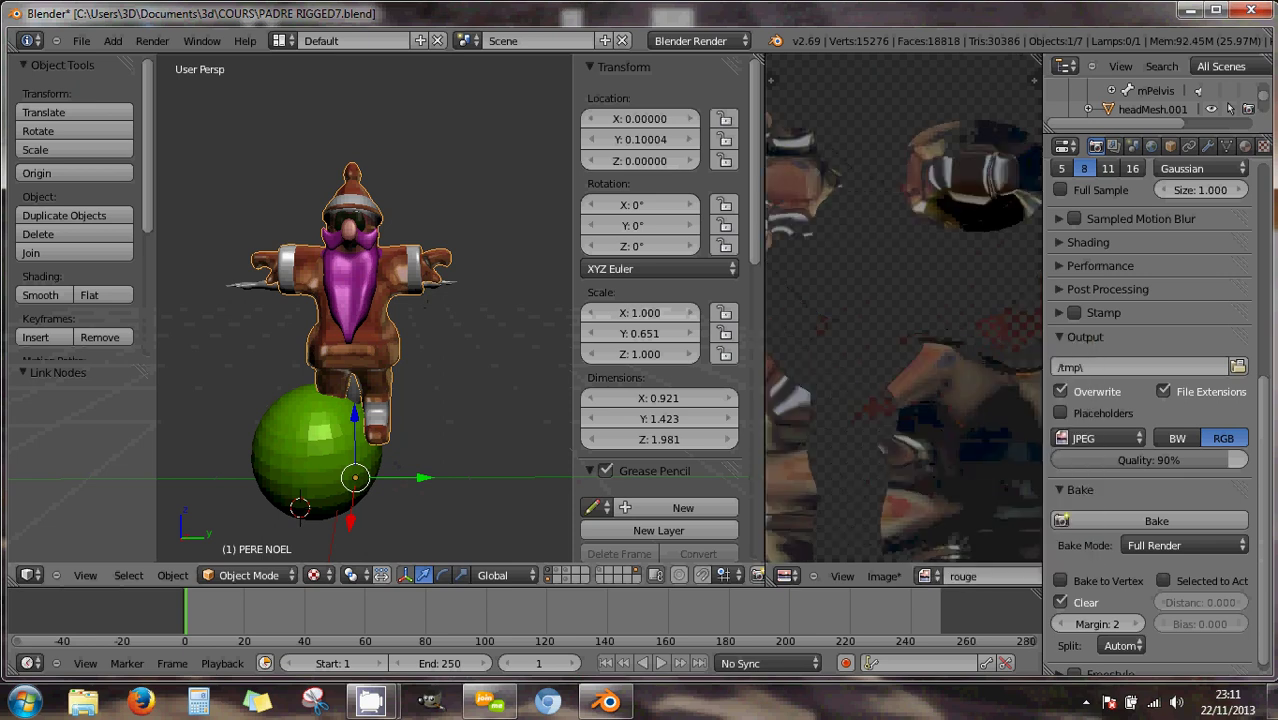
scroll(947, 454, down, 4)
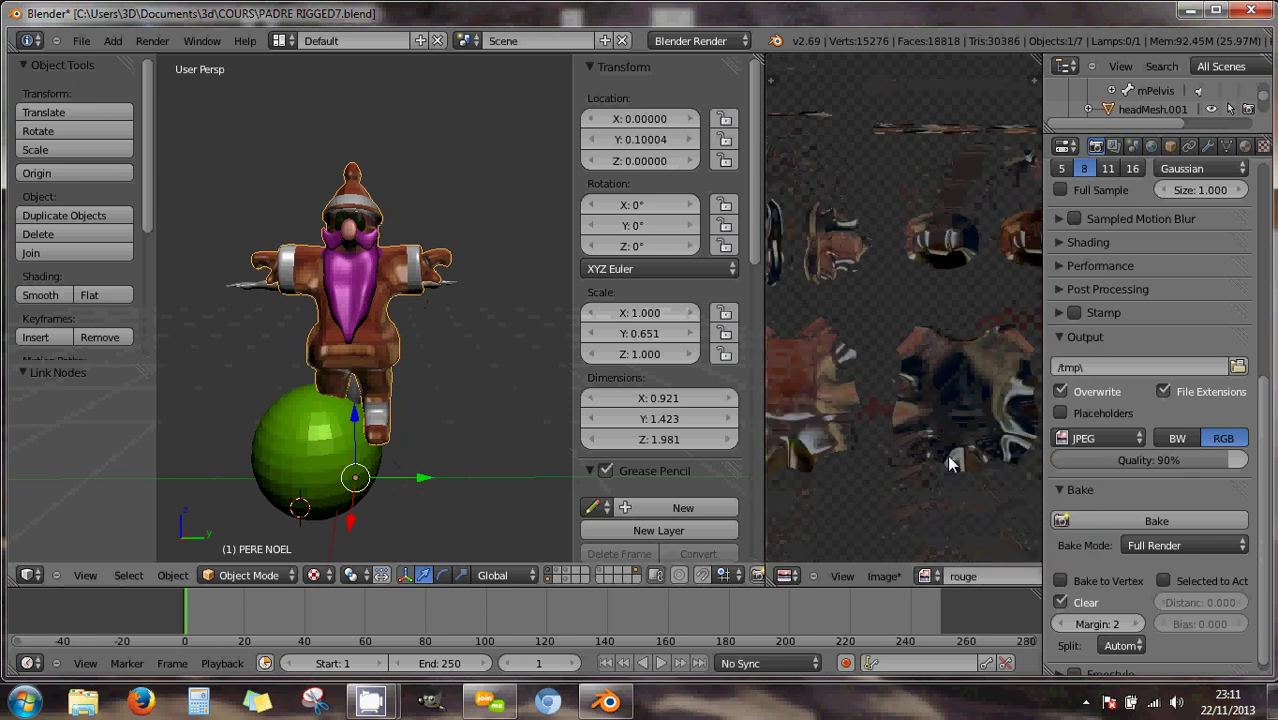
scroll(870, 434, up, 5)
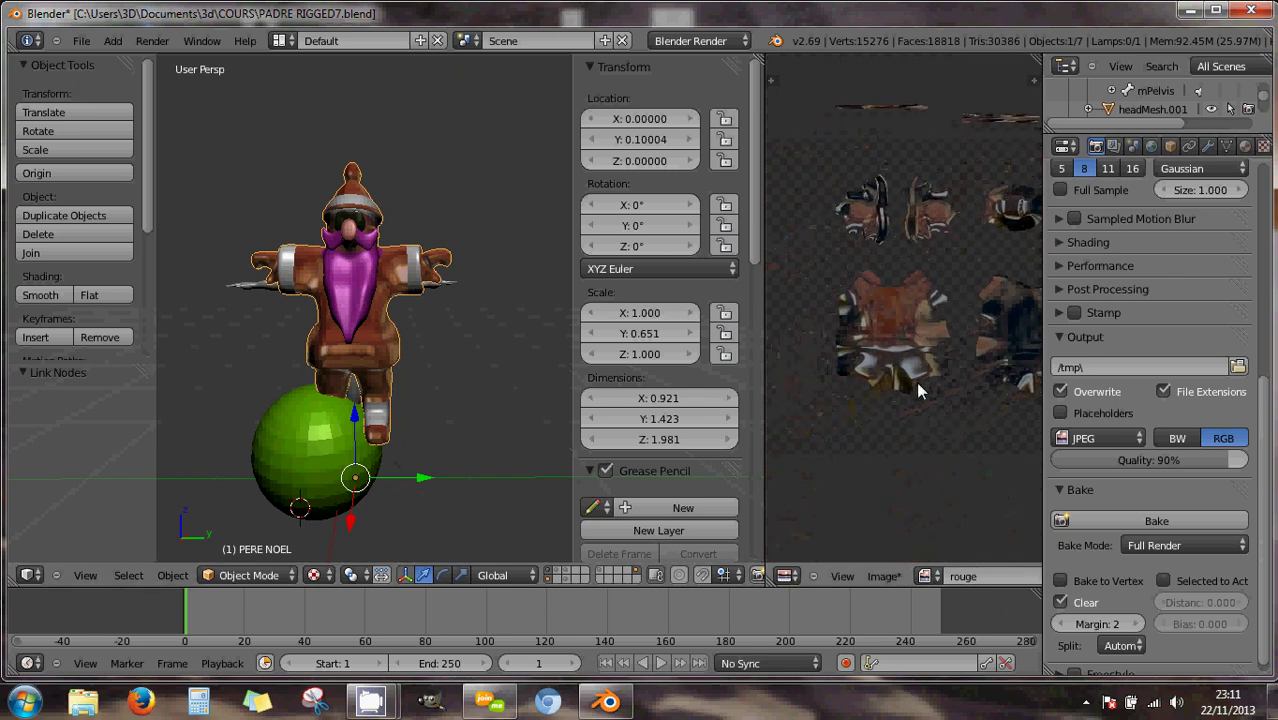
scroll(911, 384, up, 2)
middle_drag(910, 395, 930, 290)
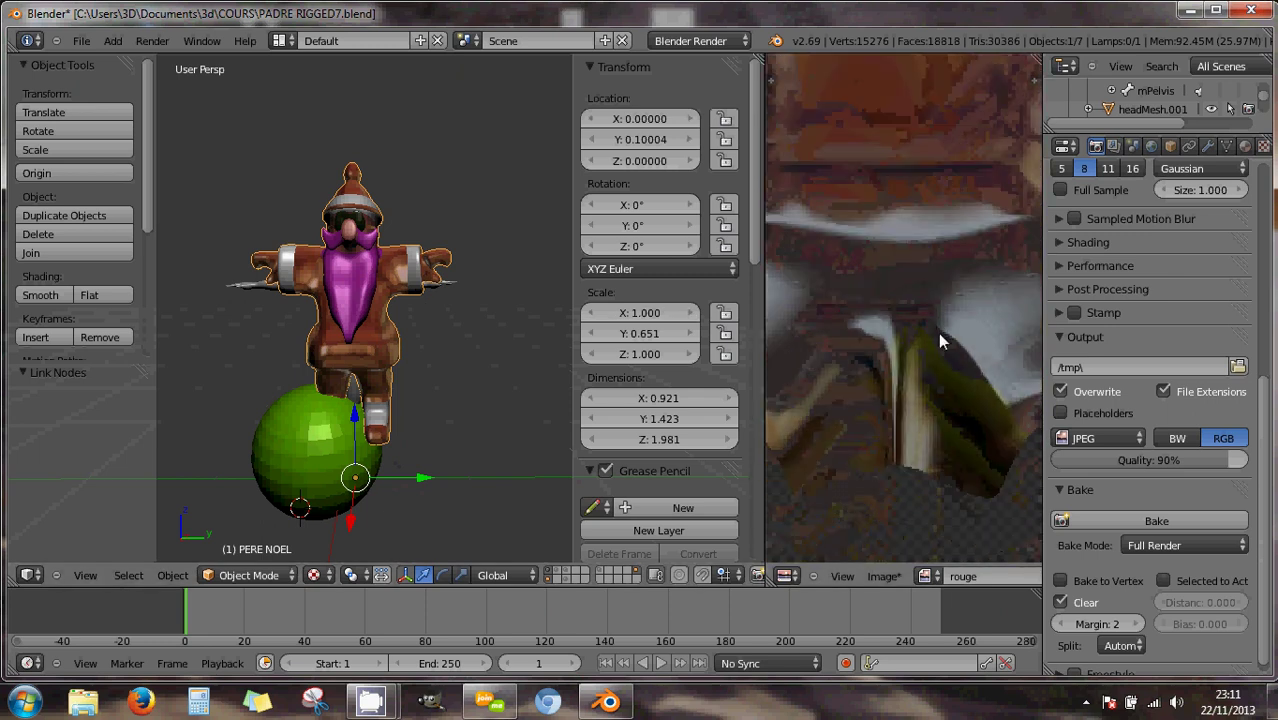
scroll(938, 333, down, 1)
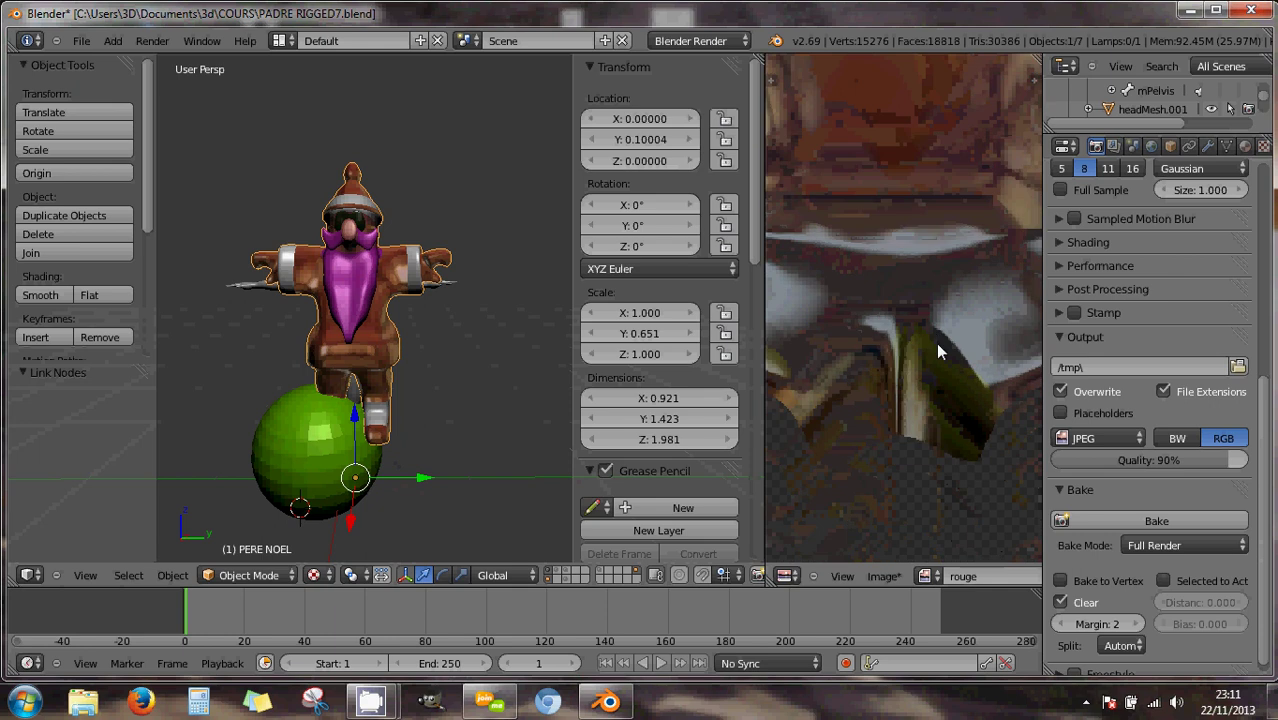
scroll(936, 352, up, 2)
middle_drag(938, 358, 911, 335)
scroll(914, 308, down, 5)
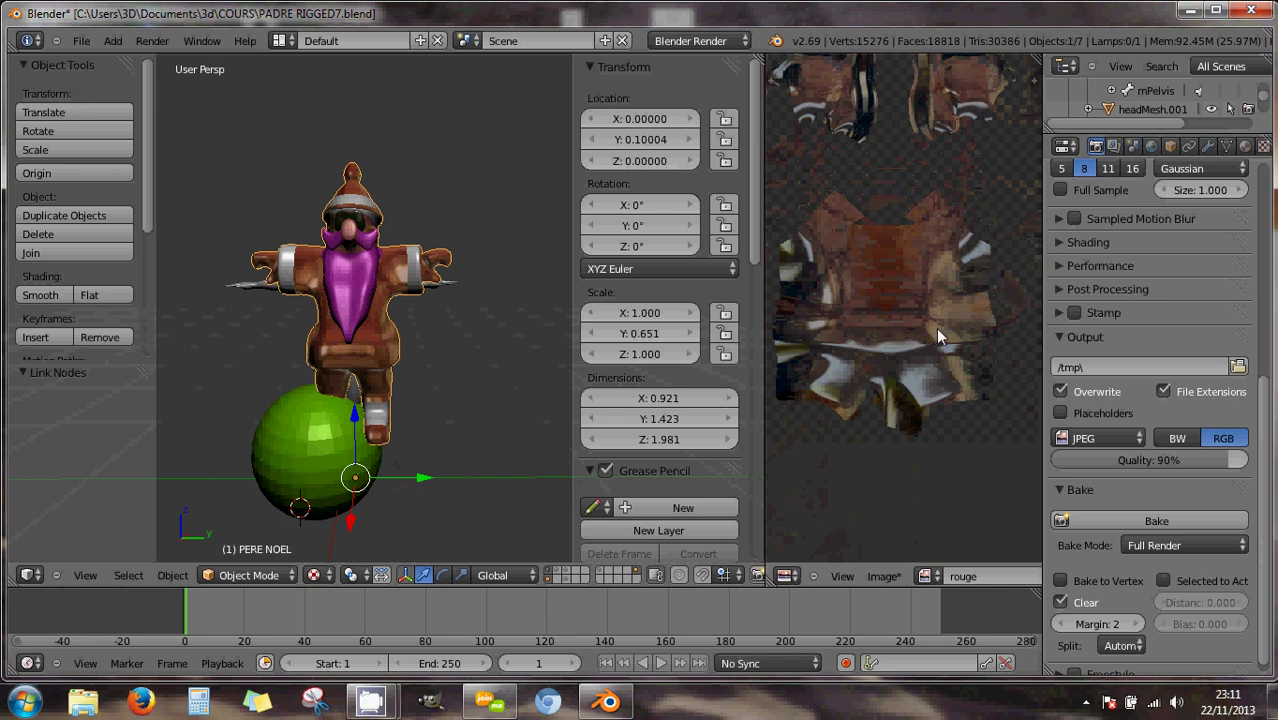
Examine the Santa model's coat, arms and beard in the 3D view from several sides and distances.
middle_drag(424, 289, 389, 286)
scroll(362, 287, up, 5)
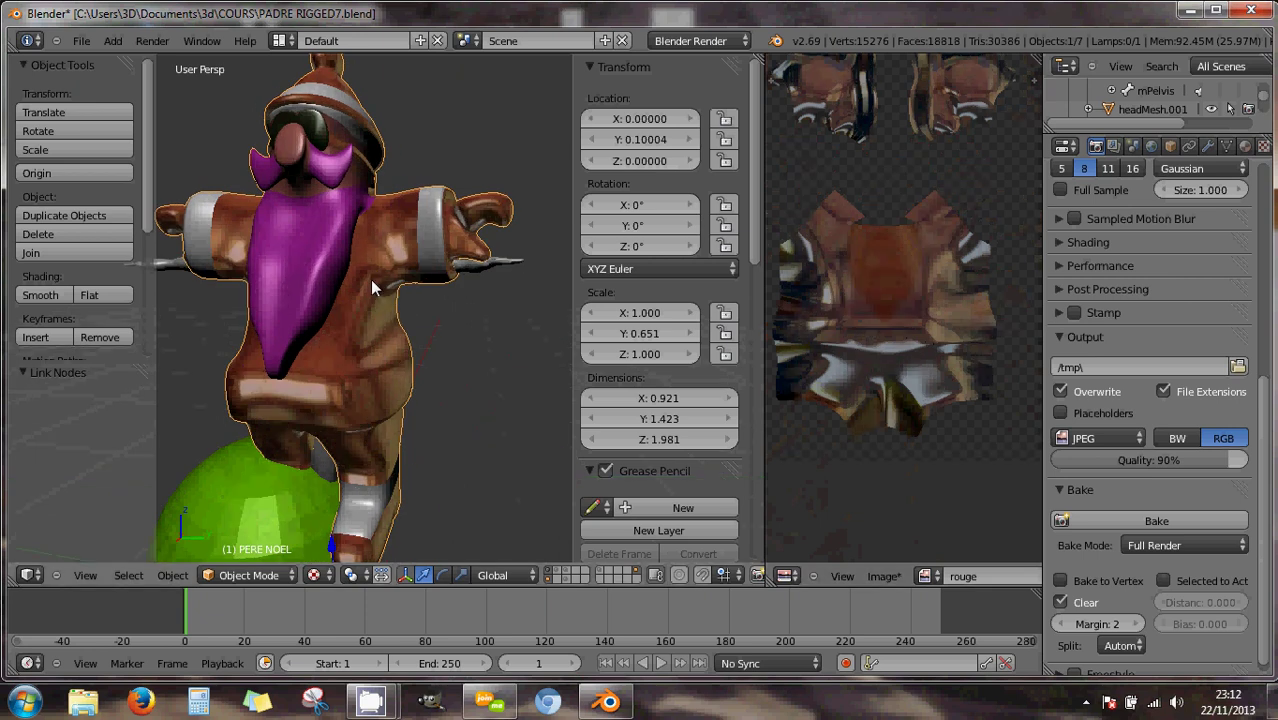
mouse_move(341, 297)
middle_down()
mouse_move(471, 308)
mouse_move(320, 304)
mouse_move(336, 312)
middle_up()
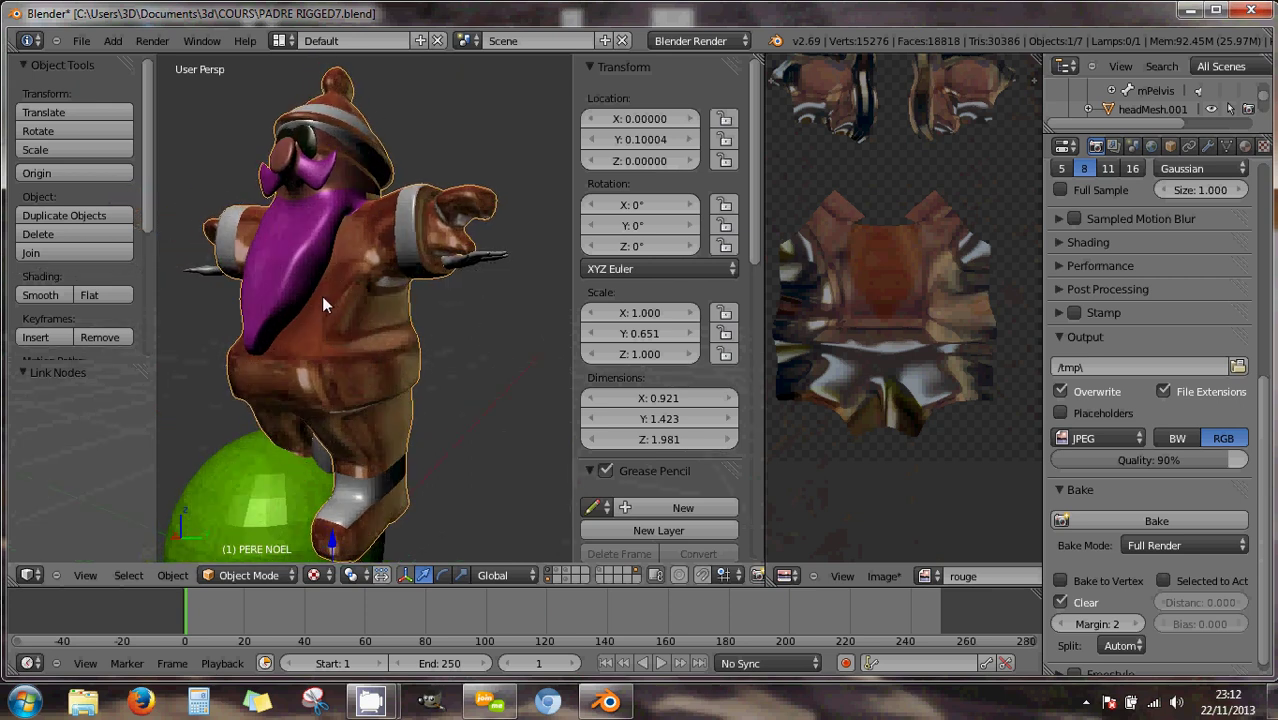
middle_drag(321, 296, 492, 320)
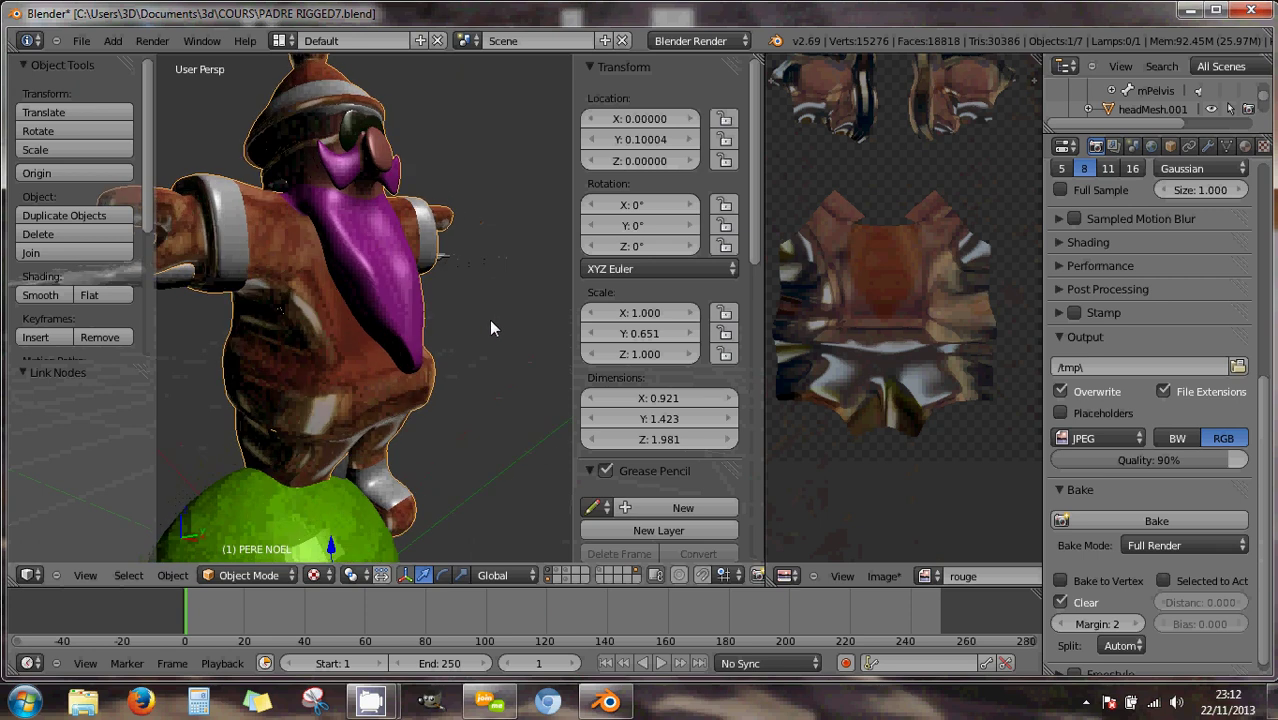
middle_drag(489, 320, 449, 323)
middle_drag(306, 320, 335, 316)
middle_drag(396, 280, 395, 330)
scroll(362, 310, down, 2)
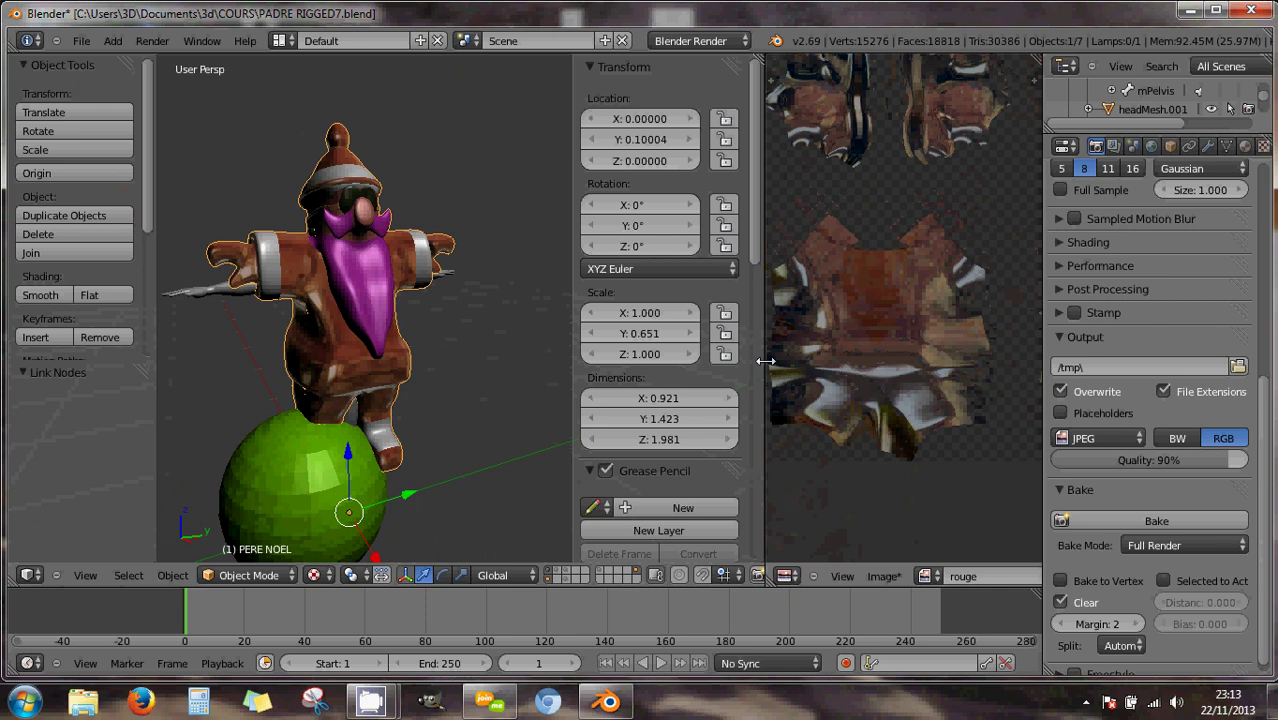
Widen the UV/Image Editor to show more of the baked rouge image beside the 3D view.
drag(764, 365, 663, 366)
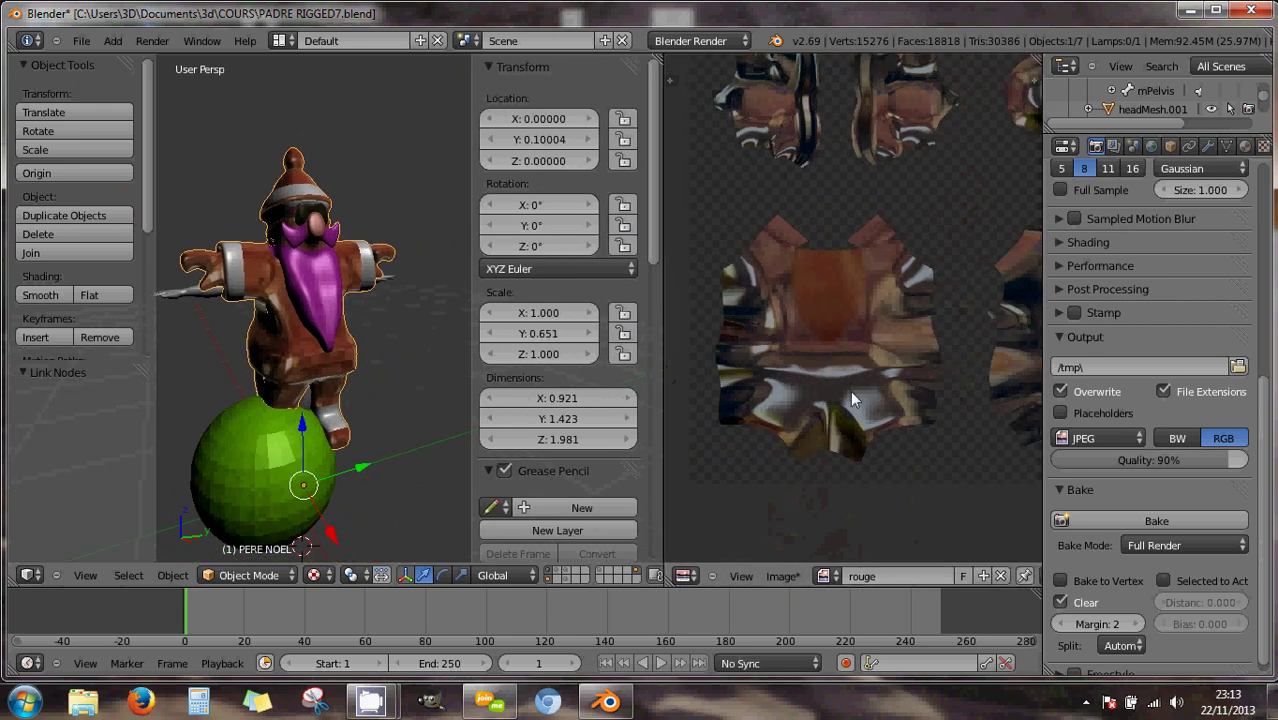
middle_drag(817, 398, 823, 428)
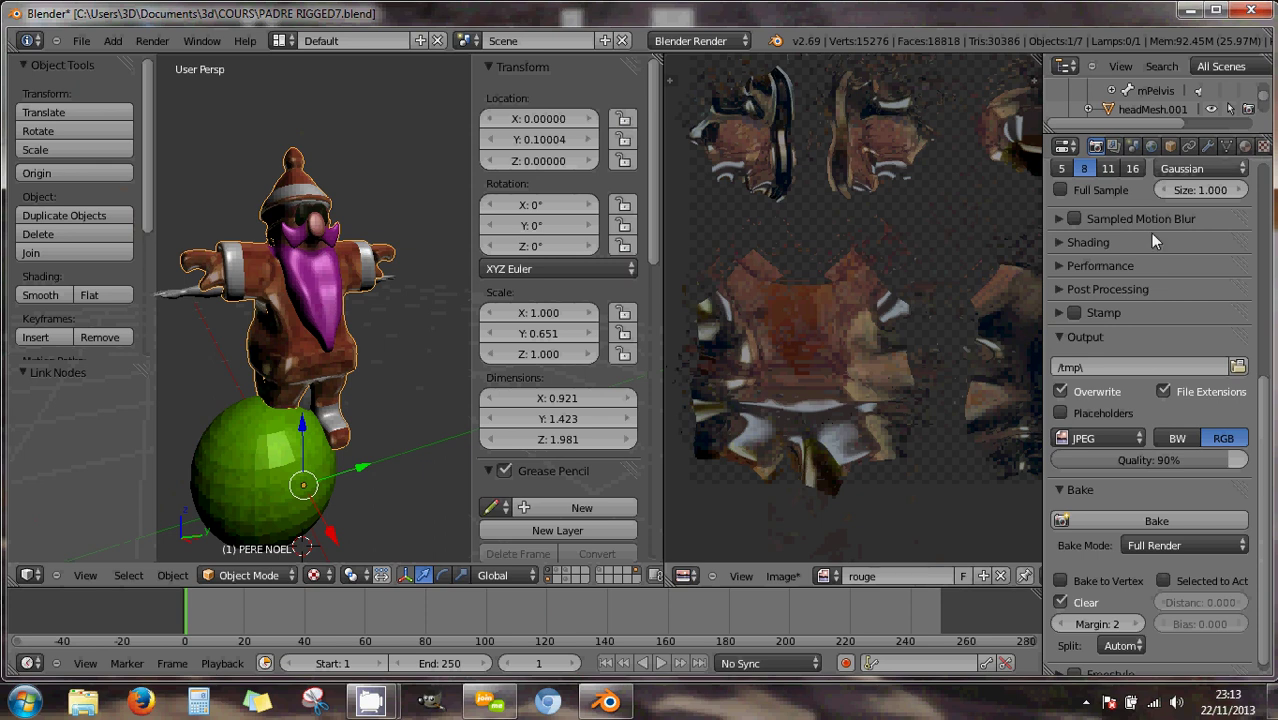
Widen the Properties editor and hide the 3D view's transform sidebar to make more room for the Santa model.
drag(1040, 337, 940, 336)
middle_drag(354, 385, 314, 378)
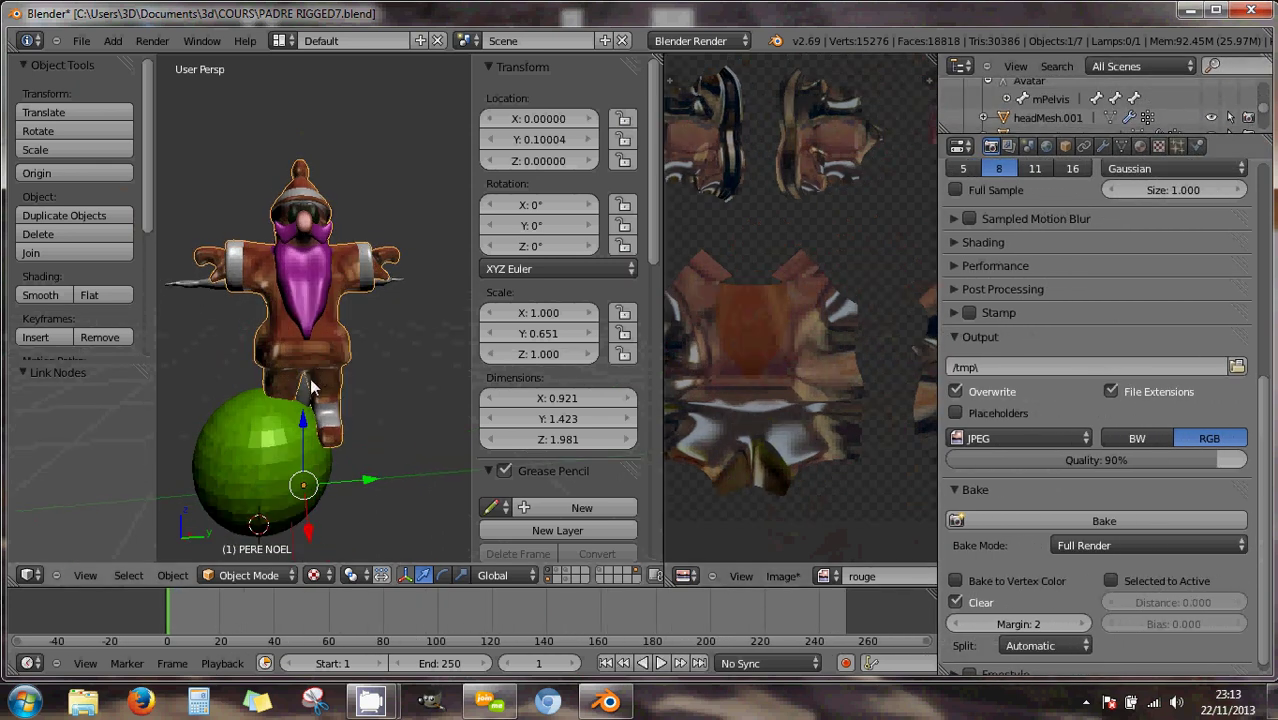
scroll(310, 371, up, 2)
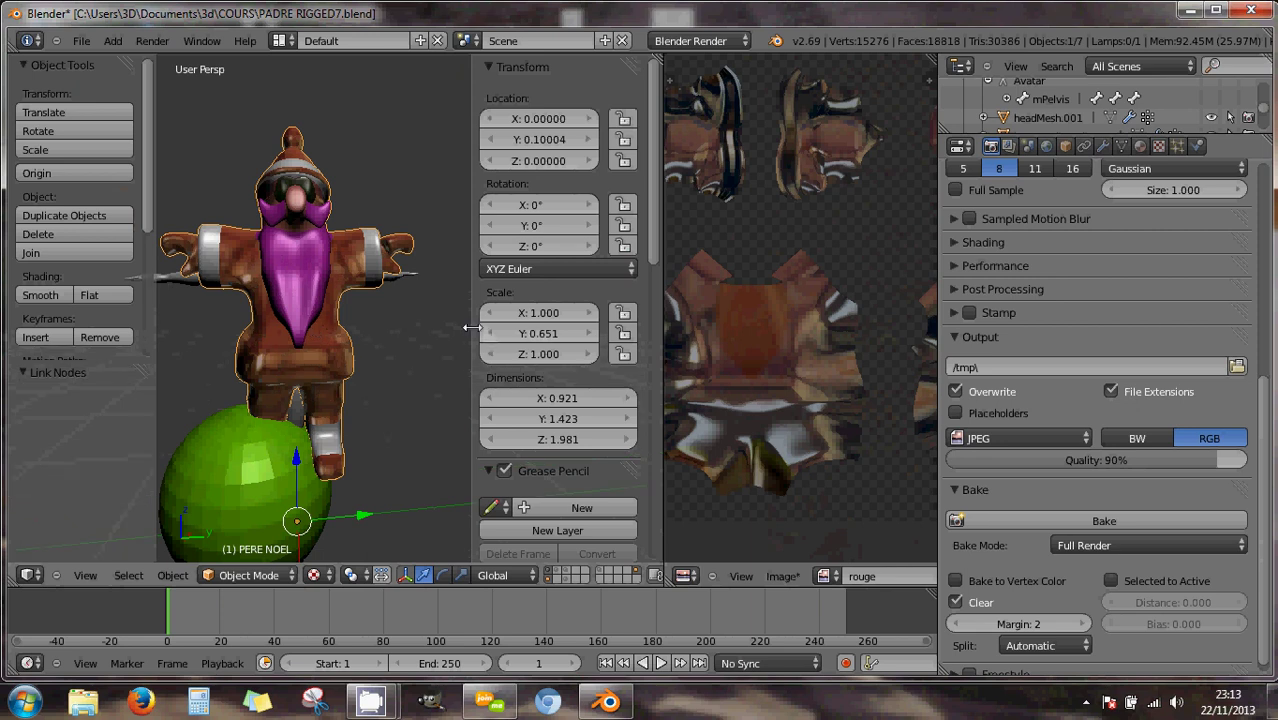
drag(470, 330, 650, 362)
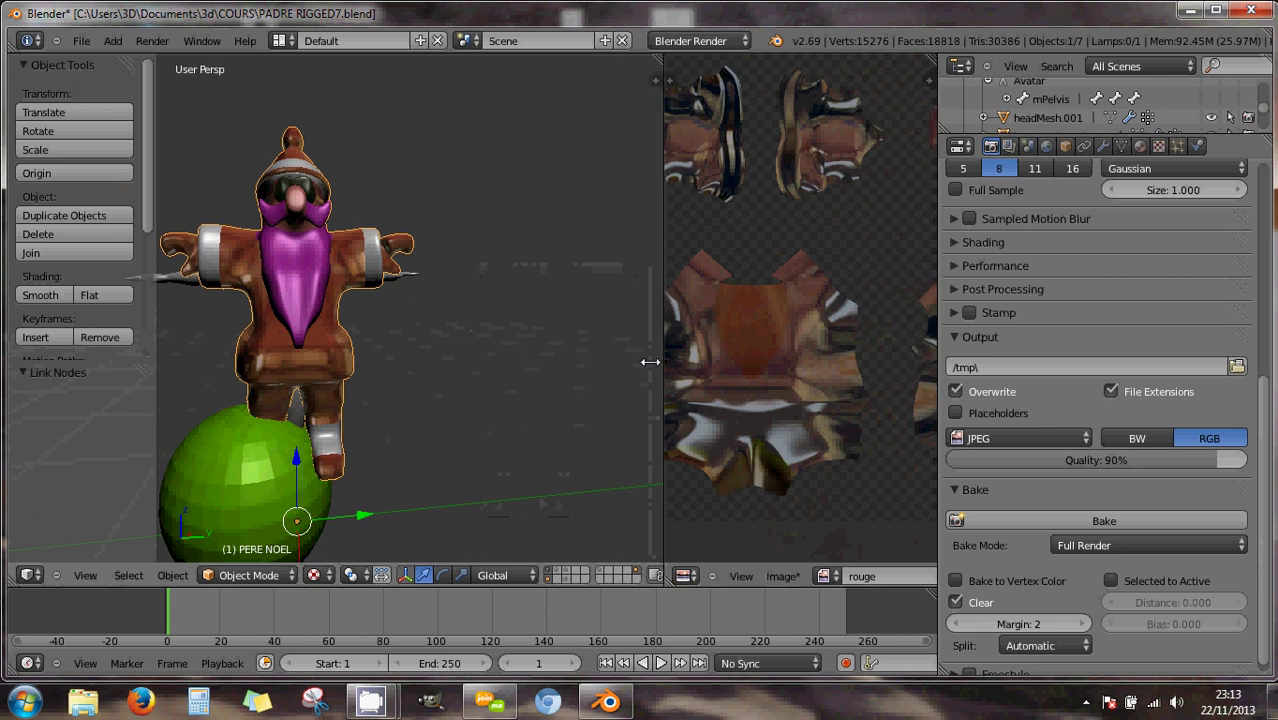
Turn off shader nodes for the Santa model's rouge material after viewing its matcap shading from the front and both sides.
middle_drag(358, 352, 380, 367)
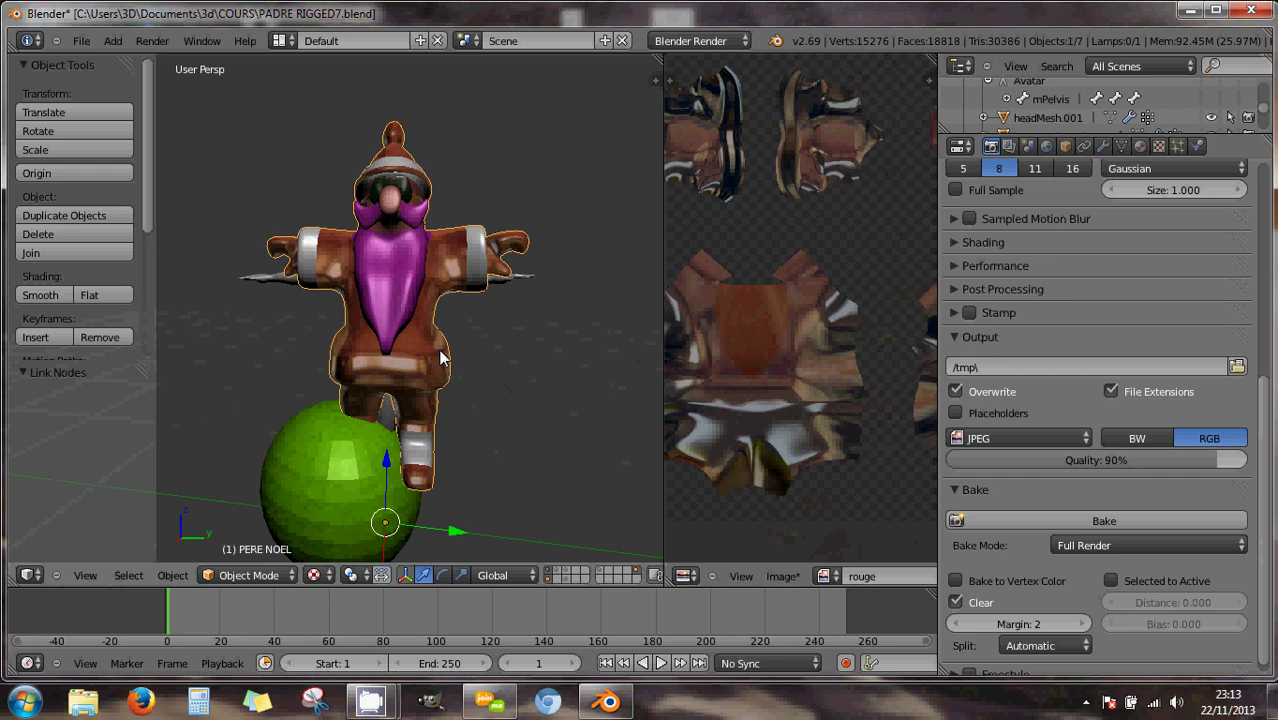
middle_drag(432, 352, 366, 358)
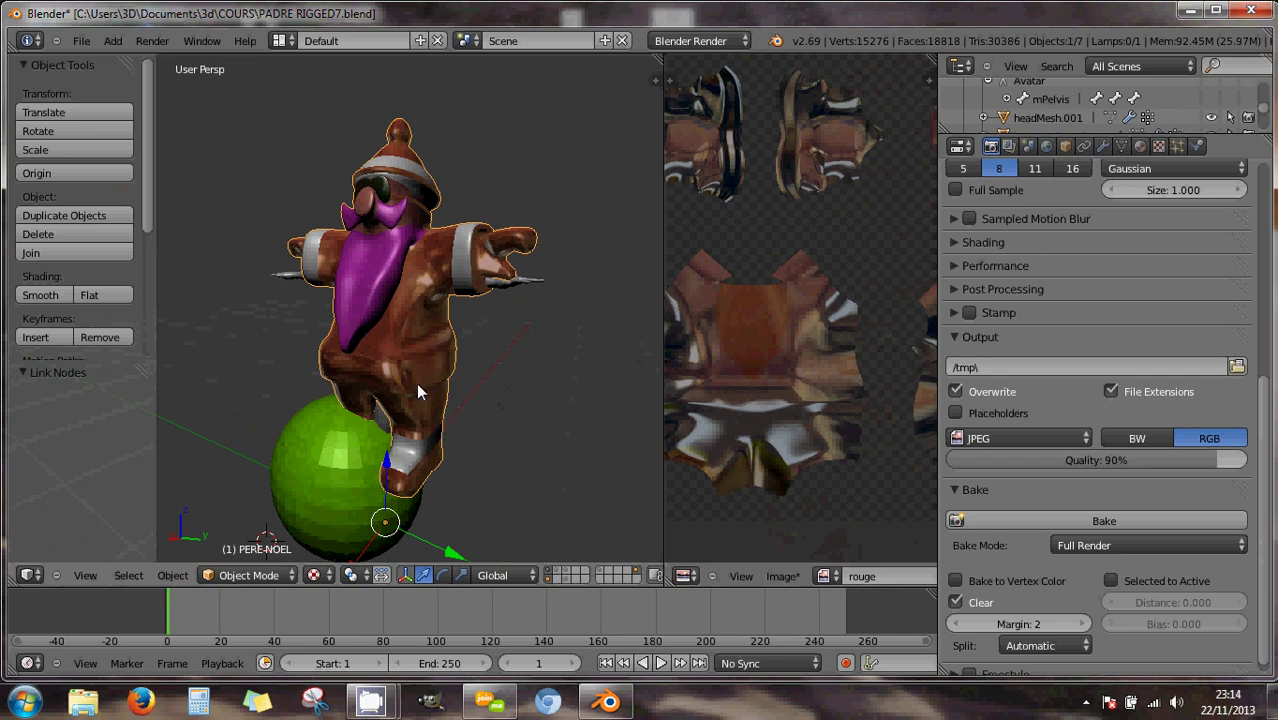
middle_drag(347, 386, 504, 372)
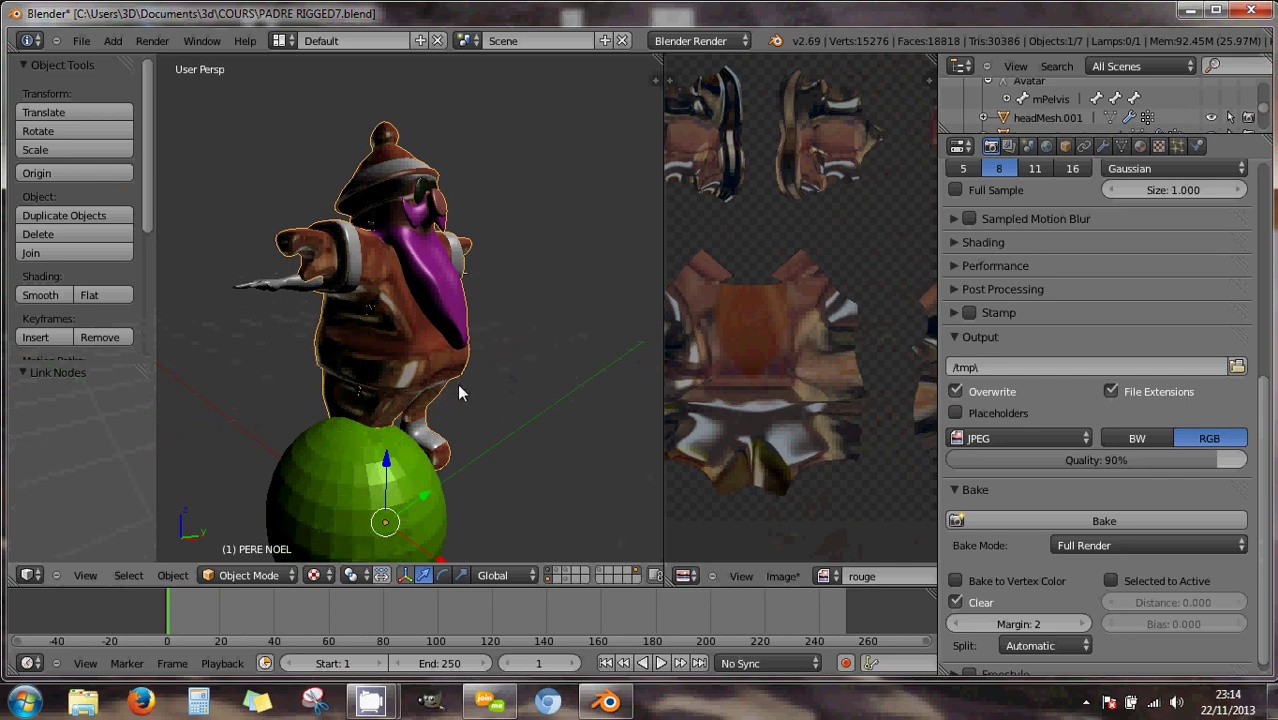
middle_drag(458, 386, 528, 380)
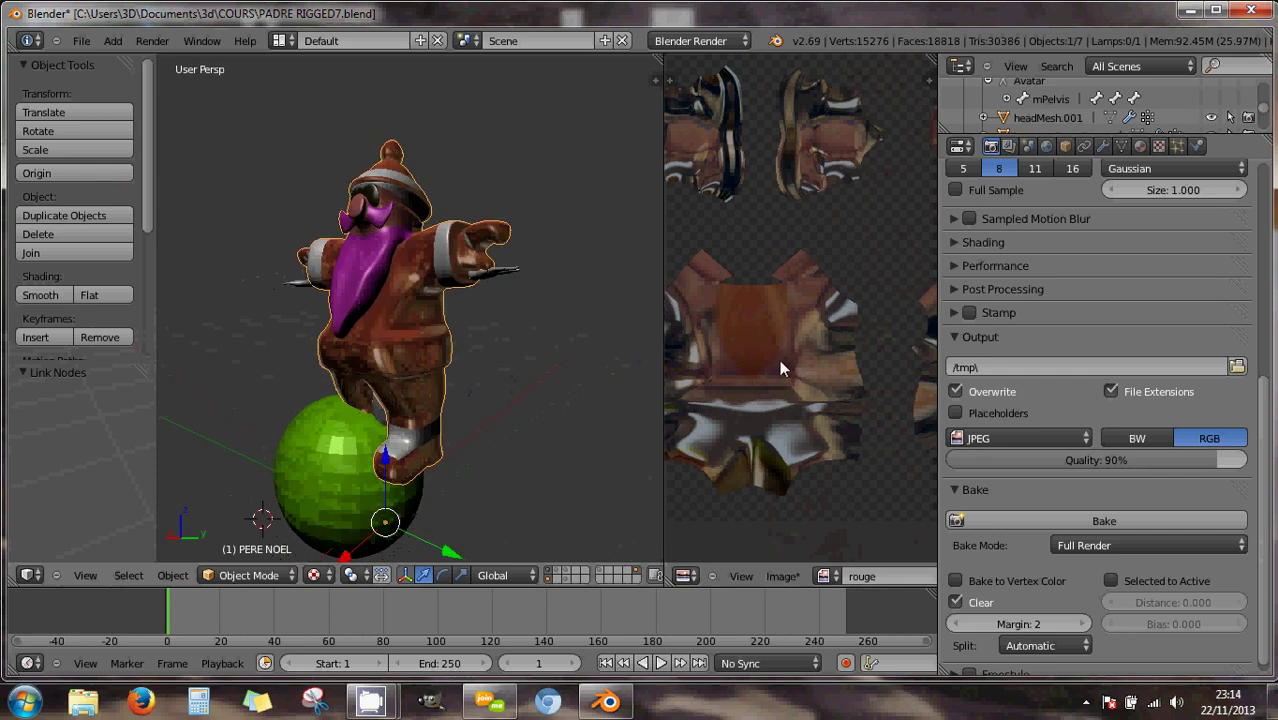
click(1140, 147)
drag(1268, 298, 1266, 181)
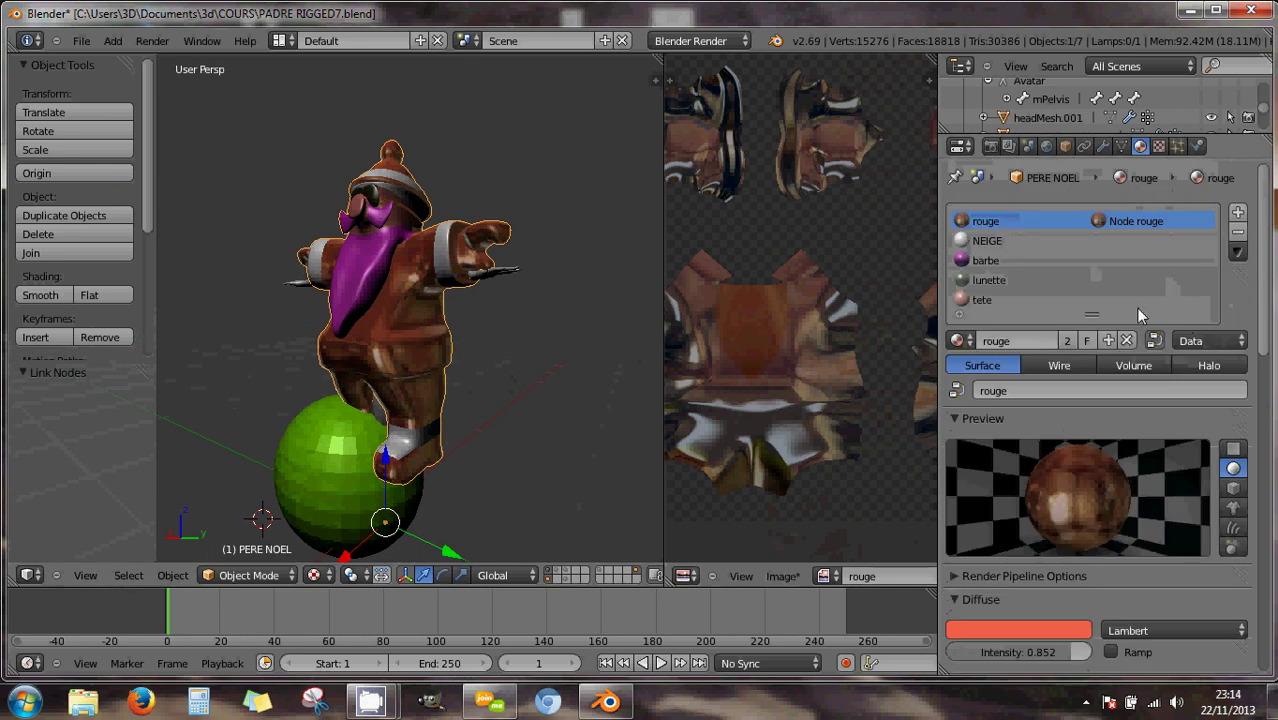
click(1155, 340)
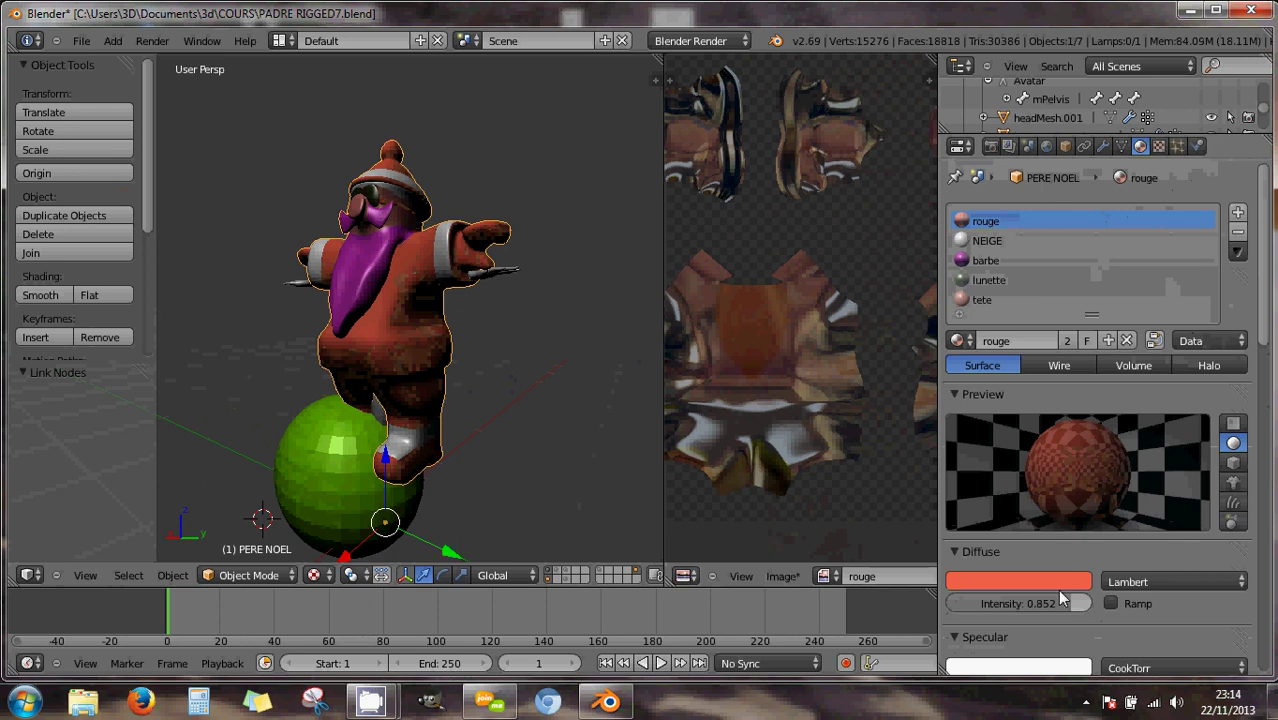
mouse_move(473, 329)
middle_down()
mouse_move(542, 325)
mouse_move(585, 400)
middle_up()
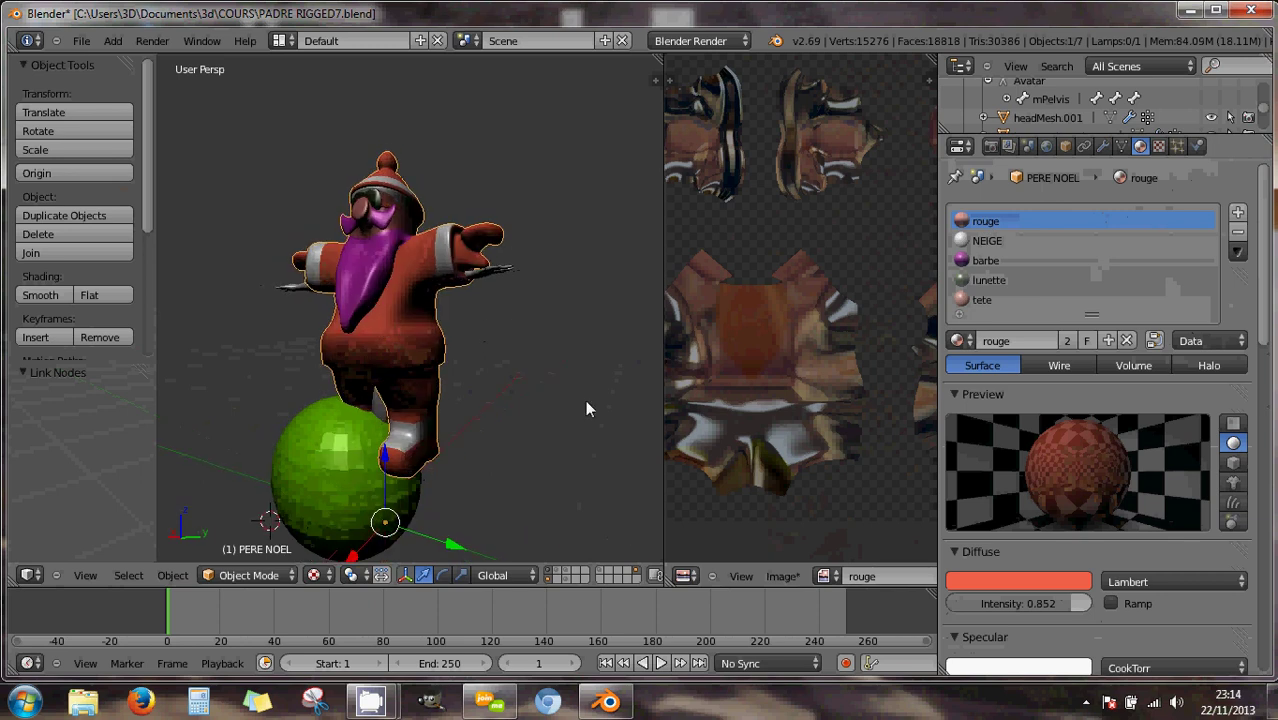
Set the rouge material's specular intensity to 1.000 and turn off its Mirror reflection.
scroll(990, 555, down, 2)
scroll(995, 558, down, 3)
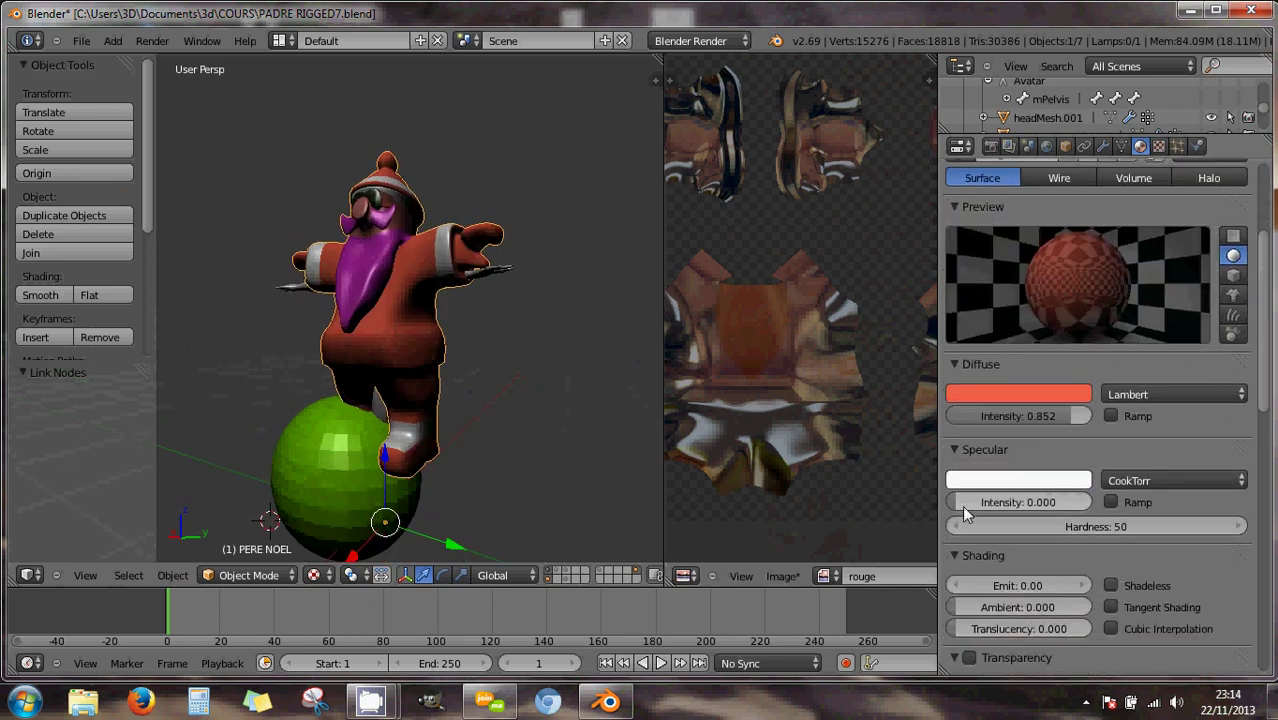
drag(961, 505, 1108, 508)
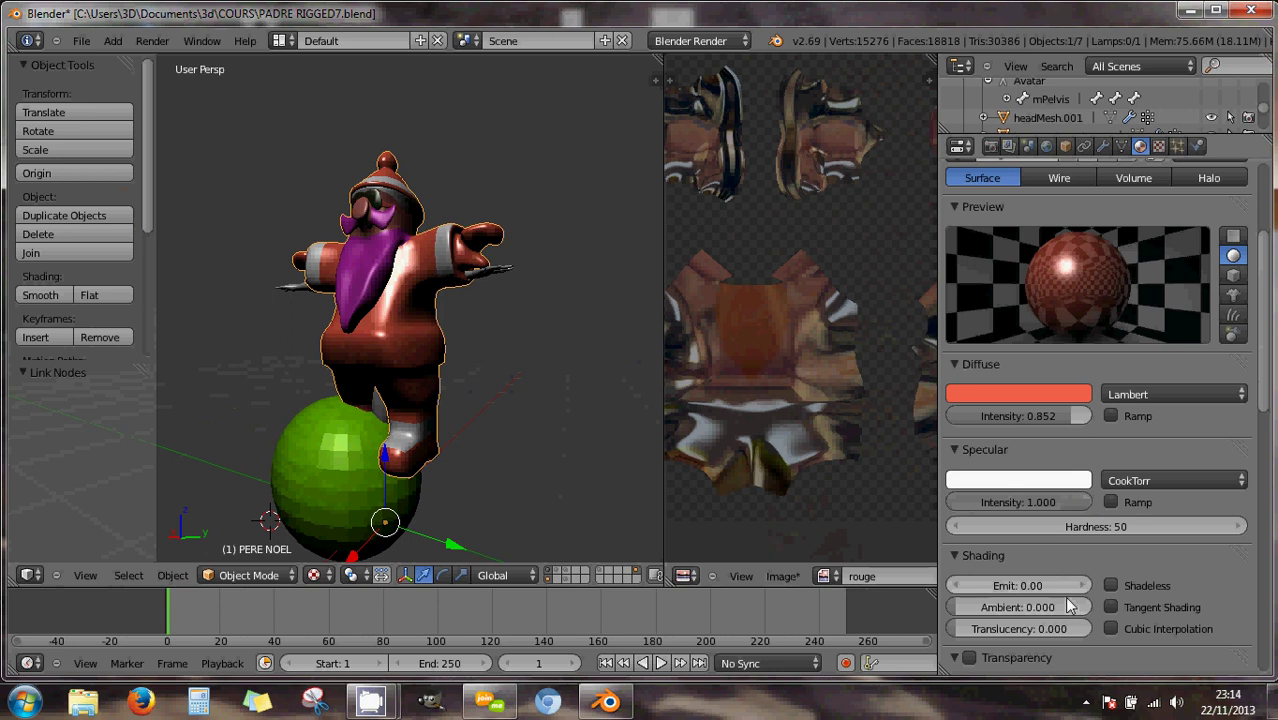
scroll(1058, 560, down, 5)
click(969, 500)
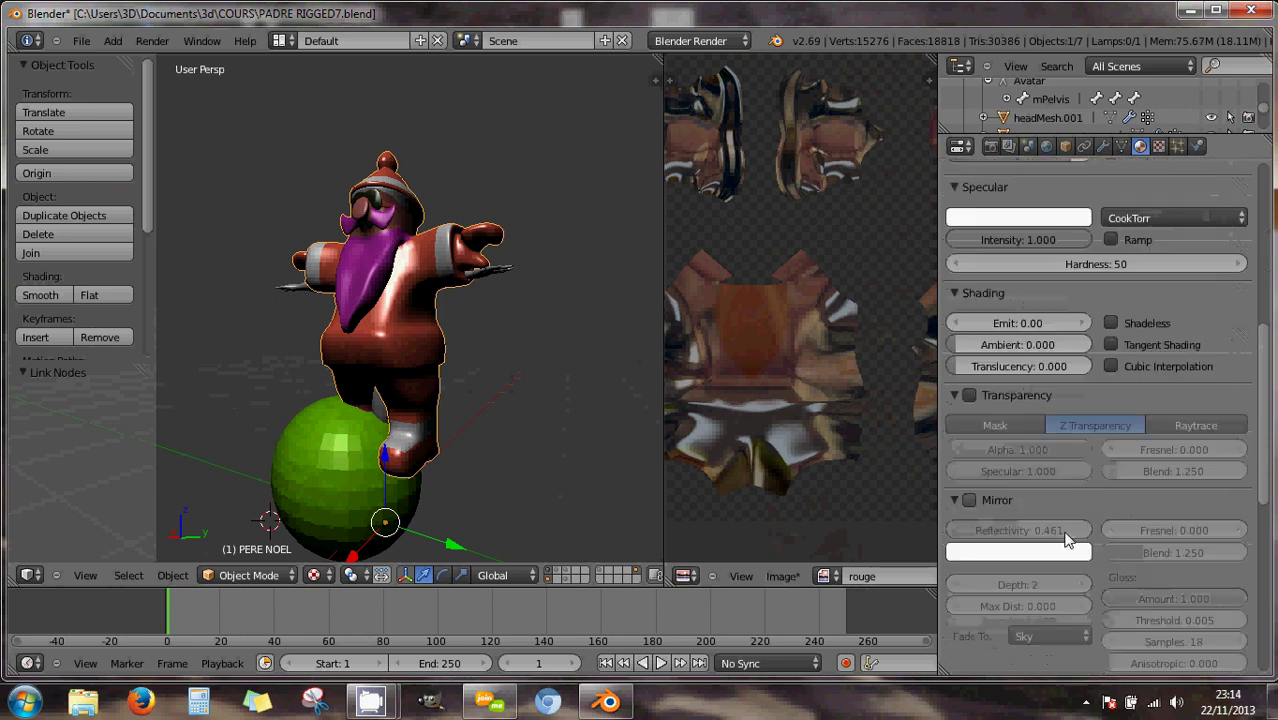
Set the rouge material's diffuse intensity to 1.000 and make its diffuse color near-white with green and blue at maximum.
scroll(1073, 495, up, 8)
scroll(1077, 511, down, 1)
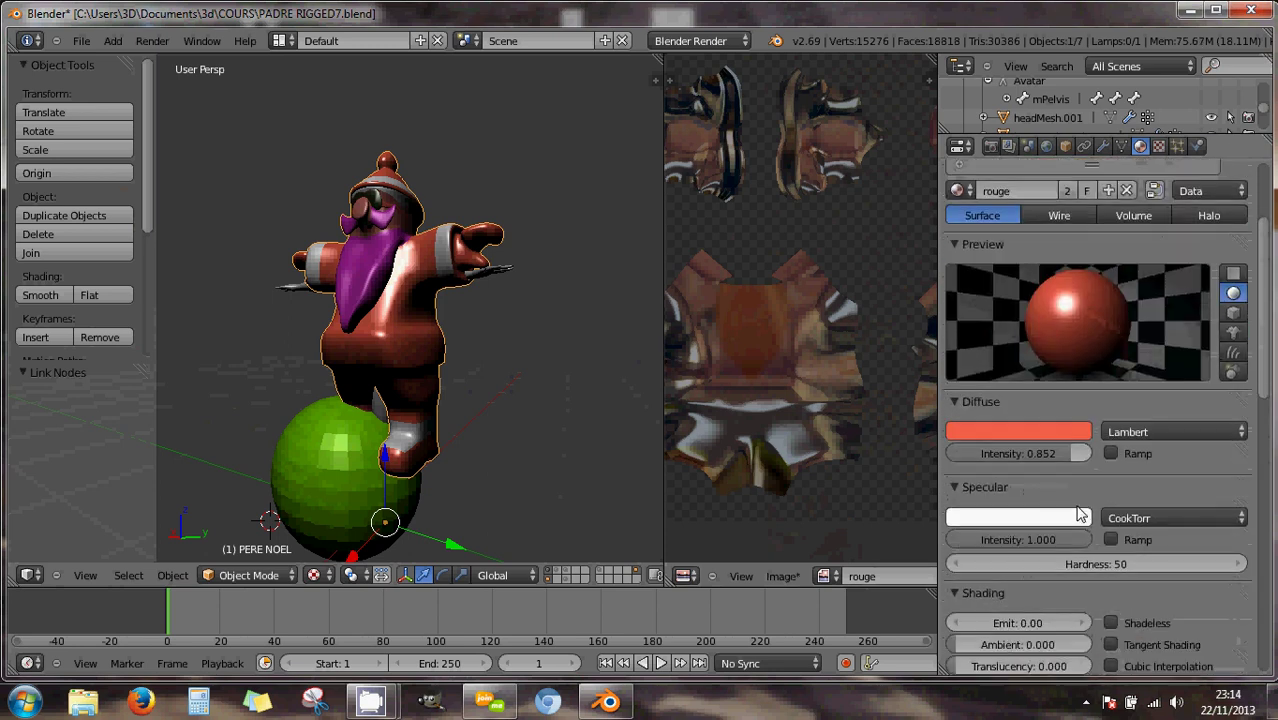
drag(1051, 454, 1102, 463)
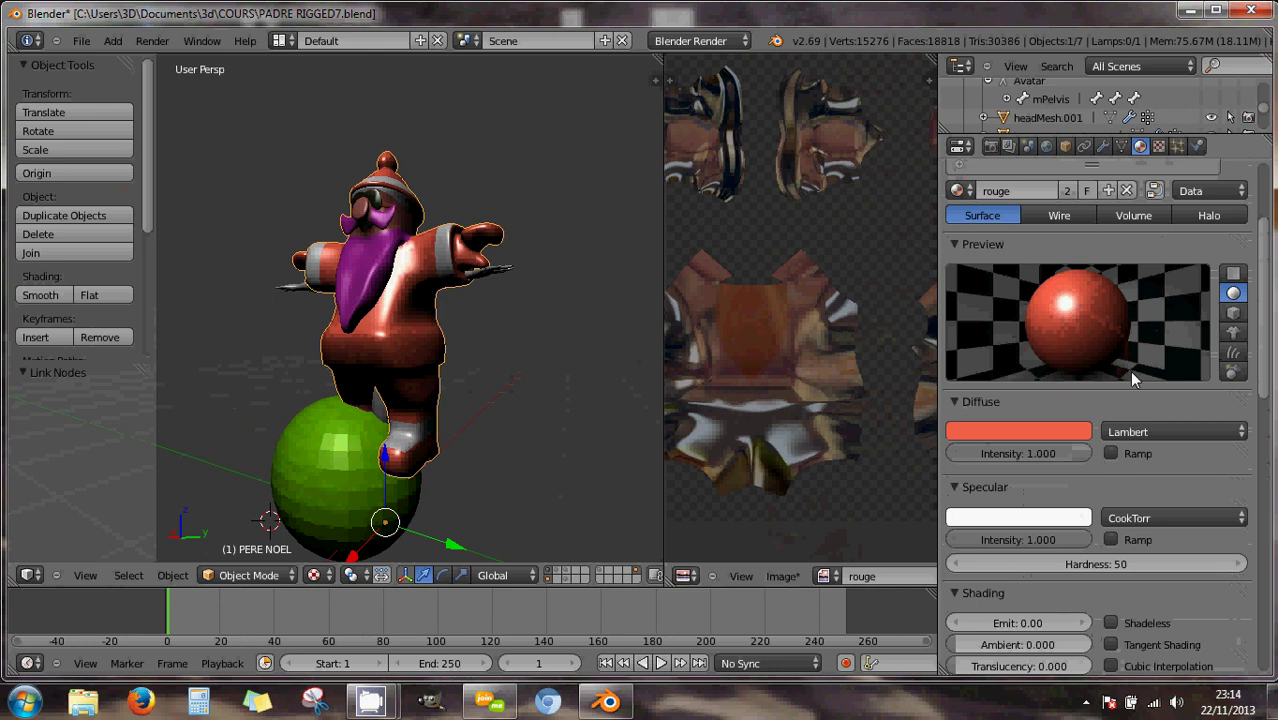
click(1055, 428)
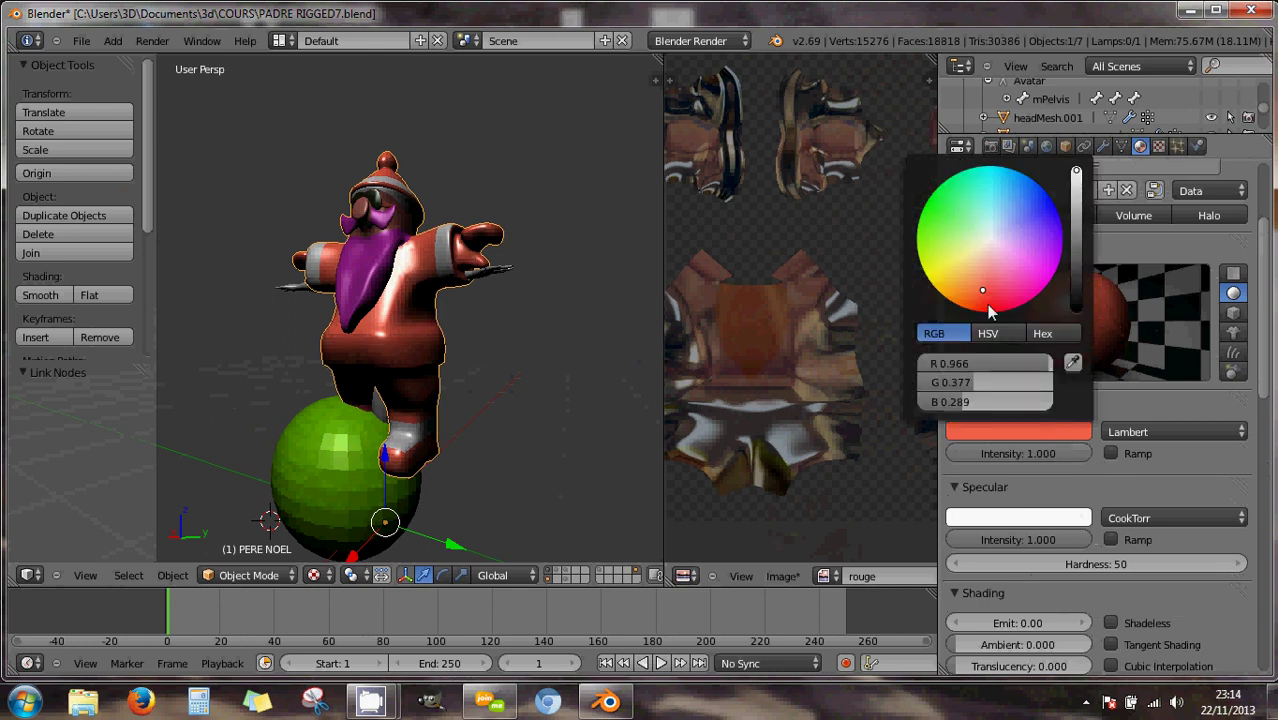
drag(958, 383, 1057, 390)
drag(965, 401, 1071, 398)
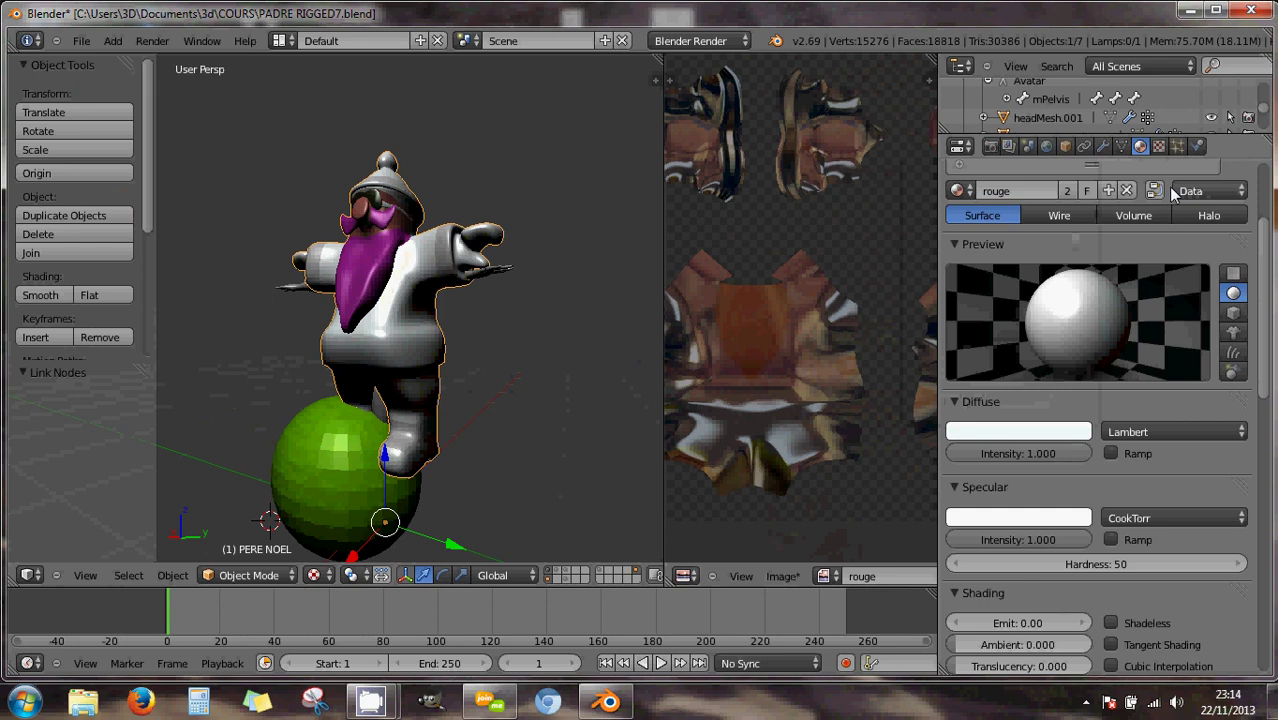
Show the rouge material's textures and look through the textures and images available for the first slot.
click(1159, 146)
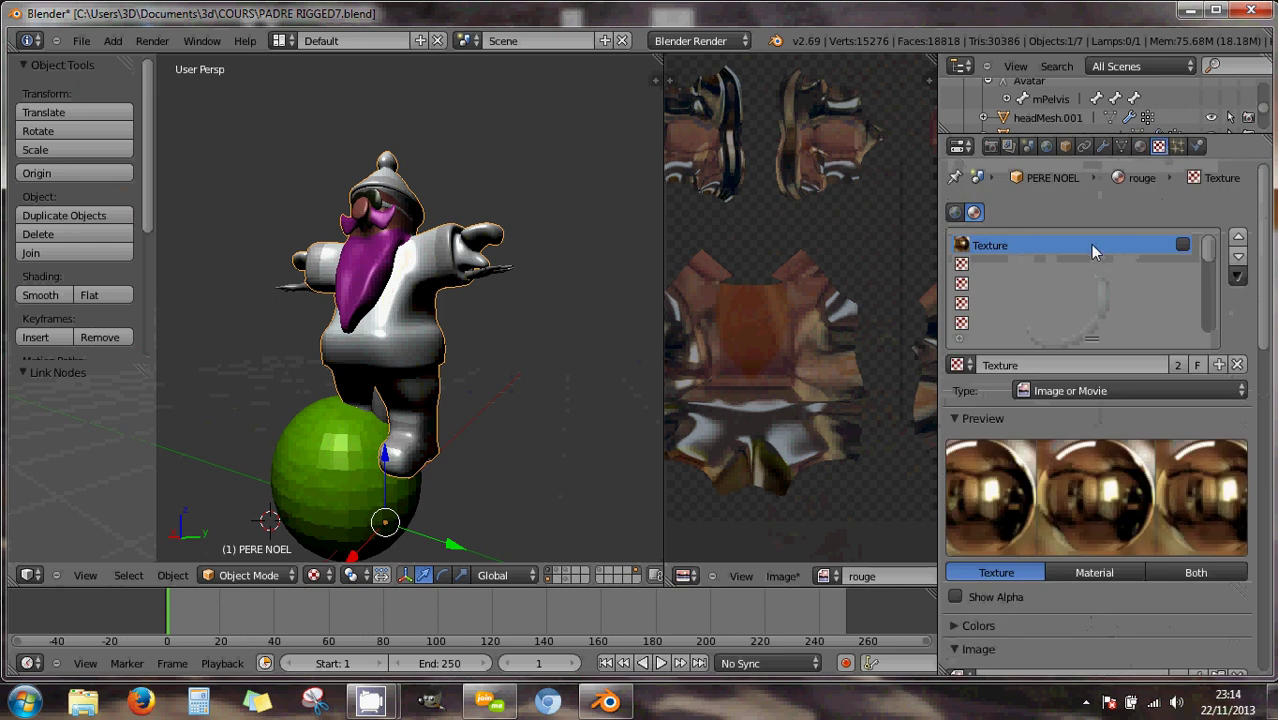
click(966, 366)
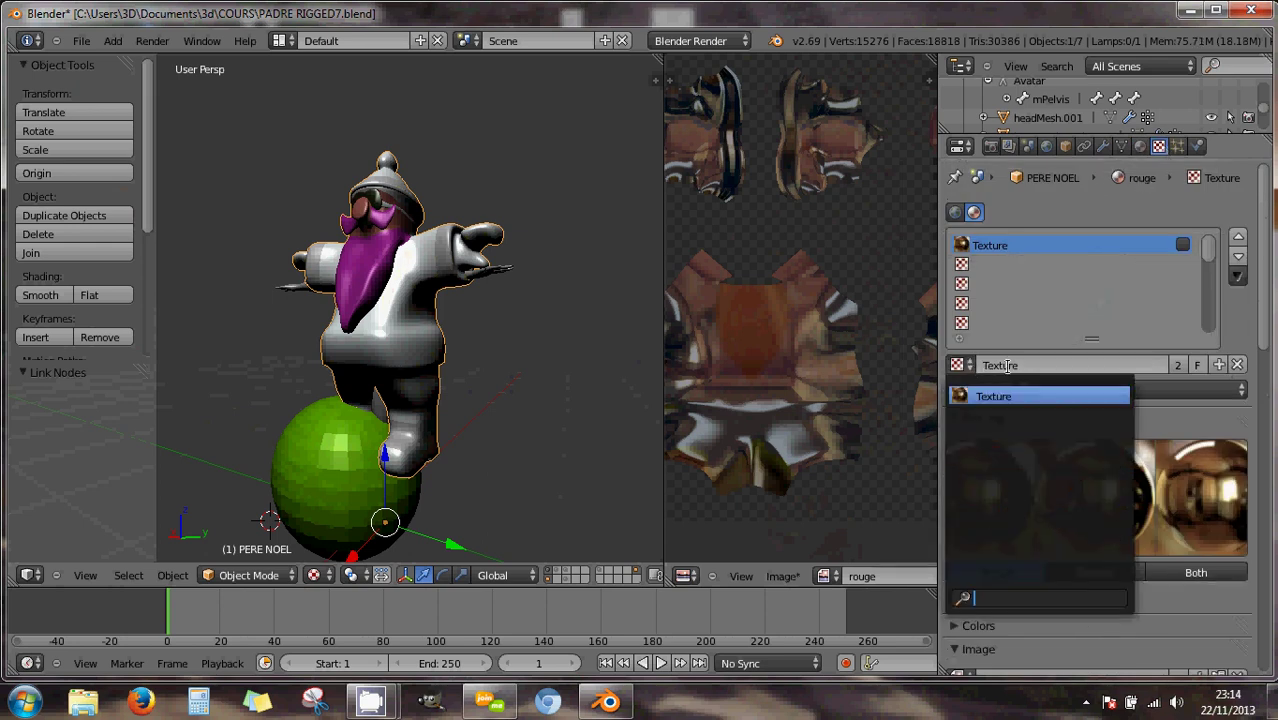
click(1007, 366)
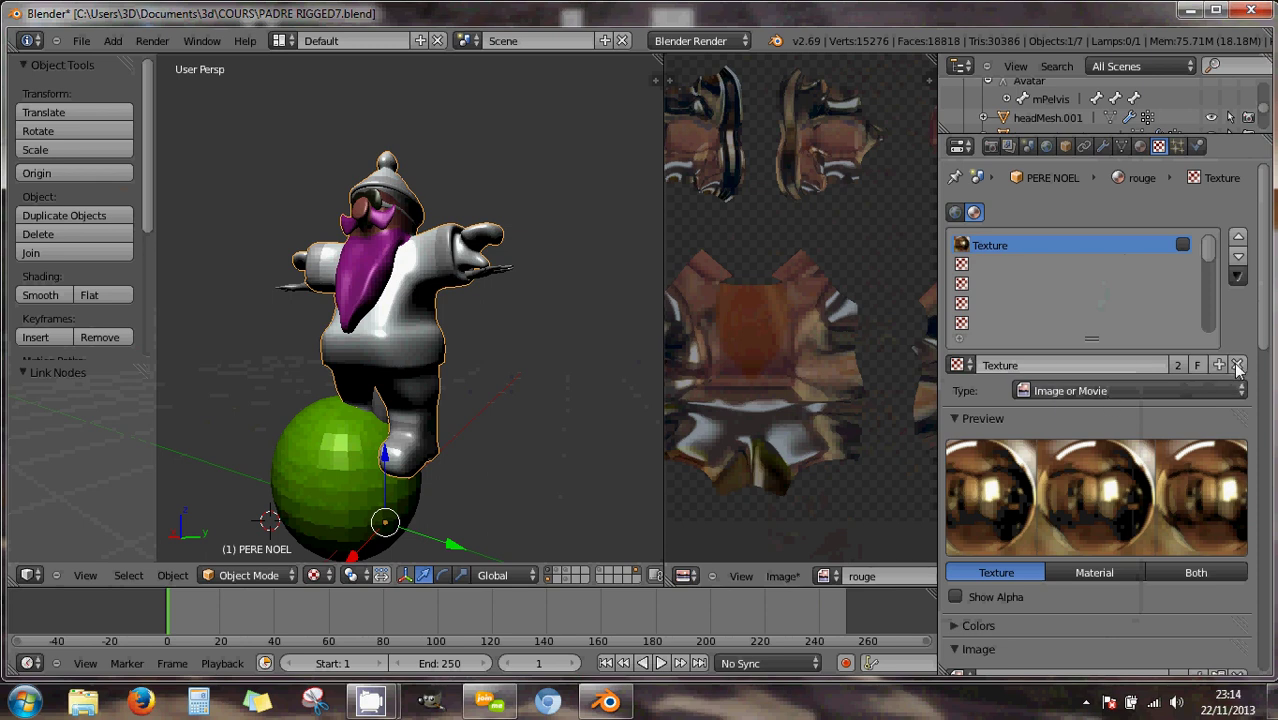
scroll(1100, 410, down, 5)
click(960, 453)
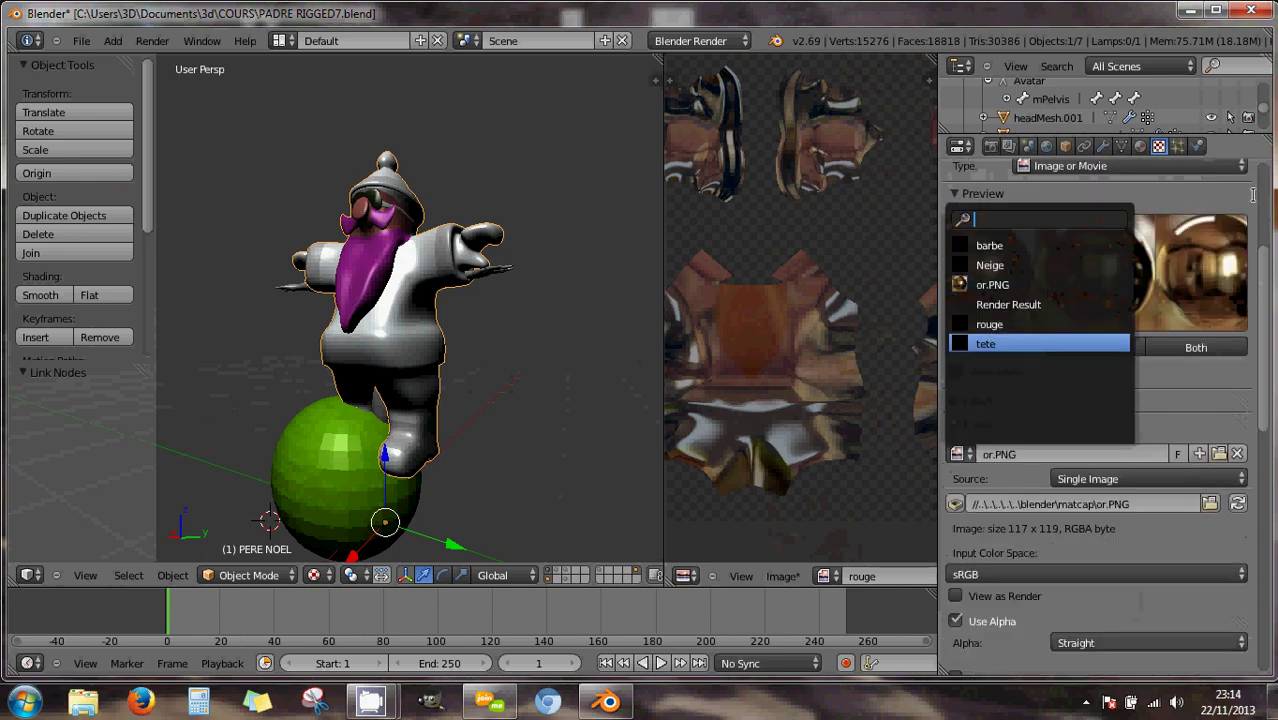
click(1262, 277)
scroll(1200, 240, up, 5)
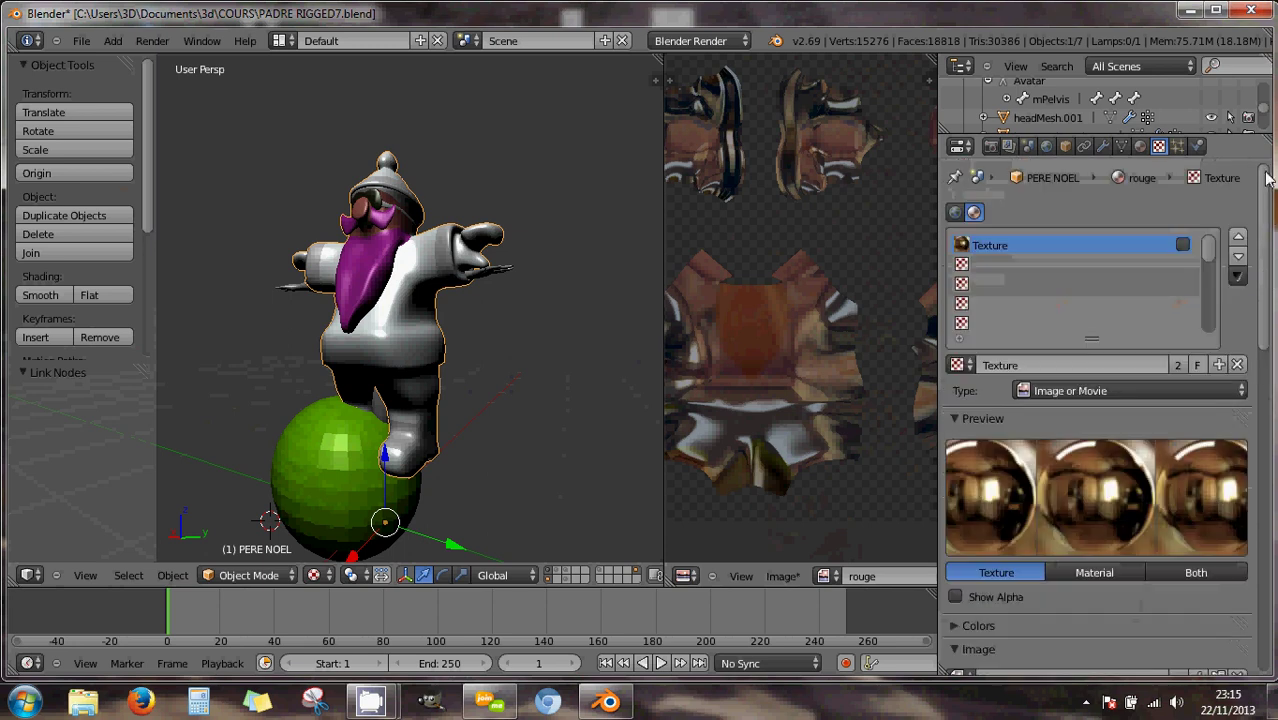
Add an Image or Movie texture in the rouge material's second texture slot and assign the baked rouge image to it.
click(994, 264)
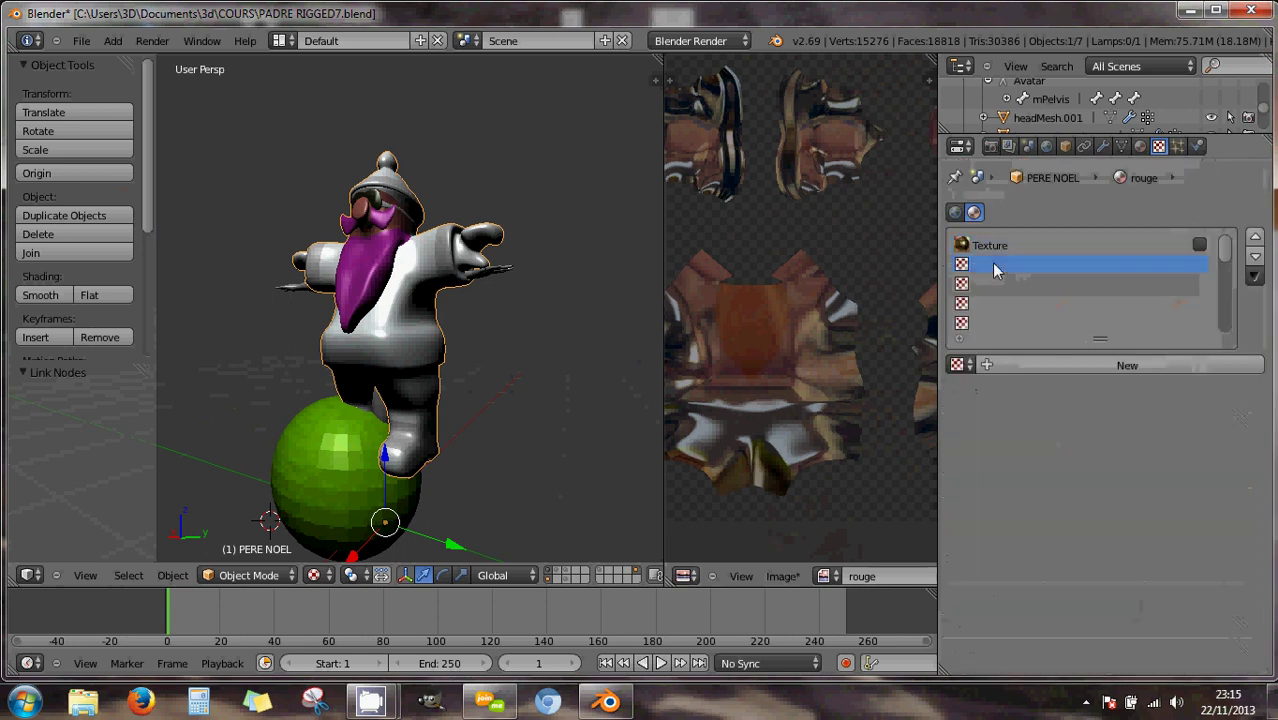
click(1082, 362)
click(1060, 393)
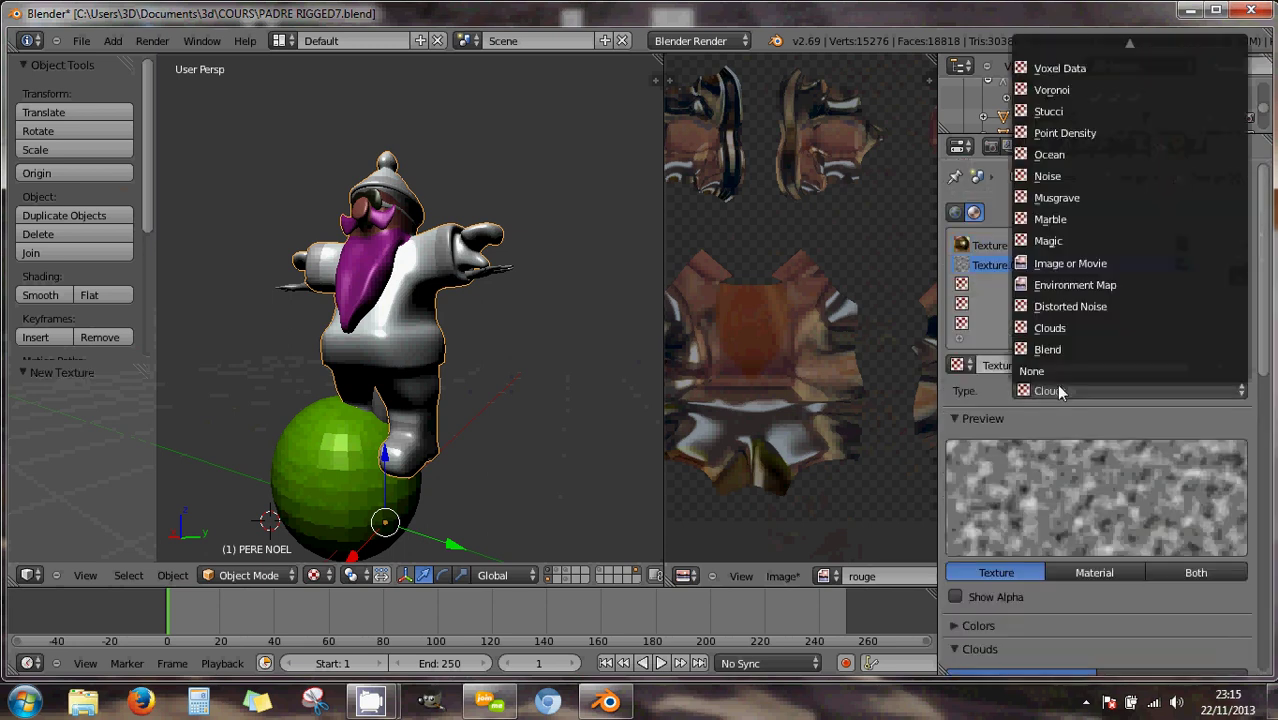
click(1063, 265)
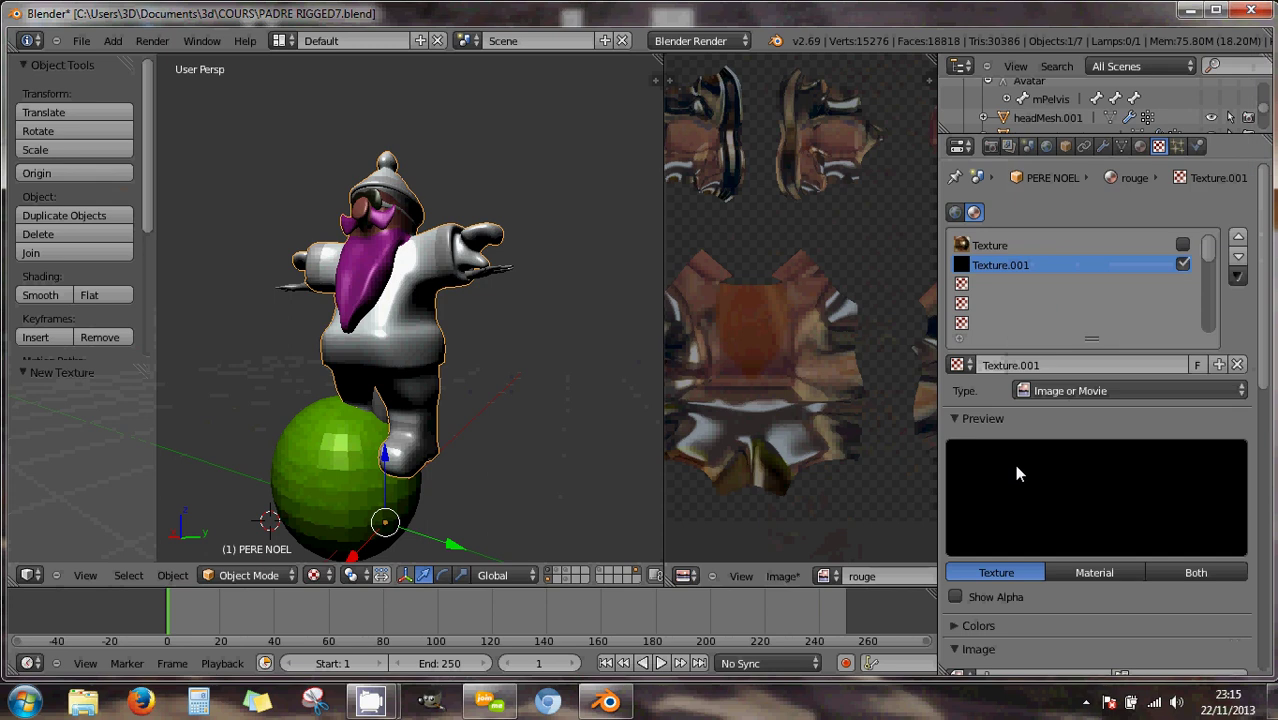
scroll(1014, 464, down, 4)
scroll(1014, 464, down, 3)
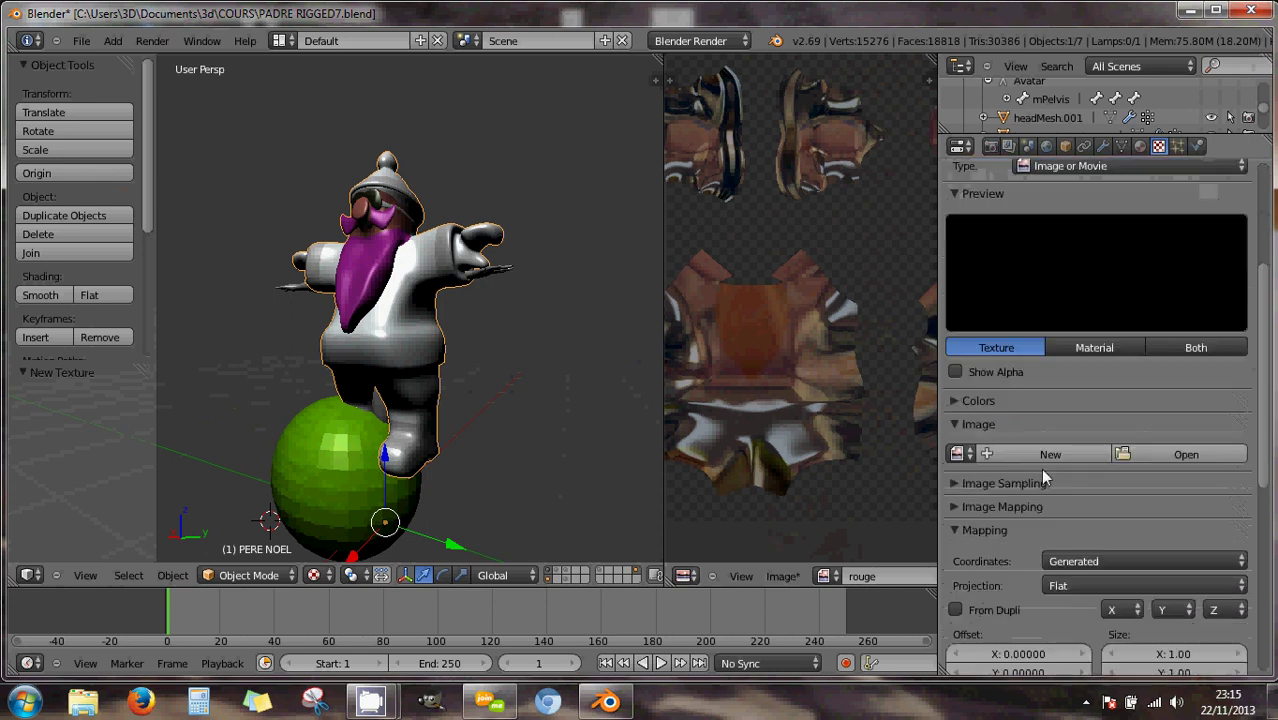
click(975, 455)
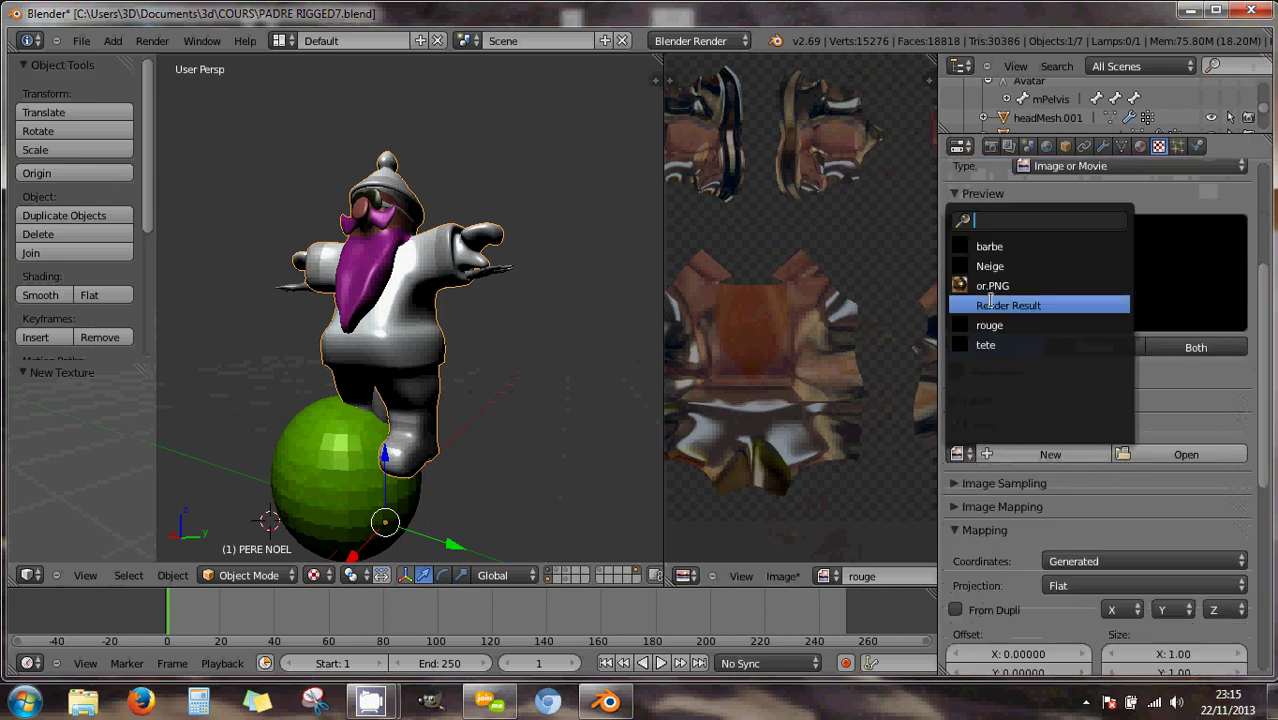
click(997, 325)
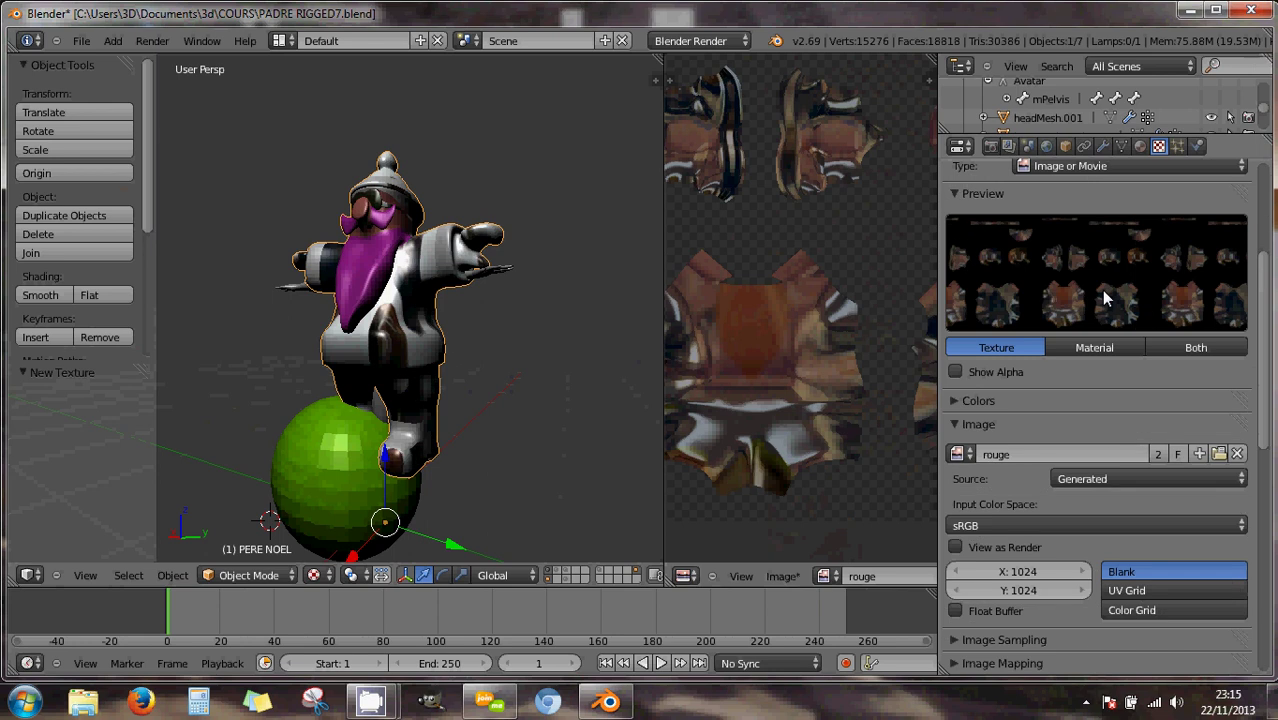
Map the new rouge image texture with UV coordinates and review its image, mapping and influence settings.
scroll(1083, 504, down, 8)
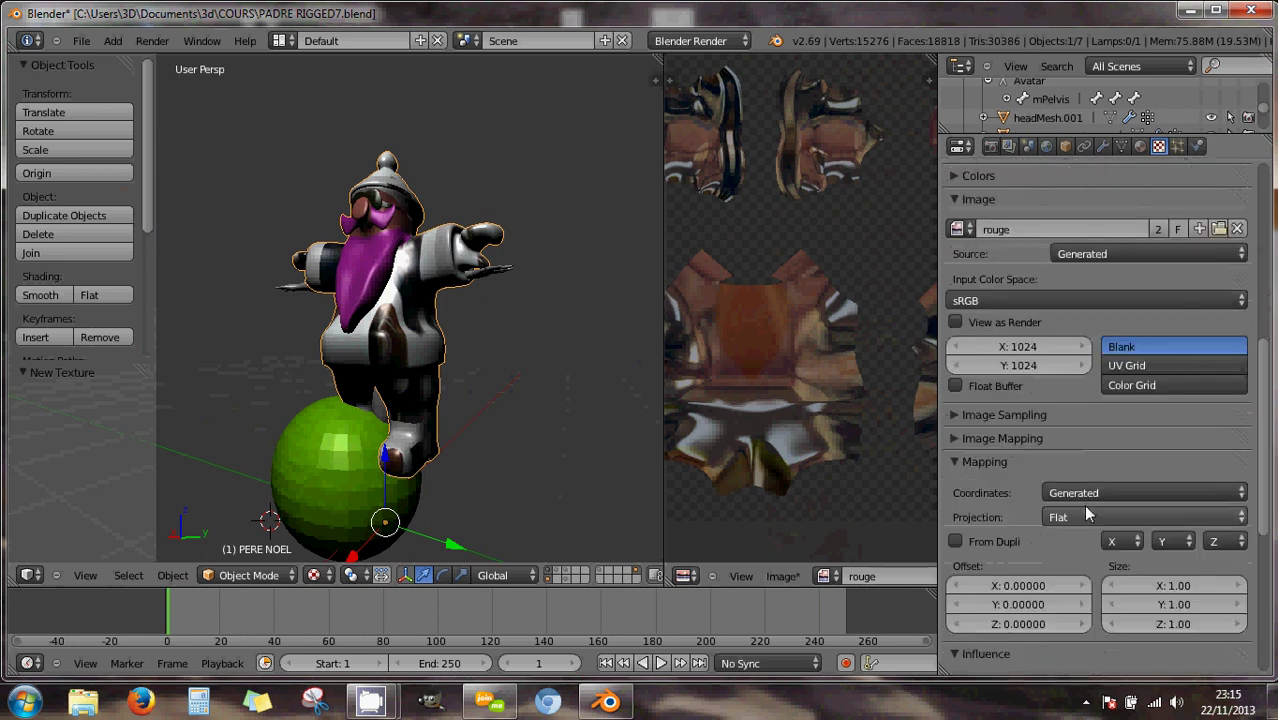
click(1095, 494)
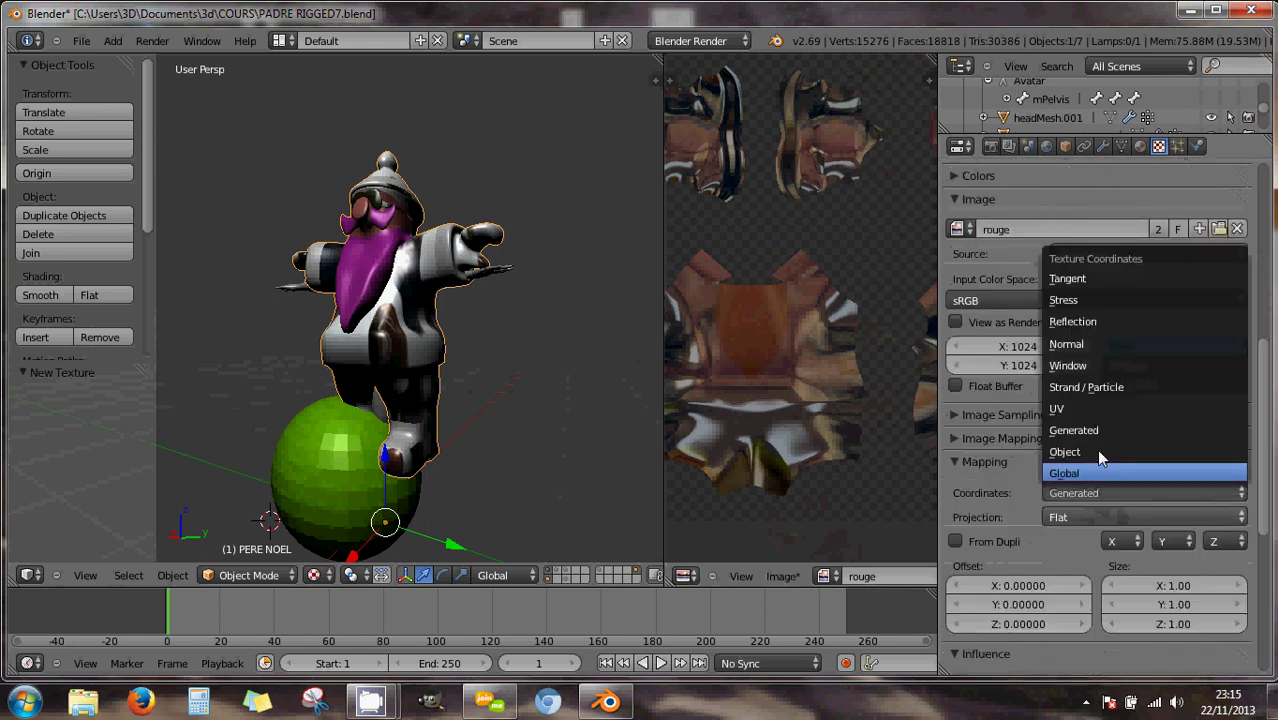
click(1088, 409)
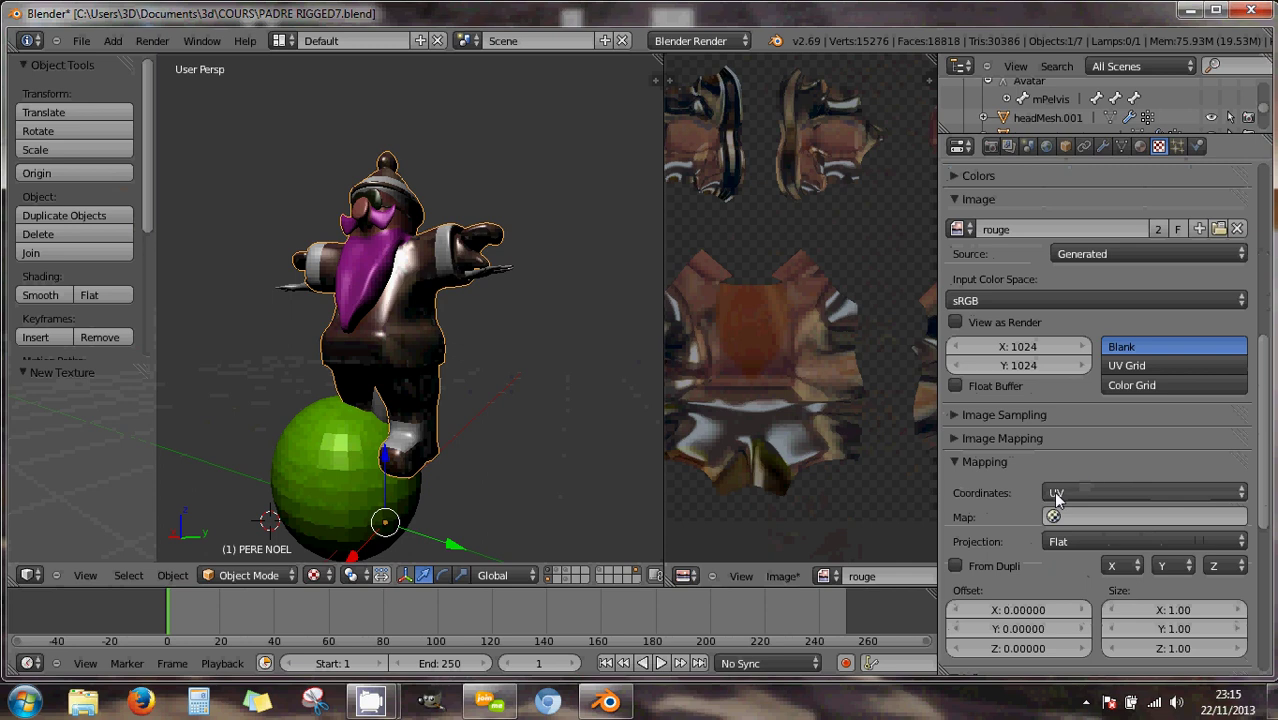
scroll(1050, 505, down, 5)
scroll(1048, 511, down, 3)
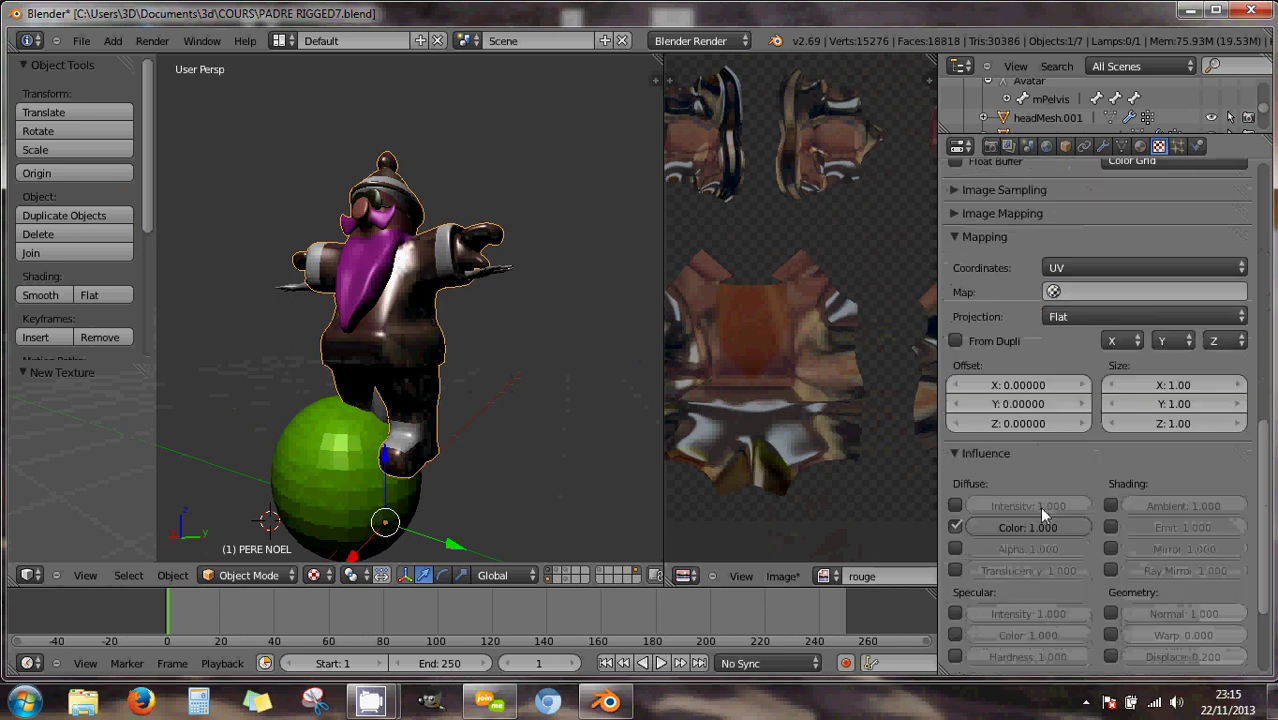
scroll(1075, 400, up, 10)
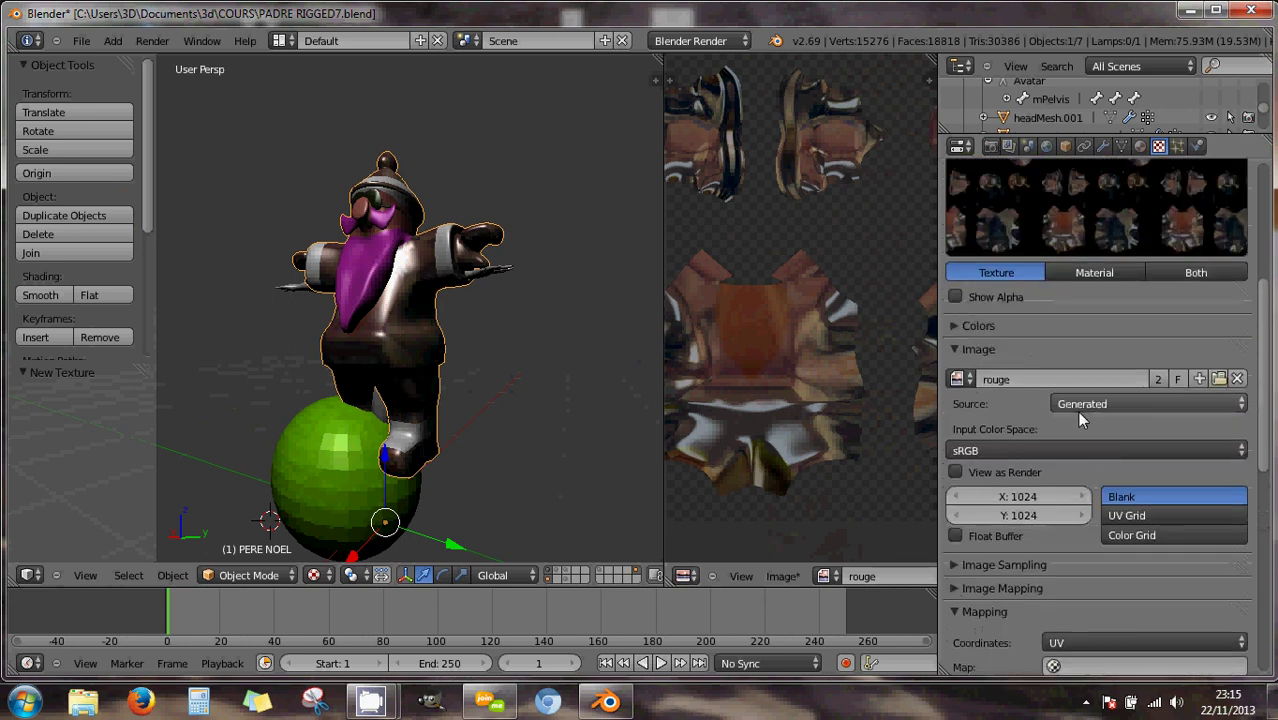
scroll(1077, 411, down, 7)
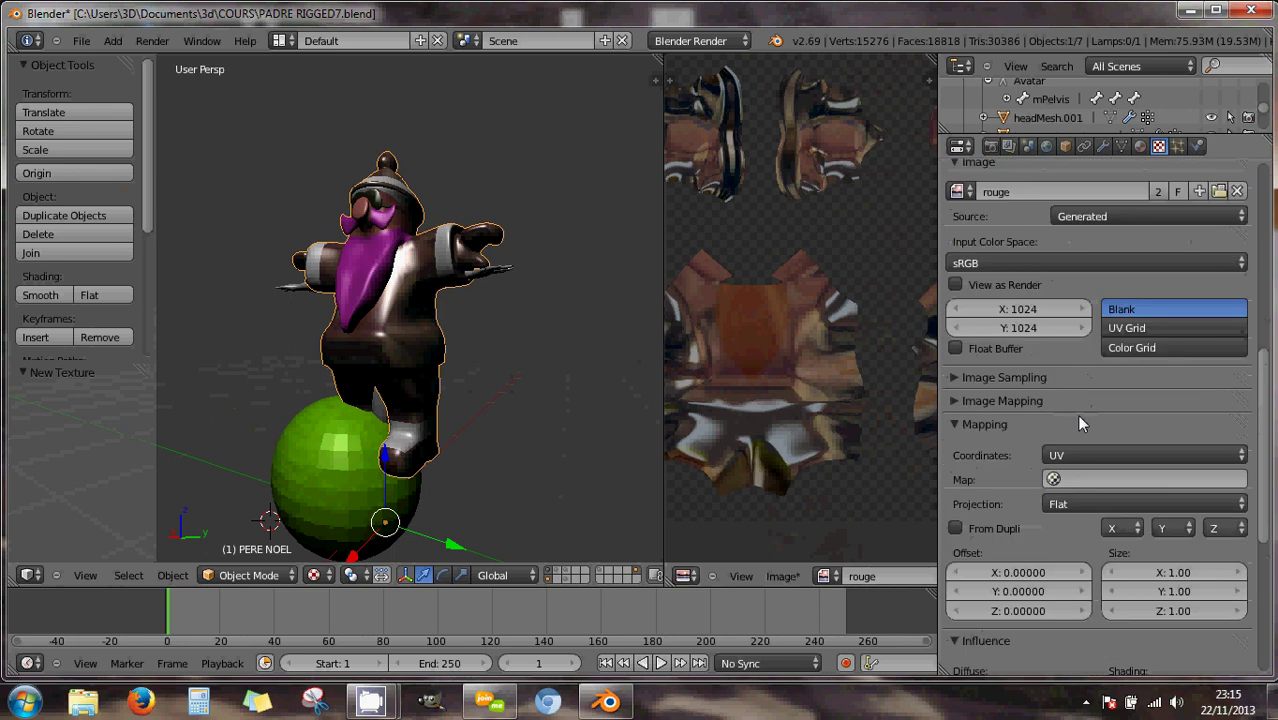
scroll(1077, 418, down, 1)
scroll(1077, 420, down, 8)
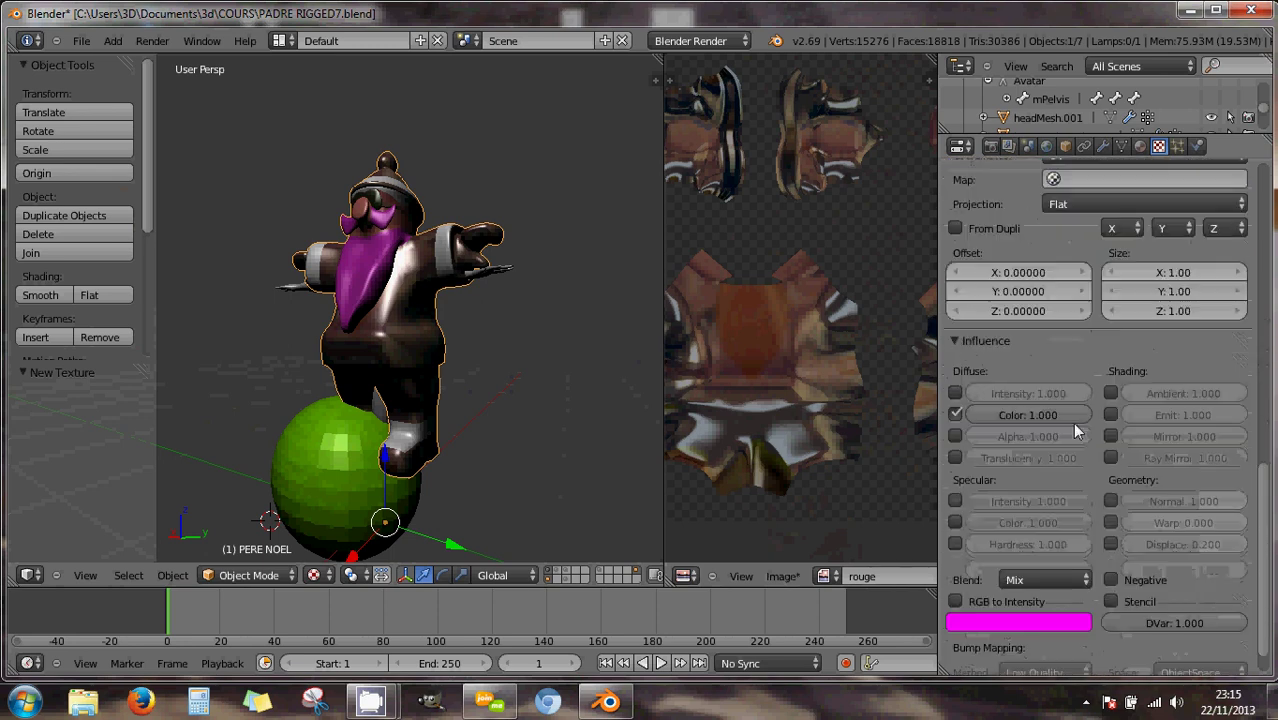
Set the rouge material's specular intensity to 0.000.
scroll(1076, 430, down, 1)
middle_drag(396, 333, 581, 352)
click(1140, 147)
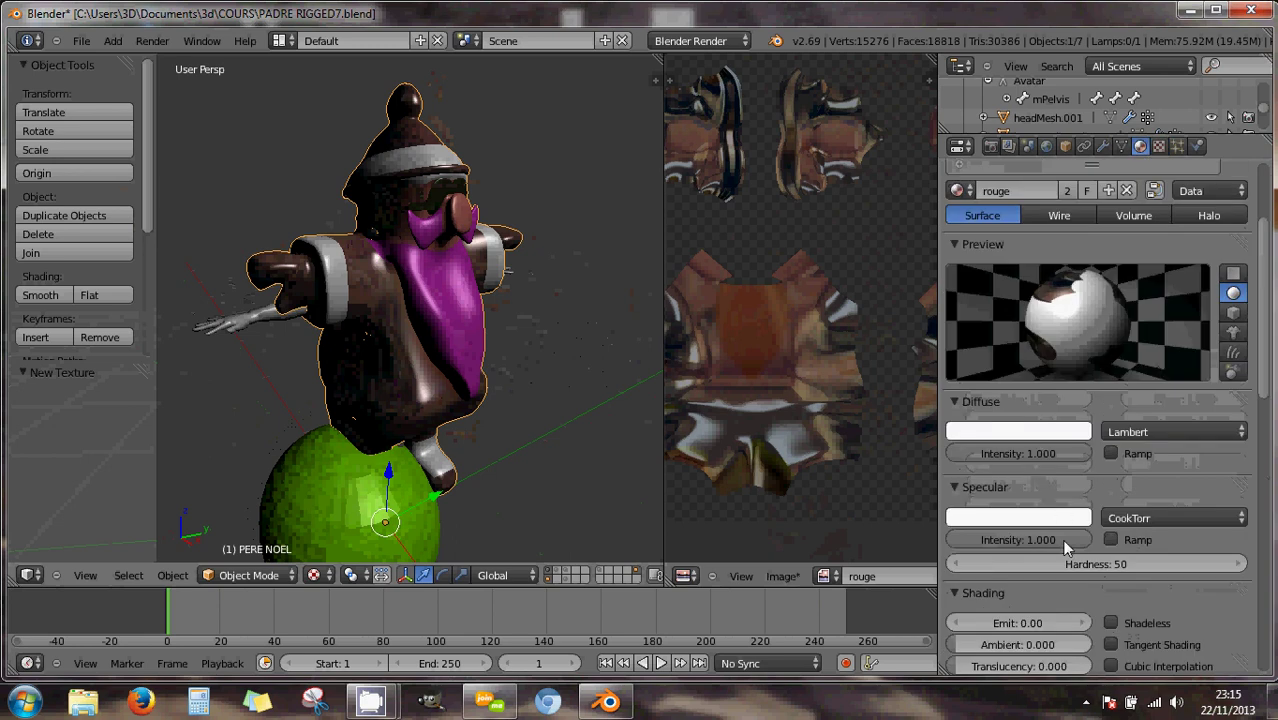
drag(1061, 539, 835, 535)
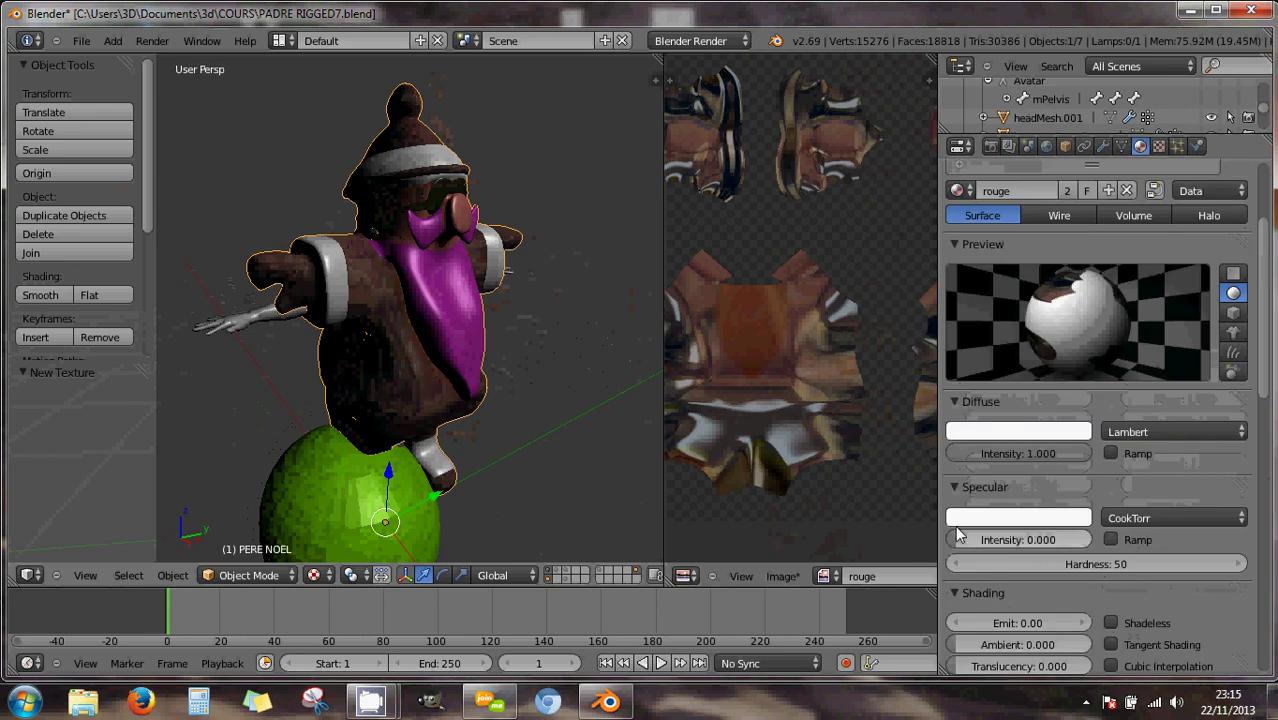
middle_drag(516, 350, 461, 331)
Select the lamp above the Santa model and change its type from Point to Hemi.
scroll(380, 330, up, 3)
scroll(428, 326, up, 2)
scroll(417, 345, down, 5)
scroll(457, 342, down, 5)
right_click(289, 145)
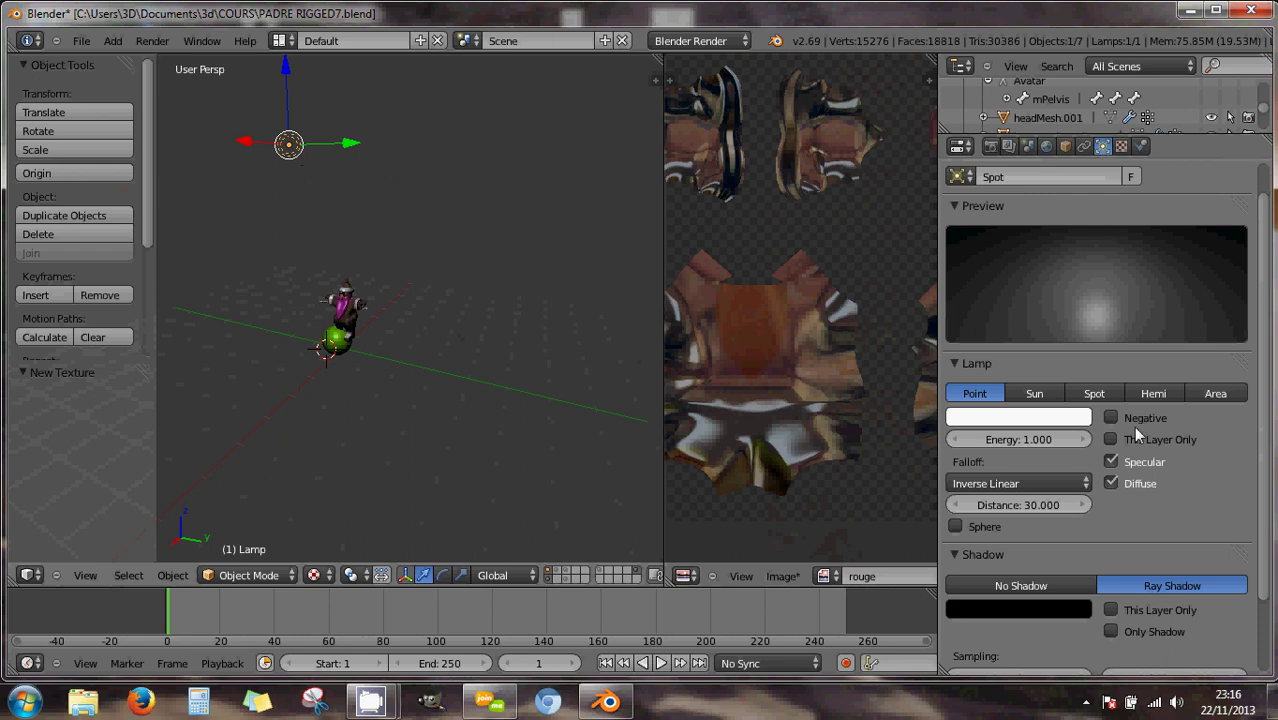
click(1150, 393)
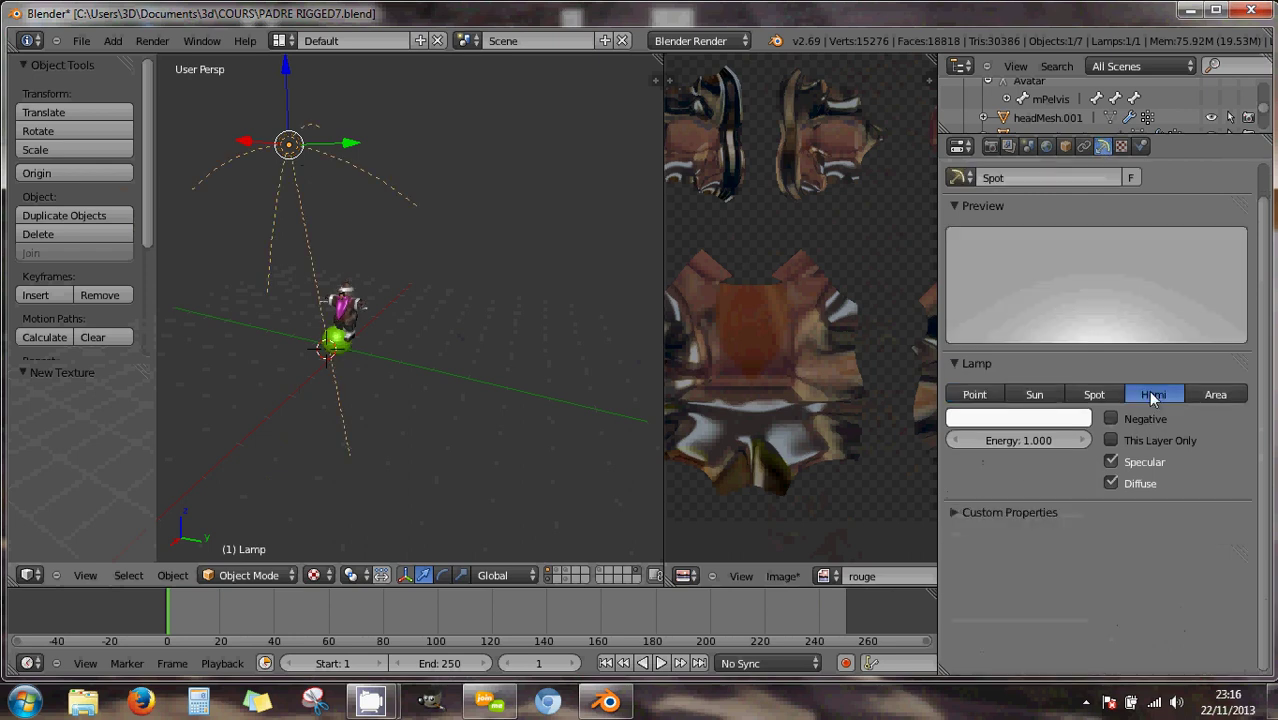
scroll(389, 325, up, 10)
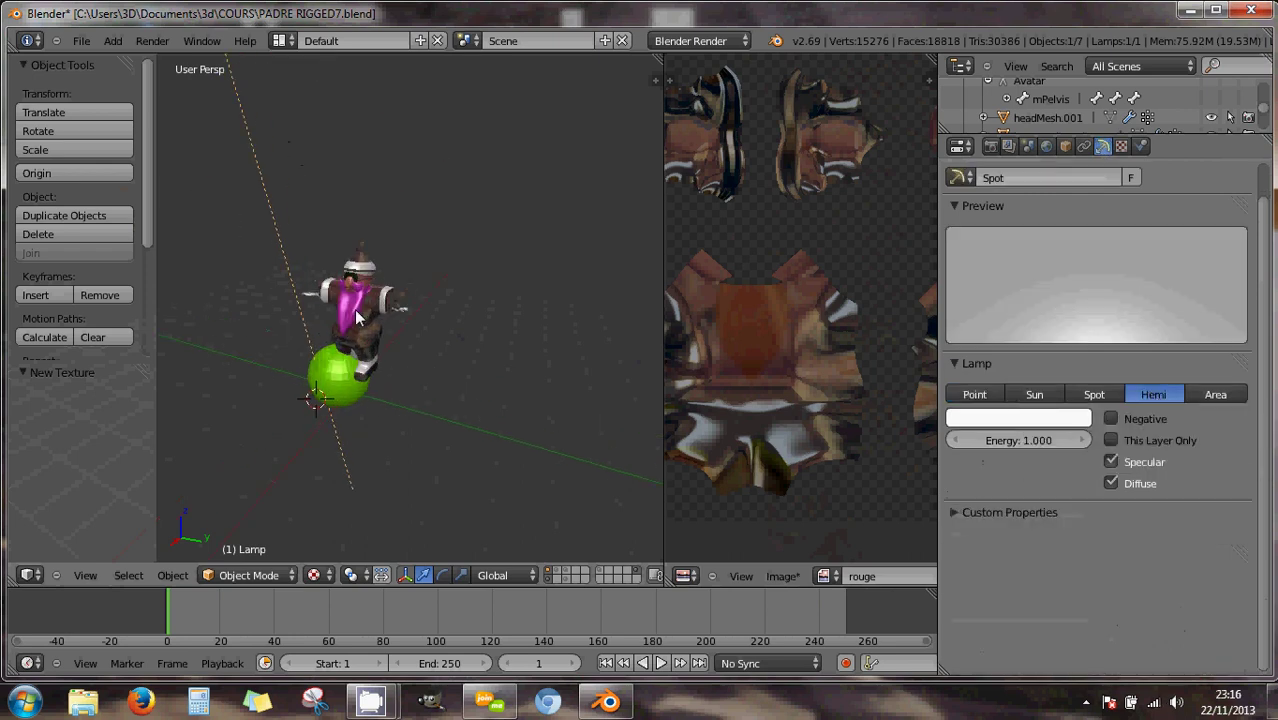
scroll(428, 355, up, 5)
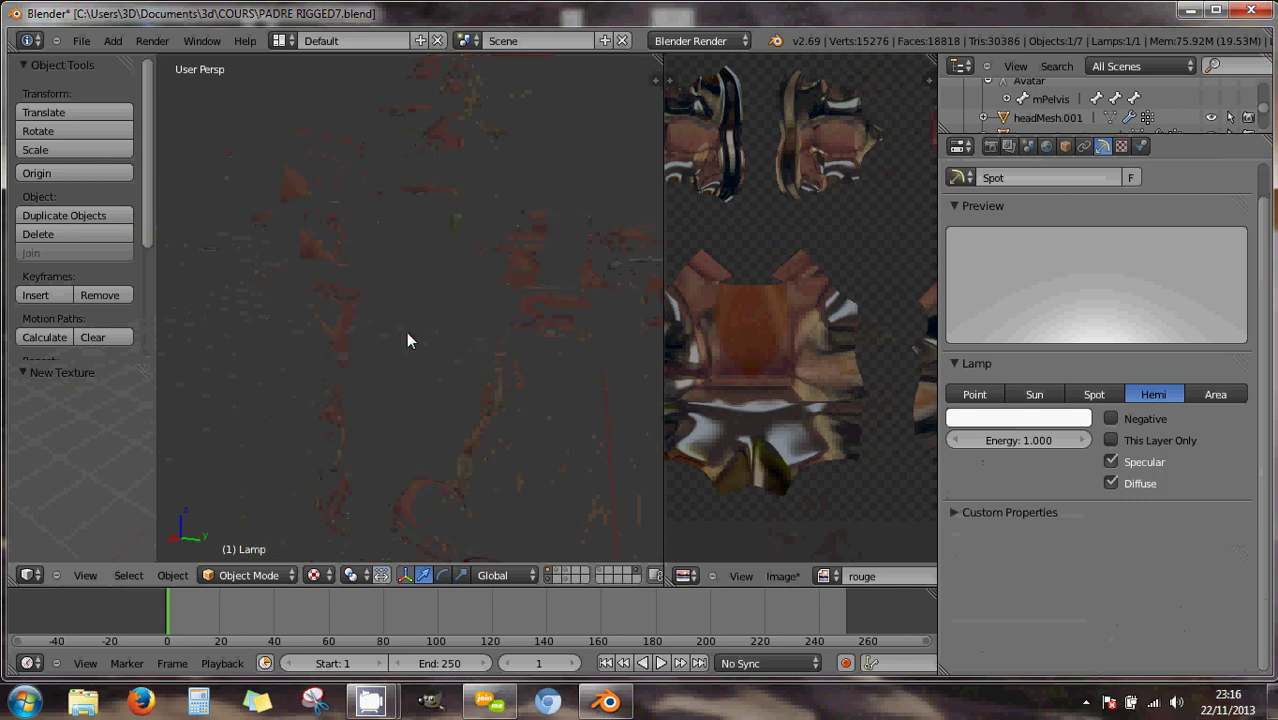
scroll(406, 331, down, 5)
Reselect the Santa model and compare its textured suit under the new lighting with the baked rouge image.
right_click(487, 383)
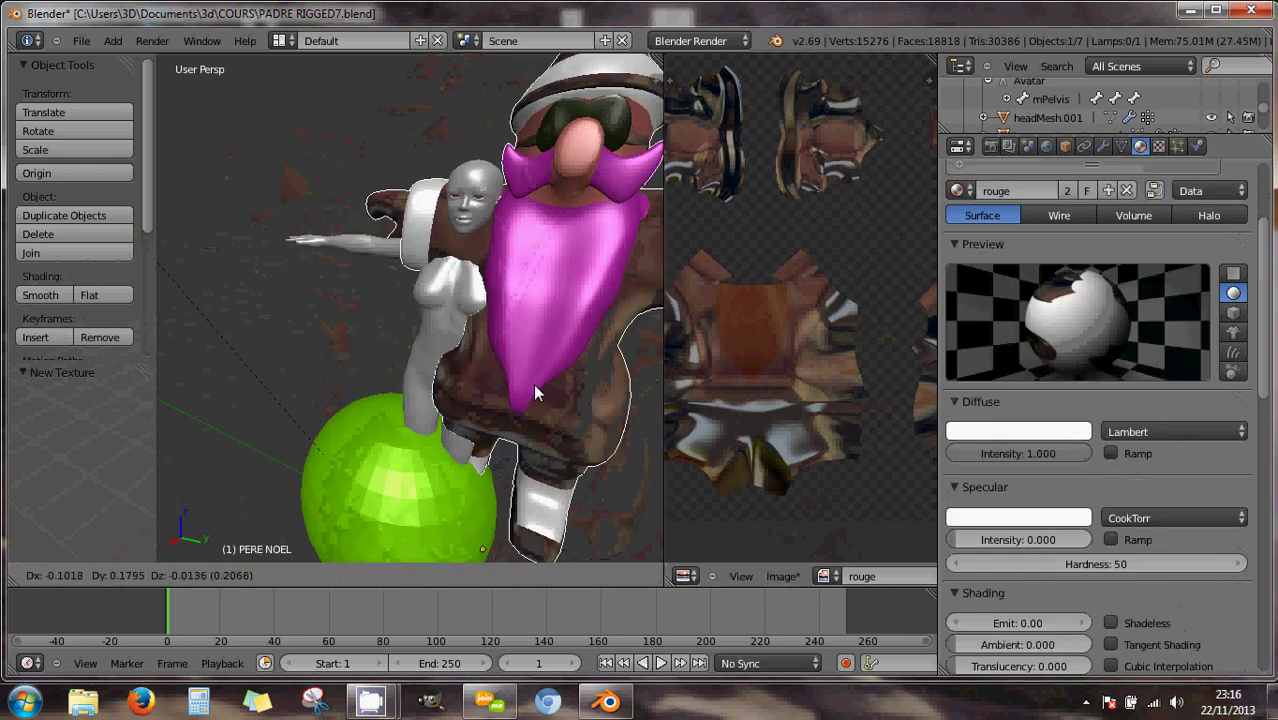
middle_drag(531, 380, 573, 350)
middle_drag(446, 337, 561, 345)
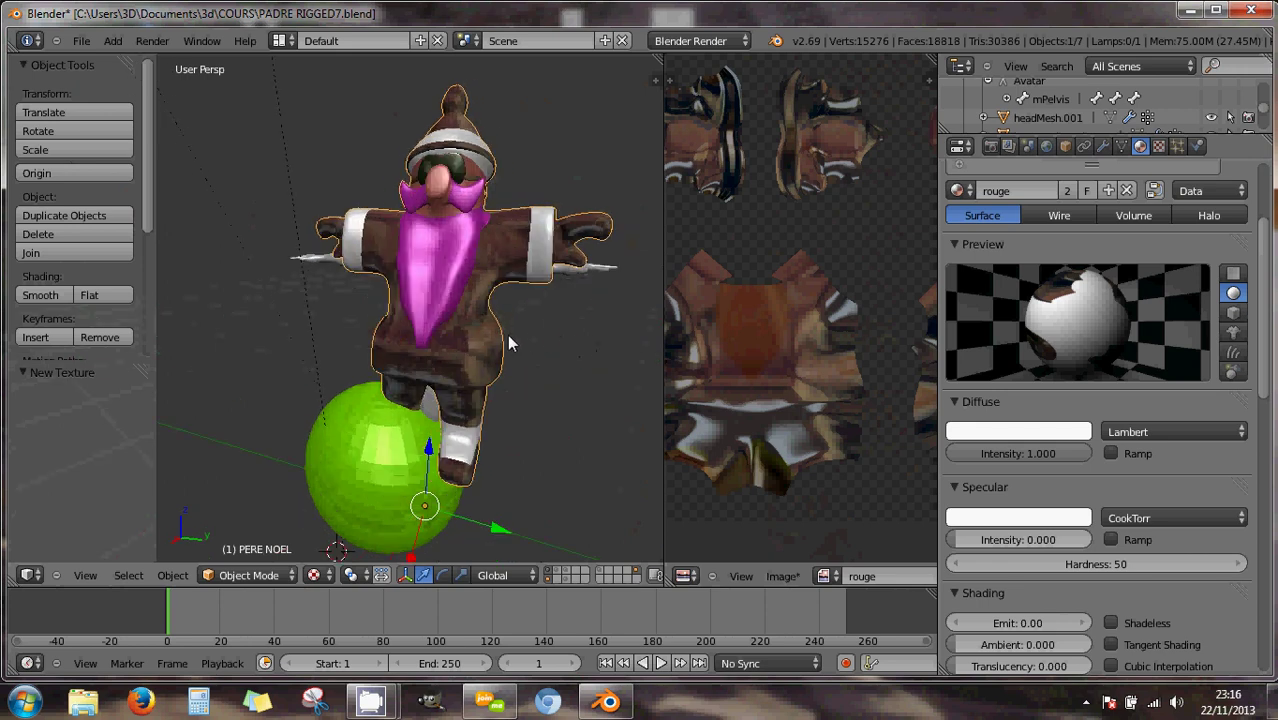
mouse_move(513, 303)
middle_down()
mouse_move(483, 336)
mouse_move(490, 299)
mouse_move(505, 318)
middle_up()
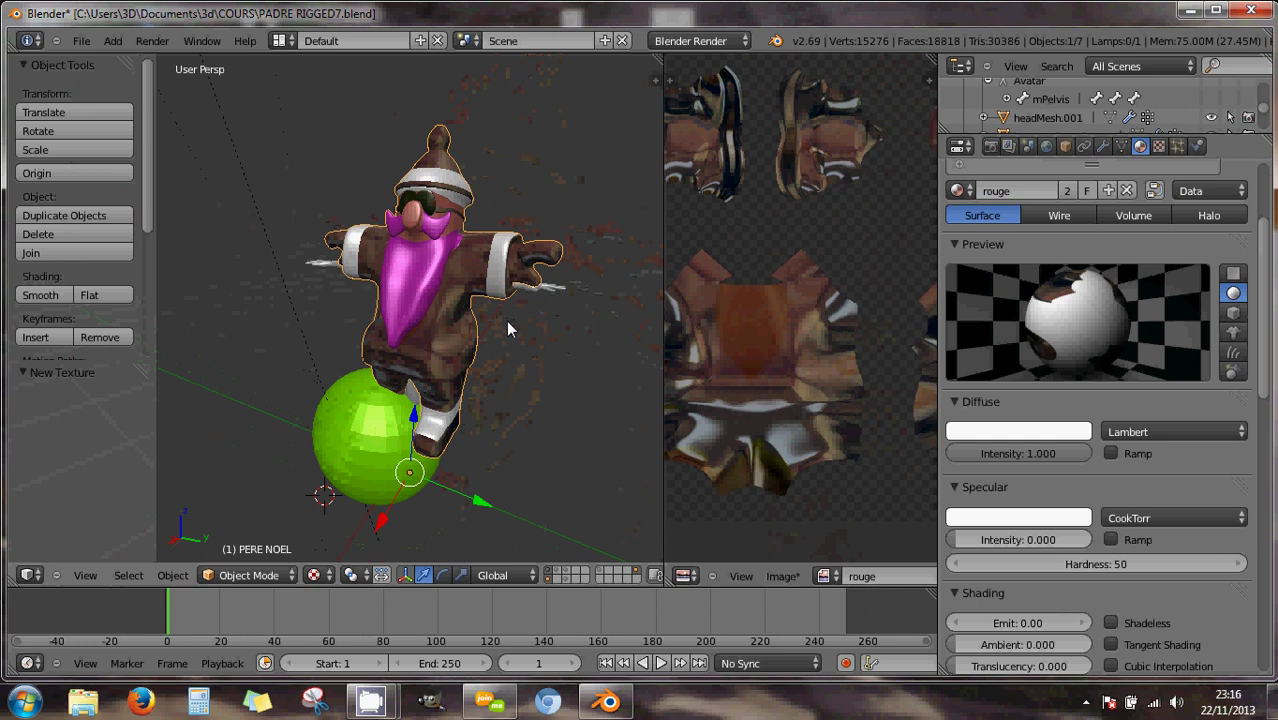
scroll(790, 384, down, 3)
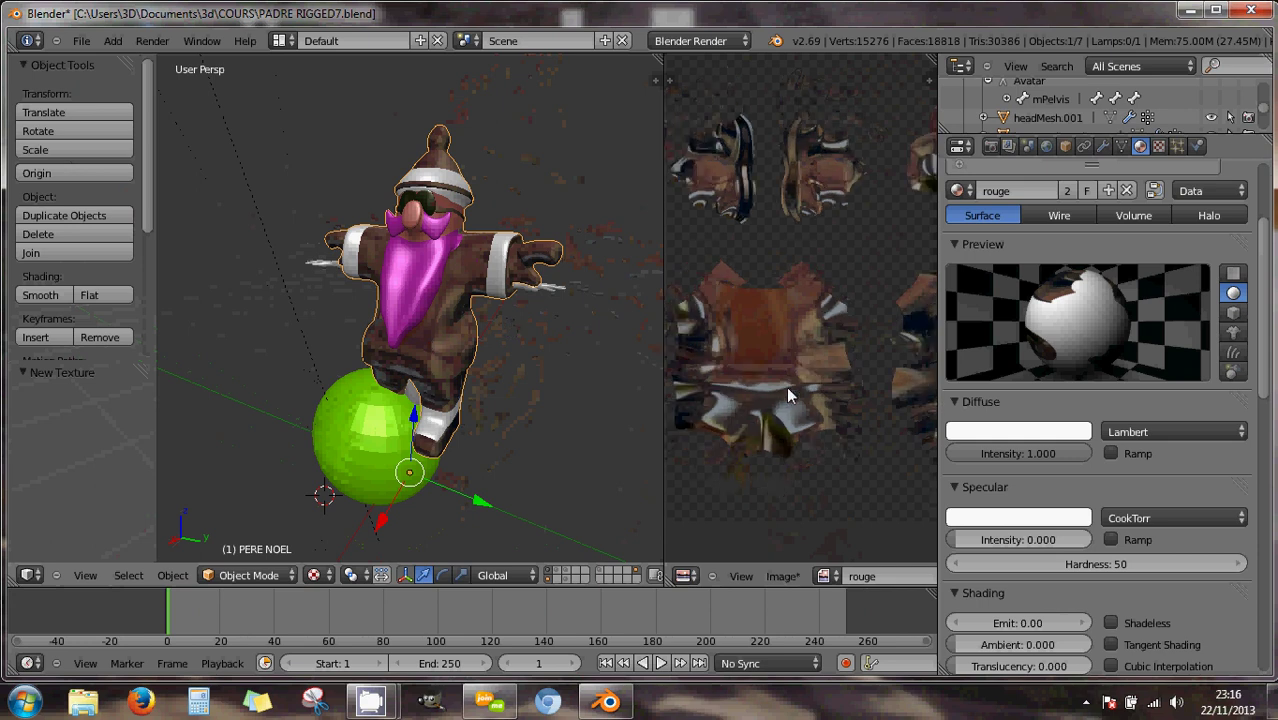
scroll(788, 389, up, 4)
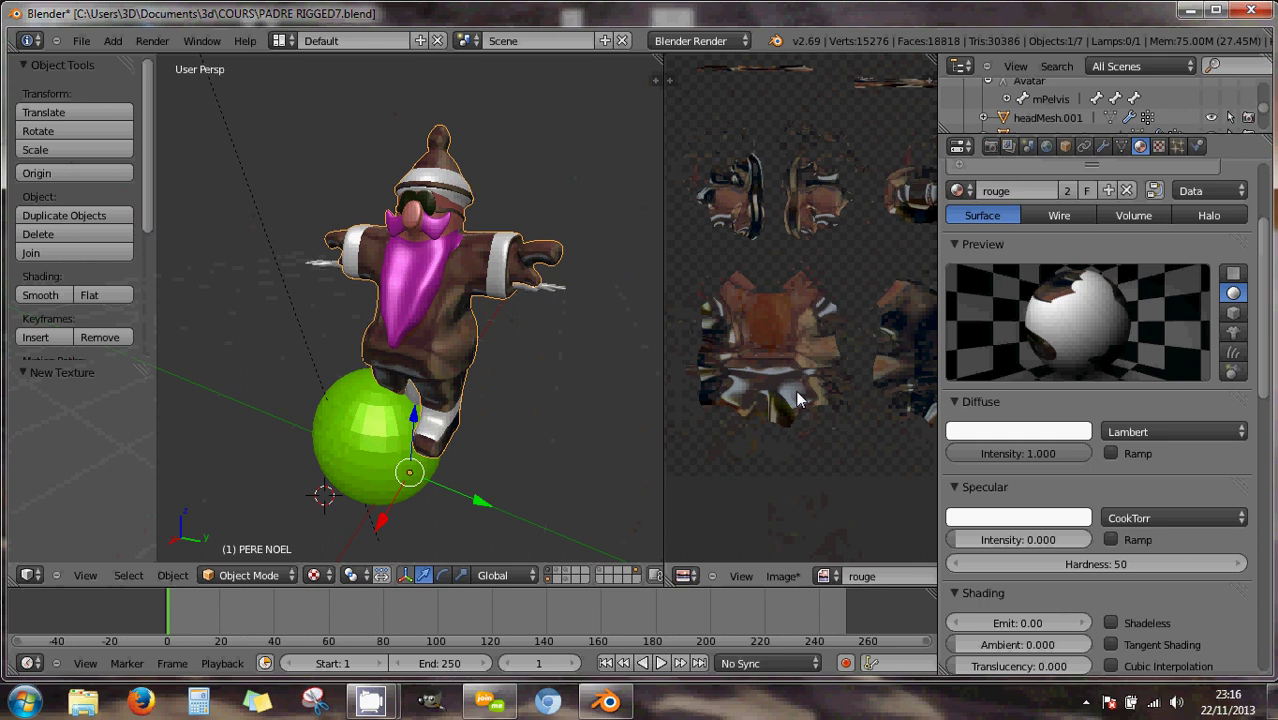
scroll(797, 400, down, 1)
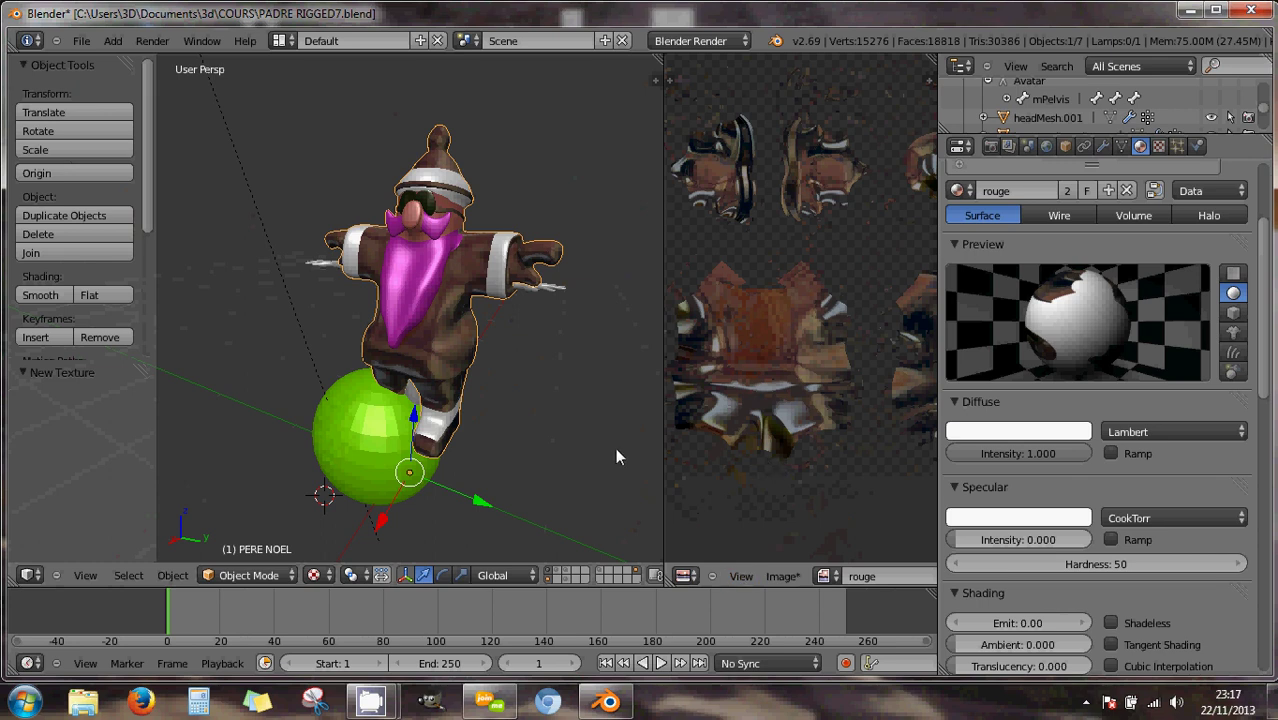
Undo the recent lamp, texture and material changes, stepping through the history until the rouge material's node setup is restored.
key(ctrl+z)
key(ctrl+z)
key(ctrl+z)
key(ctrl+z)
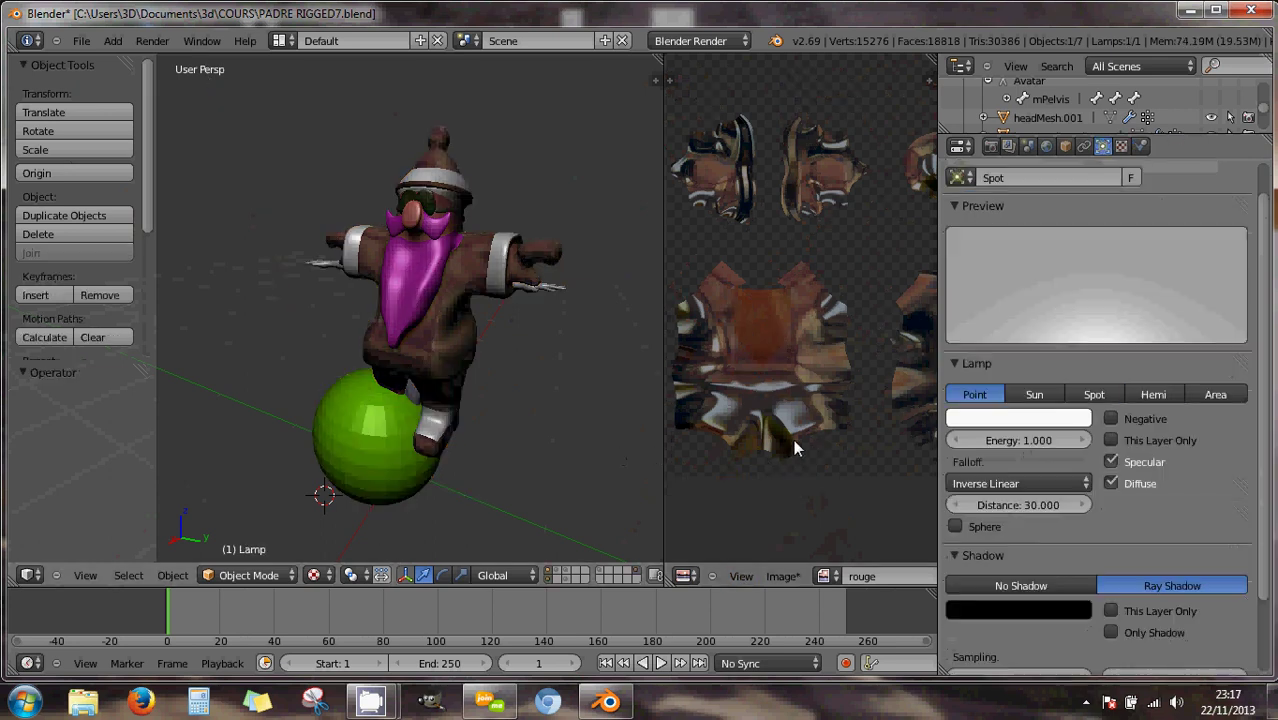
key(ctrl+z)
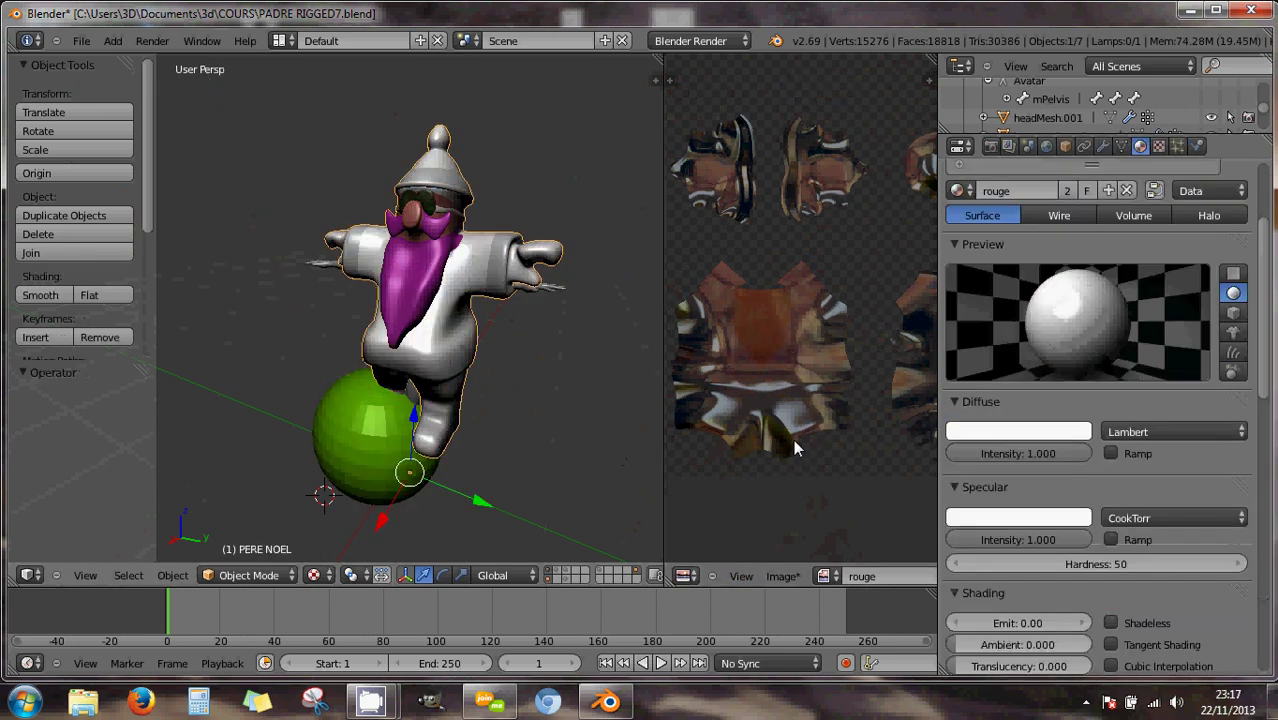
key(ctrl+shift+z)
key(ctrl+shift+z)
key(ctrl+shift+z)
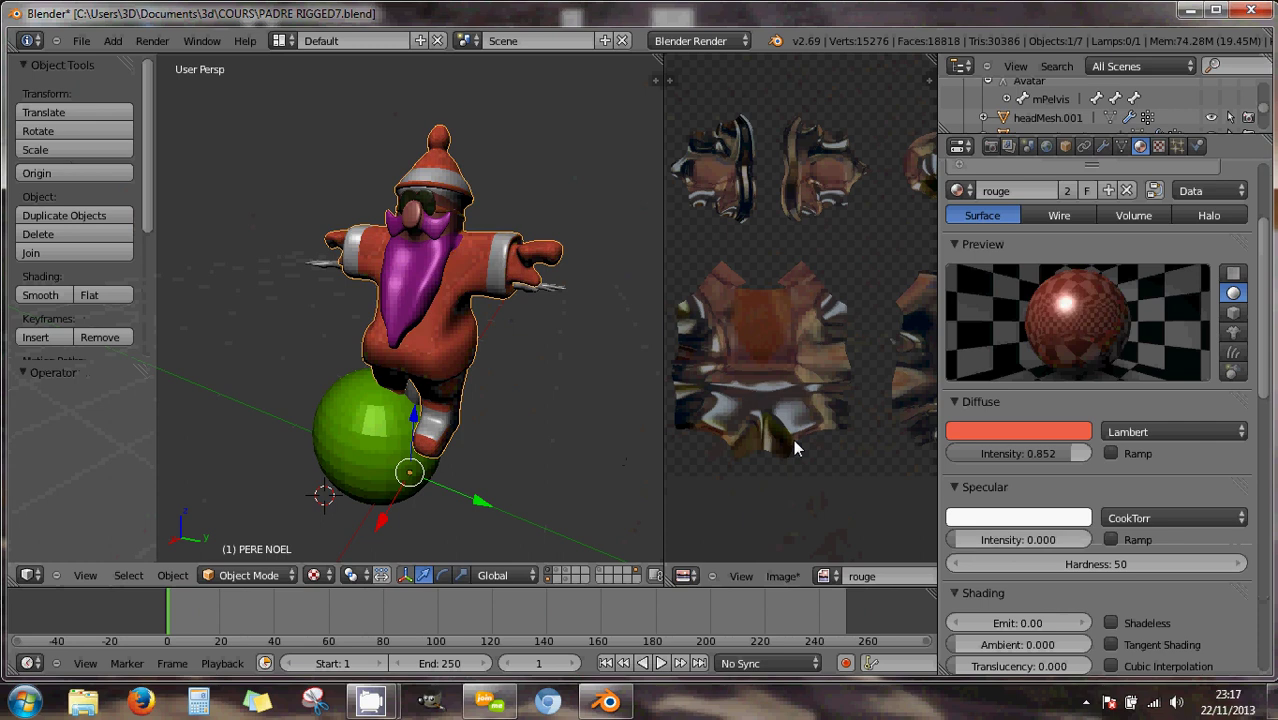
key(ctrl+shift+z)
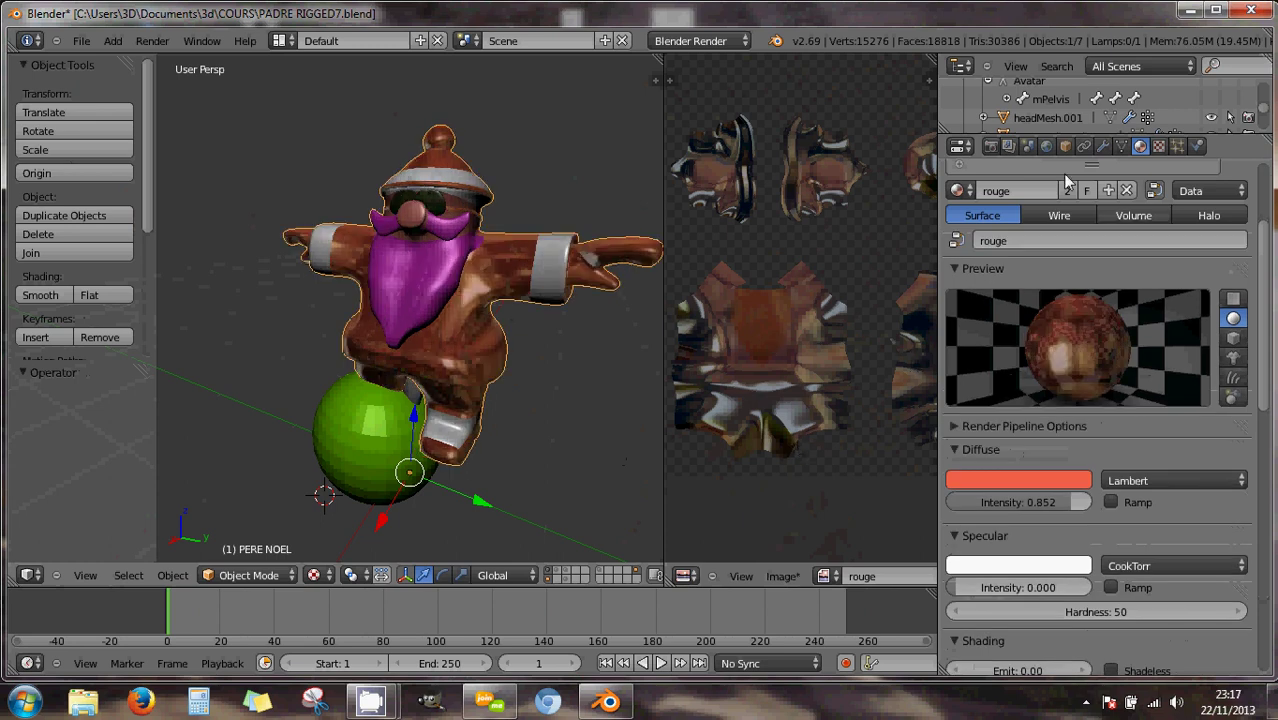
In the rouge material's node tree, cut the Material color link to Mix and connect the Texture color directly to the Output color.
click(688, 577)
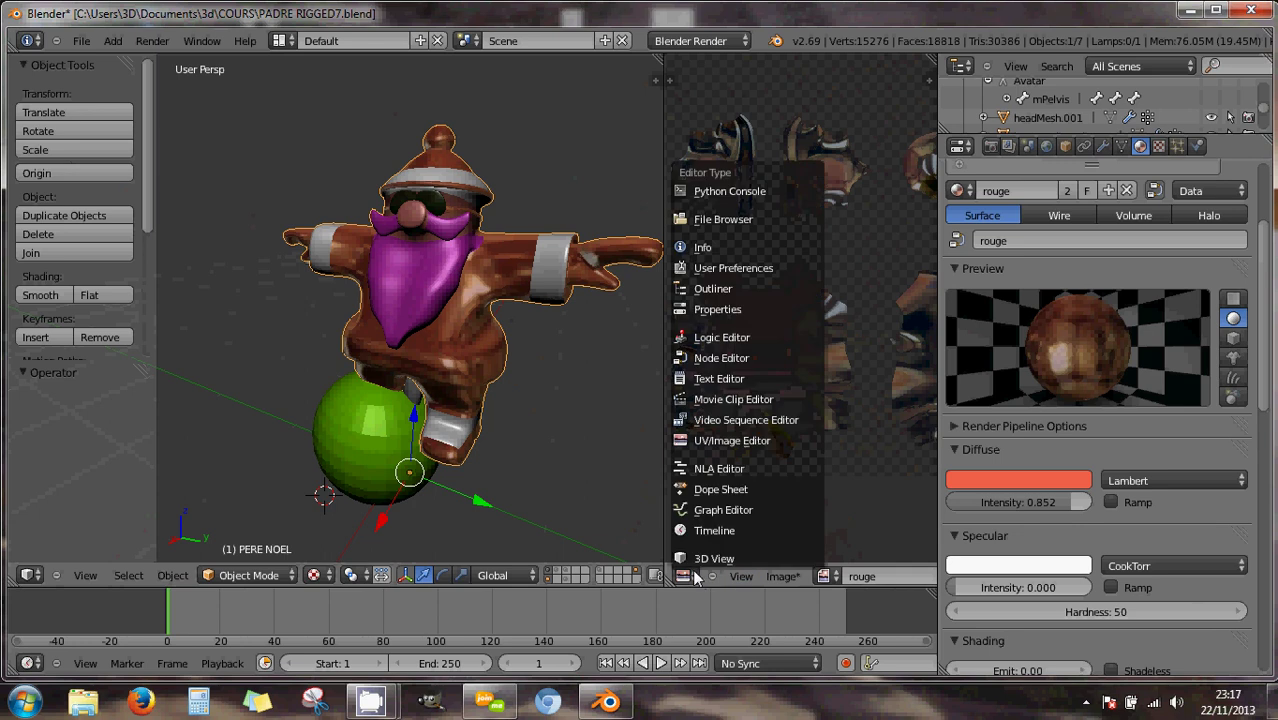
click(722, 360)
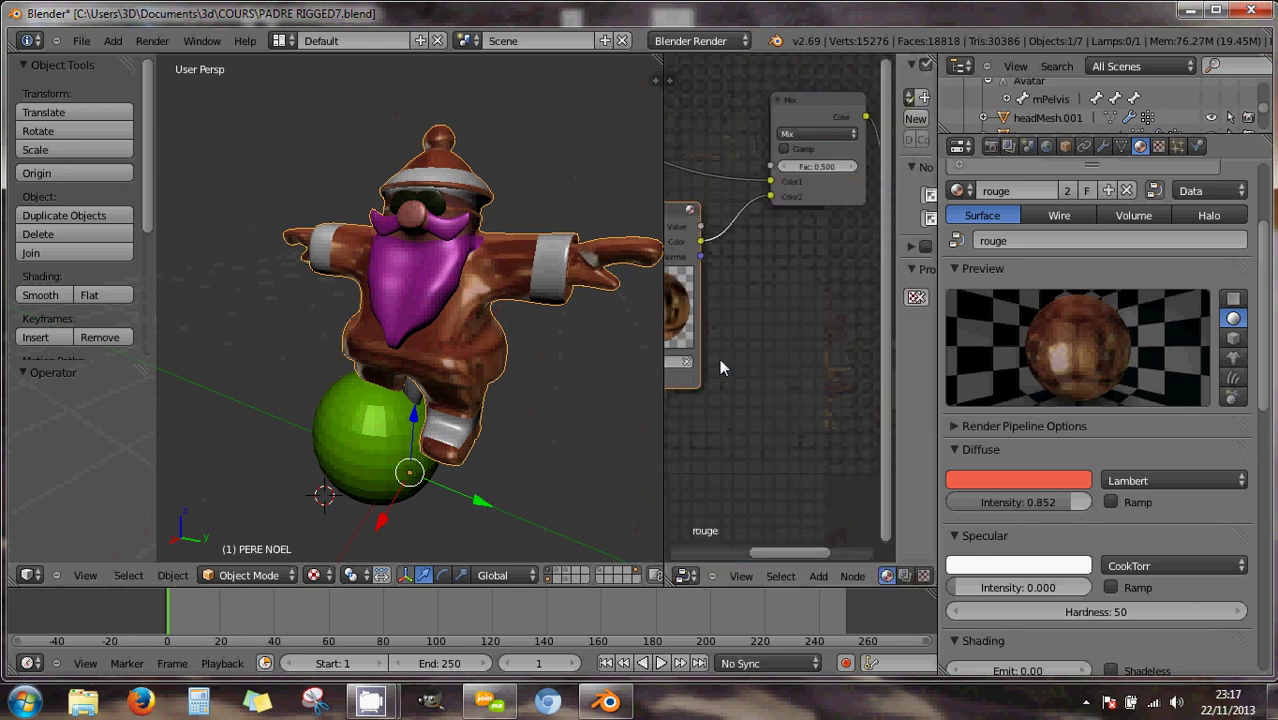
scroll(760, 338, down, 1)
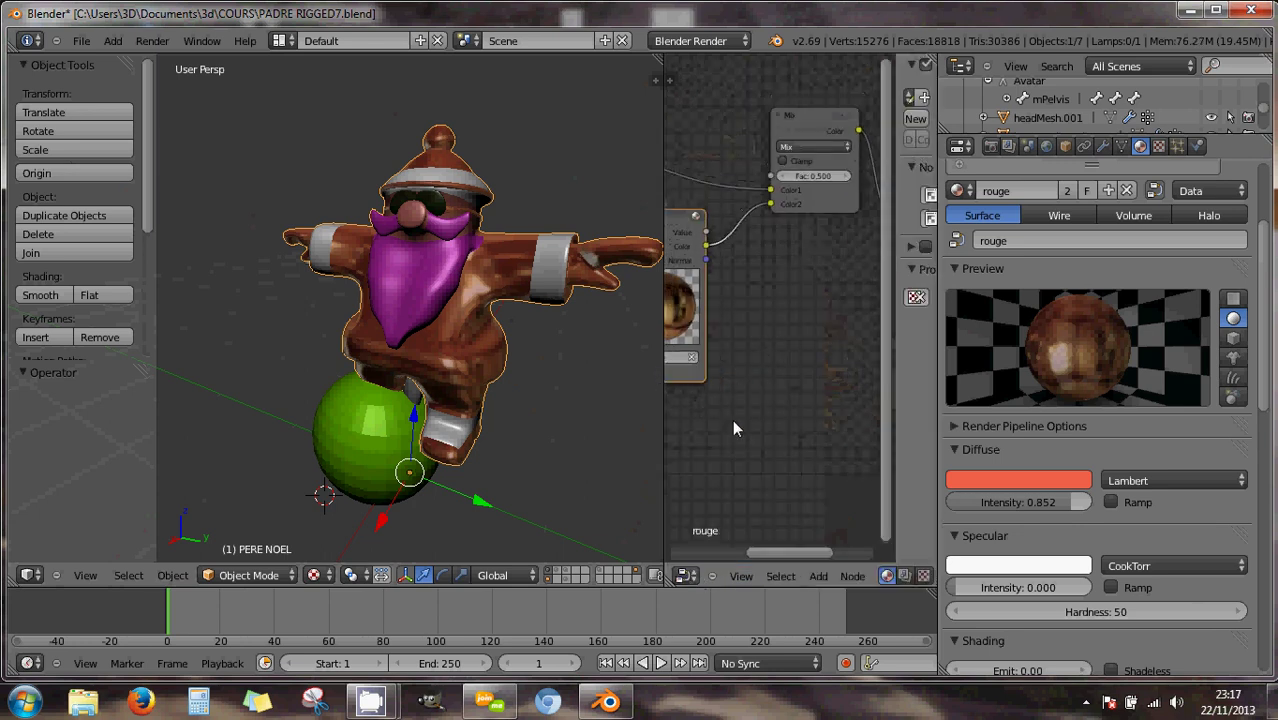
key(ctrl+Up)
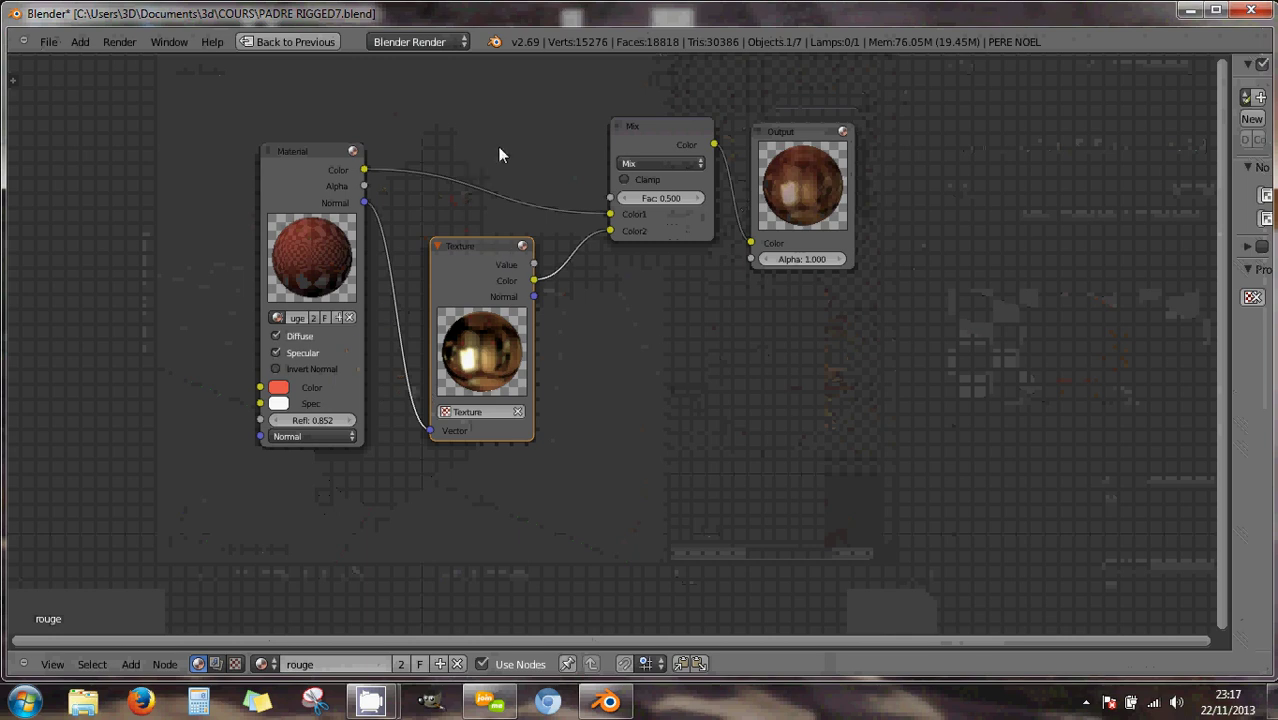
ctrl+right_drag(485, 149, 447, 212)
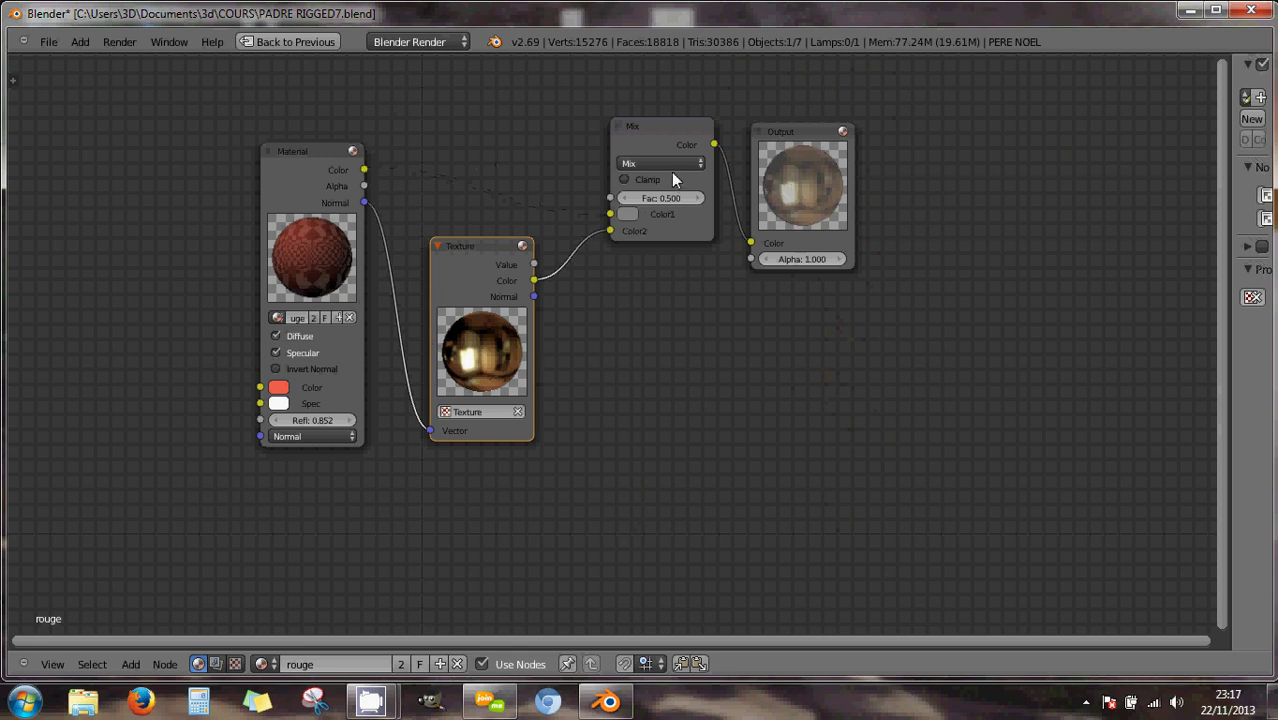
drag(613, 232, 751, 244)
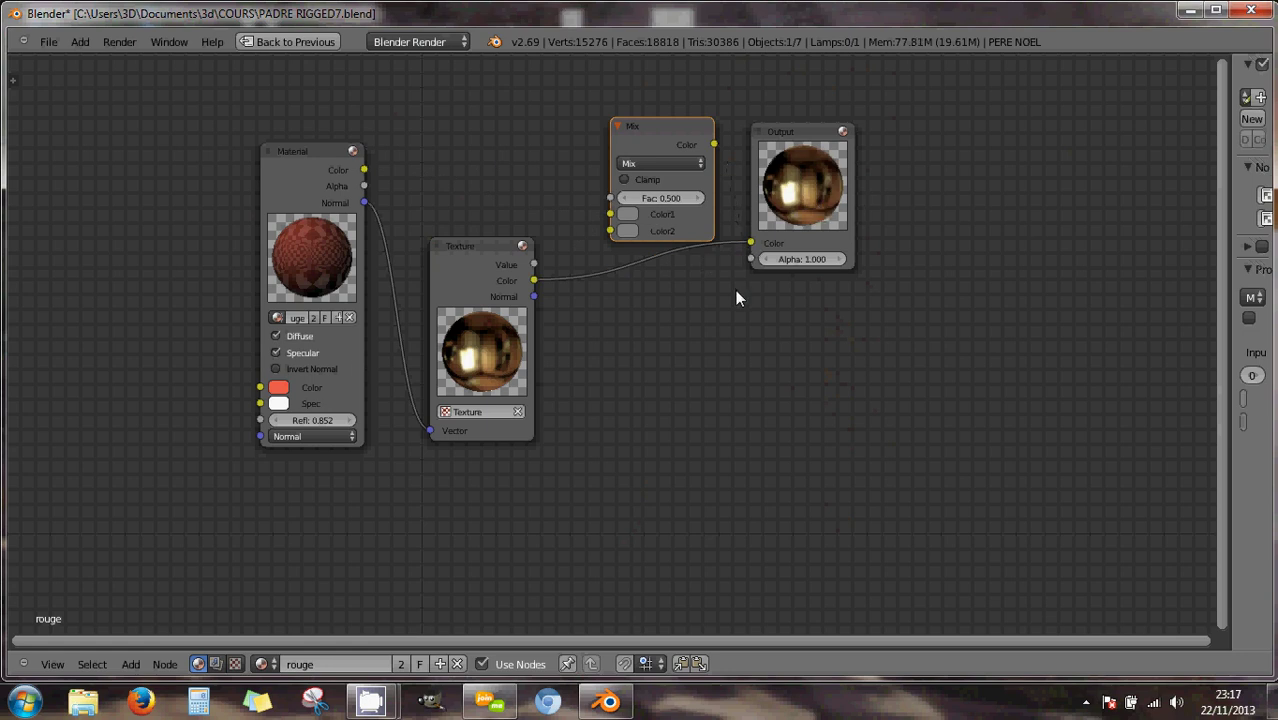
key(ctrl+Up)
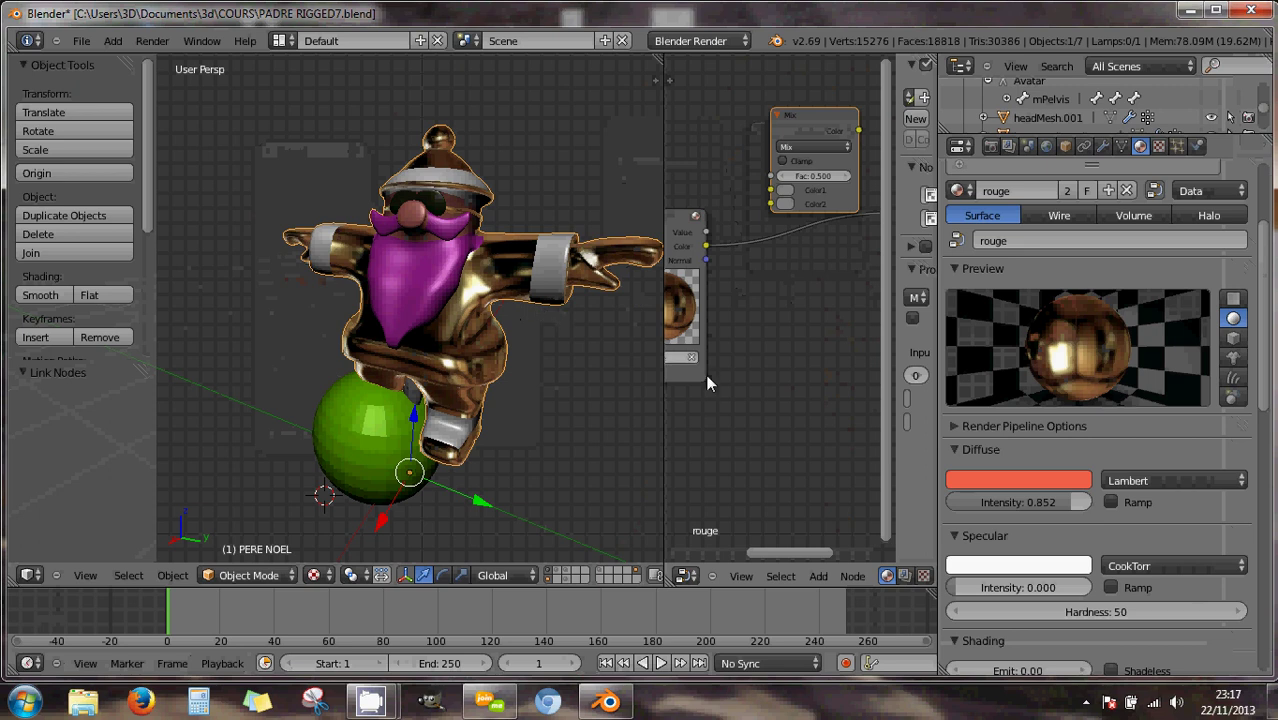
Return the node area to the UV/Image Editor and make the rouge material Shadeless.
click(687, 576)
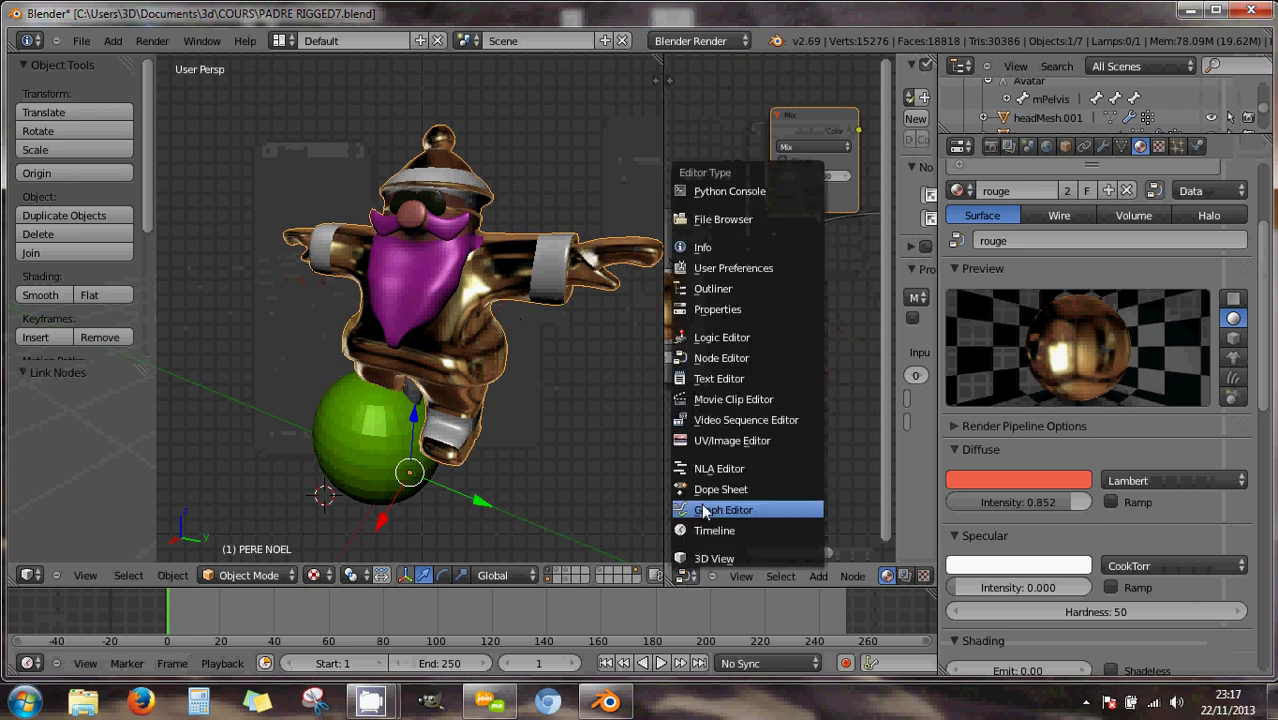
click(709, 440)
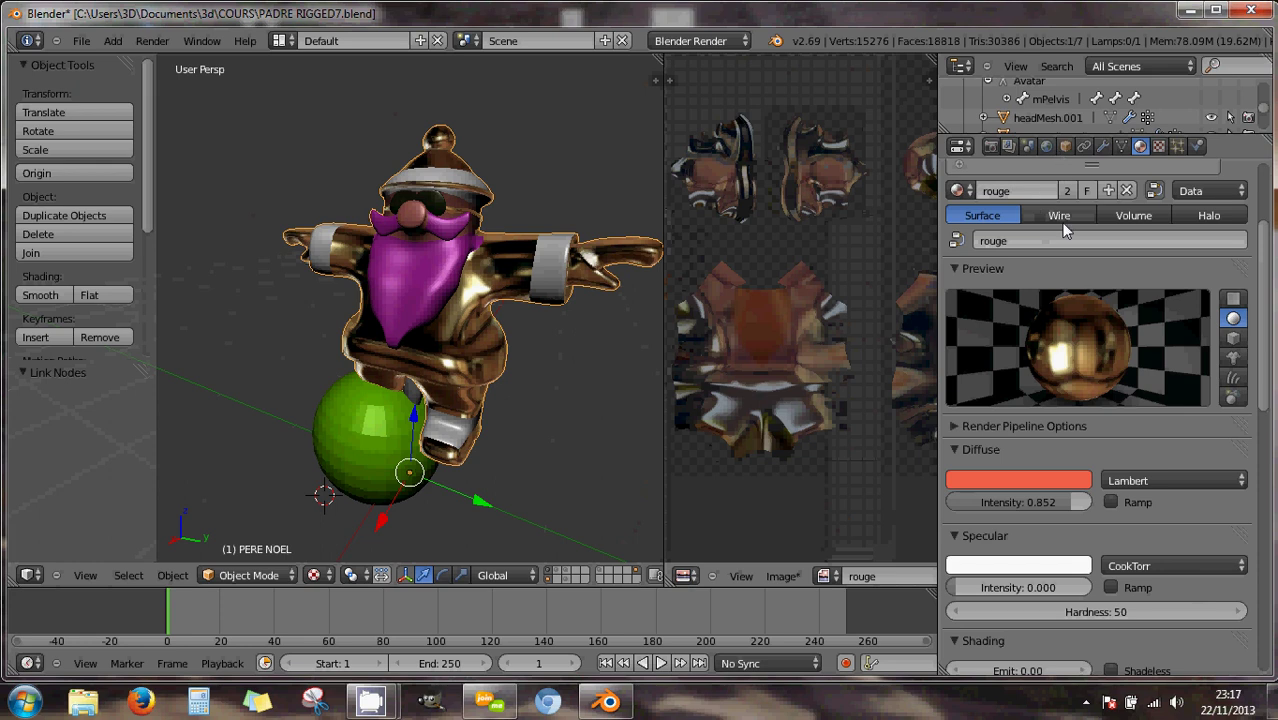
scroll(1114, 503, down, 5)
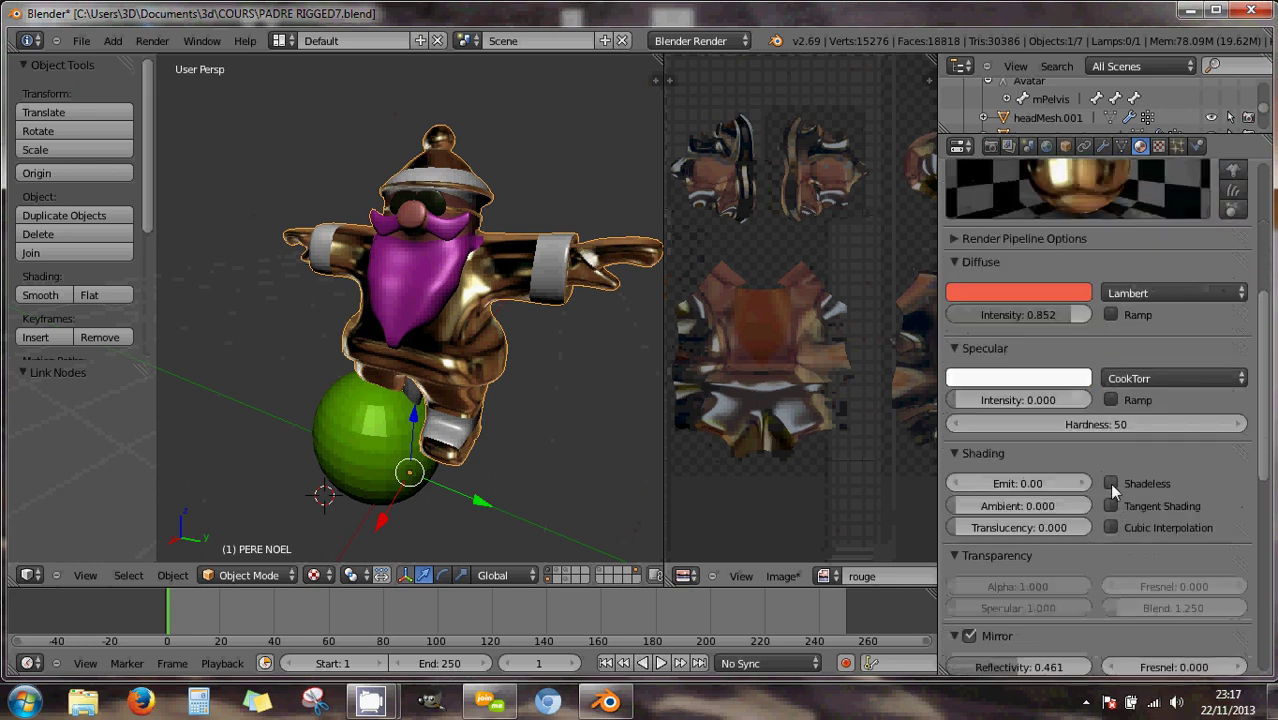
click(1110, 483)
scroll(1101, 441, up, 3)
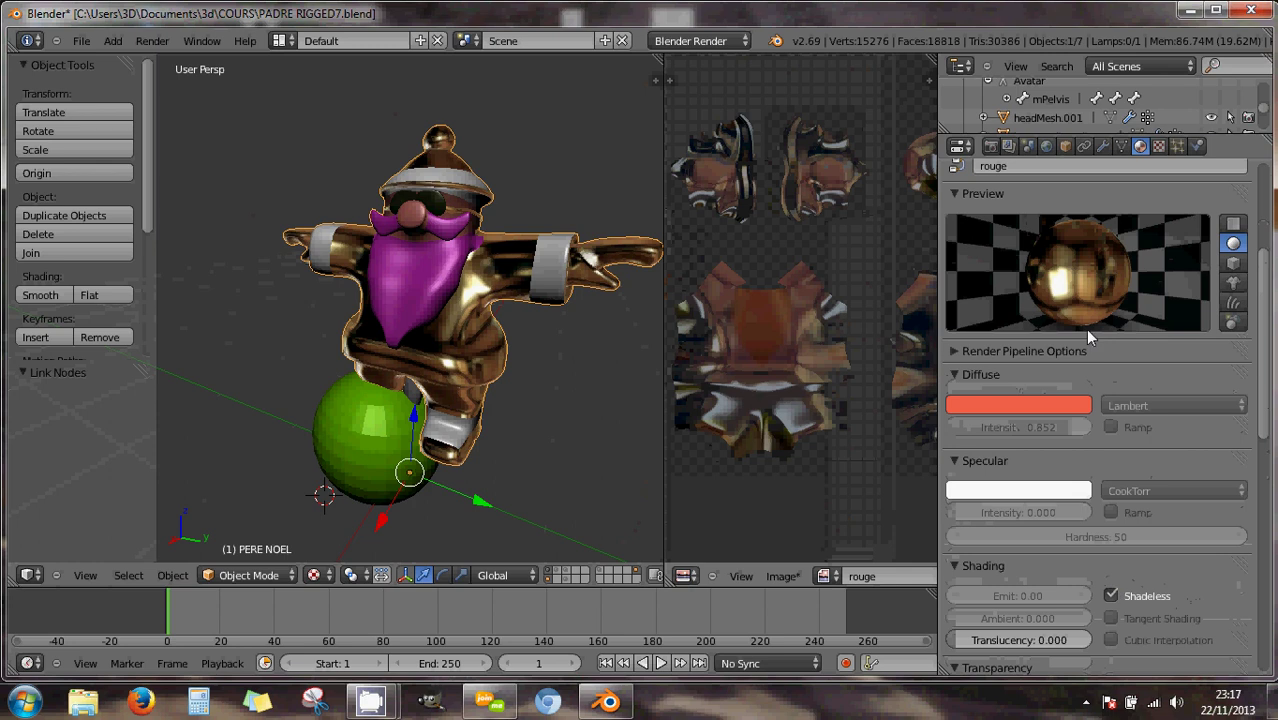
scroll(1066, 322, up, 1)
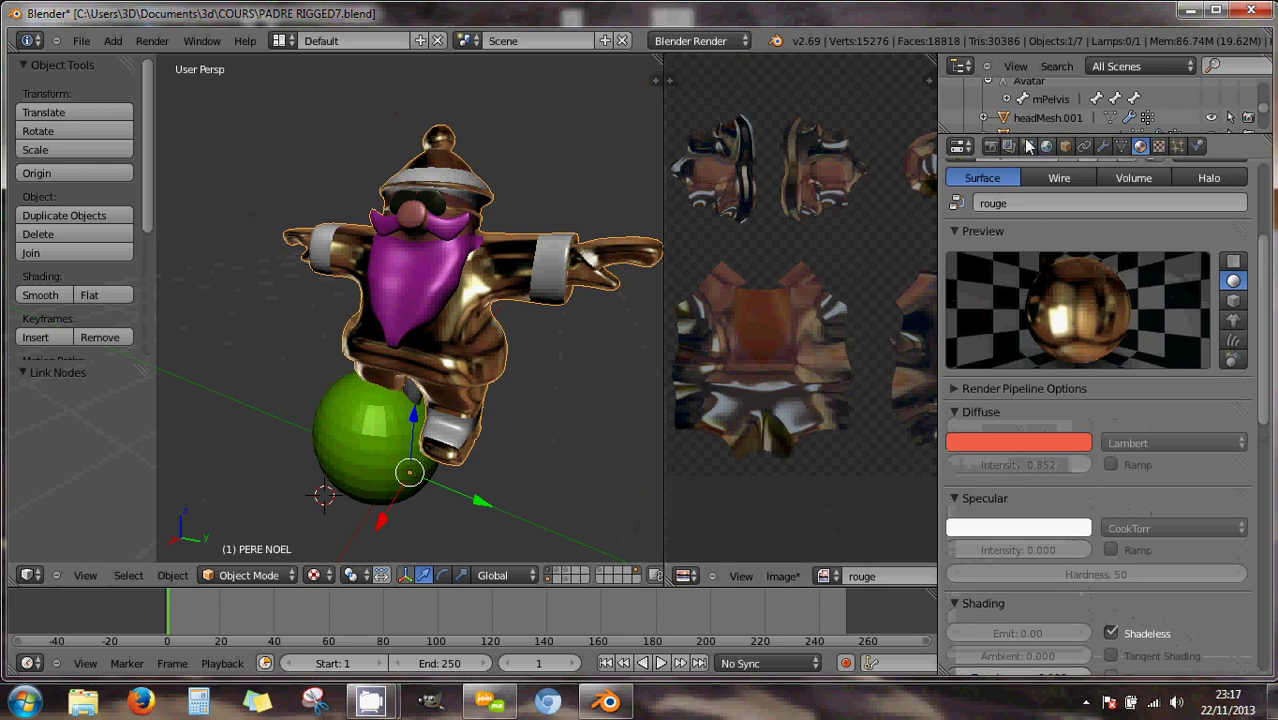
Bake the Santa model's textures in Full Render mode and display the rouge image.
click(990, 146)
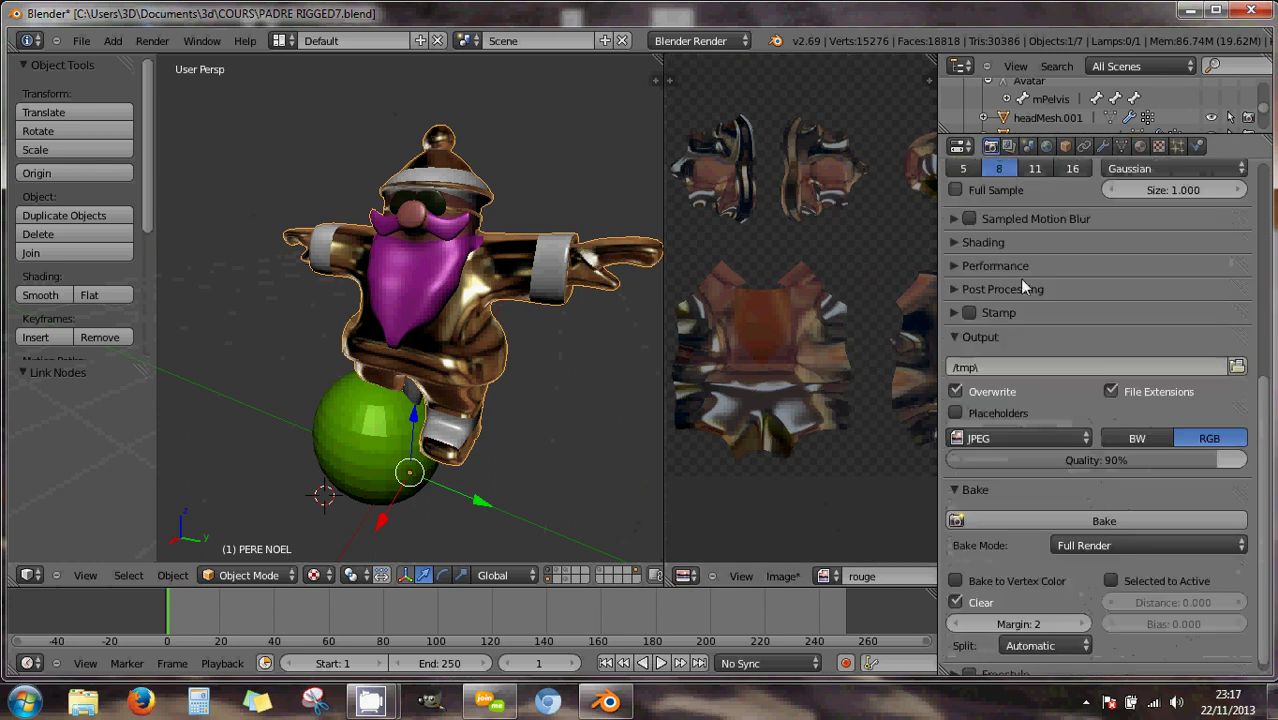
click(1062, 519)
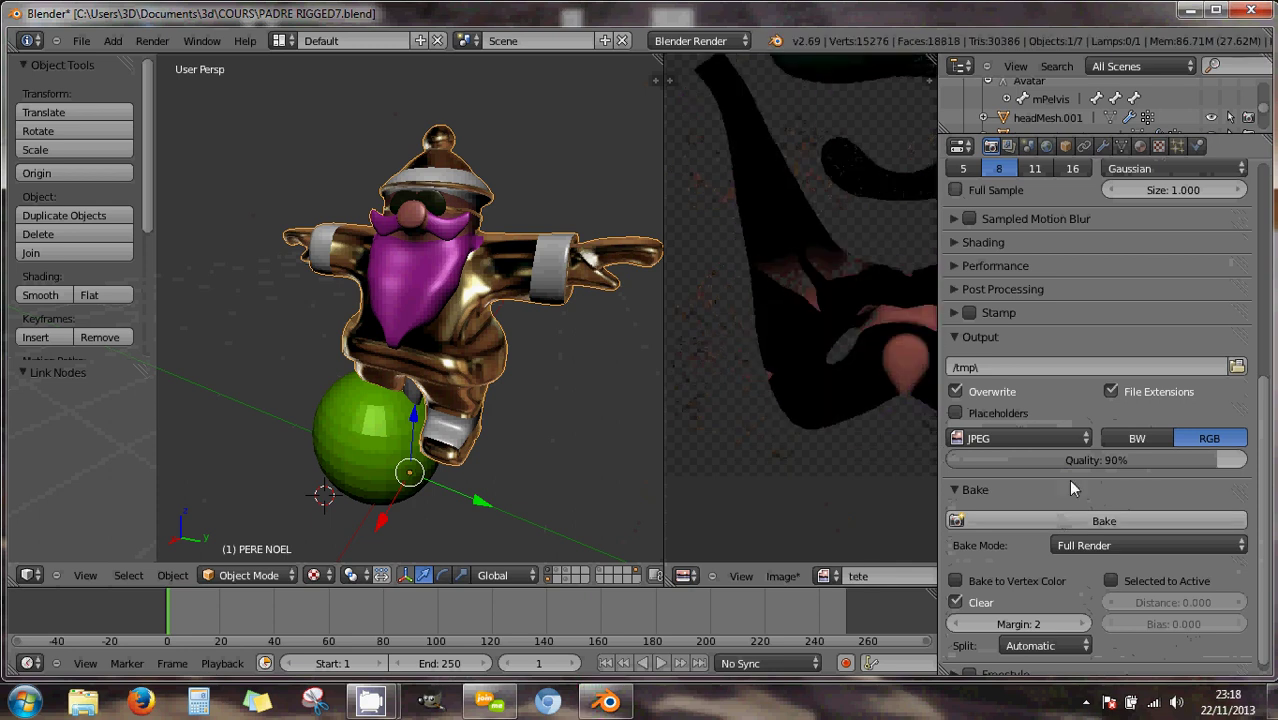
click(784, 578)
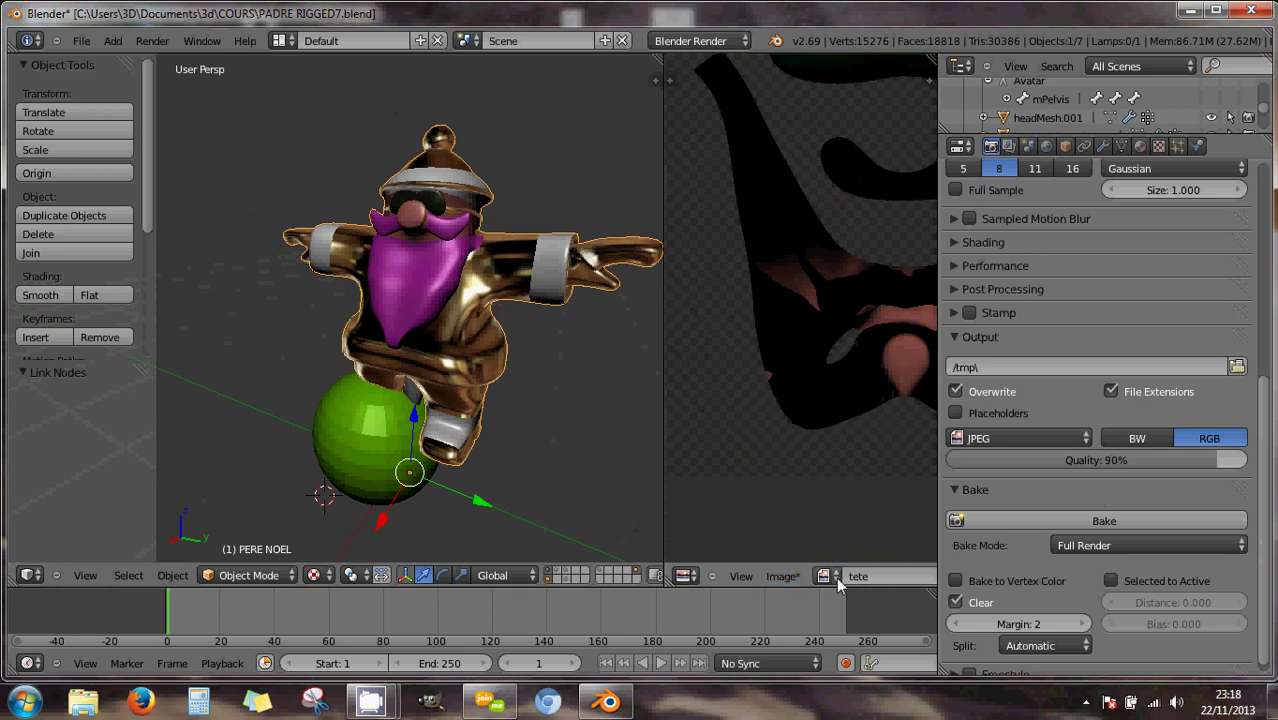
click(824, 576)
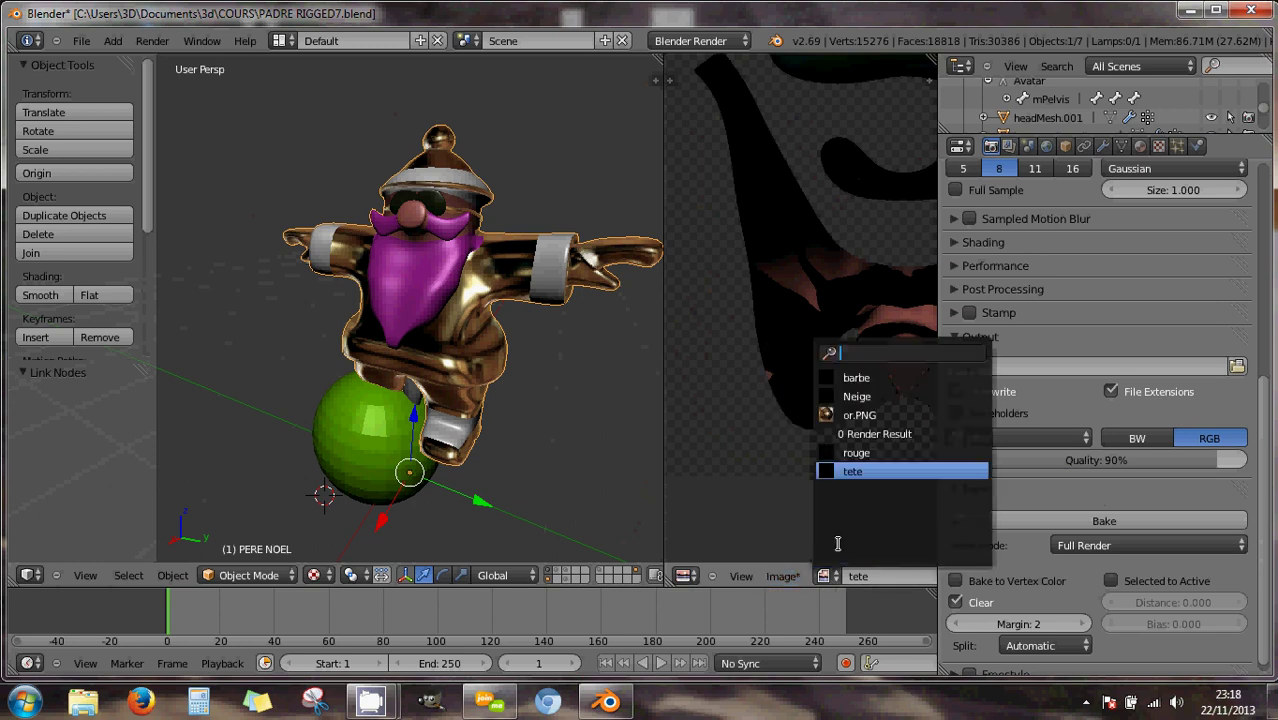
click(856, 453)
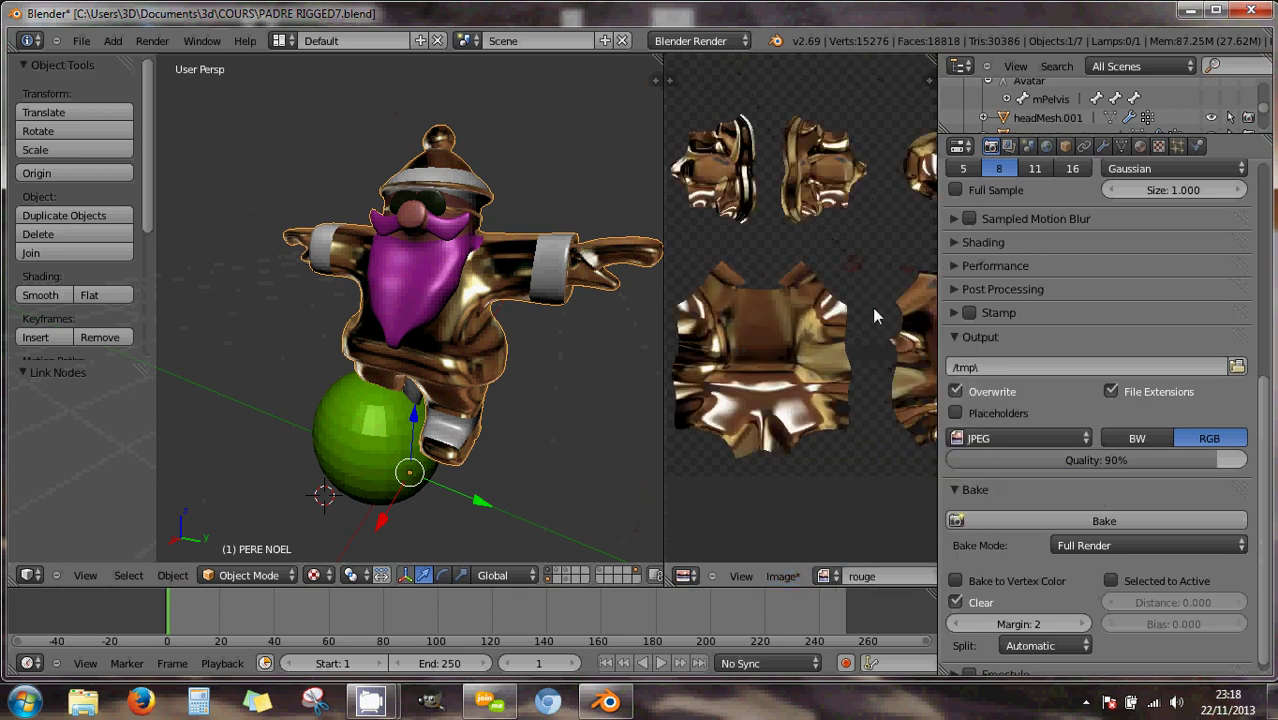
Turn off node use for the rouge material.
click(1142, 147)
scroll(1166, 377, up, 5)
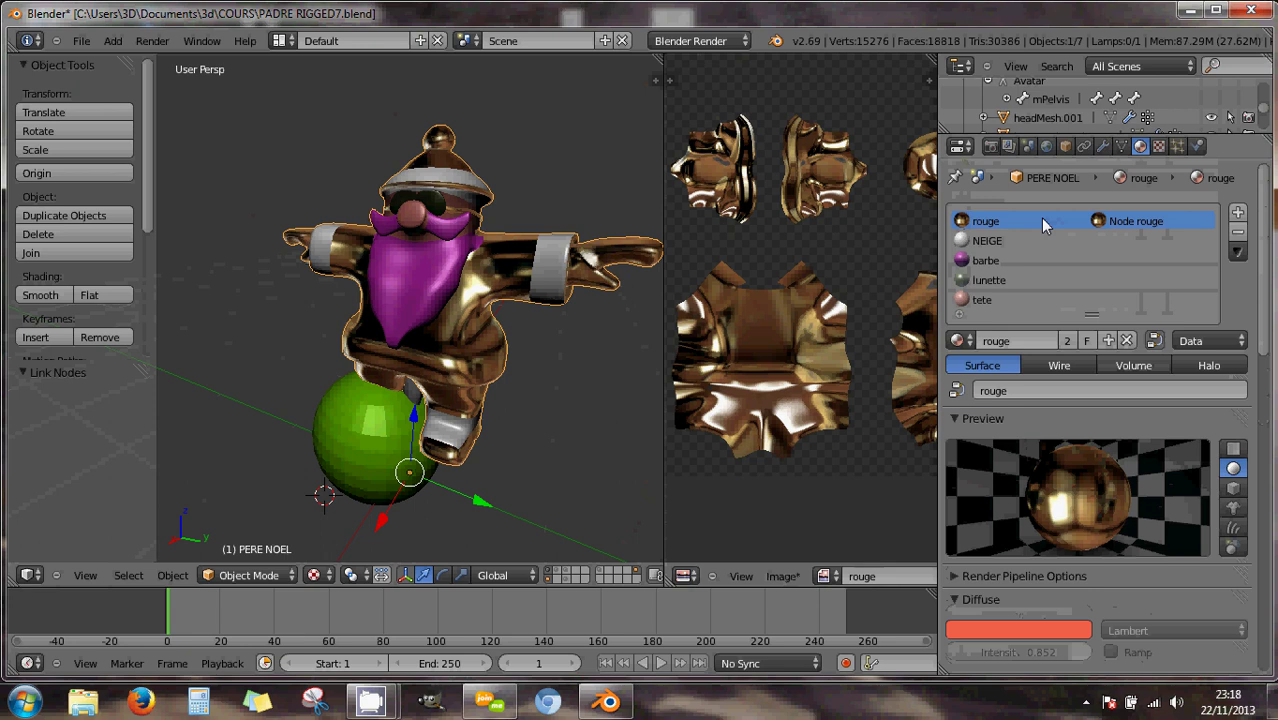
click(1155, 340)
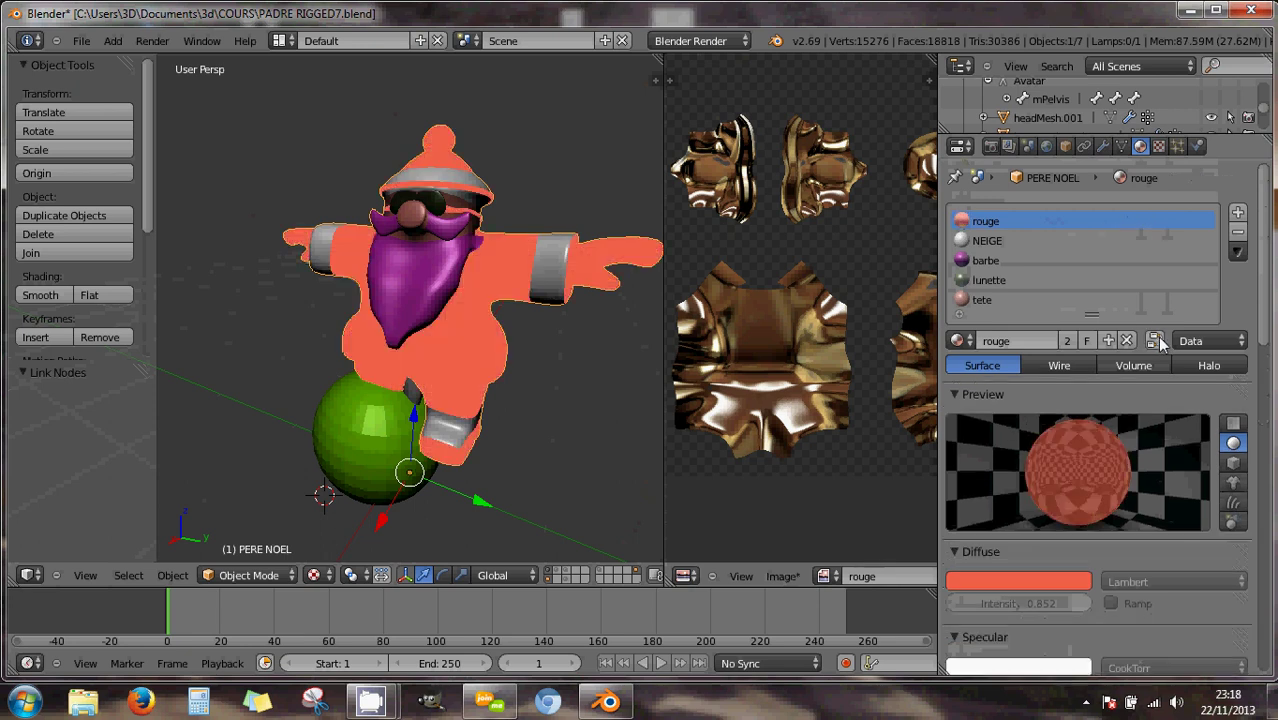
Set the rouge material's diffuse color to white and its diffuse intensity to 1.000.
click(1066, 586)
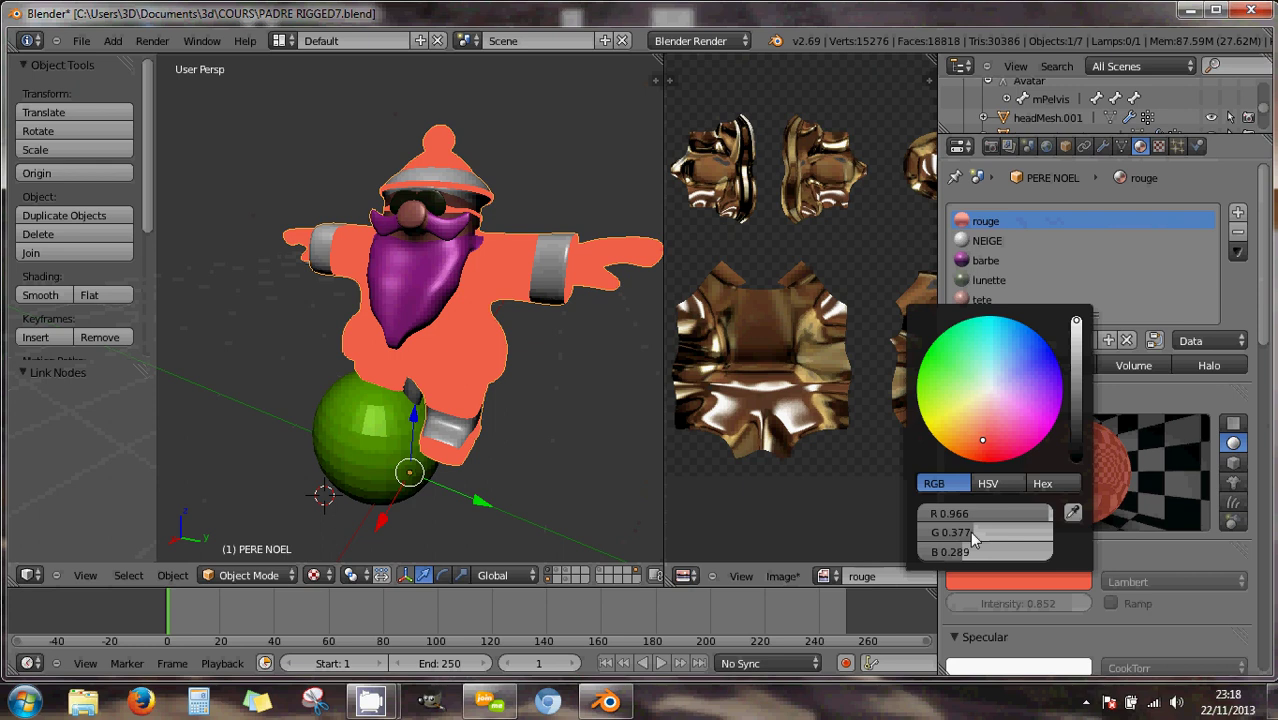
drag(975, 540, 1077, 531)
drag(945, 552, 1049, 548)
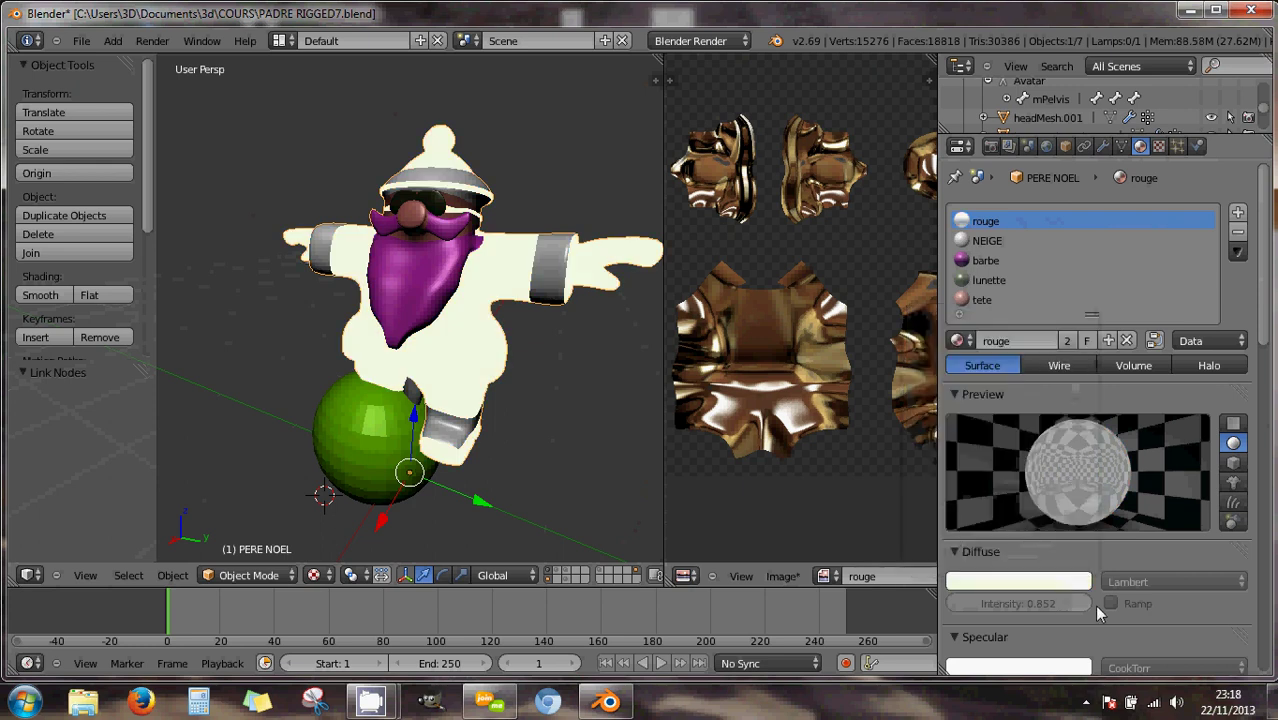
drag(1081, 602, 1105, 604)
scroll(1120, 573, down, 6)
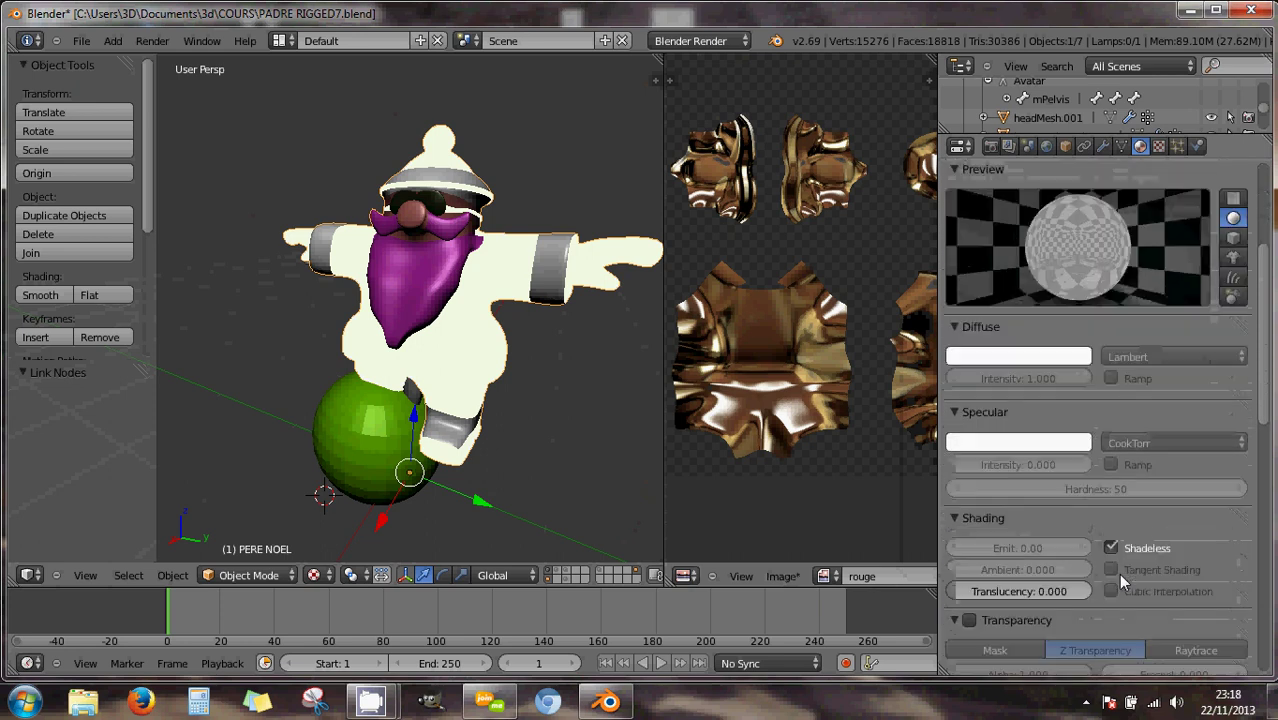
scroll(1118, 573, up, 6)
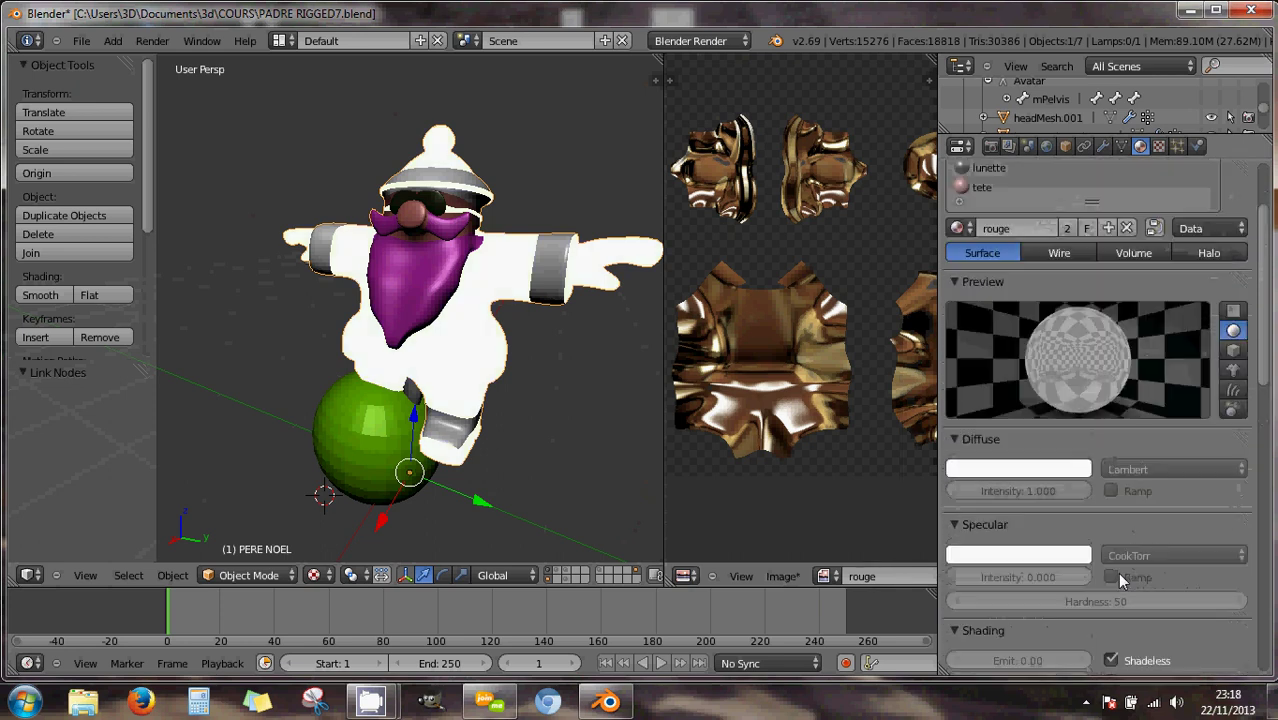
Add an Image or Movie texture in the rouge material's second texture slot and assign the rouge image to it.
click(1158, 147)
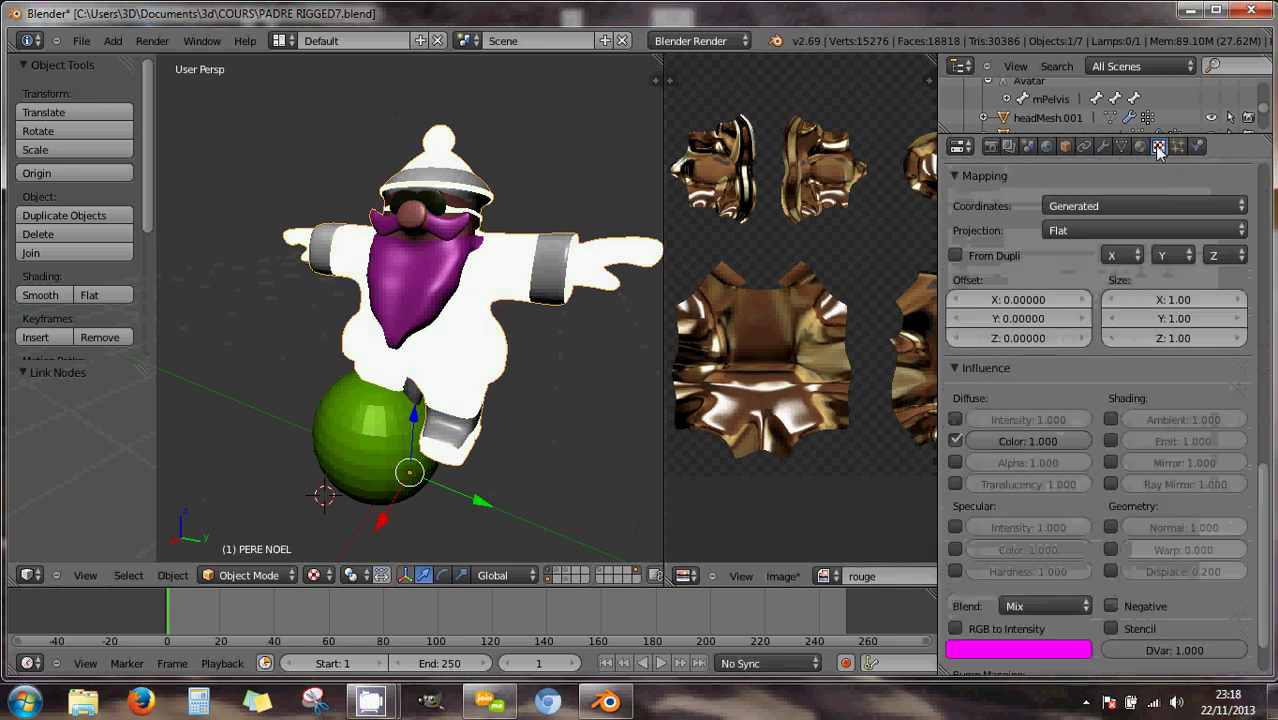
scroll(1129, 263, up, 12)
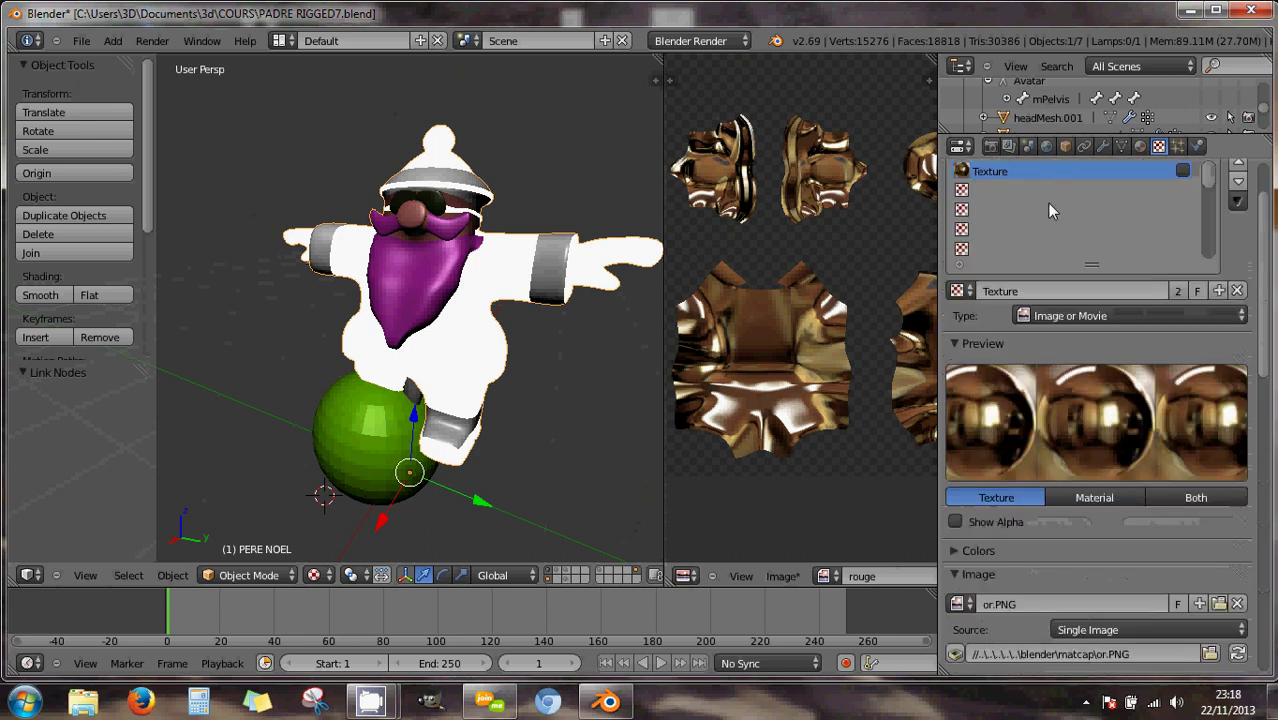
click(1008, 191)
click(1028, 291)
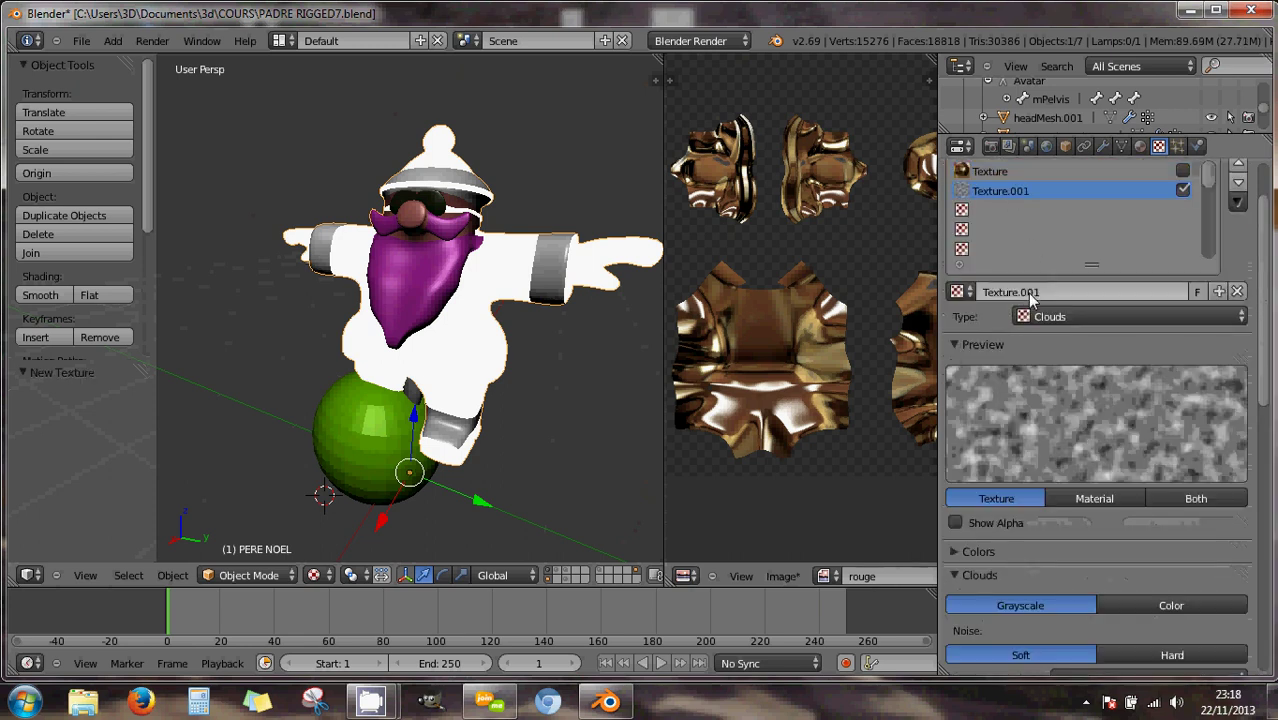
click(1028, 317)
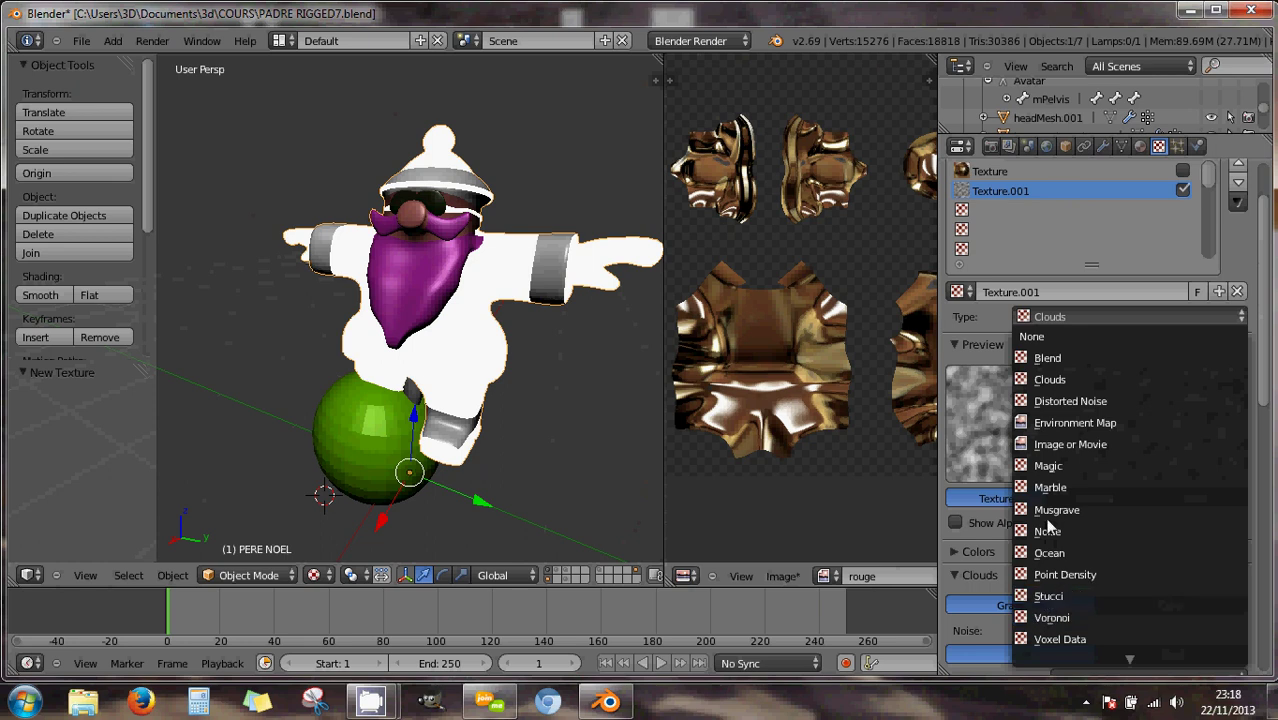
click(1045, 444)
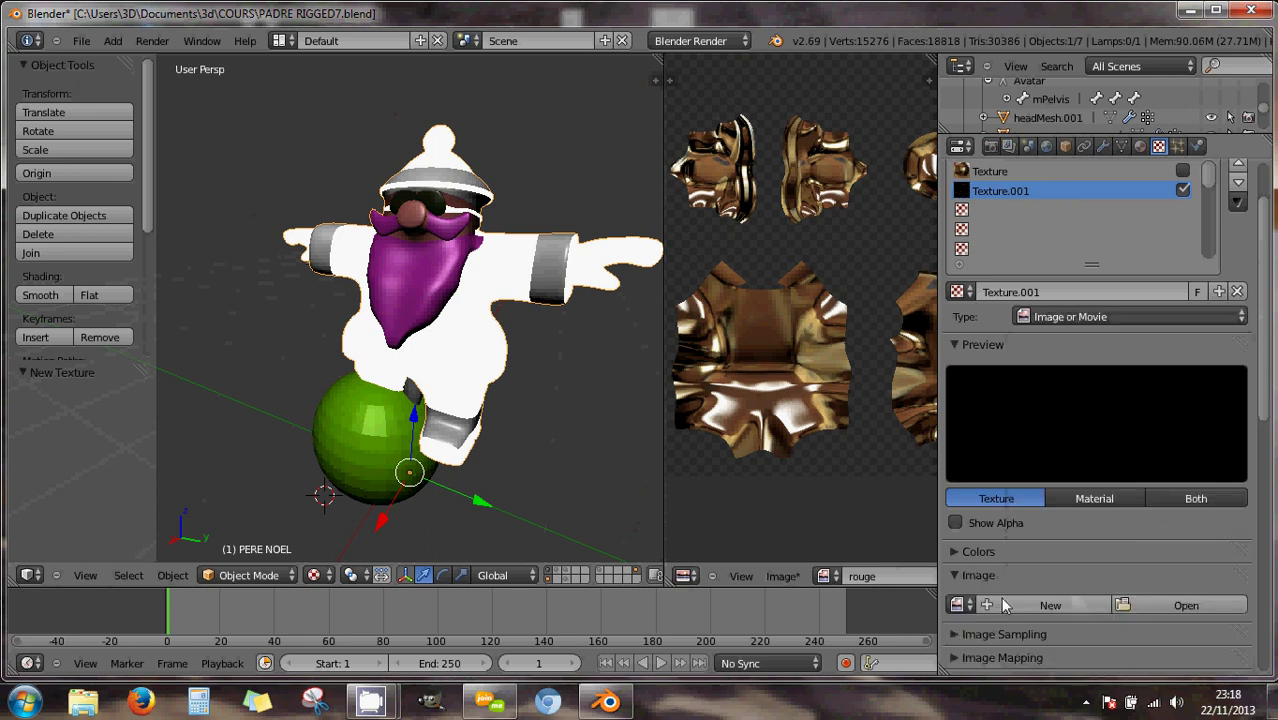
click(958, 605)
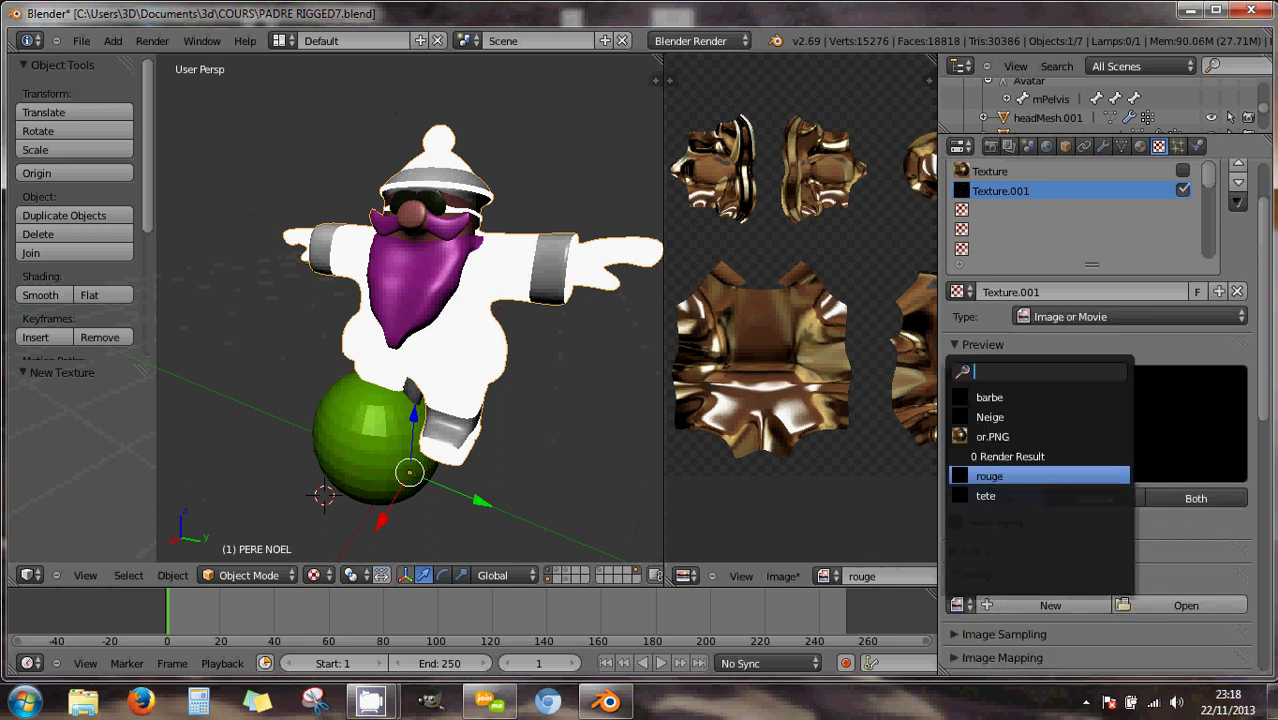
click(990, 476)
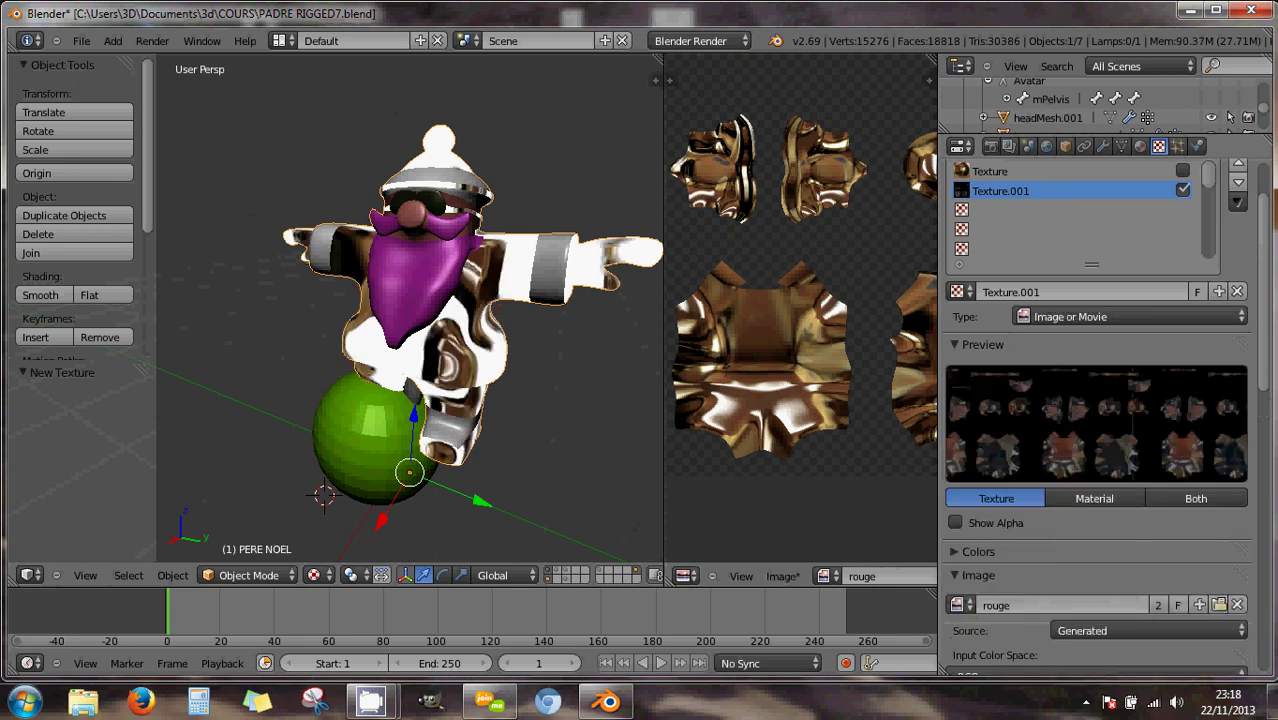
click(968, 605)
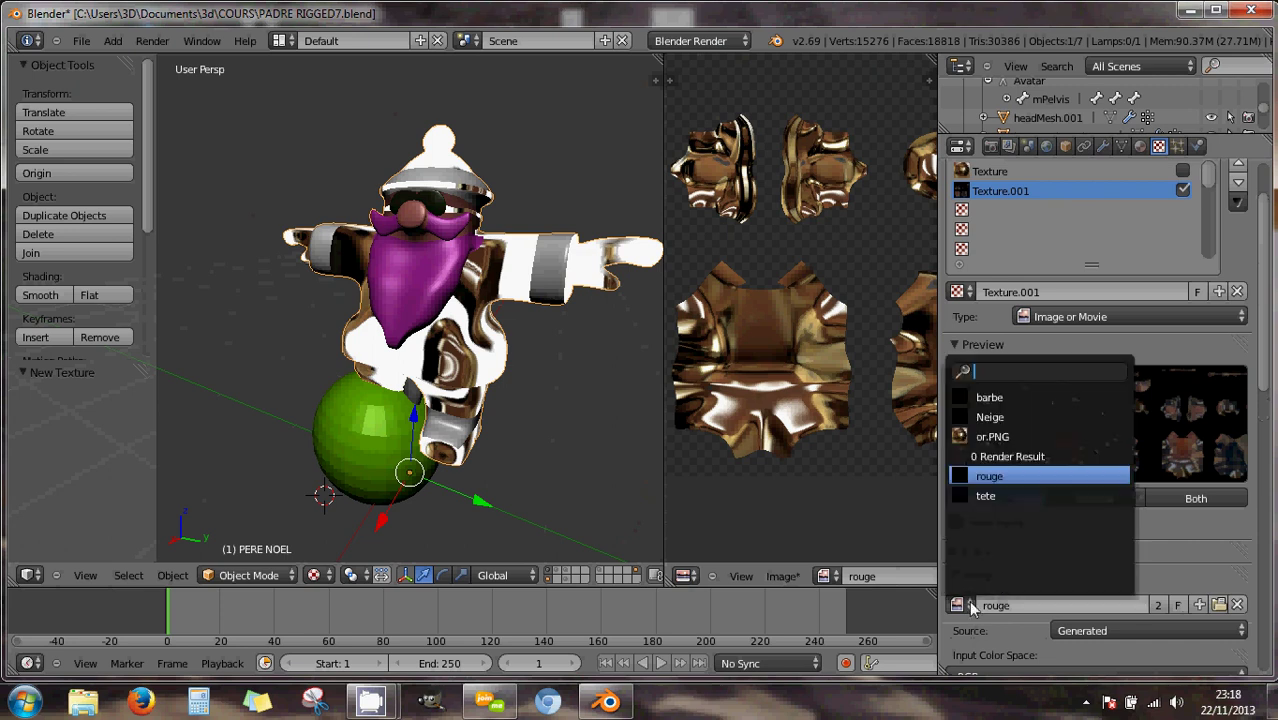
Save the baked rouge image as rouge.png in the COURS folder, overwriting the existing file.
click(783, 580)
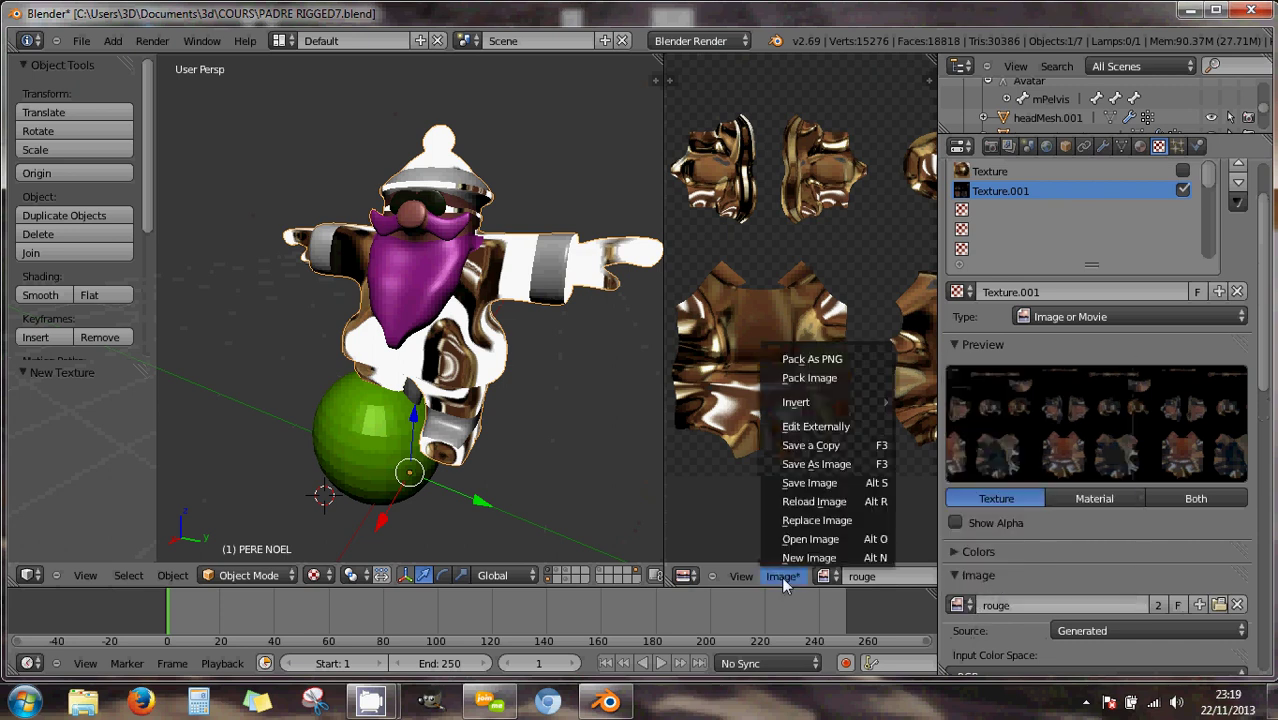
click(810, 483)
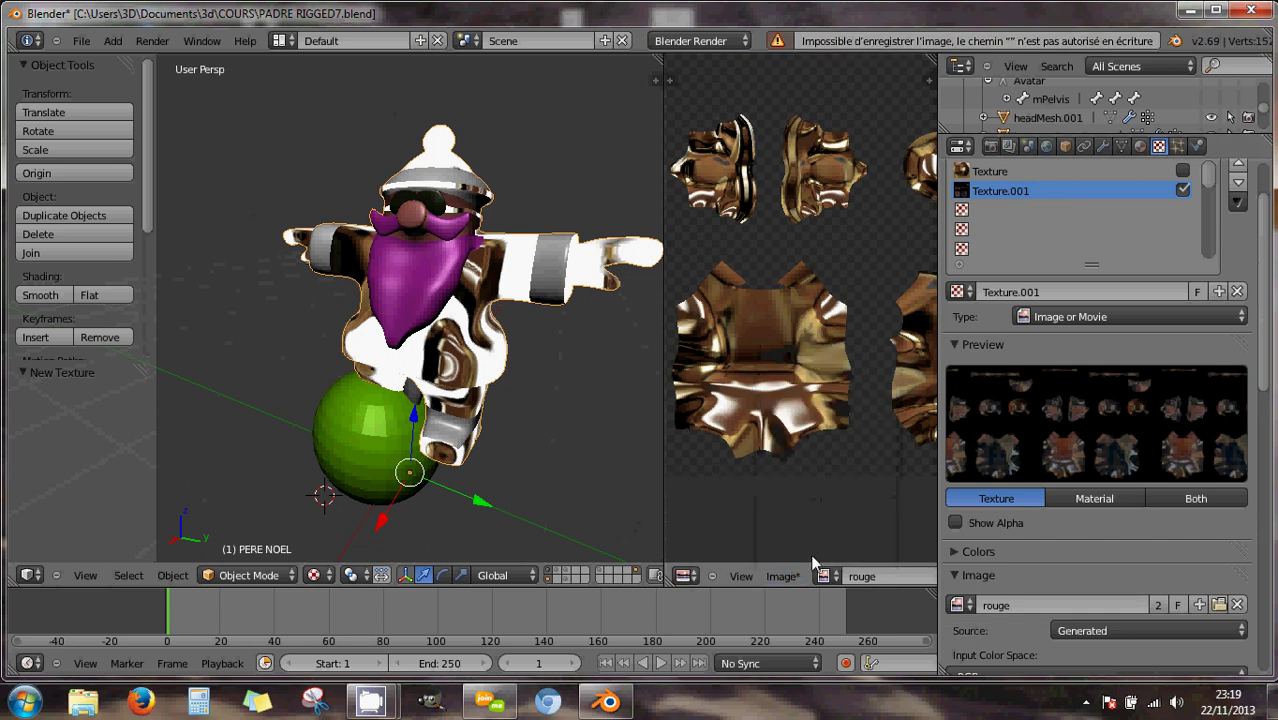
click(786, 577)
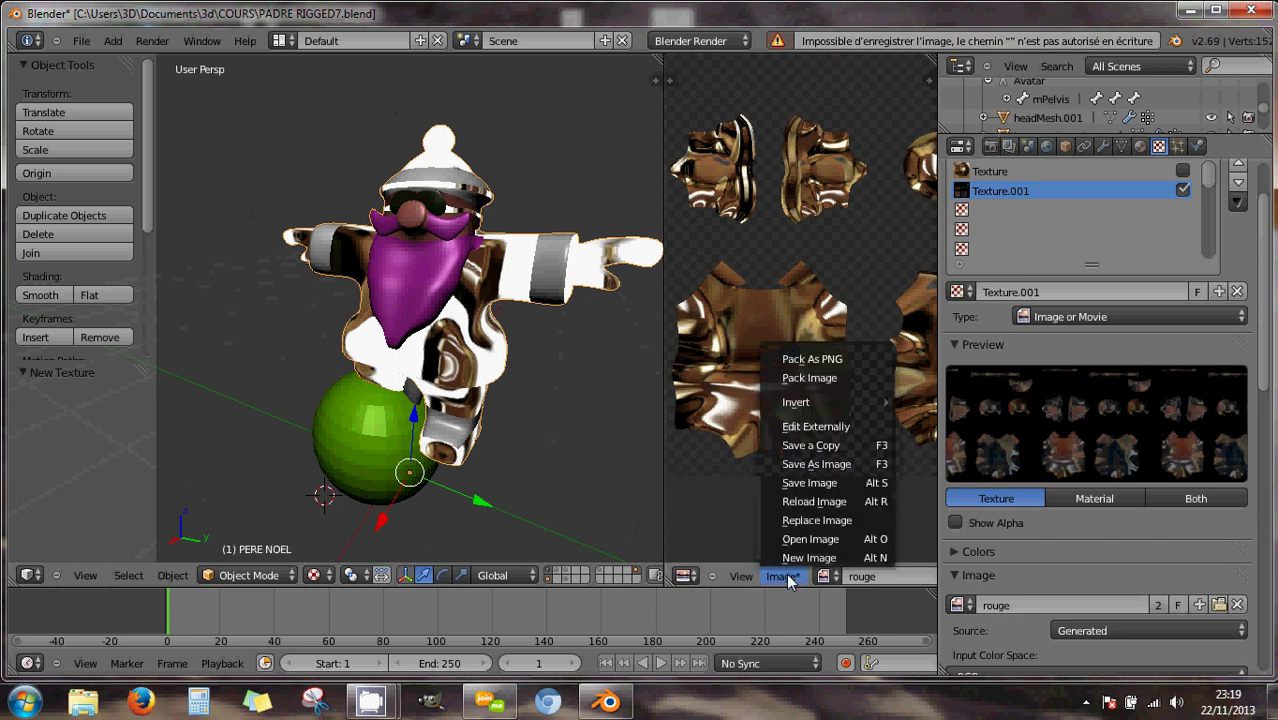
click(817, 465)
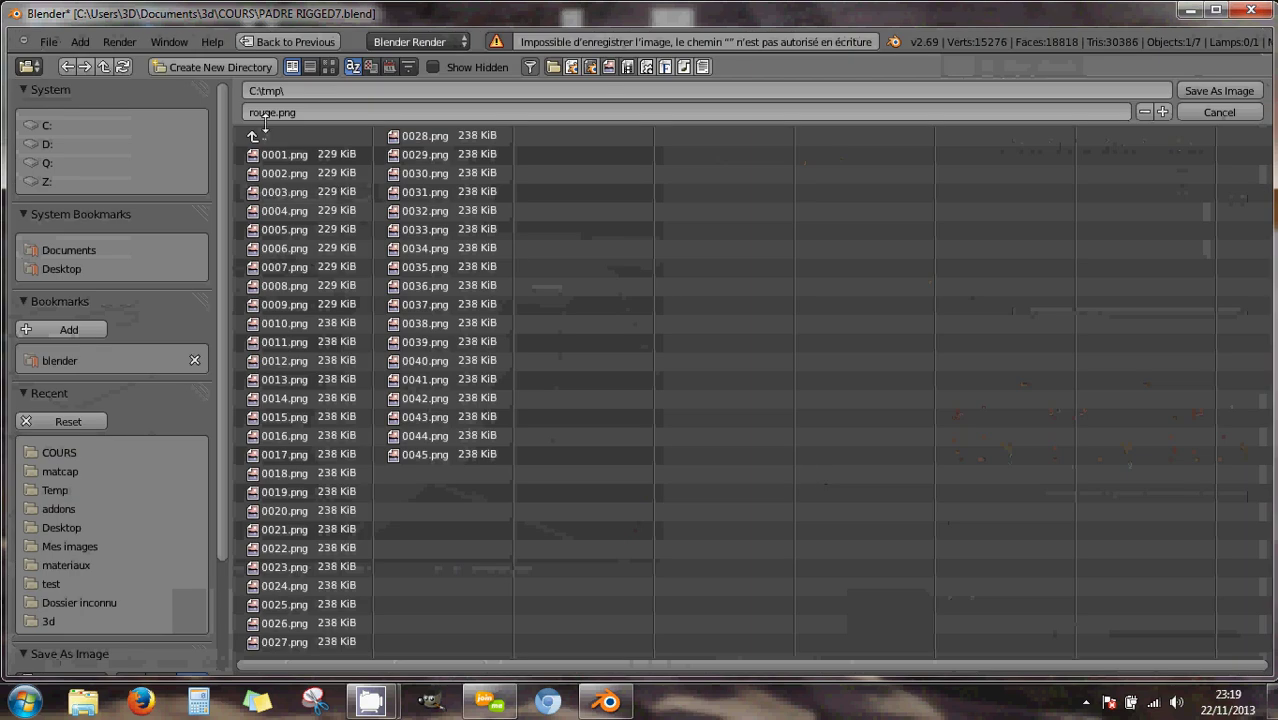
click(60, 453)
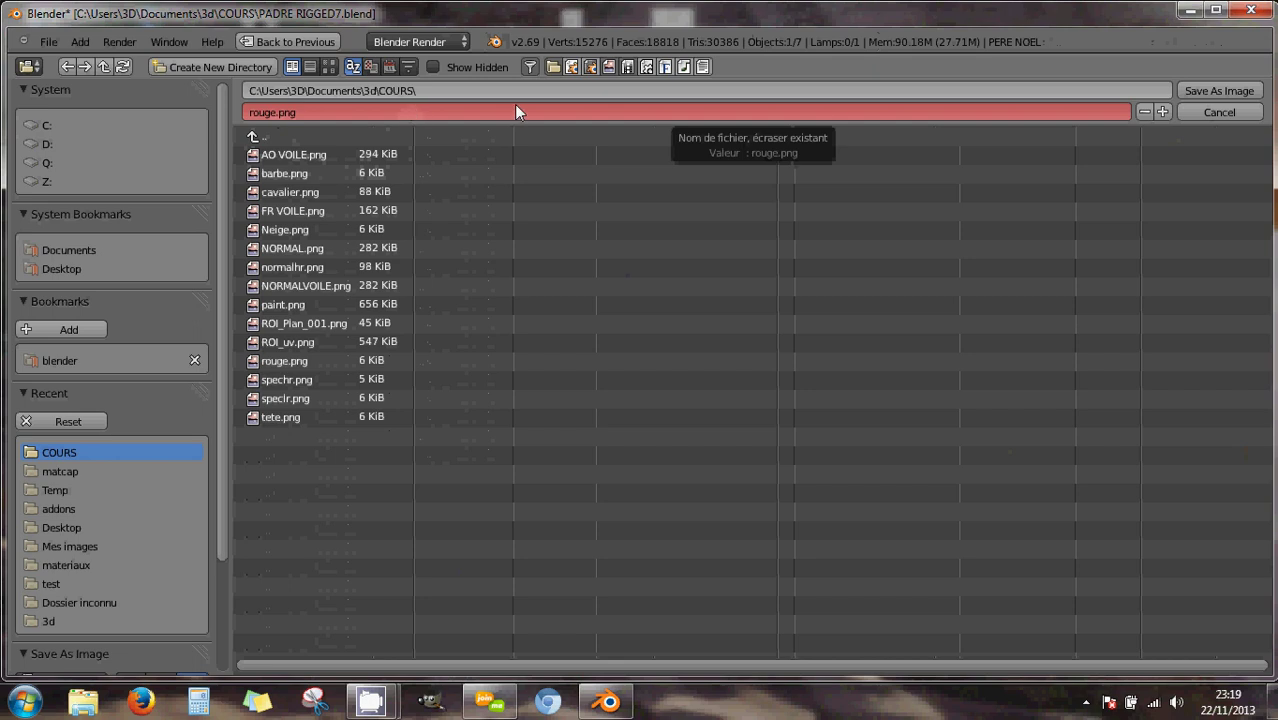
click(1196, 91)
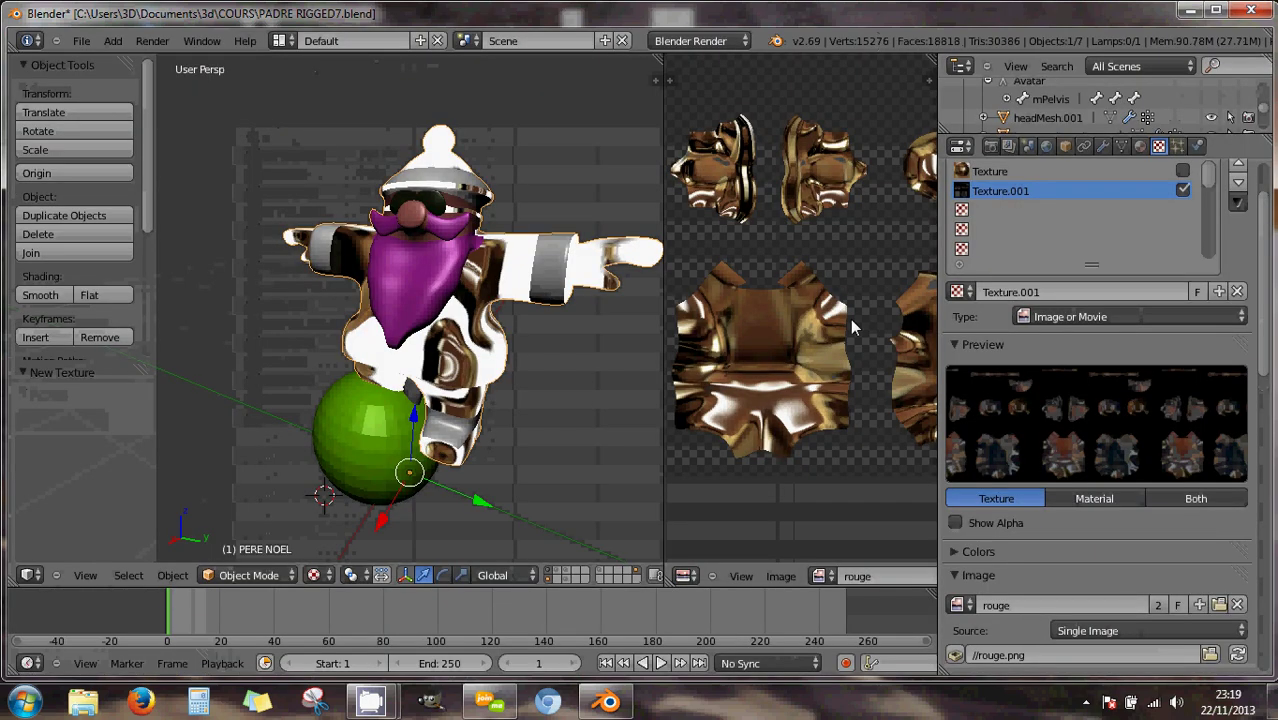
Make the rouge image in the second texture slot a single-user copy.
click(1158, 606)
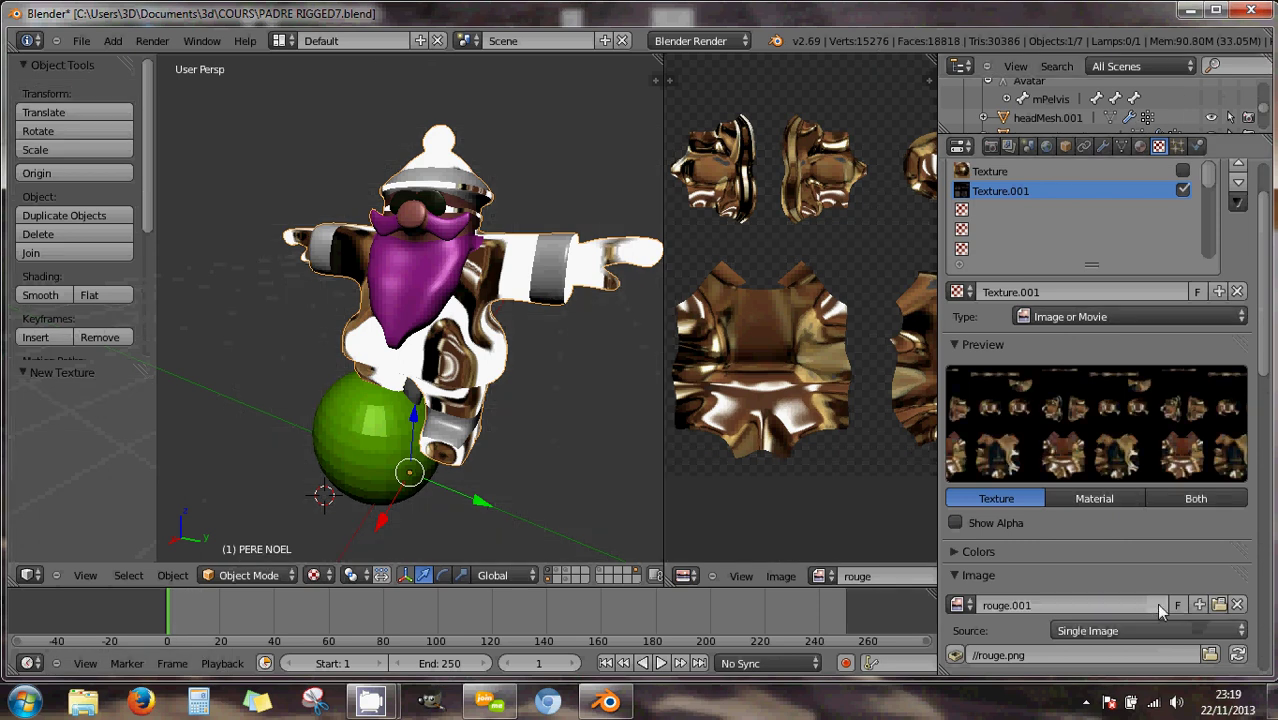
scroll(1063, 449, up, 2)
scroll(1055, 470, down, 1)
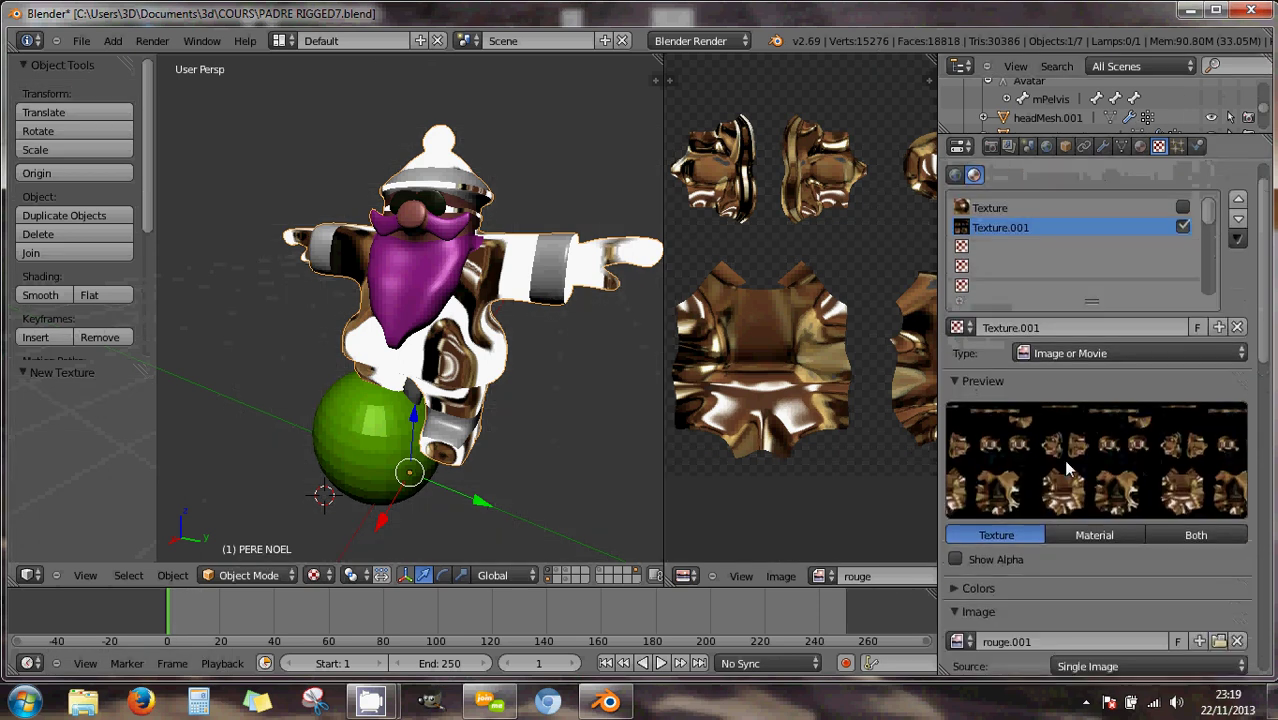
scroll(1051, 478, down, 4)
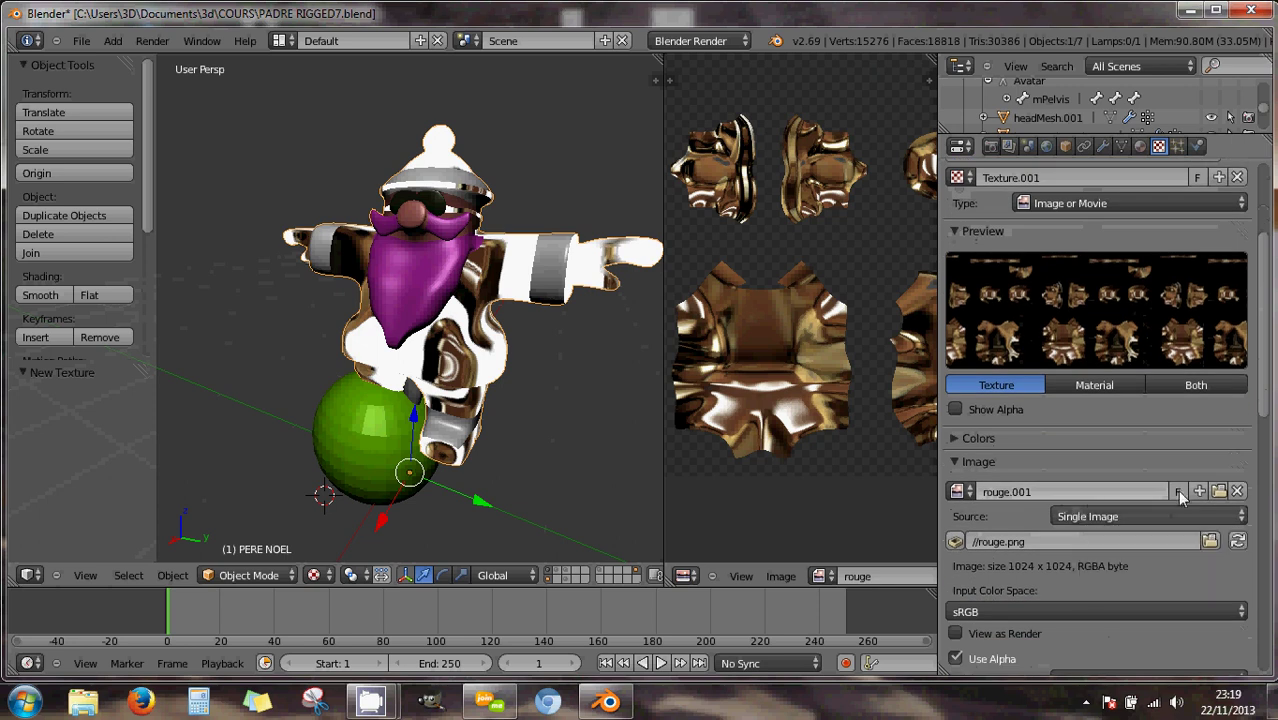
scroll(1067, 472, up, 5)
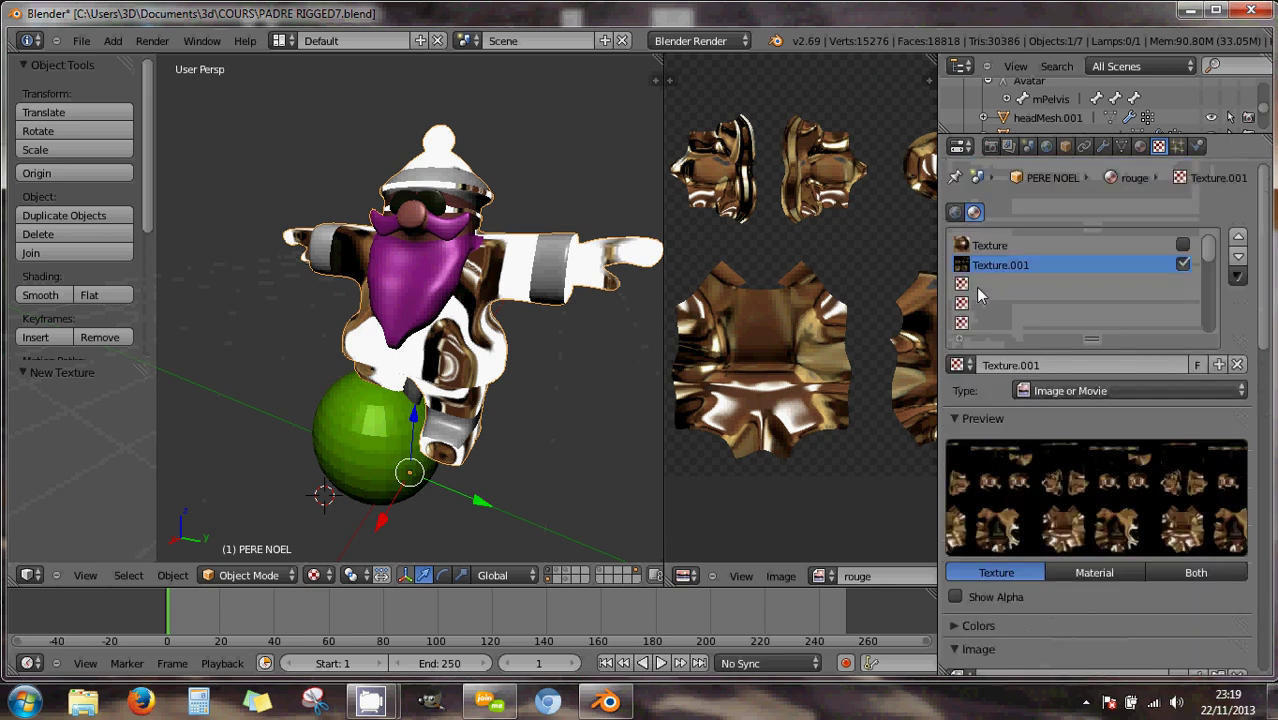
Set the mapping coordinates of the rouge material's second texture to UV.
scroll(1077, 518, down, 10)
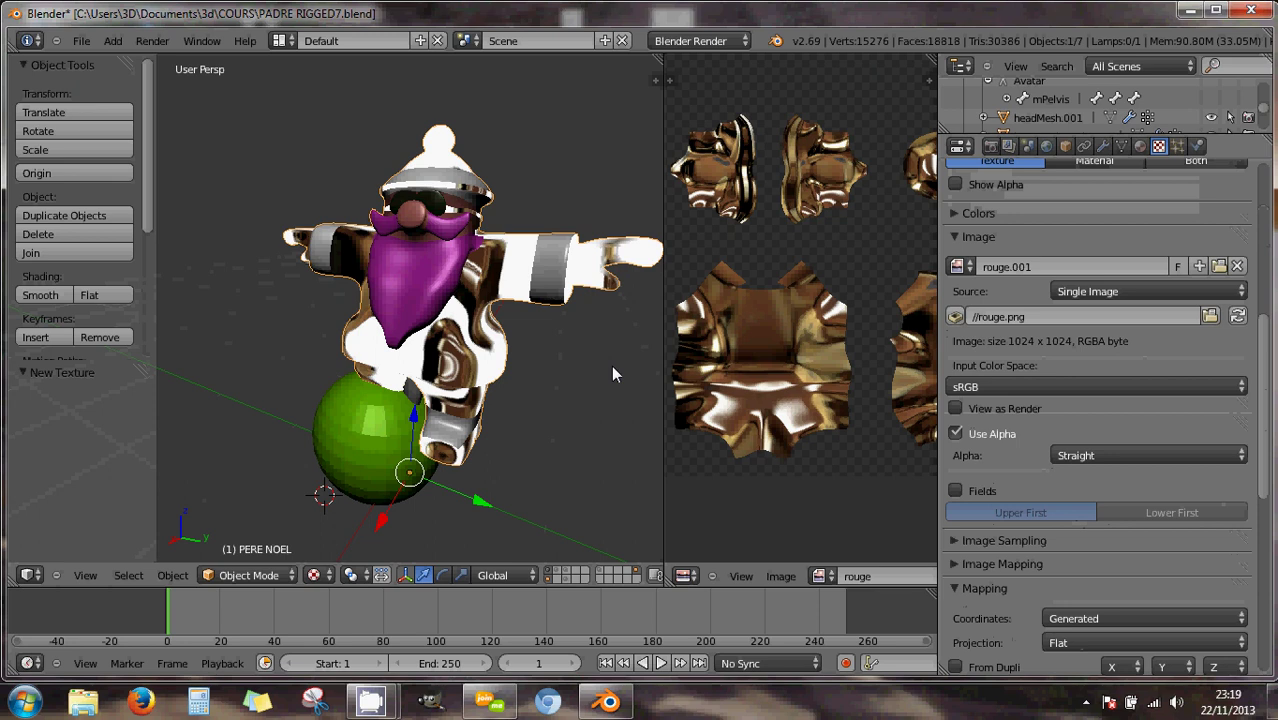
middle_drag(611, 365, 490, 354)
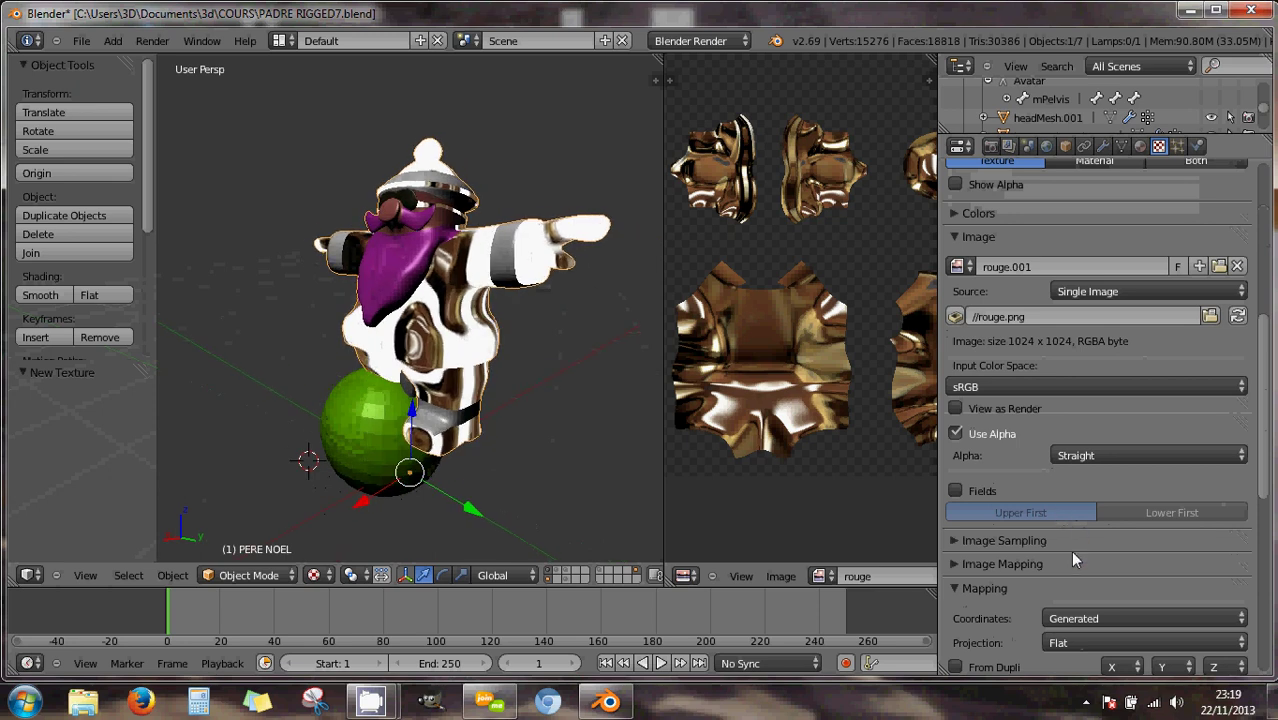
scroll(1070, 548, down, 3)
click(1073, 506)
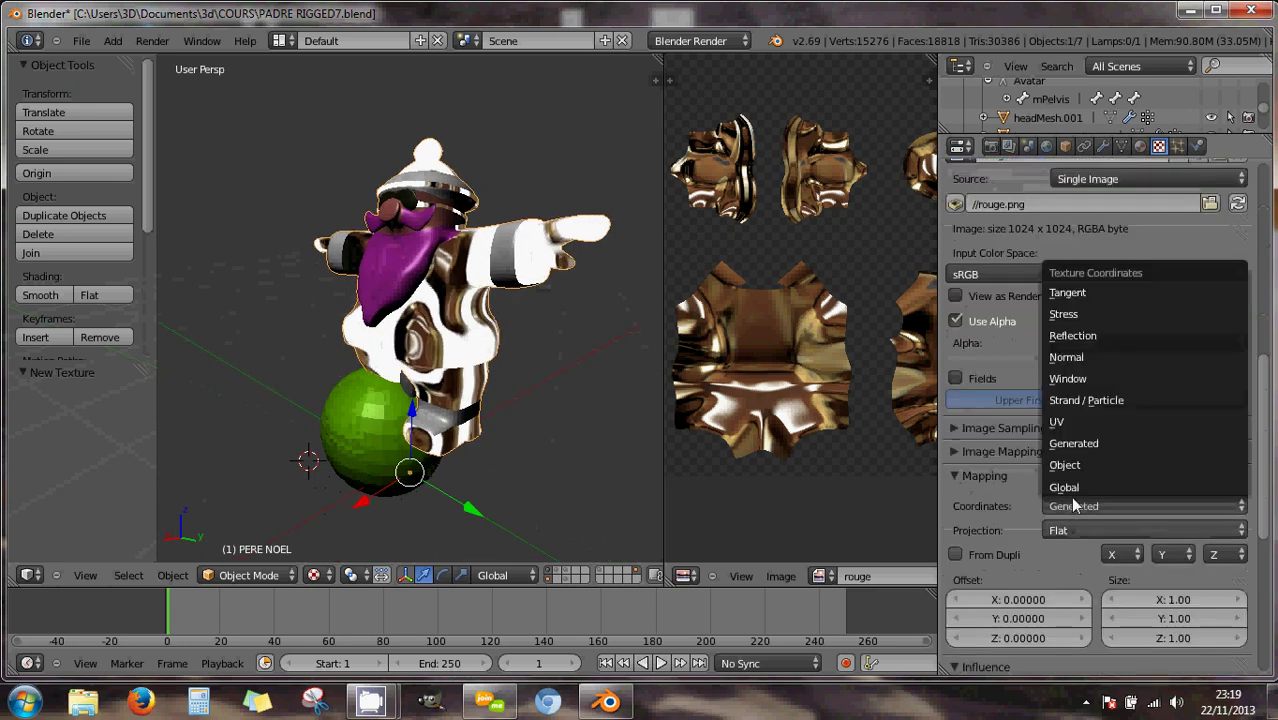
click(1060, 421)
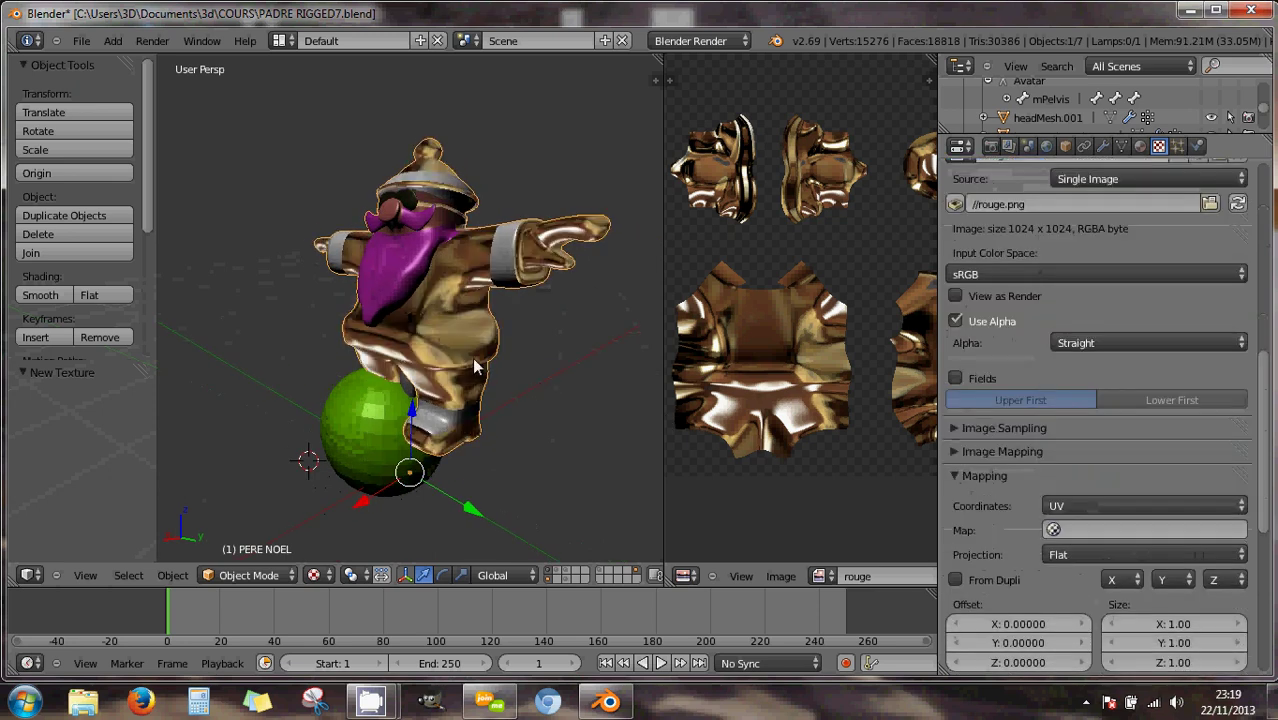
Examine the baked gold texture on the Santa model from the front, side and back.
scroll(458, 336, up, 2)
scroll(460, 336, down, 1)
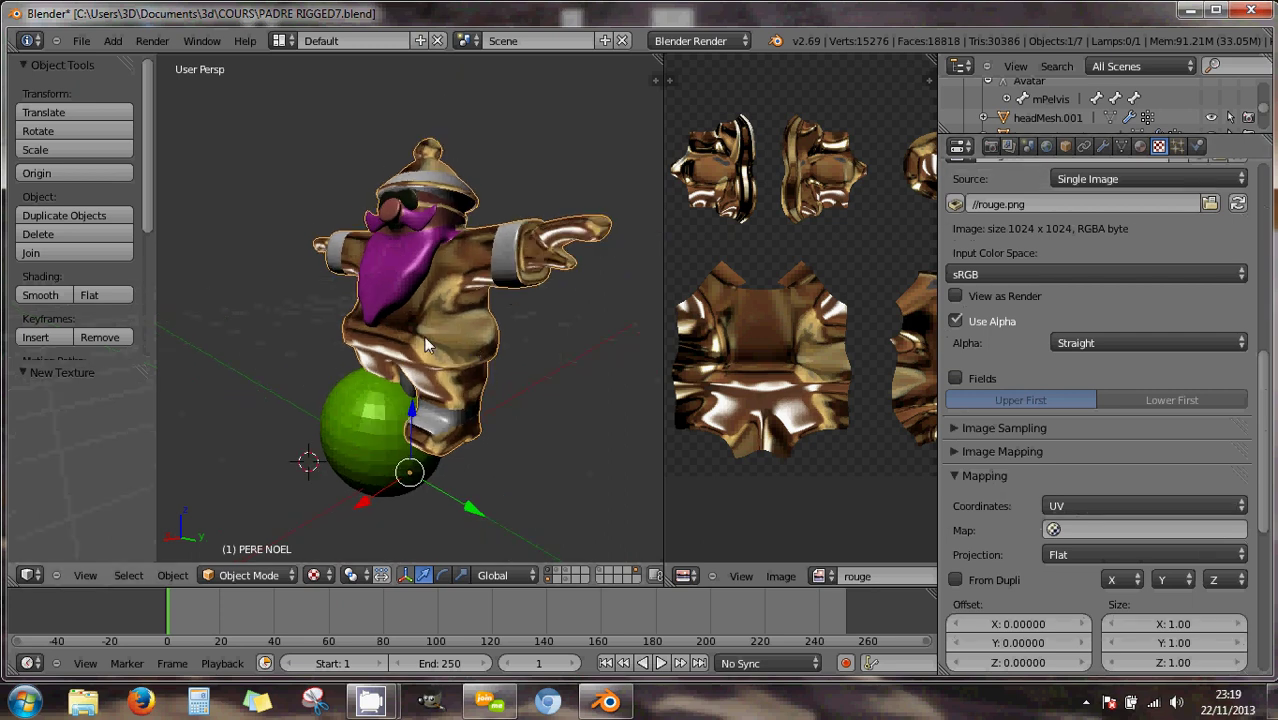
middle_drag(425, 340, 471, 331)
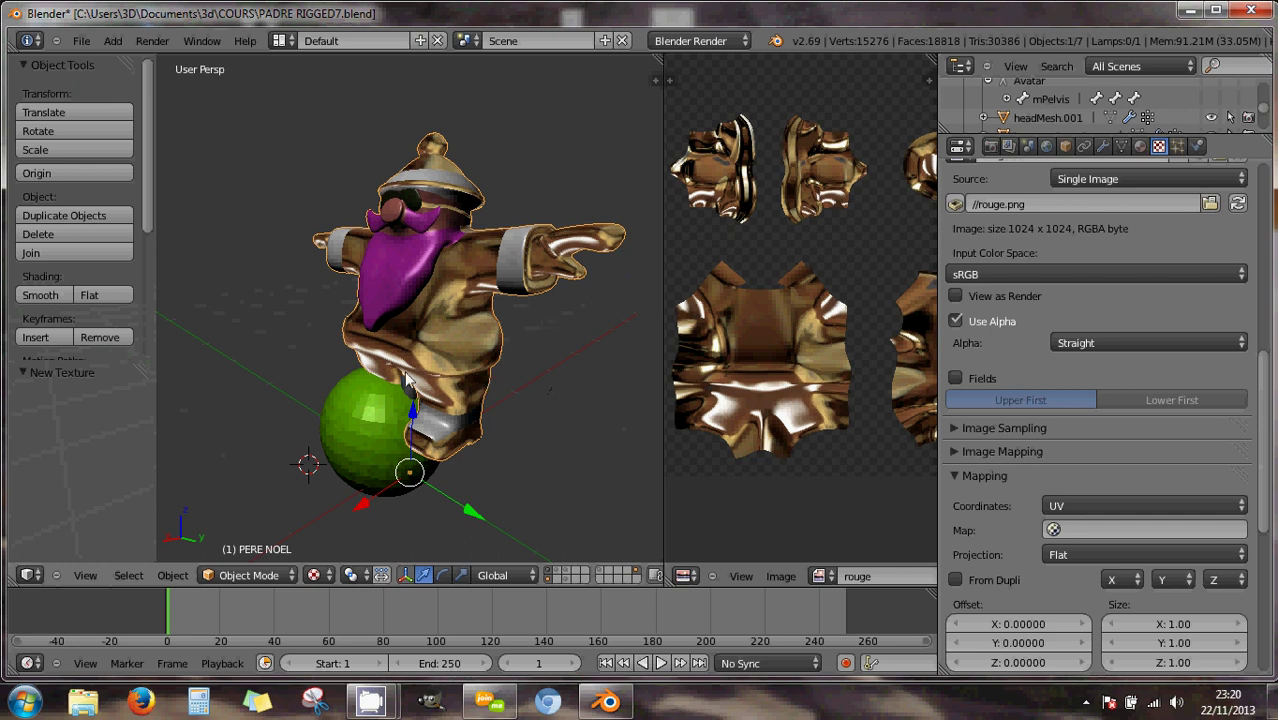
middle_drag(400, 375, 462, 347)
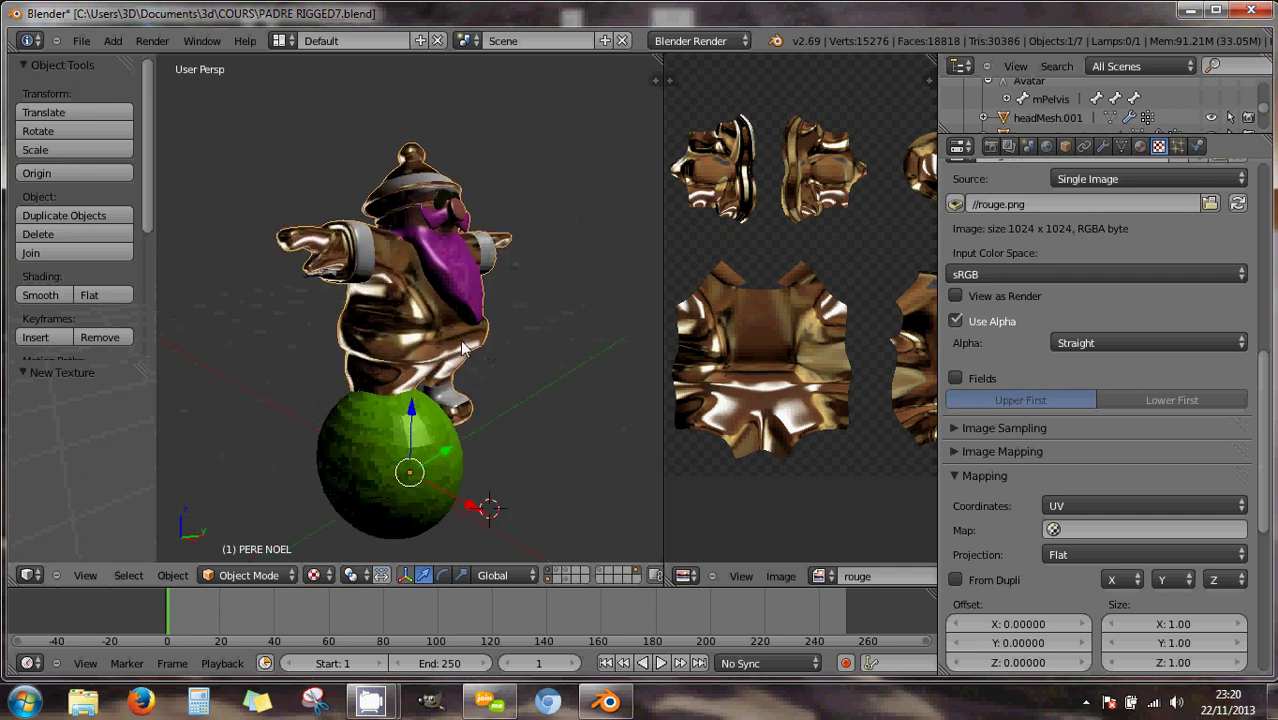
middle_drag(352, 355, 485, 380)
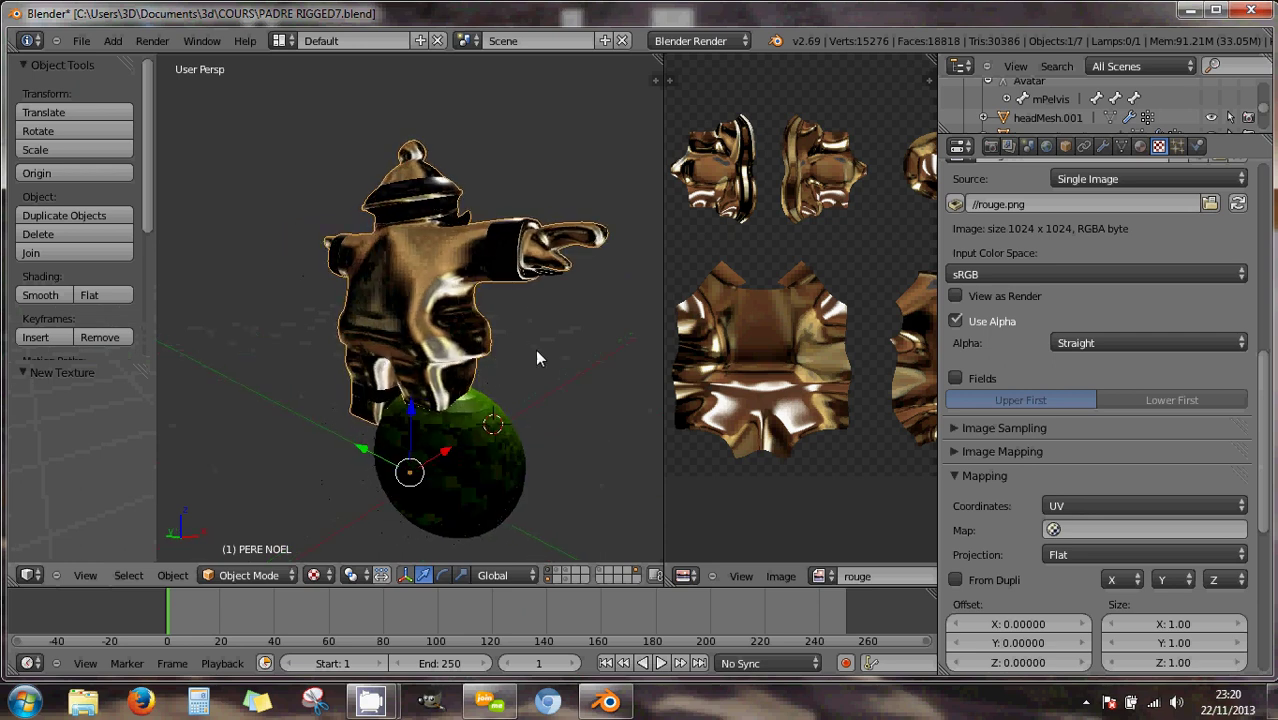
middle_drag(326, 350, 494, 346)
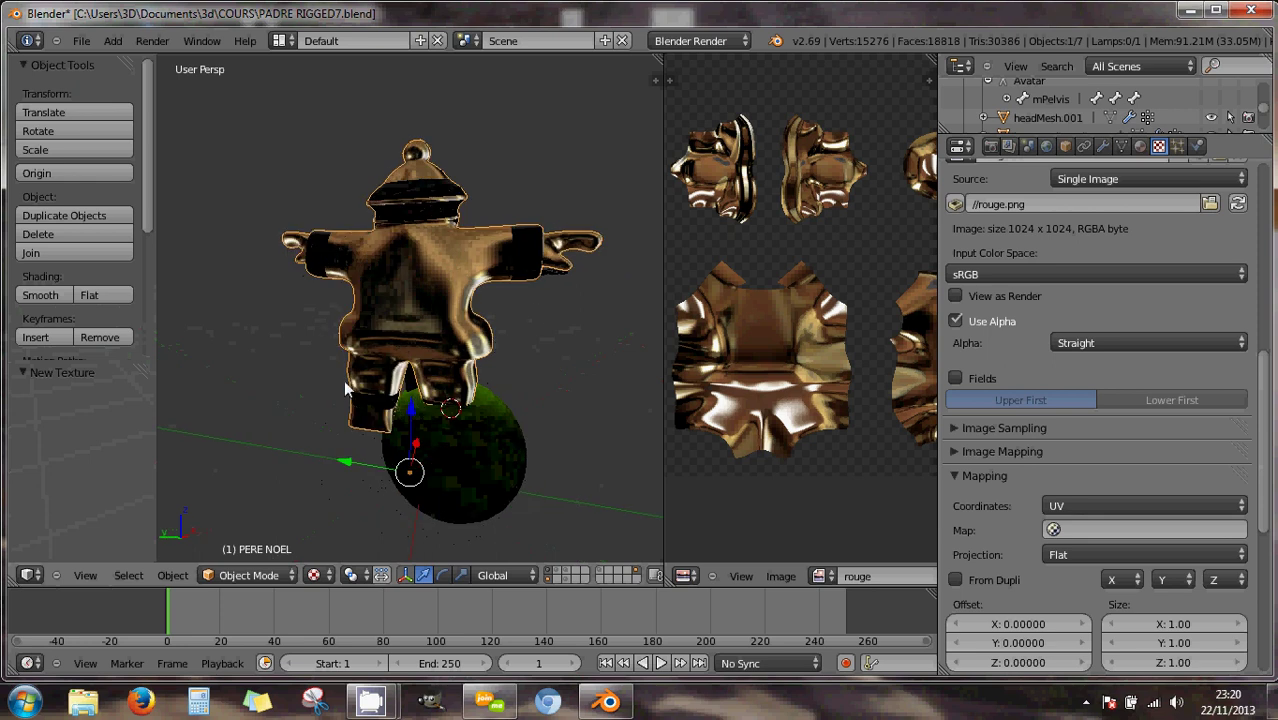
middle_drag(346, 390, 430, 372)
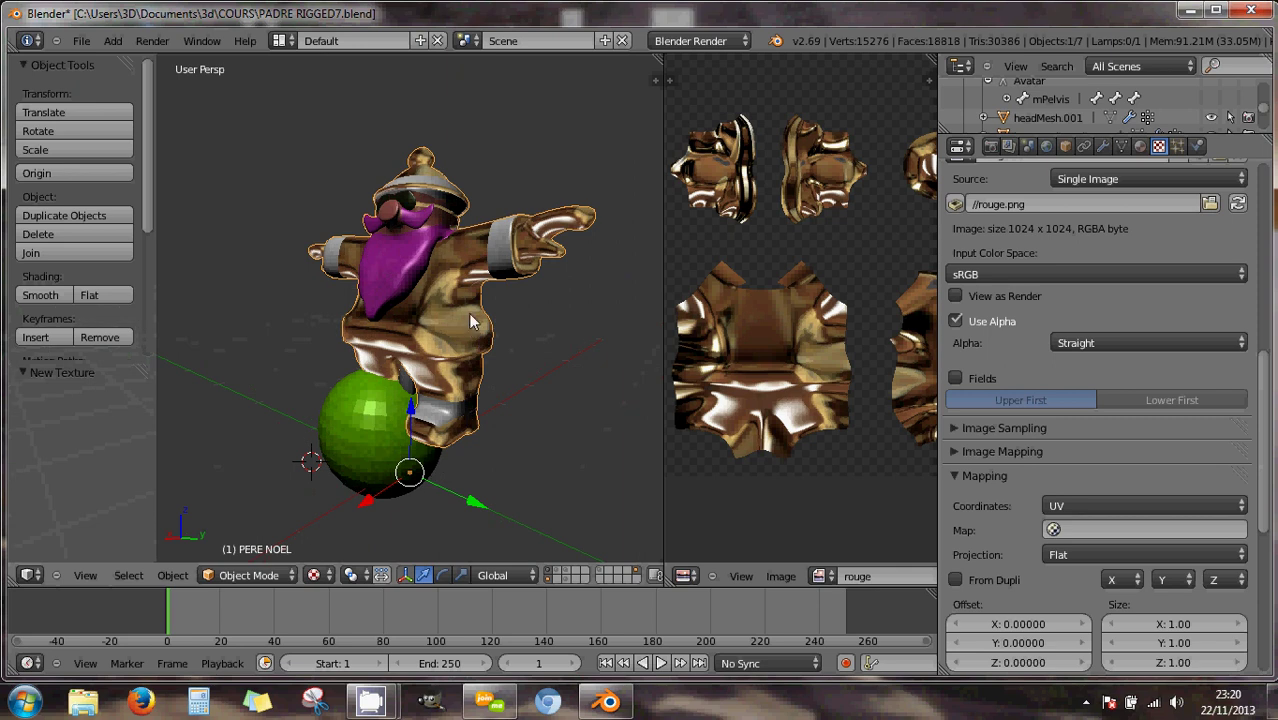
middle_drag(474, 312, 349, 330)
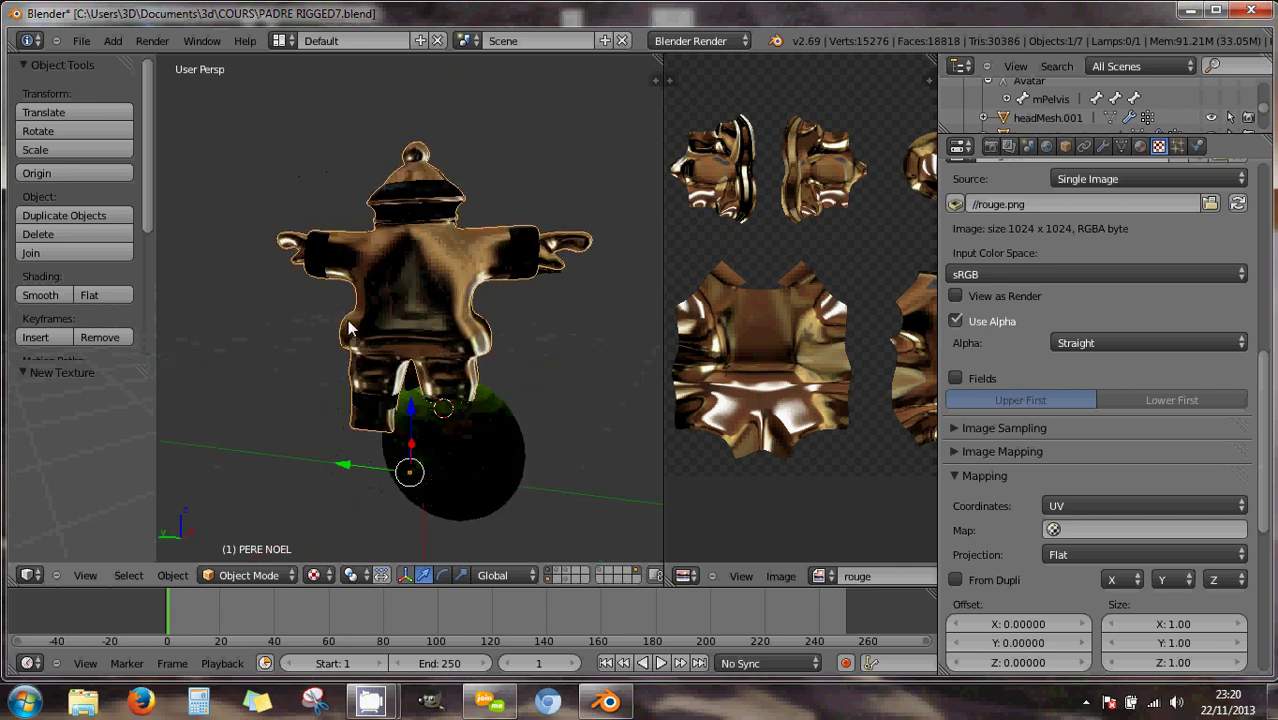
middle_drag(492, 380, 449, 385)
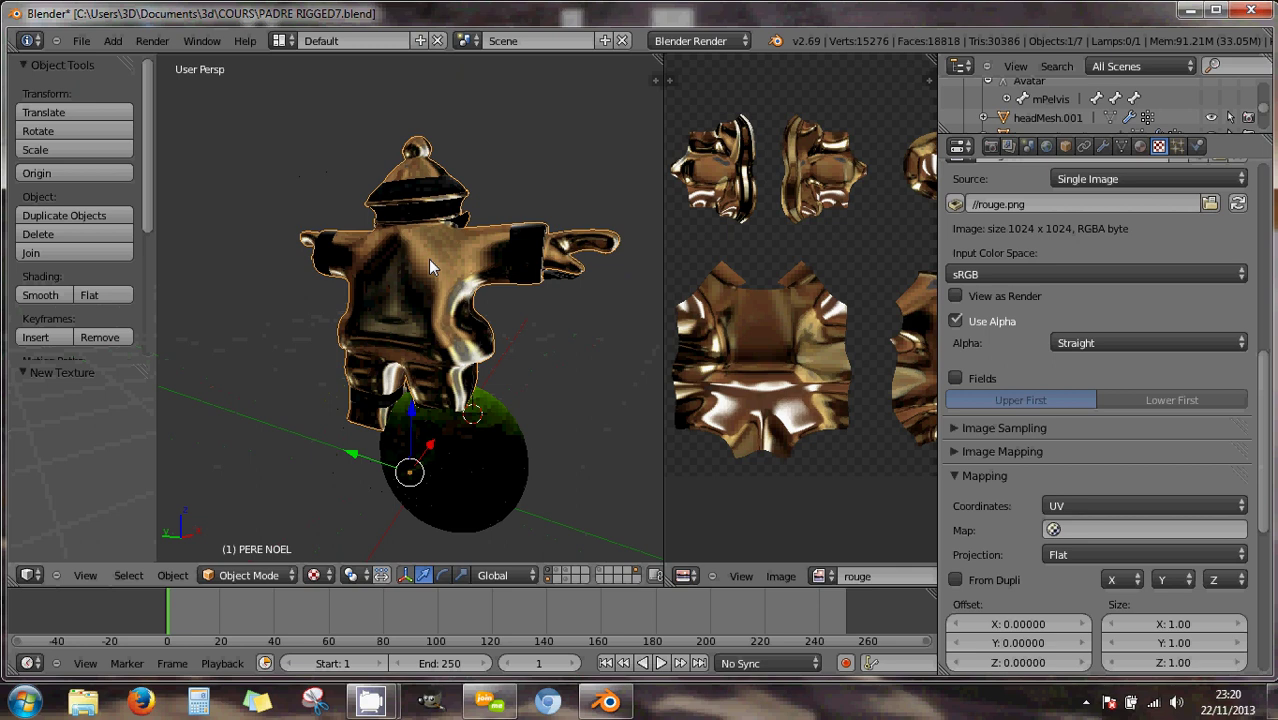
middle_drag(405, 310, 517, 337)
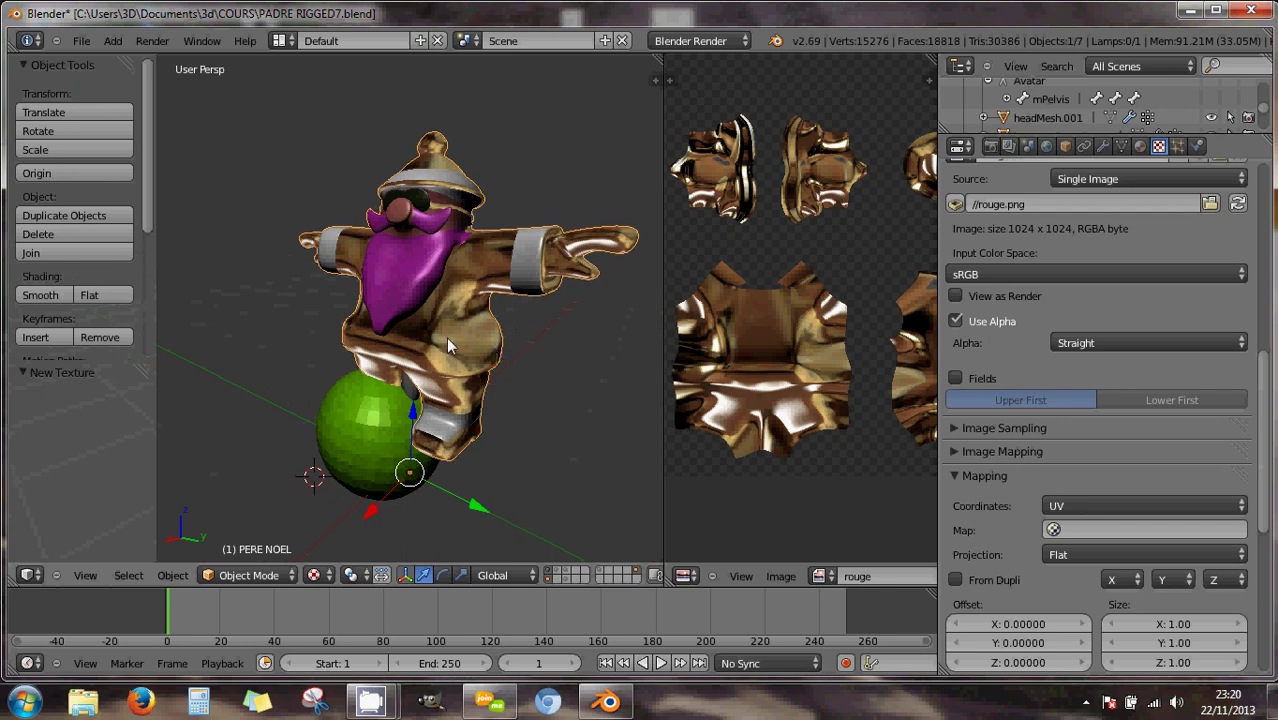
Examine the back of the Santa model and the matching coat piece in the rouge image.
middle_drag(446, 337, 392, 350)
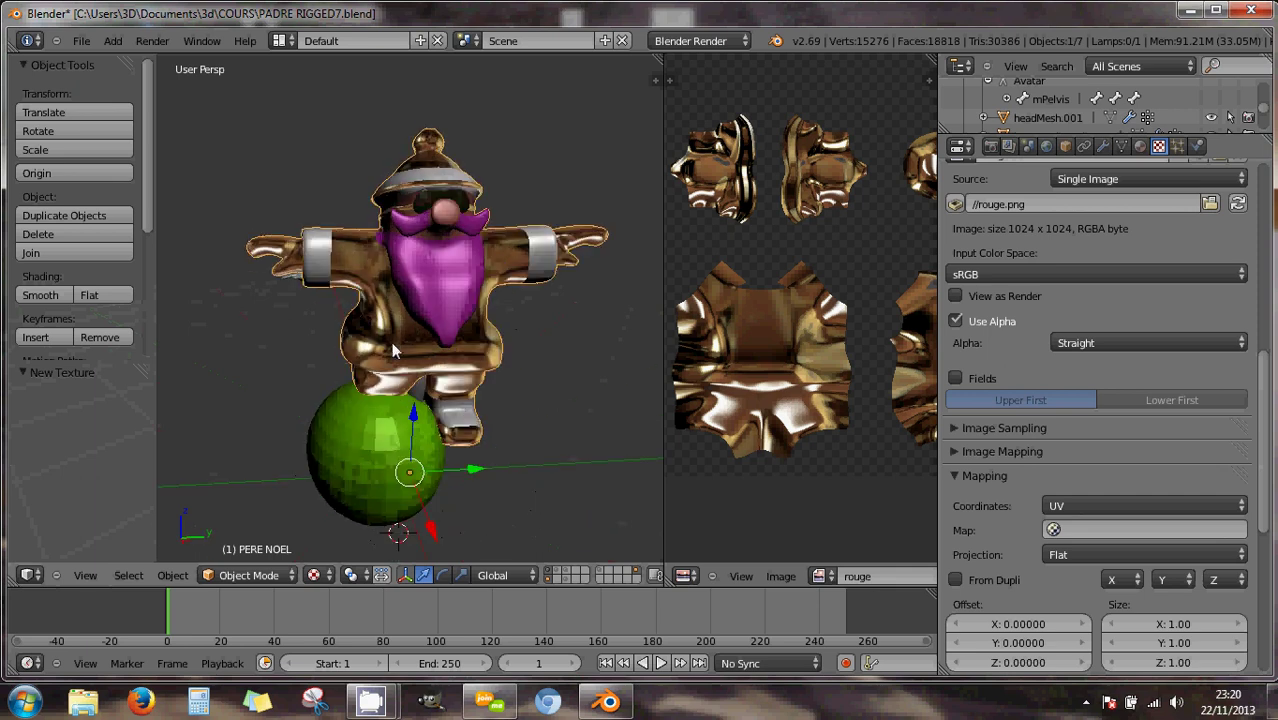
drag(663, 360, 524, 352)
middle_drag(440, 328, 355, 333)
scroll(355, 331, up, 2)
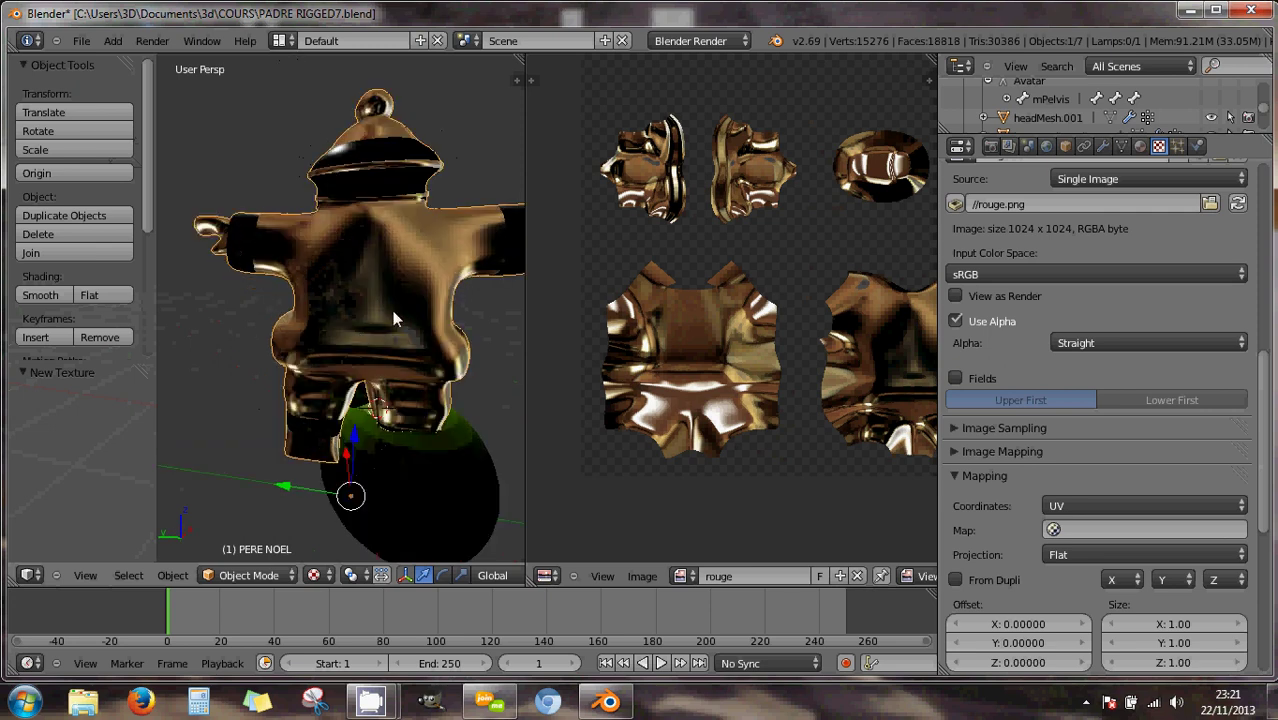
shift+middle_drag(407, 302, 347, 278)
scroll(830, 386, down, 2)
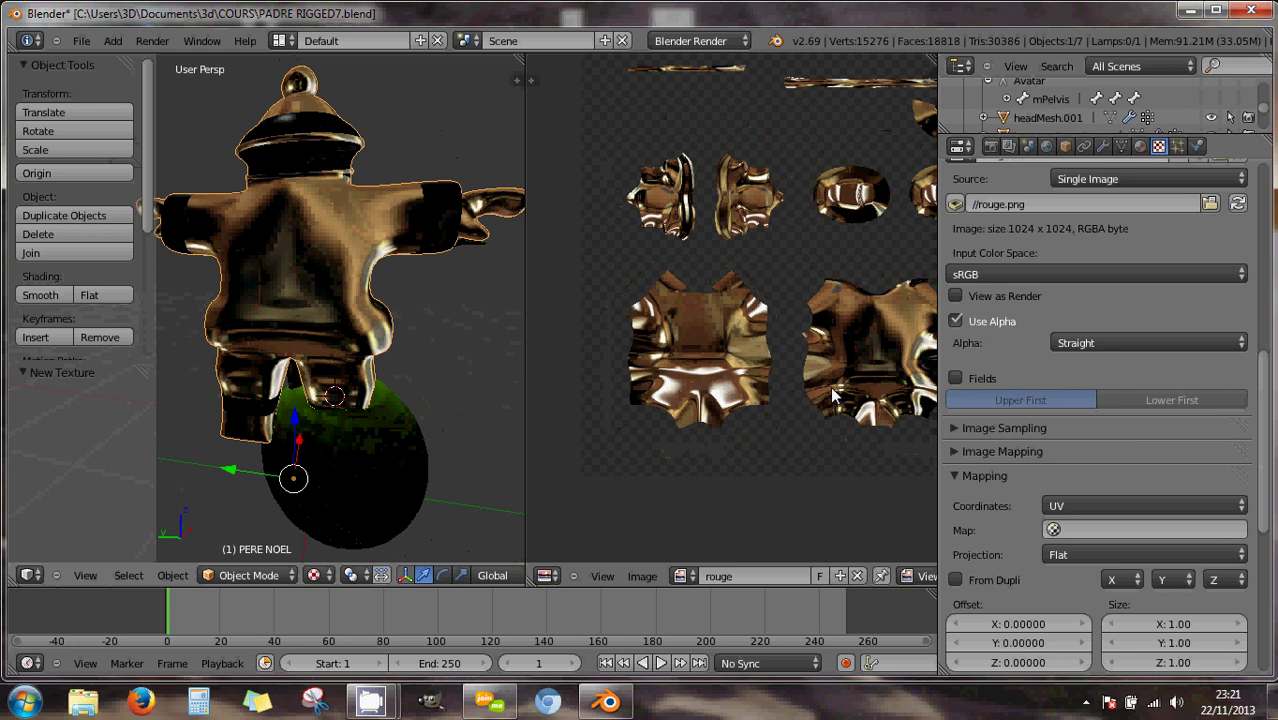
ctrl+scroll(836, 380, right, 2)
scroll(830, 380, up, 1)
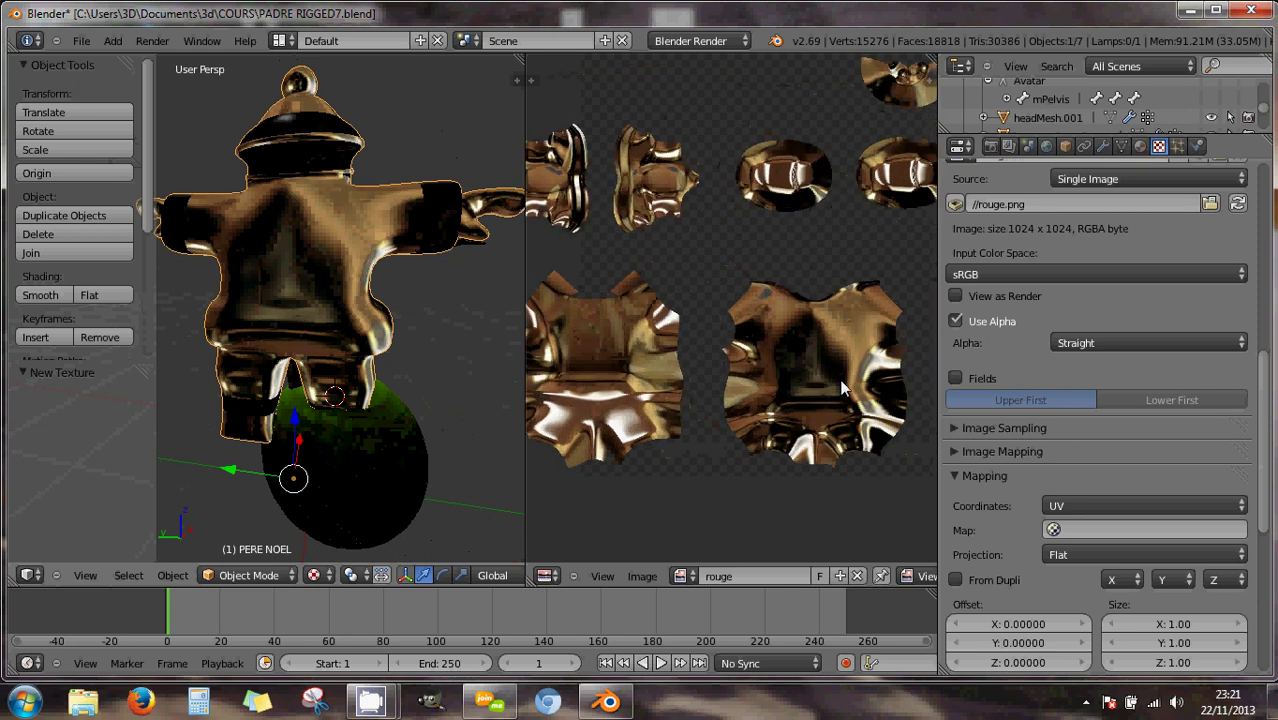
scroll(815, 575, right, 3)
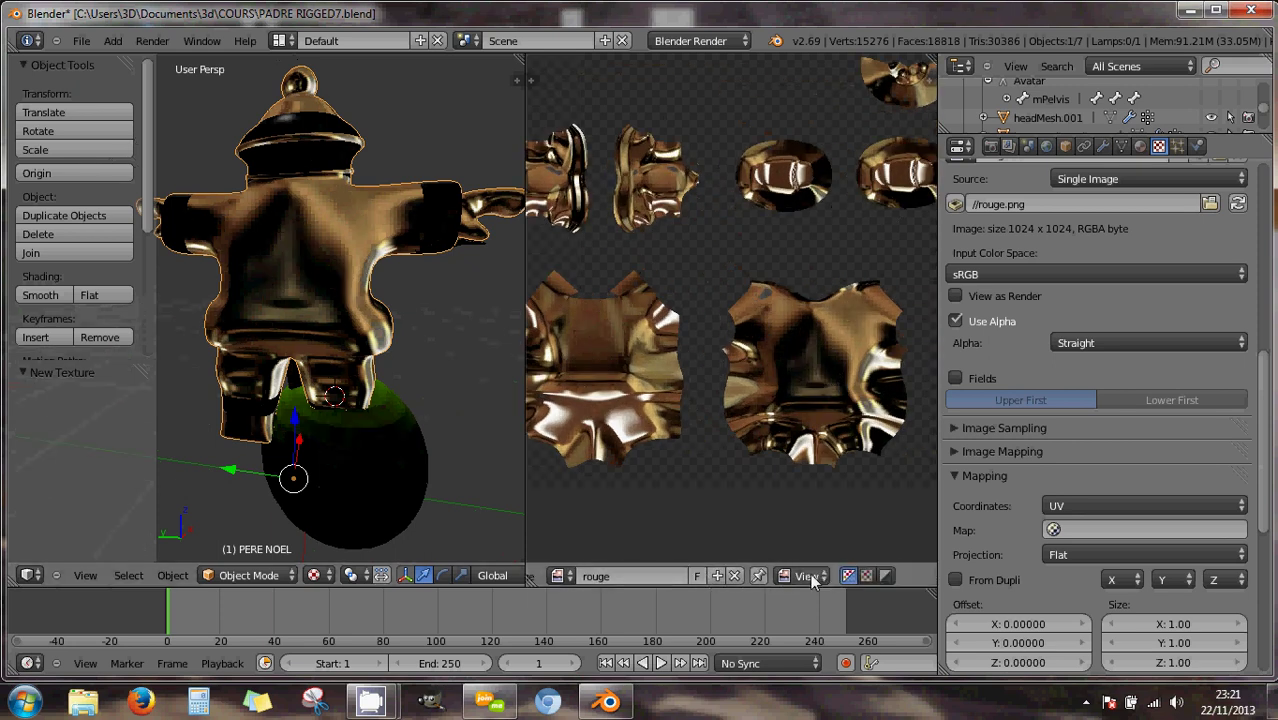
Switch the rouge image's editor to Paint mode and choose the Smear brush.
click(805, 577)
click(806, 539)
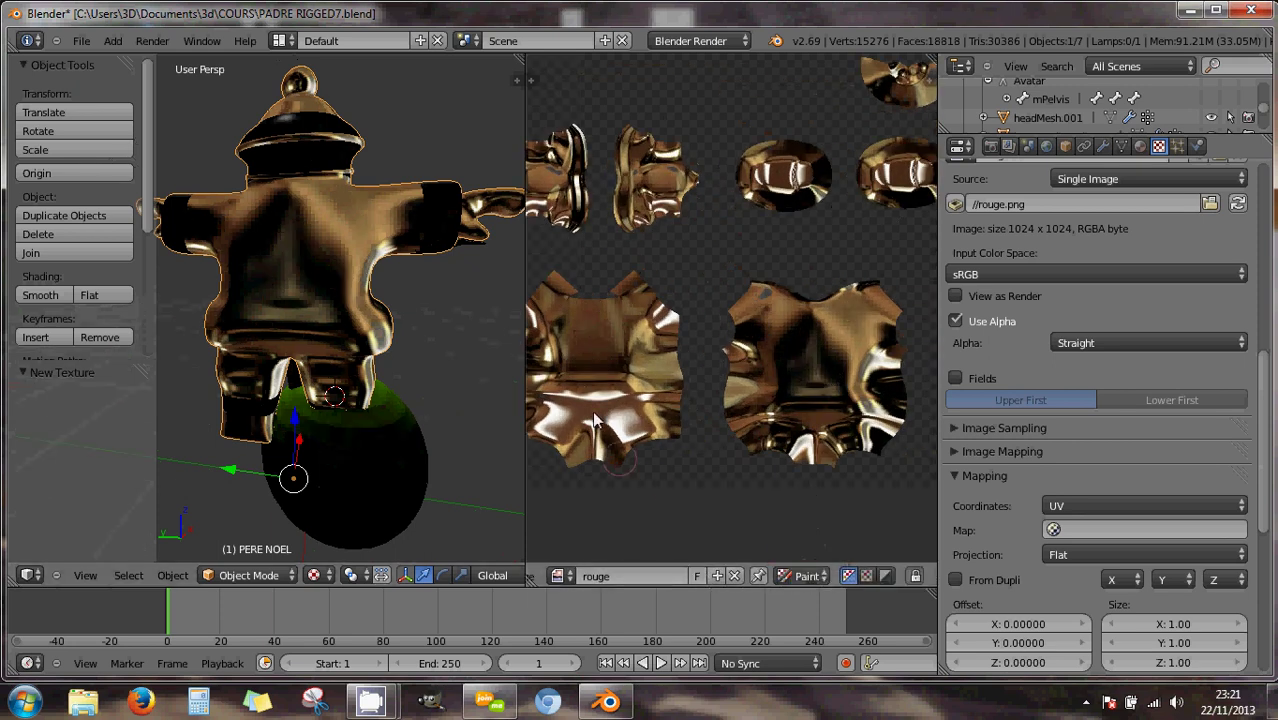
key(n)
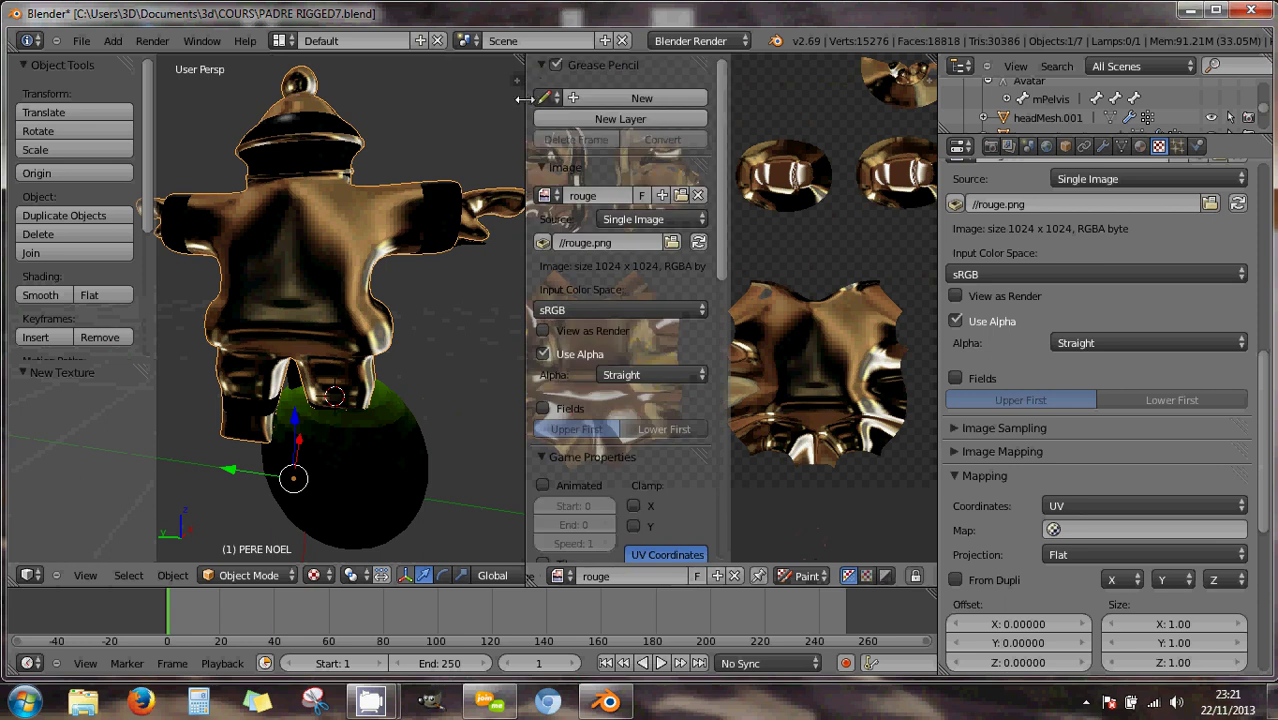
drag(526, 102, 233, 104)
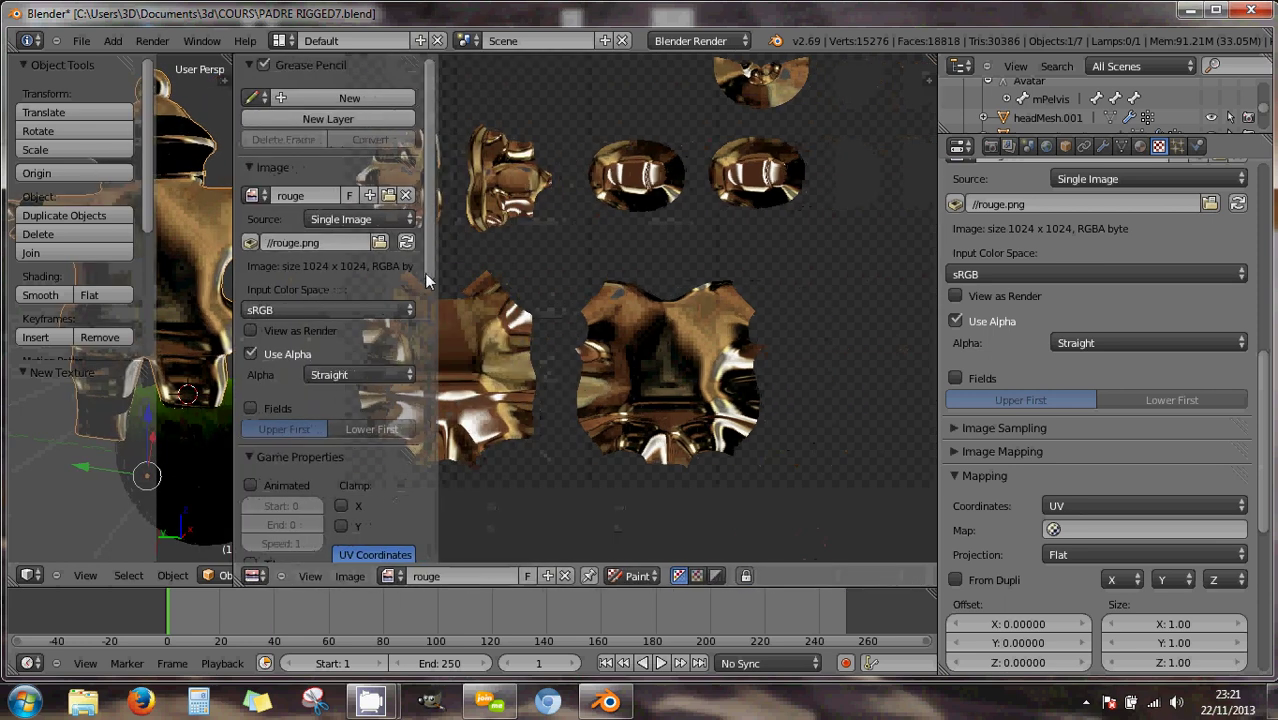
mouse_move(429, 178)
mouse_down()
mouse_move(423, 320)
mouse_move(407, 364)
mouse_up()
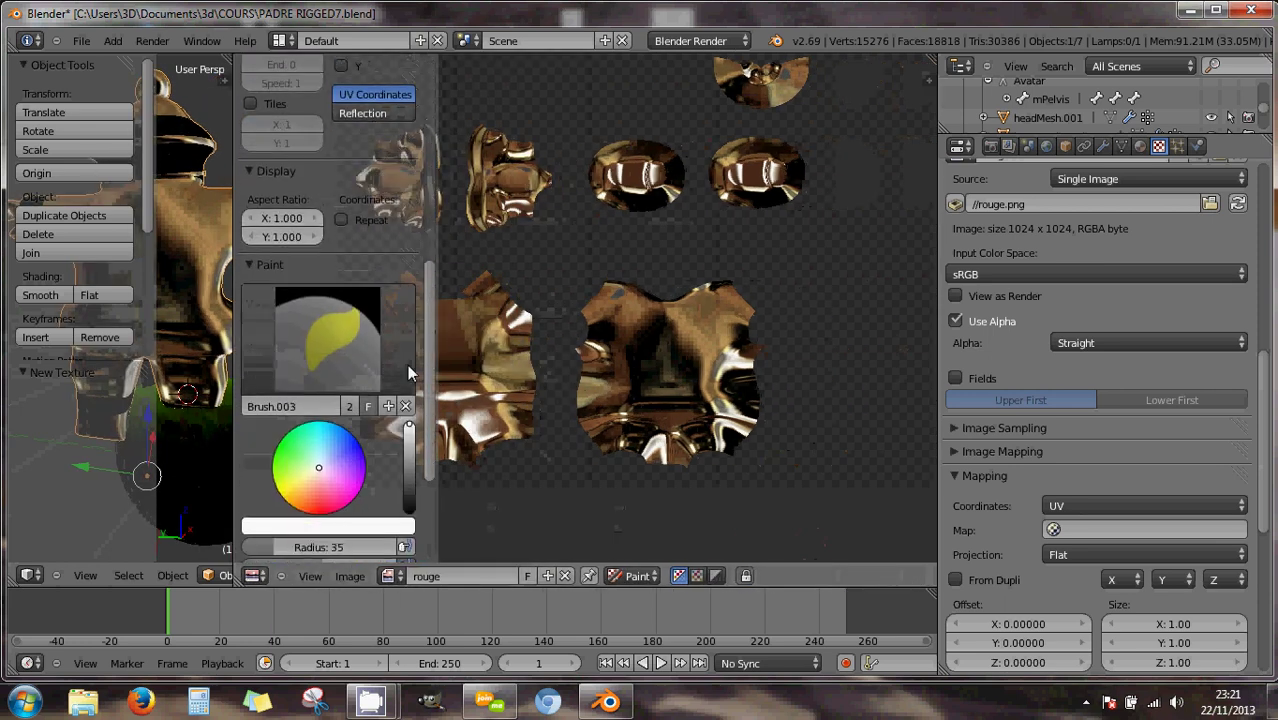
click(339, 332)
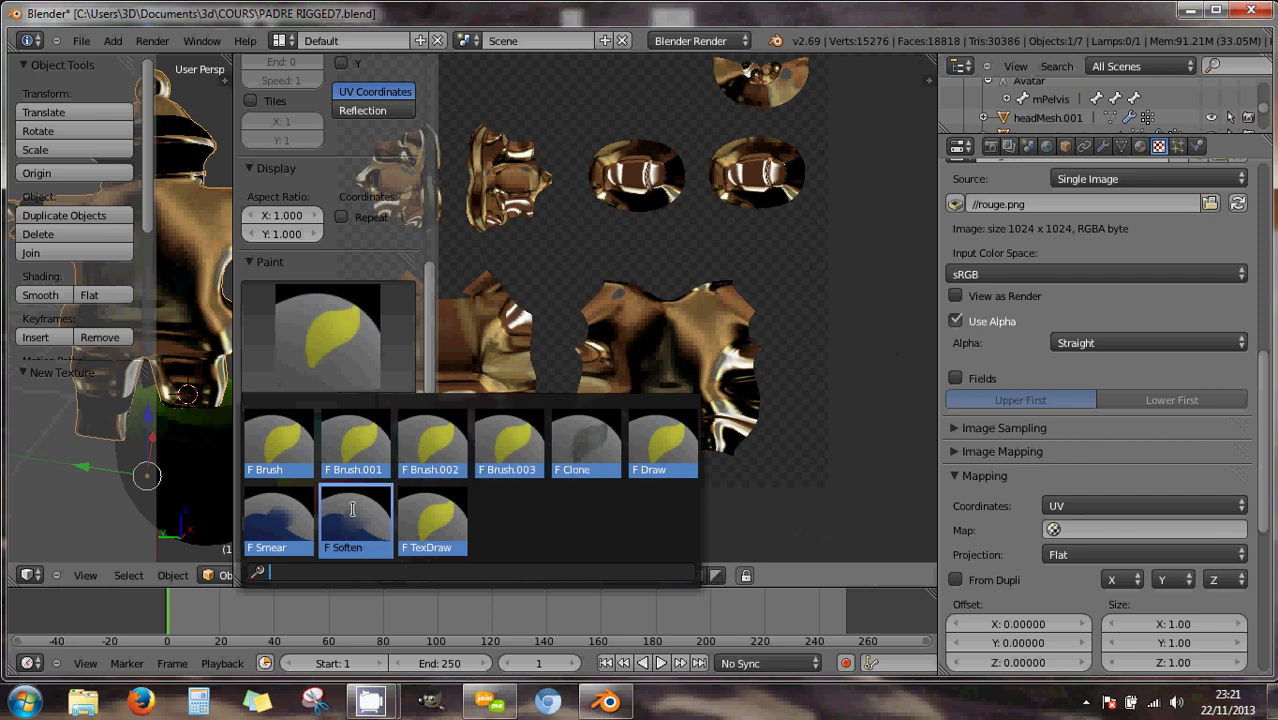
click(279, 520)
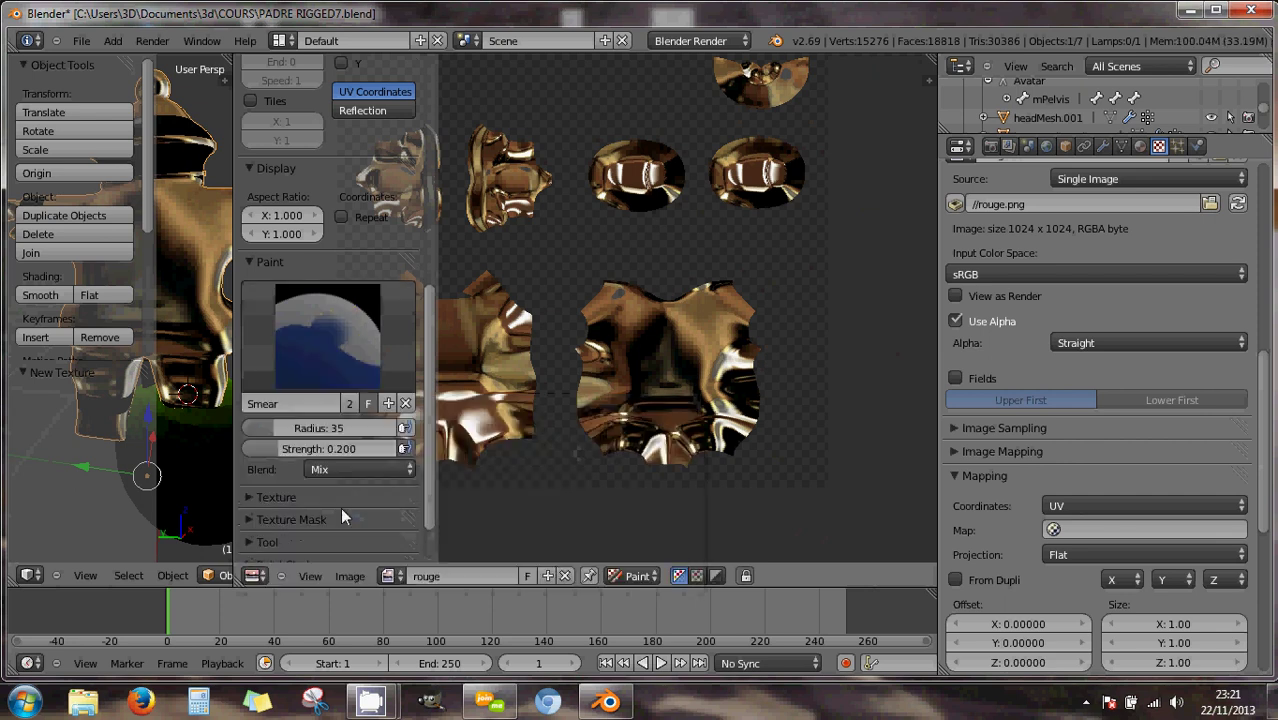
Smear the dark centre of the coat's back piece, then set the brush radius to 50 and strength to 0.543.
mouse_move(679, 373)
mouse_down()
mouse_move(660, 380)
mouse_move(670, 400)
mouse_up()
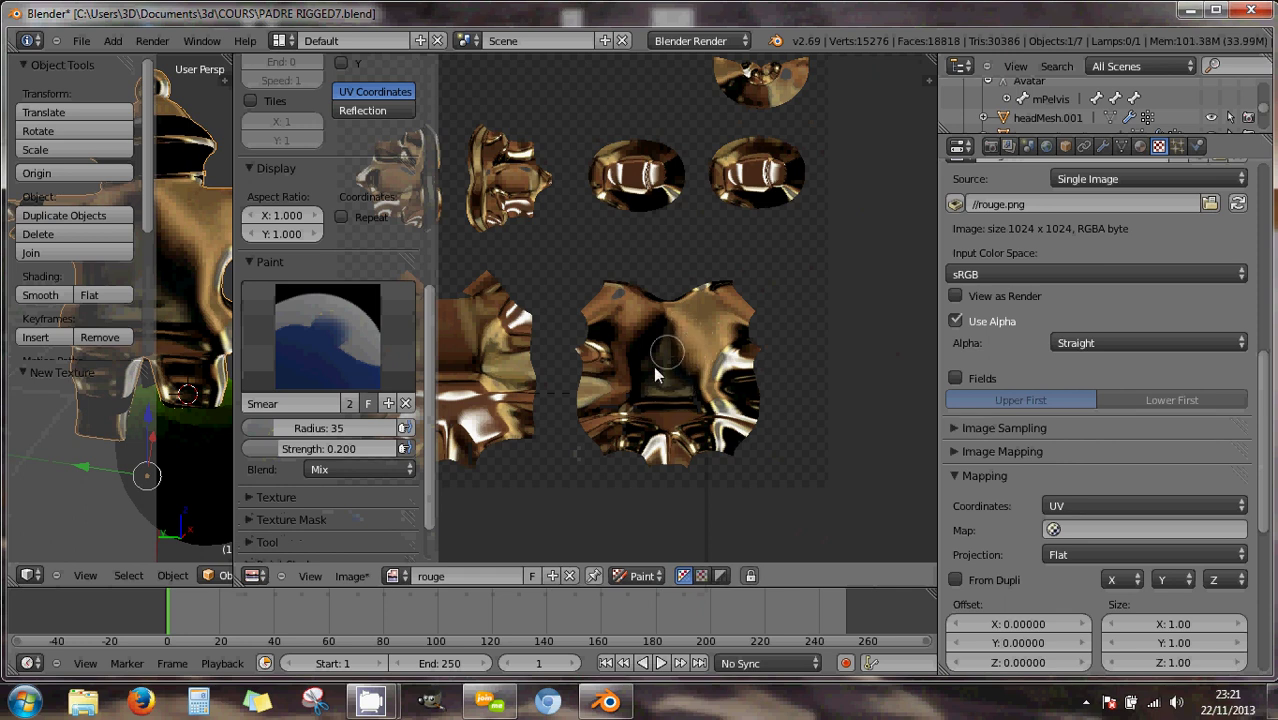
mouse_move(675, 336)
mouse_down()
mouse_move(645, 340)
mouse_move(640, 323)
mouse_up()
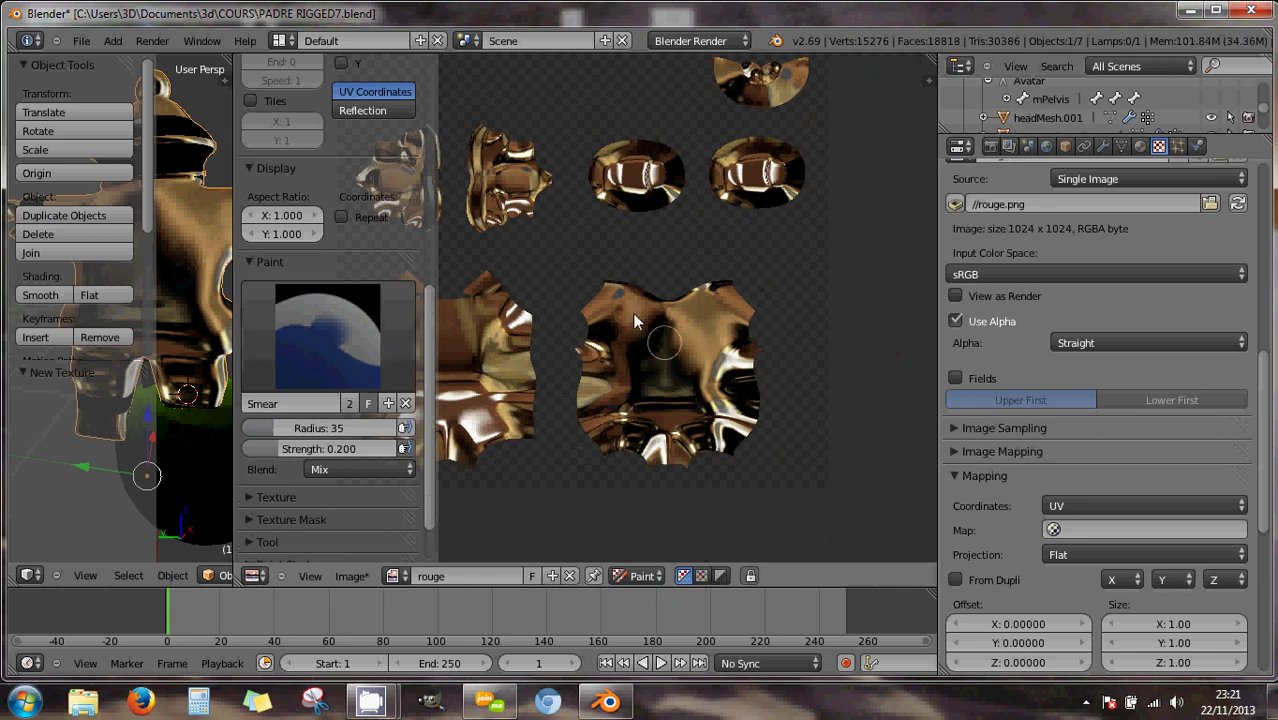
key(f)
click(674, 369)
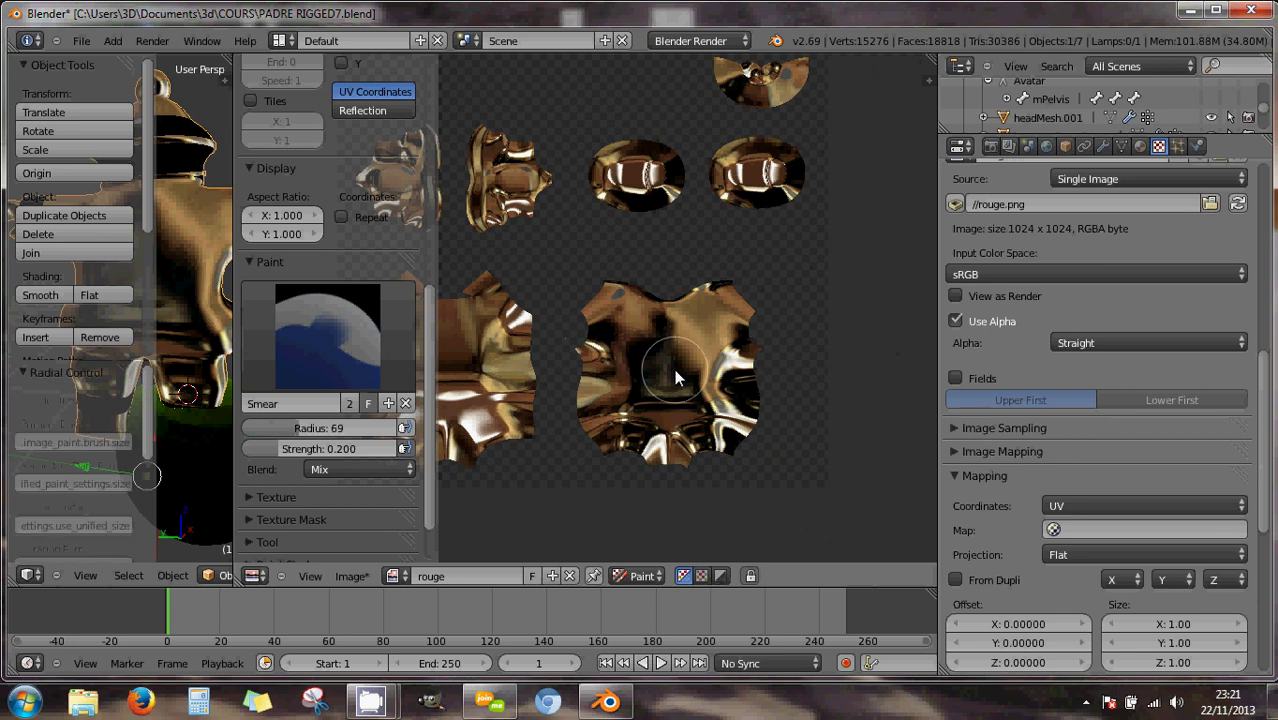
key(f)
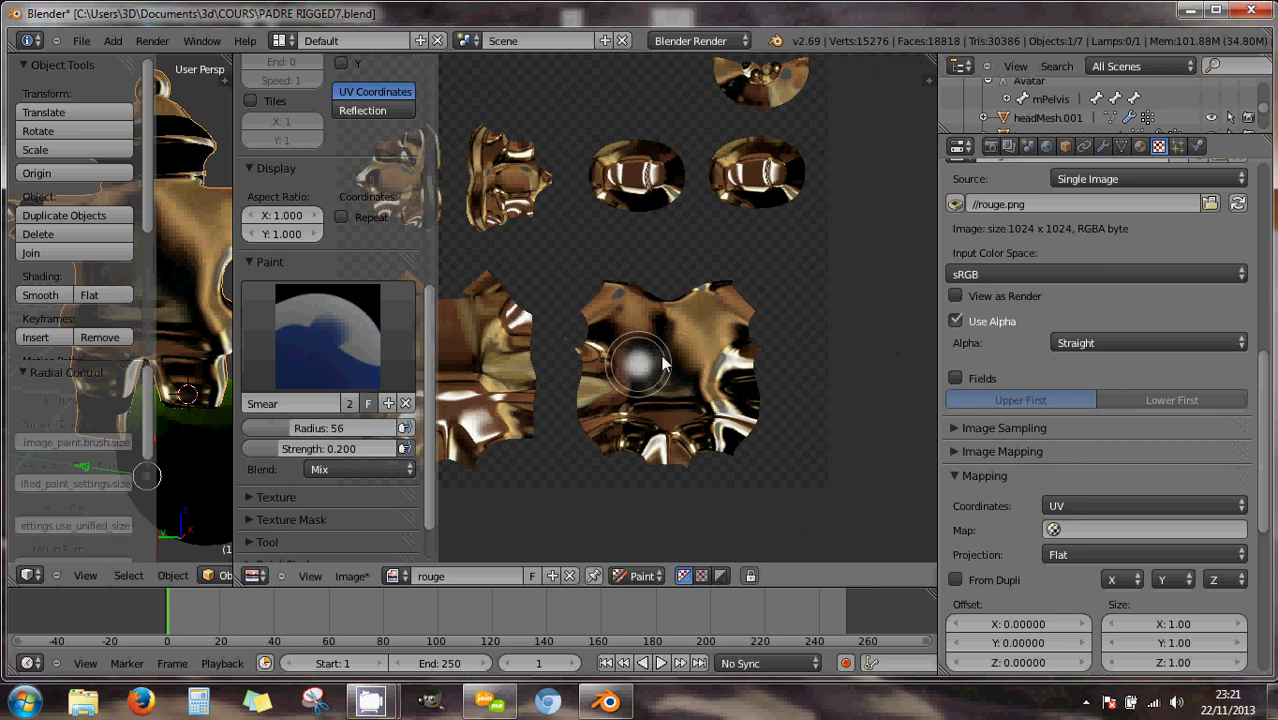
click(658, 362)
key(shift+f)
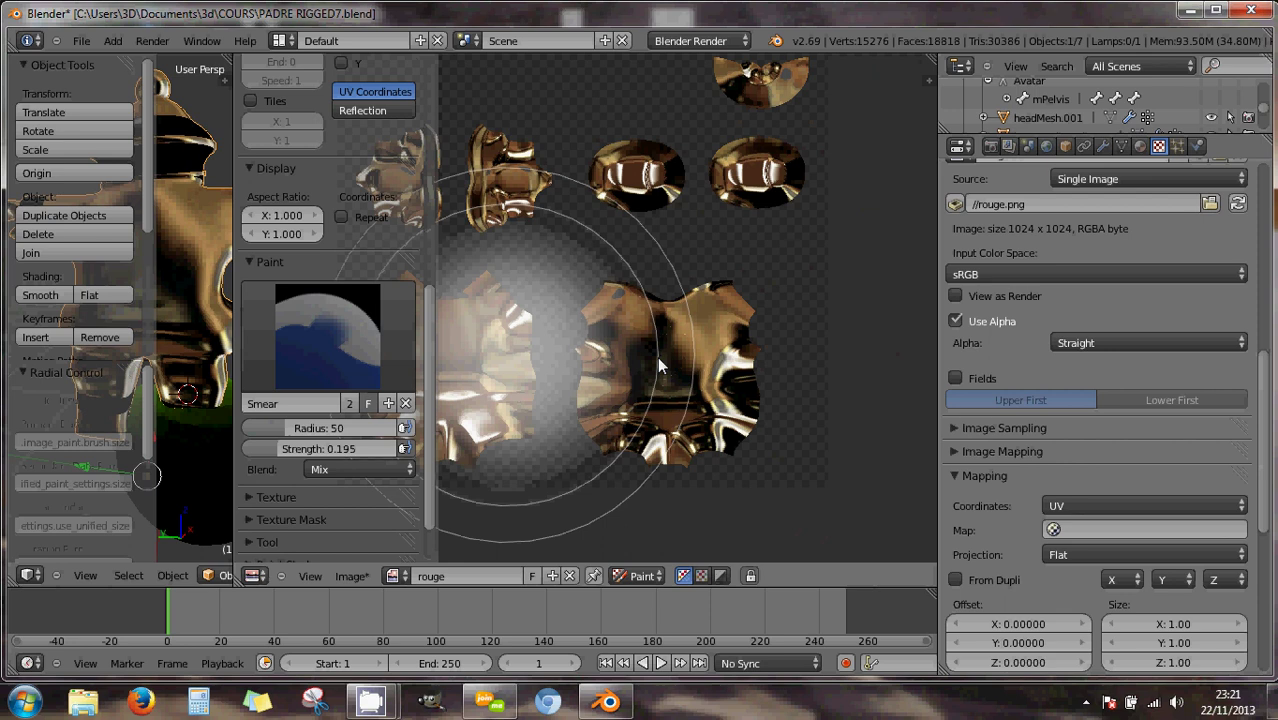
click(600, 355)
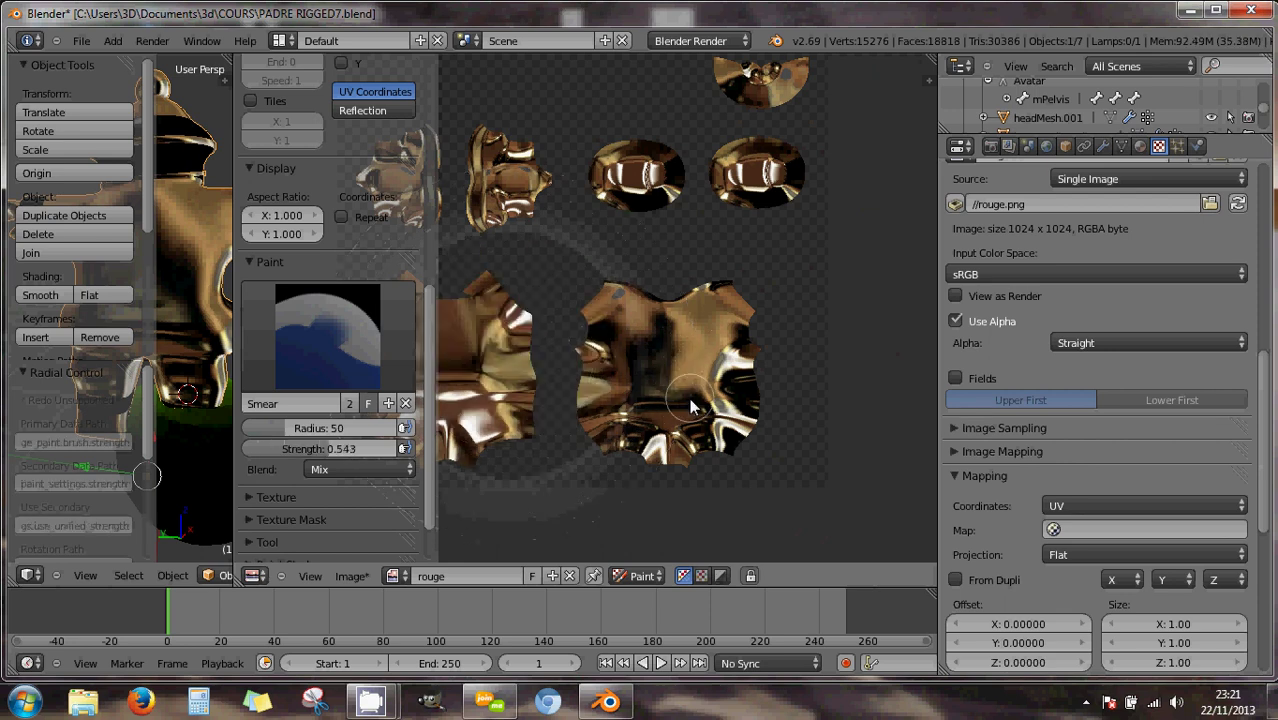
Blend the dark centre of the coat's back piece into the surrounding gold with more smear strokes on the rouge image.
mouse_move(636, 343)
mouse_down()
mouse_move(658, 349)
mouse_move(650, 315)
mouse_move(655, 381)
mouse_move(630, 366)
mouse_move(655, 345)
mouse_move(632, 388)
mouse_move(684, 400)
mouse_move(698, 388)
mouse_move(672, 372)
mouse_up()
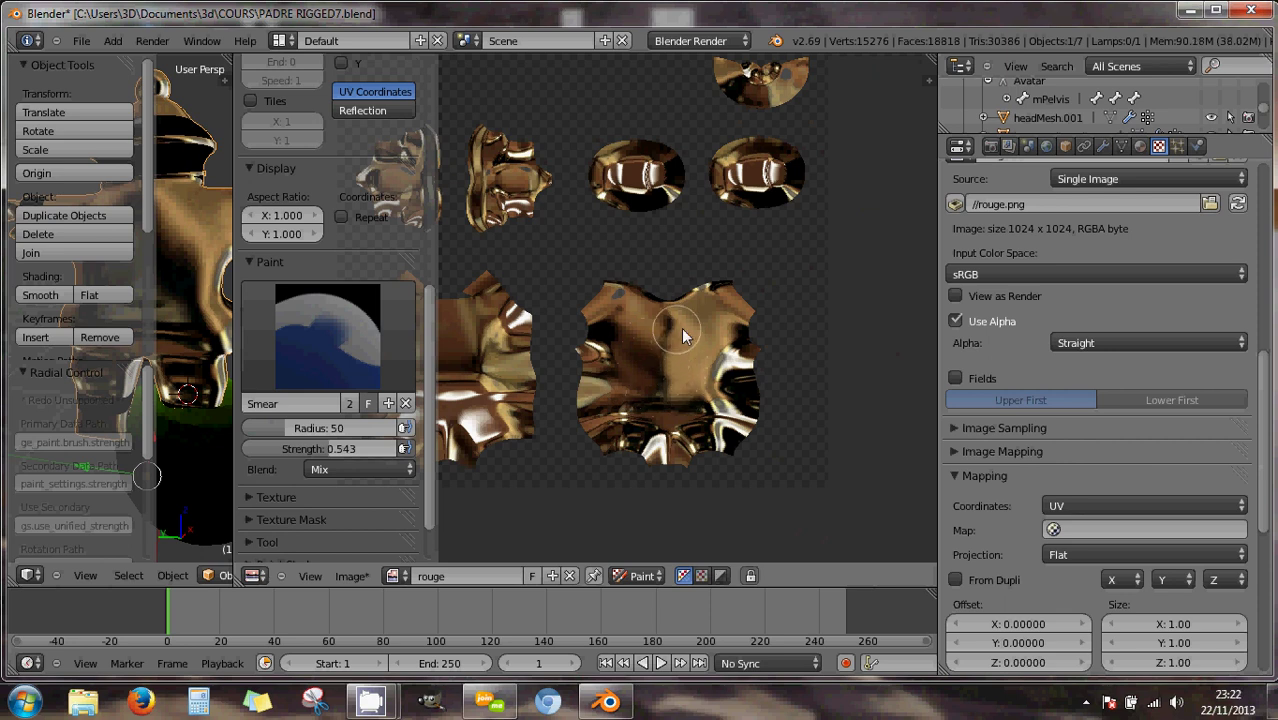
drag(663, 320, 663, 343)
drag(665, 340, 600, 332)
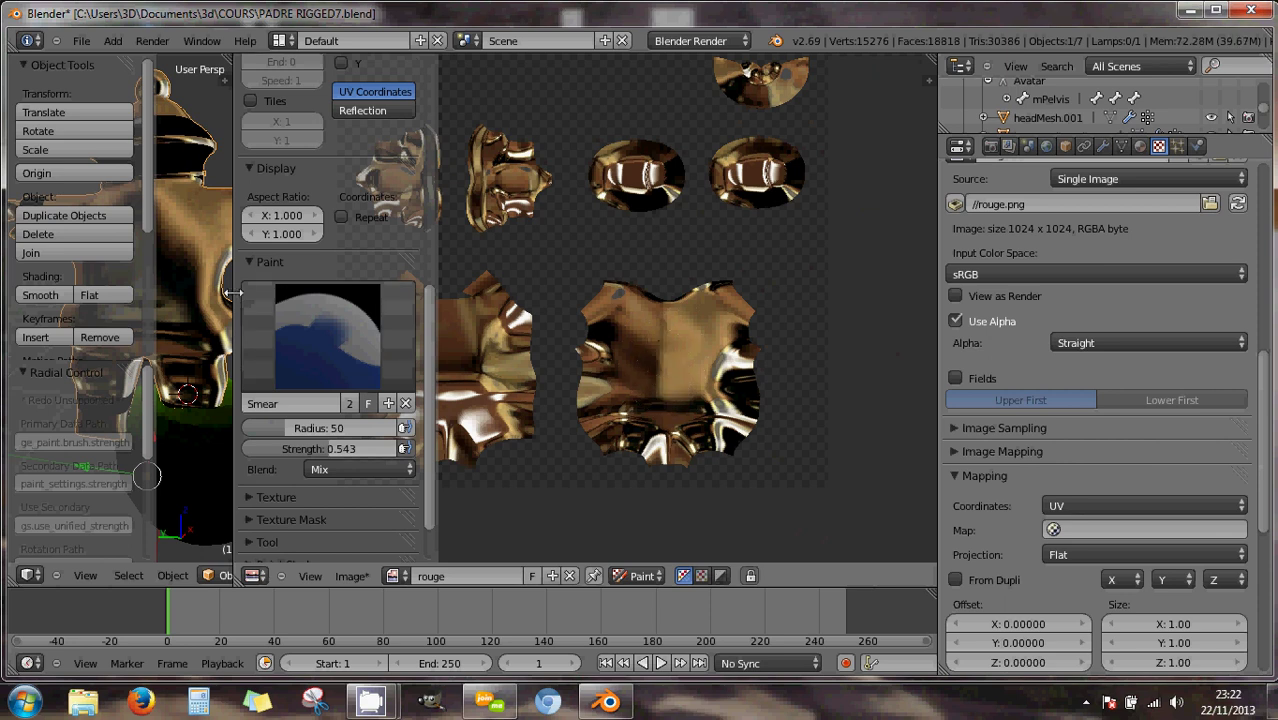
drag(232, 292, 475, 350)
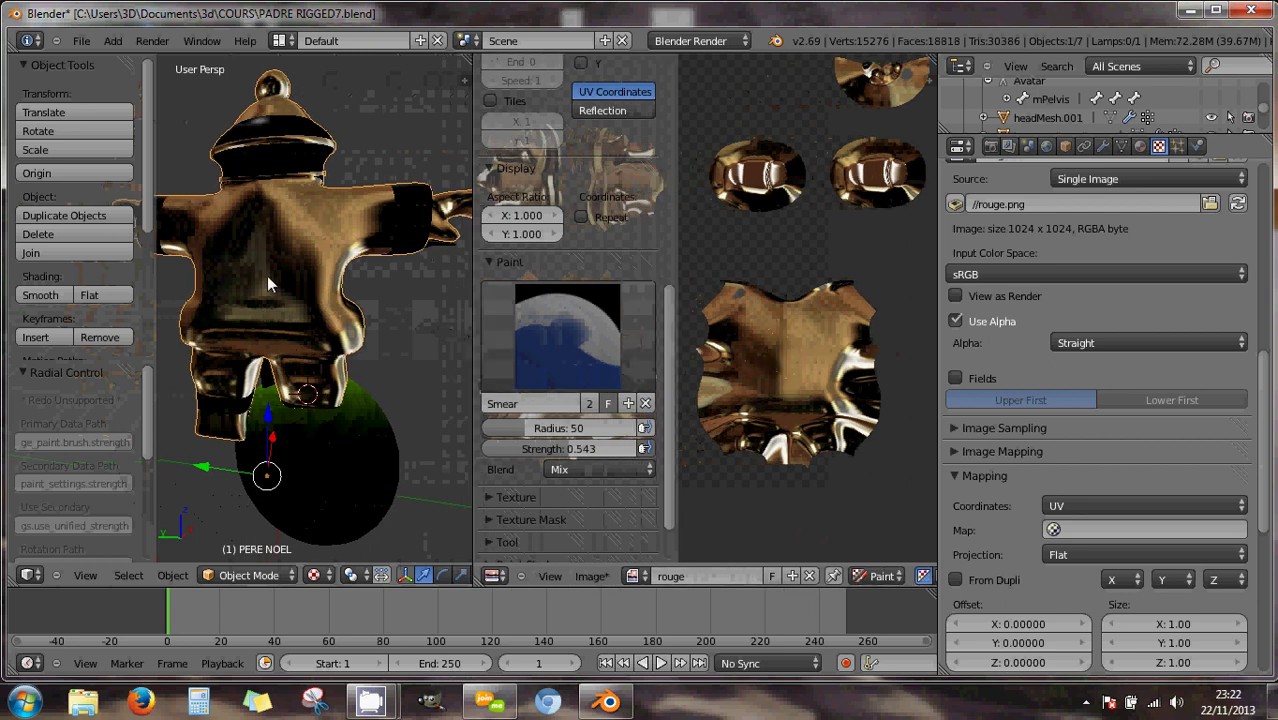
mouse_move(845, 410)
mouse_down()
mouse_move(788, 363)
mouse_move(767, 376)
mouse_up()
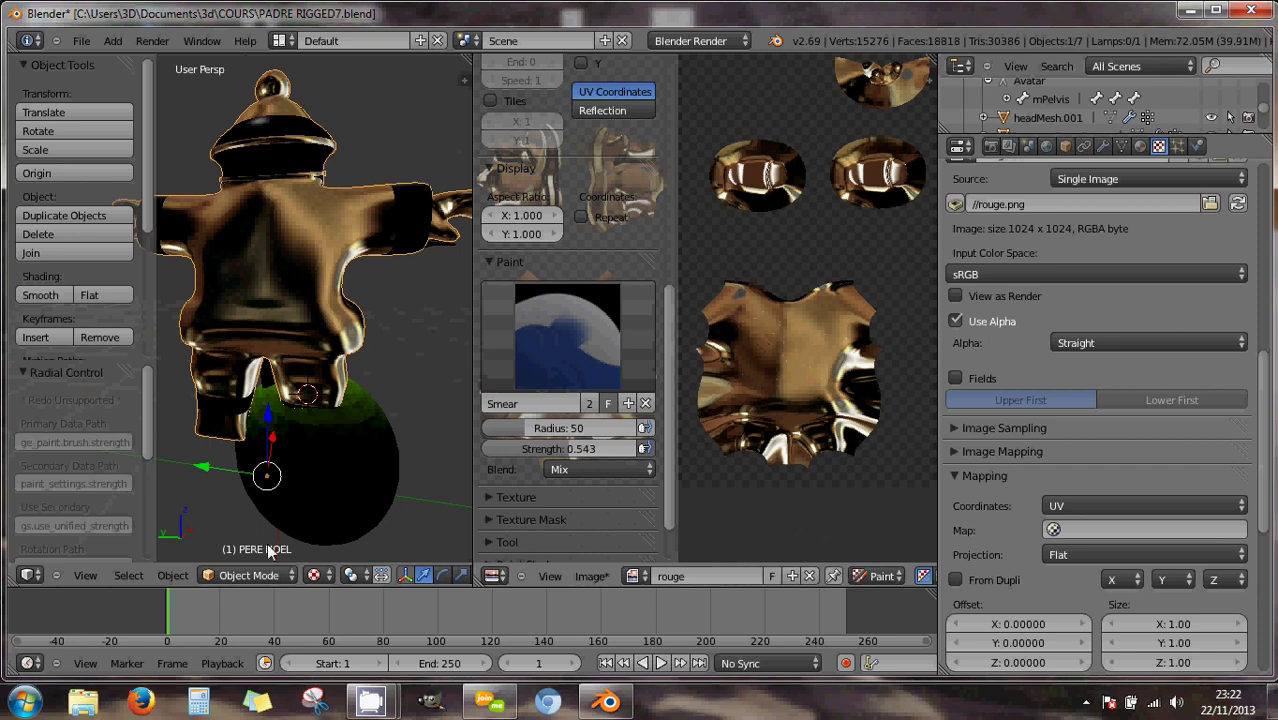
Switch the Santa model to Texture Paint mode and try smearing the upper back of the coat directly on the mesh.
click(260, 576)
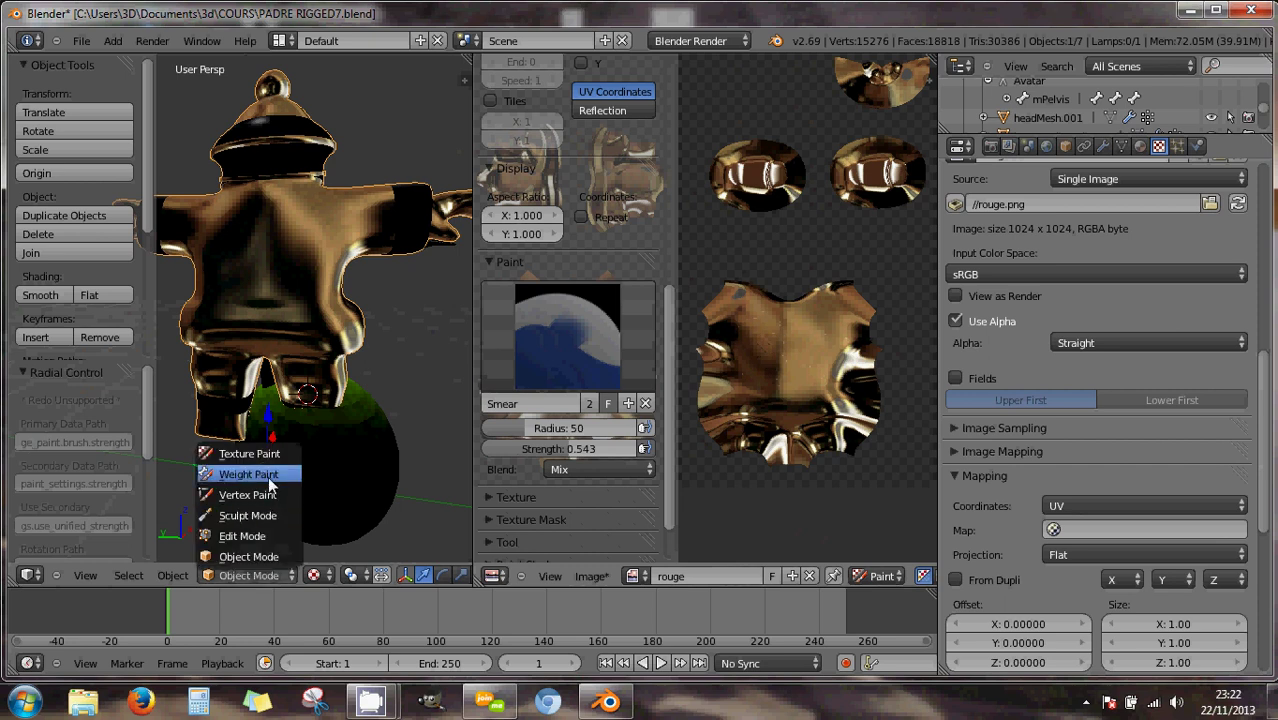
click(248, 454)
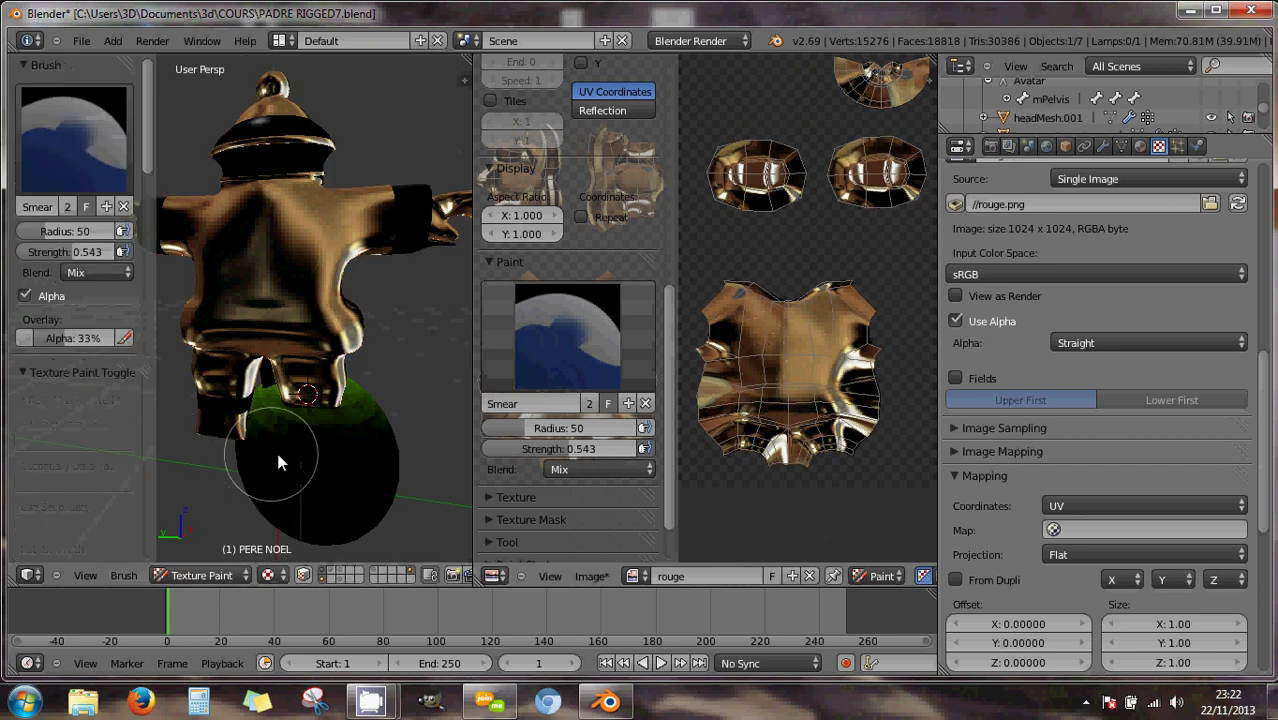
middle_drag(252, 244, 292, 269)
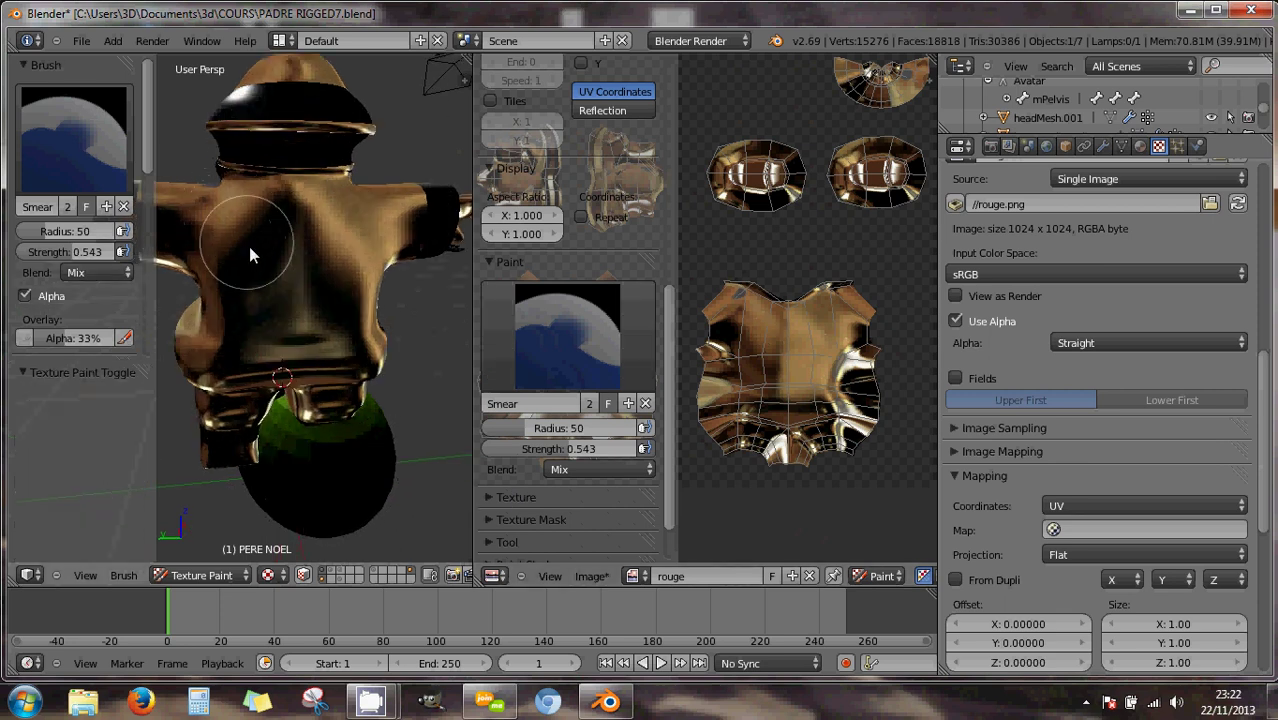
mouse_move(249, 246)
mouse_down()
mouse_move(241, 227)
mouse_move(272, 253)
mouse_up()
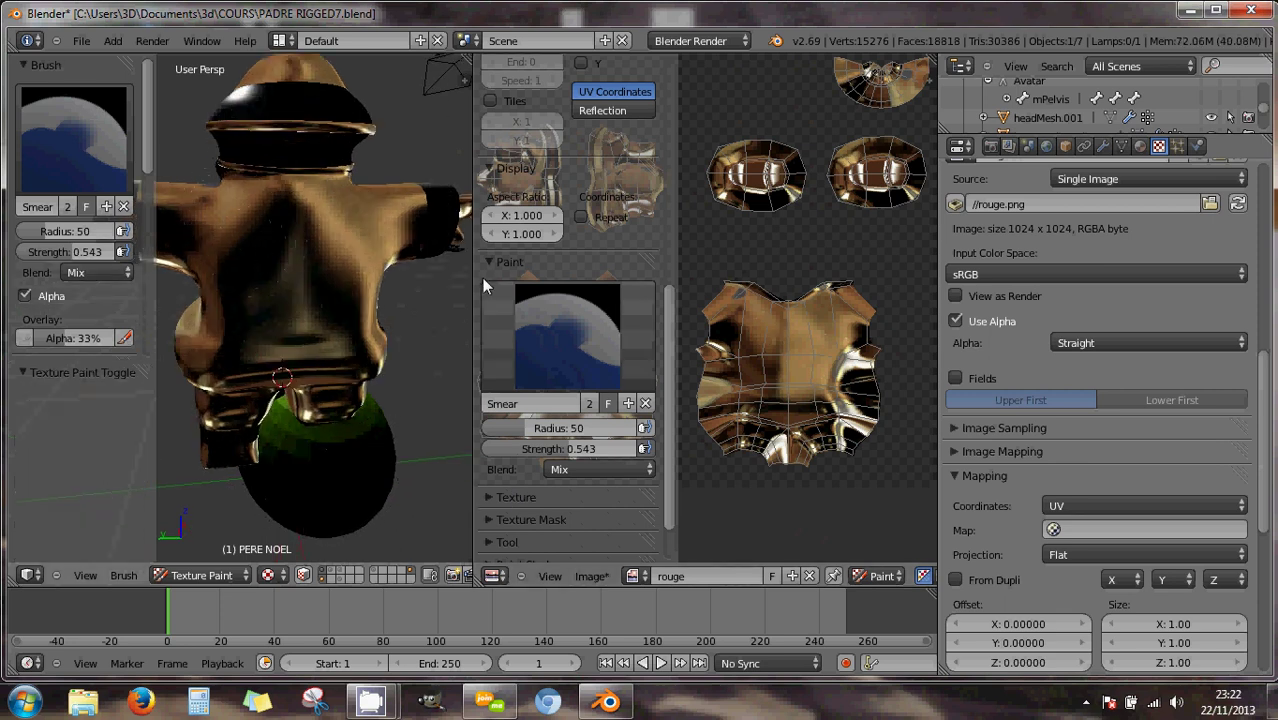
drag(474, 350, 615, 350)
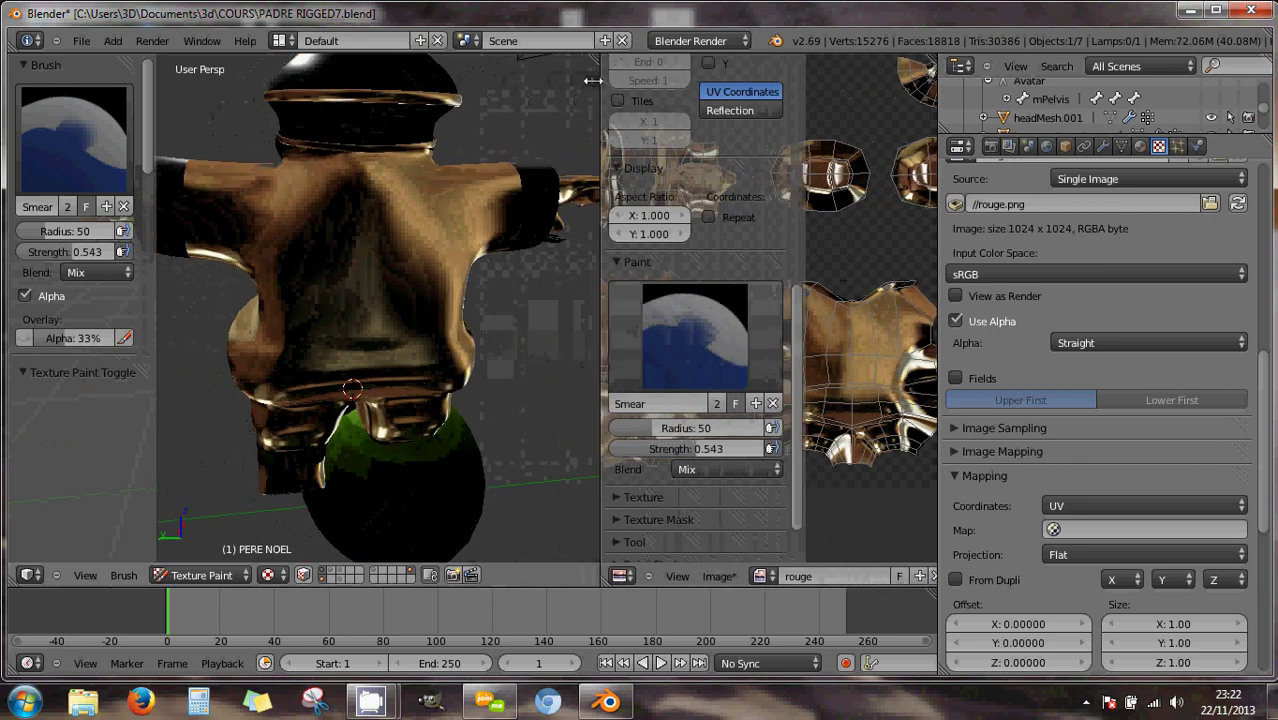
Look through the 3D view's Texture Paint Layers and Add Paint Layers options.
key(n)
drag(589, 92, 592, 354)
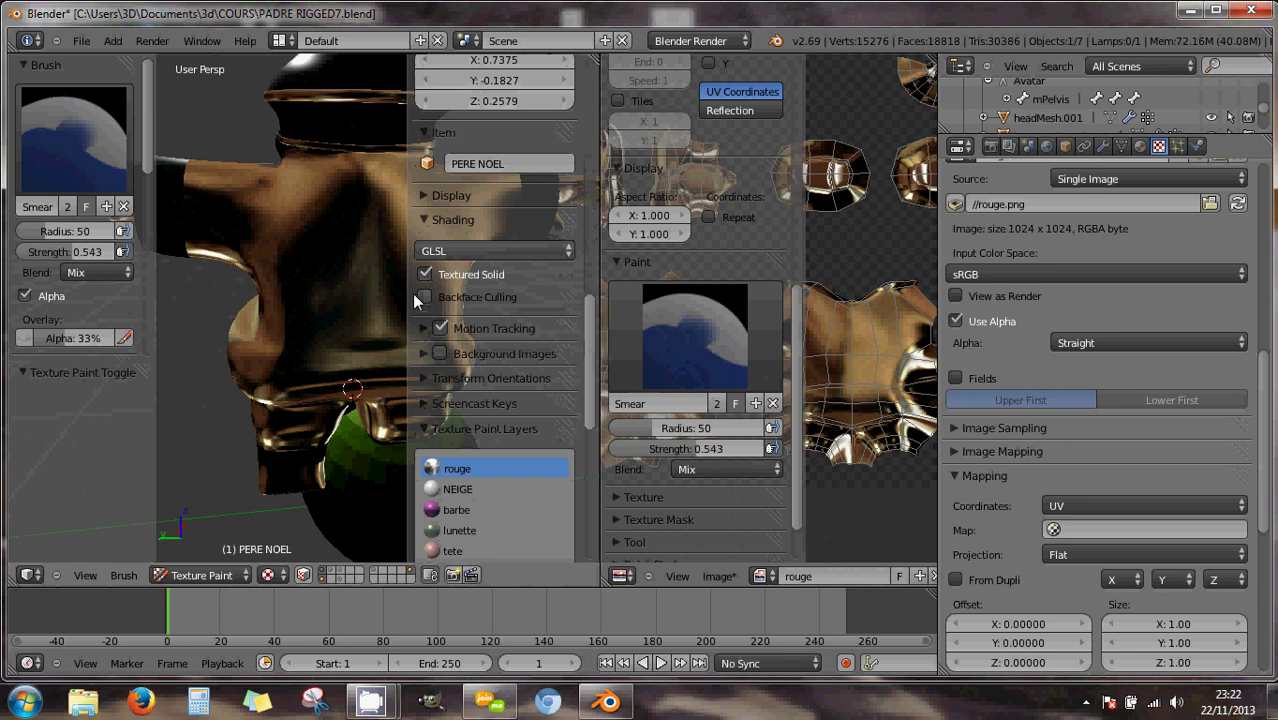
scroll(484, 400, down, 4)
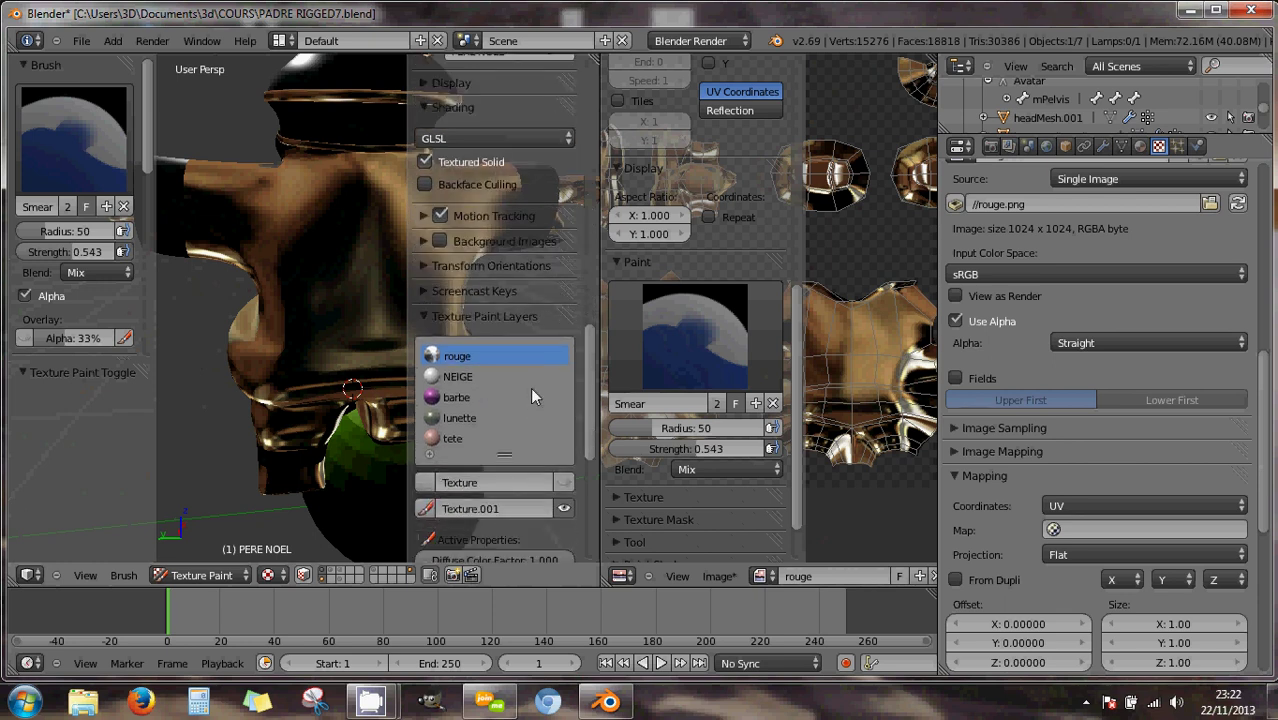
scroll(530, 387, down, 1)
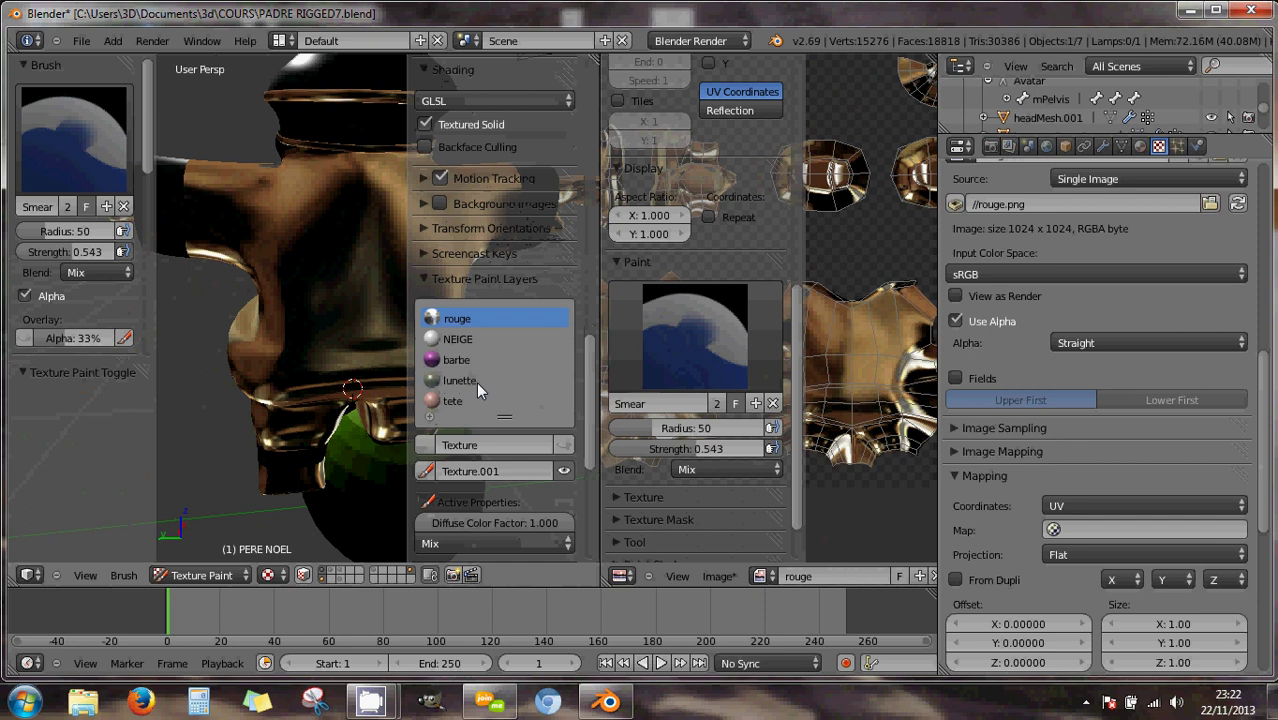
click(426, 278)
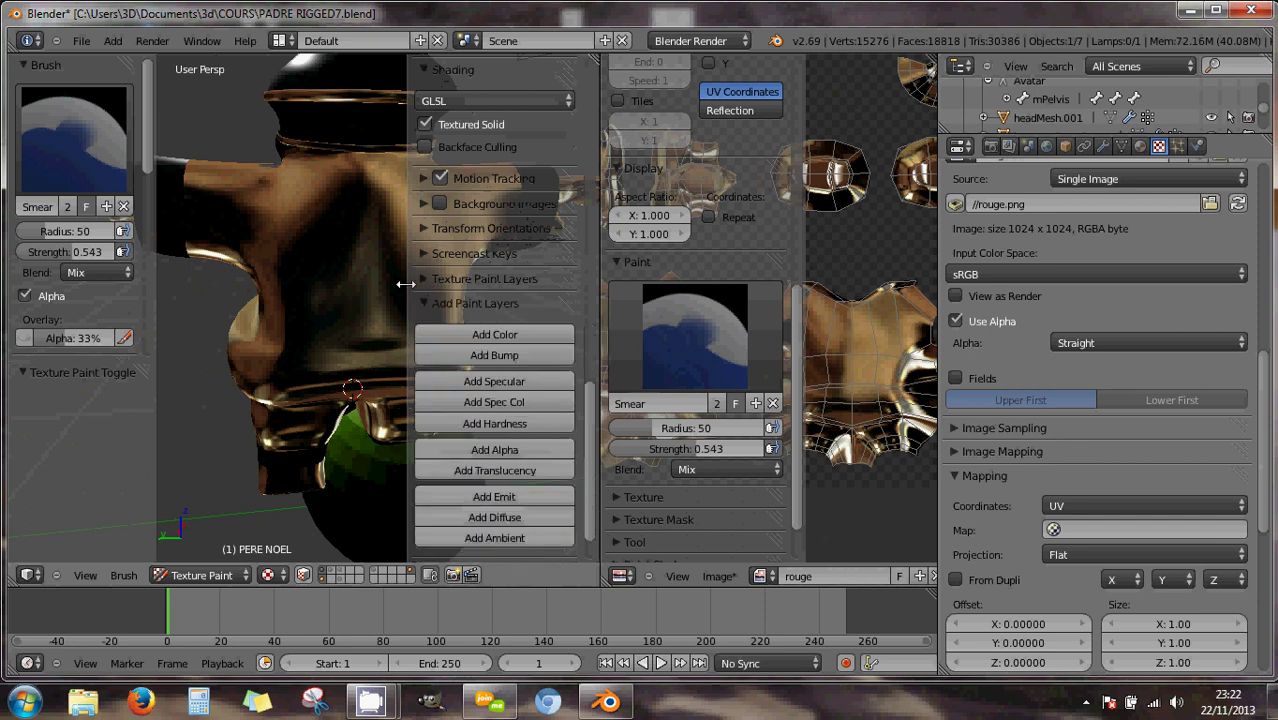
drag(405, 284, 583, 318)
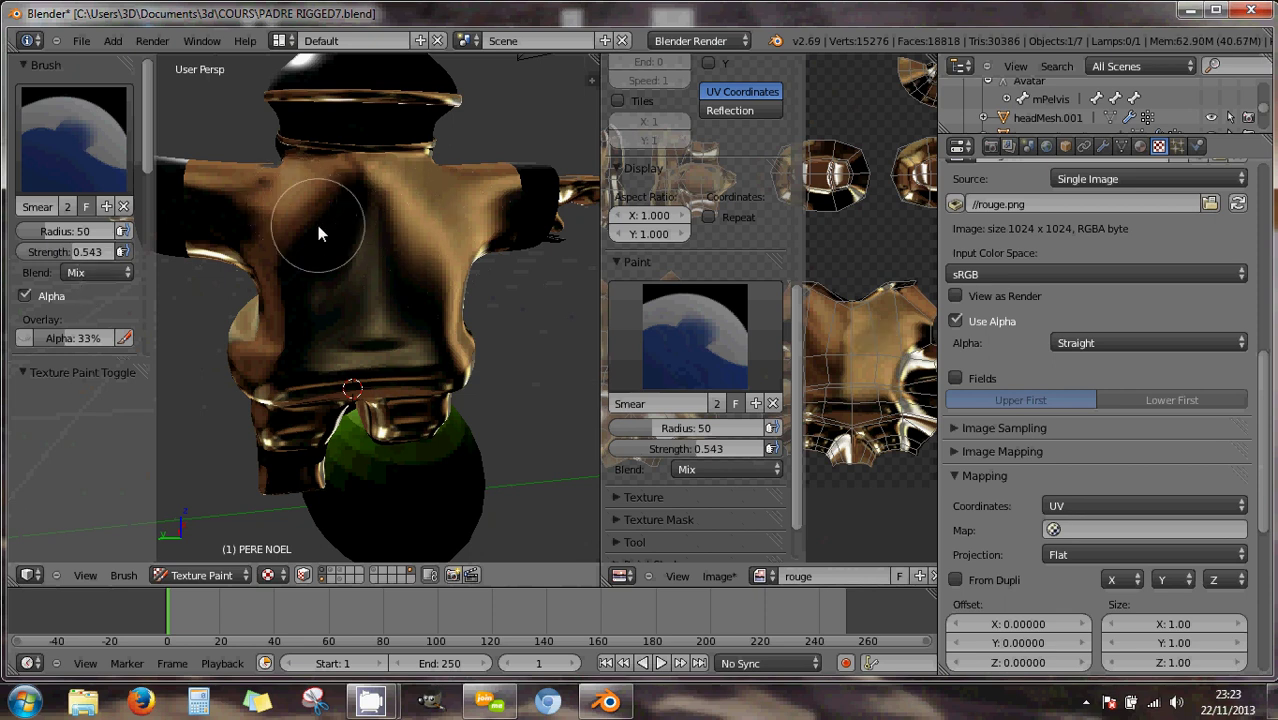
Choose the paint brush called Brush with a pale pink colour, then undo a test dab on the coat's back.
click(78, 149)
click(64, 240)
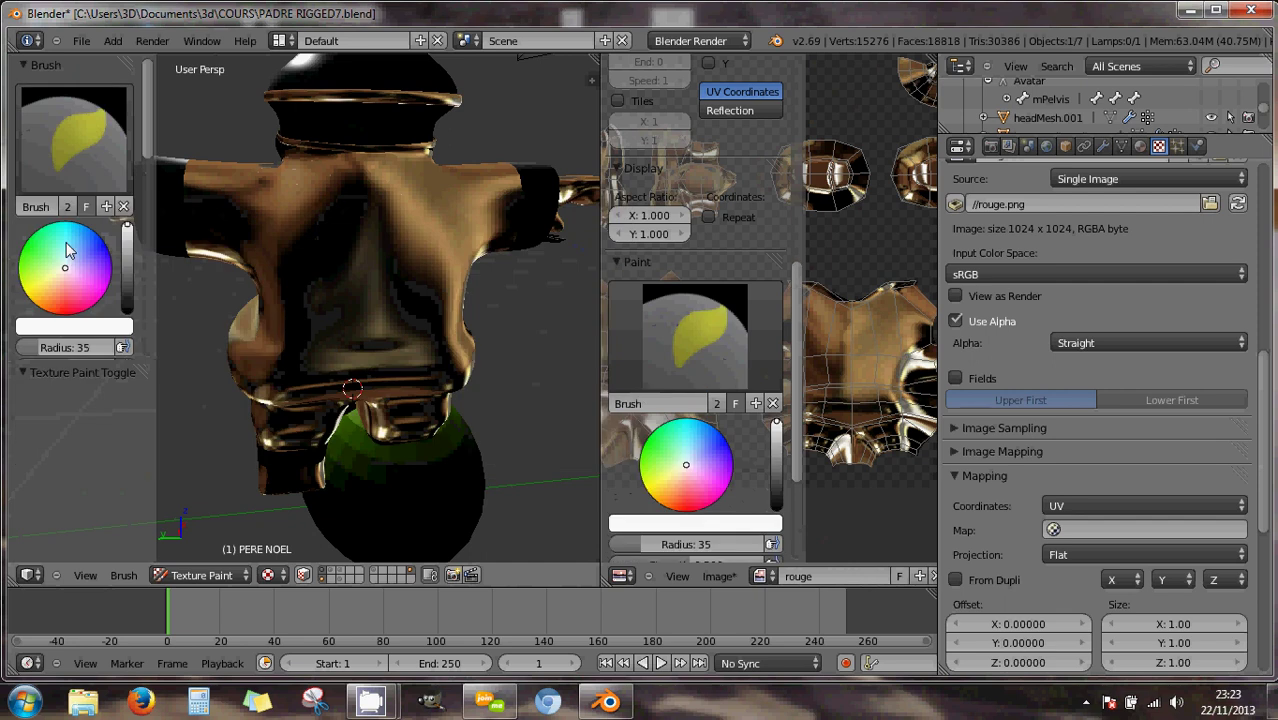
click(69, 289)
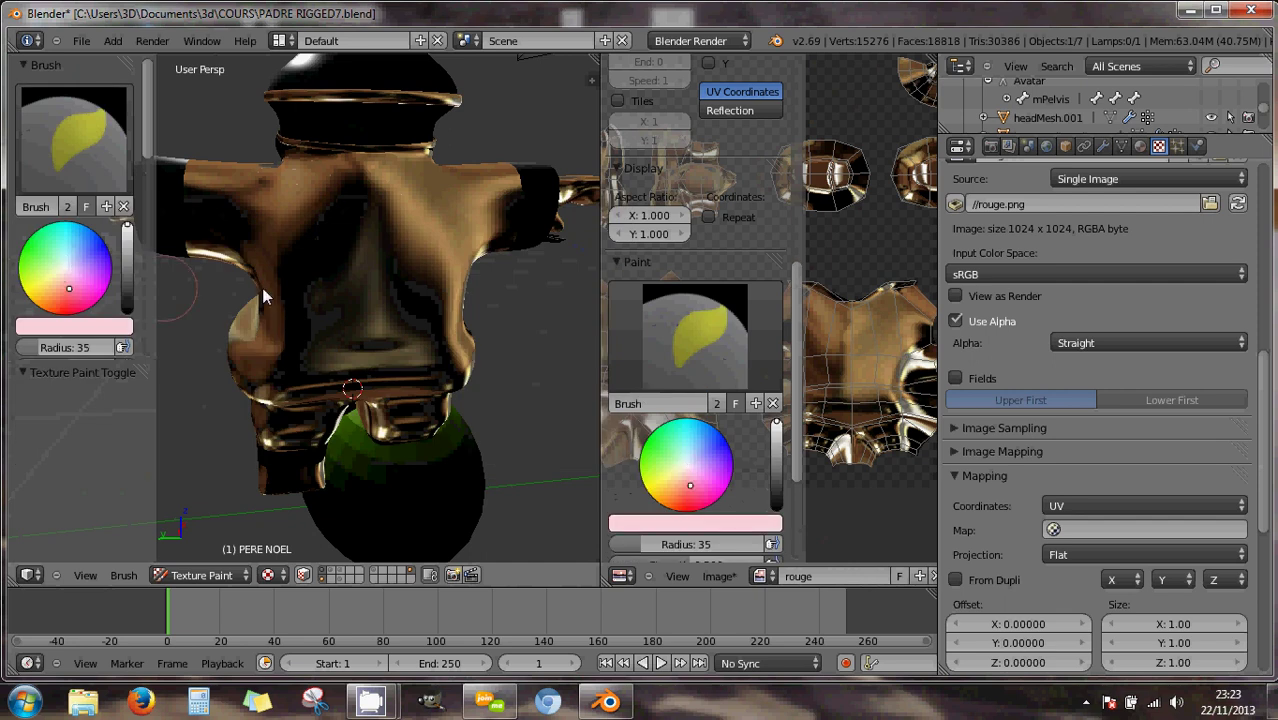
click(428, 256)
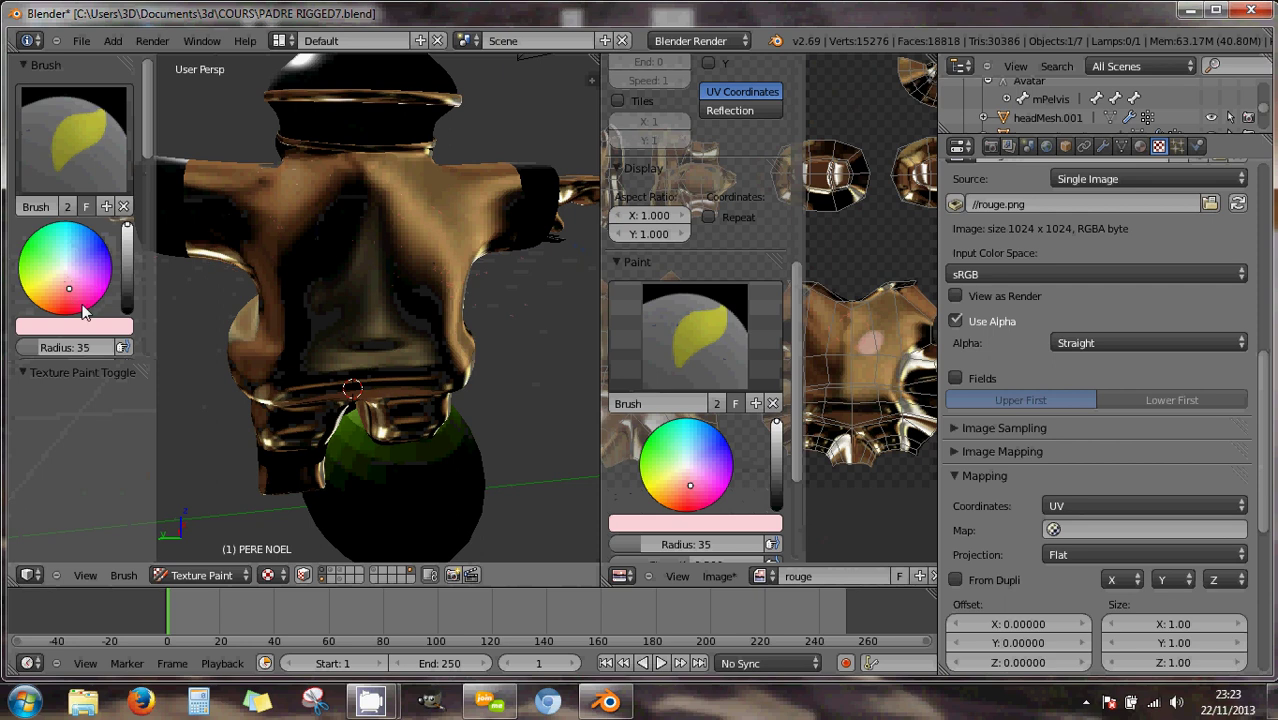
key(ctrl+z)
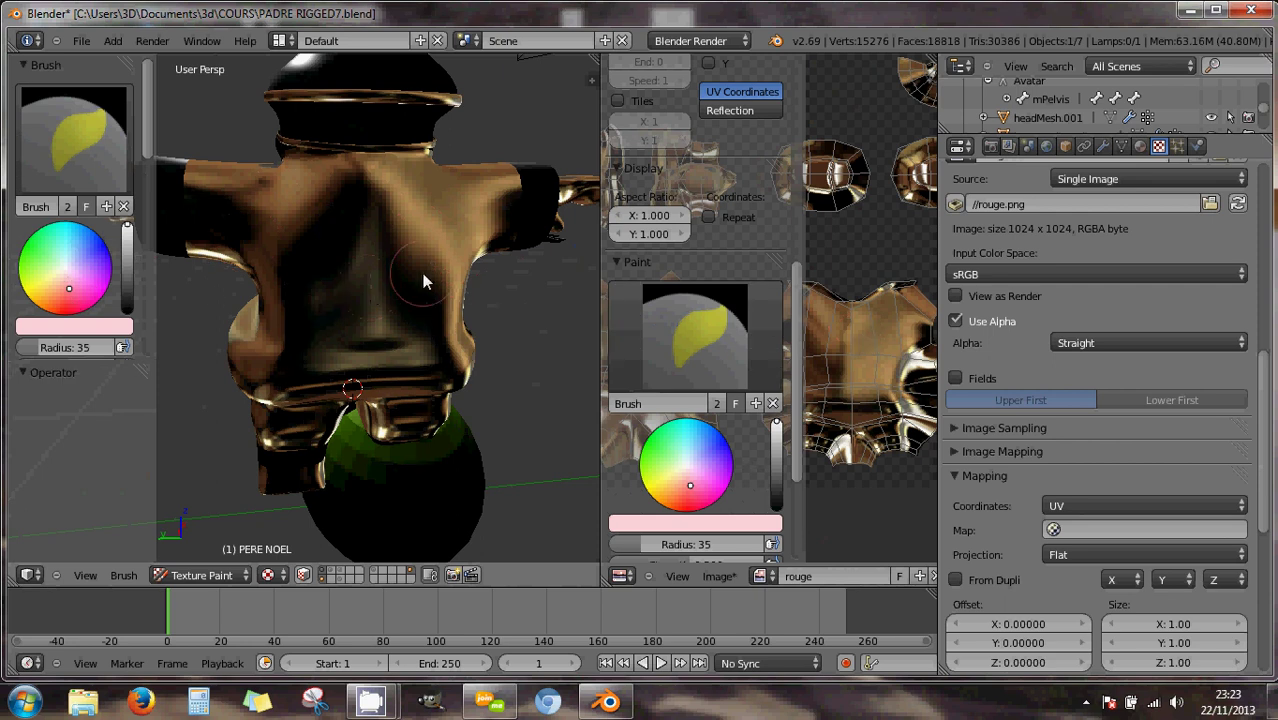
Set the viewport shading to Solid and smear the middle of the coat's back with the Smear brush.
click(270, 575)
click(288, 515)
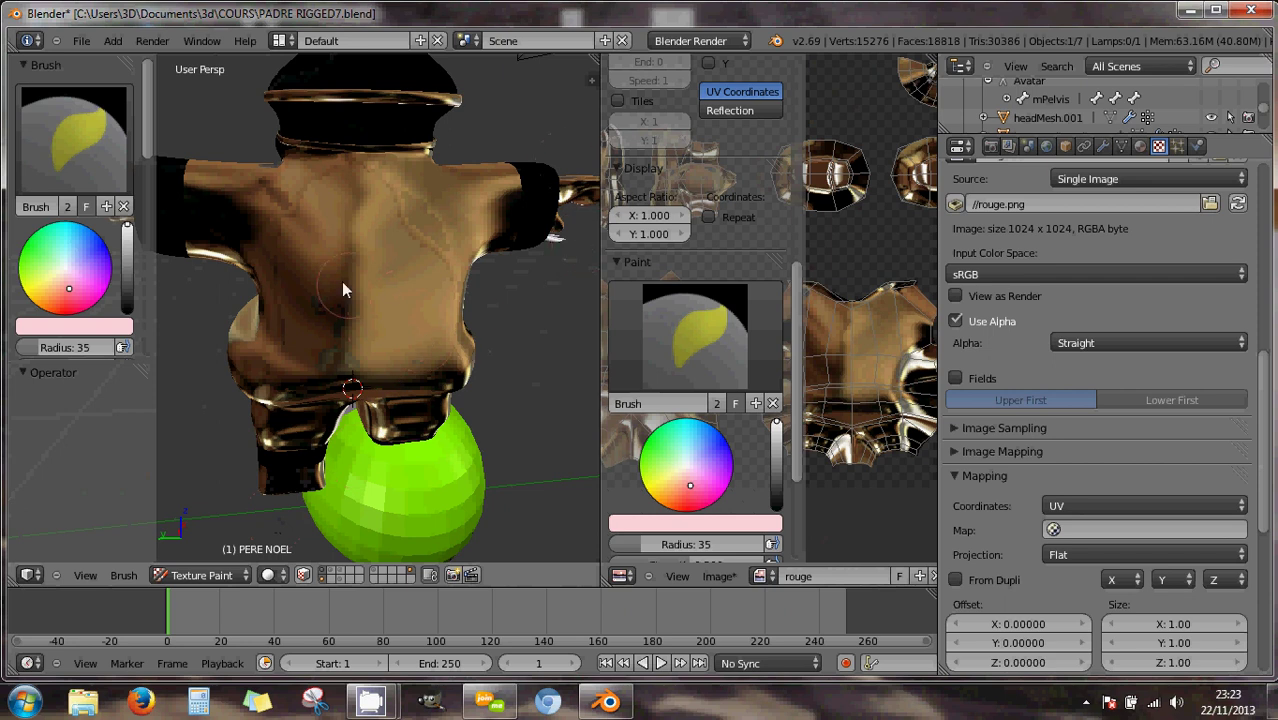
click(94, 164)
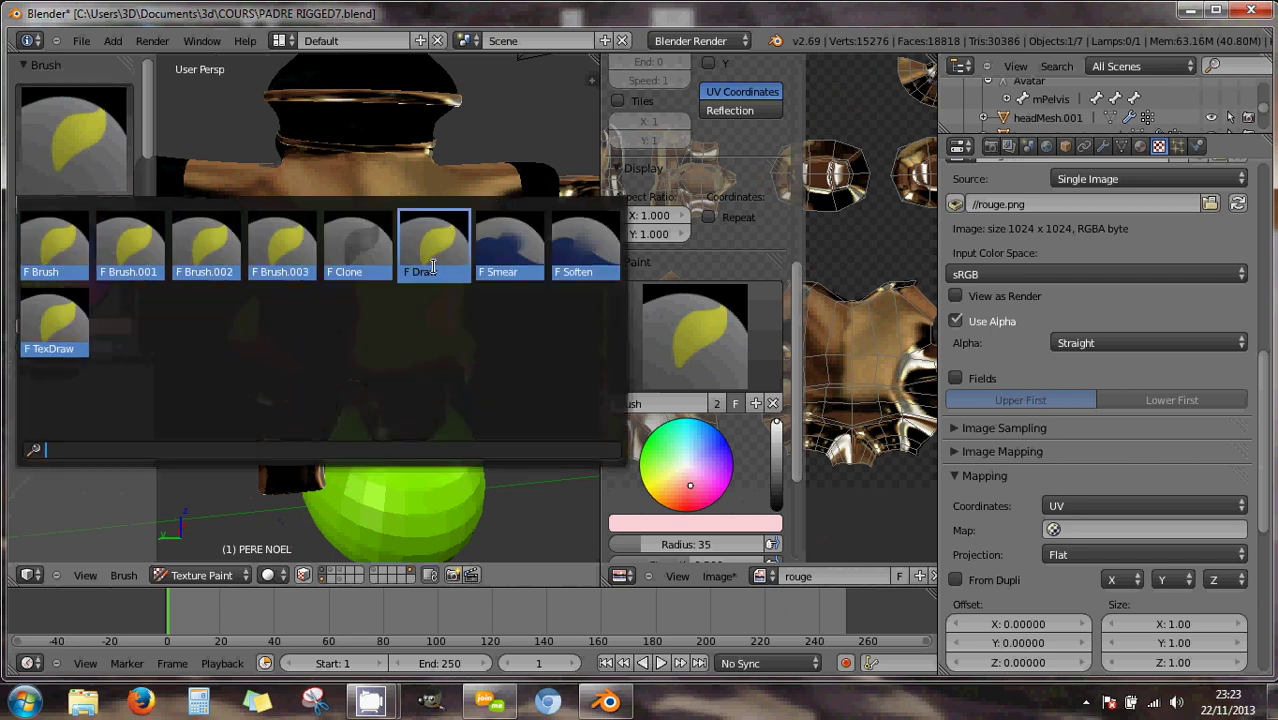
click(508, 248)
mouse_move(300, 246)
mouse_down()
mouse_move(361, 266)
mouse_move(343, 228)
mouse_move(353, 203)
mouse_move(337, 291)
mouse_move(348, 298)
mouse_move(333, 314)
mouse_move(376, 338)
mouse_move(330, 340)
mouse_move(342, 280)
mouse_move(377, 265)
mouse_up()
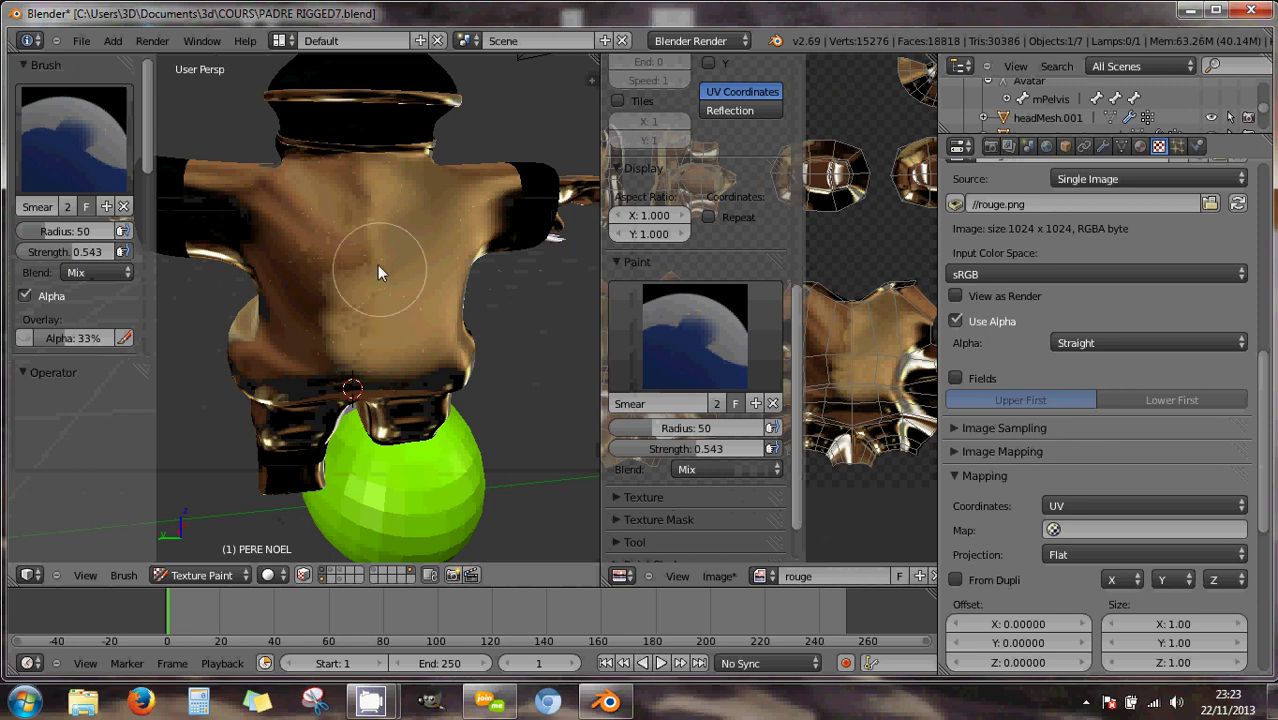
Lower the Smear brush strength to 0.224 and blend the dark patch on the lower half of the coat's back.
drag(70, 256, 44, 251)
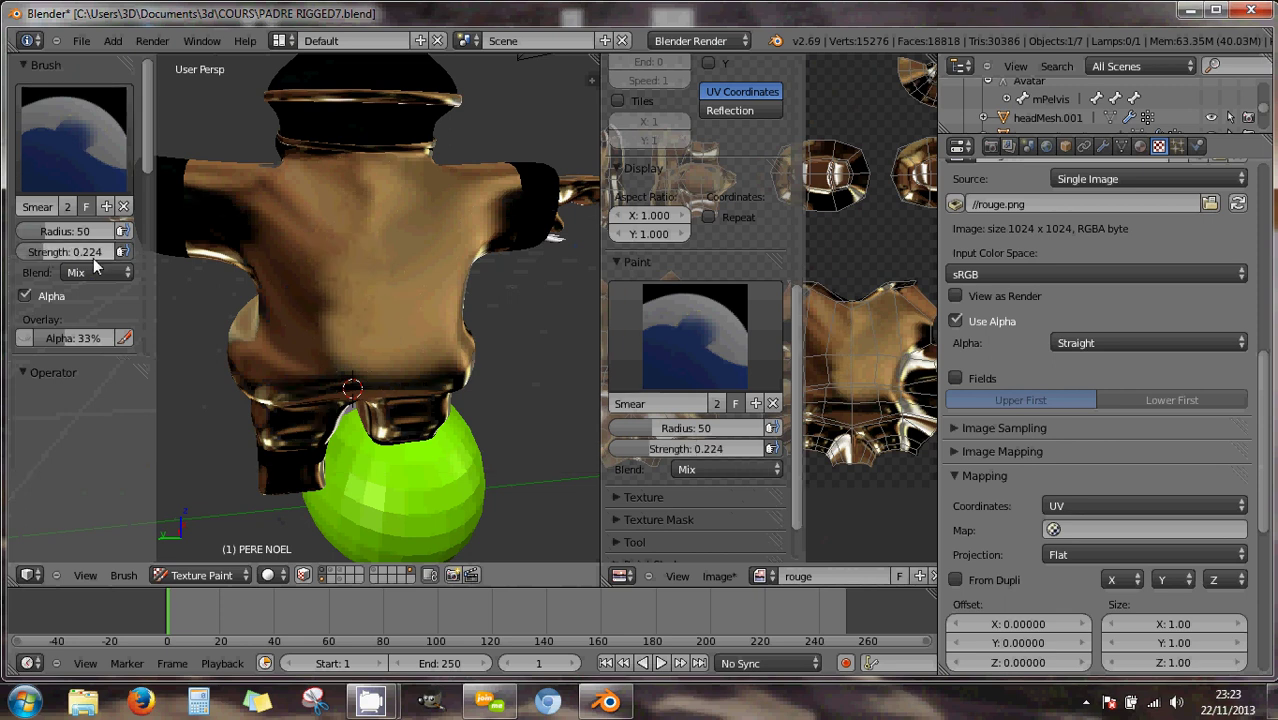
mouse_move(402, 263)
mouse_down()
mouse_move(300, 211)
mouse_move(379, 206)
mouse_move(387, 332)
mouse_move(290, 350)
mouse_move(325, 336)
mouse_up()
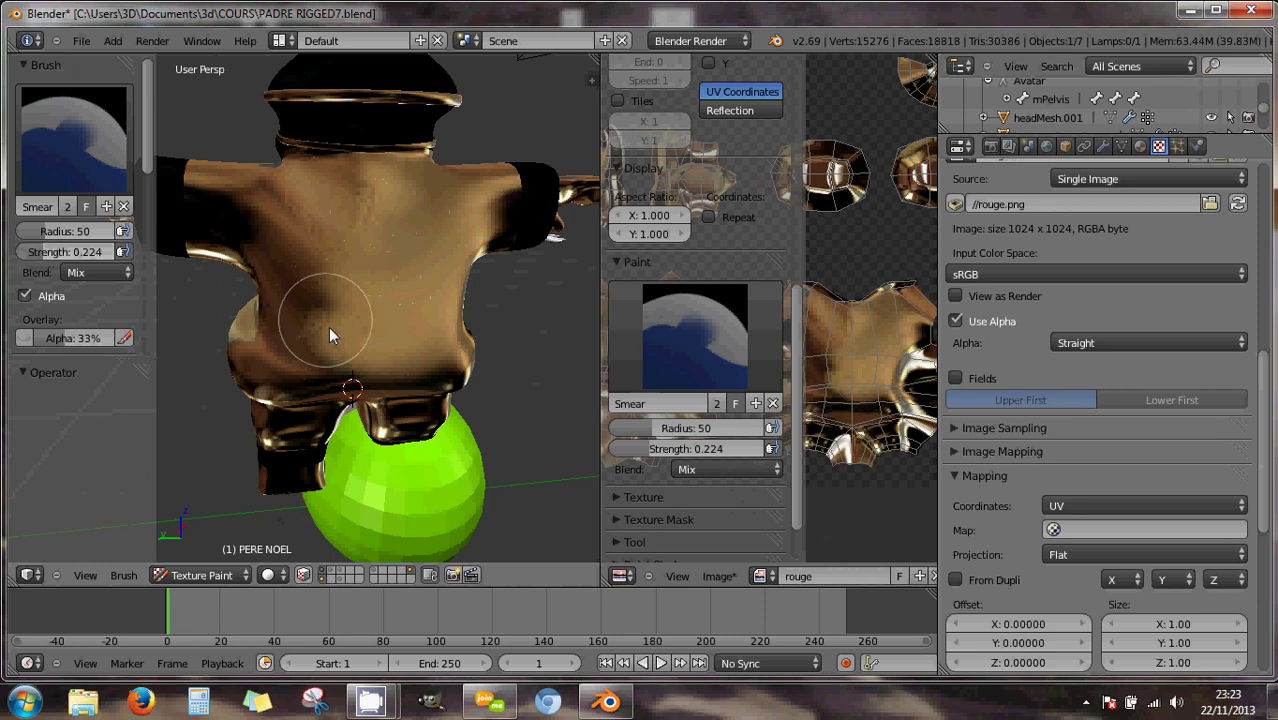
middle_drag(328, 326, 358, 305)
mouse_move(358, 293)
mouse_down()
mouse_move(361, 271)
mouse_move(327, 243)
mouse_move(291, 333)
mouse_move(365, 362)
mouse_move(327, 352)
mouse_move(316, 312)
mouse_move(308, 354)
mouse_up()
Smear the gold and dark bands along the side of the coat below the raised arm.
middle_drag(308, 354, 438, 298)
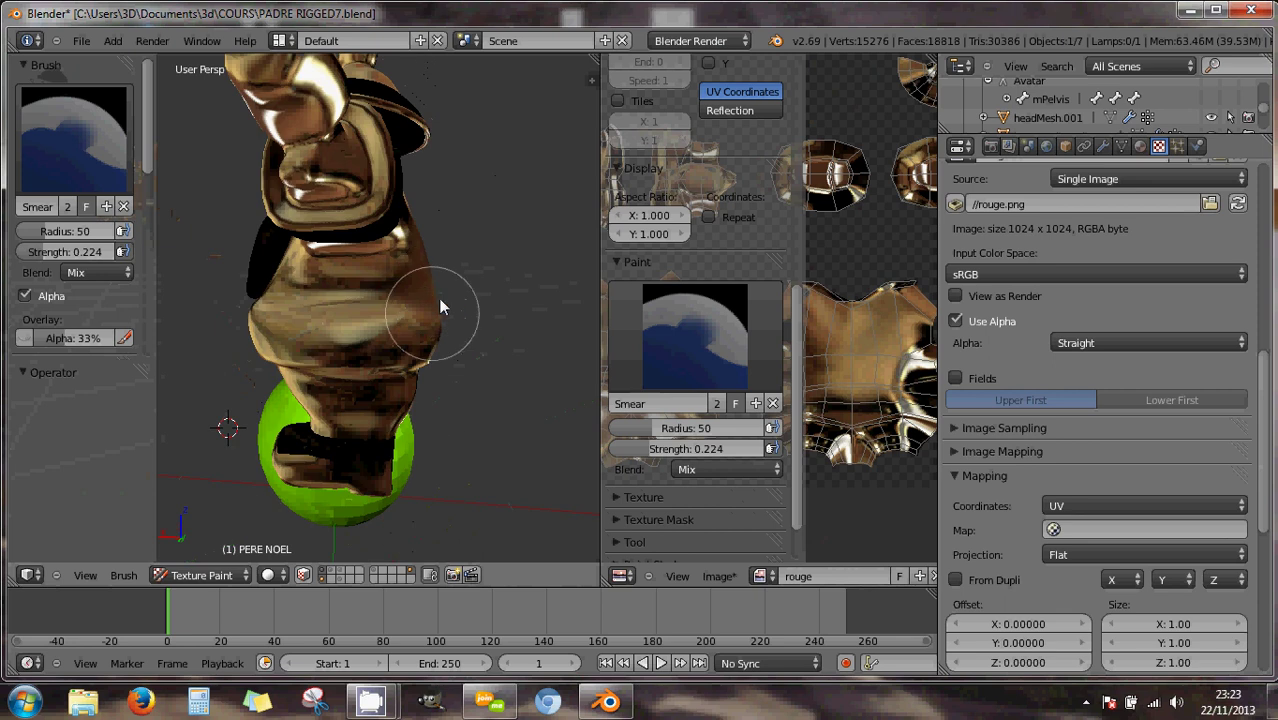
mouse_move(438, 298)
mouse_down()
mouse_move(314, 285)
mouse_move(306, 305)
mouse_move(391, 293)
mouse_move(330, 281)
mouse_move(323, 303)
mouse_up()
mouse_move(323, 303)
middle_down()
mouse_move(393, 296)
mouse_move(362, 286)
middle_up()
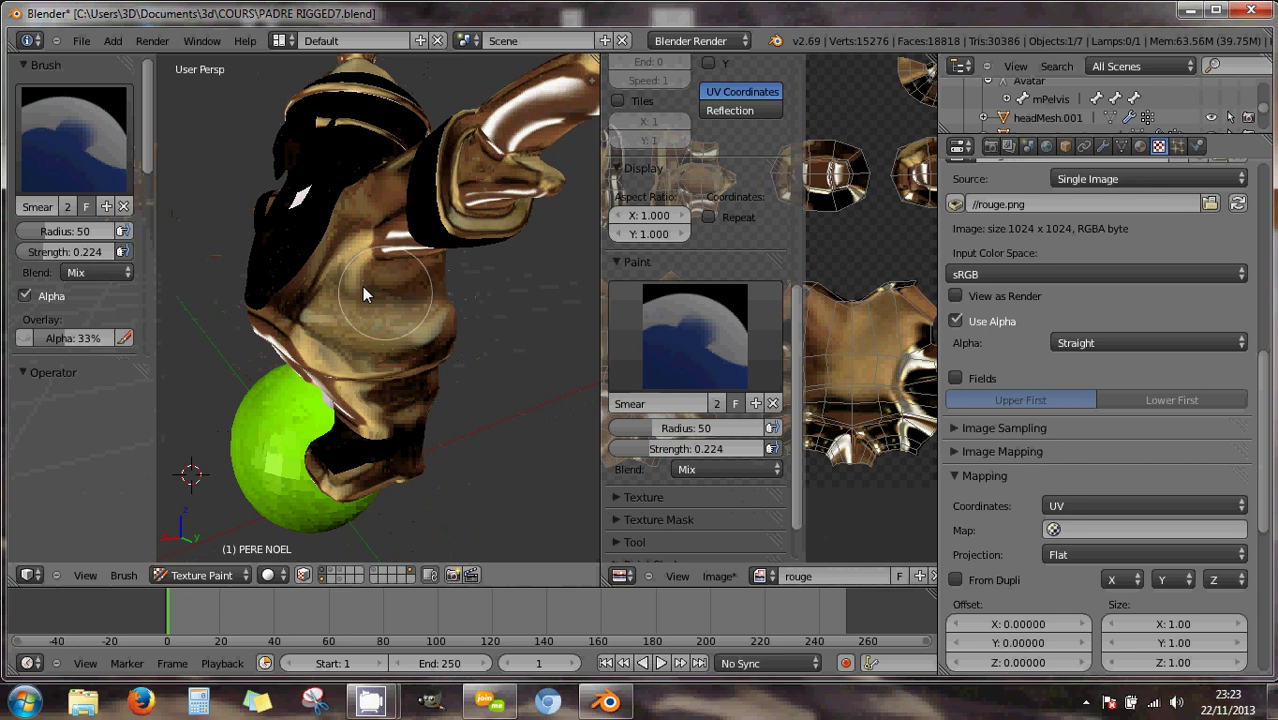
mouse_move(362, 286)
mouse_down()
mouse_move(381, 294)
mouse_move(343, 319)
mouse_up()
middle_drag(343, 319, 449, 345)
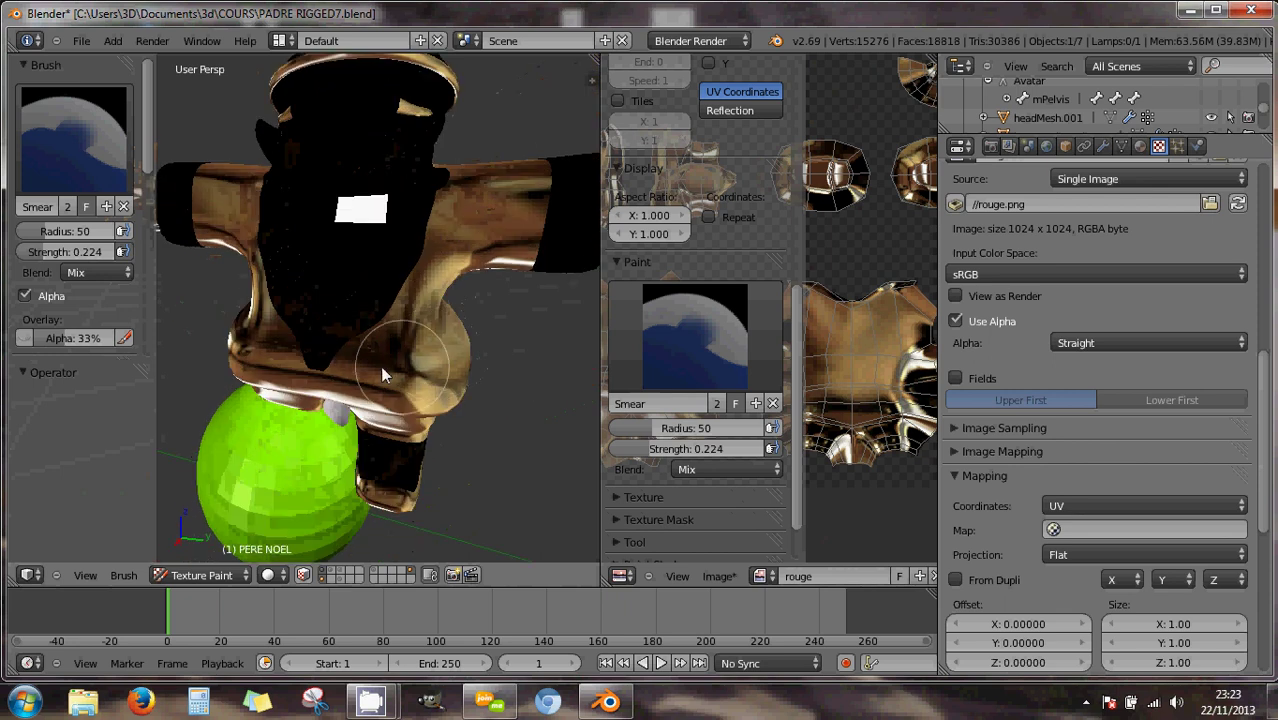
Smear the bright edge on the opposite flank of the coat, where the back meets the dark side under the arm.
middle_drag(383, 375, 499, 348)
middle_drag(329, 338, 495, 336)
middle_drag(267, 337, 340, 360)
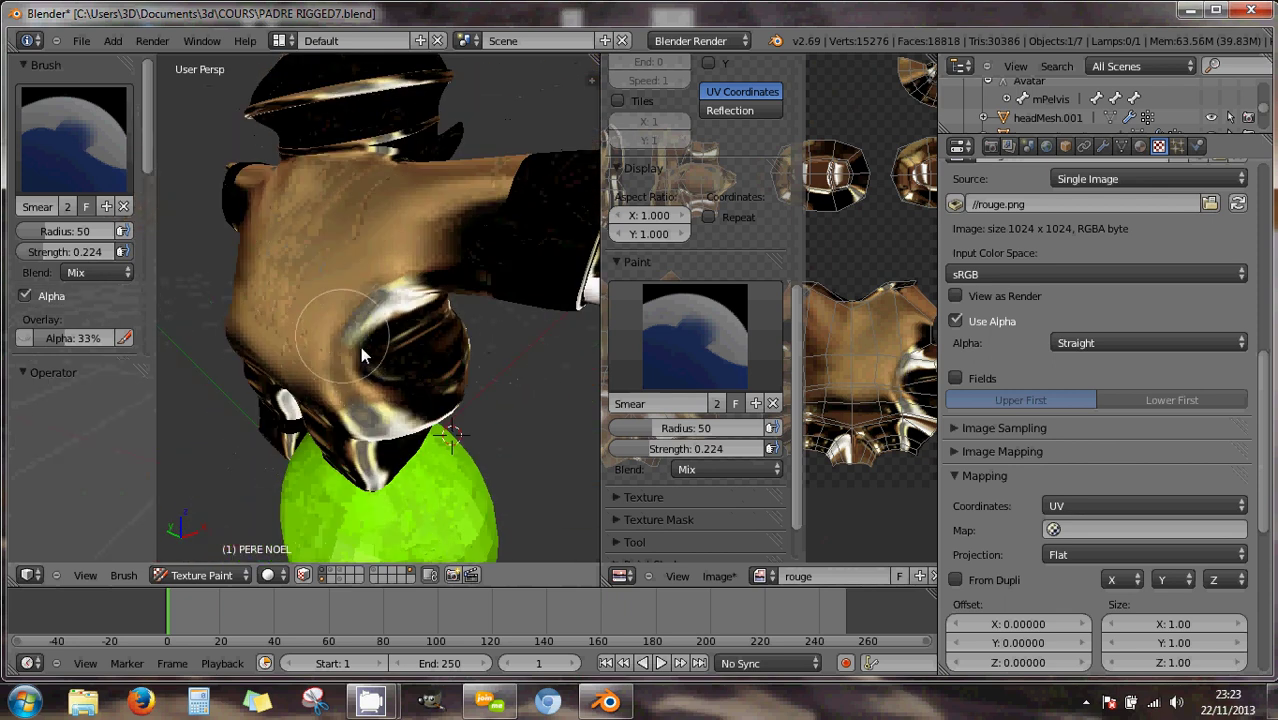
mouse_move(362, 348)
mouse_down()
mouse_move(350, 309)
mouse_move(369, 312)
mouse_up()
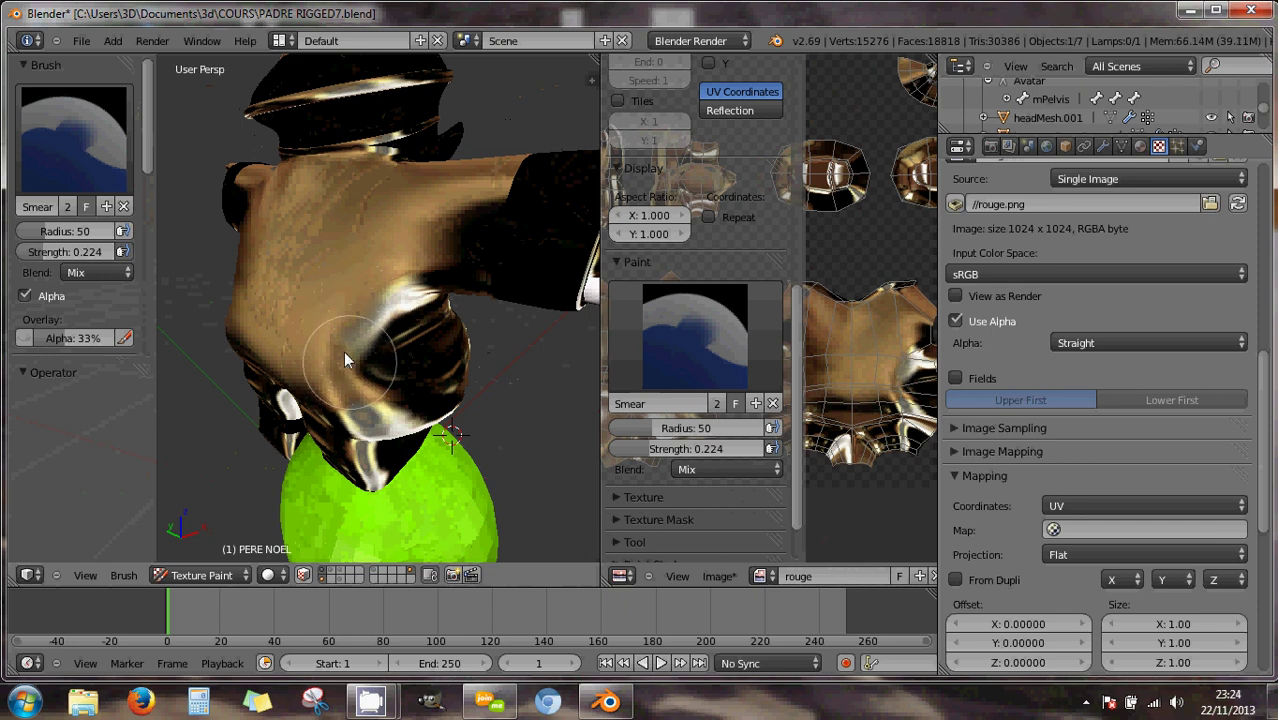
Soften the black and white streaks on the coat's side under the arm with several smear strokes.
middle_drag(397, 372, 339, 347)
scroll(340, 347, up, 3)
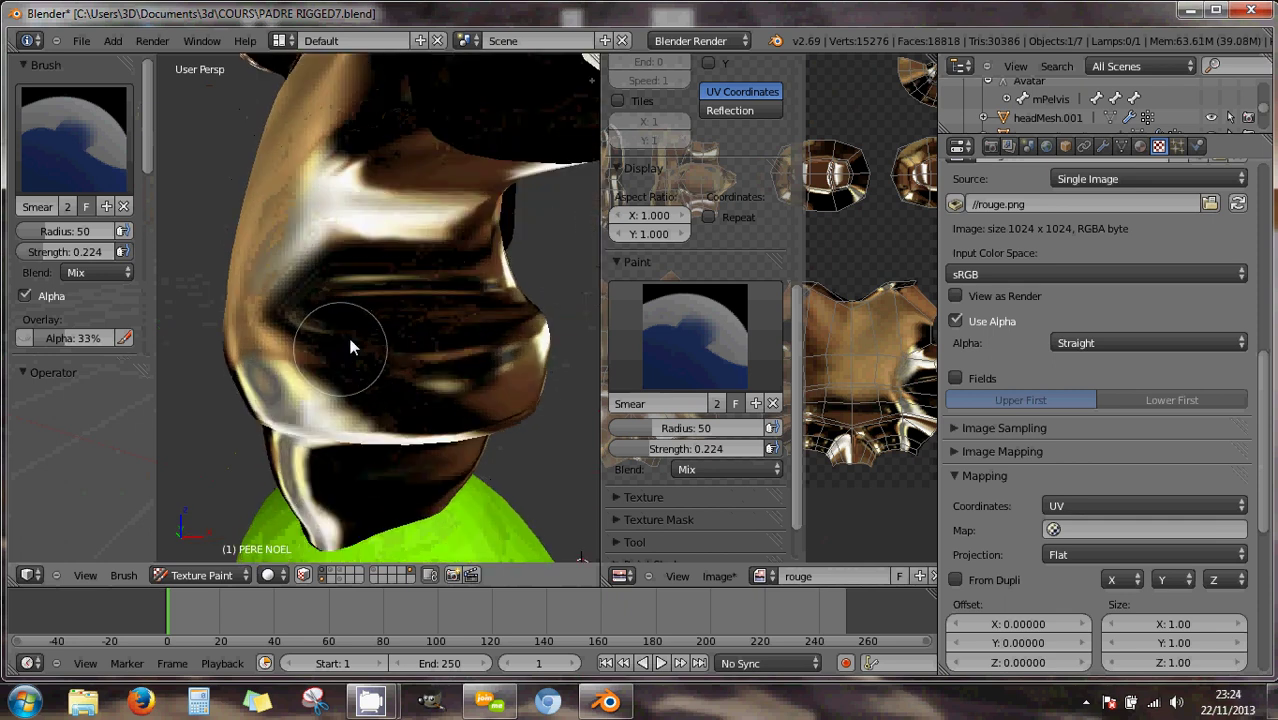
drag(376, 319, 279, 311)
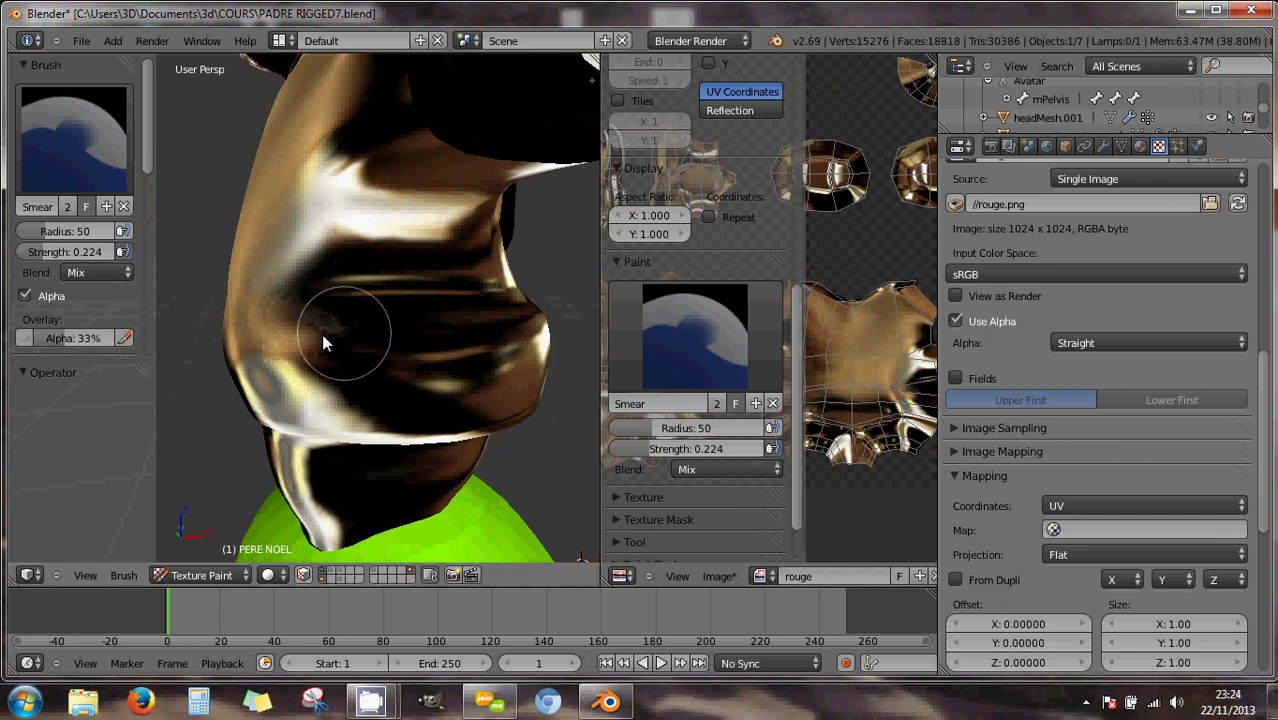
mouse_move(368, 338)
mouse_down()
mouse_move(274, 288)
mouse_move(287, 262)
mouse_up()
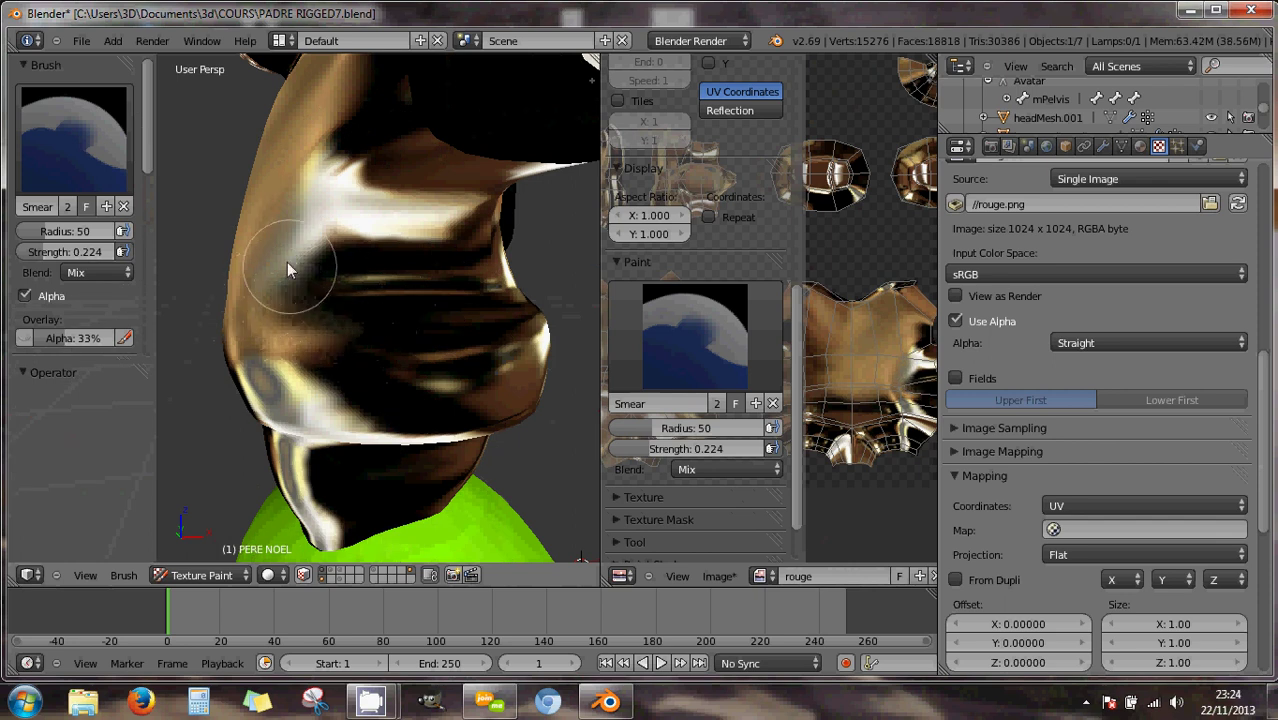
mouse_move(366, 277)
mouse_down()
mouse_move(312, 256)
mouse_move(418, 258)
mouse_move(337, 254)
mouse_up()
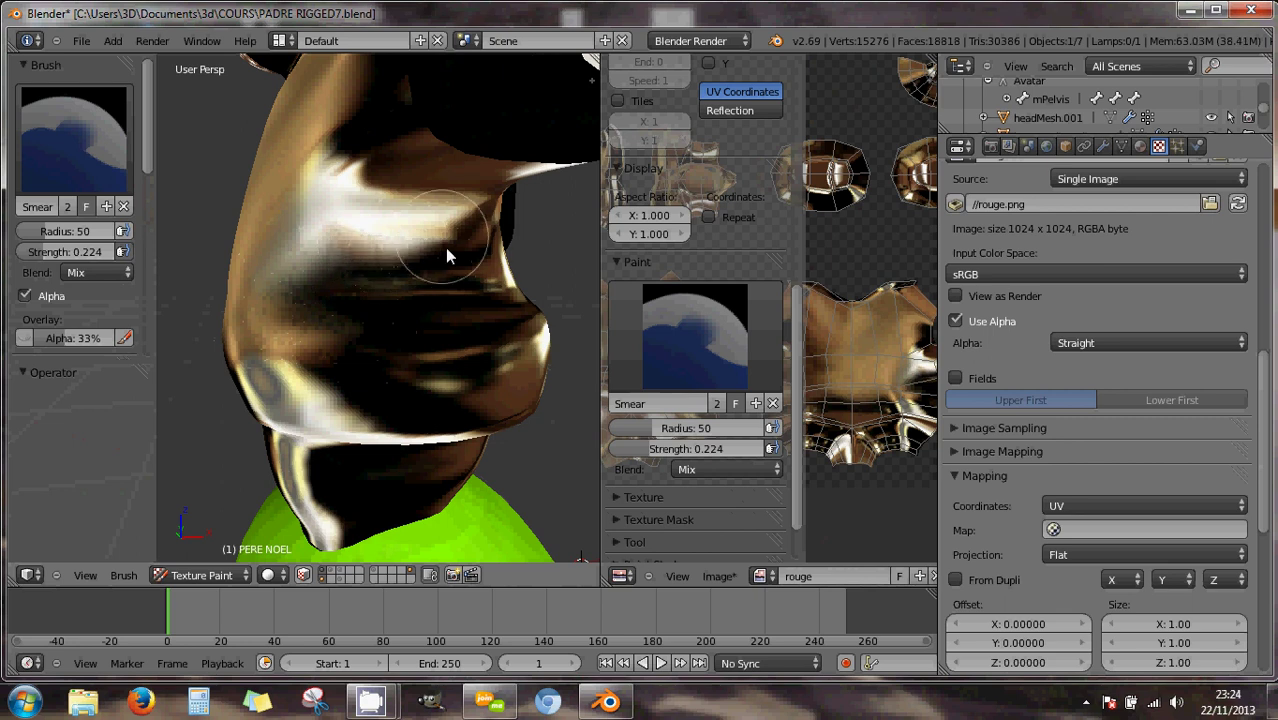
mouse_move(446, 233)
mouse_down()
mouse_move(450, 262)
mouse_move(397, 260)
mouse_up()
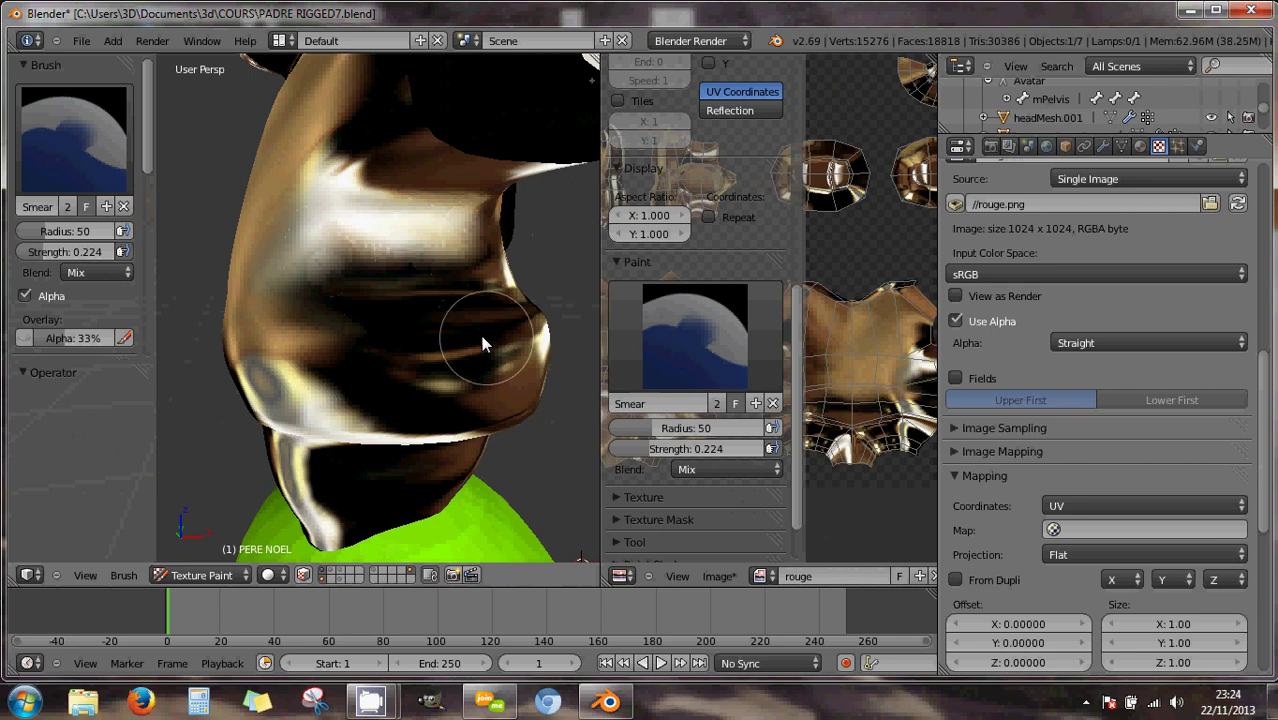
Smear the remaining uneven tones across the middle of the coat's back.
middle_drag(481, 335, 296, 335)
middle_drag(390, 350, 468, 382)
middle_drag(302, 350, 385, 377)
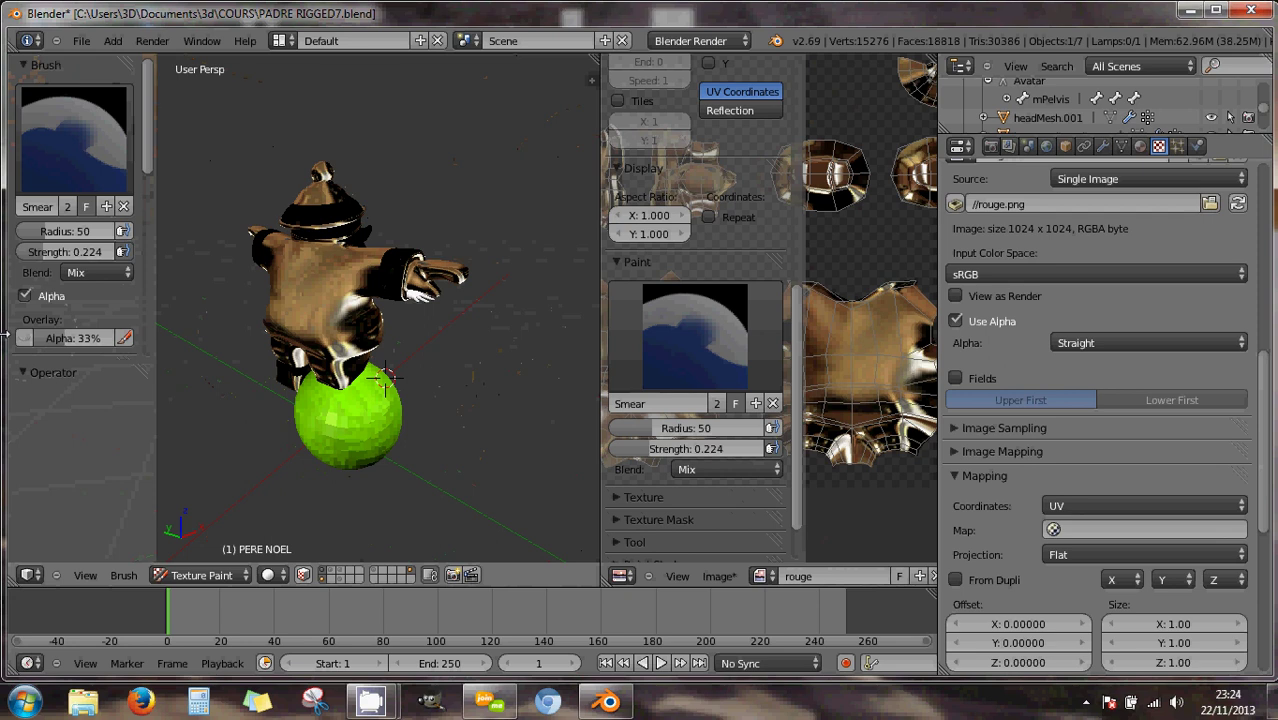
middle_drag(230, 335, 355, 336)
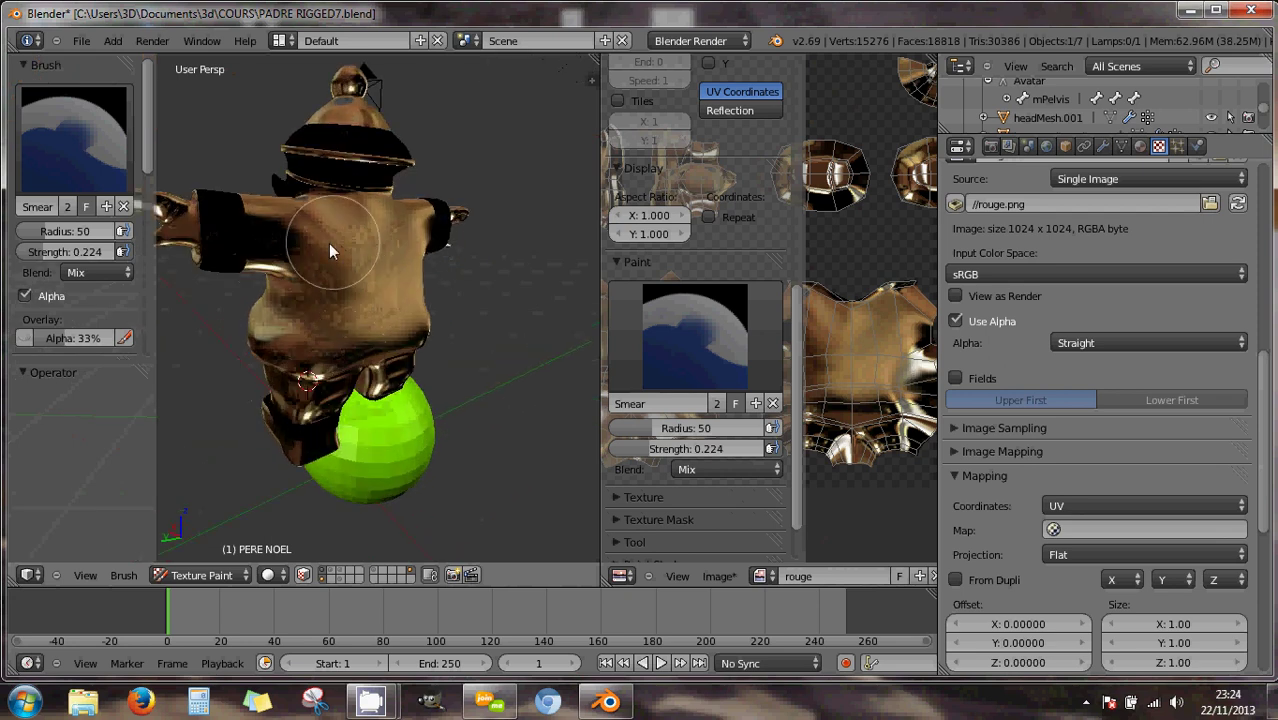
mouse_move(347, 292)
mouse_down()
mouse_move(330, 288)
mouse_move(383, 313)
mouse_move(353, 320)
mouse_move(434, 303)
mouse_move(369, 288)
mouse_up()
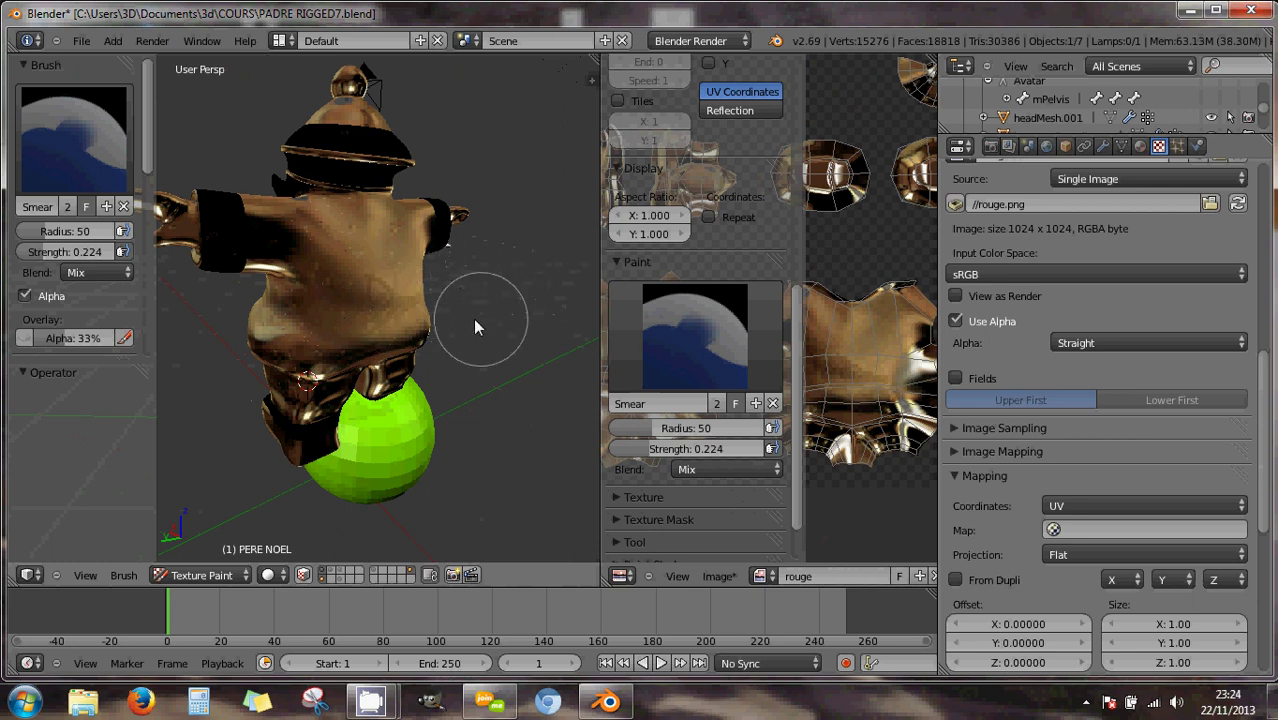
Smear the front of the coat around the lower end of the black beard.
middle_drag(474, 322, 326, 313)
middle_drag(502, 322, 320, 322)
mouse_move(439, 308)
middle_down()
mouse_move(415, 328)
mouse_move(227, 309)
mouse_move(262, 313)
middle_up()
drag(262, 313, 430, 290)
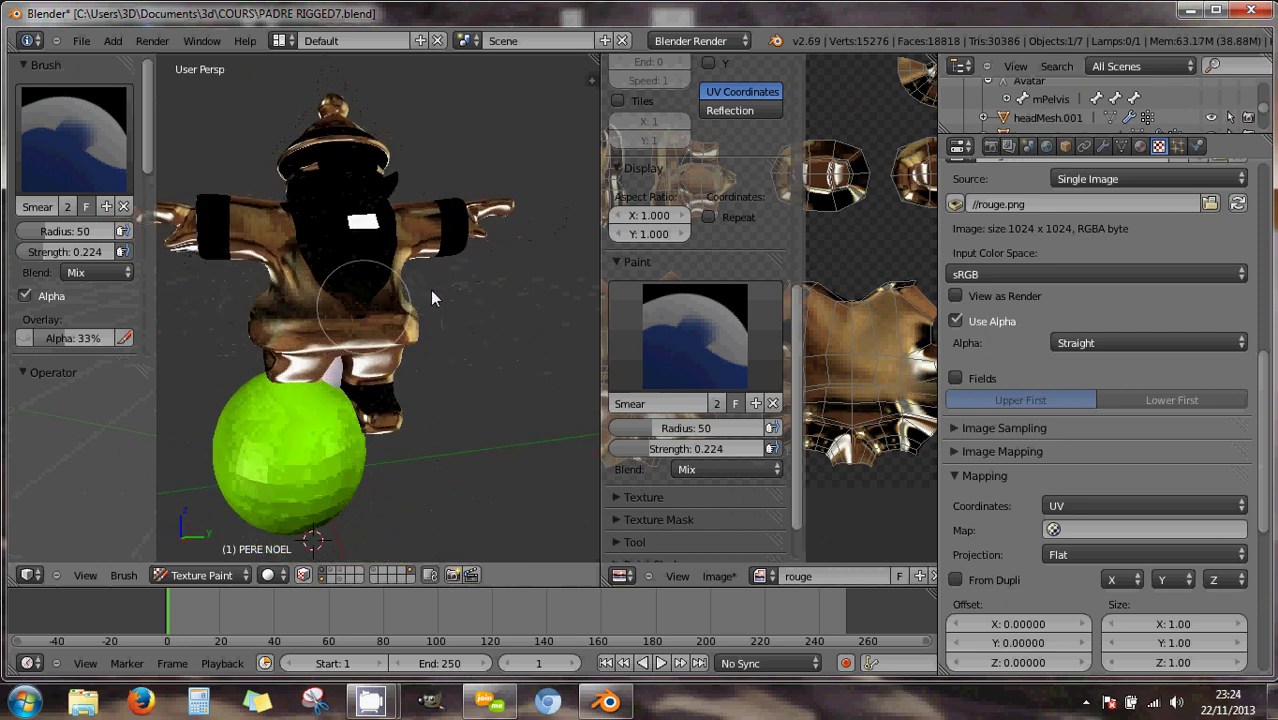
mouse_move(346, 318)
middle_down()
mouse_move(225, 305)
mouse_move(422, 342)
mouse_move(370, 340)
middle_up()
scroll(312, 313, up, 4)
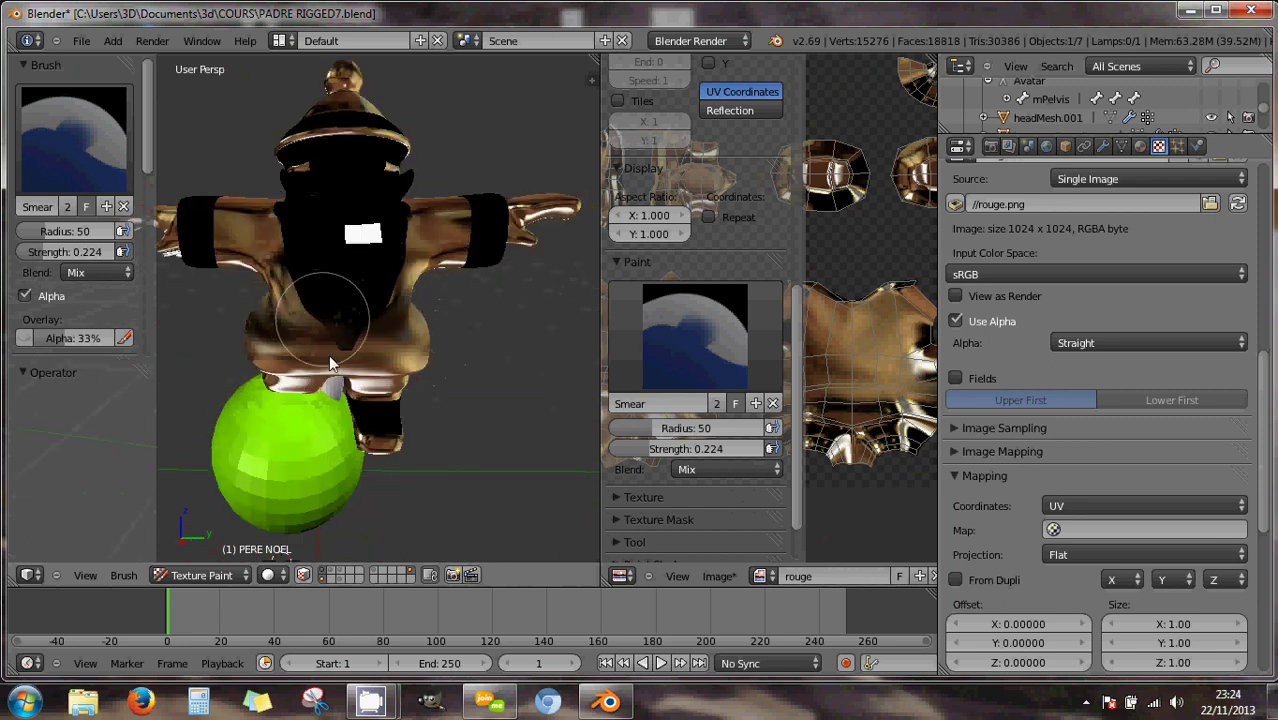
Set the viewport shading to Texture and turn the Santa model to show the coat's back.
click(268, 575)
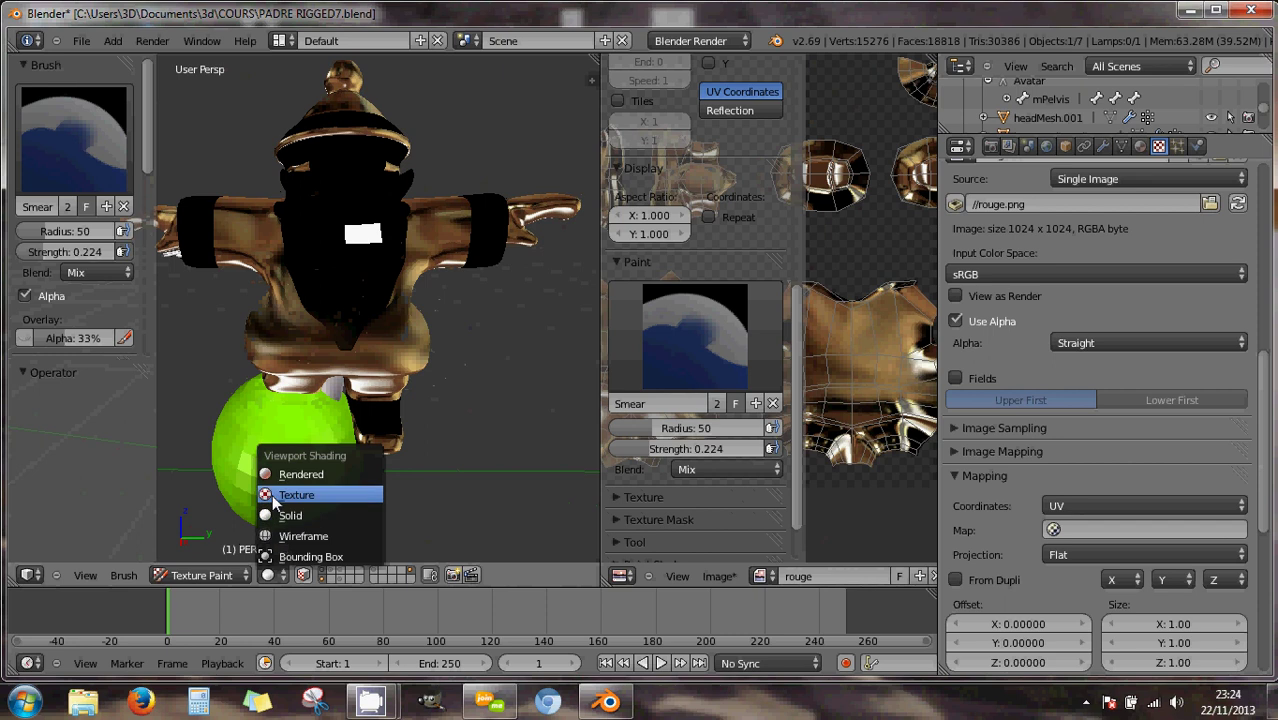
click(272, 494)
mouse_move(253, 424)
middle_down()
mouse_move(531, 409)
mouse_move(445, 375)
mouse_move(453, 363)
middle_up()
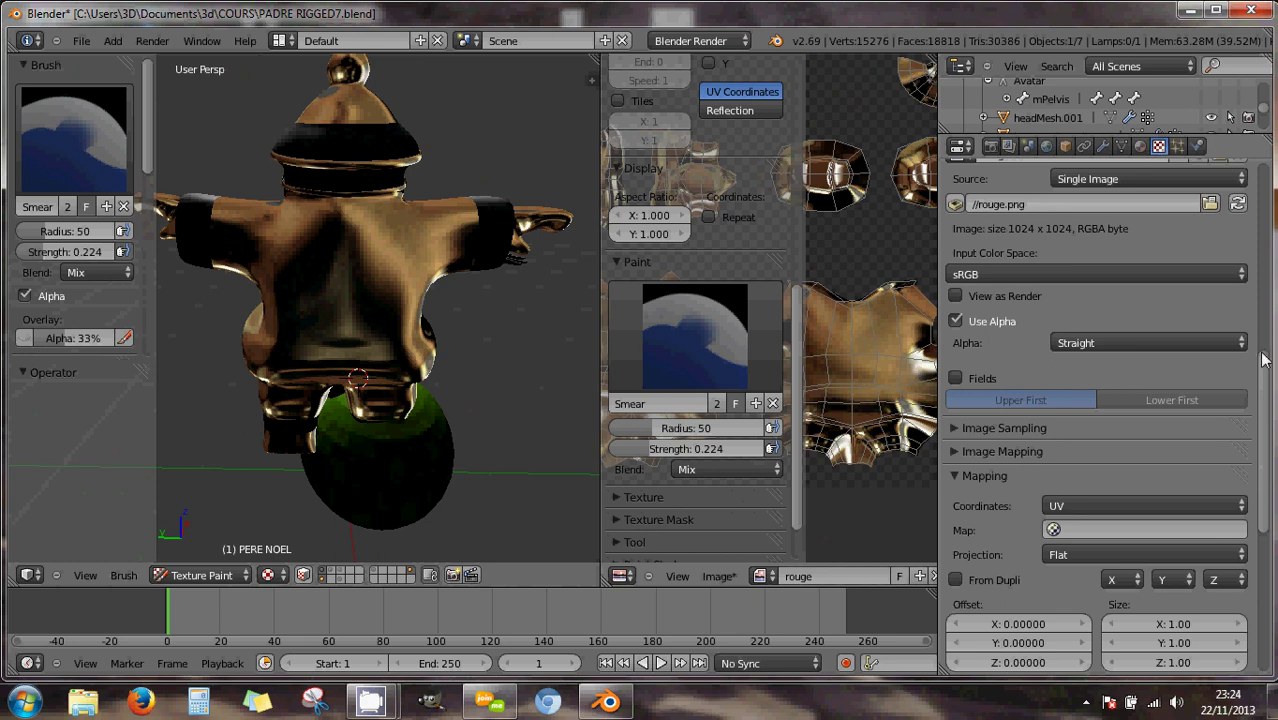
Save the painted rouge image and reload rouge.png from disk in the material's Texture.001.
drag(1263, 360, 1265, 160)
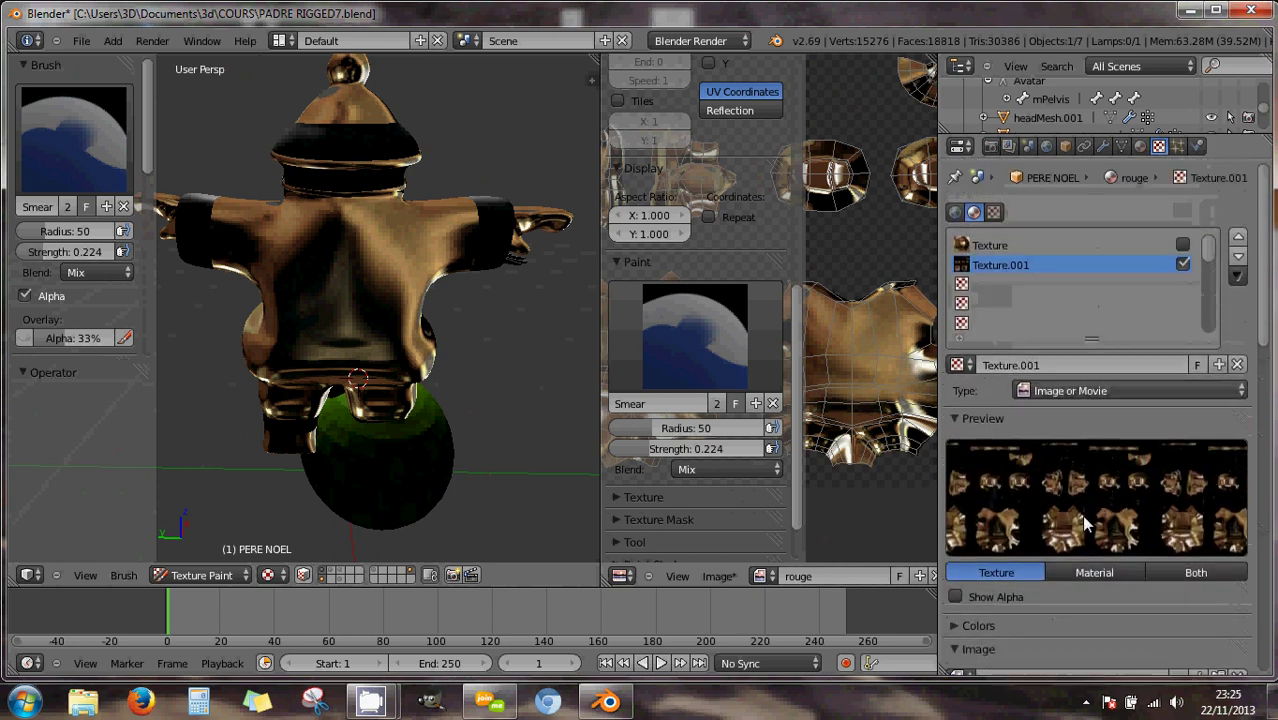
click(724, 578)
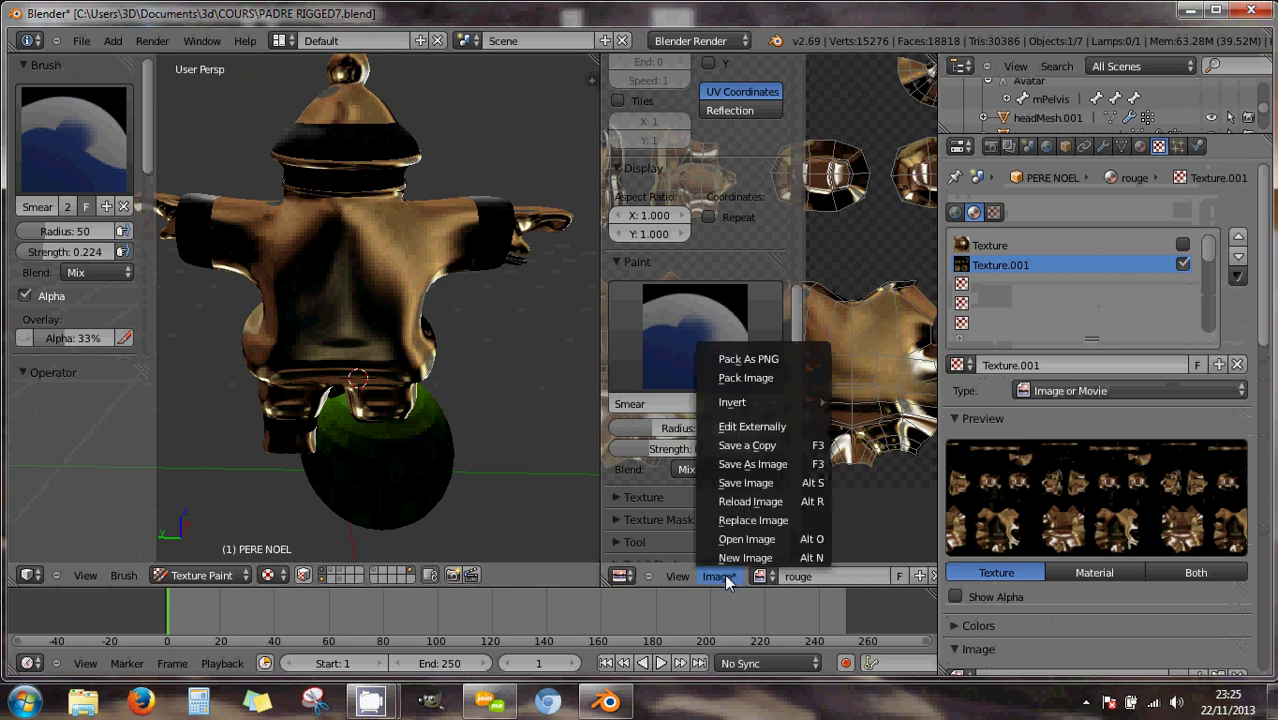
click(747, 483)
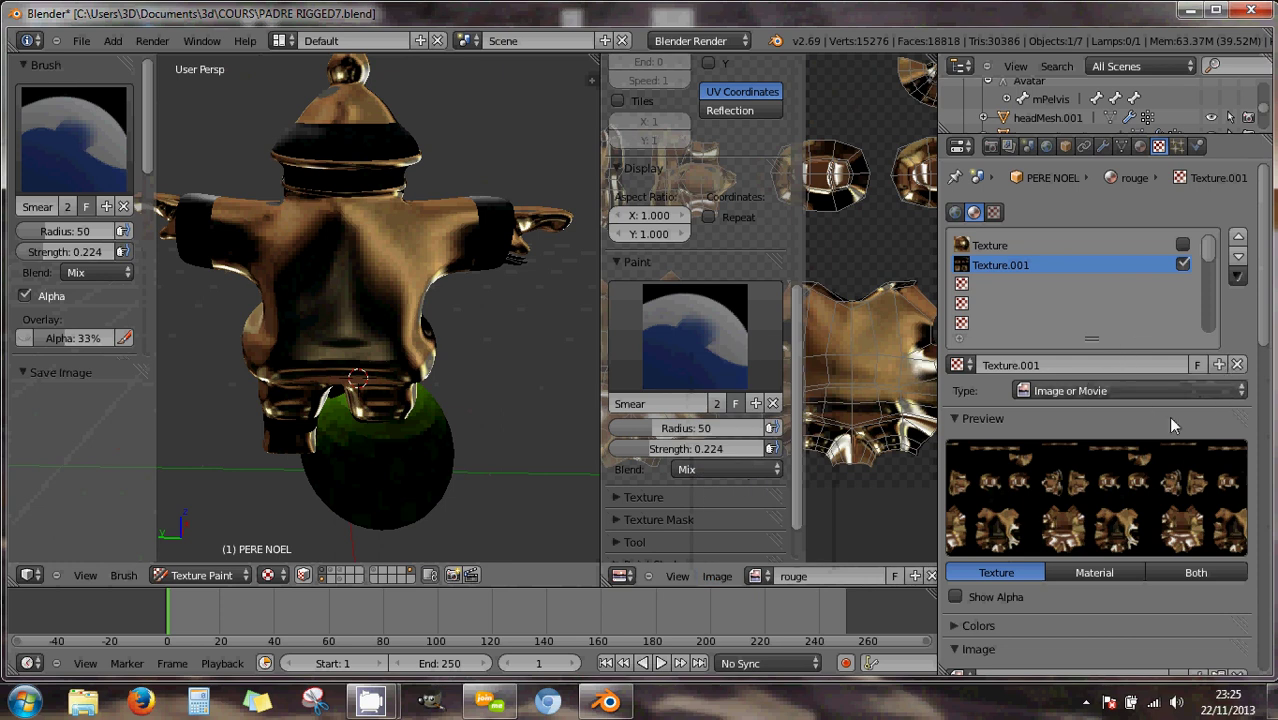
scroll(1110, 505, down, 3)
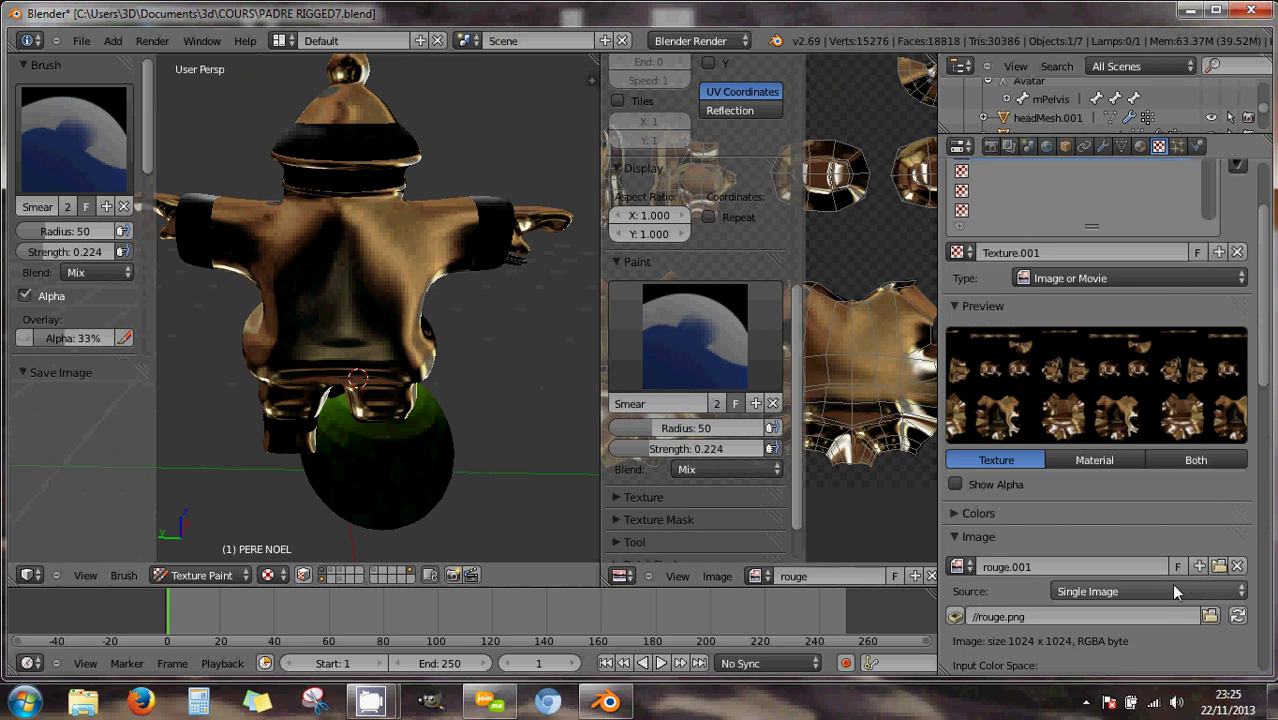
click(1238, 618)
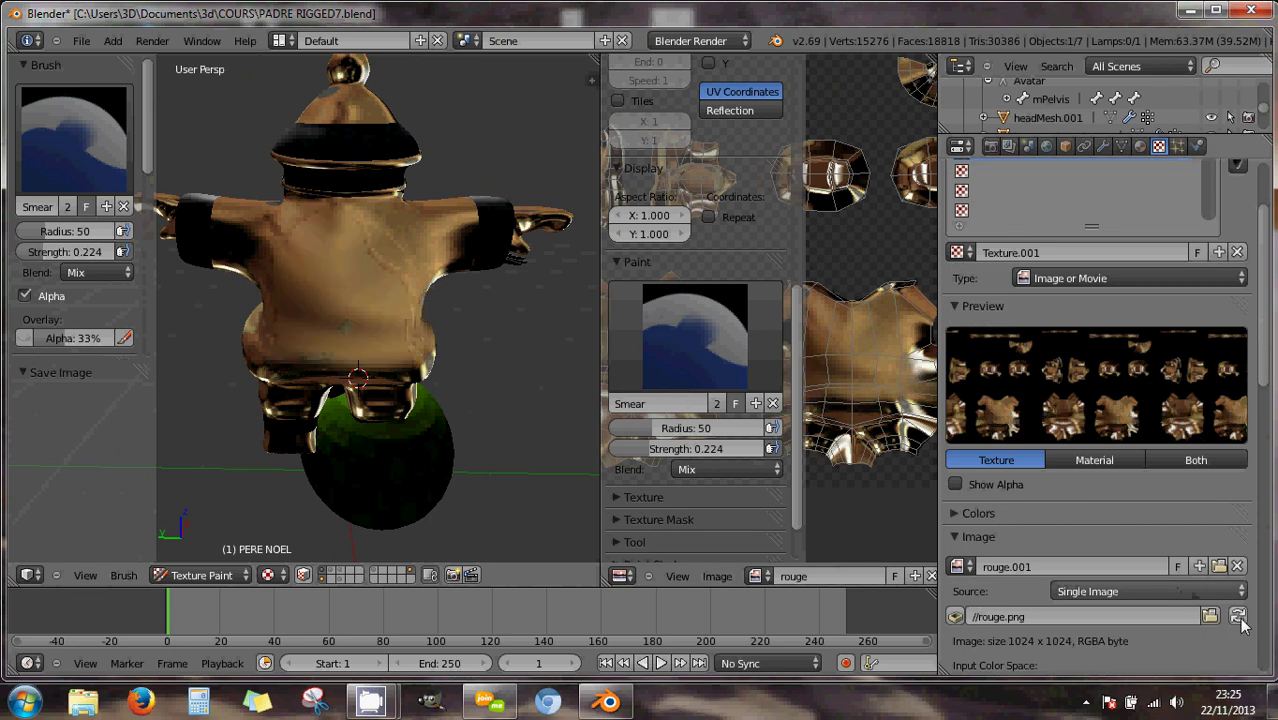
middle_drag(404, 312, 362, 310)
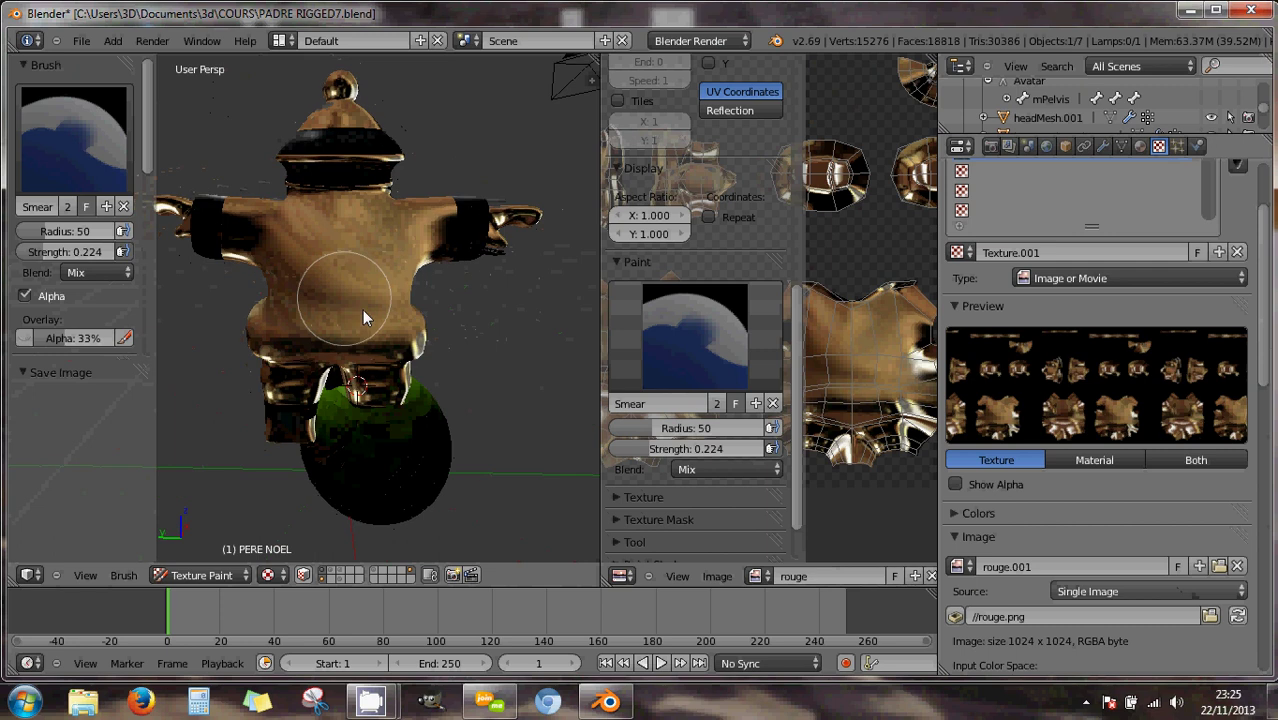
click(1238, 617)
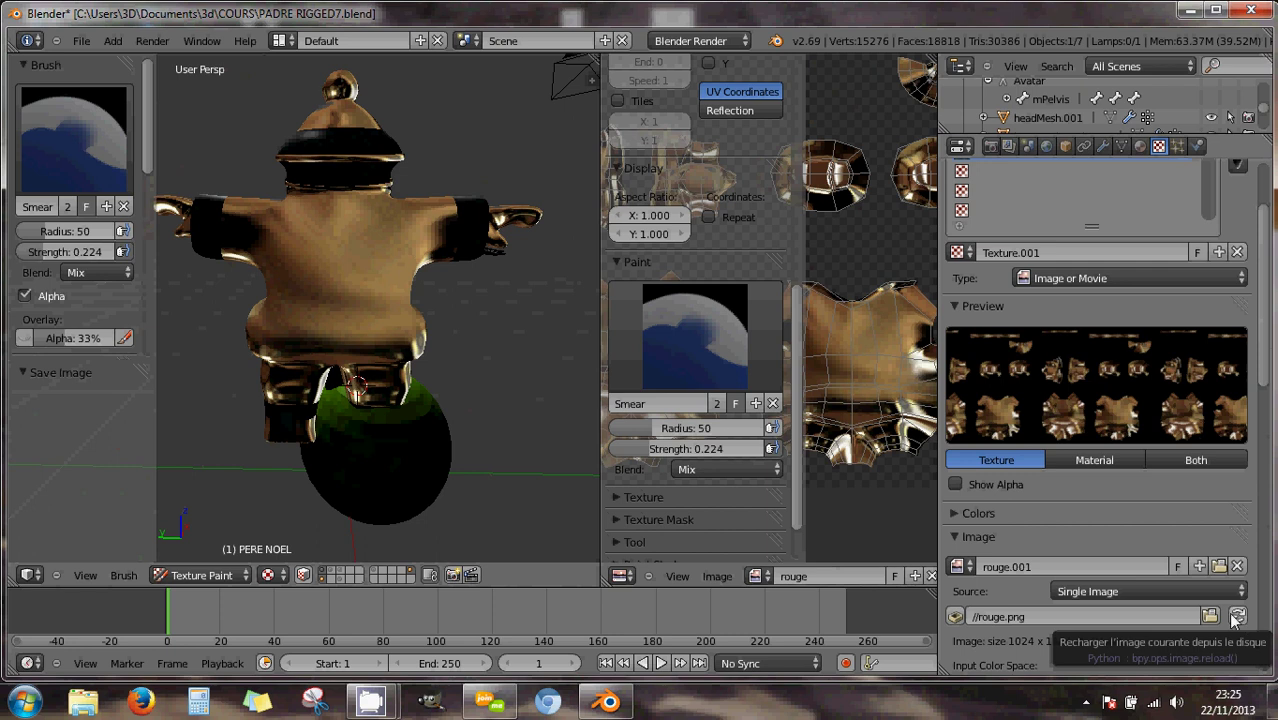
Inspect the retouched coat from several sides and switch to the paint brush called Brush.
middle_drag(426, 430, 371, 331)
middle_drag(462, 349, 337, 294)
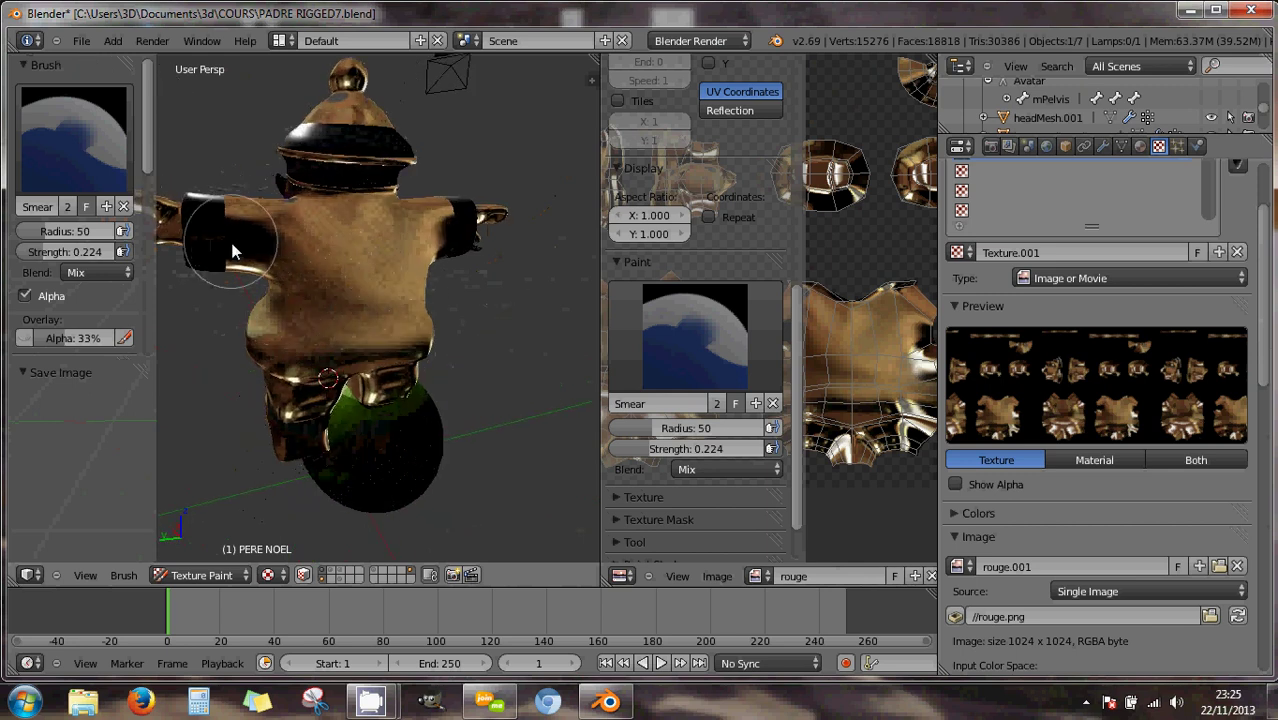
scroll(232, 250, up, 8)
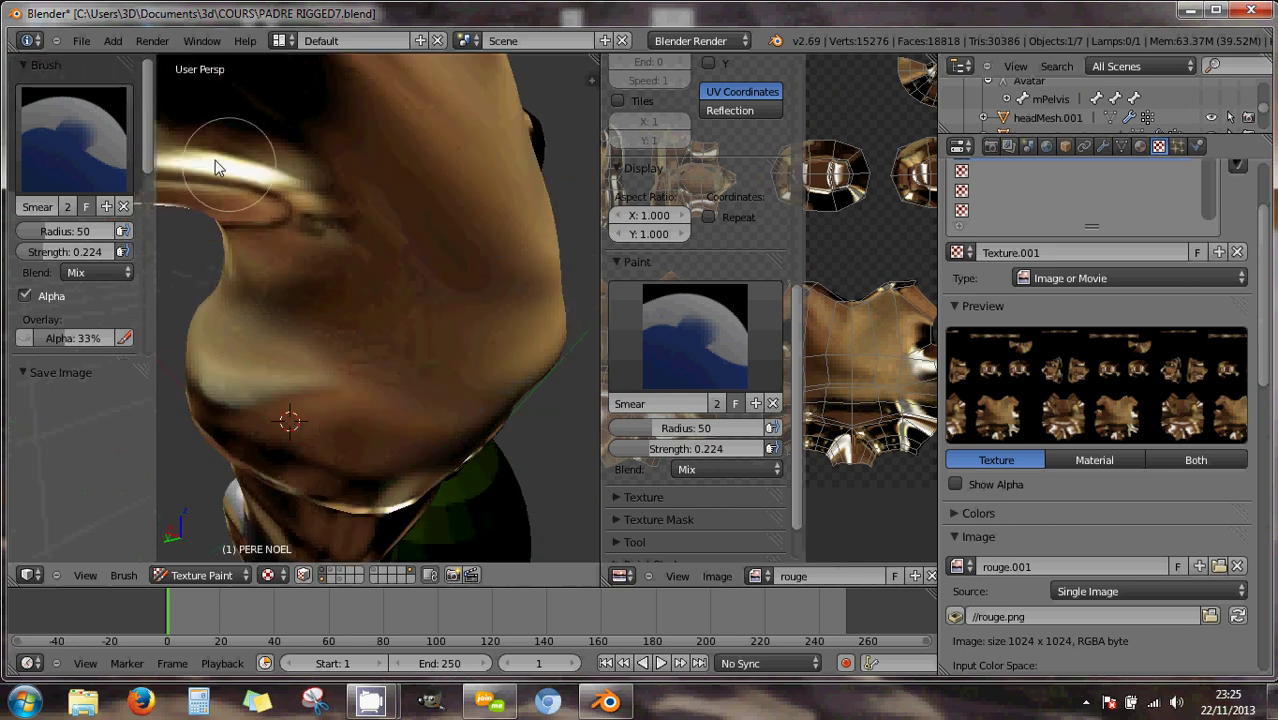
middle_drag(456, 277, 350, 283)
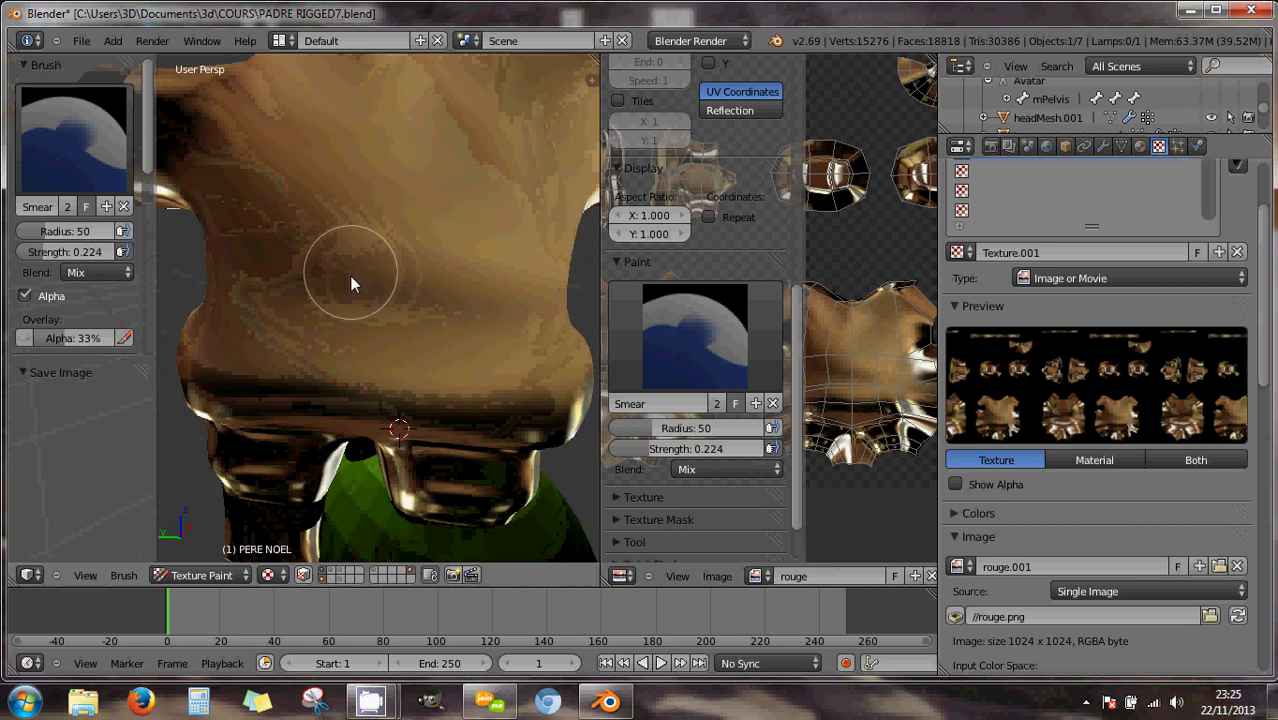
scroll(350, 284, down, 4)
middle_drag(409, 318, 374, 315)
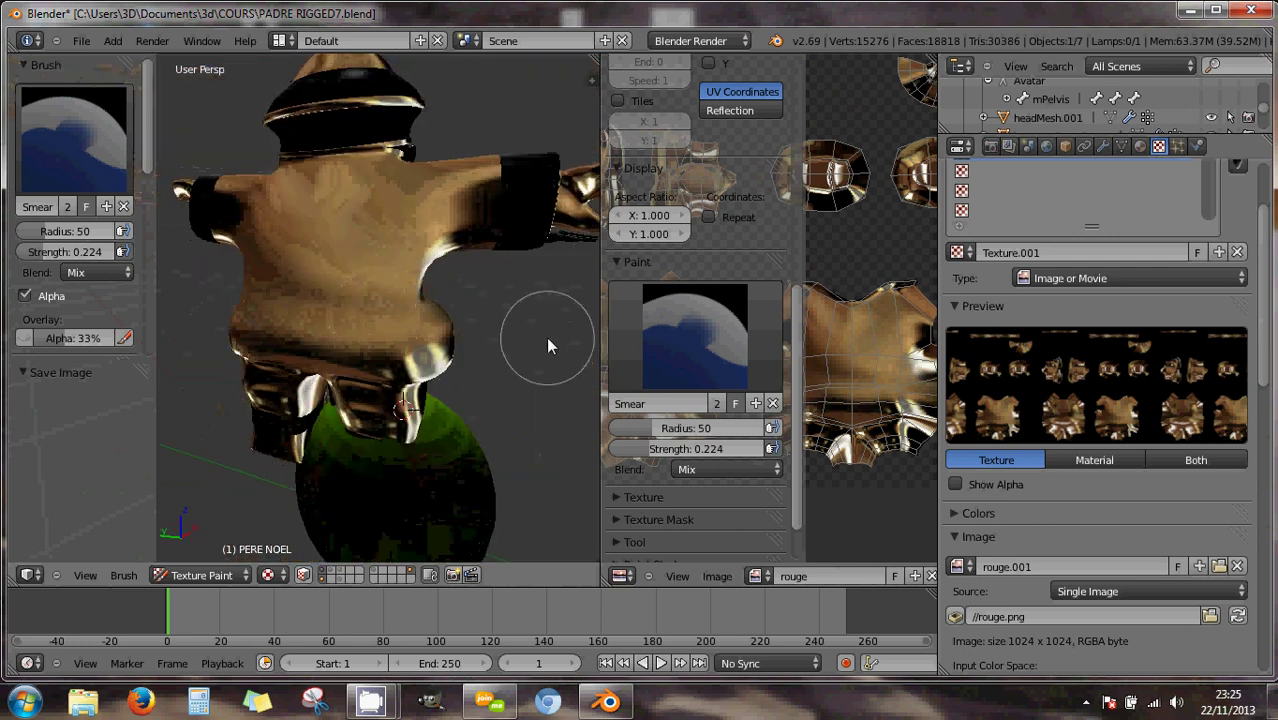
click(73, 140)
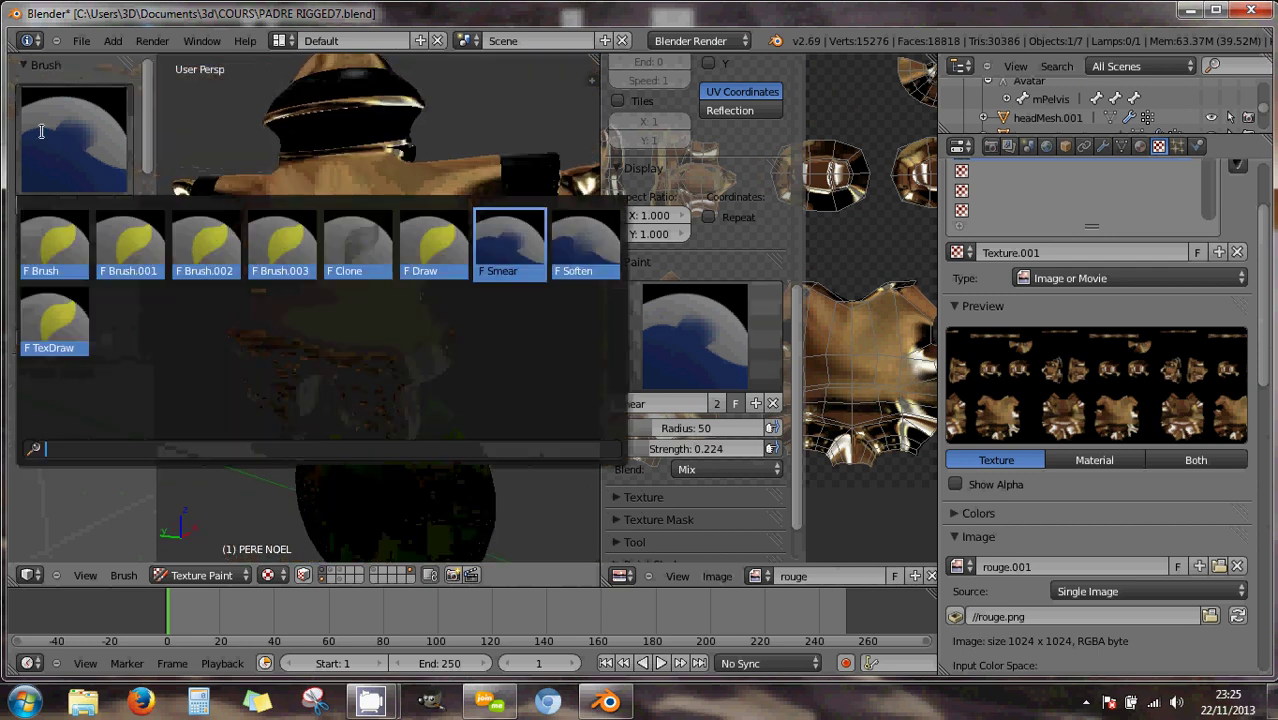
click(58, 243)
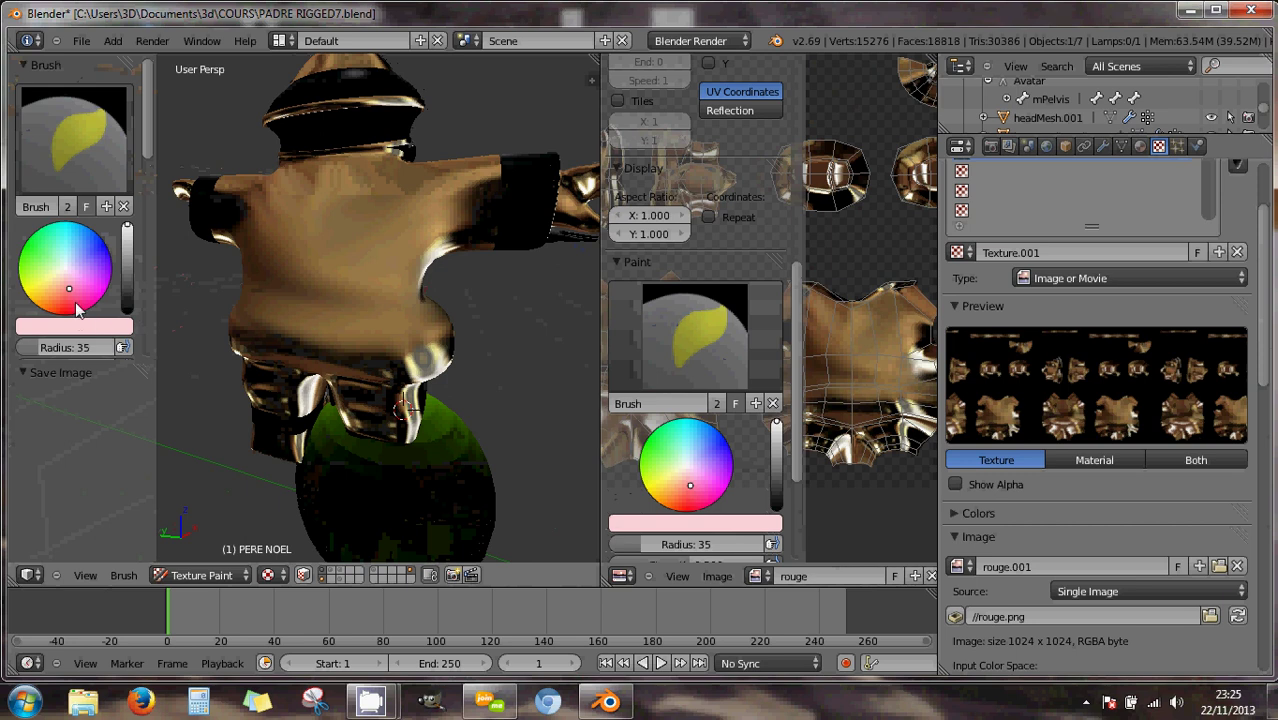
Set the brush colour to near-white with a radius of 13 and a strength of 0.727 for painting the coat's back.
drag(70, 292, 66, 278)
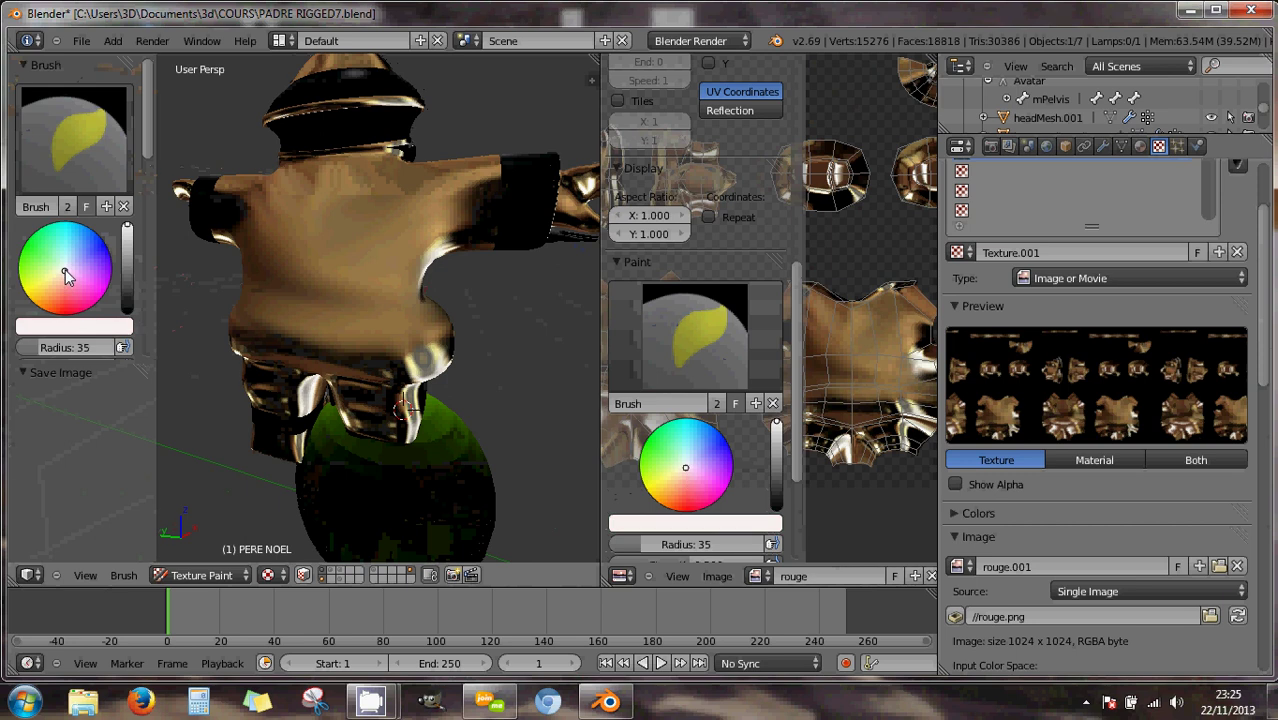
click(369, 251)
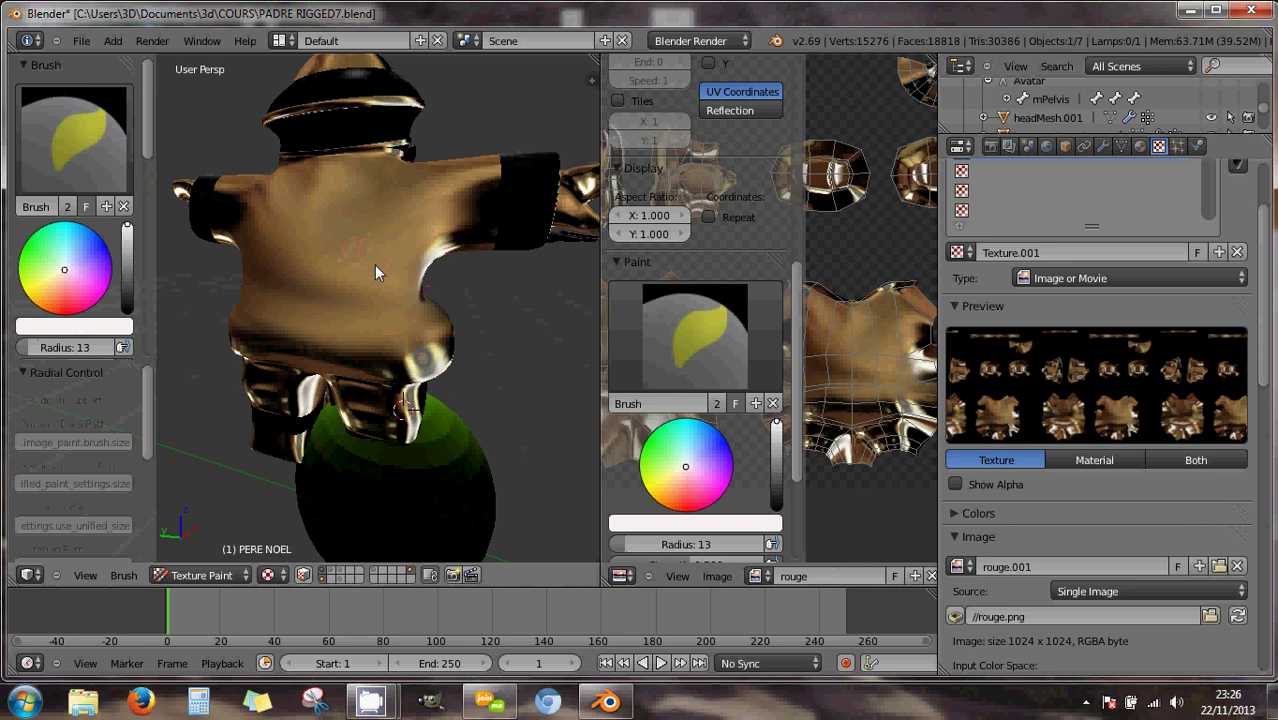
middle_drag(374, 265, 399, 277)
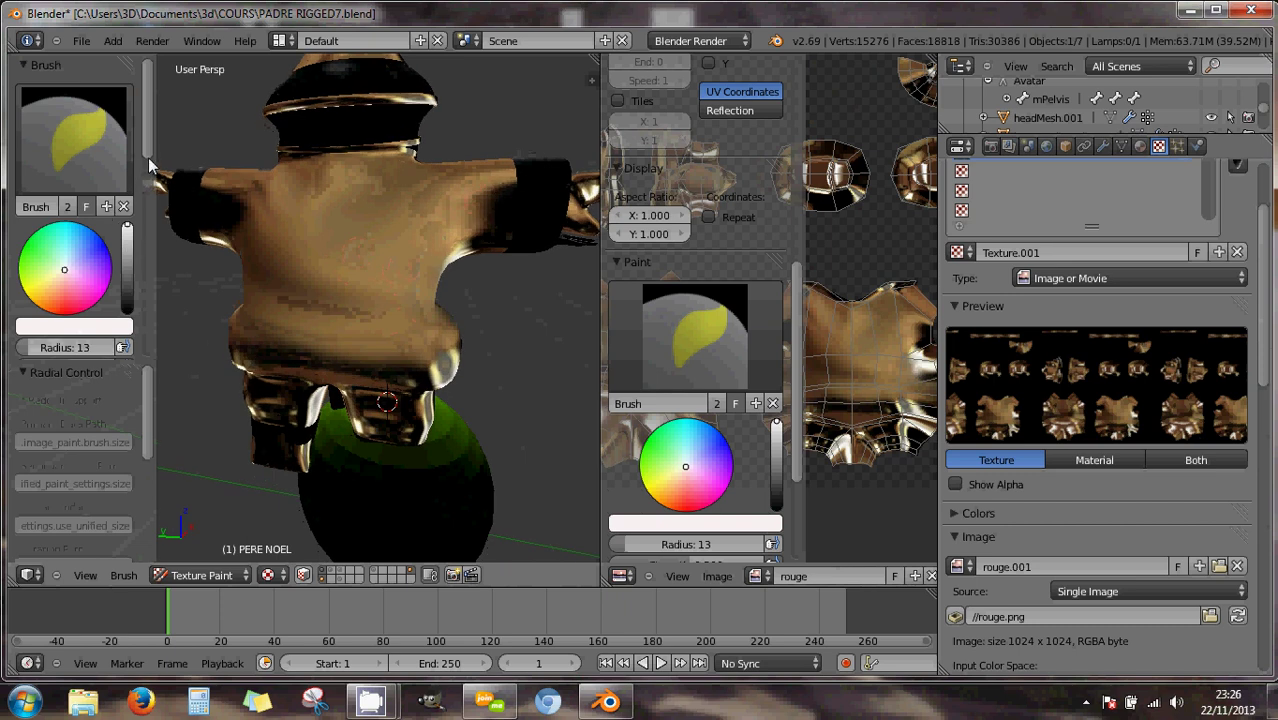
scroll(145, 180, down, 4)
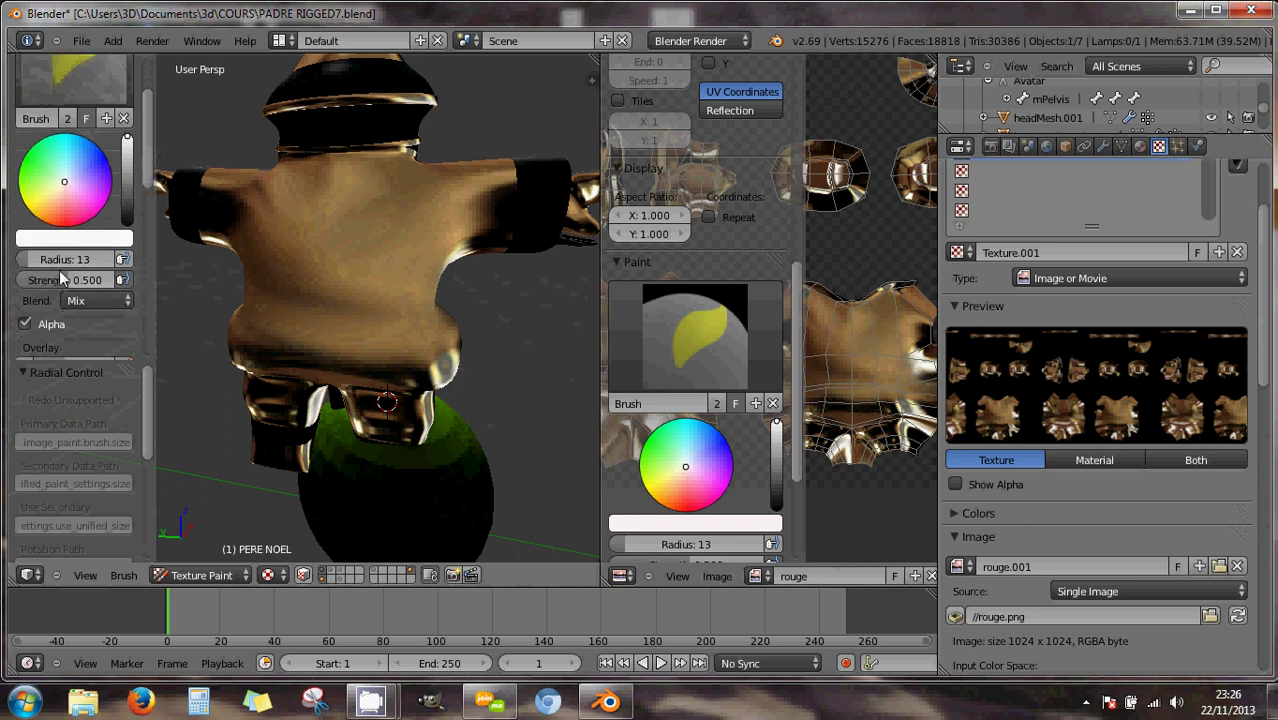
drag(70, 281, 128, 288)
Paint broad white highlight strokes across the back of the coat's shoulders and set the viewport shading to Solid.
drag(425, 193, 481, 193)
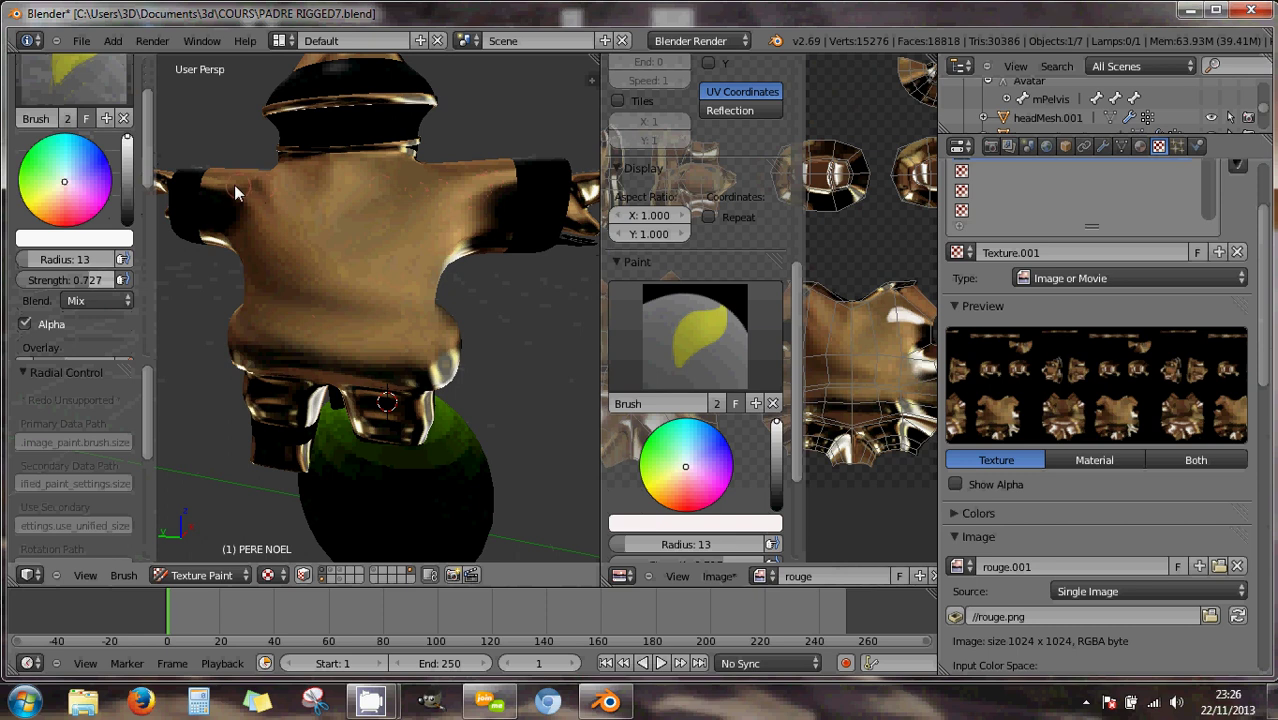
click(272, 575)
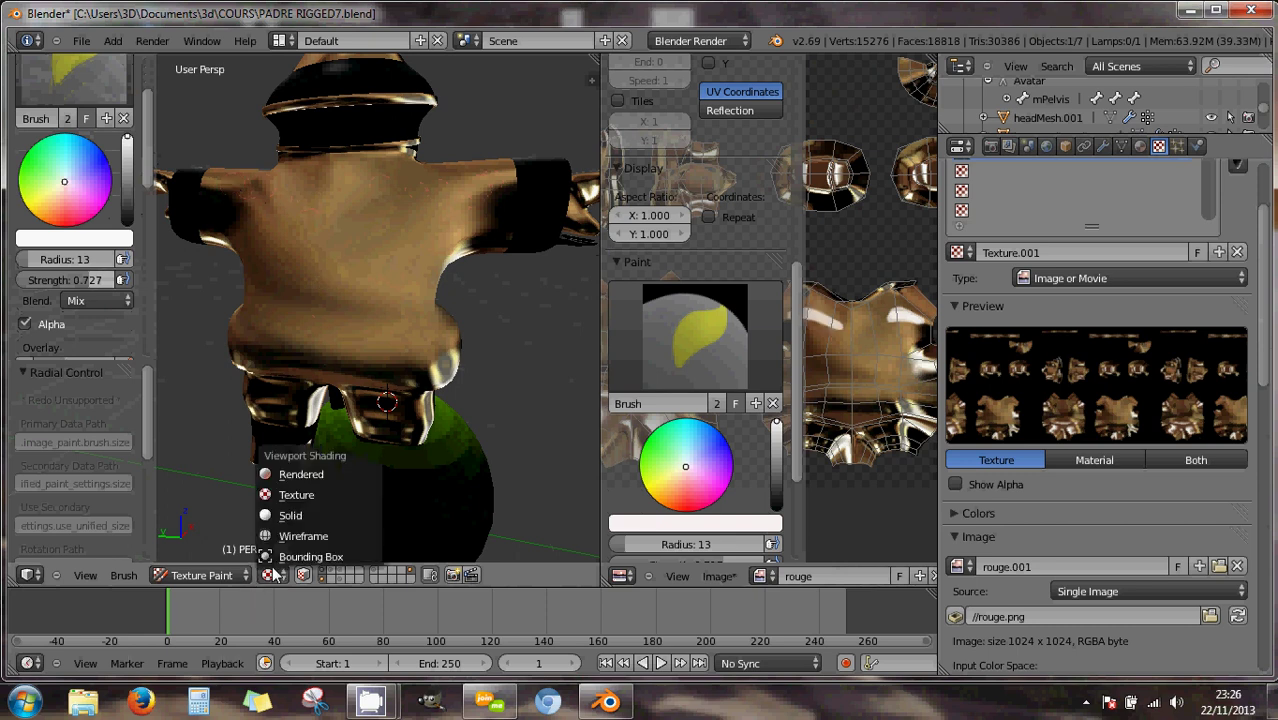
click(277, 521)
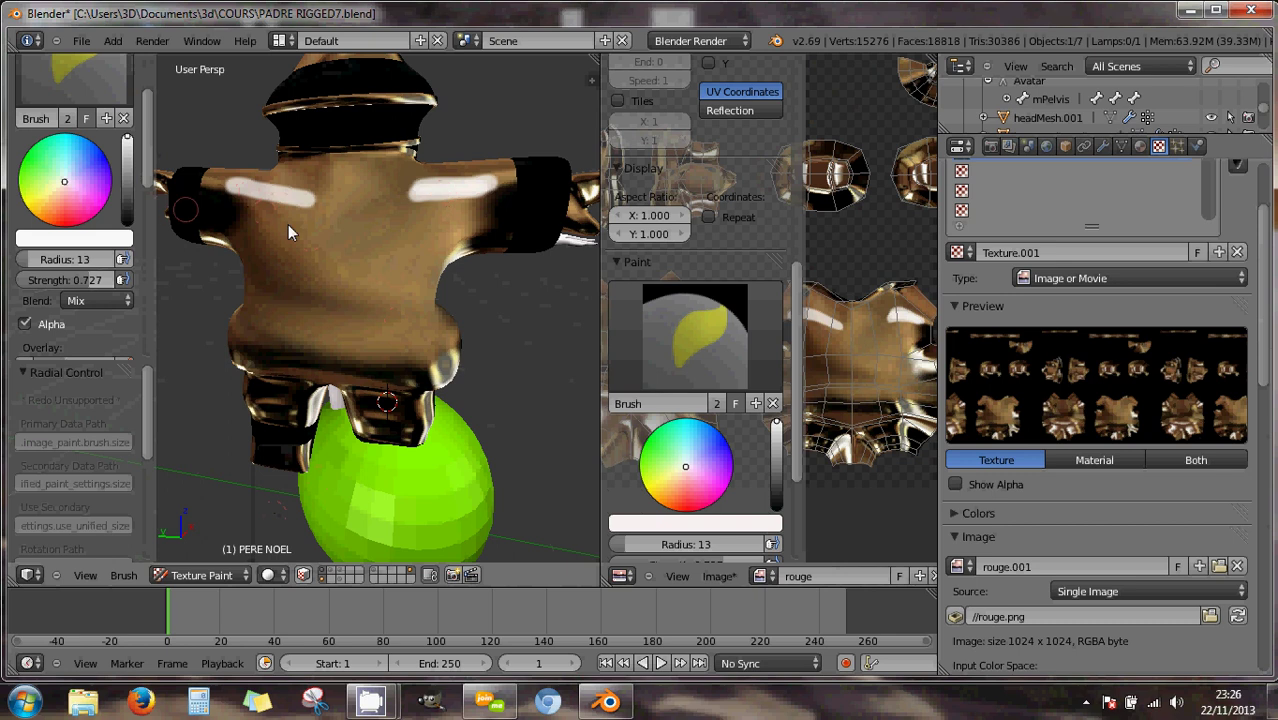
Undo the broad white strokes on the coat's shoulders.
key(ctrl+z)
key(ctrl+z)
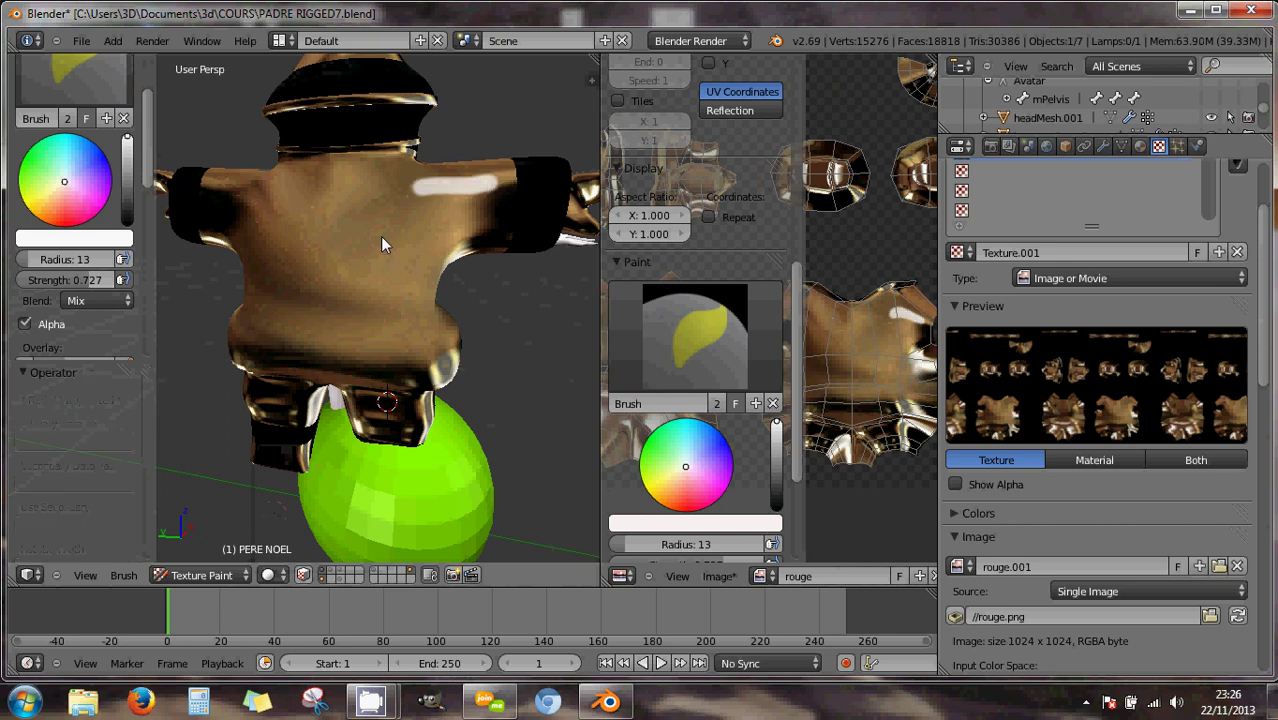
key(ctrl+z)
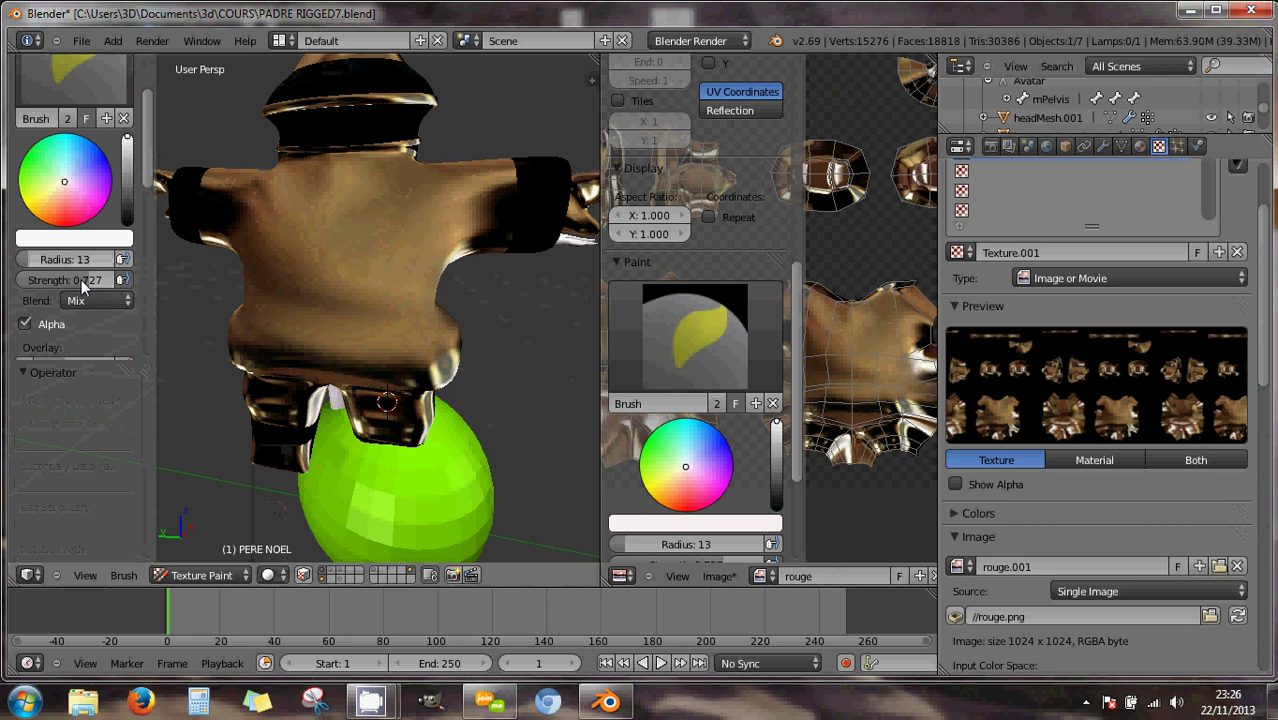
Set the brush strength to 0.923 and radius to 6, and paint a thin white highlight line on each shoulder.
drag(82, 280, 110, 286)
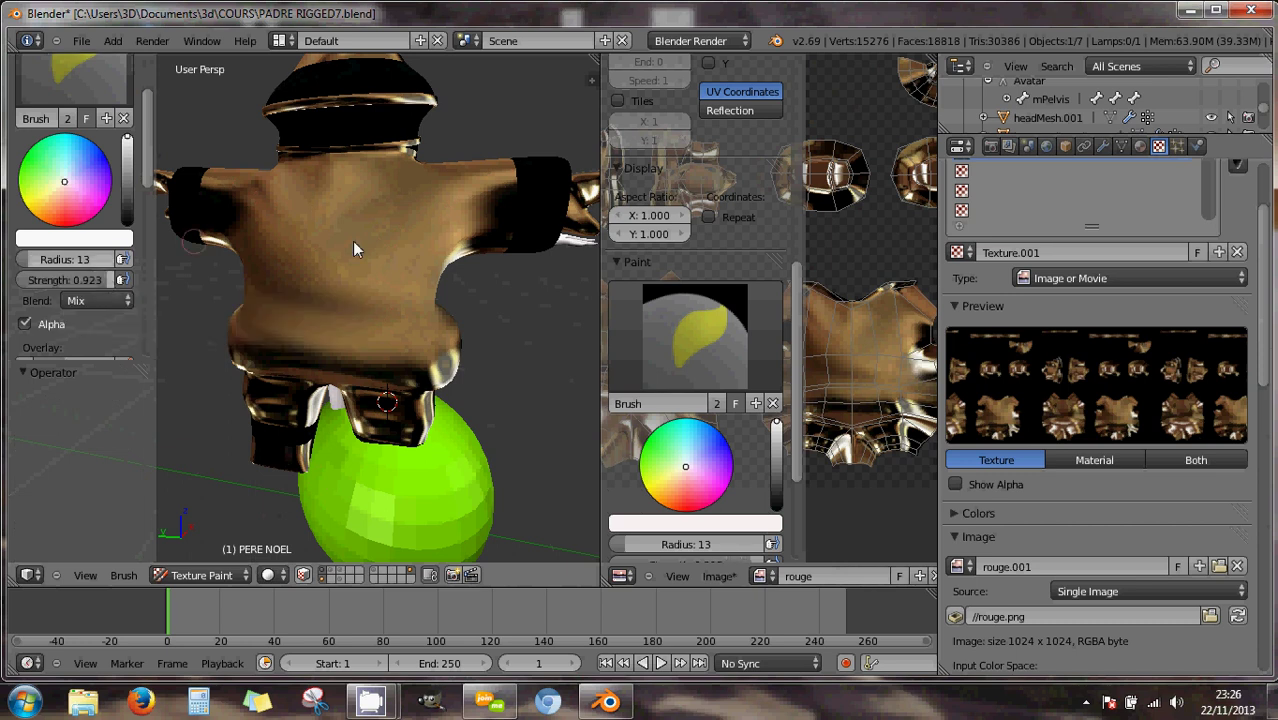
click(483, 204)
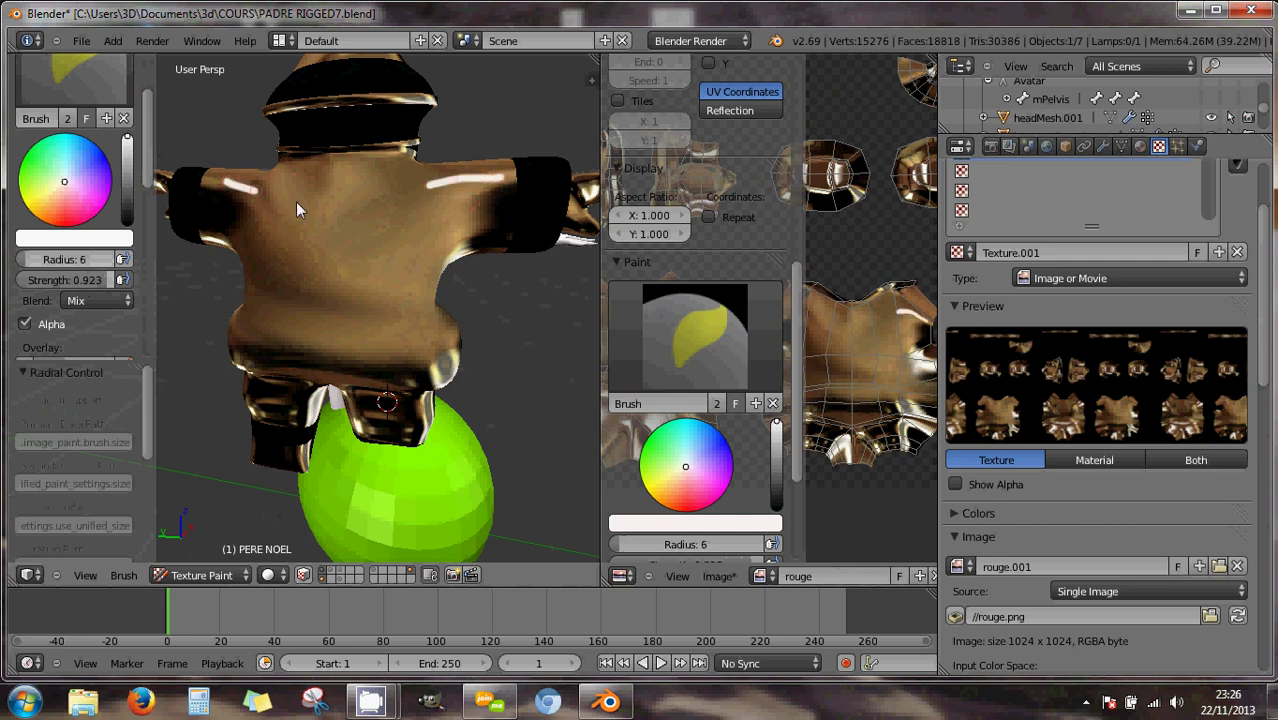
drag(300, 204, 258, 193)
Switch to the Smear brush and blend both white shoulder highlights into the back of the coat.
click(99, 93)
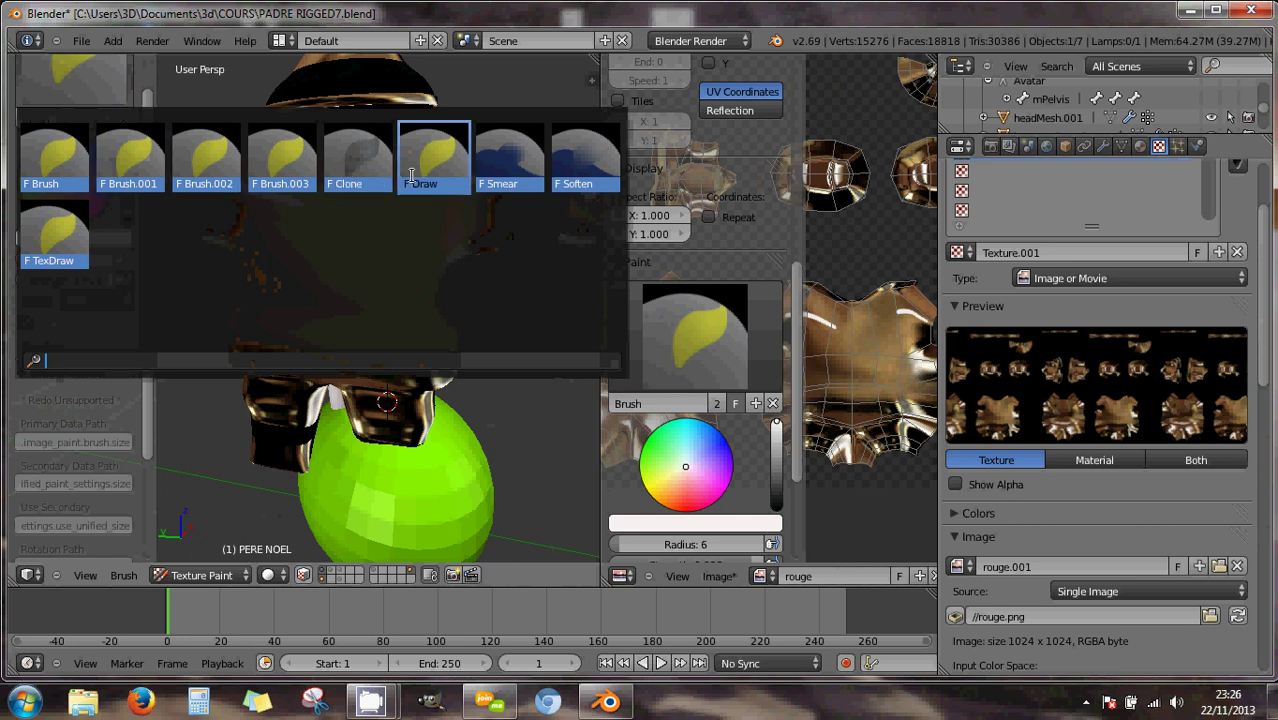
click(503, 168)
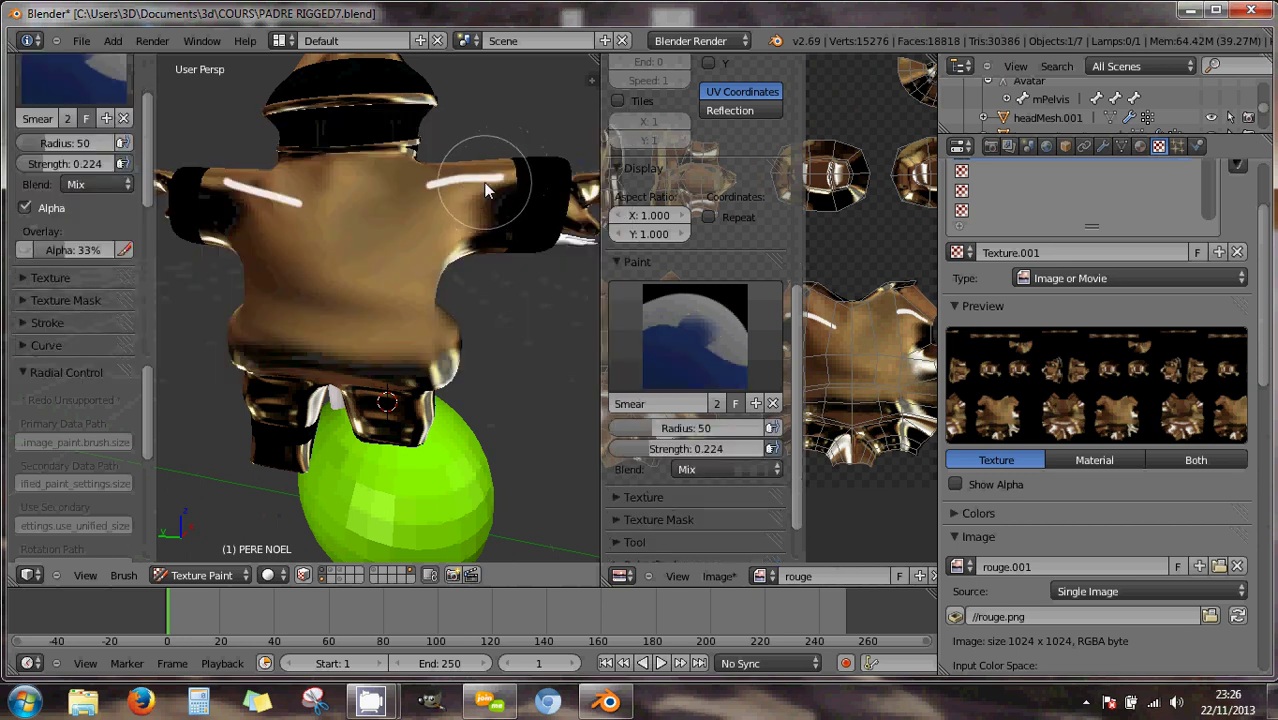
mouse_move(452, 189)
mouse_down()
mouse_move(405, 187)
mouse_move(470, 181)
mouse_move(356, 200)
mouse_move(220, 196)
mouse_move(293, 207)
mouse_move(299, 192)
mouse_move(277, 197)
mouse_move(376, 213)
mouse_move(422, 194)
mouse_move(325, 208)
mouse_move(407, 234)
mouse_move(410, 204)
mouse_move(313, 210)
mouse_move(342, 224)
mouse_move(396, 197)
mouse_move(335, 217)
mouse_move(390, 252)
mouse_move(393, 272)
mouse_up()
scroll(393, 267, down, 2)
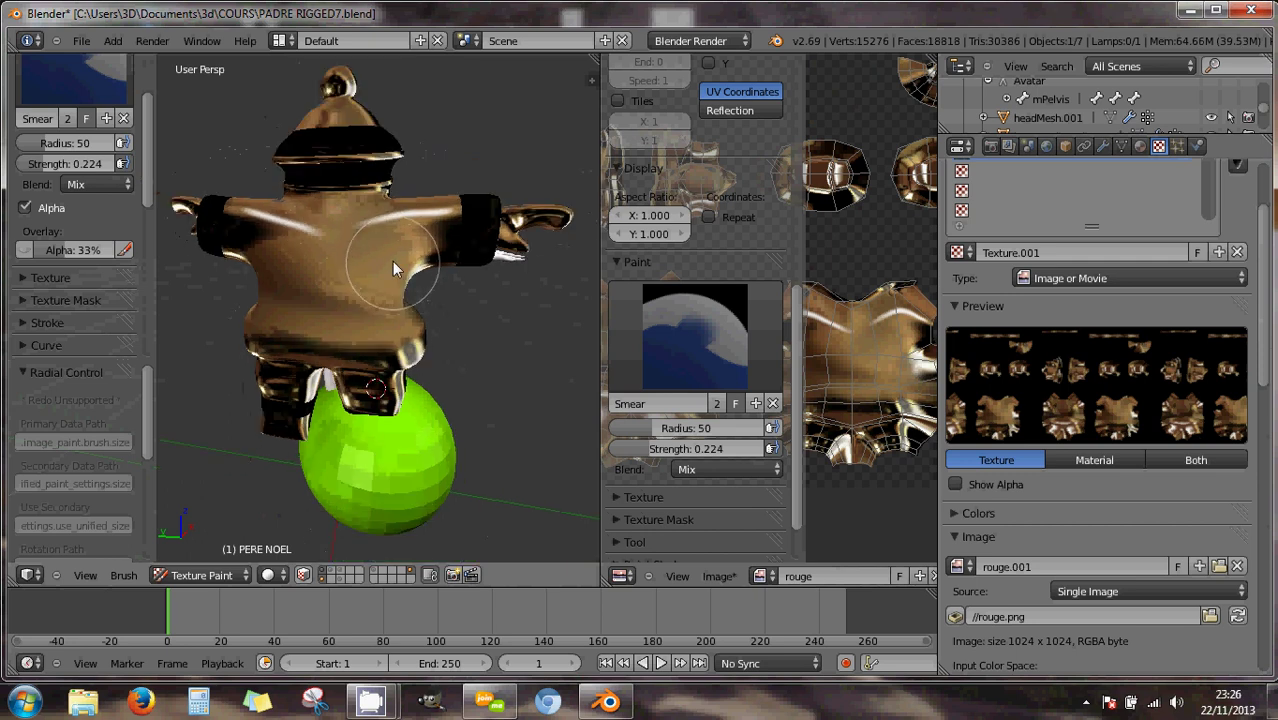
Smear the shoulder highlight along the sleeve and back from a side angle, and check the model's front.
scroll(397, 280, up, 1)
mouse_move(393, 264)
middle_down()
mouse_move(397, 280)
mouse_move(271, 239)
mouse_move(393, 250)
mouse_move(428, 261)
mouse_move(312, 263)
mouse_move(458, 281)
mouse_move(295, 263)
middle_up()
scroll(428, 261, up, 1)
scroll(413, 300, down, 1)
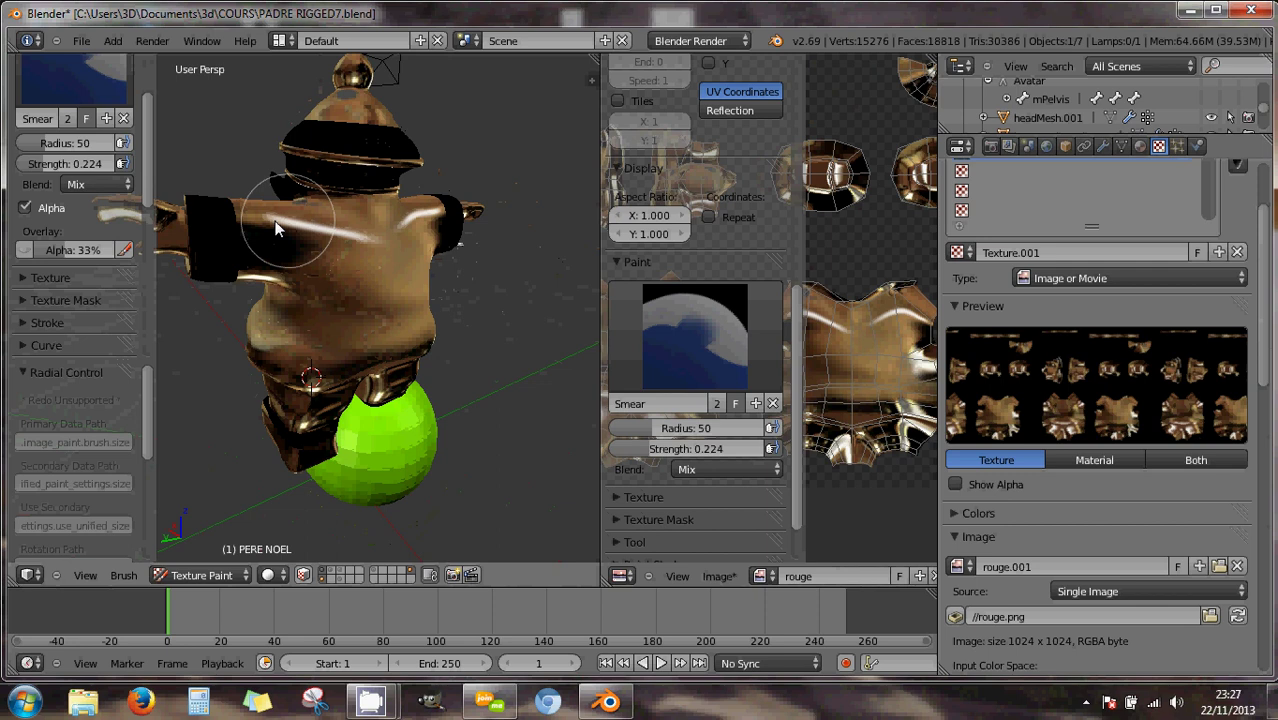
mouse_move(263, 218)
mouse_down()
mouse_move(355, 237)
mouse_move(376, 270)
mouse_move(405, 258)
mouse_move(401, 223)
mouse_move(398, 272)
mouse_up()
mouse_move(398, 272)
middle_down()
mouse_move(379, 301)
mouse_move(497, 291)
mouse_move(510, 305)
mouse_move(305, 279)
mouse_move(365, 289)
mouse_move(336, 295)
middle_up()
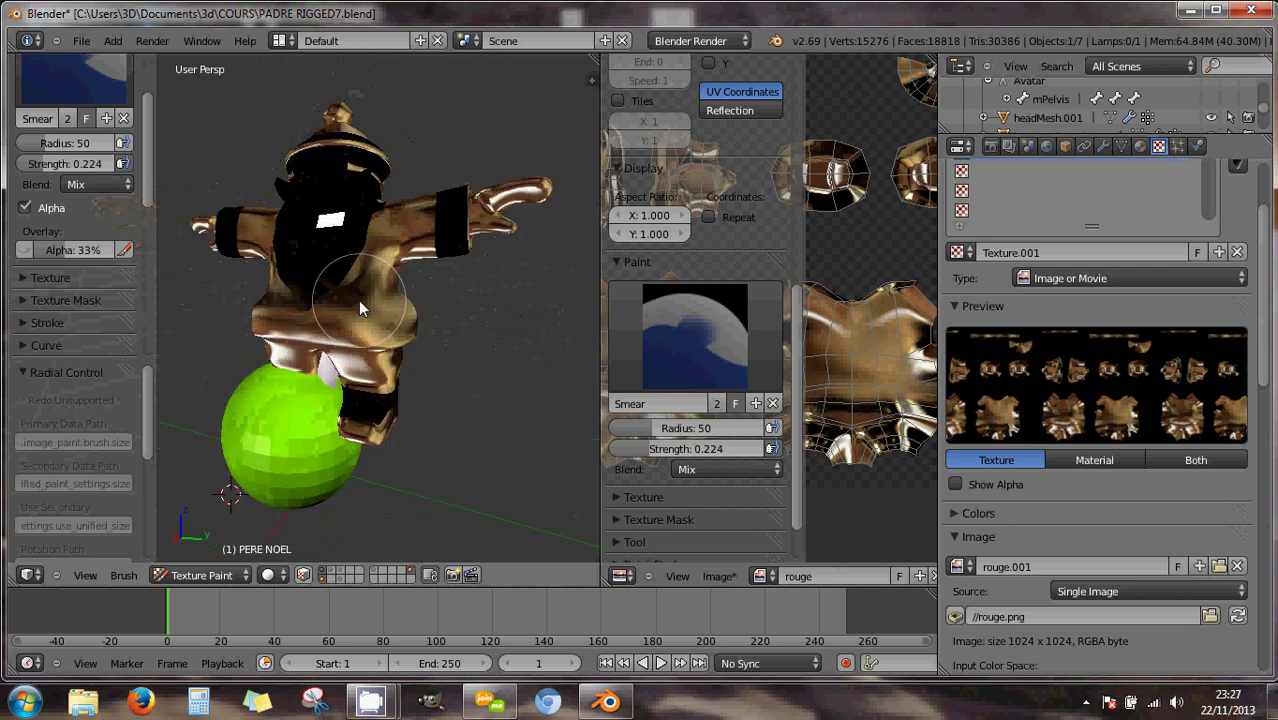
scroll(390, 299, down, 2)
scroll(350, 268, up, 2)
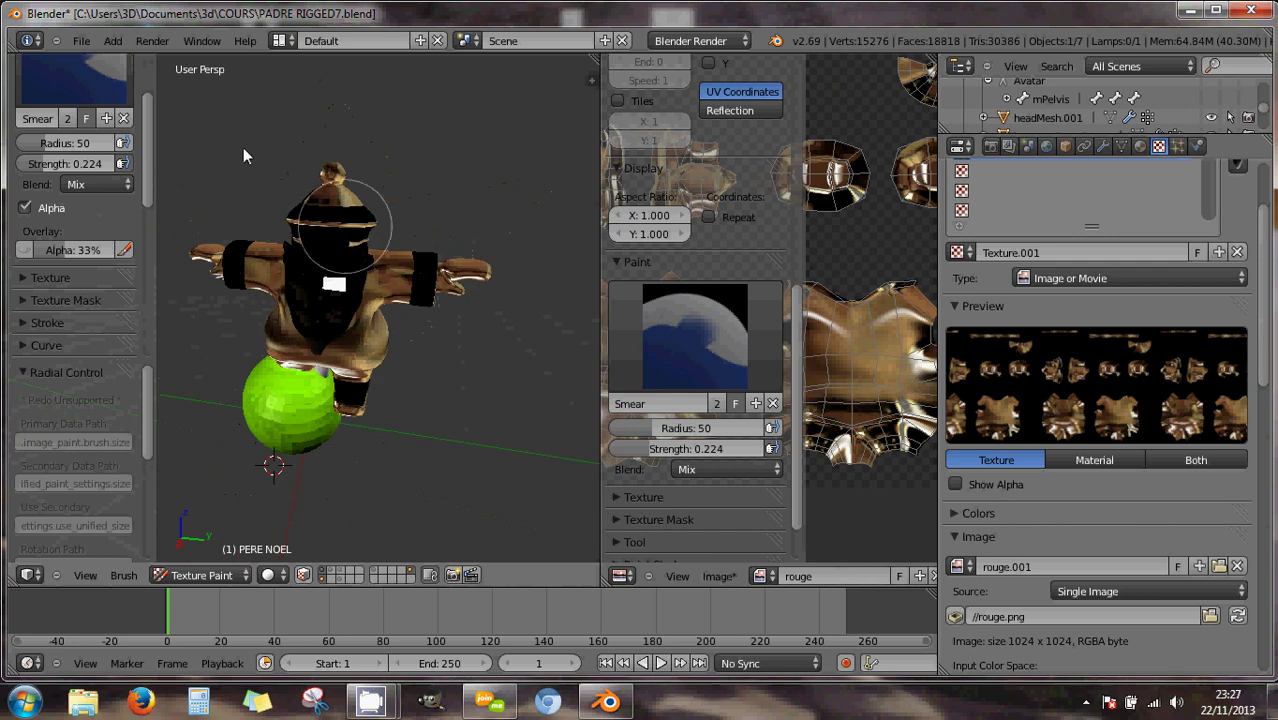
Save the project as a new incremented file, PADRE RIGGED8.blend, in the COURS folder.
click(81, 40)
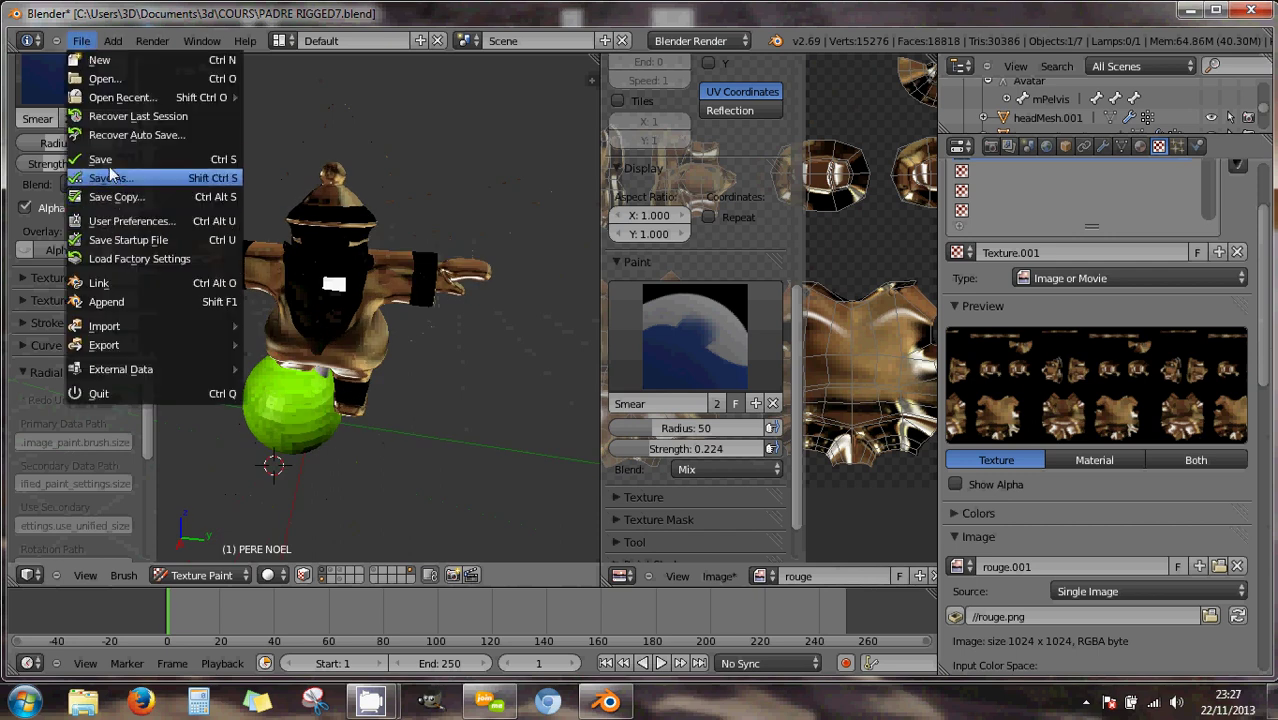
click(110, 178)
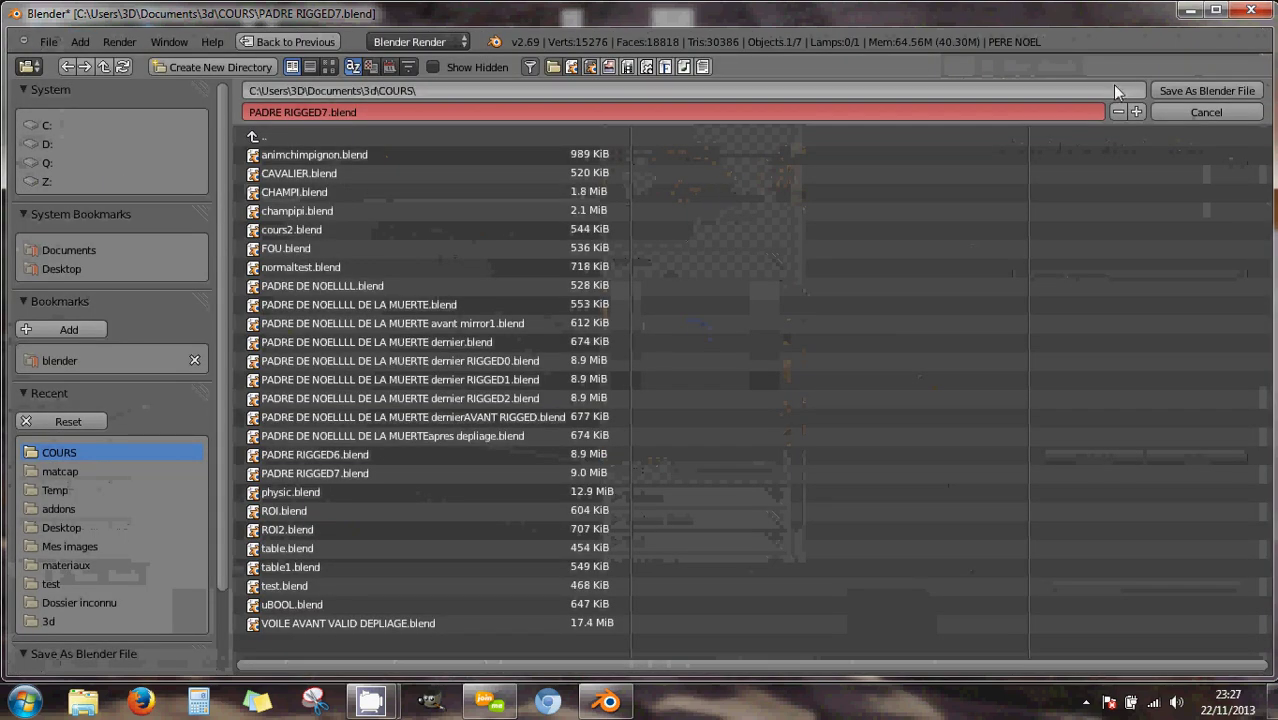
click(1136, 112)
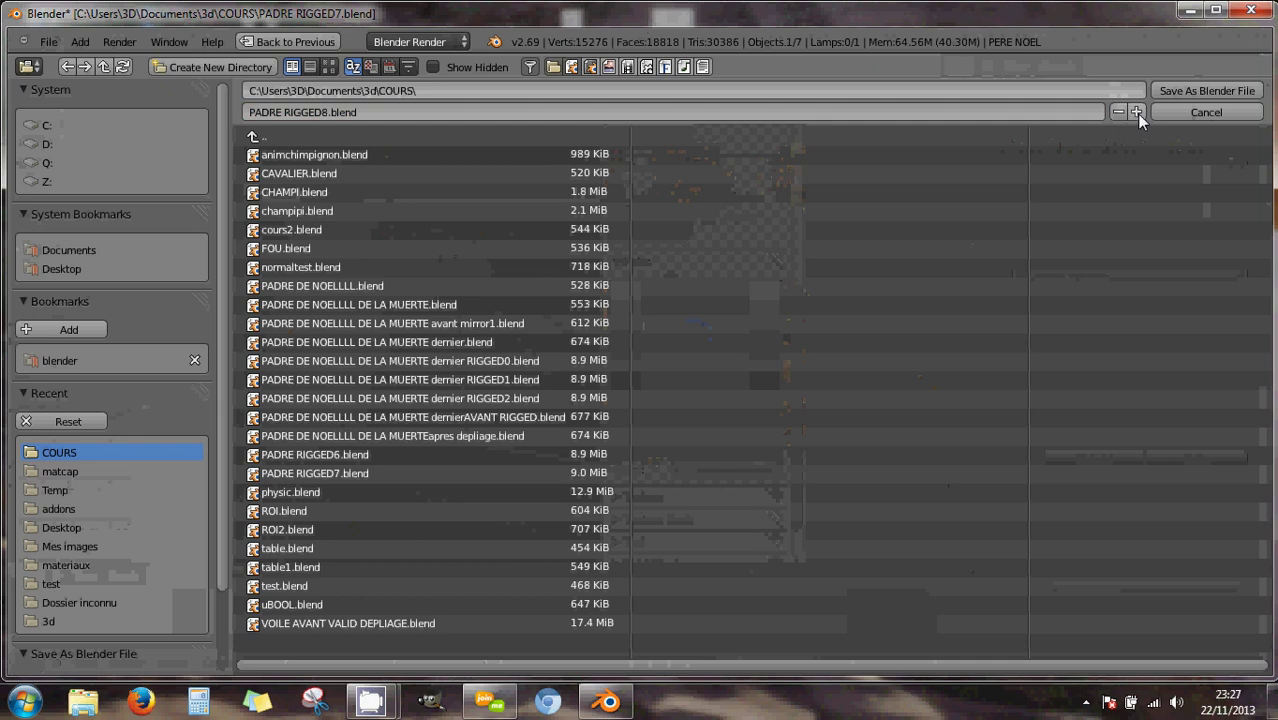
click(1185, 91)
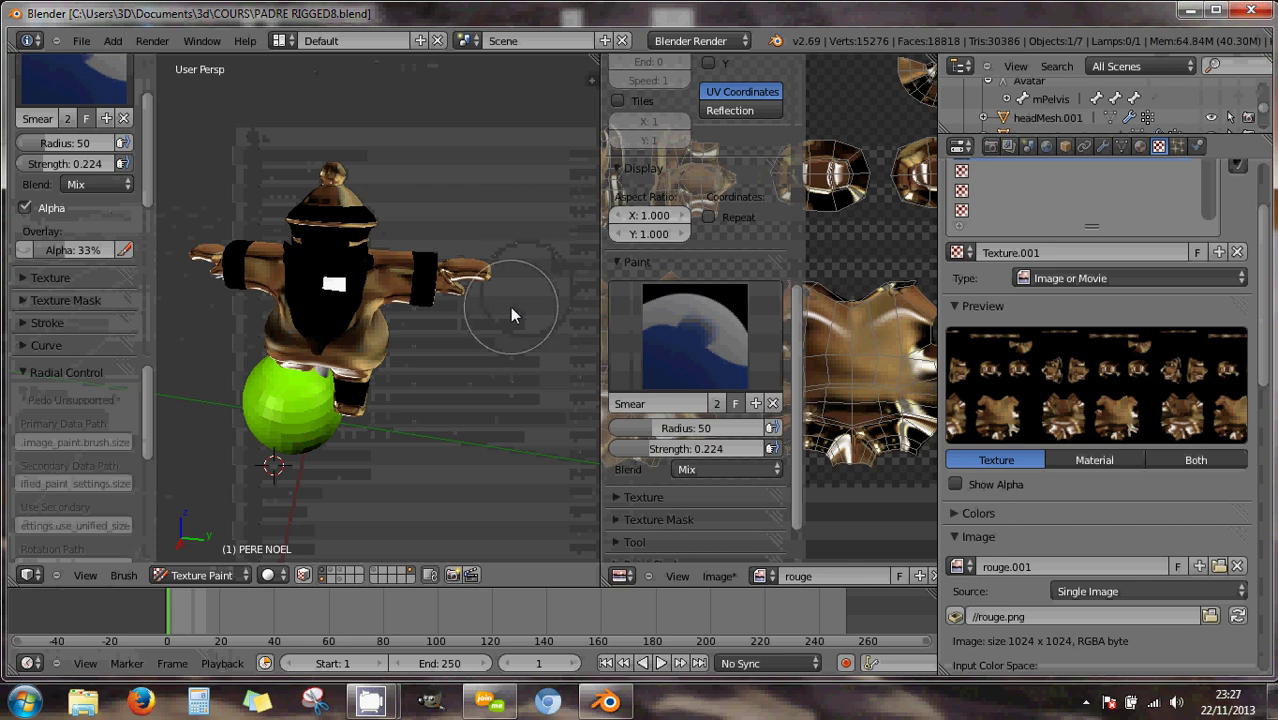
Look over the Santa's front from several angles and the rouge material's texture slots, and close Blender.
middle_drag(416, 305, 449, 286)
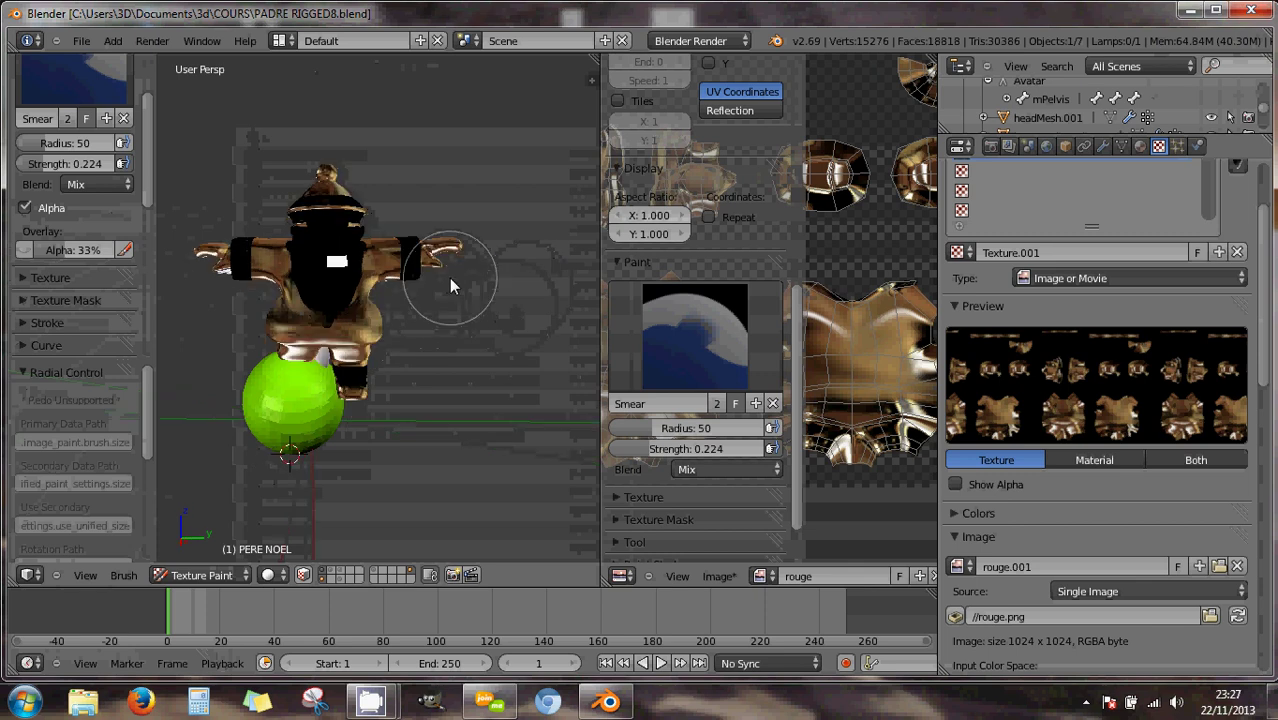
mouse_move(449, 278)
mouse_down()
mouse_move(400, 266)
mouse_move(346, 297)
mouse_move(364, 294)
mouse_up()
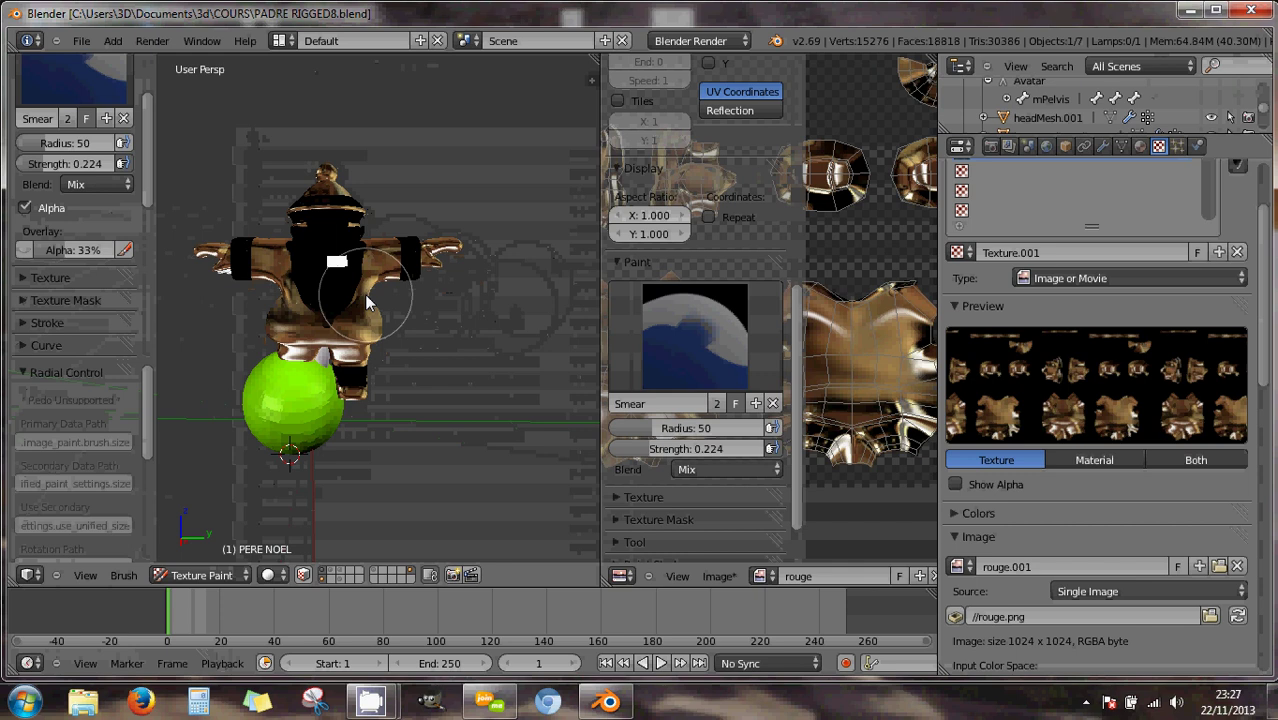
middle_drag(364, 294, 409, 287)
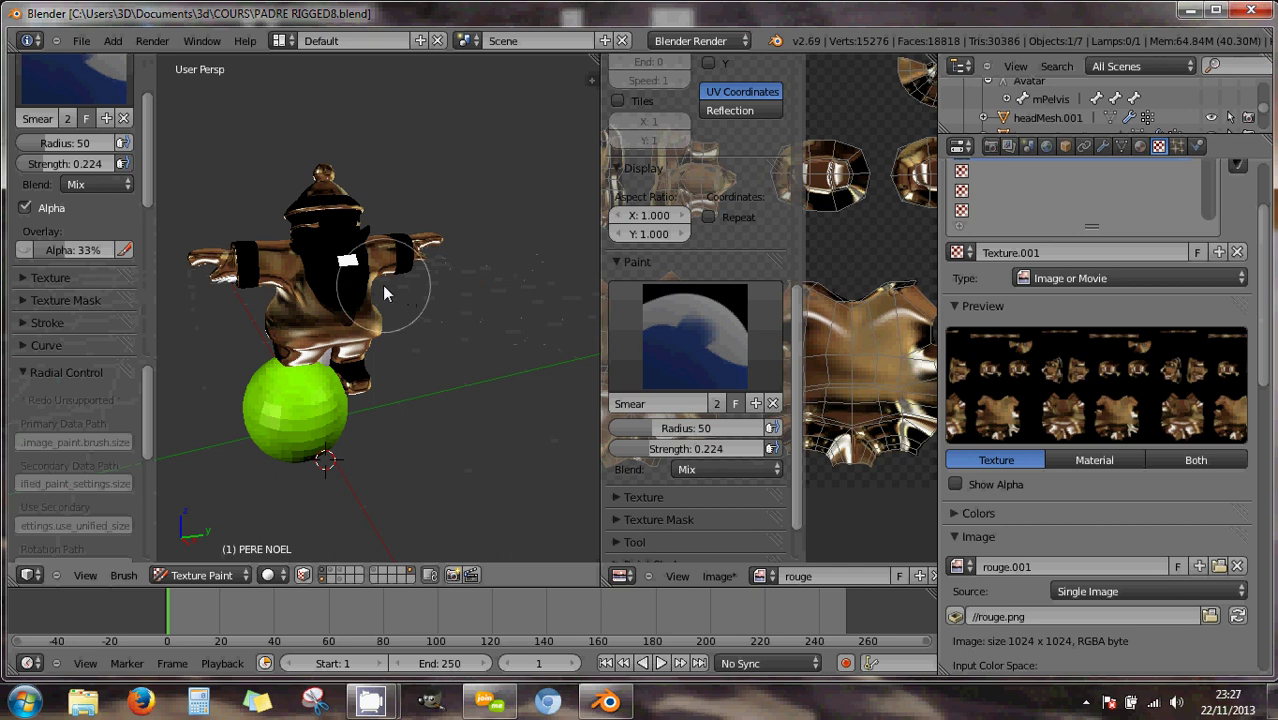
middle_drag(399, 294, 476, 329)
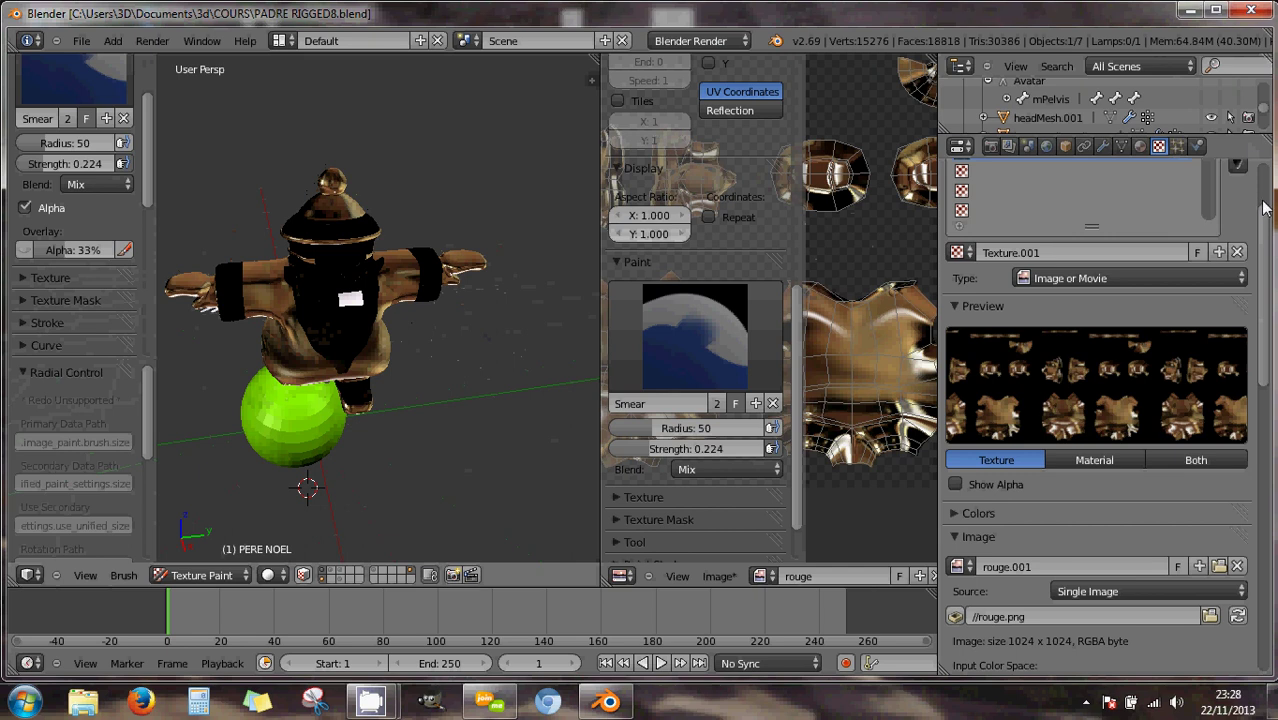
scroll(1265, 207, up, 3)
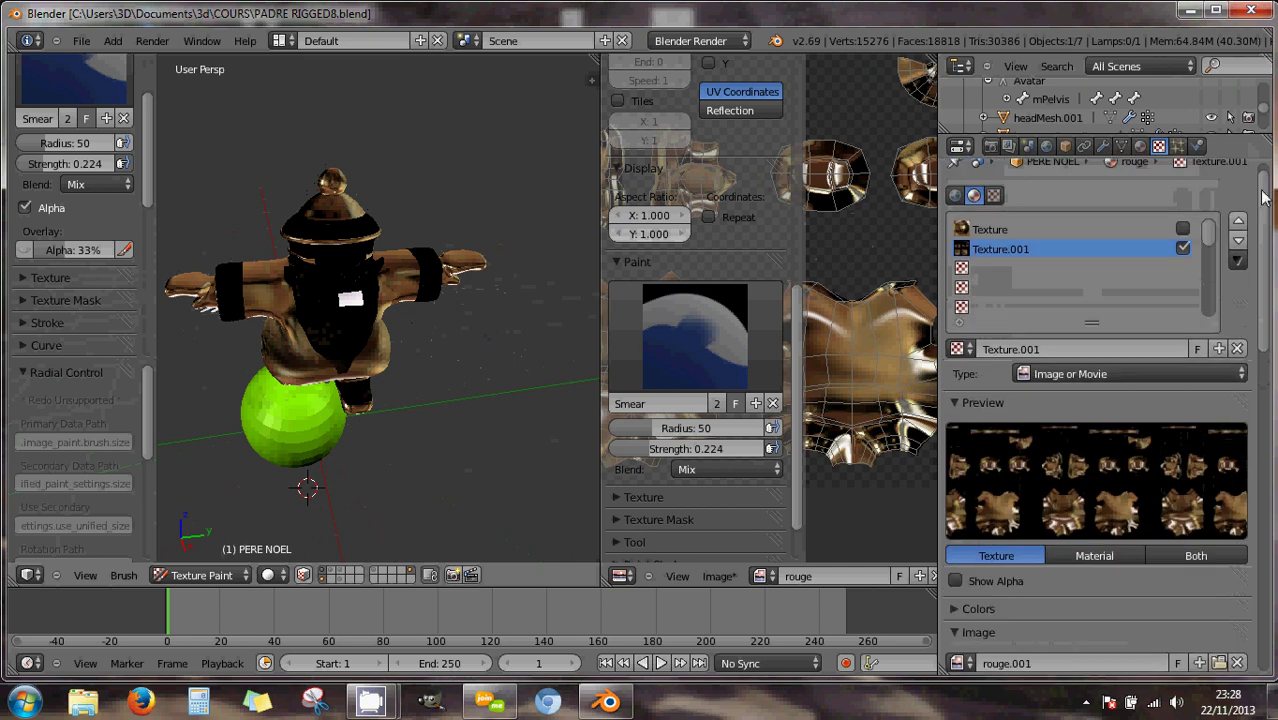
scroll(1265, 190, up, 1)
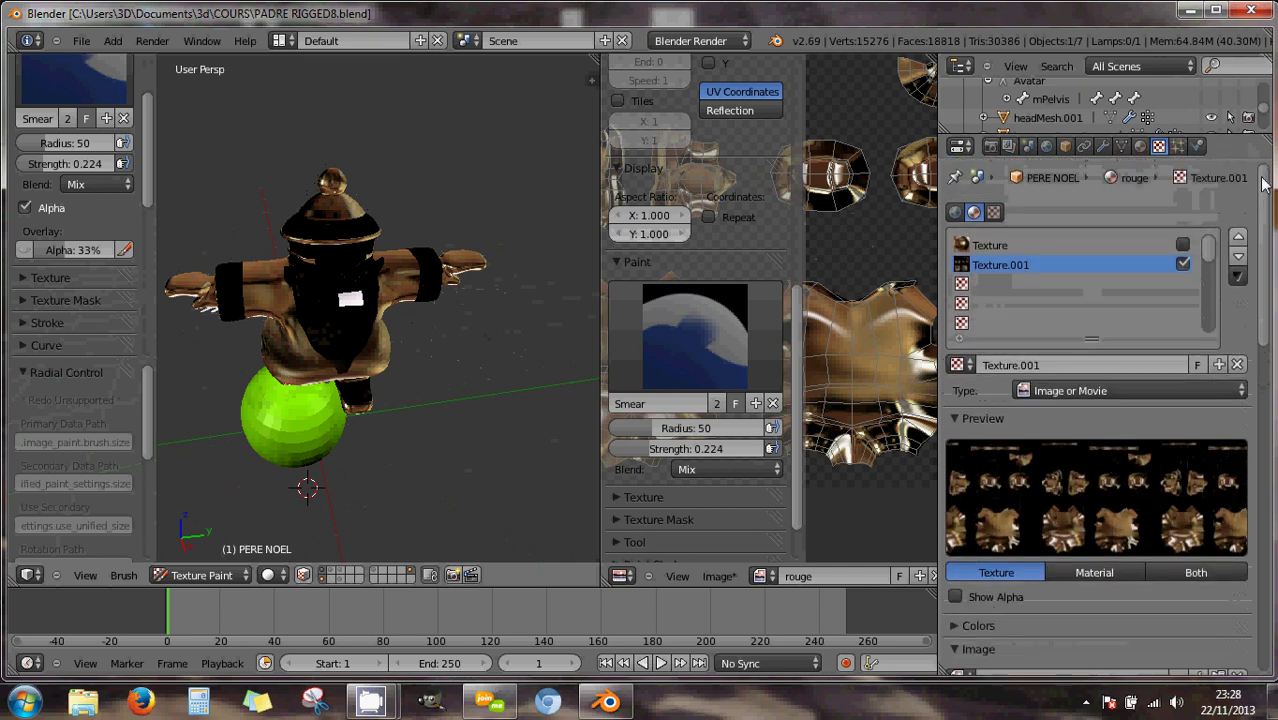
click(1255, 10)
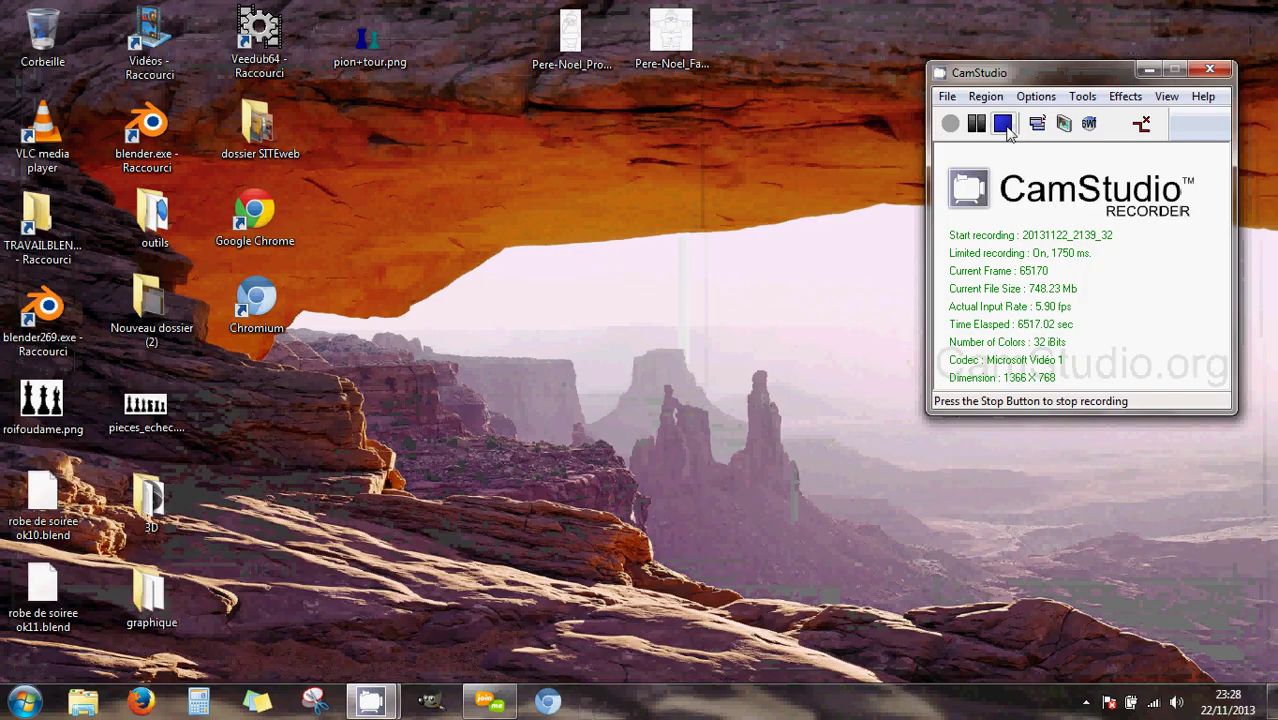